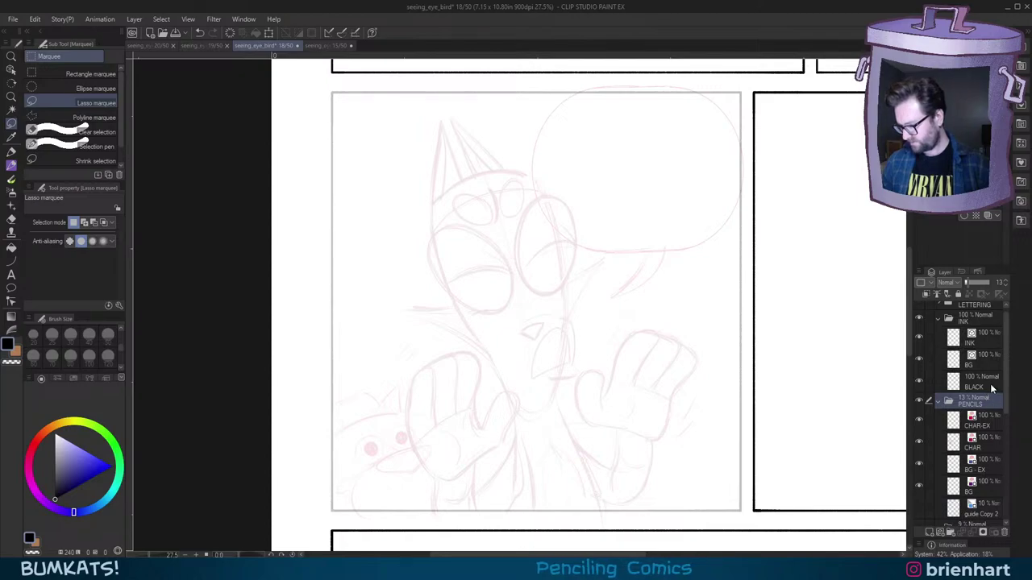
Step: Activate the INK layer in the INK folder and choose the DAUB Ink Brush Almost Matte 2 big original brush
click(985, 339)
drag(657, 277, 634, 298)
key(p)
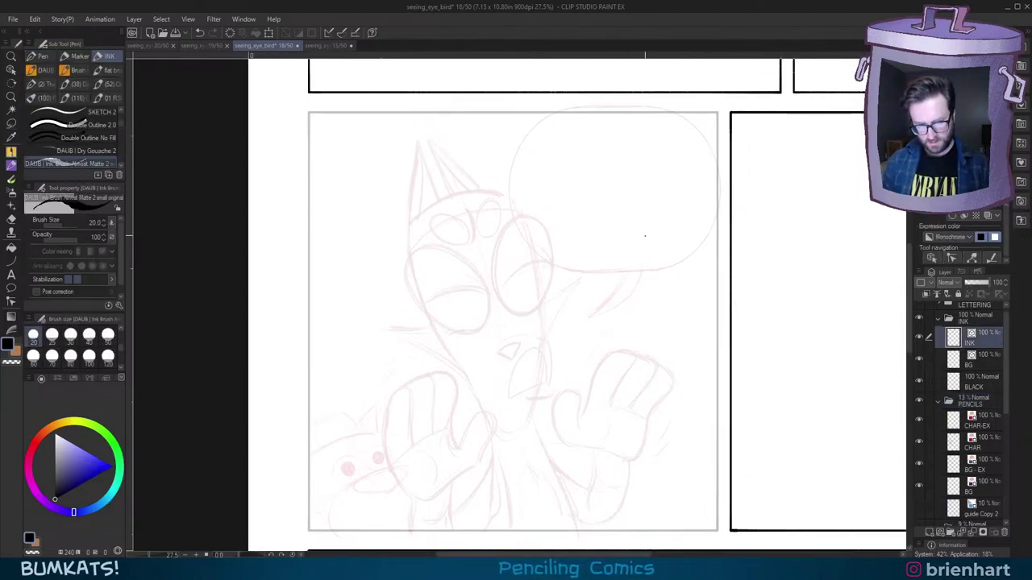
key(period)
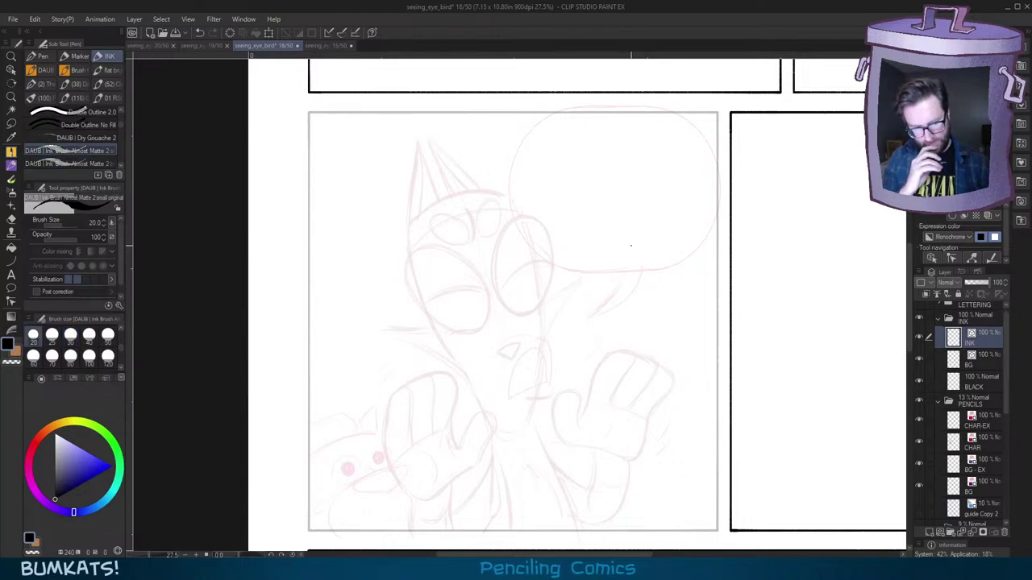
key(.)
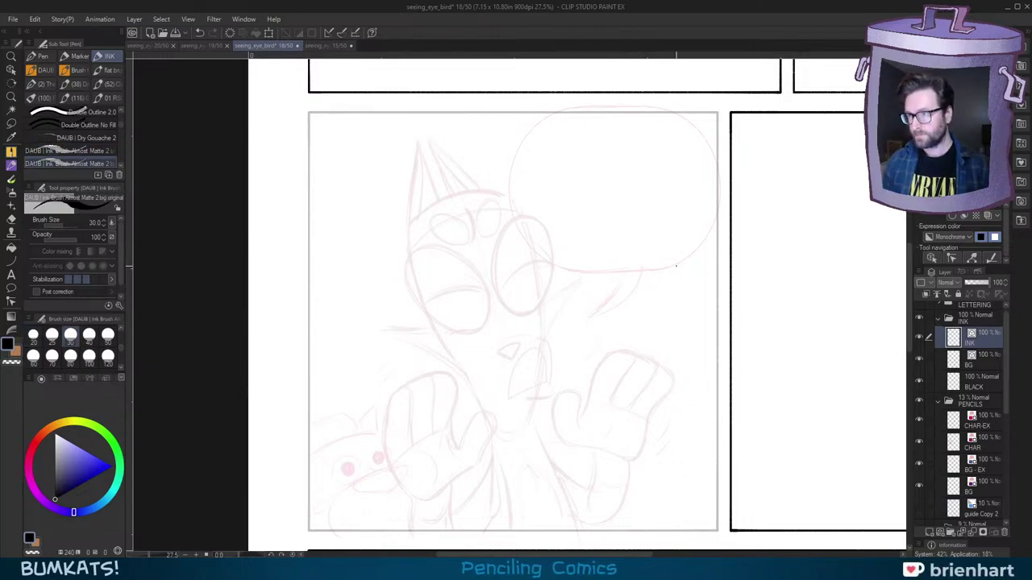
Step: Ink the outer curve of the speech balloon's tail and the balloon's right side over the pencils
drag(668, 295, 680, 296)
key(minus)
scroll(625, 258, up, 1)
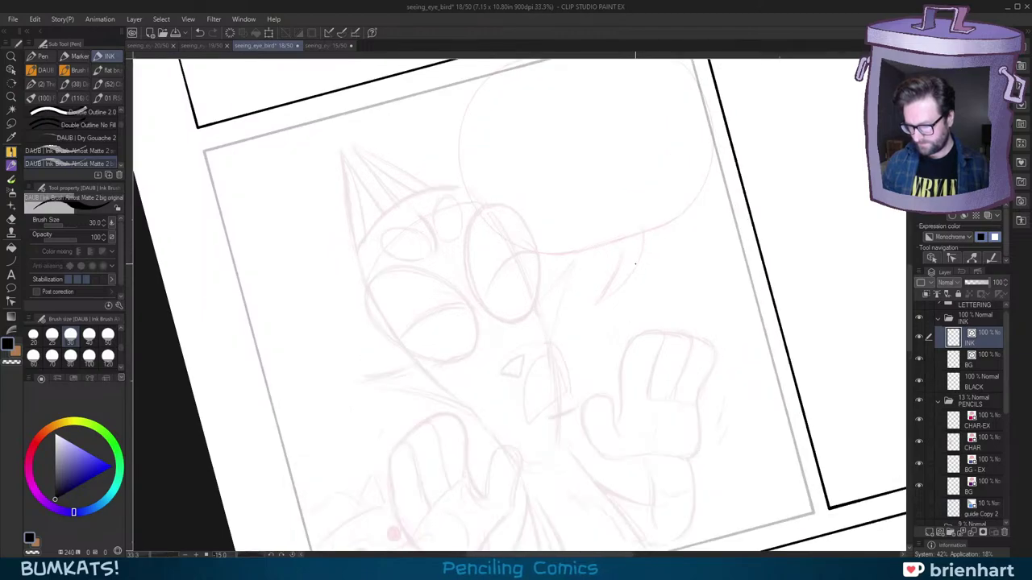
scroll(635, 258, up, 2)
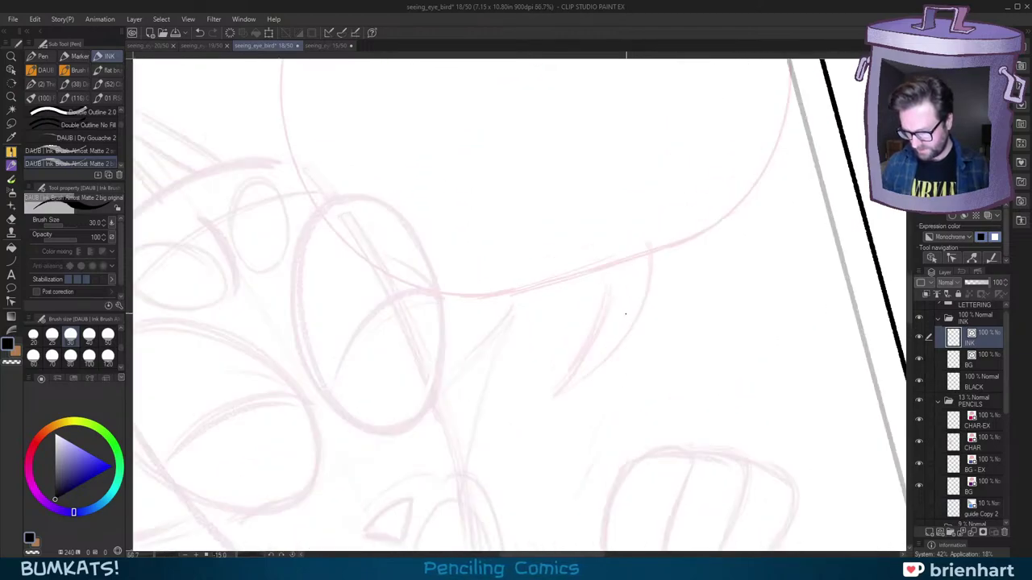
mouse_move(553, 396)
mouse_down()
mouse_move(586, 380)
mouse_move(652, 288)
mouse_move(659, 244)
mouse_move(644, 385)
mouse_move(593, 424)
mouse_move(657, 368)
mouse_move(691, 249)
mouse_move(668, 138)
mouse_move(629, 85)
mouse_up()
drag(622, 159, 667, 273)
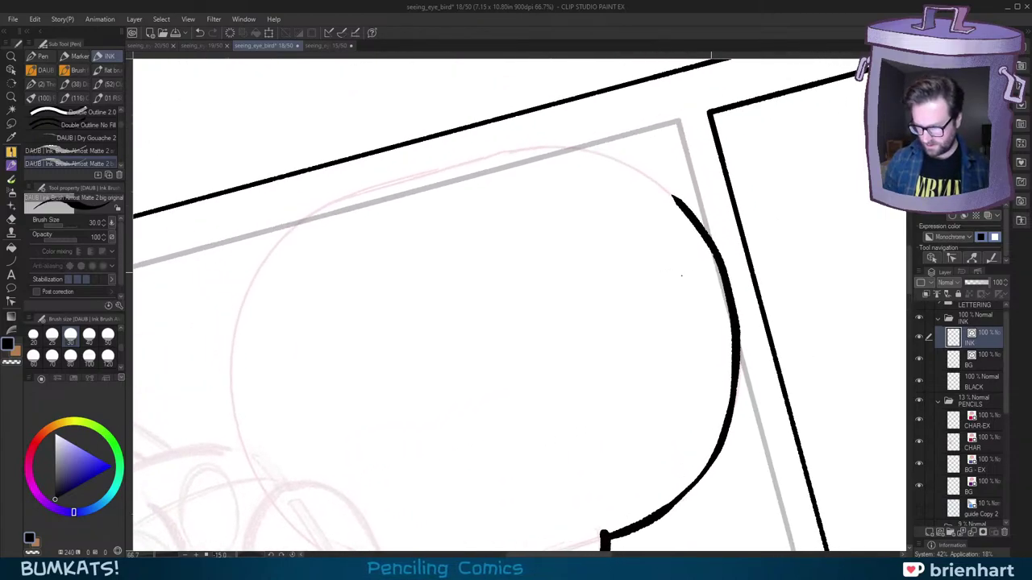
Step: Ink the upper-right curve of the speech balloon, carrying the line along its top edge
key(minus)
key(minus)
key(minus)
drag(509, 330, 624, 285)
mouse_move(453, 290)
mouse_down()
mouse_move(501, 193)
mouse_move(583, 106)
mouse_move(668, 76)
mouse_move(698, 78)
mouse_up()
drag(553, 153, 526, 206)
key(ctrl+z)
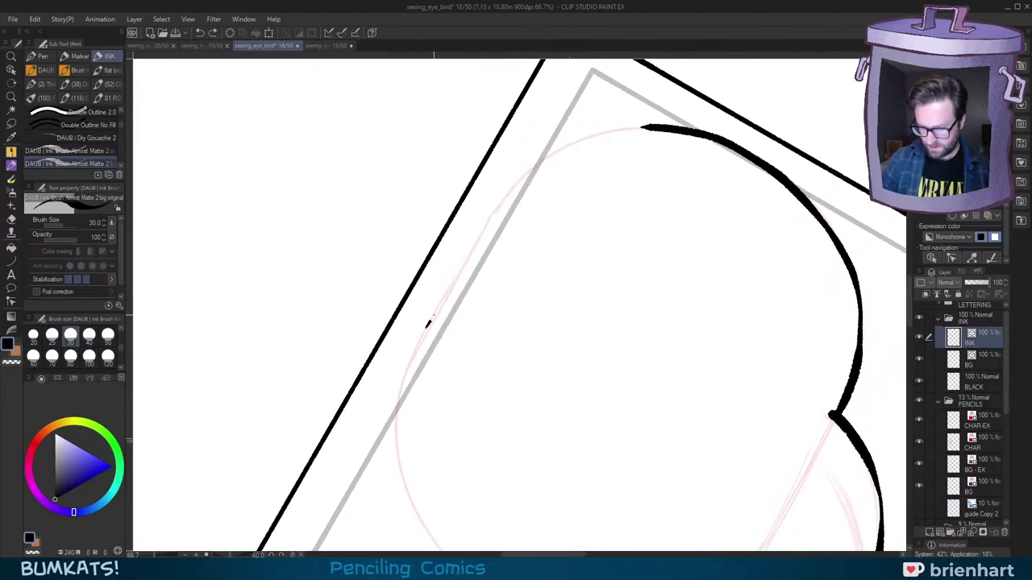
mouse_move(426, 325)
mouse_down()
mouse_move(510, 192)
mouse_move(553, 151)
mouse_move(663, 125)
mouse_up()
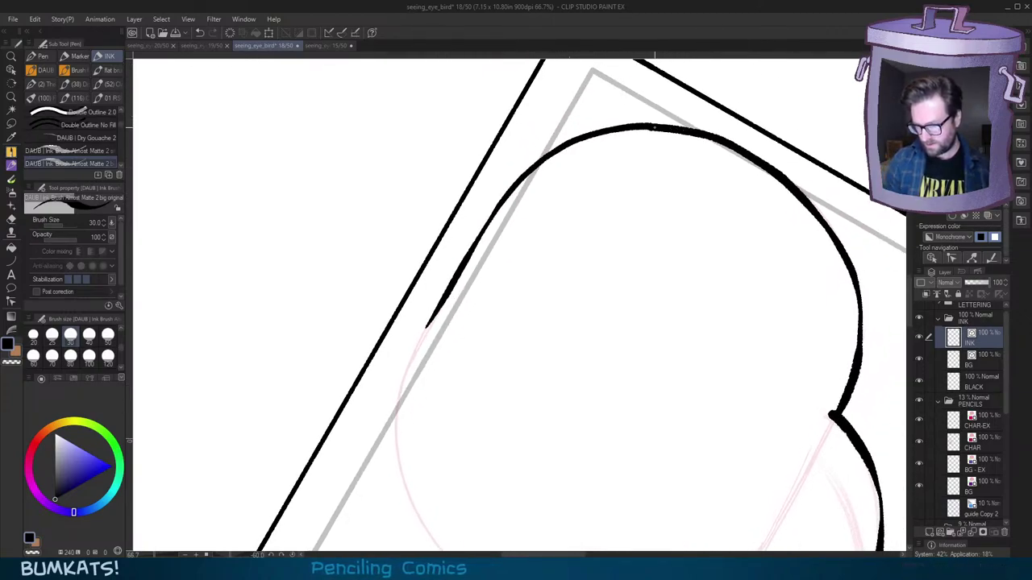
Step: Ink the lower-left curve of the speech balloon from the tail toward the character's eye
key(asciicircum)
key(asciicircum)
key(asciicircum)
key(asciicircum)
key(asciicircum)
key(asciicircum)
key(asciicircum)
key(asciicircum)
drag(394, 268, 579, 269)
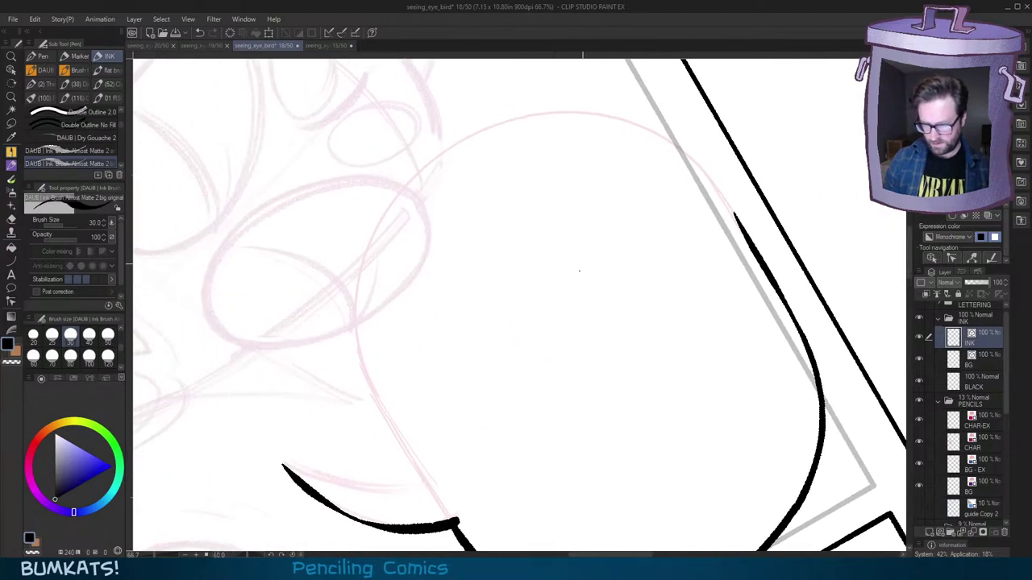
key(asciicircum)
key(asciicircum)
mouse_move(349, 411)
mouse_down()
mouse_move(353, 291)
mouse_move(413, 184)
mouse_move(446, 162)
mouse_up()
Step: Ink a short stretch of the speech balloon's left edge, leaving a gap where it overlaps the character's head
key(minus)
key(minus)
drag(462, 235, 514, 284)
key(minus)
key(minus)
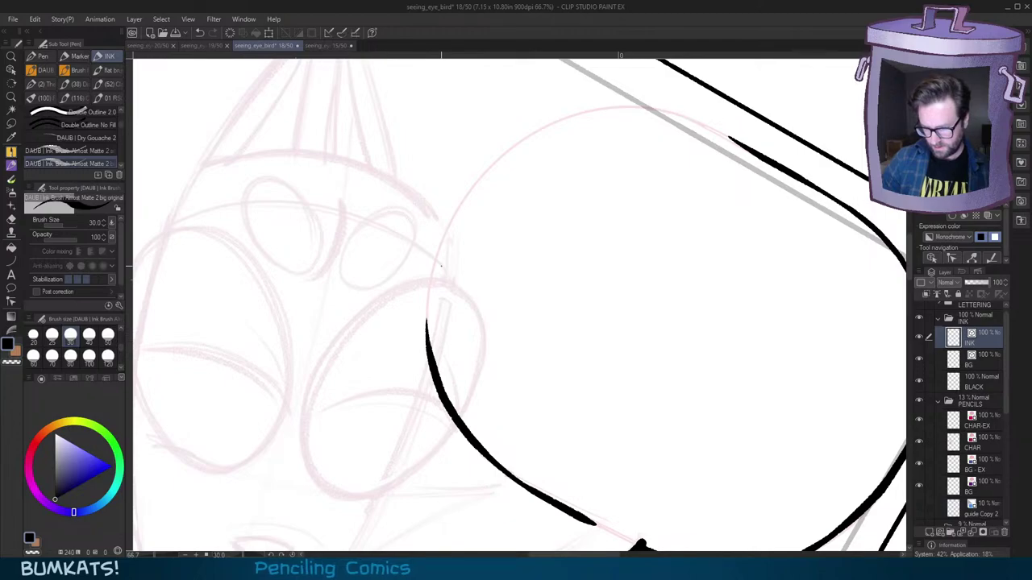
drag(441, 265, 441, 309)
mouse_move(441, 374)
mouse_down()
mouse_move(438, 323)
mouse_move(456, 254)
mouse_up()
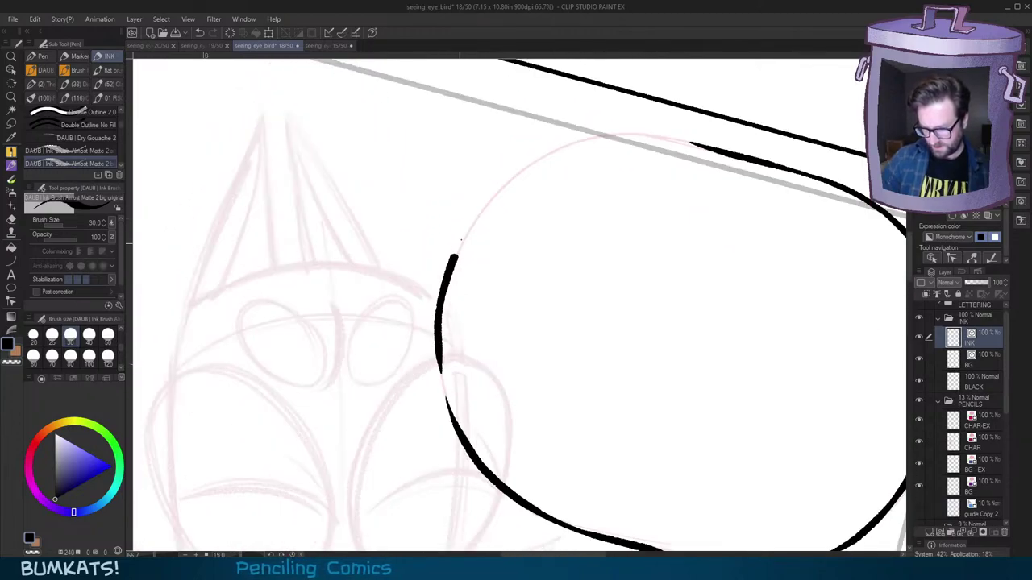
key(minus)
key(minus)
drag(535, 294, 549, 312)
key(ctrl+z)
drag(482, 403, 457, 326)
key(asciicircum)
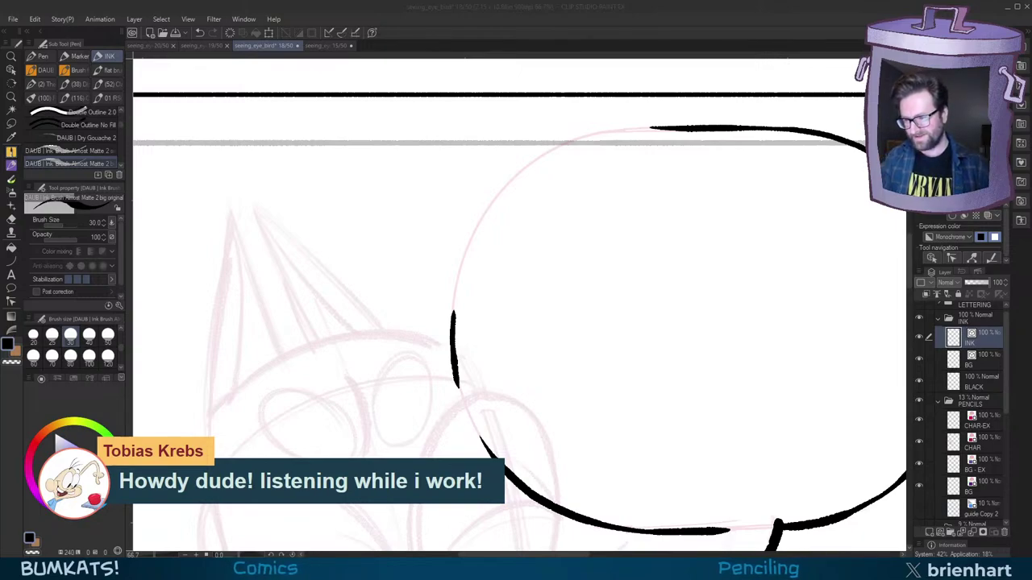
Step: Ink the upper-left curve of the speech balloon, joining its left edge to the top line
click(639, 153)
key(^)
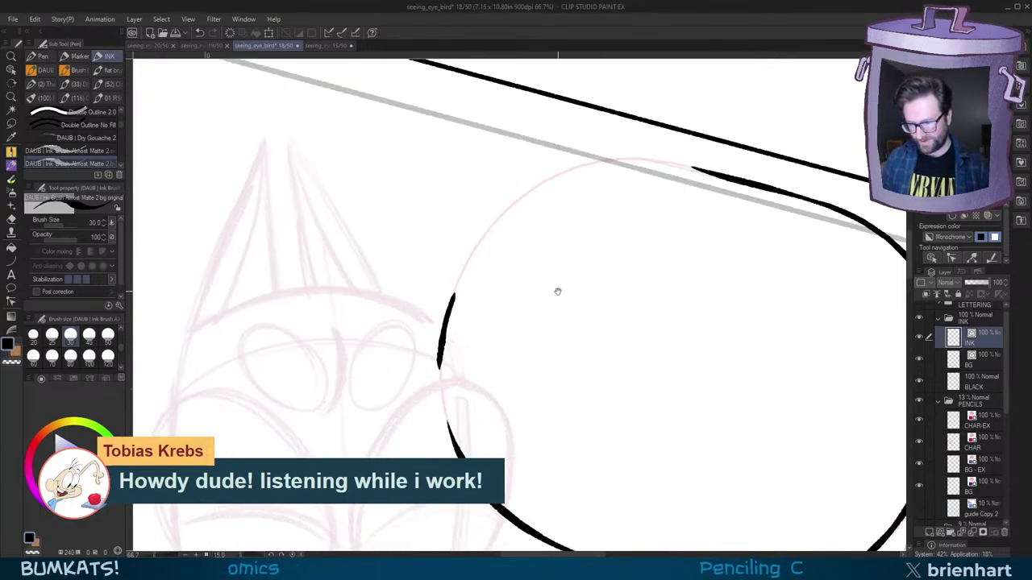
drag(557, 293, 567, 297)
key(-)
drag(464, 316, 495, 212)
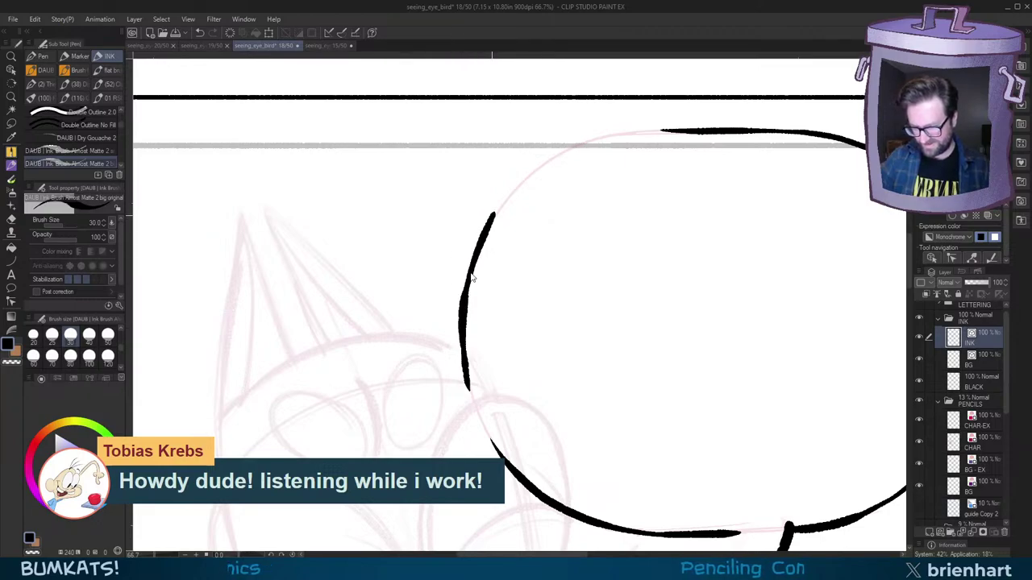
key(ctrl+z)
mouse_move(467, 333)
mouse_down()
mouse_move(499, 212)
mouse_move(568, 155)
mouse_move(634, 131)
mouse_move(743, 136)
mouse_up()
Step: Ink the inner curve of the speech balloon's tail from its tip up to the balloon's bottom line
drag(771, 321, 726, 293)
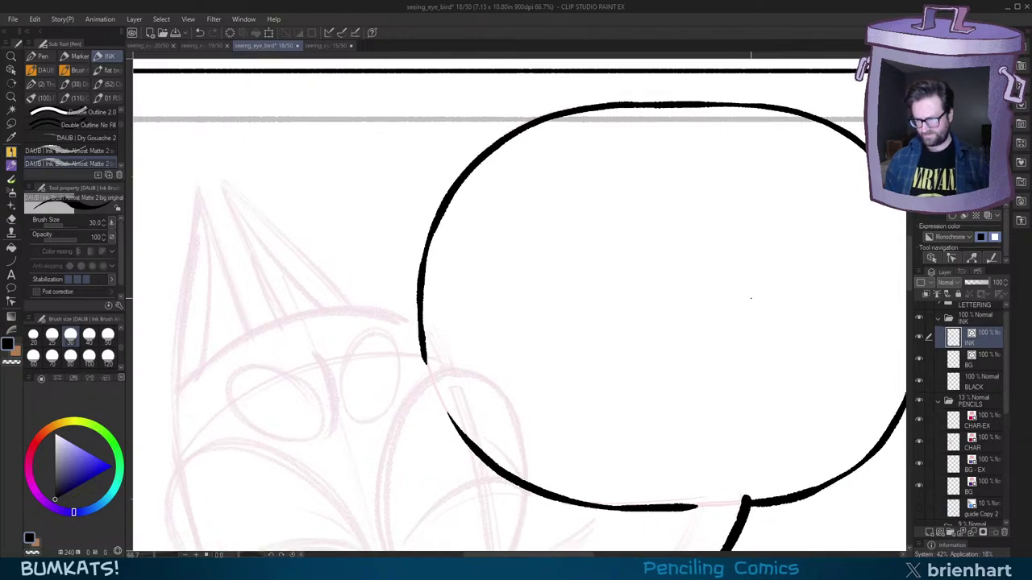
drag(700, 352, 689, 265)
drag(728, 376, 727, 323)
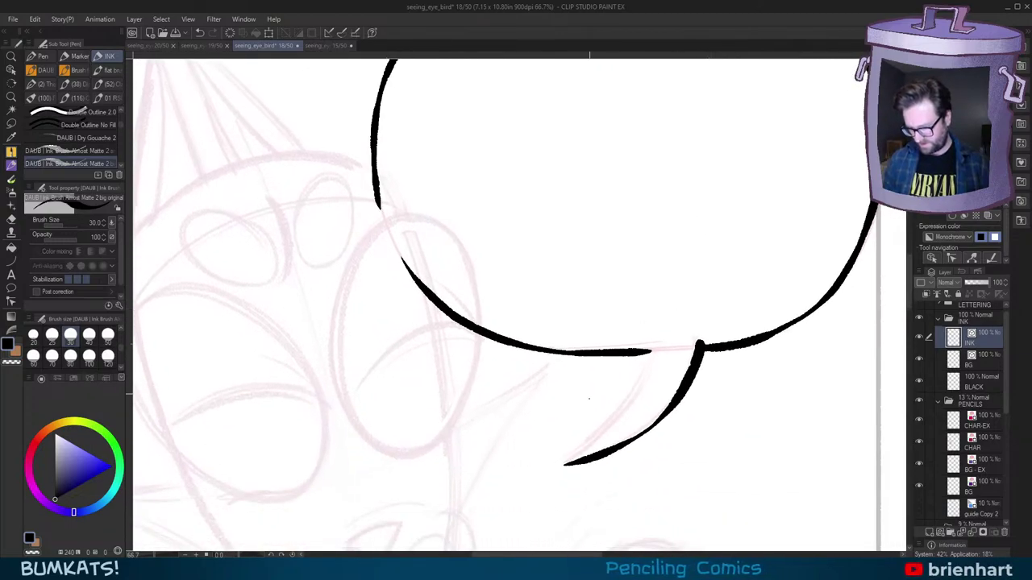
mouse_move(567, 463)
mouse_down()
mouse_move(608, 432)
mouse_move(653, 353)
mouse_up()
key(ctrl+z)
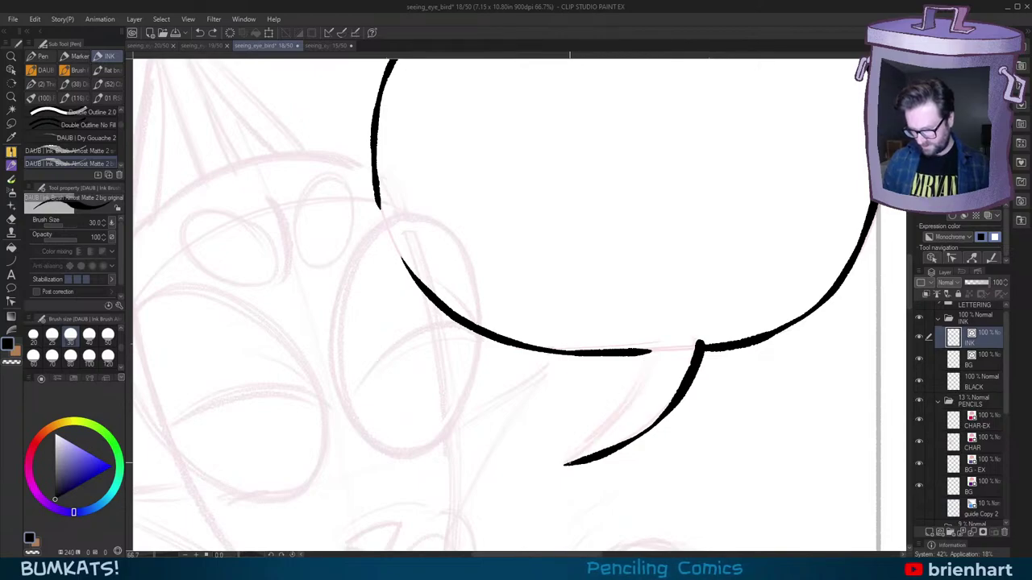
mouse_move(566, 464)
mouse_down()
mouse_move(617, 425)
mouse_move(649, 352)
mouse_up()
Step: Use transparent colour to trim the stray line ends where the tail meets the speech balloon
key(minus)
key(c)
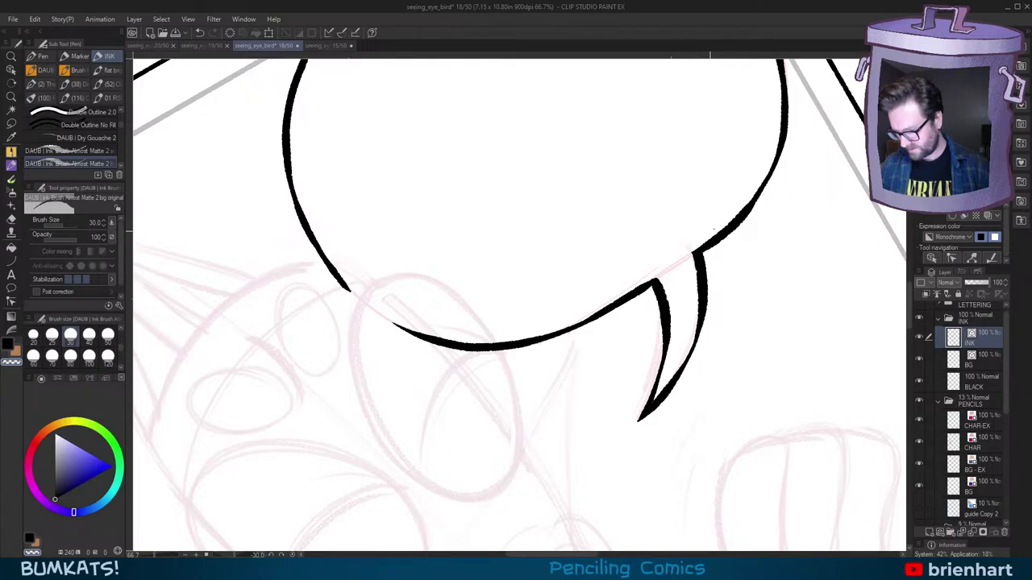
key(asciicircum)
drag(759, 326, 741, 355)
scroll(789, 324, down, 2)
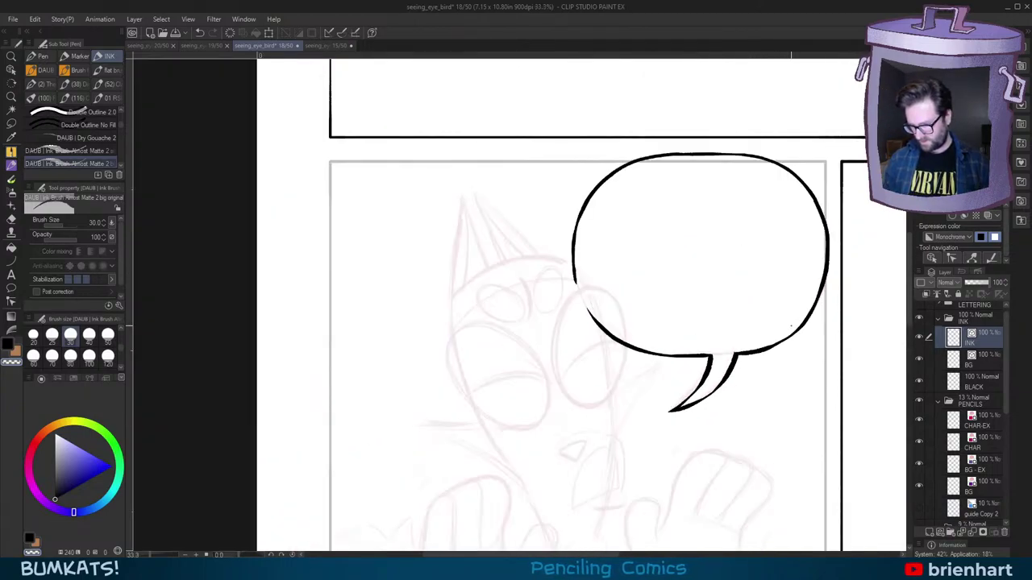
scroll(732, 352, down, 3)
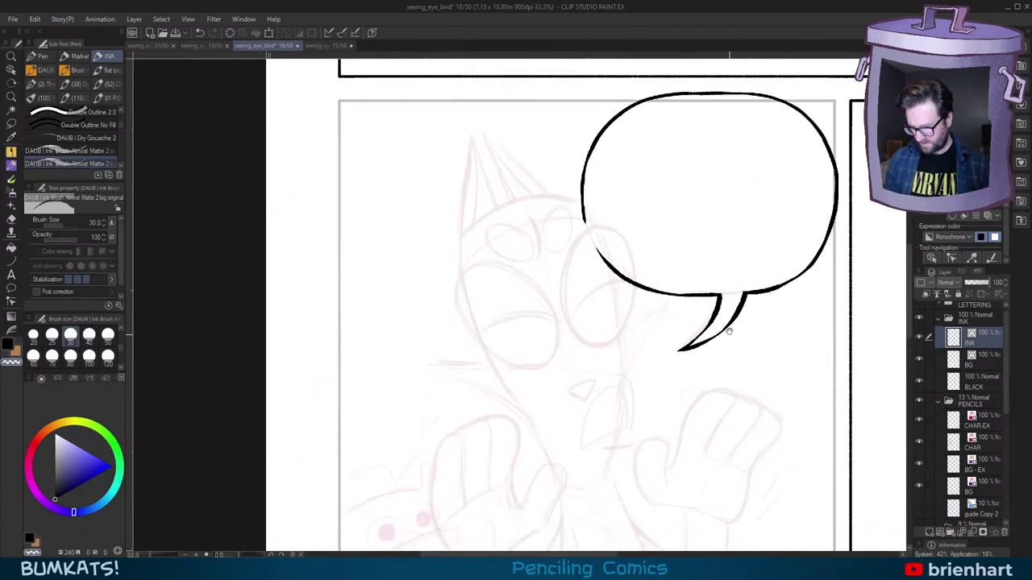
key(ctrl+plus)
drag(751, 315, 706, 304)
drag(668, 341, 699, 309)
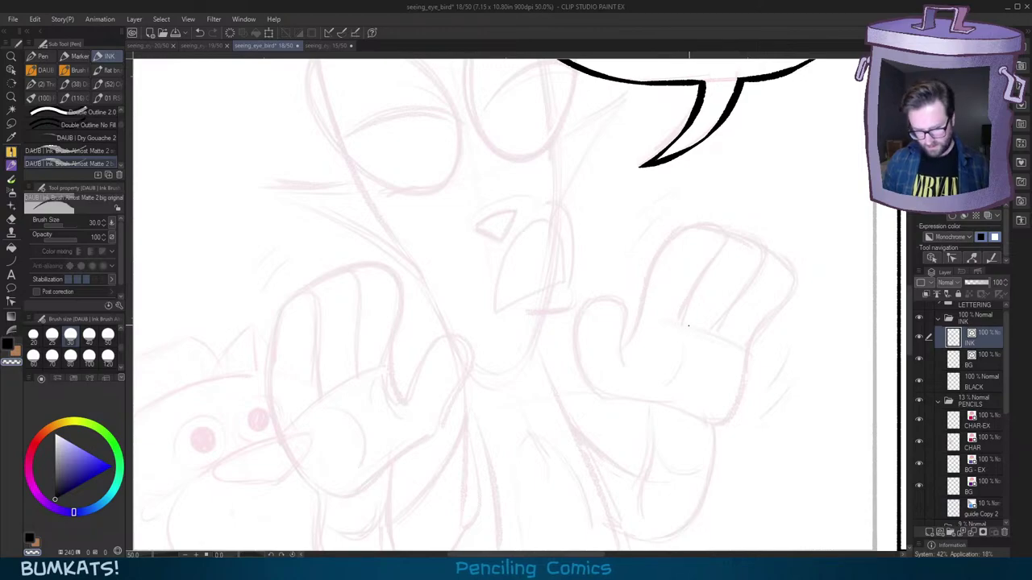
mouse_move(629, 350)
mouse_down()
mouse_move(645, 287)
mouse_move(696, 224)
mouse_move(738, 309)
mouse_move(727, 340)
mouse_move(705, 338)
mouse_up()
key(asciicircum)
scroll(729, 325, up, 1)
key(ctrl+z)
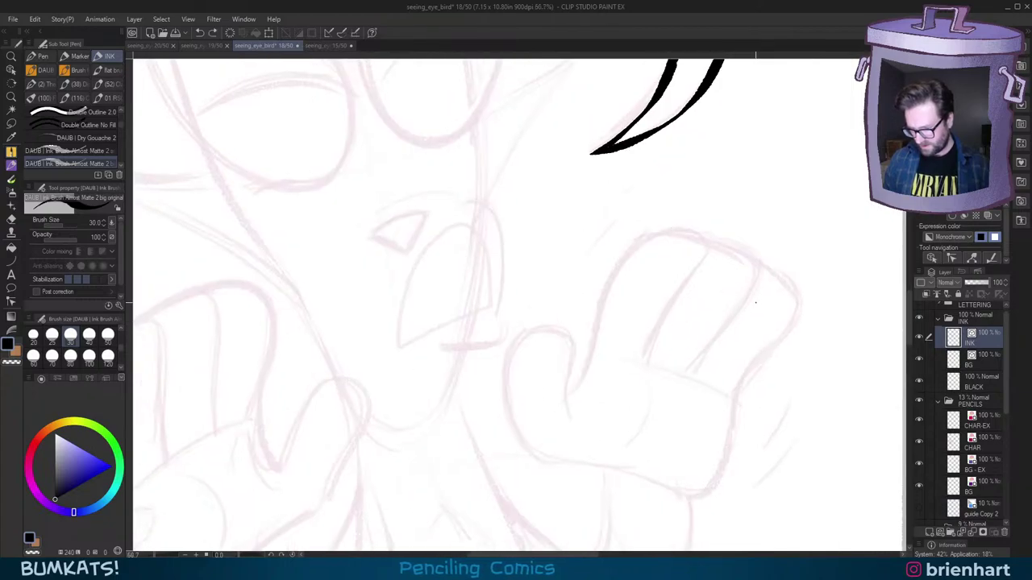
scroll(800, 281, down, 1)
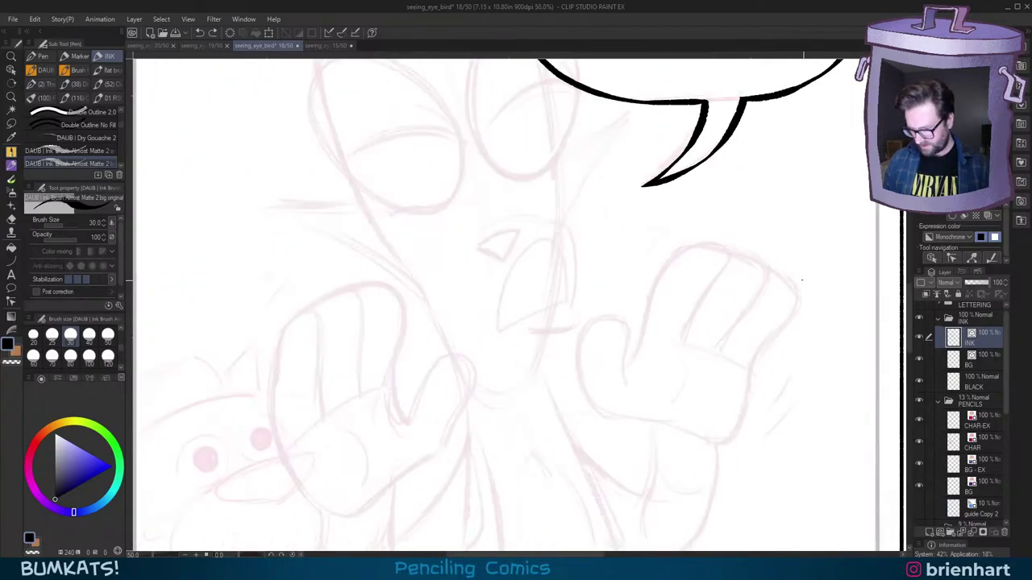
Step: Set the brush size to 40 and ink the outer contour of the first finger on the raised hand below the balloon
click(90, 337)
scroll(785, 348, down, 1)
scroll(785, 352, down, 1)
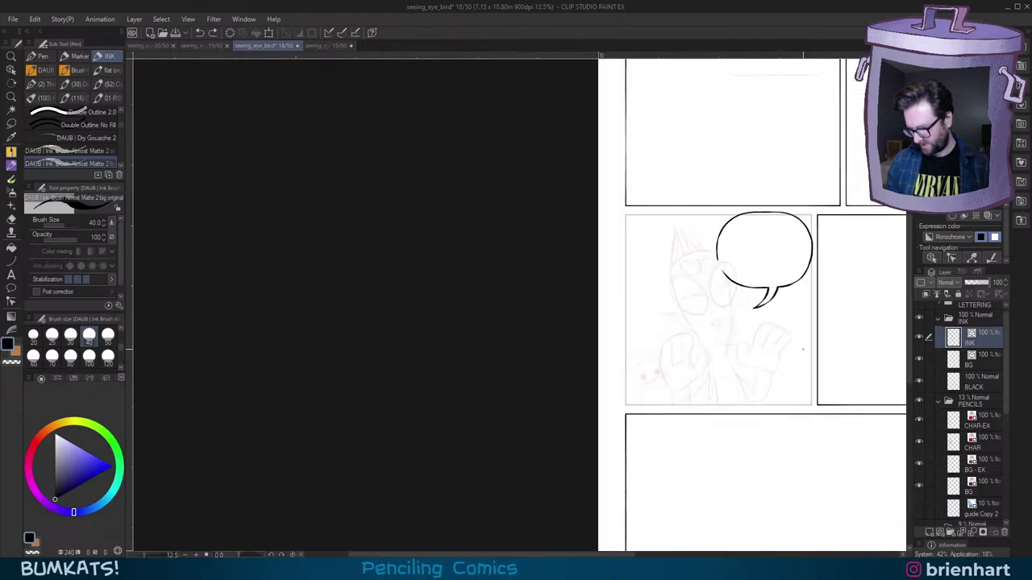
scroll(798, 352, up, 2)
drag(659, 330, 659, 344)
mouse_move(591, 377)
mouse_down()
mouse_move(610, 343)
mouse_move(633, 263)
mouse_up()
key(ctrl+z)
mouse_move(593, 374)
mouse_down()
mouse_move(645, 260)
mouse_move(684, 247)
mouse_up()
key(minus)
key(ctrl+z)
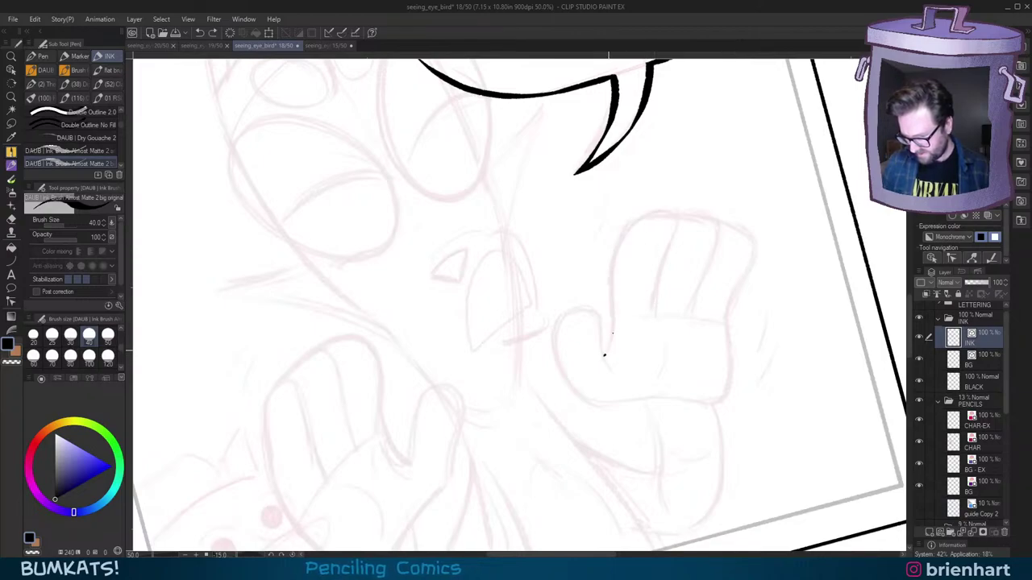
mouse_move(604, 355)
mouse_down()
mouse_move(621, 241)
mouse_move(645, 215)
mouse_move(669, 211)
mouse_up()
Step: Ink the dividing line beside the first finger and the contours of the other two fingers on the same hand
mouse_move(655, 306)
mouse_down()
mouse_move(676, 231)
mouse_move(655, 215)
mouse_up()
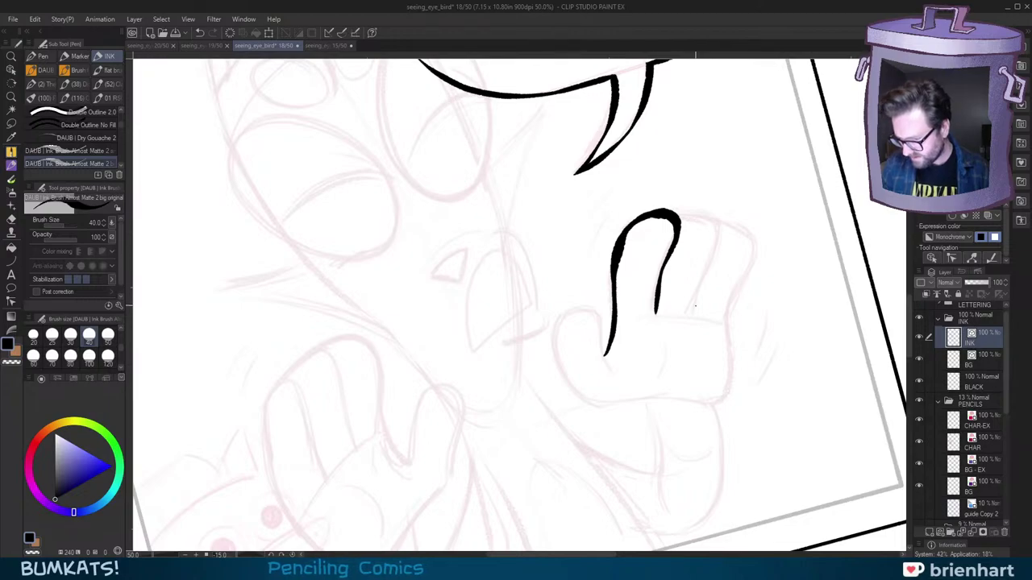
mouse_move(690, 314)
mouse_down()
mouse_move(717, 231)
mouse_move(702, 215)
mouse_move(677, 211)
mouse_up()
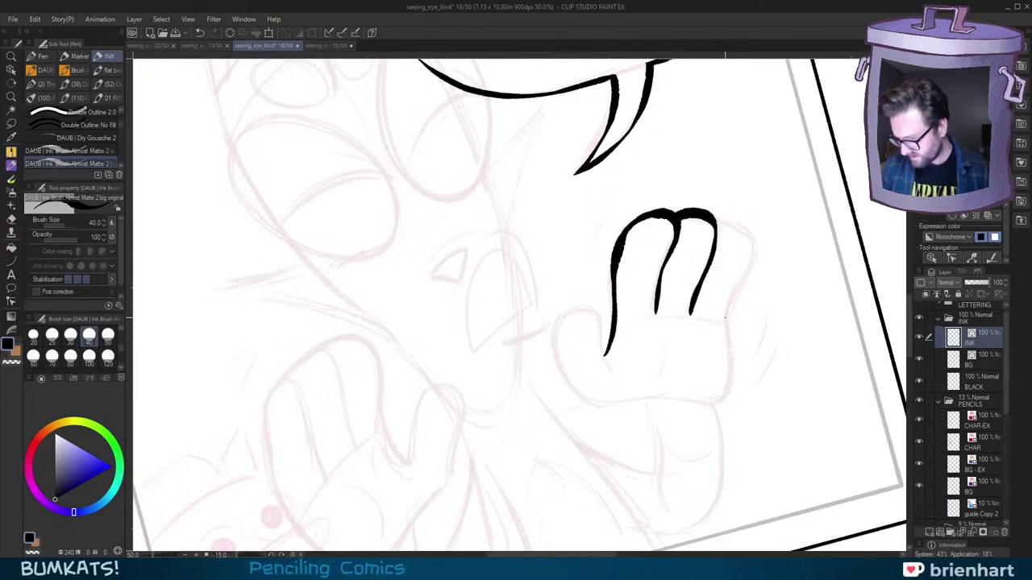
mouse_move(726, 323)
mouse_down()
mouse_move(752, 241)
mouse_move(713, 216)
mouse_up()
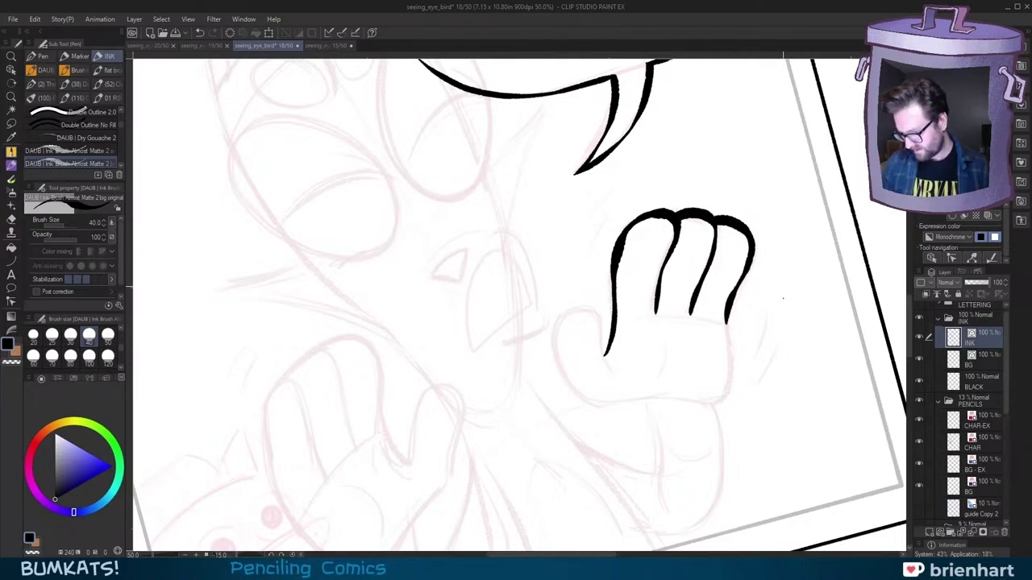
Step: Ink the thumb of the raised hand and the line running from it along the base of the palm
key(asciicircum)
key(asciicircum)
drag(727, 363, 745, 320)
mouse_move(591, 345)
mouse_down()
mouse_move(599, 307)
mouse_move(584, 291)
mouse_move(555, 305)
mouse_move(547, 371)
mouse_up()
key(ctrl+z)
drag(547, 370, 652, 342)
key(asciicircum)
mouse_move(516, 357)
mouse_down()
mouse_move(539, 275)
mouse_move(503, 349)
mouse_move(508, 284)
mouse_move(532, 269)
mouse_up()
Step: Ink the outer edge of the palm from the last finger down to the wrist
key(minus)
key(minus)
key(minus)
key(minus)
key(minus)
drag(685, 299, 678, 310)
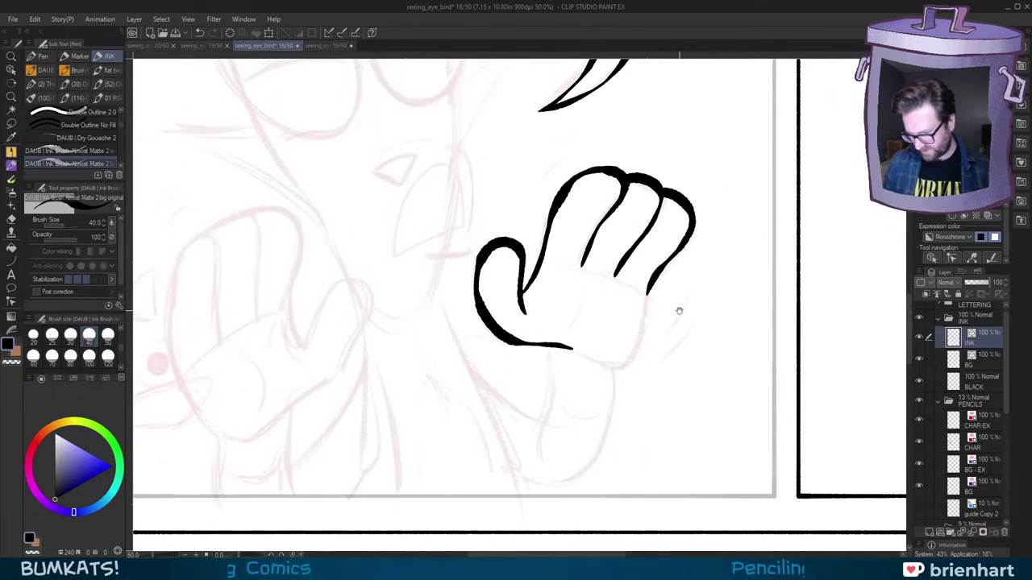
key(minus)
key(minus)
mouse_move(622, 217)
mouse_down()
mouse_move(643, 296)
mouse_move(627, 312)
mouse_move(675, 310)
mouse_up()
key(asciicircum)
key(asciicircum)
Step: Ink the two side lines of the forearm below the raised hand
scroll(682, 314, down, 2)
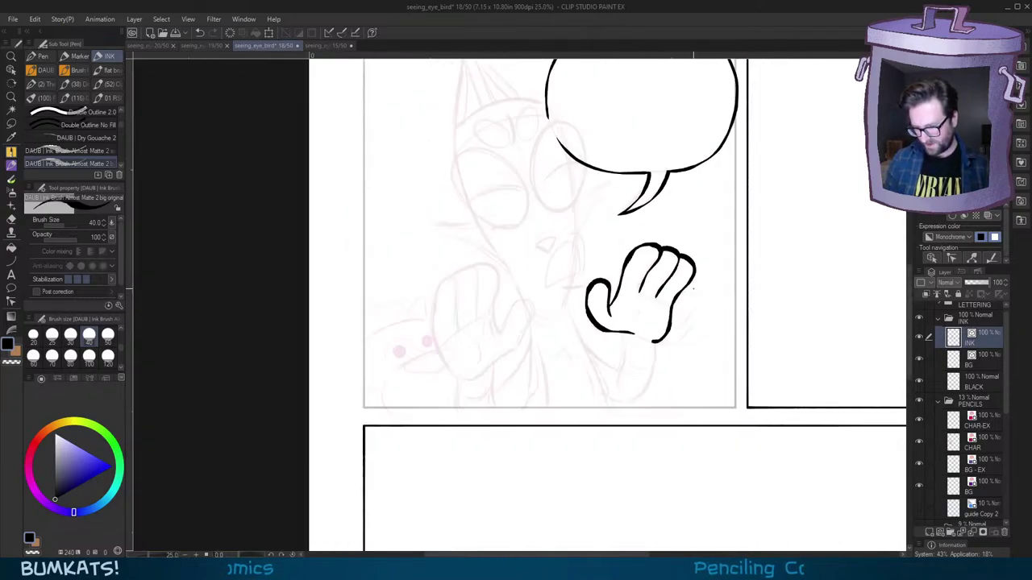
scroll(639, 331, up, 1)
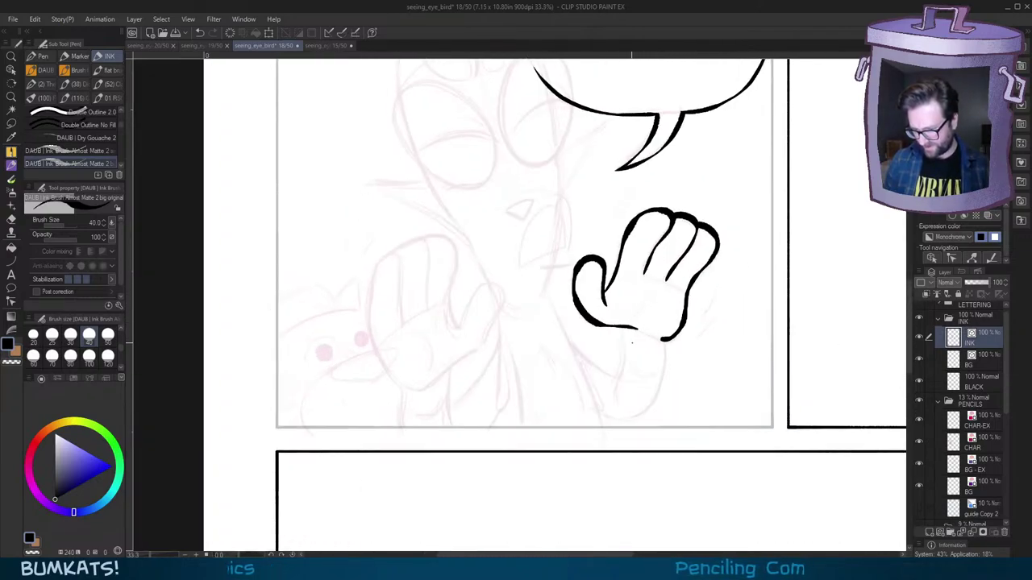
scroll(651, 322, up, 1)
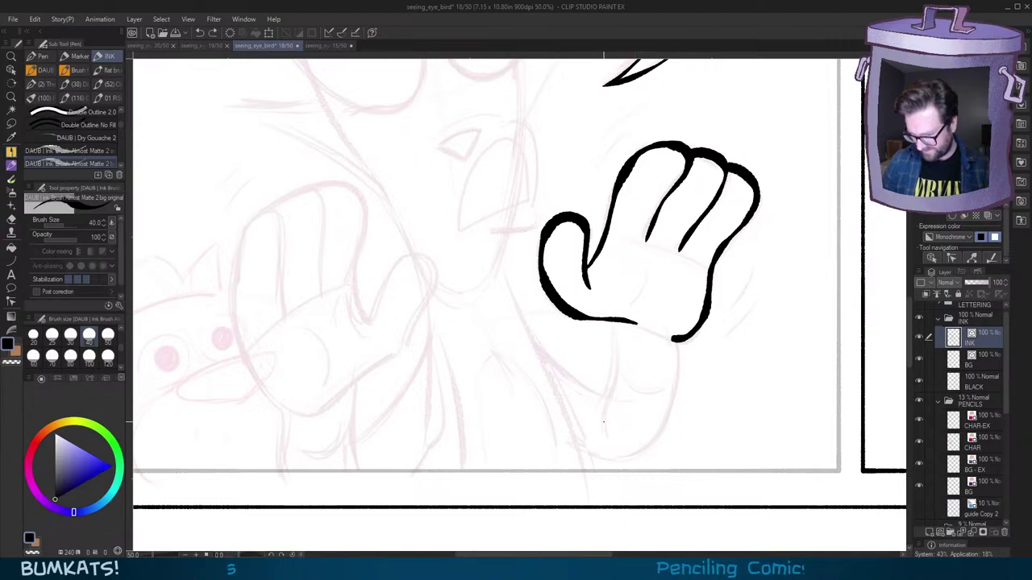
drag(603, 434, 612, 321)
key(ctrl+z)
key(minus)
mouse_move(693, 298)
mouse_down()
mouse_move(695, 272)
mouse_move(685, 296)
mouse_move(695, 364)
mouse_up()
key(ctrl+z)
key(minus)
key(minus)
key(minus)
key(minus)
key(minus)
Step: Ink the short curved line that meets the inner side of the forearm
drag(546, 271, 586, 210)
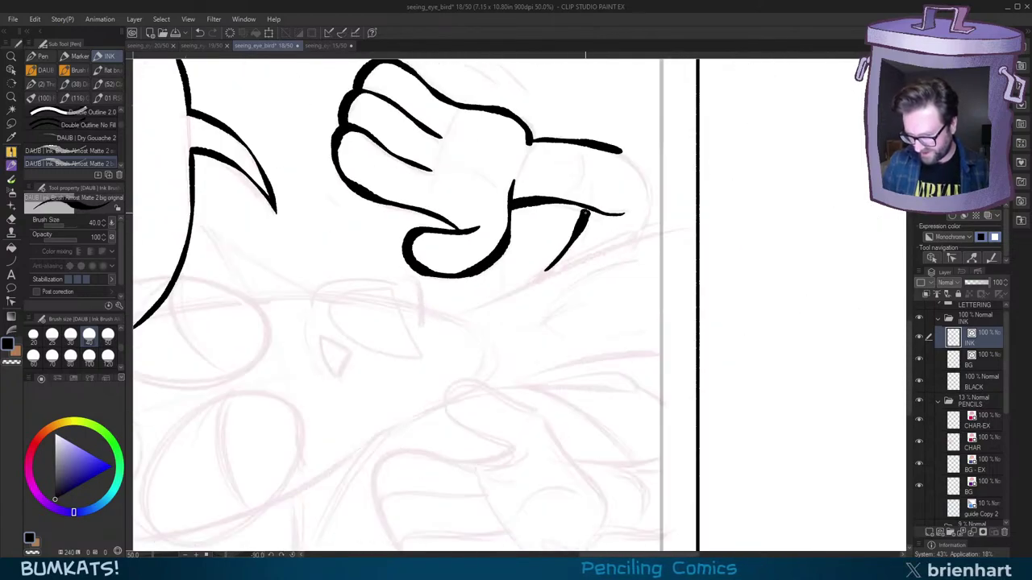
key(asciicircum)
key(ctrl+z)
drag(555, 279, 616, 229)
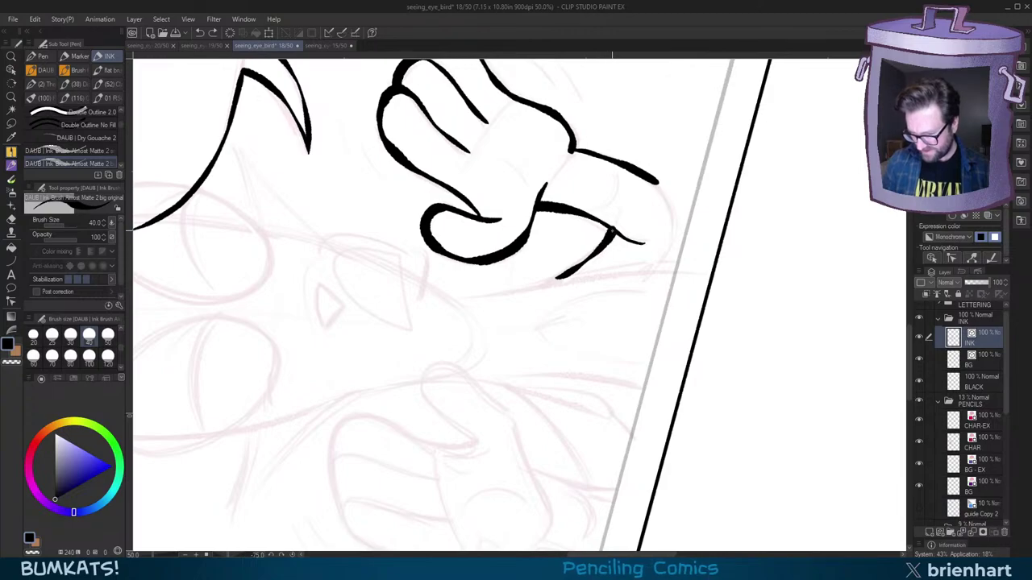
Step: Ink the curved cuff that closes the lower end of the raised forearm, with a short crease beside it
key(asciicircum)
key(asciicircum)
key(asciicircum)
key(asciicircum)
key(c)
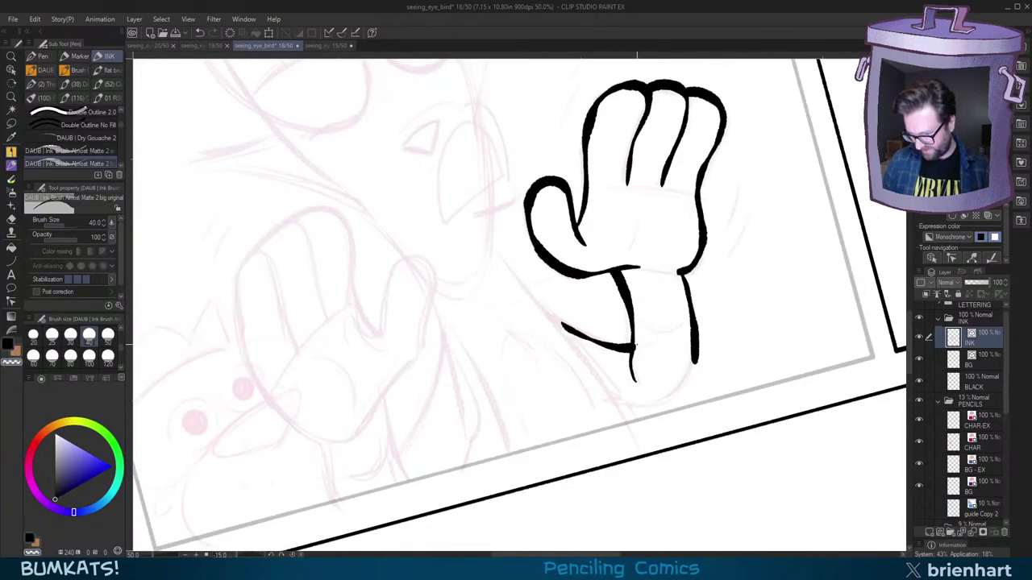
drag(637, 345, 641, 292)
drag(650, 339, 714, 301)
key(ctrl+z)
mouse_move(653, 339)
mouse_down()
mouse_move(712, 302)
mouse_move(705, 306)
mouse_up()
mouse_move(702, 279)
mouse_down()
mouse_move(713, 300)
mouse_move(699, 257)
mouse_up()
key(asciicircum)
key(asciicircum)
scroll(855, 297, down, 4)
key(asciicircum)
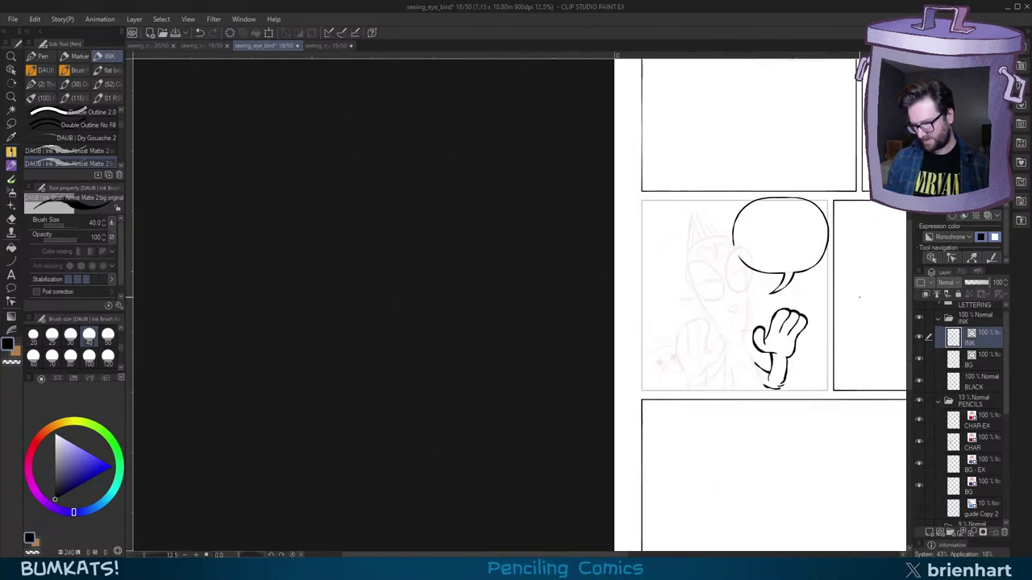
Step: Erase the stretch of the speech balloon outline that crosses the bird's eye and head
scroll(834, 335, up, 2)
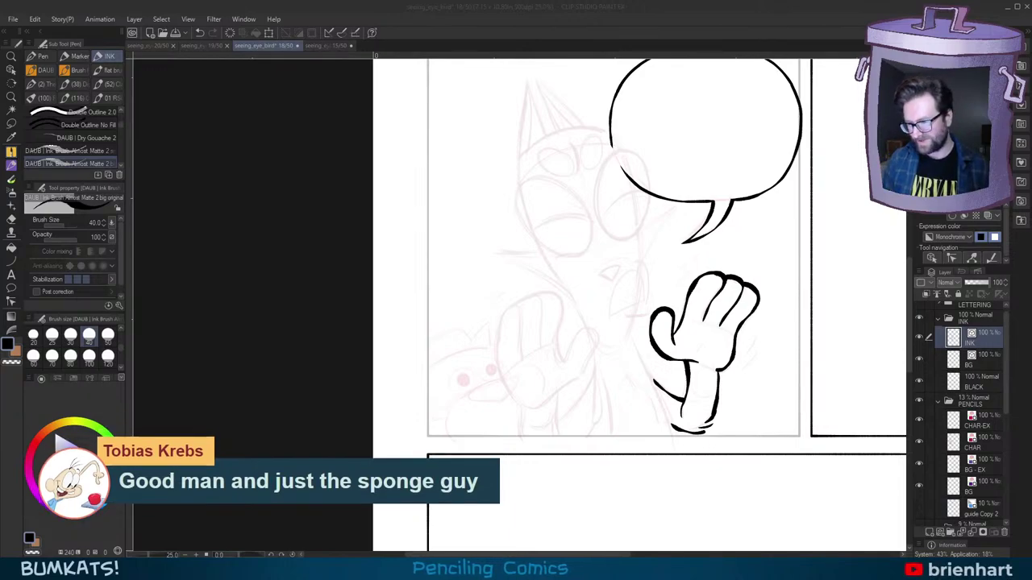
click(728, 128)
drag(672, 298, 675, 318)
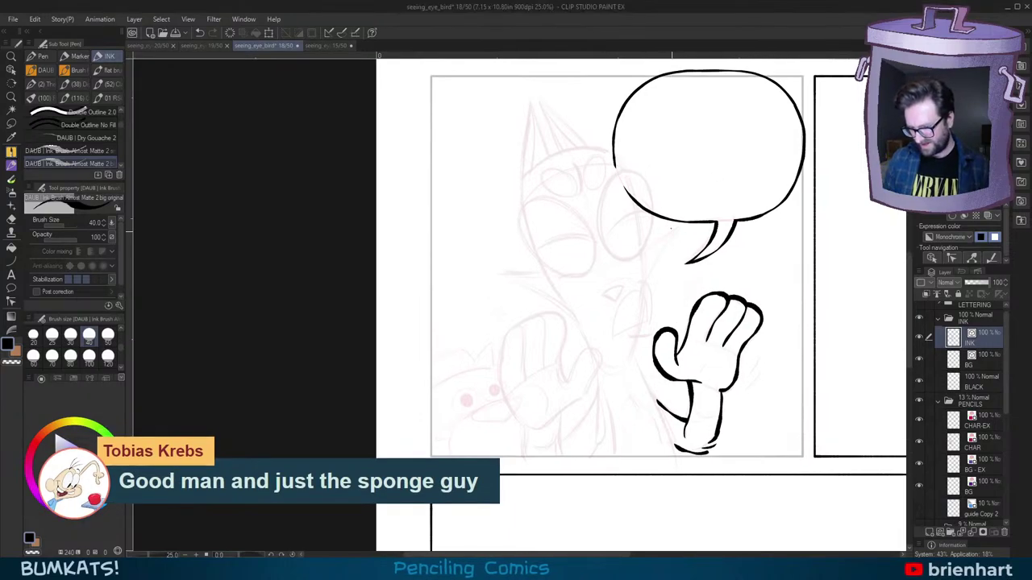
scroll(657, 186, up, 1)
drag(658, 186, 655, 209)
key(minus)
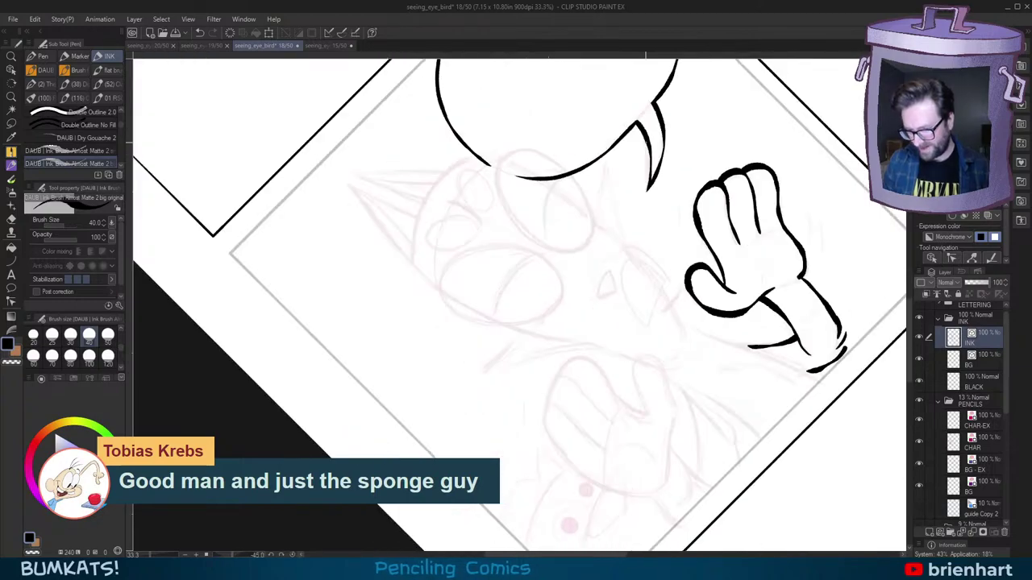
mouse_move(489, 164)
mouse_down()
mouse_move(477, 161)
mouse_move(456, 193)
mouse_up()
key(minus)
key(asciicircum)
key(asciicircum)
key(asciicircum)
key(asciicircum)
key(asciicircum)
key(asciicircum)
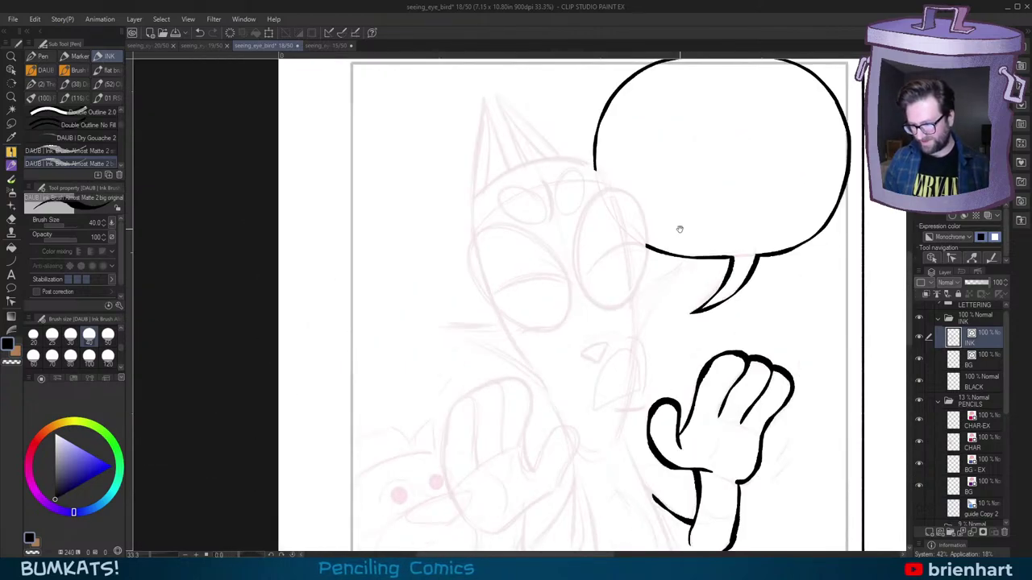
Step: Ink the long outer edge and the straight inner edge of the left pointed tuft on the bird's head
drag(680, 218, 650, 267)
scroll(666, 232, up, 1)
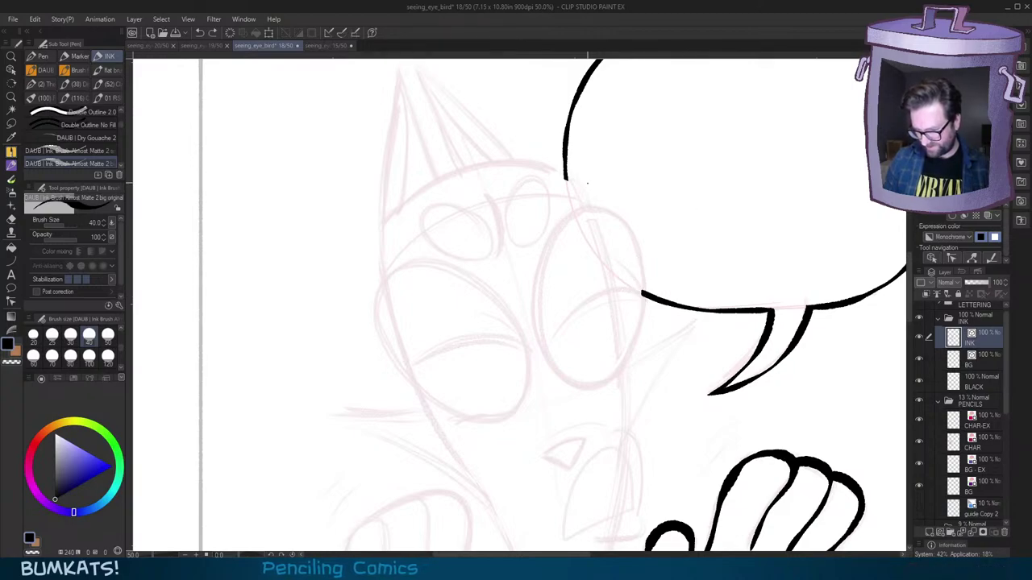
key(asciicircum)
drag(574, 211, 662, 297)
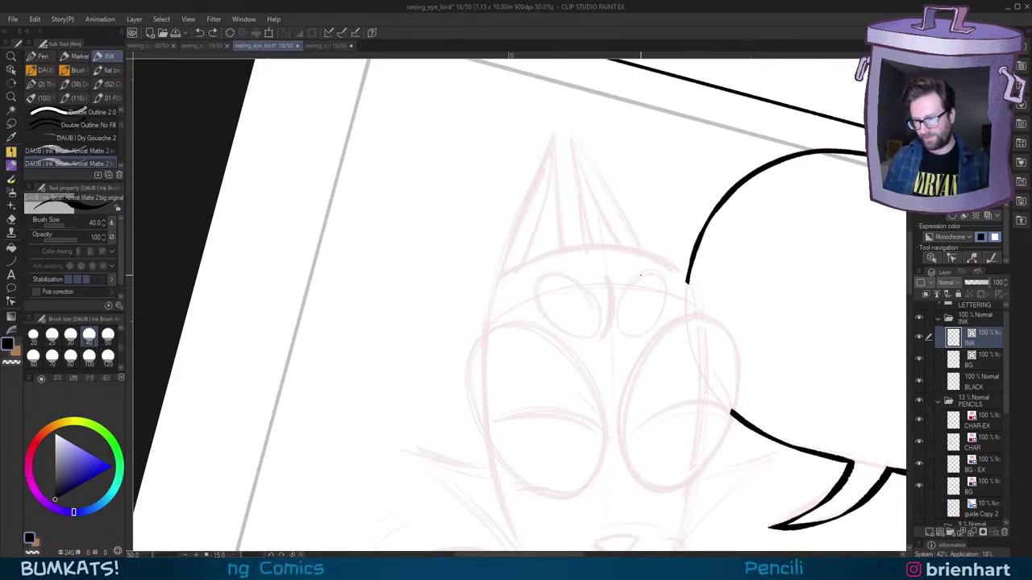
drag(647, 296, 651, 304)
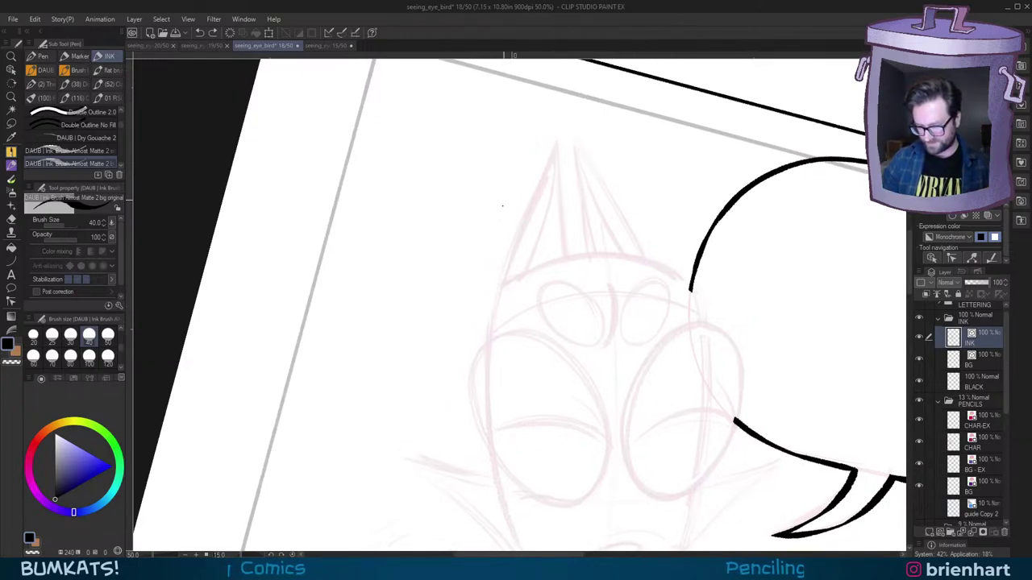
key(asciicircum)
key(asciicircum)
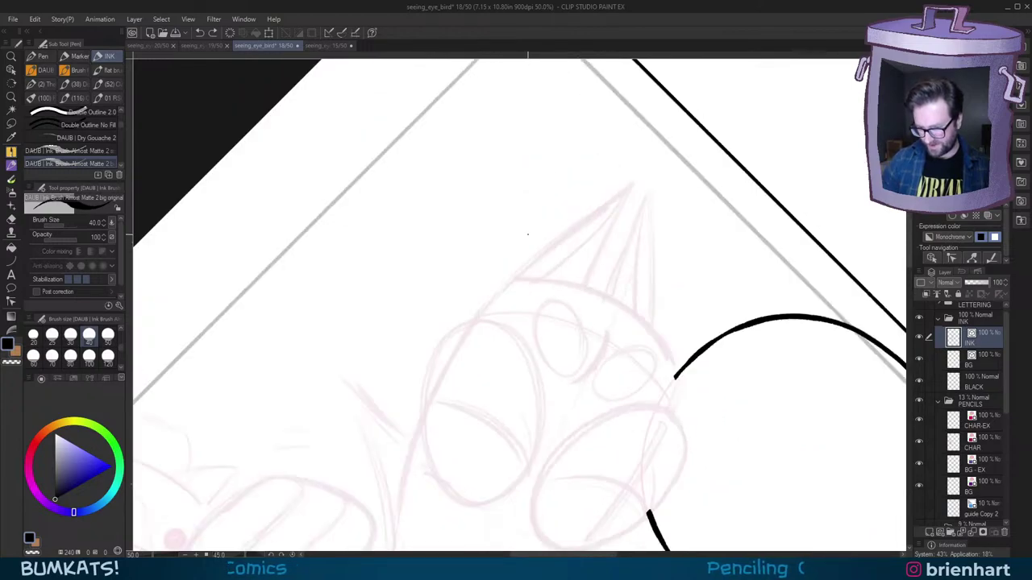
drag(475, 322, 524, 264)
key(ctrl+z)
drag(474, 321, 635, 186)
drag(587, 284, 624, 200)
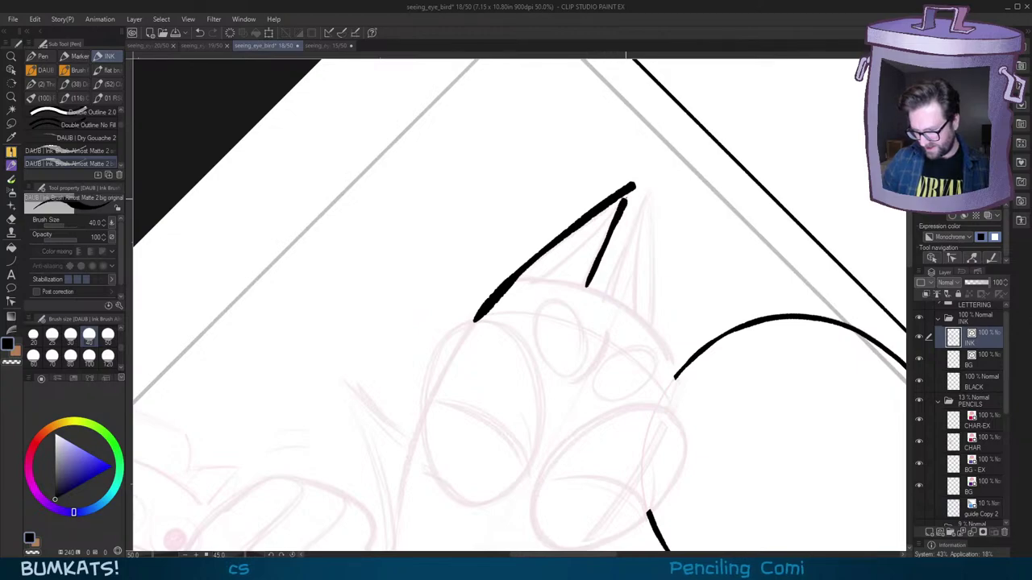
Step: Ink both edges of the second pointed tuft, meeting at its tip
drag(606, 295, 649, 190)
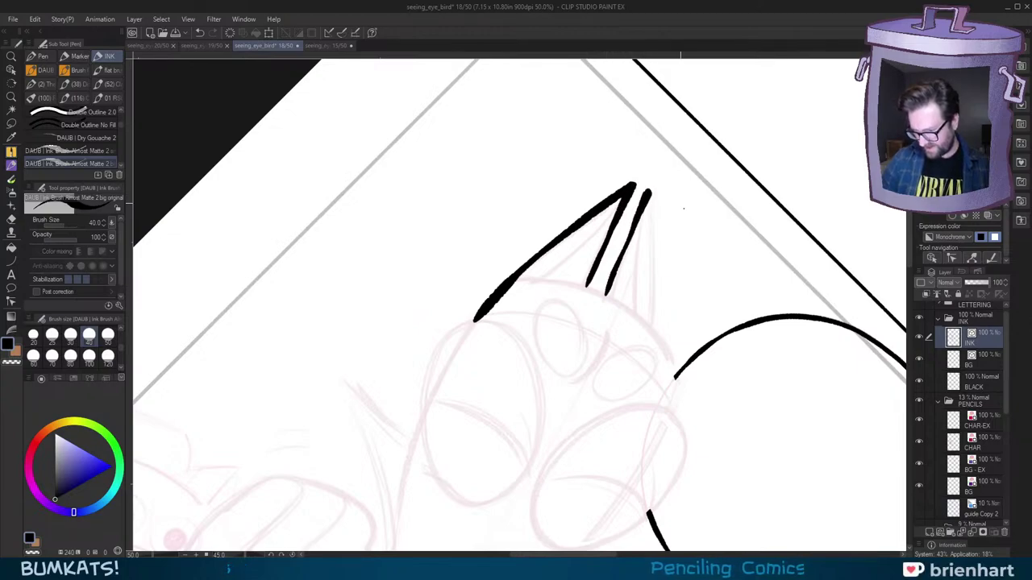
key(asciicircum)
key(asciicircum)
drag(671, 343, 666, 307)
drag(626, 347, 688, 236)
Step: Ink the curved top of the head along the base of both pointed tufts
key(minus)
key(minus)
key(minus)
key(minus)
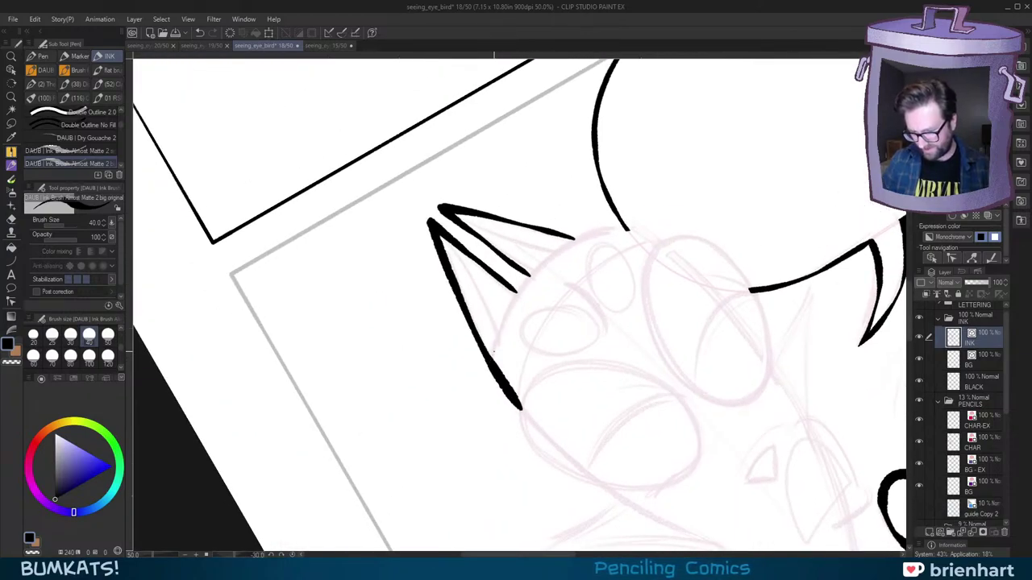
drag(555, 281, 547, 301)
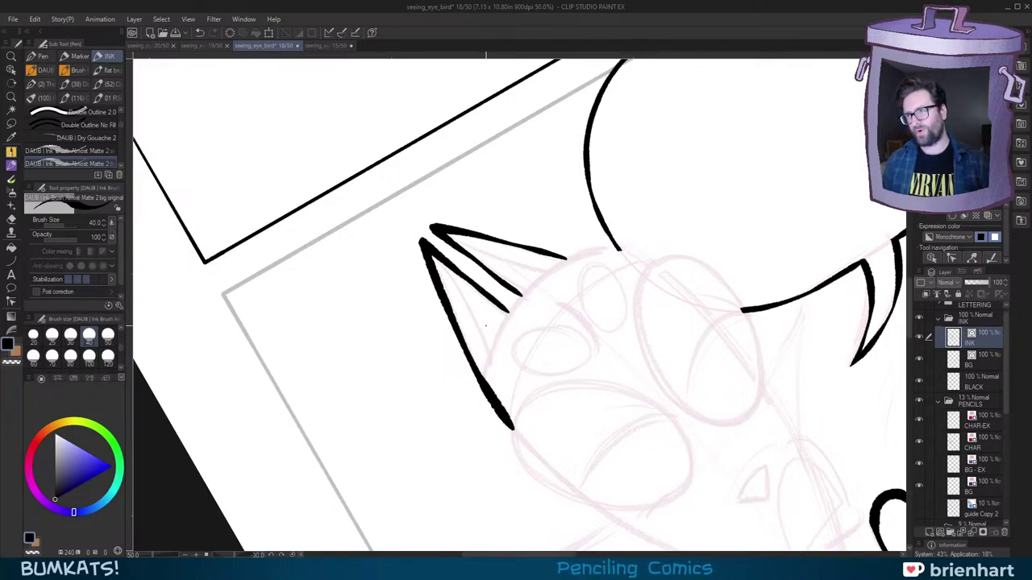
drag(540, 305, 538, 311)
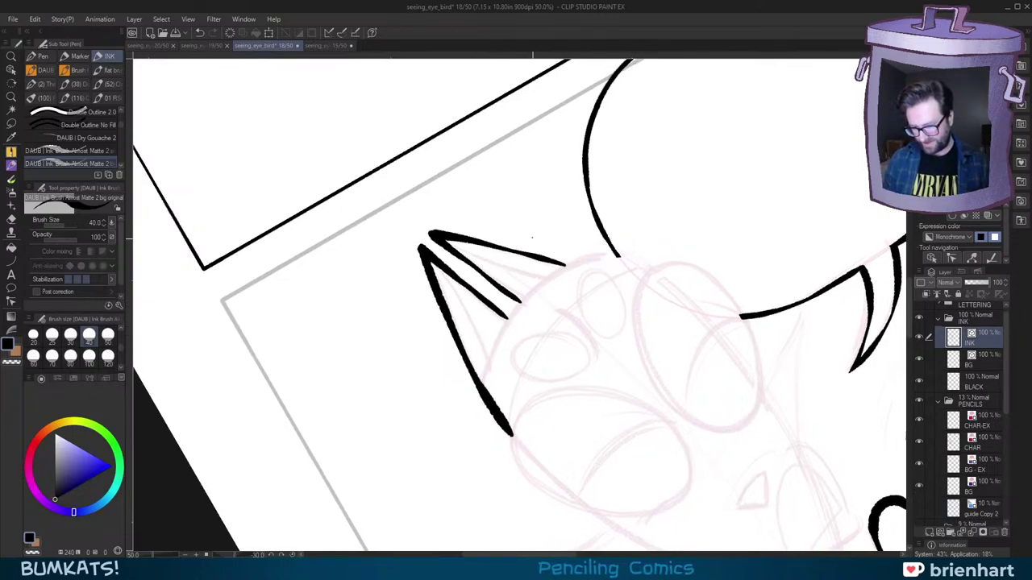
key(minus)
drag(504, 393, 516, 319)
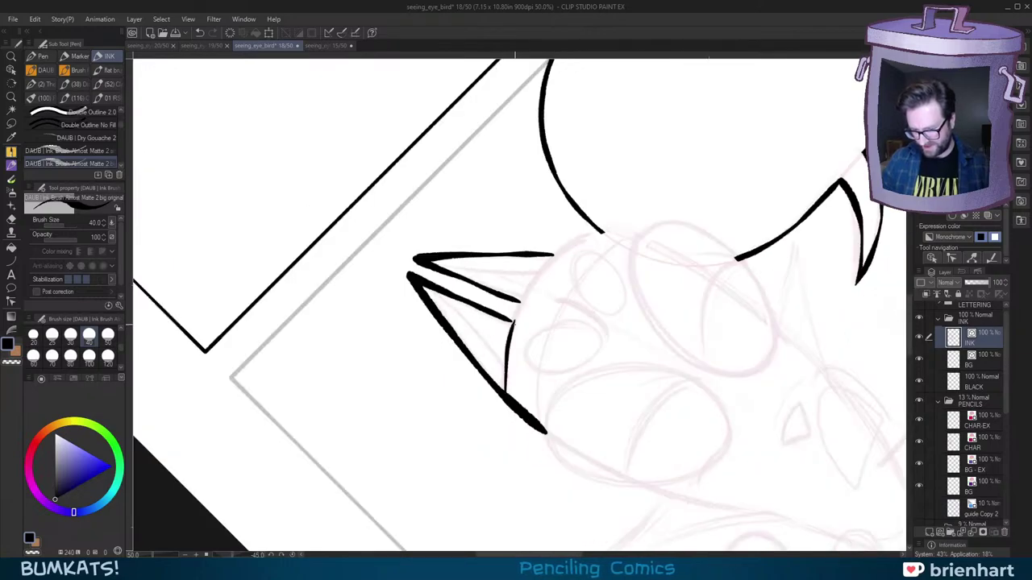
key(ctrl+z)
mouse_move(506, 395)
mouse_down()
mouse_move(520, 305)
mouse_move(578, 241)
mouse_up()
key(minus)
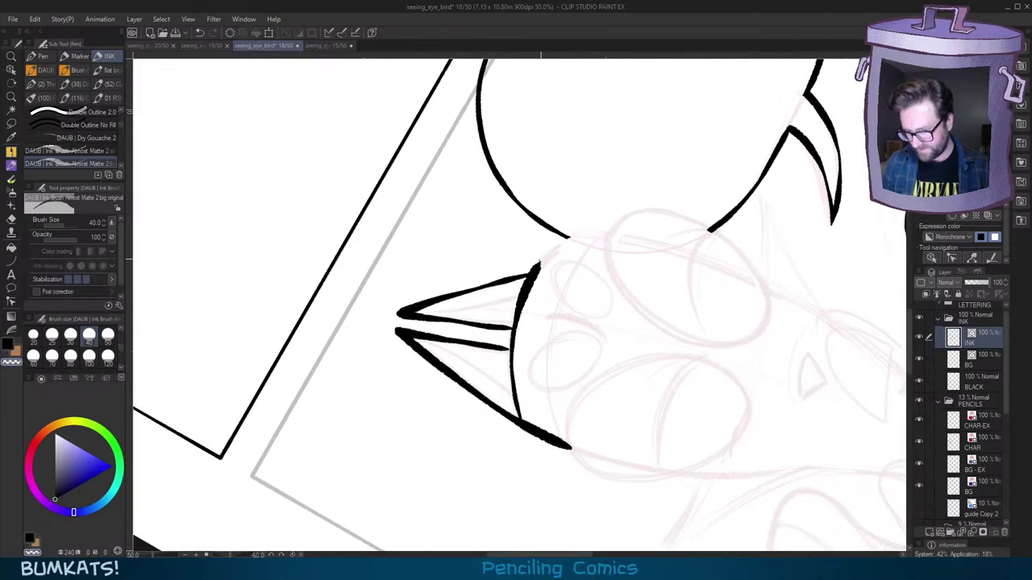
Step: Extend the head curve to the speech balloon and ink small feather strokes at its end
mouse_move(528, 283)
mouse_down()
mouse_move(572, 214)
mouse_move(582, 234)
mouse_move(592, 231)
mouse_up()
key(ctrl+z)
key(^)
key(^)
key(^)
key(^)
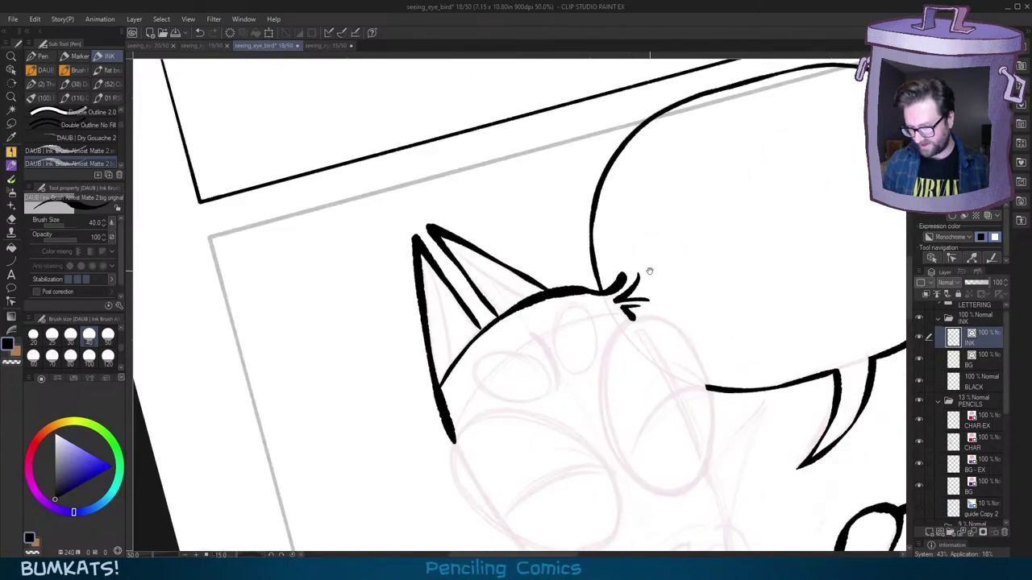
Step: Ink the thin inner lines inside both pointed tufts on top of the head
mouse_move(641, 262)
mouse_down()
mouse_move(676, 259)
mouse_move(654, 236)
mouse_up()
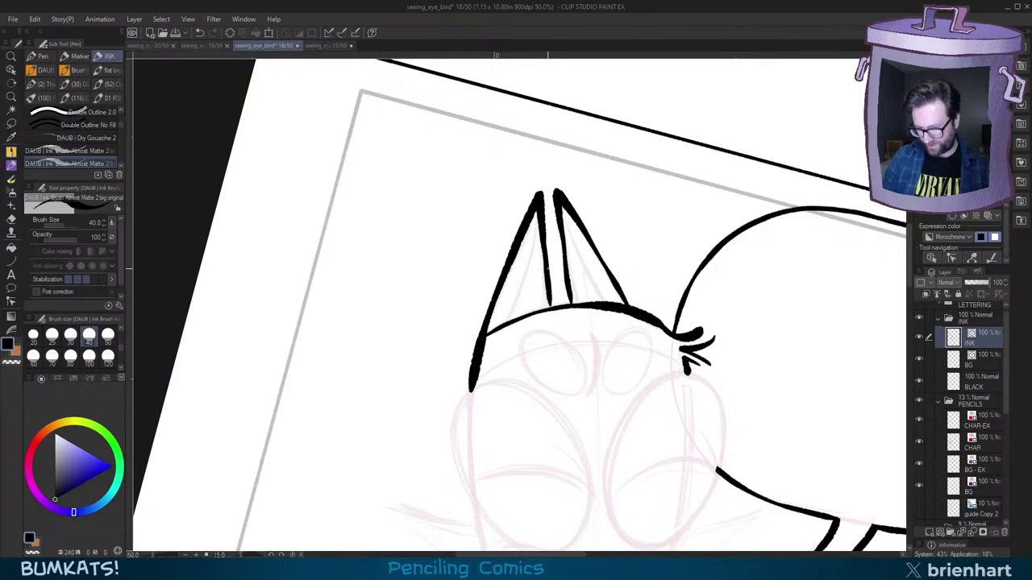
mouse_move(549, 295)
mouse_down()
mouse_move(552, 308)
mouse_move(573, 305)
mouse_up()
drag(537, 210, 508, 322)
drag(563, 208, 613, 307)
Step: Ink the full oval outline of the bird's eye next to the speech balloon and clean up its line
mouse_move(738, 419)
mouse_down()
mouse_move(737, 276)
mouse_move(727, 301)
mouse_up()
key(minus)
key(c)
mouse_move(674, 392)
mouse_down()
mouse_move(700, 331)
mouse_move(697, 286)
mouse_move(678, 239)
mouse_move(640, 220)
mouse_move(608, 269)
mouse_up()
key(ctrl+z)
mouse_move(665, 398)
mouse_down()
mouse_move(700, 320)
mouse_move(697, 270)
mouse_move(670, 229)
mouse_move(627, 237)
mouse_move(597, 304)
mouse_move(599, 363)
mouse_move(624, 398)
mouse_move(659, 406)
mouse_move(675, 396)
mouse_move(698, 354)
mouse_up()
key(c)
mouse_move(667, 397)
mouse_down()
mouse_move(687, 367)
mouse_move(682, 377)
mouse_up()
key(ctrl+z)
key(c)
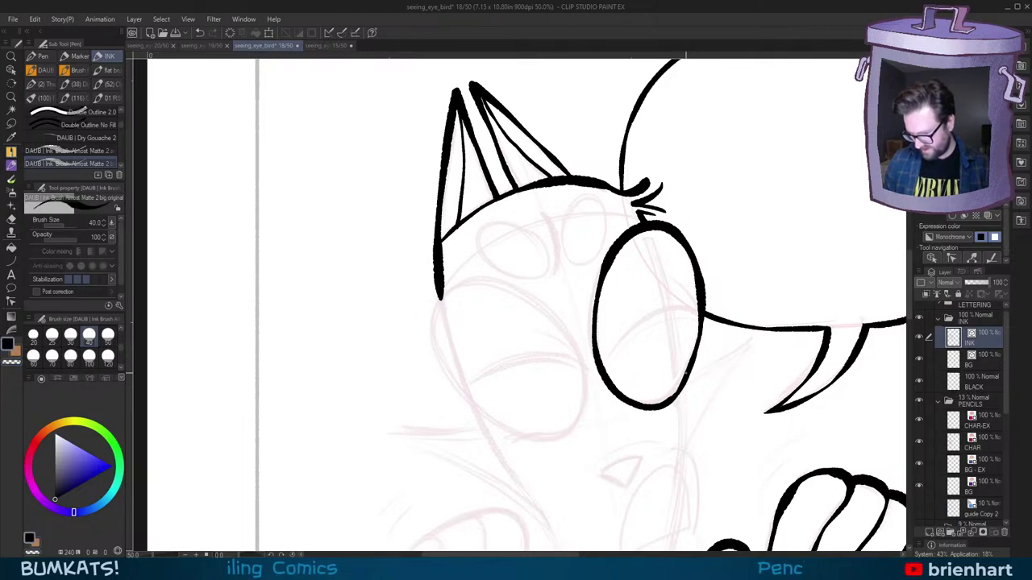
drag(690, 326, 733, 235)
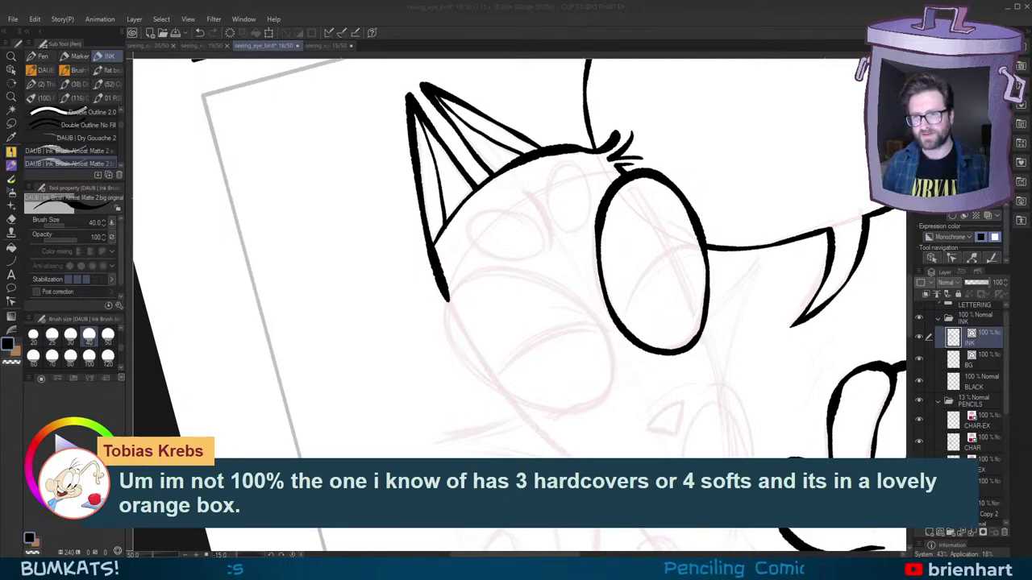
click(645, 14)
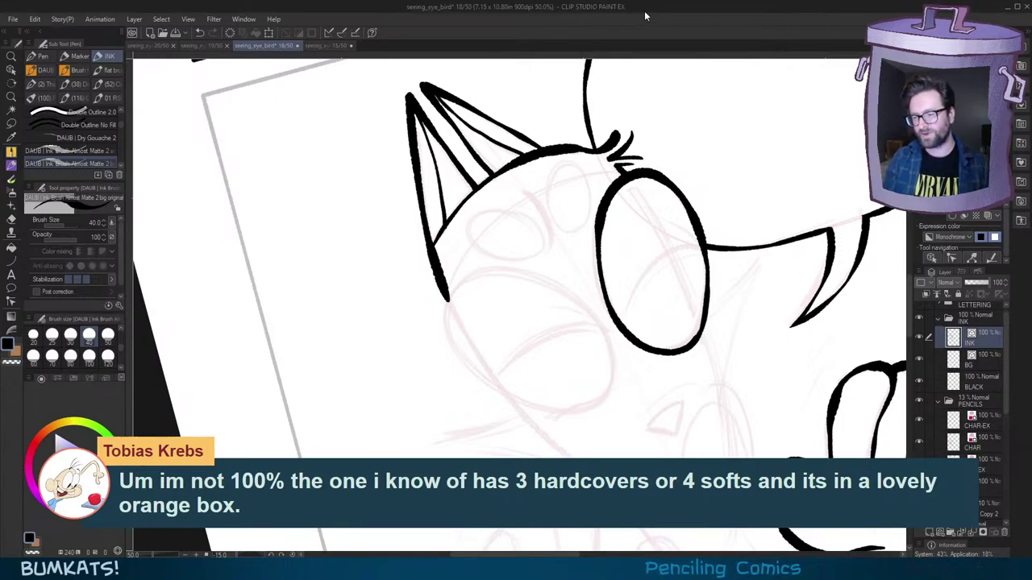
mouse_move(647, 253)
mouse_down()
mouse_move(665, 250)
mouse_move(645, 258)
mouse_up()
key(^)
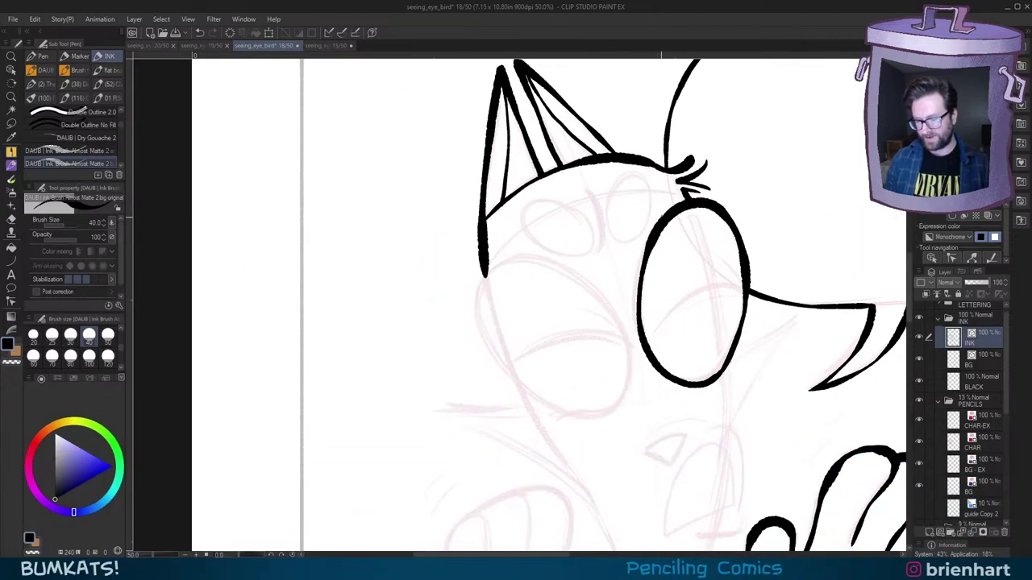
key(^)
drag(644, 310, 654, 284)
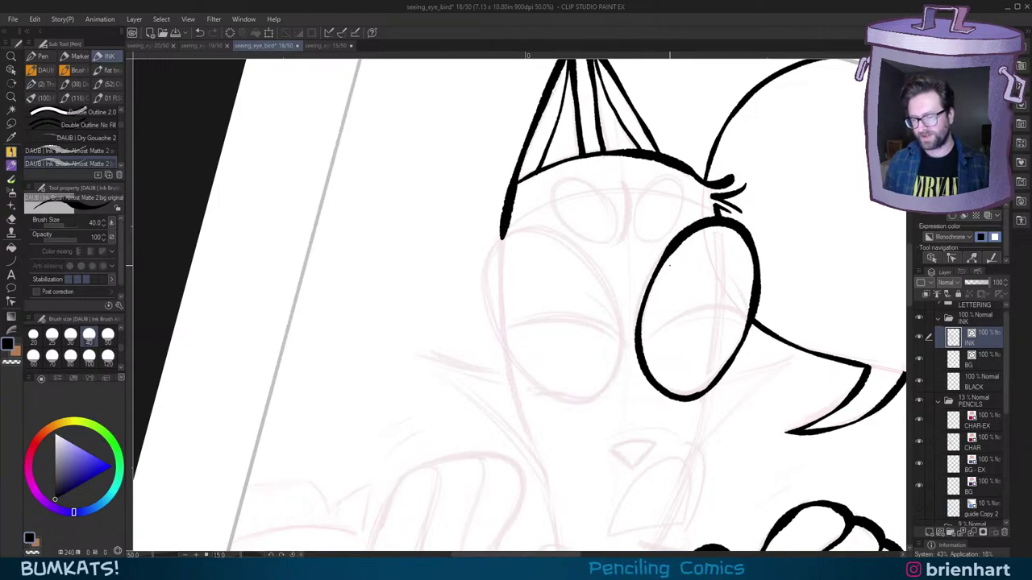
drag(686, 299, 689, 292)
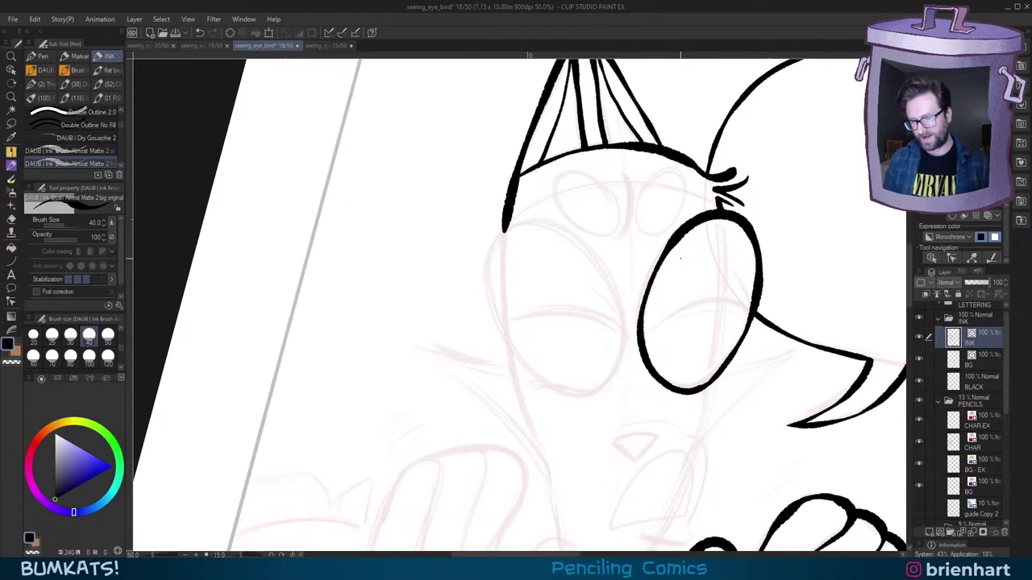
key(^)
key(^)
drag(631, 307, 651, 289)
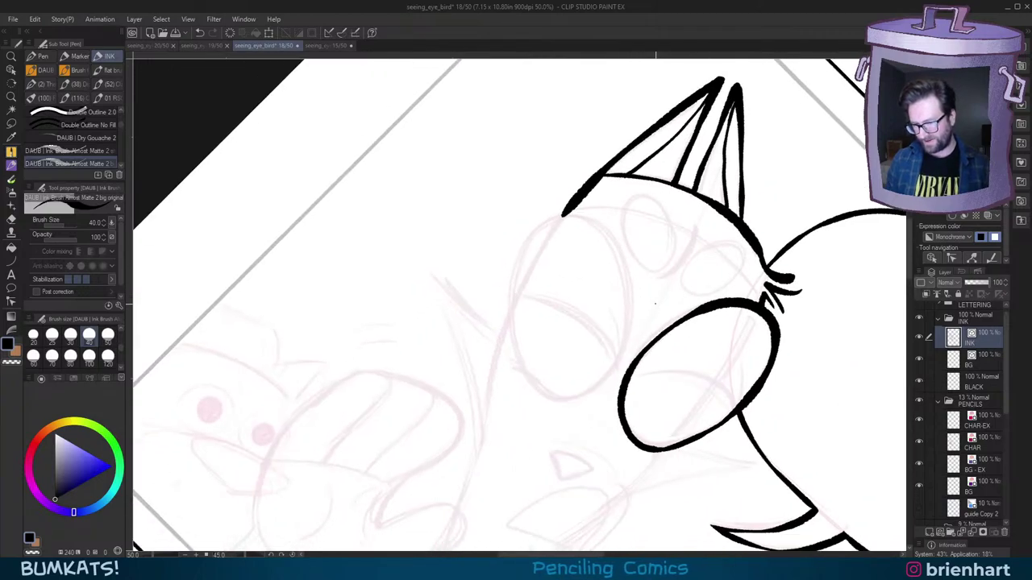
key(^)
drag(604, 332, 614, 299)
Step: Try to ink the upper curve of the bird's other eye below the left pointed tuft
key(-)
key(-)
key(-)
key(-)
key(-)
key(-)
key(-)
key(-)
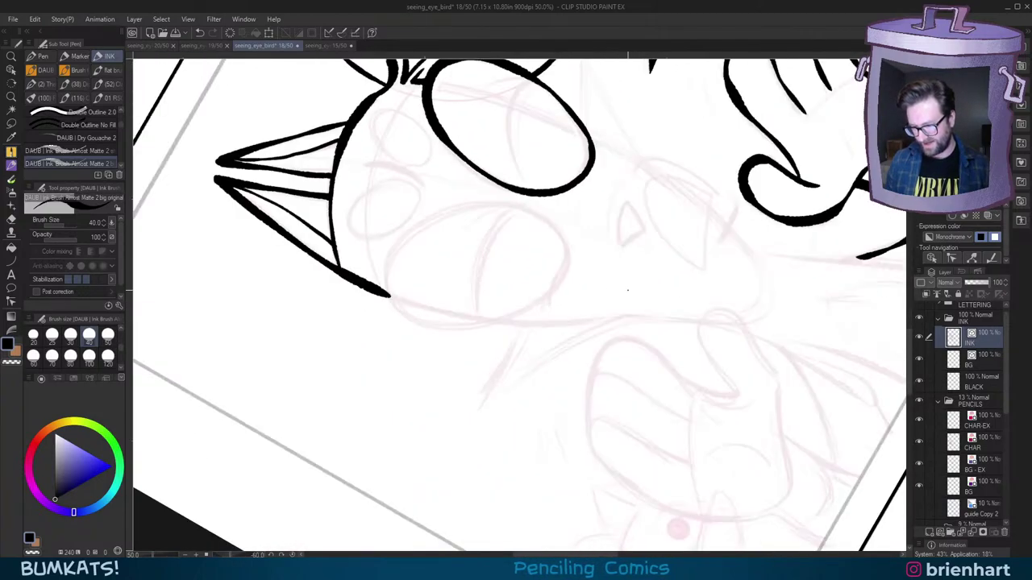
key(minus)
key(minus)
key(minus)
drag(429, 322, 482, 221)
key(ctrl+z)
mouse_move(429, 308)
mouse_down()
mouse_move(448, 265)
mouse_move(500, 215)
mouse_up()
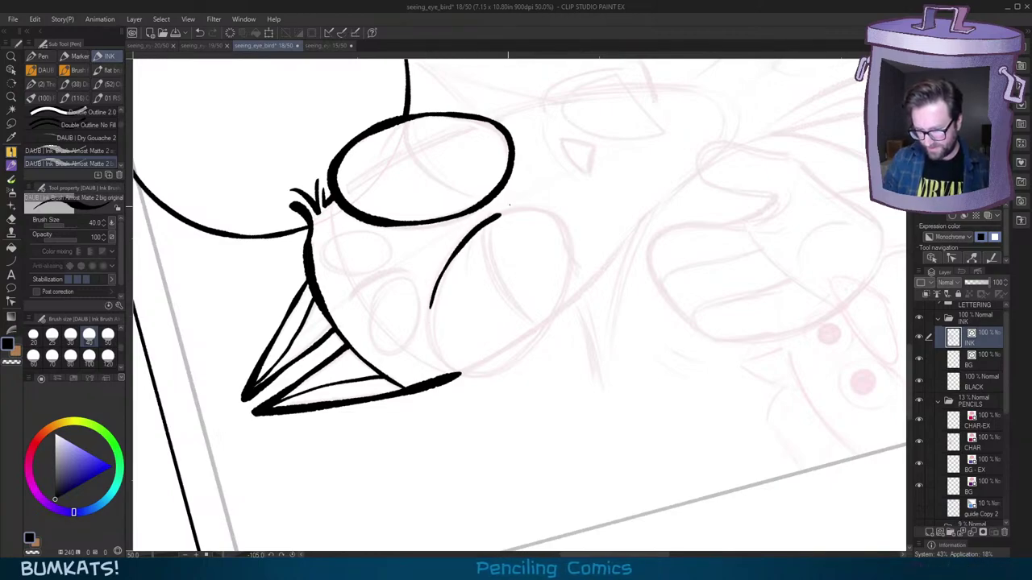
key(ctrl+z)
drag(432, 303, 479, 373)
key(asciicircum)
key(asciicircum)
key(asciicircum)
key(asciicircum)
key(asciicircum)
key(asciicircum)
key(asciicircum)
key(asciicircum)
key(asciicircum)
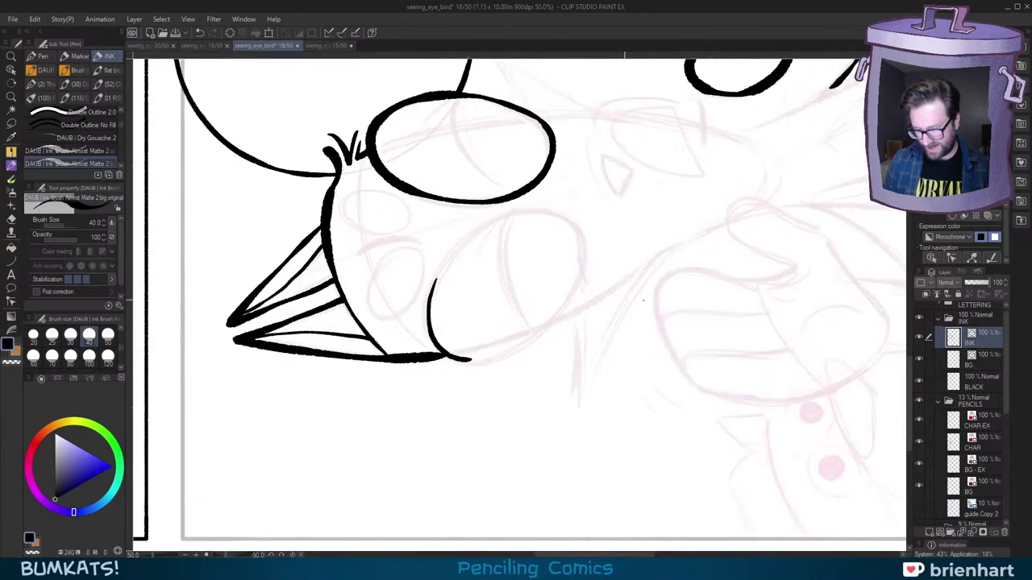
key(asciicircum)
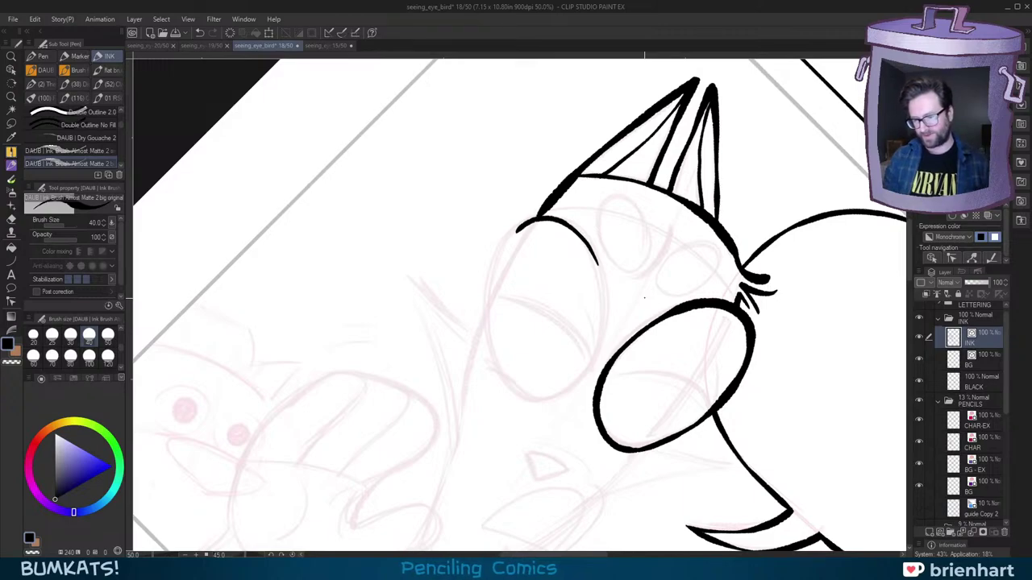
key(ctrl+z)
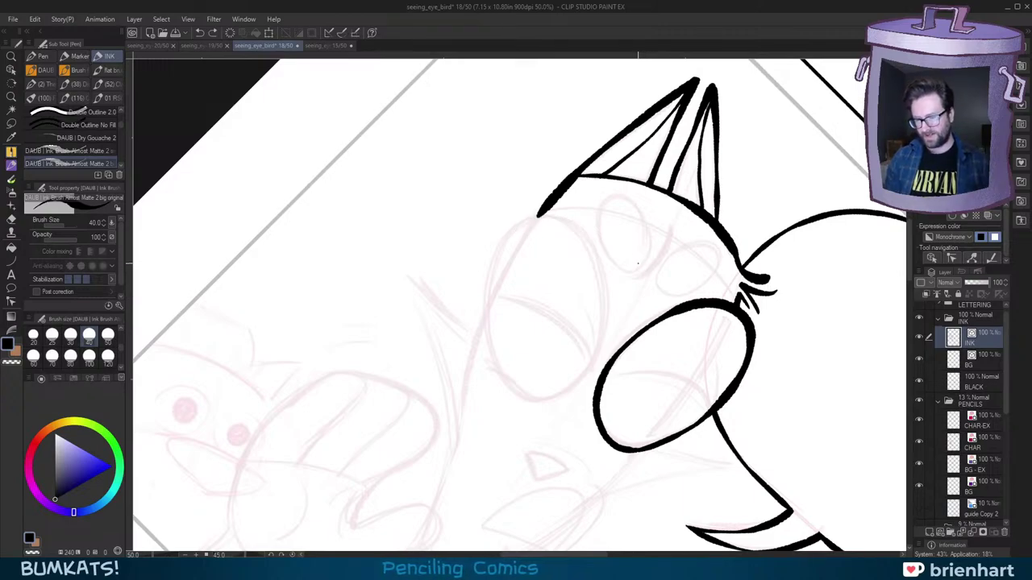
Step: Ink the outer curve around the left eye, joining it to the outer edge of the left pointed tuft
key(asciicircum)
key(asciicircum)
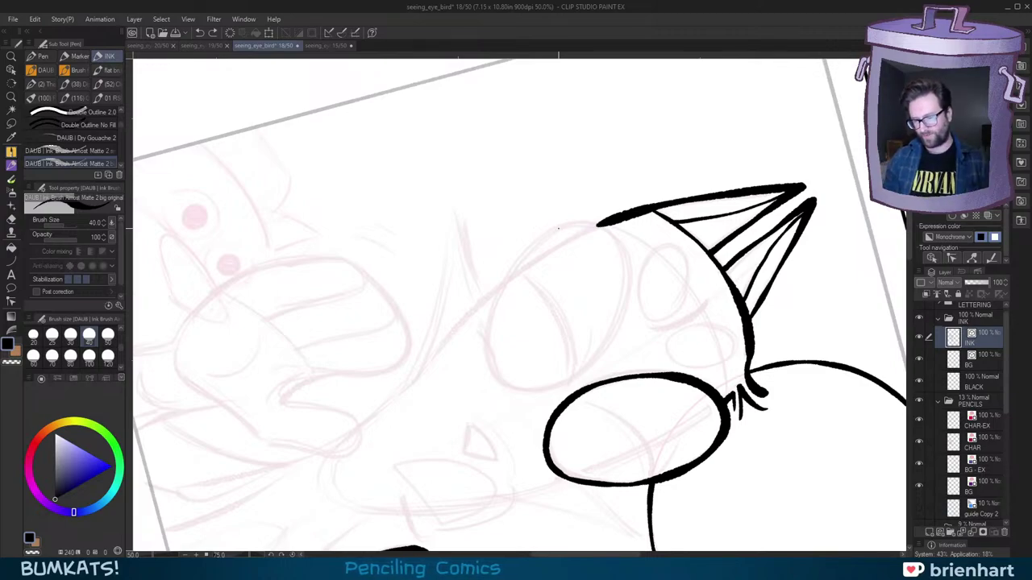
key(asciicircum)
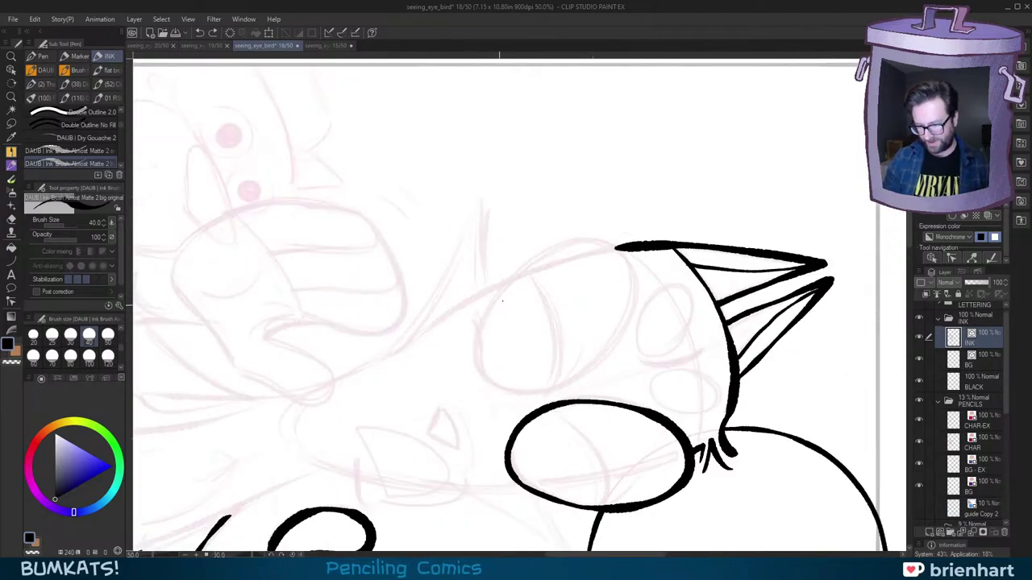
key(asciicircum)
key(asciicircum)
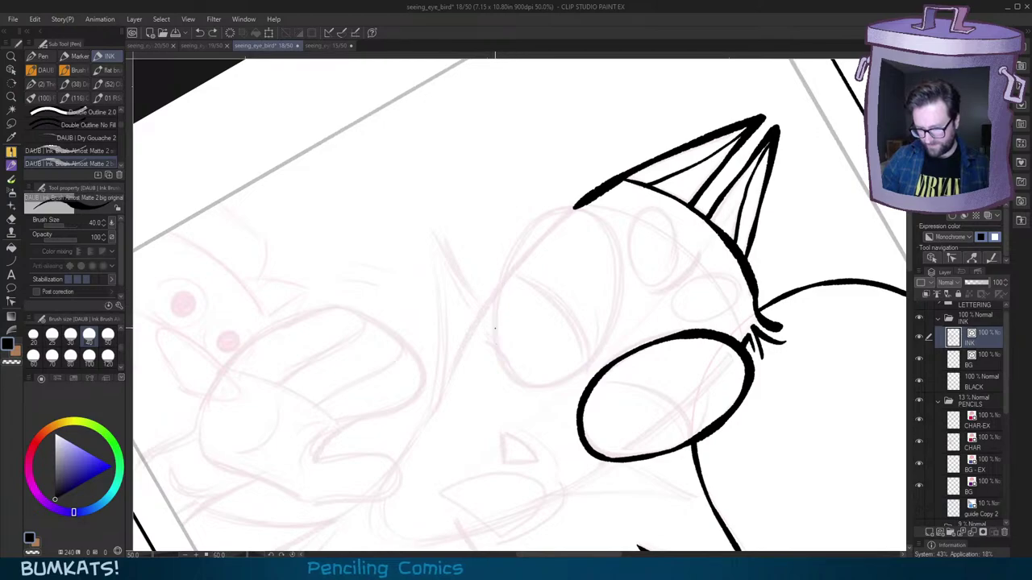
mouse_move(495, 342)
mouse_down()
mouse_move(510, 256)
mouse_move(538, 224)
mouse_move(592, 187)
mouse_up()
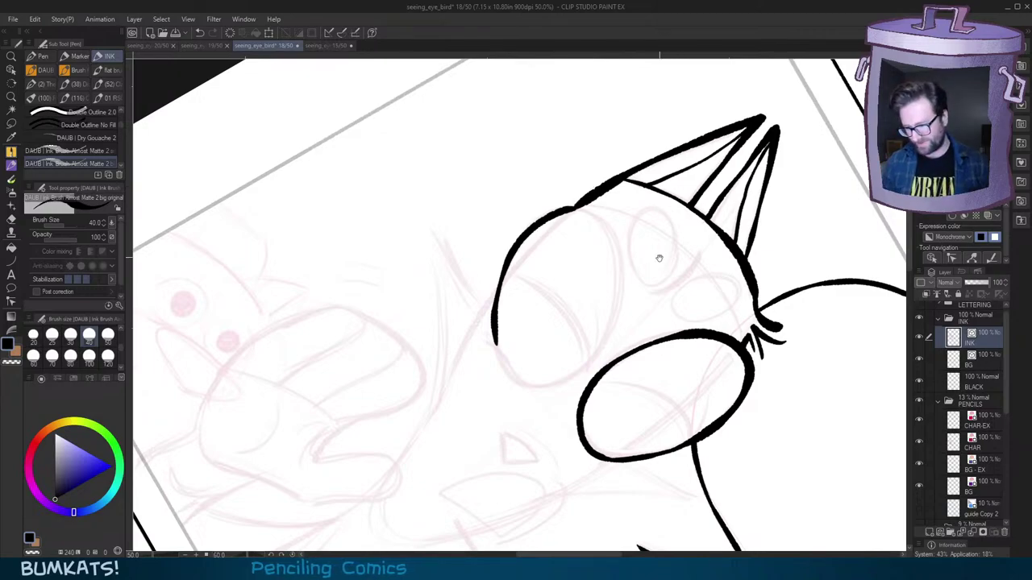
Step: Extend the outer curve of the left eye down to its lower end and start the short bottom edge
mouse_move(660, 259)
mouse_down()
mouse_move(664, 287)
mouse_move(646, 289)
mouse_up()
key(minus)
key(minus)
key(minus)
key(minus)
key(minus)
key(minus)
key(minus)
key(minus)
key(minus)
key(minus)
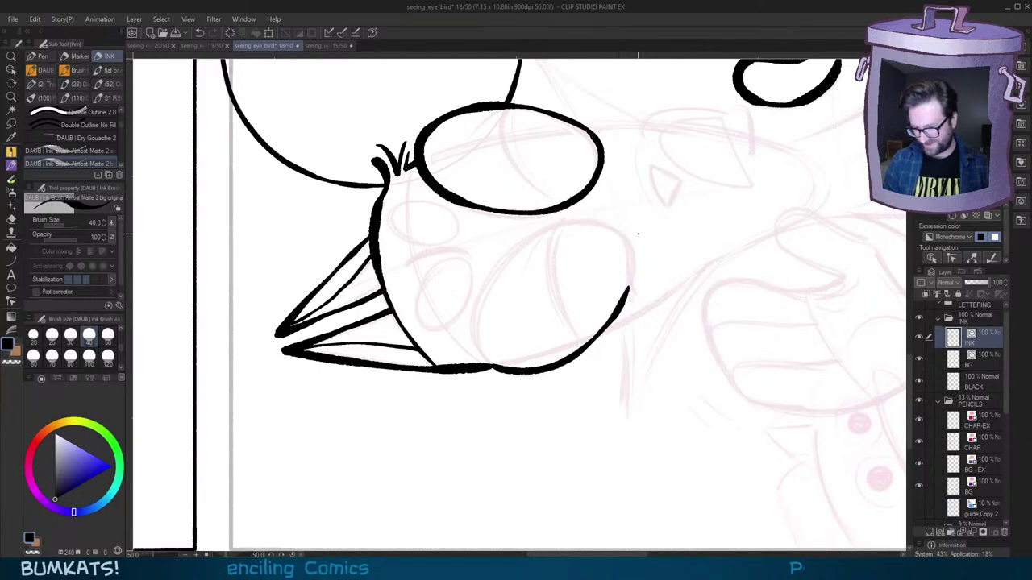
drag(632, 239, 634, 300)
key(asciicircum)
key(asciicircum)
key(asciicircum)
key(asciicircum)
key(asciicircum)
key(asciicircum)
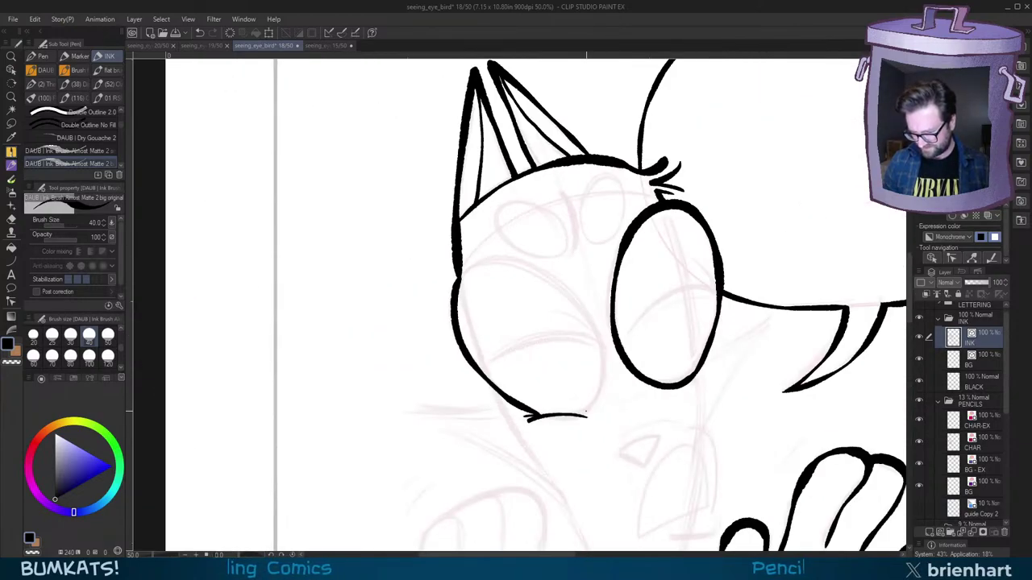
Step: Ink the inner and upper curve of the left eye, closing the oval where it meets the pointed tuft
drag(586, 415, 604, 363)
key(ctrl+z)
mouse_move(579, 414)
mouse_down()
mouse_move(596, 398)
mouse_move(604, 363)
mouse_move(591, 316)
mouse_move(555, 273)
mouse_move(517, 255)
mouse_up()
key(ctrl+z)
mouse_move(579, 414)
mouse_down()
mouse_move(600, 355)
mouse_move(586, 316)
mouse_move(549, 277)
mouse_move(506, 261)
mouse_move(471, 264)
mouse_move(453, 289)
mouse_up()
key(asciicircum)
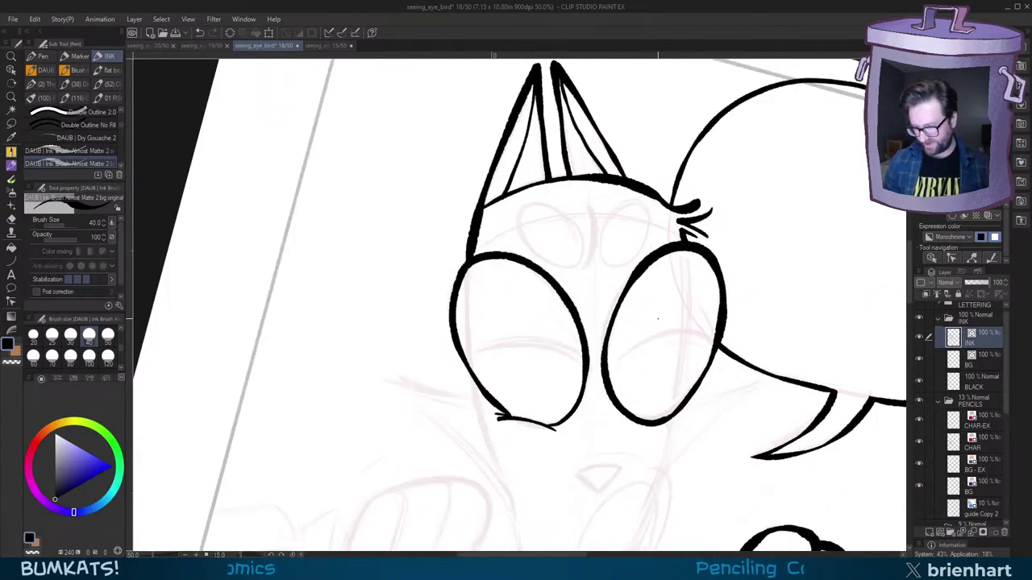
drag(471, 237, 466, 263)
key(minus)
mouse_move(721, 335)
mouse_down()
mouse_move(713, 344)
mouse_move(696, 331)
mouse_up()
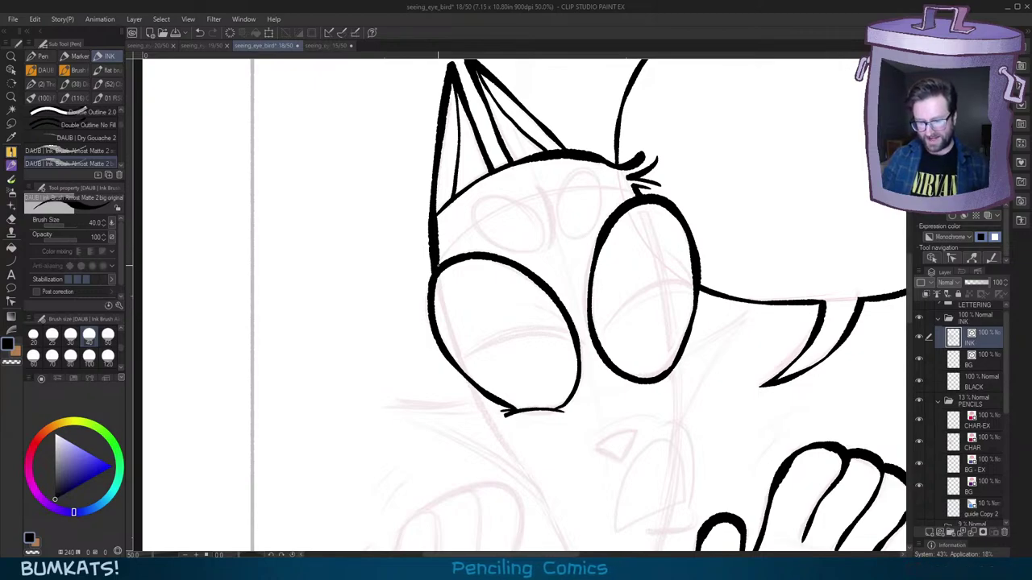
Step: Ink the small rounded triangular nose shape centred below the bird's two eyes
drag(667, 305, 722, 259)
key(minus)
mouse_move(635, 347)
mouse_down()
mouse_move(645, 333)
mouse_move(667, 342)
mouse_move(650, 353)
mouse_move(636, 346)
mouse_up()
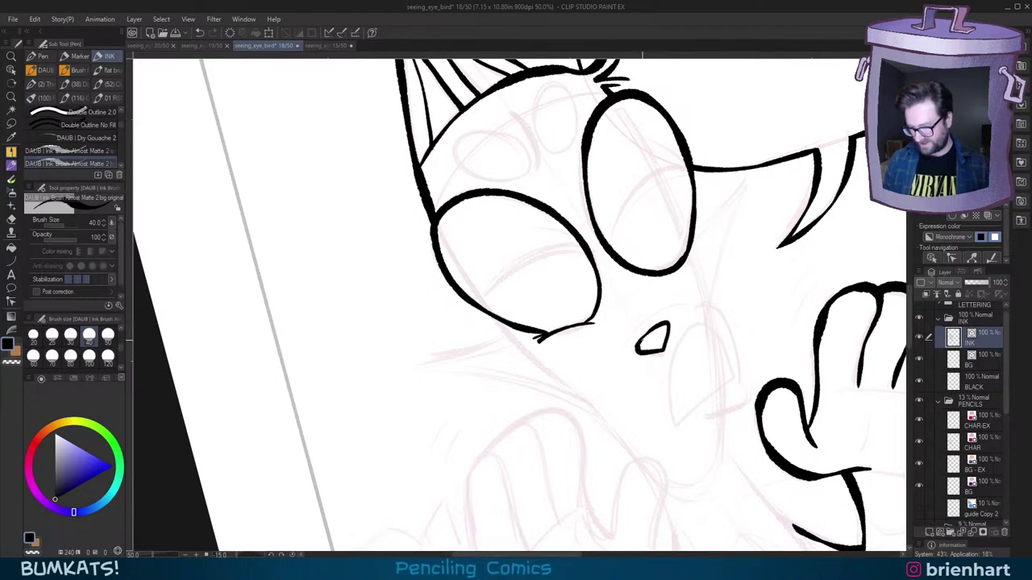
key(asciicircum)
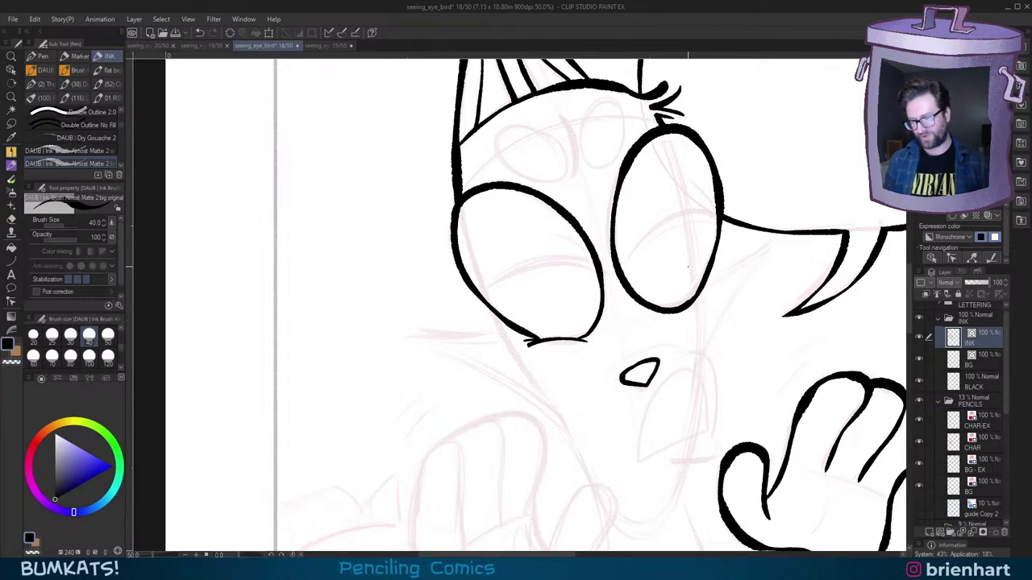
Step: Ink the jagged cheek feathers beside the eye next to the speech balloon, ending in a downward tapering stroke
mouse_move(733, 289)
mouse_down()
mouse_move(712, 297)
mouse_move(633, 252)
mouse_move(665, 221)
mouse_up()
key(ctrl+z)
mouse_move(618, 259)
mouse_down()
mouse_move(661, 223)
mouse_move(682, 230)
mouse_up()
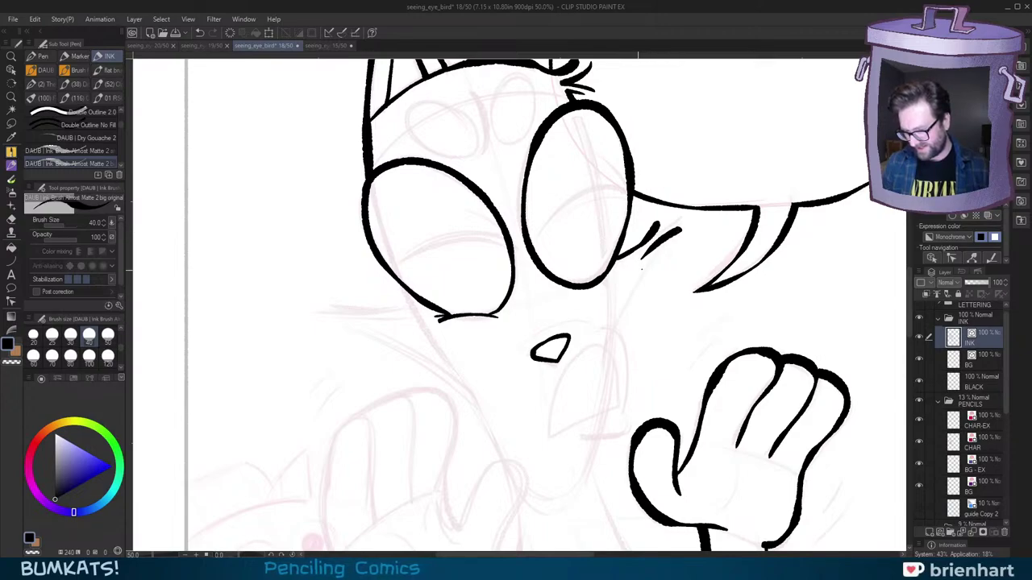
mouse_move(642, 270)
mouse_down()
mouse_move(655, 284)
mouse_move(619, 331)
mouse_up()
key(minus)
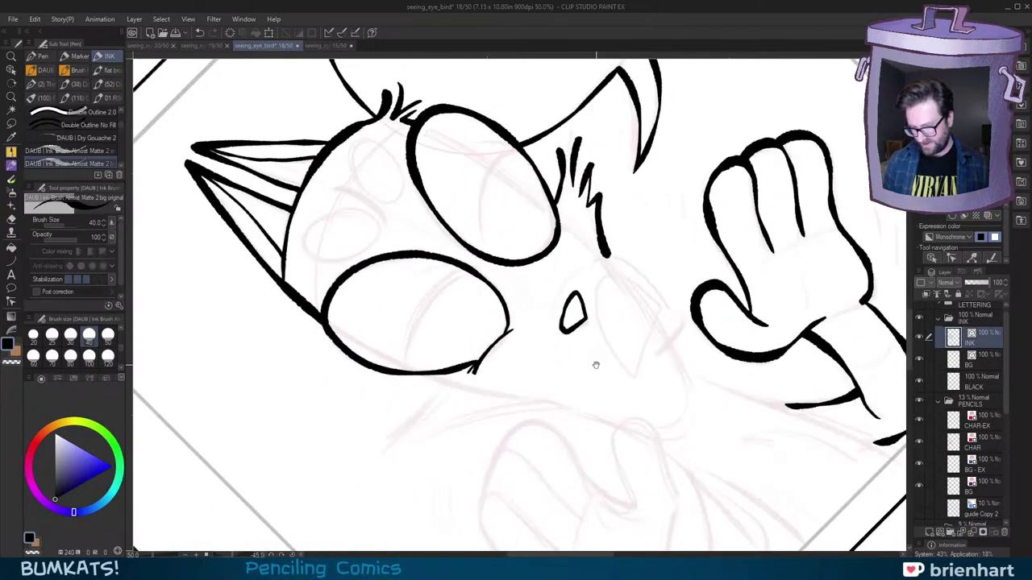
Step: Ink the matching jagged cheek feathers below the left eye, finishing with a long stroke toward the neck
drag(596, 365, 595, 278)
mouse_move(496, 333)
mouse_down()
mouse_move(515, 327)
mouse_move(475, 388)
mouse_up()
drag(516, 360, 489, 419)
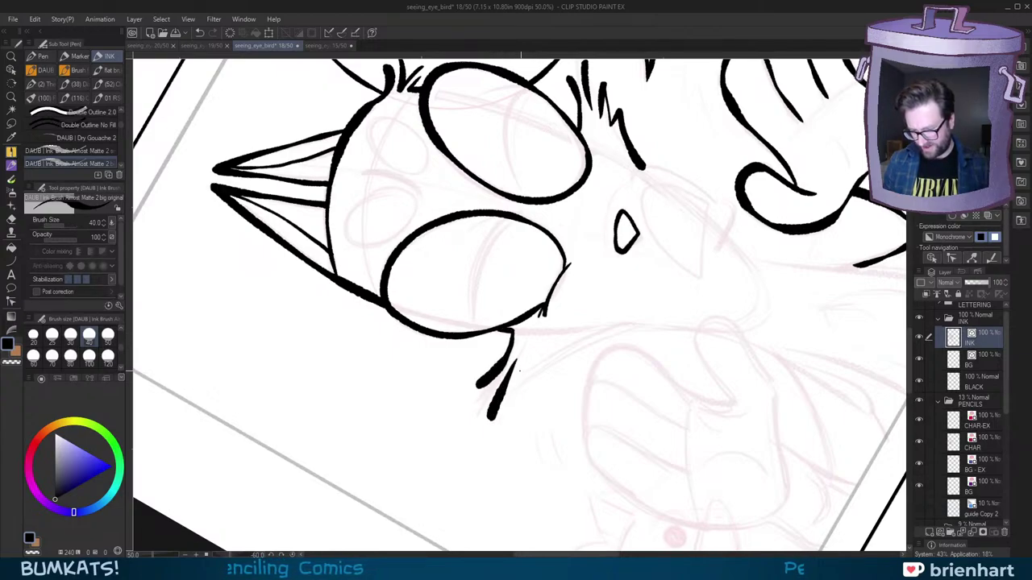
key(ctrl+z)
mouse_move(514, 363)
mouse_down()
mouse_move(488, 419)
mouse_move(514, 407)
mouse_up()
drag(551, 358, 524, 403)
mouse_move(564, 361)
mouse_down()
mouse_move(549, 379)
mouse_move(622, 328)
mouse_up()
key(asciicircum)
key(asciicircum)
key(asciicircum)
key(asciicircum)
mouse_move(694, 300)
mouse_down()
mouse_move(691, 274)
mouse_move(710, 321)
mouse_up()
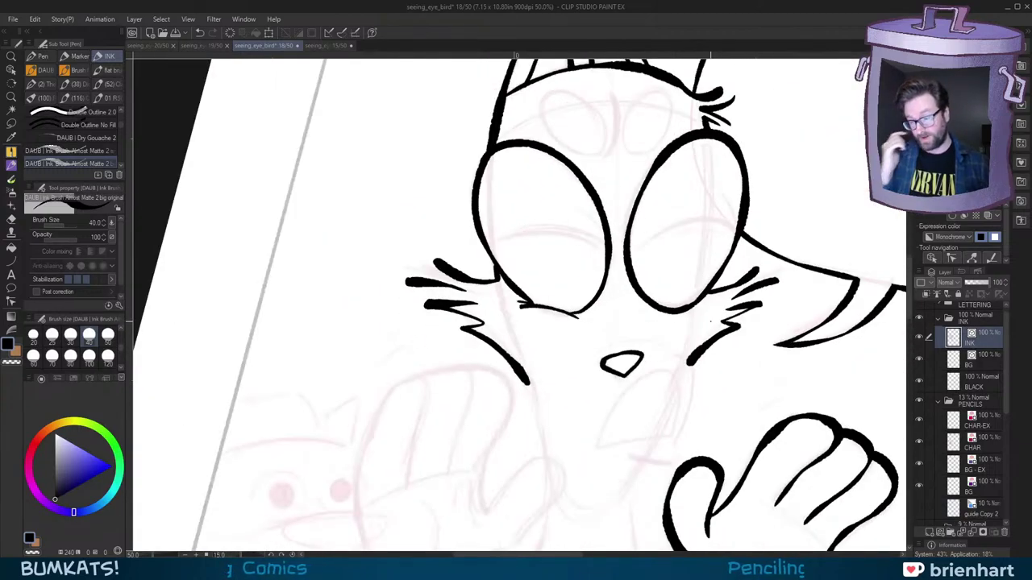
key(minus)
drag(745, 300, 720, 322)
key(asciicircum)
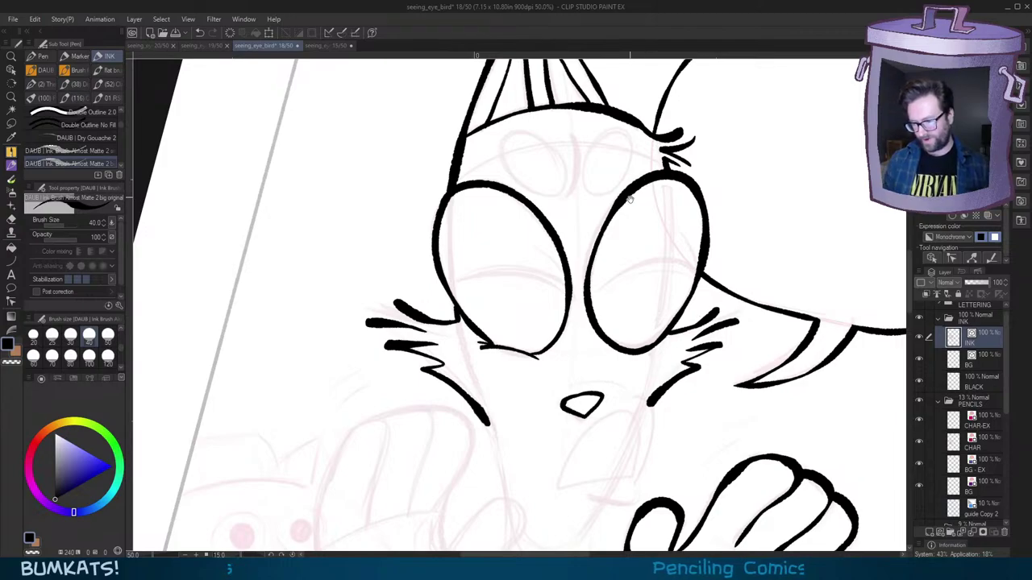
mouse_move(699, 312)
mouse_down()
mouse_move(645, 306)
mouse_move(657, 297)
mouse_up()
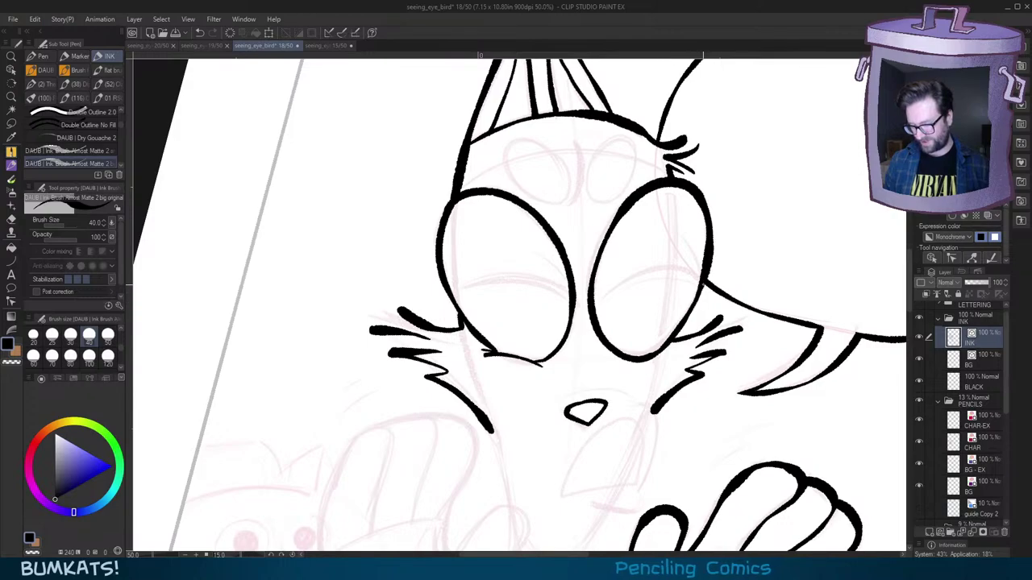
key(minus)
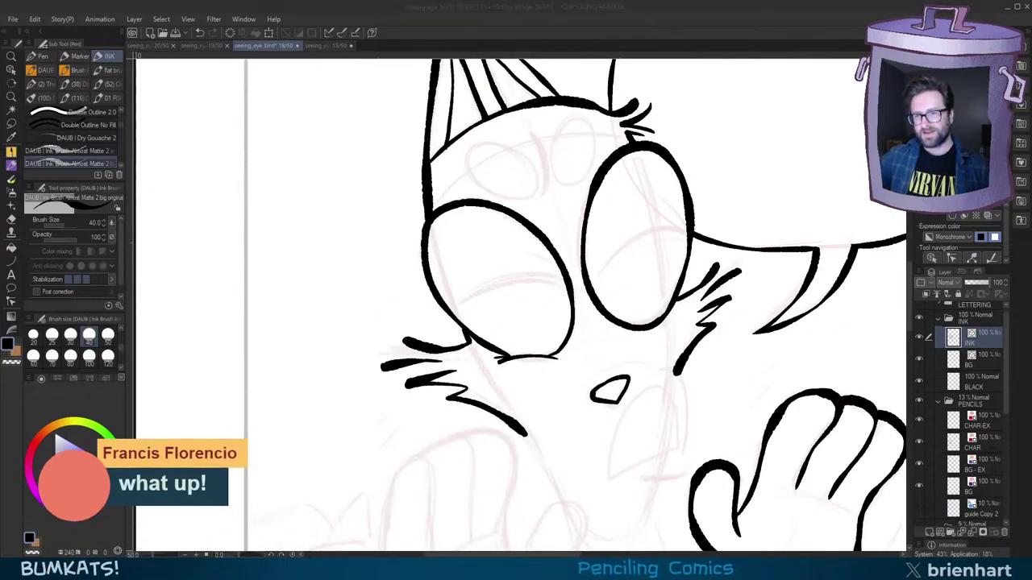
click(745, 21)
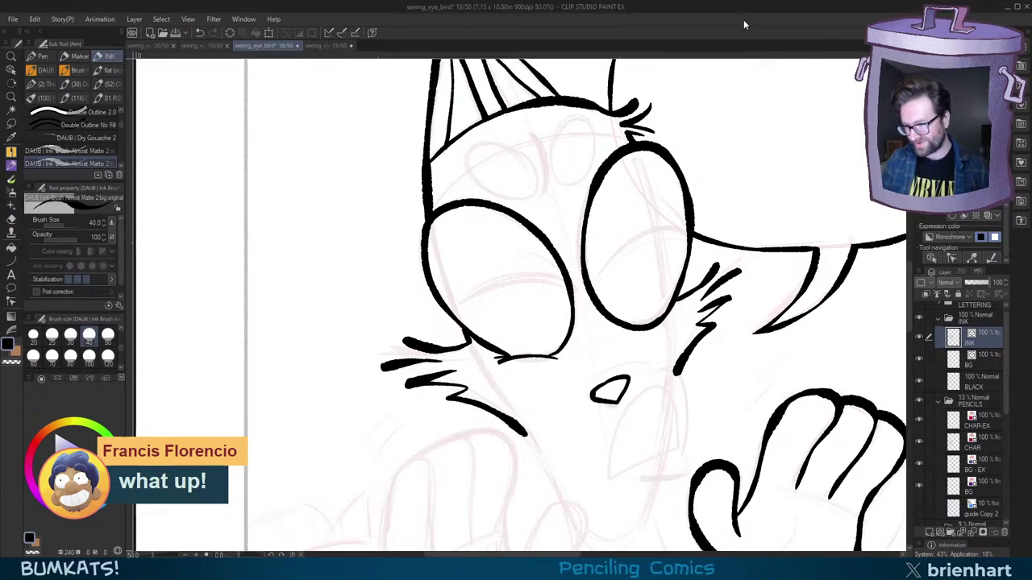
drag(643, 284, 656, 271)
drag(698, 355, 696, 338)
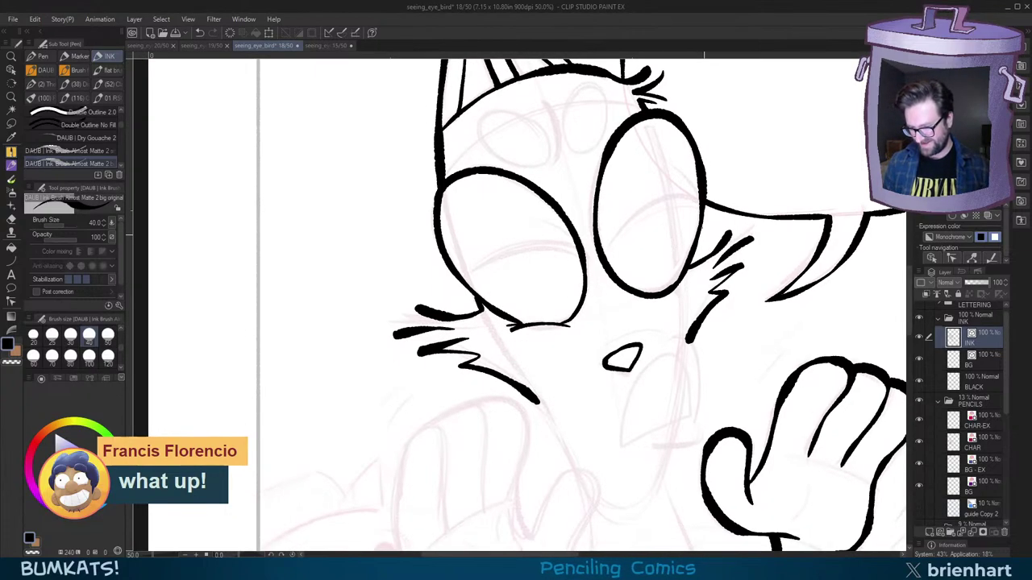
drag(643, 193, 655, 239)
Step: Try to ink the left oval marking on the bird's forehead
key(minus)
key(minus)
key(minus)
key(minus)
mouse_move(567, 251)
mouse_down()
mouse_move(684, 303)
mouse_move(575, 191)
mouse_up()
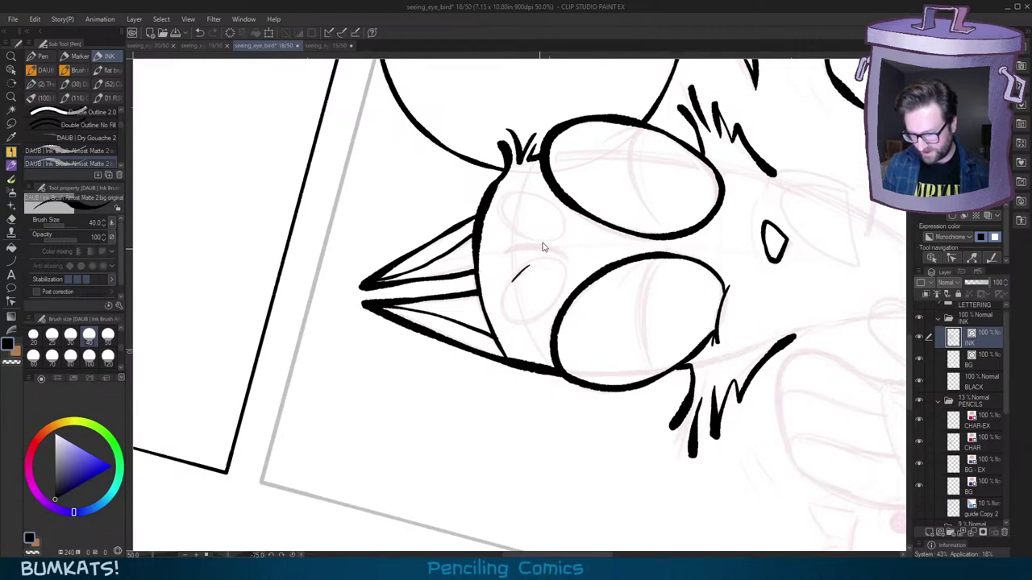
scroll(531, 266, up, 3)
scroll(521, 272, down, 1)
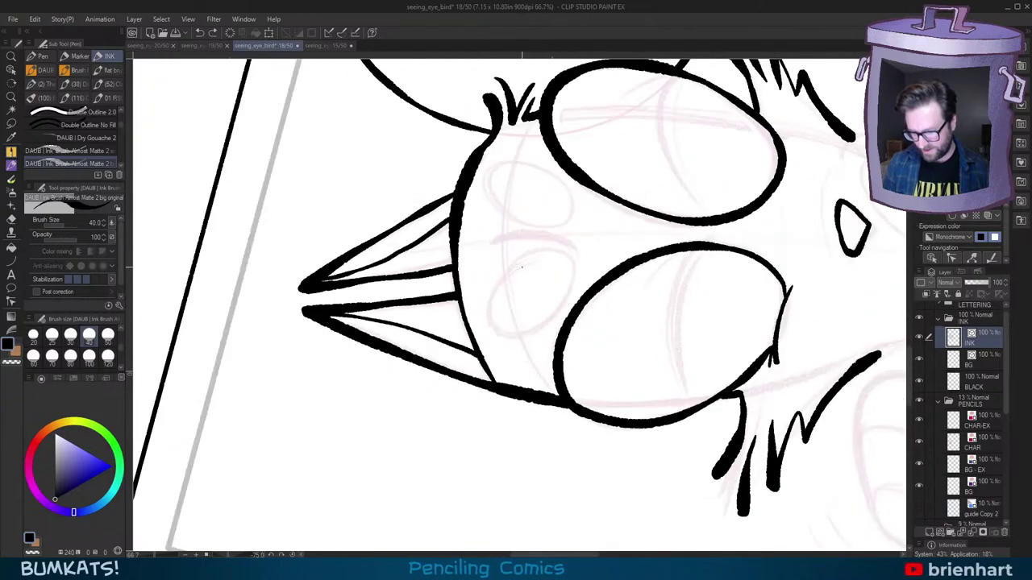
mouse_move(516, 266)
mouse_down()
mouse_move(494, 291)
mouse_move(496, 327)
mouse_move(545, 319)
mouse_up()
key(asciicircum)
key(asciicircum)
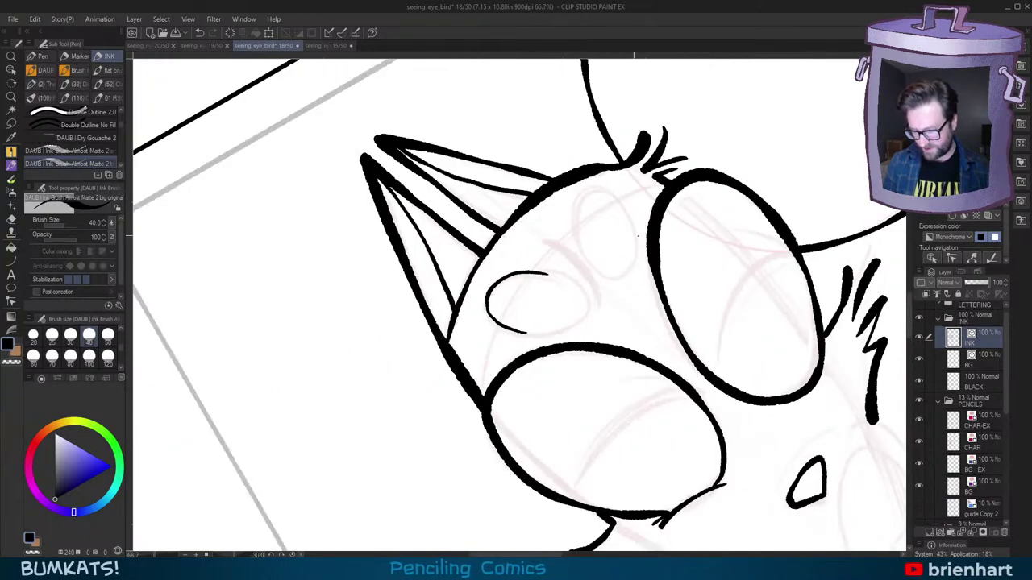
key(ctrl+z)
Step: Ink the curved furrow line in the middle of the forehead and the left oval marking beside it
drag(584, 281, 576, 359)
key(minus)
key(minus)
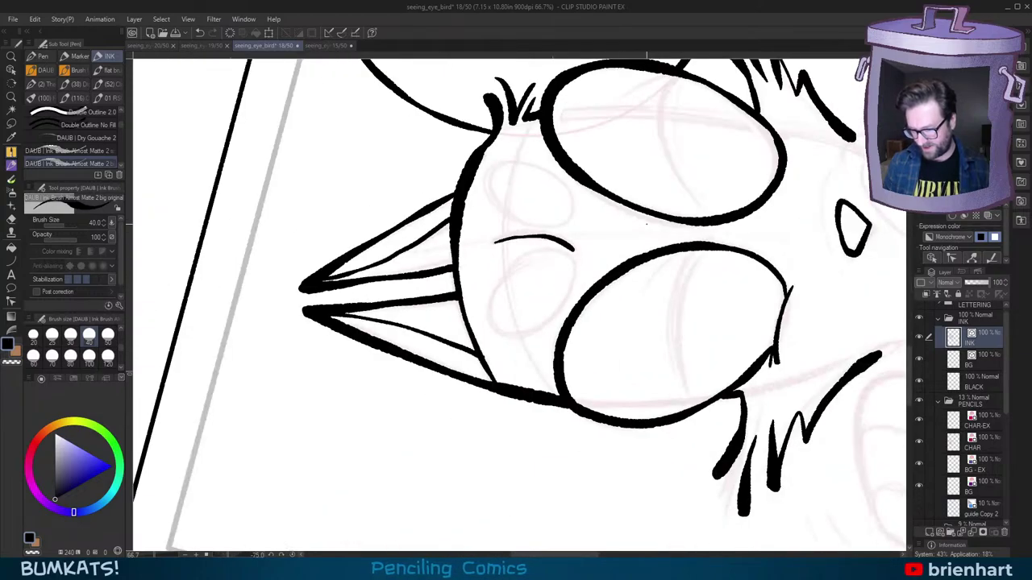
mouse_move(572, 268)
mouse_down()
mouse_move(562, 254)
mouse_move(537, 257)
mouse_up()
key(ctrl+z)
mouse_move(546, 255)
mouse_down()
mouse_move(521, 264)
mouse_move(493, 299)
mouse_move(542, 337)
mouse_move(504, 284)
mouse_up()
key(^)
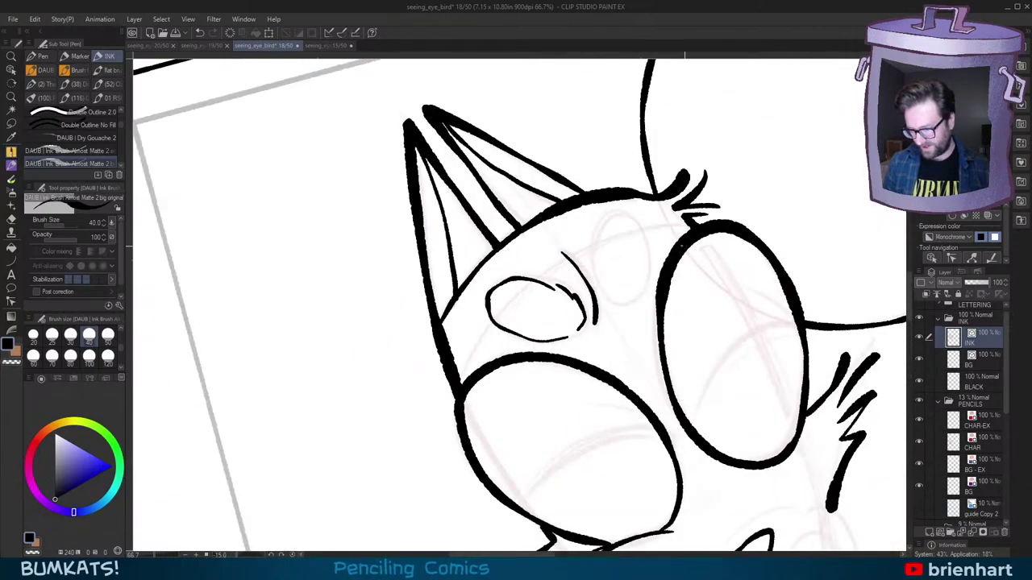
Step: Ink the right oval marking on the forehead and a short thin furrow line next to the central one
mouse_move(598, 279)
mouse_down()
mouse_move(595, 304)
mouse_move(638, 329)
mouse_move(660, 291)
mouse_move(645, 241)
mouse_move(607, 283)
mouse_up()
drag(706, 361, 725, 234)
key(^)
key(-)
scroll(748, 295, down, 3)
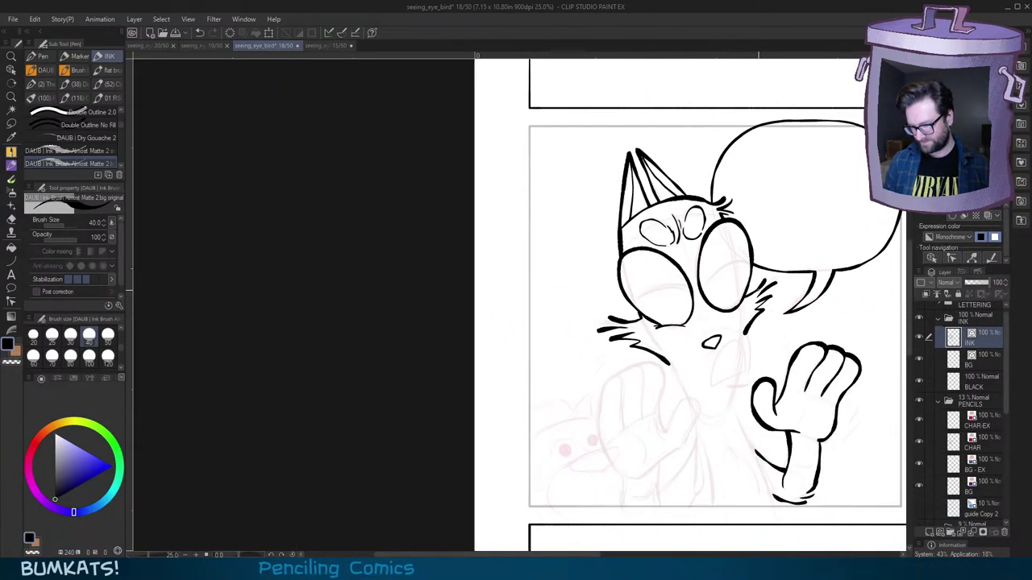
Step: Ink a double curved eyelid line across the eye next to the speech balloon
scroll(758, 294, up, 1)
scroll(756, 295, up, 2)
key(minus)
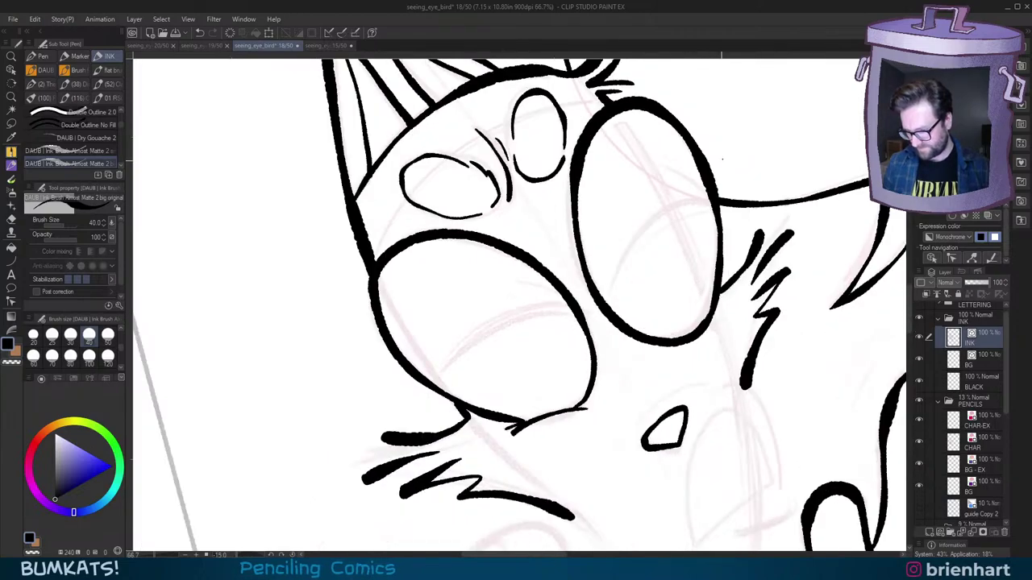
mouse_move(611, 308)
mouse_down()
mouse_move(645, 222)
mouse_move(714, 201)
mouse_up()
mouse_move(608, 305)
mouse_down()
mouse_move(636, 242)
mouse_move(675, 216)
mouse_move(713, 209)
mouse_up()
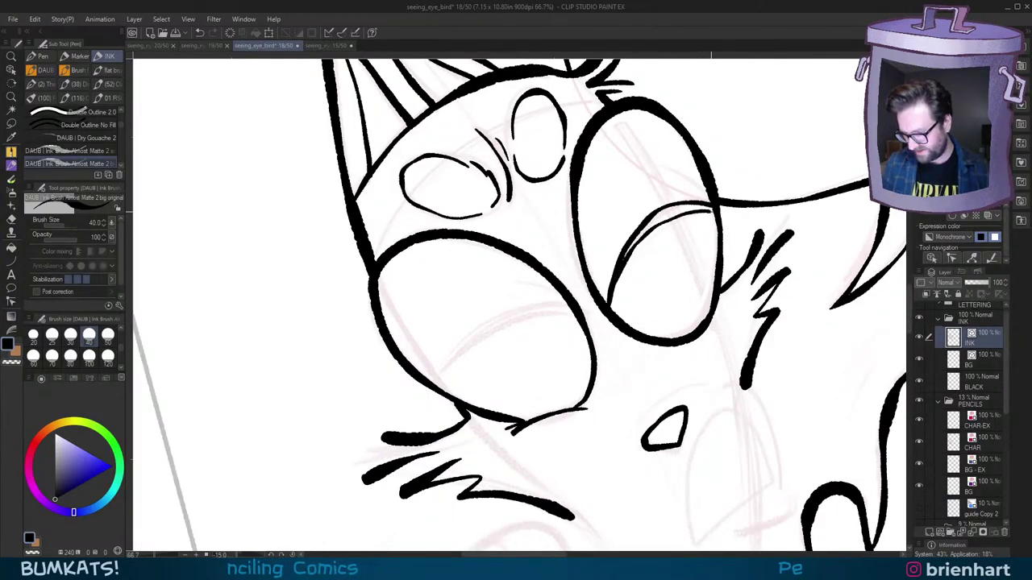
key(minus)
key(minus)
key(minus)
key(minus)
key(asciicircum)
key(asciicircum)
key(asciicircum)
key(asciicircum)
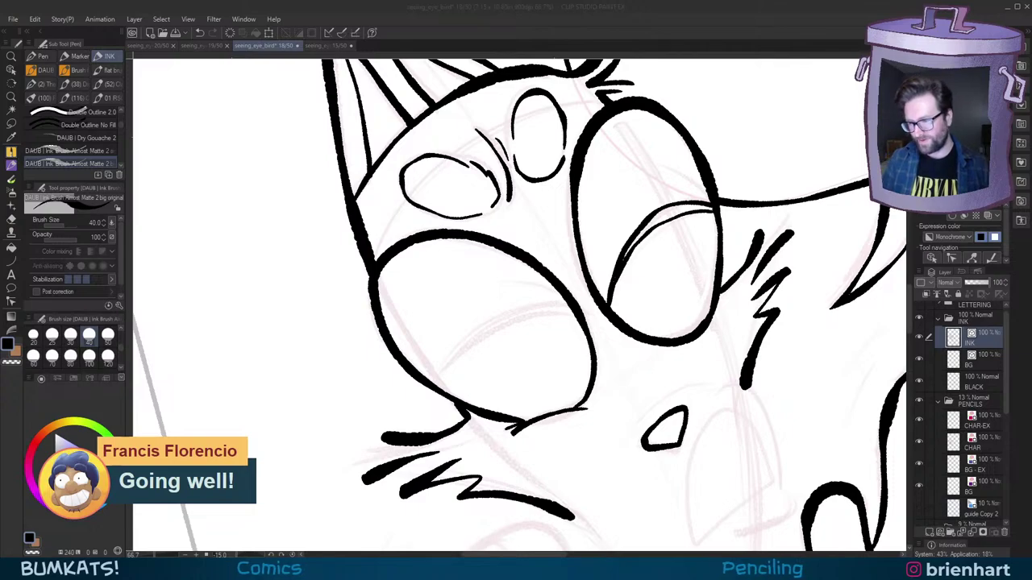
Step: Ink a matching double curved eyelid line across the left eye
key(minus)
key(minus)
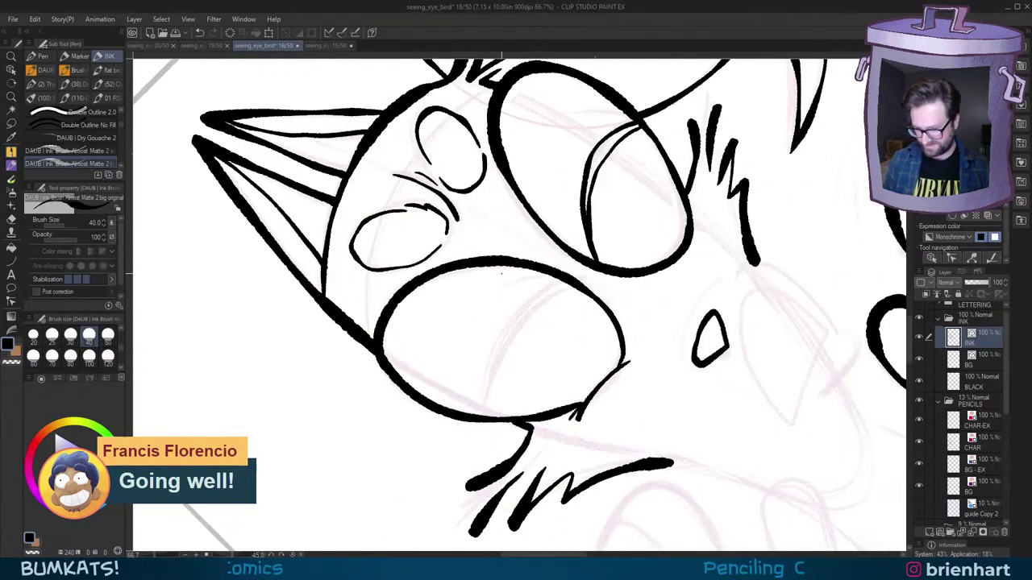
mouse_move(484, 418)
mouse_down()
mouse_move(502, 329)
mouse_move(569, 282)
mouse_up()
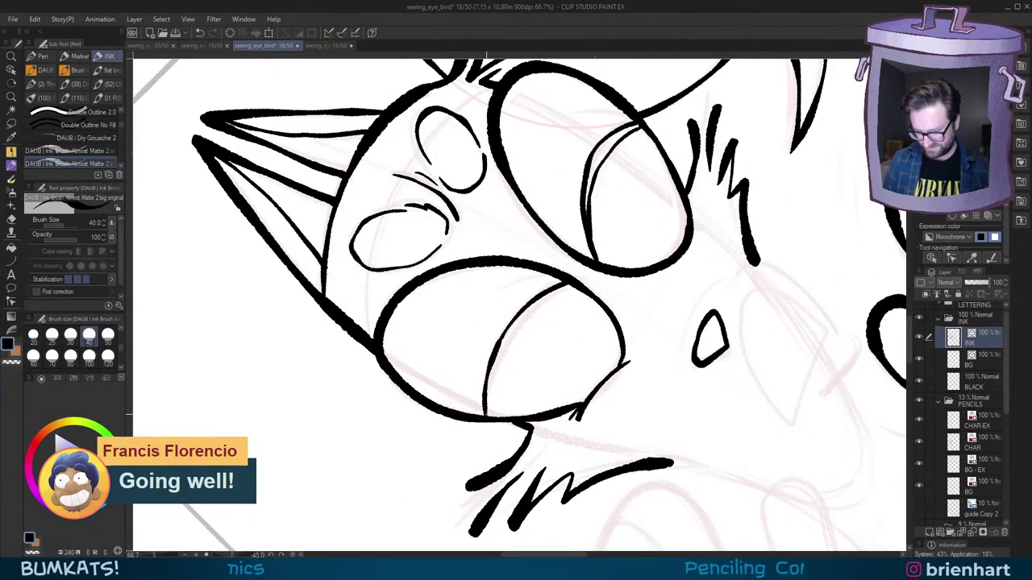
mouse_move(499, 361)
mouse_down()
mouse_move(529, 310)
mouse_move(561, 291)
mouse_up()
key(minus)
key(minus)
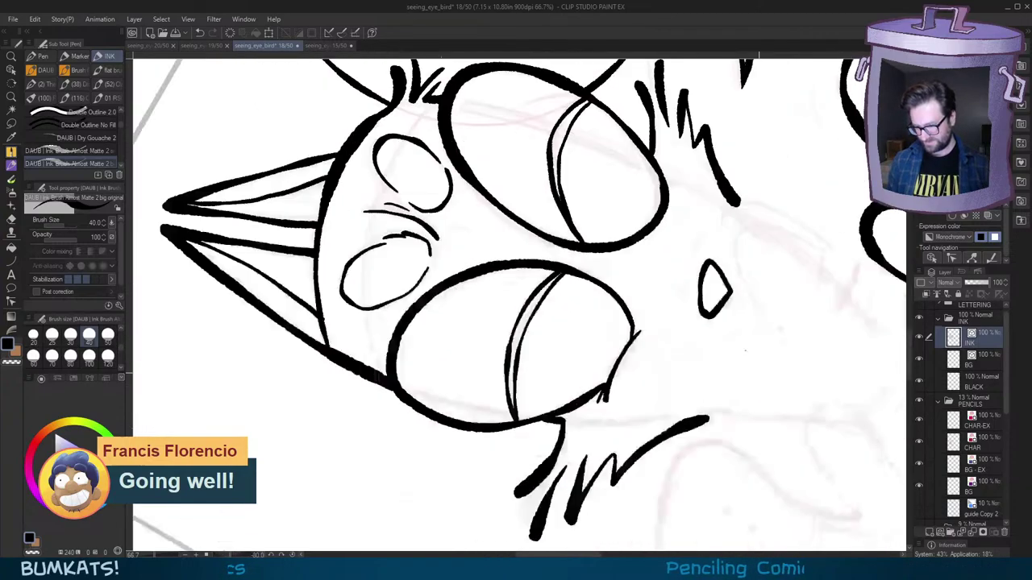
Step: Ink thin crease lines above the eyelids inside both of the bird's eyes
drag(495, 324, 517, 279)
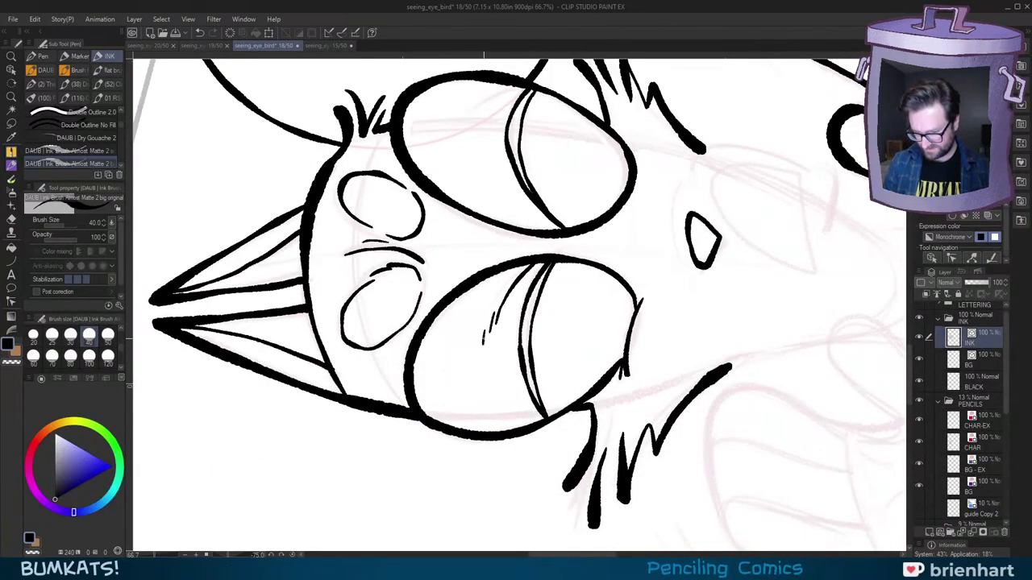
key(minus)
mouse_move(489, 236)
mouse_down()
mouse_move(509, 192)
mouse_move(532, 175)
mouse_up()
key(asciicircum)
key(asciicircum)
key(asciicircum)
key(asciicircum)
key(asciicircum)
key(asciicircum)
drag(738, 388, 730, 371)
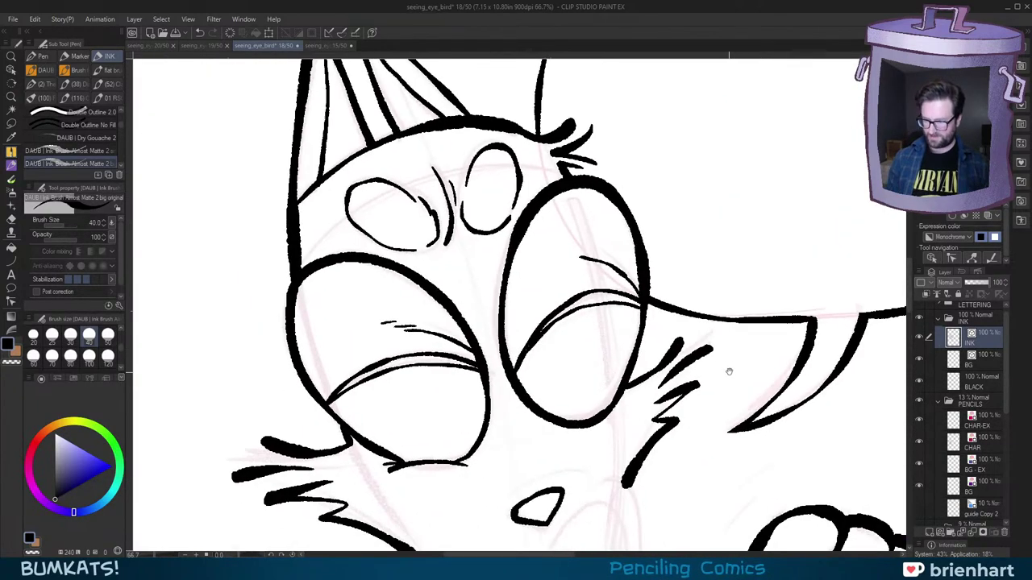
Step: Erase the ends of the speech balloon outline beside the bird's head and eye, leaving small gaps
key(c)
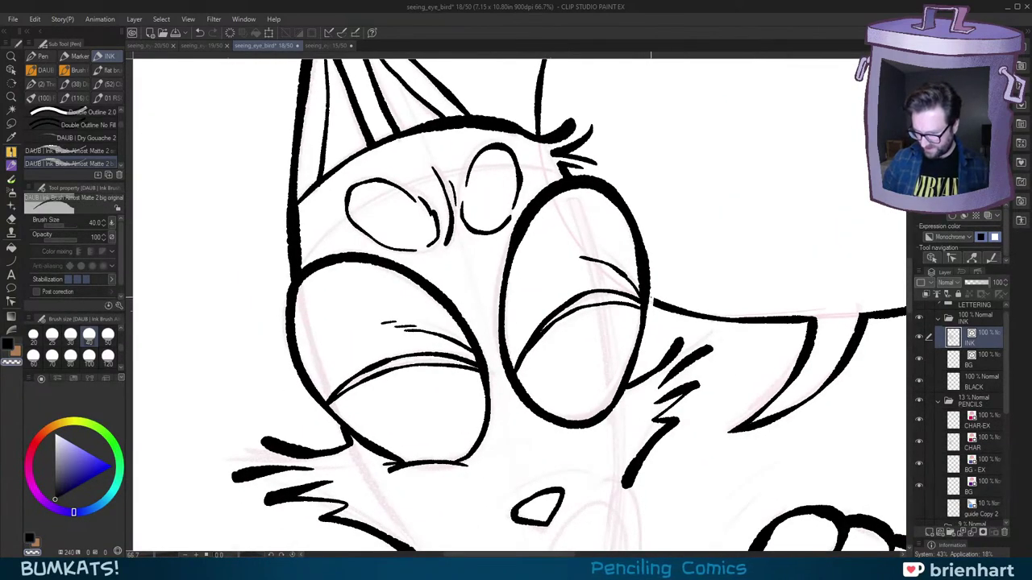
drag(665, 260, 666, 324)
key(minus)
key(minus)
key(minus)
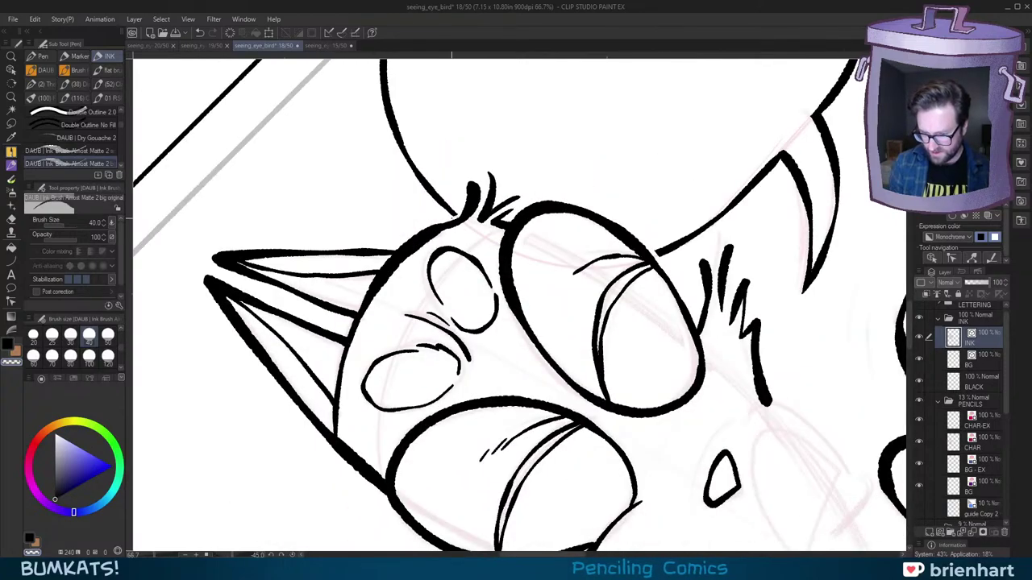
key(asciicircum)
key(asciicircum)
key(asciicircum)
drag(737, 386, 738, 279)
key(c)
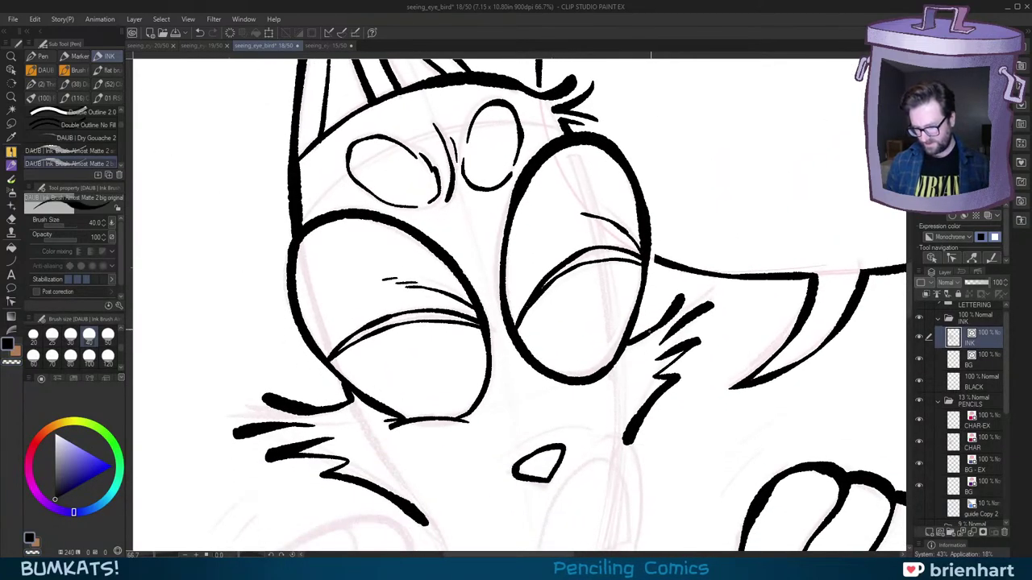
Step: Ink the bird's open mouth below the small nose shape, with its lower lip and the thick outer line up to the cheek feathers
scroll(698, 315, down, 3)
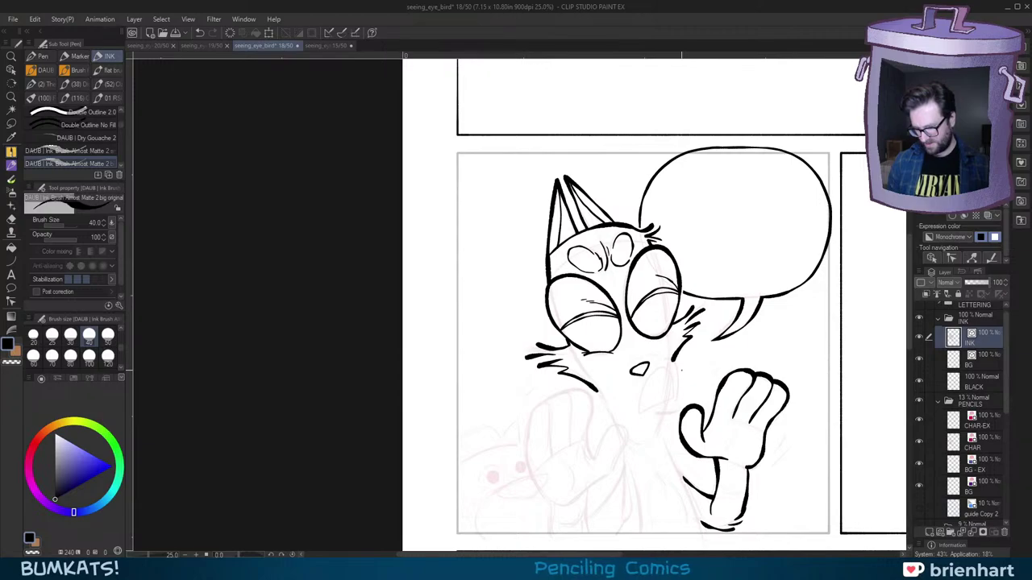
scroll(682, 370, up, 4)
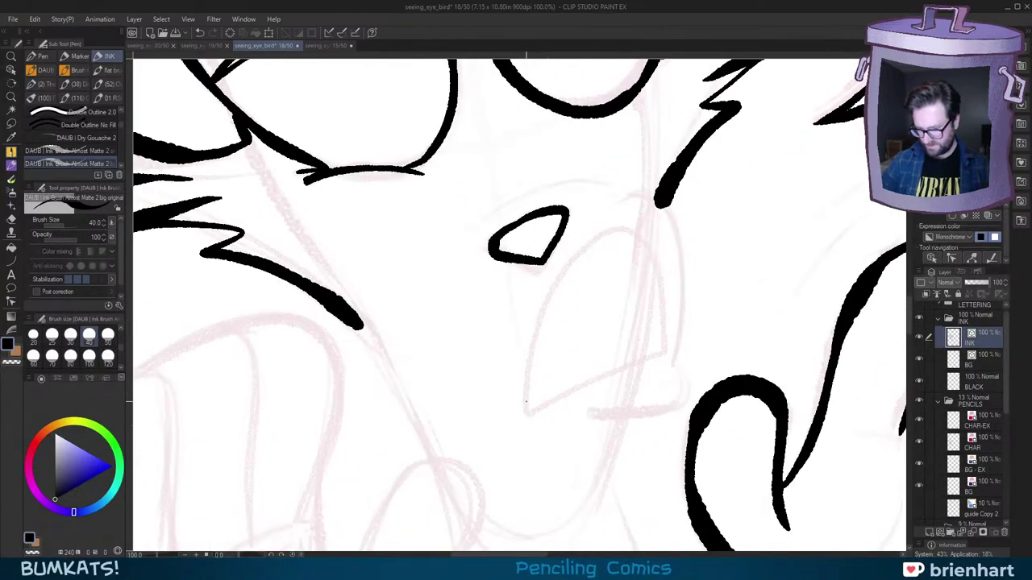
mouse_move(526, 411)
mouse_down()
mouse_move(549, 297)
mouse_move(593, 242)
mouse_move(635, 234)
mouse_move(666, 353)
mouse_up()
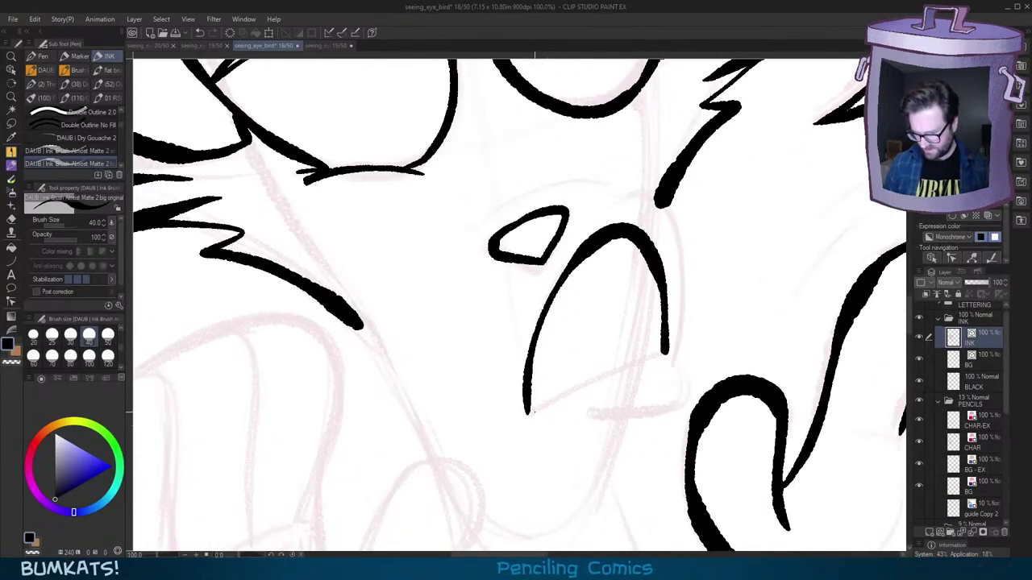
mouse_move(534, 412)
mouse_down()
mouse_move(666, 351)
mouse_move(681, 338)
mouse_move(699, 272)
mouse_move(688, 275)
mouse_up()
key(minus)
key(asciicircum)
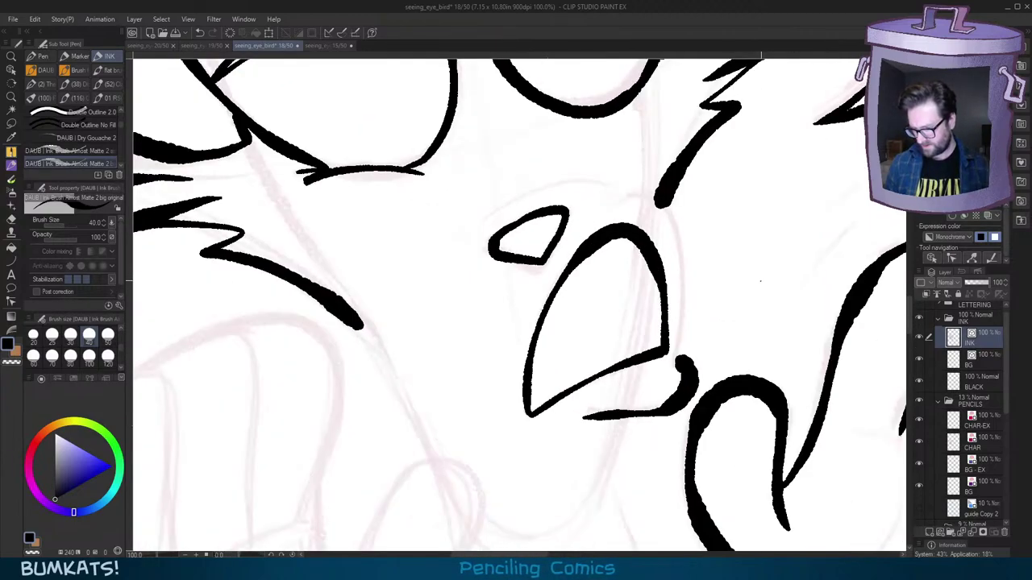
mouse_move(684, 372)
mouse_down()
mouse_move(682, 263)
mouse_move(658, 204)
mouse_move(622, 230)
mouse_move(600, 217)
mouse_up()
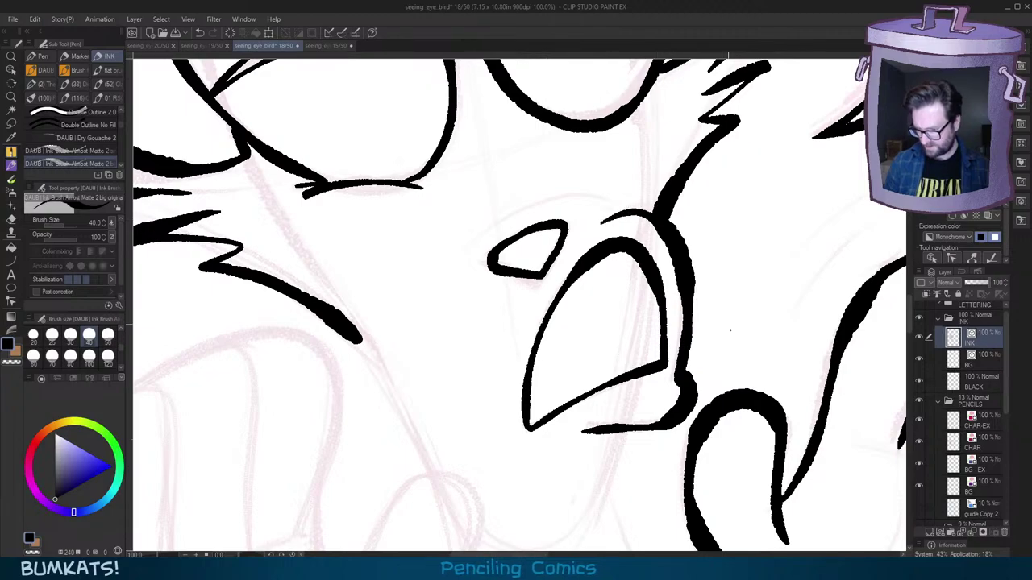
Step: Ink thin curved crease lines above the nose with the small ink brush at size 20
drag(692, 412, 724, 352)
key(minus)
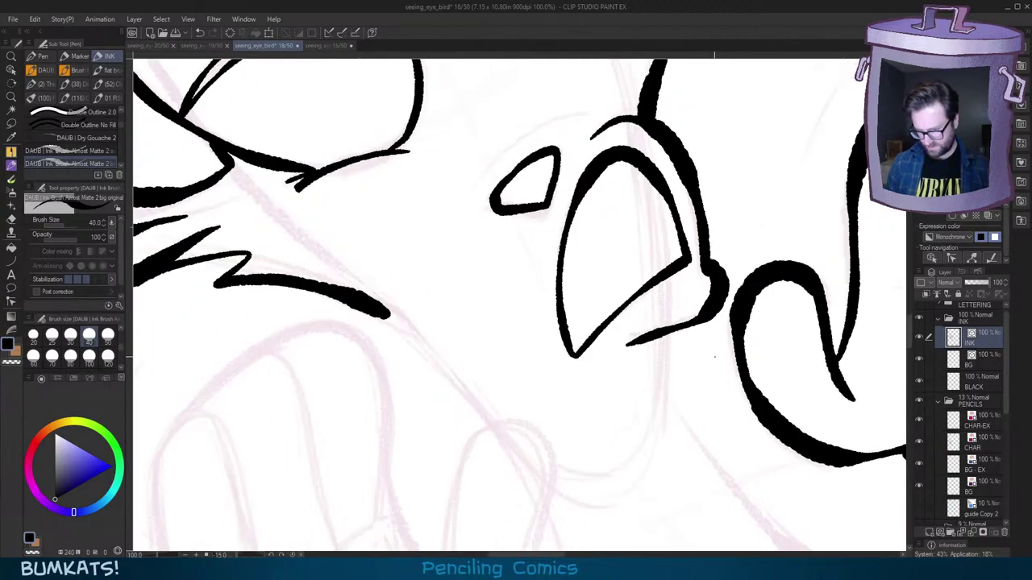
key(asciicircum)
drag(727, 308, 709, 358)
key(comma)
mouse_move(527, 207)
mouse_down()
mouse_move(566, 189)
mouse_move(551, 193)
mouse_move(634, 195)
mouse_up()
key(ctrl+z)
scroll(722, 326, down, 4)
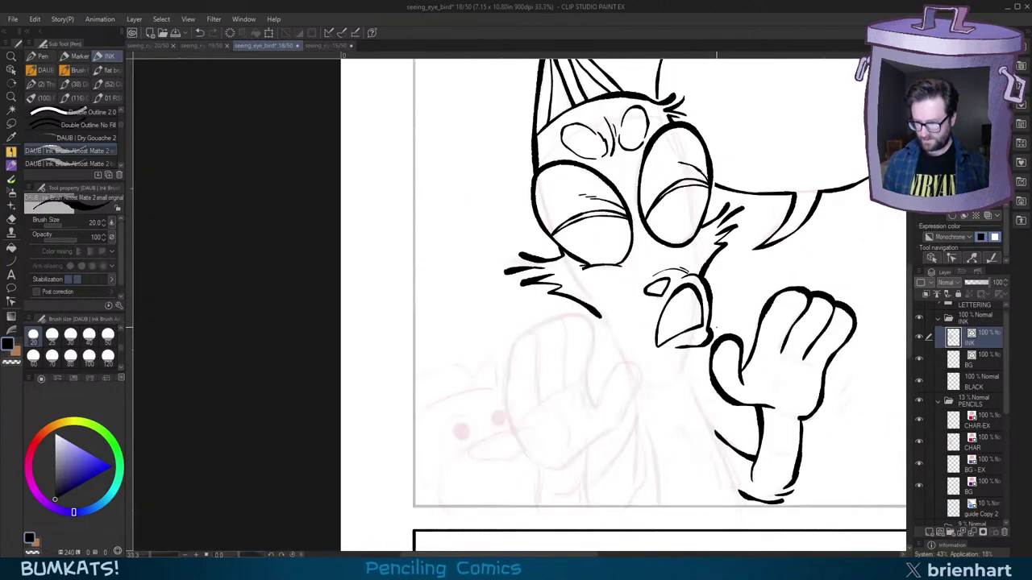
Step: Ink two small pointed teeth along the upper edge of the open mouth
scroll(713, 329, up, 2)
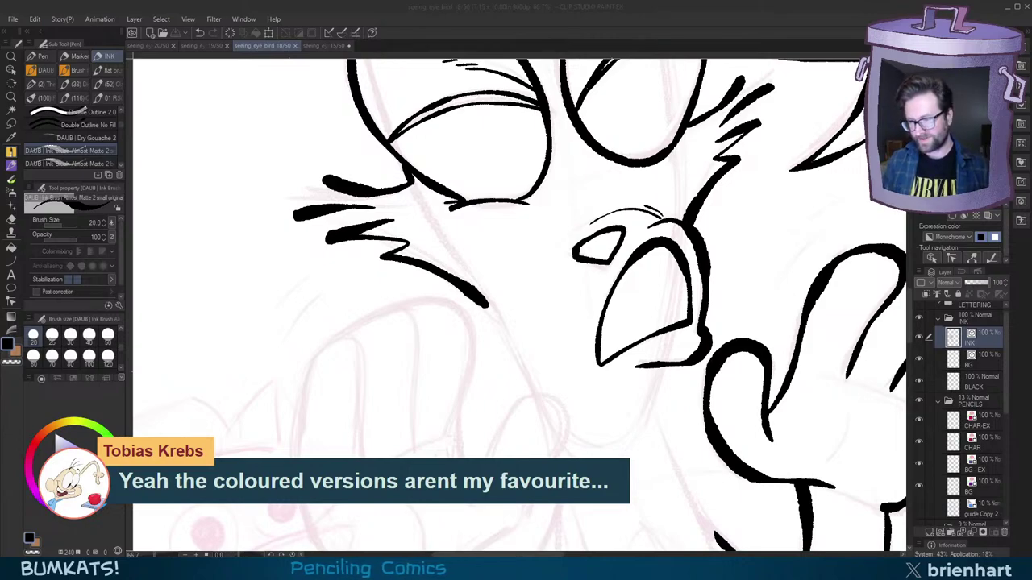
drag(661, 260, 660, 267)
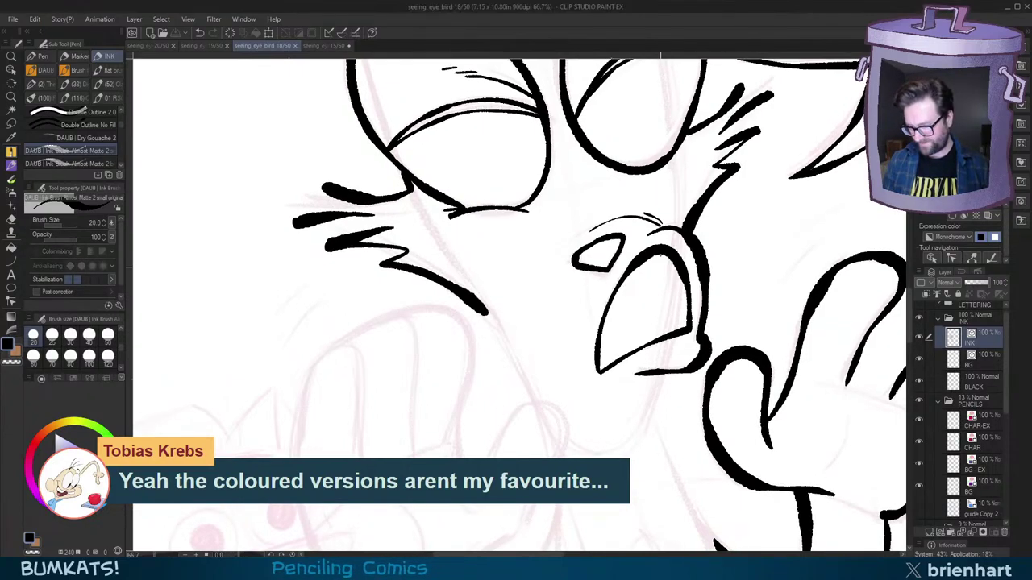
drag(620, 295, 616, 308)
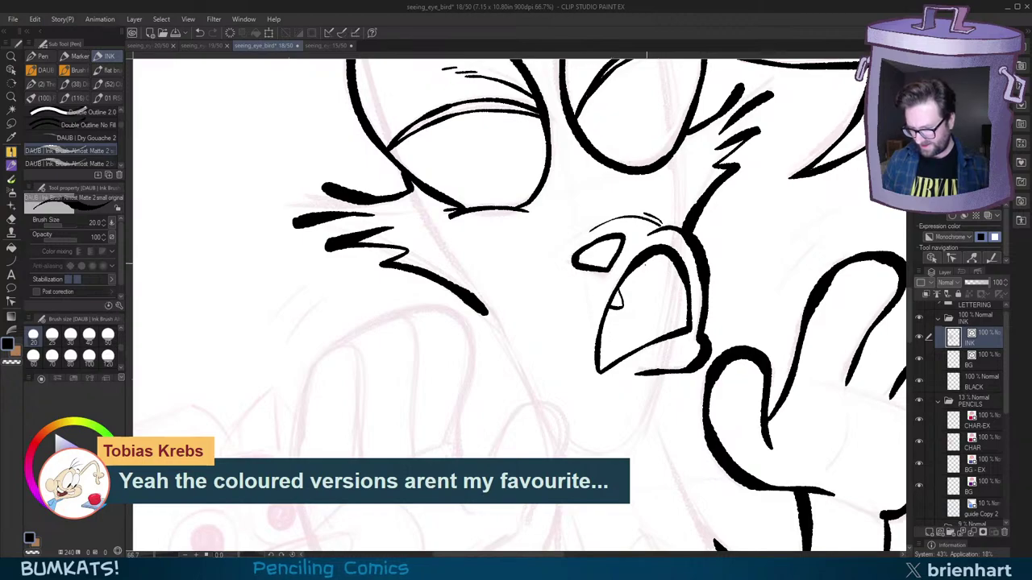
mouse_move(650, 254)
mouse_down()
mouse_move(658, 271)
mouse_move(668, 258)
mouse_up()
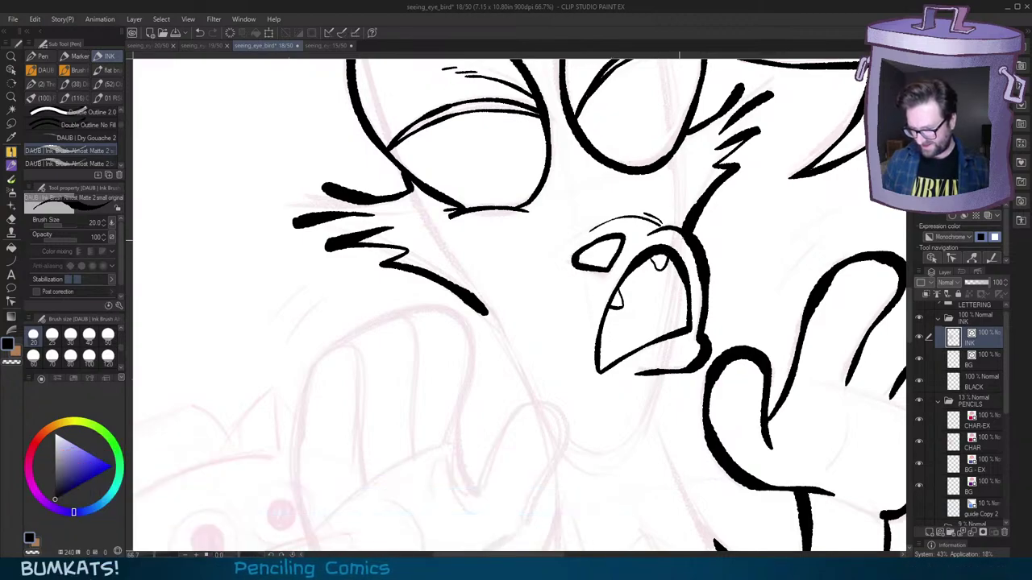
Step: Ink a short curved bridge line between the two eyes with the big ink brush at size 40
scroll(628, 254, up, 5)
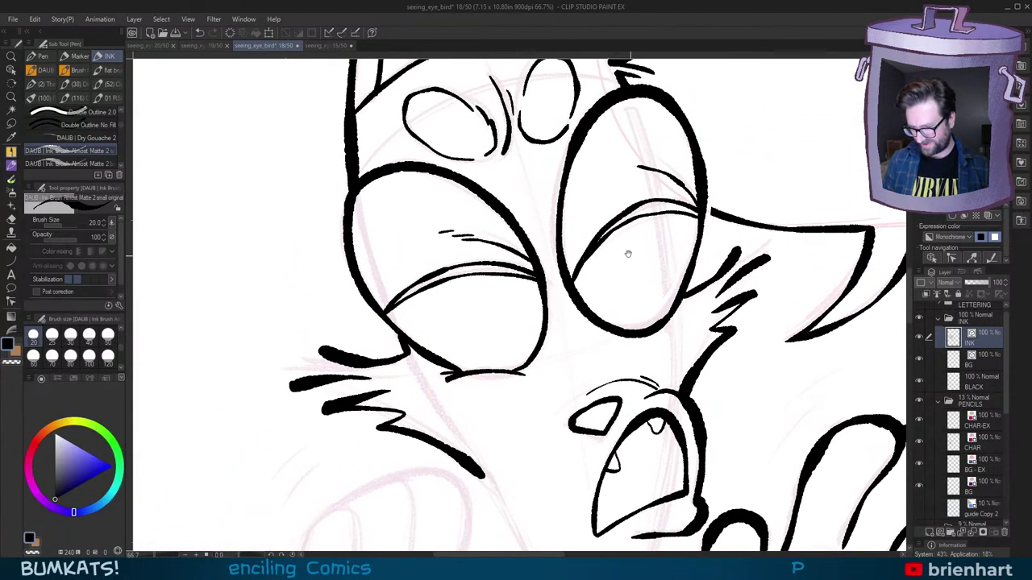
mouse_move(695, 212)
mouse_down()
mouse_move(579, 272)
mouse_move(615, 251)
mouse_up()
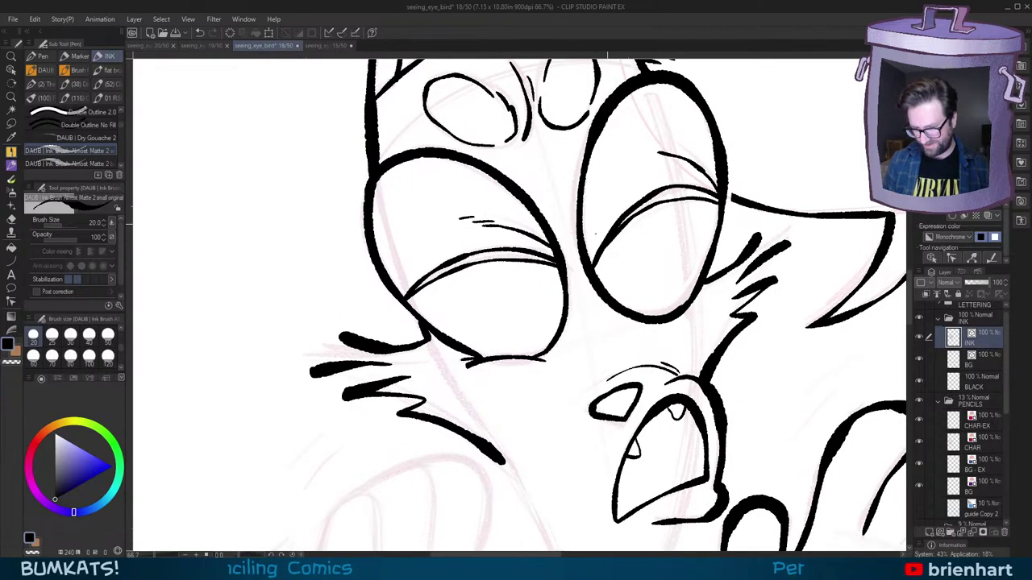
key(minus)
mouse_move(618, 293)
mouse_down()
mouse_move(642, 293)
mouse_move(630, 307)
mouse_up()
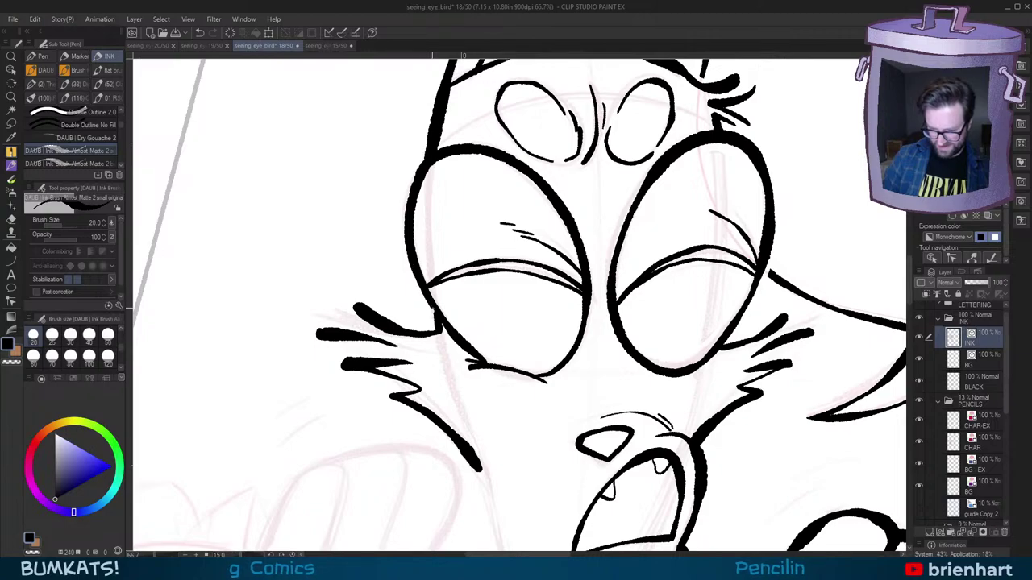
drag(742, 386, 729, 307)
scroll(729, 307, up, 1)
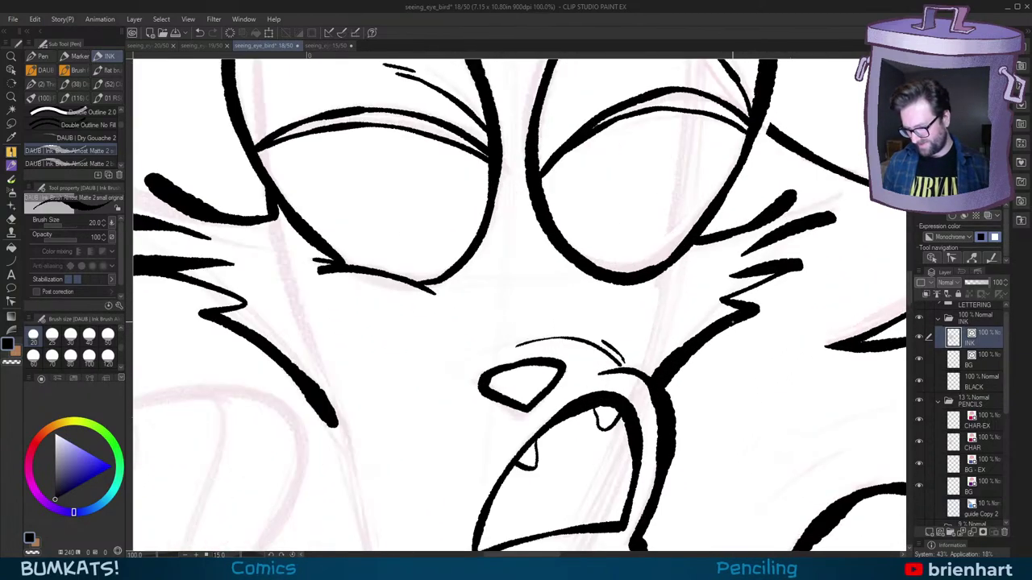
scroll(729, 307, down, 1)
drag(577, 241, 600, 241)
drag(667, 304, 669, 290)
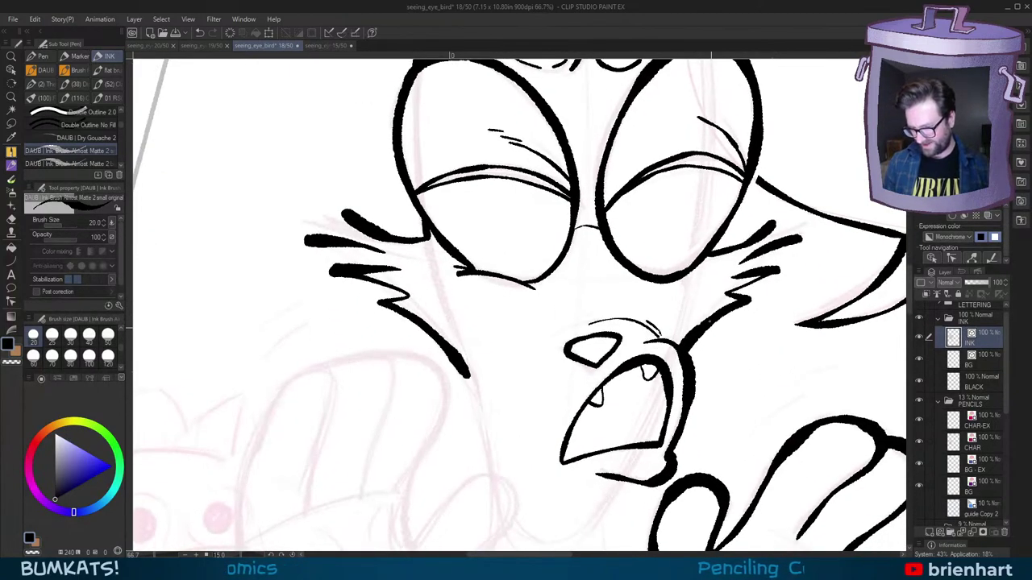
key(ctrl+z)
key(.)
drag(575, 233, 598, 220)
scroll(682, 242, down, 1)
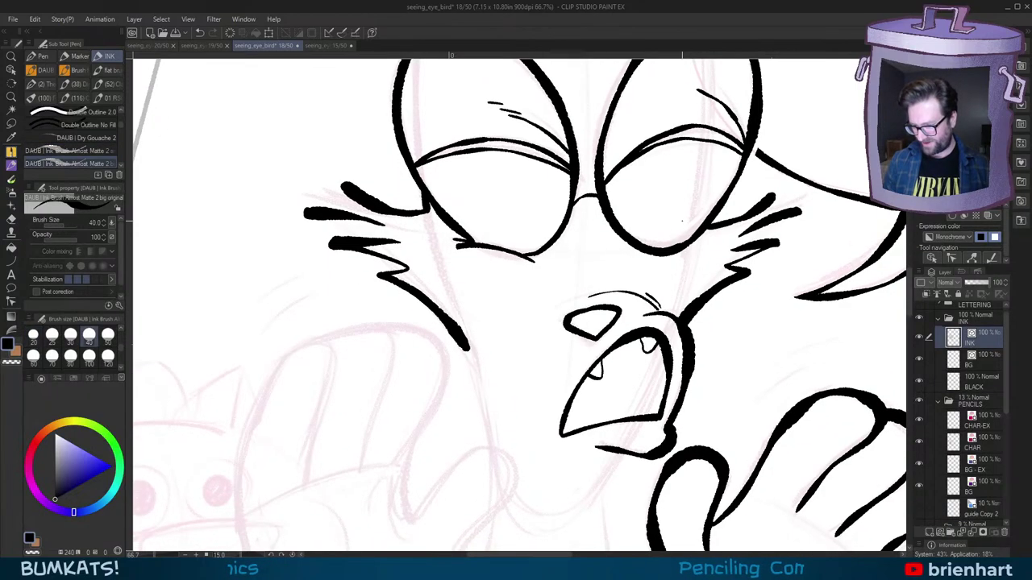
Step: Ink a short muzzle line below the eye nearer the balloon and the chin curve from the lower lip up toward the other eye
mouse_move(674, 258)
mouse_down()
mouse_move(677, 318)
mouse_move(697, 282)
mouse_up()
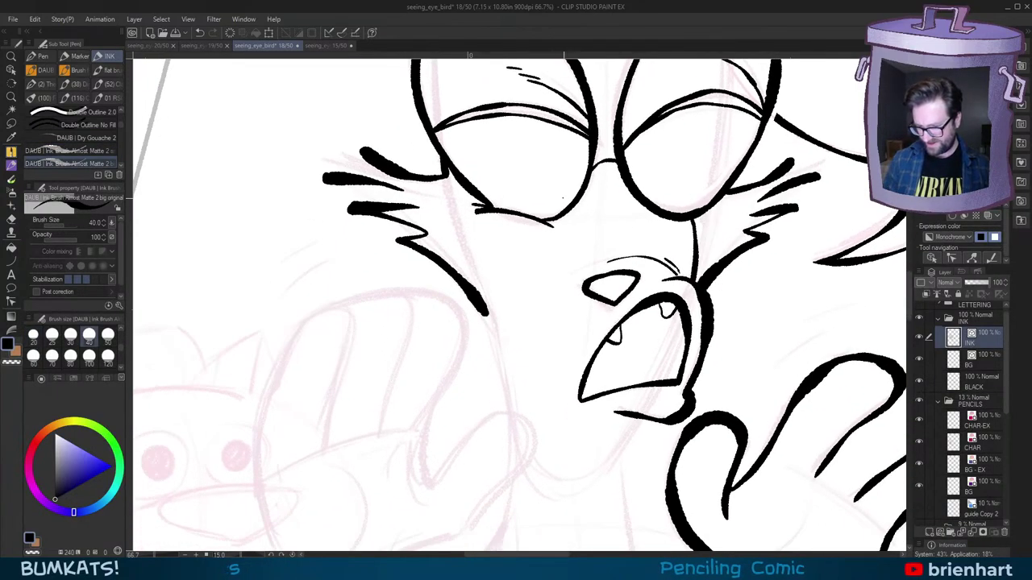
key(-)
mouse_move(663, 387)
mouse_down()
mouse_move(651, 414)
mouse_move(612, 429)
mouse_move(558, 392)
mouse_move(508, 321)
mouse_move(495, 229)
mouse_up()
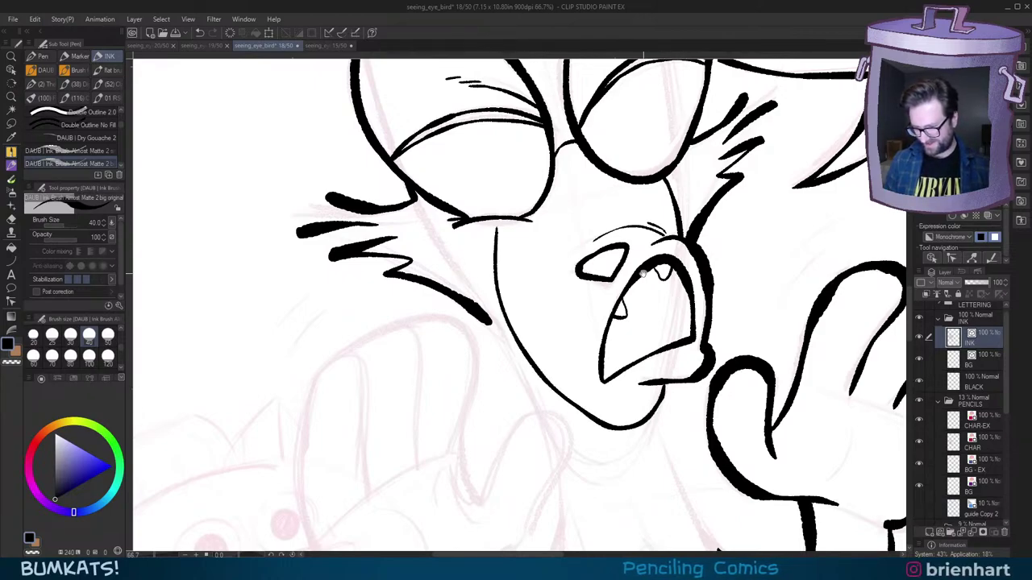
key(^)
drag(652, 269, 666, 271)
Step: Extend the left cheek feather line down along the jaw to the tip of the pencilled thumb
drag(548, 318, 563, 263)
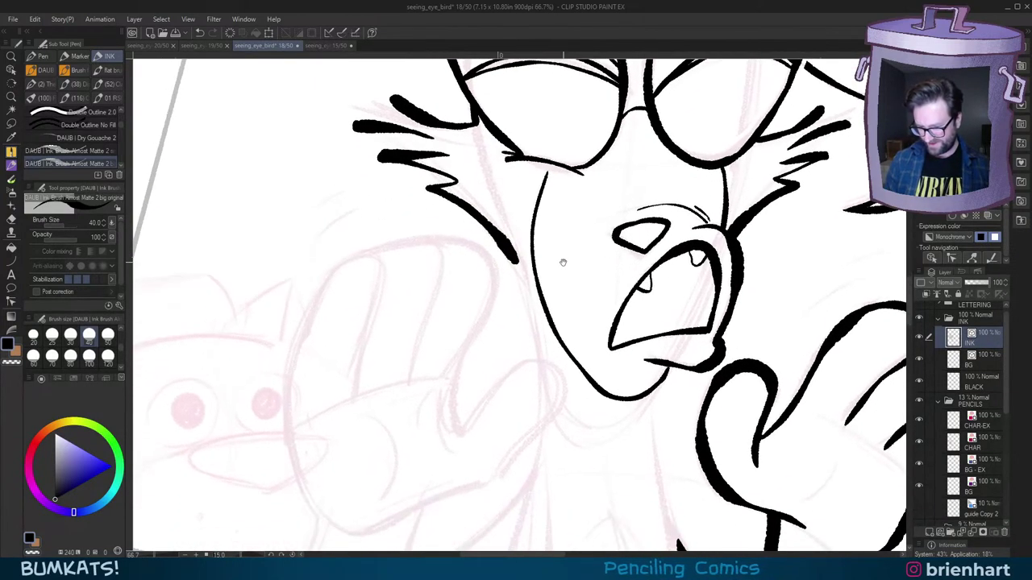
drag(537, 358, 507, 251)
key(minus)
key(minus)
key(minus)
key(minus)
key(minus)
key(minus)
key(minus)
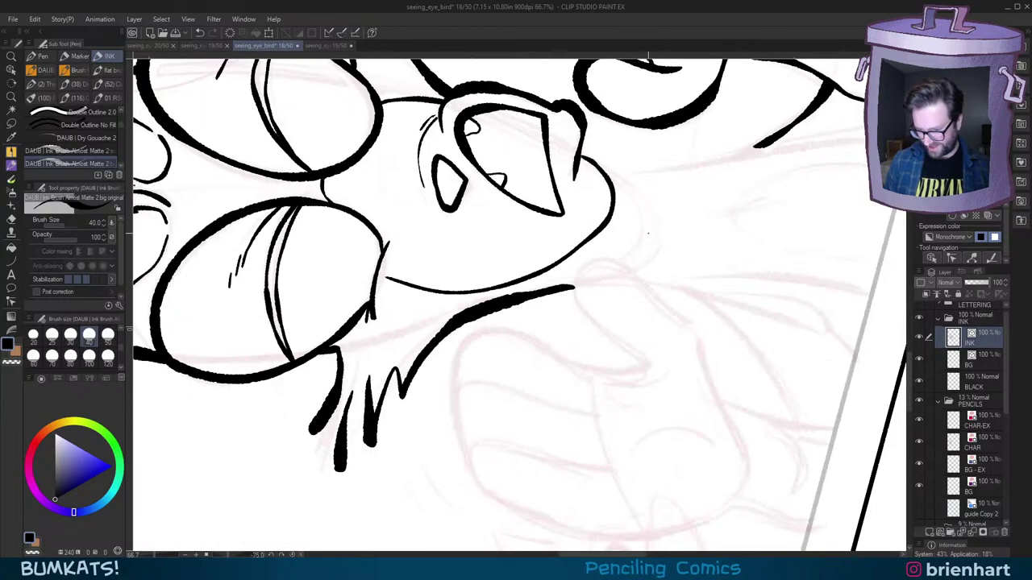
key(ctrl+z)
mouse_move(474, 335)
mouse_down()
mouse_move(507, 304)
mouse_move(568, 274)
mouse_up()
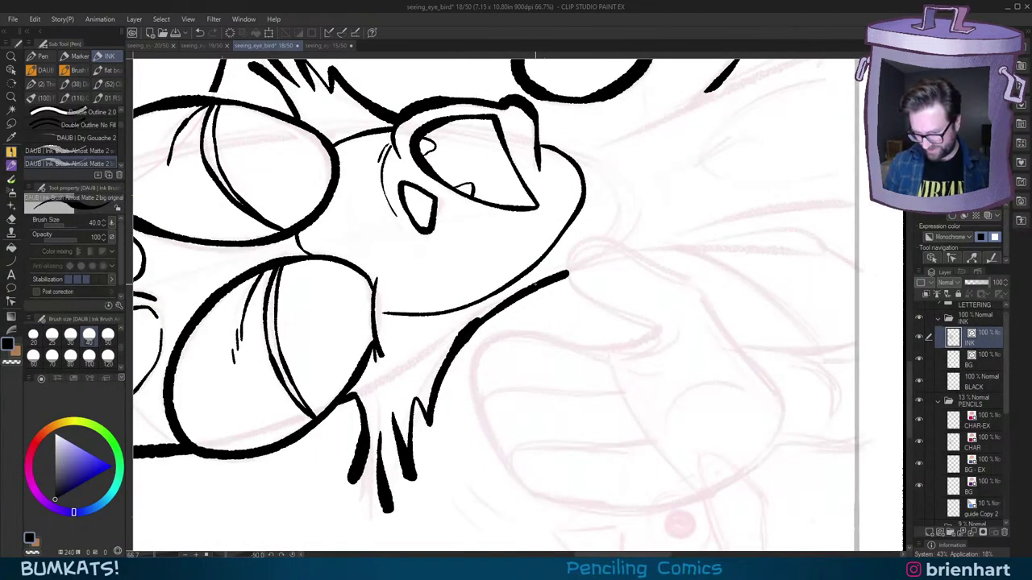
key(asciicircum)
key(asciicircum)
key(asciicircum)
key(asciicircum)
key(asciicircum)
key(asciicircum)
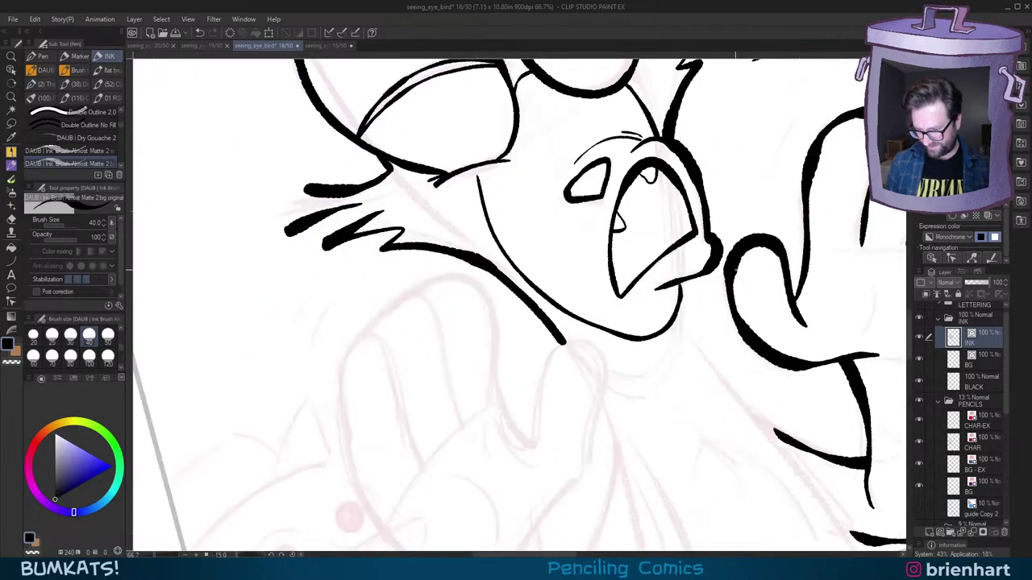
drag(696, 325, 689, 298)
key(asciicircum)
key(asciicircum)
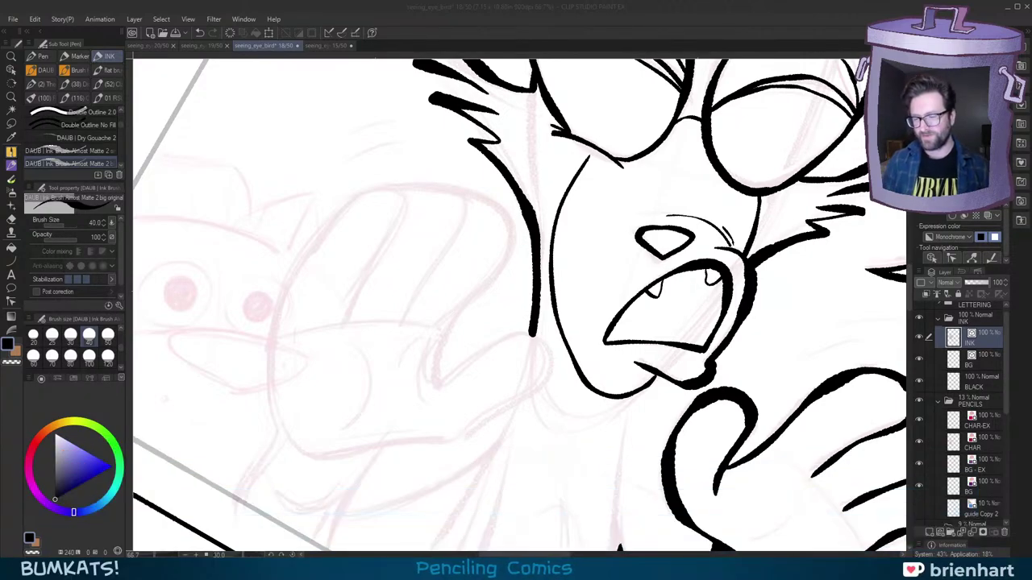
Step: Trim the outer edge of the extended cheek line with the transparent colour, then restore black as the drawing colour
drag(579, 321, 645, 317)
key(minus)
key(minus)
key(minus)
key(minus)
key(minus)
key(minus)
key(c)
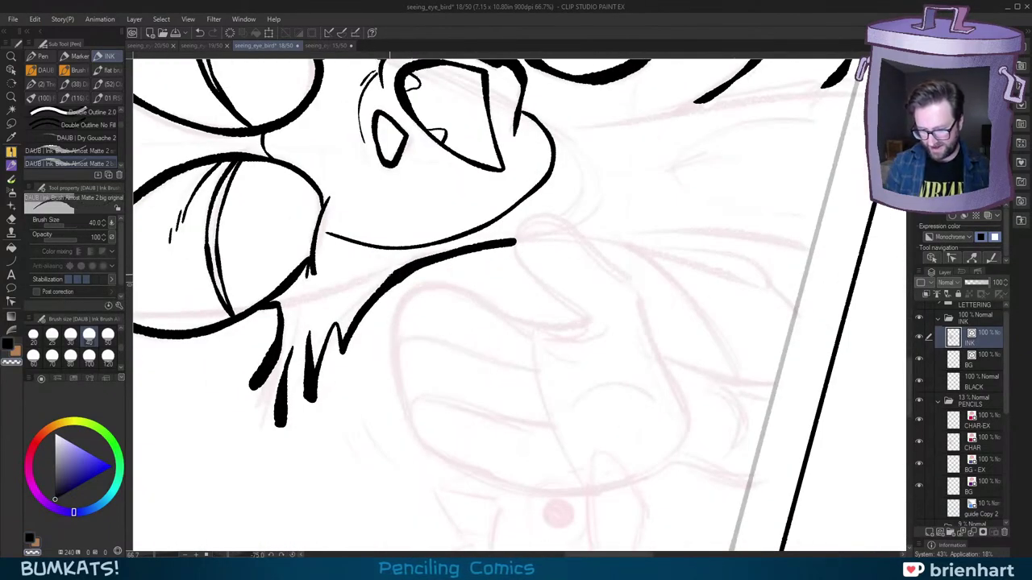
drag(386, 275, 414, 259)
key(asciicircum)
key(asciicircum)
key(asciicircum)
key(asciicircum)
key(asciicircum)
key(c)
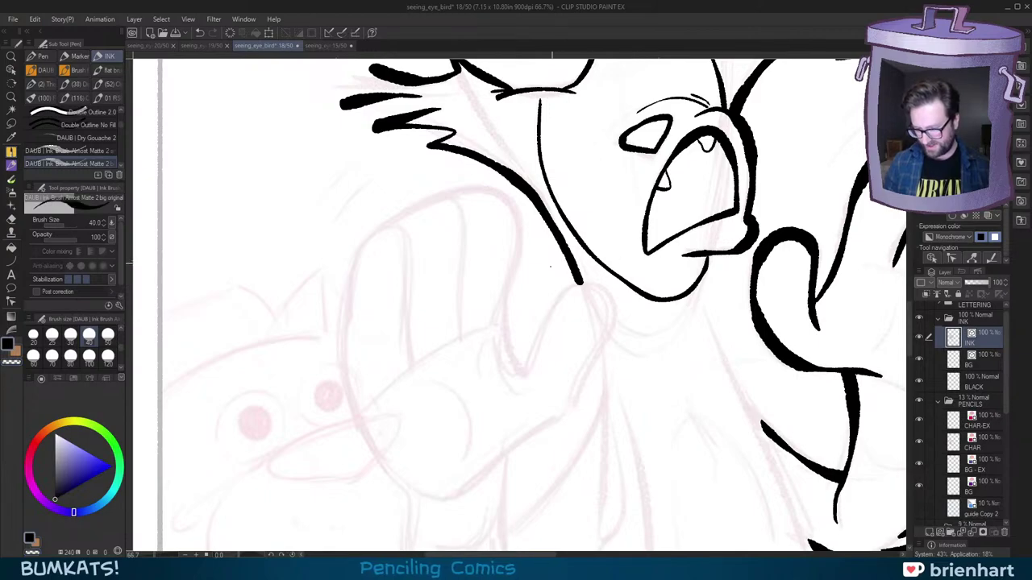
Step: Ink the rounded thumb of the second hand in one thick stroke below the end of the cheek line
mouse_move(527, 373)
mouse_down()
mouse_move(542, 326)
mouse_move(590, 283)
mouse_up()
key(ctrl+z)
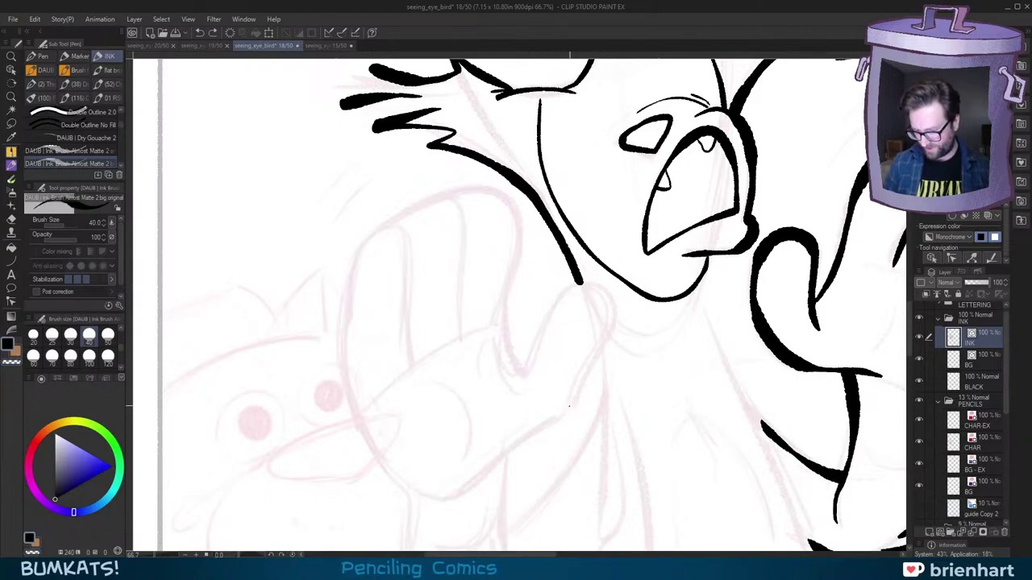
mouse_move(569, 416)
mouse_down()
mouse_move(617, 304)
mouse_move(572, 287)
mouse_move(528, 371)
mouse_up()
drag(563, 333, 579, 331)
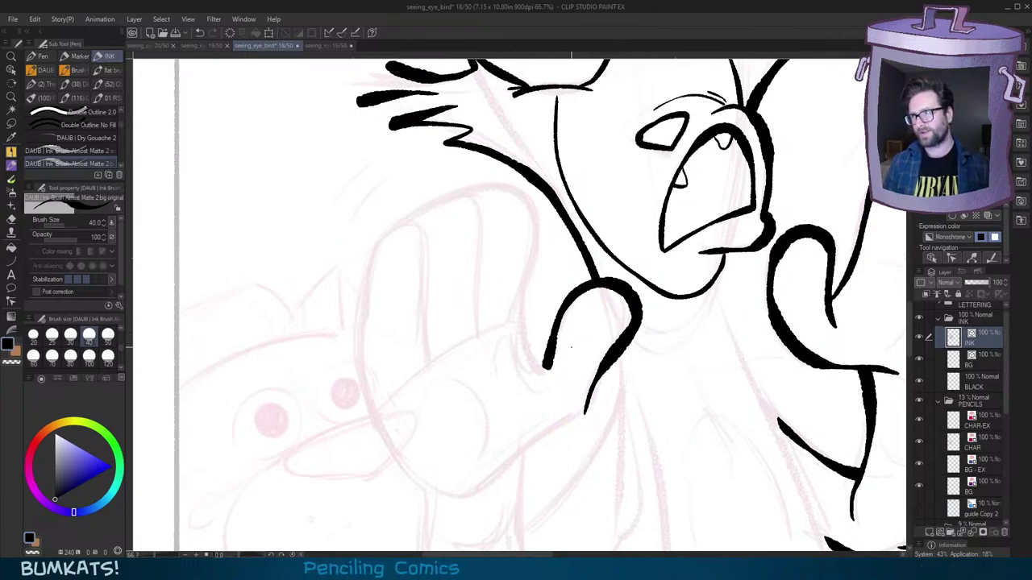
key(^)
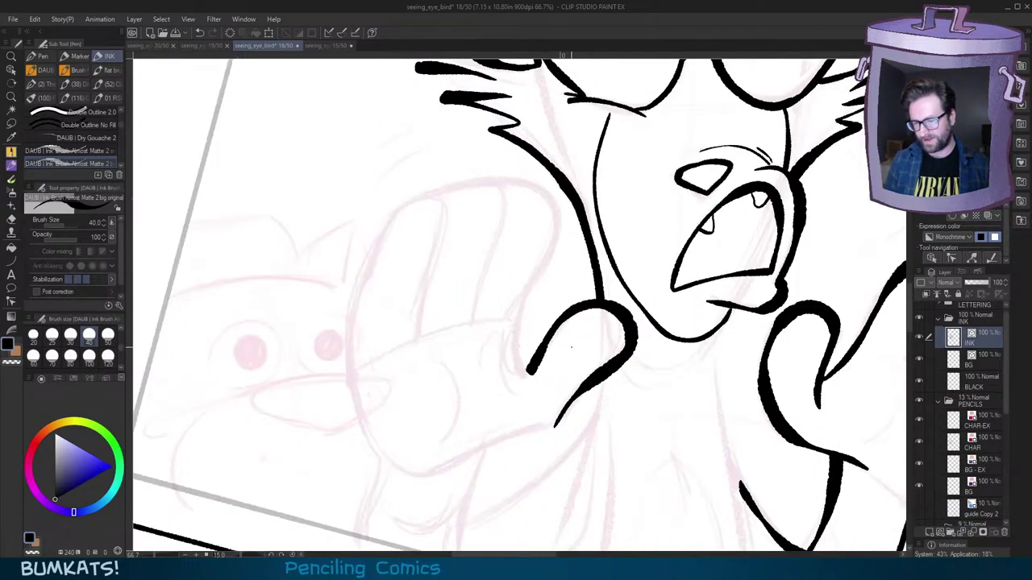
drag(559, 296, 585, 295)
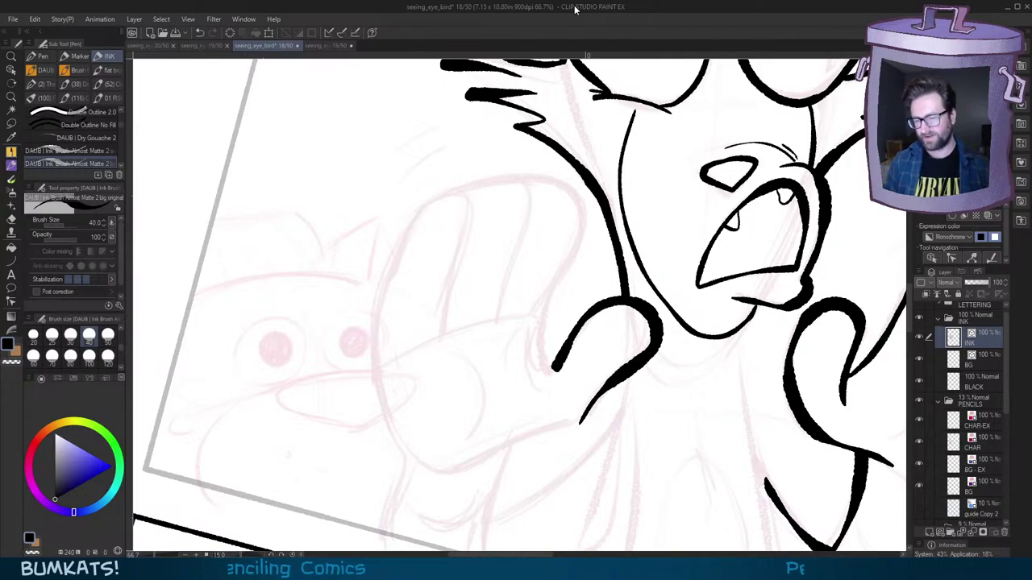
drag(559, 315, 587, 304)
key(^)
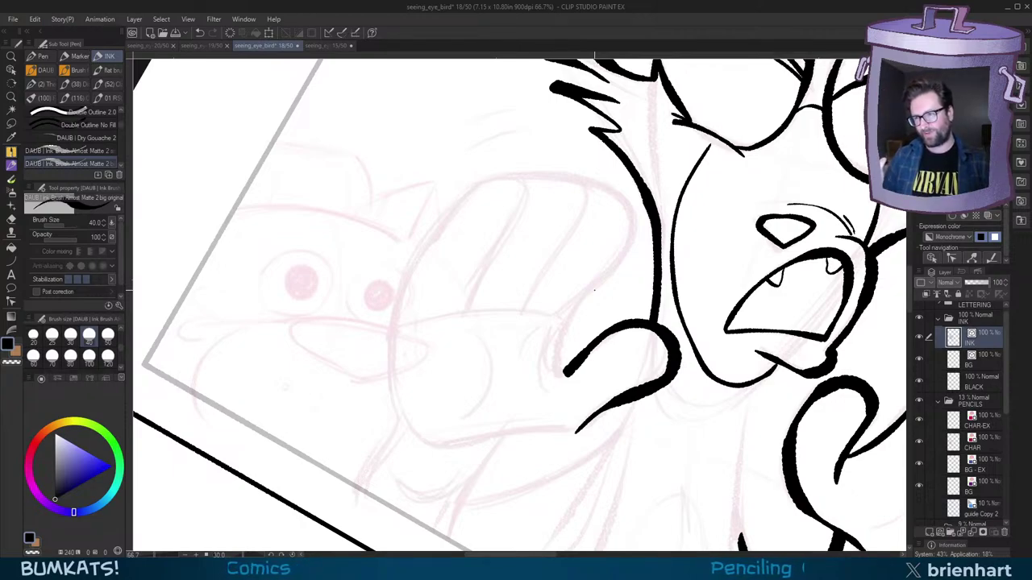
key(-)
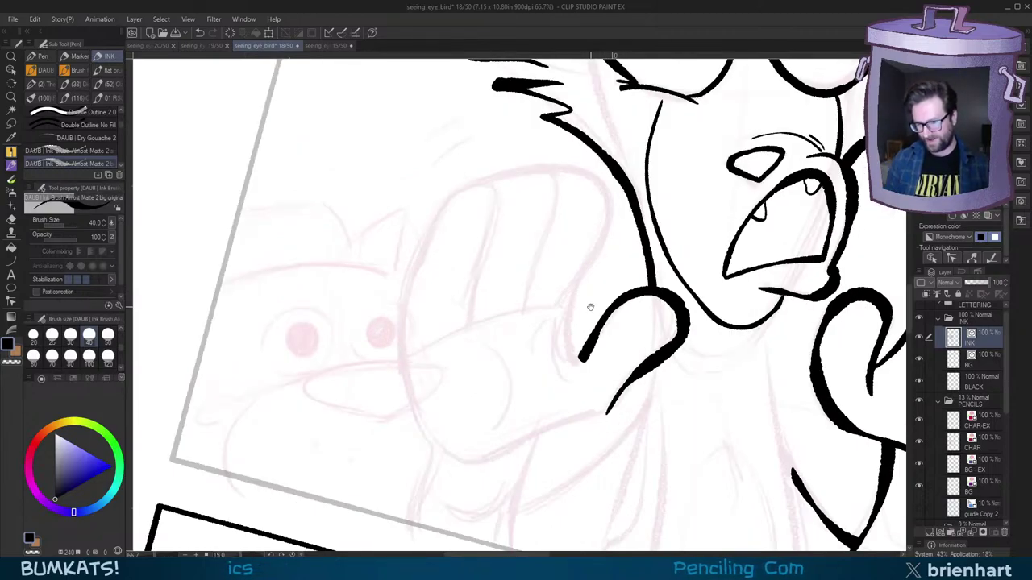
drag(590, 307, 602, 291)
drag(607, 347, 603, 304)
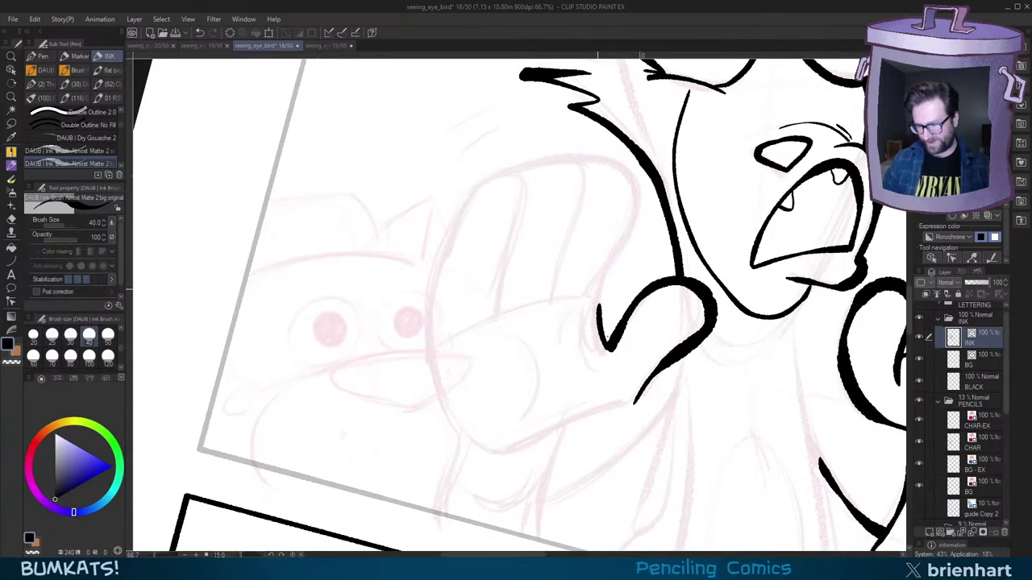
key(ctrl+z)
key(ctrl+z)
Step: Ink the second hand's finger edge rising from the base of the thumb and the lower palm edge running into the thumb
mouse_move(607, 342)
mouse_down()
mouse_move(602, 308)
mouse_move(597, 321)
mouse_move(630, 225)
mouse_move(591, 159)
mouse_up()
drag(644, 342, 654, 315)
key(minus)
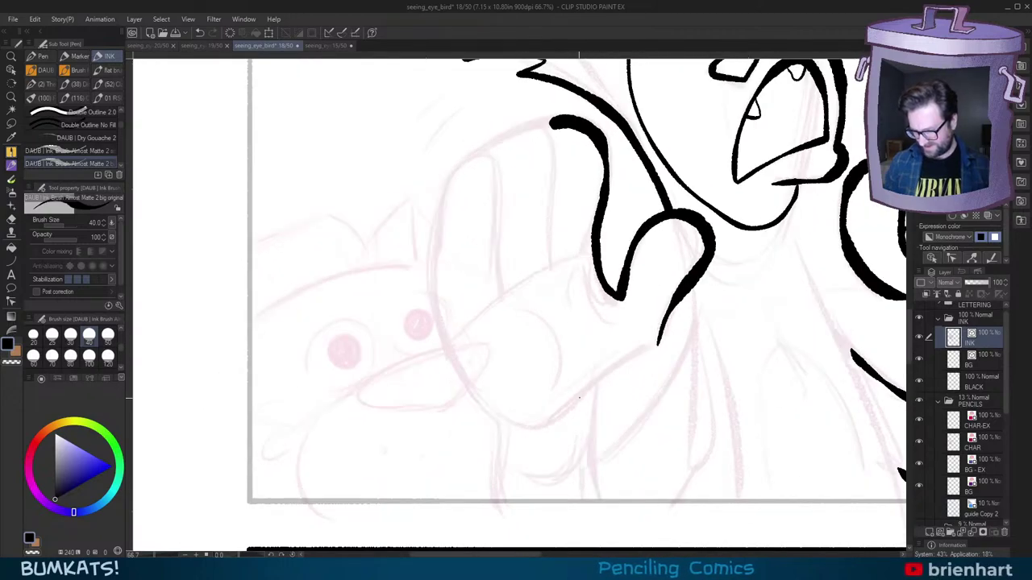
mouse_move(579, 398)
mouse_down()
mouse_move(657, 346)
mouse_move(672, 308)
mouse_up()
key(asciicircum)
key(asciicircum)
drag(567, 283, 592, 288)
key(asciicircum)
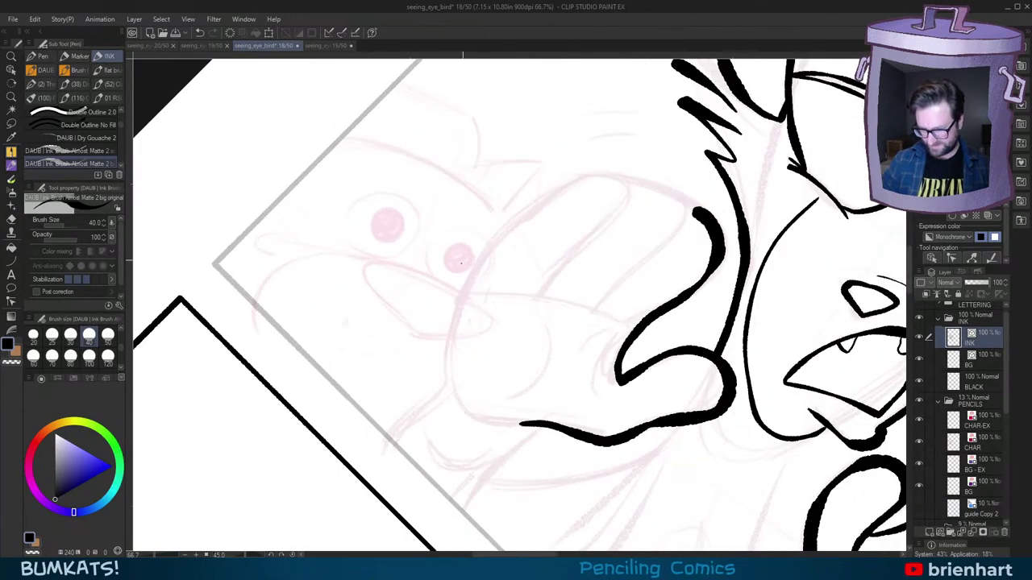
Step: Ink the outer edge of the second hand's palm and its outermost finger, including the rounded tip and inner side
mouse_move(455, 407)
mouse_down()
mouse_move(448, 327)
mouse_move(568, 181)
mouse_move(607, 171)
mouse_up()
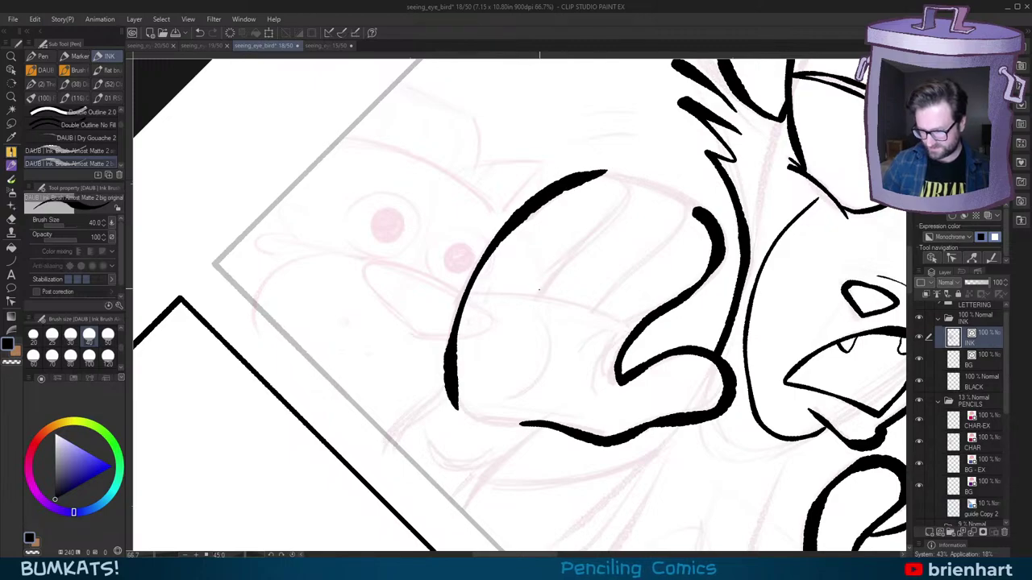
mouse_move(537, 298)
mouse_down()
mouse_move(617, 216)
mouse_move(625, 185)
mouse_move(595, 177)
mouse_up()
key(minus)
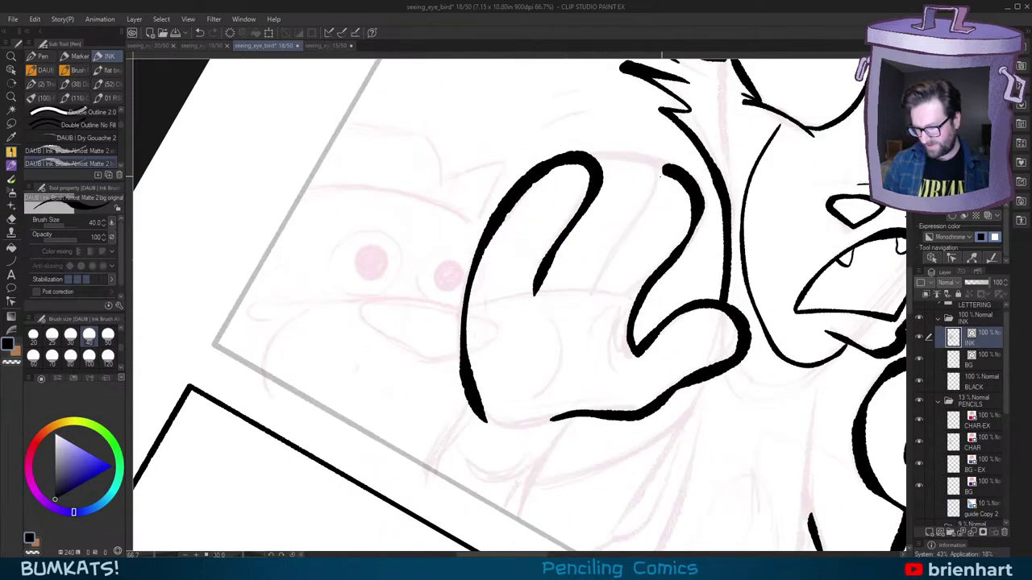
Step: Ink the second hand's middle fingers, drawing the dividing line between them and the rounded tips joining the outermost finger
key(minus)
drag(647, 205, 614, 287)
key(minus)
mouse_move(582, 319)
mouse_down()
mouse_move(583, 178)
mouse_move(535, 171)
mouse_move(488, 209)
mouse_move(519, 171)
mouse_move(550, 163)
mouse_move(488, 207)
mouse_up()
key(minus)
key(ctrl+z)
key(asciicircum)
key(minus)
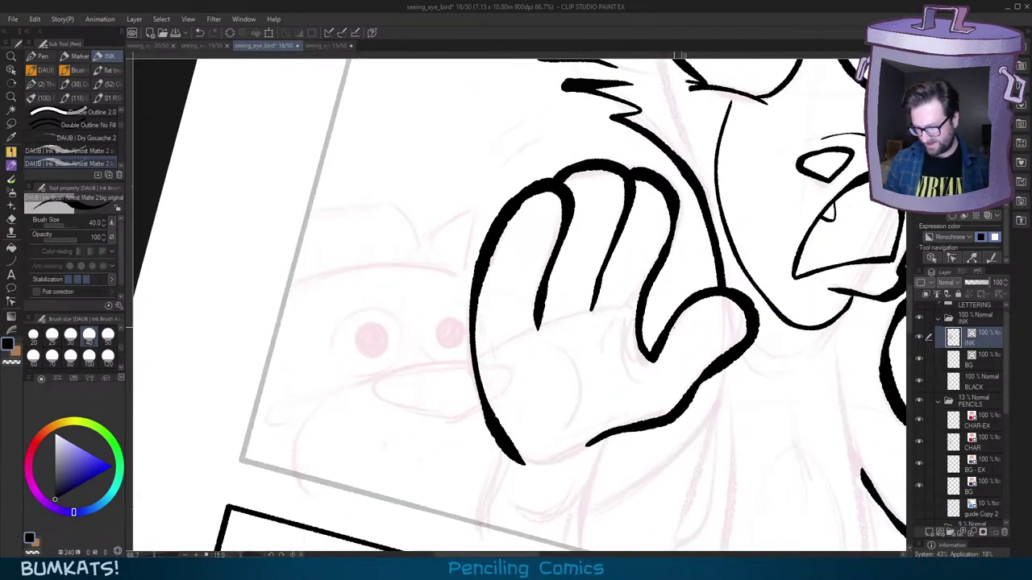
Step: Ink the curved crease inside the palm of the second hand and add a short tick at its lower end
key(minus)
mouse_move(564, 293)
mouse_down()
mouse_move(577, 308)
mouse_move(570, 386)
mouse_up()
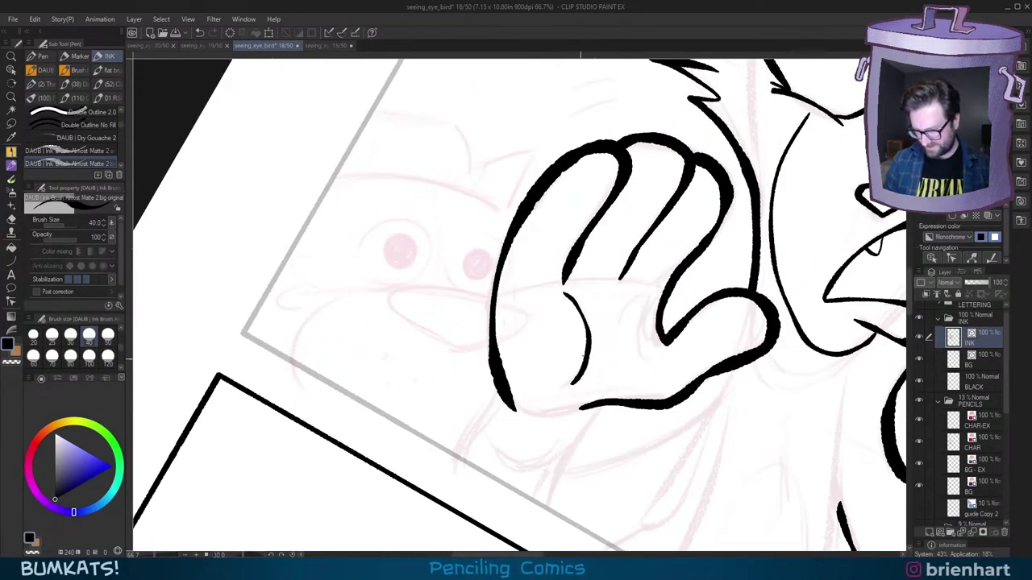
key(minus)
key(minus)
drag(614, 338, 609, 359)
drag(698, 315, 692, 321)
scroll(691, 321, down, 3)
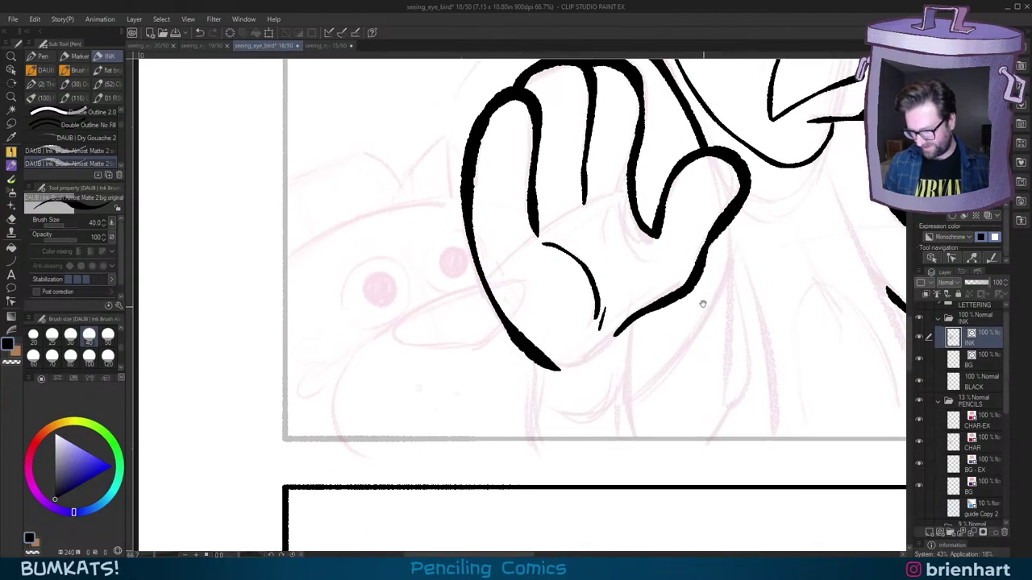
Step: Ink both sides of the wrist down to the panel border, the crease across it and the line rising behind the palm
drag(546, 339, 532, 406)
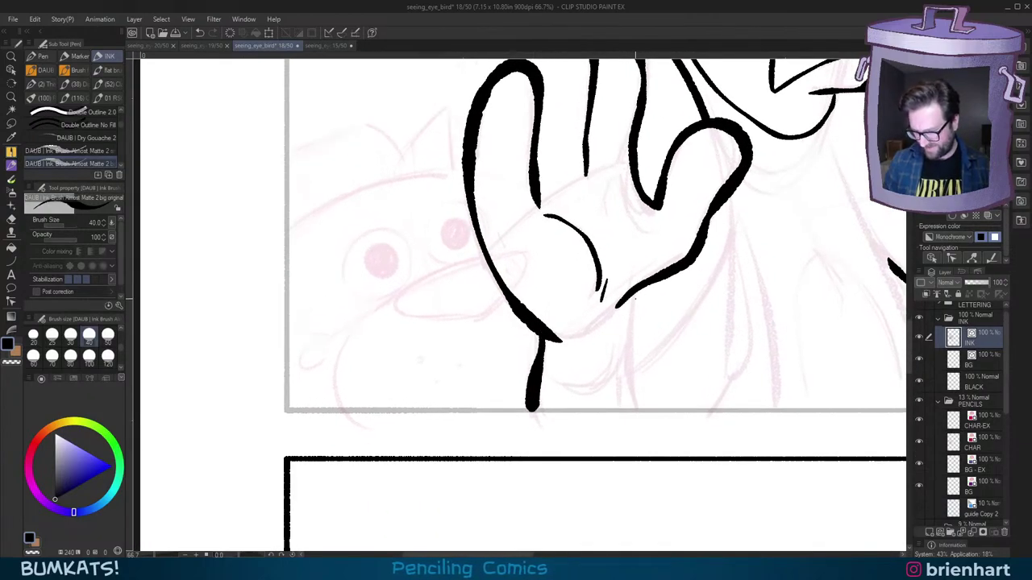
drag(635, 297, 639, 407)
mouse_move(730, 233)
mouse_down()
mouse_move(710, 282)
mouse_move(633, 376)
mouse_move(589, 387)
mouse_move(543, 374)
mouse_up()
Step: Ink a thin double crease across the base of the fingers with the small ink brush at size 20
key(comma)
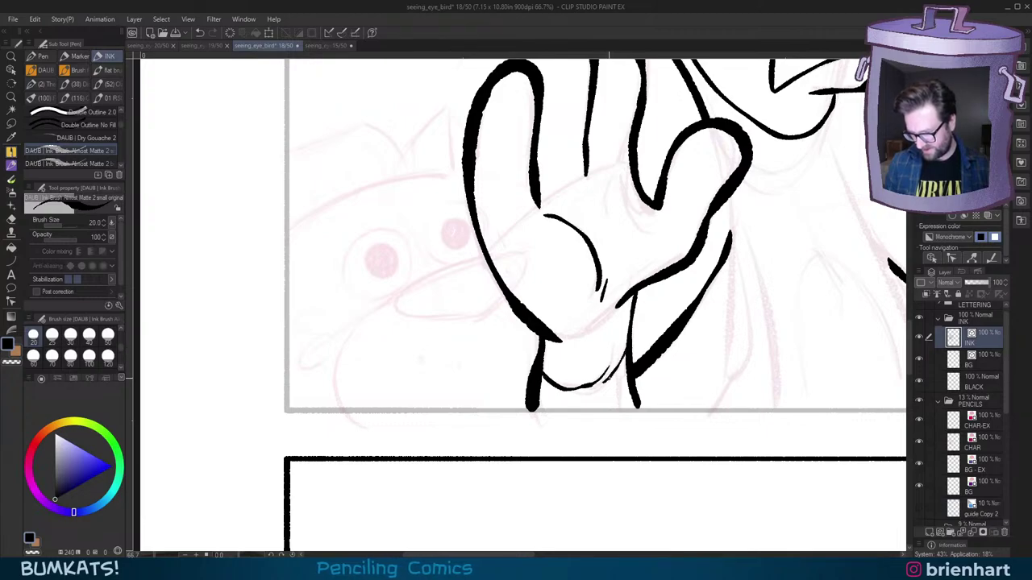
drag(653, 348, 622, 421)
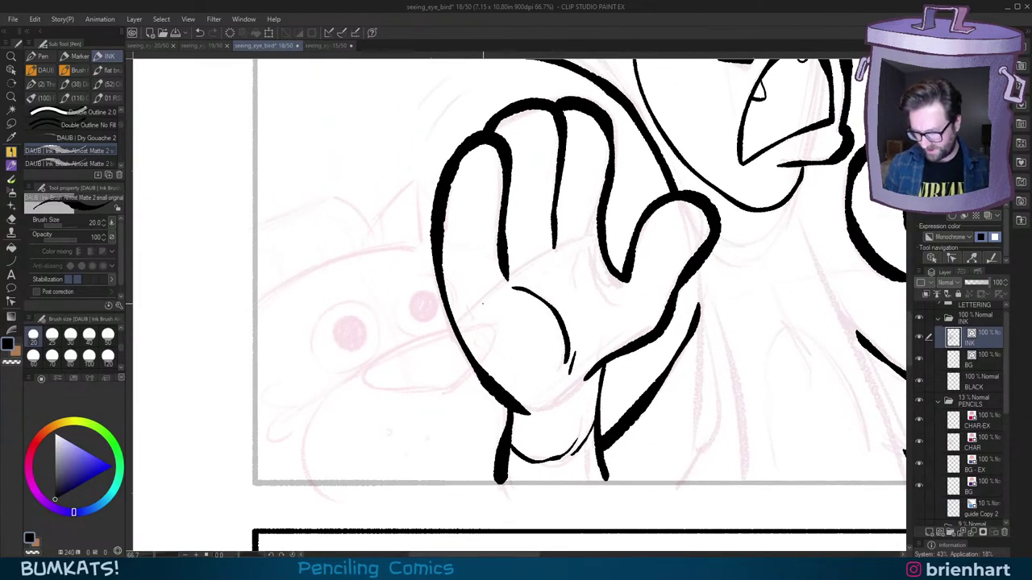
drag(483, 303, 581, 239)
key(ctrl+z)
drag(483, 304, 581, 237)
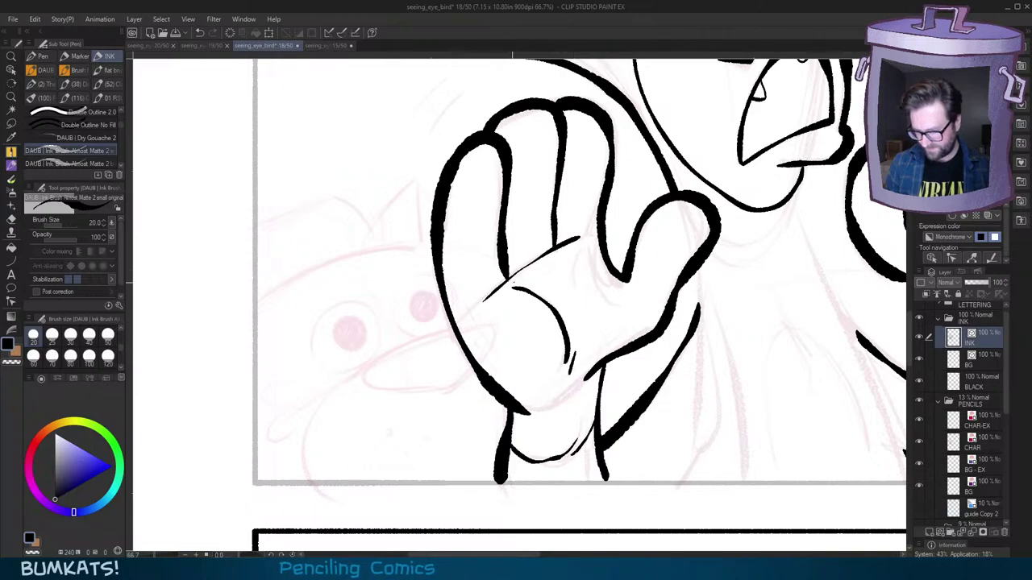
drag(508, 286, 577, 244)
mouse_move(719, 287)
mouse_down()
mouse_move(691, 319)
mouse_move(700, 309)
mouse_move(675, 319)
mouse_move(678, 304)
mouse_move(682, 320)
mouse_up()
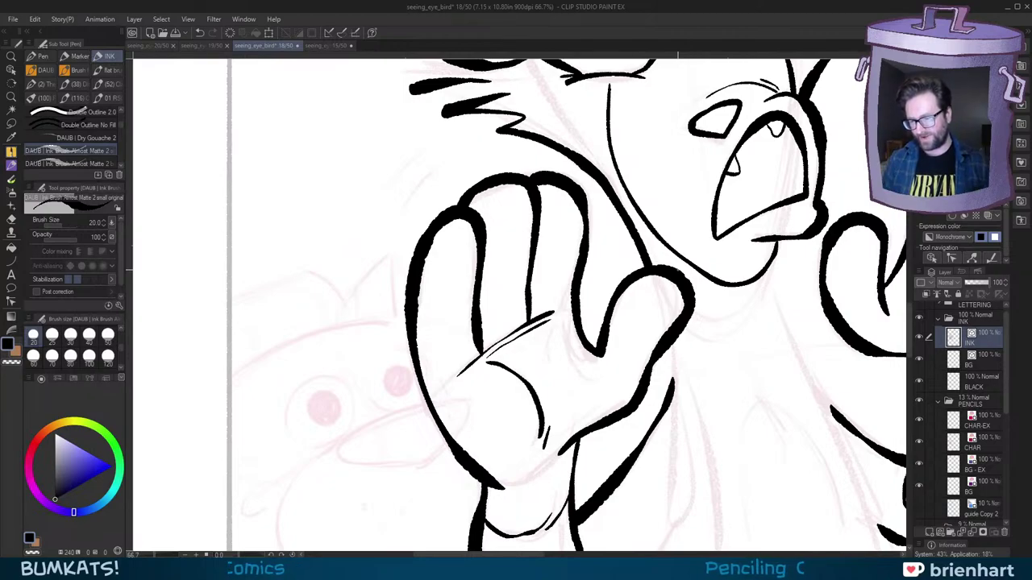
Step: Ink a short curve joining the base of the thumb to the line behind the palm, using the size 40 brush
drag(708, 307, 699, 280)
key(asciicircum)
key(asciicircum)
key(minus)
drag(648, 325, 632, 371)
key(minus)
key(minus)
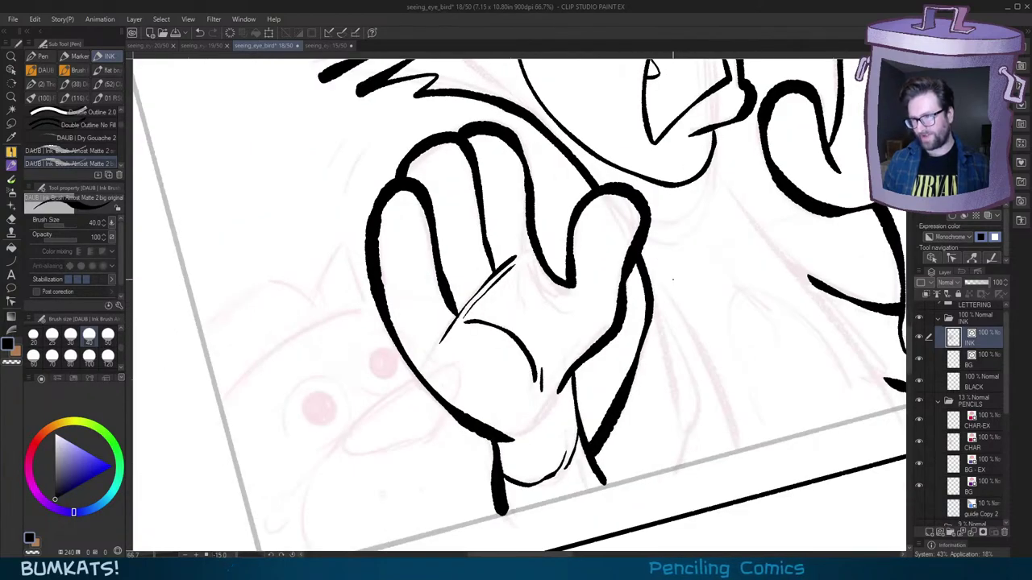
key(asciicircum)
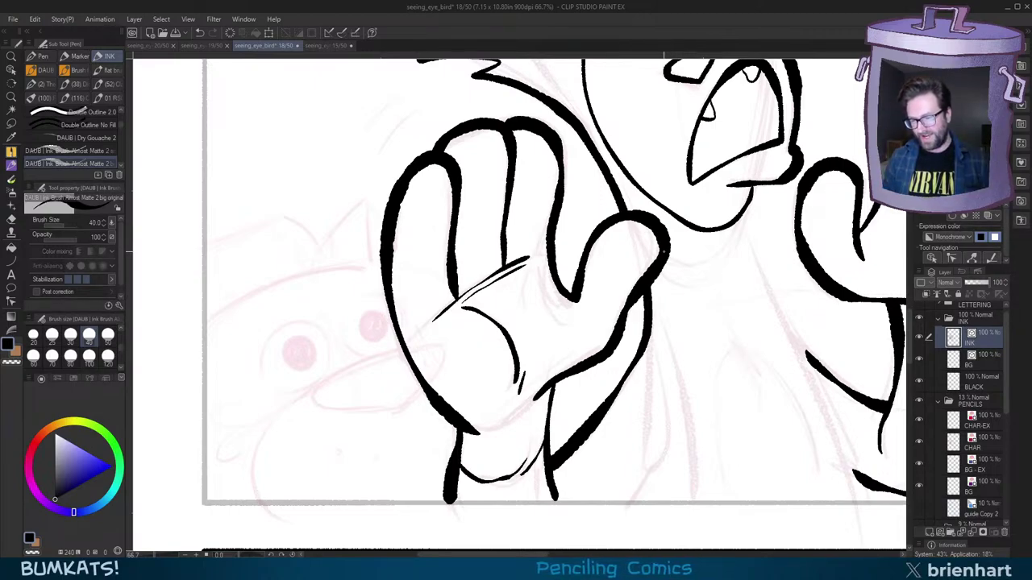
Step: Ink the pointed ear of the small character in the panel's corner, beside the outermost finger of the raised hand
drag(640, 294, 648, 287)
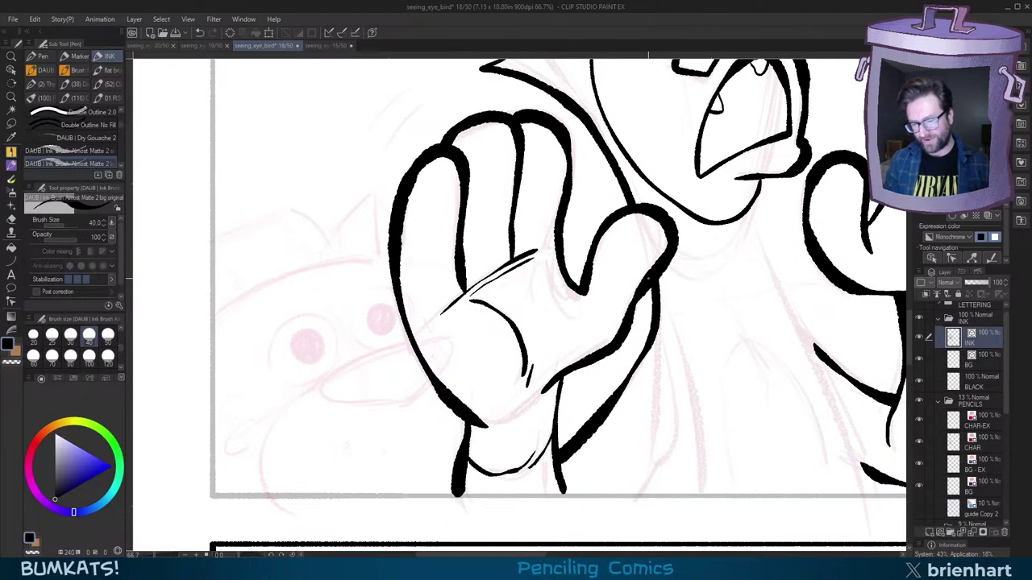
key(asciicircum)
mouse_move(597, 256)
mouse_down()
mouse_move(622, 250)
mouse_move(584, 255)
mouse_move(666, 274)
mouse_up()
key(minus)
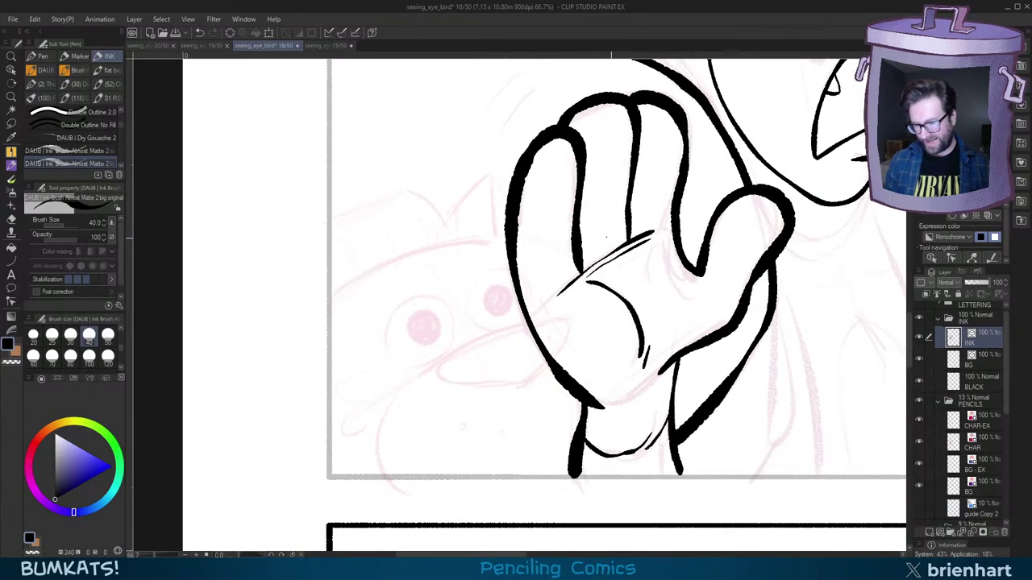
drag(530, 257, 624, 267)
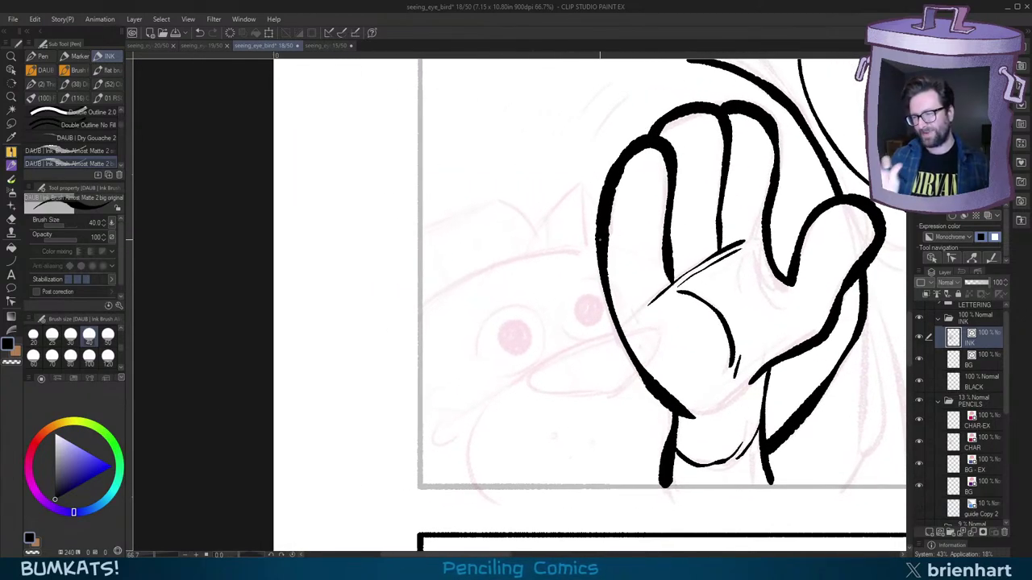
scroll(530, 194, left, 1)
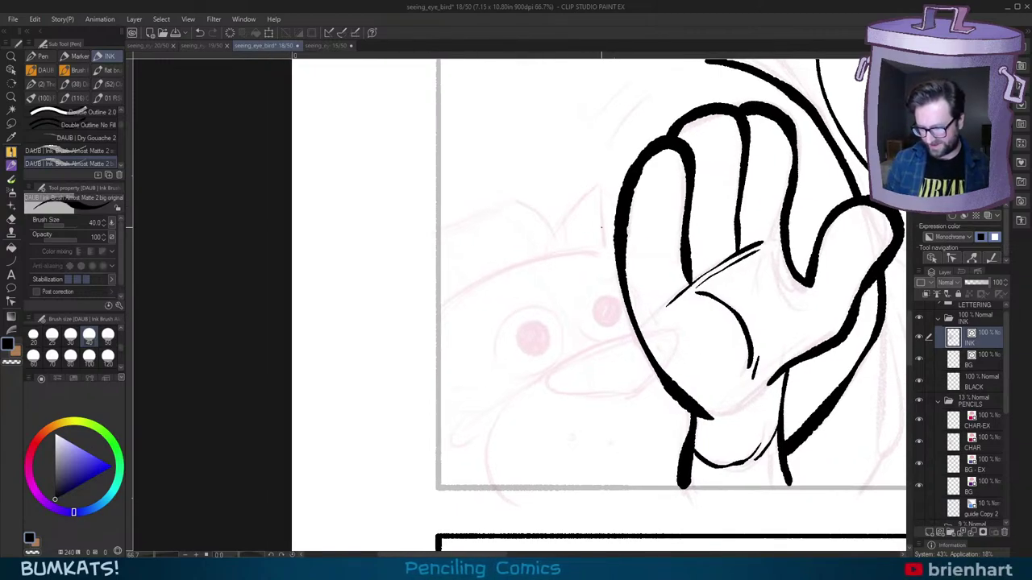
mouse_move(553, 235)
mouse_down()
mouse_move(600, 184)
mouse_move(611, 206)
mouse_up()
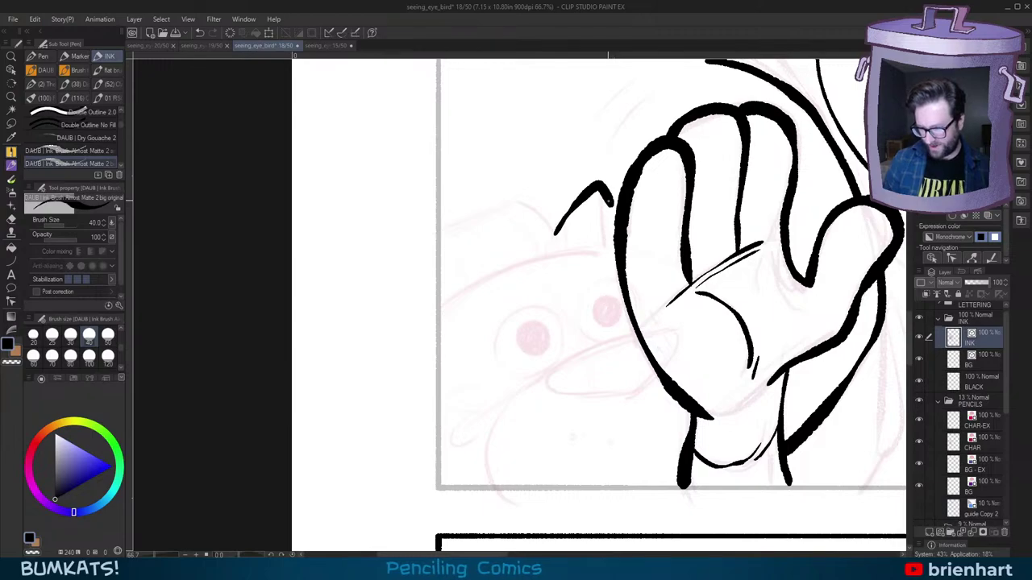
Step: Ink the curved locks of the small character's head tuft from the base of the ear towards the panel border
key(minus)
key(minus)
key(minus)
key(minus)
key(minus)
key(minus)
key(minus)
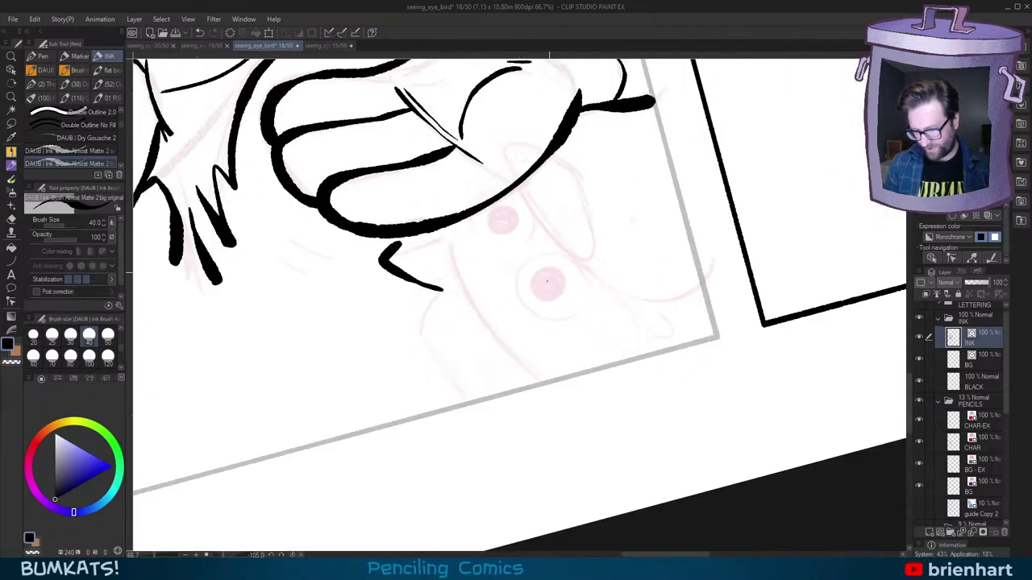
drag(552, 303, 630, 263)
drag(539, 245, 499, 294)
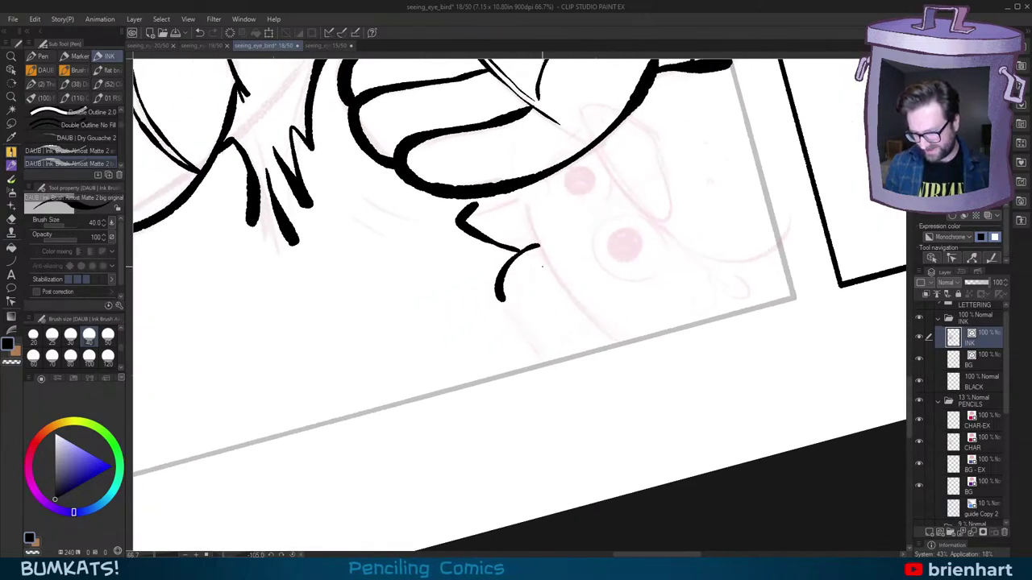
drag(542, 264, 511, 308)
key(ctrl+z)
mouse_move(542, 263)
mouse_down()
mouse_move(504, 301)
mouse_move(531, 339)
mouse_up()
mouse_move(548, 285)
mouse_down()
mouse_move(520, 325)
mouse_move(566, 302)
mouse_move(546, 363)
mouse_up()
key(ctrl+z)
drag(571, 315, 561, 358)
Step: Refine the head tuft with further curved strands within its overlapping locks, undoing unwanted strokes
key(^)
key(^)
key(^)
key(^)
key(^)
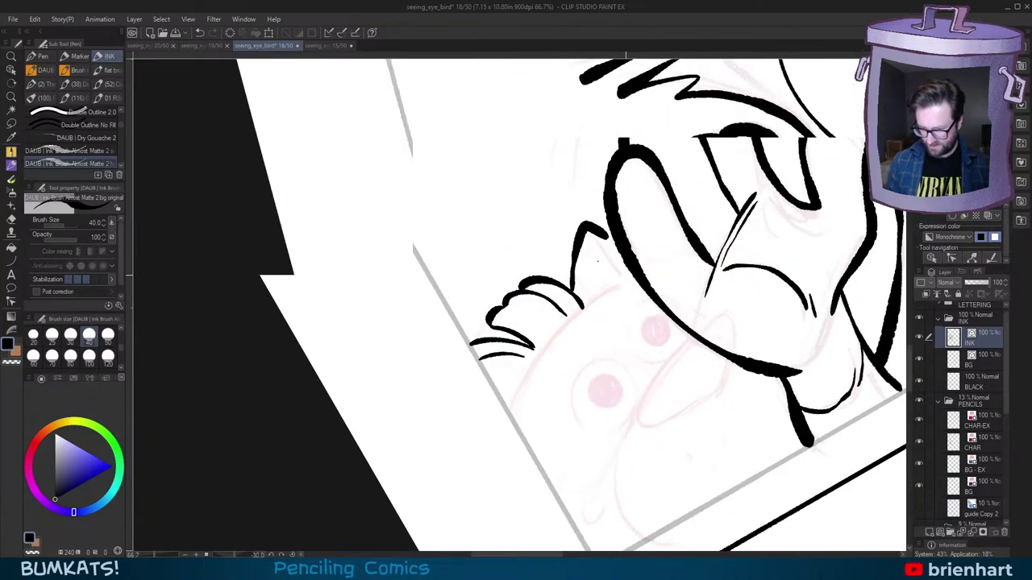
drag(511, 297, 530, 335)
key(ctrl+z)
mouse_move(508, 302)
mouse_down()
mouse_move(530, 332)
mouse_move(504, 301)
mouse_up()
key(ctrl+z)
key(ctrl+z)
key(ctrl+z)
drag(595, 365, 614, 329)
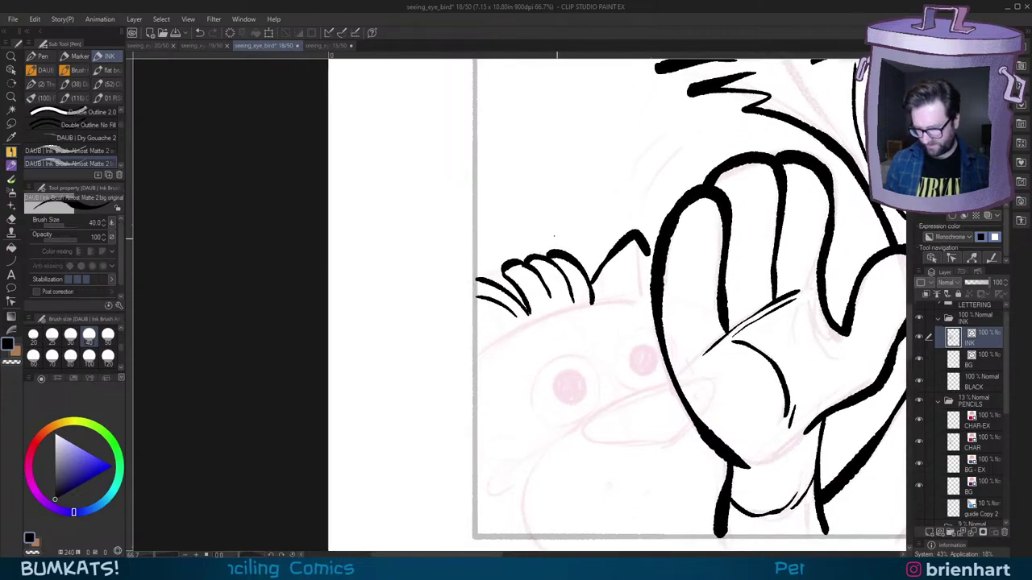
key(ctrl+z)
drag(549, 300, 523, 263)
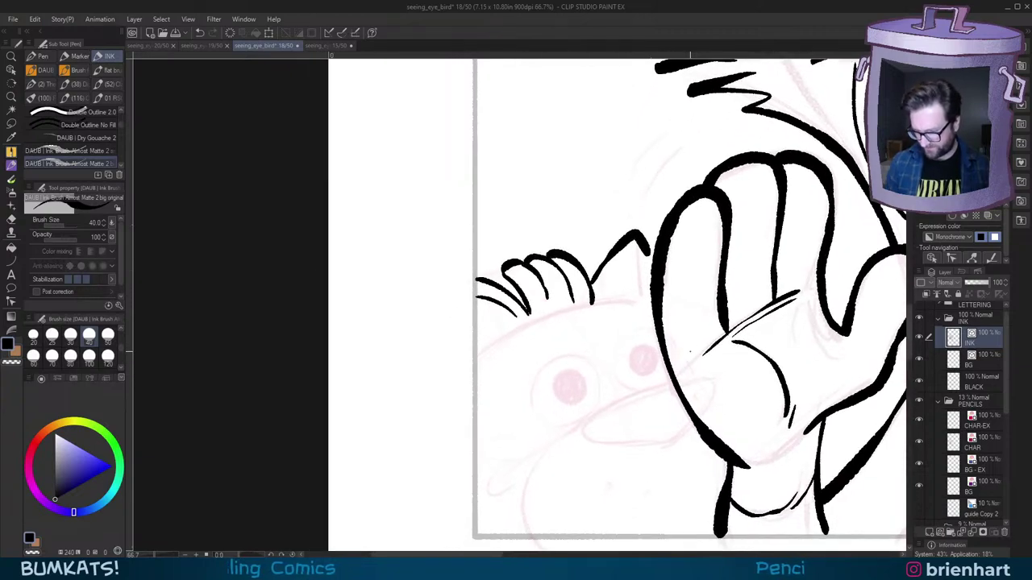
Step: Ink the line beneath the small character's ear and add thin fur hatching inside the ear with the size 20 brush
drag(628, 337, 694, 226)
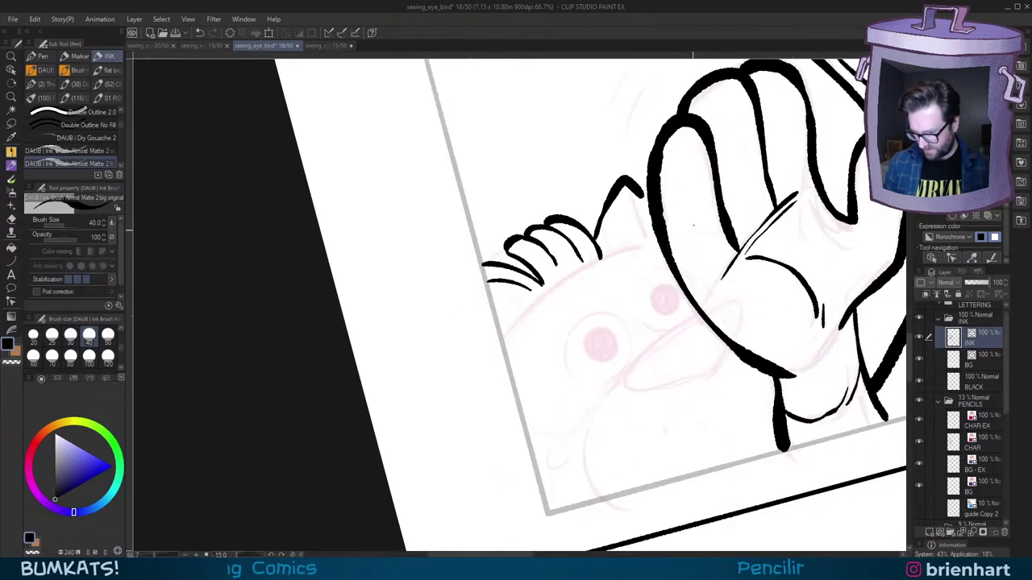
mouse_move(609, 257)
mouse_down()
mouse_move(653, 244)
mouse_move(656, 231)
mouse_move(647, 274)
mouse_up()
key(asciicircum)
key(comma)
mouse_move(652, 218)
mouse_down()
mouse_move(632, 255)
mouse_move(644, 254)
mouse_move(628, 242)
mouse_up()
drag(692, 333, 720, 284)
key(minus)
key(asciicircum)
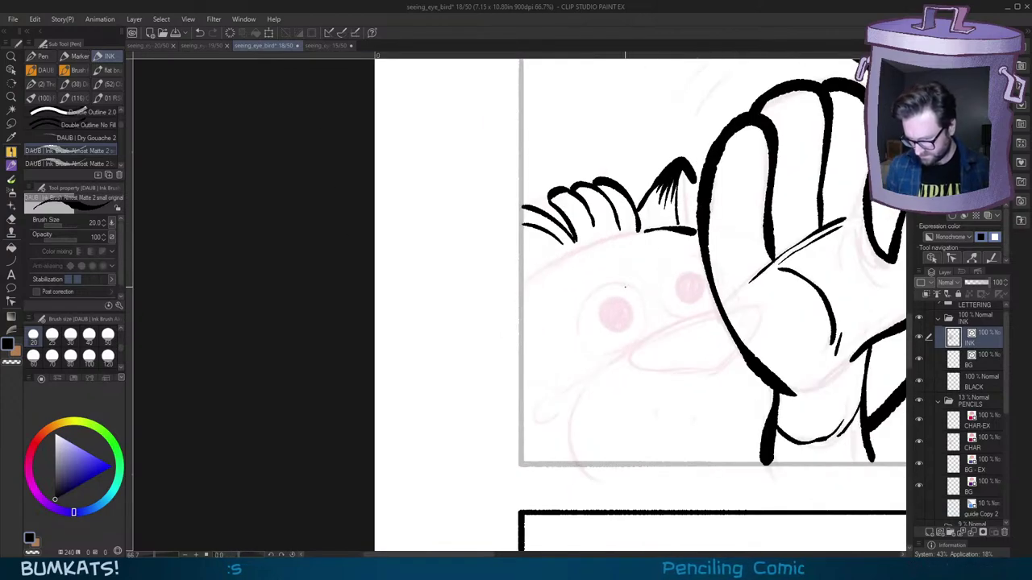
Step: Ink the small character's round eye outlines, ending the second one where it meets the raised hand
mouse_move(626, 284)
mouse_down()
mouse_move(590, 295)
mouse_move(578, 337)
mouse_move(612, 353)
mouse_move(650, 297)
mouse_up()
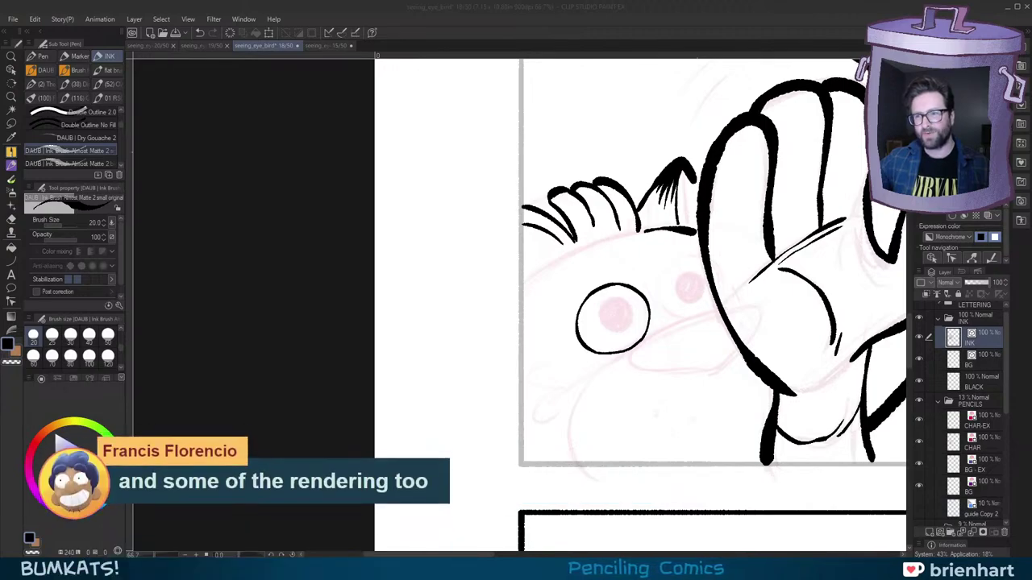
click(674, 13)
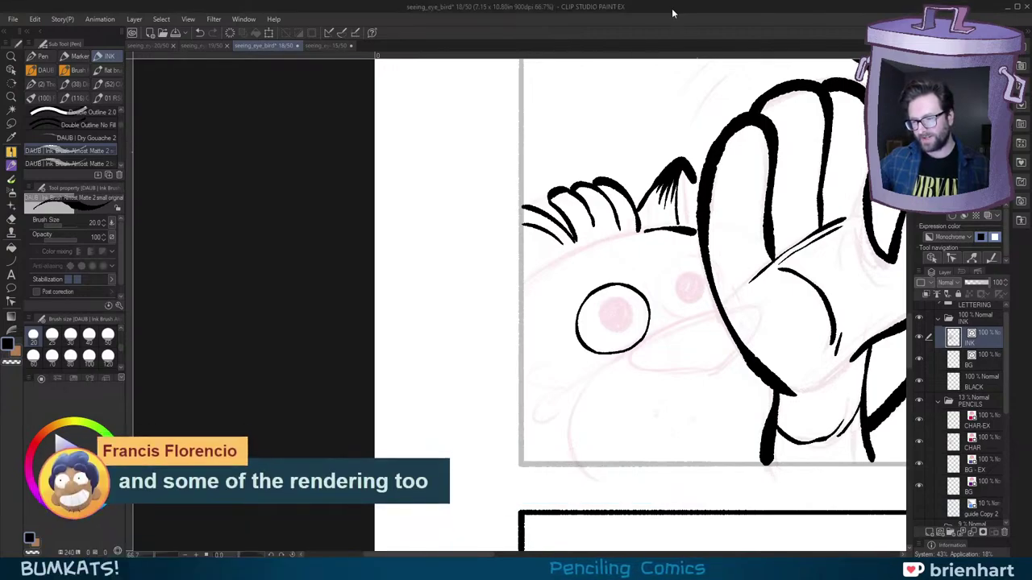
scroll(675, 262, up, 3)
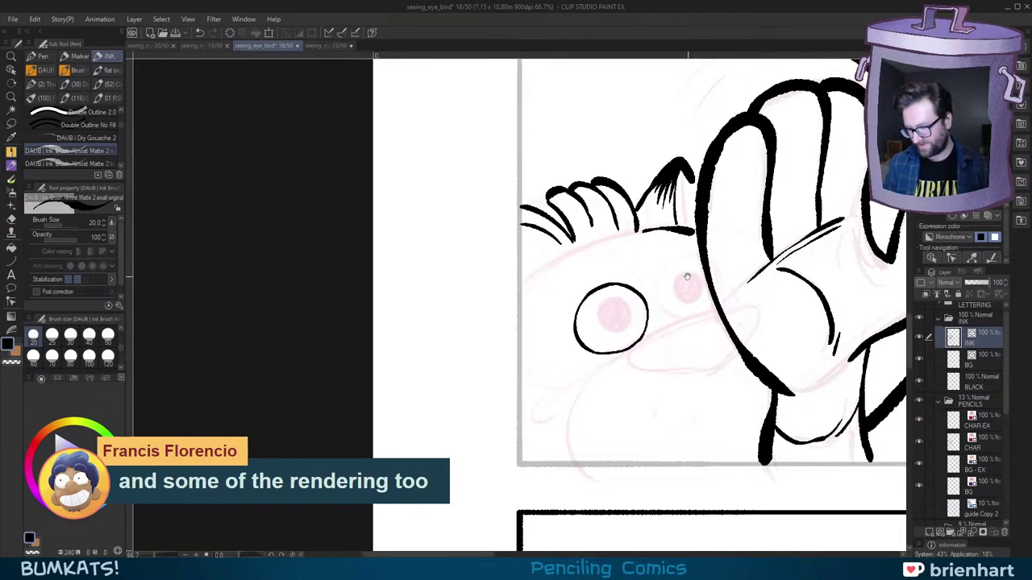
mouse_move(684, 239)
mouse_down()
mouse_move(641, 255)
mouse_move(637, 304)
mouse_move(674, 331)
mouse_up()
Step: Ink the upper and lower edges of the small character's wide nose with the size 40 brush, stopping at the hand
key(period)
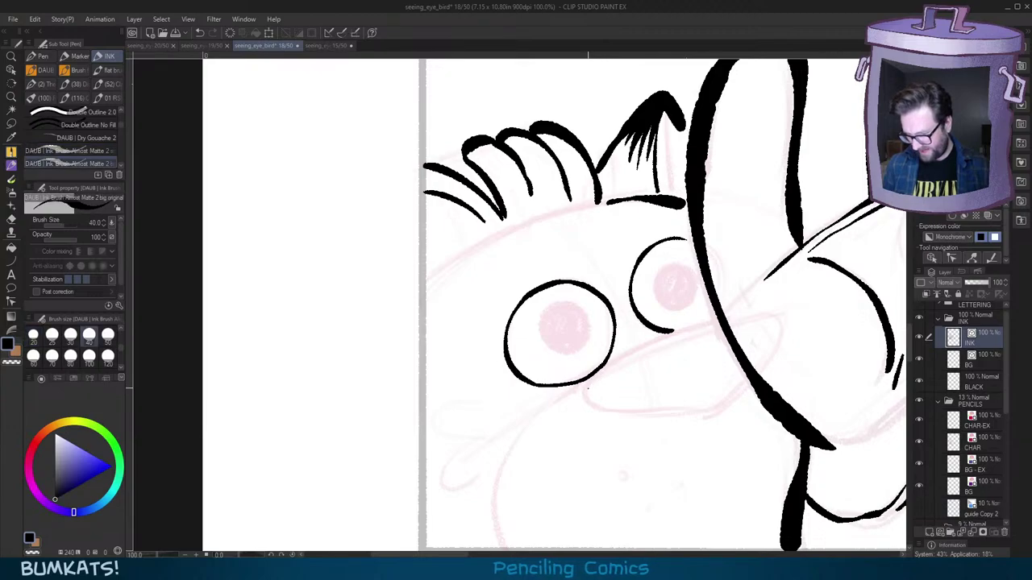
mouse_move(586, 393)
mouse_down()
mouse_move(662, 338)
mouse_move(719, 319)
mouse_up()
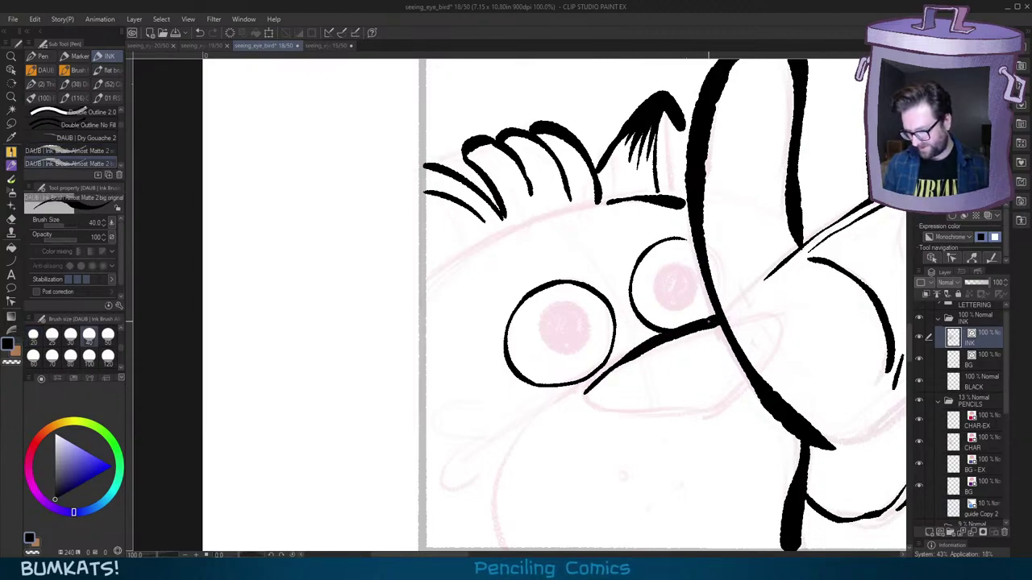
mouse_move(613, 376)
mouse_down()
mouse_move(626, 329)
mouse_move(608, 308)
mouse_move(587, 346)
mouse_up()
key(ctrl+z)
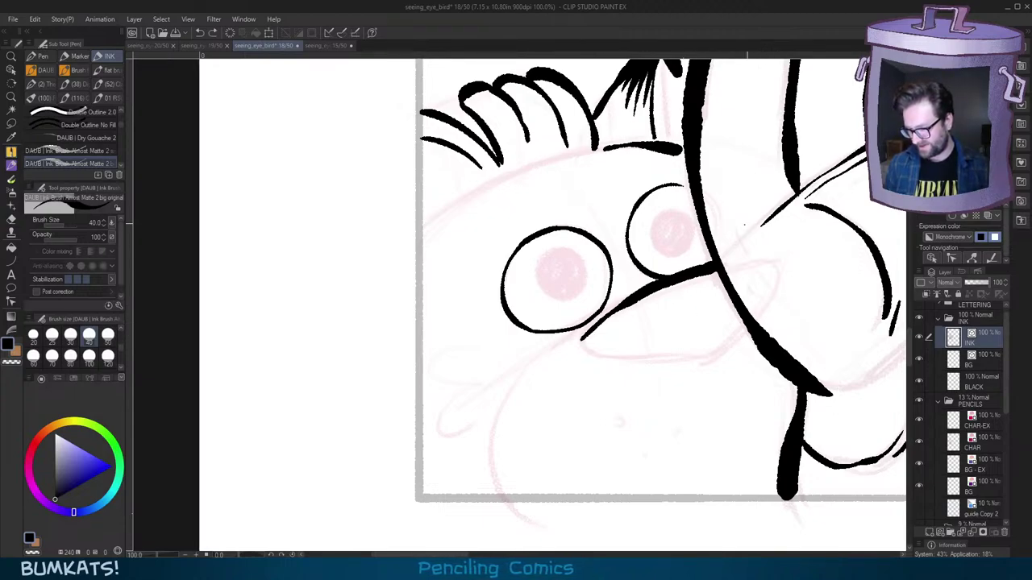
mouse_move(740, 328)
mouse_down()
mouse_move(707, 359)
mouse_move(596, 365)
mouse_move(605, 321)
mouse_up()
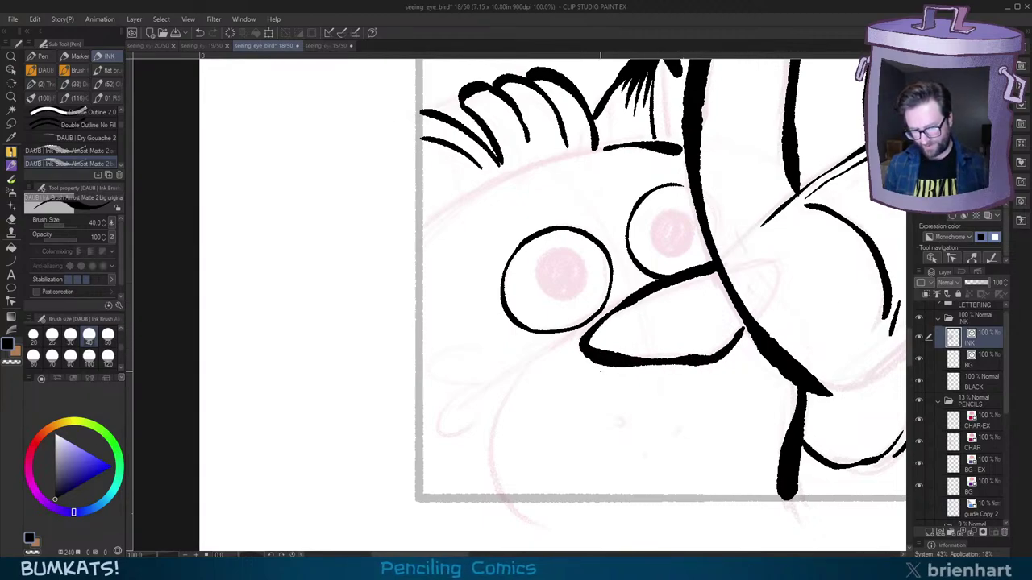
Step: Fill in both of the small character's round pupils with solid black
click(75, 378)
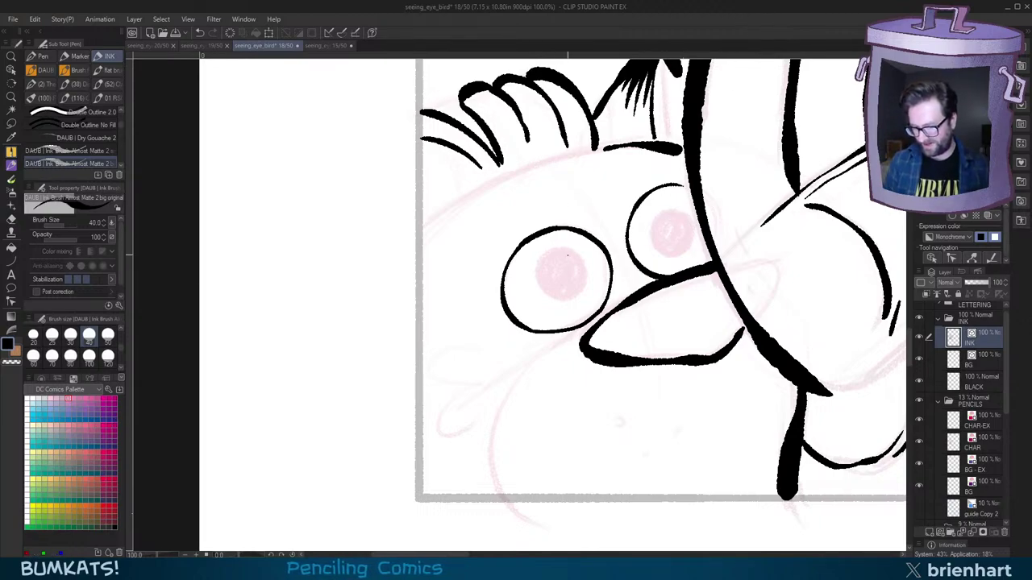
mouse_move(567, 255)
mouse_down()
mouse_move(548, 292)
mouse_move(582, 257)
mouse_move(565, 279)
mouse_move(559, 272)
mouse_move(572, 294)
mouse_up()
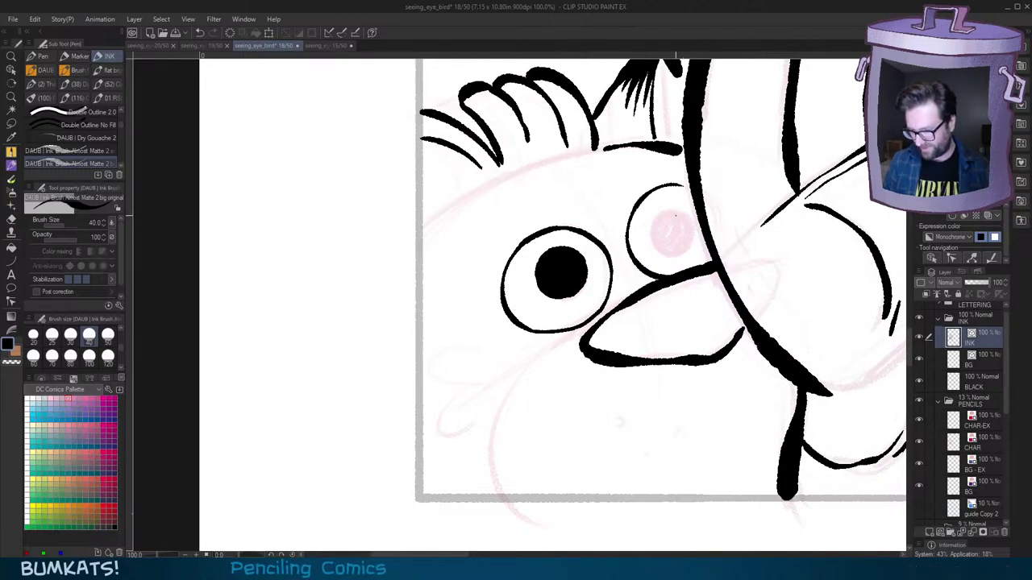
mouse_move(675, 216)
mouse_down()
mouse_move(658, 242)
mouse_move(687, 224)
mouse_move(657, 218)
mouse_move(652, 229)
mouse_move(684, 215)
mouse_move(690, 238)
mouse_move(655, 238)
mouse_up()
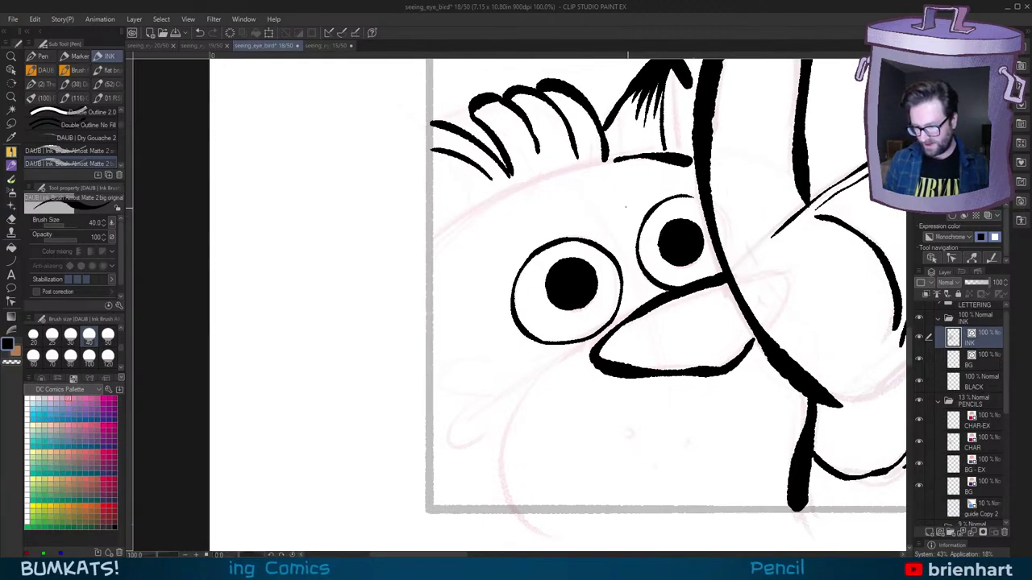
drag(581, 219, 594, 233)
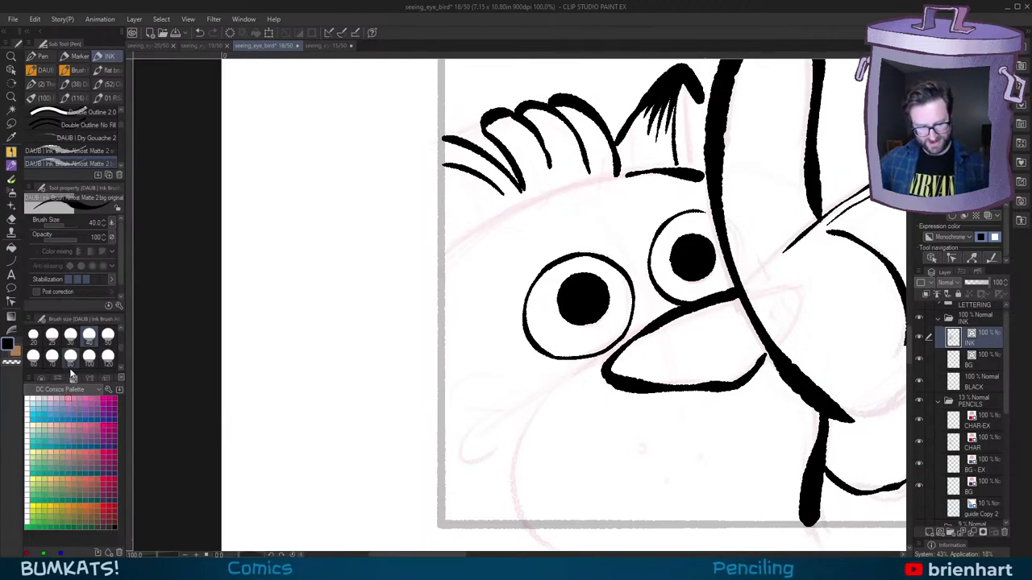
click(41, 376)
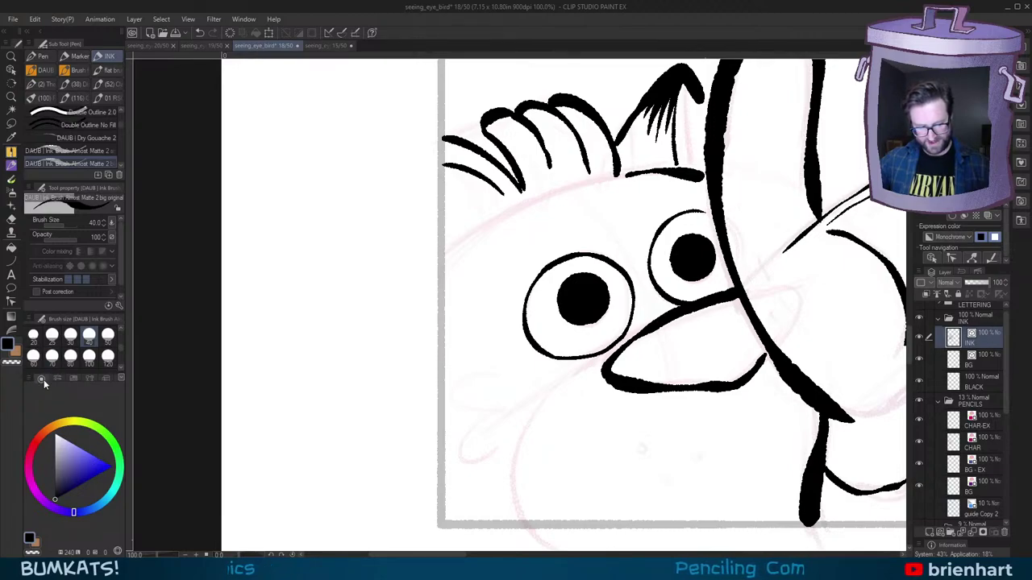
click(76, 377)
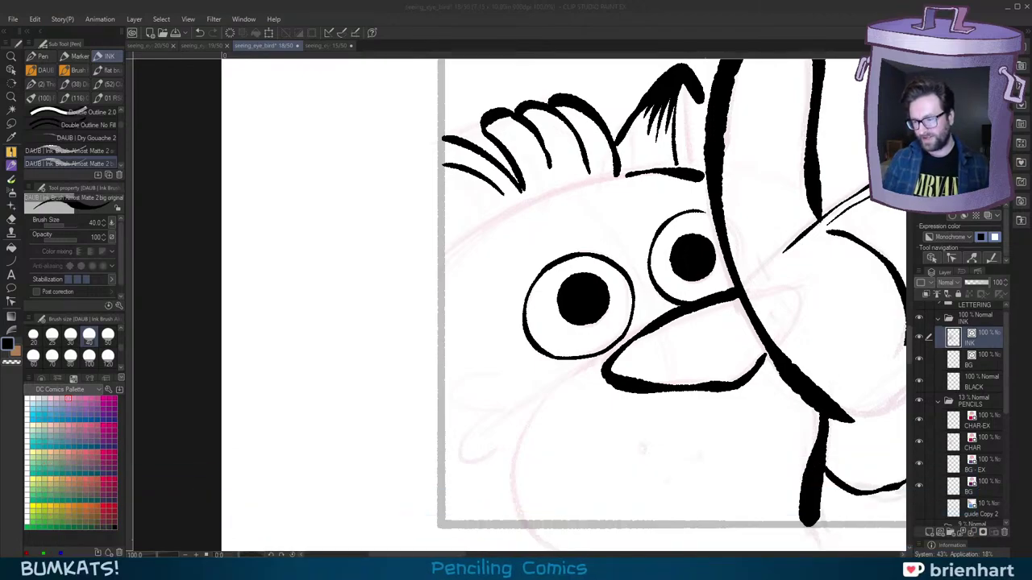
click(711, 44)
drag(654, 326, 656, 325)
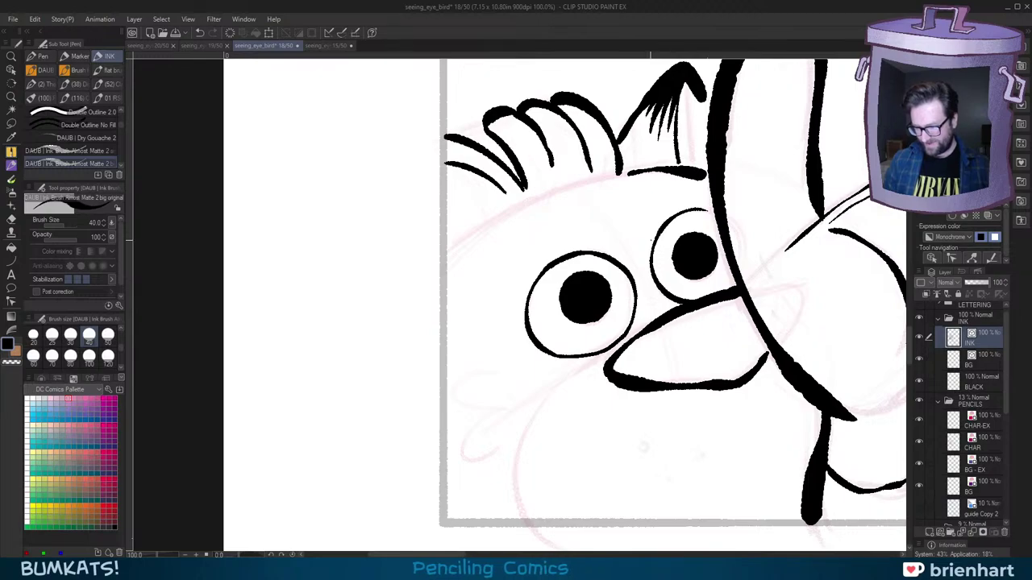
drag(672, 281, 670, 286)
drag(746, 258, 697, 287)
key(^)
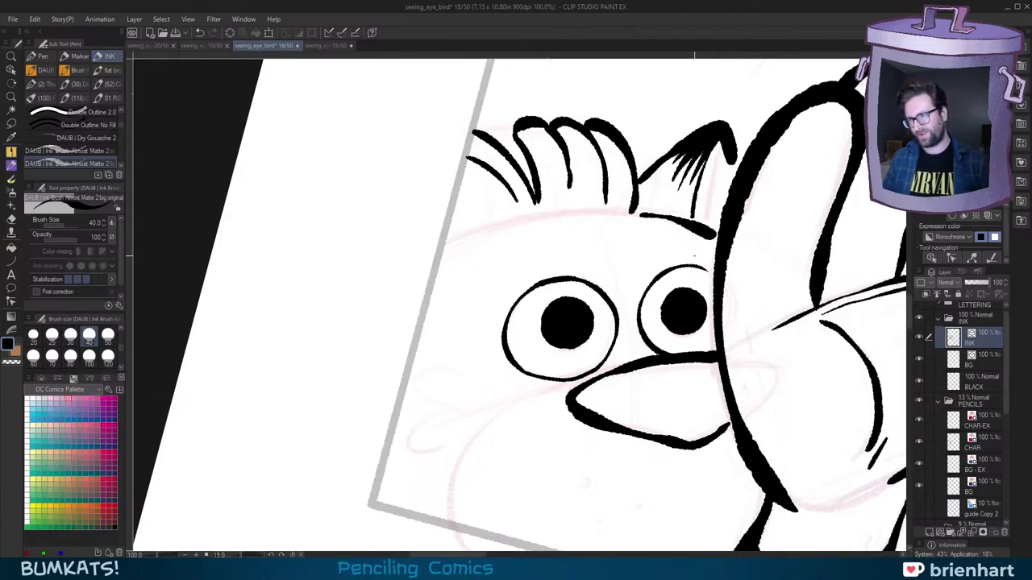
key(-)
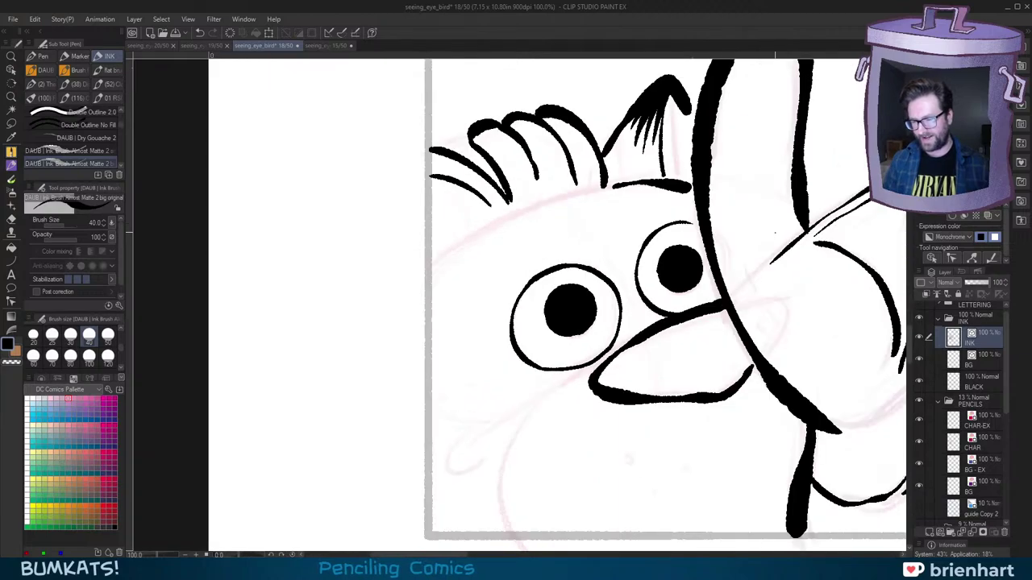
Step: Ink the curved edge of the small character's muzzle down to the panel border and add thin crease lines between the eye and nose
drag(666, 176, 665, 179)
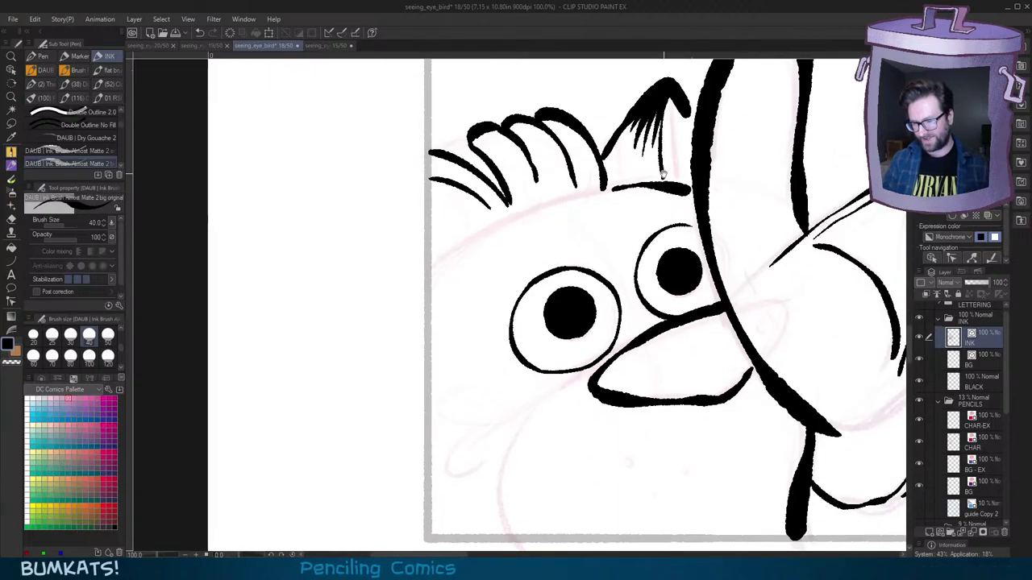
drag(686, 269, 694, 252)
drag(607, 435, 633, 394)
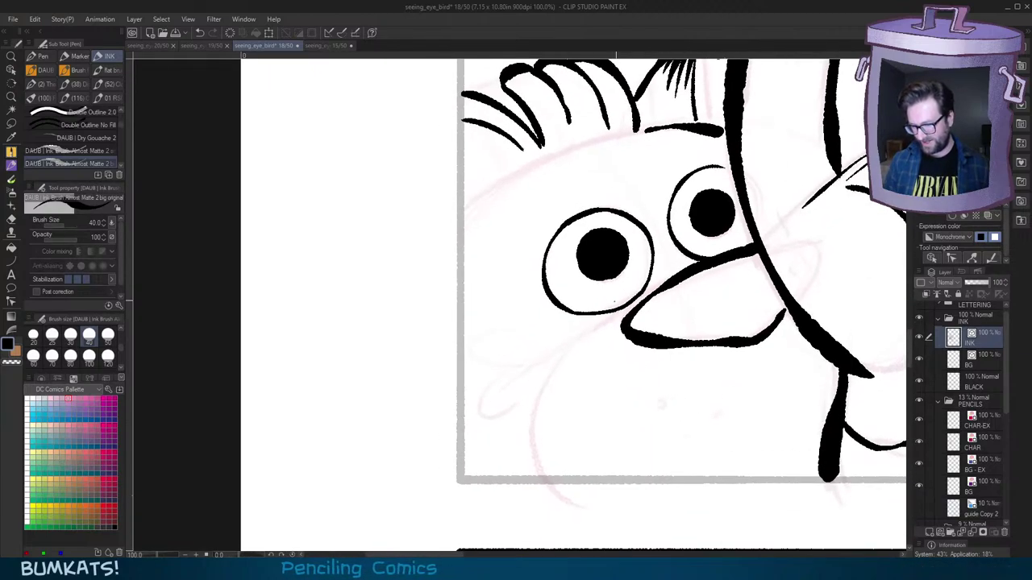
key(comma)
mouse_move(612, 319)
mouse_down()
mouse_move(542, 382)
mouse_move(548, 477)
mouse_up()
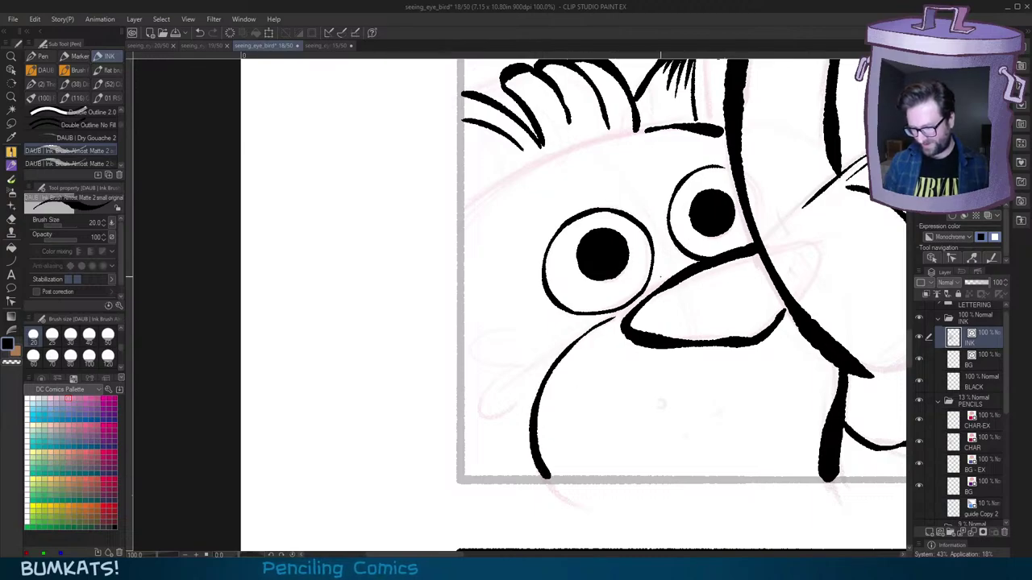
mouse_move(649, 290)
mouse_down()
mouse_move(697, 261)
mouse_move(677, 262)
mouse_up()
key(ctrl+z)
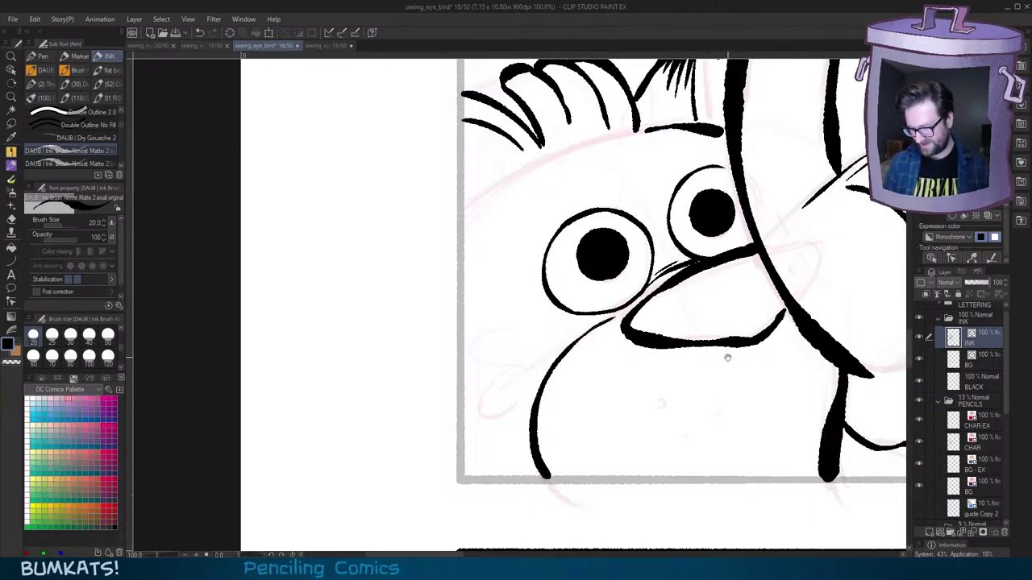
Step: Ink the fur tufts on the small character's cheek beside the muzzle with the size 40 brush
drag(727, 358, 746, 335)
key(minus)
key(period)
mouse_move(550, 305)
mouse_down()
mouse_move(500, 320)
mouse_move(550, 338)
mouse_up()
mouse_move(546, 342)
mouse_down()
mouse_move(522, 357)
mouse_move(562, 373)
mouse_up()
drag(773, 349, 764, 349)
Step: Ink two tiny circles and a small curved mark on the small character's muzzle below the nose
key(comma)
drag(684, 333, 739, 325)
drag(717, 361, 724, 353)
Step: Shade the underside of the small character's nose with tapered black strokes fanning upward from its lower edge, using the size 40 brush
key(asciicircum)
drag(782, 274, 761, 326)
key(ctrl+z)
key(b)
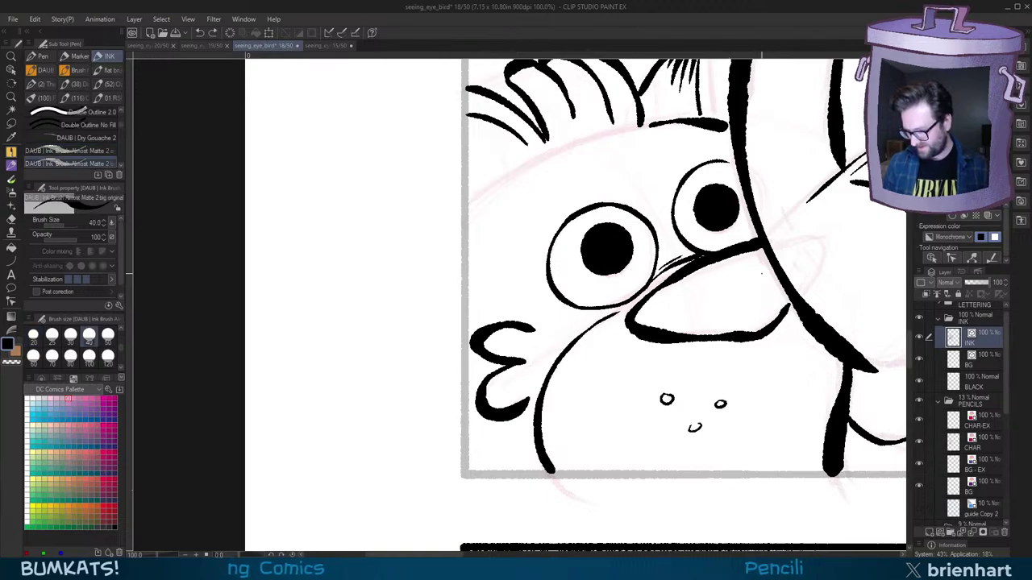
drag(764, 272, 748, 329)
drag(729, 287, 740, 330)
drag(692, 305, 726, 334)
drag(777, 291, 765, 324)
drag(807, 261, 782, 305)
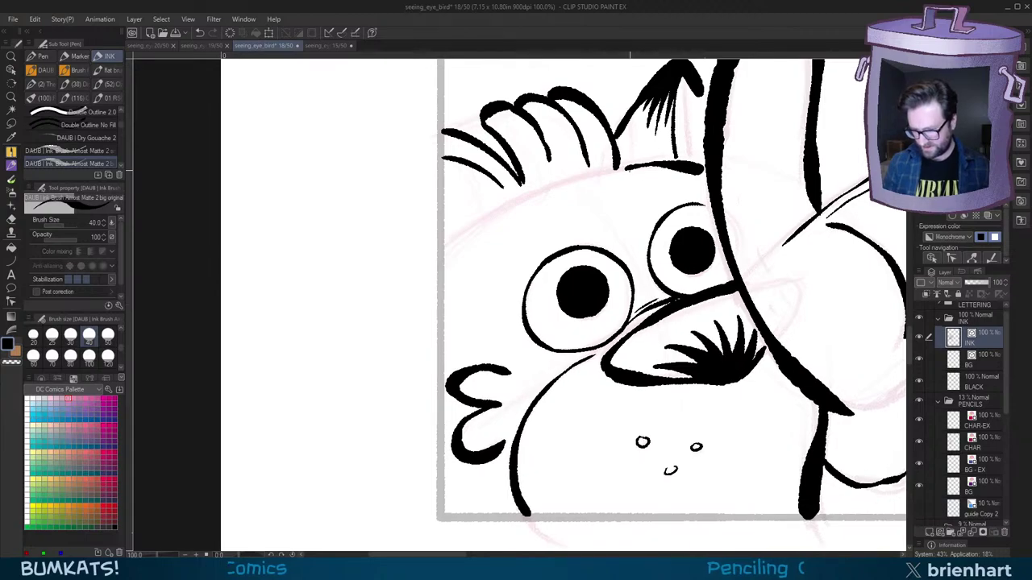
drag(832, 361, 781, 375)
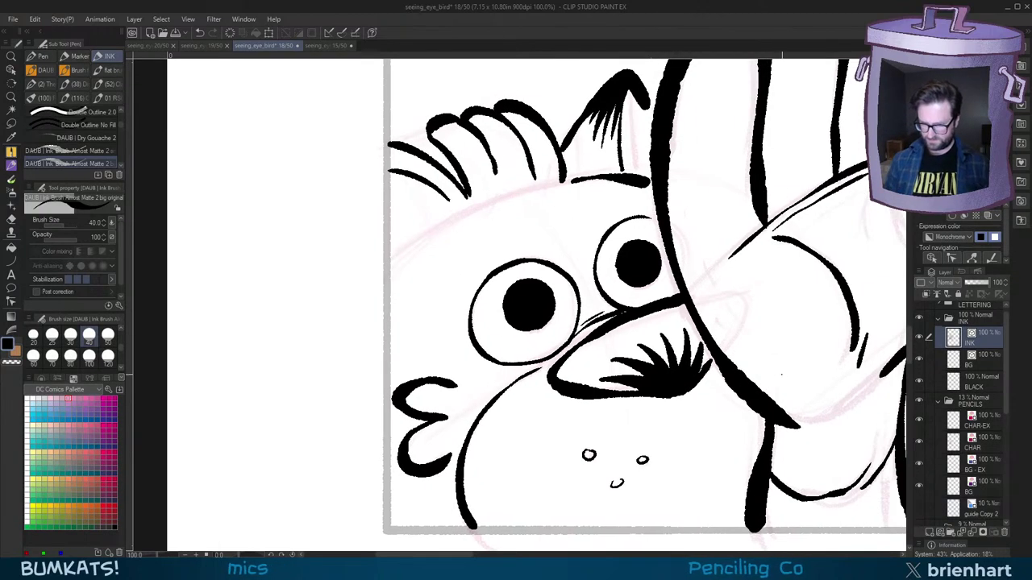
scroll(782, 371, down, 3)
scroll(833, 362, up, 2)
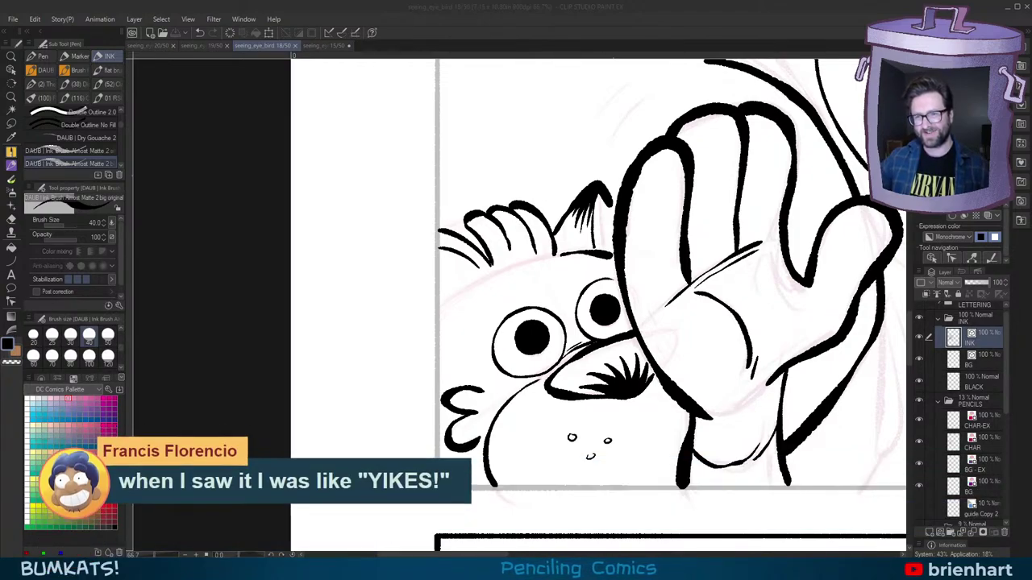
click(754, 24)
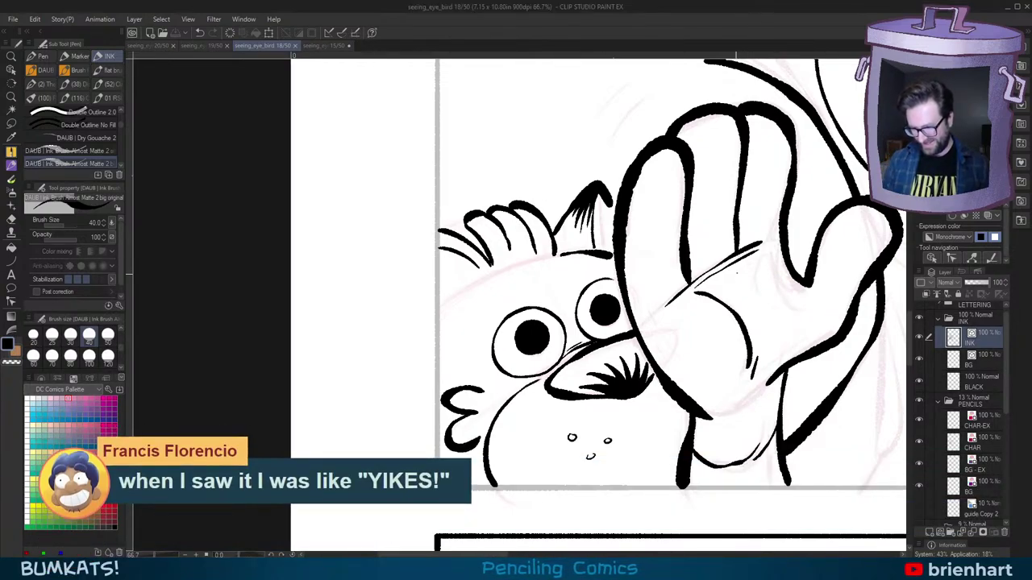
drag(803, 313, 737, 312)
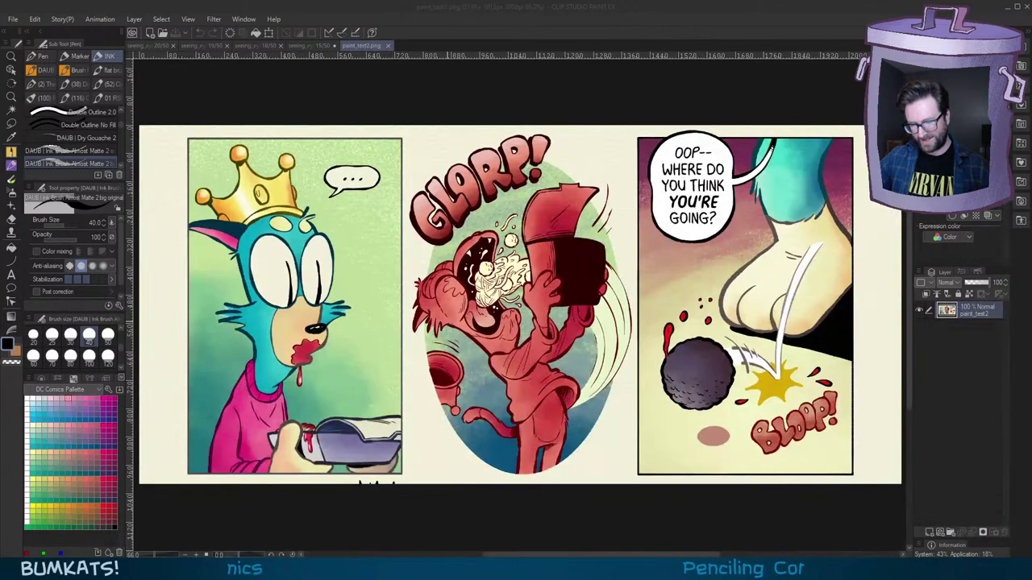
Step: Examine the painted colors, textures and colored line work across the three panels of the paint_test2 comic image
scroll(312, 346, up, 2)
scroll(313, 346, down, 1)
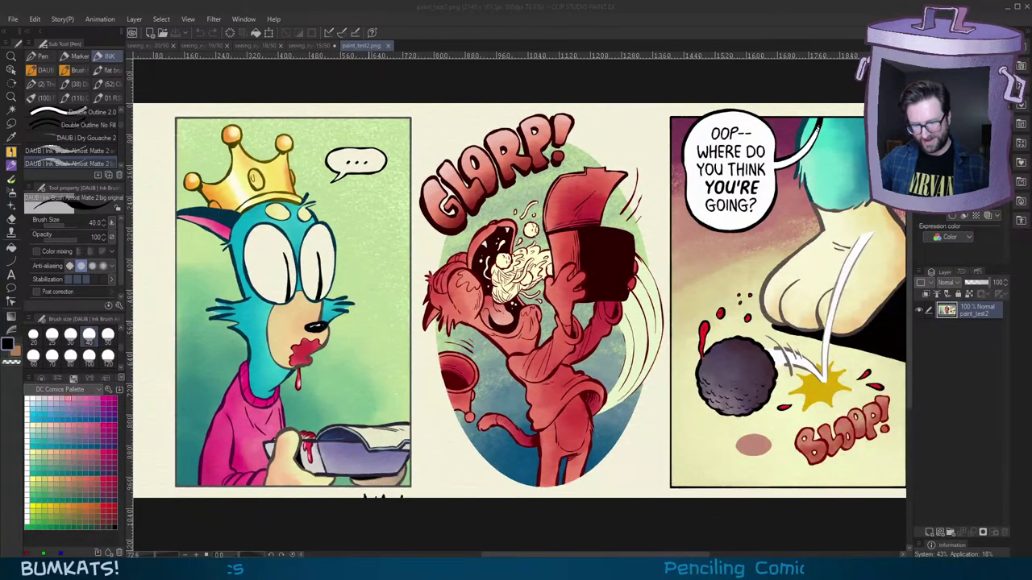
drag(346, 263, 557, 239)
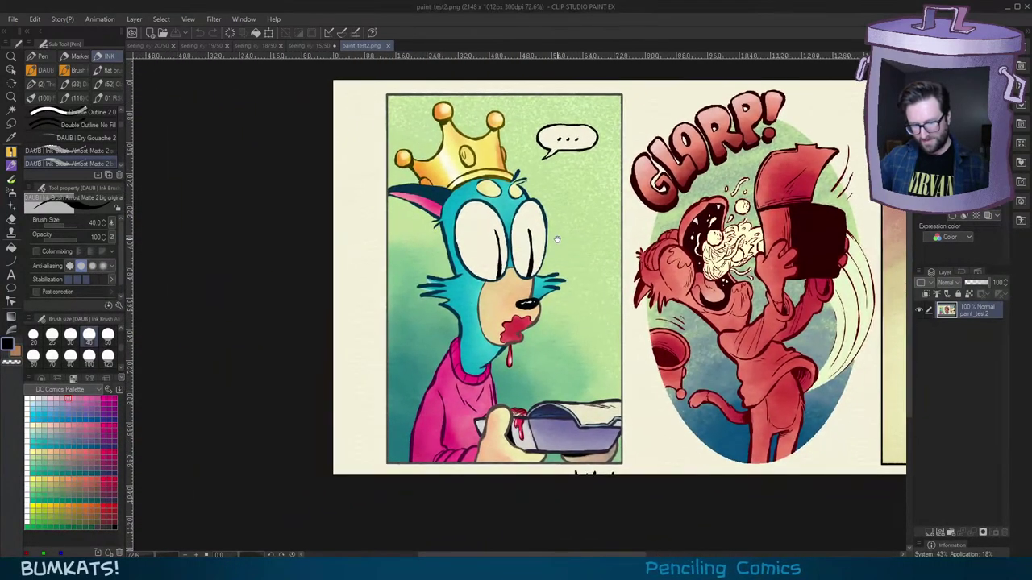
drag(606, 301, 564, 277)
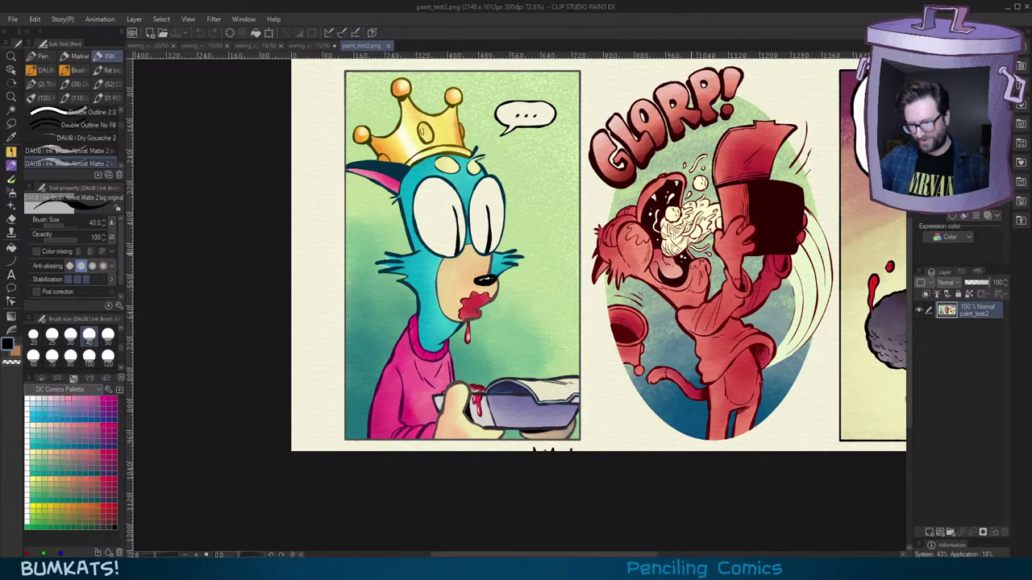
drag(691, 258, 612, 275)
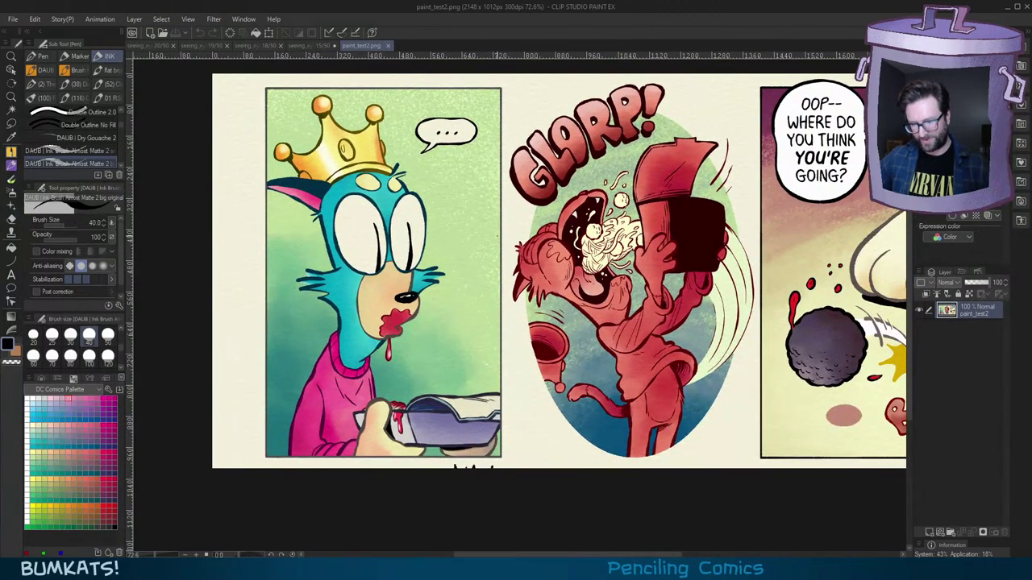
drag(629, 307, 581, 306)
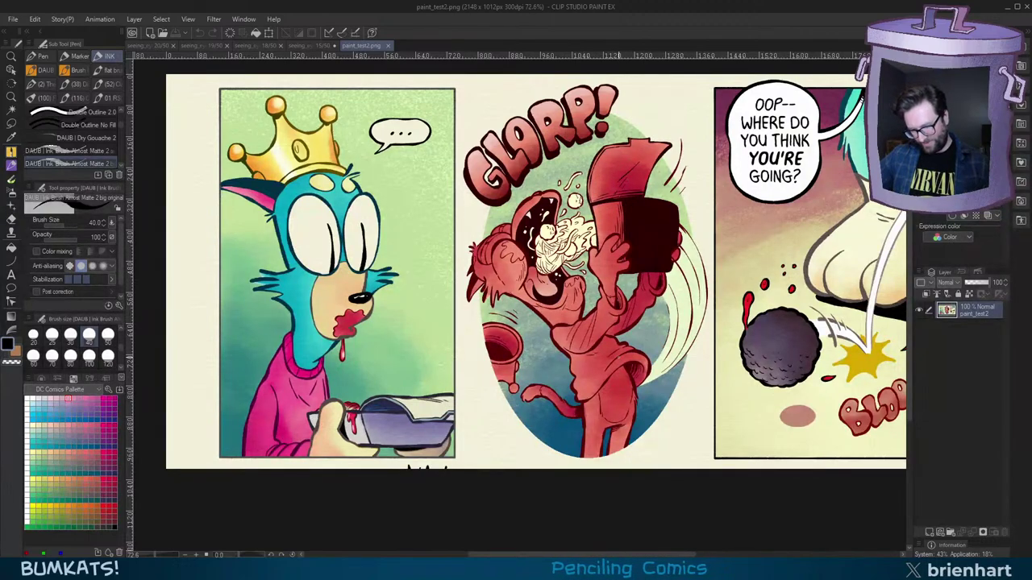
drag(895, 271, 756, 271)
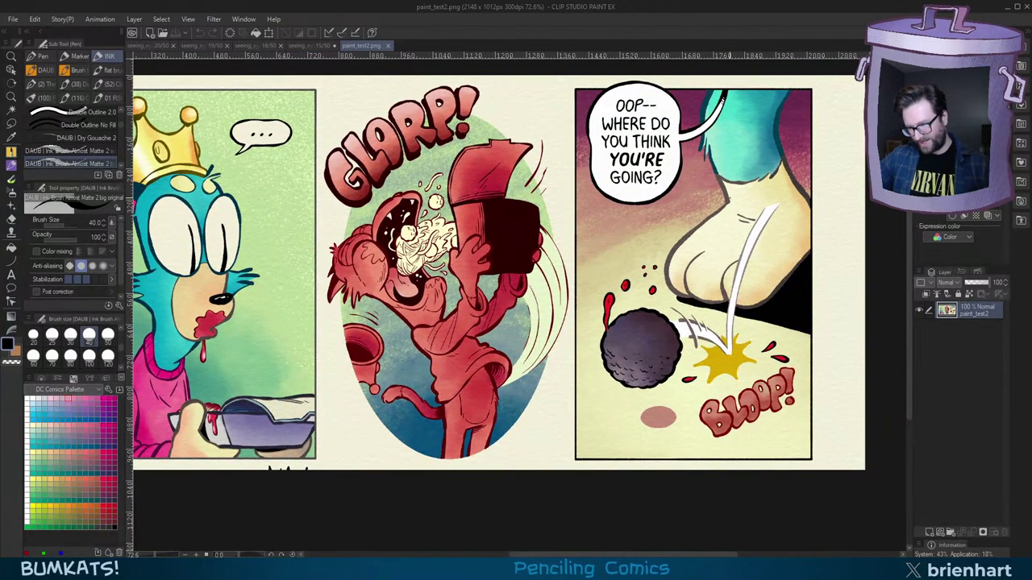
scroll(775, 178, up, 6)
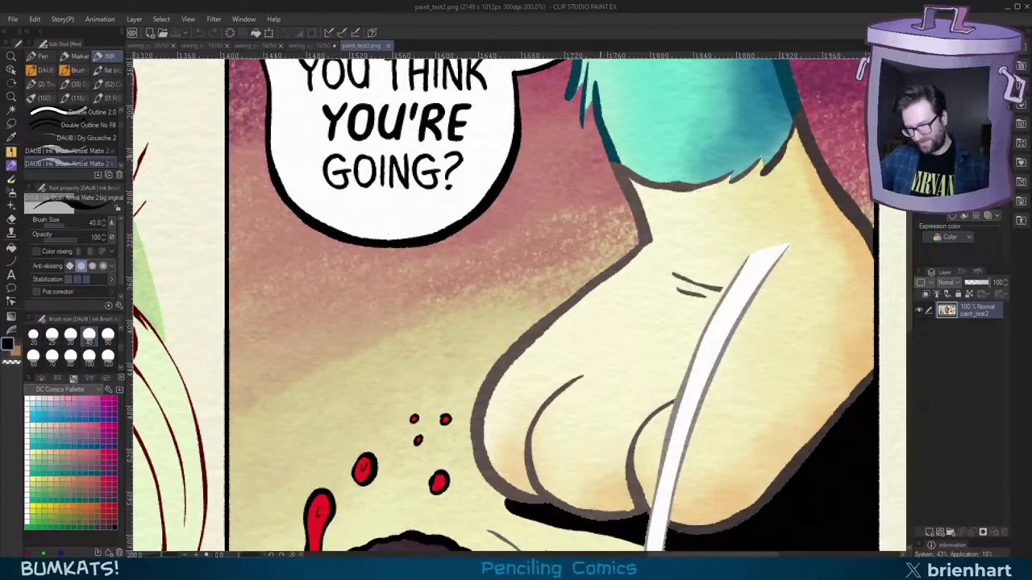
drag(631, 161, 533, 325)
scroll(538, 355, up, 2)
scroll(522, 305, down, 6)
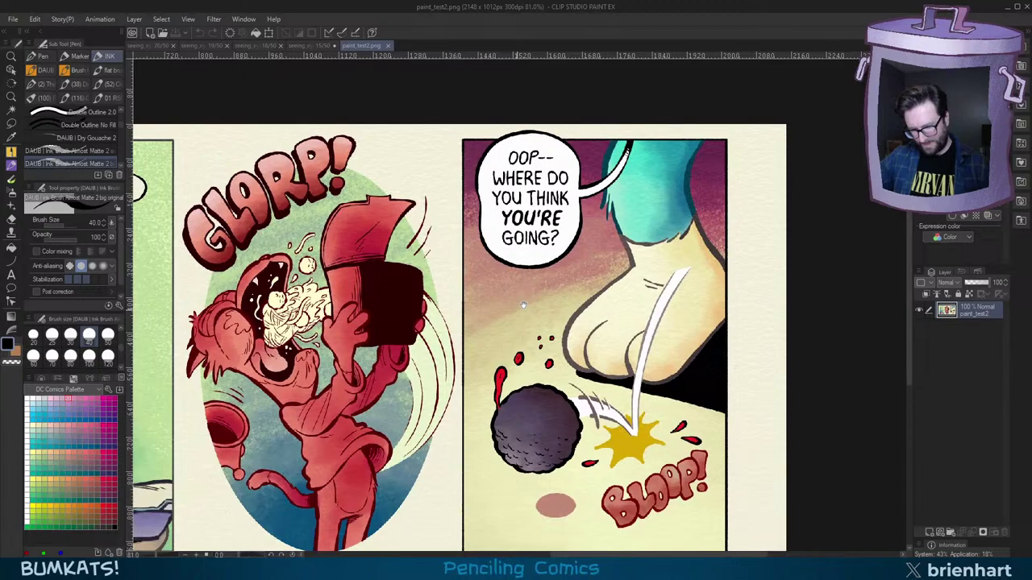
drag(524, 304, 587, 266)
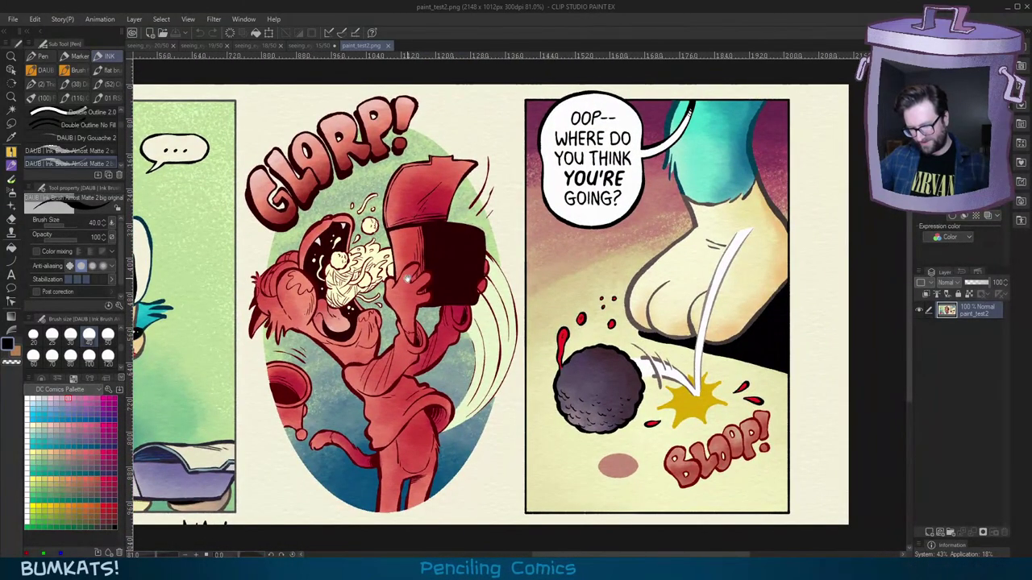
drag(368, 282, 499, 271)
scroll(500, 272, down, 2)
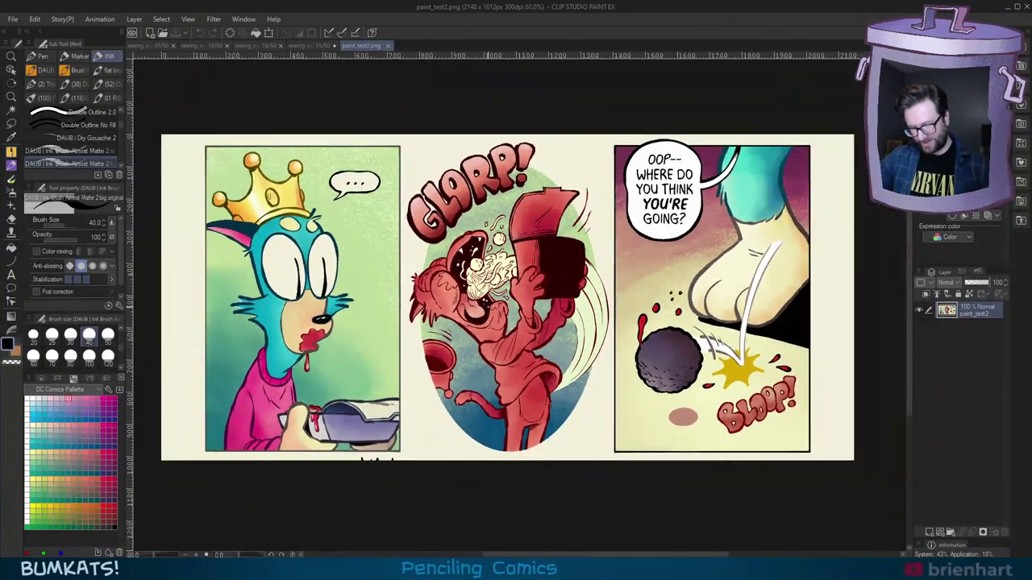
scroll(500, 272, down, 1)
scroll(500, 272, up, 1)
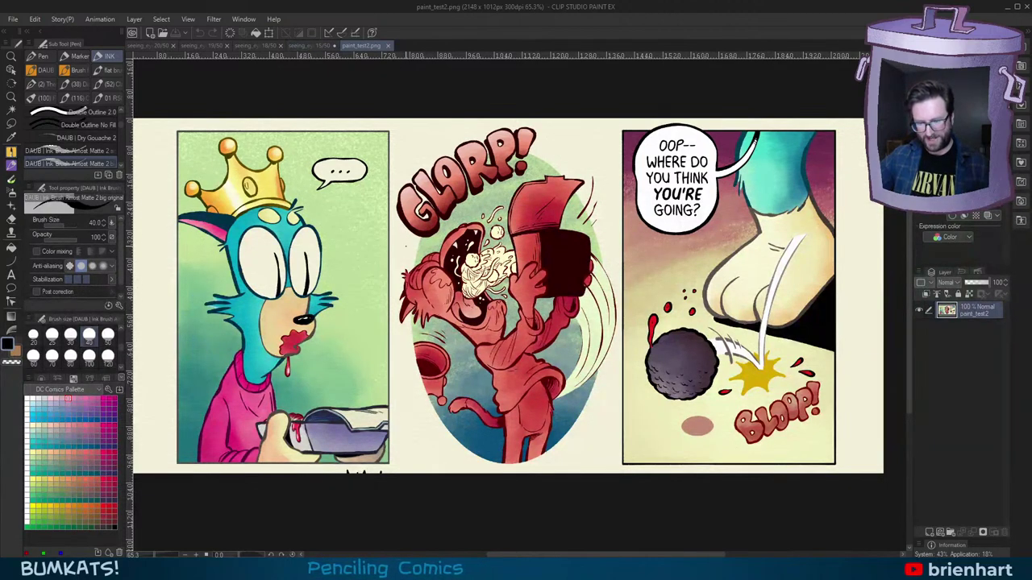
Step: Return to page 18/50 of the seeing_eye_bird comic, at the bird's uninked body between the raised hands
click(309, 47)
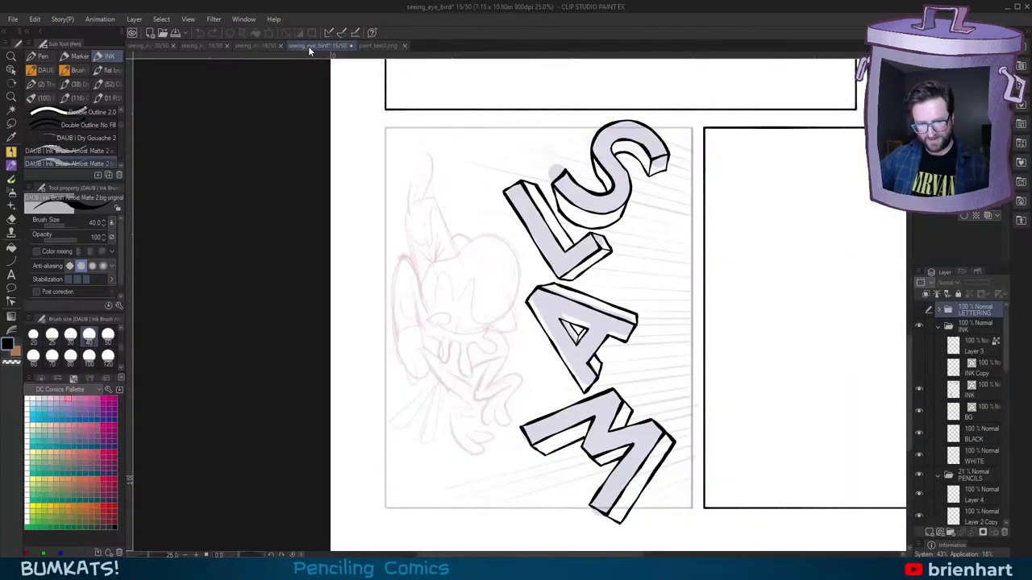
click(257, 46)
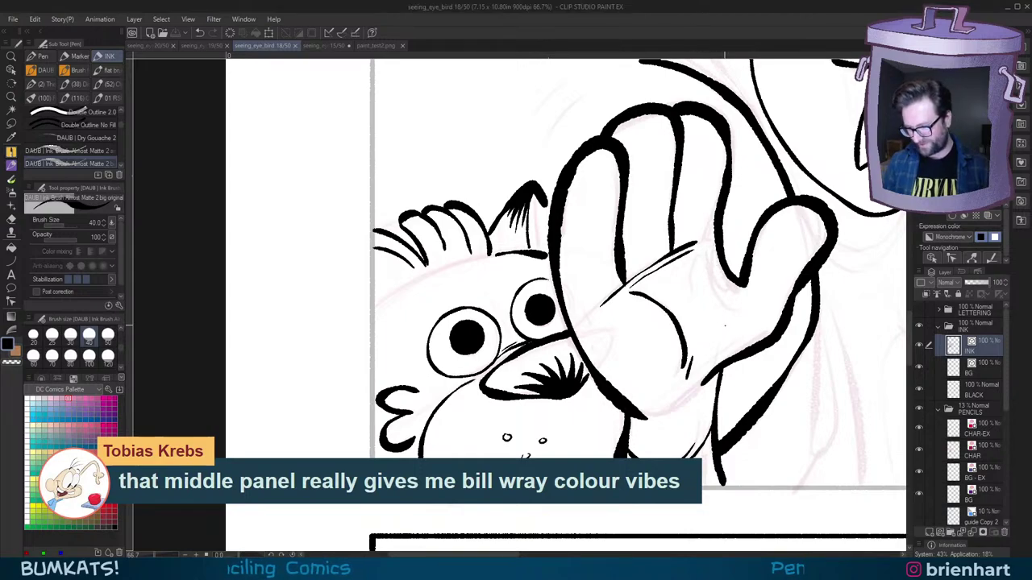
drag(735, 324, 709, 337)
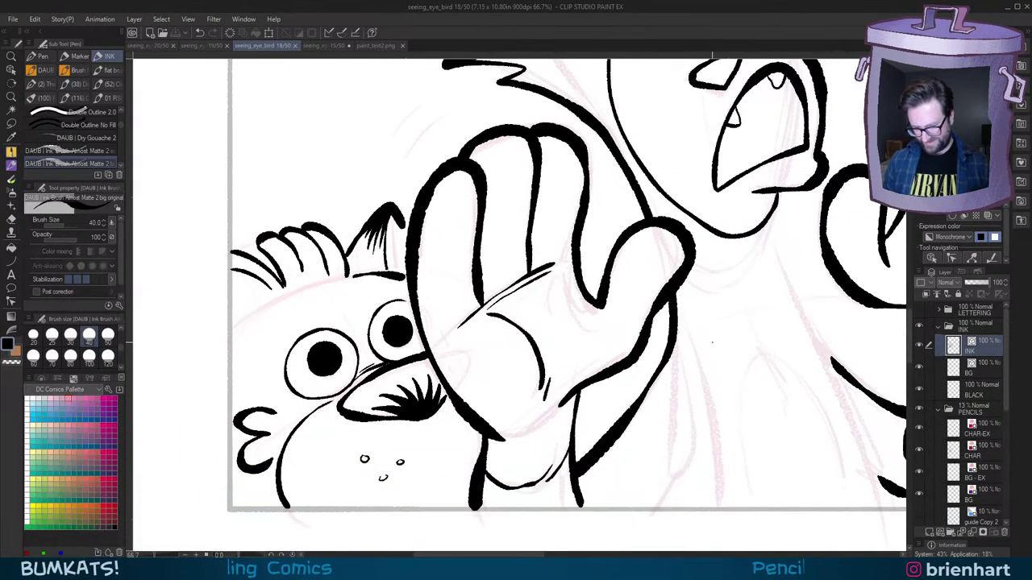
scroll(711, 341, down, 1)
drag(777, 339, 674, 307)
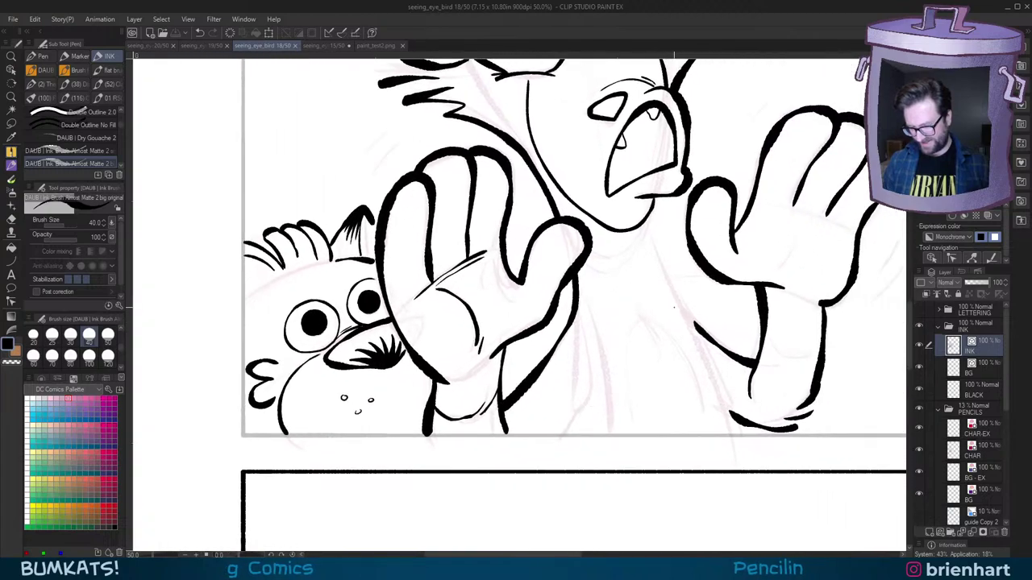
scroll(713, 338, up, 1)
drag(747, 341, 709, 345)
key(asciicircum)
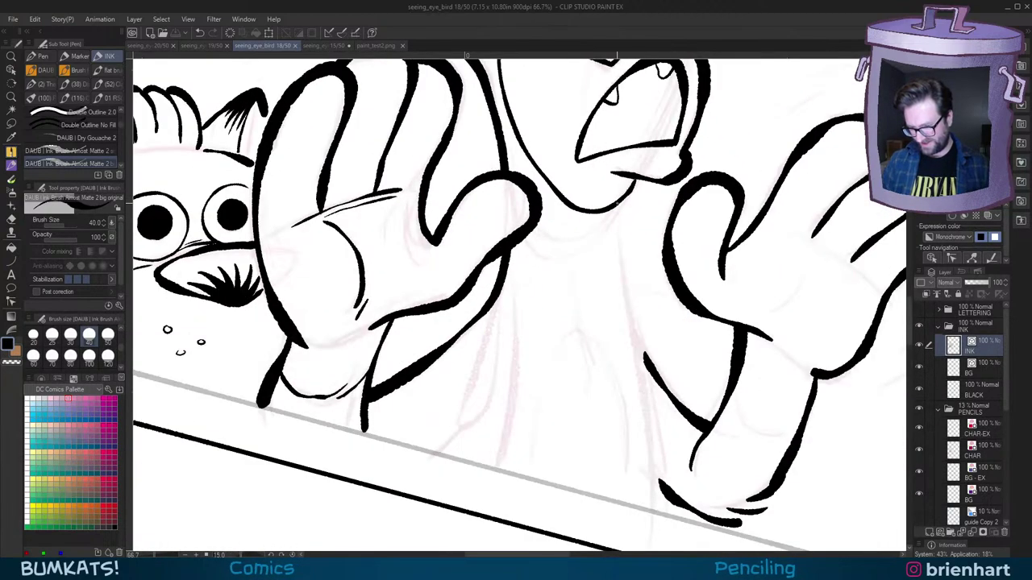
Step: Ink the right side of the bird's body from below the chin, past the arm, to the panel's lower border
drag(618, 204, 632, 302)
key(ctrl+z)
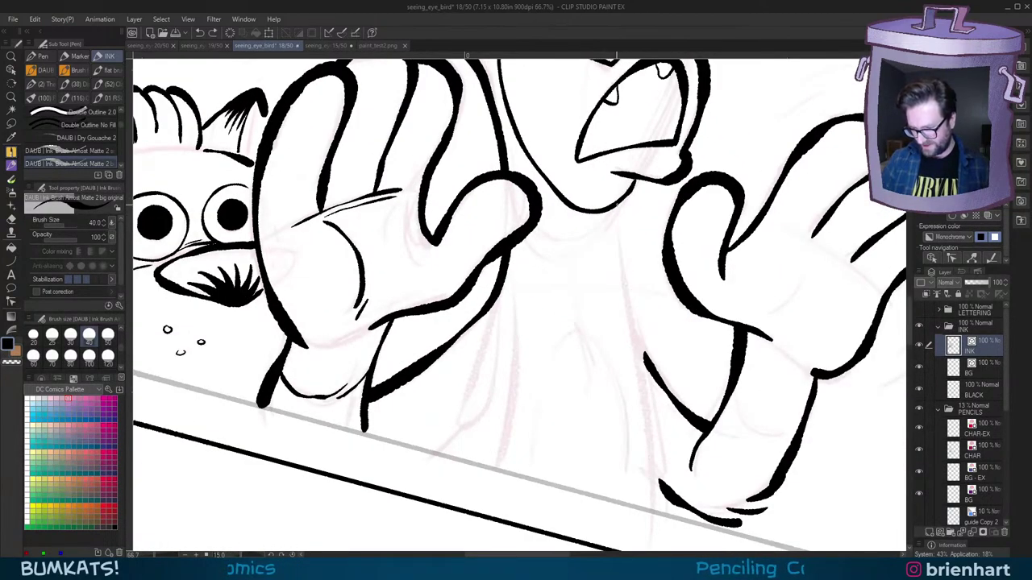
mouse_move(618, 206)
mouse_down()
mouse_move(642, 317)
mouse_move(651, 306)
mouse_move(641, 339)
mouse_move(654, 472)
mouse_up()
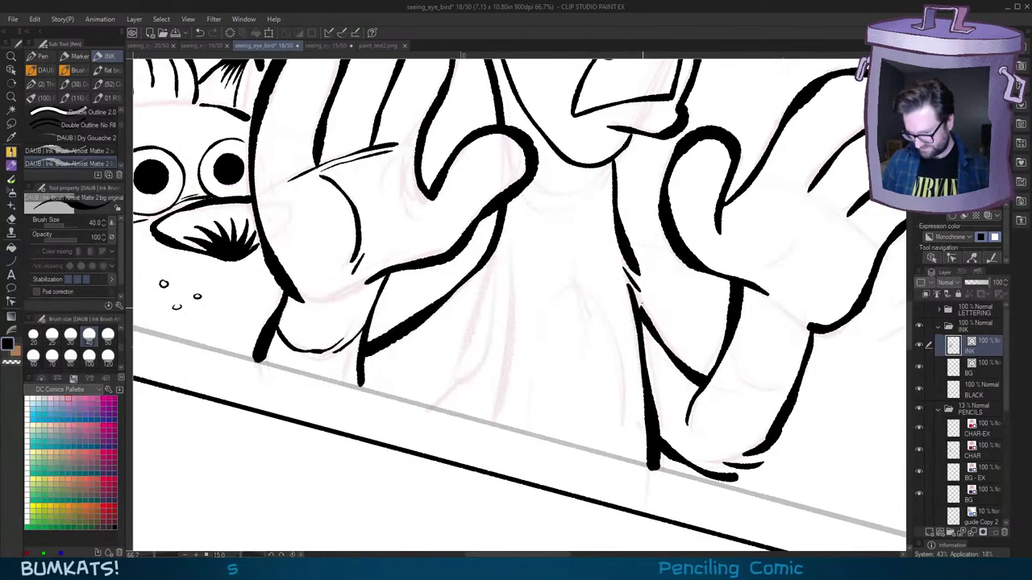
key(ctrl+z)
mouse_move(629, 286)
mouse_down()
mouse_move(644, 342)
mouse_move(655, 466)
mouse_up()
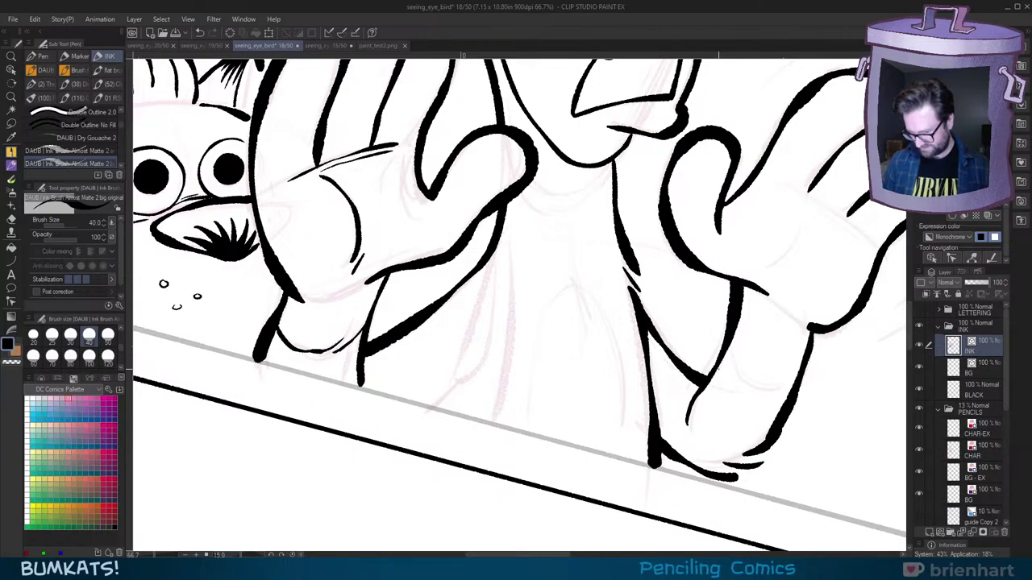
Step: Ink two long lines down the left side of the bird's body to the panel border and add thin size 20 marks on the chest
key(-)
drag(595, 311, 634, 310)
mouse_move(522, 278)
mouse_down()
mouse_move(534, 323)
mouse_move(524, 401)
mouse_move(507, 427)
mouse_up()
mouse_move(524, 237)
mouse_down()
mouse_move(552, 313)
mouse_move(565, 427)
mouse_up()
key(comma)
mouse_move(585, 336)
mouse_down()
mouse_move(605, 267)
mouse_move(625, 284)
mouse_up()
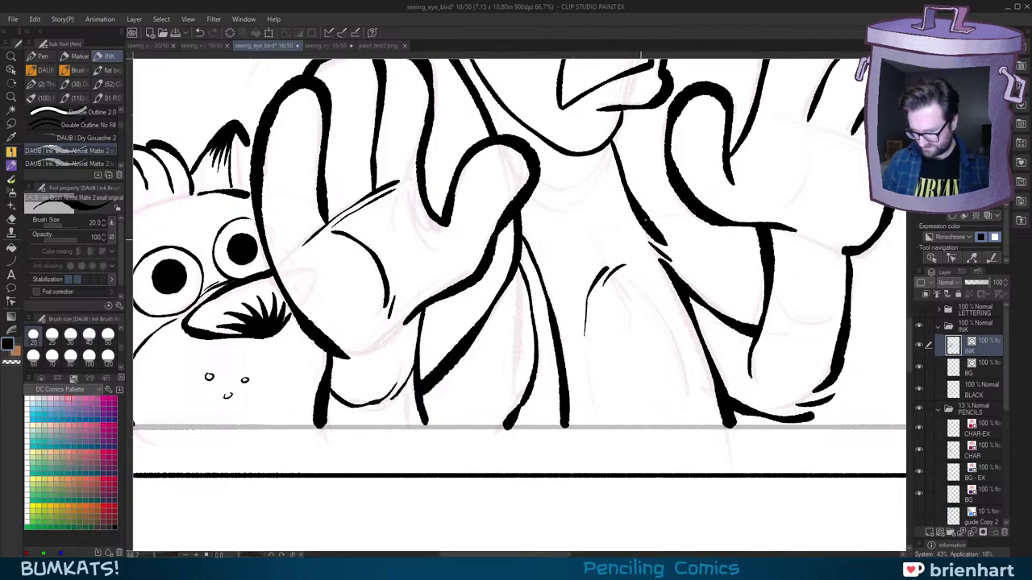
Step: Undo the last chest marks and ink the chest fur as short tufts with two thin size 20 lines running down to the panel border
key(ctrl+z)
key(ctrl+z)
drag(600, 246, 638, 306)
drag(630, 306, 640, 322)
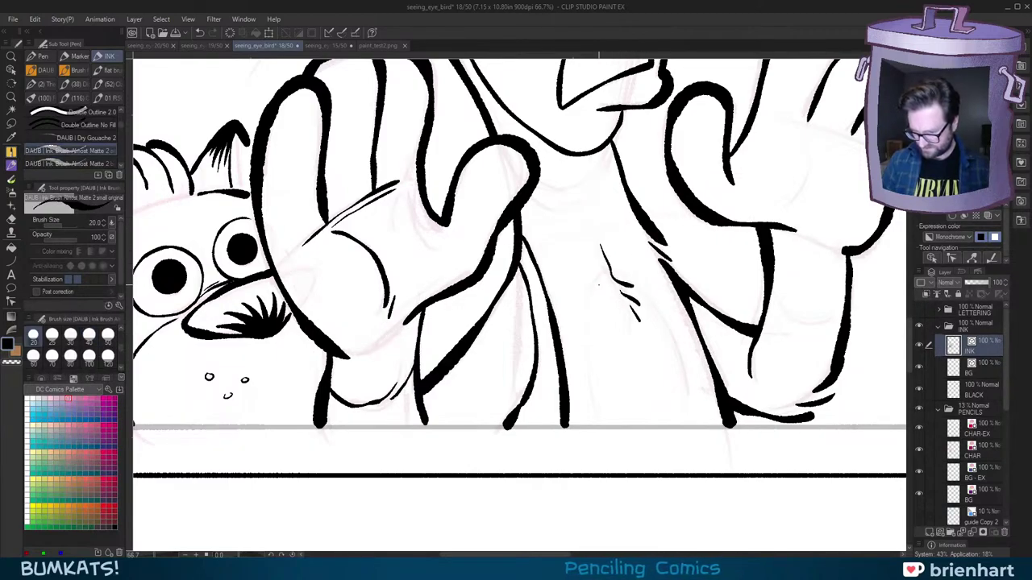
mouse_move(598, 280)
mouse_down()
mouse_move(582, 341)
mouse_move(597, 420)
mouse_up()
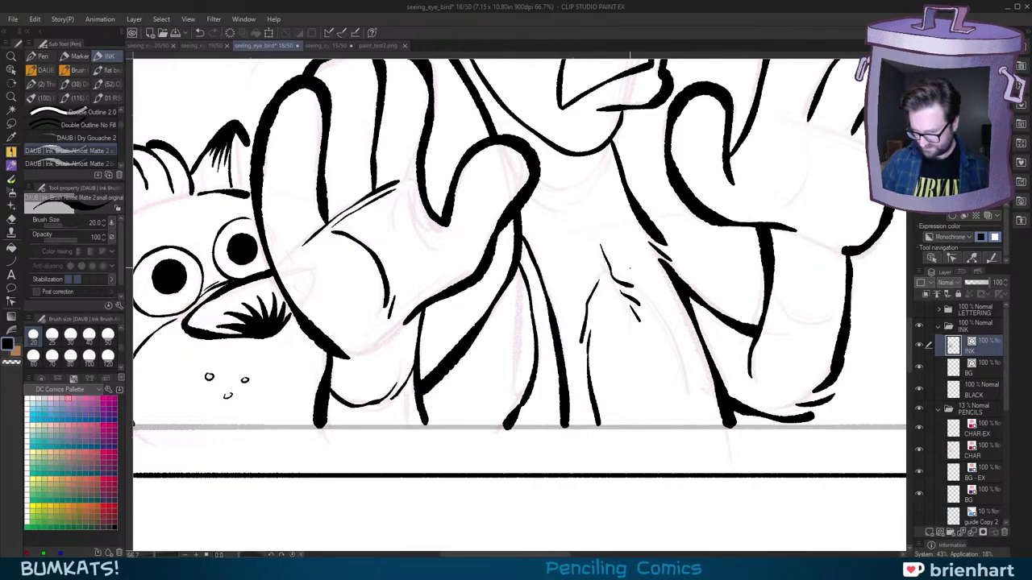
mouse_move(628, 278)
mouse_down()
mouse_move(687, 366)
mouse_move(695, 425)
mouse_up()
key(ctrl+z)
scroll(793, 317, down, 2)
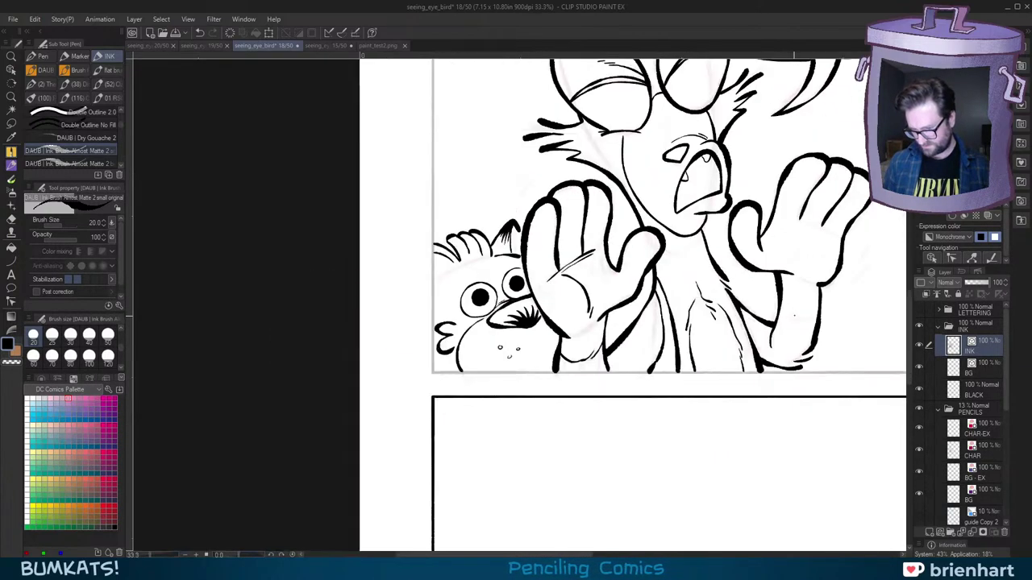
scroll(794, 315, up, 2)
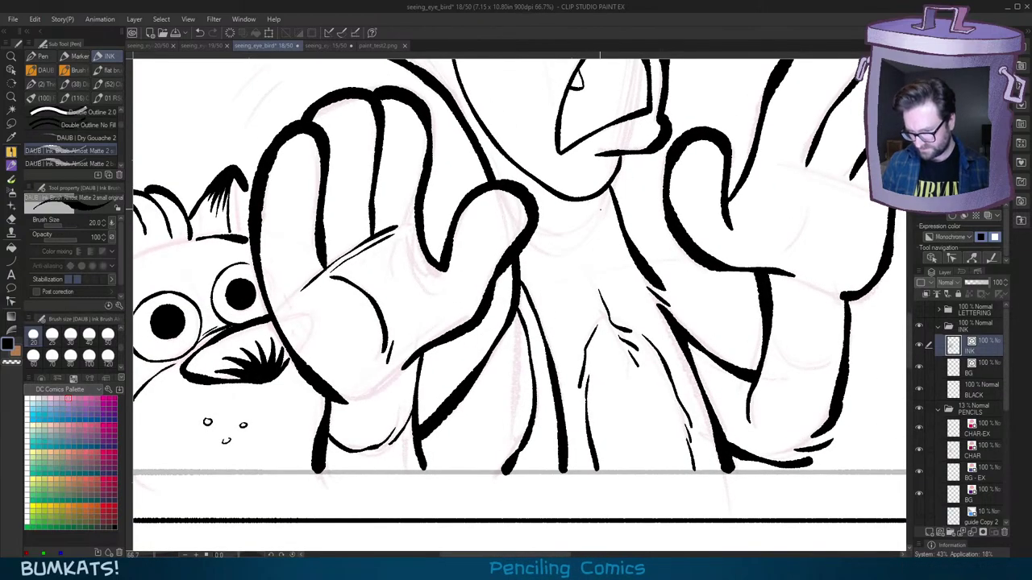
Step: Ink a tapered neck line with small fur marks below the bird's chin and reinforce the neck line where it meets the chin
mouse_move(605, 194)
mouse_down()
mouse_move(571, 259)
mouse_move(576, 270)
mouse_up()
drag(587, 260, 585, 272)
scroll(687, 240, down, 5)
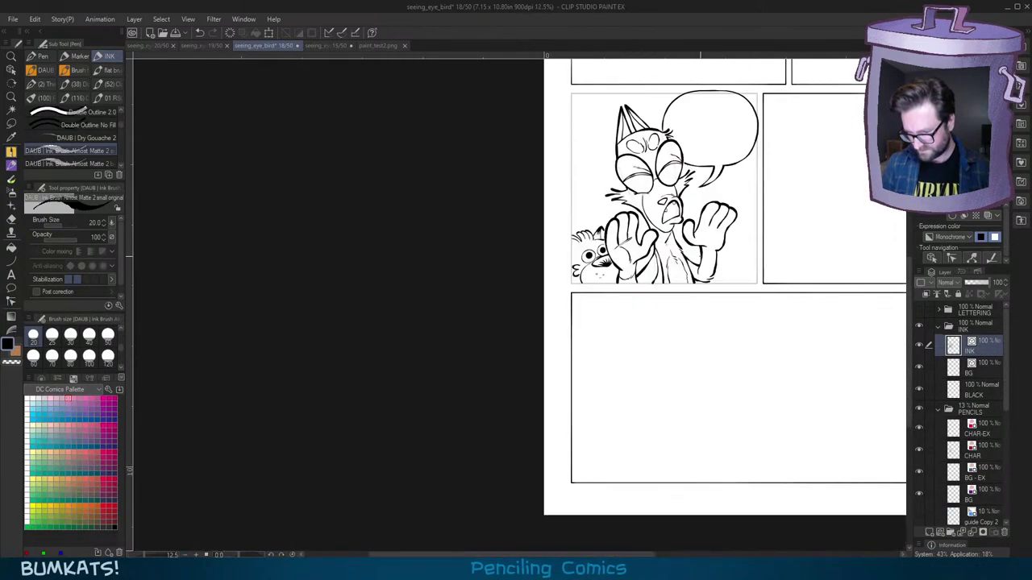
scroll(686, 223, up, 5)
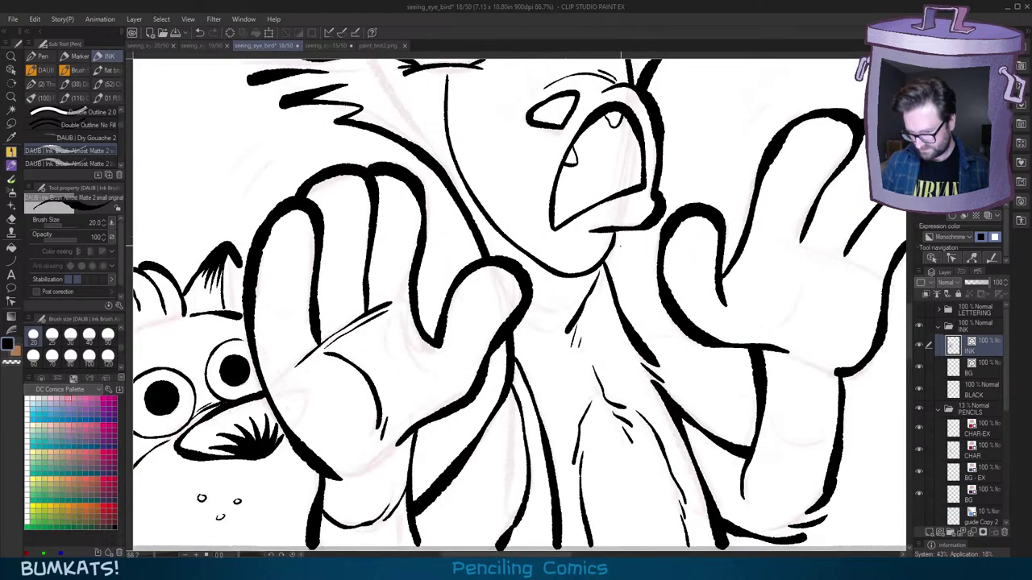
drag(611, 283, 607, 265)
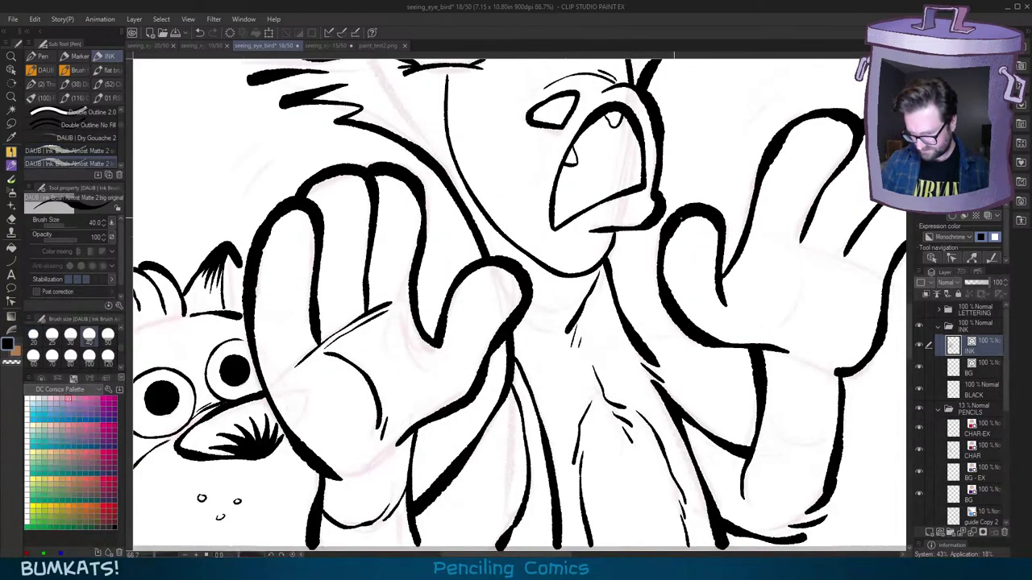
scroll(658, 254, down, 2)
scroll(769, 267, up, 2)
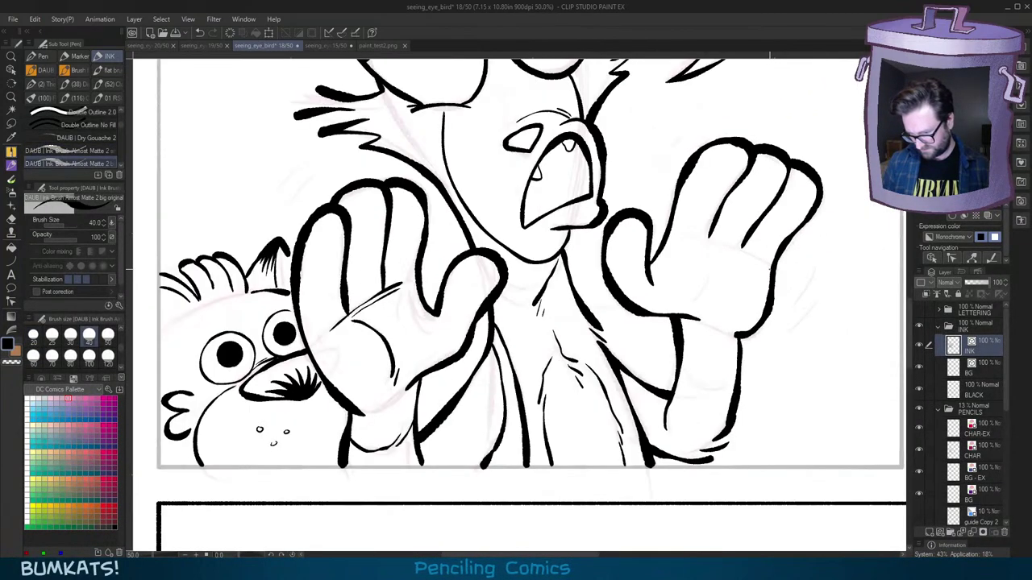
Step: Ink the curved thumb crease on the right raised palm and a thin curved line across its wrist with the size 20 brush
drag(687, 242, 669, 323)
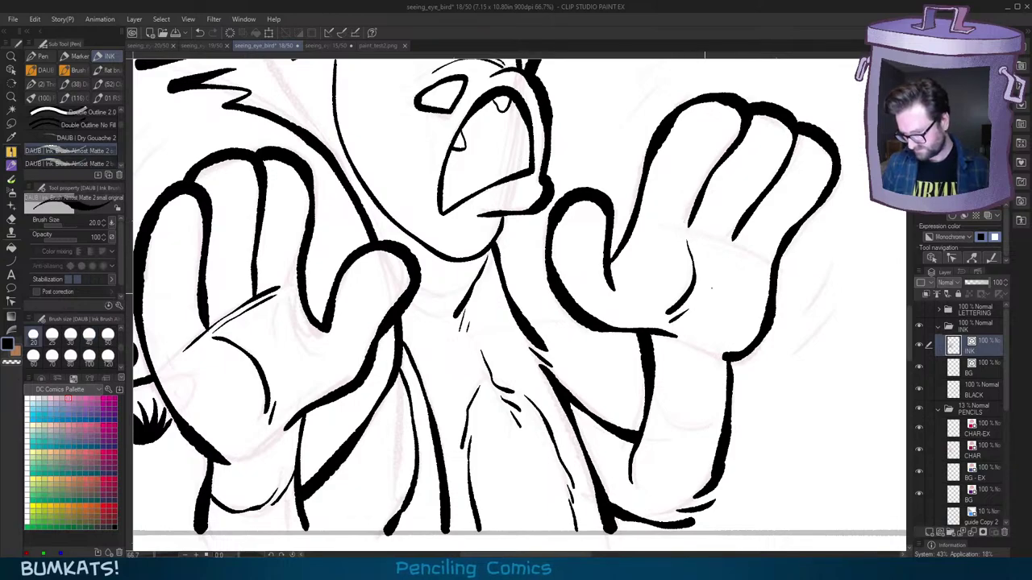
key(minus)
key(.)
mouse_move(672, 270)
mouse_down()
mouse_move(721, 278)
mouse_move(744, 241)
mouse_up()
key(ctrl+z)
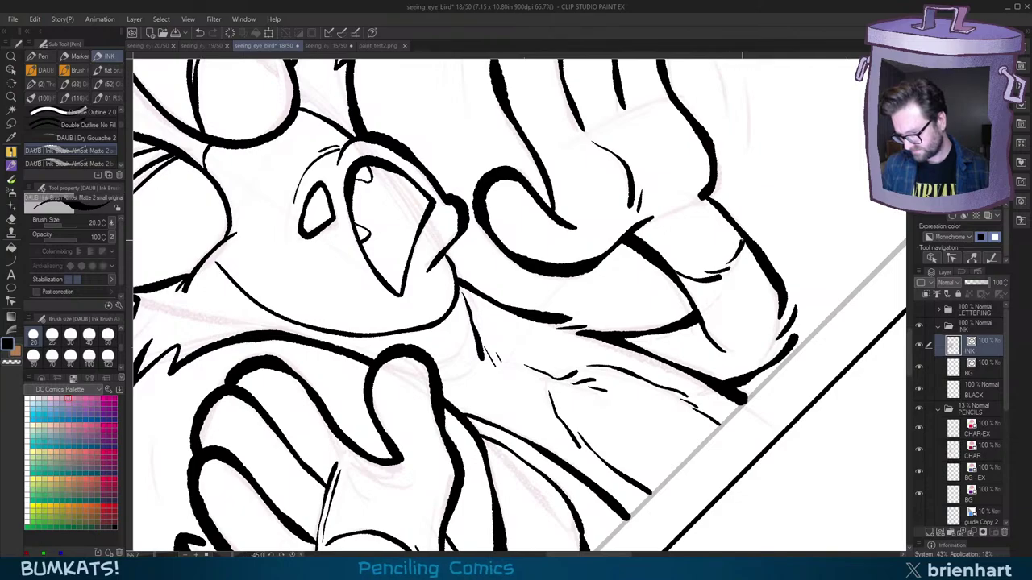
key(asciicircum)
scroll(820, 312, down, 3)
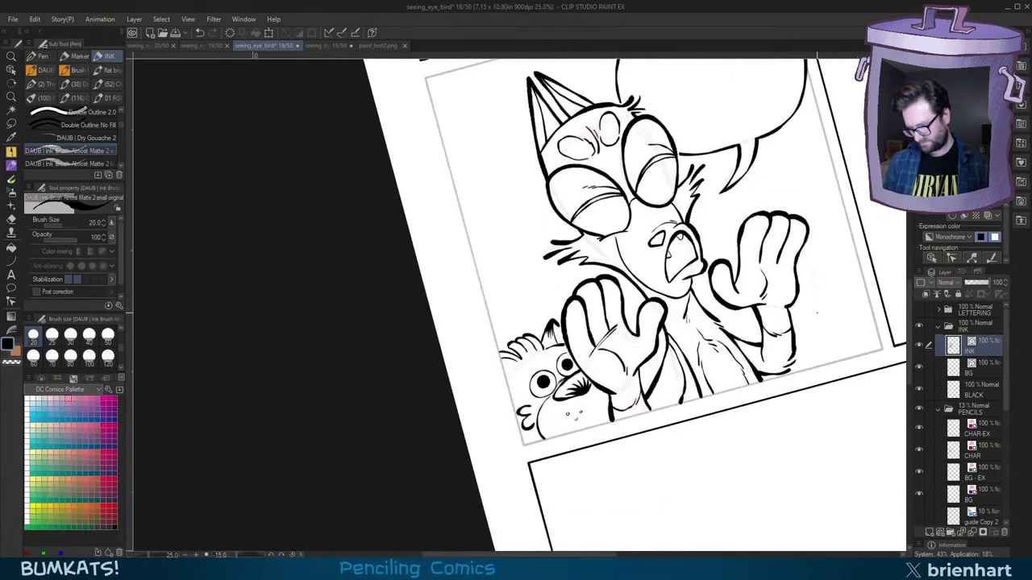
Step: Ink two thin crease lines across the right raised palm just below the fingers
key(minus)
key(minus)
scroll(716, 170, up, 2)
drag(716, 170, 639, 310)
mouse_move(606, 270)
mouse_down()
mouse_move(672, 242)
mouse_move(621, 265)
mouse_up()
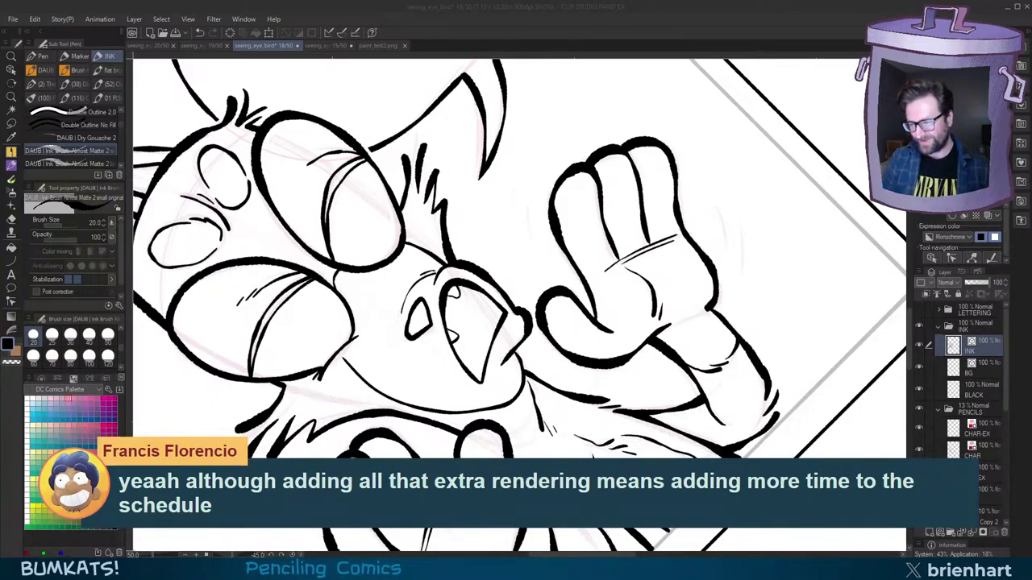
click(715, 28)
key(asciicircum)
key(asciicircum)
key(asciicircum)
drag(637, 334, 685, 300)
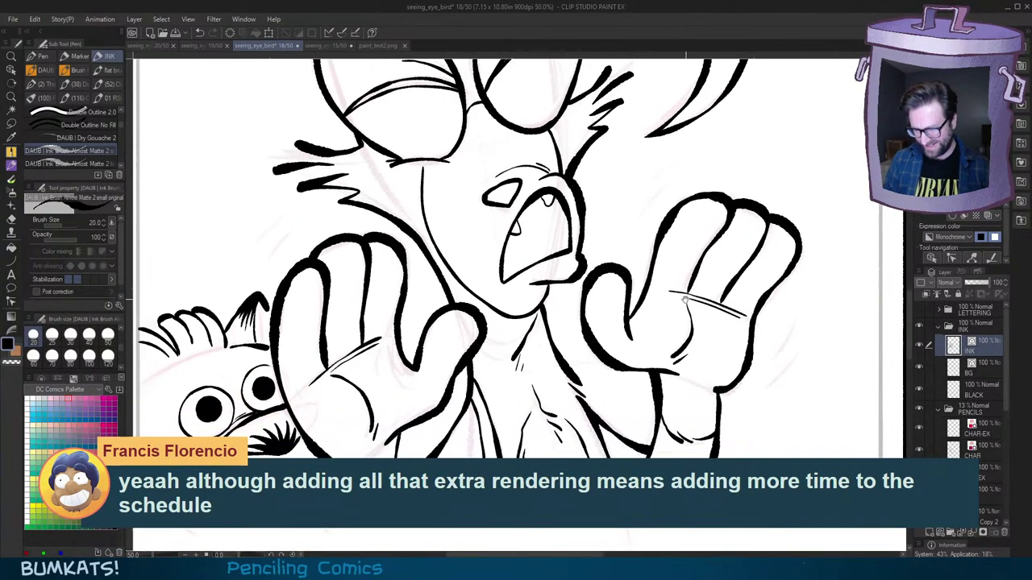
Step: Ink short motion lines above both raised hands with the size 20 brush and beside the right wrist with the size 40 brush
drag(525, 314, 664, 319)
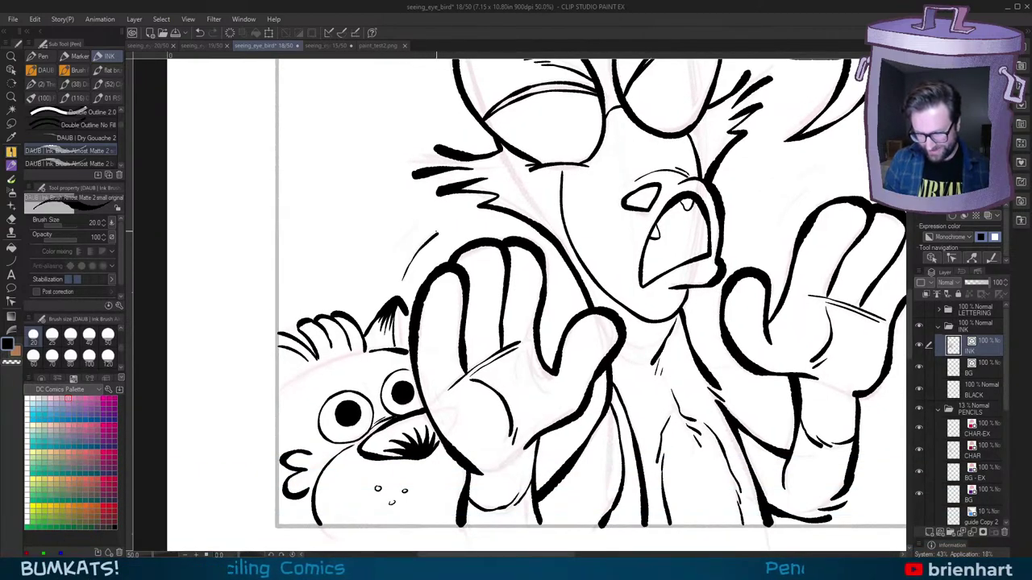
drag(862, 280, 718, 283)
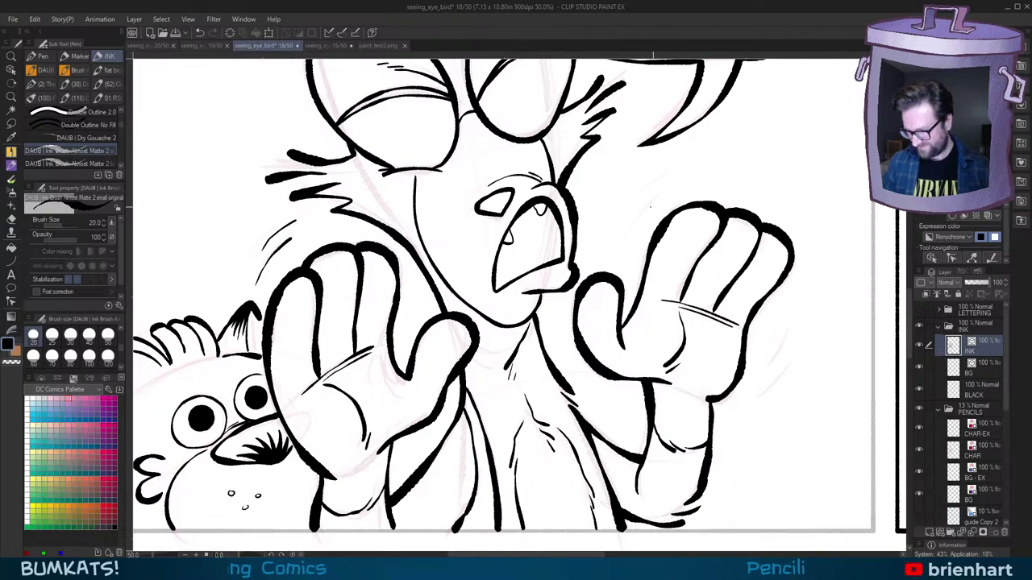
drag(651, 202, 632, 230)
mouse_move(669, 186)
mouse_down()
mouse_move(645, 205)
mouse_move(652, 189)
mouse_move(643, 194)
mouse_move(681, 168)
mouse_up()
key(period)
mouse_move(778, 343)
mouse_down()
mouse_move(761, 387)
mouse_move(771, 401)
mouse_move(748, 415)
mouse_up()
key(ctrl+z)
drag(785, 377, 758, 416)
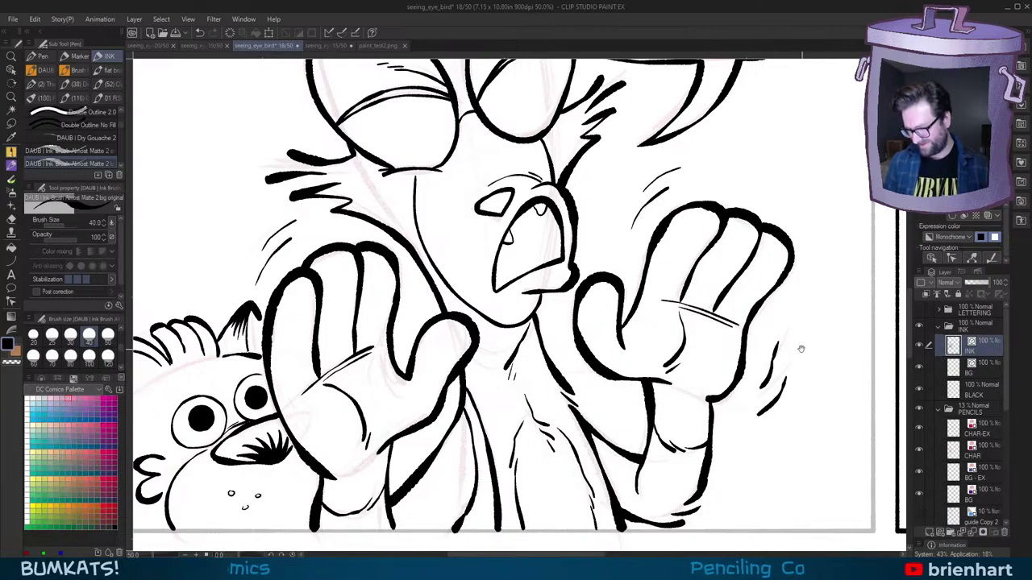
Step: Thicken the right contour of the bird's body, from beside the forearm to the panel's lower border, with the size 40 brush
drag(802, 349, 855, 317)
drag(570, 243, 575, 259)
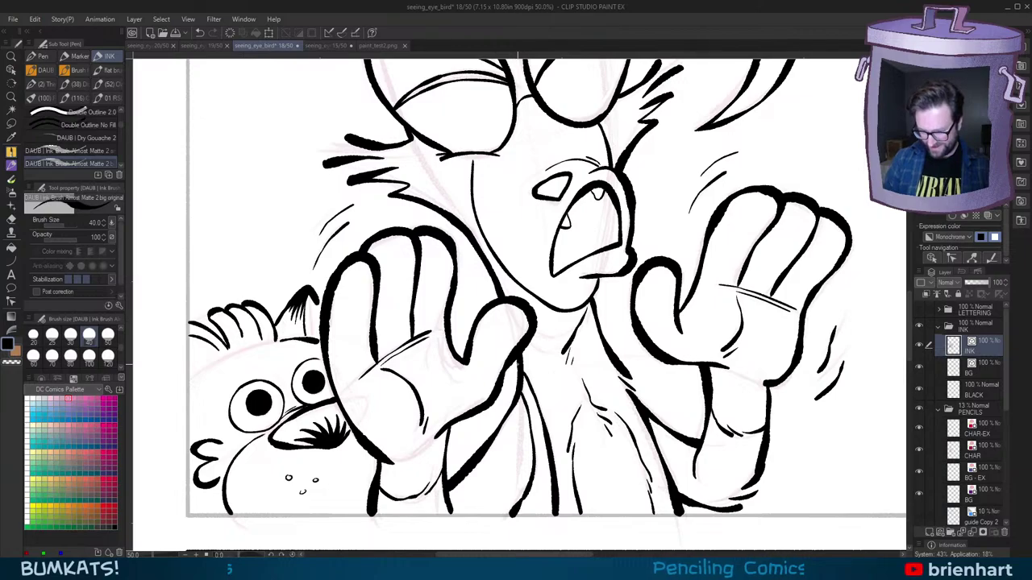
drag(604, 391, 630, 365)
scroll(810, 332, down, 1)
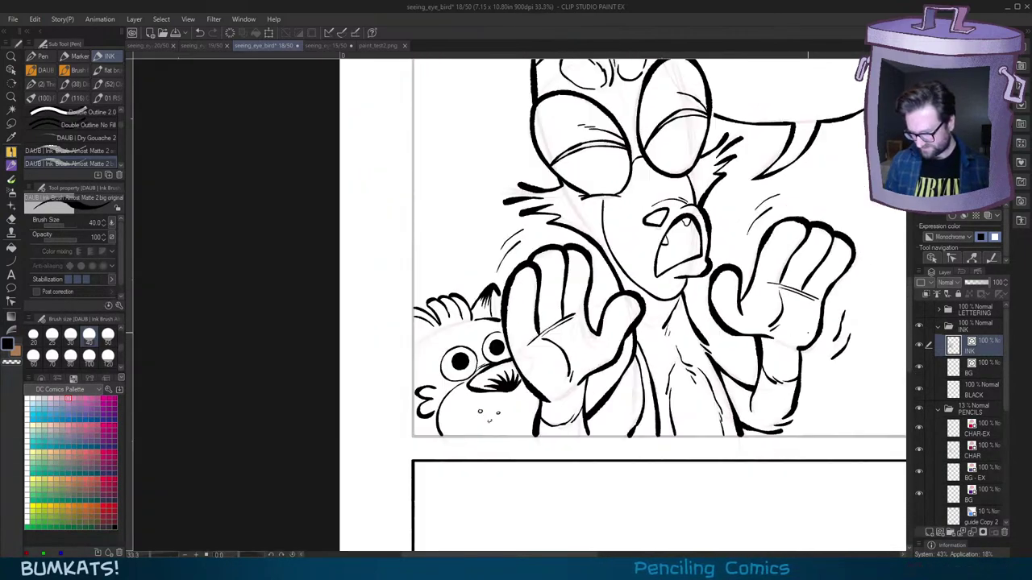
scroll(795, 351, up, 2)
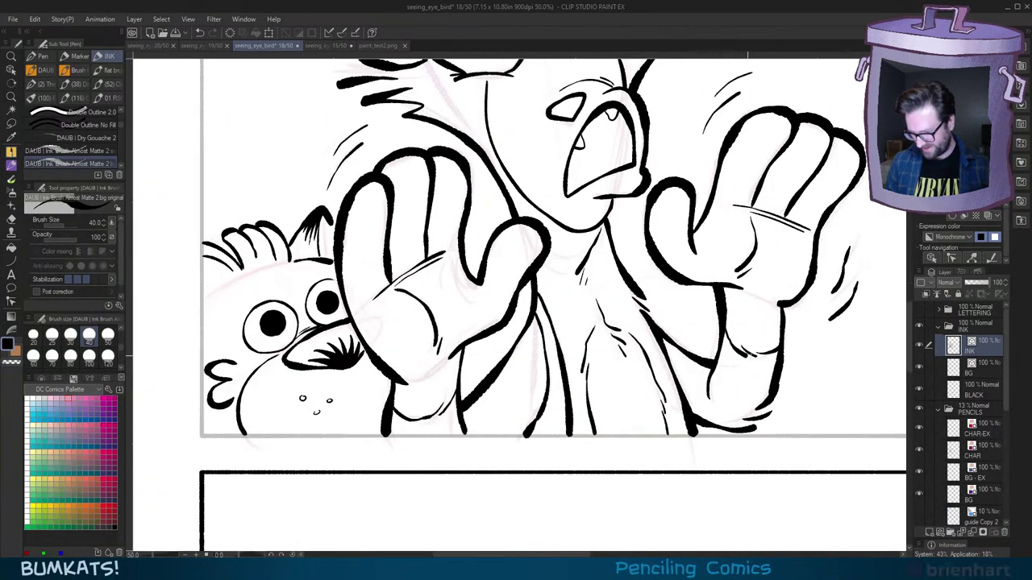
key(^)
drag(649, 313, 624, 271)
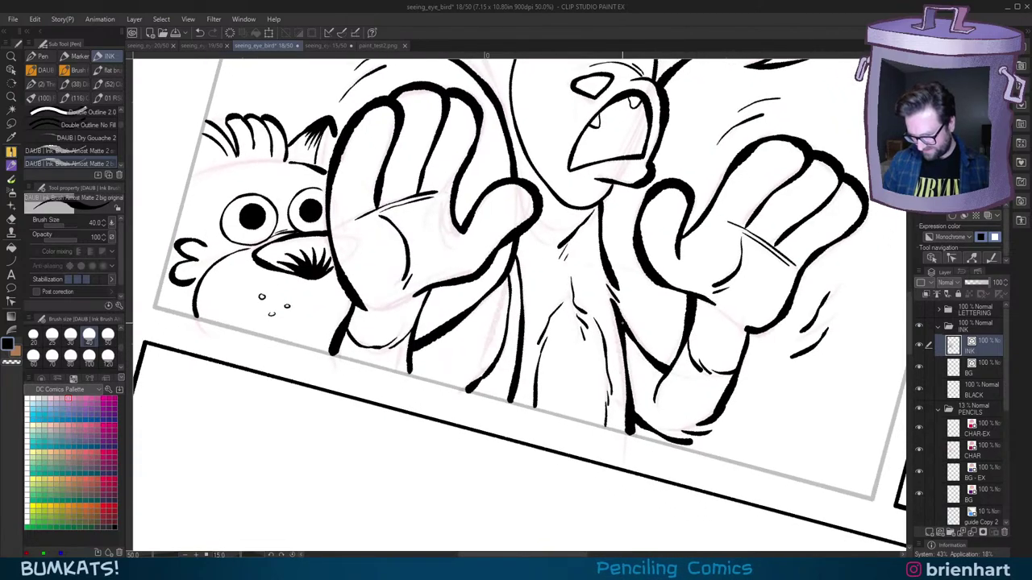
mouse_move(623, 327)
mouse_down()
mouse_move(637, 415)
mouse_move(631, 378)
mouse_move(633, 403)
mouse_up()
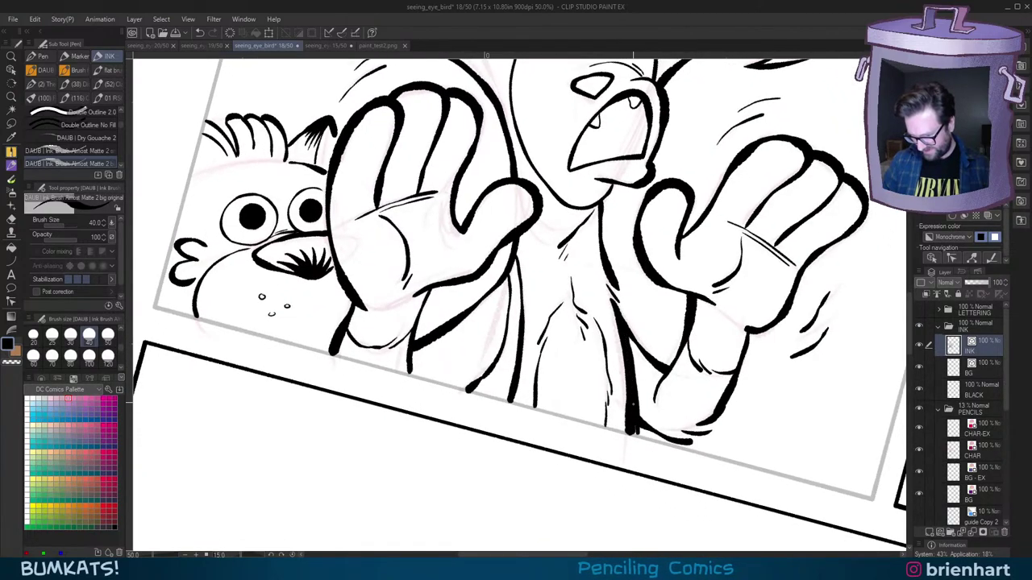
key(-)
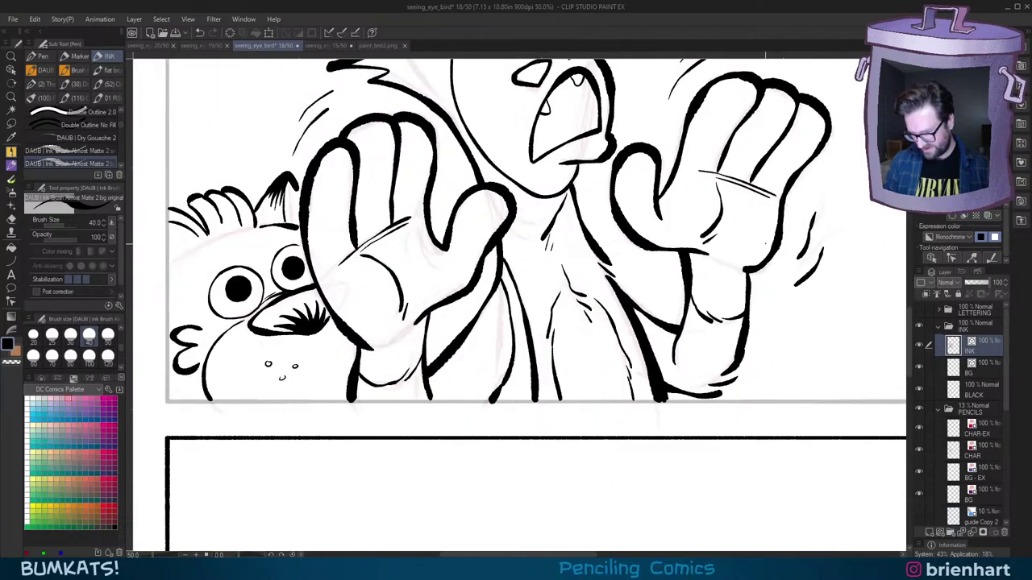
drag(788, 239, 787, 294)
scroll(787, 294, down, 2)
drag(741, 203, 717, 314)
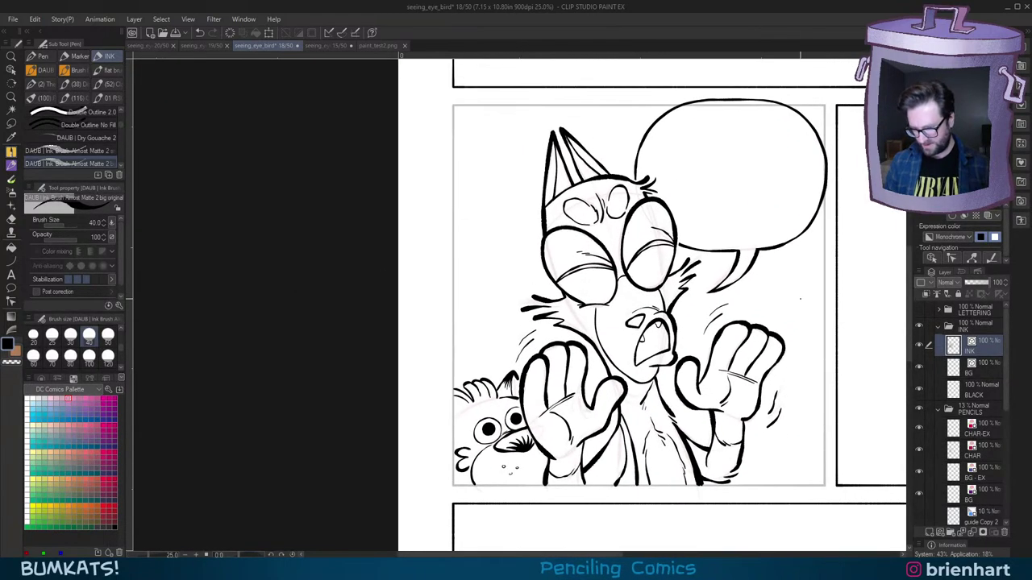
Step: Try a small fur tuft on the left side of the bird's head, between the ear and the eye
scroll(540, 198, up, 3)
key(-)
key(-)
key(-)
key(-)
mouse_move(539, 198)
mouse_down()
mouse_move(559, 258)
mouse_move(509, 271)
mouse_up()
key(c)
key(c)
drag(538, 260, 510, 300)
mouse_move(540, 274)
mouse_down()
mouse_move(535, 282)
mouse_move(565, 299)
mouse_up()
key(^)
key(^)
key(^)
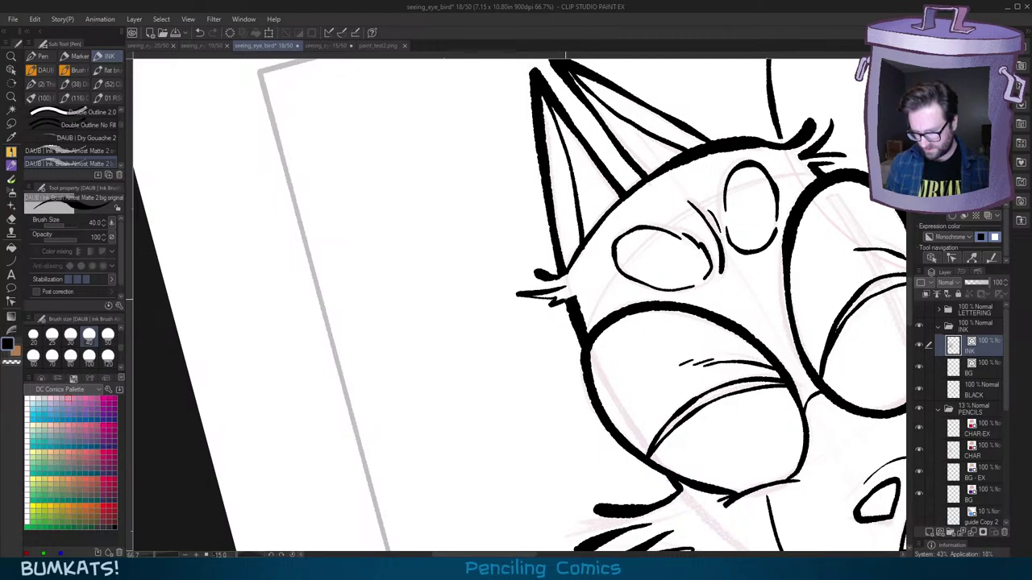
scroll(702, 302, down, 3)
key(^)
scroll(787, 364, down, 2)
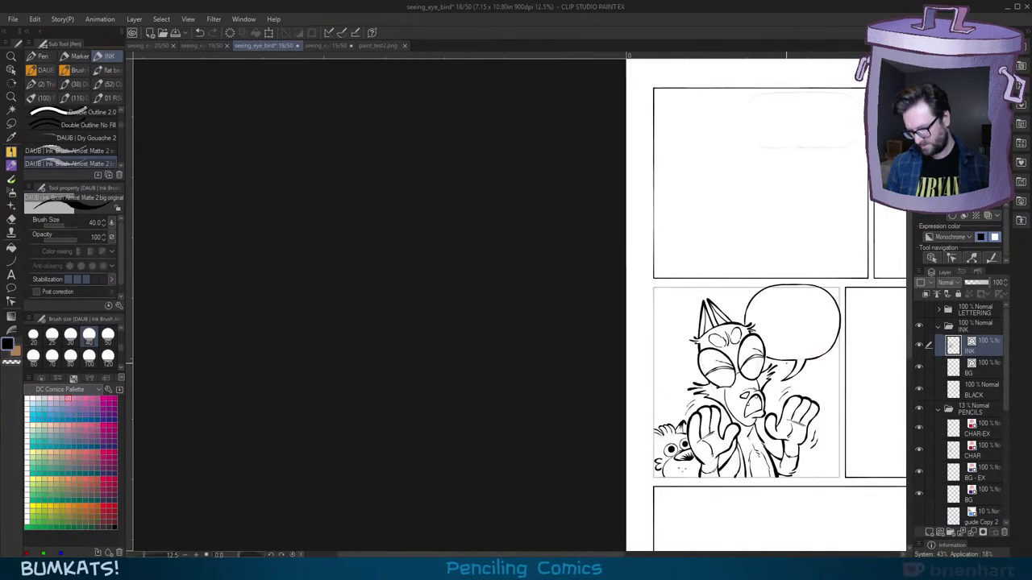
Step: Try a second version of the fur tuft below the bird's left ear, undo it and close the gap in the head outline
scroll(786, 364, up, 3)
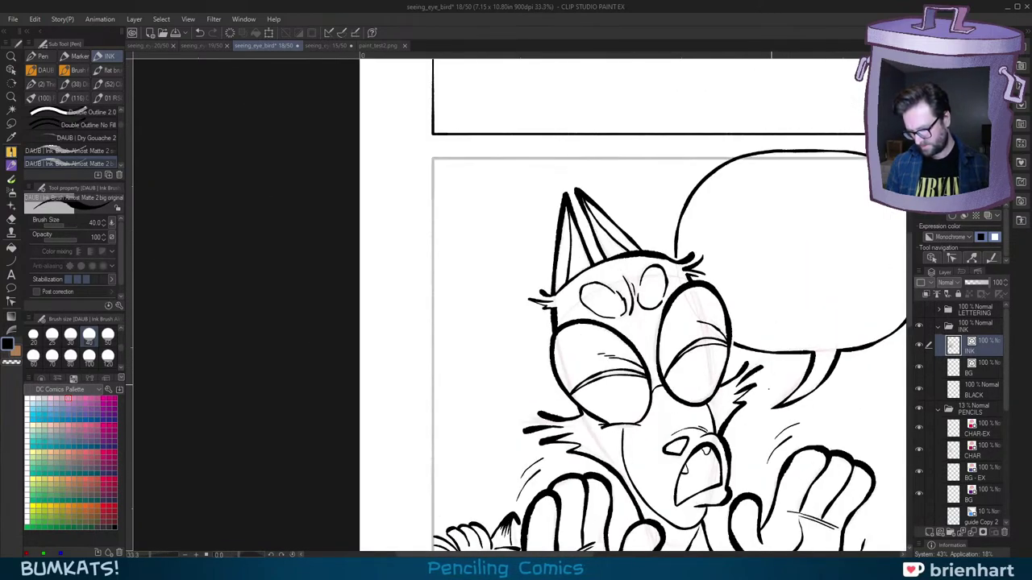
key(ctrl+plus)
key(ctrl+plus)
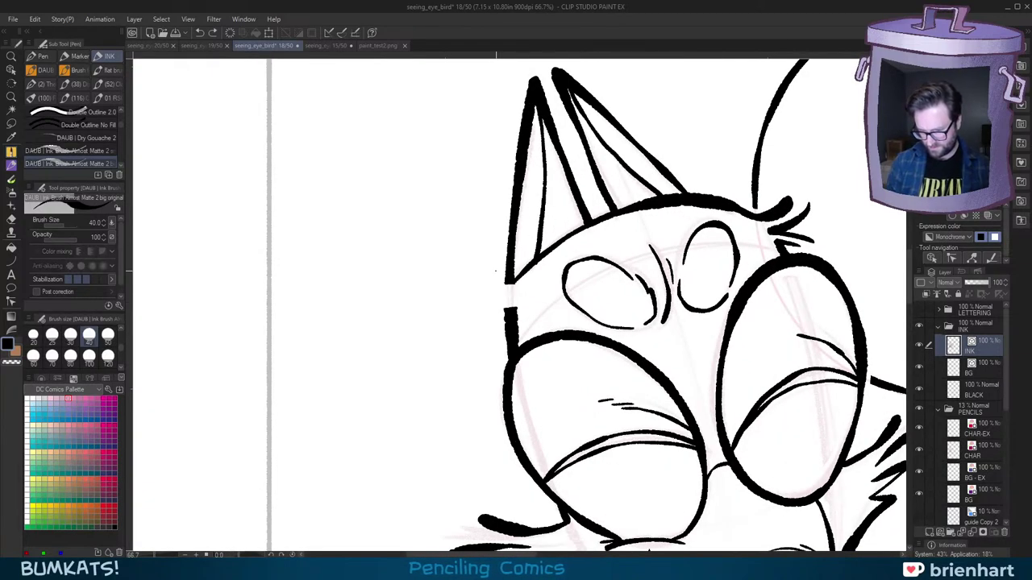
mouse_move(493, 263)
mouse_down()
mouse_move(512, 284)
mouse_move(504, 301)
mouse_move(476, 284)
mouse_up()
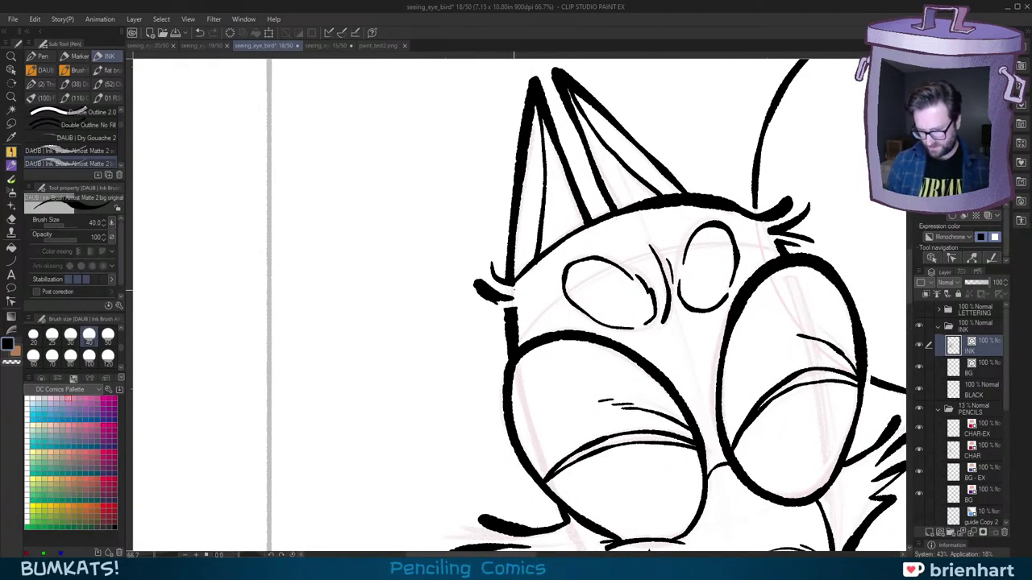
key(ctrl+minus)
key(ctrl+minus)
key(ctrl+minus)
key(ctrl+minus)
key(ctrl+minus)
key(ctrl+minus)
key(ctrl+z)
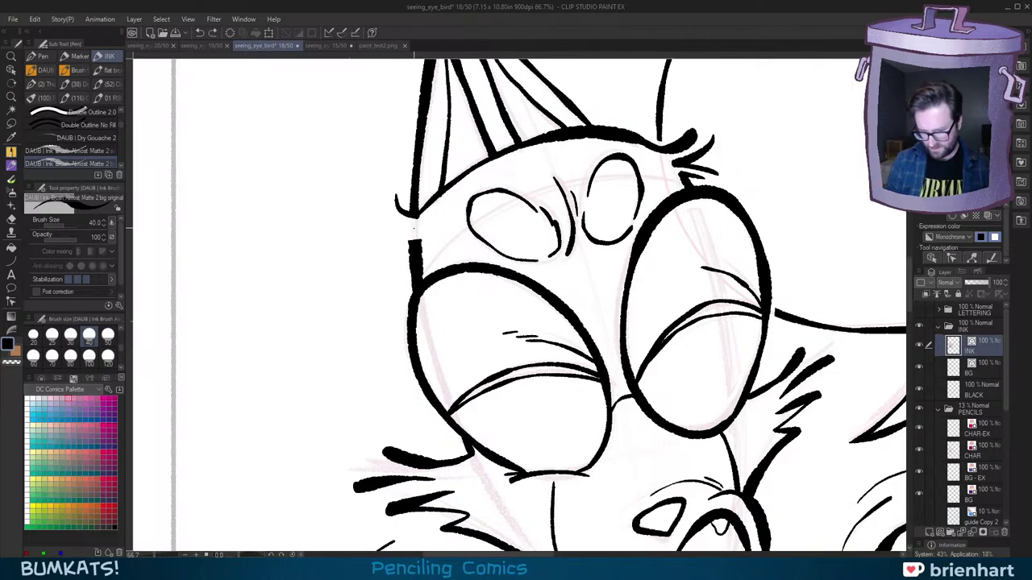
mouse_move(415, 229)
mouse_down()
mouse_move(381, 216)
mouse_move(416, 237)
mouse_up()
Step: Review the inked bird and small character across the whole panel
scroll(554, 242, down, 5)
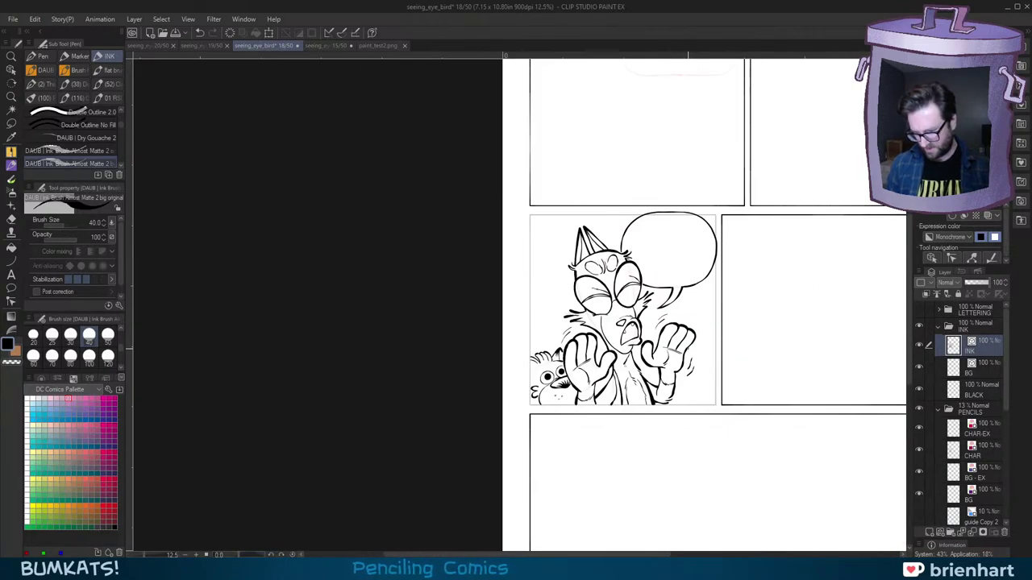
key(ctrl+plus)
key(ctrl+plus)
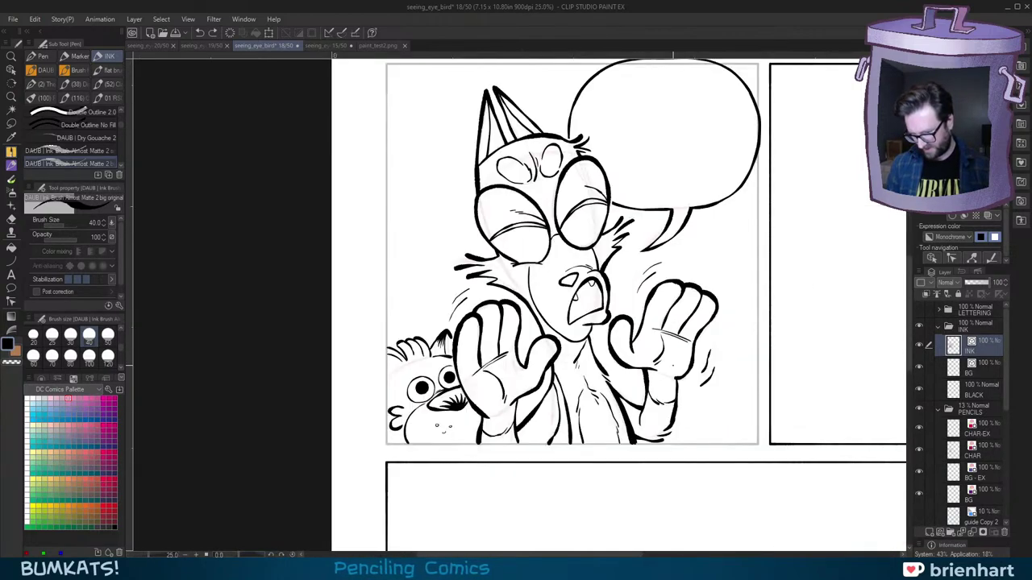
scroll(680, 364, up, 1)
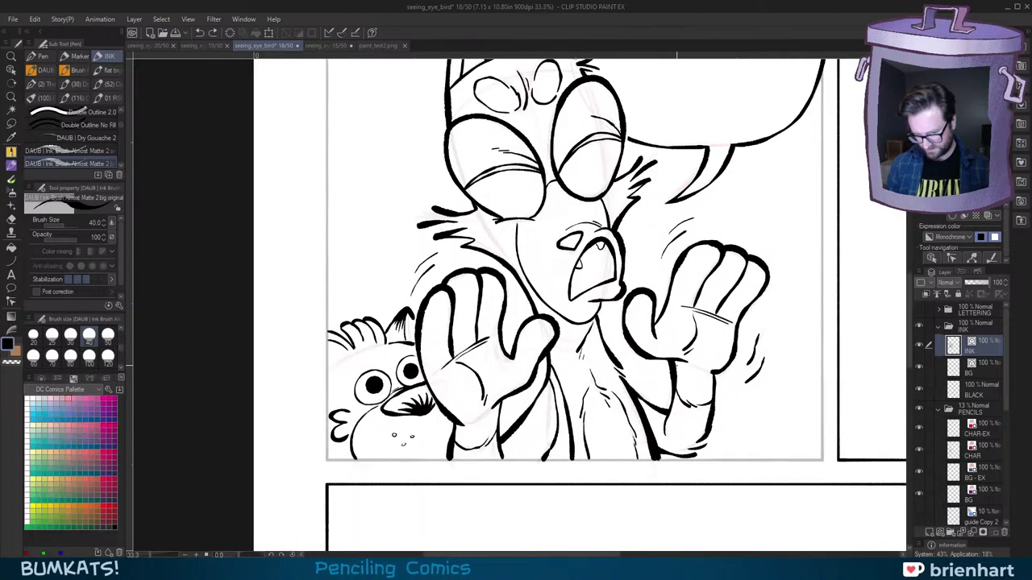
drag(587, 398, 753, 347)
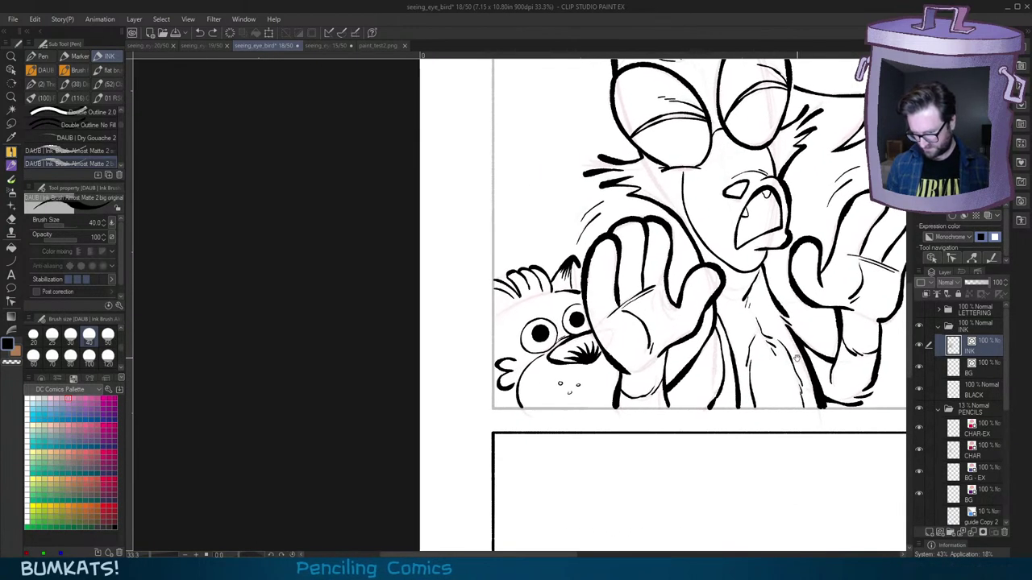
key(ctrl+minus)
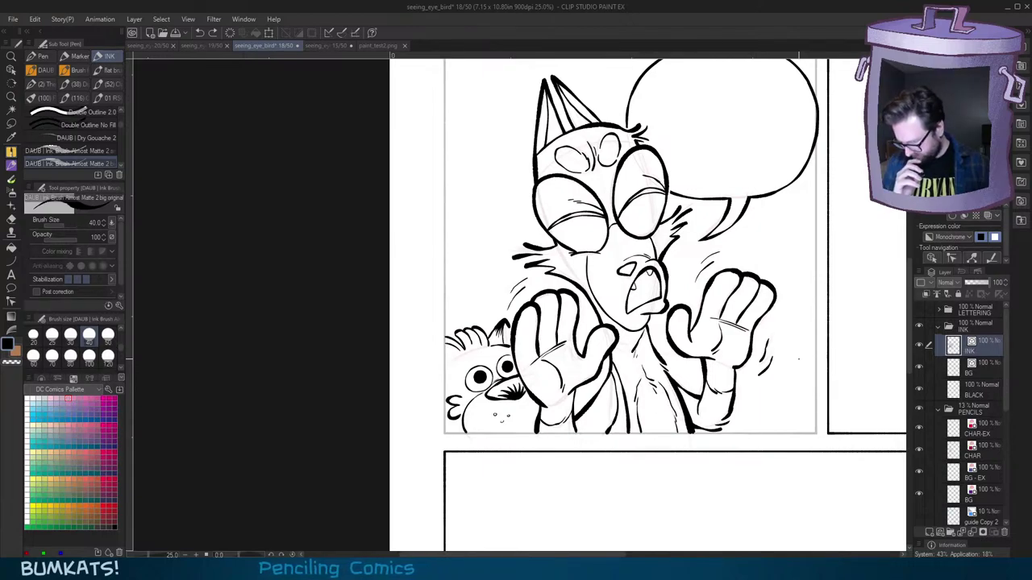
drag(1007, 367, 1006, 368)
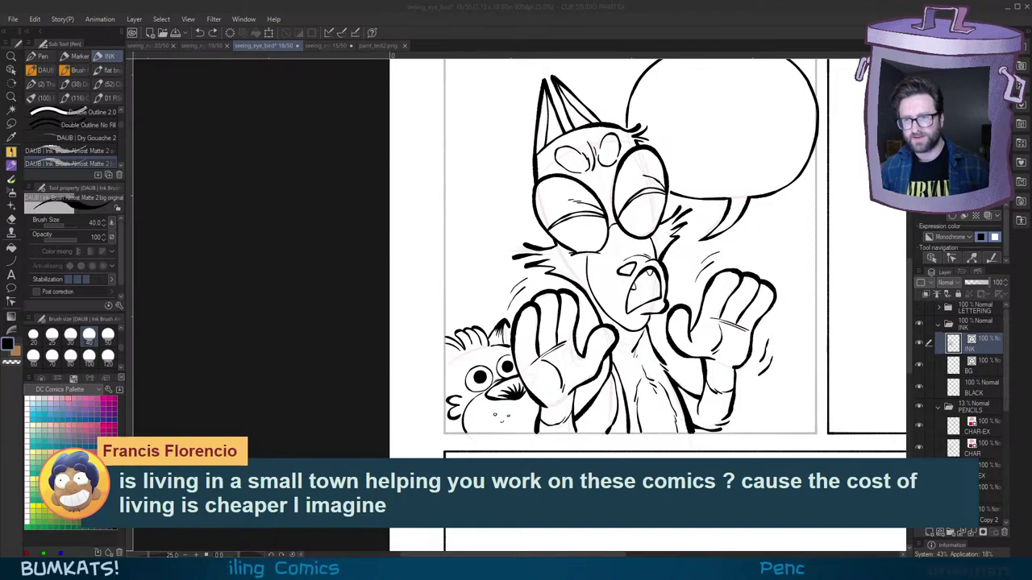
Step: Inspect the bird's raised hand, its face and the small character up close for unfinished inking
click(662, 16)
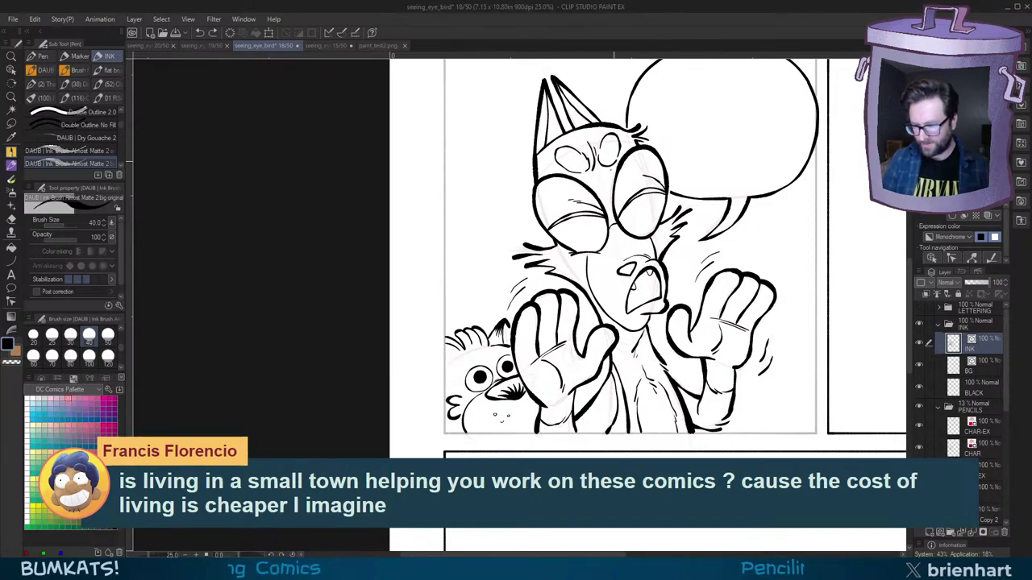
drag(552, 347, 602, 312)
scroll(530, 355, up, 1)
scroll(529, 355, up, 1)
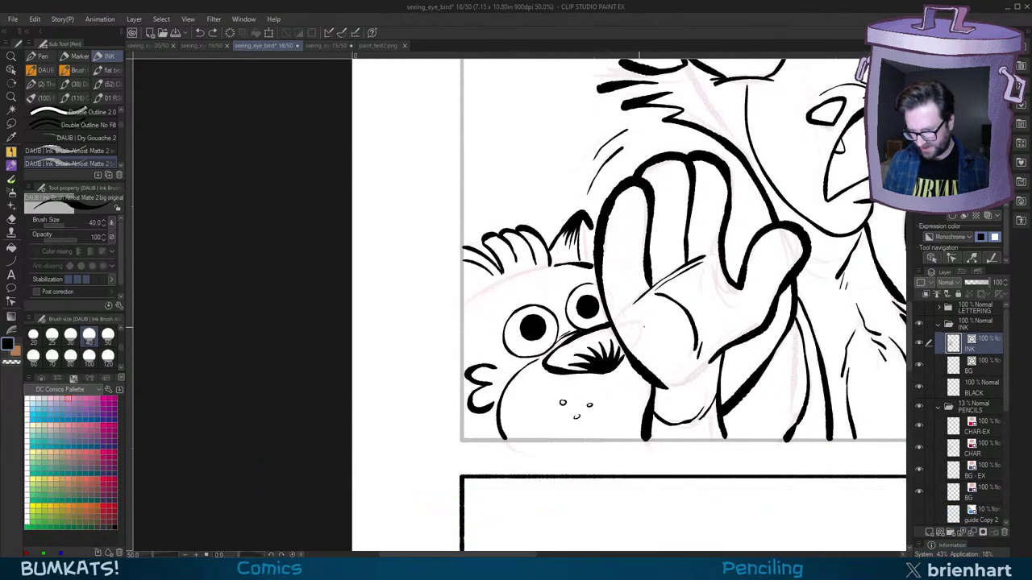
drag(756, 270, 656, 395)
drag(682, 231, 657, 374)
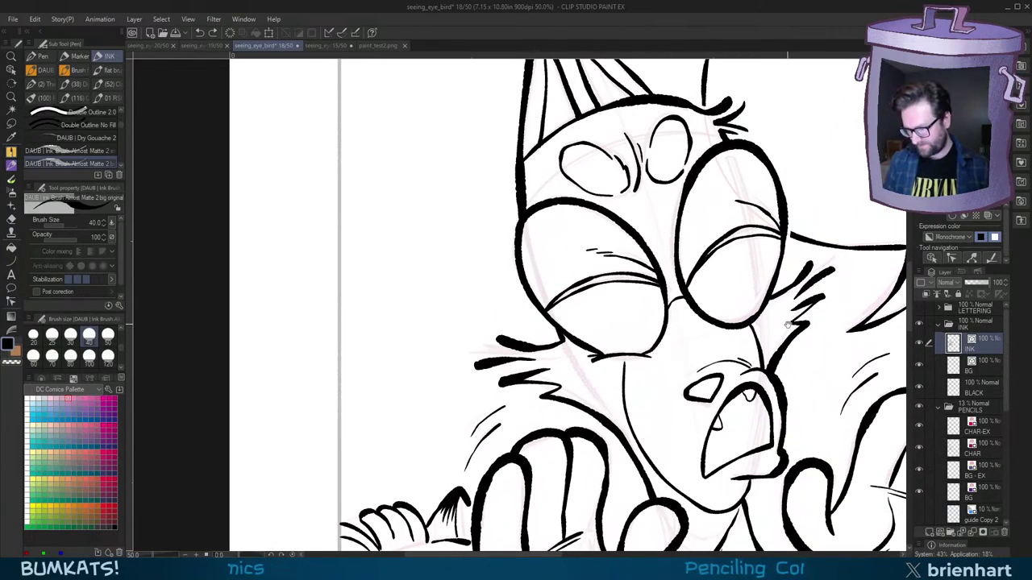
mouse_move(788, 324)
mouse_down()
mouse_move(750, 275)
mouse_move(743, 245)
mouse_up()
drag(553, 462, 677, 288)
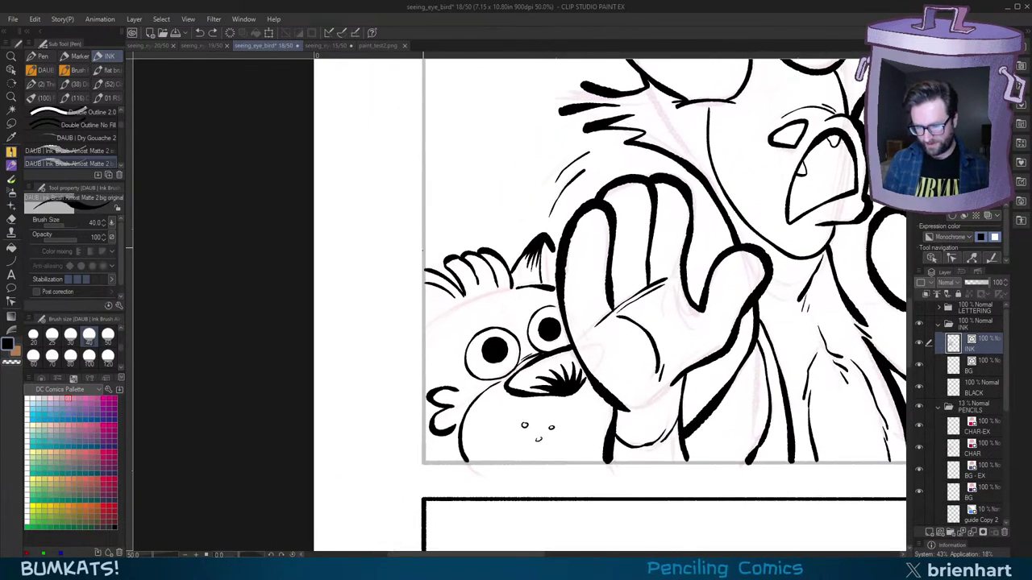
drag(1006, 365, 1006, 367)
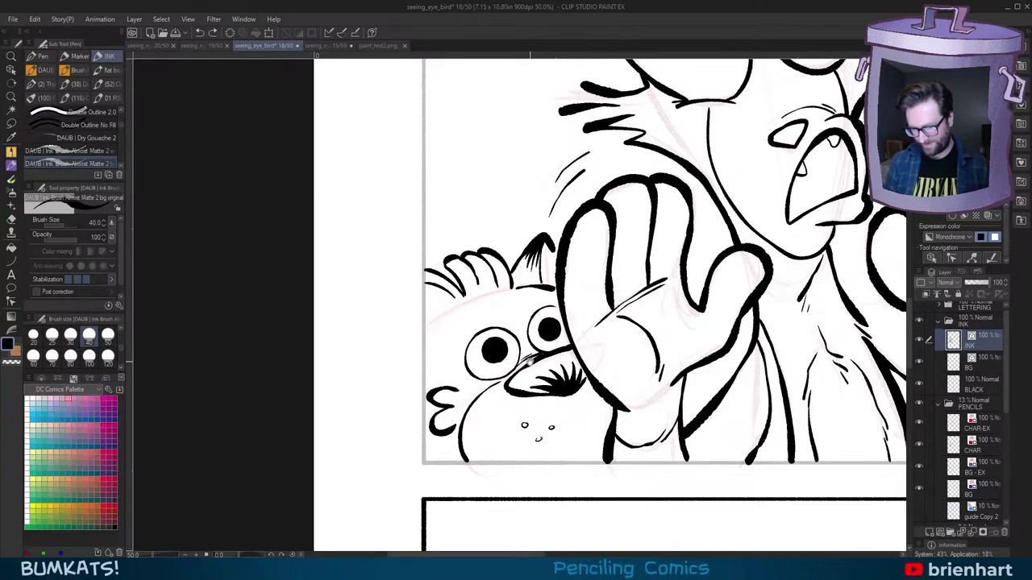
Step: Try a border stroke along the panel's left edge beside the small character with the size 40 ink brush, and undo it
drag(530, 362, 563, 344)
key(asciicircum)
key(asciicircum)
key(asciicircum)
drag(423, 335, 496, 326)
scroll(492, 325, up, 1)
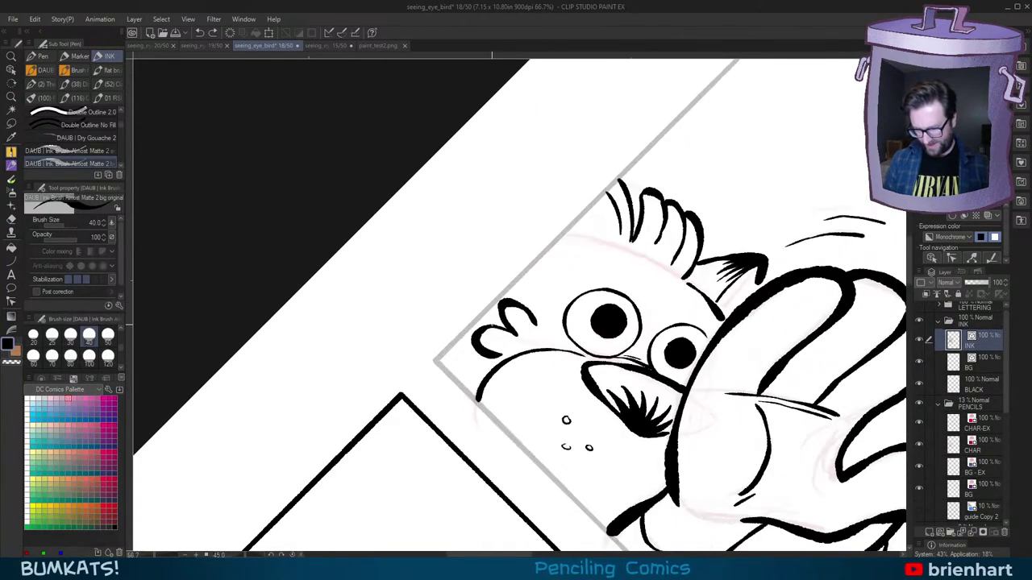
drag(543, 301, 545, 315)
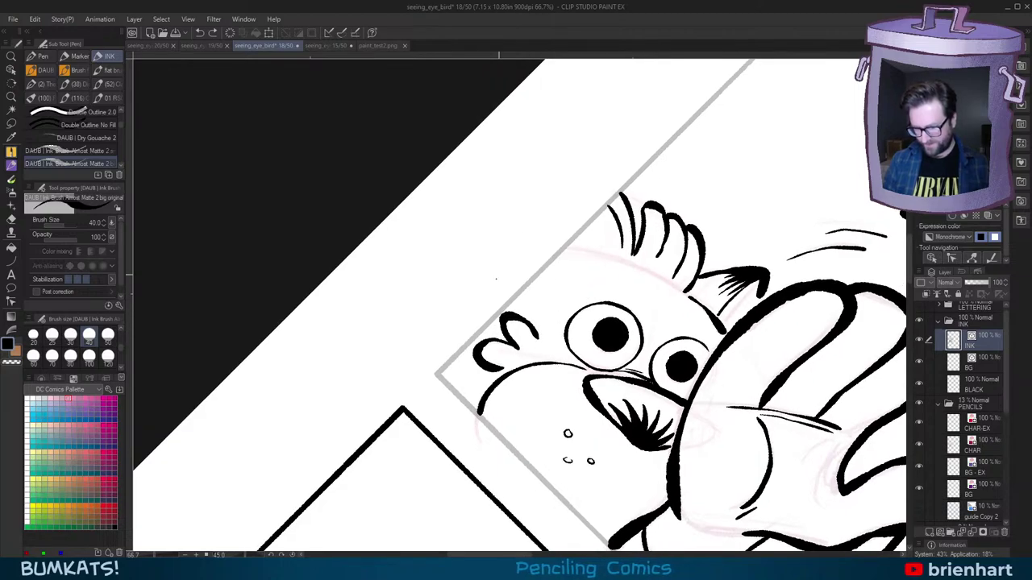
drag(445, 365, 536, 275)
key(ctrl+z)
key(minus)
key(minus)
key(minus)
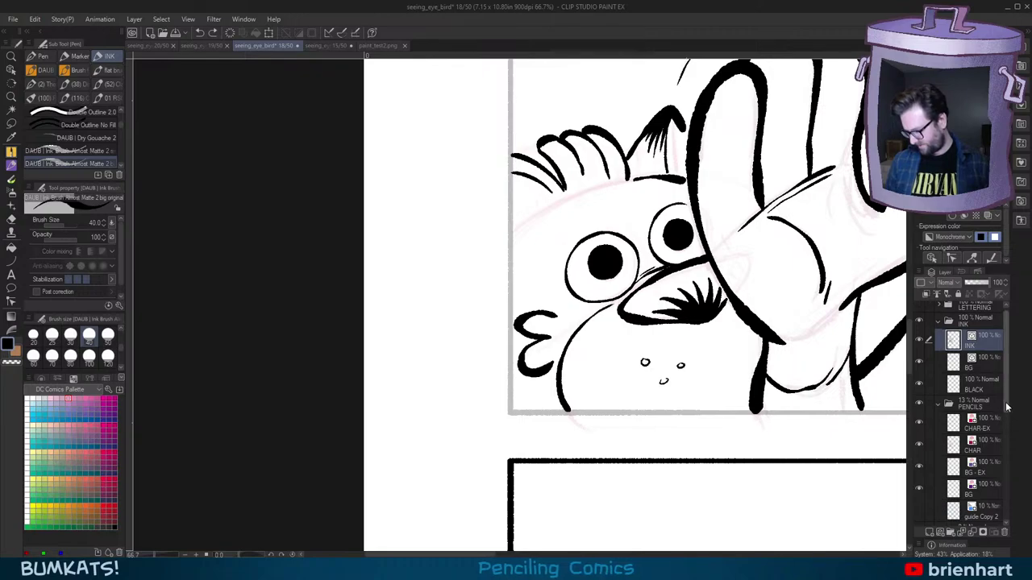
Step: Make Layer 1 in the FRAMES folder the active layer
drag(1006, 409, 1007, 513)
click(987, 391)
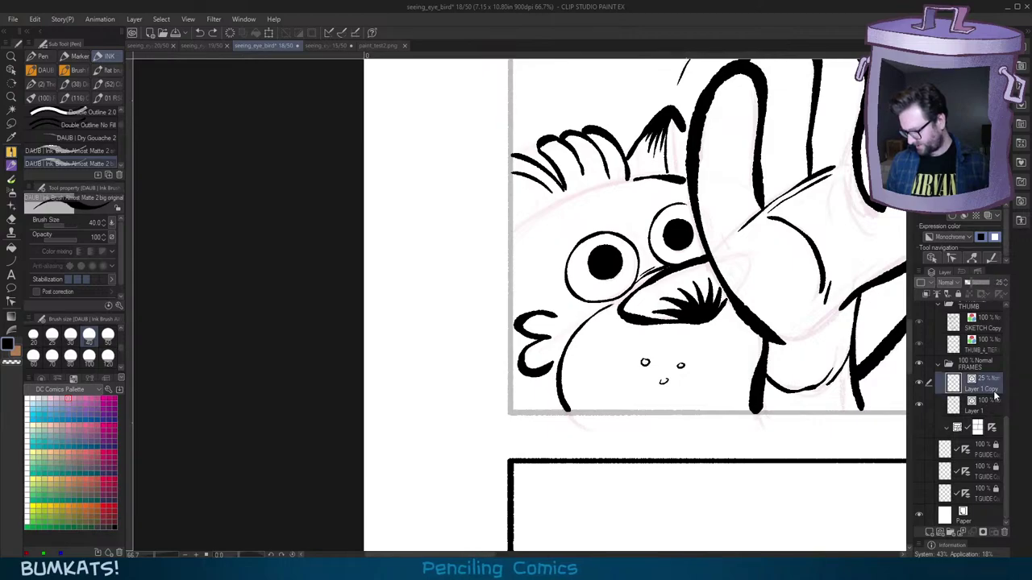
click(998, 403)
drag(692, 288, 665, 355)
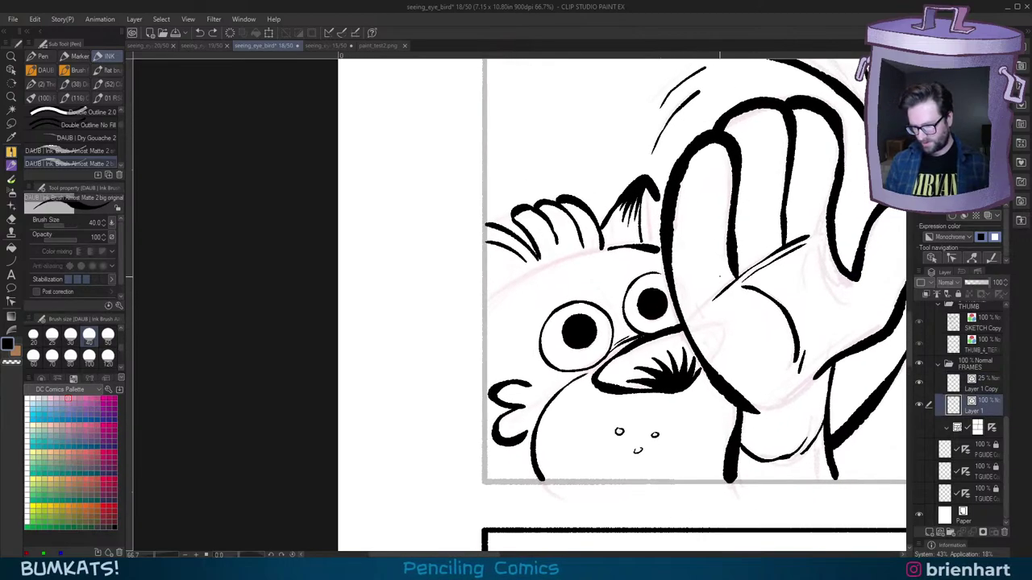
key(asciicircum)
key(asciicircum)
key(asciicircum)
drag(502, 338, 617, 292)
key(asciicircum)
key(asciicircum)
key(asciicircum)
key(asciicircum)
key(asciicircum)
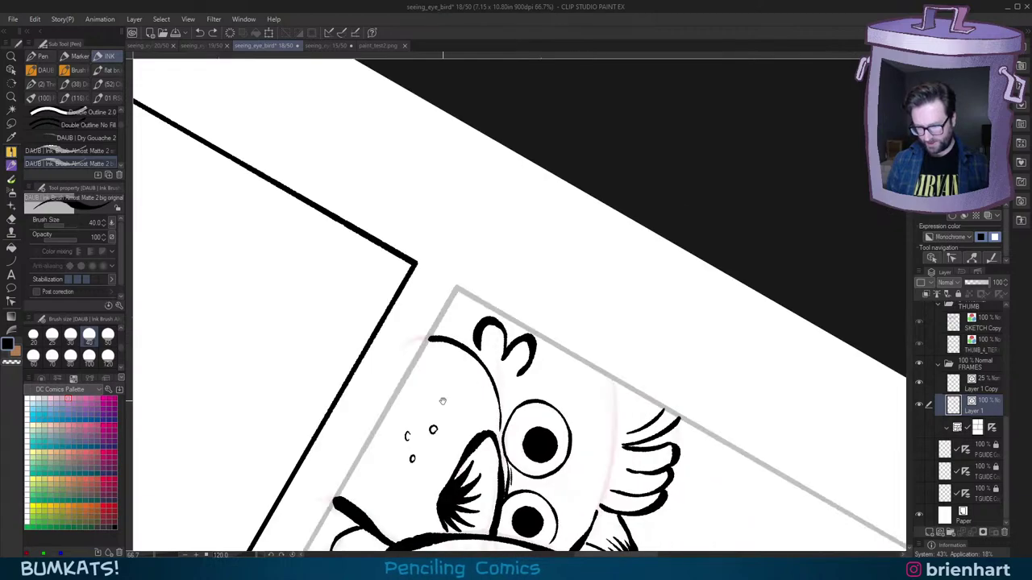
drag(520, 393, 655, 301)
key(asciicircum)
drag(436, 469, 683, 228)
drag(827, 147, 613, 317)
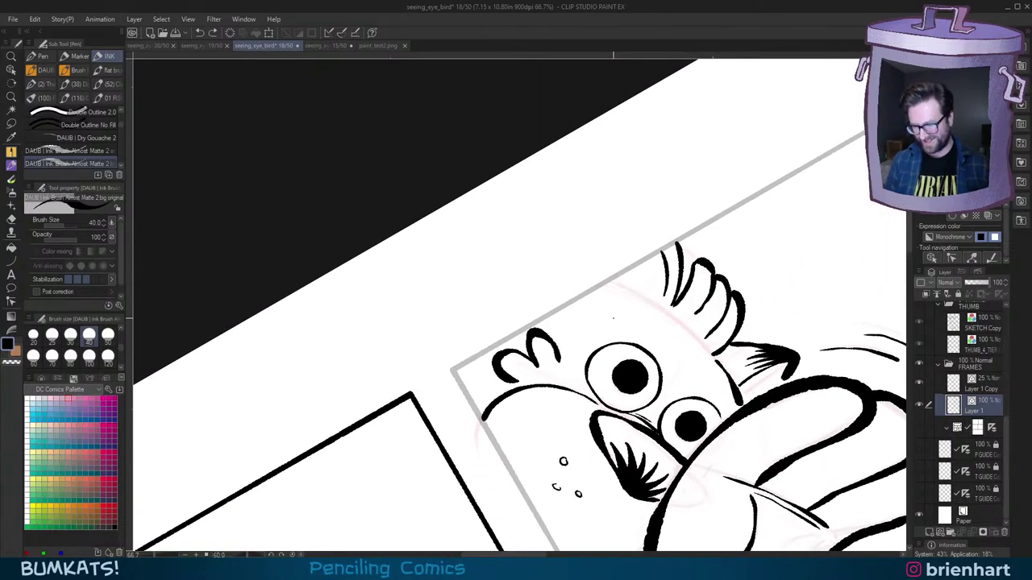
Step: Switch to the Milli pen 2 brush and straighten the view on the panel's lower-left corner
drag(577, 355, 603, 346)
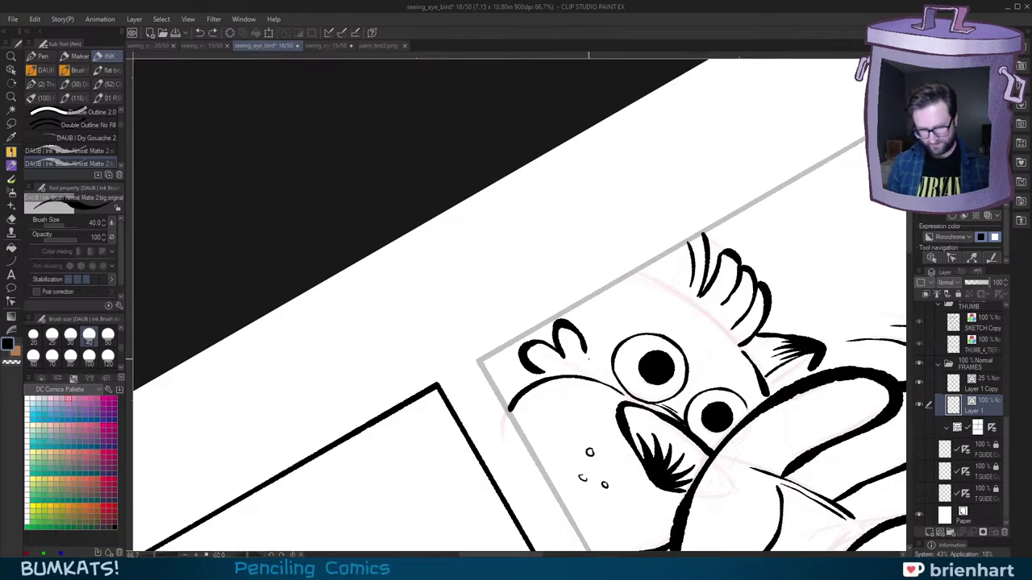
scroll(119, 129, down, 5)
click(110, 138)
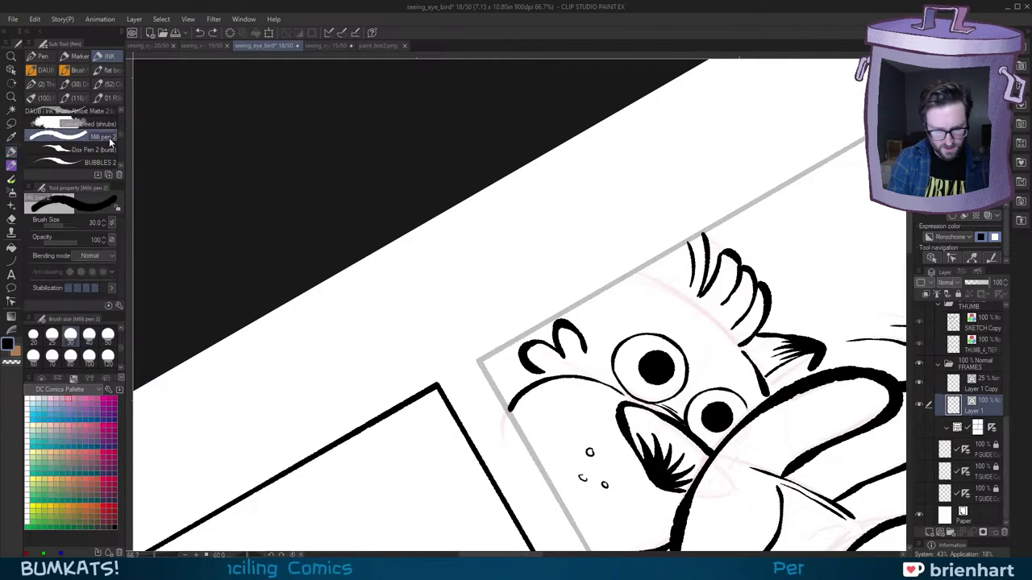
key(minus)
key(minus)
key(minus)
key(minus)
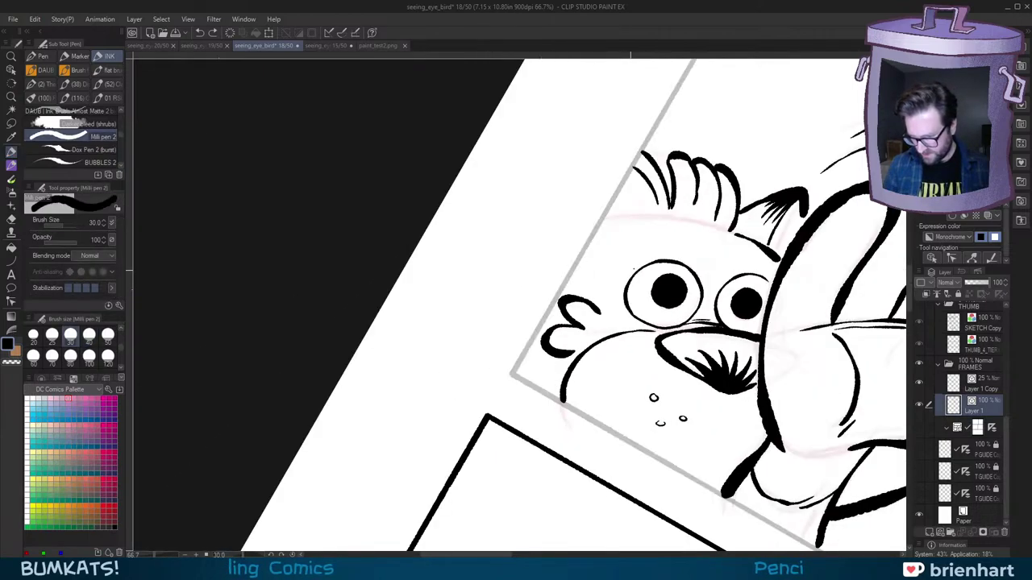
mouse_move(709, 274)
mouse_down()
mouse_move(665, 325)
mouse_move(630, 342)
mouse_up()
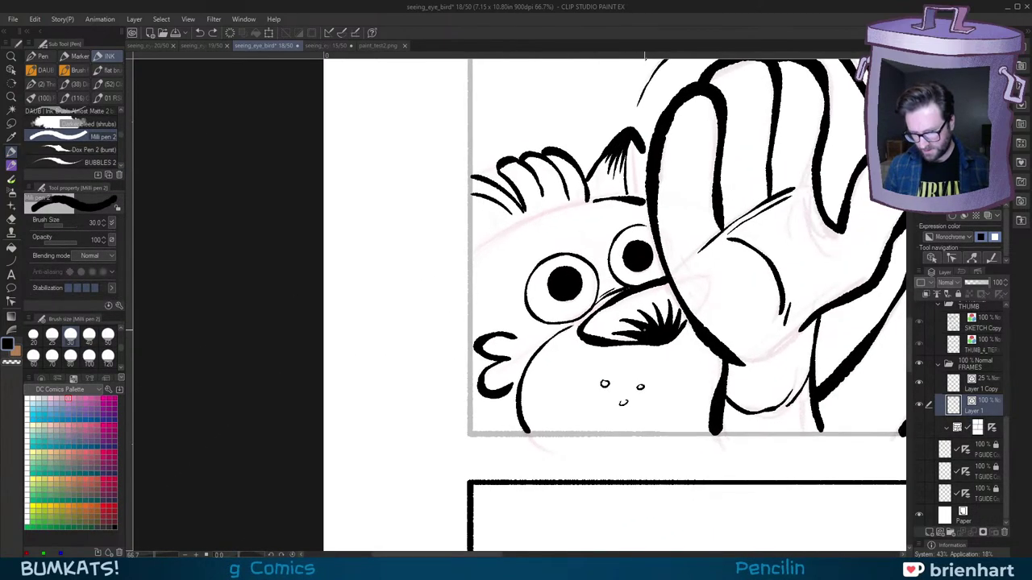
click(11, 262)
click(111, 56)
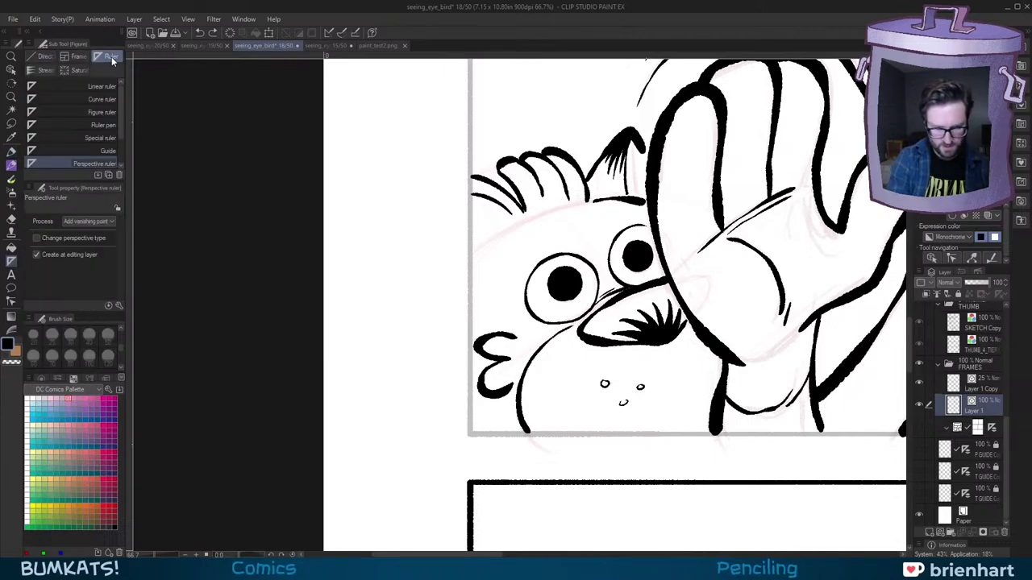
drag(120, 116, 119, 122)
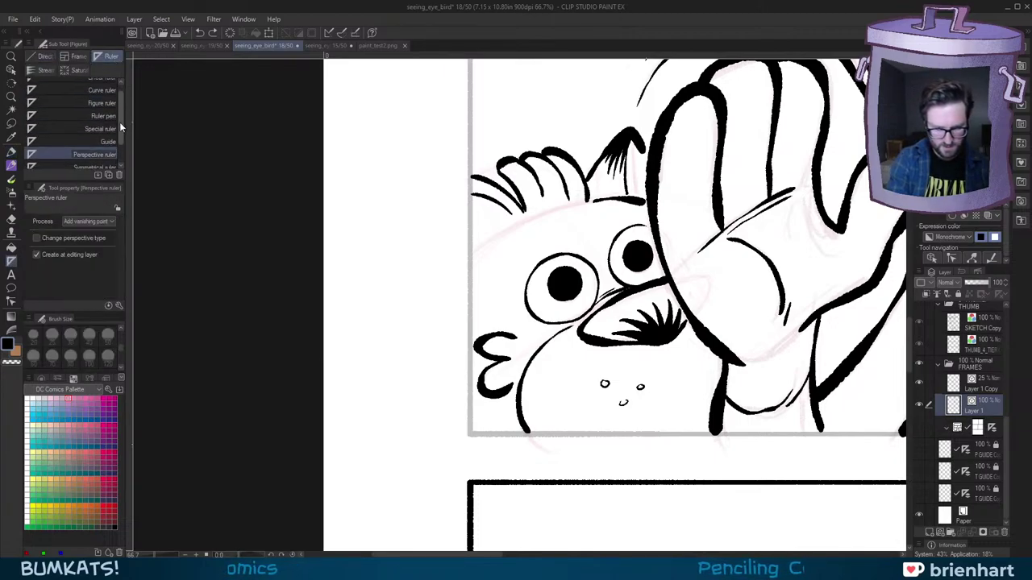
Step: Show the frame folder's border ruler and turn on ruler snapping for the Milli pen 2
click(919, 428)
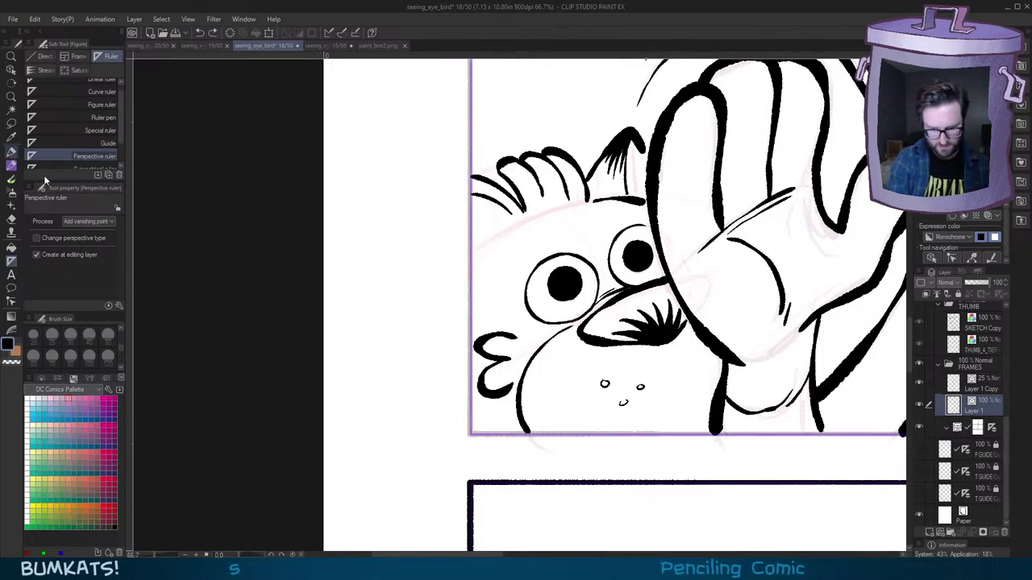
click(11, 152)
click(341, 33)
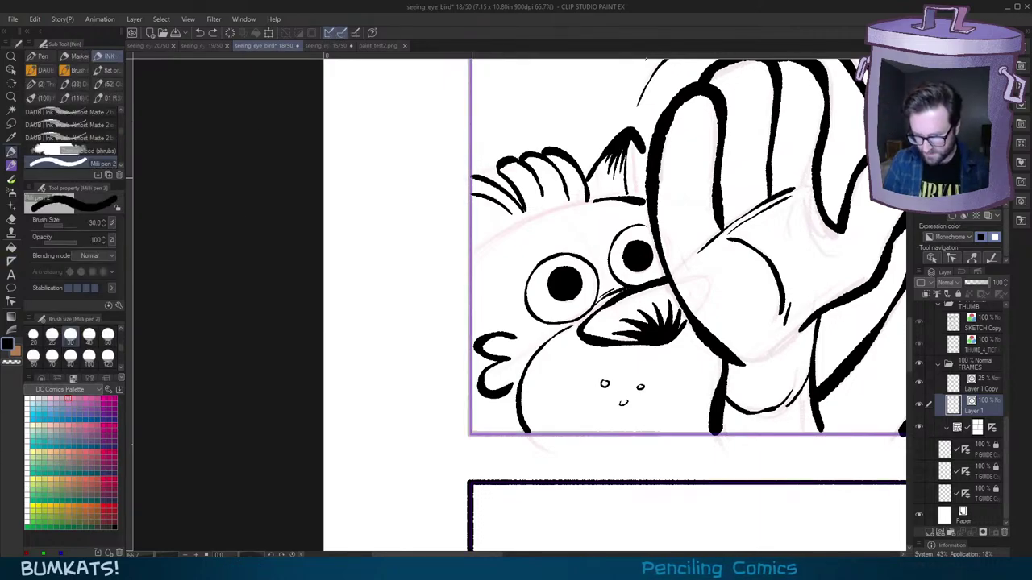
Step: Set the pen size to 20 and ink the panel's left border between its lower corner and the small character's hair
drag(470, 172, 470, 250)
key(ctrl+z)
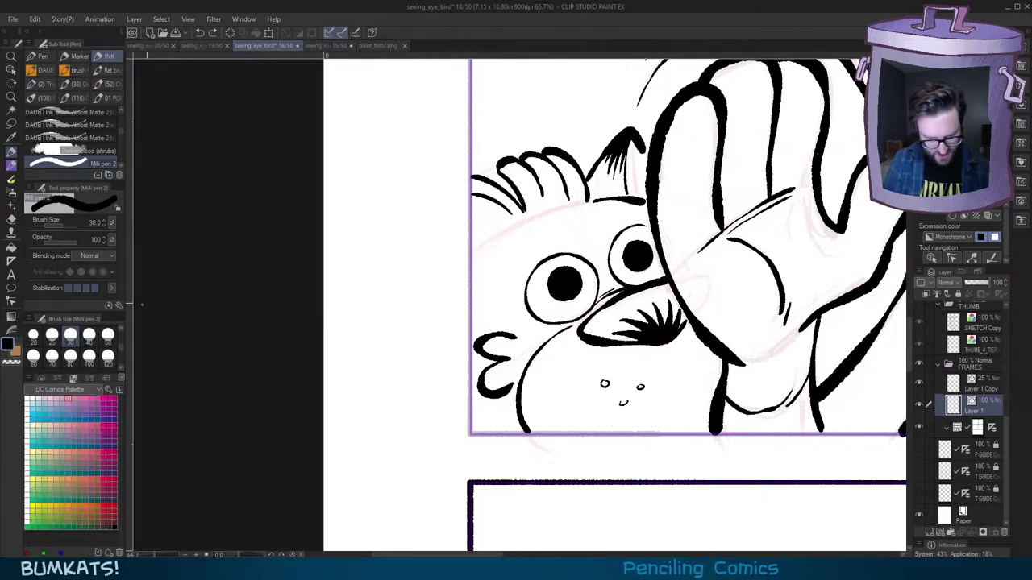
key(bracketleft)
key(bracketleft)
drag(470, 174, 470, 282)
key(ctrl+z)
mouse_move(470, 395)
mouse_down()
mouse_move(470, 437)
mouse_move(470, 177)
mouse_up()
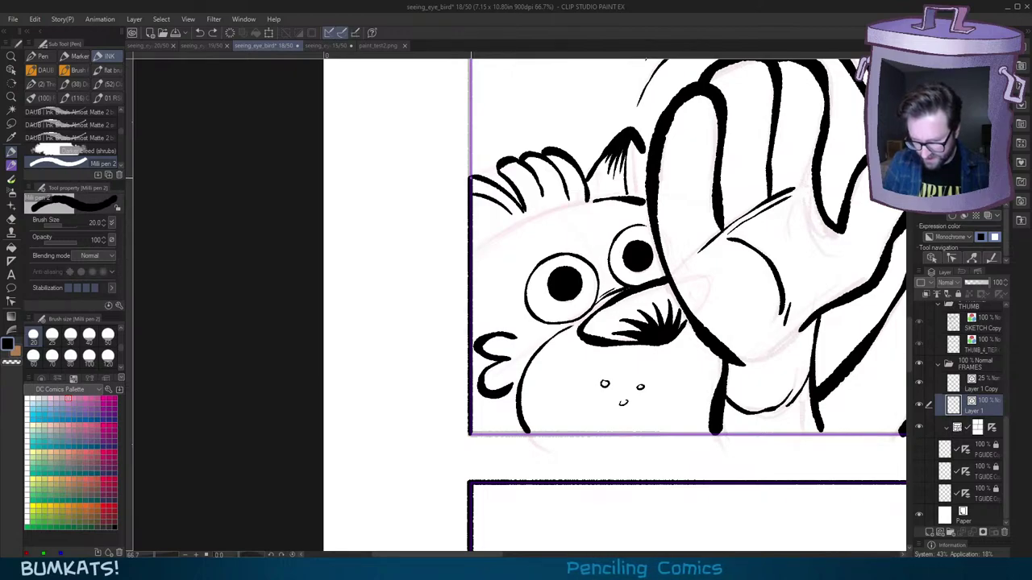
Step: Ink the panel's lower border from its left corner to the right contour of the bird's body
key(minus)
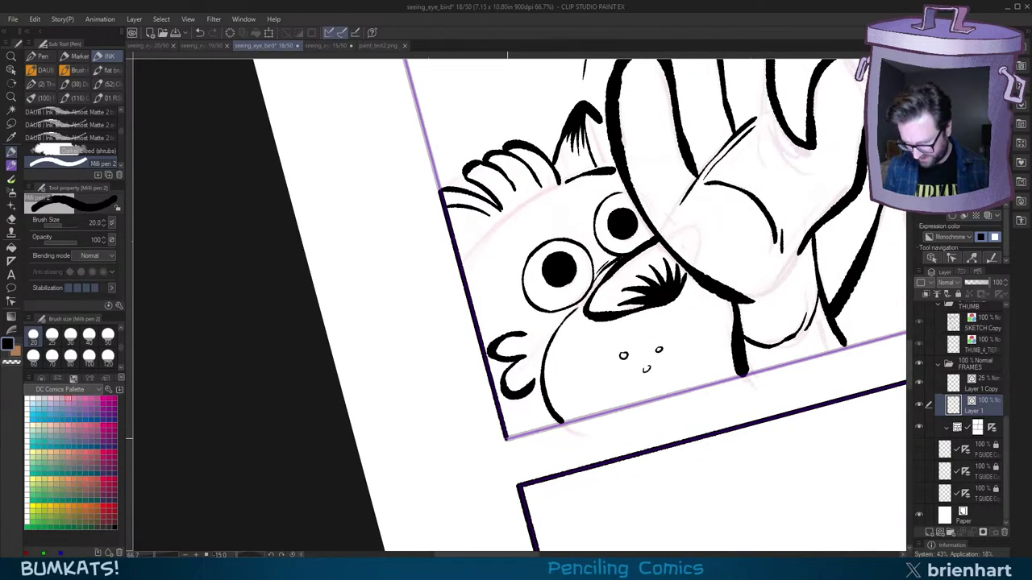
drag(505, 438, 888, 337)
drag(839, 375, 548, 417)
drag(595, 377, 848, 312)
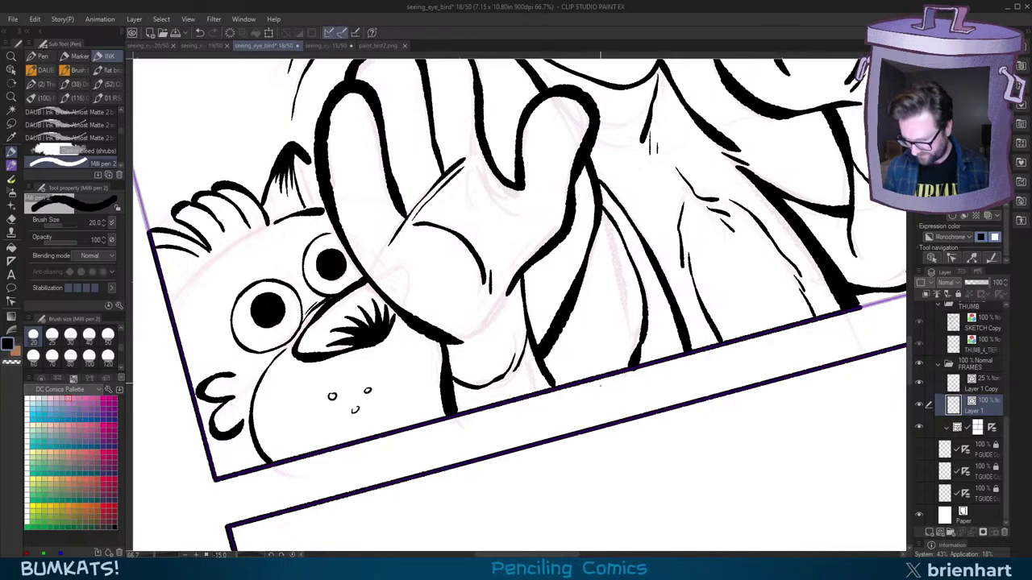
drag(586, 396, 622, 386)
key(asciicircum)
drag(780, 388, 633, 399)
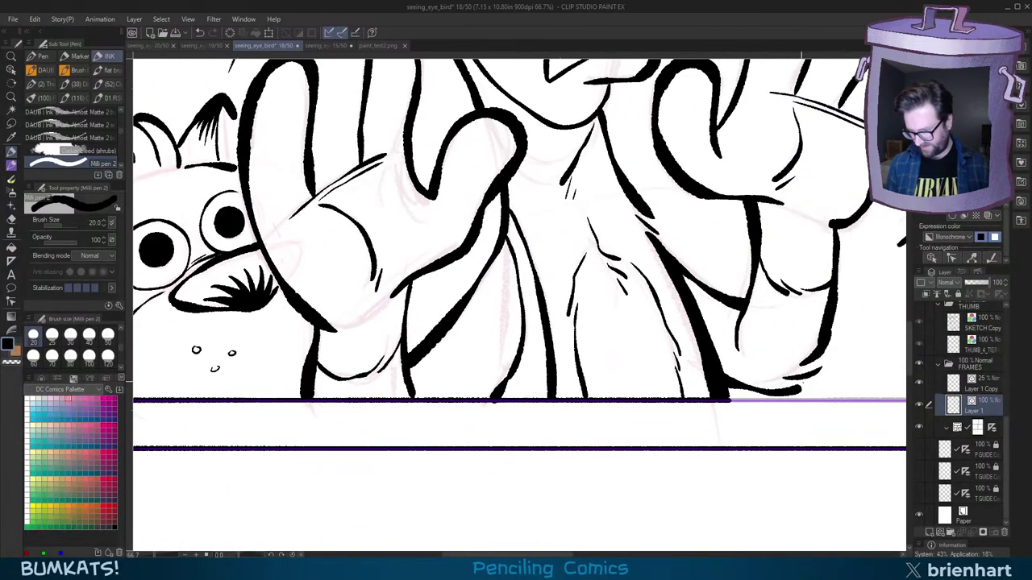
Step: Examine the new left and lower border lines against the bird and the small character
scroll(802, 55, down, 2)
scroll(806, 55, up, 1)
scroll(815, 55, down, 1)
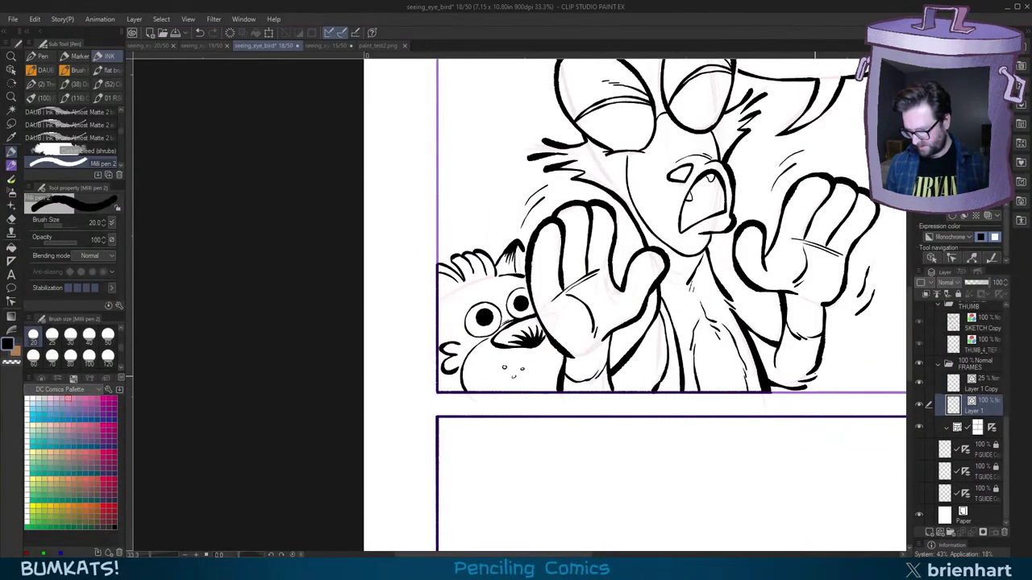
scroll(814, 55, up, 1)
scroll(765, 55, up, 1)
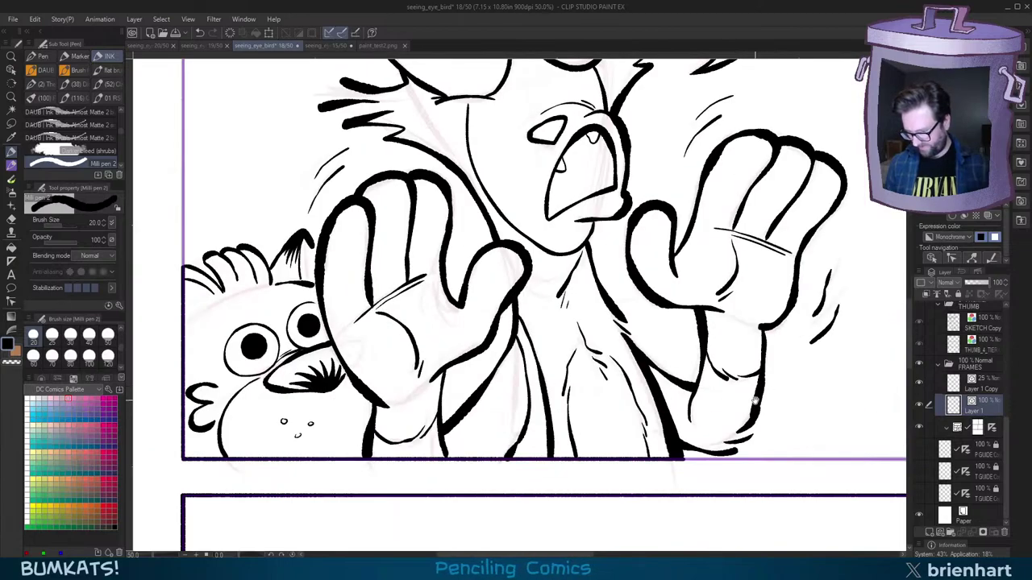
drag(756, 401, 764, 390)
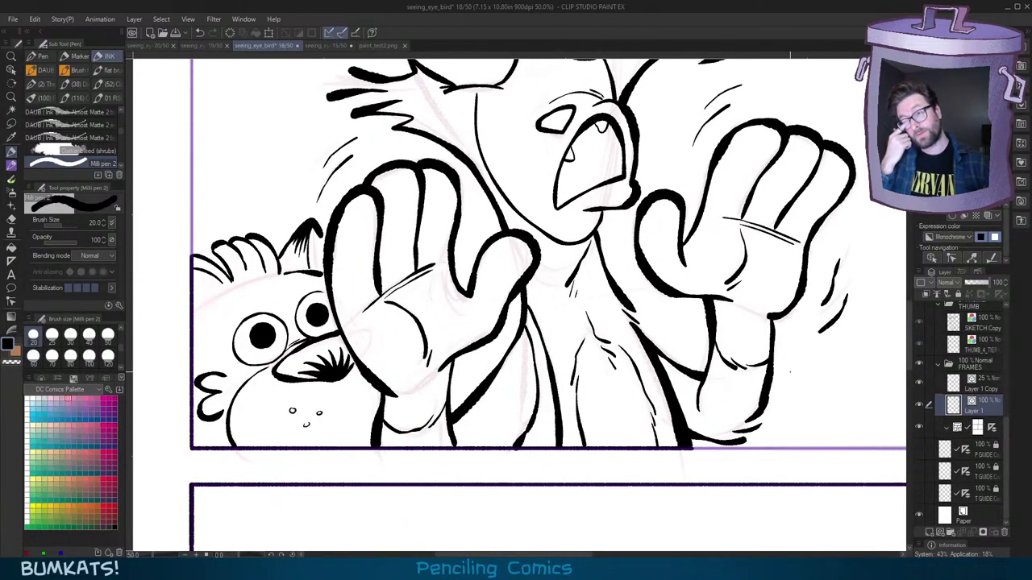
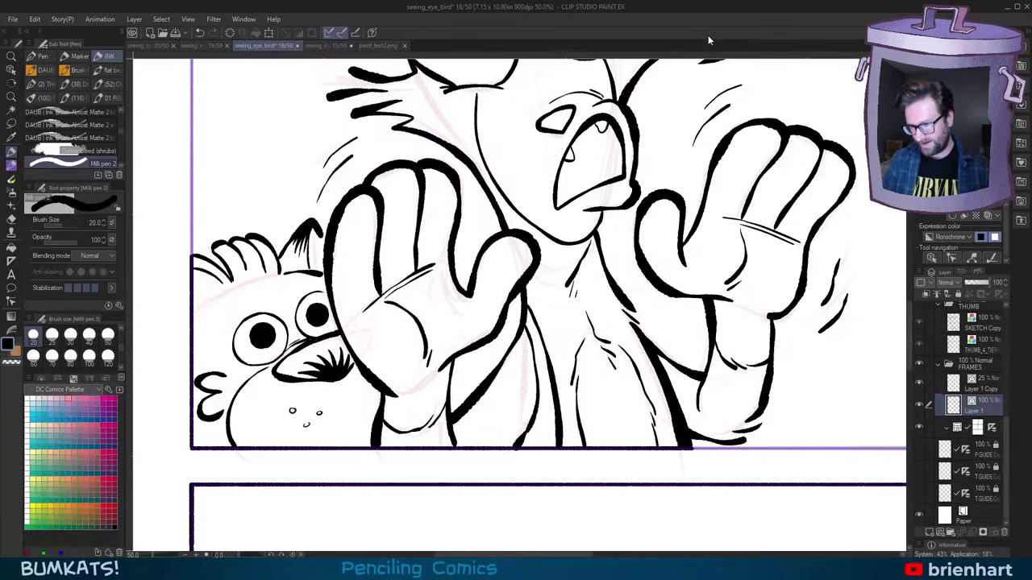
mouse_move(711, 344)
mouse_down()
mouse_move(726, 329)
mouse_move(740, 335)
mouse_move(721, 348)
mouse_move(741, 346)
mouse_move(724, 359)
mouse_up()
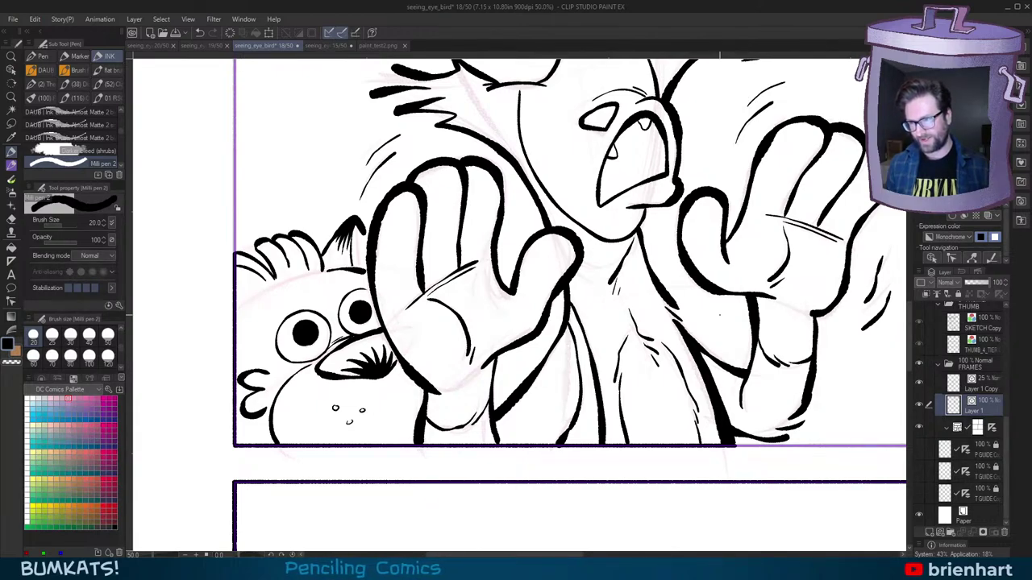
scroll(770, 269, right, 2)
scroll(770, 268, up, 1)
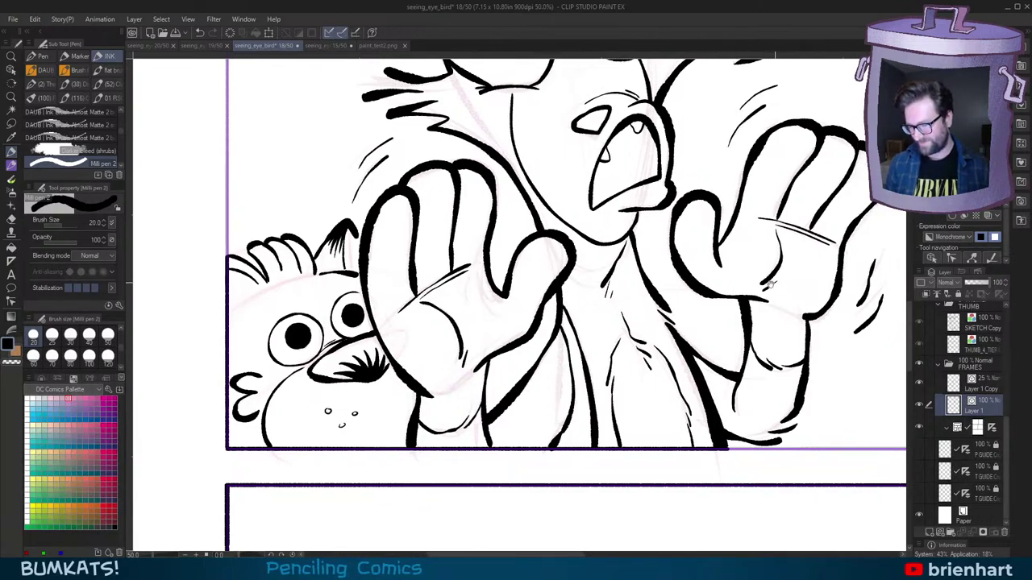
drag(752, 421, 771, 388)
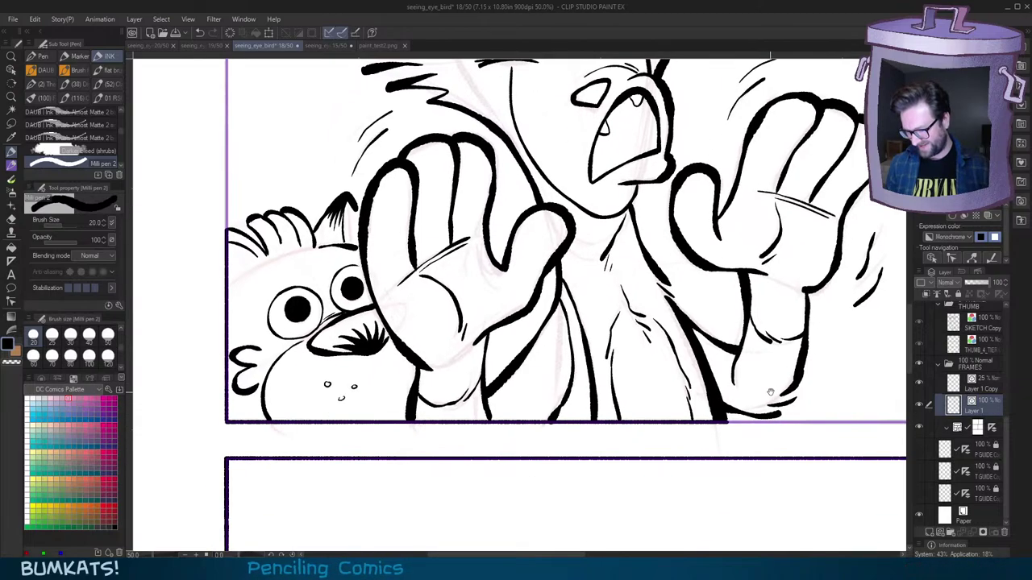
Step: Hide and reshow Layer 1 in the FRAMES folder to check the lower border line
scroll(740, 425, up, 1)
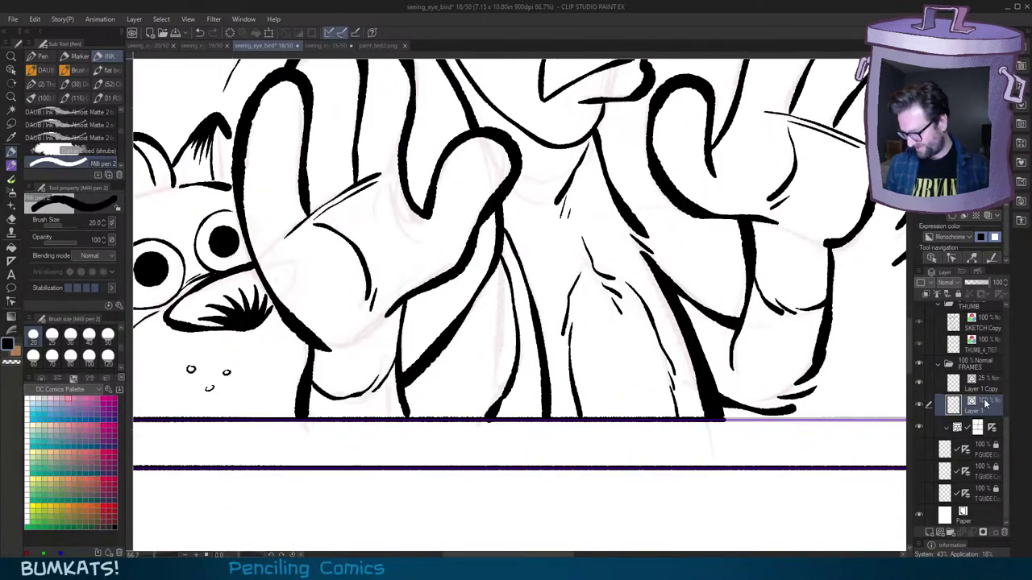
click(920, 403)
click(920, 403)
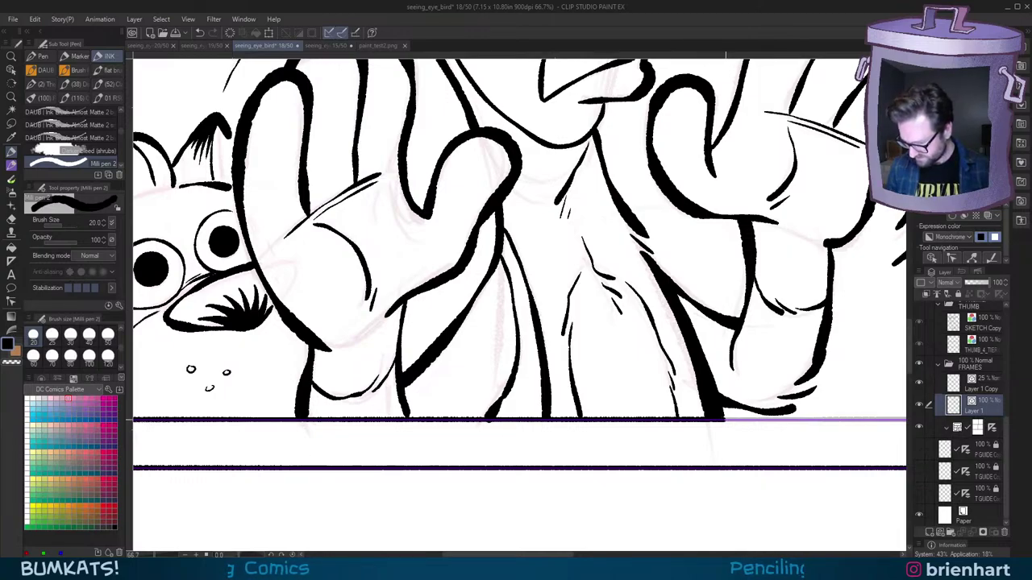
drag(545, 430, 636, 413)
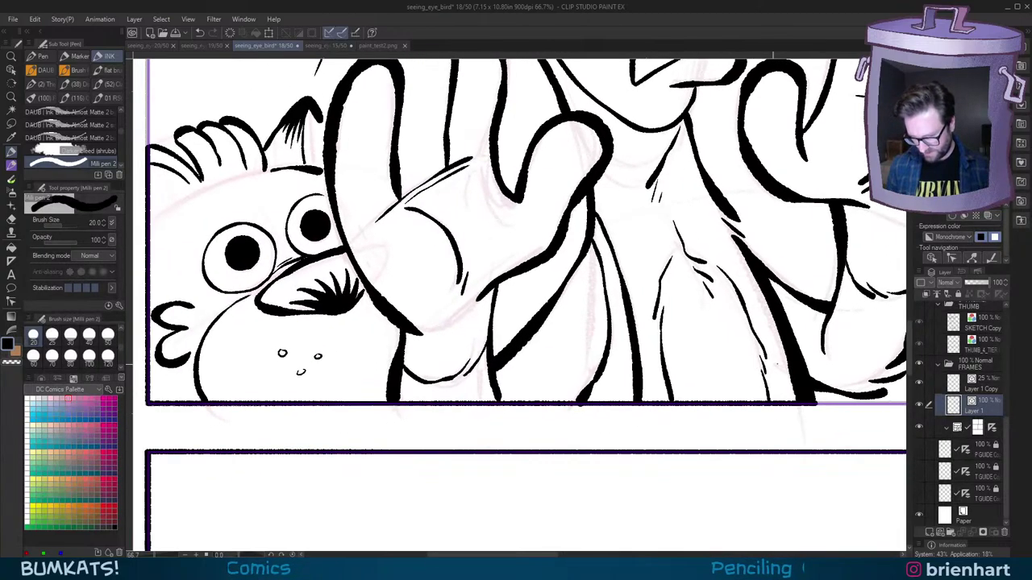
Step: Toggle Layer 1 in the FRAMES folder to compare the borders, and hide Layer 1 Copy to view the open panel
scroll(777, 372, down, 2)
drag(777, 372, 734, 412)
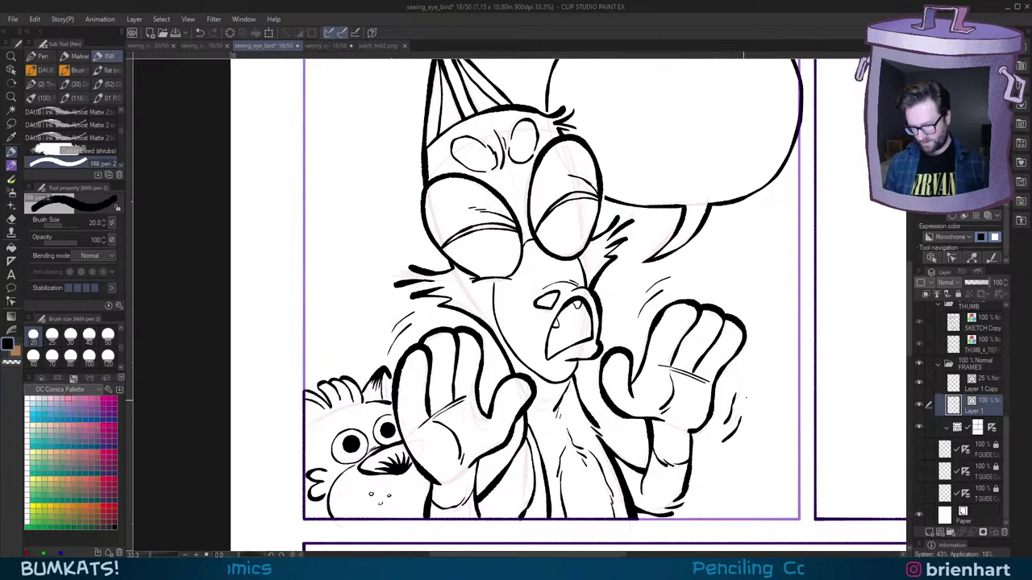
scroll(779, 433, down, 1)
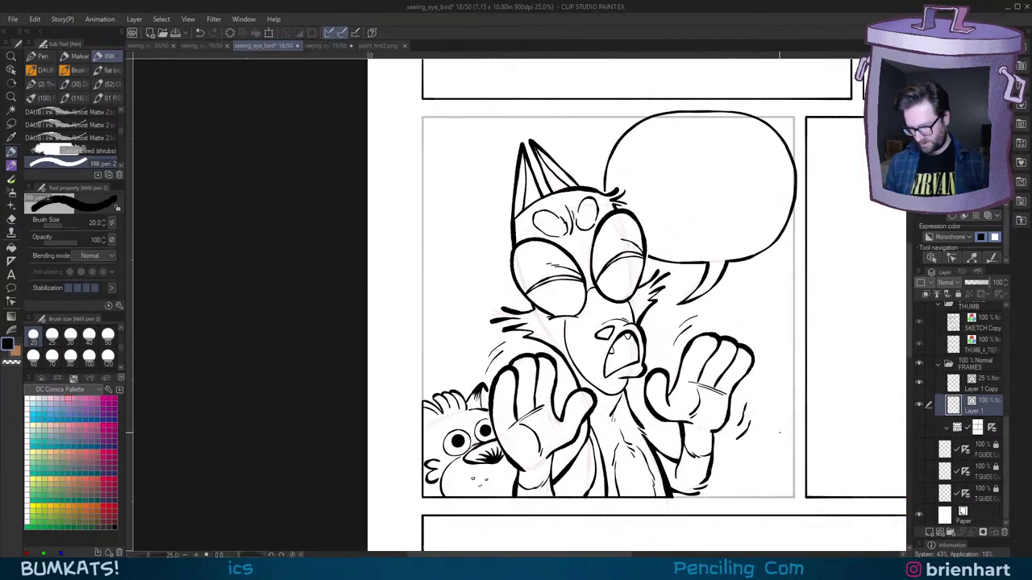
scroll(1004, 419, up, 1)
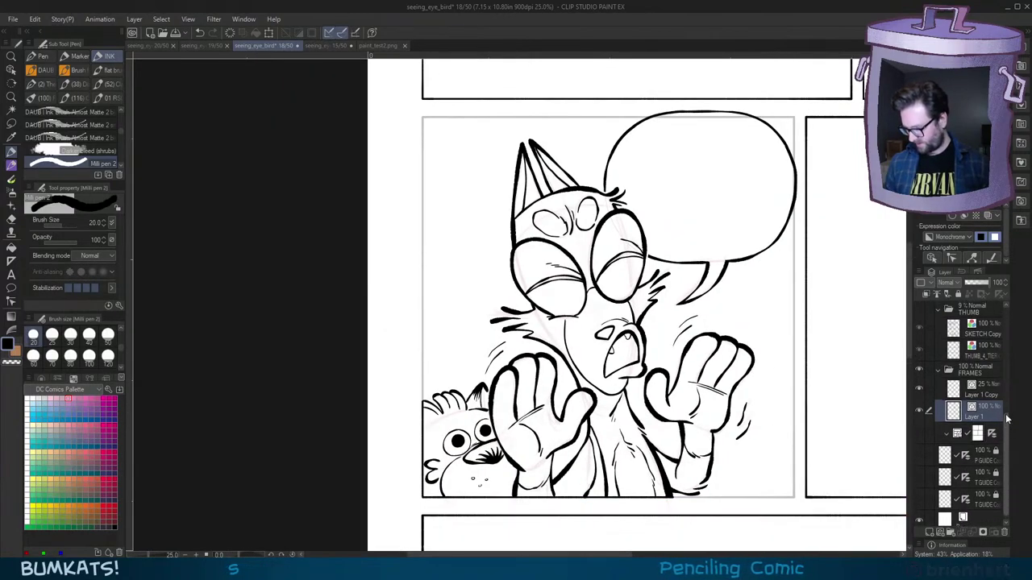
click(920, 411)
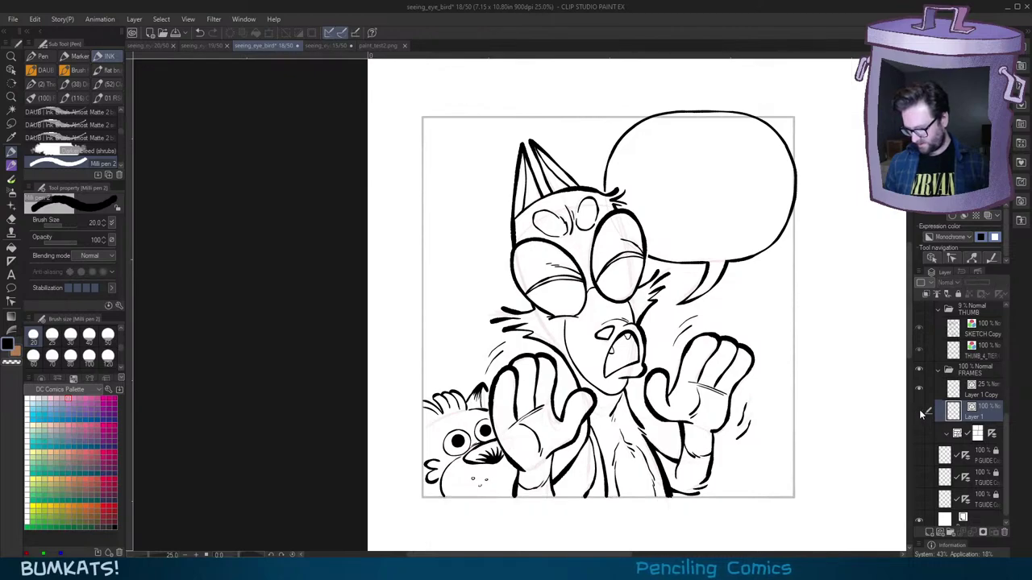
click(920, 412)
click(919, 391)
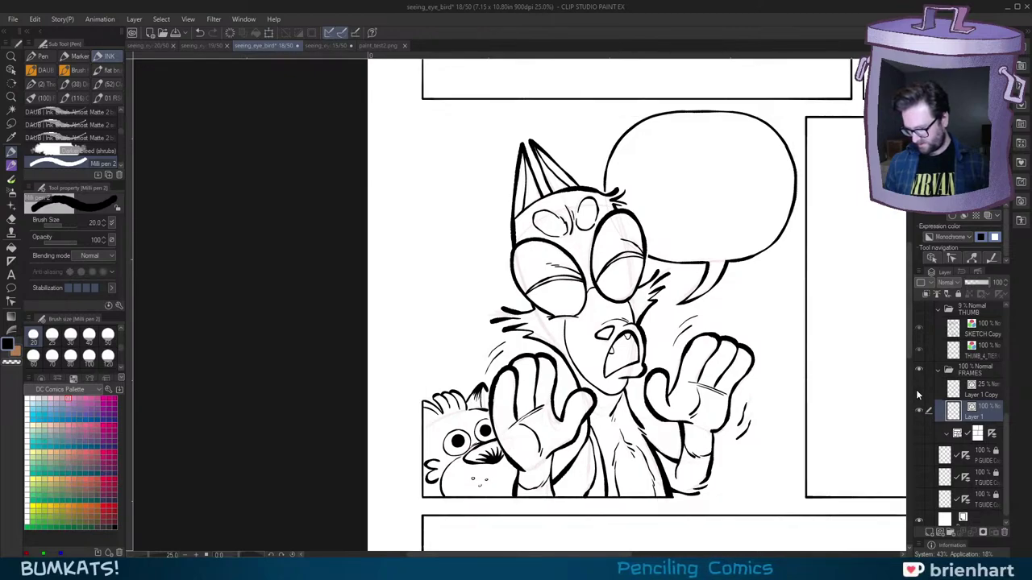
scroll(767, 412, down, 2)
drag(795, 415, 729, 384)
scroll(700, 388, up, 1)
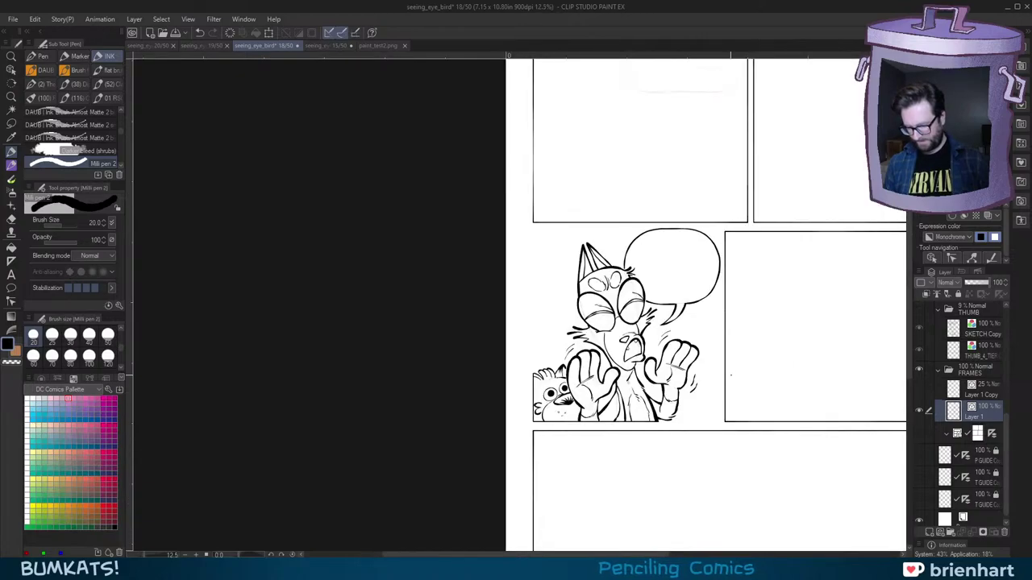
scroll(697, 361, up, 2)
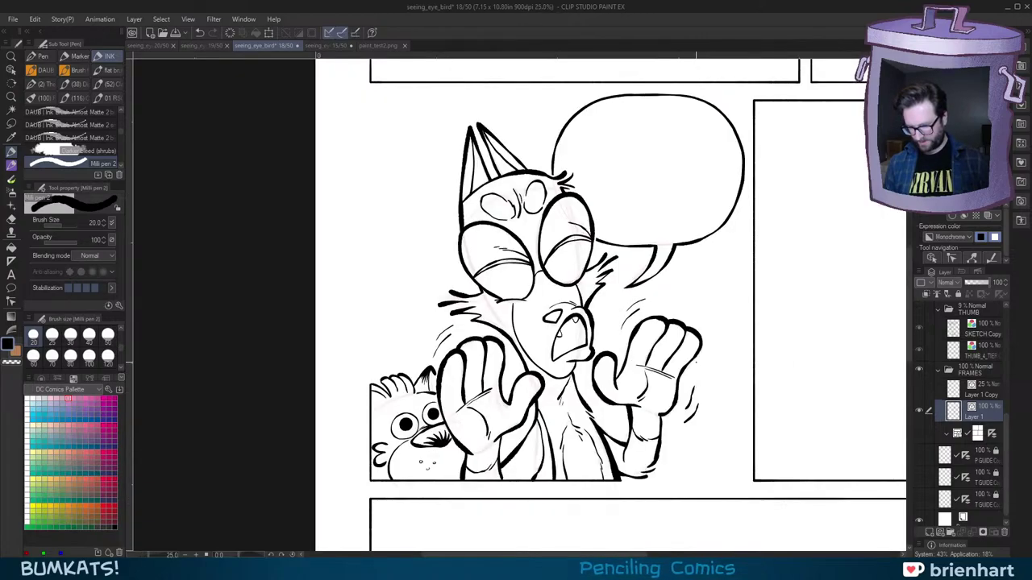
Step: Hide the PENCILS folder and fill the inner areas of both of the bird's ears with black on the BLACK layer
drag(1010, 435, 1009, 341)
click(980, 347)
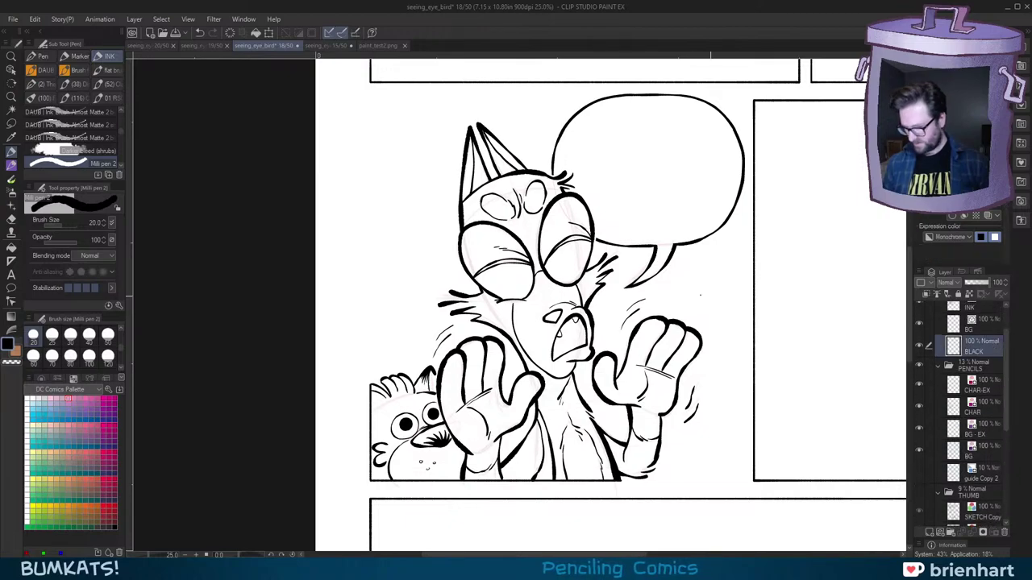
key(g)
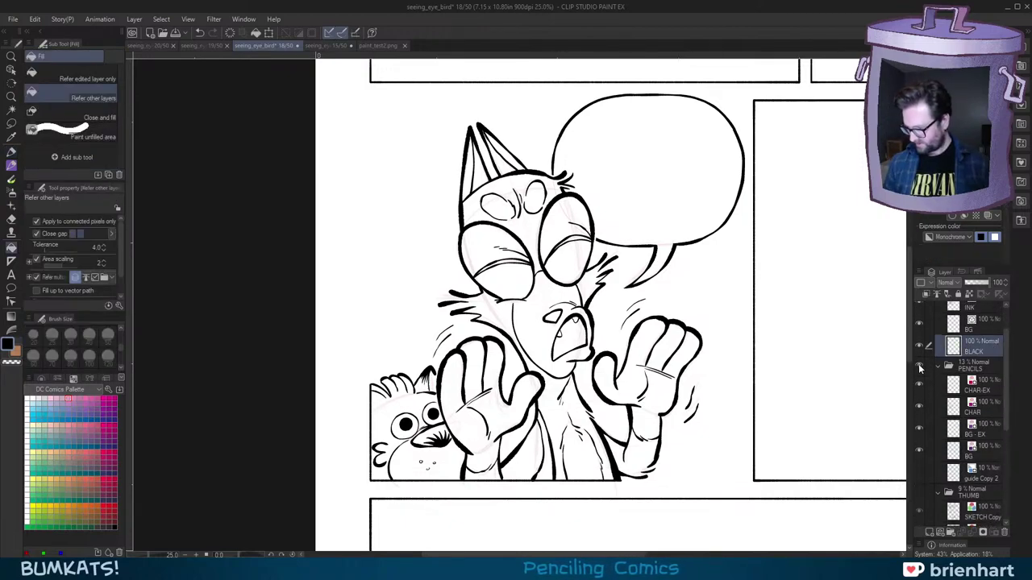
scroll(548, 196, up, 1)
click(489, 149)
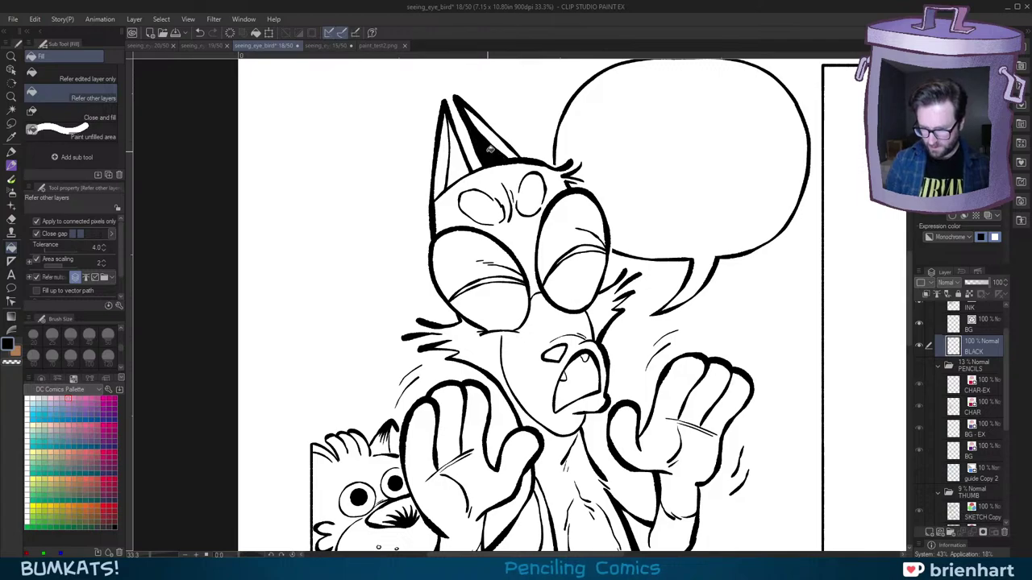
click(463, 161)
scroll(504, 133, up, 1)
scroll(518, 131, up, 1)
scroll(524, 137, down, 1)
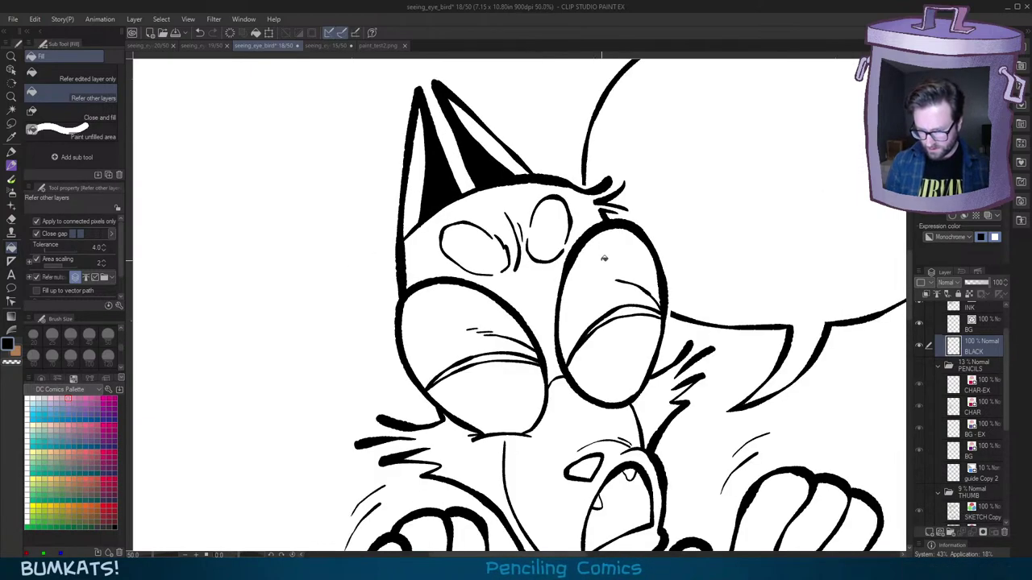
Step: Fill the bird's open mouth around the teeth and the small nose shape above it with black
scroll(658, 388, down, 3)
click(657, 375)
scroll(677, 322, down, 3)
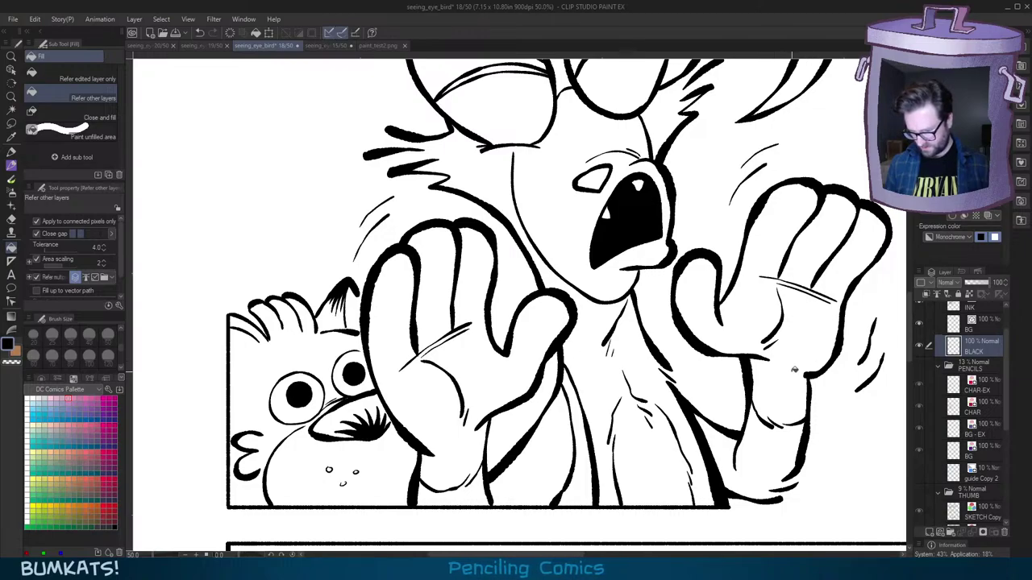
drag(783, 402, 780, 390)
scroll(780, 390, down, 1)
scroll(736, 315, up, 1)
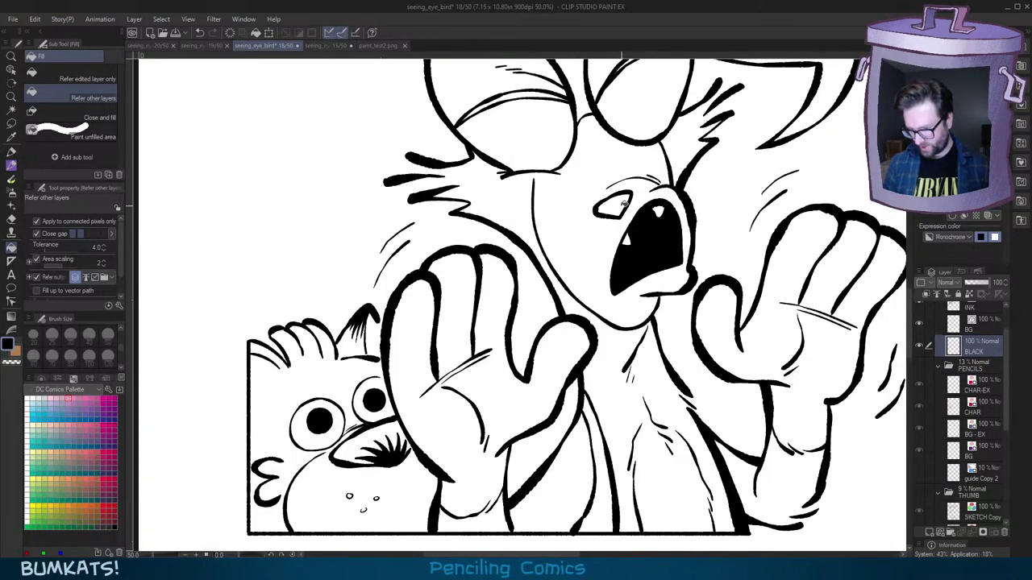
click(622, 204)
drag(660, 216, 687, 321)
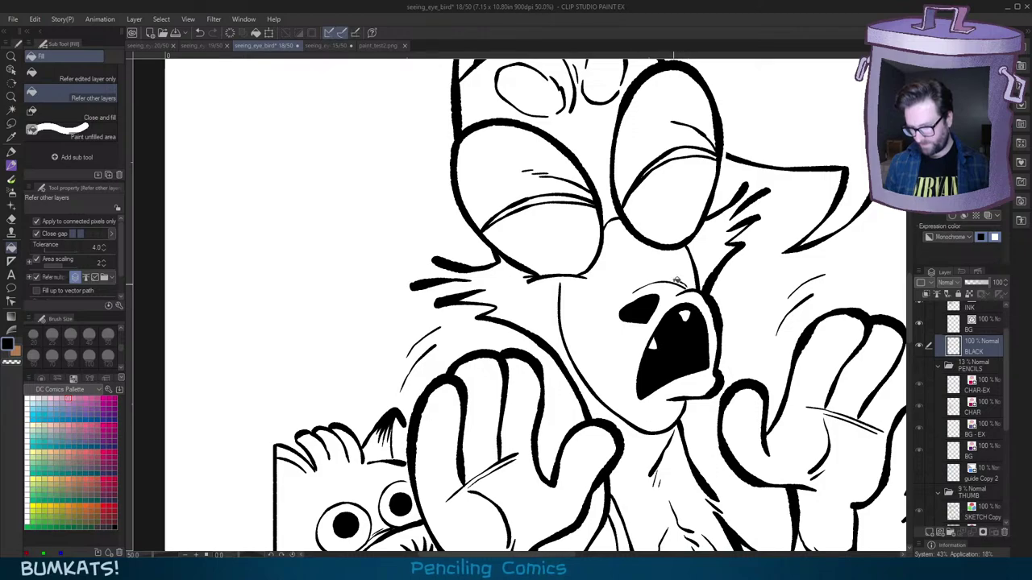
Step: Carve a highlight streak and a small dot out of the bird's black nose with a size 20 DAUB ink brush in transparent colour
key(p)
scroll(677, 281, up, 1)
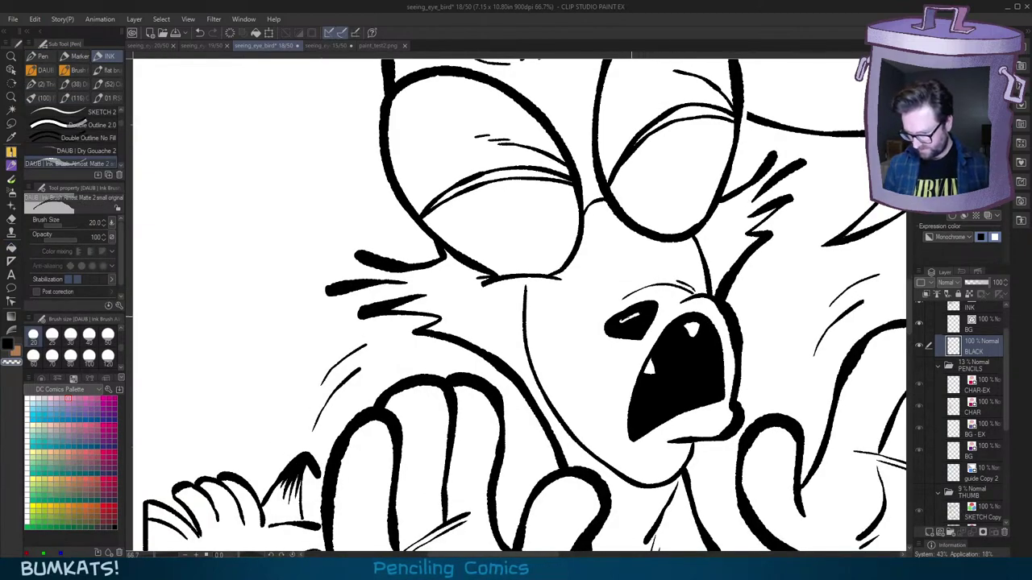
drag(630, 318, 643, 309)
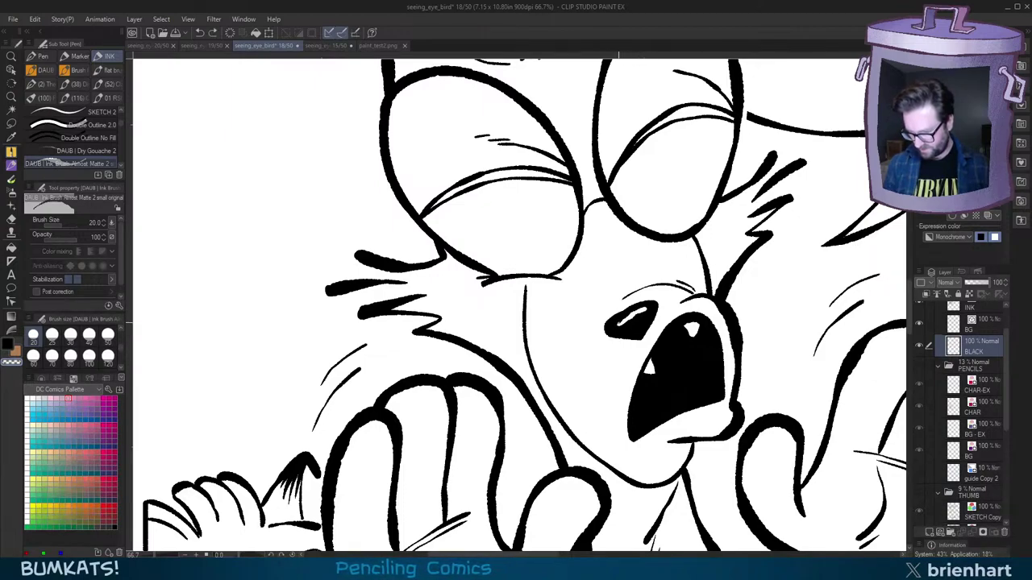
key(ctrl+z)
drag(619, 324, 622, 324)
key(ctrl+z)
click(614, 326)
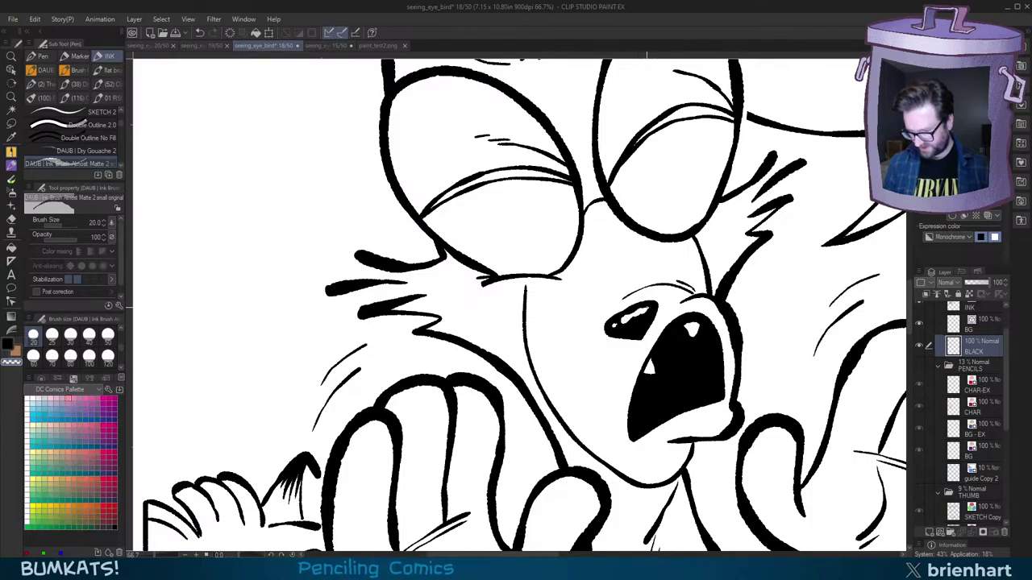
Step: Examine the black fills and line work on the bird's ears, face, hands and body
scroll(835, 350, down, 3)
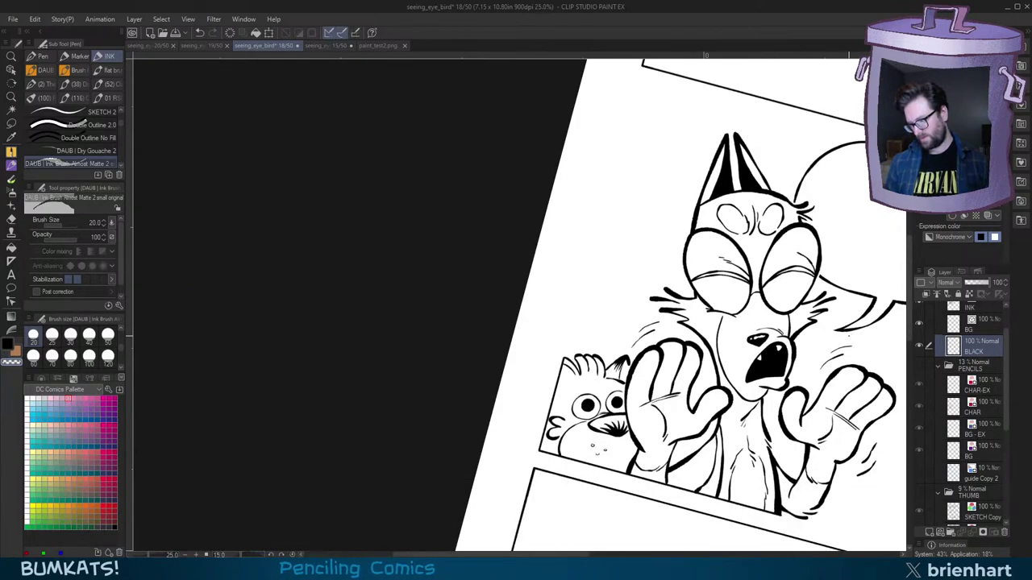
scroll(835, 342, up, 2)
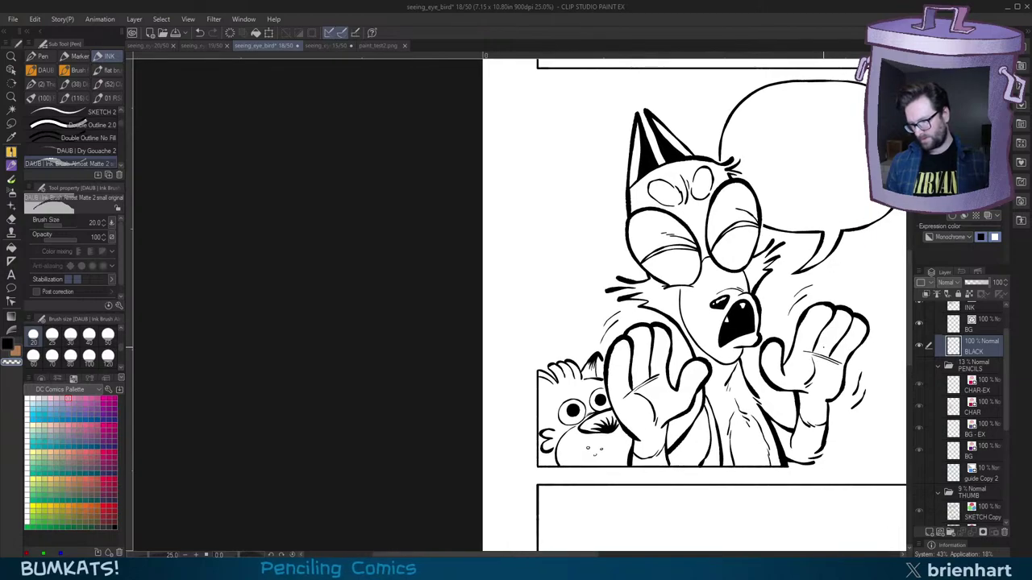
drag(829, 345, 780, 357)
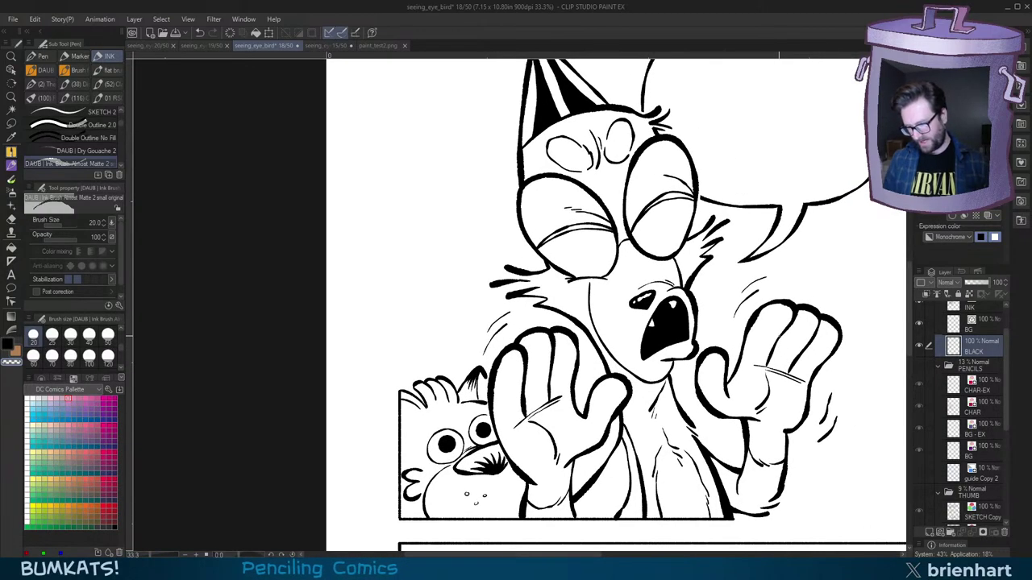
drag(758, 220, 752, 267)
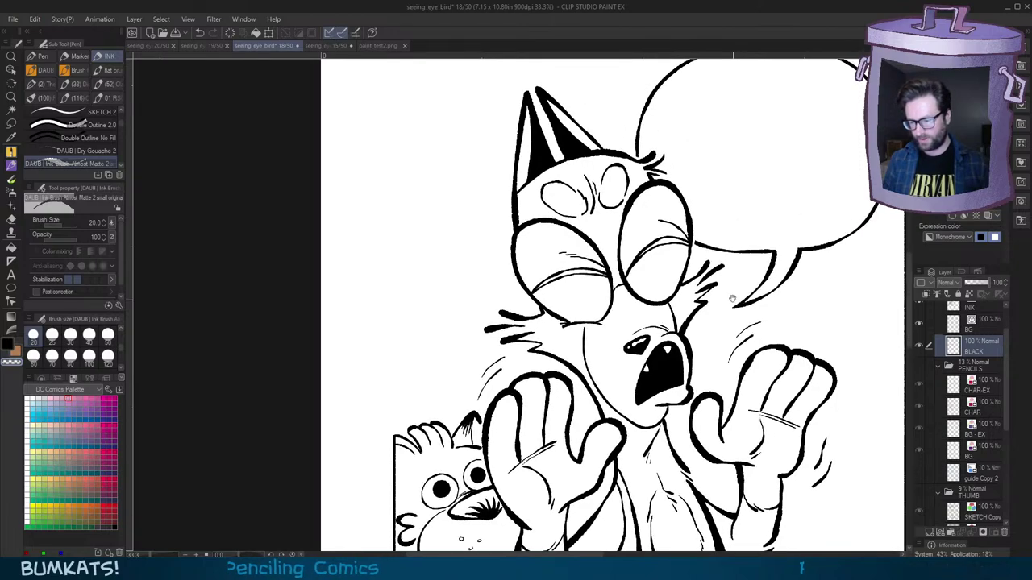
scroll(669, 227, up, 1)
drag(668, 272, 684, 296)
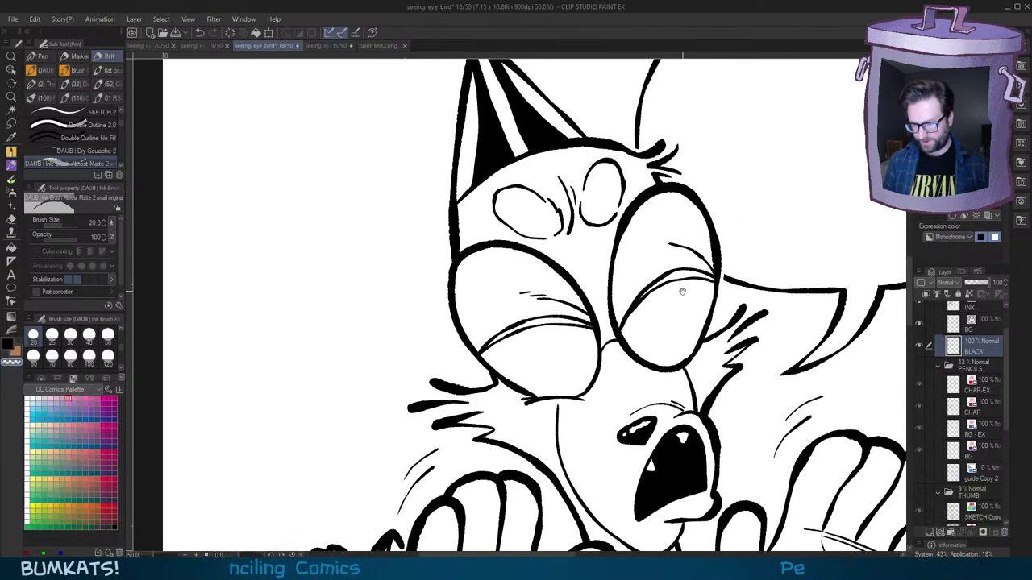
drag(848, 378, 754, 302)
drag(753, 357, 747, 249)
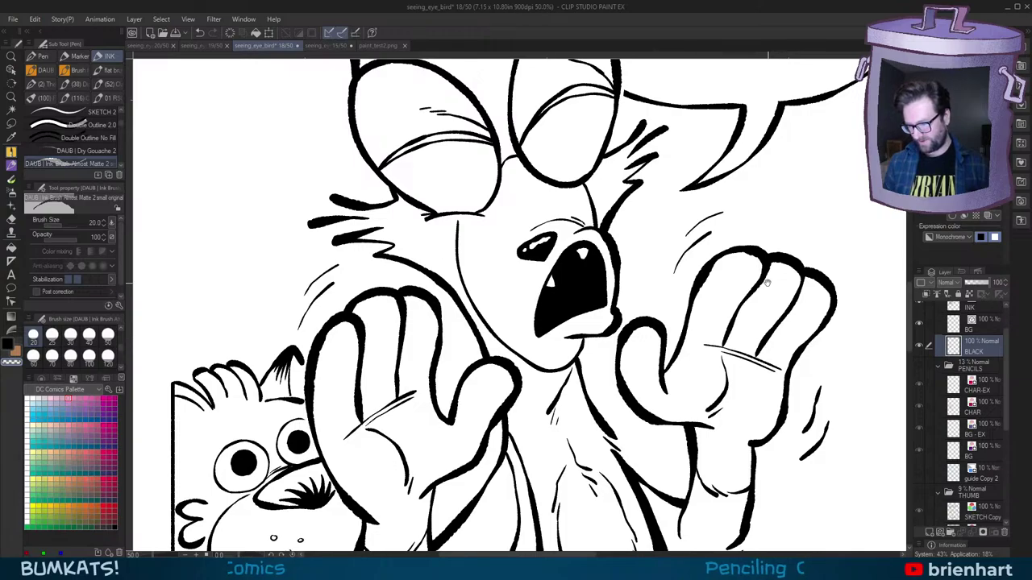
scroll(767, 282, down, 2)
drag(747, 287, 730, 337)
drag(713, 377, 737, 273)
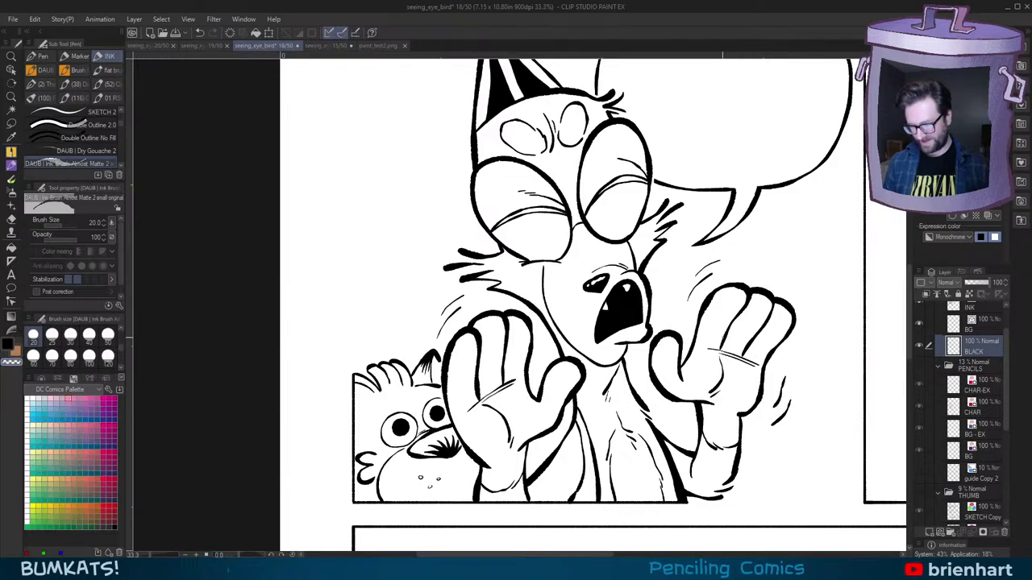
drag(718, 353, 721, 335)
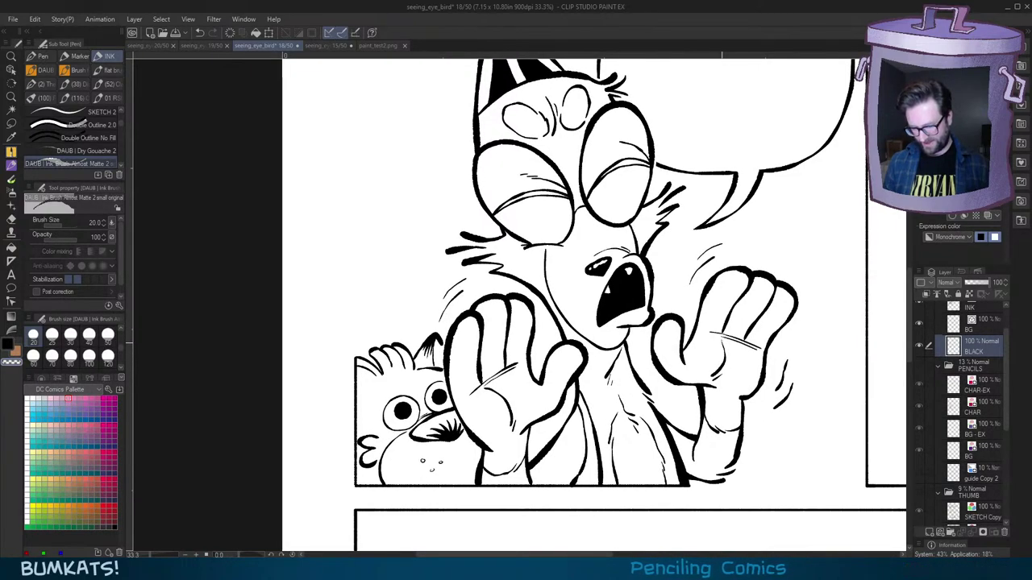
Step: Paint a white highlight stroke into each pupil of the small character on the INK layer
drag(608, 410, 662, 358)
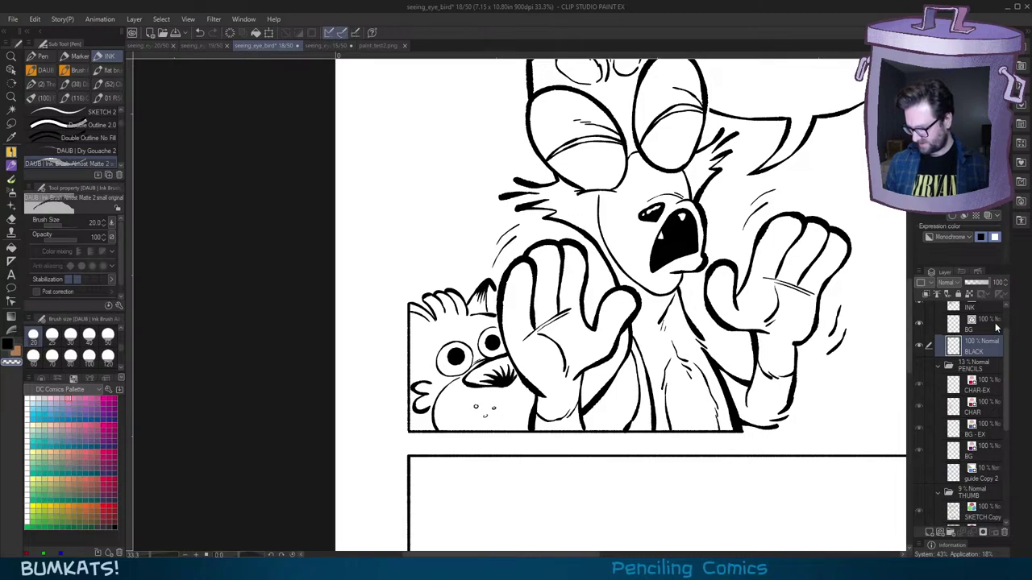
click(992, 311)
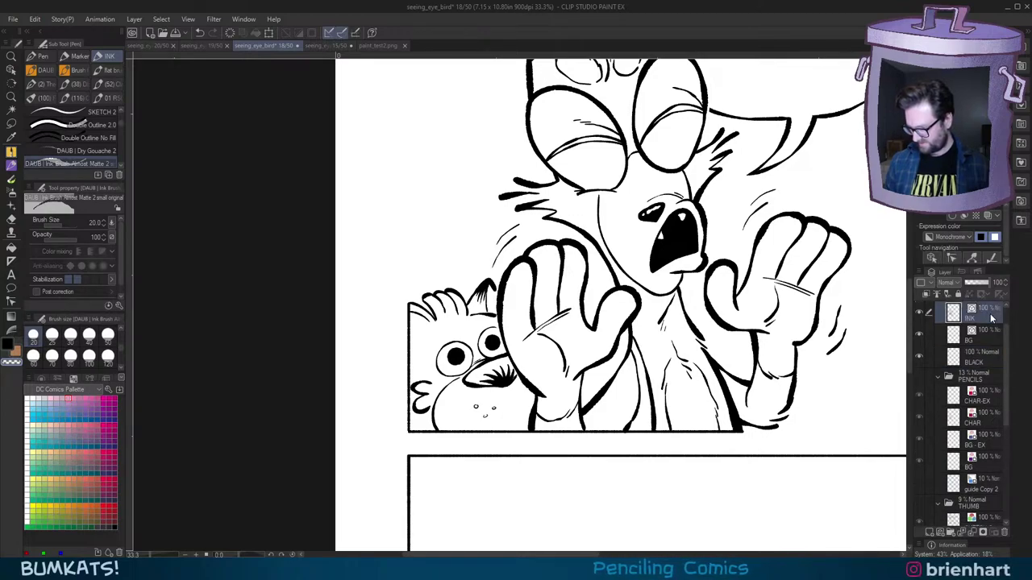
scroll(456, 341, up, 3)
alt+click(463, 347)
key(asciicircum)
mouse_move(490, 358)
mouse_down()
mouse_move(552, 315)
mouse_move(500, 335)
mouse_up()
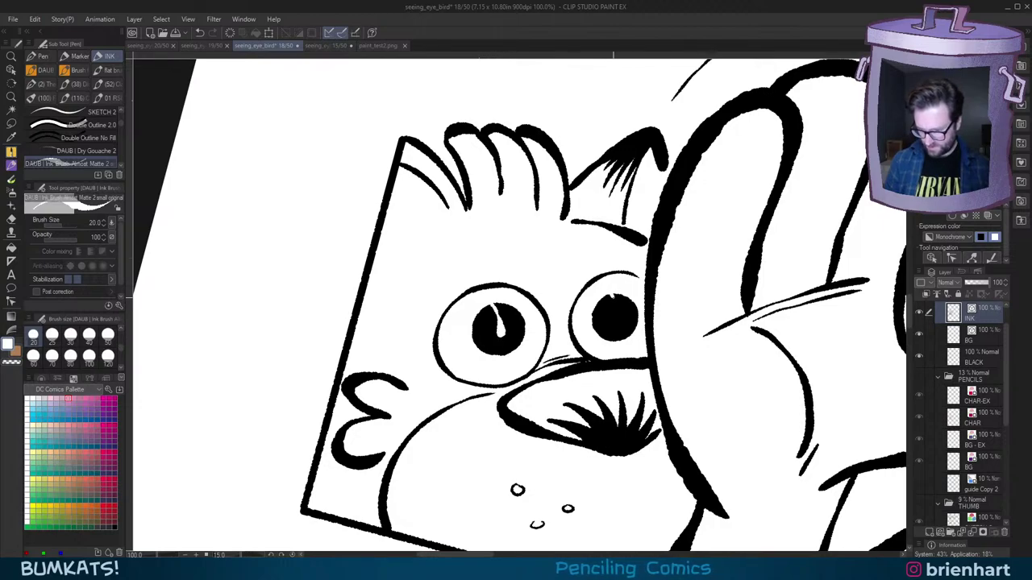
drag(613, 297, 618, 323)
key(minus)
Step: Fill the tapering area between the bird's chest and its arm beside the small character with black on the BLACK layer, and activate the BG layer
scroll(806, 378, down, 4)
drag(839, 398, 757, 394)
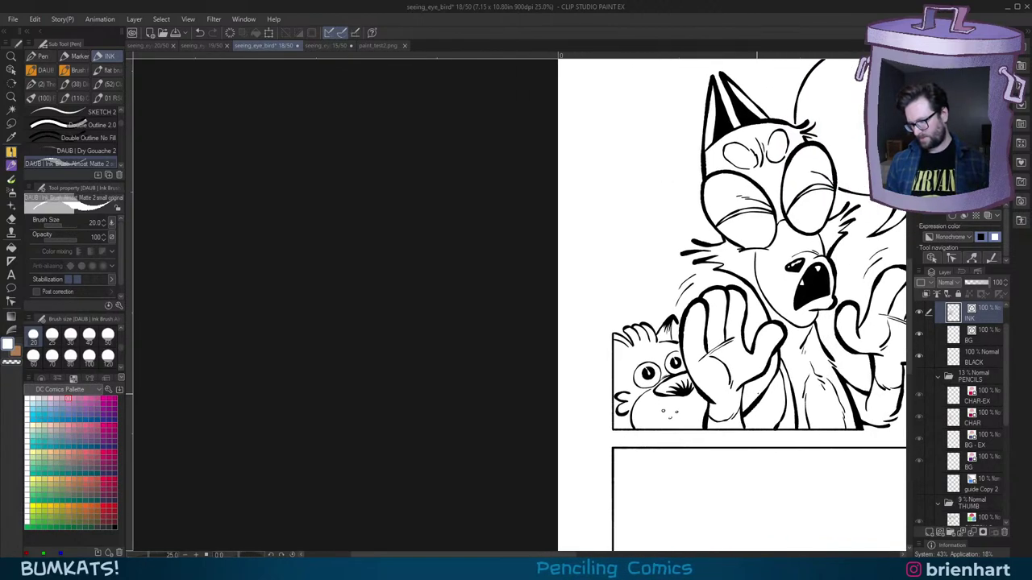
drag(835, 383, 741, 398)
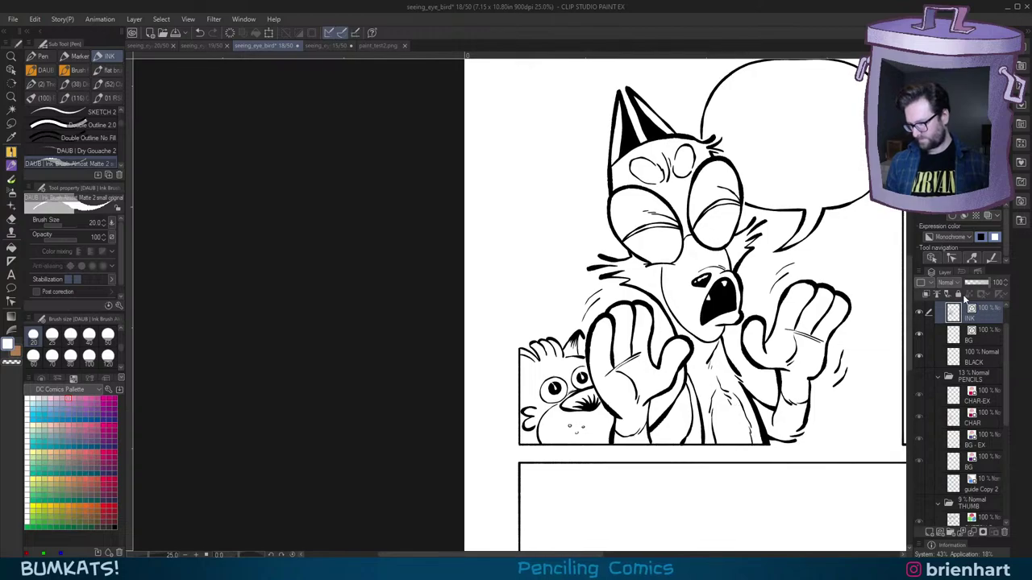
drag(881, 365, 851, 361)
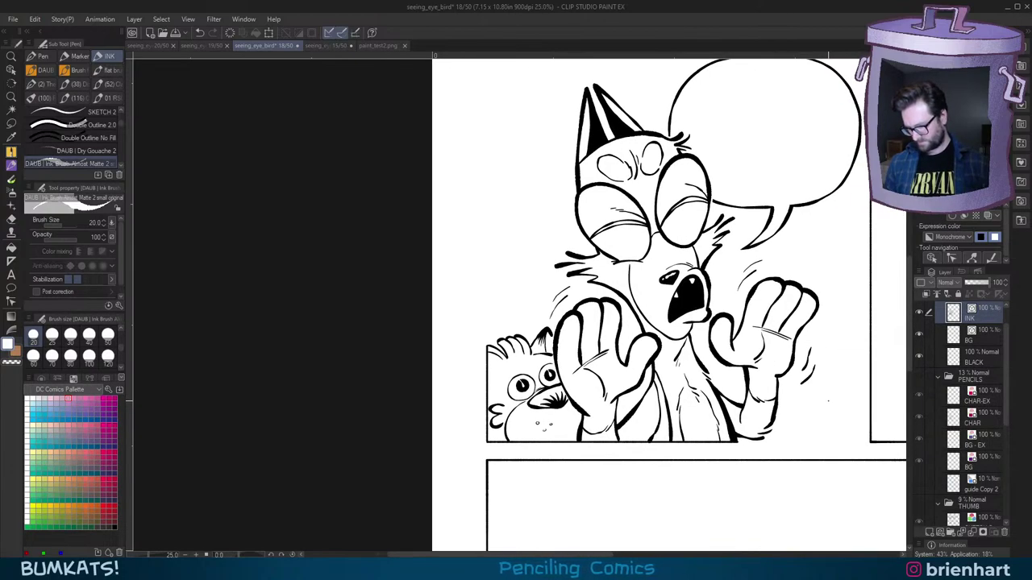
click(982, 359)
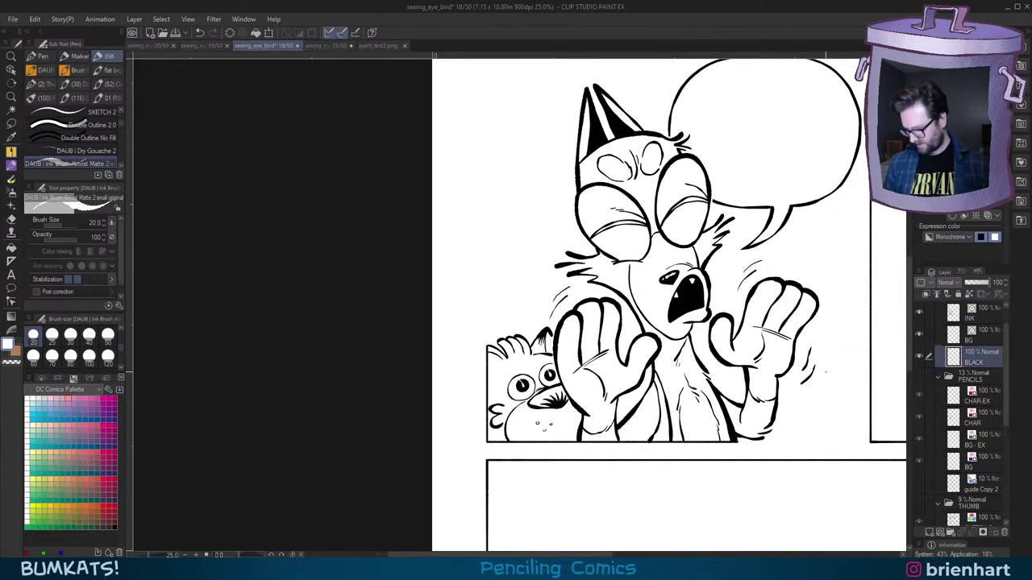
key(g)
scroll(671, 424, up, 2)
click(664, 425)
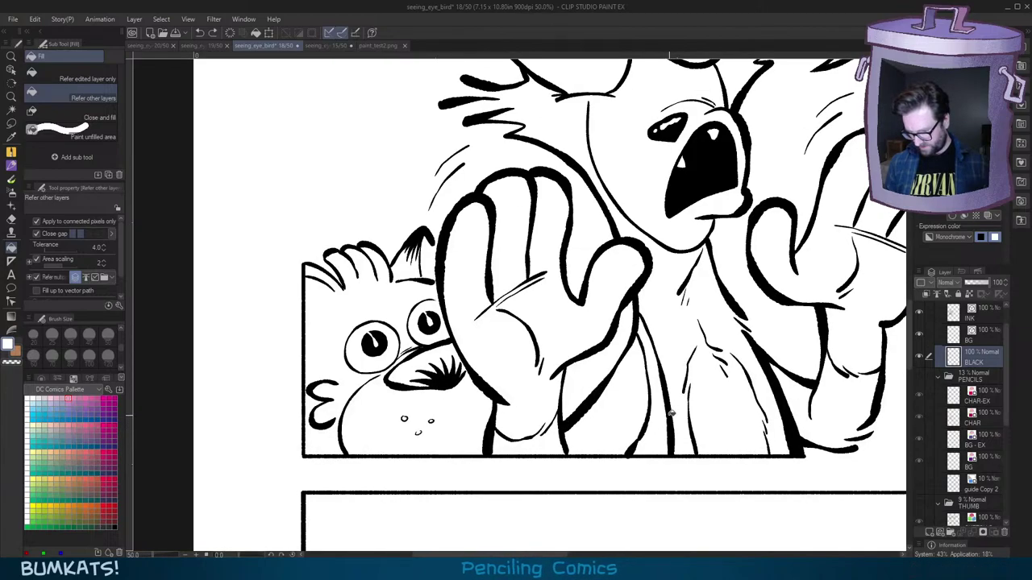
alt+click(669, 419)
click(664, 419)
drag(826, 385, 778, 382)
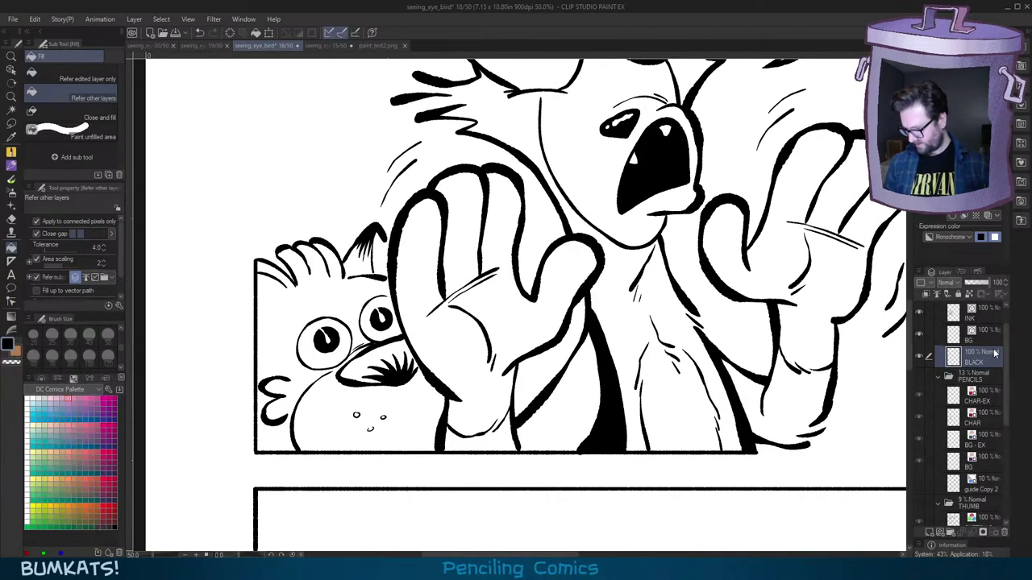
click(994, 342)
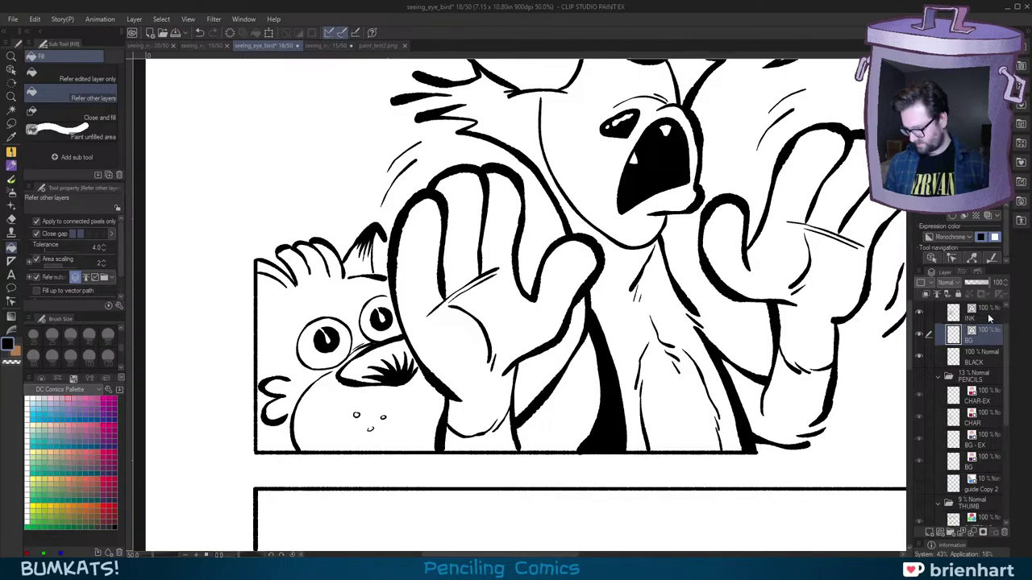
Step: Ink a solid shadow fringed with short hatching strokes under the bird's arm beside the chest, on the INK layer with the size 20 DAUB ink brush
click(989, 316)
key(p)
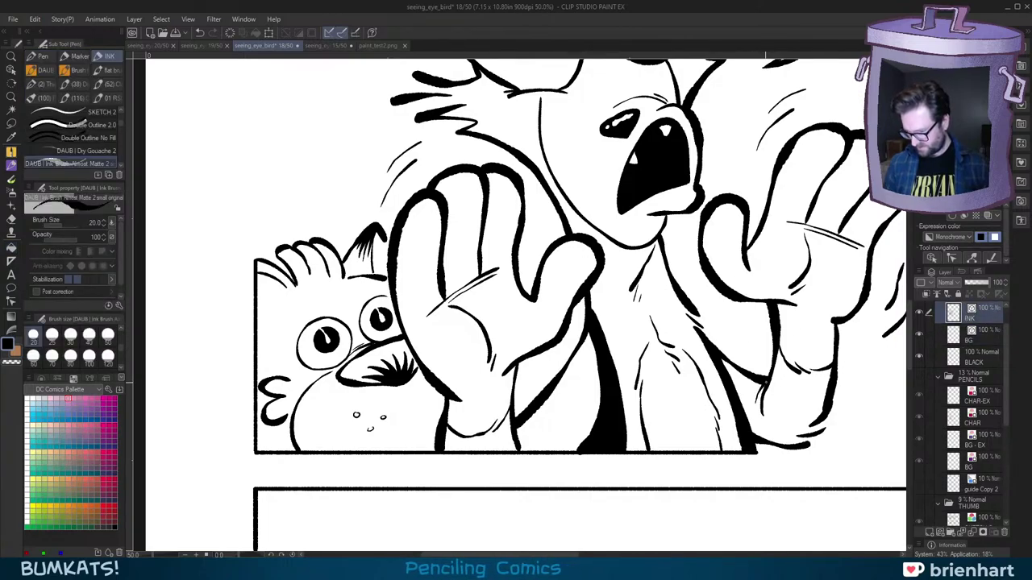
scroll(782, 408, up, 3)
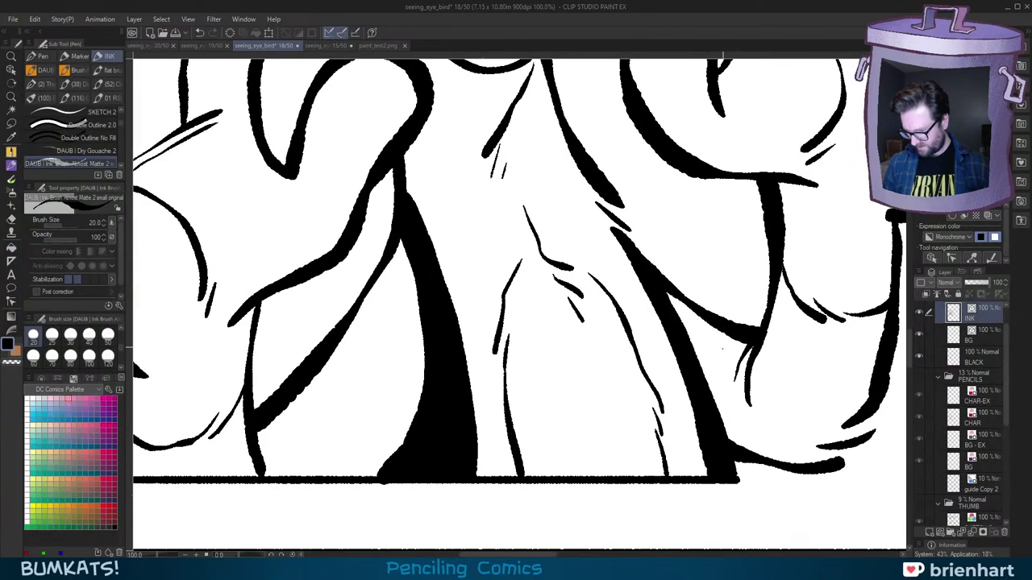
mouse_move(737, 345)
mouse_down()
mouse_move(716, 403)
mouse_move(712, 390)
mouse_up()
mouse_move(722, 329)
mouse_down()
mouse_move(695, 313)
mouse_move(690, 346)
mouse_up()
mouse_move(693, 311)
mouse_down()
mouse_move(682, 334)
mouse_move(676, 320)
mouse_up()
mouse_move(681, 295)
mouse_down()
mouse_move(666, 309)
mouse_move(693, 359)
mouse_up()
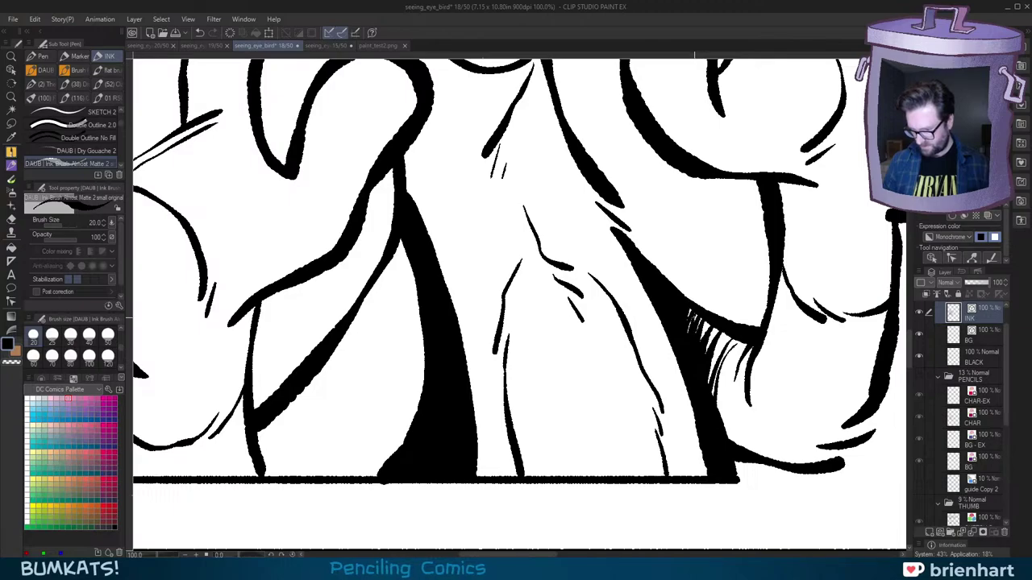
Step: Examine the hatched shadow and the line work of the bird's head, raised hands and body within the panel
scroll(849, 337, down, 4)
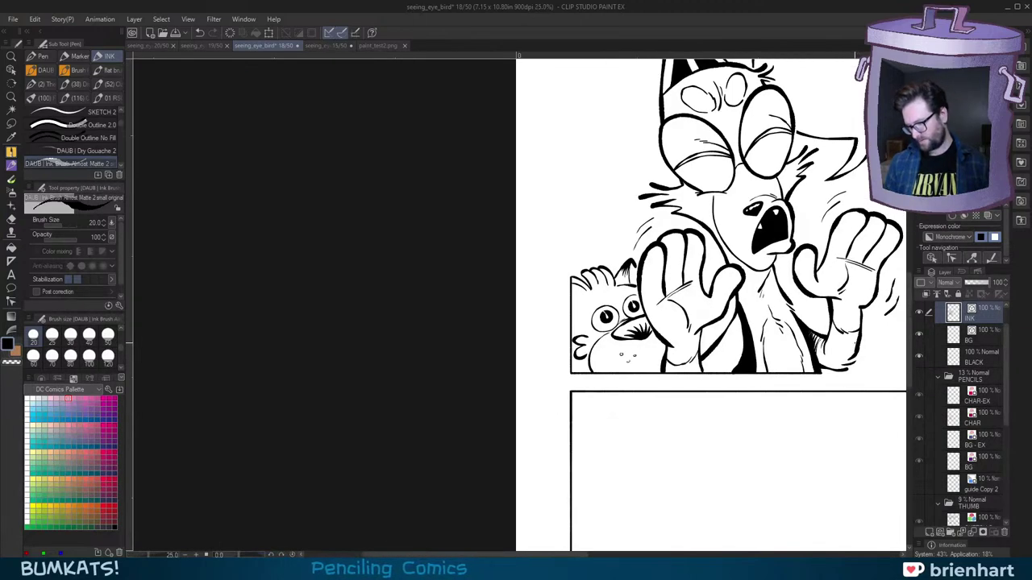
scroll(816, 367, up, 4)
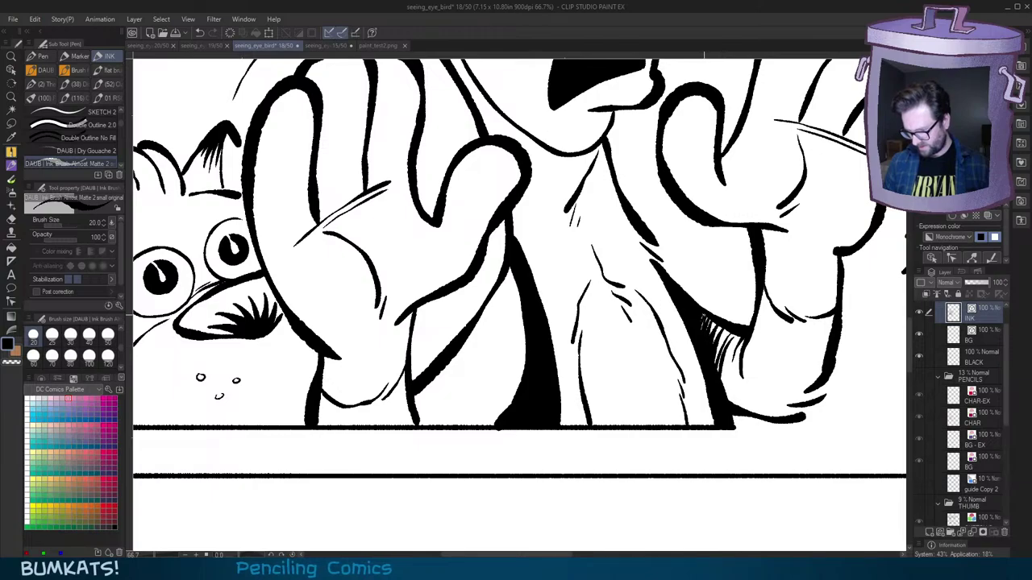
scroll(795, 355, down, 3)
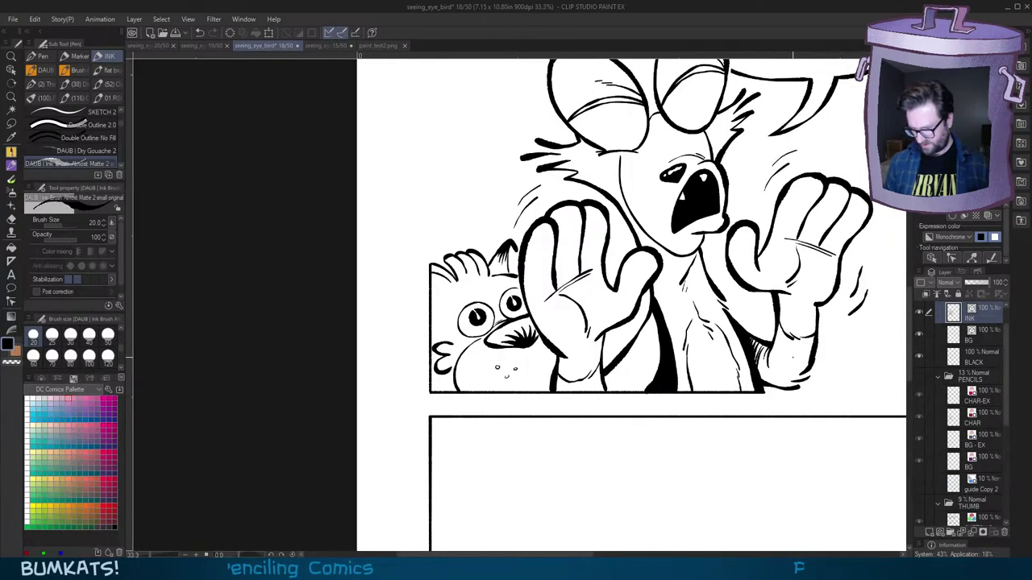
scroll(791, 359, up, 2)
drag(784, 357, 769, 385)
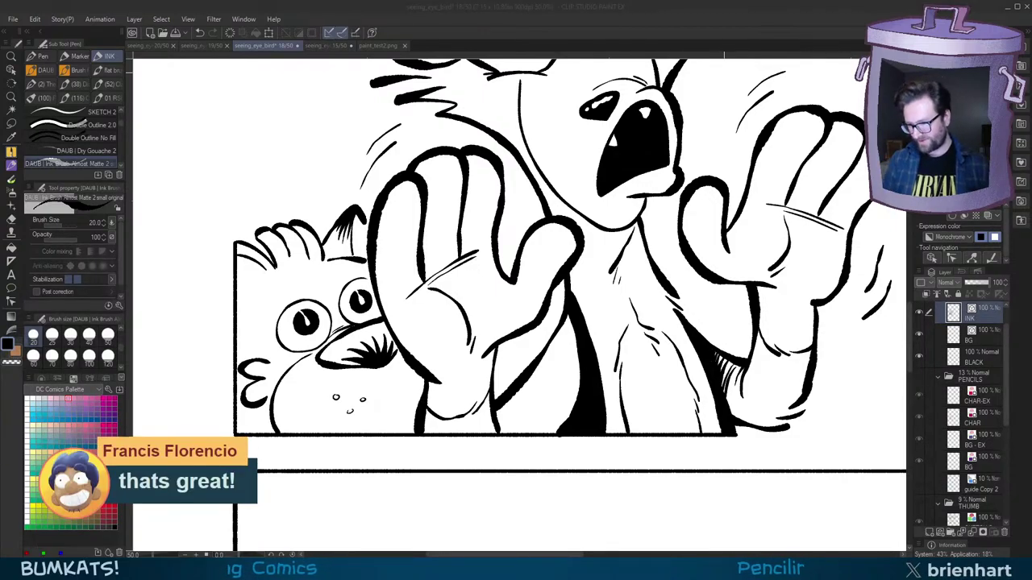
click(740, 12)
drag(732, 292, 696, 370)
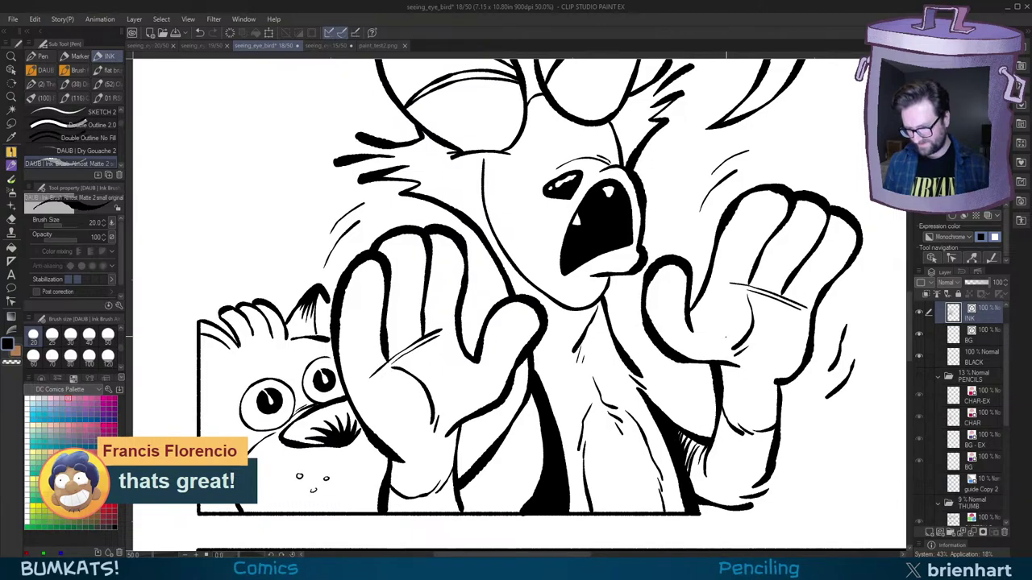
drag(741, 312, 731, 339)
scroll(734, 332, down, 1)
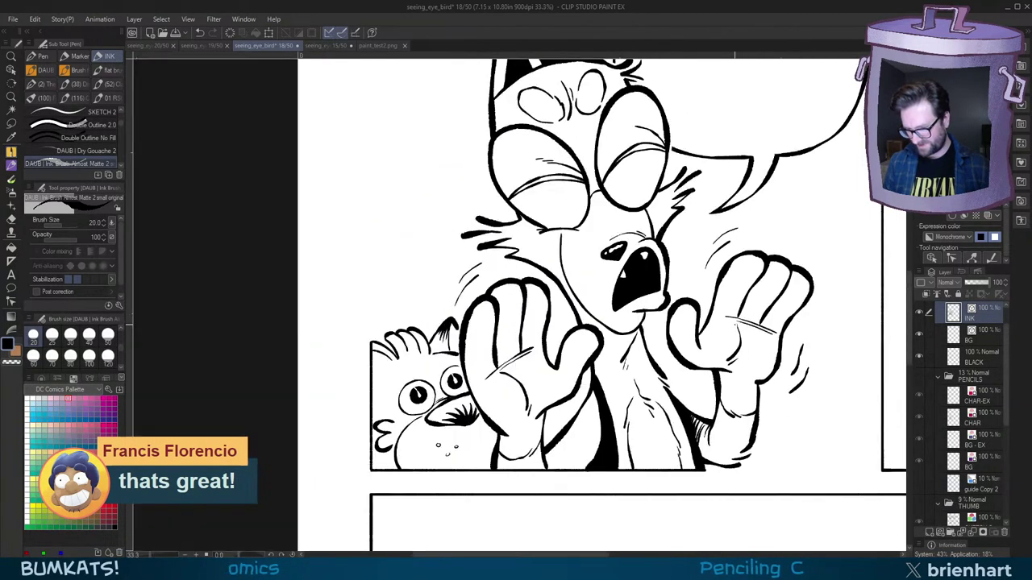
drag(758, 253, 728, 345)
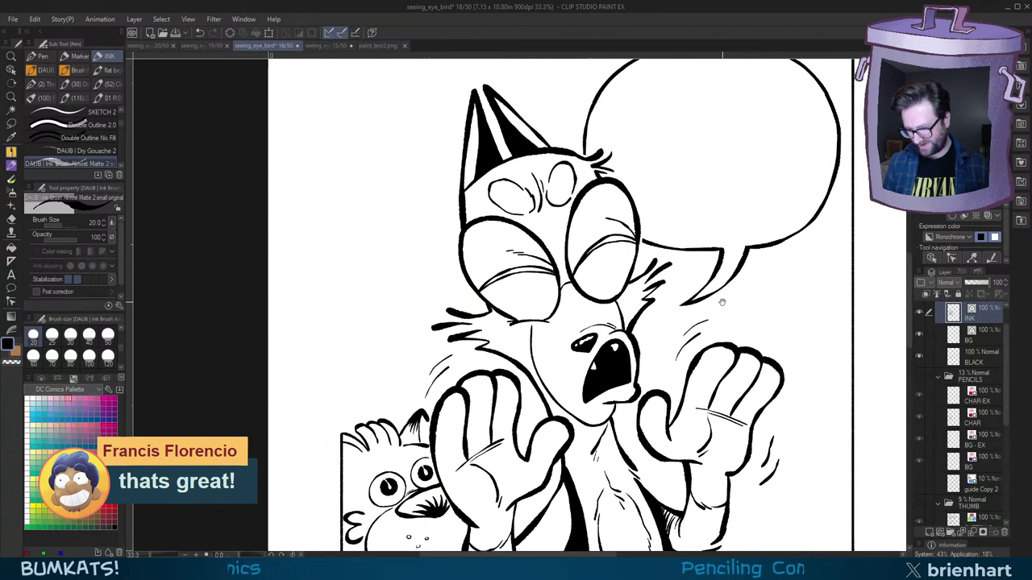
scroll(722, 302, down, 1)
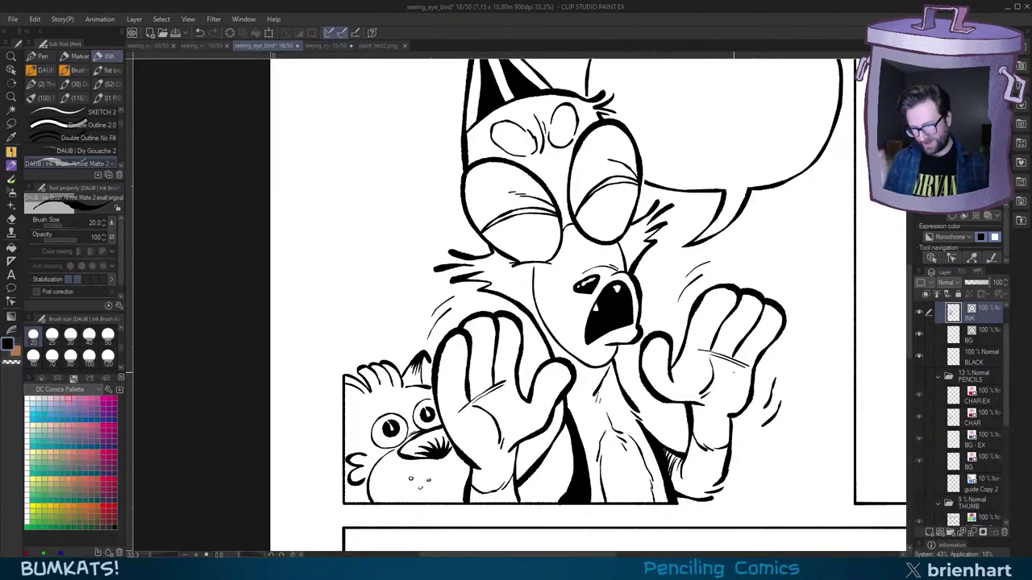
drag(772, 352, 752, 371)
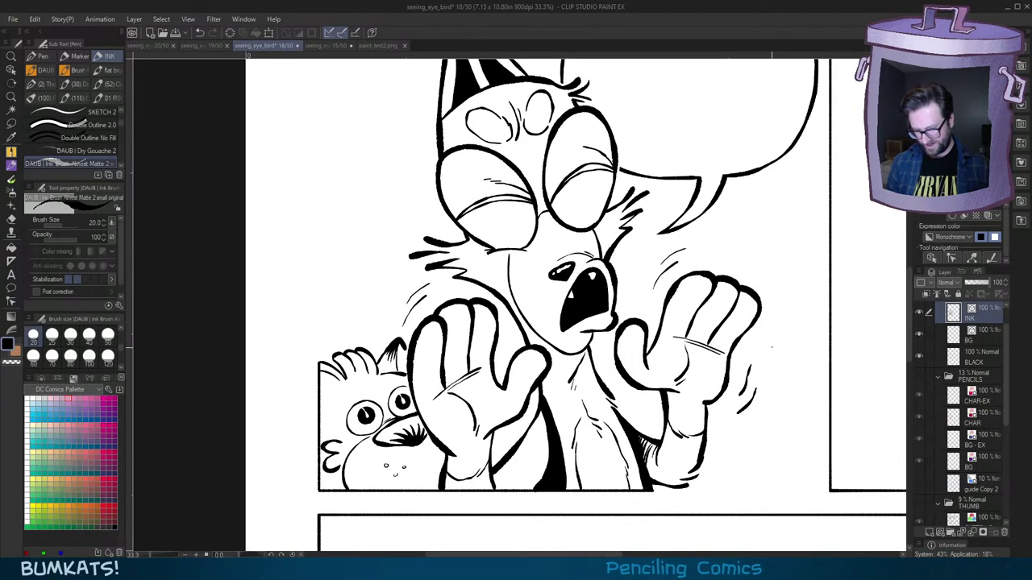
Step: Examine the small character's face and the bird's hand in front of it, including from a rotated view
drag(378, 459, 530, 394)
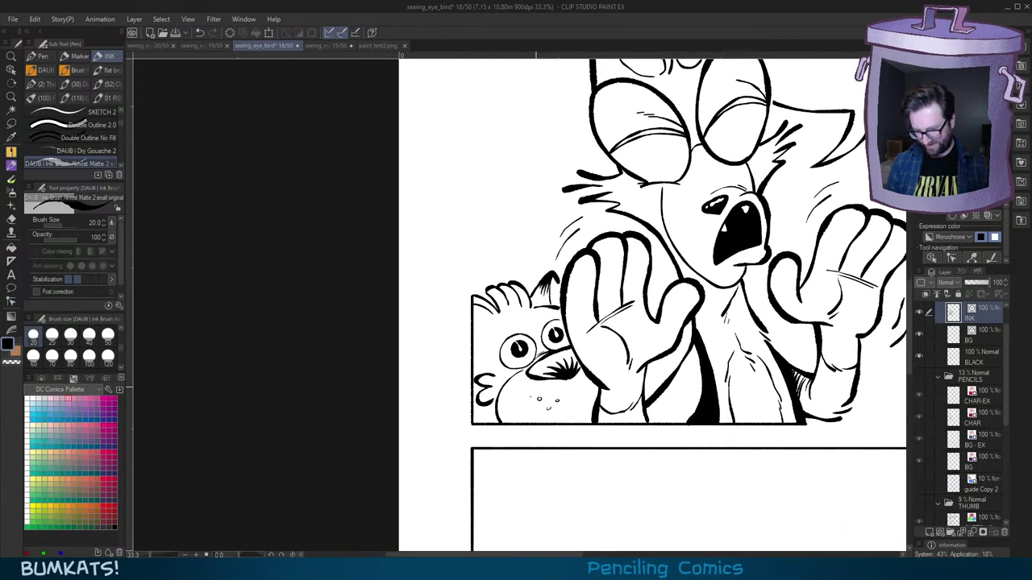
scroll(529, 394, up, 2)
key(ctrl+minus)
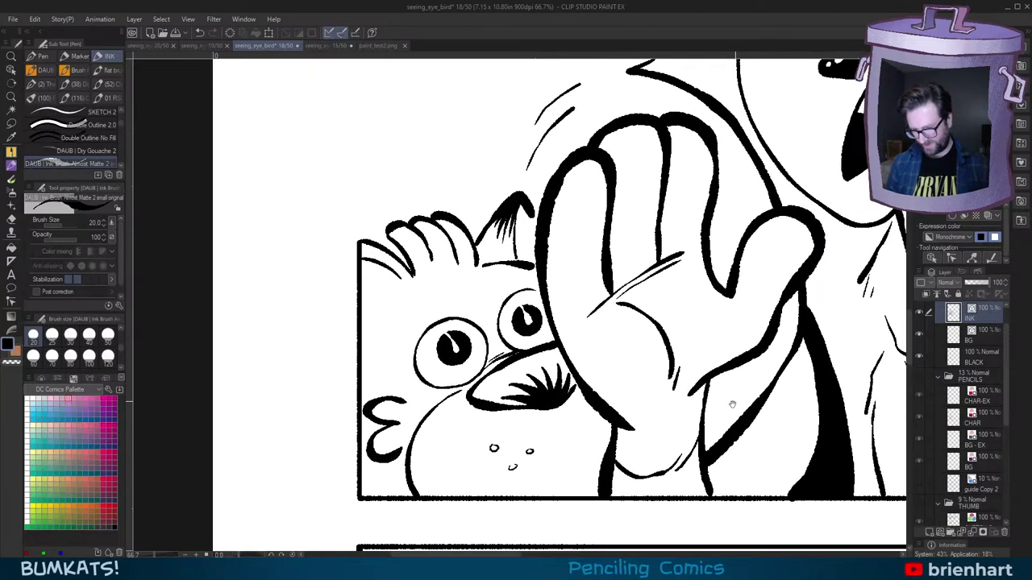
drag(720, 366, 771, 367)
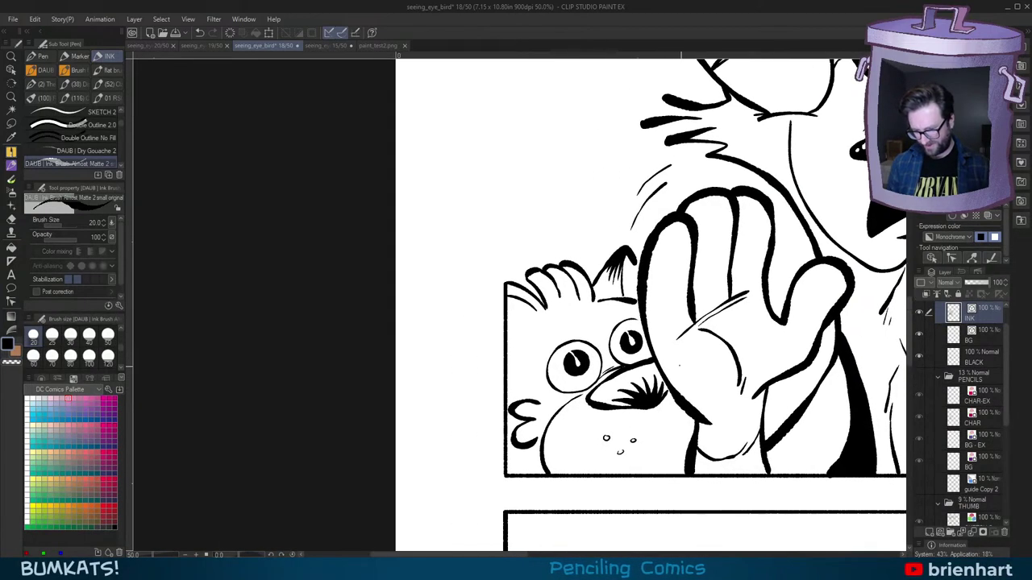
key(minus)
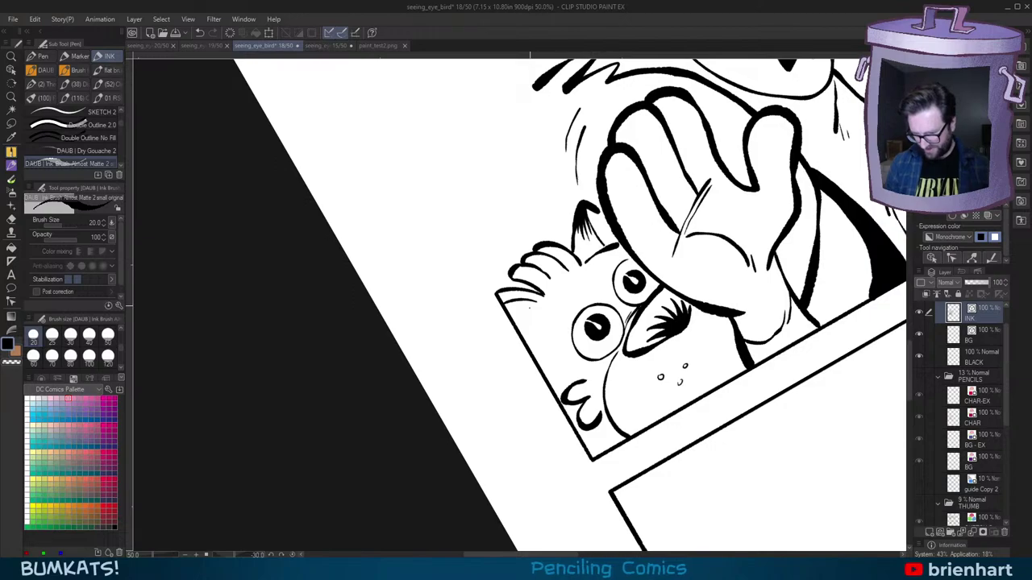
key(asciicircum)
key(asciicircum)
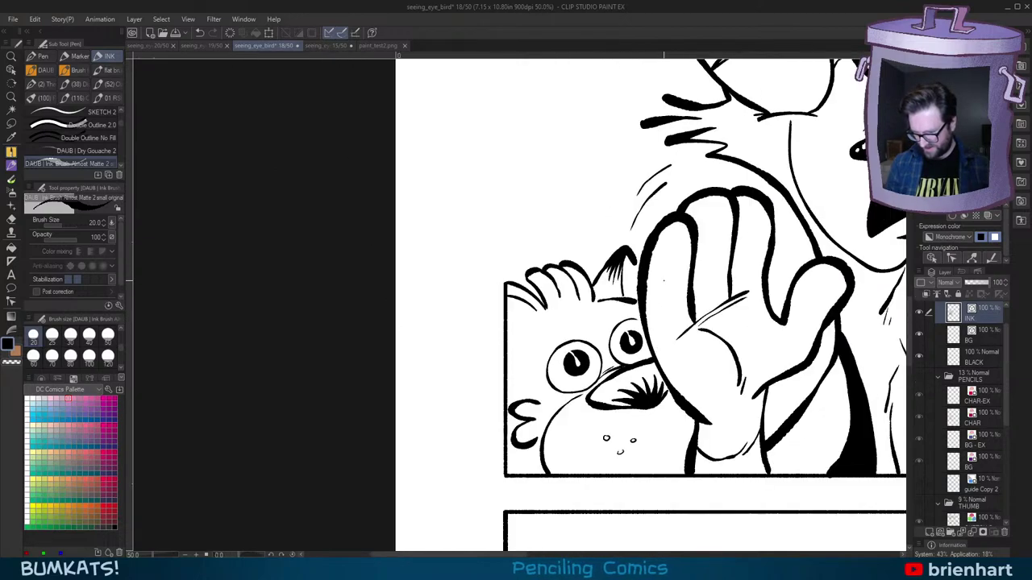
drag(778, 352, 629, 340)
key(ctrl+minus)
key(ctrl+minus)
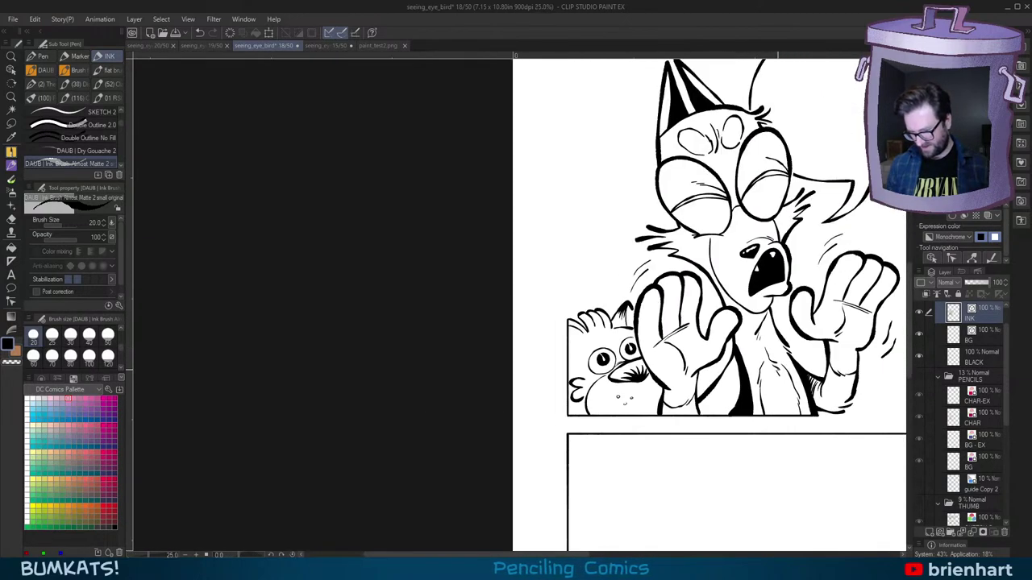
Step: Check the panel within the whole page, make the PENCILS folder visible again, and save page 18
drag(822, 365, 749, 381)
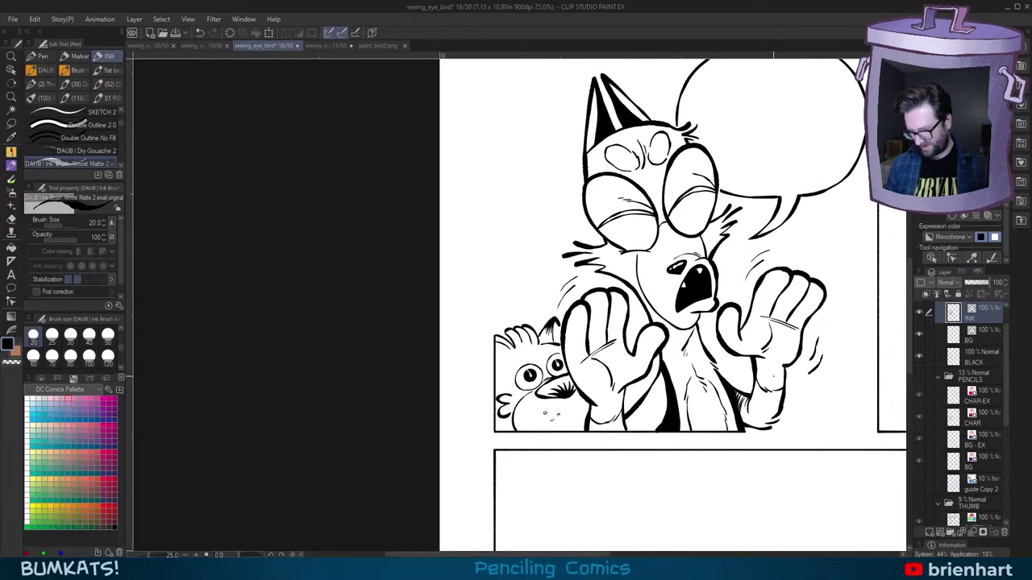
scroll(804, 370, right, 1)
drag(806, 359, 761, 396)
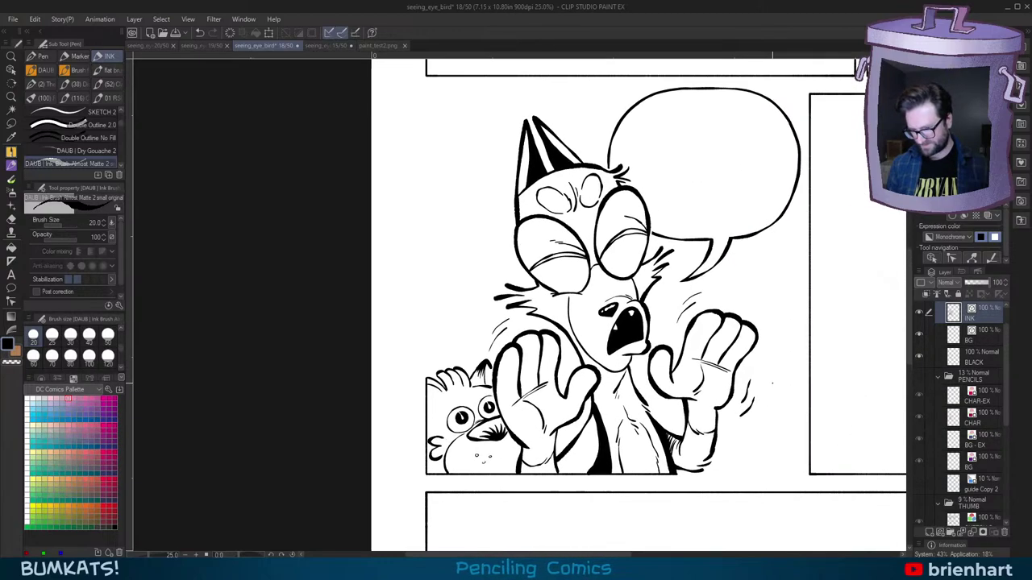
scroll(777, 377, down, 3)
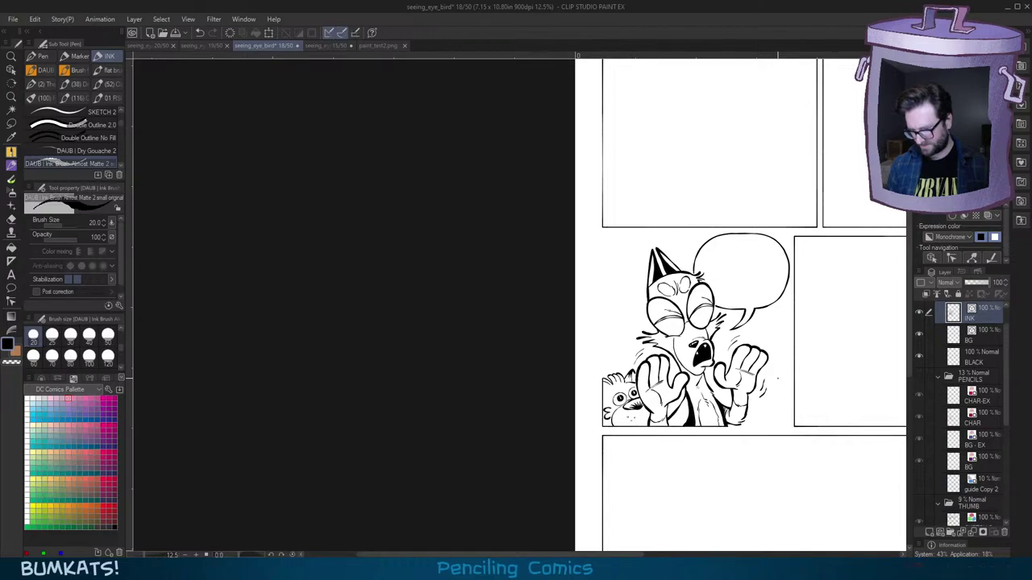
drag(824, 397, 687, 383)
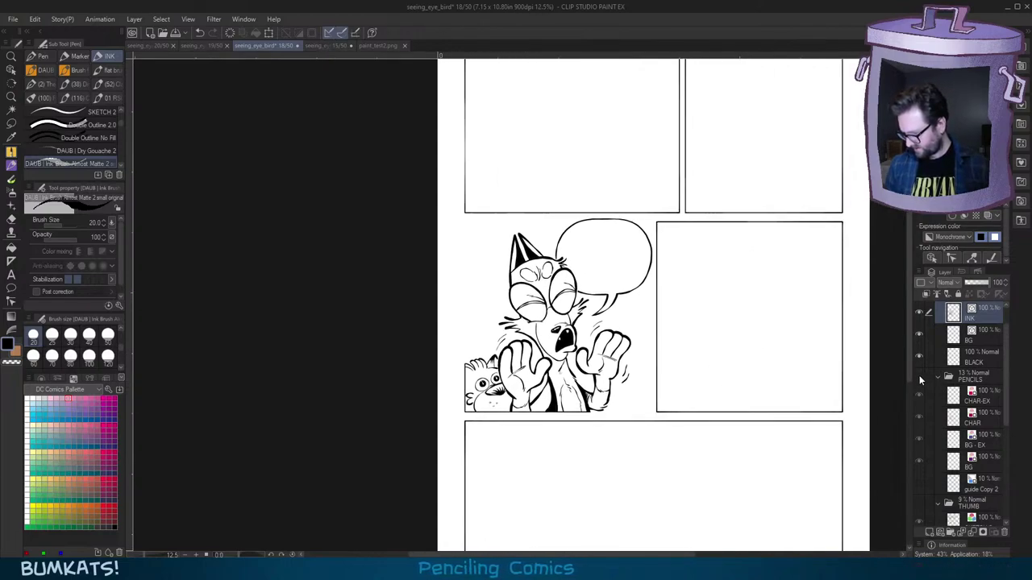
drag(780, 341, 713, 385)
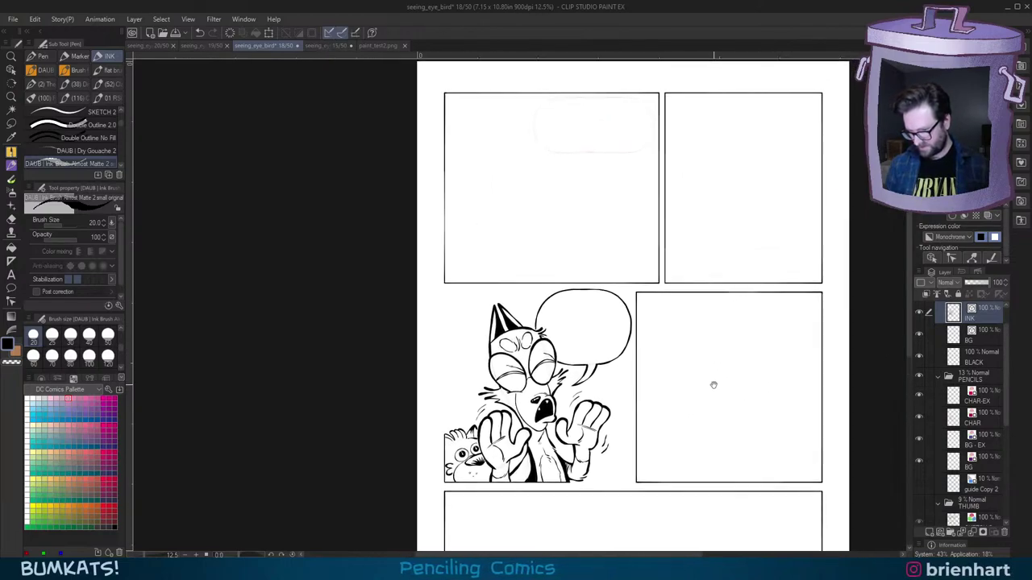
drag(600, 433, 690, 392)
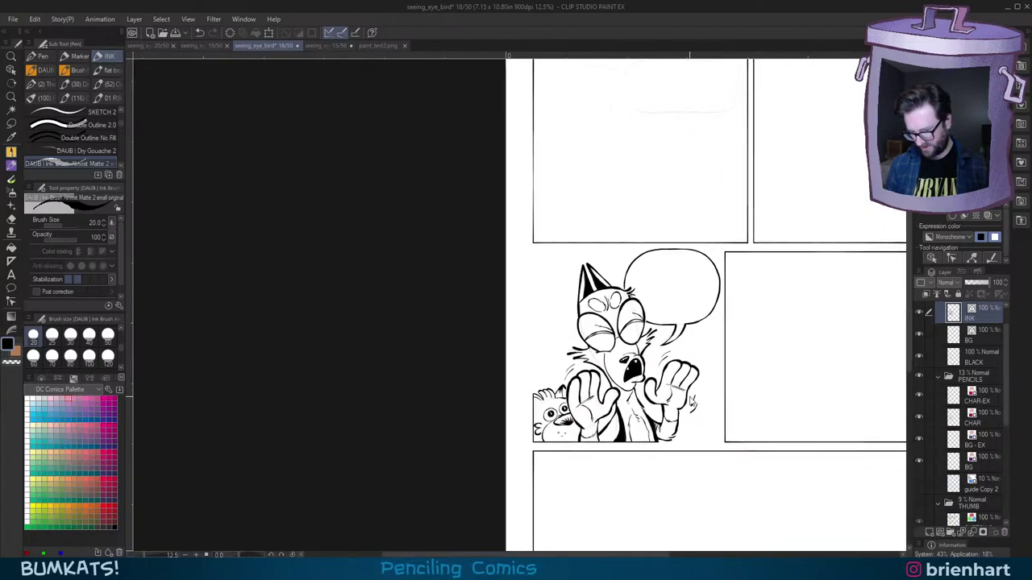
key(ctrl+s)
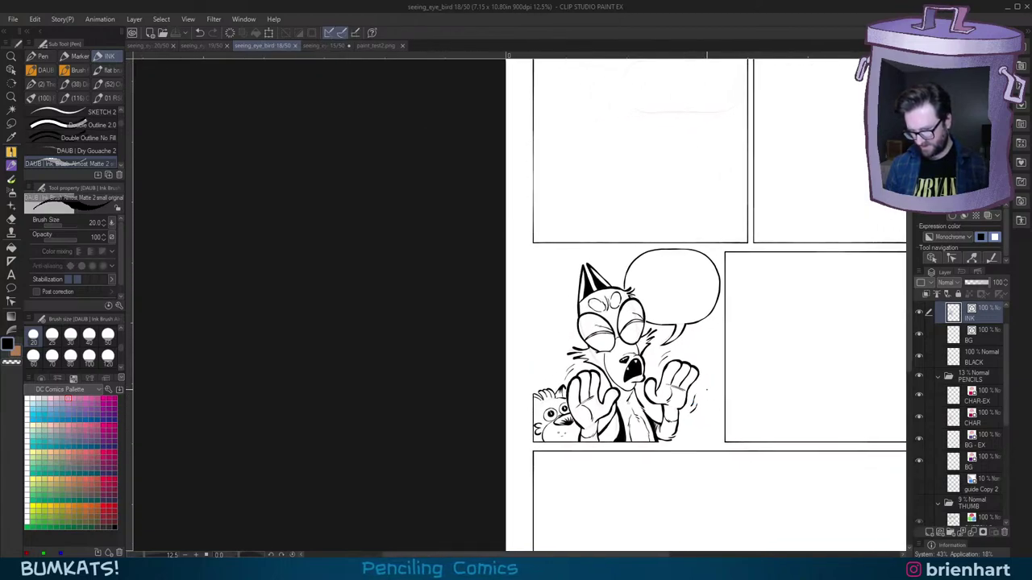
Step: Switch to page 15 of the comic and activate its INK layer for the pencilled character beside the SLAM lettering
click(328, 46)
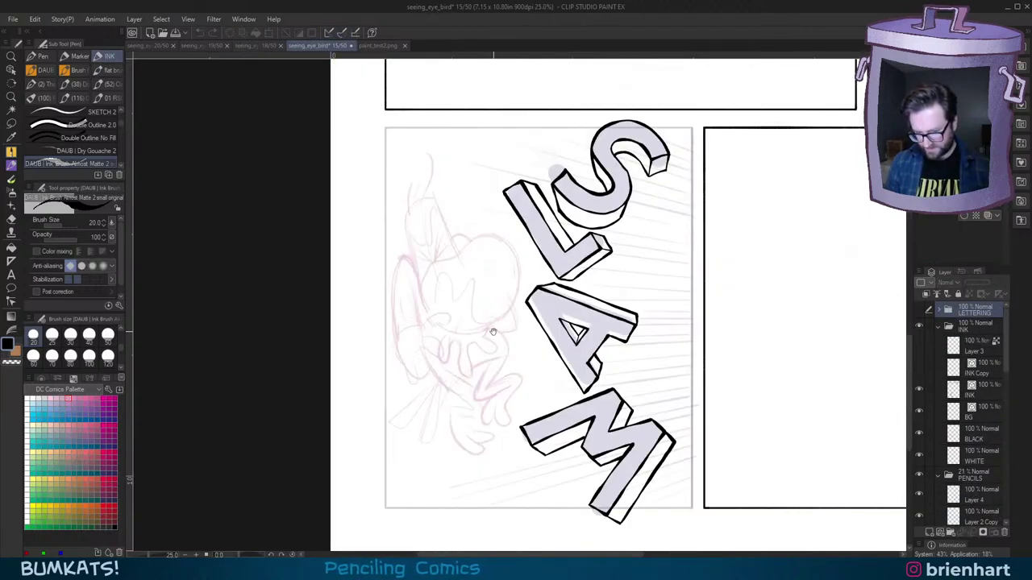
drag(494, 331, 564, 306)
drag(1007, 358, 1007, 359)
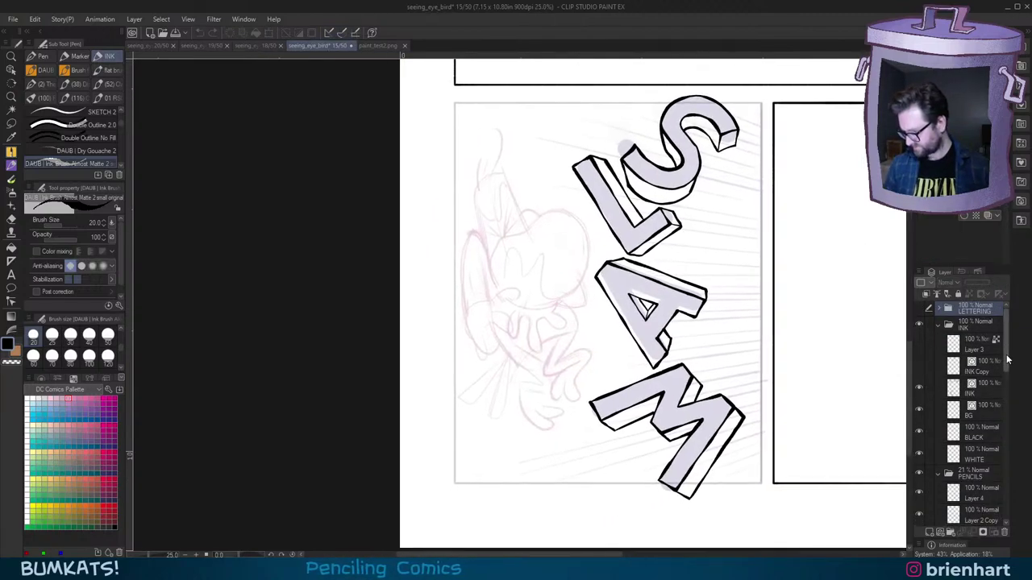
click(988, 390)
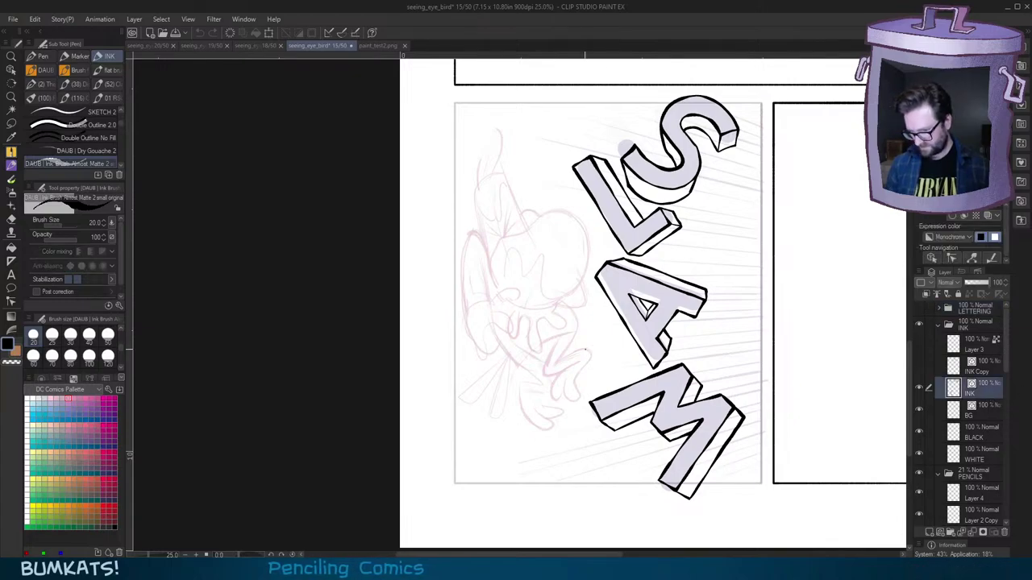
scroll(592, 361, up, 1)
drag(586, 371, 689, 398)
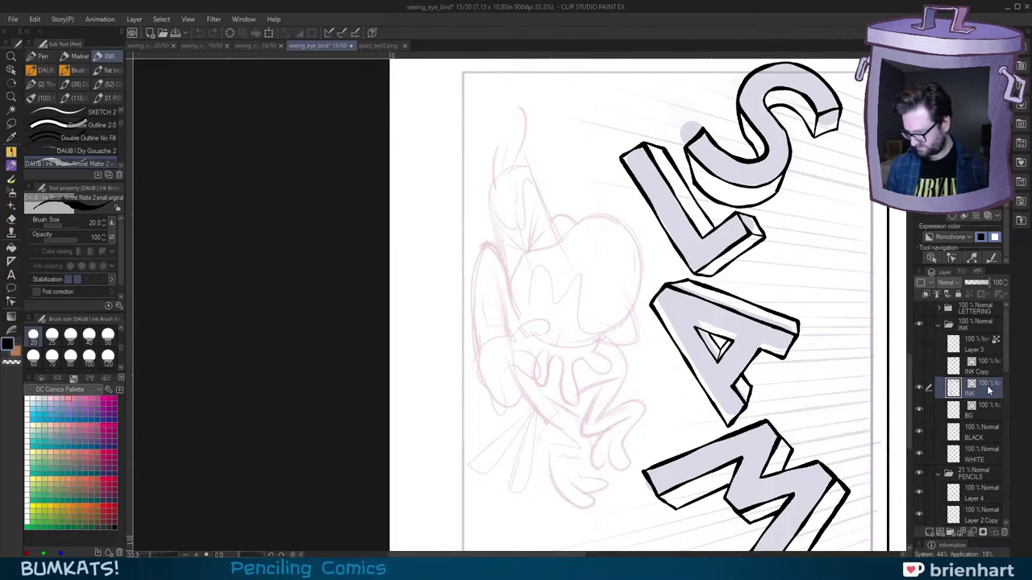
drag(826, 415, 735, 403)
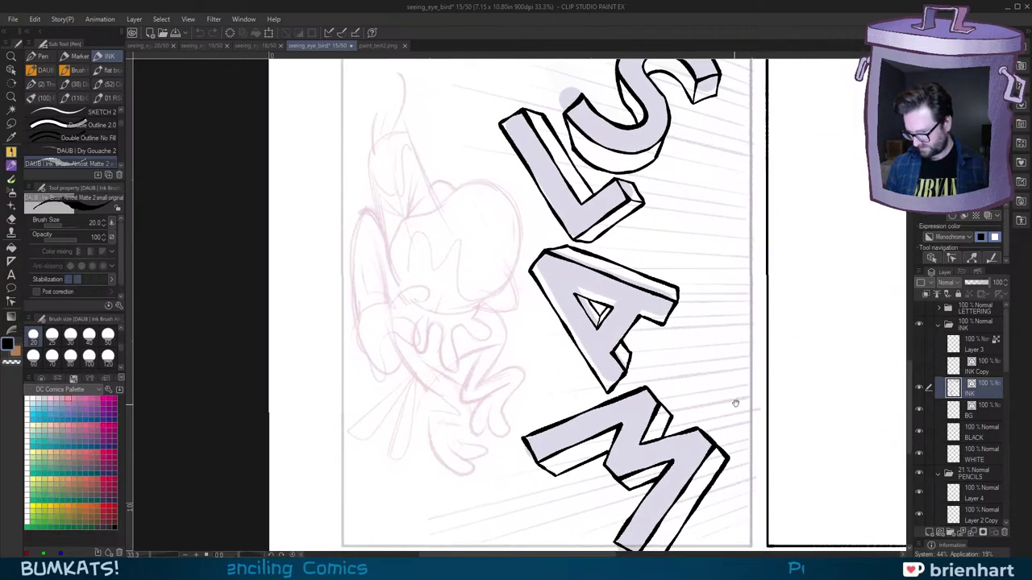
Step: On the BLACK layer, draw a thick black letter L in the empty panel beside the SLAM lettering with the SKETCH brush at size 150
drag(858, 364, 795, 357)
drag(678, 339, 710, 395)
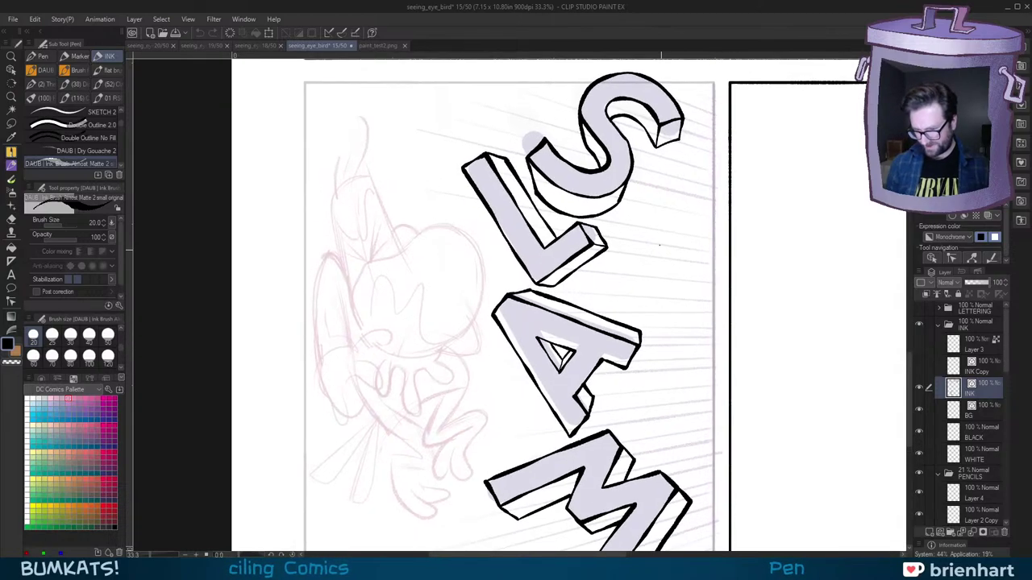
drag(650, 431, 643, 396)
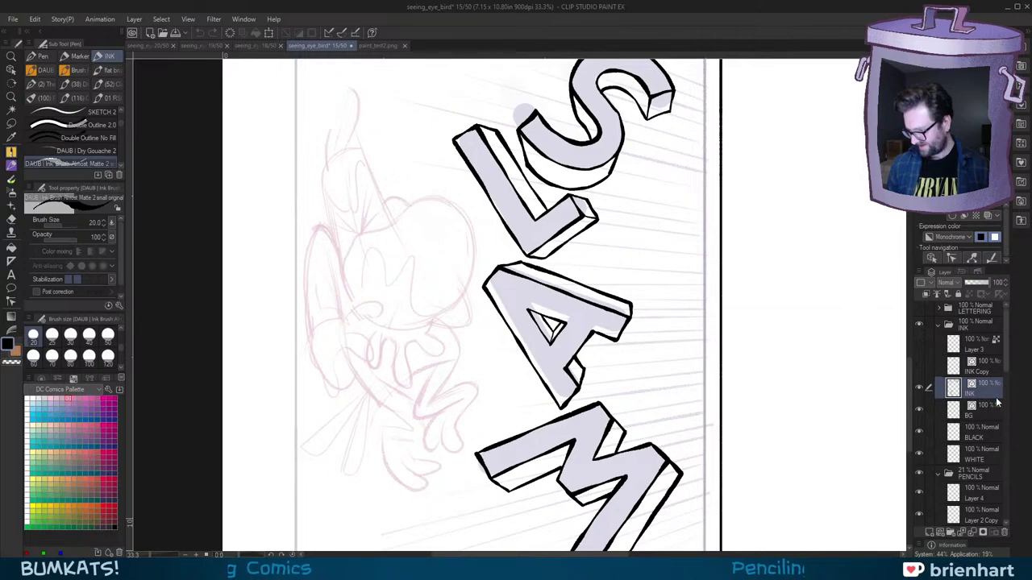
click(979, 433)
drag(769, 380, 682, 393)
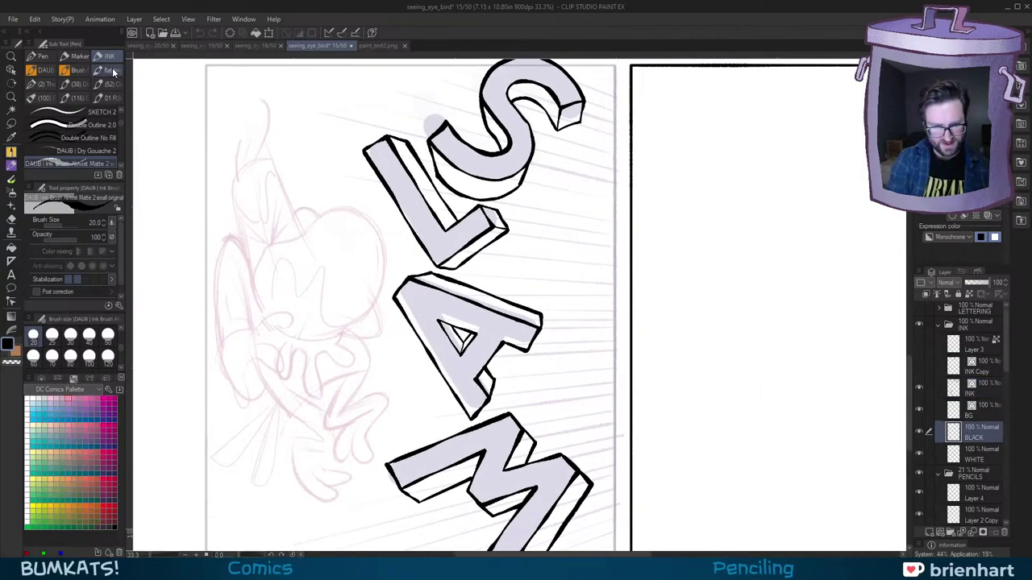
scroll(119, 121, up, 2)
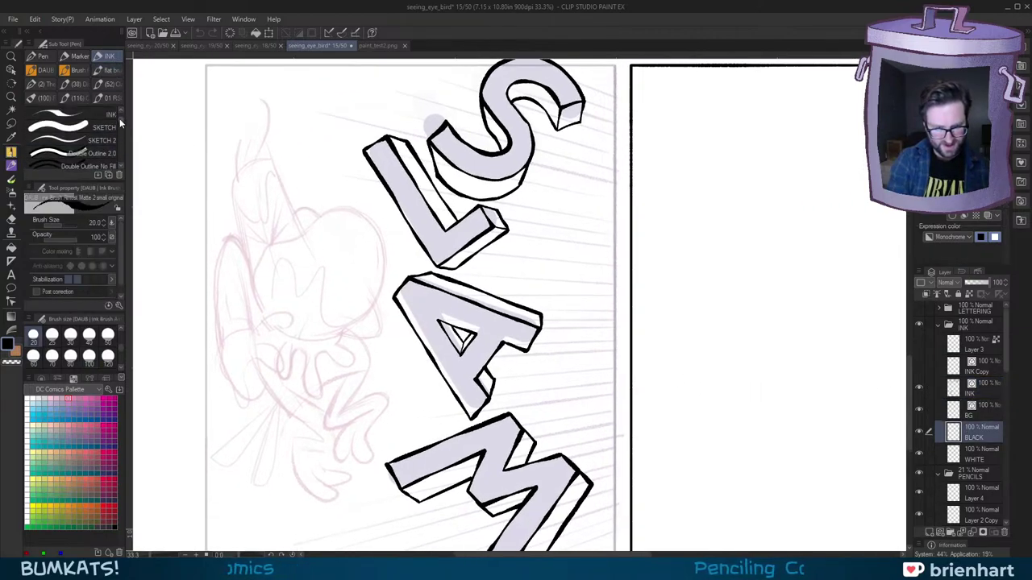
drag(121, 123, 120, 122)
click(102, 131)
mouse_move(709, 350)
mouse_down()
mouse_move(618, 381)
mouse_move(629, 250)
mouse_up()
key(ctrl+z)
scroll(618, 339, up, 1)
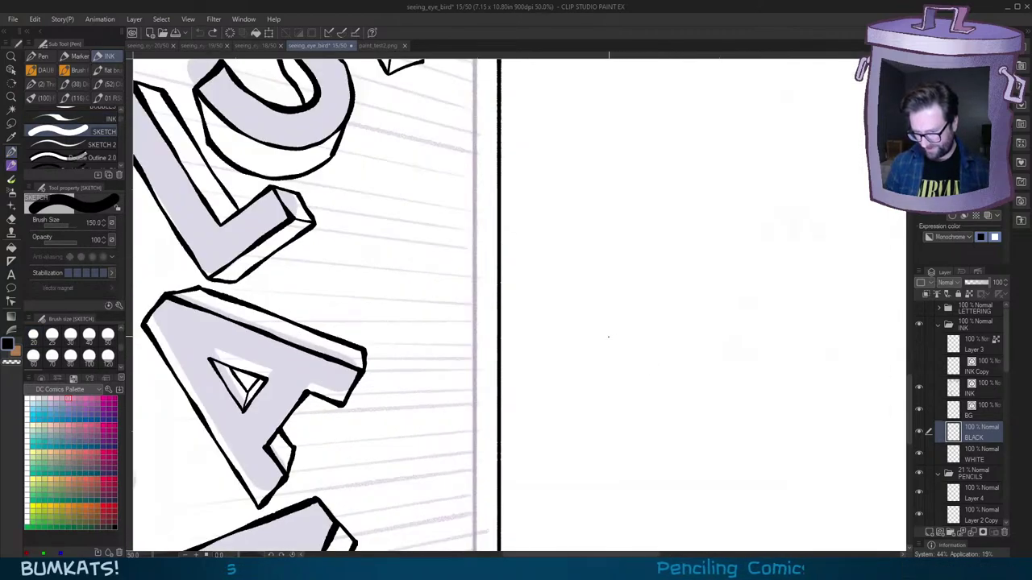
mouse_move(597, 389)
mouse_down()
mouse_move(587, 218)
mouse_move(595, 364)
mouse_move(608, 355)
mouse_move(599, 371)
mouse_move(713, 345)
mouse_up()
key(ctrl+z)
key(ctrl+z)
drag(593, 371, 674, 352)
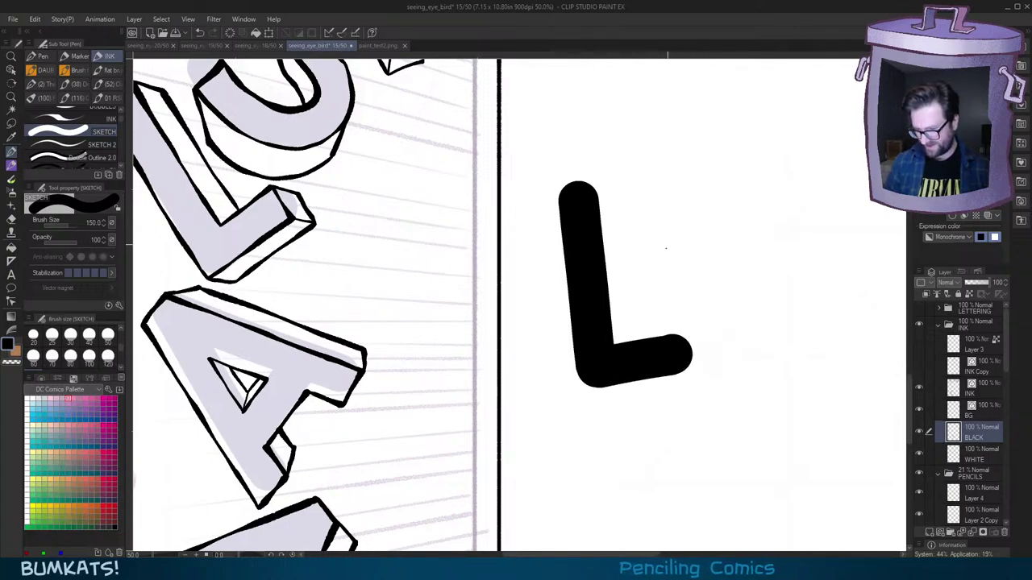
Step: Draw a thick black letter A beside the L using two slanted strokes and a crossbar
drag(655, 295, 684, 198)
mouse_move(695, 163)
mouse_down()
mouse_move(699, 145)
mouse_move(765, 282)
mouse_up()
drag(674, 253, 737, 244)
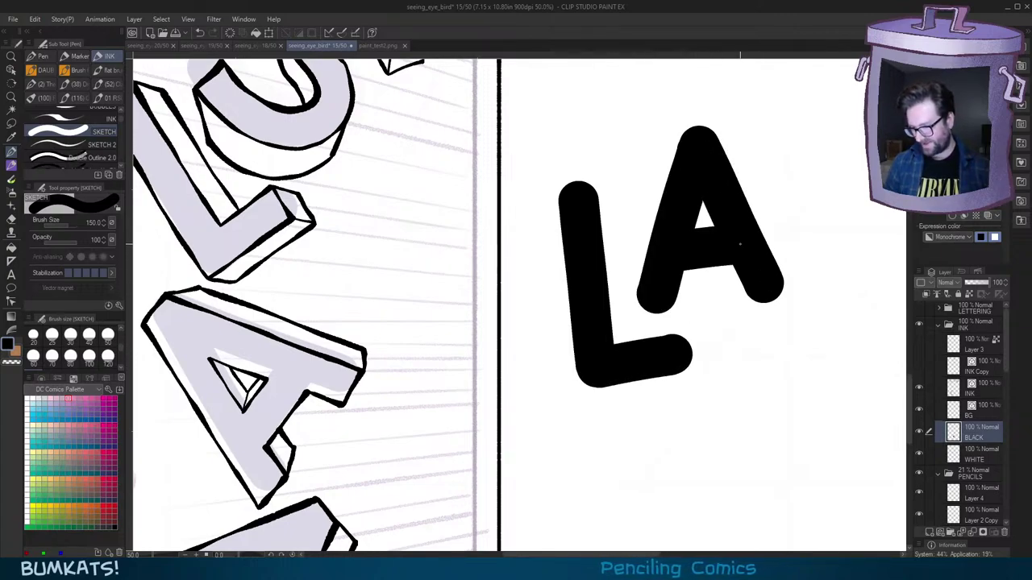
mouse_move(764, 347)
mouse_down()
mouse_move(738, 329)
mouse_move(683, 400)
mouse_move(767, 479)
mouse_move(852, 451)
mouse_up()
key(b)
mouse_move(852, 451)
mouse_down()
mouse_move(798, 382)
mouse_move(779, 329)
mouse_up()
drag(779, 329, 731, 333)
drag(738, 385, 747, 407)
mouse_move(747, 406)
mouse_down()
mouse_move(720, 406)
mouse_move(738, 385)
mouse_up()
drag(820, 429, 754, 422)
key(ctrl+z)
key(ctrl+z)
key(ctrl+z)
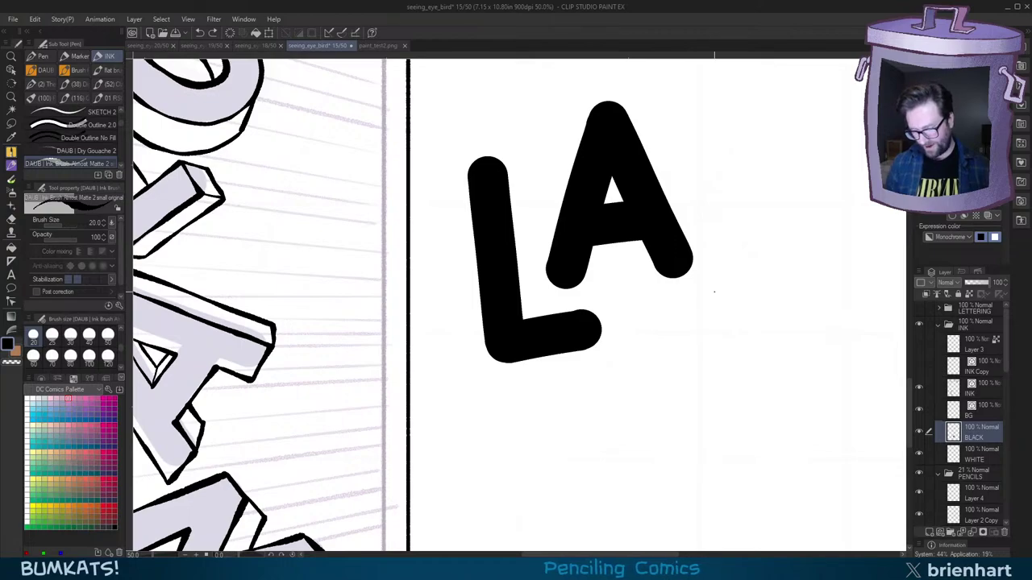
Step: Lower the BLACK layer's opacity to 24%
drag(677, 323, 711, 354)
mouse_move(523, 379)
mouse_down()
mouse_move(721, 368)
mouse_move(733, 358)
mouse_up()
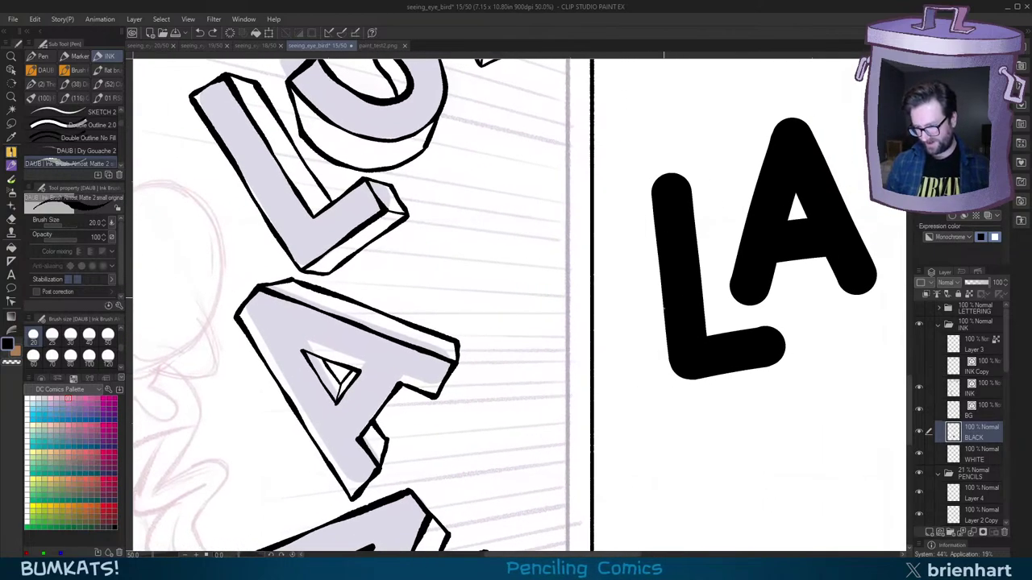
scroll(661, 372, down, 2)
scroll(666, 366, up, 1)
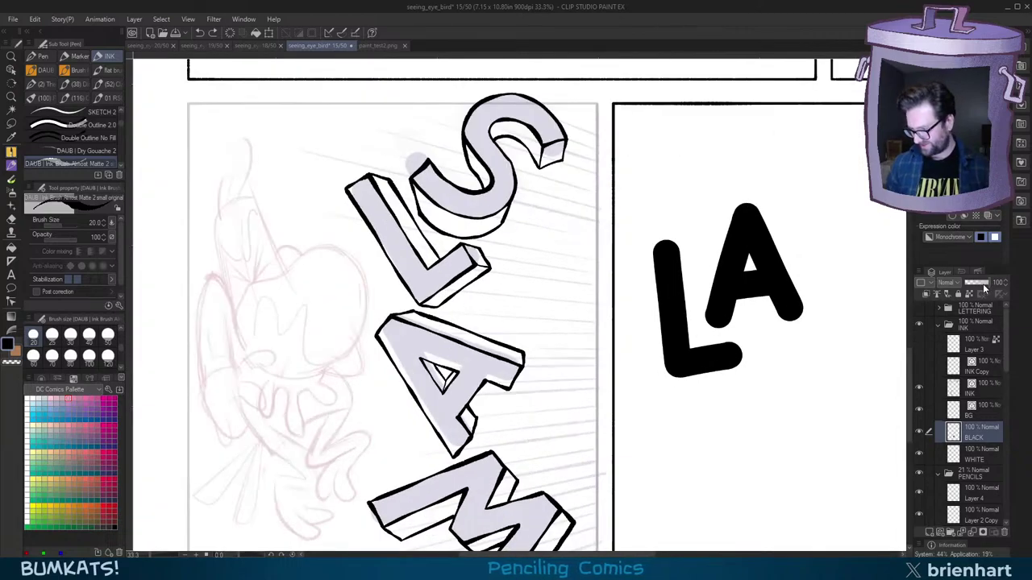
click(971, 284)
Step: On the BG layer, ink the angular top and sides of the L's stem with the big Almost Matte 2 ink brush at size 40
click(986, 409)
scroll(780, 335, up, 2)
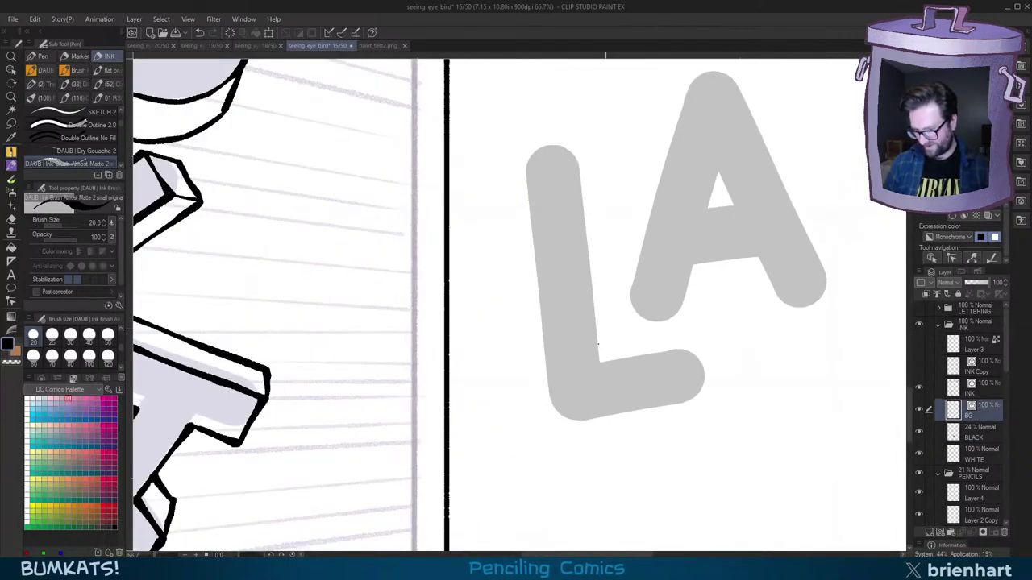
key(b)
mouse_move(600, 364)
mouse_down()
mouse_move(575, 150)
mouse_move(523, 157)
mouse_move(558, 413)
mouse_up()
key(ctrl+z)
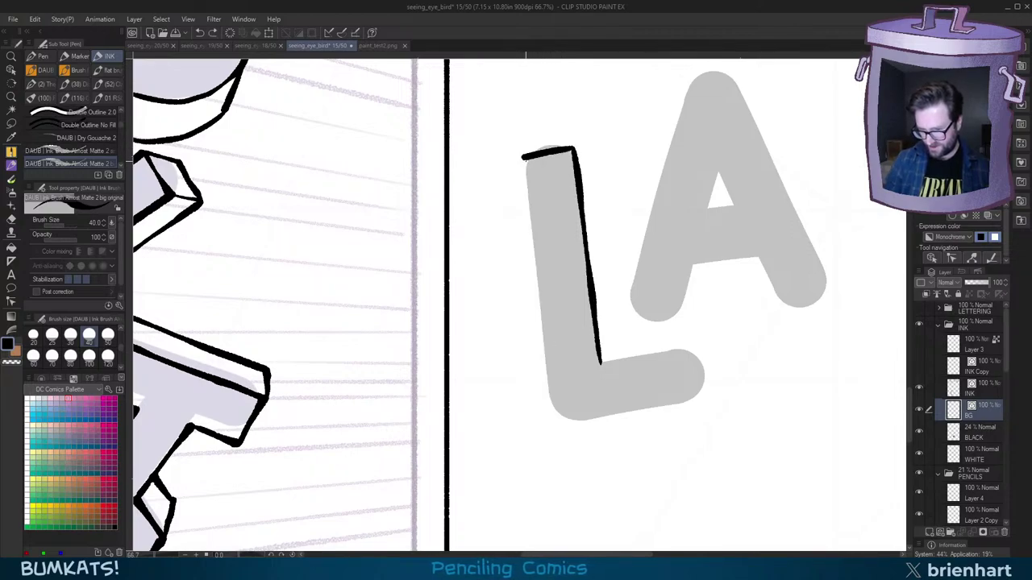
drag(522, 158, 553, 418)
key(minus)
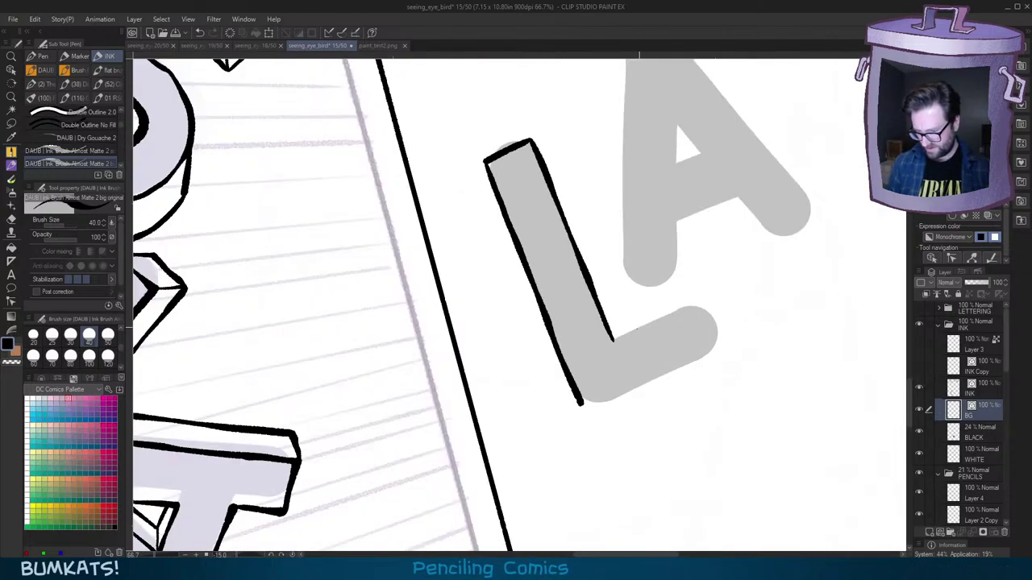
Step: Ink the outline of the L's foot with square corners and hide the BLACK layer to check the outline alone
drag(615, 339, 690, 307)
mouse_move(590, 408)
mouse_down()
mouse_move(622, 392)
mouse_move(610, 410)
mouse_move(720, 352)
mouse_move(702, 303)
mouse_up()
key(ctrl+z)
key(ctrl+z)
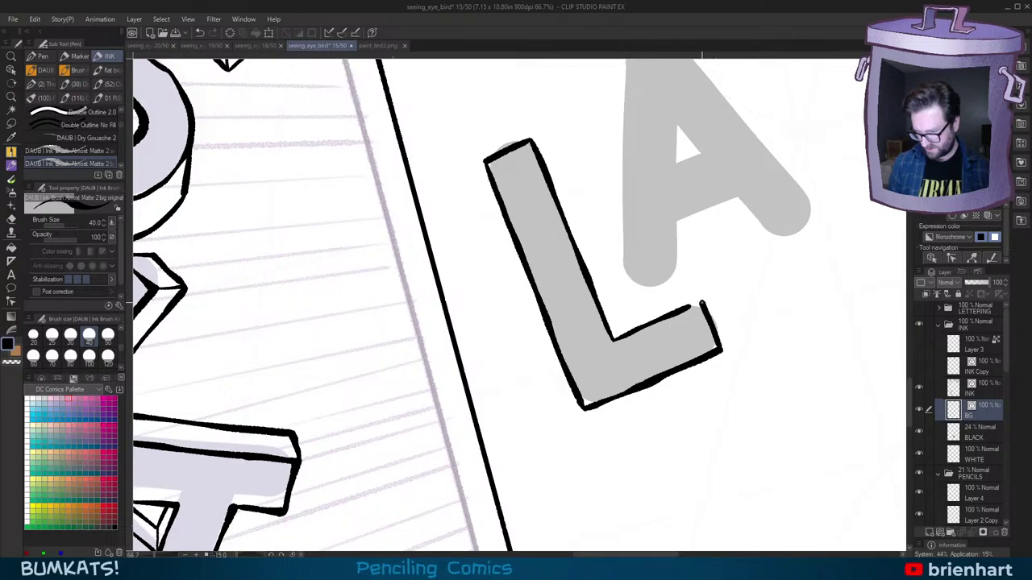
click(920, 432)
scroll(786, 405, down, 5)
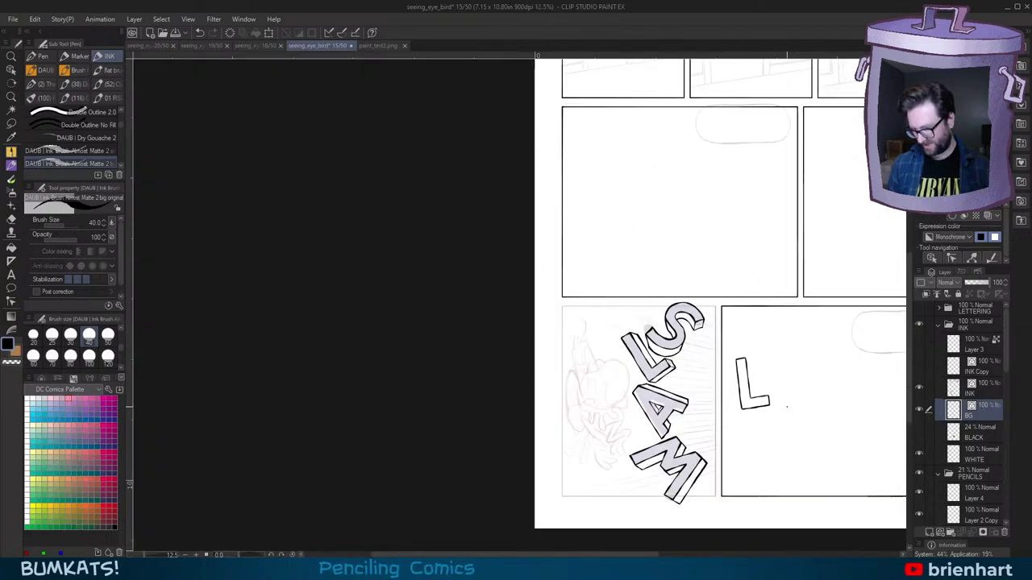
scroll(787, 405, up, 4)
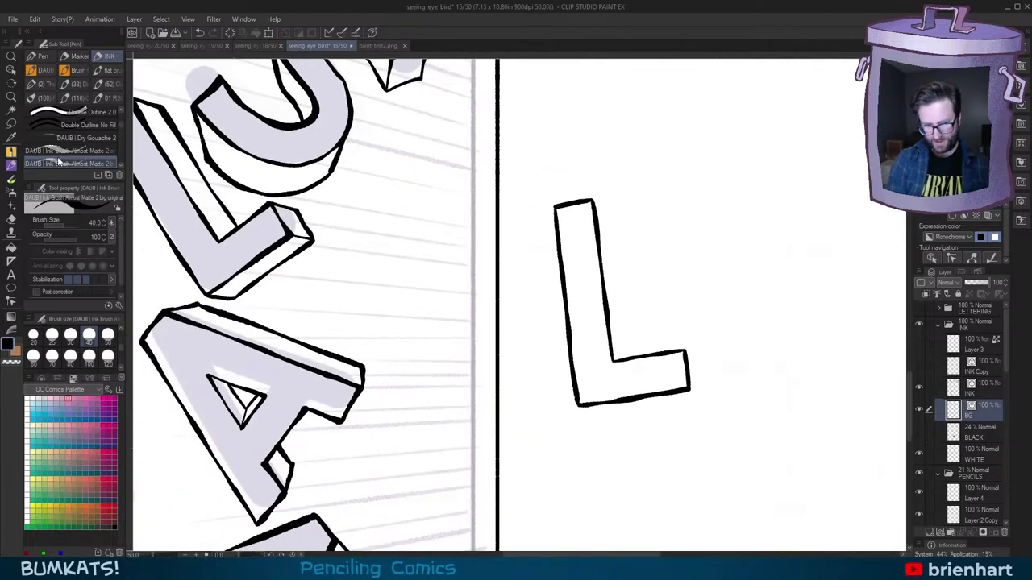
Step: Lasso the L outline, clear it from the BG layer, and show the BLACK layer again
key(m)
mouse_move(604, 153)
mouse_down()
mouse_move(520, 311)
mouse_move(604, 150)
mouse_move(593, 150)
mouse_up()
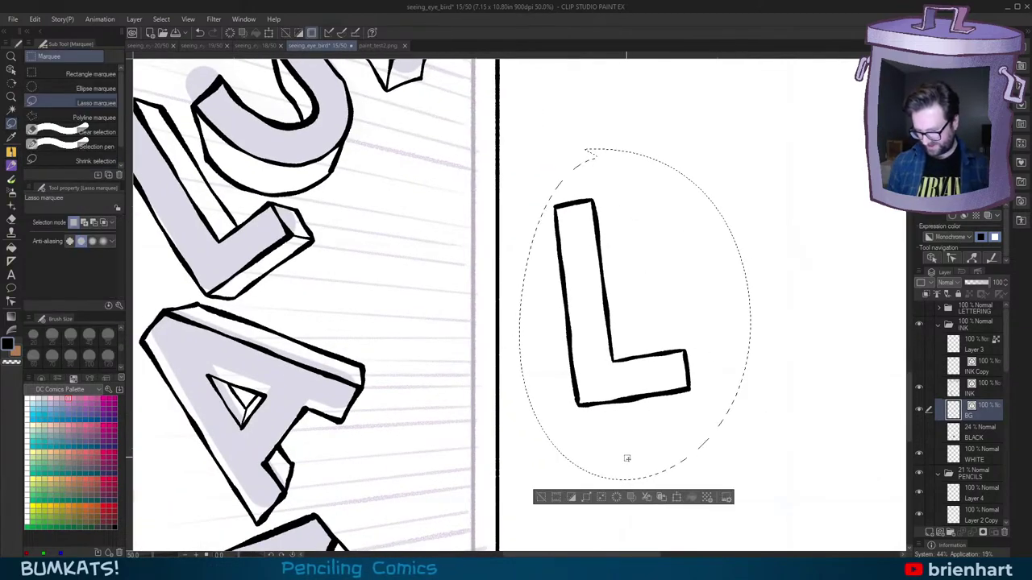
click(616, 497)
click(920, 432)
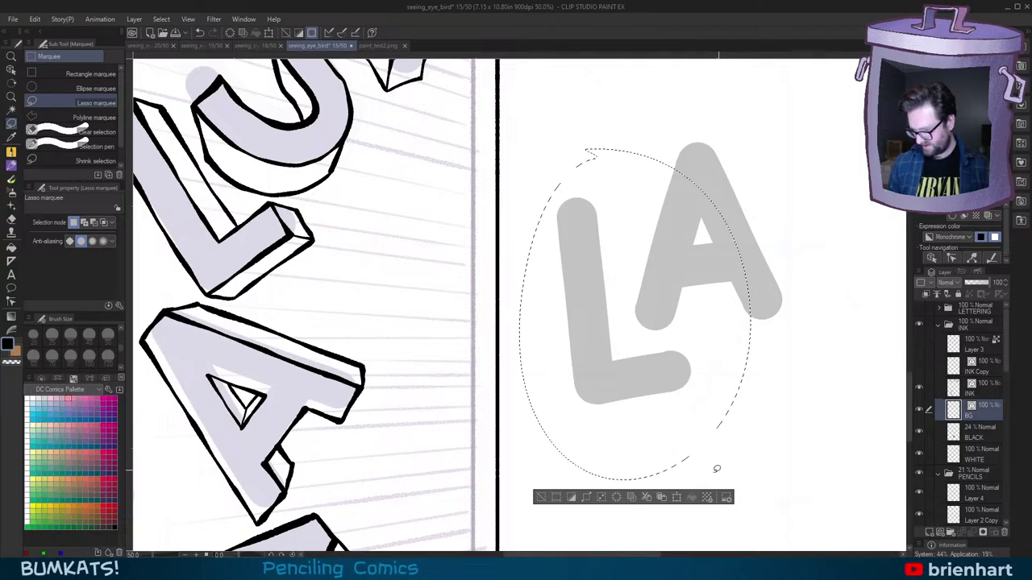
Step: Lasso the thick L and A, clear them from the BLACK layer, and deselect
mouse_move(806, 210)
mouse_down()
mouse_move(707, 462)
mouse_move(805, 179)
mouse_up()
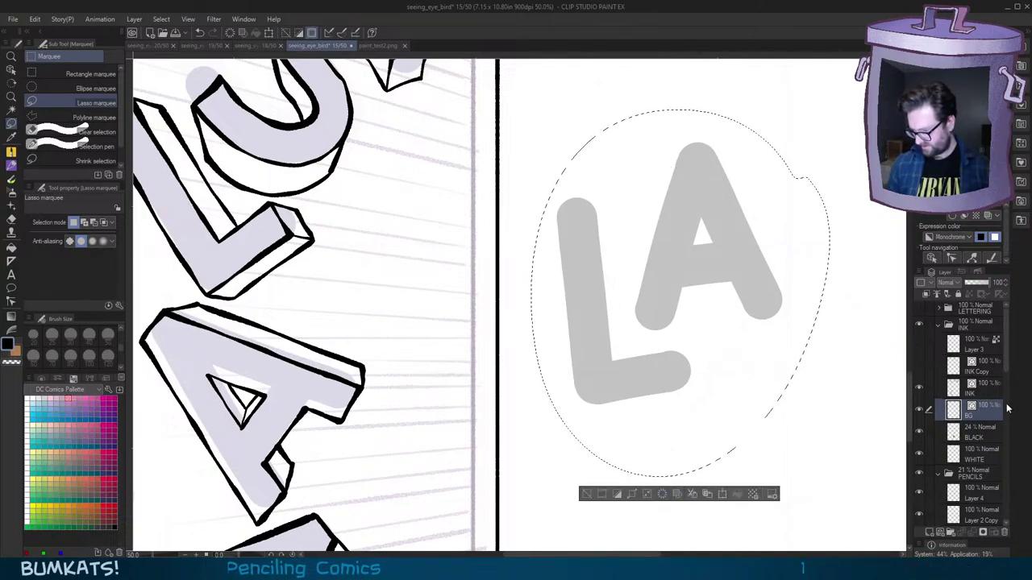
click(977, 433)
click(663, 495)
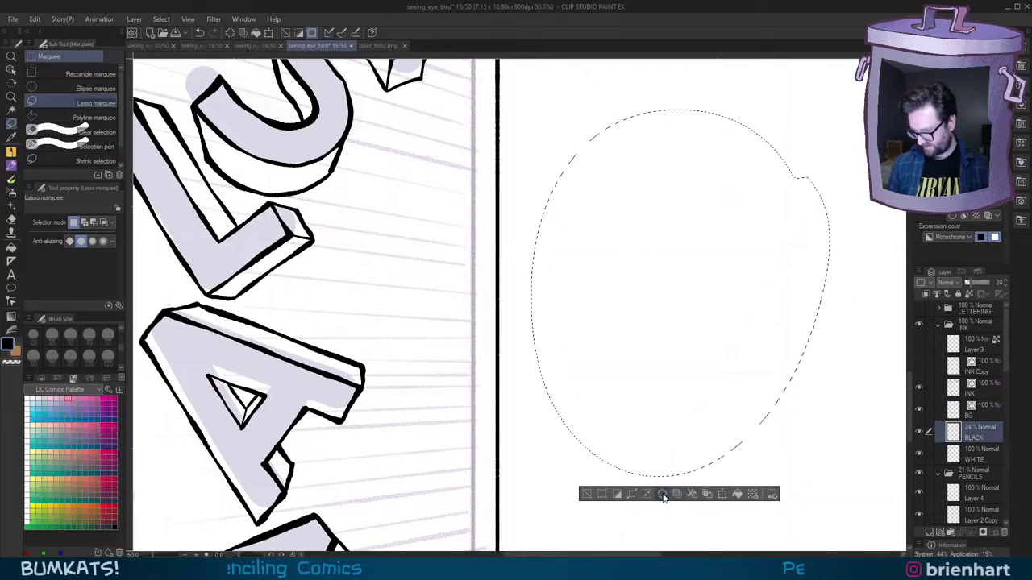
click(588, 496)
Step: Return to the sketched figure in the SLAM panel with the INK layer active and the big Almost Matte 2 ink brush at size 40
drag(467, 366, 641, 387)
scroll(642, 388, left, 5)
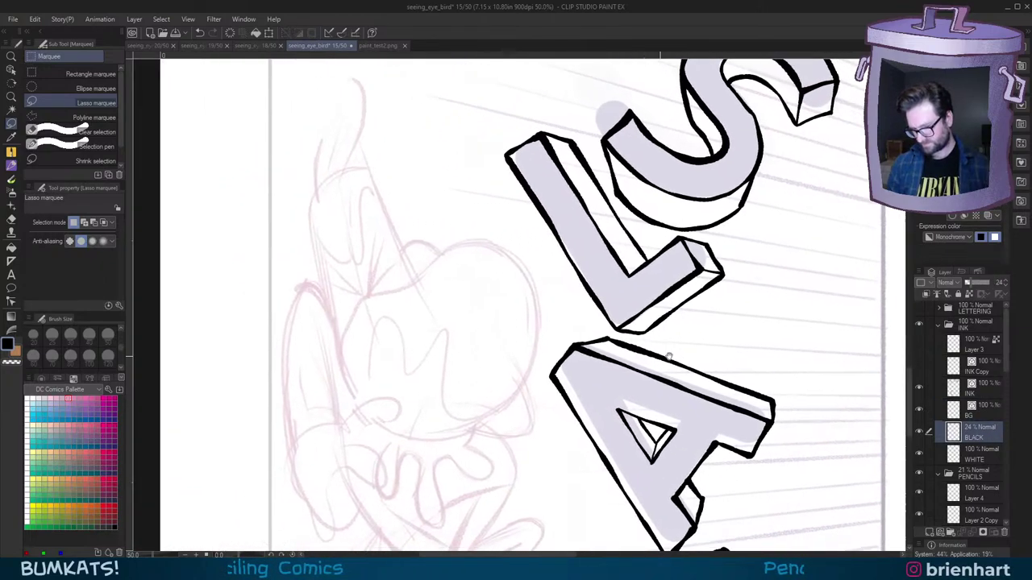
click(977, 387)
scroll(497, 282, up, 1)
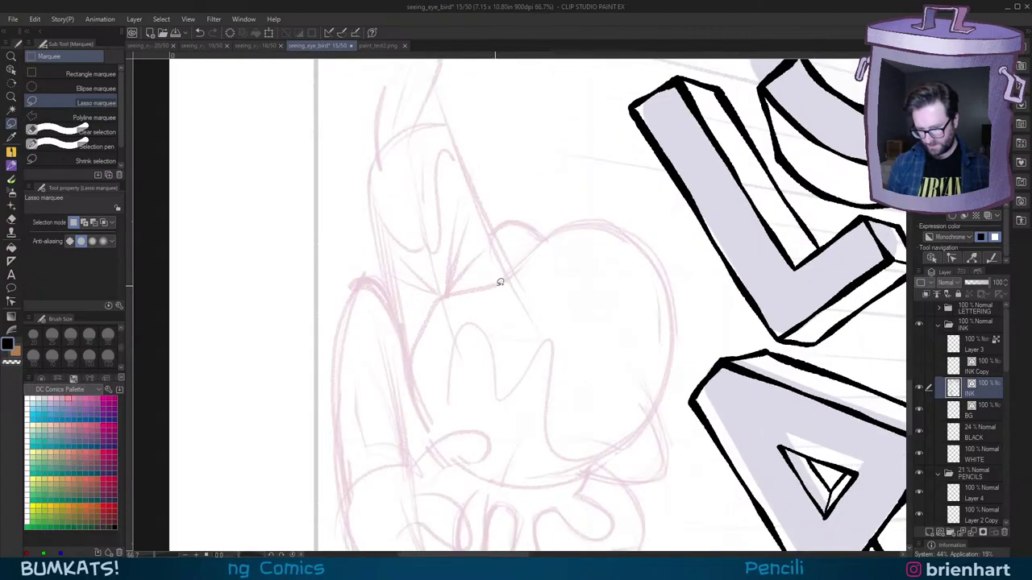
drag(497, 321, 548, 348)
key(p)
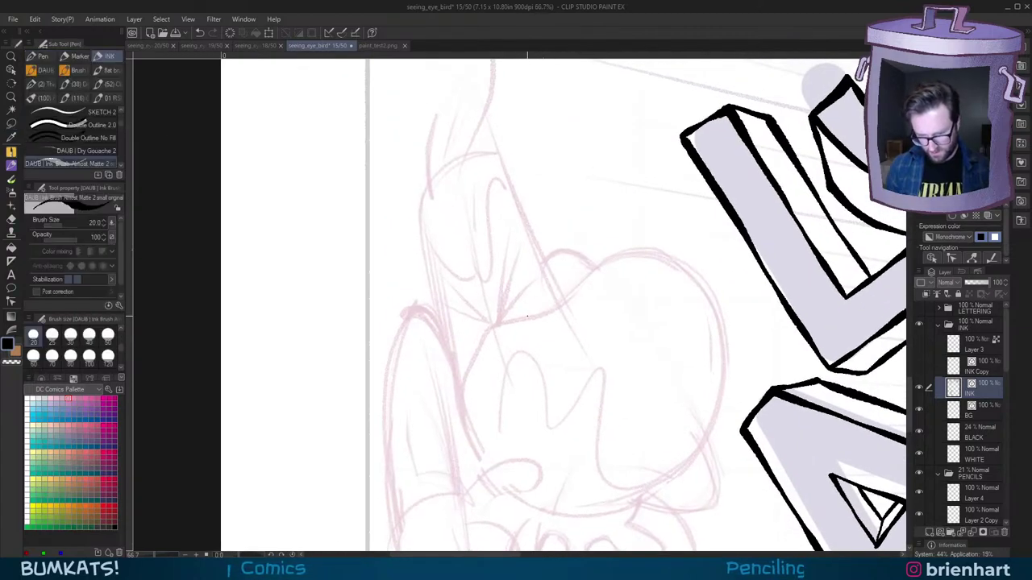
key(period)
scroll(798, 339, down, 5)
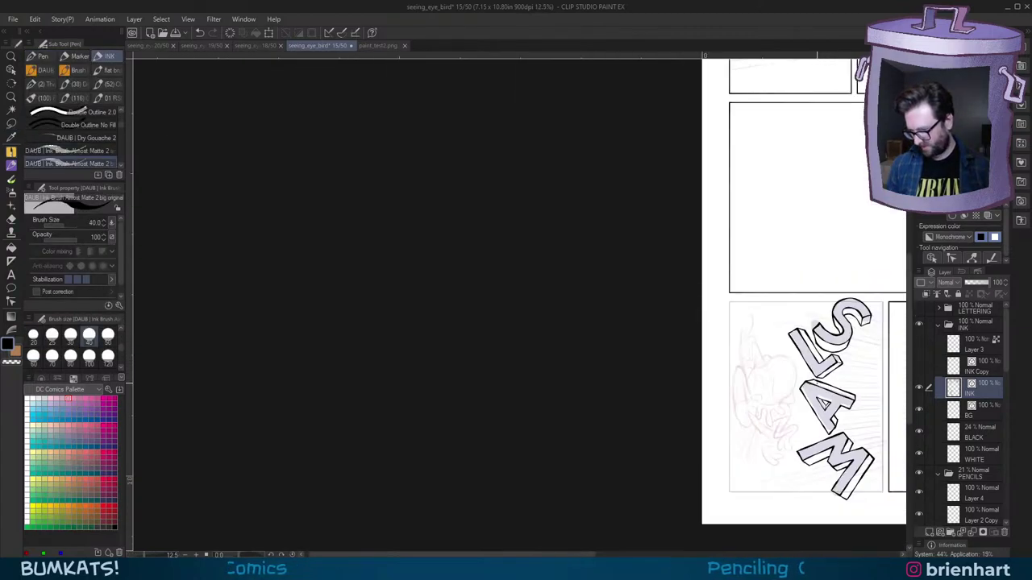
drag(840, 385, 638, 344)
scroll(637, 343, up, 5)
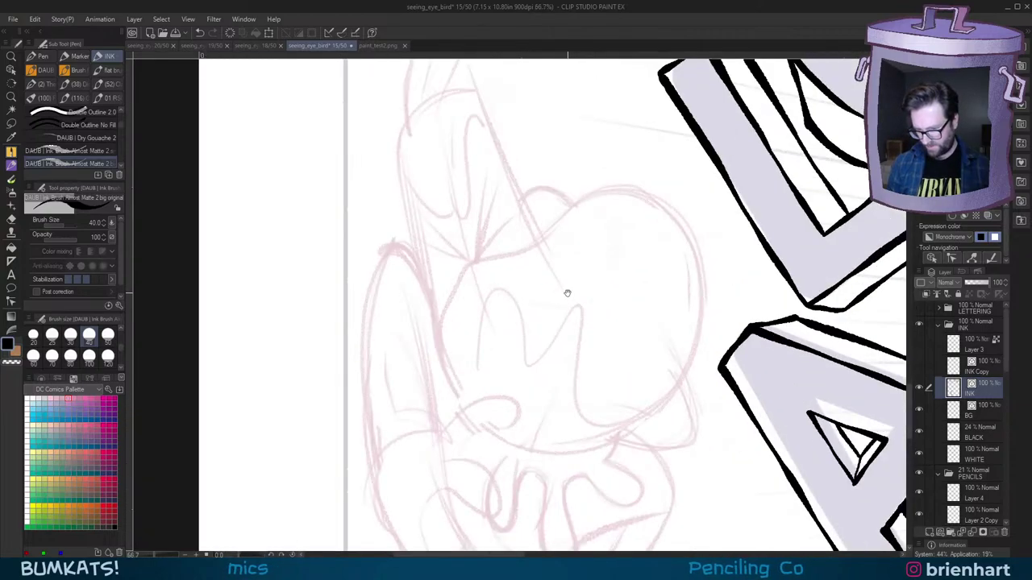
scroll(565, 292, left, 1)
mouse_move(522, 295)
mouse_down()
mouse_move(603, 259)
mouse_move(625, 224)
mouse_up()
key(ctrl+z)
key(ctrl+z)
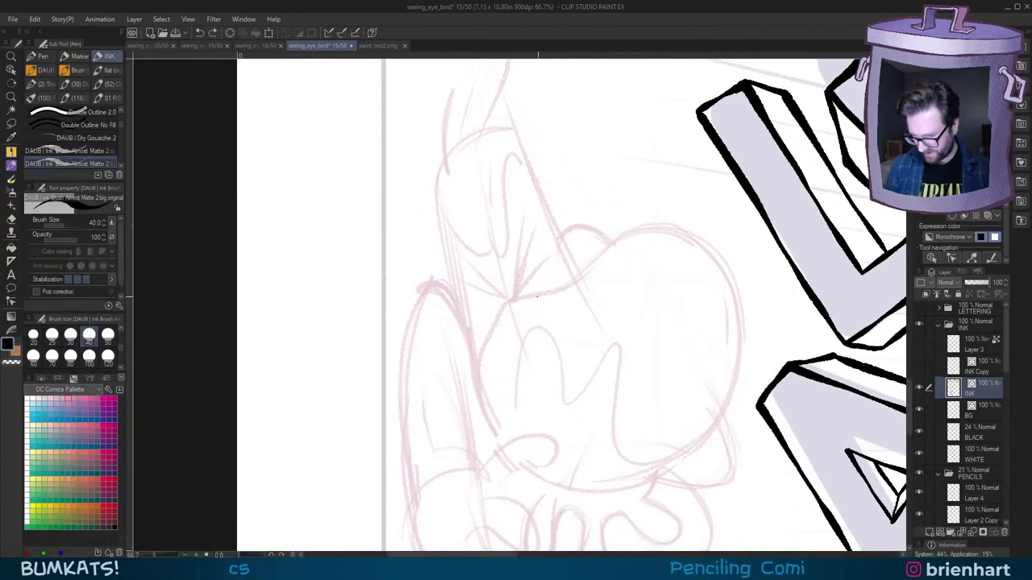
Step: Ink the figure's large rounded shape with thick contours, including the wavy M-shaped line inside and the curve beneath it
drag(513, 298, 704, 233)
mouse_move(712, 424)
mouse_down()
mouse_move(649, 468)
mouse_move(619, 426)
mouse_move(625, 345)
mouse_move(595, 361)
mouse_move(563, 402)
mouse_move(551, 337)
mouse_move(523, 351)
mouse_move(516, 402)
mouse_up()
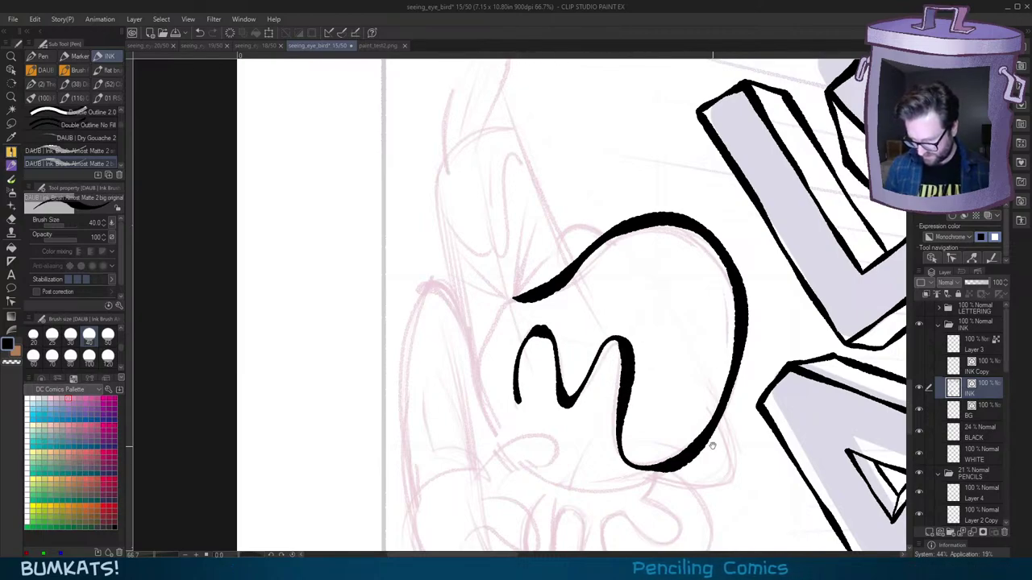
drag(712, 446, 737, 438)
drag(549, 293, 502, 363)
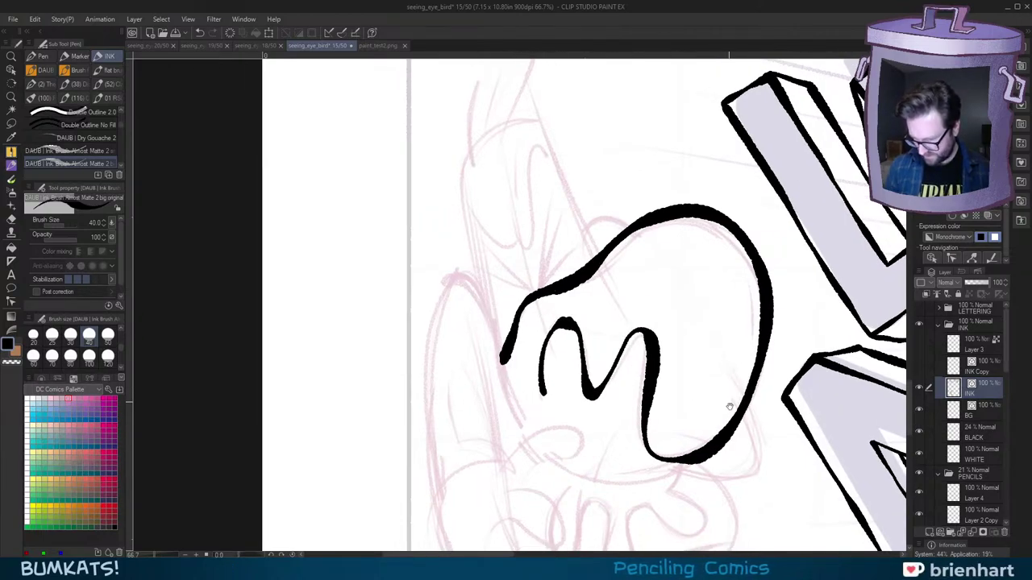
drag(730, 406, 744, 346)
mouse_move(706, 406)
mouse_down()
mouse_move(650, 425)
mouse_move(564, 403)
mouse_up()
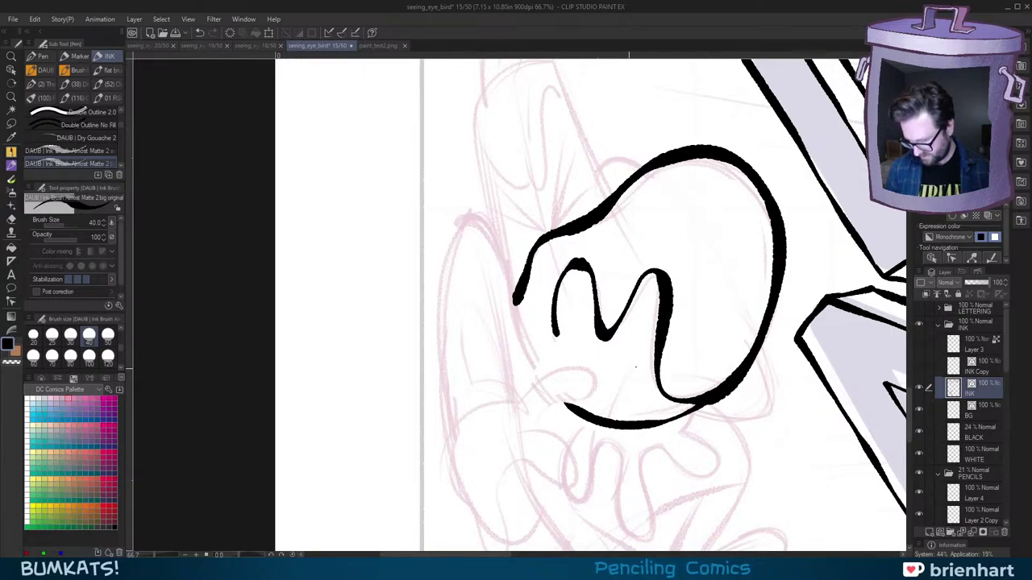
Step: Turn the canvas toward the figure's narrow upper part and set the small Almost Matte 2 ink brush to size 30
drag(672, 298, 689, 406)
key(asciicircum)
key(asciicircum)
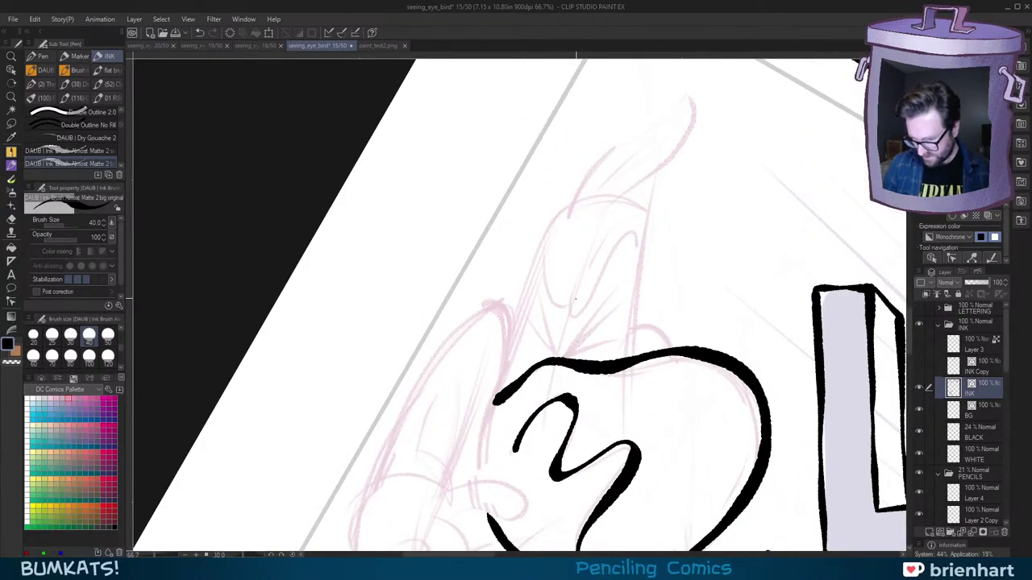
click(70, 151)
click(51, 336)
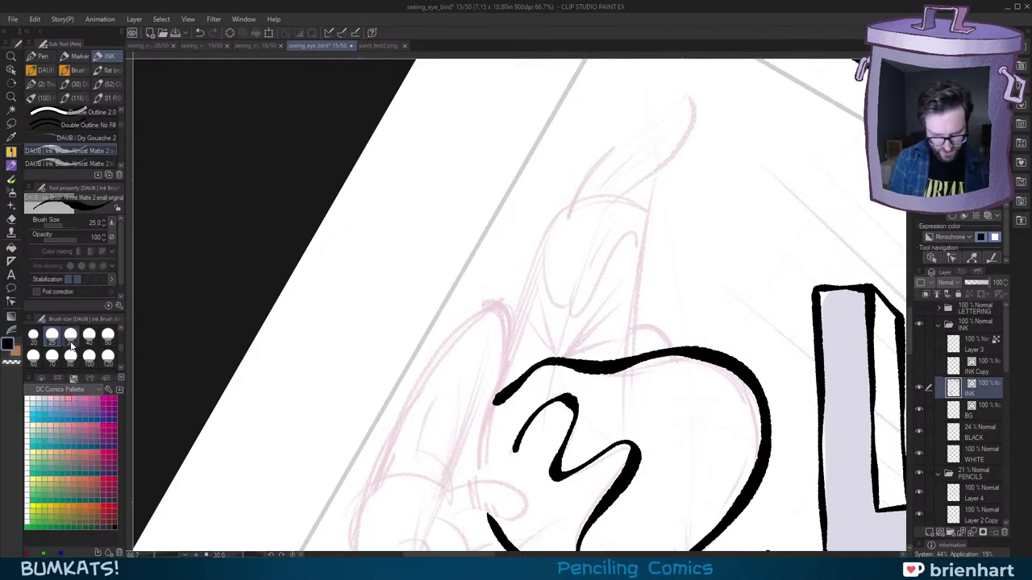
click(70, 336)
Step: Ink the S-shaped and U-shaped curves inside the figure's narrow upper part with the big ink brush at size 40
key(period)
mouse_move(570, 286)
mouse_down()
mouse_move(575, 313)
mouse_move(630, 234)
mouse_up()
key(ctrl+z)
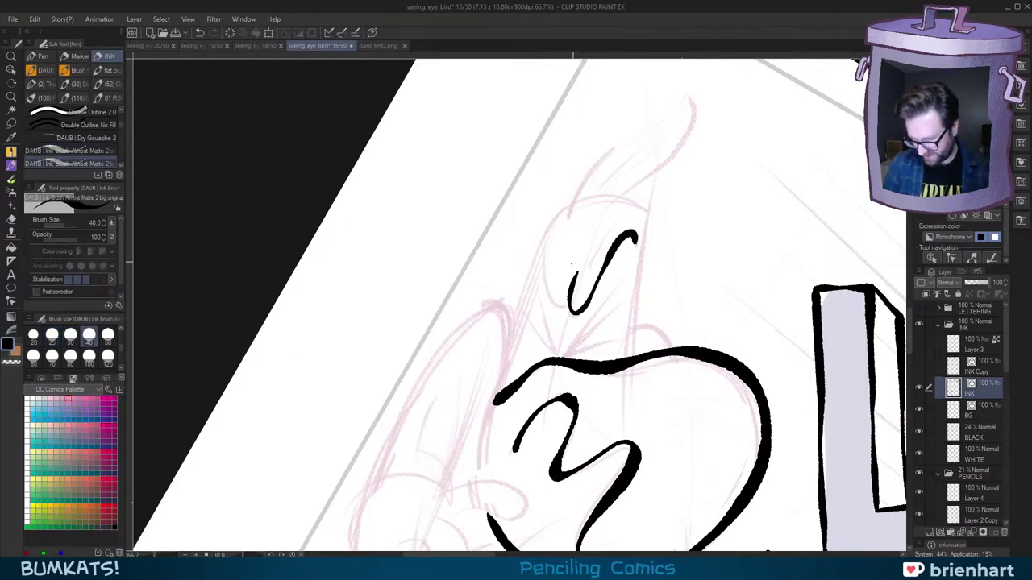
mouse_move(562, 304)
mouse_down()
mouse_move(541, 245)
mouse_move(570, 310)
mouse_up()
key(ctrl+z)
key(minus)
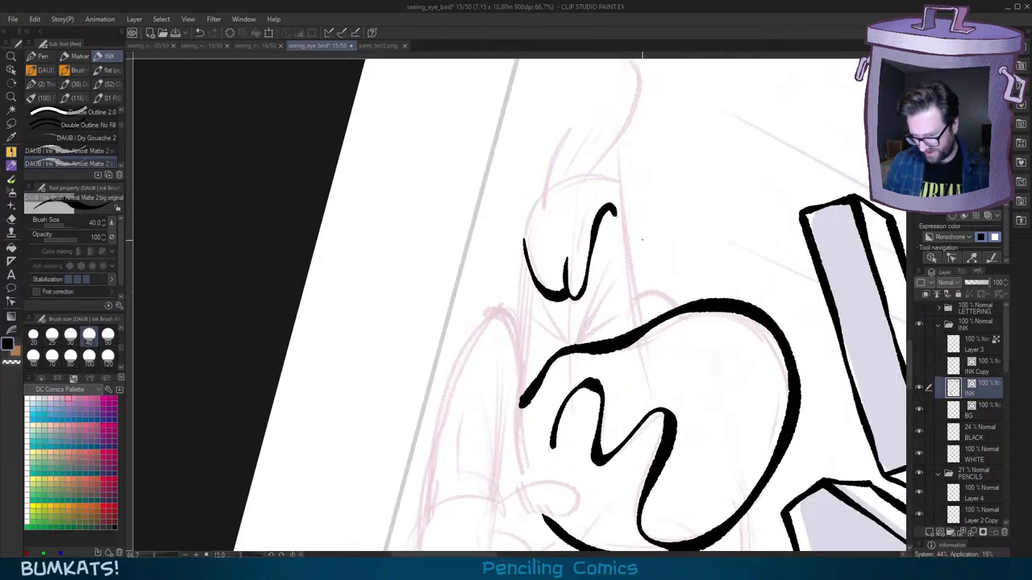
Step: Ink thin crease lines beside the S-shaped curve inside the figure's narrow upper part with the small ink brush at size 30
drag(634, 277, 632, 299)
key(minus)
drag(591, 221, 582, 237)
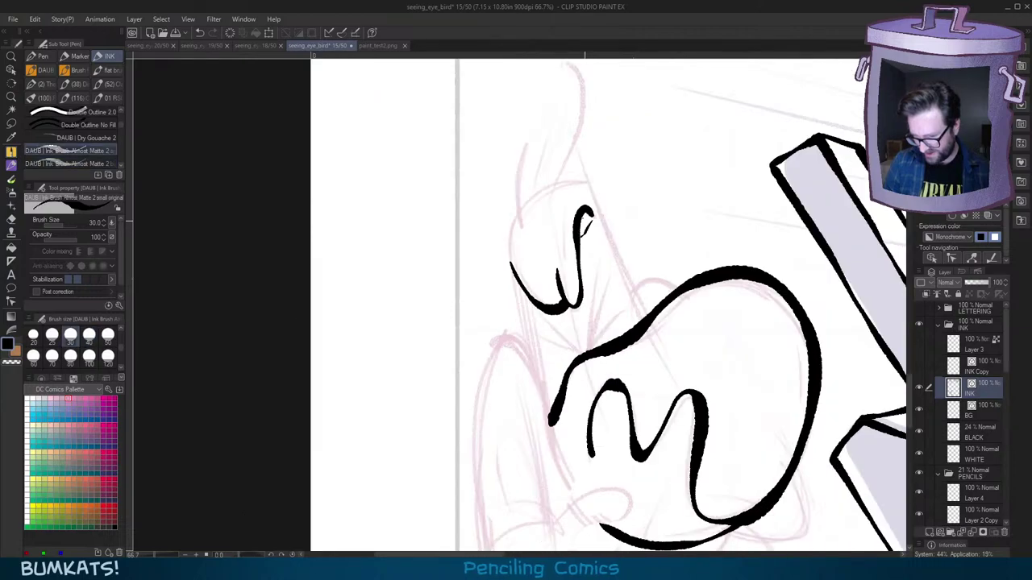
key(ctrl+z)
key(comma)
key(asciicircum)
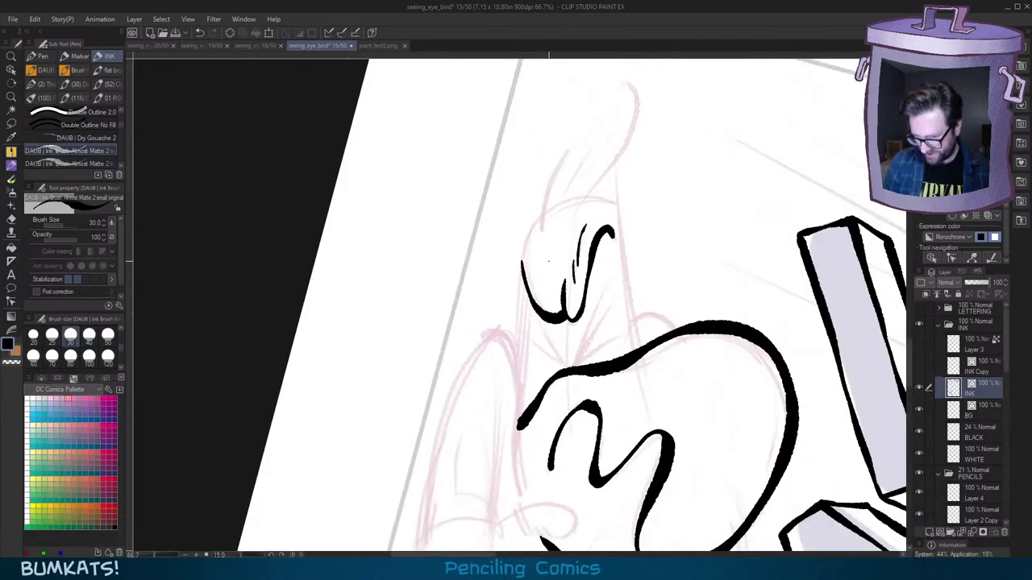
drag(568, 261, 563, 284)
Step: Ink the thick edge of the narrow upper part facing the lettering and the small bump above the large rounded shape, using brush size 40
key(period)
mouse_move(601, 228)
mouse_down()
mouse_move(621, 246)
mouse_move(612, 226)
mouse_move(634, 337)
mouse_up()
key(ctrl+z)
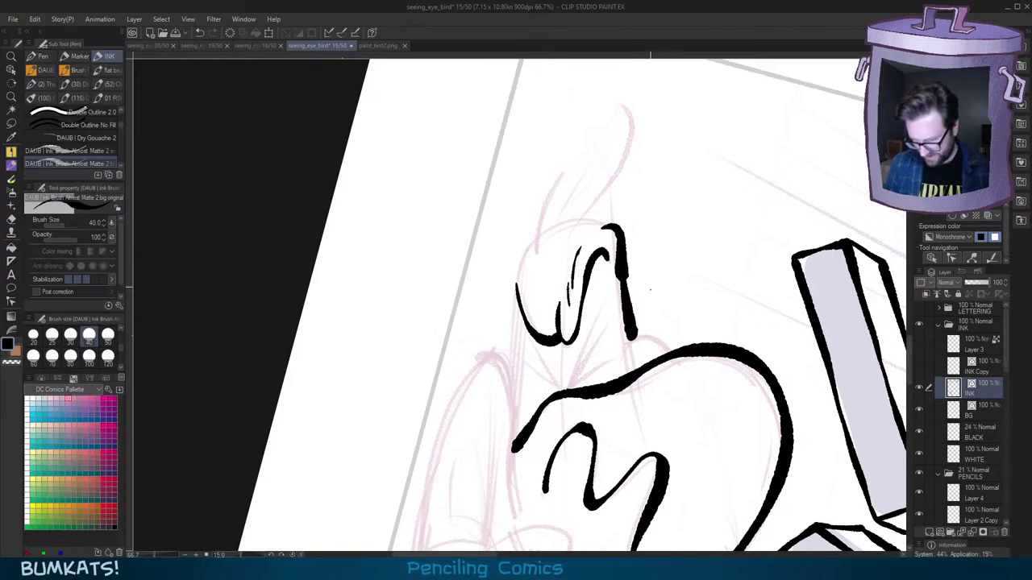
mouse_move(619, 374)
mouse_down()
mouse_move(657, 337)
mouse_move(669, 350)
mouse_up()
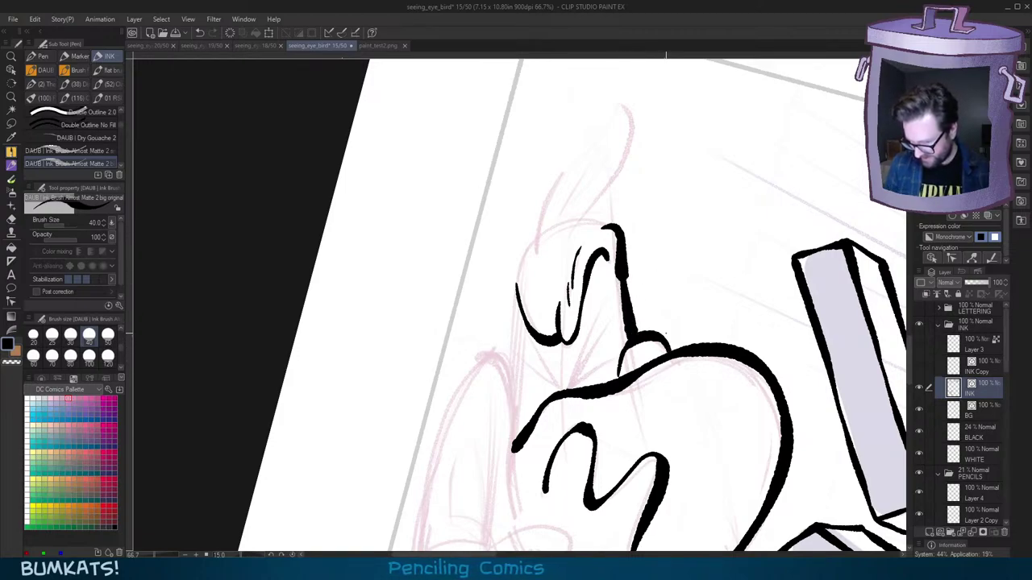
scroll(653, 250, up, 1)
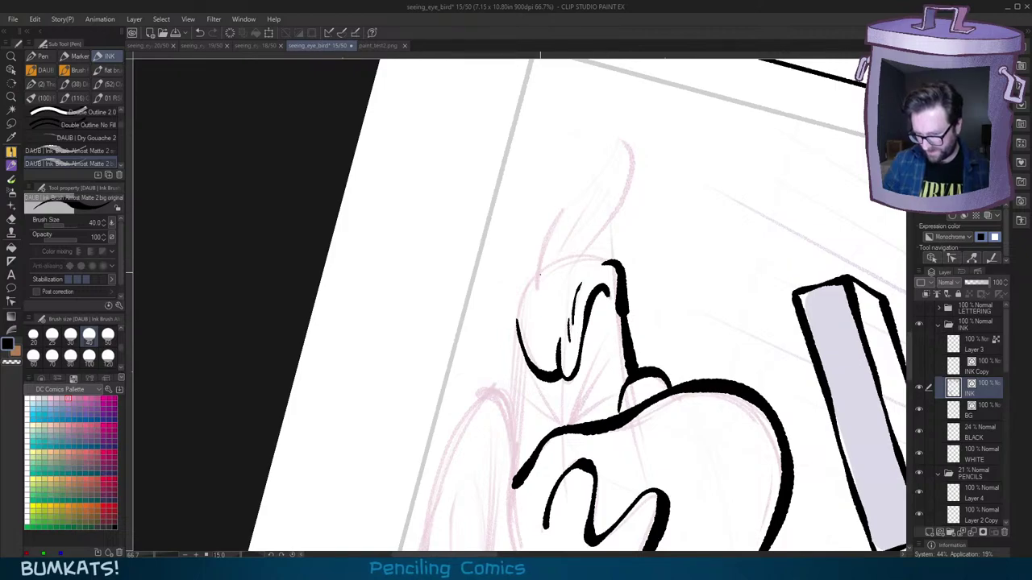
Step: Ink the tall pointed crest above the figure's narrow upper part, with short tufts on both sides of its base
mouse_move(538, 278)
mouse_down()
mouse_move(552, 228)
mouse_move(619, 143)
mouse_up()
mouse_move(582, 258)
mouse_down()
mouse_move(627, 172)
mouse_move(625, 149)
mouse_up()
drag(596, 278, 611, 234)
key(ctrl+z)
mouse_move(600, 244)
mouse_down()
mouse_move(621, 237)
mouse_move(609, 237)
mouse_up()
key(ctrl+z)
key(ctrl+z)
drag(540, 245, 525, 268)
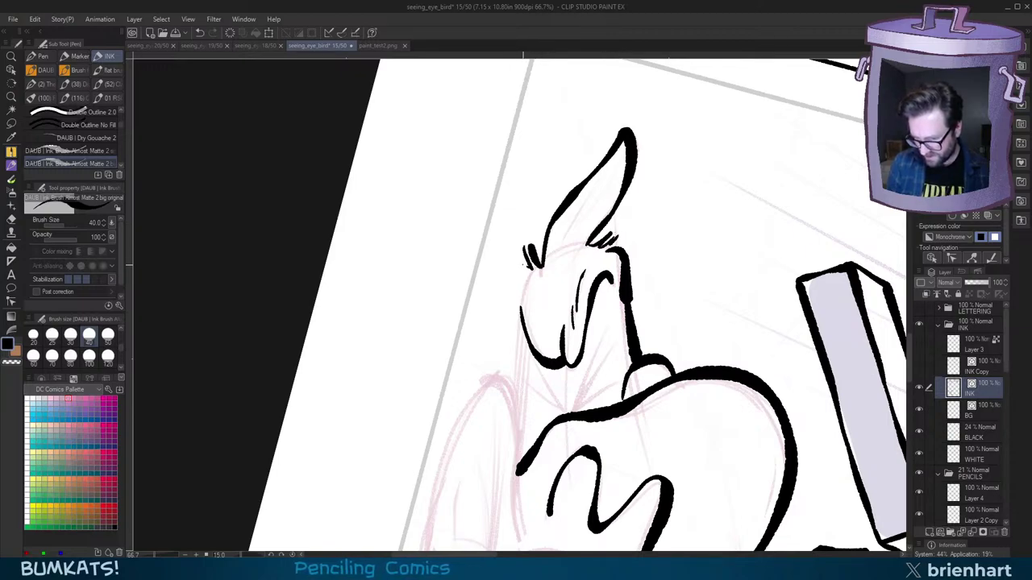
drag(625, 255, 626, 276)
drag(627, 275, 624, 287)
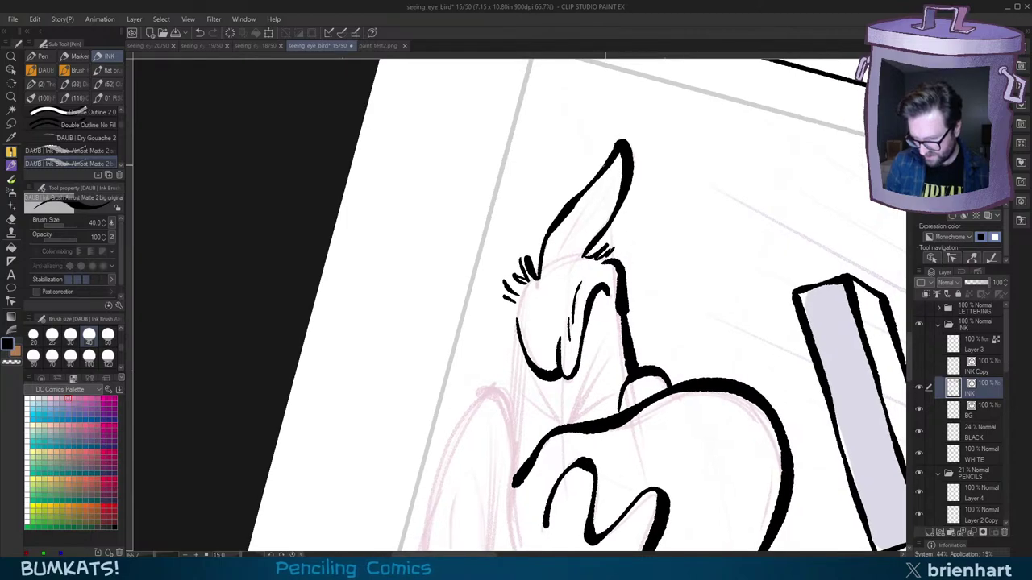
key(comma)
mouse_move(553, 275)
mouse_down()
mouse_move(621, 148)
mouse_move(593, 213)
mouse_up()
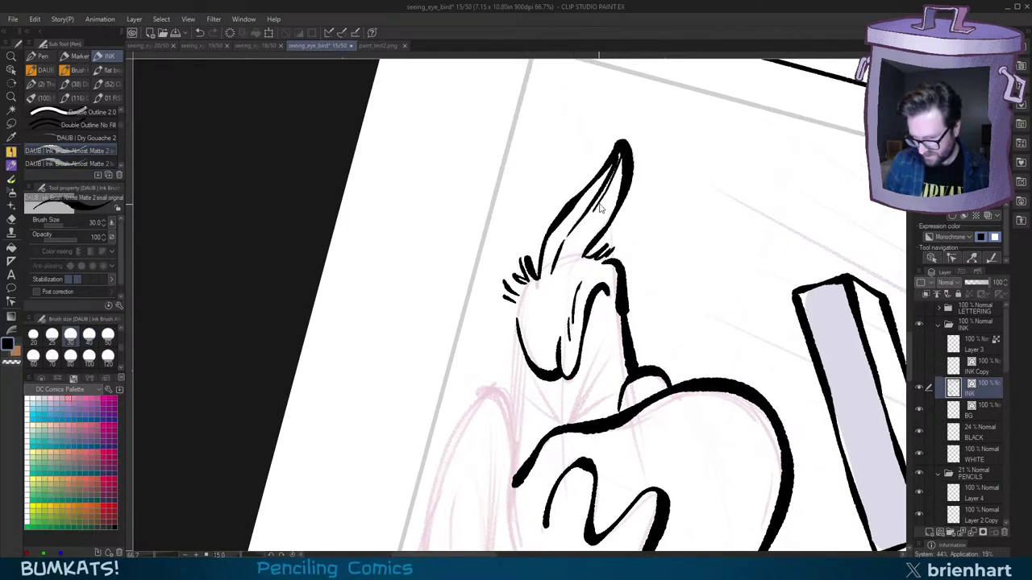
key(ctrl+z)
key(ctrl+z)
key(ctrl+y)
key(period)
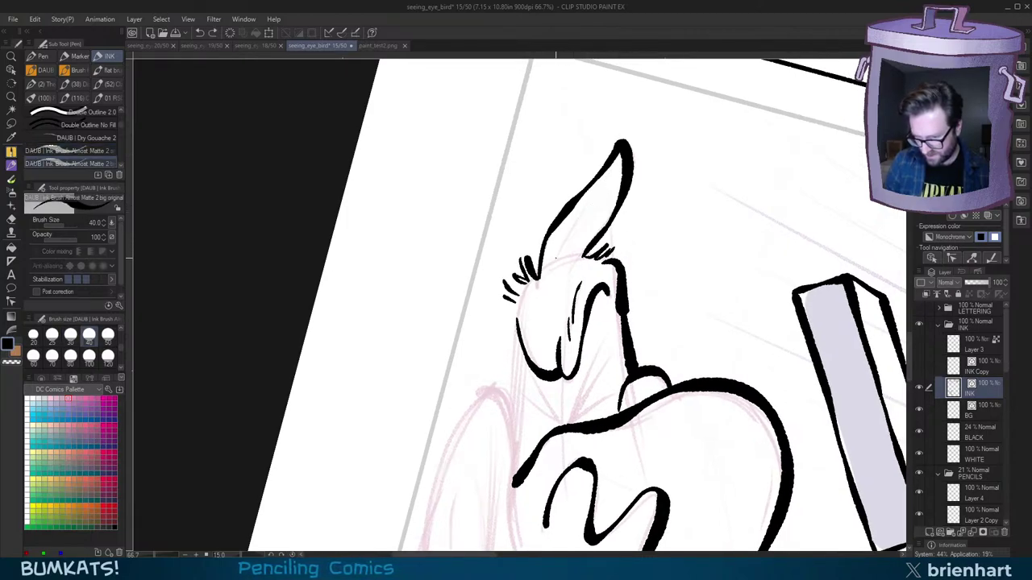
Step: Ink thin lengthwise lines inside the pointed crest with the small Almost Matte 2 ink brush at size 30
key(comma)
drag(555, 260, 619, 153)
drag(587, 228, 621, 155)
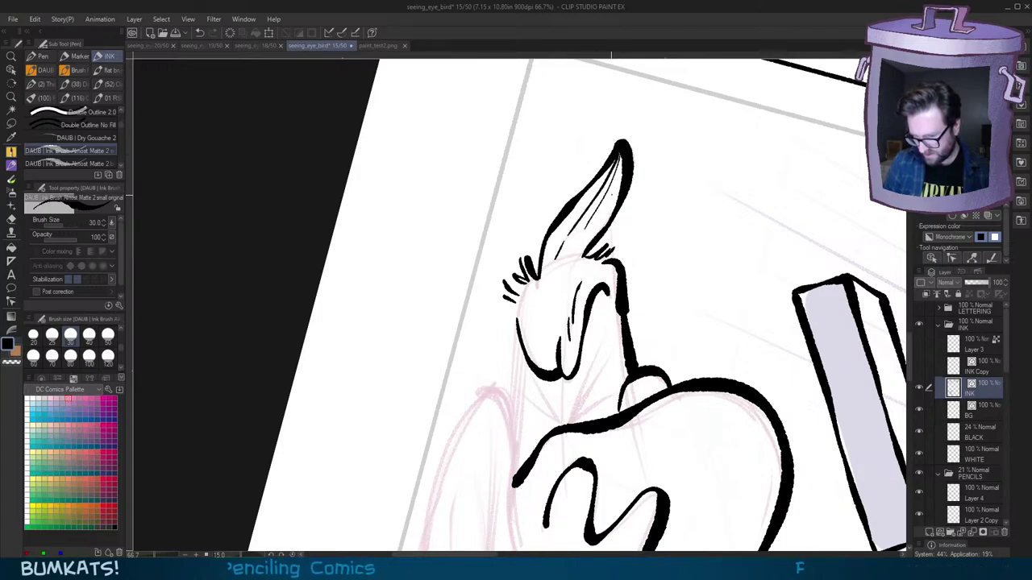
drag(613, 200, 578, 247)
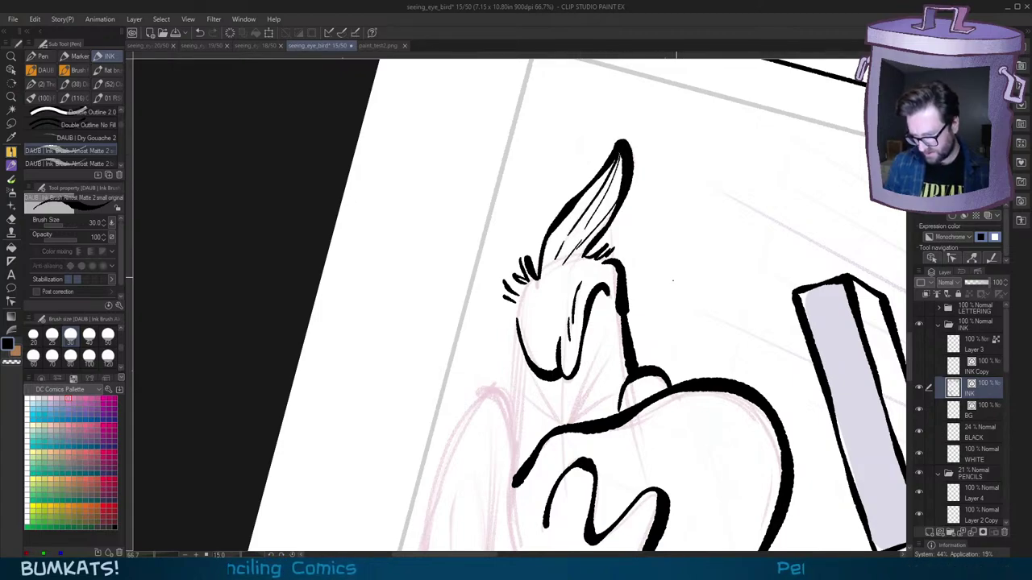
Step: Ink the hooked curve and short tufts along the outer edge of the narrow upper part, below the crest, using brush size 40
scroll(674, 280, down, 5)
scroll(669, 291, up, 5)
drag(595, 337, 615, 295)
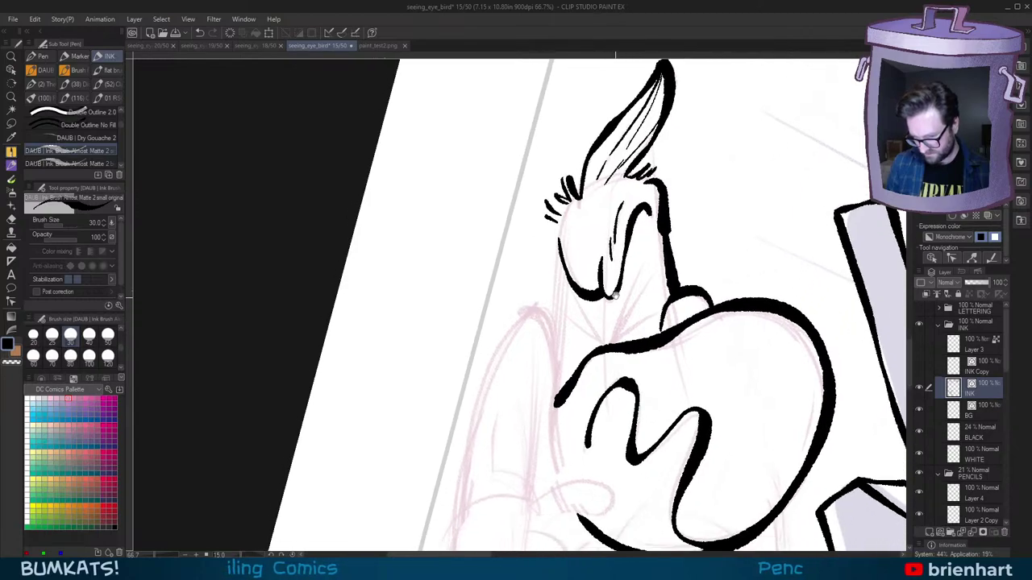
scroll(615, 296, up, 2)
key(period)
mouse_move(539, 199)
mouse_down()
mouse_move(528, 235)
mouse_move(545, 224)
mouse_move(540, 243)
mouse_move(562, 220)
mouse_up()
key(ctrl+z)
key(ctrl+z)
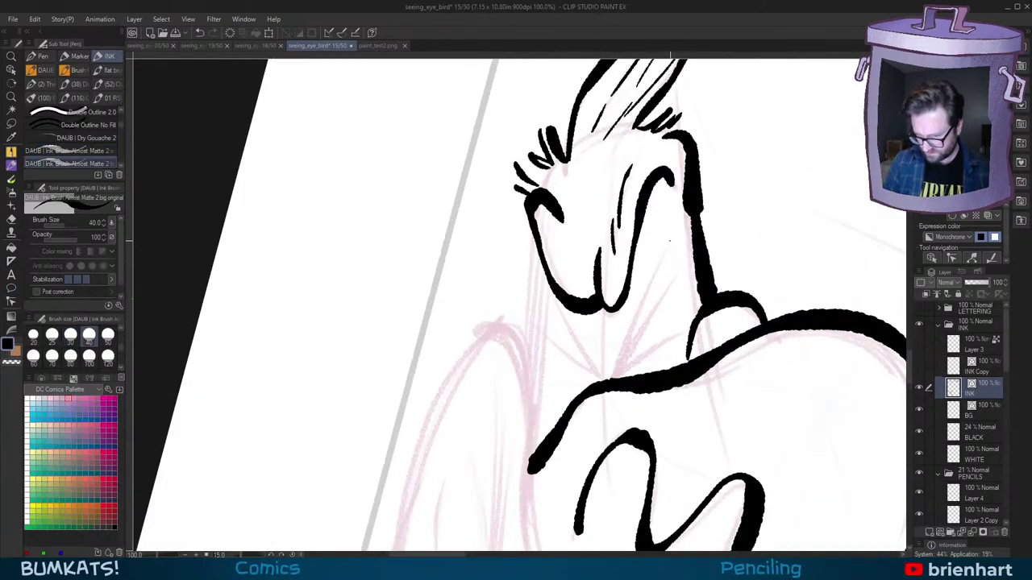
key(comma)
key(period)
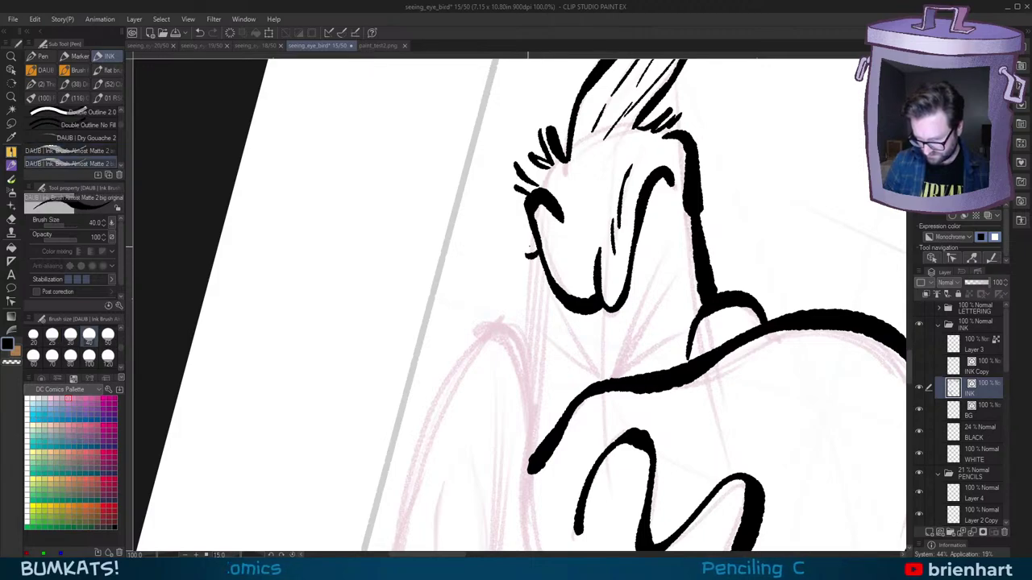
Step: Ink the thick neck line meeting the large shape's end in a V, plus the spiky shoulder tufts and upper outer arm edge
mouse_move(532, 245)
mouse_down()
mouse_move(538, 371)
mouse_move(538, 419)
mouse_up()
key(ctrl+z)
mouse_move(538, 459)
mouse_down()
mouse_move(530, 367)
mouse_move(492, 308)
mouse_move(466, 301)
mouse_up()
drag(486, 347, 443, 345)
mouse_move(502, 371)
mouse_down()
mouse_move(653, 293)
mouse_move(573, 302)
mouse_move(600, 320)
mouse_up()
mouse_move(612, 356)
mouse_down()
mouse_move(691, 229)
mouse_move(619, 359)
mouse_up()
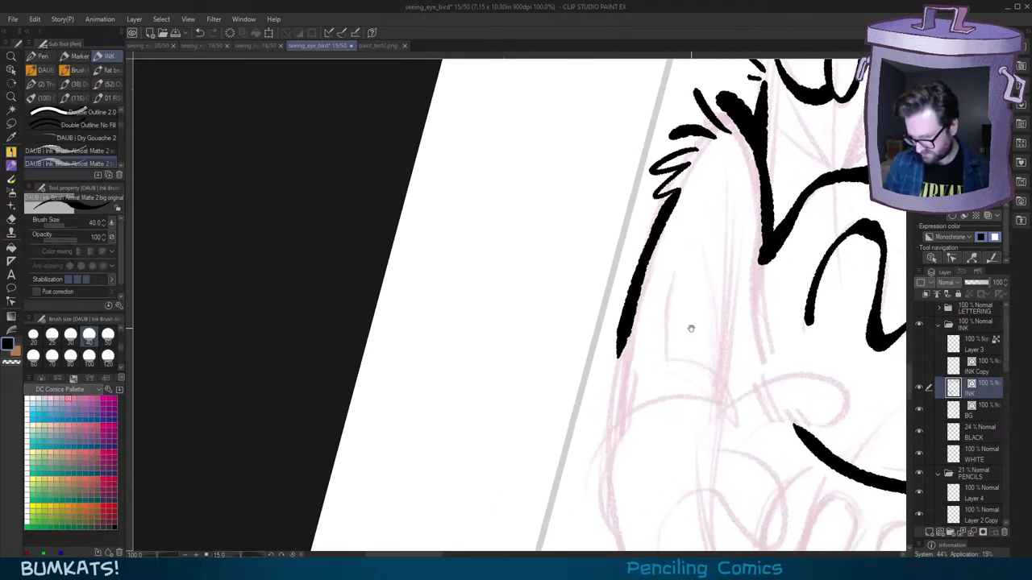
Step: Ink a fan of short lines radiating from the large shape's upper contour toward the narrow upper part with the size 30 brush
drag(838, 255, 619, 408)
key(comma)
drag(631, 316, 680, 194)
key(ctrl+z)
mouse_move(625, 319)
mouse_down()
mouse_move(676, 202)
mouse_move(654, 264)
mouse_move(691, 209)
mouse_up()
key(ctrl+z)
key(ctrl+z)
mouse_move(625, 320)
mouse_down()
mouse_move(687, 213)
mouse_move(655, 231)
mouse_up()
drag(624, 321, 689, 272)
key(minus)
key(minus)
key(minus)
key(minus)
key(minus)
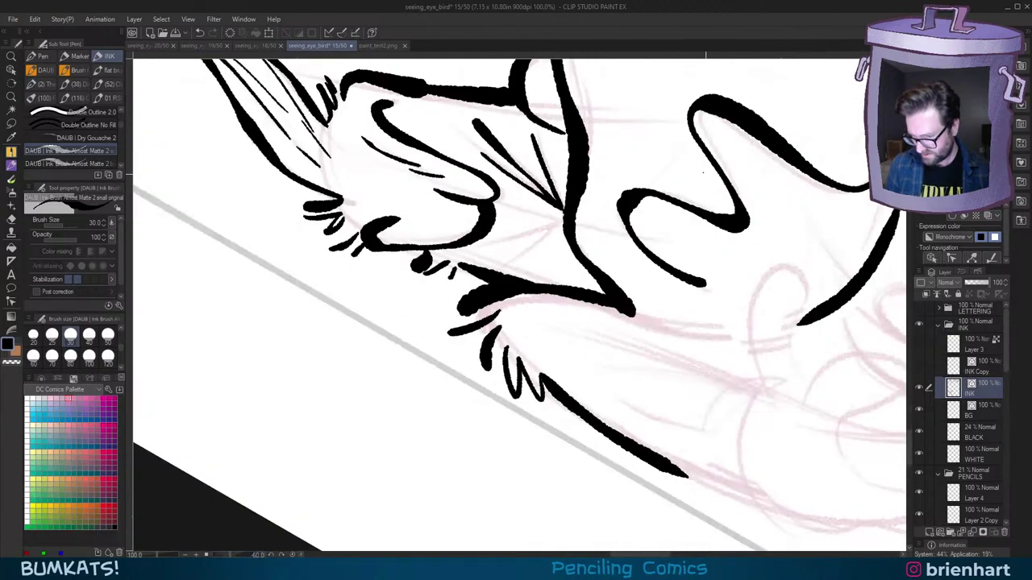
mouse_move(562, 221)
mouse_down()
mouse_move(494, 246)
mouse_move(563, 223)
mouse_up()
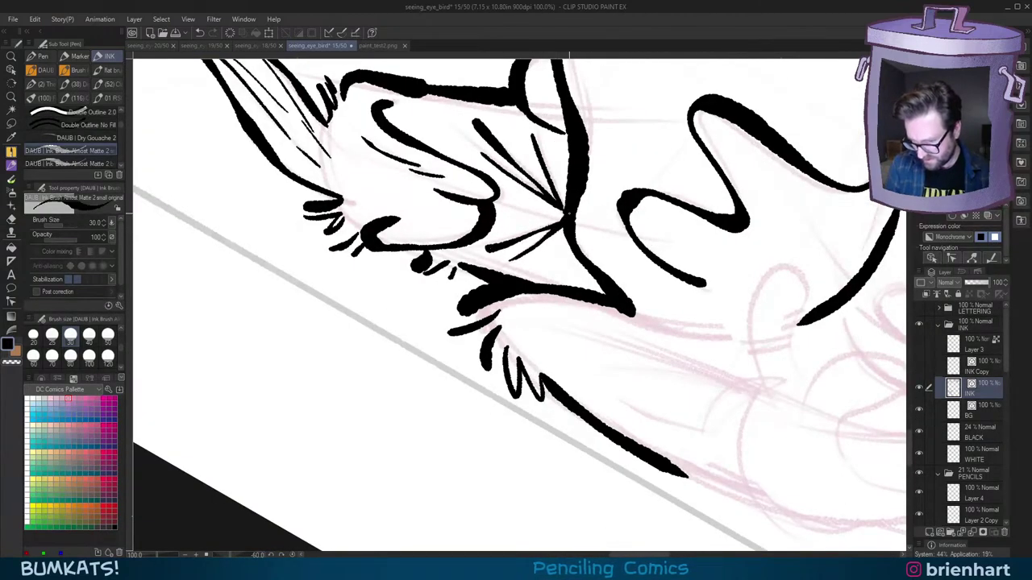
Step: Ink the hand with thick contours using the size 40 brush, its upper finger overlapping the lower edge of the large rounded shape
key(asciicircum)
key(asciicircum)
key(asciicircum)
key(asciicircum)
key(asciicircum)
scroll(798, 337, down, 4)
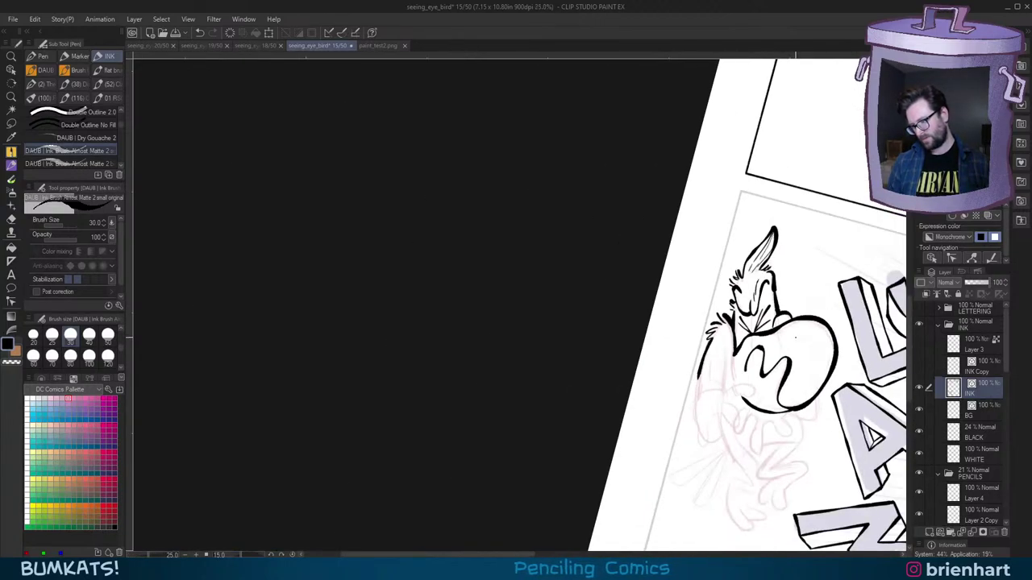
scroll(796, 338, up, 4)
drag(624, 312, 612, 277)
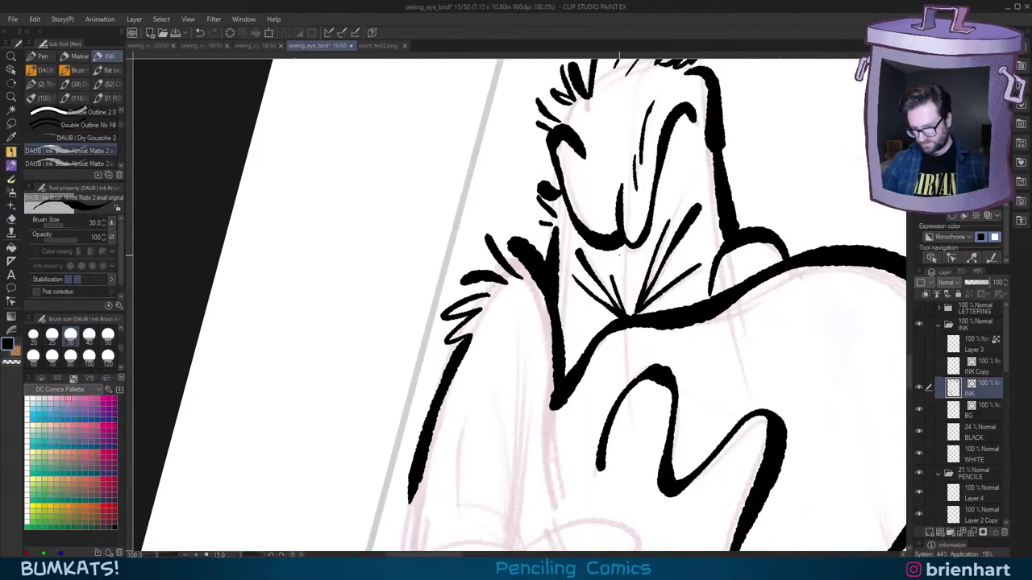
drag(751, 367, 748, 378)
drag(695, 499, 738, 330)
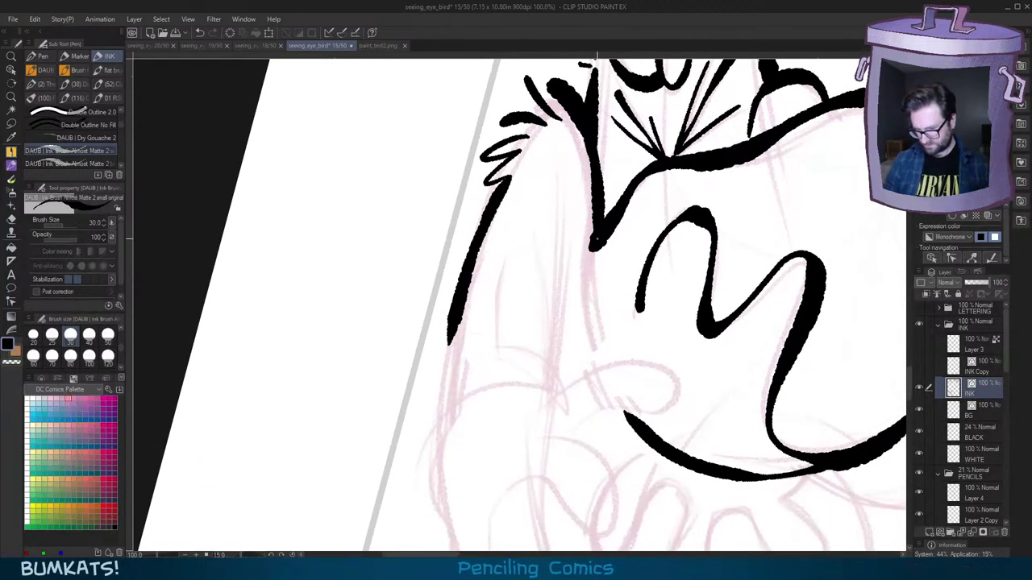
drag(700, 461, 722, 352)
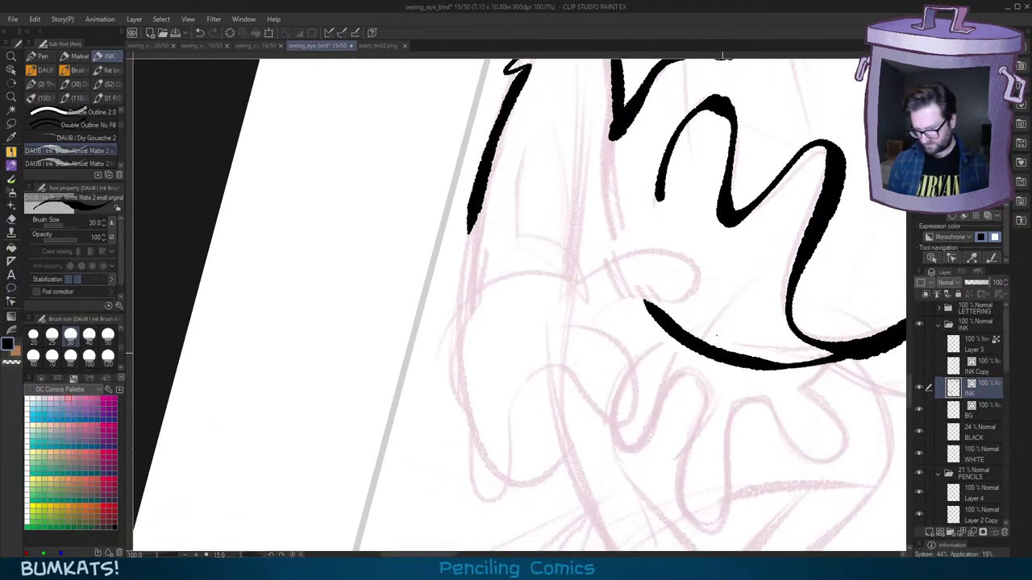
key(minus)
key(period)
mouse_move(553, 291)
mouse_down()
mouse_move(576, 245)
mouse_move(660, 205)
mouse_move(686, 245)
mouse_move(636, 260)
mouse_up()
drag(589, 304, 637, 256)
drag(678, 340, 696, 312)
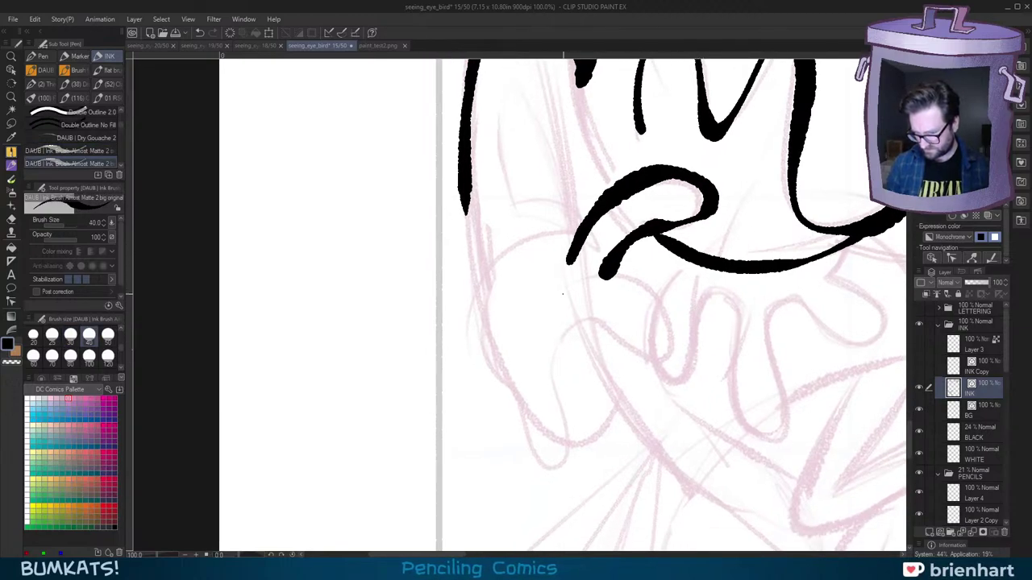
mouse_move(562, 294)
mouse_down()
mouse_move(670, 336)
mouse_move(639, 355)
mouse_move(568, 331)
mouse_move(557, 381)
mouse_move(564, 451)
mouse_move(517, 448)
mouse_move(470, 312)
mouse_move(480, 270)
mouse_up()
Step: Try inking the arm's inner edge, the curved wrist line and the rest of the outer arm edge with the size 40 brush
mouse_move(581, 173)
mouse_down()
mouse_move(613, 239)
mouse_move(606, 306)
mouse_up()
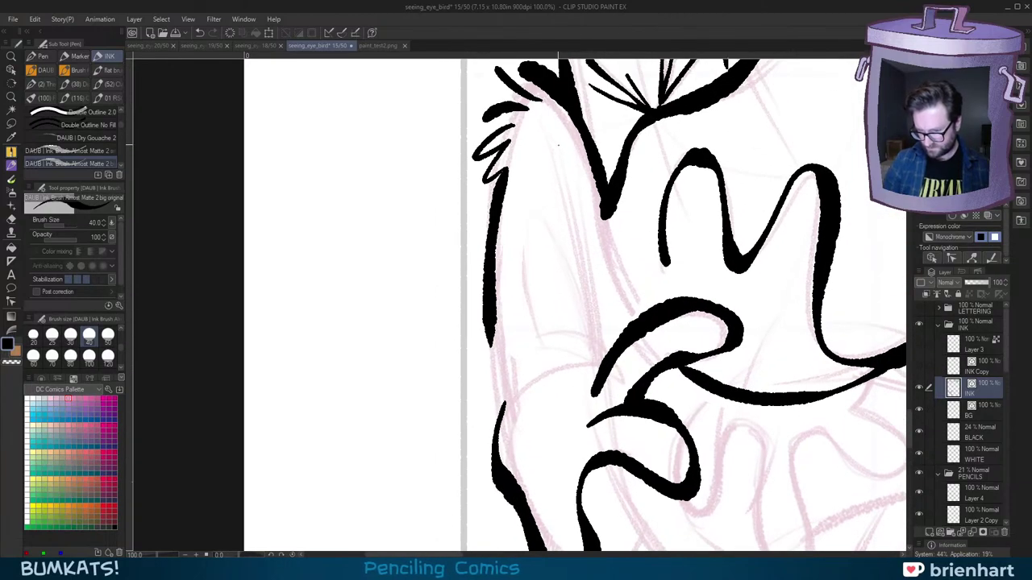
drag(558, 145, 604, 359)
drag(604, 266, 608, 314)
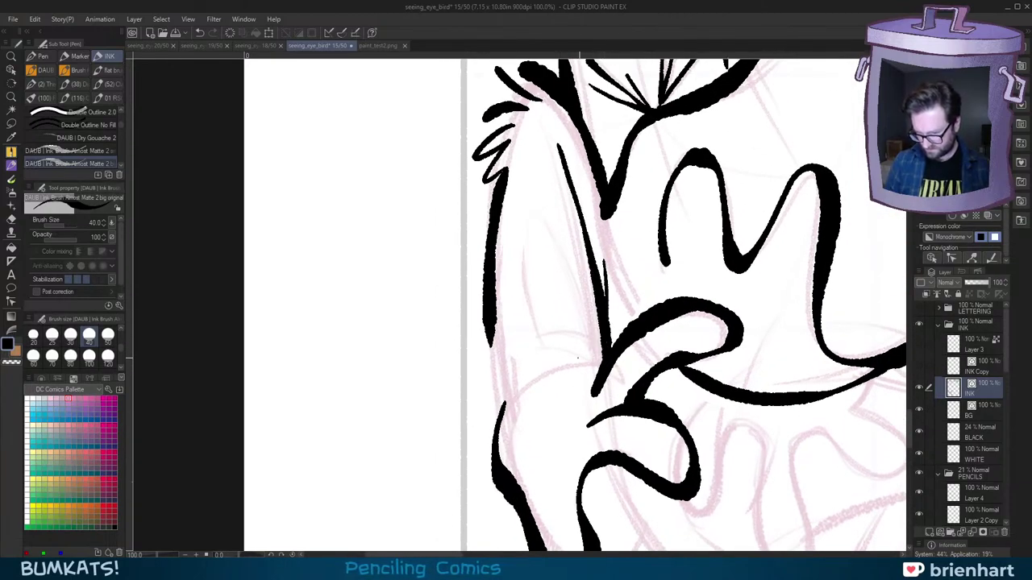
drag(497, 426, 605, 364)
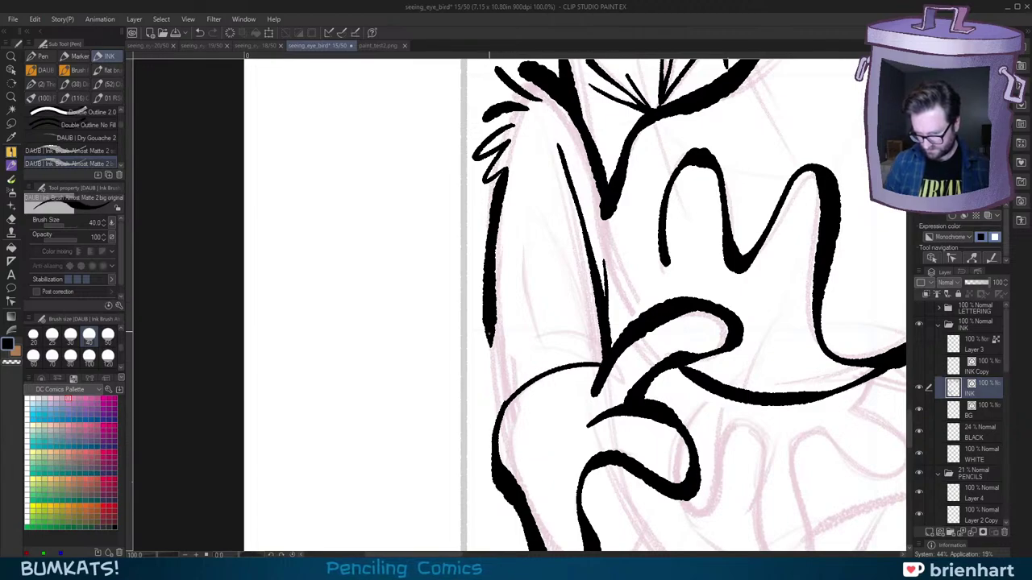
drag(489, 332, 499, 416)
Step: Try adding thin curved cuff lines across the arm just above the wrist with the small ink brush at size 30
key(comma)
mouse_move(513, 352)
mouse_down()
mouse_move(586, 351)
mouse_move(603, 363)
mouse_up()
drag(601, 356, 586, 328)
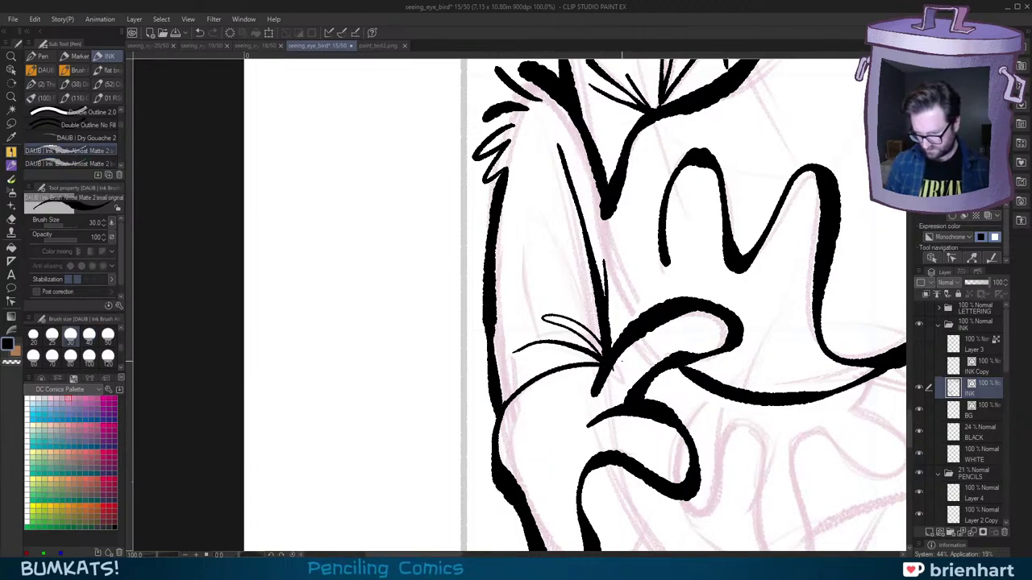
key(ctrl+z)
key(ctrl+z)
drag(497, 370, 601, 358)
drag(563, 319, 602, 350)
Step: Review the figure as a whole and undo the cuff, wrist and arm strokes back to the finished hand
scroll(726, 401, down, 3)
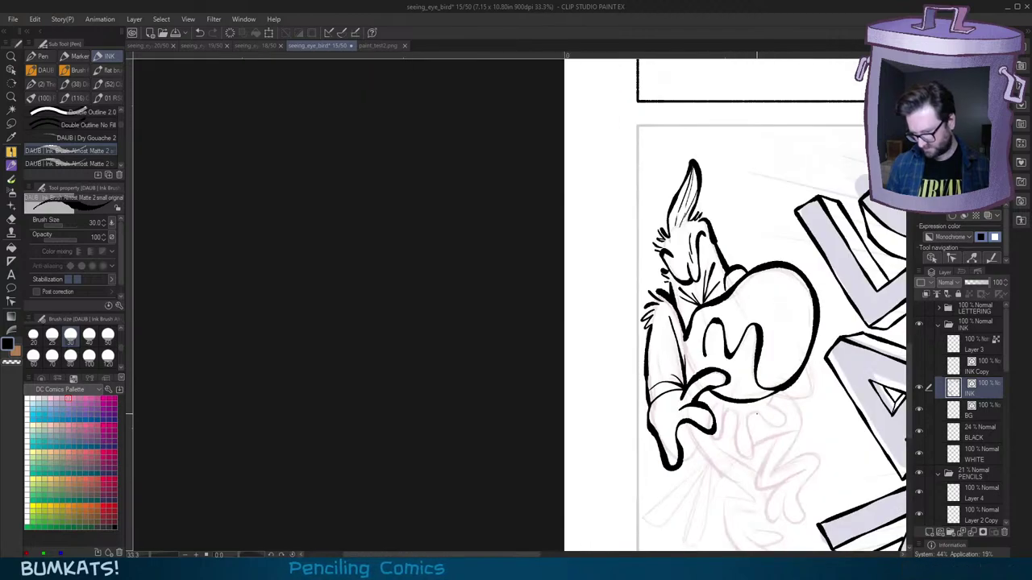
scroll(756, 413, down, 3)
scroll(682, 391, up, 5)
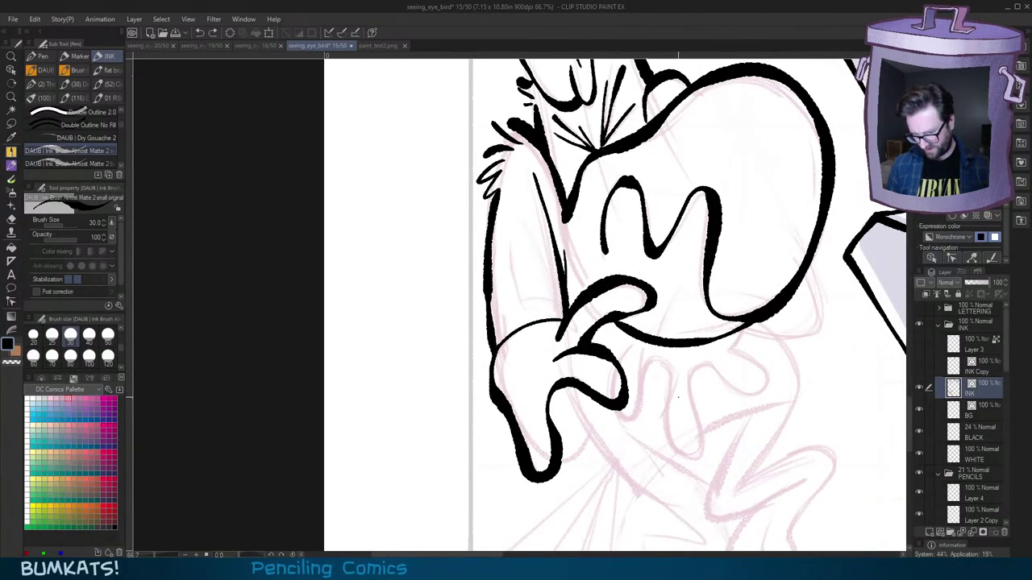
key(ctrl+z)
key(ctrl+z)
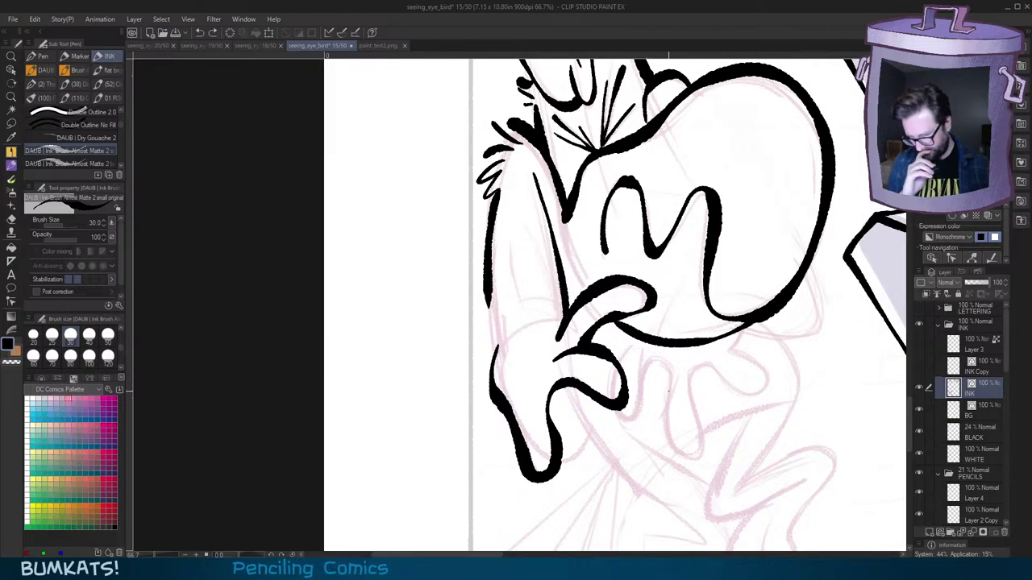
key(ctrl+z)
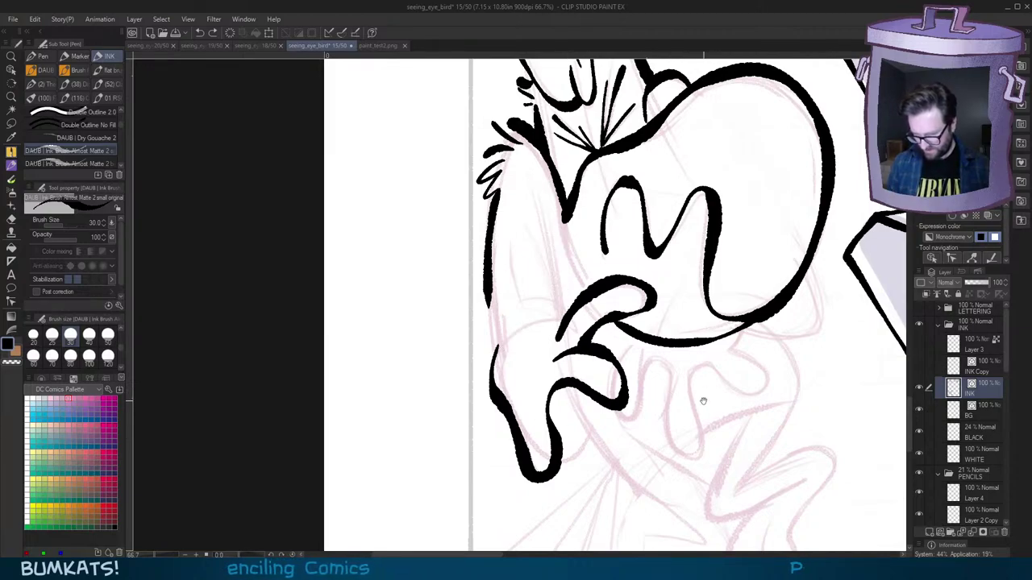
Step: Ink the curved wrist line and extend the outer arm edge down to the hand with the big ink brush at size 40
drag(704, 402, 688, 398)
drag(566, 449, 545, 461)
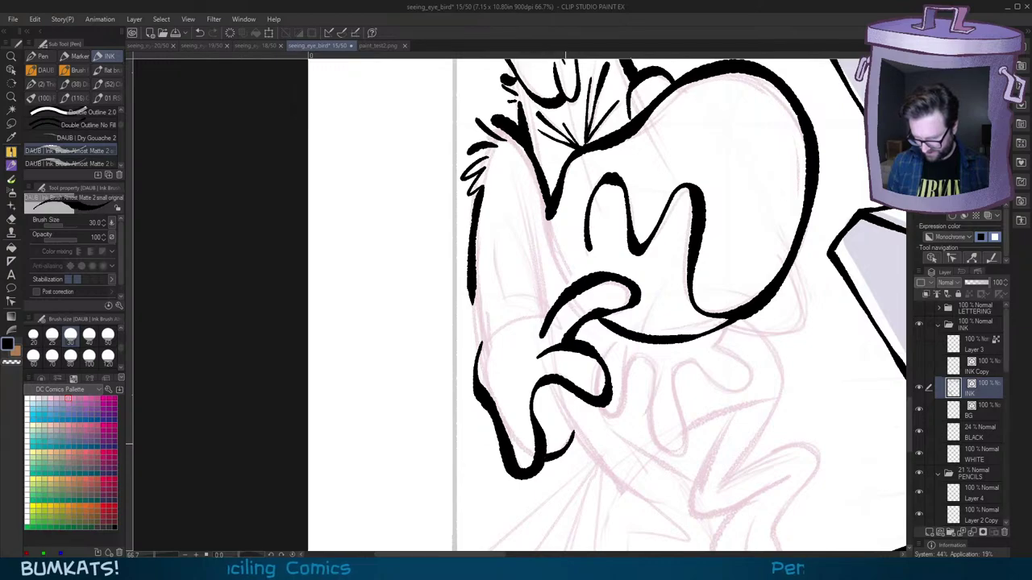
key(ctrl+z)
key(.)
mouse_move(477, 381)
mouse_down()
mouse_move(486, 340)
mouse_move(549, 317)
mouse_up()
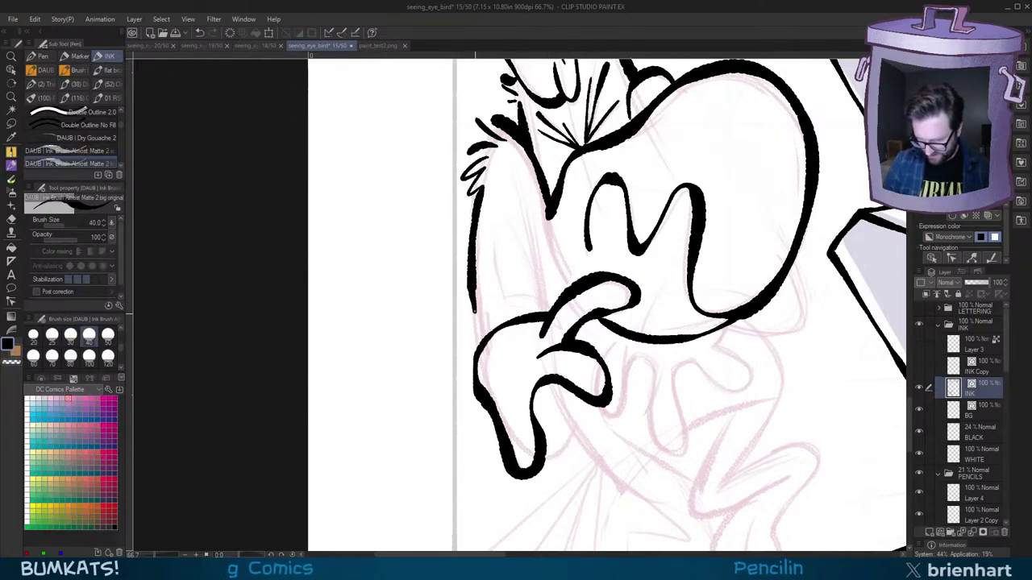
drag(474, 297, 477, 349)
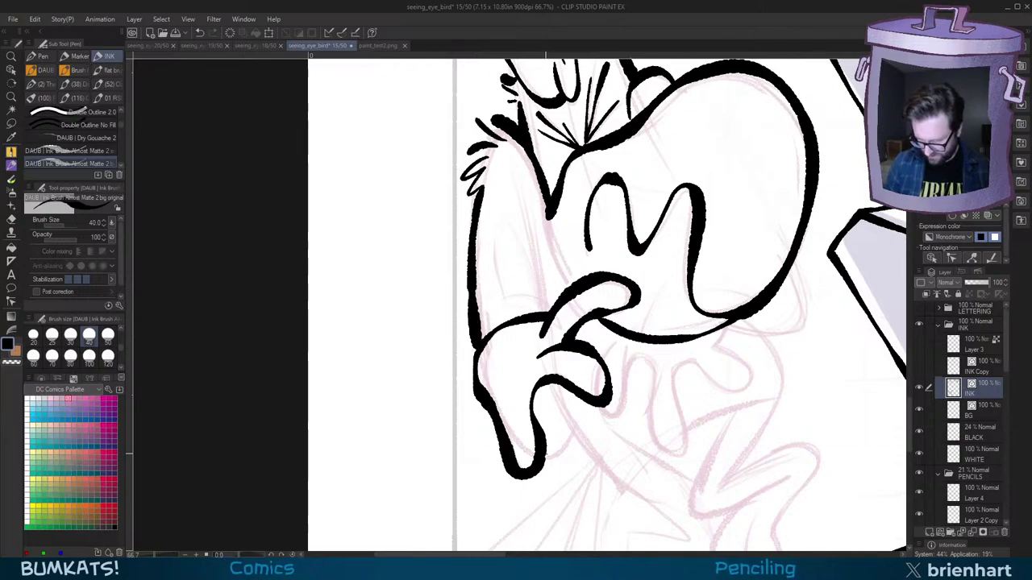
Step: Ink a row of short tufts beside the hand's lowest finger
mouse_move(546, 455)
mouse_down()
mouse_move(573, 430)
mouse_move(564, 458)
mouse_up()
key(ctrl+z)
drag(563, 440, 547, 462)
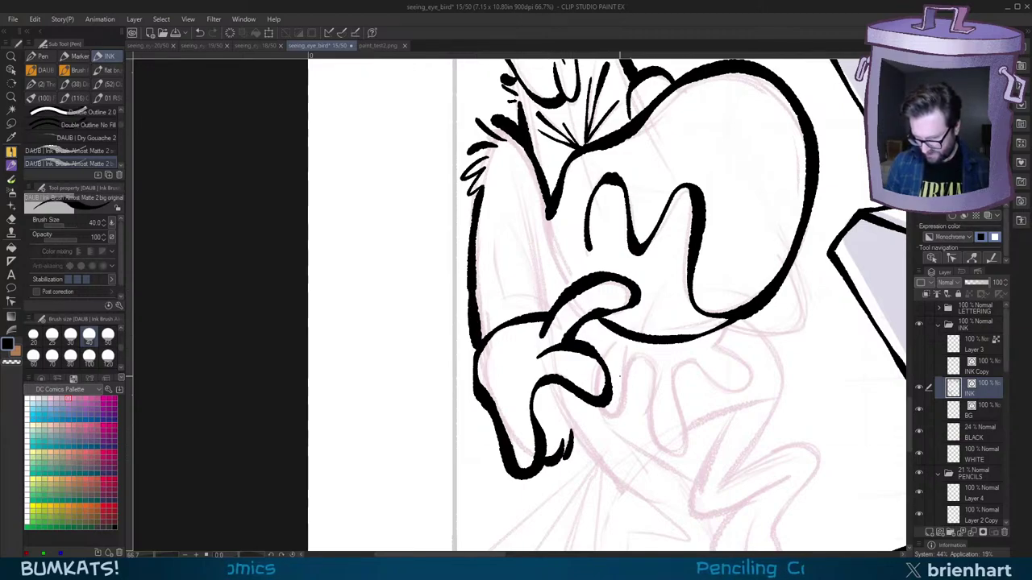
key(asciicircum)
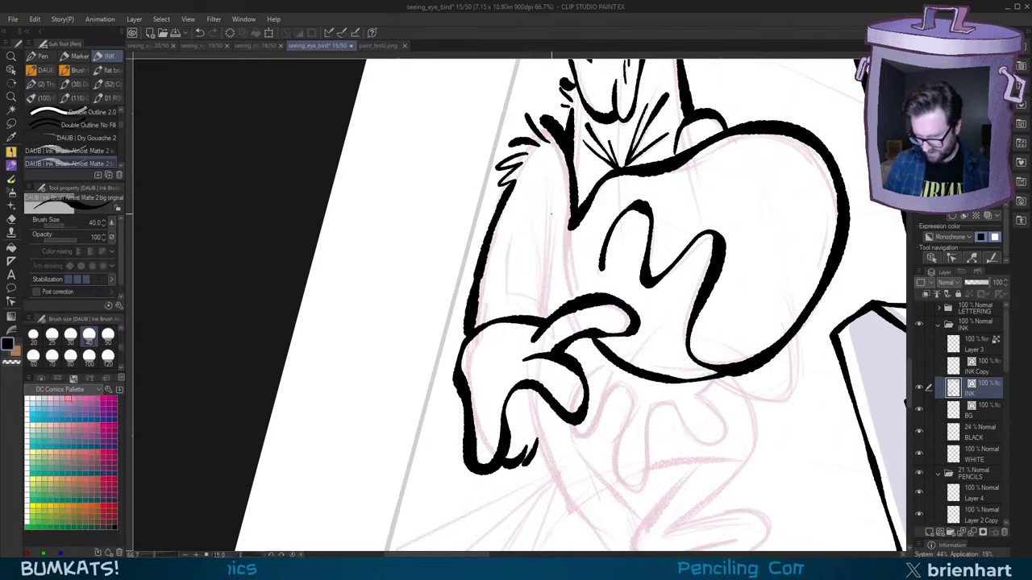
Step: Ink the arm's inner edge and the long curved body line below the hand with the big ink brush at size 40
drag(550, 203, 540, 321)
scroll(542, 320, down, 5)
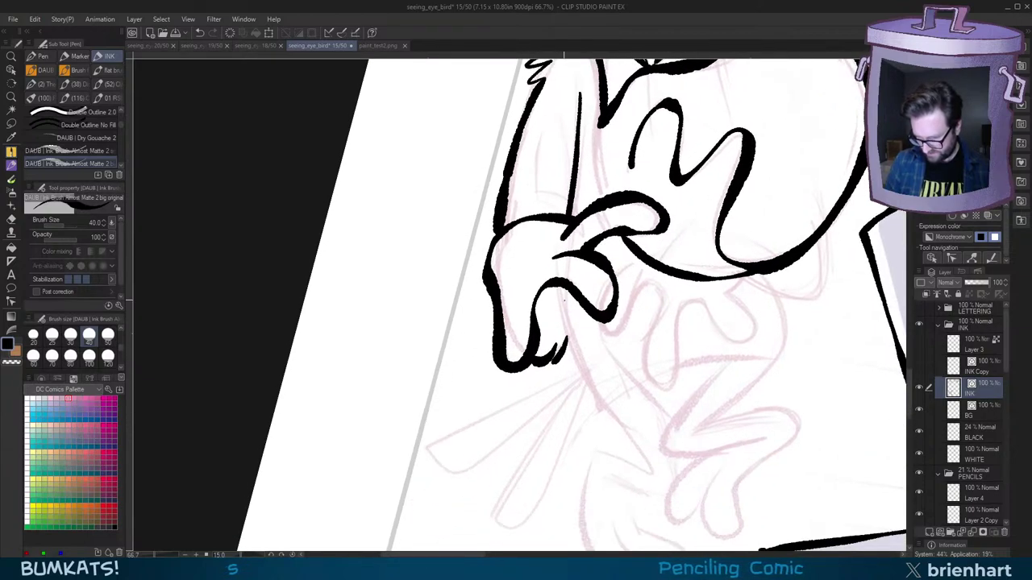
mouse_move(568, 286)
mouse_down()
mouse_move(561, 332)
mouse_move(608, 410)
mouse_up()
key(ctrl+z)
mouse_move(559, 287)
mouse_down()
mouse_move(574, 351)
mouse_move(654, 472)
mouse_up()
drag(670, 452, 669, 361)
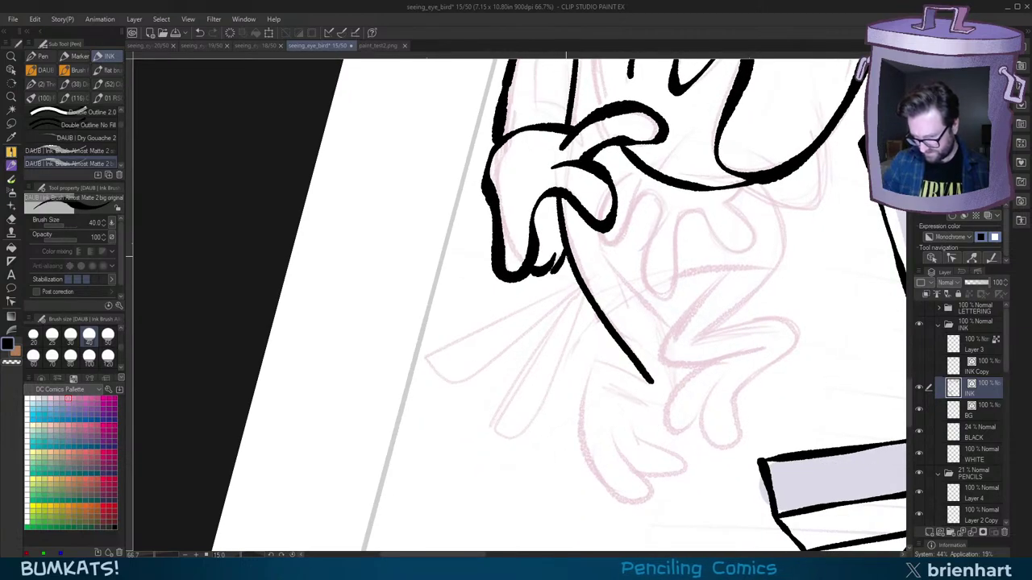
mouse_move(569, 268)
mouse_down()
mouse_move(554, 202)
mouse_move(585, 349)
mouse_up()
key(ctrl+z)
key(minus)
scroll(774, 325, down, 3)
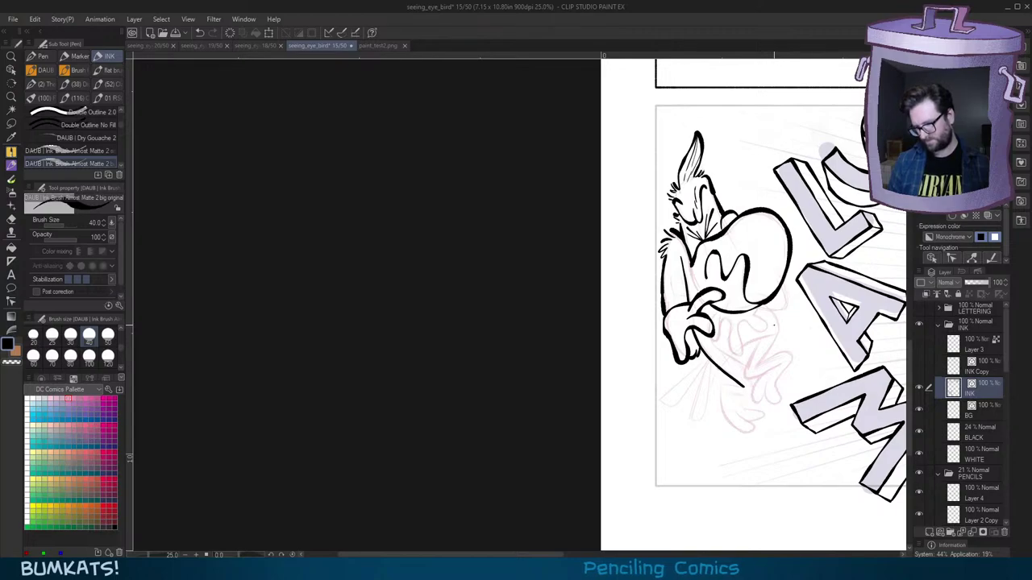
Step: Try adding a thin accent line beside the arm's inner edge with the small ink brush at size 30
scroll(774, 326, up, 3)
click(71, 151)
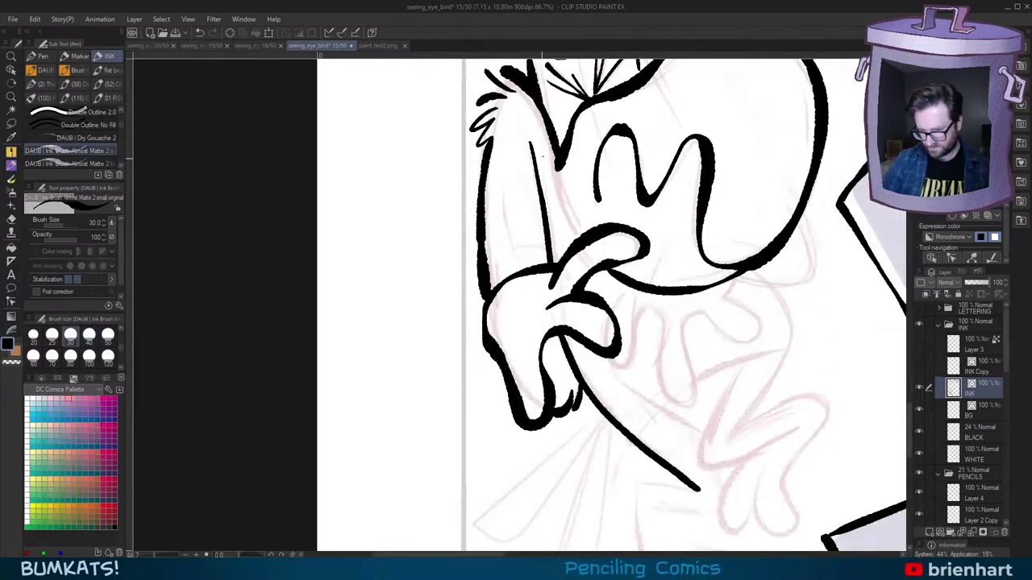
scroll(613, 371, down, 2)
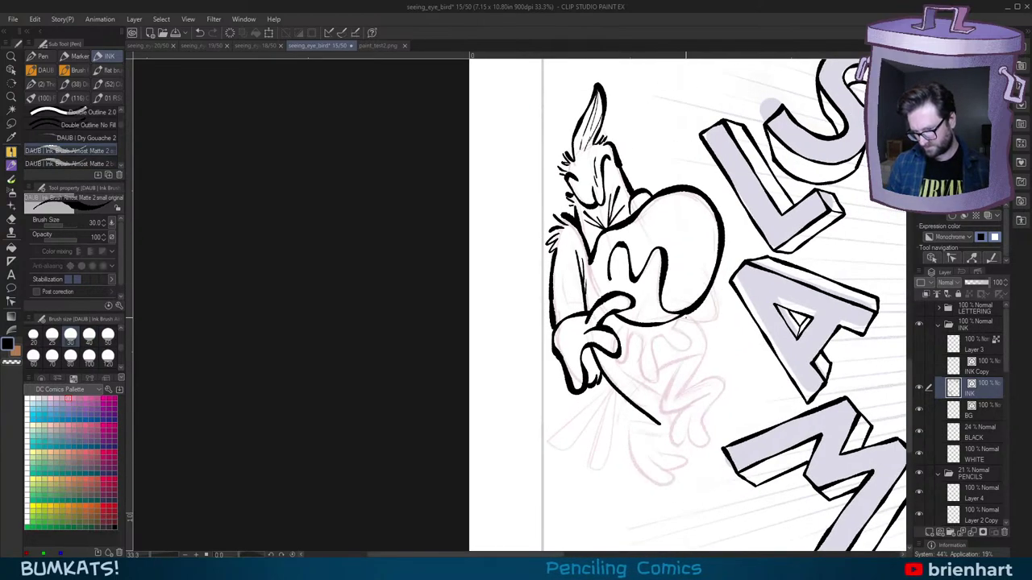
scroll(605, 320, up, 2)
key(^)
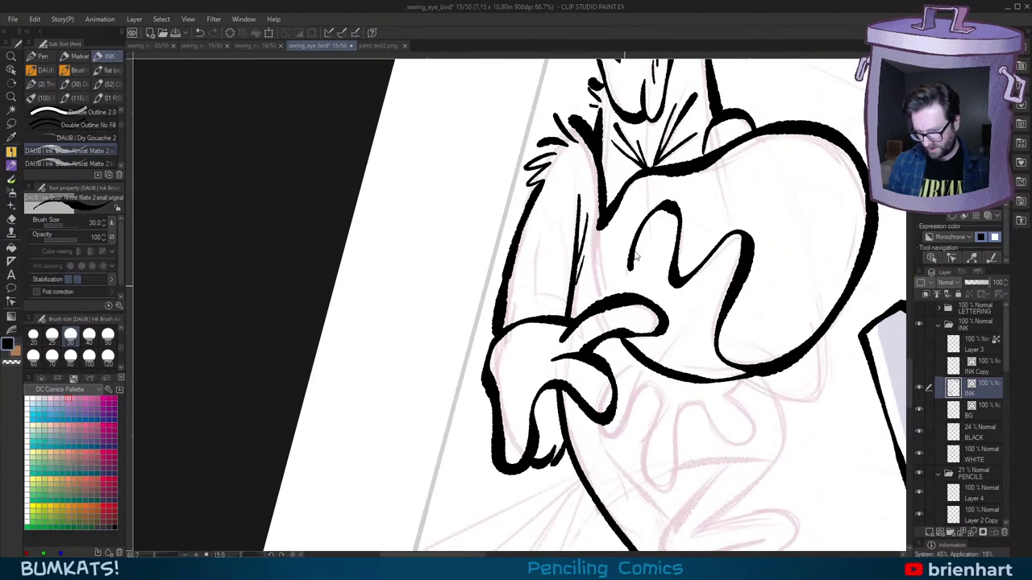
key(ctrl+z)
key(ctrl+z)
Step: Delete the arm's inner edge line and re-ink it down to the wrist with the big ink brush at size 40
ctrl+click(579, 241)
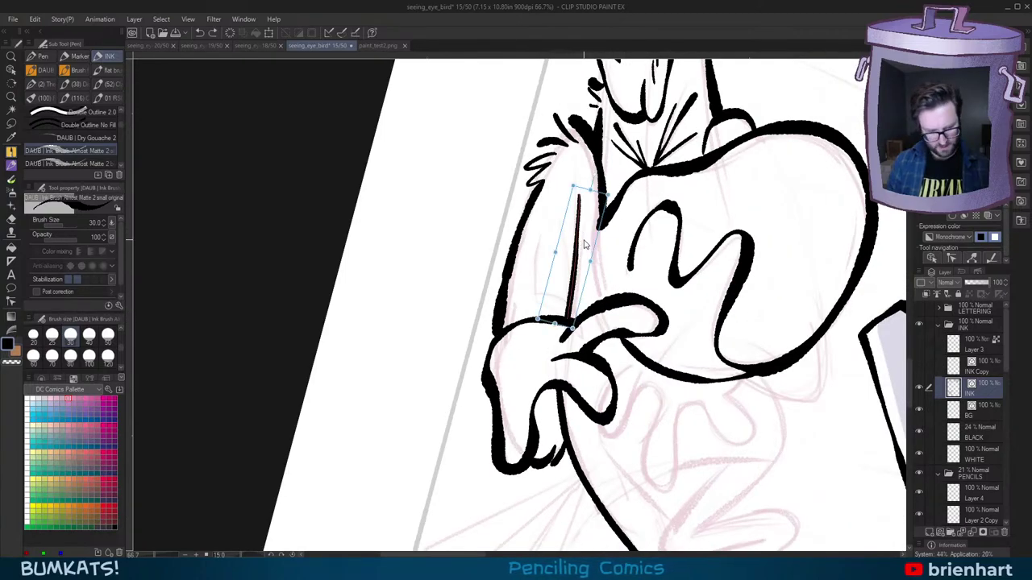
key(Delete)
key(.)
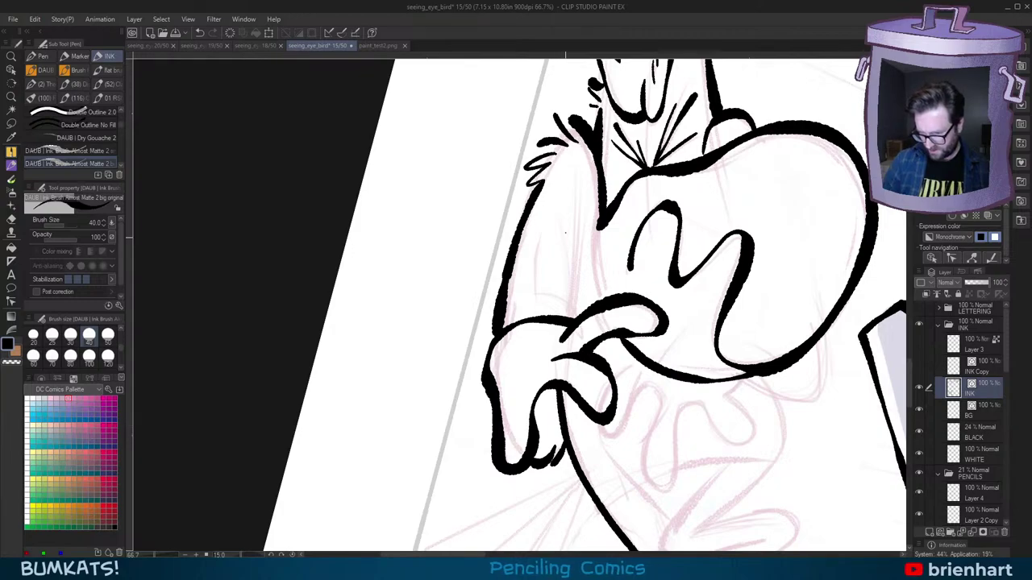
drag(572, 187, 558, 316)
key(ctrl+z)
mouse_move(571, 197)
mouse_down()
mouse_move(557, 316)
mouse_move(574, 187)
mouse_move(566, 316)
mouse_up()
key(ctrl+z)
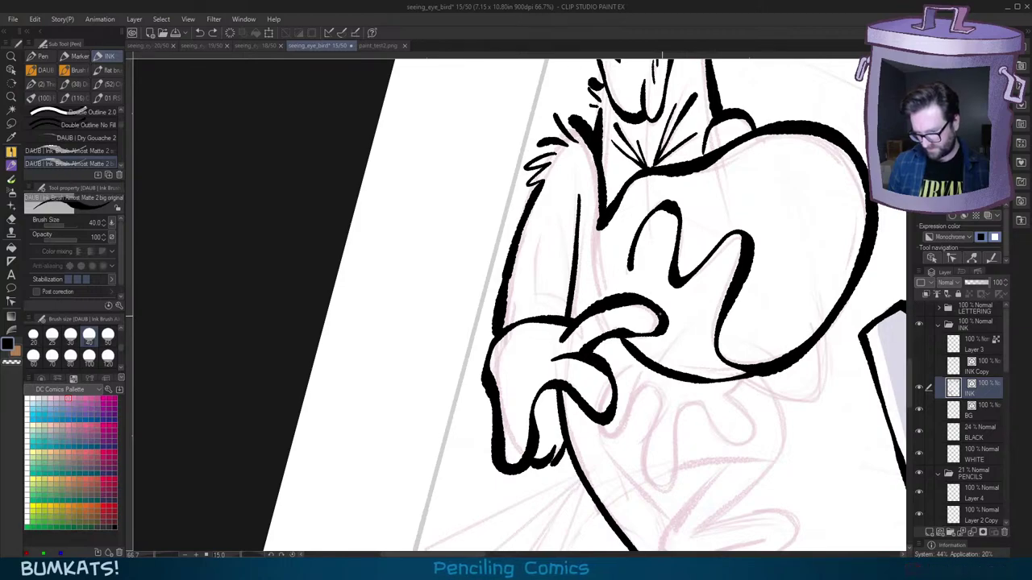
Step: Ink a thin accent along the inner arm edge at size 30 and the large rounded shape's edge beside the arm at size 40
key(comma)
mouse_move(583, 259)
mouse_down()
mouse_move(571, 306)
mouse_move(575, 289)
mouse_up()
key(ctrl+z)
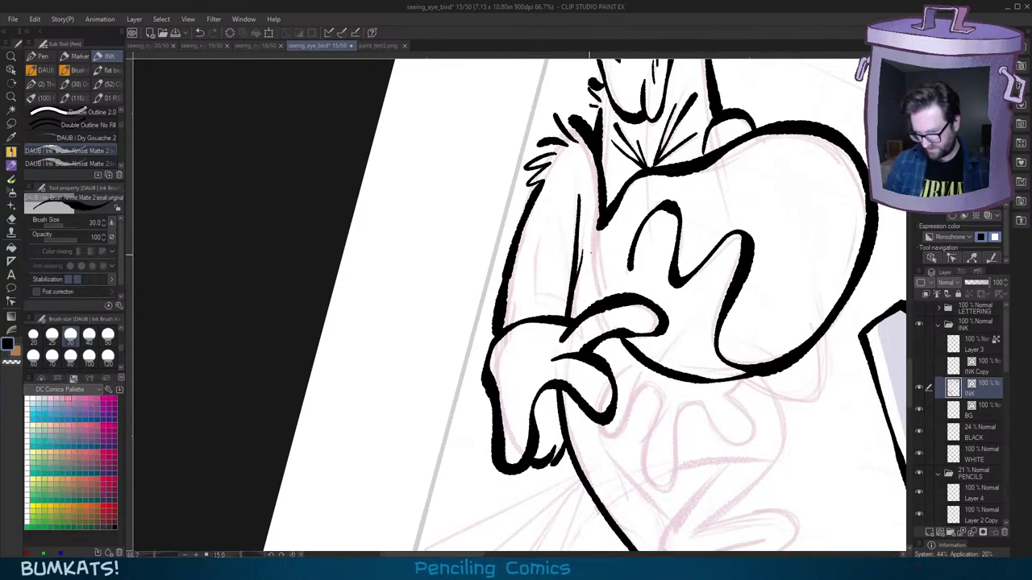
key(period)
drag(599, 231, 604, 297)
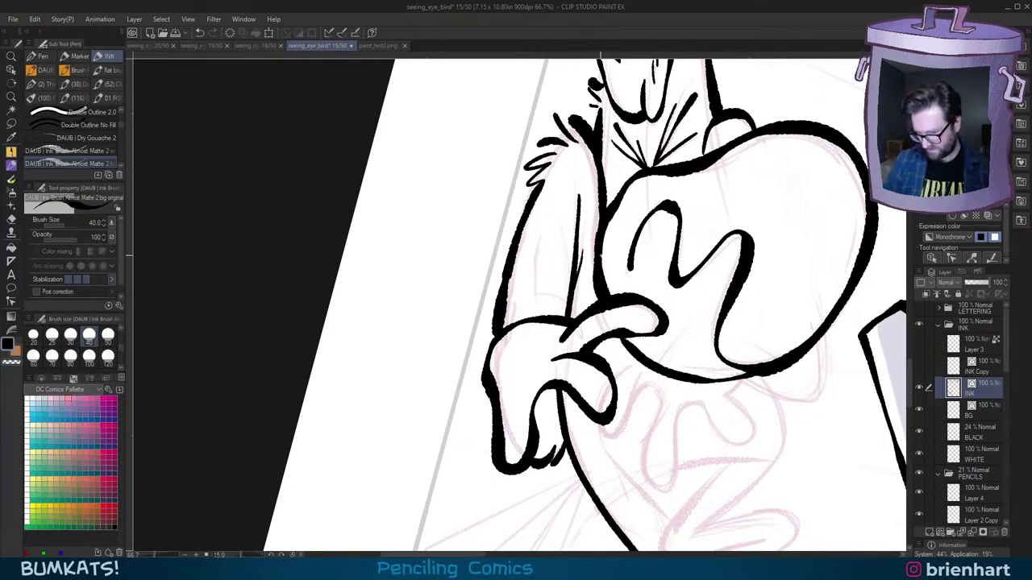
Step: Ink the second hand's wavy fingers beneath the large rounded shape, plus the short tufted arm edges emerging from behind it
scroll(776, 259, down, 2)
key(minus)
scroll(776, 260, down, 1)
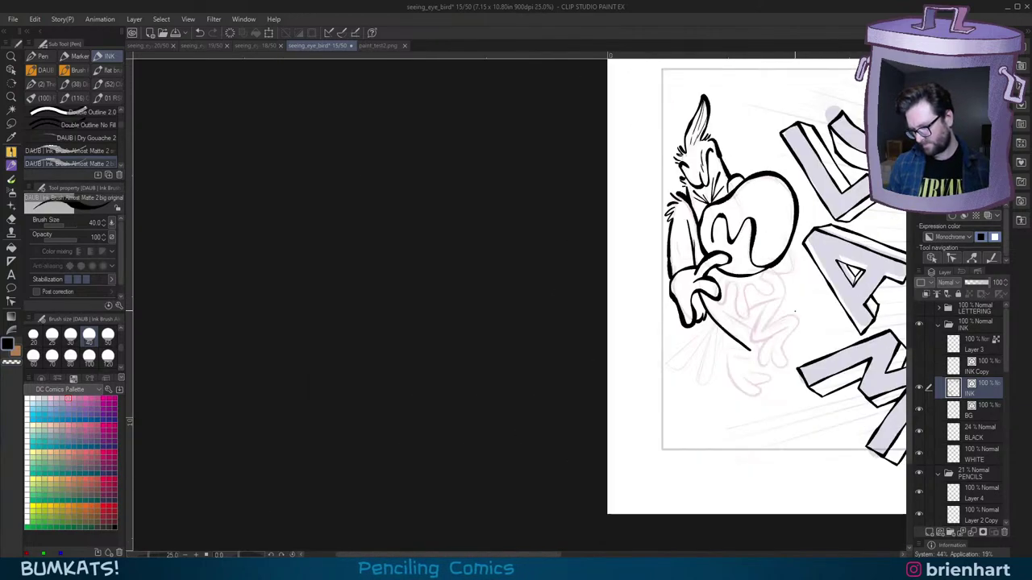
drag(788, 330, 689, 366)
scroll(747, 304, up, 3)
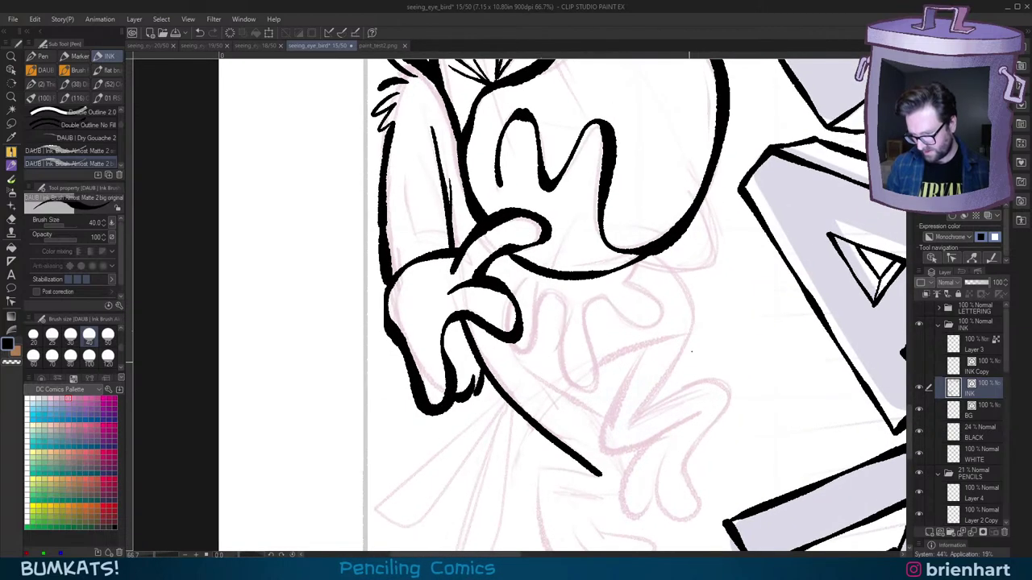
scroll(715, 216, up, 1)
drag(693, 179, 728, 256)
key(ctrl+z)
mouse_move(714, 245)
mouse_down()
mouse_move(710, 282)
mouse_move(596, 270)
mouse_move(576, 299)
mouse_move(667, 288)
mouse_up()
mouse_move(579, 298)
mouse_down()
mouse_move(564, 393)
mouse_move(512, 399)
mouse_move(488, 300)
mouse_move(448, 387)
mouse_move(439, 368)
mouse_up()
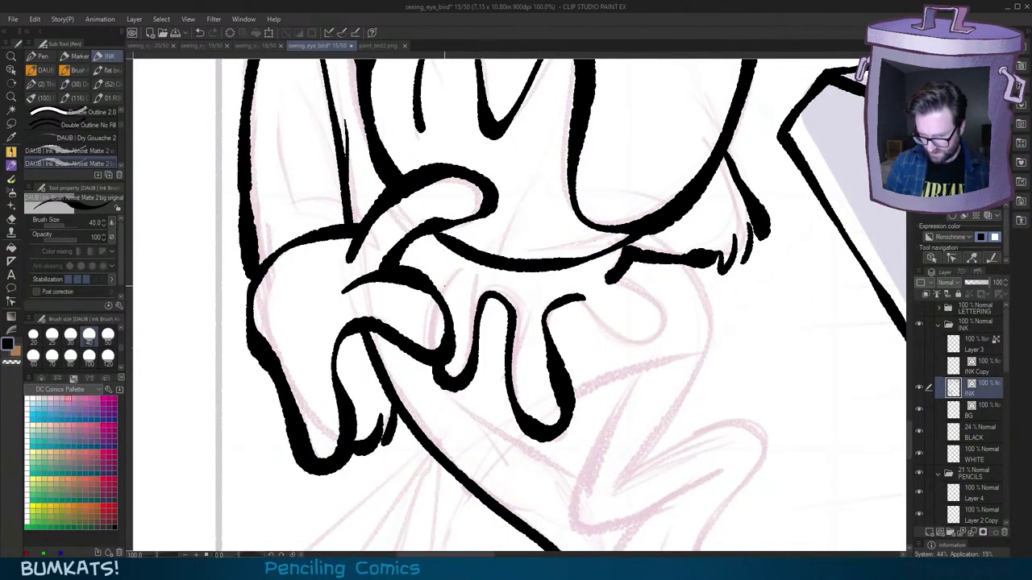
Step: Ink the short line joining the second hand to the rounded shape and close the outline of its last finger
drag(445, 289, 470, 259)
key(^)
key(^)
drag(600, 373, 638, 344)
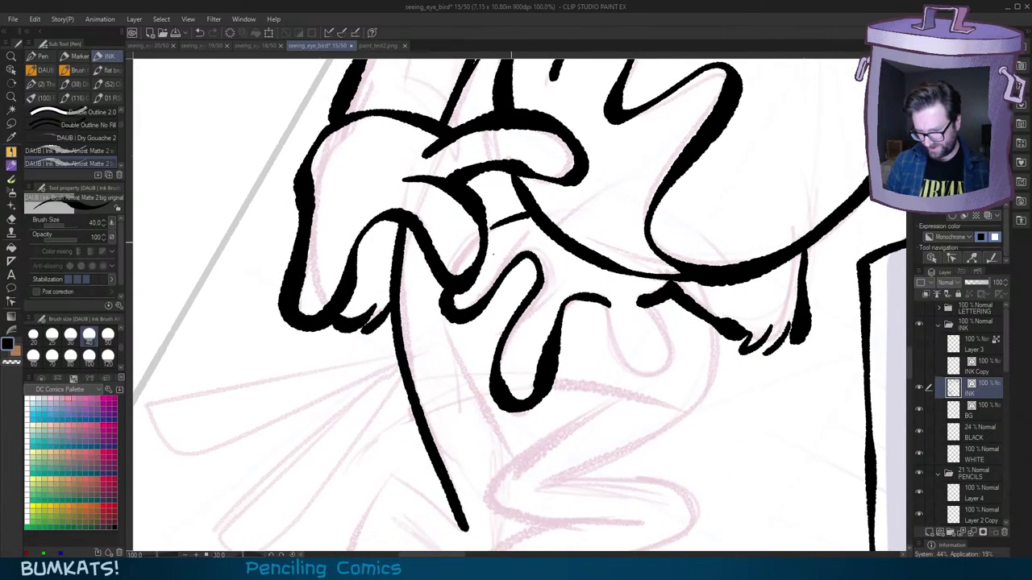
mouse_move(611, 305)
mouse_down()
mouse_move(629, 369)
mouse_move(642, 301)
mouse_move(614, 327)
mouse_move(675, 335)
mouse_move(643, 308)
mouse_up()
key(ctrl+z)
Step: Ink short fur tufts around the outer side and underside of the second hand with the big ink brush at size 40
key(-)
key(-)
scroll(752, 321, down, 3)
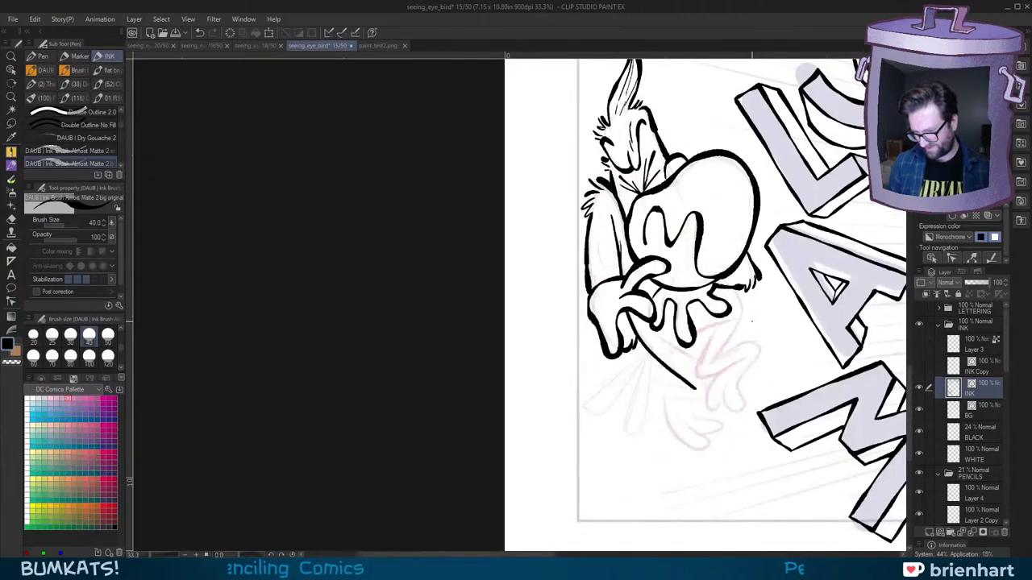
drag(752, 320, 715, 327)
scroll(718, 329, up, 2)
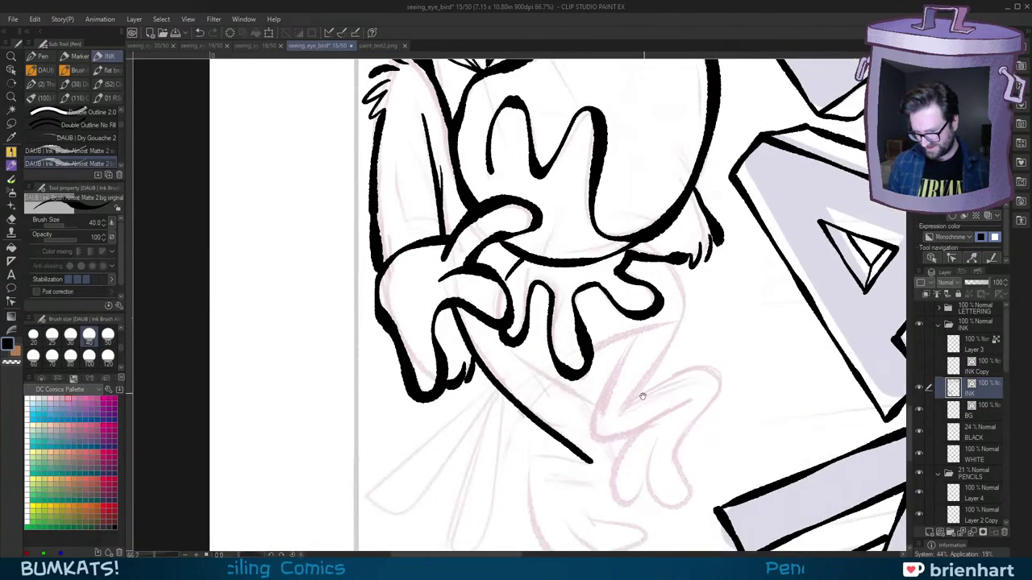
mouse_move(643, 396)
mouse_down()
mouse_move(714, 336)
mouse_move(703, 332)
mouse_up()
scroll(725, 235, up, 1)
mouse_move(688, 218)
mouse_down()
mouse_move(706, 240)
mouse_move(736, 245)
mouse_up()
mouse_move(700, 248)
mouse_down()
mouse_move(730, 272)
mouse_move(710, 267)
mouse_up()
drag(707, 264, 712, 304)
mouse_move(637, 316)
mouse_down()
mouse_move(611, 333)
mouse_move(647, 334)
mouse_up()
key(ctrl+z)
mouse_move(663, 315)
mouse_down()
mouse_move(642, 344)
mouse_move(658, 345)
mouse_move(714, 300)
mouse_up()
drag(600, 331, 578, 341)
key(ctrl+z)
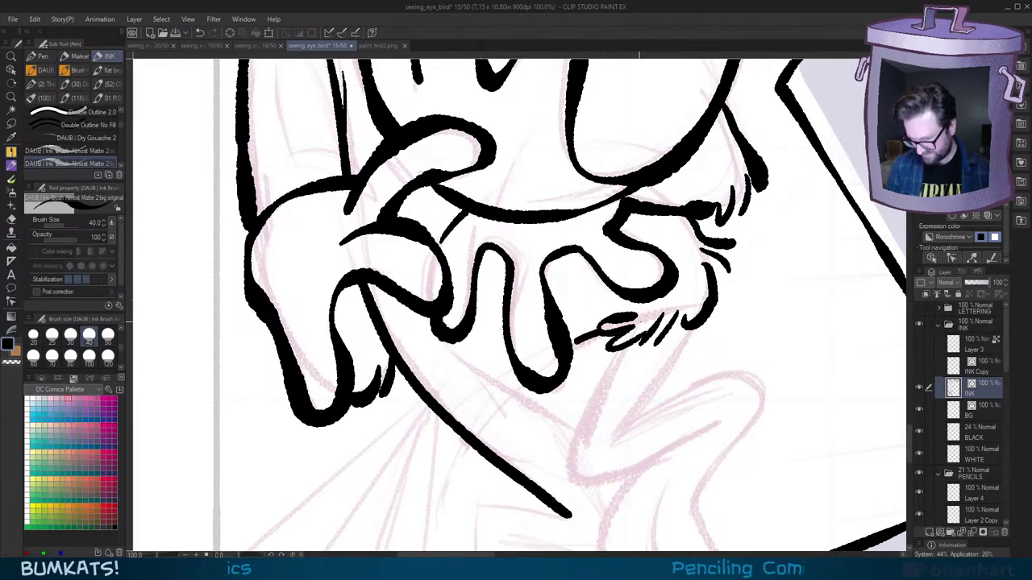
Step: Ink a row of short fur tufts from the second hand's longest finger across to the long curved body line
drag(686, 395, 760, 348)
drag(724, 397, 744, 337)
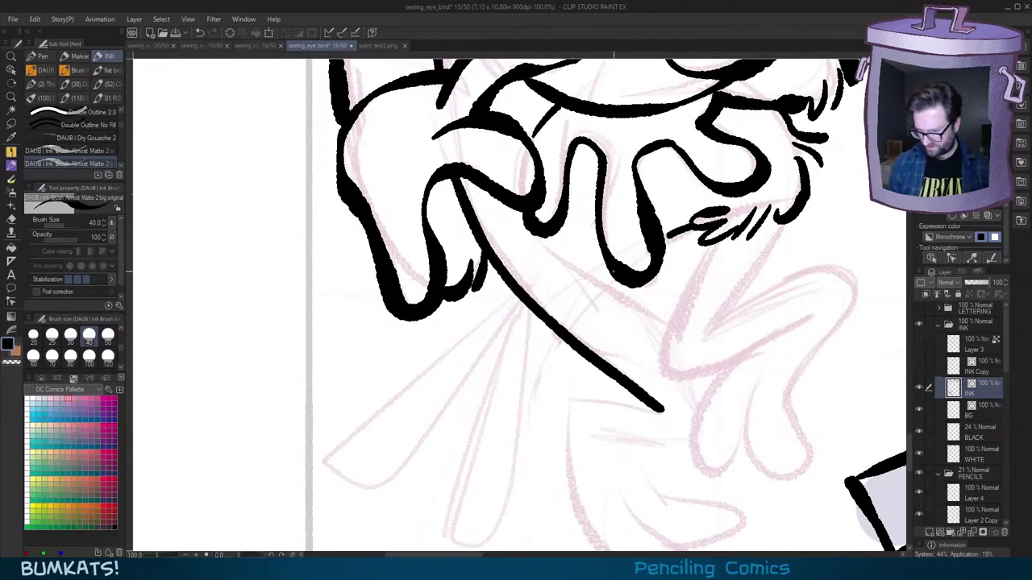
mouse_move(612, 275)
mouse_down()
mouse_move(586, 292)
mouse_move(597, 287)
mouse_move(599, 314)
mouse_move(563, 332)
mouse_move(538, 325)
mouse_move(529, 345)
mouse_move(540, 332)
mouse_move(569, 339)
mouse_up()
key(ctrl+z)
key(c)
key(c)
key(ctrl+z)
drag(590, 292, 577, 321)
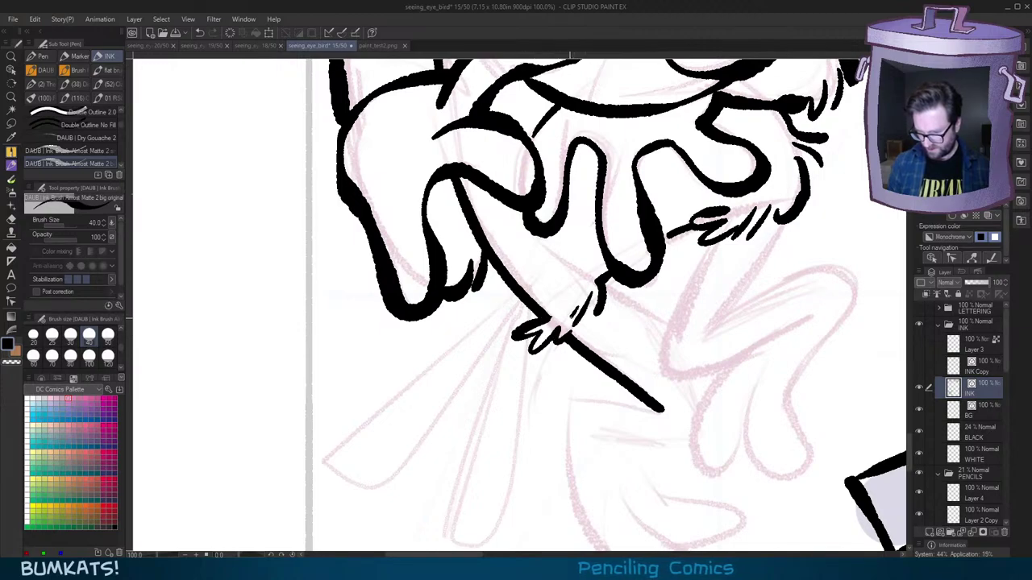
key(ctrl+z)
Step: Try inking the sketched bent leg line below the second hand's tufts in one stroke
scroll(719, 308, down, 4)
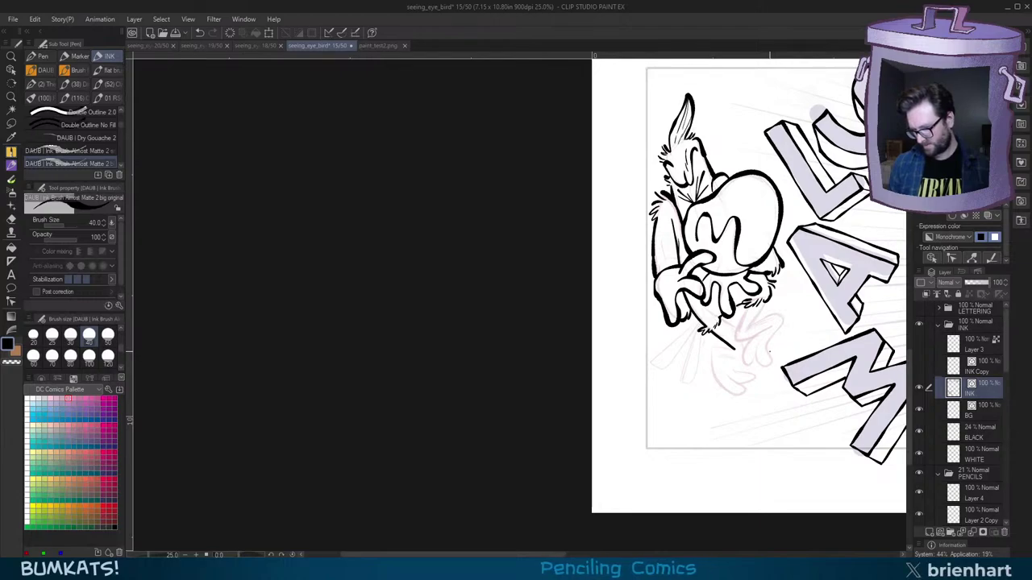
scroll(771, 351, up, 3)
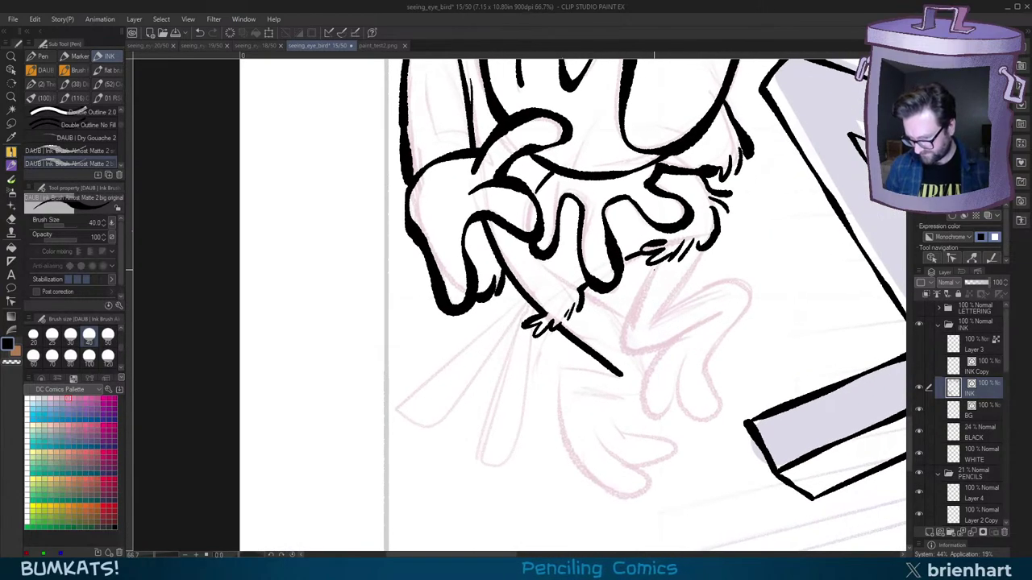
mouse_move(658, 264)
mouse_down()
mouse_move(650, 280)
mouse_move(675, 338)
mouse_up()
key(ctrl+z)
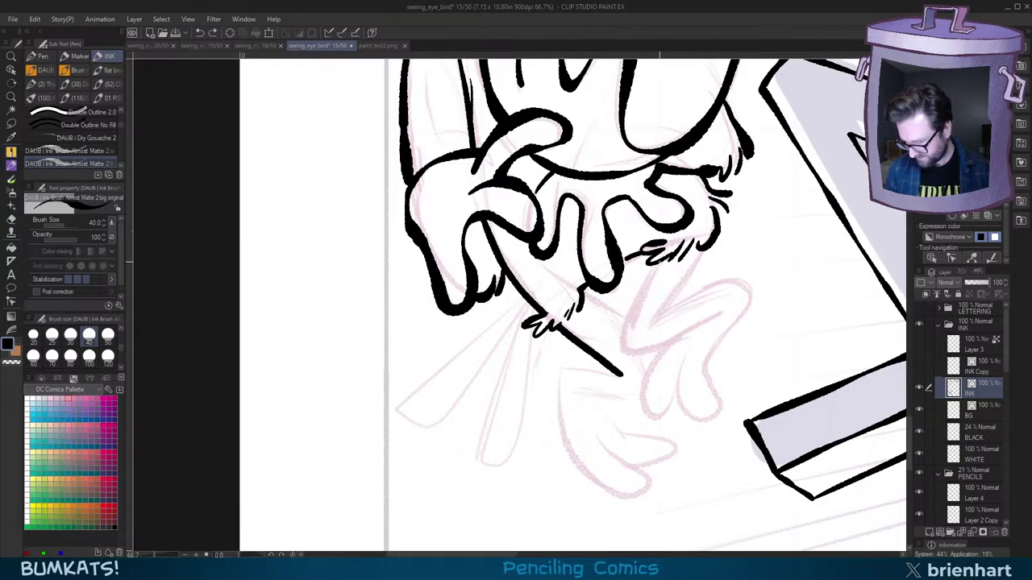
mouse_move(660, 260)
mouse_down()
mouse_move(623, 335)
mouse_move(649, 348)
mouse_move(724, 307)
mouse_up()
key(ctrl+z)
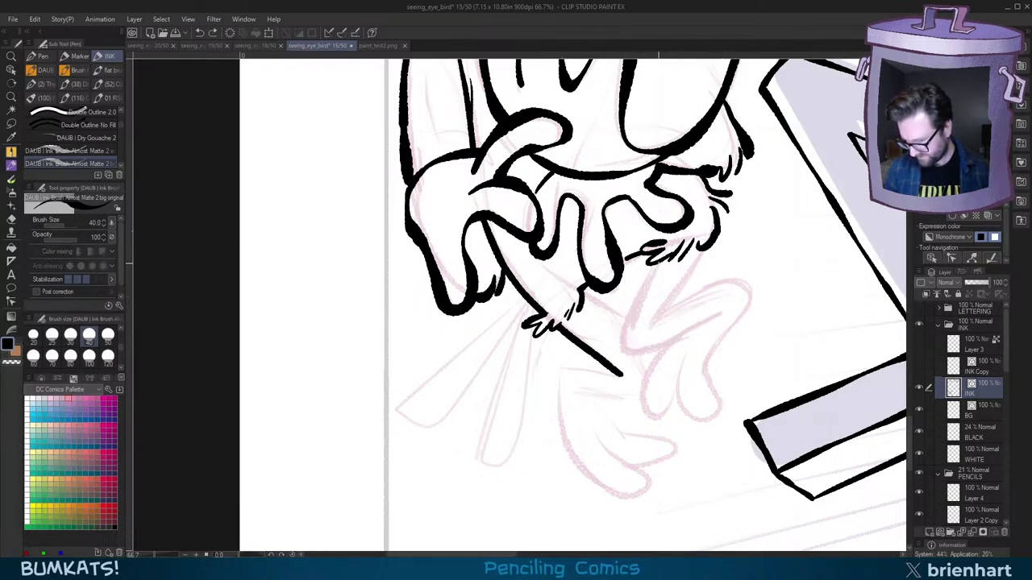
mouse_move(660, 261)
mouse_down()
mouse_move(629, 327)
mouse_move(635, 354)
mouse_move(725, 306)
mouse_up()
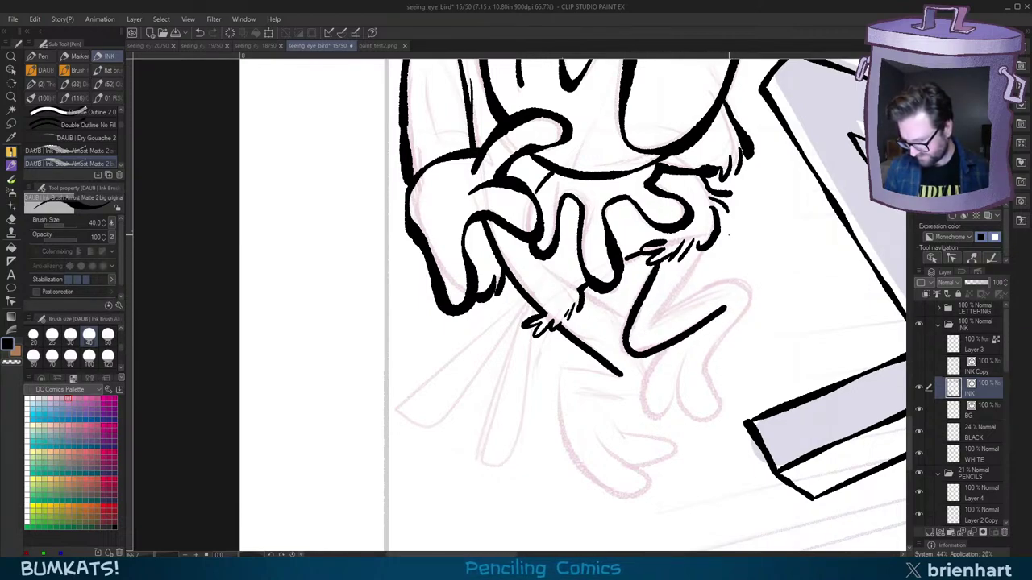
key(ctrl+z)
mouse_move(660, 263)
mouse_down()
mouse_move(626, 347)
mouse_move(695, 332)
mouse_move(724, 306)
mouse_up()
key(ctrl+z)
Step: Flip and rotate the canvas and ink the bent leg line from the second hand's tufts around the bend toward the foot
key(h)
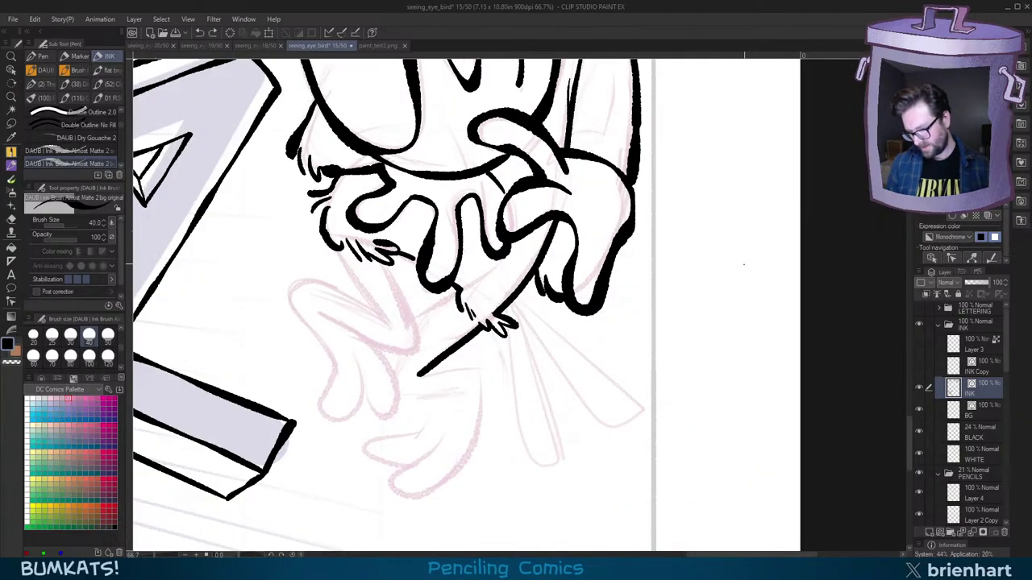
key(minus)
key(minus)
drag(395, 301, 598, 205)
key(minus)
key(minus)
key(minus)
key(minus)
key(minus)
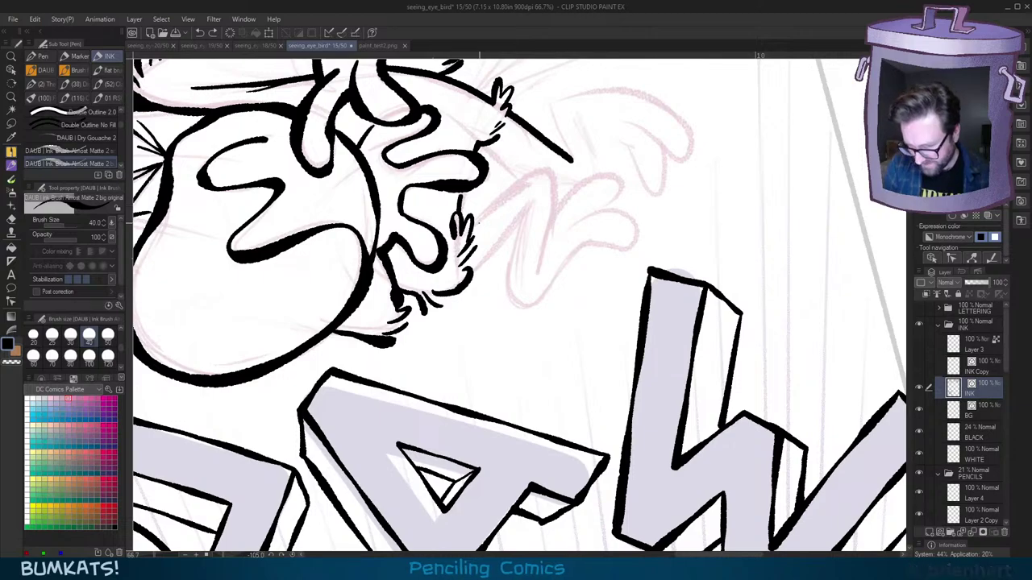
drag(472, 227, 547, 168)
key(asciicircum)
key(asciicircum)
drag(618, 251, 624, 278)
key(ctrl+z)
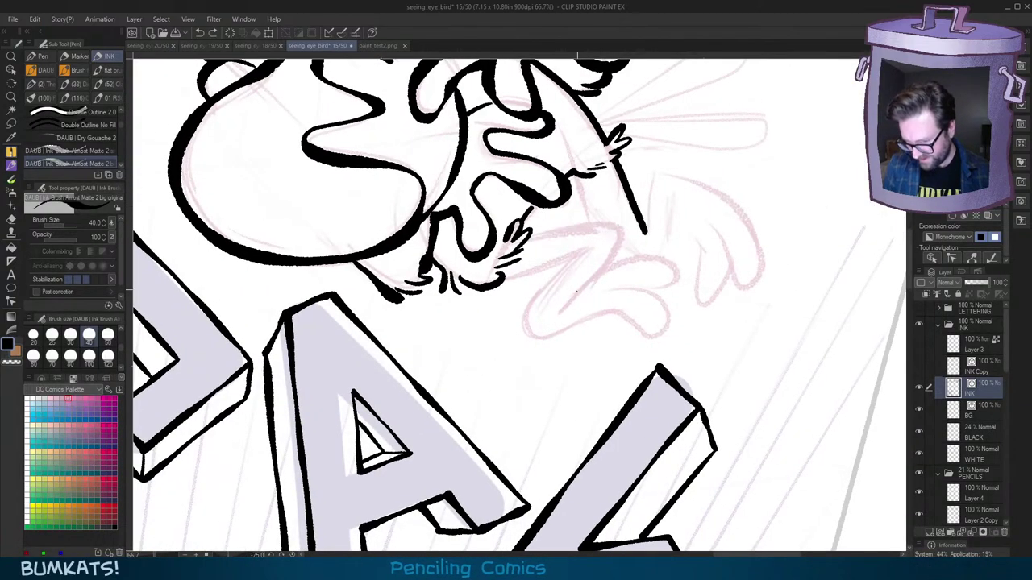
mouse_move(560, 313)
mouse_down()
mouse_move(618, 251)
mouse_move(618, 230)
mouse_move(530, 234)
mouse_up()
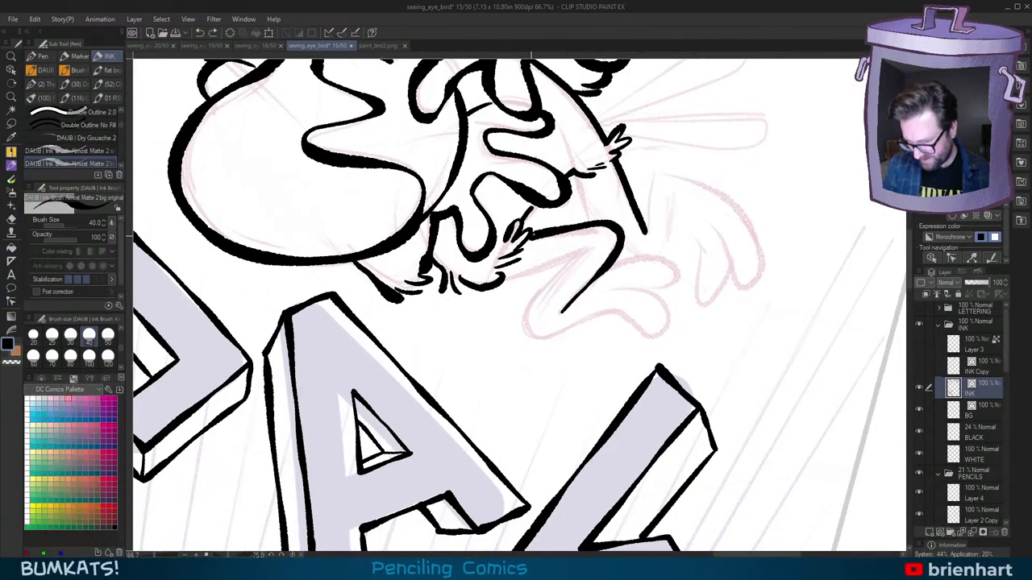
Step: Ink the opposite contour of the bent leg from the tufts around the lower bend toward the foot, following the sketch
key(asciicircum)
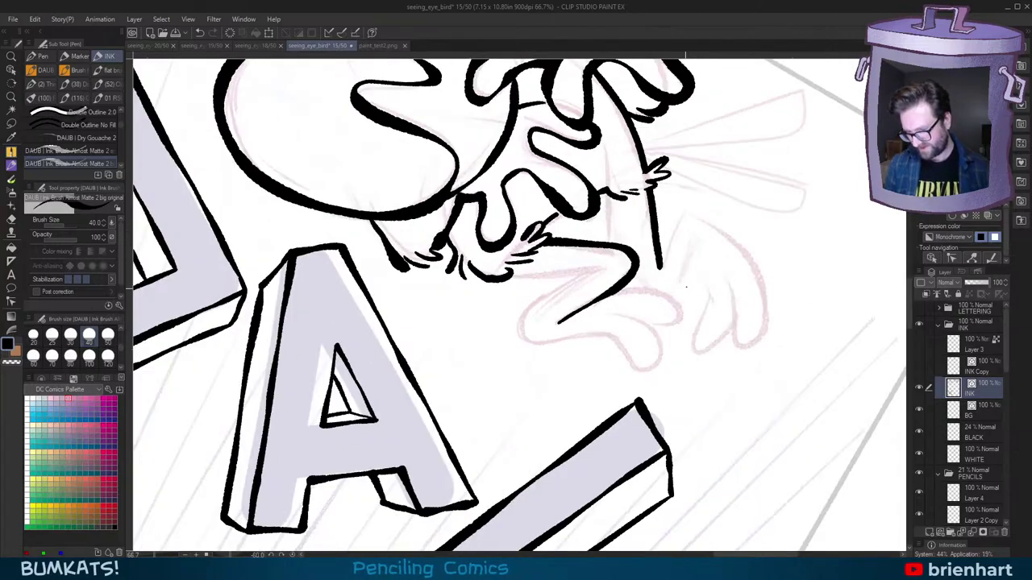
key(asciicircum)
key(h)
drag(665, 296, 635, 257)
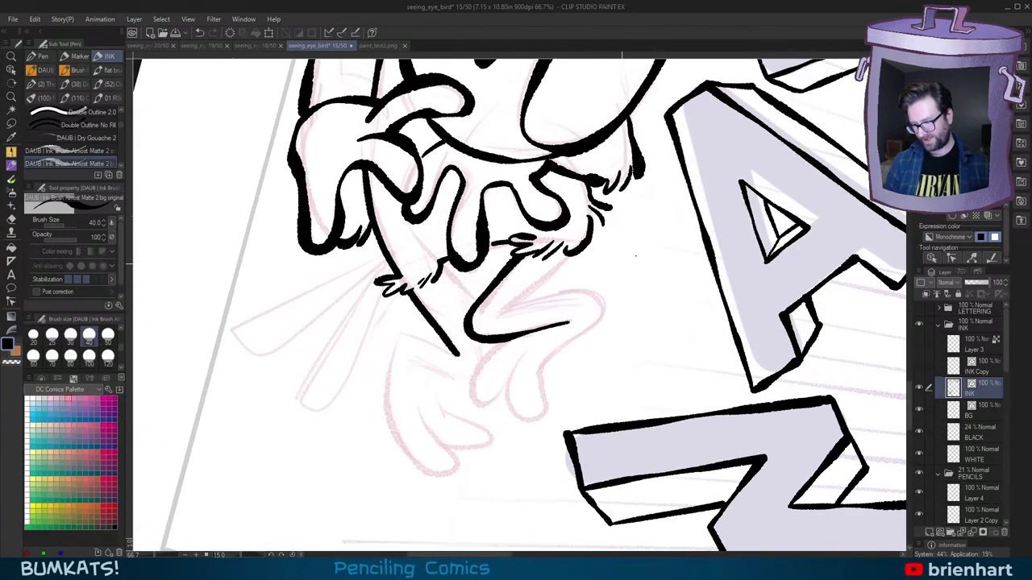
drag(581, 335, 626, 320)
key(minus)
key(h)
key(minus)
key(minus)
key(minus)
key(minus)
key(minus)
key(minus)
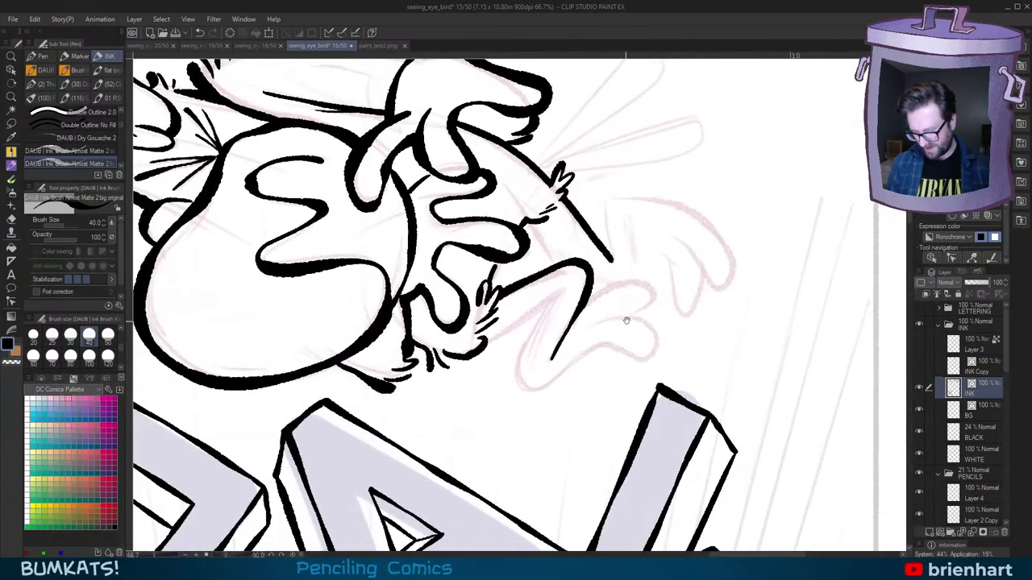
drag(524, 344, 591, 324)
scroll(624, 301, up, 3)
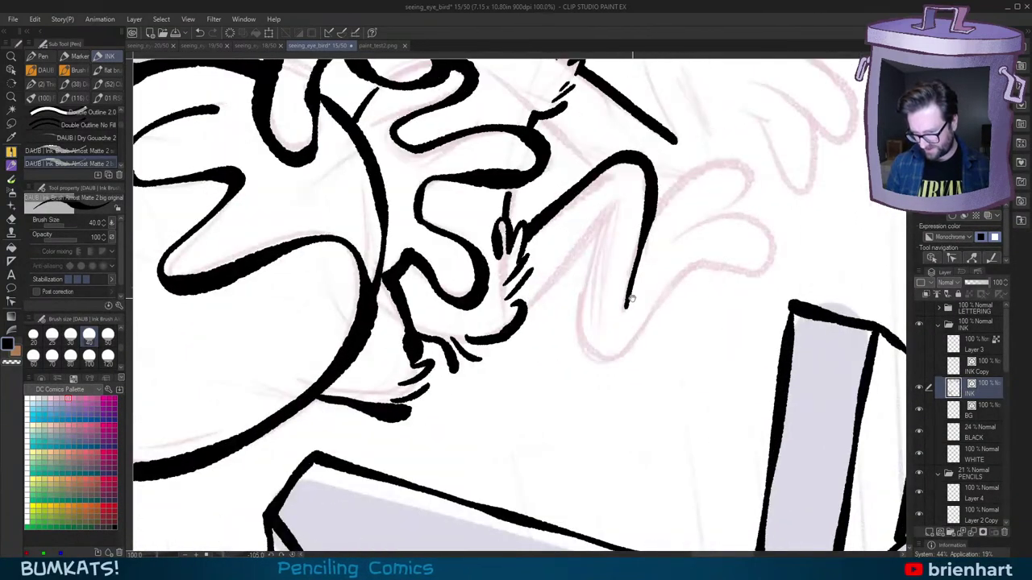
mouse_move(516, 326)
mouse_down()
mouse_move(612, 231)
mouse_move(515, 329)
mouse_up()
key(ctrl+z)
mouse_move(594, 246)
mouse_down()
mouse_move(572, 378)
mouse_move(686, 289)
mouse_move(645, 378)
mouse_up()
Step: Re-ink the leg's outer contour with a thinner line and ink the two rounded toes of the foot
key(minus)
key(minus)
key(minus)
key(asciicircum)
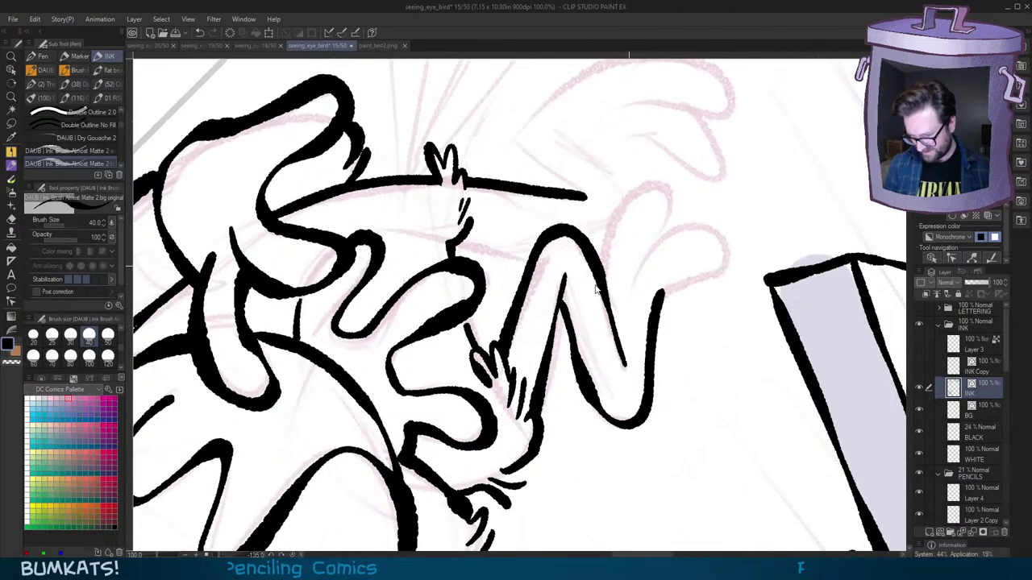
key(ctrl+z)
mouse_move(563, 292)
mouse_down()
mouse_move(602, 409)
mouse_move(655, 319)
mouse_move(730, 247)
mouse_move(641, 303)
mouse_up()
mouse_move(677, 239)
mouse_down()
mouse_move(613, 216)
mouse_move(601, 271)
mouse_up()
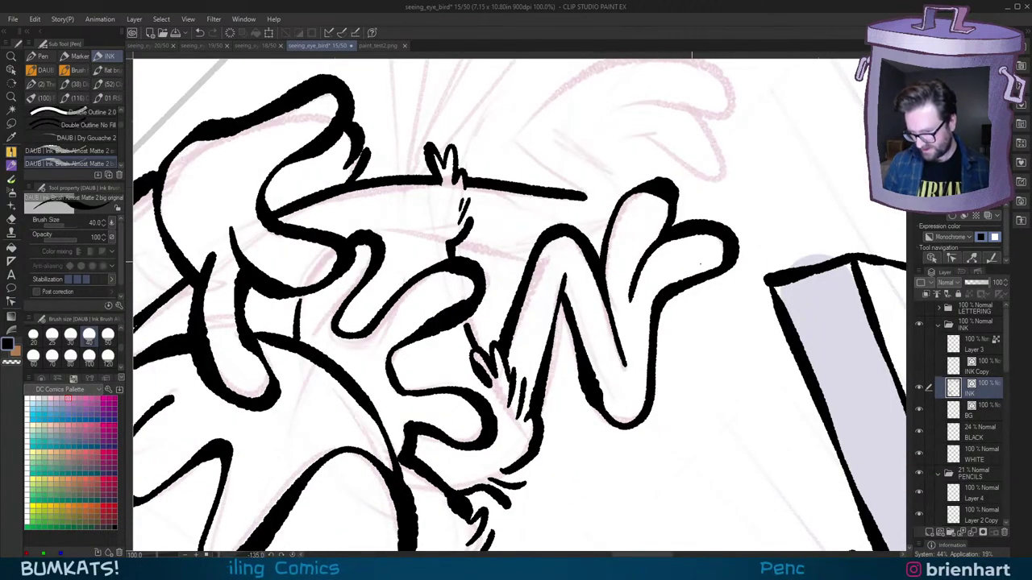
Step: Try to thin the inner contour of the bent leg below the hand's tufts using the transparent colour
key(asciicircum)
key(asciicircum)
key(asciicircum)
key(asciicircum)
key(asciicircum)
key(asciicircum)
key(asciicircum)
key(asciicircum)
key(asciicircum)
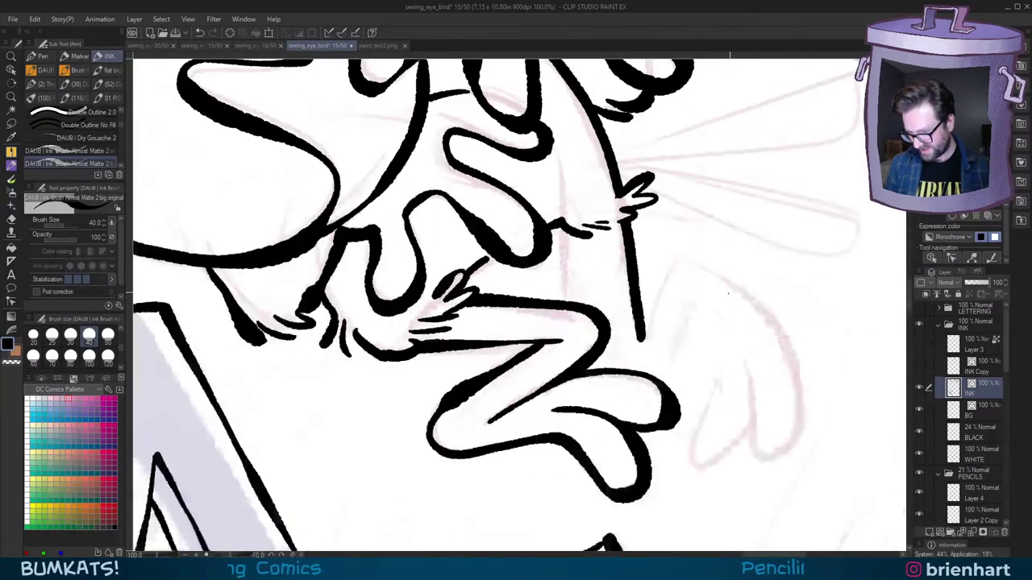
key(minus)
key(minus)
key(minus)
key(minus)
key(minus)
key(minus)
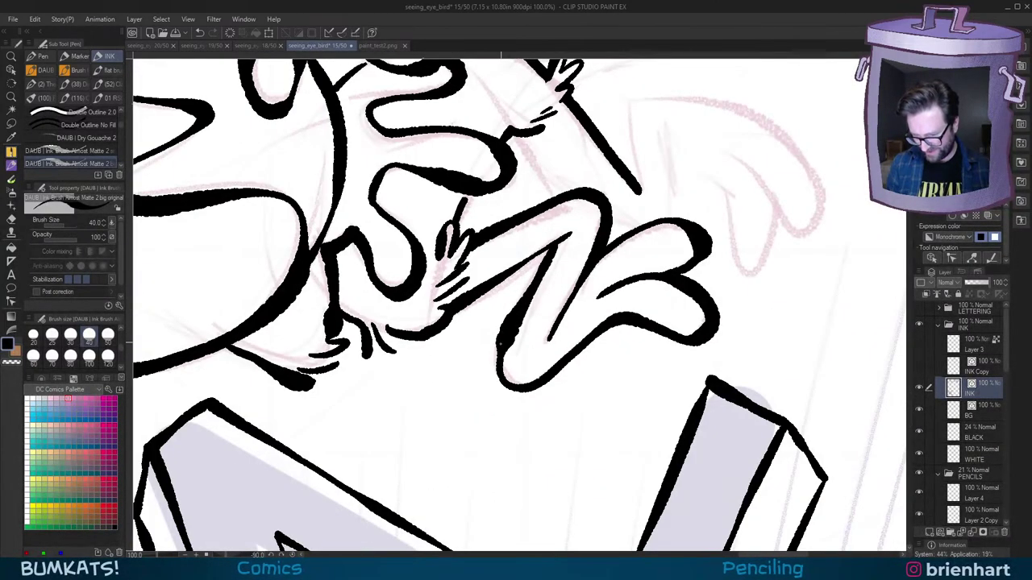
key(asciicircum)
key(asciicircum)
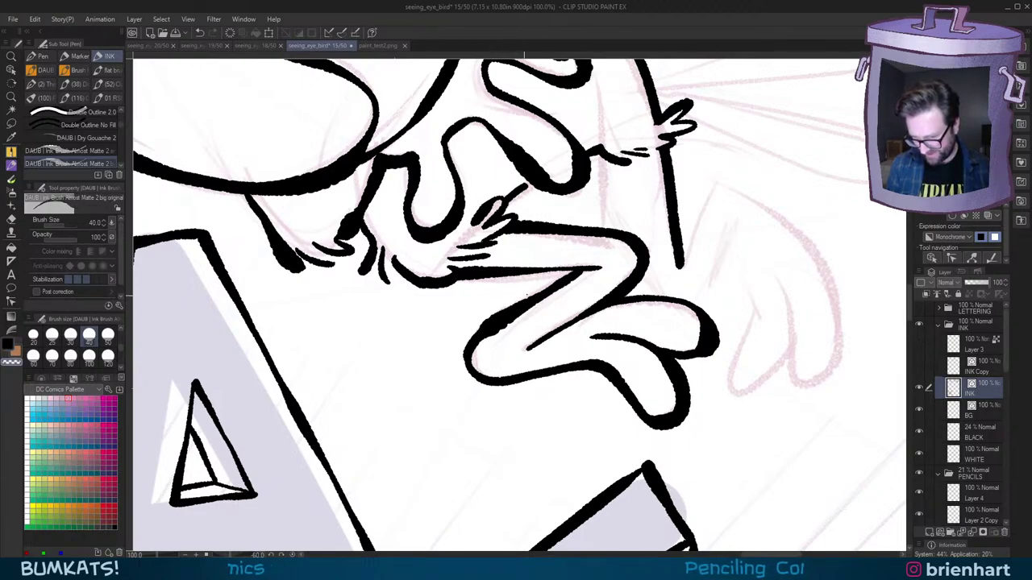
key(minus)
key(minus)
drag(498, 279, 546, 252)
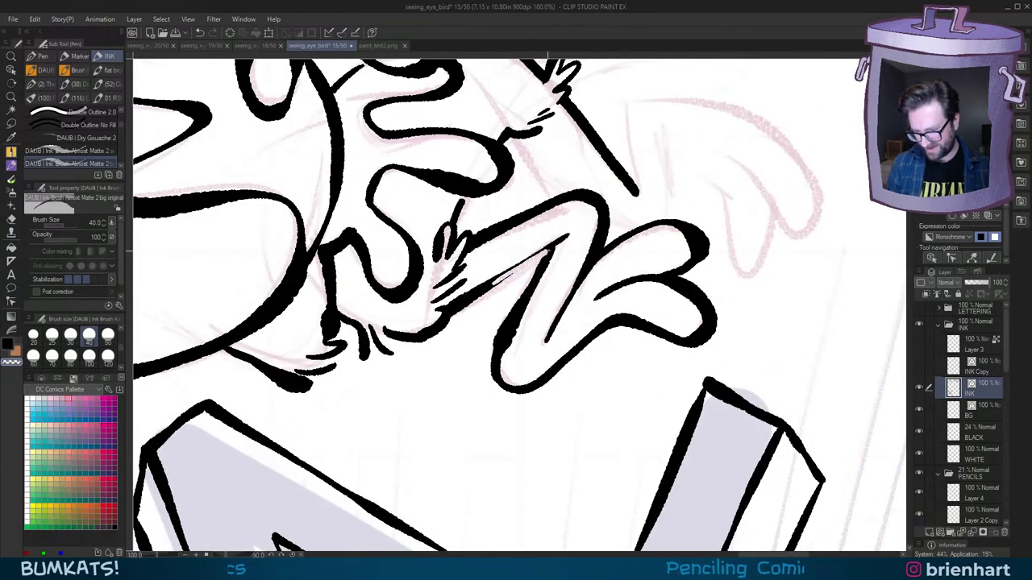
key(ctrl+z)
key(c)
Step: Ink the inner contour of the other leg below its fur tuft, redoing the stroke to follow the sketch
mouse_move(610, 149)
mouse_down()
mouse_move(647, 177)
mouse_move(710, 295)
mouse_move(699, 305)
mouse_up()
drag(657, 253, 632, 304)
key(minus)
key(ctrl+z)
drag(626, 241, 623, 303)
key(ctrl+z)
drag(737, 383, 725, 366)
key(asciicircum)
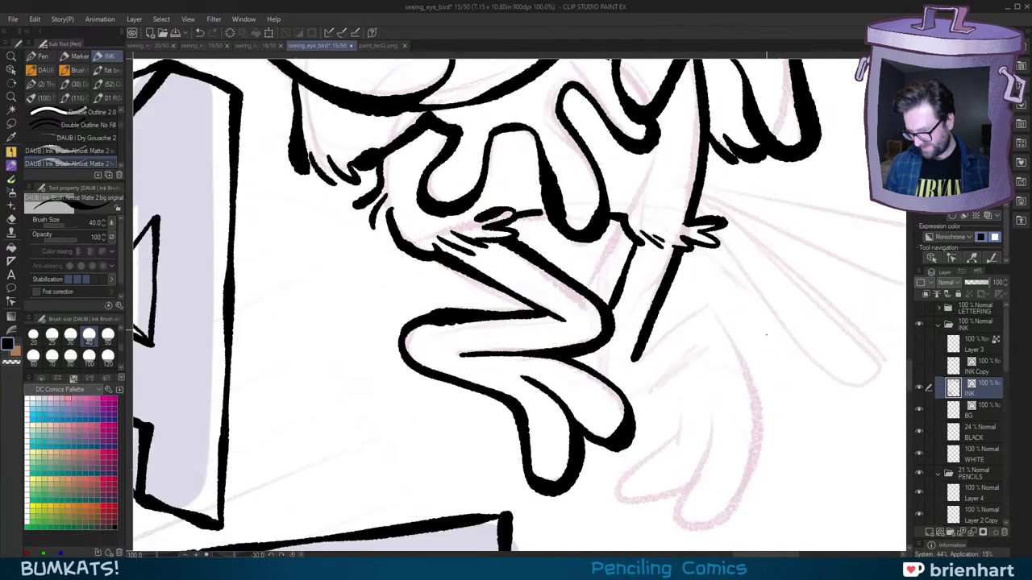
Step: Ink the second foot along the sketch, from the heel curve around its two rounded toes to the ankle line
drag(721, 324, 724, 271)
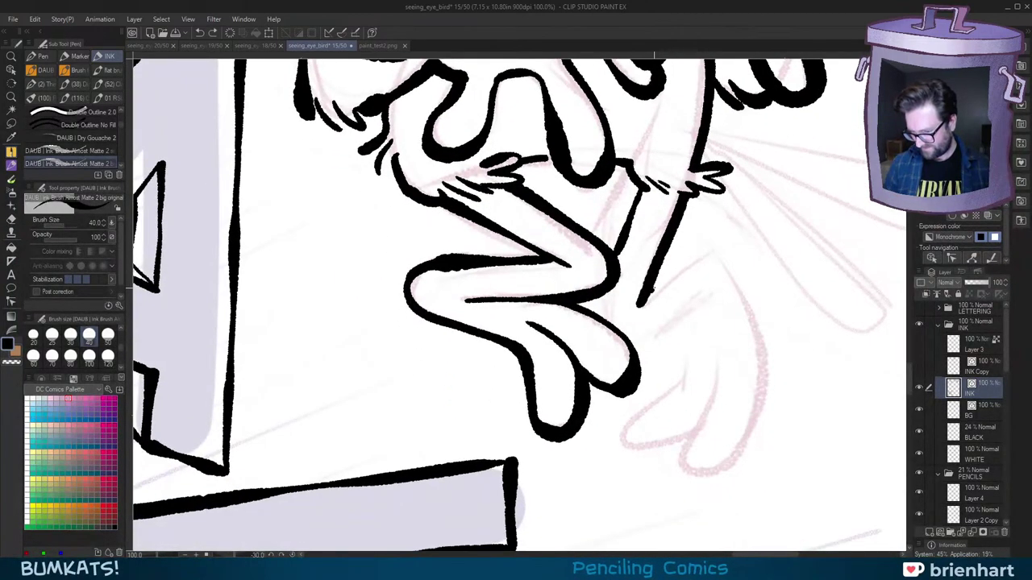
mouse_move(649, 292)
mouse_down()
mouse_move(720, 251)
mouse_move(770, 407)
mouse_move(708, 423)
mouse_move(720, 361)
mouse_up()
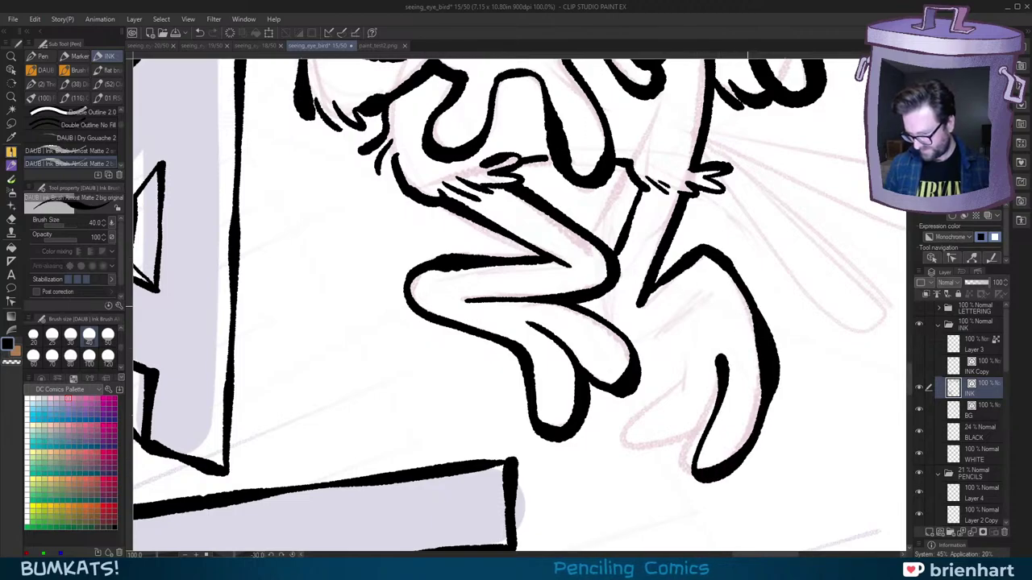
mouse_move(635, 343)
mouse_down()
mouse_move(697, 313)
mouse_move(692, 300)
mouse_up()
mouse_move(711, 287)
mouse_down()
mouse_move(684, 377)
mouse_move(642, 413)
mouse_move(657, 448)
mouse_move(726, 392)
mouse_up()
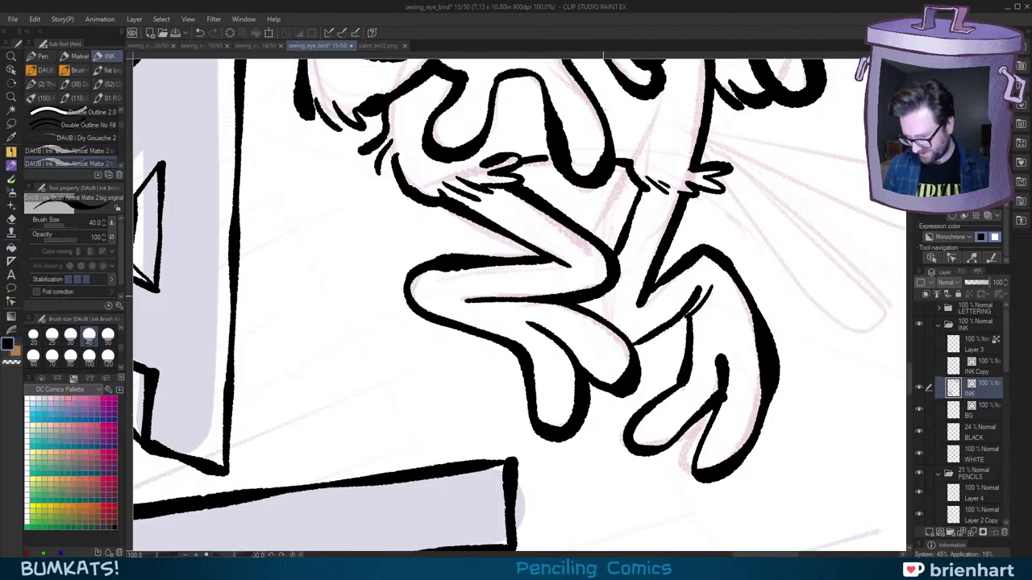
Step: Ink the short leg segment between the bent leg and its toes, and connect the second foot's ankle line to it
key(ctrl+z)
drag(603, 287, 599, 316)
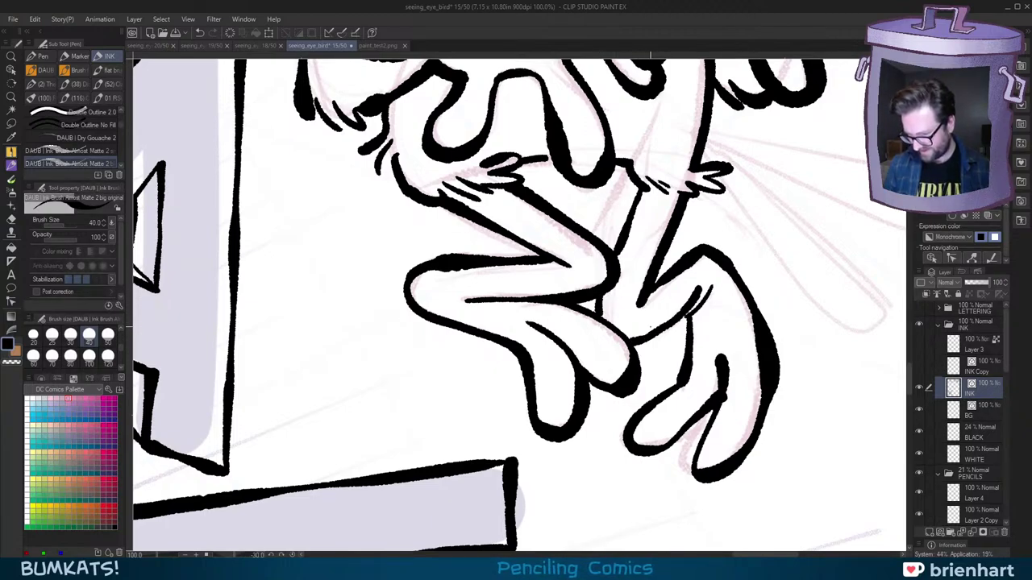
key(ctrl+z)
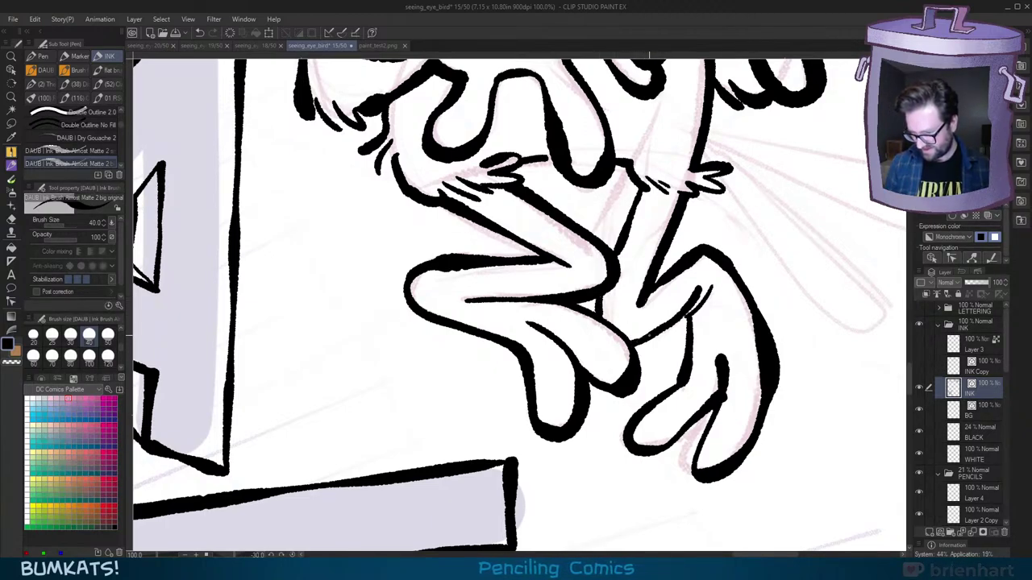
drag(651, 333, 629, 341)
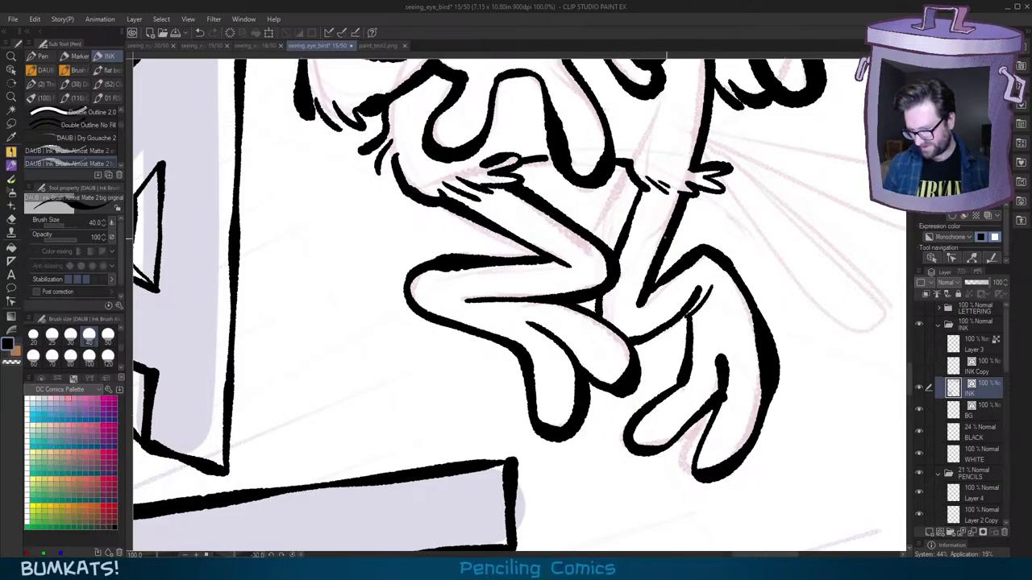
drag(616, 251, 638, 191)
Step: Examine the inked legs and feet at page scale and close up, with the canvas mirrored and rotated
scroll(761, 290, down, 8)
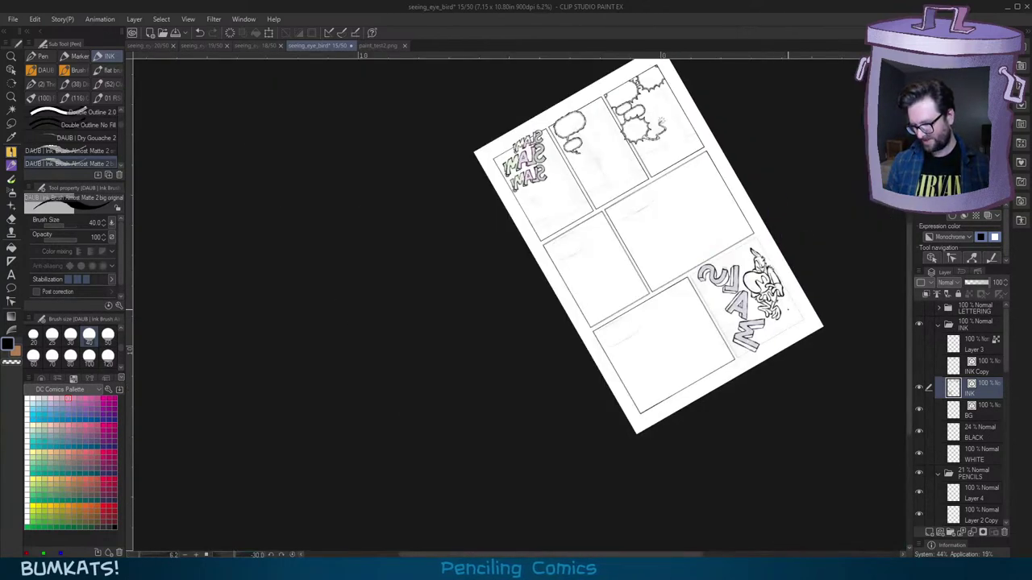
key(asciicircum)
scroll(786, 316, up, 4)
drag(727, 443, 903, 195)
key(h)
scroll(625, 329, up, 2)
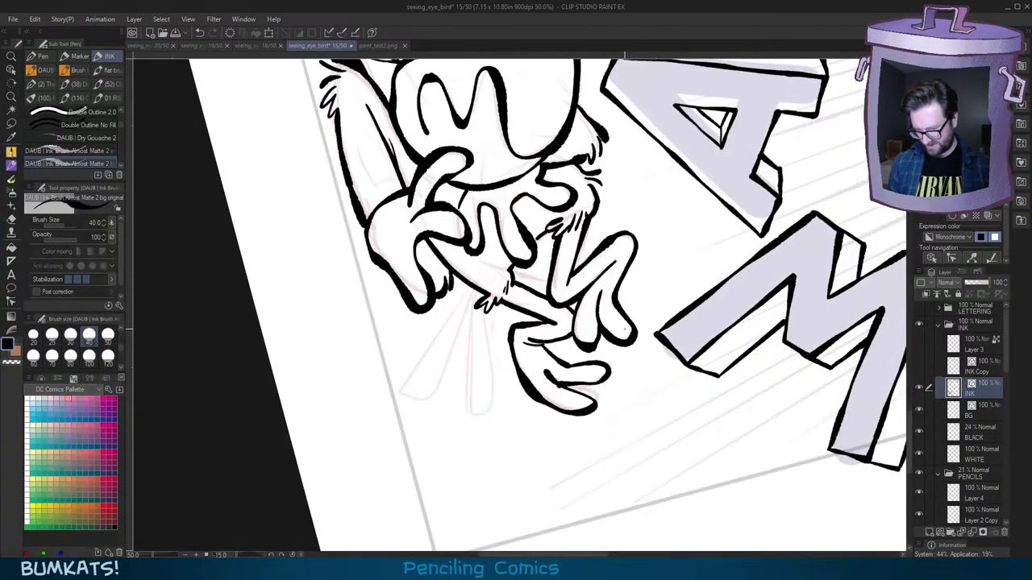
key(asciicircum)
key(asciicircum)
scroll(625, 329, up, 1)
key(asciicircum)
drag(477, 375, 567, 309)
scroll(567, 309, up, 1)
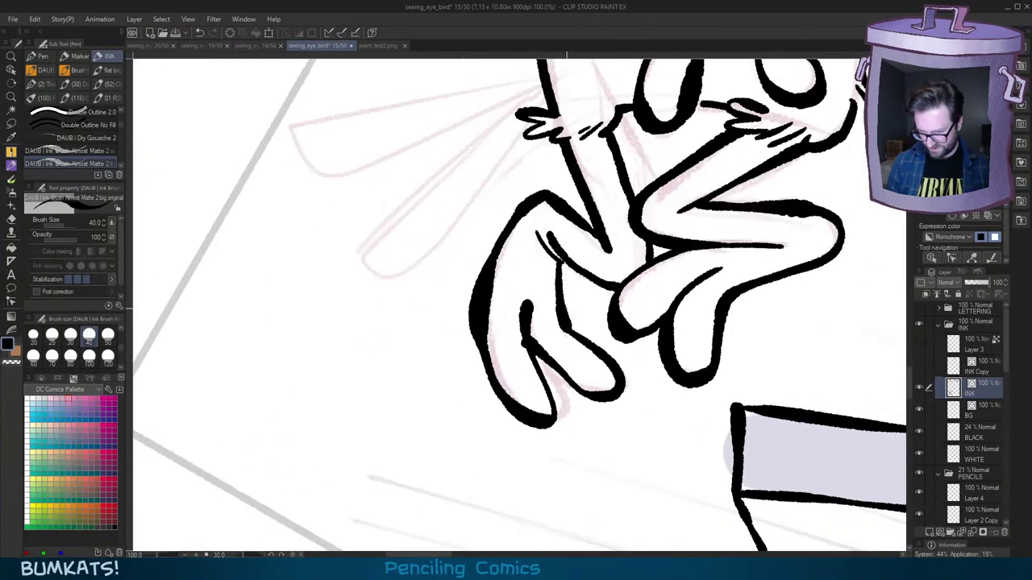
key(ctrl+alt+Right)
key(ctrl+at)
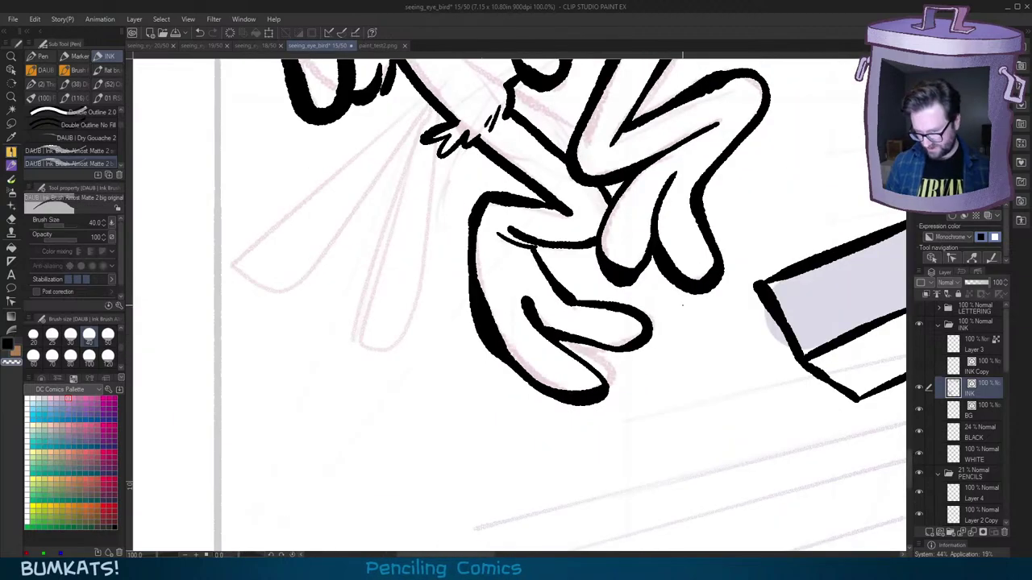
scroll(689, 303, down, 2)
drag(692, 298, 676, 342)
key(c)
key(ctrl+alt+Right)
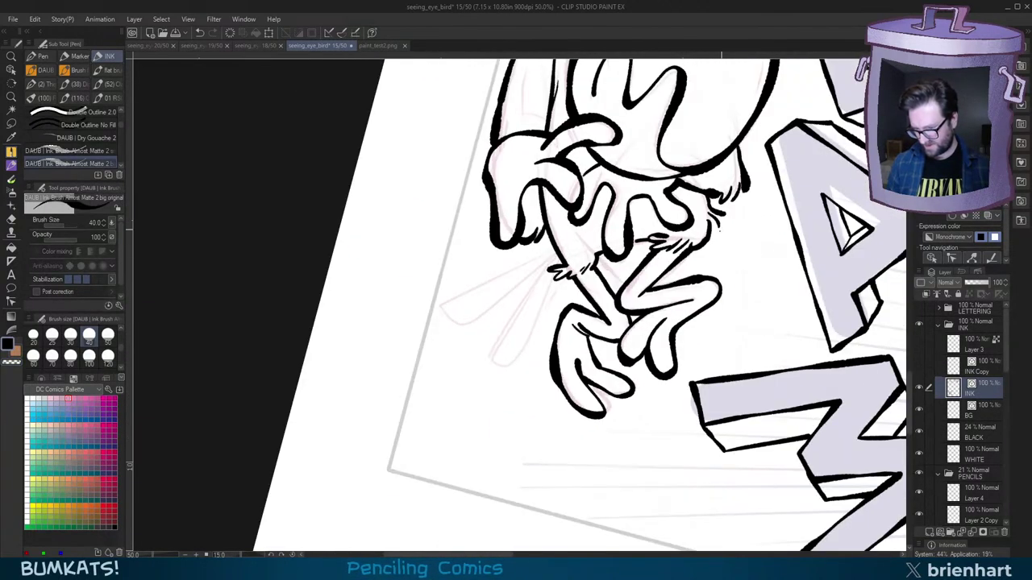
Step: Ink the fan of three rounded tail feathers behind the legs with the small ink brush at size 30
scroll(732, 265, down, 1)
scroll(641, 277, up, 3)
key(minus)
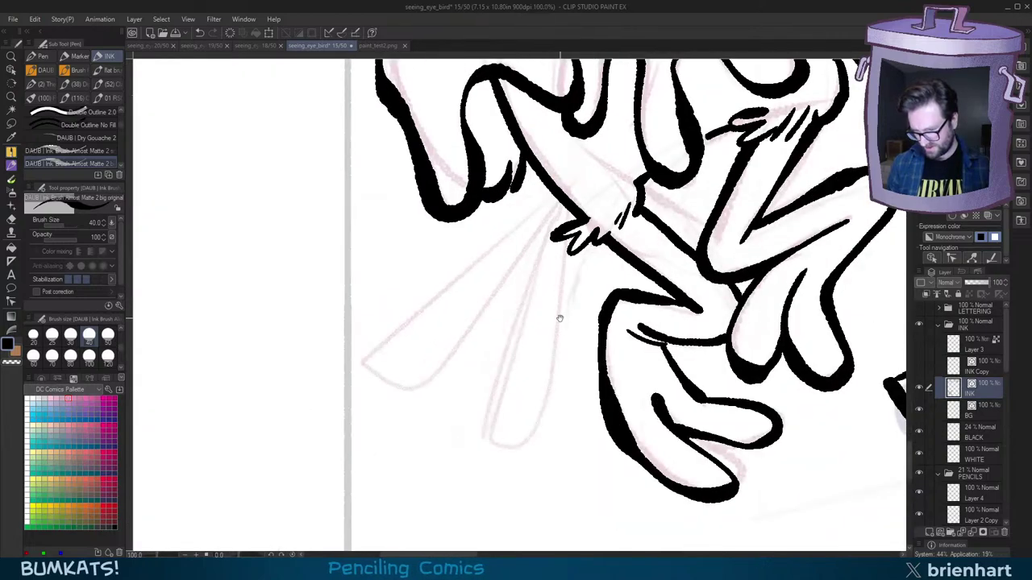
drag(561, 318, 617, 295)
key(comma)
mouse_move(609, 184)
mouse_down()
mouse_move(484, 284)
mouse_move(434, 363)
mouse_move(588, 229)
mouse_move(614, 183)
mouse_move(454, 308)
mouse_move(539, 284)
mouse_up()
key(ctrl+z)
mouse_move(603, 202)
mouse_down()
mouse_move(544, 290)
mouse_move(507, 409)
mouse_move(574, 343)
mouse_move(615, 234)
mouse_up()
mouse_move(574, 363)
mouse_down()
mouse_move(598, 362)
mouse_move(625, 245)
mouse_move(583, 378)
mouse_move(624, 252)
mouse_up()
key(ctrl+z)
key(ctrl+z)
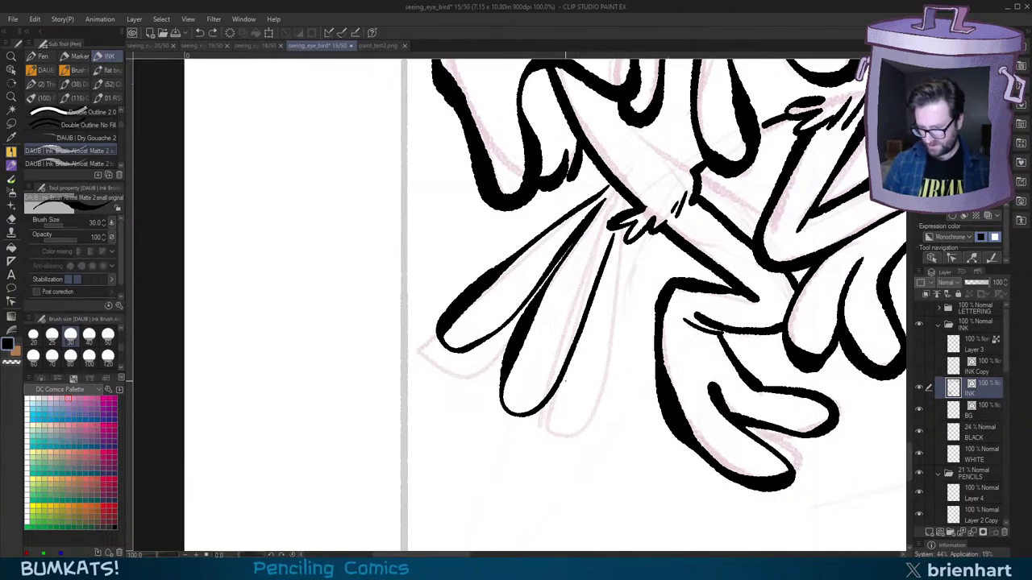
mouse_move(566, 377)
mouse_down()
mouse_move(624, 308)
mouse_move(639, 243)
mouse_up()
Step: Try short hatch strokes across the base of the tail feathers with the ink brush at sizes 40 and 30
key(asciicircum)
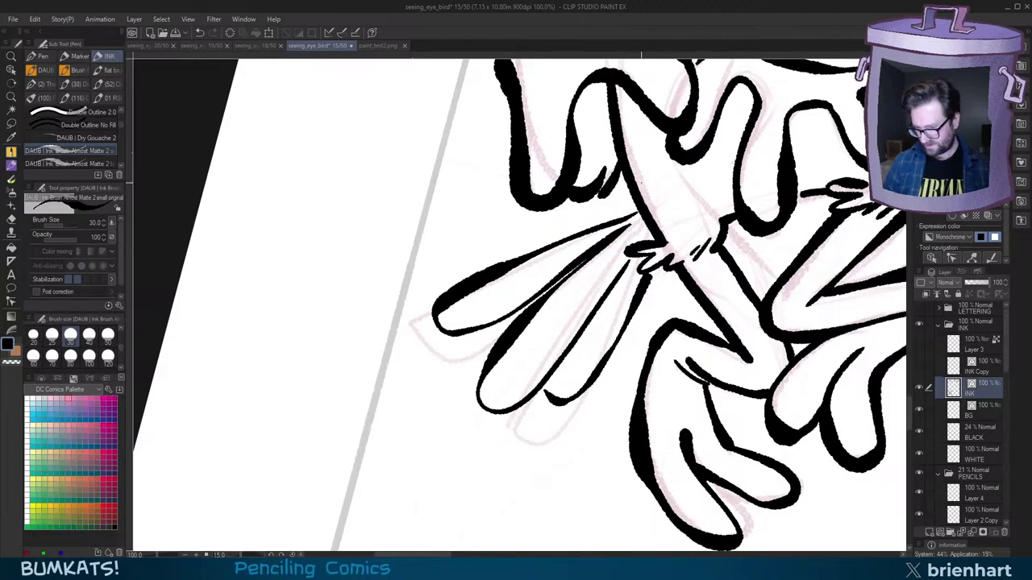
key(asciicircum)
key(asciicircum)
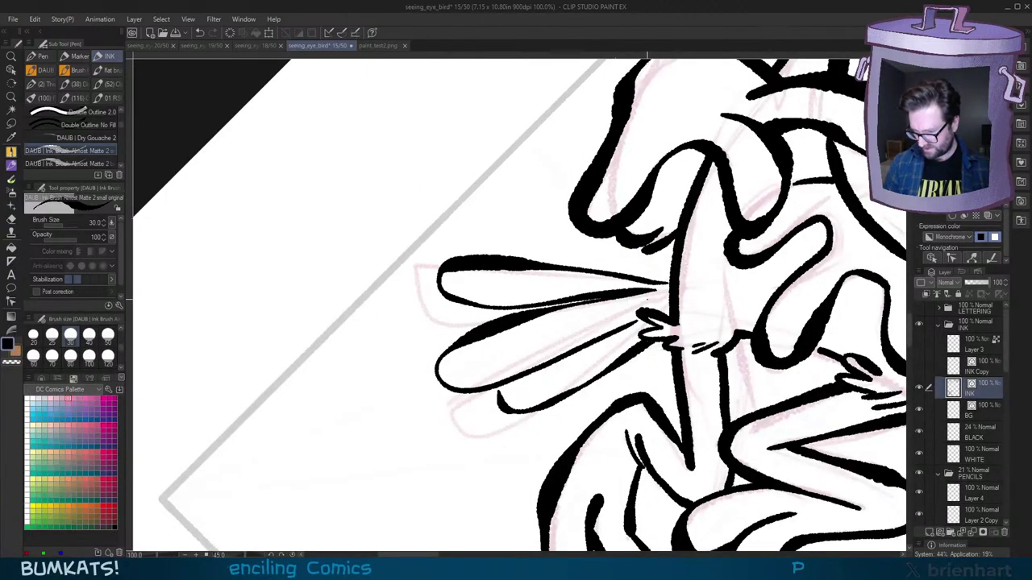
key(period)
key(ctrl+z)
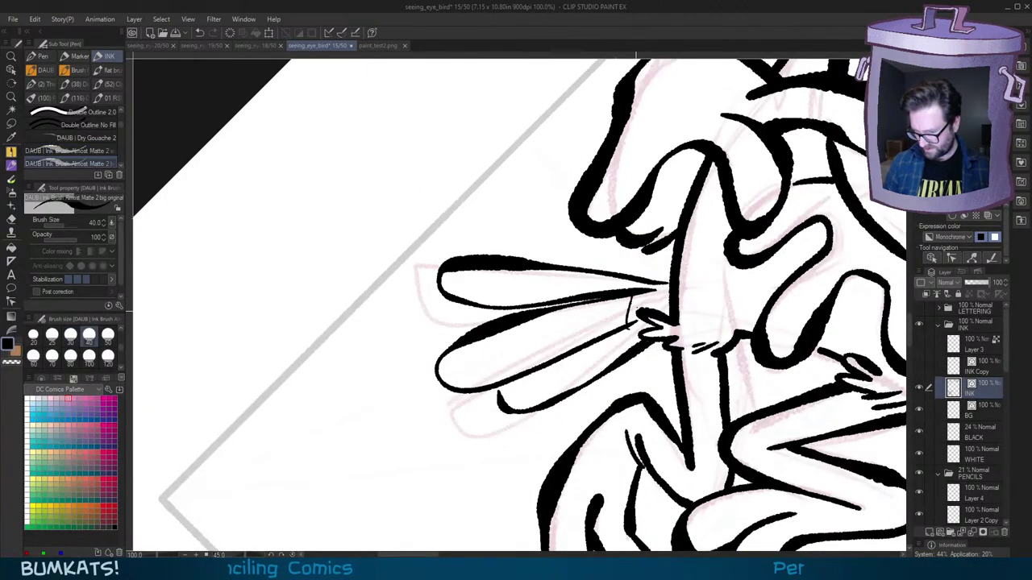
mouse_move(651, 287)
mouse_down()
mouse_move(645, 307)
mouse_move(658, 308)
mouse_up()
key(ctrl+z)
key(ctrl+z)
key(ctrl+z)
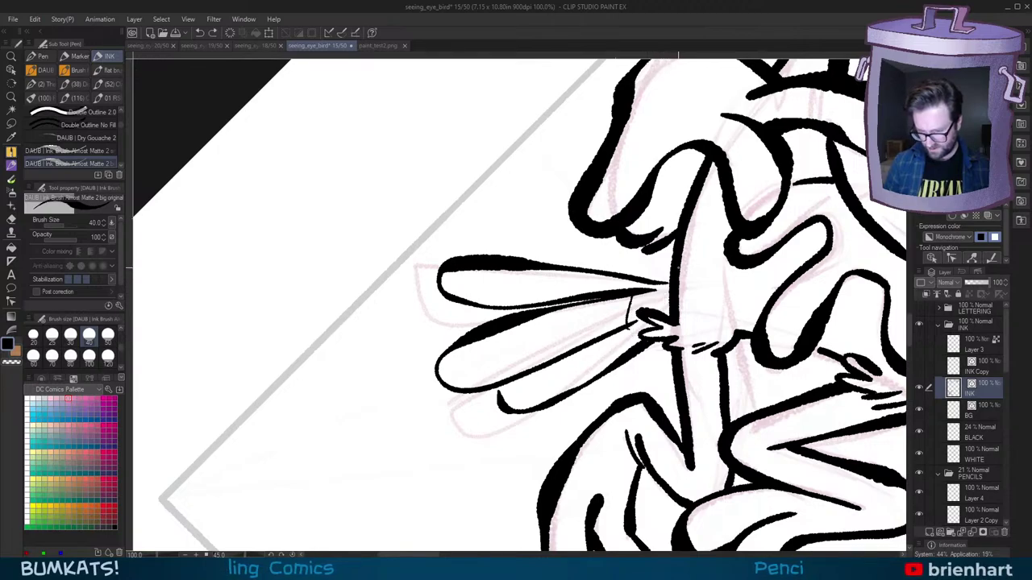
key(comma)
drag(621, 345, 627, 296)
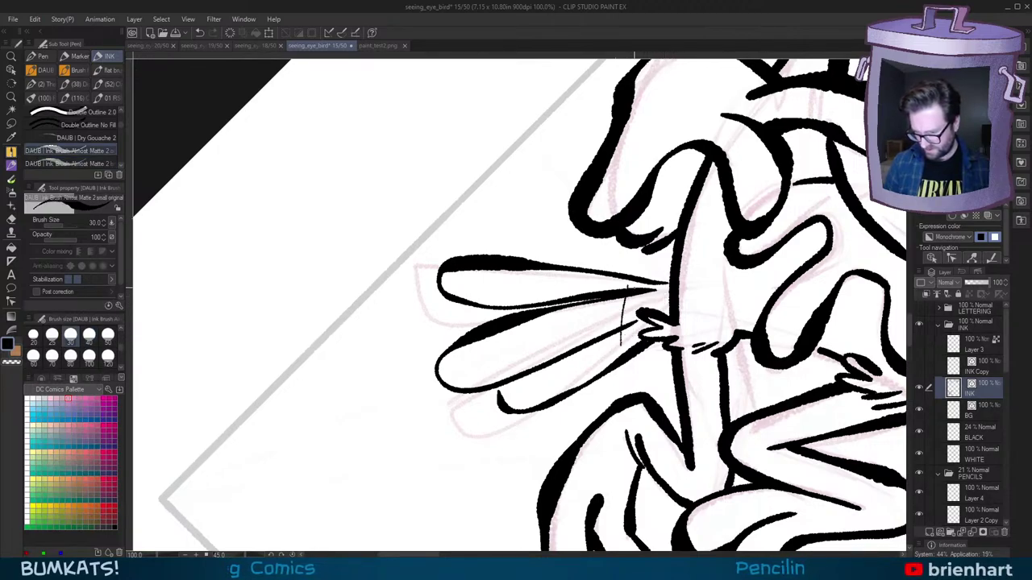
key(ctrl+z)
Step: Set the brush size to 20, hatch the base of the tail feathers and fill the corner beside the body with black
key(bracketleft)
key(bracketleft)
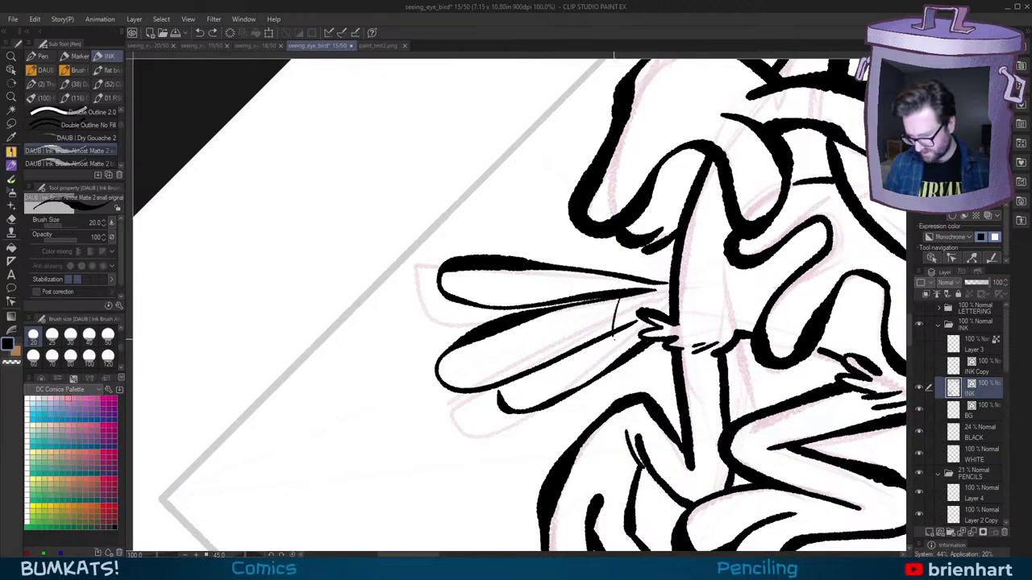
drag(614, 340, 613, 340)
key(ctrl+z)
drag(620, 299, 615, 331)
drag(629, 296, 622, 347)
key(ctrl+z)
key(ctrl+z)
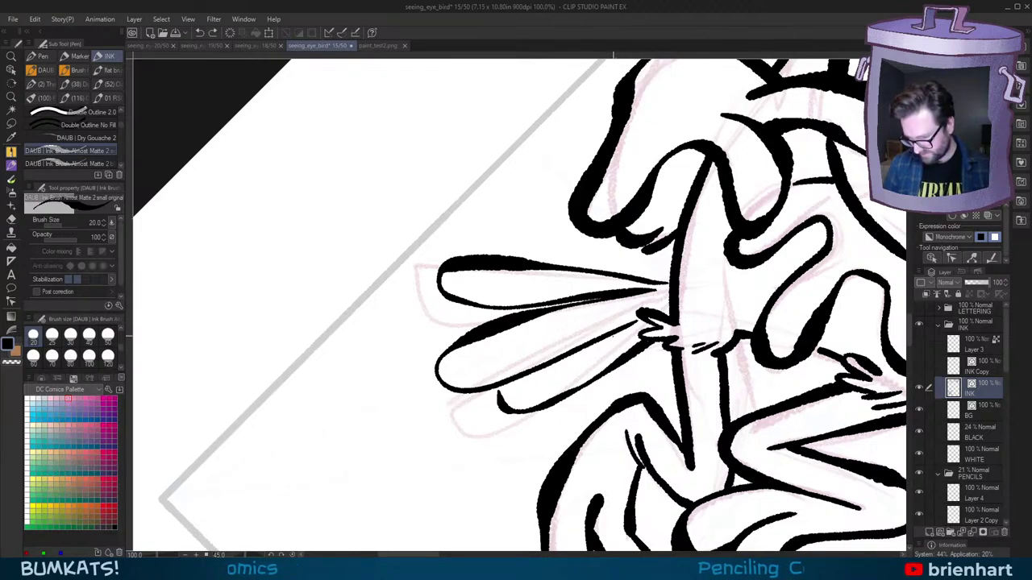
drag(630, 346, 638, 296)
drag(648, 307, 657, 286)
drag(660, 309, 671, 287)
drag(669, 318, 672, 305)
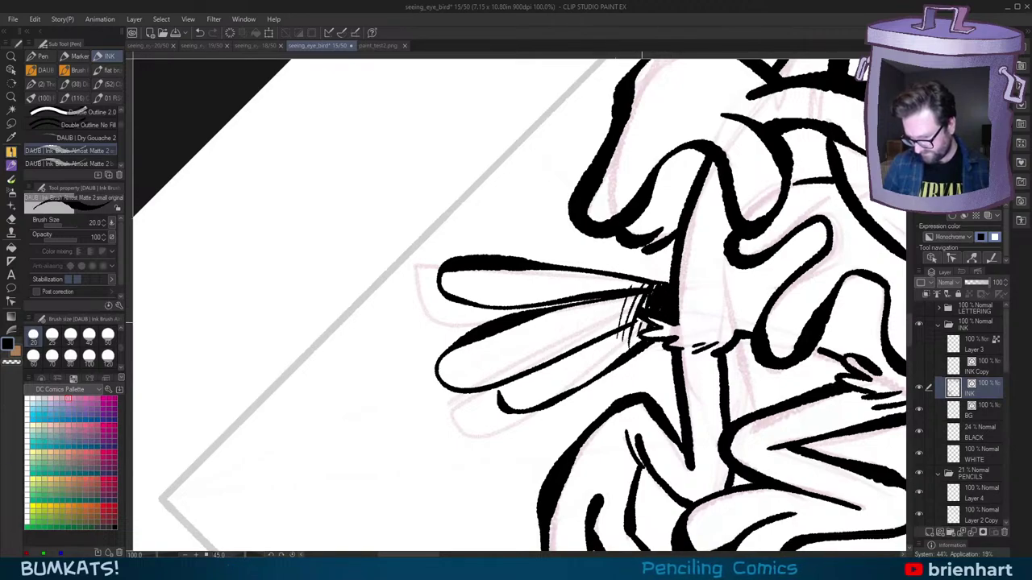
Step: Return the canvas to upright and ink thin curved bands across the bent leg, its knee and its ankle
key(minus)
key(minus)
key(minus)
scroll(796, 332, down, 3)
drag(876, 298, 754, 361)
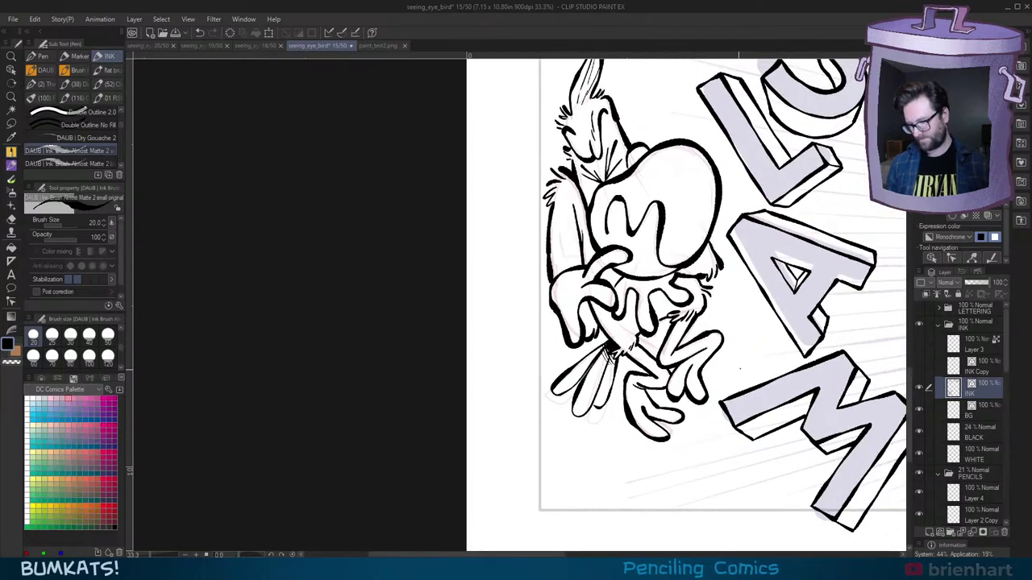
scroll(754, 360, down, 1)
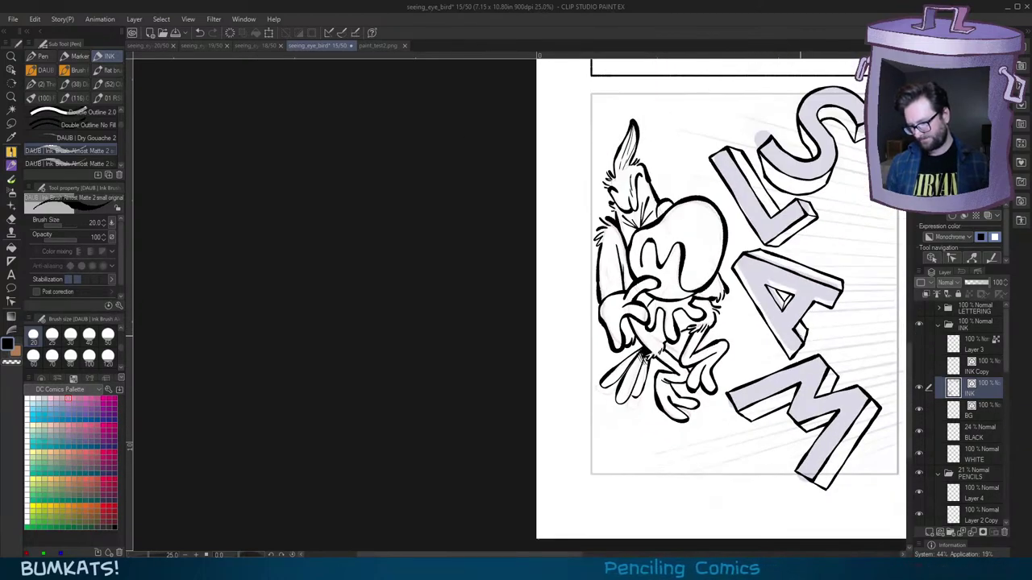
scroll(697, 398, up, 4)
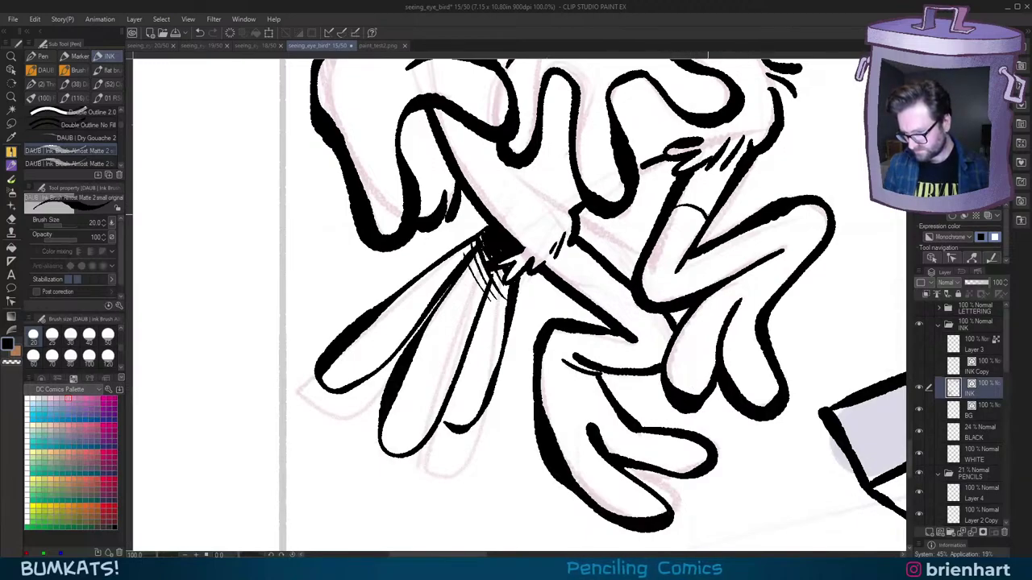
drag(668, 300, 698, 255)
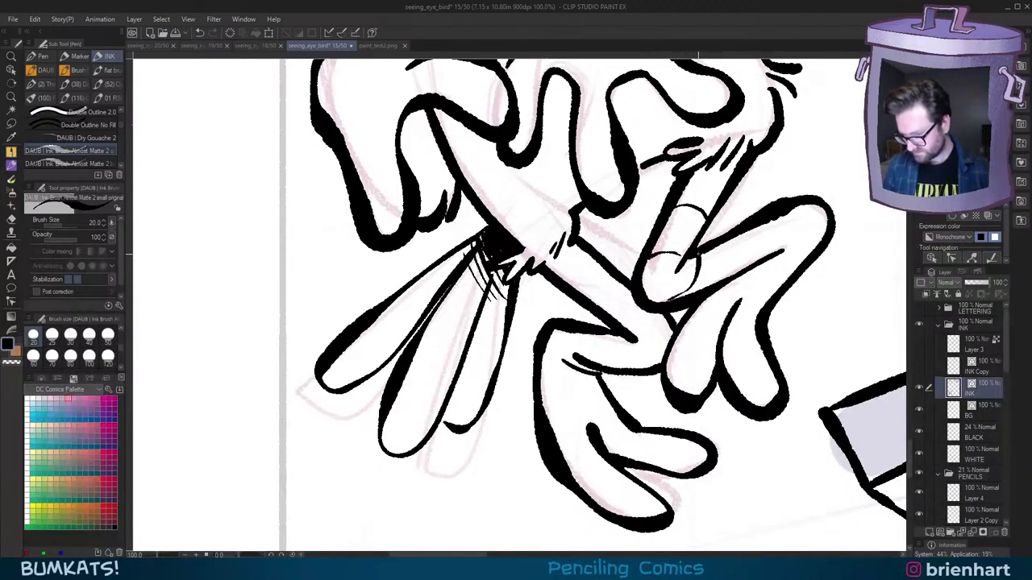
key(ctrl+z)
drag(691, 293, 703, 253)
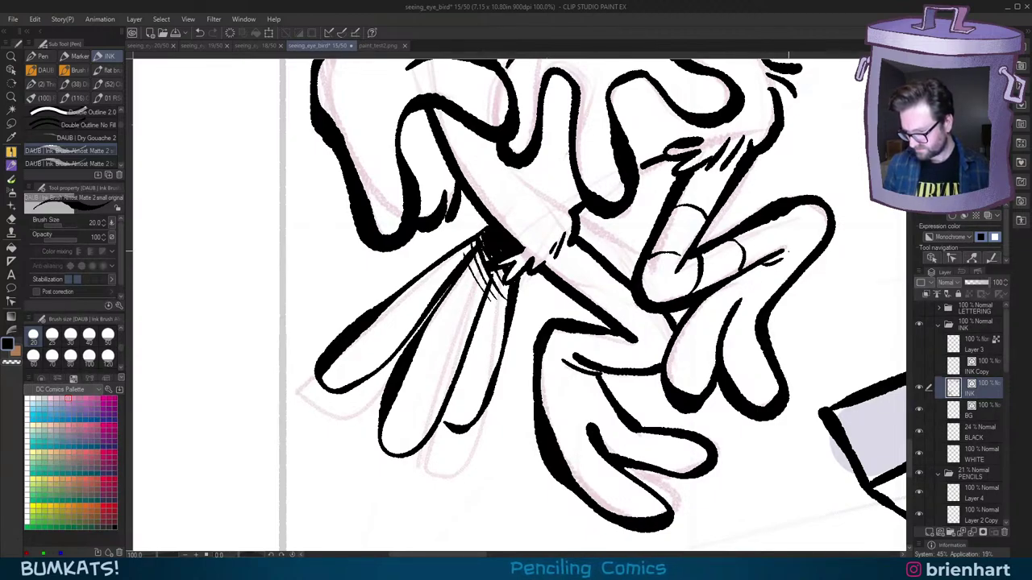
drag(789, 251, 765, 262)
Step: Ink matching thin curved bands across the other leg between its fur tuft and foot
drag(754, 295, 772, 291)
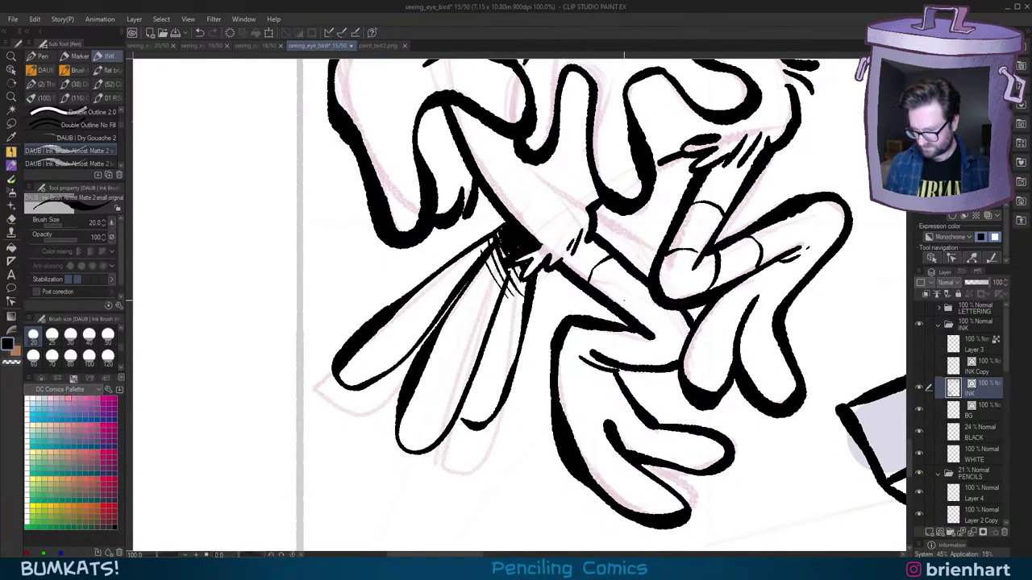
drag(650, 296, 634, 306)
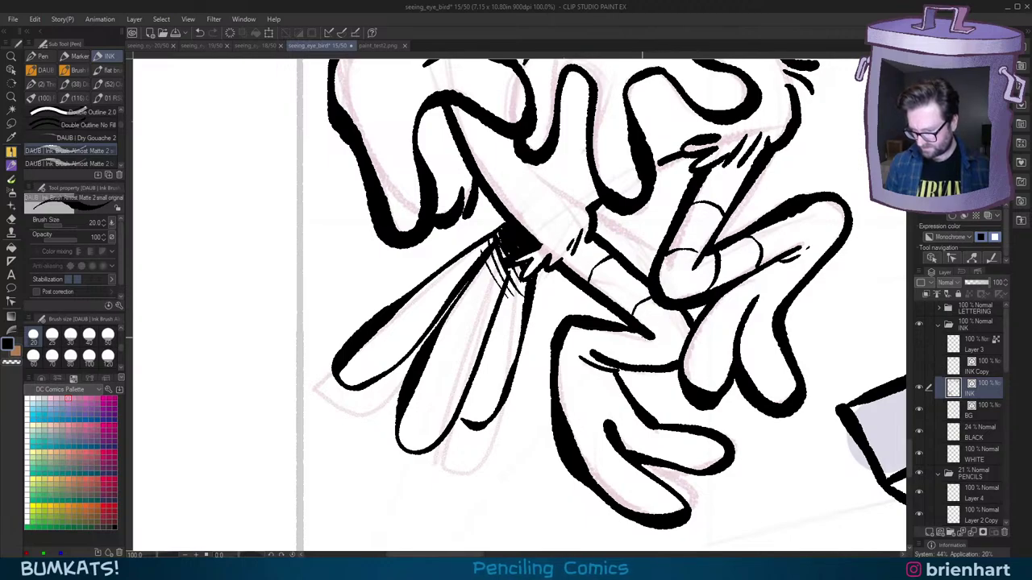
mouse_move(645, 343)
mouse_down()
mouse_move(654, 367)
mouse_move(615, 365)
mouse_up()
drag(776, 416, 713, 411)
scroll(786, 353, down, 4)
key(ctrl+@)
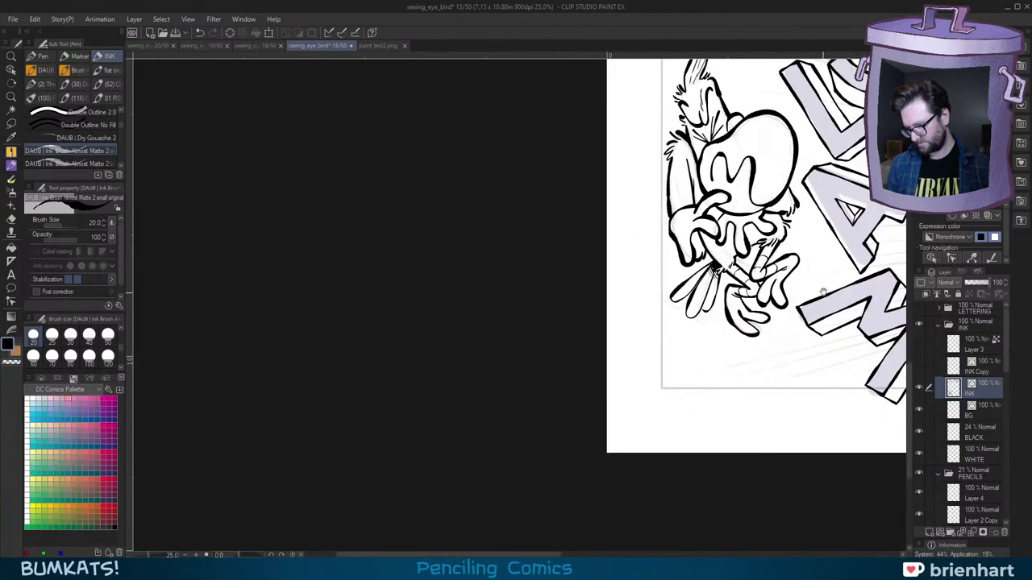
drag(822, 292, 720, 365)
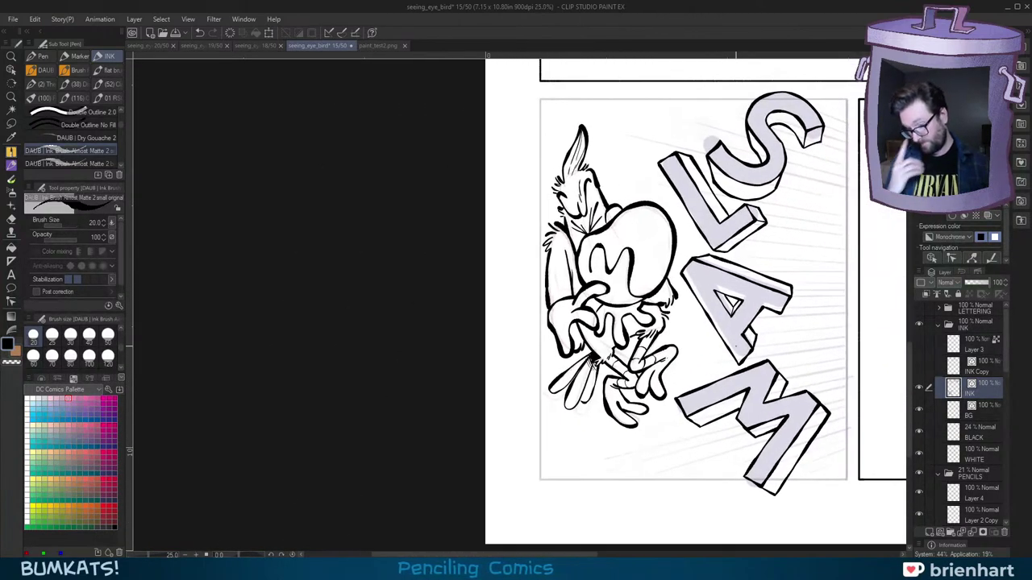
Step: Make the BG layer in the INK folder active and display its perspective ruler over the page
drag(817, 362, 701, 382)
scroll(846, 311, down, 3)
scroll(790, 360, up, 3)
scroll(786, 362, down, 1)
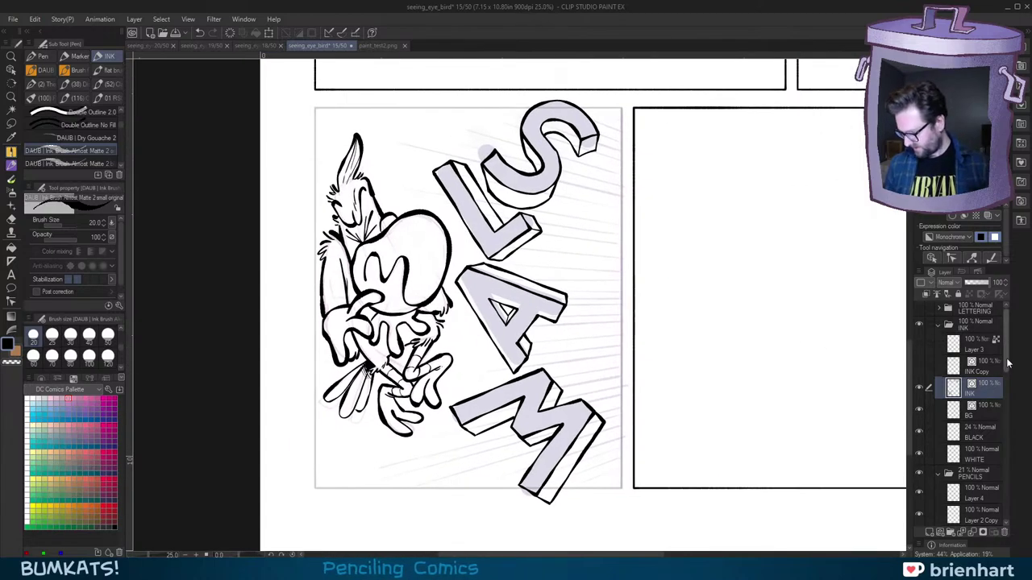
drag(1005, 355, 1010, 445)
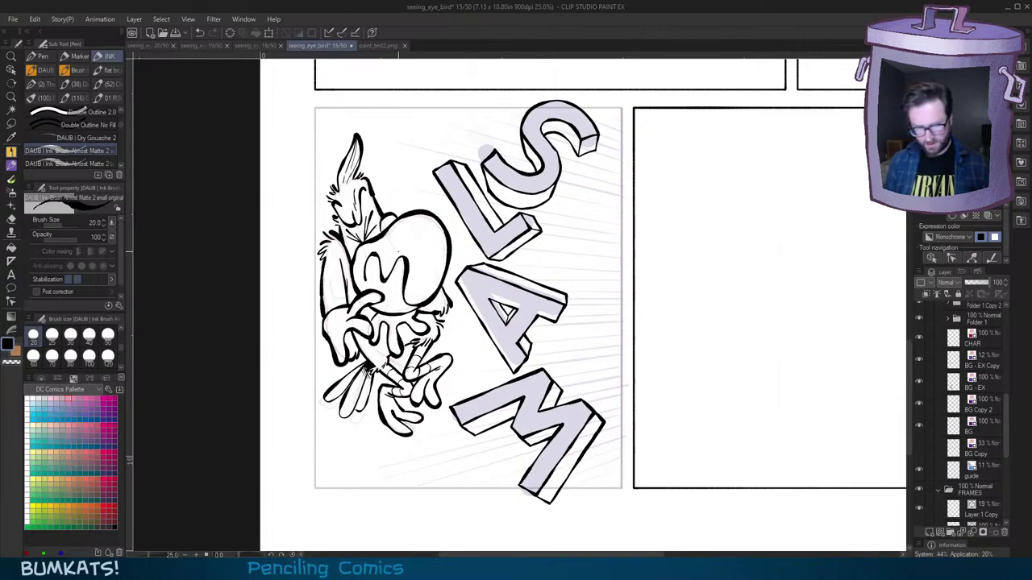
click(11, 71)
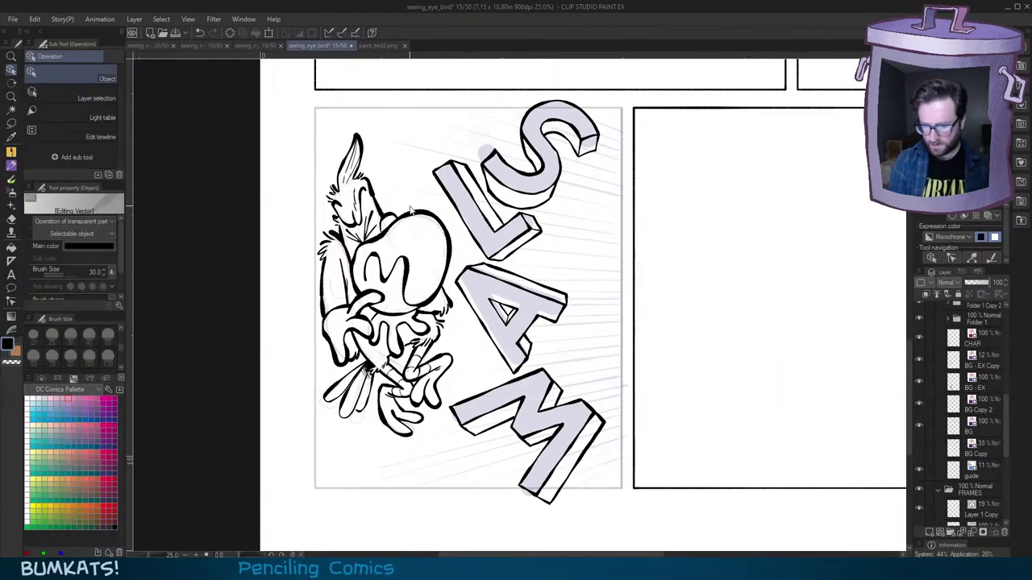
click(603, 204)
mouse_move(1006, 431)
mouse_down()
mouse_move(1008, 496)
mouse_move(1007, 330)
mouse_up()
click(922, 495)
click(924, 361)
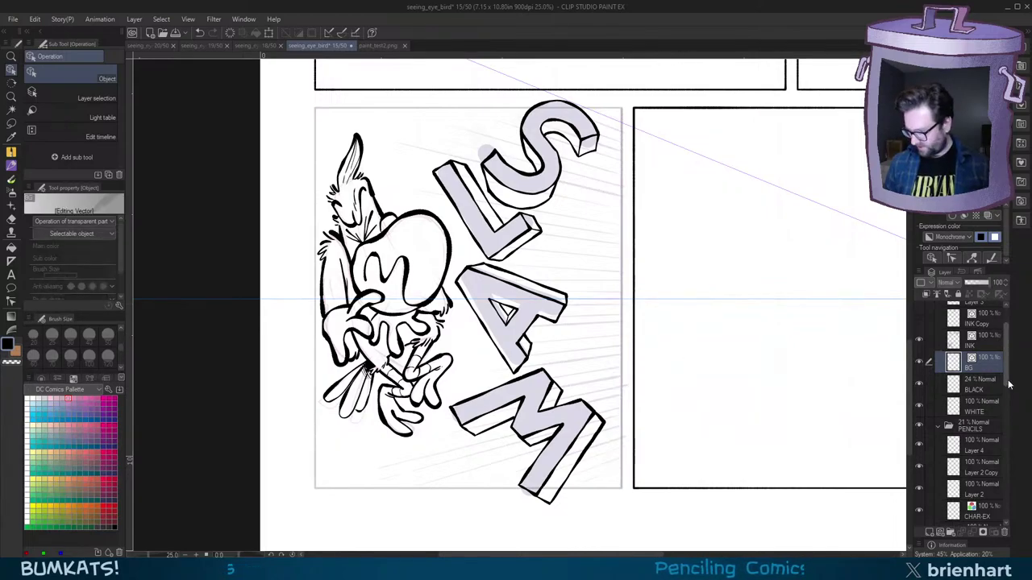
Step: Turn on ruler snapping for the ink brush and make Layer 1 in the FRAMES folder active
scroll(1007, 389, up, 1)
key(p)
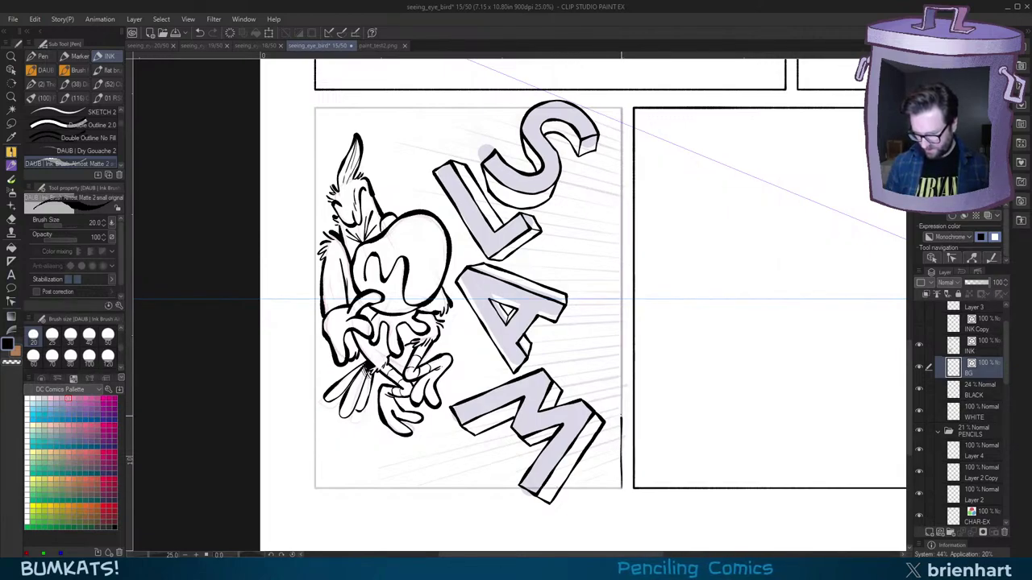
key(ctrl+z)
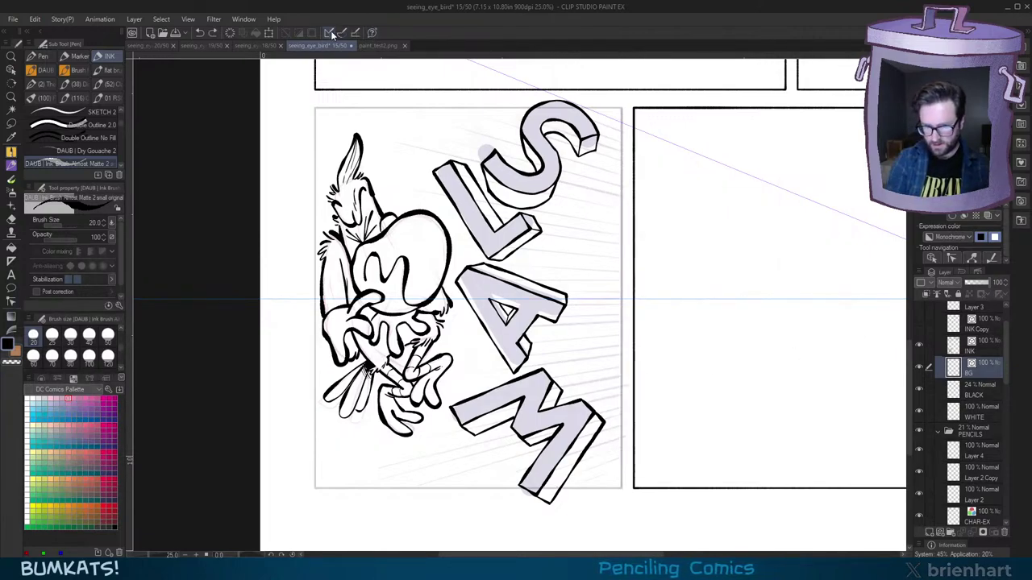
scroll(1004, 413, down, 3)
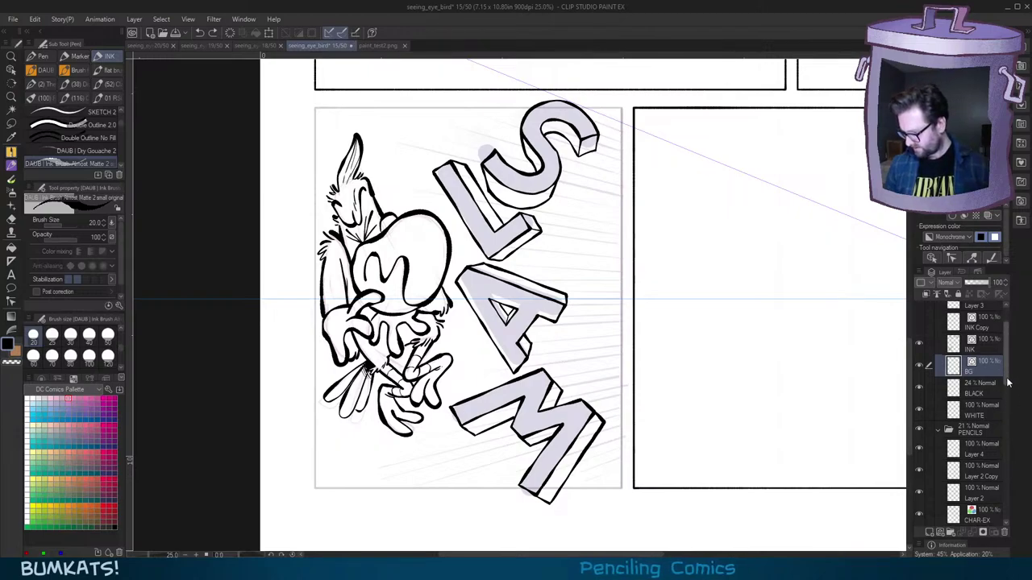
drag(1007, 411, 1009, 494)
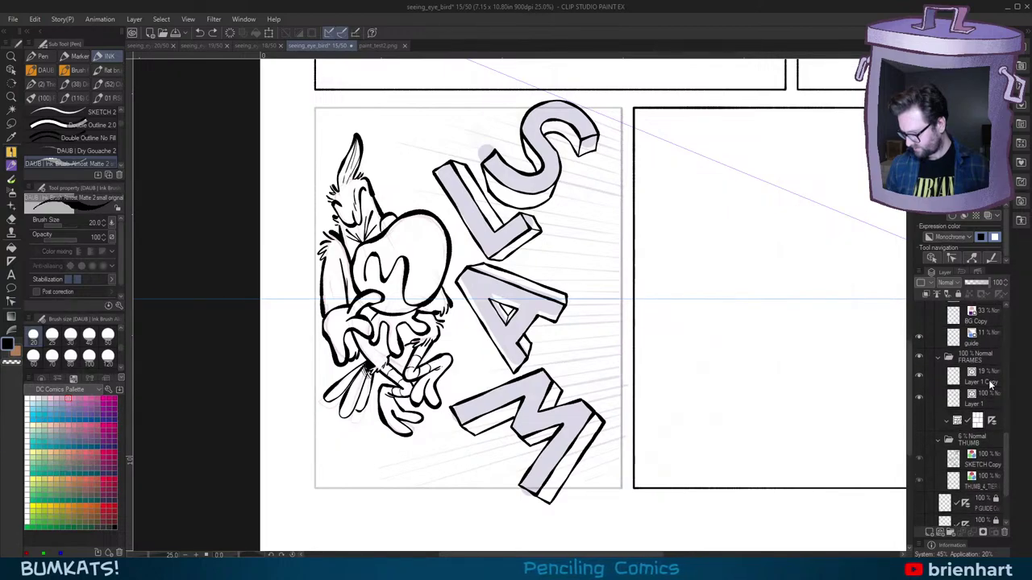
click(990, 395)
click(919, 399)
click(919, 399)
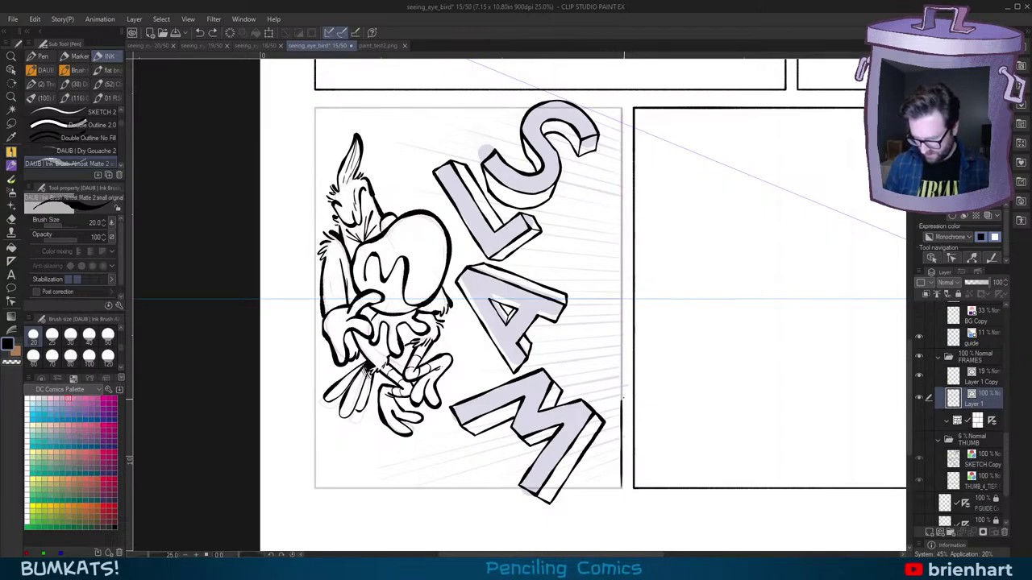
Step: Ink the SLAM panel's right border along its full height with the bg variant of the ink brush at size 40
drag(623, 398, 622, 377)
key(ctrl+z)
key(period)
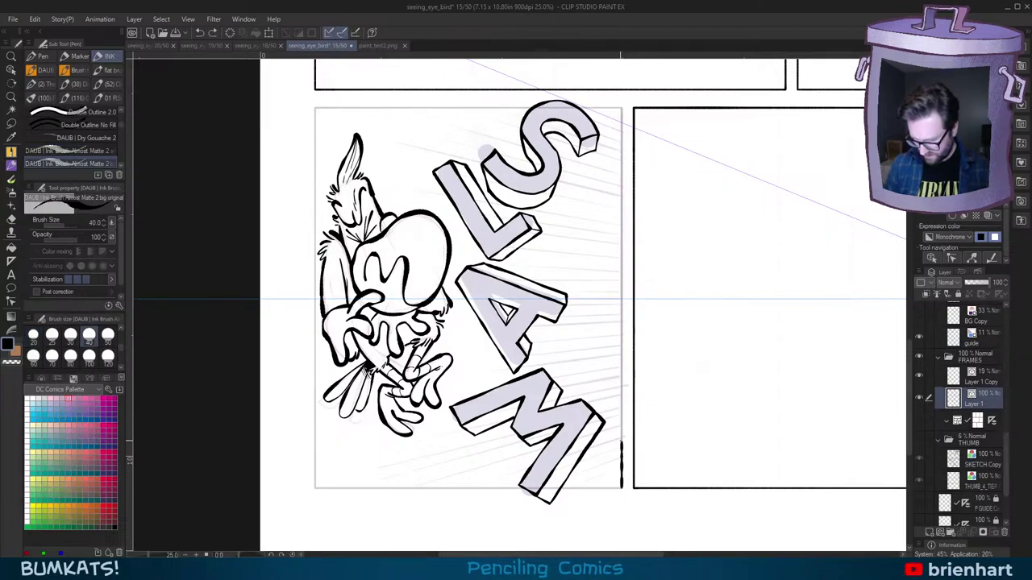
scroll(624, 115, up, 2)
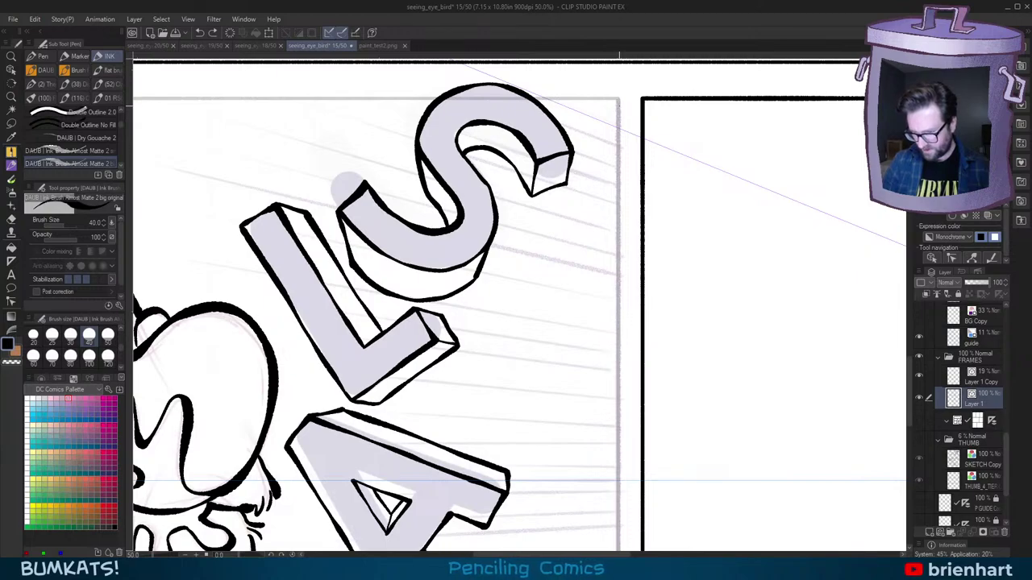
drag(619, 142, 618, 157)
key(ctrl+z)
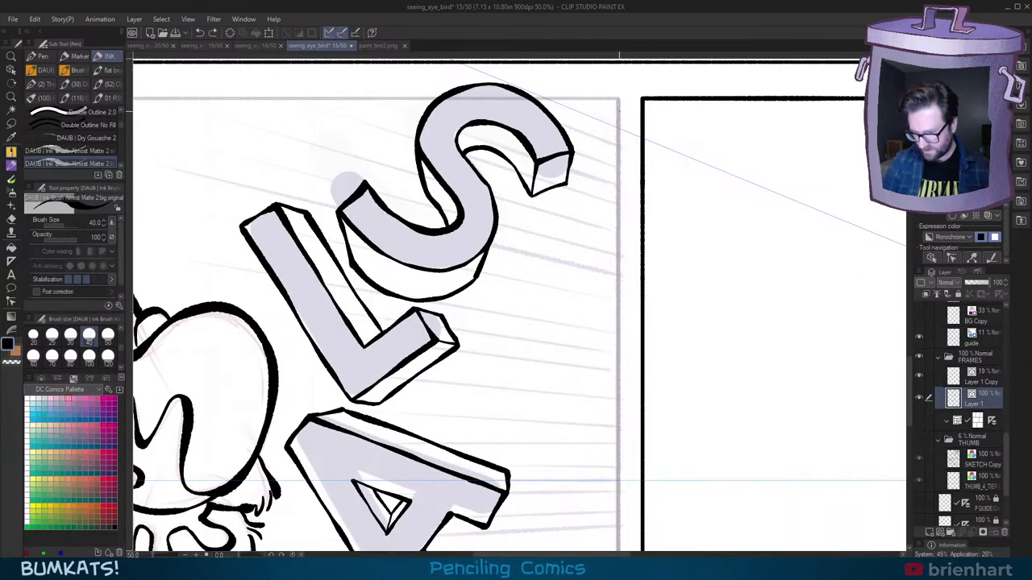
drag(619, 102, 618, 504)
mouse_move(632, 488)
mouse_down()
mouse_move(645, 243)
mouse_move(633, 463)
mouse_up()
scroll(635, 487, down, 5)
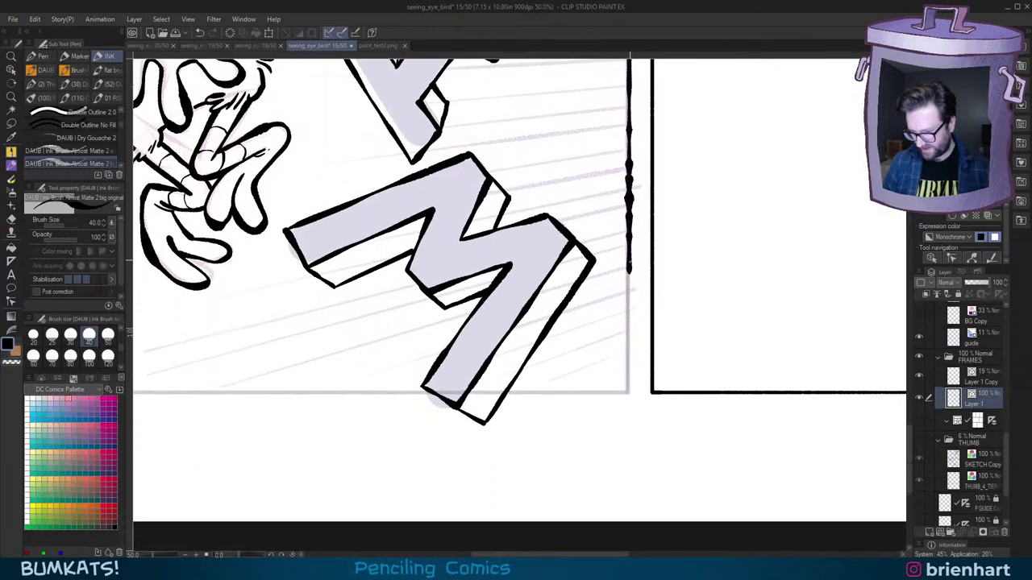
drag(630, 271, 630, 394)
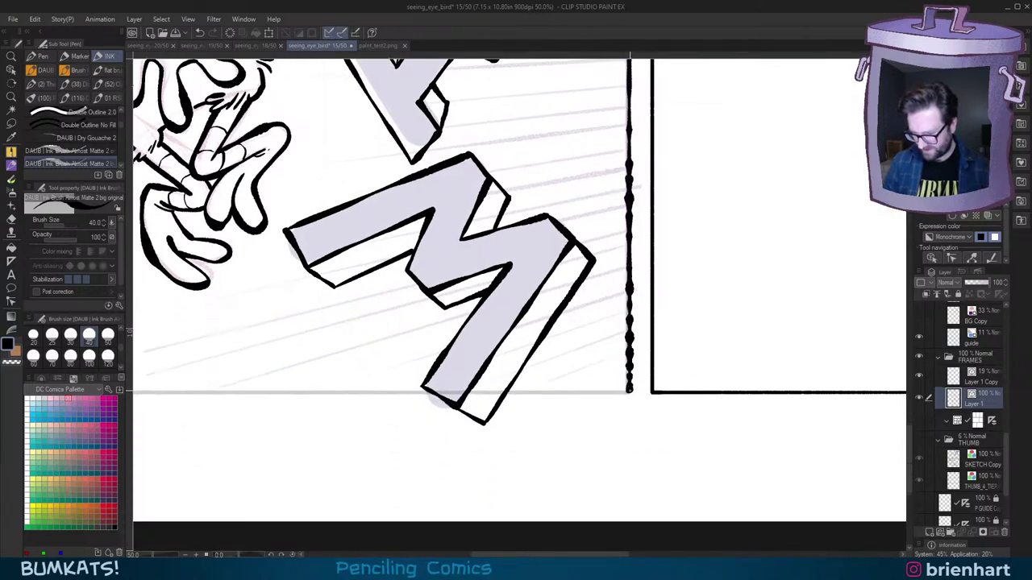
Step: Make the BG layer in the INK folder active again
scroll(726, 317, down, 4)
drag(738, 310, 737, 323)
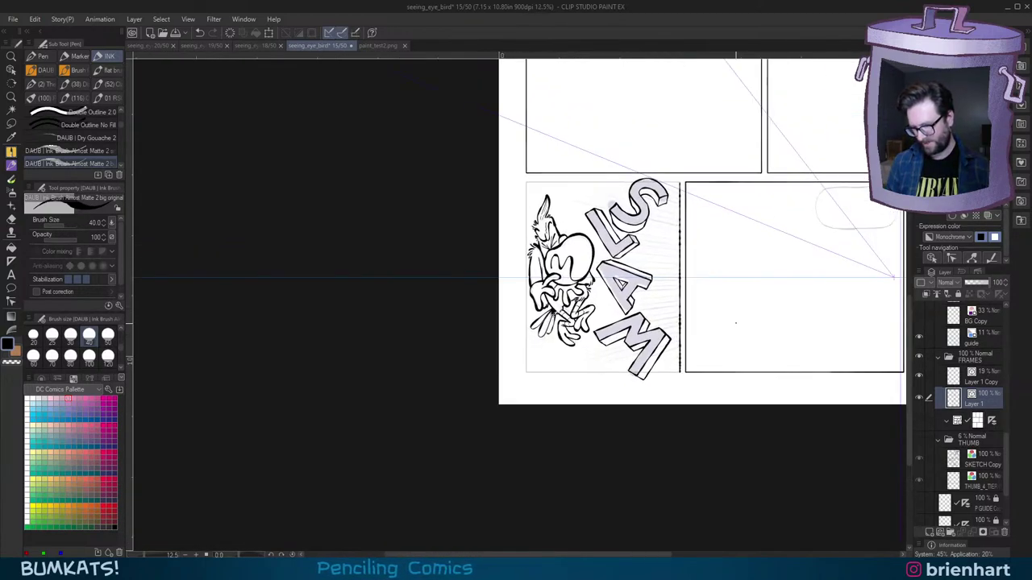
scroll(734, 325, up, 2)
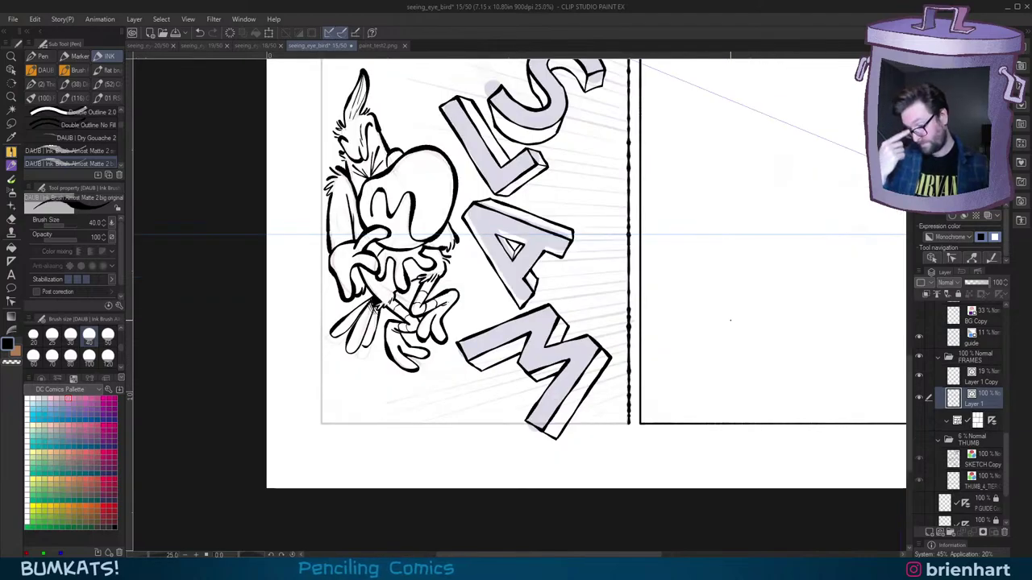
drag(745, 317, 717, 382)
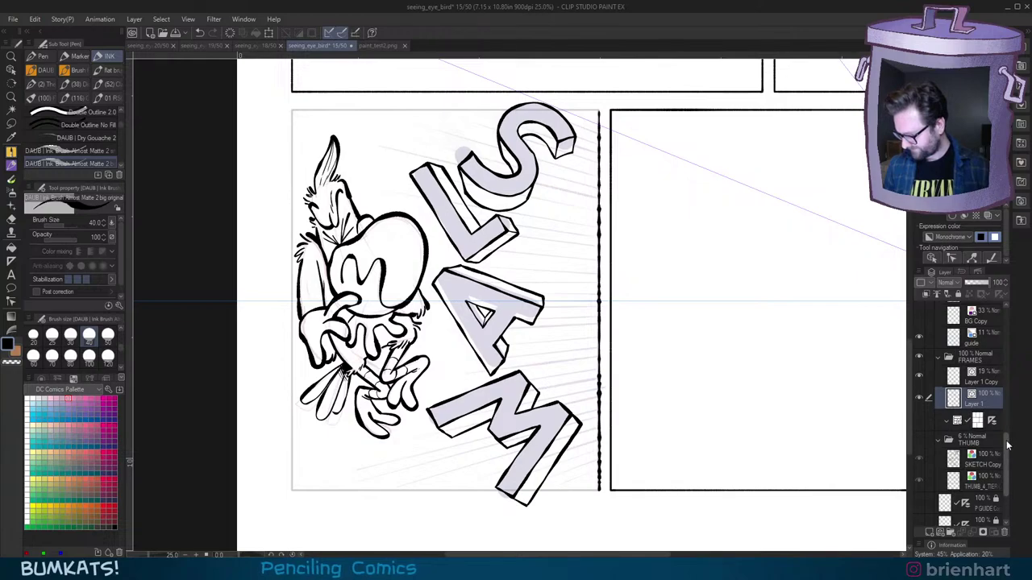
drag(1012, 445, 1004, 337)
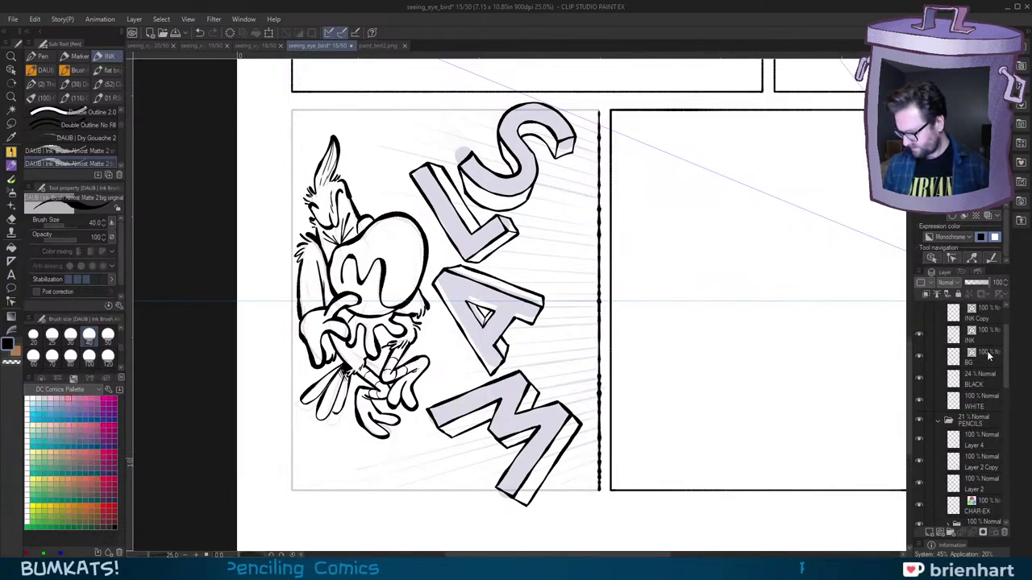
click(987, 353)
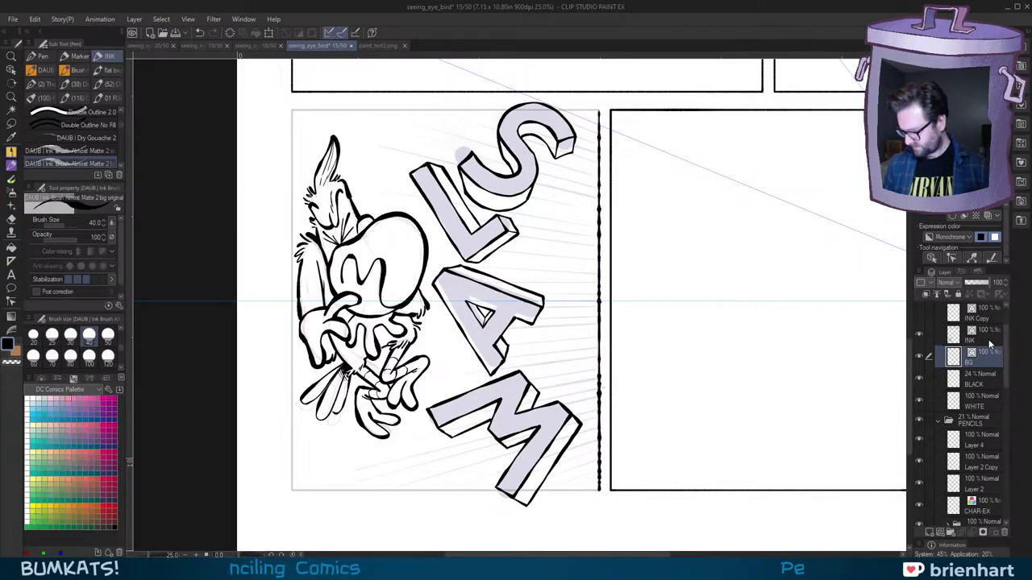
Step: Rotate the canvas to -60 degrees at 33.3% zoom, with the S and its sketched speed lines in view
drag(681, 364, 662, 370)
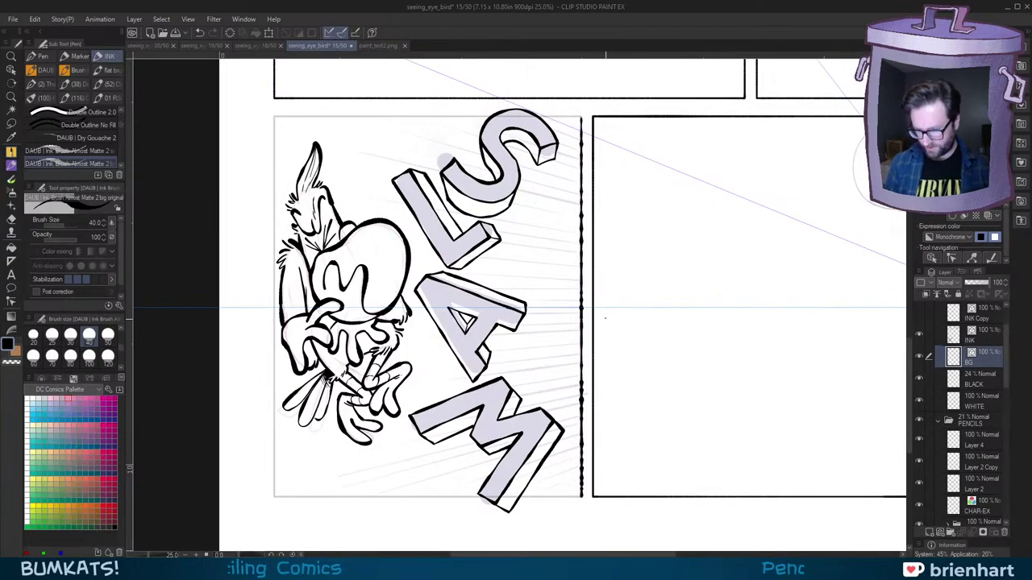
scroll(606, 318, up, 1)
key(minus)
mouse_move(585, 365)
mouse_down()
mouse_move(684, 370)
mouse_move(690, 418)
mouse_up()
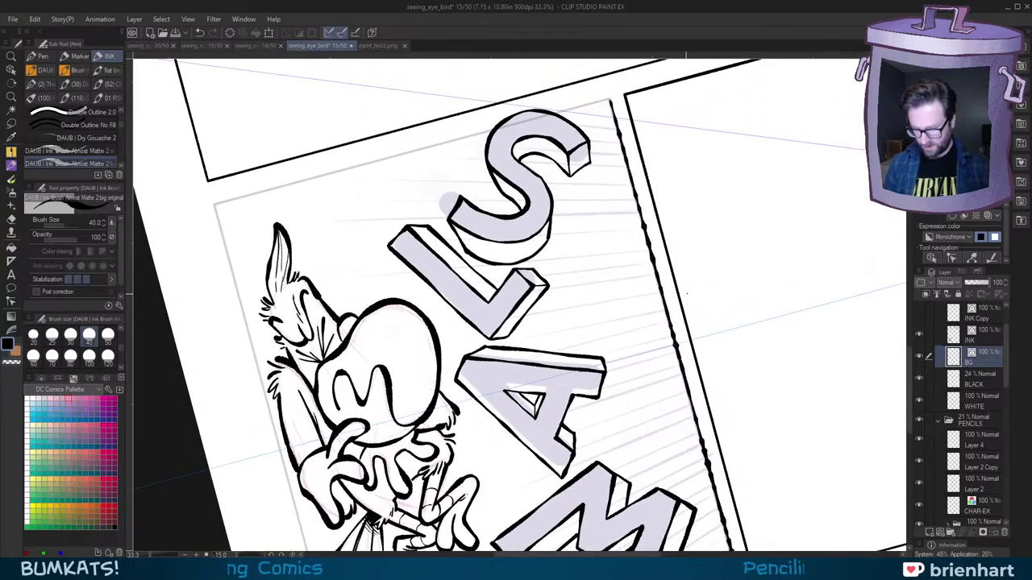
key(asciicircum)
key(minus)
key(minus)
key(minus)
key(minus)
key(minus)
key(minus)
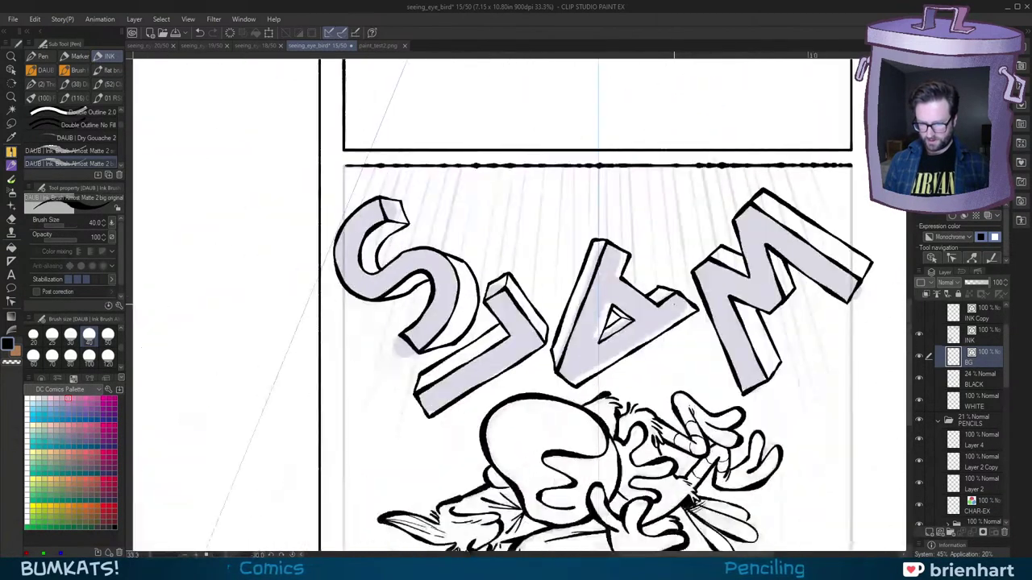
mouse_move(647, 320)
mouse_down()
mouse_move(700, 291)
mouse_move(685, 290)
mouse_up()
key(asciicircum)
key(asciicircum)
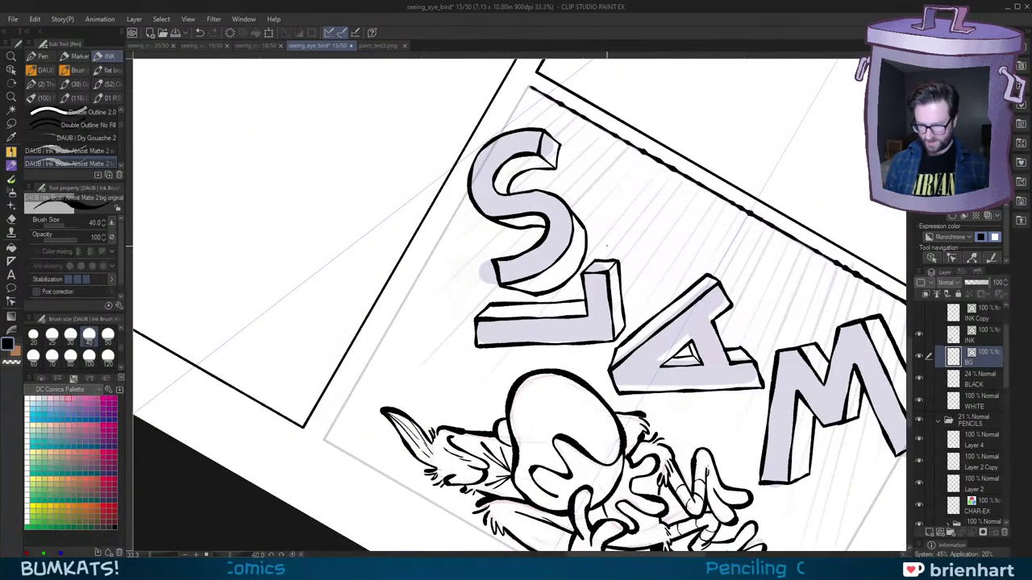
Step: Try a long speed line running behind the S with the small variant of the ink brush at size 20
key(comma)
drag(408, 320, 486, 246)
key(ctrl+z)
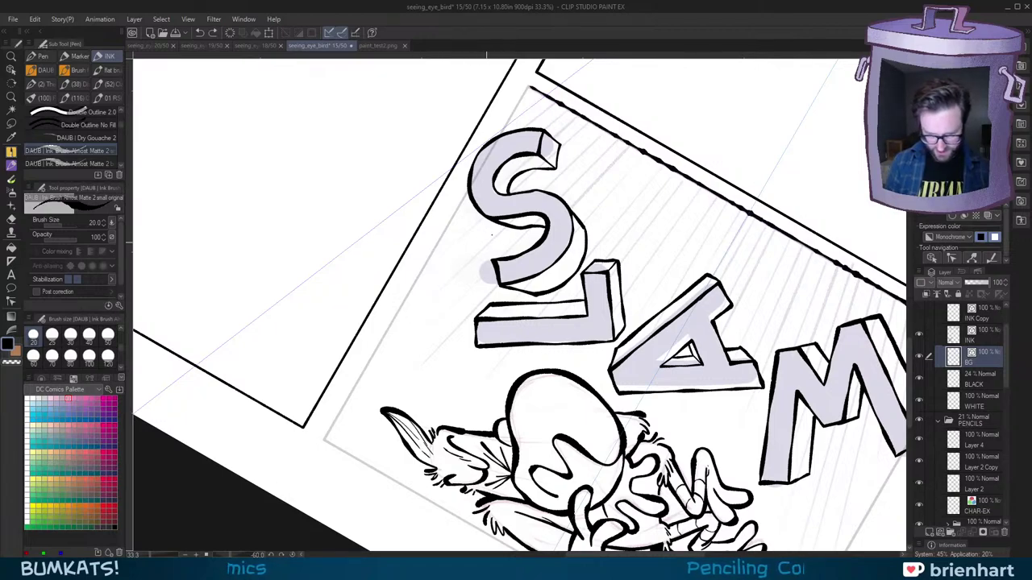
drag(416, 313, 604, 133)
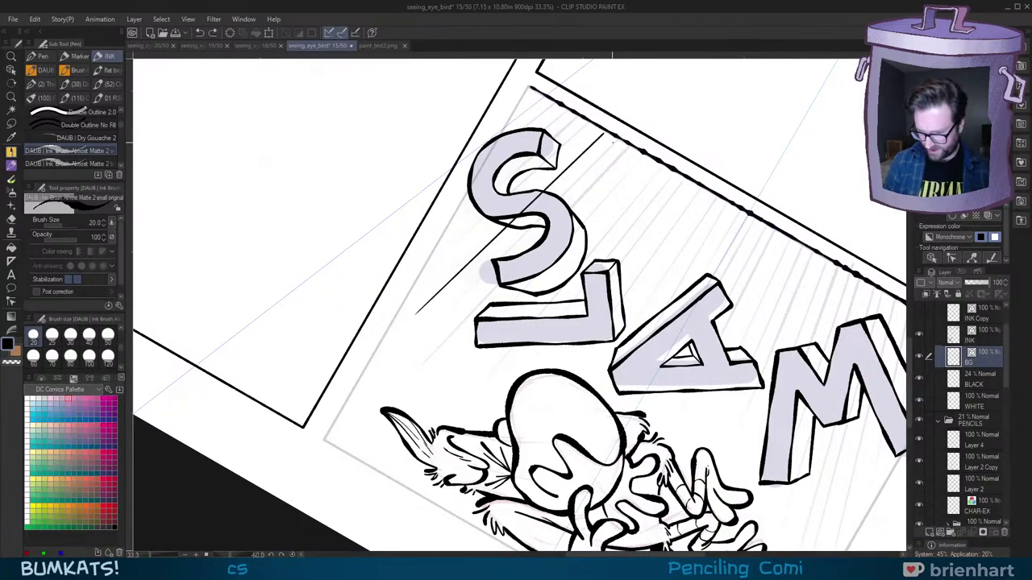
mouse_move(540, 207)
mouse_down()
mouse_move(537, 195)
mouse_move(511, 221)
mouse_up()
key(asciicircum)
key(asciicircum)
key(minus)
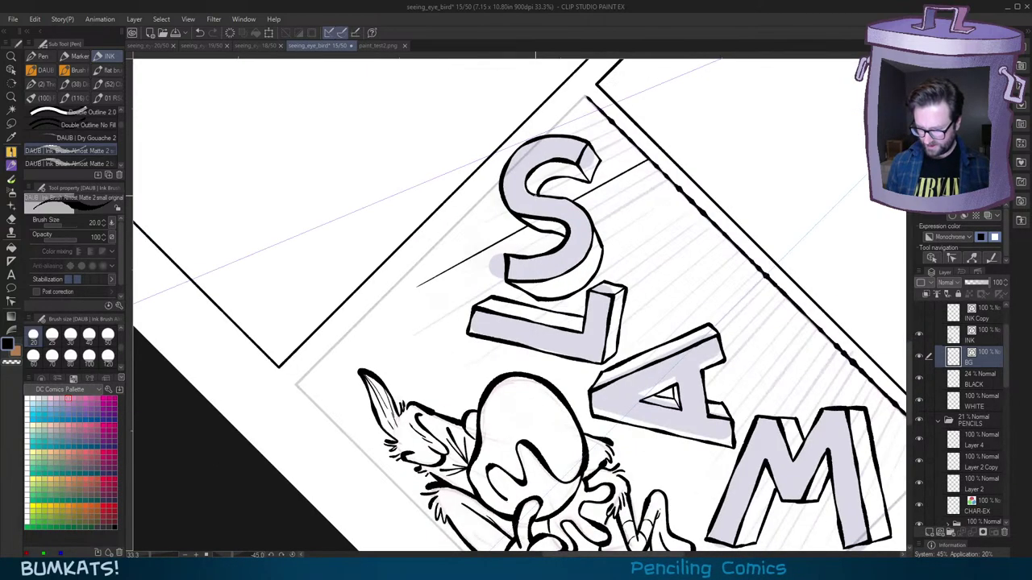
key(ctrl+z)
key(minus)
key(ctrl+z)
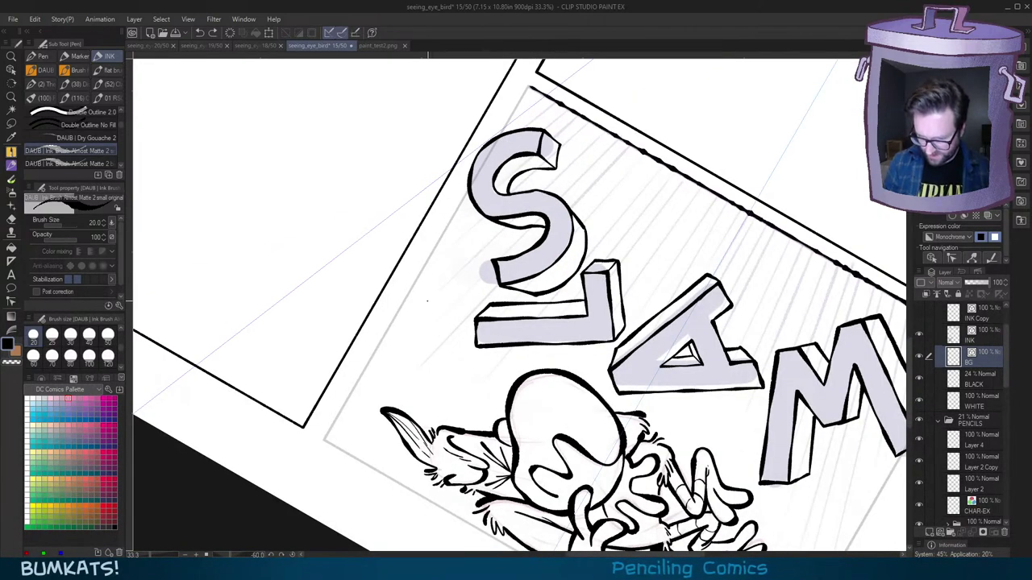
drag(423, 305, 505, 228)
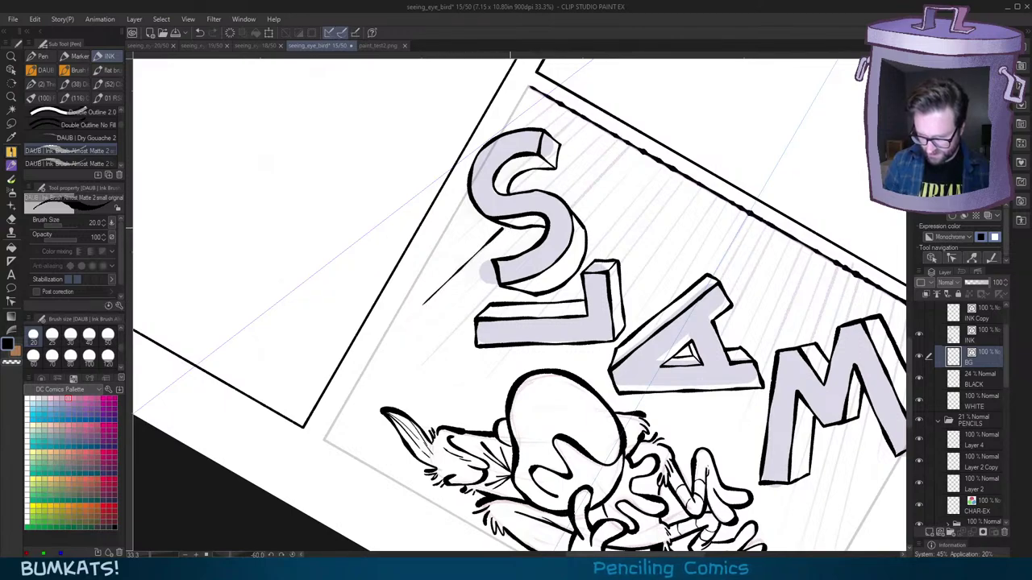
key(ctrl+z)
Step: Set the bg ink brush to size 30 and ink converging speed lines on both sides of the S and beside the L
key(period)
key(bracketleft)
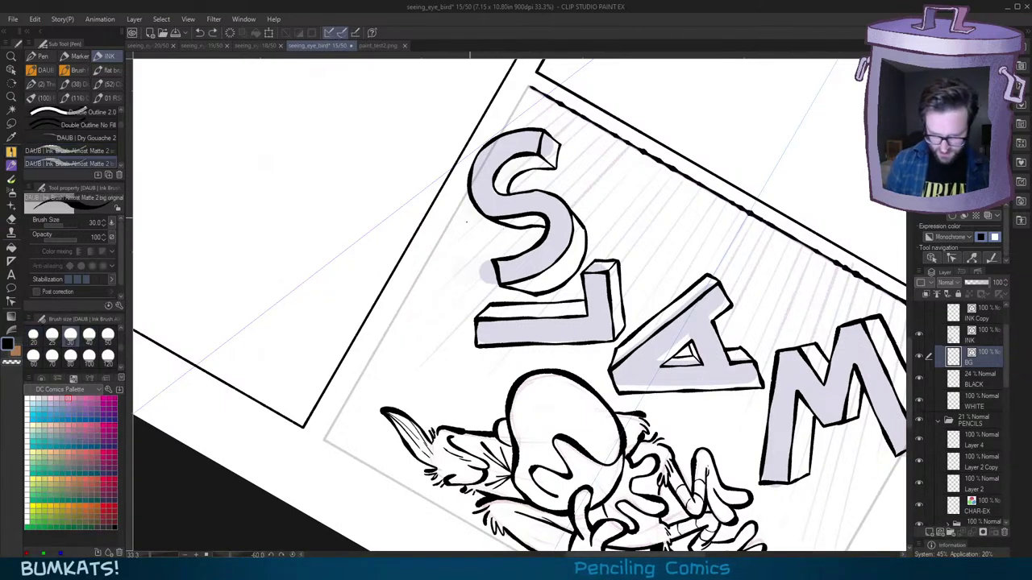
drag(419, 308, 505, 229)
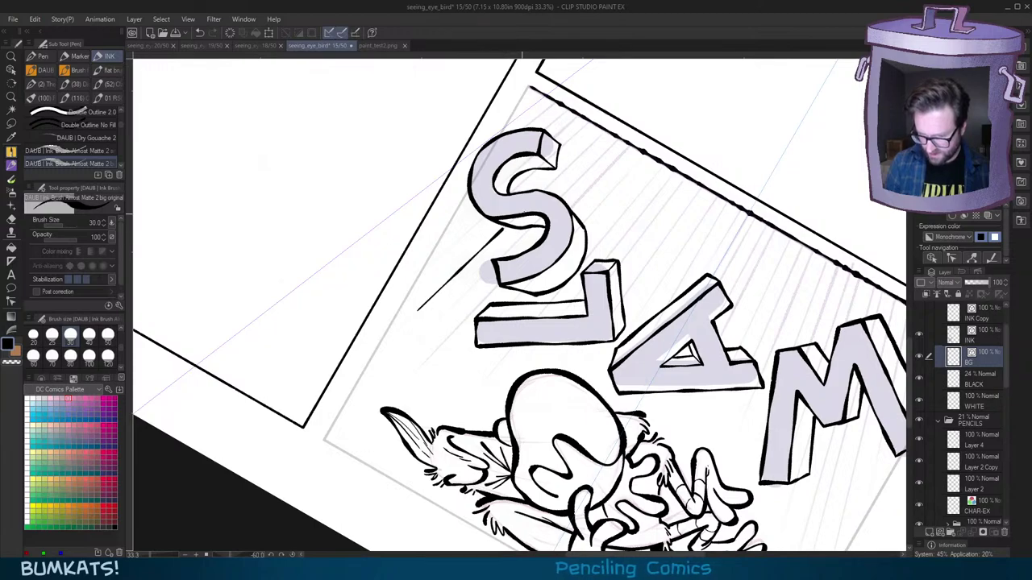
drag(566, 167, 603, 137)
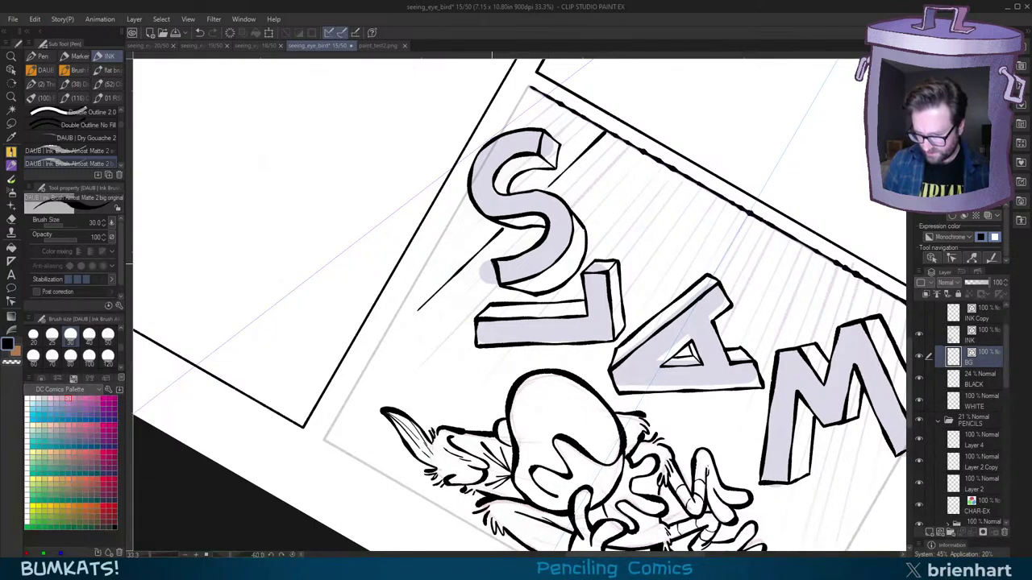
drag(437, 310, 475, 271)
mouse_move(414, 346)
mouse_down()
mouse_move(476, 287)
mouse_move(461, 326)
mouse_up()
drag(419, 386, 476, 326)
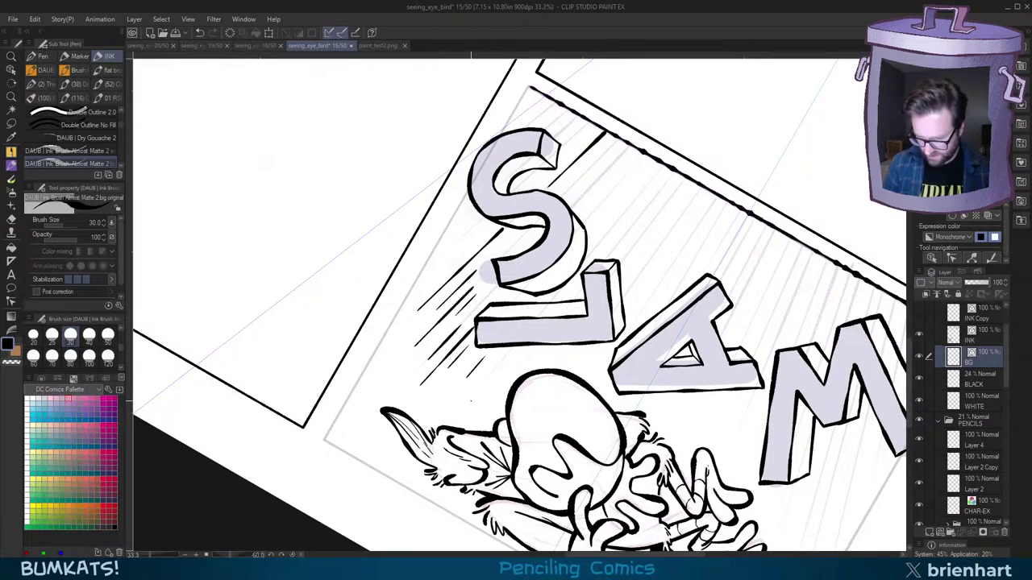
Step: Ink short converging speed lines below the L, just above the figure's head, redoing strokes that miss
drag(471, 401, 501, 348)
key(ctrl+z)
mouse_move(465, 406)
mouse_down()
mouse_move(509, 353)
mouse_move(514, 363)
mouse_up()
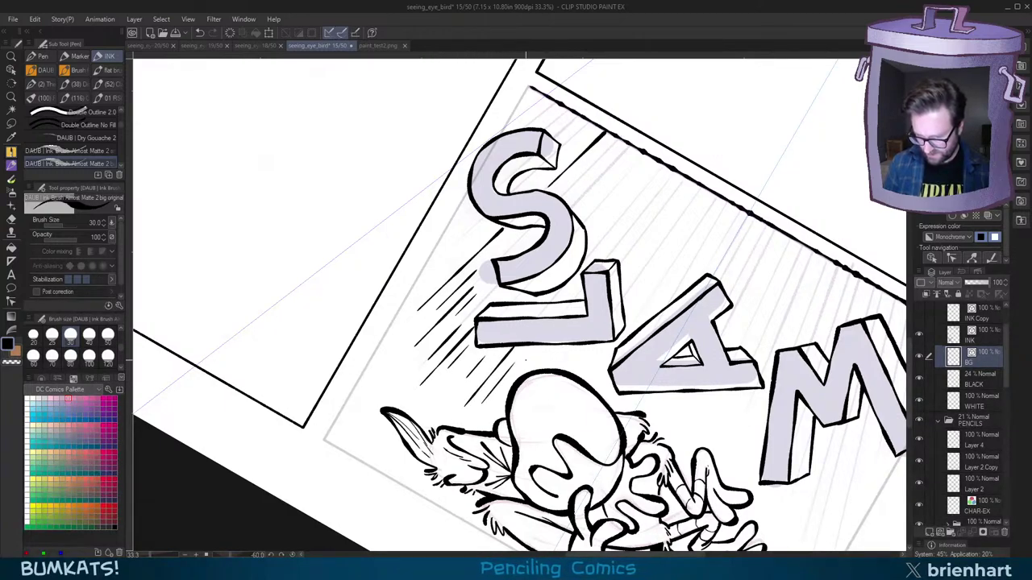
key(ctrl+z)
mouse_move(467, 404)
mouse_down()
mouse_move(511, 353)
mouse_move(509, 376)
mouse_move(530, 351)
mouse_up()
key(ctrl+z)
key(ctrl+z)
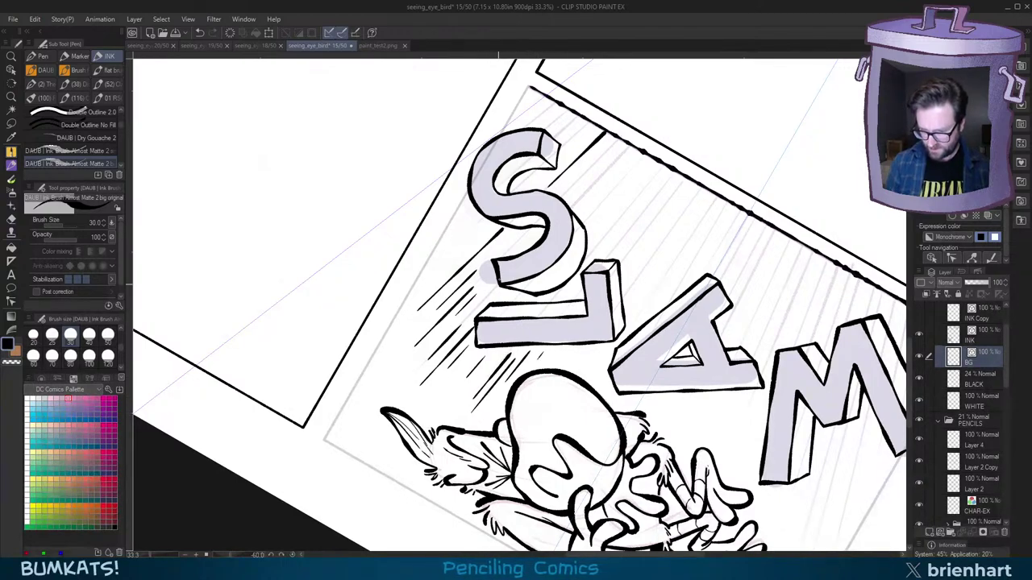
Step: Ink a cluster of short speed lines beside the outer curve of the S, on the side away from the inked border
mouse_move(438, 277)
mouse_down()
mouse_move(487, 234)
mouse_move(447, 243)
mouse_move(480, 218)
mouse_up()
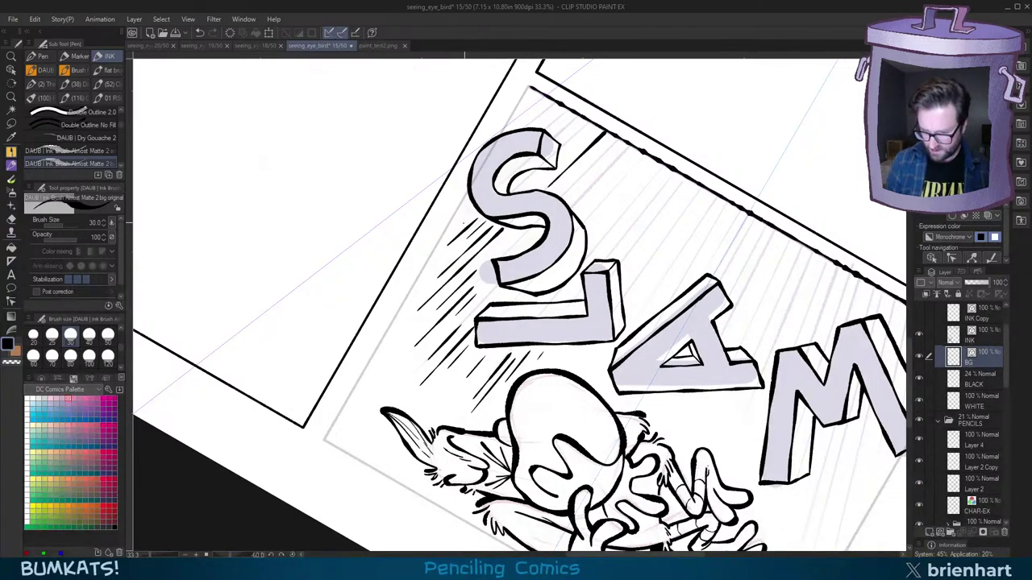
key(ctrl+z)
drag(438, 247, 476, 214)
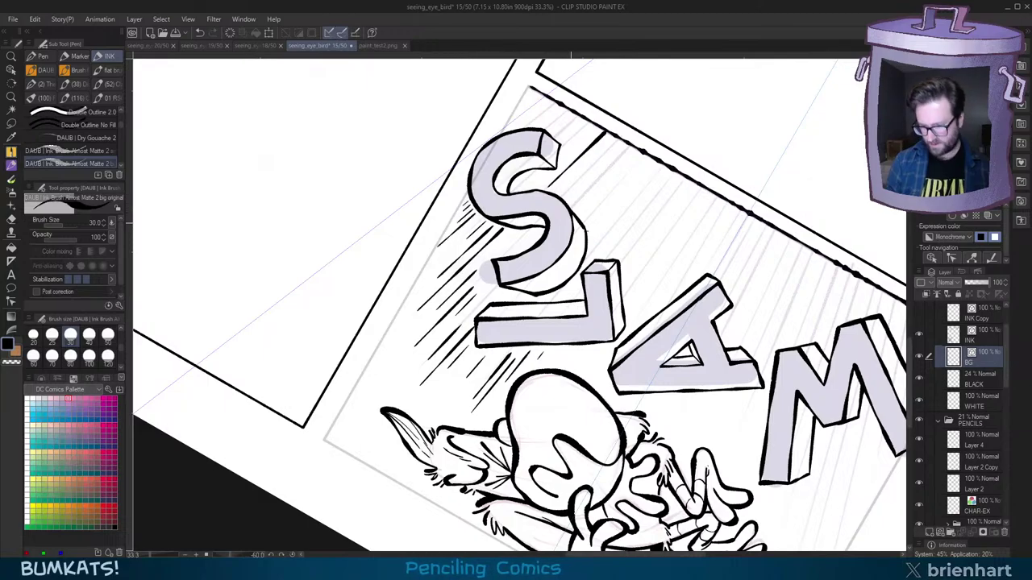
key(asciicircum)
key(asciicircum)
key(asciicircum)
key(asciicircum)
key(minus)
key(minus)
key(minus)
key(minus)
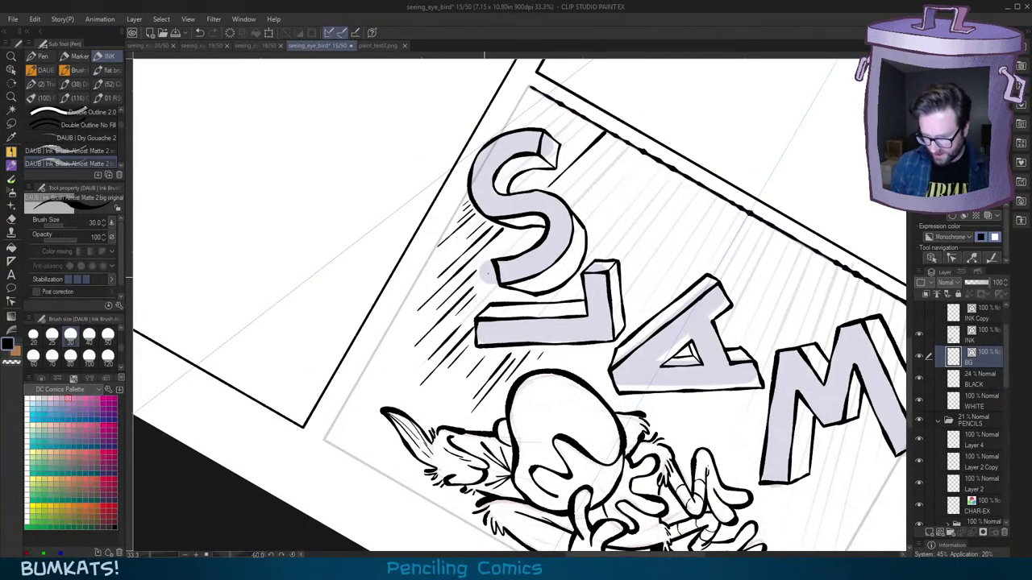
Step: Ink converging speed lines between the S and the inked panel border, including a heavier line starting at the border
mouse_move(603, 217)
mouse_down()
mouse_move(550, 282)
mouse_move(552, 223)
mouse_up()
drag(546, 229, 571, 203)
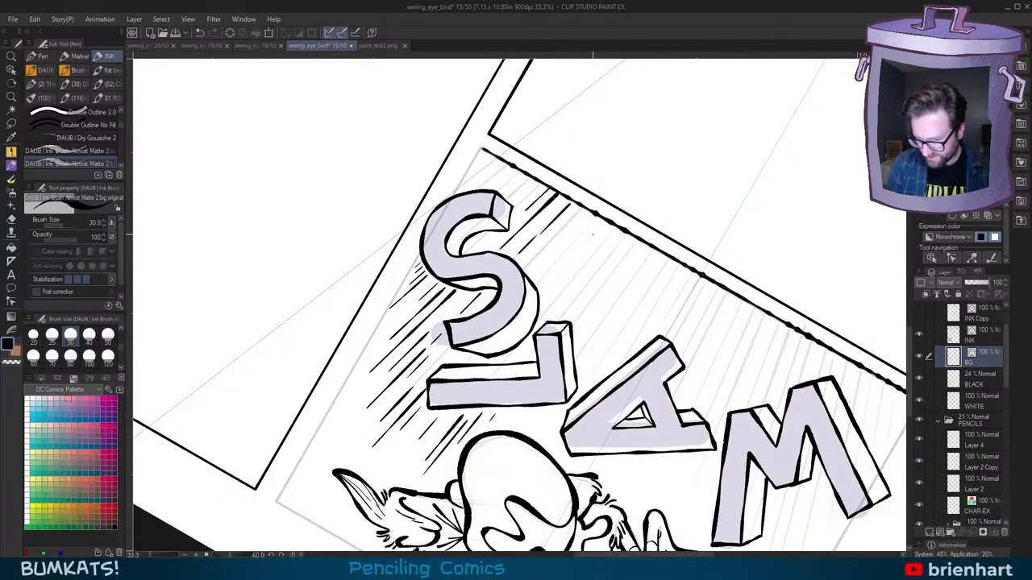
drag(542, 280, 602, 218)
drag(577, 255, 604, 223)
key(ctrl+z)
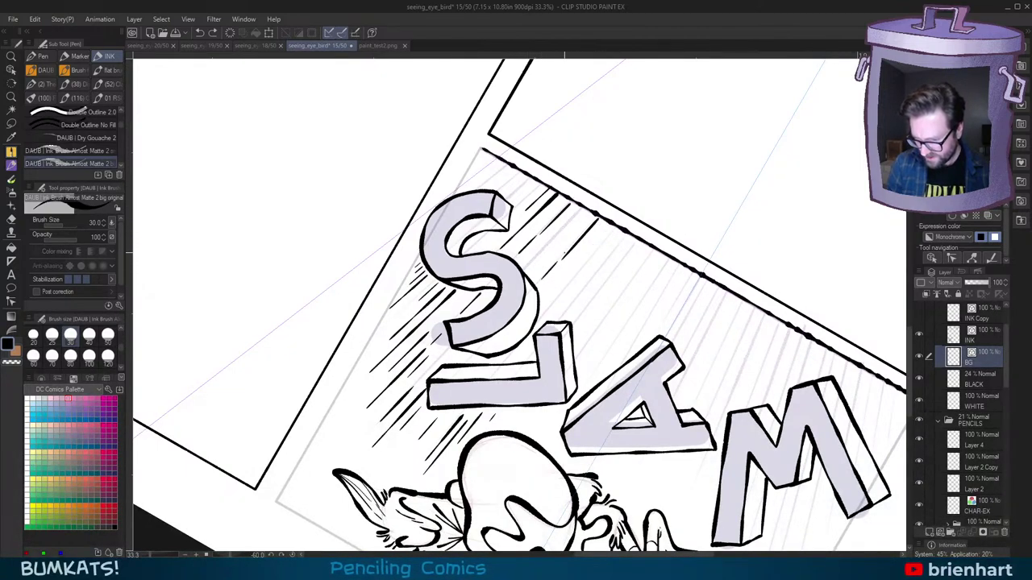
key(ctrl+z)
drag(545, 276, 601, 218)
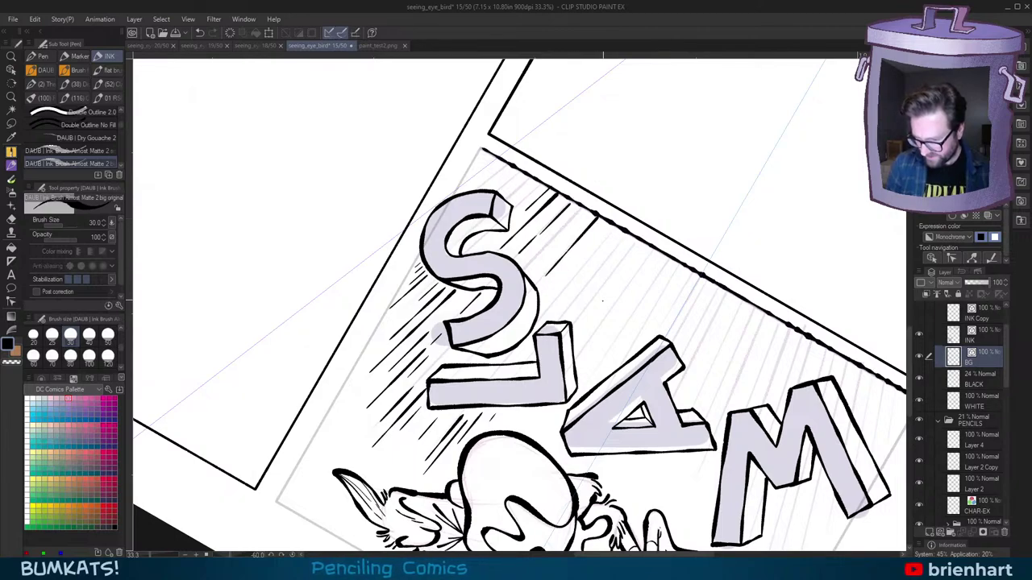
Step: Try long speed lines running from the inked border toward the L and A, rotating the canvas to -45 degrees
drag(592, 333, 651, 248)
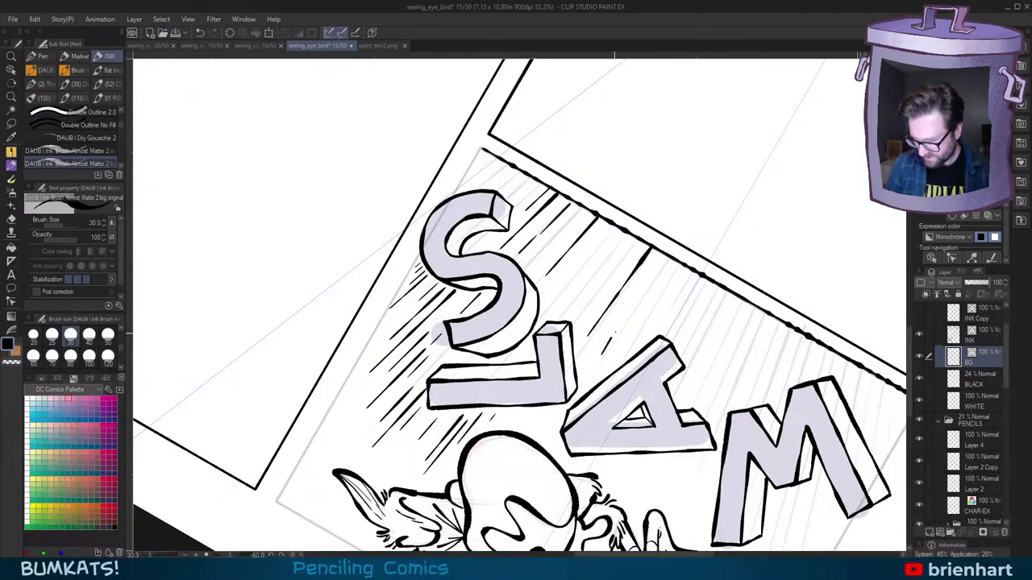
drag(614, 333, 660, 261)
key(ctrl+z)
drag(591, 382, 661, 260)
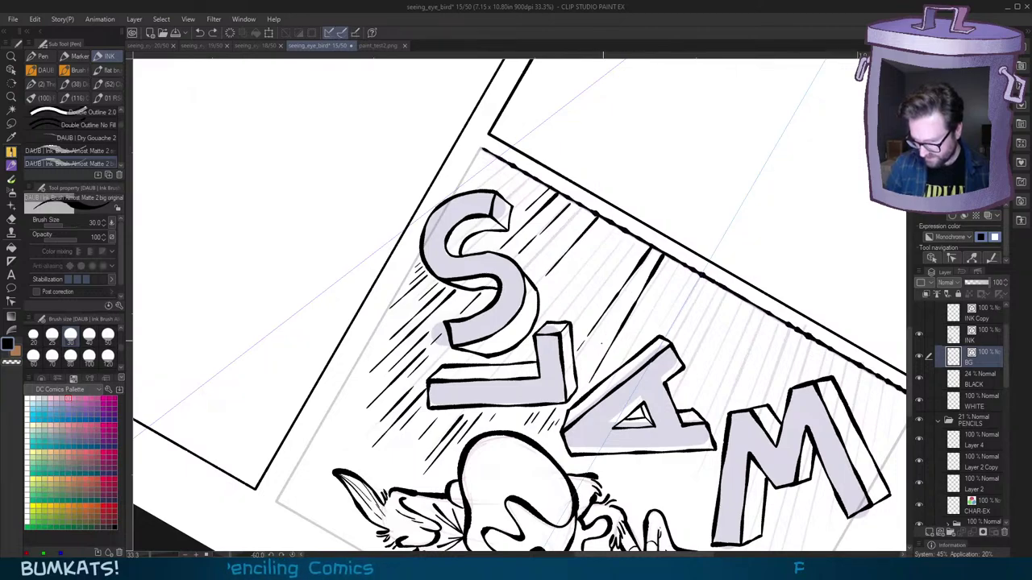
key(ctrl+z)
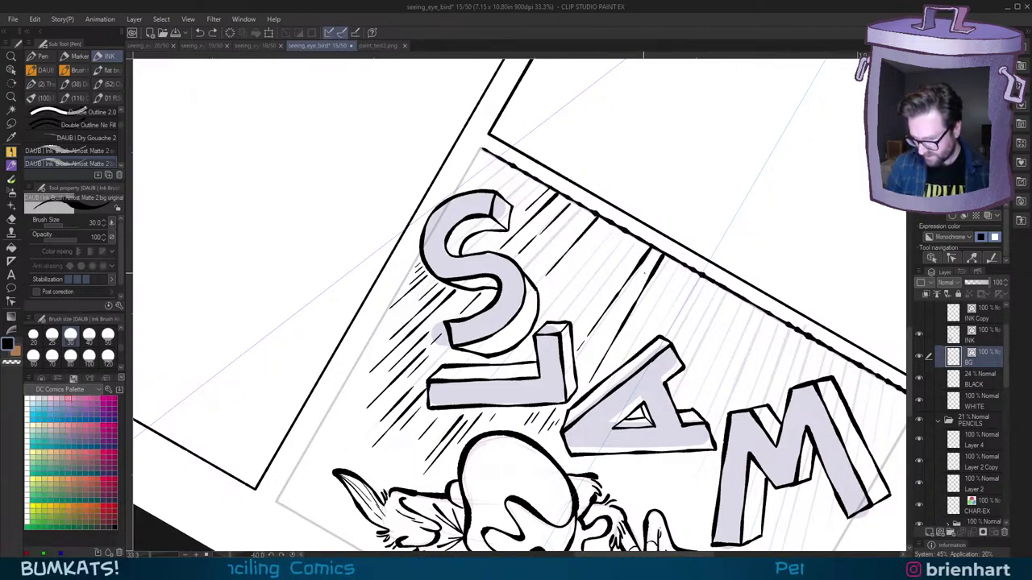
drag(737, 306, 618, 338)
drag(399, 415, 494, 332)
Step: Undo the long speed lines just drawn between the inked border and the L and A
key(ctrl+z)
key(ctrl+z)
key(ctrl+z)
key(ctrl+z)
key(ctrl+z)
key(ctrl+z)
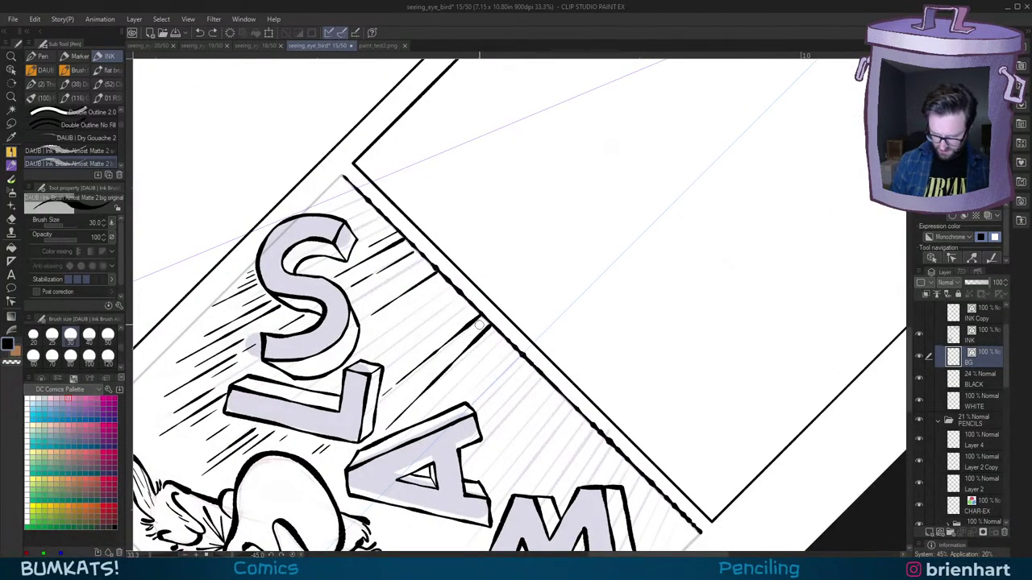
Step: Ink a group of shorter tapering speed lines from the inked border toward the gap between the L and A
drag(404, 385, 476, 324)
key(ctrl+z)
drag(412, 375, 483, 315)
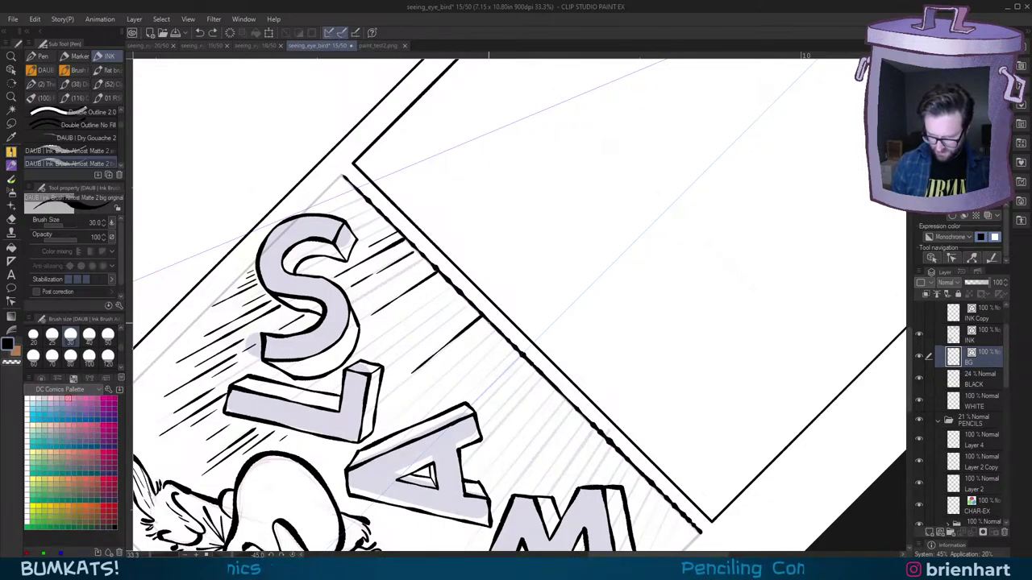
drag(387, 404, 487, 319)
key(ctrl+z)
drag(449, 372, 499, 329)
drag(432, 406, 505, 340)
Step: Examine how the inked speed lines converge toward the perspective ruler's vanishing point in the neighbouring panel
key(asciicircum)
key(asciicircum)
key(asciicircum)
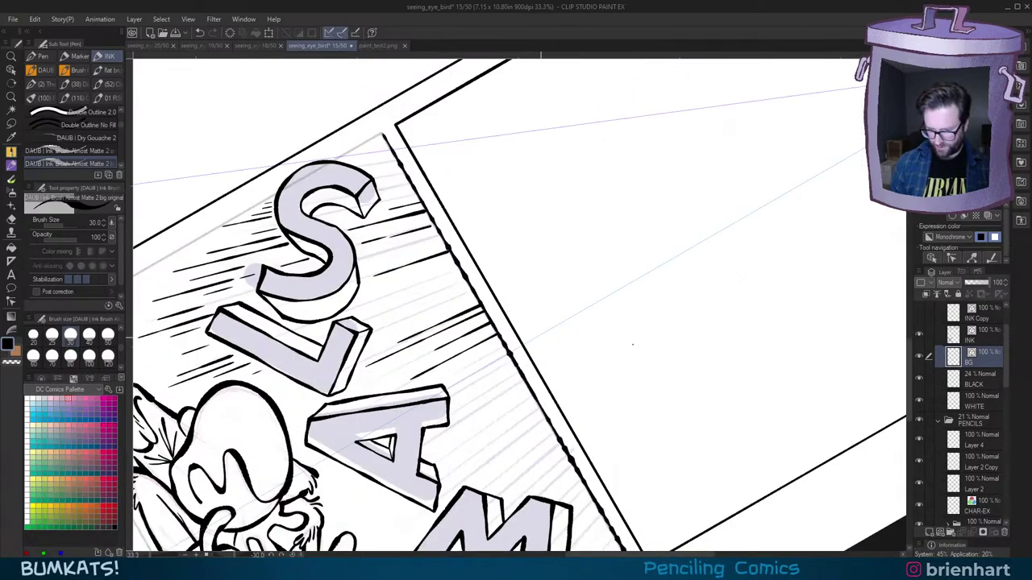
scroll(620, 389, down, 3)
drag(622, 390, 601, 390)
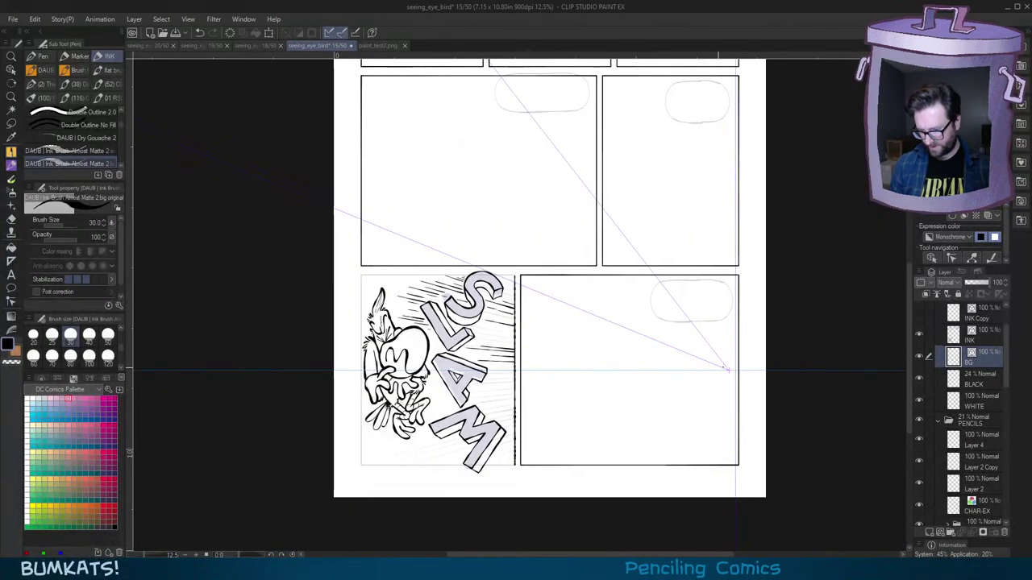
scroll(717, 366, up, 2)
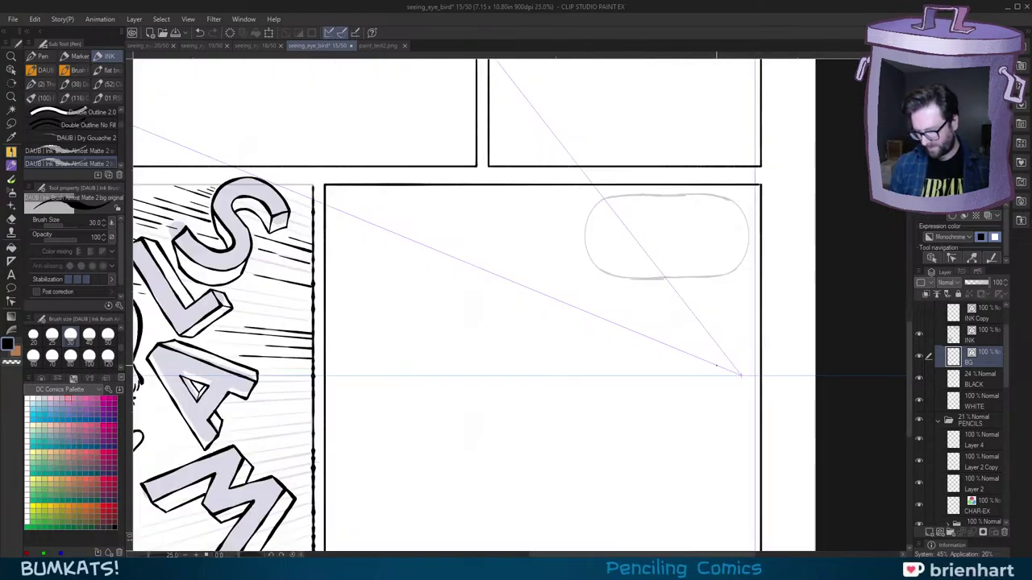
drag(592, 404, 714, 353)
drag(723, 314, 753, 279)
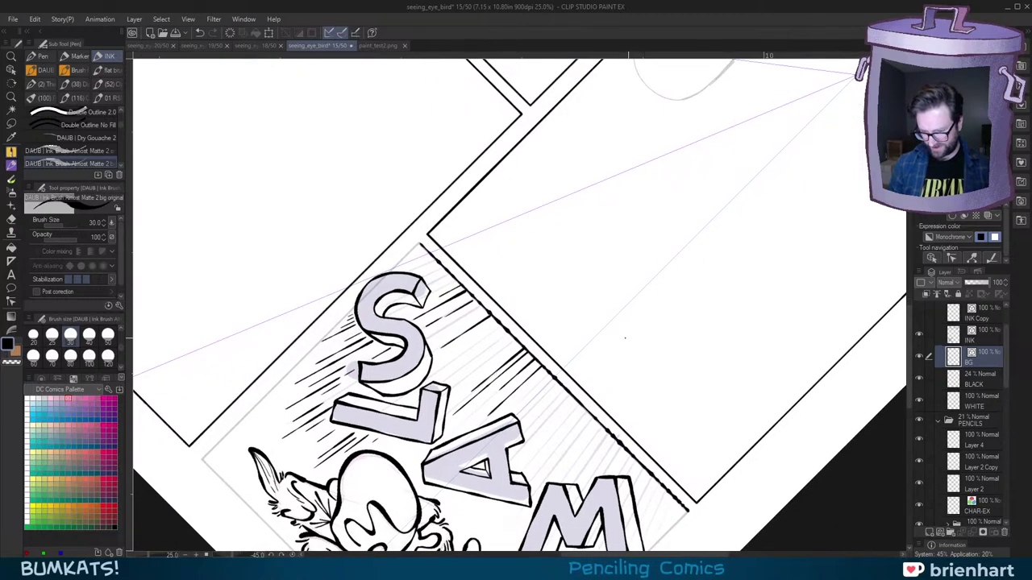
drag(656, 285, 638, 239)
drag(833, 224, 590, 311)
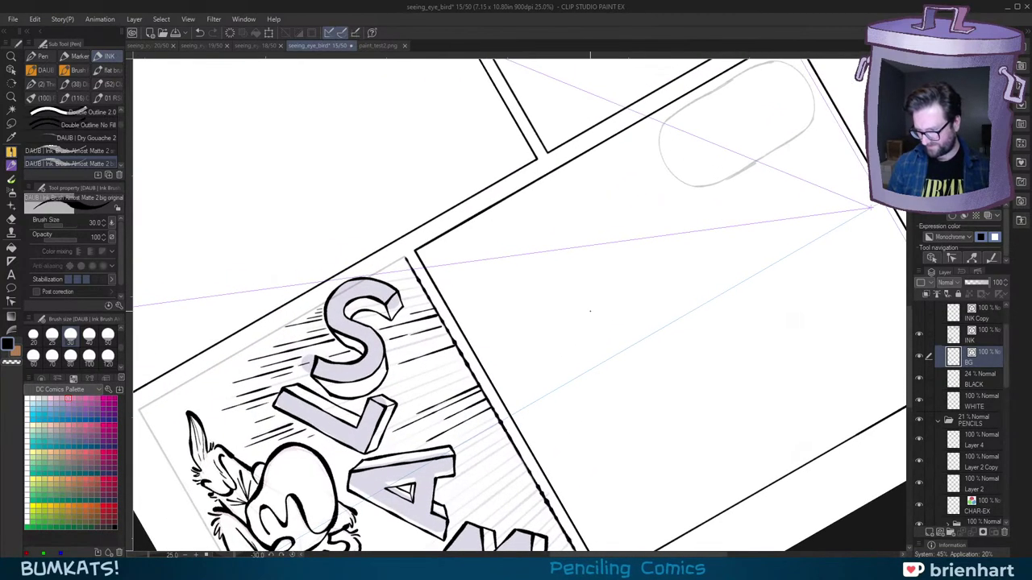
drag(723, 304, 681, 301)
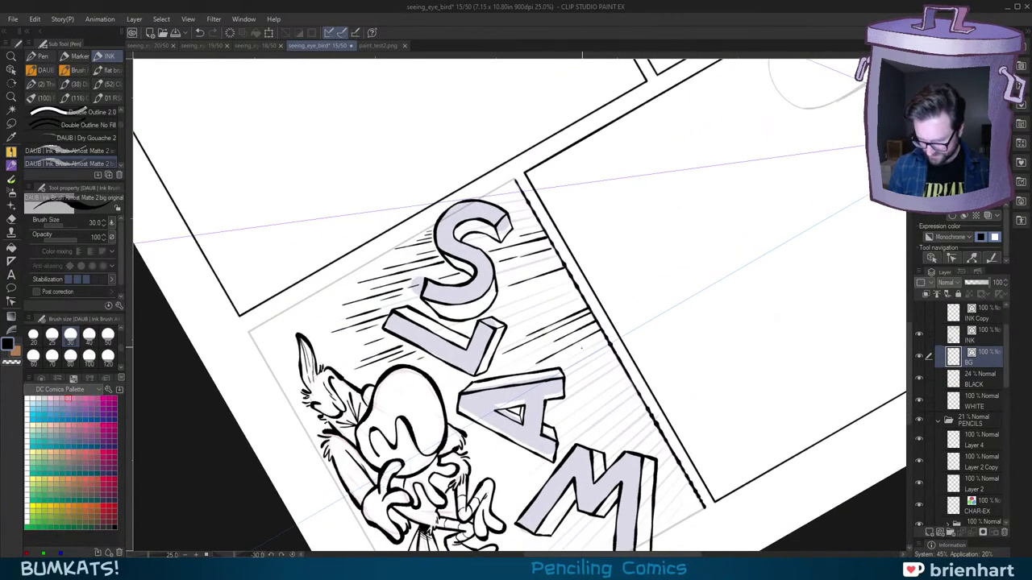
Step: Fill the space between the inked border and the S and L with more converging speed lines
scroll(580, 349, up, 1)
mouse_move(491, 322)
mouse_down()
mouse_move(584, 284)
mouse_move(574, 272)
mouse_up()
key(ctrl+z)
mouse_move(493, 303)
mouse_down()
mouse_move(558, 277)
mouse_move(563, 265)
mouse_move(525, 272)
mouse_move(567, 249)
mouse_up()
drag(506, 250, 540, 238)
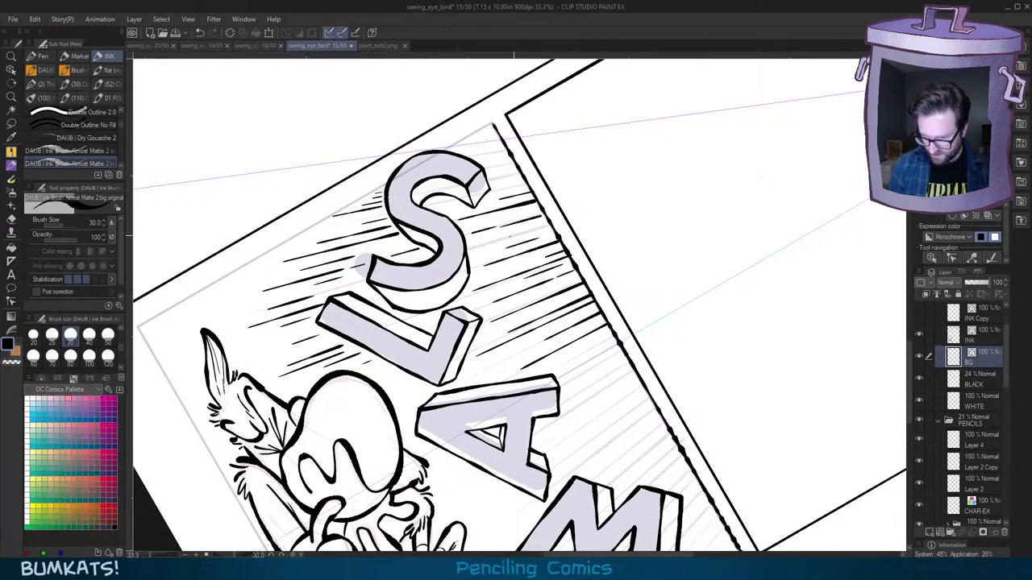
drag(473, 250, 550, 225)
Step: Rotate the canvas to -60 degrees and ink short speed lines along the border and into the panel corner above the S
shift+drag(565, 127, 526, 162)
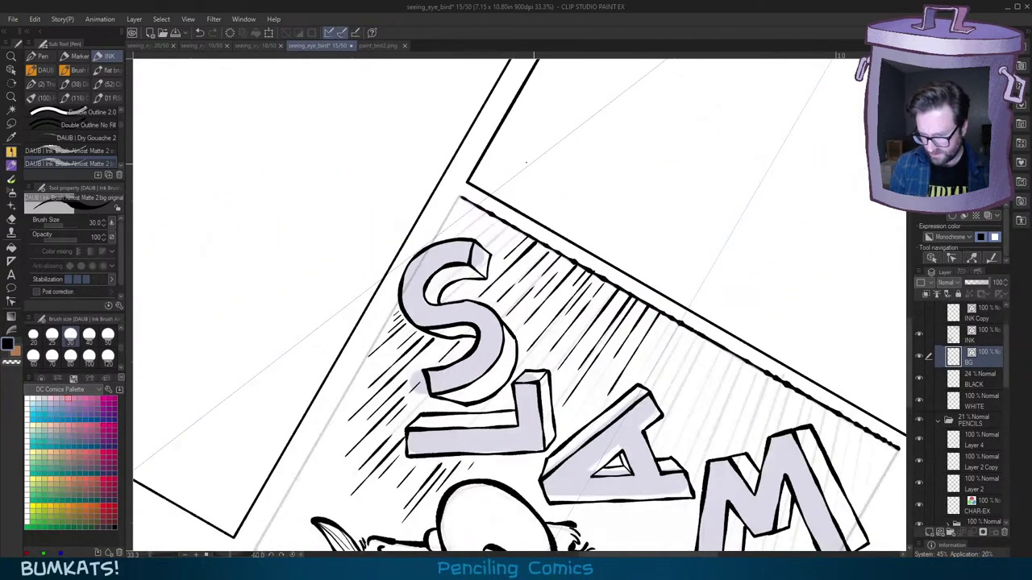
drag(453, 211, 469, 205)
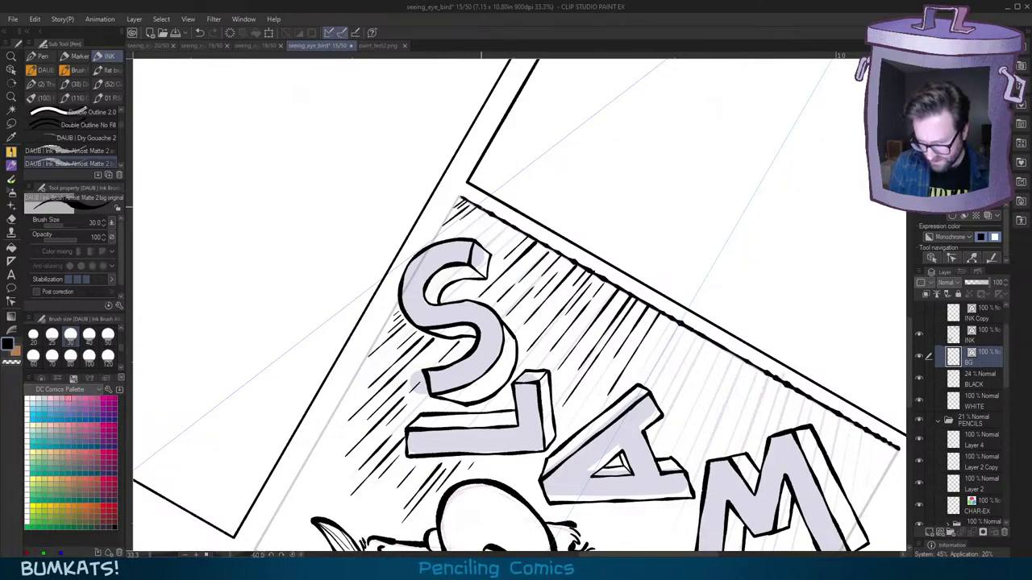
key(comma)
key(period)
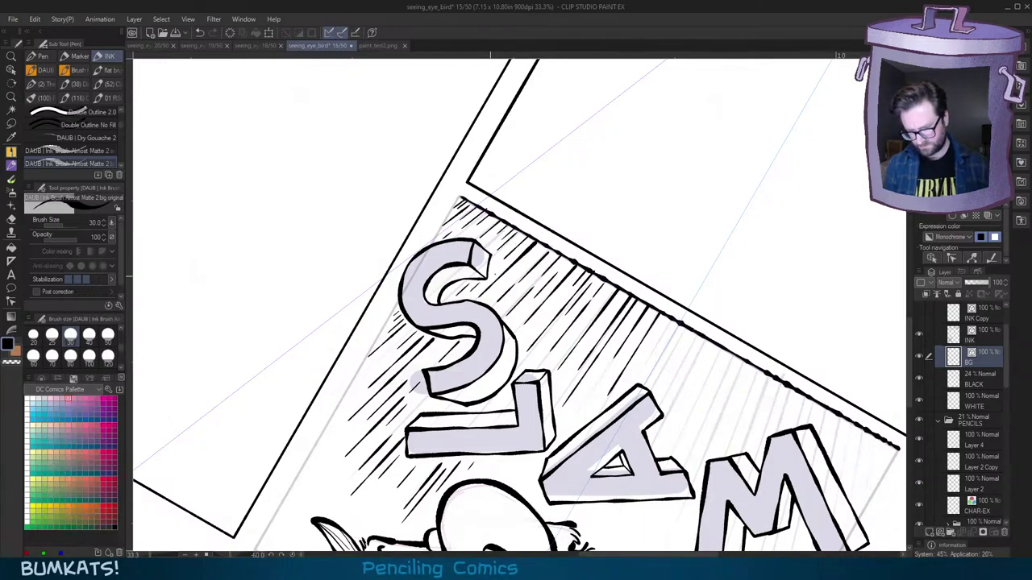
Step: Ink more speed lines around the gap between the L and A, including short ones next to the figure's head
drag(759, 386, 704, 348)
key(asciicircum)
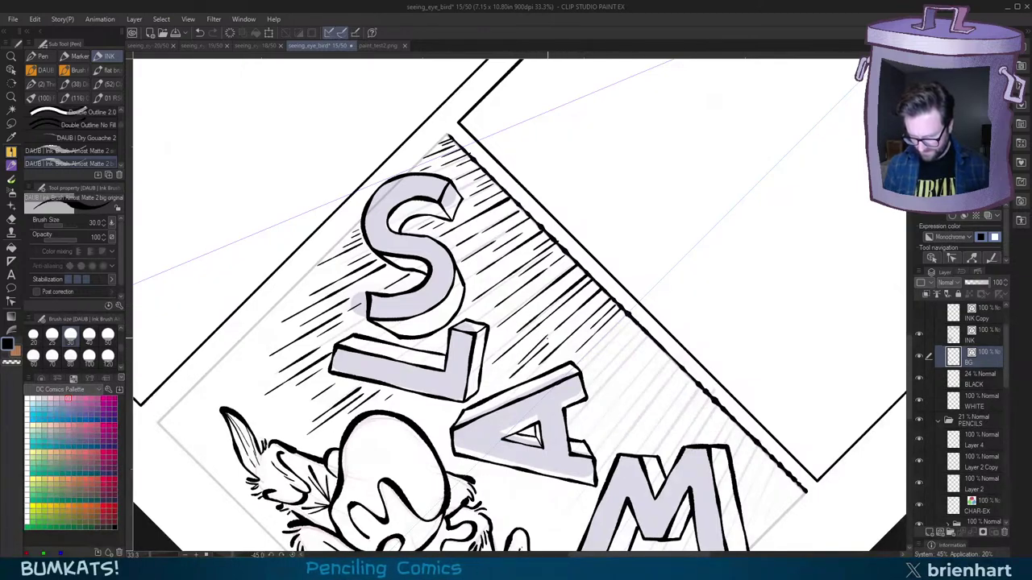
mouse_move(532, 345)
mouse_down()
mouse_move(509, 362)
mouse_move(580, 321)
mouse_up()
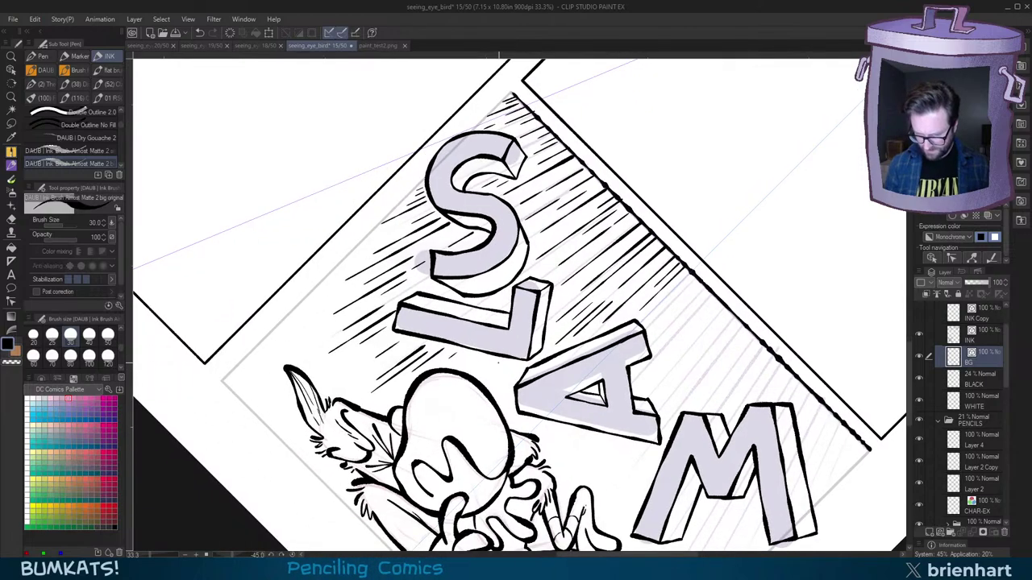
drag(508, 362, 494, 373)
mouse_move(515, 365)
mouse_down()
mouse_move(490, 388)
mouse_move(498, 379)
mouse_up()
key(ctrl+z)
drag(509, 376, 495, 387)
drag(669, 342, 654, 339)
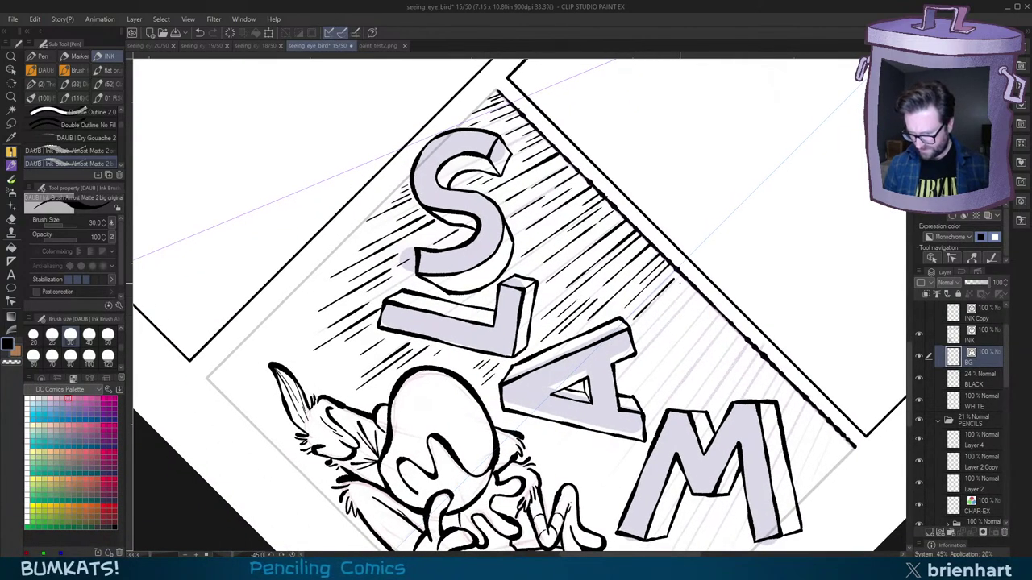
key(ctrl+z)
Step: Rotate the canvas to 135 degrees and ink short speed lines between the A and the inked border
mouse_move(678, 290)
mouse_down()
mouse_move(520, 173)
mouse_move(403, 298)
mouse_up()
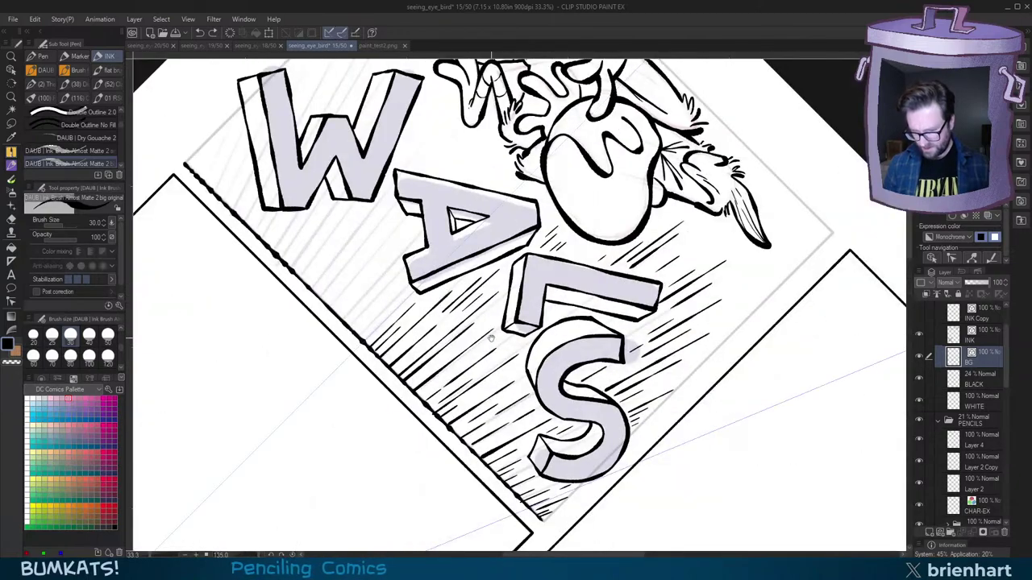
drag(422, 234, 527, 227)
drag(504, 278, 466, 316)
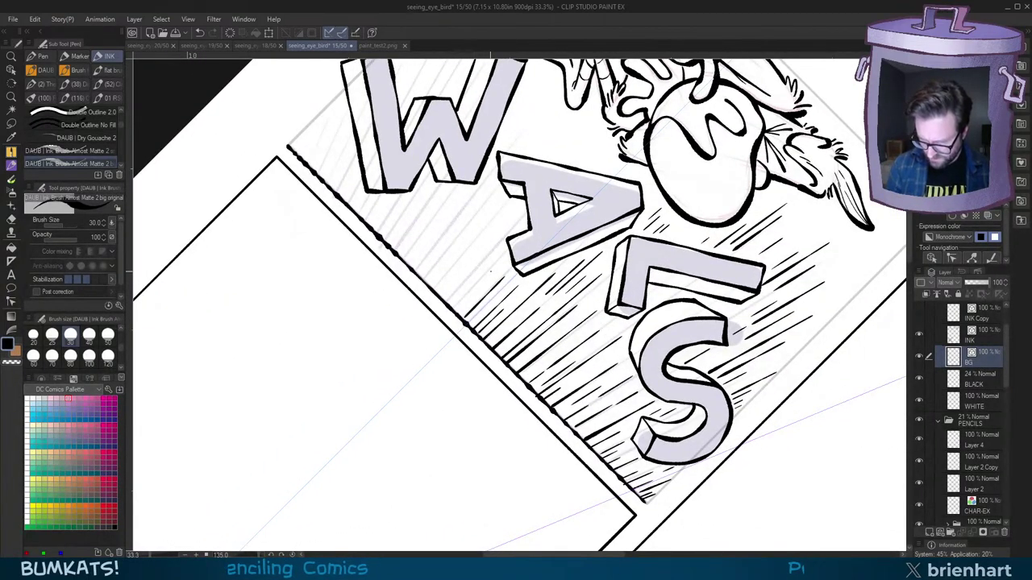
drag(497, 256, 471, 289)
key(ctrl+z)
drag(484, 270, 453, 304)
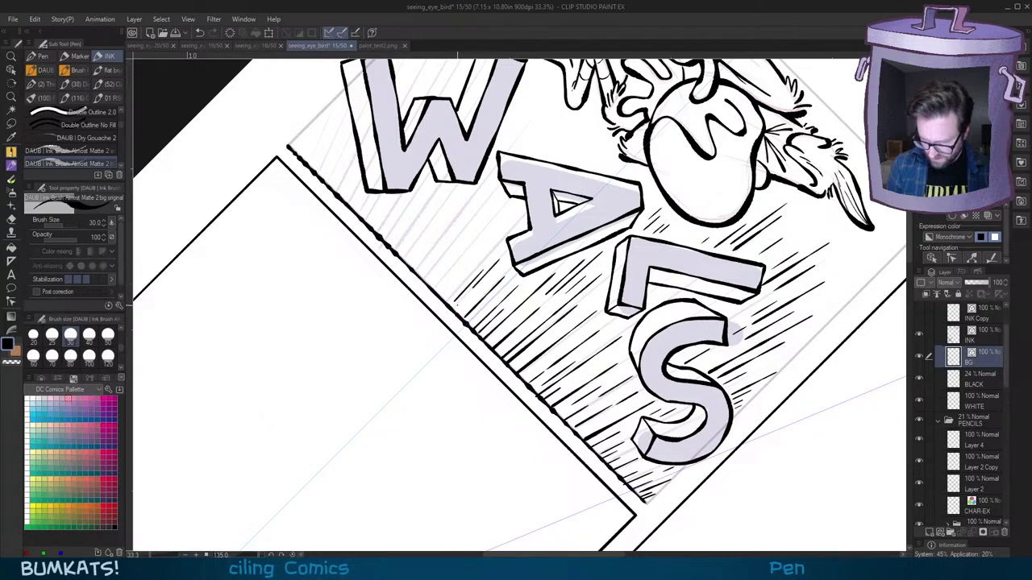
Step: Ink long and short speed lines from the inked border into the gap between the A and M
drag(501, 209, 444, 277)
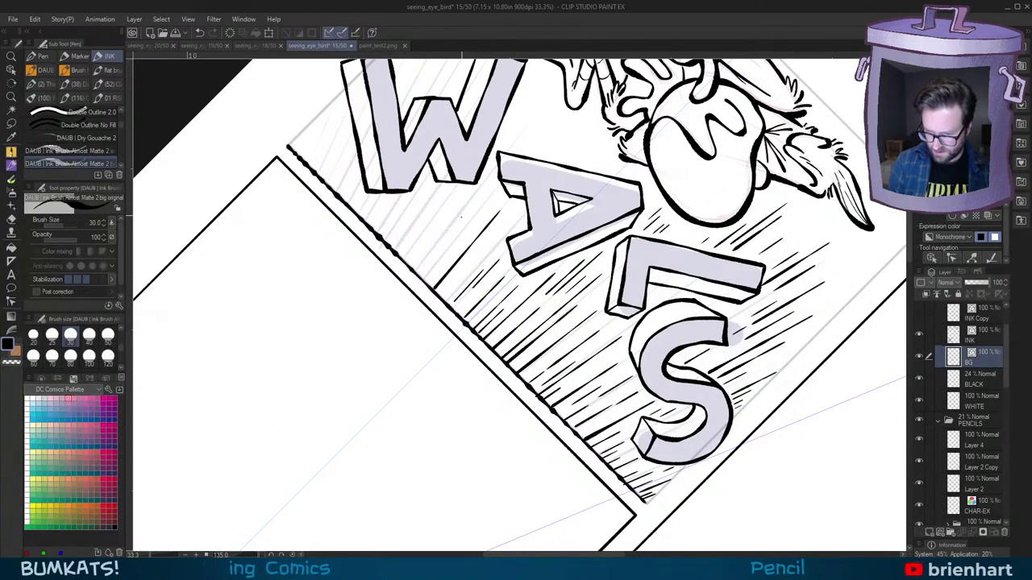
drag(471, 204, 416, 272)
key(ctrl+z)
drag(447, 231, 417, 271)
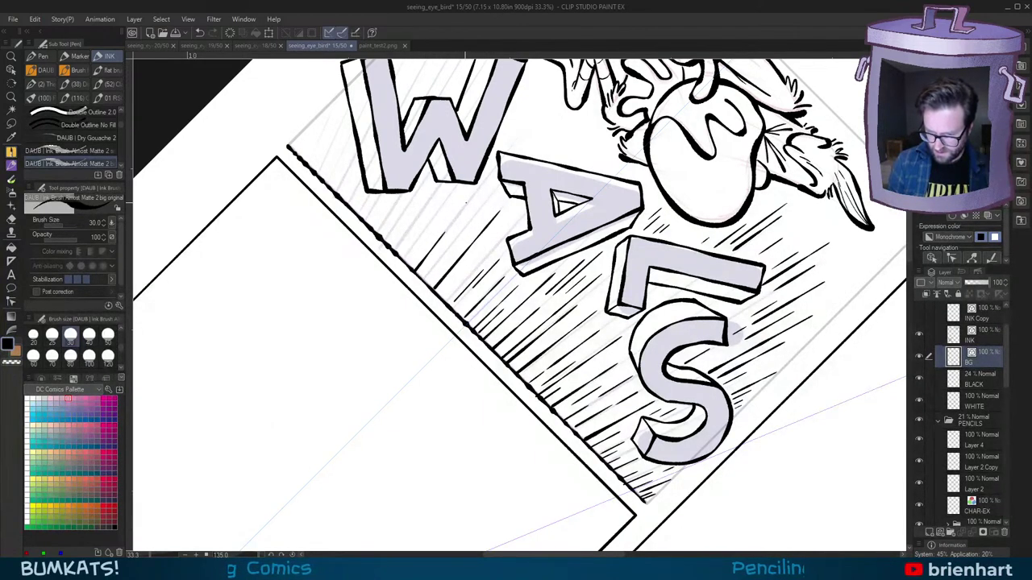
mouse_move(489, 192)
mouse_down()
mouse_move(435, 261)
mouse_move(428, 290)
mouse_up()
mouse_move(459, 186)
mouse_down()
mouse_move(415, 248)
mouse_move(416, 232)
mouse_move(383, 242)
mouse_move(500, 339)
mouse_up()
Step: Ink dense speed lines between the M and the inked border, filling the panel corner beside the letter
mouse_move(645, 379)
mouse_down()
mouse_move(621, 154)
mouse_move(717, 312)
mouse_move(686, 407)
mouse_up()
drag(397, 186, 428, 191)
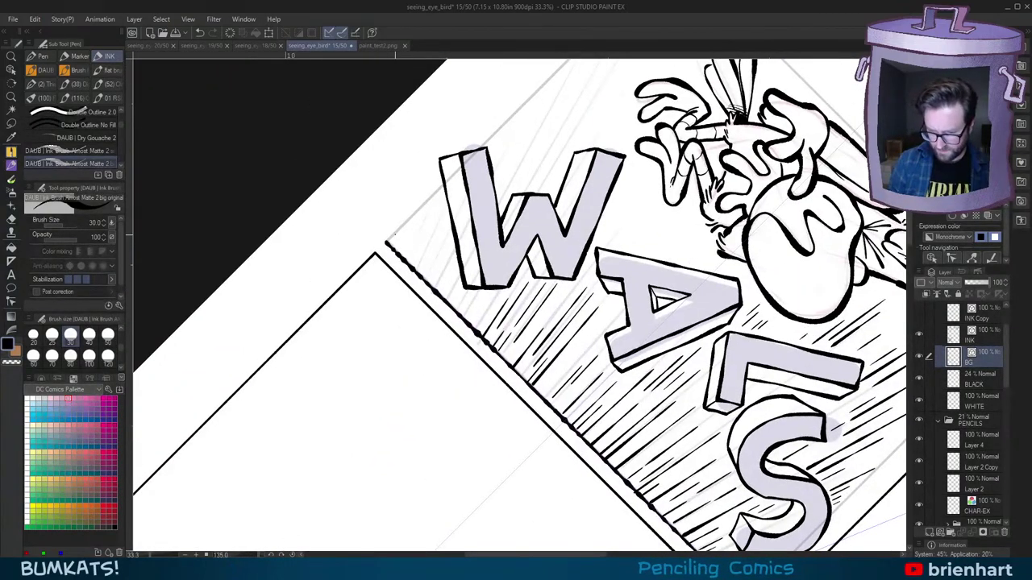
drag(395, 248, 404, 227)
drag(407, 229, 439, 194)
mouse_move(408, 260)
mouse_down()
mouse_move(442, 213)
mouse_move(428, 241)
mouse_up()
mouse_move(425, 272)
mouse_down()
mouse_move(442, 233)
mouse_move(437, 289)
mouse_move(465, 297)
mouse_up()
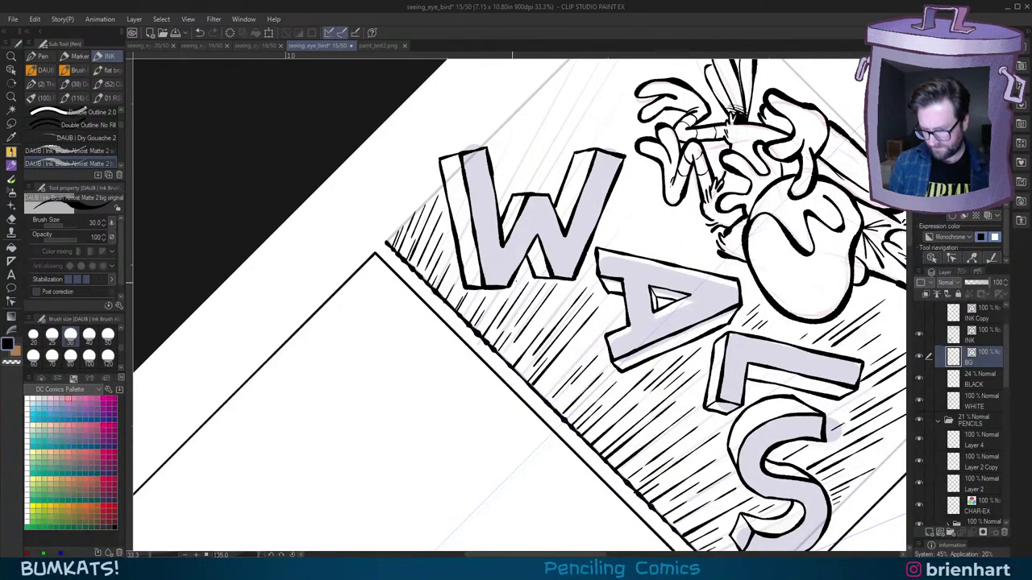
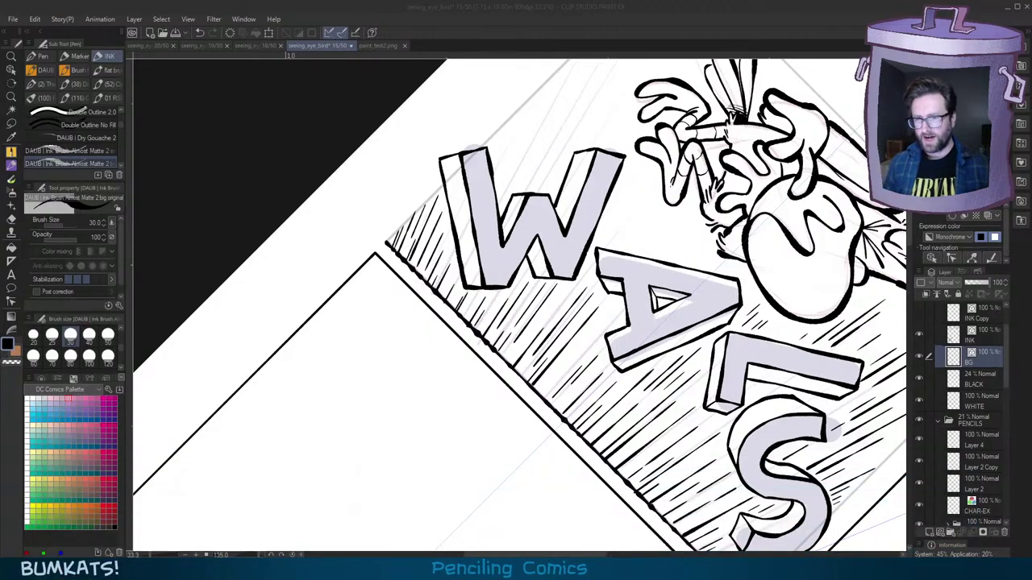
click(691, 12)
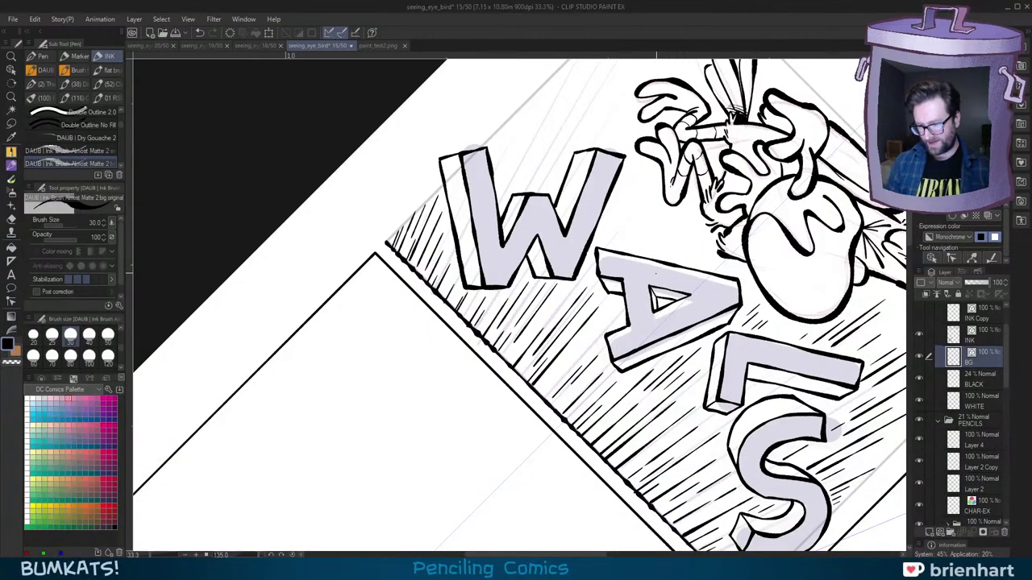
Step: Rotate the canvas to 150 degrees and ink long and short speed lines from the M's outer side towards the figure's feet
drag(653, 269, 666, 291)
key(asciicircum)
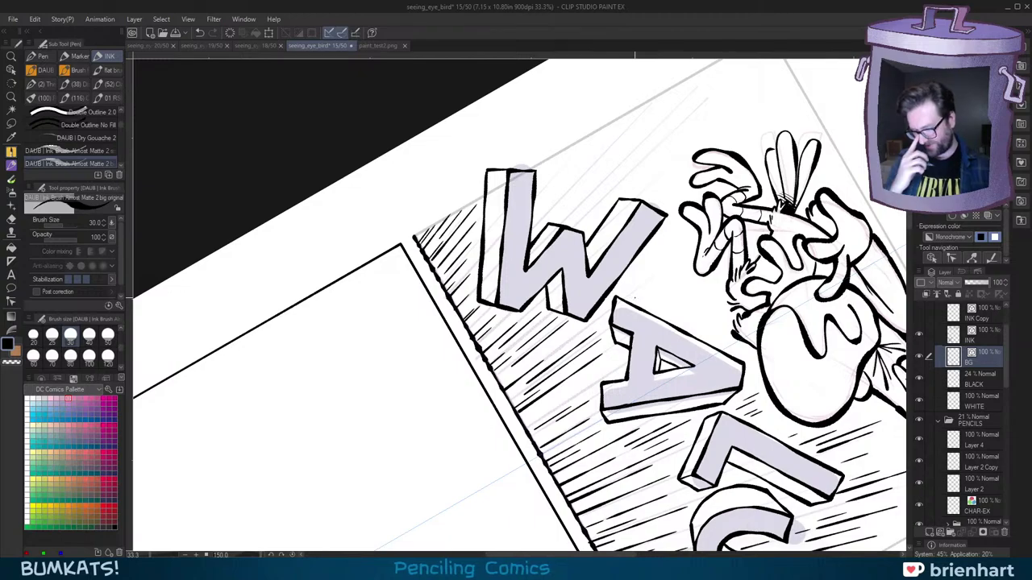
drag(508, 261, 505, 282)
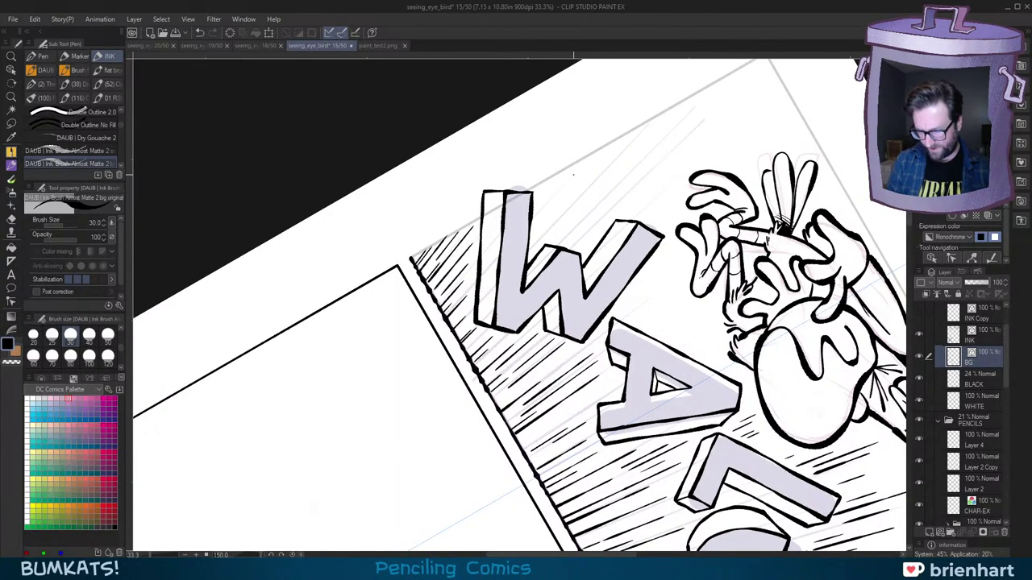
drag(589, 157, 551, 203)
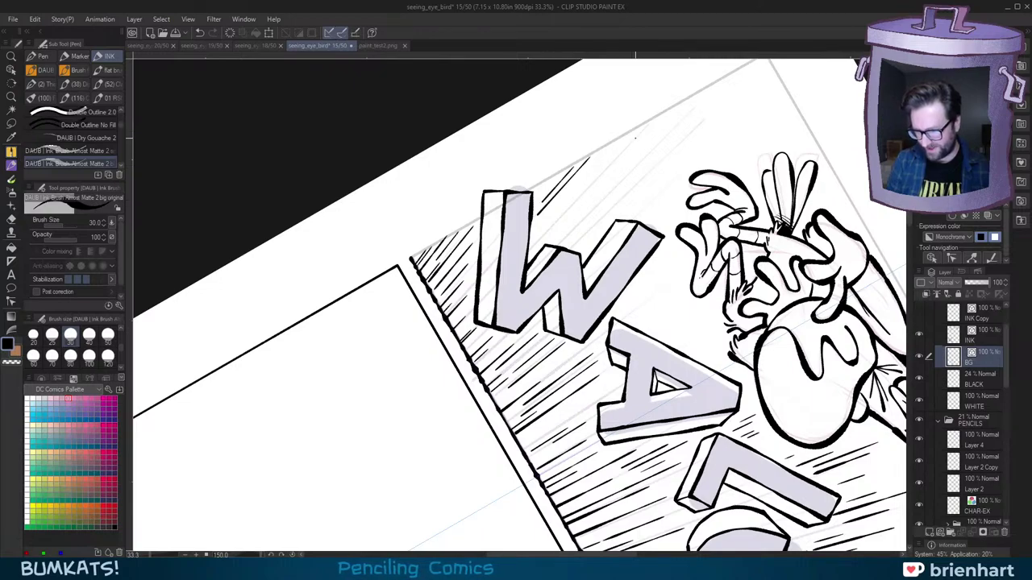
drag(637, 137, 539, 240)
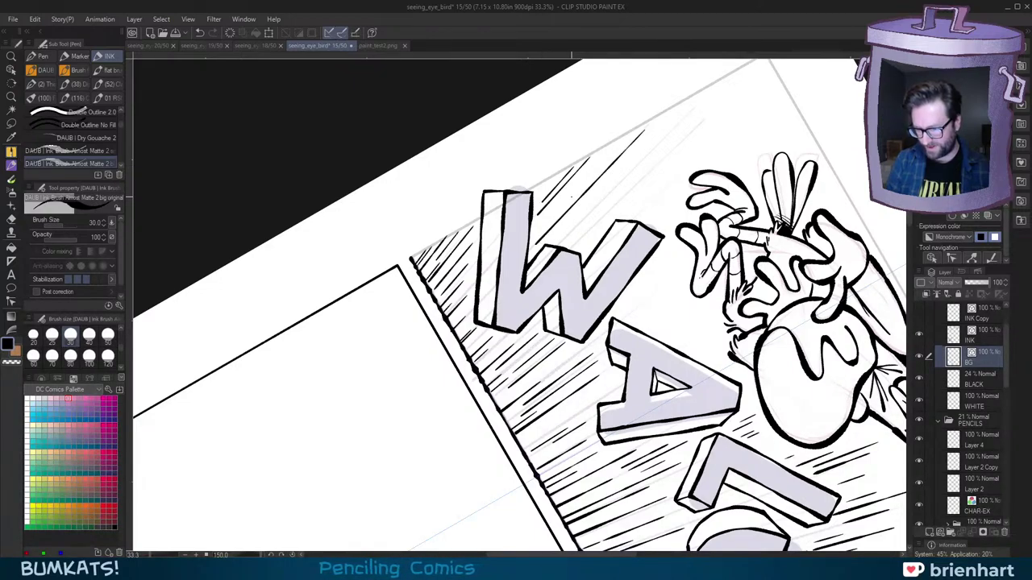
drag(654, 193, 642, 215)
drag(666, 145, 556, 256)
mouse_move(663, 170)
mouse_down()
mouse_move(589, 242)
mouse_move(663, 144)
mouse_up()
drag(581, 197, 599, 178)
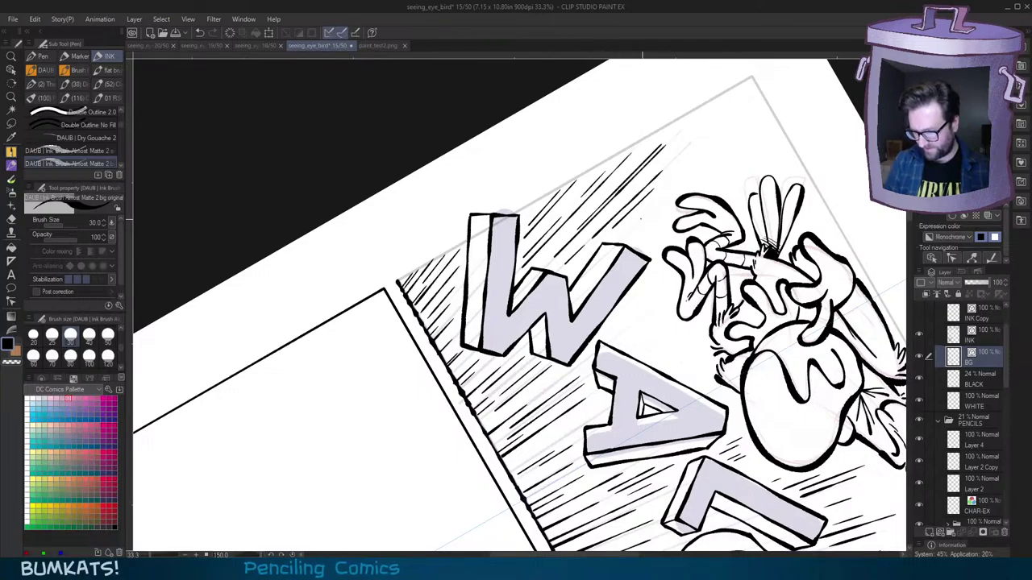
drag(640, 214, 627, 228)
key(minus)
key(minus)
key(minus)
key(minus)
key(minus)
key(minus)
key(minus)
key(minus)
key(minus)
key(minus)
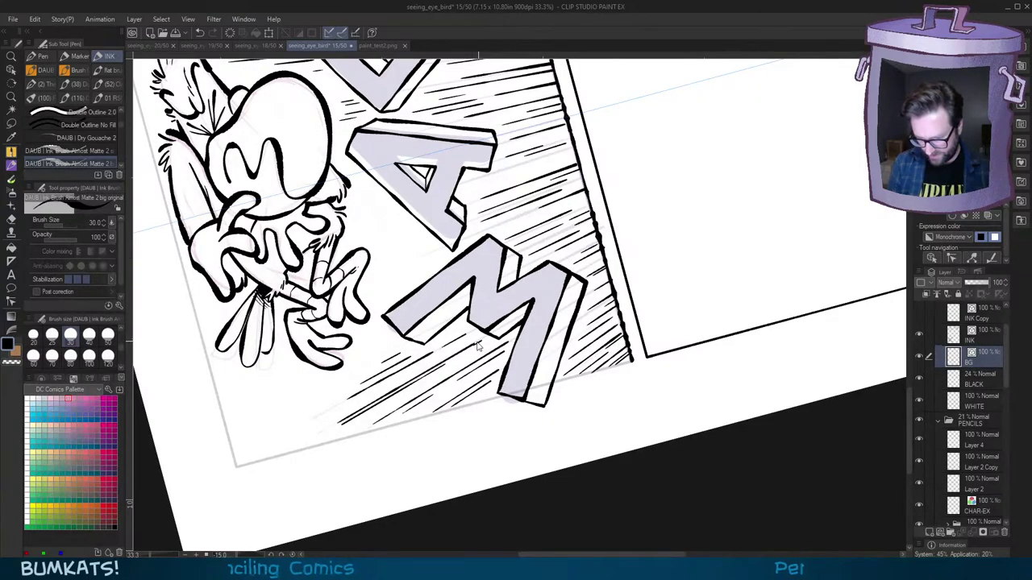
drag(397, 286, 432, 267)
key(ctrl+z)
Step: Rotate the canvas to 105 degrees and ink short speed lines in the gap between the M, the A and the figure's feet
key(^)
key(^)
key(^)
key(^)
key(^)
key(^)
key(^)
key(^)
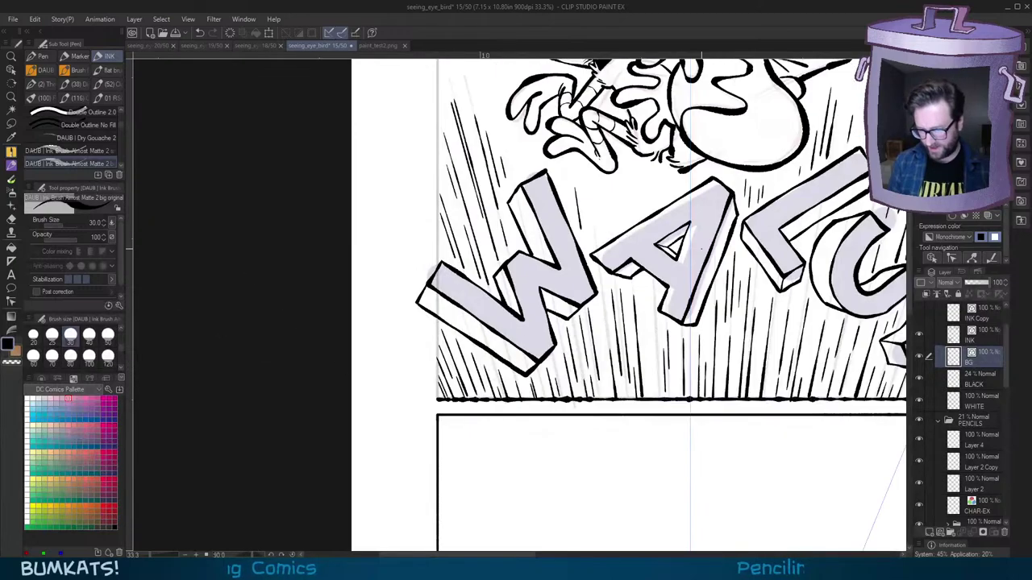
drag(597, 202, 594, 230)
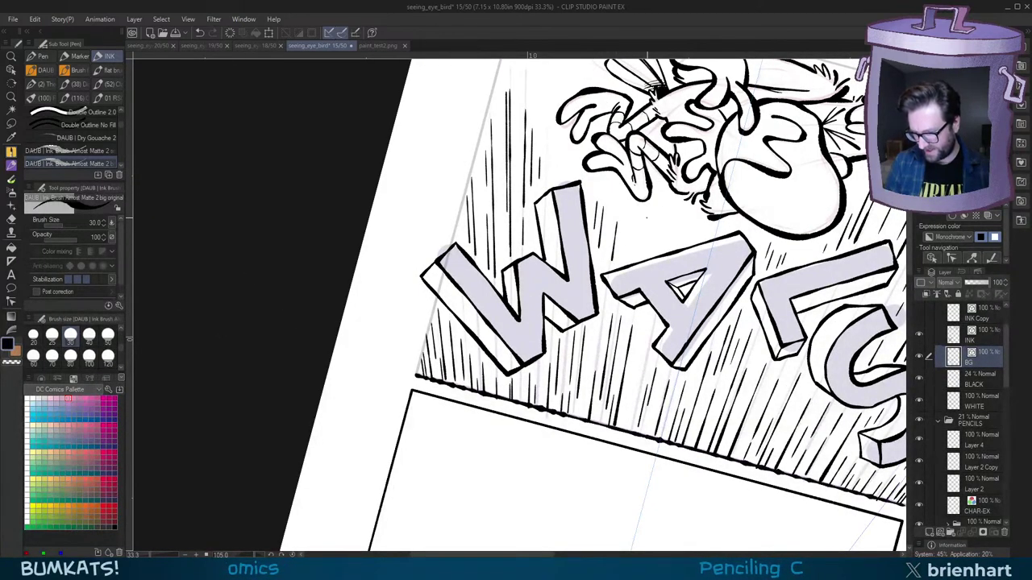
drag(662, 209, 654, 238)
mouse_move(662, 217)
mouse_down()
mouse_move(656, 249)
mouse_move(686, 240)
mouse_move(625, 258)
mouse_up()
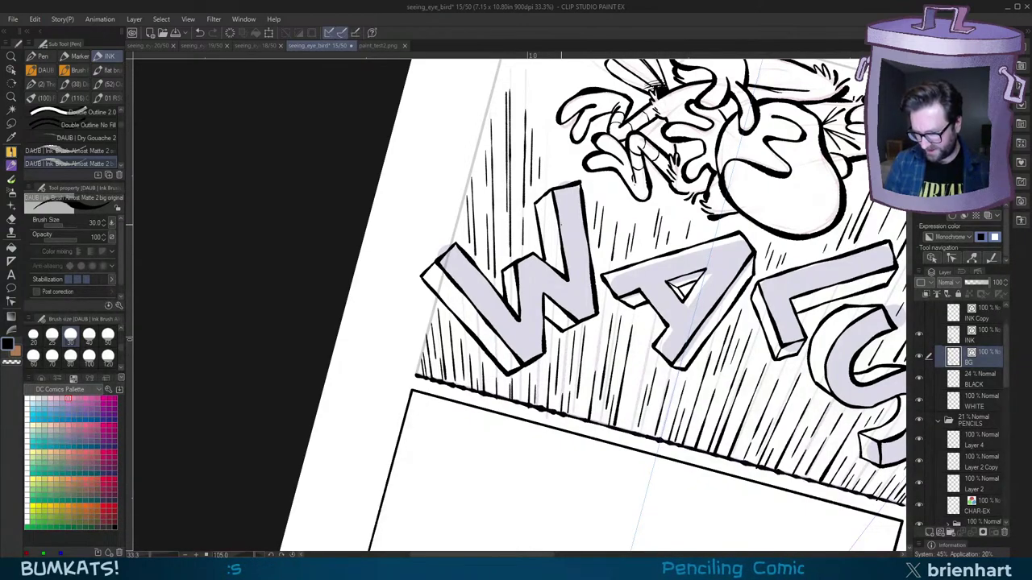
mouse_move(528, 233)
mouse_down()
mouse_move(527, 249)
mouse_move(453, 230)
mouse_up()
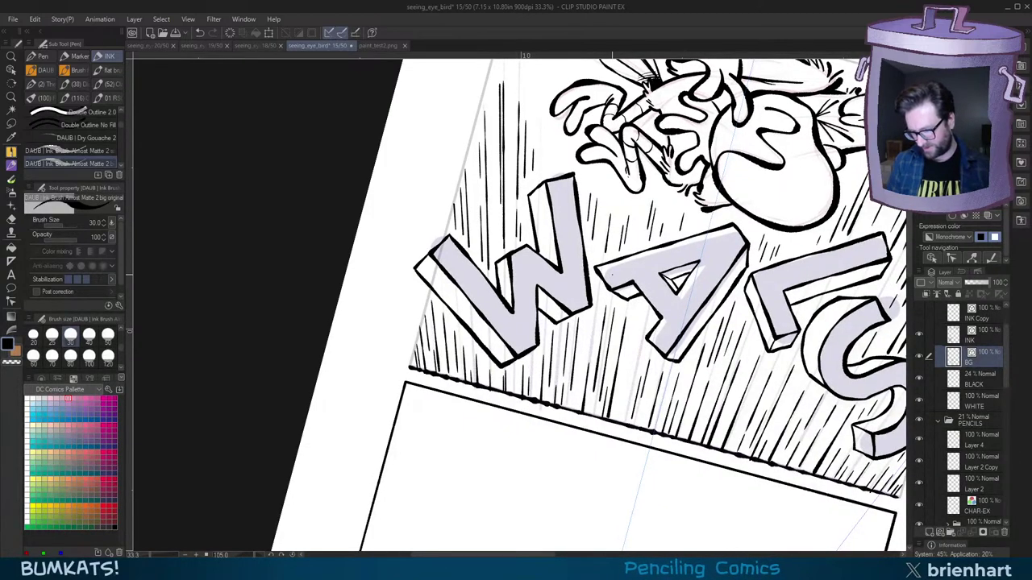
Step: Add short speed lines beneath the M and A, filling the gaps towards the inked border
drag(588, 318, 586, 336)
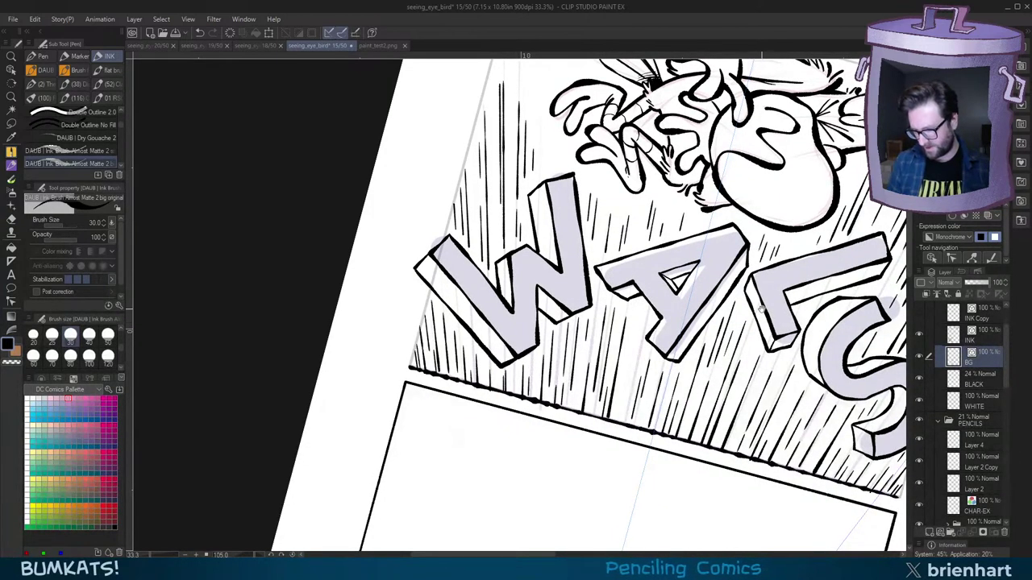
drag(725, 297, 717, 300)
drag(623, 342, 607, 420)
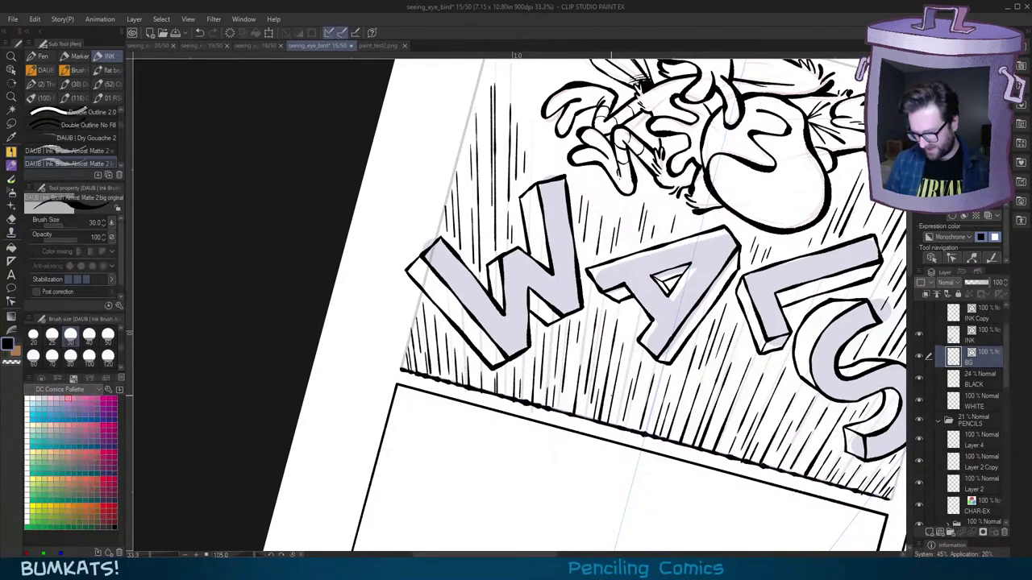
drag(696, 356, 685, 298)
key(asciicircum)
drag(554, 362, 515, 391)
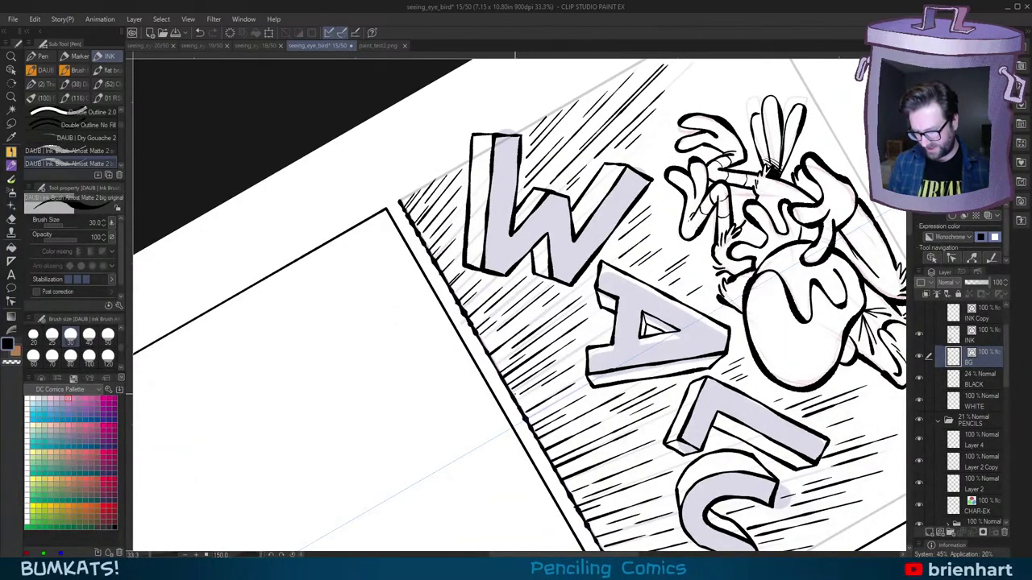
Step: Examine the speed lines around the letters and figure from several canvas angles for remaining gaps
key(minus)
key(minus)
key(minus)
drag(817, 235, 770, 272)
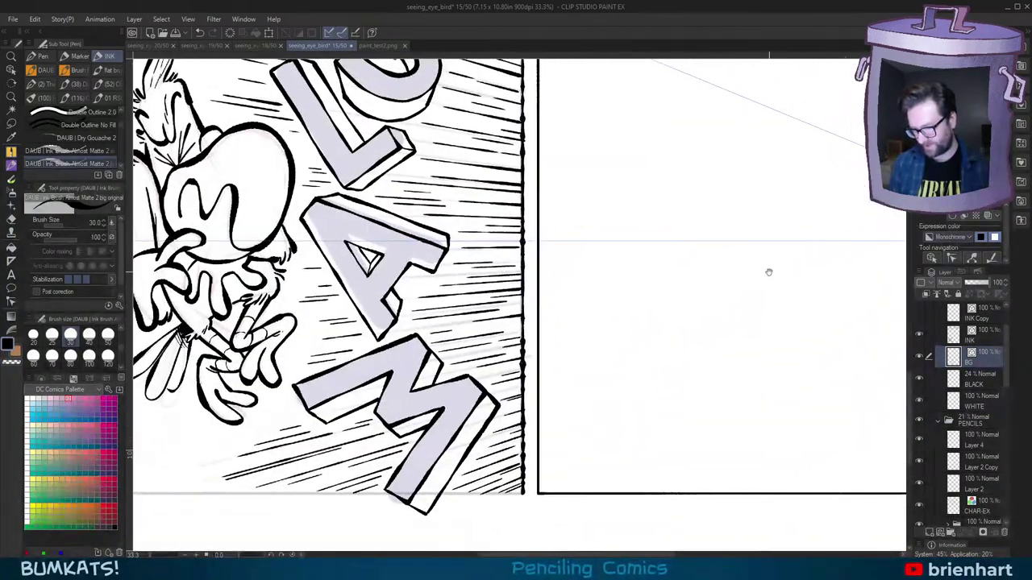
key(asciicircum)
key(asciicircum)
key(asciicircum)
key(asciicircum)
drag(642, 259, 648, 369)
key(minus)
drag(669, 286, 728, 402)
key(asciicircum)
key(asciicircum)
key(asciicircum)
key(asciicircum)
key(minus)
key(minus)
key(minus)
key(minus)
key(minus)
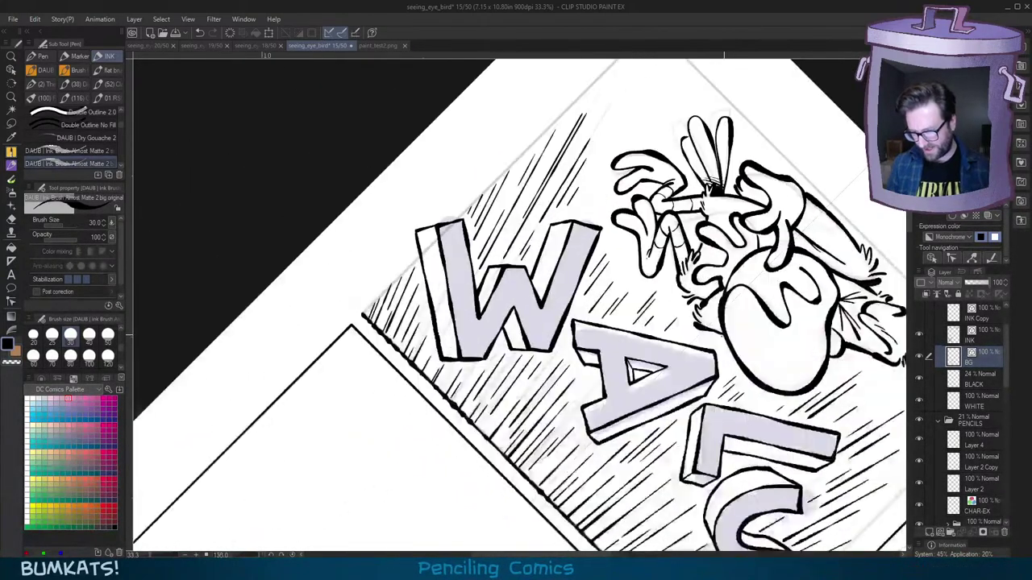
drag(738, 298, 601, 393)
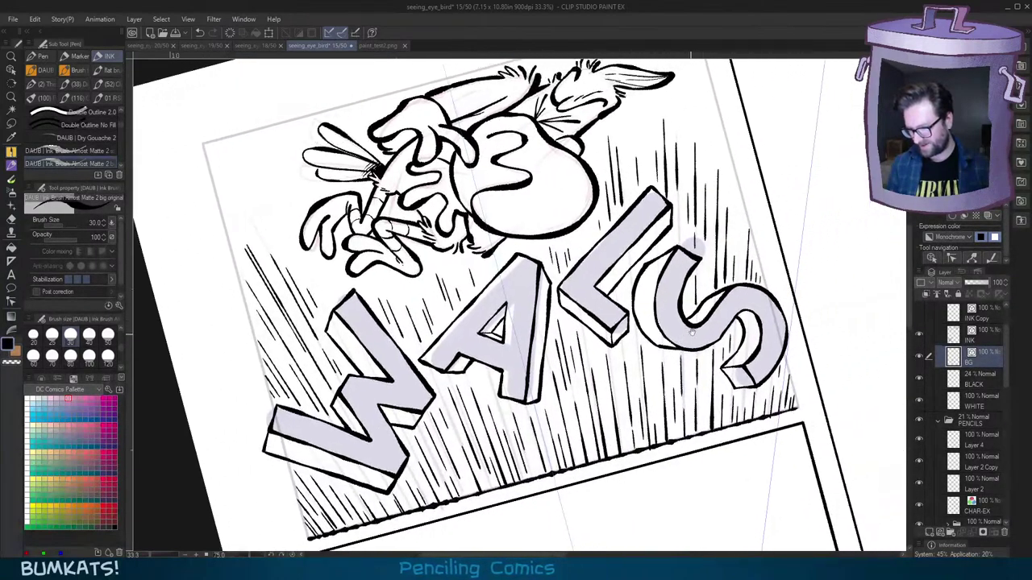
key(minus)
key(minus)
key(minus)
key(minus)
key(minus)
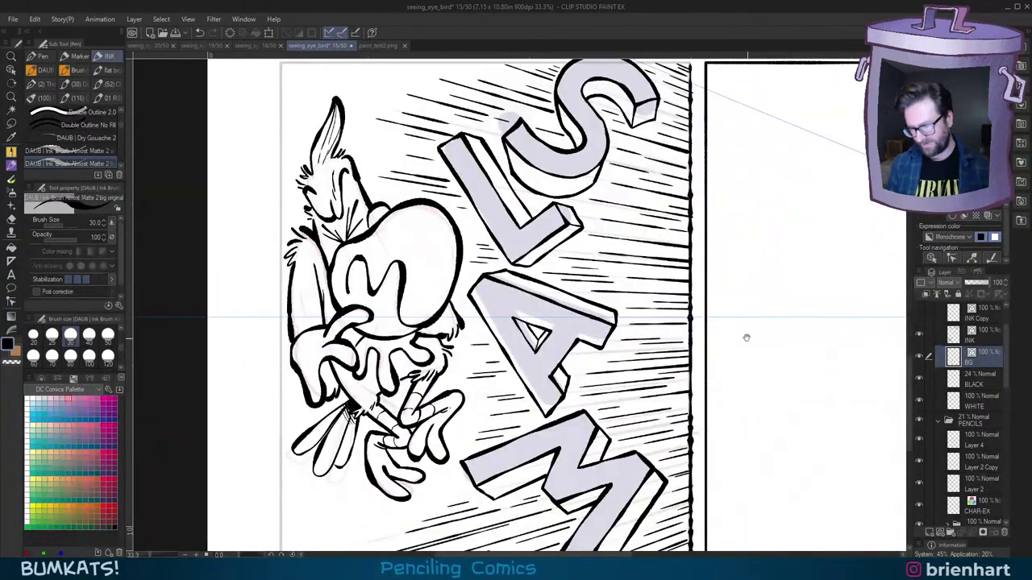
drag(747, 337, 732, 316)
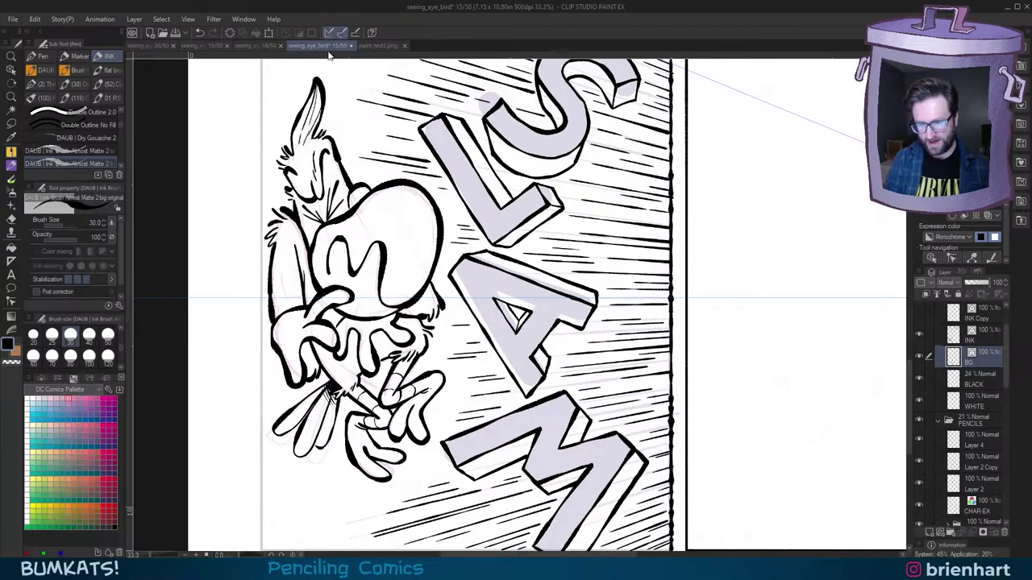
drag(637, 357, 667, 328)
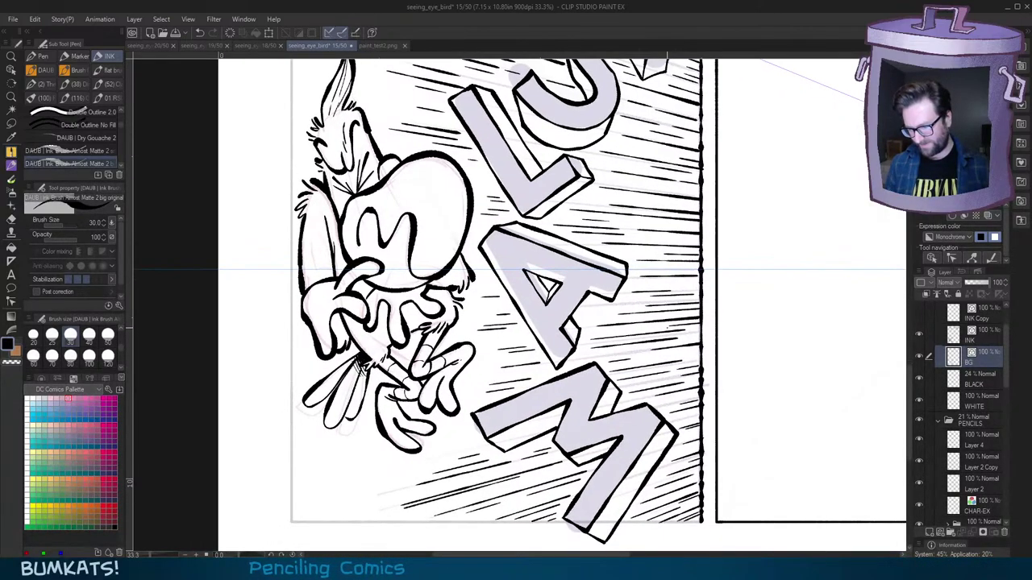
Step: Return the canvas to 150 degrees and add a short speed line between the M and the figure's feet
key(minus)
drag(632, 134, 627, 183)
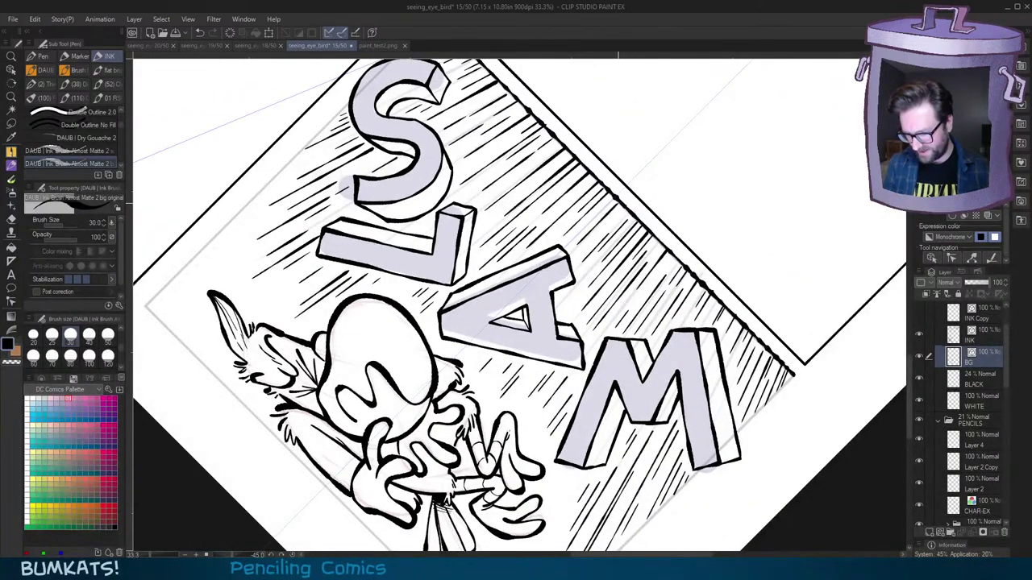
key(asciicircum)
drag(663, 294, 719, 338)
key(asciicircum)
key(asciicircum)
key(asciicircum)
key(asciicircum)
drag(579, 279, 636, 312)
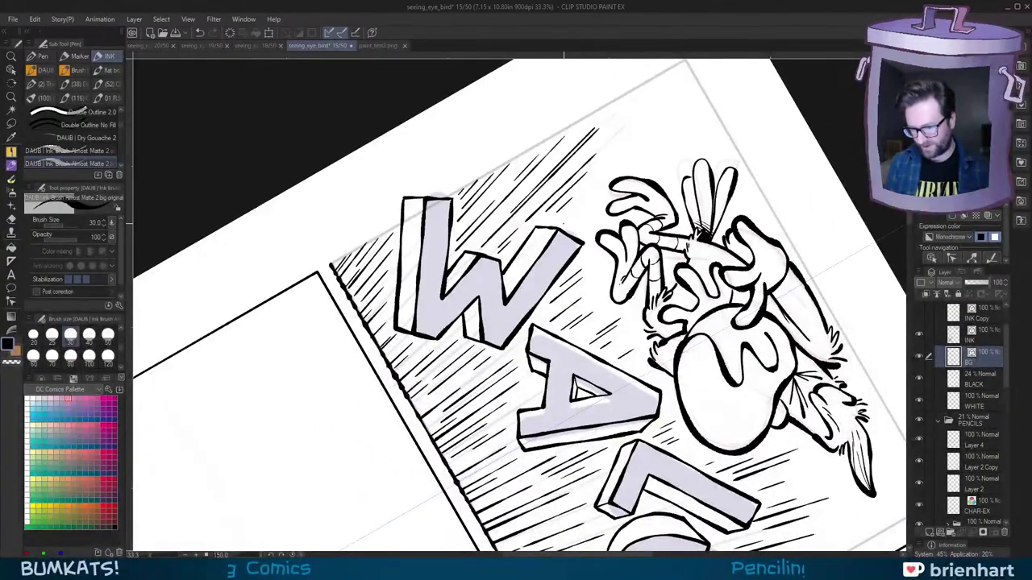
drag(563, 225, 583, 209)
key(minus)
key(minus)
key(minus)
key(minus)
key(minus)
drag(680, 242, 689, 331)
scroll(689, 331, down, 1)
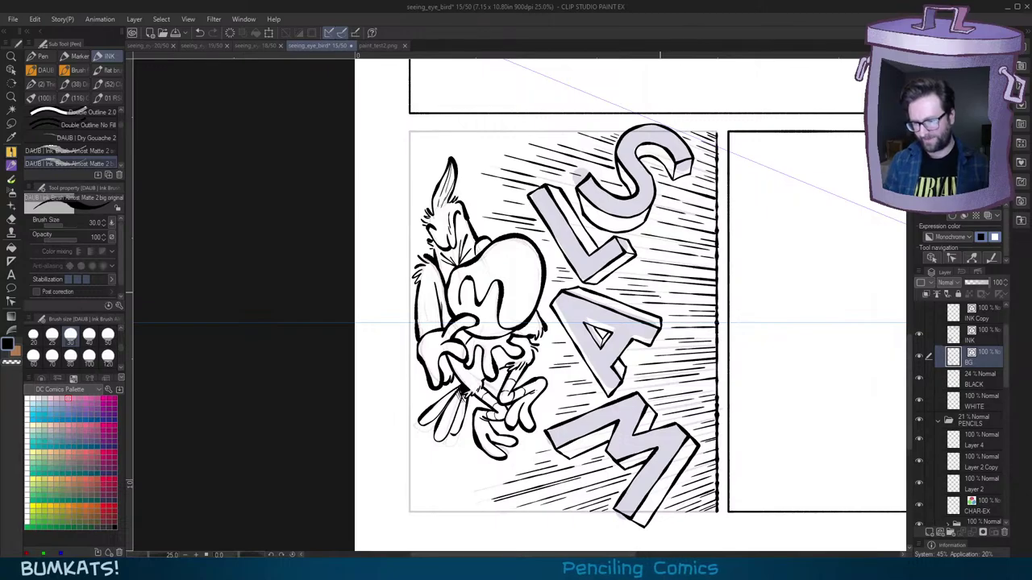
Step: Switch to the small Almost Matte ink brush at size 20 and add finer speed lines between the S, L and inked border
drag(686, 322, 655, 317)
scroll(657, 244, up, 1)
key(minus)
drag(636, 196, 637, 227)
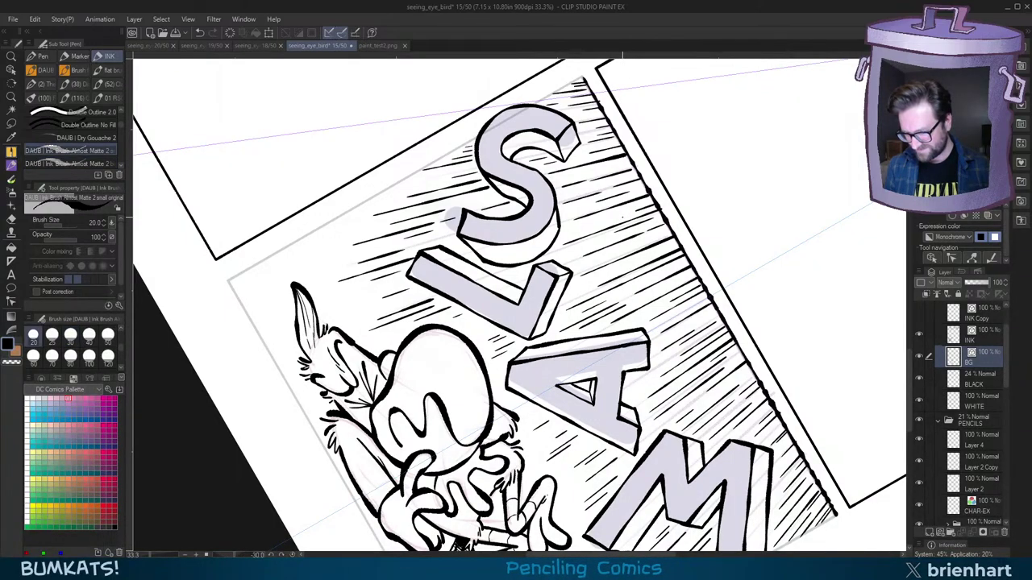
key(comma)
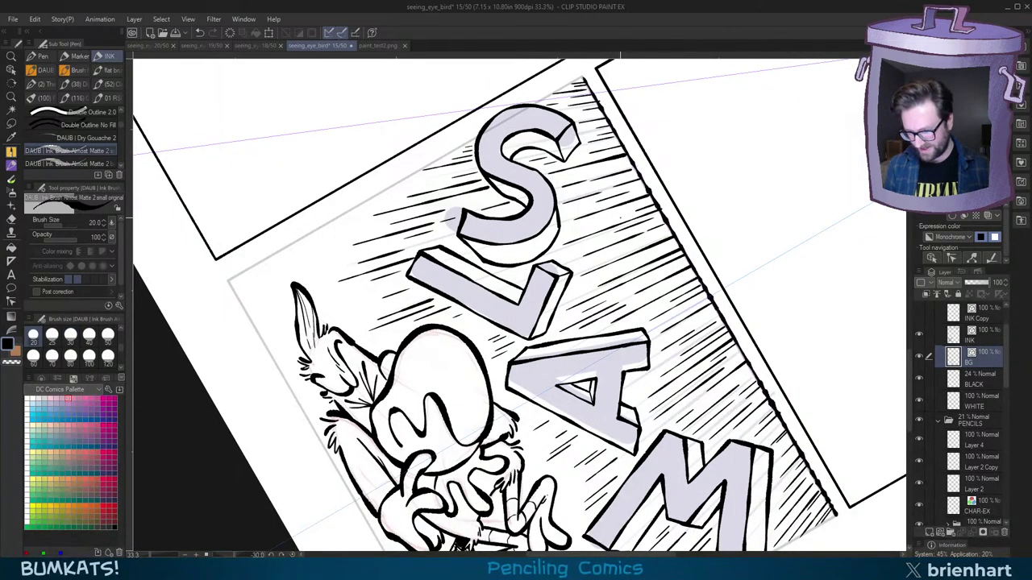
drag(620, 218, 562, 239)
key(asciicircum)
mouse_move(646, 332)
mouse_down()
mouse_move(661, 267)
mouse_move(662, 362)
mouse_move(648, 367)
mouse_up()
scroll(681, 345, down, 3)
scroll(681, 345, up, 3)
key(minus)
key(minus)
key(minus)
drag(649, 277, 655, 292)
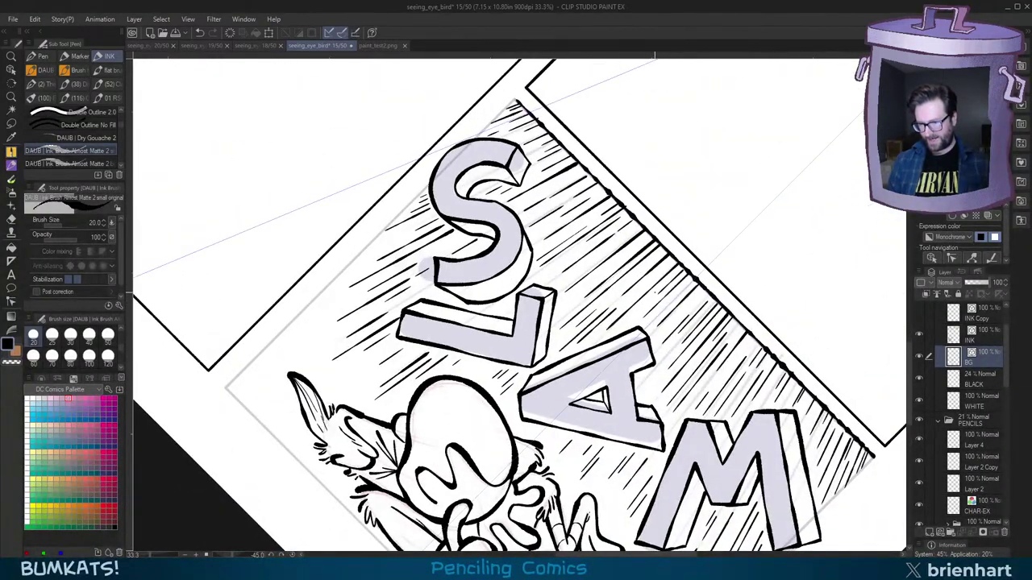
Step: Enlarge the view to 50% and add fine speed lines around the A and L towards the inked border
key(asciicircum)
key(asciicircum)
key(asciicircum)
drag(611, 367, 632, 303)
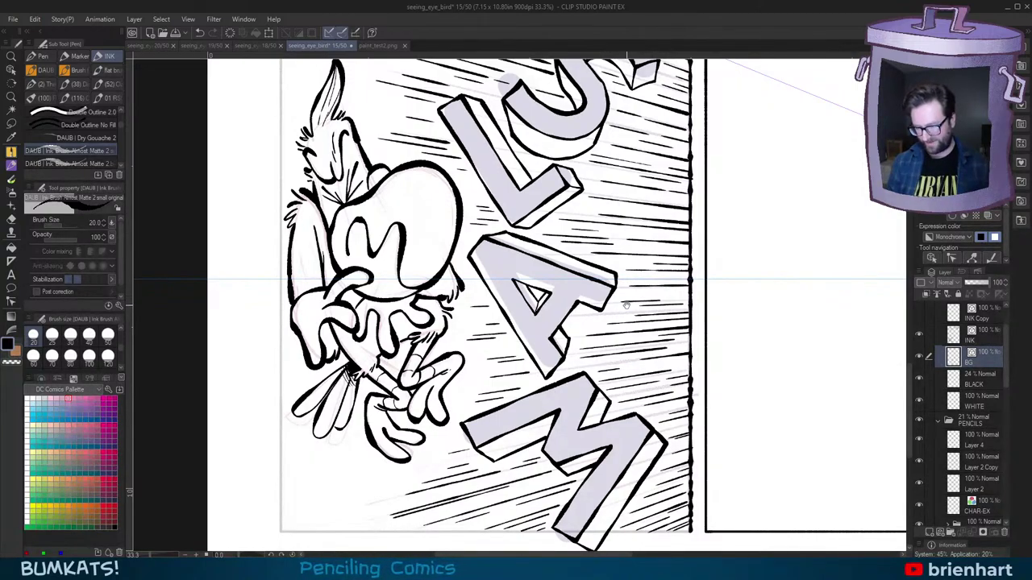
drag(626, 306, 631, 328)
scroll(614, 308, up, 1)
drag(681, 305, 681, 208)
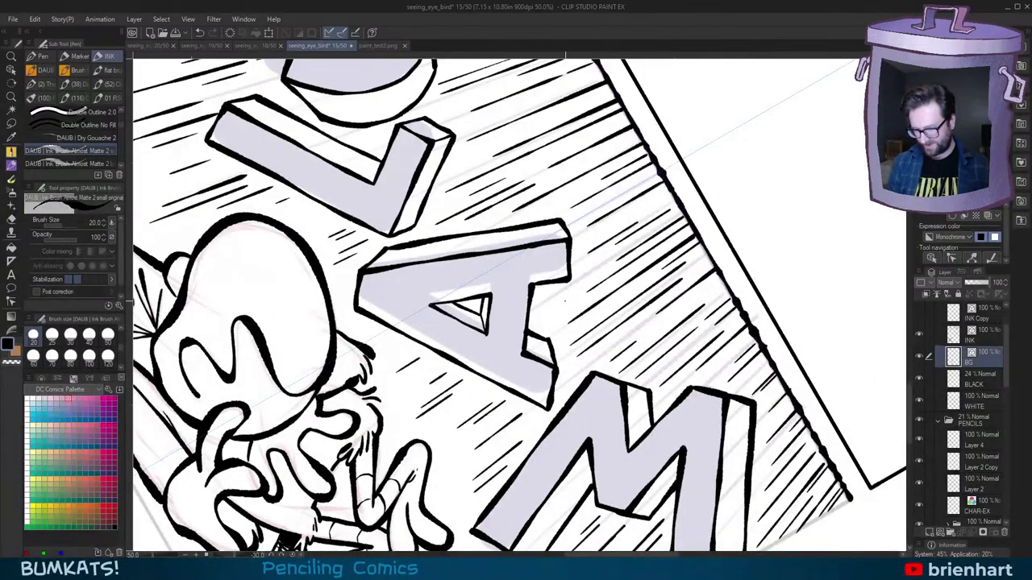
mouse_move(540, 321)
mouse_down()
mouse_move(570, 303)
mouse_move(553, 308)
mouse_move(562, 301)
mouse_up()
mouse_move(676, 250)
mouse_down()
mouse_move(682, 335)
mouse_move(669, 375)
mouse_move(694, 334)
mouse_up()
mouse_move(675, 190)
mouse_down()
mouse_move(715, 322)
mouse_move(681, 415)
mouse_up()
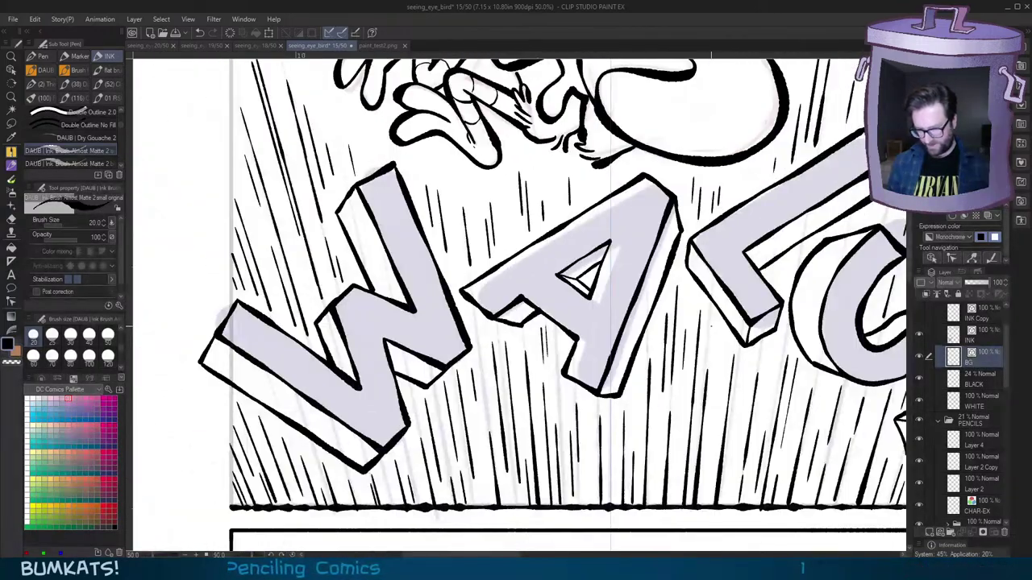
drag(694, 328, 717, 318)
double_click(717, 318)
Step: Hide the PENCILS folder and check the inked panel at a reduced 12.5% view
scroll(758, 314, down, 2)
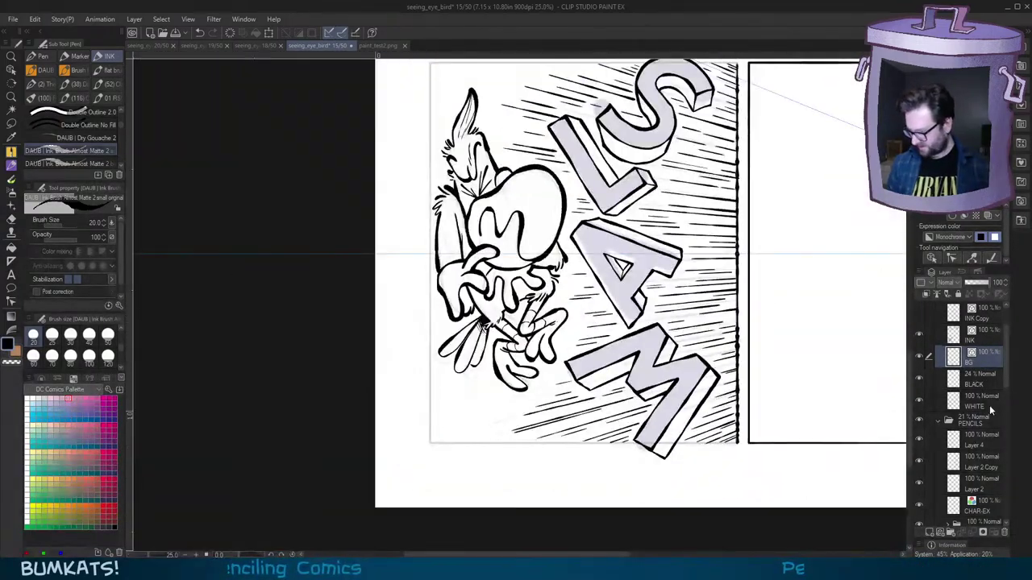
click(920, 420)
drag(755, 291, 732, 373)
scroll(742, 358, down, 5)
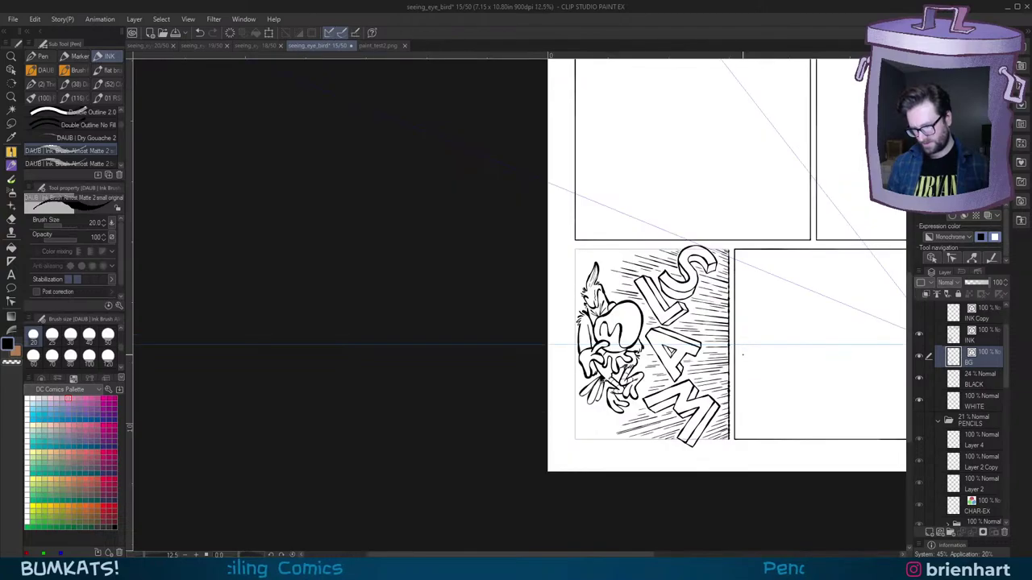
scroll(740, 359, up, 3)
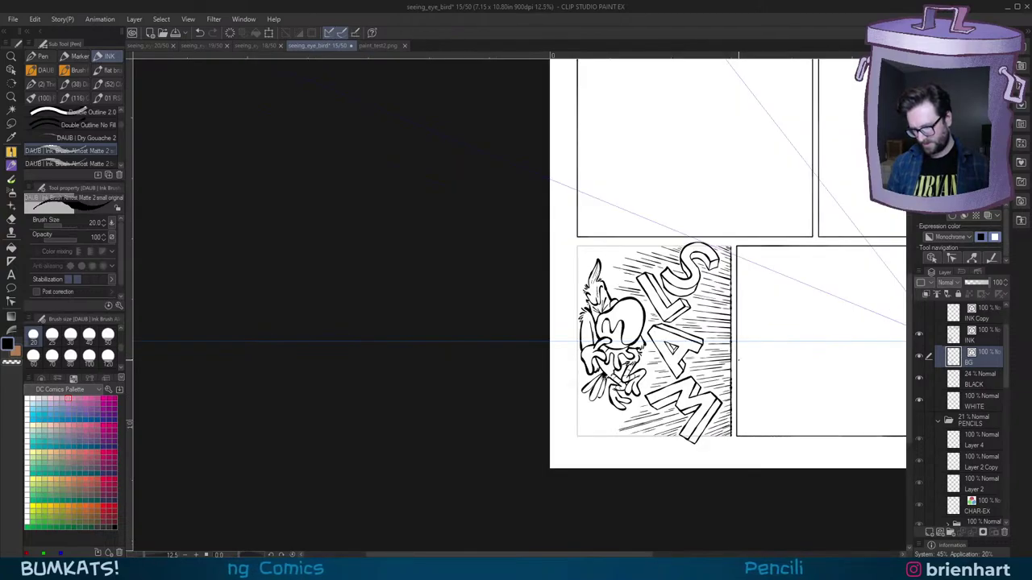
Step: Add small ink ticks trailing off the speed lines between the S, the L and the figure's crest feather, redoing one of them
scroll(738, 359, up, 1)
key(minus)
key(minus)
key(minus)
drag(457, 223, 601, 314)
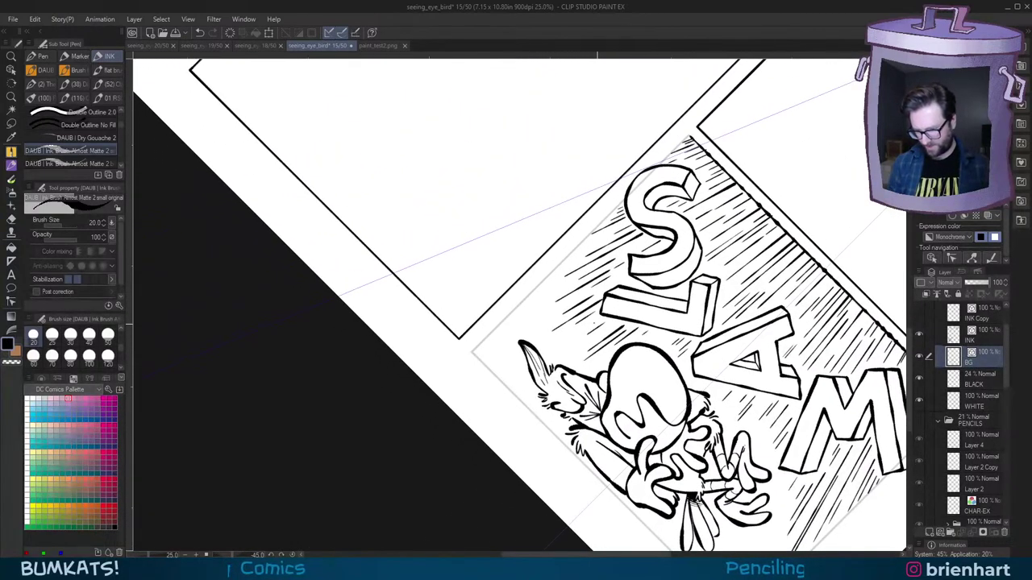
scroll(601, 314, up, 1)
key(minus)
scroll(530, 307, up, 1)
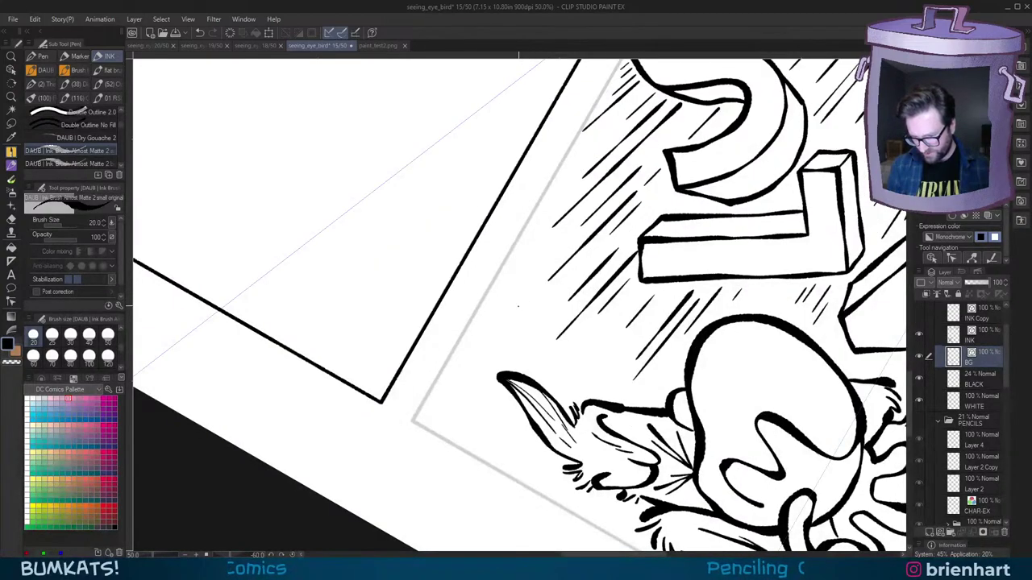
drag(518, 310, 528, 297)
drag(496, 331, 507, 318)
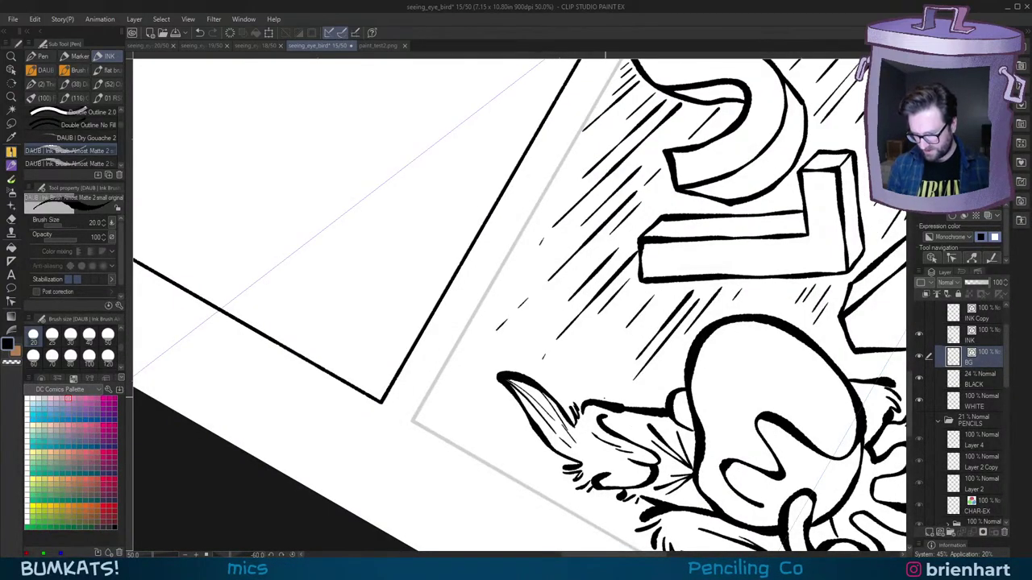
key(ctrl+z)
drag(549, 347, 544, 353)
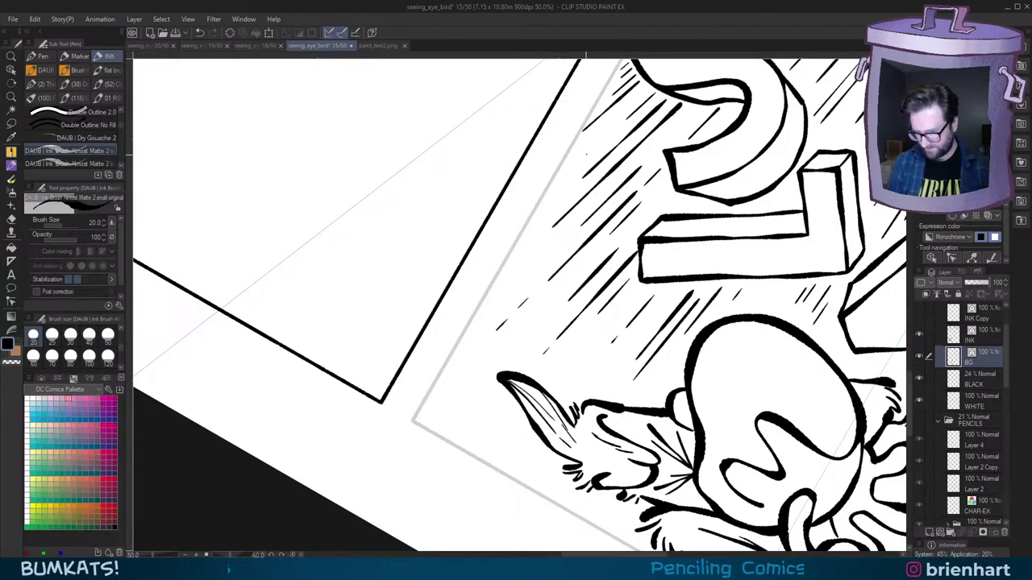
Step: Add small tapering ticks at the speed line ends around the figure's feet and below the M
drag(703, 413, 530, 261)
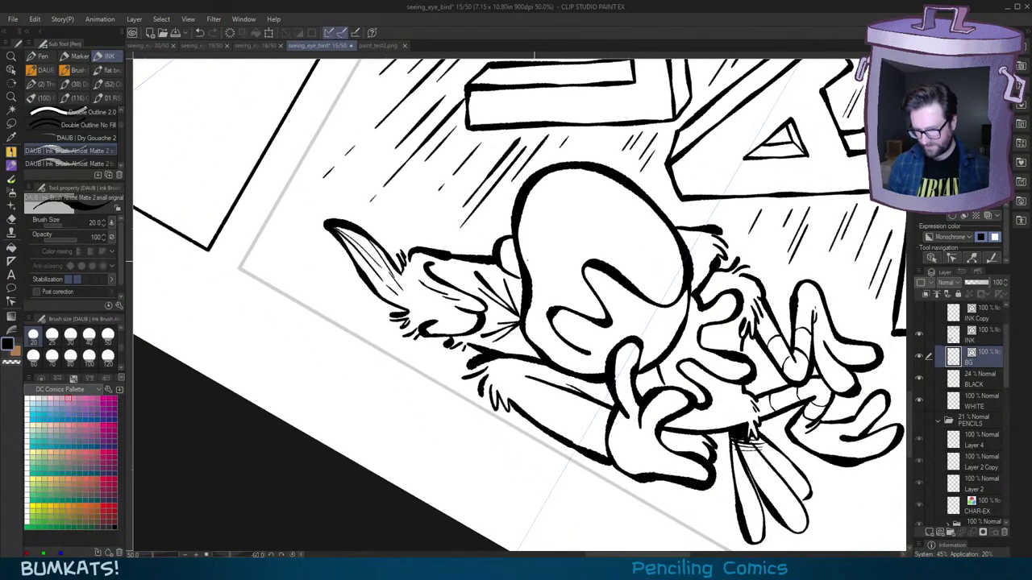
drag(681, 316, 535, 310)
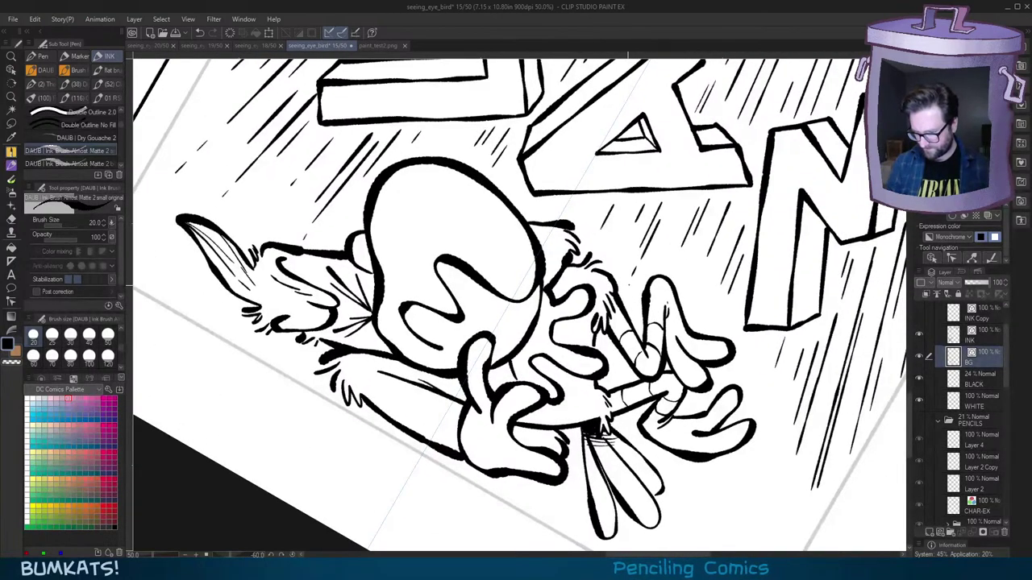
drag(781, 387, 756, 351)
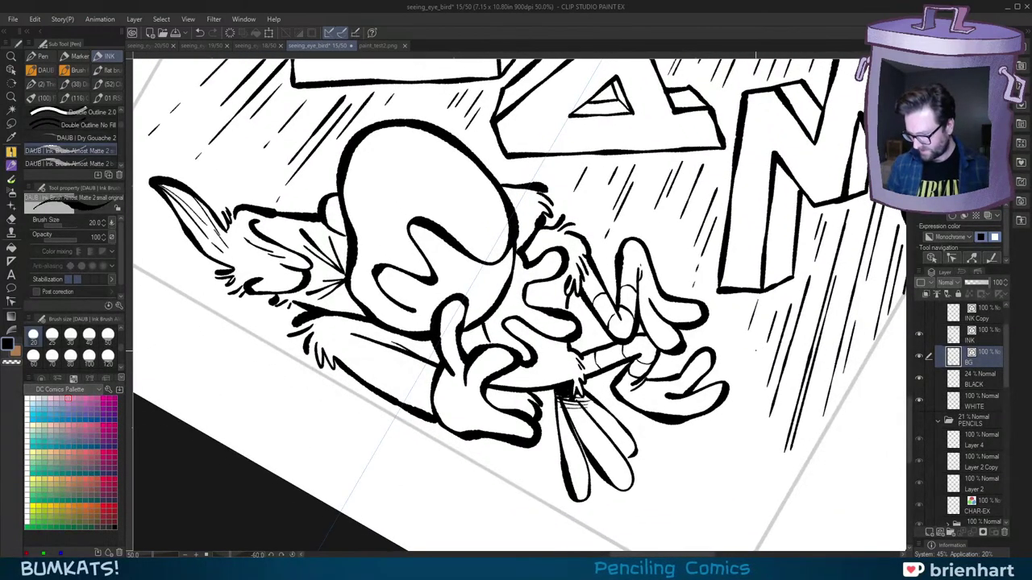
drag(767, 420, 751, 410)
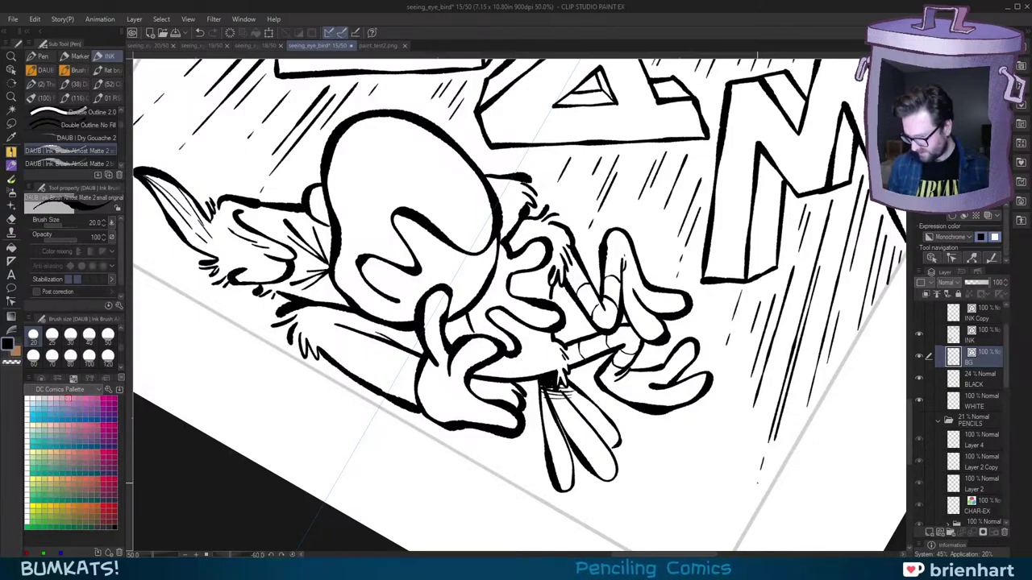
key(asciicircum)
key(asciicircum)
key(asciicircum)
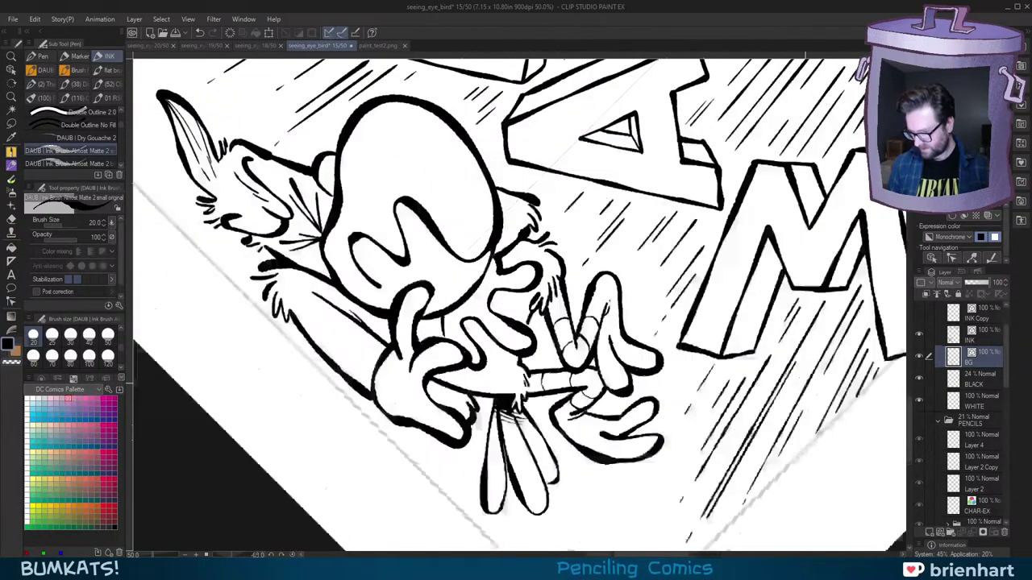
Step: Examine the speed lines across the whole panel and up close around the S and the adjoining panel corner
scroll(814, 378, down, 4)
key(asciicircum)
drag(818, 383, 757, 327)
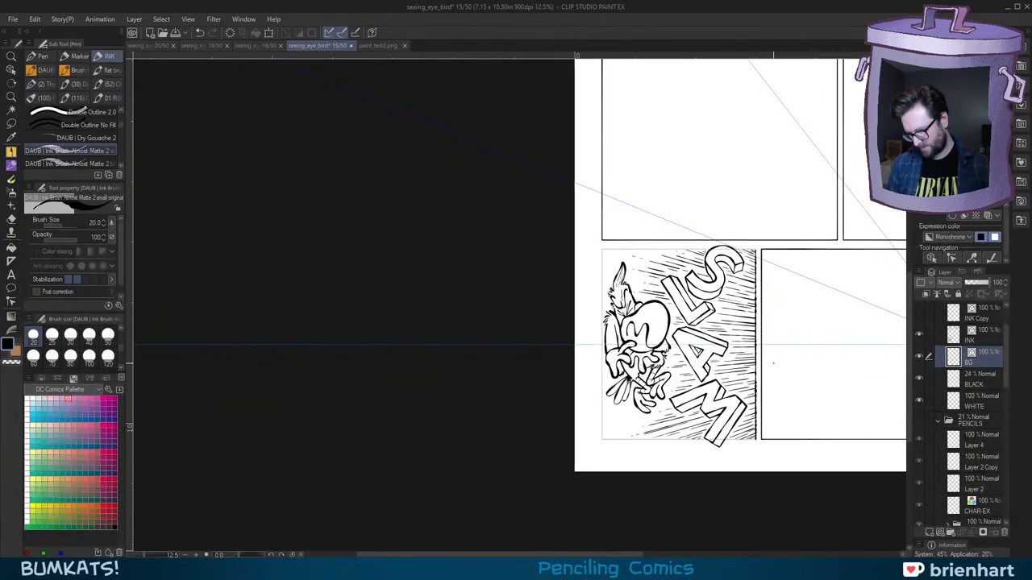
mouse_move(777, 369)
mouse_down()
mouse_move(764, 369)
mouse_move(768, 386)
mouse_up()
scroll(783, 363, up, 2)
scroll(722, 196, up, 2)
drag(721, 196, 668, 331)
key(asciicircum)
key(asciicircum)
key(asciicircum)
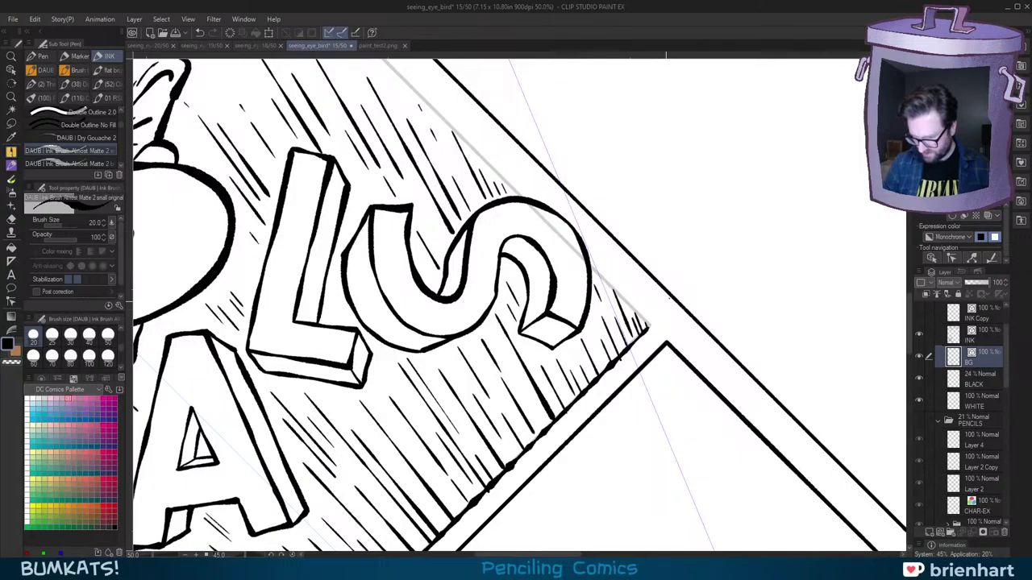
Step: Look over the inked SLAM panel at 25% and save the document
key(minus)
key(minus)
key(minus)
scroll(698, 384, down, 4)
drag(691, 413, 699, 371)
scroll(697, 386, up, 2)
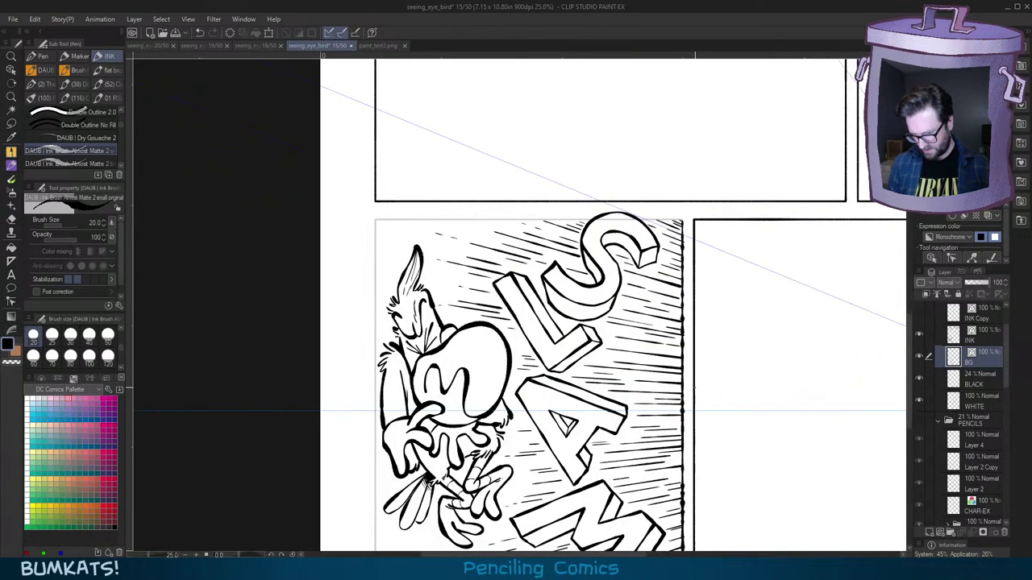
drag(697, 413, 701, 333)
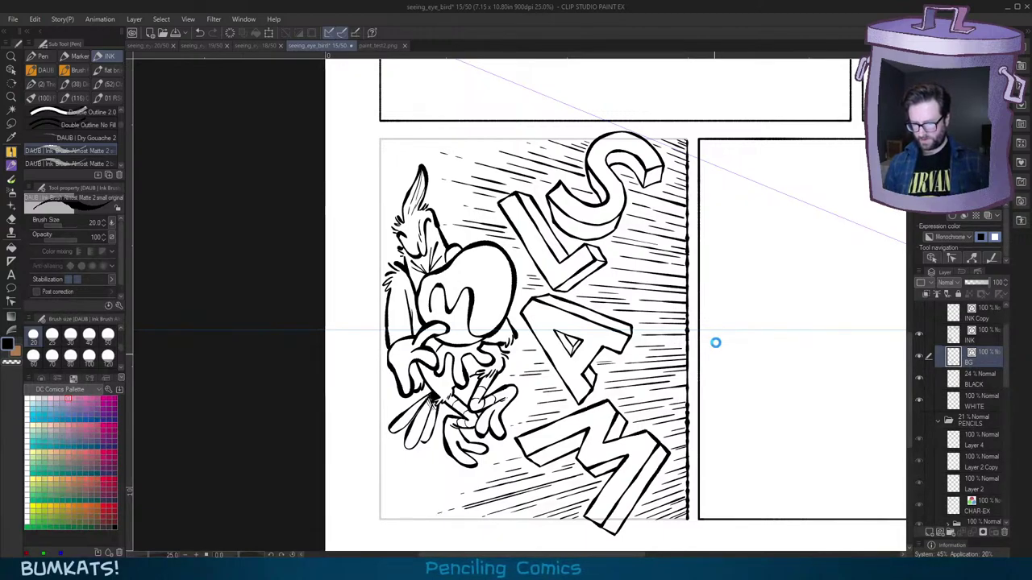
key(ctrl+s)
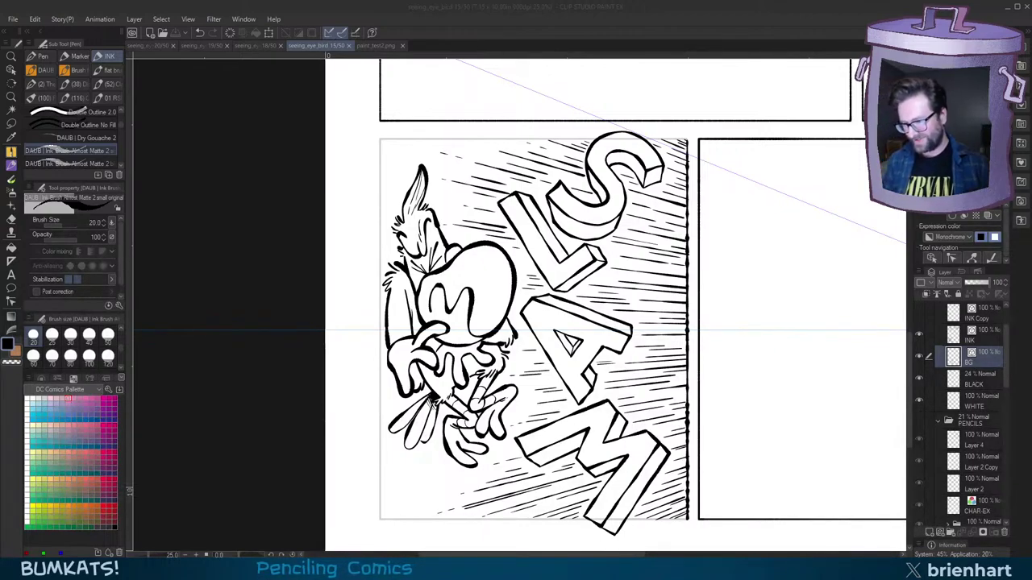
click(697, 15)
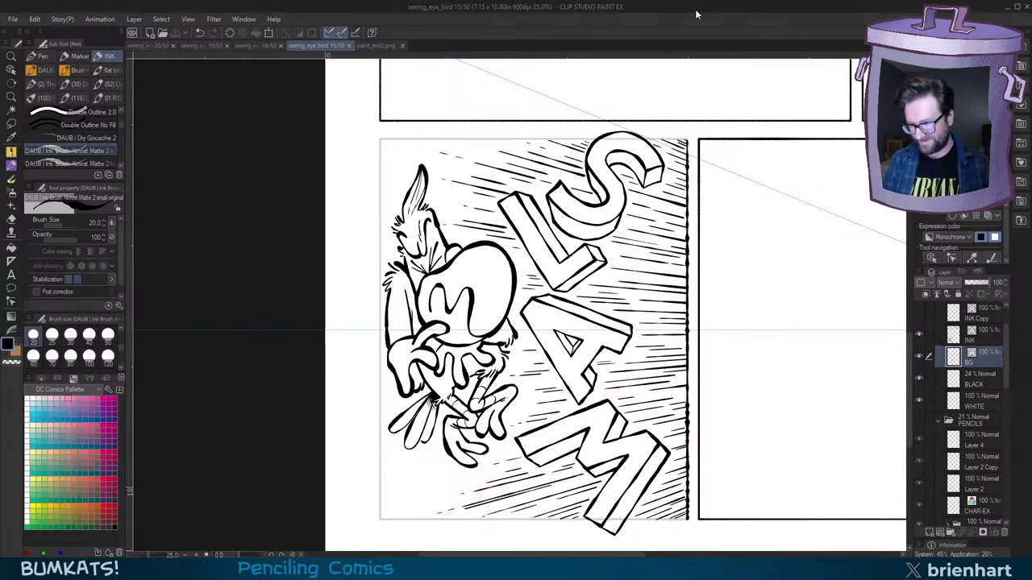
Step: Replace the last tick and add fine short lines between the A, the M and the figure's feet
drag(624, 323, 658, 304)
key(minus)
key(minus)
key(minus)
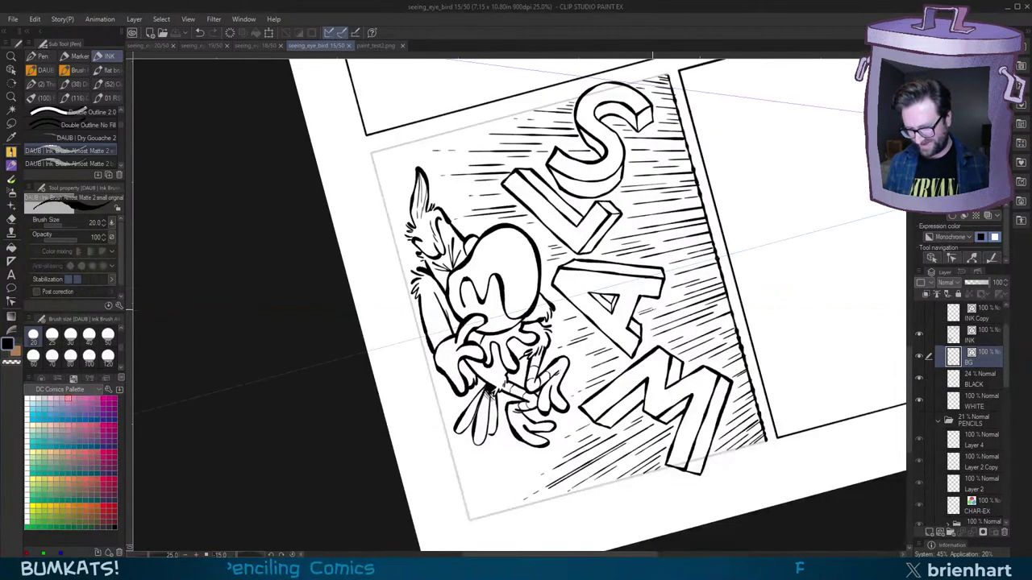
scroll(652, 309, up, 1)
key(asciicircum)
key(asciicircum)
key(asciicircum)
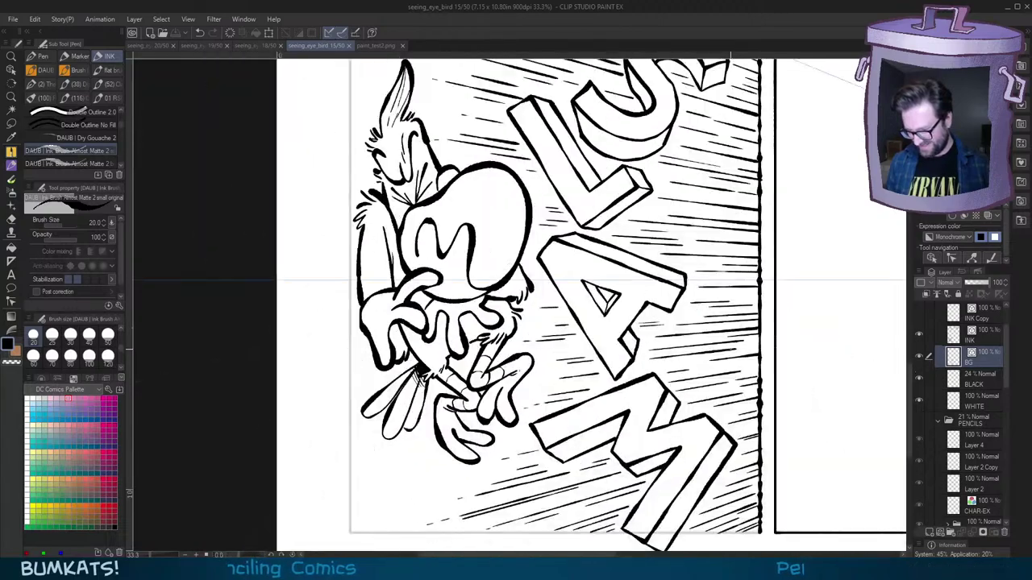
drag(667, 396, 710, 299)
key(minus)
key(asciicircum)
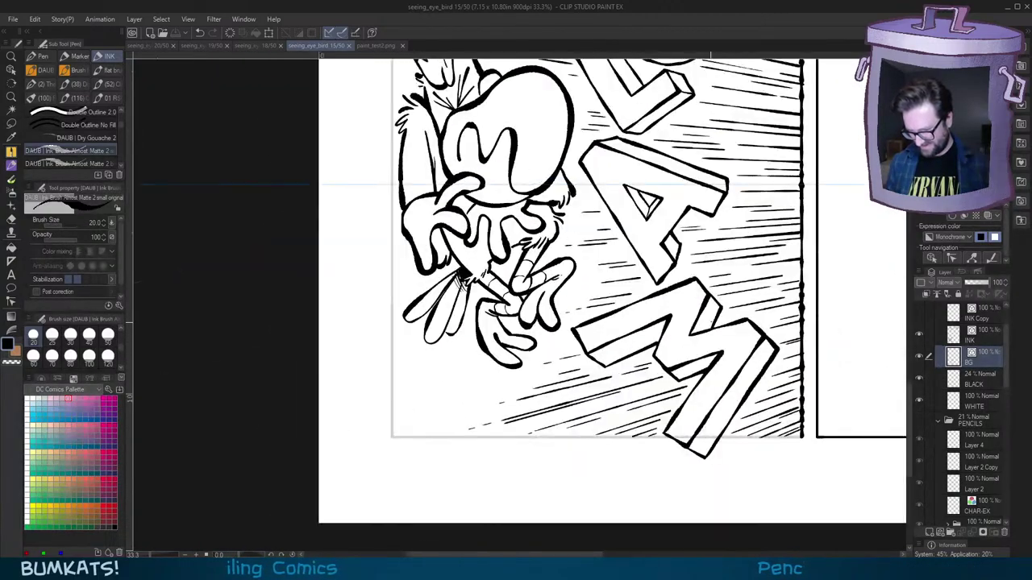
key(minus)
key(ctrl+plus)
key(ctrl+plus)
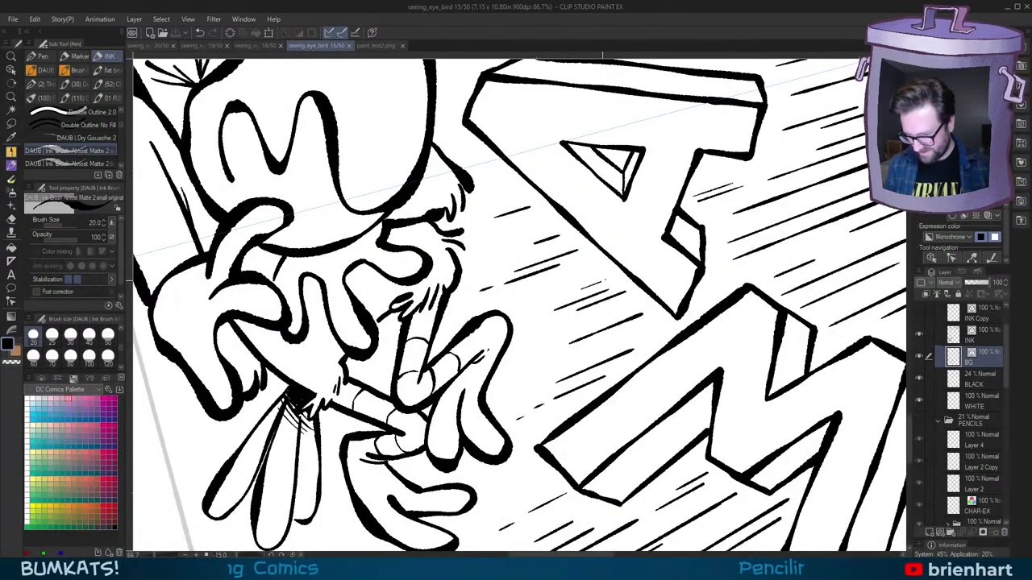
key(ctrl+z)
drag(577, 287, 617, 272)
drag(593, 275, 612, 266)
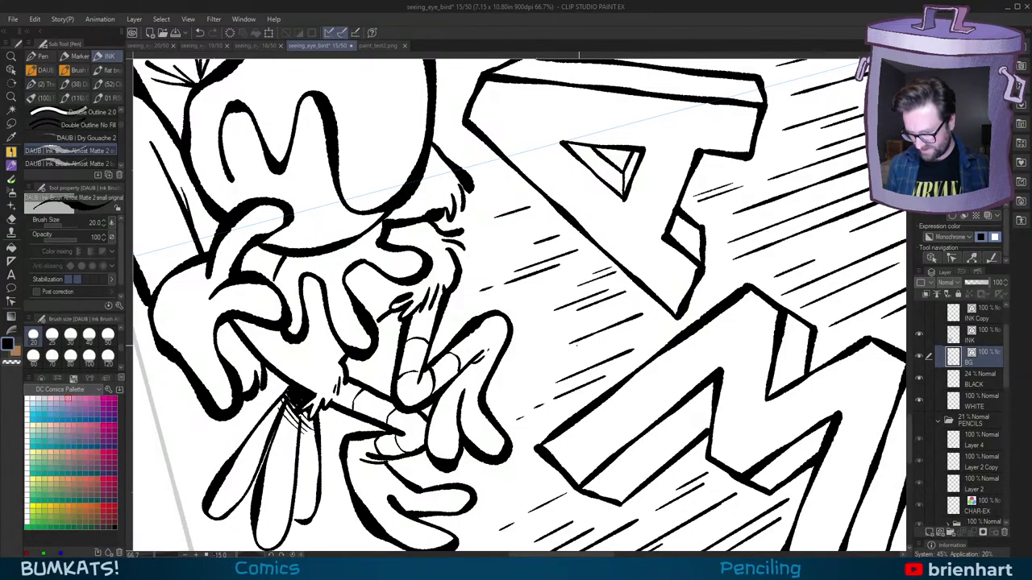
drag(539, 357, 554, 352)
Step: Check the speed line balance of the whole panel at 12.5% and 25% with the page upright
key(ctrl+minus)
key(ctrl+minus)
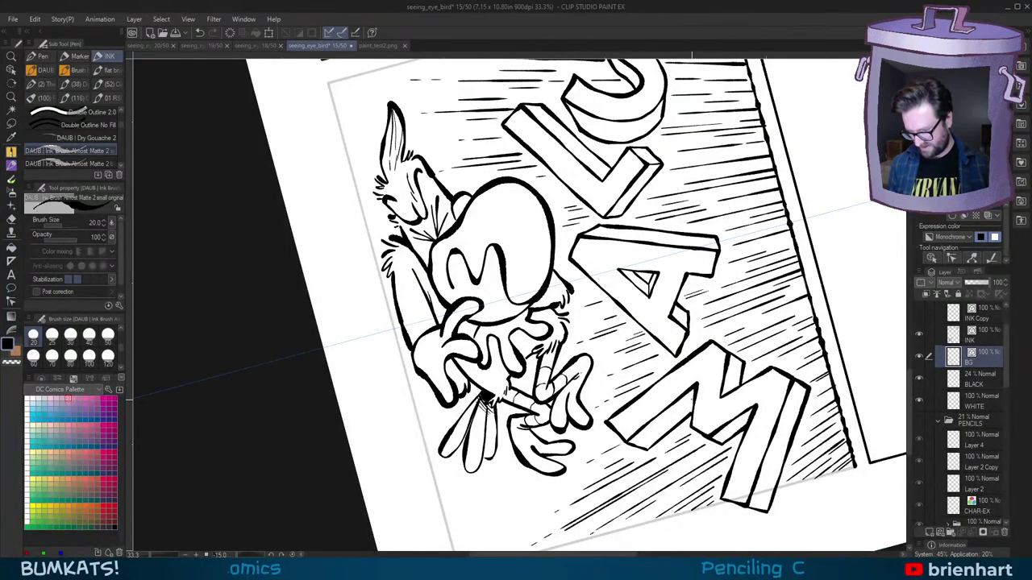
key(ctrl+minus)
key(ctrl+minus)
key(ctrl+minus)
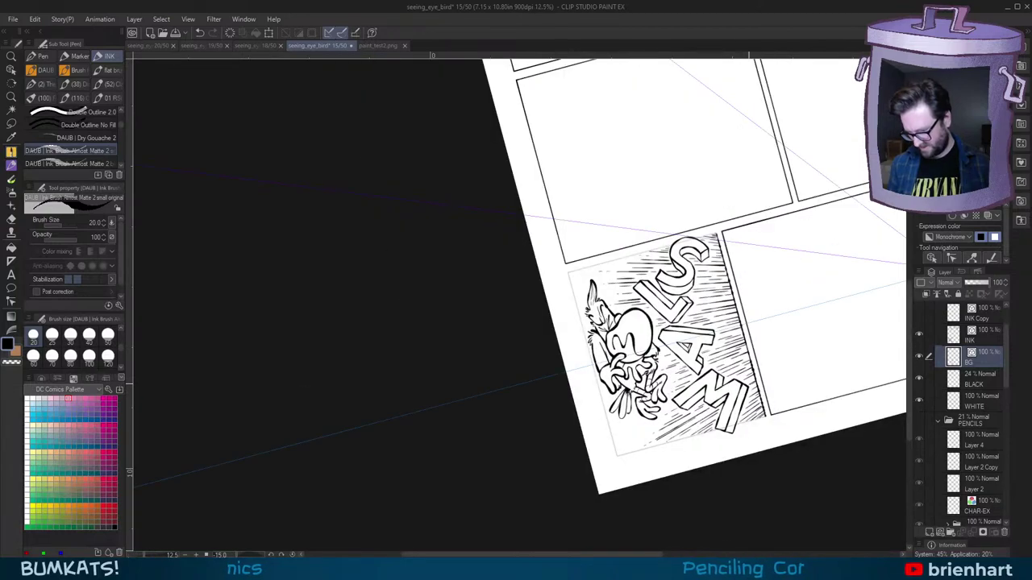
scroll(749, 392, up, 2)
key(asciicircum)
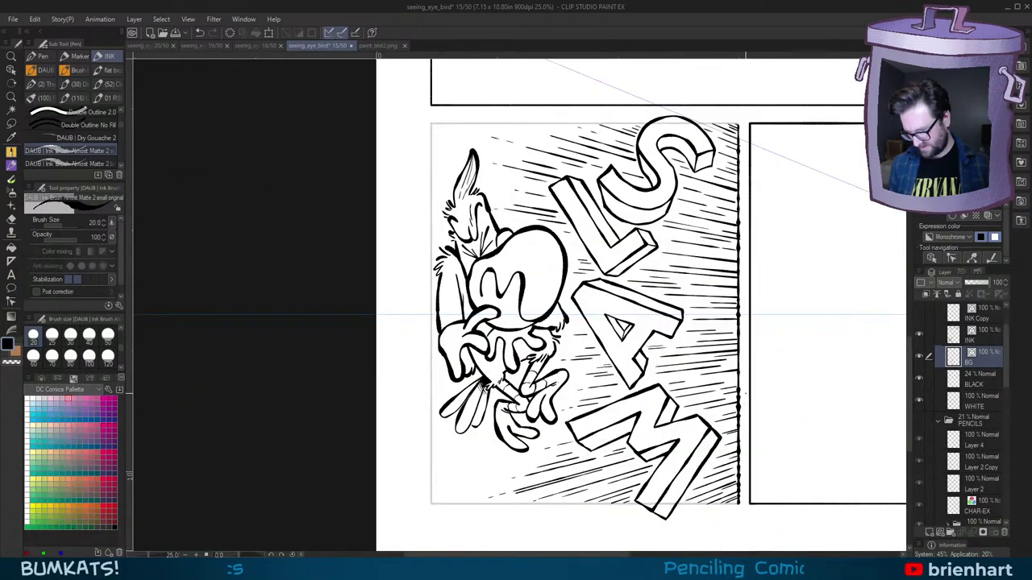
Step: Select the BLACK layer, switch to the Refer other layers Fill tool, and hide the Layer 1 Copy layer in the FRAMES folder
click(998, 379)
key(g)
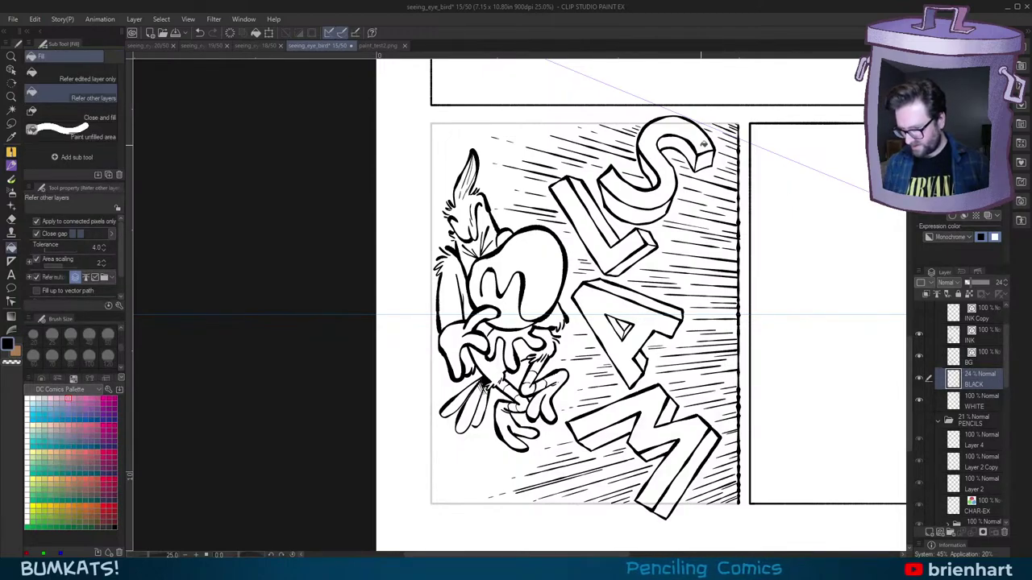
scroll(1008, 377, down, 10)
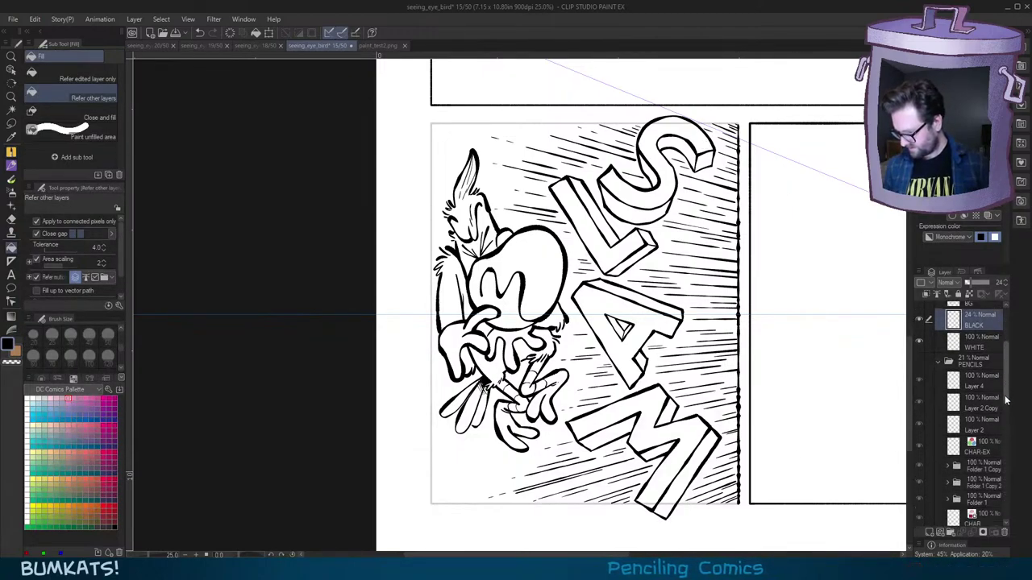
click(919, 458)
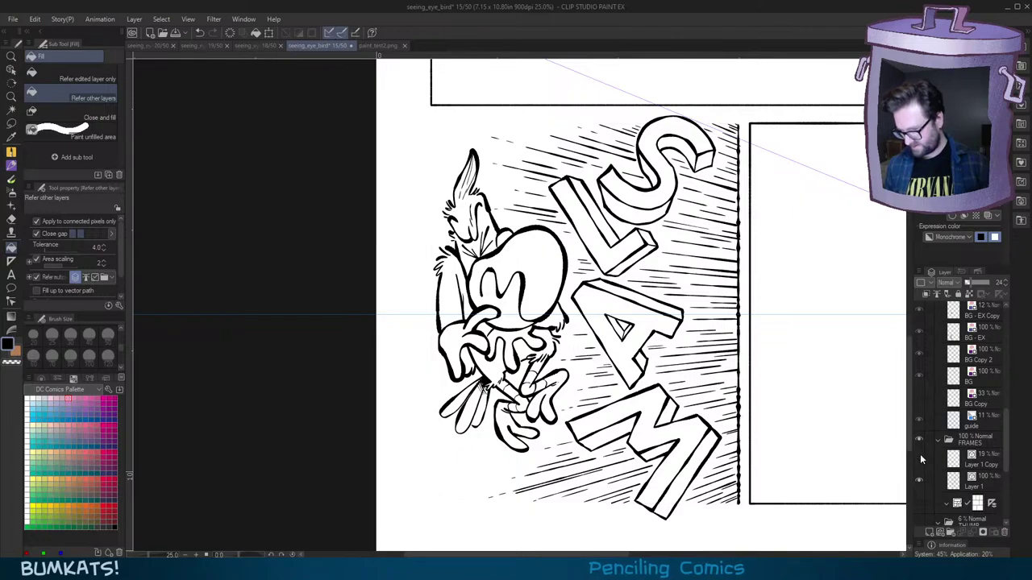
scroll(825, 311, down, 2)
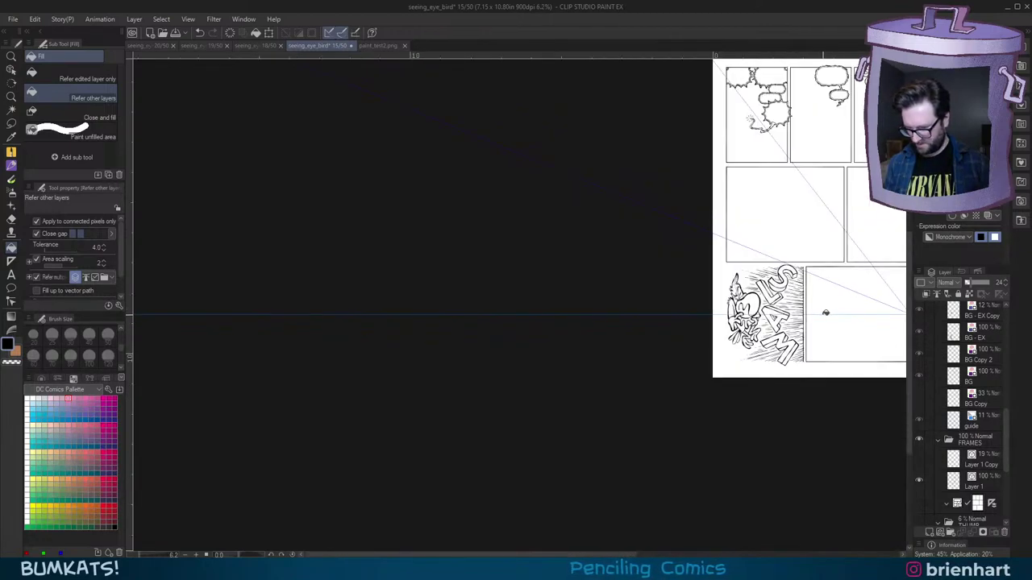
scroll(824, 312, up, 2)
Step: Undo a trial fill of the S and set the BLACK layer's opacity to 100%
click(709, 143)
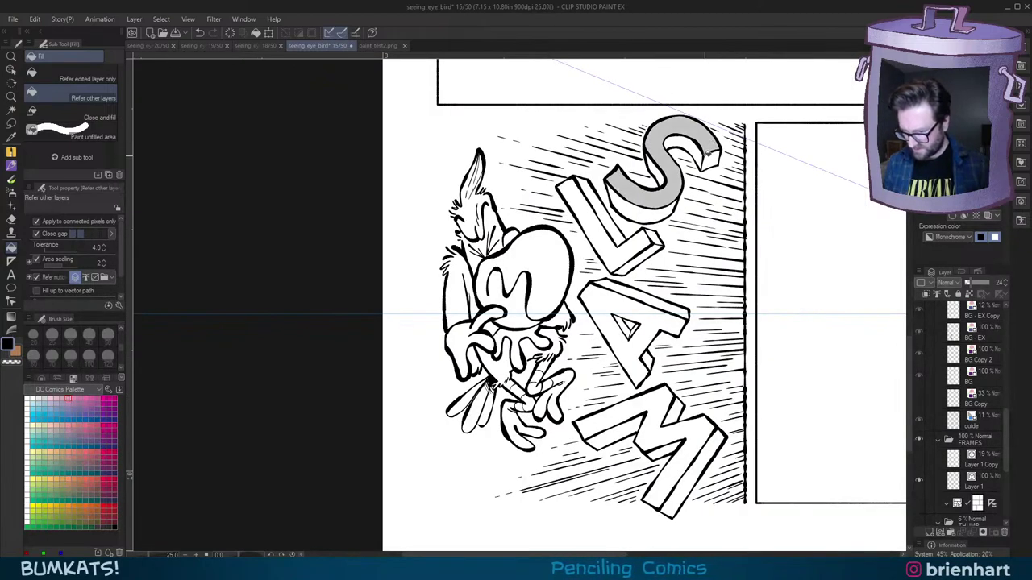
key(ctrl+z)
scroll(1009, 389, up, 10)
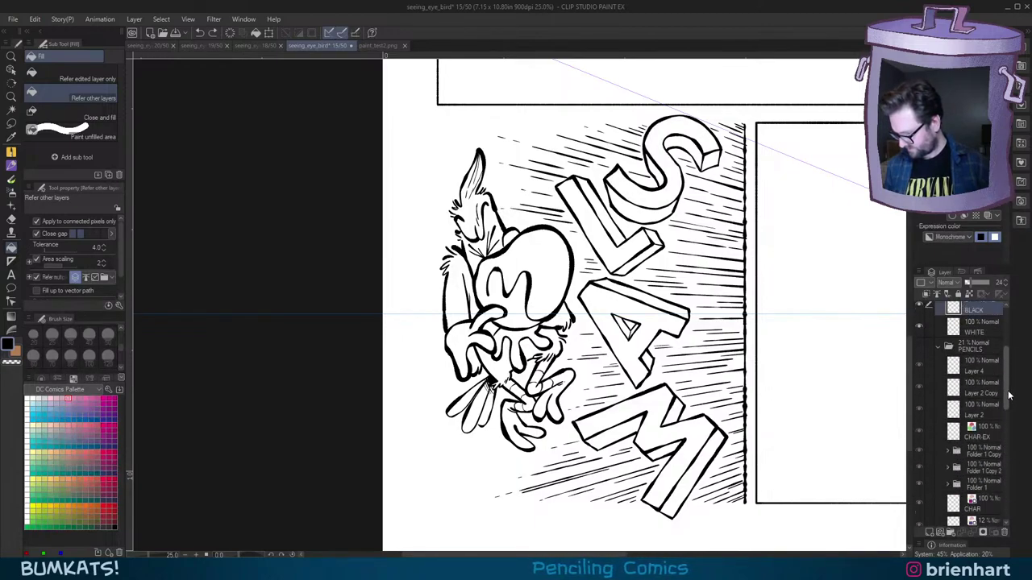
drag(976, 284, 1000, 283)
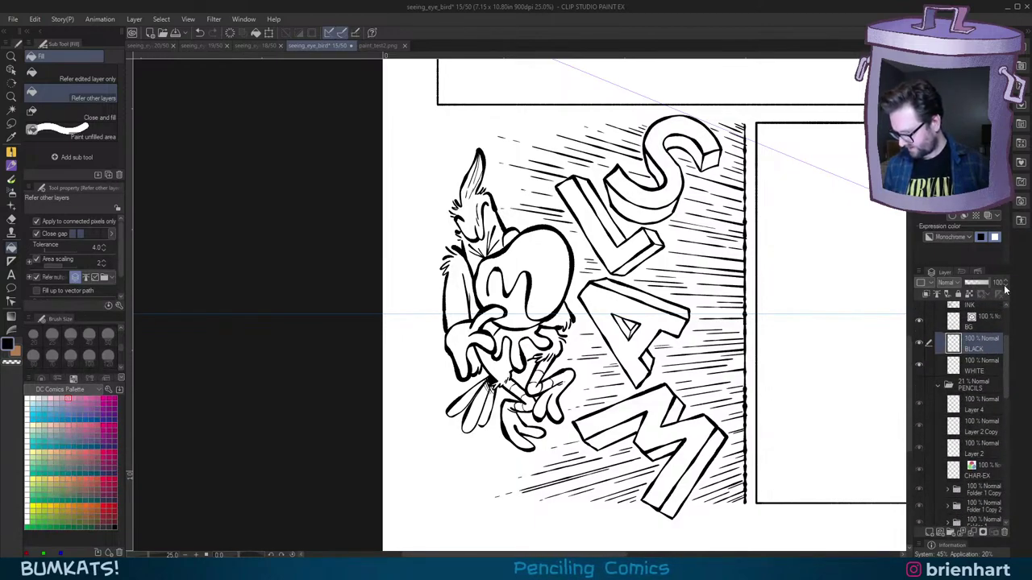
Step: Try filling the front faces of the S, L, A and M with solid black and compare at page view
click(714, 145)
click(634, 247)
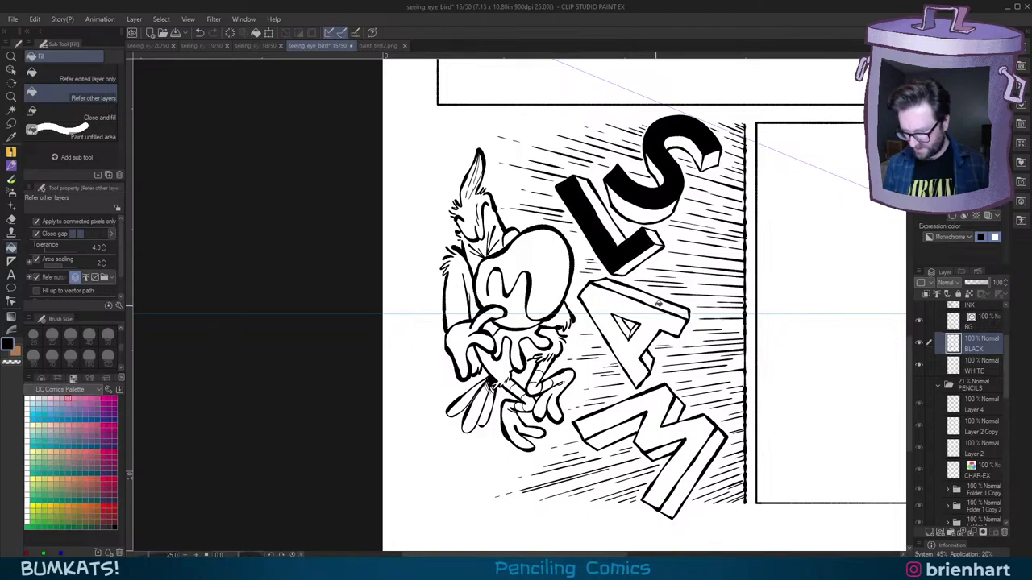
click(669, 317)
click(667, 403)
scroll(765, 422, down, 5)
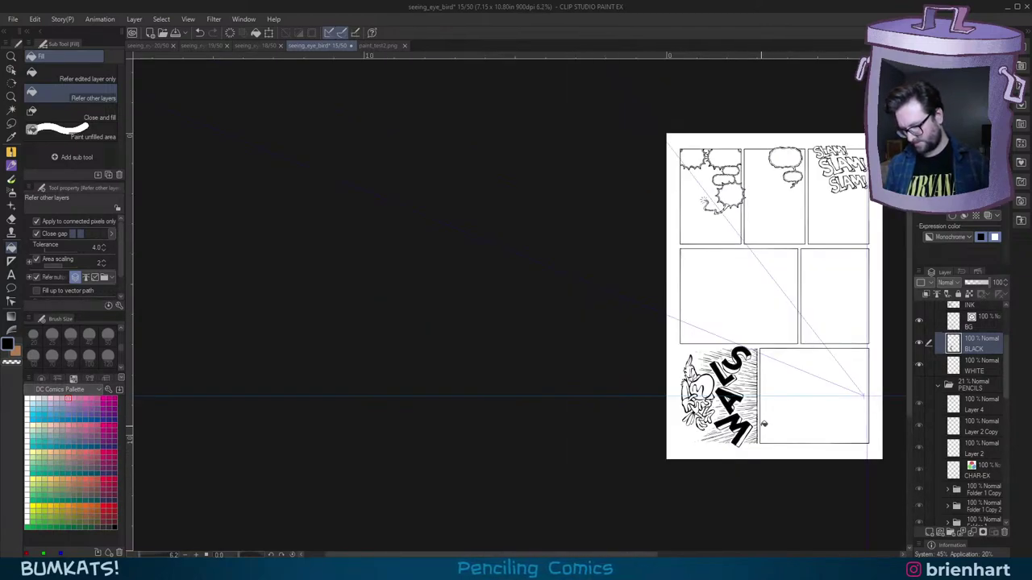
scroll(763, 424, up, 5)
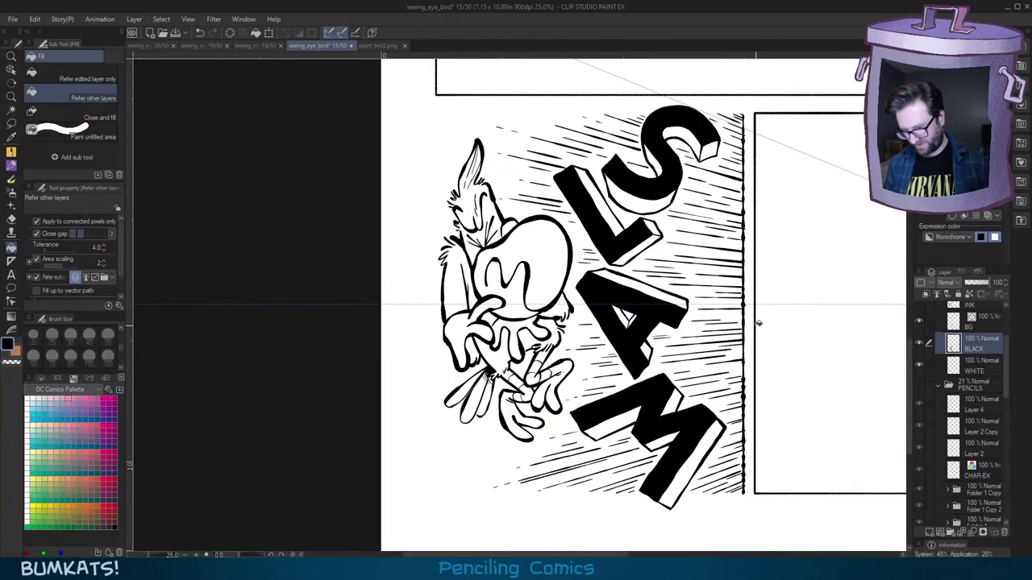
drag(763, 346, 750, 342)
Step: Undo the black fills on the front faces of the SLAM letters
key(ctrl+z)
key(ctrl+z)
key(ctrl+z)
key(ctrl+z)
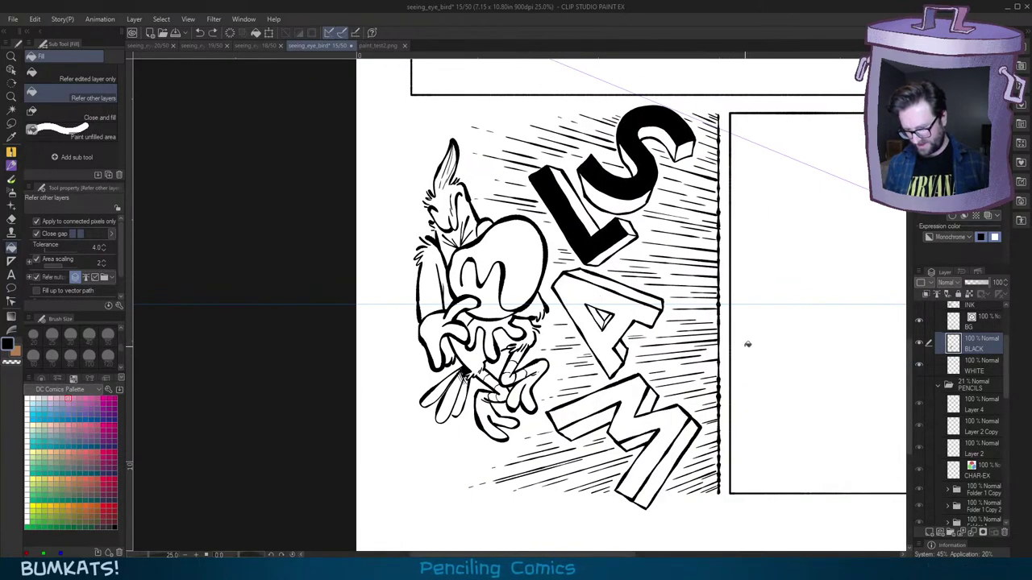
Step: Fill the side faces of the S and L with solid black on the BLACK layer
click(690, 146)
click(677, 144)
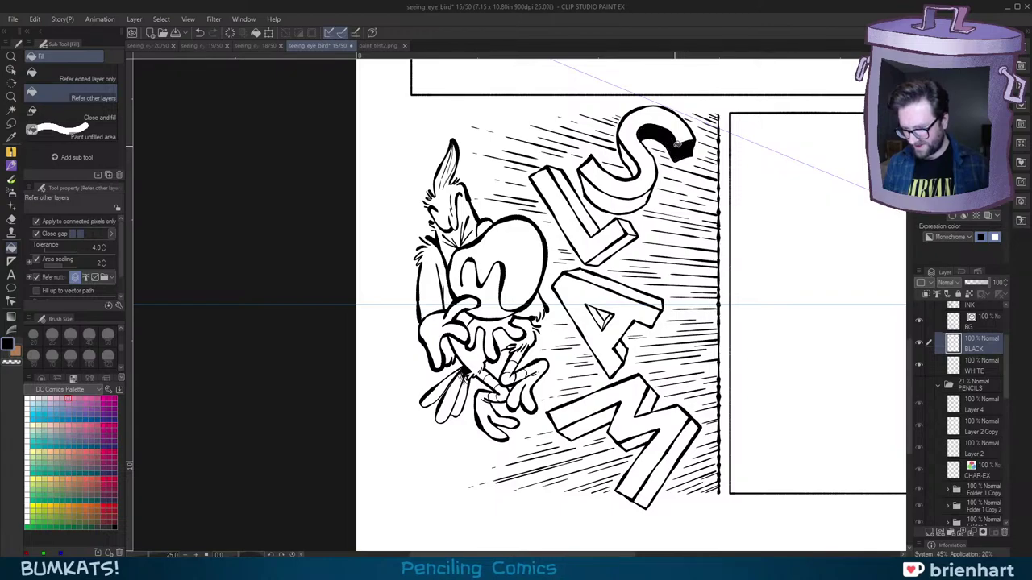
click(637, 166)
click(636, 199)
click(628, 229)
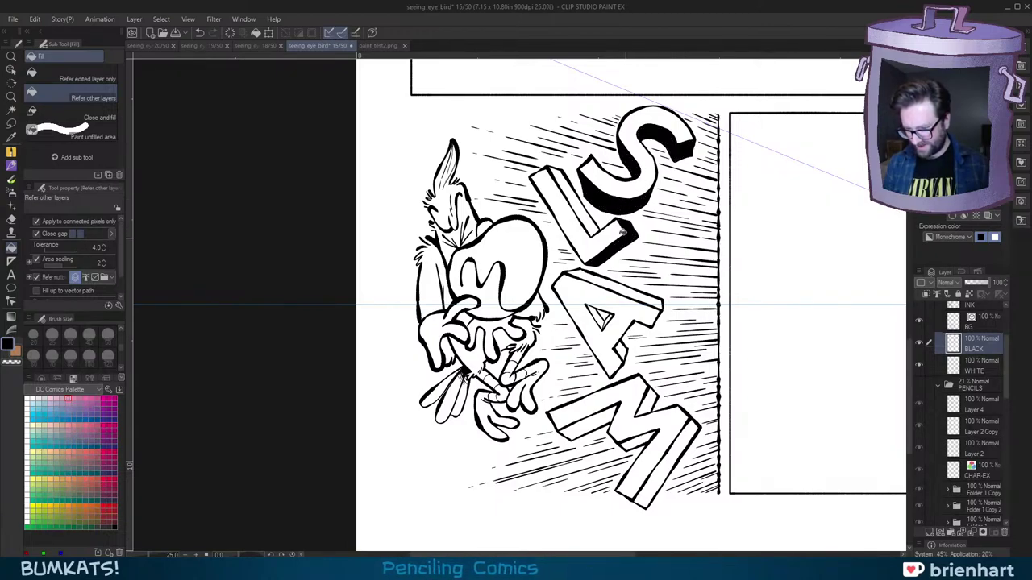
click(592, 227)
click(619, 243)
Step: Fill the side faces of the A and M with solid black and check the lettering at page view
click(625, 288)
click(609, 314)
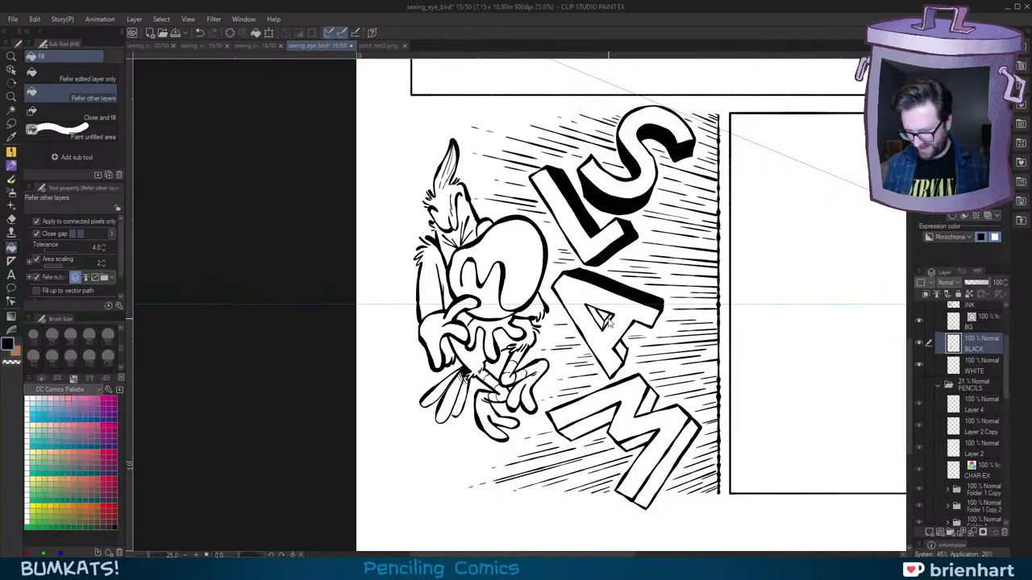
click(606, 319)
click(624, 350)
click(647, 398)
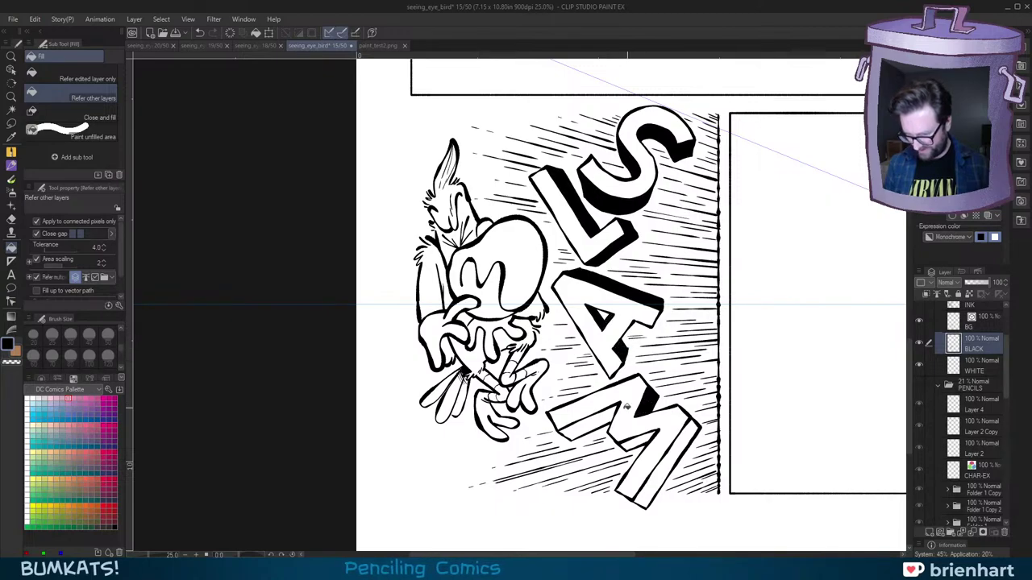
click(616, 409)
click(643, 436)
click(685, 441)
scroll(782, 393, down, 4)
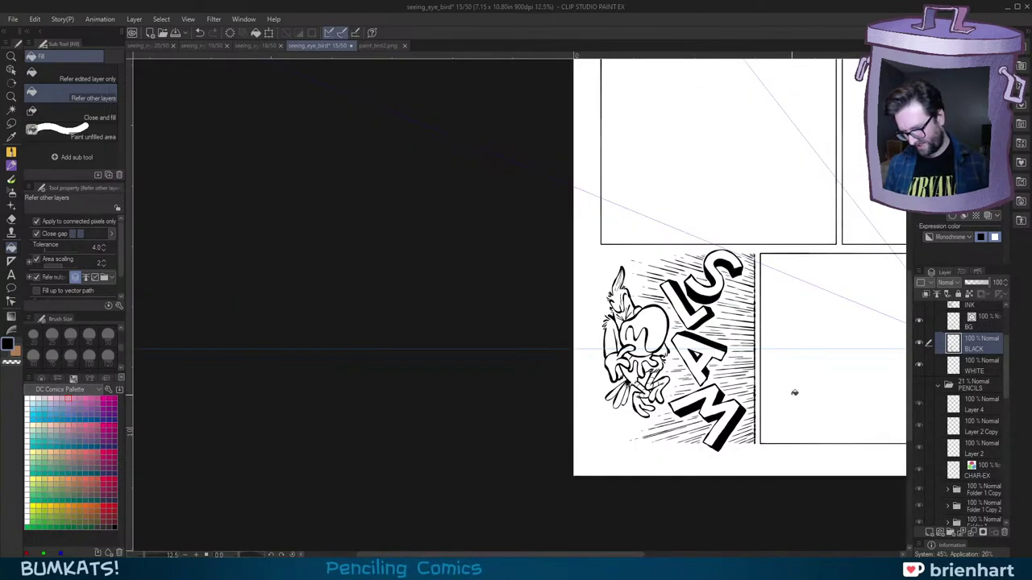
scroll(794, 395, up, 2)
drag(809, 399, 769, 371)
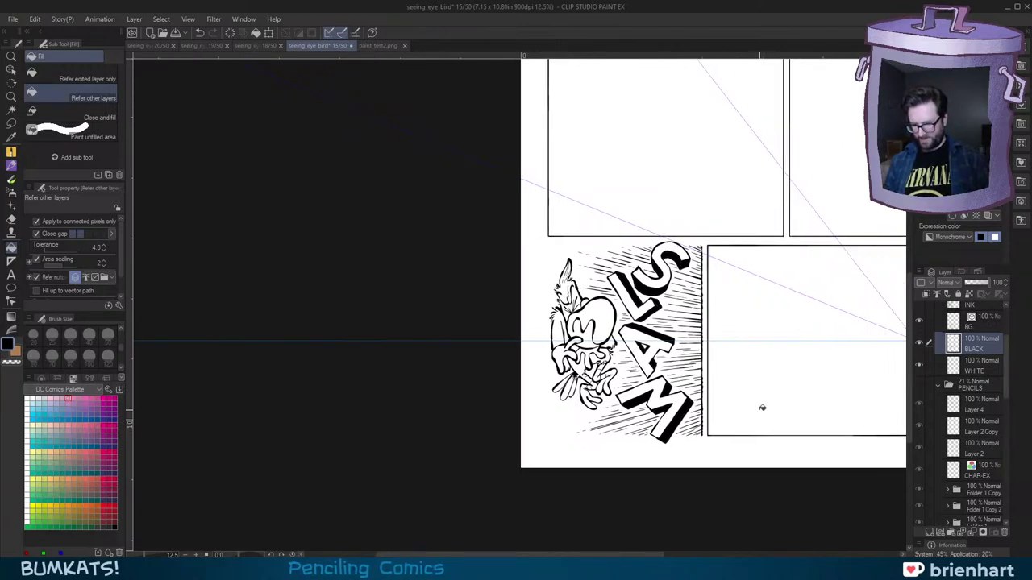
scroll(762, 407, up, 1)
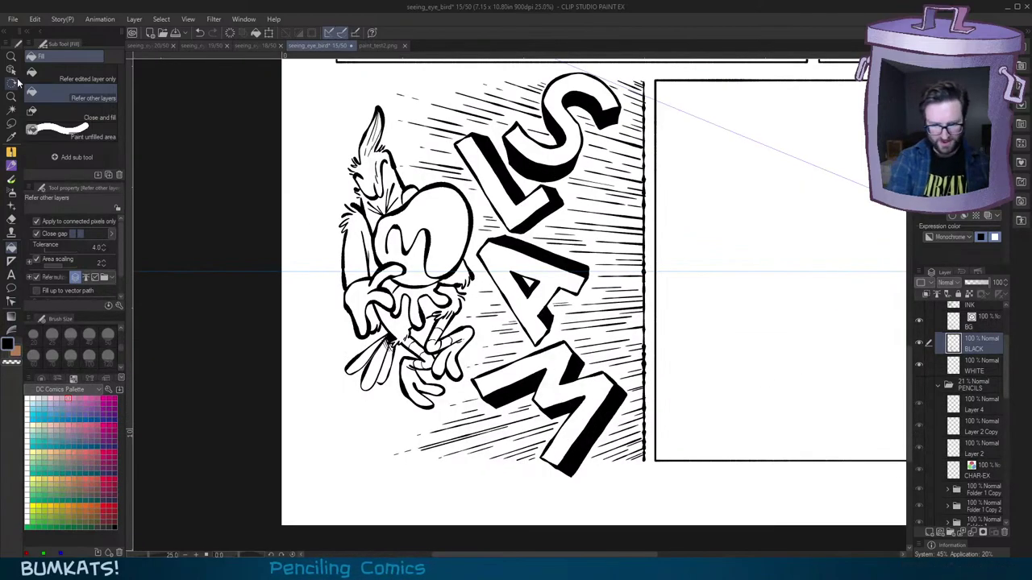
Step: Create a circle-dot screentone layer from a small lasso selection on the S and set its density to 15
click(11, 123)
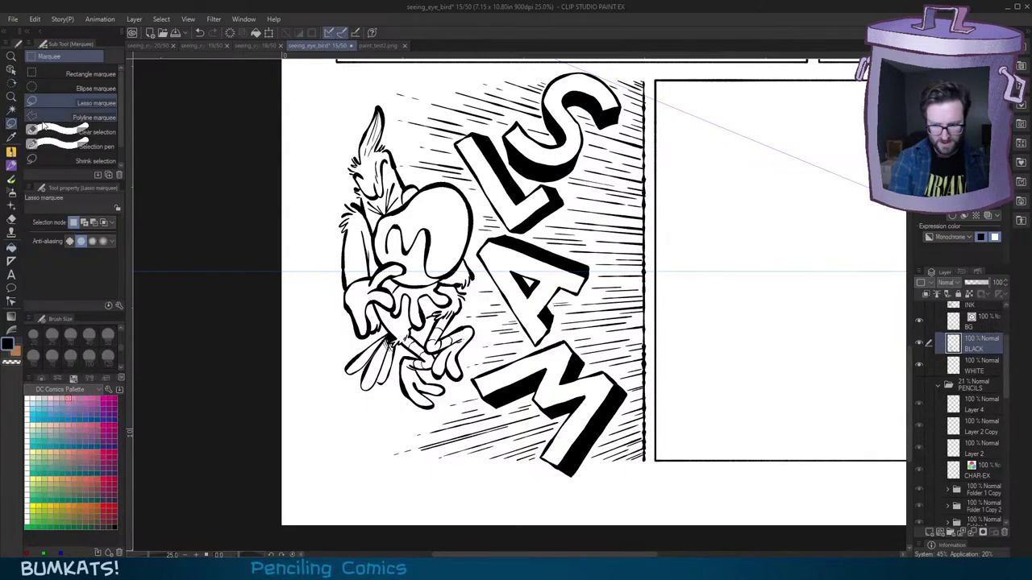
drag(563, 152, 564, 154)
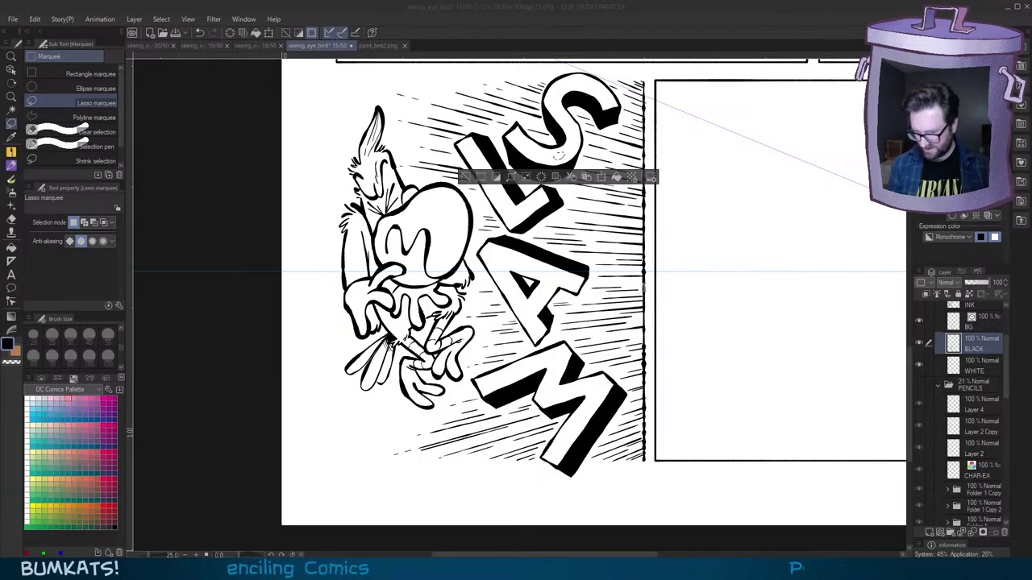
click(834, 279)
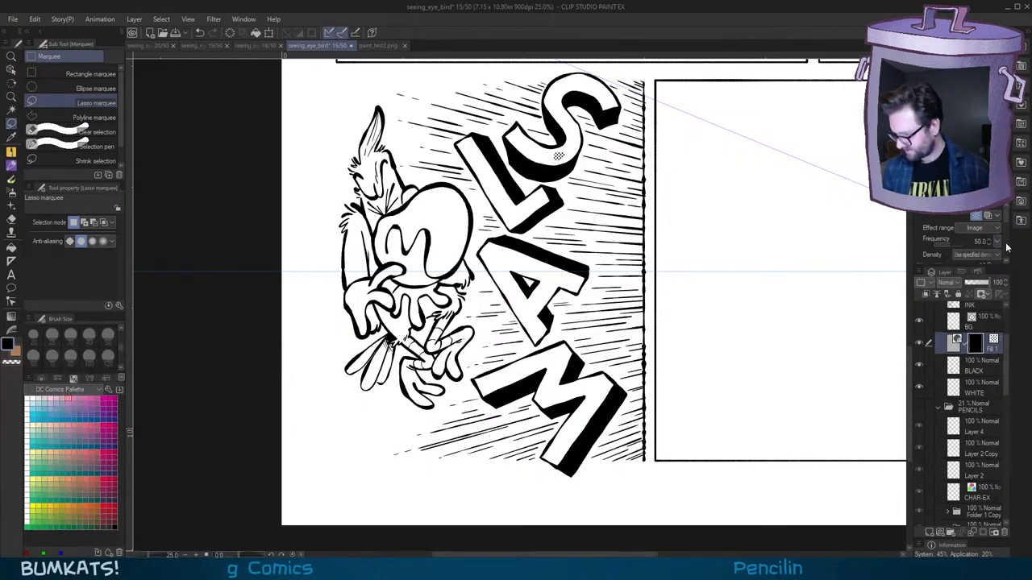
scroll(1000, 246, down, 2)
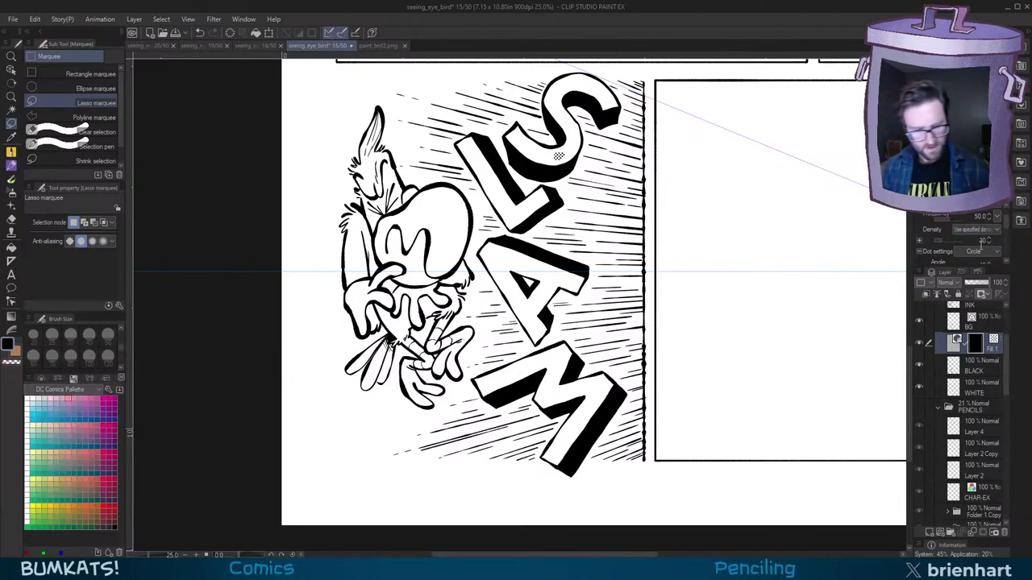
double_click(981, 243)
text(15)
key(Return)
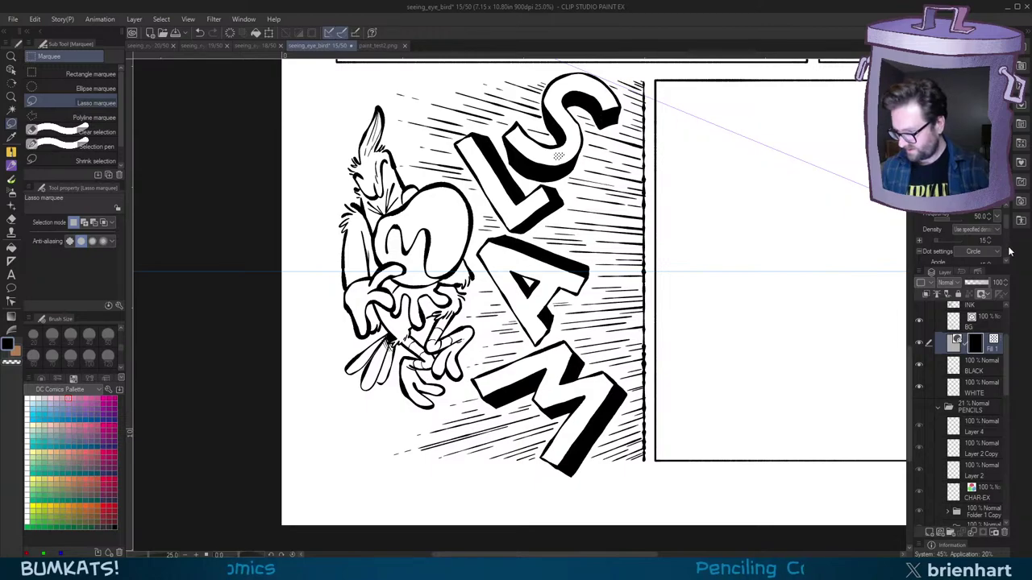
Step: Try filling the front faces of the S, L, A and M with the dot tone and compare at page view
click(12, 221)
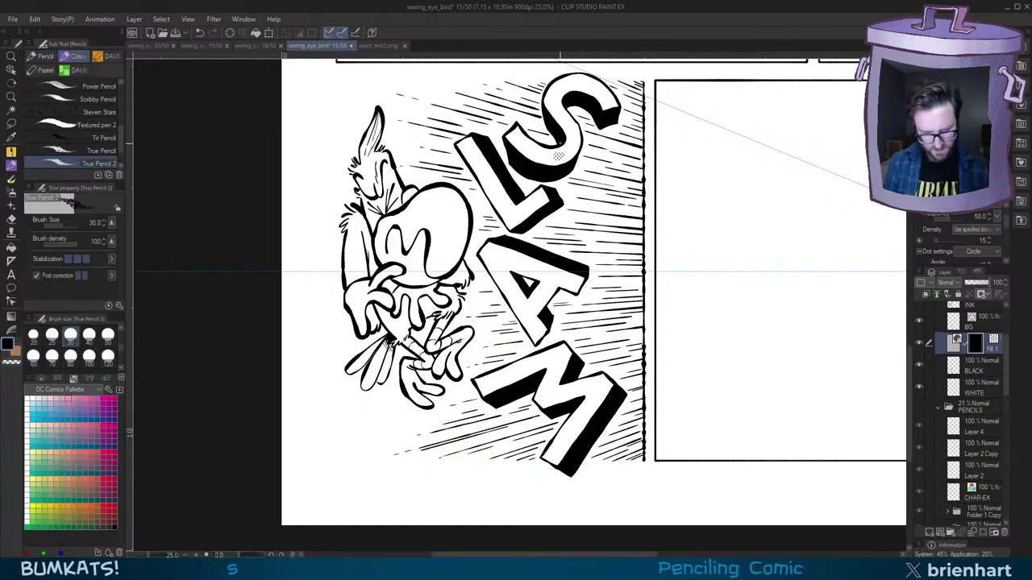
key(g)
click(570, 142)
click(548, 191)
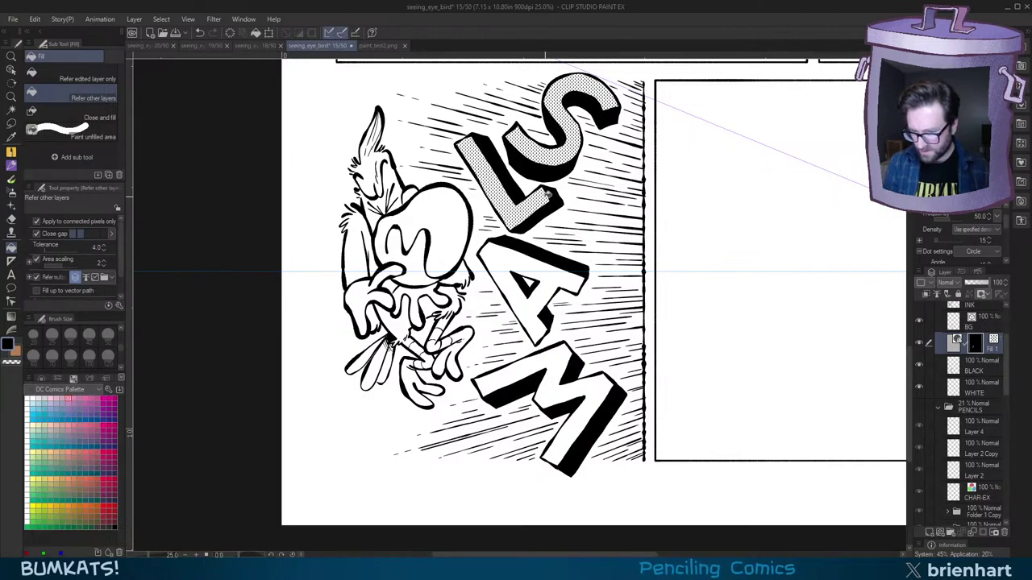
click(556, 266)
click(564, 395)
scroll(730, 346, down, 2)
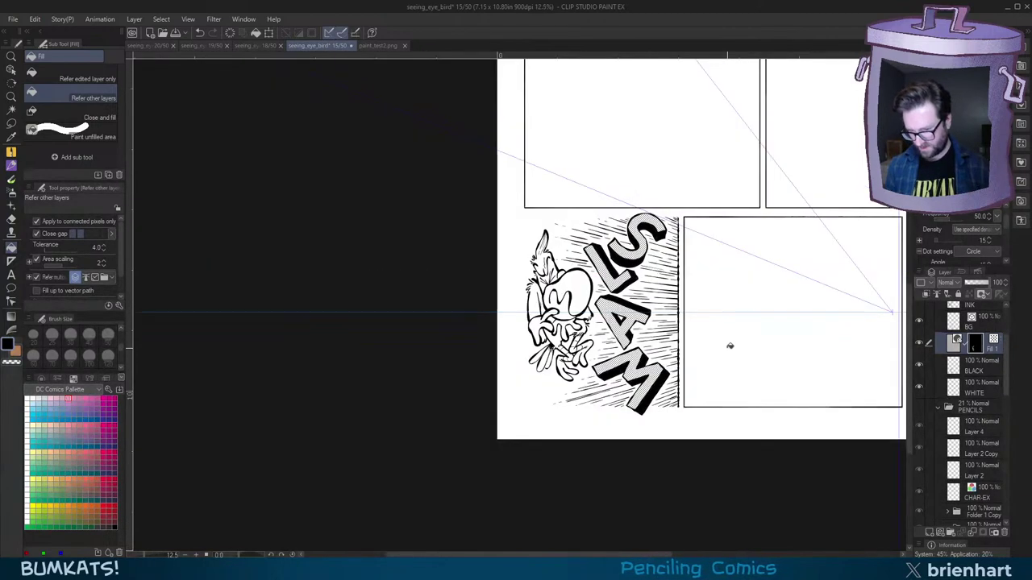
scroll(730, 345, down, 2)
scroll(766, 355, up, 2)
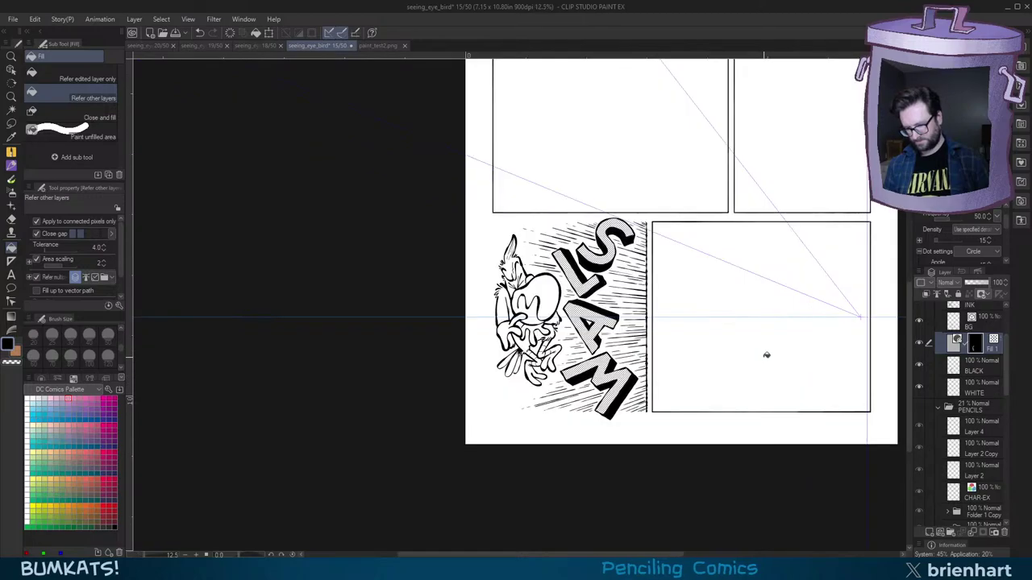
scroll(730, 367, up, 2)
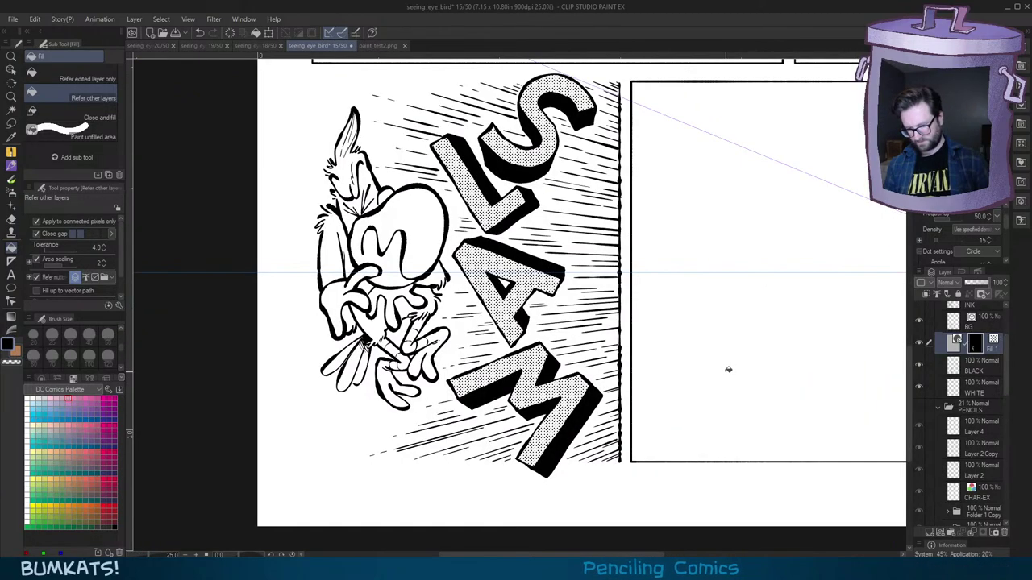
drag(724, 373, 743, 377)
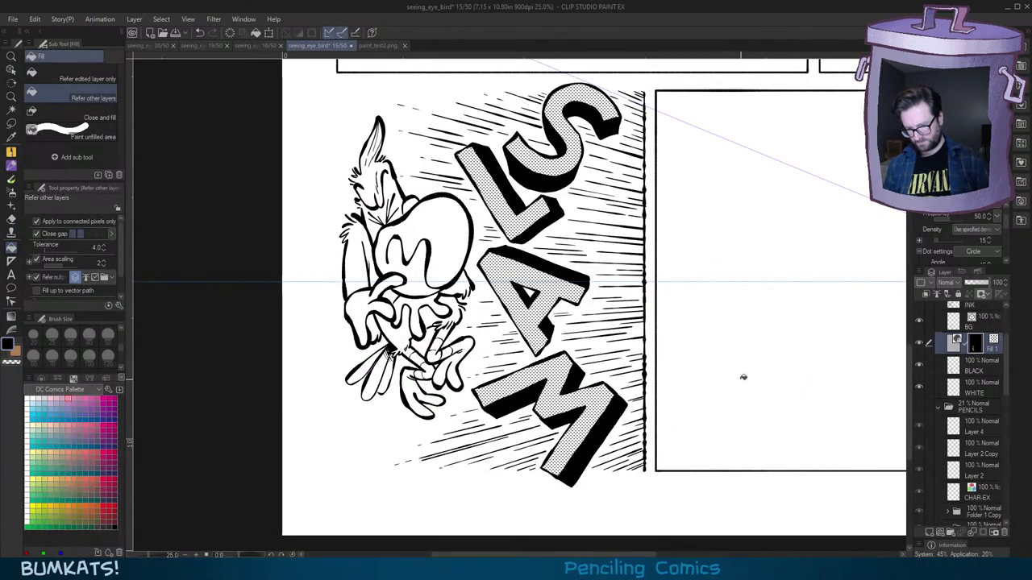
scroll(742, 377, down, 2)
drag(740, 374, 736, 386)
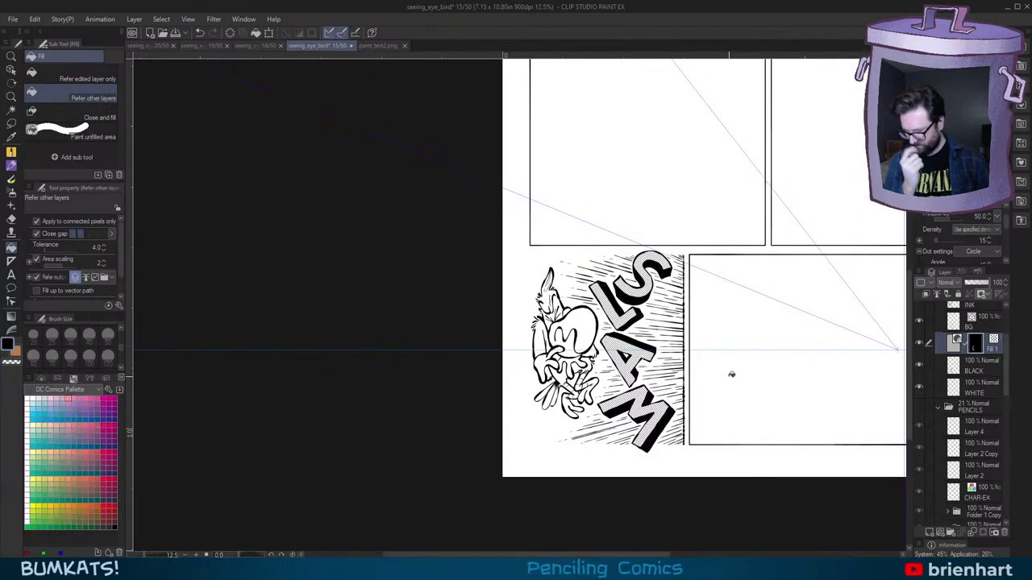
Step: Hide the blue perspective guide lines and review the toned lettering at page and panel view
drag(1007, 391, 1006, 520)
click(920, 493)
drag(1006, 477, 1011, 362)
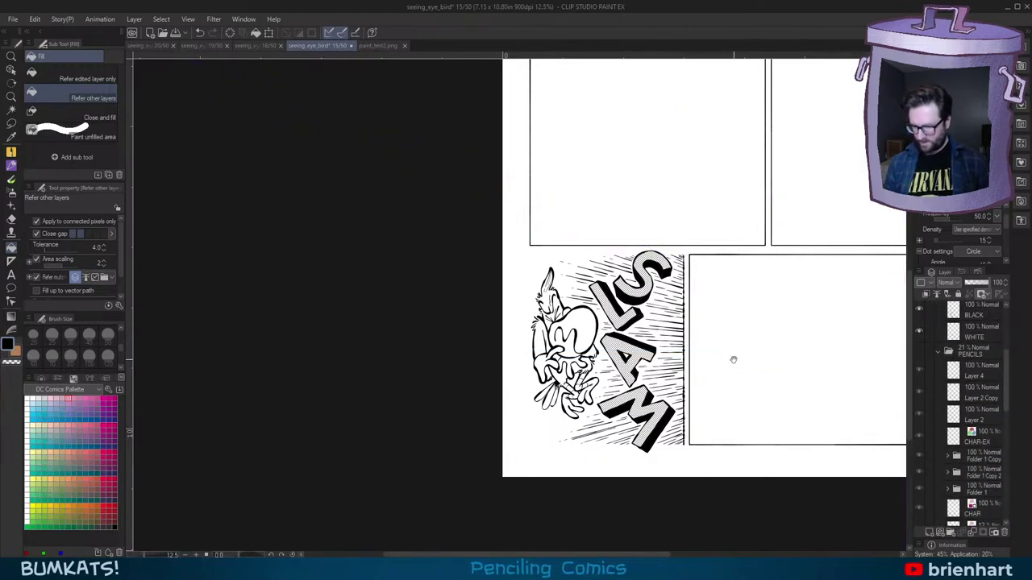
drag(733, 359, 725, 354)
scroll(727, 367, down, 2)
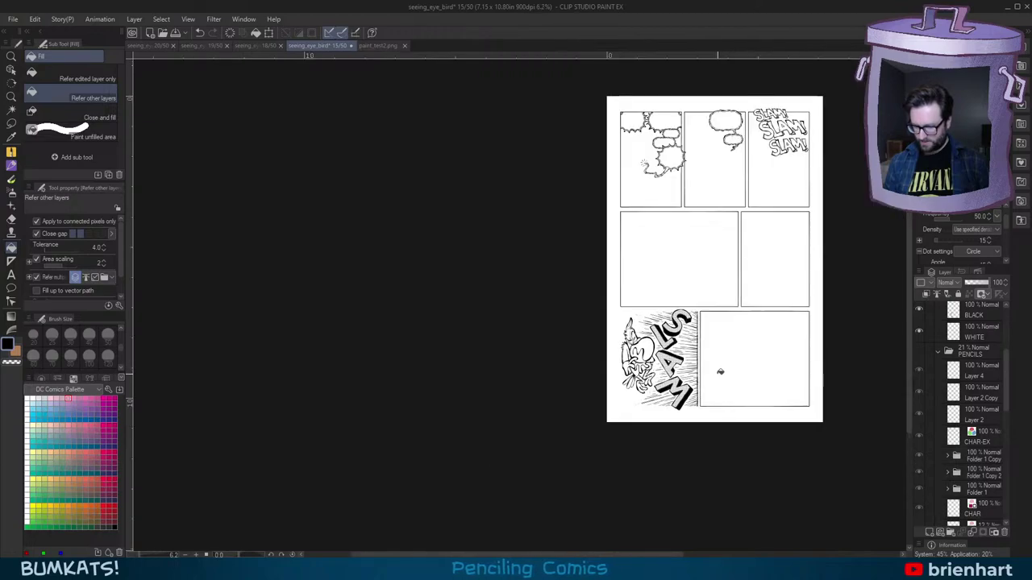
scroll(723, 370, down, 2)
scroll(720, 372, up, 2)
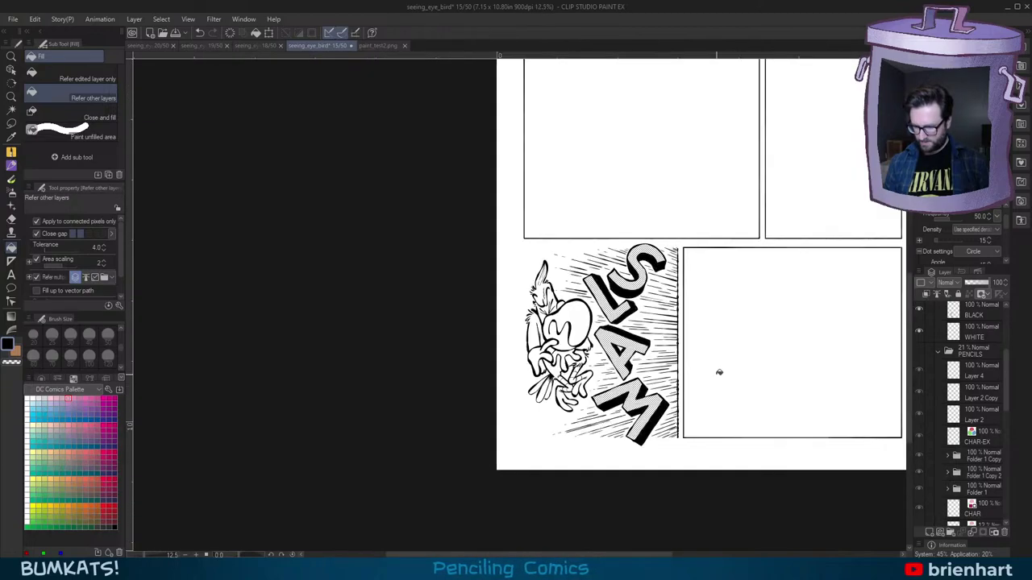
scroll(718, 373, up, 1)
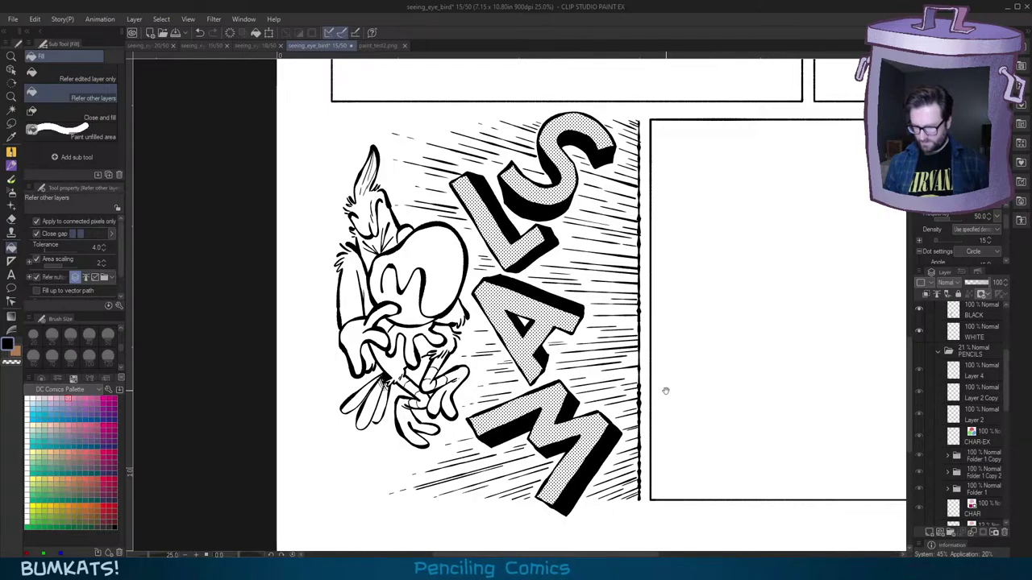
drag(666, 389, 719, 402)
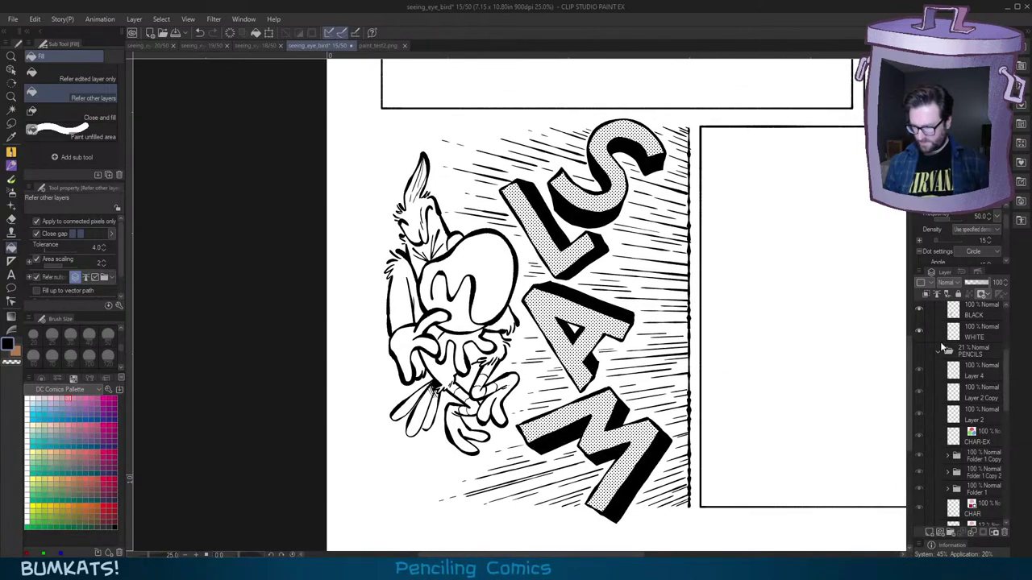
Step: Hide the Fill 1 tone layer and clear the black fills from the SLAM letters on the BLACK layer
drag(1006, 364, 1008, 324)
click(920, 428)
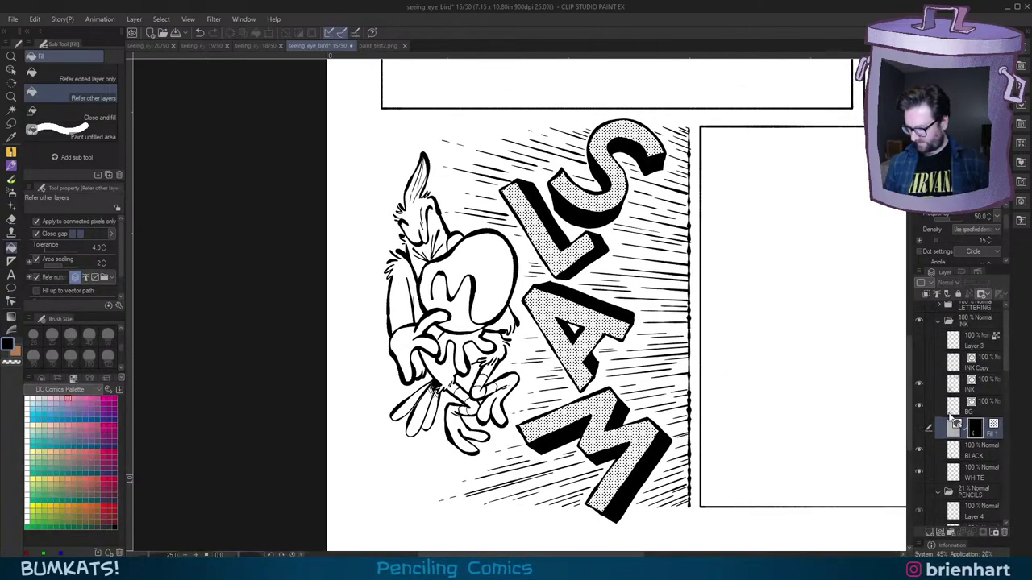
key(Delete)
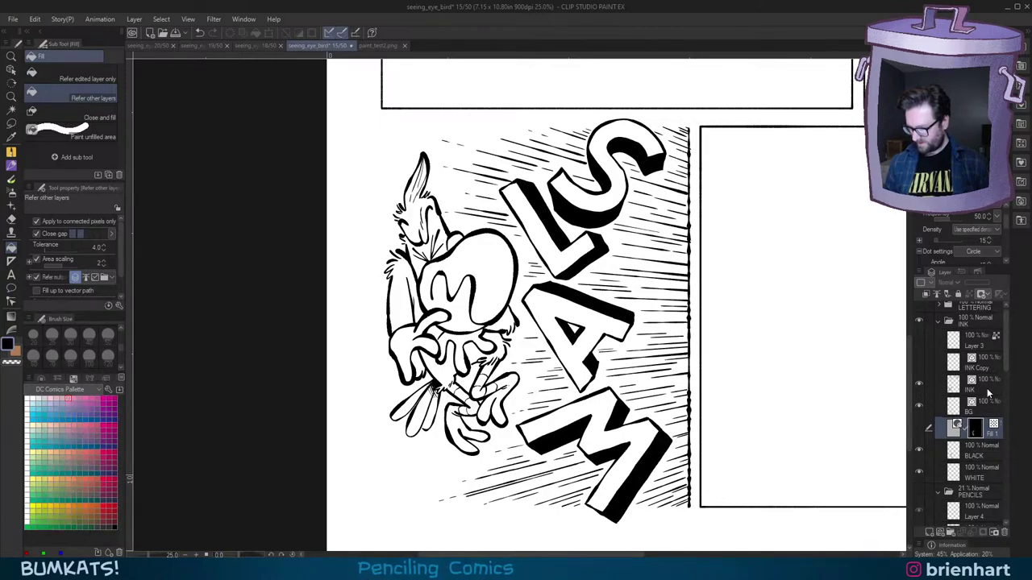
scroll(1000, 383, down, 1)
click(983, 414)
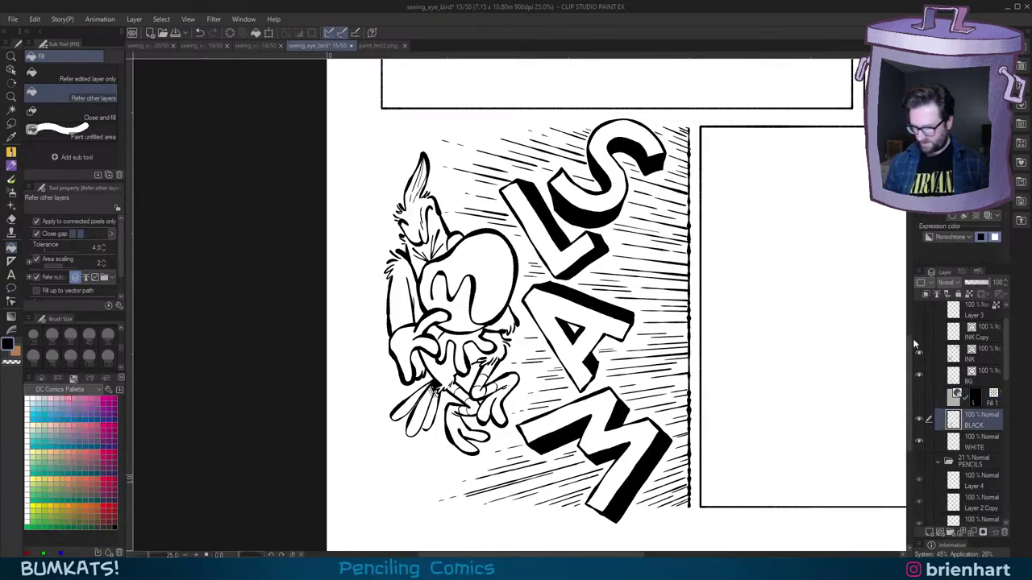
click(11, 124)
mouse_move(652, 102)
mouse_down()
mouse_move(495, 169)
mouse_move(757, 282)
mouse_move(619, 82)
mouse_up()
key(Delete)
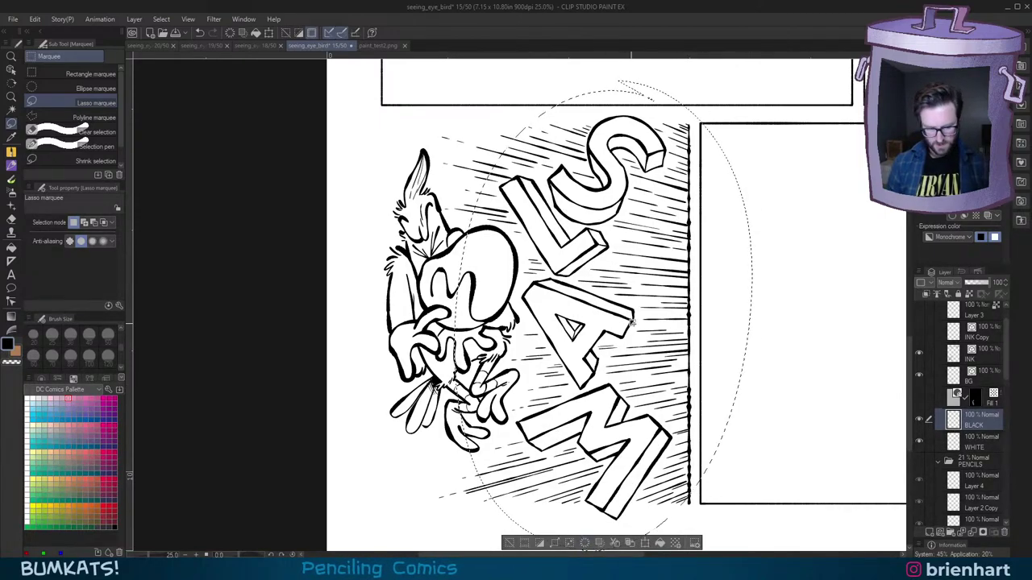
key(g)
key(ctrl+d)
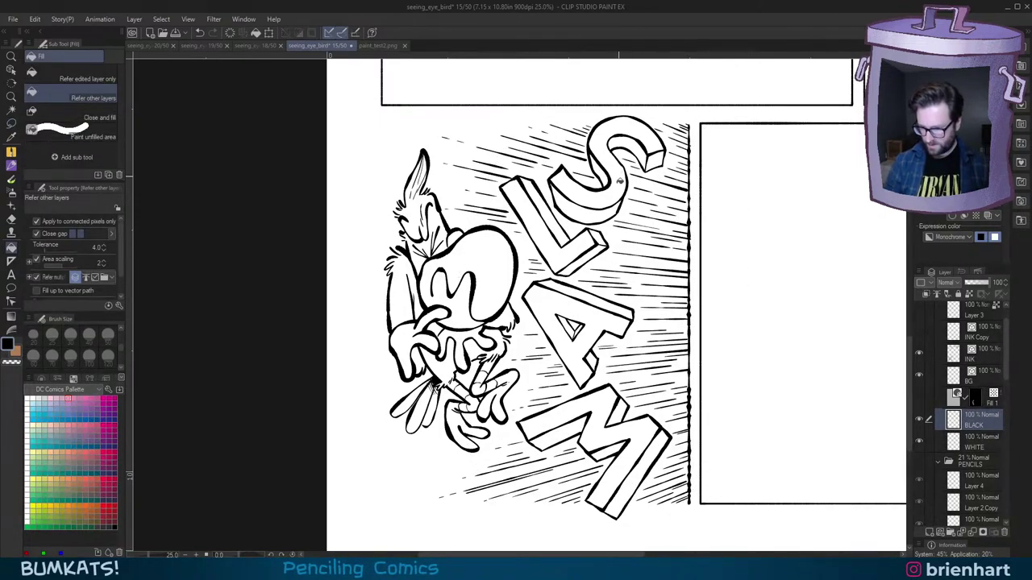
Step: Fill the front faces of the S, L, A and M with solid black and check them at page view
click(619, 181)
click(586, 241)
click(587, 305)
click(601, 392)
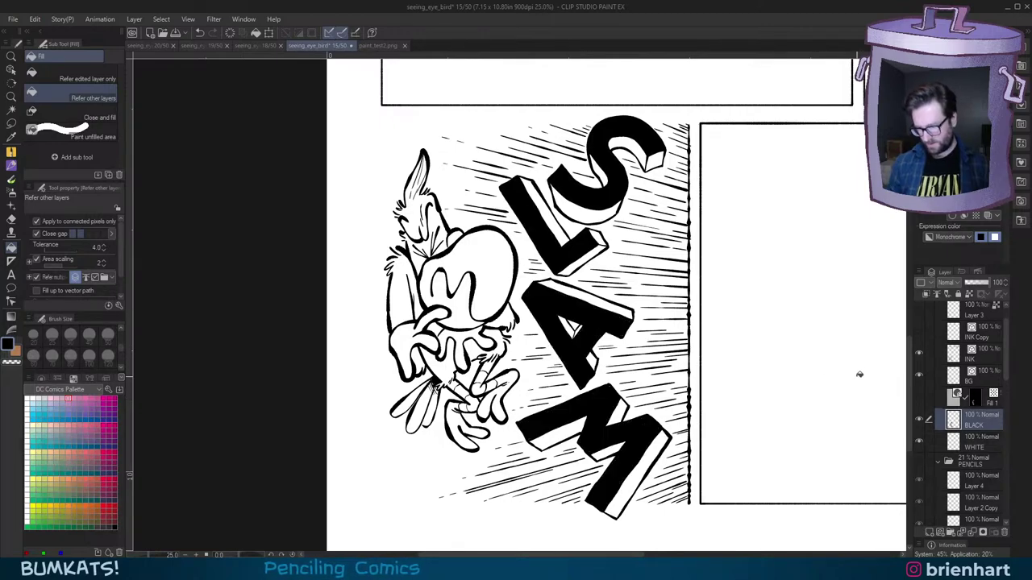
scroll(855, 380, down, 5)
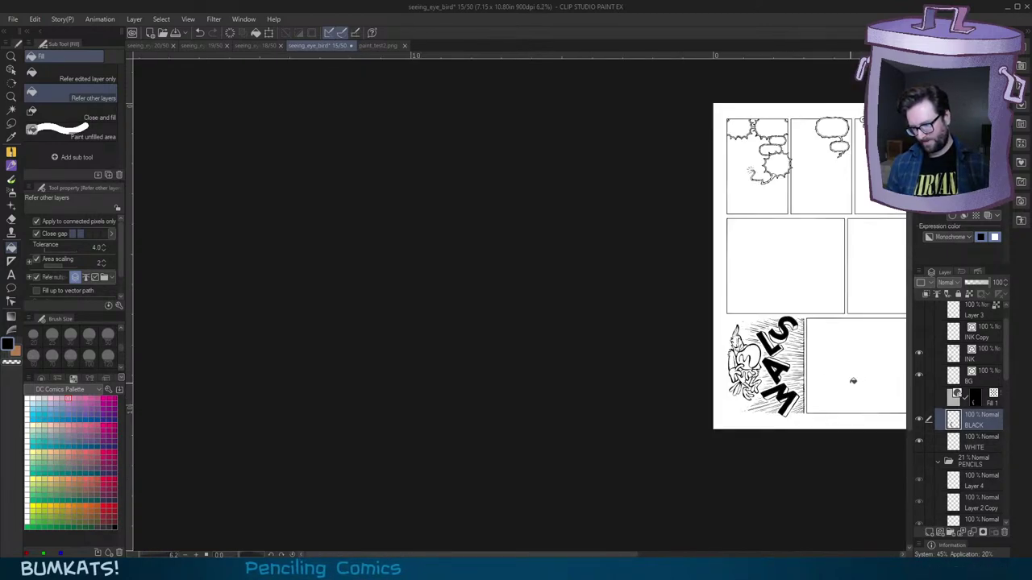
scroll(852, 381, up, 2)
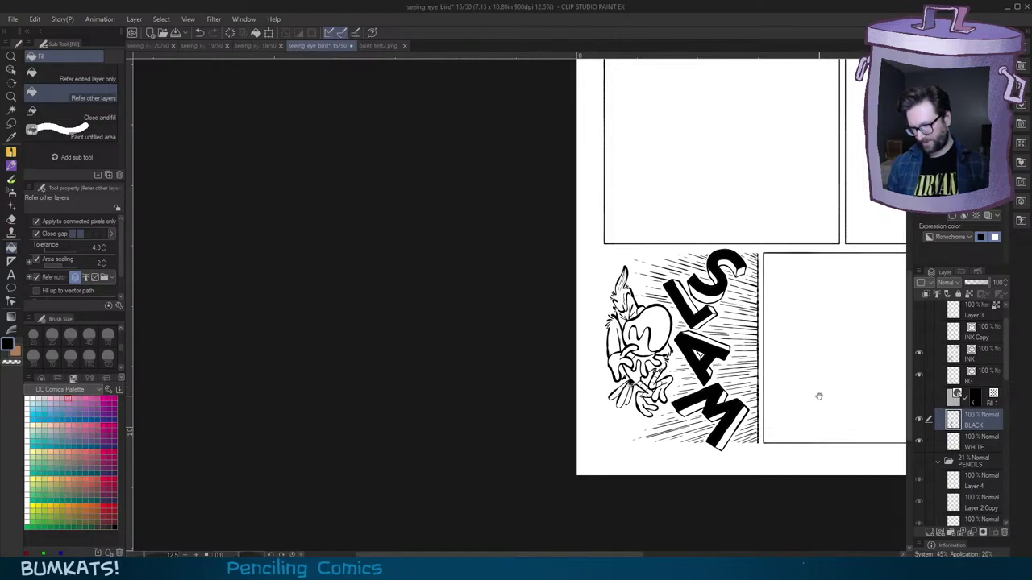
scroll(700, 350, up, 2)
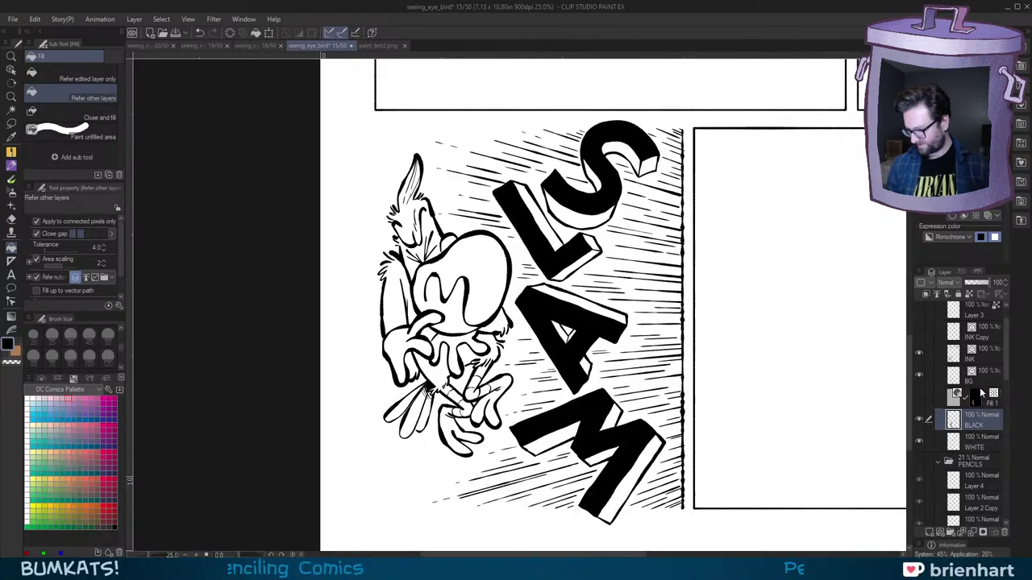
Step: Try filling the side faces of the S, L, A and M with the Fill 1 dot tone and compare at page view
click(996, 406)
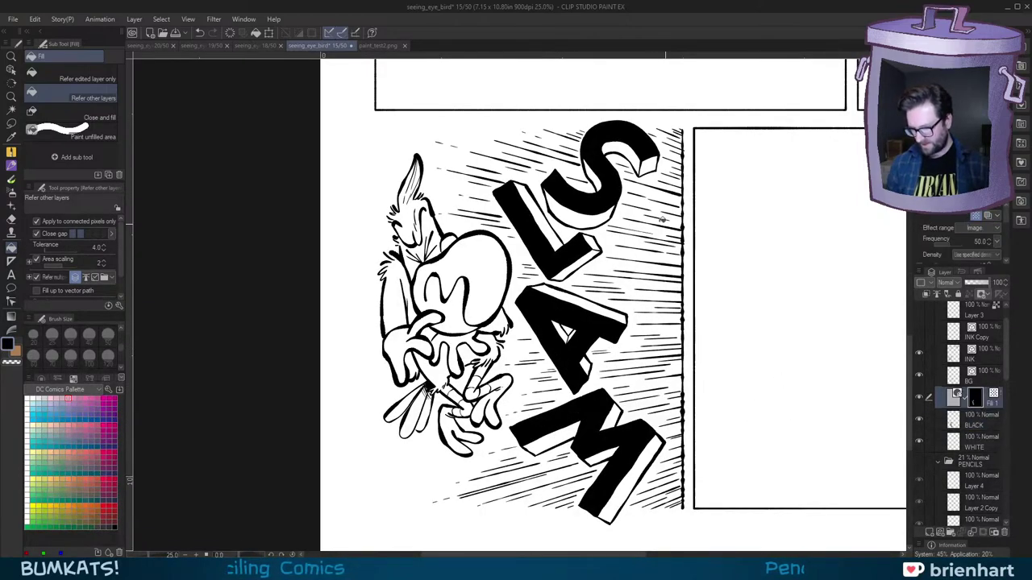
click(611, 213)
click(595, 176)
click(622, 149)
click(646, 165)
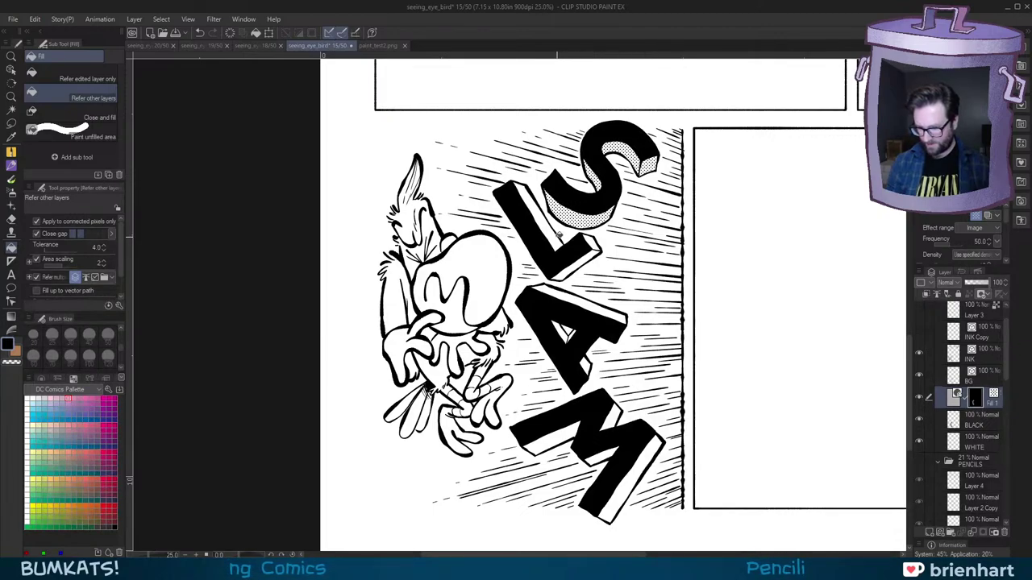
mouse_move(558, 234)
mouse_down()
mouse_move(594, 232)
mouse_move(591, 256)
mouse_up()
mouse_move(599, 308)
mouse_down()
mouse_move(566, 329)
mouse_move(576, 330)
mouse_move(615, 415)
mouse_move(566, 434)
mouse_move(650, 462)
mouse_up()
click(649, 462)
scroll(759, 401, down, 4)
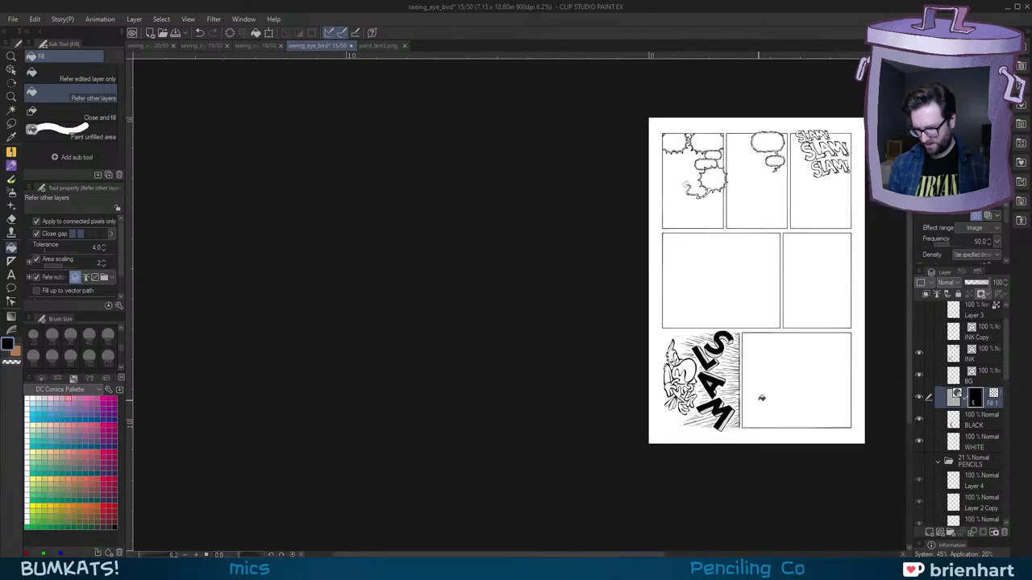
Step: Examine the solid black SLAM lettering against the bird and speed lines at full-page and panel view
scroll(778, 402, up, 3)
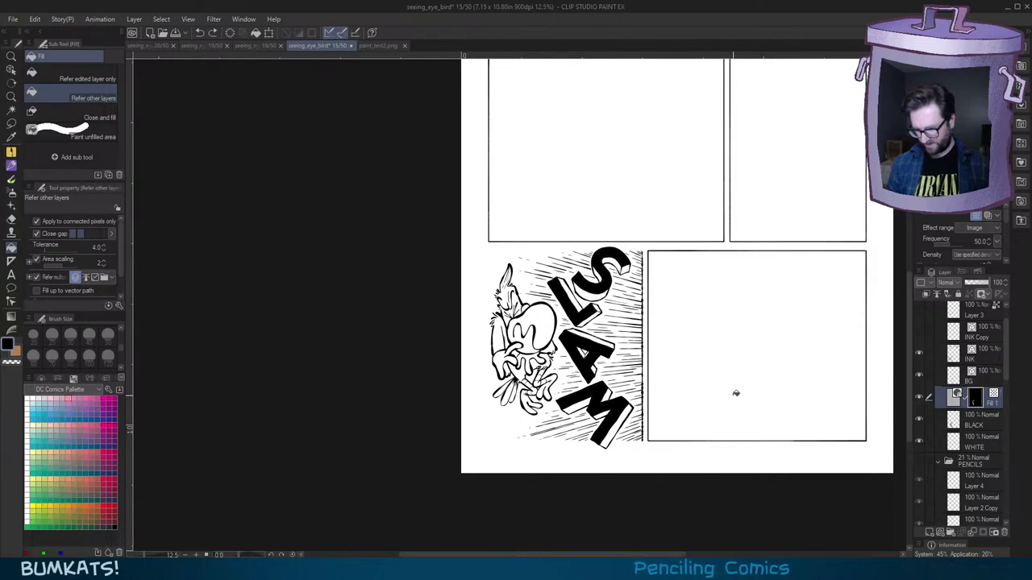
scroll(669, 367, down, 2)
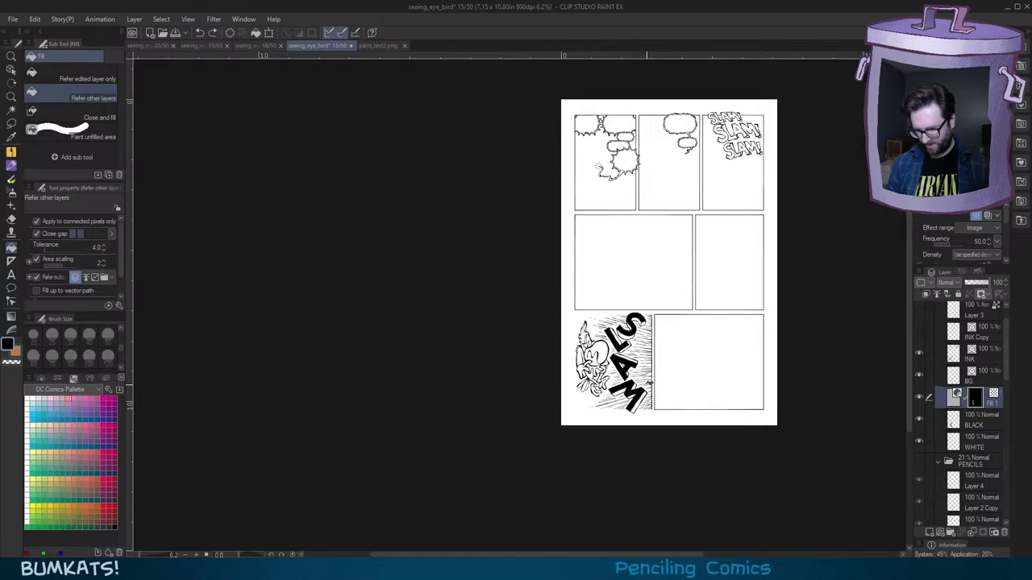
scroll(649, 382, up, 4)
drag(750, 330, 677, 390)
scroll(677, 390, down, 2)
drag(724, 362, 690, 379)
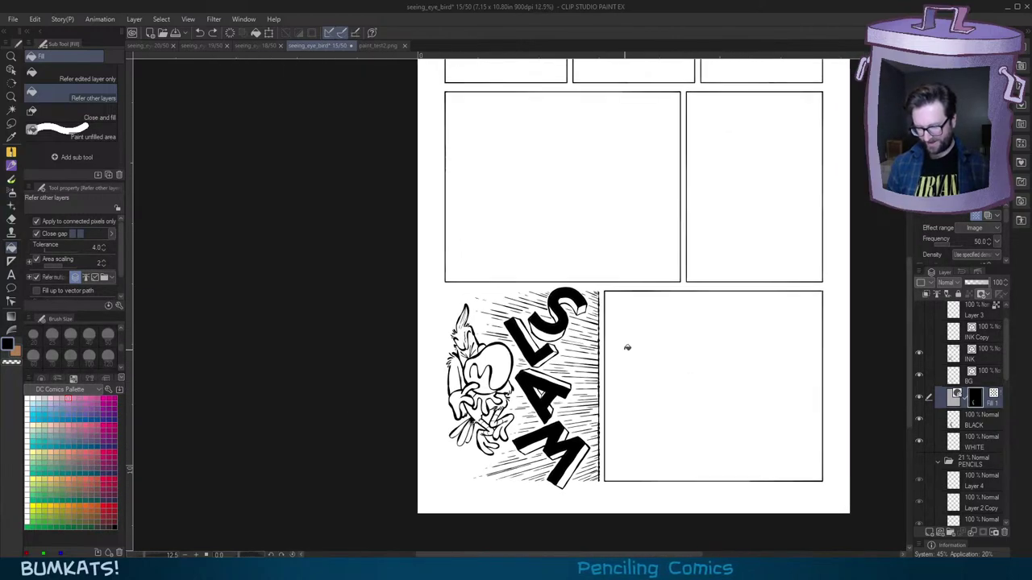
scroll(553, 395, up, 2)
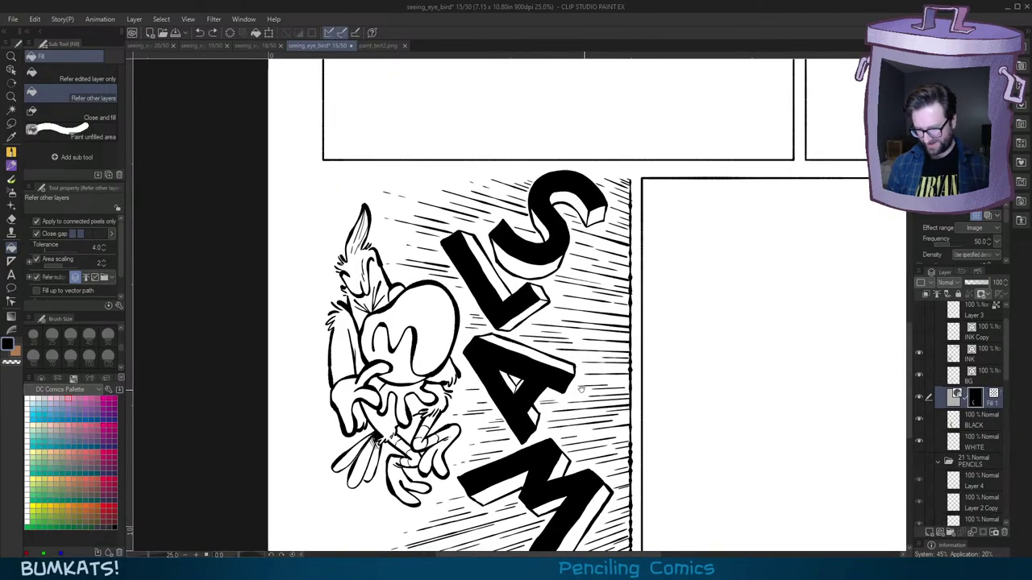
drag(580, 403, 540, 401)
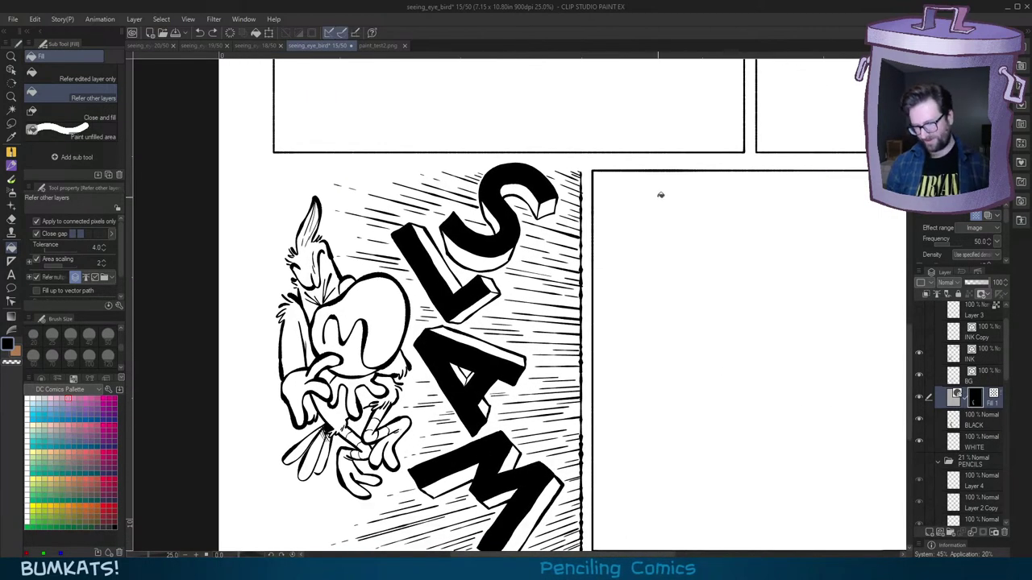
scroll(749, 346, down, 2)
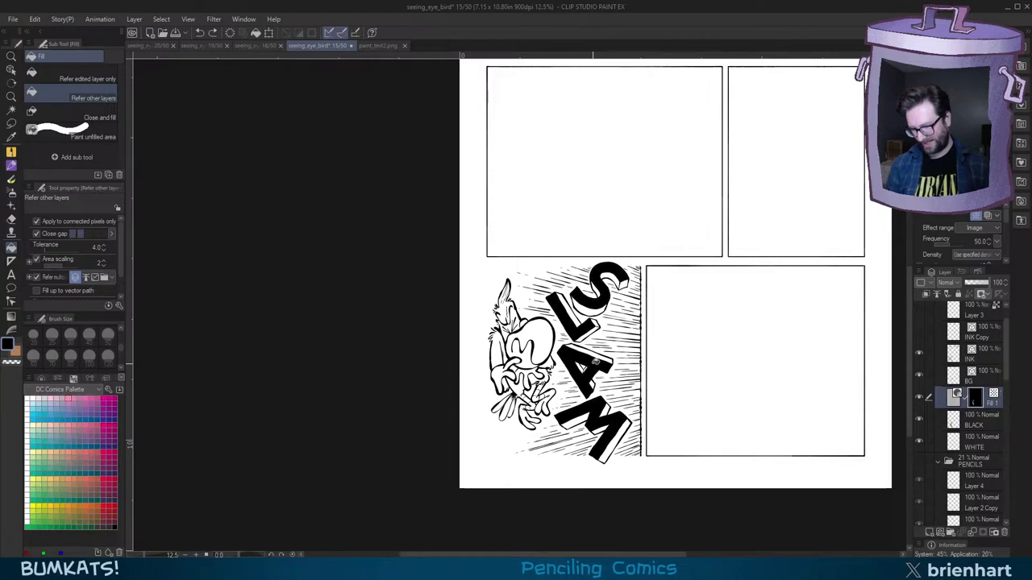
drag(675, 324, 637, 391)
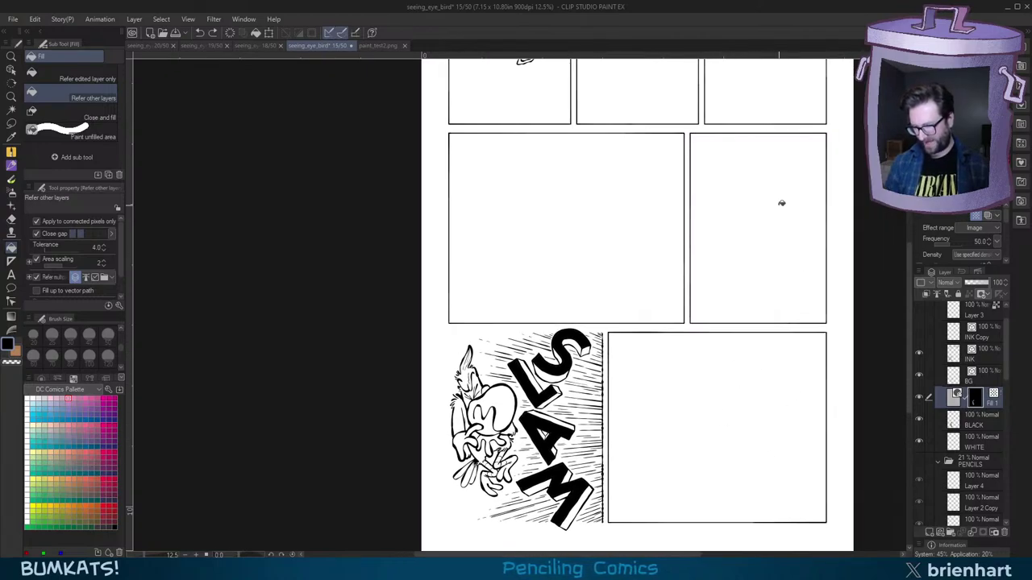
drag(612, 447, 632, 408)
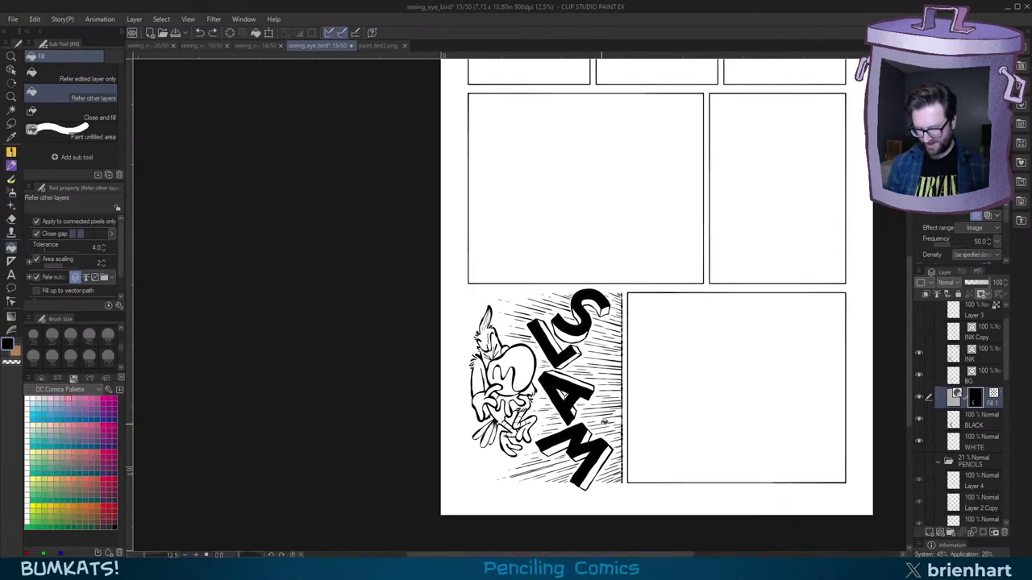
scroll(603, 421, up, 2)
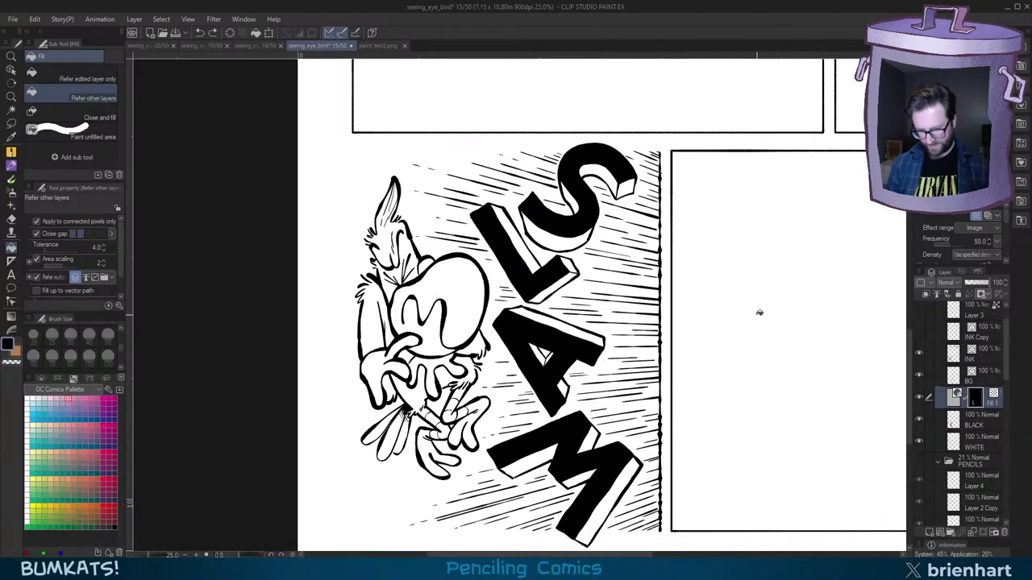
scroll(753, 307, down, 2)
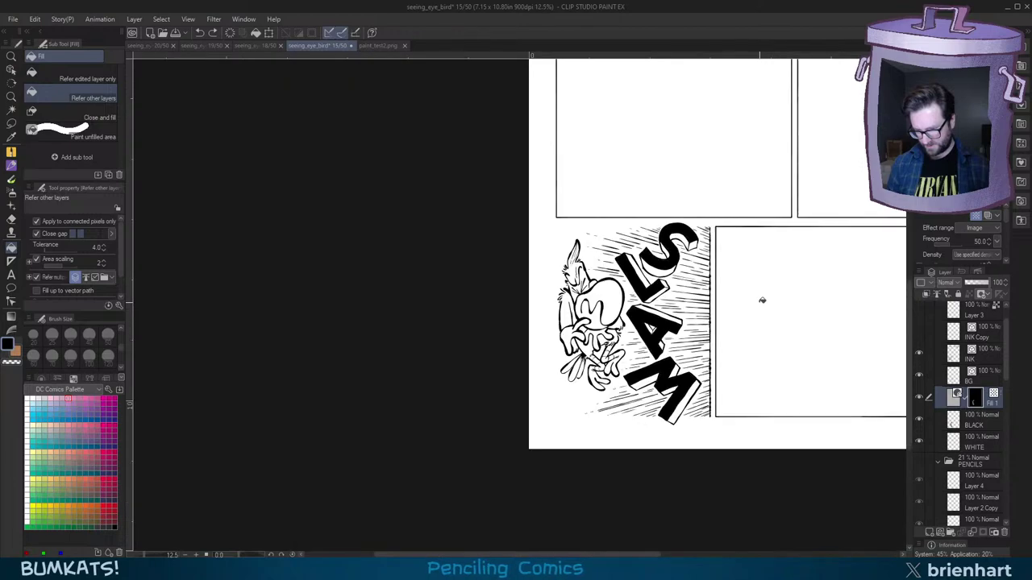
drag(750, 346, 710, 372)
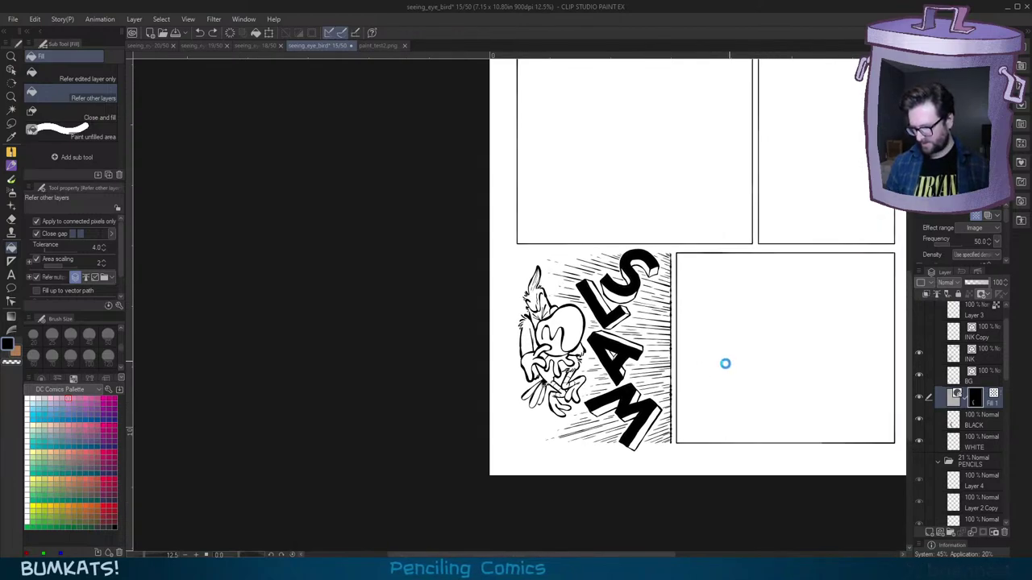
Step: Save the comic page and make the PENCILS layer folder visible
key(ctrl+s)
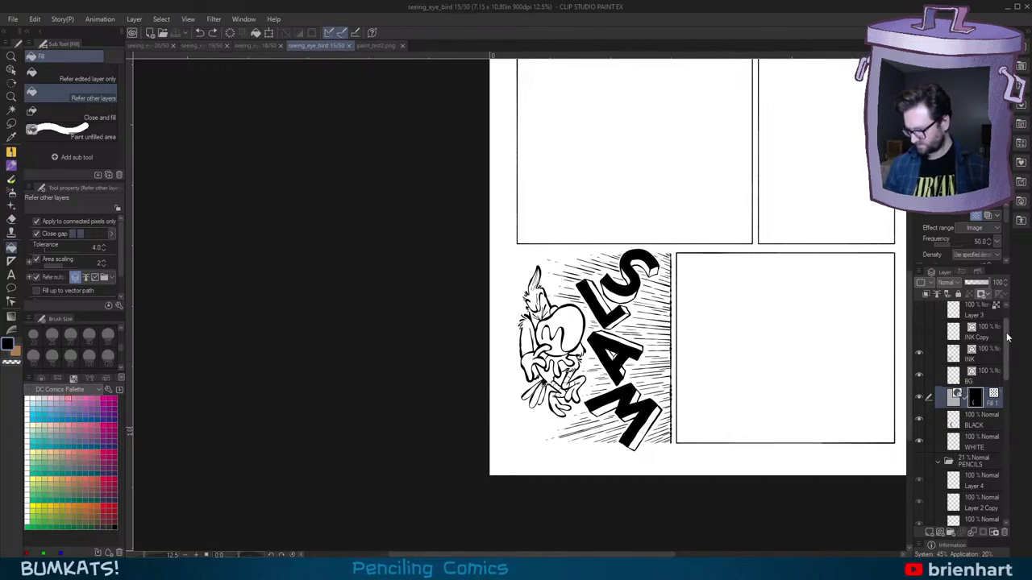
scroll(1006, 323, up, 2)
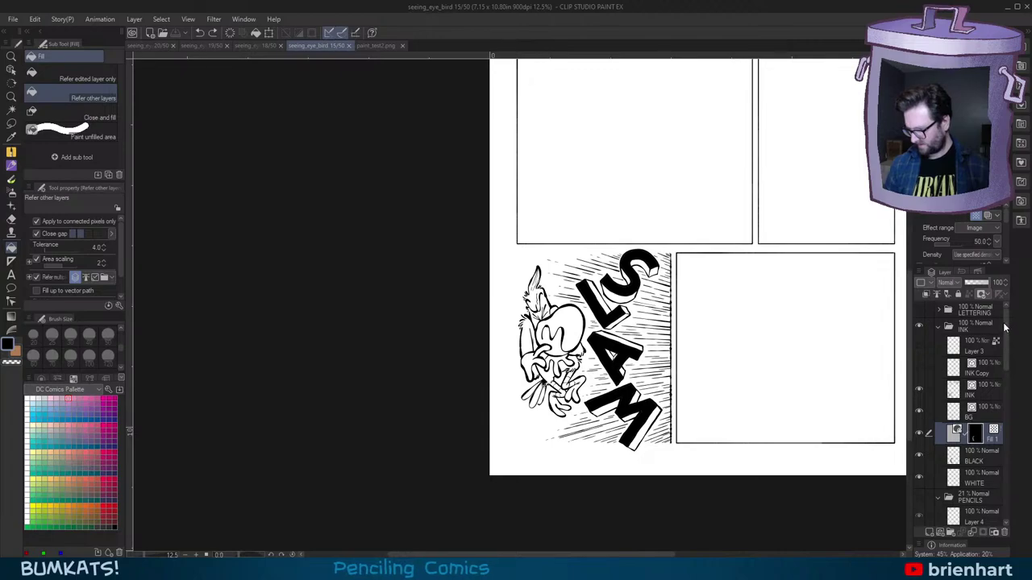
scroll(1006, 339, down, 2)
scroll(979, 373, down, 1)
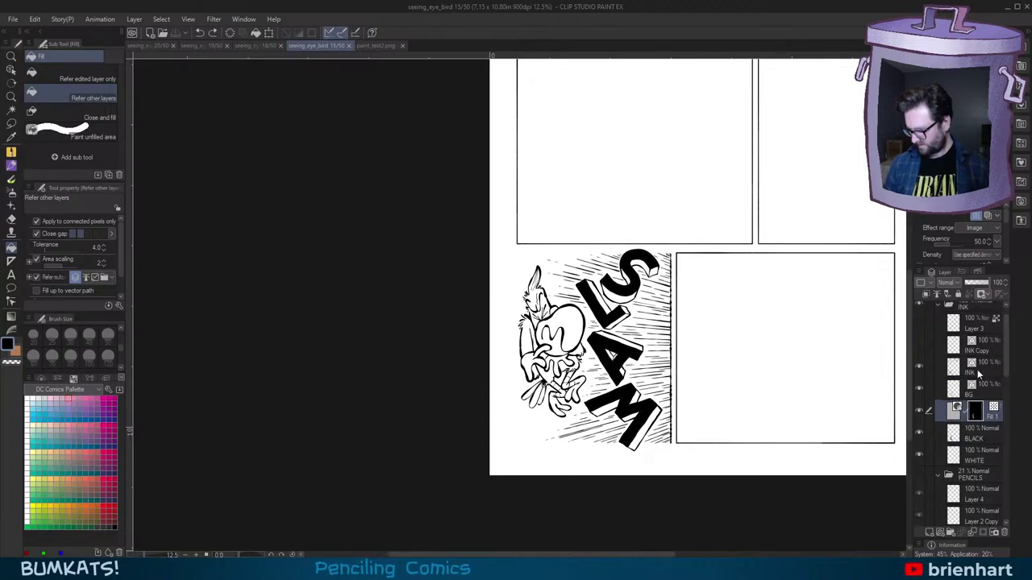
click(920, 476)
mouse_move(809, 301)
mouse_down()
mouse_move(740, 433)
mouse_move(737, 479)
mouse_move(781, 338)
mouse_up()
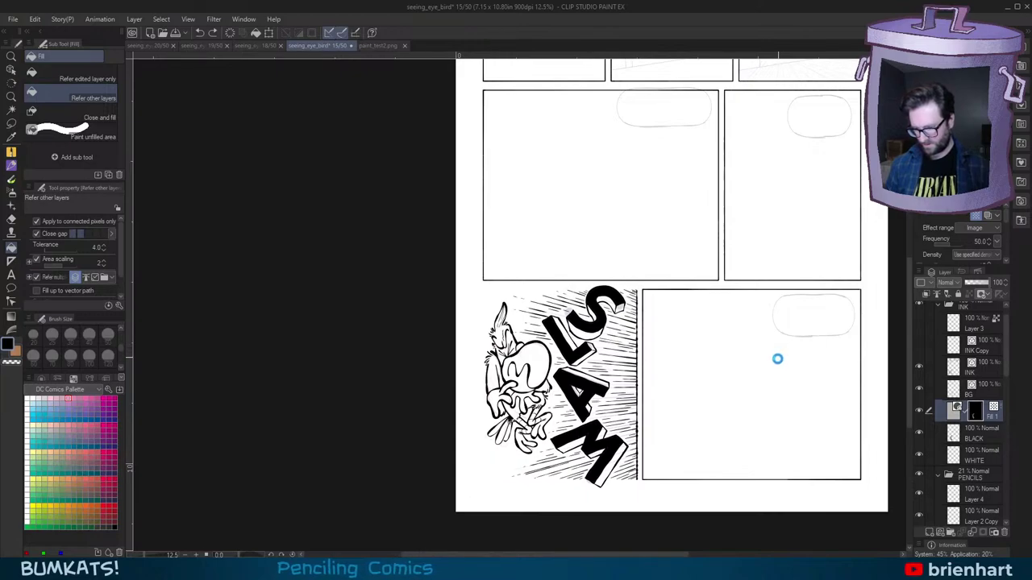
Step: Close the paint_test2.png reference and look over pages 18 and 19 of seeing_eye_bird
click(382, 45)
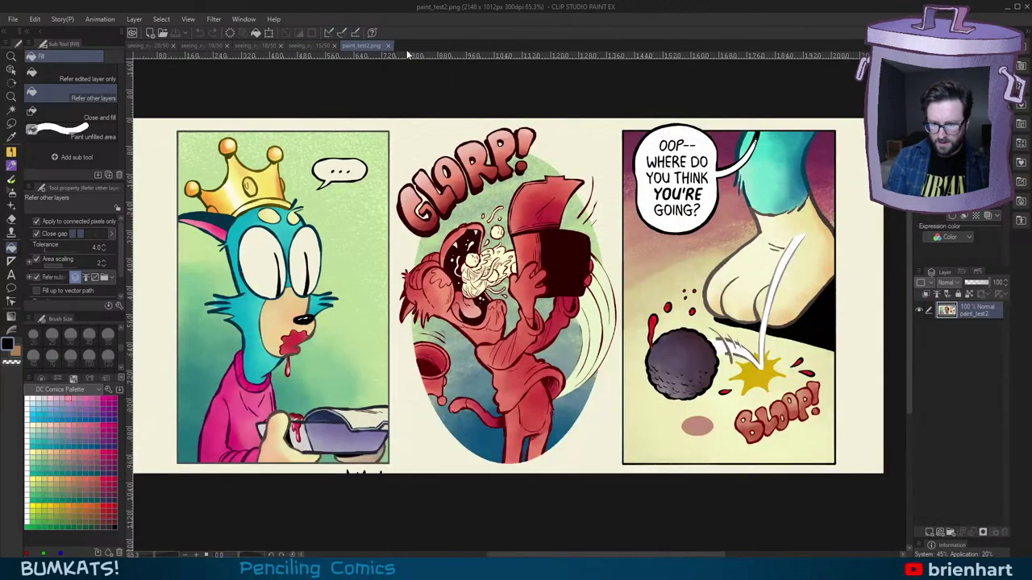
click(392, 45)
click(284, 46)
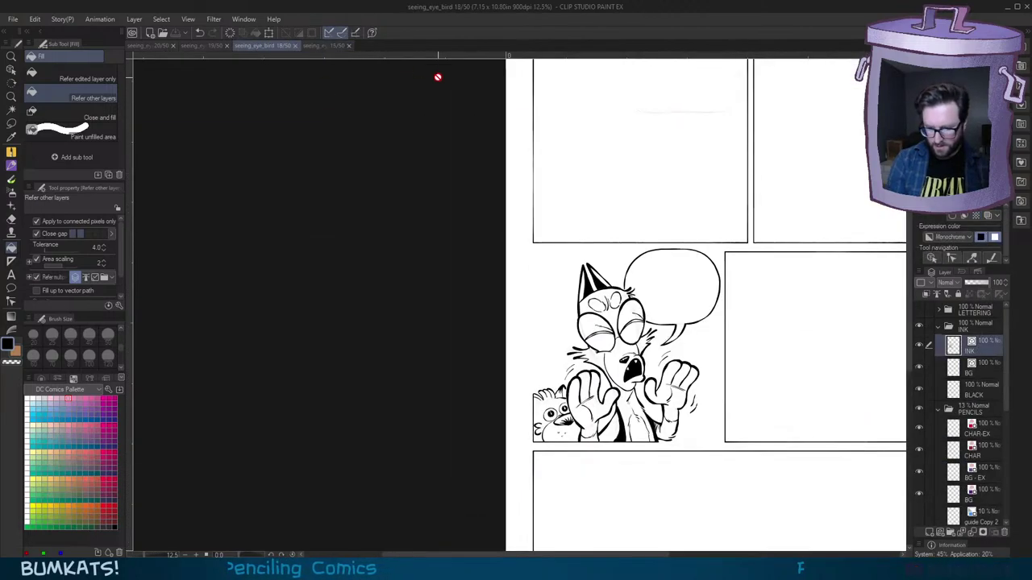
click(205, 45)
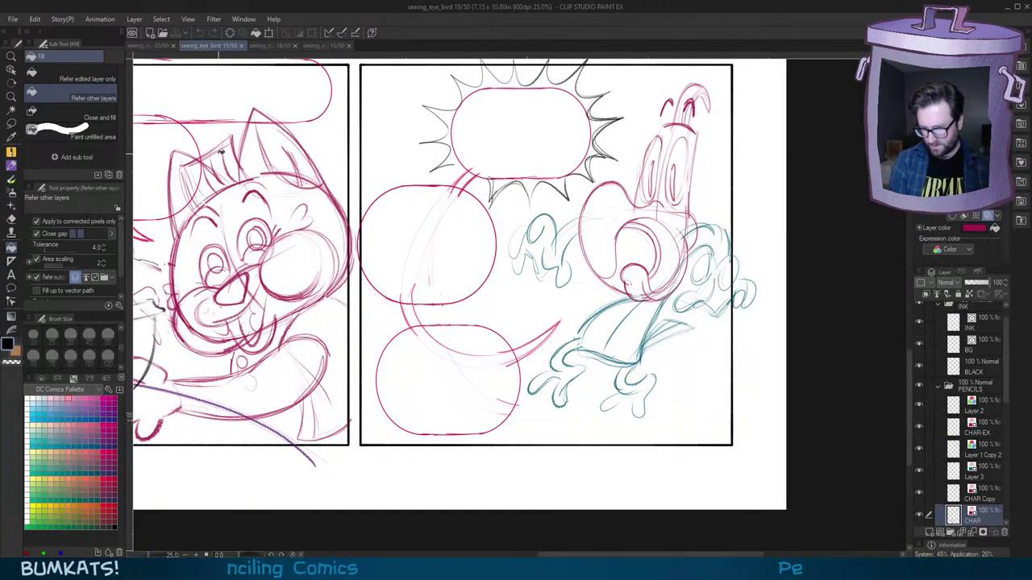
drag(580, 267, 661, 336)
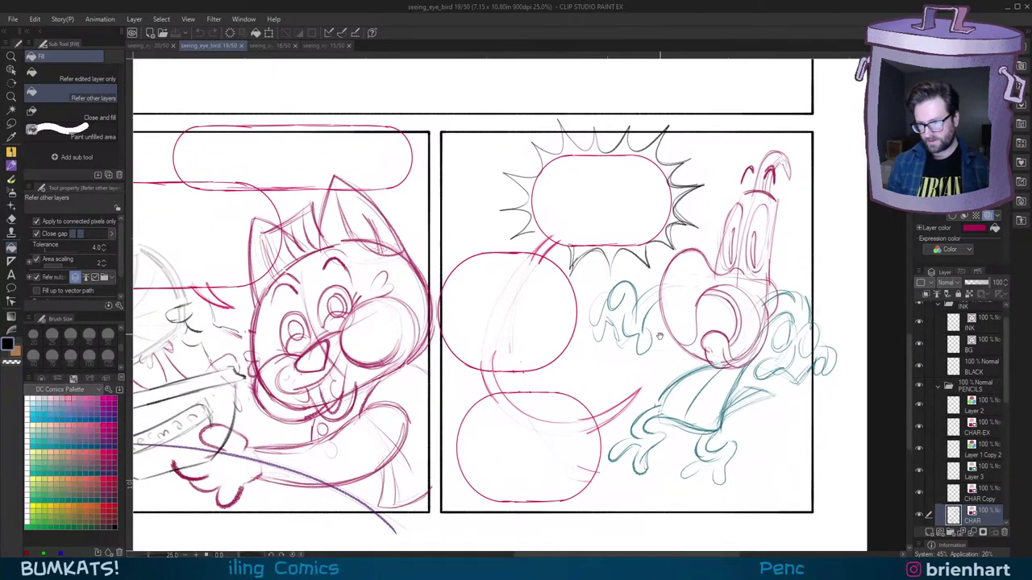
drag(684, 378, 763, 337)
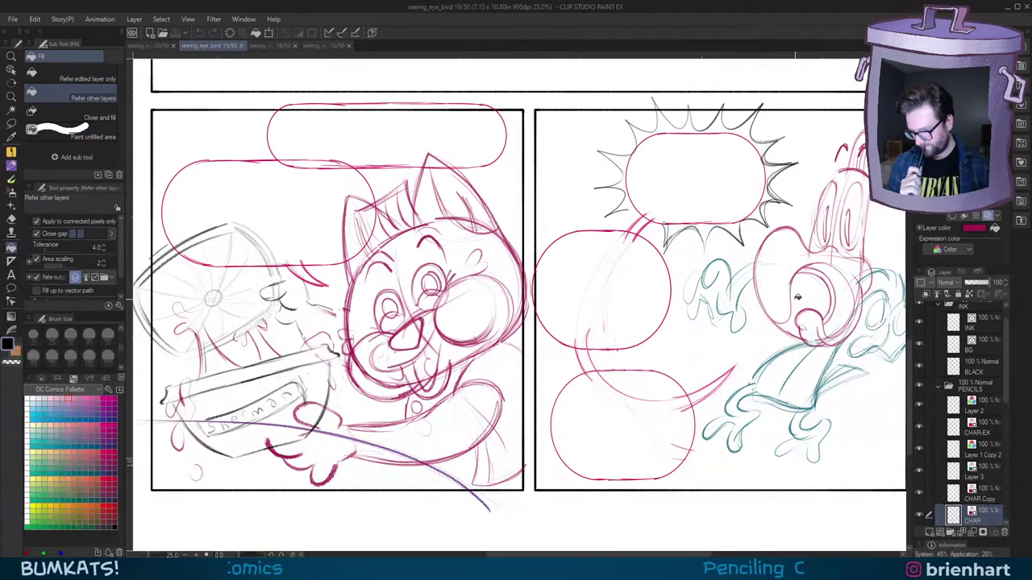
Step: Switch to page 20 and ready the True Pencil 2 brush on the CHAR layer for the first panels
click(150, 45)
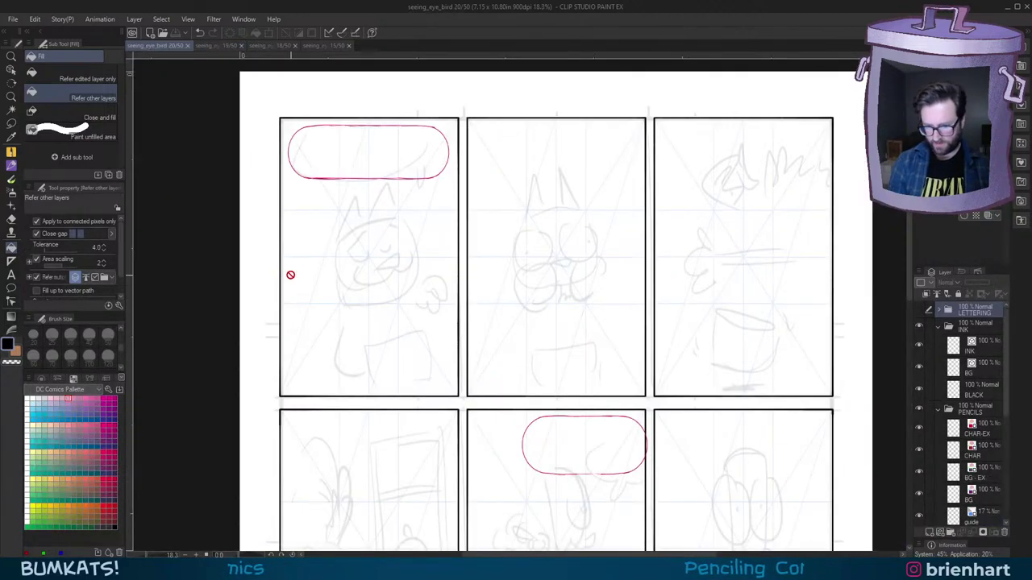
drag(586, 347, 701, 348)
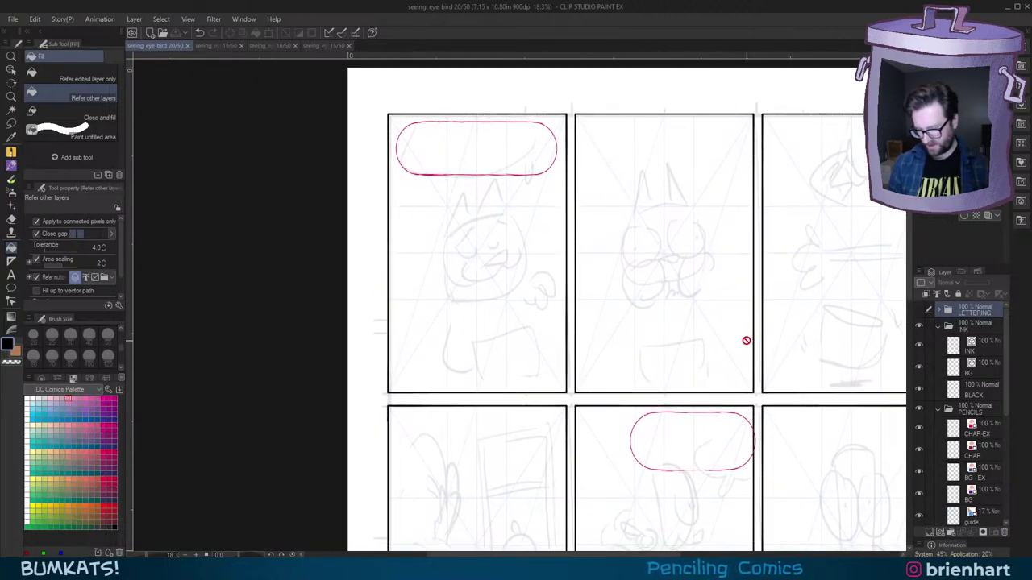
drag(740, 362, 714, 368)
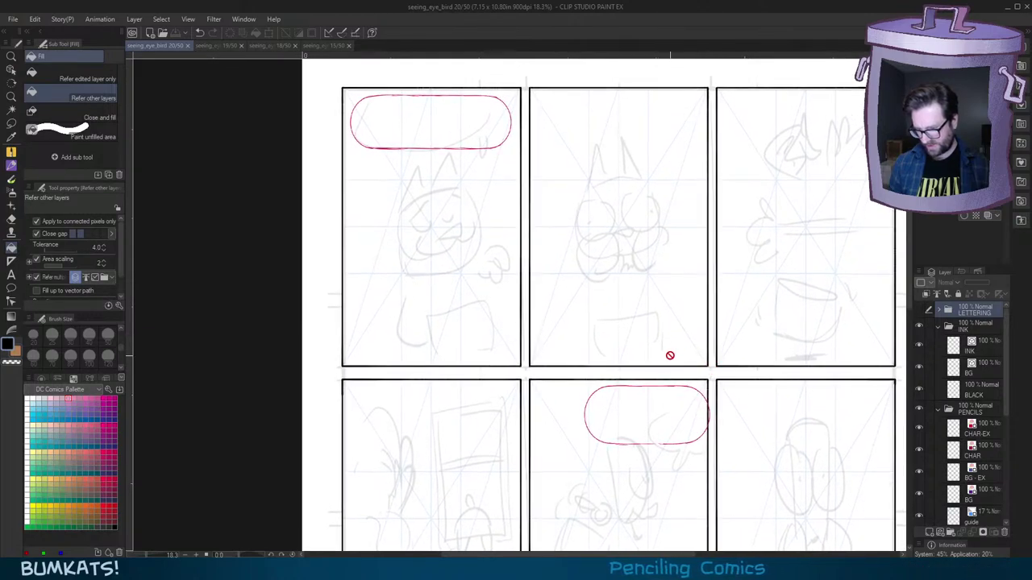
scroll(995, 403, down, 2)
click(995, 397)
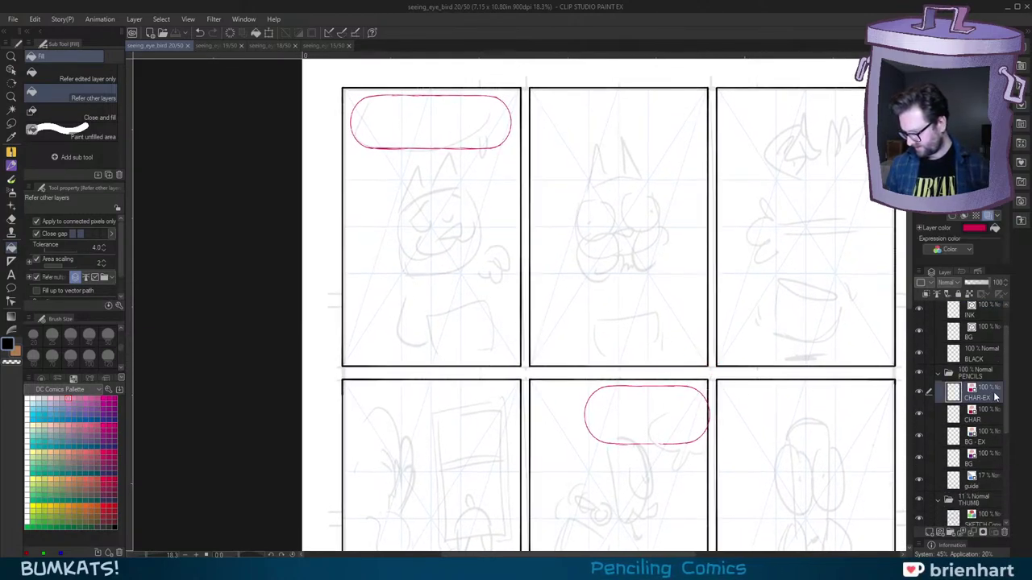
click(992, 419)
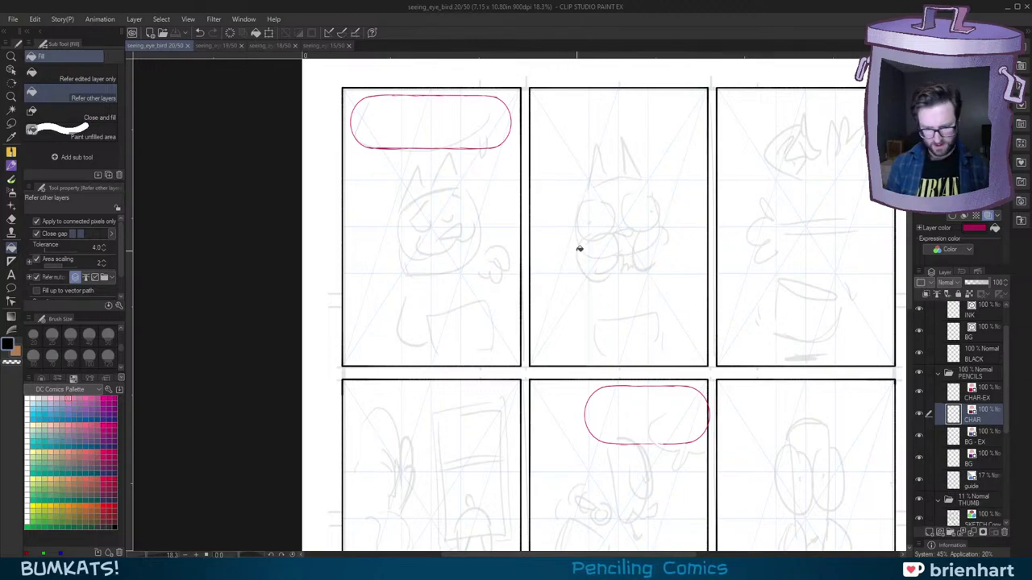
key(p)
scroll(553, 317, up, 2)
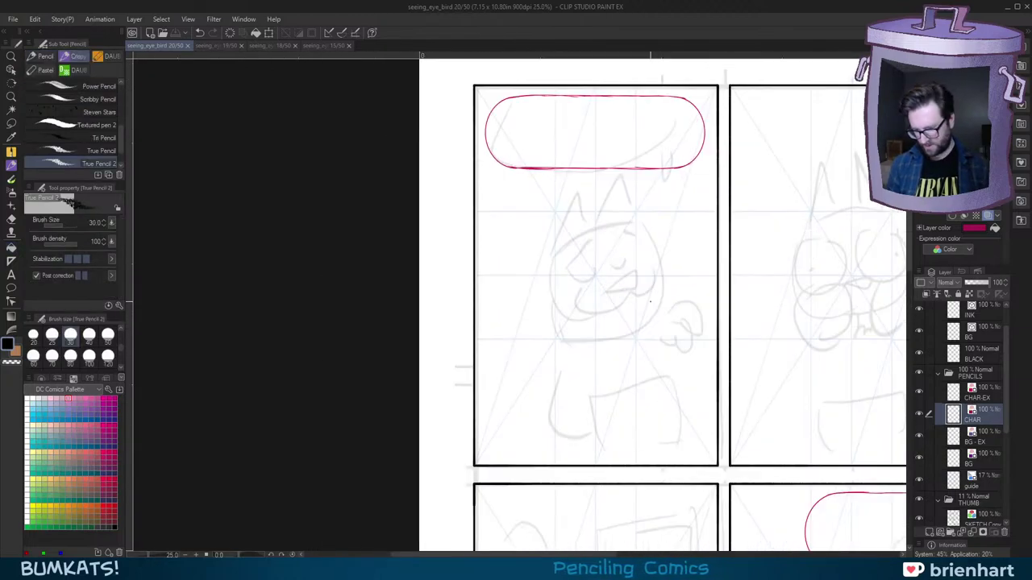
scroll(650, 301, up, 1)
scroll(1007, 395, down, 2)
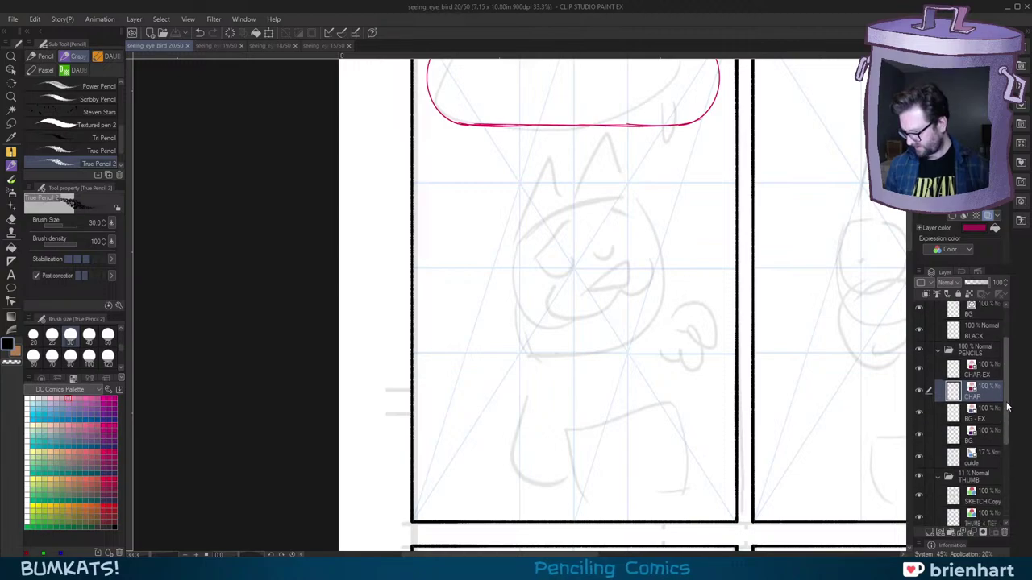
Step: Examine the guide layer's construction lines across the top-row panels and return to the CHAR layer
click(985, 451)
drag(819, 449, 660, 376)
scroll(725, 415, down, 1)
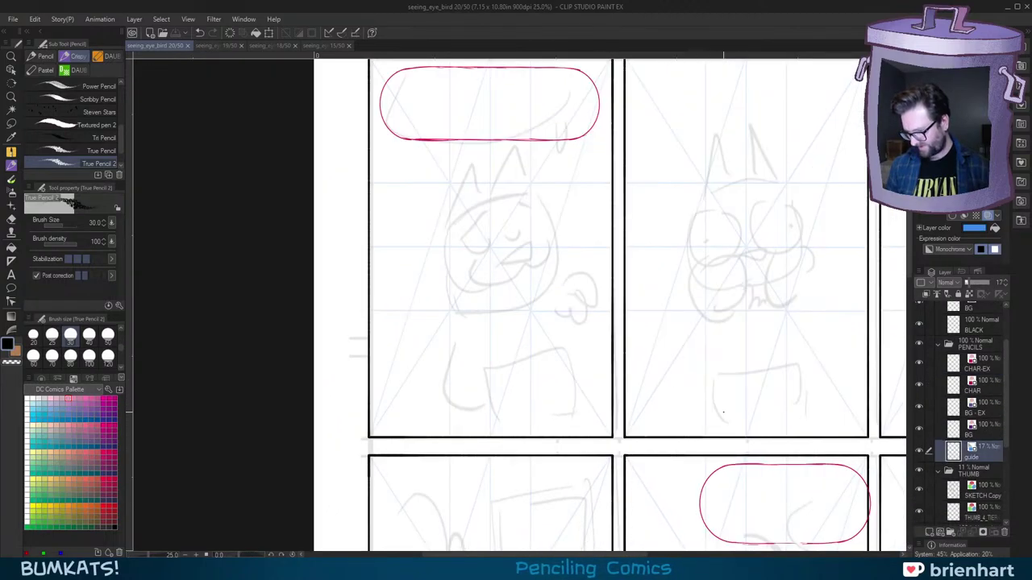
drag(728, 429, 600, 412)
scroll(634, 401, down, 2)
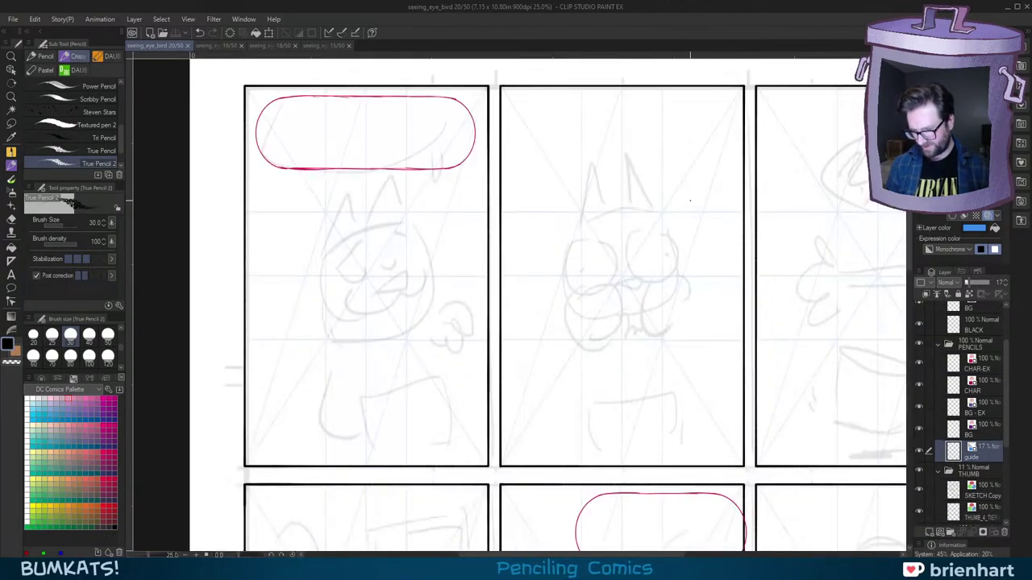
drag(642, 385, 596, 387)
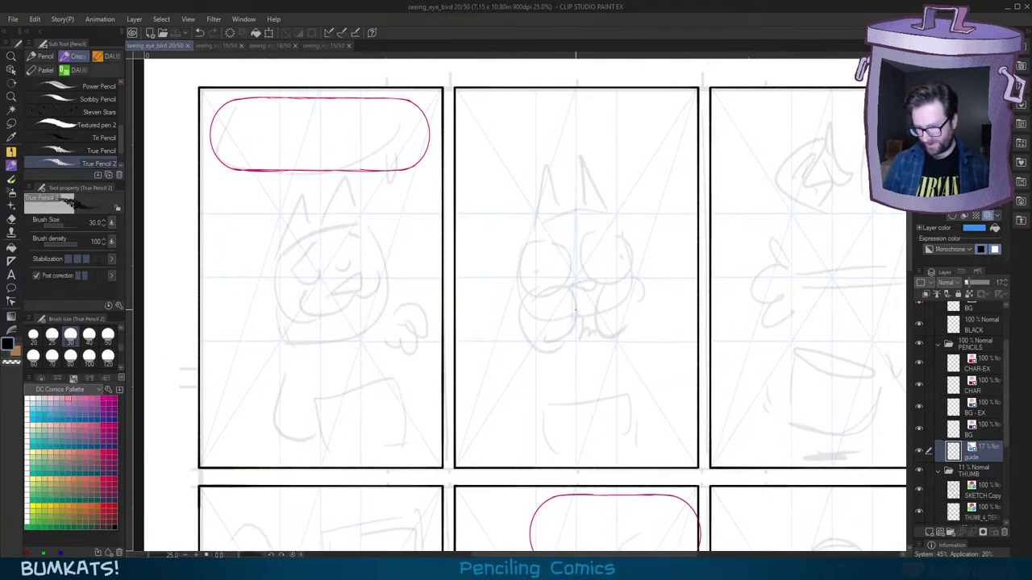
click(991, 387)
Step: Try sketching vertical and horizontal centre lines through the cat's face in the top row's middle panel
drag(579, 258, 578, 327)
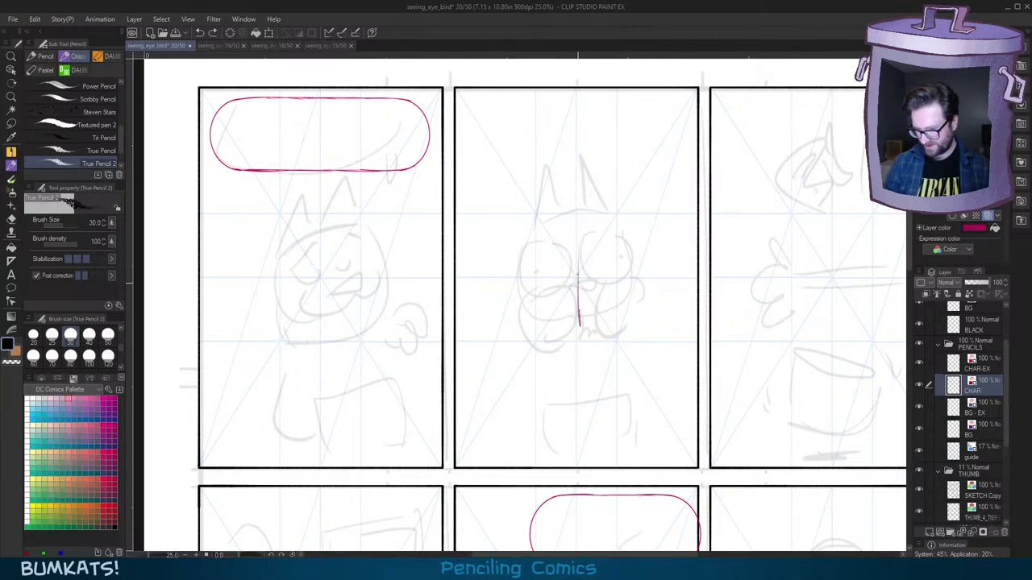
drag(577, 230, 578, 316)
drag(545, 278, 610, 277)
key(ctrl+z)
key(ctrl+z)
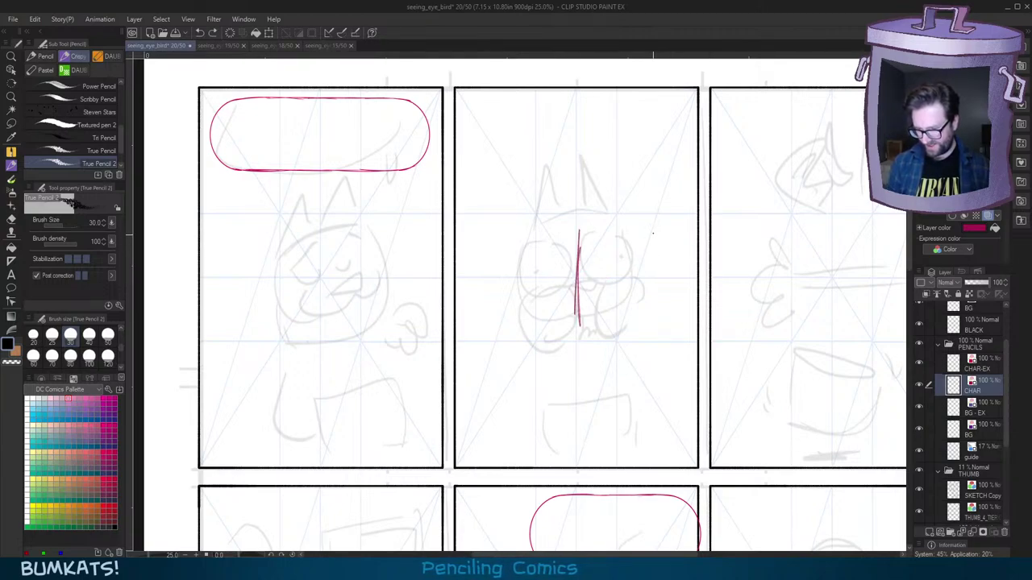
Step: Try loose warm-up ovals across the top row's middle panel and undo the most recent ones
mouse_move(548, 177)
mouse_down()
mouse_move(637, 171)
mouse_move(588, 139)
mouse_up()
drag(597, 260, 631, 284)
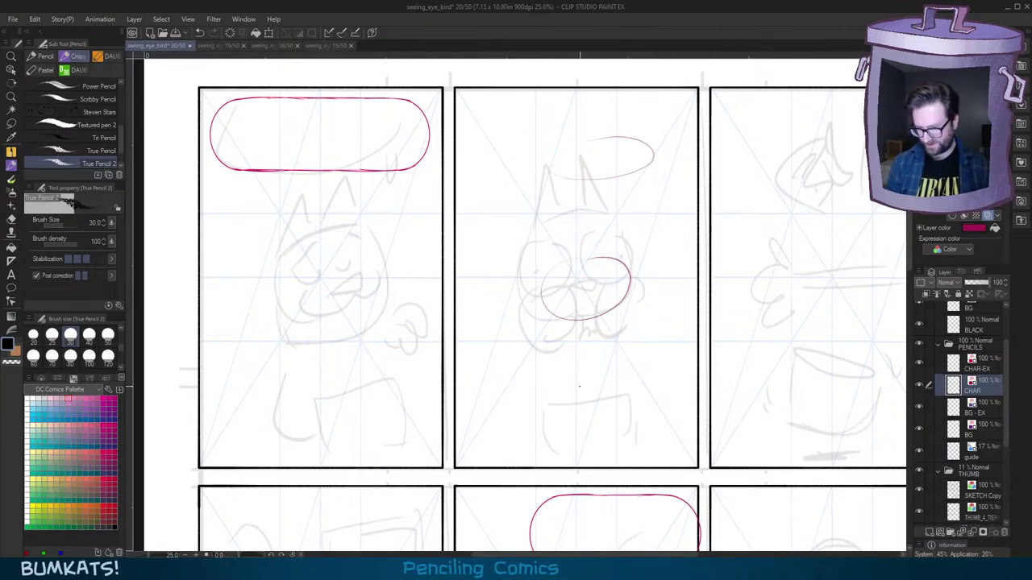
drag(568, 377, 553, 387)
drag(491, 217, 510, 192)
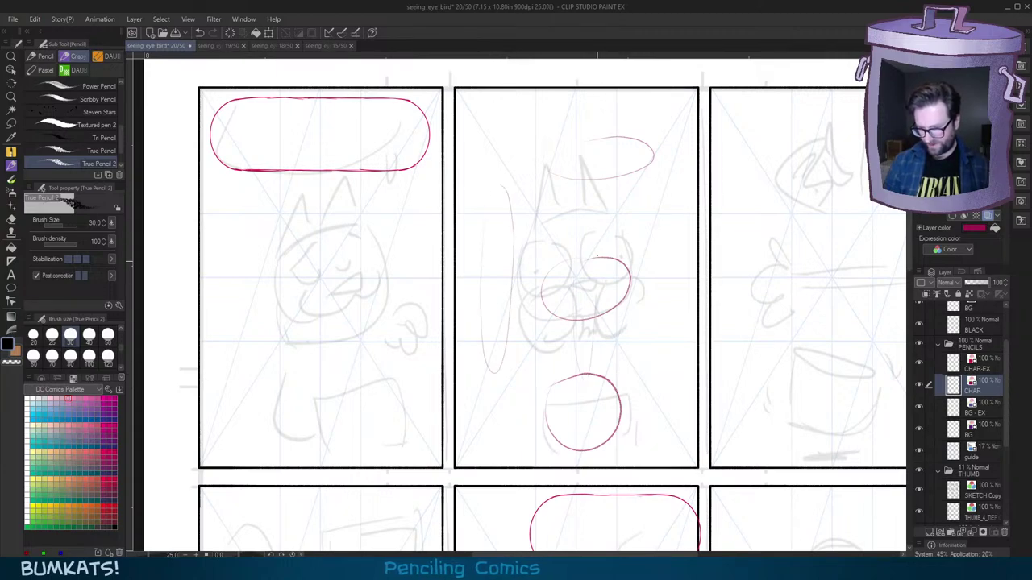
drag(661, 201, 638, 364)
key(ctrl+z)
key(ctrl+z)
key(ctrl+z)
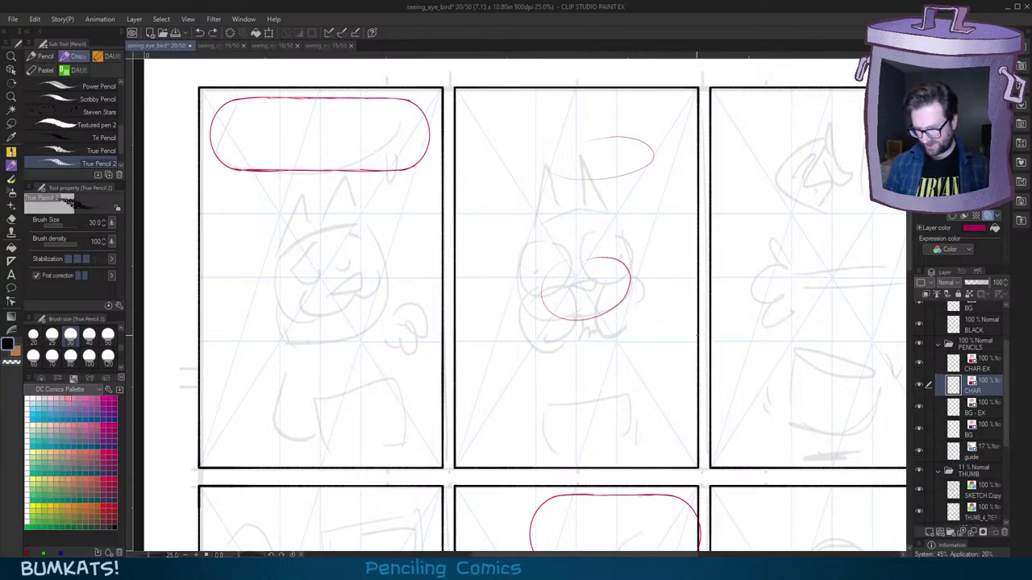
Step: Undo the two loose oval strokes in the second panel of the top row
key(ctrl+z)
key(ctrl+z)
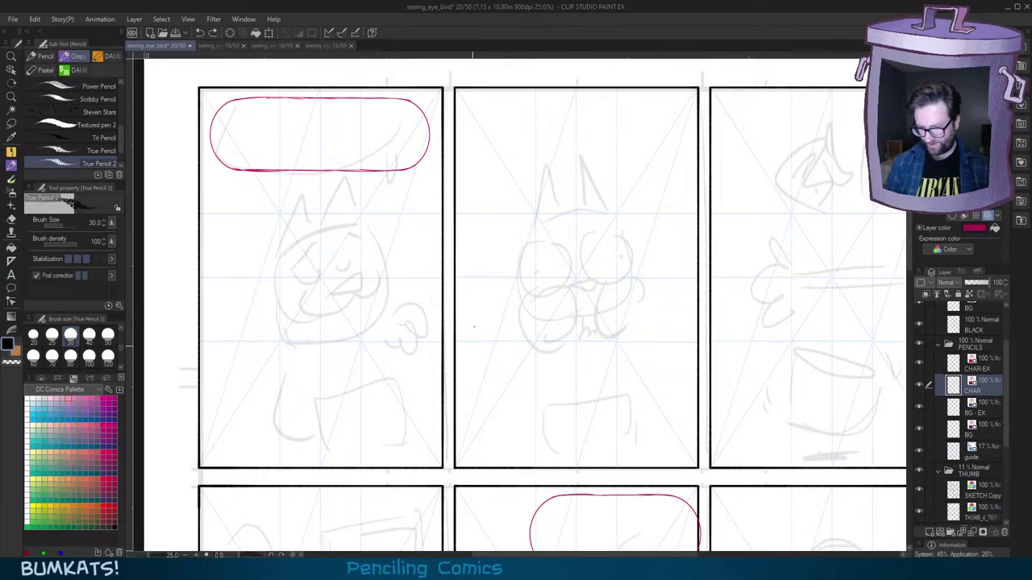
mouse_move(467, 191)
mouse_down()
mouse_move(520, 475)
mouse_move(467, 196)
mouse_move(448, 165)
mouse_up()
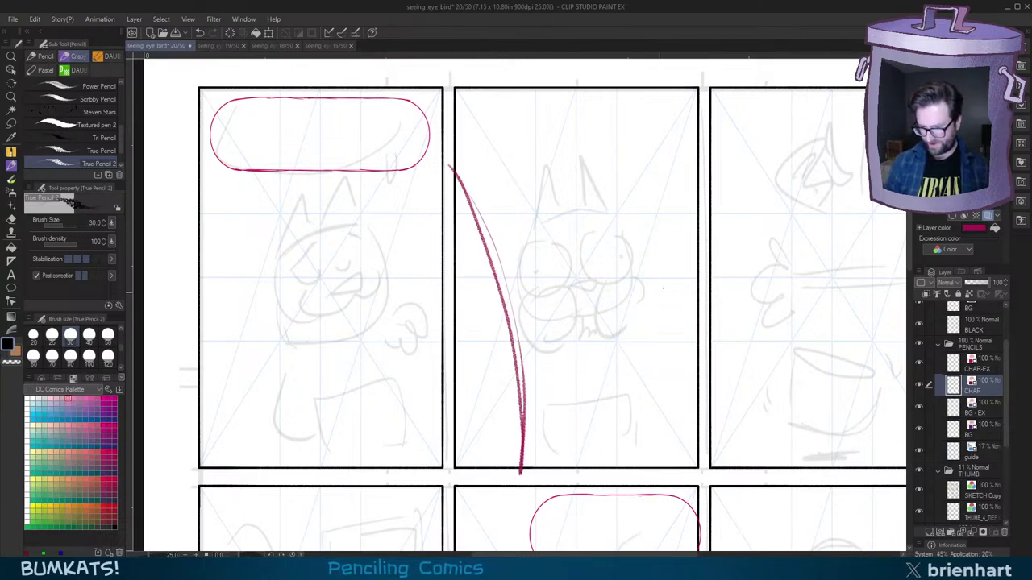
mouse_move(577, 171)
mouse_down()
mouse_move(657, 171)
mouse_move(576, 169)
mouse_up()
key(ctrl+z)
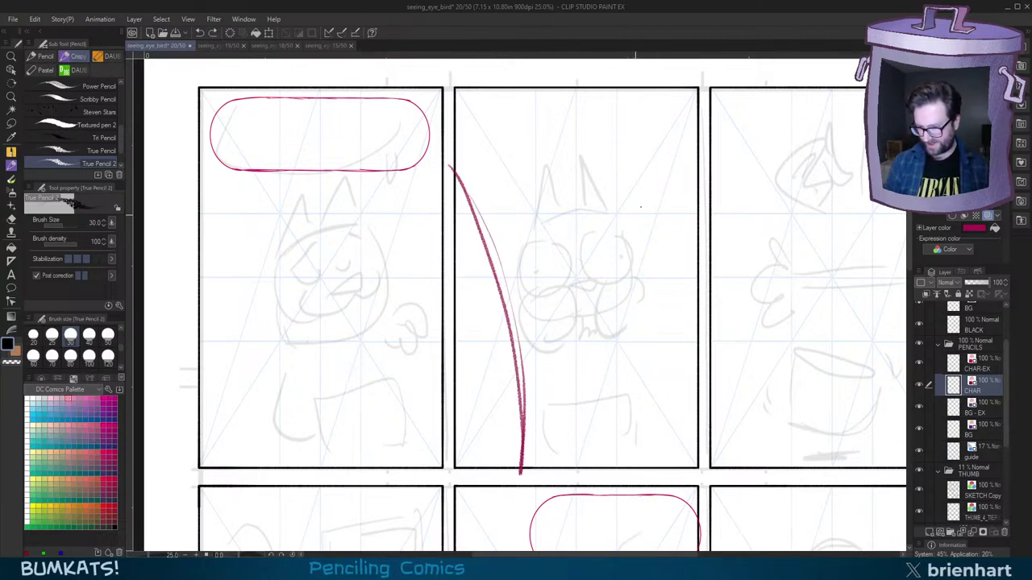
key(ctrl+z)
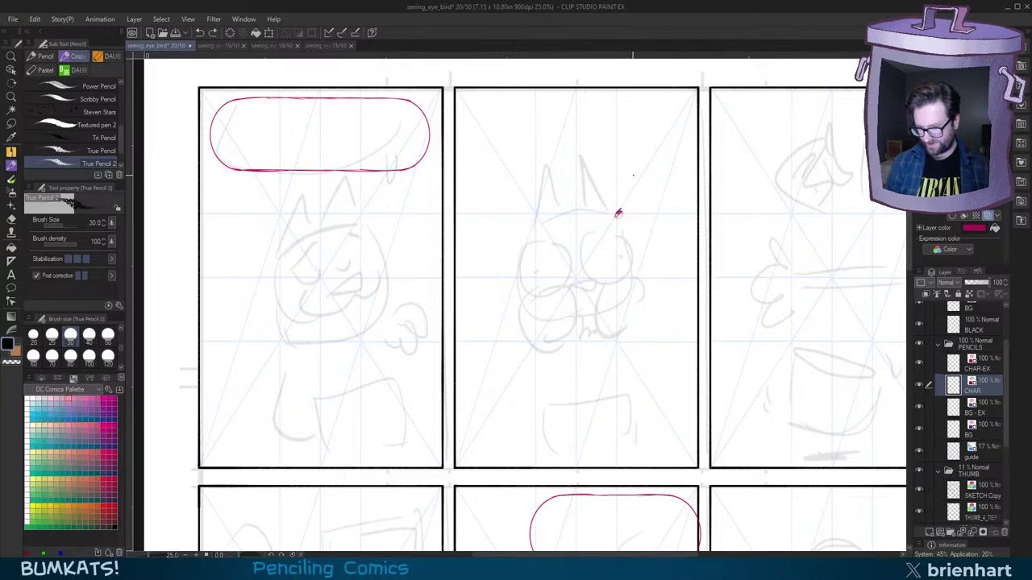
key(ctrl+z)
drag(592, 191, 594, 165)
mouse_move(462, 123)
mouse_down()
mouse_move(529, 343)
mouse_move(529, 466)
mouse_up()
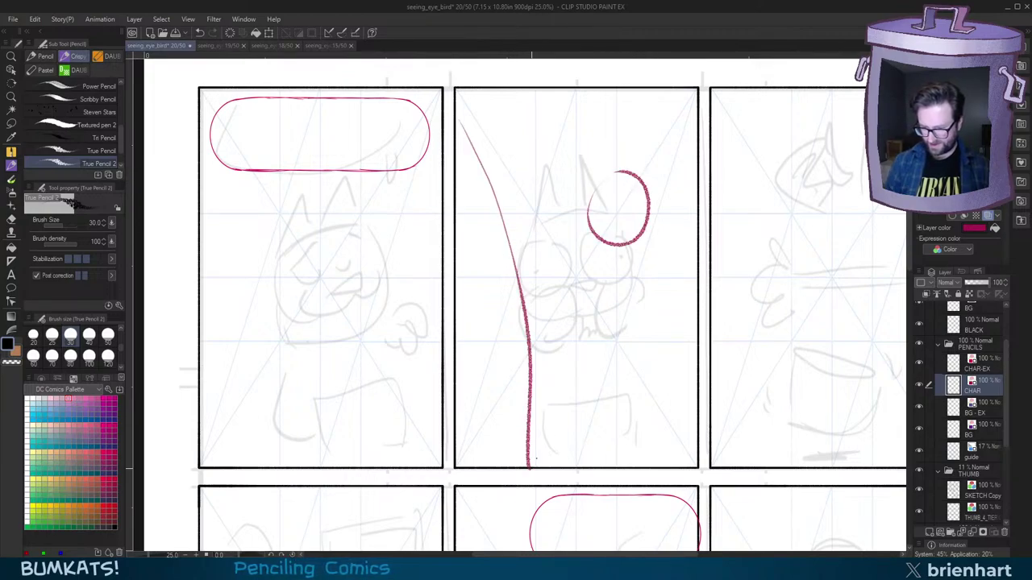
key(ctrl+z)
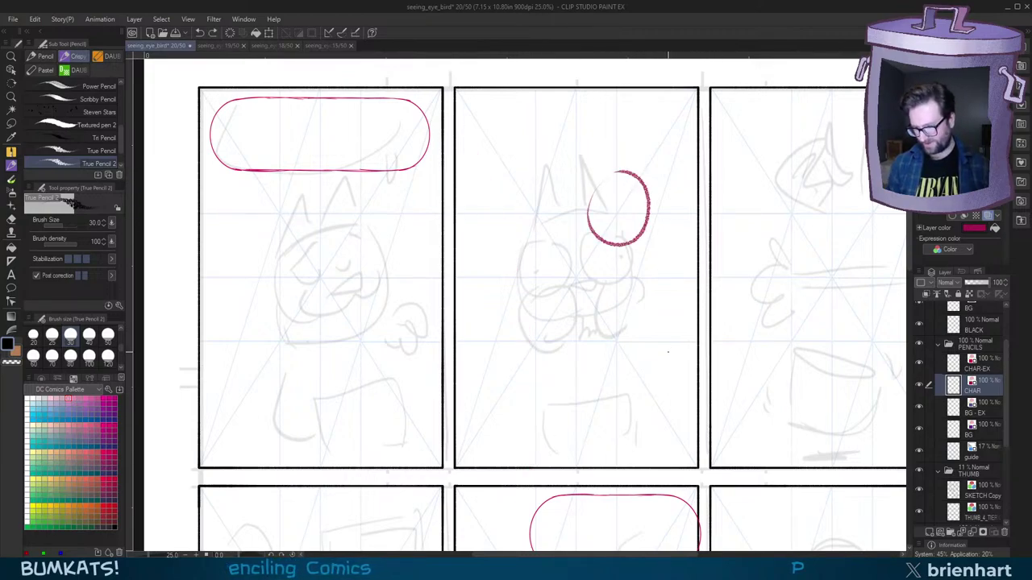
key(ctrl+z)
Step: Lower the guide layer's opacity to 7% and make the CHAR layer in the PENCILS folder active again
mouse_move(573, 364)
mouse_down()
mouse_move(577, 374)
mouse_move(678, 376)
mouse_up()
click(992, 459)
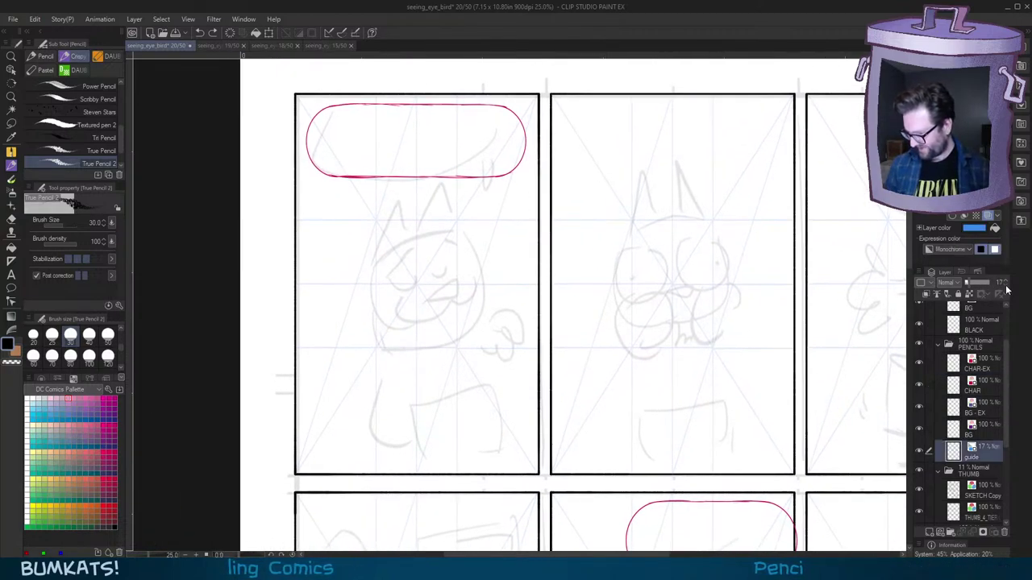
click(1006, 288)
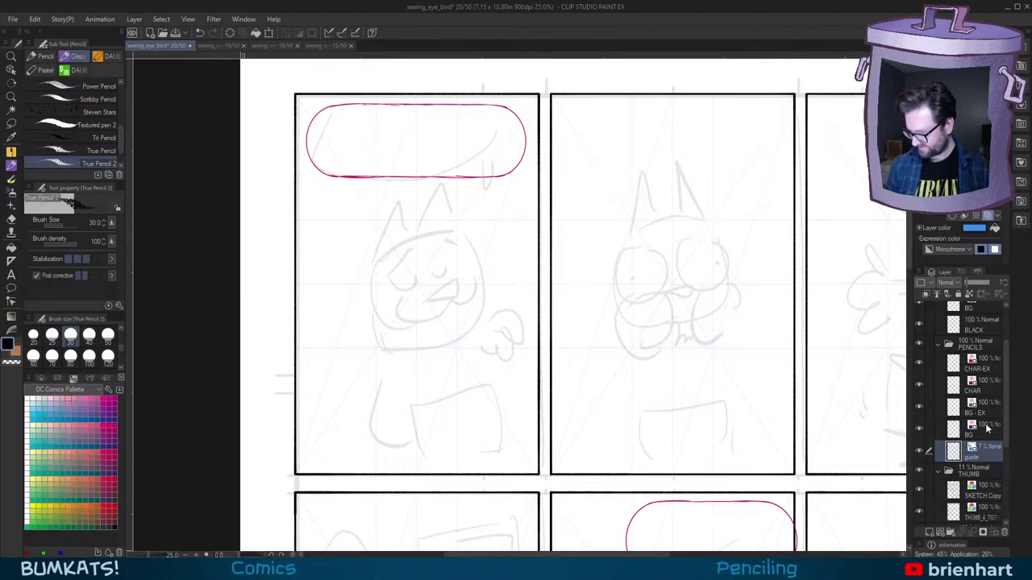
click(990, 389)
mouse_move(569, 329)
mouse_down()
mouse_move(681, 323)
mouse_move(680, 311)
mouse_move(705, 345)
mouse_move(723, 322)
mouse_up()
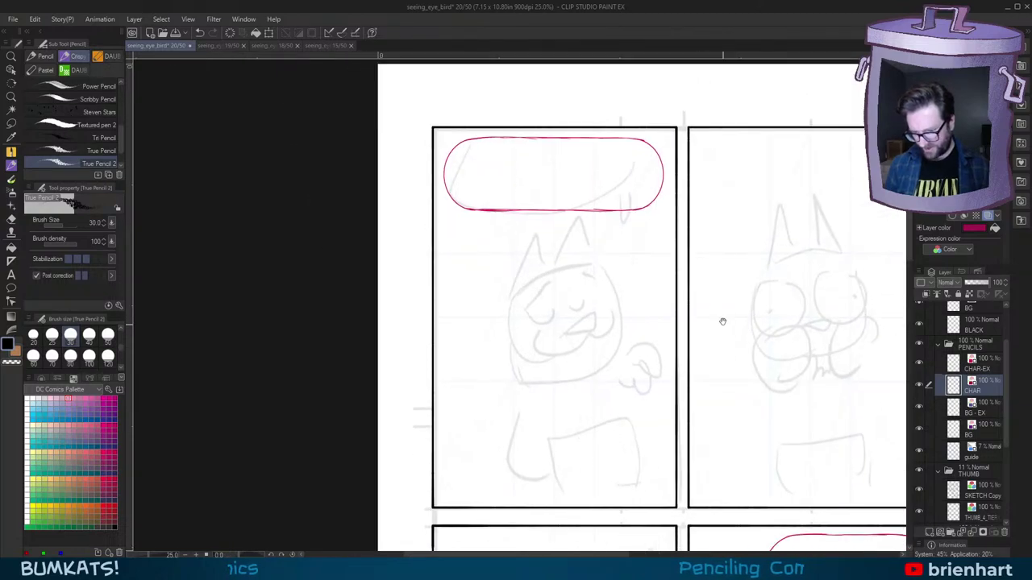
drag(457, 258, 660, 254)
drag(484, 317, 634, 319)
mouse_move(524, 378)
mouse_down()
mouse_move(650, 379)
mouse_move(650, 268)
mouse_up()
key(ctrl+z)
key(ctrl+z)
key(ctrl+z)
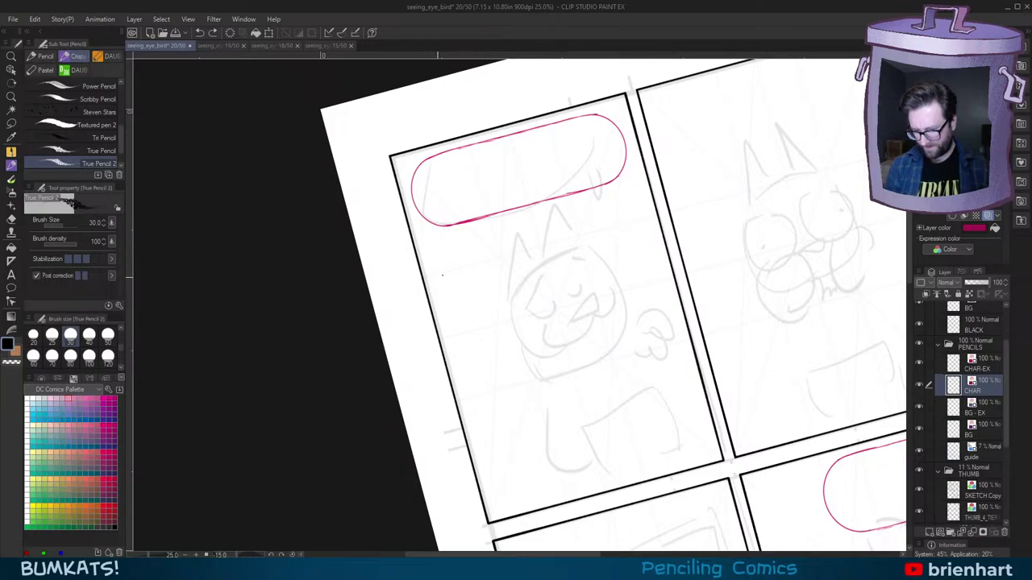
drag(457, 270, 566, 240)
key(ctrl+z)
mouse_move(453, 298)
mouse_down()
mouse_move(581, 228)
mouse_move(596, 246)
mouse_move(449, 338)
mouse_up()
key(ctrl+z)
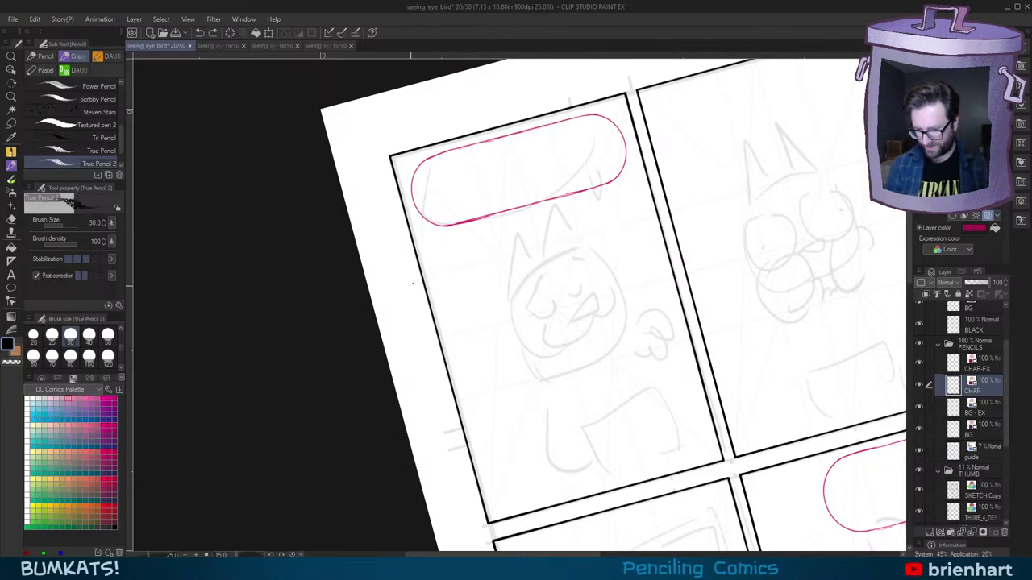
drag(445, 275, 447, 308)
key(asciicircum)
key(ctrl+z)
key(minus)
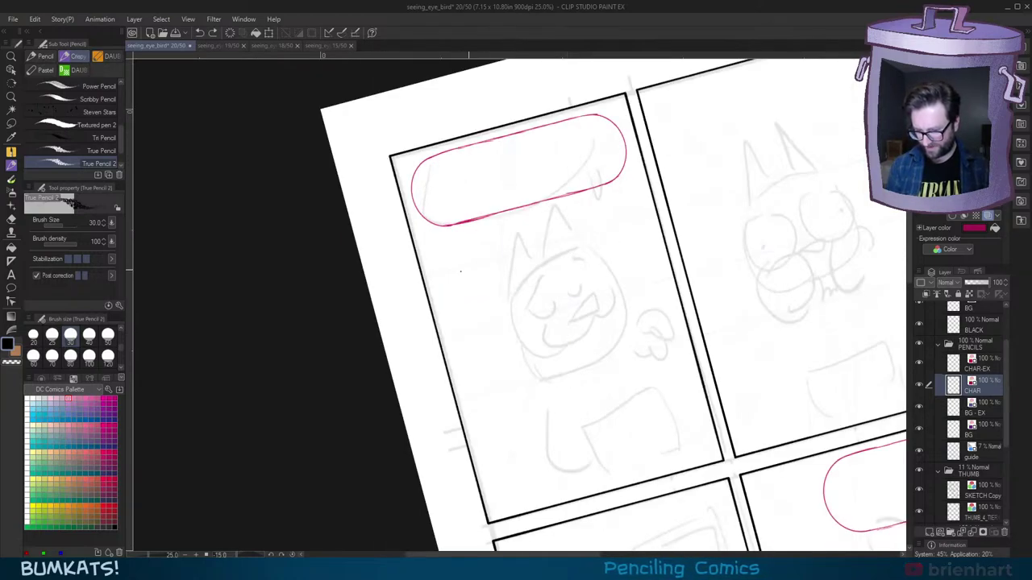
drag(462, 271, 598, 232)
drag(473, 292, 595, 252)
key(ctrl+z)
key(ctrl+z)
drag(488, 297, 606, 265)
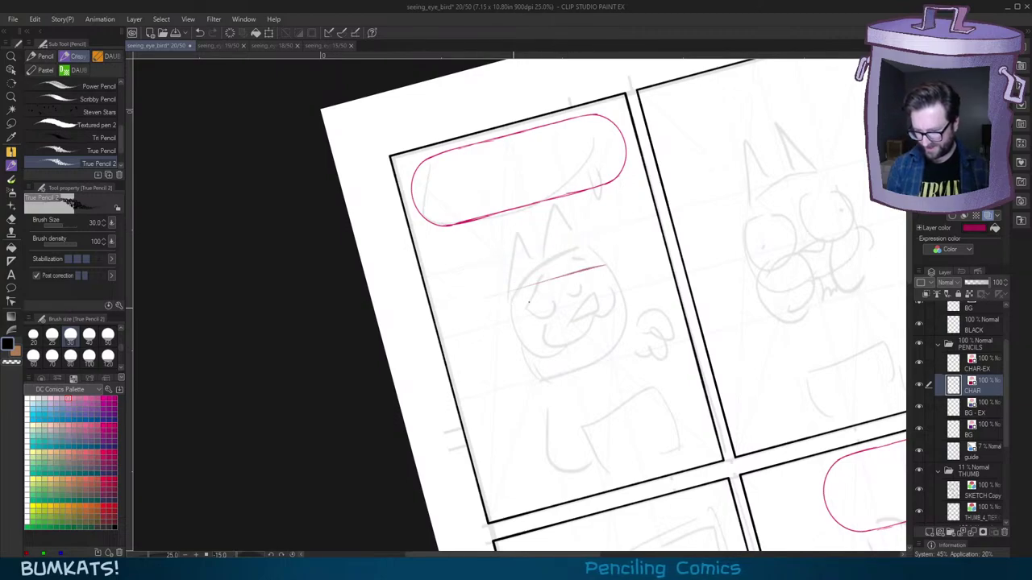
drag(508, 310, 617, 274)
mouse_move(605, 264)
mouse_down()
mouse_move(637, 248)
mouse_move(639, 272)
mouse_move(610, 288)
mouse_up()
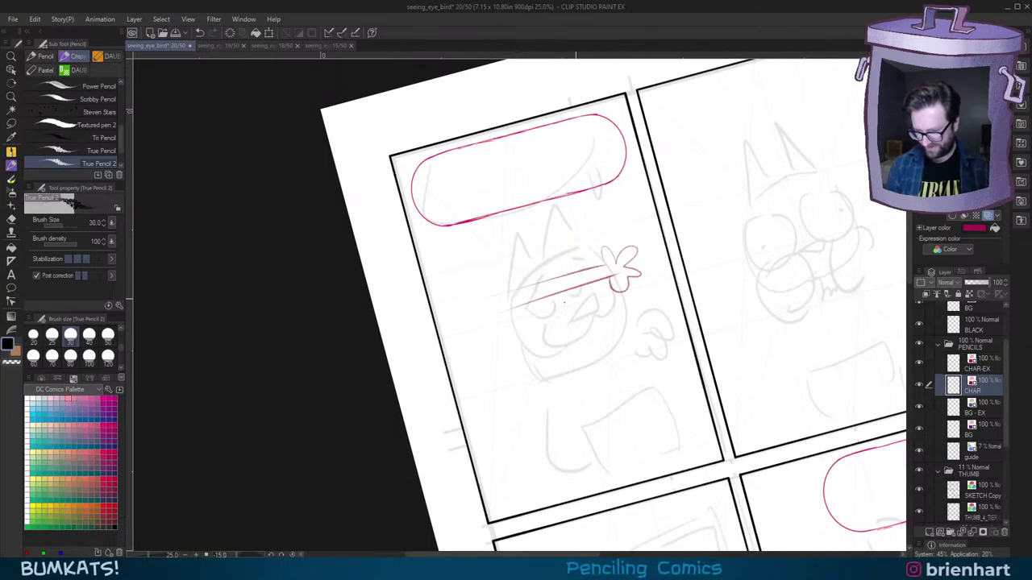
key(asciicircum)
key(ctrl+z)
key(ctrl+z)
key(ctrl+z)
key(ctrl+z)
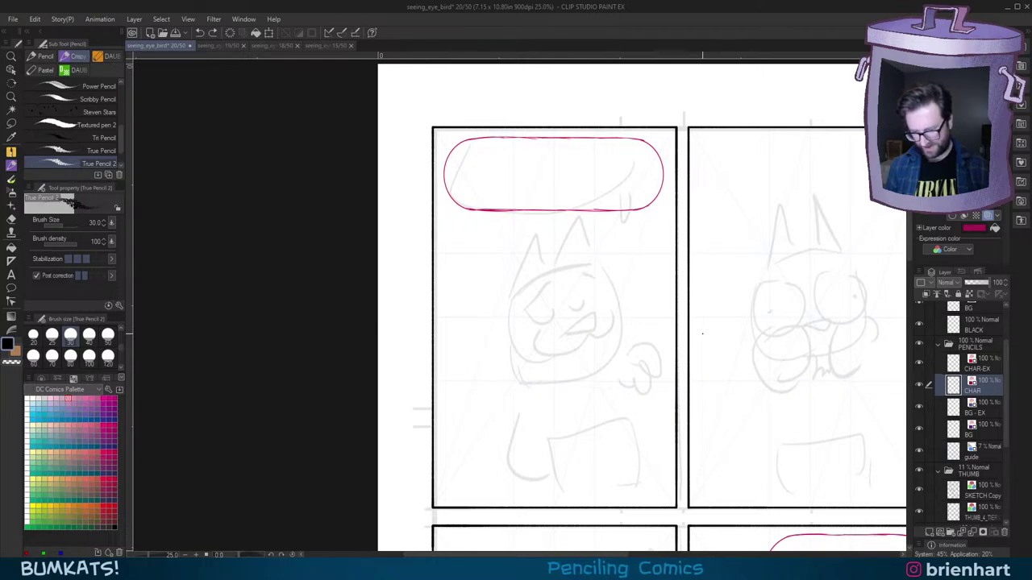
key(ctrl+apostrophe)
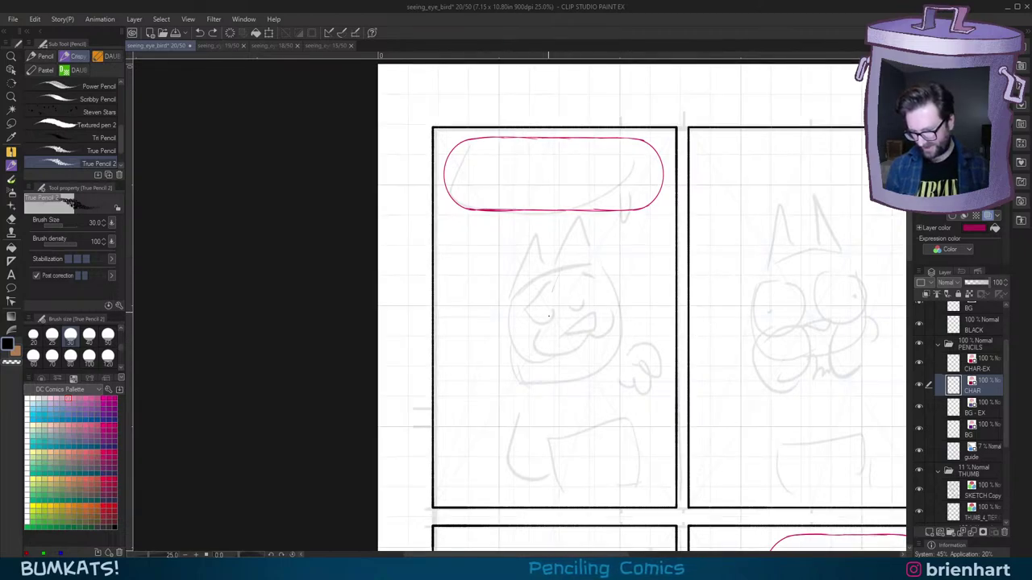
mouse_move(548, 315)
mouse_down()
mouse_move(564, 325)
mouse_move(551, 305)
mouse_up()
key(ctrl+apostrophe)
drag(811, 389, 744, 368)
key(ctrl+z)
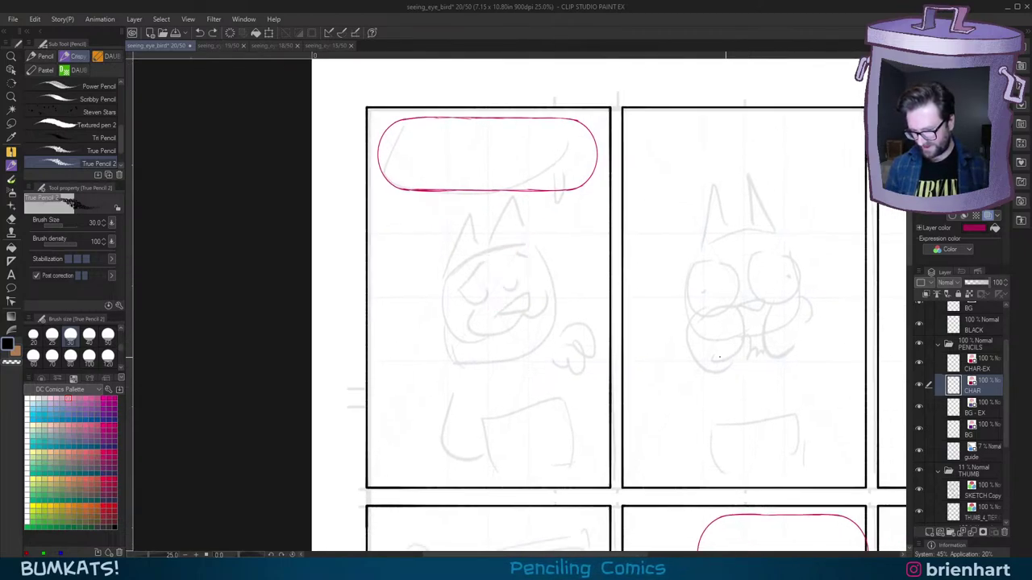
drag(513, 329, 649, 321)
drag(714, 390, 677, 394)
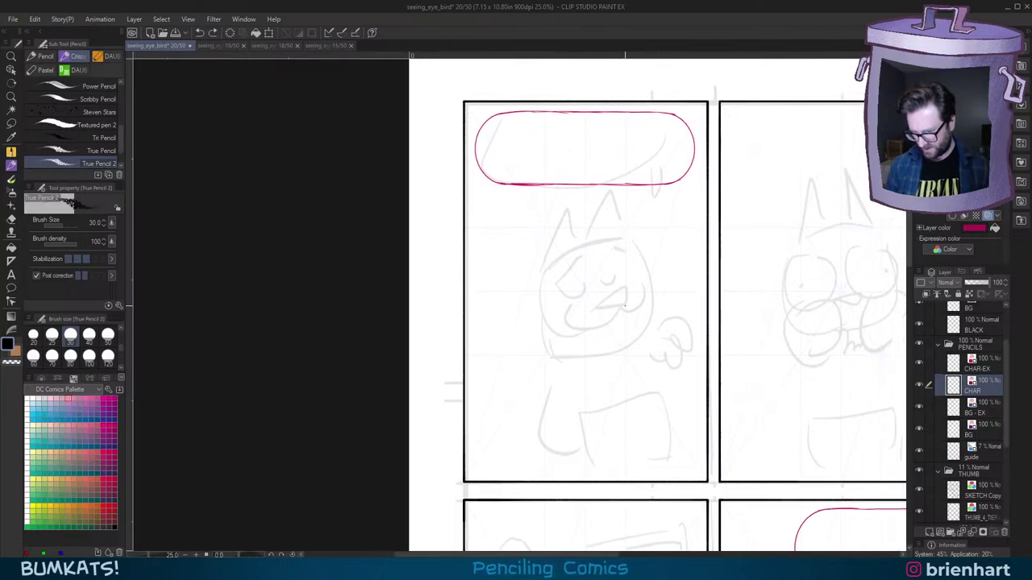
Step: Sketch the crown and left side of the character's head in the first panel, wider than the faint thumbnail, with True Pencil 2
scroll(623, 313, up, 1)
drag(651, 281, 684, 294)
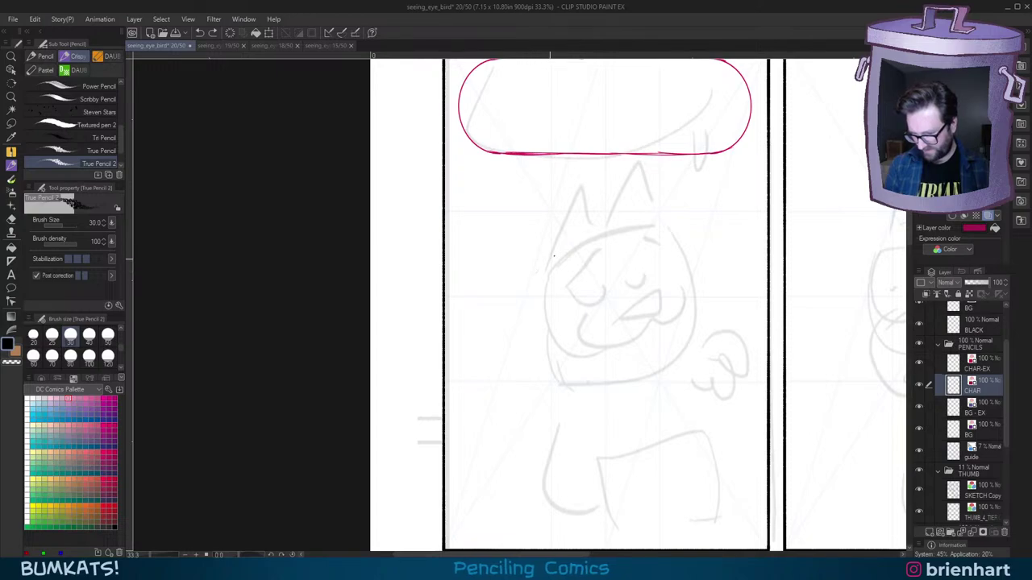
mouse_move(554, 256)
mouse_down()
mouse_move(535, 273)
mouse_move(640, 227)
mouse_move(532, 275)
mouse_move(632, 229)
mouse_up()
key(ctrl+z)
key(ctrl+z)
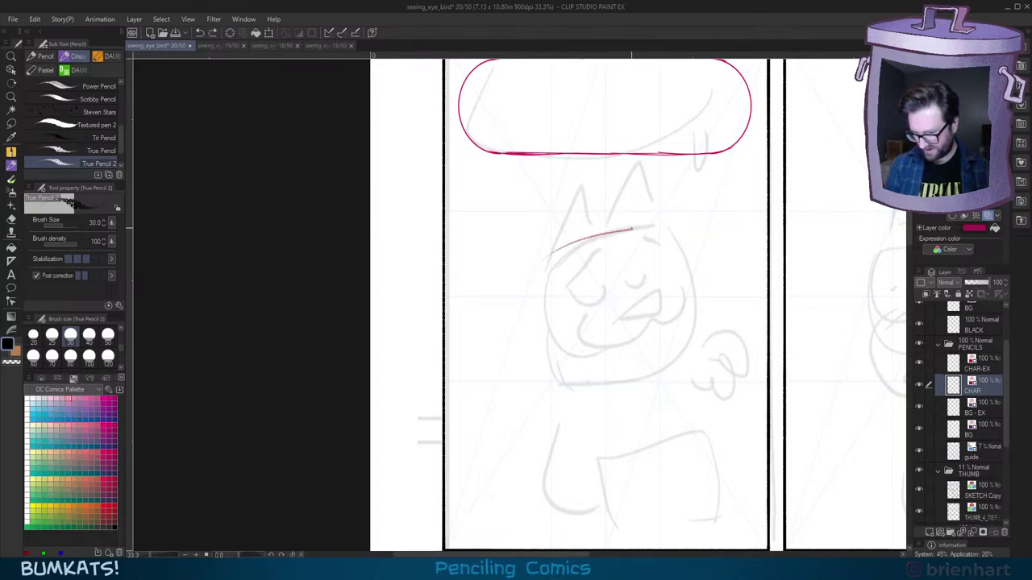
mouse_move(530, 269)
mouse_down()
mouse_move(633, 229)
mouse_move(522, 324)
mouse_up()
key(ctrl+z)
mouse_move(531, 269)
mouse_down()
mouse_move(509, 350)
mouse_move(554, 377)
mouse_move(520, 387)
mouse_up()
drag(516, 343, 577, 396)
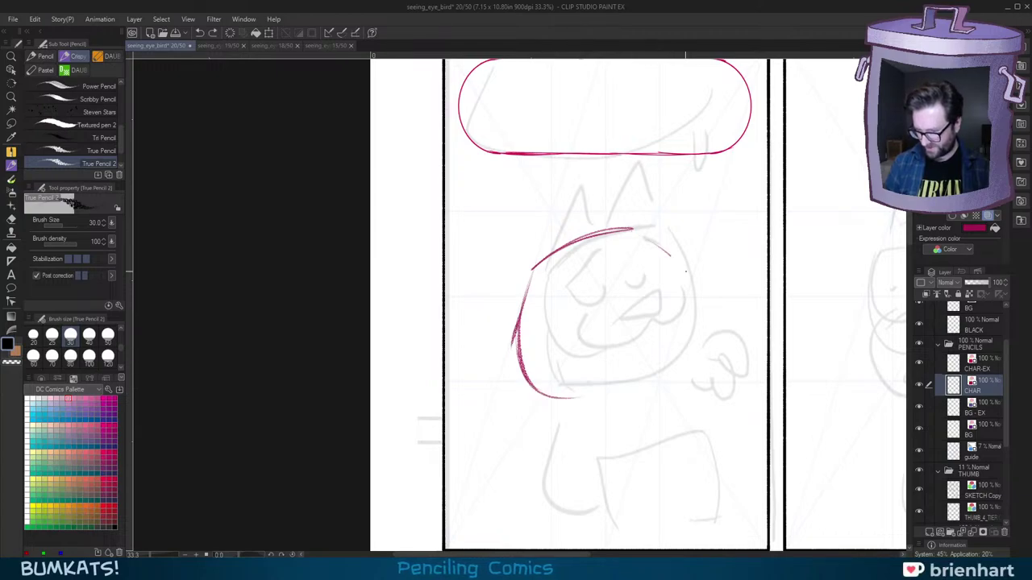
Step: Sketch the right side and chin curve of the first panel's head and reinforce the outline with repeated pencil strokes
mouse_move(686, 272)
mouse_down()
mouse_move(699, 367)
mouse_move(705, 331)
mouse_up()
key(ctrl+z)
key(ctrl+z)
mouse_move(651, 238)
mouse_down()
mouse_move(710, 337)
mouse_move(599, 391)
mouse_move(648, 388)
mouse_up()
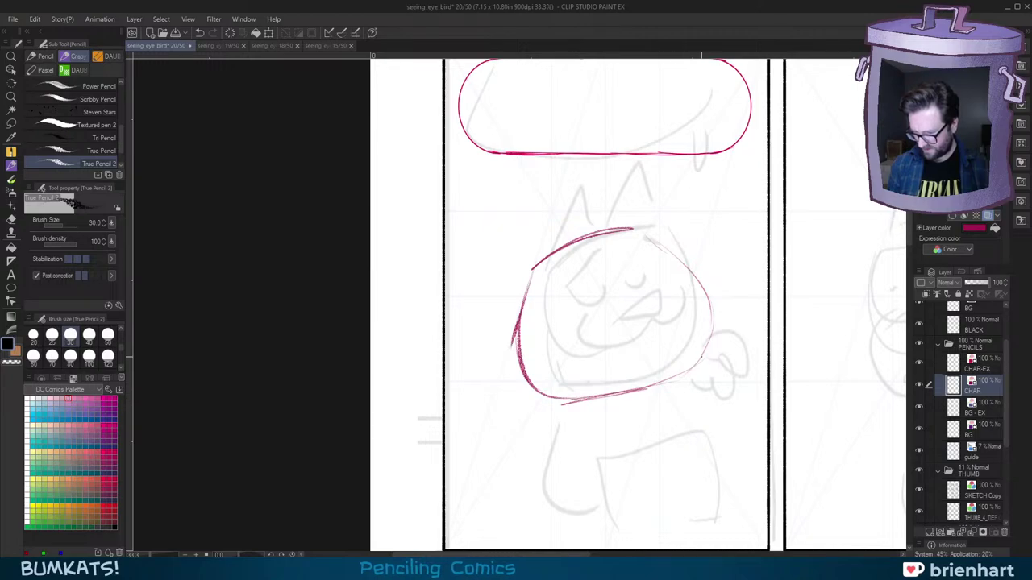
drag(518, 341, 606, 395)
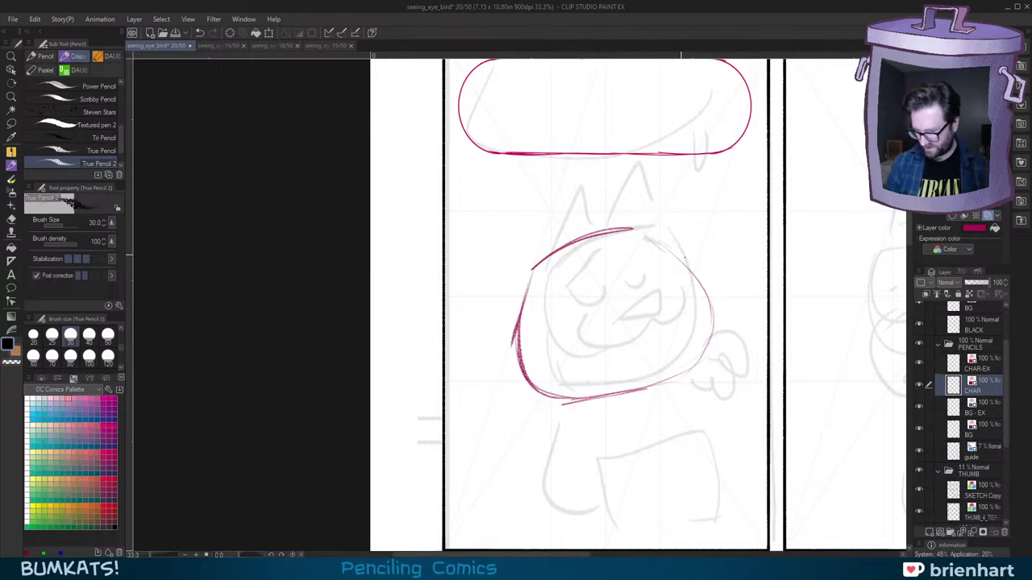
mouse_move(678, 244)
mouse_down()
mouse_move(709, 339)
mouse_move(682, 377)
mouse_up()
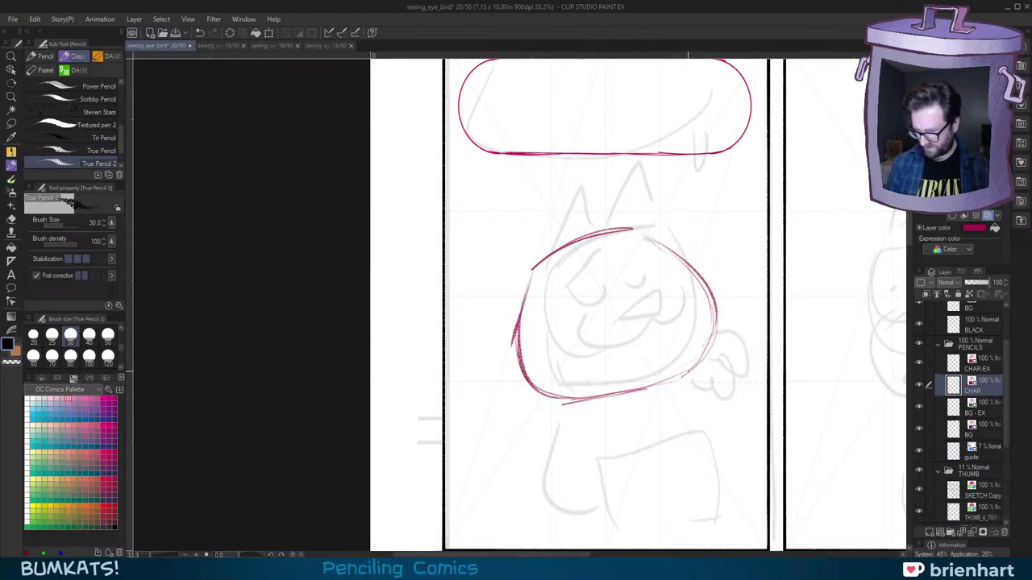
drag(711, 337, 698, 360)
Step: Draw a curved vertical center line and a slanted horizontal guideline across the head in the first panel
drag(604, 251, 635, 395)
drag(637, 337, 639, 389)
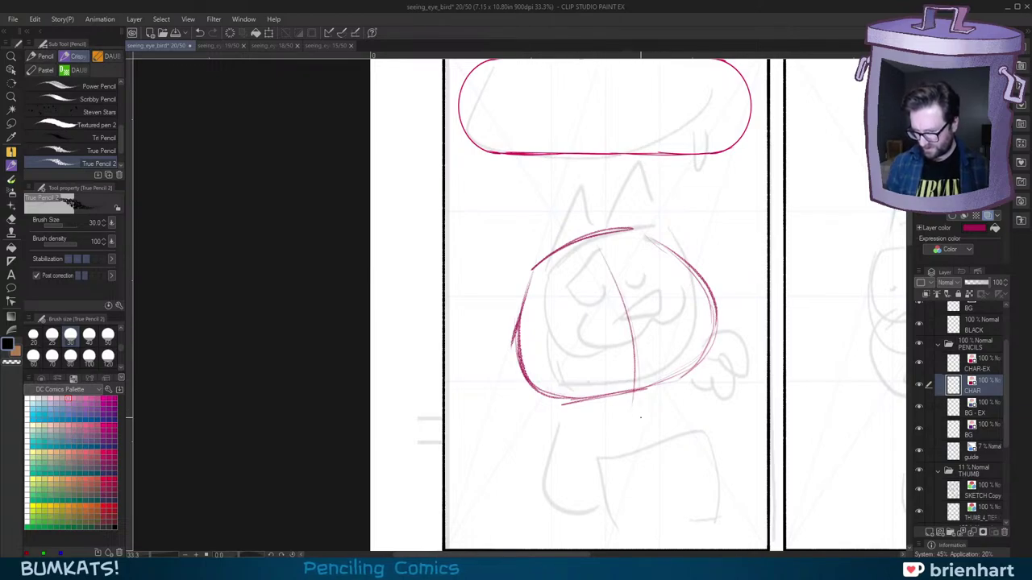
key(ctrl+z)
key(ctrl+z)
mouse_move(597, 247)
mouse_down()
mouse_move(621, 297)
mouse_move(640, 398)
mouse_up()
drag(633, 320, 641, 382)
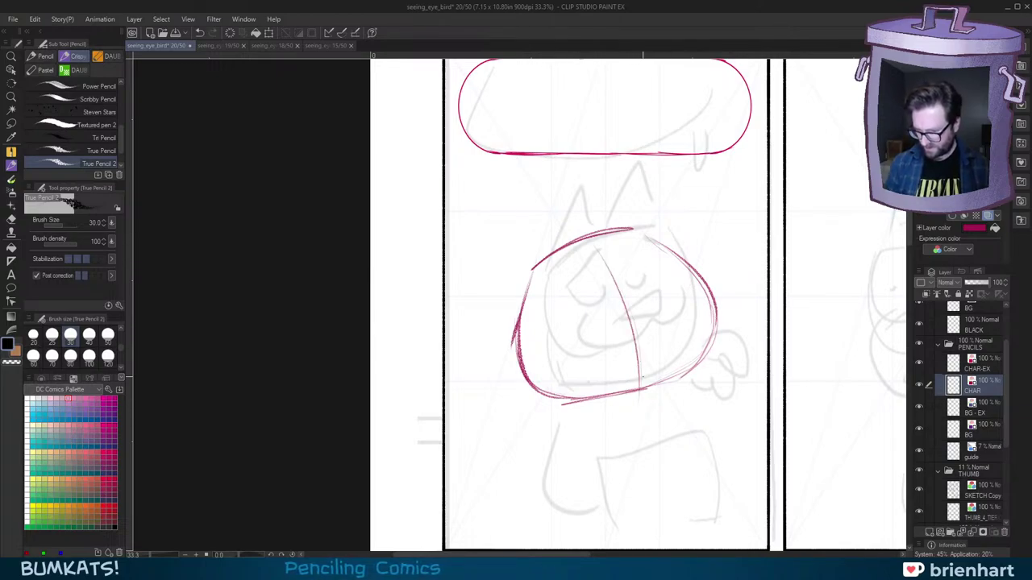
drag(528, 353, 755, 280)
Step: Examine the roughed-in head against the neighbouring panels and the overall page layout
drag(733, 353, 650, 410)
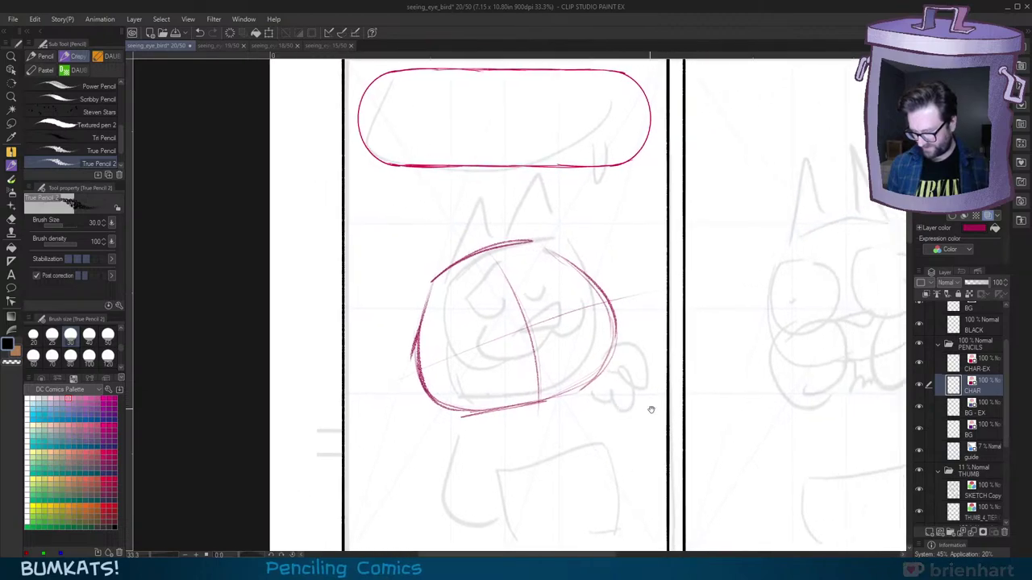
drag(725, 408, 612, 400)
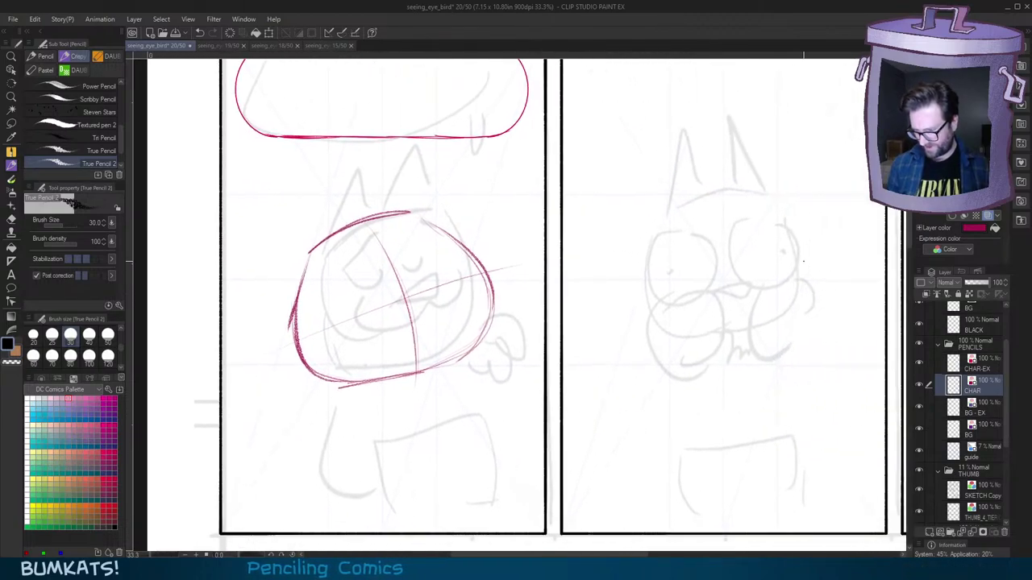
mouse_move(744, 411)
mouse_down()
mouse_move(357, 438)
mouse_move(615, 425)
mouse_move(669, 375)
mouse_move(776, 386)
mouse_up()
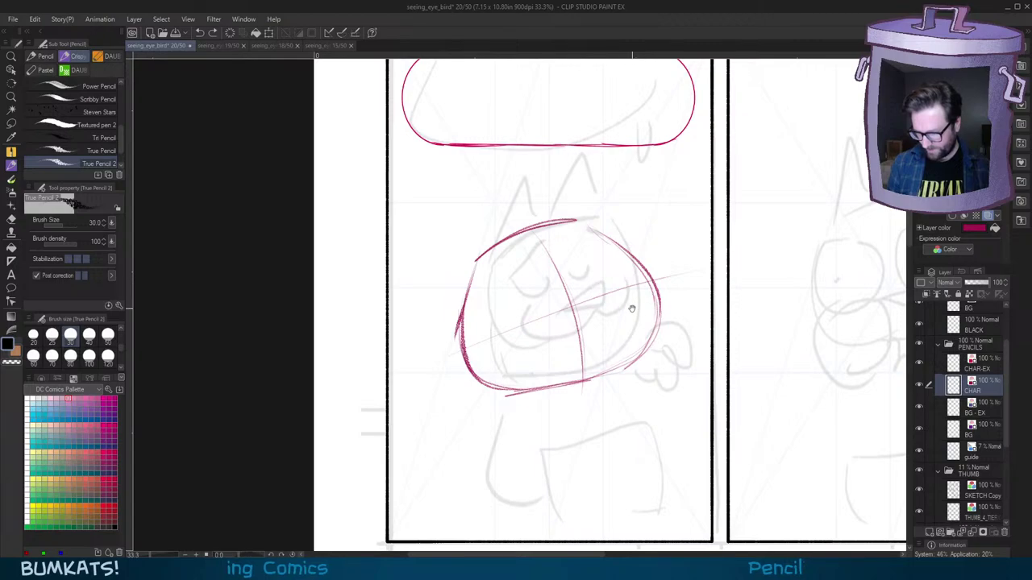
drag(633, 309, 612, 307)
drag(781, 361, 740, 317)
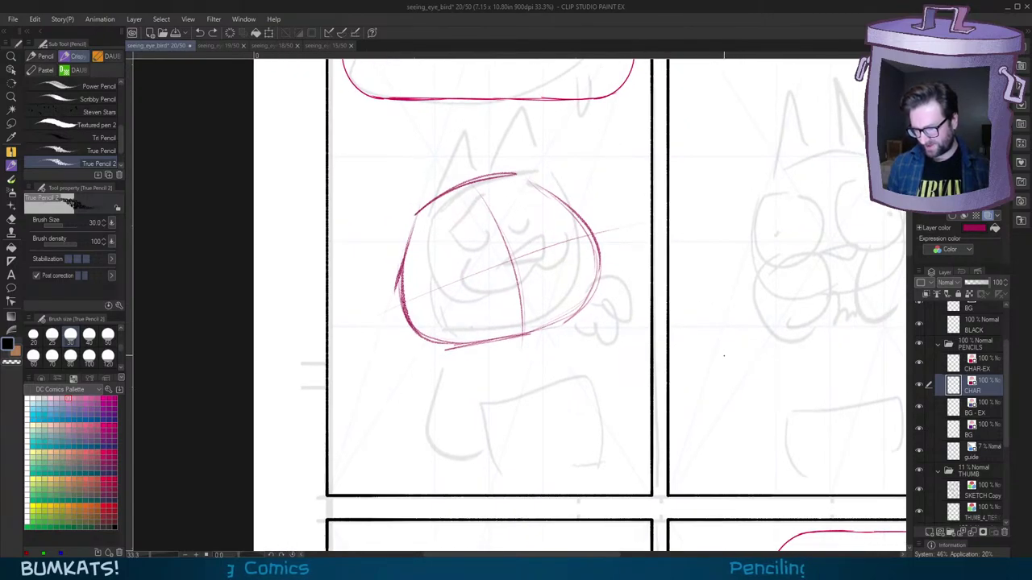
scroll(724, 355, down, 1)
drag(770, 363, 738, 352)
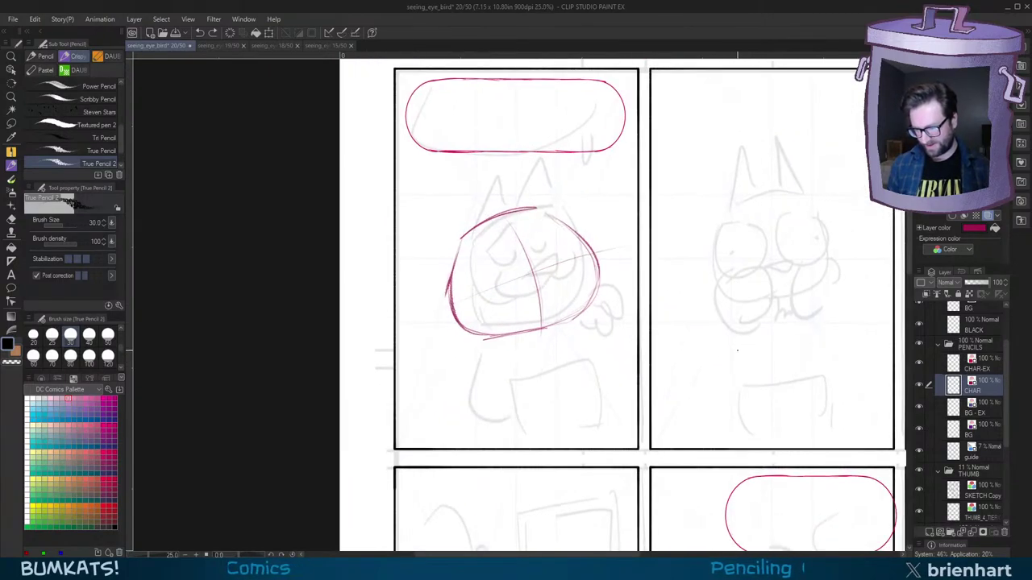
scroll(738, 355, right, 3)
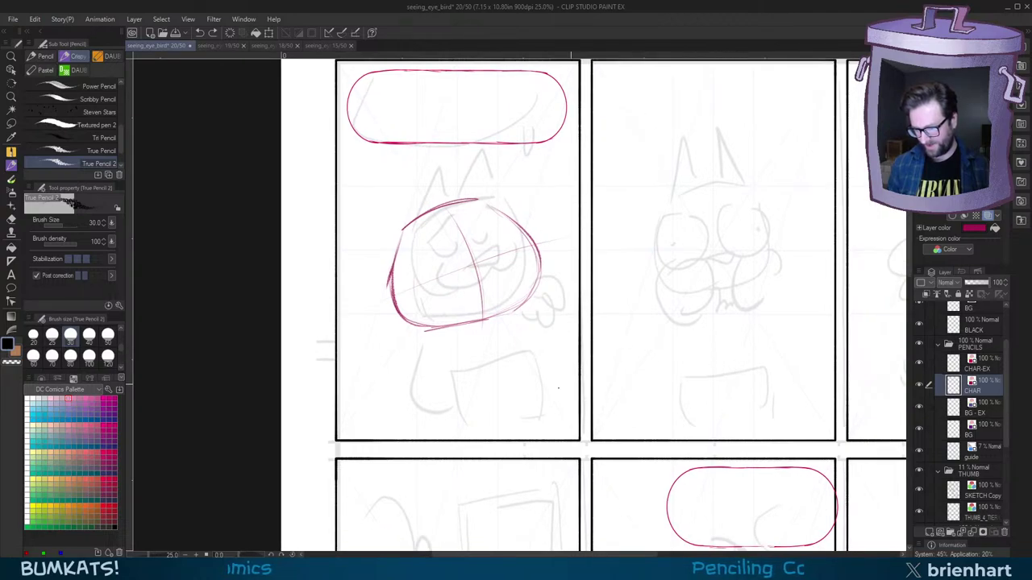
scroll(576, 269, down, 5)
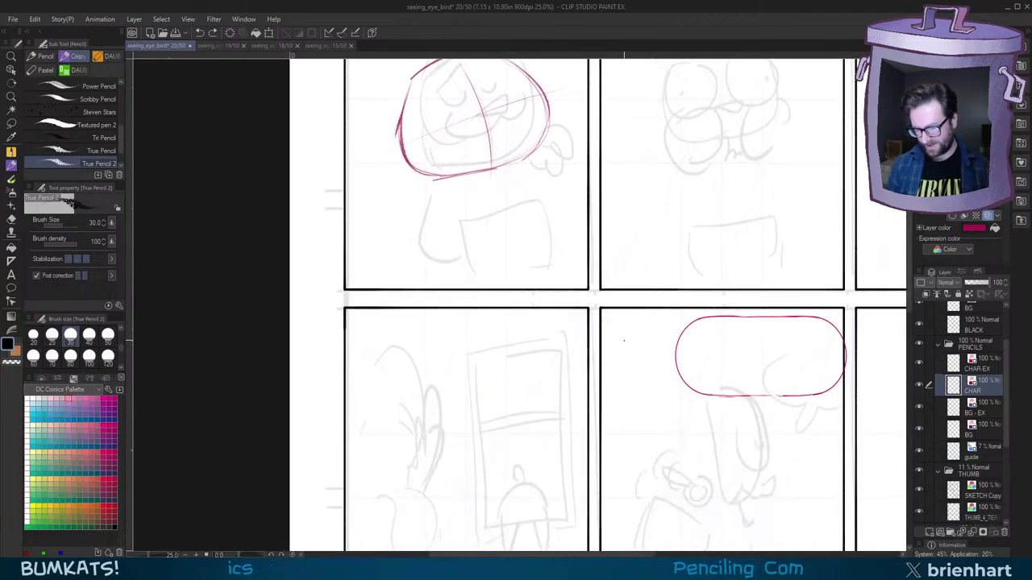
scroll(624, 340, down, 2)
drag(721, 405, 694, 369)
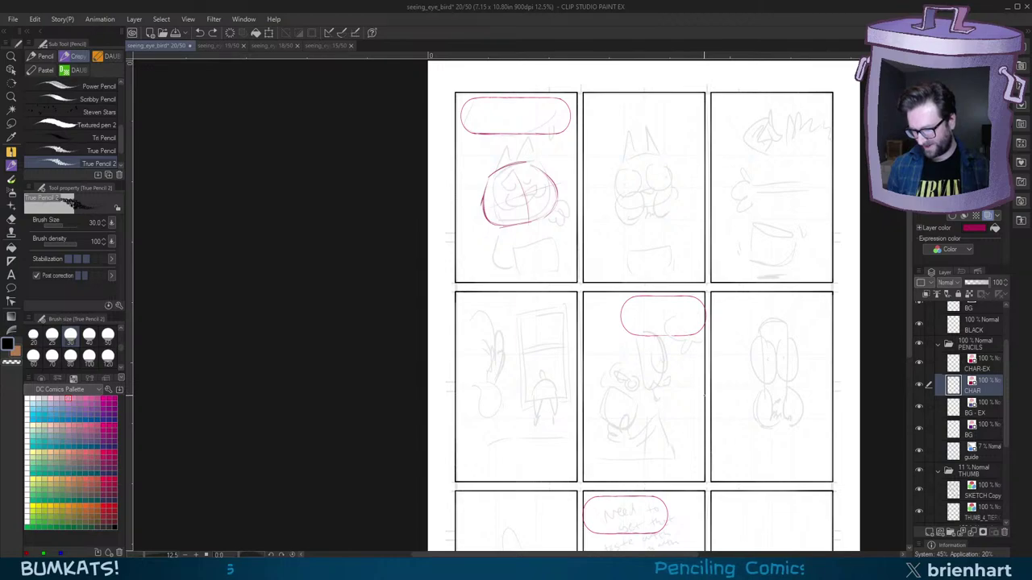
scroll(584, 263, up, 3)
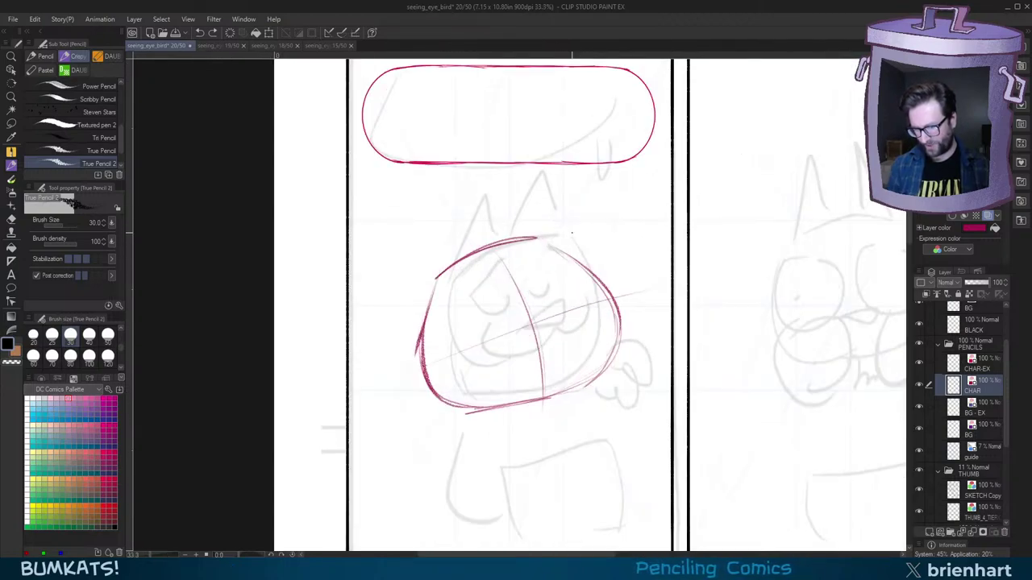
drag(547, 301, 571, 288)
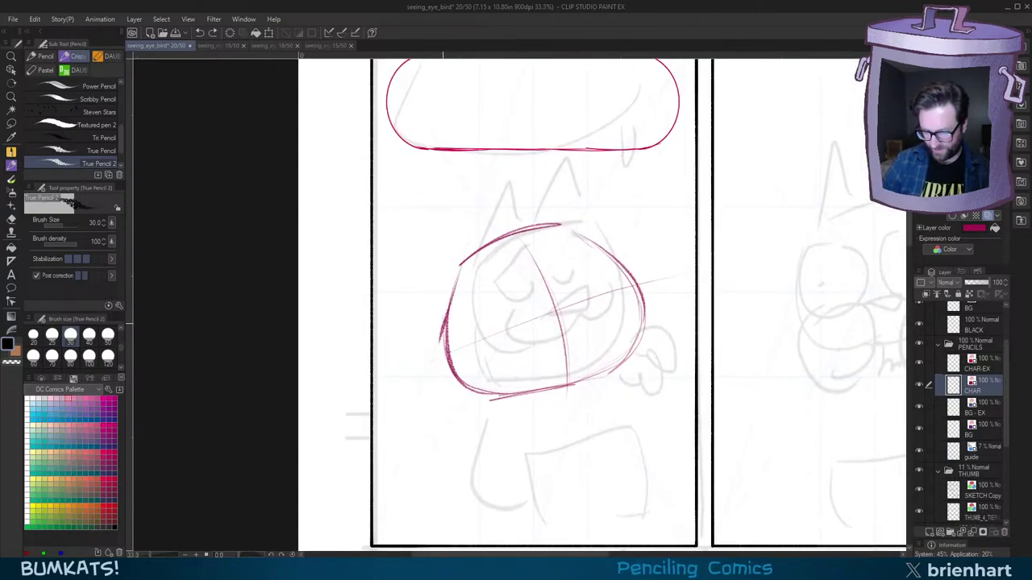
key(p)
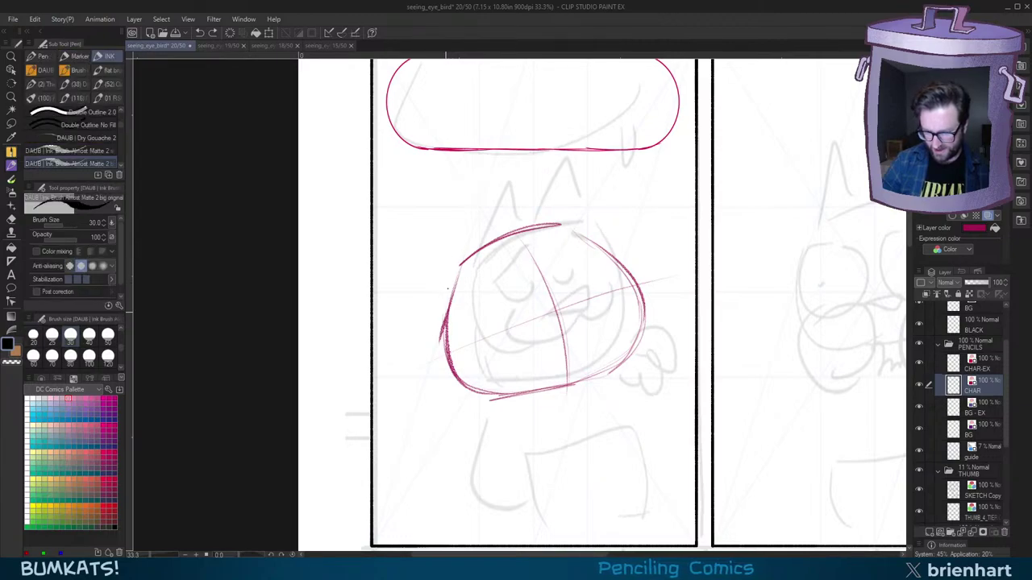
drag(449, 322, 503, 240)
key(ctrl+z)
key(p)
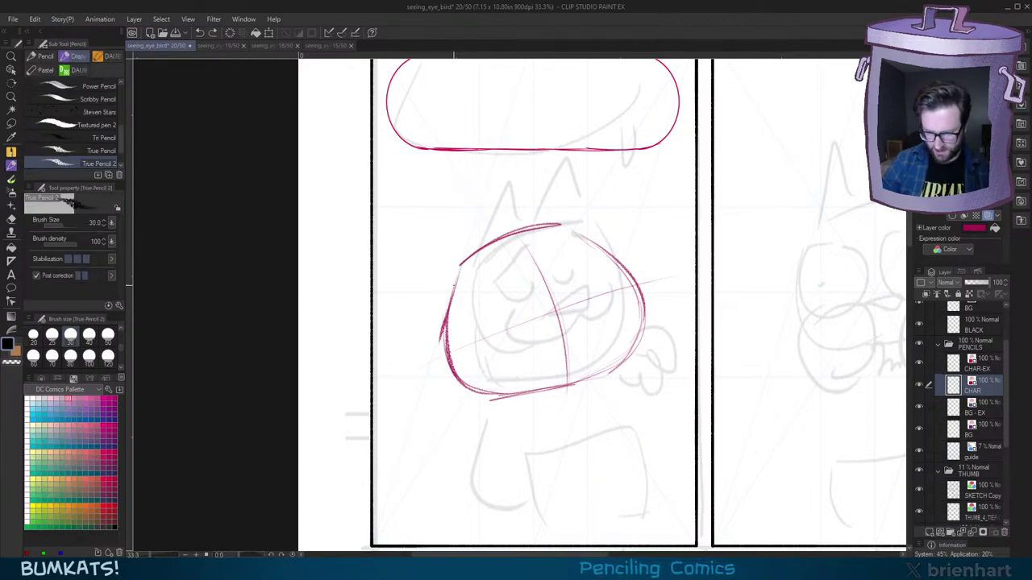
Step: Sketch the head's pointed left ear in the first panel, adding an inner edge line and reinforcing its outer side
mouse_move(446, 300)
mouse_down()
mouse_move(470, 188)
mouse_move(499, 236)
mouse_up()
key(ctrl+z)
mouse_move(443, 320)
mouse_down()
mouse_move(452, 235)
mouse_move(503, 235)
mouse_up()
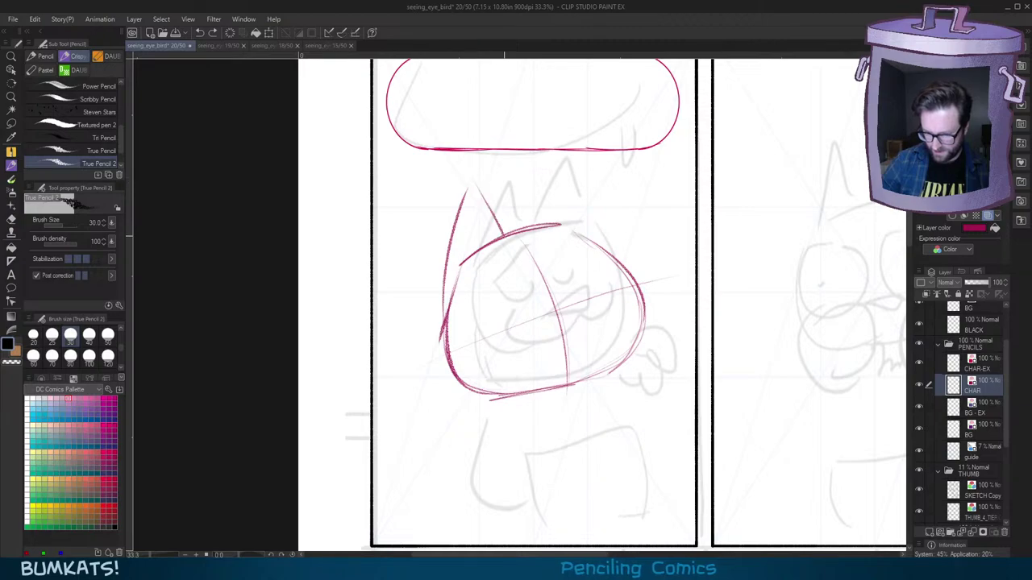
mouse_move(460, 282)
mouse_down()
mouse_move(464, 203)
mouse_move(461, 274)
mouse_up()
key(ctrl+z)
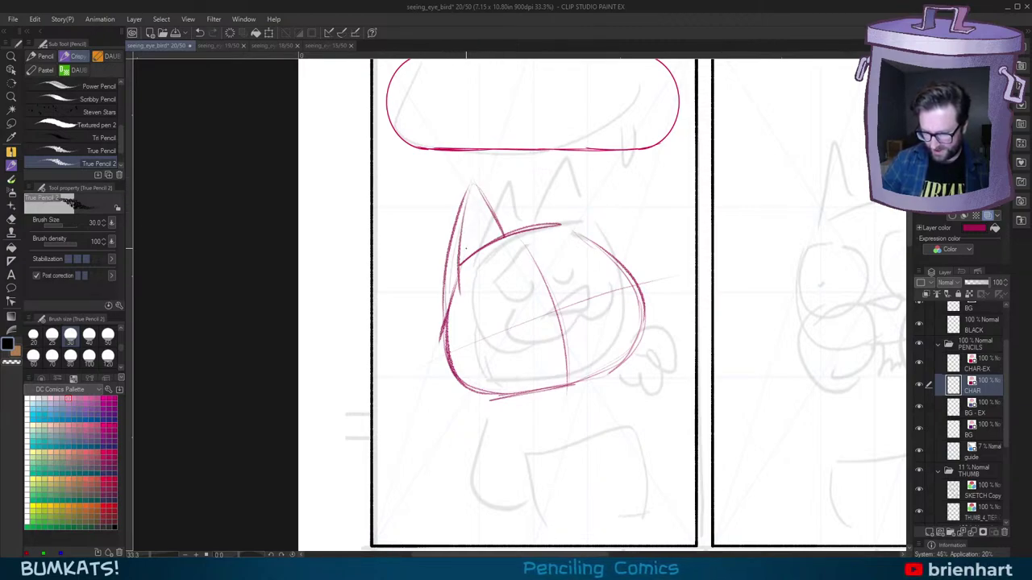
key(ctrl+z)
drag(468, 200, 462, 281)
drag(449, 240, 441, 333)
drag(457, 222, 442, 343)
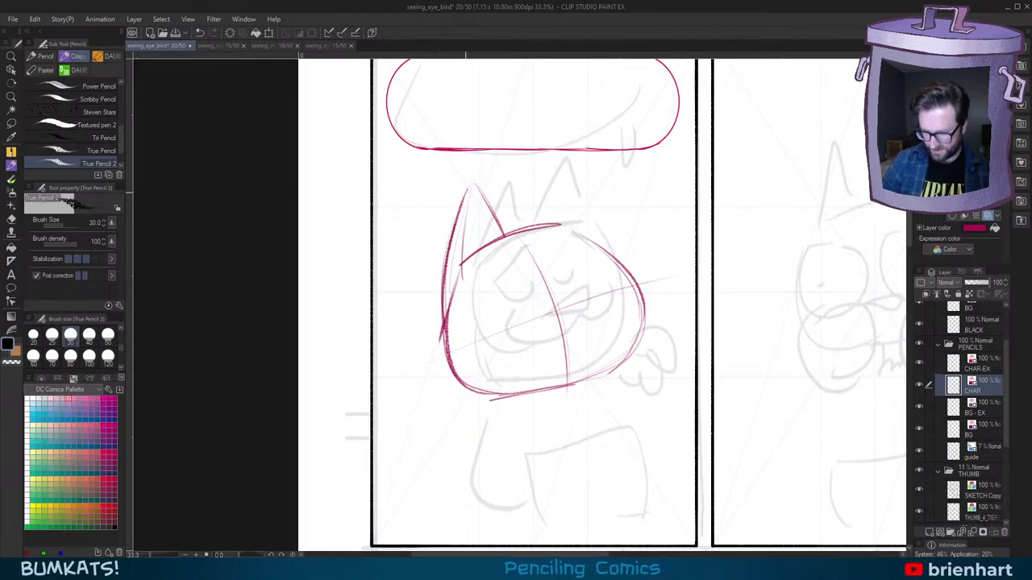
Step: Sketch the head's pointed right ear, with an outer edge running into the cheek and short inner strokes down to the crown
drag(548, 185, 542, 225)
key(ctrl+z)
mouse_move(549, 174)
mouse_down()
mouse_move(539, 227)
mouse_move(587, 227)
mouse_move(595, 244)
mouse_up()
key(ctrl+z)
key(ctrl+z)
drag(535, 184, 537, 224)
drag(545, 180, 597, 247)
drag(568, 201, 635, 278)
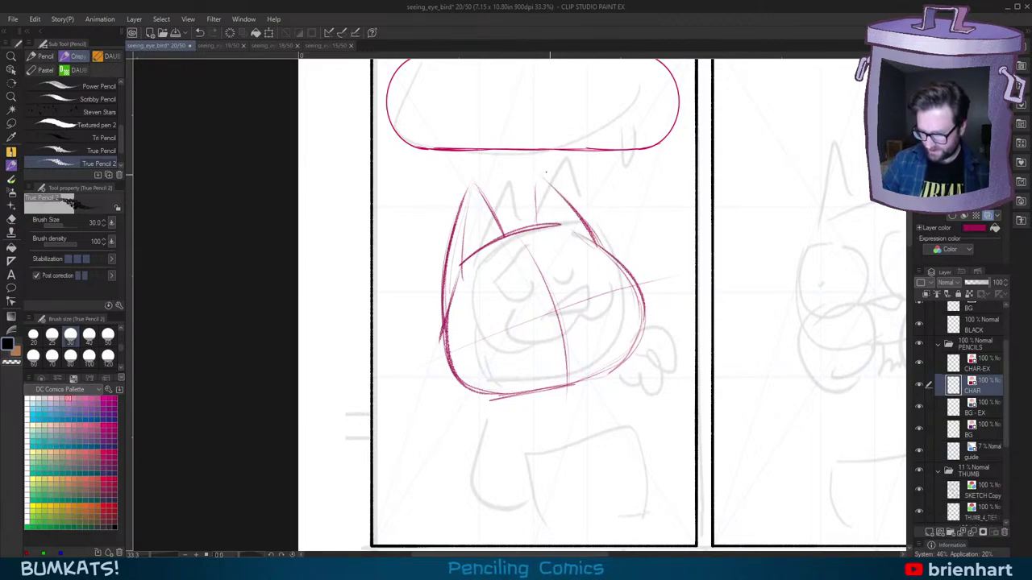
drag(534, 191, 542, 221)
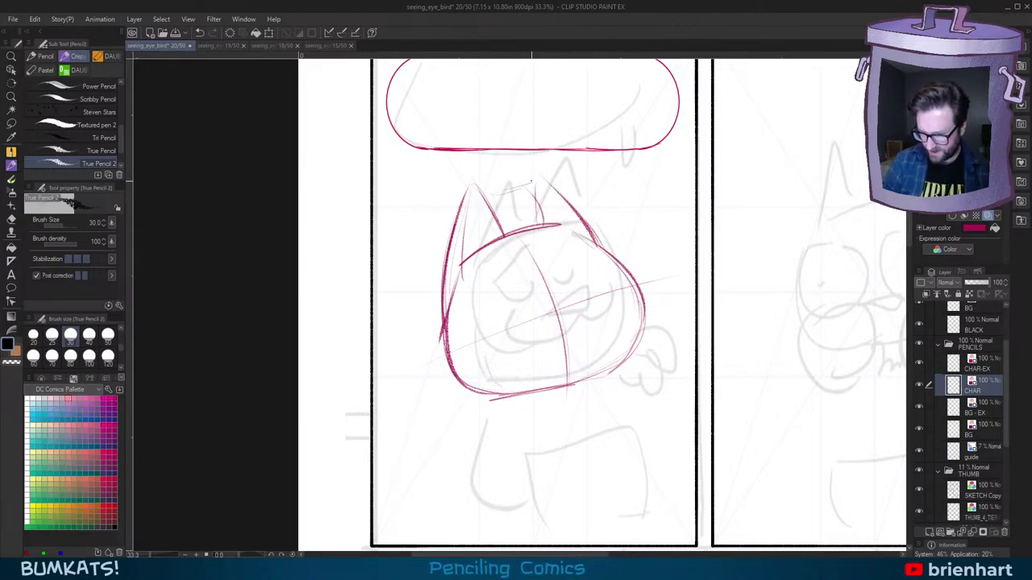
drag(531, 182, 546, 224)
drag(528, 185, 547, 232)
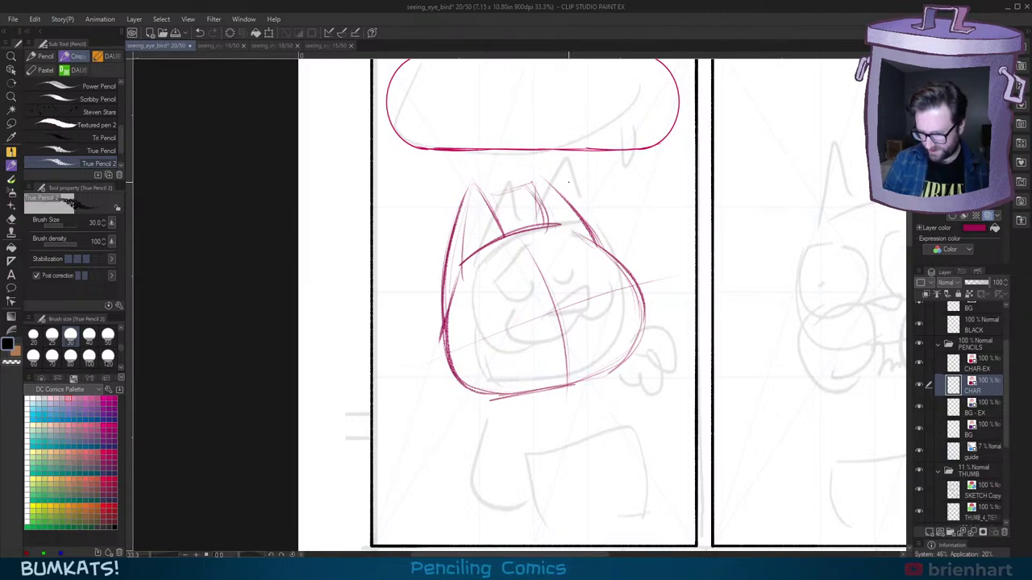
Step: Draw faint body guidelines below the chin that continue the head's center line, undoing the misplaced strokes
mouse_move(441, 311)
mouse_down()
mouse_move(578, 392)
mouse_move(632, 365)
mouse_up()
key(ctrl+z)
drag(452, 257, 563, 348)
key(ctrl+z)
mouse_move(454, 279)
mouse_down()
mouse_move(474, 345)
mouse_move(538, 348)
mouse_up()
mouse_move(647, 335)
mouse_down()
mouse_move(641, 321)
mouse_move(603, 428)
mouse_up()
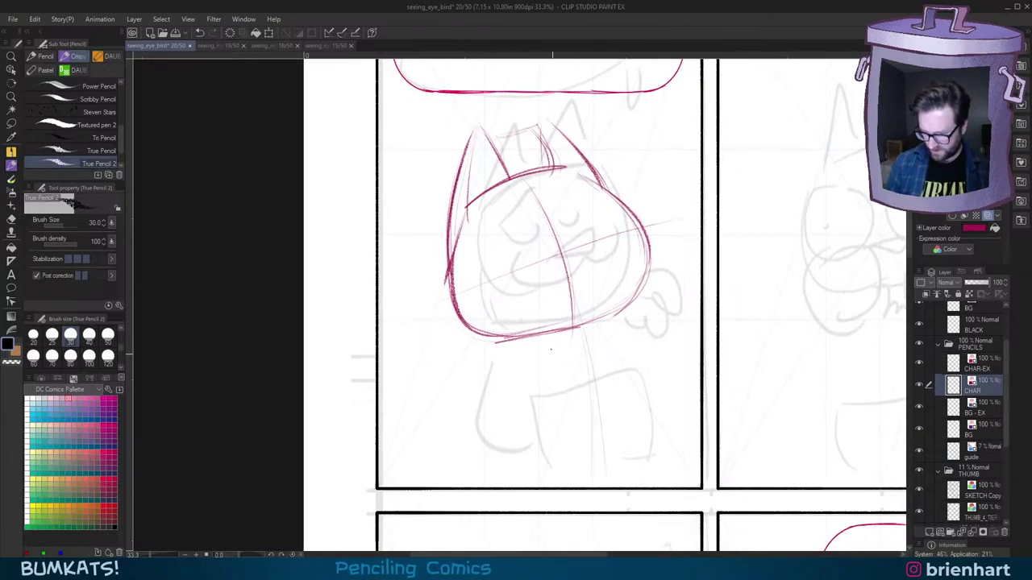
drag(528, 292, 490, 443)
key(ctrl+z)
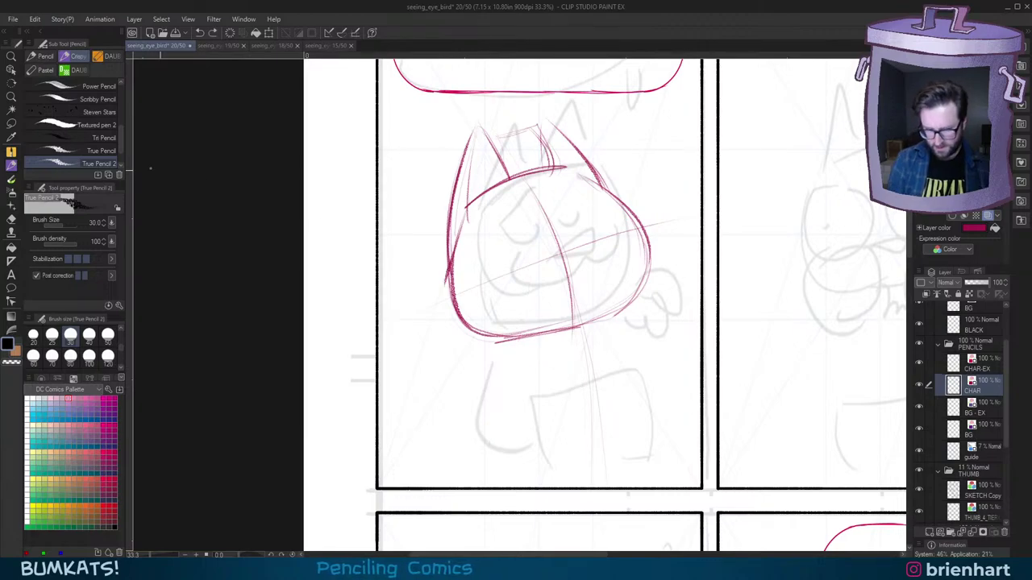
Step: Lasso the whole sketched head, shift it slightly to the left within the first panel, and deselect it
click(12, 123)
mouse_move(604, 121)
mouse_down()
mouse_move(474, 111)
mouse_move(659, 150)
mouse_up()
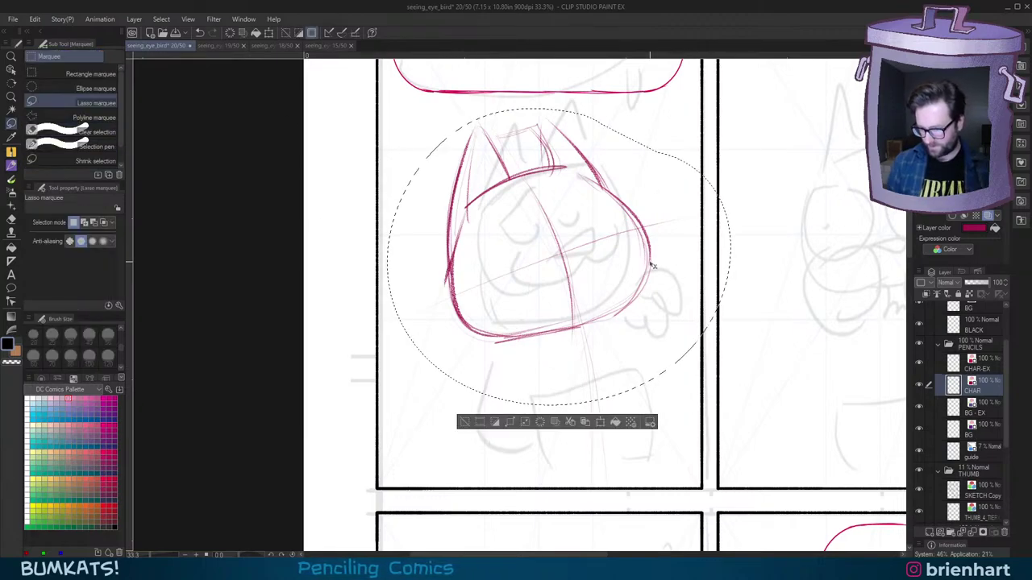
mouse_move(653, 266)
mouse_down()
mouse_move(634, 272)
mouse_move(626, 261)
mouse_move(596, 283)
mouse_move(601, 291)
mouse_up()
key(ctrl+d)
Step: Draw a small pointed mouth shape with True Pencil 2 where the head's two guidelines cross
key(p)
mouse_move(520, 282)
mouse_down()
mouse_move(570, 259)
mouse_move(546, 293)
mouse_move(534, 277)
mouse_move(546, 298)
mouse_up()
key(ctrl+z)
mouse_move(571, 266)
mouse_down()
mouse_move(553, 296)
mouse_move(575, 258)
mouse_move(563, 290)
mouse_up()
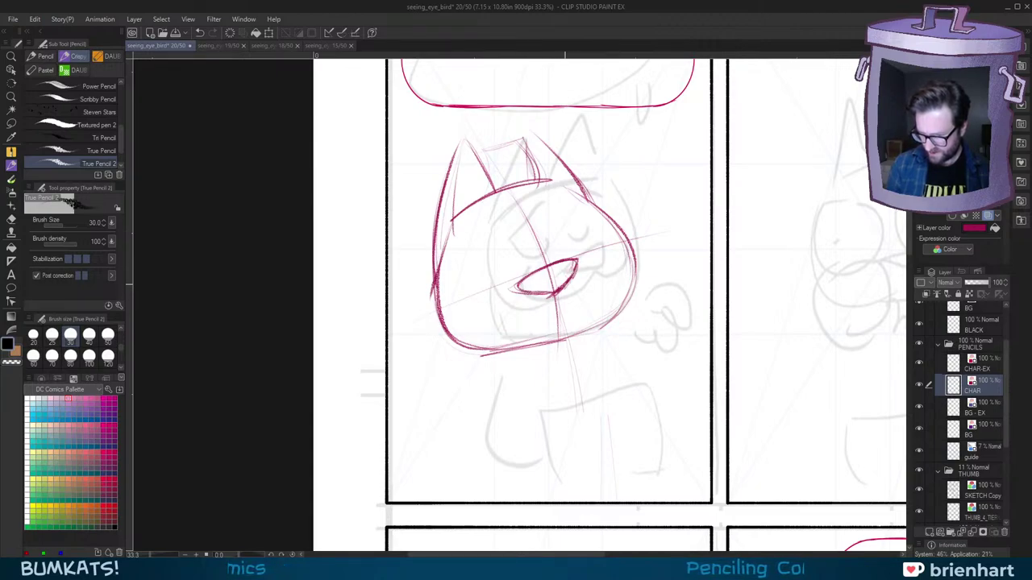
Step: Try an angled shoulder outline below the head, undo it, and try a heavy slanted line across the face
mouse_move(596, 404)
mouse_down()
mouse_move(456, 382)
mouse_move(445, 444)
mouse_up()
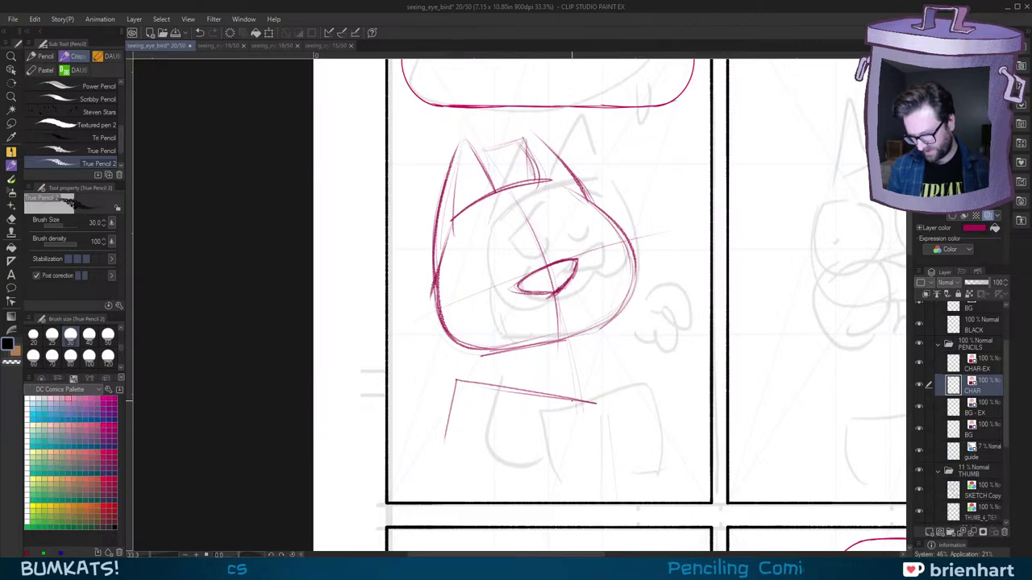
key(ctrl+z)
mouse_move(632, 375)
mouse_down()
mouse_move(645, 376)
mouse_move(608, 370)
mouse_up()
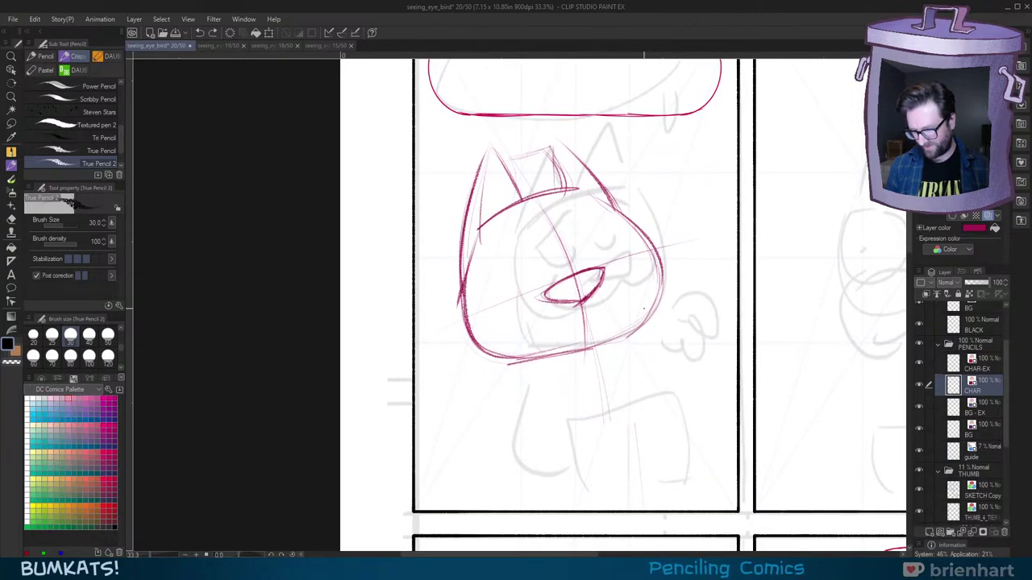
drag(448, 331, 722, 220)
key(ctrl+z)
mouse_move(722, 220)
mouse_down()
mouse_move(435, 339)
mouse_move(723, 220)
mouse_up()
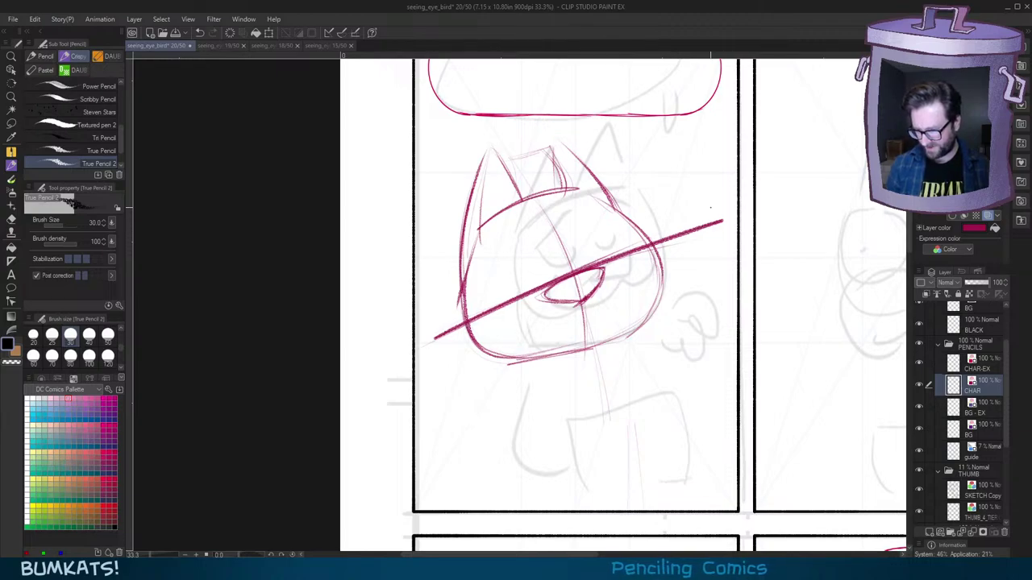
Step: Try a boxy torso beneath the head, with rounded hand strokes overlapping its lower left corner
drag(524, 405, 620, 417)
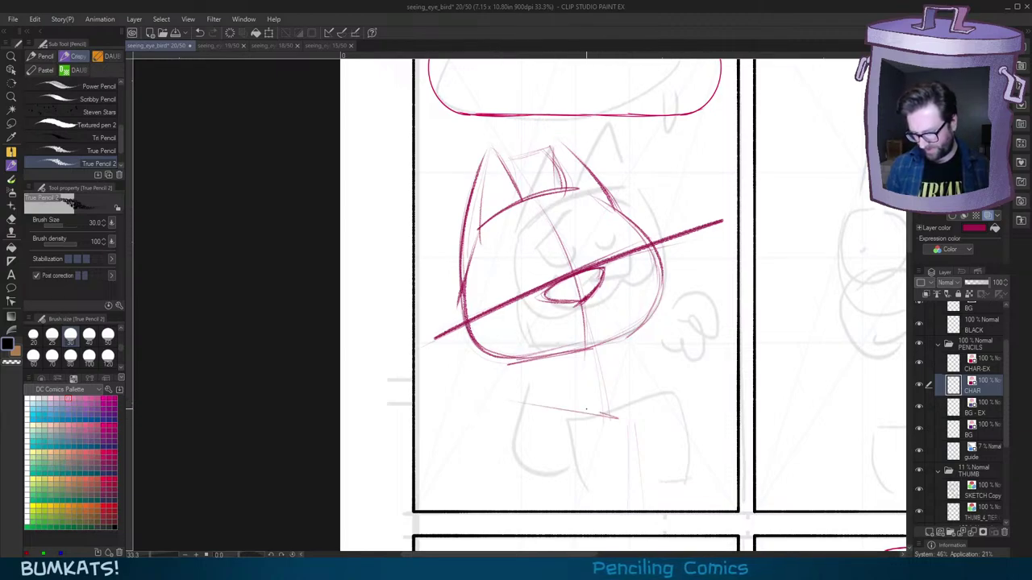
mouse_move(491, 394)
mouse_down()
mouse_move(482, 456)
mouse_move(601, 484)
mouse_up()
drag(609, 415, 487, 467)
drag(488, 395, 611, 413)
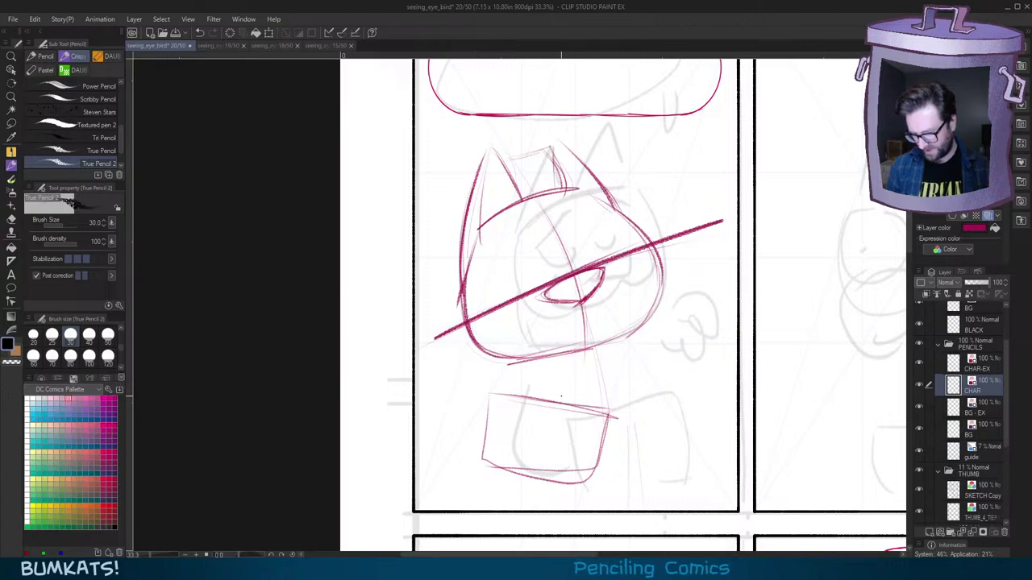
drag(477, 428, 548, 482)
drag(474, 461, 547, 478)
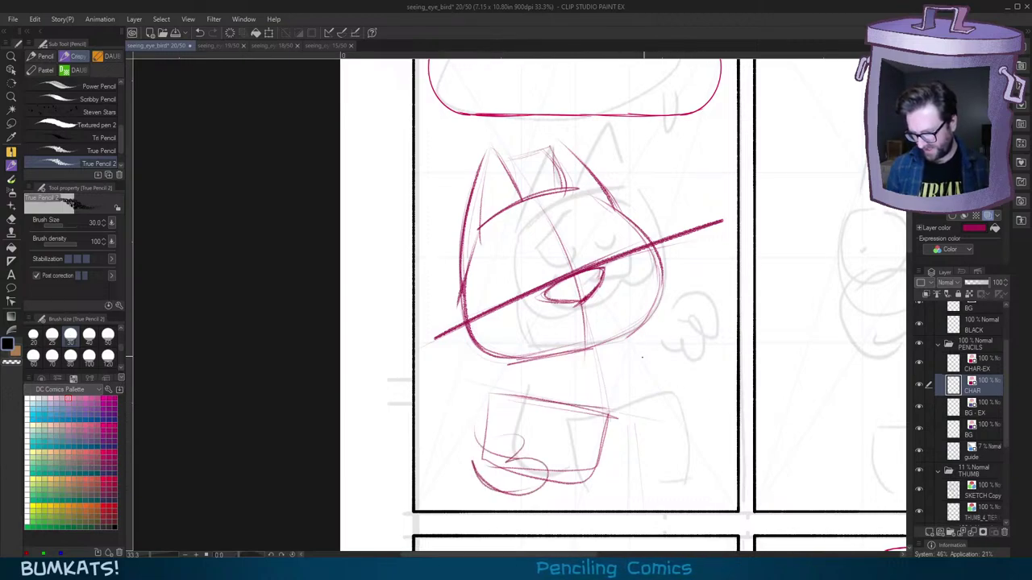
Step: Try a raised forearm and hand beside the head's right cheek, plus a slanted guideline across the shoulders
mouse_move(650, 345)
mouse_down()
mouse_move(713, 347)
mouse_move(671, 331)
mouse_up()
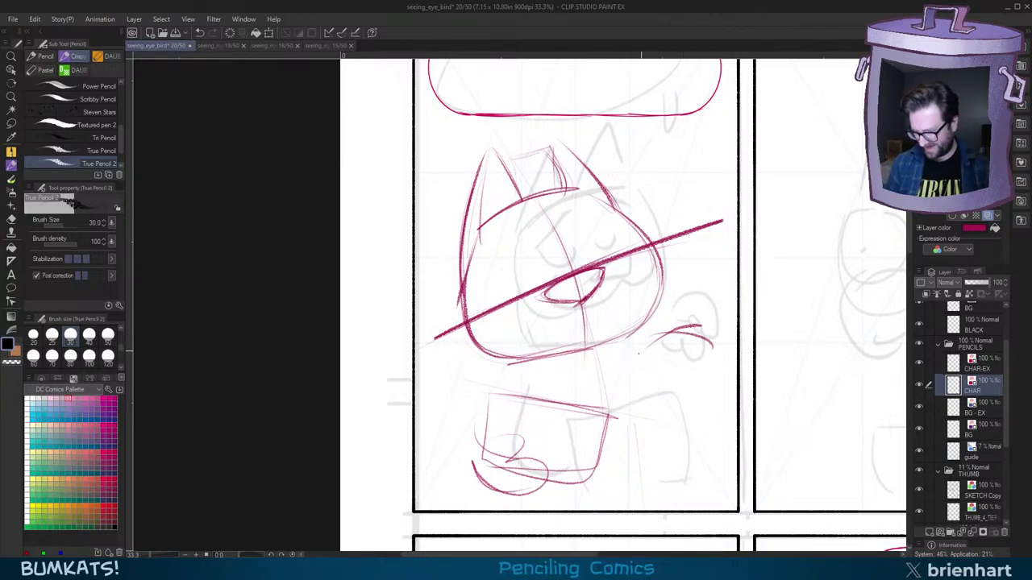
mouse_move(695, 329)
mouse_down()
mouse_move(713, 355)
mouse_move(671, 385)
mouse_up()
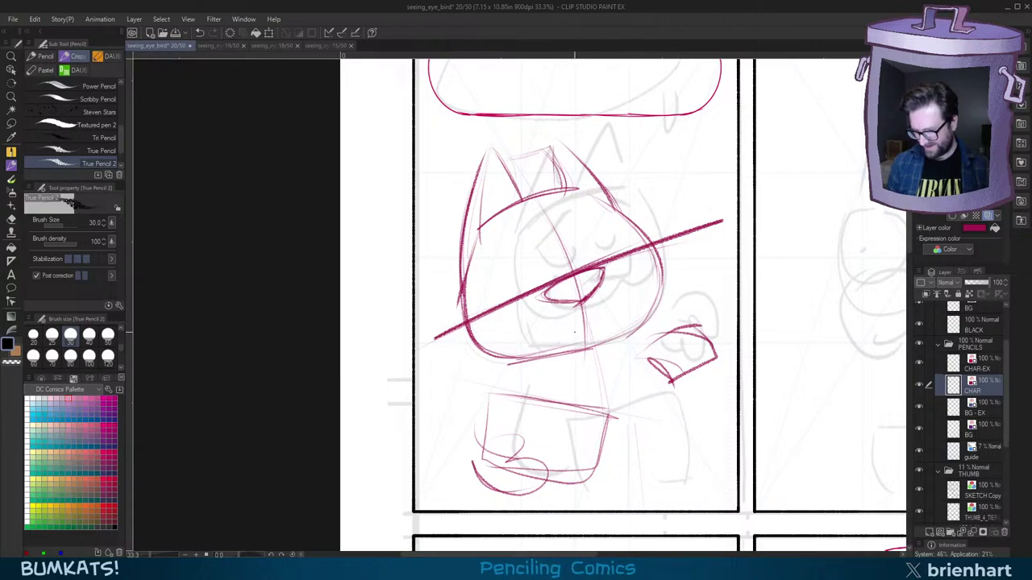
drag(456, 366, 744, 445)
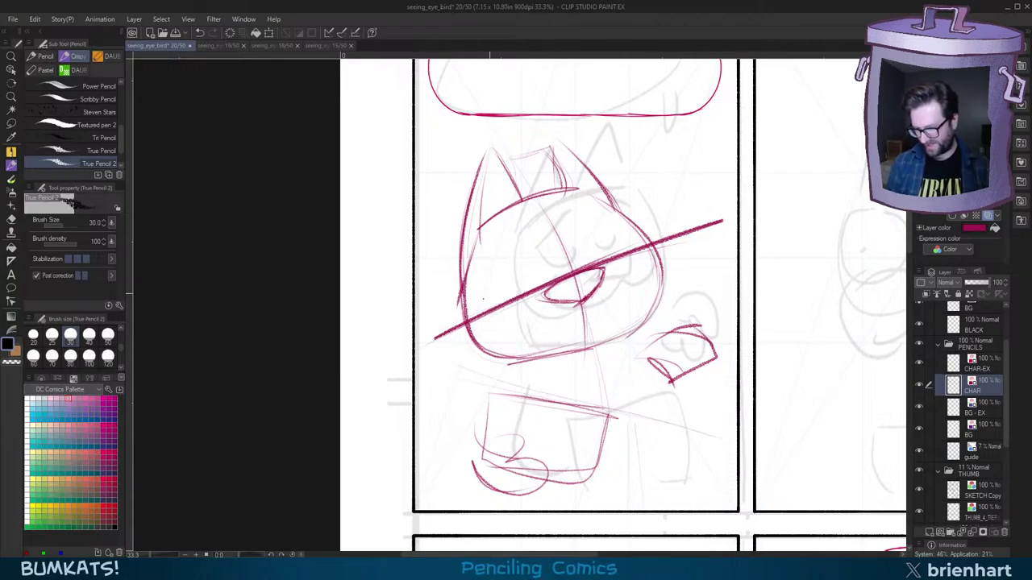
drag(682, 280, 702, 334)
key(ctrl+z)
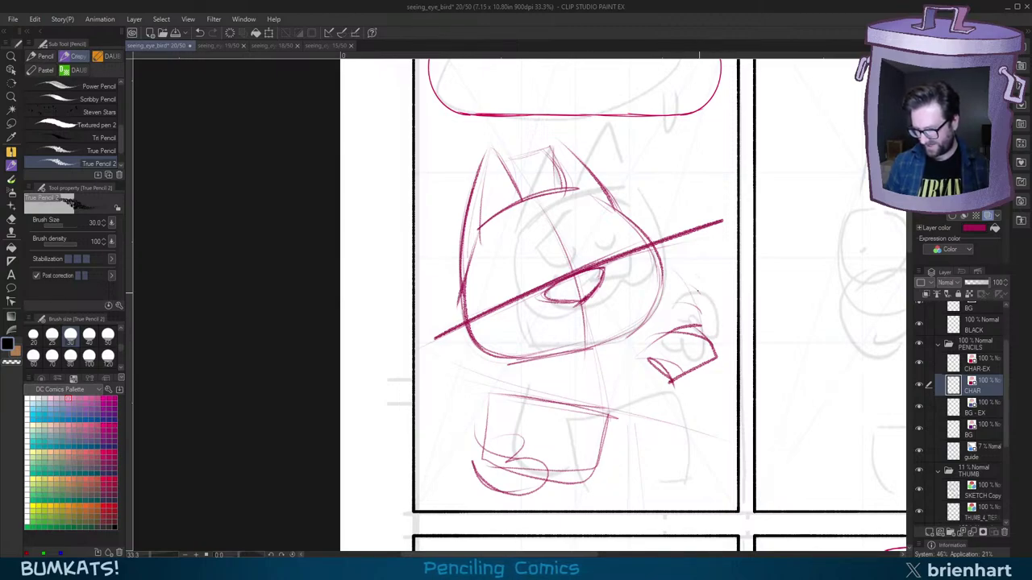
key(ctrl+z)
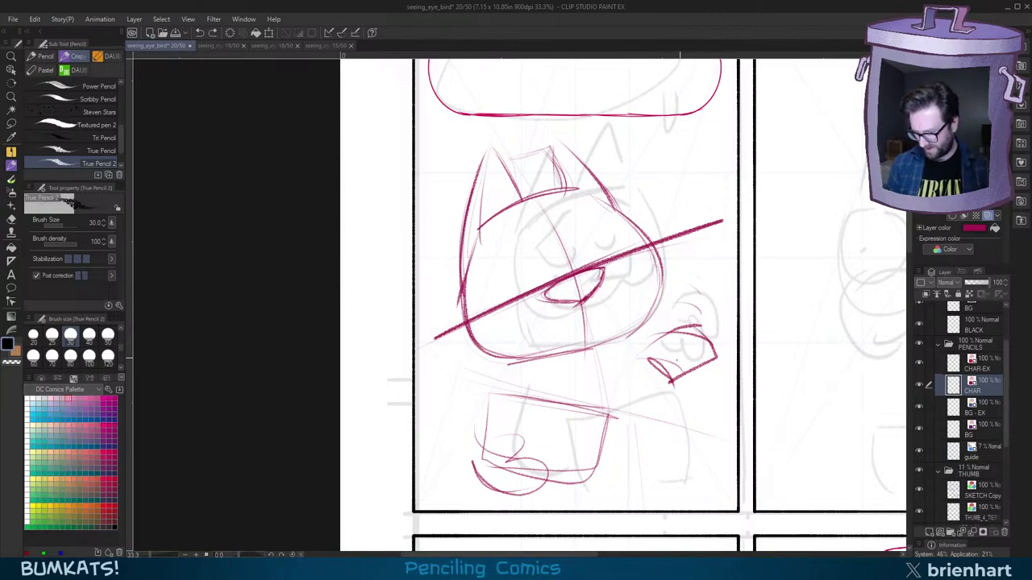
Step: Undo the torso, hand and forearm strokes around the first panel's head
mouse_move(659, 365)
mouse_down()
mouse_move(647, 371)
mouse_move(705, 370)
mouse_up()
key(ctrl+z)
key(ctrl+z)
key(ctrl+z)
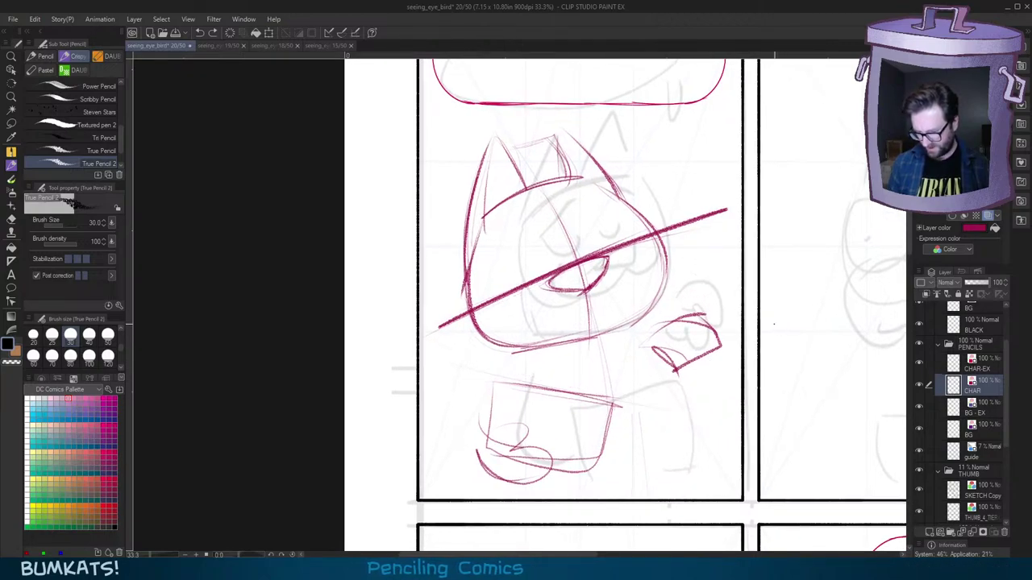
key(ctrl+z)
key(ctrl+z)
key(ctrl+z)
key(ctrl+z)
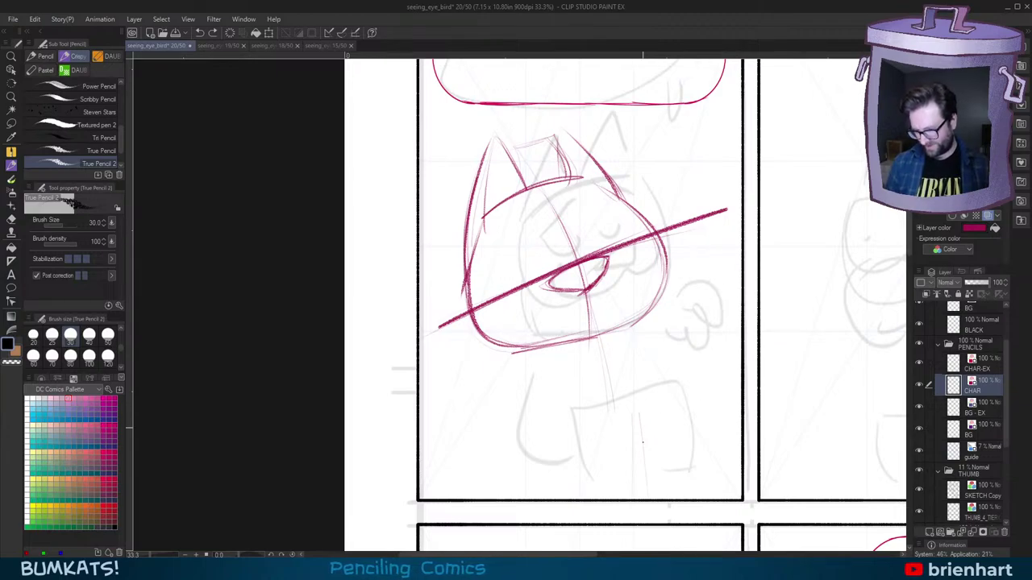
Step: Hide and reshow the PENCILS folder to check the thumbnail, and undo the heavy slanted line across the face
click(919, 345)
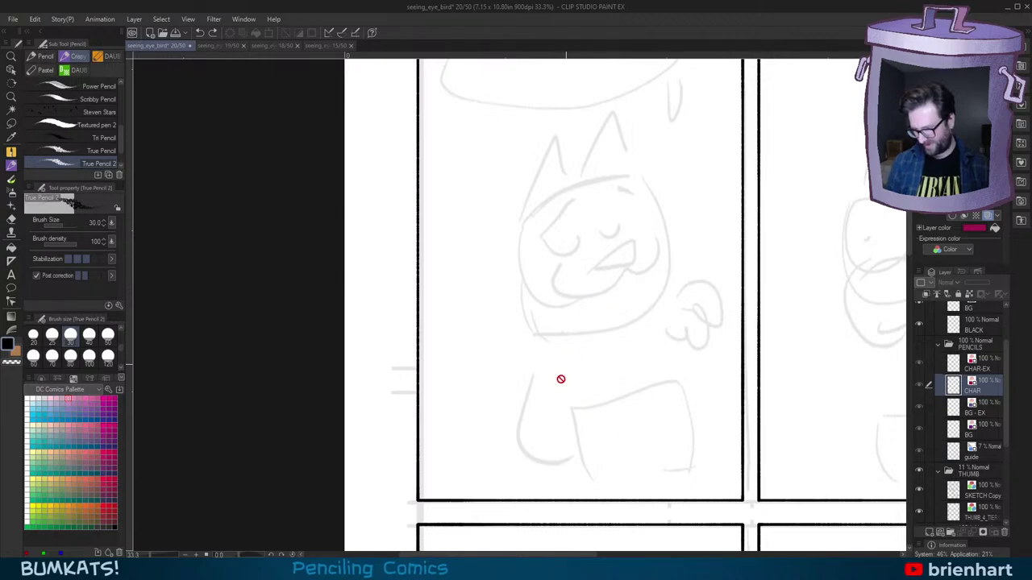
click(918, 345)
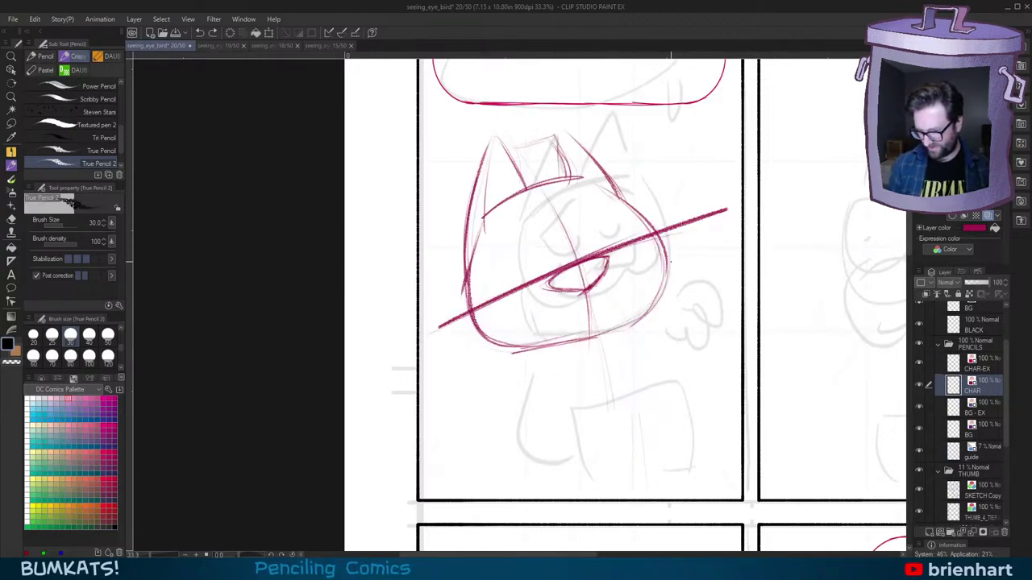
key(ctrl+z)
Step: Draw two curved closed eyes on either side of the center line, just above the mouth
drag(555, 282, 568, 270)
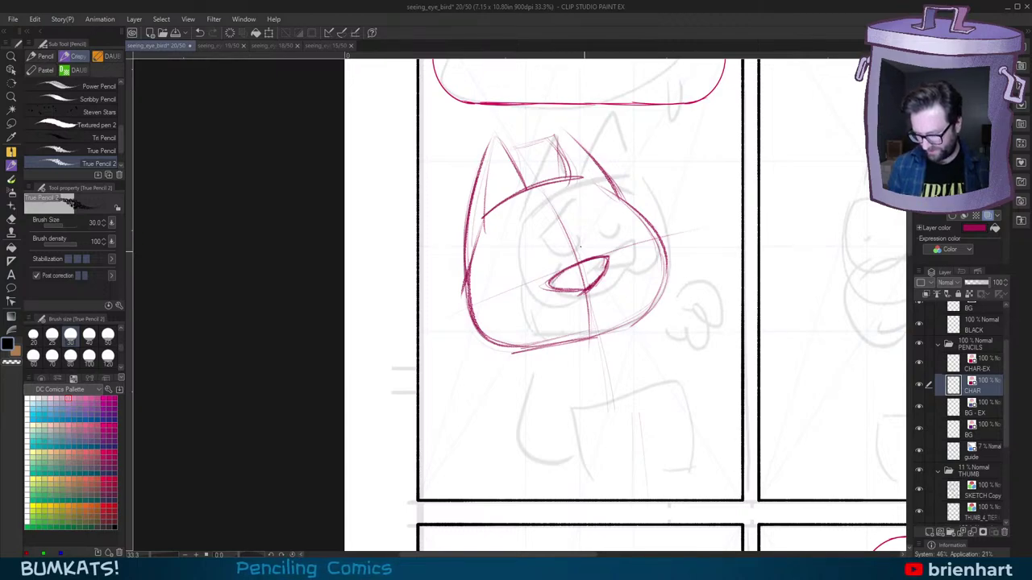
drag(617, 242, 612, 252)
mouse_move(542, 265)
mouse_down()
mouse_move(558, 275)
mouse_move(549, 259)
mouse_move(604, 254)
mouse_up()
key(ctrl+z)
key(ctrl+z)
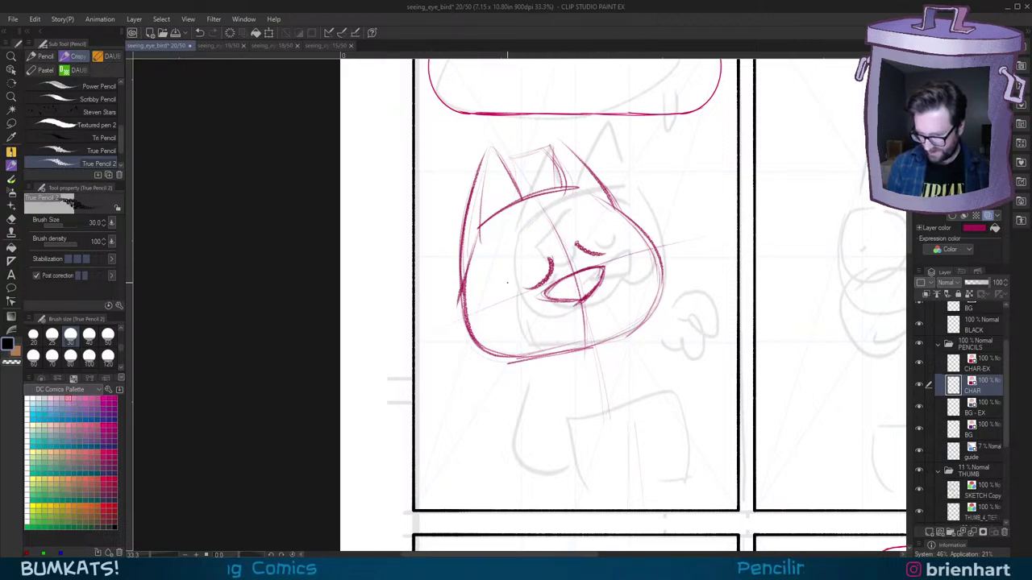
Step: Draw a slanted line over the left eye, a short brow above the right eye, and lengthen the right eye's curve
drag(516, 282, 555, 240)
key(ctrl+z)
drag(516, 281, 554, 234)
key(ctrl+z)
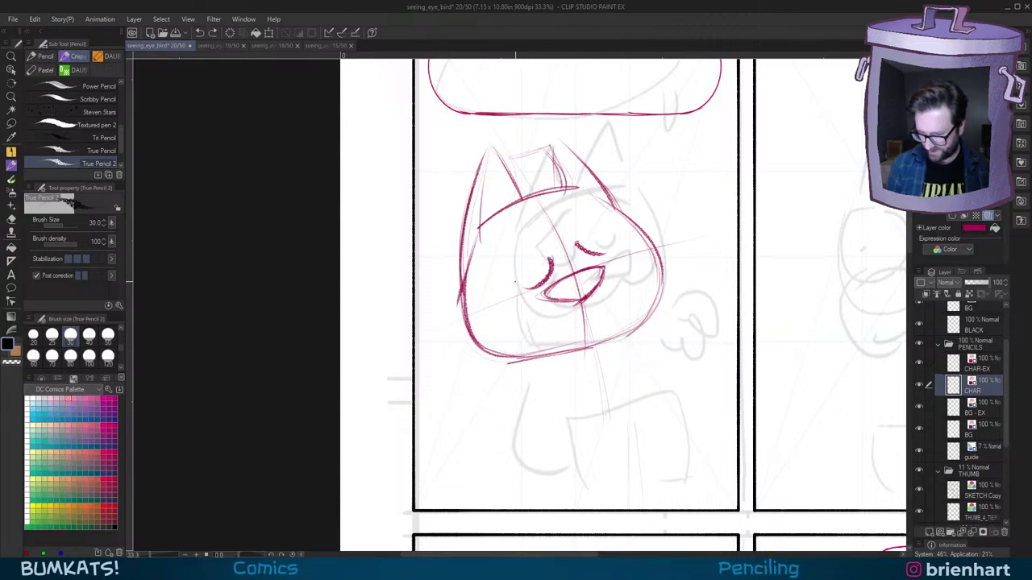
mouse_move(516, 281)
mouse_down()
mouse_move(555, 245)
mouse_move(524, 276)
mouse_up()
key(ctrl+z)
drag(596, 213, 561, 208)
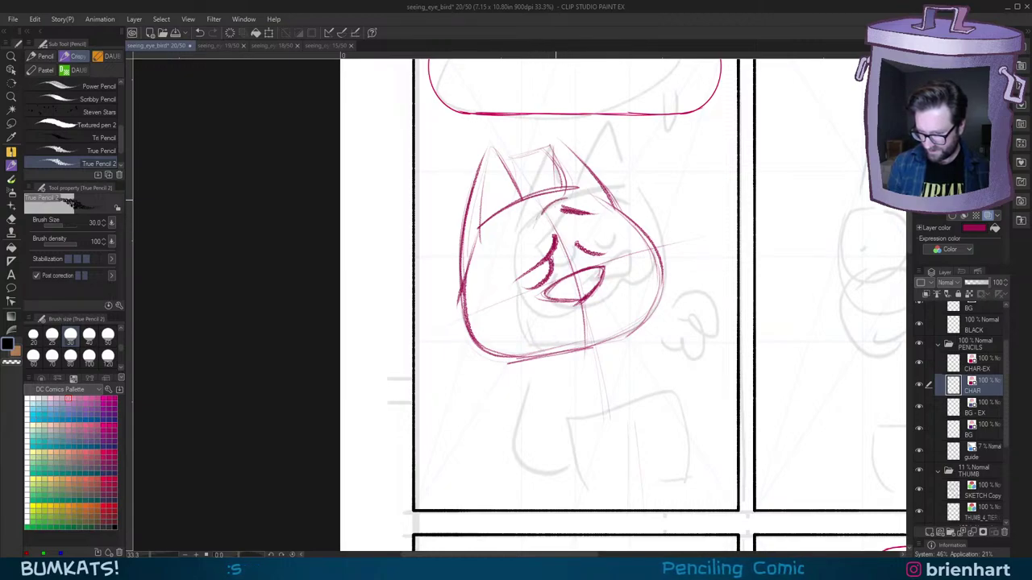
mouse_move(581, 249)
mouse_down()
mouse_move(574, 238)
mouse_move(595, 260)
mouse_move(615, 251)
mouse_up()
key(ctrl+z)
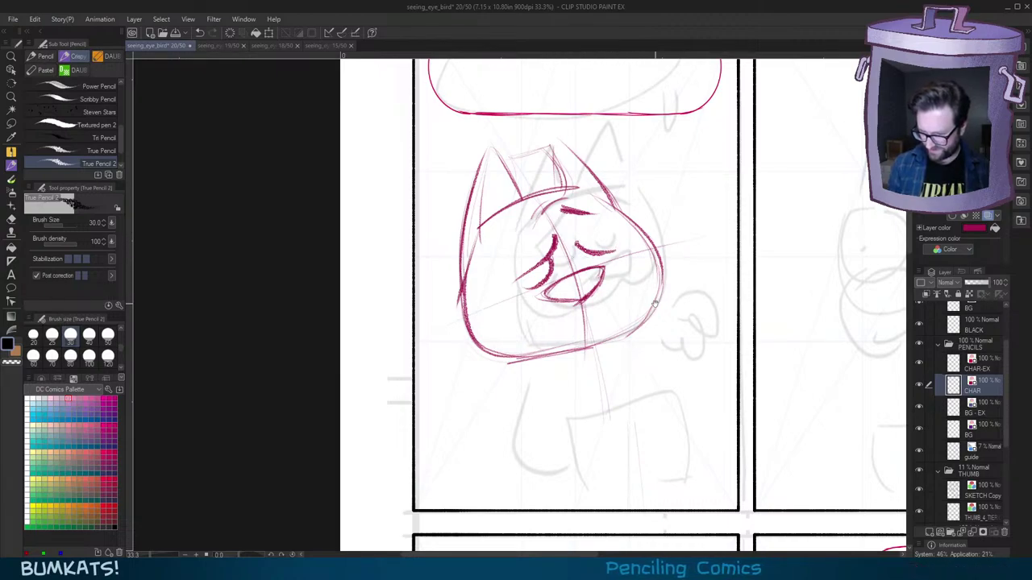
Step: Reinforce the right ear's outer edge and the right side of the head down to the chin
drag(654, 304, 647, 317)
mouse_move(545, 192)
mouse_down()
mouse_move(551, 153)
mouse_move(656, 268)
mouse_up()
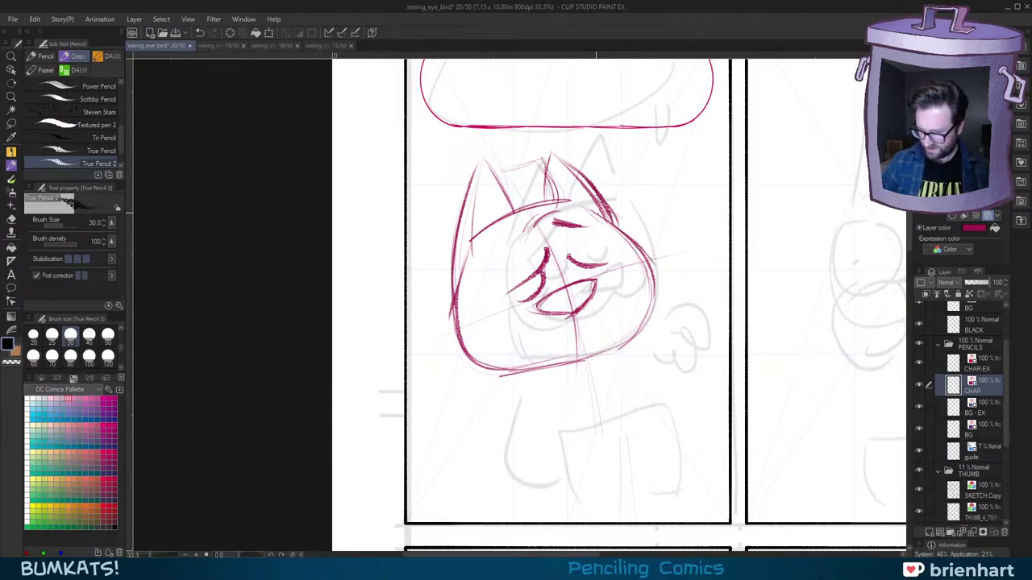
mouse_move(618, 226)
mouse_down()
mouse_move(654, 282)
mouse_move(656, 313)
mouse_move(588, 361)
mouse_up()
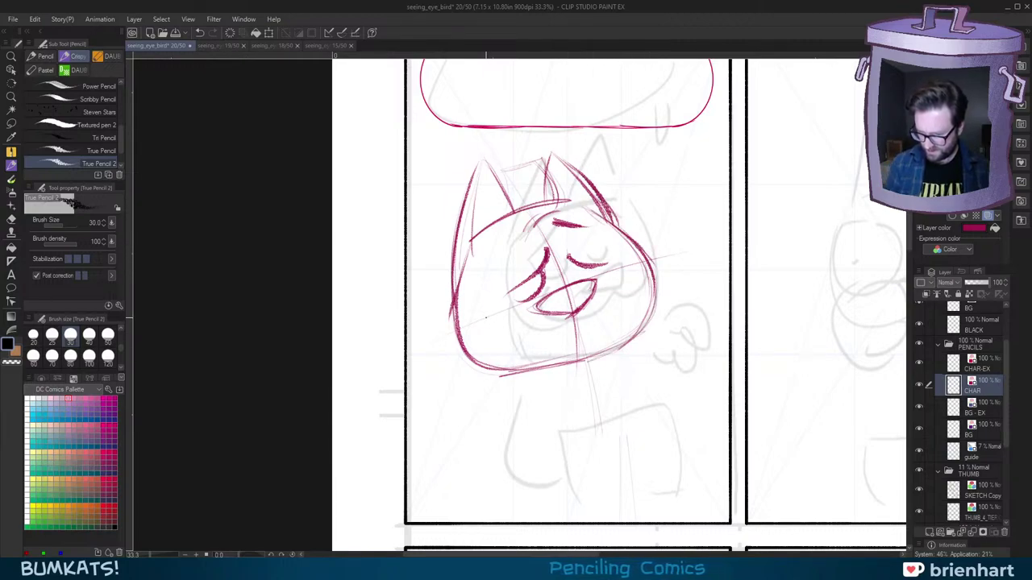
drag(633, 326, 615, 322)
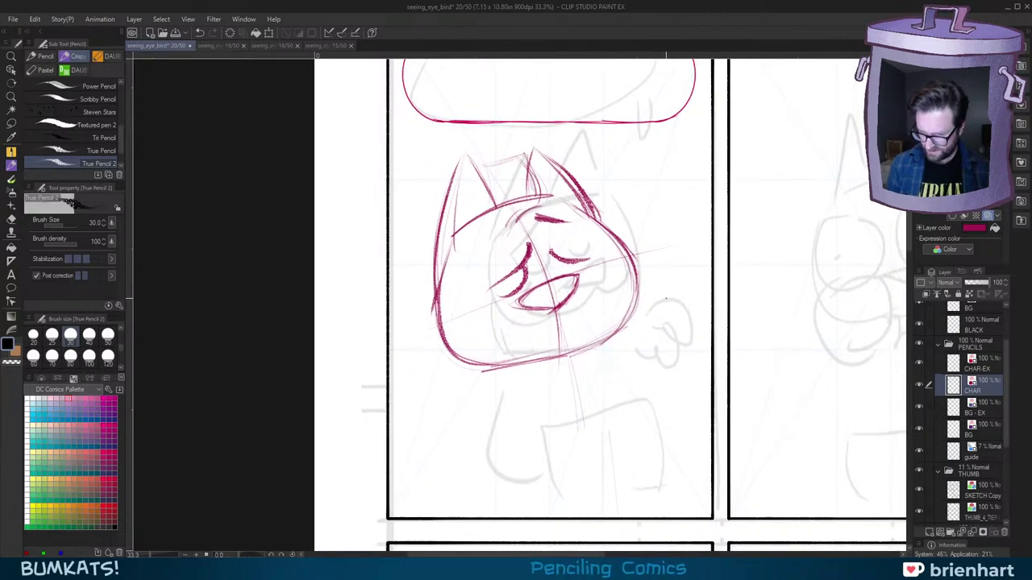
drag(618, 368, 609, 359)
mouse_move(587, 282)
mouse_down()
mouse_move(524, 322)
mouse_move(597, 257)
mouse_move(588, 253)
mouse_move(571, 299)
mouse_up()
key(ctrl+z)
key(ctrl+z)
key(ctrl+z)
key(ctrl+z)
key(ctrl+z)
key(ctrl+z)
key(ctrl+z)
mouse_move(597, 265)
mouse_down()
mouse_move(572, 299)
mouse_move(529, 321)
mouse_move(555, 305)
mouse_move(573, 318)
mouse_move(597, 266)
mouse_move(577, 305)
mouse_up()
key(ctrl+z)
key(ctrl+z)
key(ctrl+z)
key(ctrl+z)
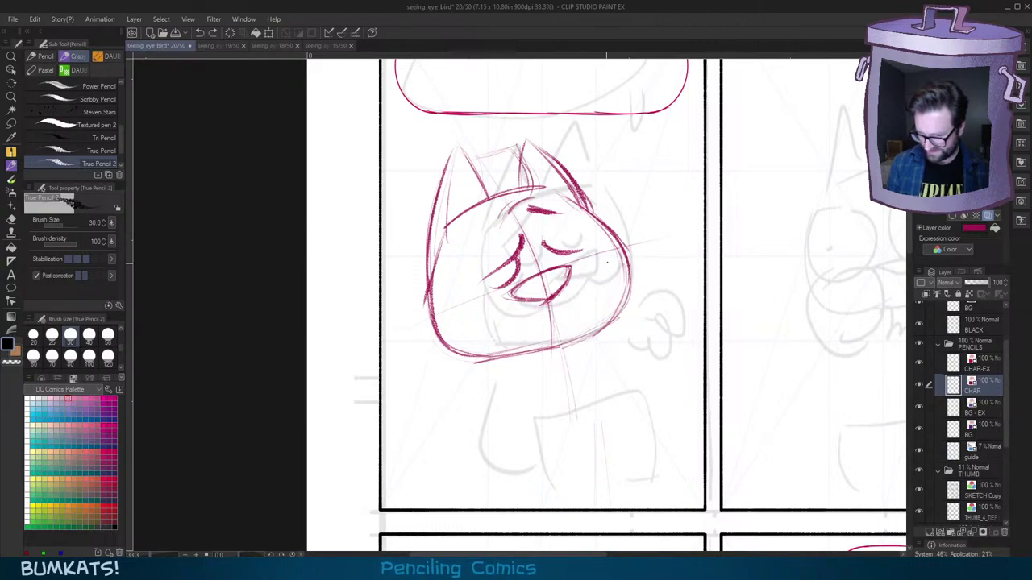
Step: Try a slanted open grin below the nose, rounded at its right end, with a small crease on the right cheek
mouse_move(607, 261)
mouse_down()
mouse_move(556, 299)
mouse_move(508, 309)
mouse_move(611, 275)
mouse_move(606, 262)
mouse_up()
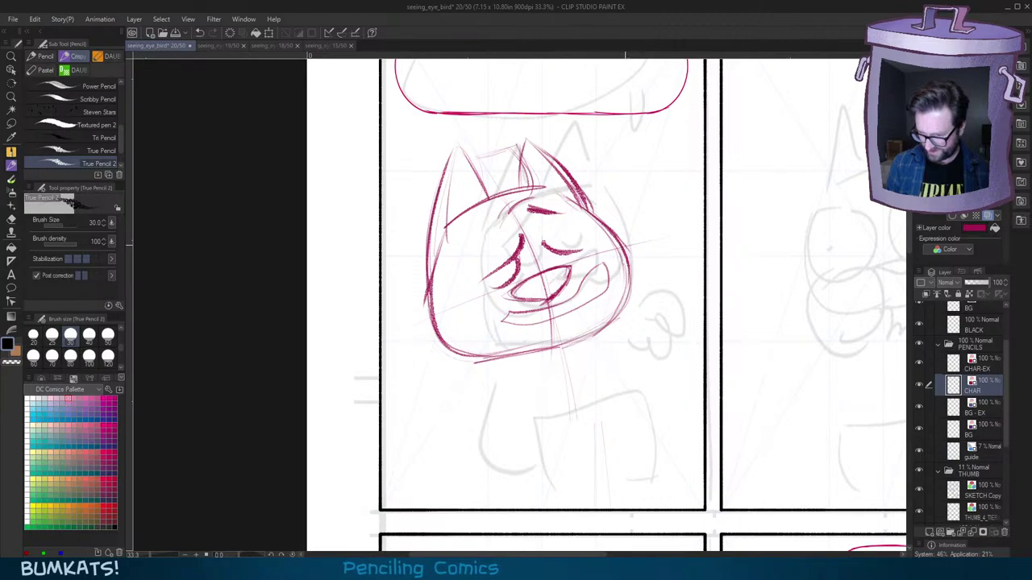
key(ctrl+z)
key(ctrl+z)
mouse_move(537, 315)
mouse_down()
mouse_move(613, 280)
mouse_move(606, 261)
mouse_move(537, 325)
mouse_up()
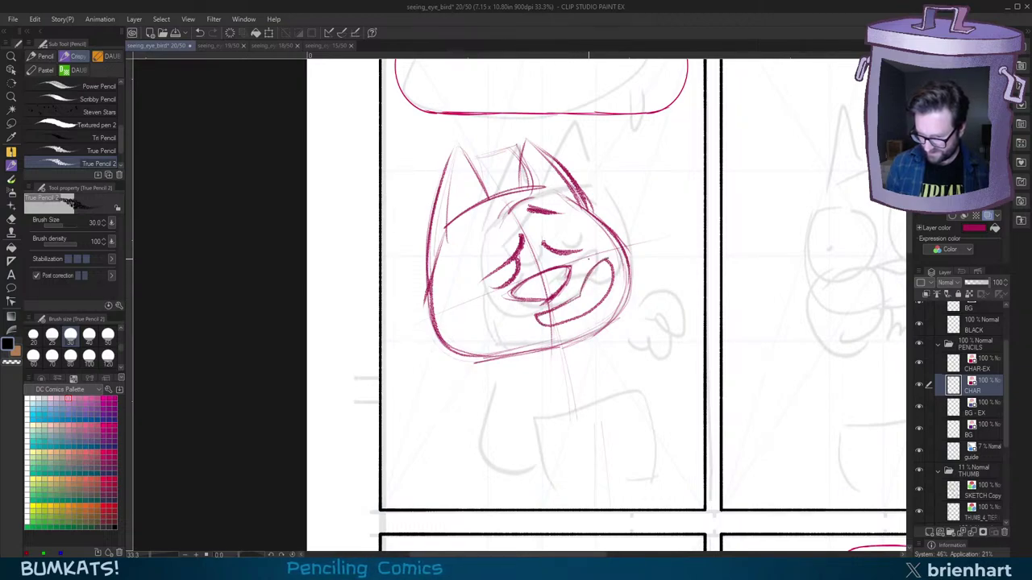
drag(587, 253, 610, 244)
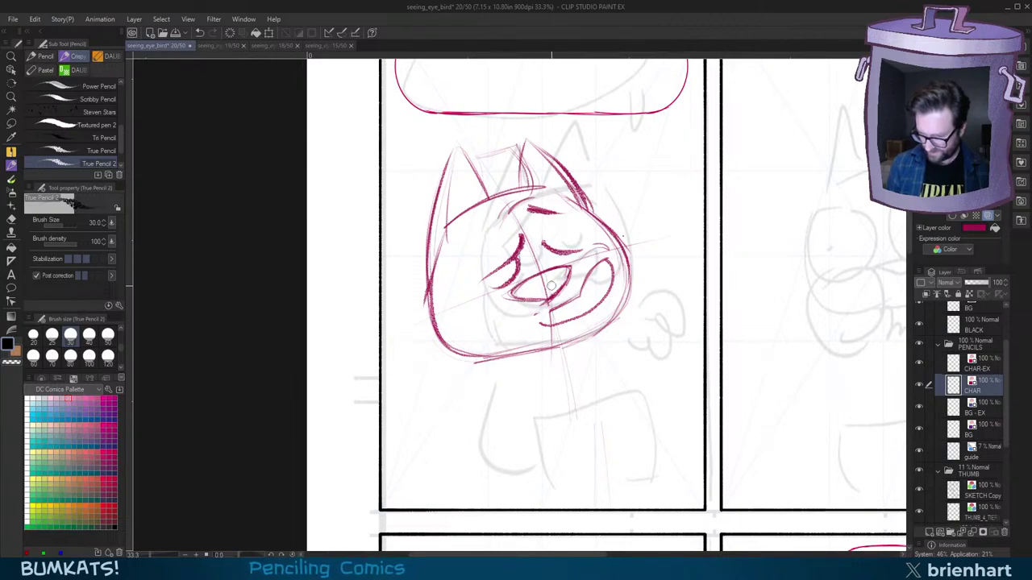
drag(551, 310, 529, 326)
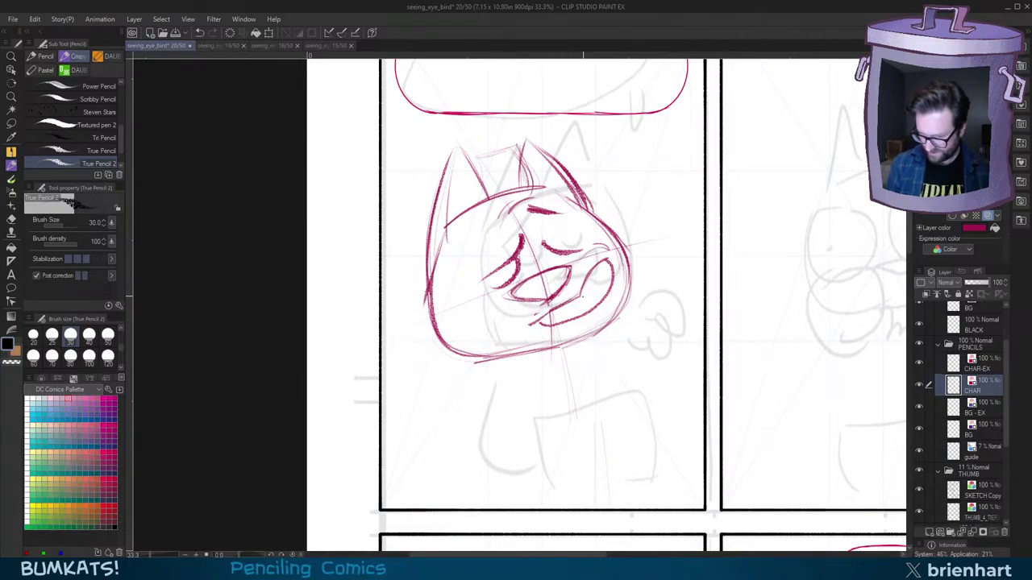
Step: Darken the underside of the chin and add short shading strokes at the nose's lower right
key(ctrl+z)
mouse_move(575, 298)
mouse_down()
mouse_move(522, 326)
mouse_move(589, 330)
mouse_up()
key(ctrl+z)
key(ctrl+z)
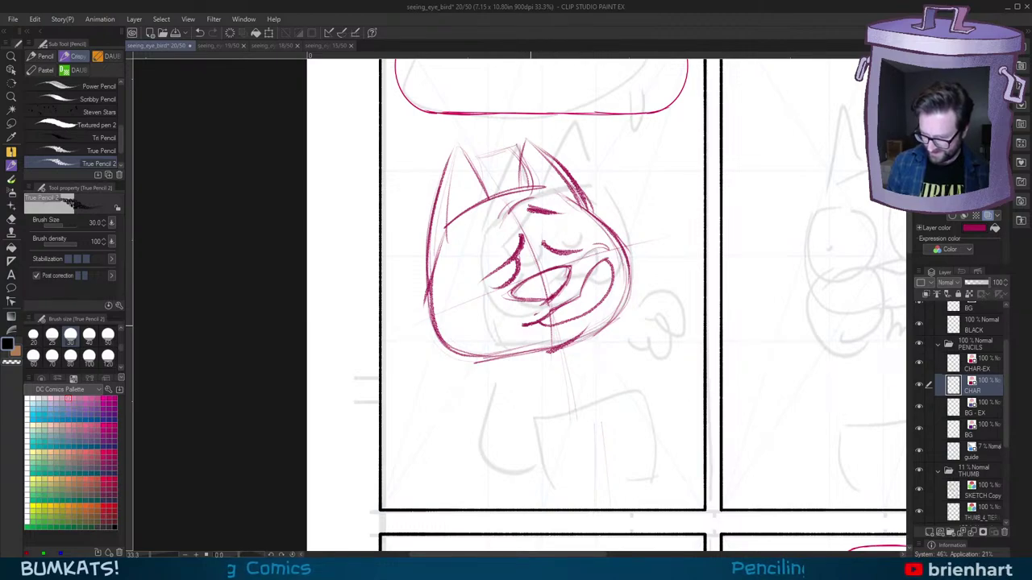
key(c)
mouse_move(555, 308)
mouse_down()
mouse_move(547, 315)
mouse_move(581, 297)
mouse_up()
key(c)
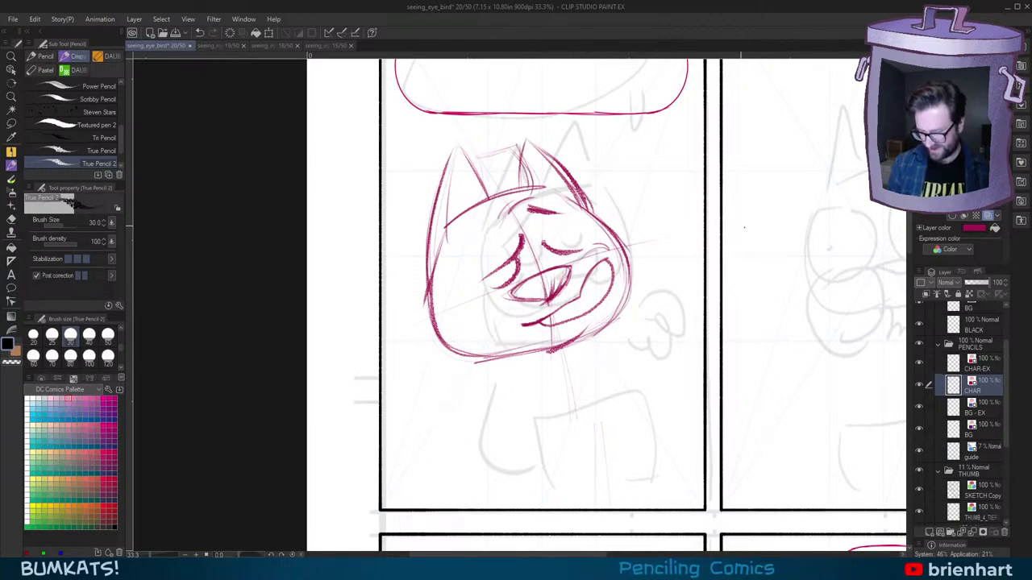
drag(707, 327, 695, 339)
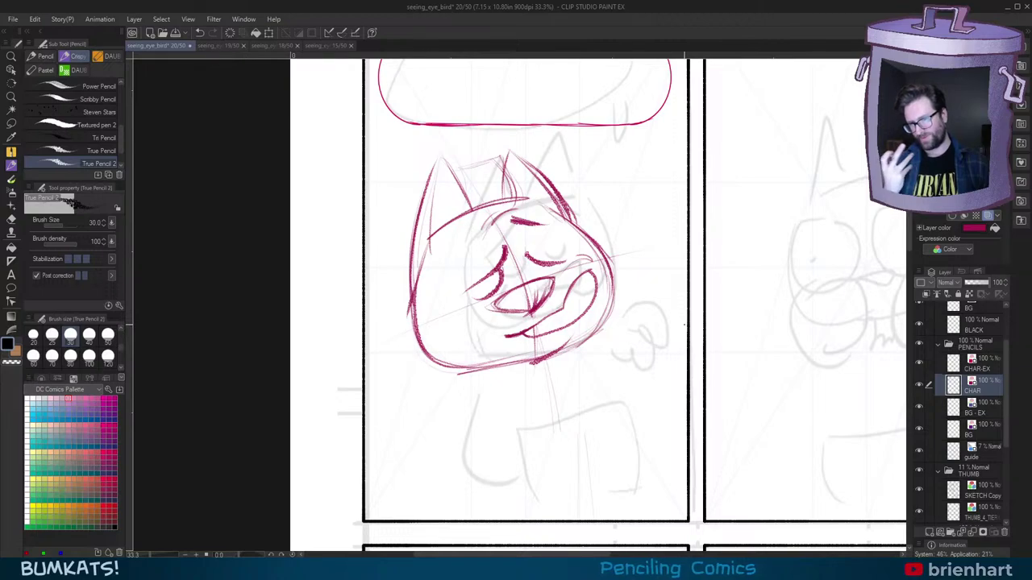
mouse_move(575, 293)
mouse_down()
mouse_move(589, 308)
mouse_move(574, 301)
mouse_up()
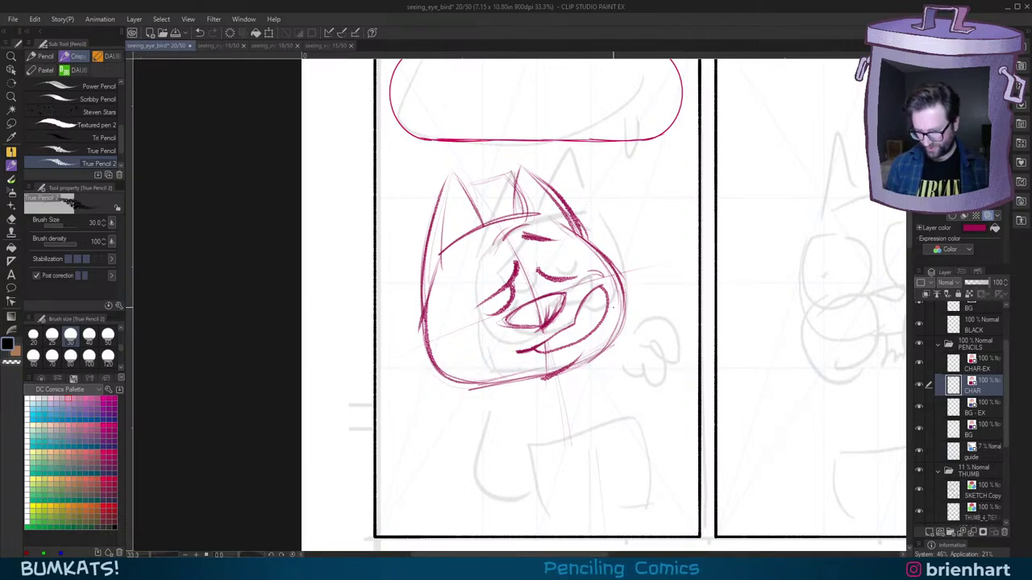
drag(597, 343, 605, 341)
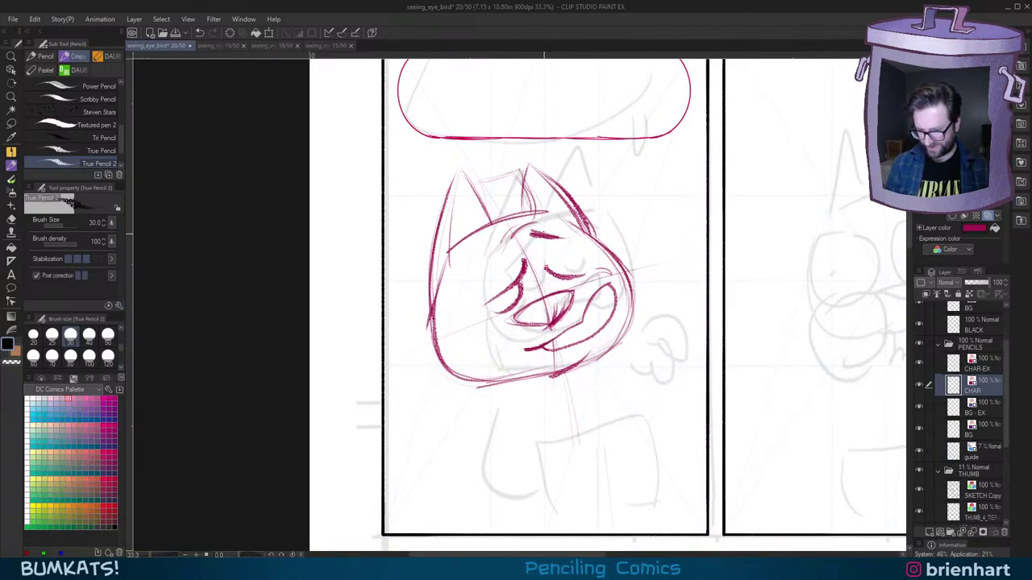
mouse_move(636, 353)
mouse_down()
mouse_move(655, 339)
mouse_move(635, 334)
mouse_up()
mouse_move(447, 352)
mouse_down()
mouse_move(527, 359)
mouse_move(641, 345)
mouse_up()
drag(545, 322, 514, 451)
key(ctrl+z)
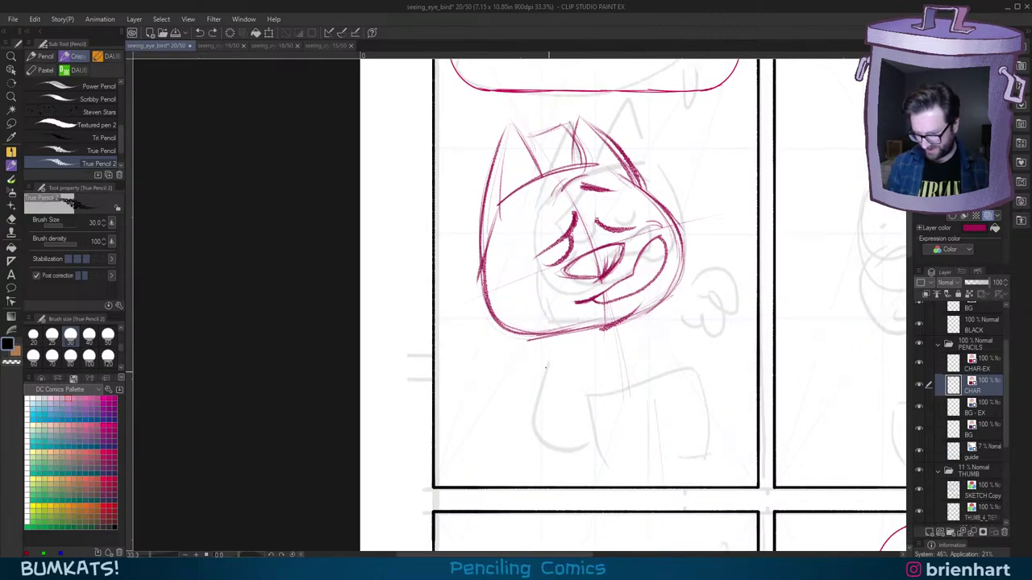
drag(542, 344, 589, 463)
key(ctrl+z)
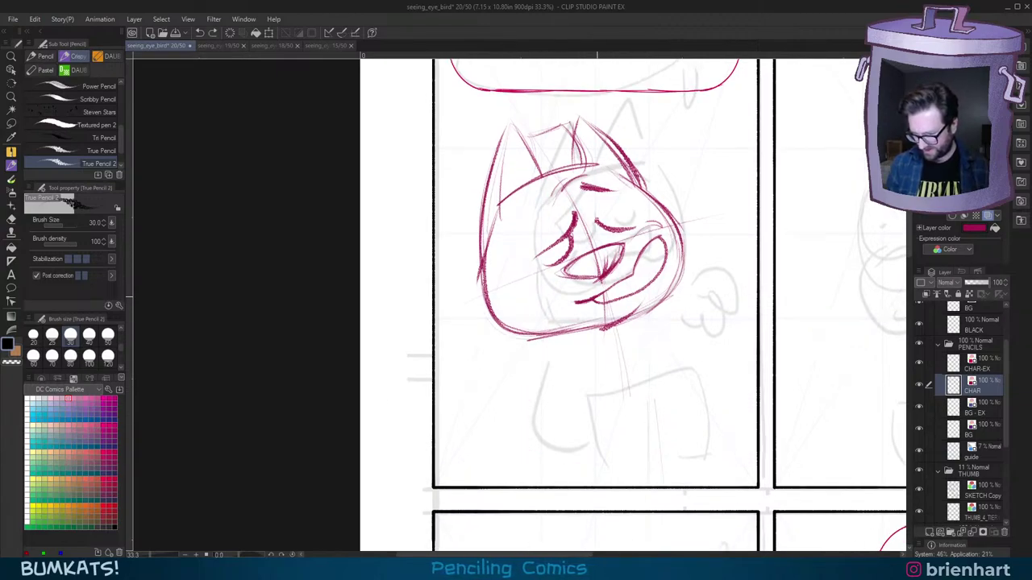
drag(717, 339, 711, 363)
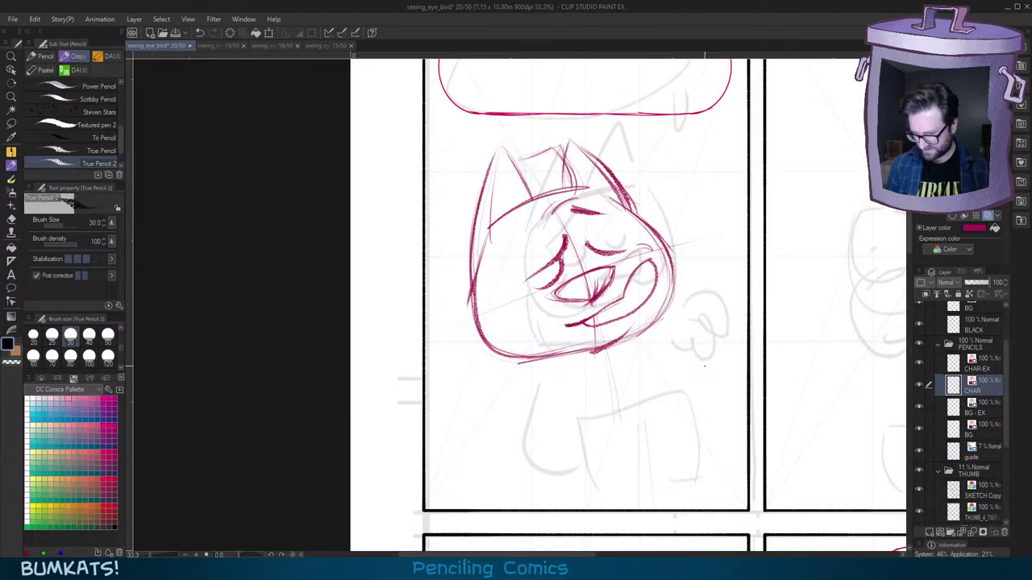
drag(701, 366, 689, 367)
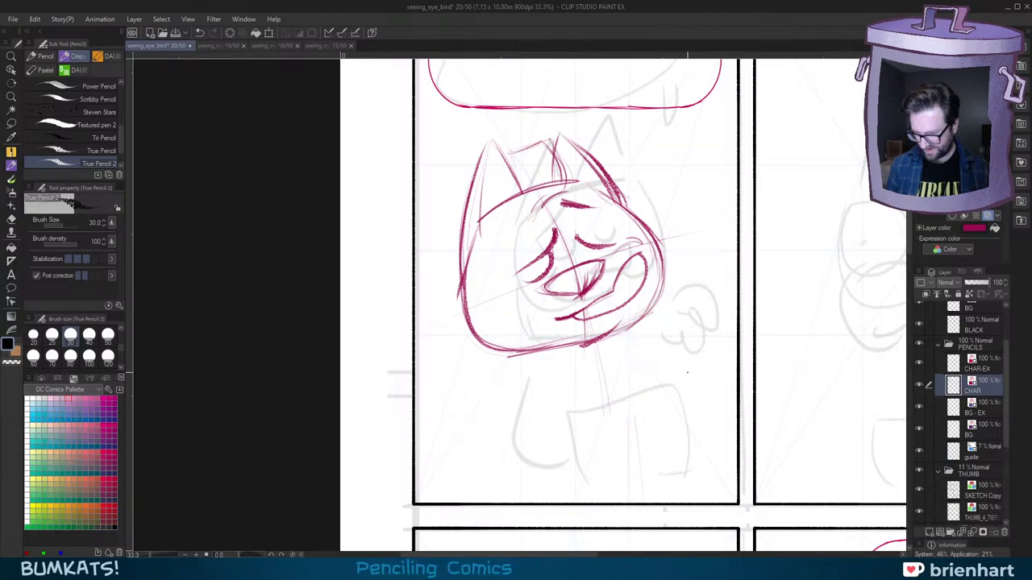
Step: Replace the grin with one wide smile curve under the nose, running across the face and hooking up beside the right eye
mouse_move(645, 256)
mouse_down()
mouse_move(562, 320)
mouse_move(641, 258)
mouse_up()
key(ctrl+z)
key(ctrl+z)
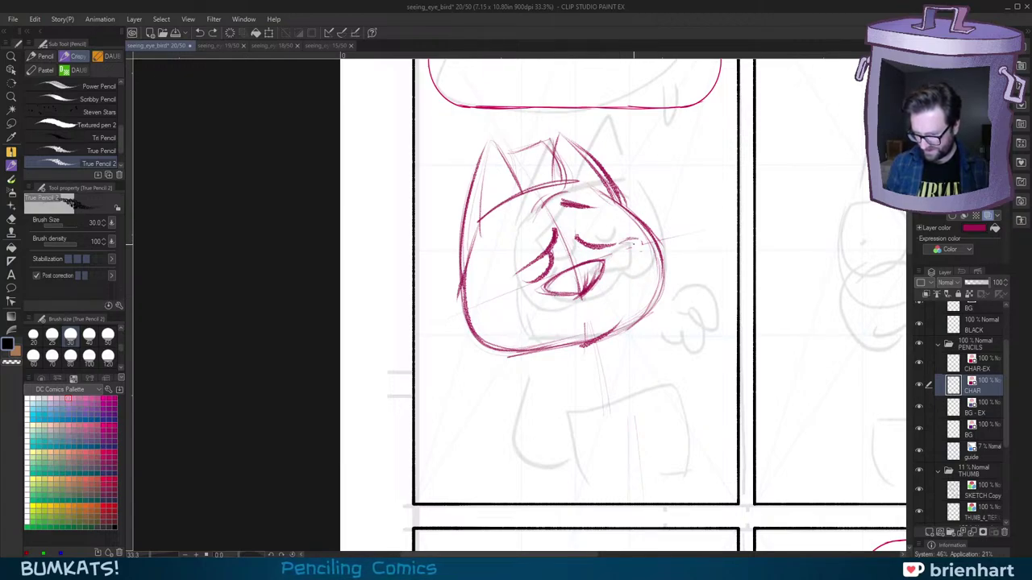
mouse_move(636, 251)
mouse_down()
mouse_move(580, 310)
mouse_move(522, 317)
mouse_move(598, 300)
mouse_move(637, 236)
mouse_up()
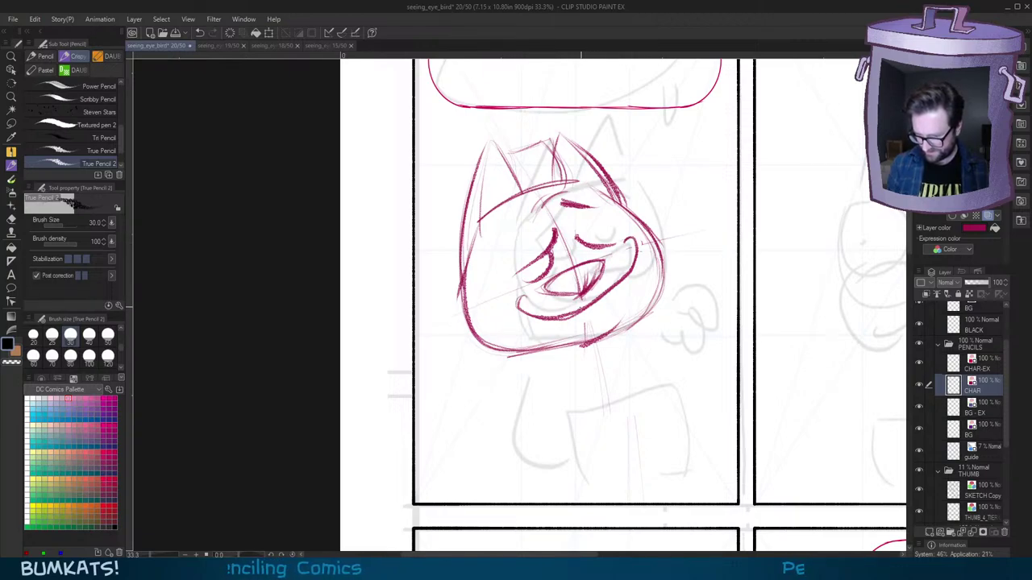
key(ctrl+z)
Step: Draw the open mouth's lower edge under the smile's right half, with a jaw crease beside it and a small lip bump beneath
mouse_move(575, 321)
mouse_down()
mouse_move(615, 310)
mouse_move(635, 272)
mouse_up()
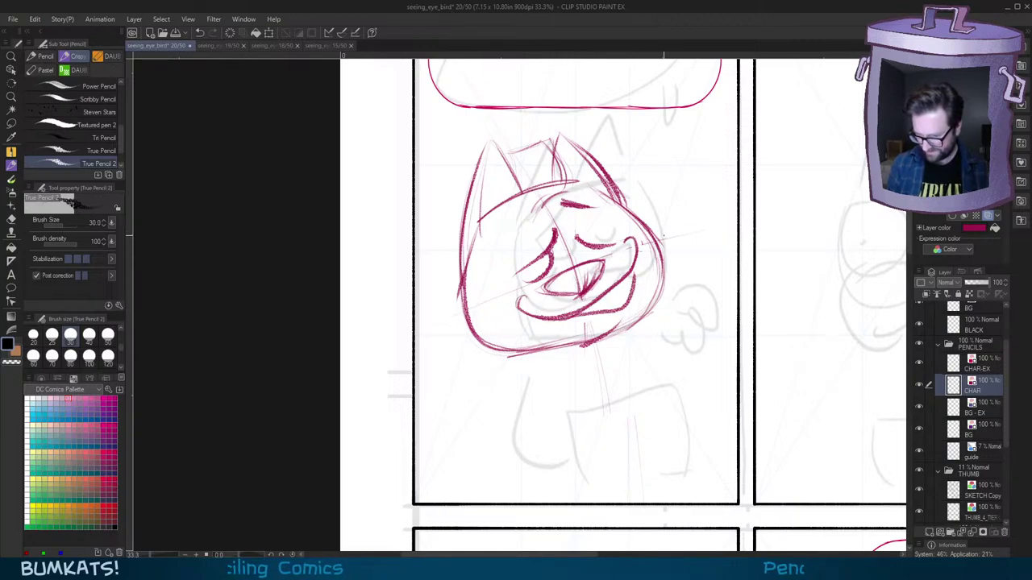
key(ctrl+z)
mouse_move(554, 317)
mouse_down()
mouse_move(636, 274)
mouse_move(635, 263)
mouse_move(611, 321)
mouse_move(631, 295)
mouse_move(629, 316)
mouse_up()
key(ctrl+z)
key(ctrl+z)
key(ctrl+z)
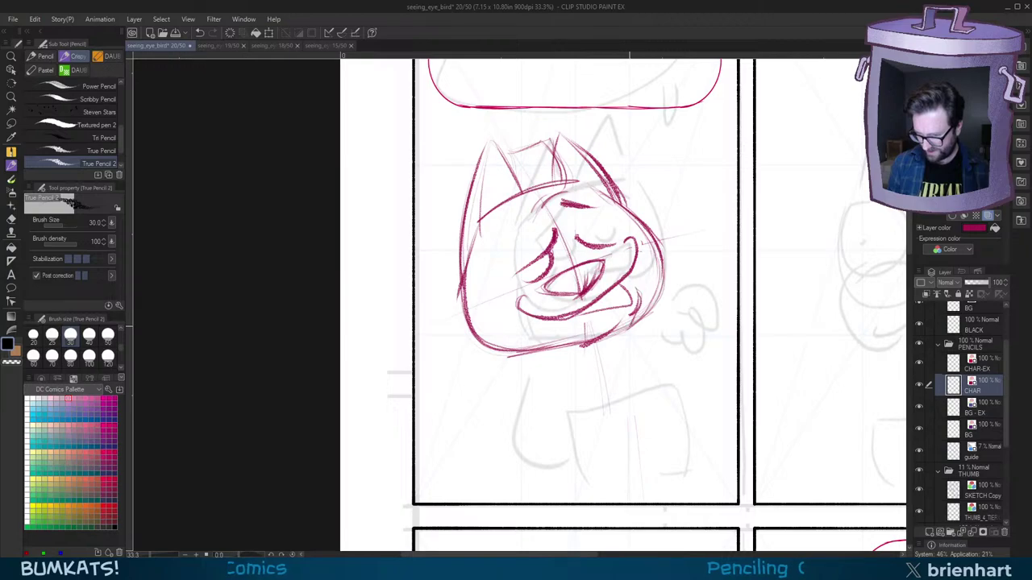
mouse_move(554, 316)
mouse_down()
mouse_move(579, 324)
mouse_move(534, 317)
mouse_up()
key(ctrl+z)
key(ctrl+z)
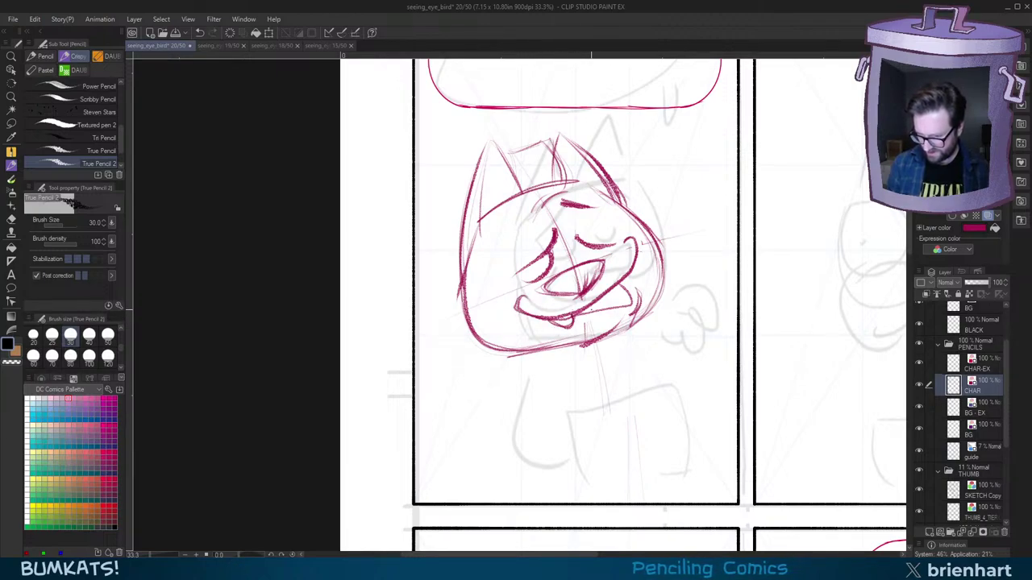
drag(631, 268, 633, 245)
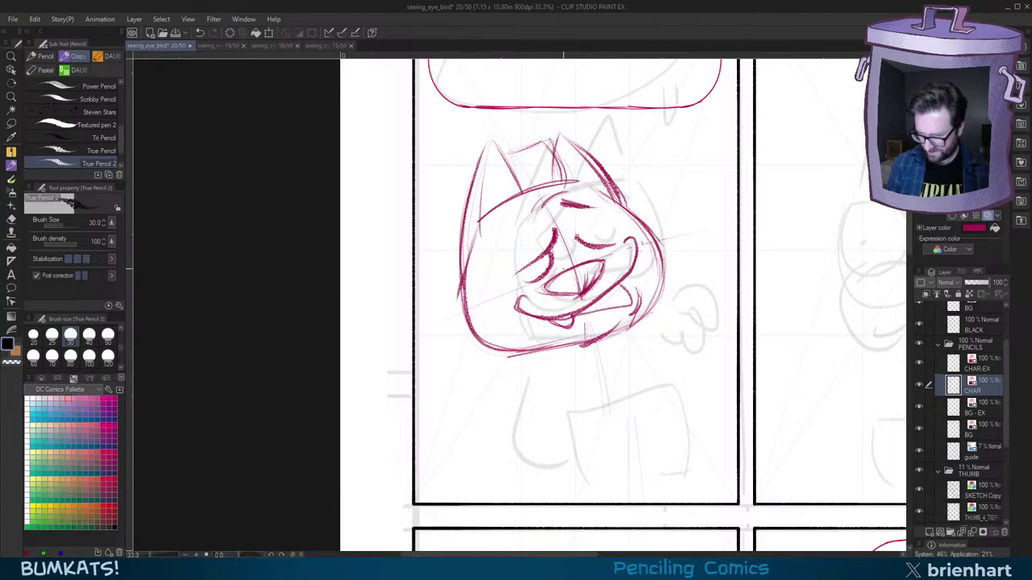
Step: Outline the muzzle with a curve sweeping around the smile's left end and another around its right corner
mouse_move(557, 273)
mouse_down()
mouse_move(592, 258)
mouse_move(500, 299)
mouse_move(524, 338)
mouse_move(562, 346)
mouse_up()
key(ctrl+z)
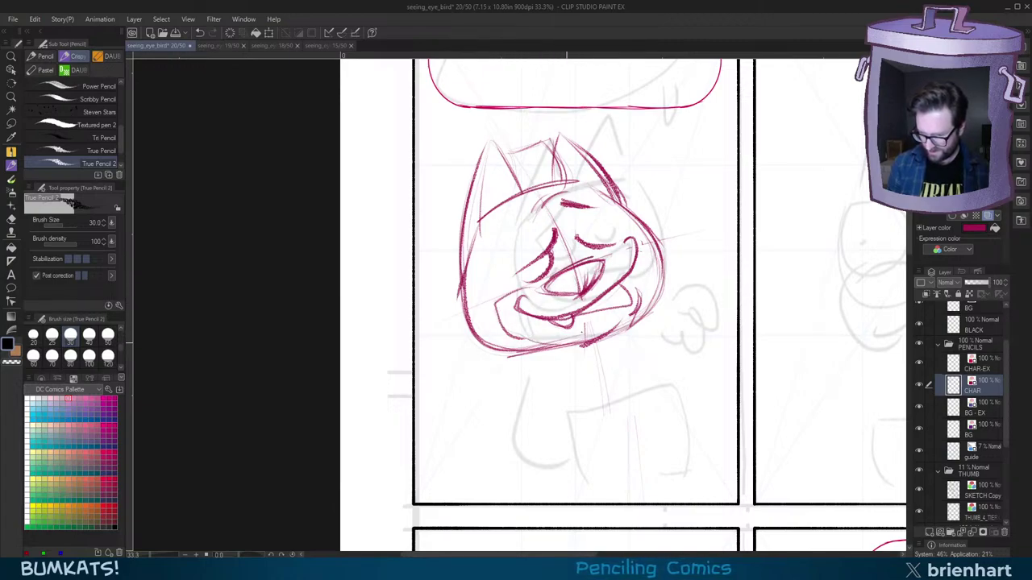
mouse_move(606, 260)
mouse_down()
mouse_move(625, 227)
mouse_move(650, 276)
mouse_move(645, 316)
mouse_up()
key(ctrl+z)
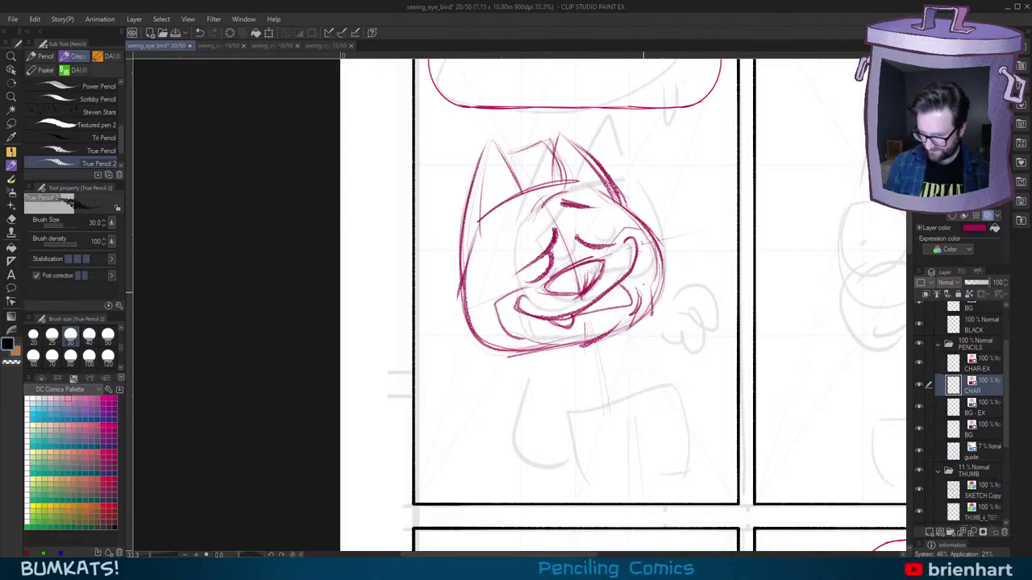
Step: Add small rounded fingertip-like loops on the left cheek and on the head's right edge below the ear
mouse_move(502, 282)
mouse_down()
mouse_move(492, 292)
mouse_move(502, 298)
mouse_up()
key(ctrl+z)
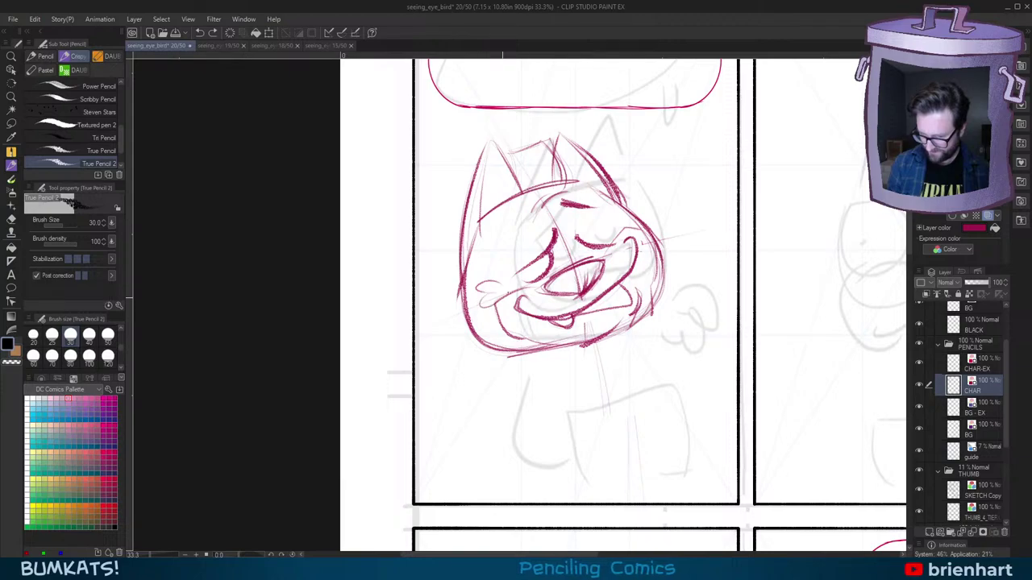
mouse_move(614, 216)
mouse_down()
mouse_move(632, 200)
mouse_move(645, 226)
mouse_up()
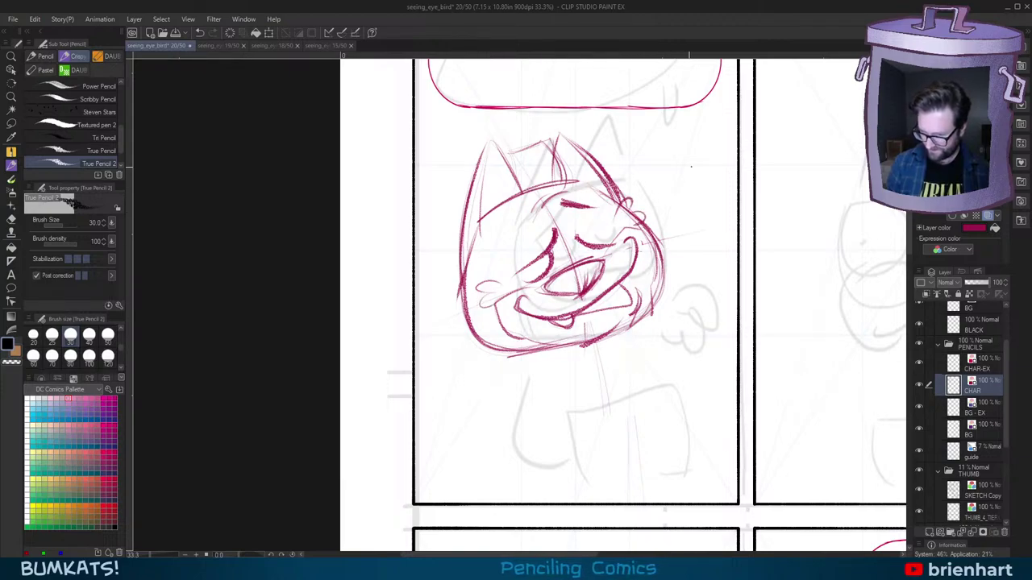
drag(633, 288, 629, 320)
drag(630, 285, 627, 323)
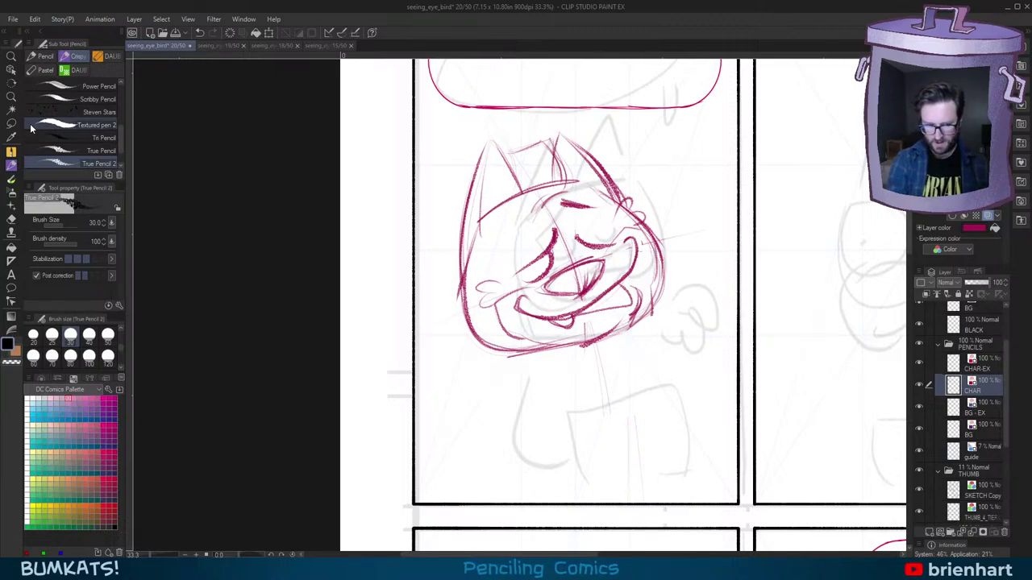
click(11, 123)
mouse_move(579, 254)
mouse_down()
mouse_move(548, 295)
mouse_move(614, 259)
mouse_up()
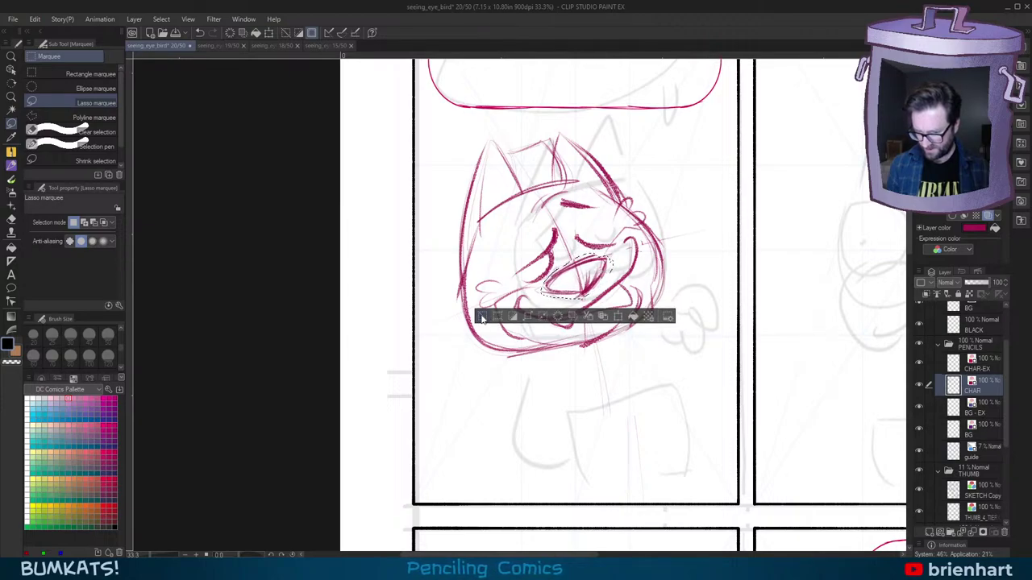
click(484, 316)
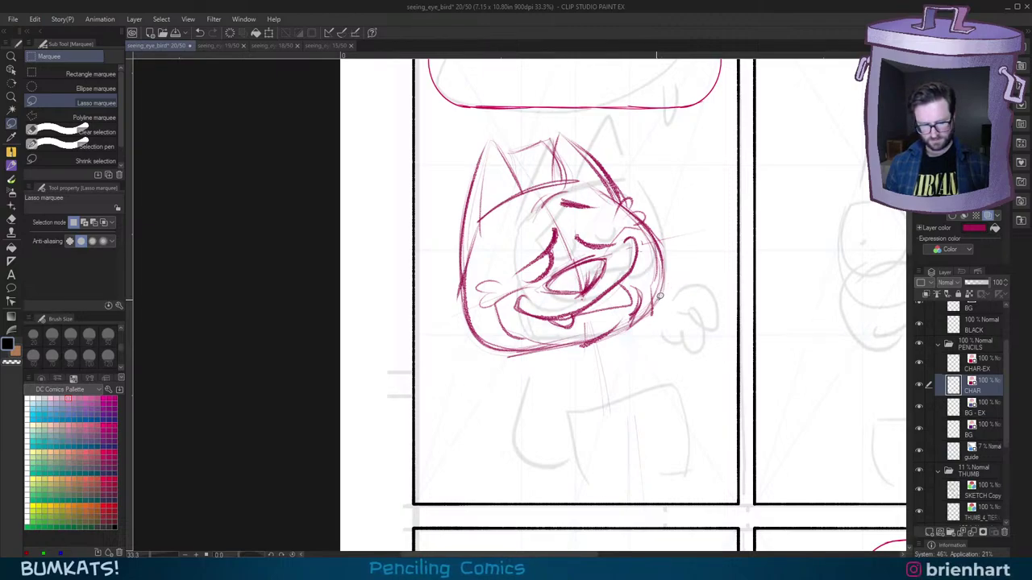
Step: Reinforce the head's right contour and its lower edge with the True Pencil 2 brush
key(p)
drag(657, 320, 658, 322)
drag(667, 237, 658, 299)
key(ctrl+z)
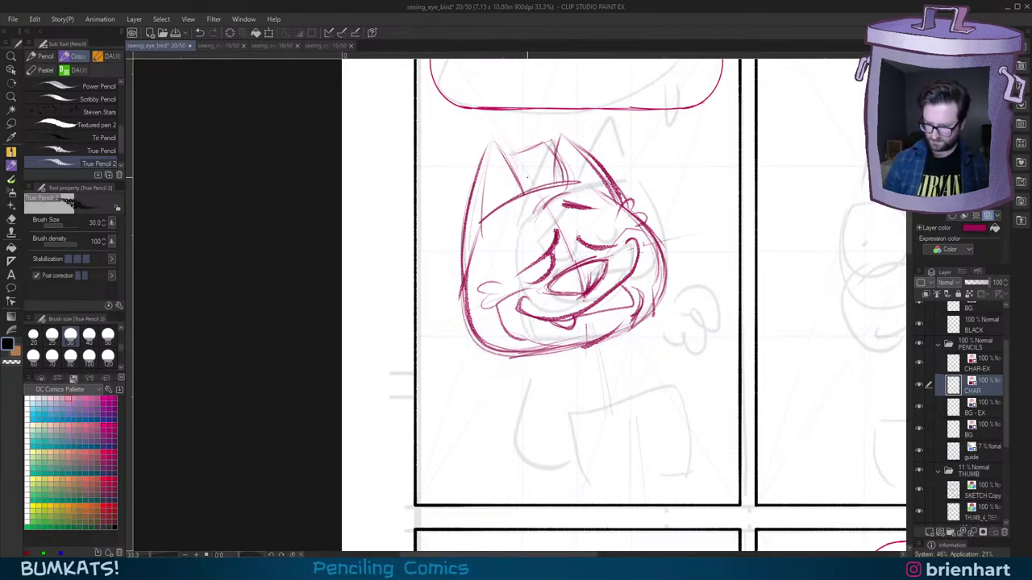
Step: Draw a light center line for the body, slanting from the chin down toward the panel's lower edge
drag(582, 350, 605, 436)
key(ctrl+z)
drag(562, 279, 617, 500)
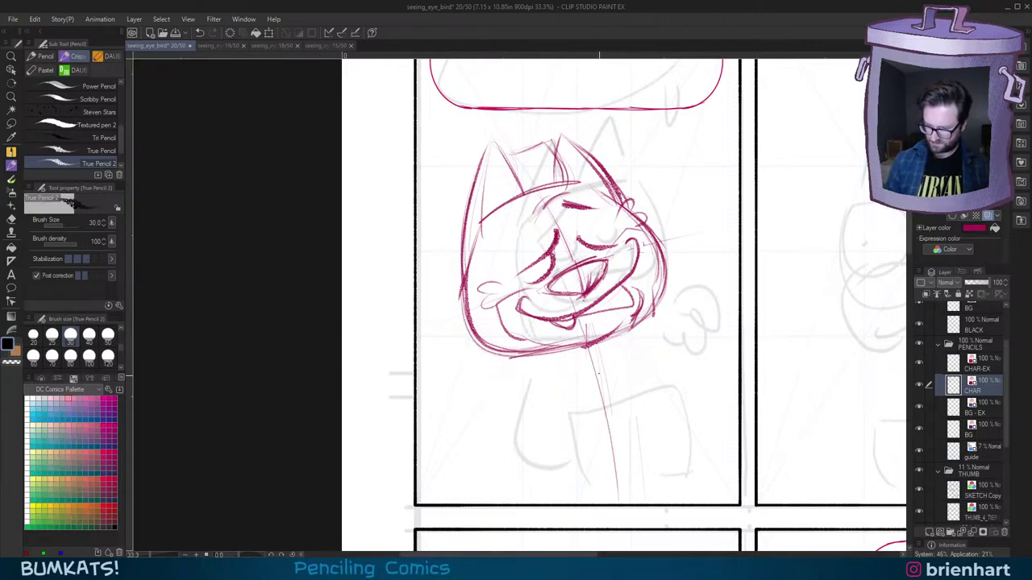
key(ctrl+z)
drag(578, 317, 615, 460)
Step: Draw the torso's two sides flaring outward from under the head toward the panel's lower edge, and reinforce both with repeated strokes
drag(558, 356, 549, 490)
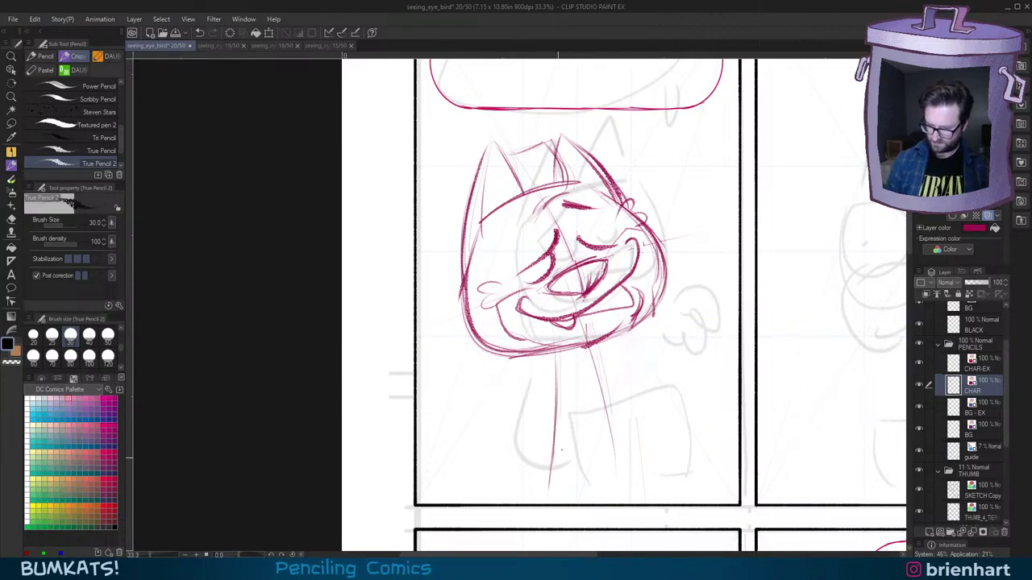
mouse_move(621, 349)
mouse_down()
mouse_move(665, 430)
mouse_move(671, 482)
mouse_up()
key(ctrl+z)
mouse_move(633, 357)
mouse_down()
mouse_move(678, 482)
mouse_move(666, 412)
mouse_move(676, 457)
mouse_up()
mouse_move(623, 345)
mouse_down()
mouse_move(654, 383)
mouse_move(684, 488)
mouse_up()
drag(645, 372, 678, 449)
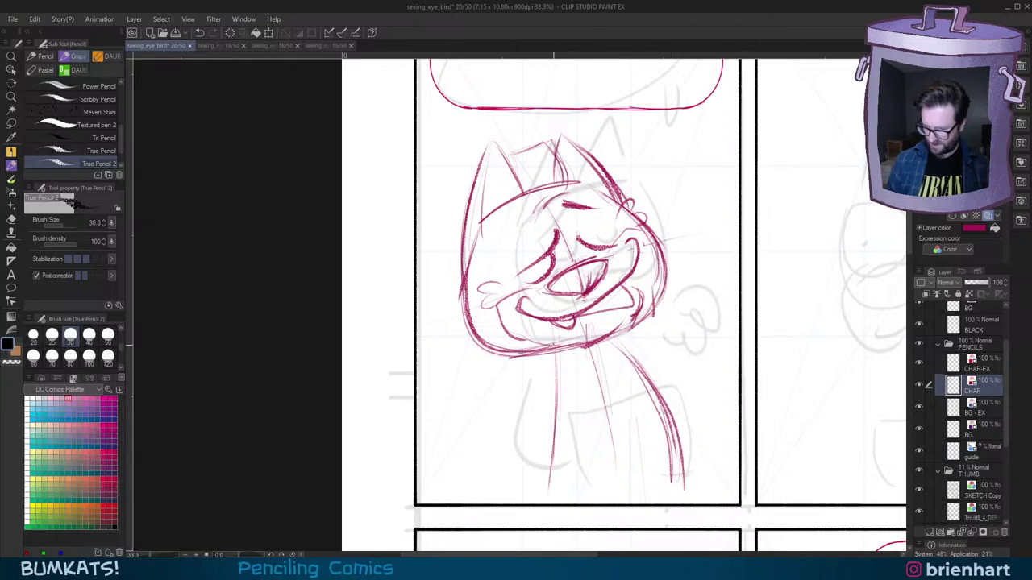
drag(555, 363, 538, 461)
drag(553, 395, 532, 495)
drag(557, 369, 536, 486)
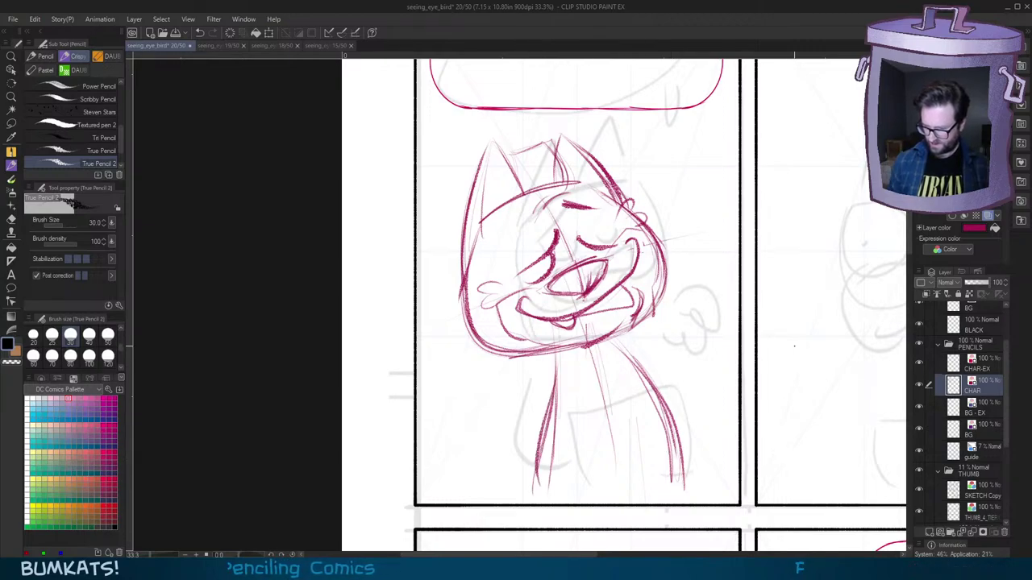
Step: On the BG layer, draw a straight horizontal line across the row's three panels, just above their lower borders, with the Curve tool
drag(706, 435, 711, 415)
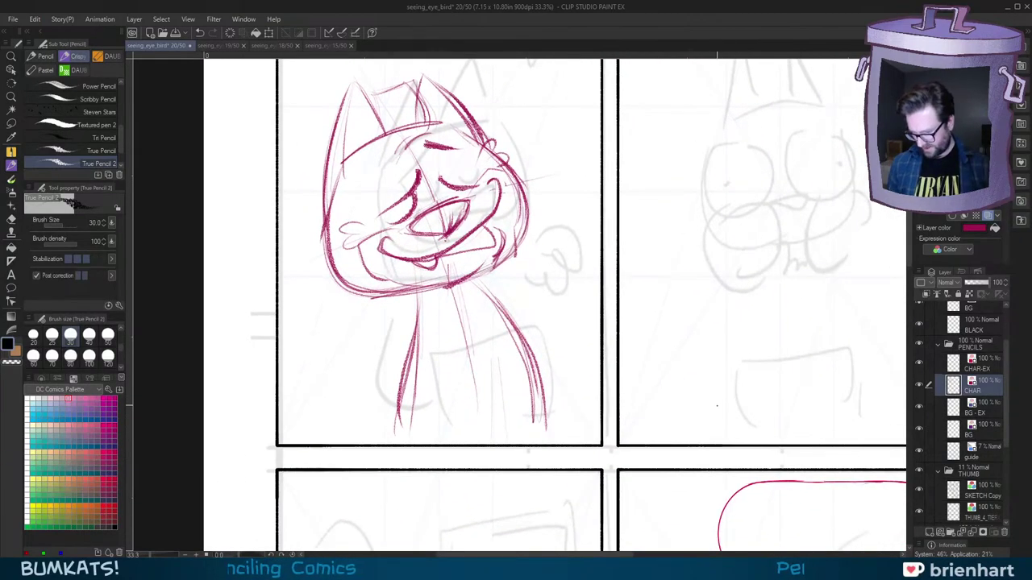
click(992, 434)
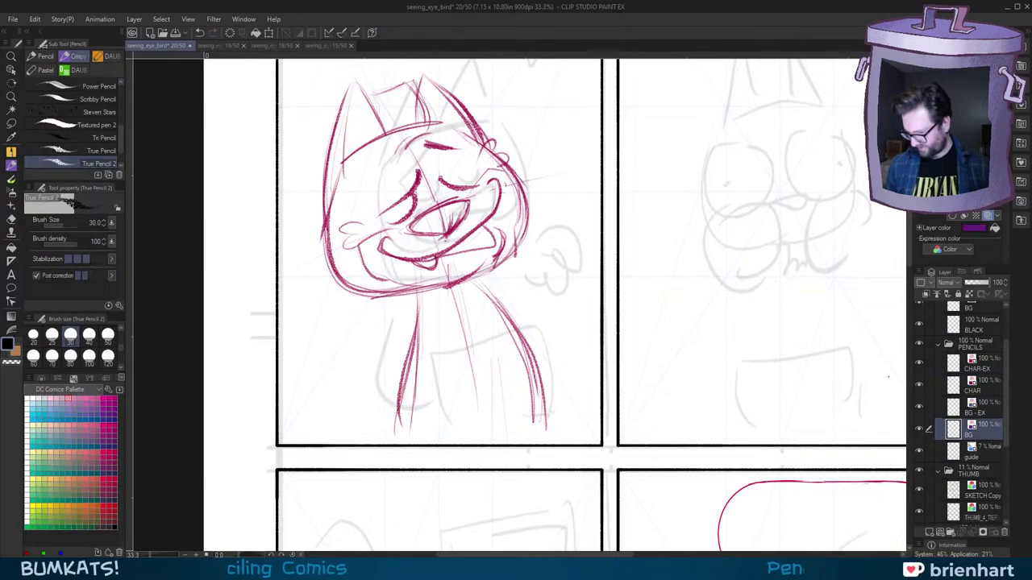
click(13, 262)
click(45, 57)
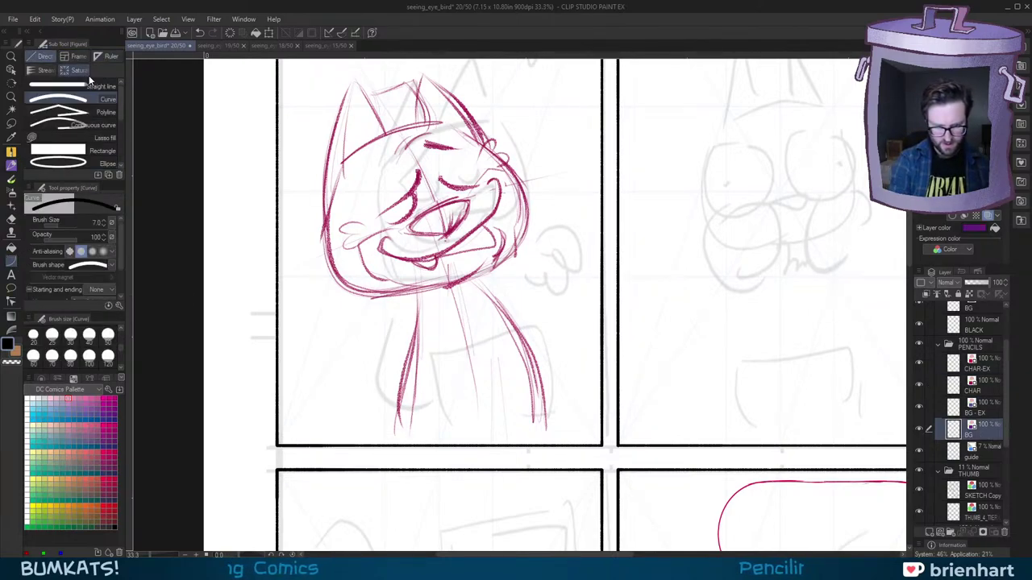
drag(718, 394, 691, 369)
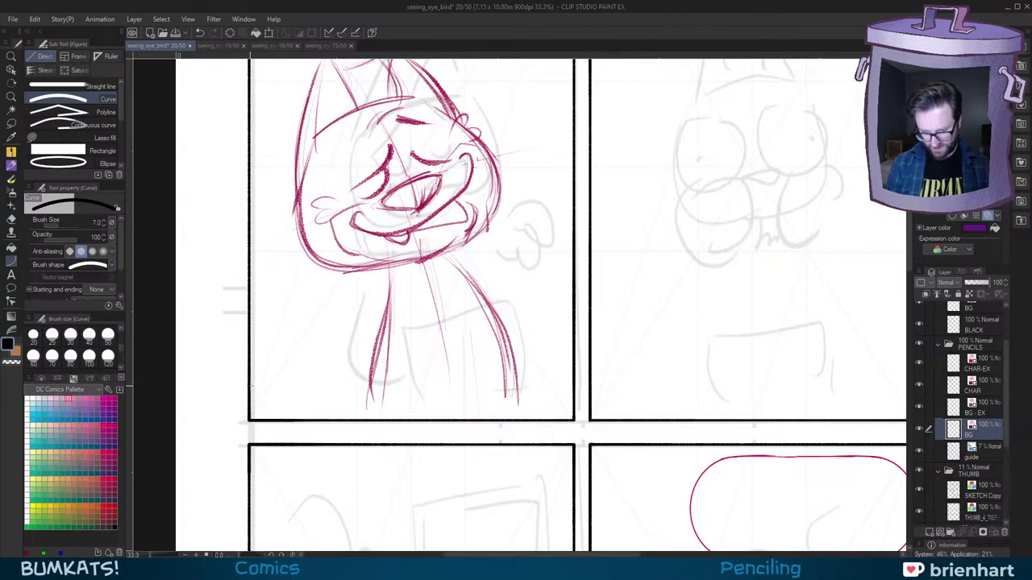
drag(250, 386, 867, 395)
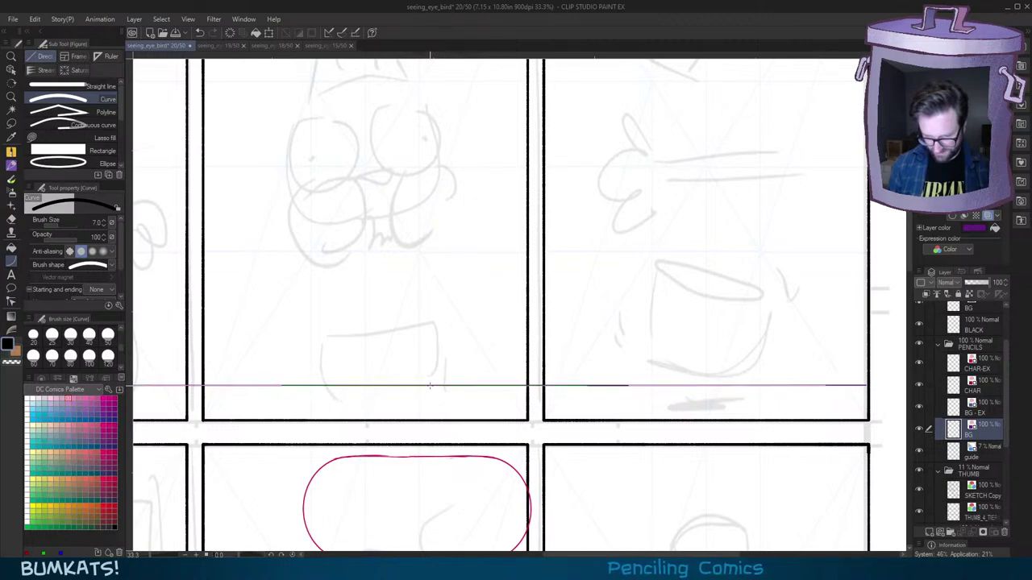
click(430, 387)
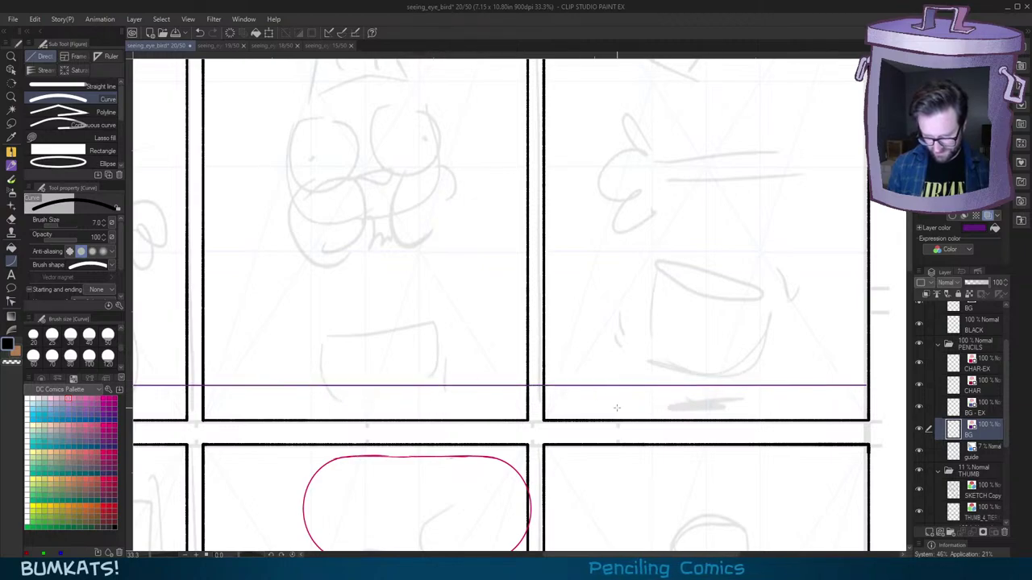
drag(379, 404, 702, 407)
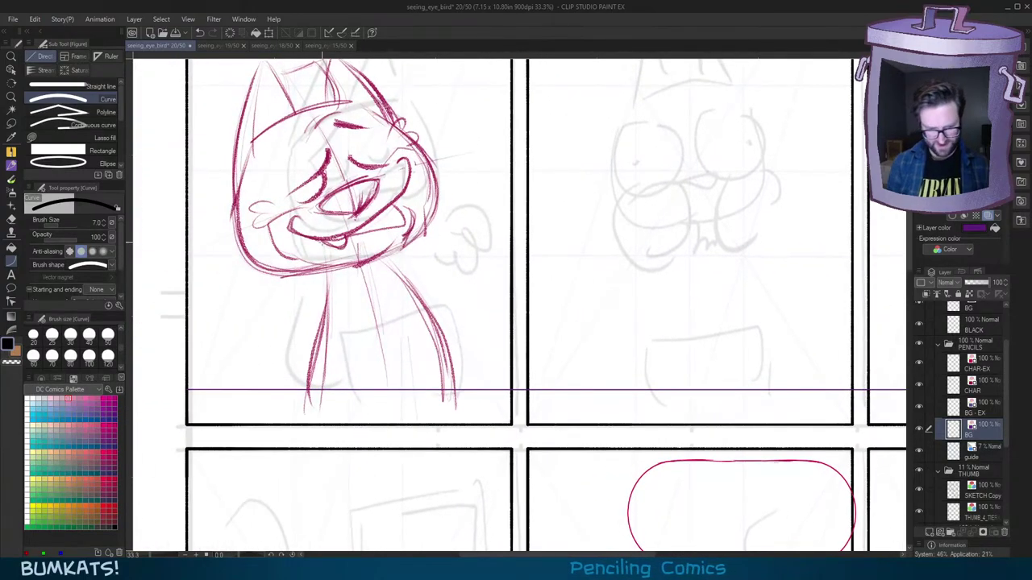
click(58, 85)
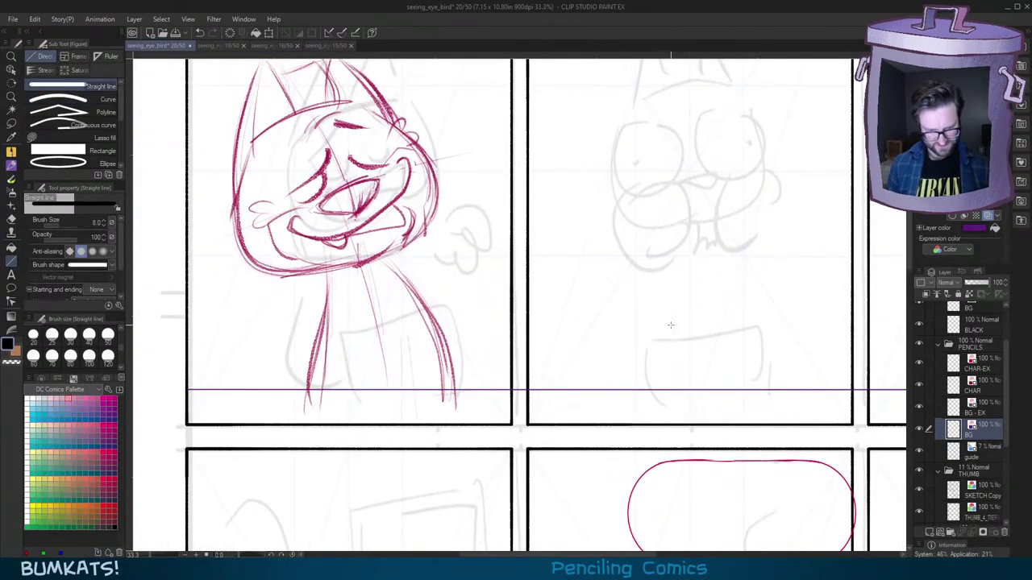
key(p)
drag(506, 351, 667, 377)
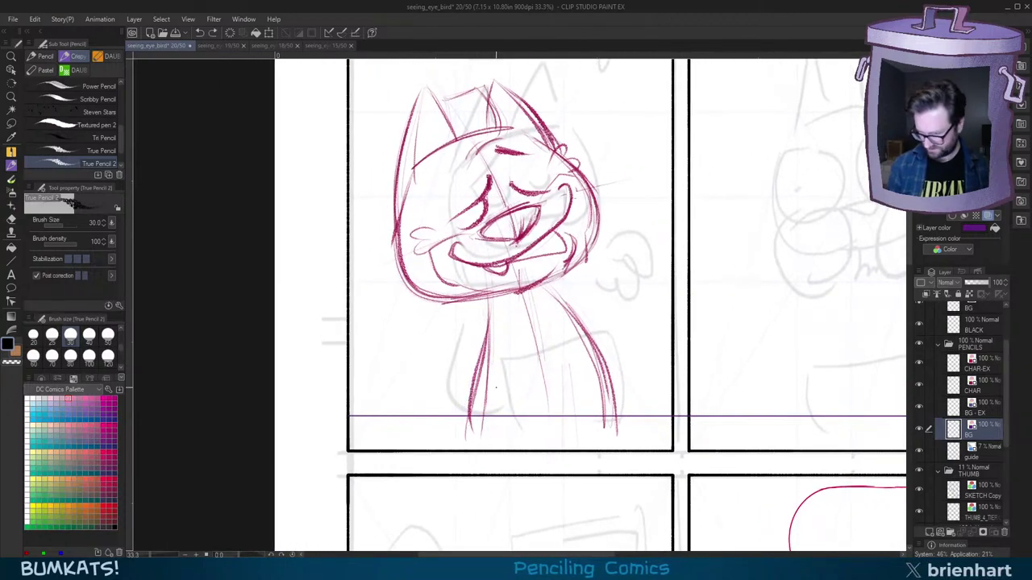
click(989, 390)
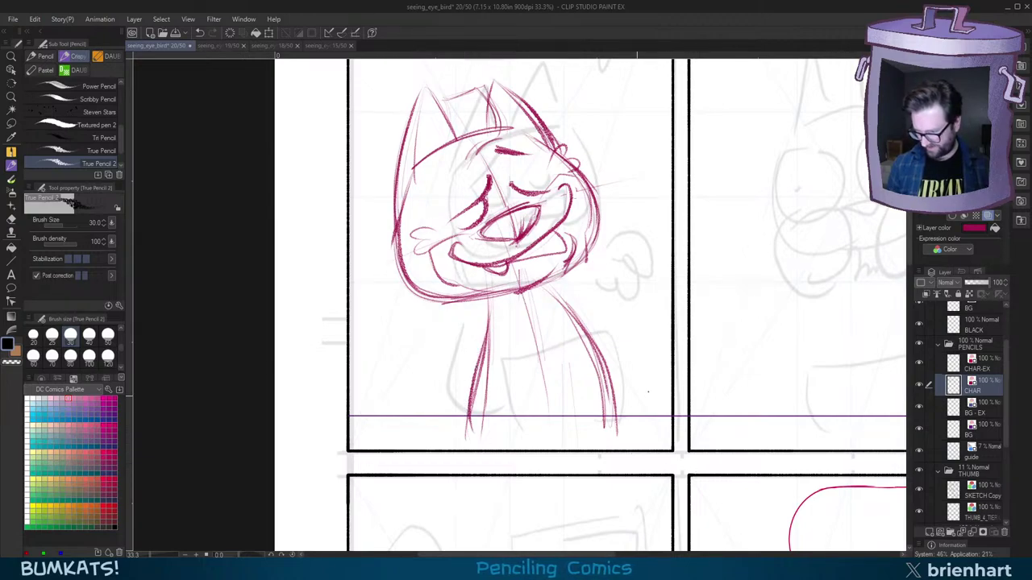
click(988, 370)
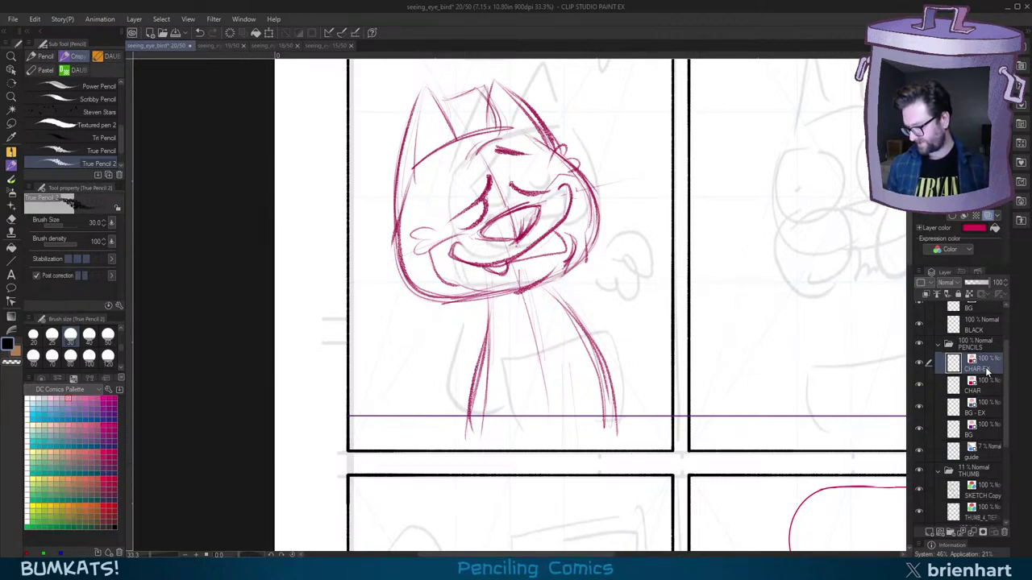
click(990, 389)
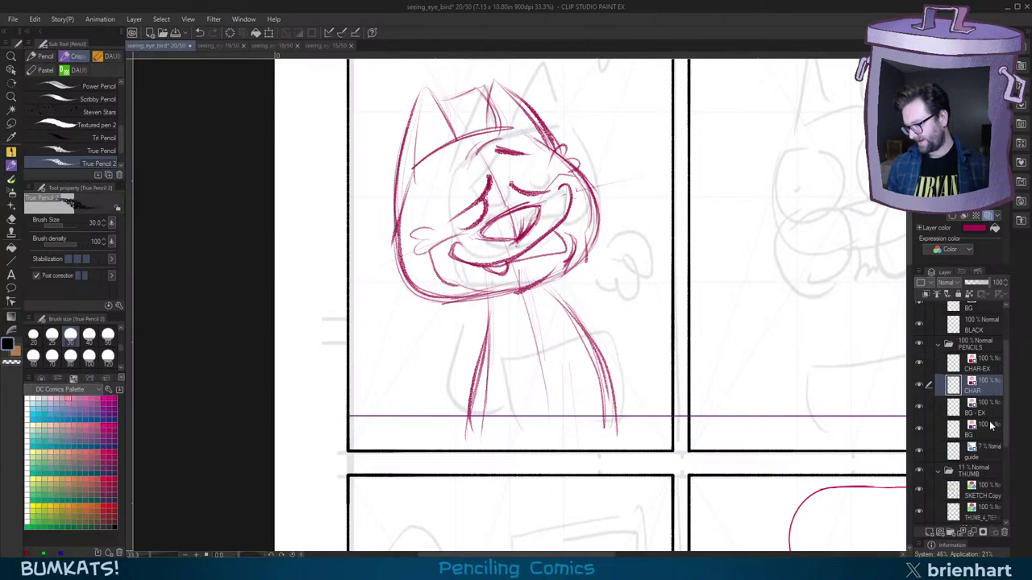
click(990, 369)
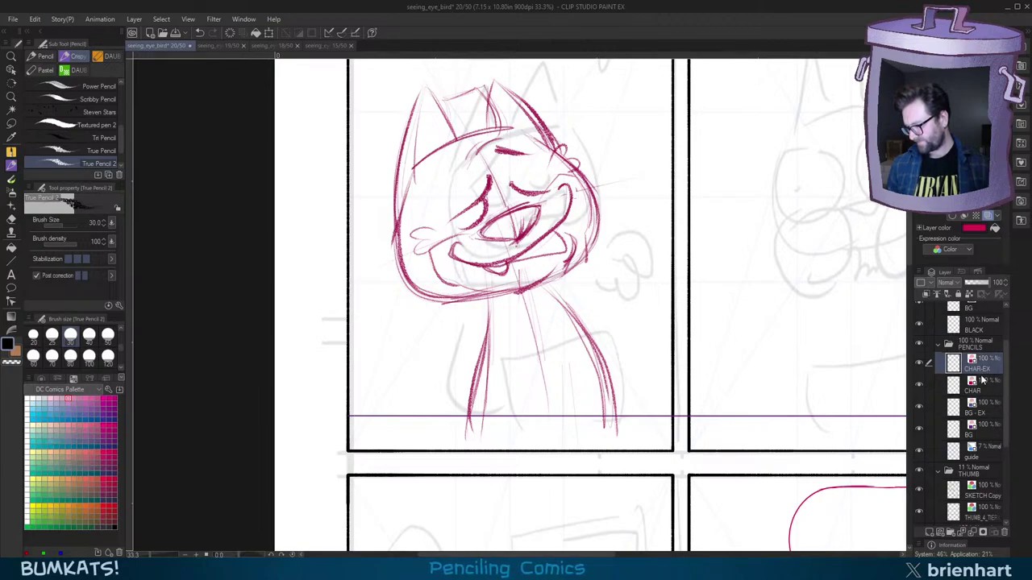
click(934, 532)
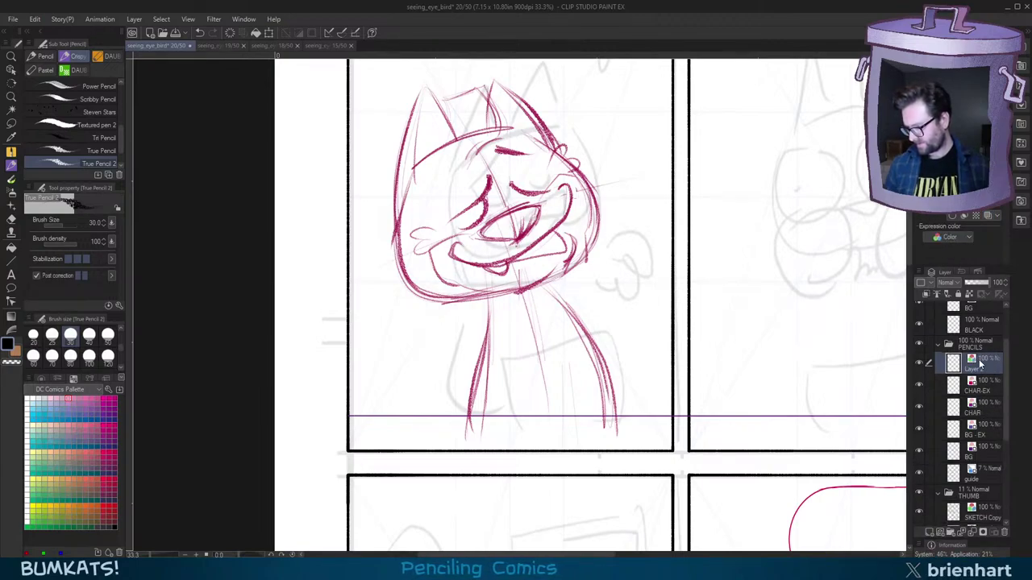
mouse_move(733, 341)
mouse_down()
mouse_move(799, 312)
mouse_move(651, 369)
mouse_move(714, 338)
mouse_up()
key(ctrl+z)
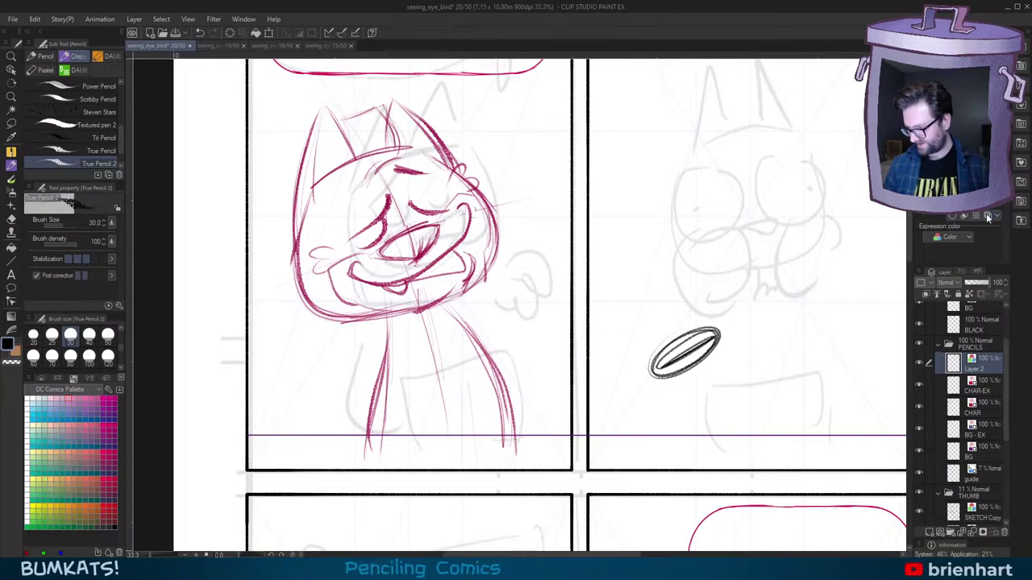
click(988, 218)
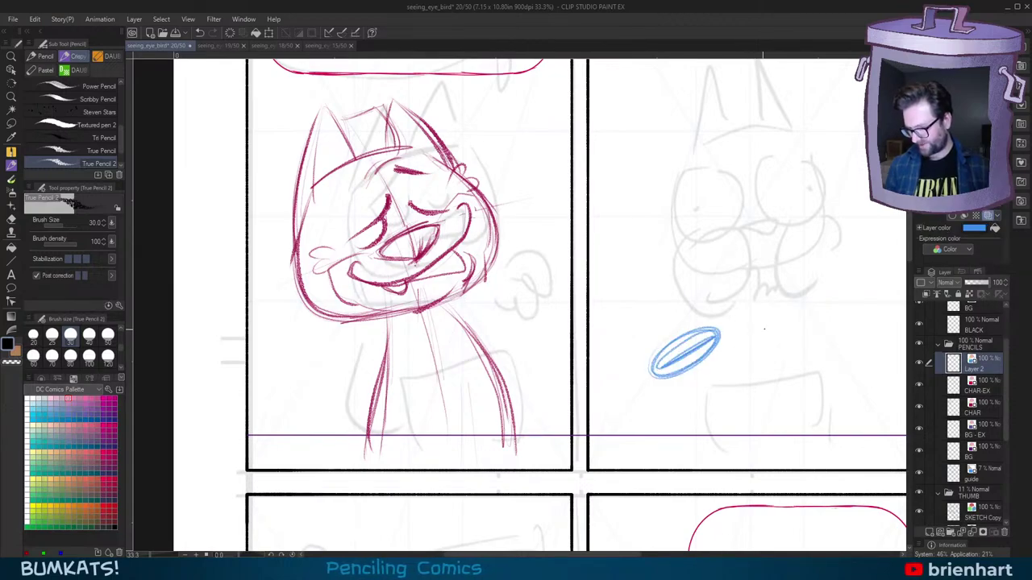
drag(726, 361, 823, 299)
drag(820, 350, 762, 355)
key(ctrl+z)
key(ctrl+z)
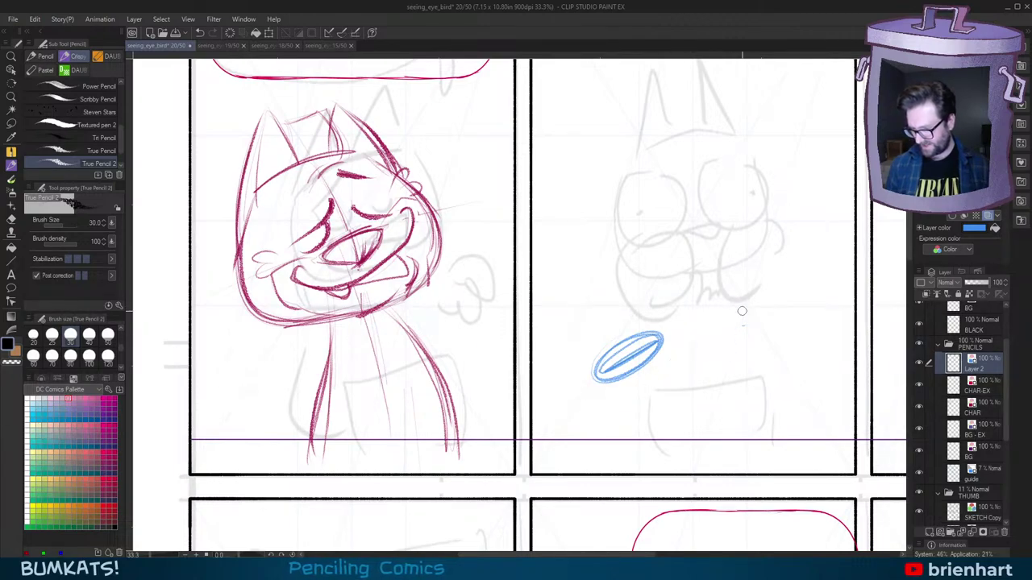
click(988, 217)
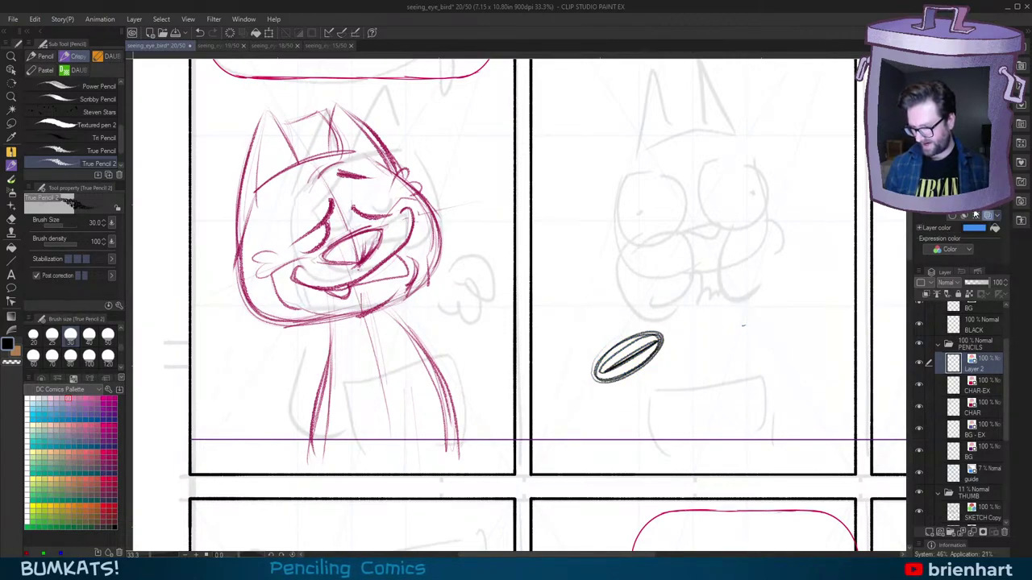
click(975, 214)
click(975, 215)
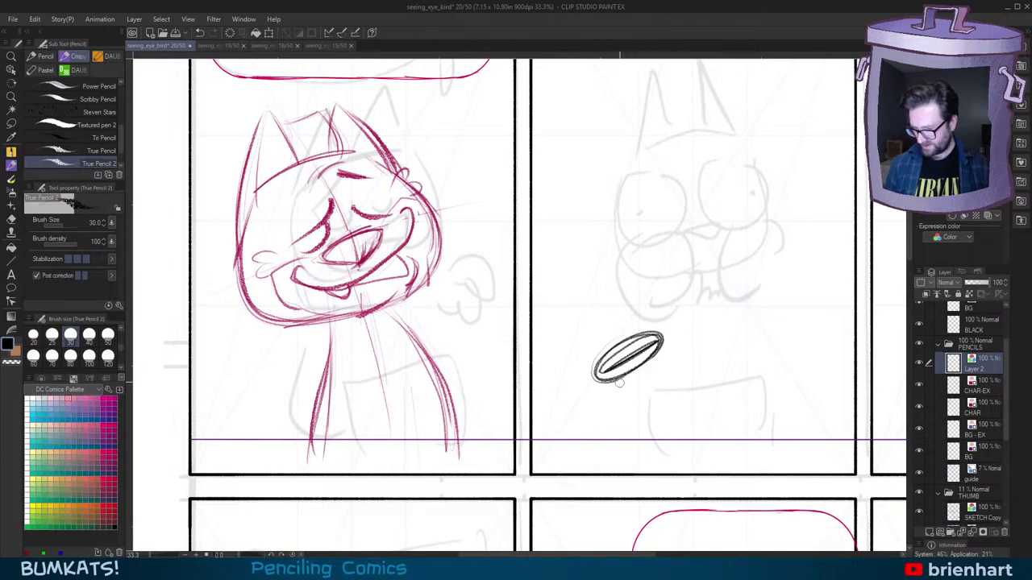
key(ctrl+z)
key(ctrl+z)
key(ctrl+z)
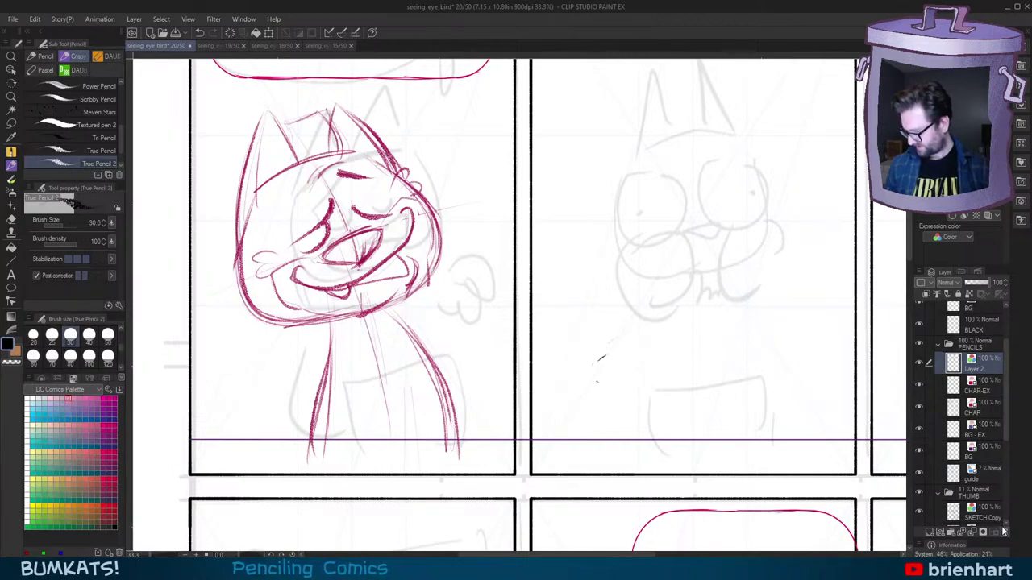
click(1002, 531)
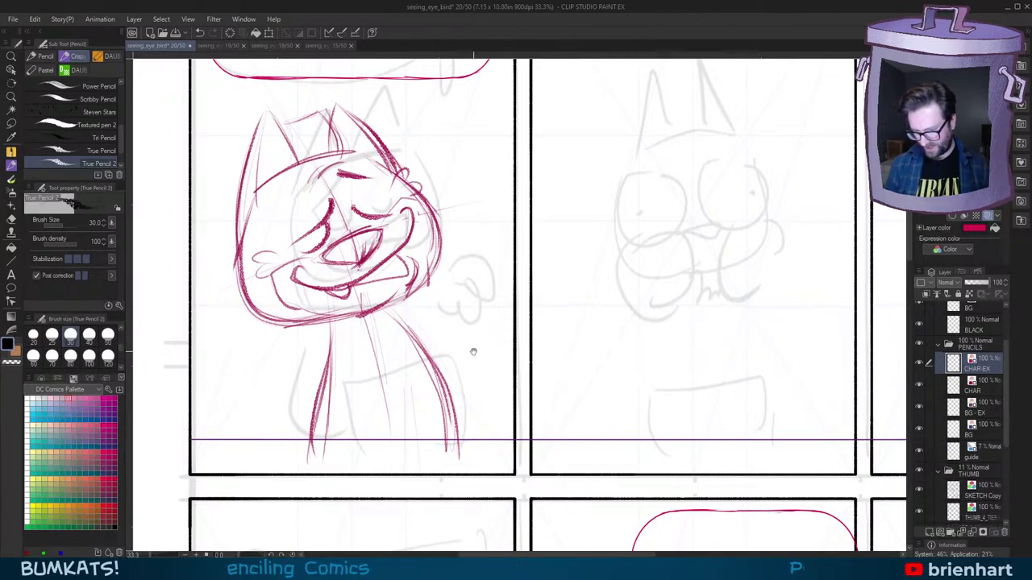
Step: On the CHAR layer, reinforce both sides of the first panel figure's torso with further True Pencil 2 strokes
drag(473, 352, 645, 362)
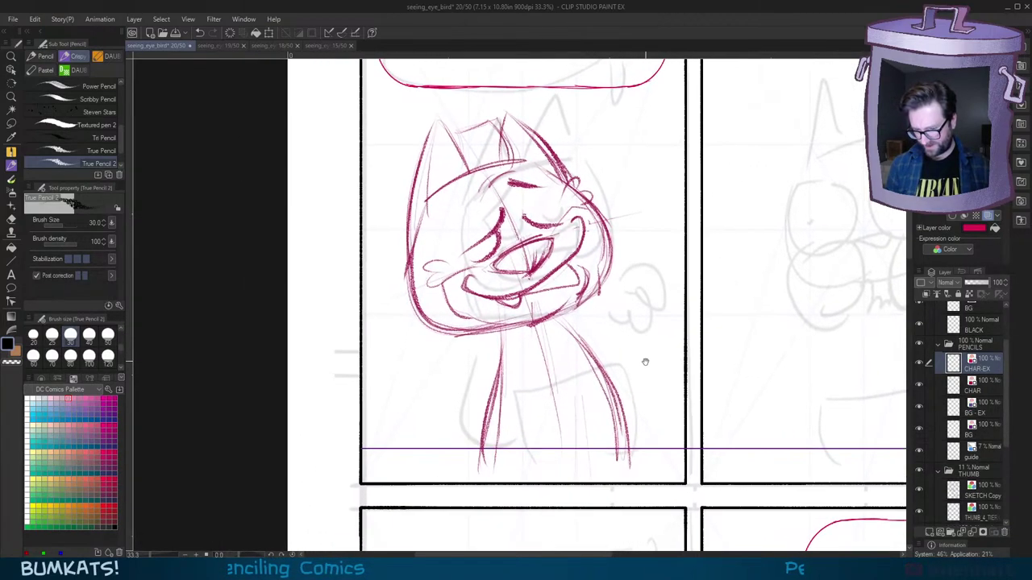
click(987, 391)
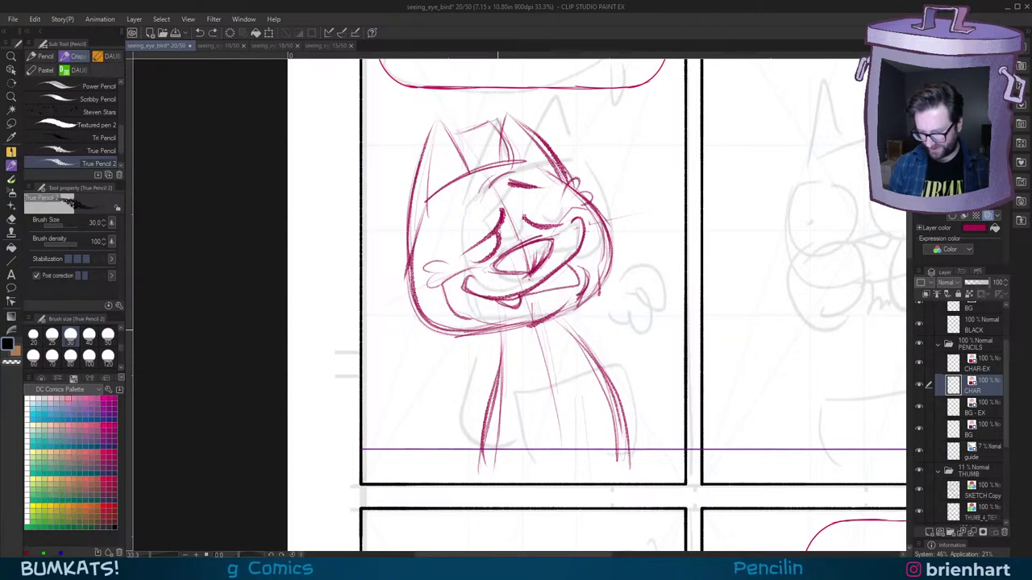
drag(497, 337, 443, 439)
key(ctrl+z)
drag(499, 363, 482, 442)
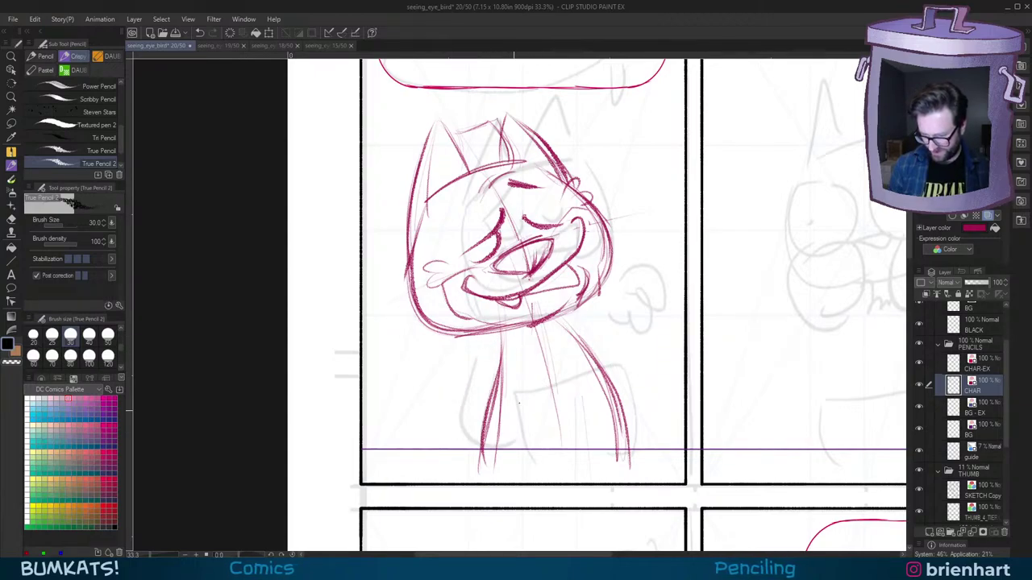
drag(573, 328, 634, 452)
key(ctrl+z)
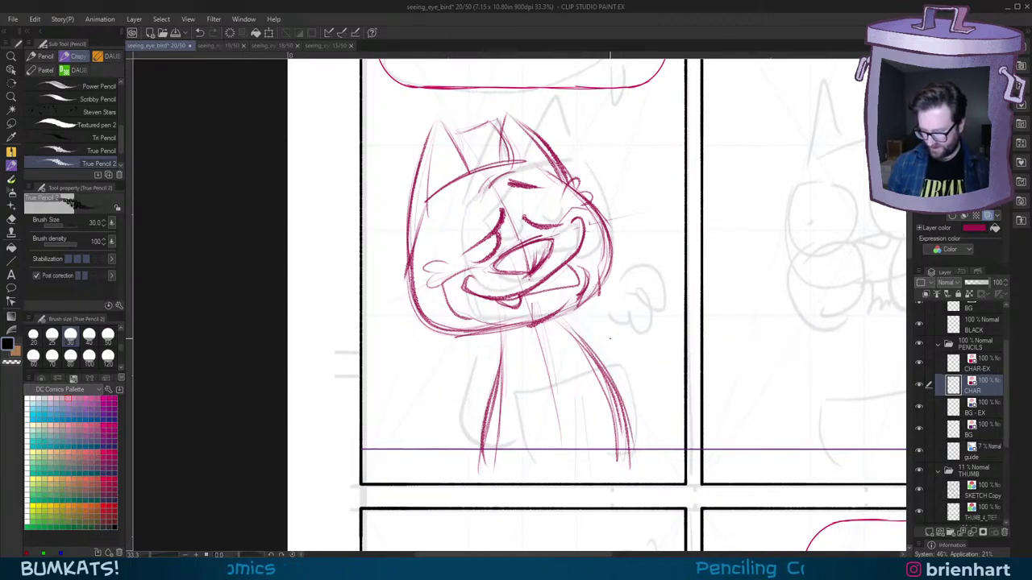
Step: Try to draw a slanted straight line across the left side of the torso on the CHAR layer
mouse_move(611, 339)
mouse_down()
mouse_move(623, 322)
mouse_move(513, 363)
mouse_up()
key(minus)
key(minus)
key(minus)
key(ctrl+z)
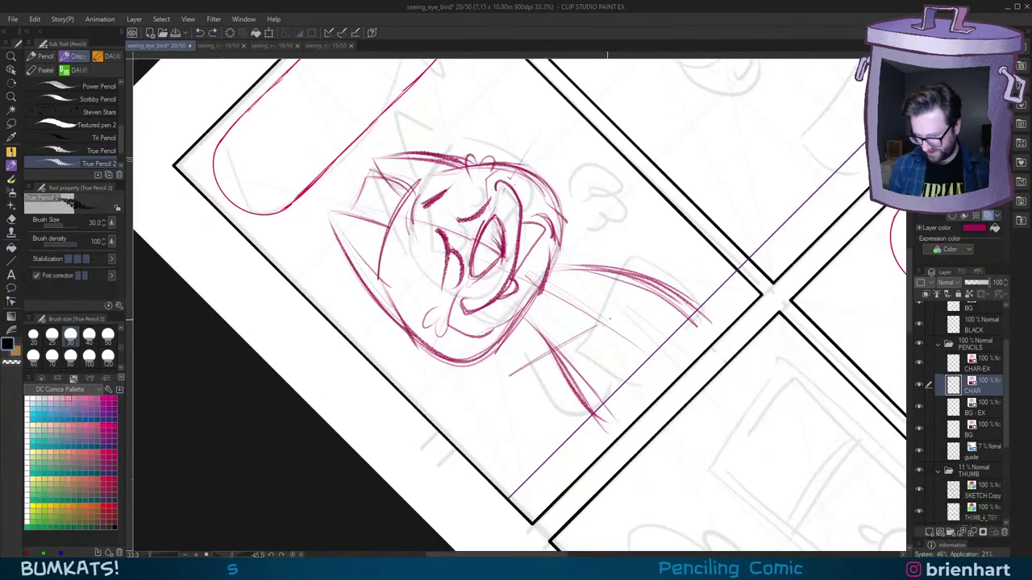
key(asciicircum)
key(asciicircum)
key(asciicircum)
drag(647, 342, 670, 325)
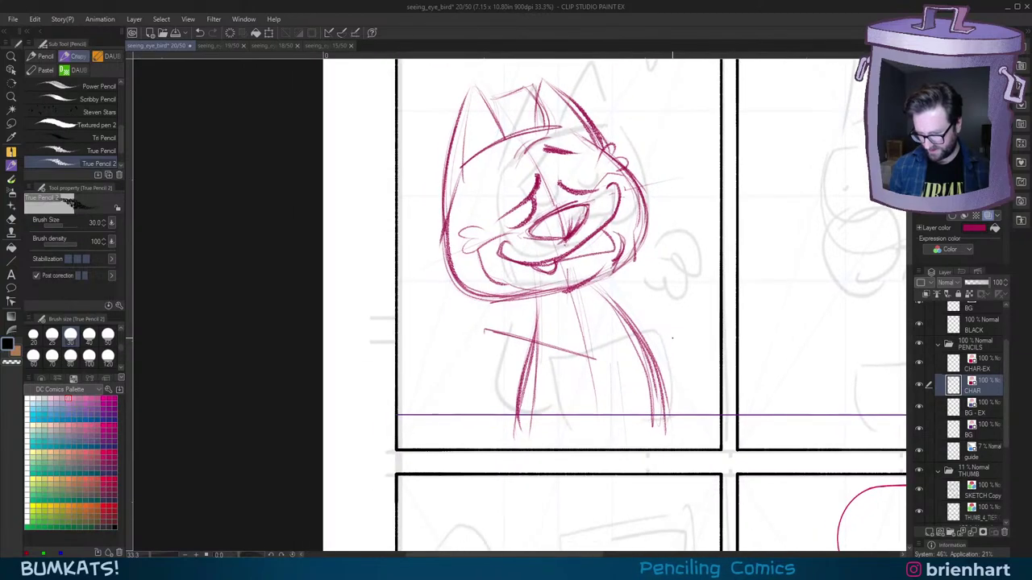
Step: On the CHAR-EX layer, draw a bowl-like object's rim as a narrow slanted bar with small curled ends, across the torso's left side
key(minus)
key(minus)
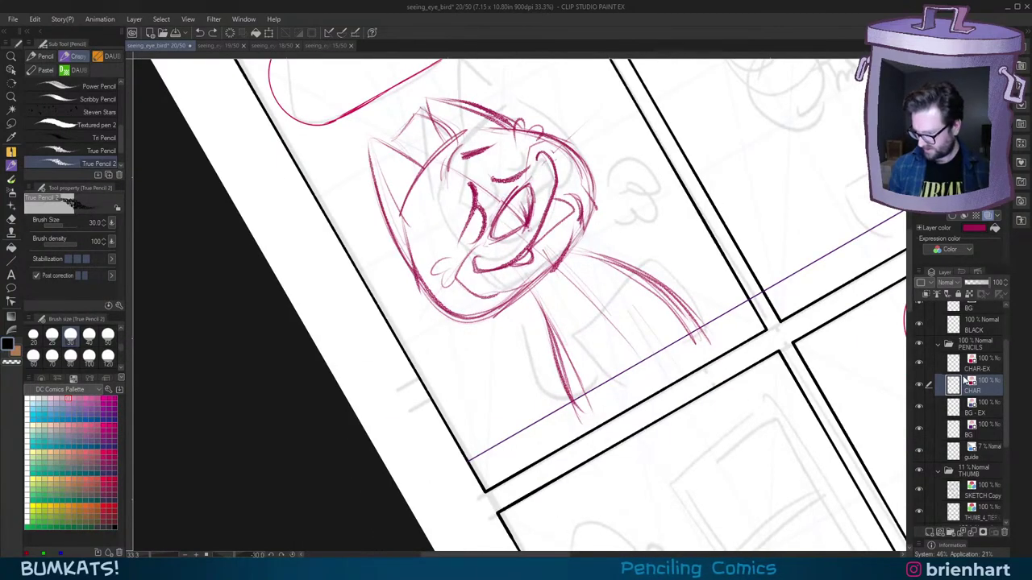
click(919, 385)
click(919, 385)
click(976, 364)
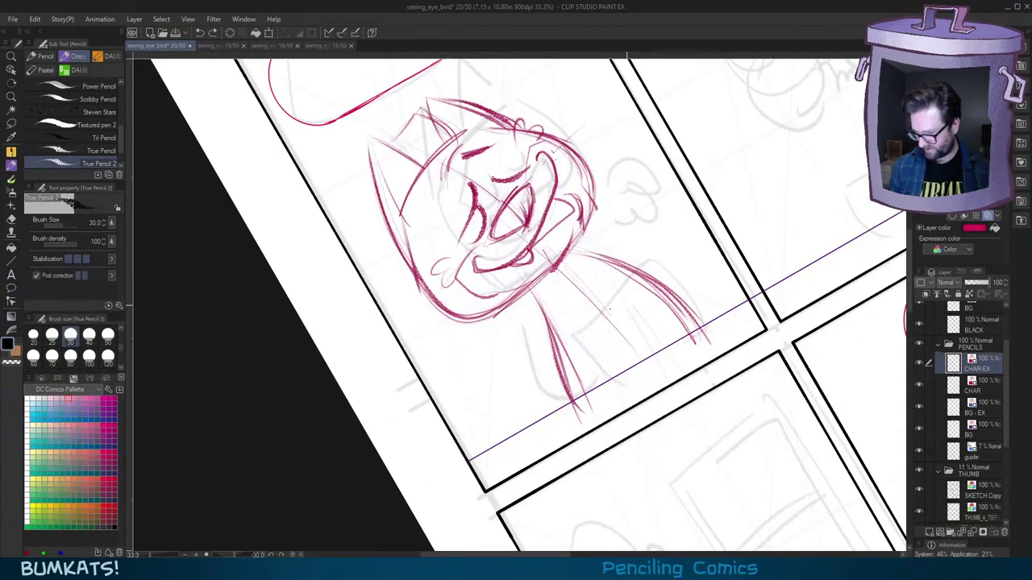
drag(505, 350, 621, 315)
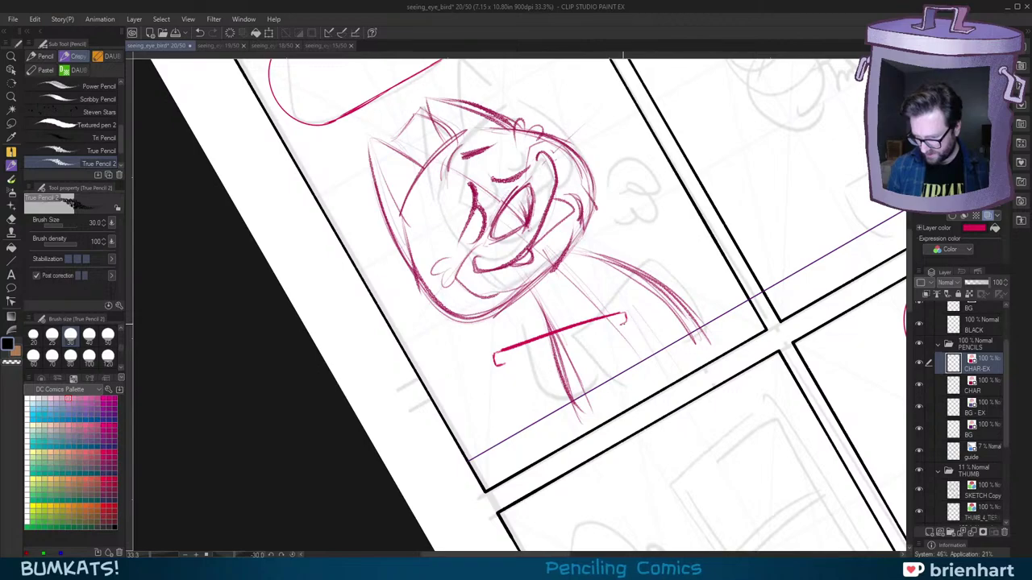
key(minus)
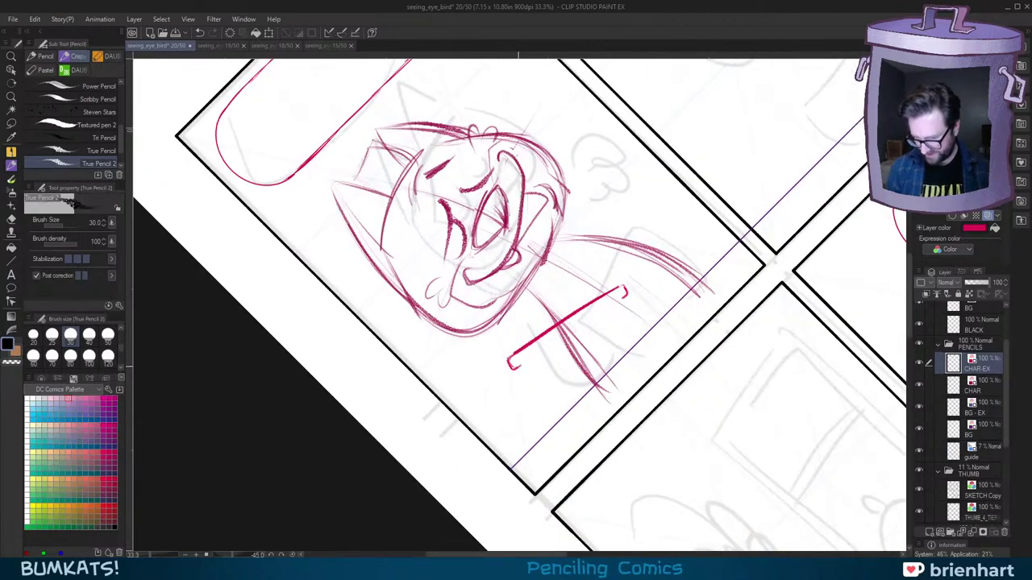
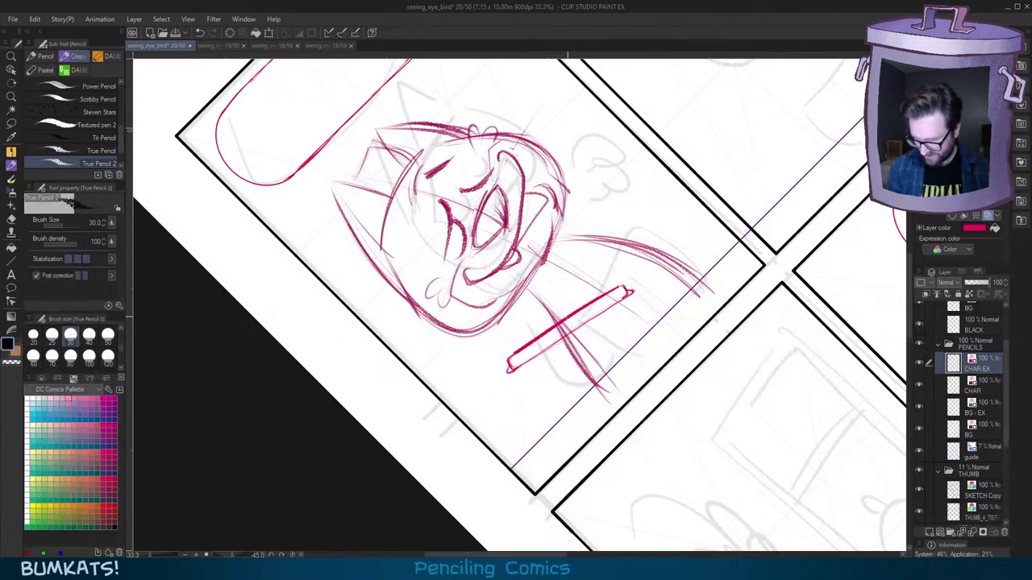
Step: Draw the bowl-like object's two curved sides, bending inward and down from both ends of its rim
key(asciicircum)
key(asciicircum)
key(asciicircum)
key(minus)
drag(664, 389, 697, 355)
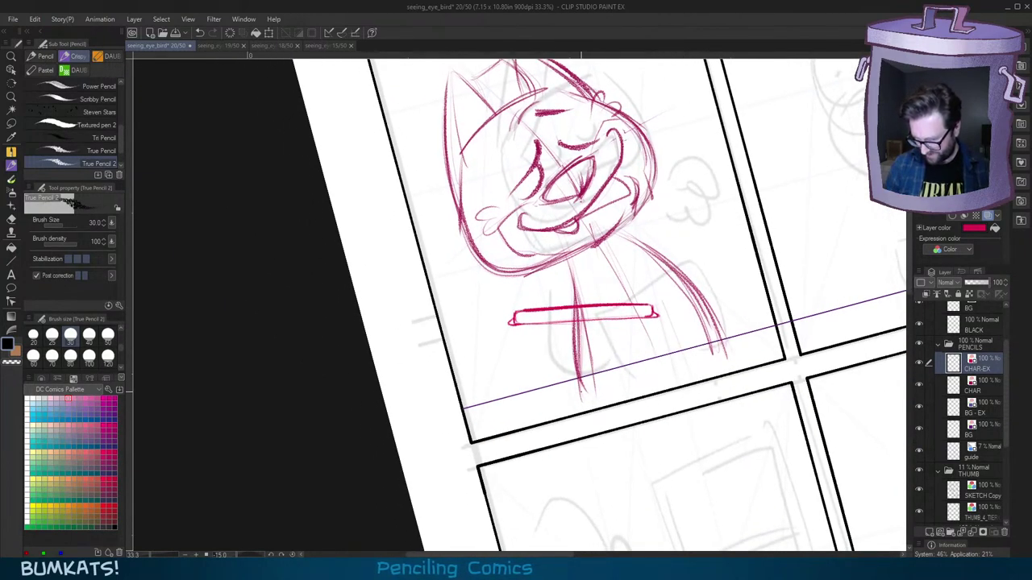
key(ctrl+z)
drag(582, 338, 582, 390)
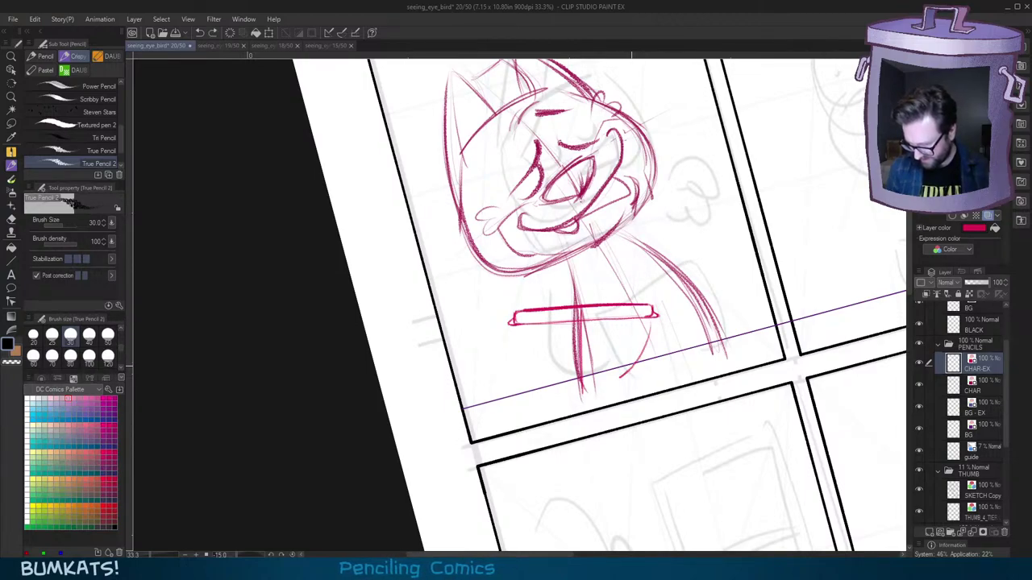
drag(519, 337, 549, 378)
key(ctrl+z)
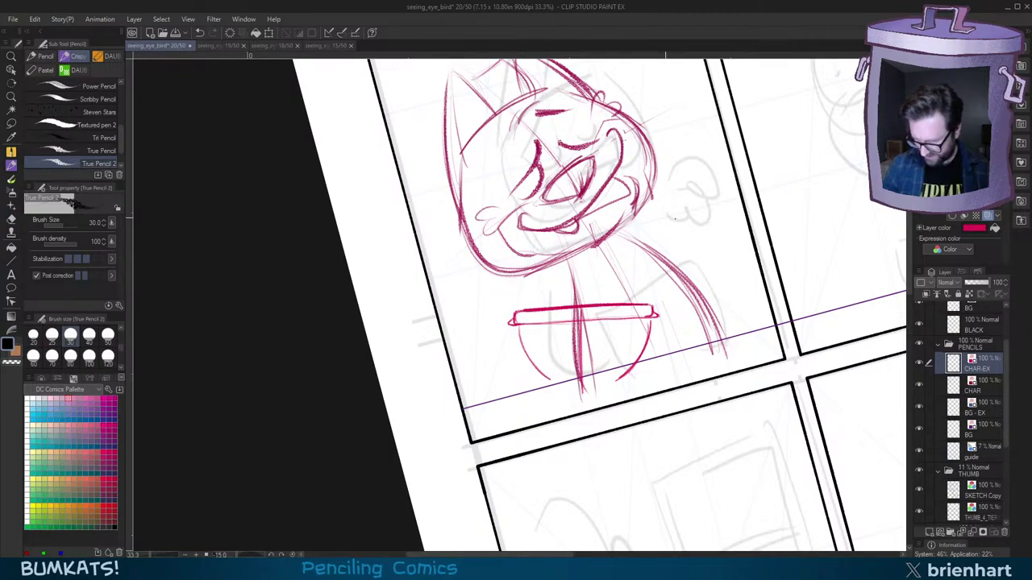
Step: Draw the bowl's short flat base, joining the lower ends of its two curved sides on the CHAR-EX layer
key(^)
key(^)
key(^)
key(^)
key(^)
key(^)
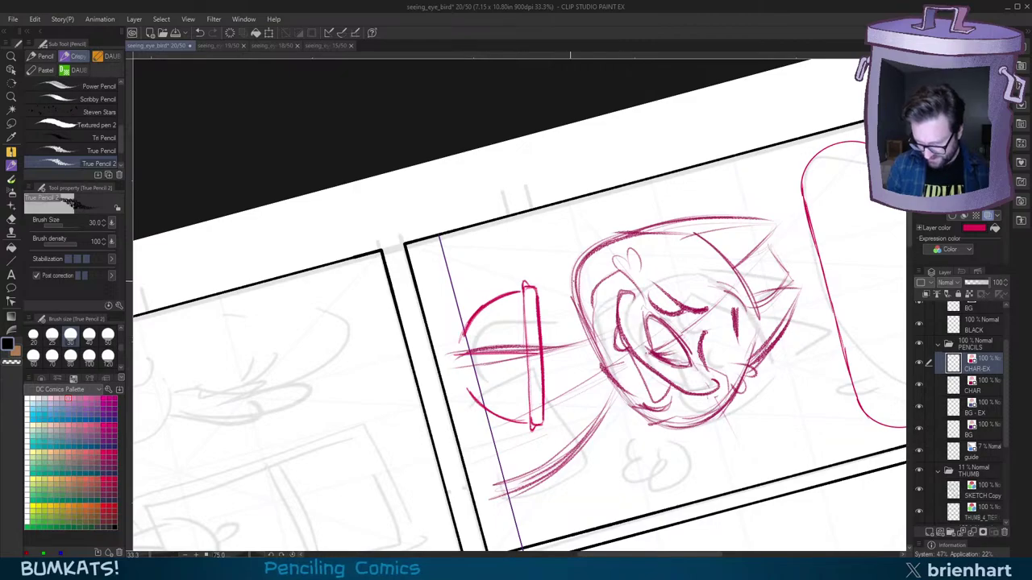
key(asciicircum)
key(asciicircum)
key(asciicircum)
key(asciicircum)
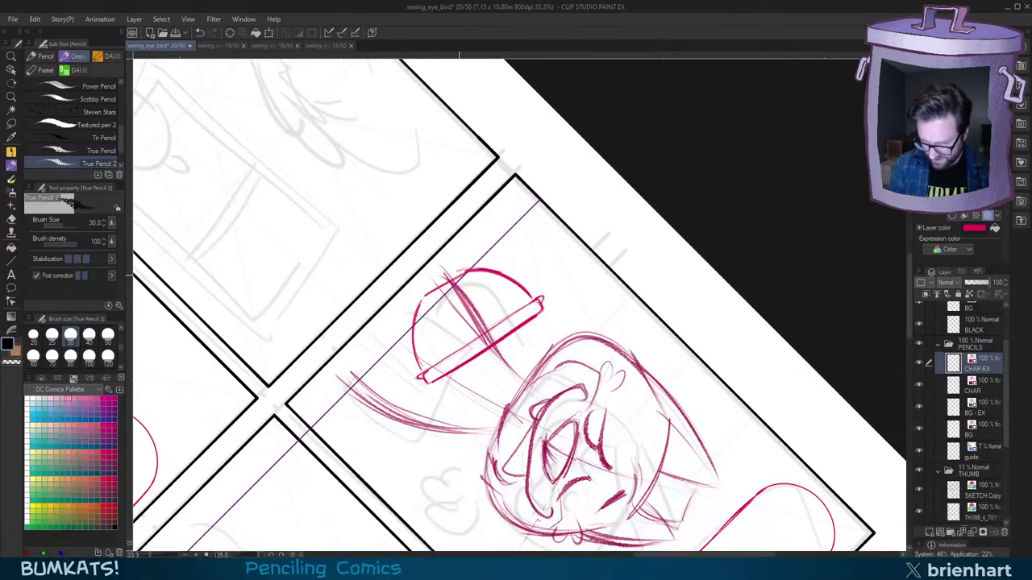
key(asciicircum)
key(asciicircum)
key(asciicircum)
key(asciicircum)
key(asciicircum)
key(asciicircum)
key(asciicircum)
key(asciicircum)
key(asciicircum)
key(asciicircum)
key(asciicircum)
key(asciicircum)
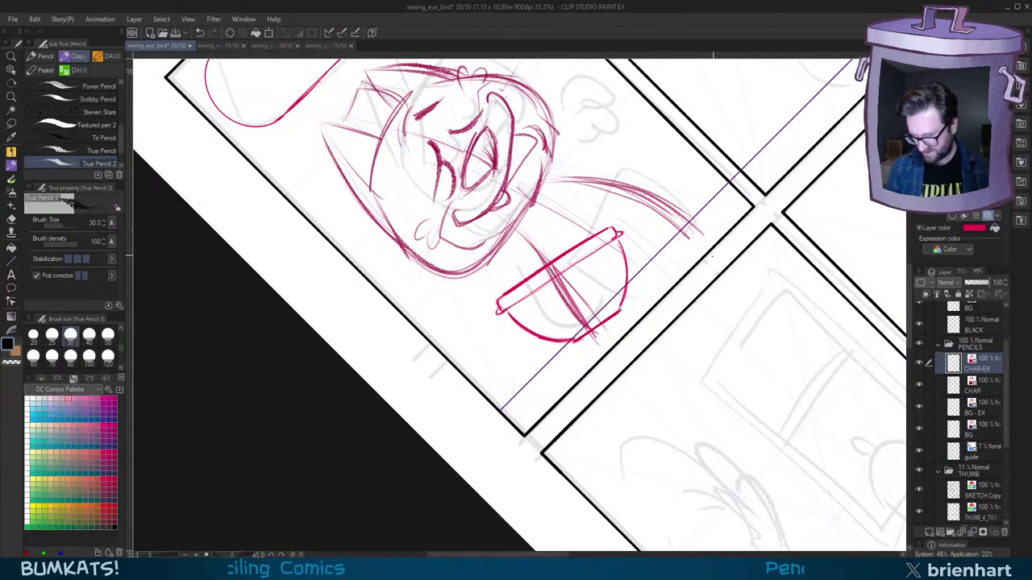
key(minus)
key(minus)
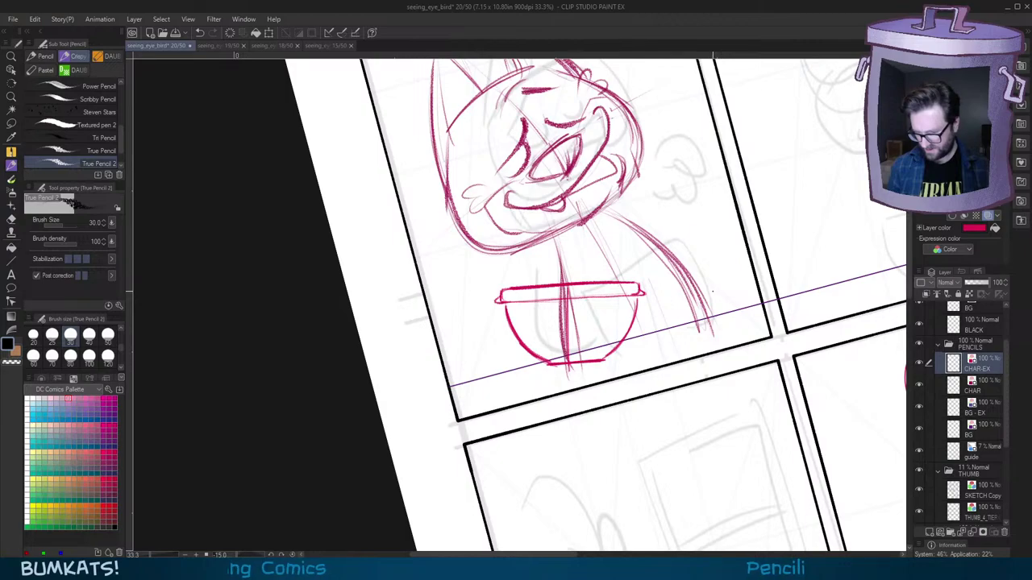
Step: Examine the bowl's shape and tilt against the first panel's figure from upright and rotated views
scroll(737, 284, down, 3)
scroll(737, 284, up, 3)
key(asciicircum)
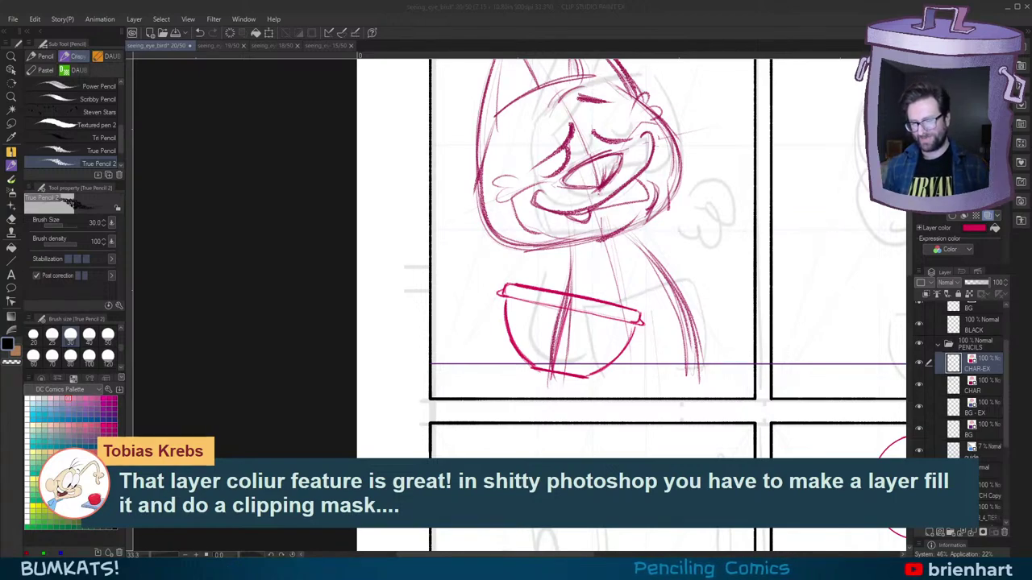
click(681, 15)
drag(652, 288, 663, 284)
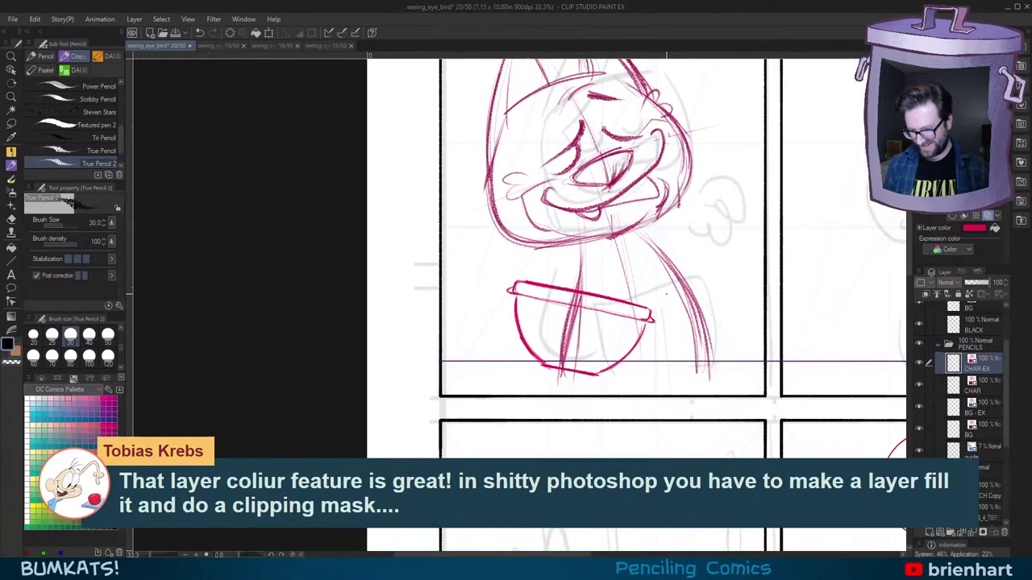
key(minus)
key(minus)
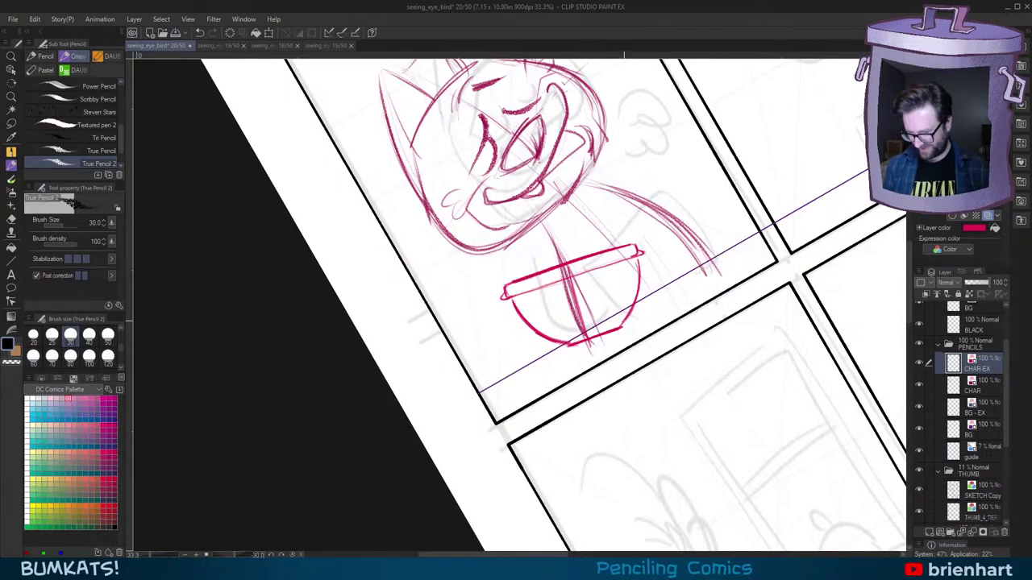
key(asciicircum)
mouse_move(660, 291)
mouse_down()
mouse_move(644, 297)
mouse_move(660, 344)
mouse_move(647, 349)
mouse_move(682, 327)
mouse_move(659, 338)
mouse_up()
key(asciicircum)
key(minus)
key(minus)
key(asciicircum)
key(asciicircum)
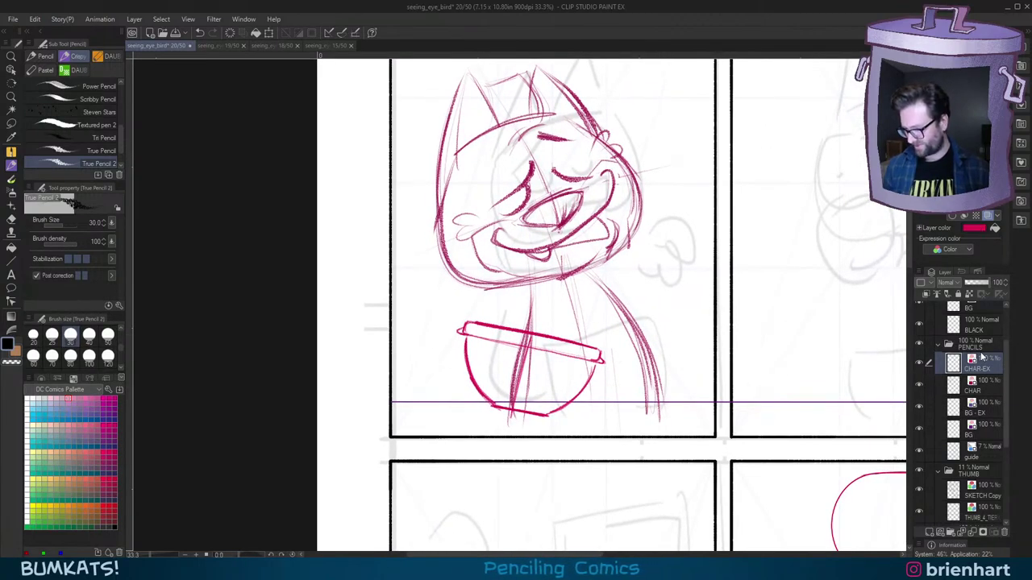
Step: Switch the CHAR-EX layer's layer color off and on again, and check the layer's visibility
click(989, 216)
click(989, 216)
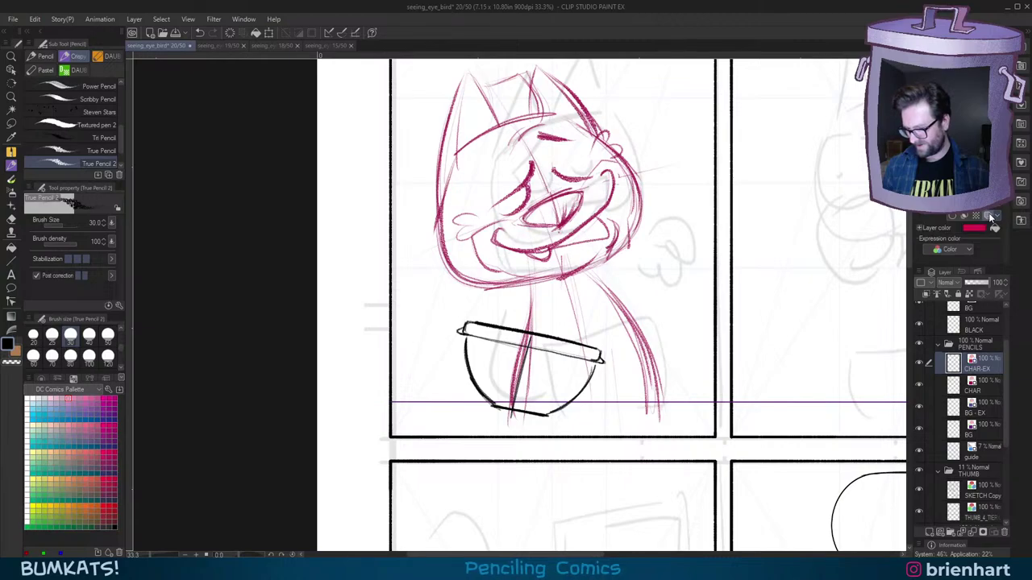
click(989, 216)
click(989, 216)
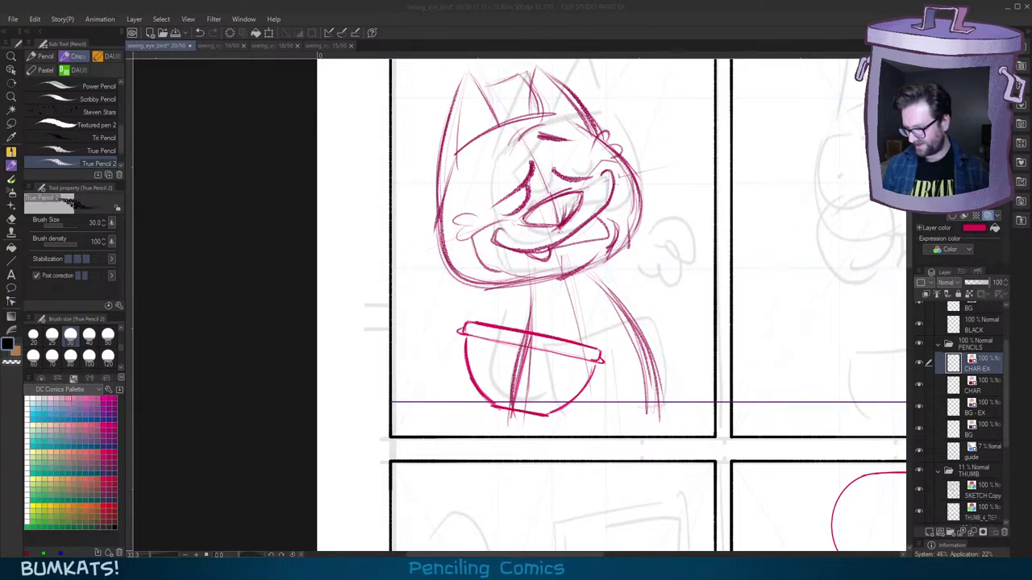
drag(649, 383, 687, 376)
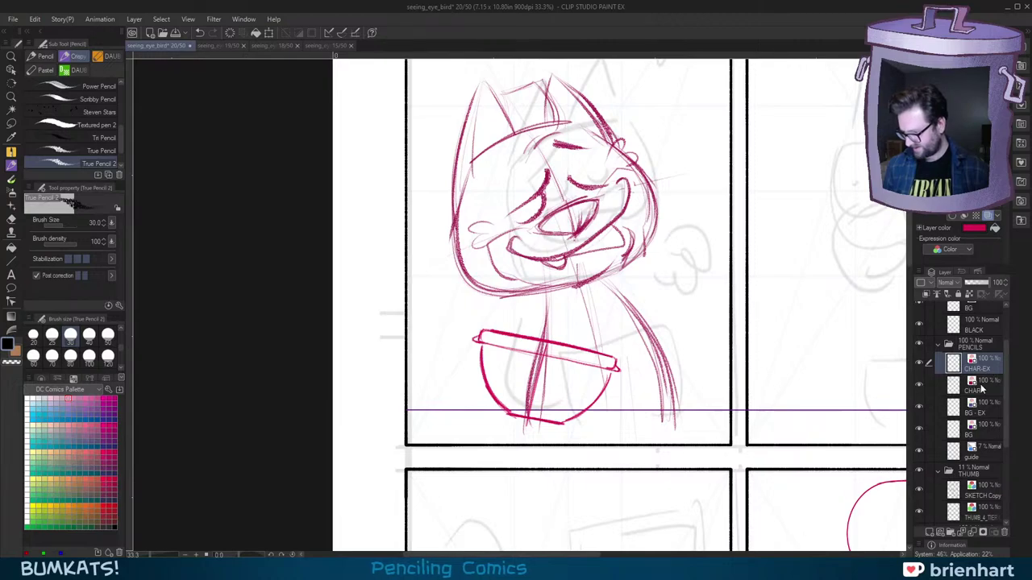
click(919, 364)
click(919, 364)
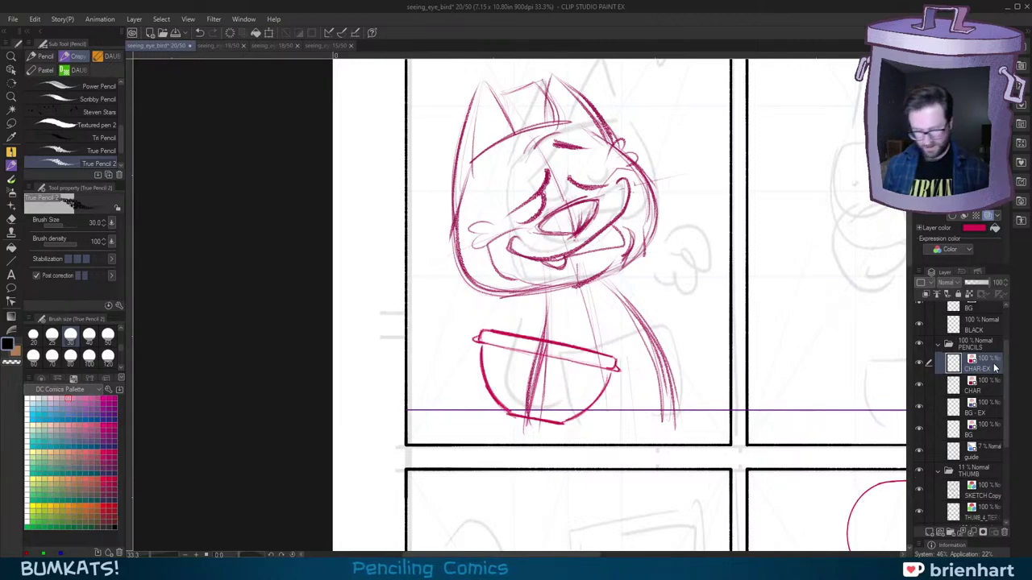
Step: Lasso the bowl on the CHAR-EX layer, scale it up to 114%, and clear the selection
key(m)
mouse_move(581, 305)
mouse_down()
mouse_move(556, 456)
mouse_move(647, 357)
mouse_up()
key(ctrl+t)
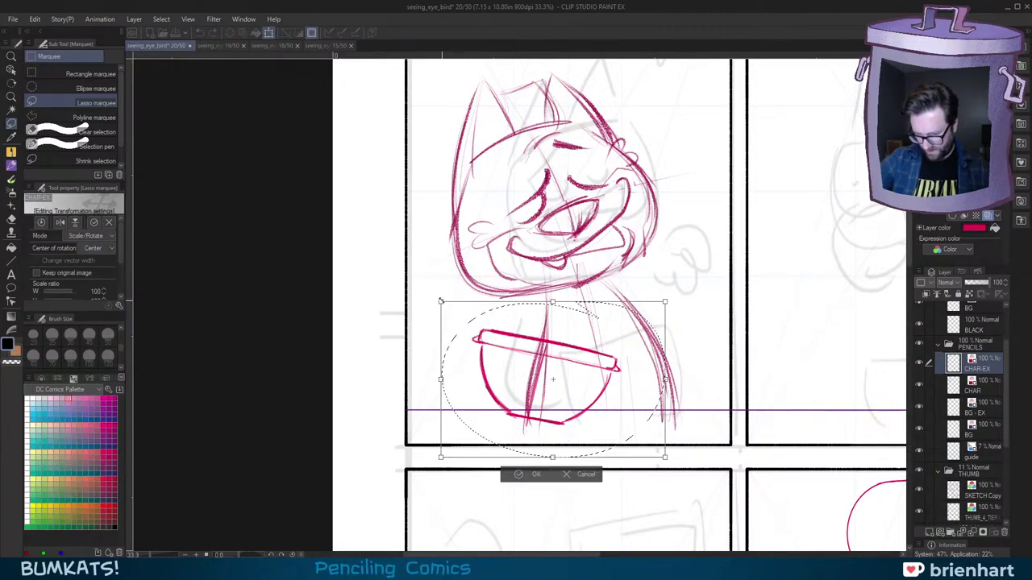
drag(437, 287, 429, 236)
drag(605, 370, 607, 372)
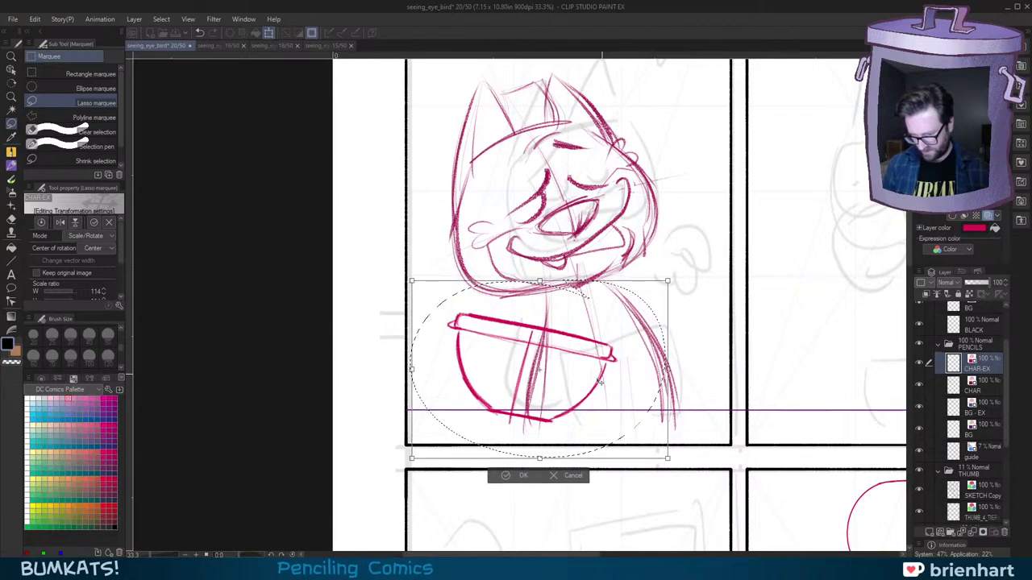
click(521, 476)
key(ctrl+d)
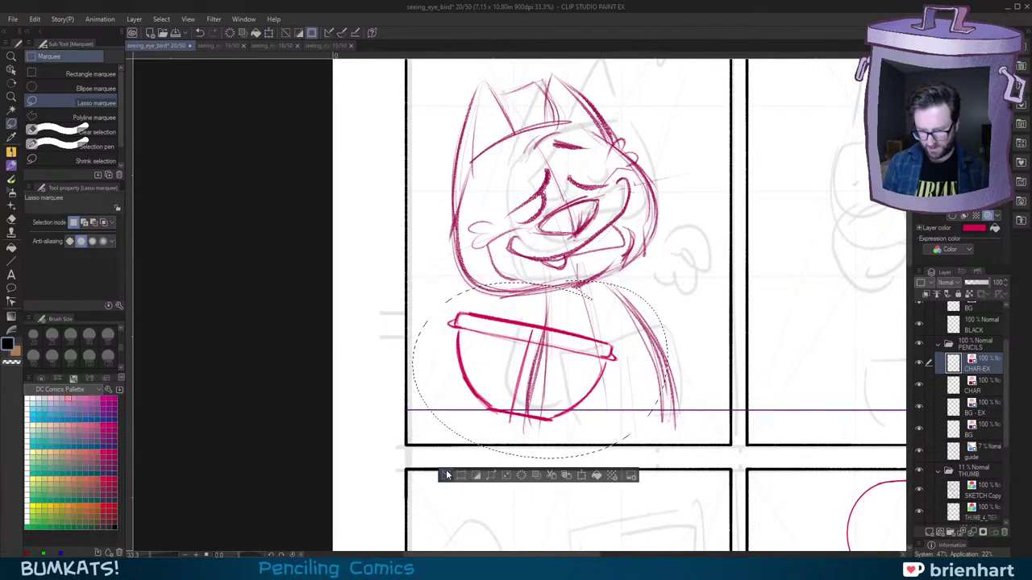
Step: Compare the bowl's proportions with the Sherman bowl drawn on page 19/50, ending back on page 20/50
click(232, 47)
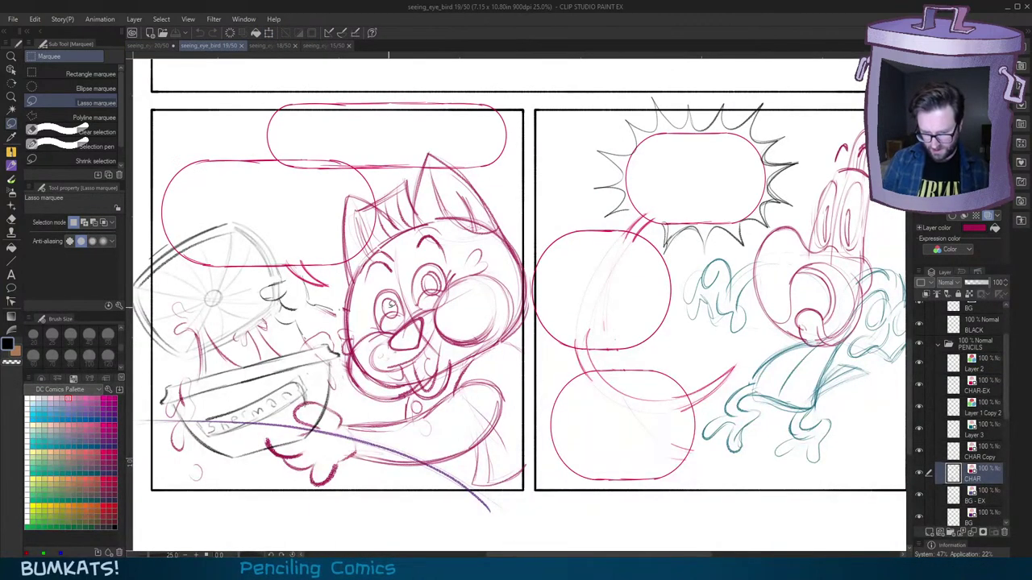
drag(474, 382, 645, 382)
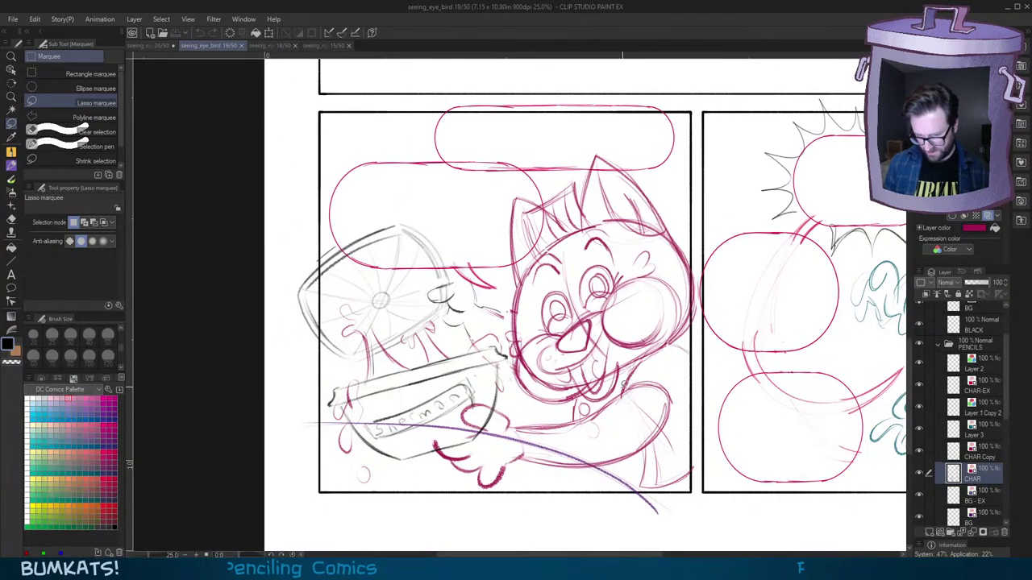
click(156, 46)
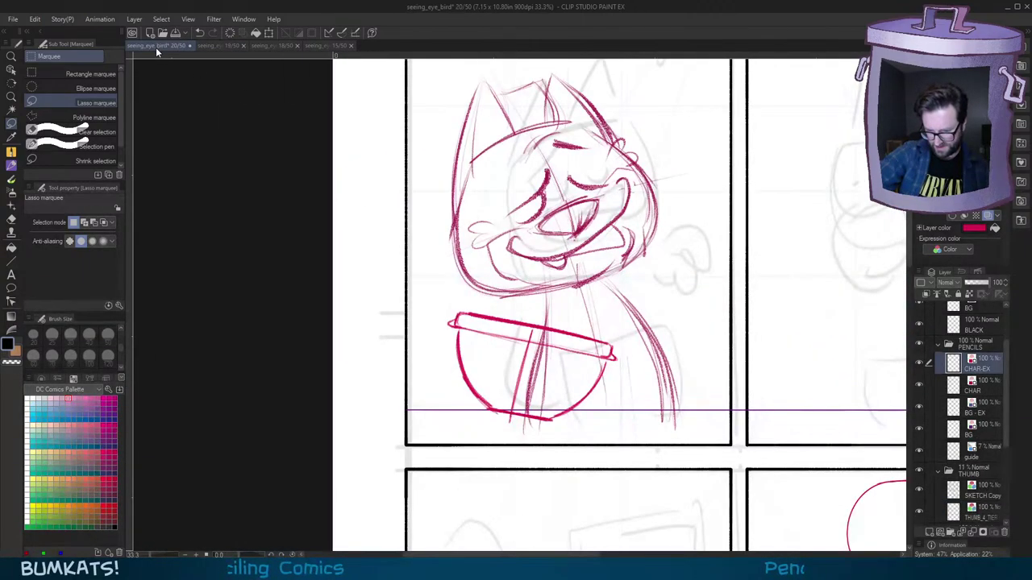
click(207, 45)
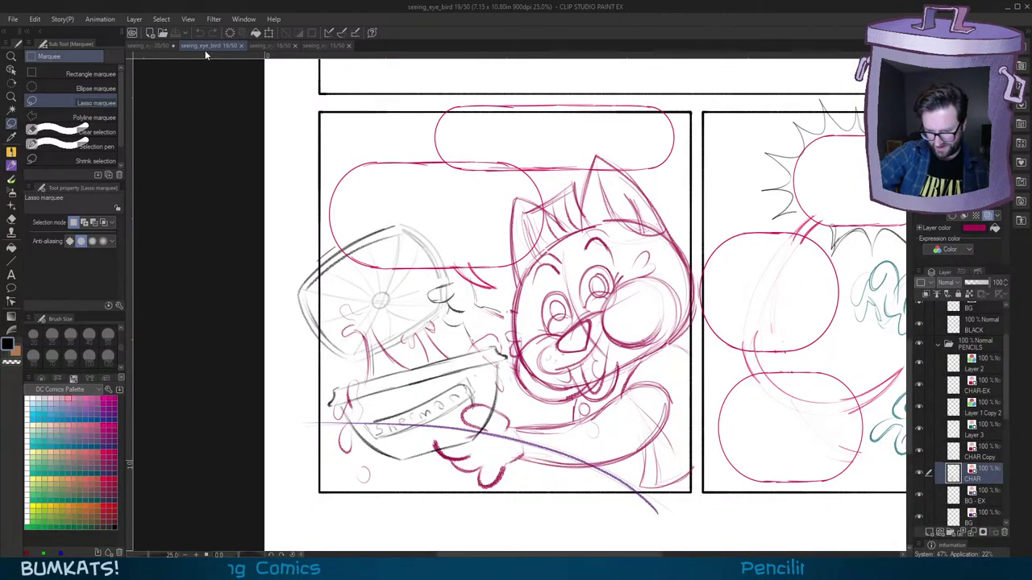
click(161, 44)
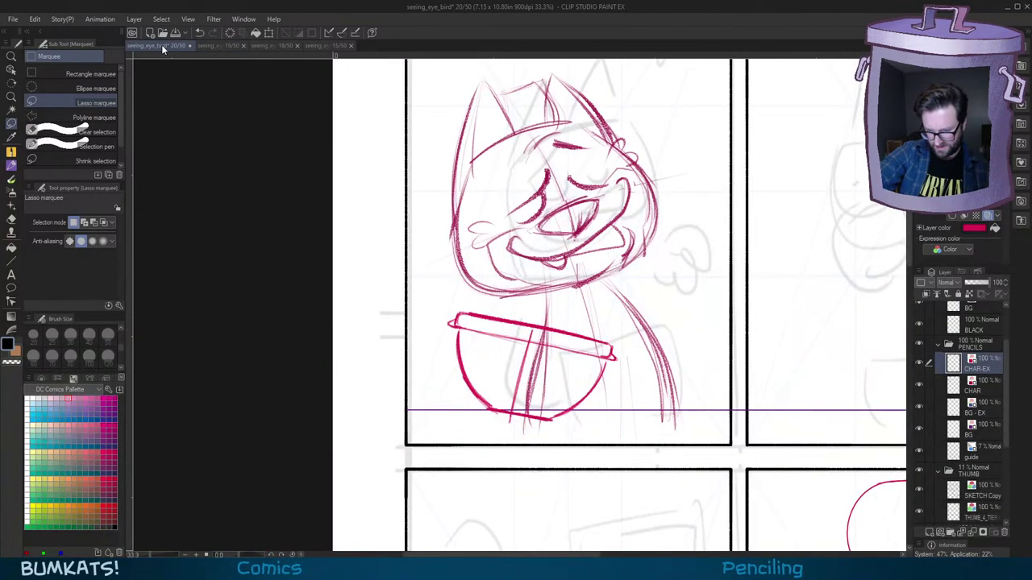
Step: Widen the bowl by lassoing its right half, moving it slightly outward along the rim, and deselecting it
drag(670, 388, 645, 254)
mouse_move(631, 351)
mouse_down()
mouse_move(734, 274)
mouse_move(619, 243)
mouse_move(610, 283)
mouse_up()
drag(663, 369, 619, 236)
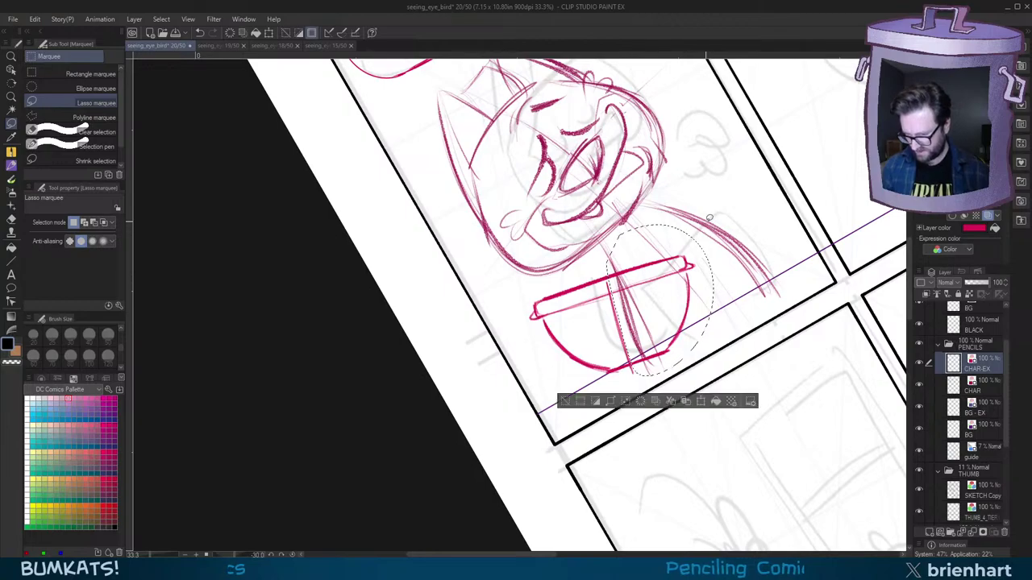
drag(691, 312, 707, 307)
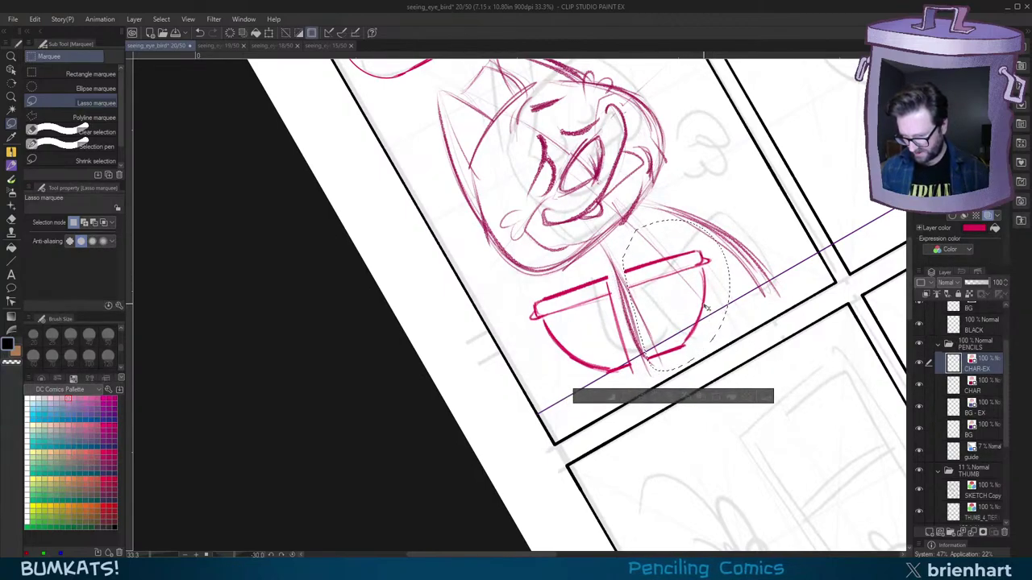
click(579, 396)
Step: Bridge the gaps in the widened bowl's rim and base with True Pencil 2 strokes
key(minus)
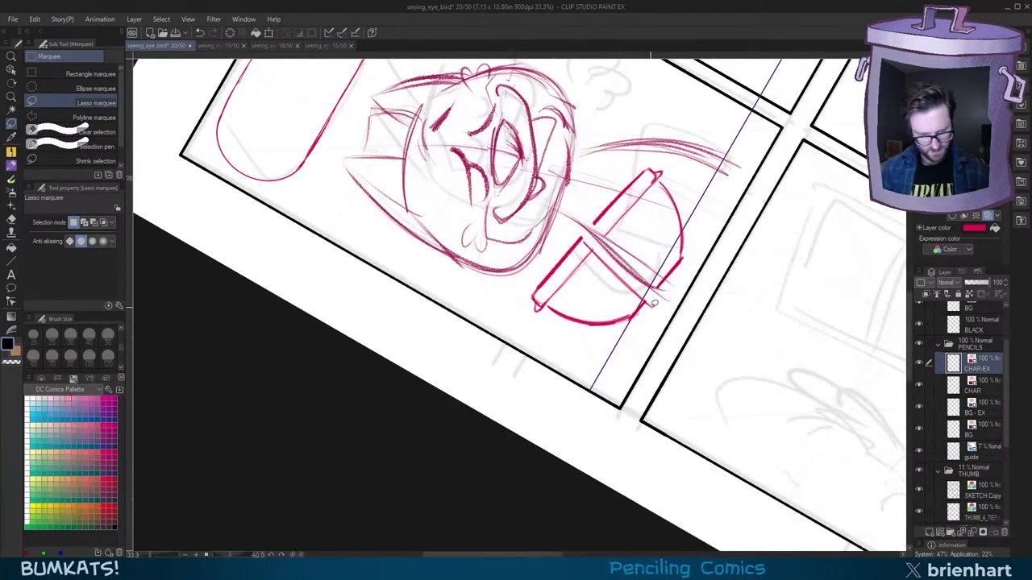
key(p)
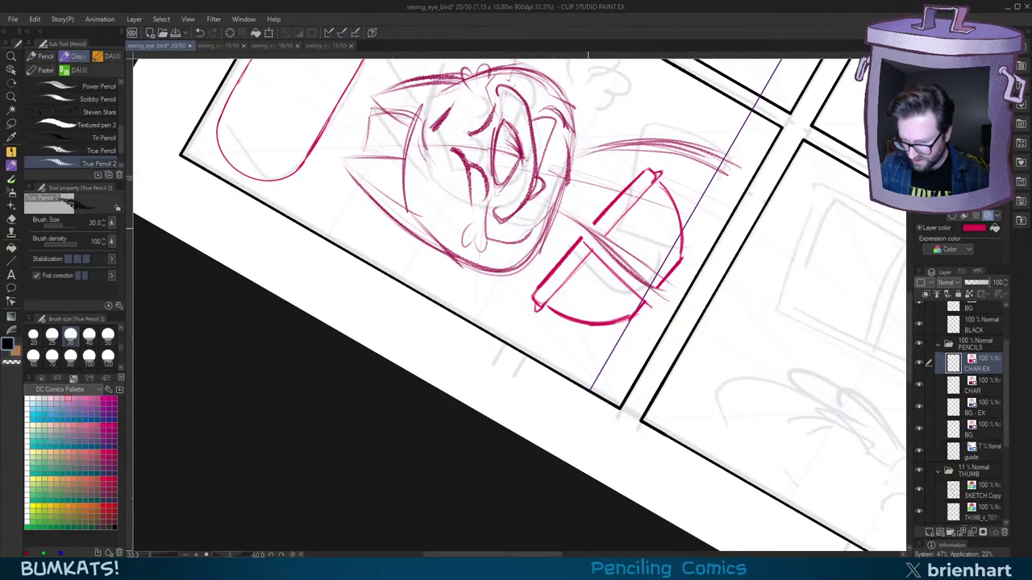
mouse_move(594, 223)
mouse_down()
mouse_move(582, 237)
mouse_move(603, 238)
mouse_up()
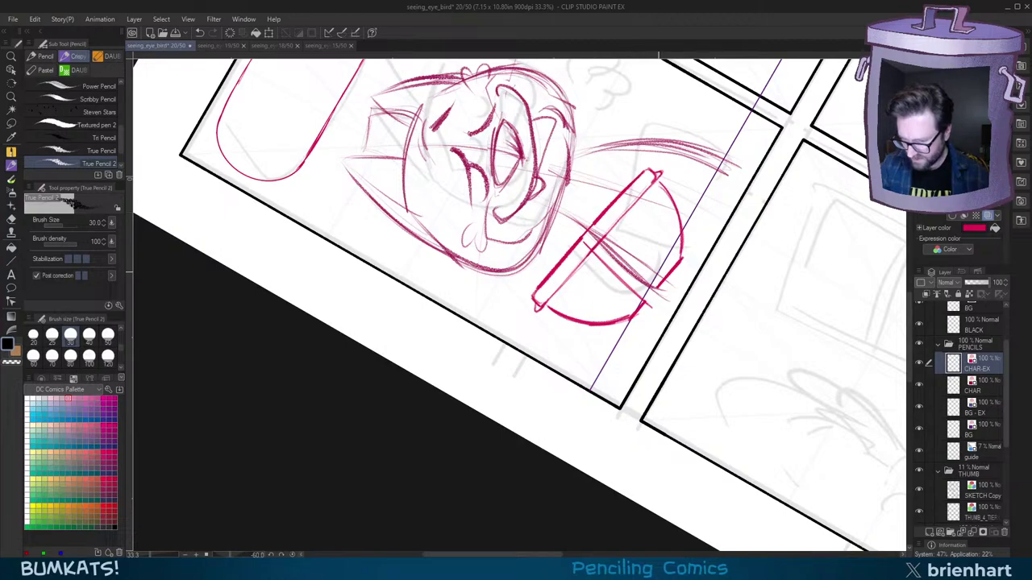
drag(641, 309, 664, 281)
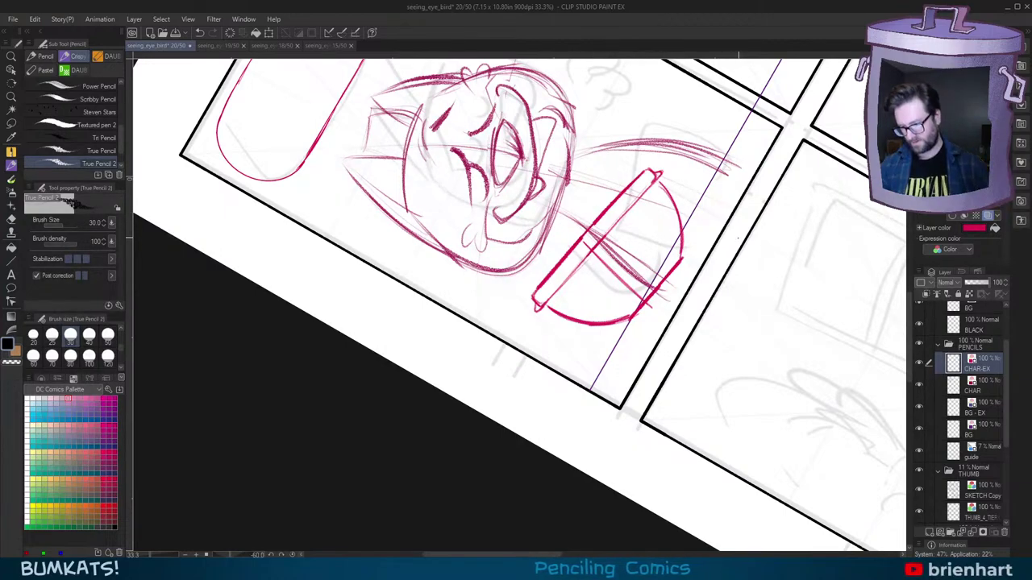
Step: Review the widened bowl against the figure and panel from different rotations and zoom levels
key(asciicircum)
key(asciicircum)
key(asciicircum)
drag(749, 288, 714, 335)
key(asciicircum)
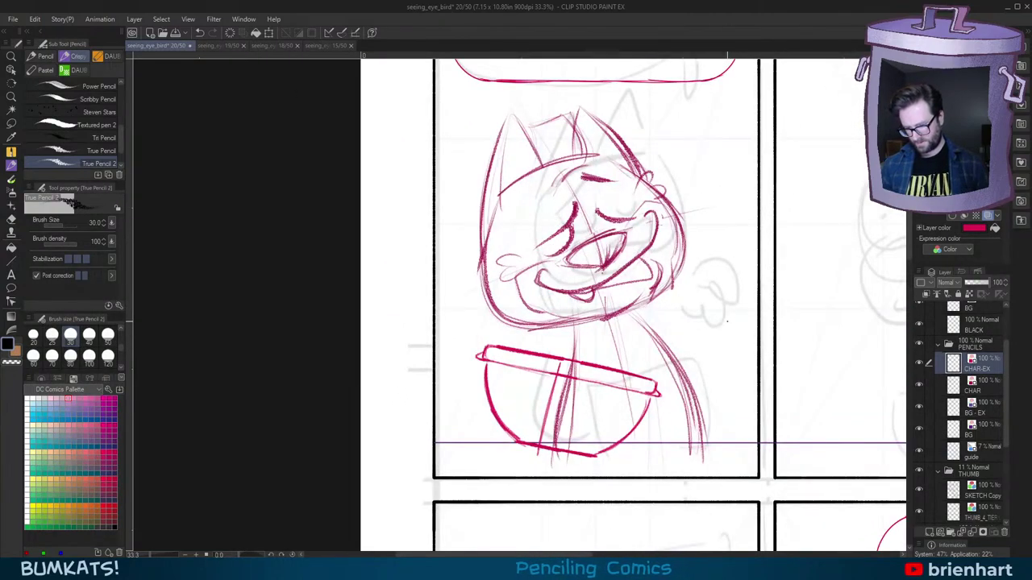
key(minus)
key(minus)
key(minus)
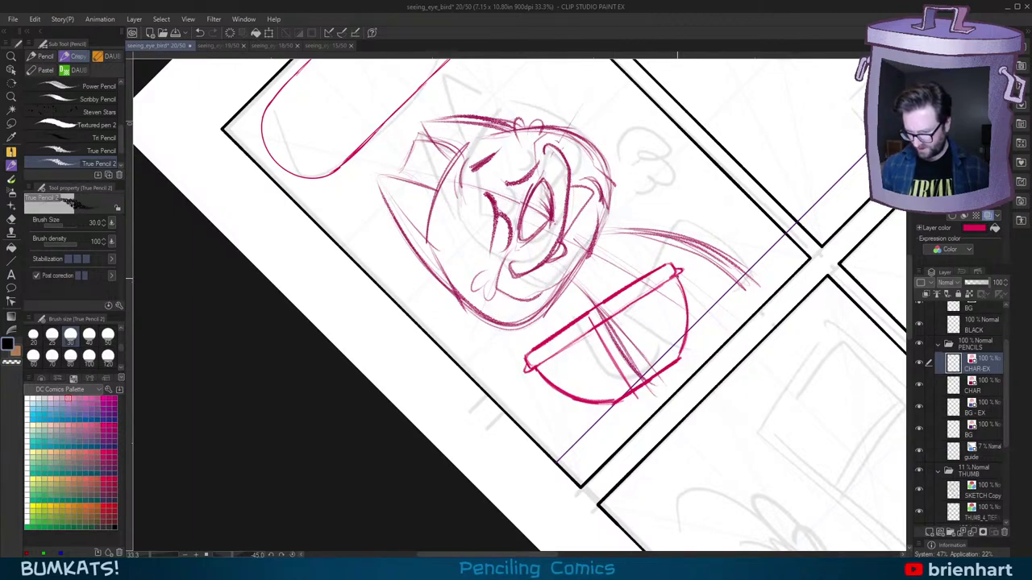
key(asciicircum)
key(asciicircum)
key(asciicircum)
drag(705, 294, 717, 268)
scroll(729, 265, down, 3)
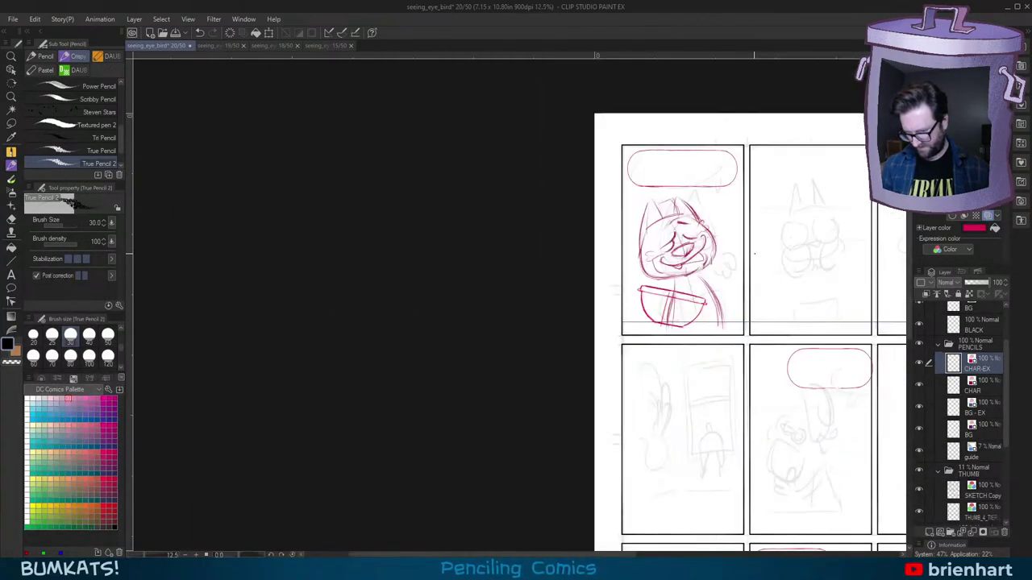
scroll(755, 254, up, 2)
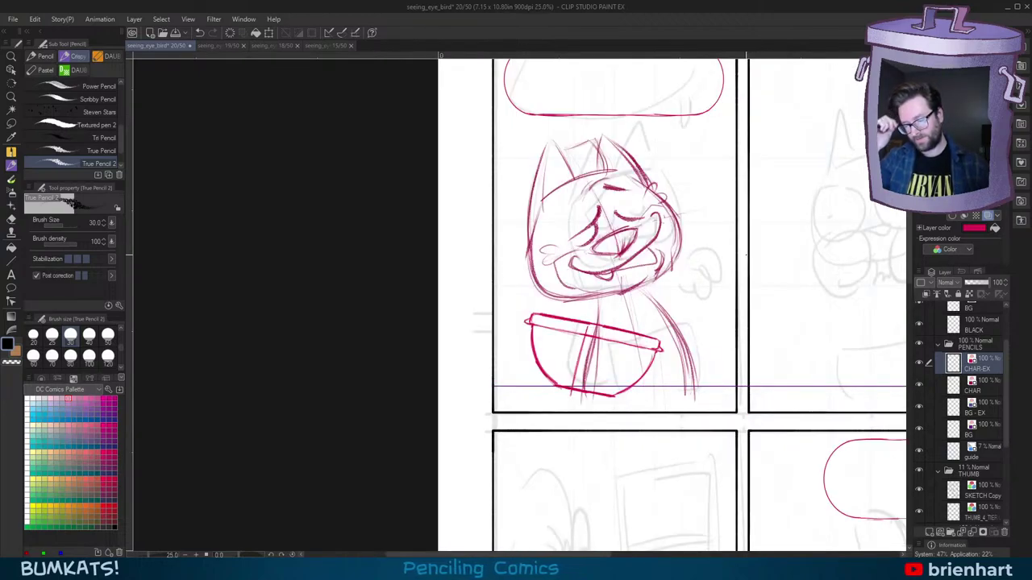
drag(691, 323, 682, 346)
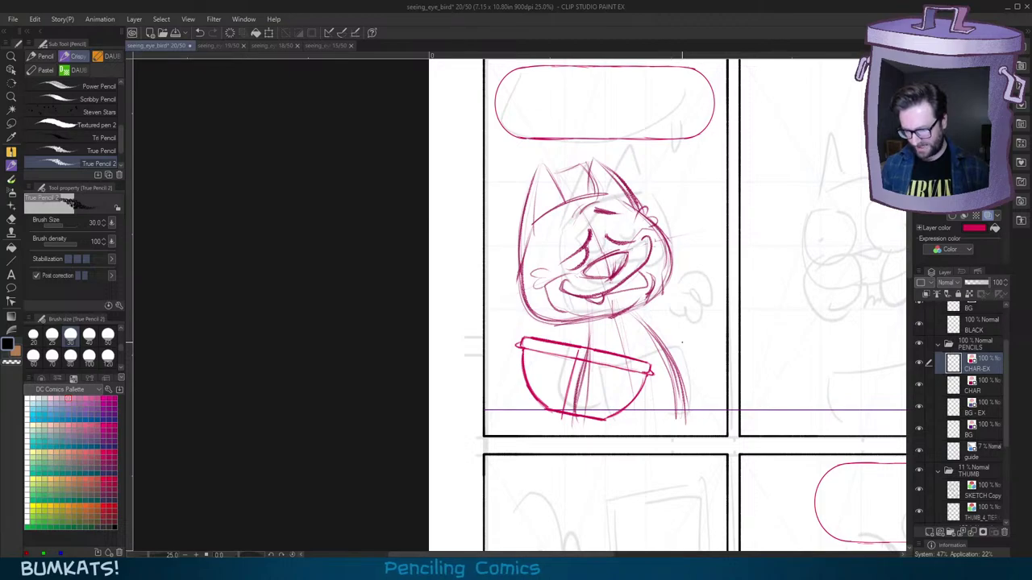
key(-)
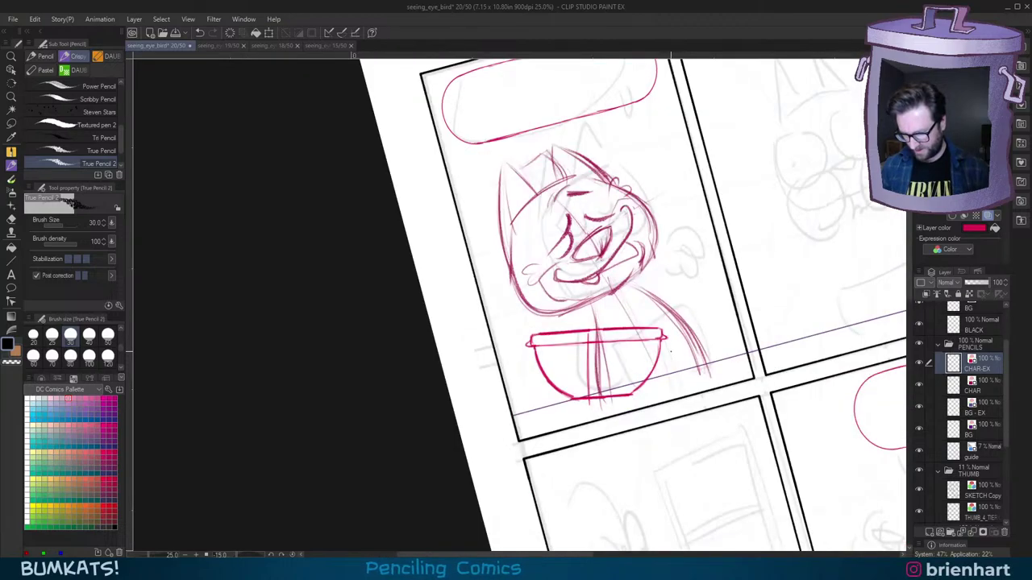
key(^)
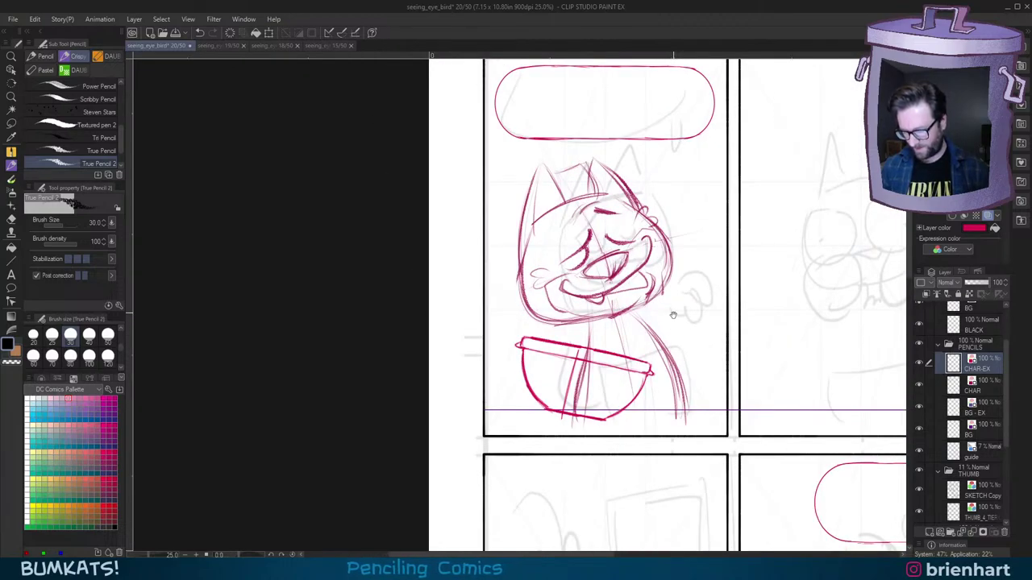
drag(673, 315, 682, 302)
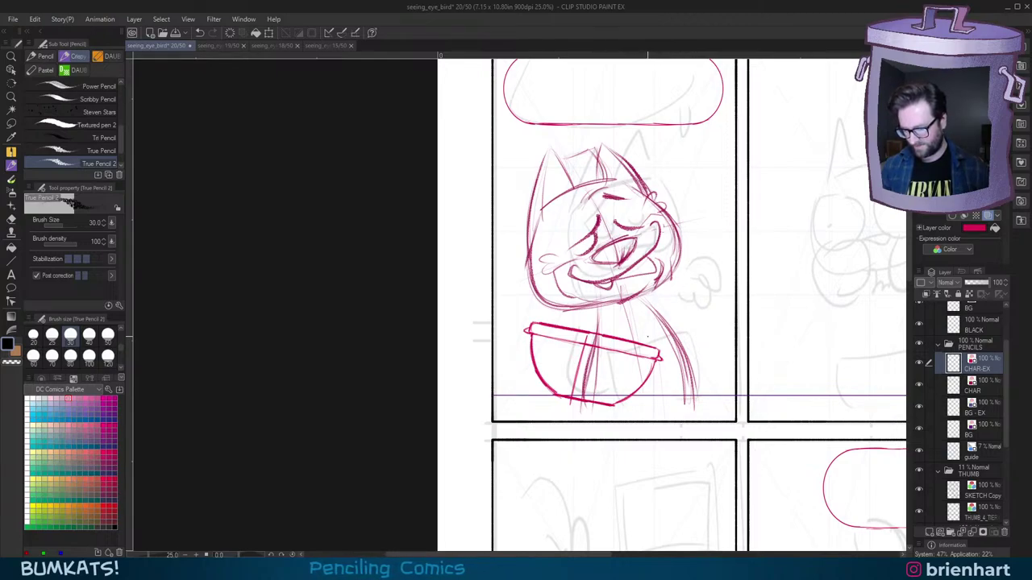
scroll(646, 337, up, 1)
mouse_move(670, 349)
mouse_down()
mouse_move(682, 335)
mouse_move(681, 355)
mouse_move(649, 353)
mouse_up()
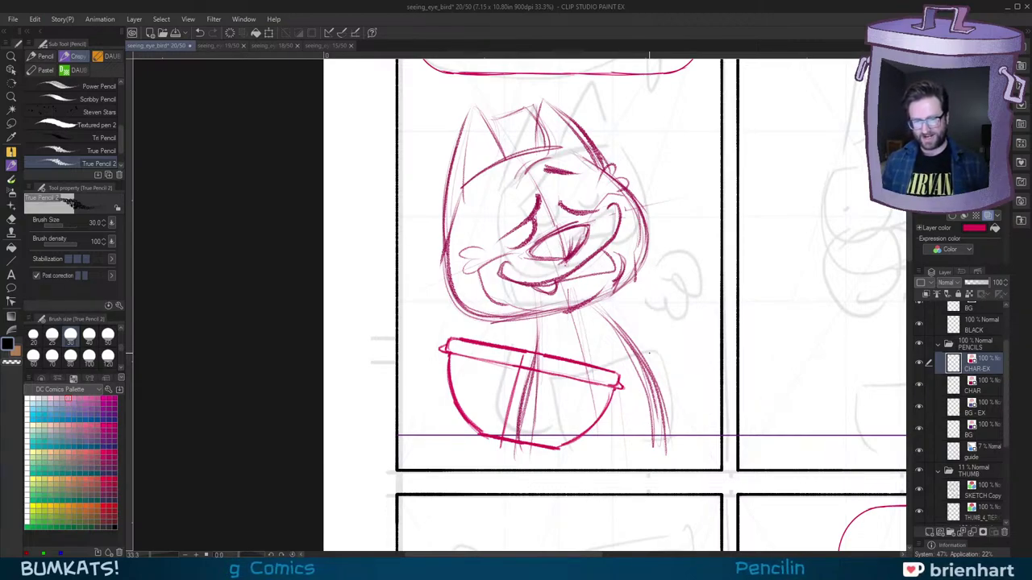
Step: Examine the bowl's width and tilt against the figure in both rotated and upright views of the first panel
drag(660, 352, 683, 354)
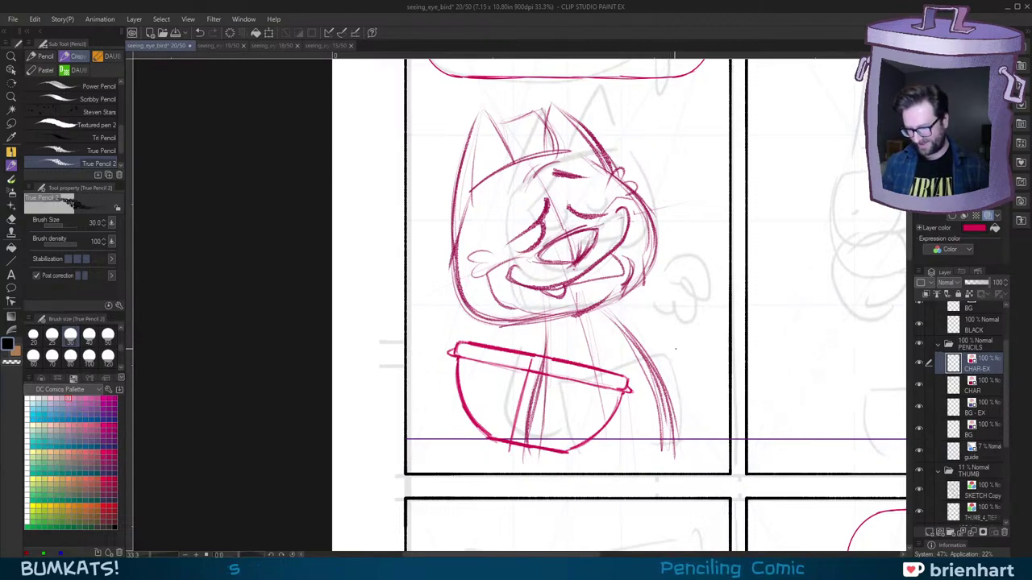
key(ctrl+z)
drag(677, 348, 683, 350)
key(minus)
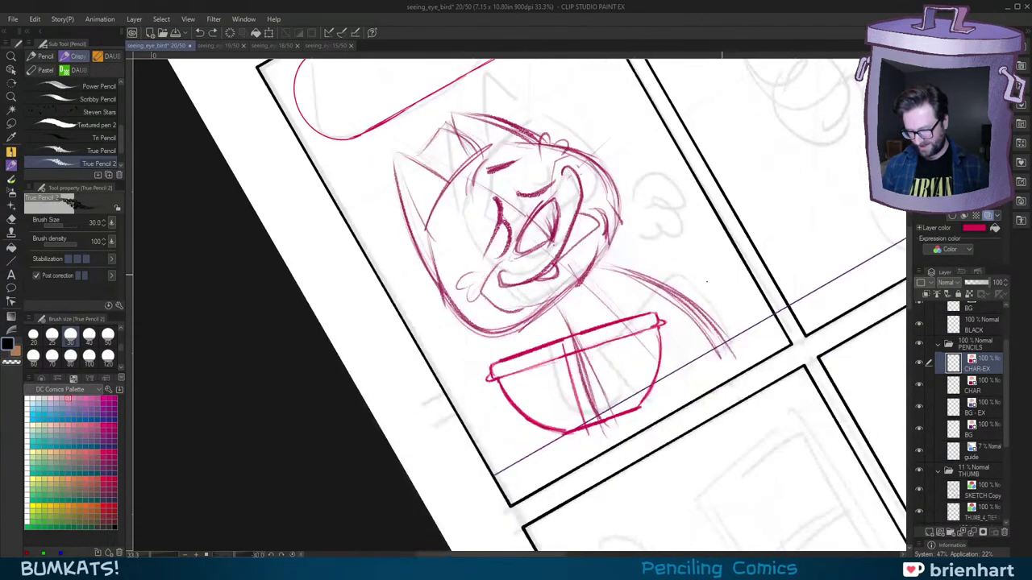
key(minus)
key(asciicircum)
key(asciicircum)
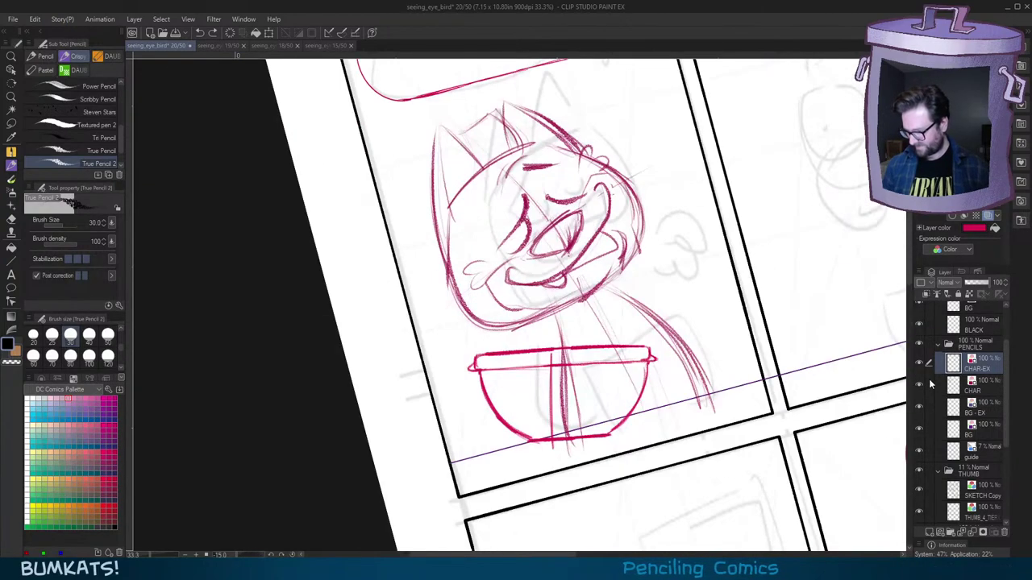
drag(789, 382, 751, 403)
key(asciicircum)
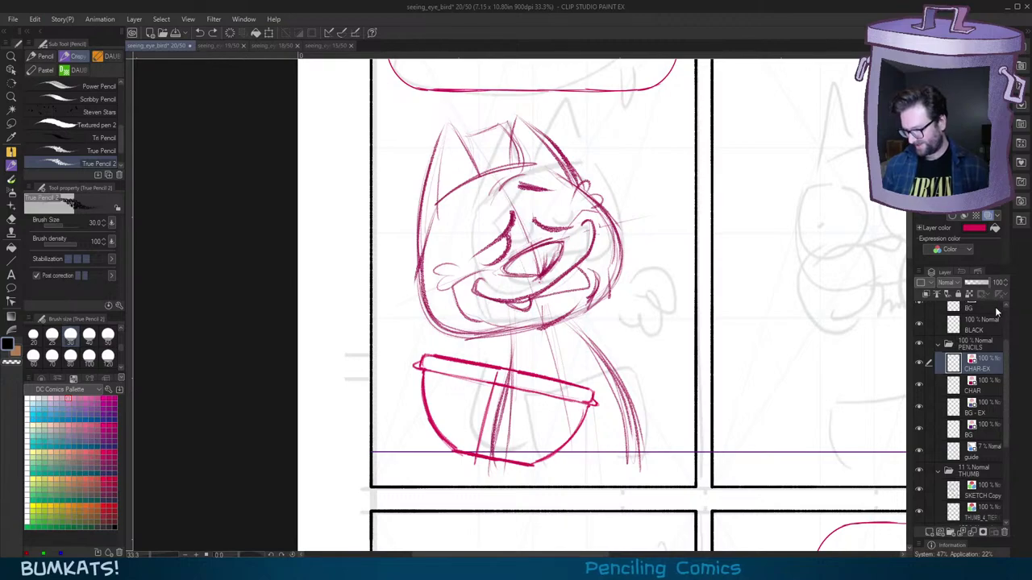
drag(1007, 361, 1007, 359)
scroll(1007, 364, up, 1)
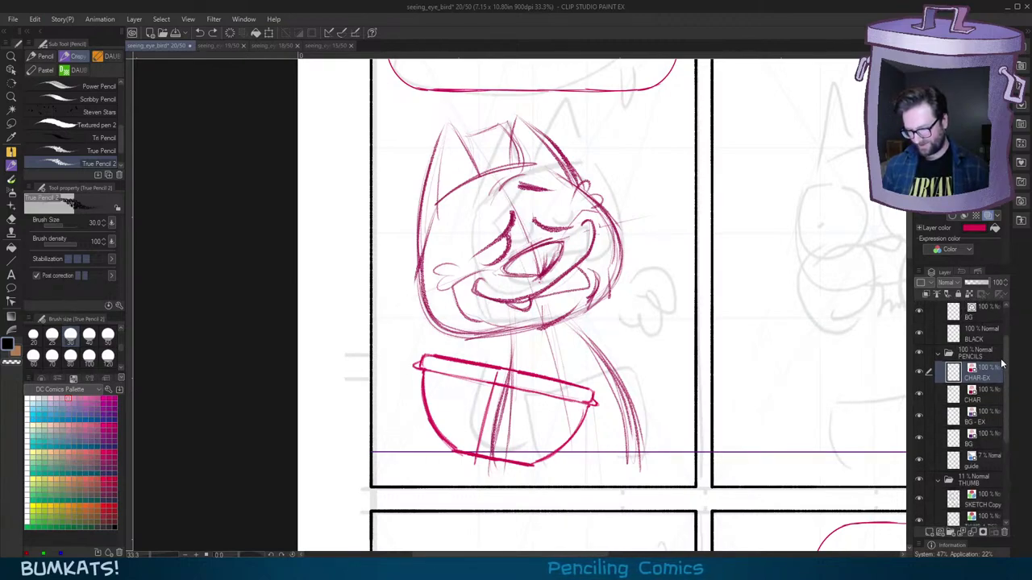
Step: Compare the bowl again with the Sherman bowl on page 19/50 and return to page 20/50
click(219, 45)
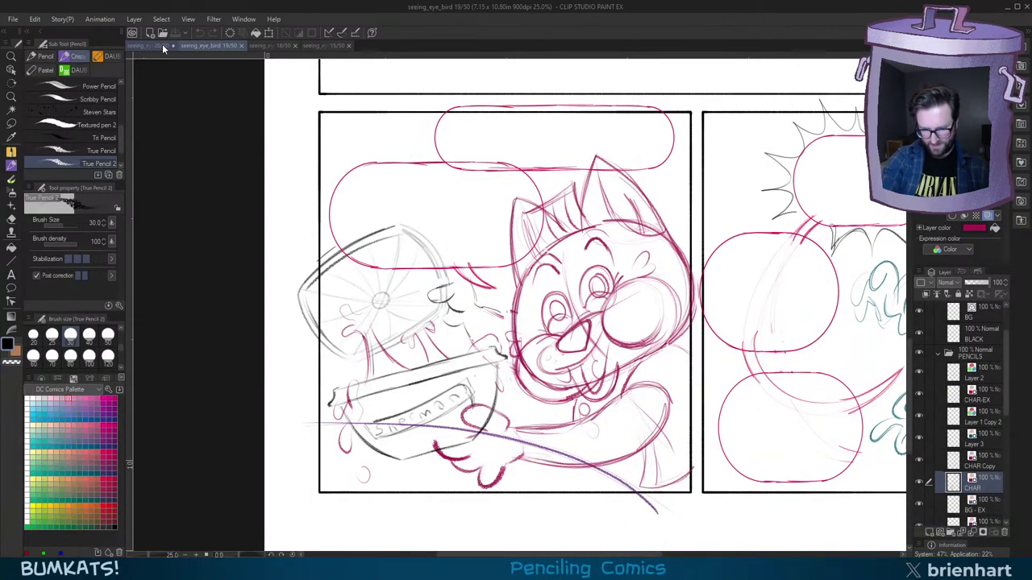
click(160, 45)
click(223, 45)
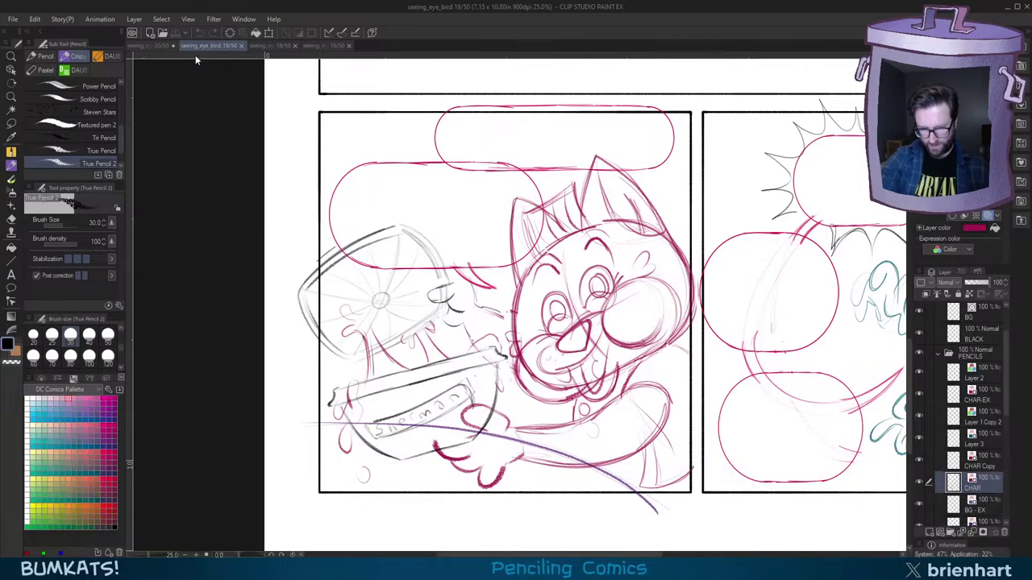
click(147, 46)
Step: Widen the bowl a little more by lassoing its right half, shifting it slightly outward, and clearing the selection
drag(589, 385, 603, 380)
key(minus)
key(minus)
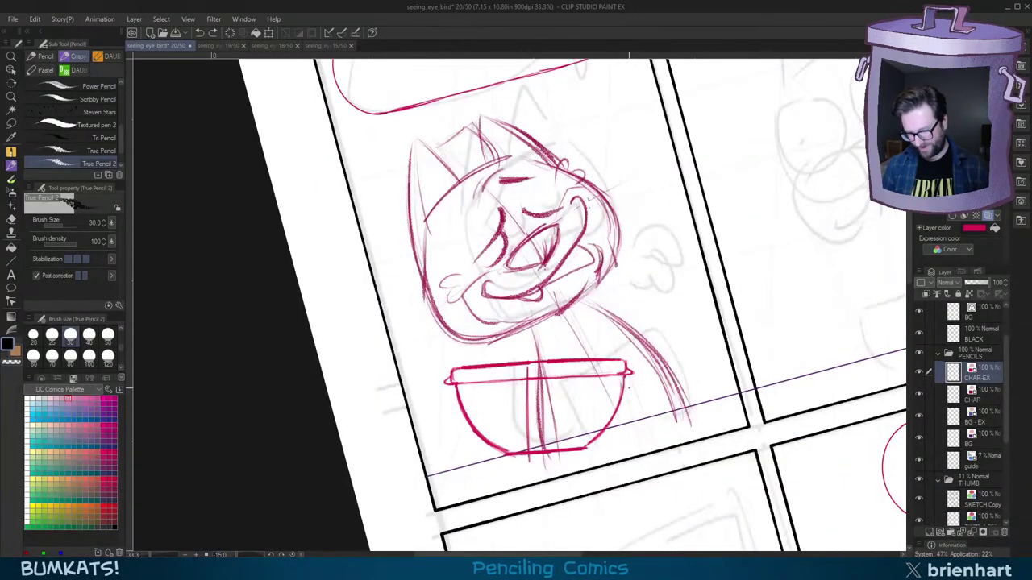
mouse_move(663, 339)
mouse_down()
mouse_move(665, 347)
mouse_move(658, 341)
mouse_up()
key(asciicircum)
key(m)
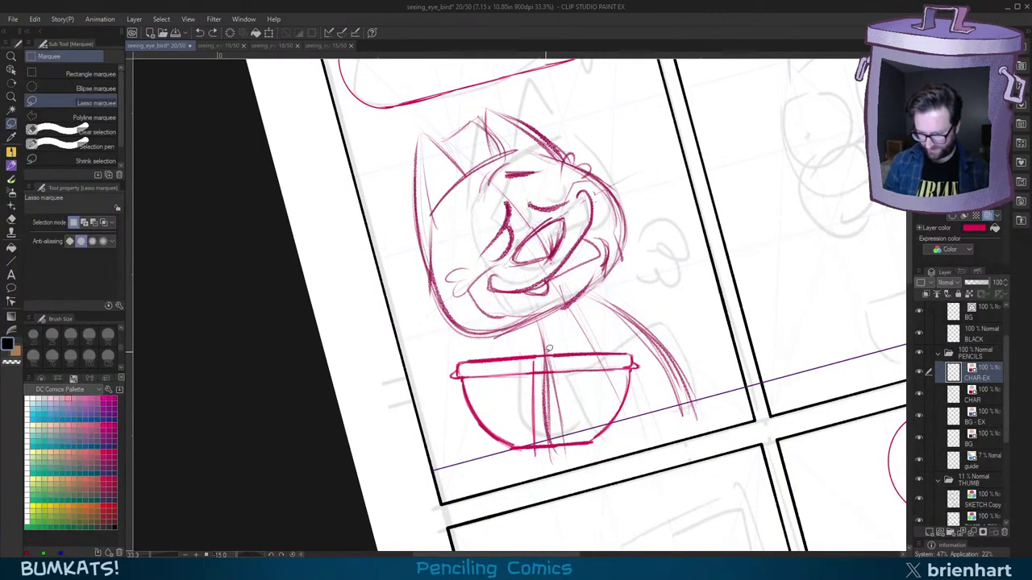
mouse_move(549, 349)
mouse_down()
mouse_move(573, 471)
mouse_move(646, 324)
mouse_up()
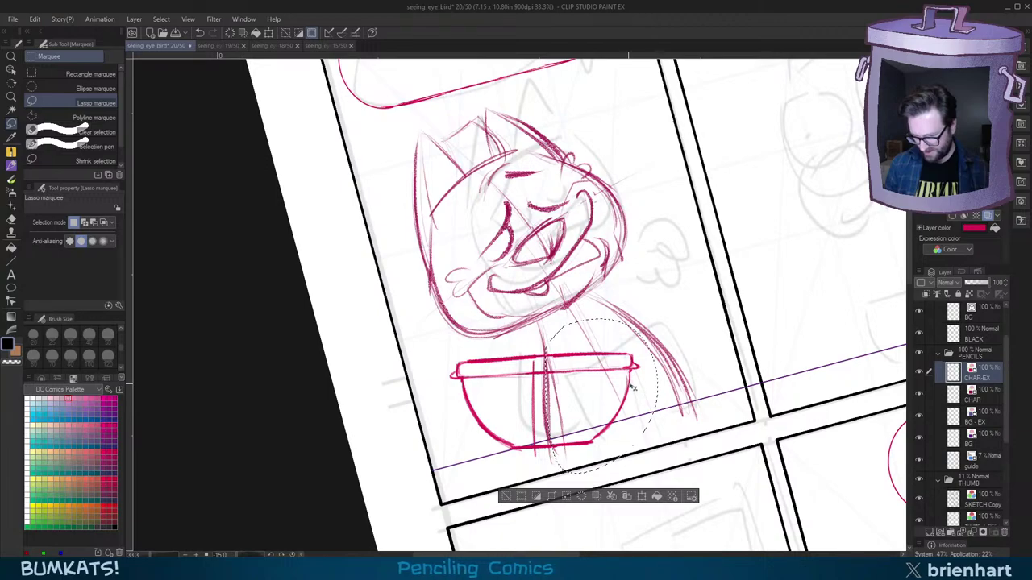
drag(629, 385, 633, 385)
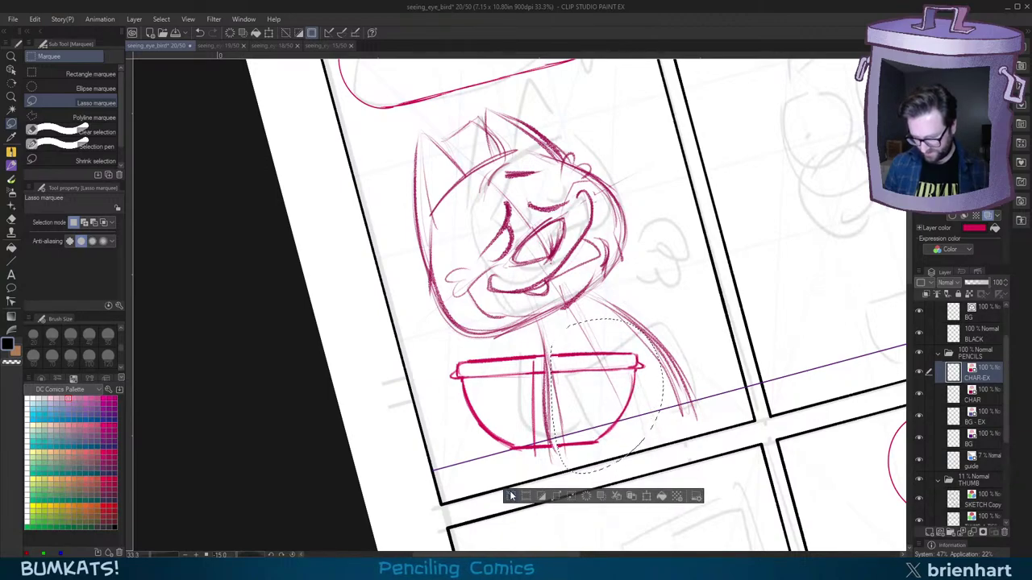
click(511, 496)
Step: Close the new gaps in the bowl's rim and base with True Pencil 2 on the CHAR-EX layer
key(minus)
key(minus)
key(p)
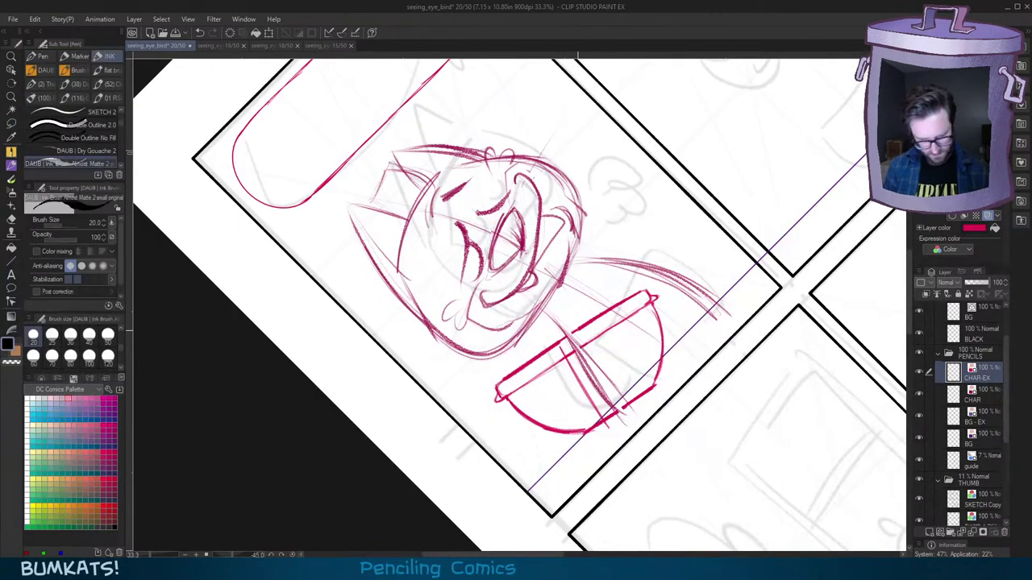
key(p)
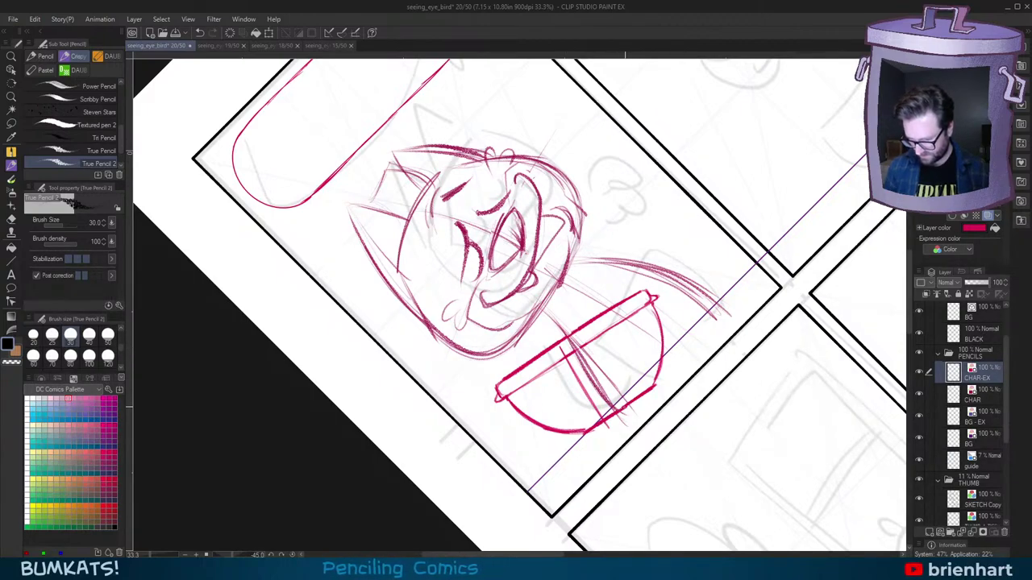
key(^)
key(^)
key(^)
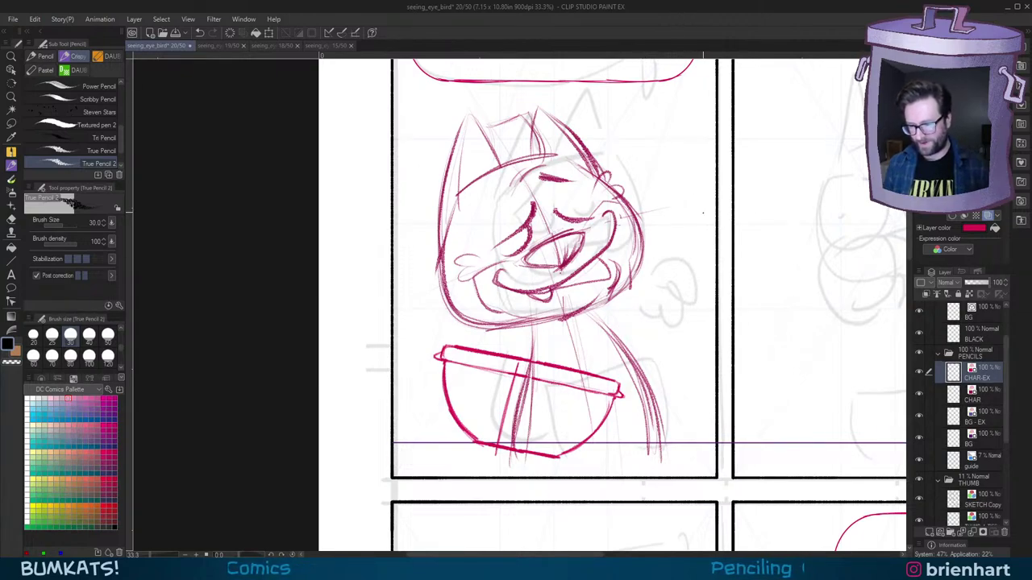
Step: Make the CHAR layer active and check the figure behind the bowl in rotated and upright views
drag(668, 293, 683, 297)
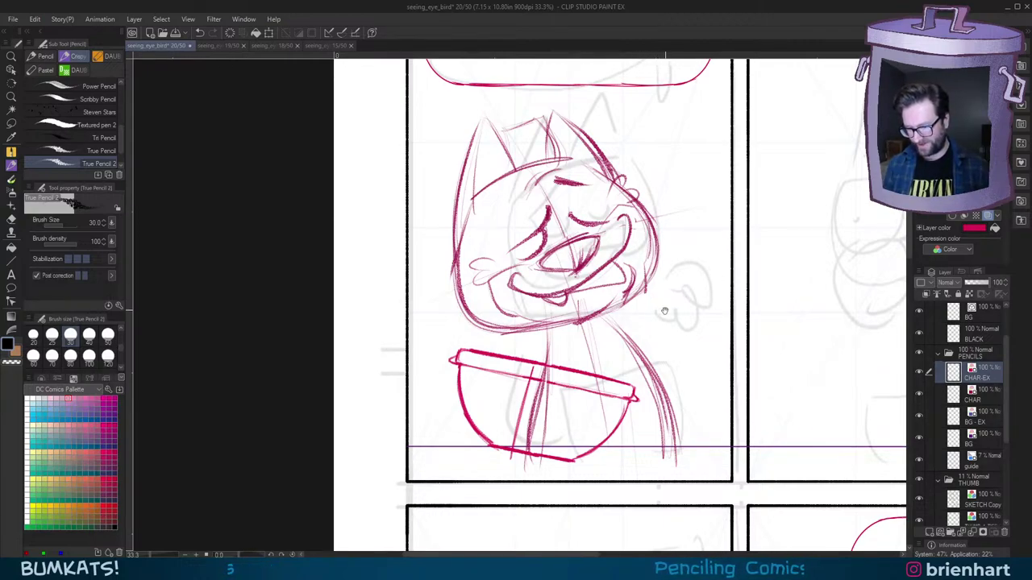
drag(665, 312, 656, 319)
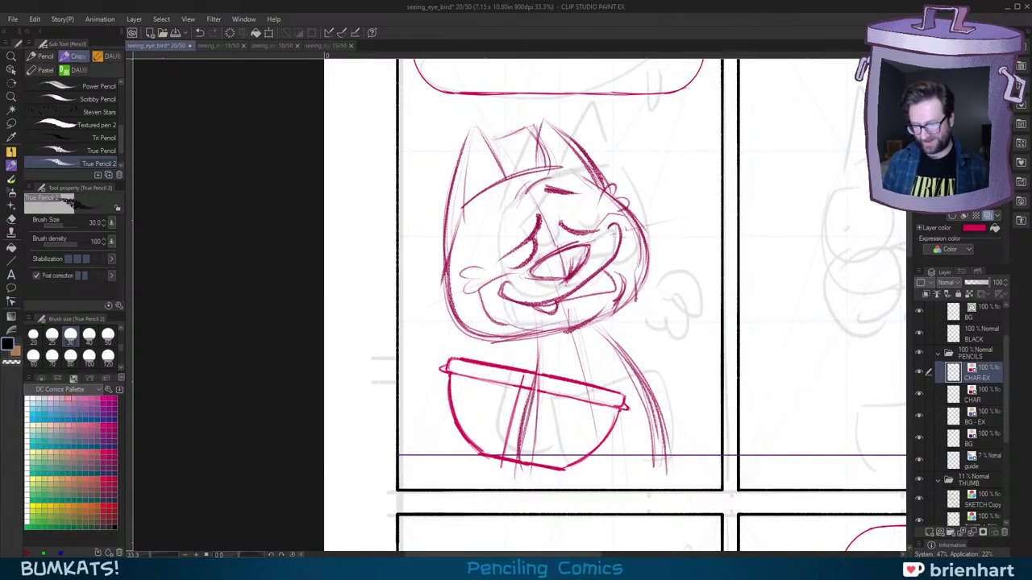
drag(663, 305, 671, 298)
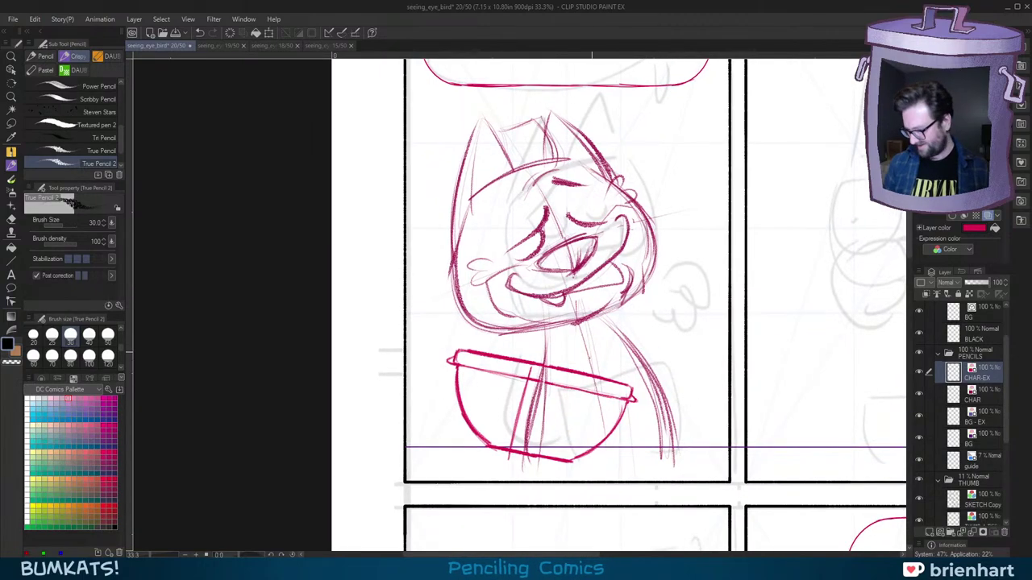
click(988, 400)
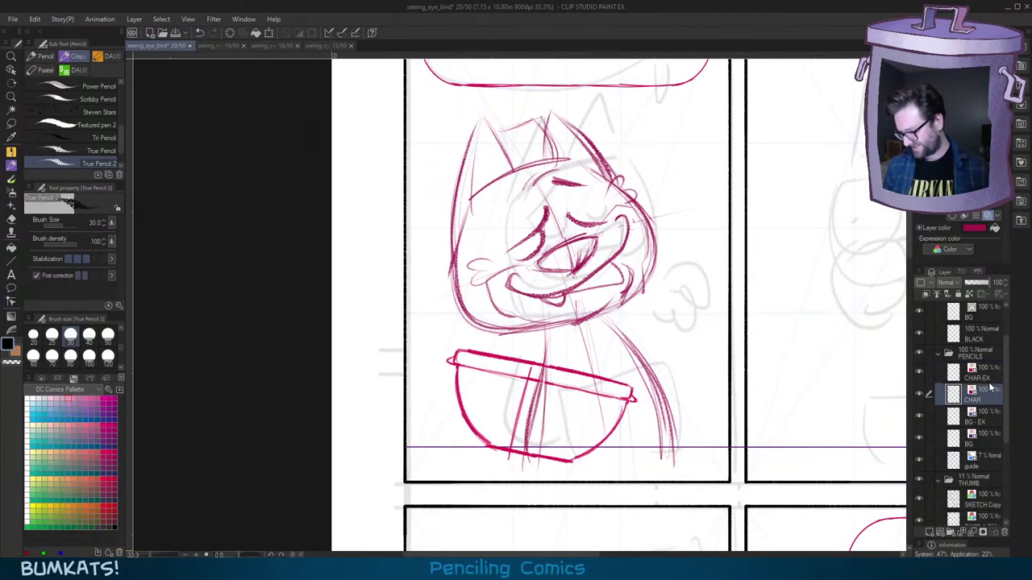
key(minus)
key(minus)
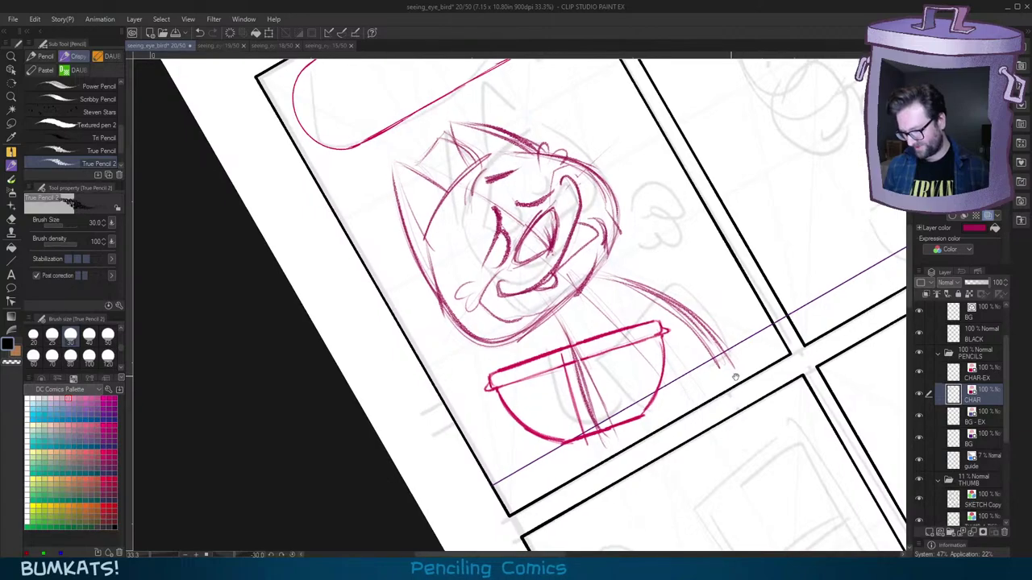
drag(735, 376, 740, 378)
key(asciicircum)
key(asciicircum)
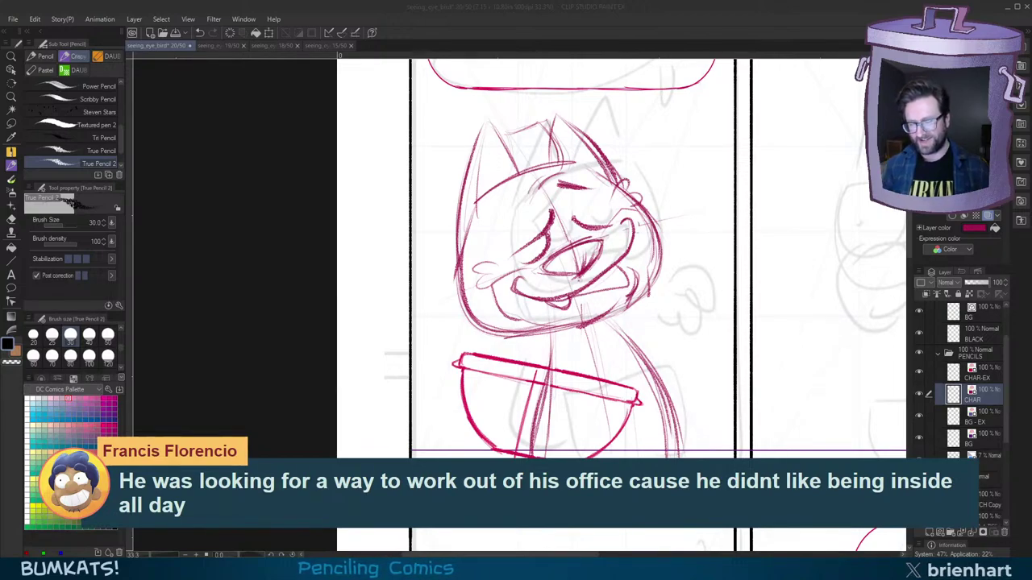
click(661, 33)
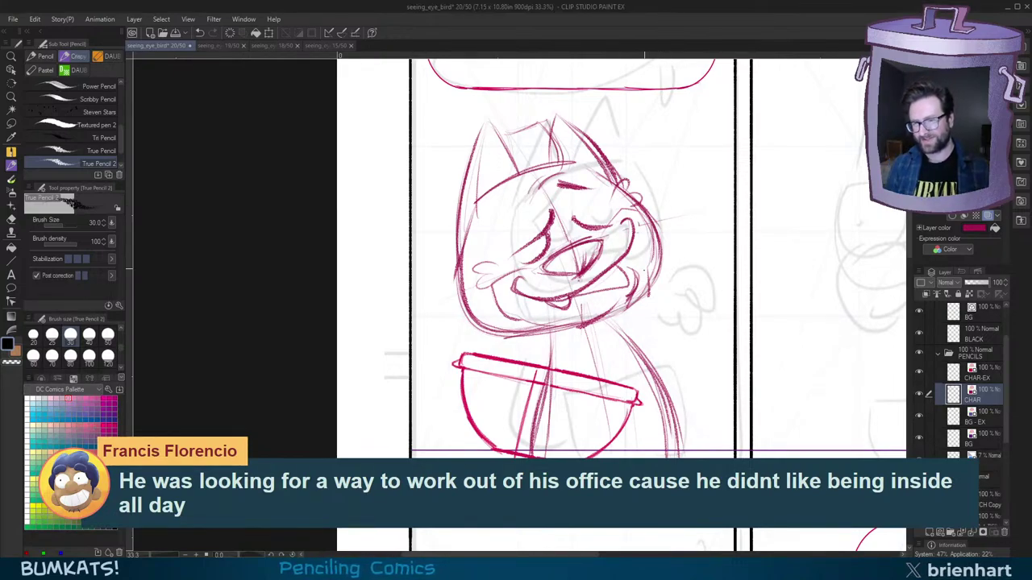
drag(643, 290, 652, 289)
drag(674, 375, 670, 364)
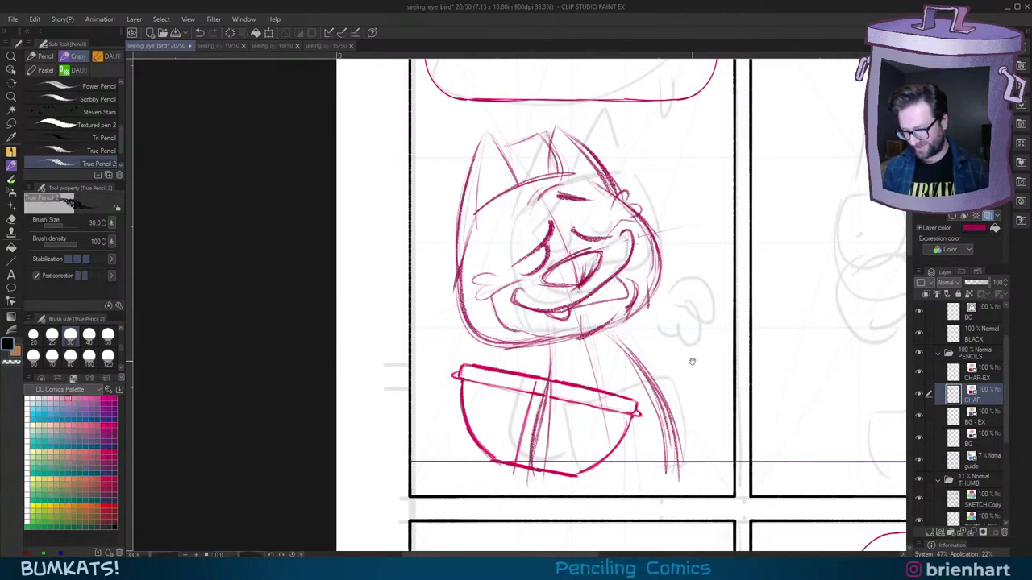
drag(696, 362, 685, 358)
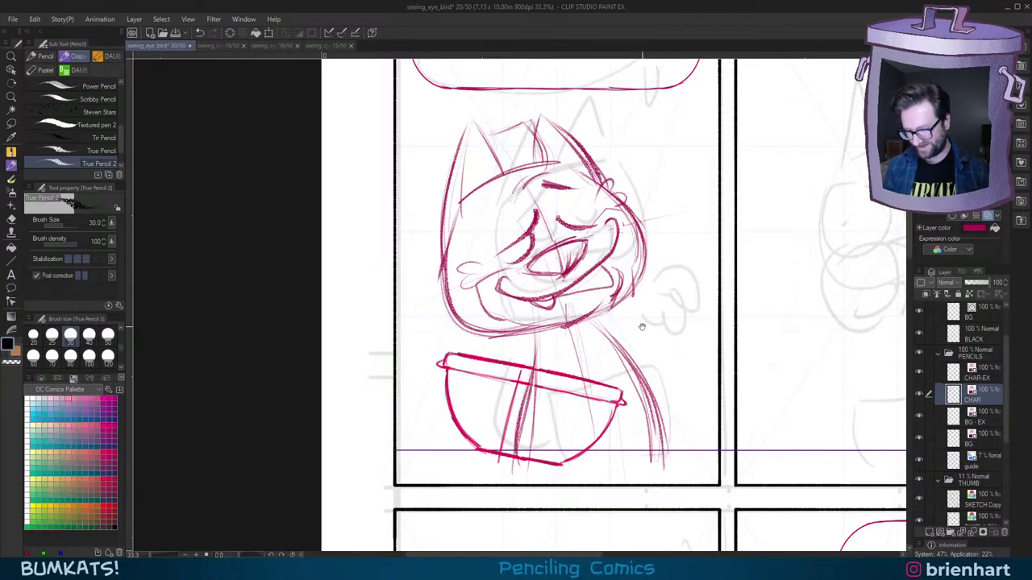
drag(641, 327, 657, 359)
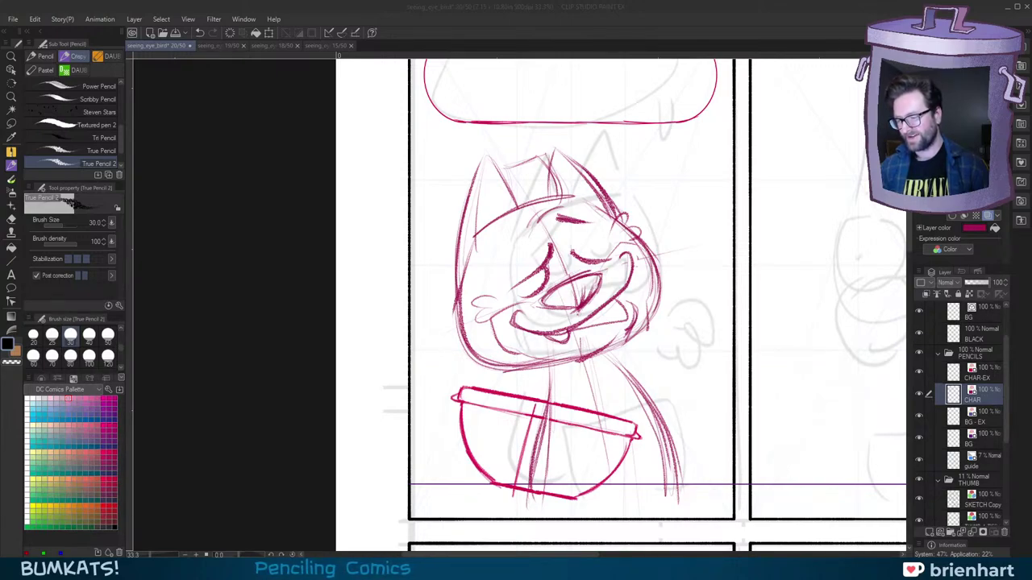
click(690, 33)
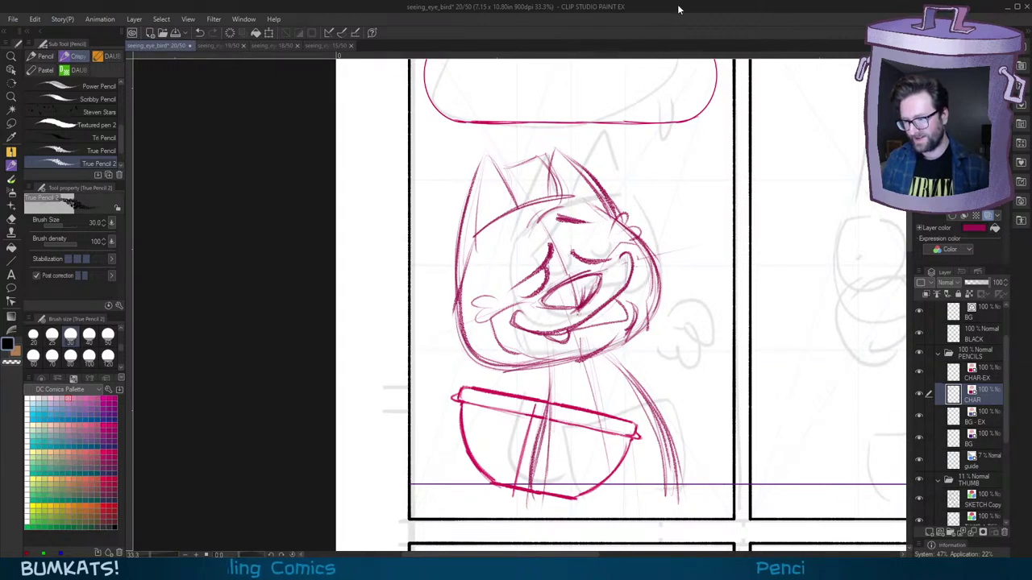
key(minus)
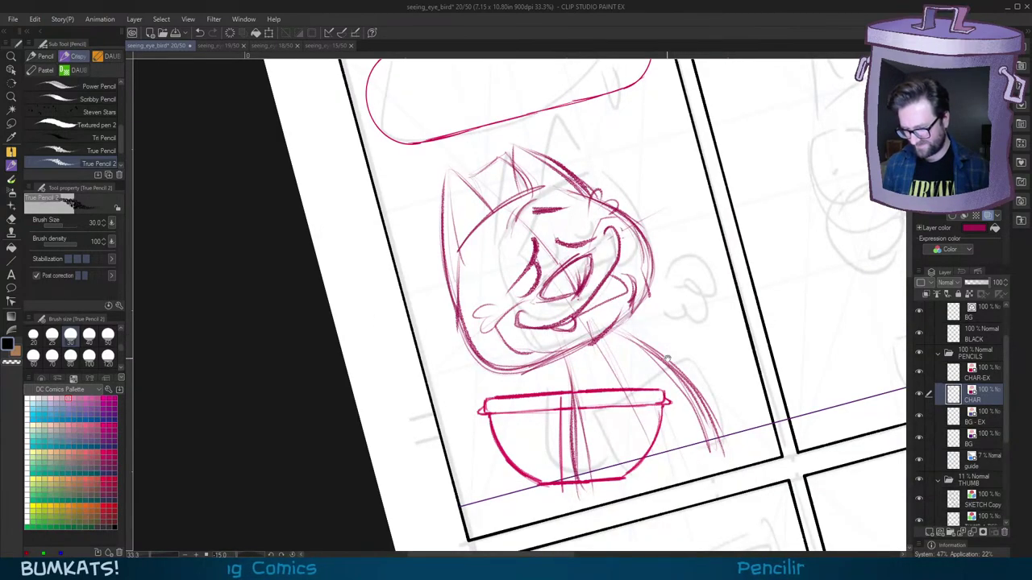
key(^)
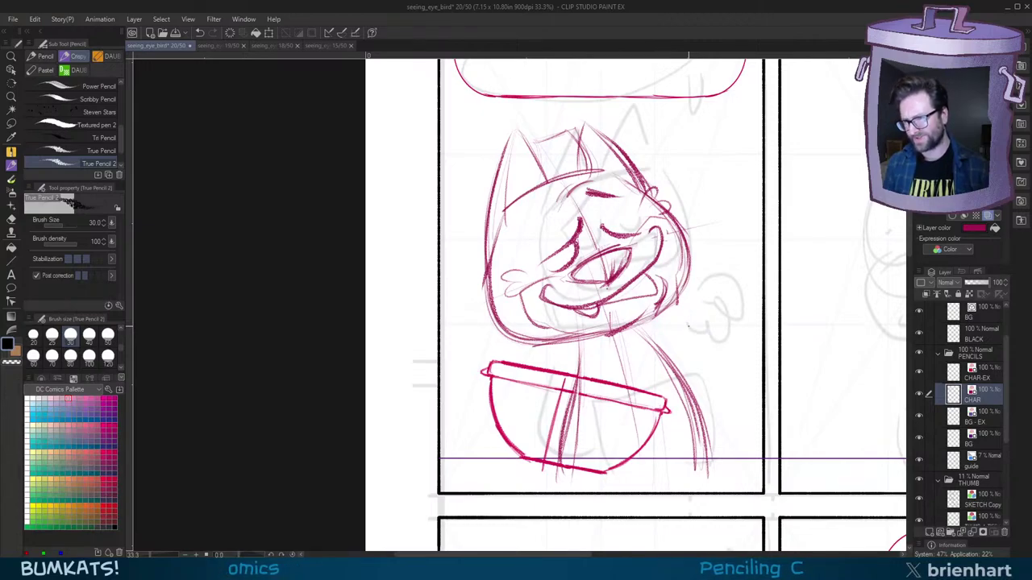
mouse_move(665, 346)
mouse_down()
mouse_move(680, 324)
mouse_move(676, 346)
mouse_up()
scroll(674, 347, up, 1)
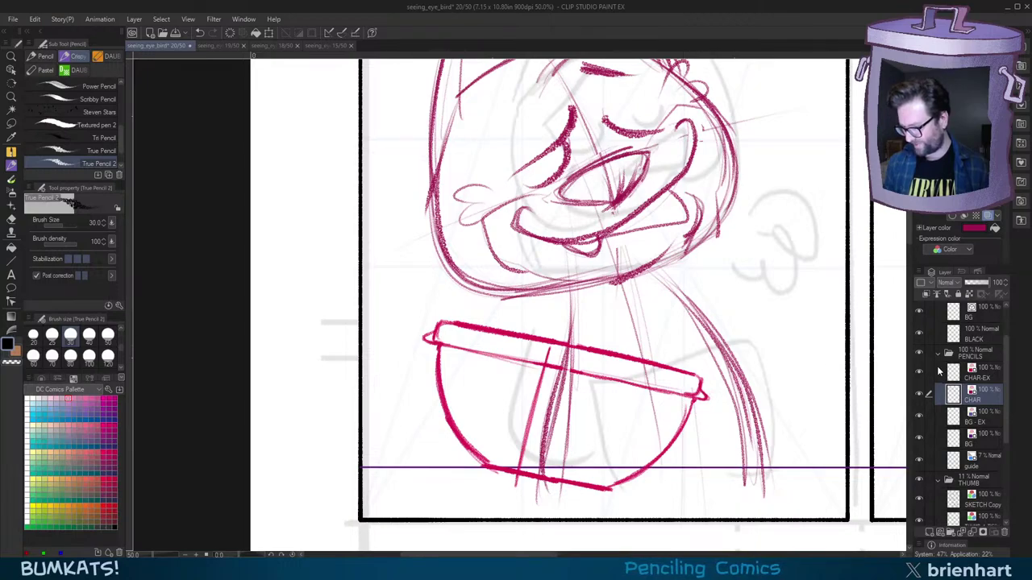
Step: Inspect the figure's head up close, hiding and reshowing the CHAR layer to check which strokes it holds
click(990, 379)
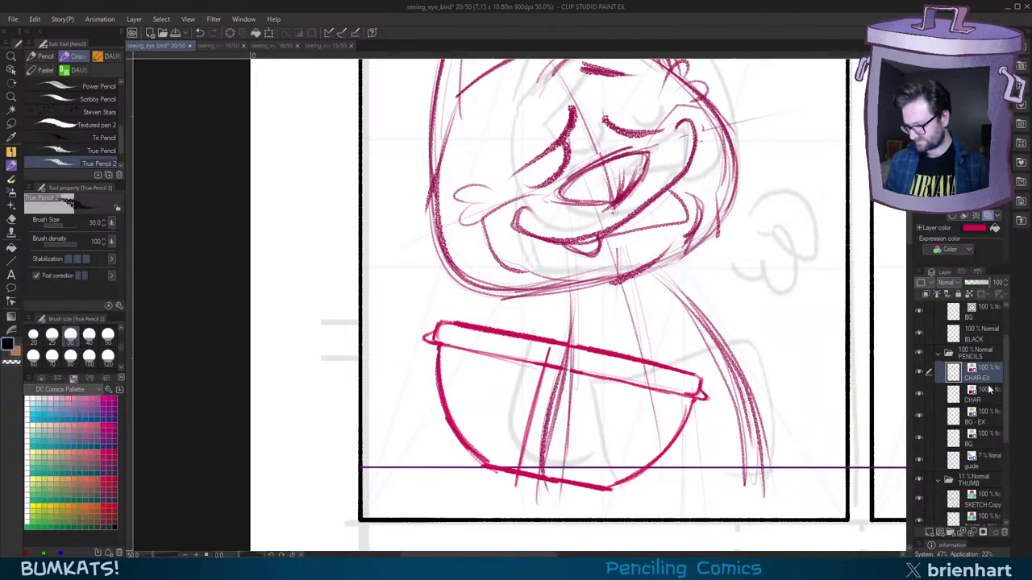
scroll(1007, 385, up, 1)
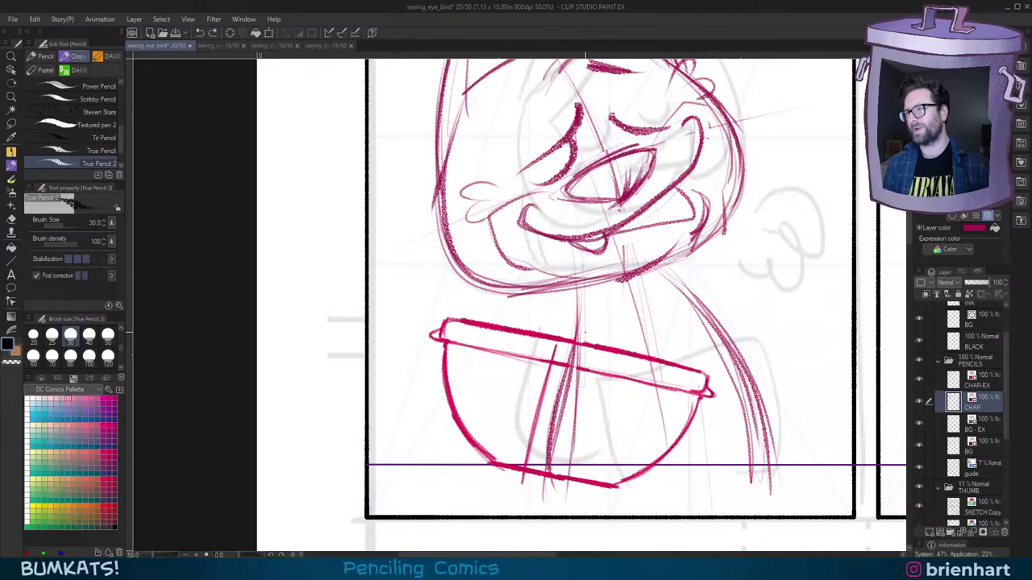
drag(646, 287, 613, 345)
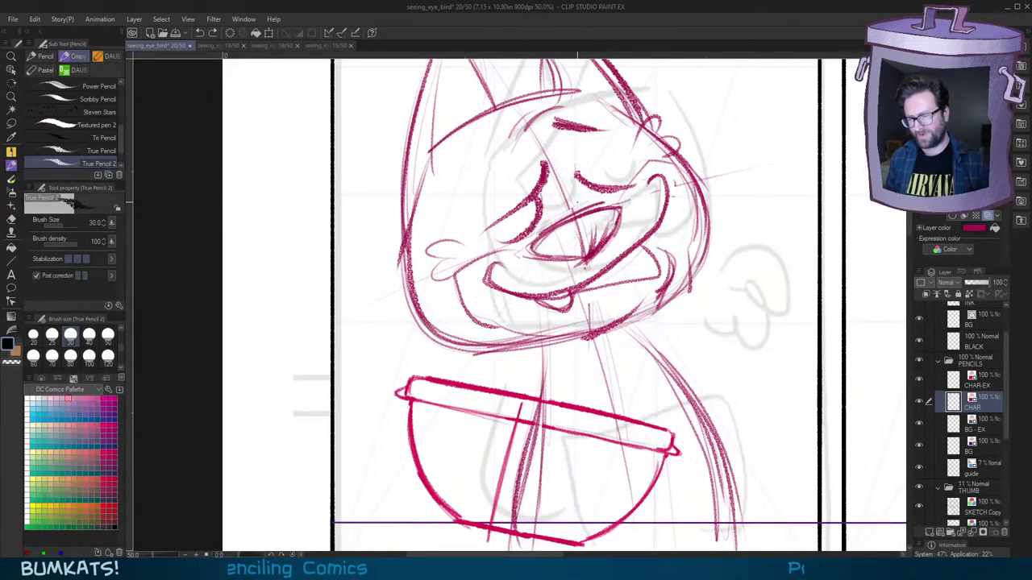
drag(673, 293, 682, 337)
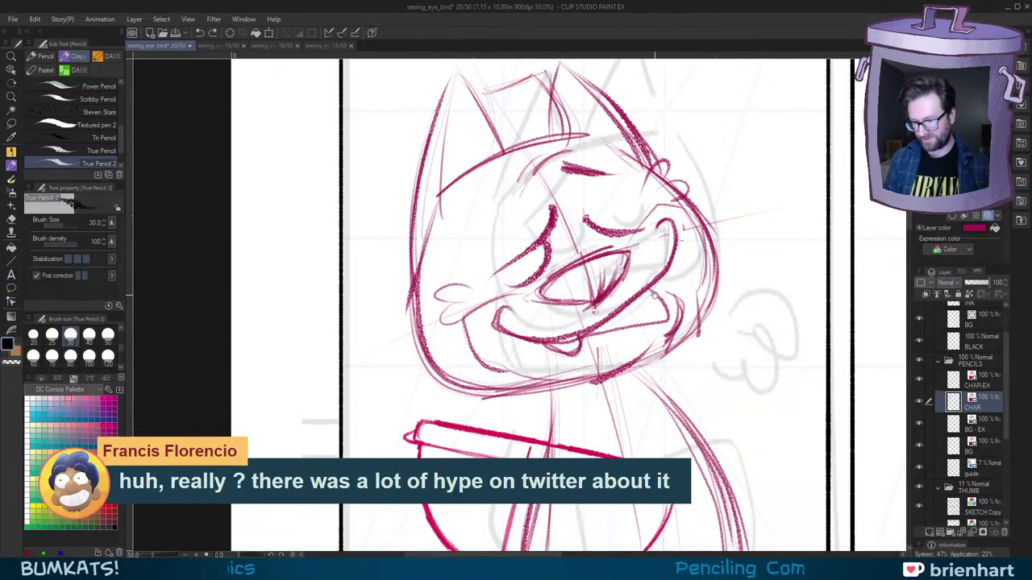
mouse_move(655, 295)
mouse_down()
mouse_move(661, 287)
mouse_move(658, 313)
mouse_up()
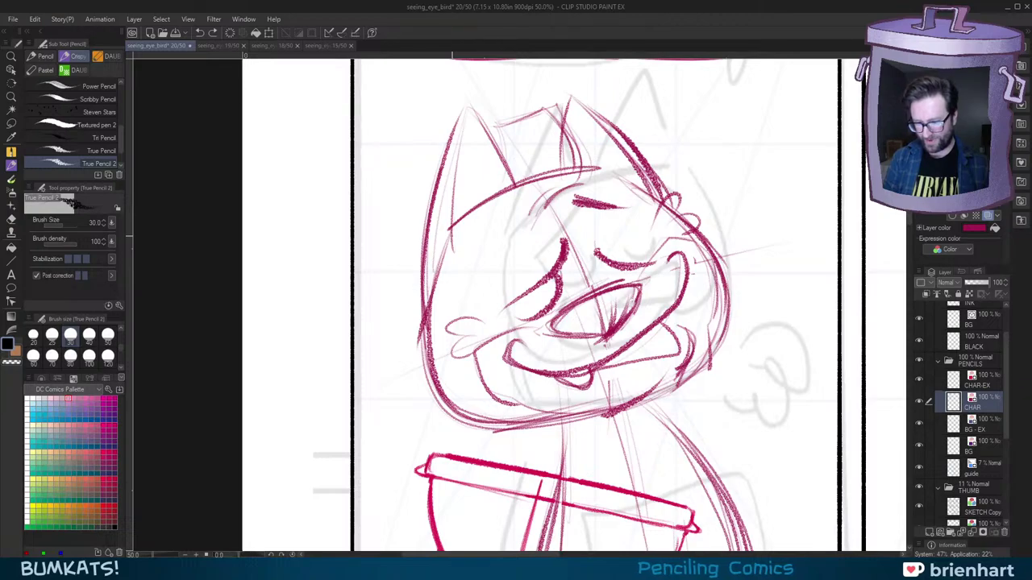
click(920, 402)
click(920, 401)
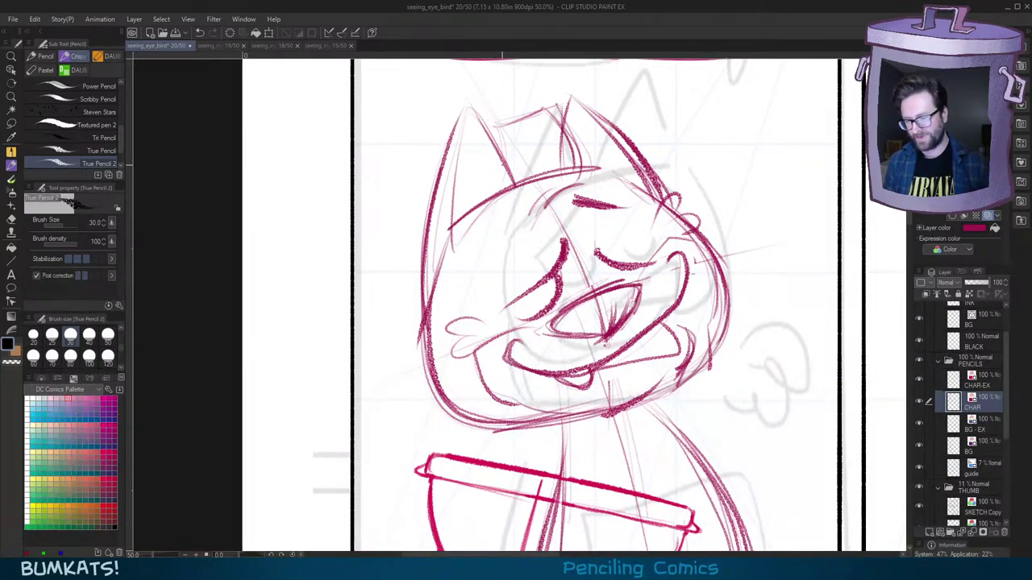
drag(657, 249, 653, 260)
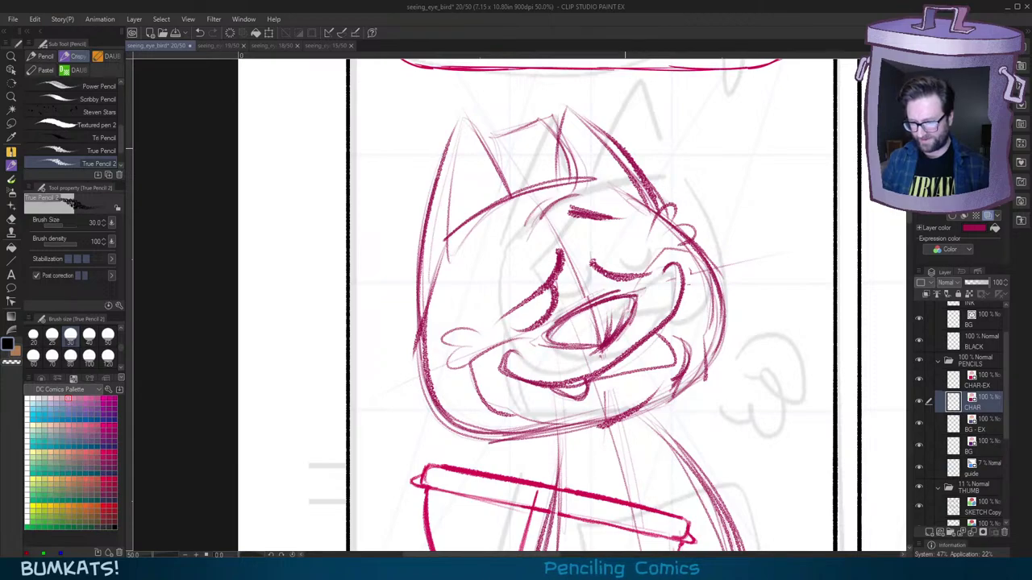
Step: Round off the tip of the cat's left ear with True Pencil 2 on the CHAR layer
drag(661, 214, 662, 230)
key(^)
key(-)
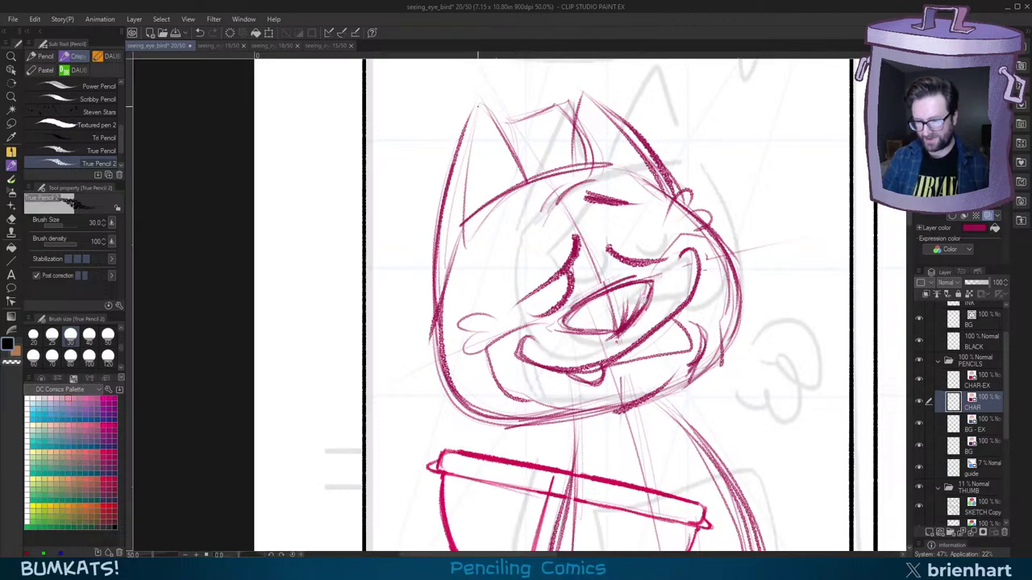
mouse_move(492, 113)
mouse_down()
mouse_move(482, 104)
mouse_move(464, 128)
mouse_up()
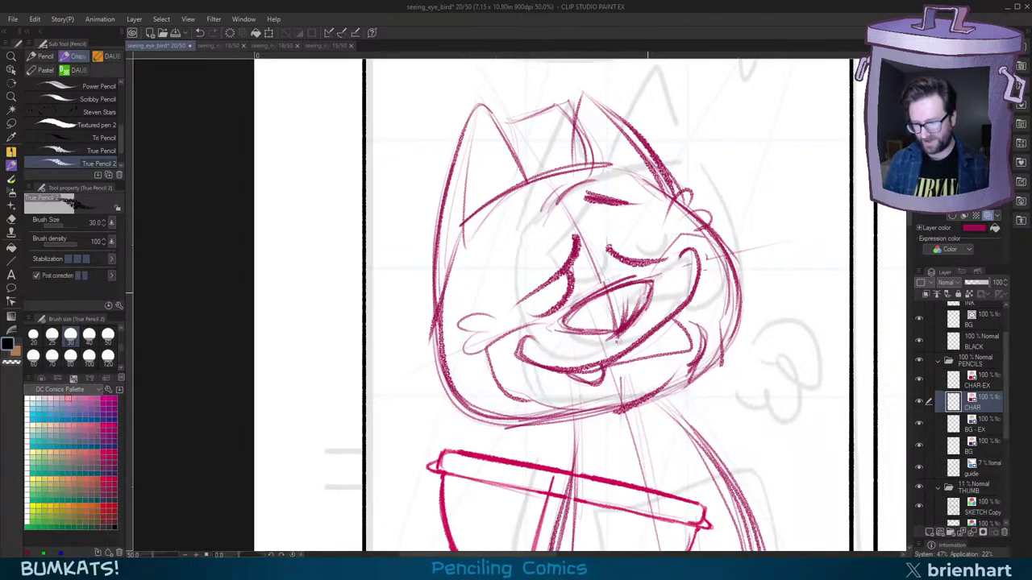
Step: Redraw the outer edge of the cat's right ear as a cleaner line running up to its tip
mouse_move(666, 305)
mouse_down()
mouse_move(652, 313)
mouse_move(670, 288)
mouse_move(682, 302)
mouse_up()
key(minus)
key(minus)
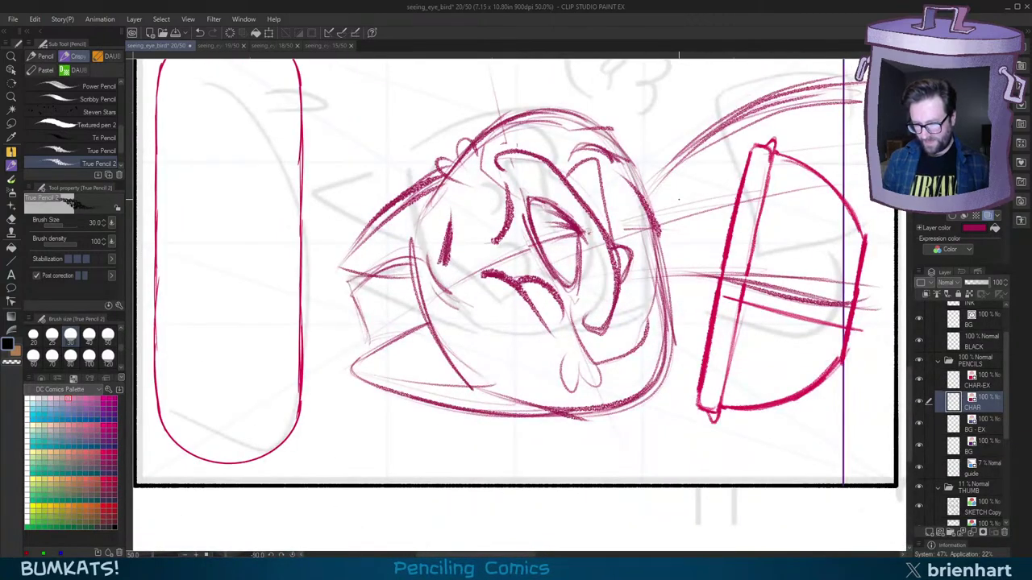
drag(419, 201, 345, 259)
drag(375, 218, 341, 267)
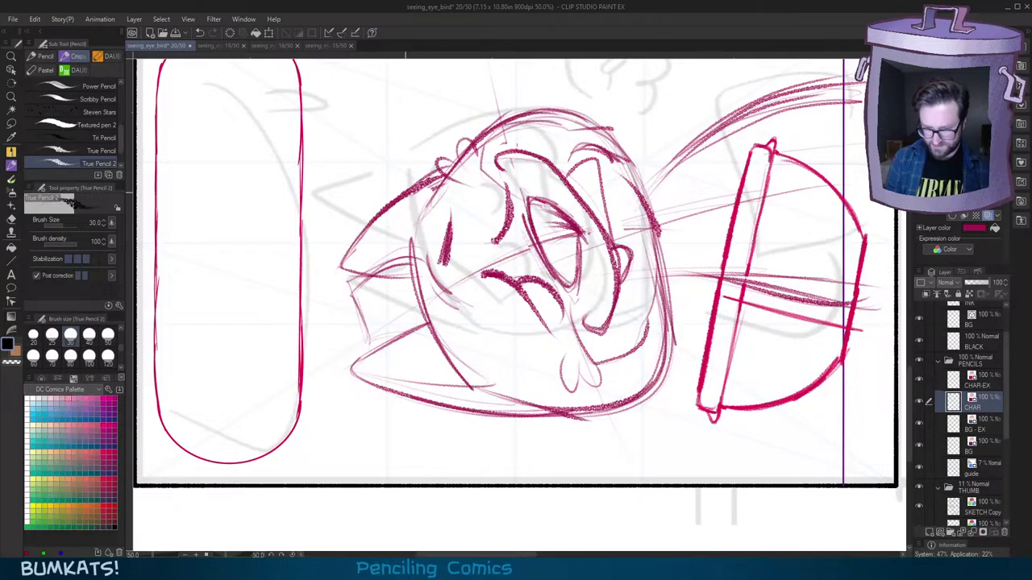
key(asciicircum)
key(asciicircum)
key(asciicircum)
key(asciicircum)
key(asciicircum)
key(asciicircum)
key(asciicircum)
drag(687, 340, 707, 296)
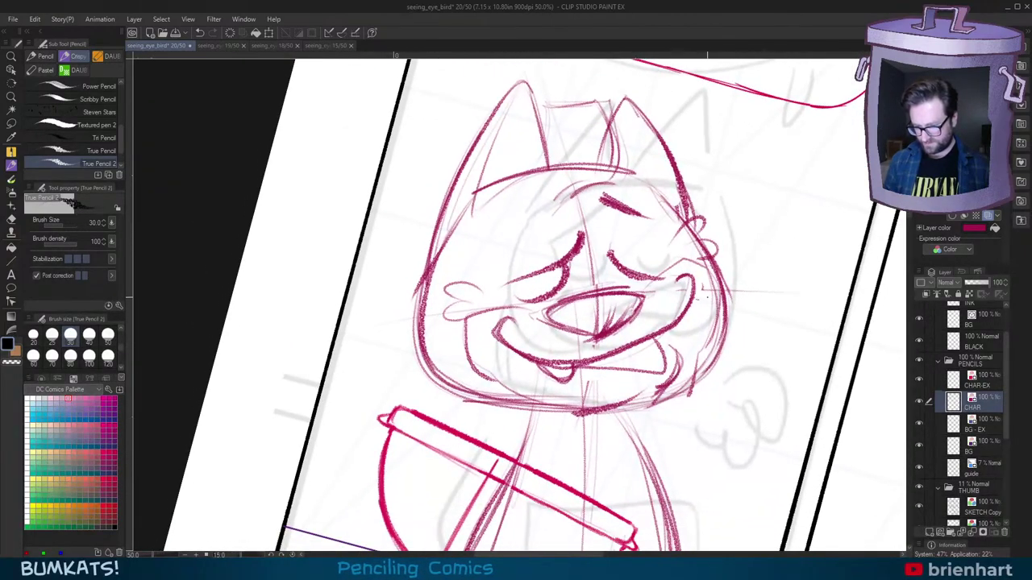
key(minus)
drag(705, 356, 727, 311)
key(minus)
mouse_move(507, 362)
mouse_down()
mouse_move(541, 357)
mouse_move(542, 388)
mouse_move(589, 334)
mouse_move(571, 369)
mouse_move(609, 351)
mouse_up()
key(minus)
key(minus)
key(minus)
key(ctrl+z)
drag(623, 338, 587, 387)
key(asciicircum)
key(asciicircum)
key(asciicircum)
mouse_move(637, 325)
mouse_down()
mouse_move(656, 304)
mouse_move(663, 333)
mouse_up()
key(asciicircum)
key(minus)
key(minus)
key(minus)
key(minus)
key(ctrl+z)
key(ctrl+z)
key(ctrl+z)
key(asciicircum)
key(asciicircum)
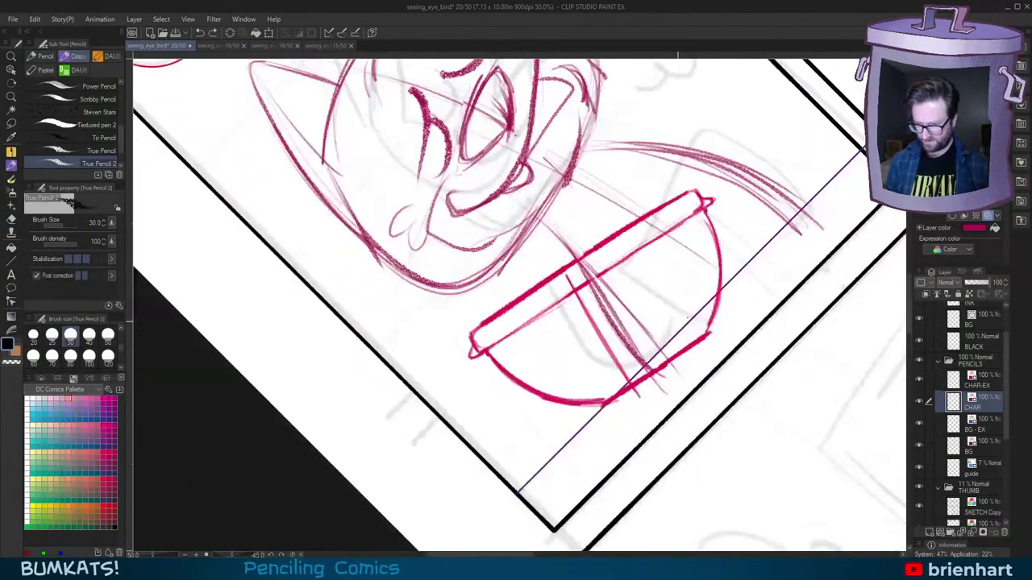
Step: Undo the trial strokes along the bowl's left side and save the page
drag(715, 299, 700, 345)
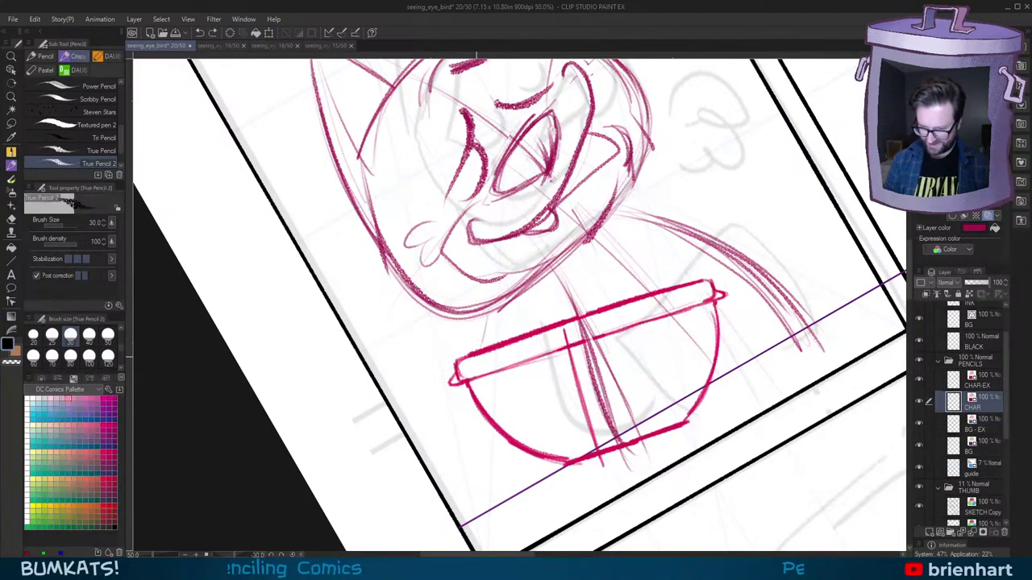
drag(462, 391, 512, 449)
key(ctrl+z)
mouse_move(456, 318)
mouse_down()
mouse_move(516, 447)
mouse_move(579, 448)
mouse_up()
key(ctrl+z)
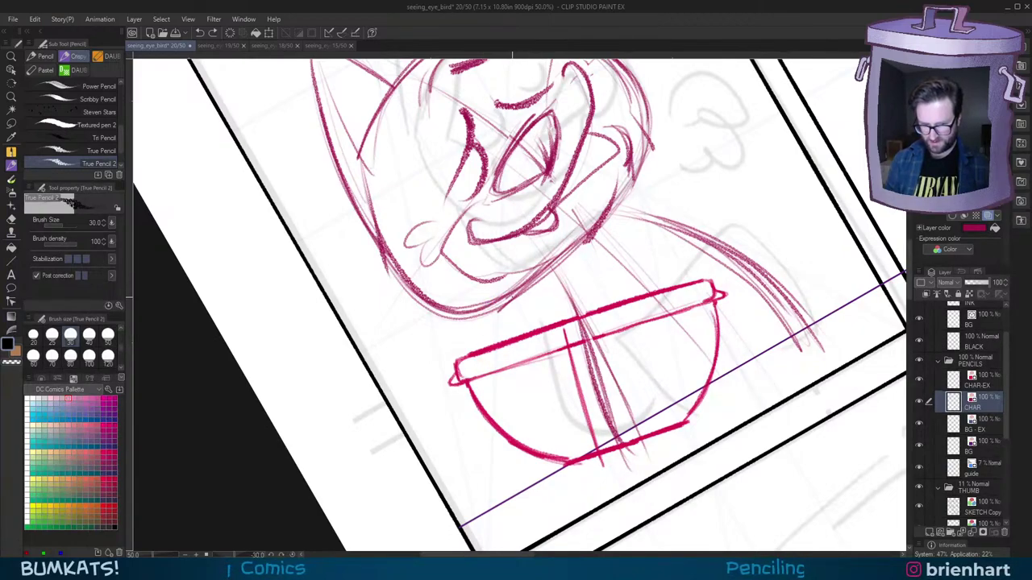
key(ctrl+s)
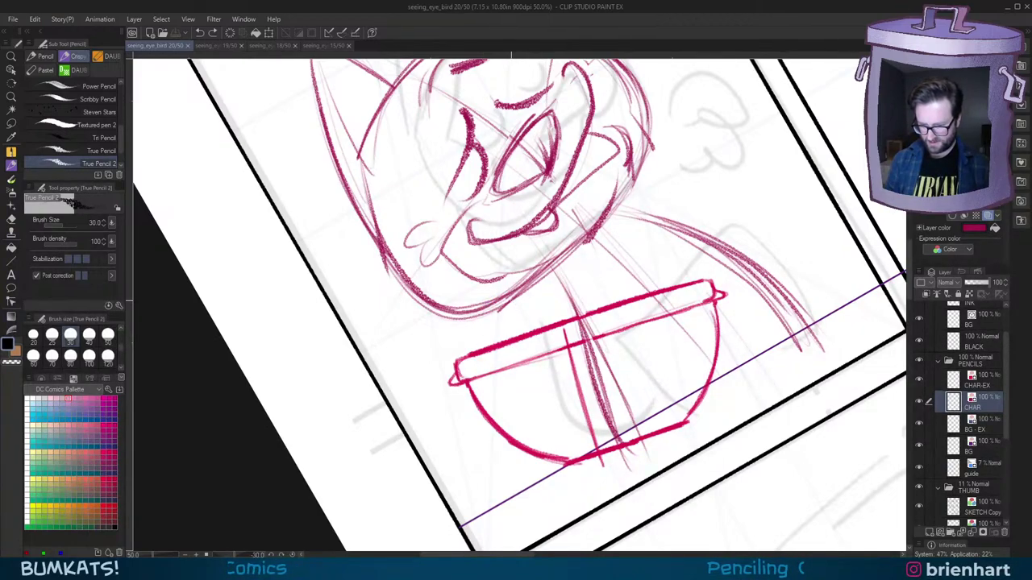
Step: Rough in the gripping hand's upper arc and finger curves over the left half of the bowl
drag(482, 405, 552, 388)
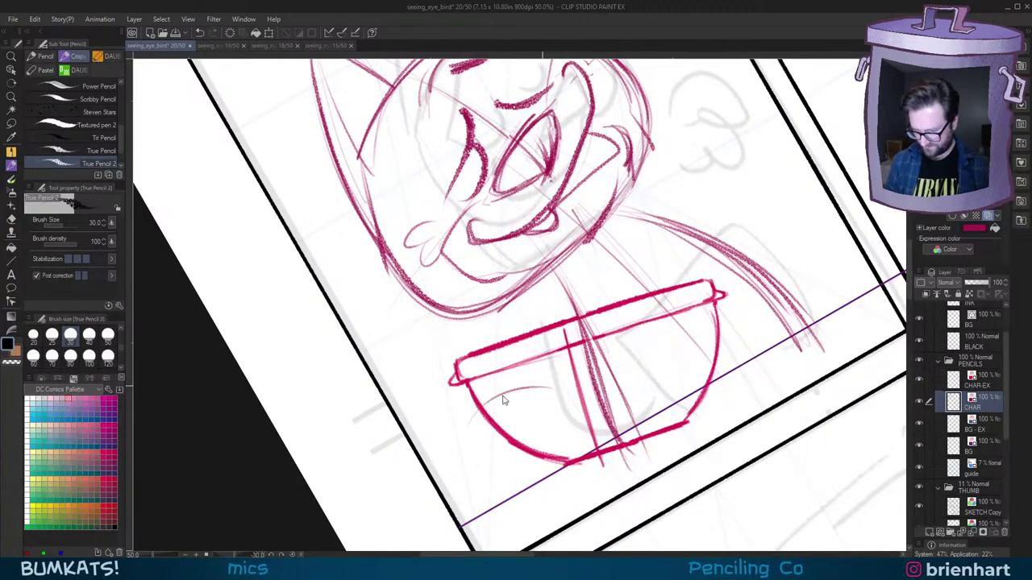
key(ctrl+z)
mouse_move(465, 425)
mouse_down()
mouse_move(554, 388)
mouse_move(582, 337)
mouse_move(590, 383)
mouse_move(593, 359)
mouse_move(583, 385)
mouse_move(619, 387)
mouse_move(593, 421)
mouse_up()
key(ctrl+z)
key(ctrl+z)
key(-)
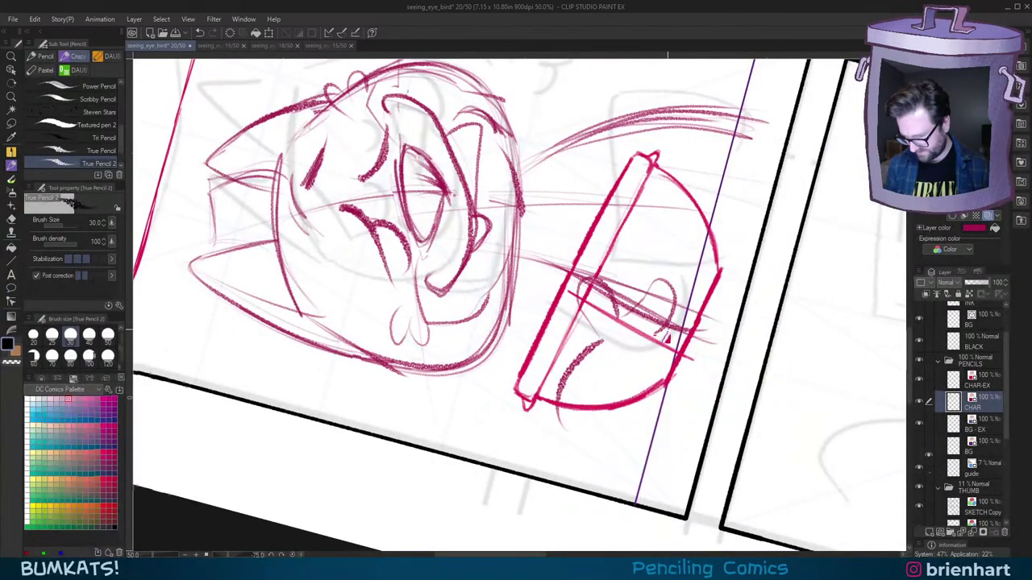
mouse_move(680, 330)
mouse_down()
mouse_move(705, 341)
mouse_move(658, 382)
mouse_up()
drag(568, 416, 645, 401)
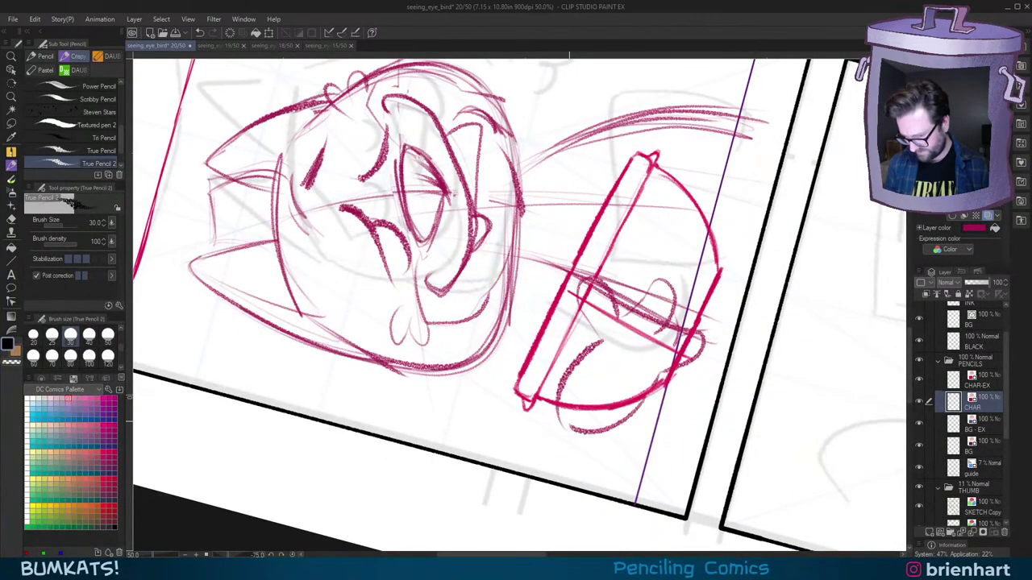
key(^)
key(^)
key(^)
key(^)
key(-)
key(-)
key(-)
key(-)
key(ctrl+z)
key(ctrl+z)
key(ctrl+z)
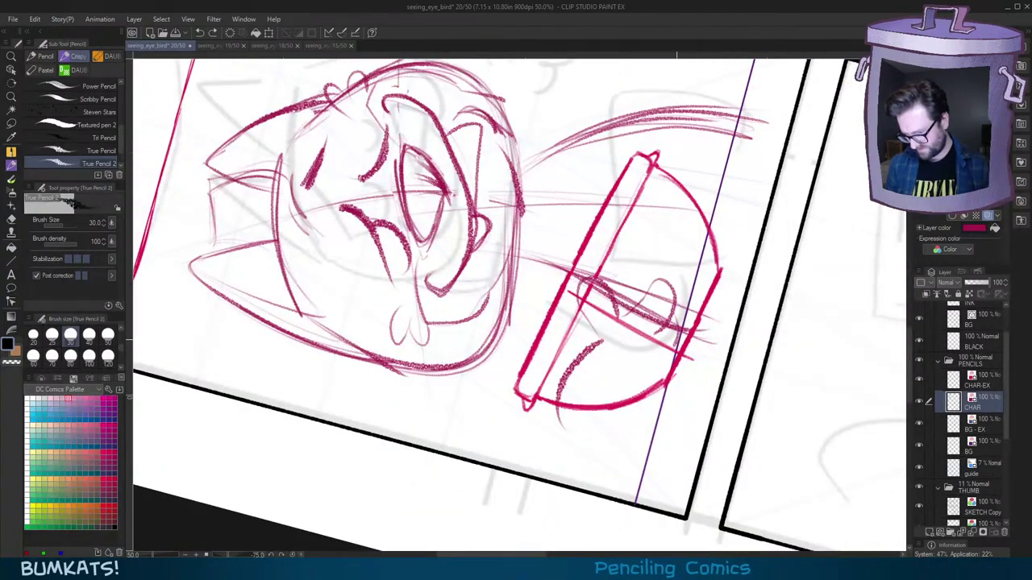
key(equal)
key(minus)
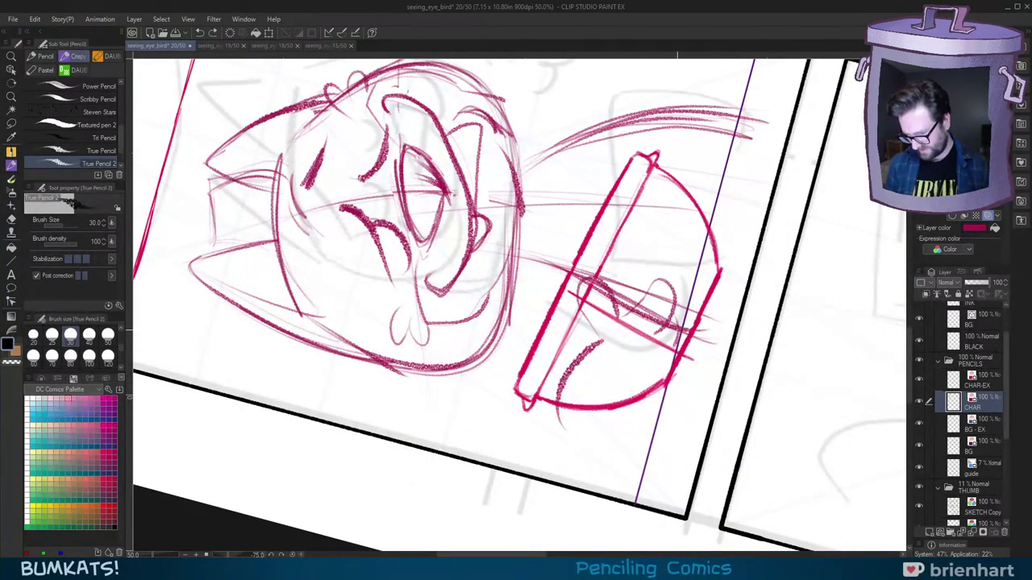
key(equal)
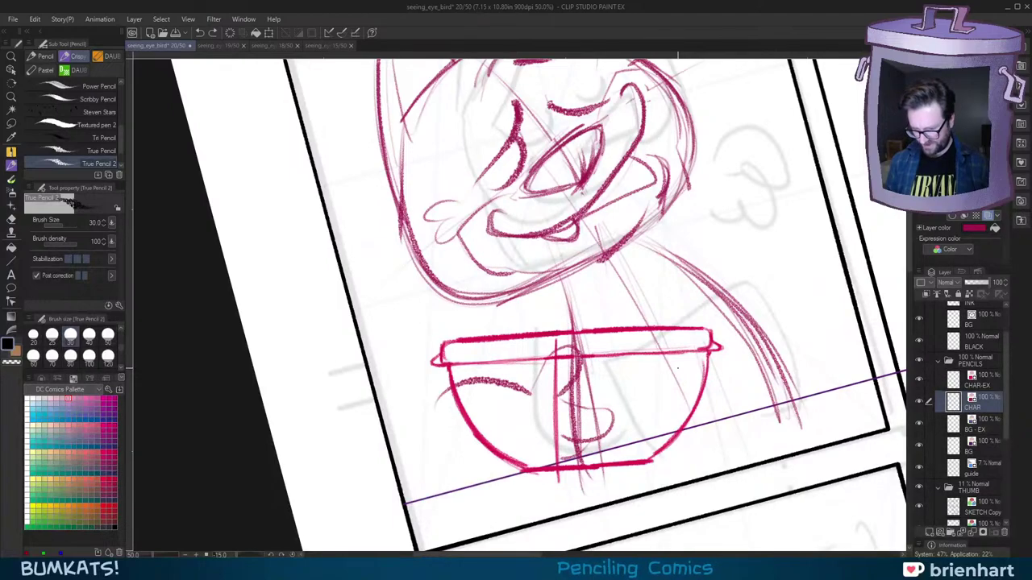
key(equal)
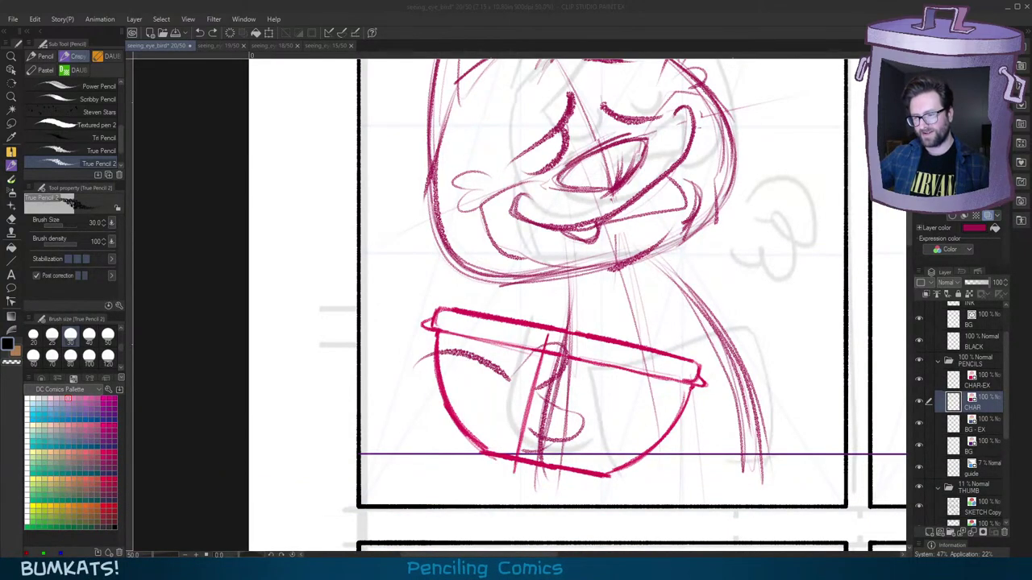
click(676, 13)
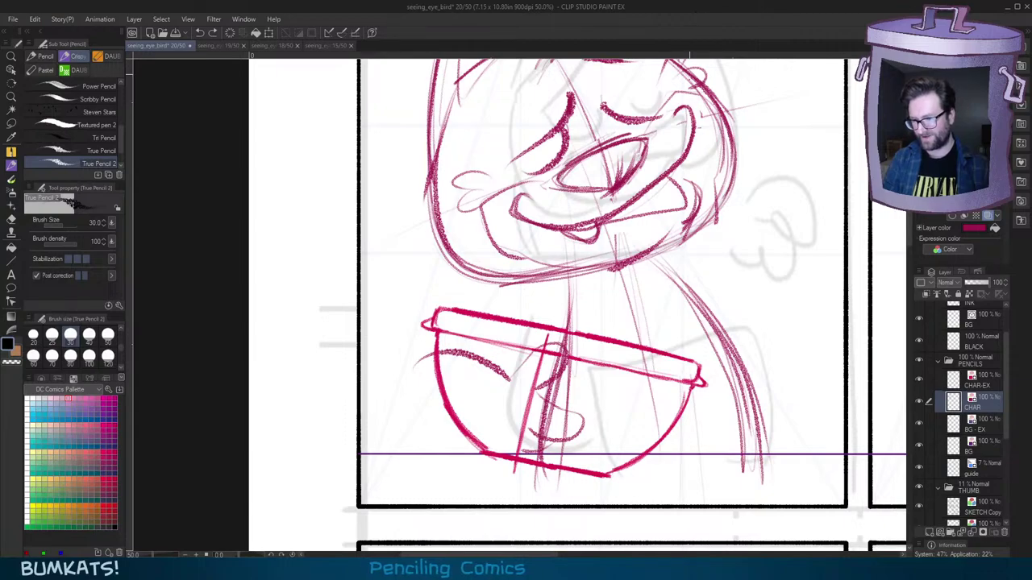
drag(676, 312, 672, 319)
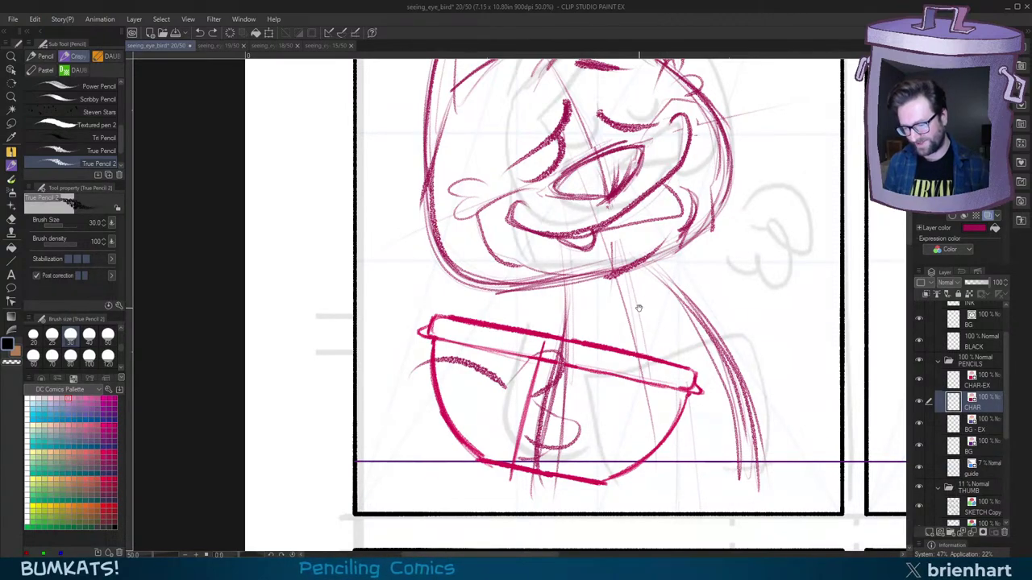
drag(640, 308, 653, 286)
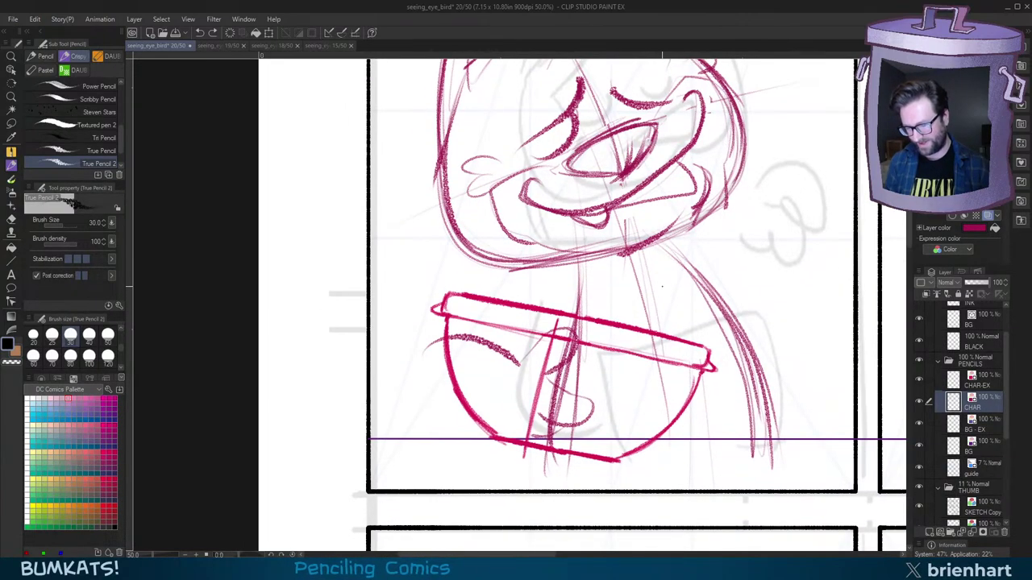
Step: Pencil the hand's rounded outer lobe beside the bowl, its notch, and a fingertip loop under the bowl's base
key(minus)
key(minus)
key(minus)
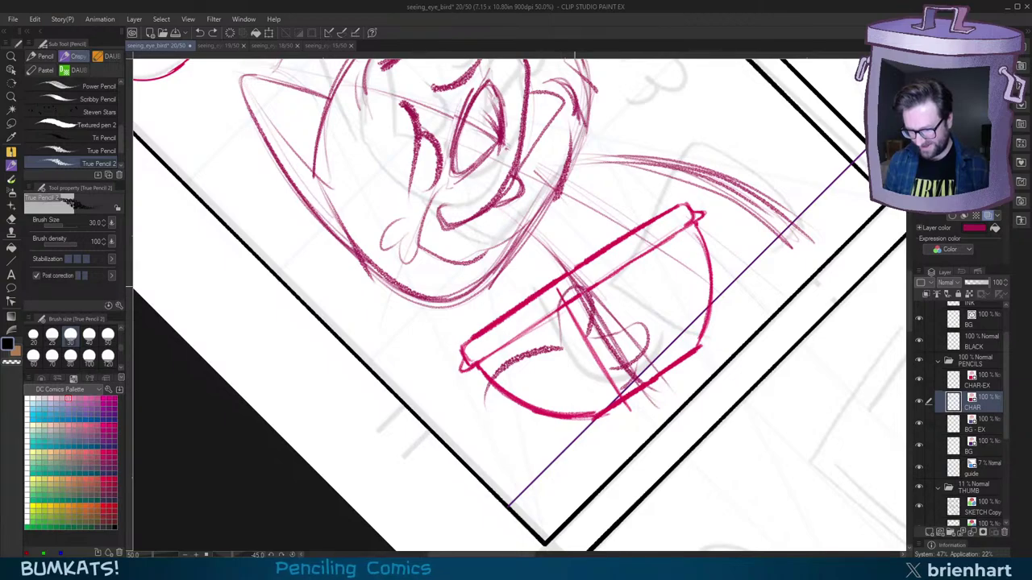
key(minus)
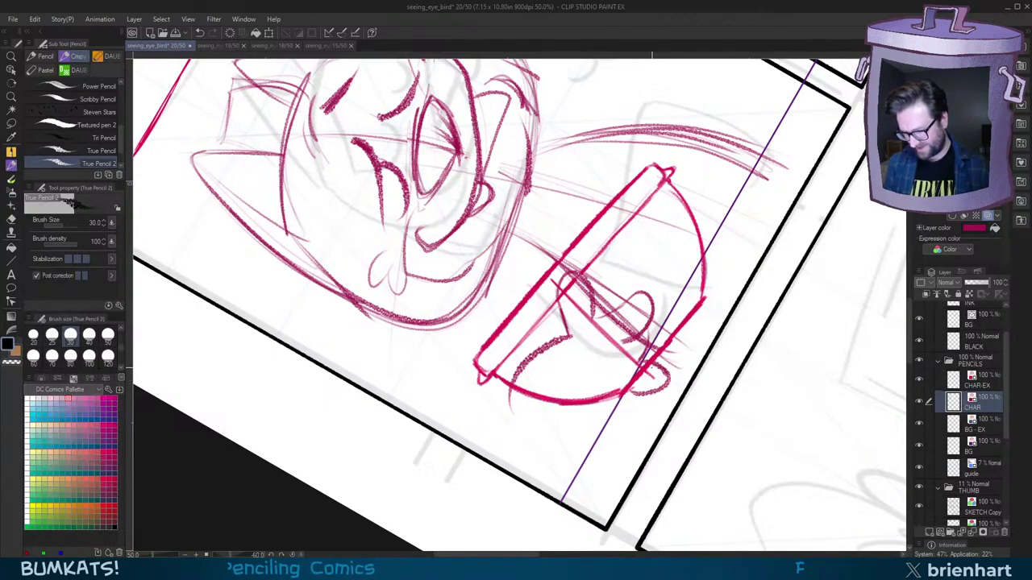
key(ctrl+z)
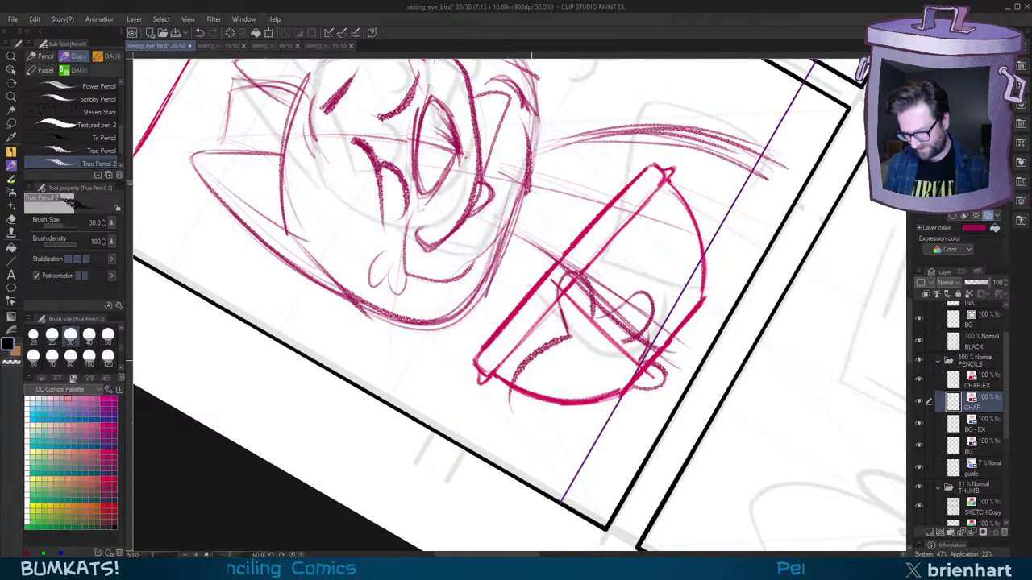
drag(539, 421, 577, 427)
key(ctrl+z)
drag(509, 389, 588, 420)
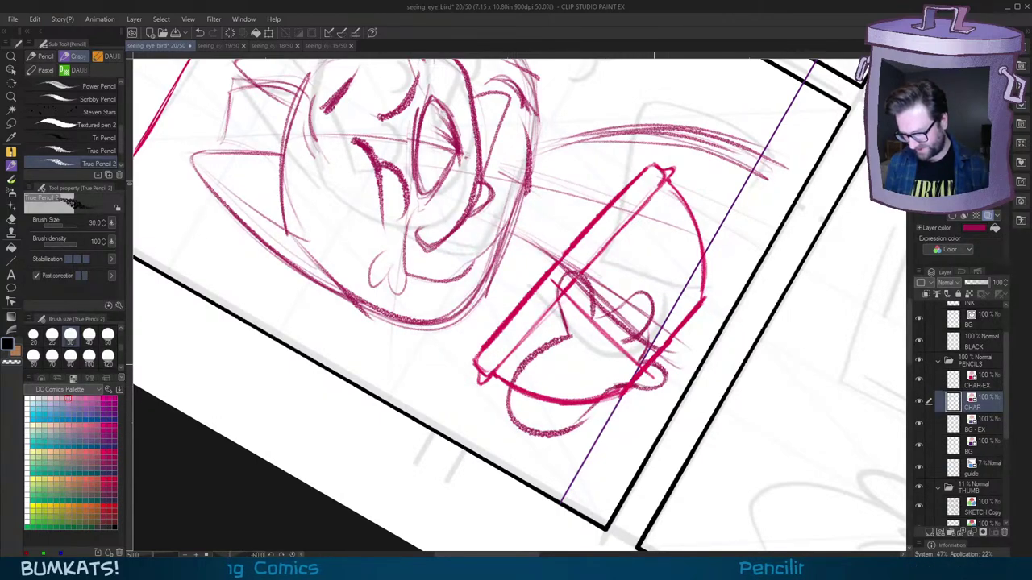
Step: Erase the hand's upper arc and redraw it as one curve around the left of the bowl
mouse_move(566, 312)
mouse_down()
mouse_move(566, 346)
mouse_move(519, 368)
mouse_up()
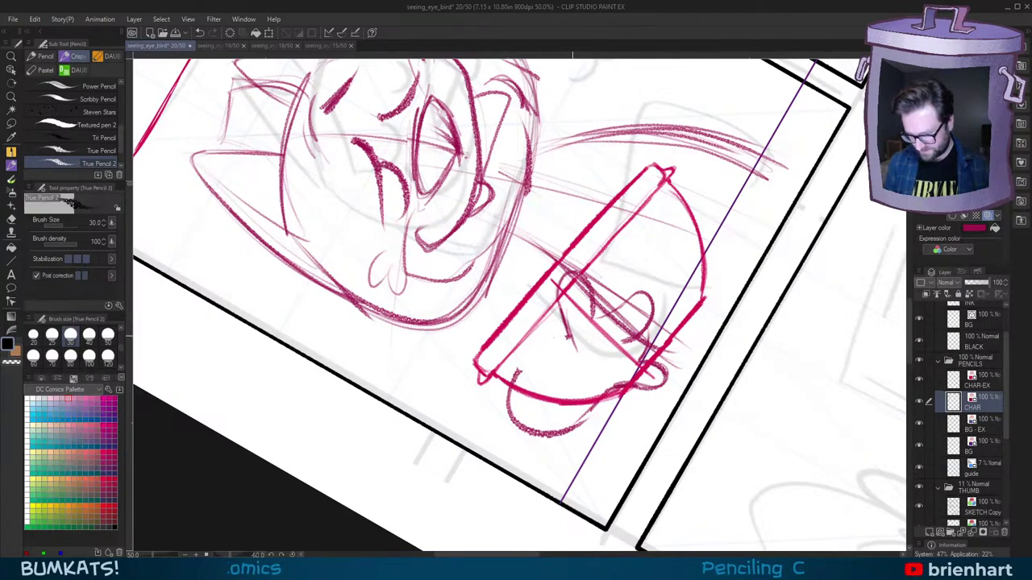
mouse_move(574, 346)
mouse_down()
mouse_move(526, 359)
mouse_move(503, 394)
mouse_move(537, 434)
mouse_move(599, 403)
mouse_up()
key(^)
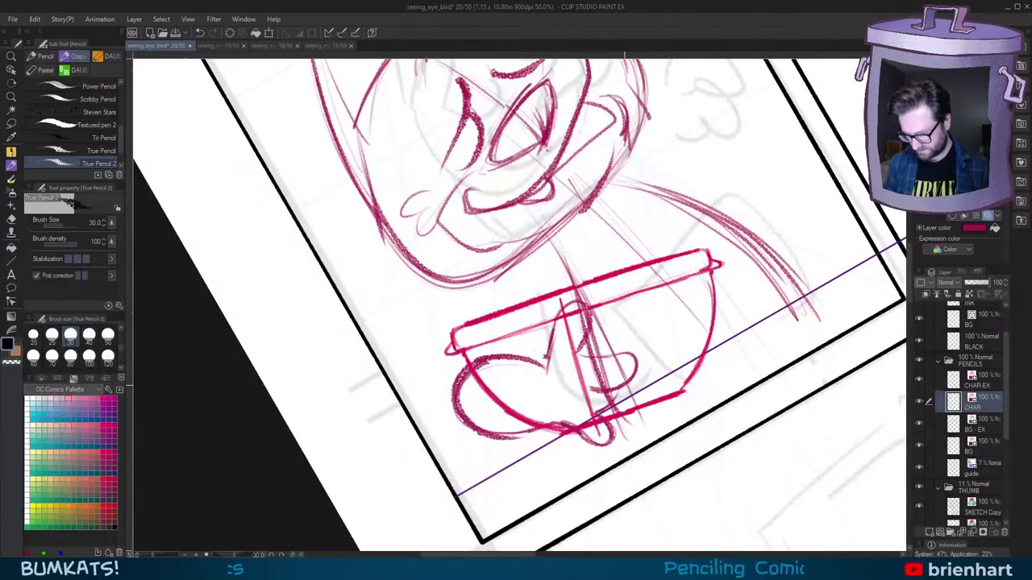
key(asciicircum)
Step: Check the hand against the bowl and the whole figure in zoomed-out and rotated views
key(ctrl+minus)
key(ctrl+minus)
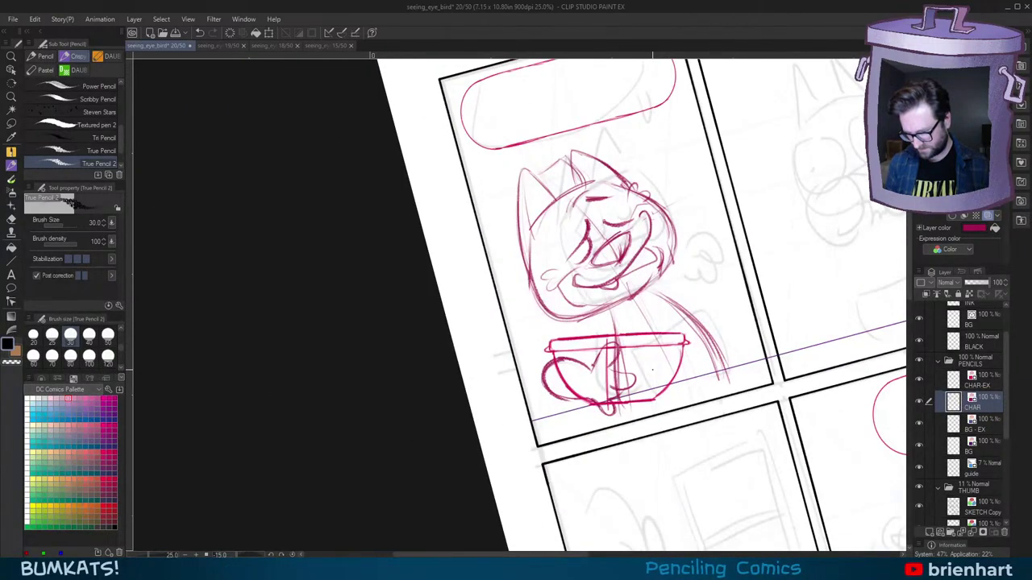
key(ctrl+plus)
key(asciicircum)
key(minus)
key(minus)
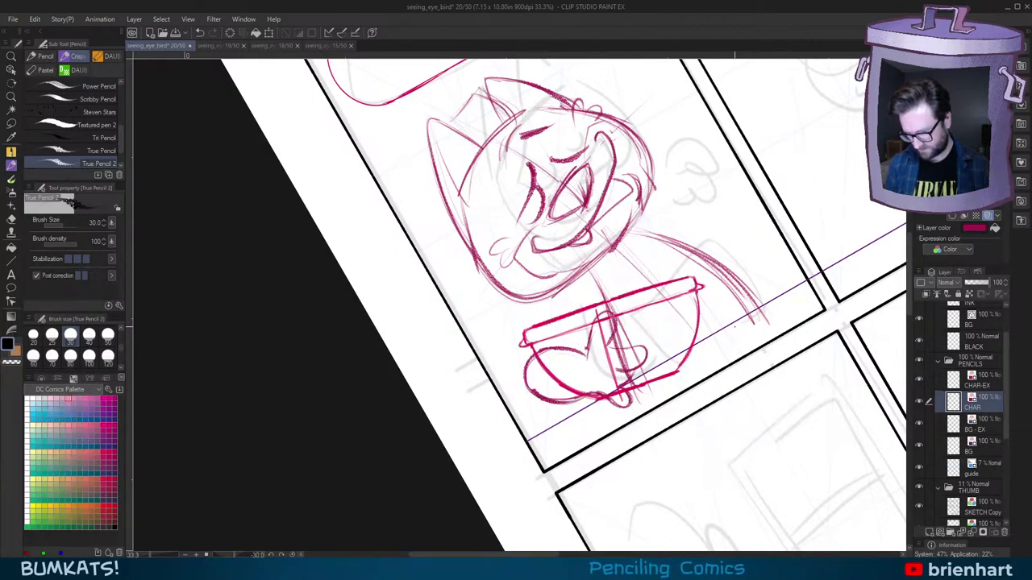
key(asciicircum)
key(asciicircum)
key(minus)
scroll(743, 349, down, 1)
scroll(743, 349, up, 1)
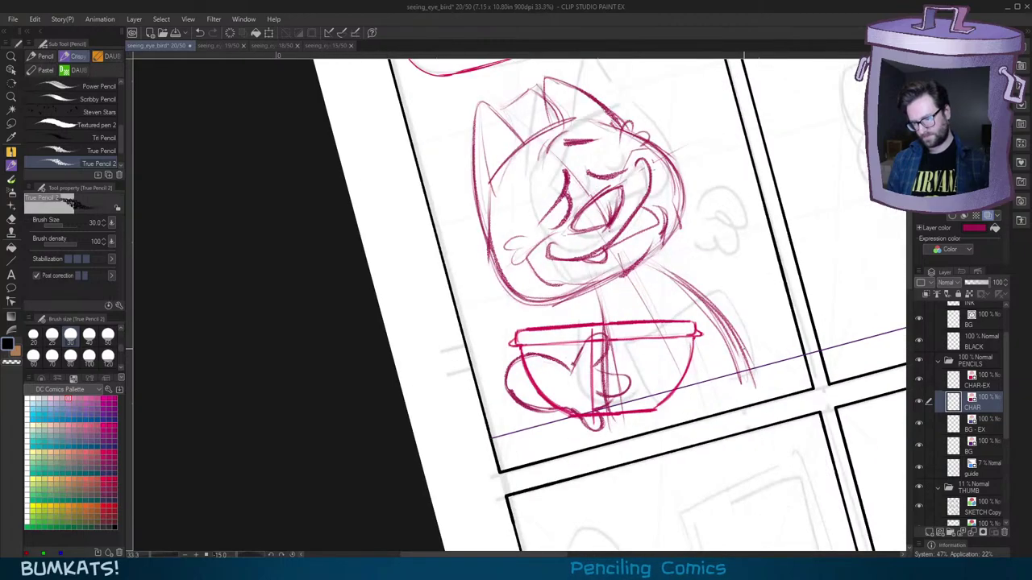
Step: Lasso the hand, transform it slightly down and outward from the bowl, and clear the selection
click(12, 124)
mouse_move(572, 315)
mouse_down()
mouse_move(592, 474)
mouse_move(584, 304)
mouse_up()
drag(622, 399, 619, 404)
key(ctrl+z)
mouse_move(569, 324)
mouse_down()
mouse_move(488, 399)
mouse_move(611, 424)
mouse_move(631, 375)
mouse_move(604, 361)
mouse_up()
key(ctrl+t)
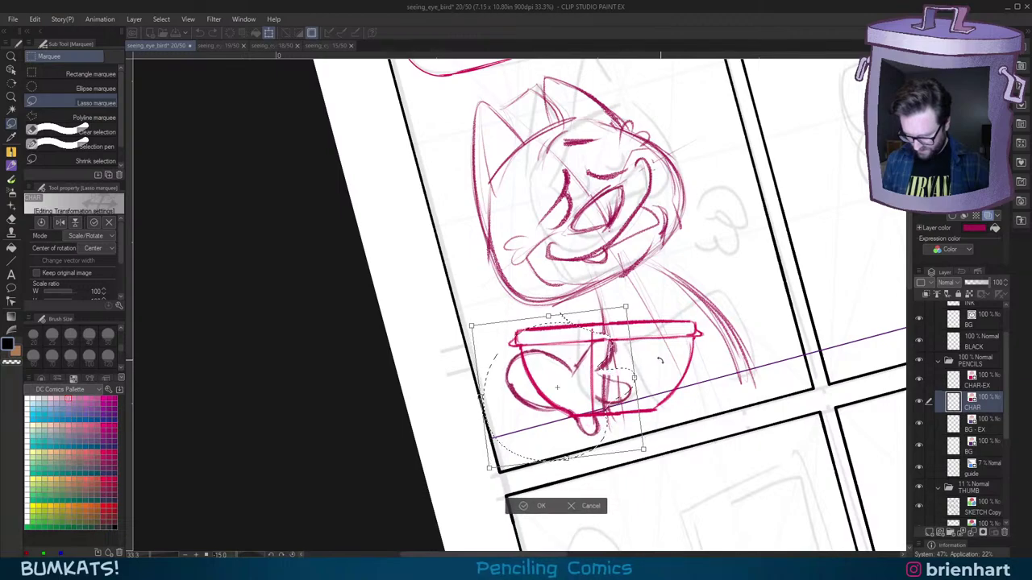
drag(616, 403, 615, 403)
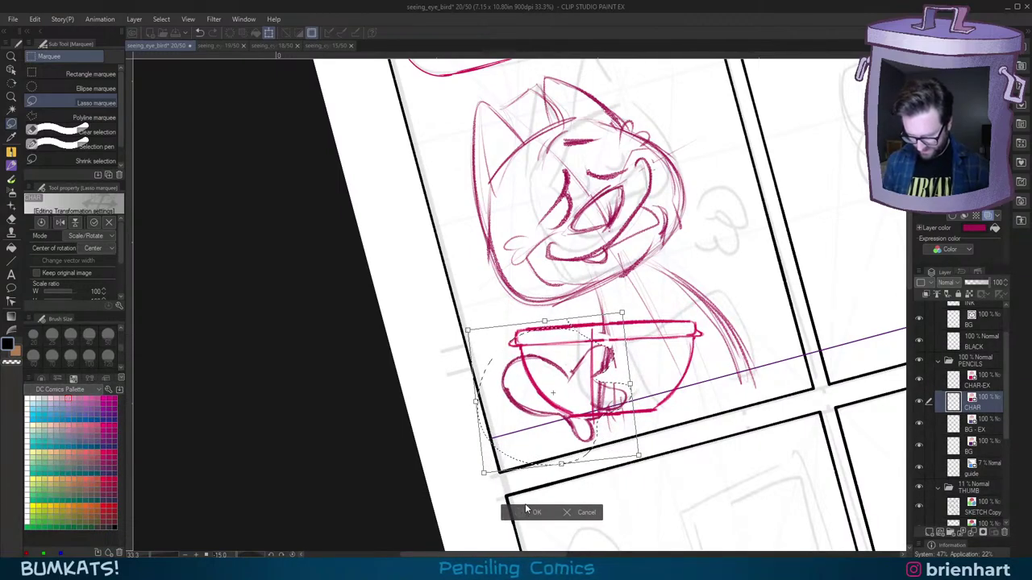
key(Return)
click(458, 500)
Step: Strengthen the hand's underside and outer contour with True Pencil 2
key(minus)
key(minus)
key(minus)
key(minus)
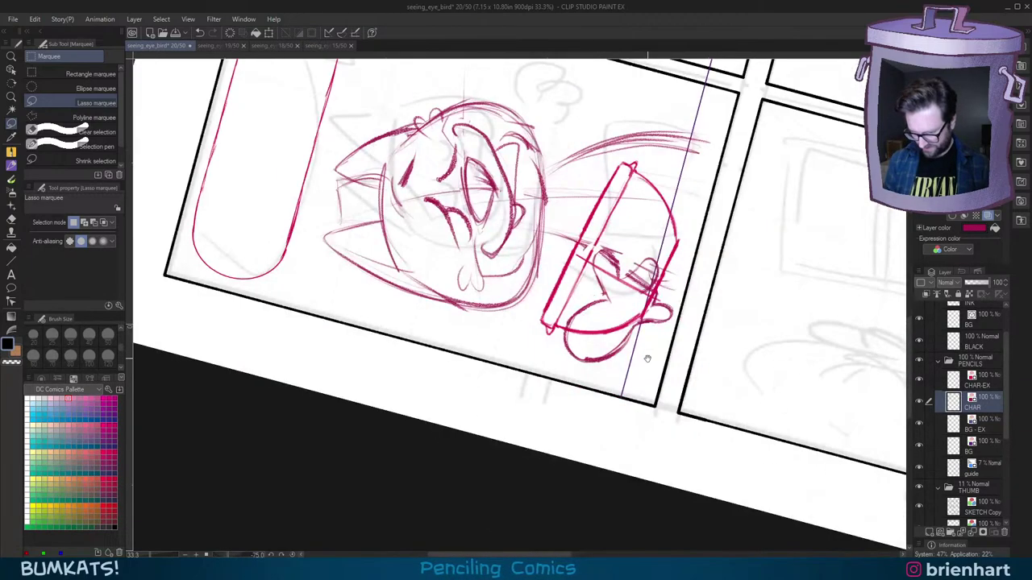
scroll(640, 307, up, 1)
key(p)
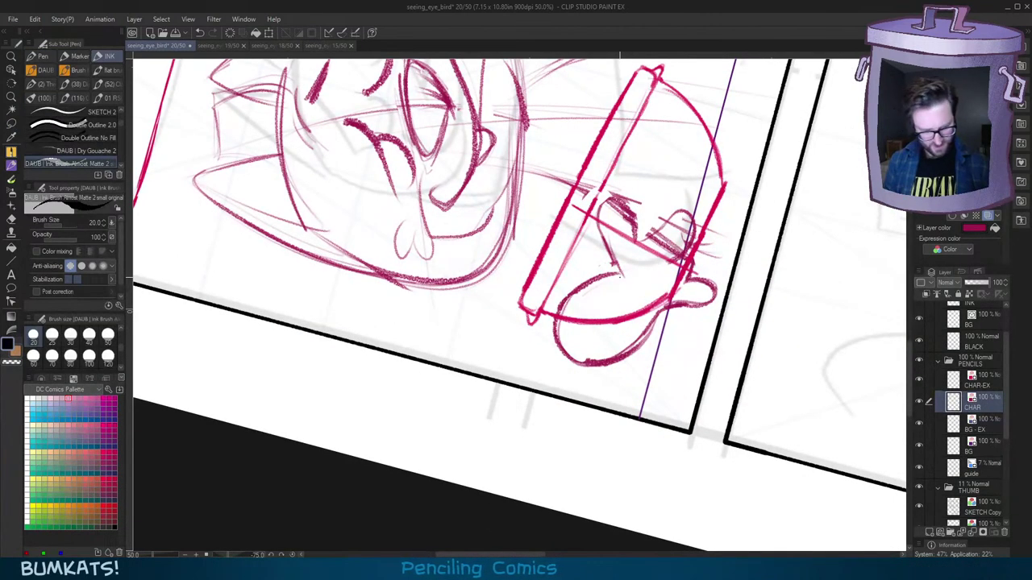
drag(605, 359, 641, 335)
key(asciicircum)
key(asciicircum)
key(asciicircum)
key(asciicircum)
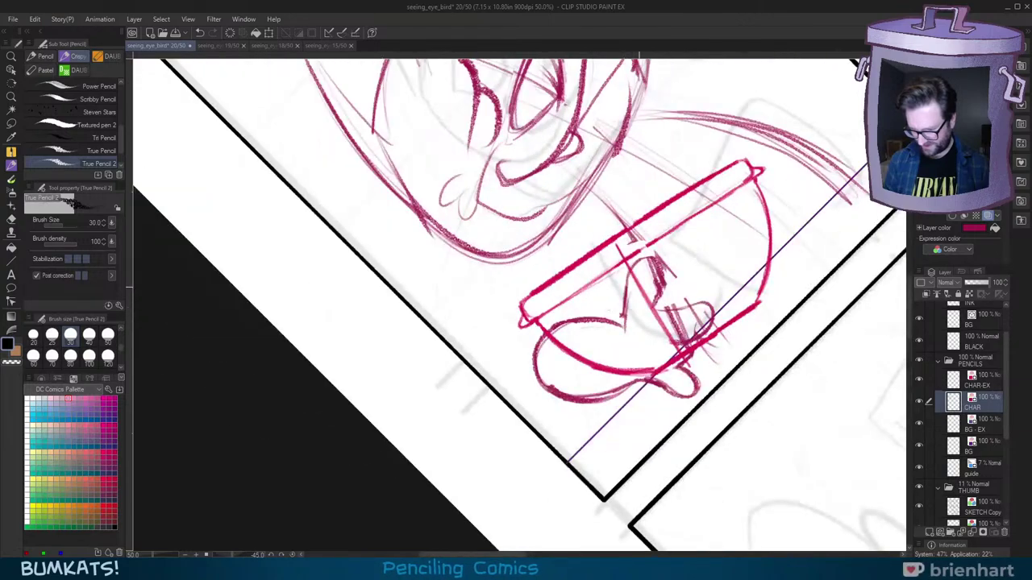
drag(526, 346, 509, 360)
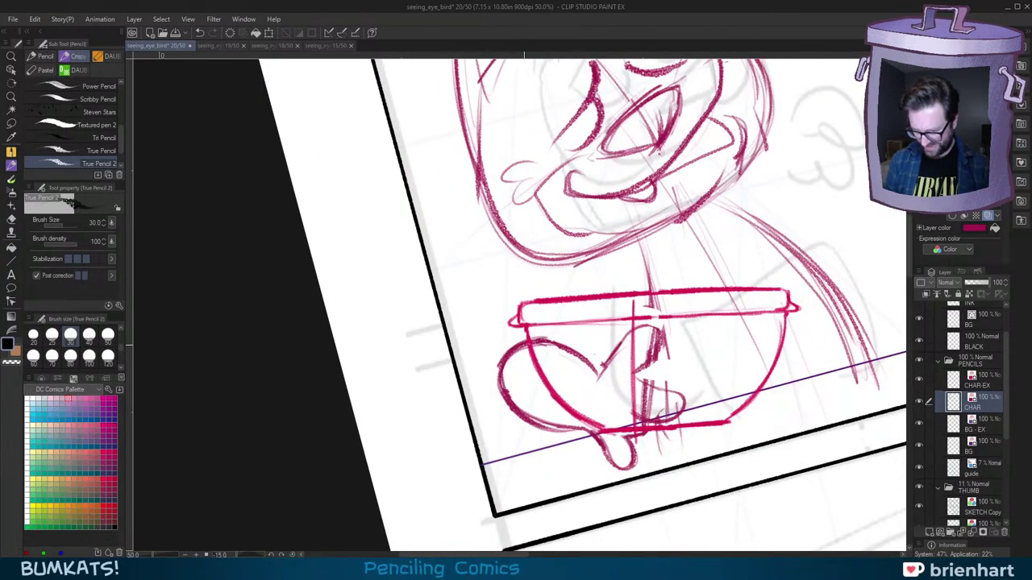
Step: Draw the near arm as one curve from under the chin, around the bowl's rim, down to the hand
drag(573, 259, 549, 298)
key(ctrl+z)
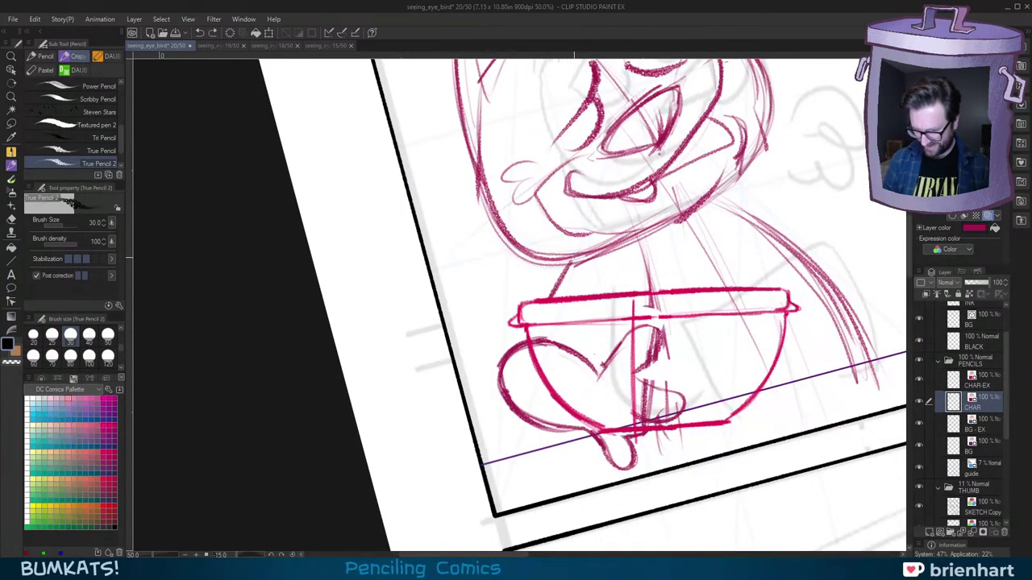
key(ctrl+z)
drag(585, 260, 569, 289)
scroll(783, 313, down, 4)
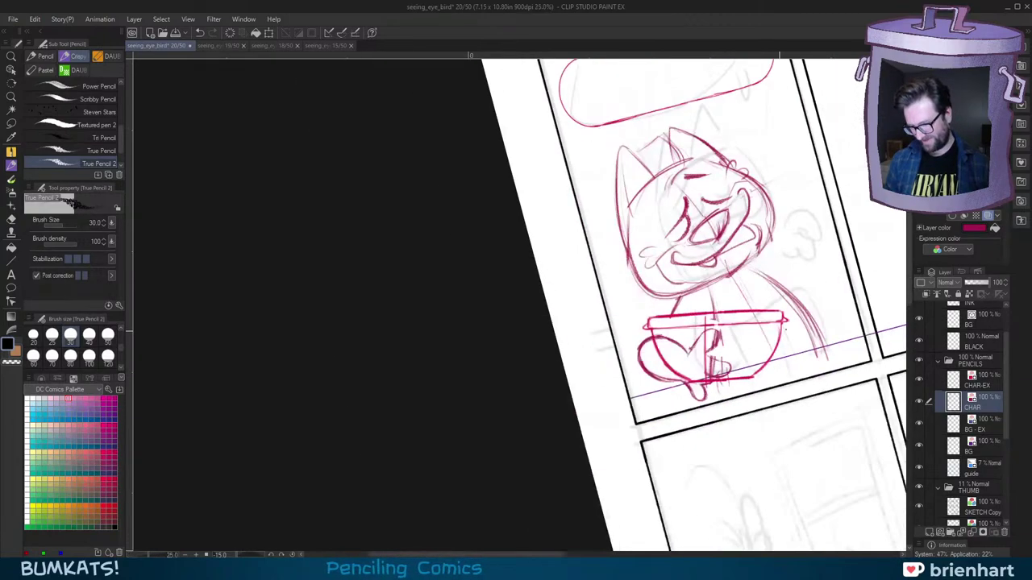
scroll(787, 311, up, 3)
key(asciicircum)
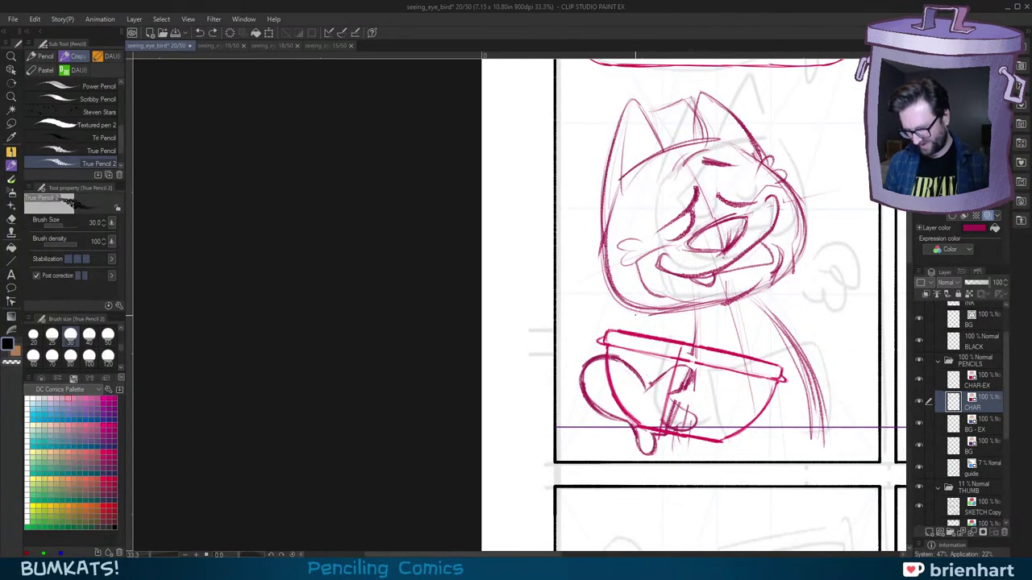
drag(634, 311, 584, 393)
key(ctrl+z)
drag(633, 309, 590, 392)
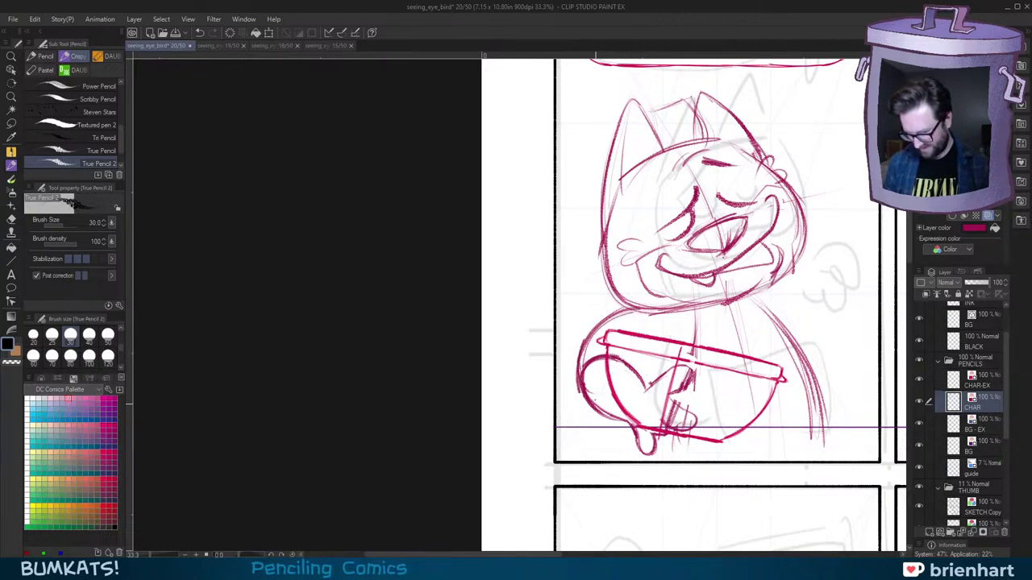
Step: Lasso the bowl on the CHAR-EX layer, shift it slightly inward from the hand, clear the selection, and save the page
key(minus)
drag(172, 205, 156, 202)
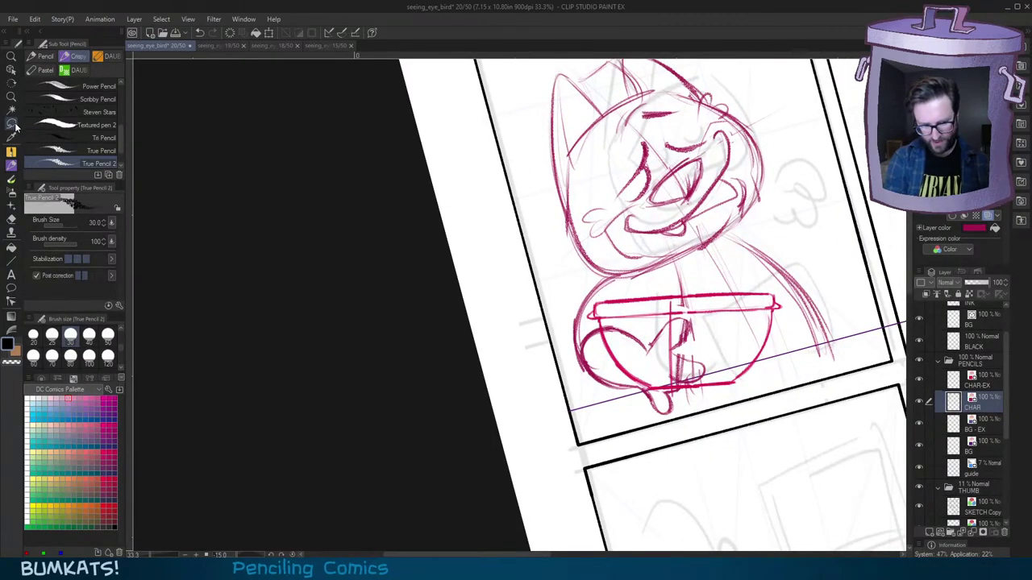
click(12, 123)
click(973, 380)
mouse_move(793, 288)
mouse_down()
mouse_move(600, 281)
mouse_move(798, 307)
mouse_move(777, 329)
mouse_up()
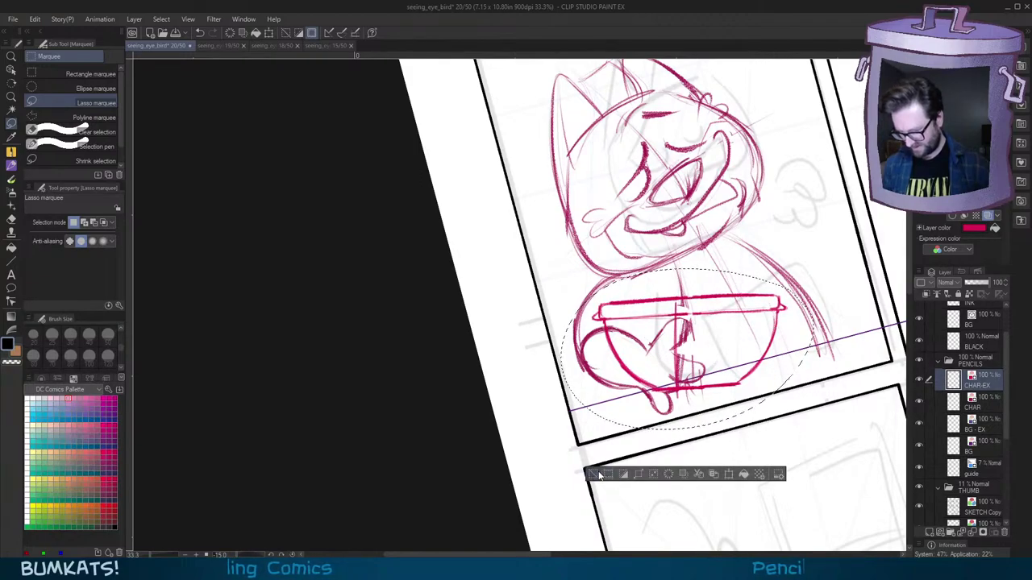
key(ctrl+d)
key(asciicircum)
key(asciicircum)
key(minus)
scroll(811, 335, down, 1)
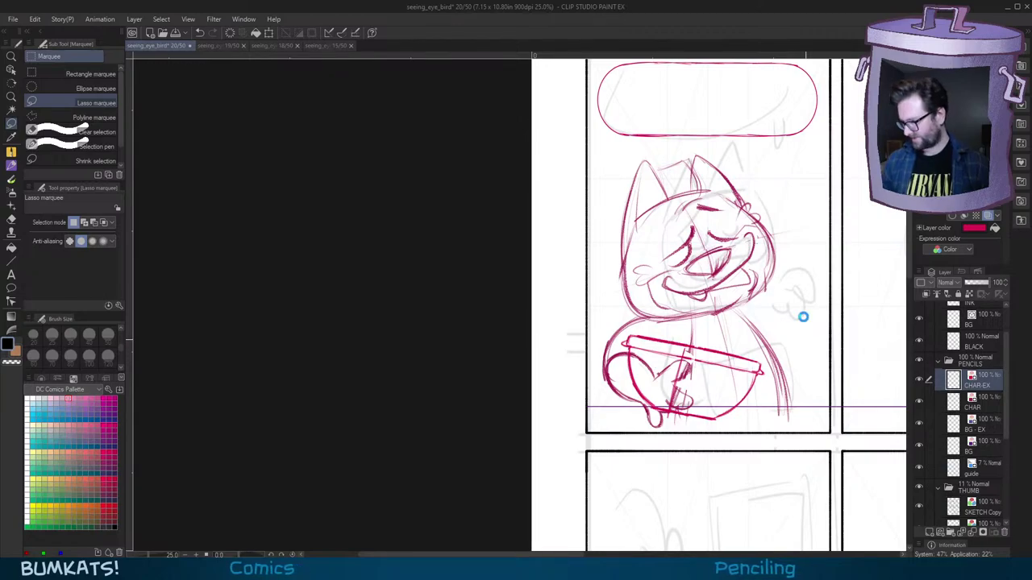
key(ctrl+s)
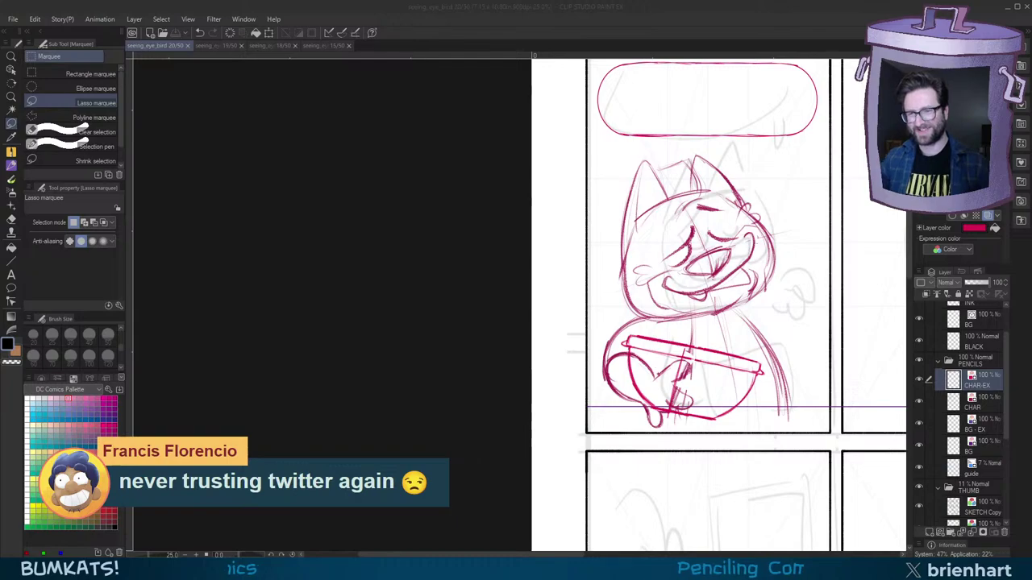
click(756, 8)
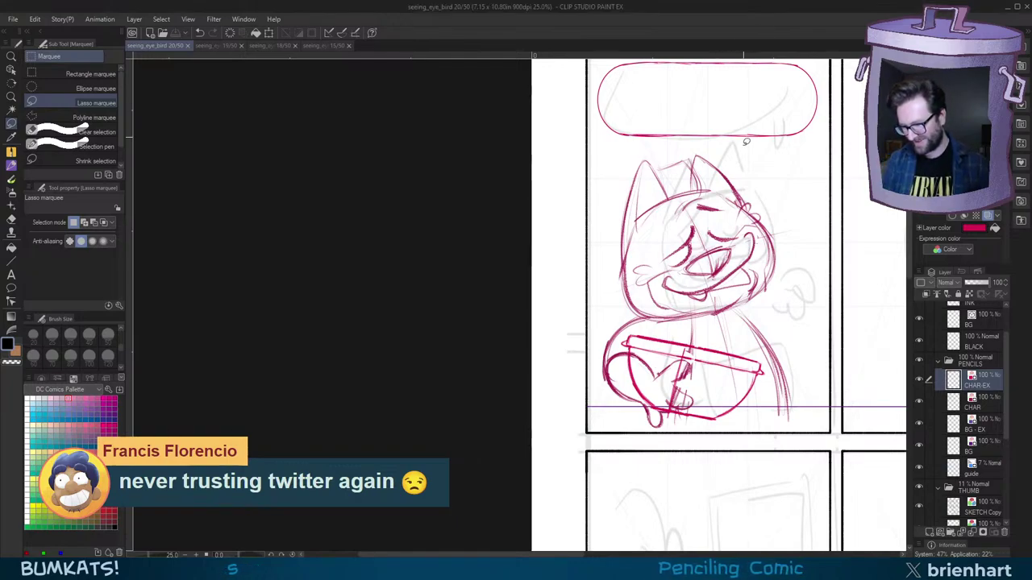
Step: Redraw the head's right cheek contour down to the chin on the CHAR layer with True Pencil 2
scroll(765, 363, up, 3)
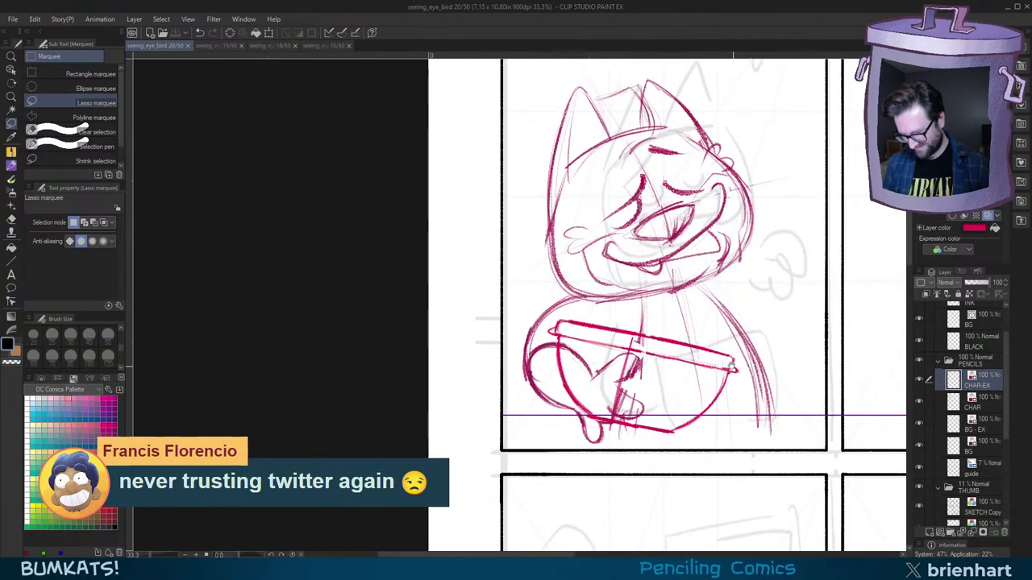
drag(740, 362, 731, 366)
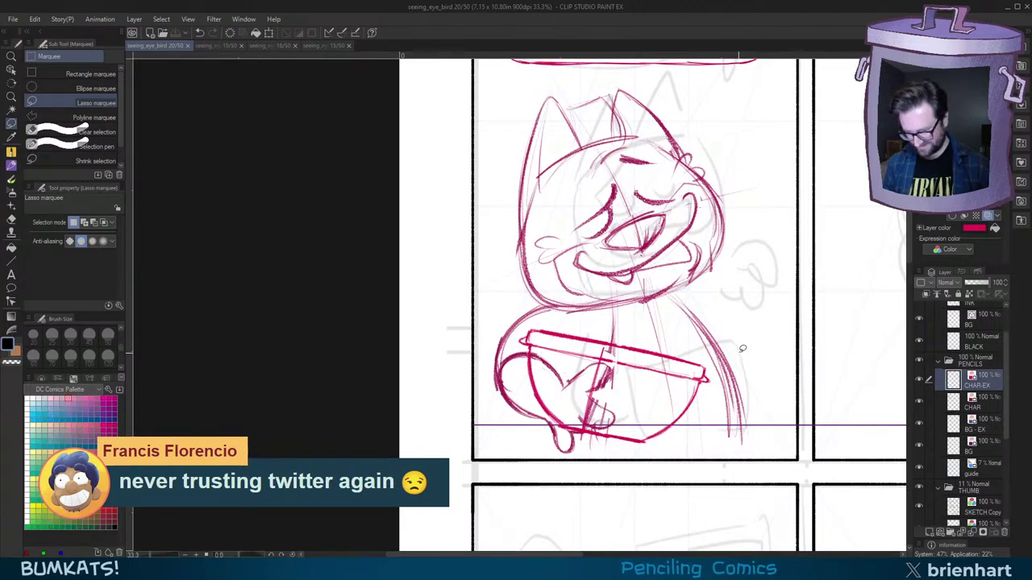
key(p)
scroll(668, 305, up, 2)
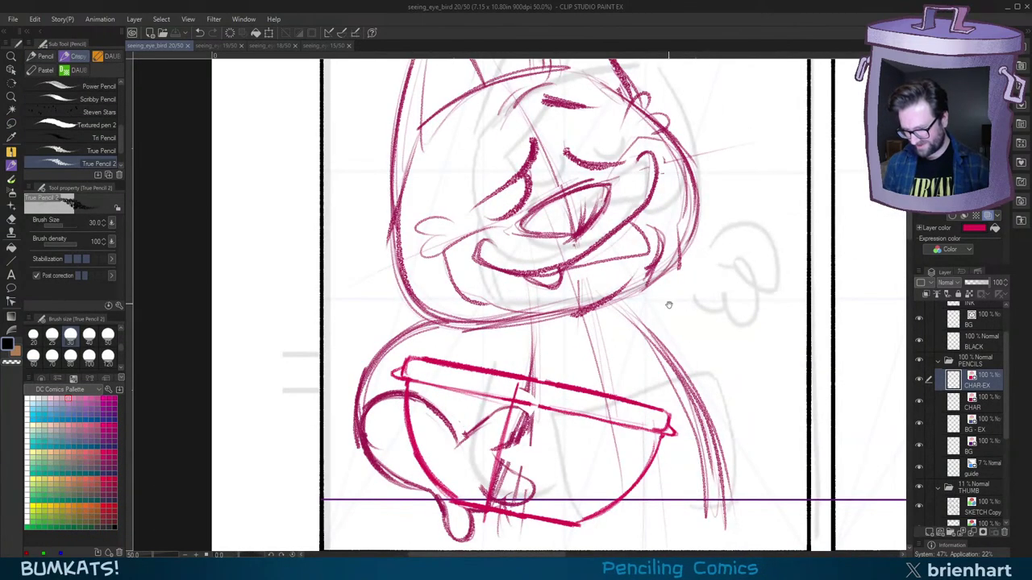
drag(668, 305, 710, 348)
drag(737, 216, 708, 318)
key(ctrl+z)
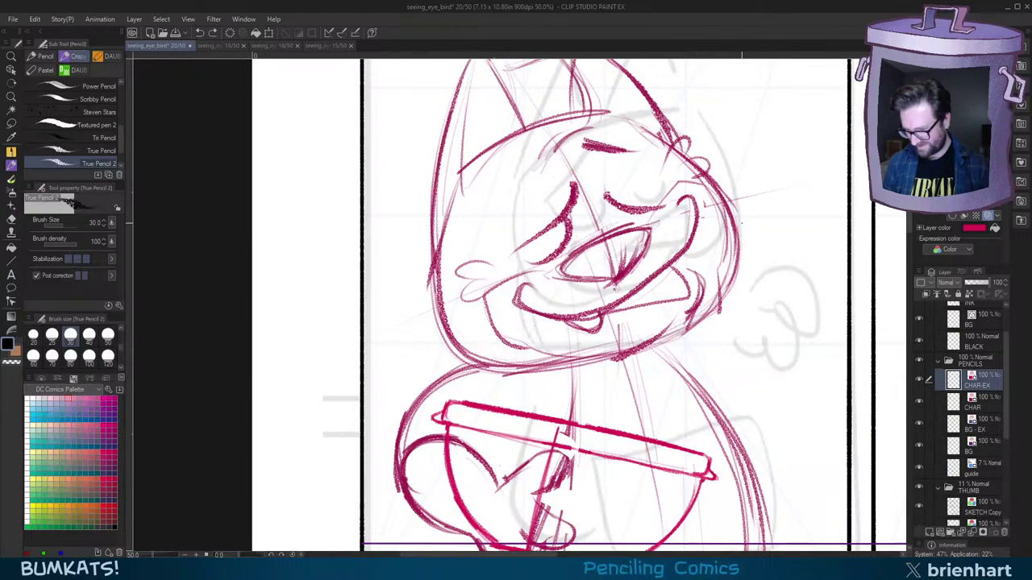
click(992, 401)
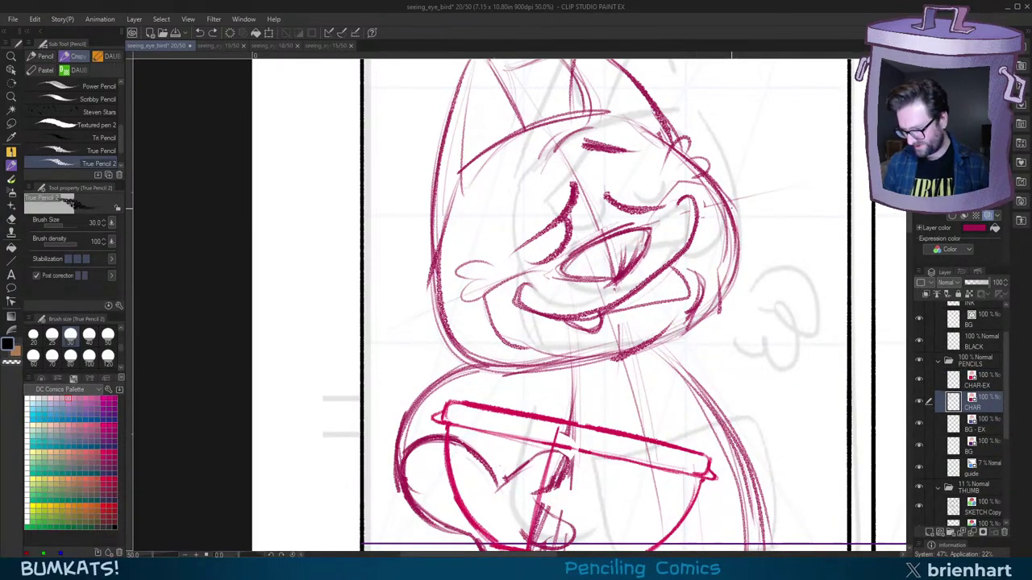
drag(739, 252, 671, 345)
key(ctrl+z)
mouse_move(738, 225)
mouse_down()
mouse_move(722, 303)
mouse_move(664, 341)
mouse_up()
key(ctrl+z)
mouse_move(728, 191)
mouse_down()
mouse_move(739, 267)
mouse_move(631, 354)
mouse_up()
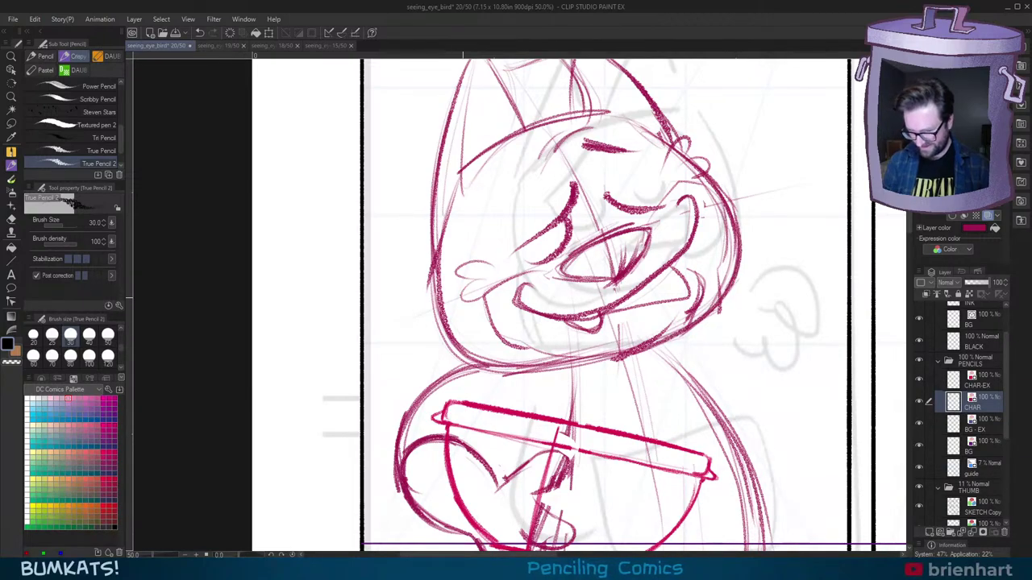
Step: Thicken the head's left jaw contour around to the chin
drag(433, 267, 438, 320)
drag(484, 367, 434, 308)
scroll(751, 333, down, 2)
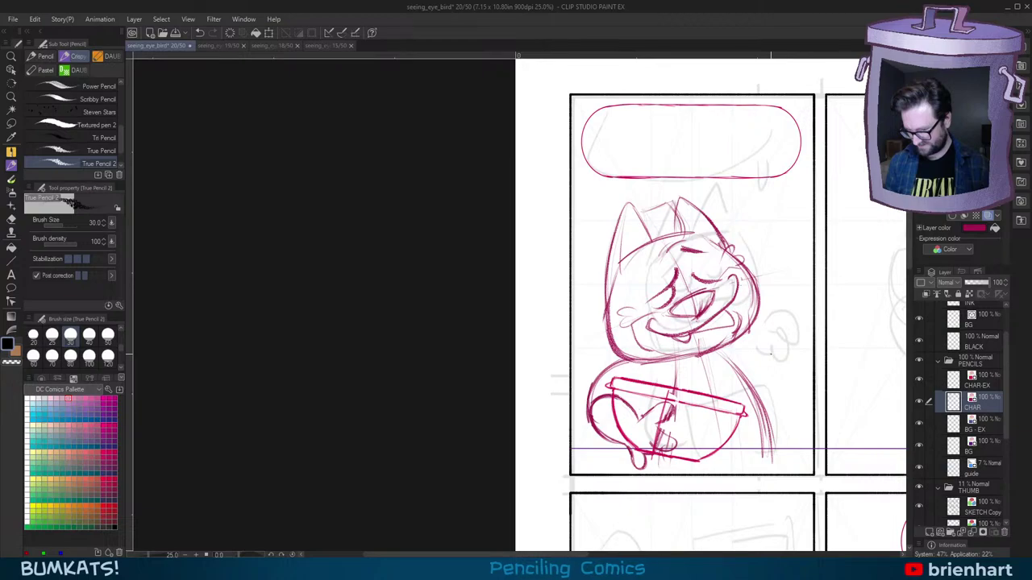
scroll(770, 353, up, 1)
drag(771, 354, 765, 354)
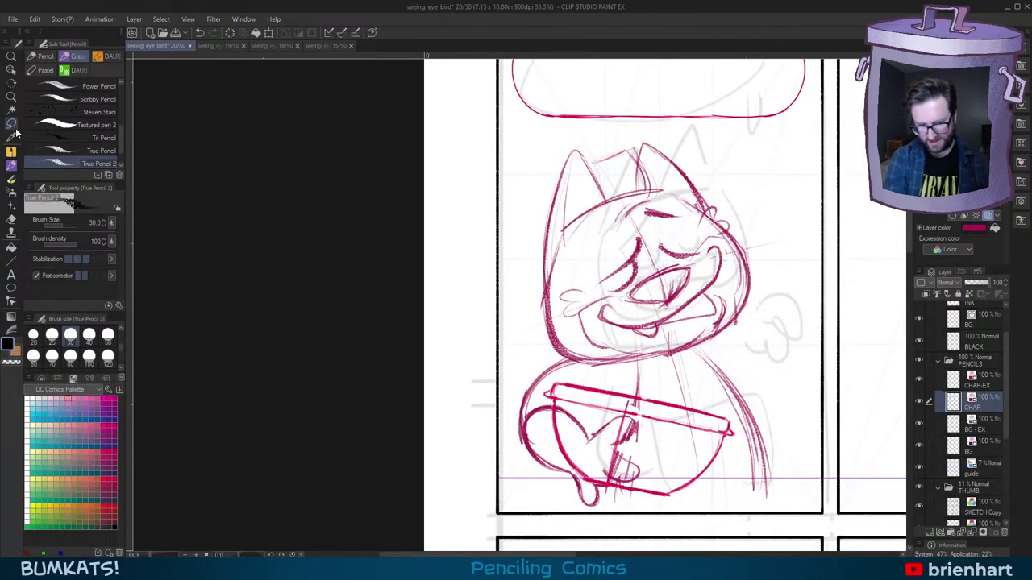
Step: Lasso the body, arm and hand below the head, scale them to 95%, and clear the selection
click(11, 124)
mouse_move(815, 408)
mouse_down()
mouse_move(738, 378)
mouse_move(682, 387)
mouse_up()
scroll(761, 391, down, 1)
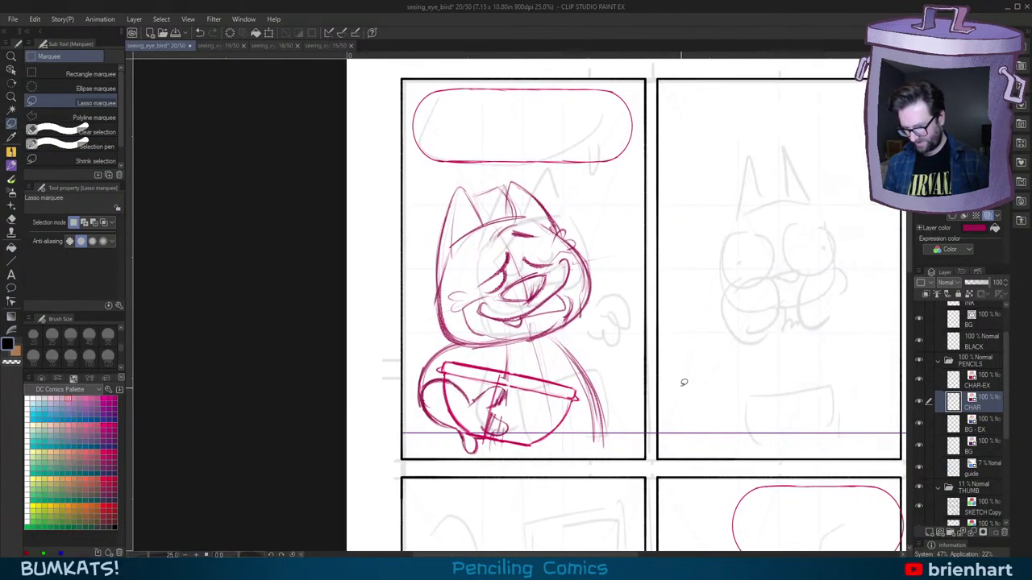
scroll(746, 384, down, 2)
drag(797, 397, 755, 385)
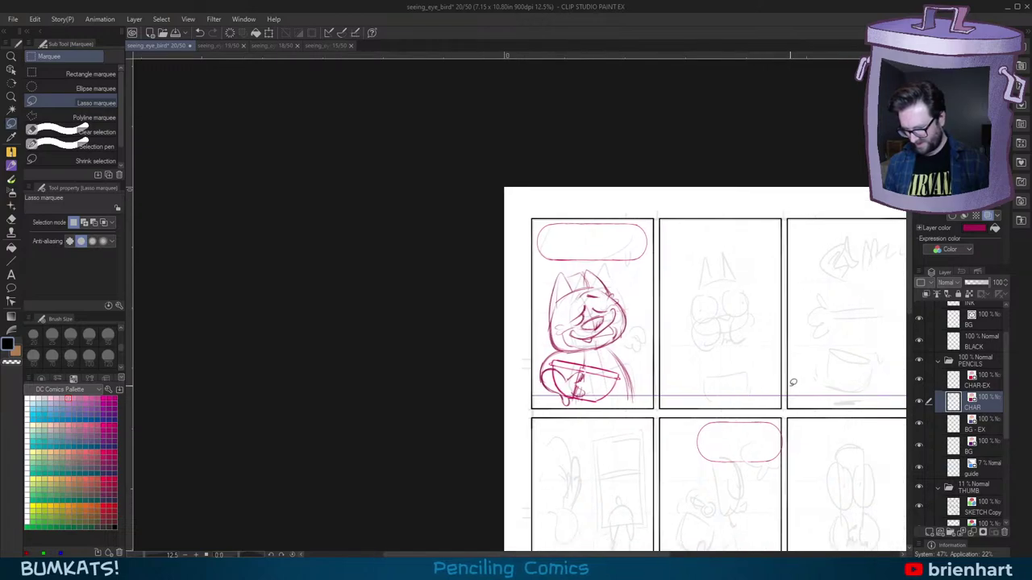
scroll(682, 360, up, 3)
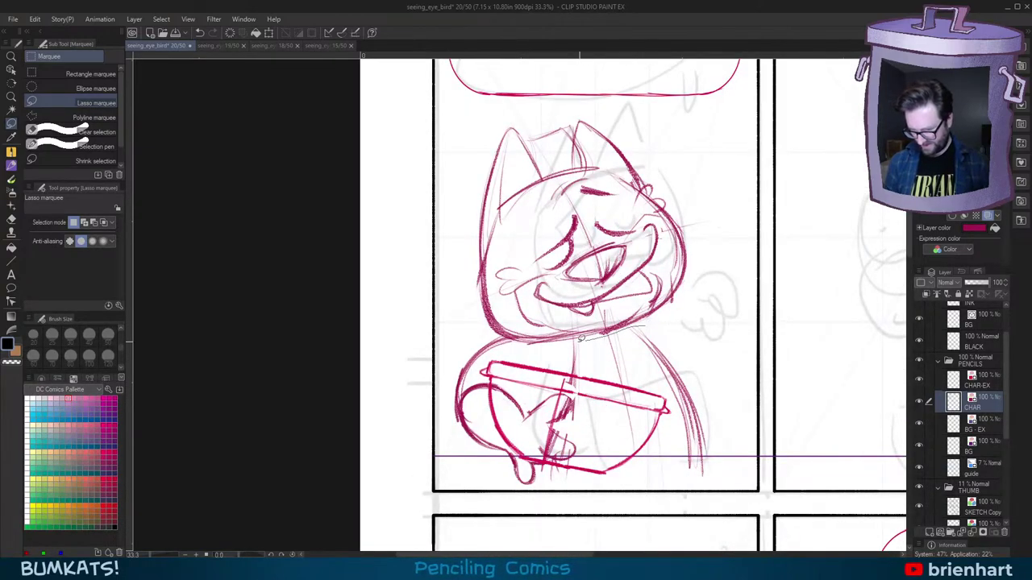
mouse_move(450, 367)
mouse_down()
mouse_move(739, 369)
mouse_move(685, 324)
mouse_up()
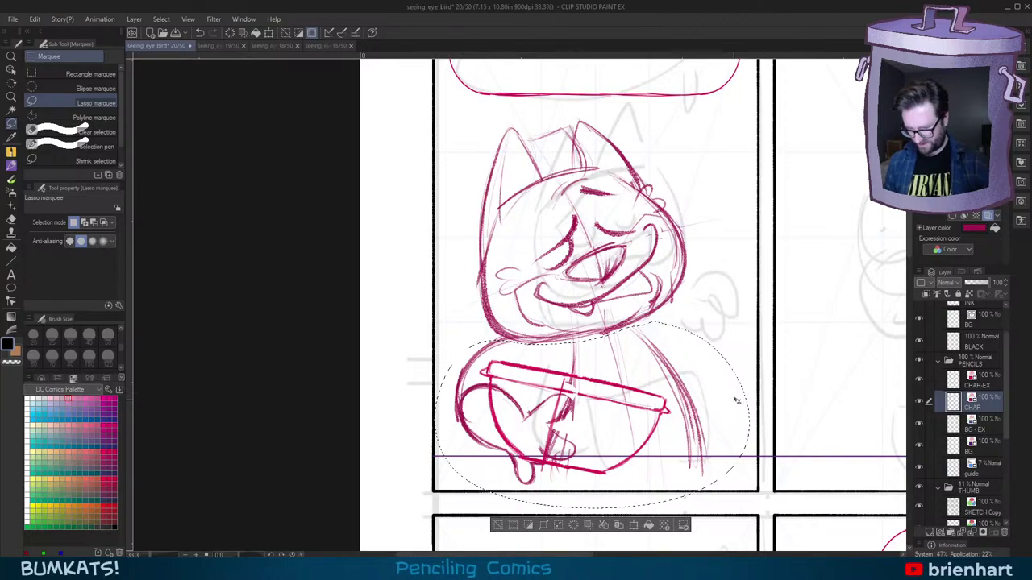
key(ctrl+t)
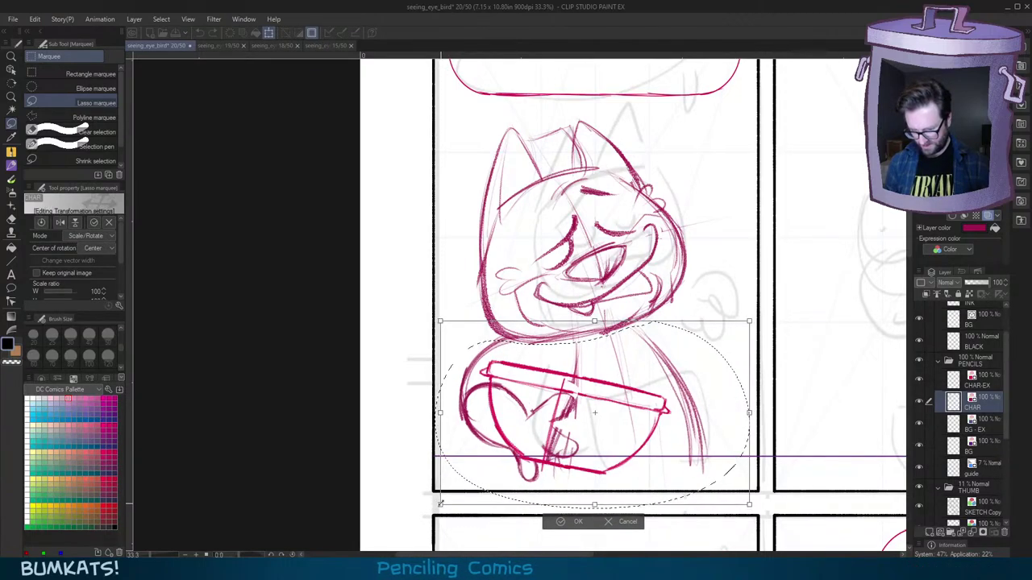
drag(440, 504, 444, 498)
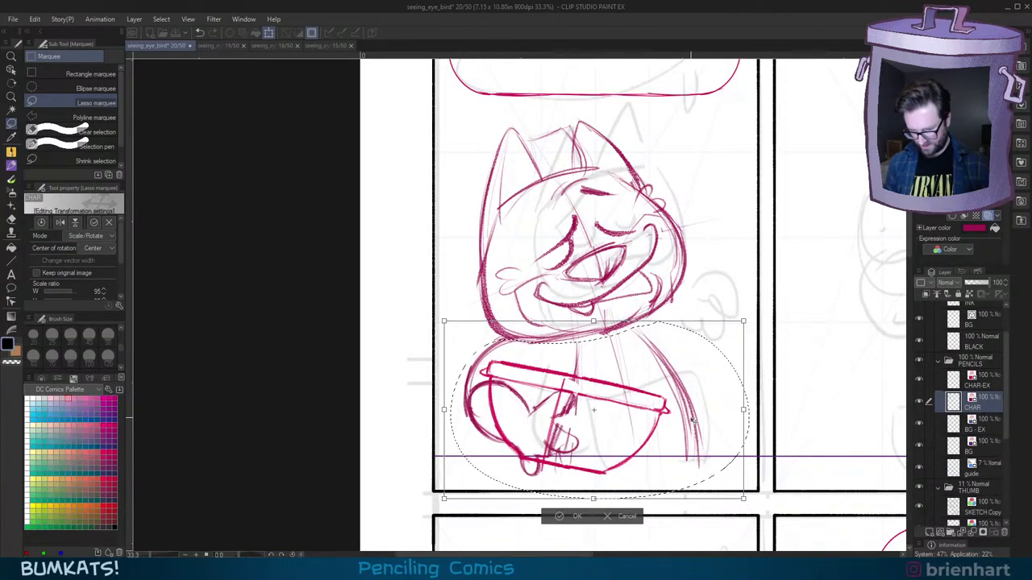
drag(691, 419, 691, 418)
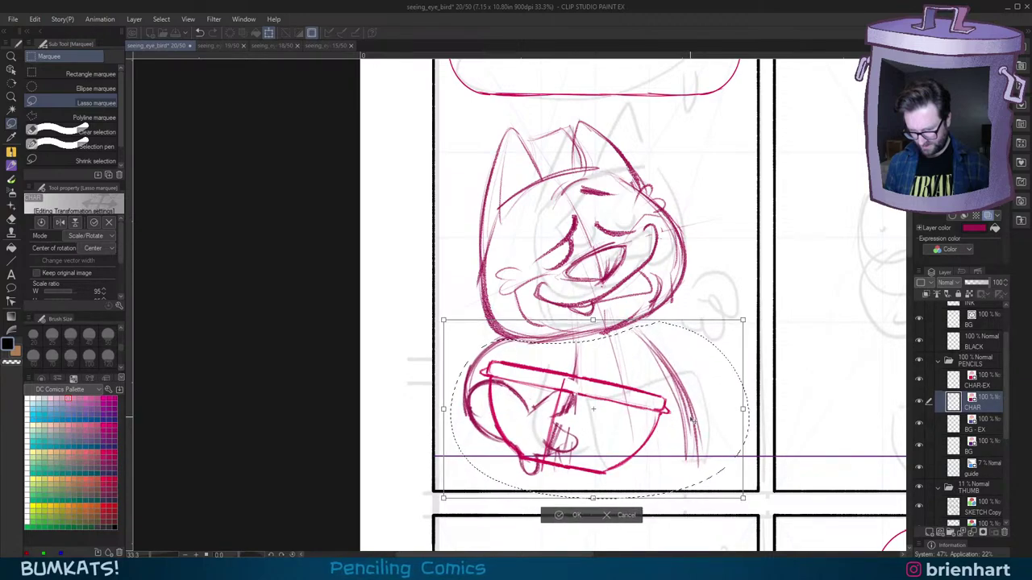
click(560, 517)
click(497, 517)
Step: Lasso the bowl on the CHAR-EX layer, shift it slightly up and to the right, and clear the selection
click(995, 387)
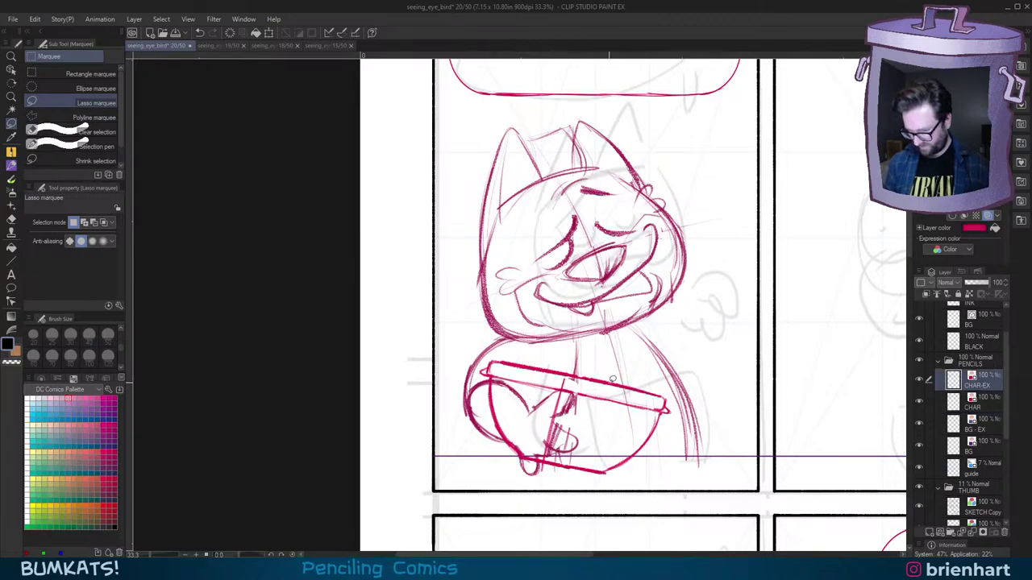
drag(473, 452, 699, 369)
drag(661, 415, 667, 414)
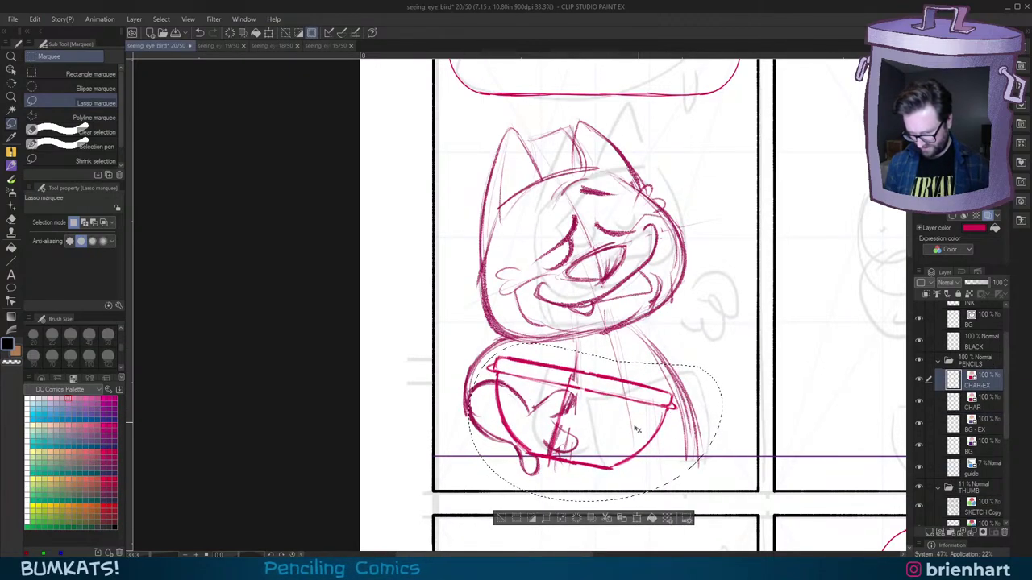
click(500, 520)
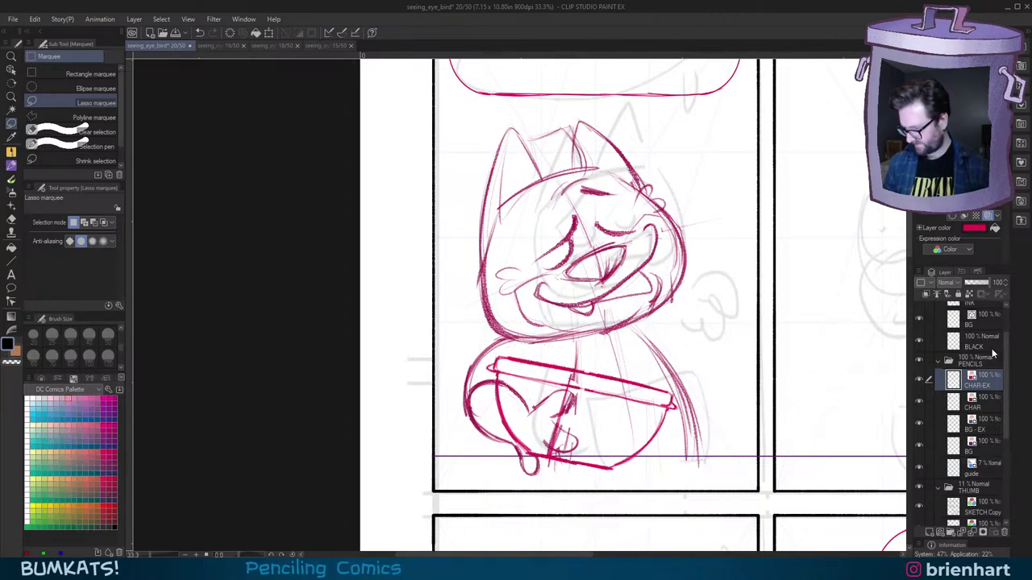
Step: Lasso the cat's head on the CHAR layer, enlarge it to 106%, adjust its position slightly, and clear the selection
click(990, 405)
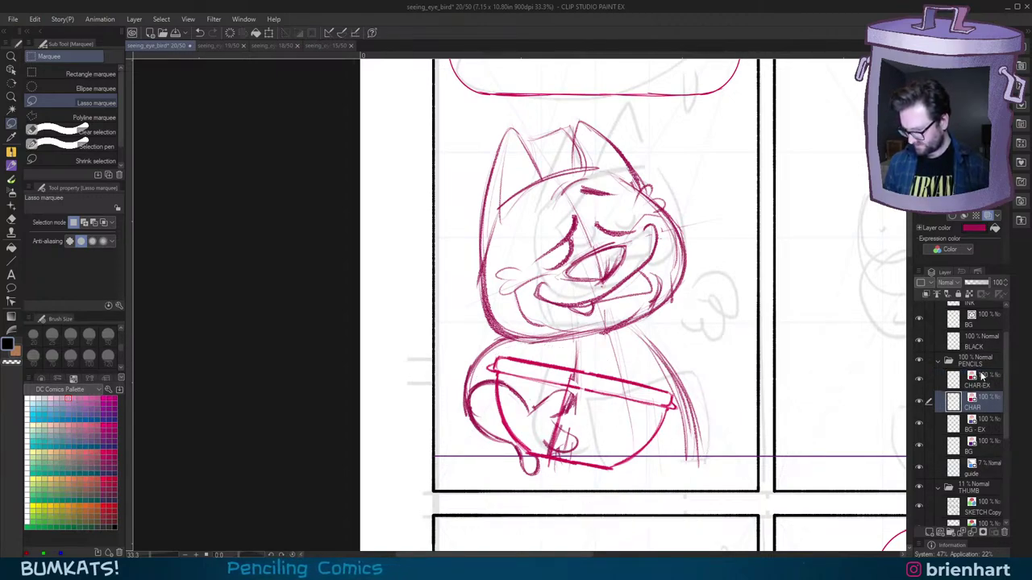
key(p)
mouse_move(699, 386)
mouse_down()
mouse_move(685, 410)
mouse_move(683, 382)
mouse_move(688, 404)
mouse_up()
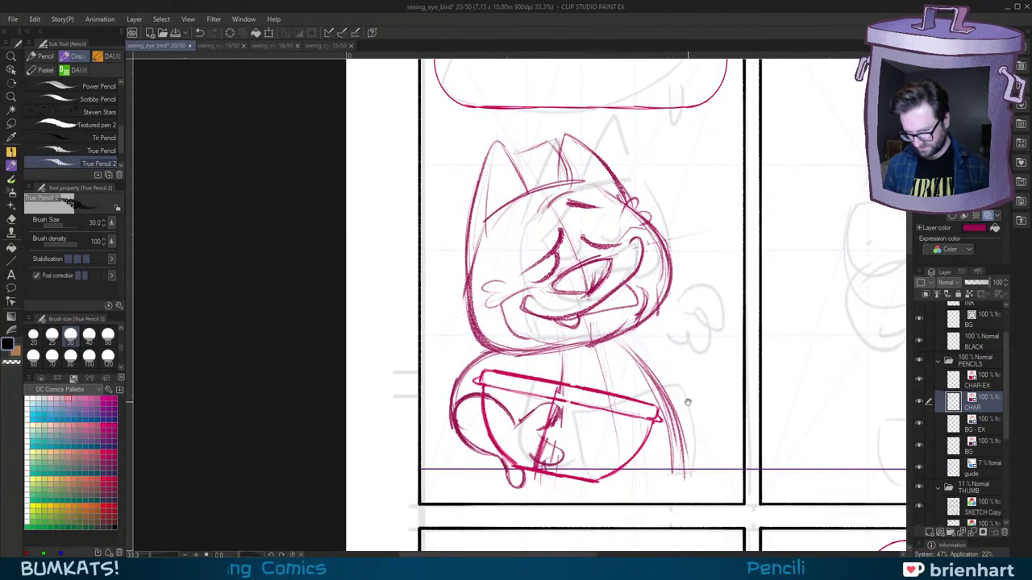
click(11, 122)
mouse_move(645, 143)
mouse_down()
mouse_move(420, 242)
mouse_move(484, 351)
mouse_up()
drag(634, 330, 699, 157)
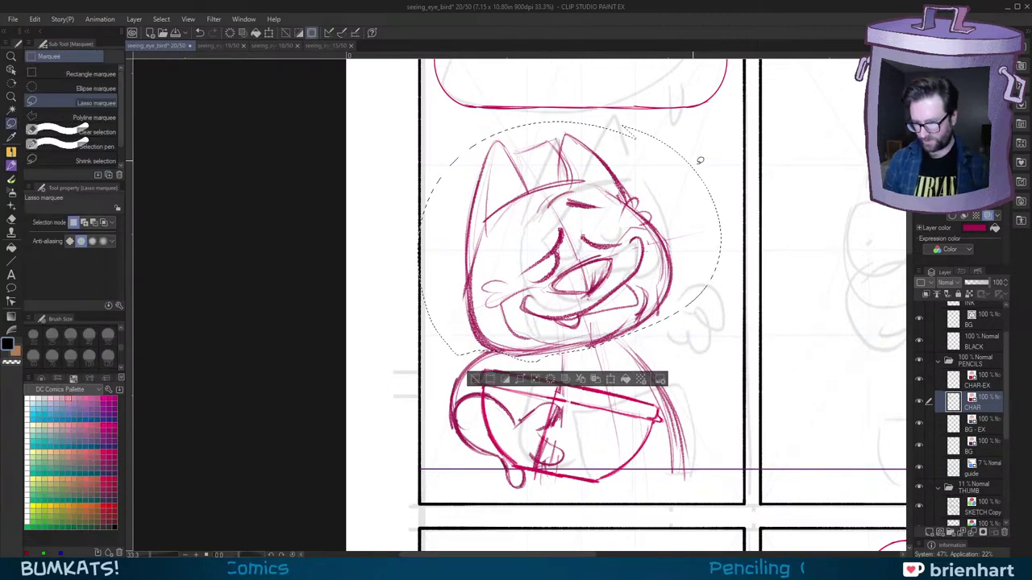
key(ctrl+t)
drag(422, 117, 404, 110)
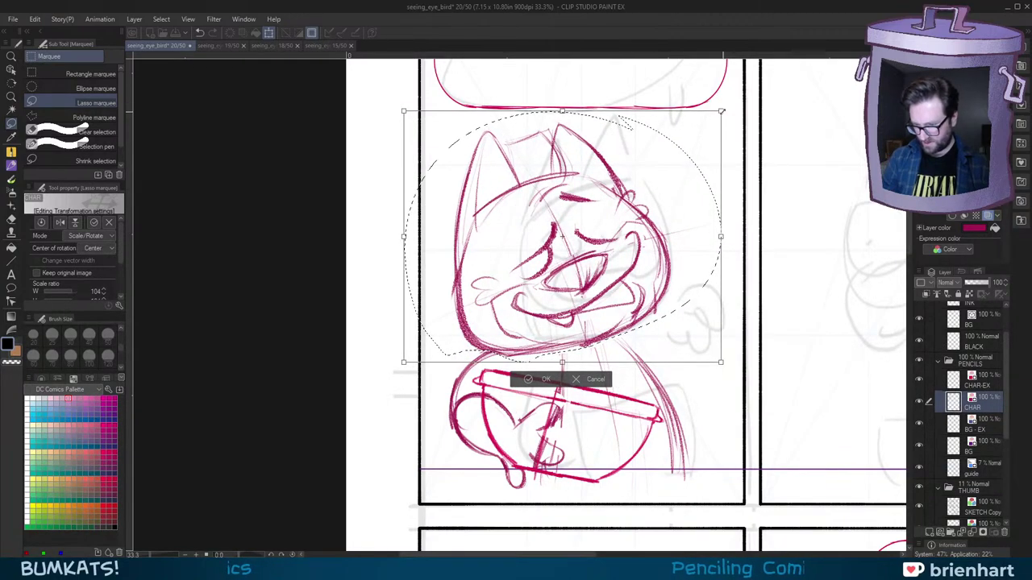
drag(723, 110, 727, 105)
drag(645, 215, 643, 217)
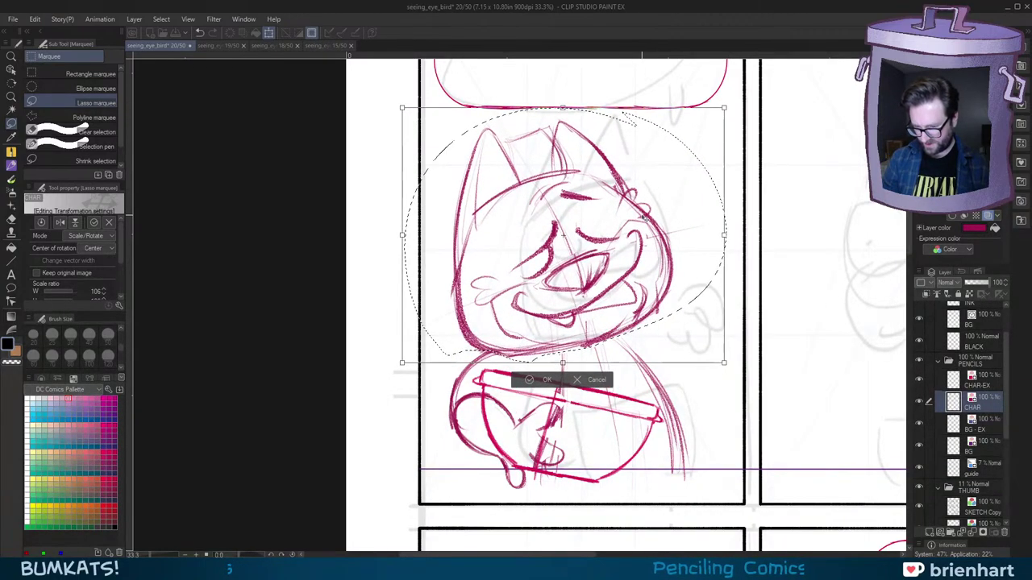
click(529, 383)
key(ctrl+d)
Step: Check the cat's head and body proportions against the whole page, and return to True Pencil 2 at the first panel
key(ctrl+minus)
key(ctrl+minus)
key(ctrl+minus)
drag(818, 398, 780, 360)
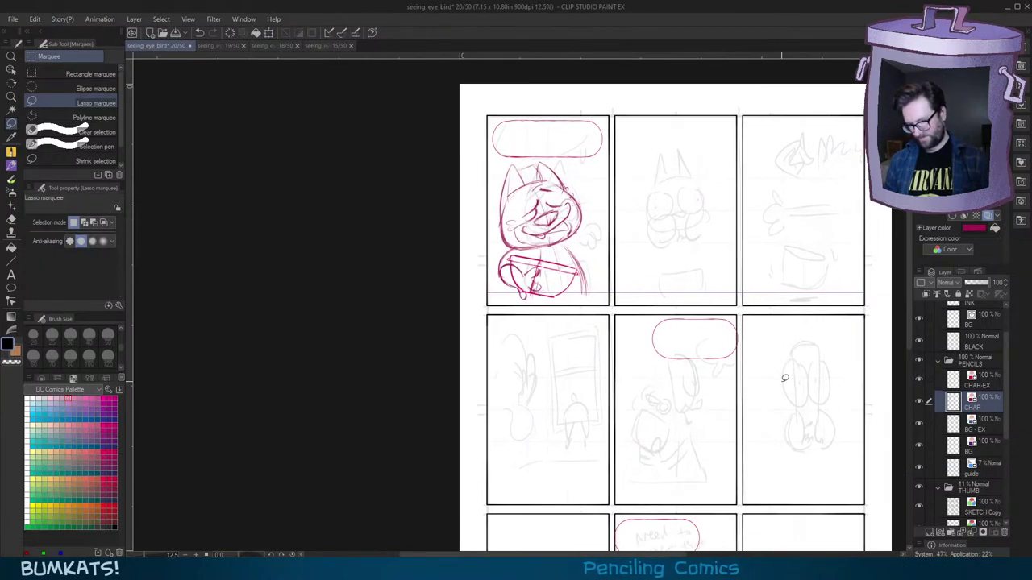
scroll(610, 213, up, 4)
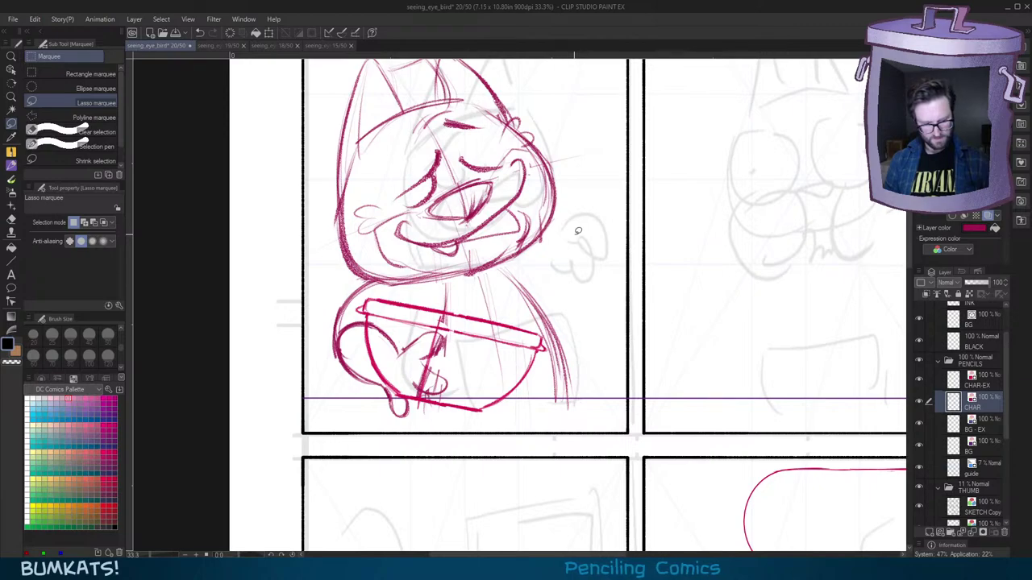
key(p)
scroll(568, 266, up, 3)
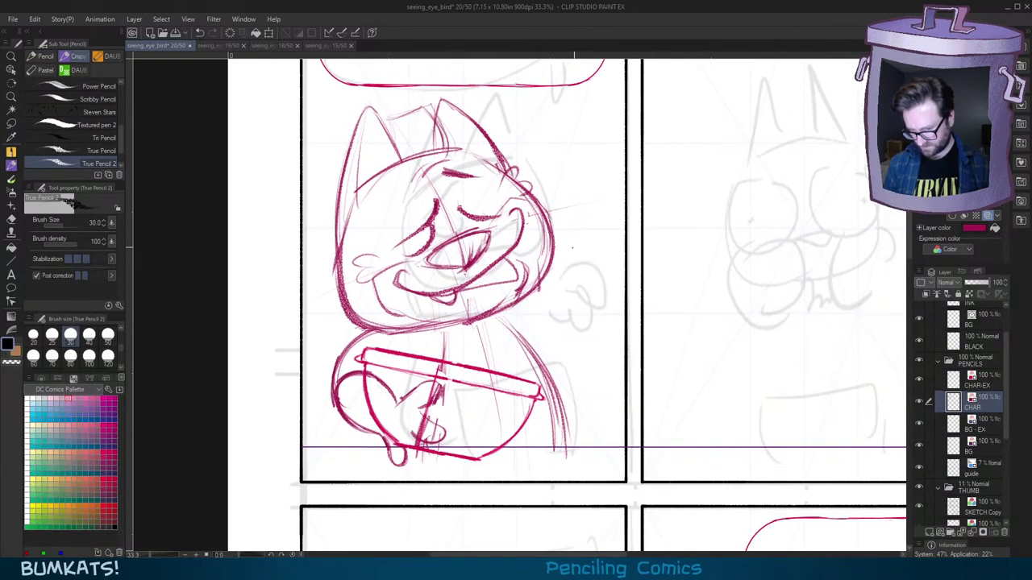
Step: Lasso the first panel's whole cat on the CHAR and CHAR-EX layers, scale it to 94%, and clear the selection
scroll(560, 298, down, 4)
scroll(567, 300, up, 3)
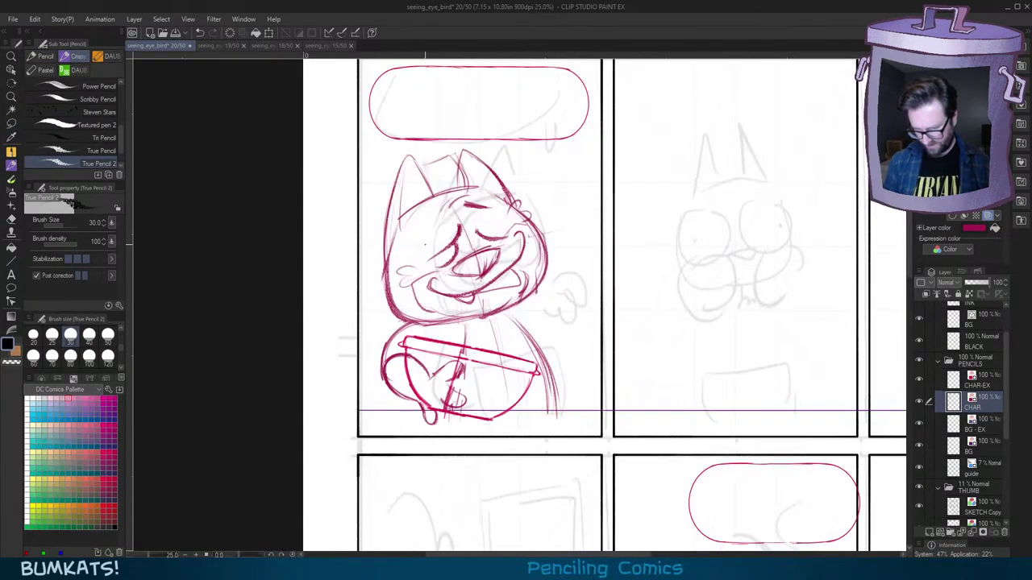
key(m)
mouse_move(465, 142)
mouse_down()
mouse_move(480, 466)
mouse_move(466, 145)
mouse_up()
ctrl+click(987, 386)
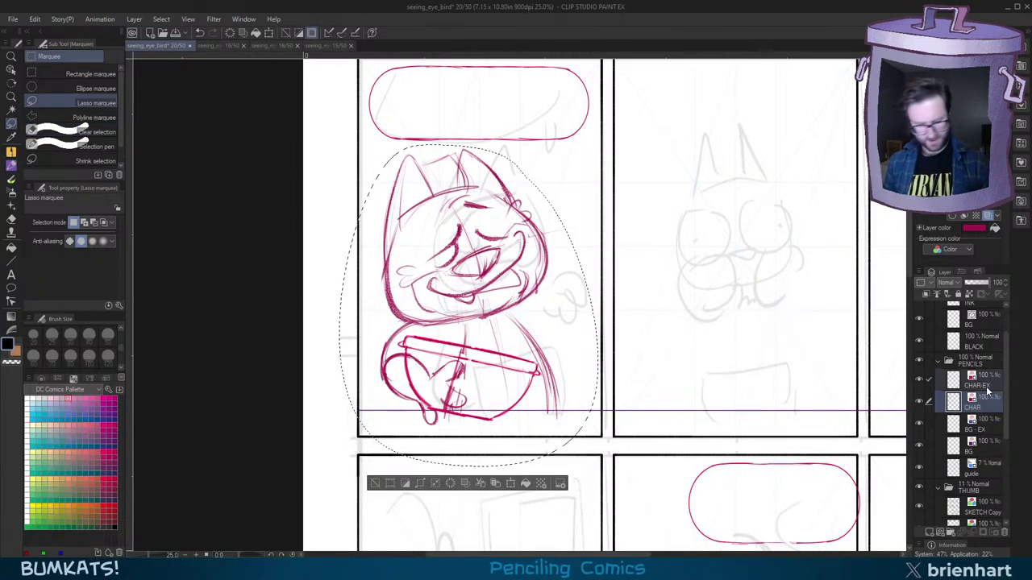
key(ctrl+t)
drag(601, 145, 582, 165)
drag(521, 248, 521, 247)
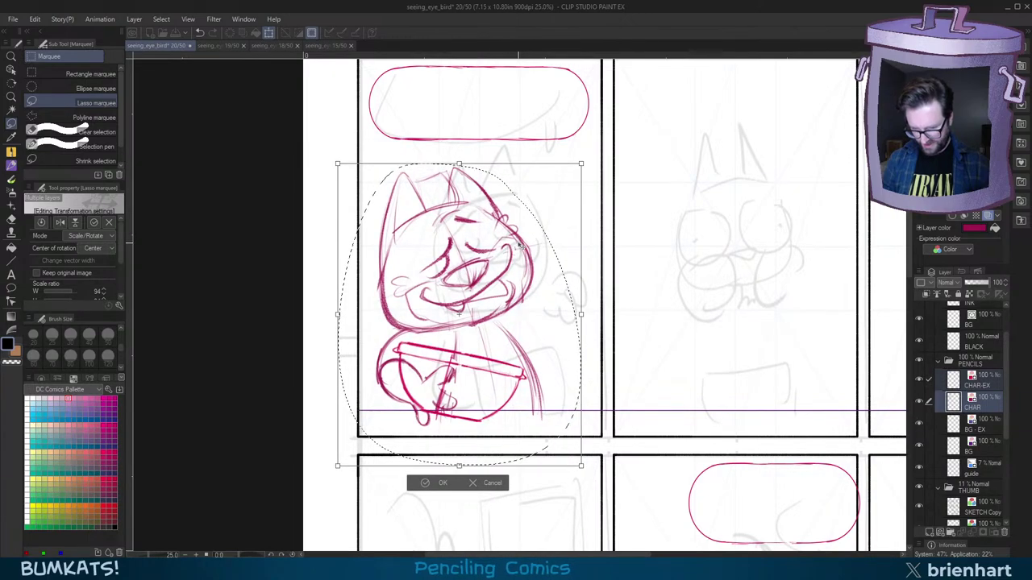
click(439, 482)
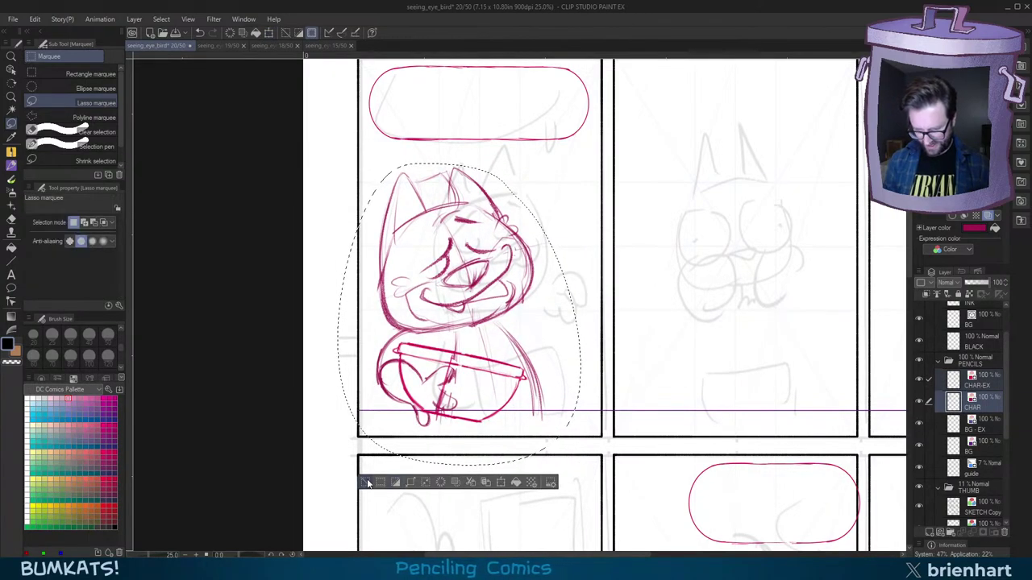
click(366, 482)
Step: Scale the lassoed cat and bowl down again to 97%, clear the selection, and return to True Pencil 2 on the CHAR layer
drag(721, 413, 670, 299)
scroll(670, 299, down, 2)
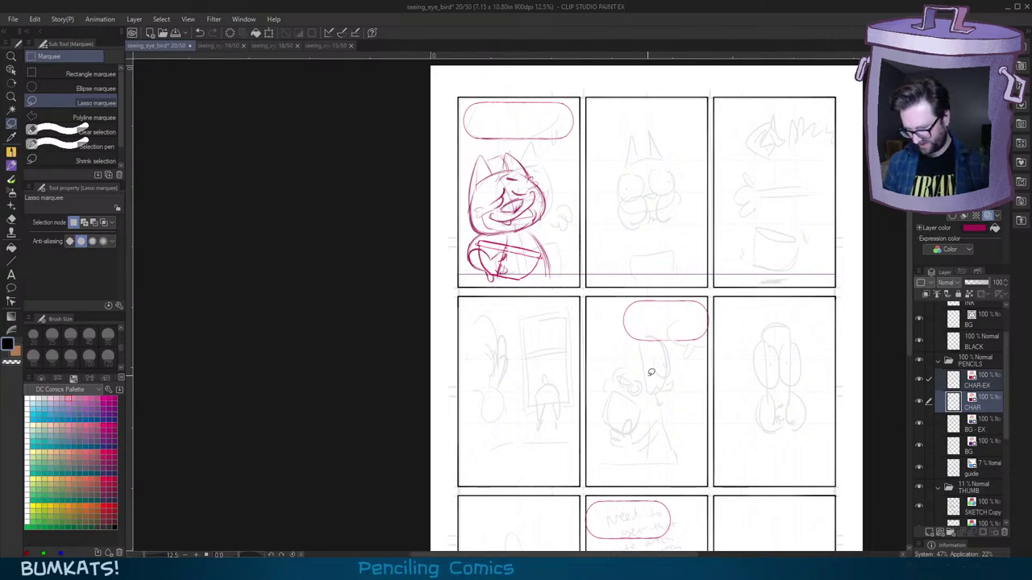
scroll(761, 403, down, 2)
scroll(766, 373, down, 2)
scroll(718, 395, up, 3)
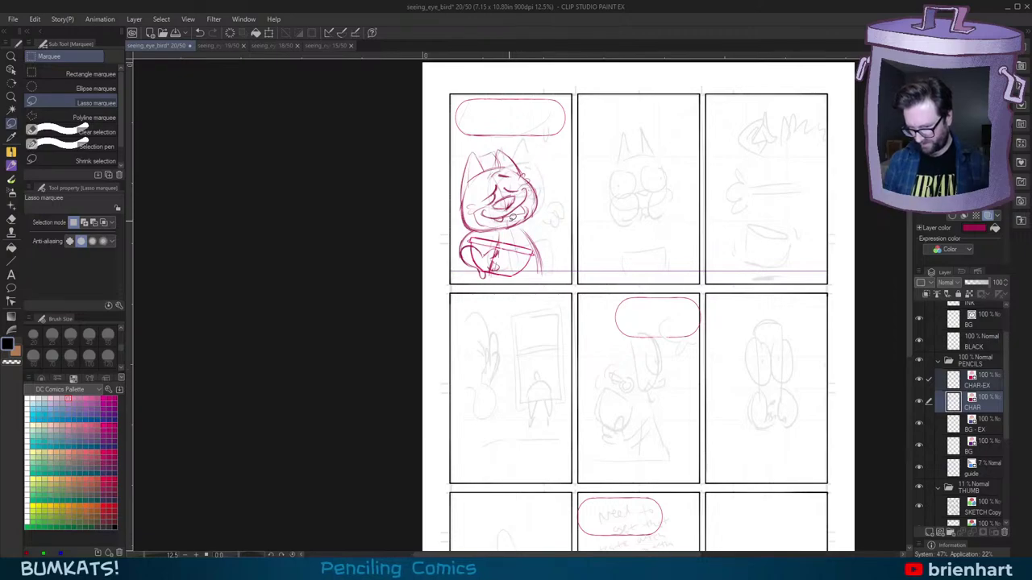
scroll(547, 202, up, 2)
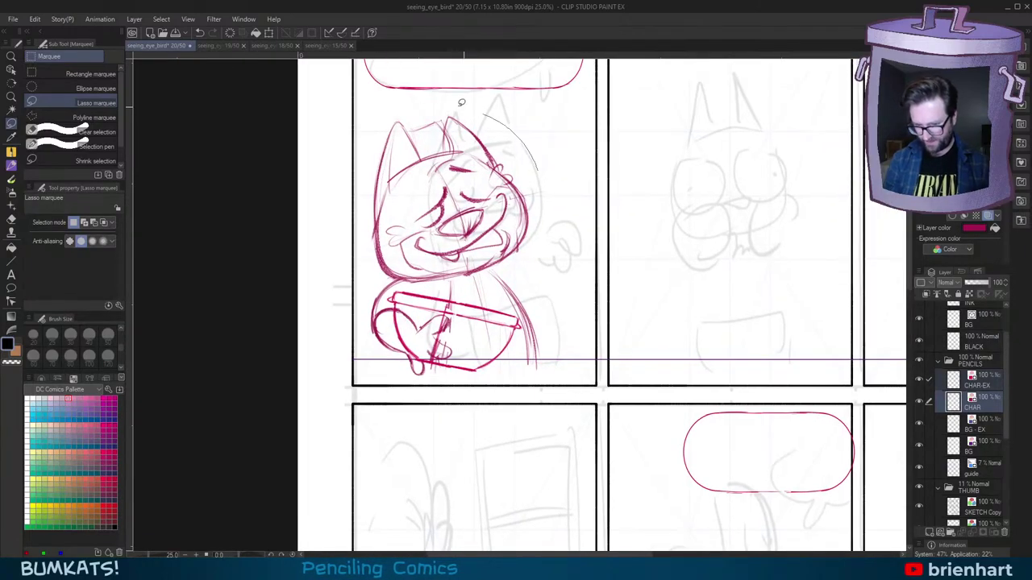
mouse_move(516, 129)
mouse_down()
mouse_move(574, 266)
mouse_move(536, 158)
mouse_up()
key(ctrl+t)
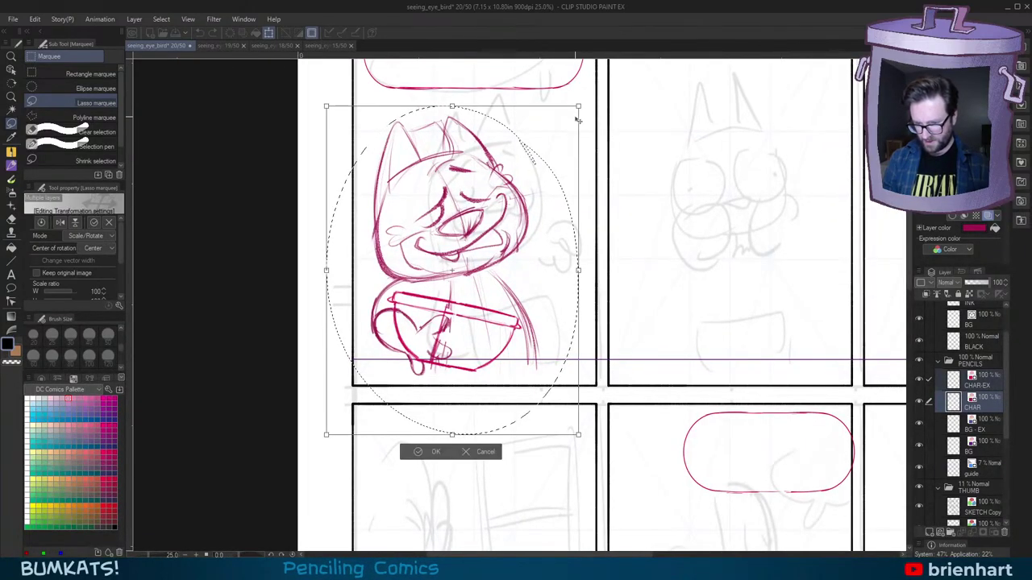
drag(571, 116, 575, 126)
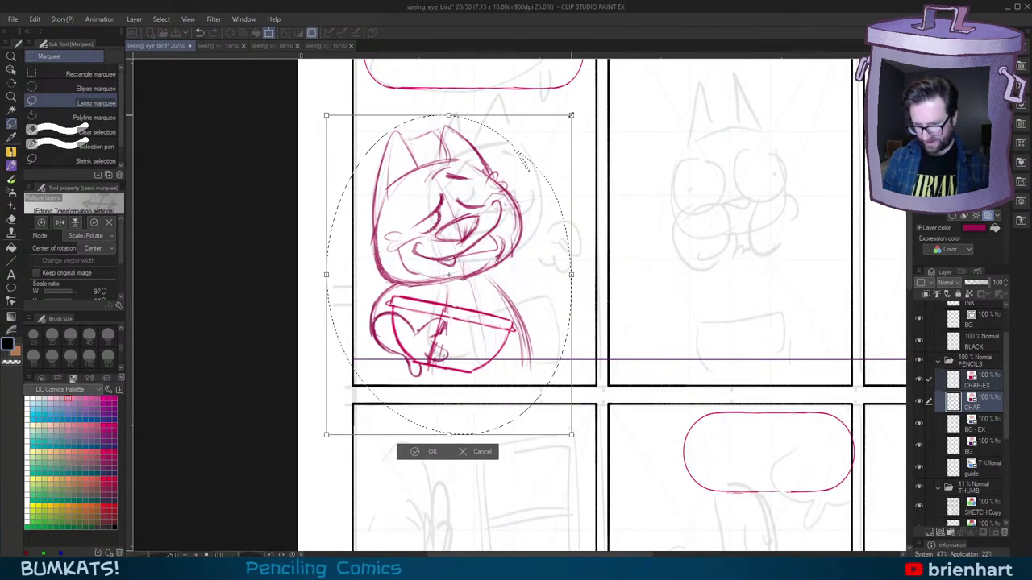
click(412, 457)
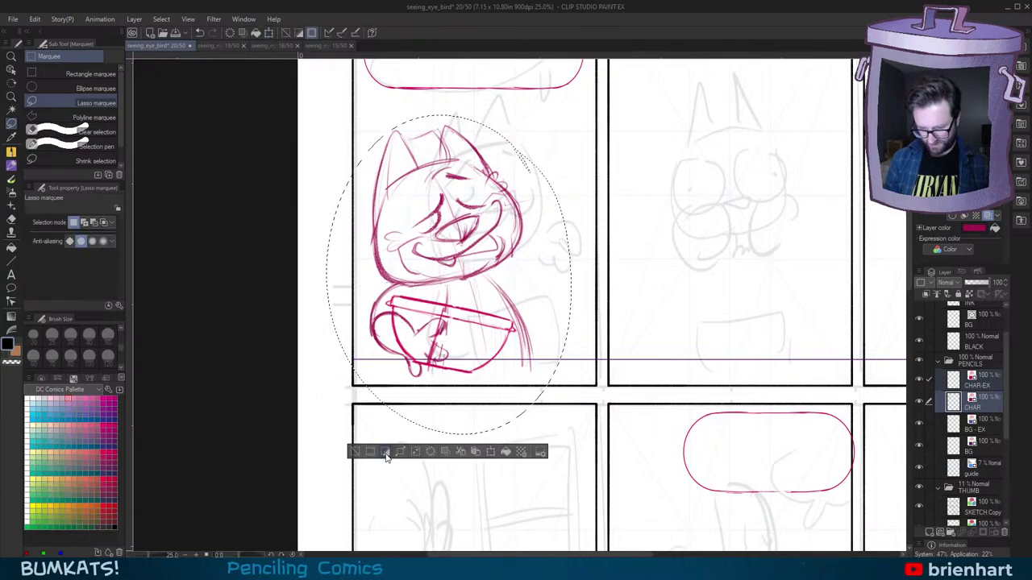
drag(747, 303, 660, 389)
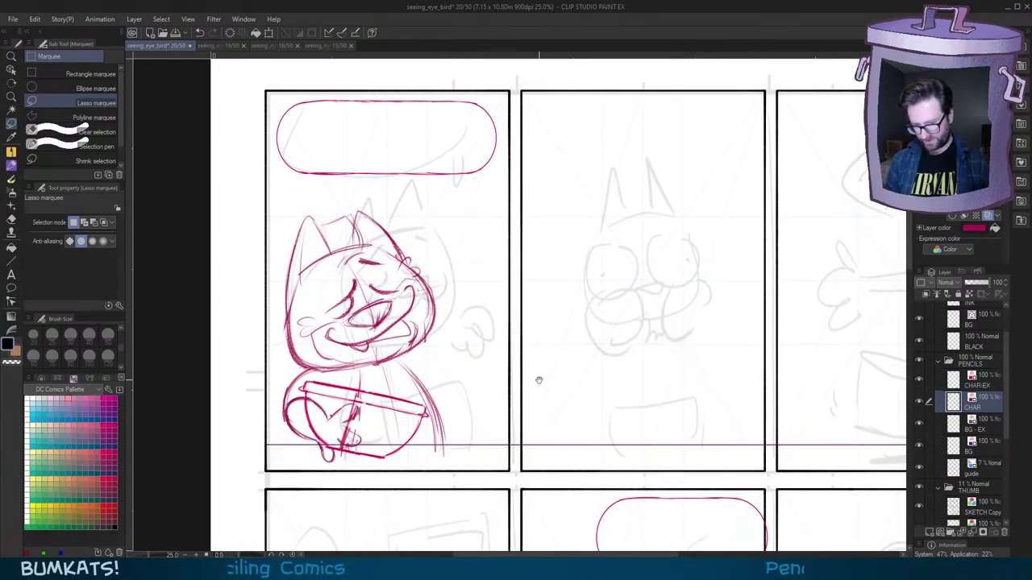
mouse_move(537, 380)
mouse_down()
mouse_move(571, 357)
mouse_move(604, 361)
mouse_up()
key(p)
scroll(544, 320, up, 2)
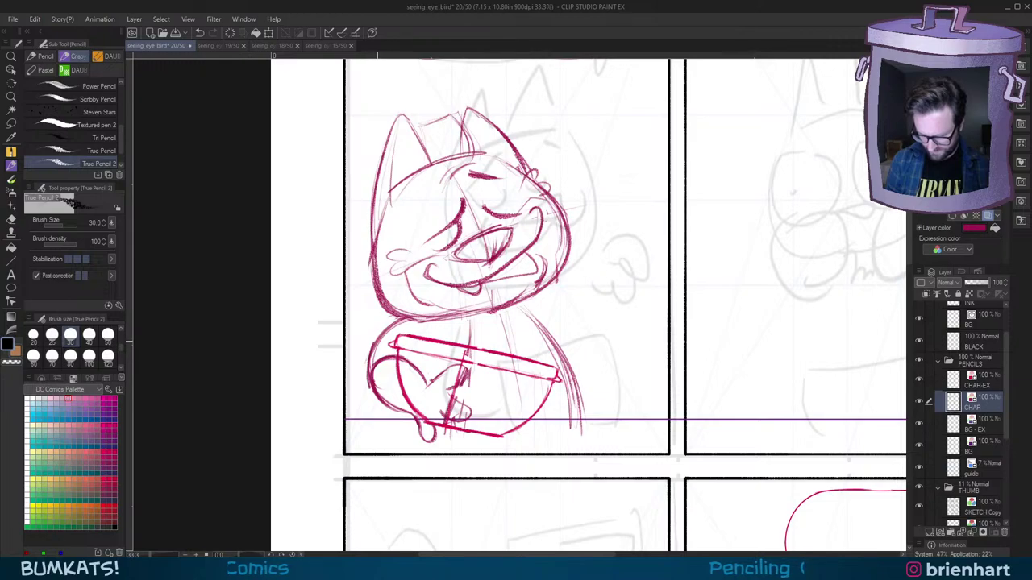
drag(537, 299, 576, 294)
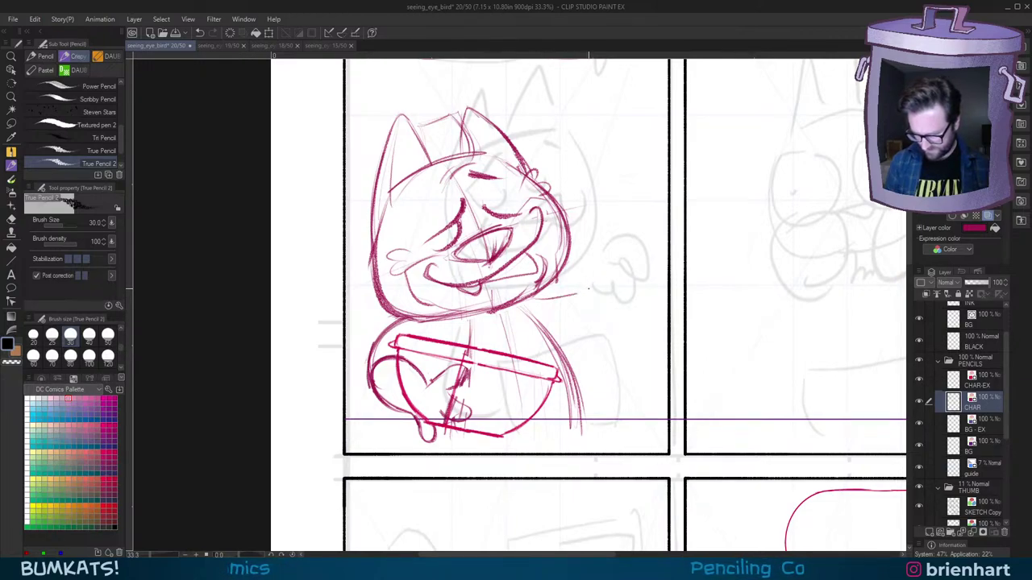
key(ctrl+z)
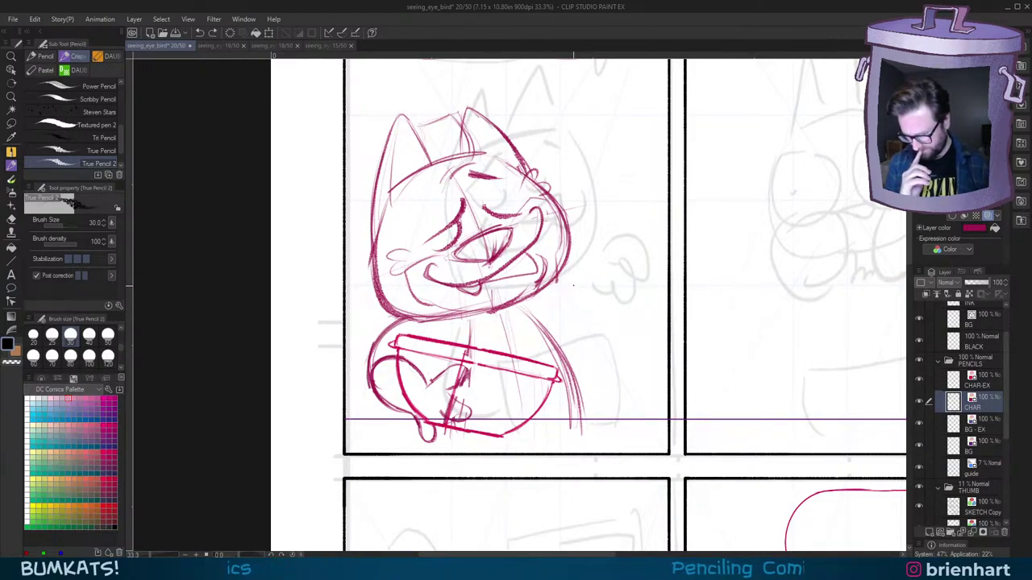
Step: Pencil the rounded, curled fingers of the cat's raised hand beside its head, following the faint thumbnail
mouse_move(582, 300)
mouse_down()
mouse_move(568, 313)
mouse_move(603, 312)
mouse_up()
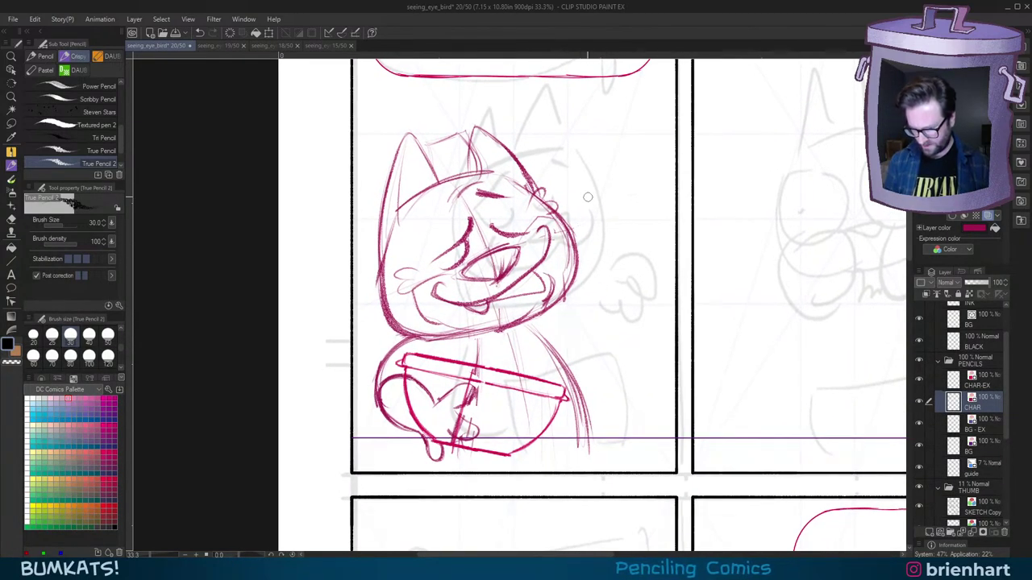
scroll(623, 282, up, 1)
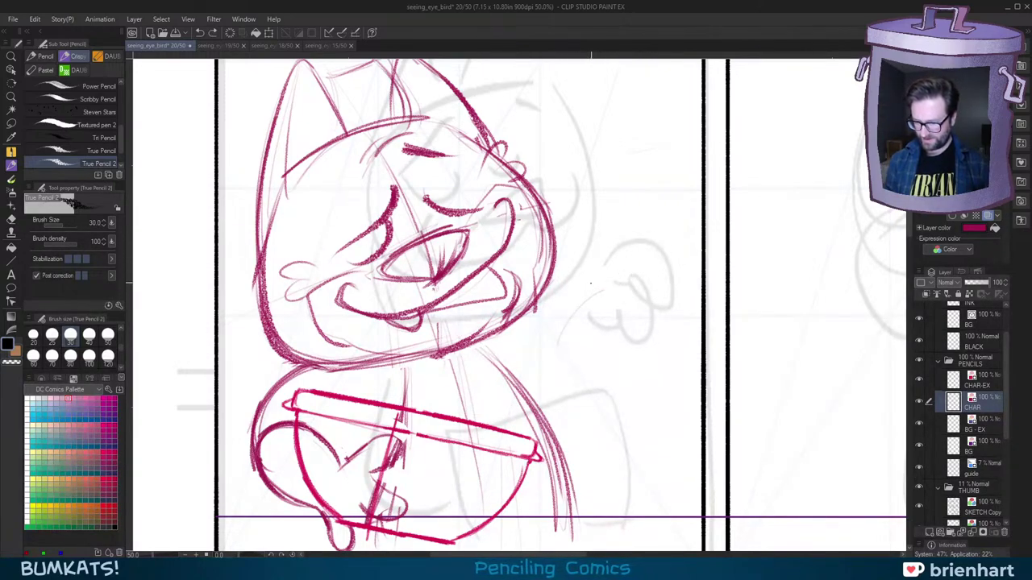
drag(591, 284, 621, 278)
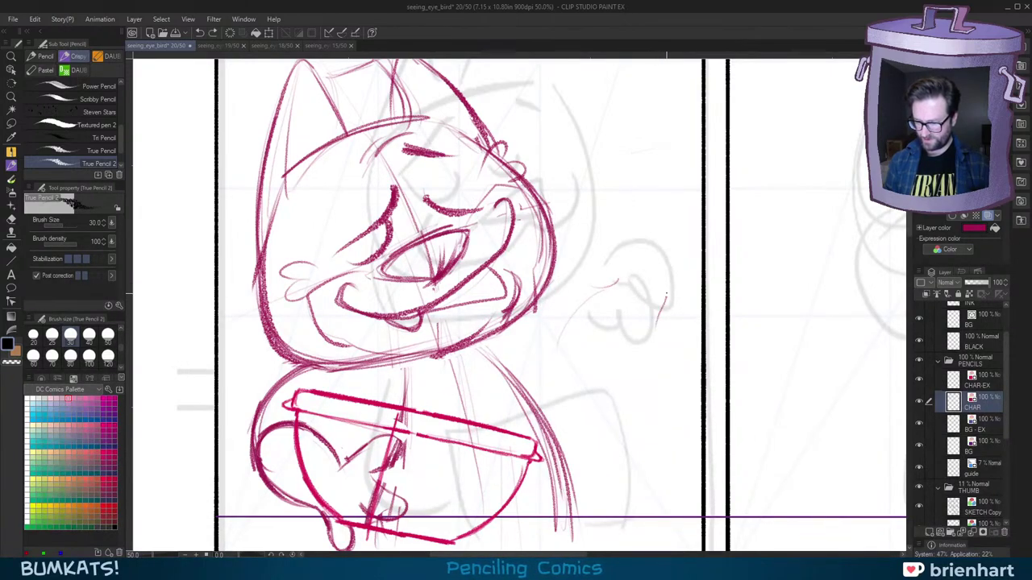
drag(645, 282, 660, 322)
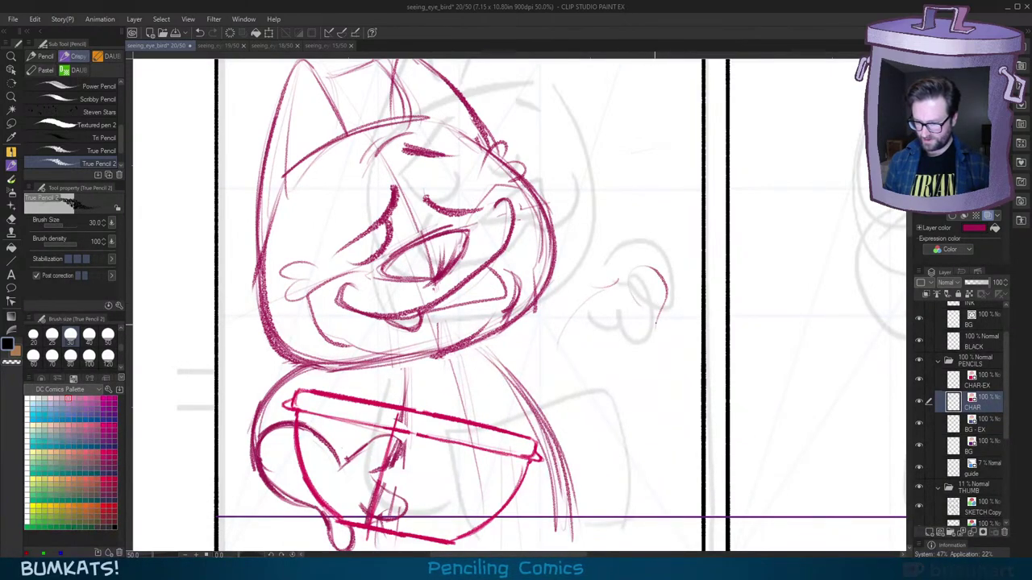
drag(658, 326, 629, 264)
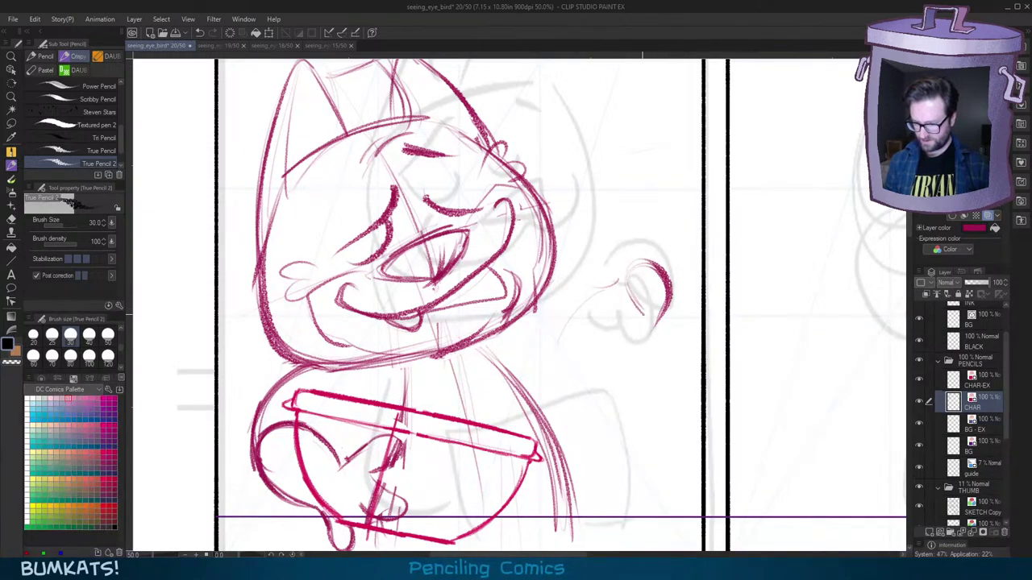
drag(654, 316, 604, 307)
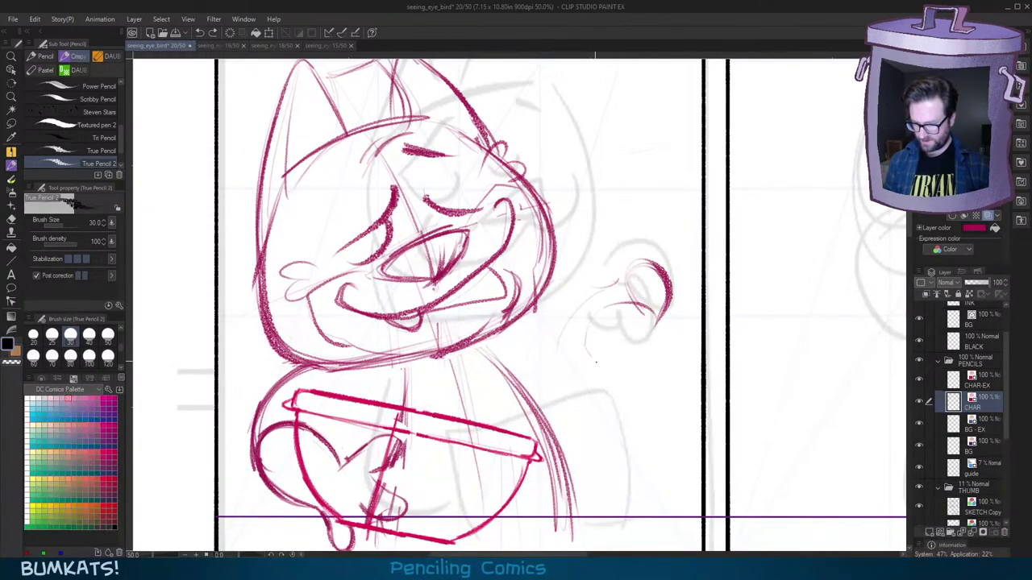
drag(626, 321, 642, 331)
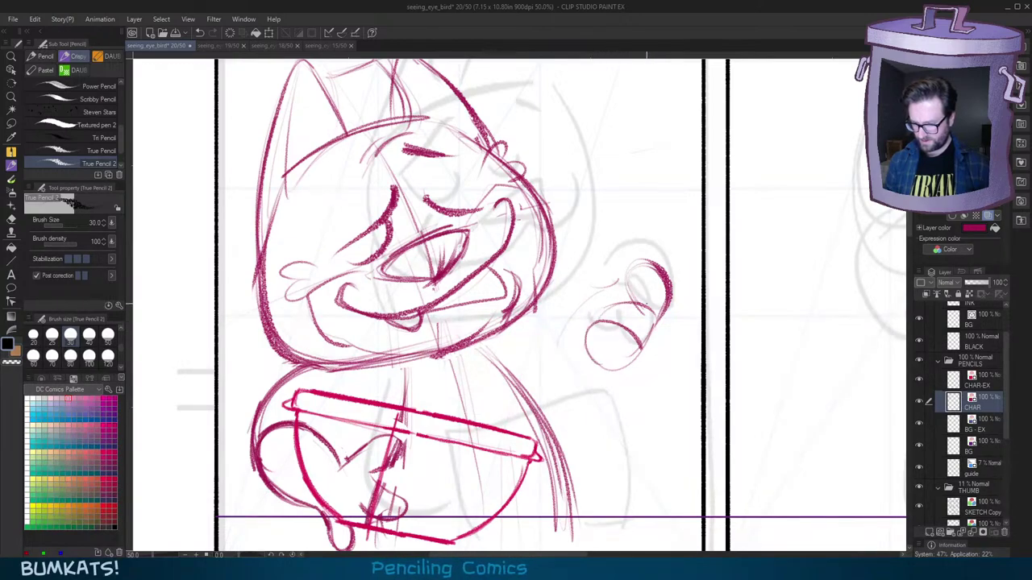
mouse_move(595, 320)
mouse_down()
mouse_move(637, 303)
mouse_move(610, 370)
mouse_up()
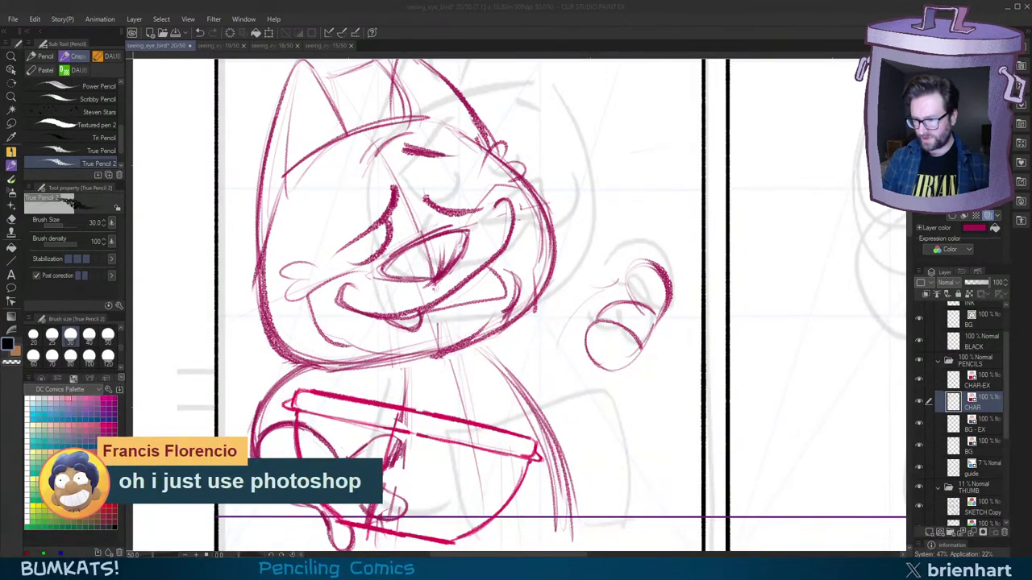
mouse_move(604, 300)
mouse_down()
mouse_move(601, 307)
mouse_move(585, 272)
mouse_up()
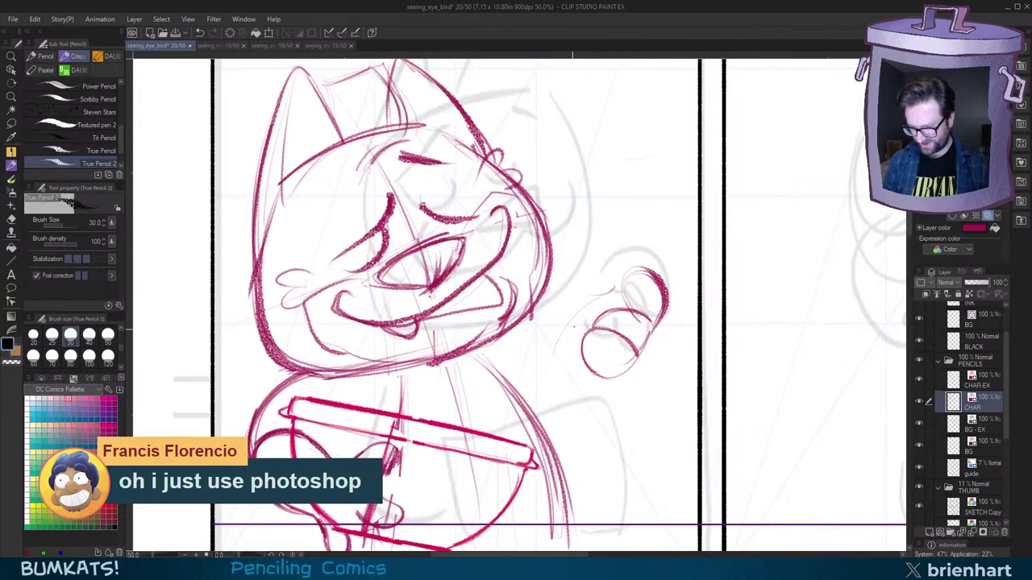
key(ctrl+z)
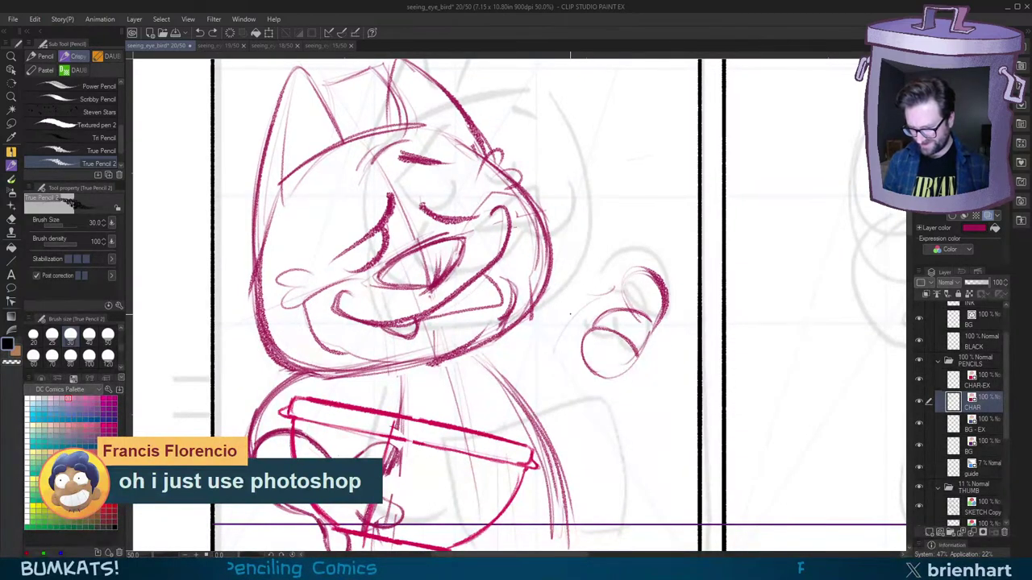
mouse_move(565, 326)
mouse_down()
mouse_move(584, 246)
mouse_move(610, 285)
mouse_up()
key(ctrl+z)
key(ctrl+z)
mouse_move(559, 336)
mouse_down()
mouse_move(564, 283)
mouse_move(593, 263)
mouse_up()
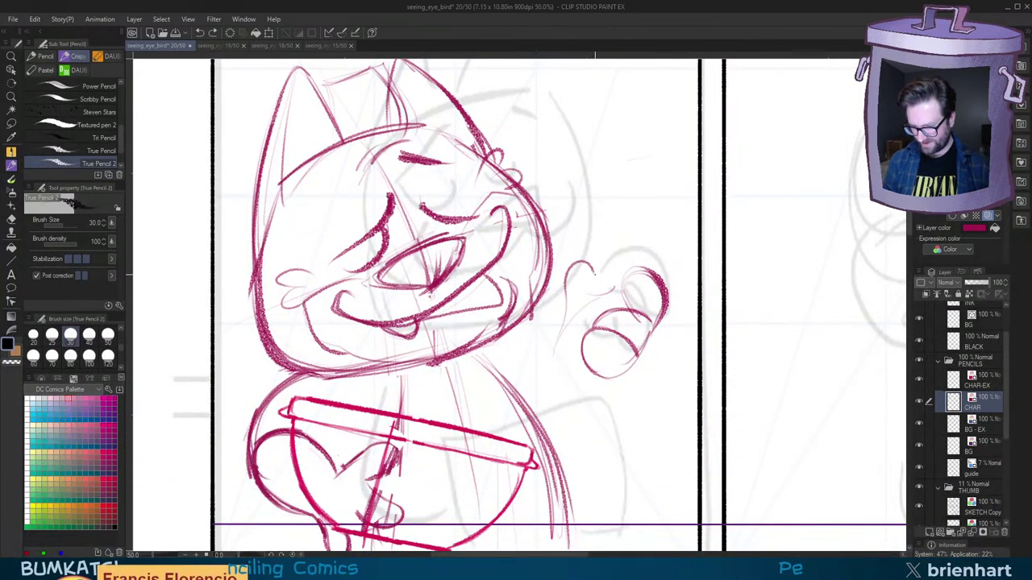
key(ctrl+z)
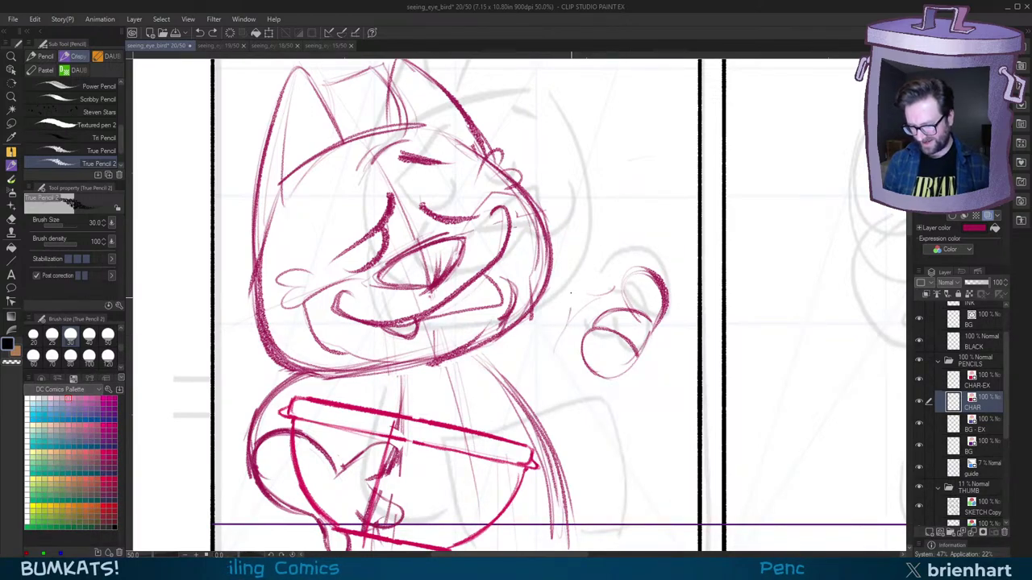
drag(569, 308, 603, 264)
key(ctrl+z)
key(ctrl+z)
mouse_move(600, 307)
mouse_down()
mouse_move(536, 392)
mouse_move(587, 372)
mouse_up()
key(ctrl+z)
key(ctrl+z)
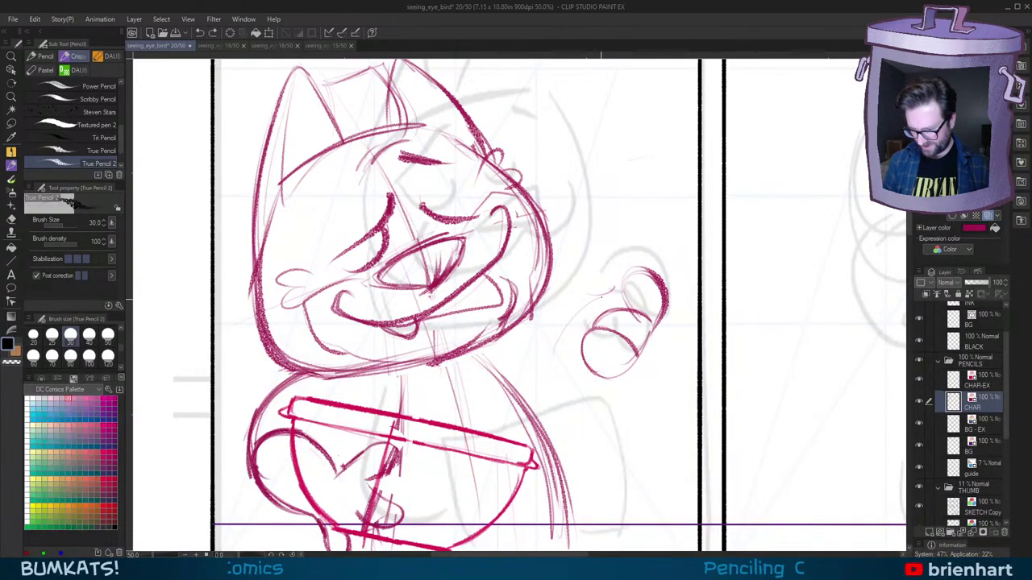
mouse_move(592, 318)
mouse_down()
mouse_move(542, 390)
mouse_move(560, 421)
mouse_move(588, 376)
mouse_move(543, 401)
mouse_move(592, 373)
mouse_up()
key(ctrl+z)
drag(636, 236, 620, 261)
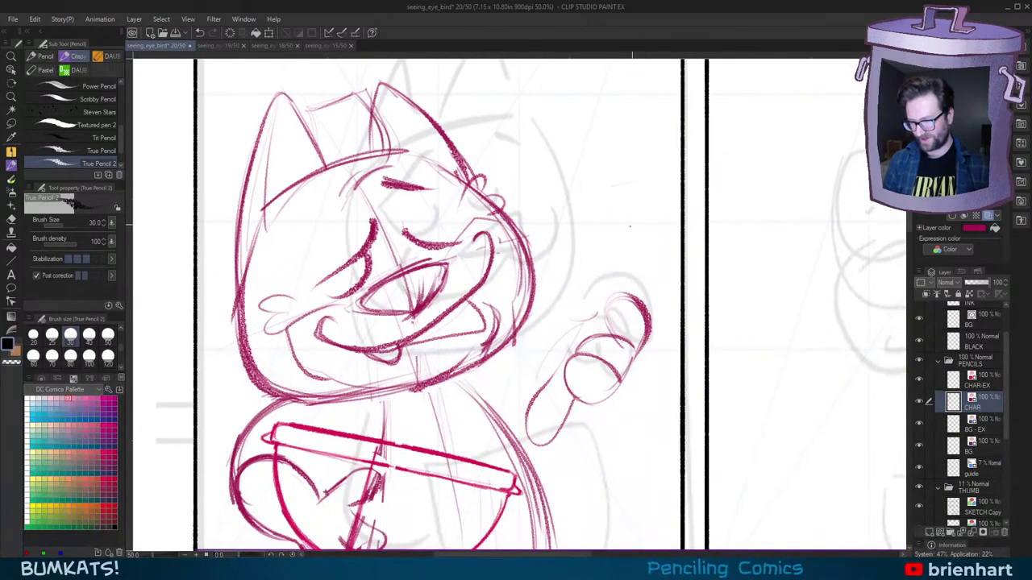
key(ctrl+z)
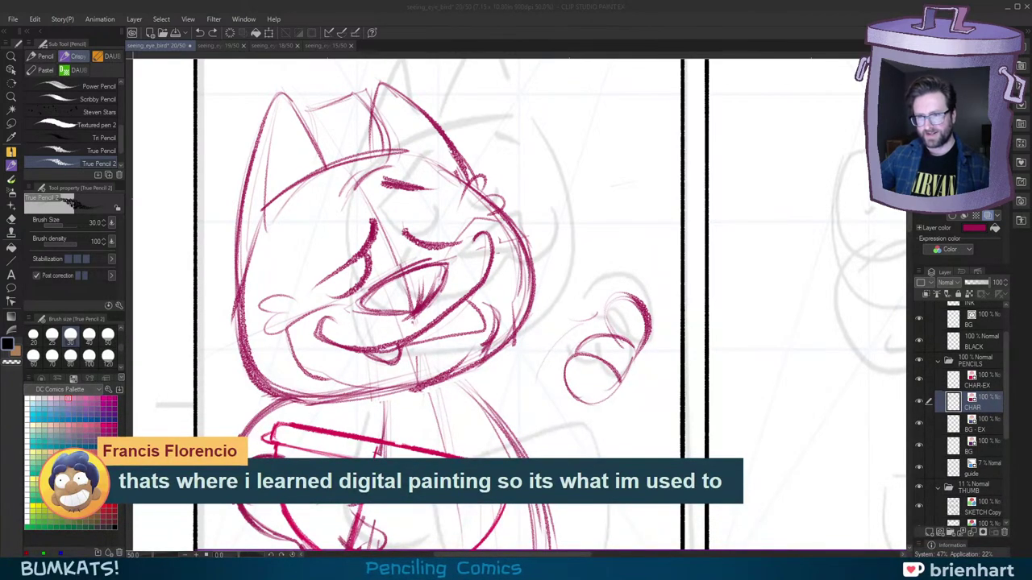
Step: Darken and close the outline of the uppermost curled finger on the raised hand
click(672, 61)
drag(653, 382, 670, 371)
drag(656, 290, 626, 311)
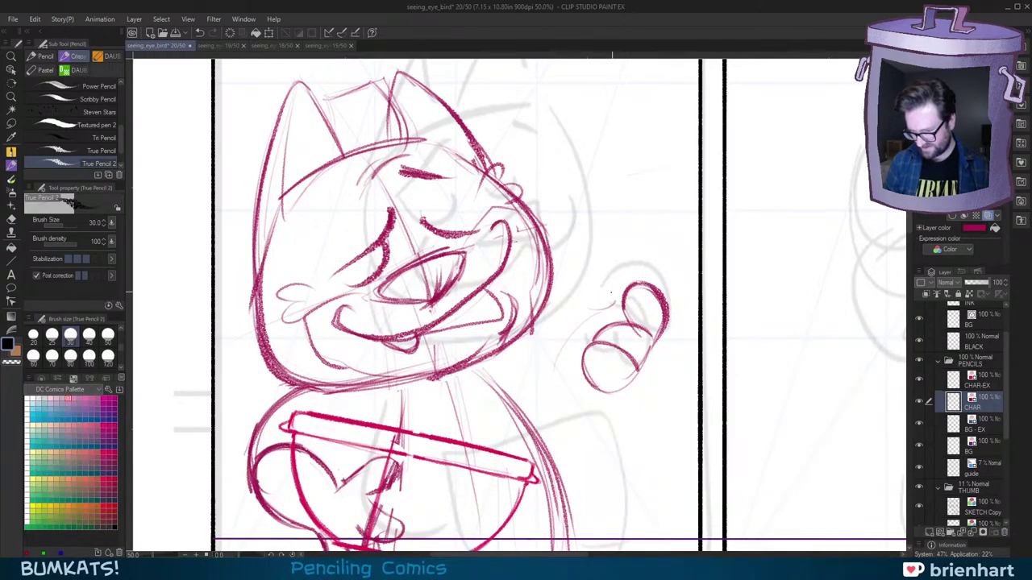
Step: Pencil a long digit reaching diagonally down from the raised hand's curled fingers, undoing and redrawing it until the shape works
mouse_move(614, 301)
mouse_down()
mouse_move(550, 381)
mouse_move(569, 358)
mouse_move(554, 419)
mouse_move(583, 375)
mouse_move(535, 394)
mouse_move(610, 297)
mouse_up()
key(ctrl+z)
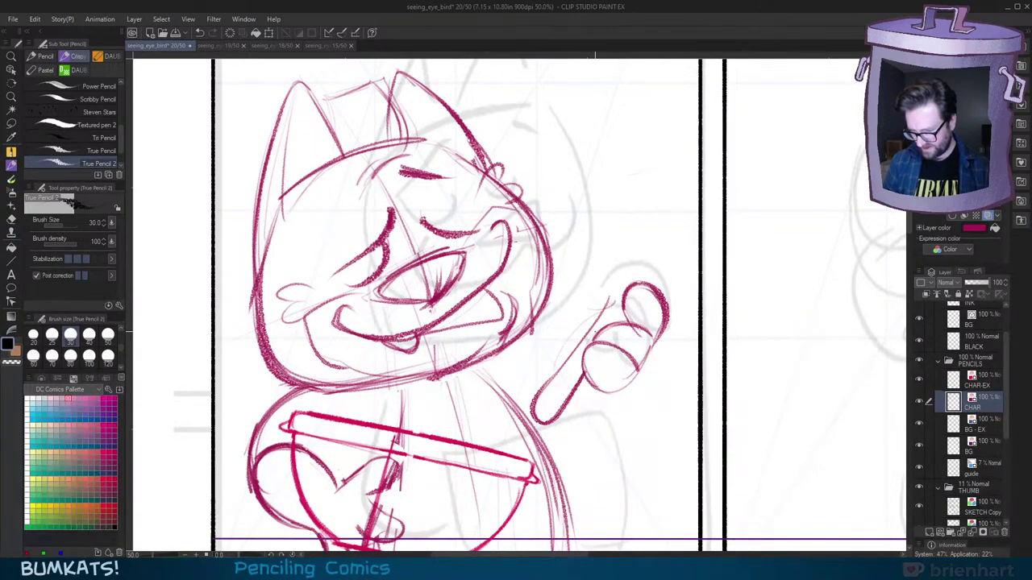
key(ctrl+z)
key(ctrl+z)
key(ctrl+z)
key(ctrl+z)
mouse_move(585, 380)
mouse_down()
mouse_move(556, 412)
mouse_move(566, 368)
mouse_move(564, 416)
mouse_move(573, 353)
mouse_move(599, 319)
mouse_move(563, 363)
mouse_move(541, 423)
mouse_move(563, 416)
mouse_up()
key(ctrl+z)
key(ctrl+z)
key(ctrl+z)
key(ctrl+z)
key(ctrl+z)
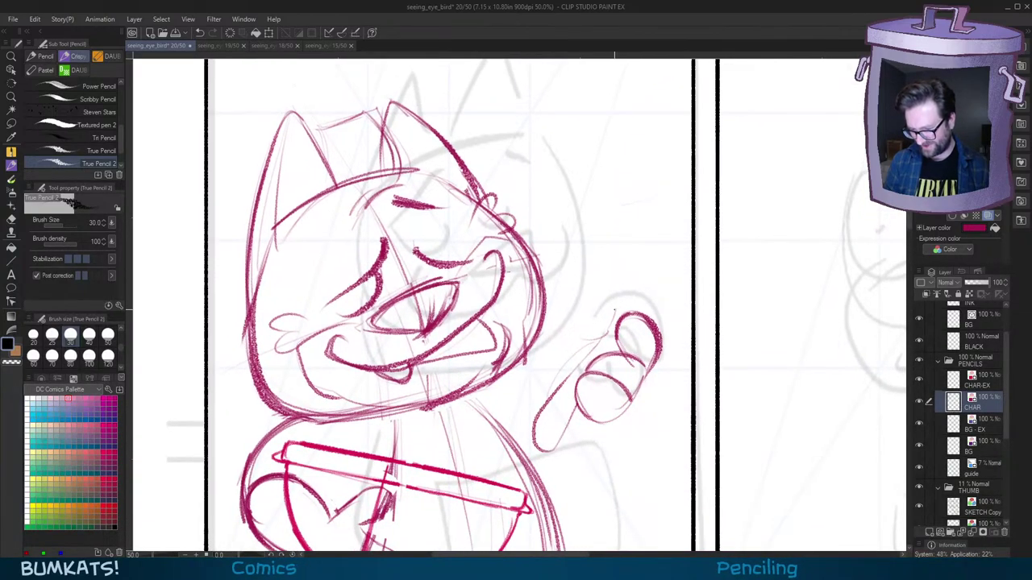
Step: Pencil a long extended finger pointing up and outward above the raised hand's curled fingers
drag(621, 291, 650, 232)
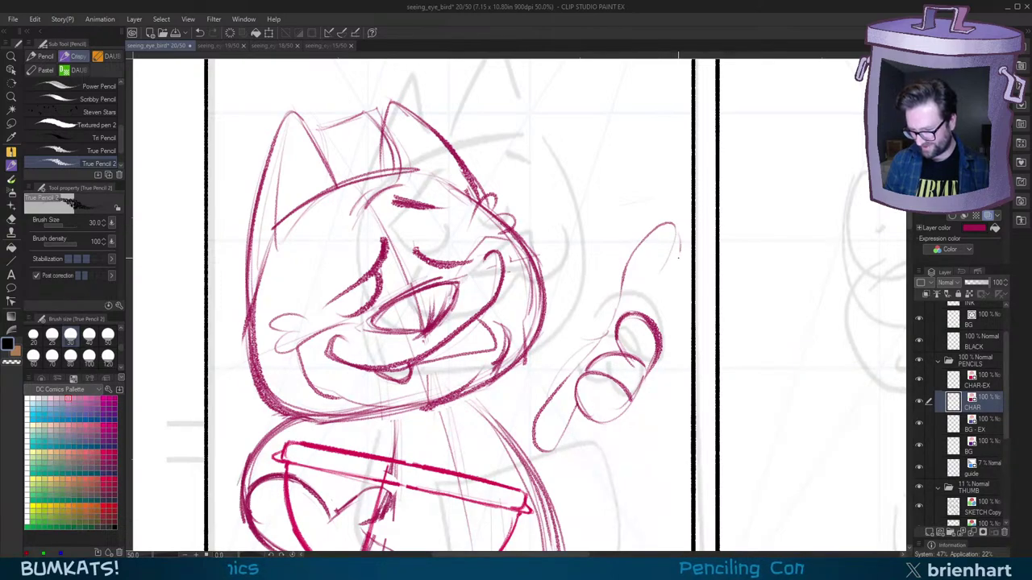
drag(651, 231, 641, 306)
mouse_move(635, 316)
mouse_down()
mouse_move(656, 300)
mouse_move(682, 245)
mouse_move(650, 228)
mouse_up()
drag(649, 227, 624, 290)
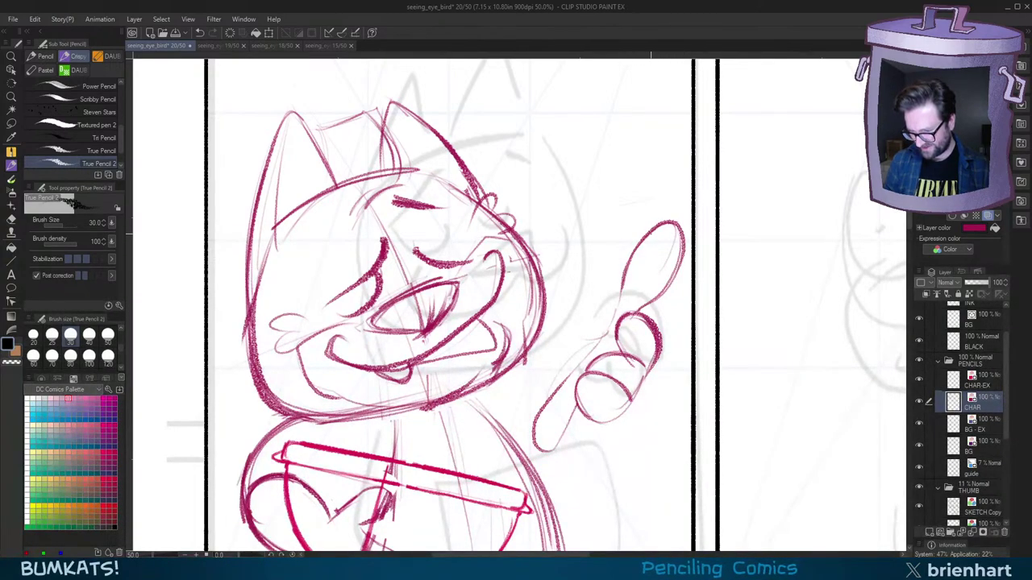
drag(669, 251, 650, 283)
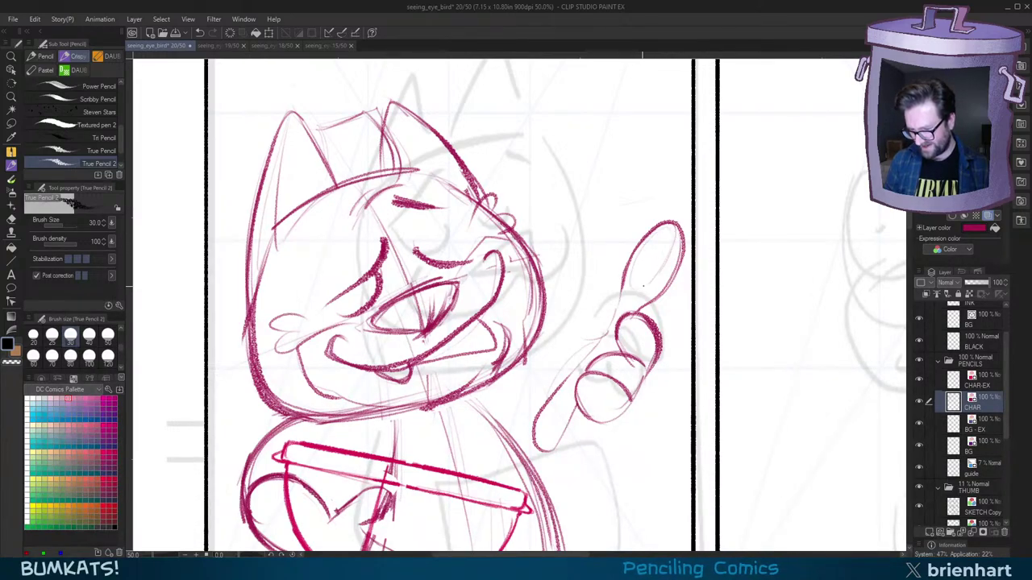
Step: Pencil the inner rim of the raised spoon's bowl and reinforce the handle passing behind the curled fingers
drag(661, 229, 627, 290)
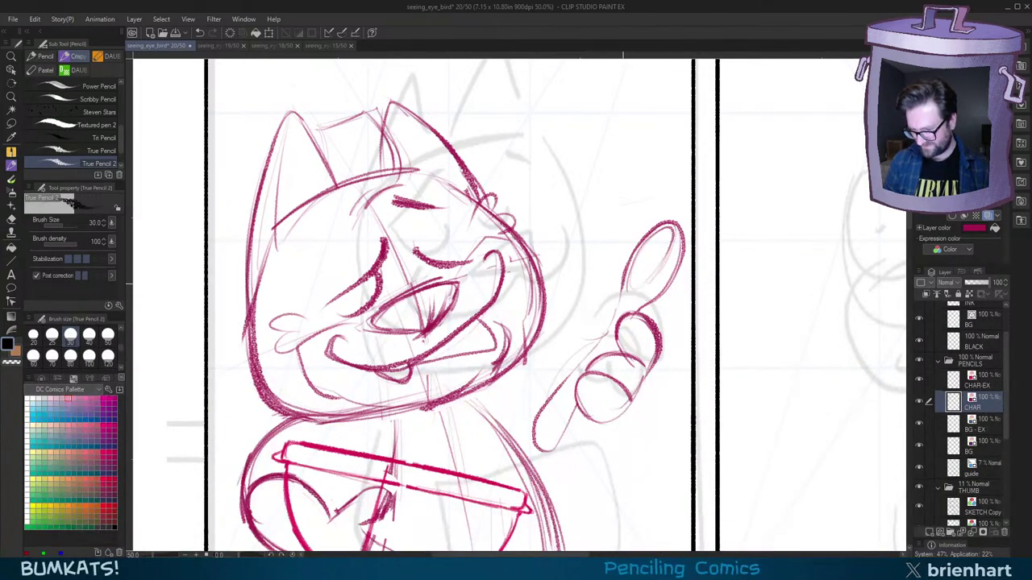
drag(651, 276, 598, 345)
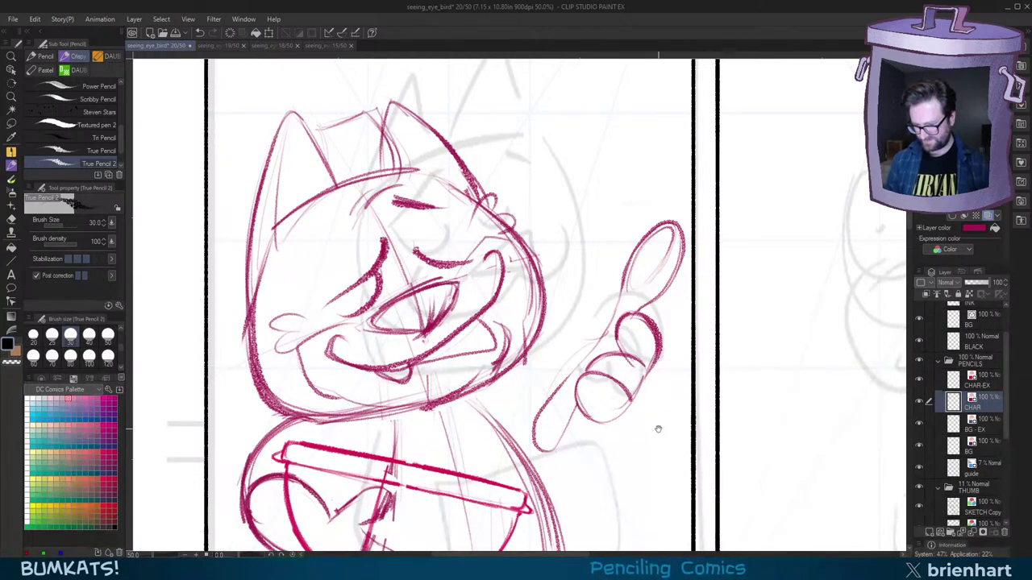
scroll(658, 429, down, 2)
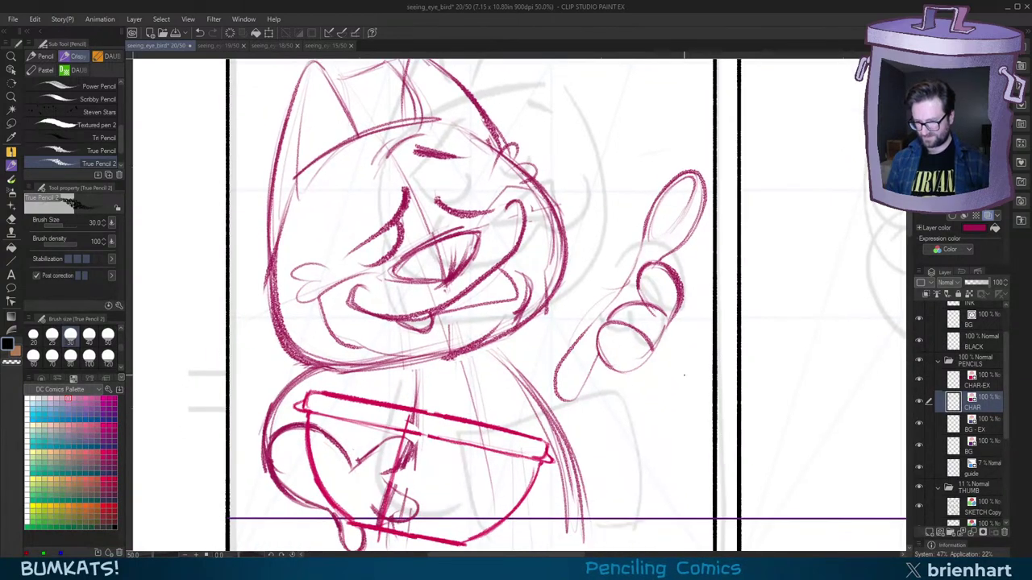
scroll(675, 387, up, 2)
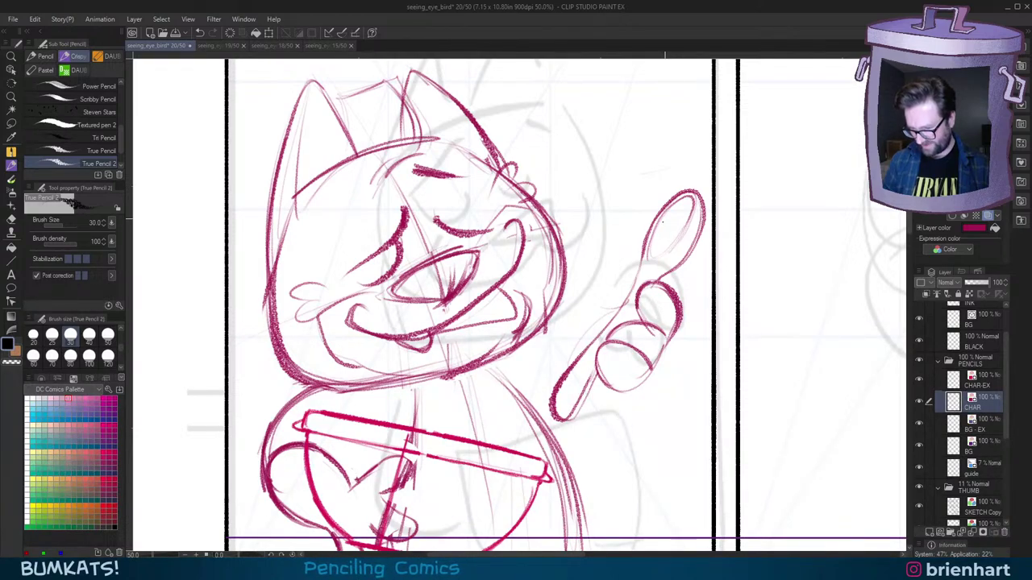
drag(635, 310, 627, 321)
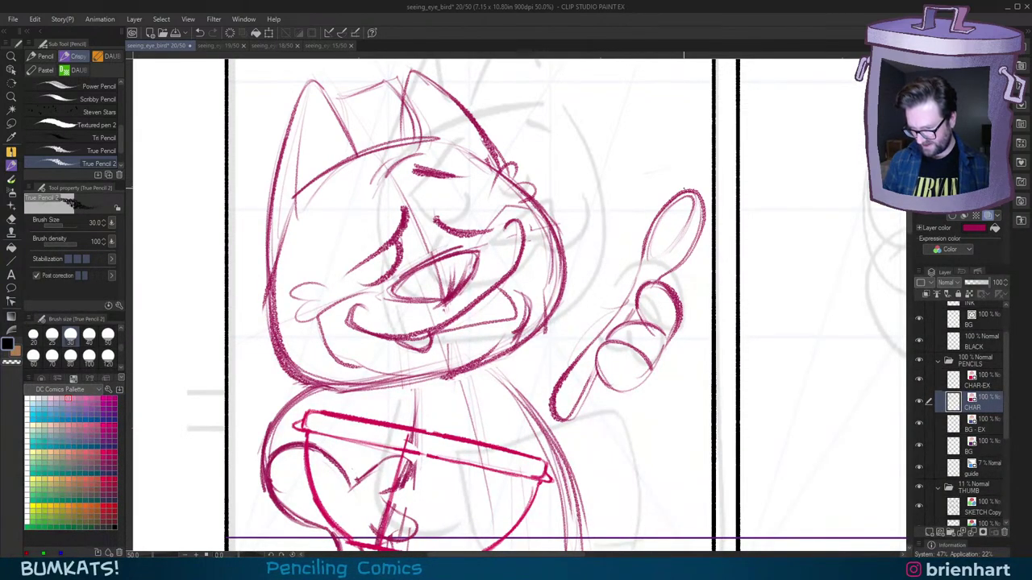
Step: Lasso the spoon's bowl, shift it slightly outward from the hand, and deselect it
click(12, 122)
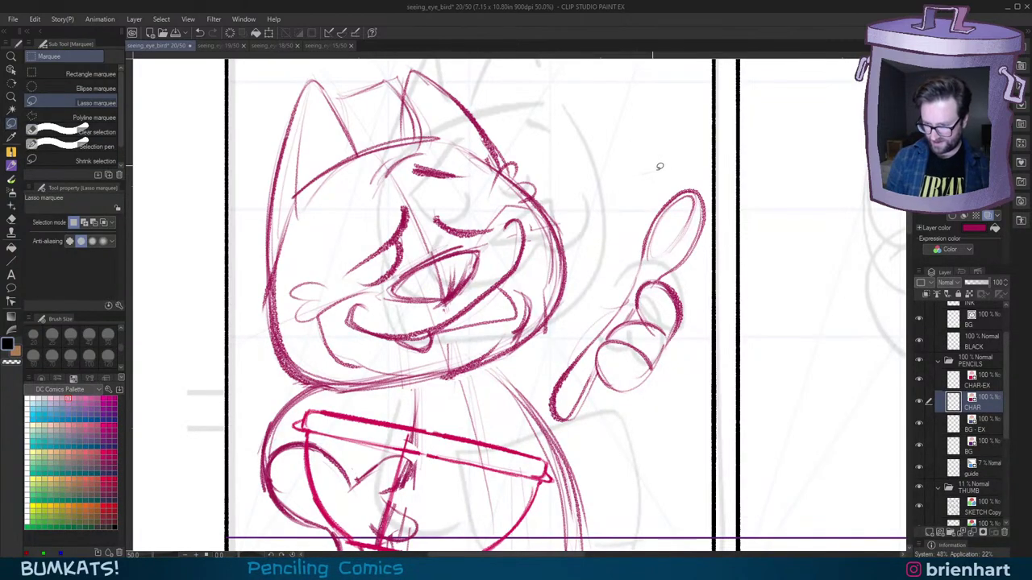
mouse_move(660, 166)
mouse_down()
mouse_move(641, 258)
mouse_move(677, 174)
mouse_up()
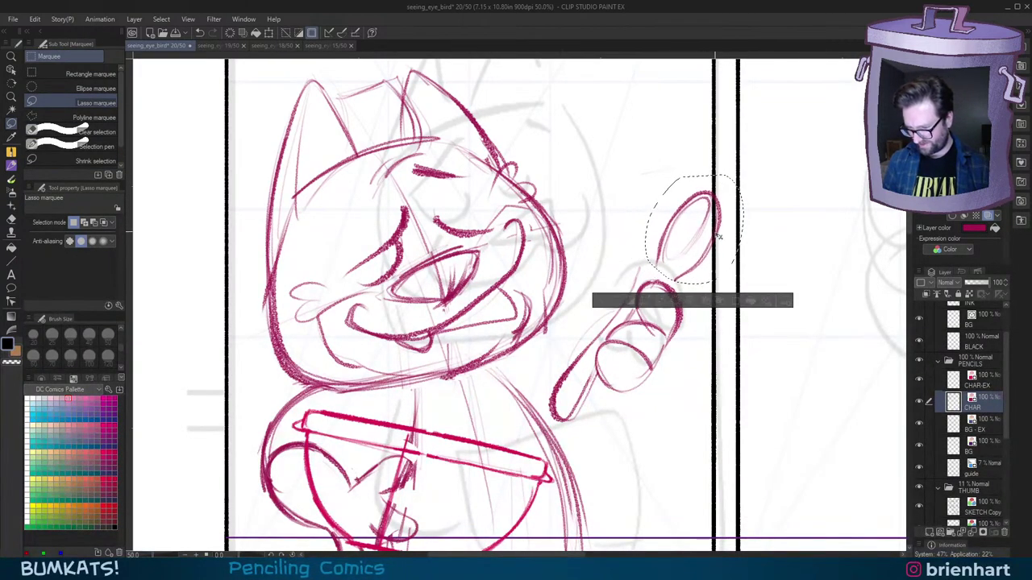
click(599, 301)
key(p)
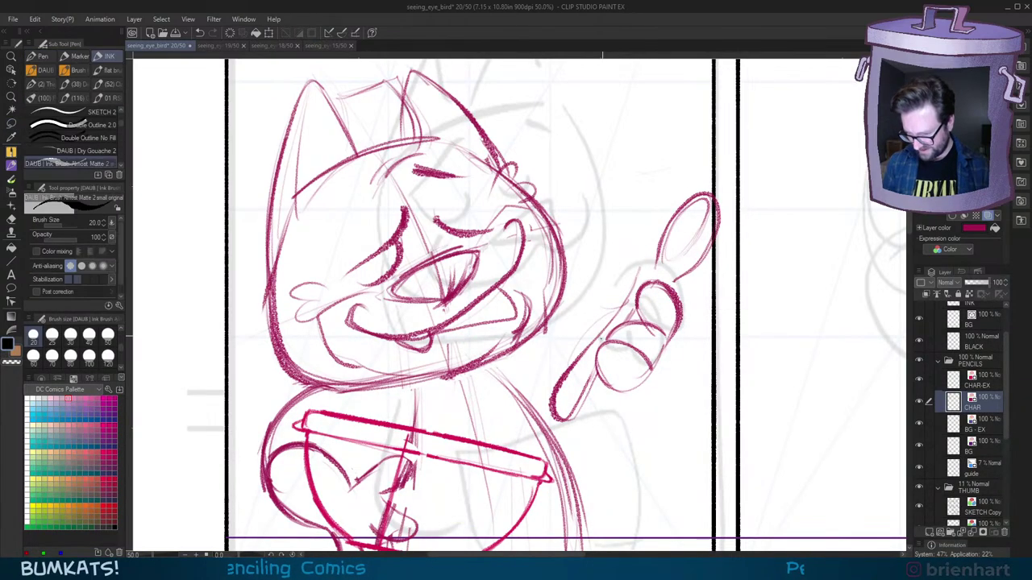
drag(563, 378, 631, 291)
key(ctrl+z)
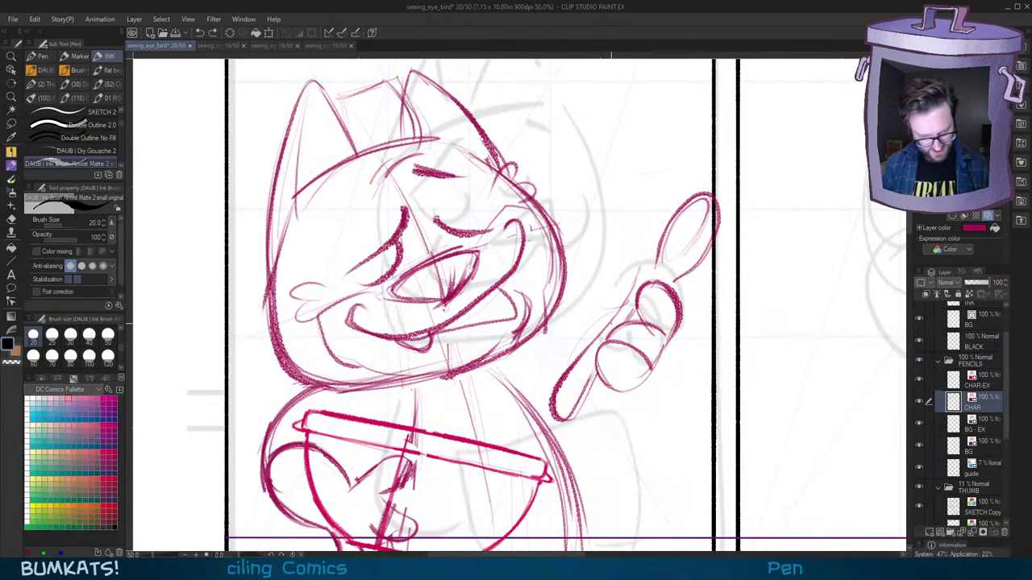
Step: Pencil the spoon's neck joining the shifted bowl to the handle, and redraw the bowl's outer outline and inner rim
key(p)
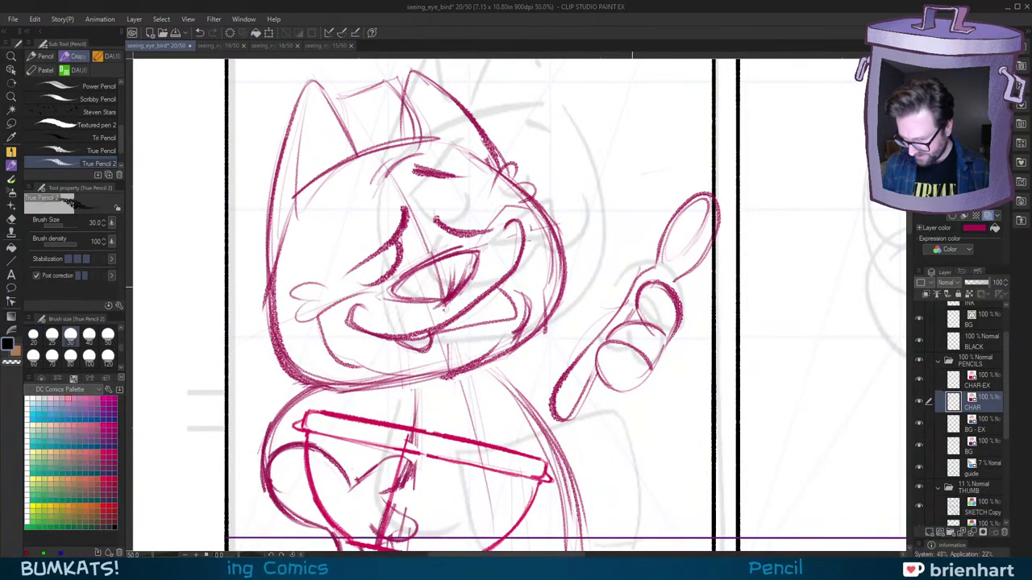
mouse_move(632, 287)
mouse_down()
mouse_move(661, 249)
mouse_move(661, 277)
mouse_move(694, 265)
mouse_move(716, 237)
mouse_move(724, 198)
mouse_up()
key(ctrl+z)
key(ctrl+z)
key(ctrl+z)
key(ctrl+z)
mouse_move(674, 274)
mouse_down()
mouse_move(713, 240)
mouse_move(725, 194)
mouse_move(682, 203)
mouse_move(659, 247)
mouse_move(708, 193)
mouse_move(718, 211)
mouse_move(709, 201)
mouse_move(674, 232)
mouse_move(707, 206)
mouse_move(687, 240)
mouse_up()
key(c)
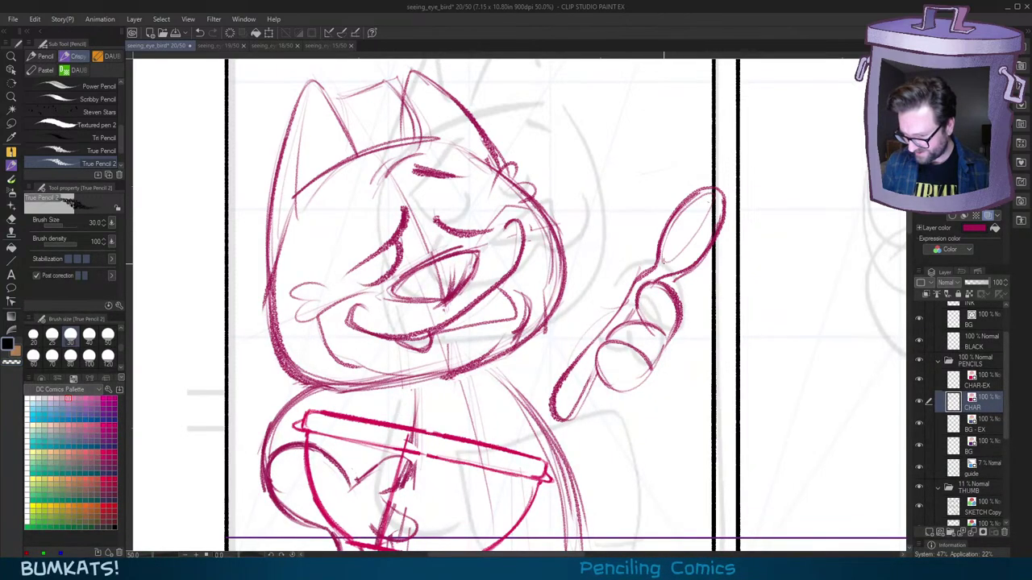
mouse_move(665, 266)
mouse_down()
mouse_move(711, 221)
mouse_move(697, 196)
mouse_move(689, 247)
mouse_move(701, 190)
mouse_up()
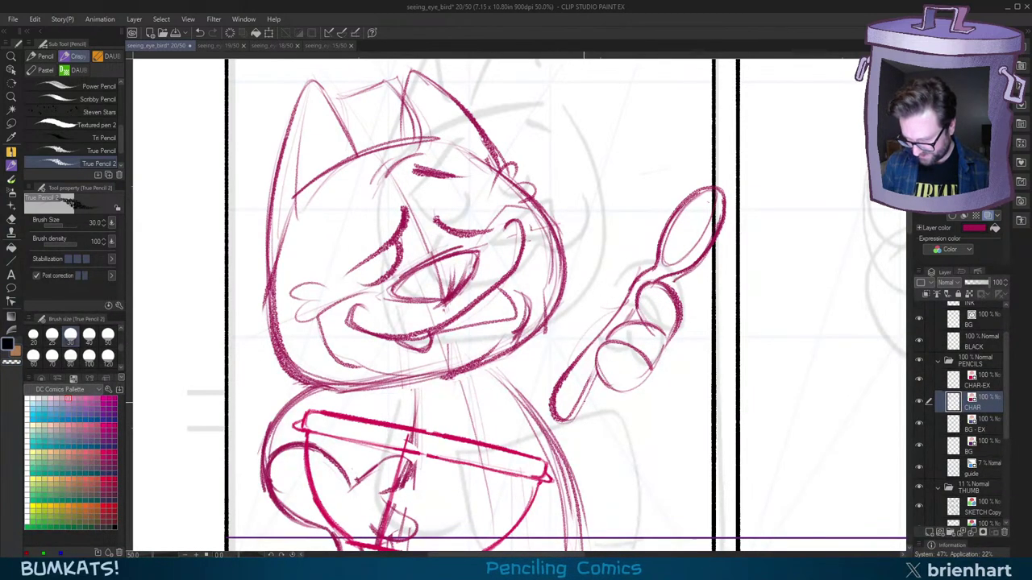
Step: Examine how the raised hand and spoon sit against the first panel's border and within the whole page layout
scroll(751, 229, down, 2)
scroll(757, 247, up, 2)
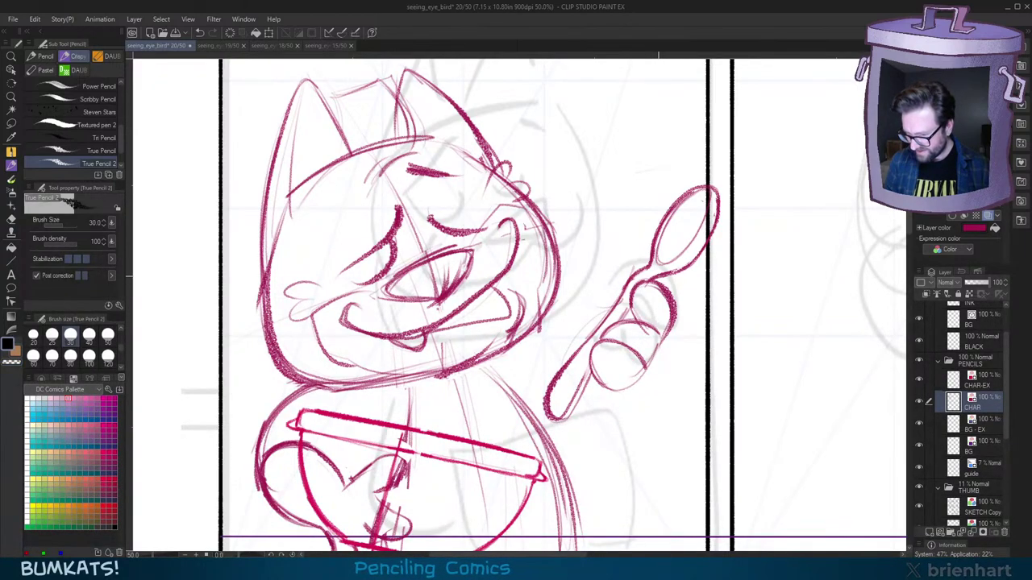
mouse_move(710, 178)
mouse_down()
mouse_move(698, 198)
mouse_move(709, 215)
mouse_up()
scroll(710, 282, down, 2)
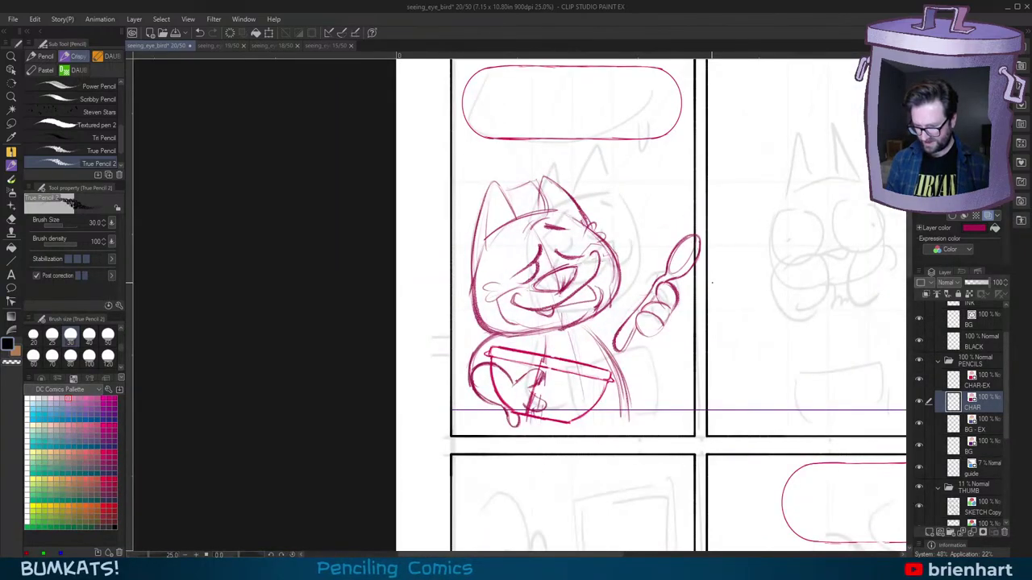
scroll(710, 284, up, 1)
scroll(737, 316, down, 3)
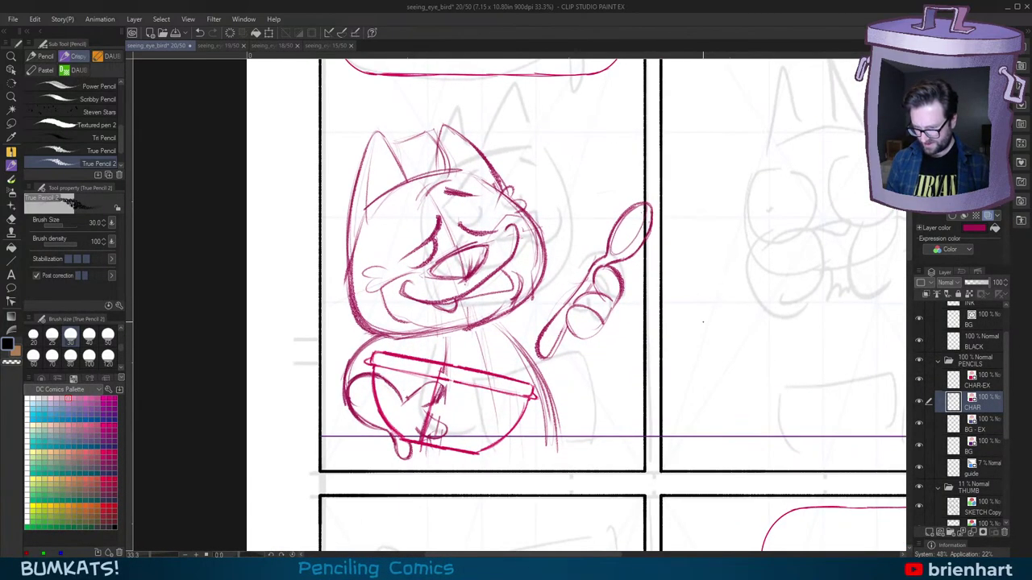
scroll(711, 352, up, 3)
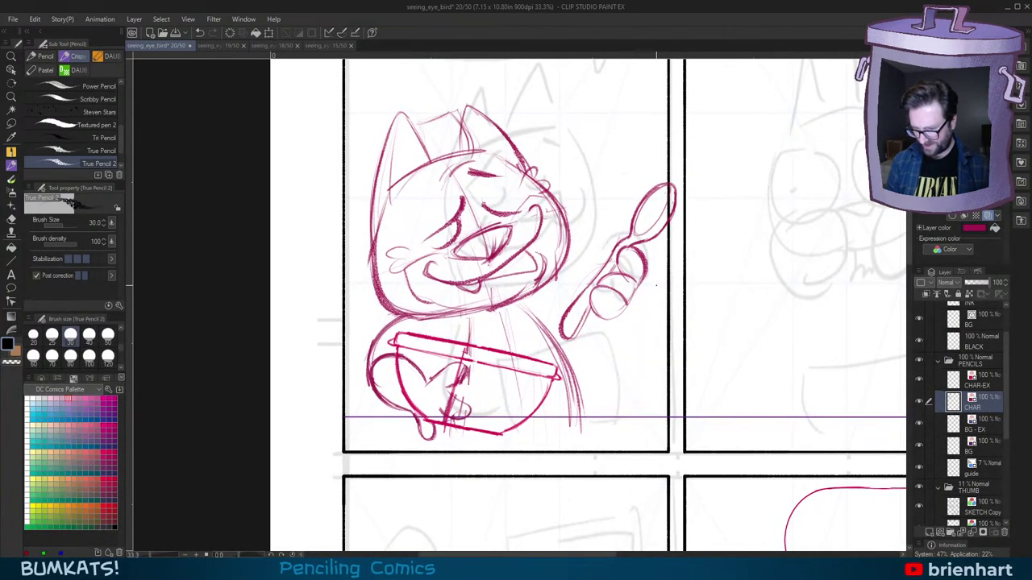
drag(664, 228, 688, 222)
mouse_move(554, 294)
mouse_down()
mouse_move(593, 309)
mouse_move(586, 302)
mouse_up()
key(ctrl+z)
scroll(761, 326, down, 4)
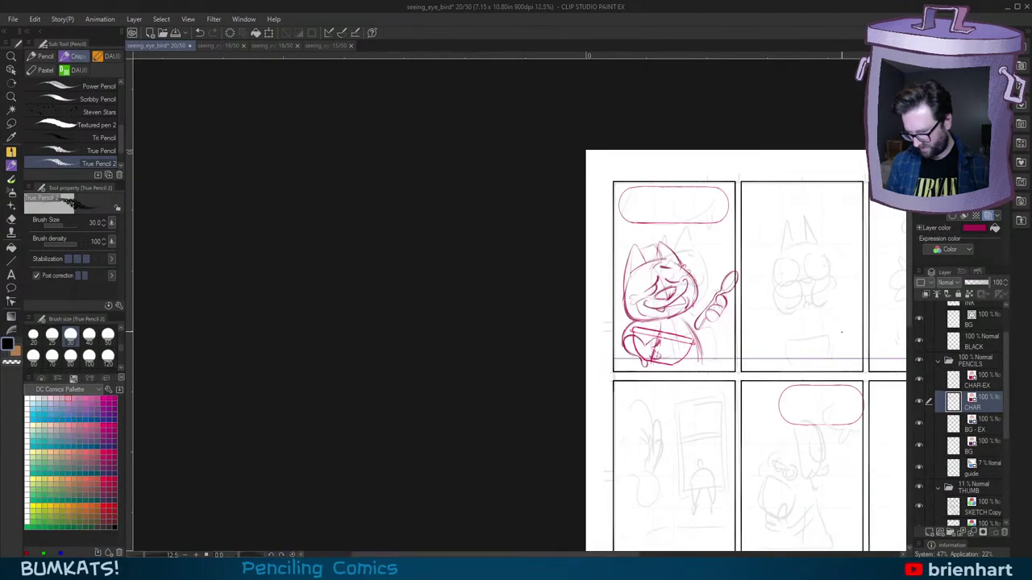
drag(829, 416, 702, 324)
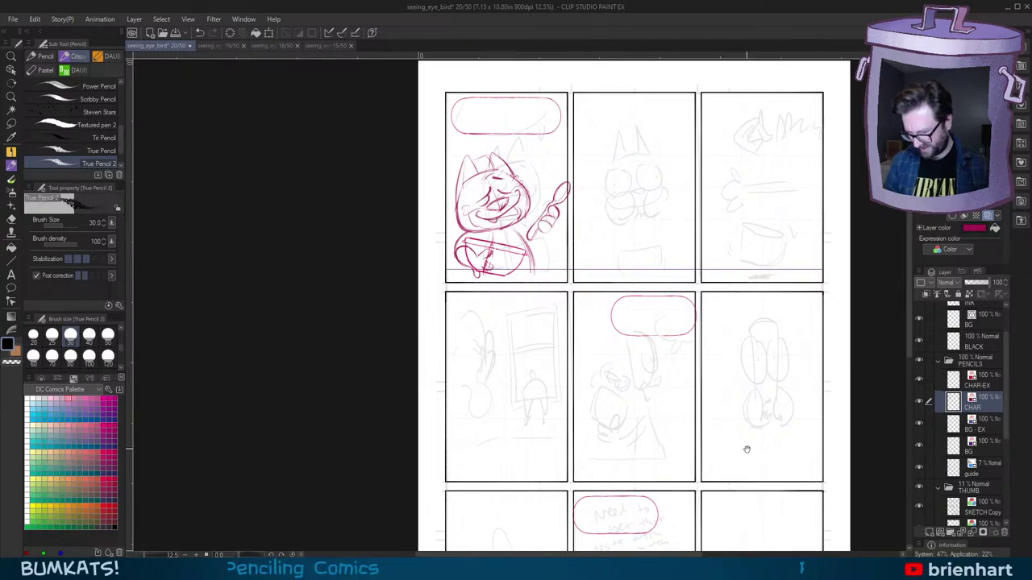
drag(746, 449, 732, 359)
drag(710, 253, 738, 374)
scroll(581, 263, up, 4)
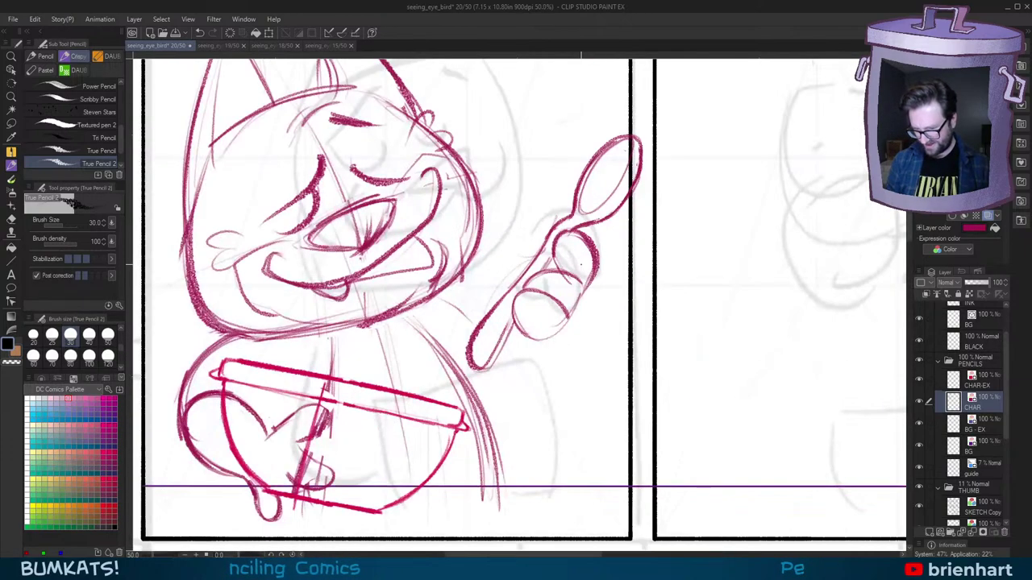
Step: Lasso the raised hand with its spoon and try moving it inward from the panel's border
scroll(349, 198, down, 1)
click(12, 124)
mouse_move(475, 190)
mouse_down()
mouse_move(429, 309)
mouse_move(545, 141)
mouse_move(530, 137)
mouse_up()
drag(528, 203, 511, 209)
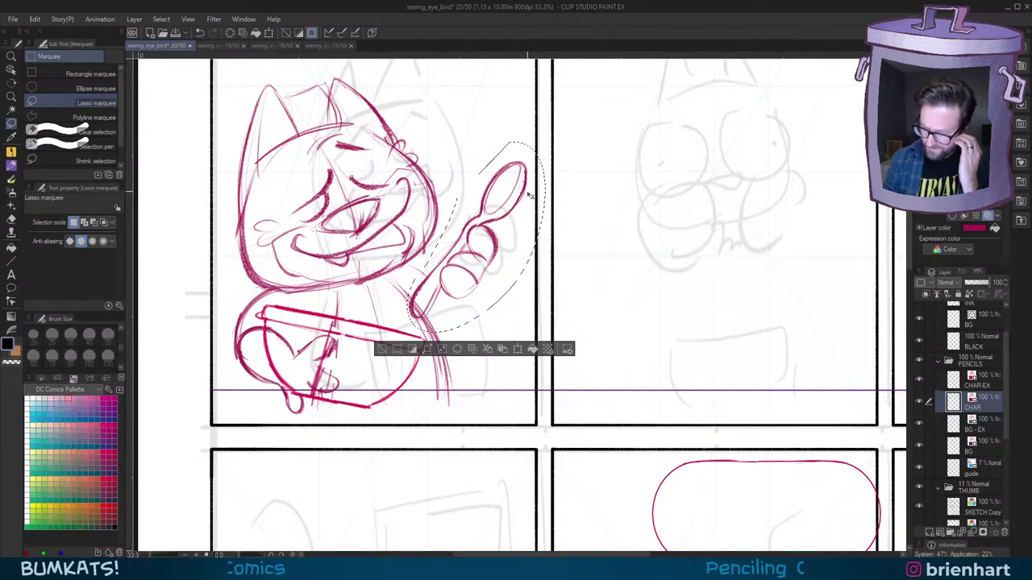
key(ctrl+z)
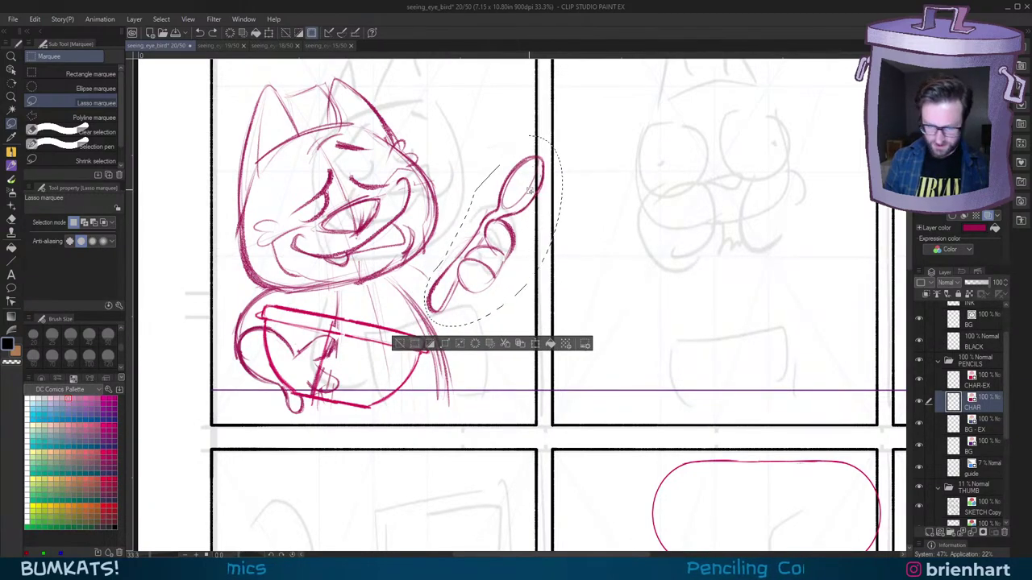
Step: Cut the selected hand and spoon onto a separate layer above CHAR, clear the selection, and save the page
key(ctrl+x)
key(ctrl+v)
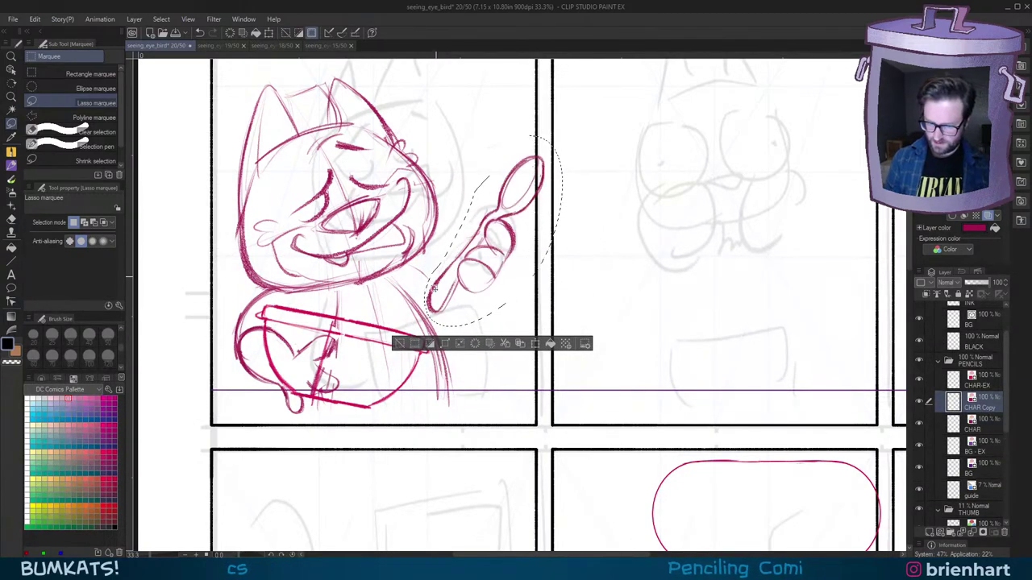
key(ctrl+d)
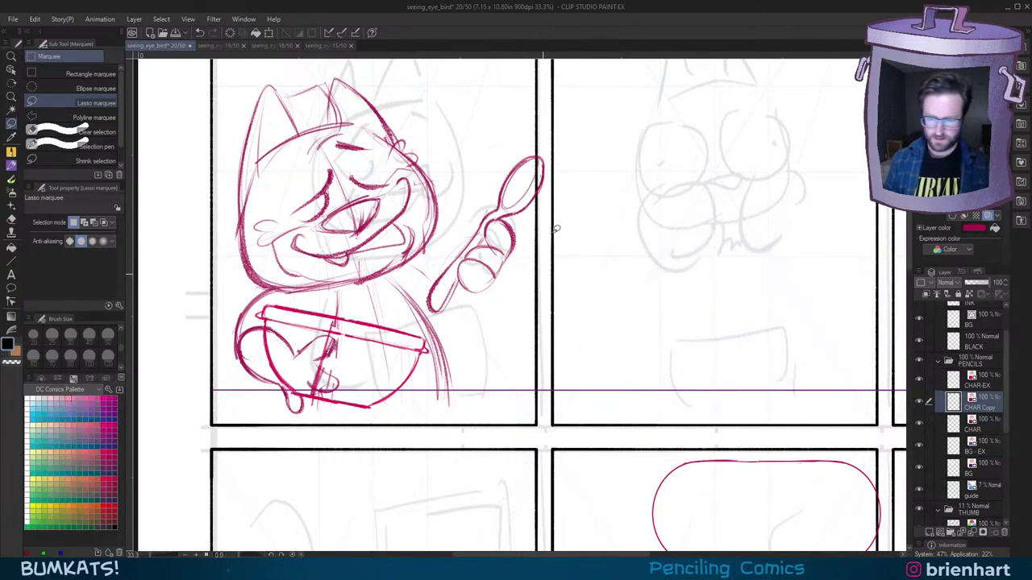
key(ctrl+s)
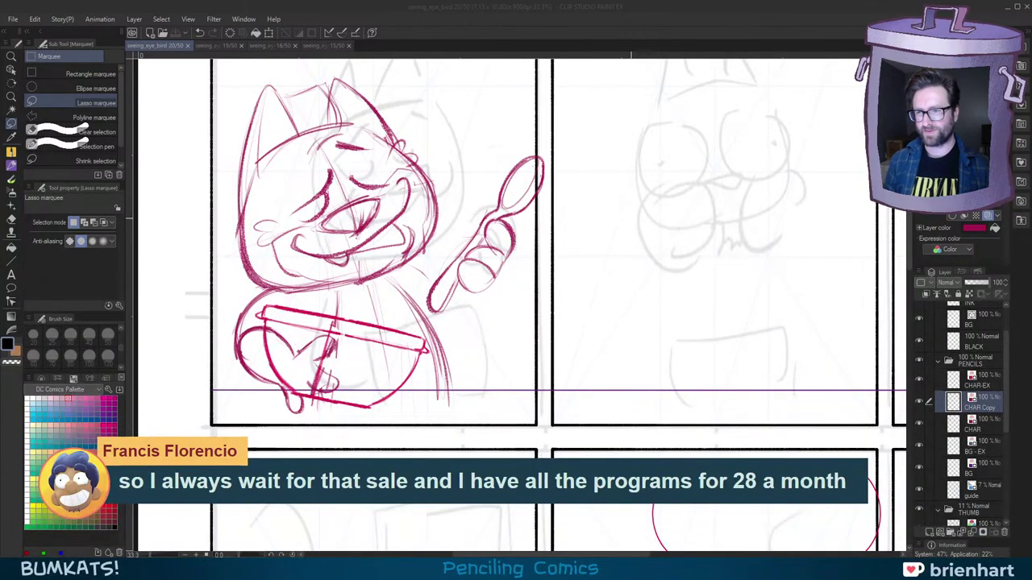
Step: Lasso the spoon's bowl and enlarge it to about 107% while keeping it joined to the handle
click(649, 202)
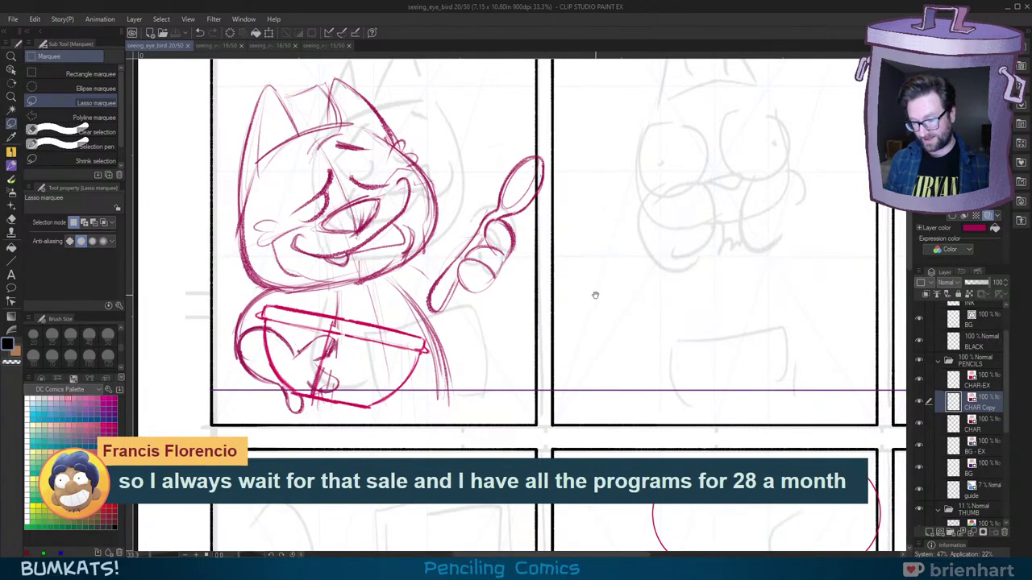
drag(501, 237, 557, 257)
scroll(549, 230, up, 1)
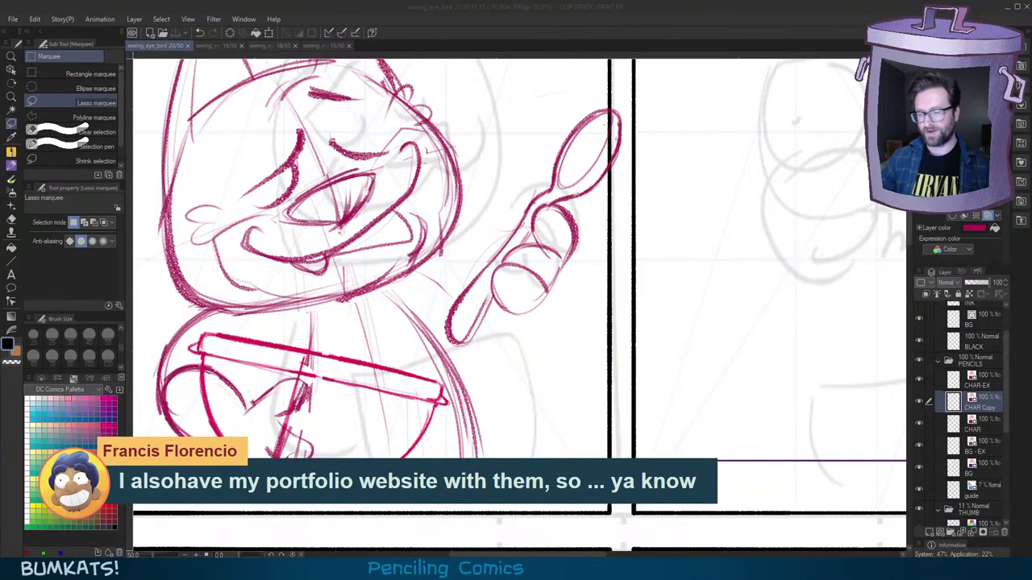
drag(659, 318, 696, 304)
drag(647, 329, 670, 319)
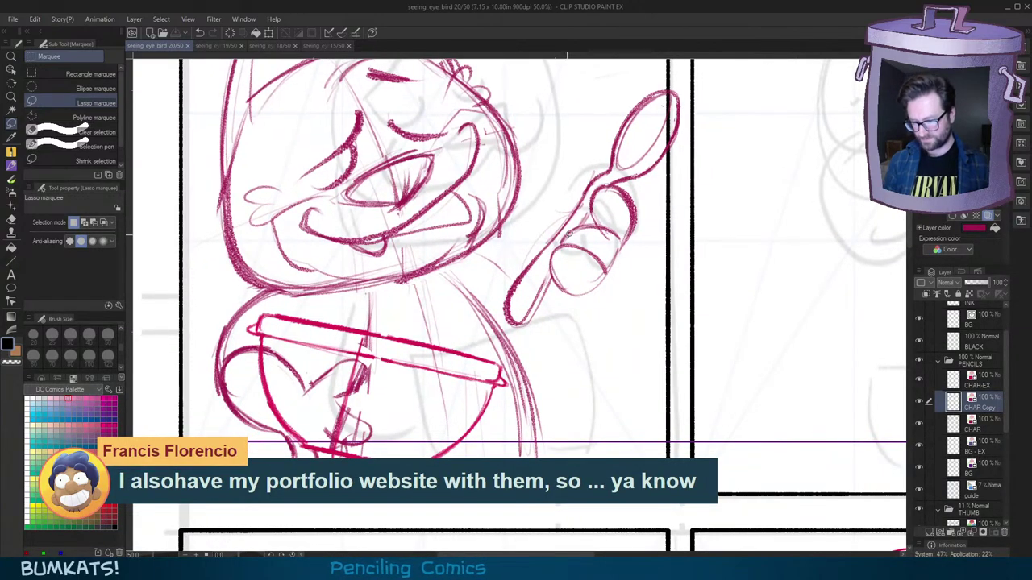
drag(578, 274, 562, 351)
mouse_move(591, 232)
mouse_down()
mouse_move(597, 254)
mouse_move(678, 158)
mouse_move(609, 165)
mouse_up()
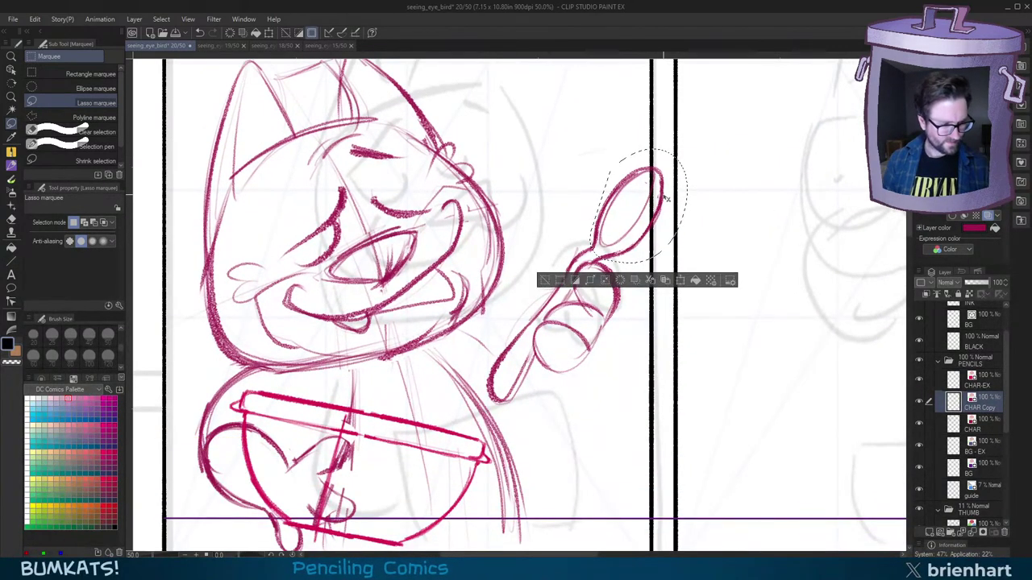
key(ctrl+t)
drag(687, 146, 696, 140)
drag(667, 196, 669, 197)
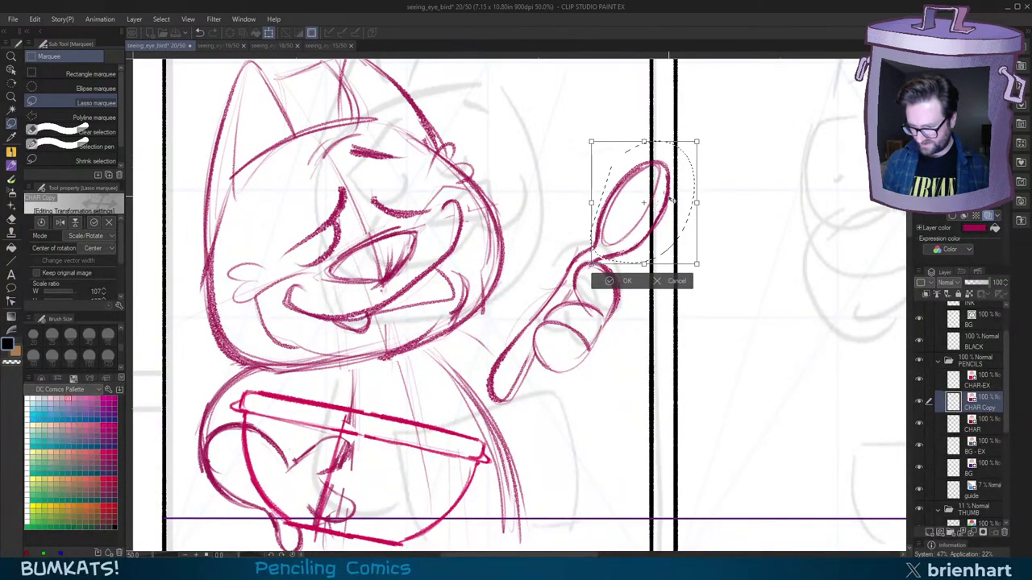
Step: Apply the 107% enlargement of the spoon's bowl and clear the selection
click(616, 282)
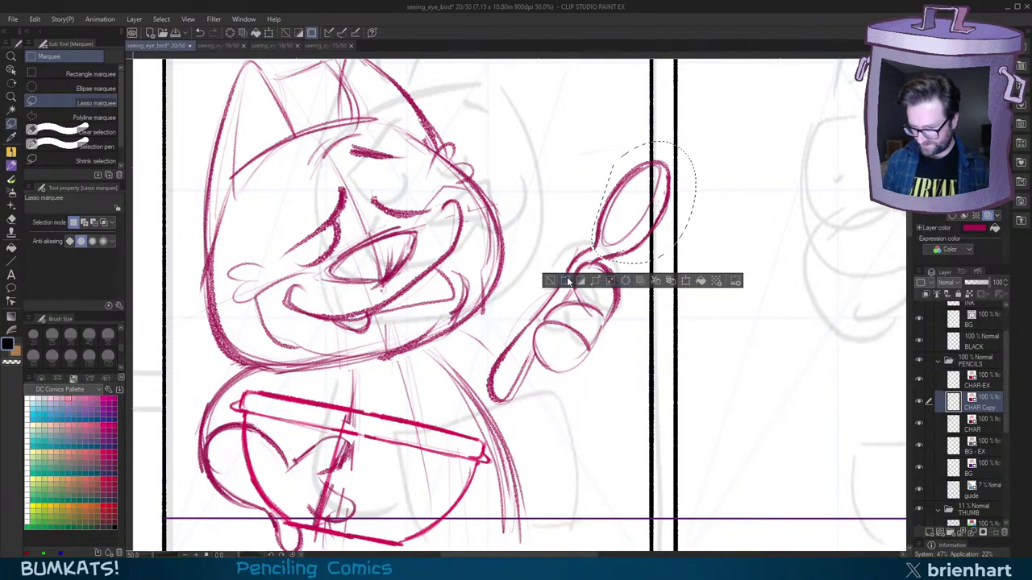
click(550, 282)
key(p)
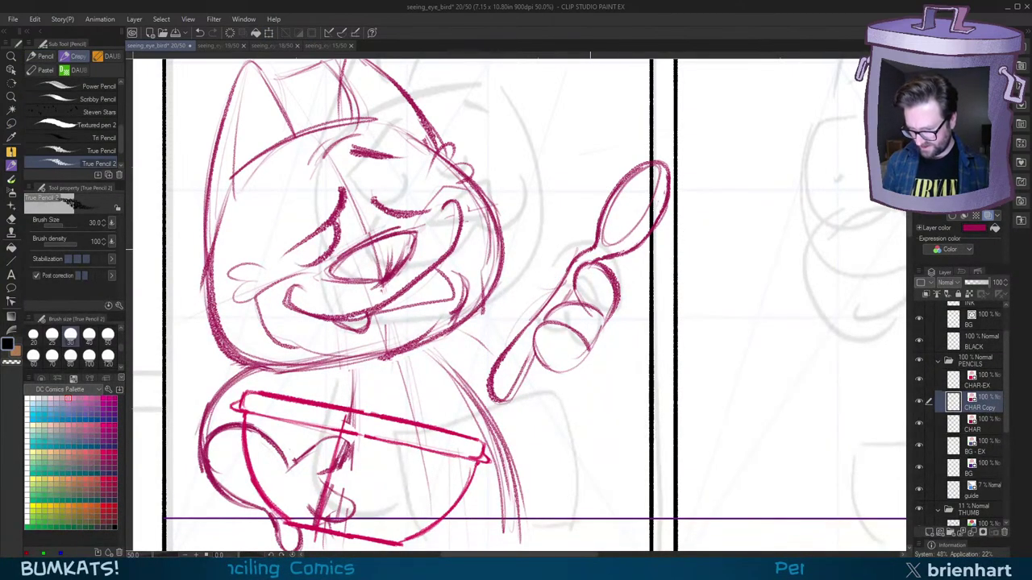
drag(550, 338, 553, 327)
scroll(629, 329, down, 4)
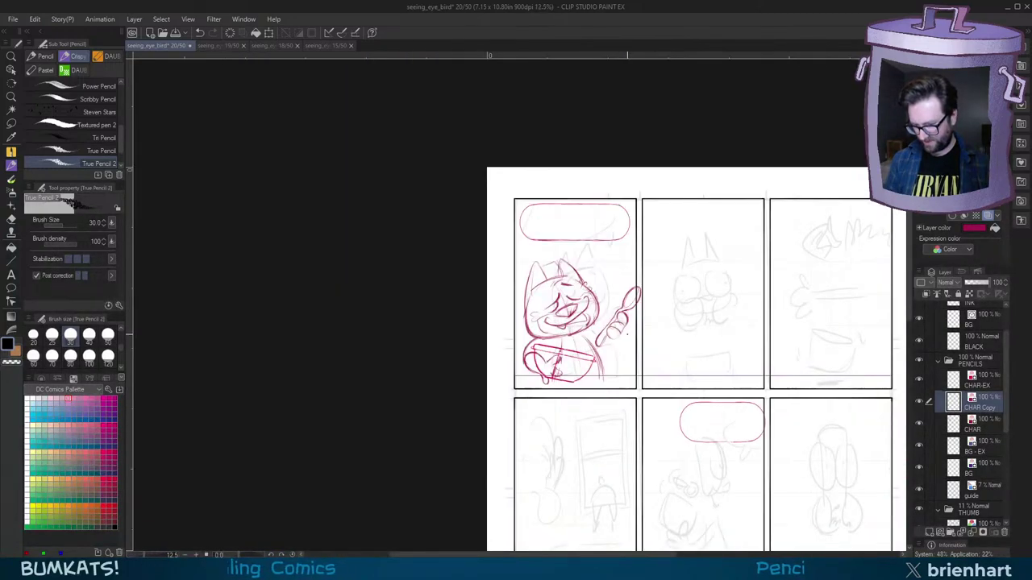
Step: Lasso the spoon with its gripping fingers, rotate it more upright and keep it inside the first panel, ending with nothing selected
scroll(625, 333, up, 3)
key(m)
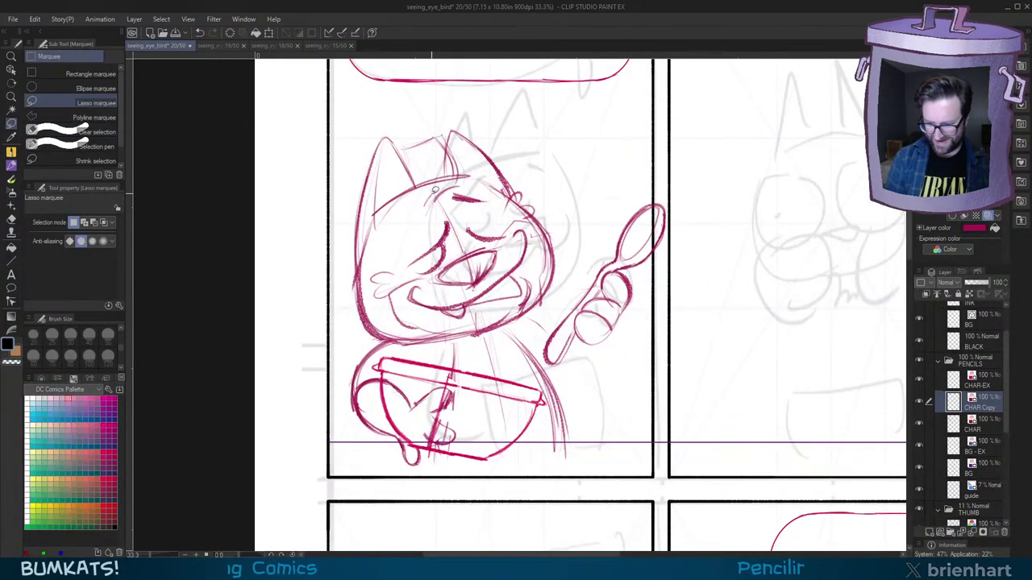
mouse_move(567, 304)
mouse_down()
mouse_move(547, 359)
mouse_move(675, 193)
mouse_move(625, 192)
mouse_up()
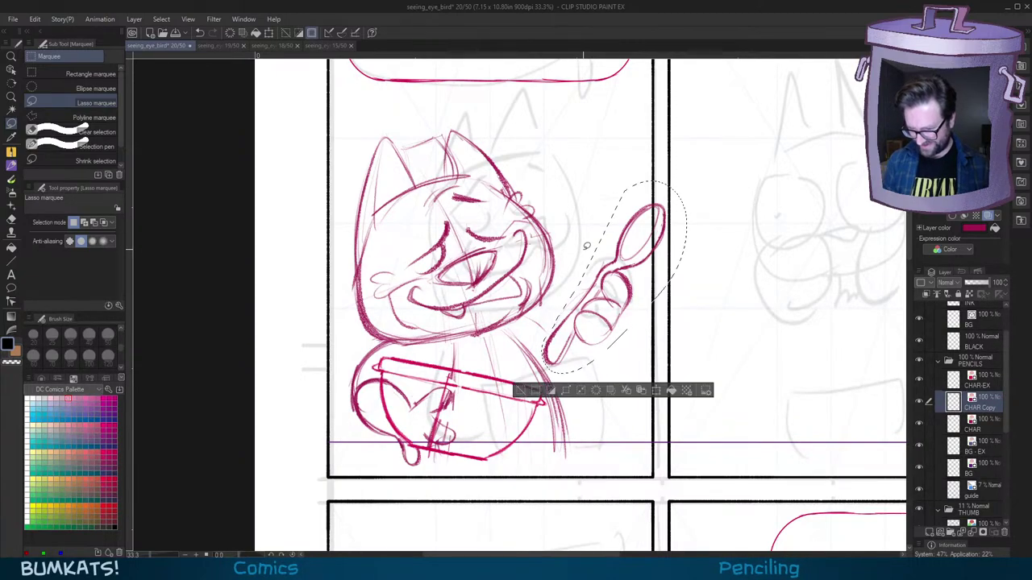
mouse_move(554, 323)
mouse_down()
mouse_move(683, 212)
mouse_move(639, 184)
mouse_up()
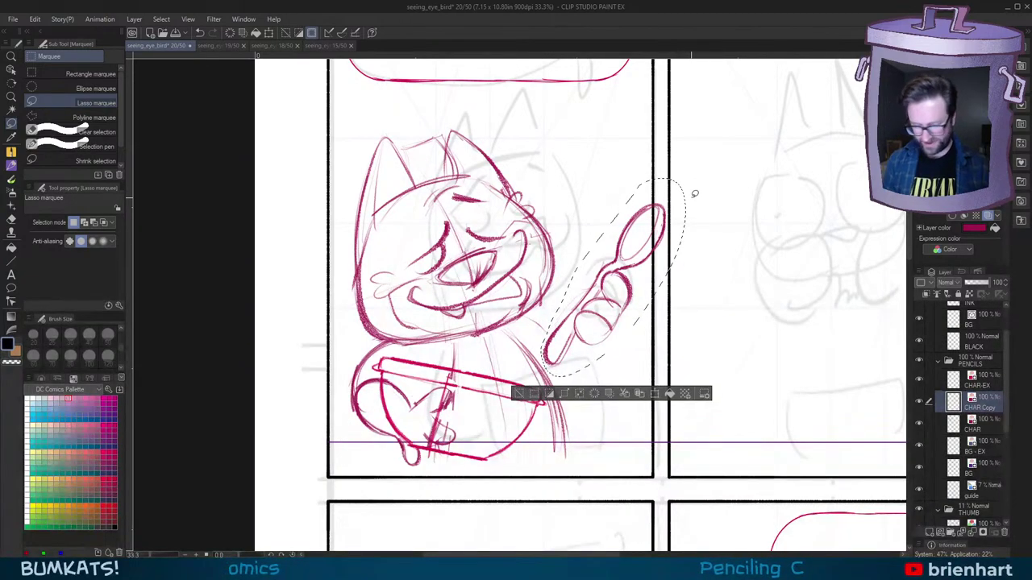
key(ctrl+t)
drag(702, 218, 627, 285)
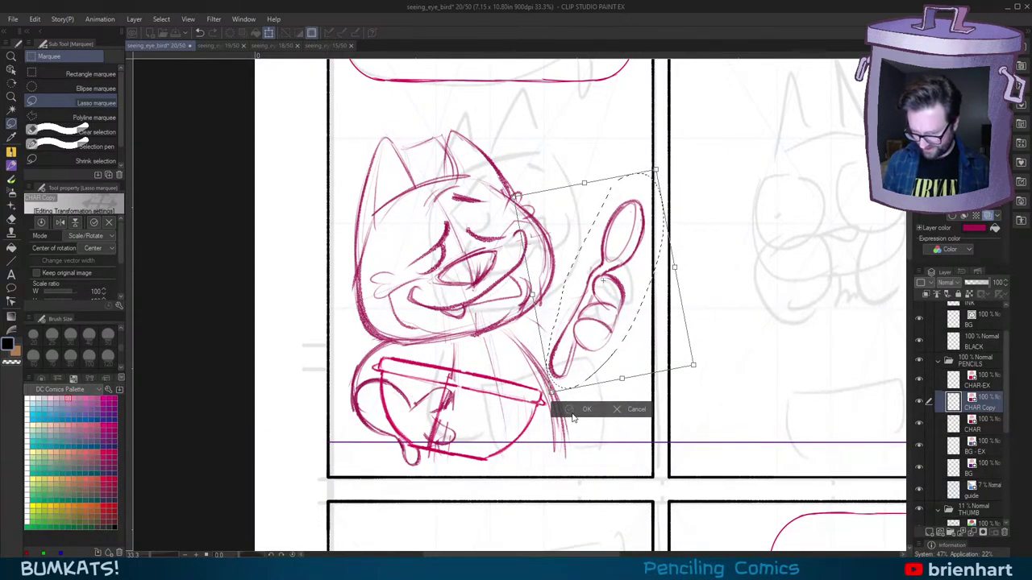
key(Return)
key(ctrl+d)
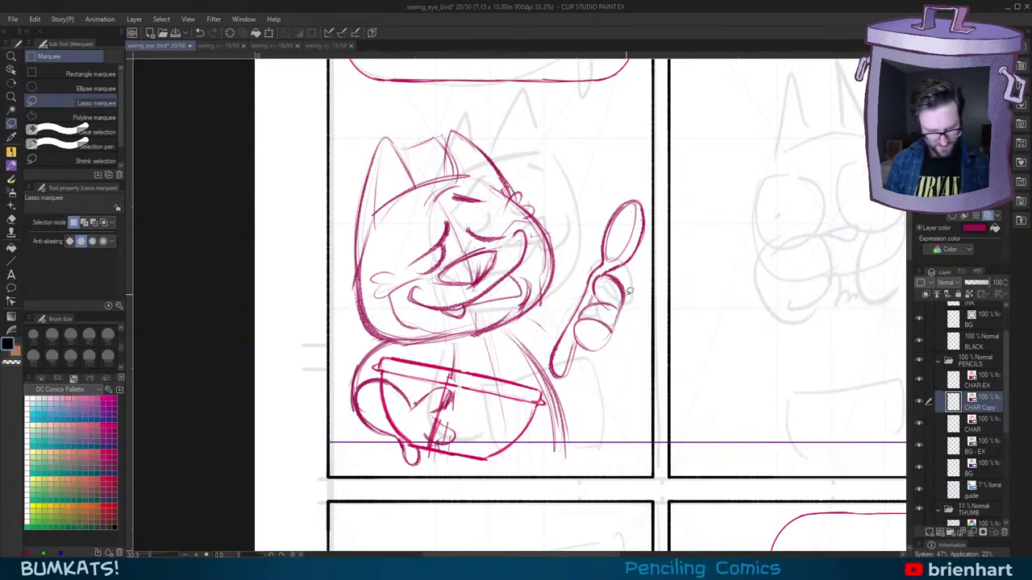
Step: Sketch the thumb behind the spoon handle with the True Pencil 2 brush at size 30
key(p)
drag(626, 319, 632, 311)
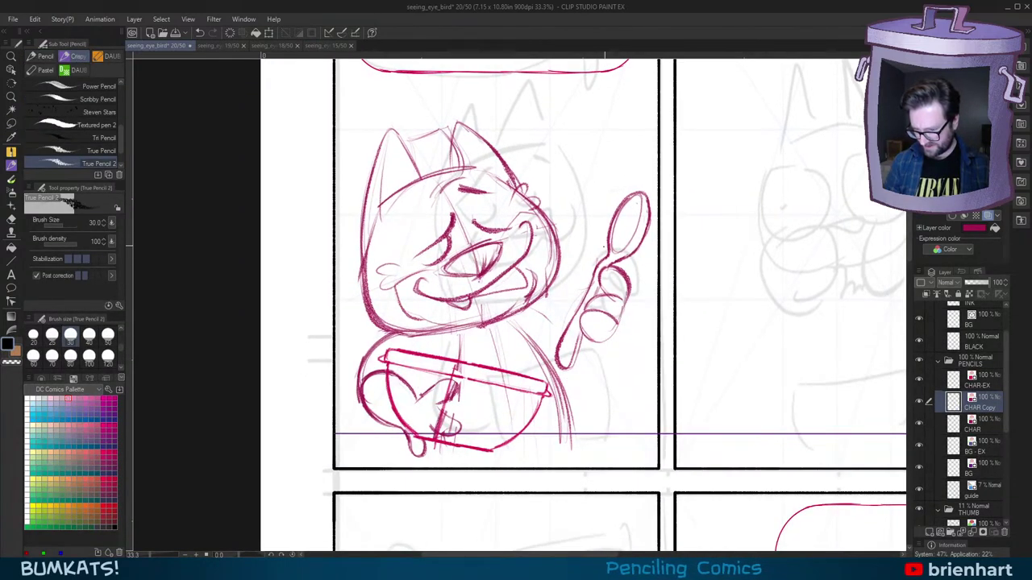
drag(575, 272, 595, 245)
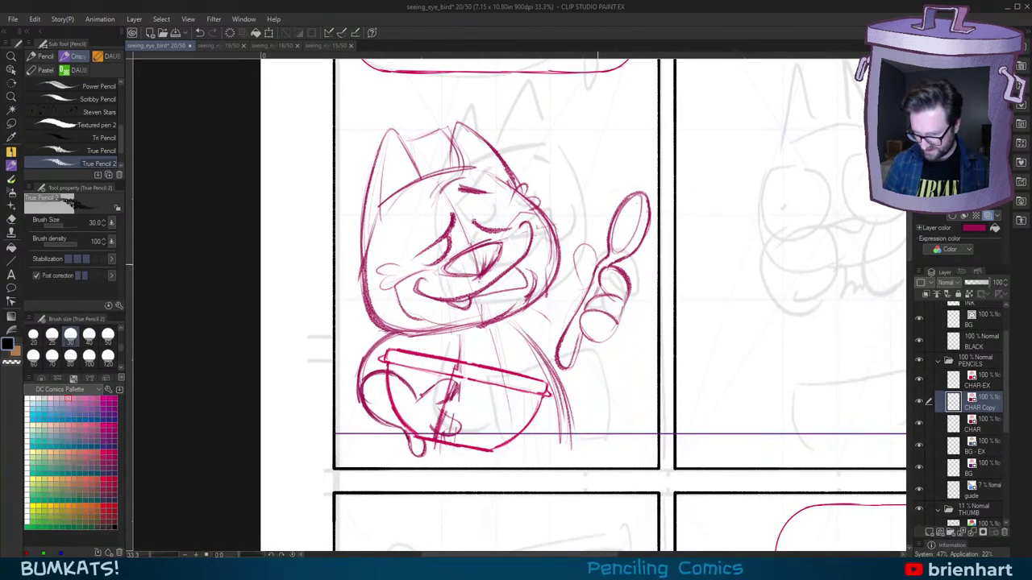
drag(578, 297, 574, 312)
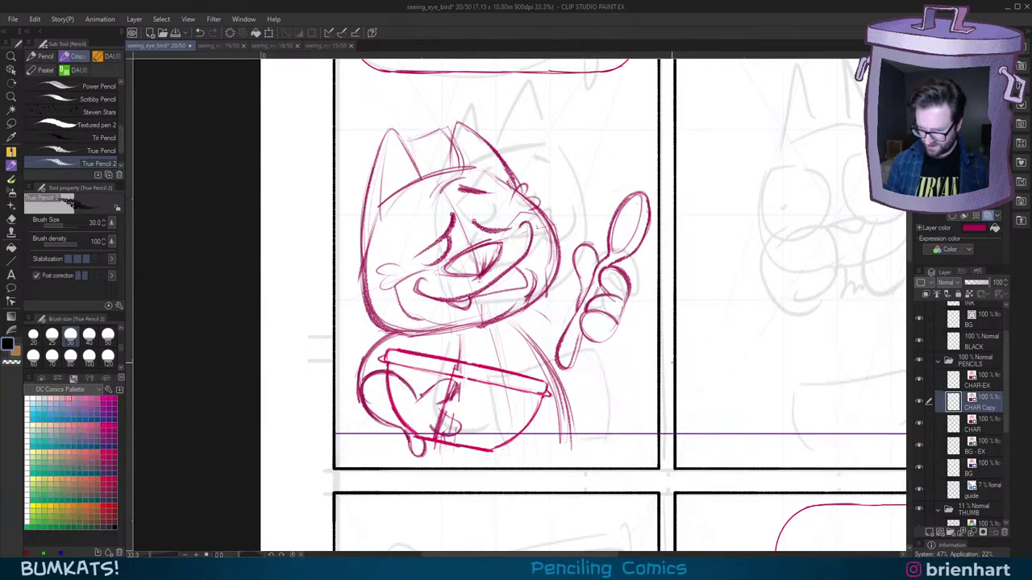
scroll(673, 363, down, 3)
scroll(661, 374, up, 3)
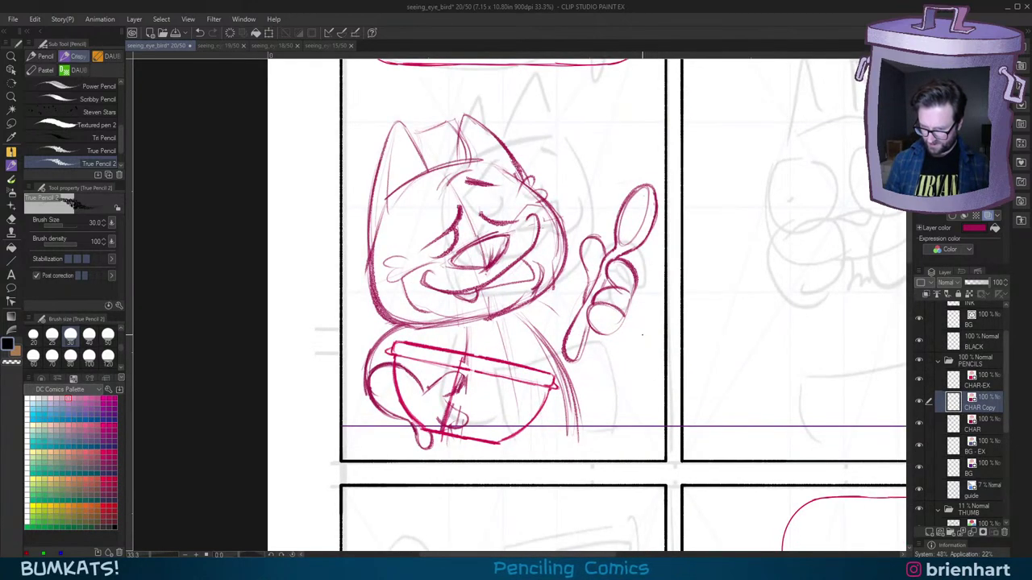
Step: Lasso the thumb and the gripping fingers, scale them down slightly around the spoon handle, and clear the selection
click(12, 125)
mouse_move(596, 222)
mouse_down()
mouse_move(573, 240)
mouse_move(587, 297)
mouse_move(611, 248)
mouse_move(602, 227)
mouse_up()
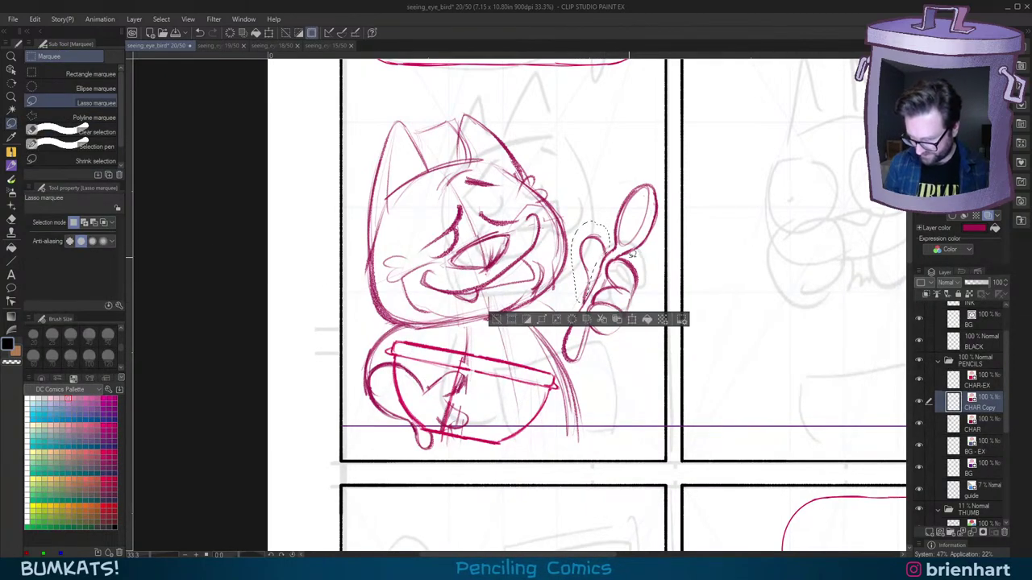
mouse_move(607, 274)
mouse_down()
mouse_move(594, 324)
mouse_move(651, 250)
mouse_up()
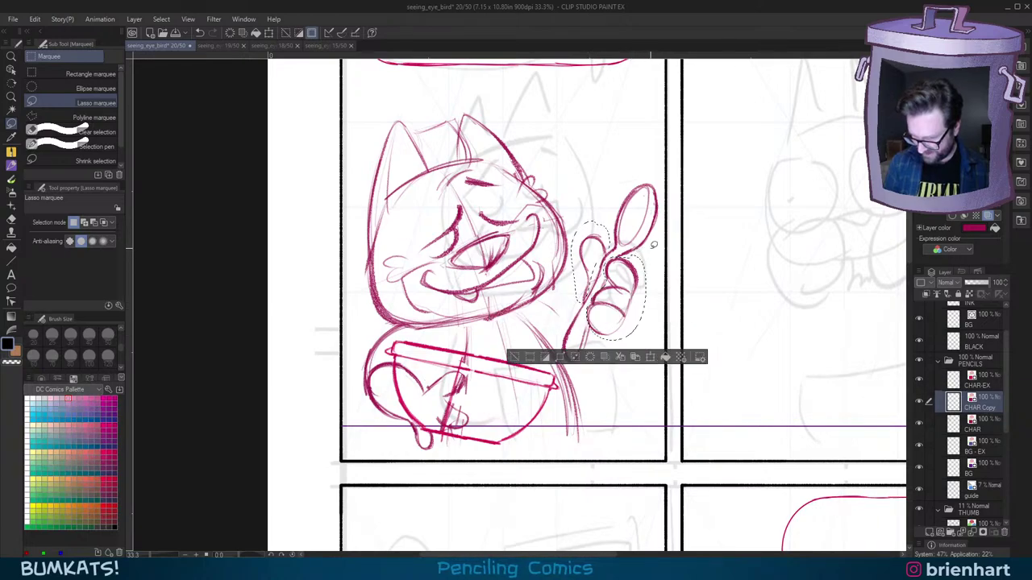
key(ctrl+t)
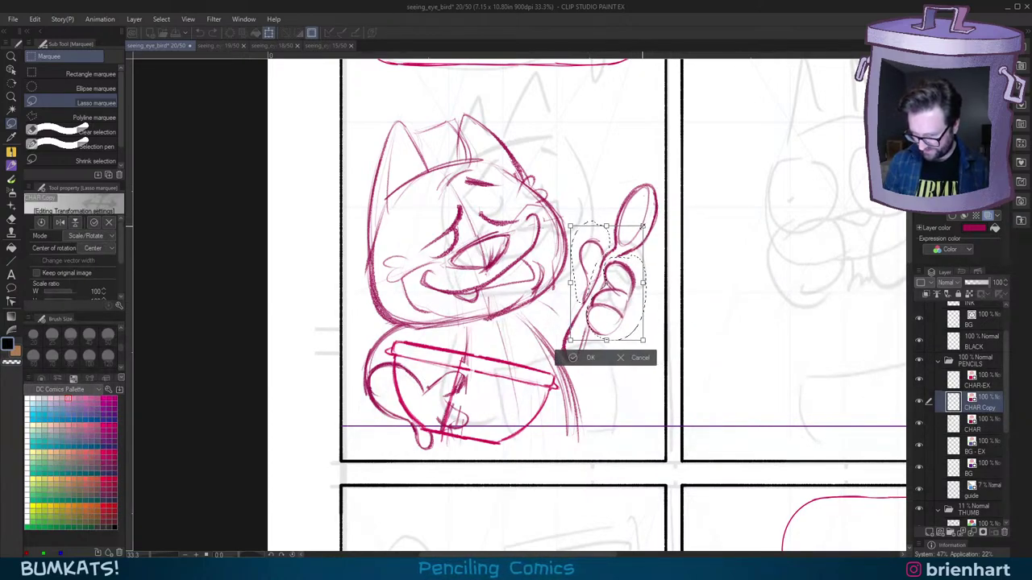
drag(641, 229, 637, 234)
click(574, 357)
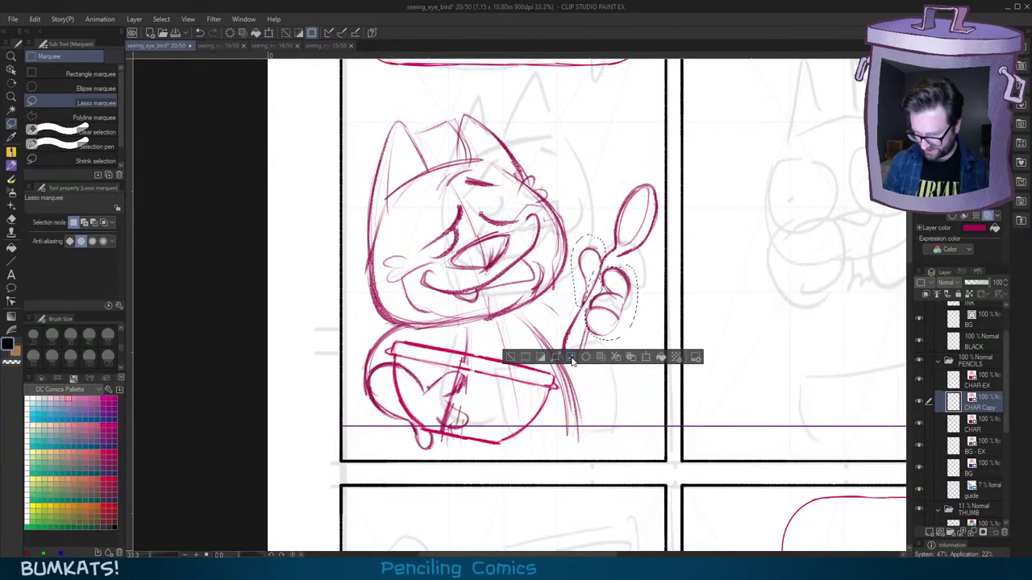
click(509, 357)
Step: Clean up the pencil lines of the spoon's neck where it meets the fingers
key(p)
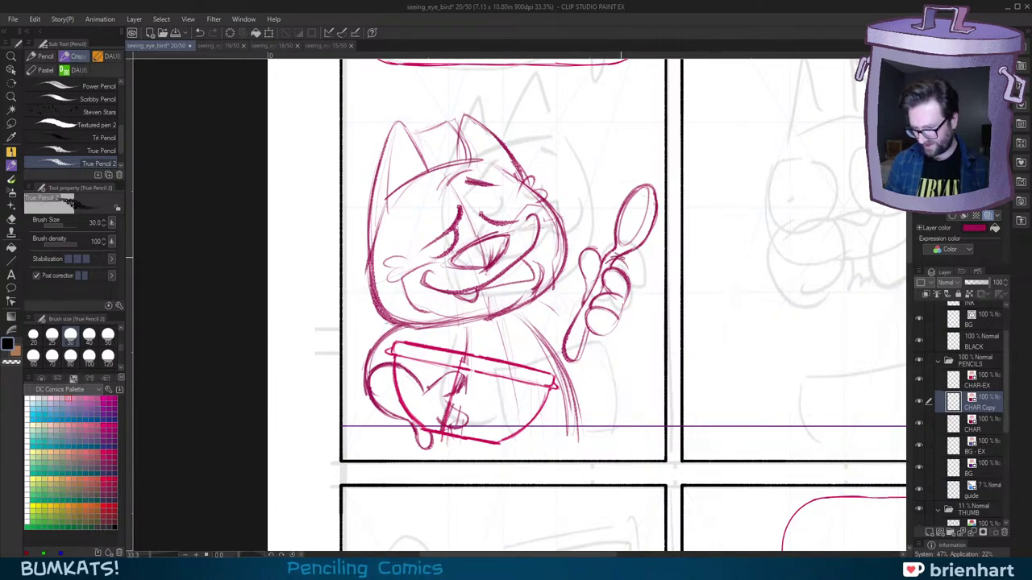
key(ctrl+z)
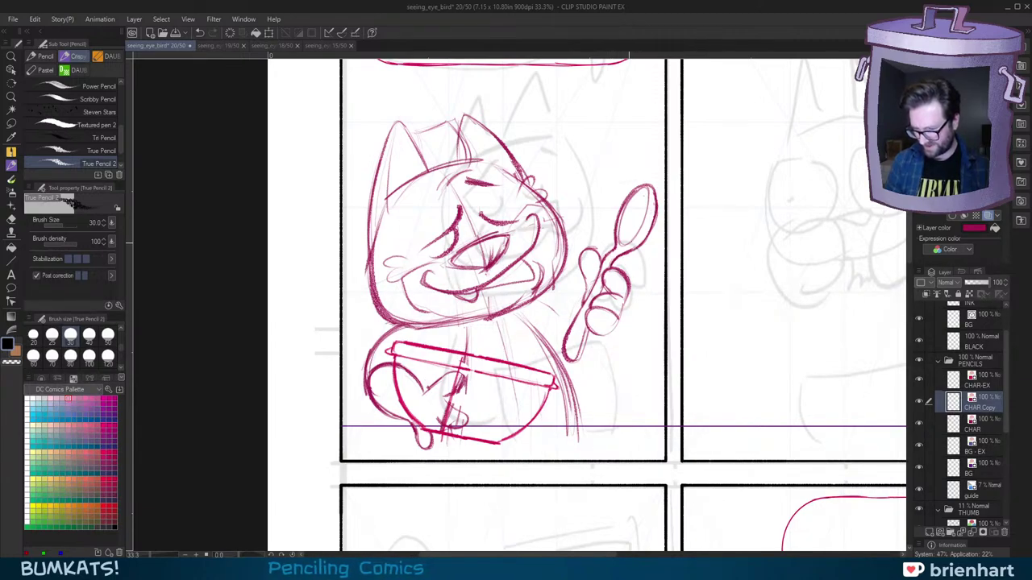
scroll(653, 299, down, 4)
scroll(653, 300, up, 4)
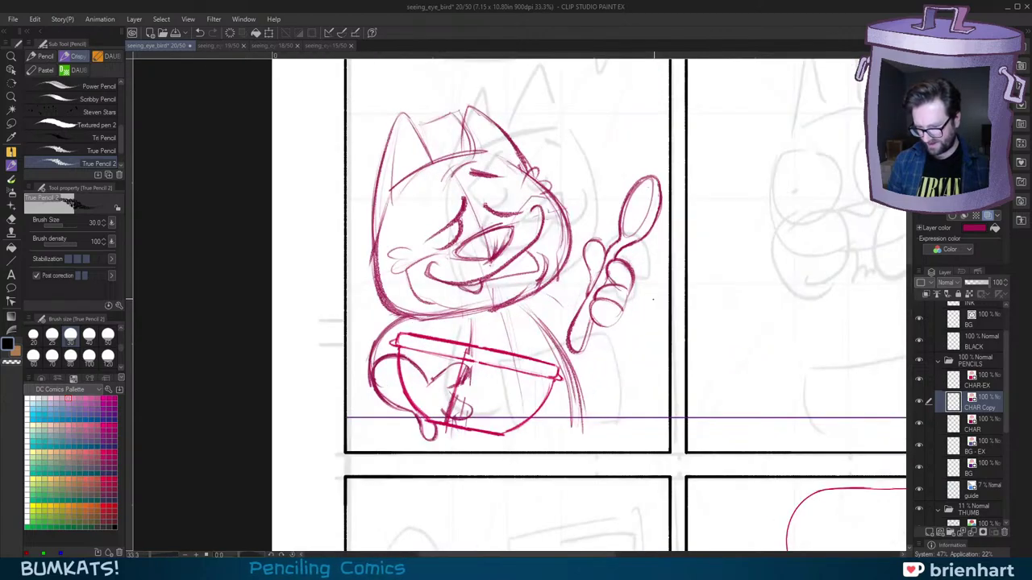
Step: Sketch the rounded heel of the hand around the spoon handle and a light arm line towards the chin, and save the file
mouse_move(639, 307)
mouse_down()
mouse_move(642, 323)
mouse_move(612, 288)
mouse_move(647, 322)
mouse_move(646, 300)
mouse_up()
drag(627, 346, 644, 337)
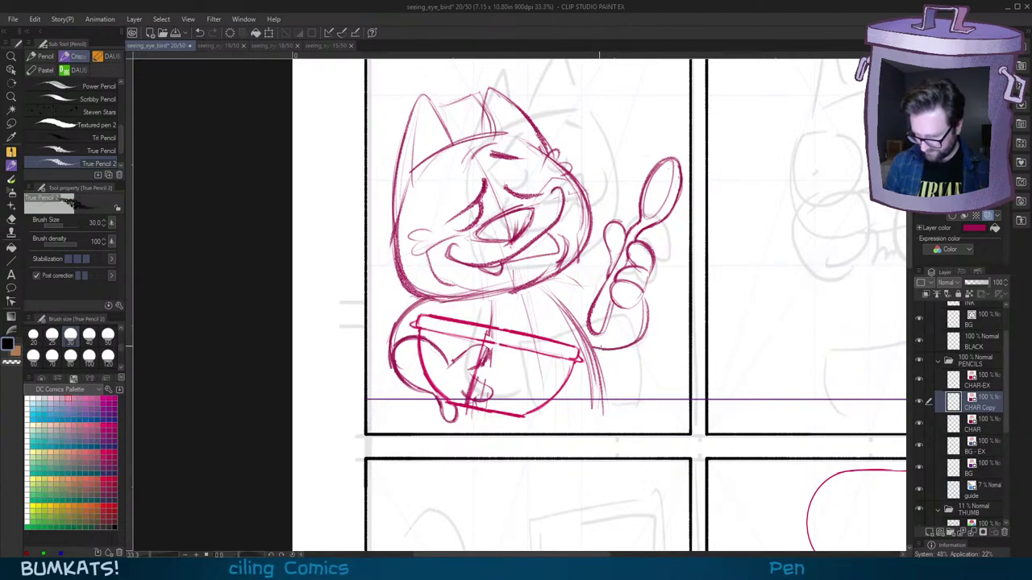
key(ctrl+z)
drag(572, 280, 602, 288)
key(ctrl+z)
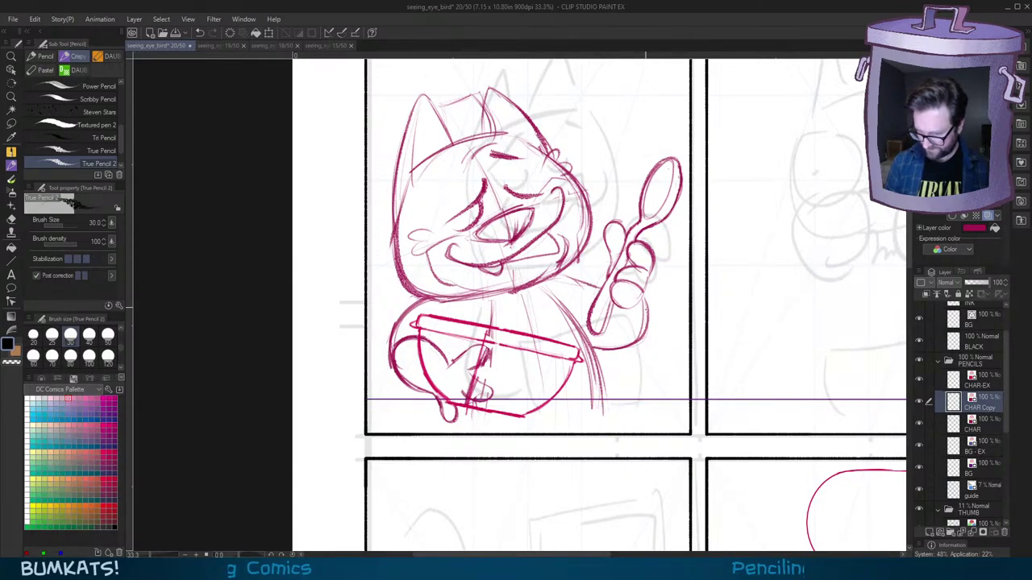
mouse_move(609, 333)
mouse_down()
mouse_move(635, 333)
mouse_move(642, 322)
mouse_up()
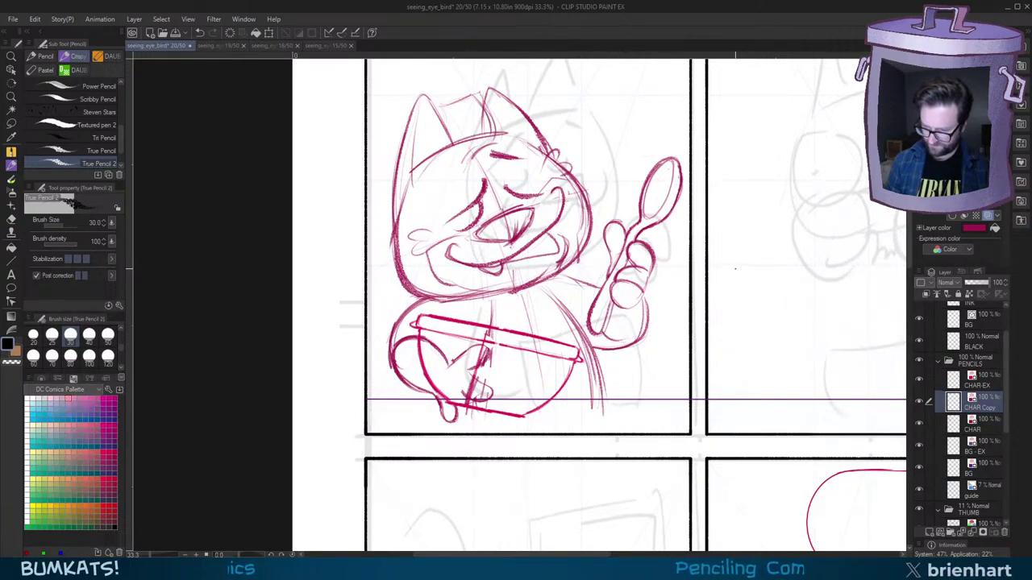
drag(723, 293, 698, 300)
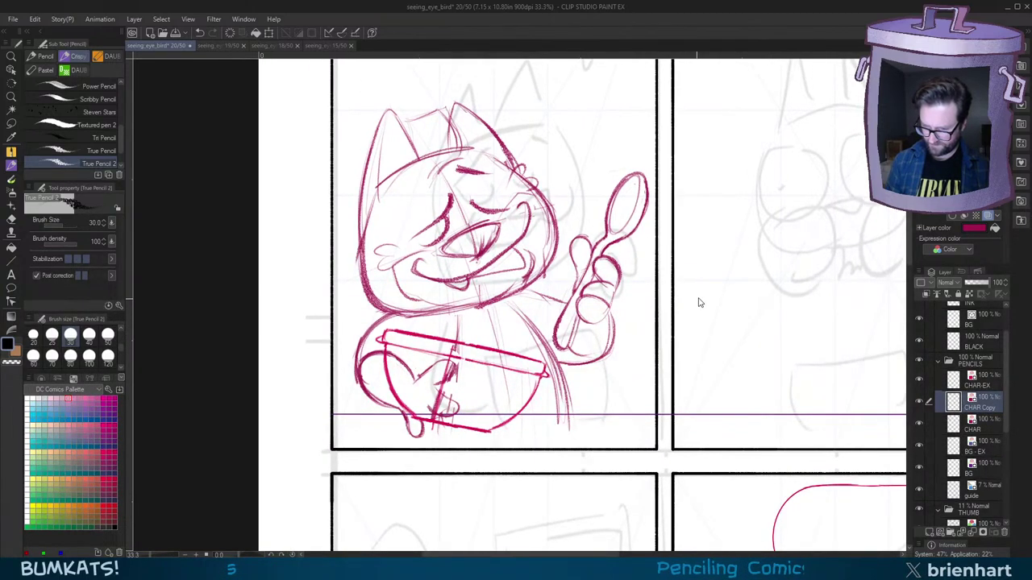
key(ctrl+s)
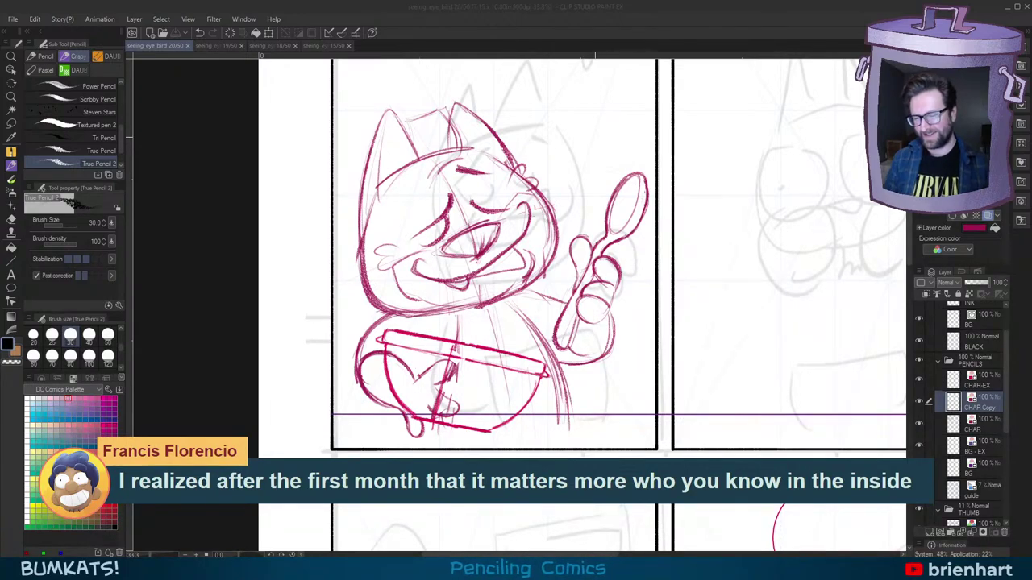
Step: Touch up the raised hand and darken the upper arm line running from the chin to the hand
click(610, 254)
drag(605, 303, 628, 287)
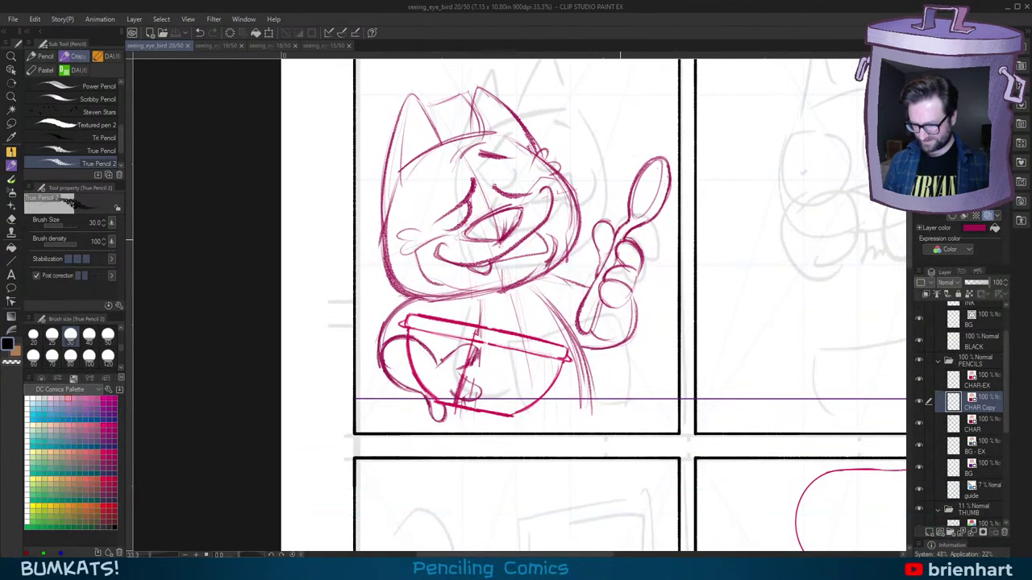
drag(626, 249, 616, 264)
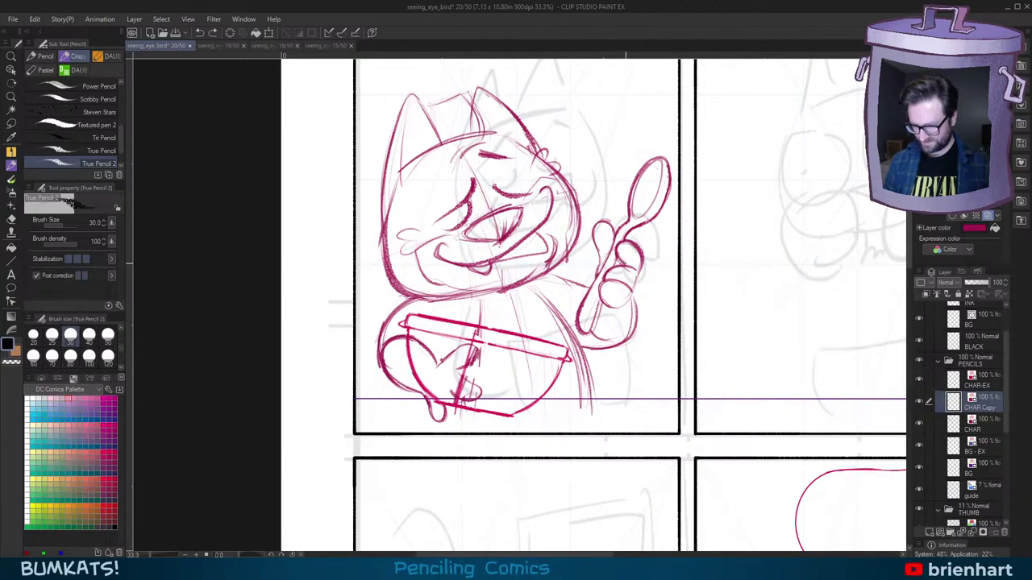
drag(683, 254, 678, 274)
key(minus)
key(minus)
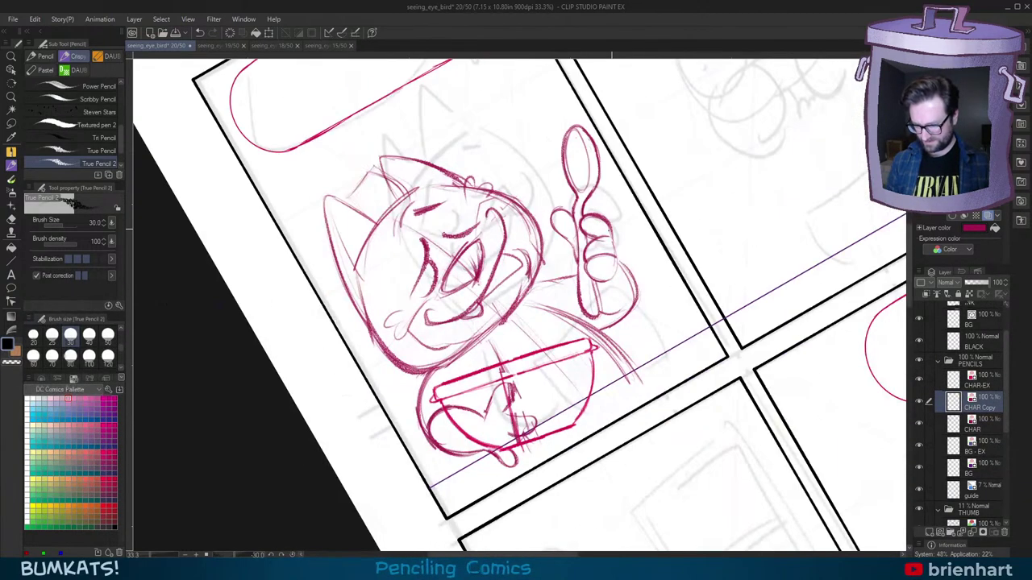
drag(529, 288, 571, 275)
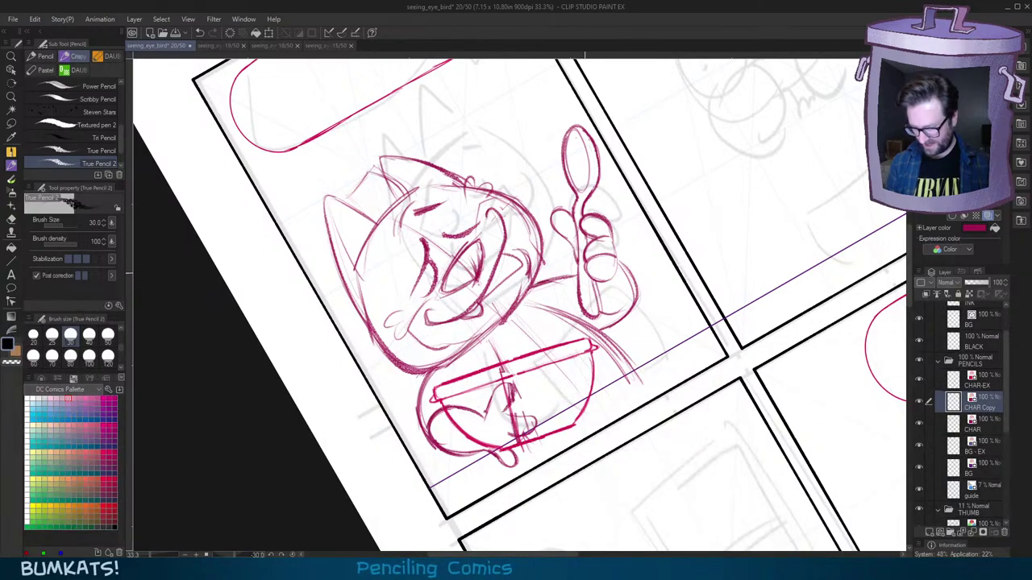
key(asciicircum)
key(asciicircum)
drag(605, 366, 619, 336)
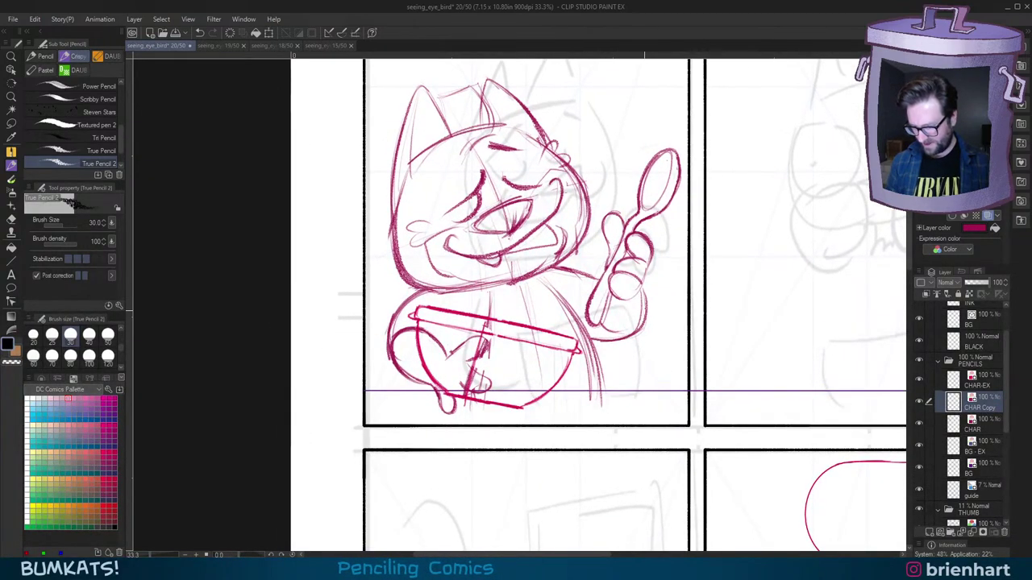
drag(619, 249, 625, 240)
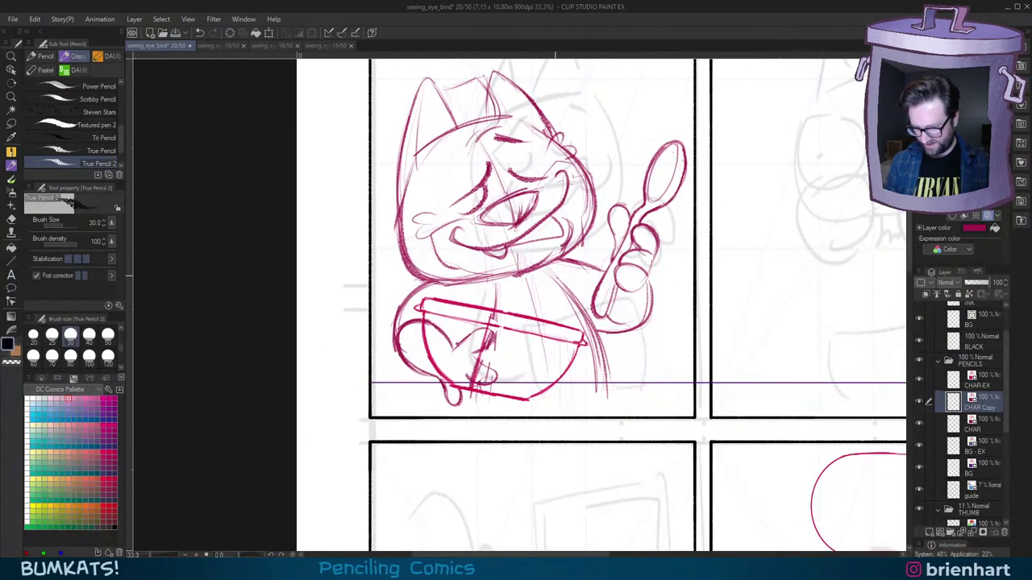
Step: On the CHAR layer, erase the surplus sketch lines of the body's outline between the raised arm and the bowl
key(minus)
key(minus)
key(minus)
key(minus)
key(minus)
key(minus)
key(minus)
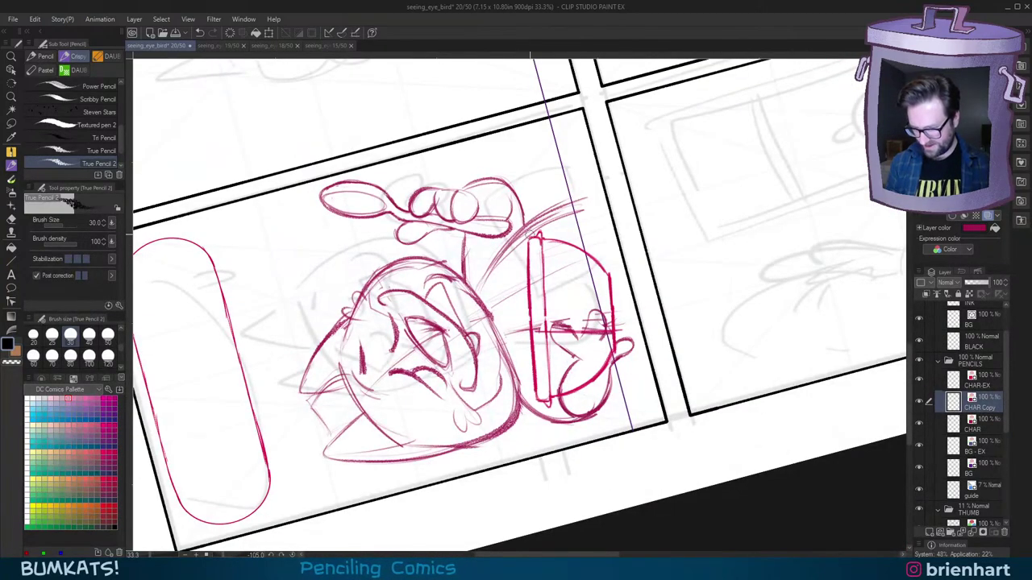
click(991, 427)
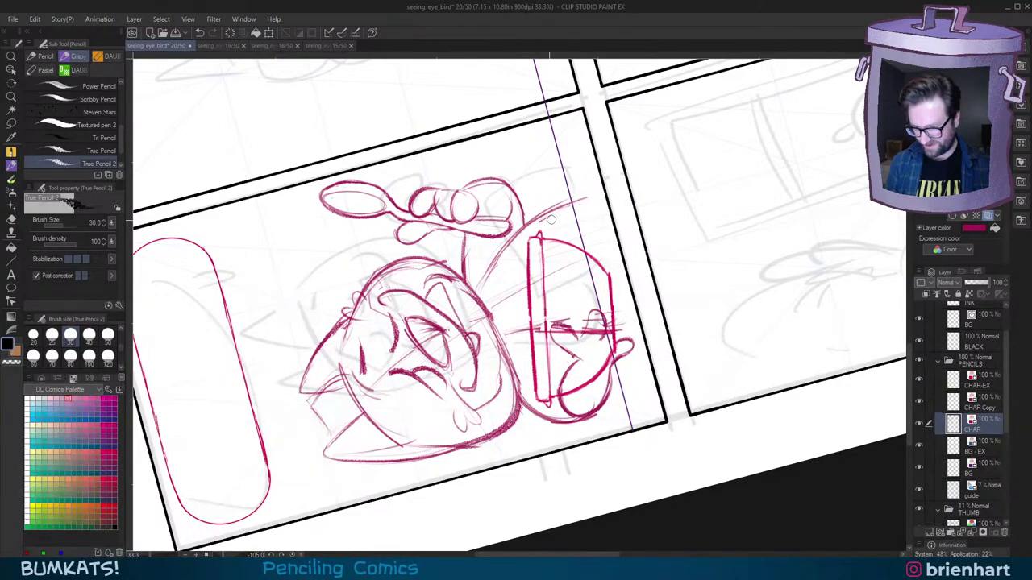
mouse_move(488, 269)
mouse_down()
mouse_move(518, 232)
mouse_move(566, 207)
mouse_up()
key(asciicircum)
key(asciicircum)
key(asciicircum)
key(asciicircum)
key(asciicircum)
key(asciicircum)
key(asciicircum)
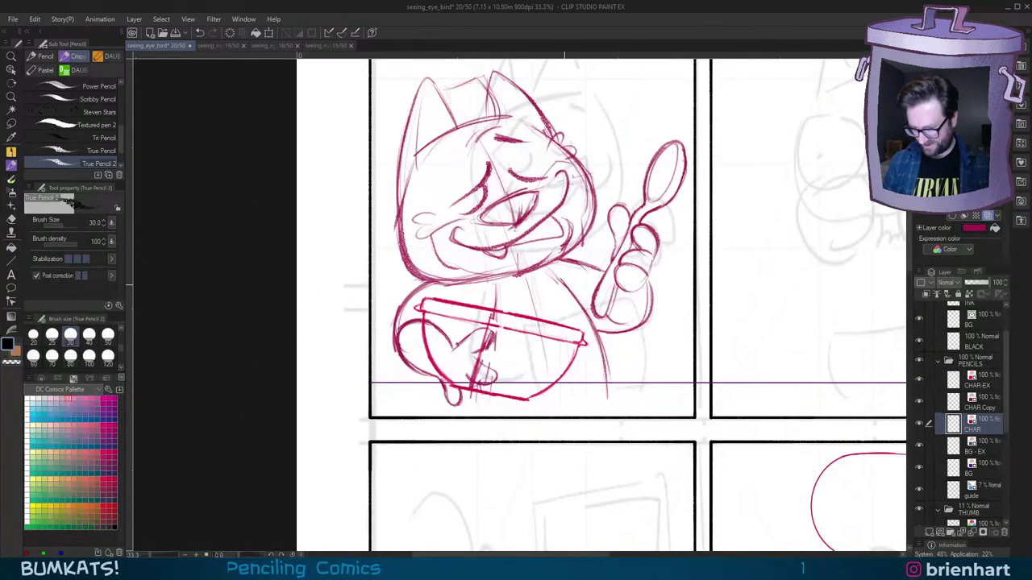
key(minus)
drag(505, 308, 517, 299)
key(asciicircum)
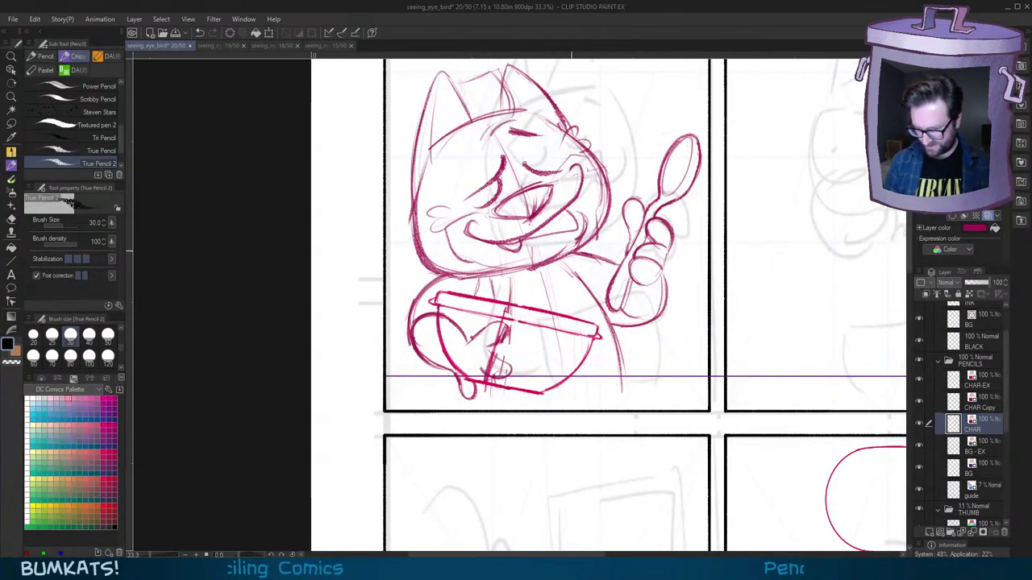
key(minus)
key(minus)
key(minus)
key(minus)
key(minus)
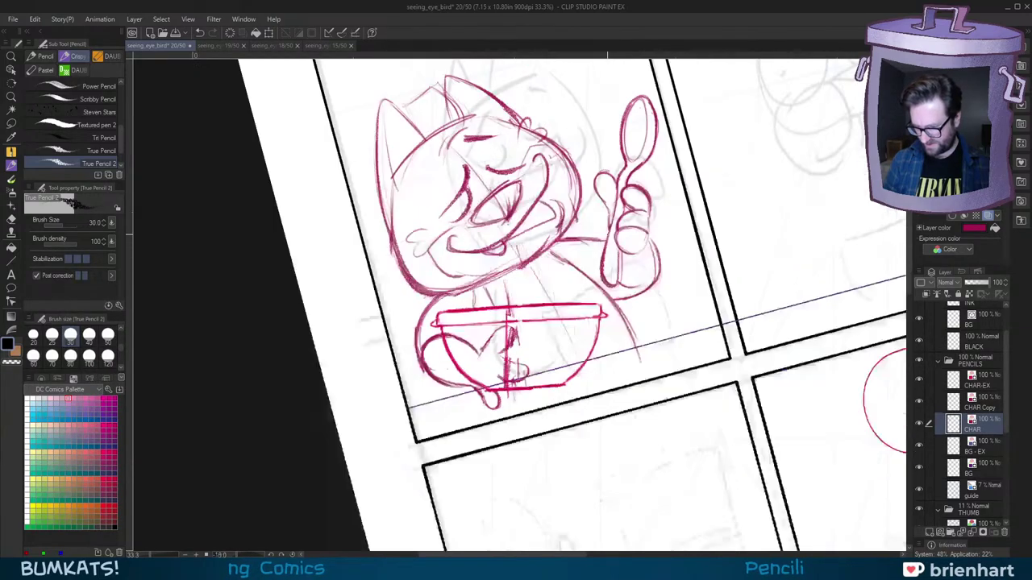
Step: Sketch the body's side and light sleeve marks between the raised arm and the bowl, and save the file
drag(607, 55, 510, 55)
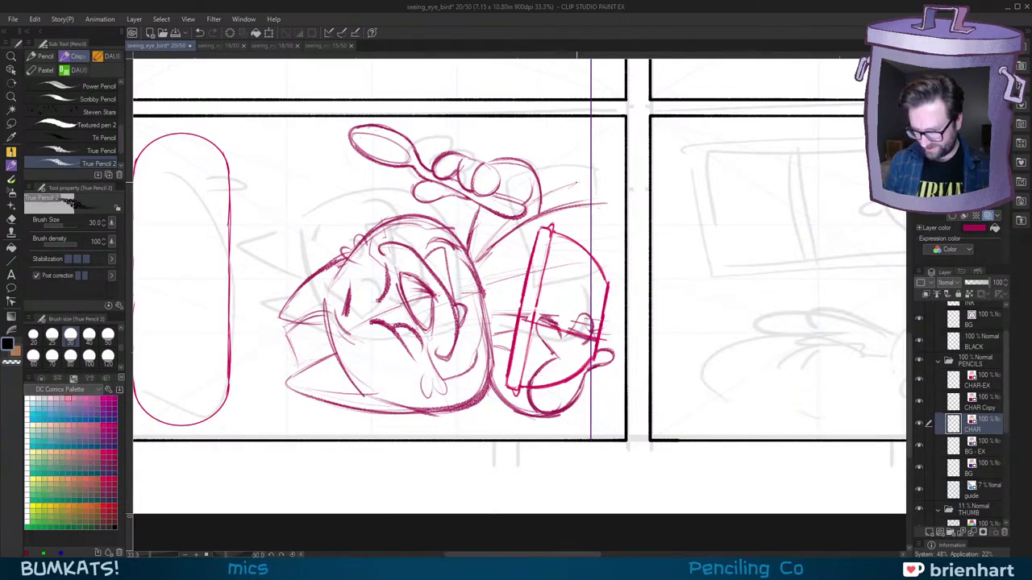
drag(567, 198, 635, 294)
key(asciicircum)
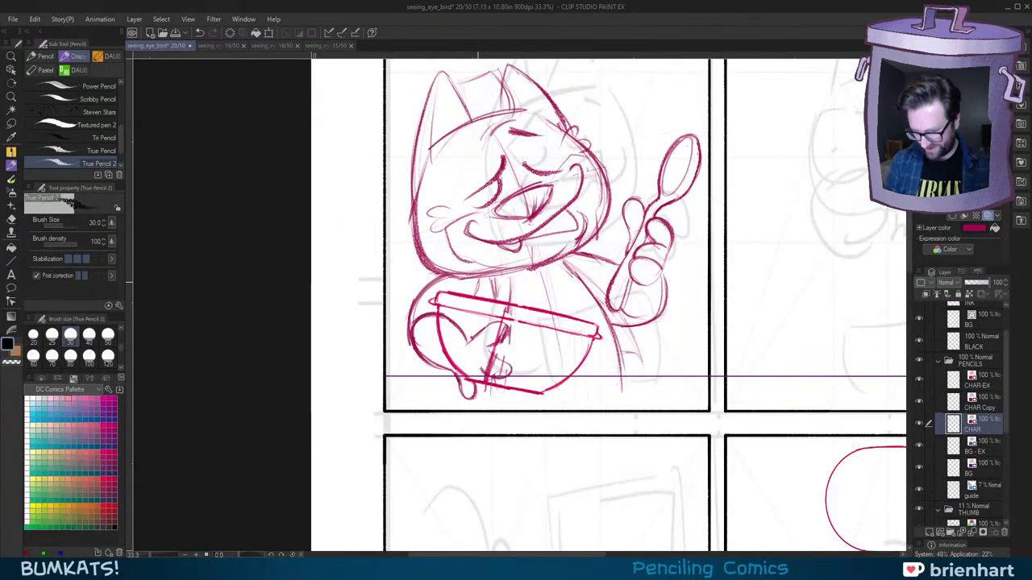
key(asciicircum)
key(minus)
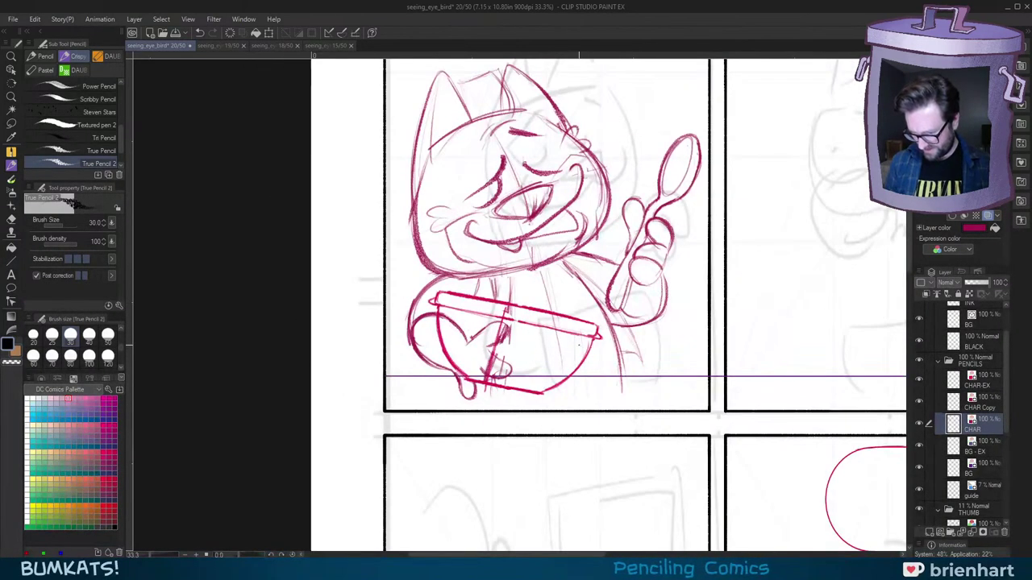
scroll(736, 317, down, 4)
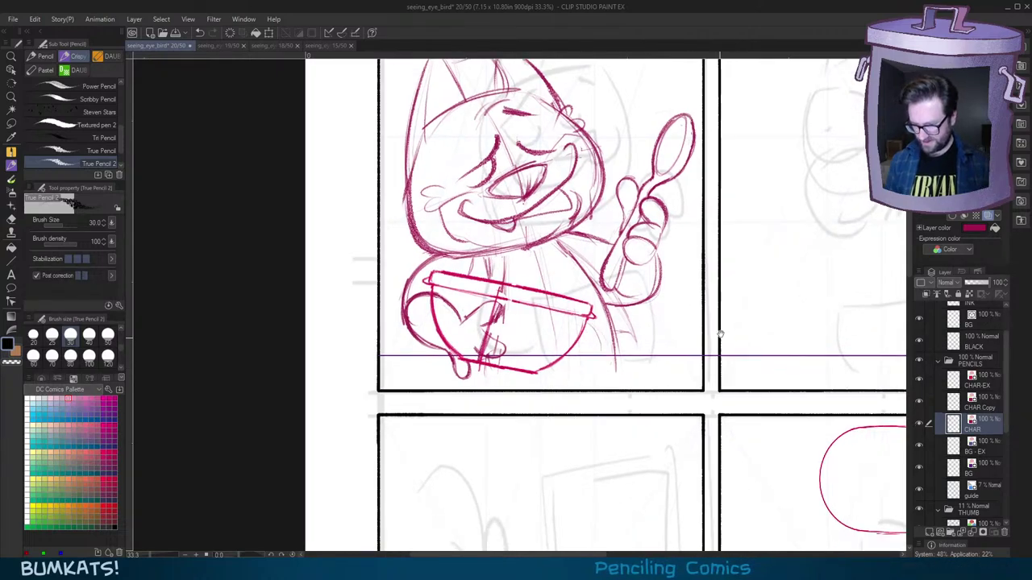
scroll(721, 339, up, 3)
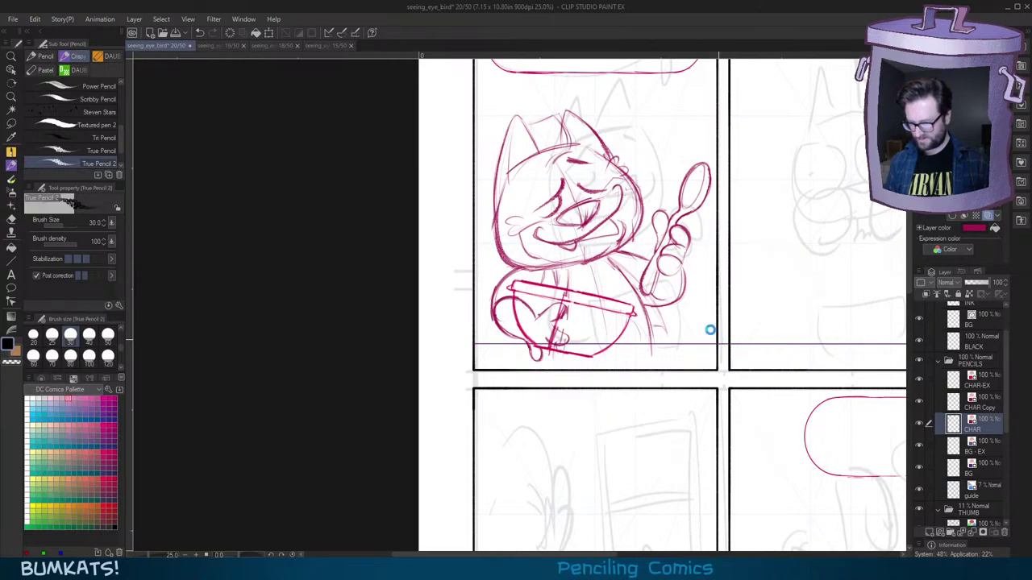
key(ctrl+s)
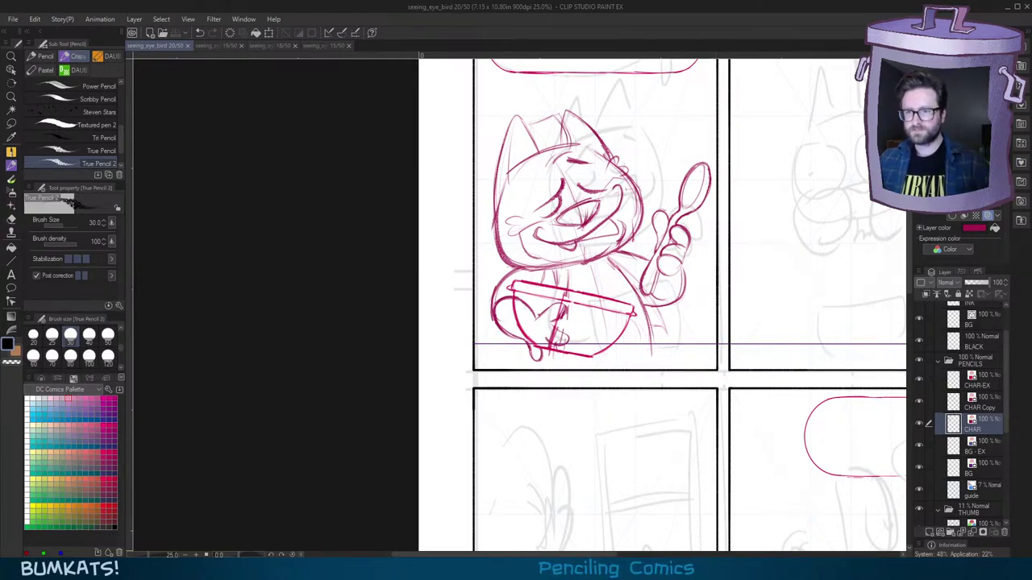
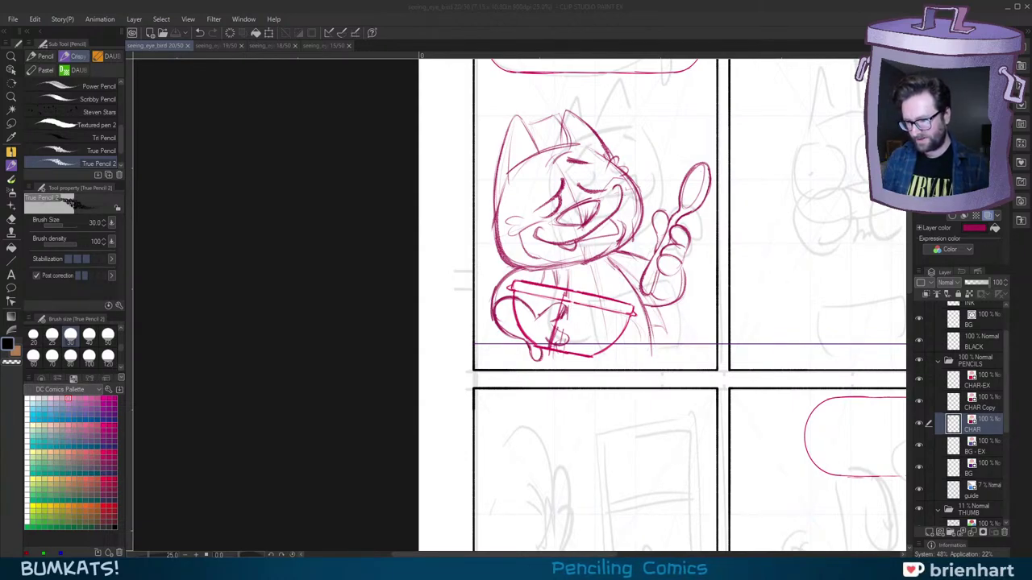
Step: Touch up the raised hand's palm and darken the outer outline of the cat's head from ear to cheek
click(689, 141)
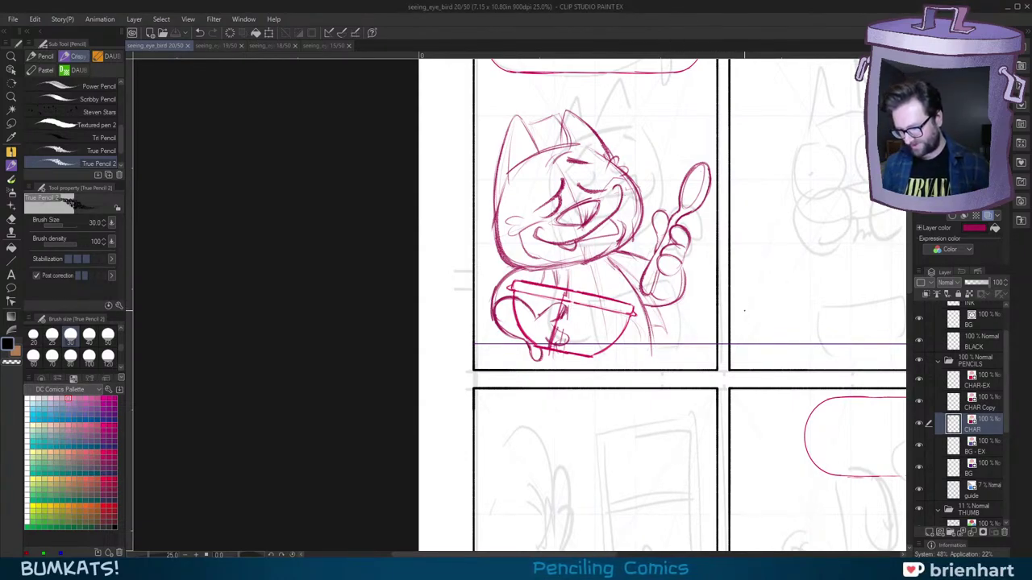
drag(746, 302, 733, 322)
drag(668, 286, 675, 268)
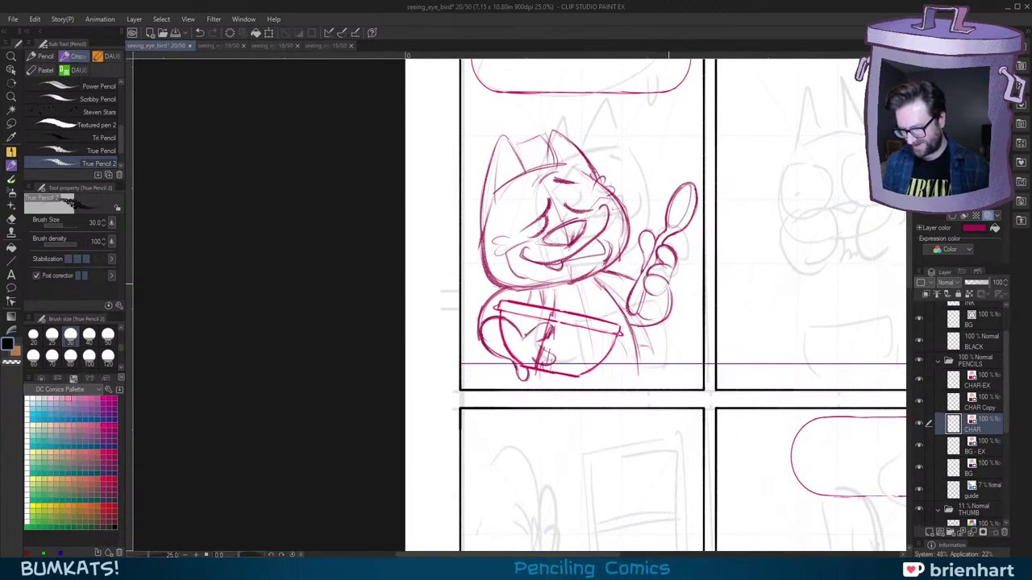
drag(737, 245, 747, 303)
scroll(493, 247, up, 2)
drag(487, 260, 481, 354)
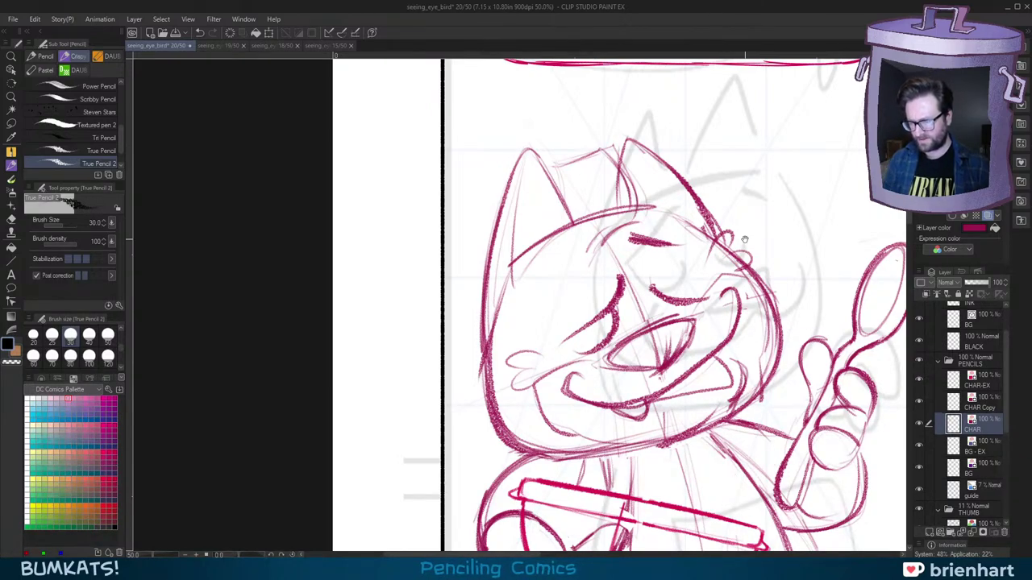
drag(779, 317, 733, 317)
scroll(738, 321, down, 1)
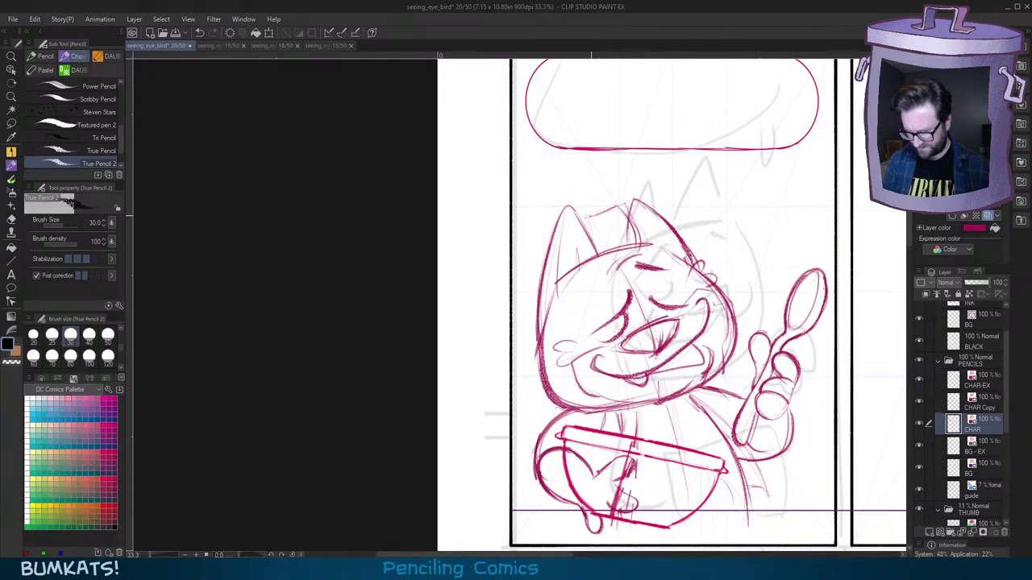
Step: Sketch light stripe lines on the top of the cat's head between the two ears
mouse_move(589, 213)
mouse_down()
mouse_move(622, 205)
mouse_move(594, 246)
mouse_move(602, 251)
mouse_up()
drag(623, 216, 612, 251)
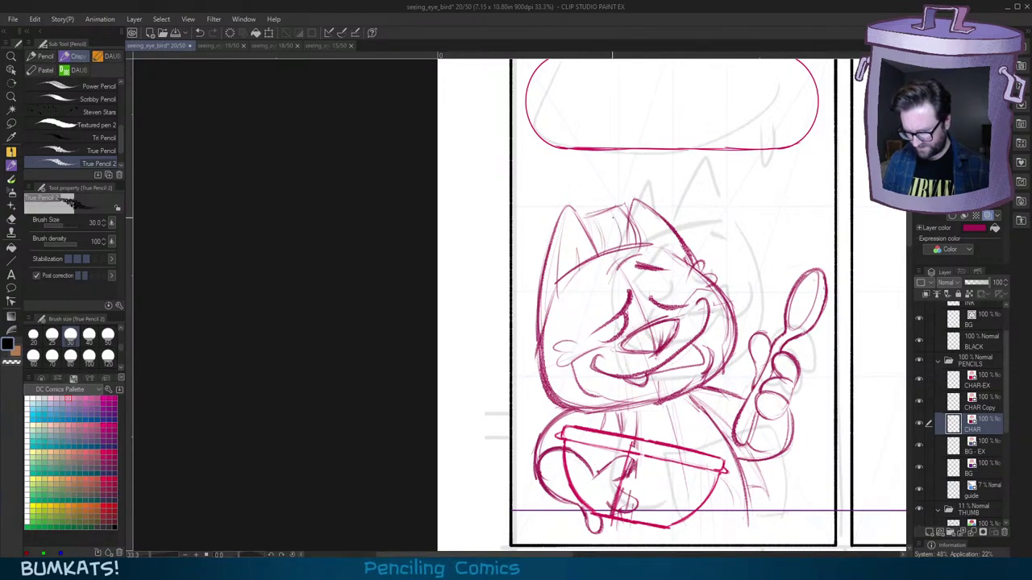
drag(766, 374, 751, 363)
drag(620, 189, 621, 216)
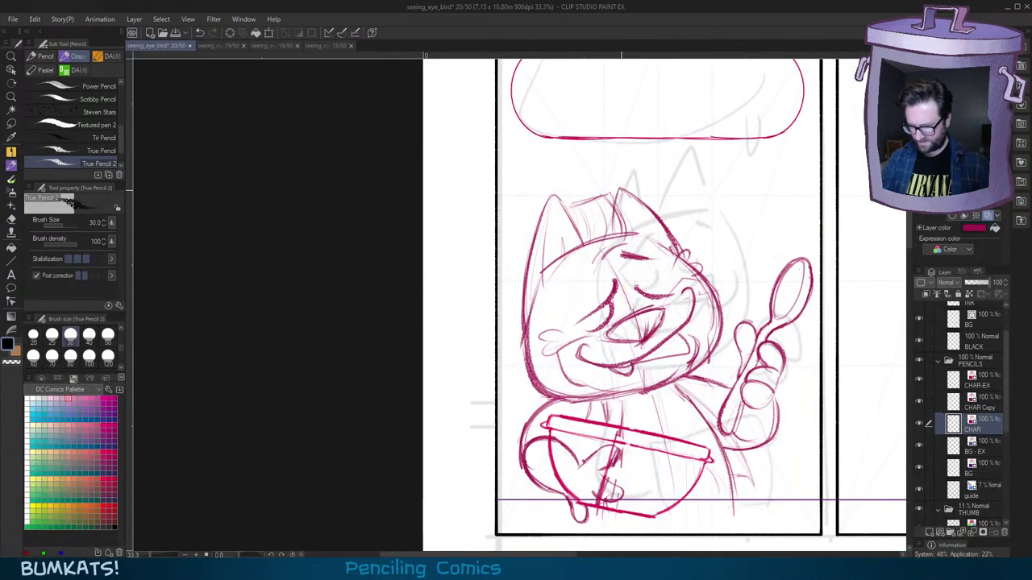
drag(786, 390, 747, 365)
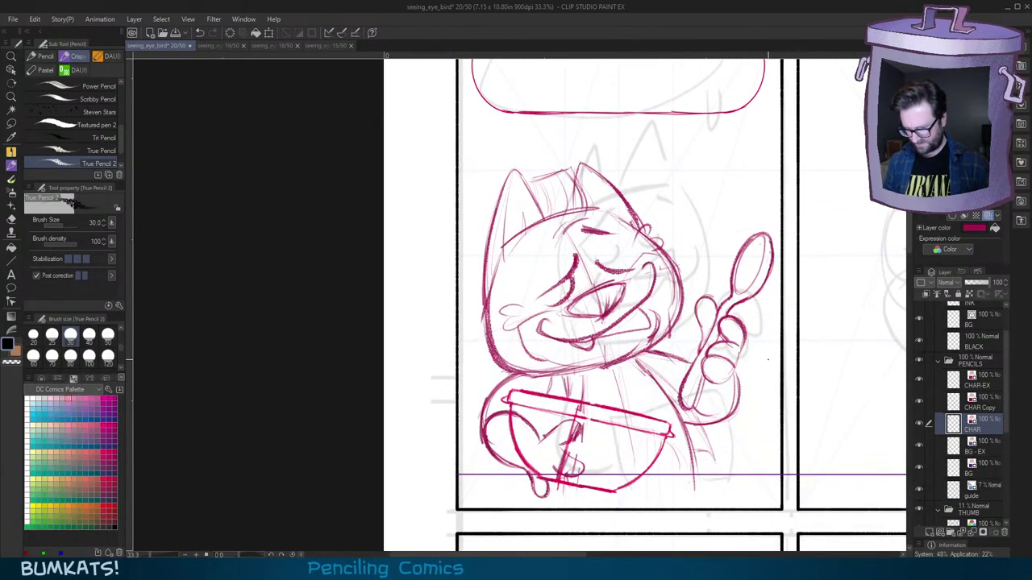
scroll(768, 361, down, 3)
scroll(767, 361, up, 2)
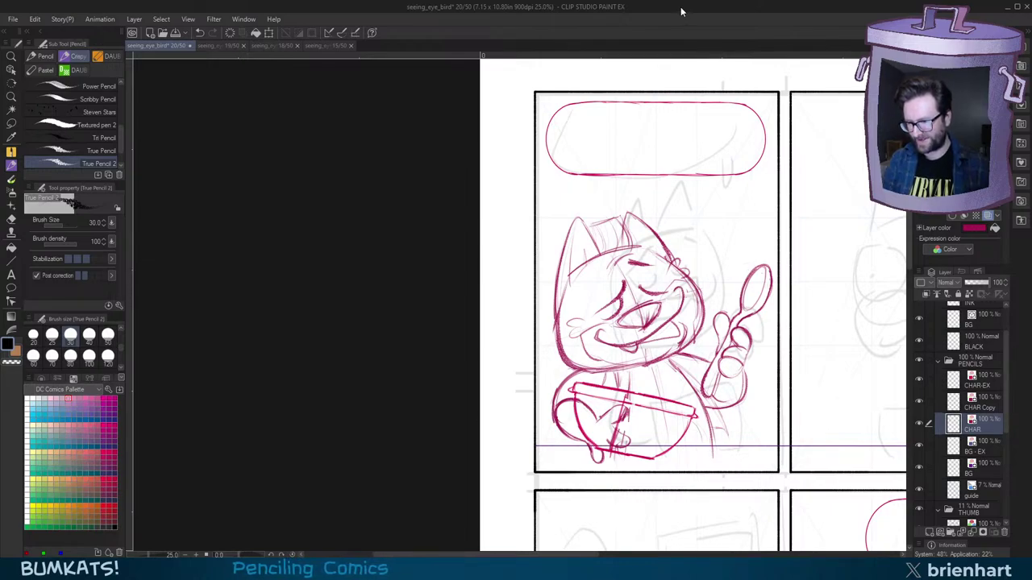
Step: Make the CHAR-EX layer in the PENCILS folder the active drawing layer
drag(697, 241, 690, 244)
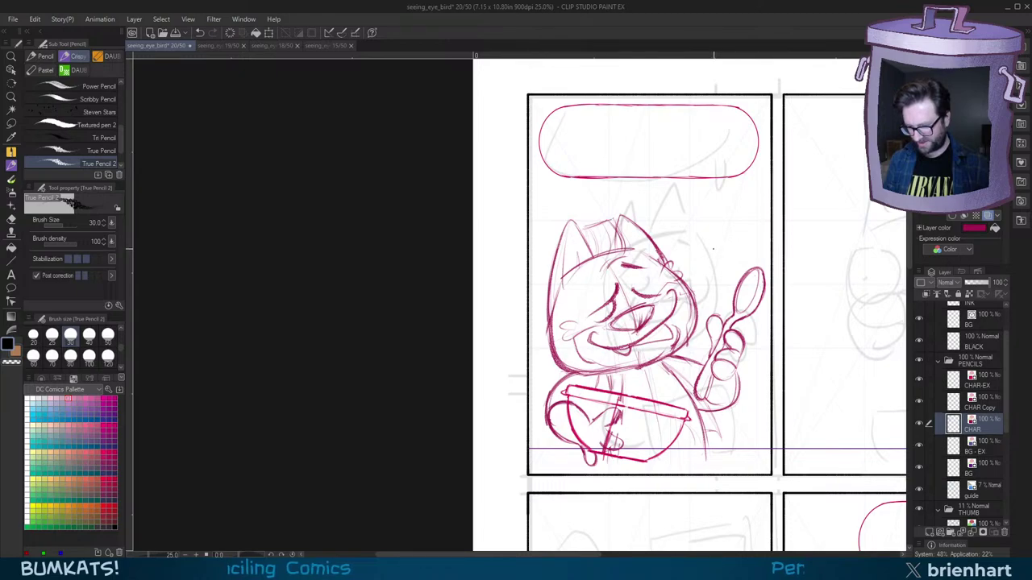
scroll(714, 247, up, 1)
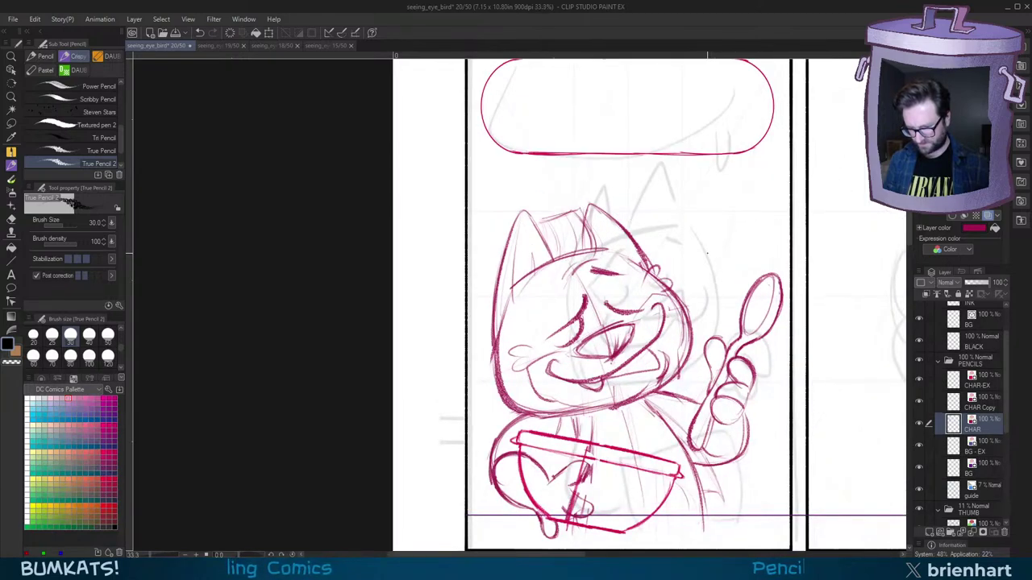
drag(687, 287, 692, 274)
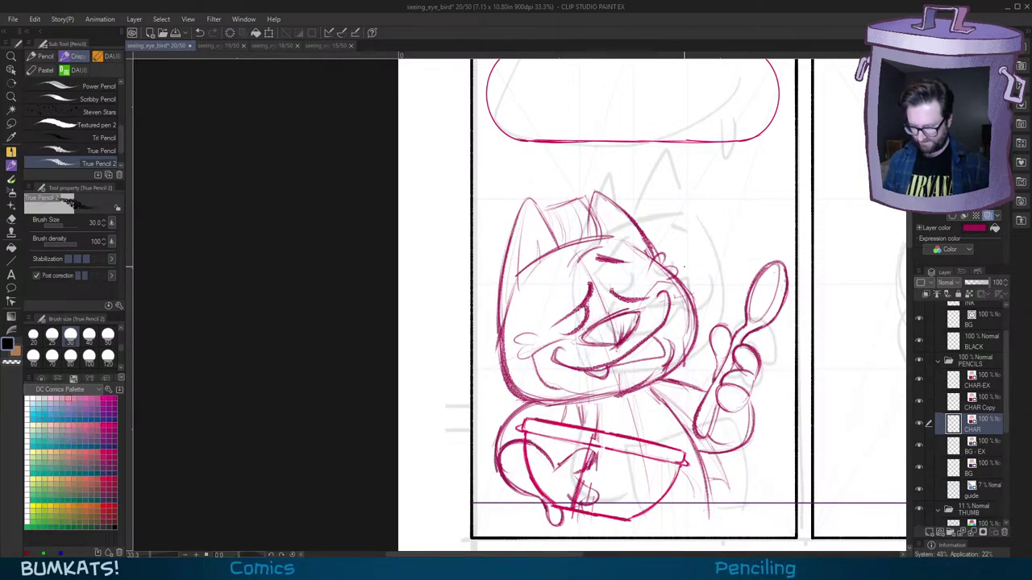
drag(781, 379, 680, 384)
drag(614, 302, 634, 349)
click(990, 385)
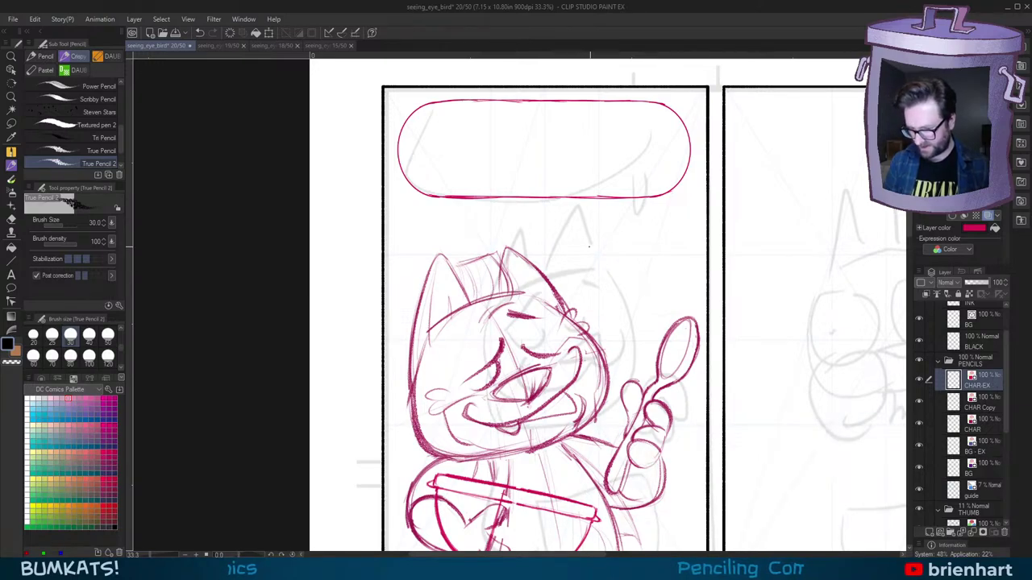
drag(577, 252, 613, 201)
key(ctrl+z)
mouse_move(577, 247)
mouse_down()
mouse_move(610, 198)
mouse_move(625, 199)
mouse_move(597, 258)
mouse_up()
key(ctrl+z)
key(ctrl+z)
key(ctrl+z)
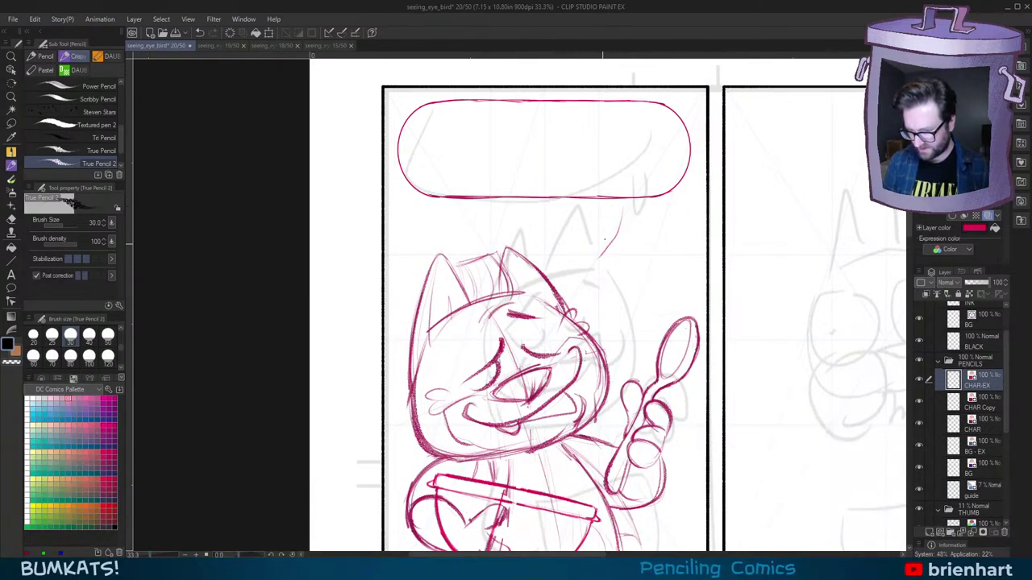
key(ctrl+z)
Step: Draw a curved, pointed tail from the first panel's speech balloon down towards the cat's head, and save the file
drag(615, 202, 596, 258)
drag(631, 199, 596, 259)
mouse_move(631, 200)
mouse_down()
mouse_move(597, 257)
mouse_move(612, 229)
mouse_move(607, 237)
mouse_up()
drag(719, 361, 726, 329)
scroll(734, 326, down, 3)
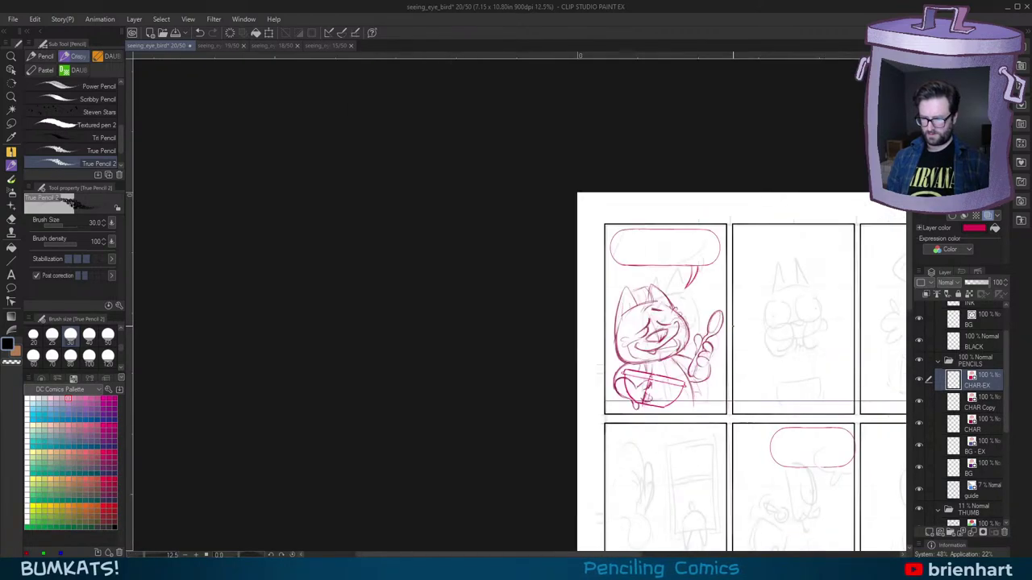
key(ctrl+plus)
key(ctrl+plus)
key(ctrl+plus)
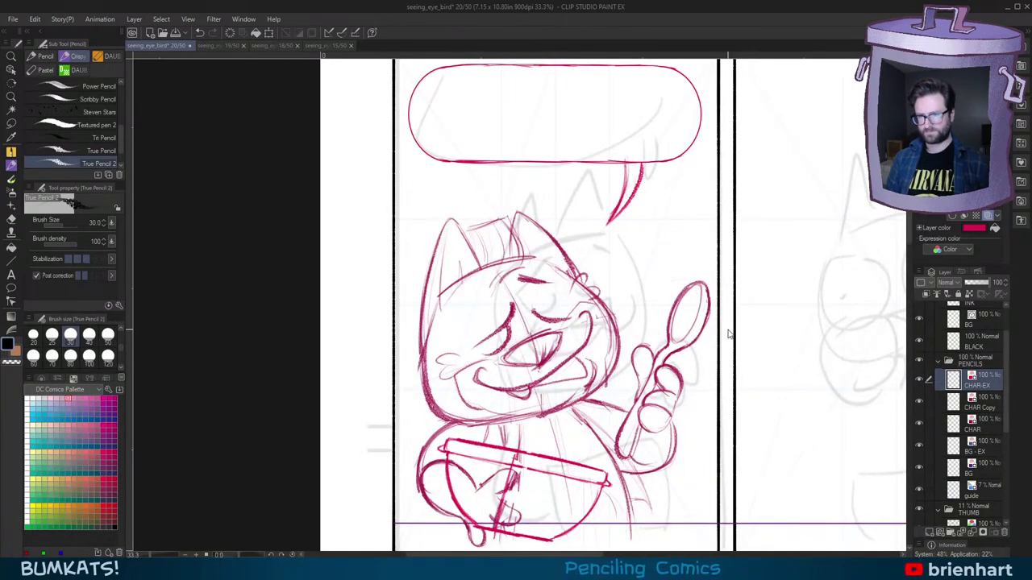
key(ctrl+s)
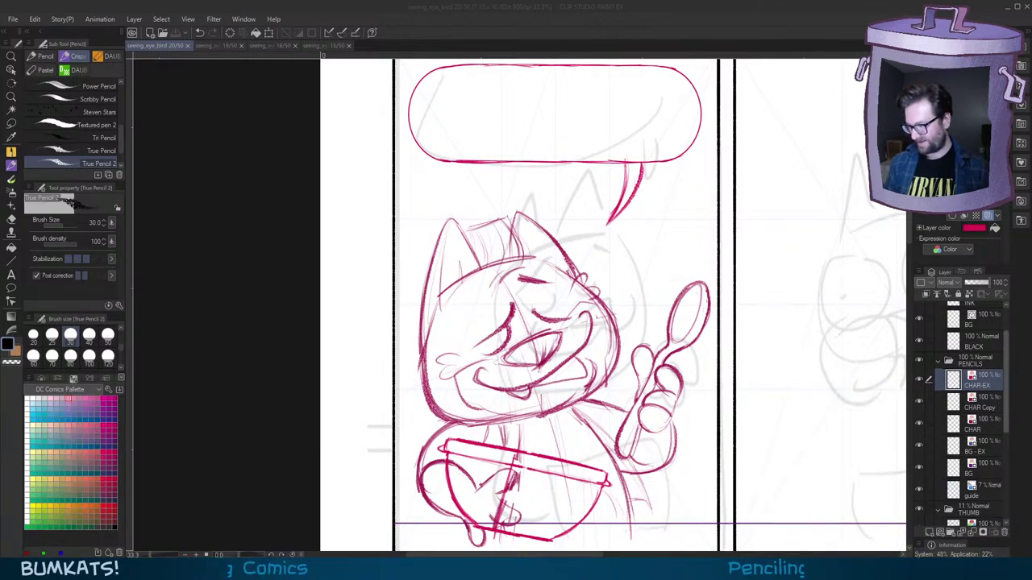
Step: Examine the second panel's faint thumbnail of the cat's face beside the finished first panel
drag(1006, 356, 1006, 354)
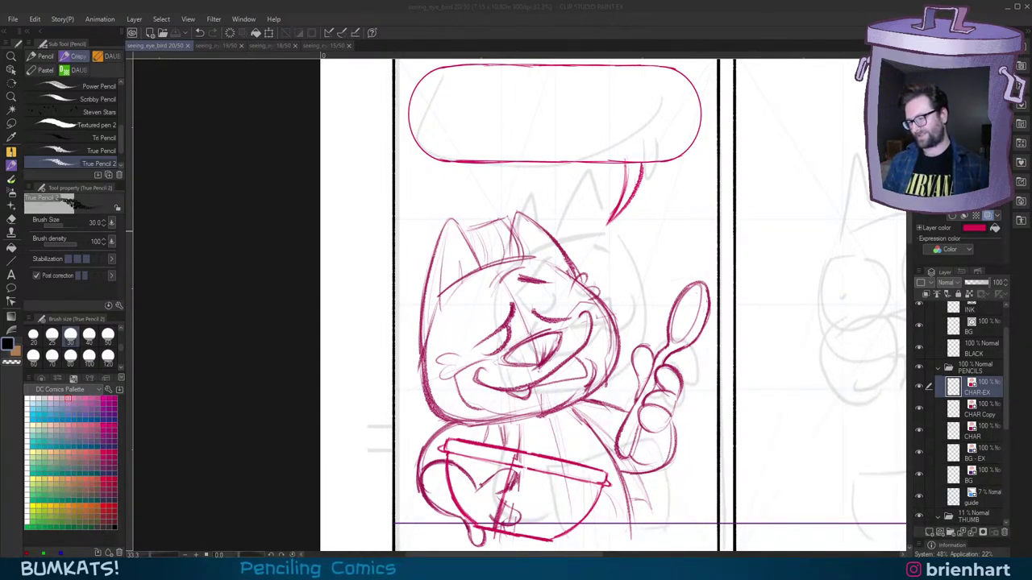
drag(911, 217, 912, 214)
scroll(912, 214, down, 1)
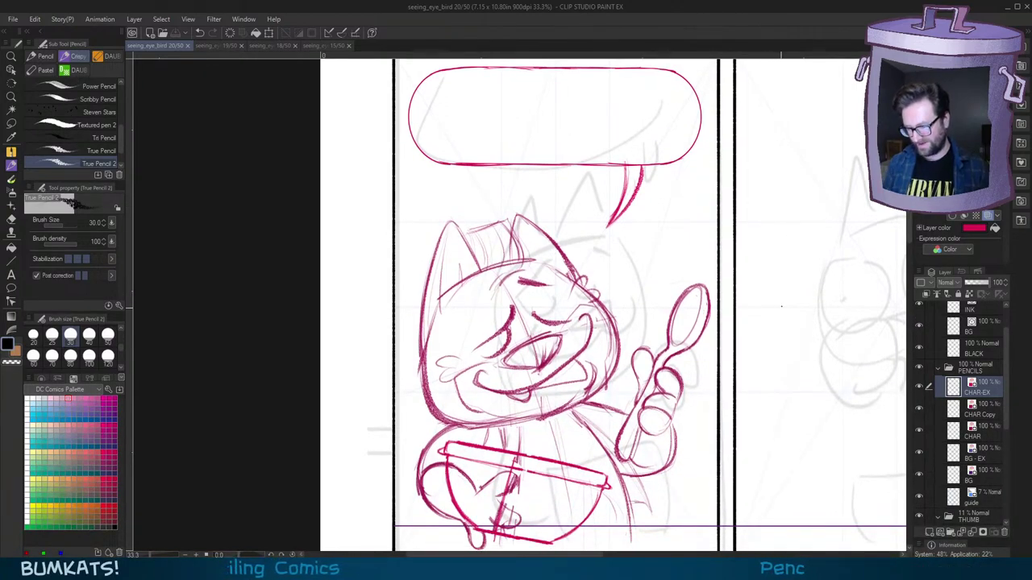
drag(827, 357, 650, 322)
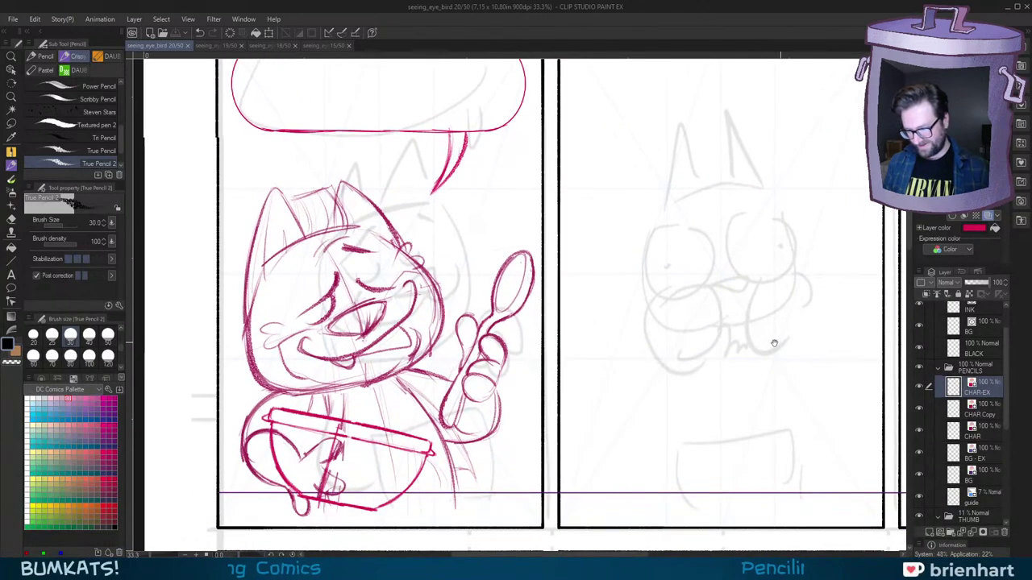
scroll(774, 343, down, 2)
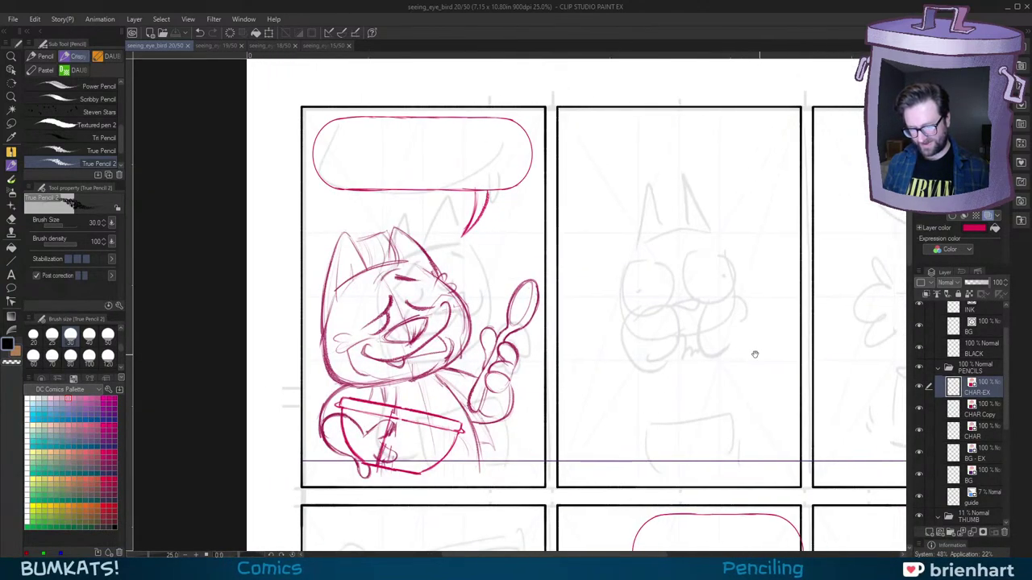
drag(755, 354, 679, 358)
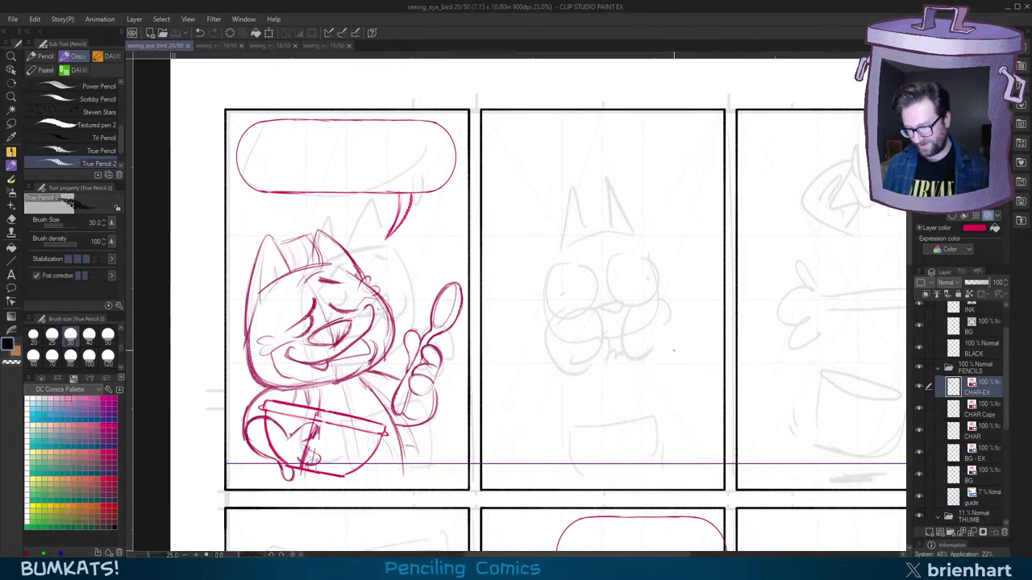
drag(652, 360, 711, 353)
key(minus)
key(asciicircum)
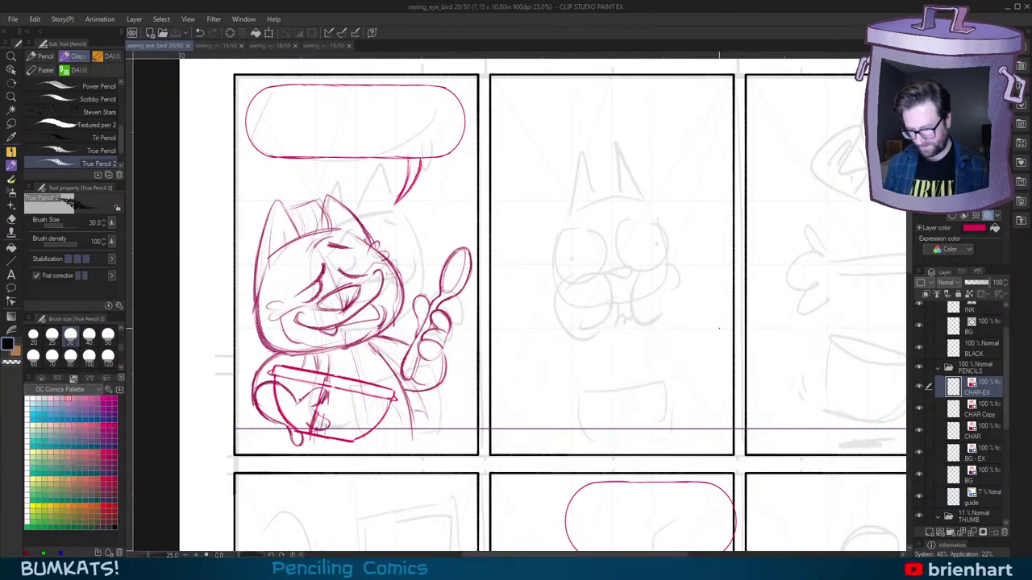
drag(719, 361, 707, 385)
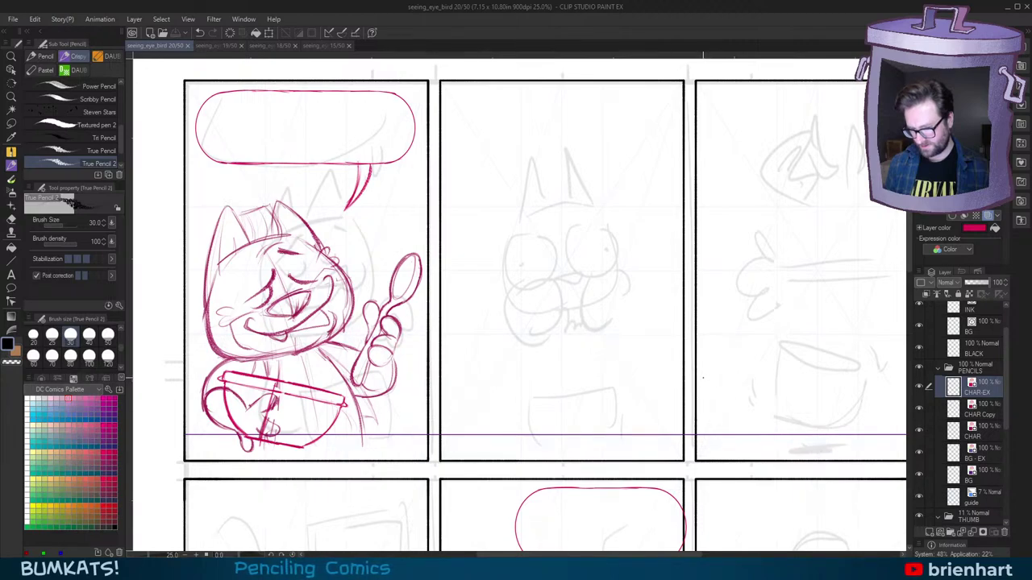
drag(601, 354, 623, 356)
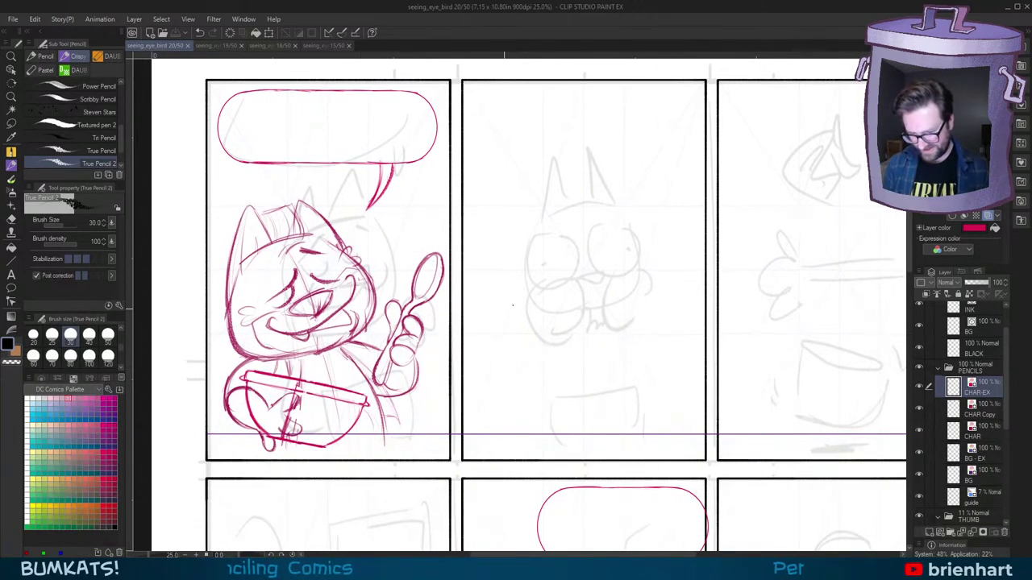
key(minus)
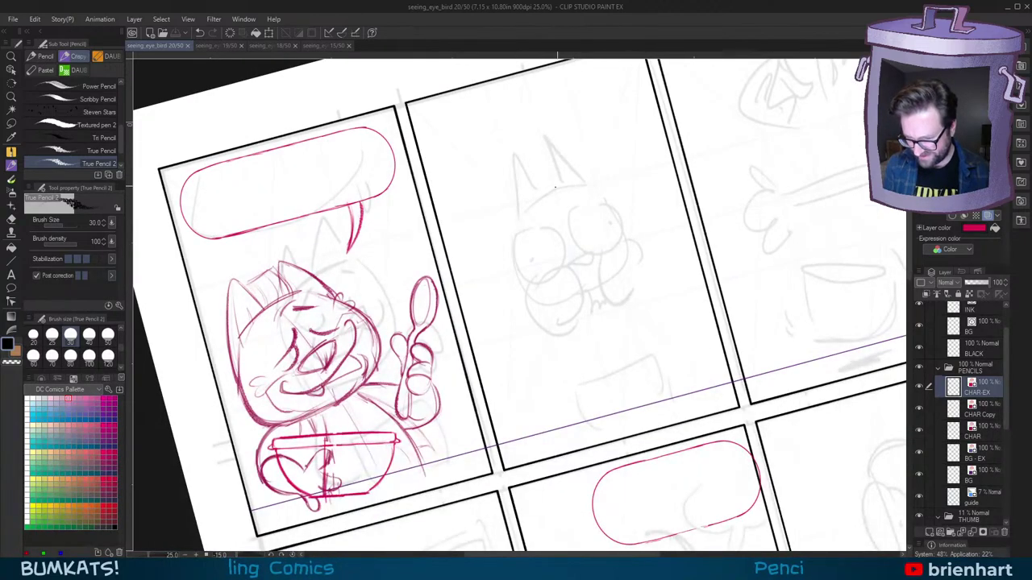
mouse_move(521, 206)
mouse_down()
mouse_move(596, 184)
mouse_move(502, 287)
mouse_move(498, 308)
mouse_move(564, 349)
mouse_up()
key(ctrl+z)
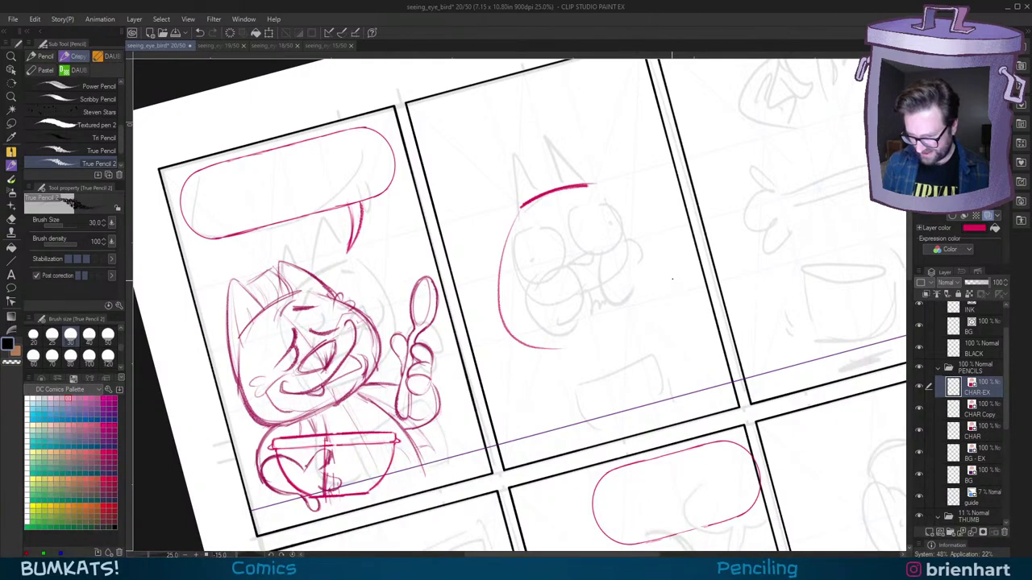
key(asciicircum)
key(ctrl+z)
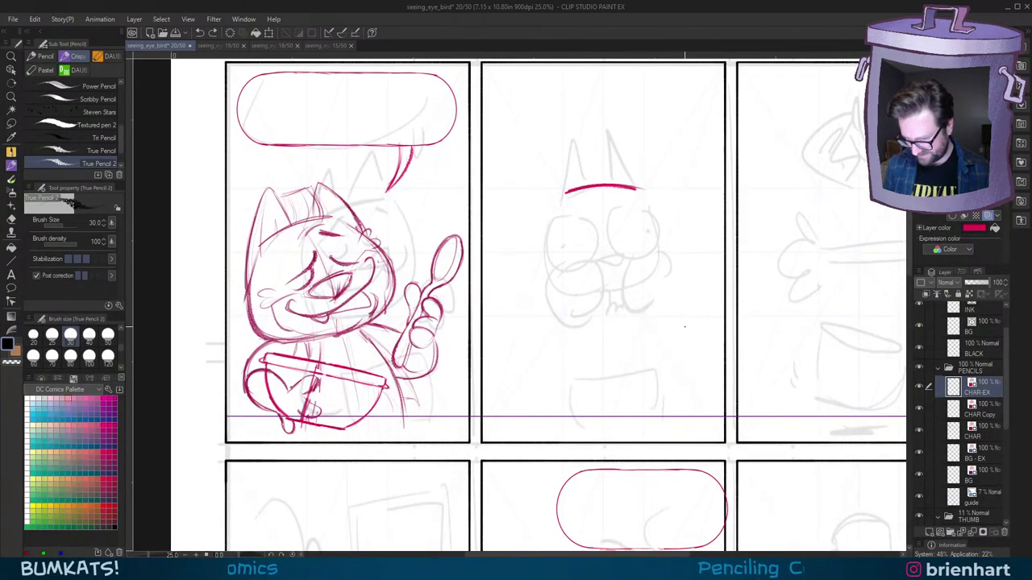
key(ctrl+z)
Step: Sketch the cat's wide oval head outline around a light vertical centre line in the second panel
drag(603, 179, 604, 310)
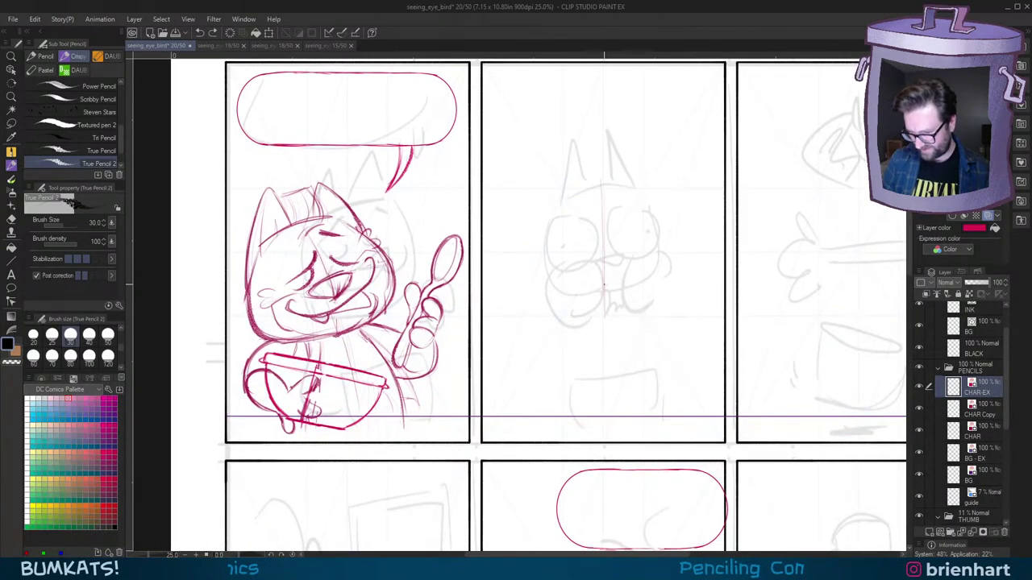
drag(578, 185, 641, 179)
key(ctrl+z)
mouse_move(579, 185)
mouse_down()
mouse_move(636, 179)
mouse_move(542, 219)
mouse_move(535, 327)
mouse_up()
key(ctrl+z)
key(ctrl+z)
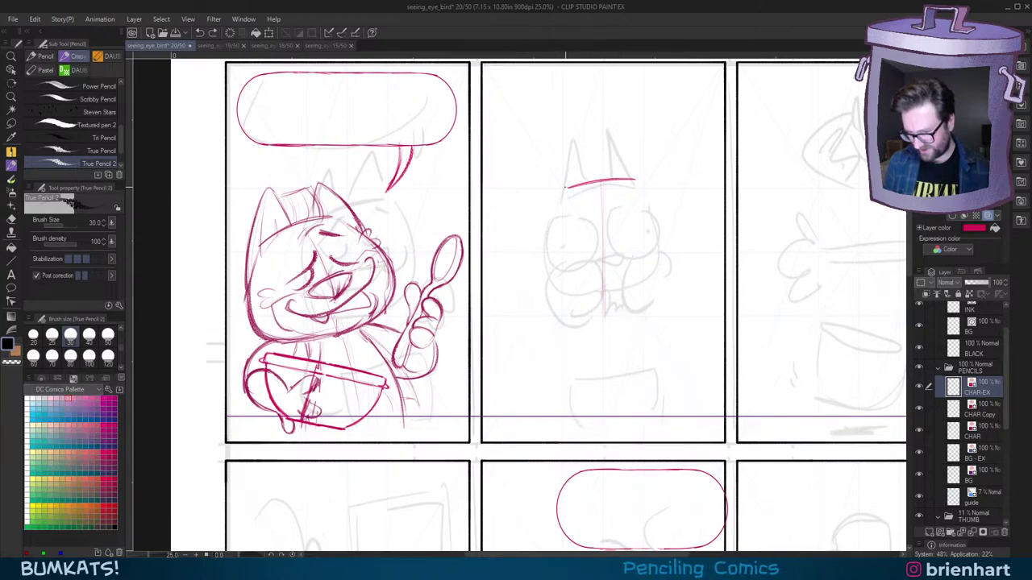
drag(558, 189, 603, 322)
key(ctrl+z)
mouse_move(577, 186)
mouse_down()
mouse_move(511, 225)
mouse_move(595, 322)
mouse_up()
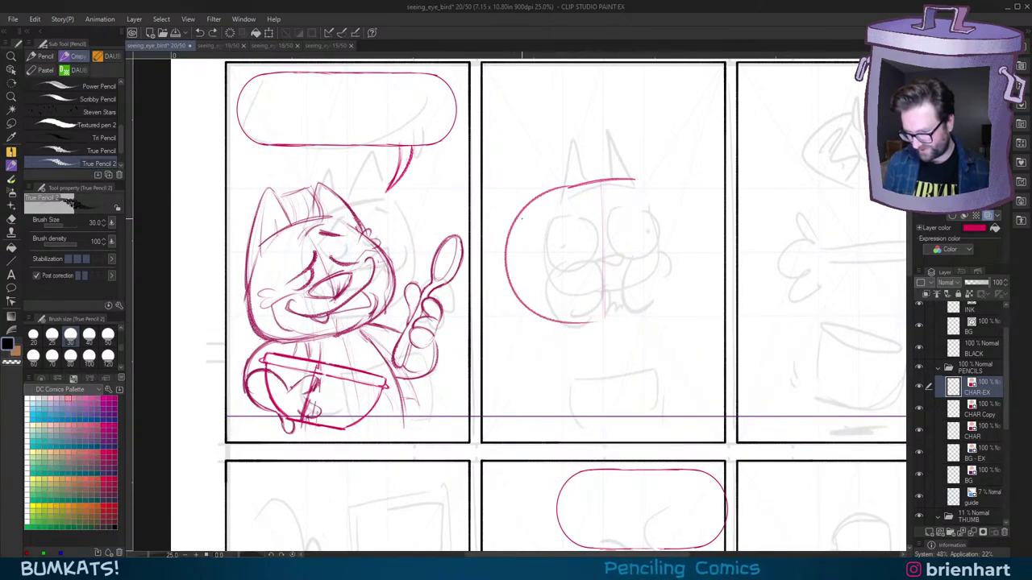
drag(637, 179, 700, 278)
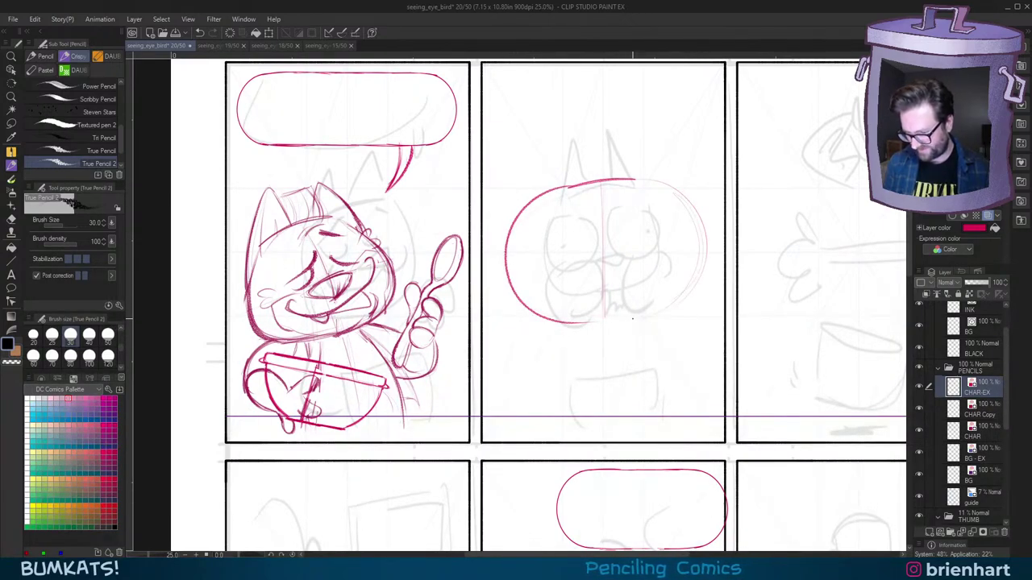
mouse_move(616, 179)
mouse_down()
mouse_move(567, 183)
mouse_move(507, 250)
mouse_move(664, 315)
mouse_up()
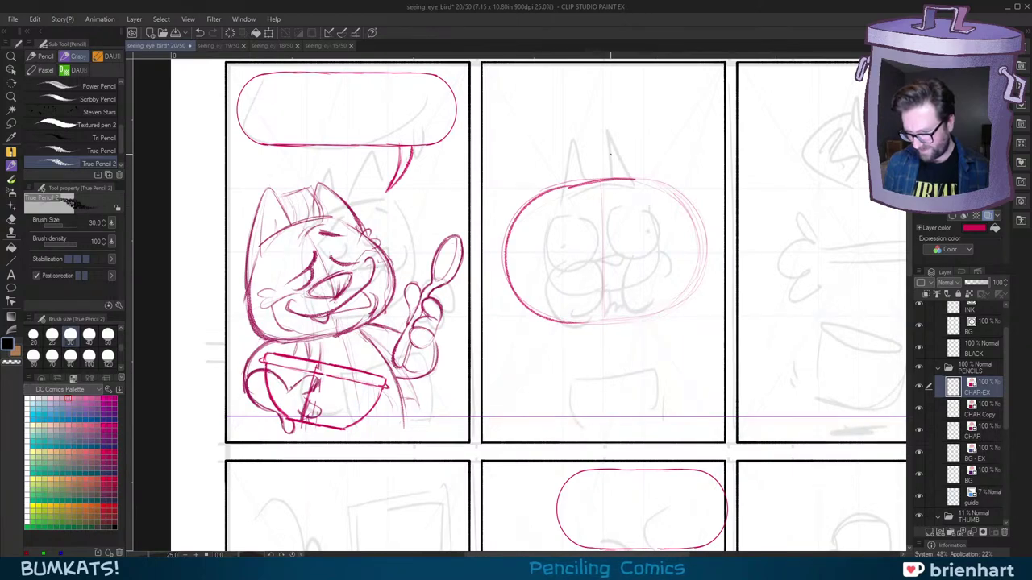
Step: Draw two large round eyes side by side inside the second panel's head and reinforce the head outline's upper edge
mouse_move(574, 209)
mouse_down()
mouse_move(555, 268)
mouse_move(582, 208)
mouse_move(556, 267)
mouse_move(595, 218)
mouse_move(568, 271)
mouse_move(546, 211)
mouse_move(599, 222)
mouse_move(586, 211)
mouse_move(611, 236)
mouse_move(663, 220)
mouse_move(636, 262)
mouse_move(613, 220)
mouse_move(661, 251)
mouse_up()
key(ctrl+z)
key(ctrl+z)
mouse_move(637, 207)
mouse_down()
mouse_move(619, 209)
mouse_move(666, 247)
mouse_move(607, 242)
mouse_move(666, 227)
mouse_move(627, 205)
mouse_up()
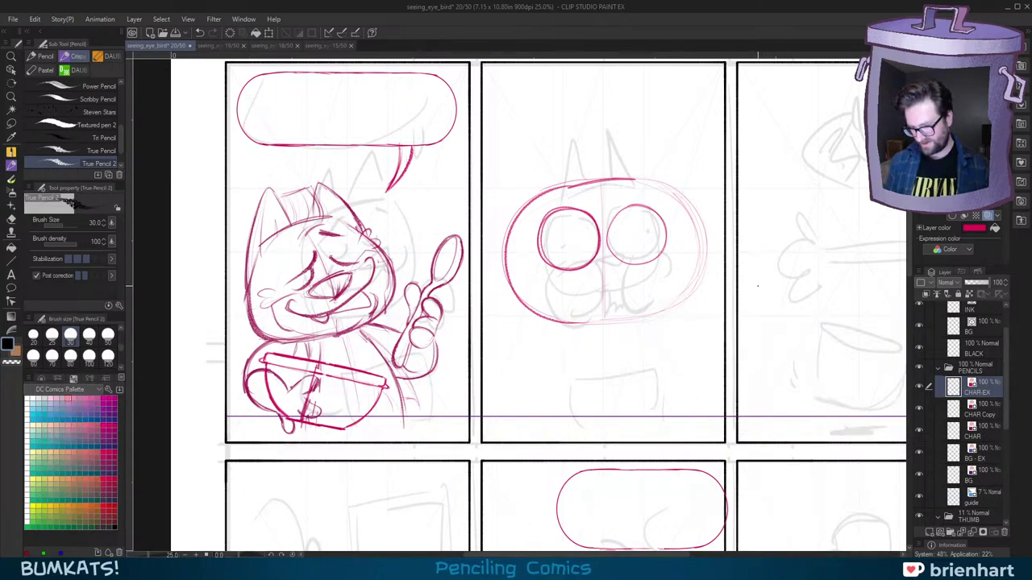
drag(536, 197, 507, 237)
drag(529, 200, 503, 265)
drag(638, 184, 666, 188)
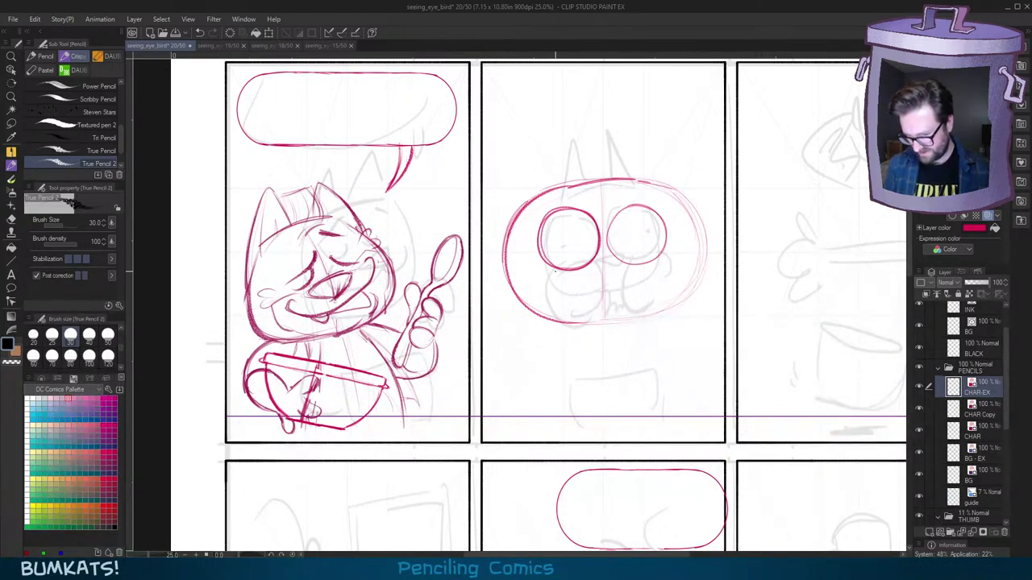
Step: Draw two tall pointed ears on top of the head, with their tips close together and near-vertical inner edges
mouse_move(545, 268)
mouse_down()
mouse_move(521, 270)
mouse_move(575, 331)
mouse_move(588, 271)
mouse_up()
key(ctrl+z)
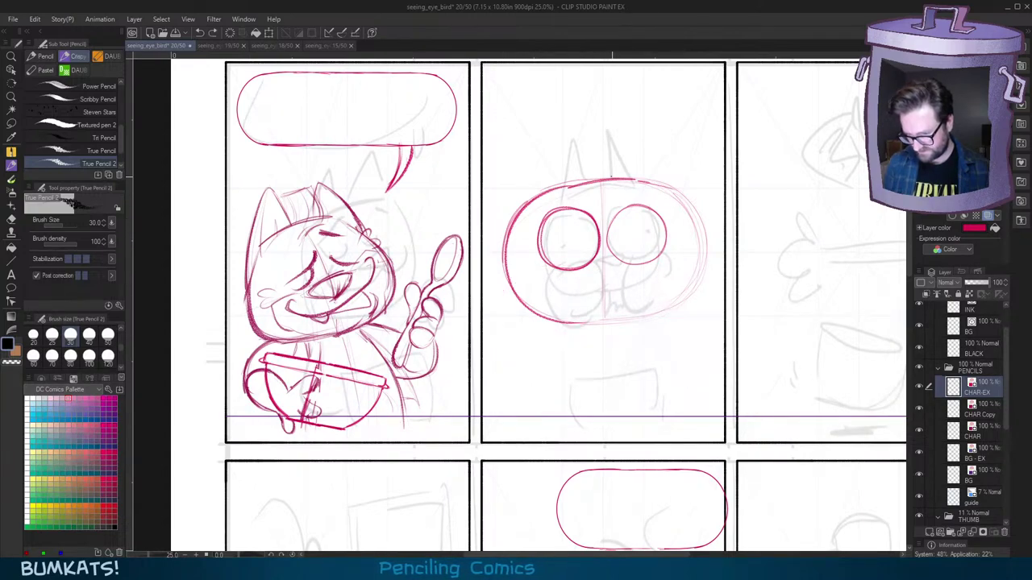
key(ctrl+z)
mouse_move(601, 135)
mouse_down()
mouse_move(601, 177)
mouse_move(533, 196)
mouse_up()
drag(606, 126, 606, 171)
drag(609, 124, 609, 181)
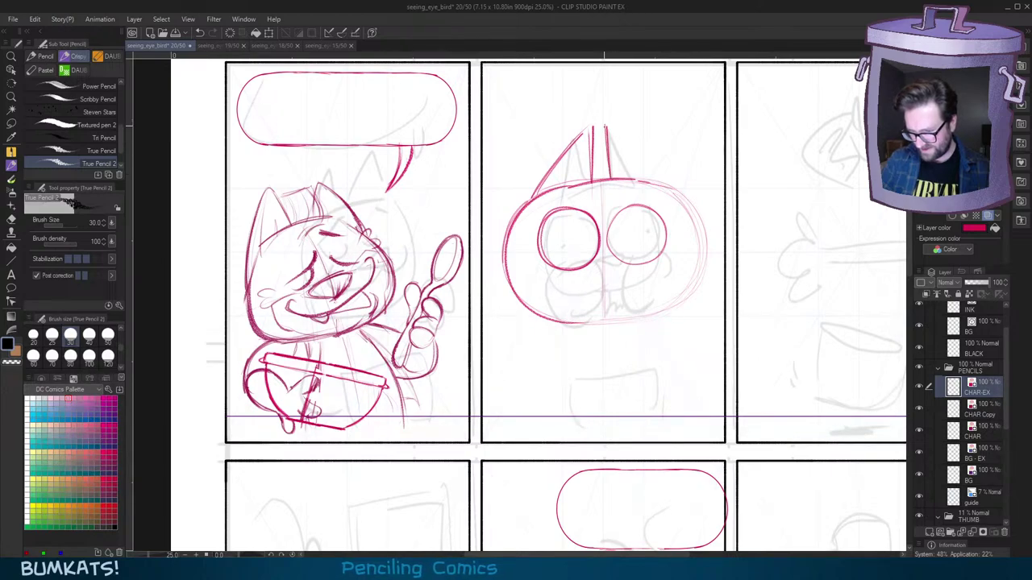
drag(618, 132, 657, 181)
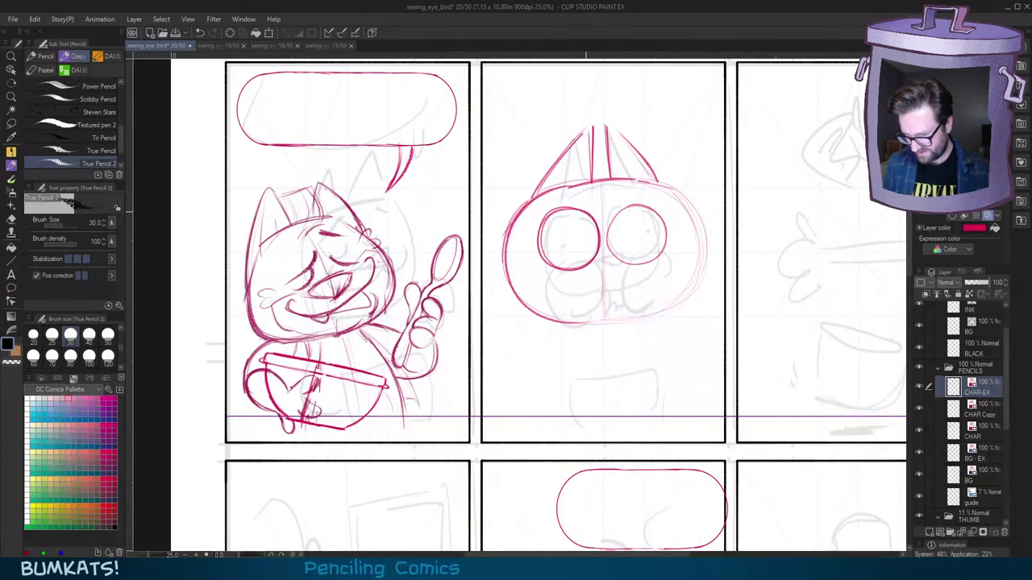
Step: Lasso the second panel's whole head, slightly stretch and skew it with a transform, and clear the selection
drag(724, 348, 720, 342)
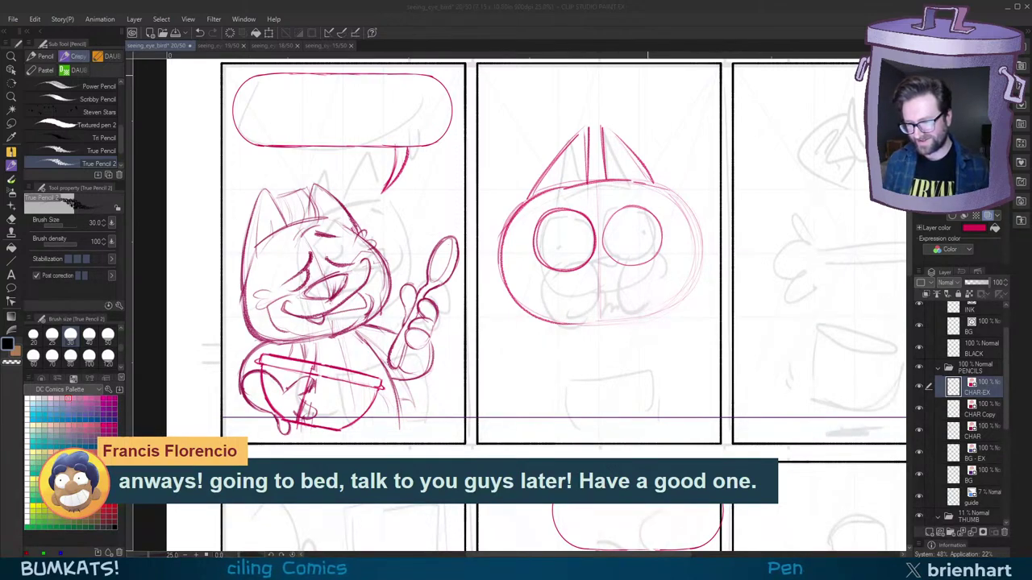
drag(664, 265, 668, 265)
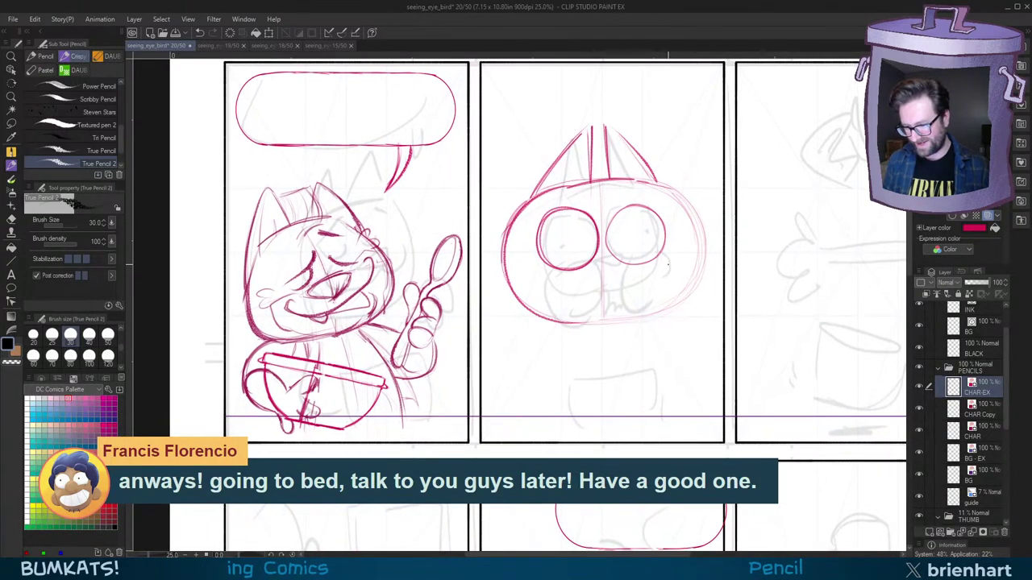
key(m)
mouse_move(644, 103)
mouse_down()
mouse_move(510, 162)
mouse_move(722, 240)
mouse_up()
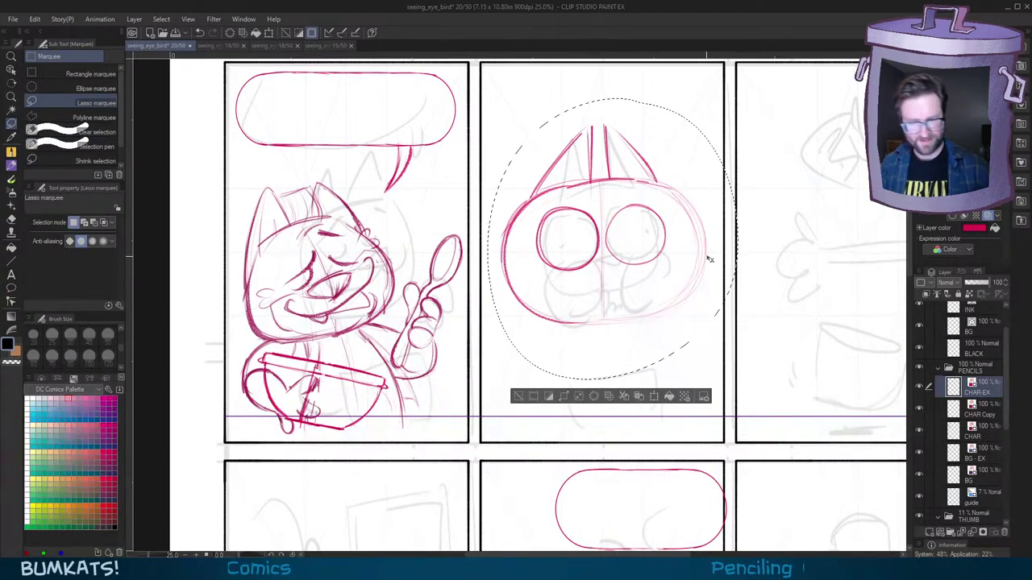
key(ctrl+t)
drag(739, 239, 738, 243)
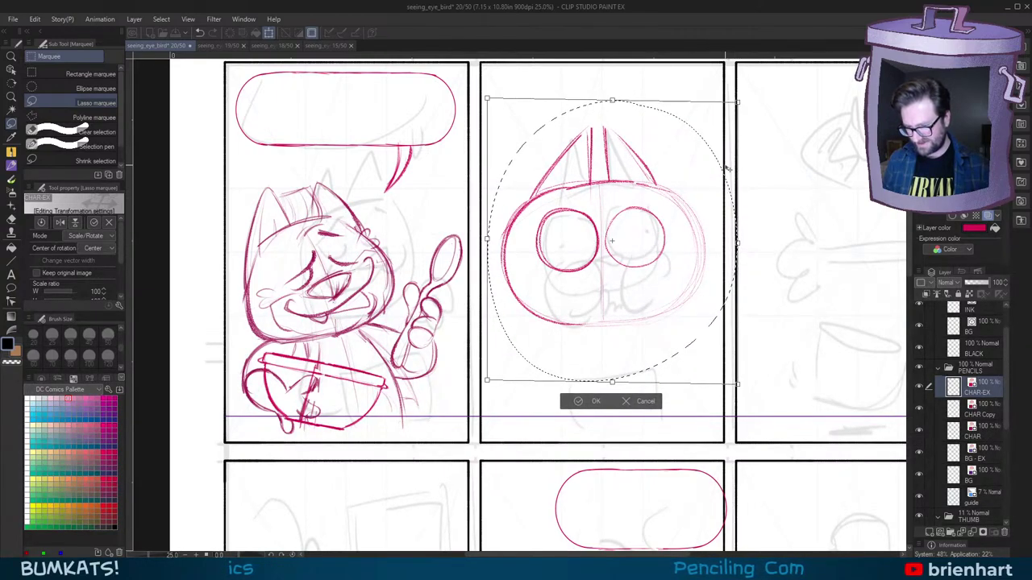
drag(486, 98, 486, 94)
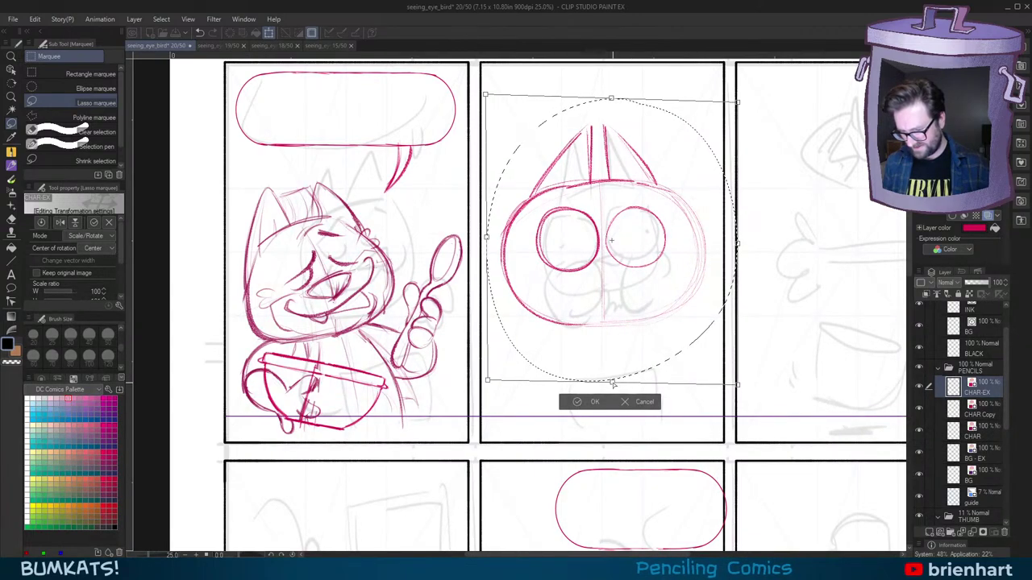
drag(613, 383, 613, 381)
drag(736, 382, 738, 389)
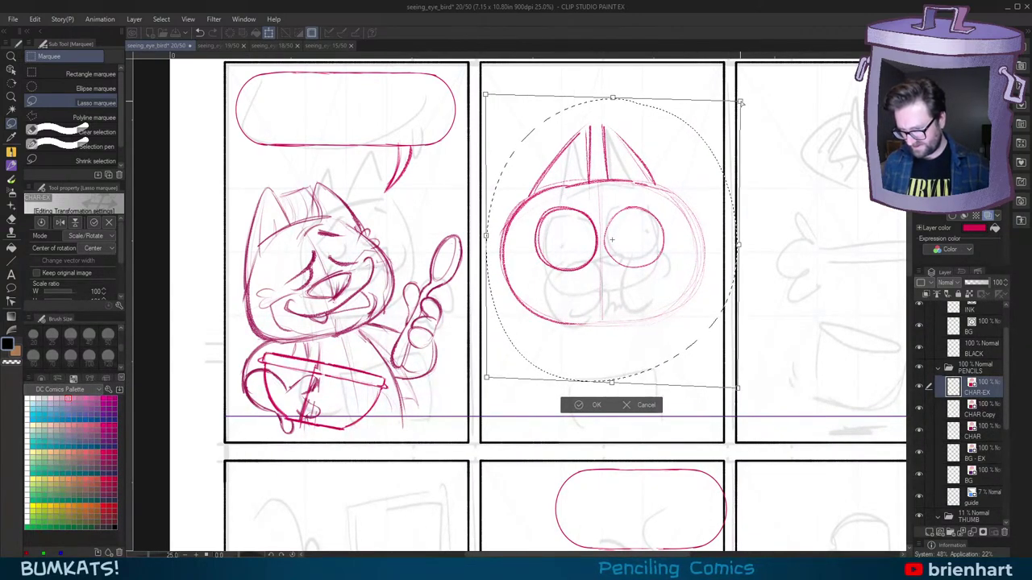
drag(612, 384, 611, 383)
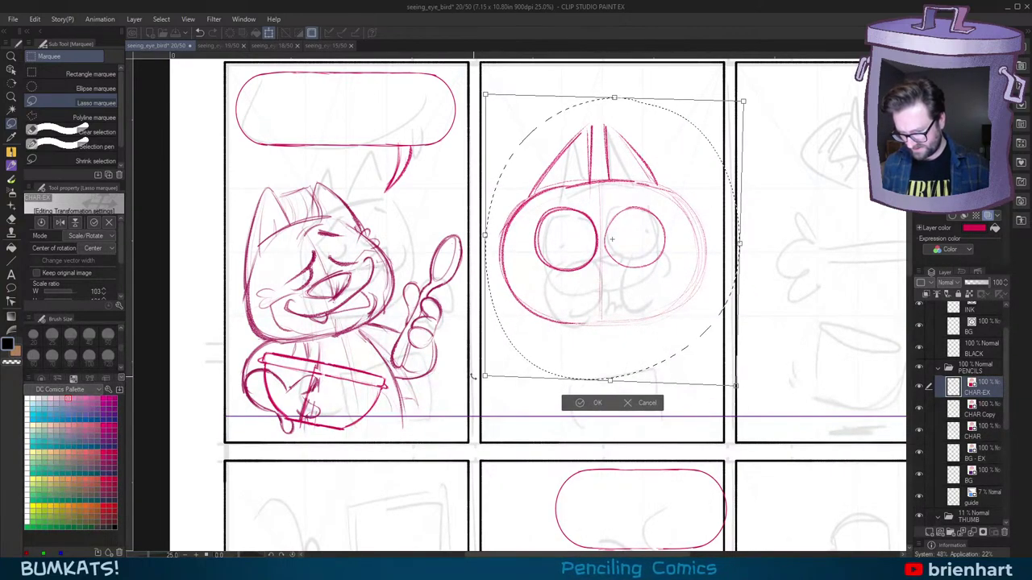
drag(485, 376, 483, 374)
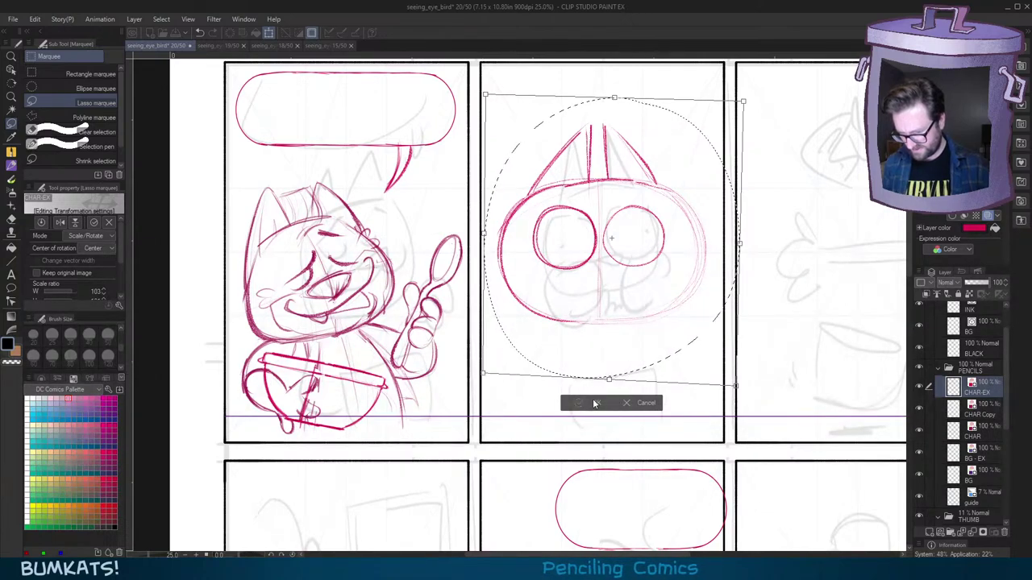
key(Return)
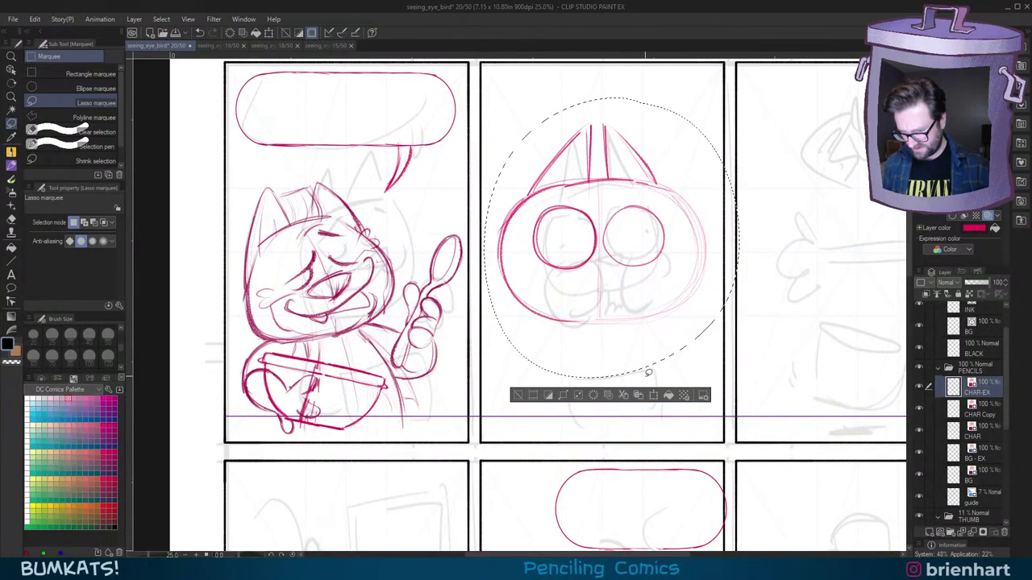
key(ctrl+d)
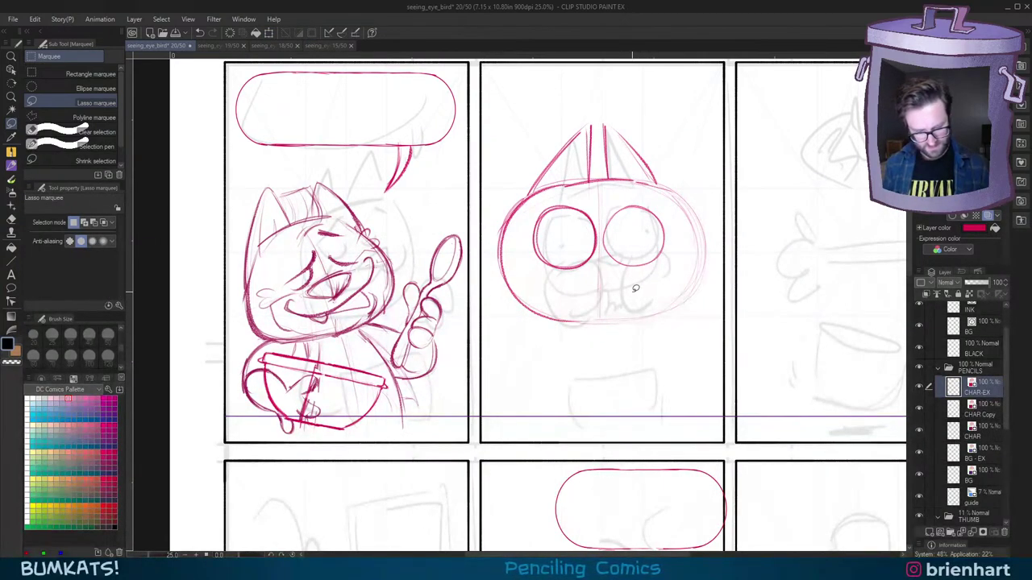
Step: Draw a wide, downward-pointing triangular nose just below and between the two eyes
key(p)
mouse_move(619, 308)
mouse_down()
mouse_move(645, 312)
mouse_move(672, 216)
mouse_up()
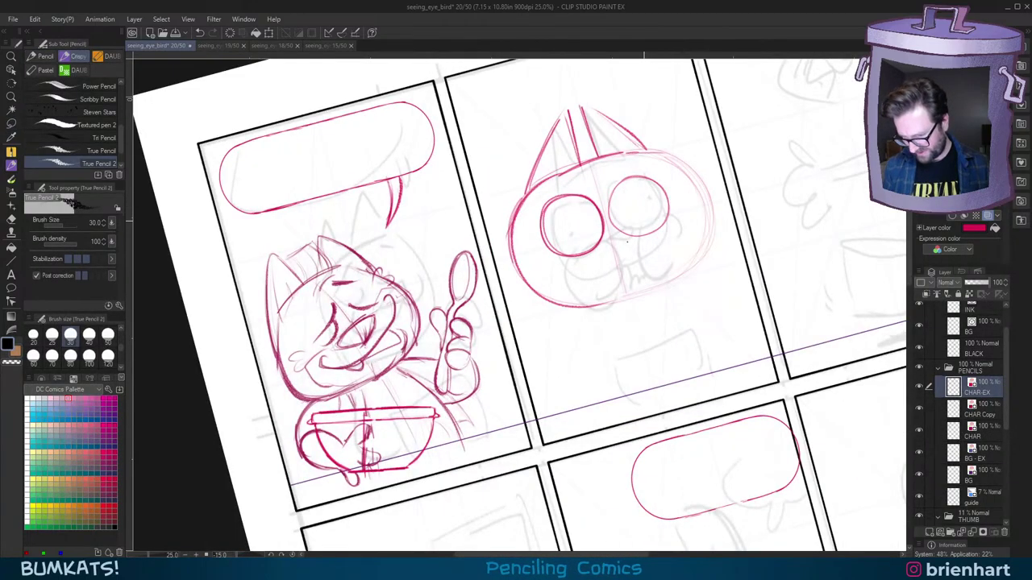
scroll(633, 234, up, 1)
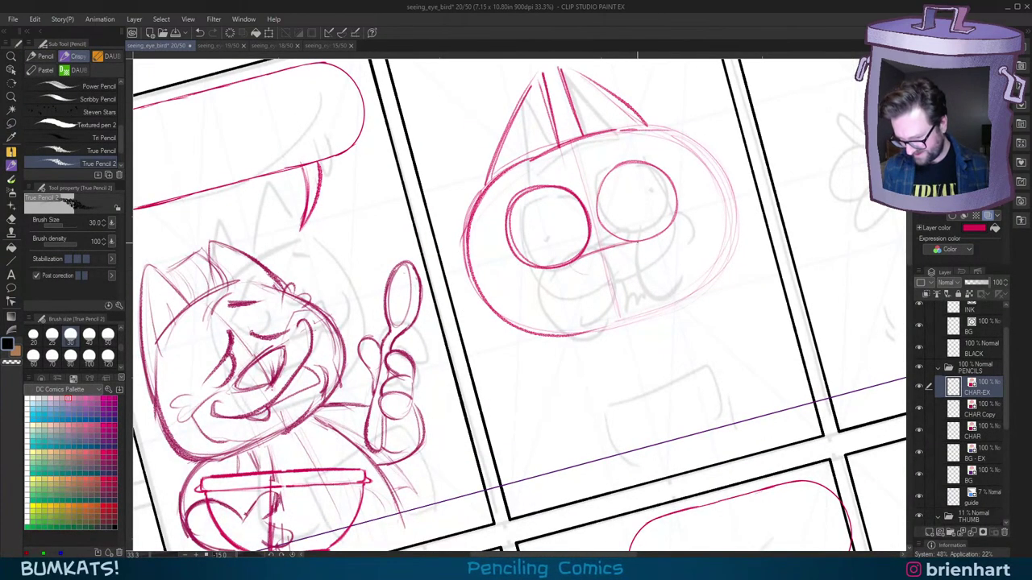
mouse_move(635, 250)
mouse_down()
mouse_move(614, 274)
mouse_move(637, 243)
mouse_move(571, 264)
mouse_up()
mouse_move(571, 263)
mouse_down()
mouse_move(608, 275)
mouse_move(638, 242)
mouse_move(613, 276)
mouse_up()
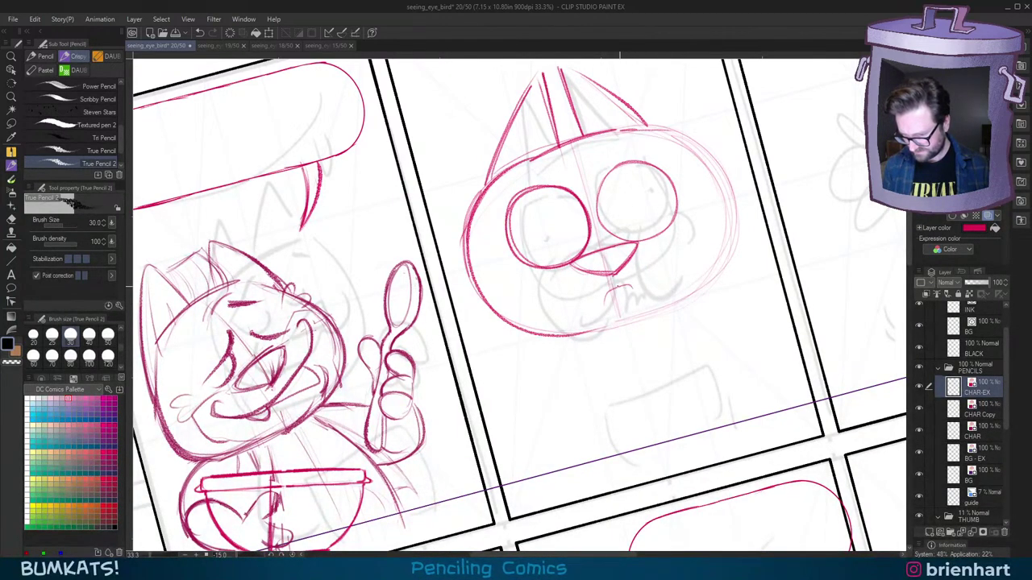
mouse_move(596, 318)
mouse_down()
mouse_move(653, 292)
mouse_move(655, 303)
mouse_move(701, 232)
mouse_up()
key(ctrl+z)
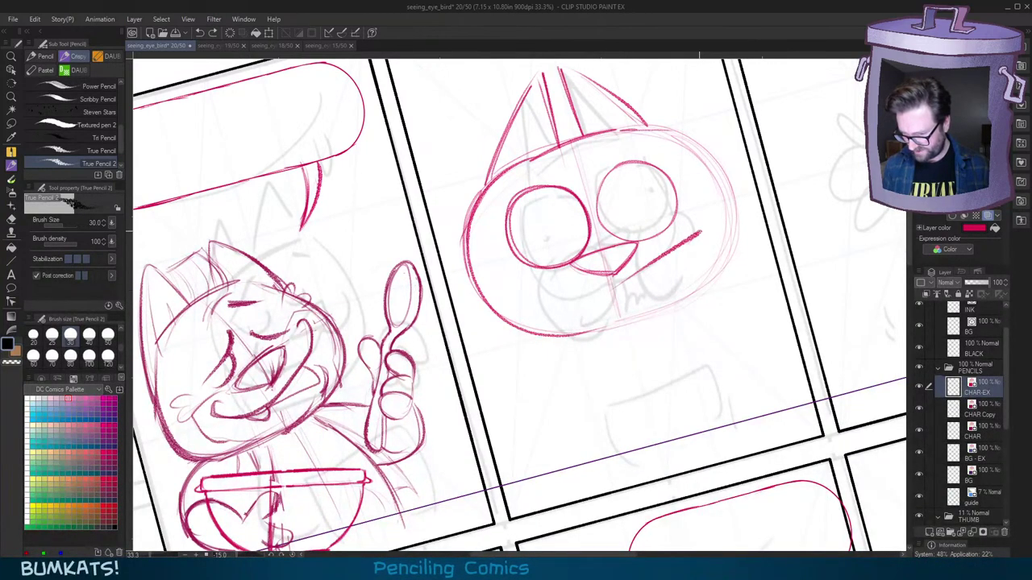
key(ctrl+z)
key(ctrl+z)
Step: Draw a narrow, slanted mouth with a rounded outer end, running from below the nose up across the cat's cheek
drag(622, 283, 709, 225)
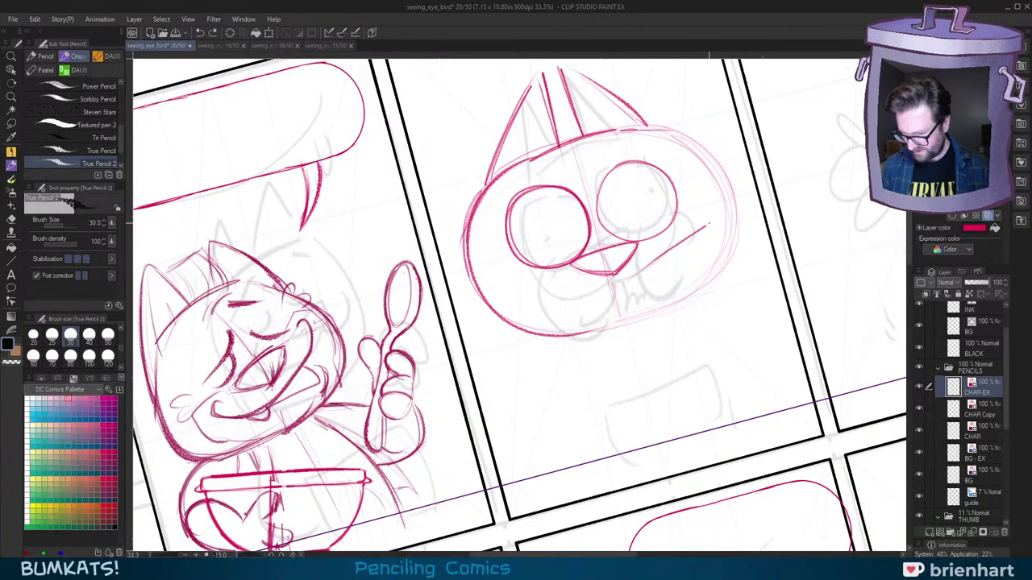
mouse_move(621, 295)
mouse_down()
mouse_move(711, 255)
mouse_move(705, 236)
mouse_up()
key(ctrl+z)
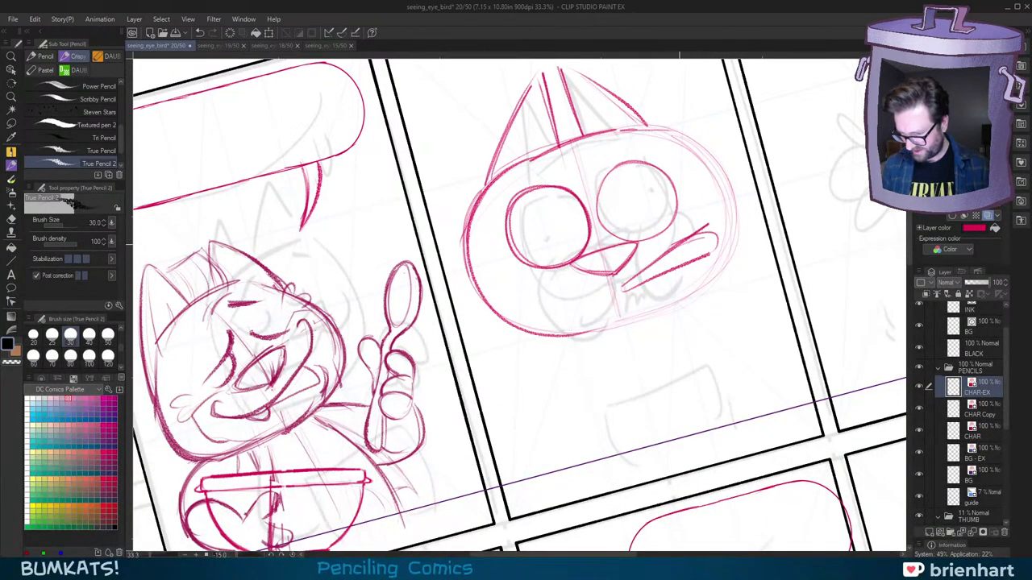
drag(643, 274, 713, 241)
mouse_move(707, 238)
mouse_down()
mouse_move(629, 286)
mouse_move(697, 233)
mouse_up()
drag(635, 287, 710, 253)
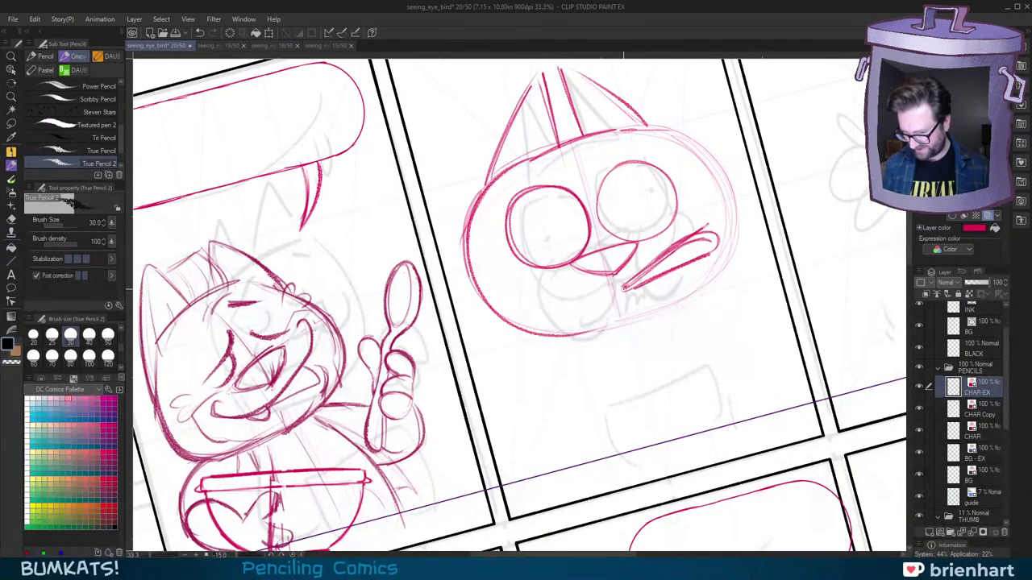
key(ctrl+z)
key(ctrl+y)
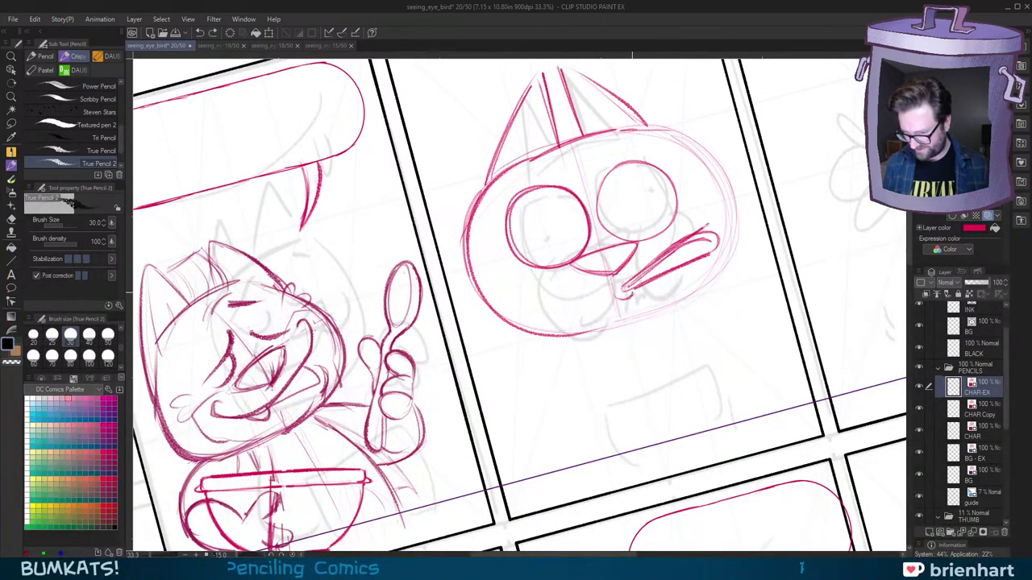
key(ctrl+z)
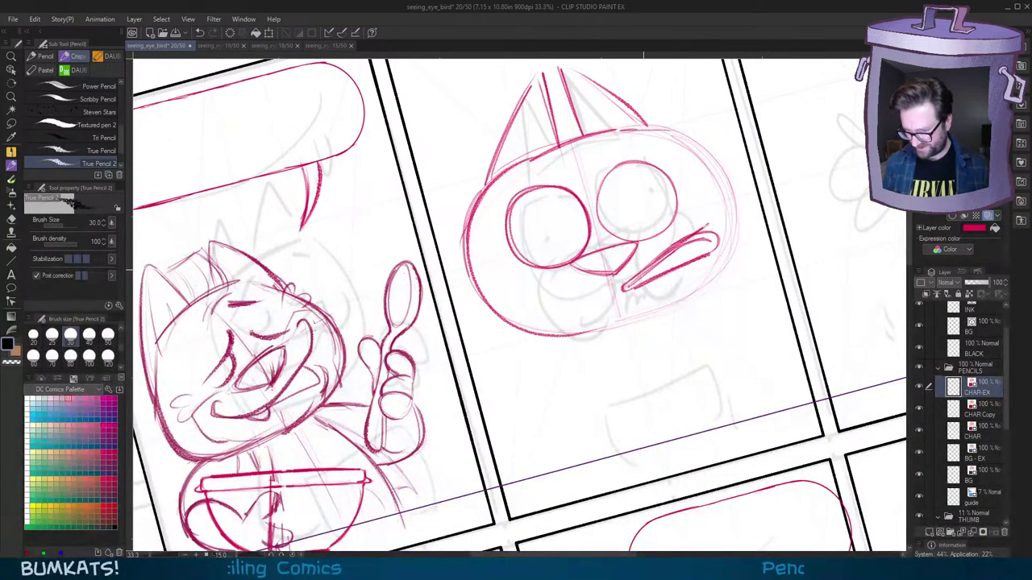
Step: Examine the second panel's cat face with the page upright, both close up and alongside the surrounding panels
key(asciicircum)
drag(699, 277, 702, 268)
key(minus)
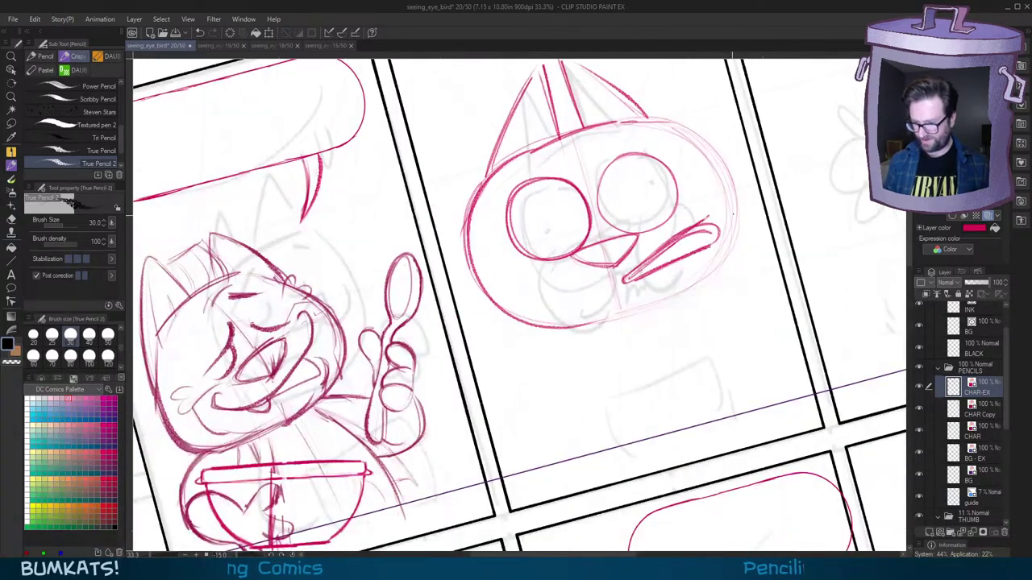
drag(738, 193, 746, 258)
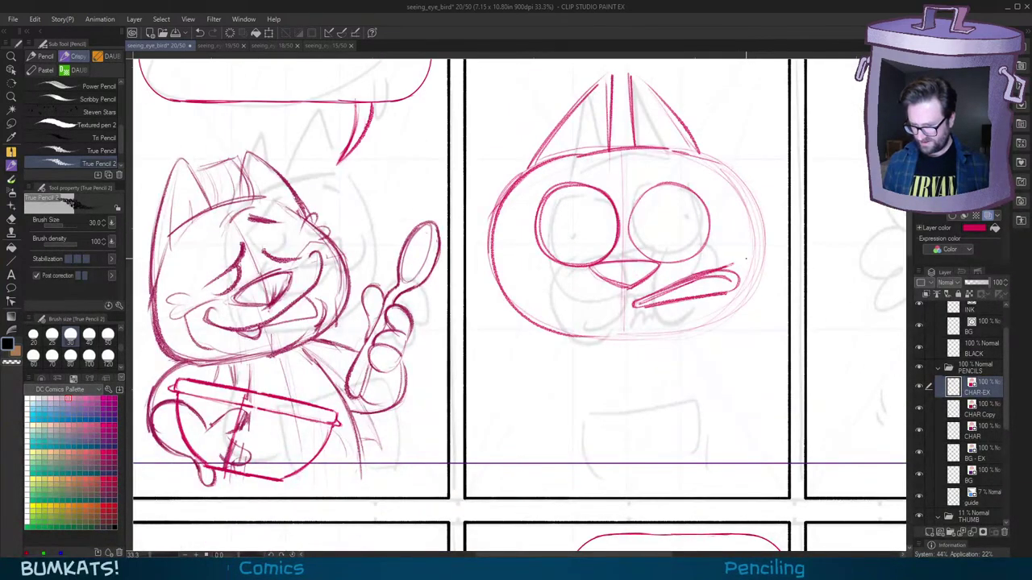
scroll(746, 258, down, 4)
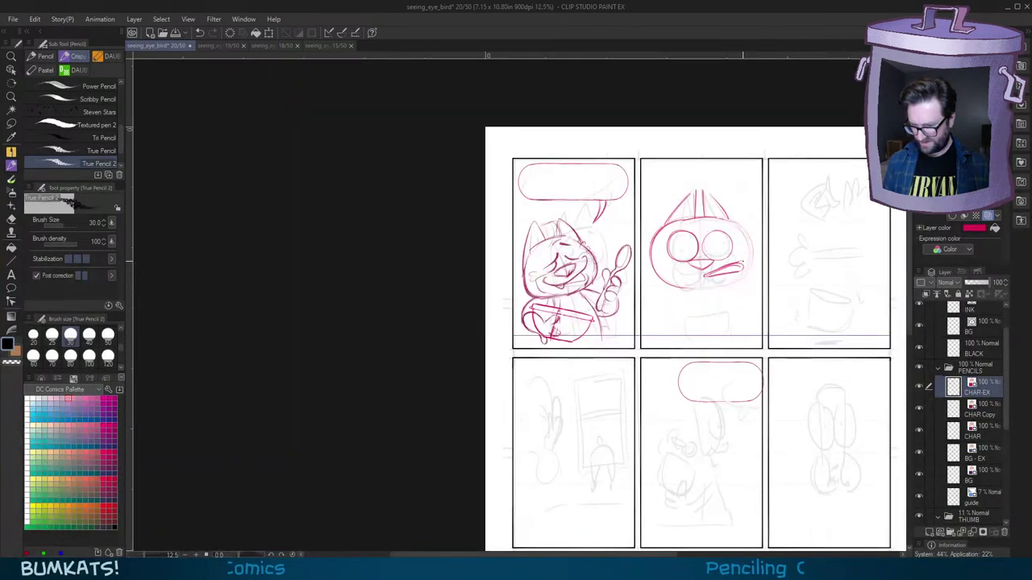
scroll(742, 262, up, 4)
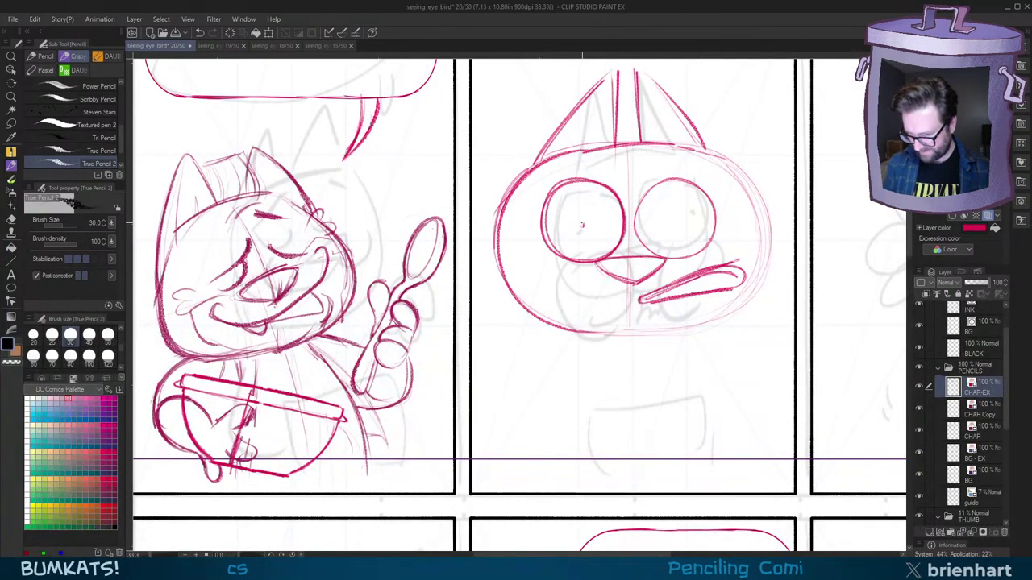
Step: Try small dot pupils in the middle of both of the cat's eyes
click(581, 225)
click(681, 223)
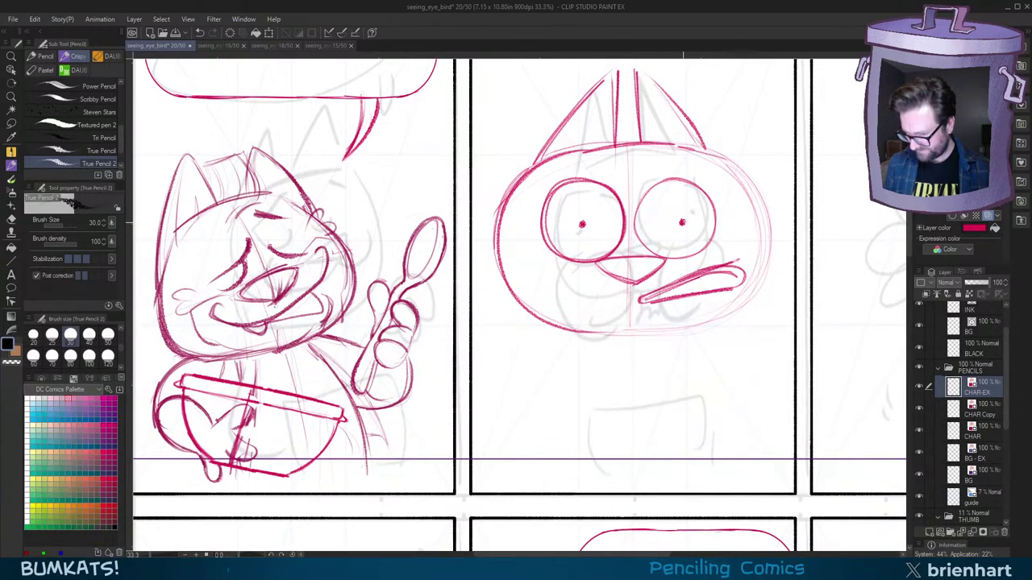
drag(734, 282, 739, 274)
key(ctrl+z)
key(ctrl+z)
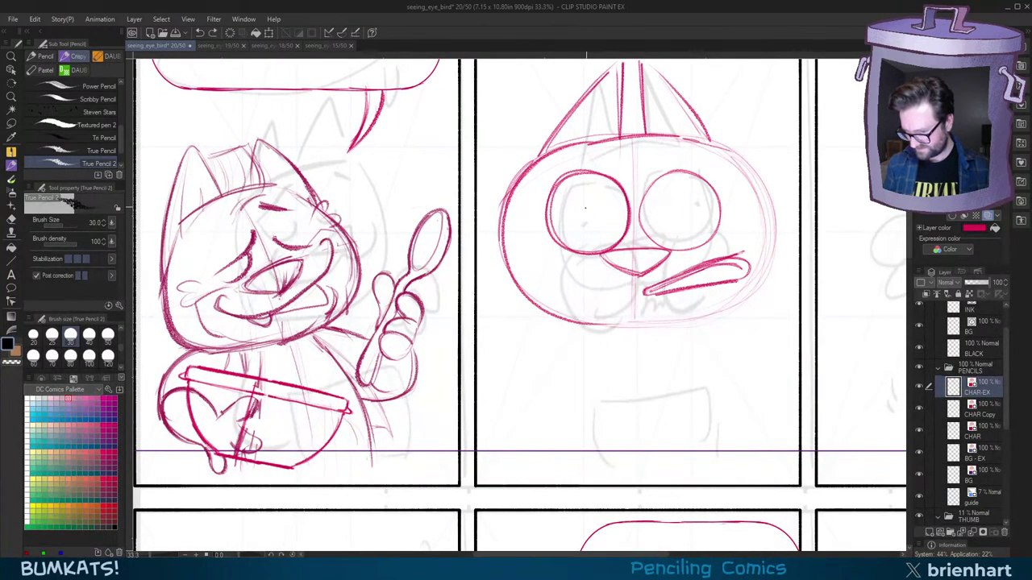
Step: Draw small dot pupils in both of the cat's eyes, set slightly outward from the centres
drag(691, 214, 692, 215)
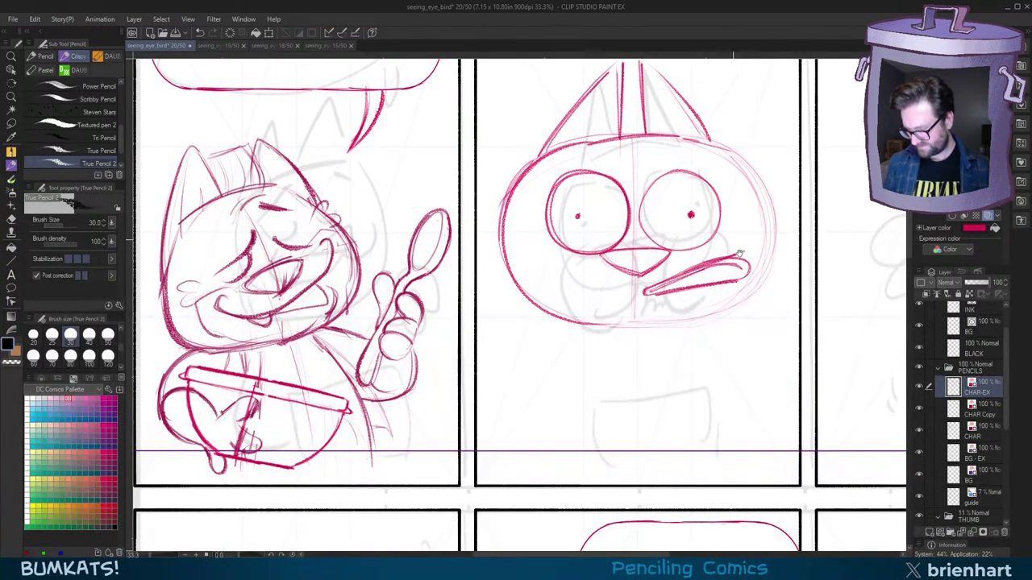
drag(760, 321, 756, 340)
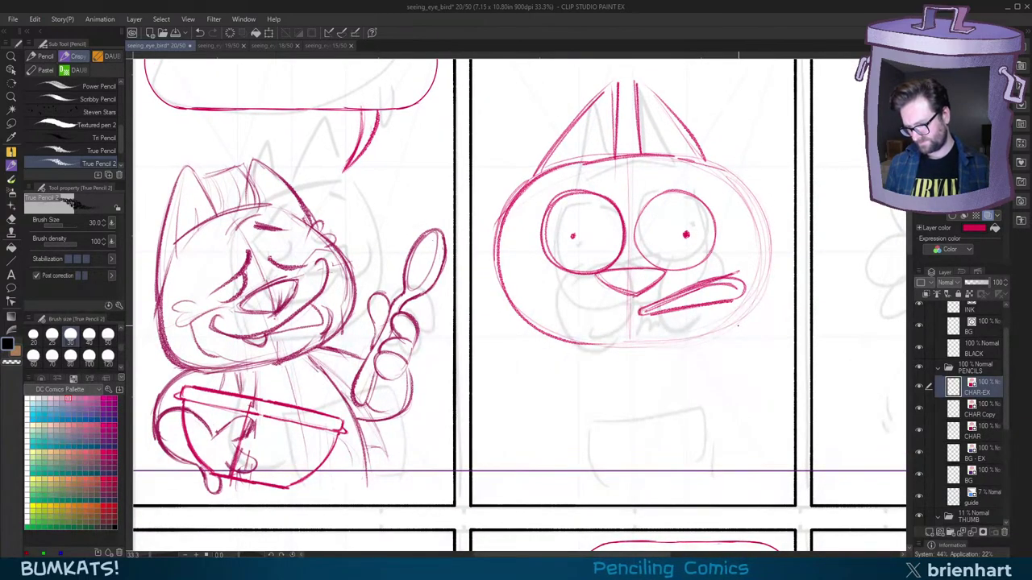
key(h)
key(h)
drag(734, 339, 747, 331)
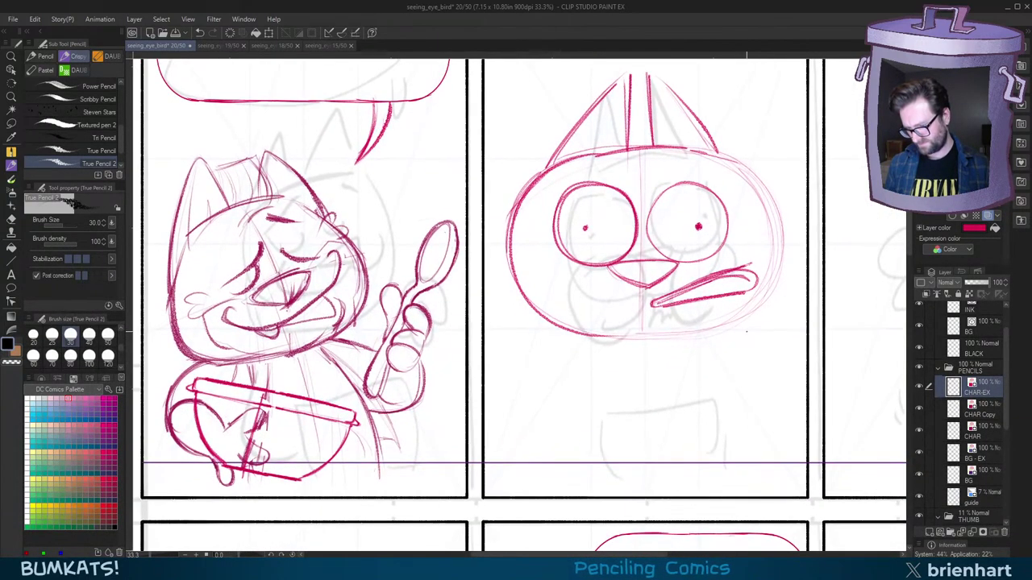
Step: Retrace the nose's lower edge on the side away from the mouth with a heavier line
drag(673, 55, 637, 55)
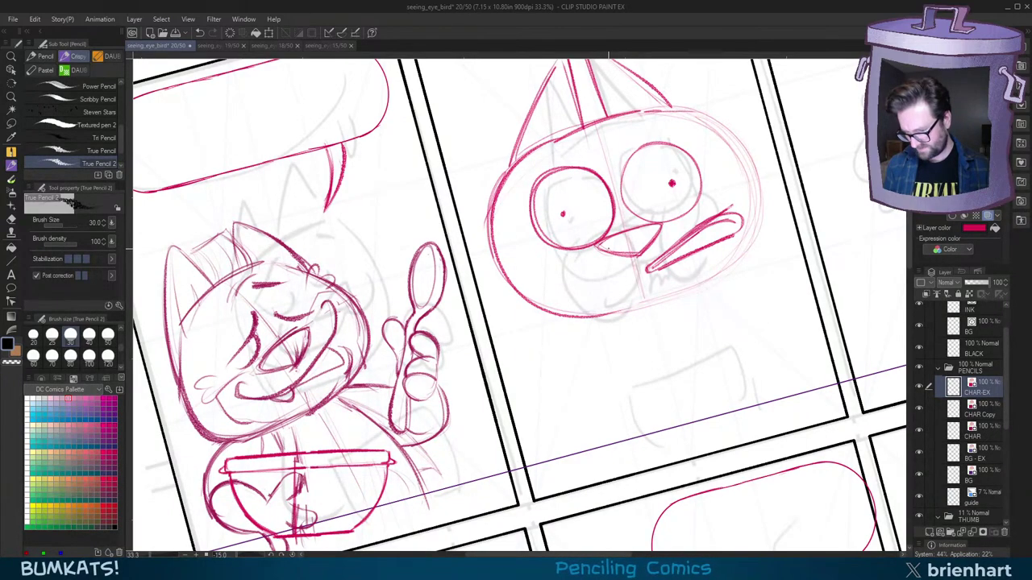
drag(600, 248, 631, 258)
key(^)
drag(730, 347, 731, 339)
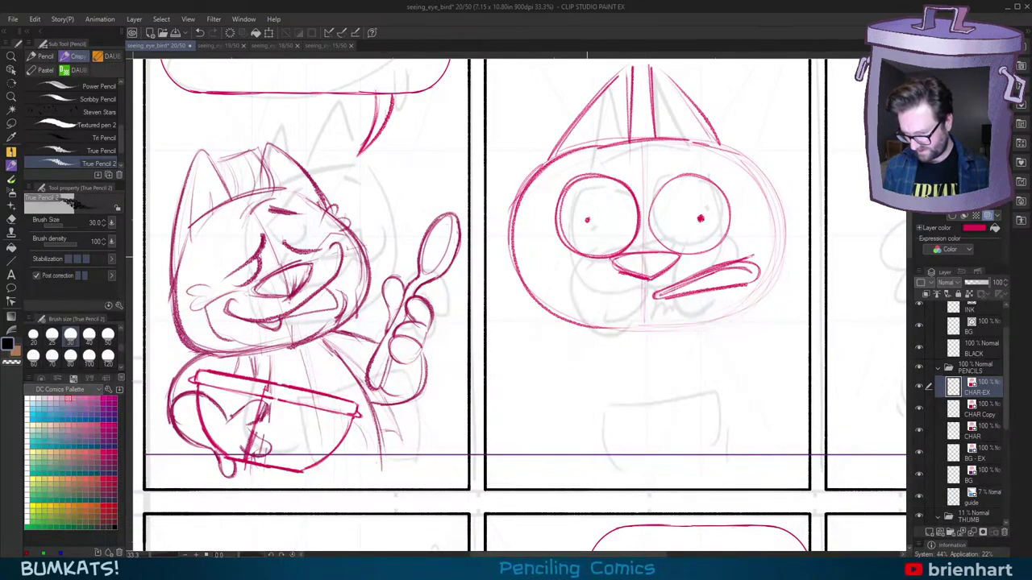
Step: Draw rounded muzzle curves from beneath each eye down to the bottom of the cat's head
drag(584, 259, 582, 325)
drag(586, 256, 566, 299)
mouse_move(719, 252)
mouse_down()
mouse_move(714, 316)
mouse_move(718, 257)
mouse_move(725, 301)
mouse_move(723, 267)
mouse_move(732, 295)
mouse_up()
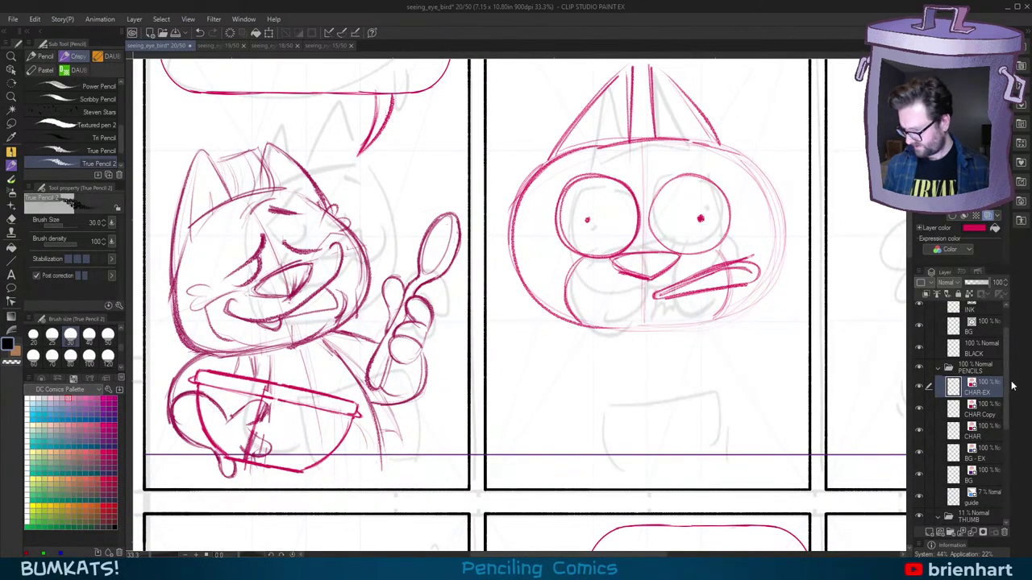
Step: Hide the THUMB layer folder so only the pencils and frames show
scroll(933, 453, down, 3)
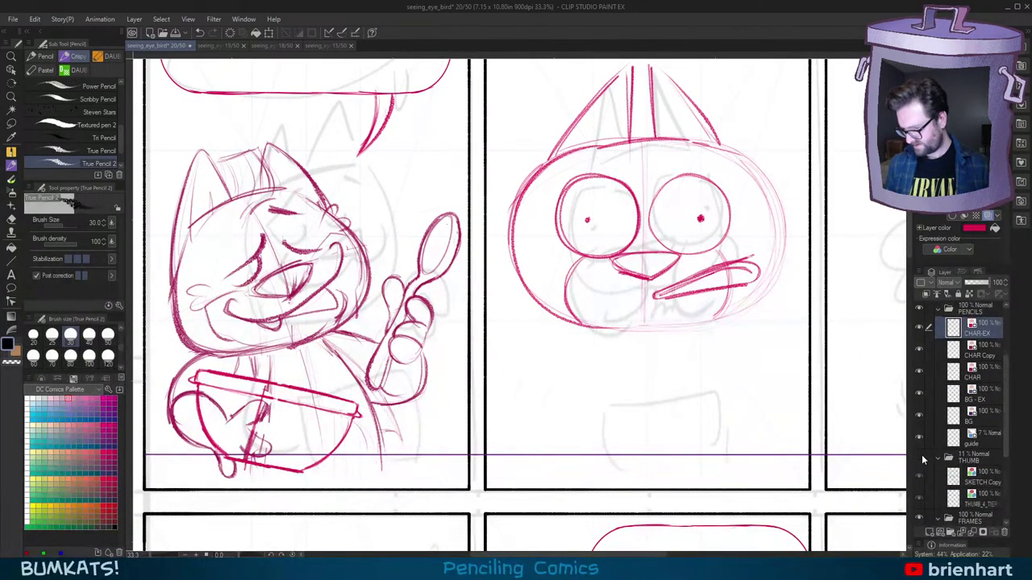
click(920, 457)
drag(774, 337, 769, 351)
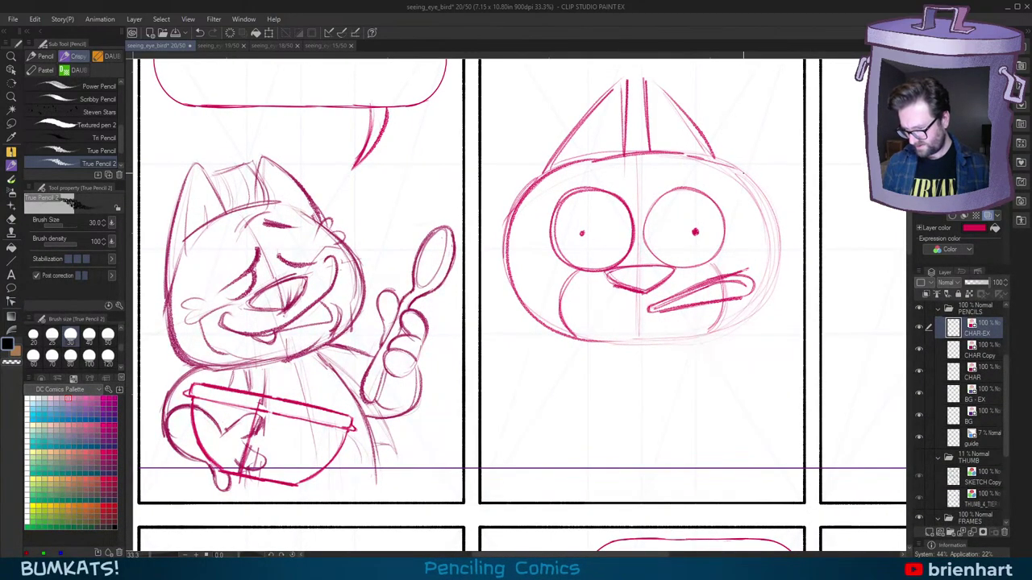
Step: With the page mirrored, darken the mouth-side head outline from the base of the ear down to the cheek
key(h)
drag(567, 330, 768, 346)
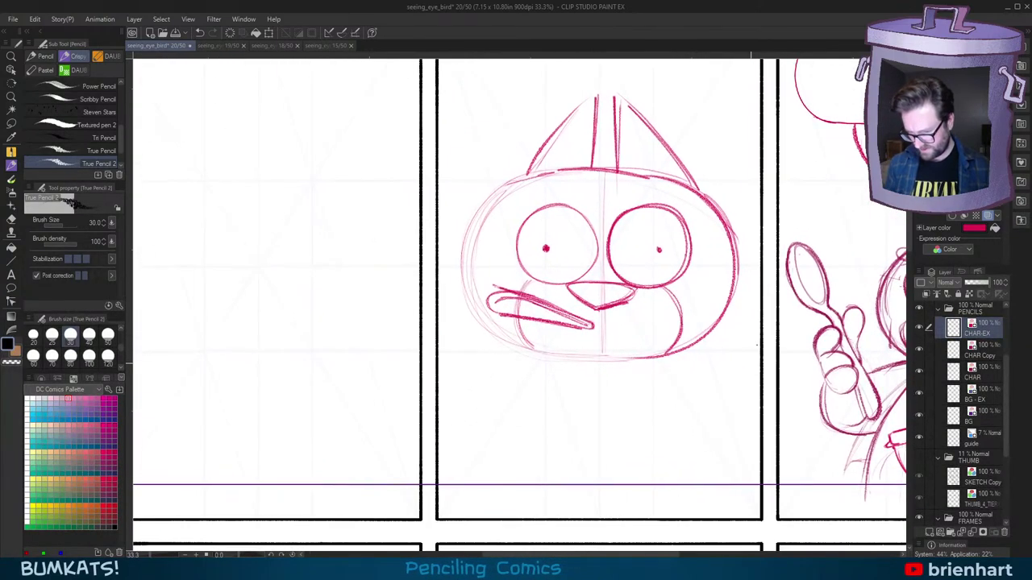
key(ctrl+z)
mouse_move(535, 176)
mouse_down()
mouse_move(483, 208)
mouse_move(468, 262)
mouse_up()
drag(482, 209, 464, 289)
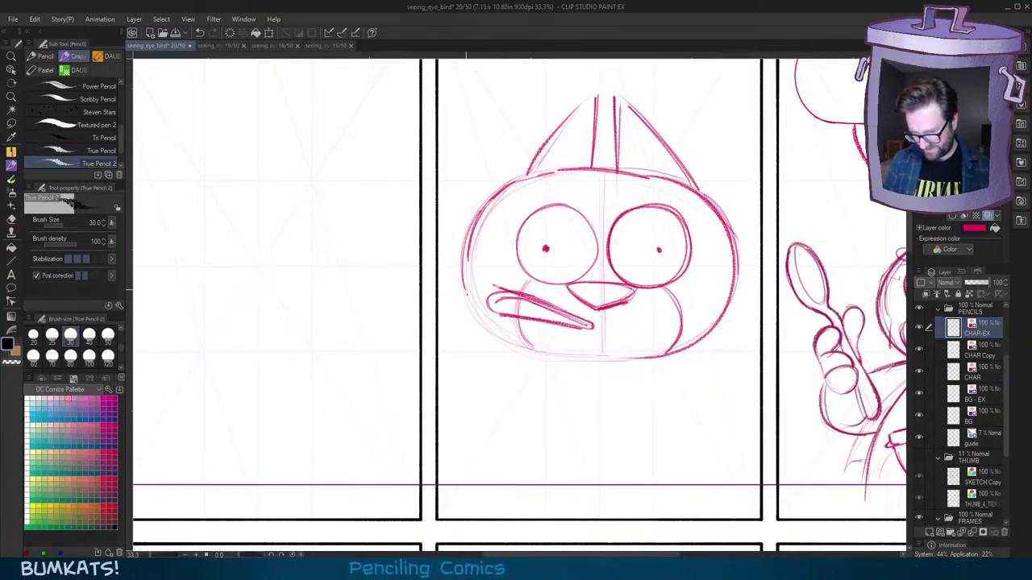
Step: Firm up the mouth-side head outline along the lower cheek and where it meets the base of the ear
key(asciicircum)
key(asciicircum)
key(asciicircum)
key(asciicircum)
drag(485, 329, 502, 254)
drag(486, 287, 505, 250)
key(minus)
key(minus)
key(minus)
key(minus)
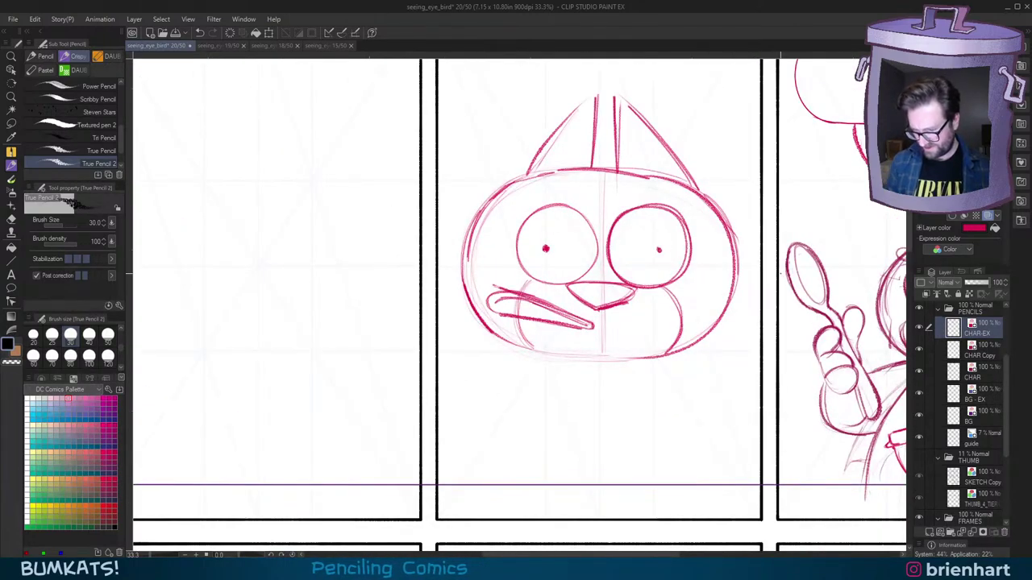
drag(516, 183, 555, 171)
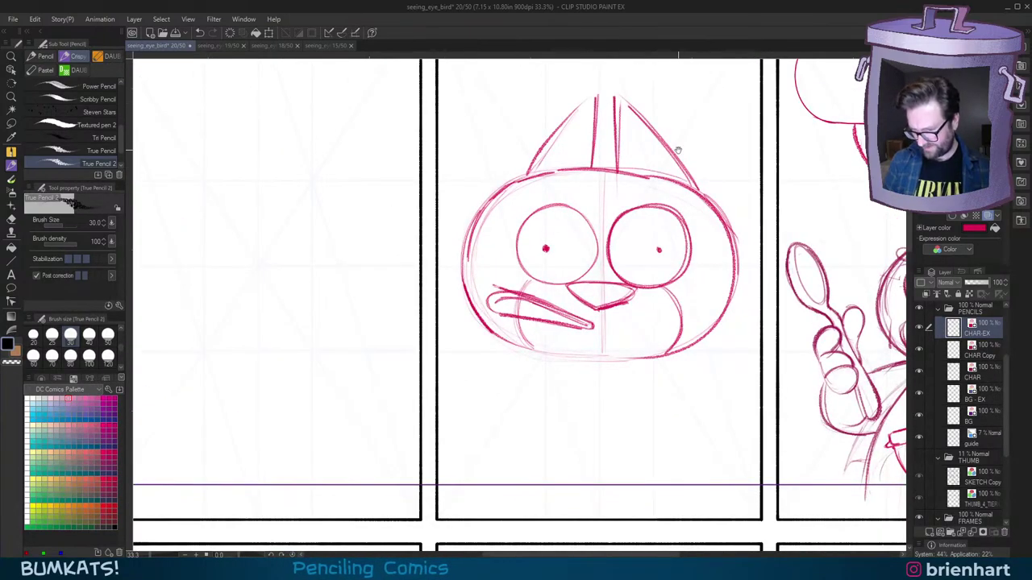
Step: Redraw the mouth-side ear with a near-vertical inner edge and a straighter outer edge sloping wider onto the head outline
drag(677, 150, 663, 171)
mouse_move(584, 164)
mouse_down()
mouse_move(578, 121)
mouse_move(521, 182)
mouse_move(556, 143)
mouse_move(528, 181)
mouse_move(536, 152)
mouse_move(578, 194)
mouse_up()
mouse_move(579, 129)
mouse_down()
mouse_move(577, 196)
mouse_move(577, 164)
mouse_up()
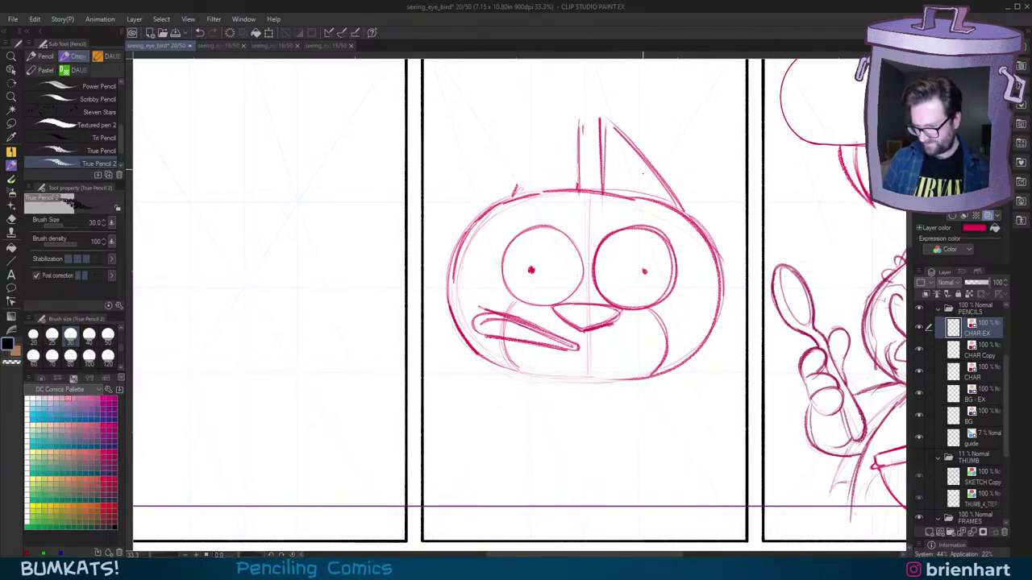
drag(576, 121, 511, 195)
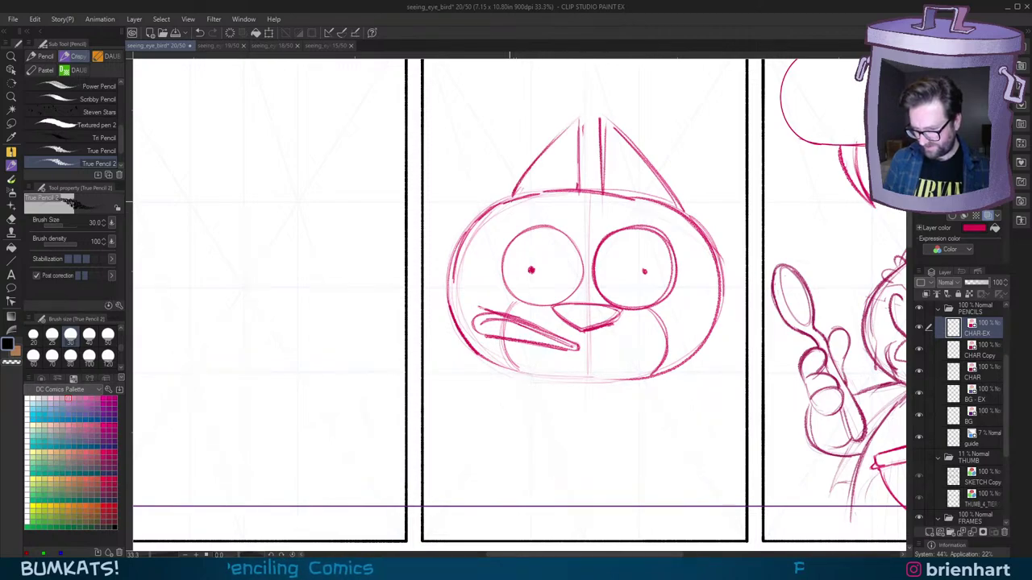
key(ctrl+z)
drag(564, 132, 500, 203)
drag(568, 125, 513, 184)
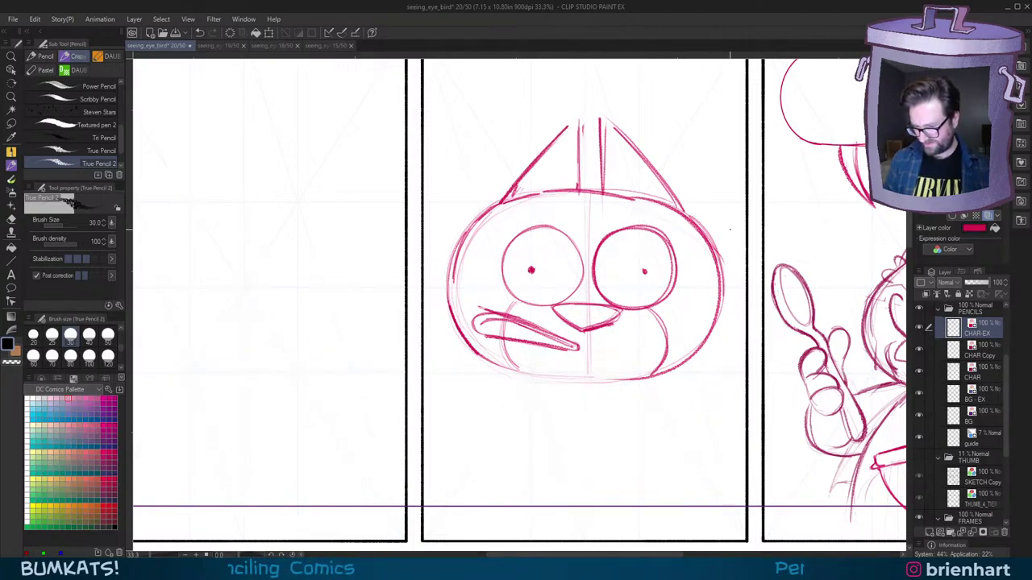
Step: Unmirror the page and erase the stray end of the opposite ear's inner line just below the top of the head
key(h)
drag(621, 304, 724, 298)
key(minus)
key(c)
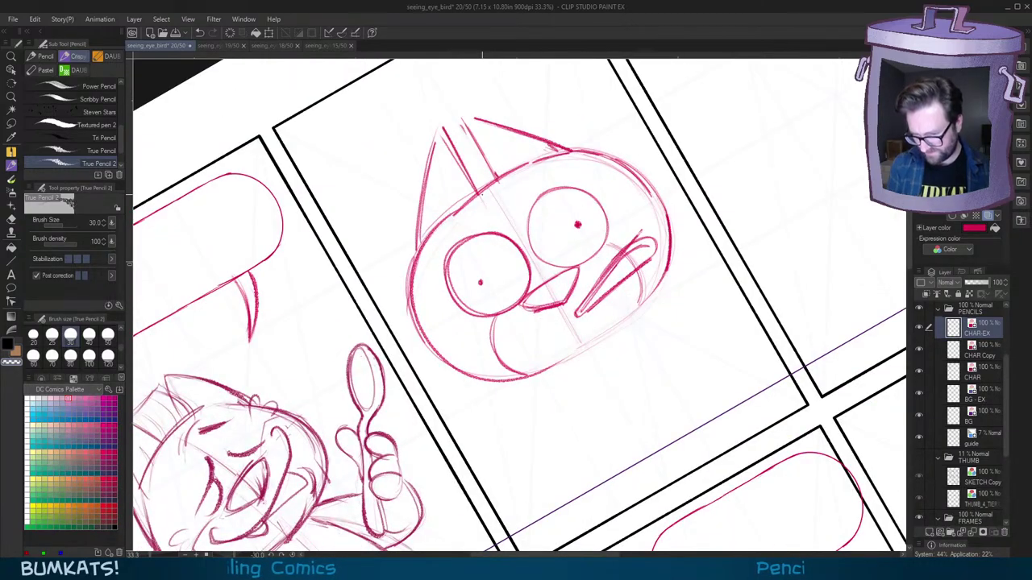
mouse_move(478, 196)
mouse_down()
mouse_move(456, 212)
mouse_move(493, 183)
mouse_up()
key(c)
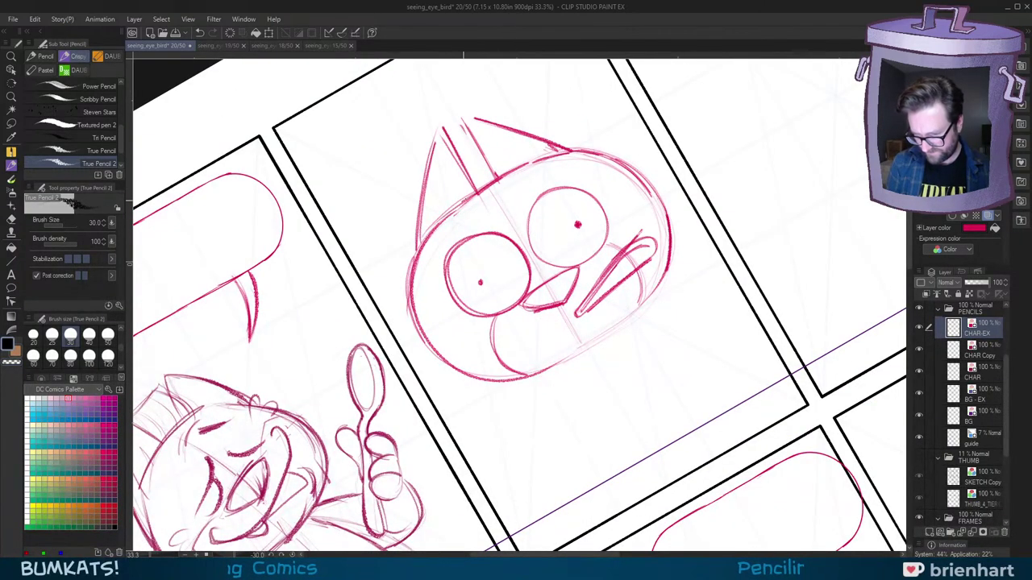
key(asciicircum)
key(asciicircum)
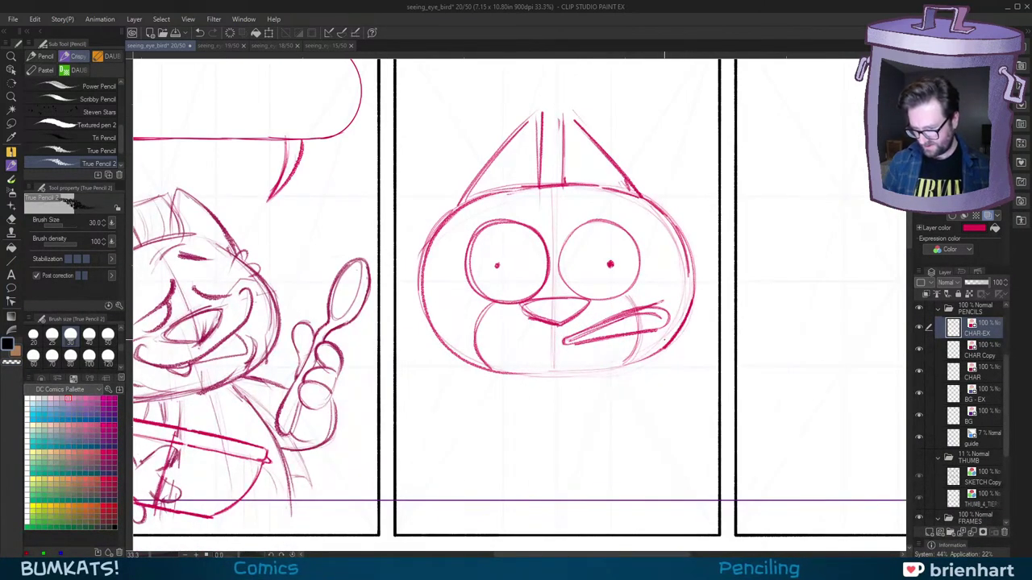
Step: Strengthen both muzzle curves, beneath the eye and behind the slanted mouth
drag(632, 359, 651, 348)
drag(503, 305, 510, 357)
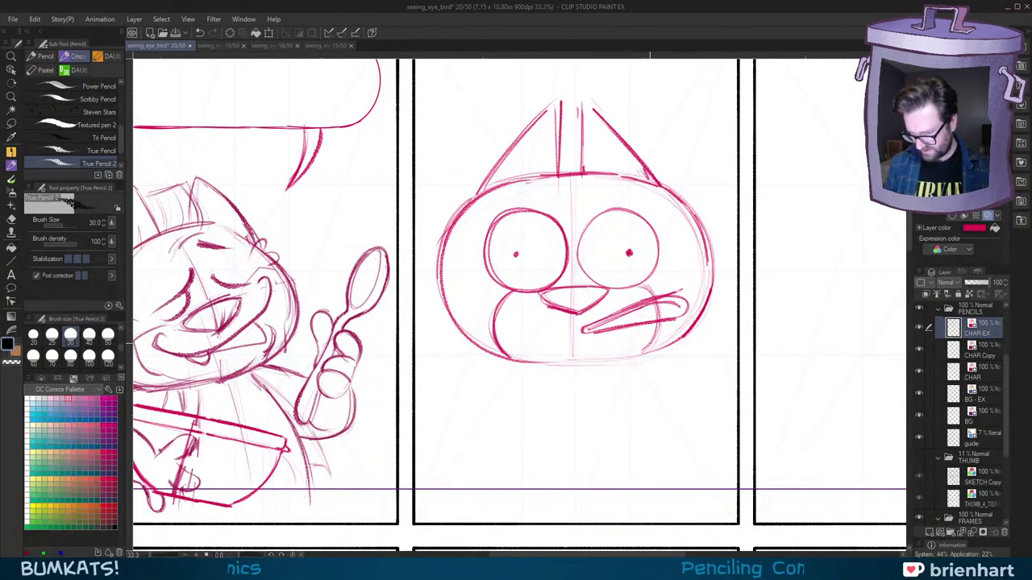
drag(662, 314, 647, 350)
Step: Redraw the nose's upper edge as a gentle arch between the two eyes
key(minus)
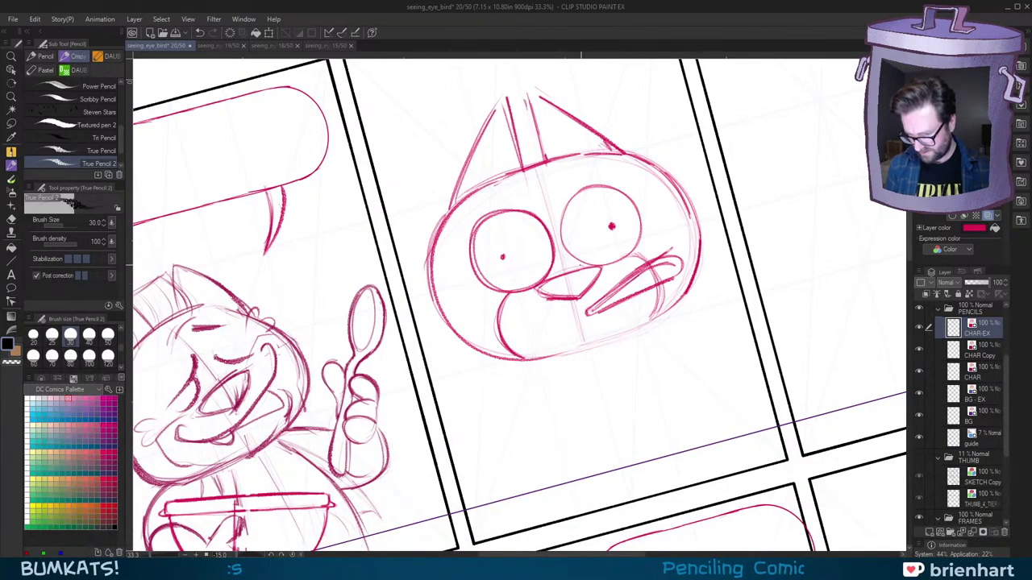
key(ctrl+z)
mouse_move(580, 266)
mouse_down()
mouse_move(546, 274)
mouse_move(573, 263)
mouse_up()
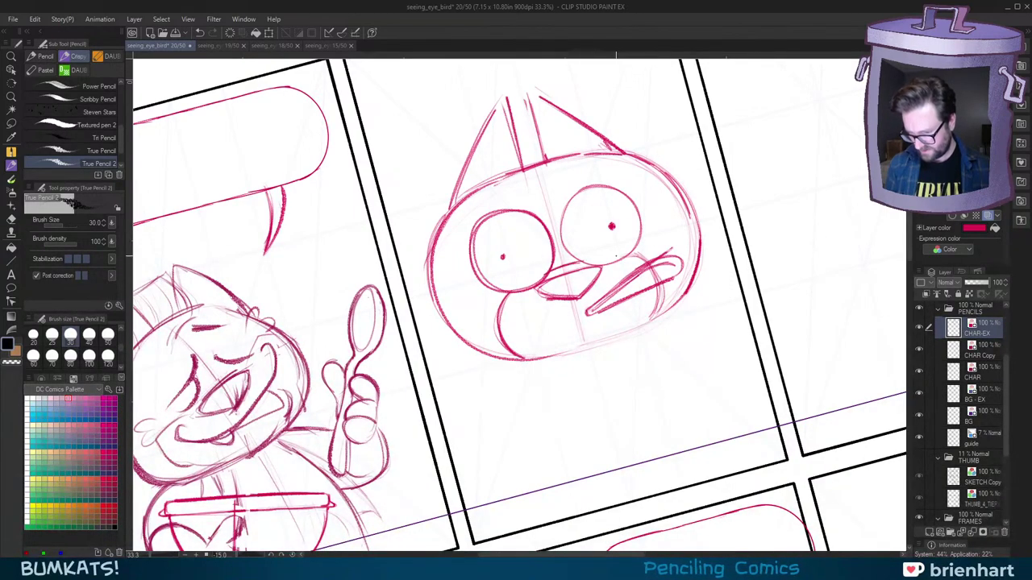
key(asciicircum)
Step: Draw a small looped fur tuft on each of the cat's cheeks
drag(683, 292, 699, 283)
drag(677, 343, 683, 326)
mouse_move(502, 262)
mouse_down()
mouse_move(483, 269)
mouse_move(488, 287)
mouse_move(501, 283)
mouse_up()
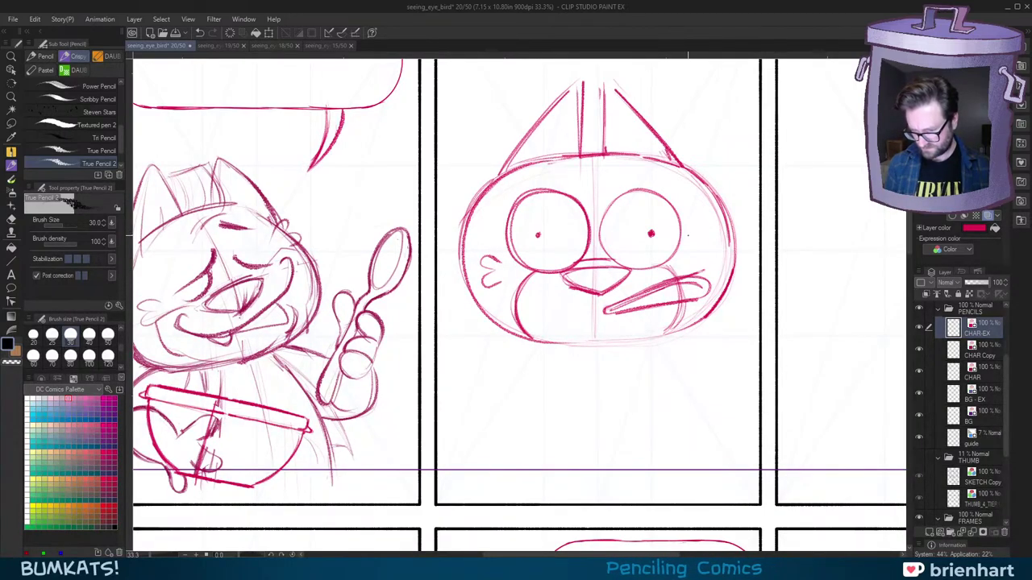
mouse_move(702, 257)
mouse_down()
mouse_move(713, 265)
mouse_move(700, 267)
mouse_move(706, 246)
mouse_move(714, 279)
mouse_move(732, 293)
mouse_move(708, 307)
mouse_move(726, 295)
mouse_up()
key(ctrl+z)
key(ctrl+z)
scroll(726, 290, up, 1)
key(ctrl+z)
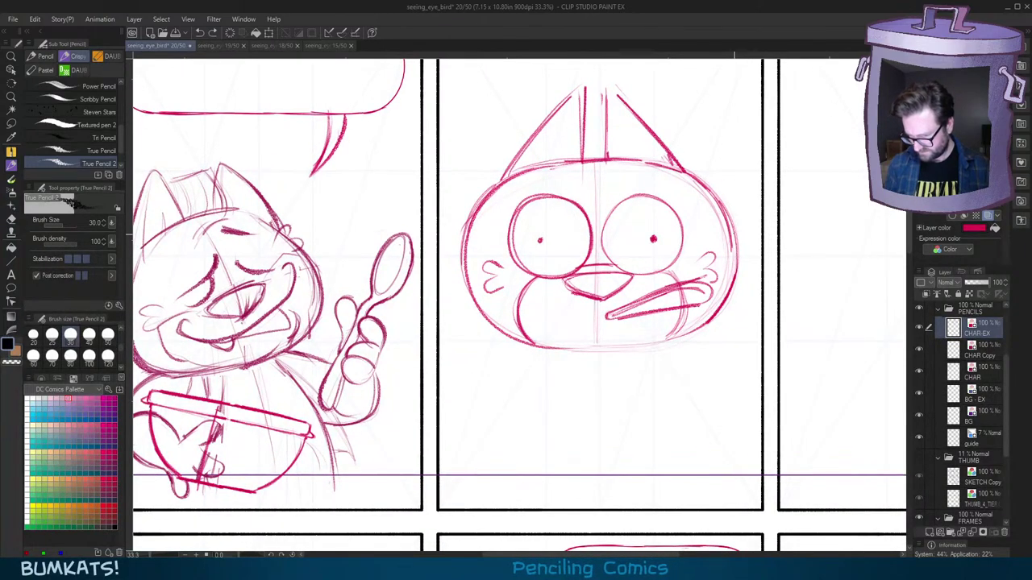
Step: Darken the cat's jaw outline from the mouth-side cheek along the bottom of the head
mouse_move(735, 250)
mouse_down()
mouse_move(712, 315)
mouse_move(657, 340)
mouse_up()
key(minus)
drag(682, 295, 571, 336)
key(ctrl+z)
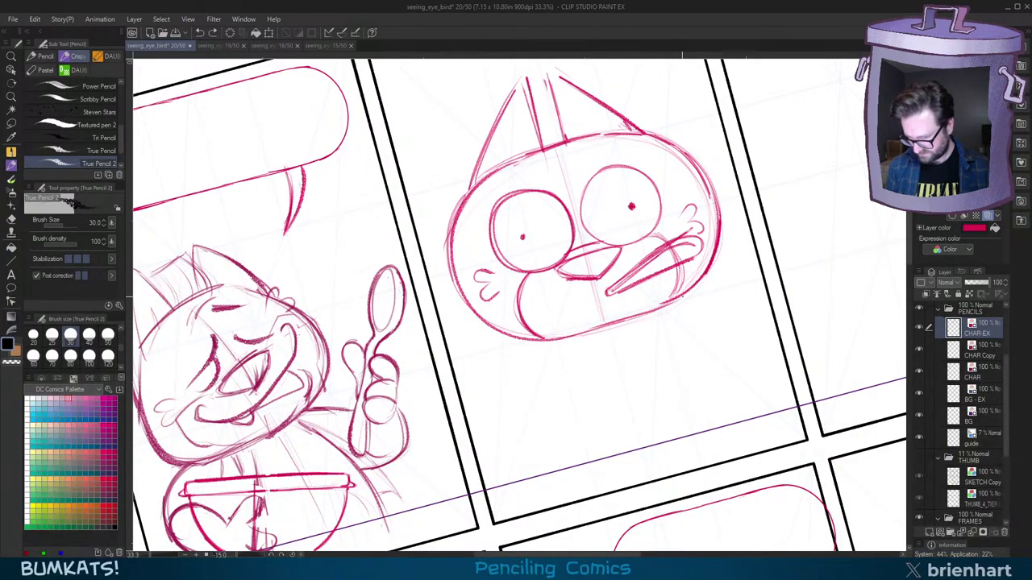
drag(683, 298, 583, 334)
key(ctrl+z)
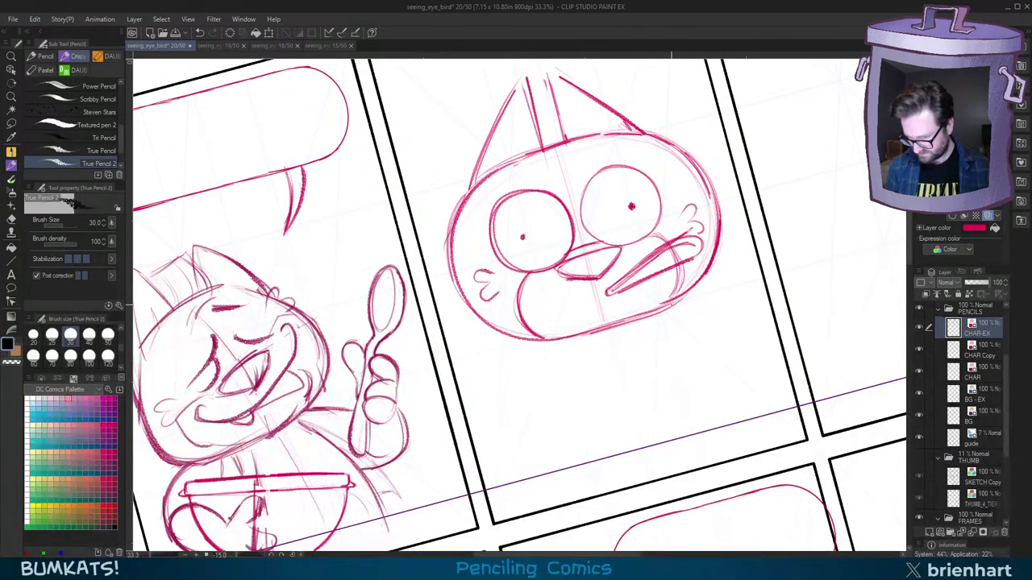
drag(669, 302, 601, 327)
key(ctrl+z)
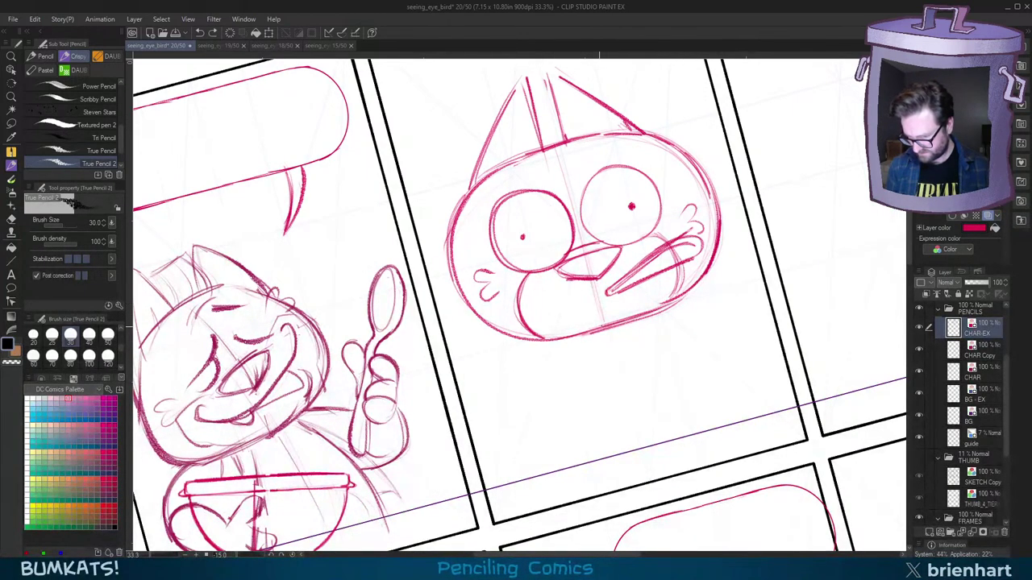
key(asciicircum)
Step: Check the face against the whole page and strengthen the upper edge of the slanted mouth
scroll(721, 307, down, 7)
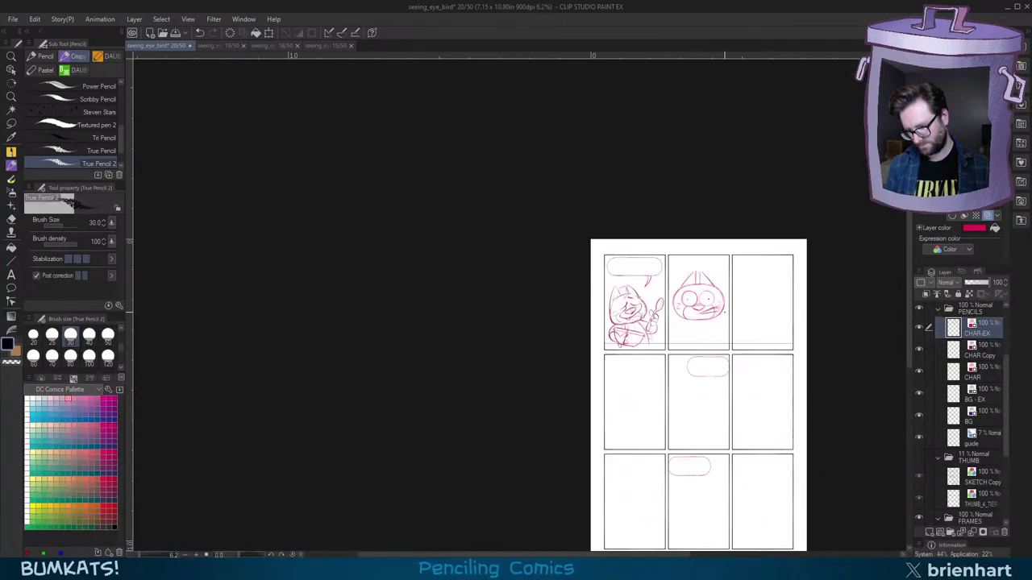
scroll(716, 316, up, 7)
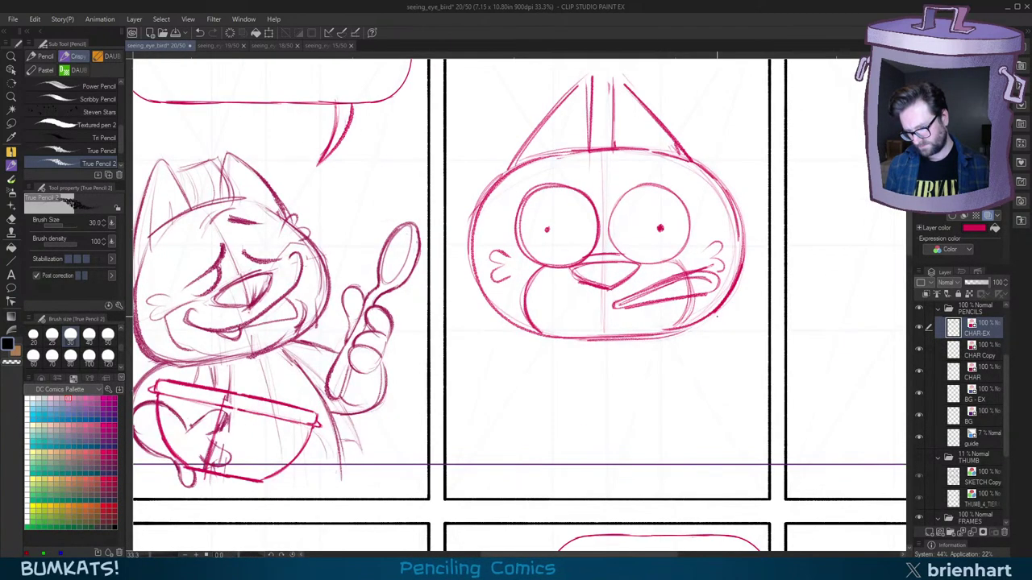
scroll(716, 317, down, 1)
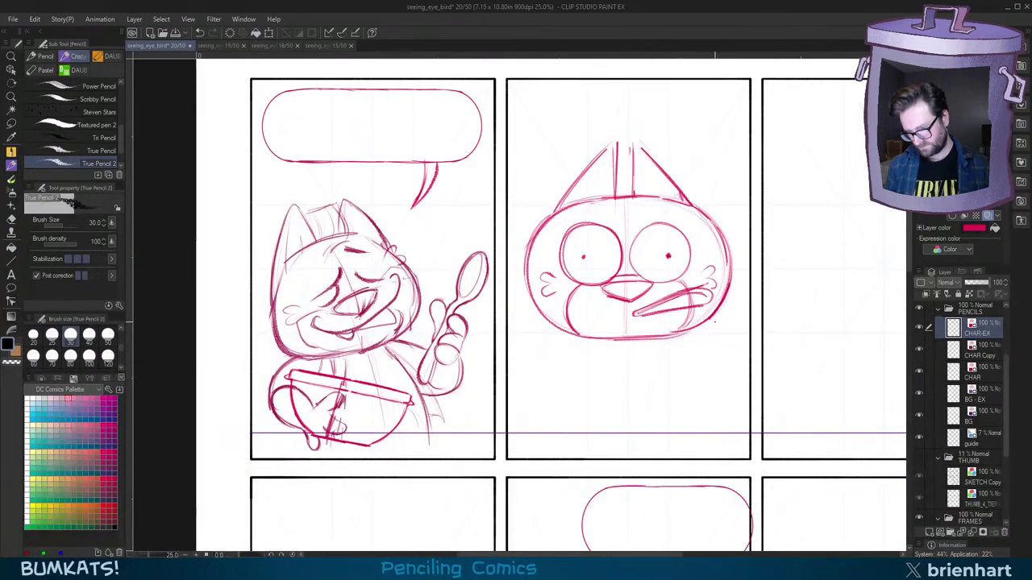
drag(638, 306, 693, 280)
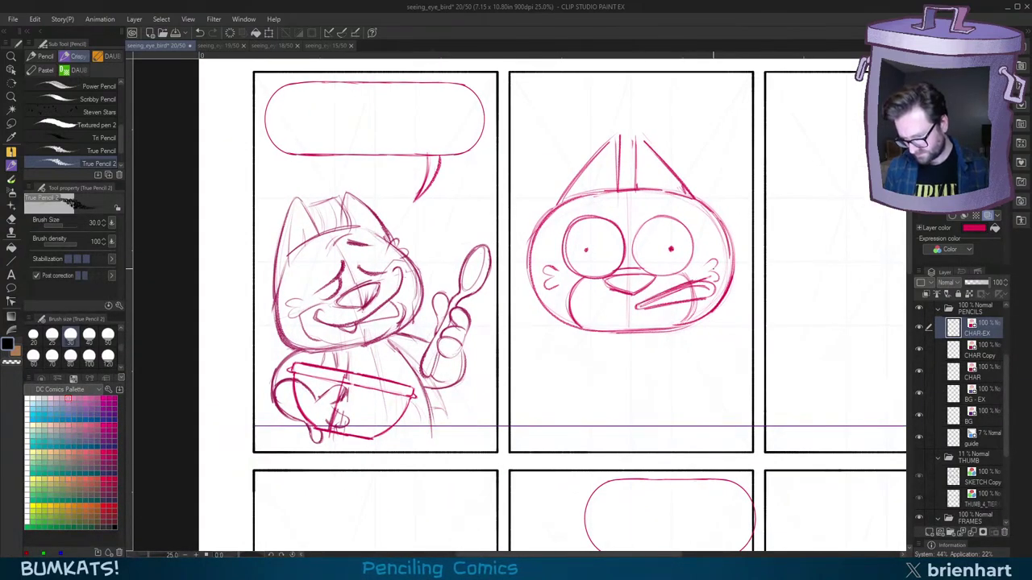
Step: Sketch the cat's torso below the head with a vertical centre line and two sides flaring outward to the floor line
mouse_move(658, 363)
mouse_down()
mouse_move(667, 347)
mouse_move(644, 376)
mouse_move(645, 413)
mouse_up()
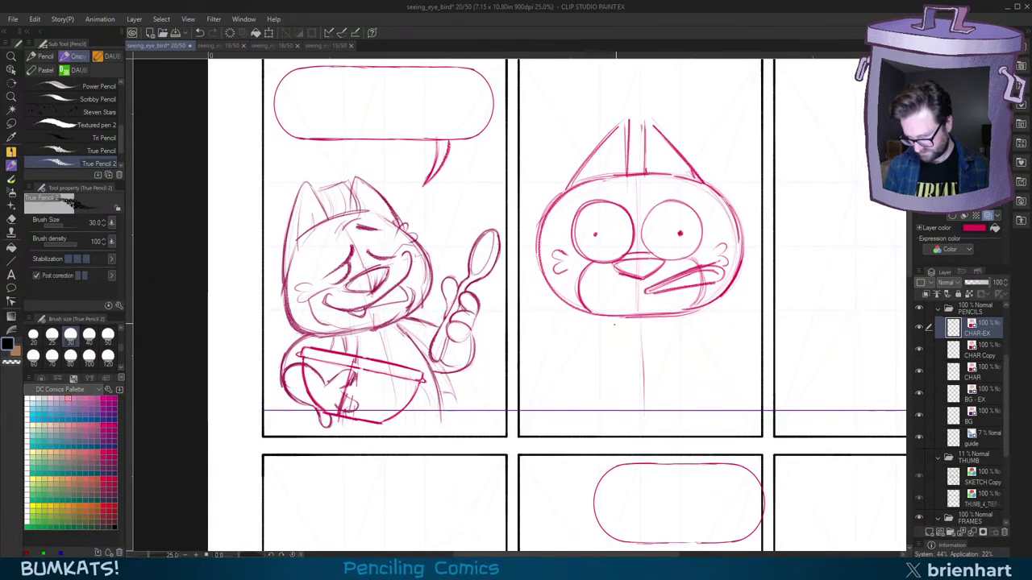
drag(607, 340, 587, 395)
drag(612, 316, 586, 408)
drag(659, 321, 691, 403)
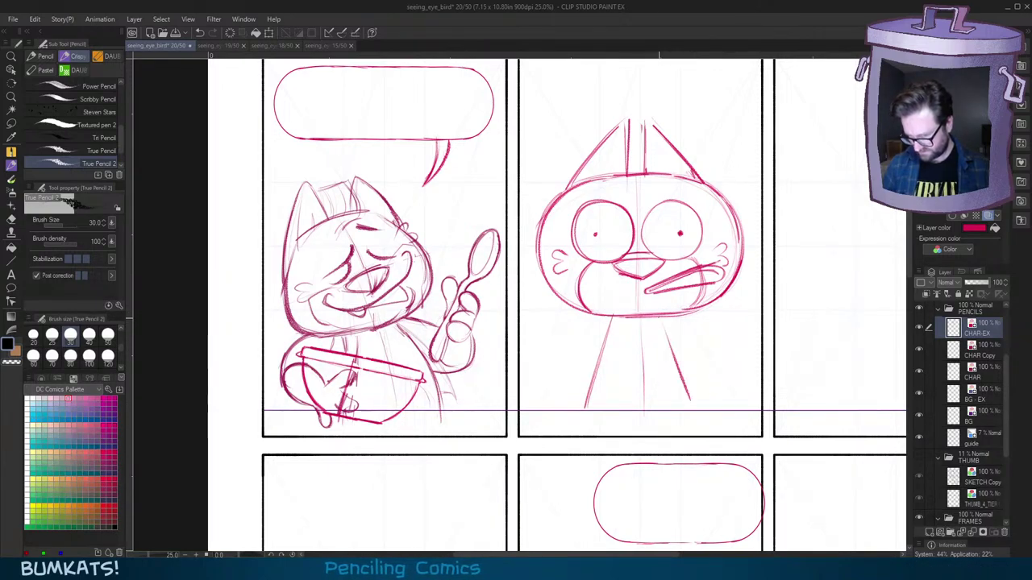
key(ctrl+z)
drag(667, 327, 695, 413)
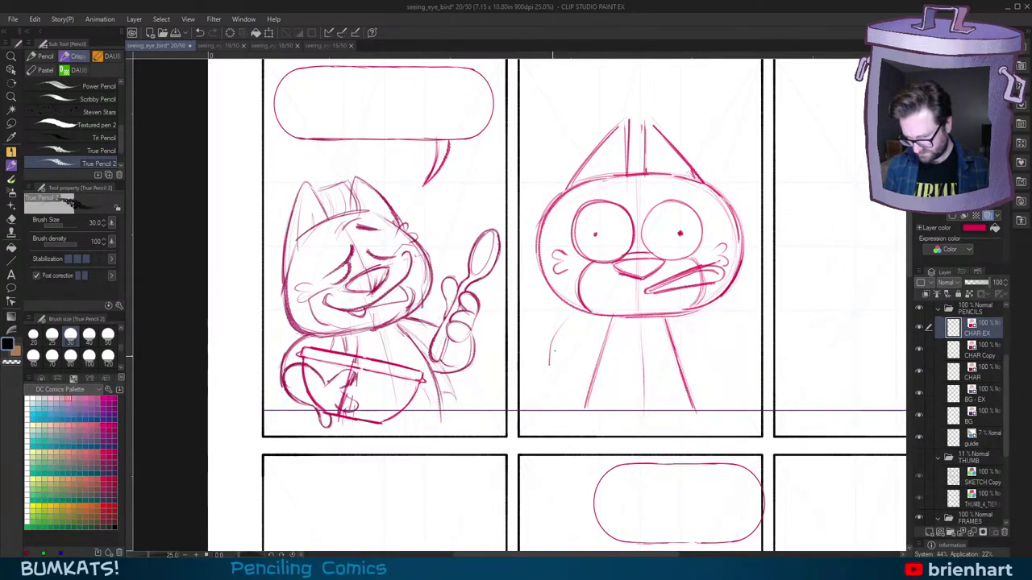
Step: Sketch the second-panel cat's viewer-left arm curving out from below the head and bending back across the lower torso
mouse_move(574, 310)
mouse_down()
mouse_move(546, 379)
mouse_move(615, 382)
mouse_up()
key(ctrl+z)
drag(553, 397, 618, 382)
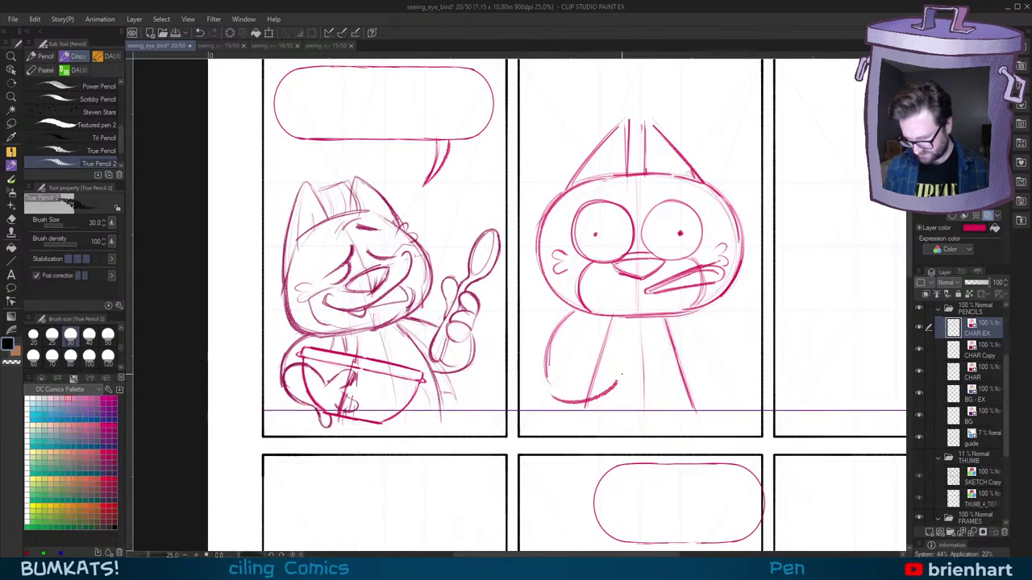
key(ctrl+z)
drag(551, 391, 617, 388)
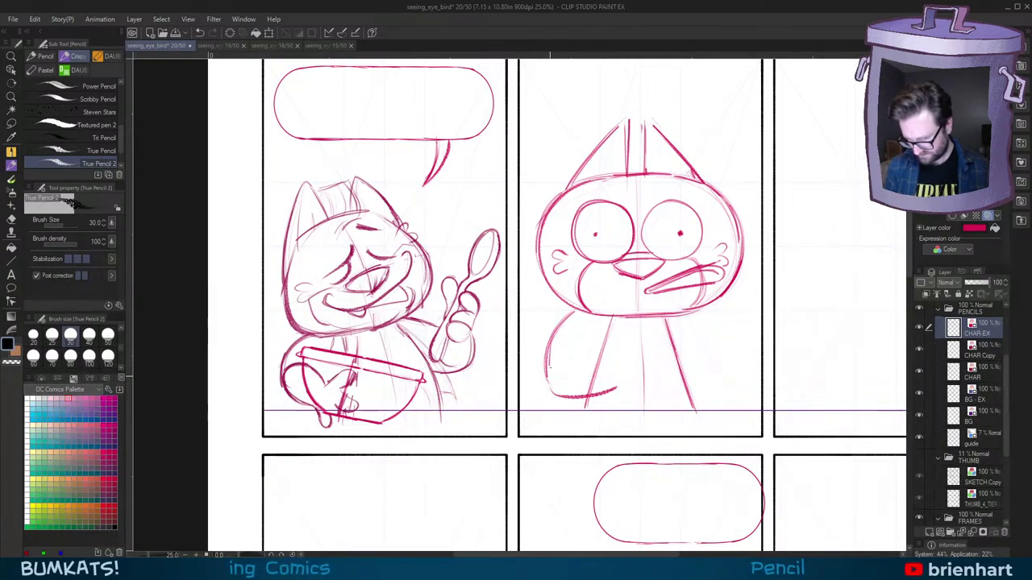
key(ctrl+z)
Step: Draw the forearm's upper edge and rough in the rounded fingers of the paw in front of the torso
mouse_move(555, 364)
mouse_down()
mouse_move(635, 343)
mouse_move(630, 394)
mouse_up()
key(ctrl+z)
key(ctrl+z)
key(ctrl+z)
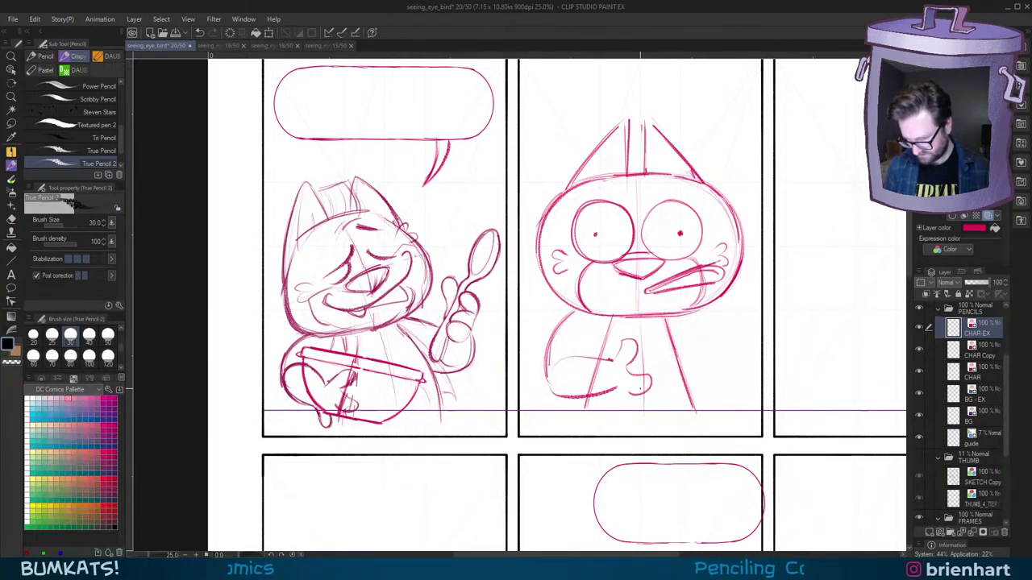
key(ctrl+z)
mouse_move(622, 345)
mouse_down()
mouse_move(639, 350)
mouse_move(645, 399)
mouse_up()
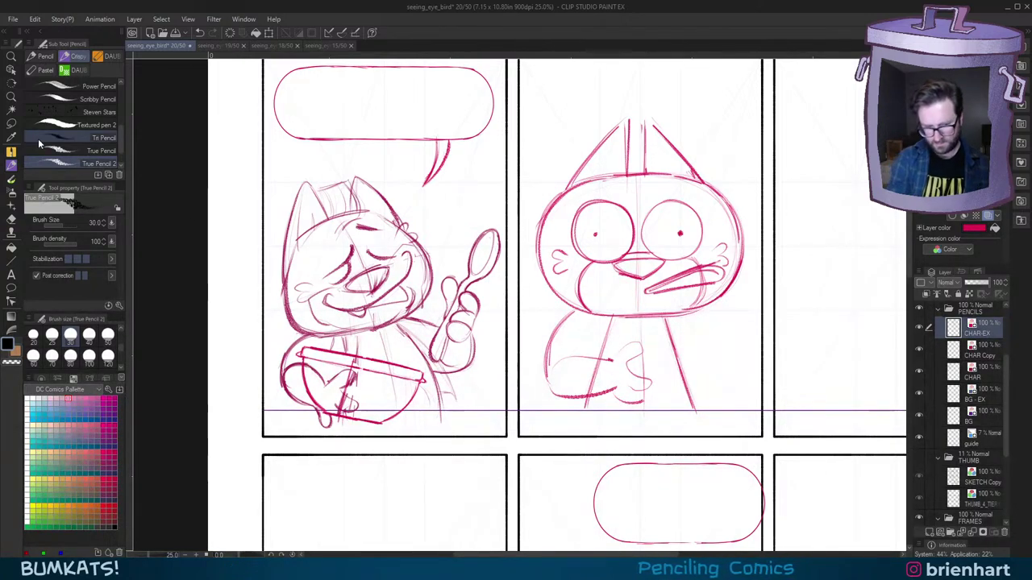
Step: Duplicate the first panel's mixing bowl from the CHAR-EX layer onto a new layer, ready for transformation
key(m)
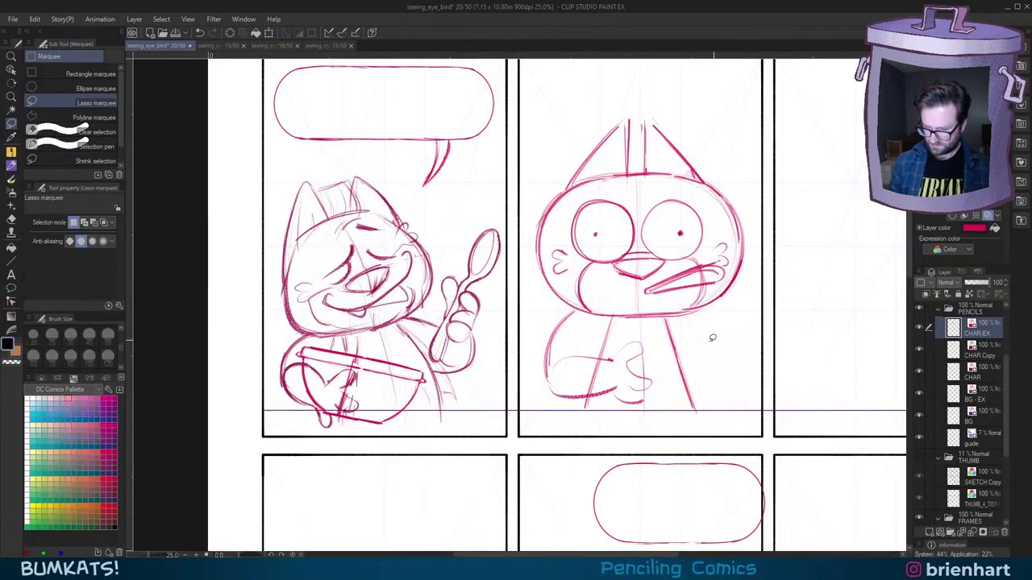
click(994, 353)
click(918, 350)
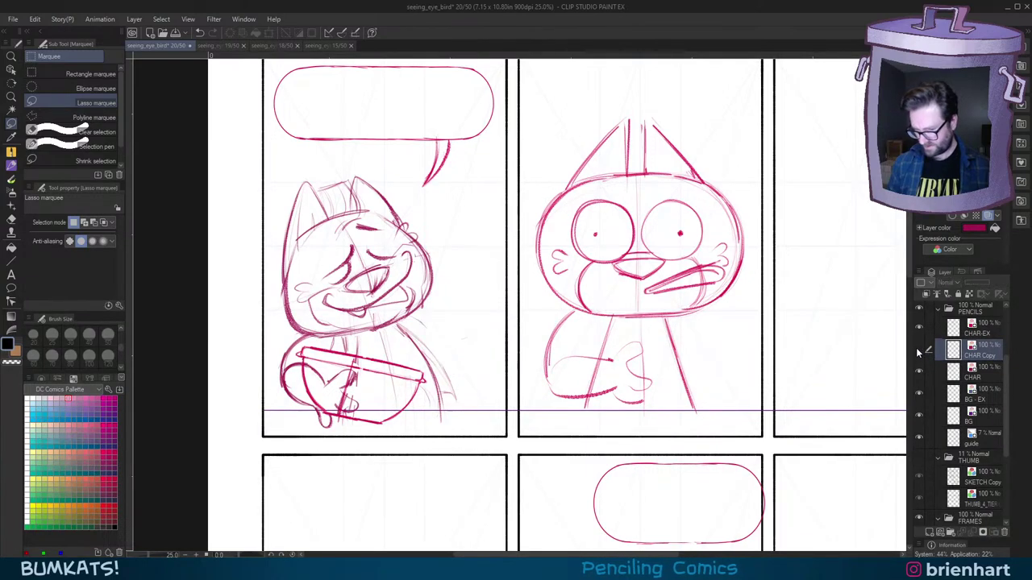
click(918, 350)
click(919, 333)
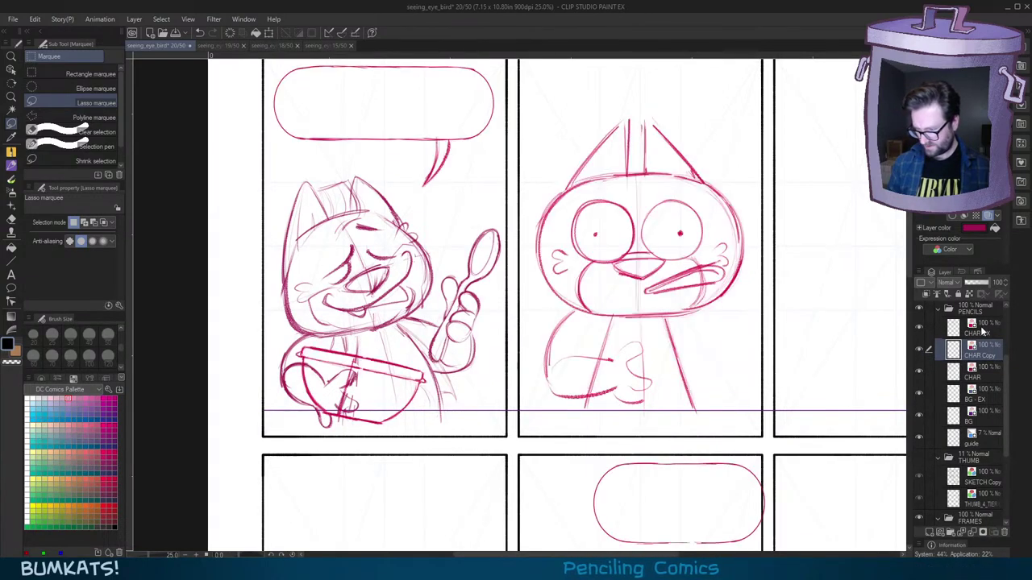
click(979, 330)
mouse_move(440, 339)
mouse_down()
mouse_move(298, 342)
mouse_move(436, 343)
mouse_up()
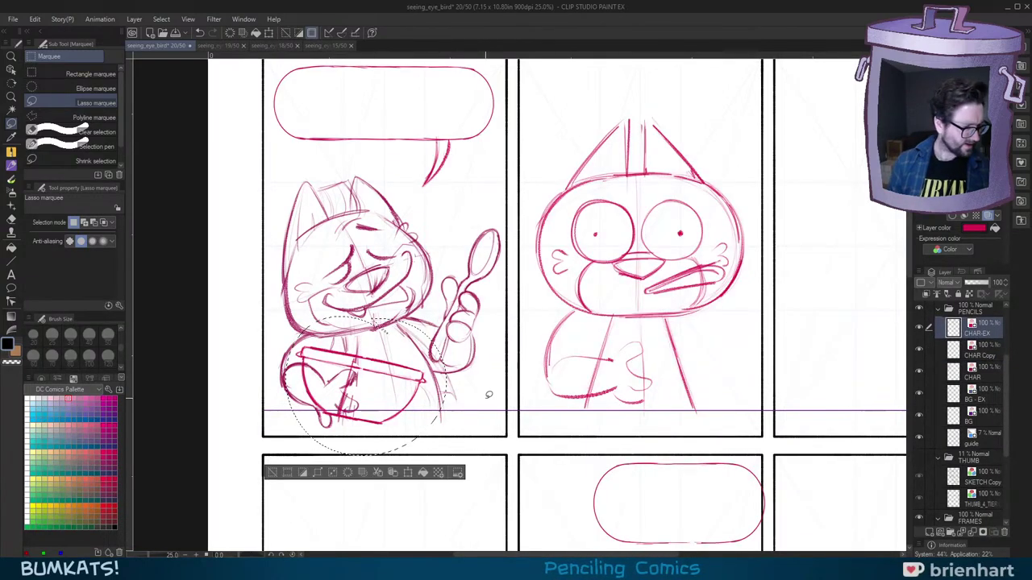
key(ctrl+c)
key(ctrl+v)
key(ctrl+t)
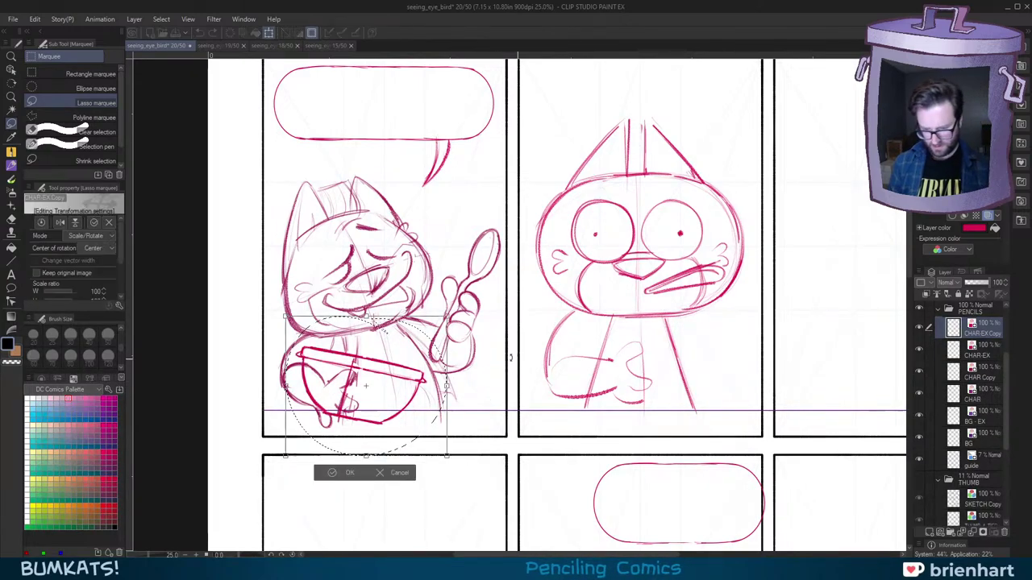
Step: Rotate the copied bowl slightly counterclockwise and place it over the second-panel cat's torso below the head
drag(509, 360, 502, 327)
drag(409, 398, 669, 379)
drag(732, 369, 688, 379)
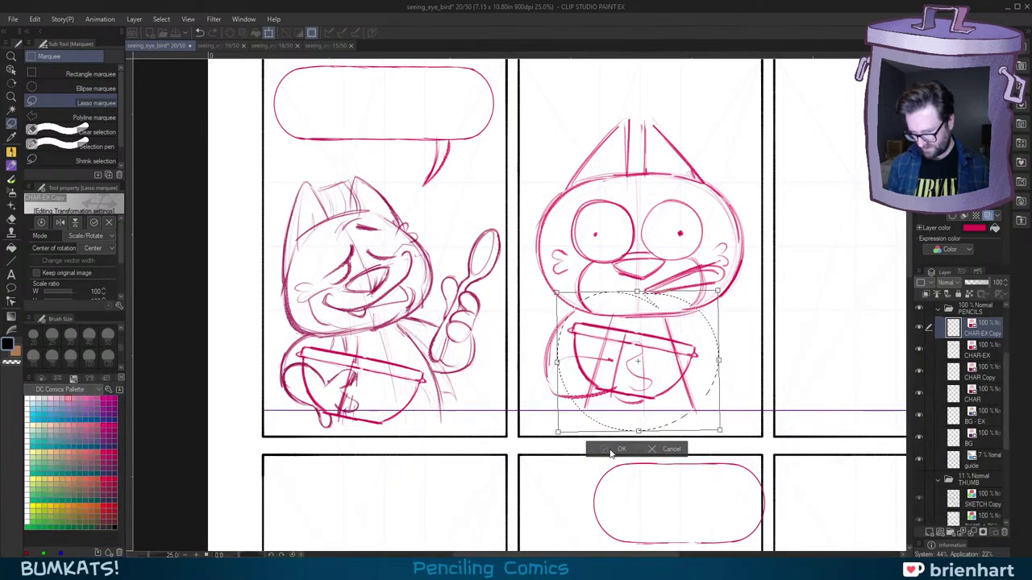
click(606, 449)
click(540, 445)
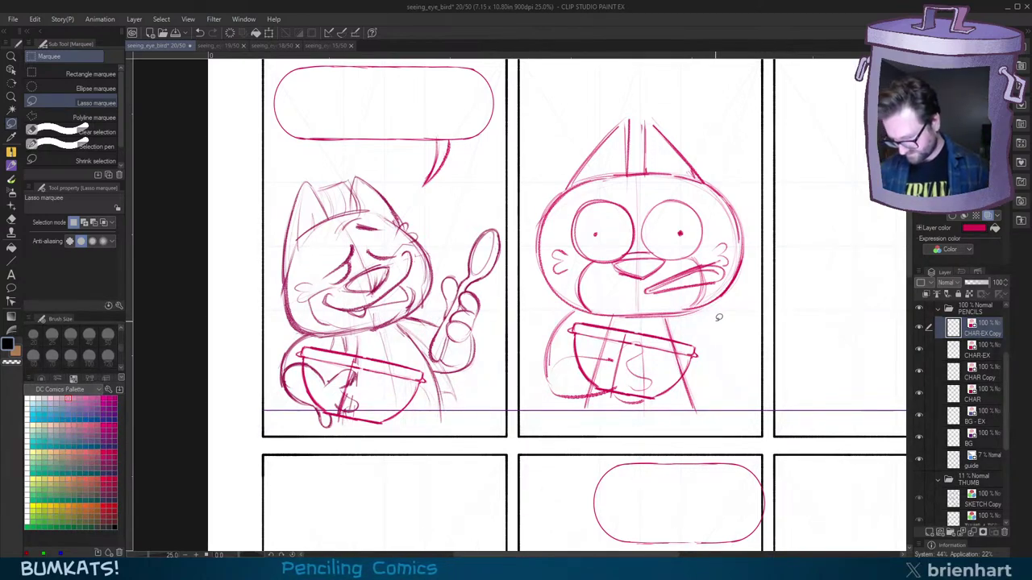
Step: Return to the CHAR-EX layer and redraw the arm's outer edge as a straight line slanting outward to the elbow
drag(714, 327, 724, 315)
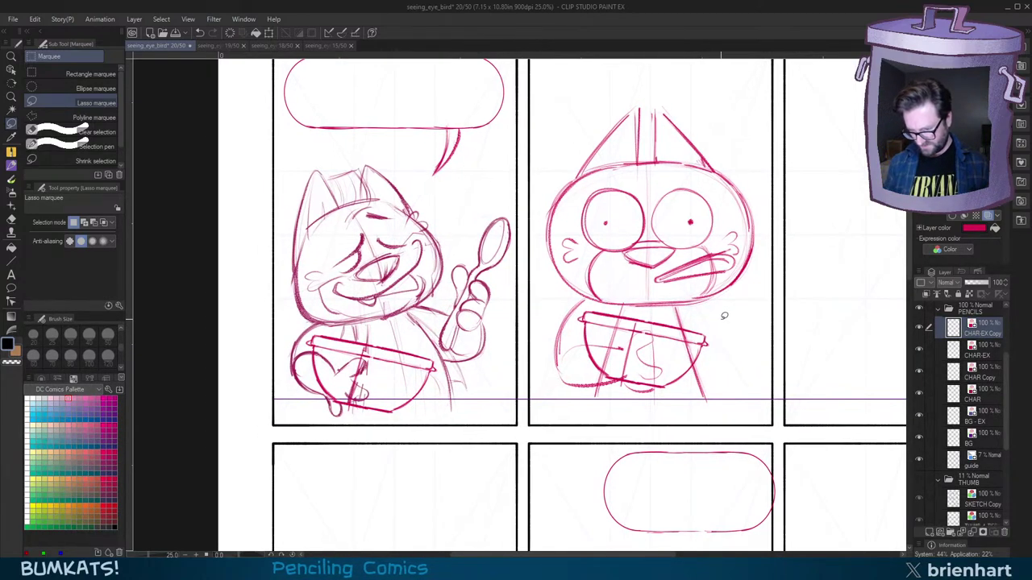
click(991, 358)
click(920, 352)
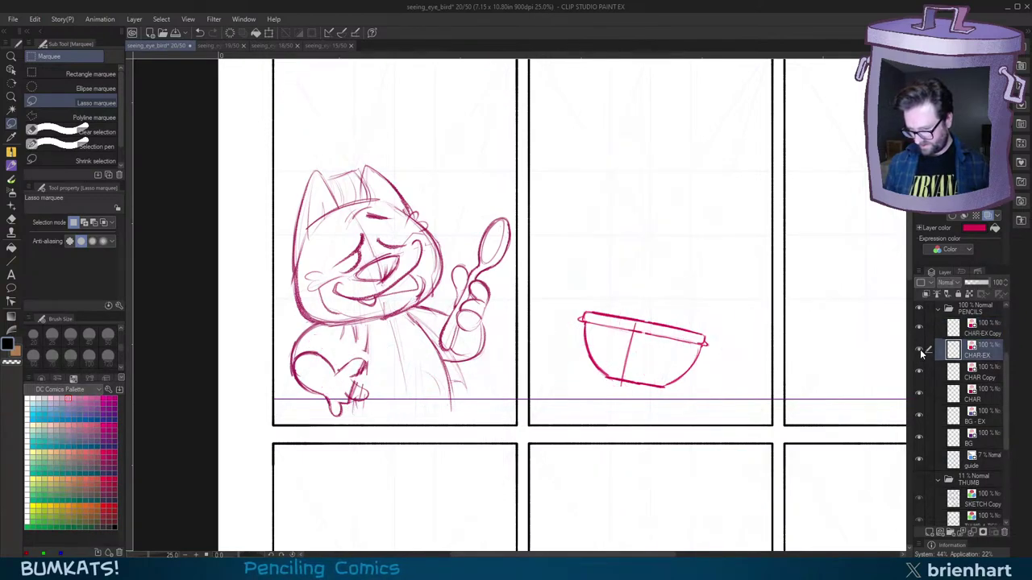
click(920, 352)
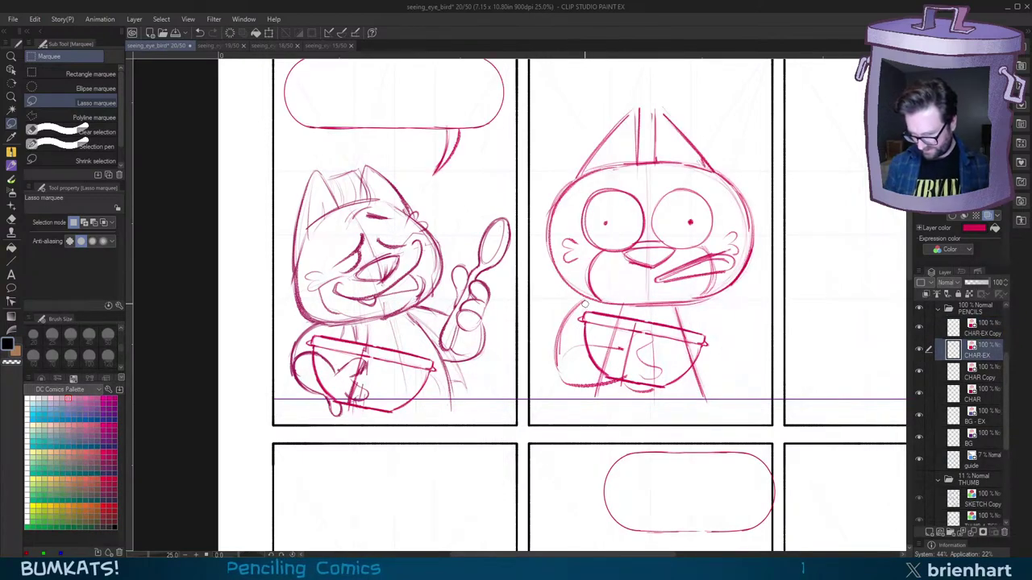
key(p)
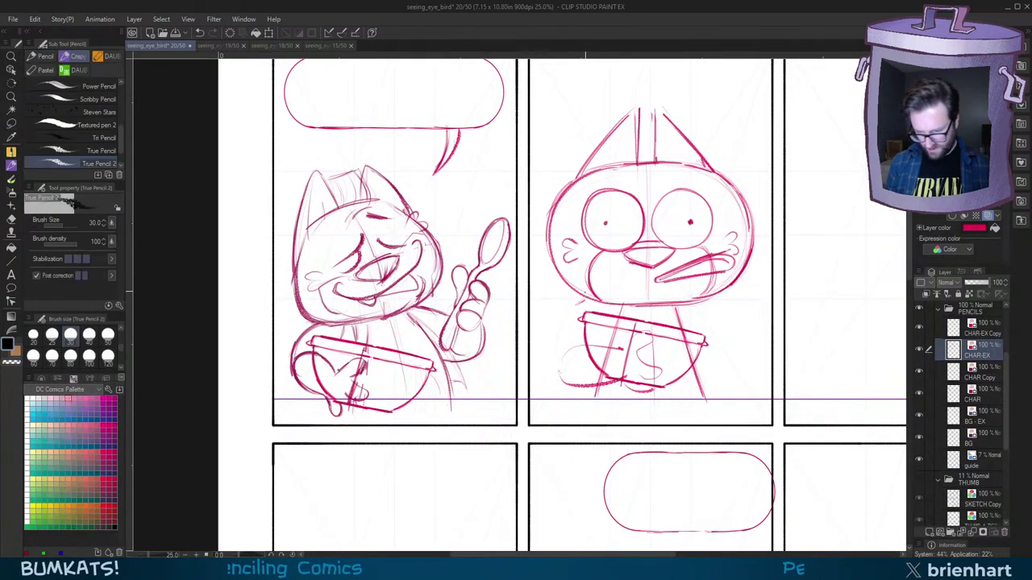
drag(582, 298, 558, 381)
key(ctrl+z)
mouse_move(581, 301)
mouse_down()
mouse_move(558, 380)
mouse_move(583, 295)
mouse_up()
key(ctrl+z)
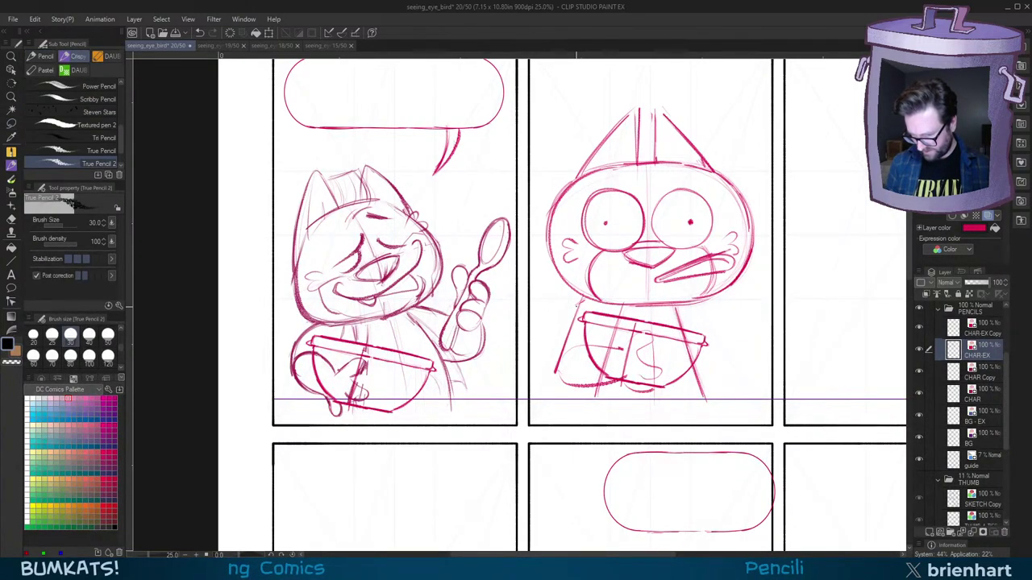
key(ctrl+z)
mouse_move(557, 368)
mouse_down()
mouse_move(577, 309)
mouse_move(555, 377)
mouse_up()
key(ctrl+z)
Step: Darken the forearm's underside and its upper edge where the arm wraps around the bowl
key(minus)
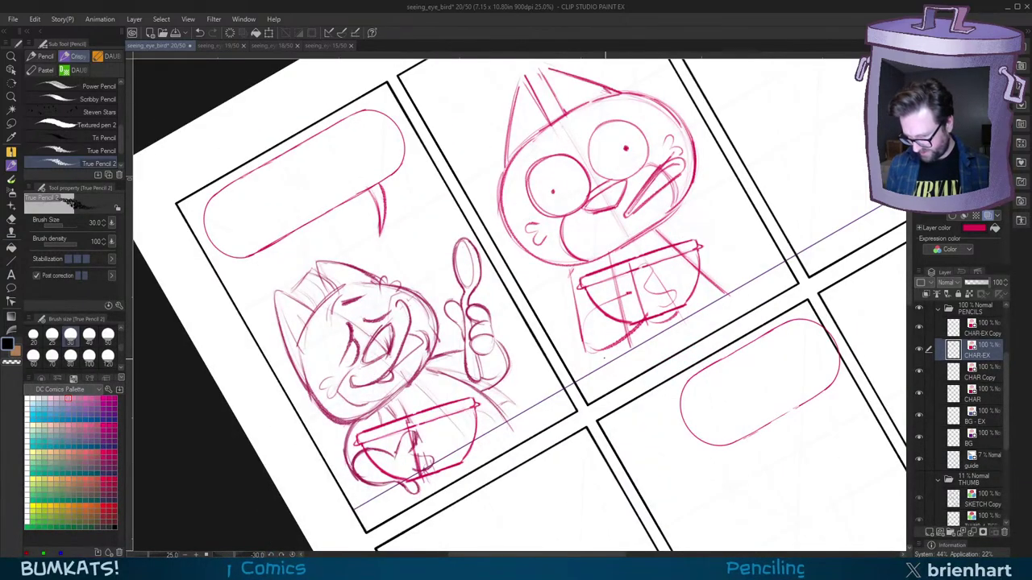
drag(643, 323, 596, 350)
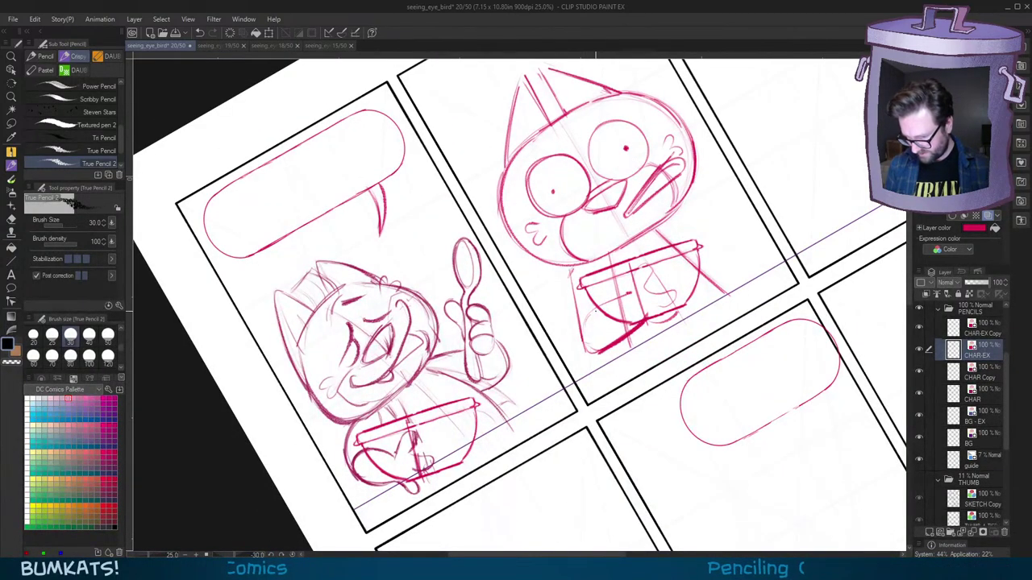
drag(596, 311, 630, 299)
key(ctrl+z)
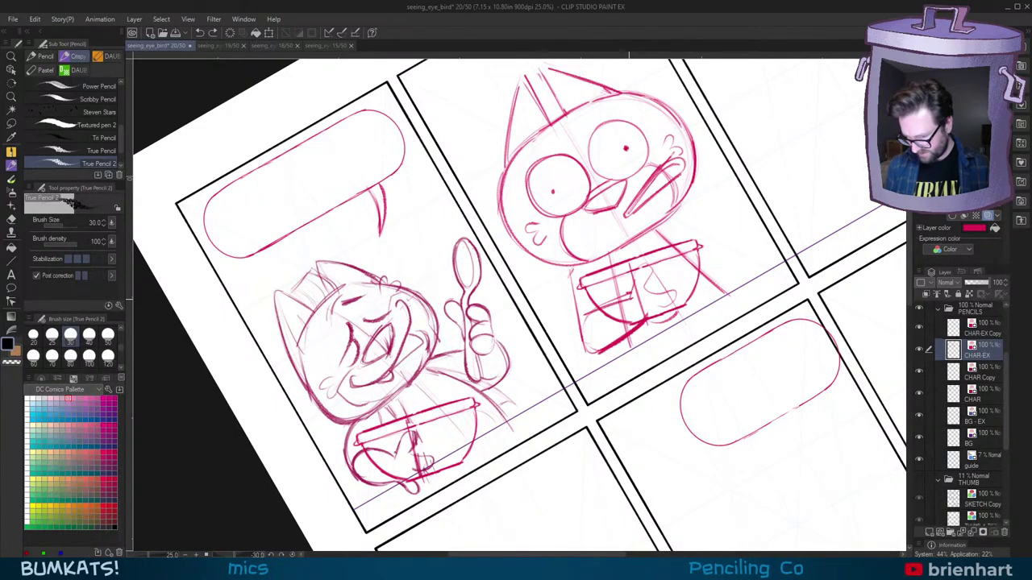
Step: Draw the upper line of the viewer-right arm sloping down and outward from below the jaw
key(^)
key(^)
key(^)
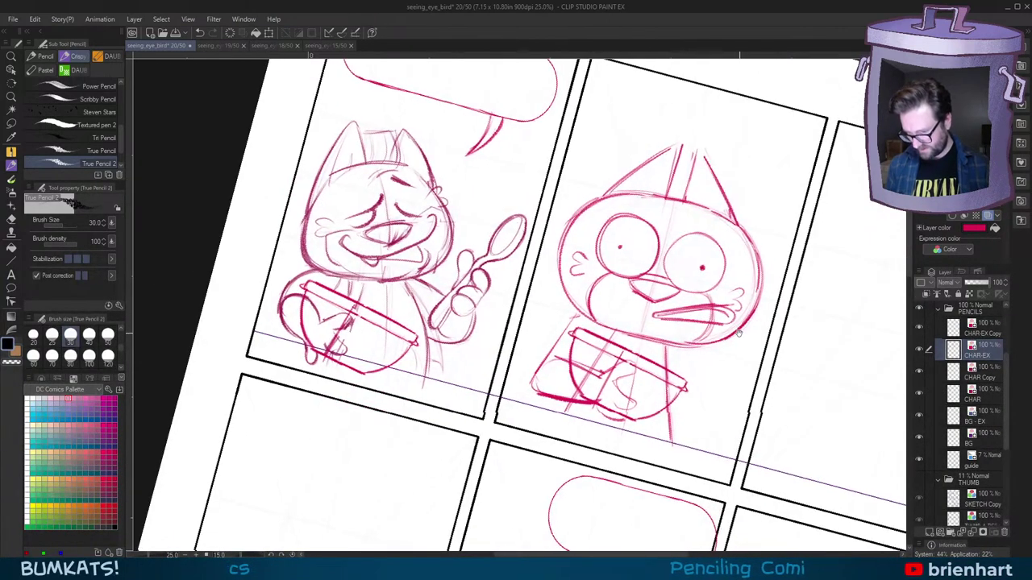
key(-)
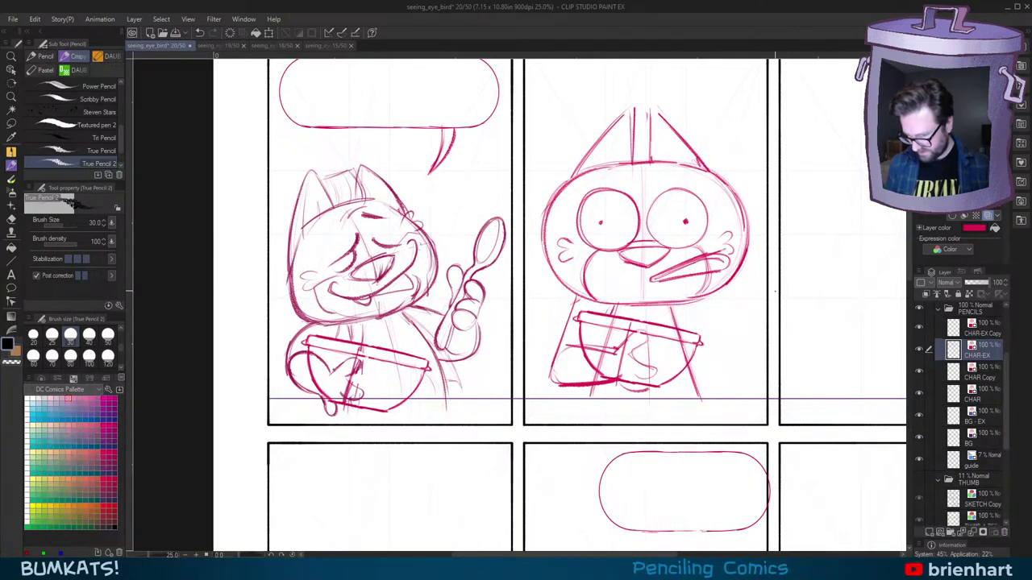
drag(727, 343, 710, 343)
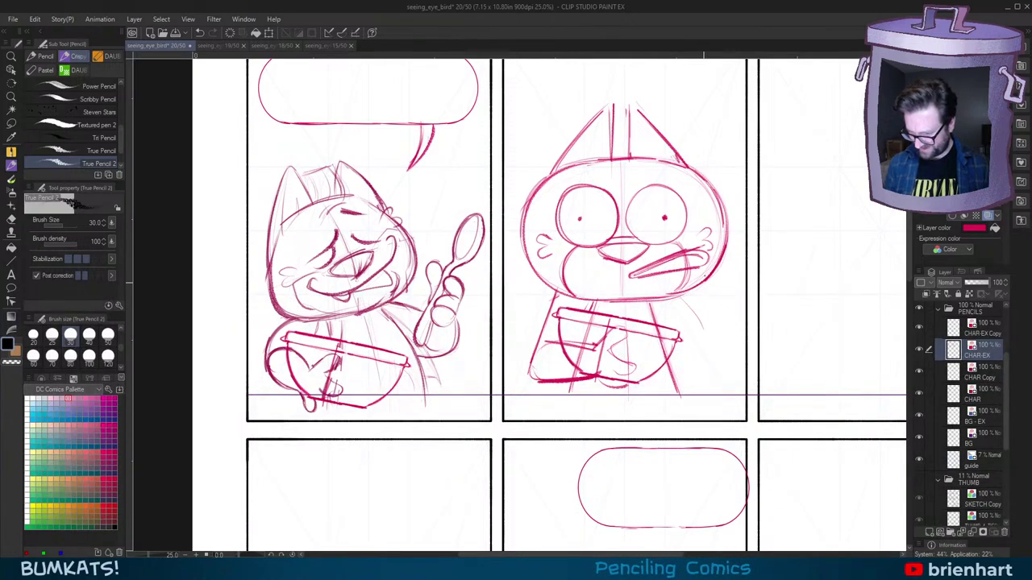
key(ctrl+z)
mouse_move(686, 301)
mouse_down()
mouse_move(719, 330)
mouse_move(718, 343)
mouse_up()
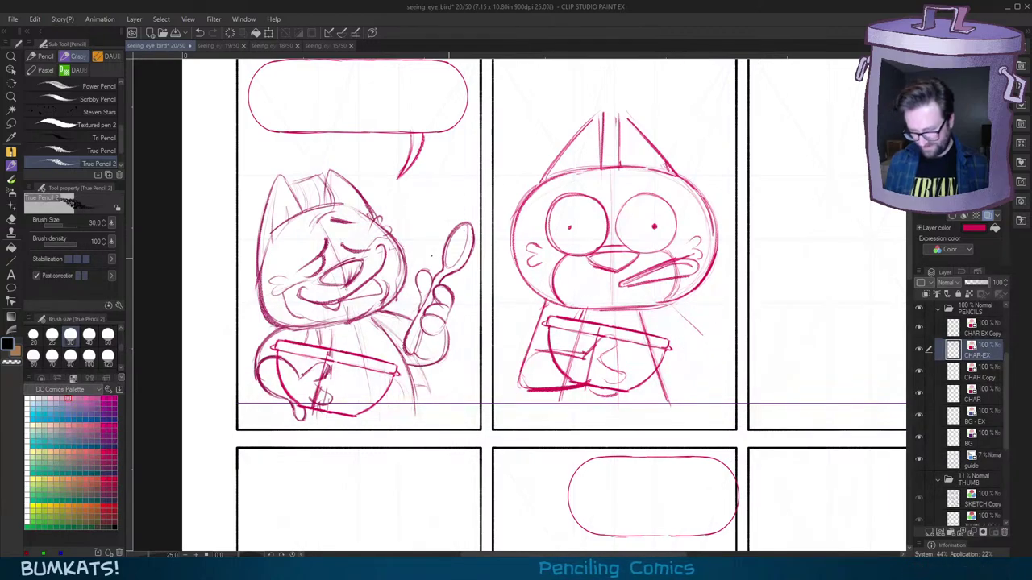
Step: Select the second-panel cat's head, rotate it slightly clockwise, and strengthen the outer end of its slanted mouth
click(10, 123)
mouse_move(682, 110)
mouse_down()
mouse_move(513, 172)
mouse_move(517, 304)
mouse_move(634, 311)
mouse_move(711, 284)
mouse_move(674, 106)
mouse_up()
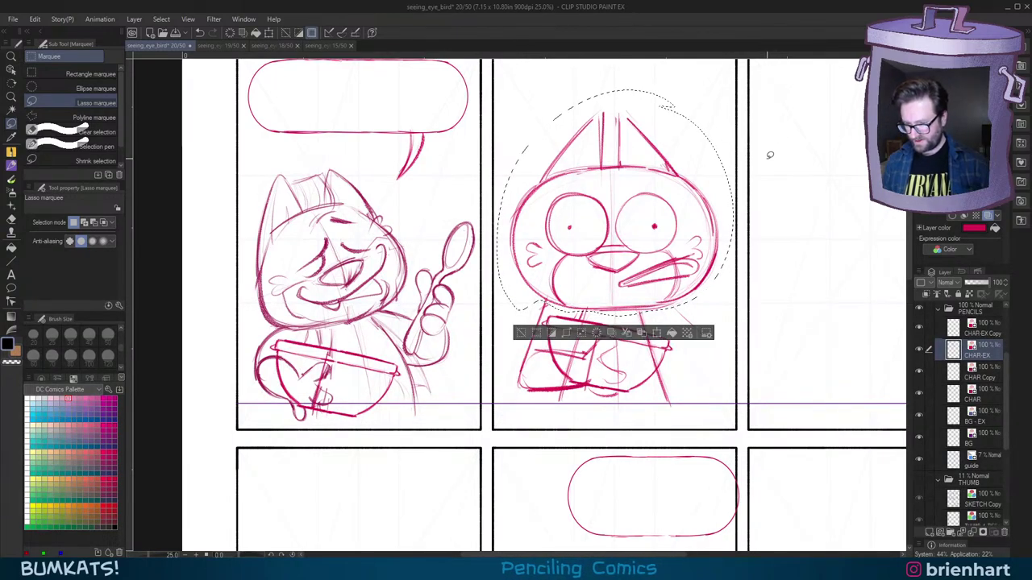
key(ctrl+t)
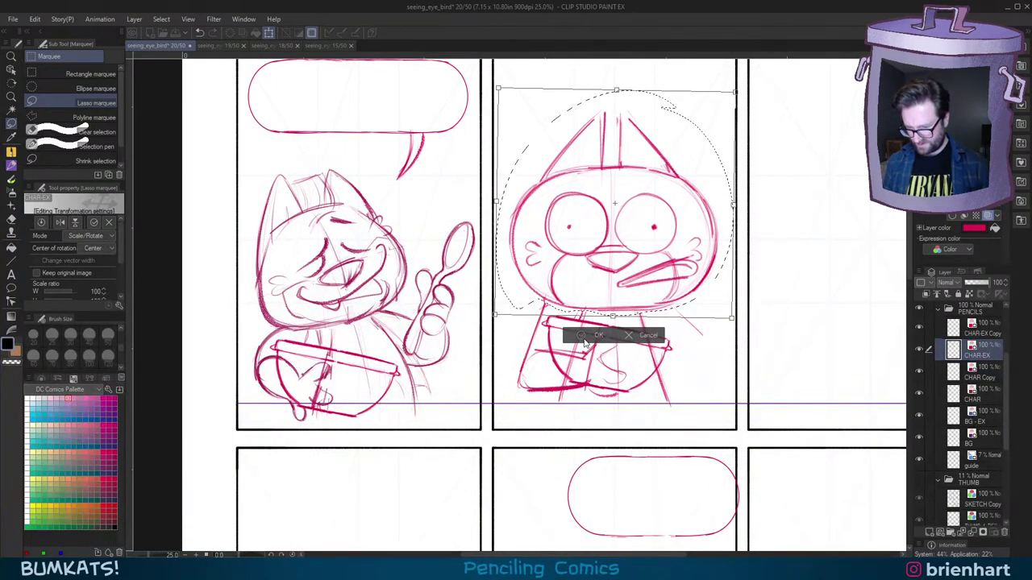
key(Return)
key(ctrl+d)
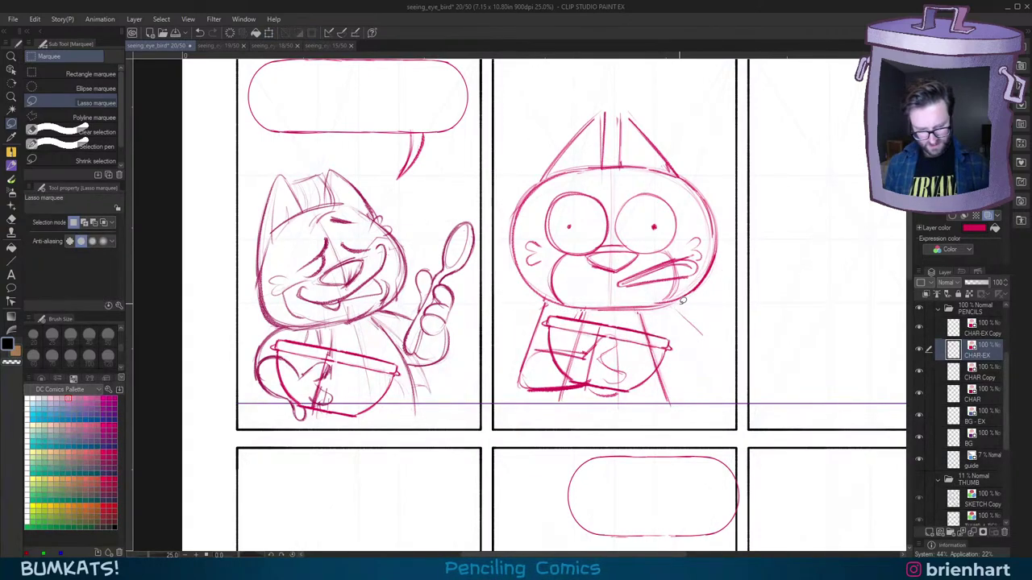
key(p)
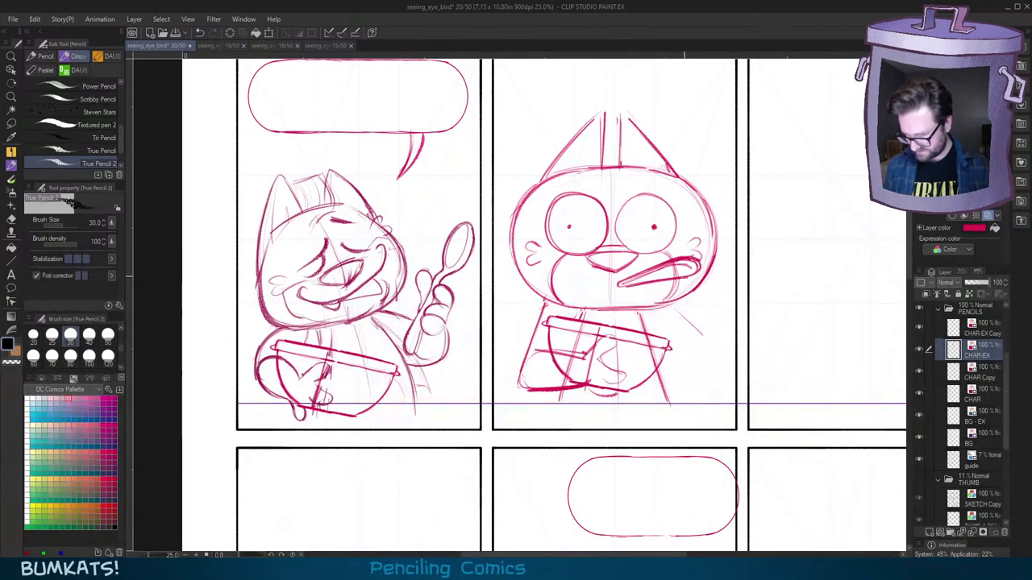
drag(681, 342, 686, 332)
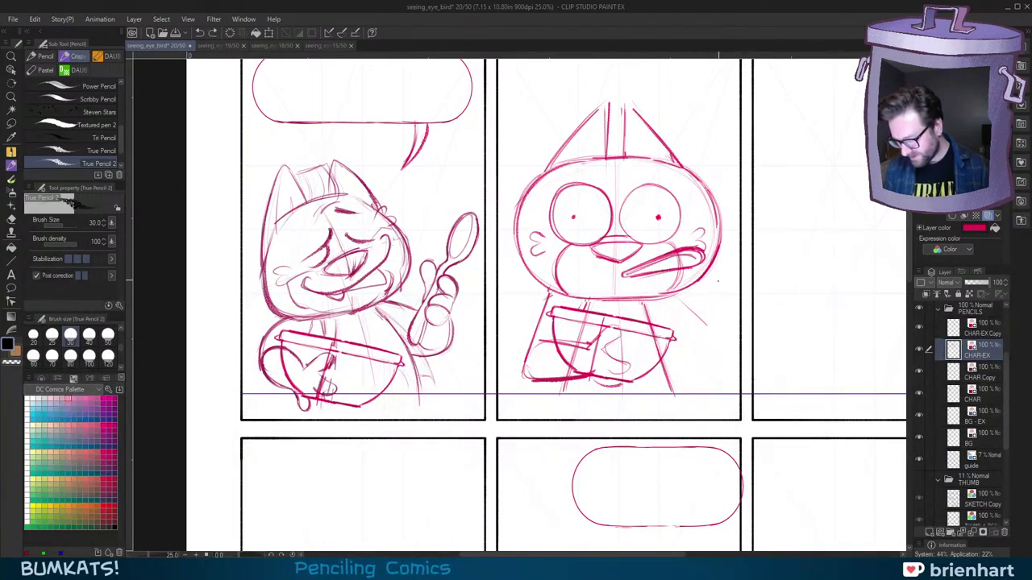
Step: Try to sketch a raised paw with rounded fingers beside the jaw on the viewer-right side
mouse_move(695, 311)
mouse_down()
mouse_move(737, 284)
mouse_move(731, 261)
mouse_move(737, 298)
mouse_move(726, 271)
mouse_move(716, 272)
mouse_move(714, 302)
mouse_move(720, 277)
mouse_move(699, 302)
mouse_up()
key(ctrl+z)
key(ctrl+z)
key(ctrl+z)
key(ctrl+z)
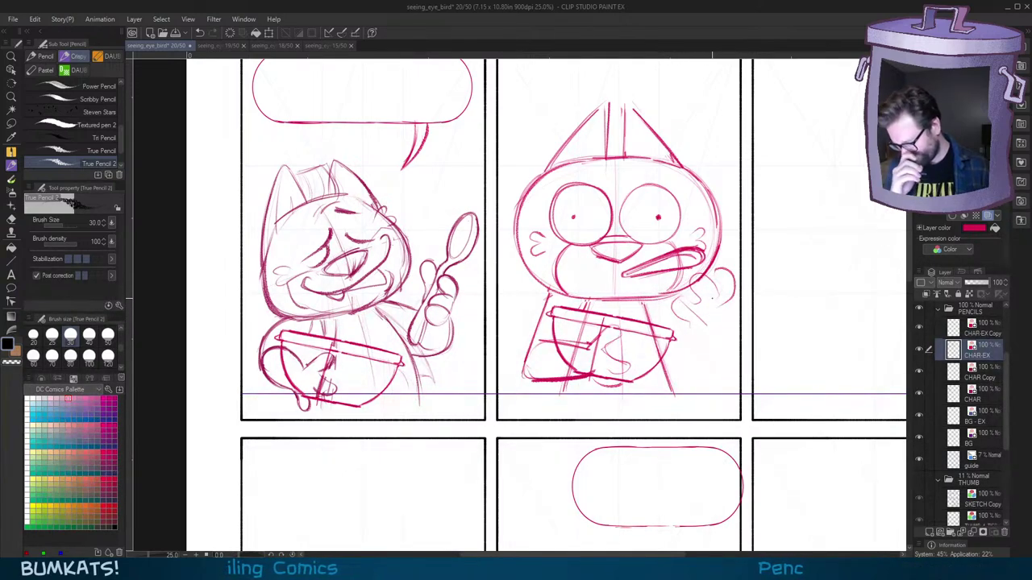
Step: Check the pose against the whole page, undo the rough raised paw, and resketch its fingers and palm beside the jaw
scroll(713, 296, up, 1)
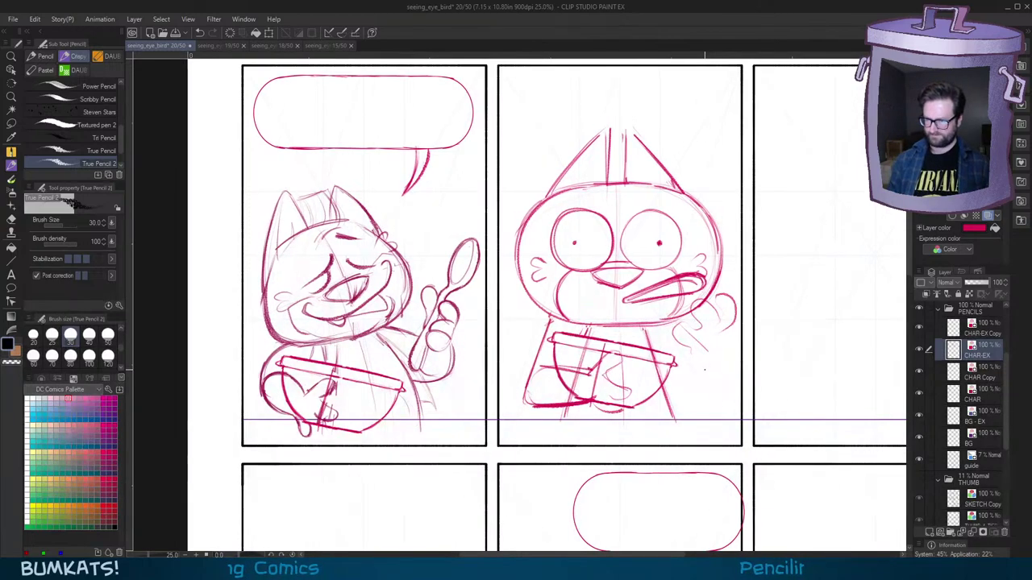
scroll(697, 374, down, 4)
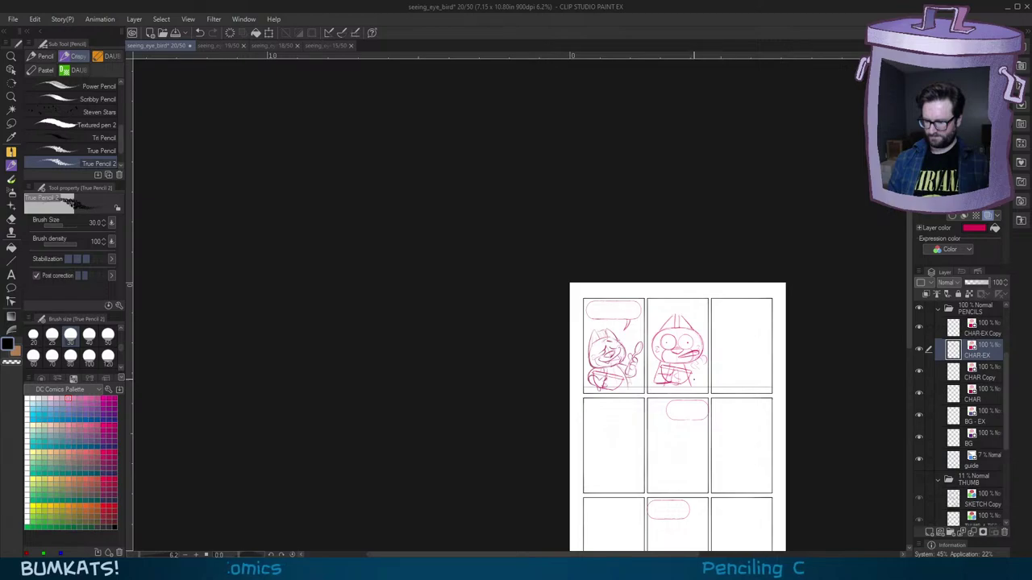
scroll(692, 379, up, 5)
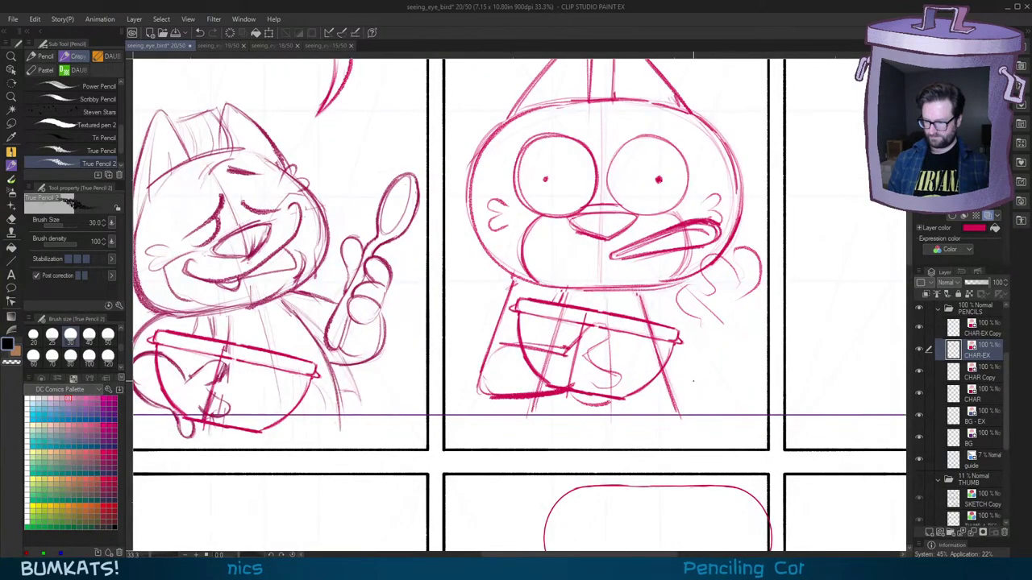
key(ctrl+z)
key(ctrl+z)
drag(700, 347, 697, 366)
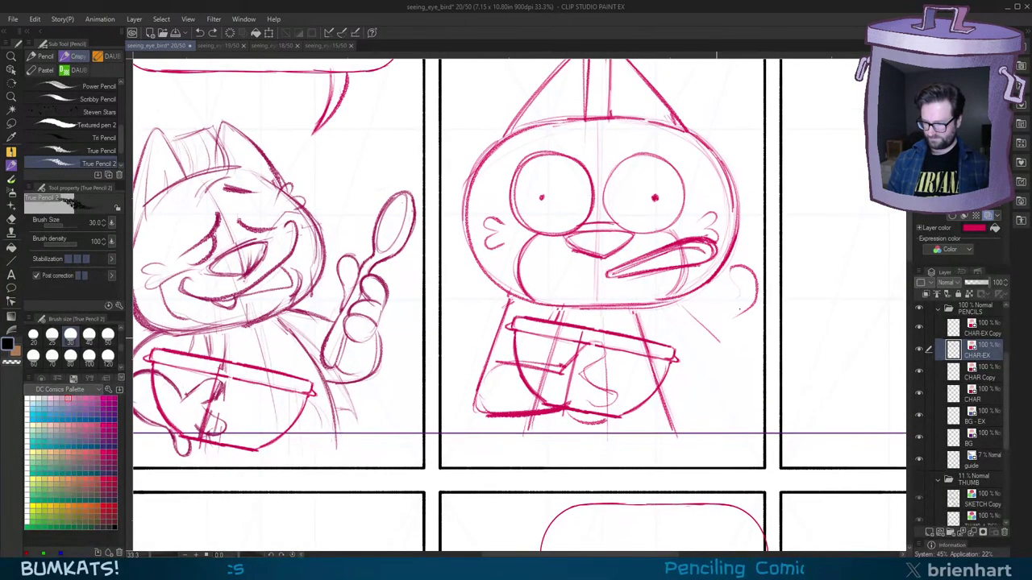
key(ctrl+z)
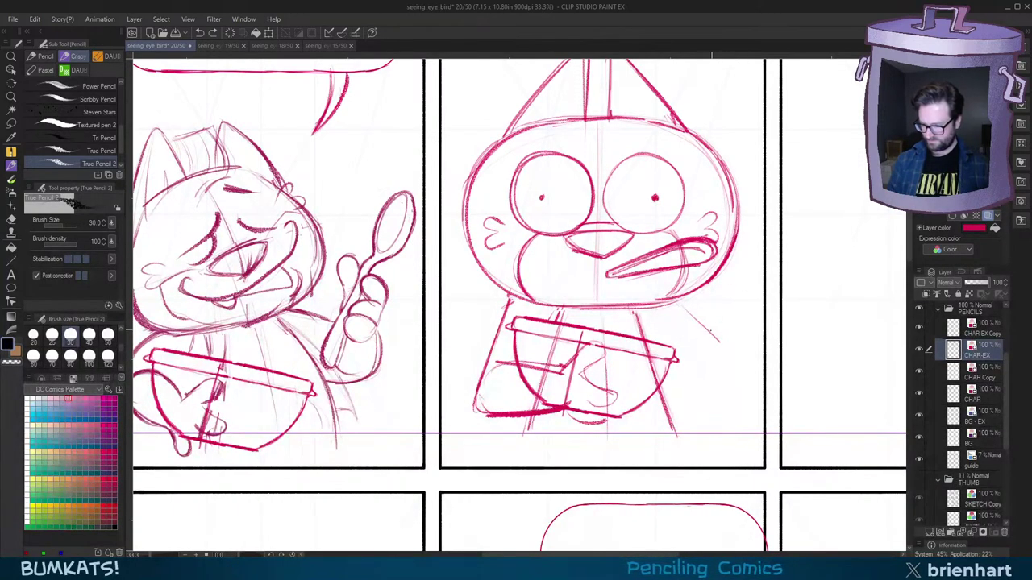
drag(737, 328, 751, 326)
drag(753, 292, 754, 312)
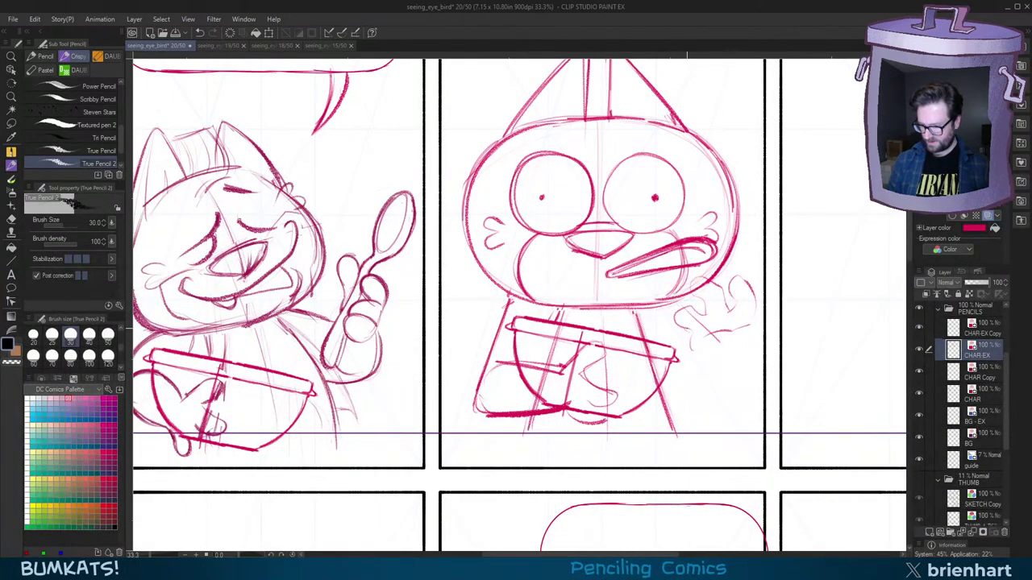
Step: Add a stroke to the sketched raised paw, and undo the whole rough paw beside the jaw
drag(674, 328, 698, 308)
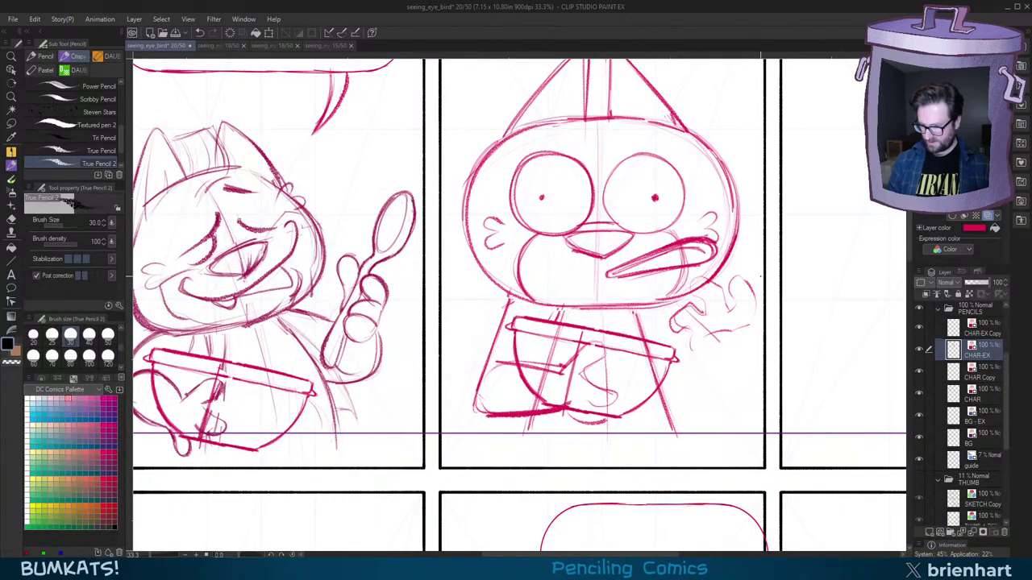
key(ctrl+z)
key(ctrl+z)
key(ctrl+z)
key(ctrl+z)
key(ctrl+z)
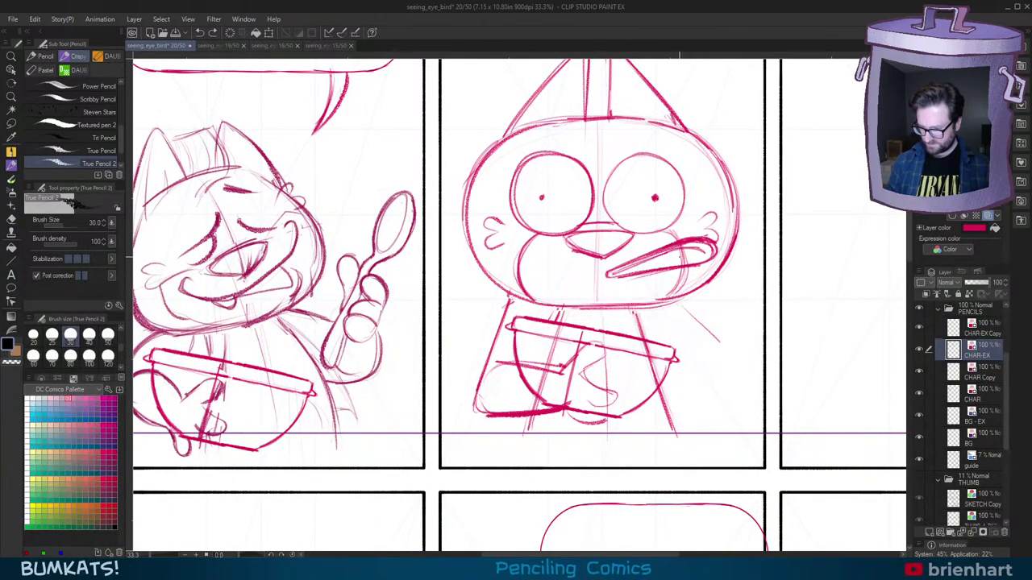
Step: Sketch the lower edge of a raised paw directly beneath the second-panel cat's slanted mouth
drag(680, 265, 686, 278)
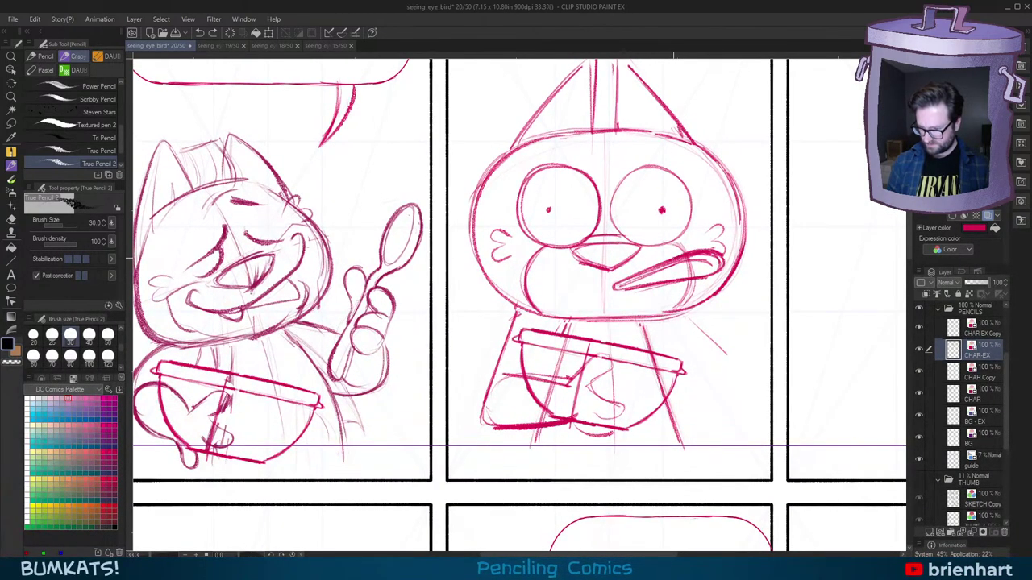
key(ctrl+z)
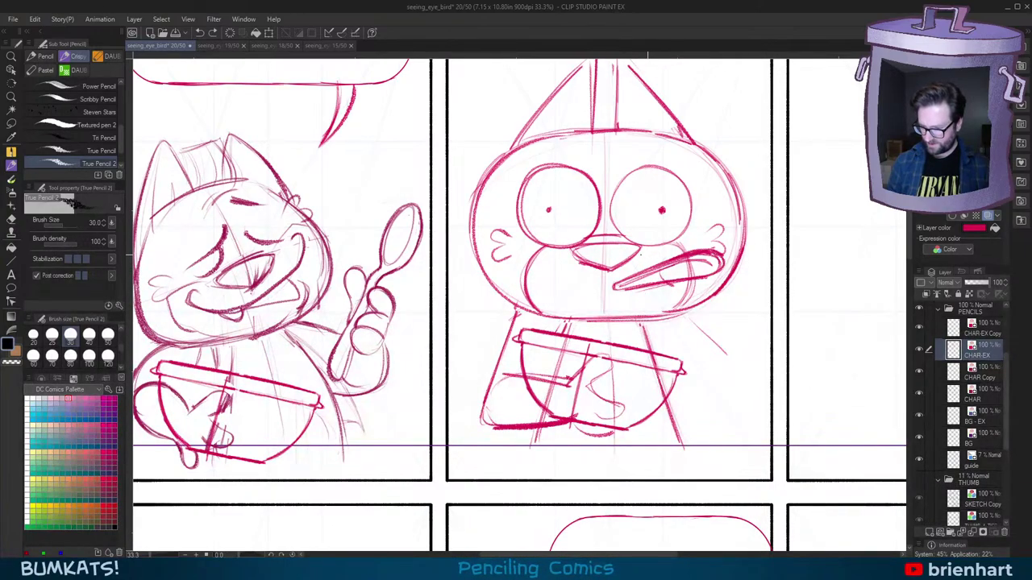
mouse_move(632, 285)
mouse_down()
mouse_move(642, 297)
mouse_move(667, 296)
mouse_up()
key(ctrl+z)
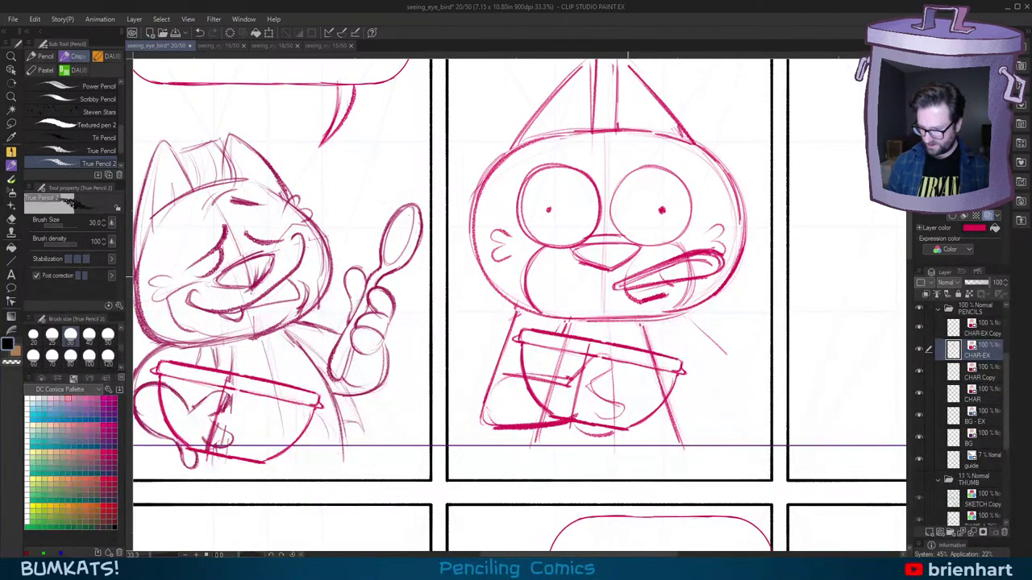
drag(619, 250, 629, 277)
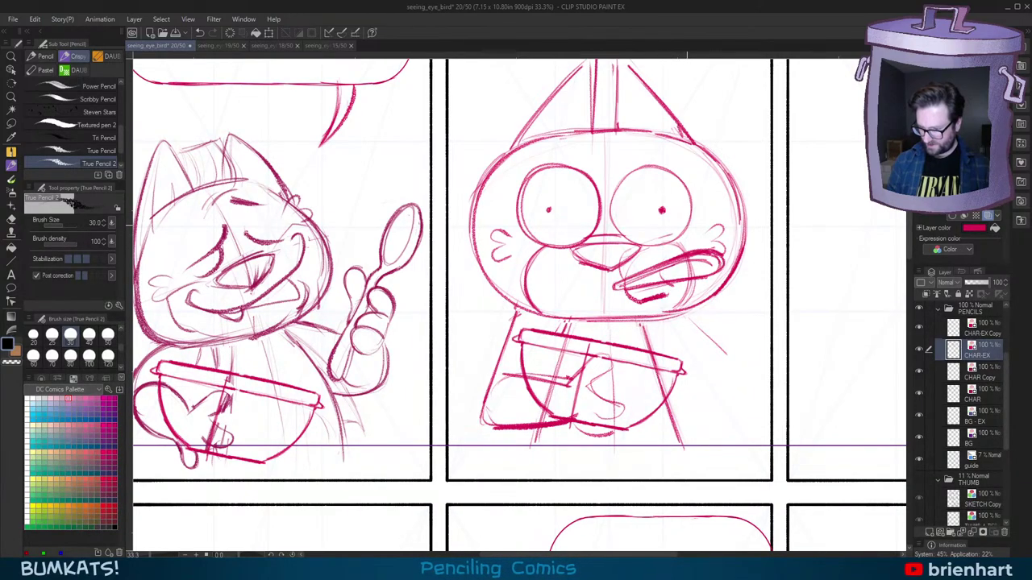
Step: Rework the paw's curled fingers with short curved strokes across and just below the slanted mouth
mouse_move(674, 249)
mouse_down()
mouse_move(669, 283)
mouse_move(682, 262)
mouse_move(684, 283)
mouse_move(676, 242)
mouse_move(654, 291)
mouse_up()
key(ctrl+z)
key(ctrl+z)
key(ctrl+z)
key(ctrl+z)
key(ctrl+z)
drag(682, 283, 666, 293)
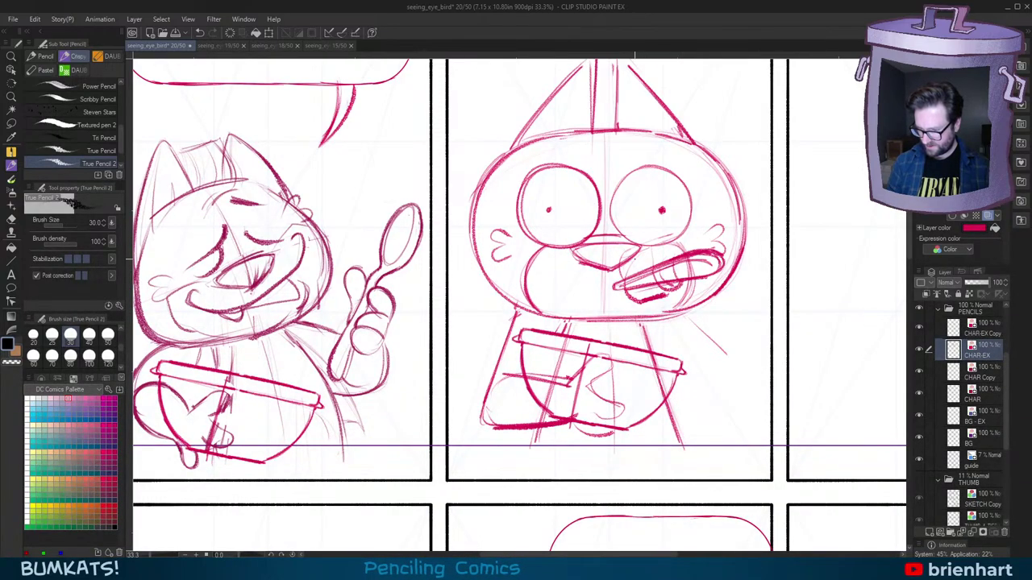
drag(637, 261, 635, 286)
drag(637, 286, 663, 297)
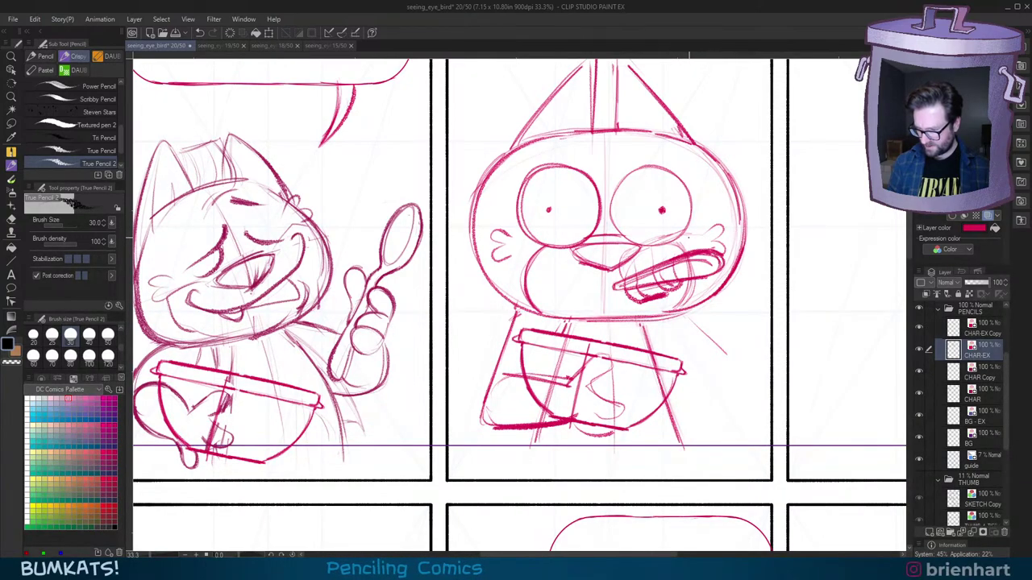
Step: Draw the bent arm outward from the paw past the cheek, curving down around a rounded elbow toward the torso
drag(691, 233, 754, 236)
mouse_move(698, 320)
mouse_down()
mouse_move(730, 308)
mouse_move(754, 242)
mouse_up()
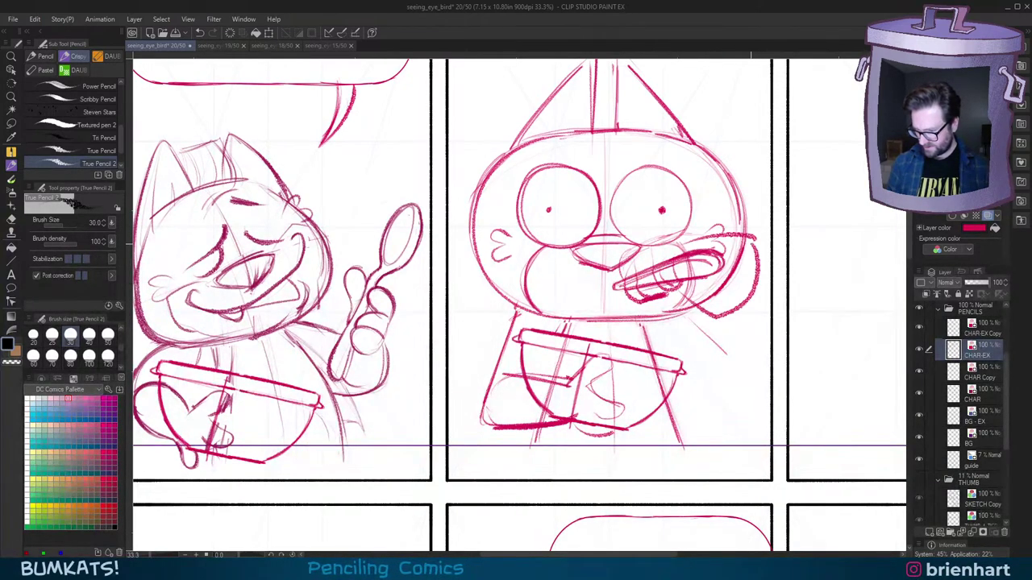
drag(699, 316, 758, 252)
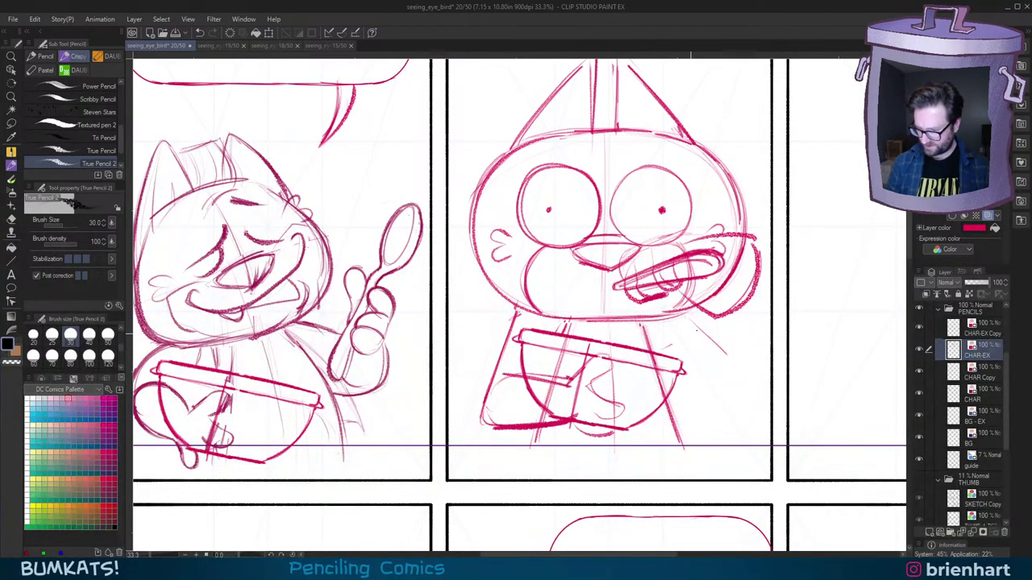
mouse_move(733, 316)
mouse_down()
mouse_move(763, 274)
mouse_move(766, 241)
mouse_up()
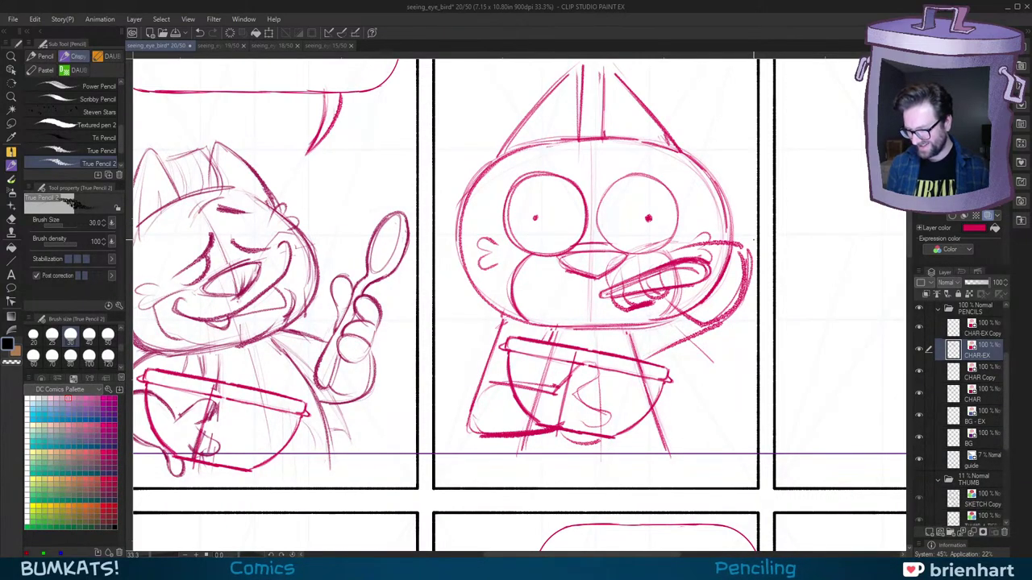
Step: Erase the heavy elbow outline and redraw the lower arm as one light curve from the torso up to the elbow
drag(650, 356, 725, 321)
key(ctrl+z)
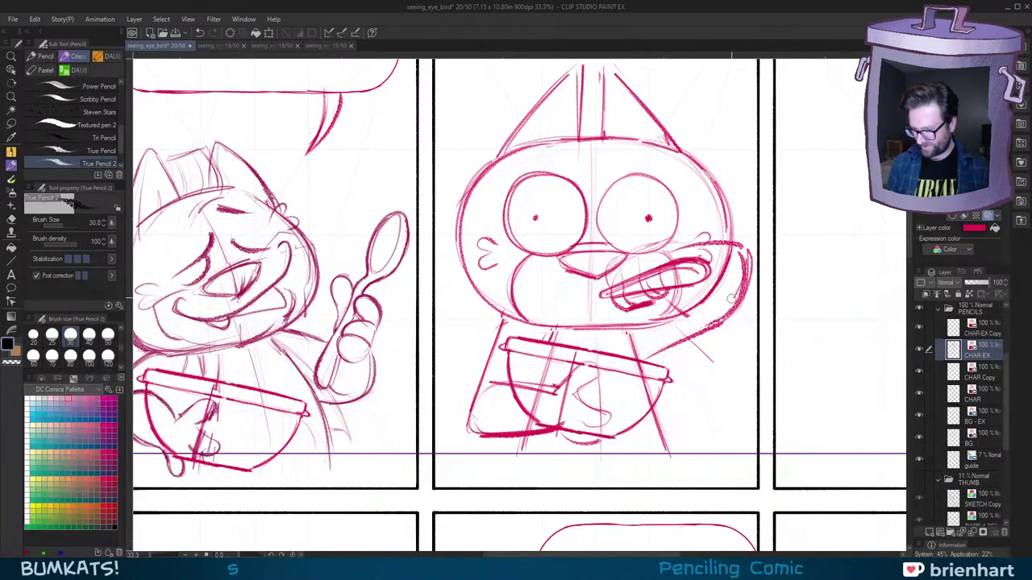
mouse_move(727, 308)
mouse_down()
mouse_move(658, 353)
mouse_move(734, 300)
mouse_move(738, 266)
mouse_move(744, 283)
mouse_up()
drag(654, 358, 704, 332)
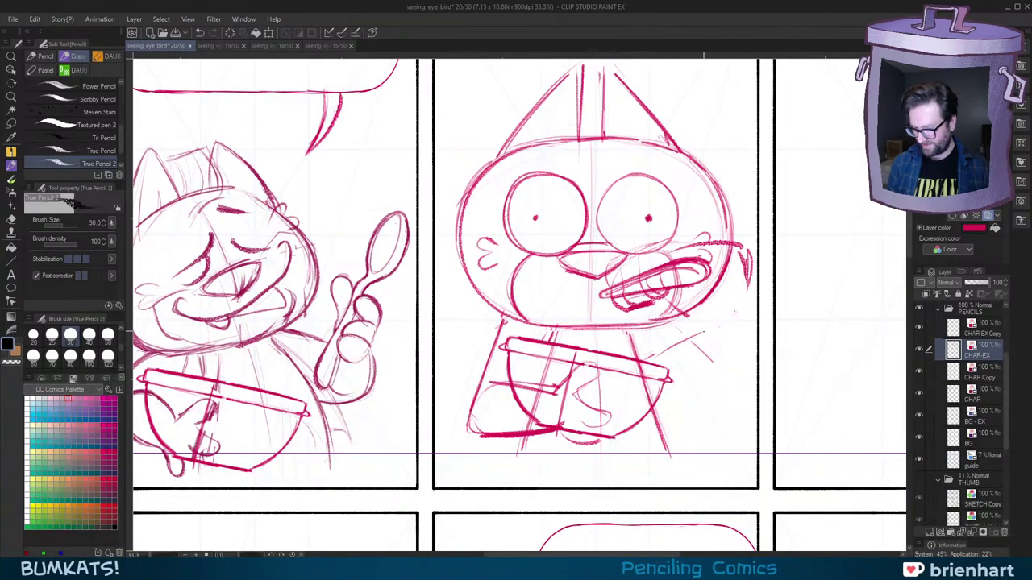
key(ctrl+z)
mouse_move(650, 357)
mouse_down()
mouse_move(750, 288)
mouse_move(751, 260)
mouse_up()
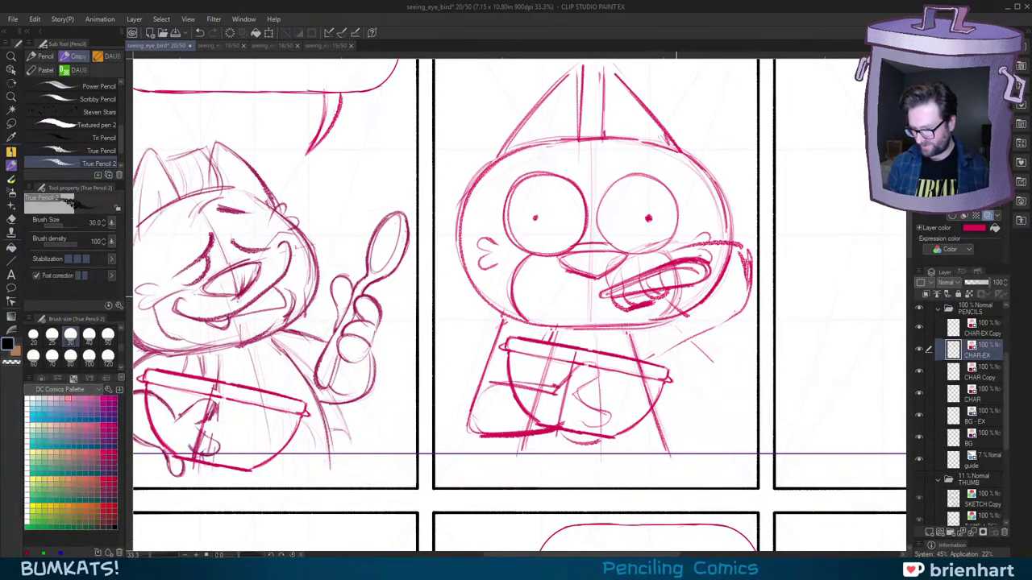
Step: Add the inner forearm line, clean up the overlapping elbow strokes, and strengthen the lower arm line near the torso
key(ctrl+z)
mouse_move(677, 296)
mouse_down()
mouse_move(708, 314)
mouse_move(732, 306)
mouse_up()
key(ctrl+z)
drag(698, 244, 751, 299)
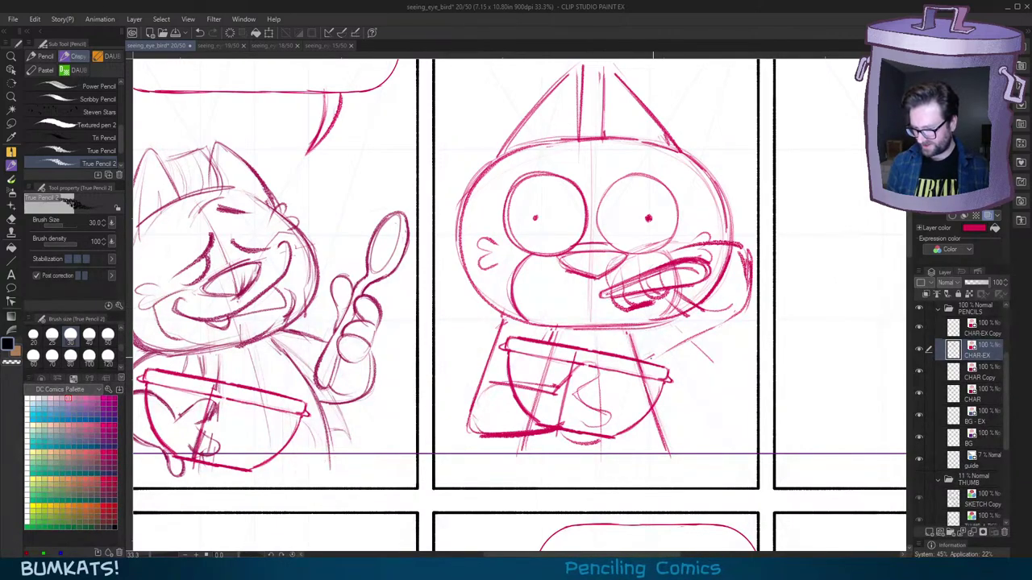
drag(652, 359, 695, 338)
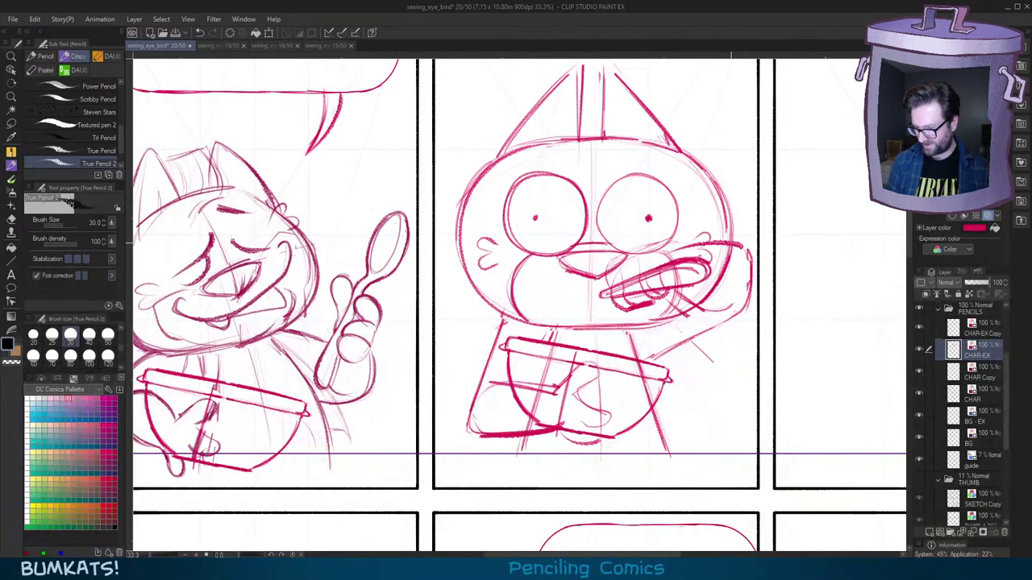
drag(649, 362, 676, 345)
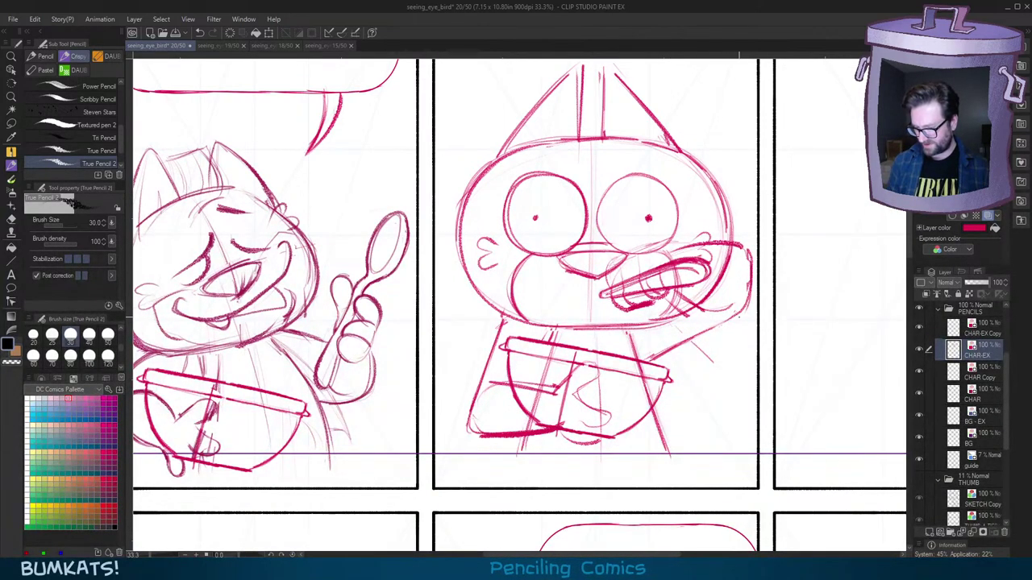
Step: Draw the rounded top of the paw above the slanted mouth, overlapping the lower edge of the viewer-right eye
drag(748, 302, 733, 303)
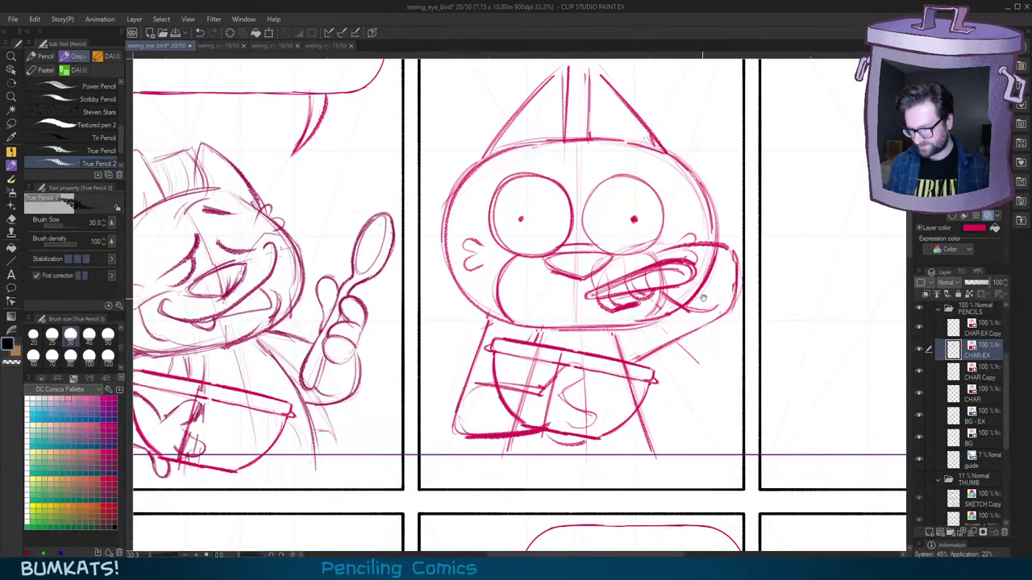
drag(652, 213, 643, 231)
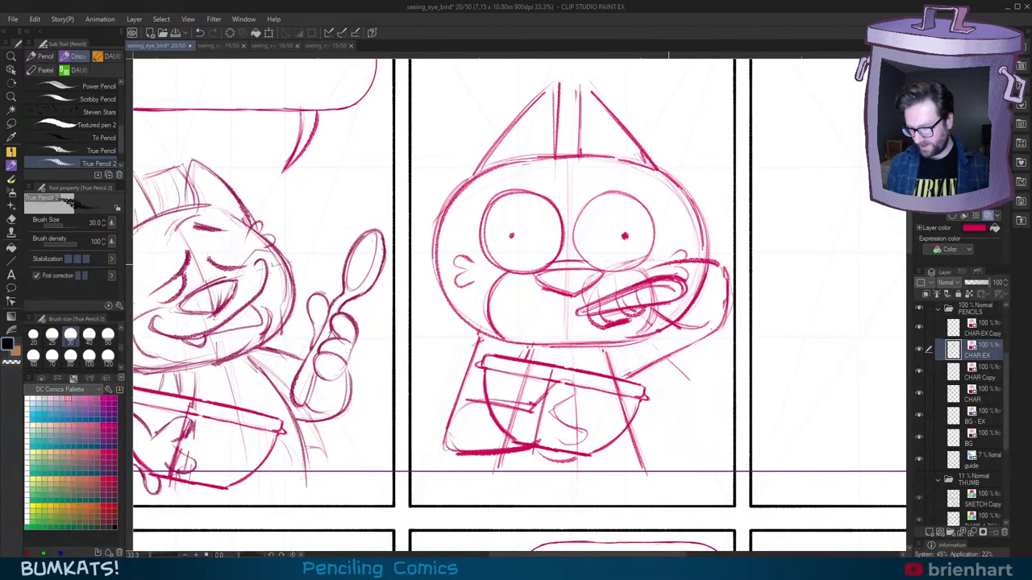
mouse_move(639, 268)
mouse_down()
mouse_move(657, 265)
mouse_move(648, 271)
mouse_up()
key(ctrl+z)
key(ctrl+z)
key(ctrl+z)
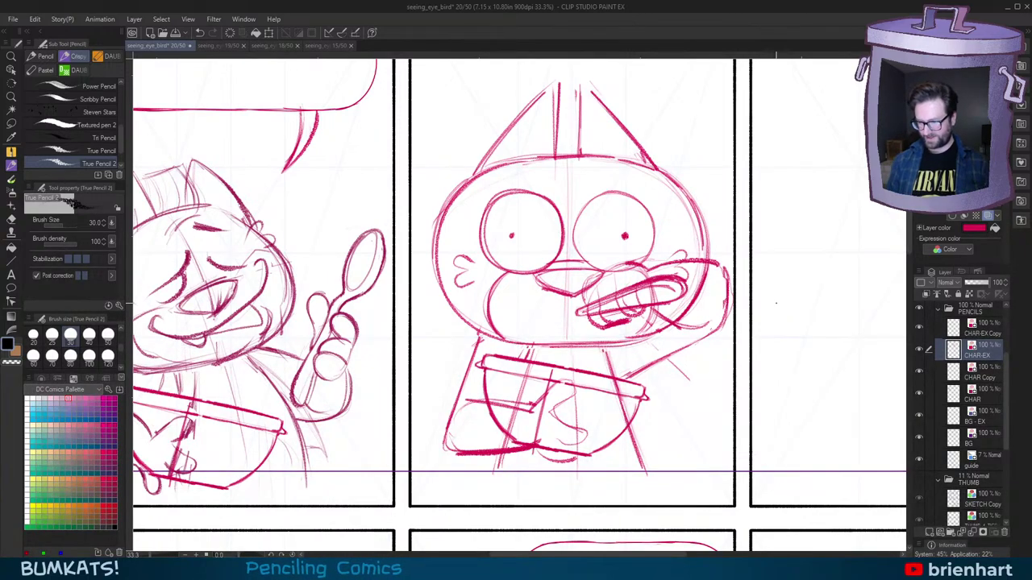
Step: Erase the uneven outer elbow edge and redraw it as a smooth curve flowing into the lower arm
drag(726, 377, 725, 374)
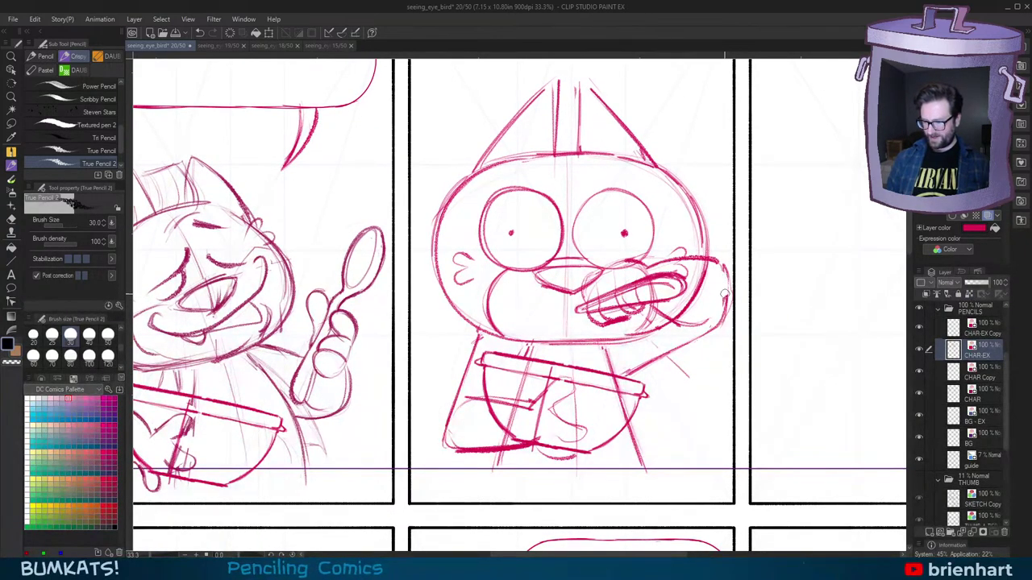
key(ctrl+z)
drag(652, 361, 723, 321)
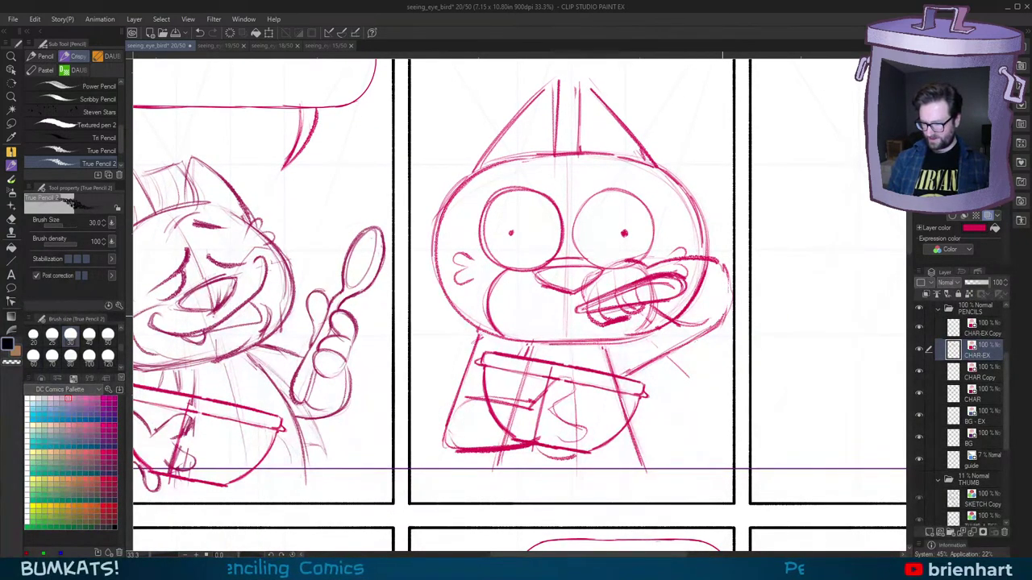
Step: Examine the second-panel cat's raised-arm pose up close and against the neighbouring panels and the page layout
scroll(772, 315, down, 6)
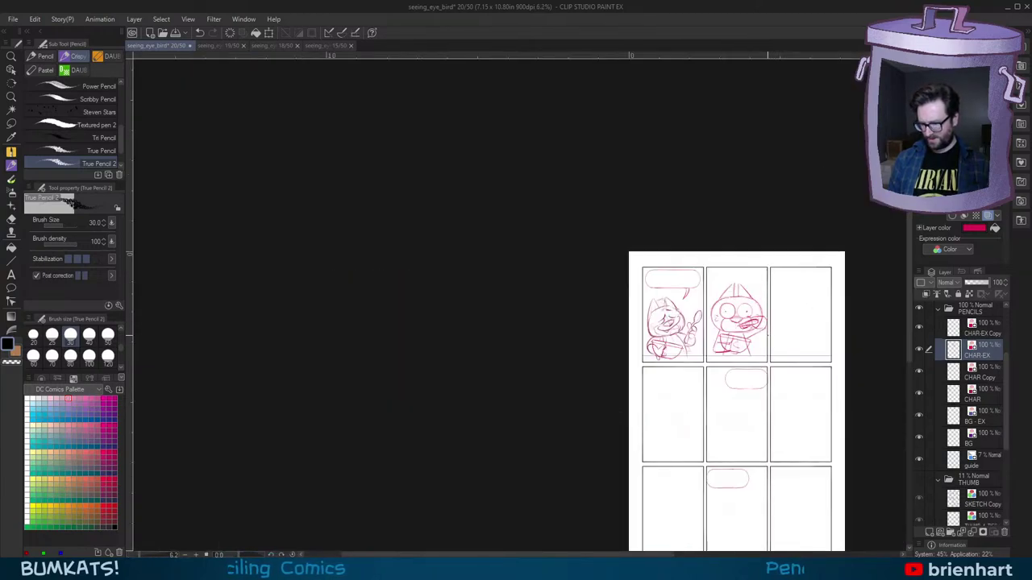
scroll(764, 338, up, 6)
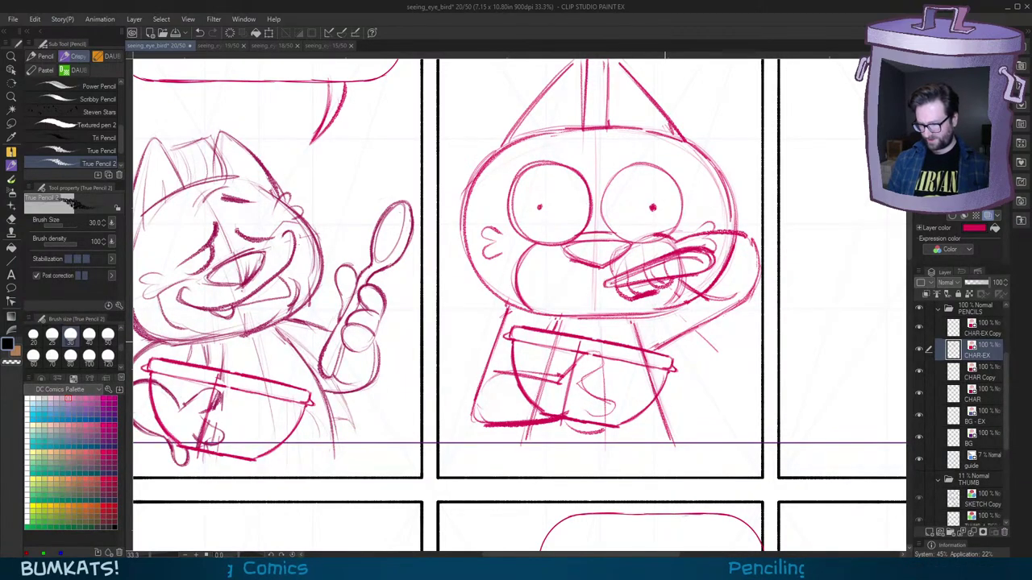
drag(696, 336, 681, 357)
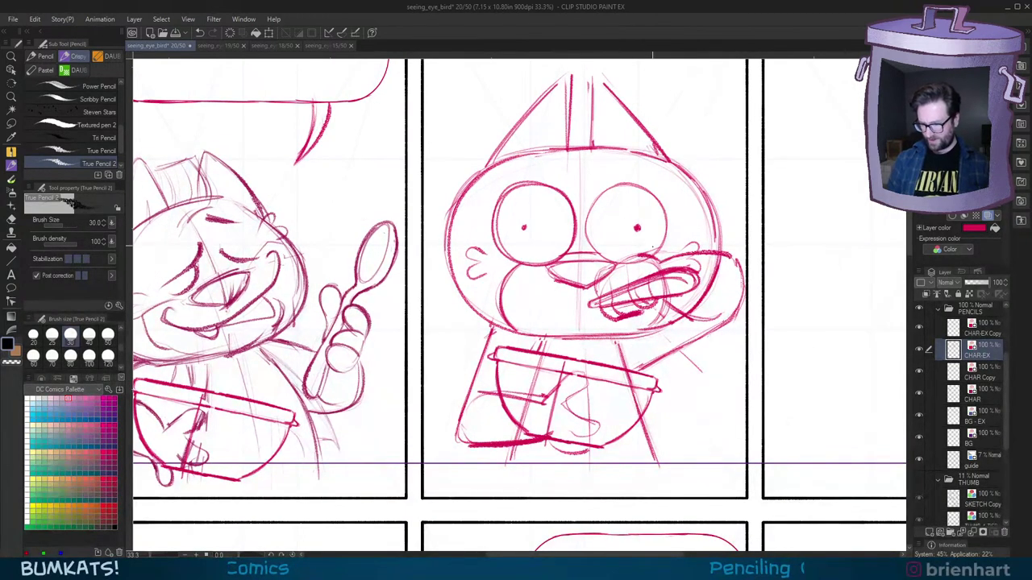
drag(717, 291, 742, 303)
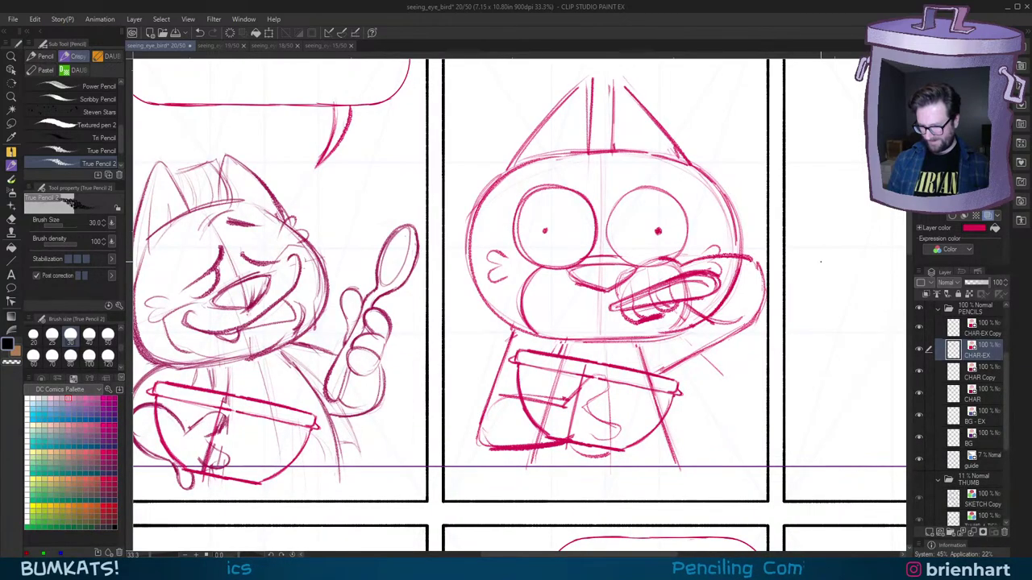
scroll(811, 266, down, 1)
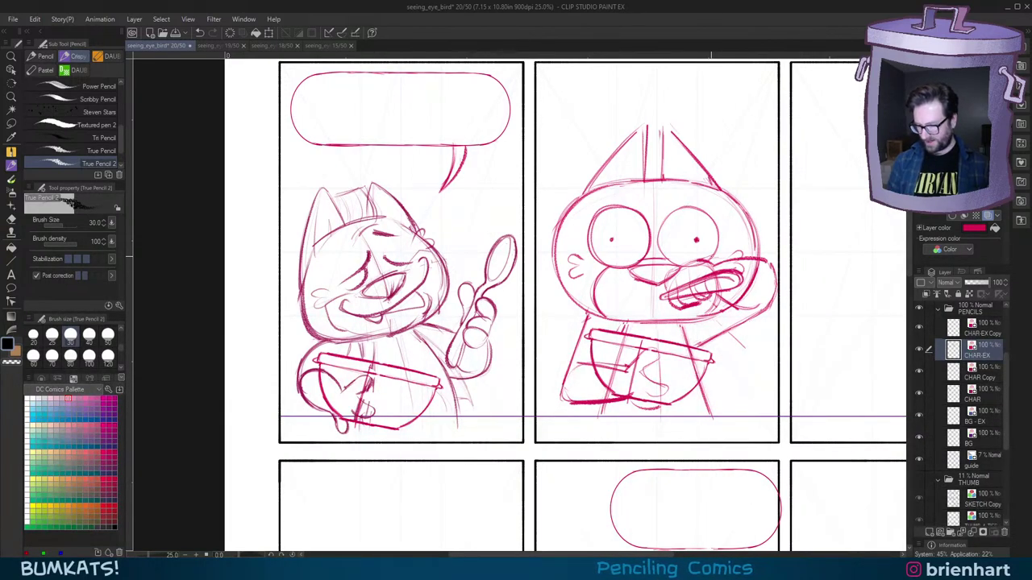
scroll(716, 279, up, 2)
drag(746, 282, 718, 316)
scroll(716, 317, down, 1)
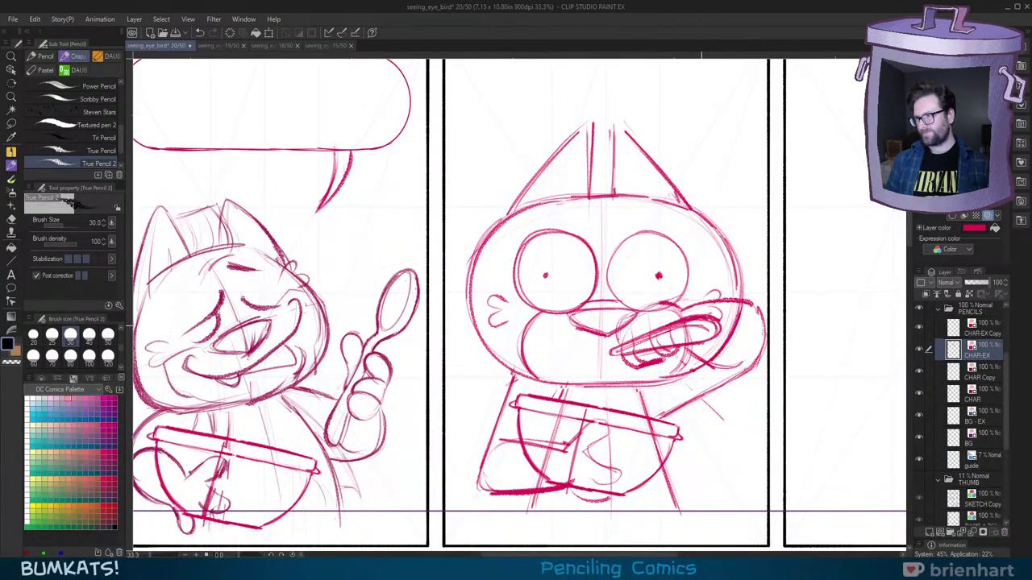
drag(718, 319, 713, 321)
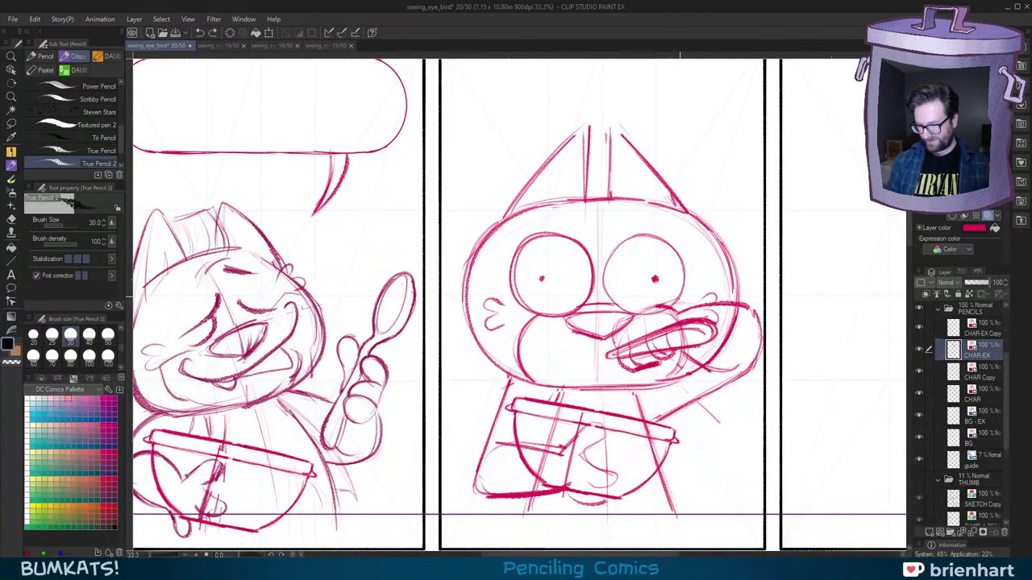
key(ctrl+z)
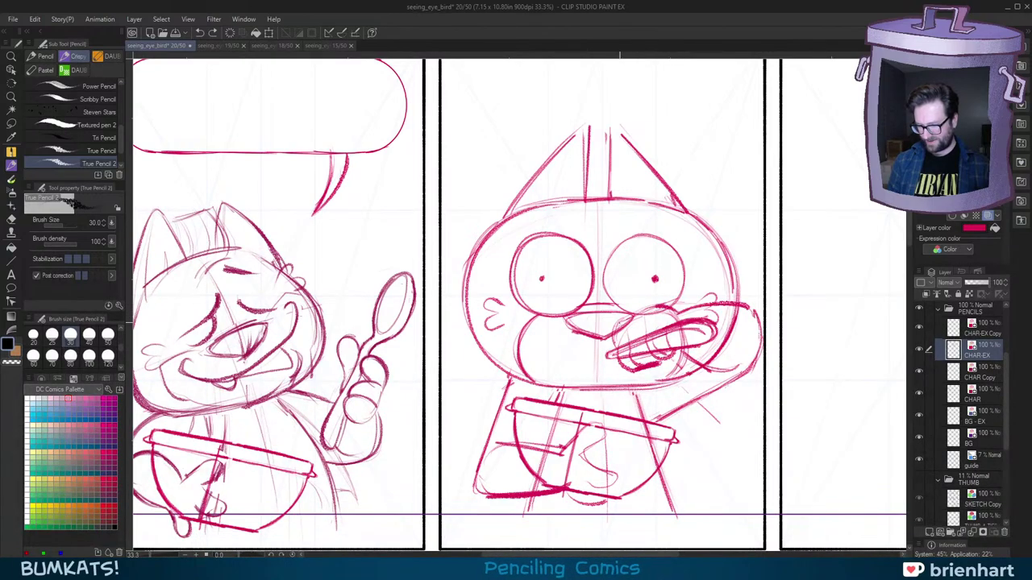
drag(716, 344, 713, 337)
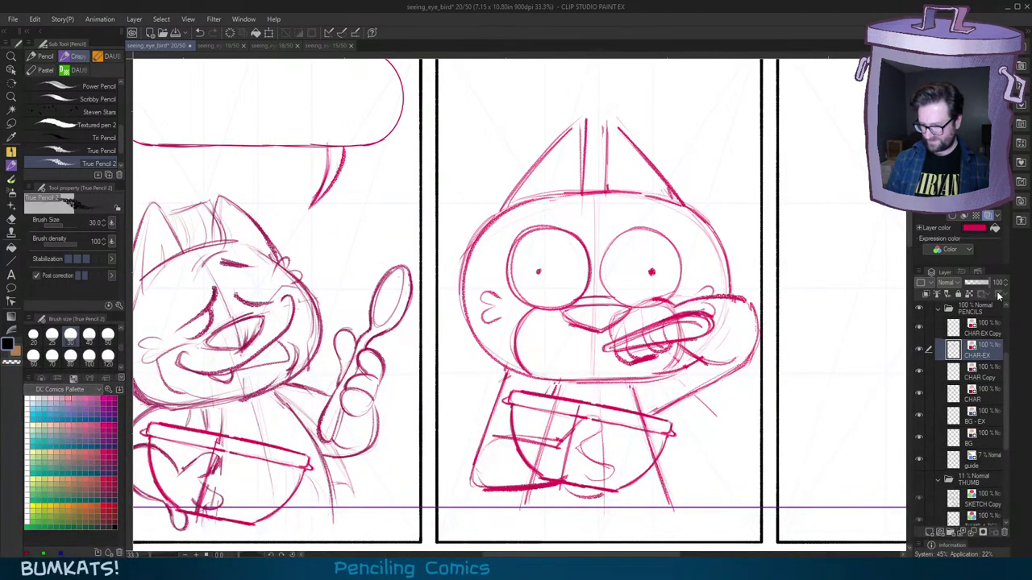
scroll(779, 303, down, 5)
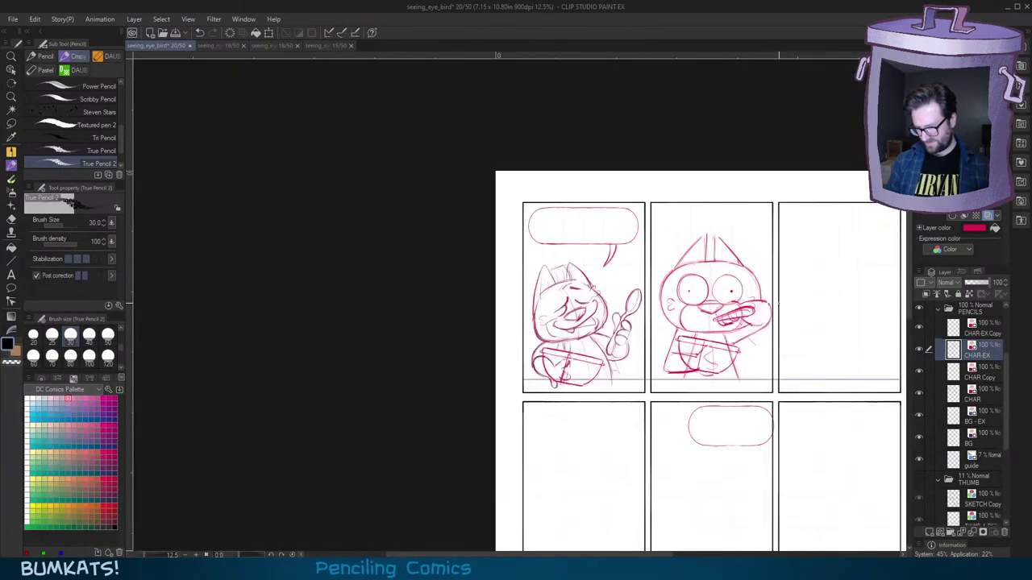
scroll(825, 288, up, 4)
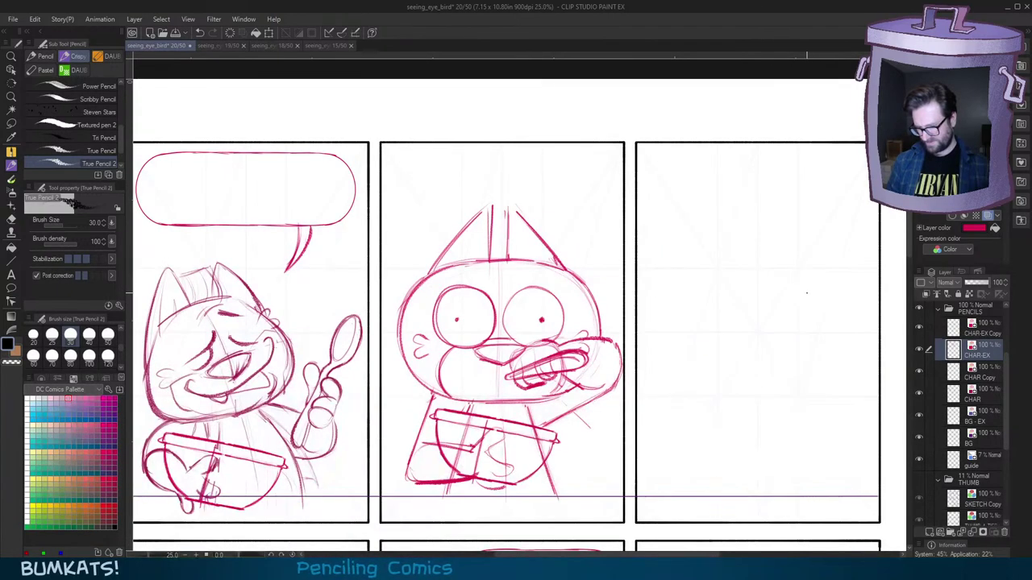
drag(670, 404, 748, 360)
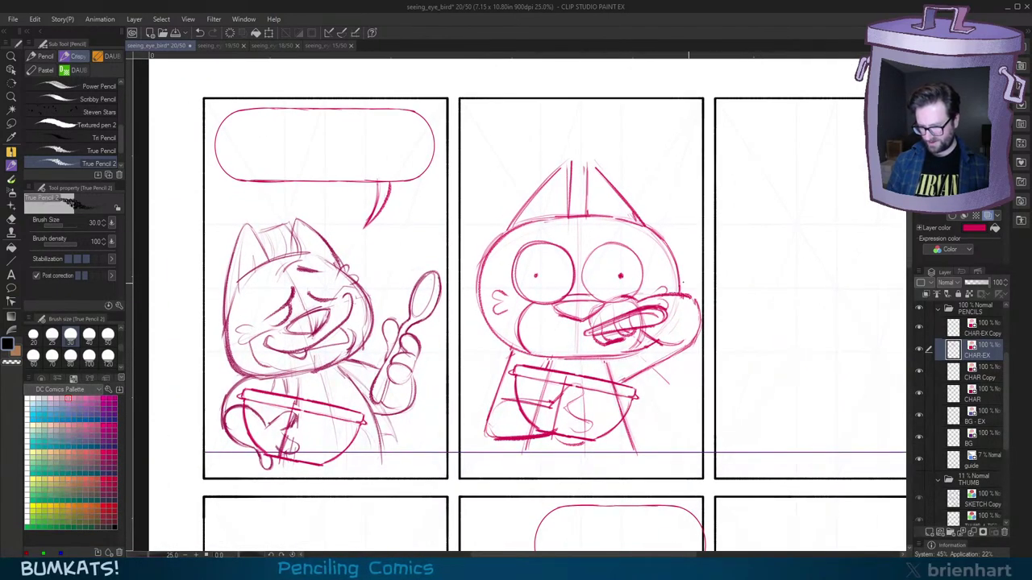
scroll(637, 282, up, 1)
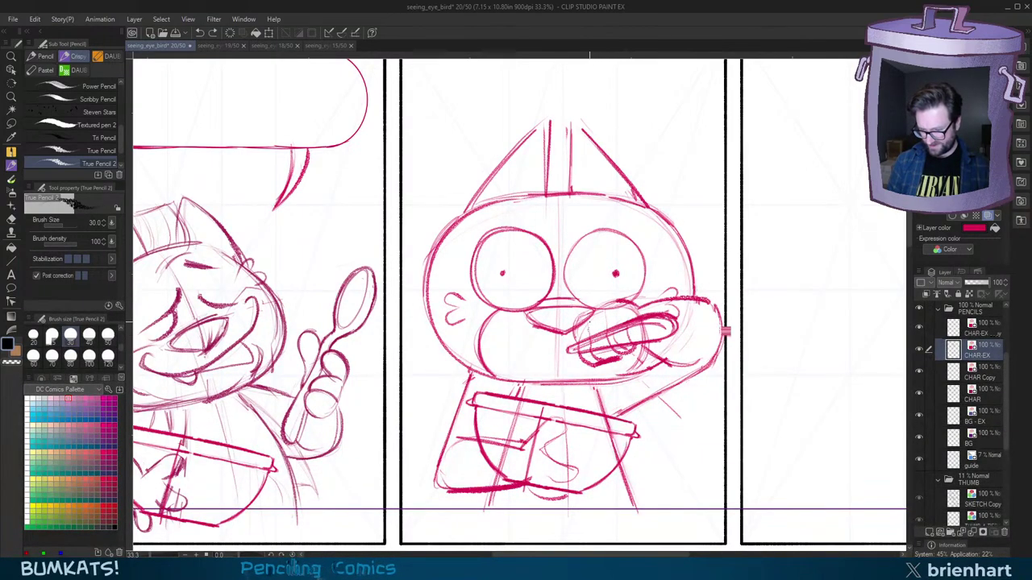
key(ctrl+z)
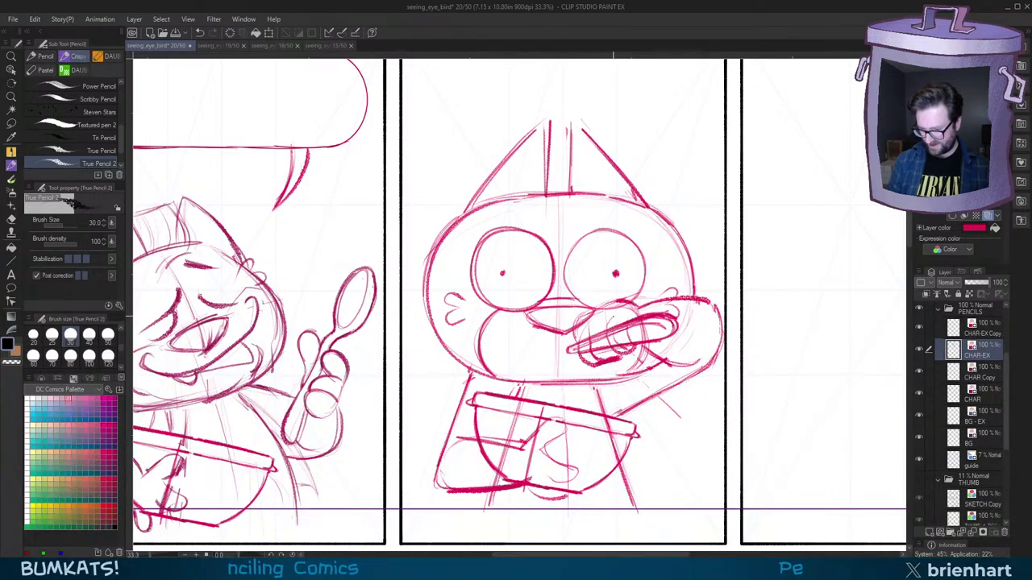
key(ctrl+z)
drag(607, 325, 617, 312)
key(ctrl+z)
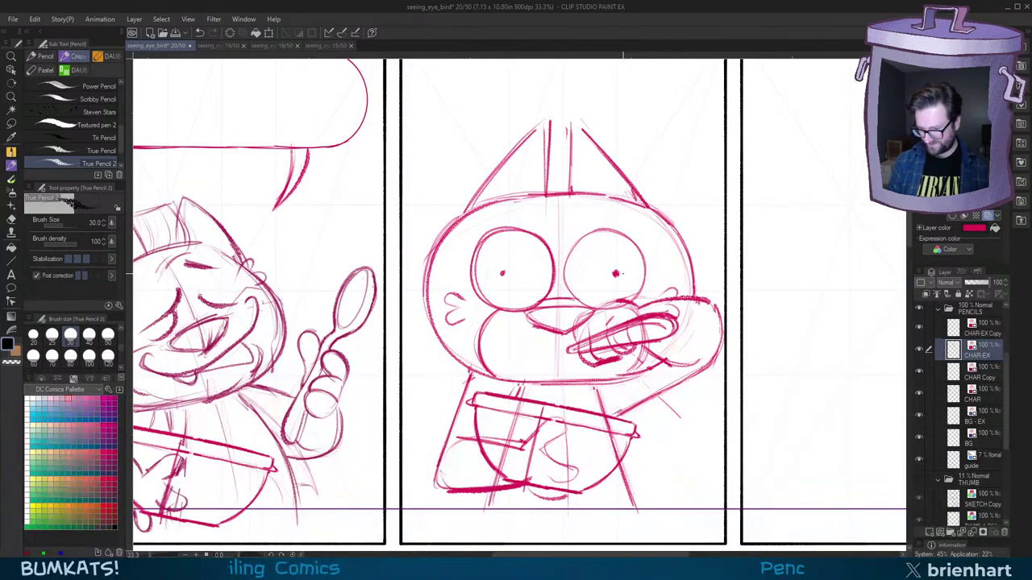
key(ctrl+z)
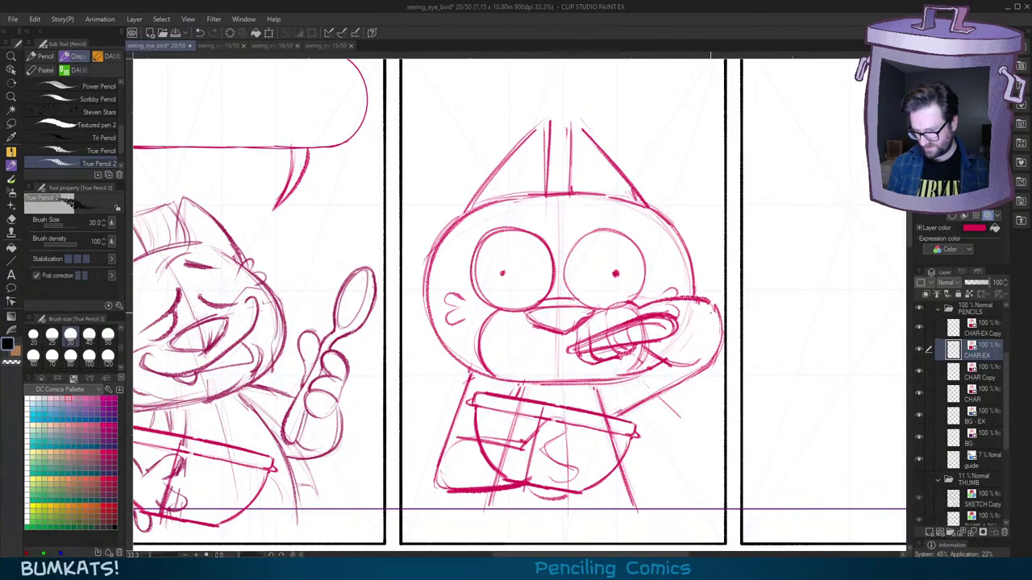
Step: Draw a blob of batter inside the bowl of the first-panel cat's raised spoon and a small drop floating beside it
scroll(711, 312, down, 3)
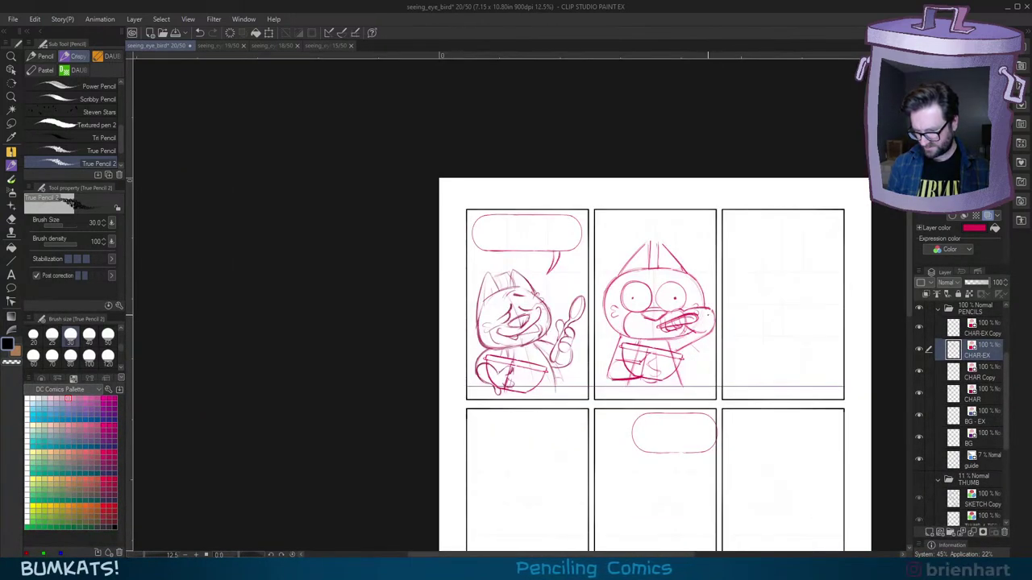
scroll(576, 303, up, 3)
drag(561, 376, 614, 326)
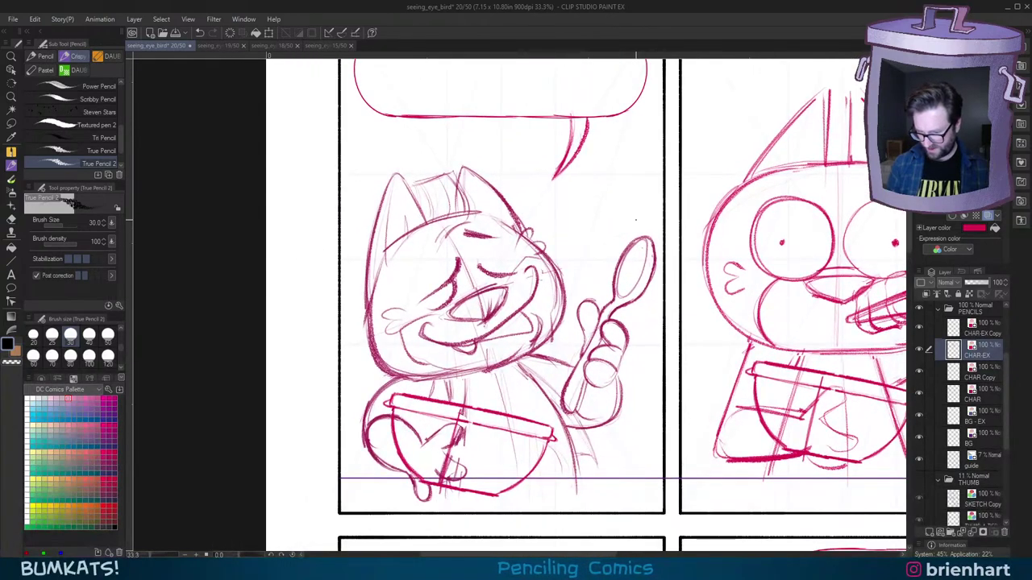
drag(812, 418, 673, 398)
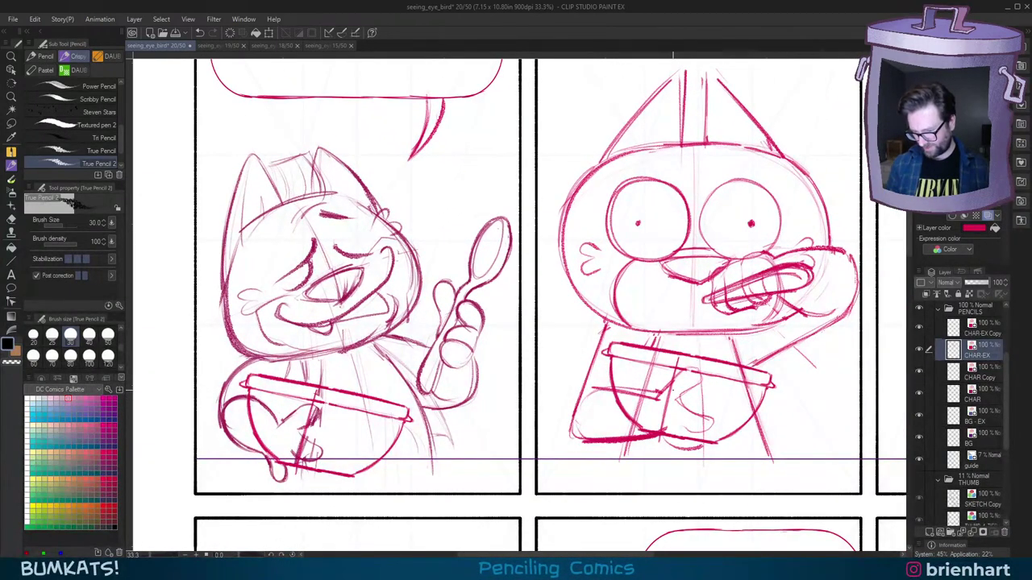
drag(576, 362, 648, 366)
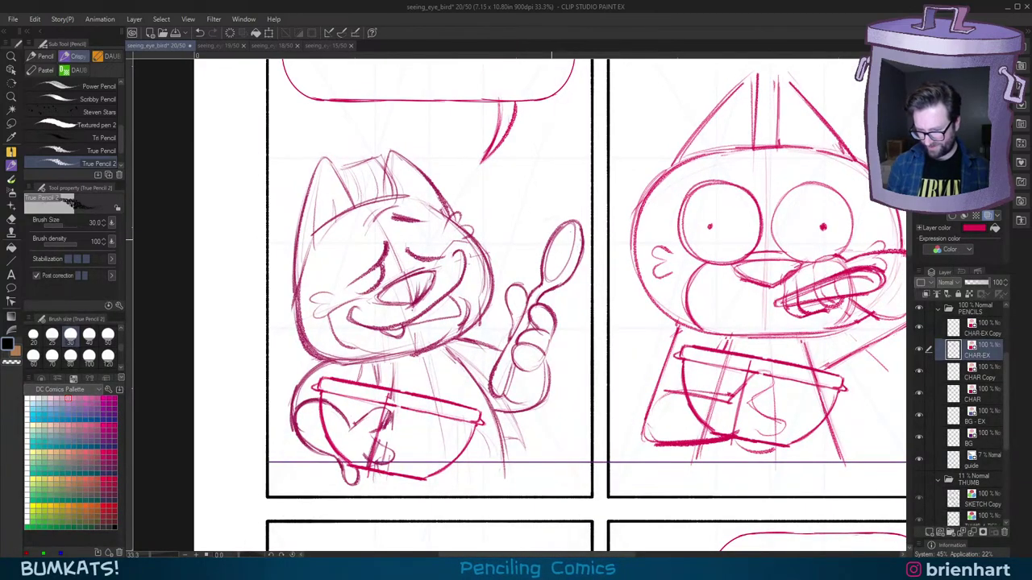
mouse_move(543, 248)
mouse_down()
mouse_move(560, 260)
mouse_move(549, 244)
mouse_move(548, 258)
mouse_move(569, 239)
mouse_move(558, 275)
mouse_up()
key(ctrl+z)
key(ctrl+z)
key(ctrl+z)
key(ctrl+z)
key(ctrl+z)
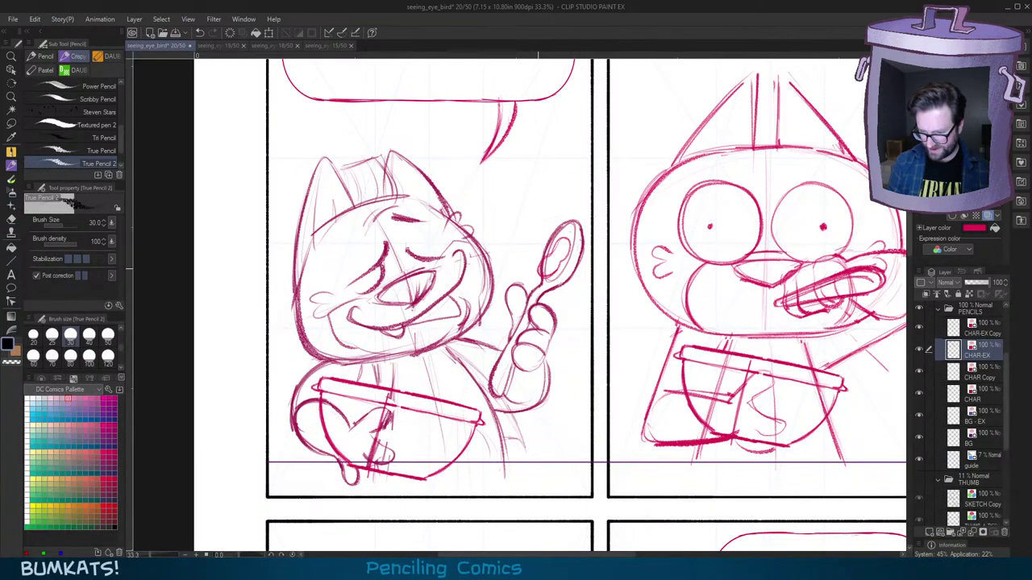
drag(519, 267, 521, 267)
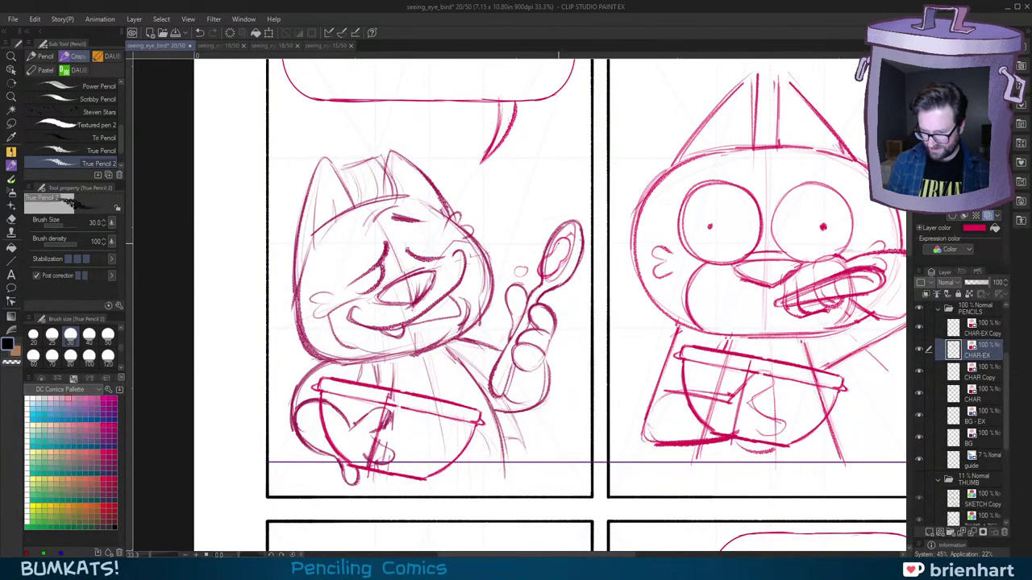
drag(532, 283, 558, 243)
Step: Draw batter dripping over the rim of the first-panel mixing bowl, with a droplet on its side and small puddles beside its base
key(minus)
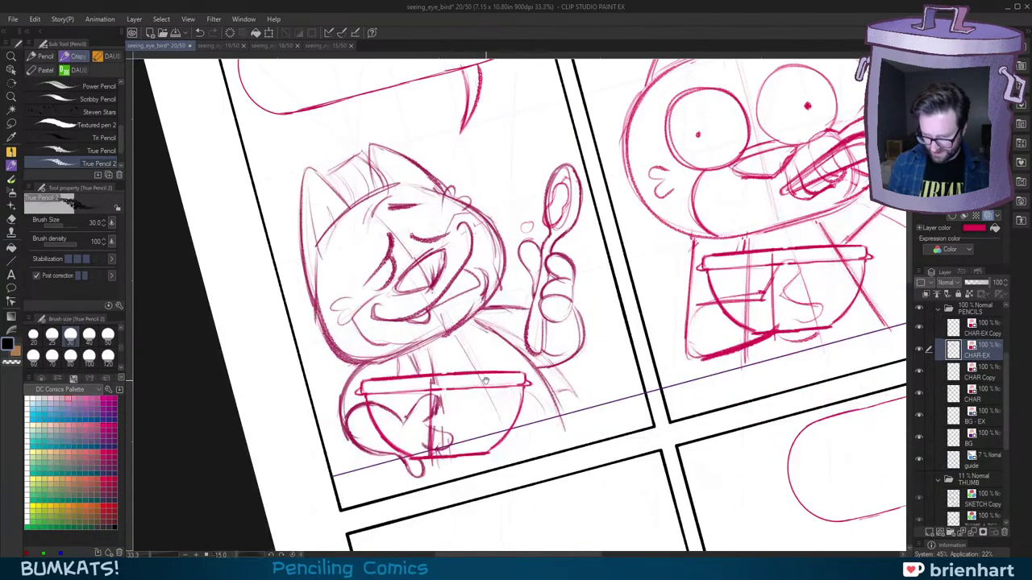
drag(489, 364, 541, 341)
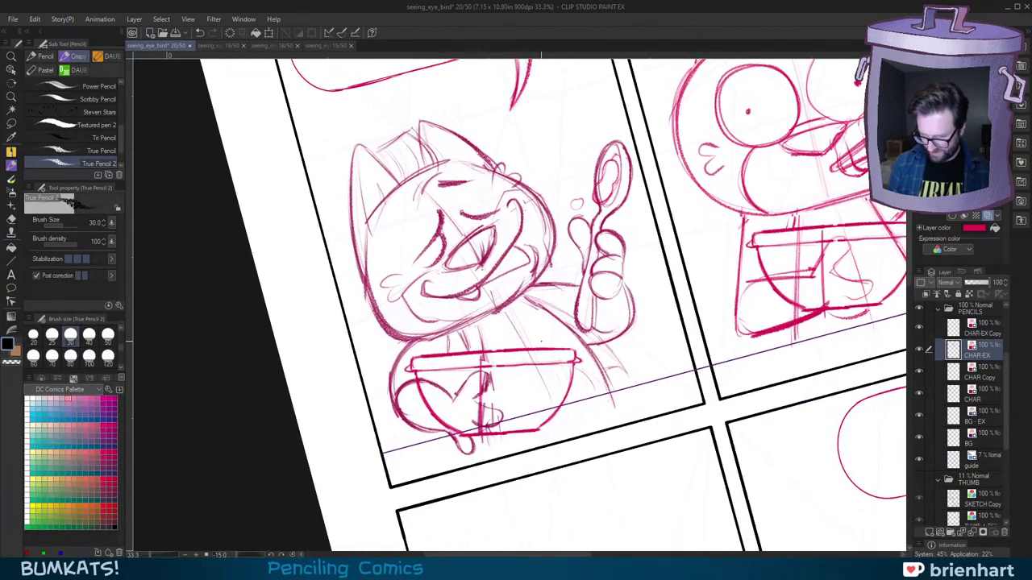
click(920, 350)
click(919, 350)
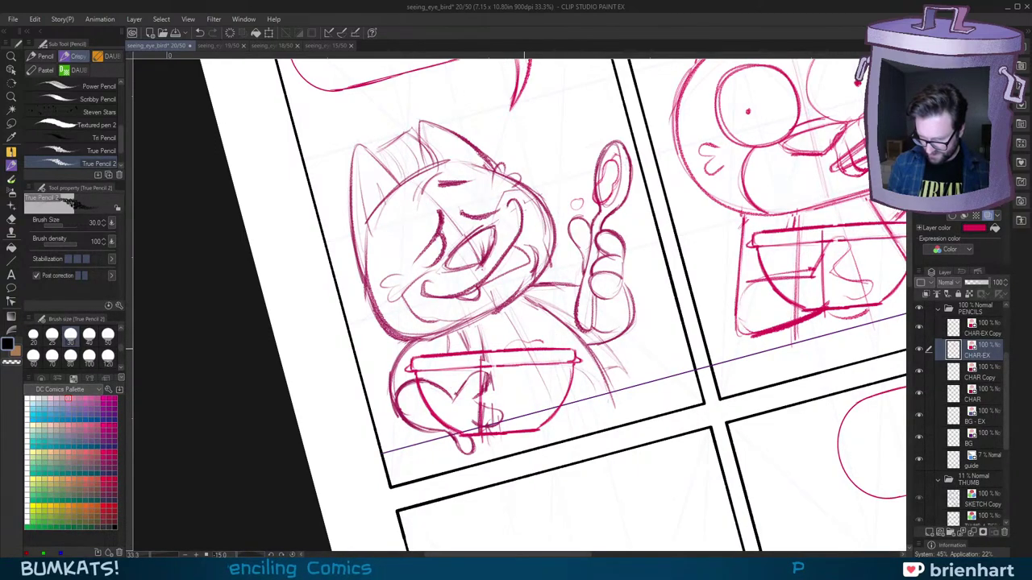
drag(528, 369, 524, 390)
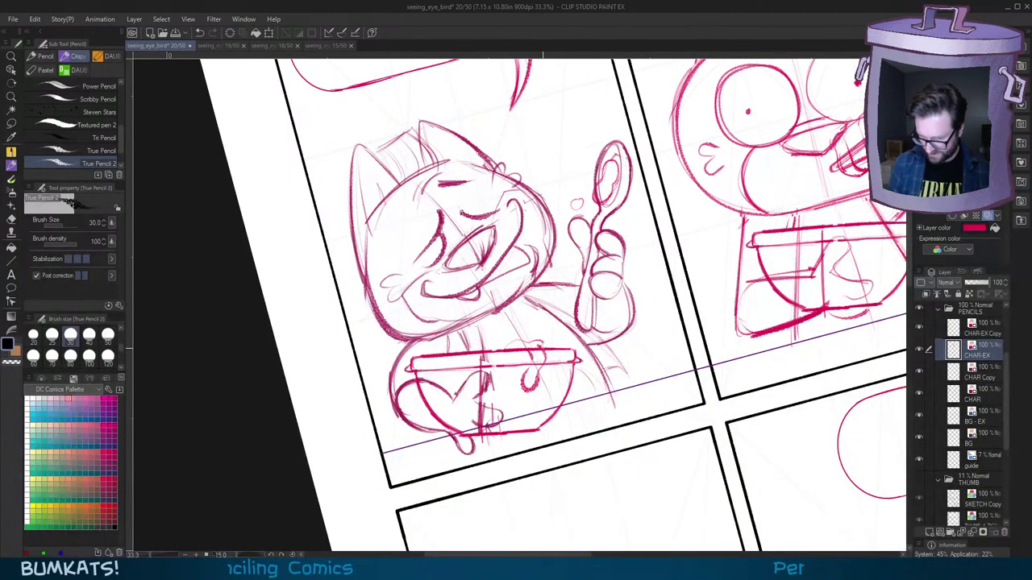
mouse_move(523, 342)
mouse_down()
mouse_move(504, 350)
mouse_move(538, 384)
mouse_move(513, 411)
mouse_move(520, 400)
mouse_up()
mouse_move(586, 413)
mouse_down()
mouse_move(599, 414)
mouse_move(572, 419)
mouse_move(636, 405)
mouse_move(630, 413)
mouse_up()
key(ctrl+z)
key(asciicircum)
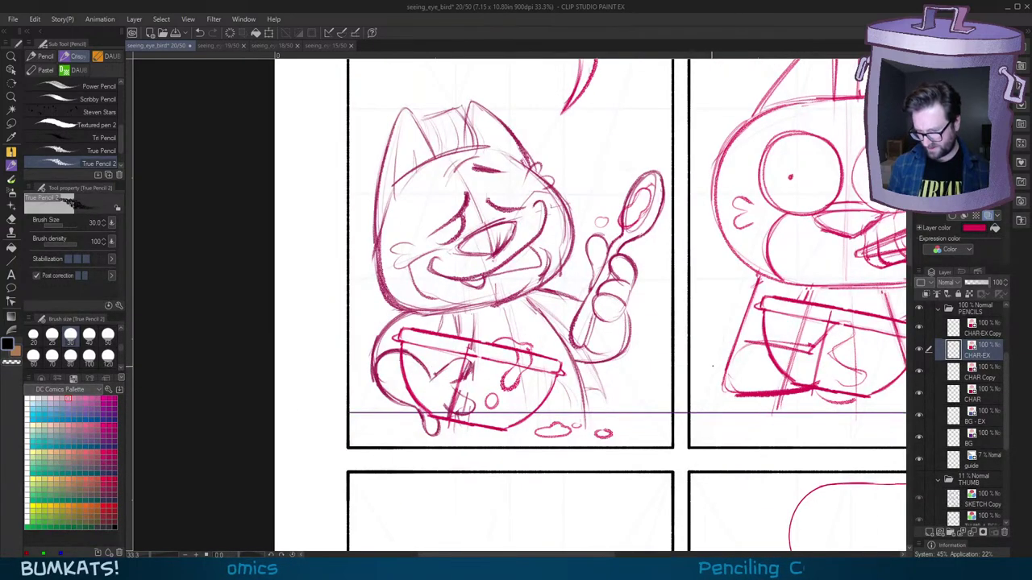
Step: Sketch fur tufts and short brow marks along the top of the second-panel cat's forehead
scroll(746, 355, down, 3)
drag(755, 360, 667, 373)
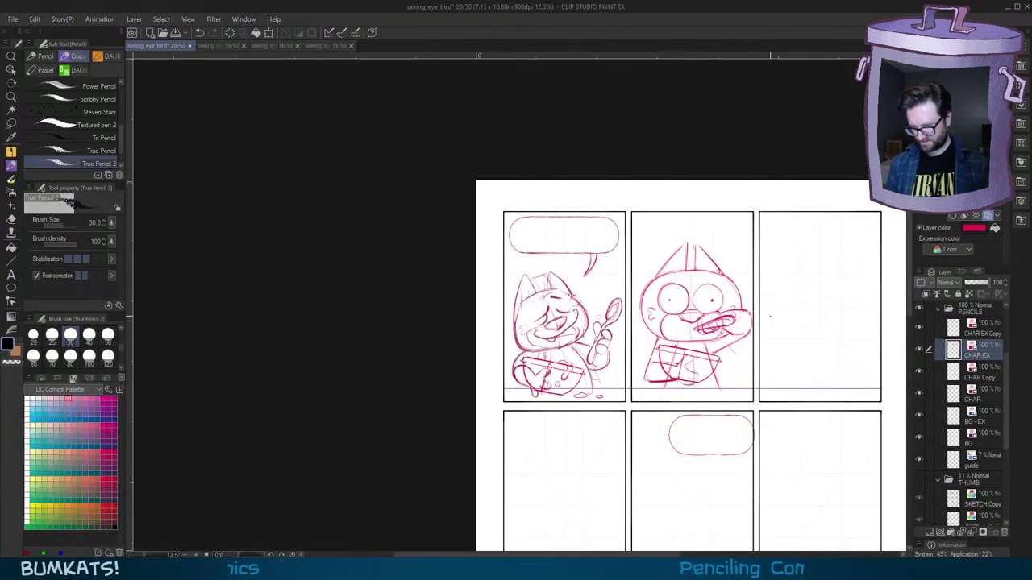
scroll(749, 337, up, 2)
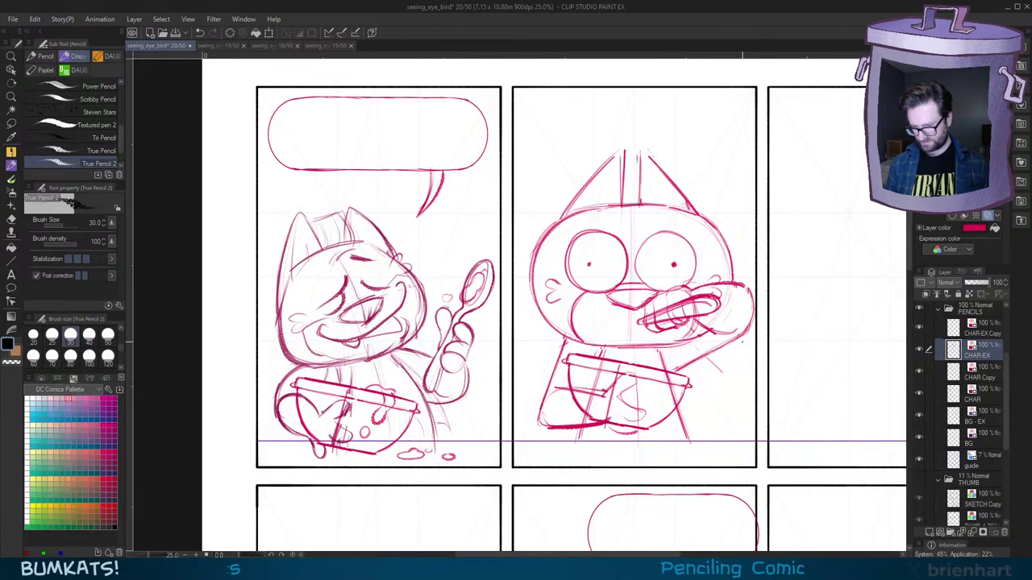
drag(724, 364, 674, 361)
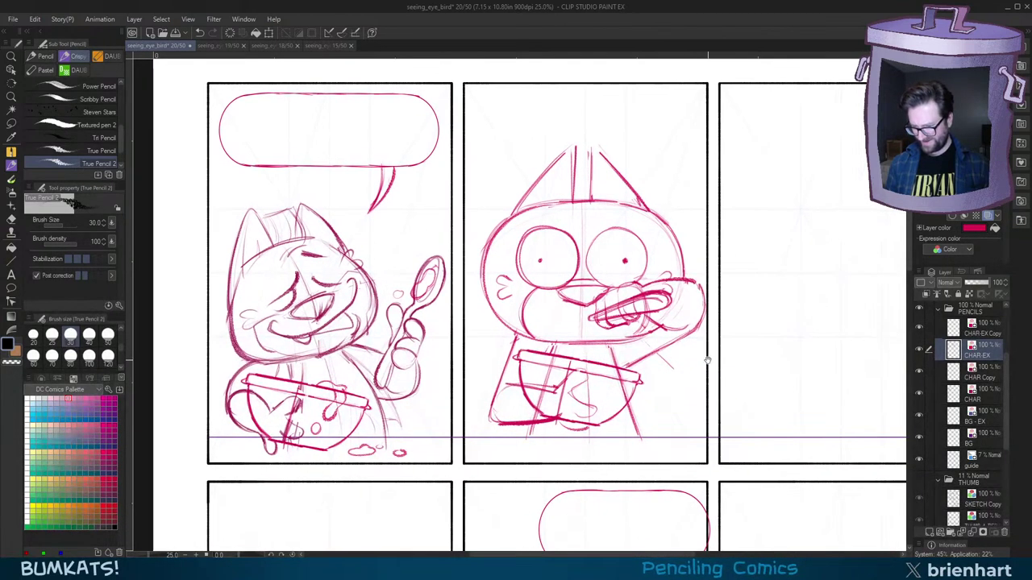
drag(689, 310, 674, 307)
drag(693, 391, 670, 387)
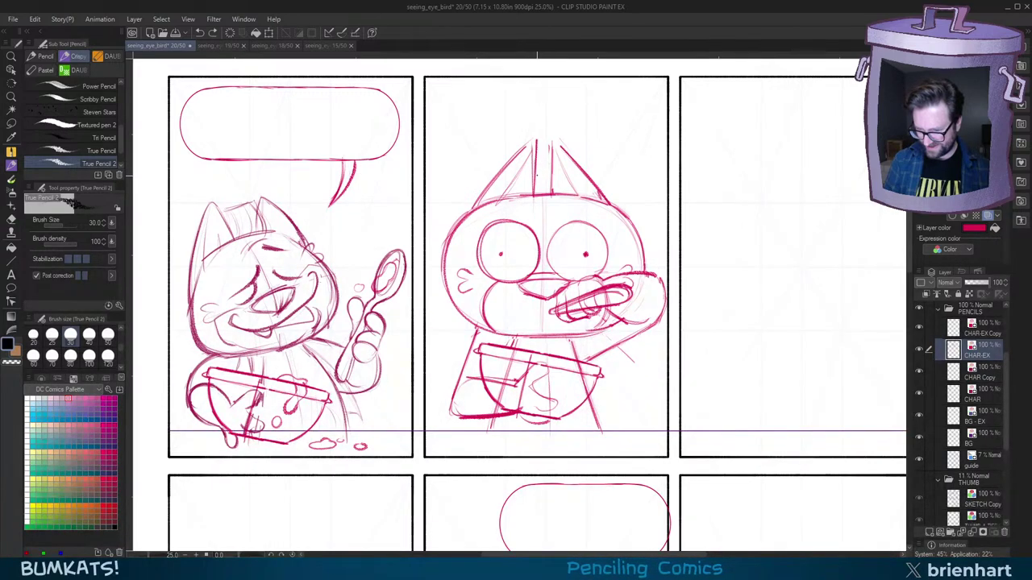
mouse_move(524, 199)
mouse_down()
mouse_move(484, 214)
mouse_move(574, 212)
mouse_move(591, 197)
mouse_move(569, 211)
mouse_up()
key(ctrl+z)
key(ctrl+z)
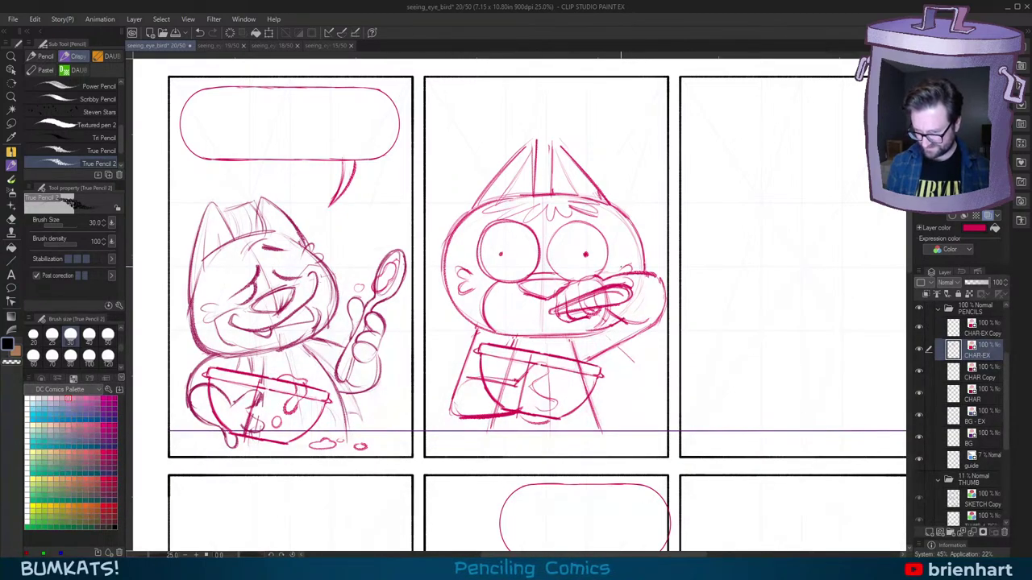
Step: Try heavier lines for the underside of the second-panel cat's raised arm, between the torso and elbow
mouse_move(611, 331)
mouse_down()
mouse_move(624, 294)
mouse_move(644, 336)
mouse_up()
key(minus)
key(minus)
key(ctrl+z)
drag(557, 239, 615, 205)
key(ctrl+z)
key(ctrl+z)
mouse_move(550, 243)
mouse_down()
mouse_move(602, 211)
mouse_move(593, 236)
mouse_up()
drag(602, 215, 590, 240)
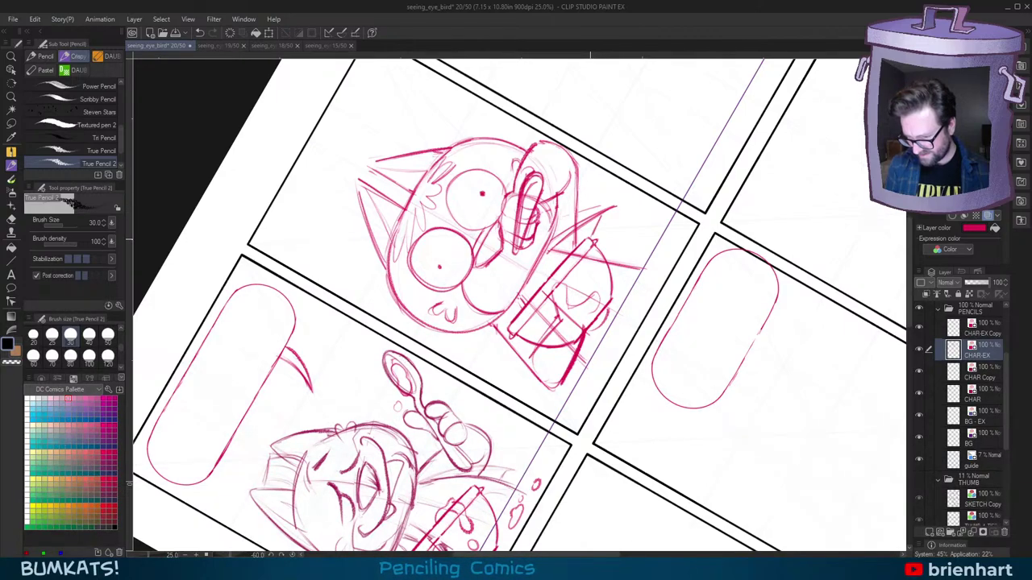
key(ctrl+z)
drag(500, 337, 520, 390)
drag(510, 357, 520, 390)
key(asciicircum)
key(asciicircum)
key(asciicircum)
drag(628, 298, 655, 286)
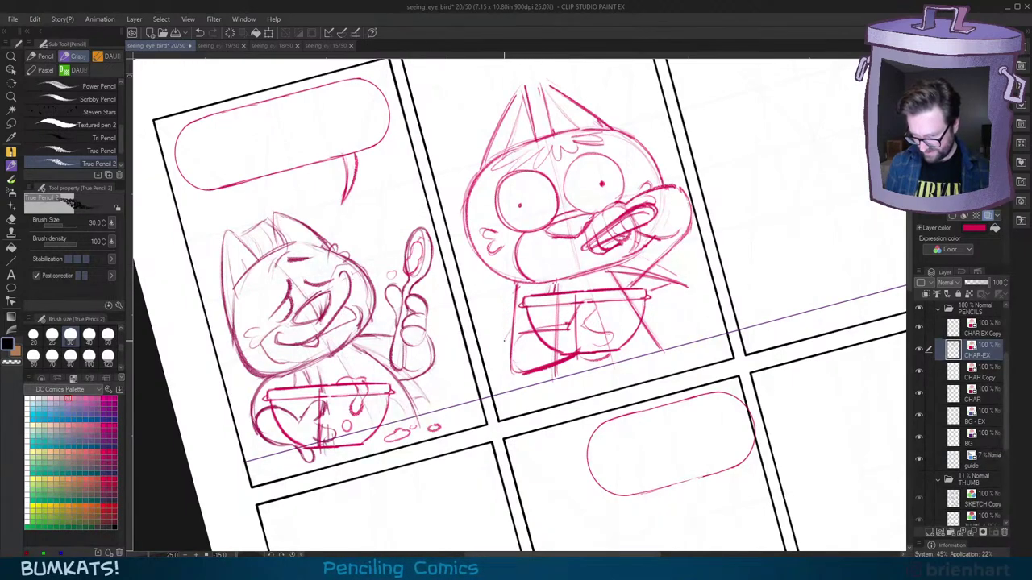
key(asciicircum)
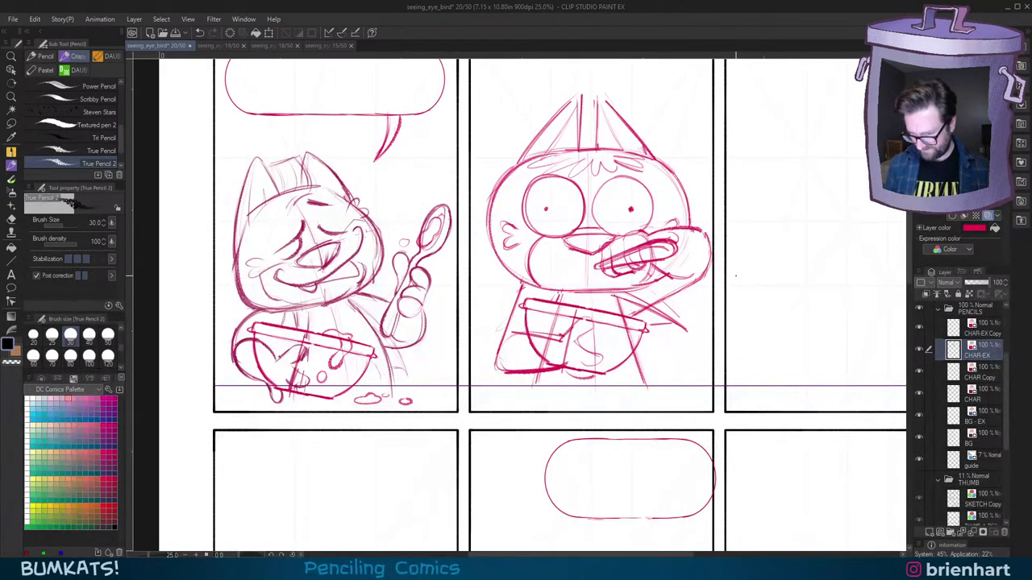
key(ctrl+z)
key(ctrl+z)
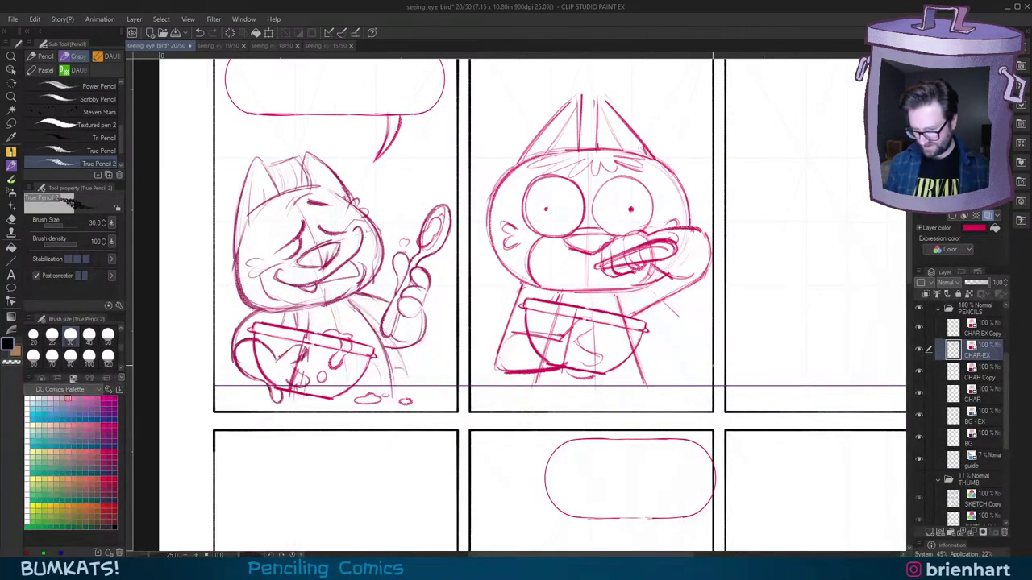
Step: Show the THUMB folder's rough sketches as a faint guide for pencilling the third panel
drag(703, 325, 677, 352)
scroll(704, 324, down, 2)
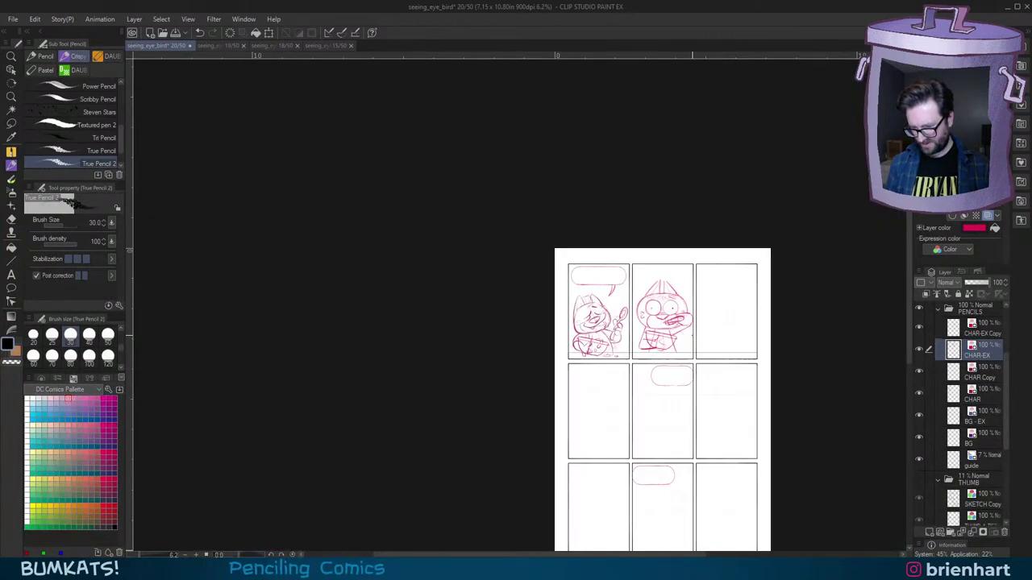
scroll(703, 324, up, 1)
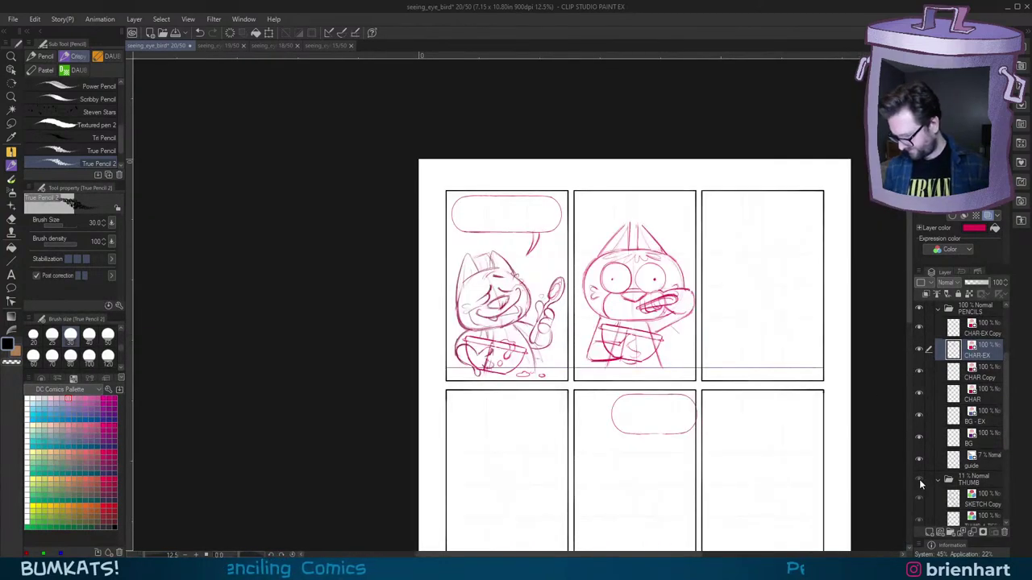
click(920, 481)
scroll(711, 293, up, 3)
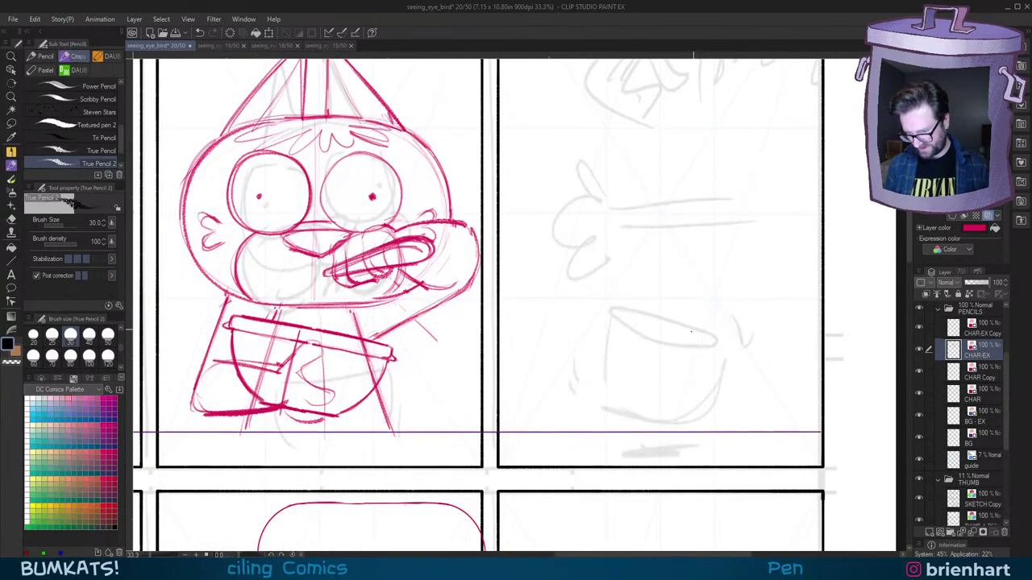
mouse_move(695, 293)
mouse_down()
mouse_move(702, 286)
mouse_move(696, 311)
mouse_move(740, 279)
mouse_move(781, 207)
mouse_up()
key(minus)
key(minus)
key(minus)
drag(481, 428, 557, 362)
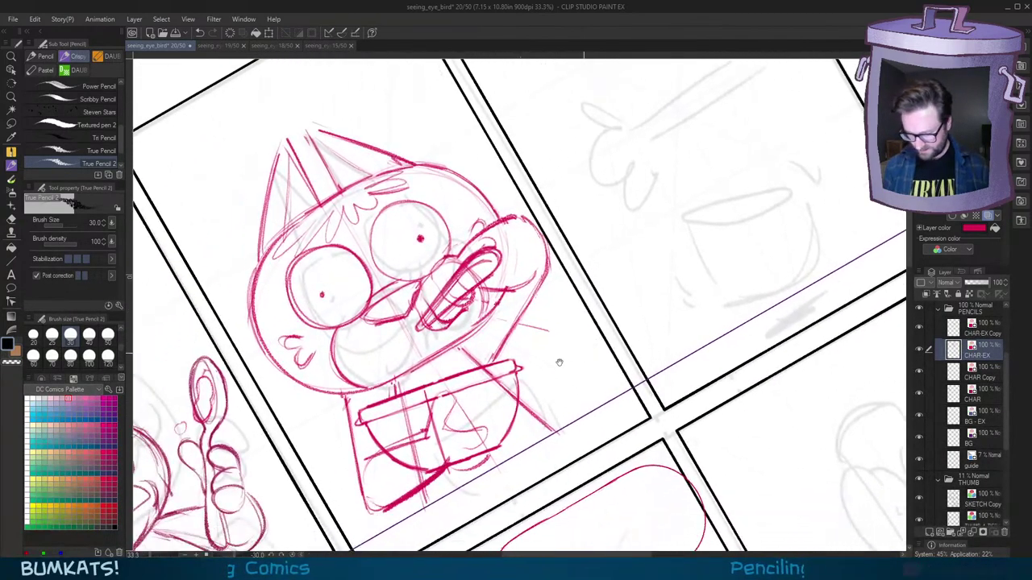
drag(632, 343, 574, 391)
drag(667, 290, 571, 368)
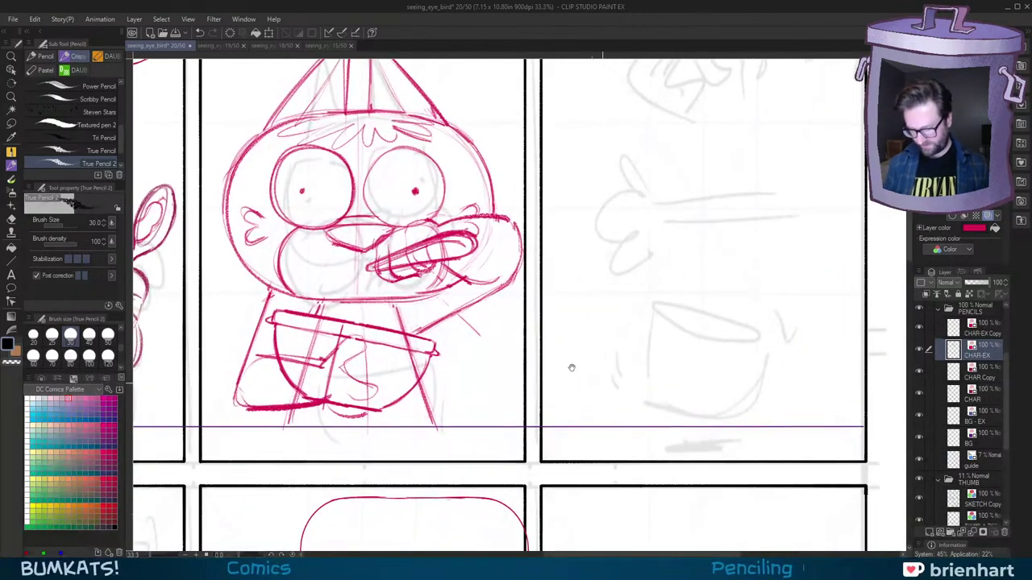
Step: Draw a narrow, steeply tilted ellipse for the mixing bowl's opening in the third panel, with small lip marks at both ends
mouse_move(751, 284)
mouse_down()
mouse_move(635, 336)
mouse_move(779, 284)
mouse_move(621, 354)
mouse_move(783, 288)
mouse_move(621, 355)
mouse_up()
key(ctrl+z)
key(ctrl+z)
key(ctrl+z)
key(ctrl+z)
mouse_move(686, 335)
mouse_down()
mouse_move(783, 287)
mouse_move(625, 347)
mouse_move(691, 335)
mouse_move(782, 287)
mouse_move(670, 321)
mouse_up()
mouse_move(619, 359)
mouse_down()
mouse_move(655, 326)
mouse_move(782, 280)
mouse_up()
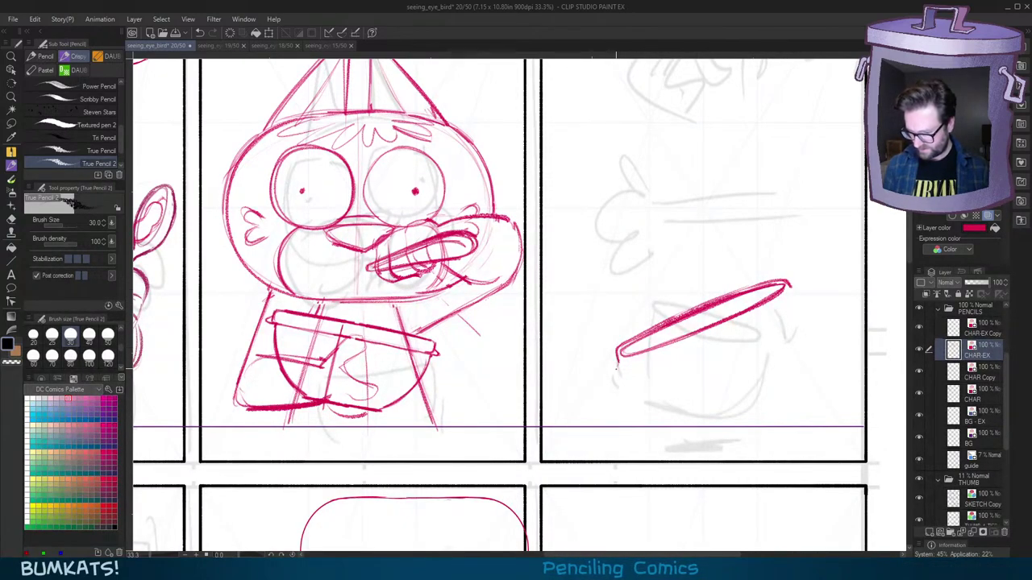
drag(787, 283, 797, 287)
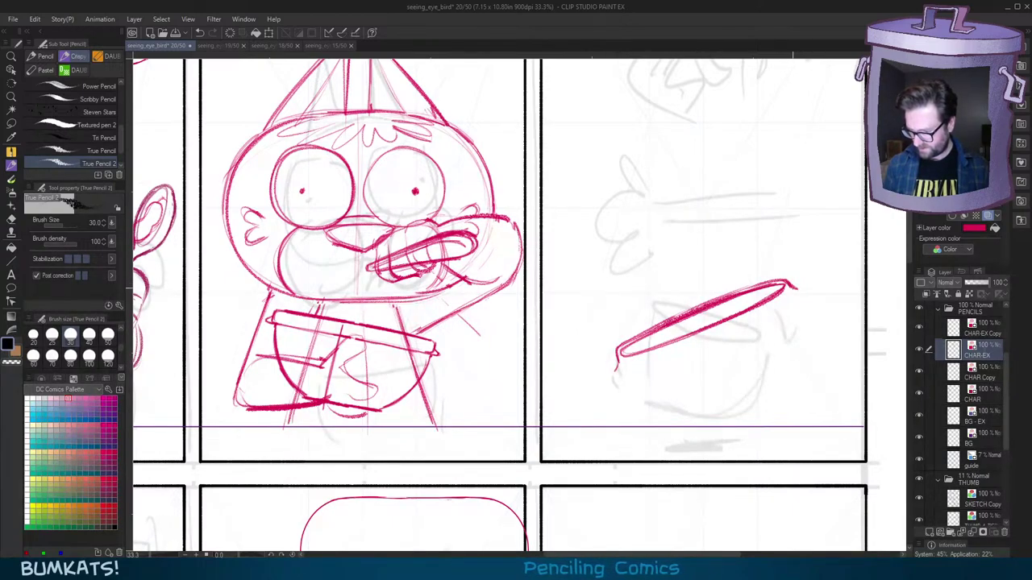
drag(730, 294, 784, 279)
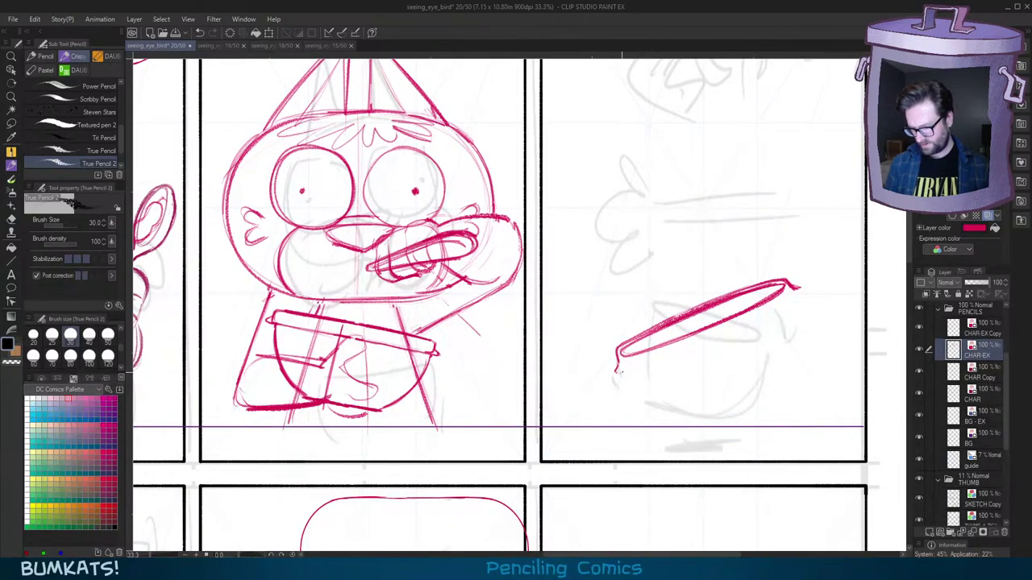
Step: Draw the curved outer edge of the third-panel bowl's rim, joining the lip marks at both ends of the tilted opening
key(minus)
key(minus)
key(minus)
key(minus)
key(minus)
key(minus)
key(minus)
key(minus)
key(minus)
key(minus)
key(minus)
key(minus)
key(minus)
drag(263, 396, 531, 302)
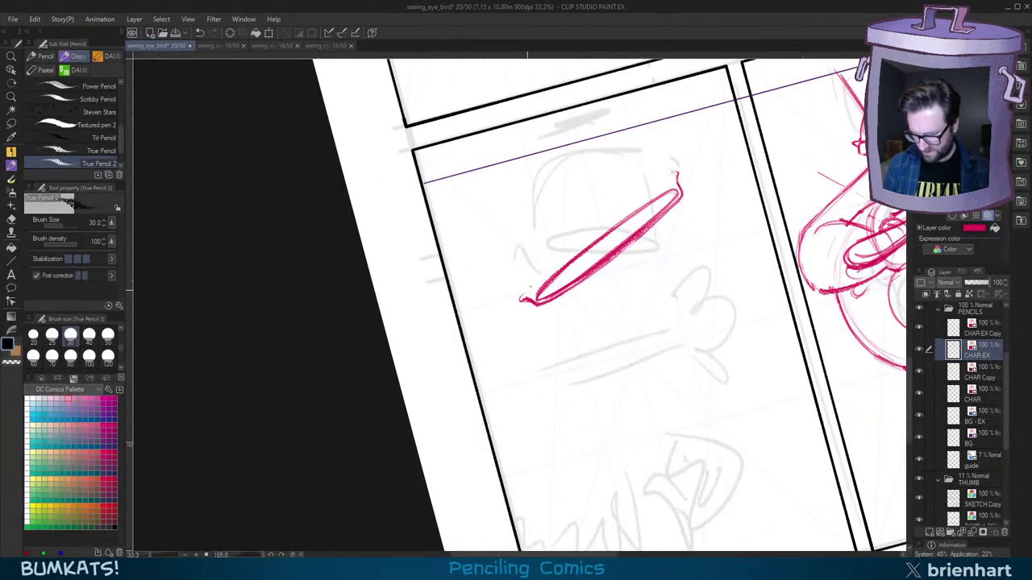
key(ctrl+z)
mouse_move(528, 290)
mouse_down()
mouse_move(593, 223)
mouse_move(661, 179)
mouse_up()
drag(619, 207, 677, 172)
drag(624, 202, 524, 291)
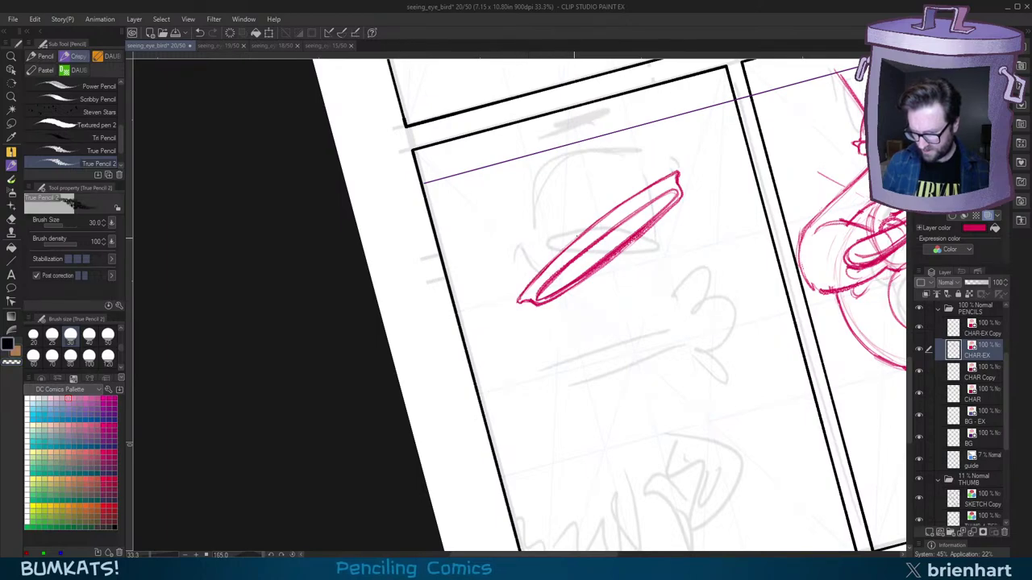
drag(709, 157, 299, 400)
drag(530, 395, 675, 342)
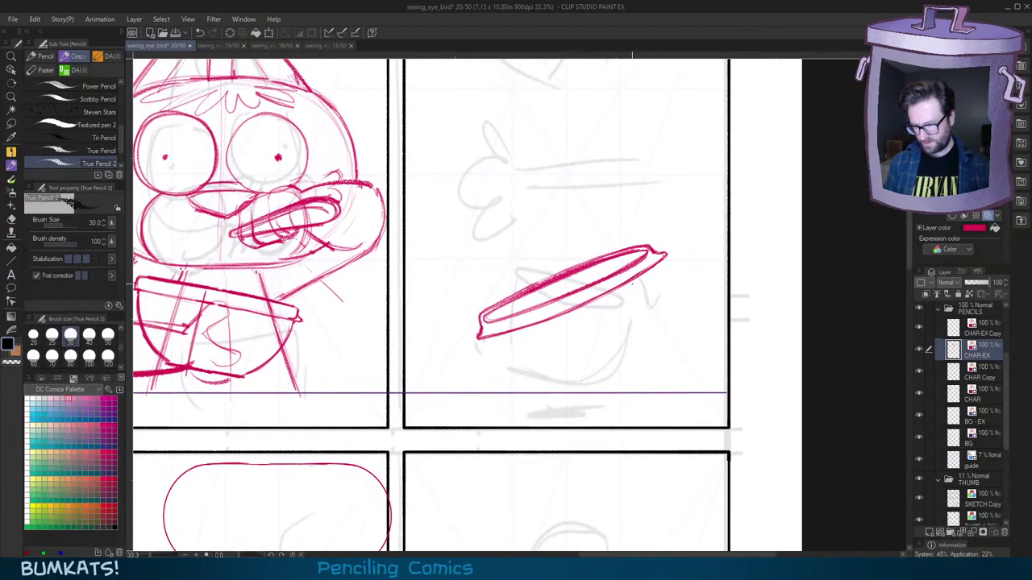
scroll(729, 339, down, 5)
scroll(722, 342, up, 2)
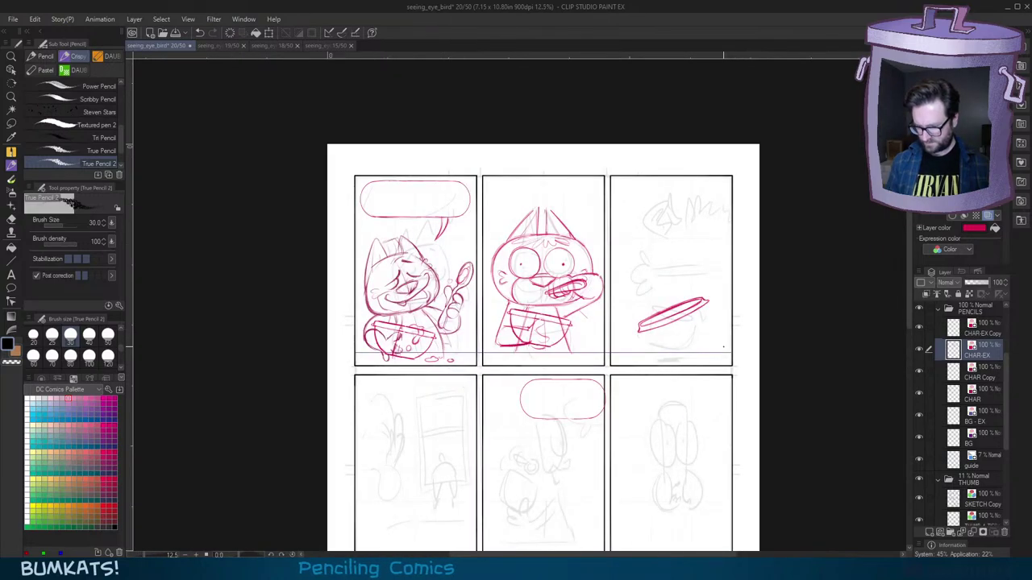
Step: Lasso the tilted bowl rim in the third panel and start a Scale/Rotate transformation on it
scroll(723, 337, up, 2)
key(m)
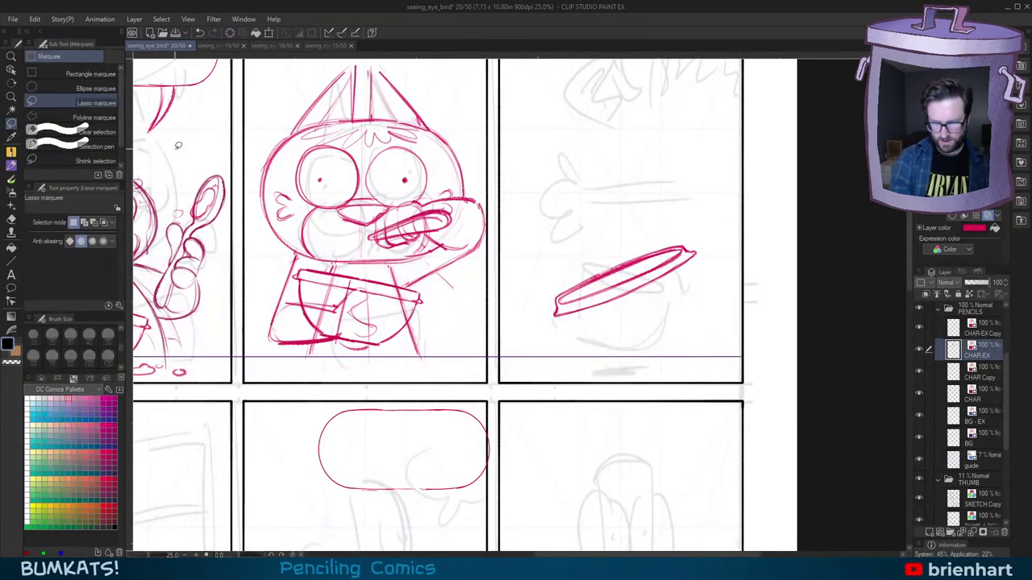
mouse_move(657, 208)
mouse_down()
mouse_move(629, 341)
mouse_move(654, 206)
mouse_up()
key(ctrl+t)
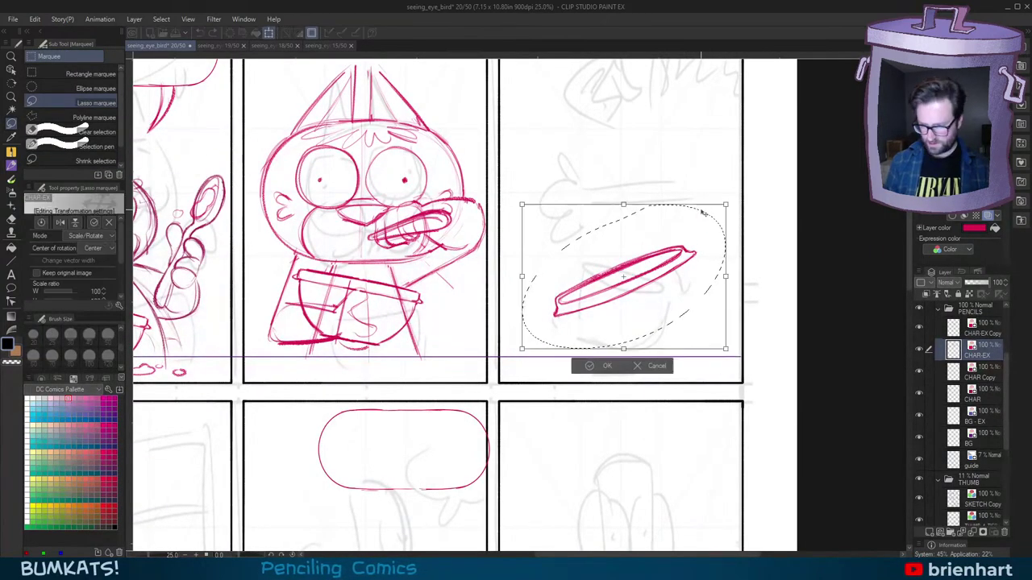
Step: Try rotating the selected bowl rim to a flatter, almost level angle
drag(738, 211, 433, 301)
key(ctrl+z)
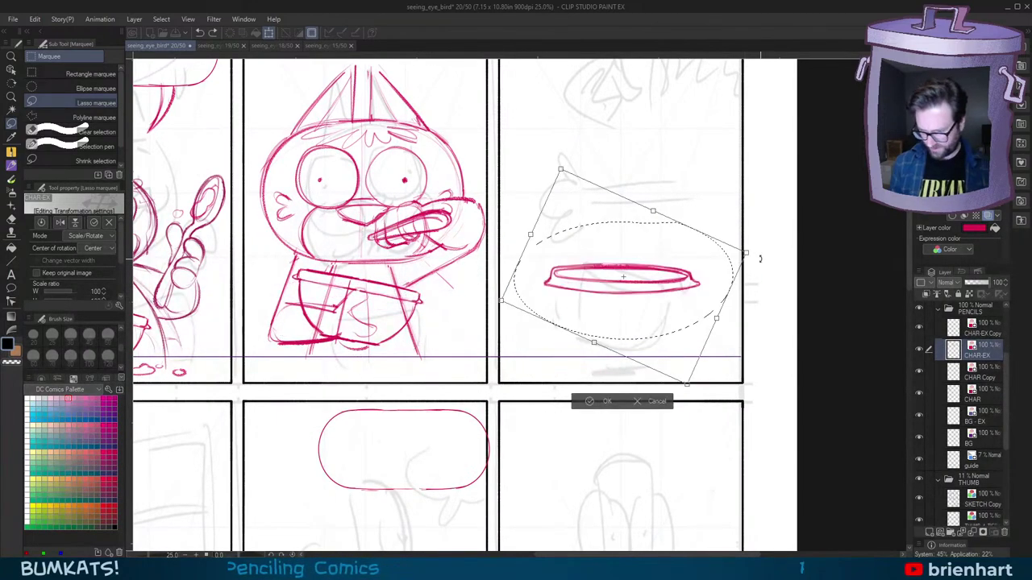
key(ctrl+z)
drag(725, 205, 718, 256)
drag(676, 287, 469, 309)
drag(422, 283, 418, 291)
key(ctrl+z)
key(ctrl+z)
key(ctrl+z)
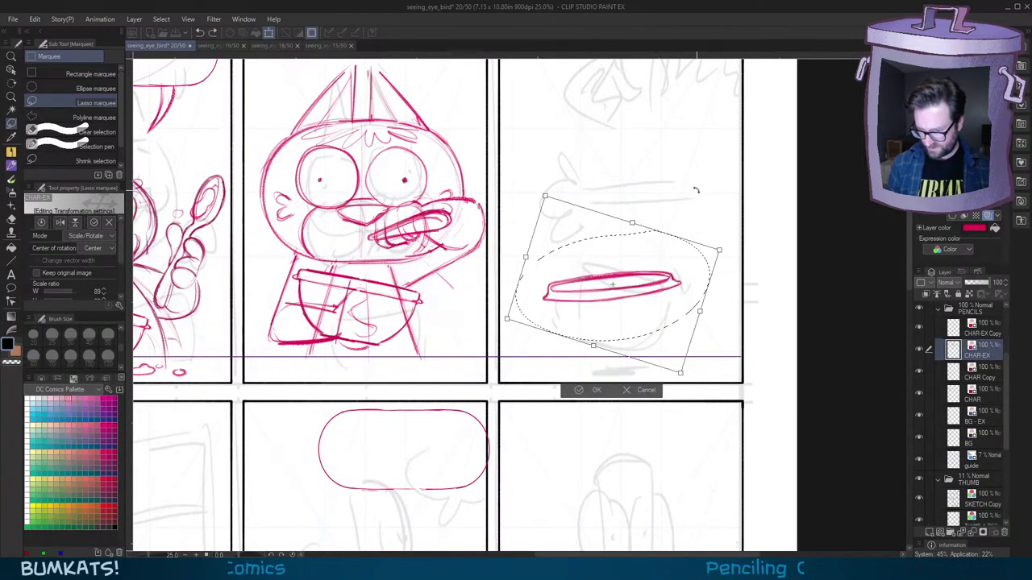
Step: Scale the bowl rim down to 87% at its original tilt, apply the transformation and deselect
key(ctrl+z)
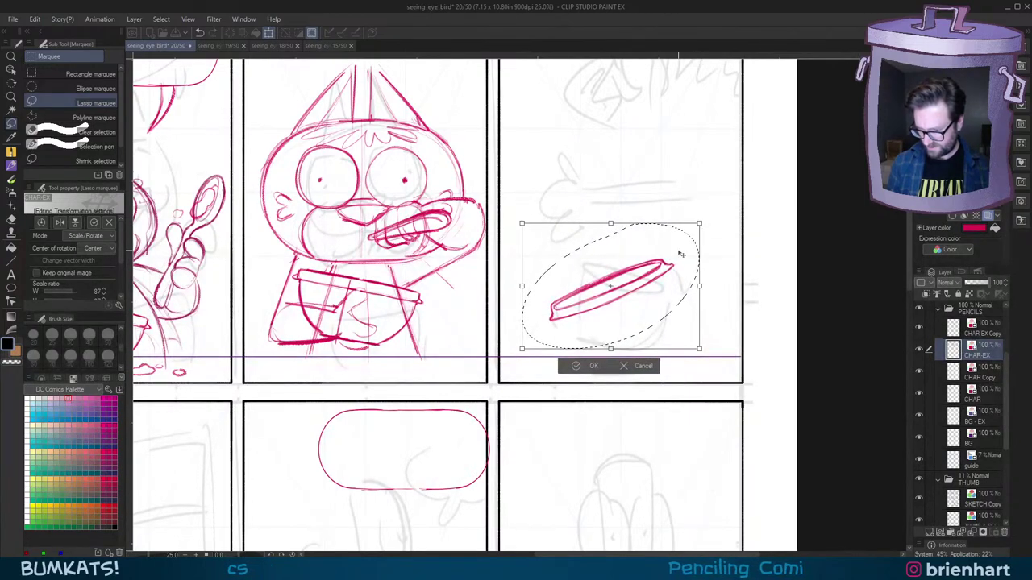
click(580, 366)
key(ctrl+d)
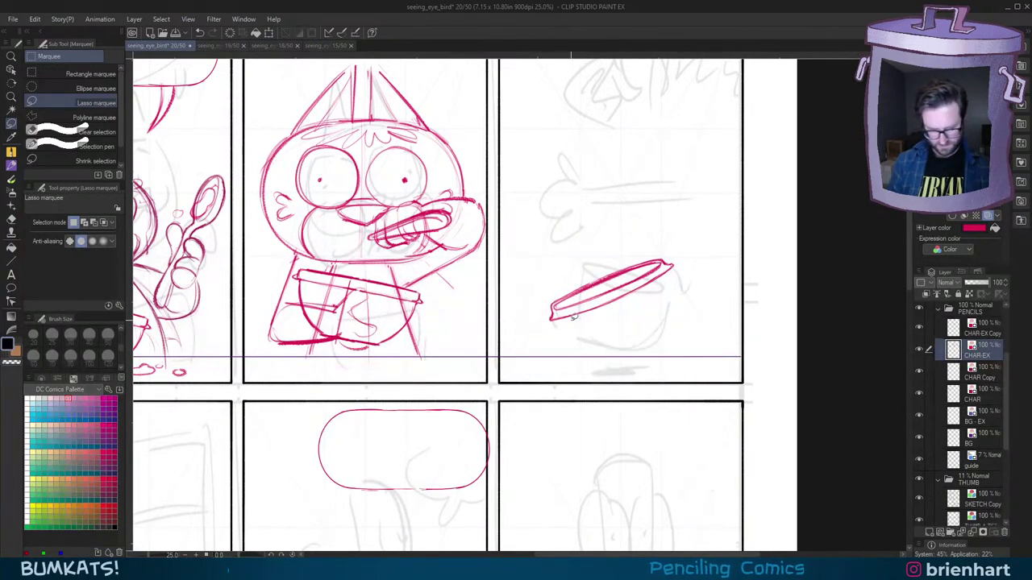
Step: Sketch a light centre line running down from the third-panel bowl's rim, perpendicular to the opening
key(p)
key(^)
drag(551, 330, 574, 396)
key(ctrl+z)
key(ctrl+z)
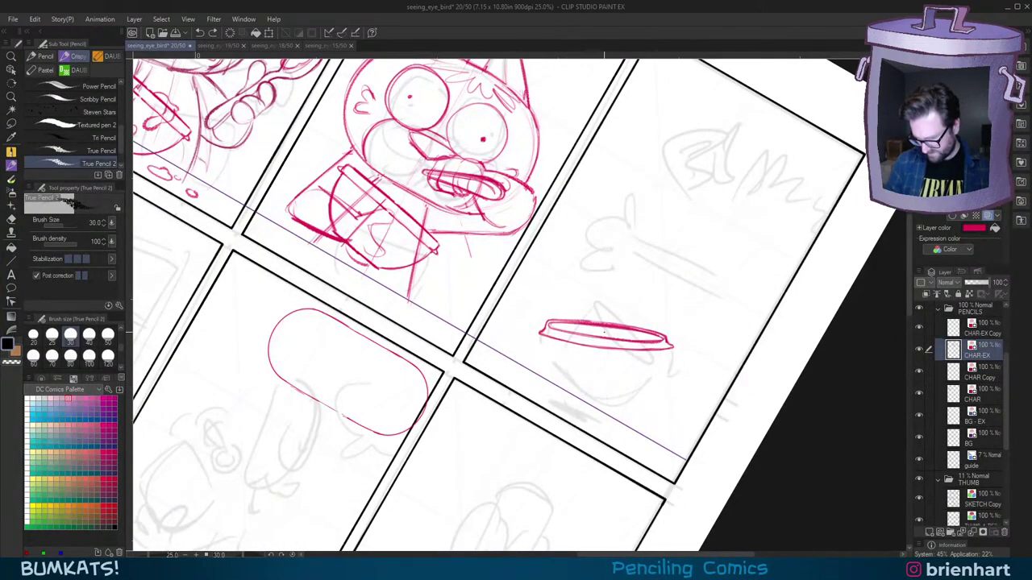
drag(605, 349, 603, 398)
key(minus)
key(minus)
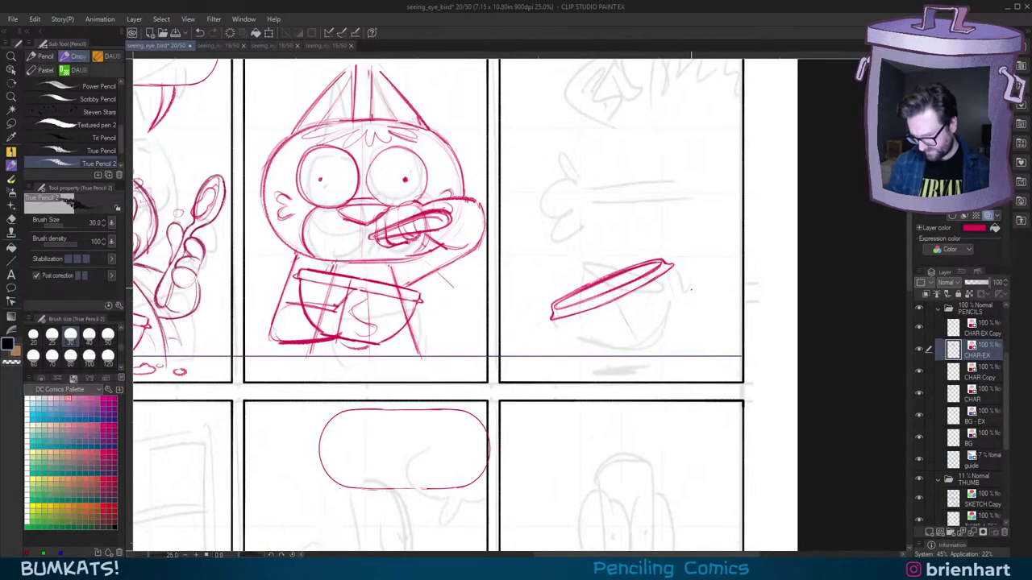
Step: Pencil the curved sides of the third-panel bowl, starting below both ends of the rim
drag(669, 264, 661, 312)
key(^)
key(^)
drag(553, 331, 571, 370)
key(asciicircum)
key(asciicircum)
key(asciicircum)
drag(542, 330, 556, 300)
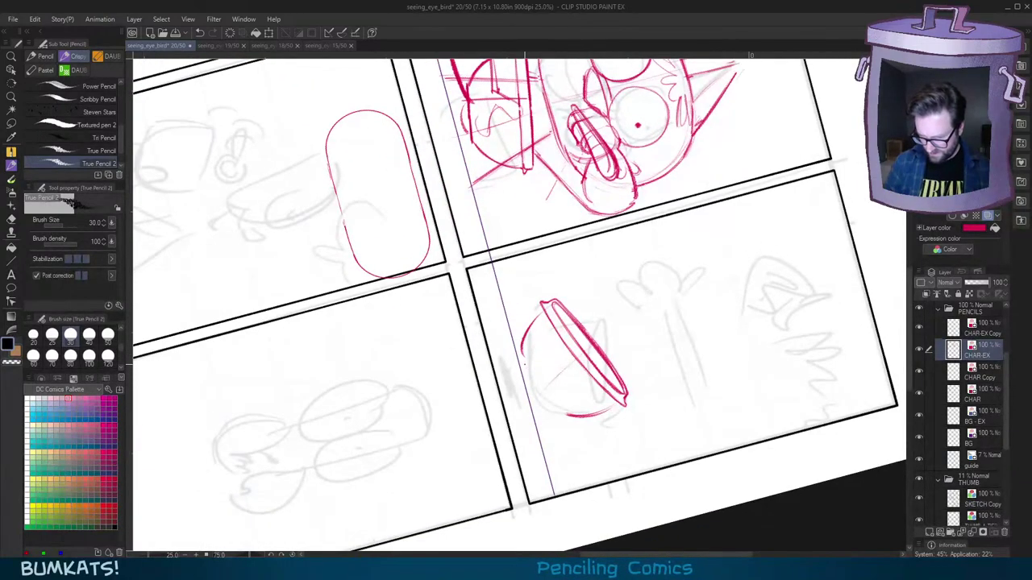
Step: Continue the bowl's outline along its rounded underside, joining the two side curves into a half-round body
key(asciicircum)
key(asciicircum)
key(asciicircum)
key(asciicircum)
key(asciicircum)
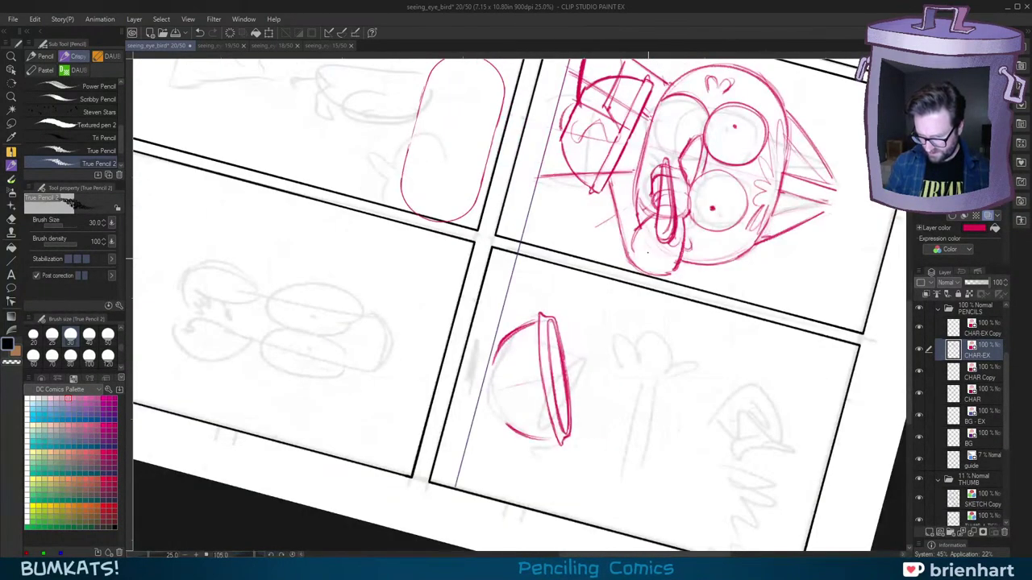
drag(427, 374, 464, 322)
key(minus)
key(minus)
key(minus)
key(minus)
key(minus)
key(minus)
key(minus)
key(minus)
key(minus)
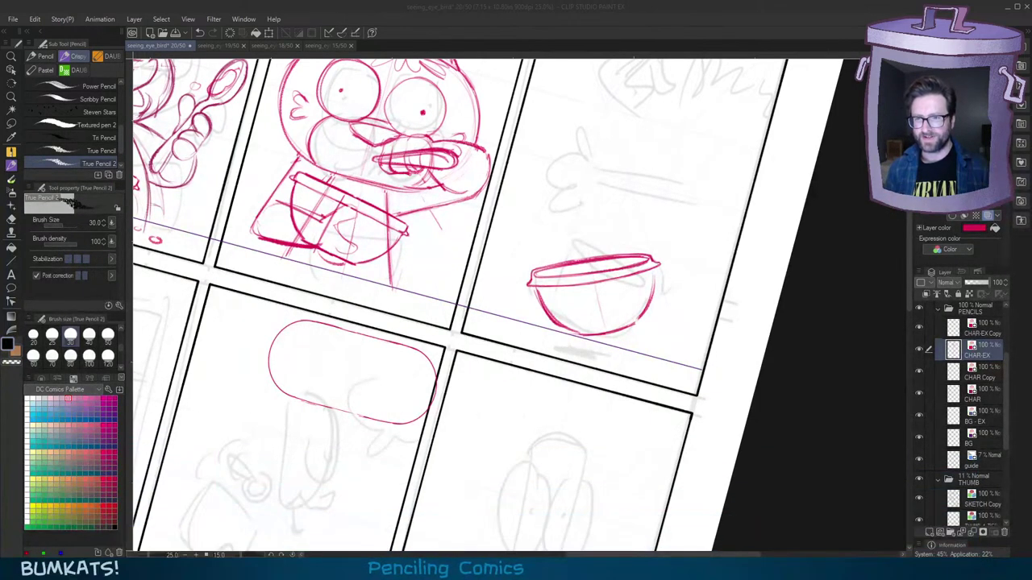
Step: Refine the curved left side of the third-panel bowl's outline below the rim
key(minus)
key(minus)
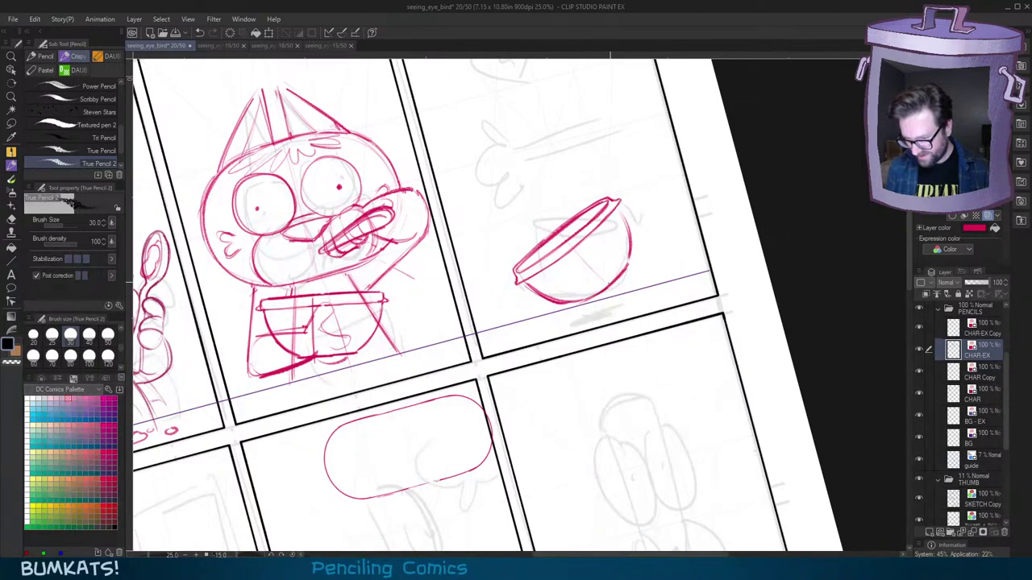
key(asciicircum)
key(asciicircum)
key(asciicircum)
key(asciicircum)
key(asciicircum)
key(c)
drag(532, 336, 533, 352)
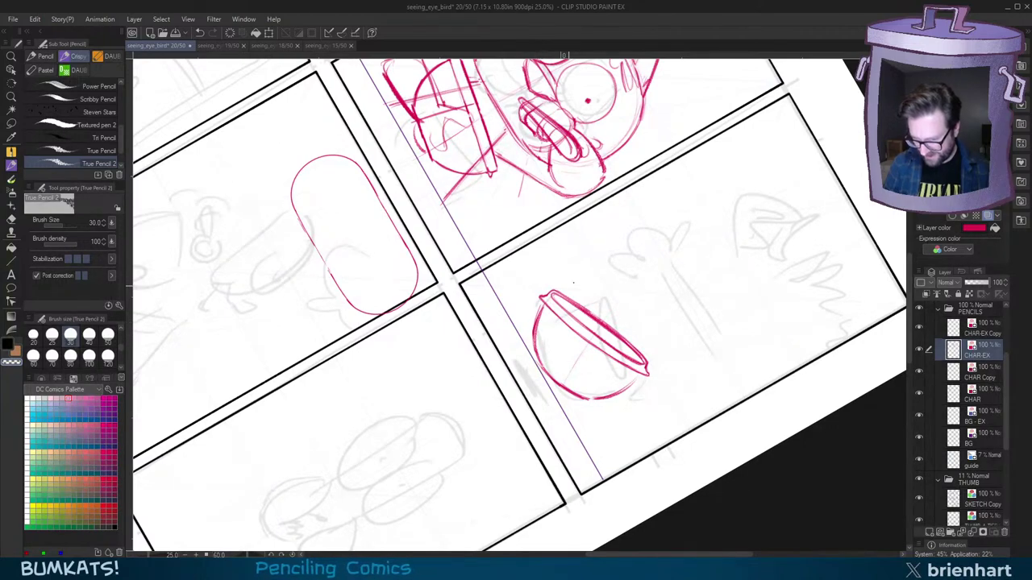
key(minus)
key(minus)
key(minus)
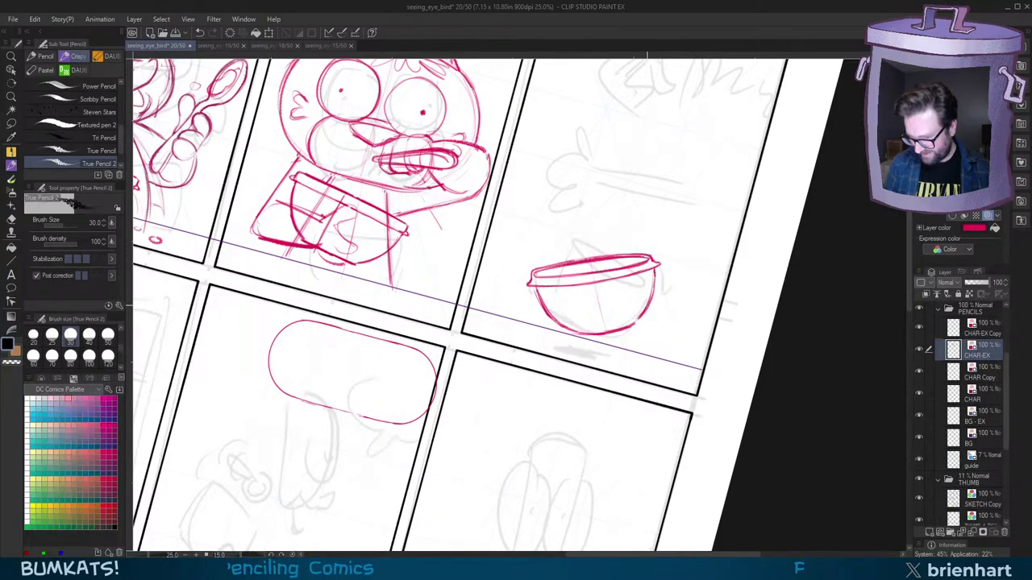
Step: Clean up the bowl's underside with small erasures and touch-ups along the curve
key(minus)
key(asciicircum)
key(asciicircum)
key(asciicircum)
key(asciicircum)
key(asciicircum)
key(asciicircum)
key(asciicircum)
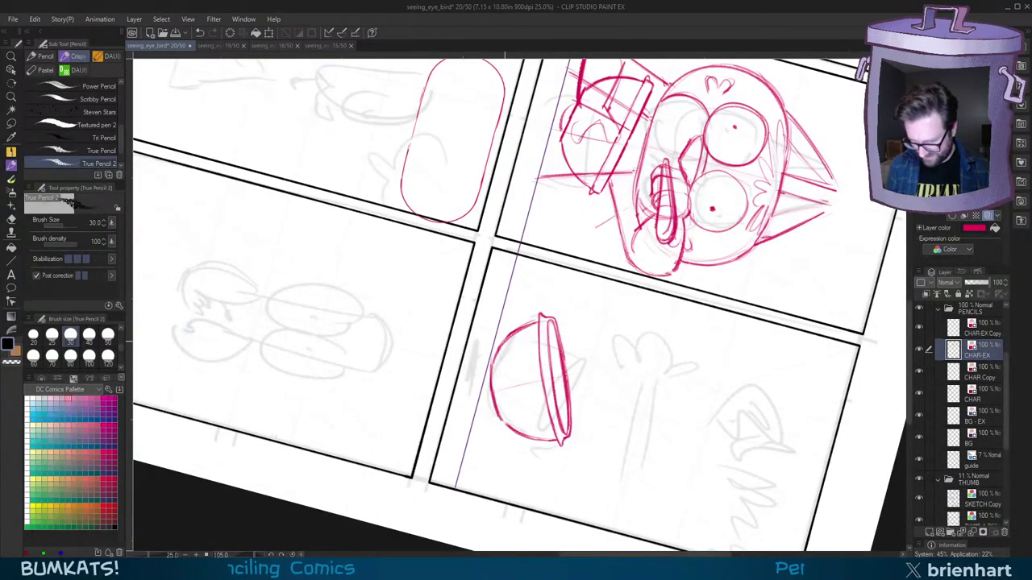
key(asciicircum)
key(asciicircum)
key(asciicircum)
key(asciicircum)
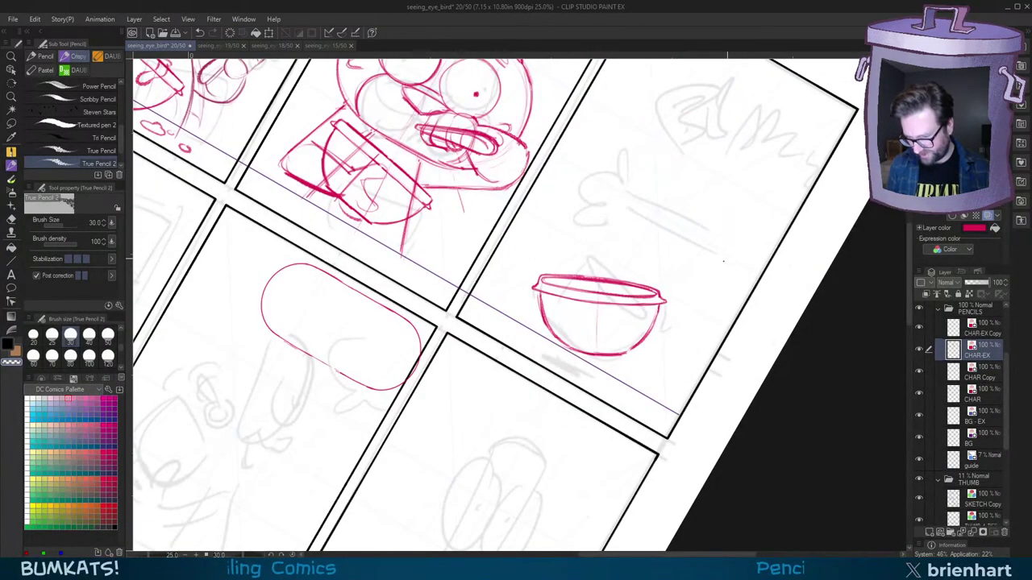
key(asciicircum)
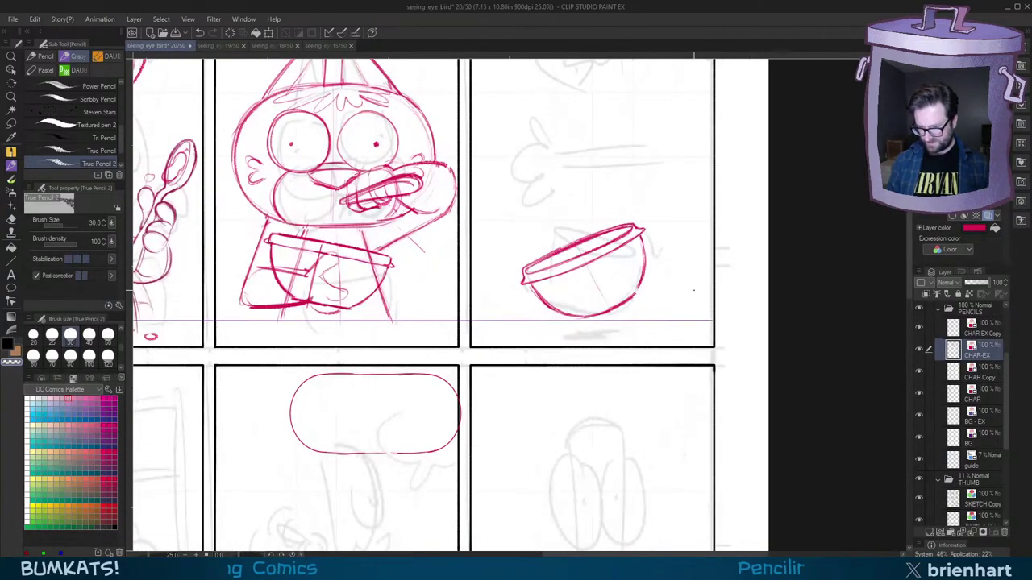
Step: Lasso the whole third-panel bowl, nudge it slightly up and left, and deselect
scroll(690, 294, down, 2)
scroll(688, 296, up, 2)
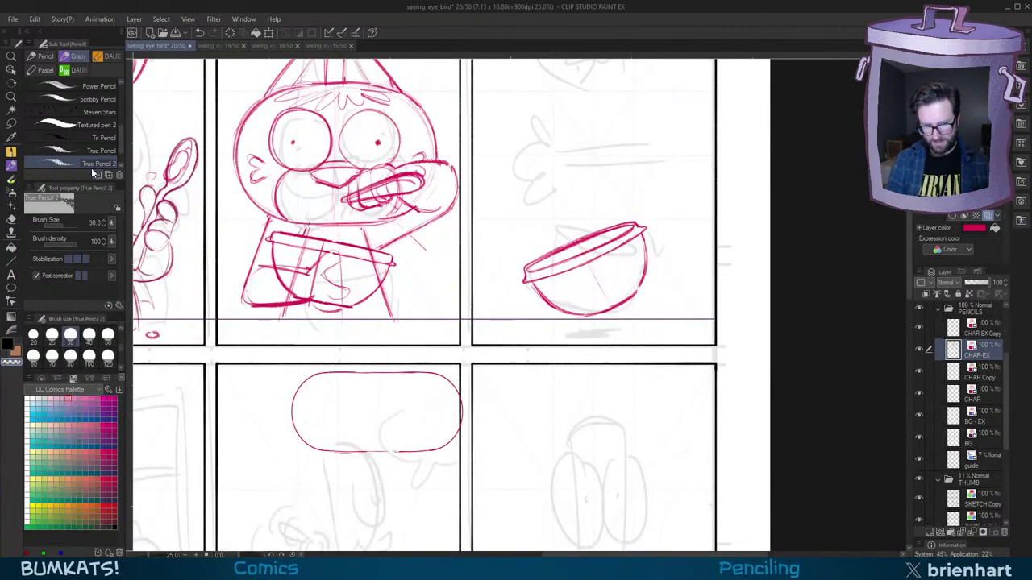
click(11, 124)
drag(491, 296, 497, 301)
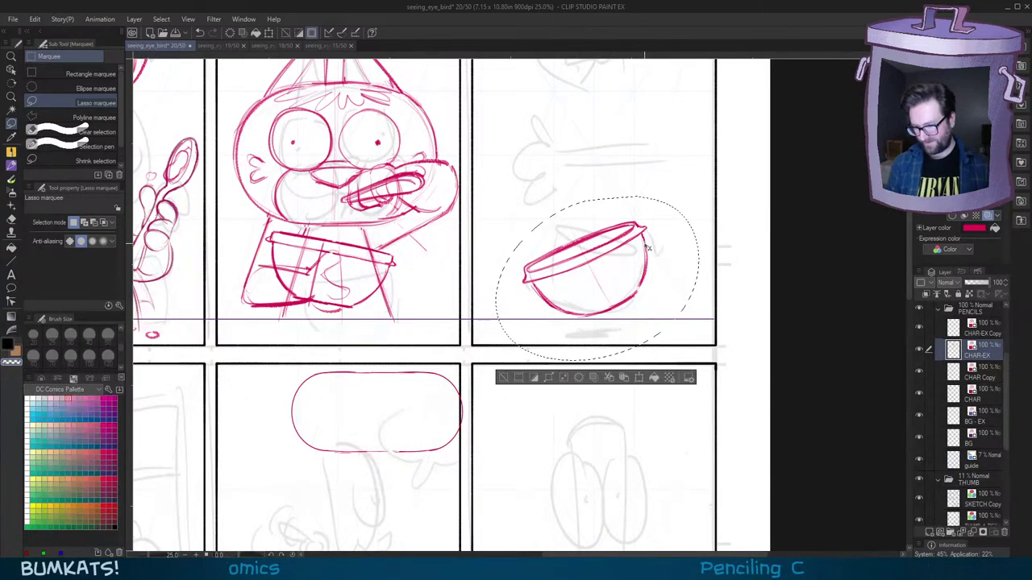
drag(645, 245, 643, 244)
click(499, 372)
Step: Pencil a narrow, flat horizontal shadow beneath the third-panel bowl, with thick strokes tapering at both ends
key(minus)
key(minus)
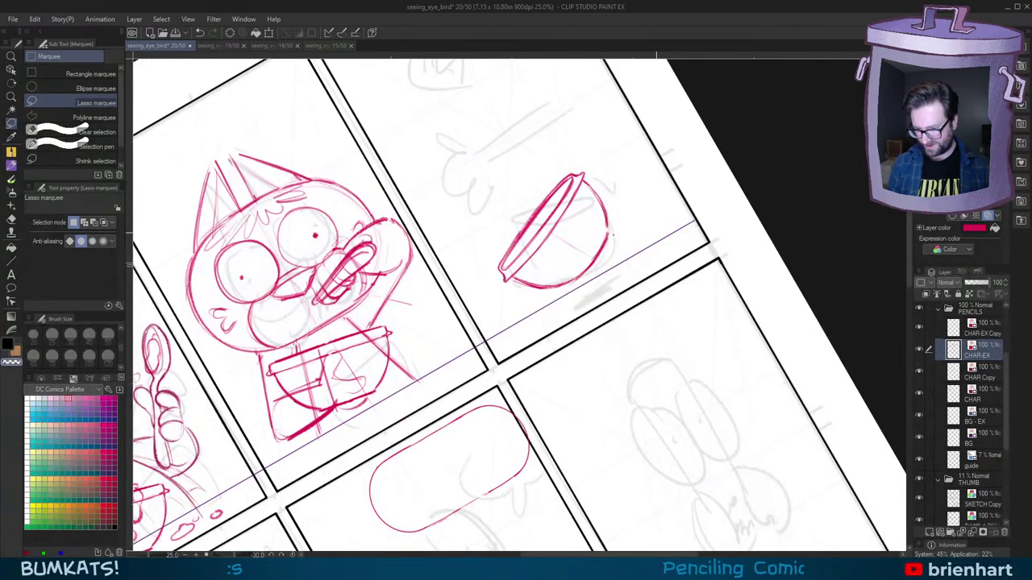
key(p)
key(p)
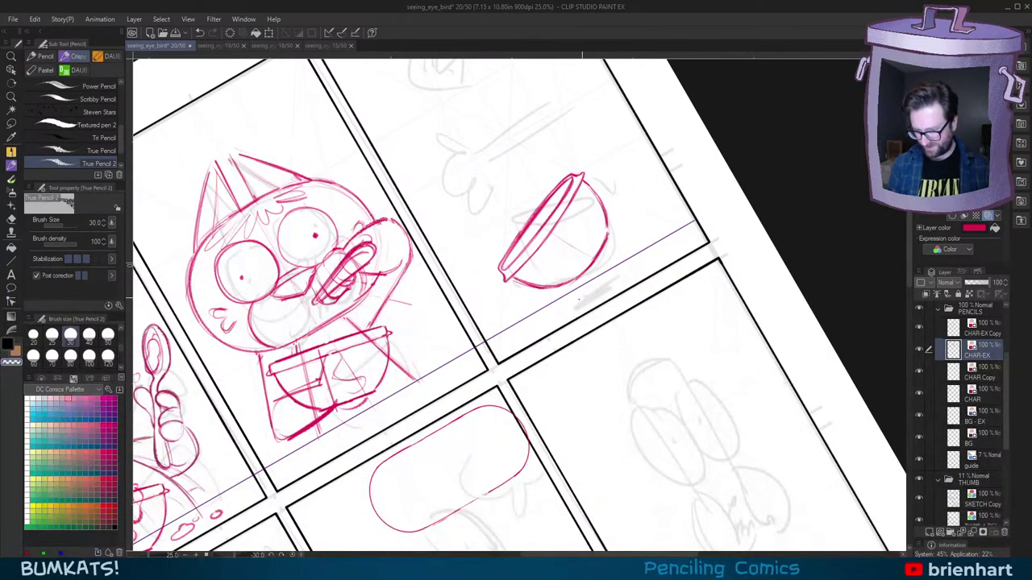
mouse_move(554, 316)
mouse_down()
mouse_move(638, 268)
mouse_move(597, 292)
mouse_up()
key(ctrl+z)
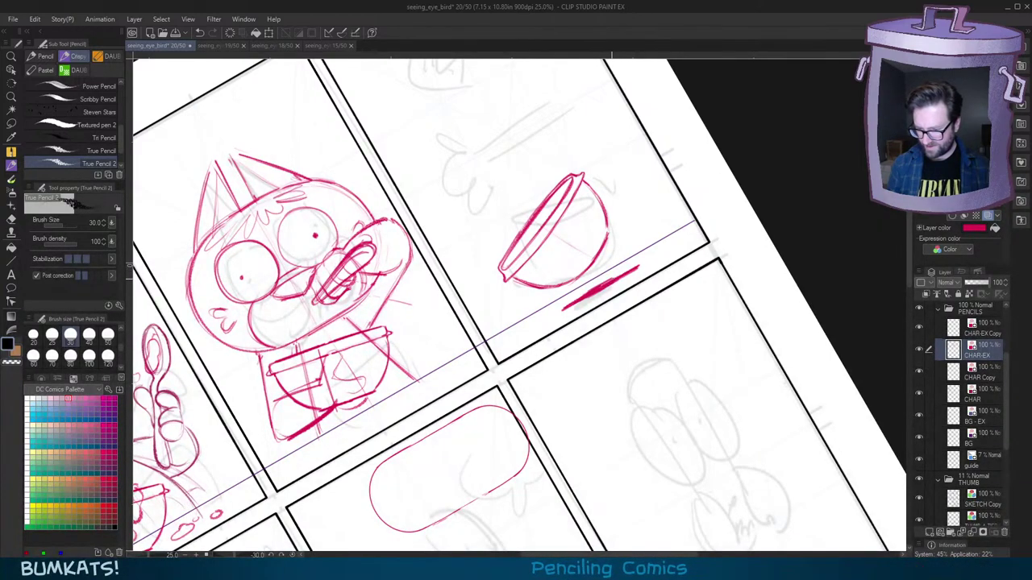
key(asciicircum)
drag(678, 269, 670, 272)
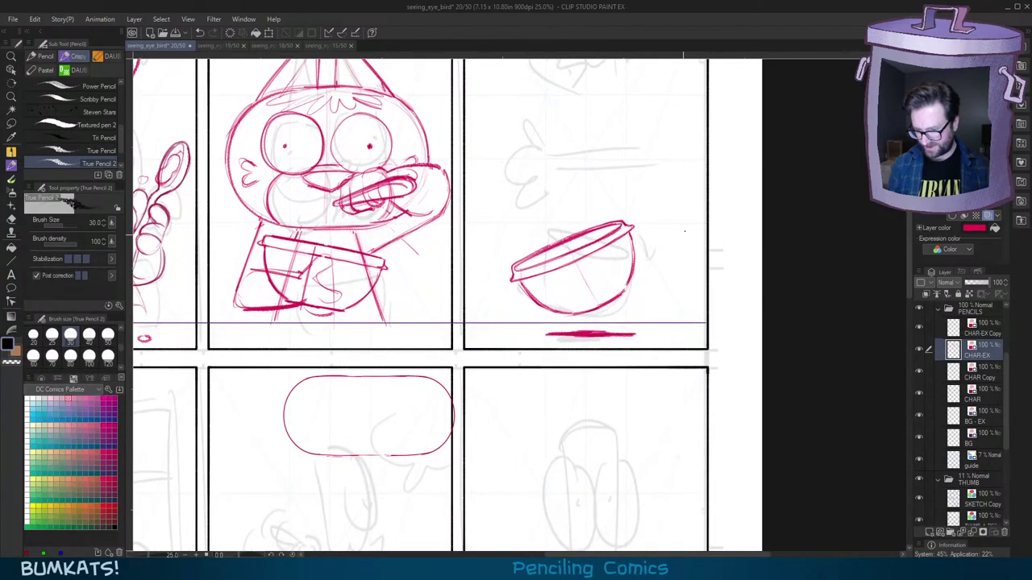
Step: Clean up the third-panel bowl's outline where the body meets the rim
key(asciicircum)
key(asciicircum)
key(asciicircum)
drag(558, 251, 566, 230)
key(asciicircum)
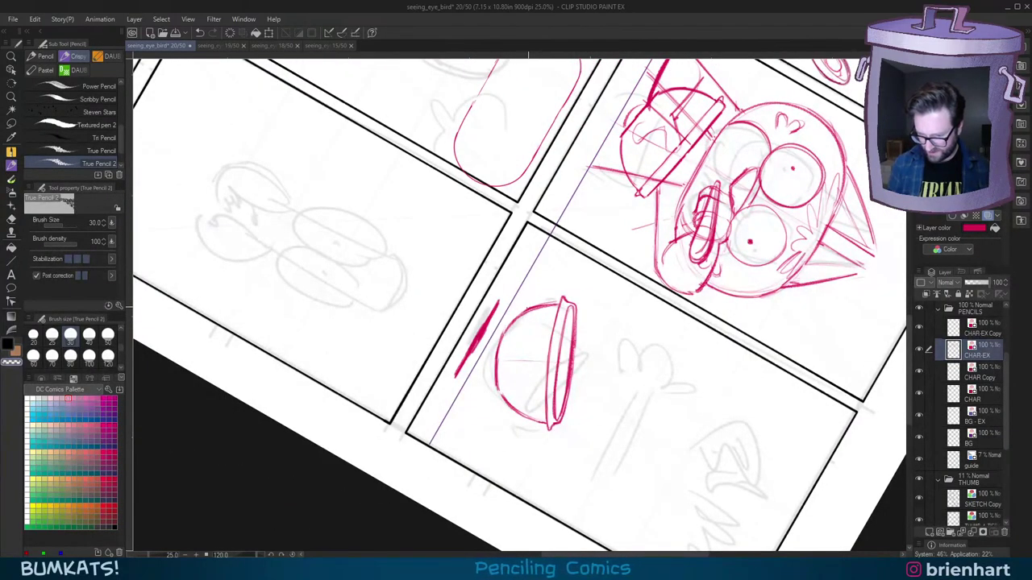
key(minus)
key(minus)
key(minus)
key(minus)
key(minus)
key(minus)
key(minus)
key(minus)
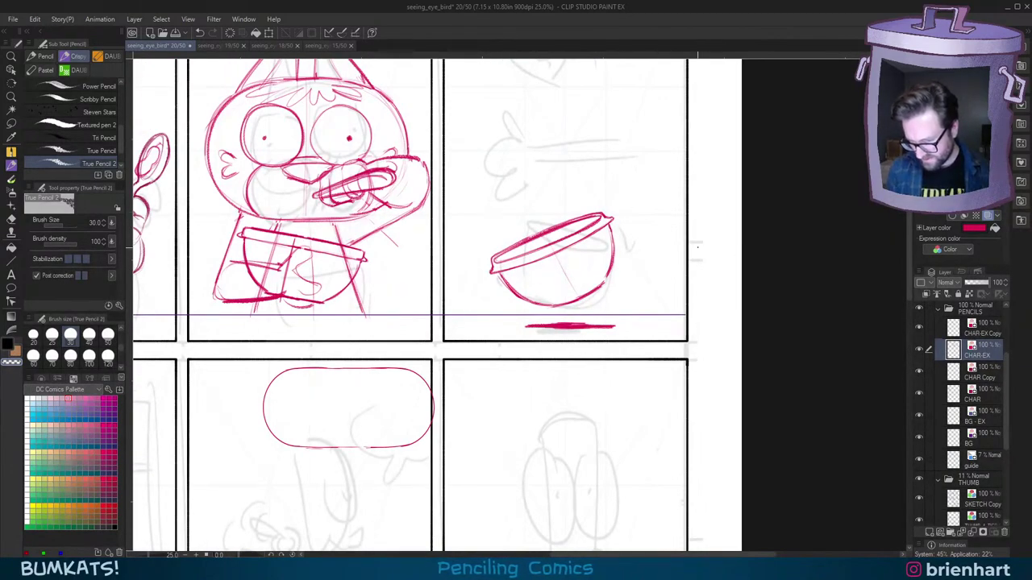
scroll(697, 248, down, 6)
scroll(692, 278, up, 6)
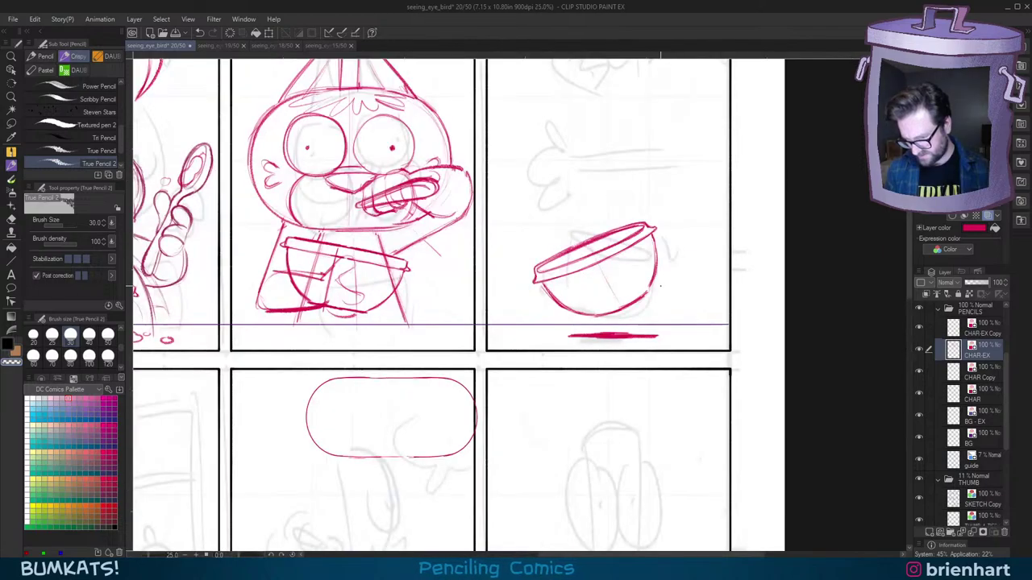
Step: Sketch a small motion arc outside the bowl's left side and light curved lines on its body
key(p)
key(asciicircum)
key(asciicircum)
key(asciicircum)
key(asciicircum)
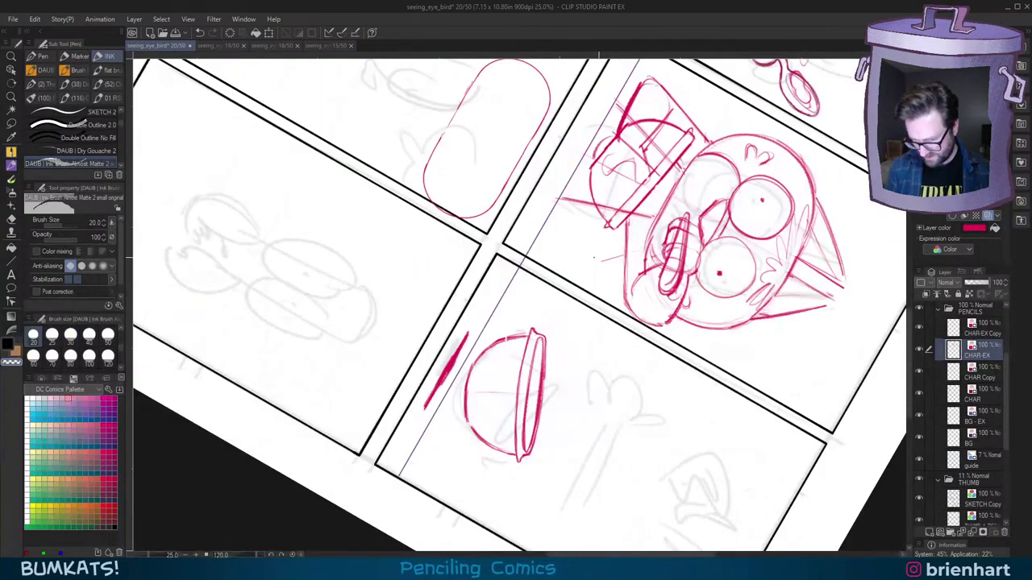
key(ctrl+z)
key(c)
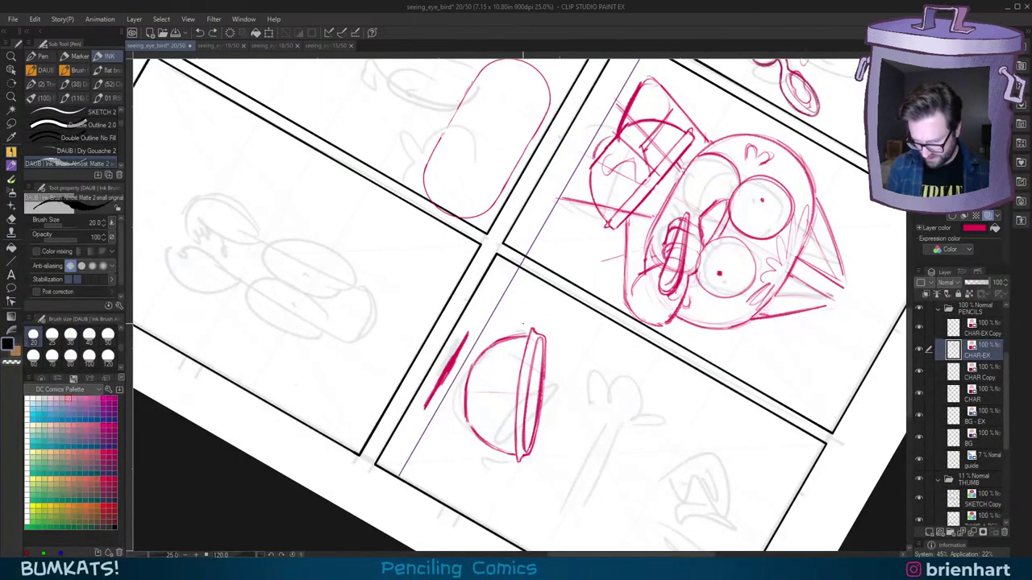
key(p)
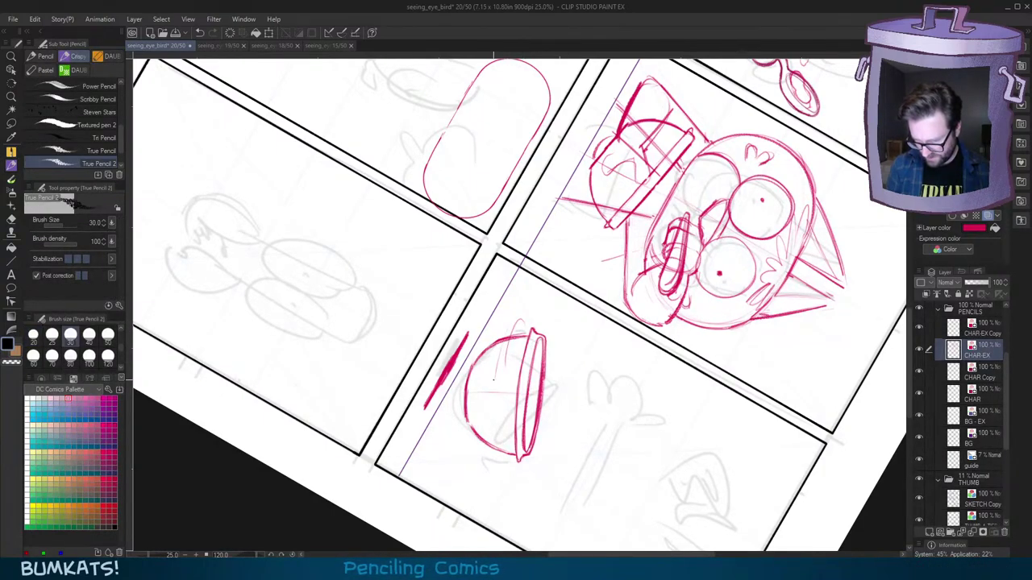
drag(505, 400, 520, 336)
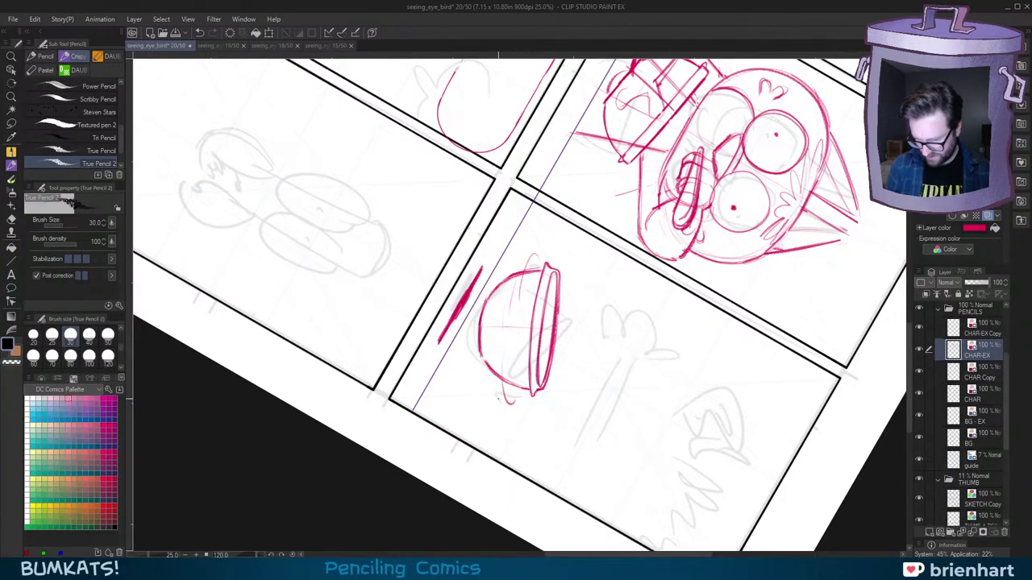
Step: Draw a pair of small motion arcs just outside the bowl's right side
drag(499, 398, 514, 415)
key(minus)
key(minus)
key(minus)
key(minus)
key(minus)
key(minus)
key(minus)
key(minus)
key(minus)
key(minus)
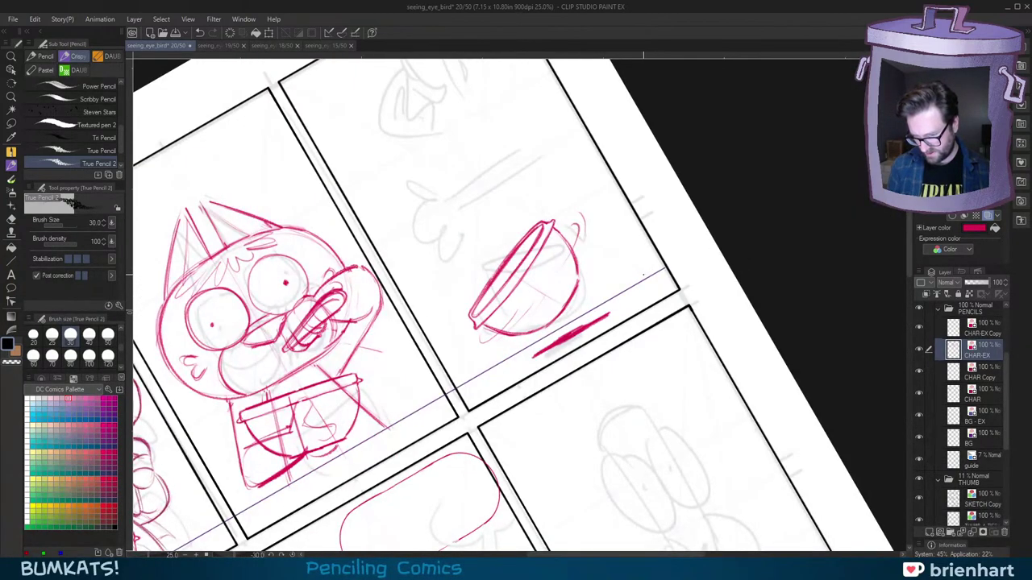
key(asciicircum)
key(asciicircum)
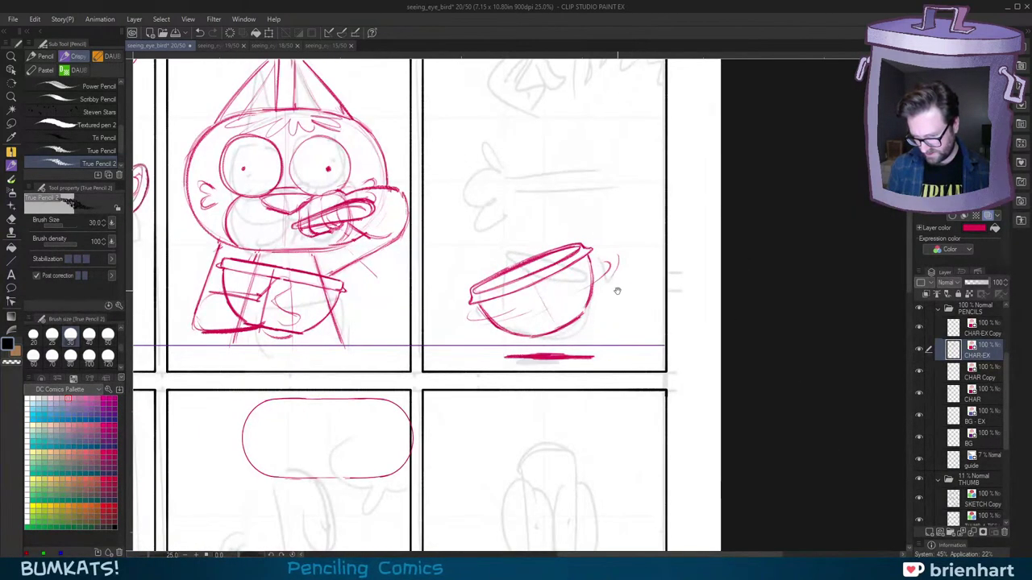
drag(618, 293, 622, 307)
Step: Sketch batter splashing from the bowl's opening as a rounded blob with a curling drip and two small droplets above
mouse_move(547, 273)
mouse_down()
mouse_move(563, 271)
mouse_move(536, 241)
mouse_up()
key(ctrl+z)
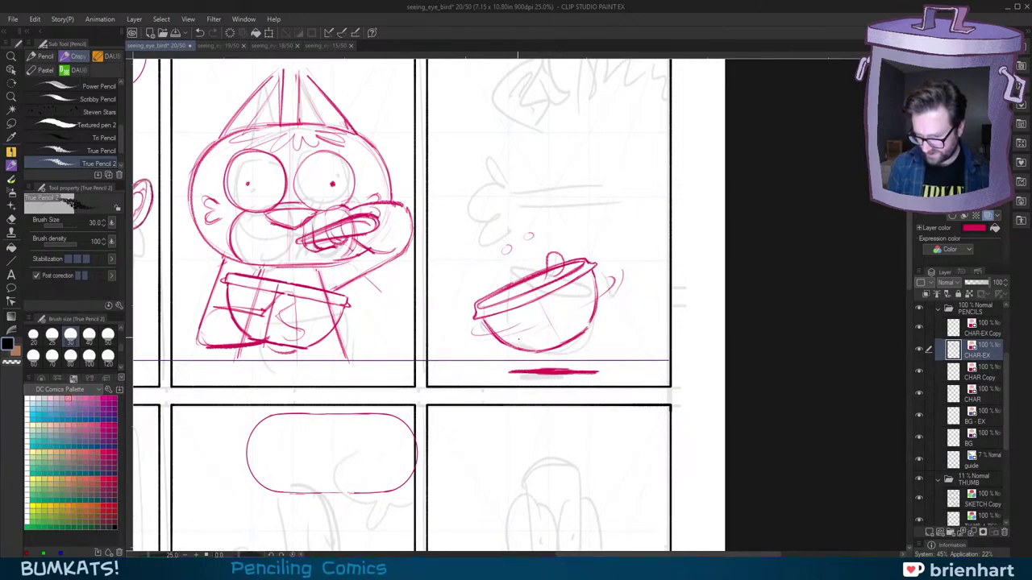
mouse_move(562, 272)
mouse_down()
mouse_move(564, 259)
mouse_move(542, 251)
mouse_move(485, 270)
mouse_up()
key(ctrl+z)
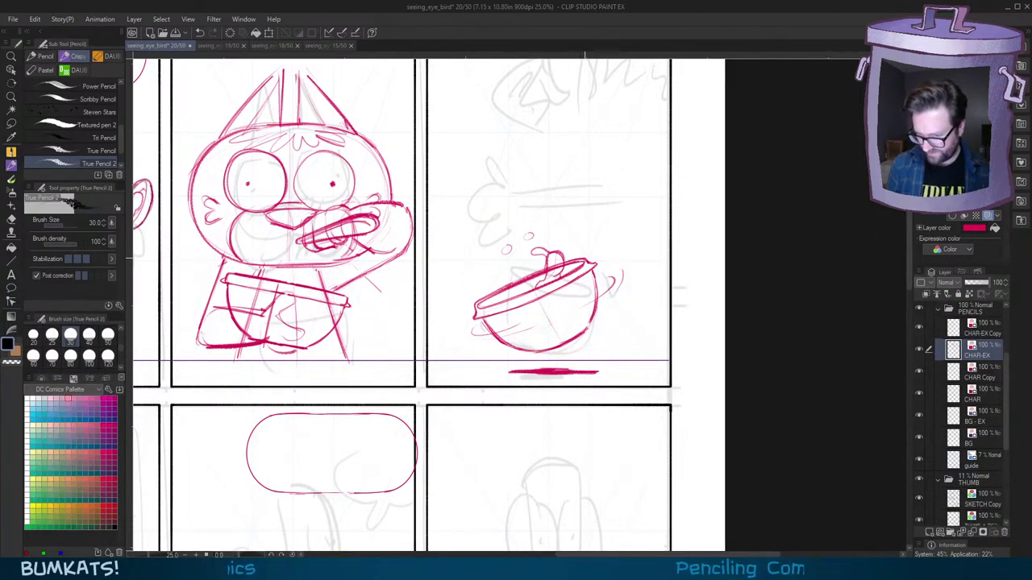
mouse_move(581, 314)
mouse_down()
mouse_move(626, 351)
mouse_move(678, 328)
mouse_move(659, 309)
mouse_up()
drag(637, 359, 643, 345)
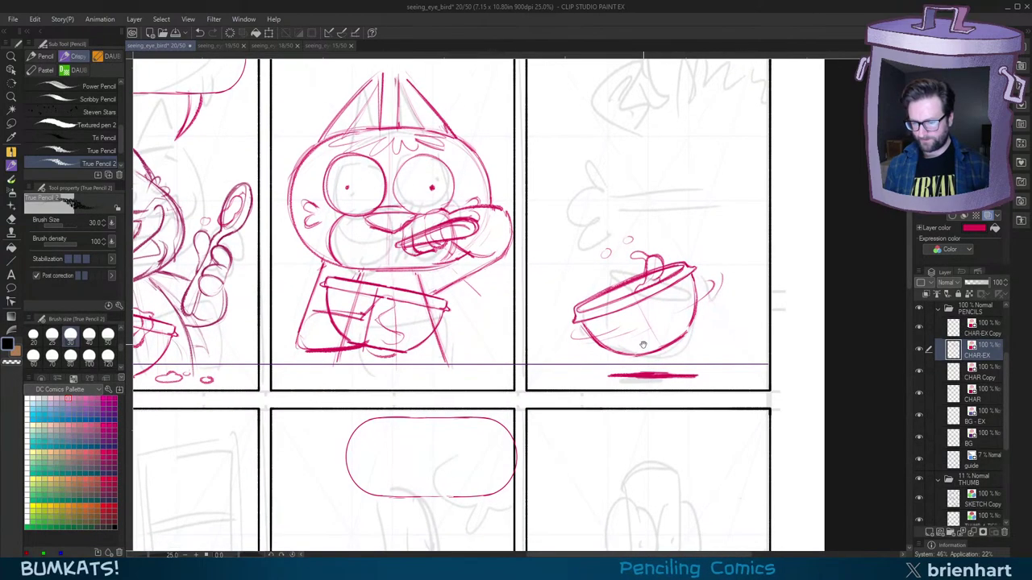
drag(668, 302, 664, 313)
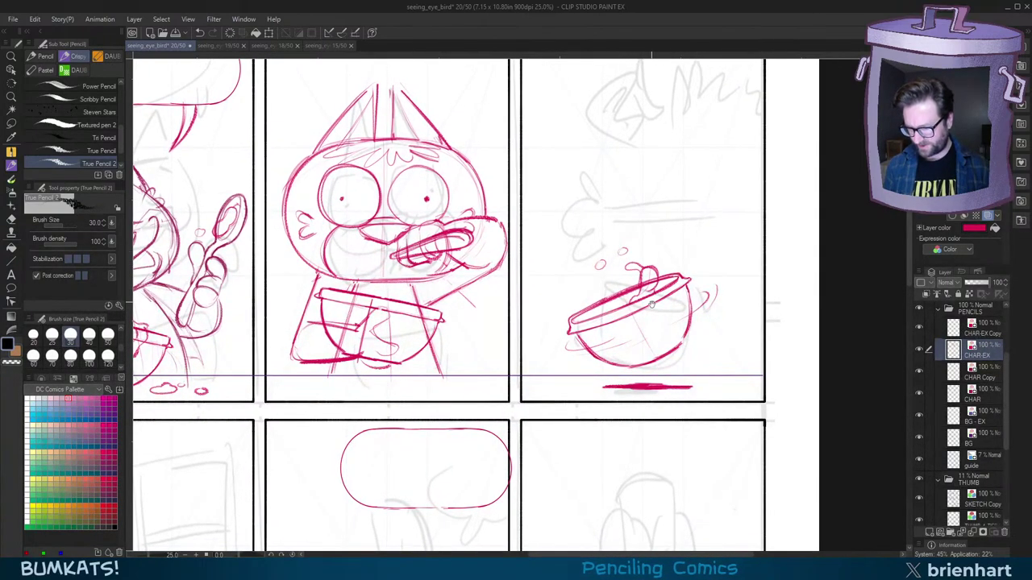
drag(652, 304, 664, 356)
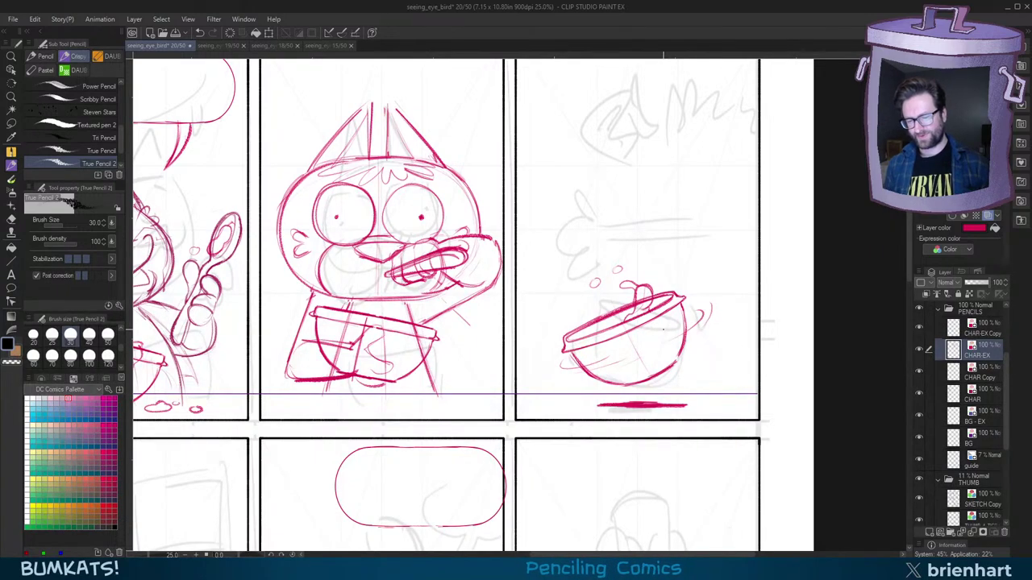
drag(659, 363, 674, 357)
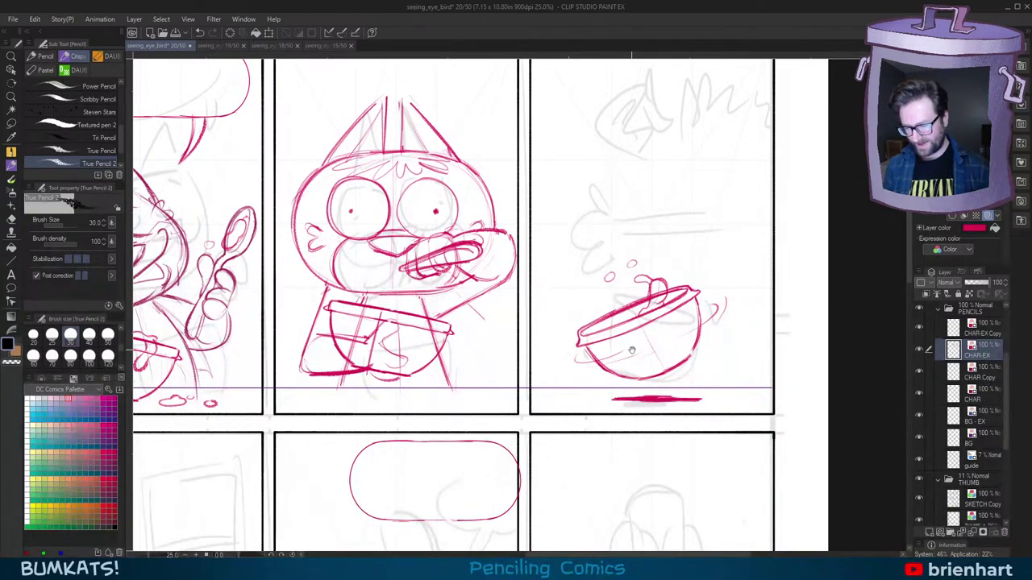
drag(632, 350, 656, 322)
scroll(624, 350, down, 2)
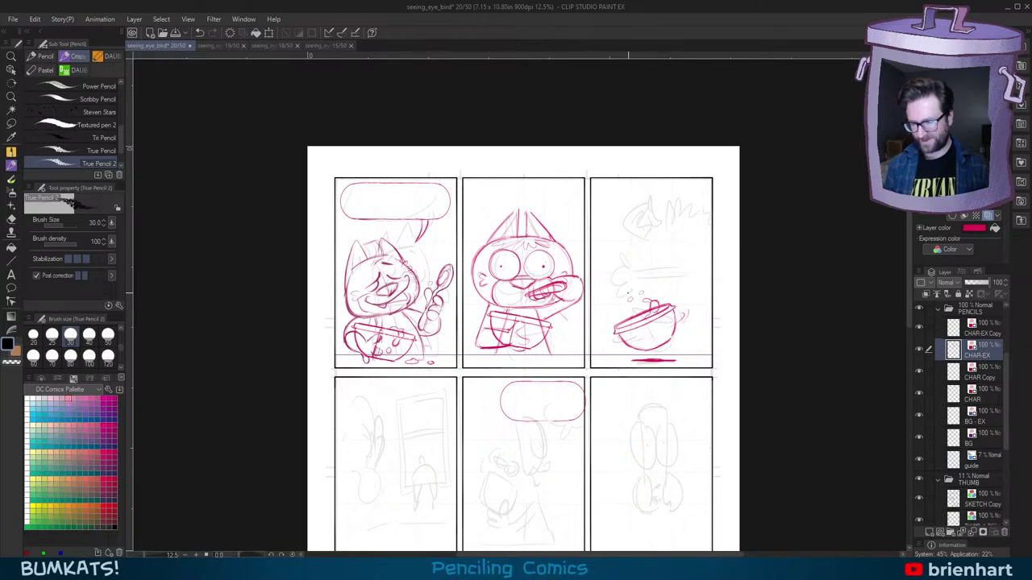
drag(657, 320, 662, 310)
scroll(664, 312, up, 2)
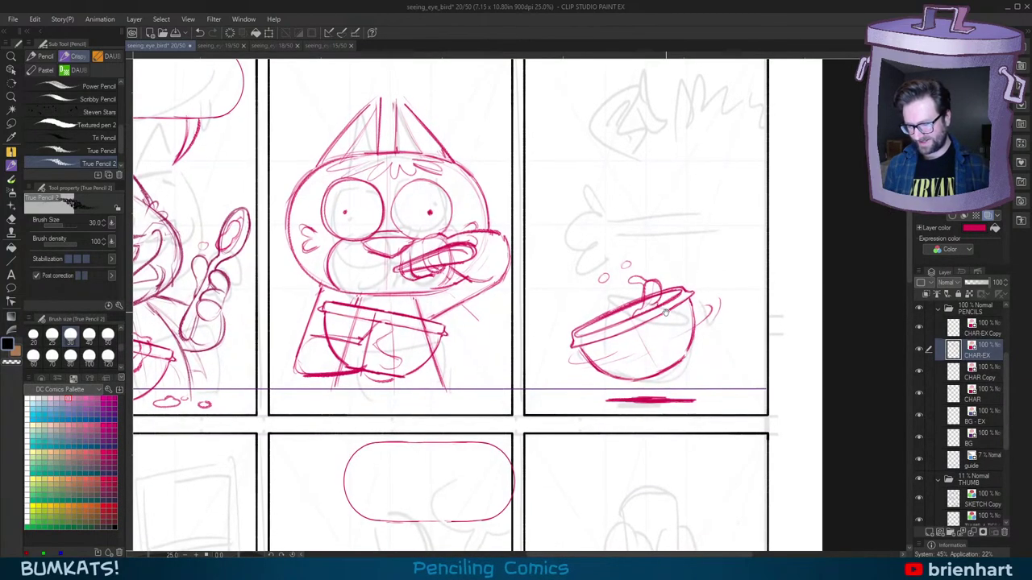
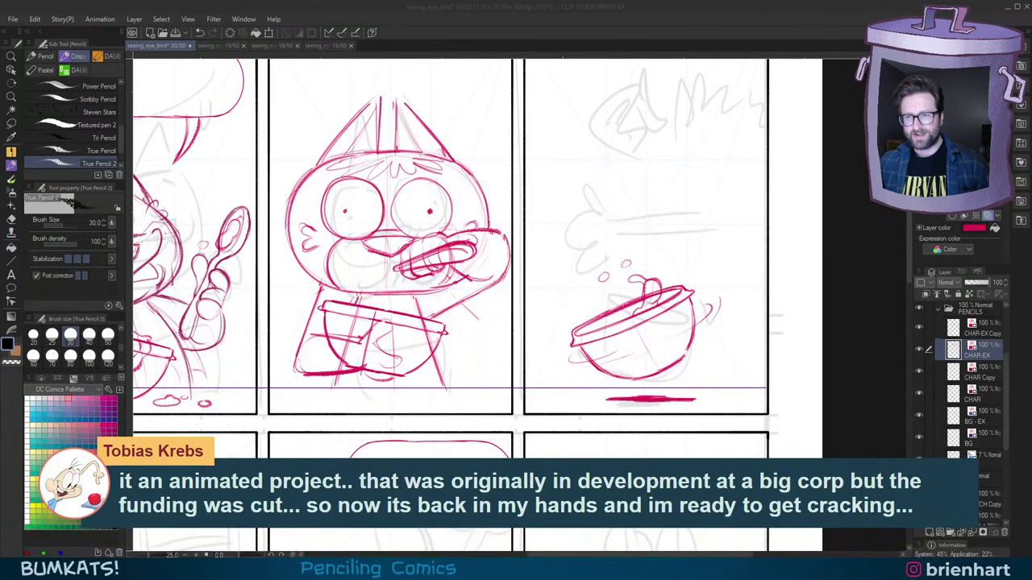
click(675, 38)
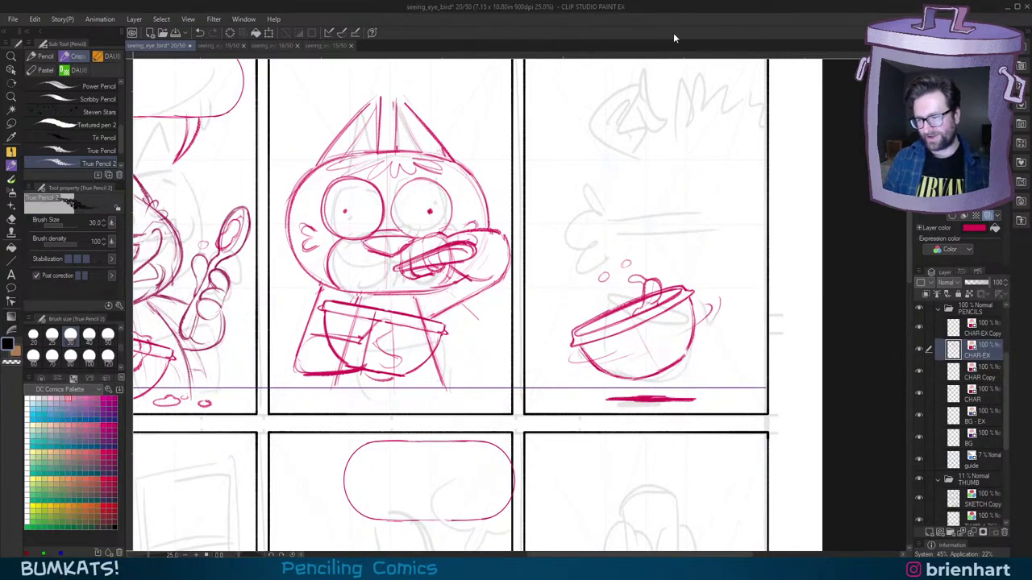
Step: Shade the inside of the third-panel bowl's opening with light strokes running along the tilted rim
scroll(680, 323, up, 2)
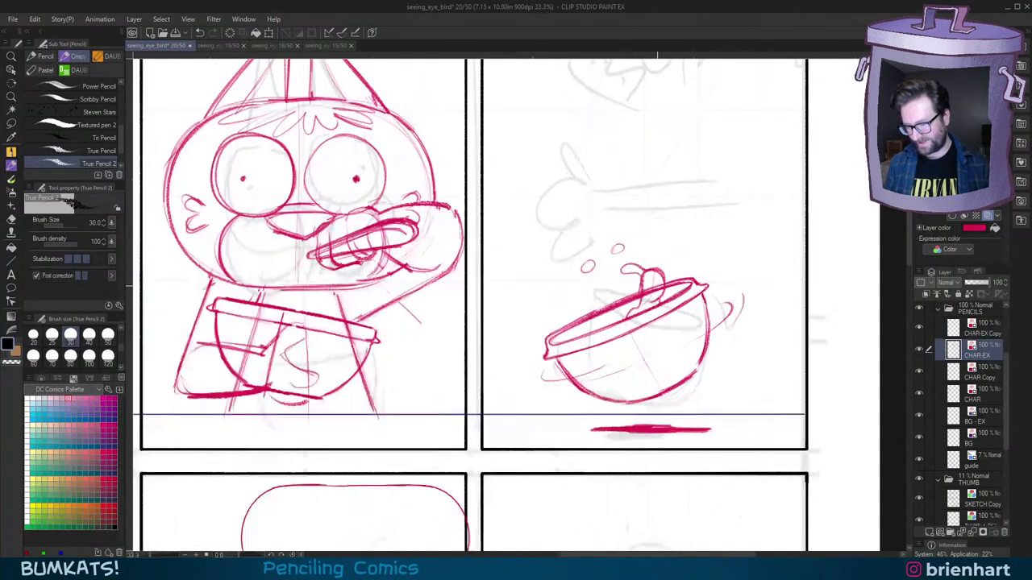
drag(689, 296, 677, 325)
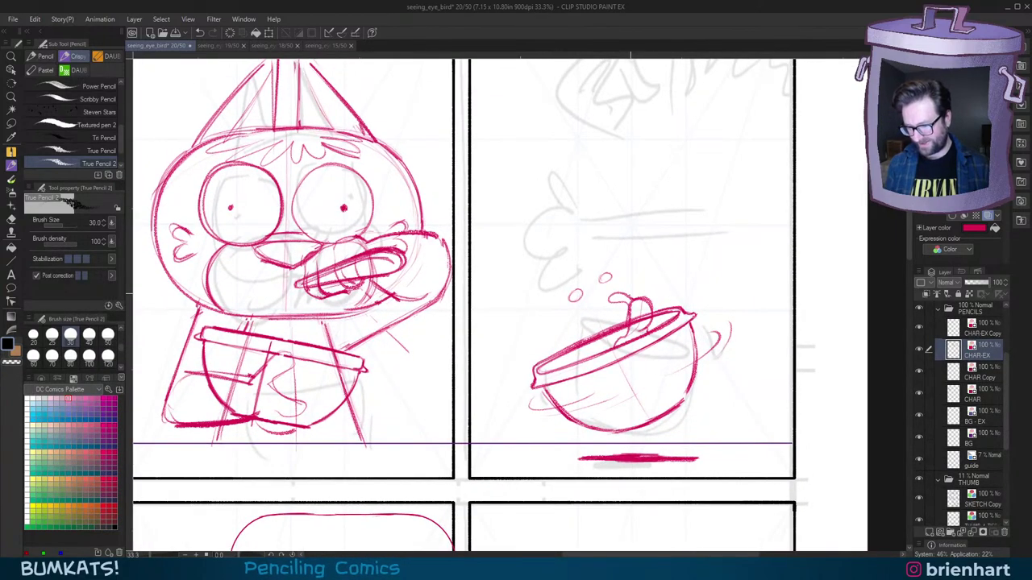
drag(561, 361, 631, 328)
key(ctrl+z)
drag(561, 360, 659, 320)
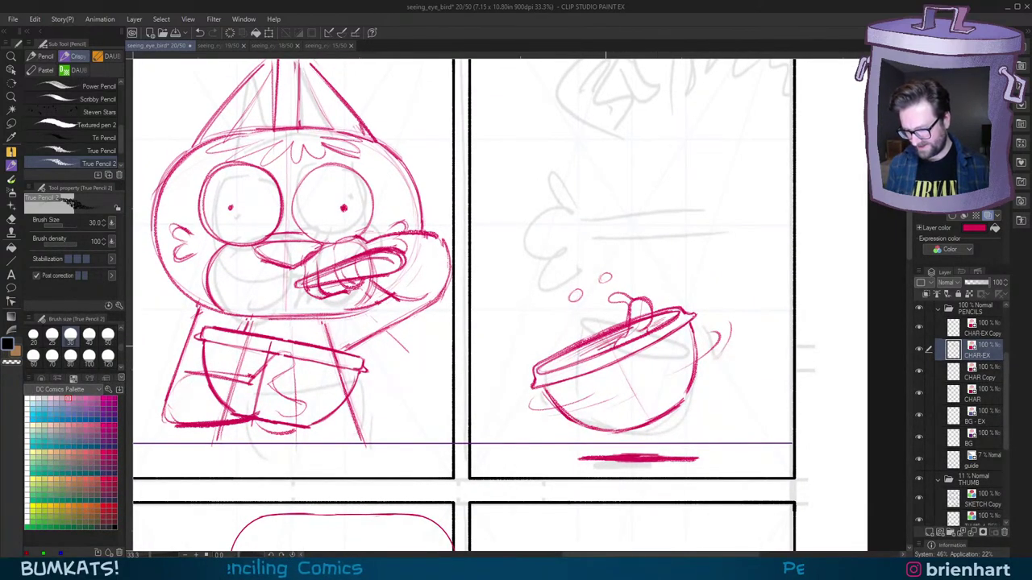
drag(713, 375, 720, 347)
Step: Sketch a scalloped puff cloud above the bowl in the third panel, with rounded lobes following the rough thumbnail
scroll(723, 347, down, 3)
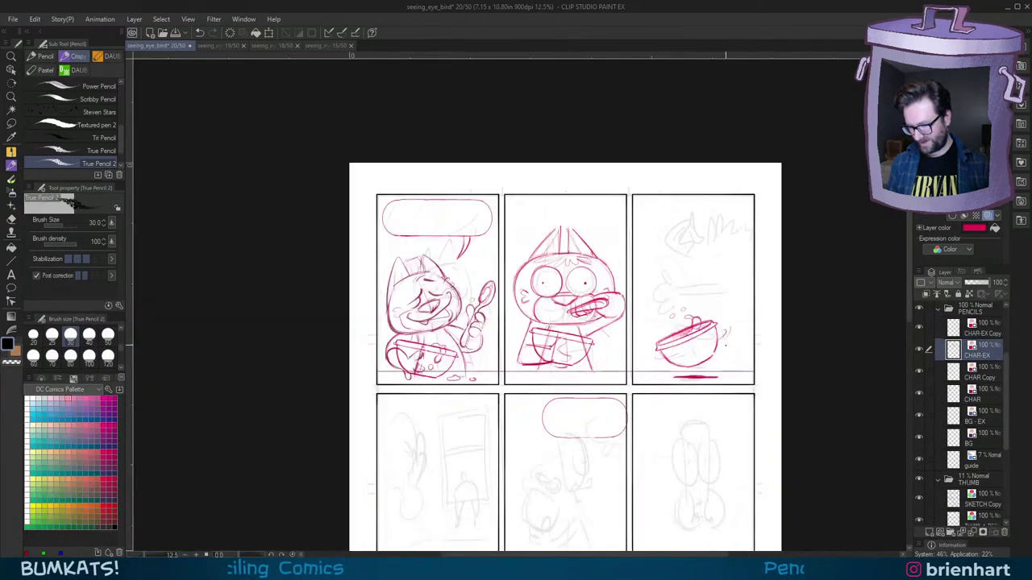
scroll(723, 347, up, 2)
scroll(723, 347, up, 2)
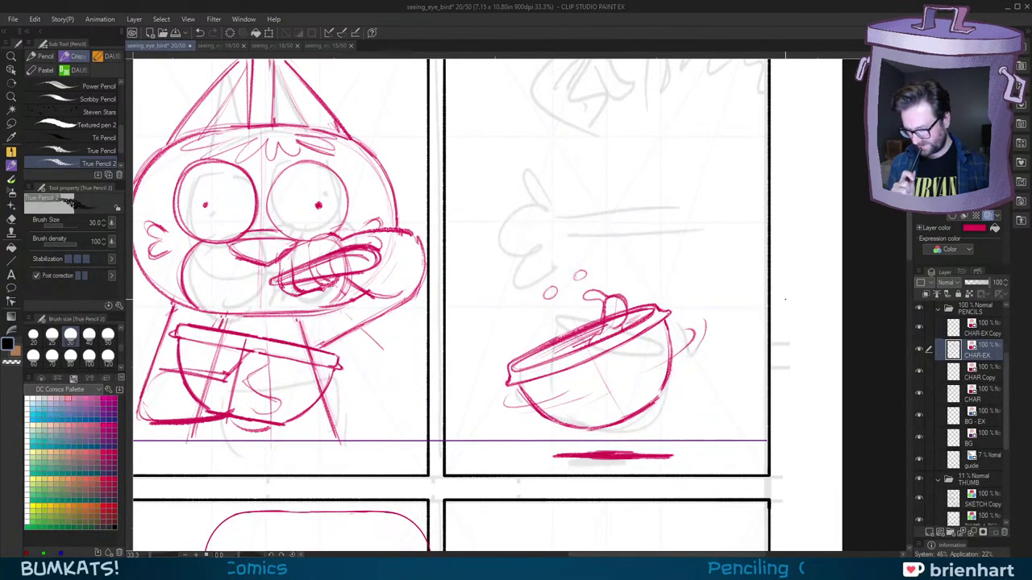
scroll(785, 299, down, 1)
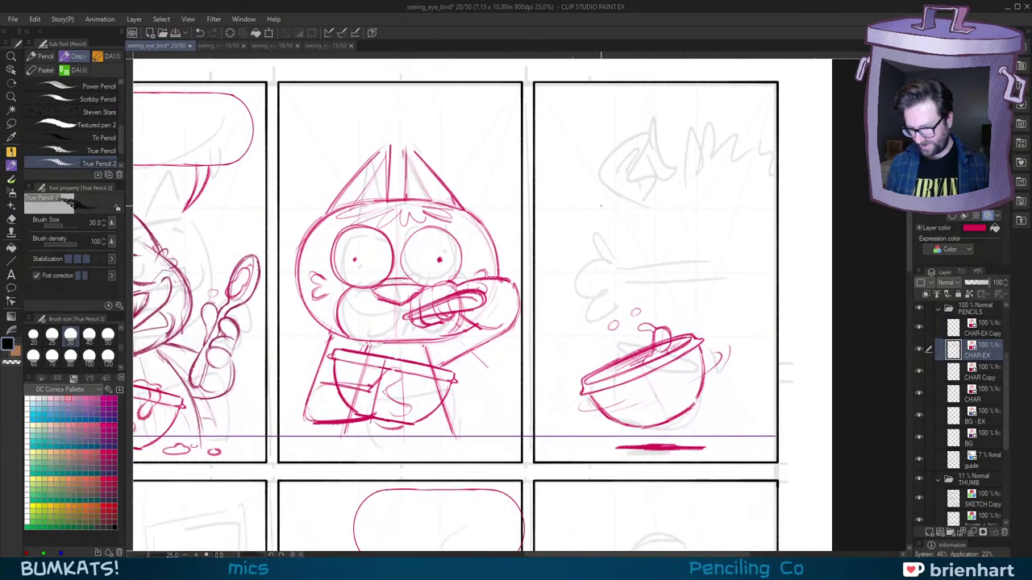
drag(597, 258, 580, 262)
key(ctrl+z)
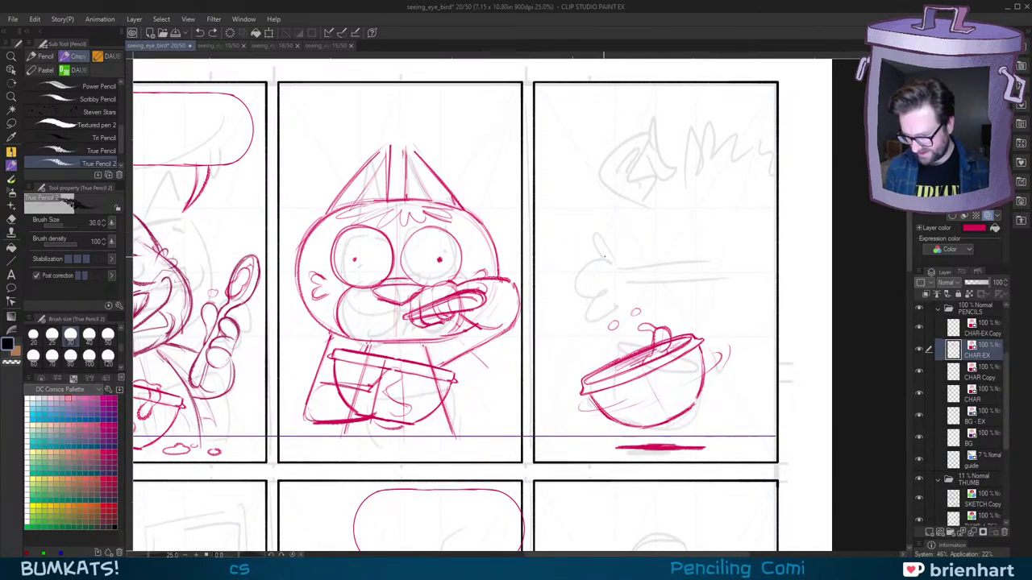
mouse_move(622, 249)
mouse_down()
mouse_move(593, 215)
mouse_move(594, 256)
mouse_move(560, 266)
mouse_move(588, 288)
mouse_move(599, 322)
mouse_up()
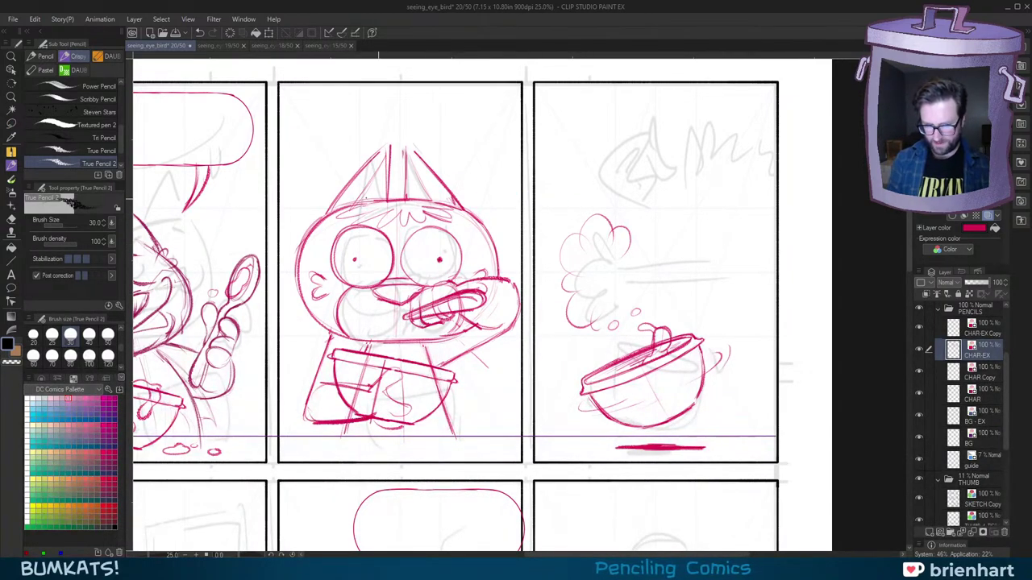
Step: Lasso the new puff cloud, move it slightly higher above the bowl, and clear the selection
key(m)
mouse_move(631, 199)
mouse_down()
mouse_move(548, 309)
mouse_move(581, 337)
mouse_move(602, 336)
mouse_move(620, 296)
mouse_move(620, 201)
mouse_up()
mouse_move(631, 240)
mouse_down()
mouse_move(626, 213)
mouse_move(633, 220)
mouse_up()
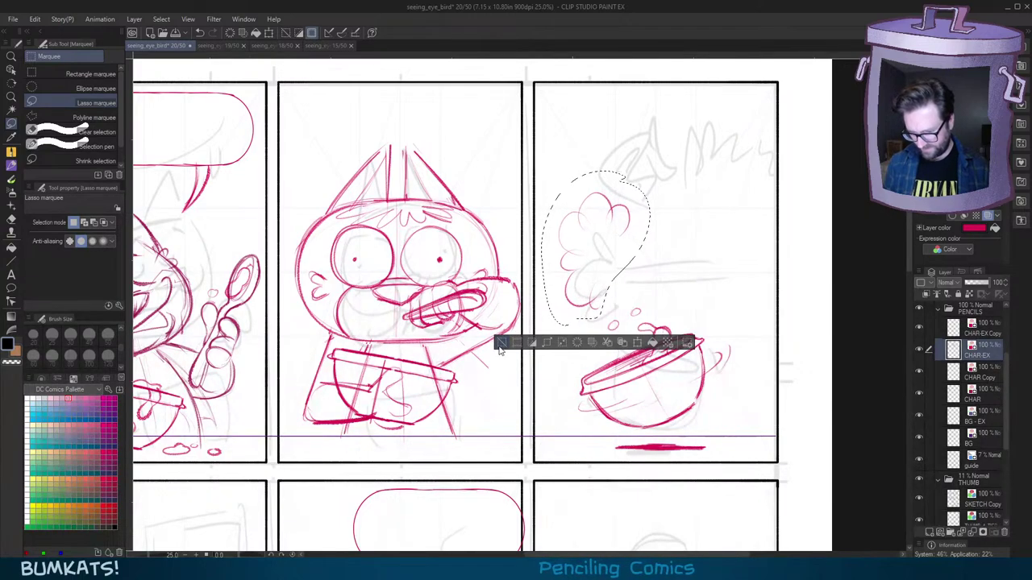
click(500, 344)
Step: Return to the True Pencil 2 brush and complete the puff cloud's lower lobes on the side facing the panel's right border
click(11, 152)
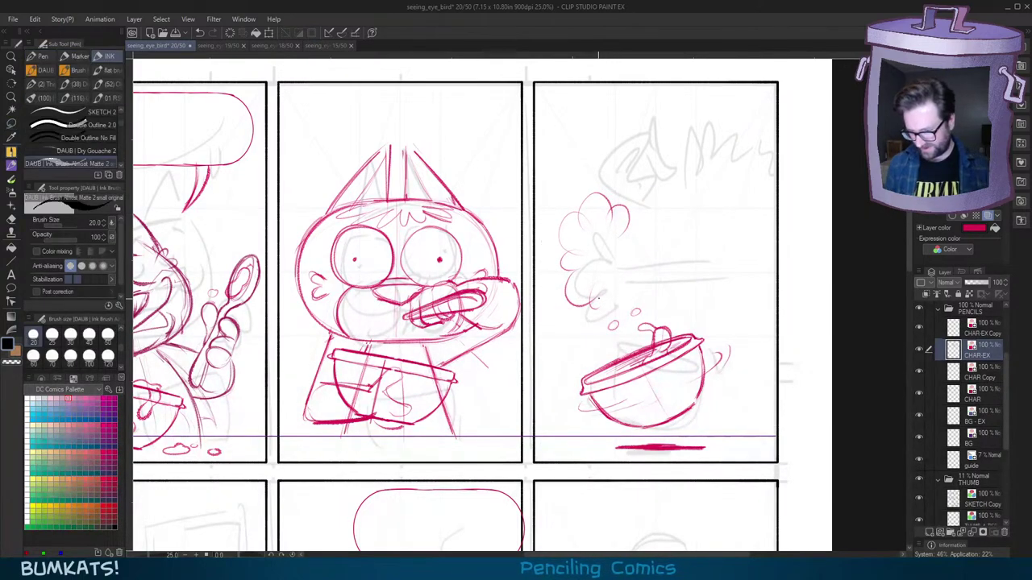
key(p)
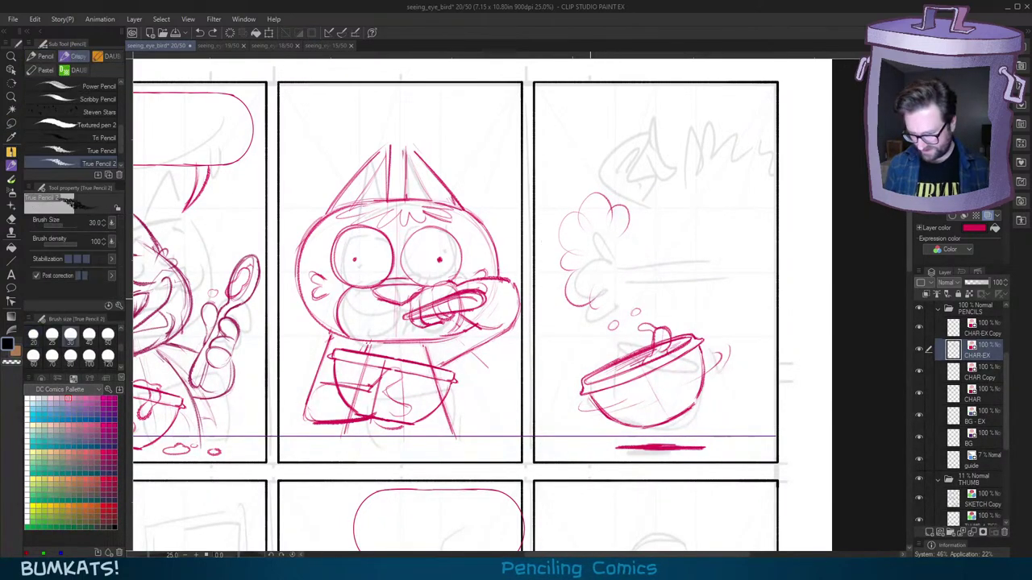
drag(596, 310, 627, 279)
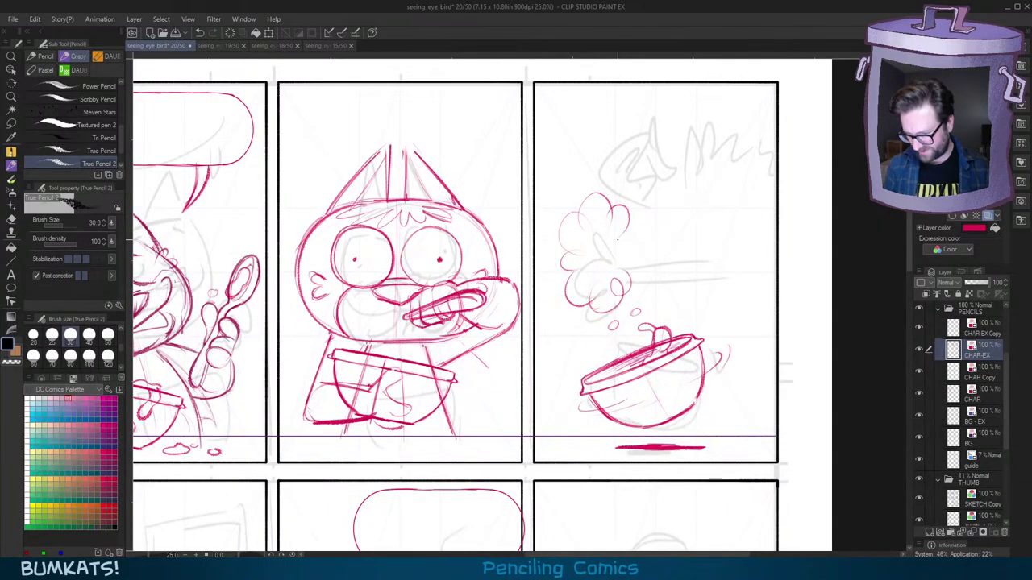
mouse_move(624, 231)
mouse_down()
mouse_move(620, 245)
mouse_move(666, 221)
mouse_move(651, 254)
mouse_up()
Step: Draw two long parallel speed lines from the puff cloud to the third panel's right border
key(minus)
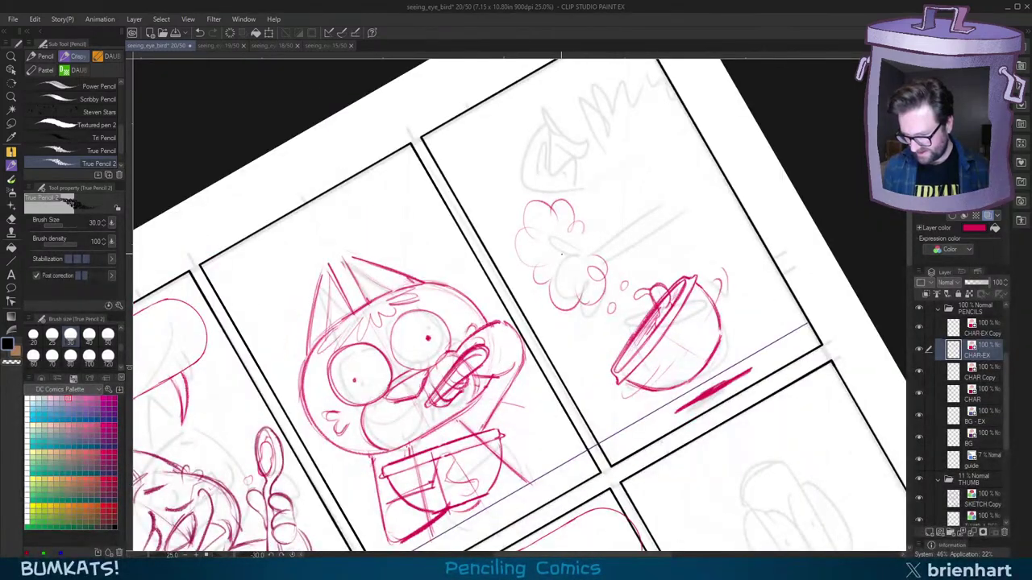
drag(575, 249, 678, 192)
key(ctrl+z)
drag(576, 250, 716, 170)
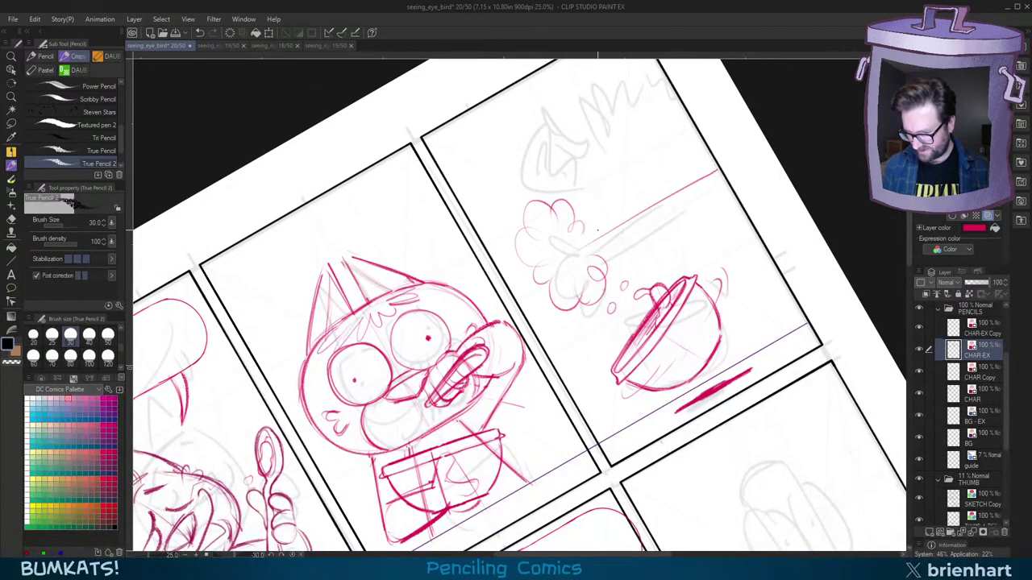
key(ctrl+z)
drag(575, 252, 718, 170)
drag(578, 244, 714, 164)
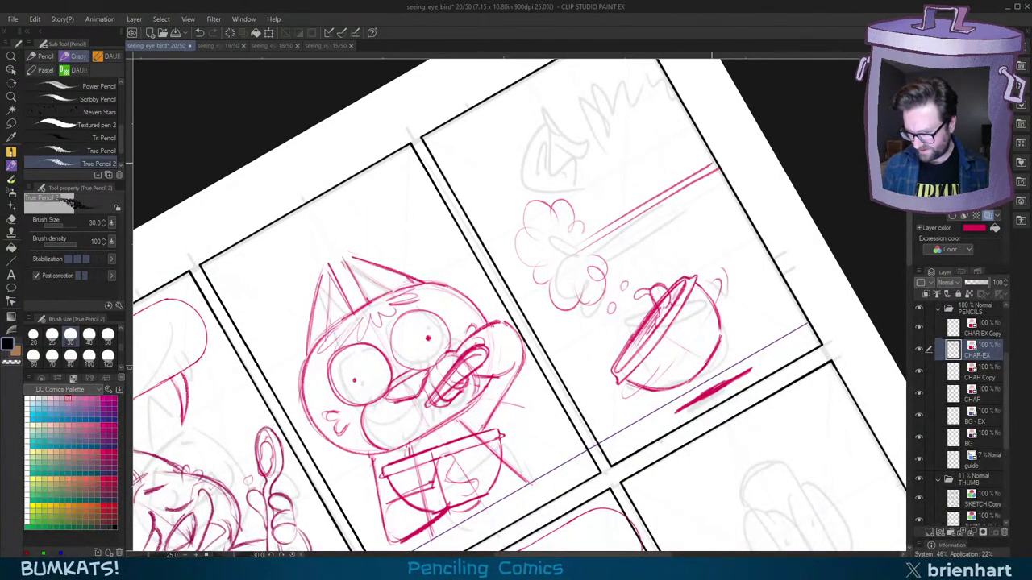
Step: Add a shorter third speed line just below the first two and small lobes where the cloud meets the lines
drag(627, 233, 727, 174)
key(ctrl+z)
drag(631, 228, 724, 173)
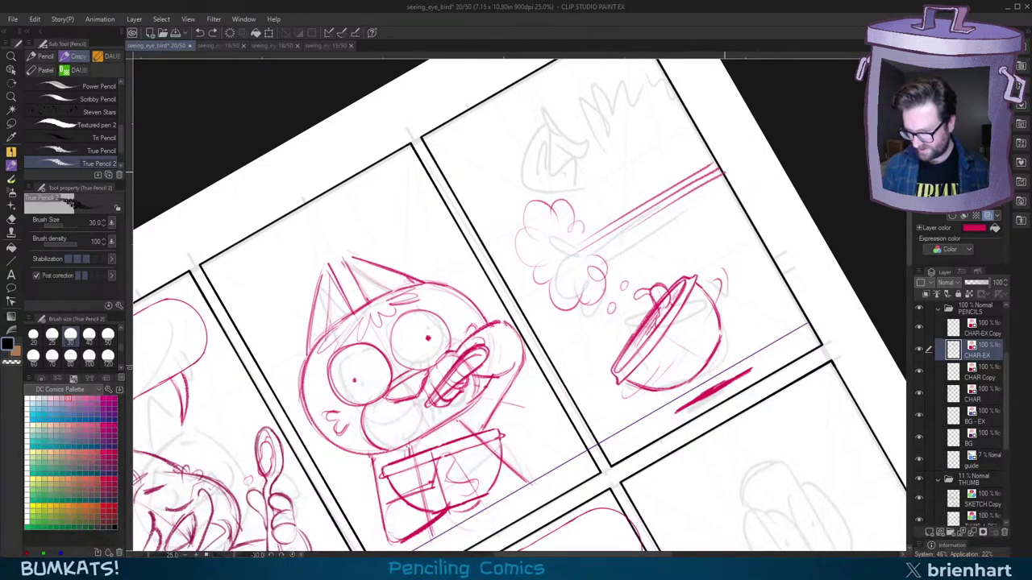
key(ctrl+z)
drag(637, 227, 725, 176)
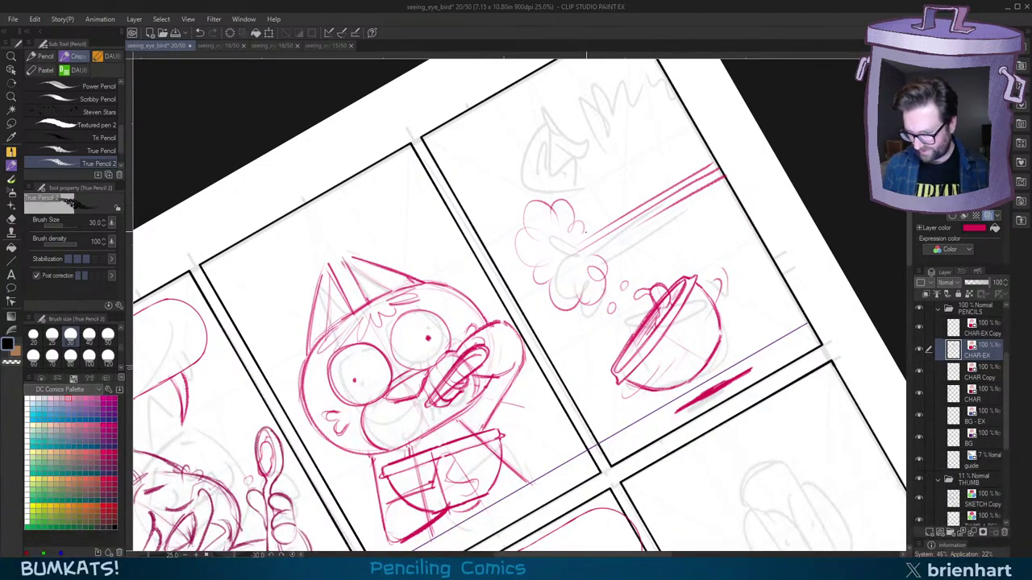
drag(571, 225, 581, 220)
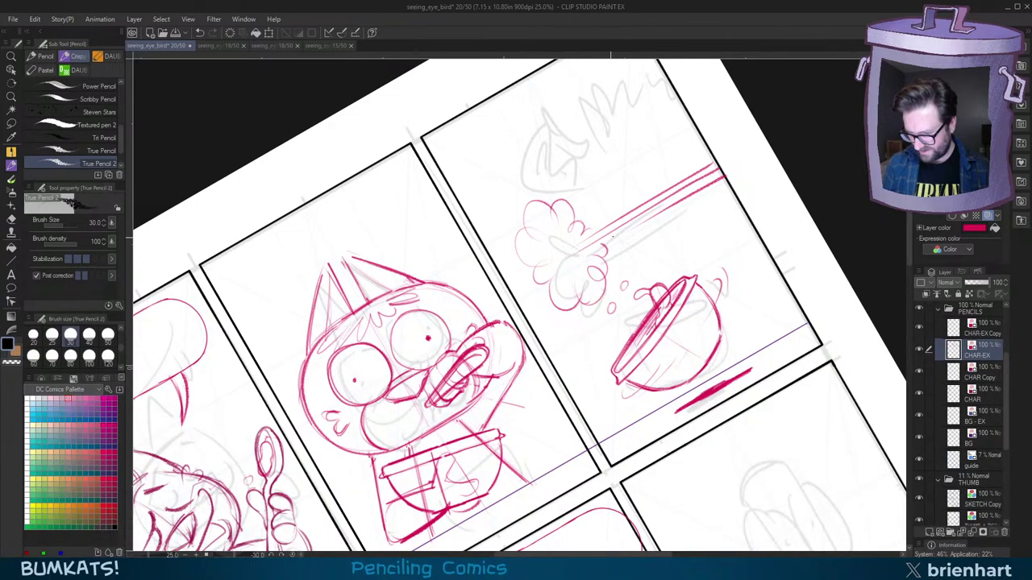
Step: Review the third panel's puff cloud, speed lines and bowl up close and against the neighbouring panels
key(^)
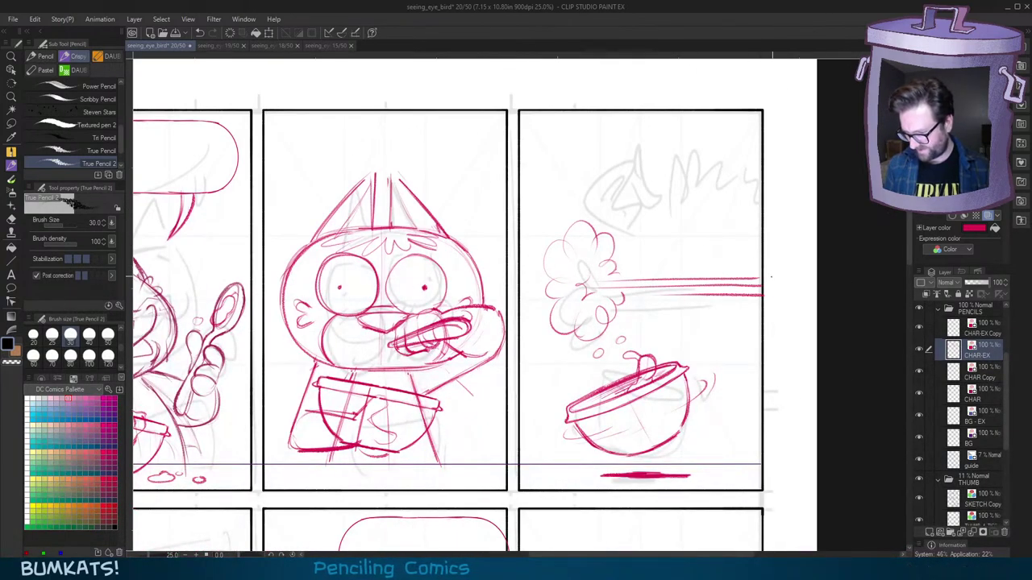
key(-)
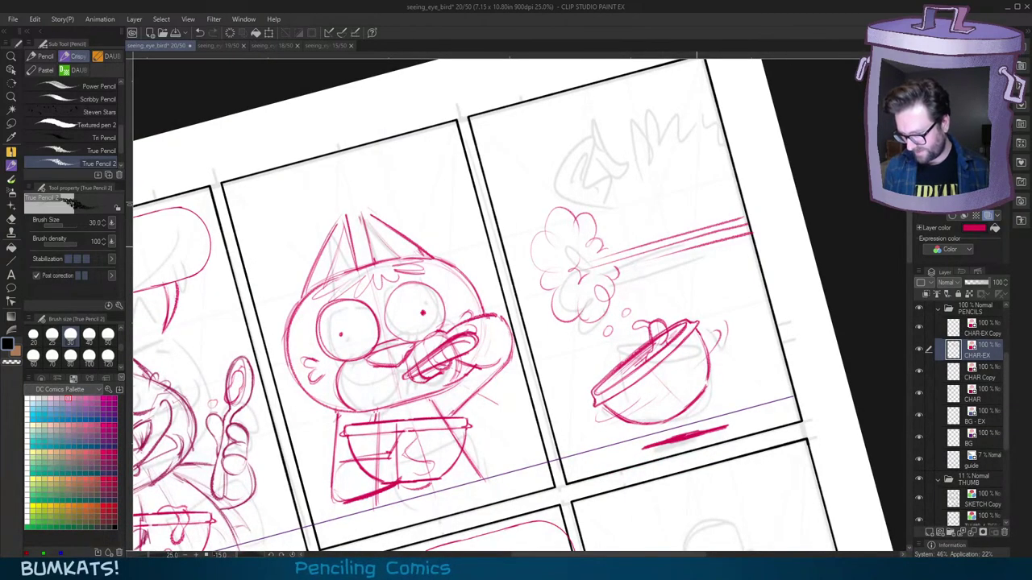
key(ctrl+0)
scroll(707, 296, down, 2)
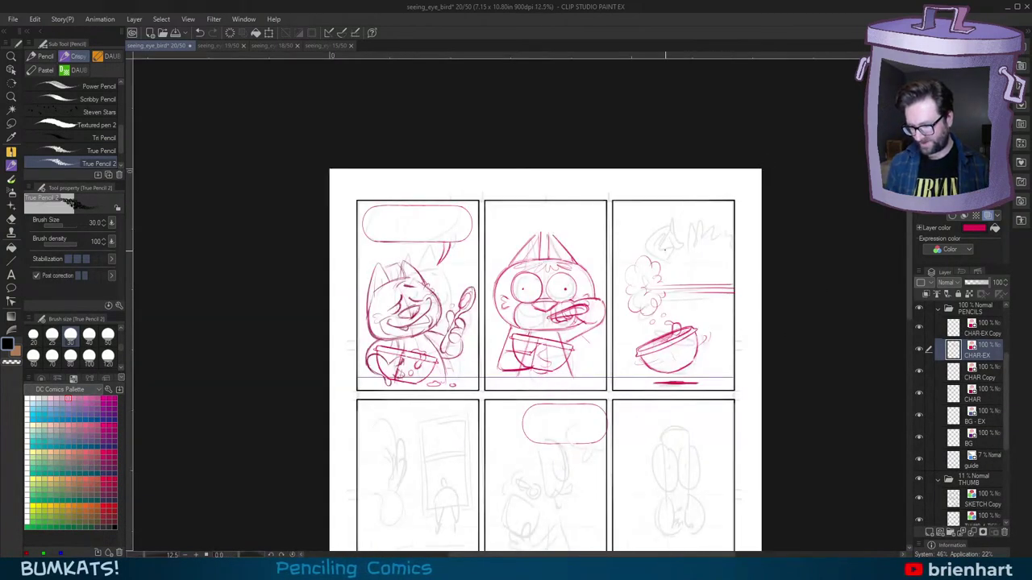
scroll(665, 248, up, 2)
drag(598, 287, 590, 308)
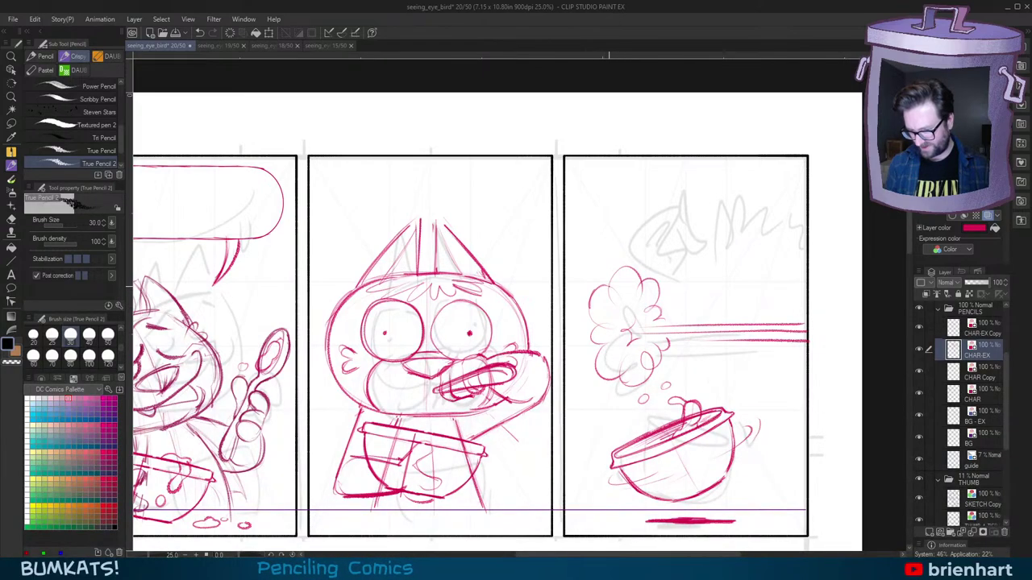
mouse_move(752, 362)
mouse_down()
mouse_move(733, 332)
mouse_move(709, 329)
mouse_move(725, 302)
mouse_move(709, 194)
mouse_up()
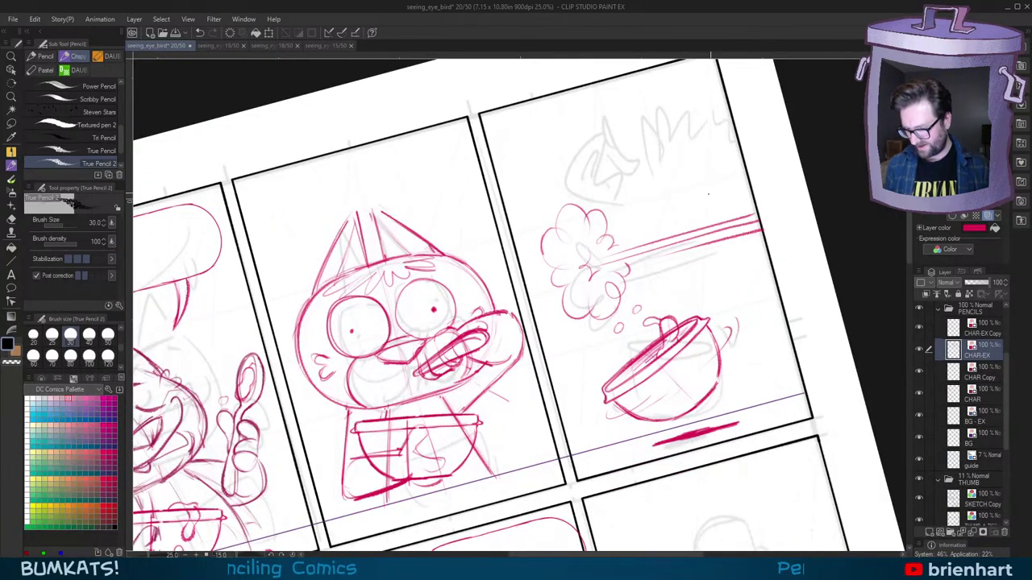
key(shift+r)
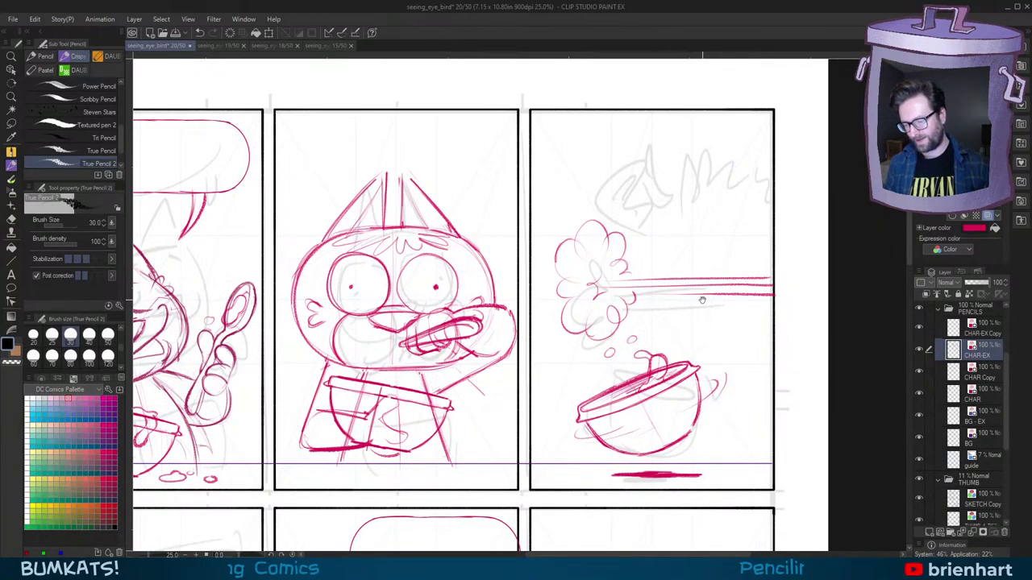
drag(702, 300, 689, 317)
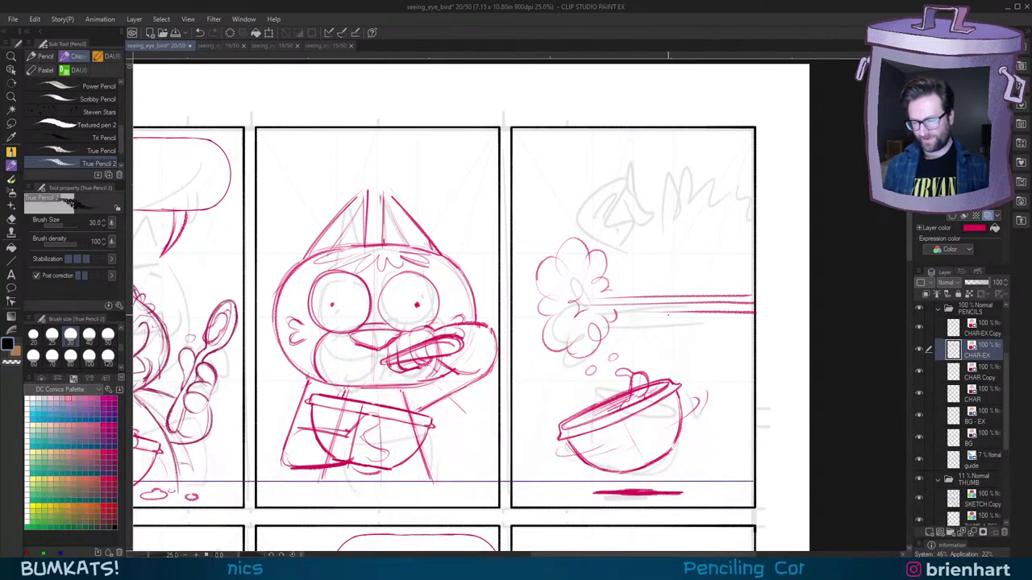
scroll(575, 216, up, 1)
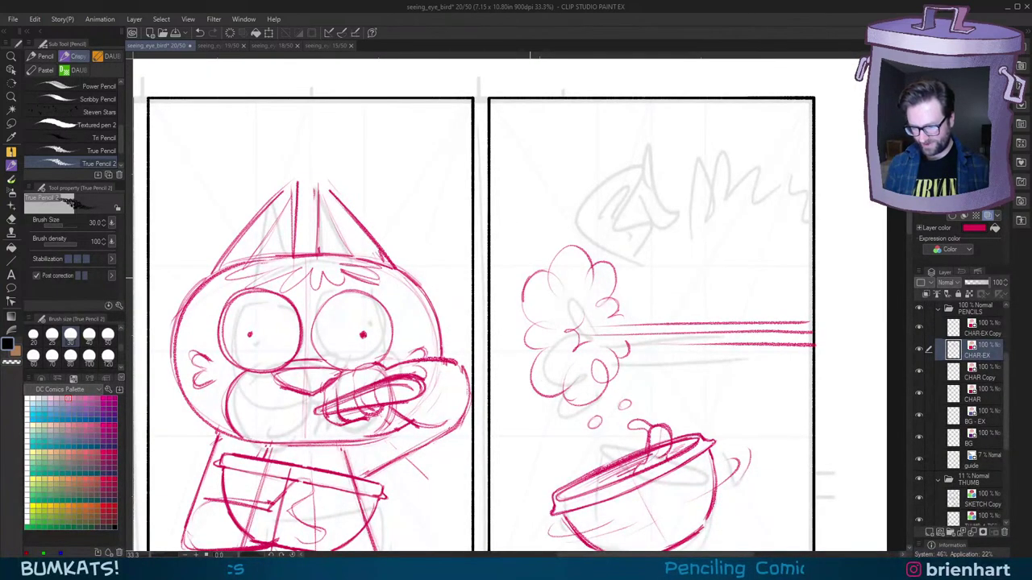
drag(747, 385, 735, 345)
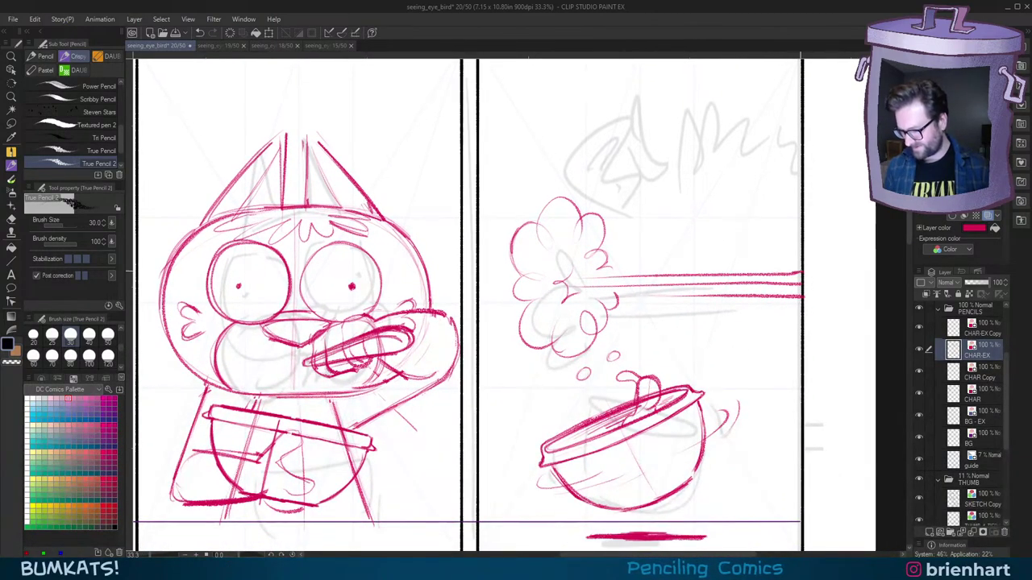
Step: Redraw the third panel's lowest speed line from the puff cloud toward the panel's right border
key(minus)
drag(629, 269, 749, 231)
key(ctrl+z)
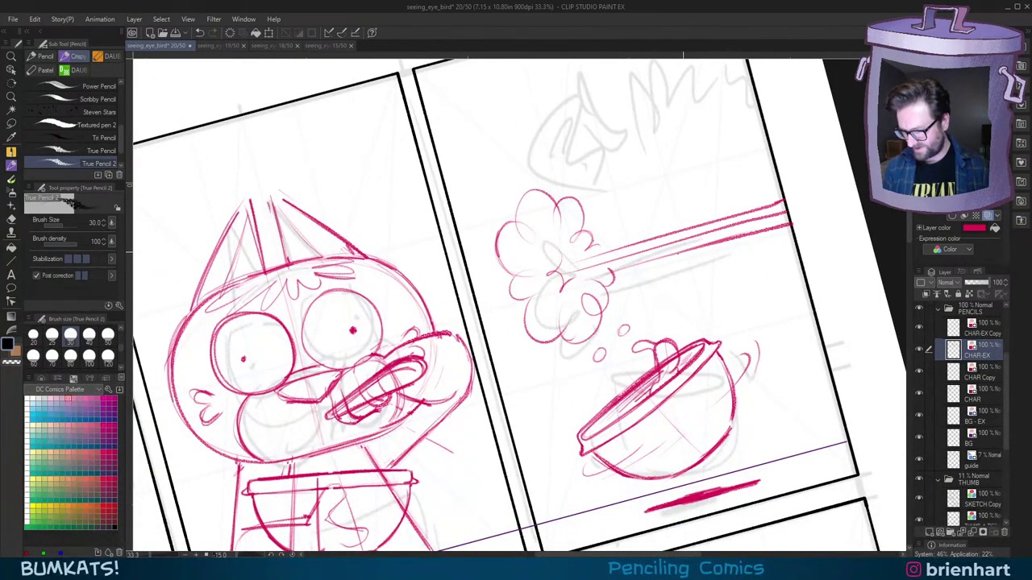
key(ctrl+z)
drag(606, 275, 761, 230)
key(asciicircum)
drag(760, 276, 740, 268)
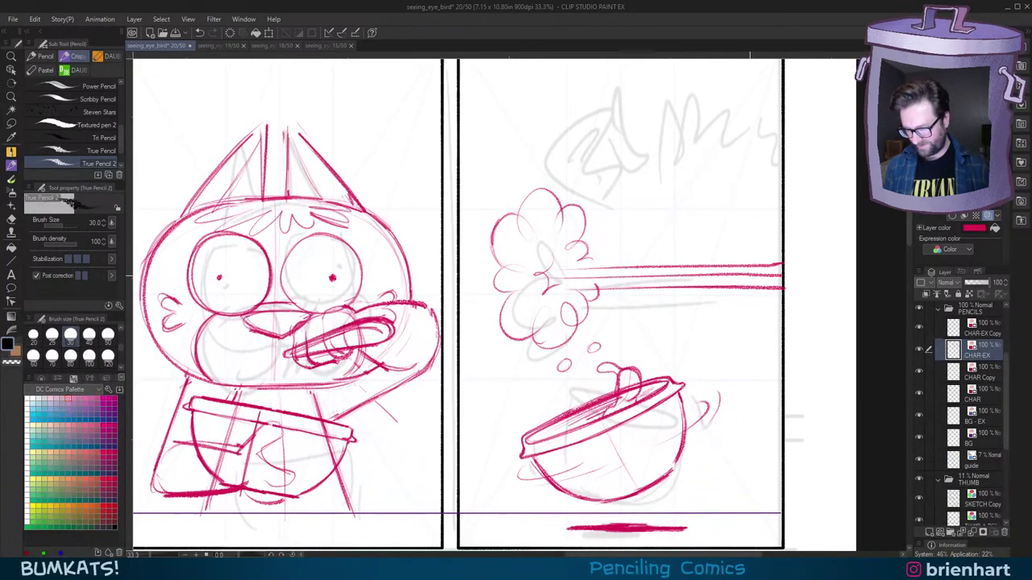
Step: Review the third panel's speed lines and bowl against the rest of the top row, and save the page
scroll(763, 277, down, 1)
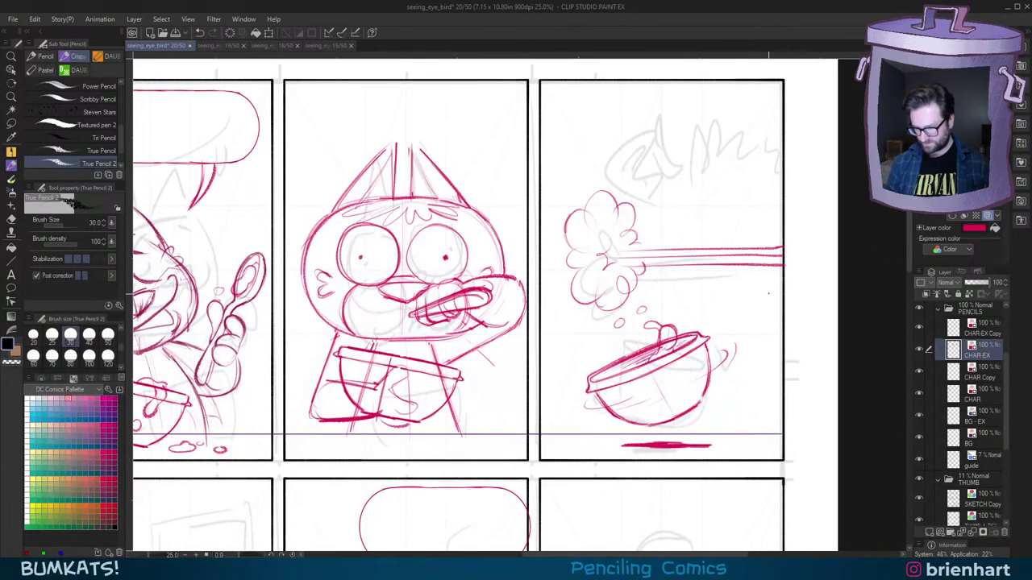
key(ctrl+minus)
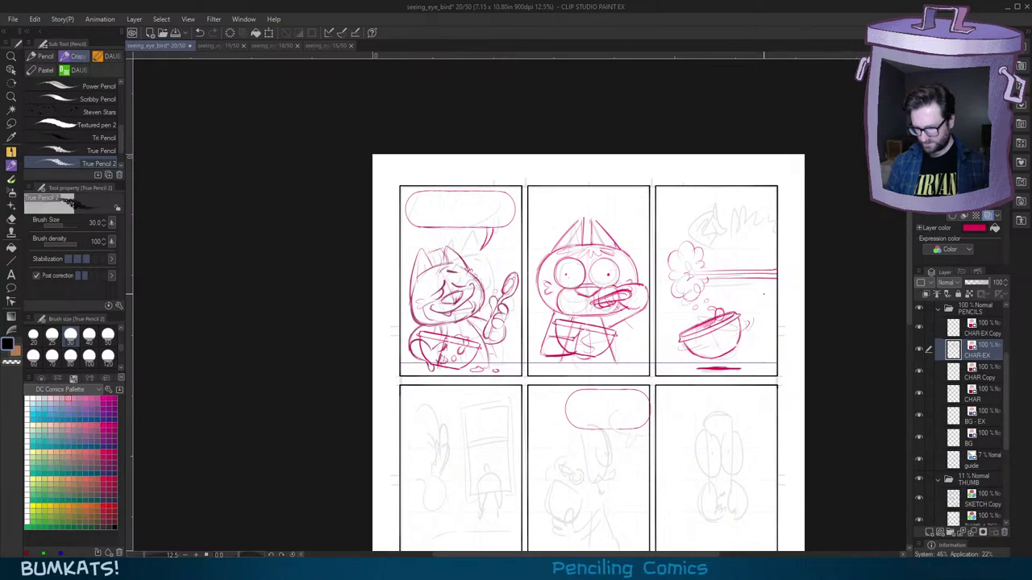
scroll(762, 296, up, 2)
drag(729, 269, 700, 329)
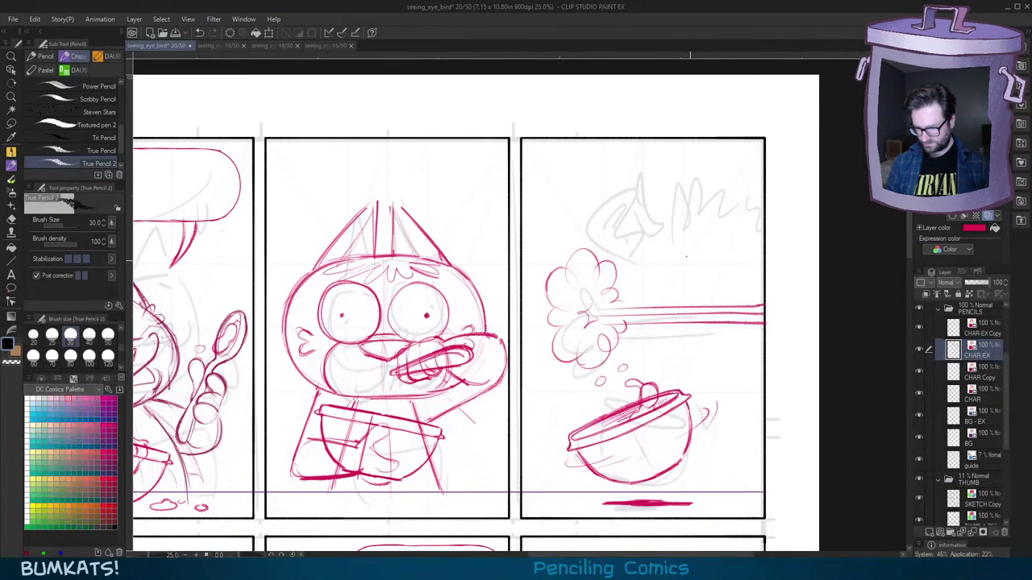
scroll(679, 250, up, 1)
drag(709, 379, 726, 325)
key(minus)
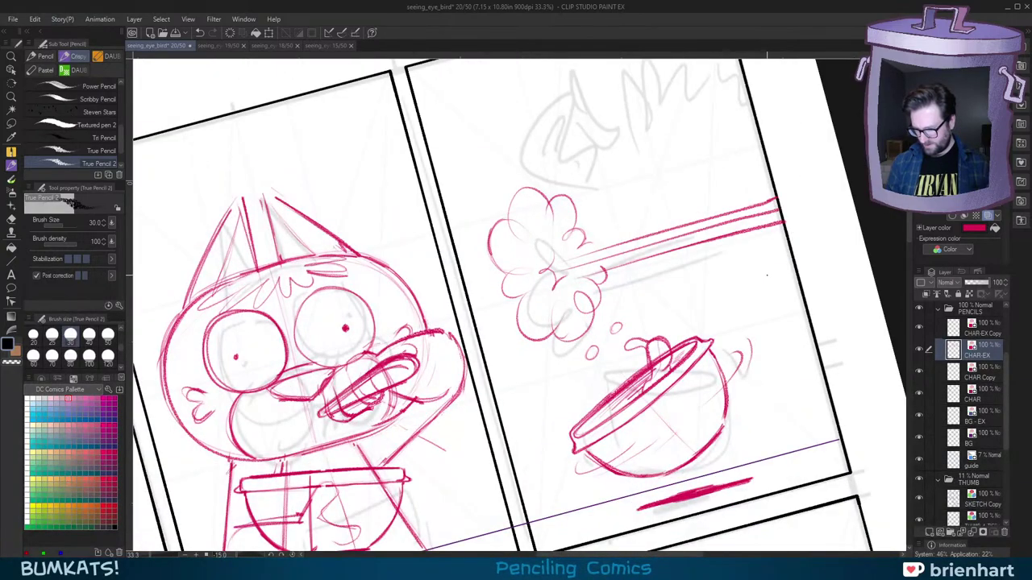
key(asciicircum)
key(ctrl+minus)
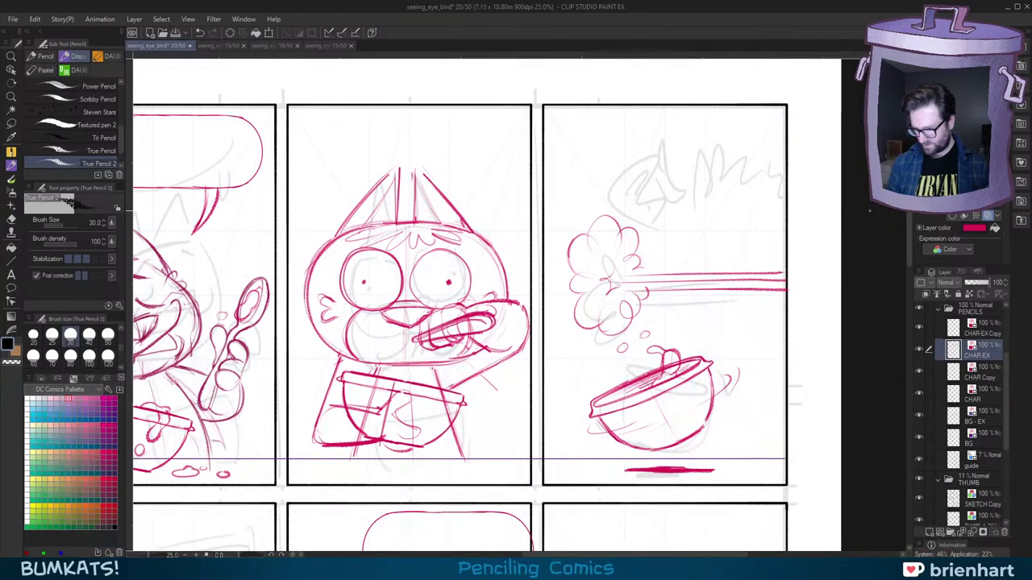
key(ctrl+minus)
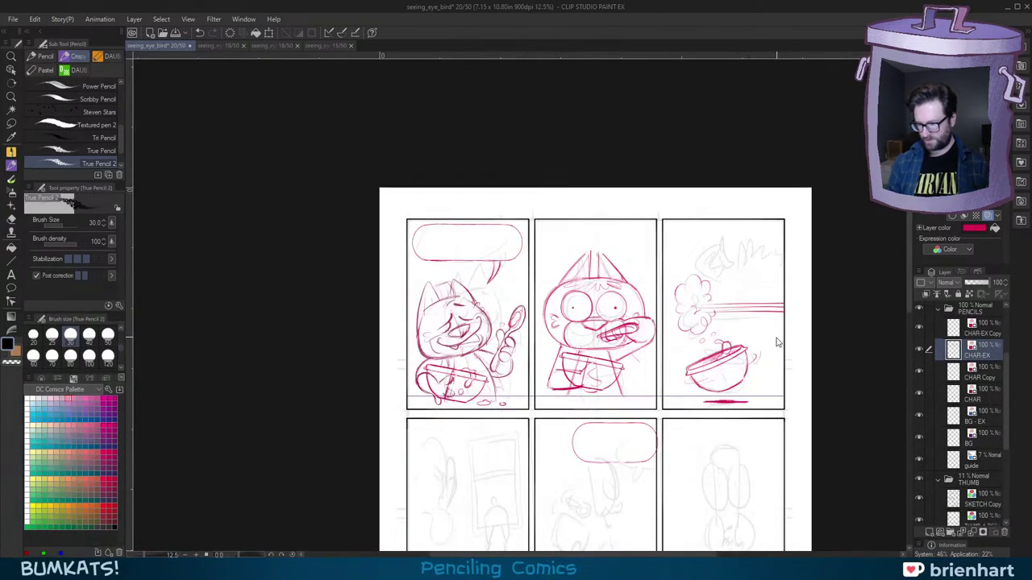
key(ctrl+s)
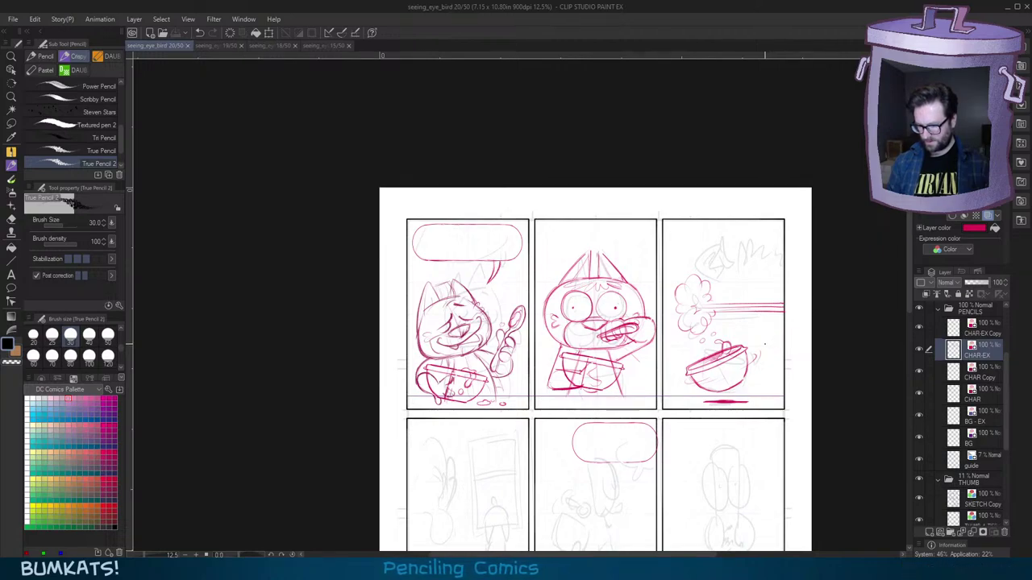
Step: Lasso the second panel's character head and ears, leaving out the raised hand over the mouth
drag(684, 361, 702, 353)
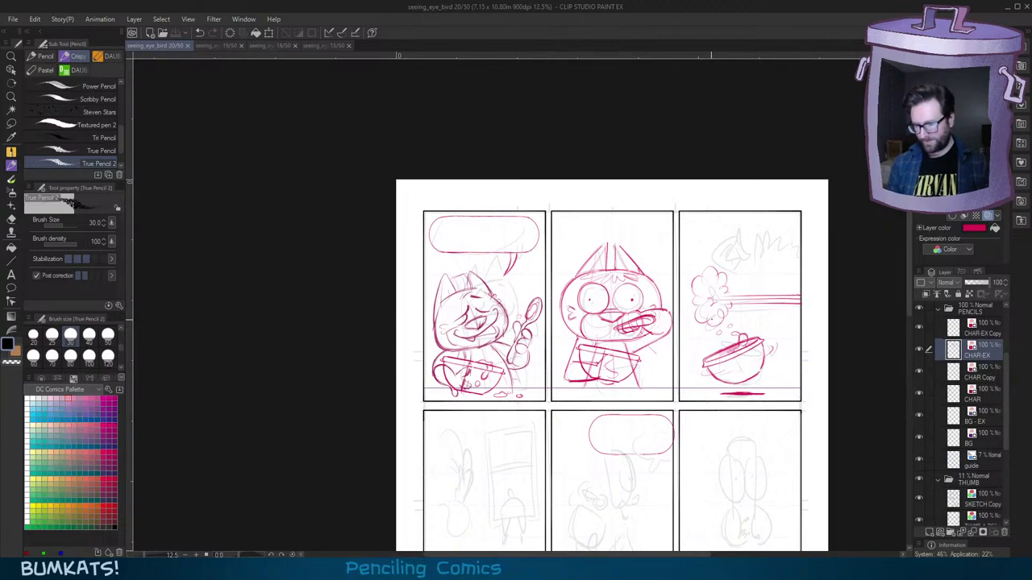
scroll(718, 327, up, 1)
drag(703, 364, 756, 370)
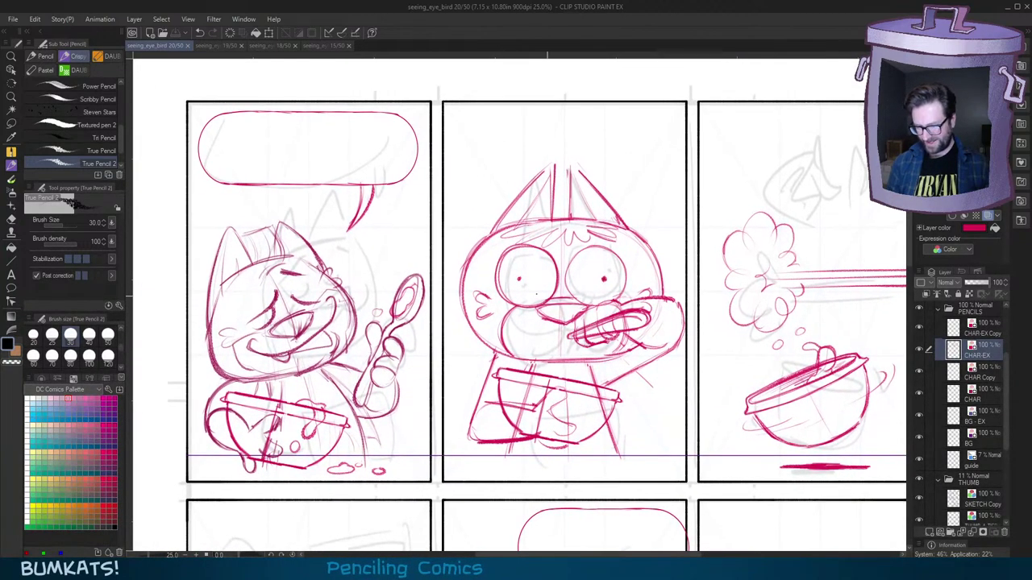
key(m)
mouse_move(611, 162)
mouse_down()
mouse_move(485, 188)
mouse_move(457, 267)
mouse_move(465, 344)
mouse_move(549, 363)
mouse_move(644, 337)
mouse_up()
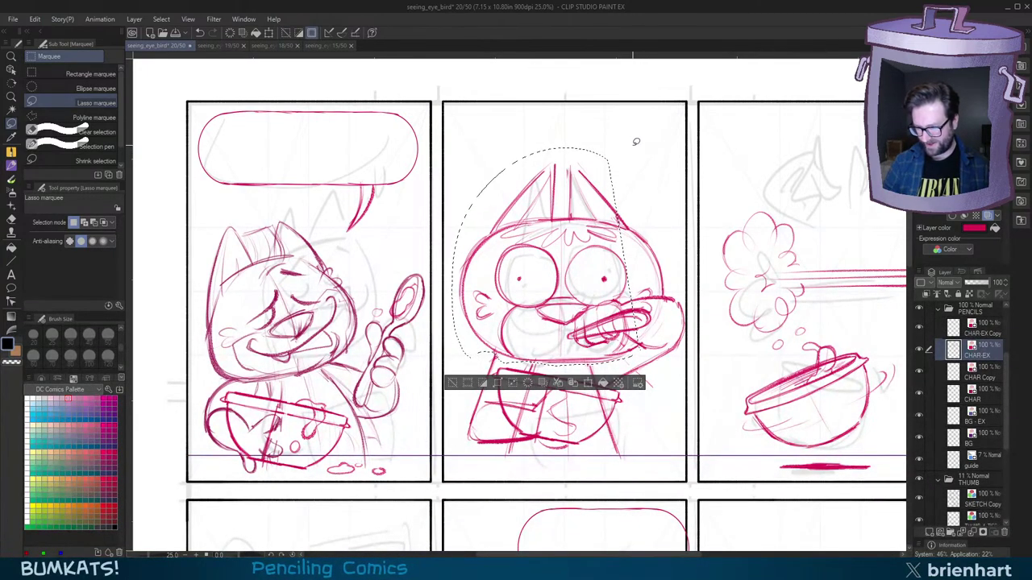
key(ctrl+d)
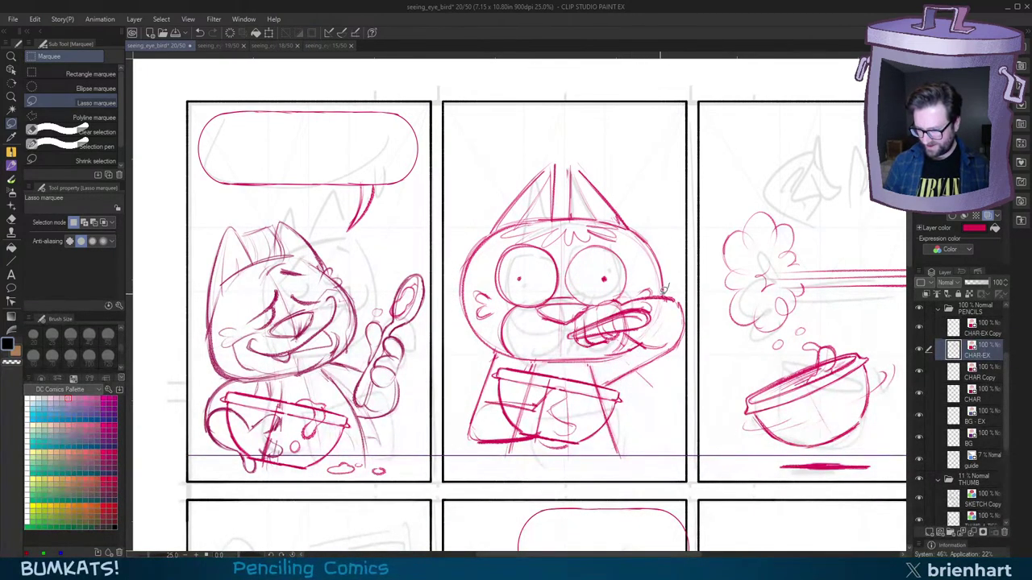
mouse_move(663, 289)
mouse_down()
mouse_move(584, 306)
mouse_move(570, 345)
mouse_move(640, 345)
mouse_move(616, 356)
mouse_move(503, 355)
mouse_move(461, 317)
mouse_move(504, 163)
mouse_move(636, 196)
mouse_move(669, 282)
mouse_up()
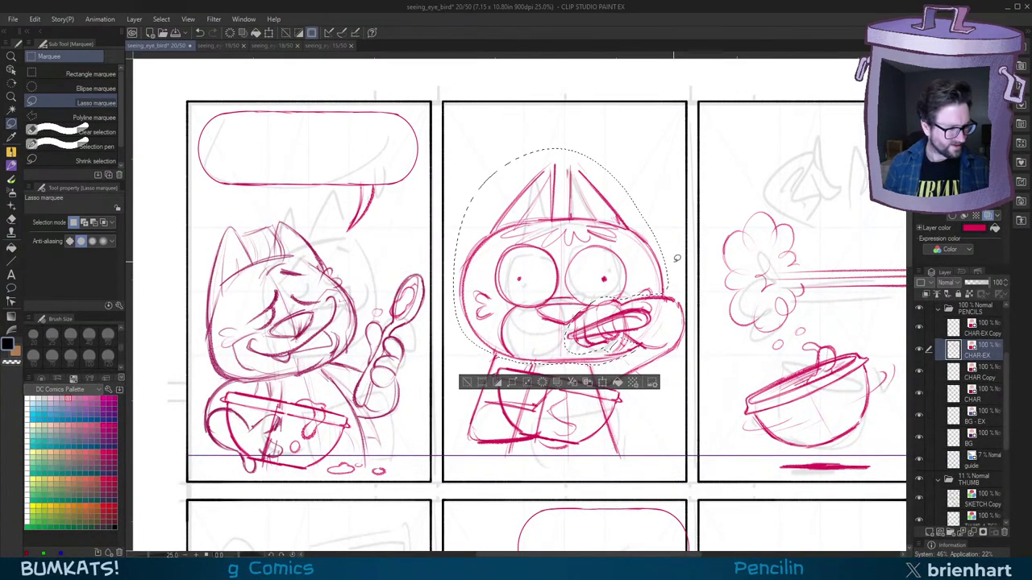
Step: Scale the selected head down to 98% and return to the True Pencil 2 brush with the selection cleared
key(ctrl+t)
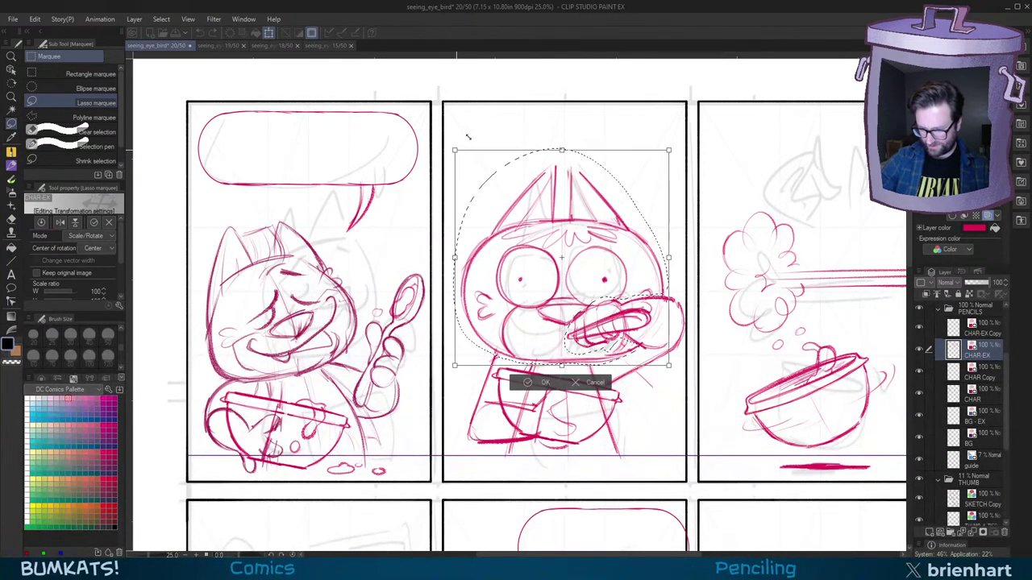
drag(670, 150, 667, 152)
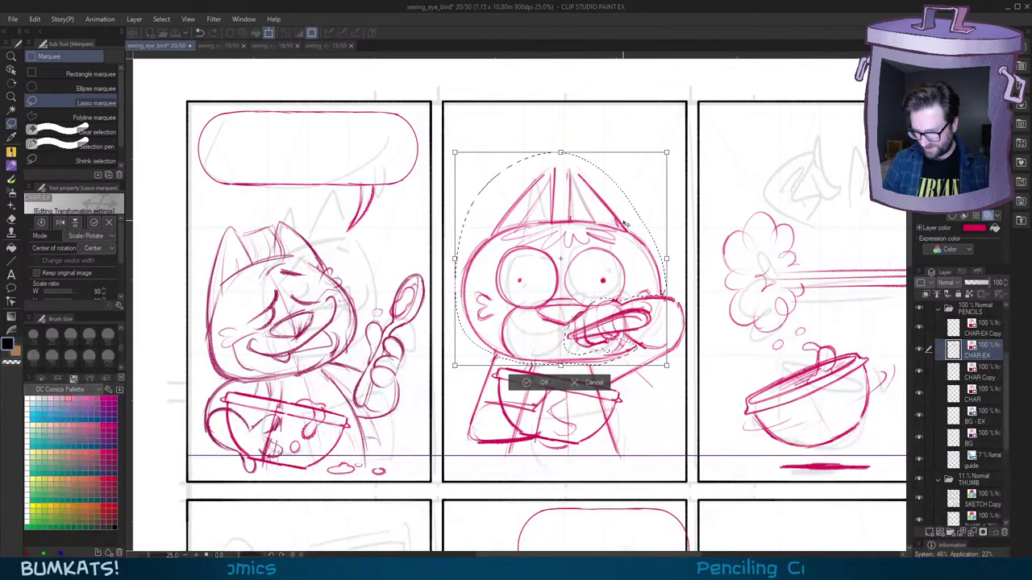
drag(621, 224, 620, 223)
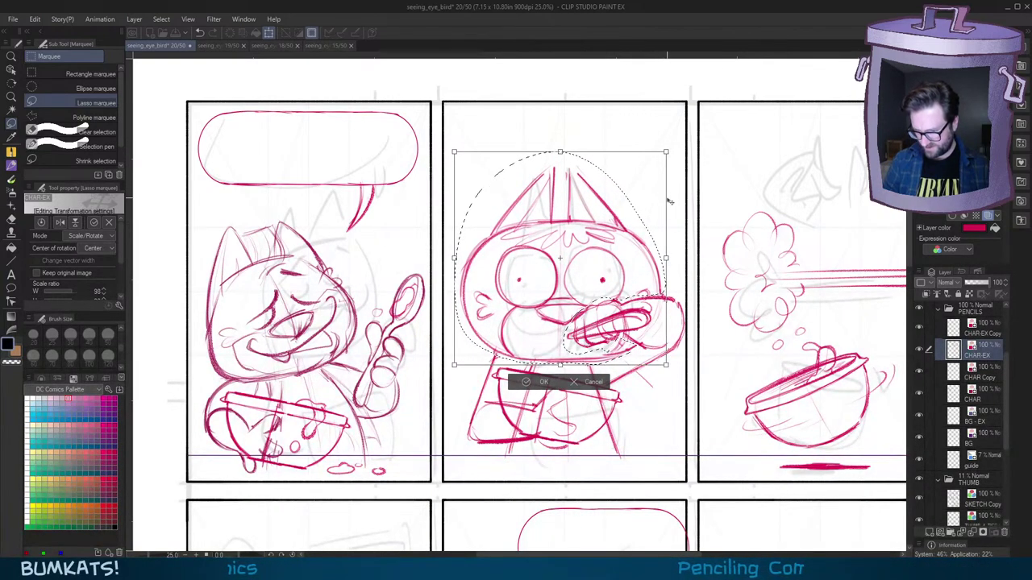
click(528, 385)
click(463, 386)
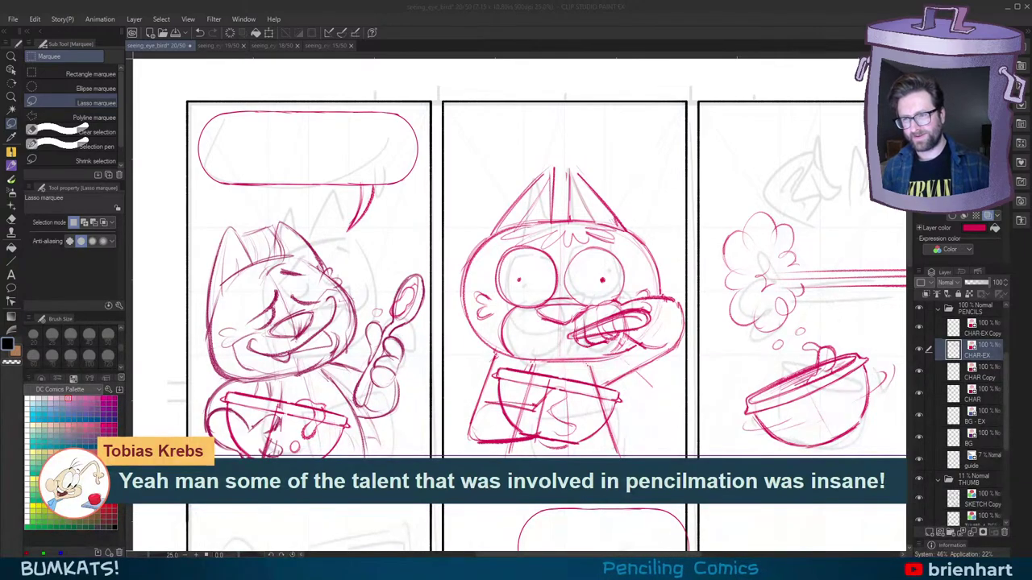
click(705, 12)
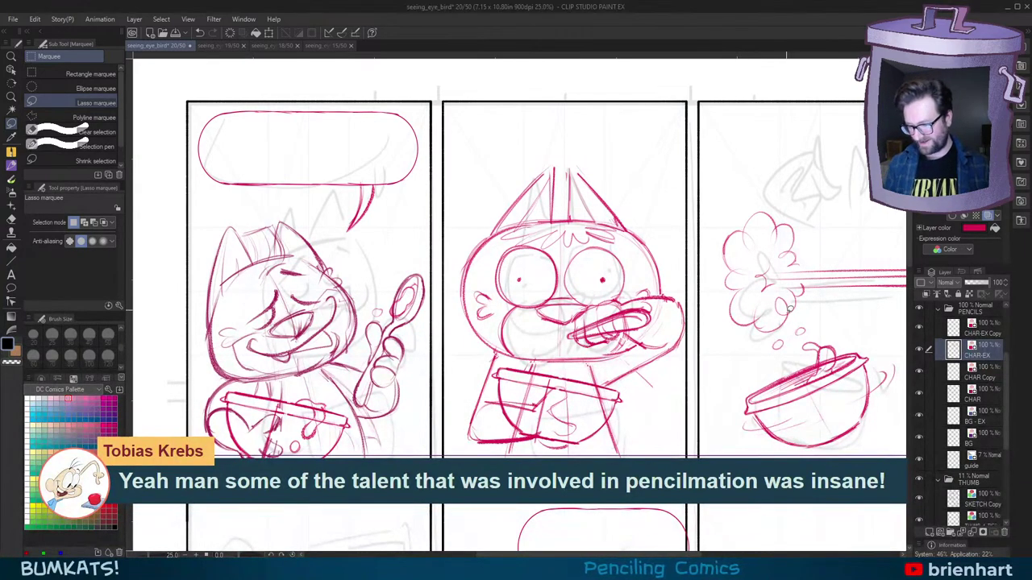
drag(801, 340, 770, 322)
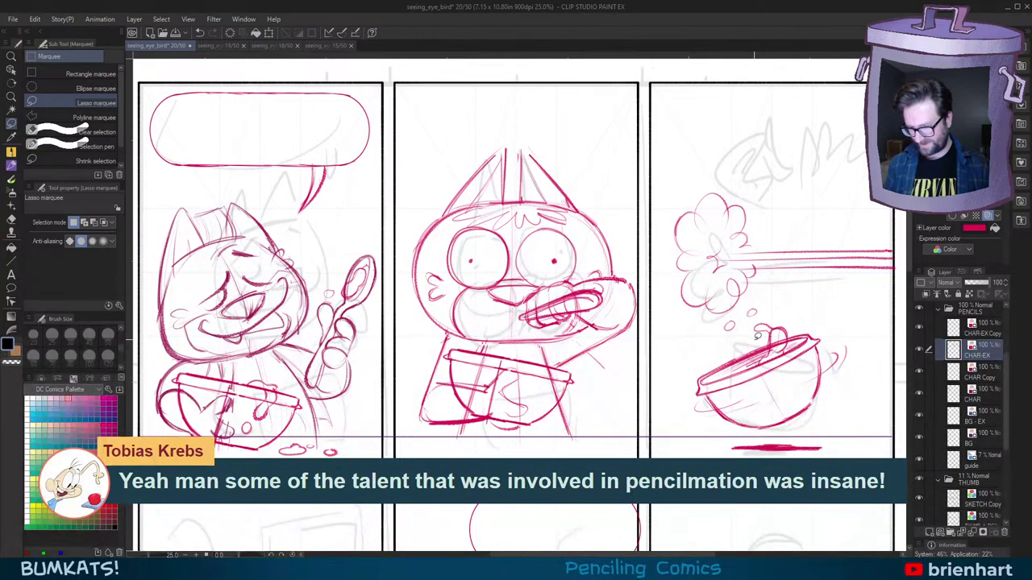
key(p)
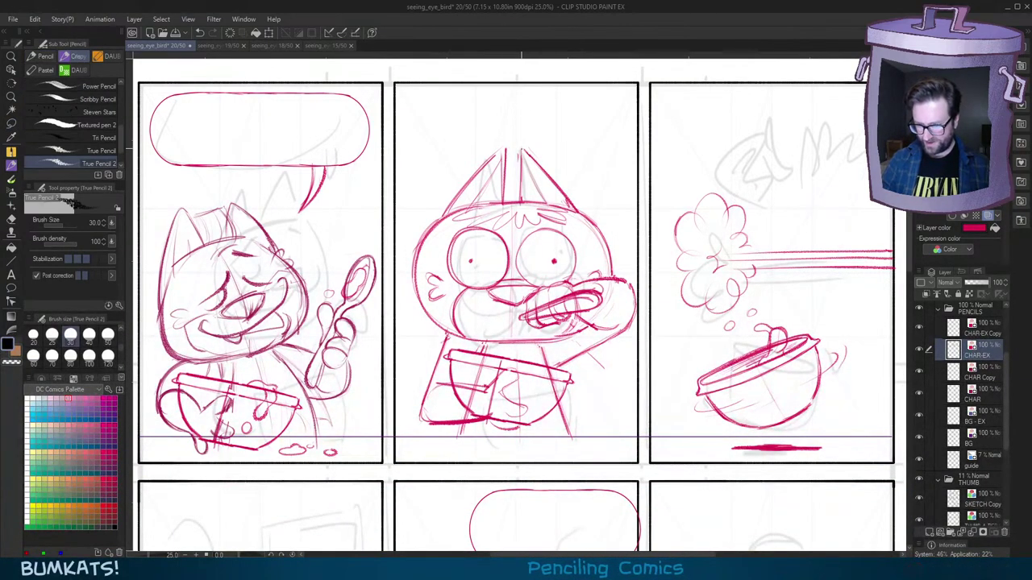
Step: Review the resized head within the top row of panels, both at page scale and closer up
mouse_move(736, 342)
mouse_down()
mouse_move(696, 331)
mouse_move(721, 331)
mouse_up()
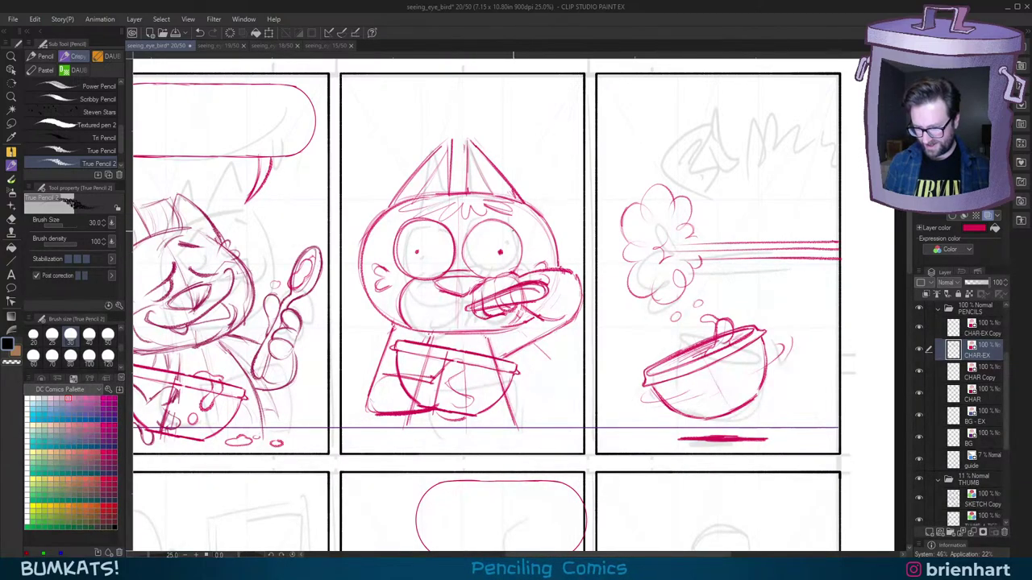
mouse_move(790, 346)
mouse_down()
mouse_move(736, 355)
mouse_move(756, 325)
mouse_move(752, 303)
mouse_up()
scroll(742, 358, down, 2)
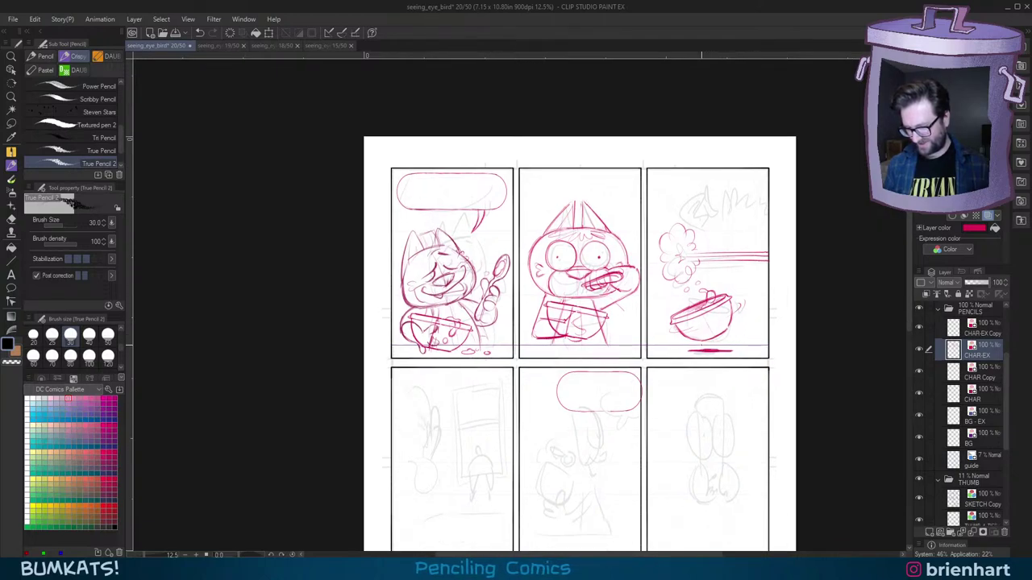
drag(696, 374, 697, 364)
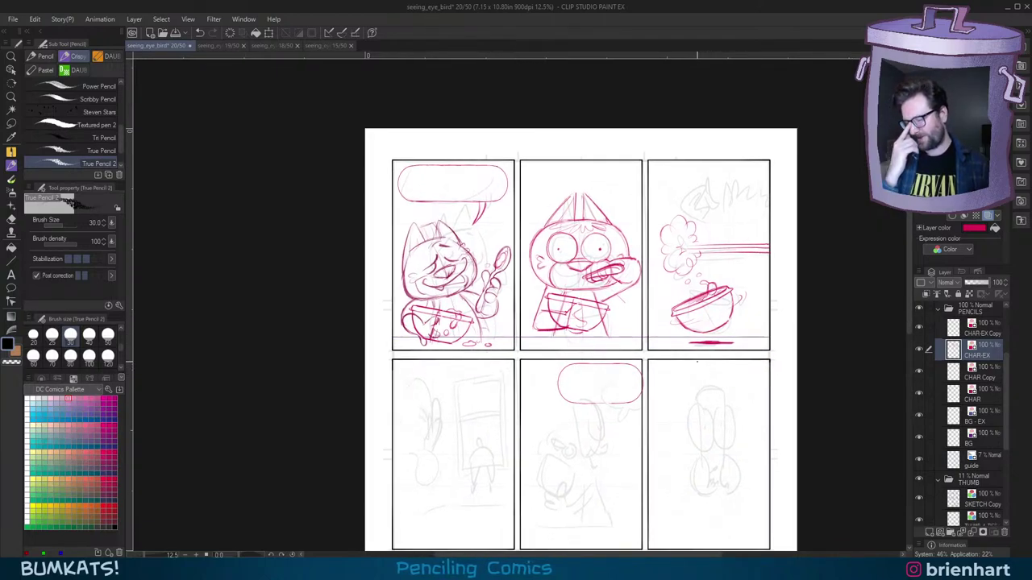
mouse_move(709, 311)
mouse_down()
mouse_move(723, 285)
mouse_move(699, 326)
mouse_up()
scroll(711, 294, up, 2)
drag(599, 391, 689, 325)
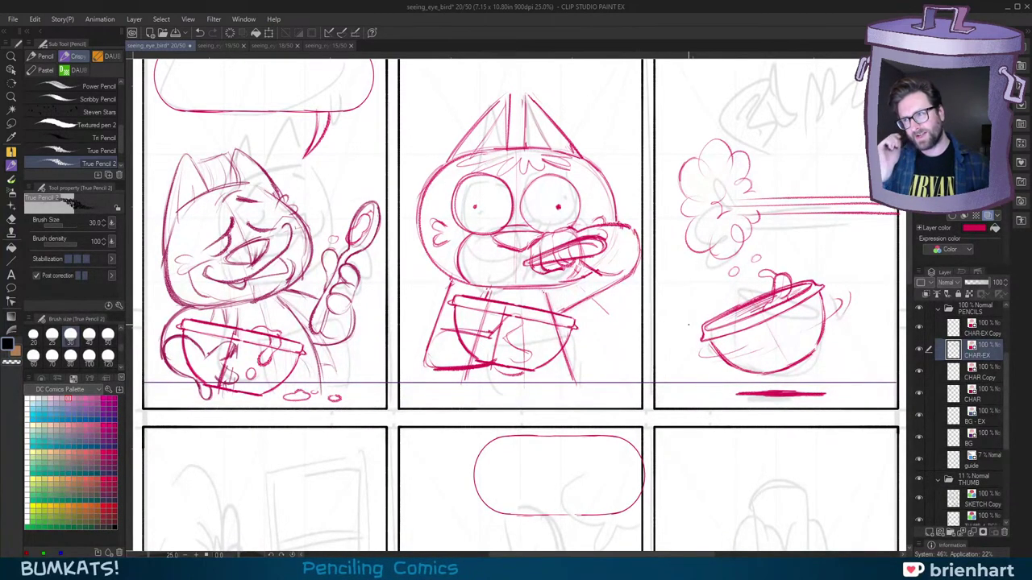
Step: Examine the second row's rough thumbnail sketches and compare them with the penciled top row
mouse_move(722, 271)
mouse_down()
mouse_move(732, 274)
mouse_move(778, 169)
mouse_up()
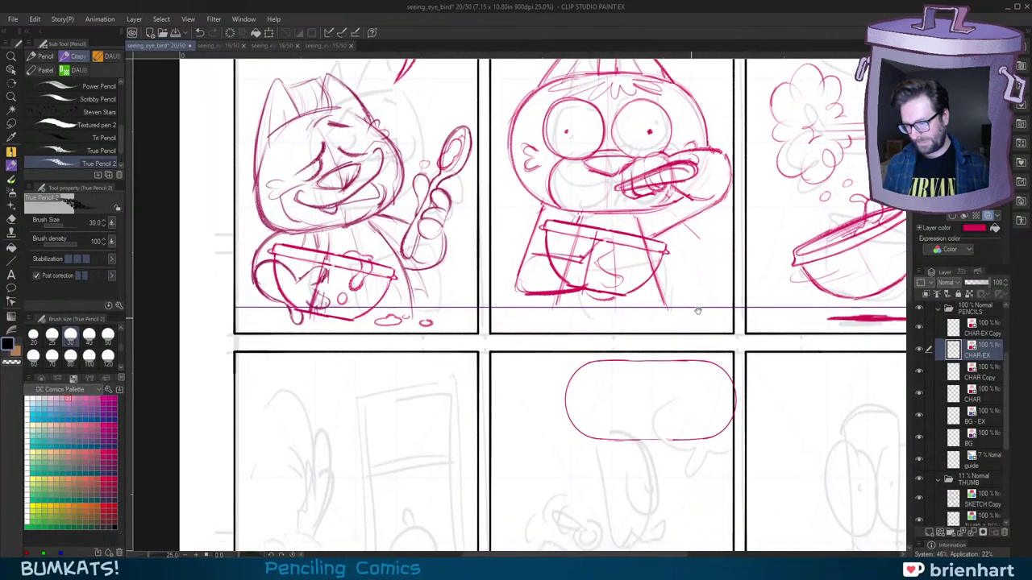
drag(633, 394, 717, 290)
drag(662, 366, 705, 299)
scroll(704, 298, down, 3)
scroll(705, 298, left, 1)
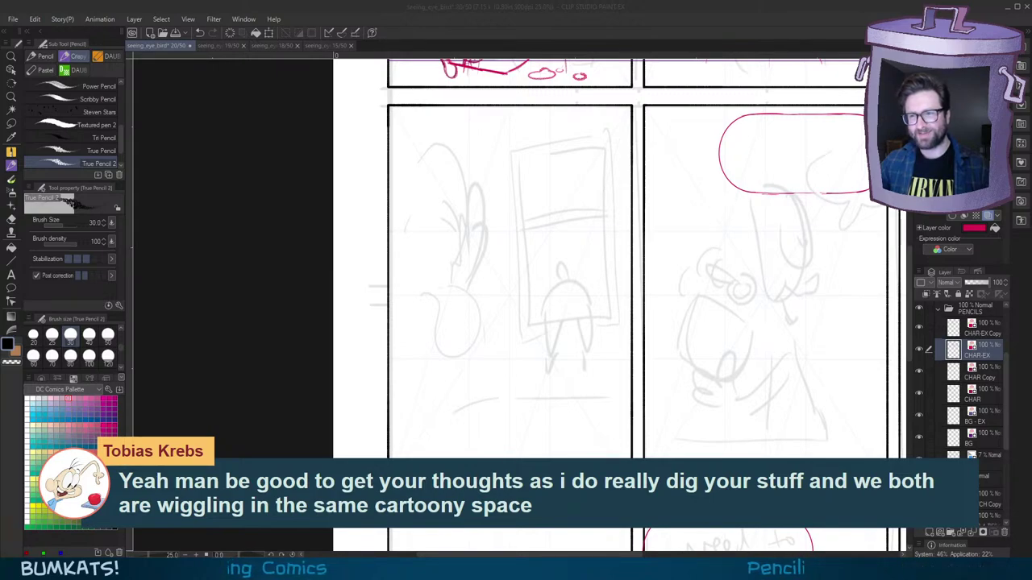
click(735, 170)
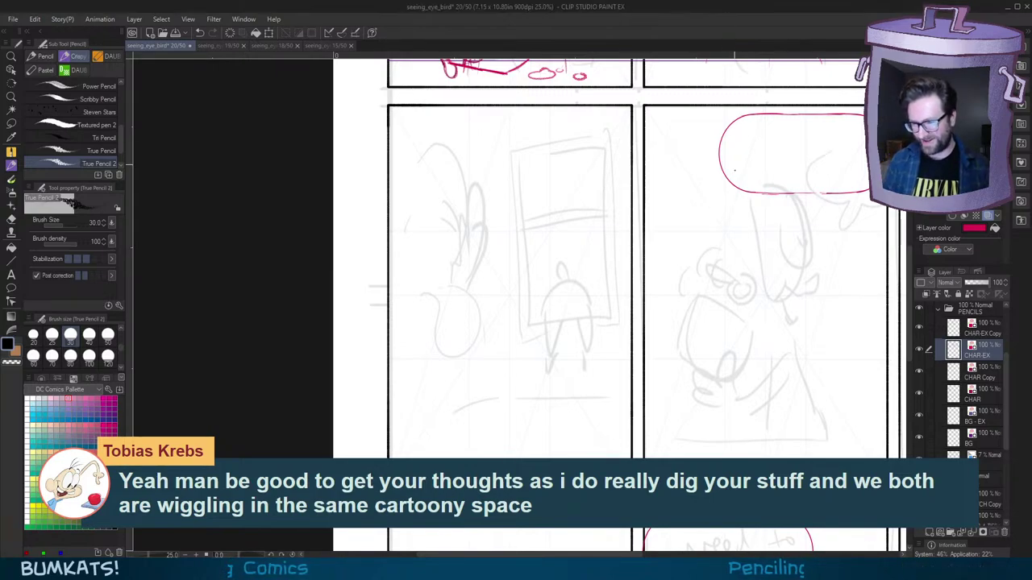
scroll(736, 310, down, 3)
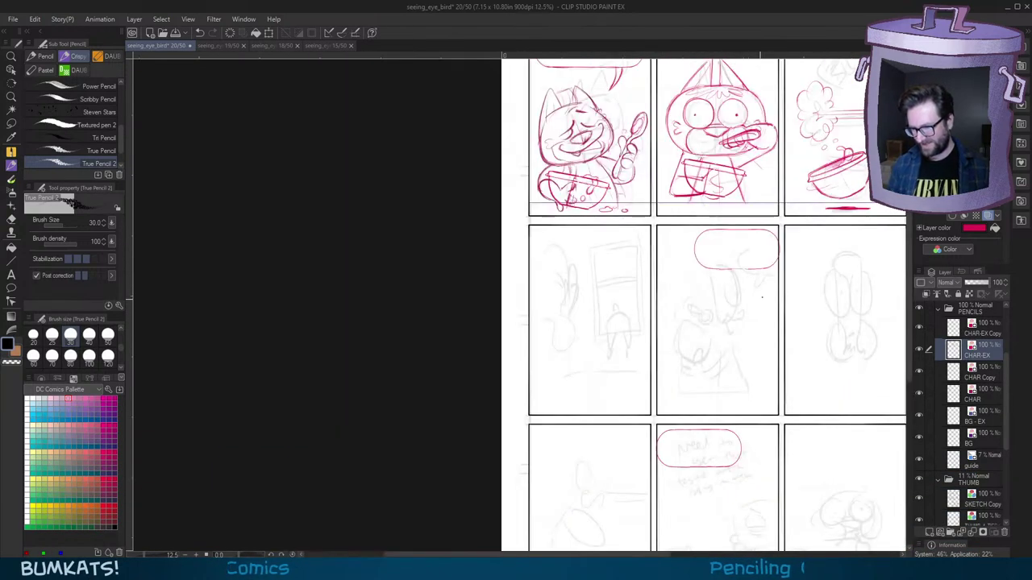
drag(762, 298, 640, 412)
drag(707, 324, 706, 351)
scroll(749, 283, up, 3)
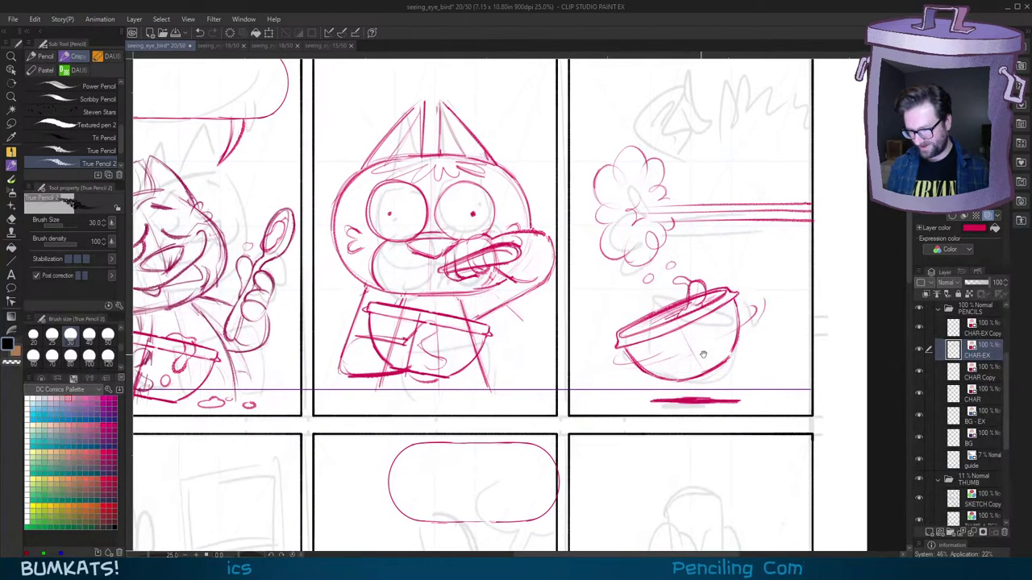
Step: Examine the thumbnail sketches in the second row of panels against the penciled first row
mouse_move(533, 466)
mouse_down()
mouse_move(664, 405)
mouse_move(748, 324)
mouse_up()
drag(701, 397, 672, 331)
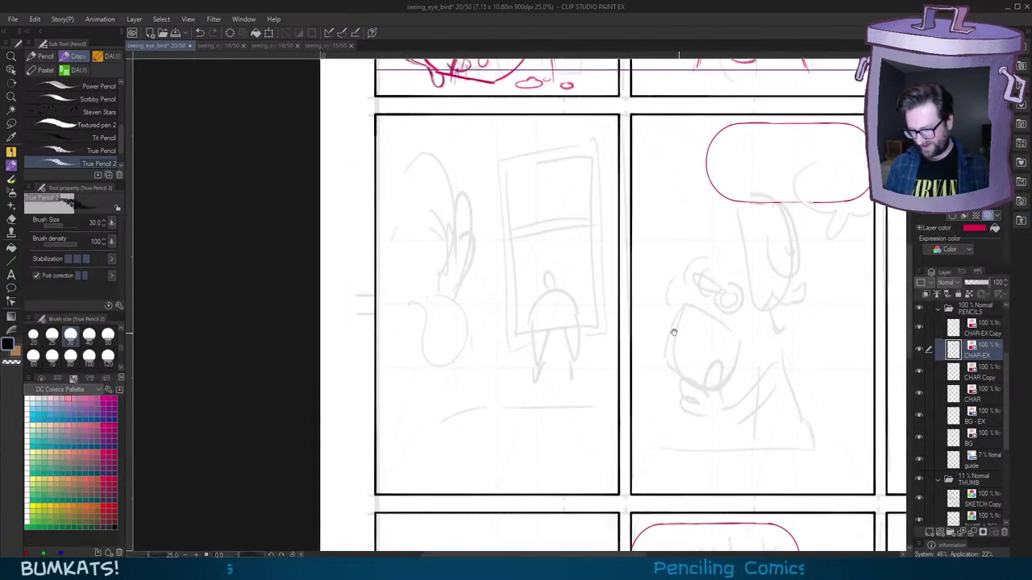
drag(755, 387, 643, 394)
drag(722, 402, 702, 405)
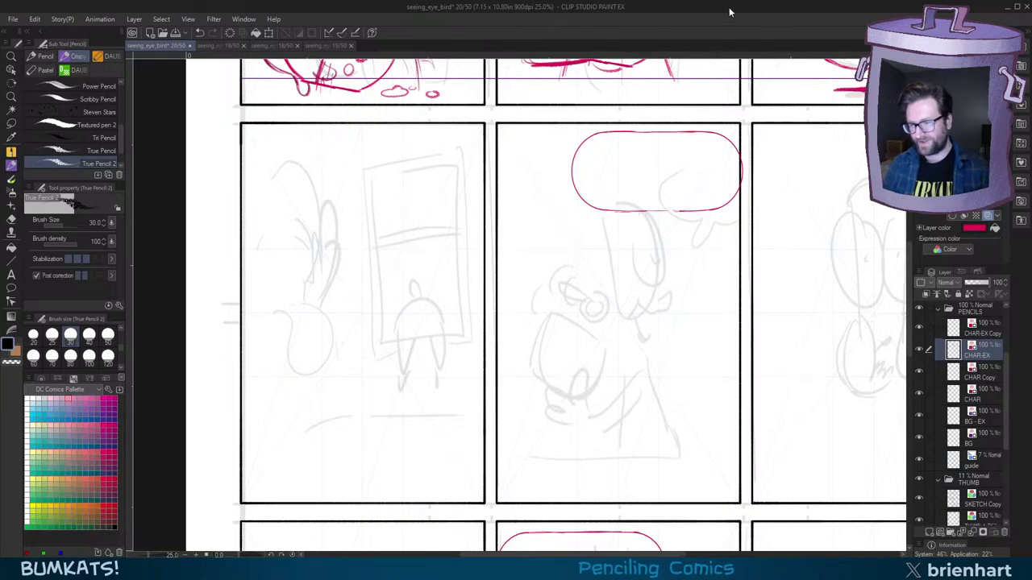
mouse_move(776, 351)
mouse_down()
mouse_move(663, 327)
mouse_move(716, 346)
mouse_up()
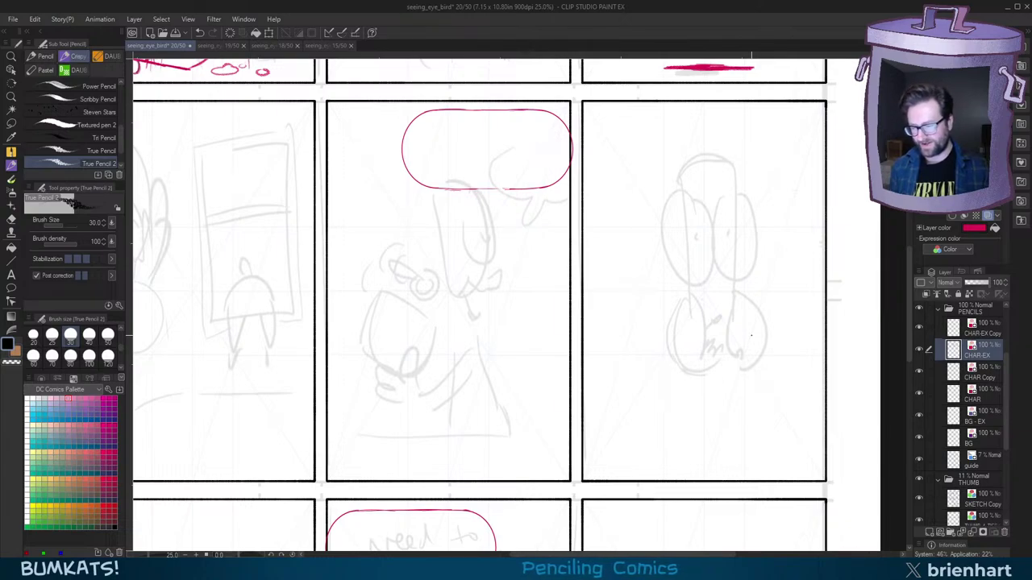
mouse_move(751, 347)
mouse_down()
mouse_move(735, 364)
mouse_move(743, 368)
mouse_up()
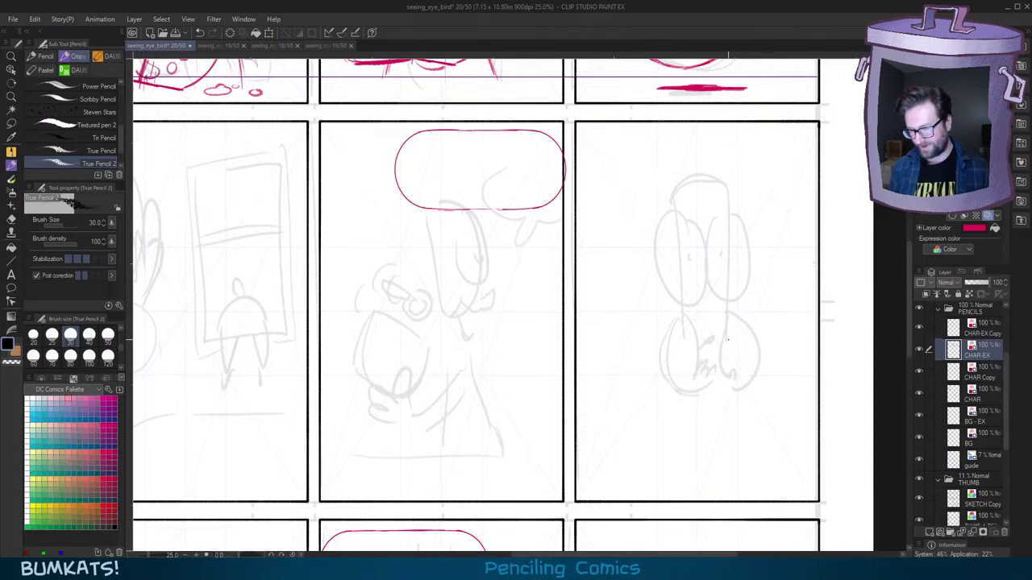
mouse_move(699, 374)
mouse_down()
mouse_move(726, 363)
mouse_move(710, 379)
mouse_move(739, 381)
mouse_up()
scroll(724, 390, down, 3)
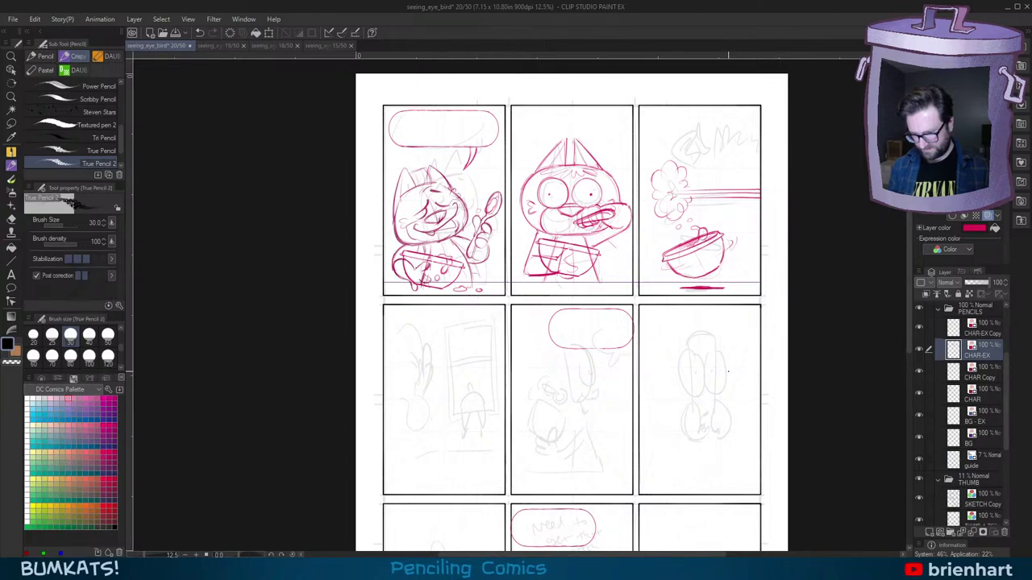
mouse_move(677, 456)
mouse_down()
mouse_move(723, 383)
mouse_move(717, 362)
mouse_up()
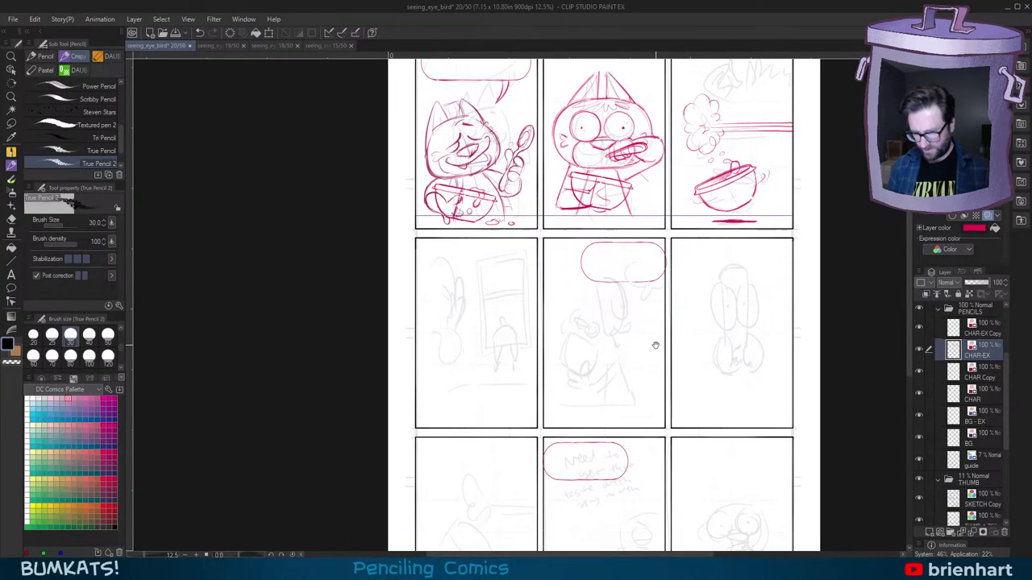
Step: Draw a straight horizontal ground line across the lower part of all three second-row panels on the BG layer
click(12, 125)
click(11, 261)
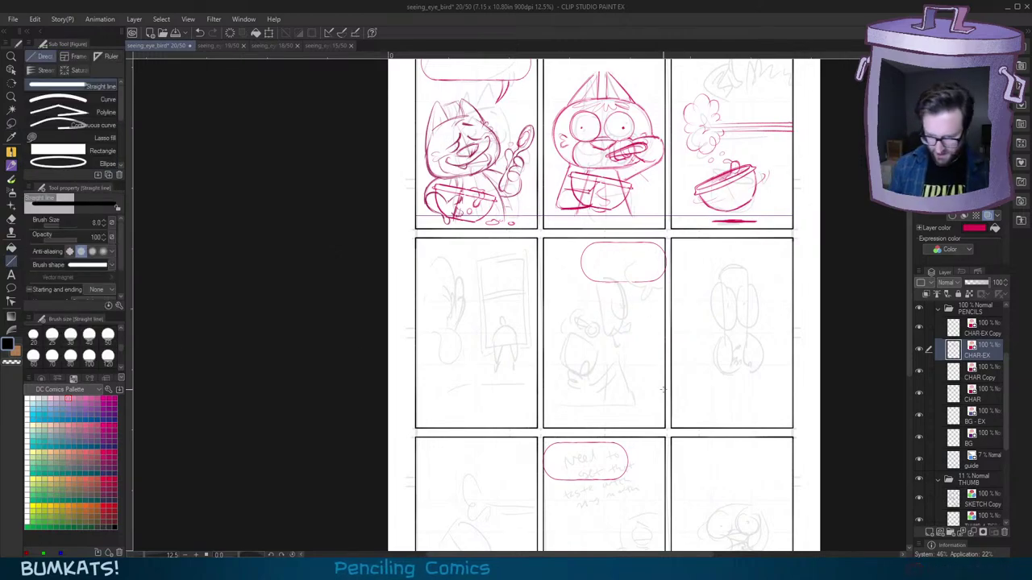
click(996, 433)
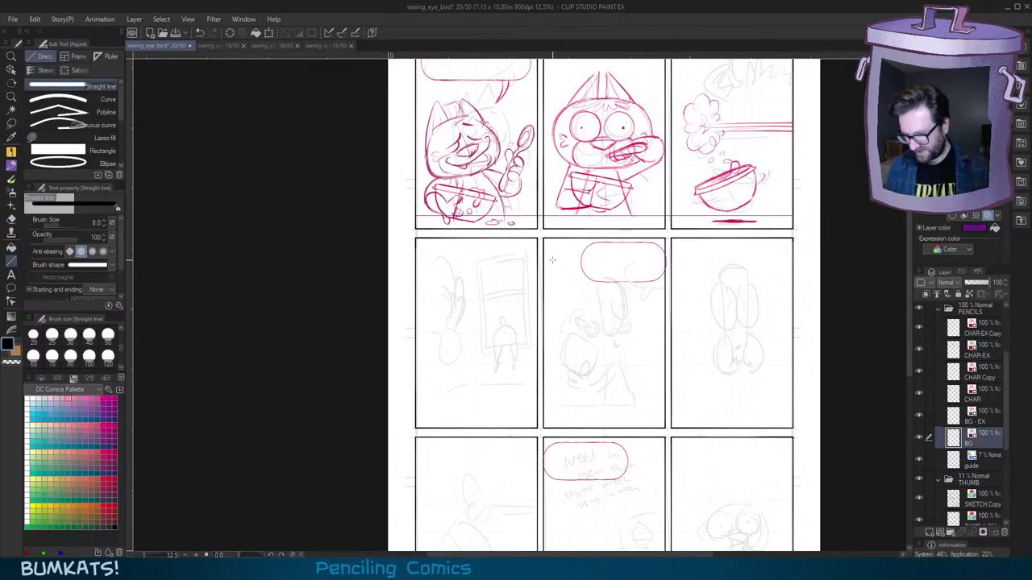
key(ctrl+apostrophe)
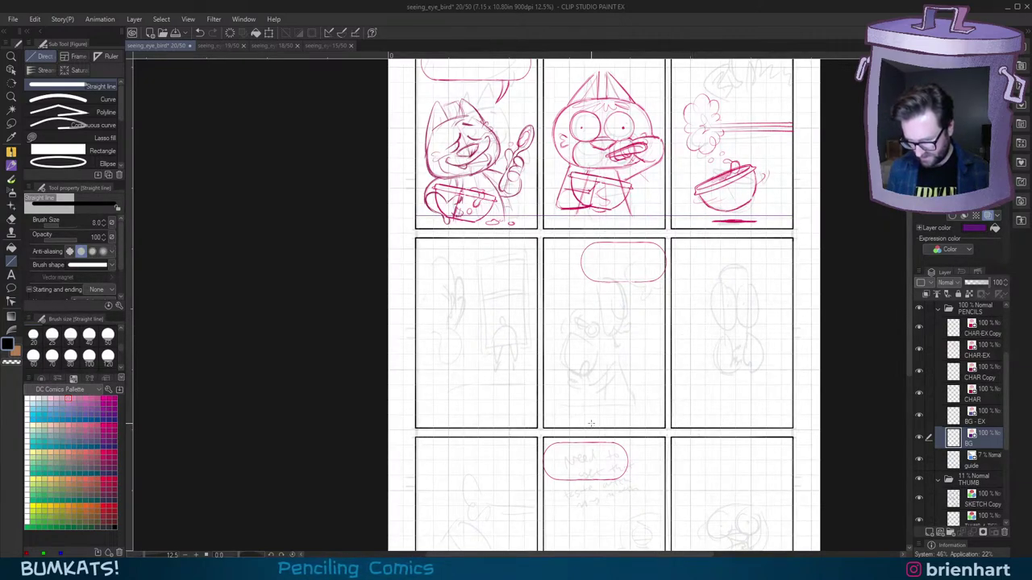
key(ctrl+apostrophe)
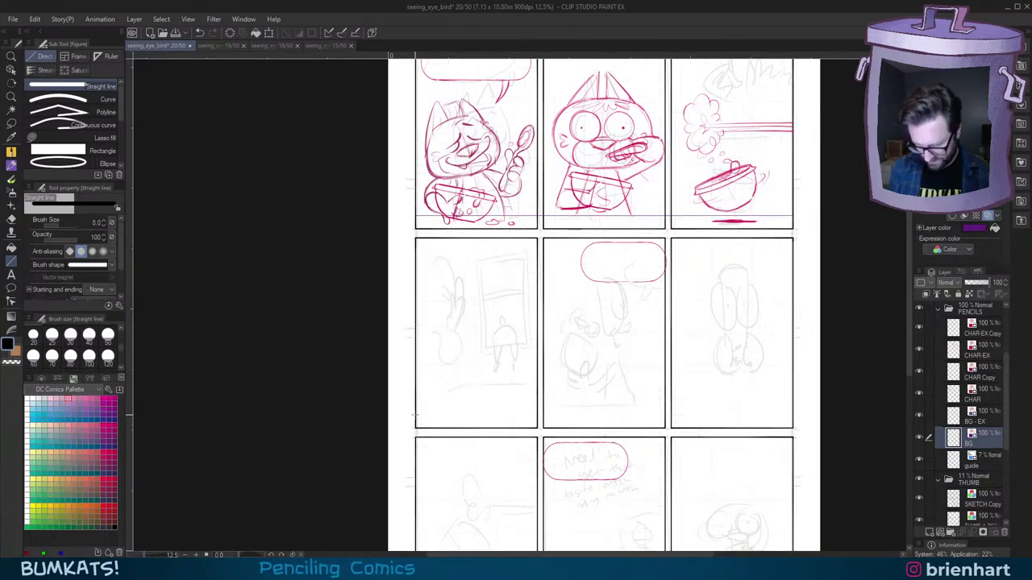
drag(415, 414, 787, 414)
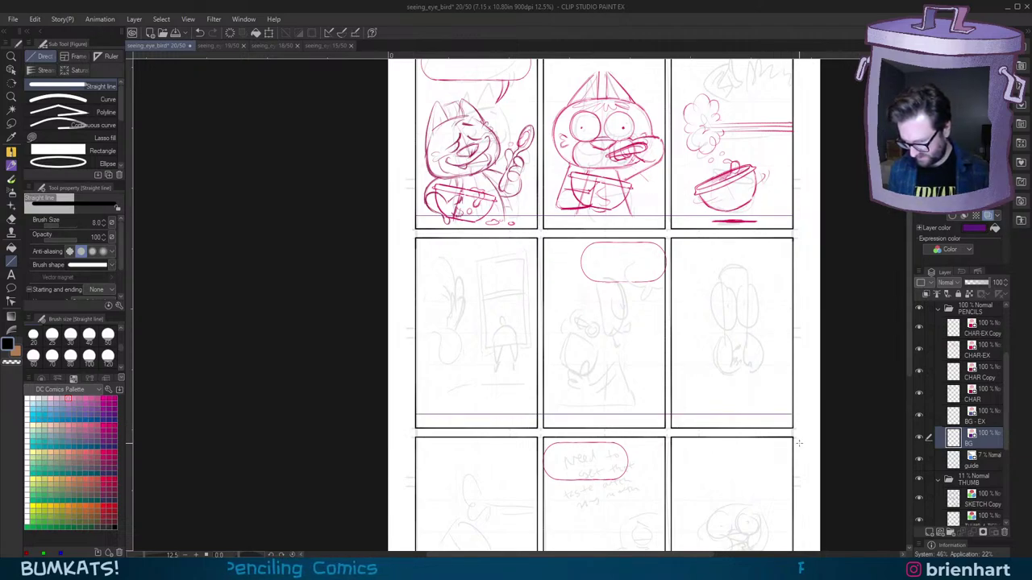
Step: Nudge the second-row ground line slightly upward and remove its section inside the first panel
key(m)
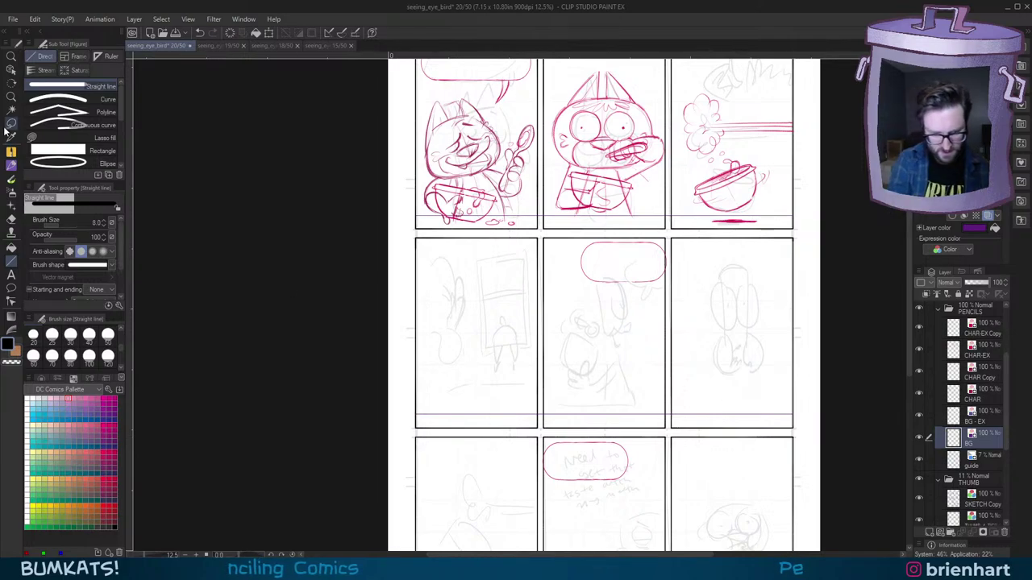
mouse_move(509, 379)
mouse_down()
mouse_move(461, 461)
mouse_move(807, 442)
mouse_move(691, 356)
mouse_move(637, 357)
mouse_up()
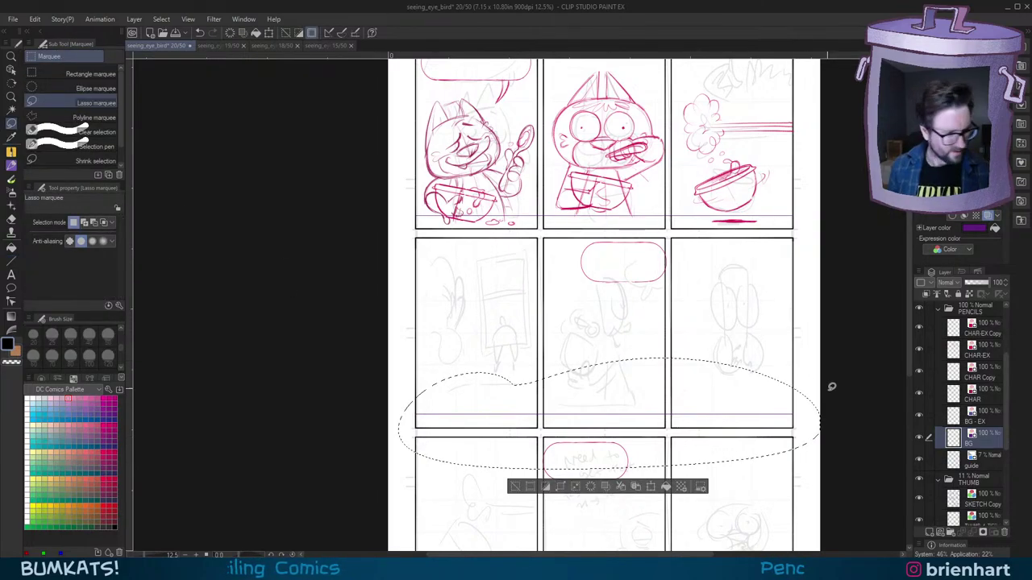
key(ctrl+t)
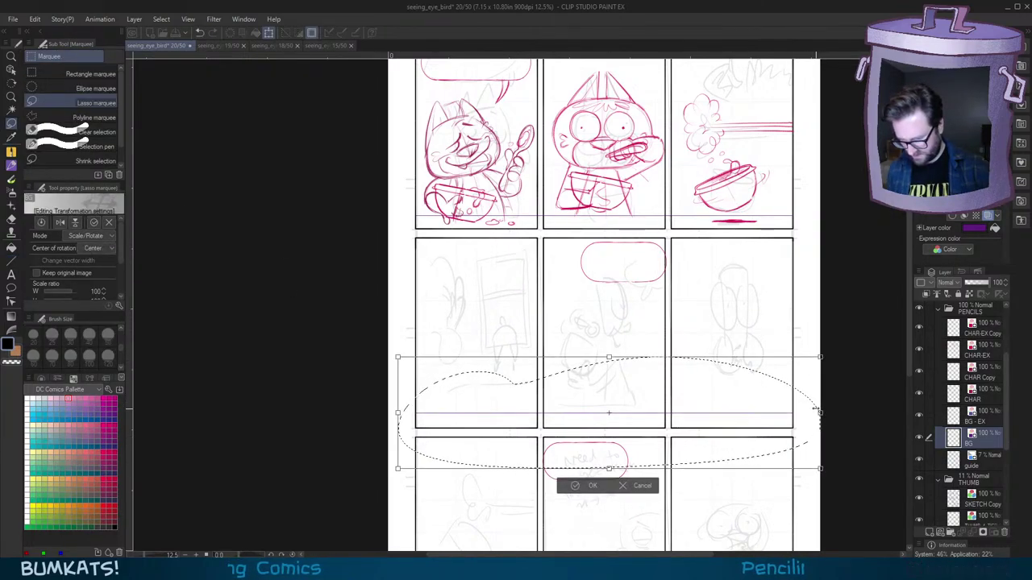
key(Return)
click(528, 484)
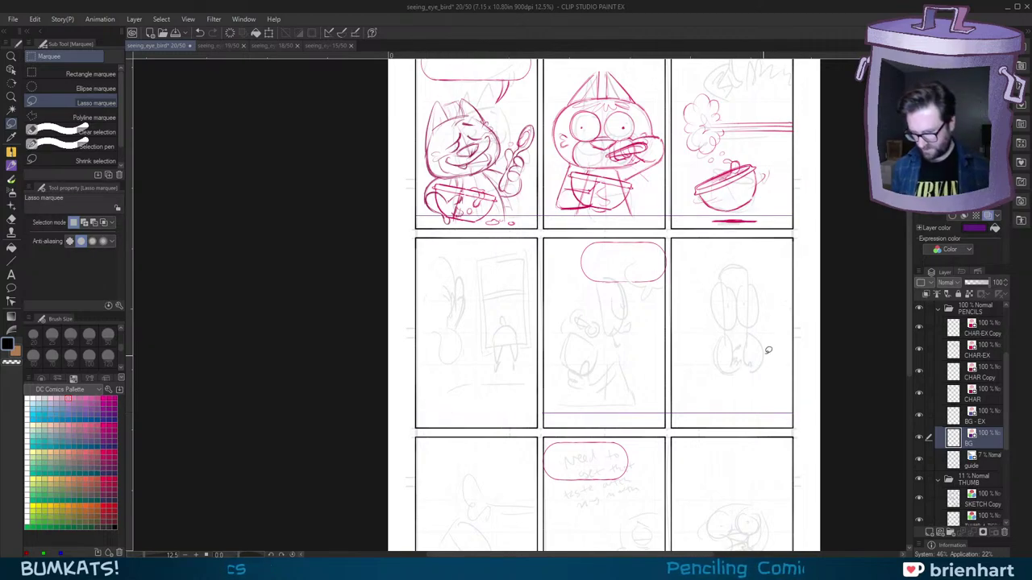
scroll(701, 350, up, 2)
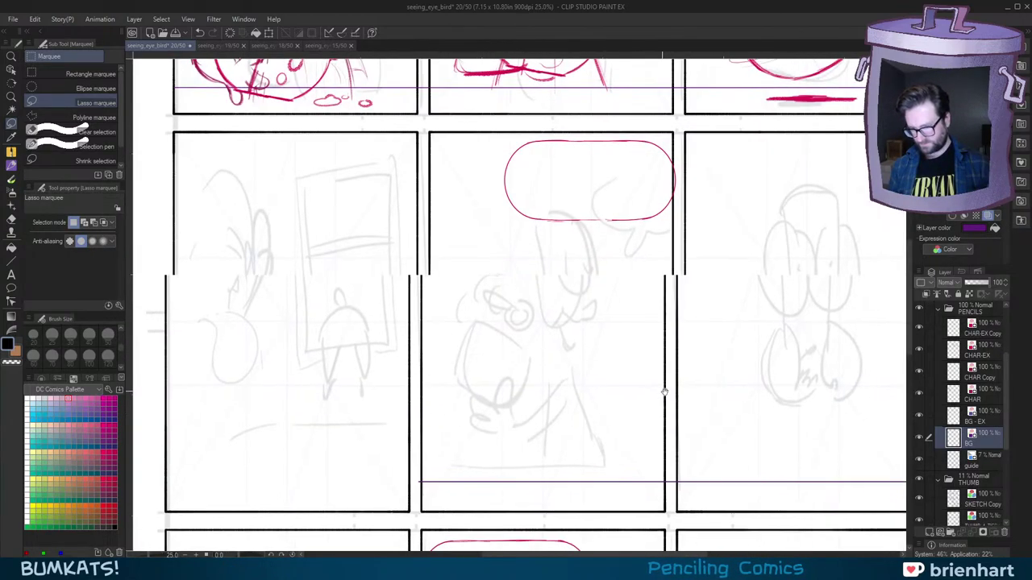
scroll(665, 392, down, 2)
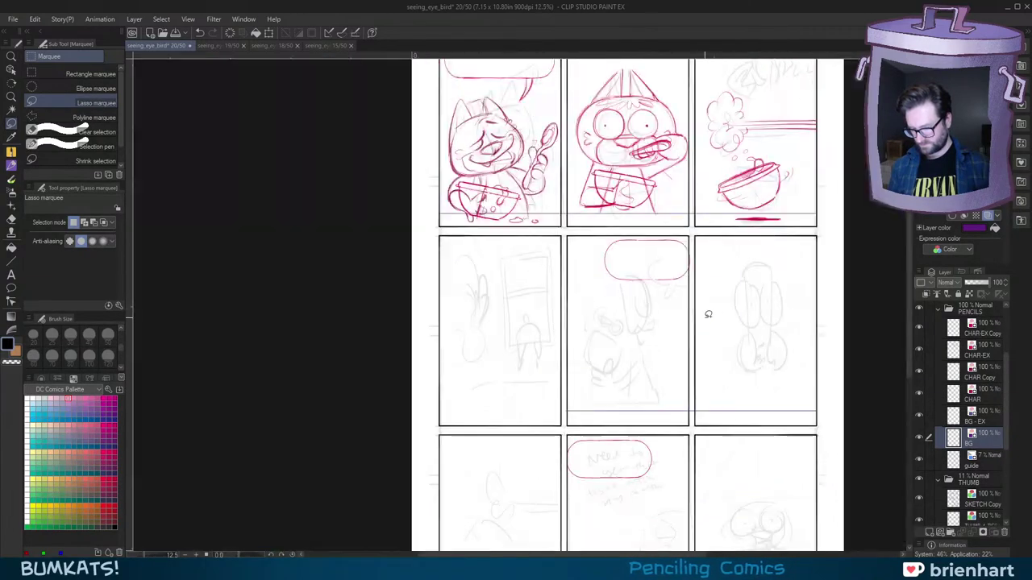
drag(710, 368, 695, 379)
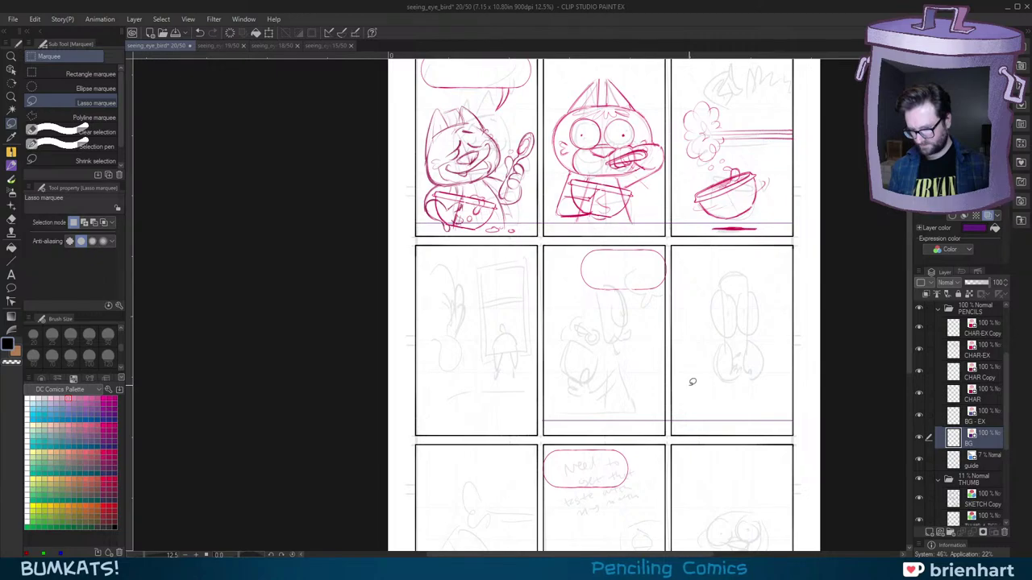
scroll(763, 373, right, 3)
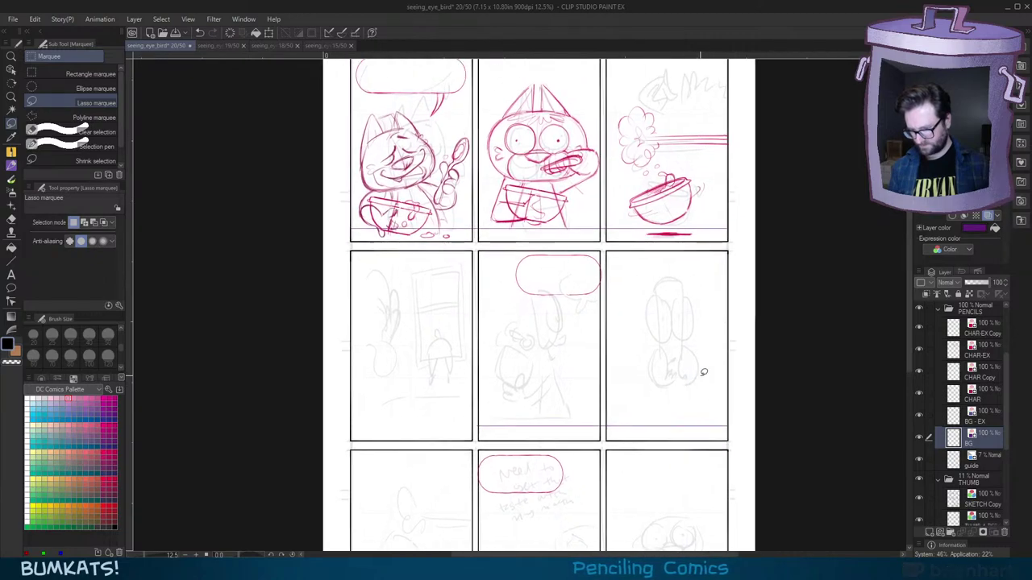
scroll(699, 338, up, 2)
scroll(695, 340, down, 2)
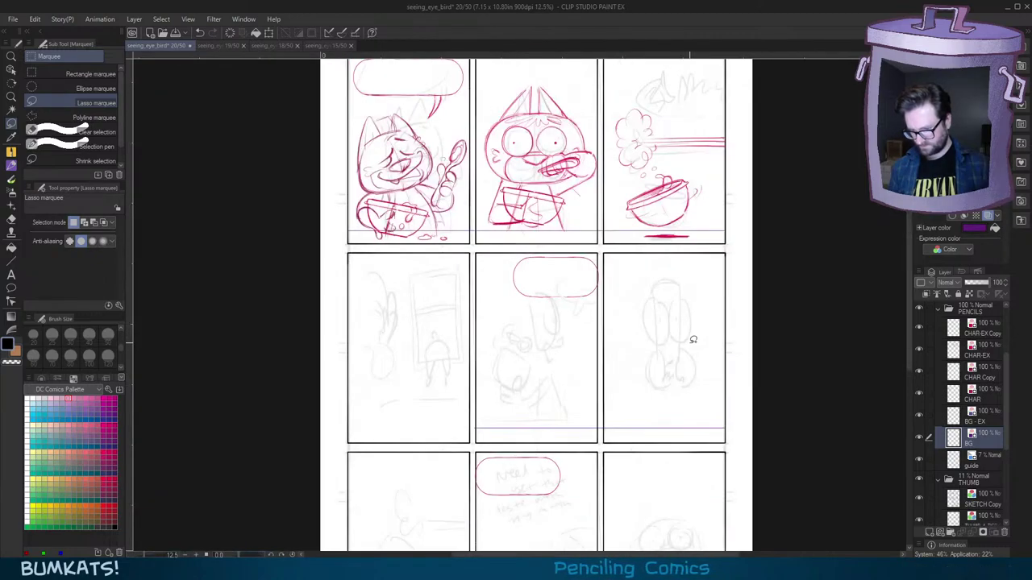
Step: Try penciling first strokes in the middle second-row panel on the CHAR layer with True Pencil 2, undoing each attempt
click(980, 395)
scroll(687, 317, up, 2)
drag(686, 350, 682, 356)
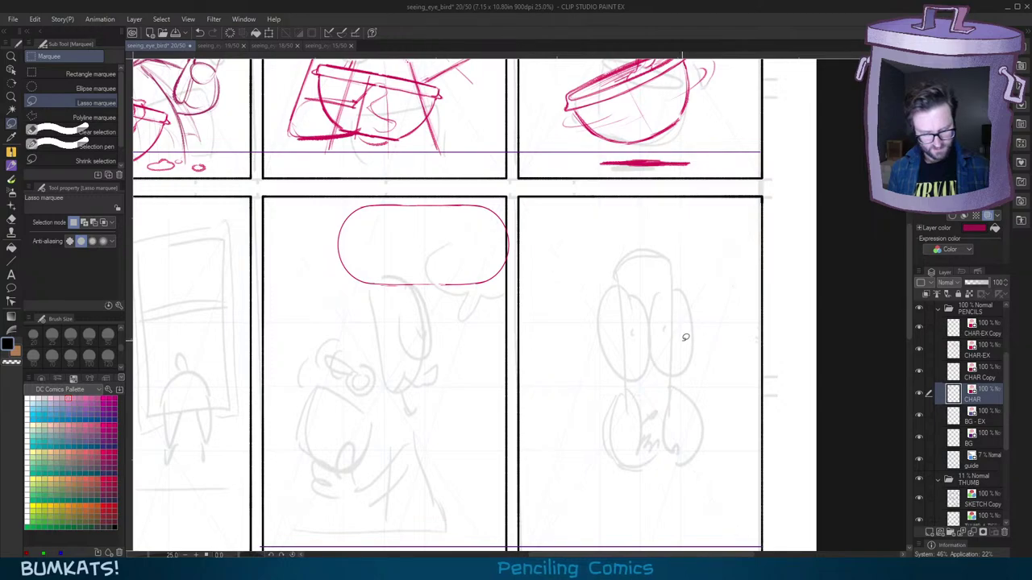
key(p)
mouse_move(408, 396)
mouse_down()
mouse_move(591, 362)
mouse_move(578, 384)
mouse_up()
drag(499, 284, 526, 278)
key(ctrl+z)
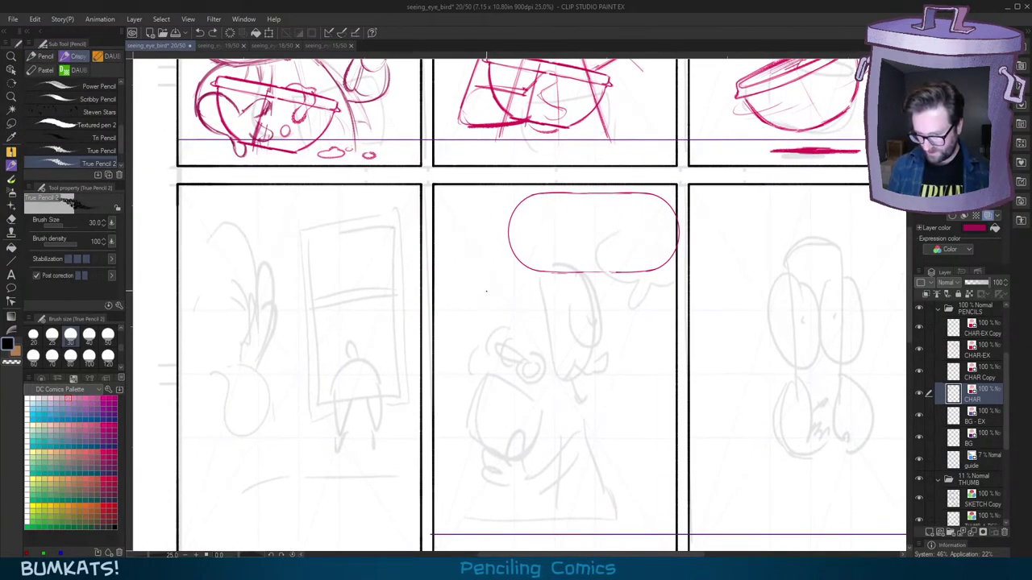
mouse_move(477, 300)
mouse_down()
mouse_move(517, 274)
mouse_move(506, 275)
mouse_up()
mouse_move(614, 363)
mouse_down()
mouse_move(605, 351)
mouse_move(584, 364)
mouse_move(580, 348)
mouse_move(587, 353)
mouse_up()
key(ctrl+z)
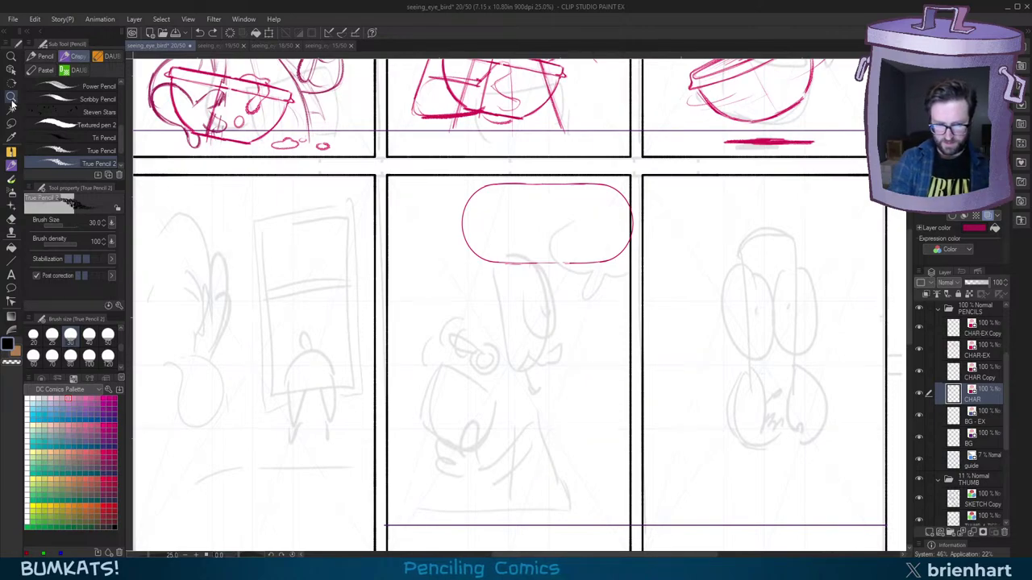
Step: Check the visibility of the CHAR Copy, CHAR and CHAR-EX layers to find which one holds the speech balloon
click(11, 122)
click(993, 333)
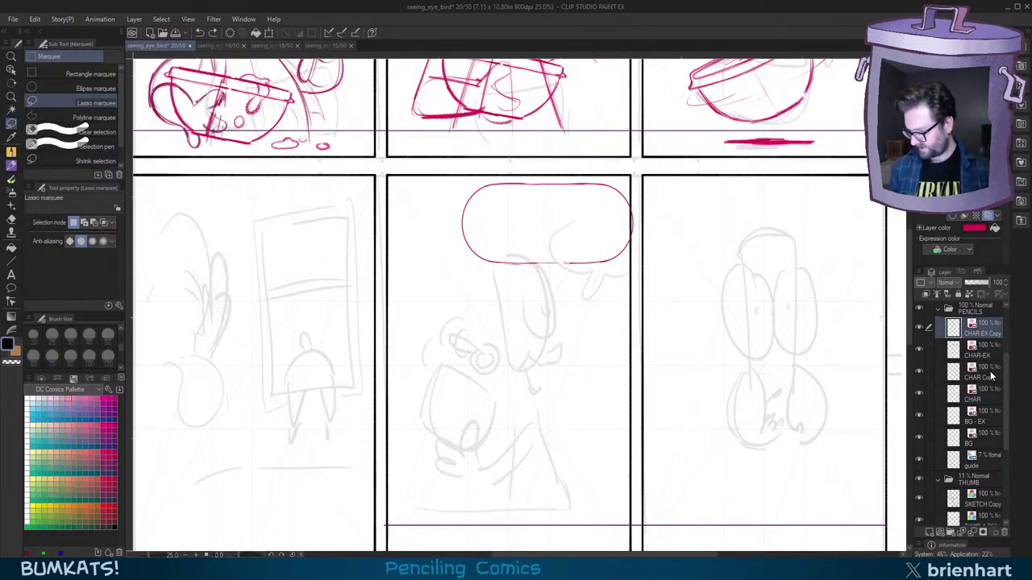
click(990, 376)
click(919, 373)
click(919, 373)
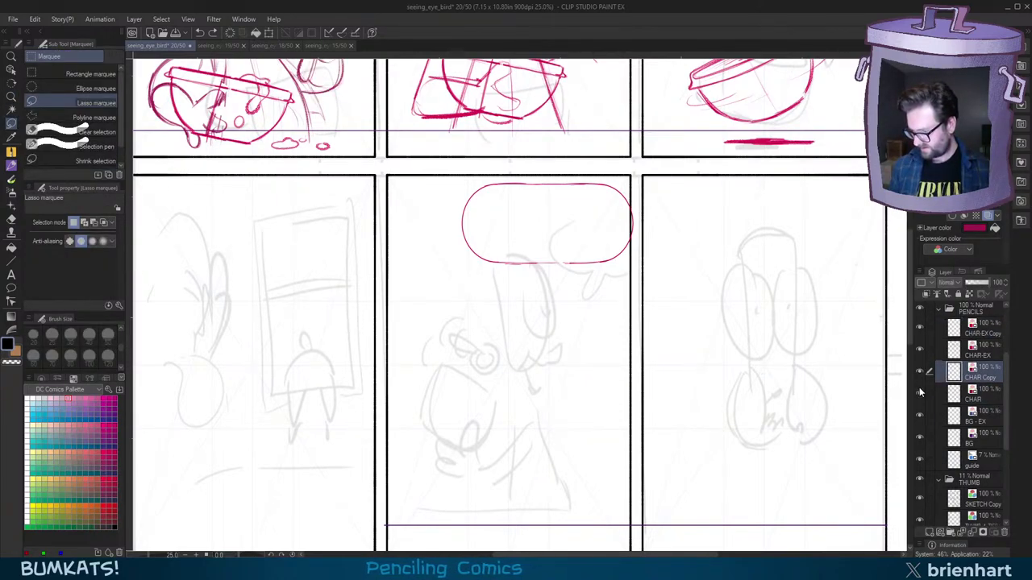
click(919, 393)
click(919, 393)
click(919, 349)
click(918, 349)
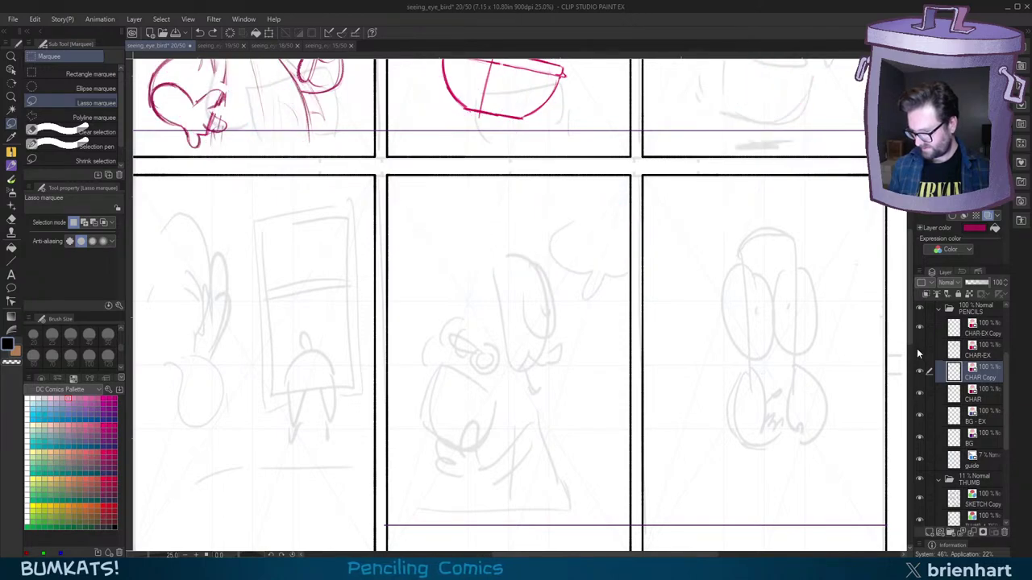
click(919, 349)
Step: Move the middle second-row panel's speech balloon on the CHAR-EX layer to the panel's upper-left corner, overlapping its border
click(980, 351)
mouse_move(630, 174)
mouse_down()
mouse_move(441, 219)
mouse_move(670, 275)
mouse_move(615, 168)
mouse_up()
key(ctrl+t)
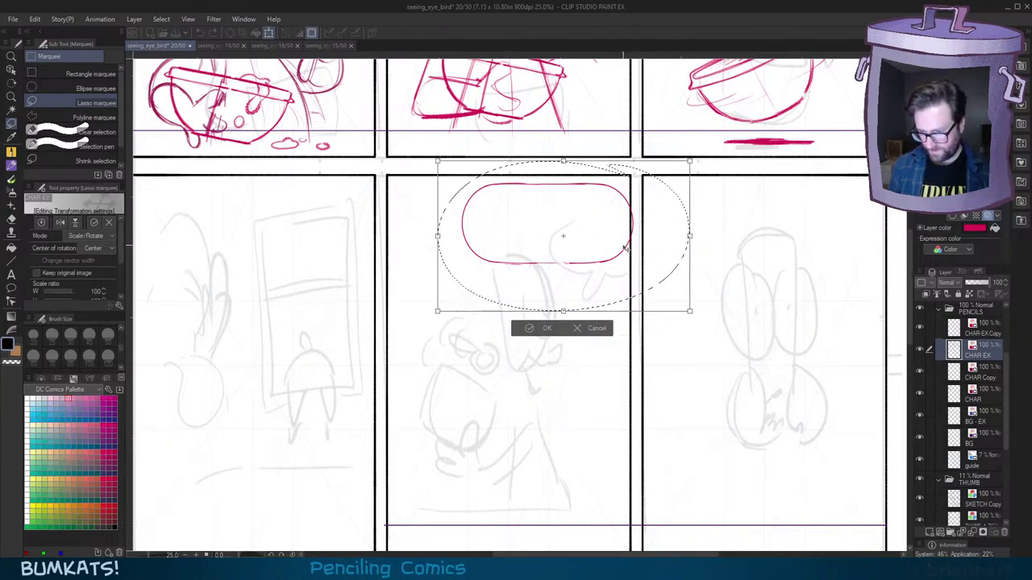
drag(610, 247, 545, 239)
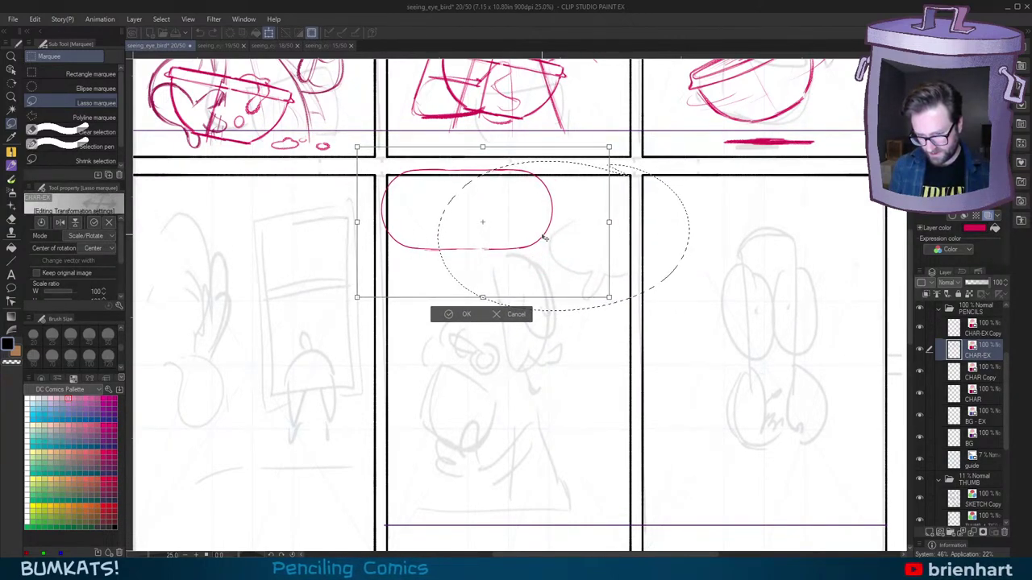
key(Return)
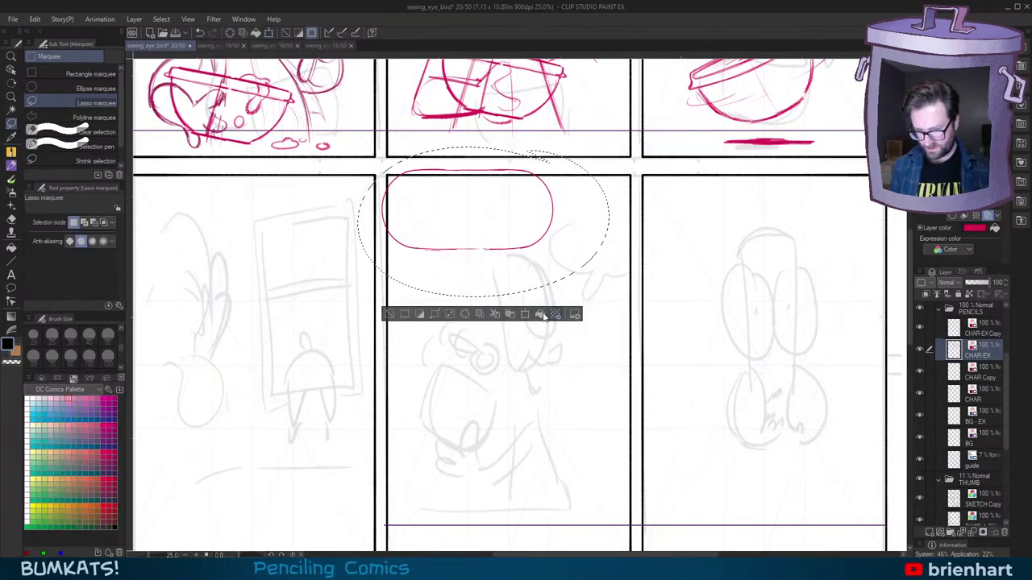
click(391, 313)
Step: Review the whole page layout and save the comic page
scroll(762, 342, down, 6)
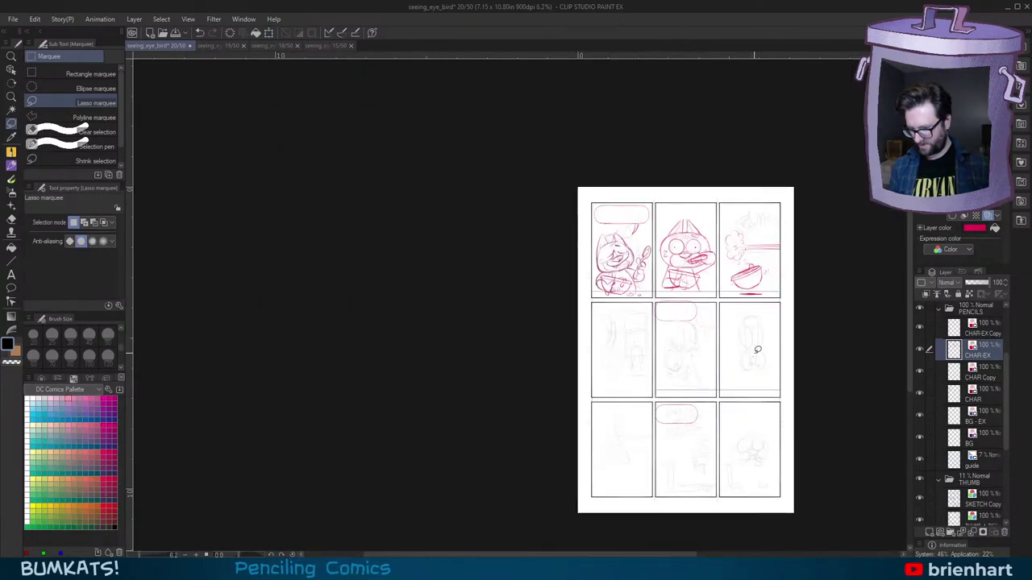
scroll(754, 351, up, 6)
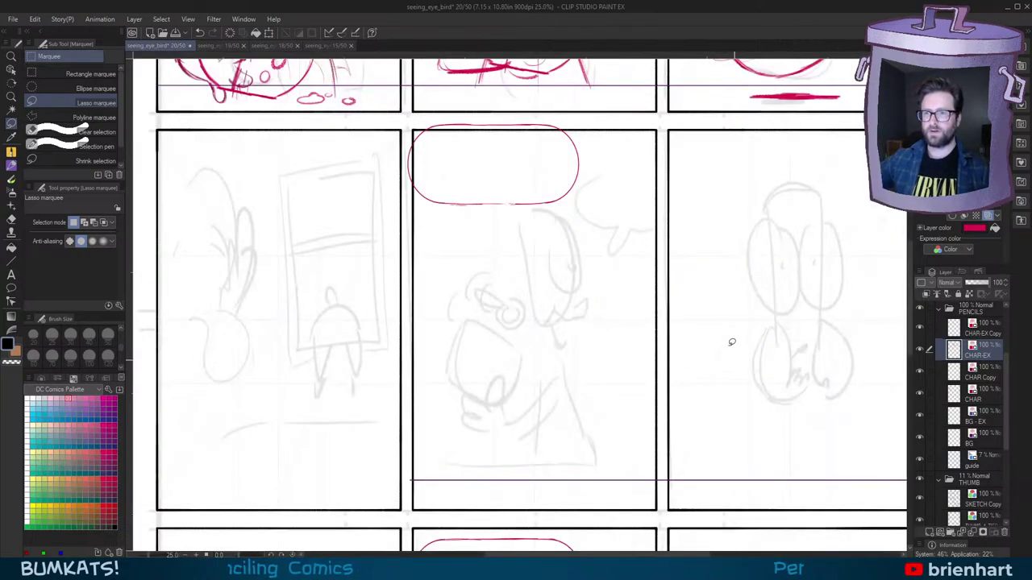
key(ctrl+s)
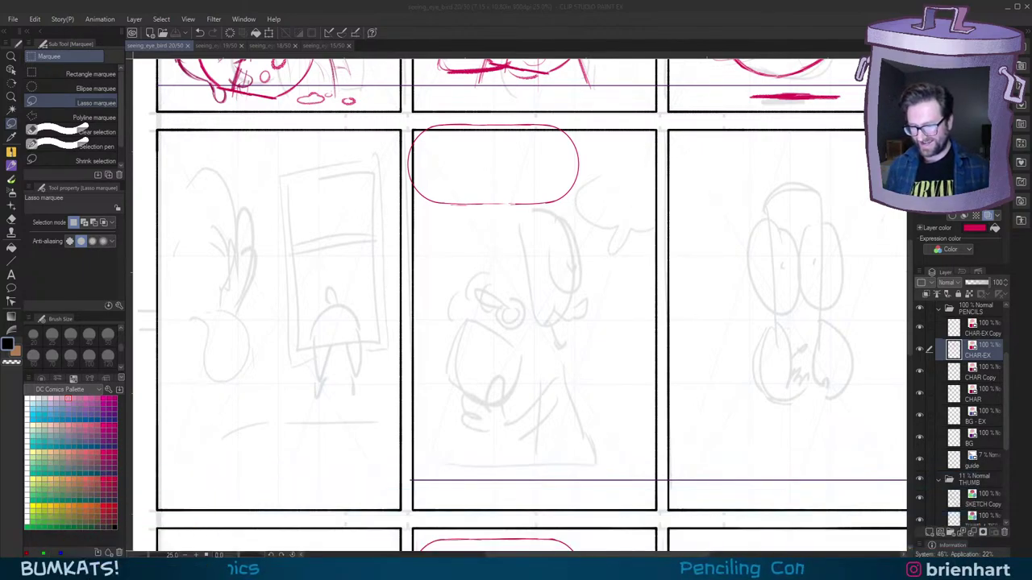
drag(646, 333, 656, 333)
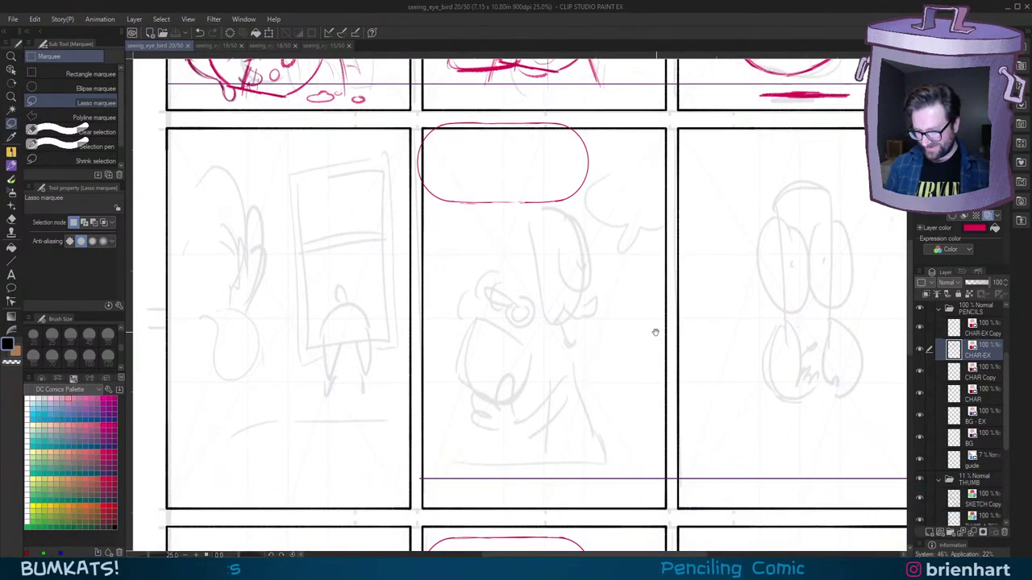
drag(745, 329, 717, 343)
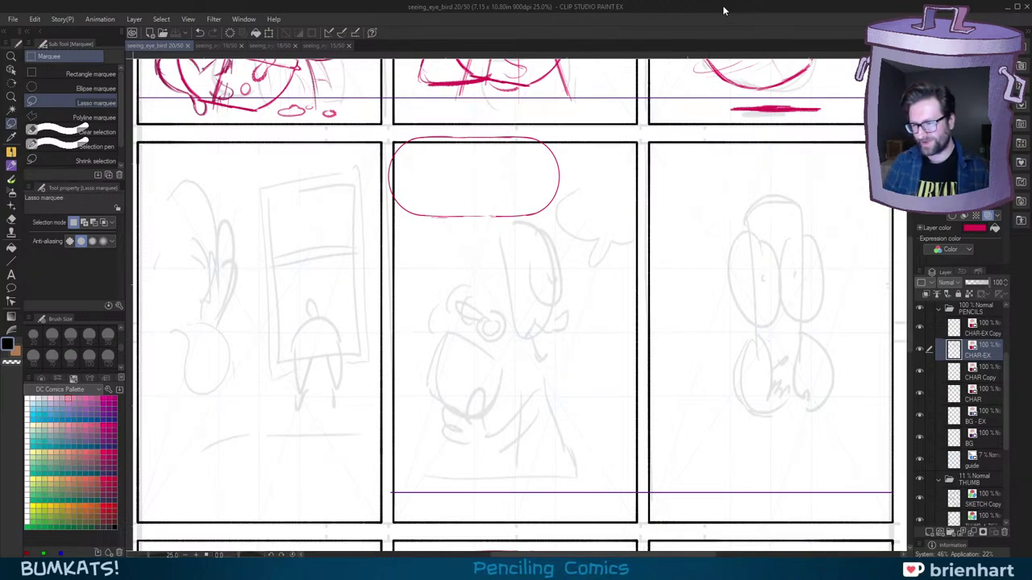
drag(691, 297, 699, 298)
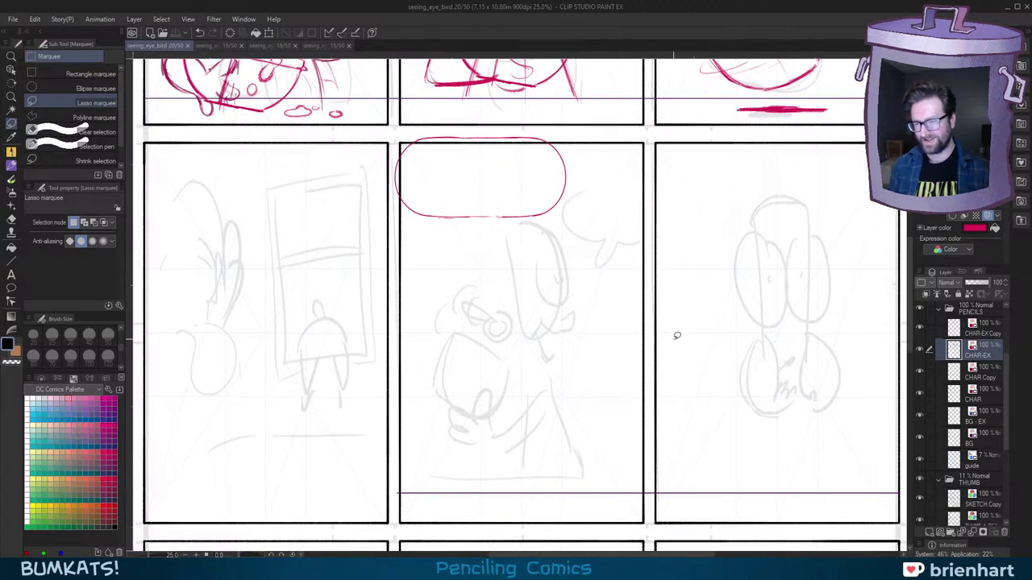
drag(673, 367, 680, 365)
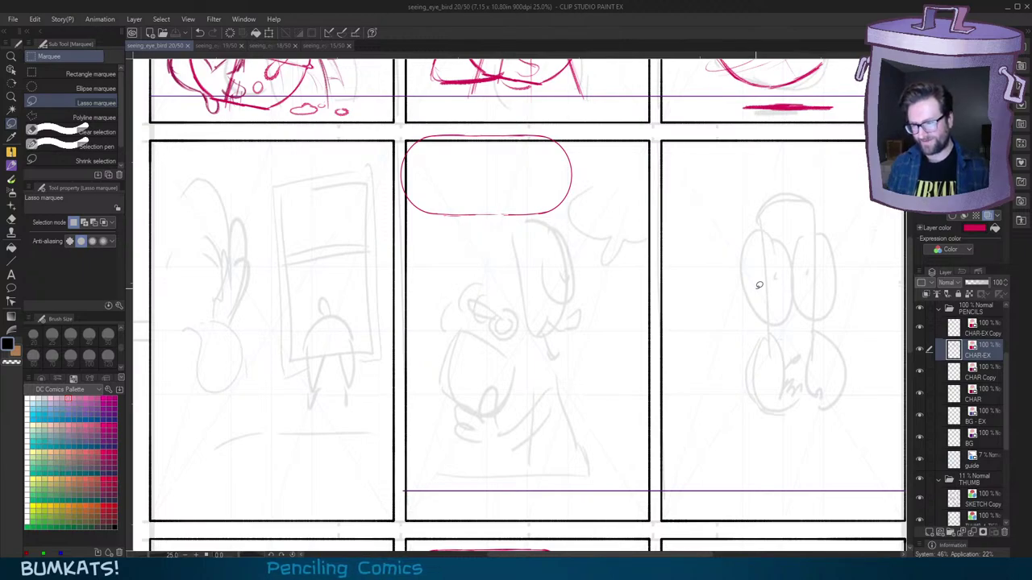
drag(710, 315, 714, 315)
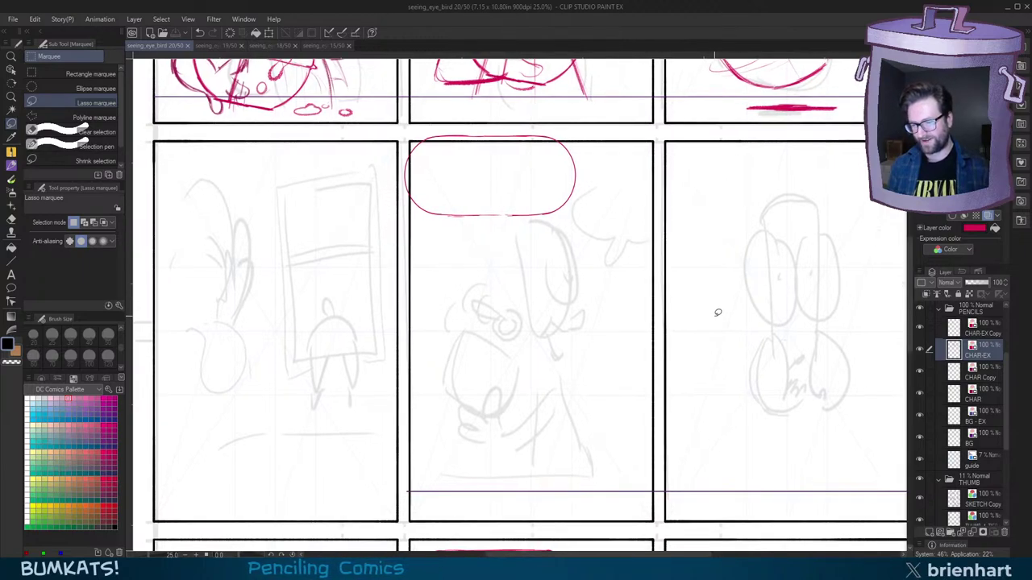
scroll(714, 311, down, 1)
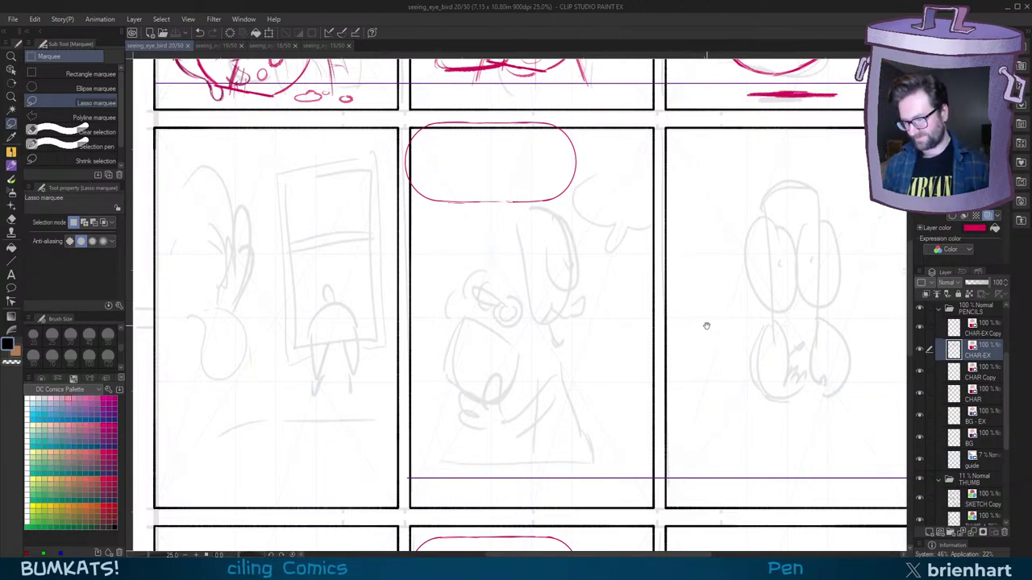
drag(707, 327, 726, 327)
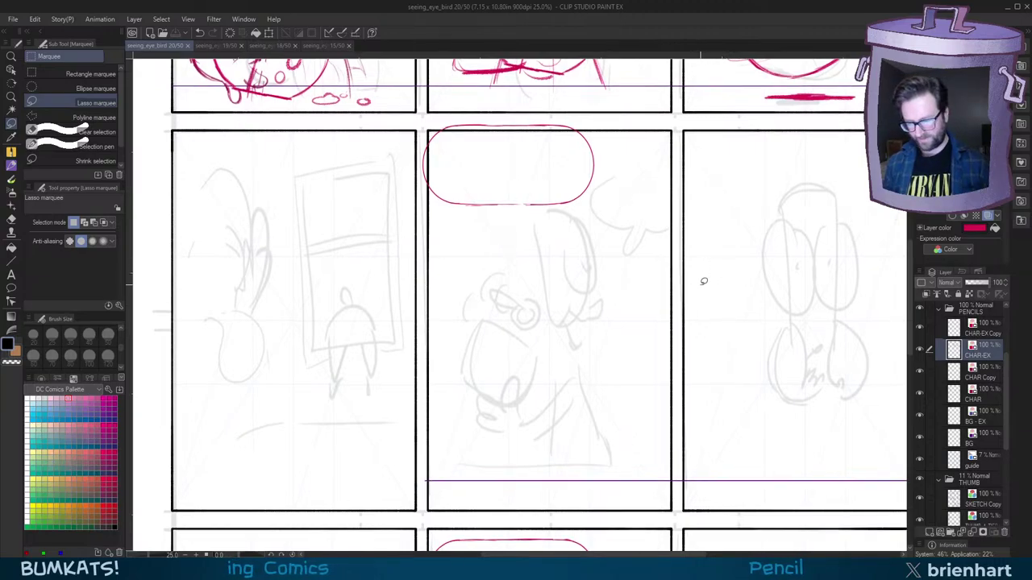
Step: Make the CHAR layer active for penciling with the True Pencil 2 brush
key(p)
drag(691, 325, 723, 326)
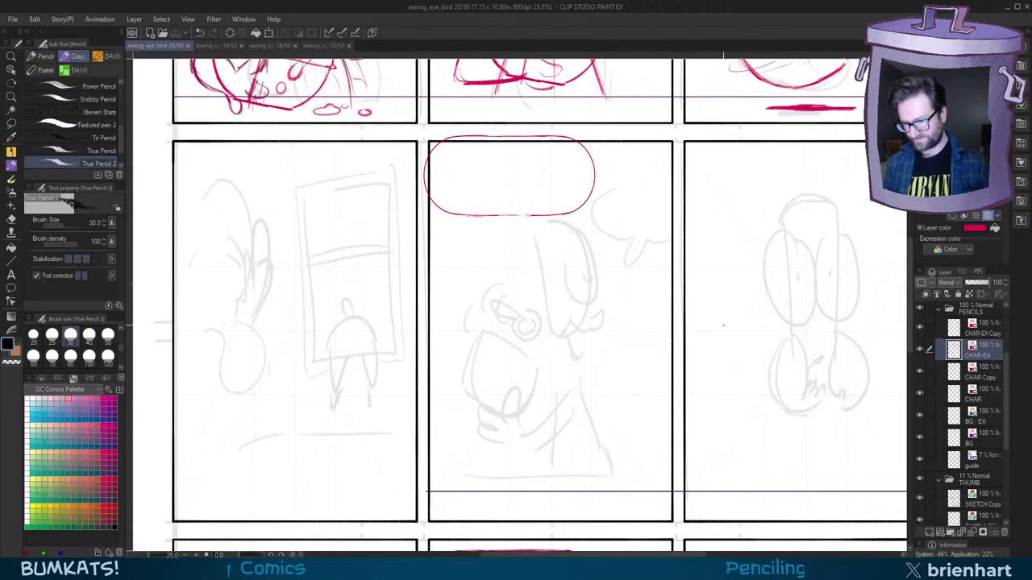
click(982, 371)
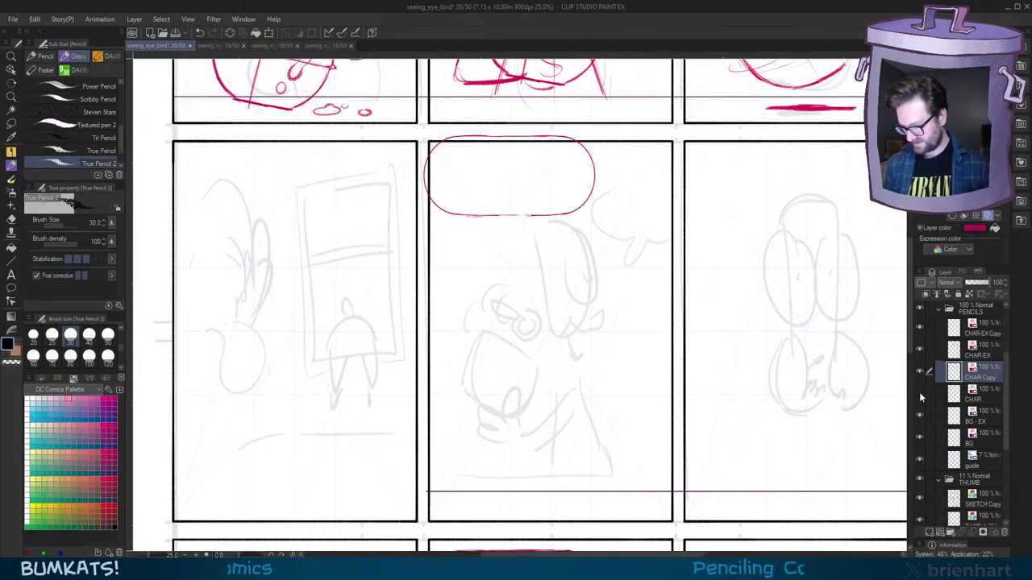
click(919, 394)
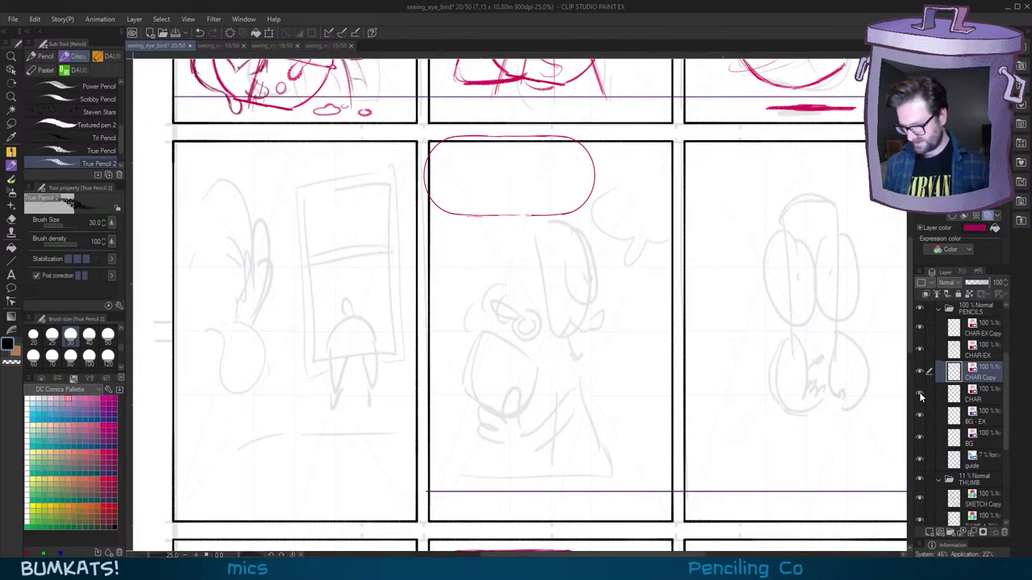
click(988, 396)
drag(702, 392, 687, 379)
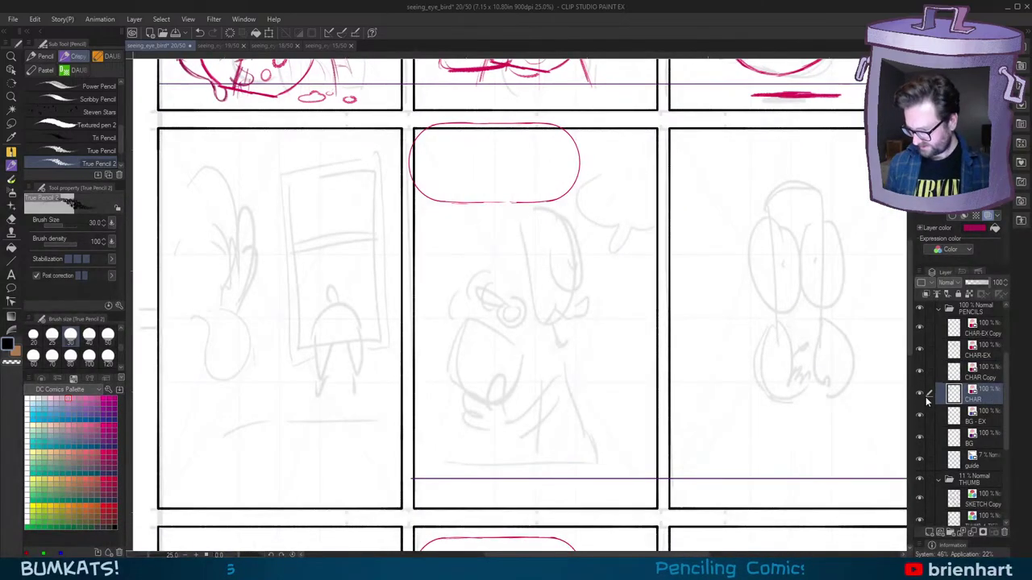
key(p)
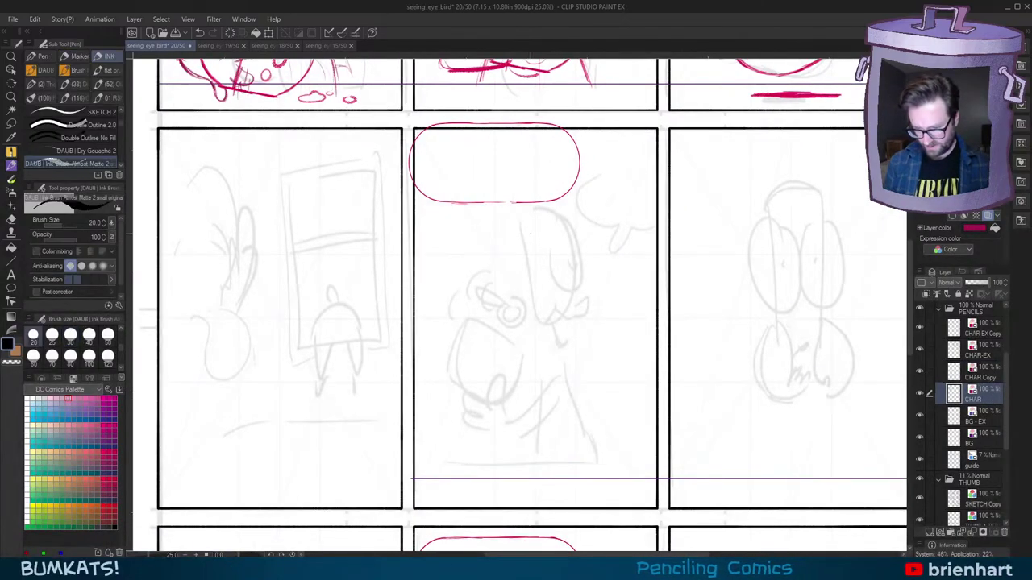
key(p)
mouse_move(507, 264)
mouse_down()
mouse_move(559, 231)
mouse_move(507, 242)
mouse_move(539, 226)
mouse_up()
key(ctrl+z)
key(ctrl+z)
mouse_move(539, 226)
mouse_down()
mouse_move(490, 269)
mouse_move(536, 221)
mouse_up()
key(ctrl+z)
Step: Pencil a tilted teardrop-shaped head outline over the thumbnail figure in the middle second-row panel, narrowing toward the lower right
mouse_move(492, 257)
mouse_down()
mouse_move(536, 221)
mouse_move(491, 264)
mouse_up()
mouse_move(488, 244)
mouse_down()
mouse_move(508, 294)
mouse_move(545, 314)
mouse_move(554, 339)
mouse_up()
mouse_move(535, 219)
mouse_down()
mouse_move(569, 255)
mouse_move(583, 300)
mouse_up()
mouse_move(565, 240)
mouse_down()
mouse_move(592, 341)
mouse_move(592, 354)
mouse_move(574, 362)
mouse_up()
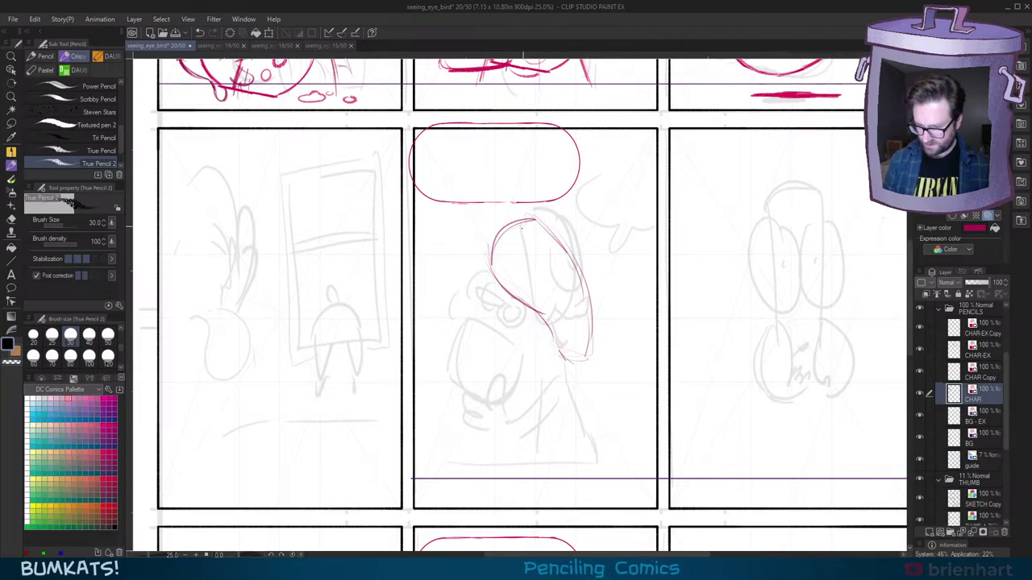
mouse_move(525, 219)
mouse_down()
mouse_move(489, 252)
mouse_move(486, 273)
mouse_up()
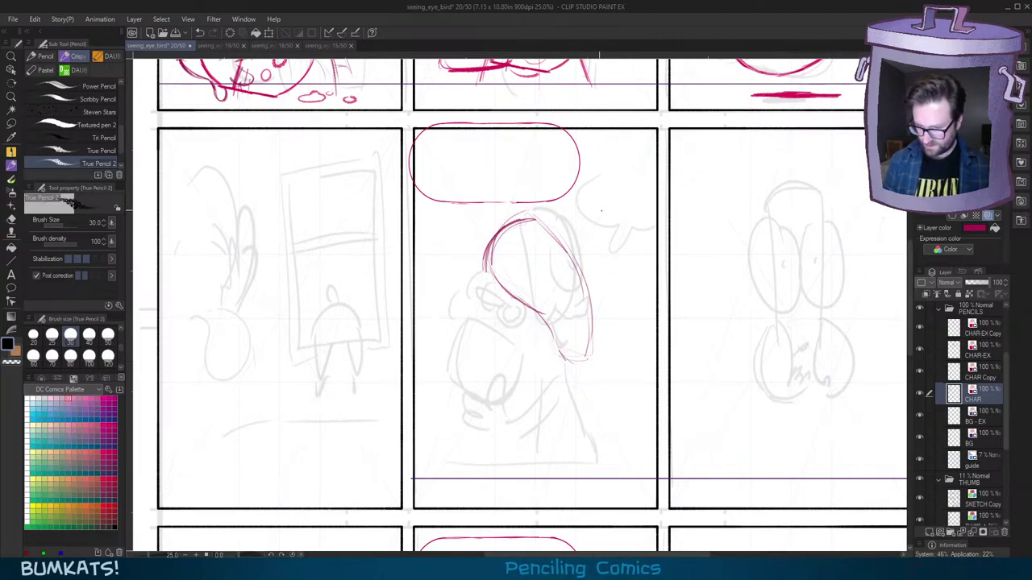
Step: Pencil a bold curved stroke inside the narrow lower end of the head outline, undoing unwanted strokes
drag(645, 327, 624, 360)
scroll(664, 283, down, 2)
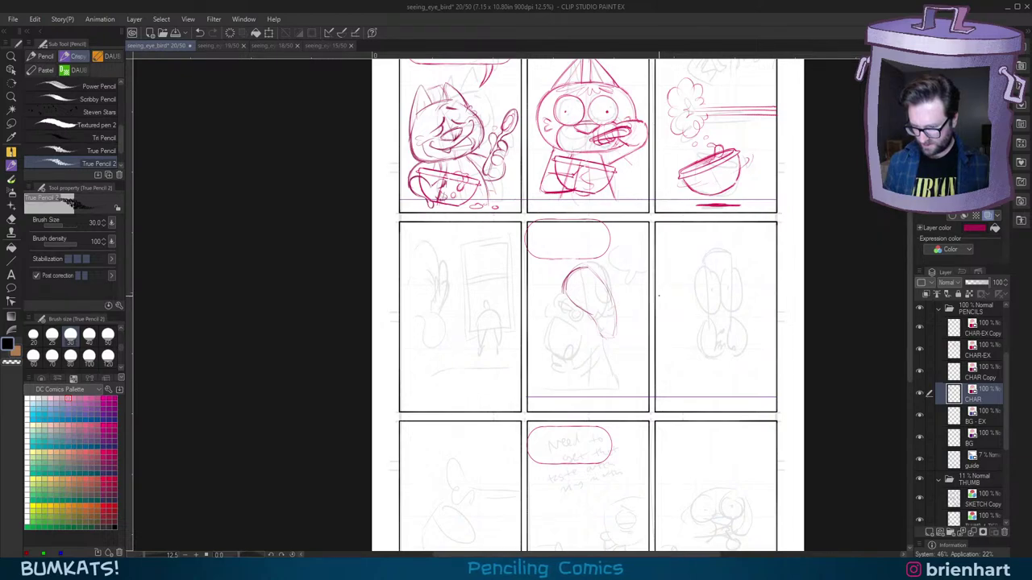
key(ctrl+plus)
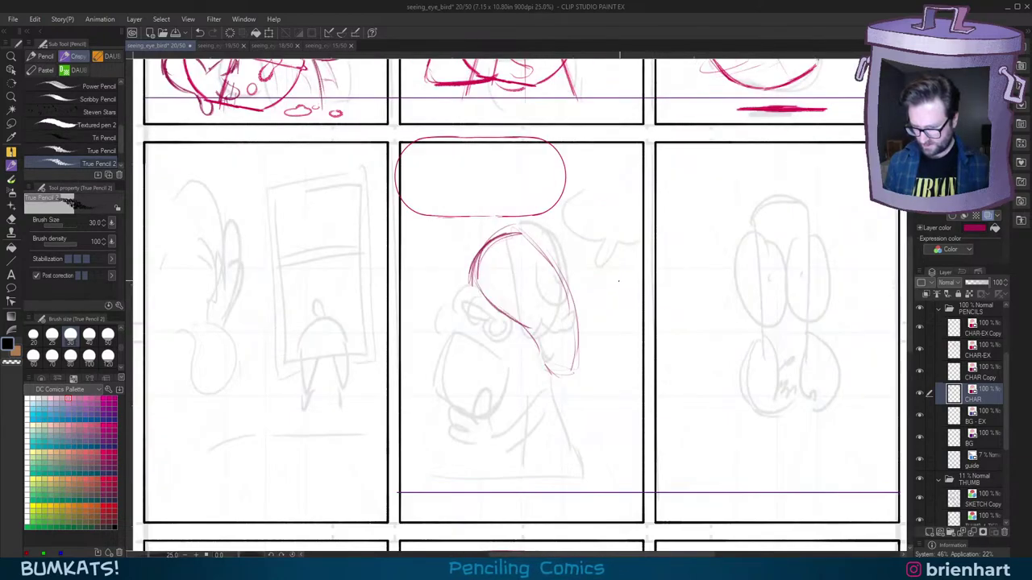
drag(593, 359, 597, 350)
mouse_move(575, 303)
mouse_down()
mouse_move(599, 281)
mouse_move(588, 296)
mouse_move(603, 286)
mouse_move(557, 297)
mouse_move(551, 337)
mouse_up()
key(ctrl+z)
key(ctrl+z)
key(ctrl+z)
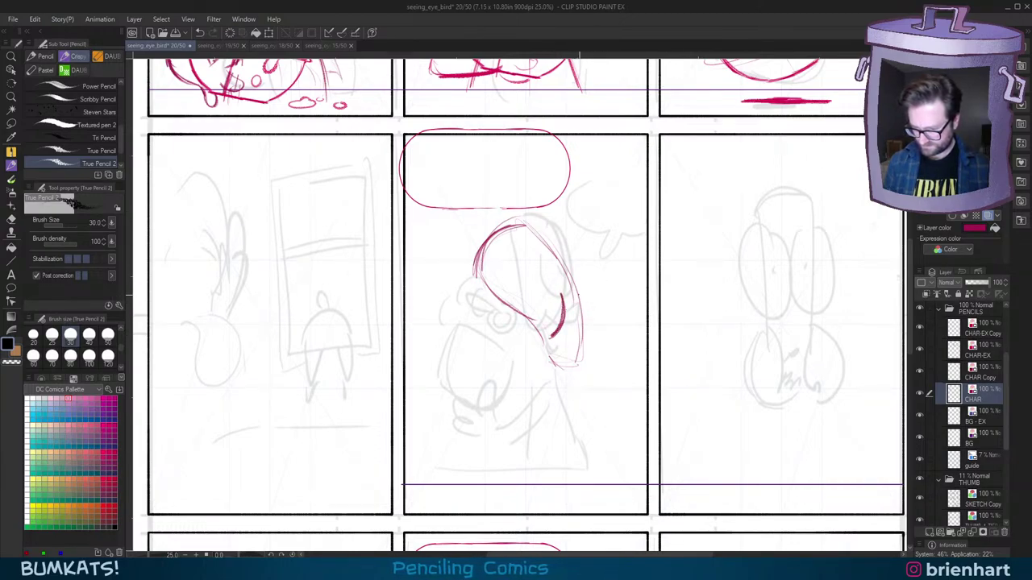
key(ctrl+z)
mouse_move(585, 294)
mouse_down()
mouse_move(591, 284)
mouse_move(589, 310)
mouse_move(565, 311)
mouse_up()
key(ctrl+z)
key(ctrl+z)
key(ctrl+z)
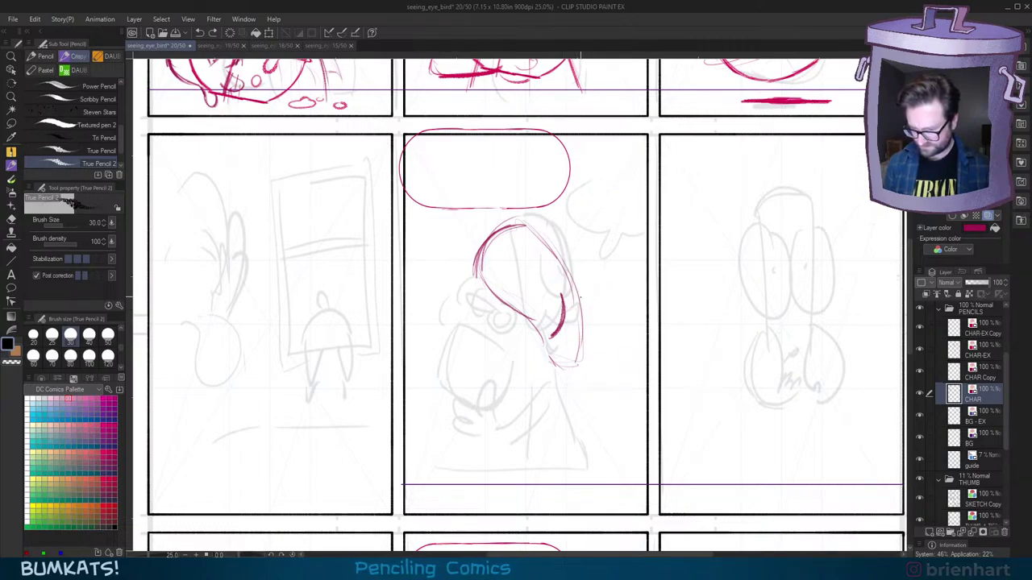
Step: Pencil a curved form extending right from the bold stroke into a small dark-tipped loop, plus a small mark below it
mouse_move(595, 279)
mouse_down()
mouse_move(597, 300)
mouse_move(570, 310)
mouse_move(580, 351)
mouse_up()
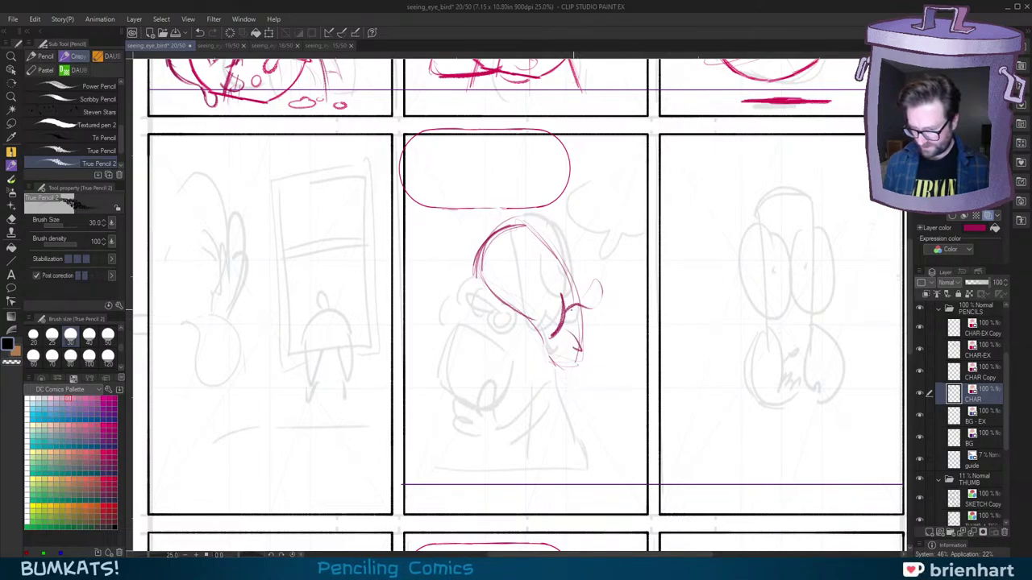
mouse_move(601, 288)
mouse_down()
mouse_move(599, 303)
mouse_move(601, 280)
mouse_move(587, 284)
mouse_move(602, 270)
mouse_up()
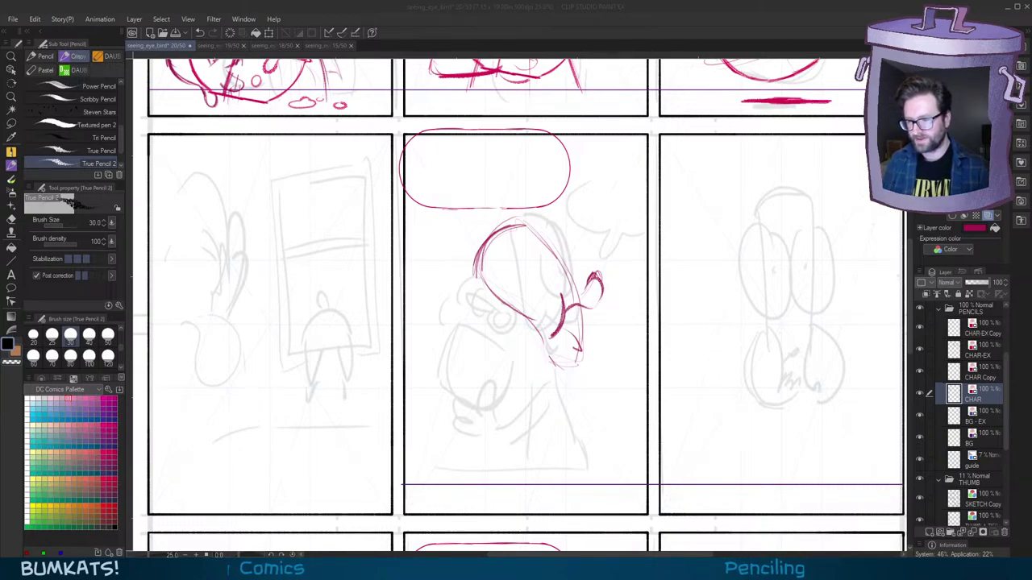
drag(642, 295, 647, 294)
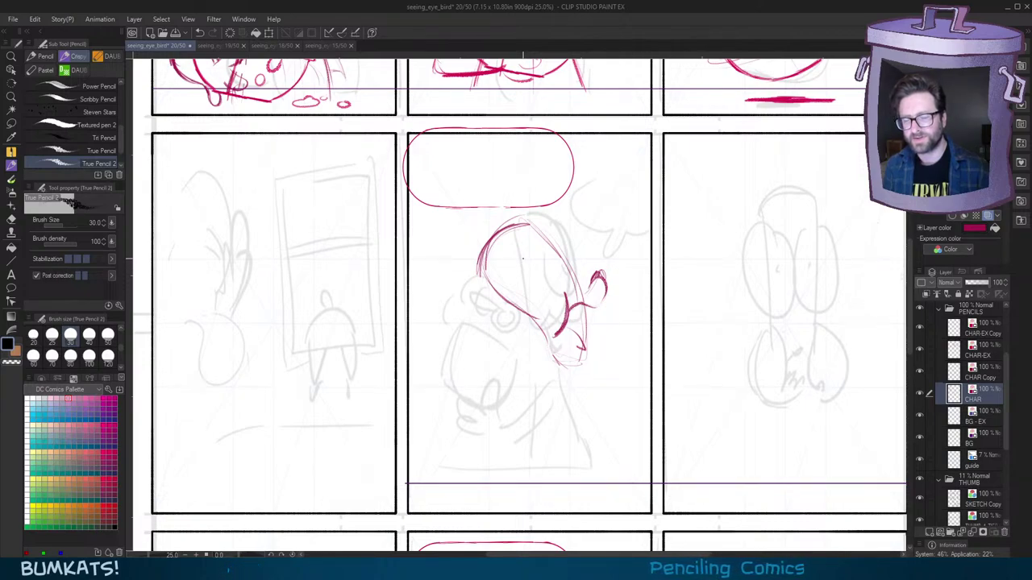
drag(624, 271, 633, 265)
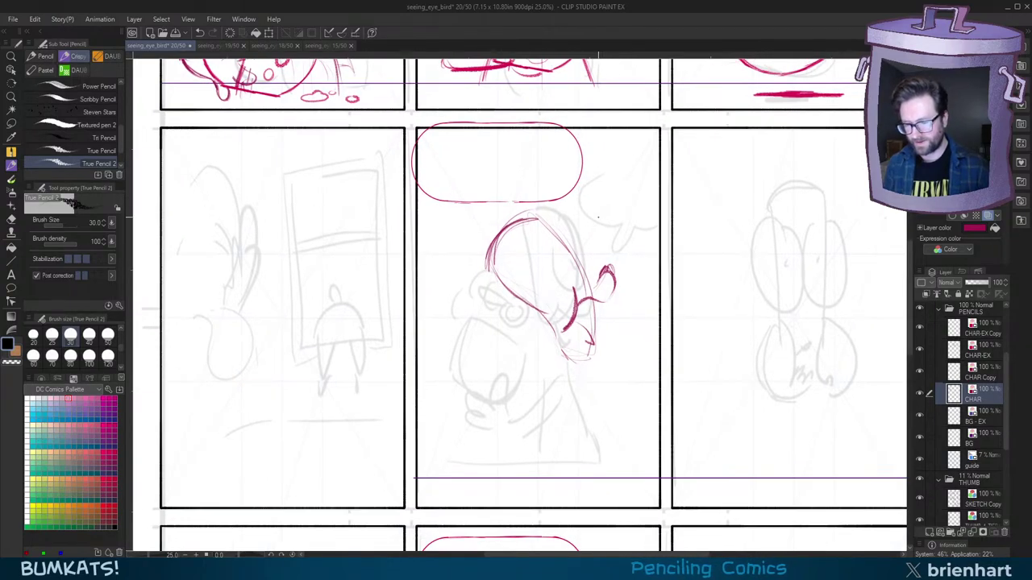
Step: Rotate the canvas and strengthen the curved line along the top of the head
key(asciicircum)
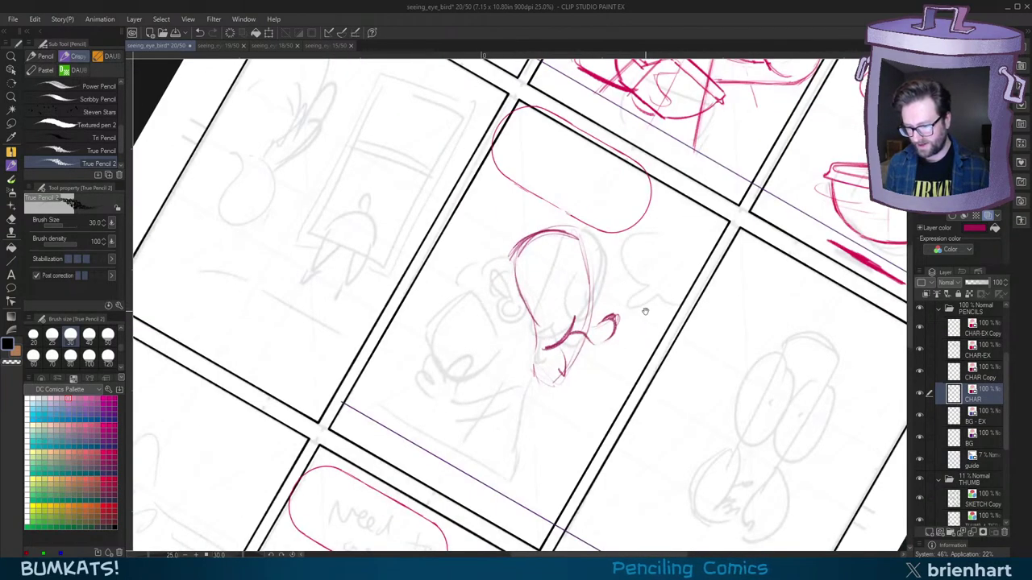
drag(645, 309, 654, 304)
mouse_move(587, 231)
mouse_down()
mouse_move(554, 224)
mouse_move(530, 238)
mouse_up()
drag(578, 223, 546, 228)
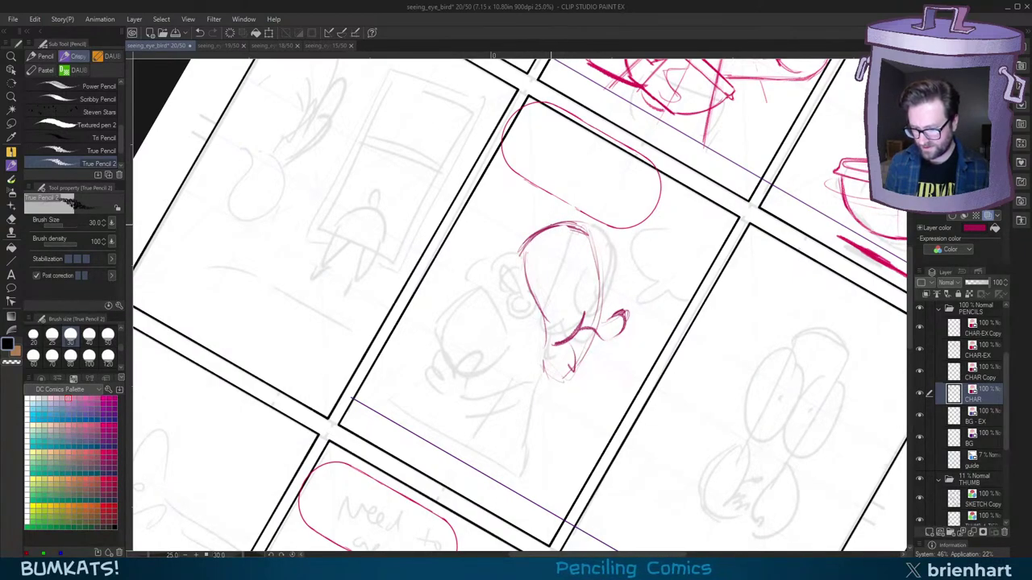
drag(600, 252, 679, 220)
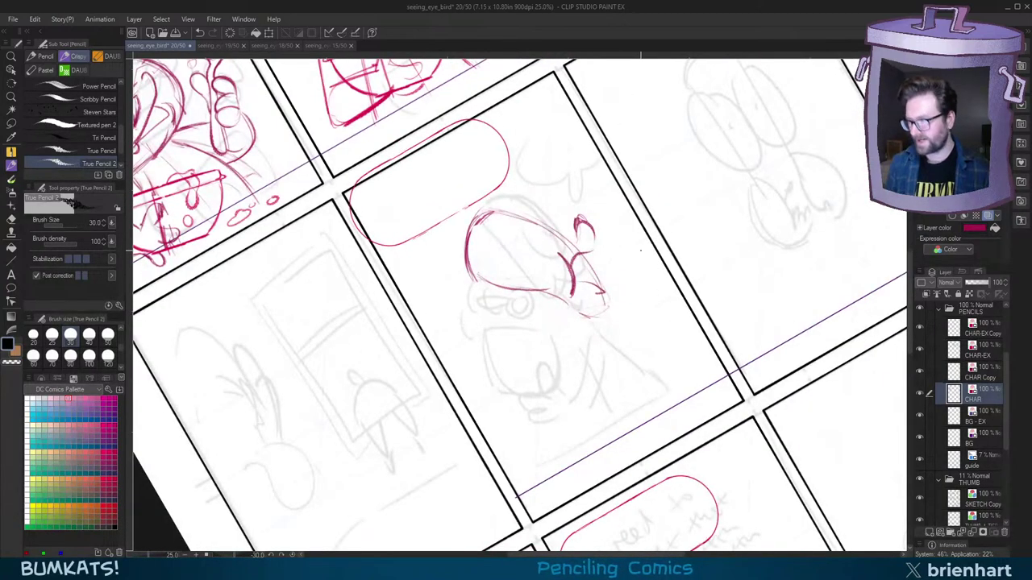
Step: Pencil the rounded underside of the head's narrow end and a short neck line beneath it
drag(597, 274, 601, 284)
key(asciicircum)
key(asciicircum)
key(asciicircum)
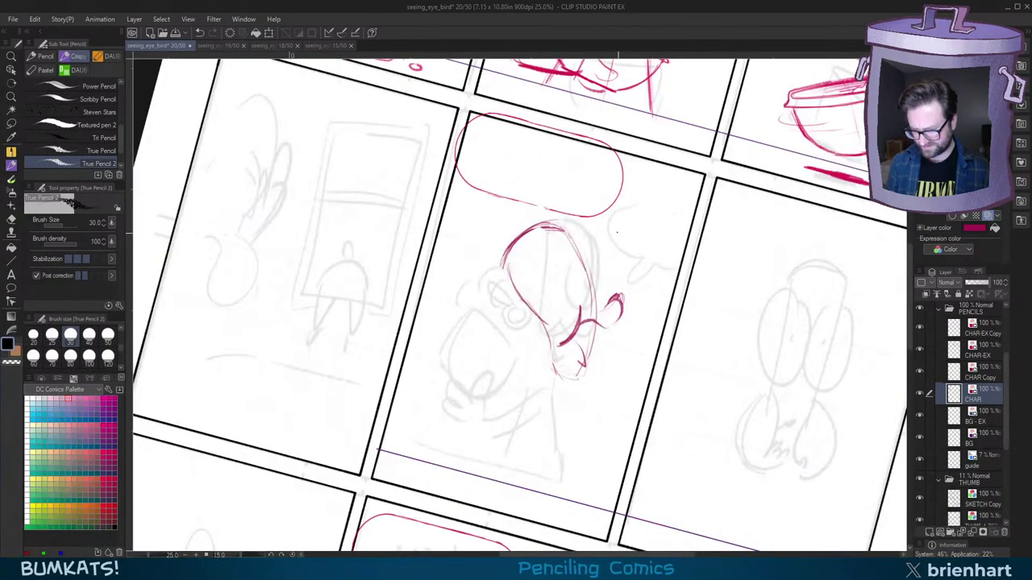
mouse_move(552, 345)
mouse_down()
mouse_move(556, 378)
mouse_move(603, 332)
mouse_move(594, 359)
mouse_up()
key(ctrl+z)
key(ctrl+z)
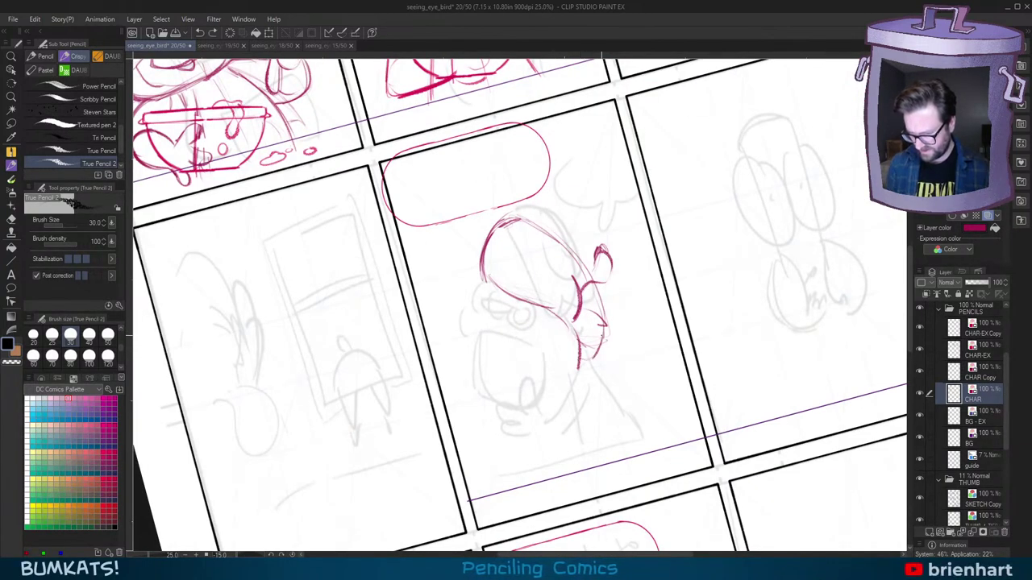
Step: Pencil the figure's two body contour lines from the neck down toward the ground line, and return the canvas to upright
scroll(622, 328, down, 1)
scroll(593, 359, down, 1)
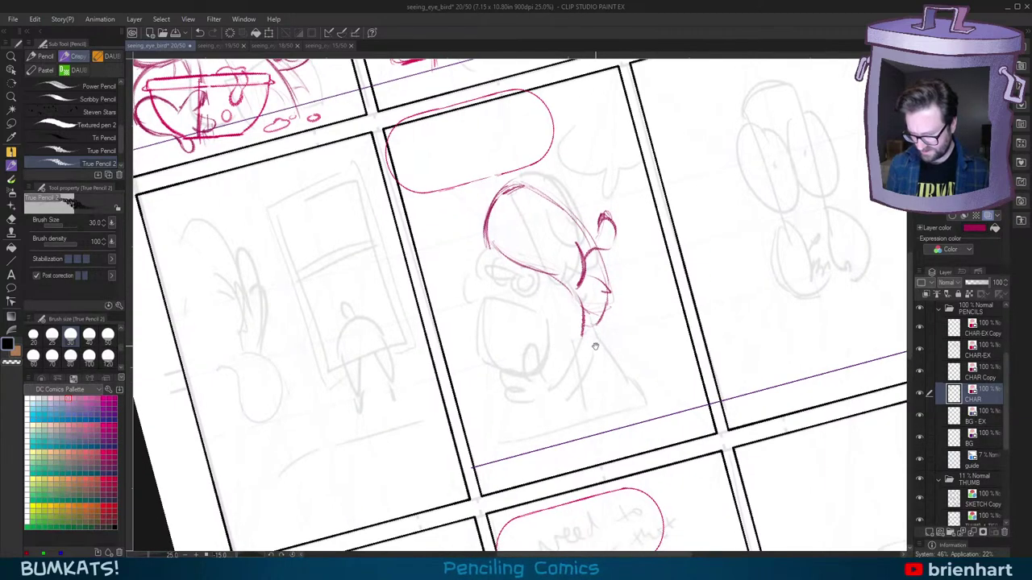
mouse_move(583, 335)
mouse_down()
mouse_move(569, 416)
mouse_move(605, 382)
mouse_move(603, 362)
mouse_move(624, 406)
mouse_up()
key(ctrl+z)
key(asciicircum)
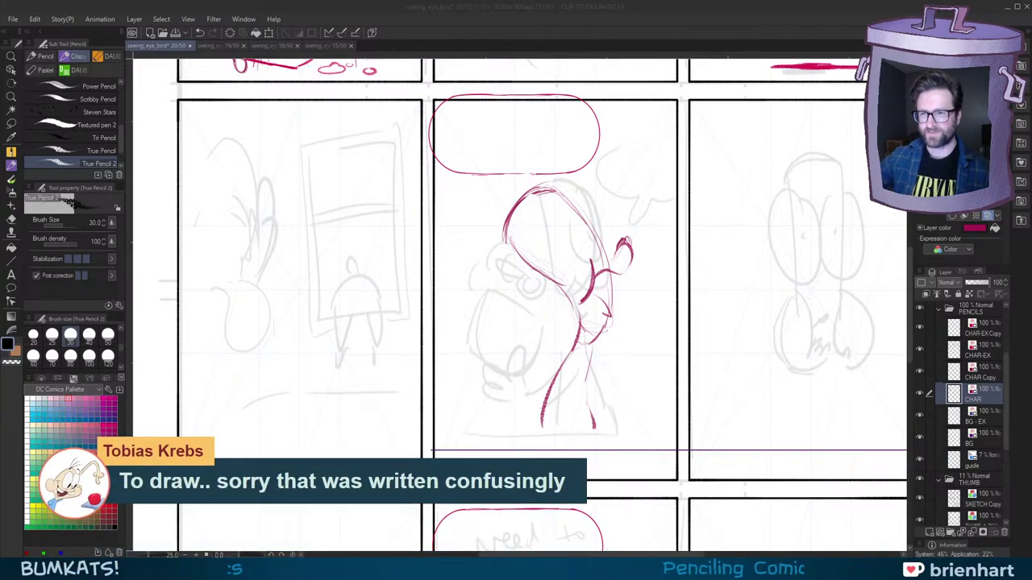
click(666, 44)
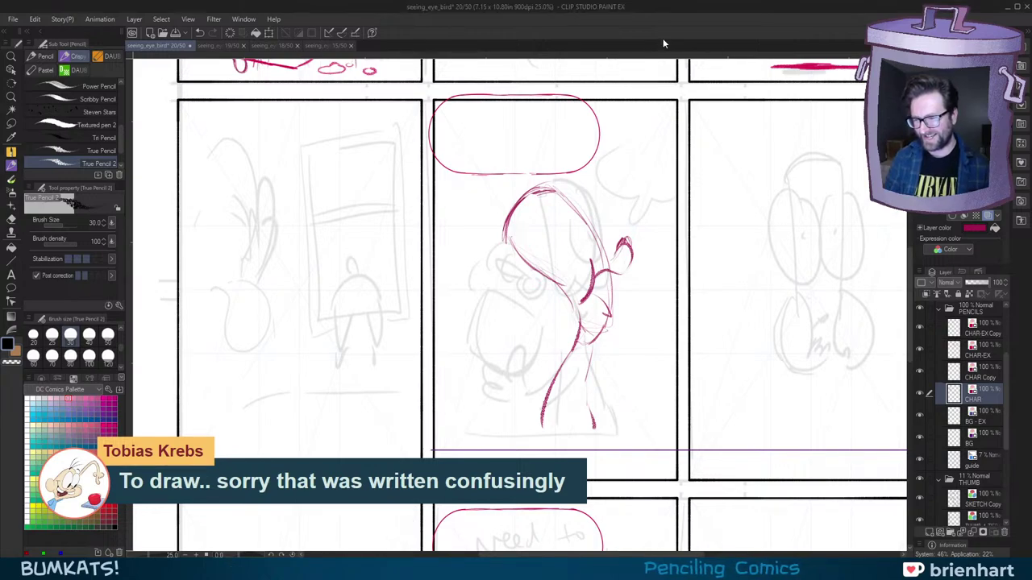
mouse_move(638, 335)
mouse_down()
mouse_move(648, 328)
mouse_move(553, 416)
mouse_up()
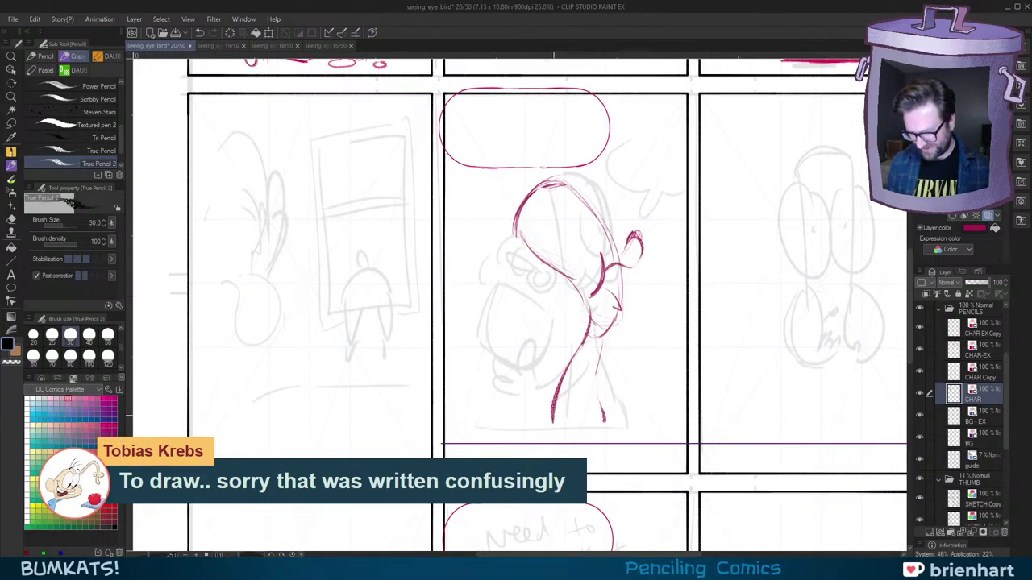
key(ctrl+z)
drag(581, 345, 547, 437)
key(ctrl+z)
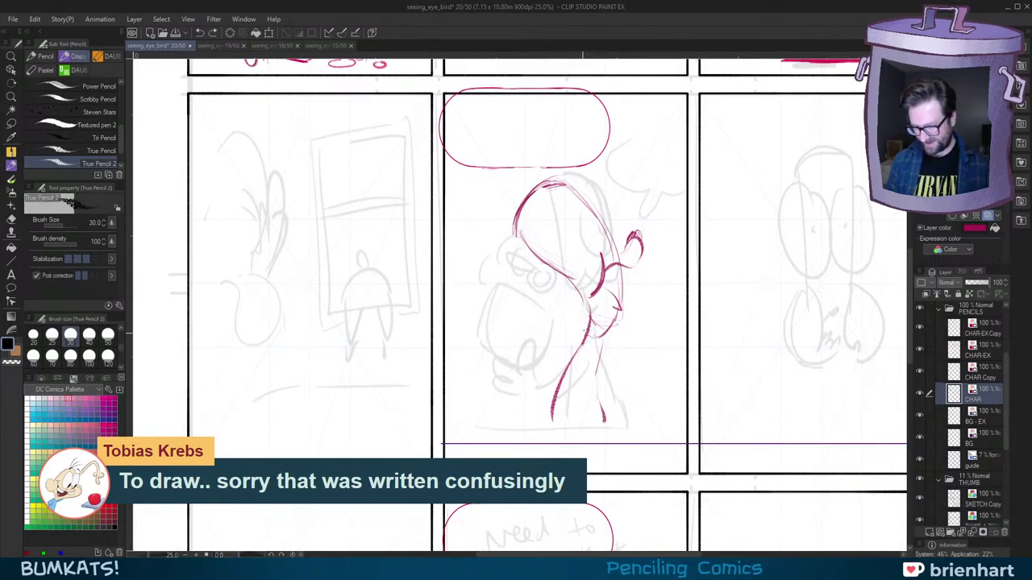
Step: Redraw the figure's left body contour down to the ground line with heavier strokes and lightly extend the right contour
drag(582, 342, 550, 443)
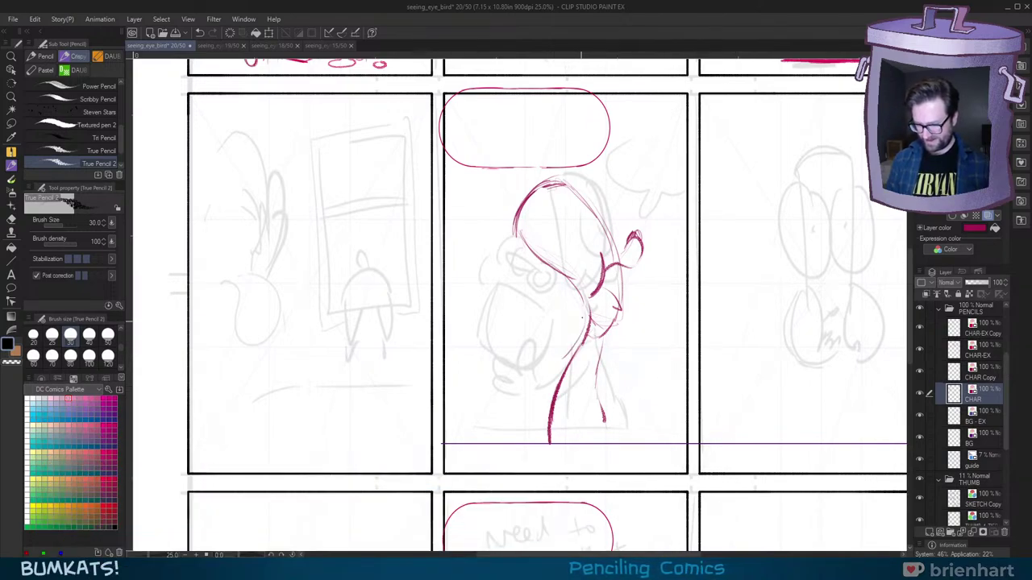
mouse_move(589, 326)
mouse_down()
mouse_move(563, 367)
mouse_move(550, 434)
mouse_up()
drag(603, 345, 596, 394)
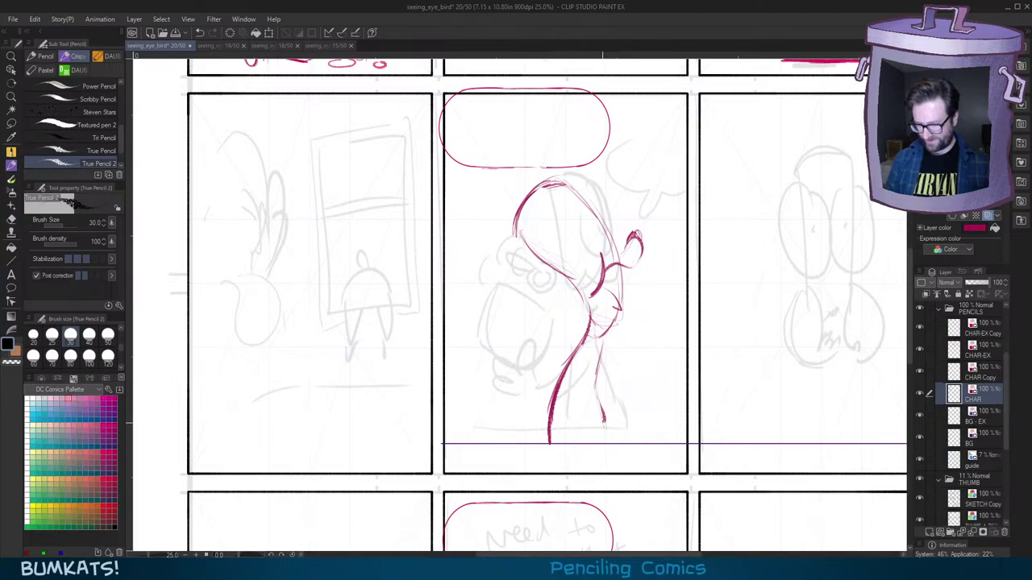
Step: Lasso the pencilled figure in the middle panel, rotate it slightly clockwise, apply the transformation and clear the selection
drag(668, 363, 663, 361)
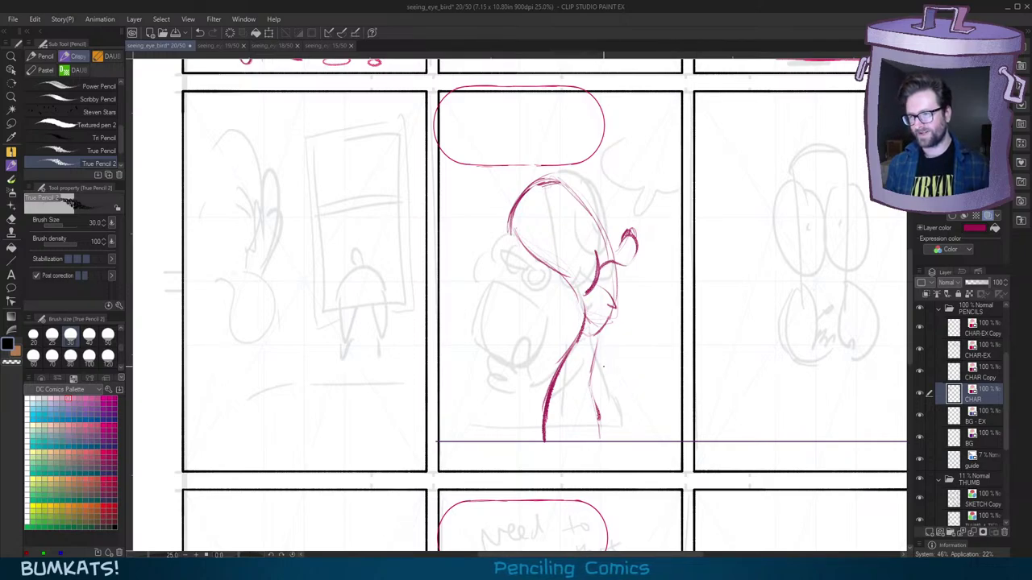
drag(619, 365, 627, 366)
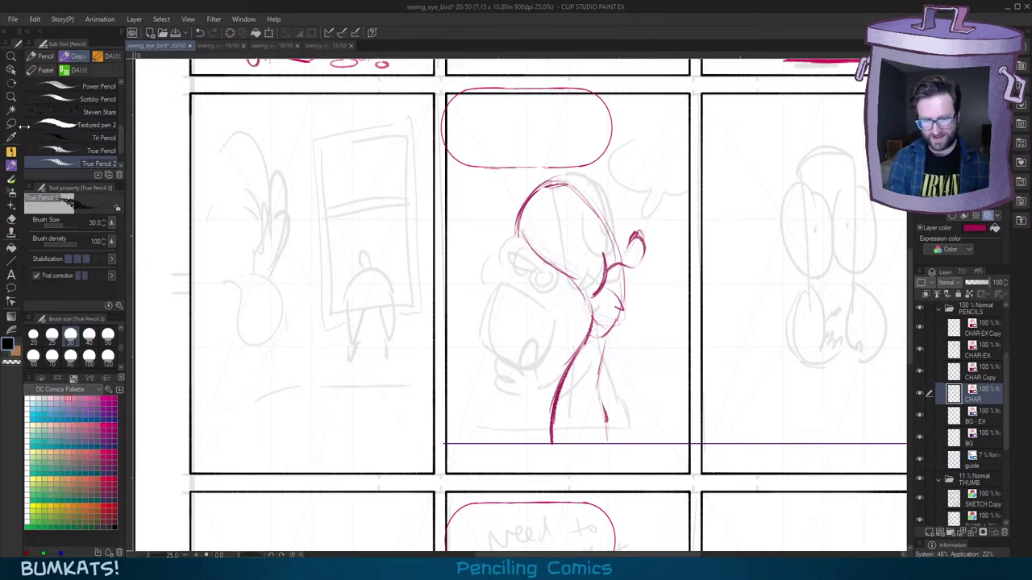
key(m)
mouse_move(608, 185)
mouse_down()
mouse_move(562, 166)
mouse_move(487, 283)
mouse_move(562, 487)
mouse_move(698, 294)
mouse_move(610, 178)
mouse_up()
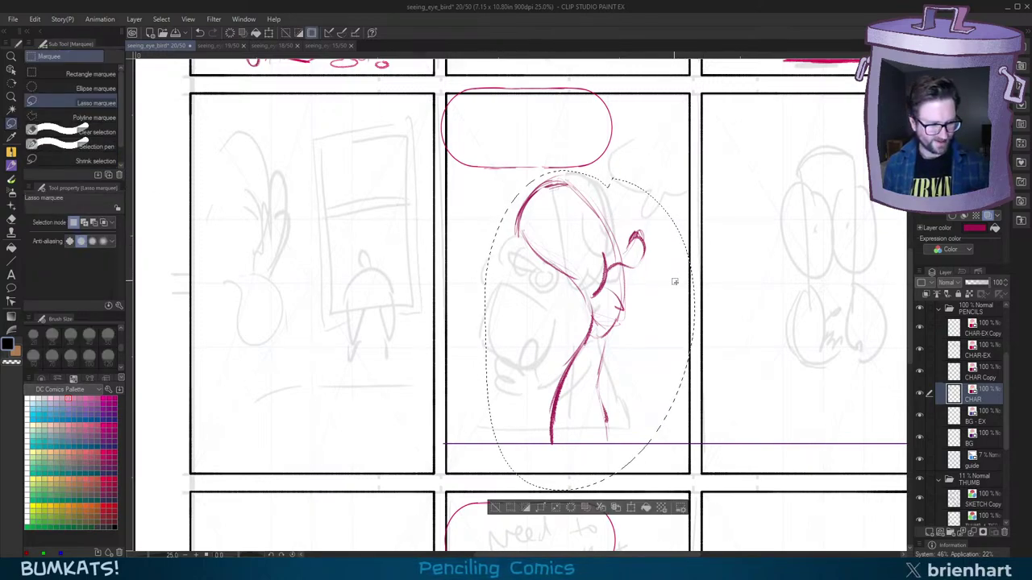
key(ctrl+t)
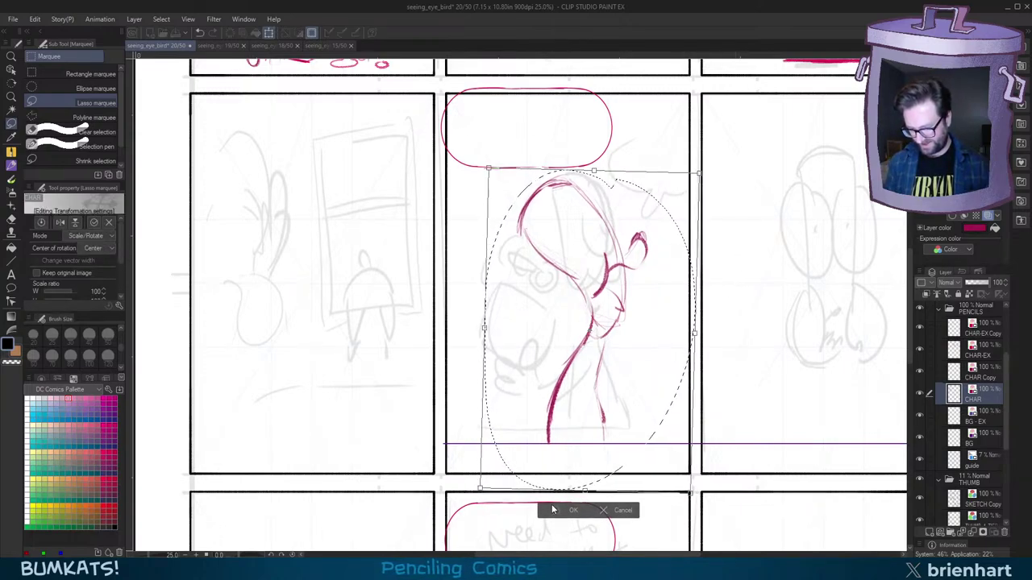
key(Return)
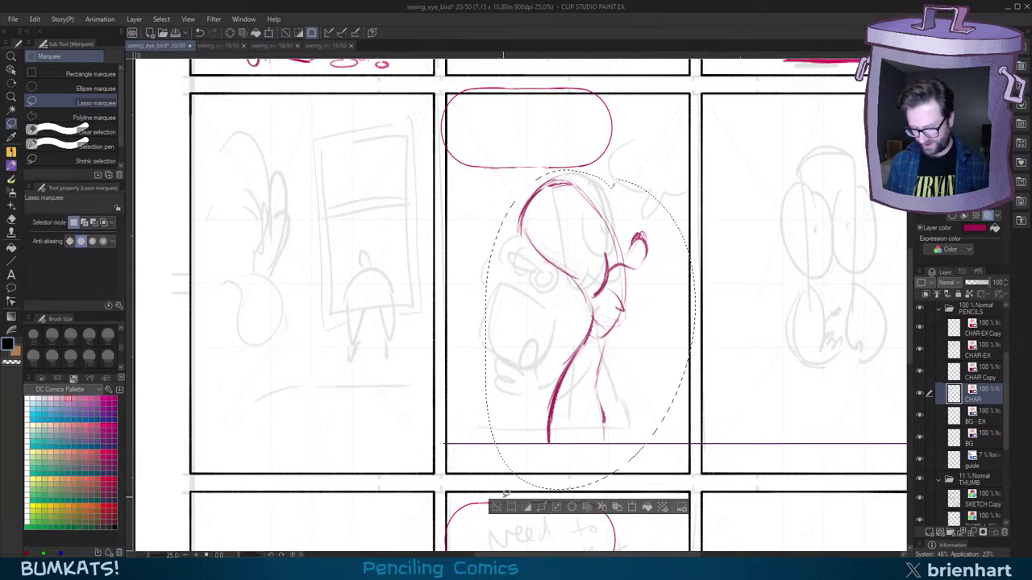
click(495, 507)
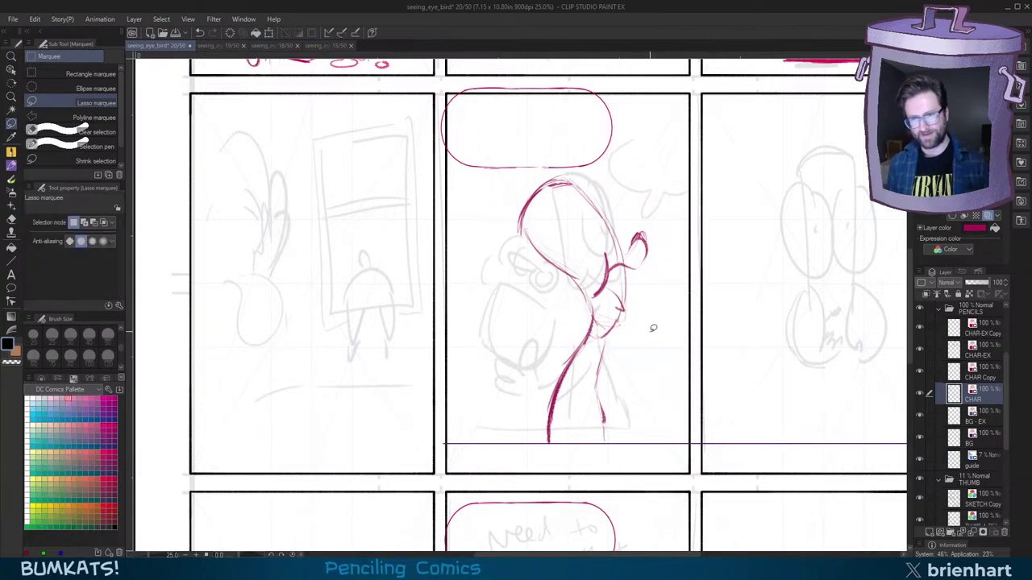
Step: Pencil a sharp pointed spike projecting from the back of the figure's neck, just below the head
key(p)
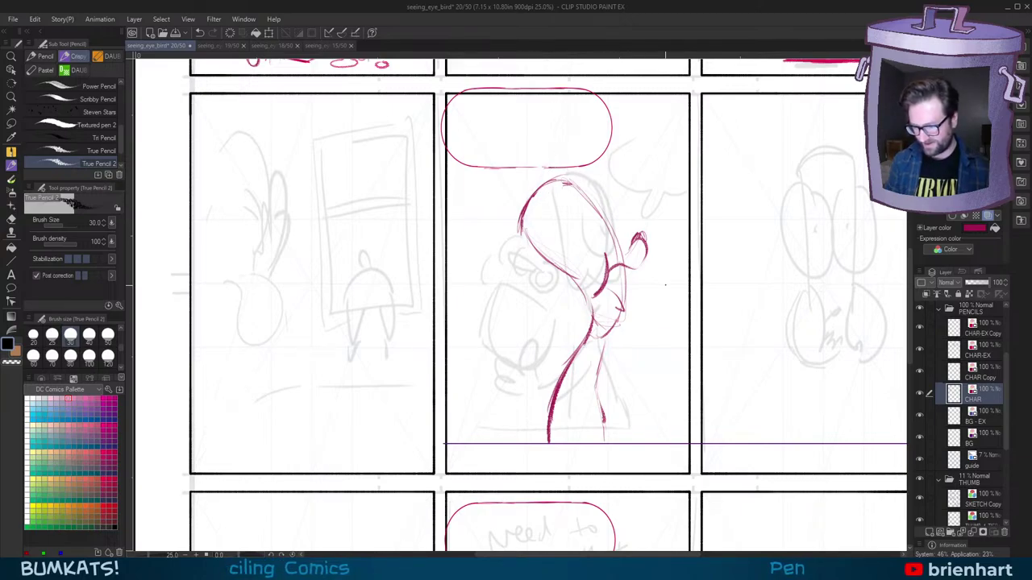
key(^)
key(^)
key(^)
key(^)
key(^)
key(^)
key(-)
key(-)
key(-)
key(-)
key(-)
key(-)
key(-)
key(-)
key(-)
key(-)
key(-)
key(-)
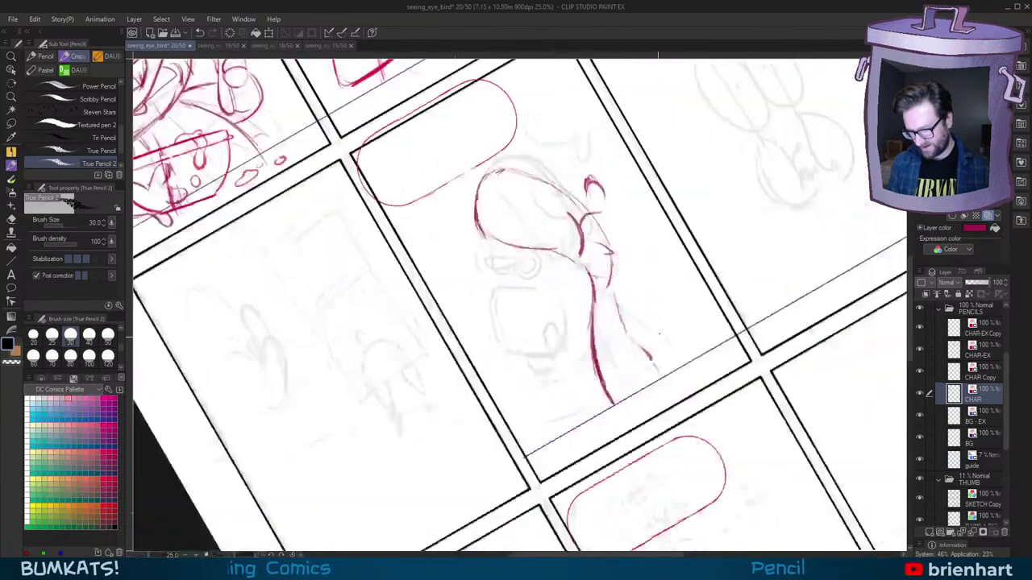
key(-)
key(ctrl+z)
drag(533, 243, 513, 274)
drag(557, 246, 512, 277)
key(ctrl+@)
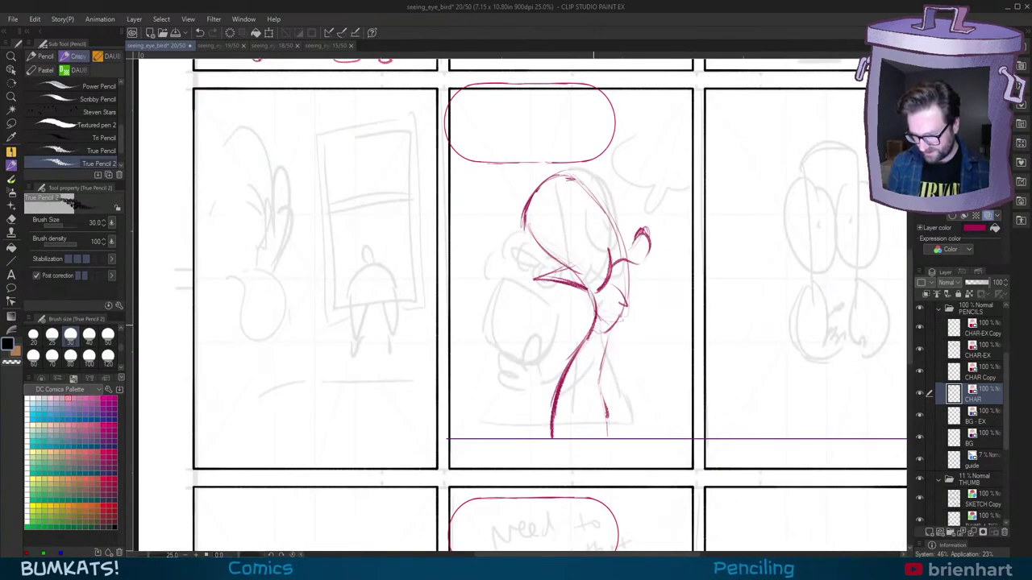
Step: Pencil a tilted oval eye shape along the upper front edge of the figure's head
key(-)
key(-)
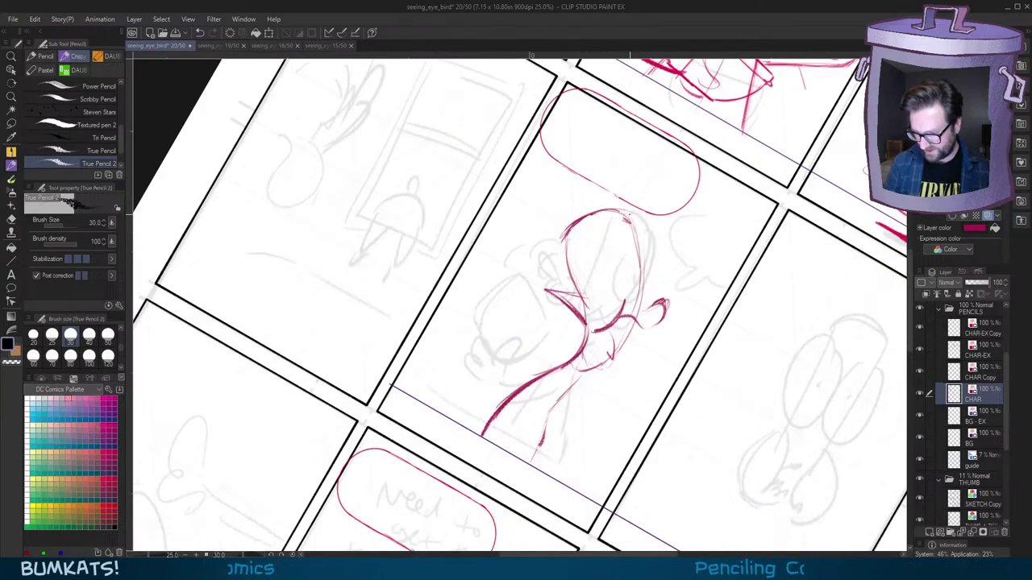
key(@)
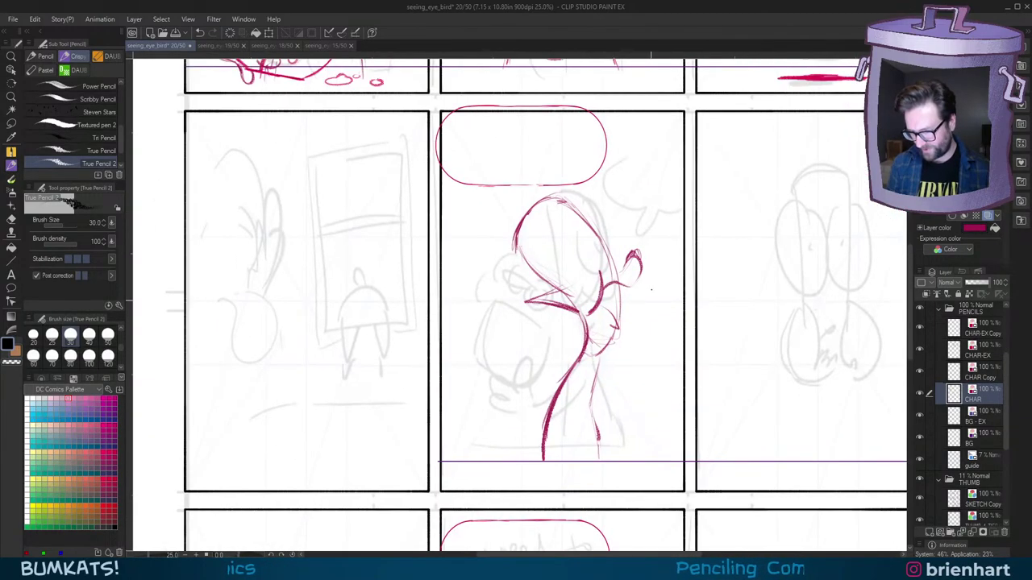
key(-)
key(-)
mouse_move(607, 312)
mouse_down()
mouse_move(633, 290)
mouse_move(626, 238)
mouse_up()
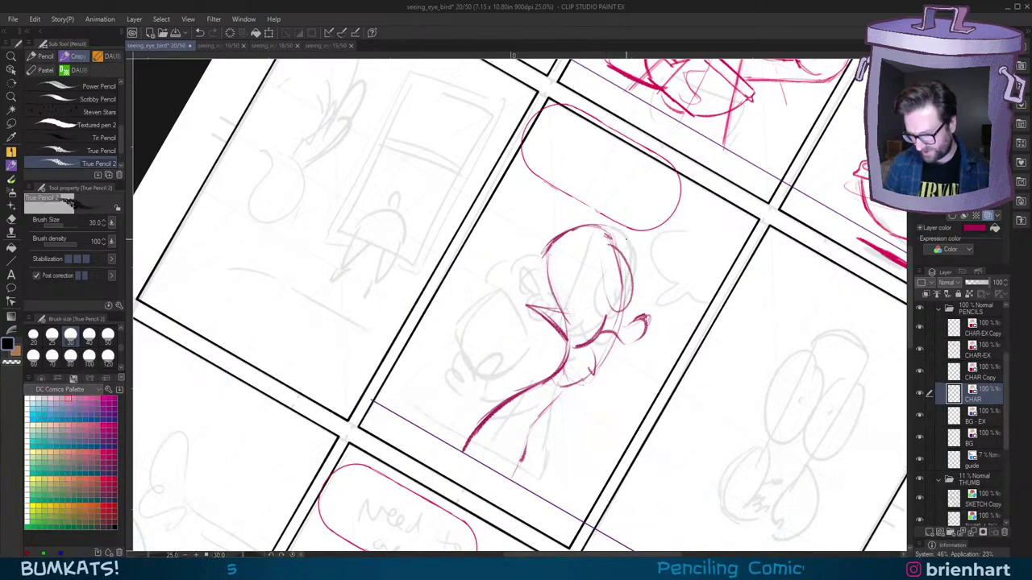
key(^)
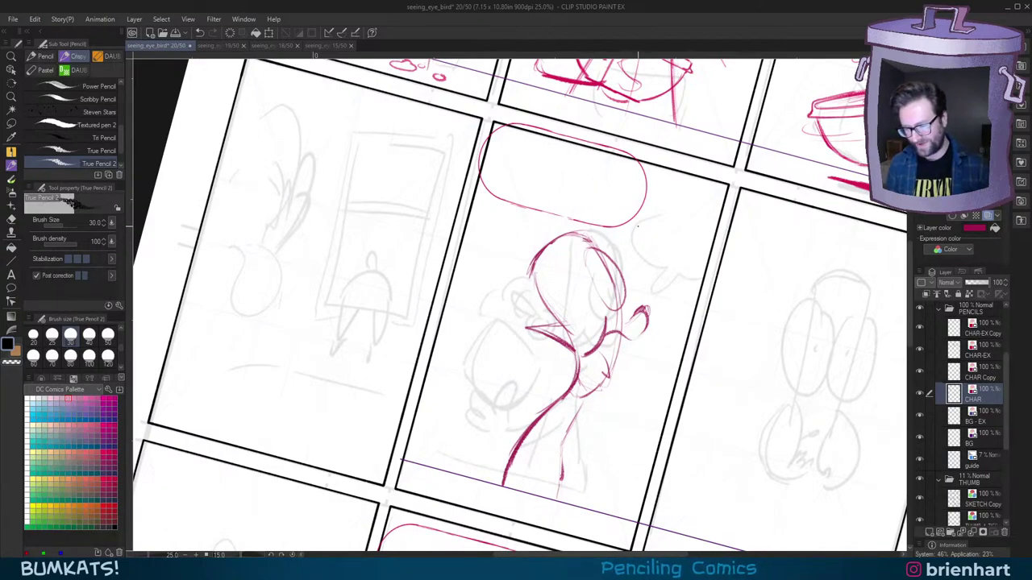
key(-)
drag(623, 294, 630, 295)
key(^)
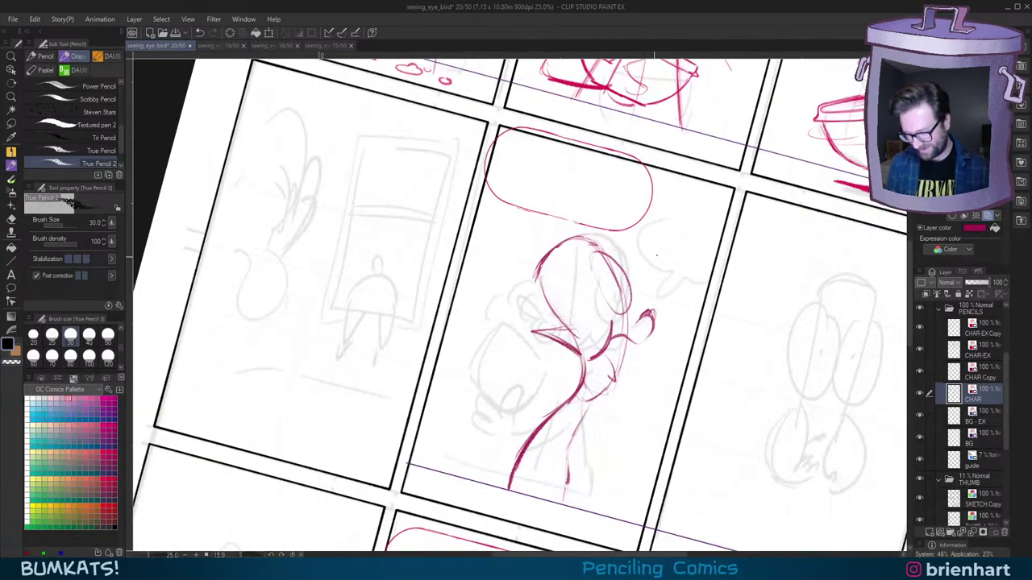
key(^)
drag(657, 256, 663, 242)
key(-)
key(-)
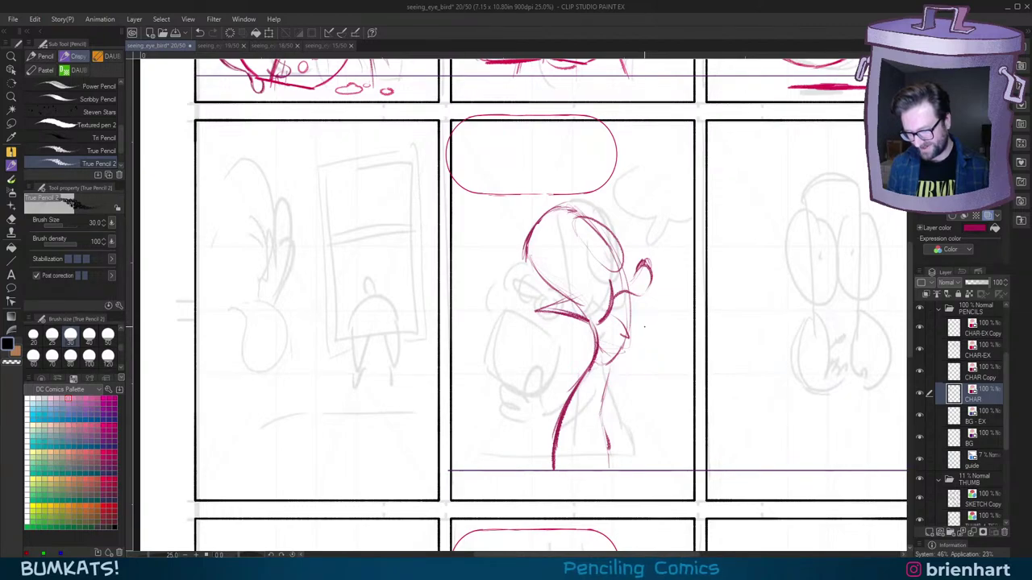
Step: Pencil a curved upper edge on the small rounded shape below the face and touch up the raised curl in front
scroll(644, 326, up, 2)
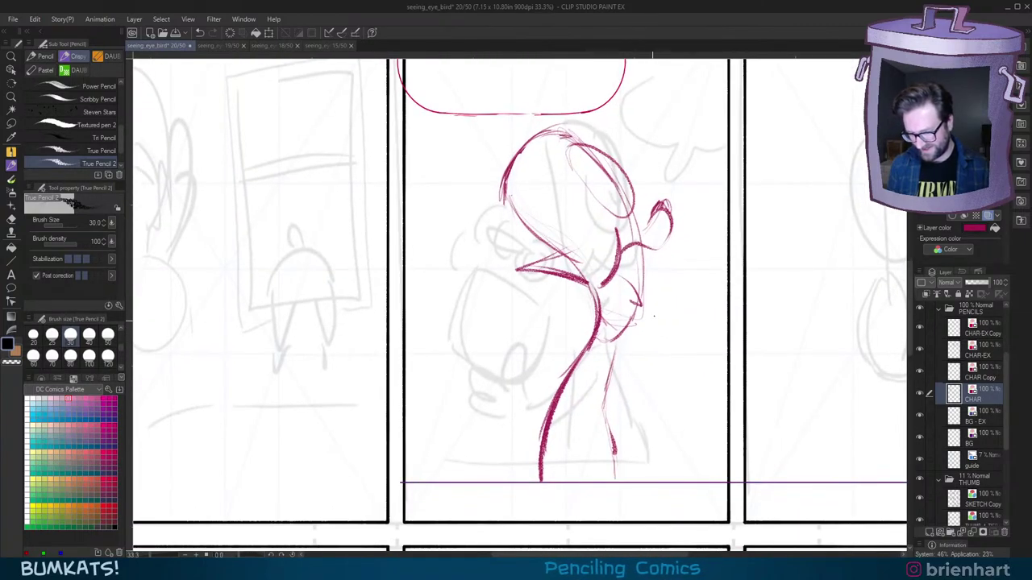
mouse_move(658, 330)
mouse_down()
mouse_move(660, 316)
mouse_move(646, 346)
mouse_up()
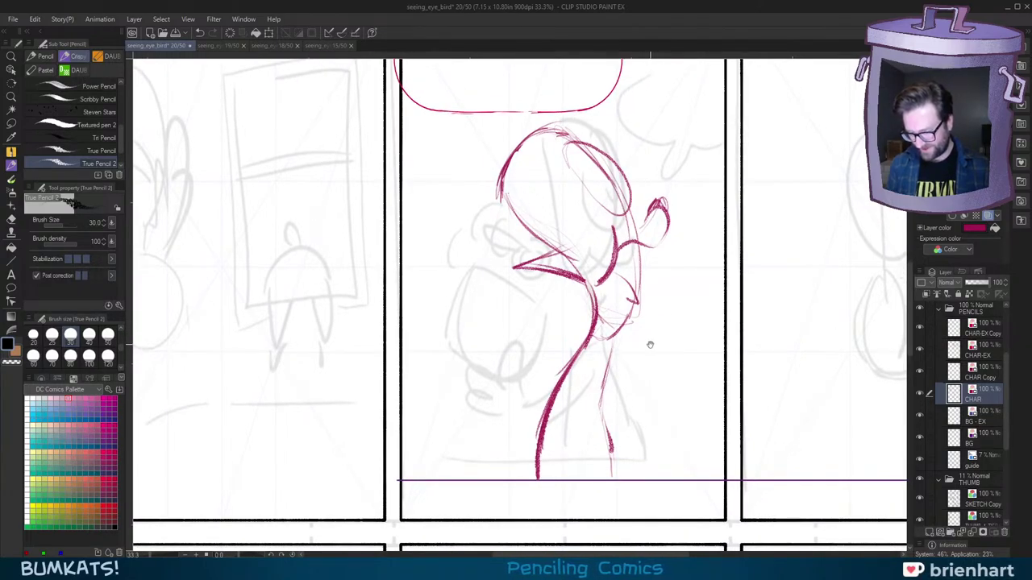
scroll(652, 330, up, 1)
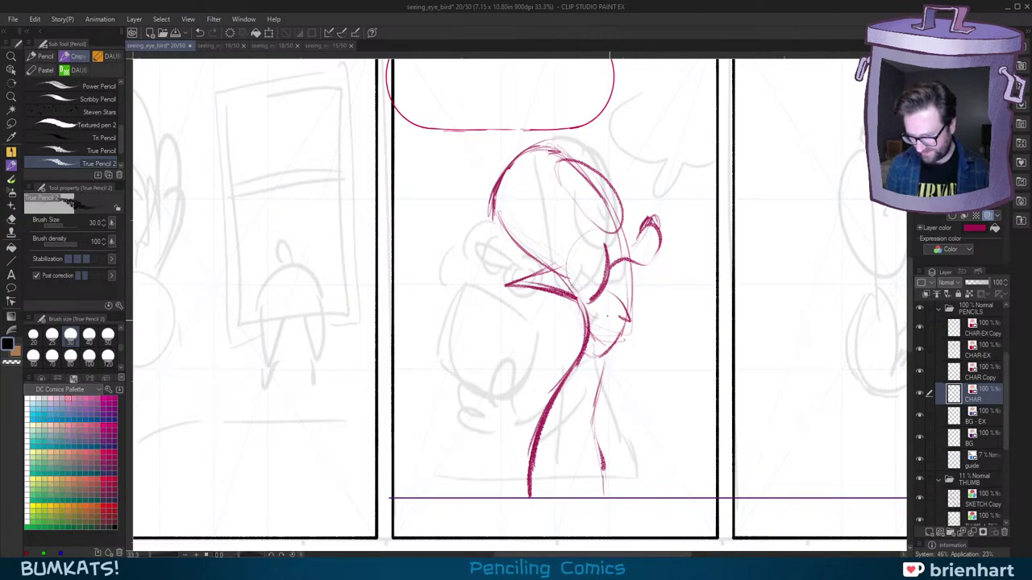
drag(614, 319, 635, 325)
drag(612, 294, 608, 297)
drag(656, 252, 640, 266)
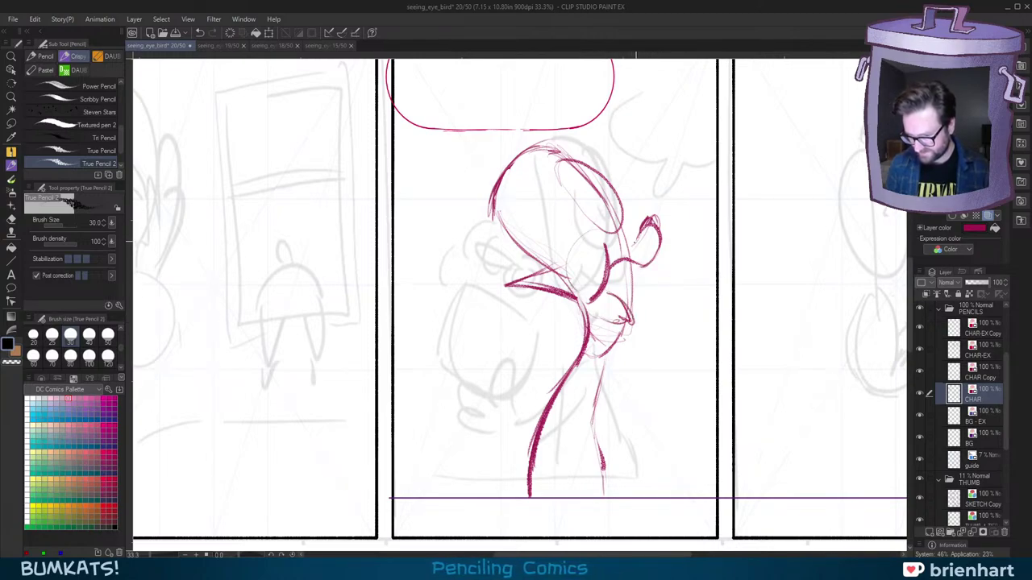
drag(622, 228, 626, 262)
Step: Rotate the canvas and darken the outline around the top and back of the figure's head
key(minus)
key(minus)
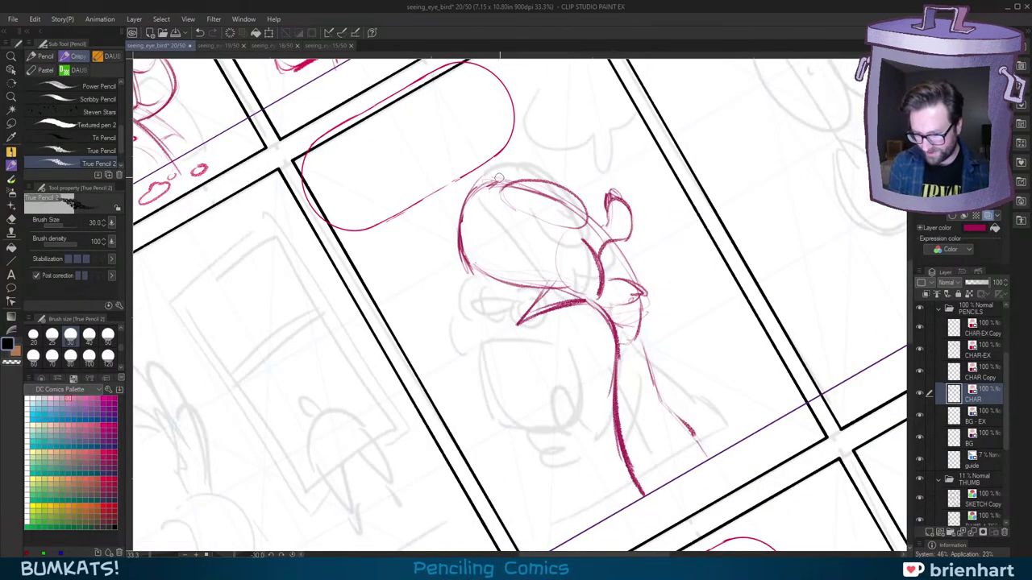
key(minus)
drag(444, 211, 468, 193)
mouse_move(449, 204)
mouse_down()
mouse_move(474, 191)
mouse_move(441, 260)
mouse_up()
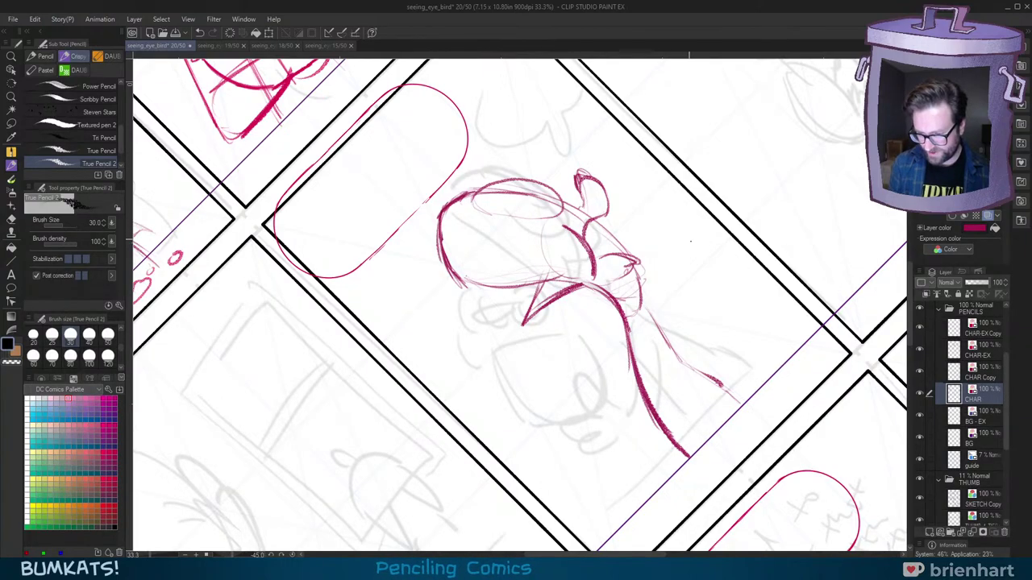
Step: Redraw the inner edge of the oval on the front of the head with a heavier curved stroke
key(asciicircum)
key(asciicircum)
key(asciicircum)
key(asciicircum)
key(asciicircum)
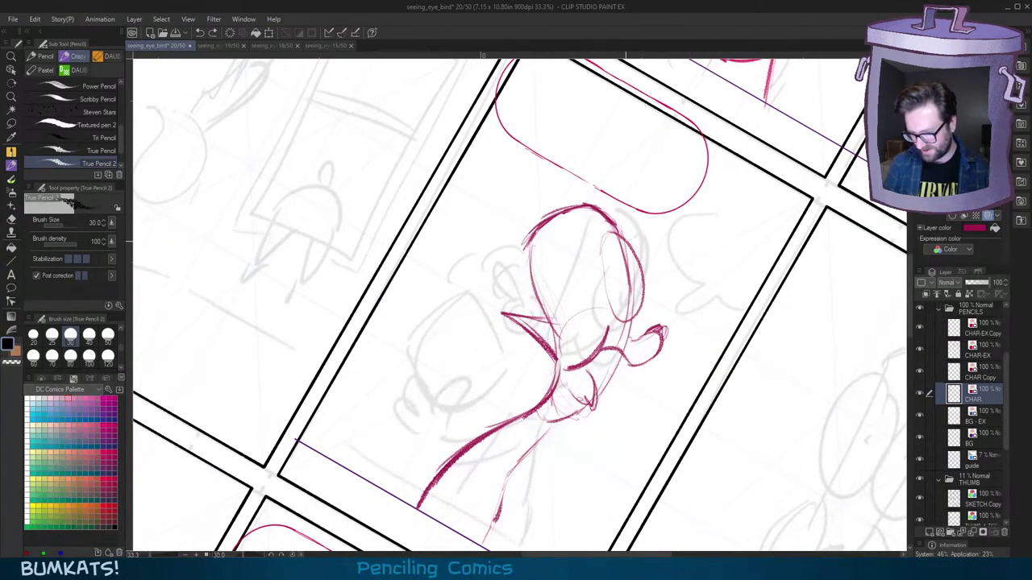
mouse_move(621, 233)
mouse_down()
mouse_move(601, 268)
mouse_move(608, 305)
mouse_up()
key(ctrl+z)
drag(620, 233, 622, 322)
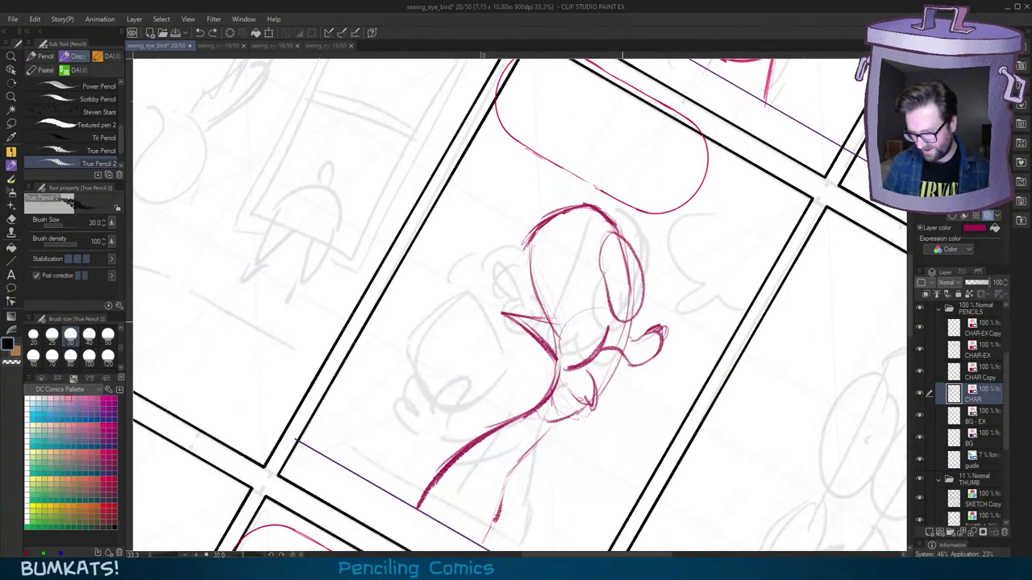
Step: Pencil two tall pointed spikes rising from the upper back of the figure's head
drag(543, 250, 547, 177)
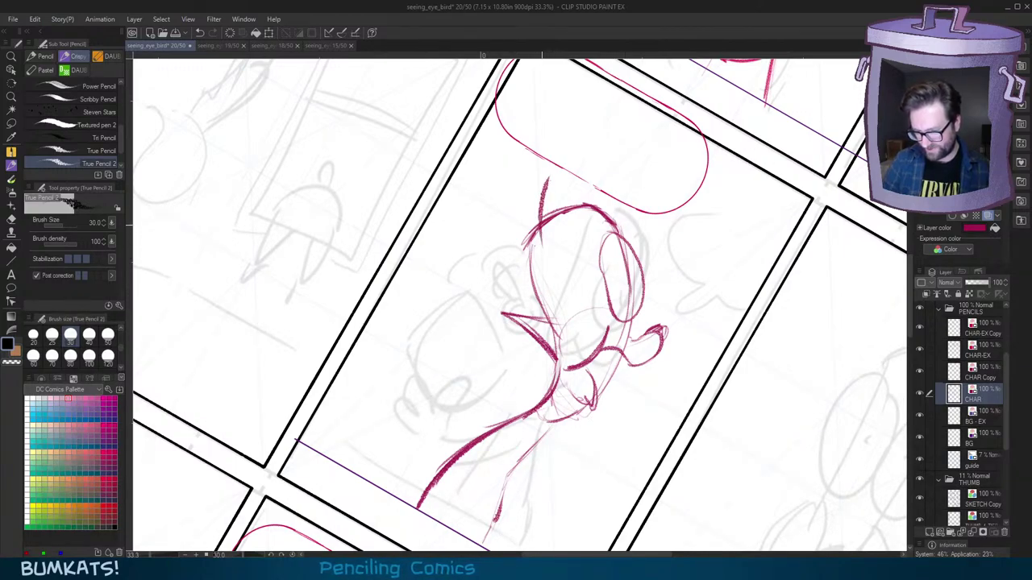
key(ctrl+z)
drag(542, 221, 557, 152)
mouse_move(556, 155)
mouse_down()
mouse_move(562, 211)
mouse_move(557, 169)
mouse_up()
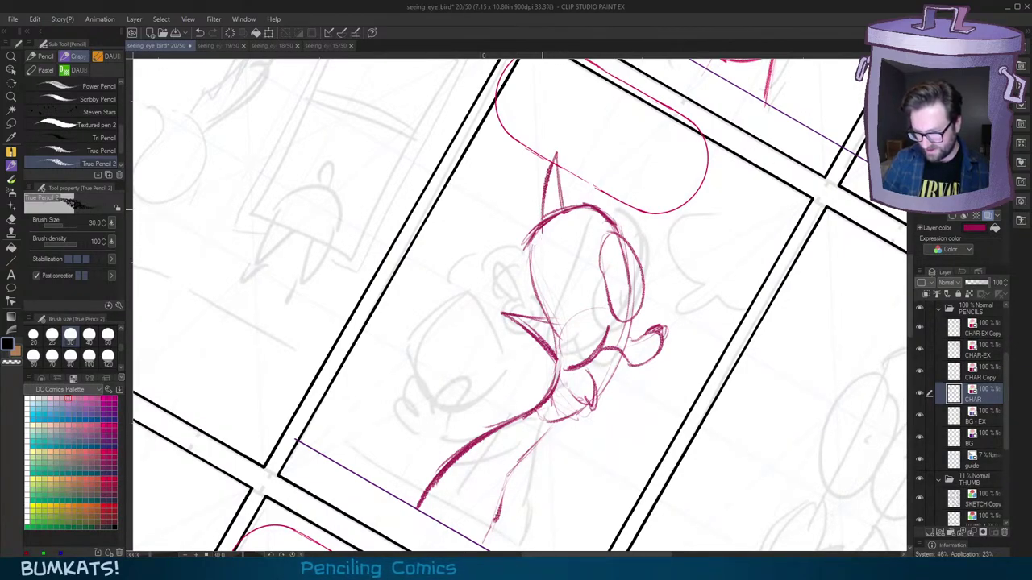
mouse_move(544, 221)
mouse_down()
mouse_move(547, 171)
mouse_move(565, 164)
mouse_move(582, 210)
mouse_up()
key(ctrl+z)
key(ctrl+z)
mouse_move(565, 164)
mouse_down()
mouse_move(582, 204)
mouse_move(553, 213)
mouse_up()
key(ctrl+z)
mouse_move(556, 165)
mouse_down()
mouse_move(546, 216)
mouse_move(568, 208)
mouse_up()
mouse_move(567, 208)
mouse_down()
mouse_move(565, 187)
mouse_move(567, 205)
mouse_up()
key(minus)
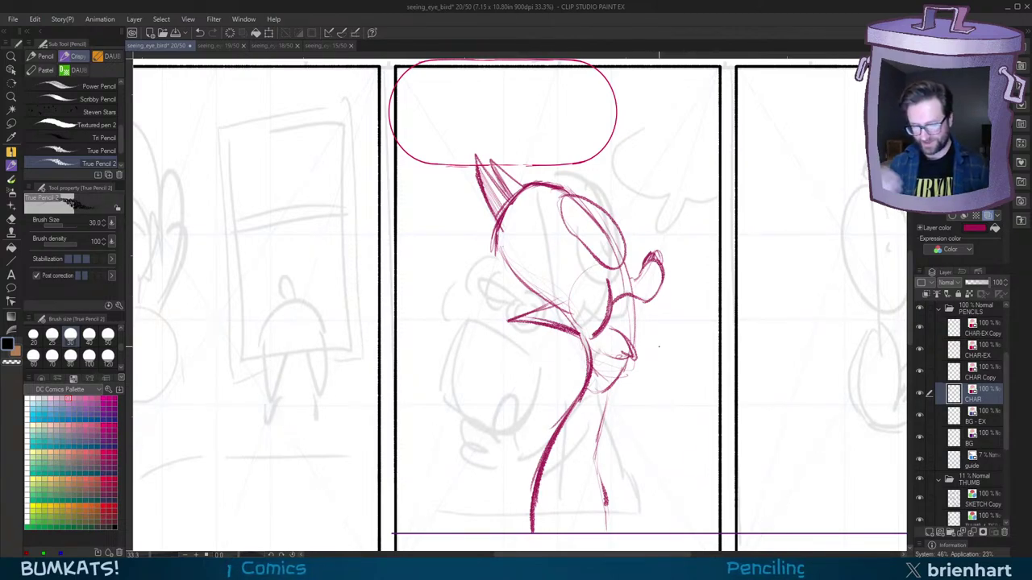
Step: Strengthen the head's back contour from the base of the spikes down to the neck, and return the canvas to upright
drag(649, 352, 660, 360)
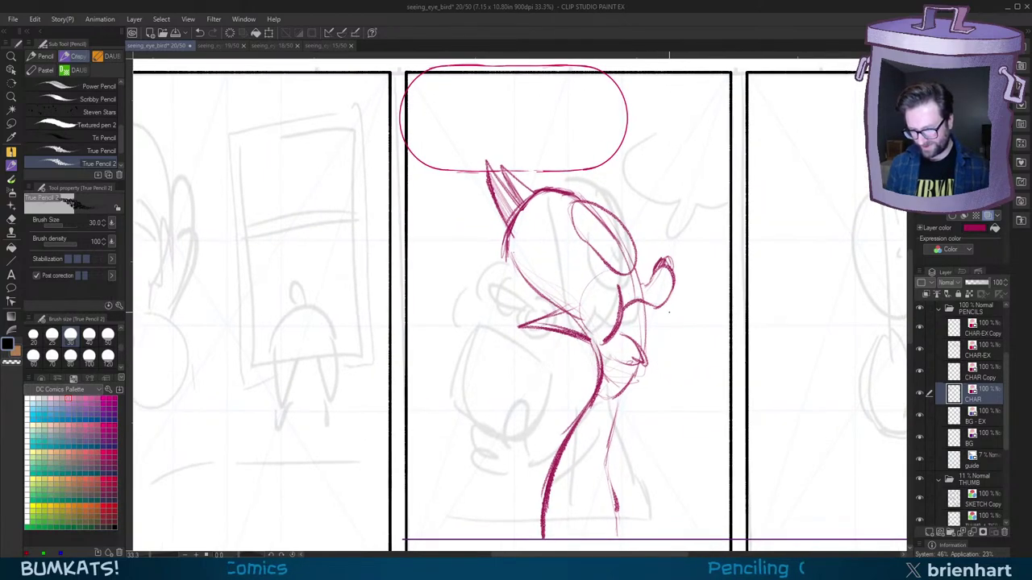
key(asciicircum)
drag(536, 252, 535, 274)
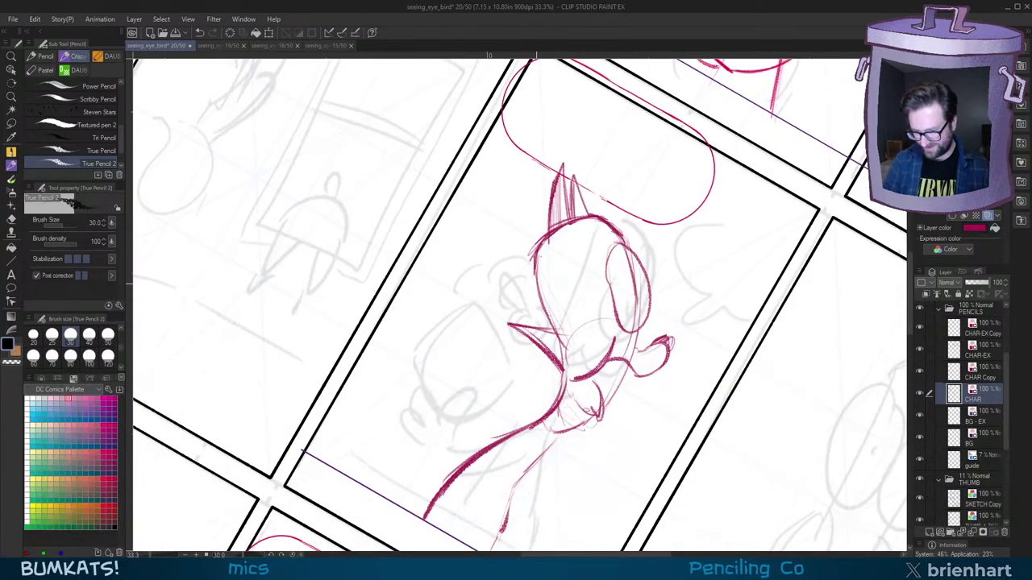
key(minus)
drag(513, 238, 578, 299)
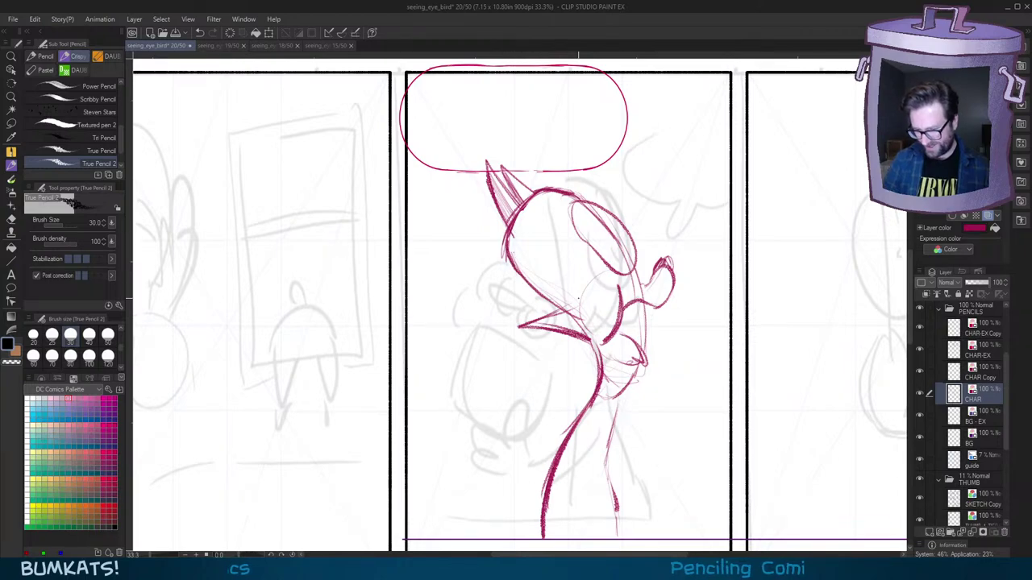
key(asciicircum)
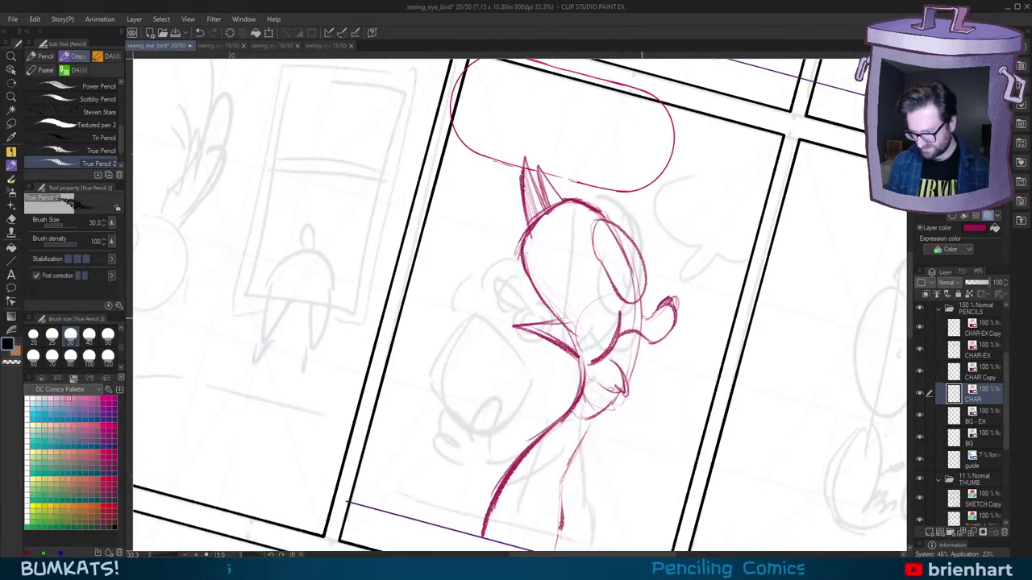
key(ctrl+shift+r)
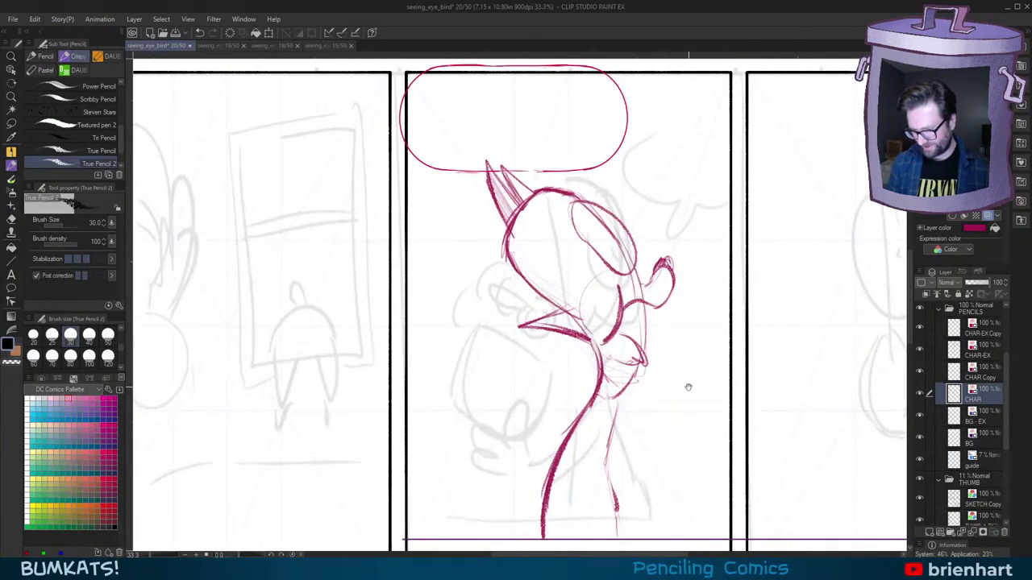
Step: Lasso the whole figure, rotate it slightly counterclockwise, shift it down and toward the panel's left side, and apply the transformation
scroll(686, 387, down, 1)
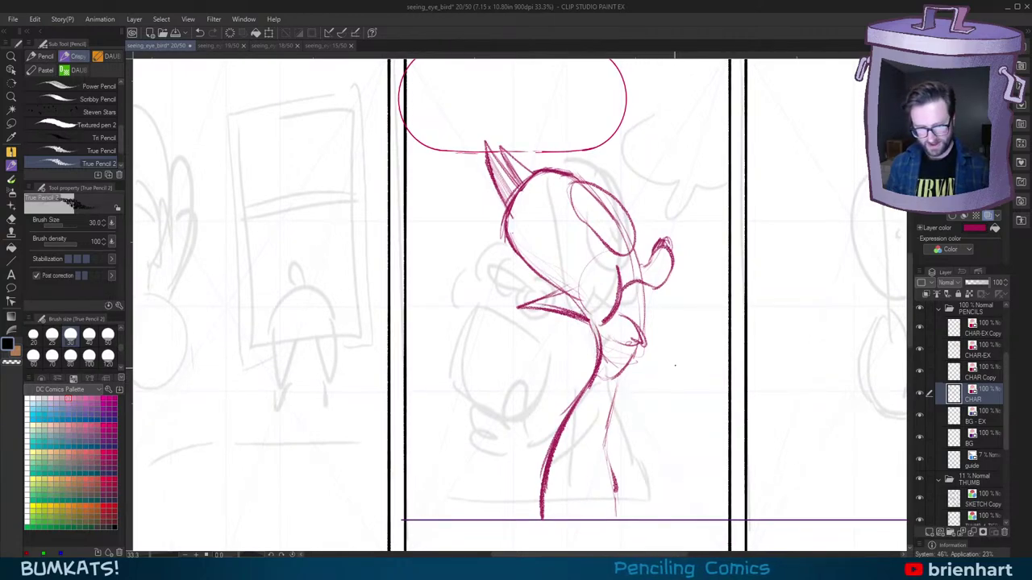
key(m)
mouse_move(629, 146)
mouse_down()
mouse_move(426, 288)
mouse_move(688, 156)
mouse_move(679, 203)
mouse_up()
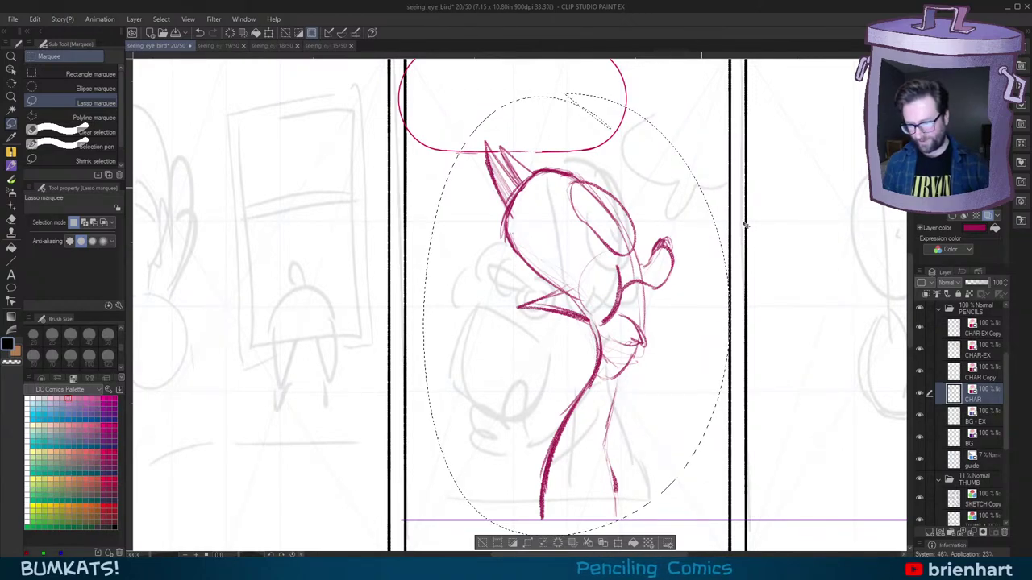
key(ctrl+t)
drag(746, 226, 745, 219)
drag(654, 286, 657, 288)
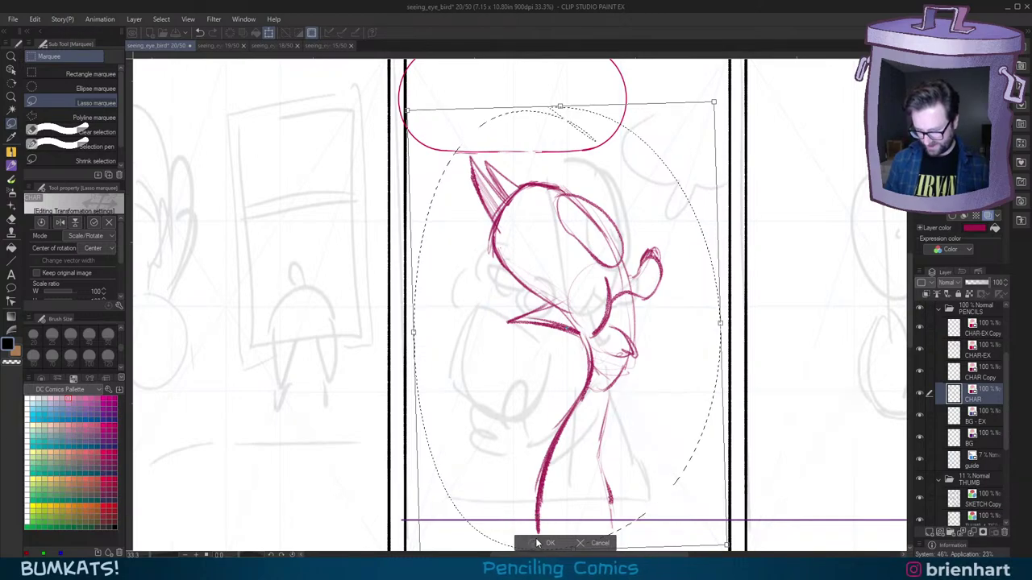
key(Return)
drag(686, 385, 709, 337)
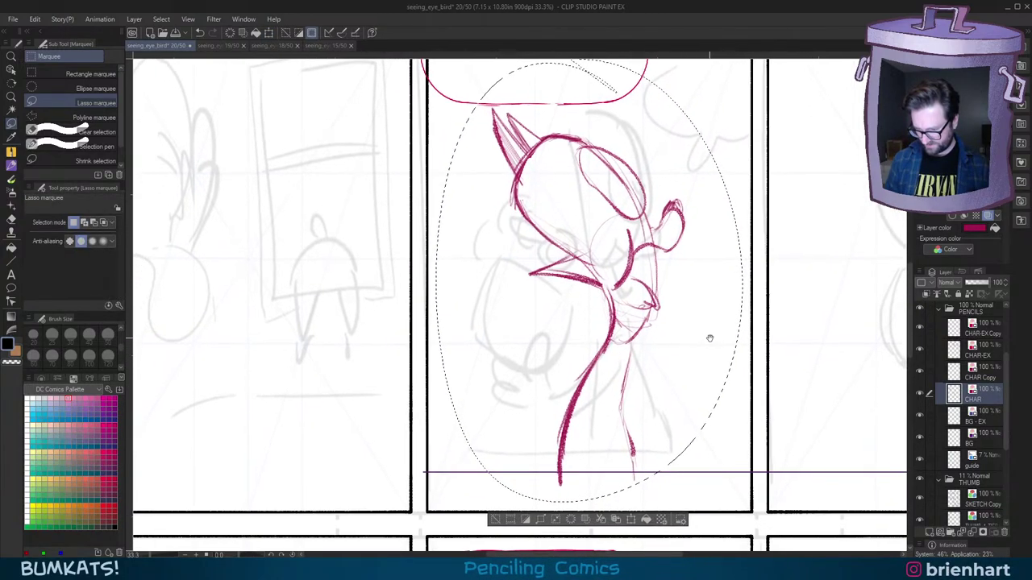
Step: Clear the selection and pencil the curved back edge of the rounded muzzle below the large oval on the head
click(496, 523)
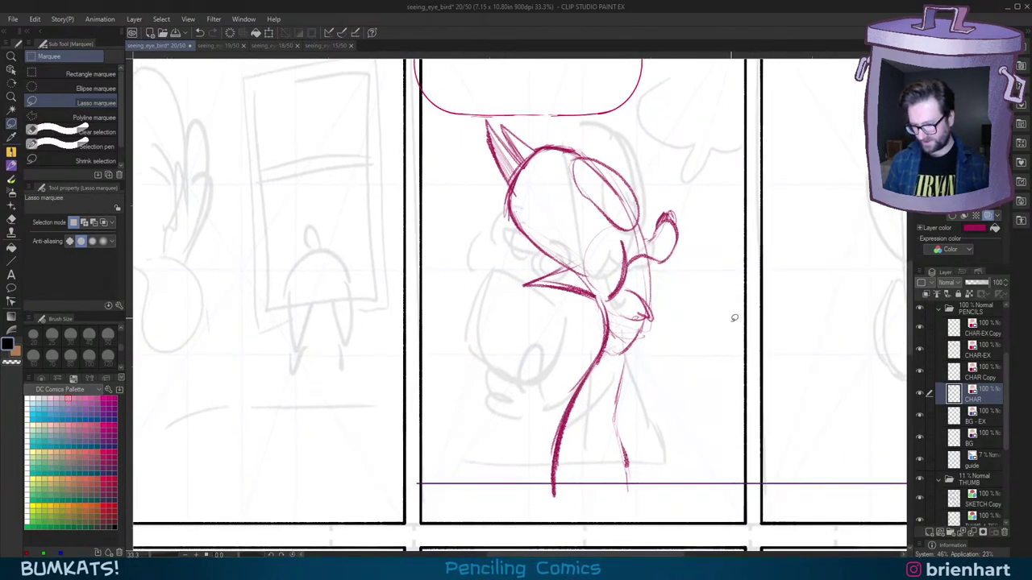
key(p)
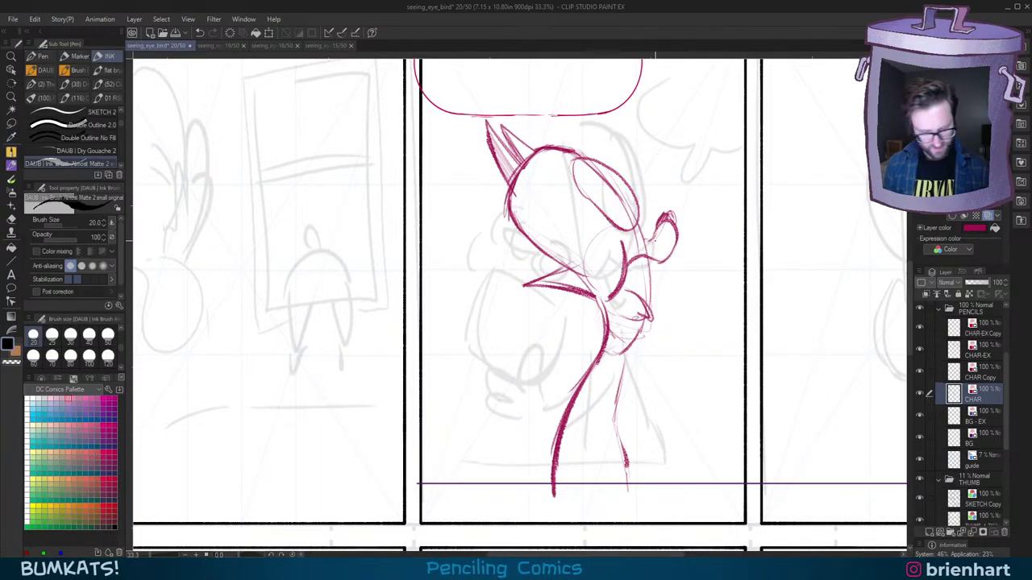
key(p)
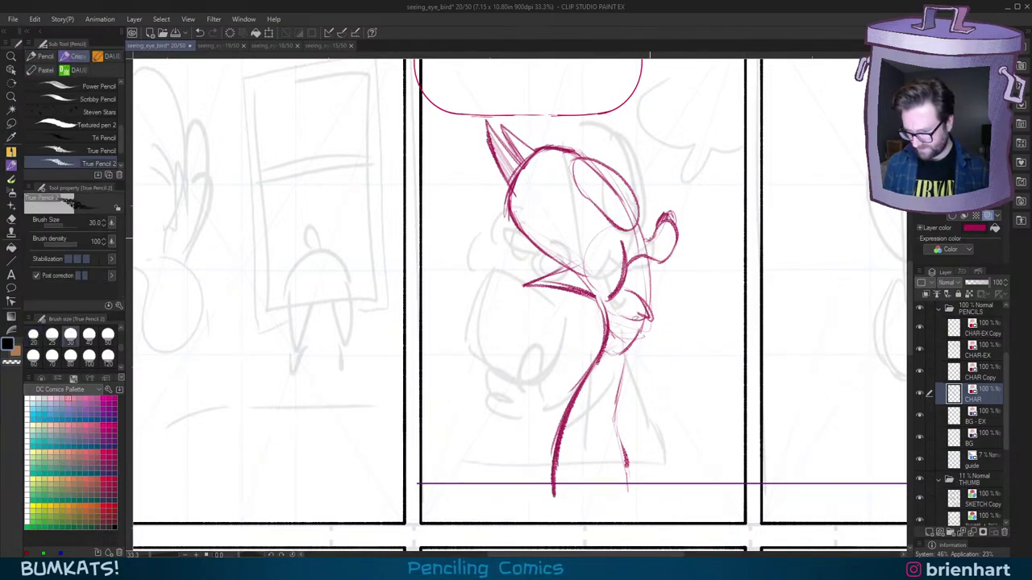
drag(616, 227, 588, 281)
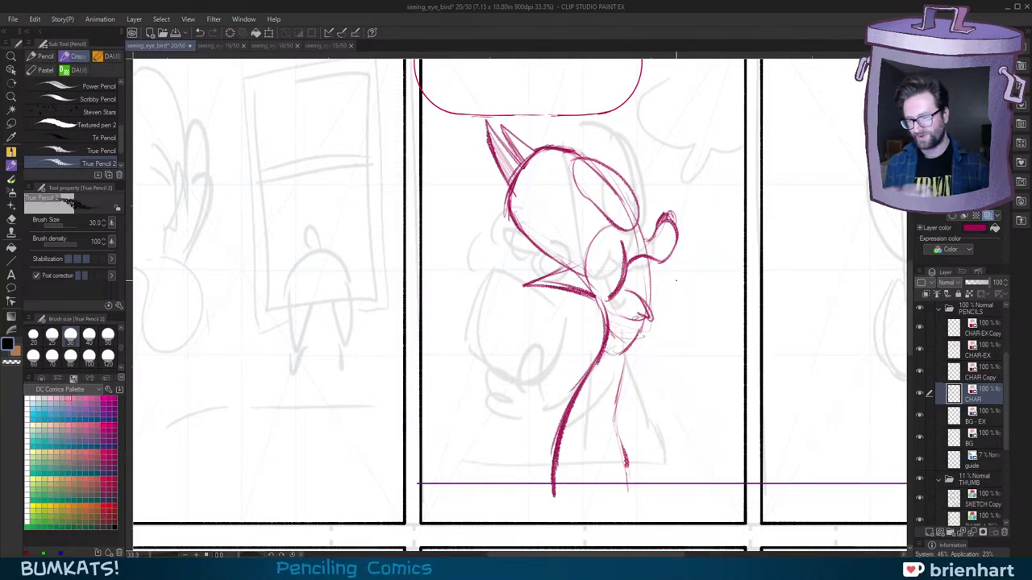
drag(670, 308, 670, 337)
Step: Pencil a small oval at the crown of the head and strengthen the upper edge of the rounded muzzle
key(minus)
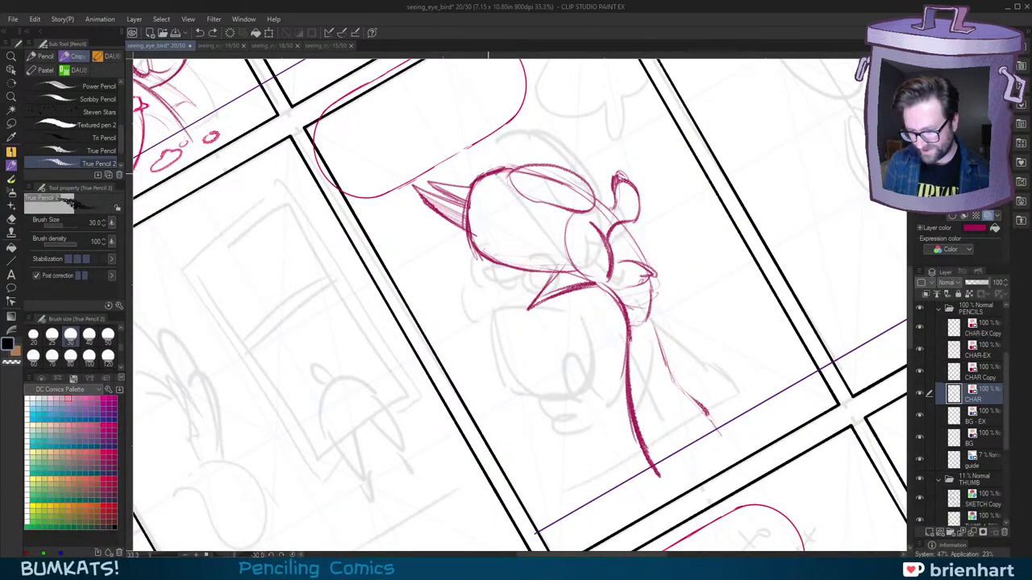
drag(477, 193, 505, 171)
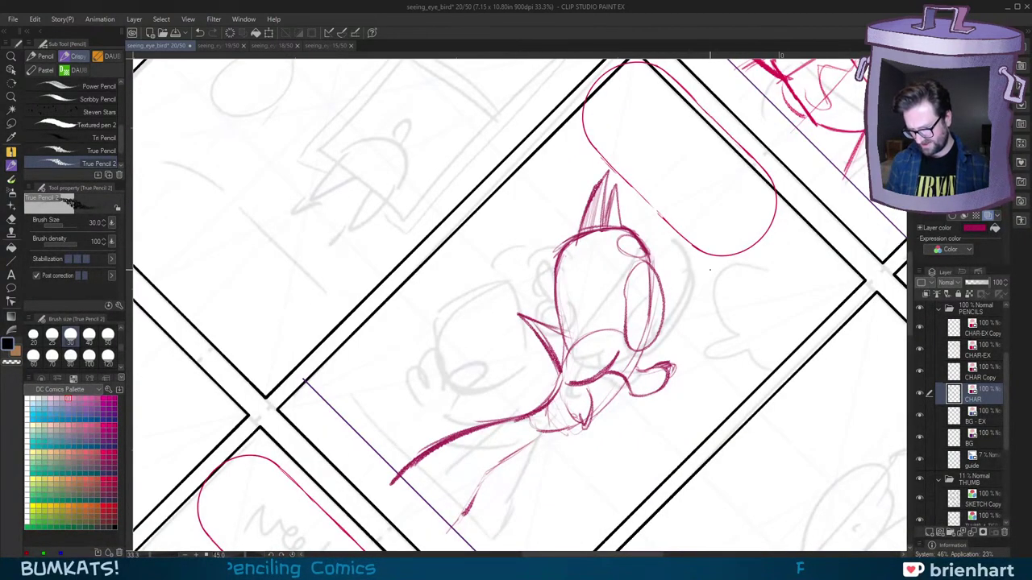
key(^)
key(^)
key(^)
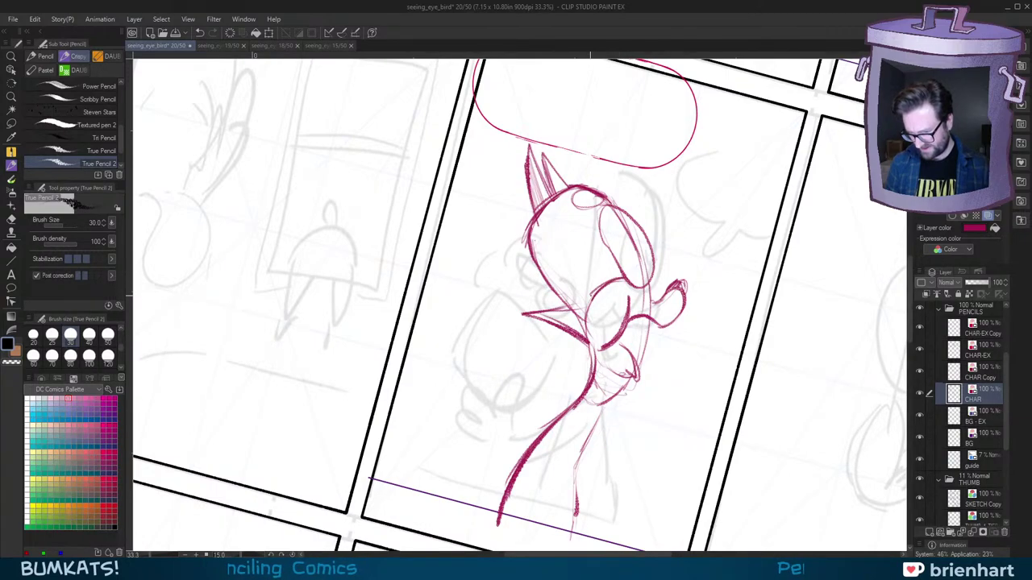
drag(590, 300, 634, 277)
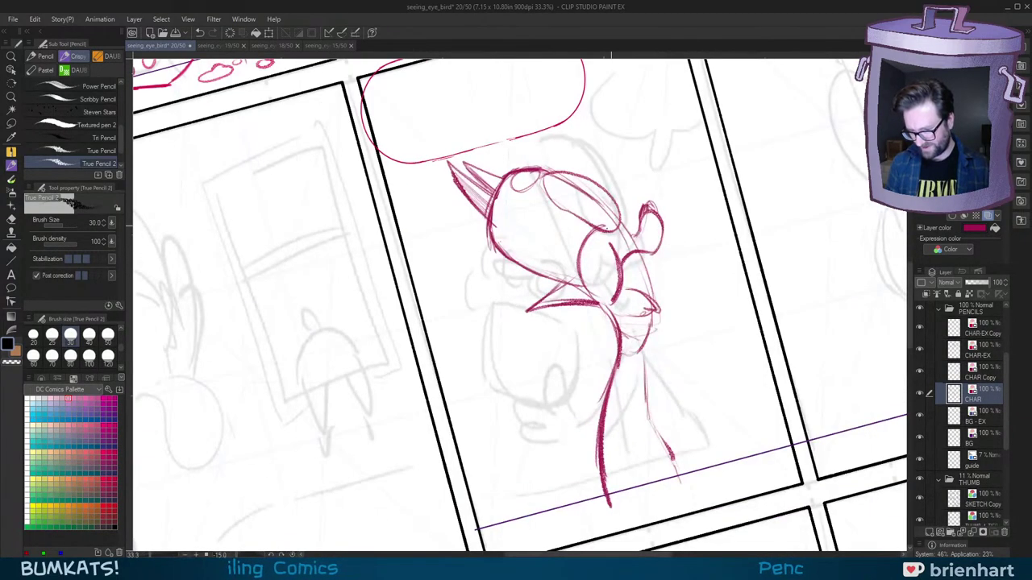
Step: Erase the pointed spike at the lower back of the head and redraw both of its edges
key(minus)
key(minus)
key(minus)
key(minus)
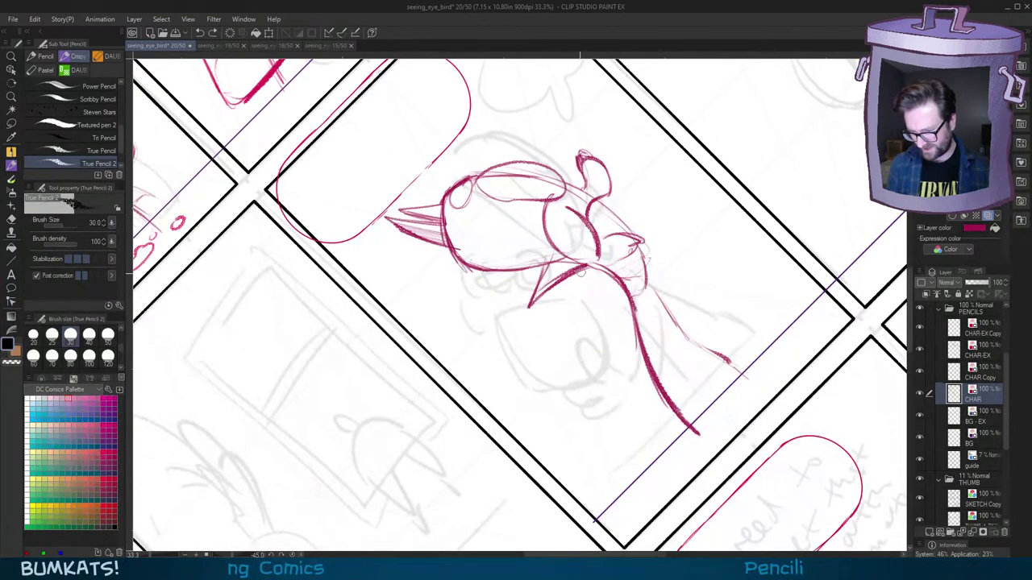
mouse_move(581, 273)
mouse_down()
mouse_move(542, 279)
mouse_move(576, 272)
mouse_move(562, 275)
mouse_up()
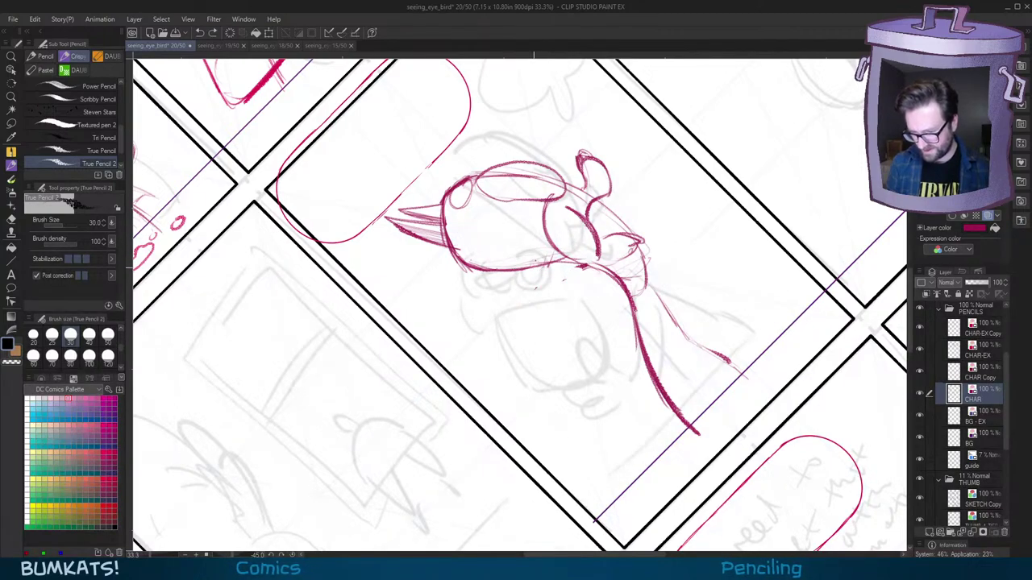
drag(535, 252, 516, 292)
drag(522, 288, 577, 268)
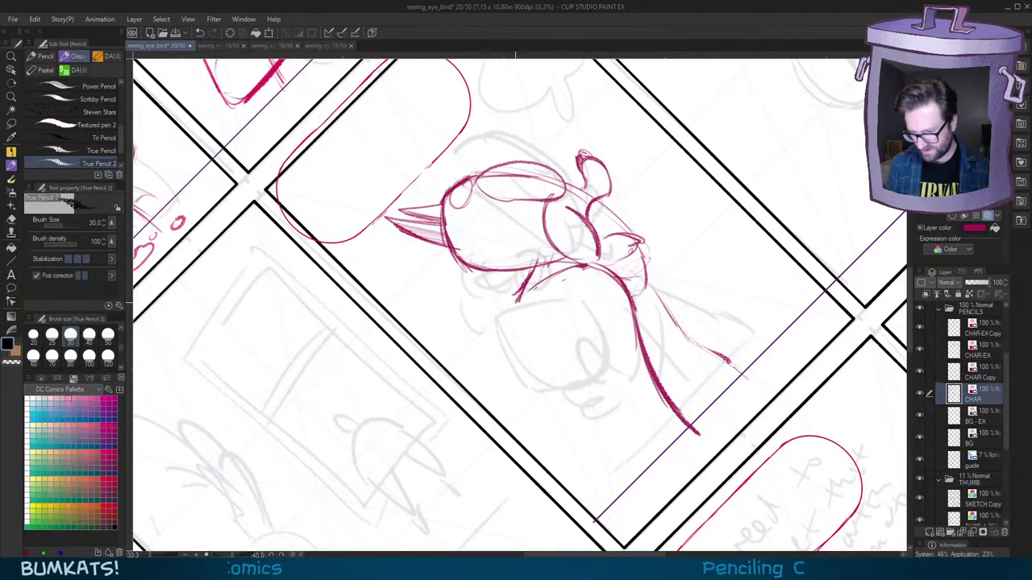
Step: Darken the upper and lower edges of the pointed spike at the lower back of the head
key(asciicircum)
key(asciicircum)
key(asciicircum)
key(asciicircum)
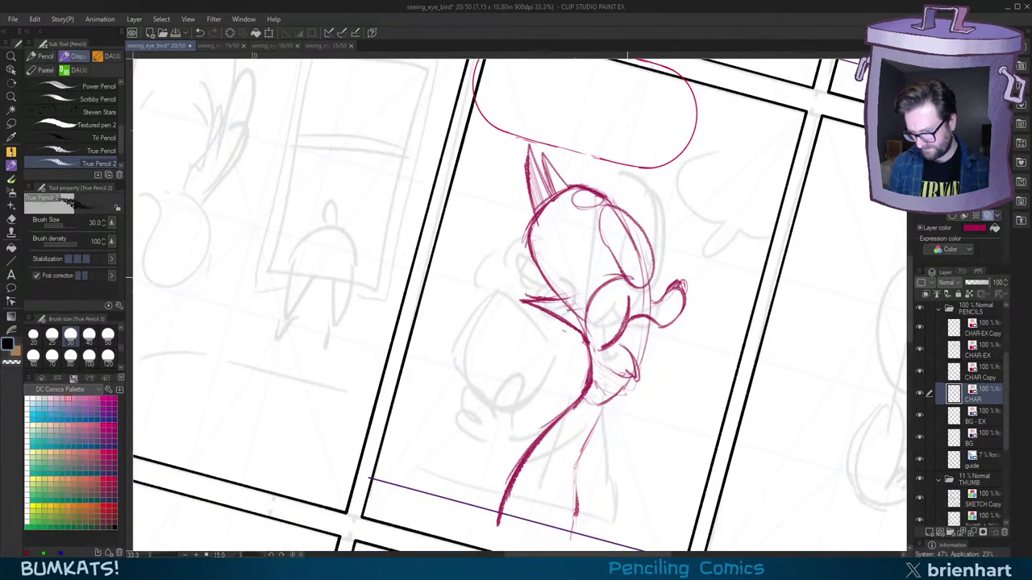
key(minus)
key(minus)
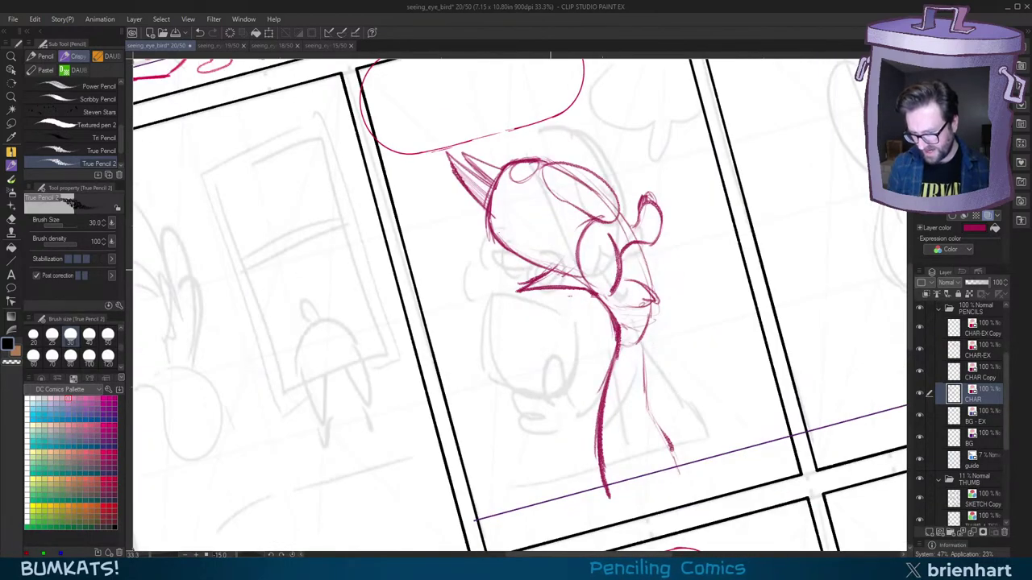
key(minus)
drag(515, 291, 559, 279)
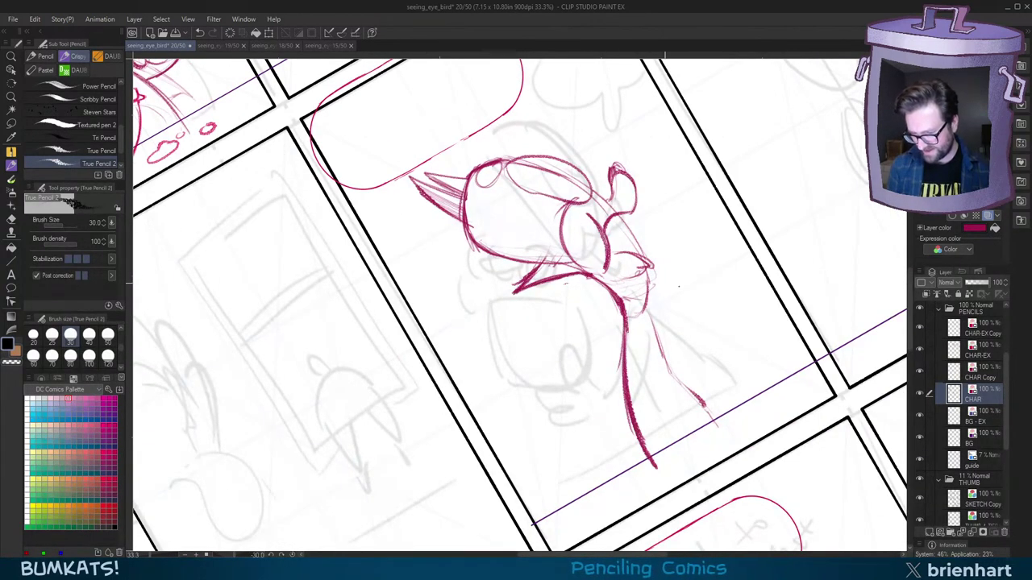
Step: Thin the neck's back contour just below the head by erasing along its edge with the transparent colour
key(asciicircum)
key(asciicircum)
key(asciicircum)
key(c)
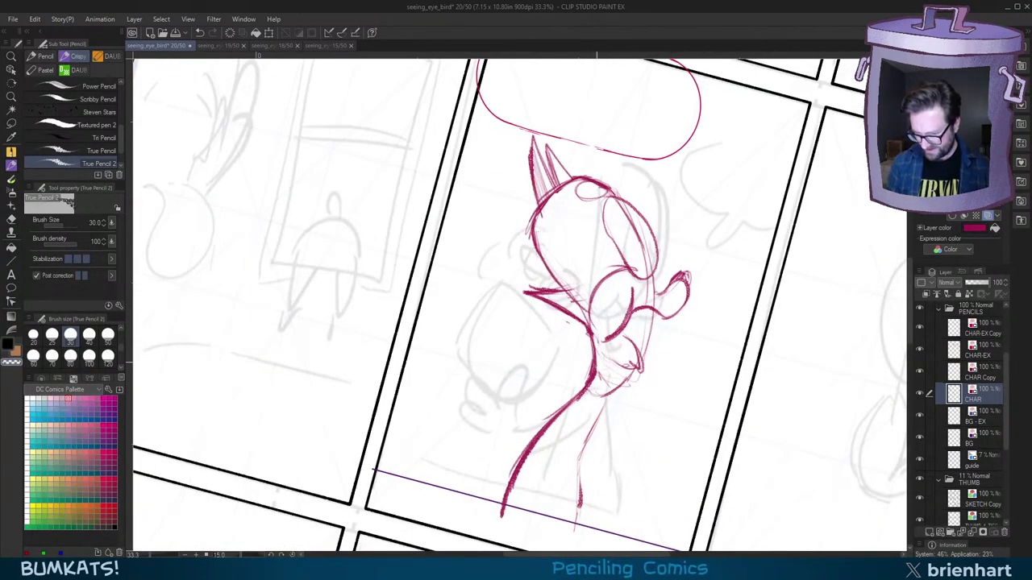
drag(598, 362, 589, 388)
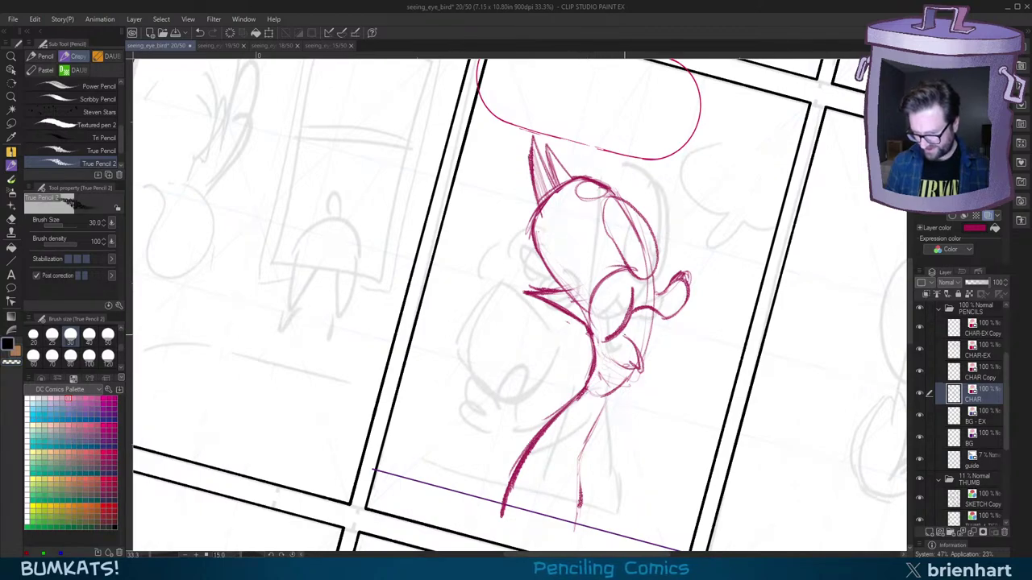
Step: Extend the spike at the lower back of the head outward to a longer, sharper tip
key(-)
drag(670, 296, 672, 314)
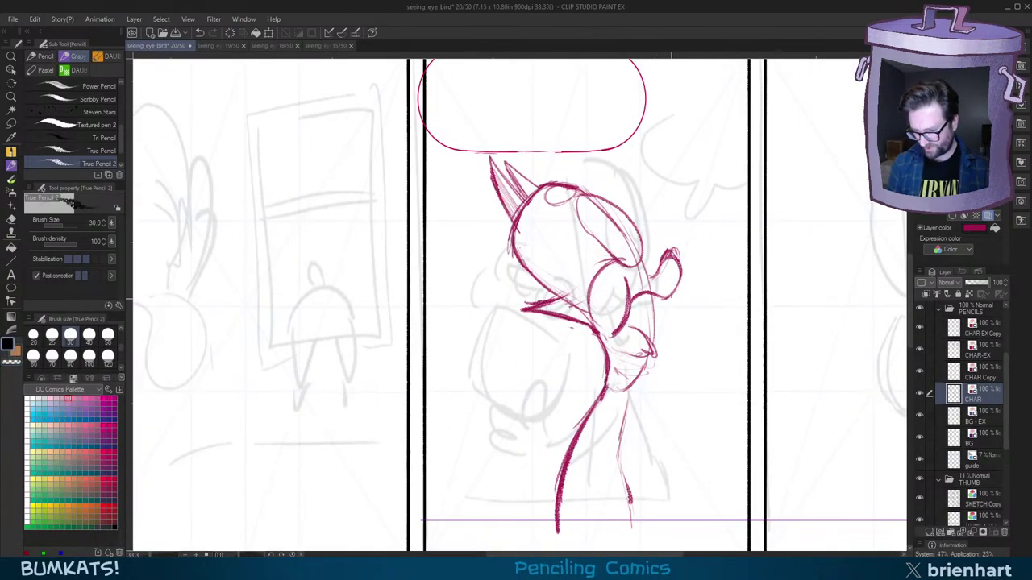
key(-)
drag(556, 290, 532, 302)
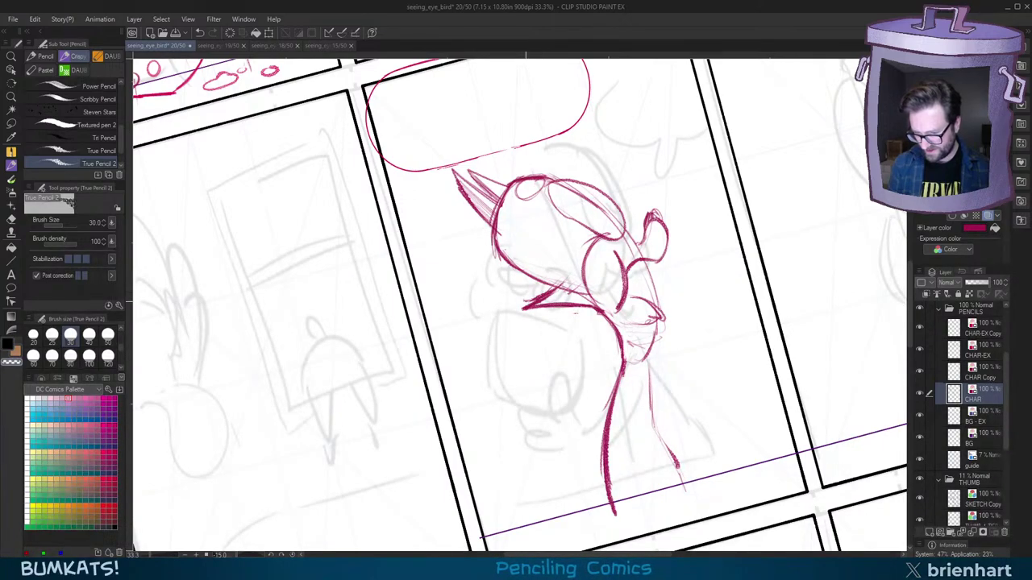
Step: Add small tufts of short strokes on the back and top of the head, and return the canvas to upright
key(^)
key(^)
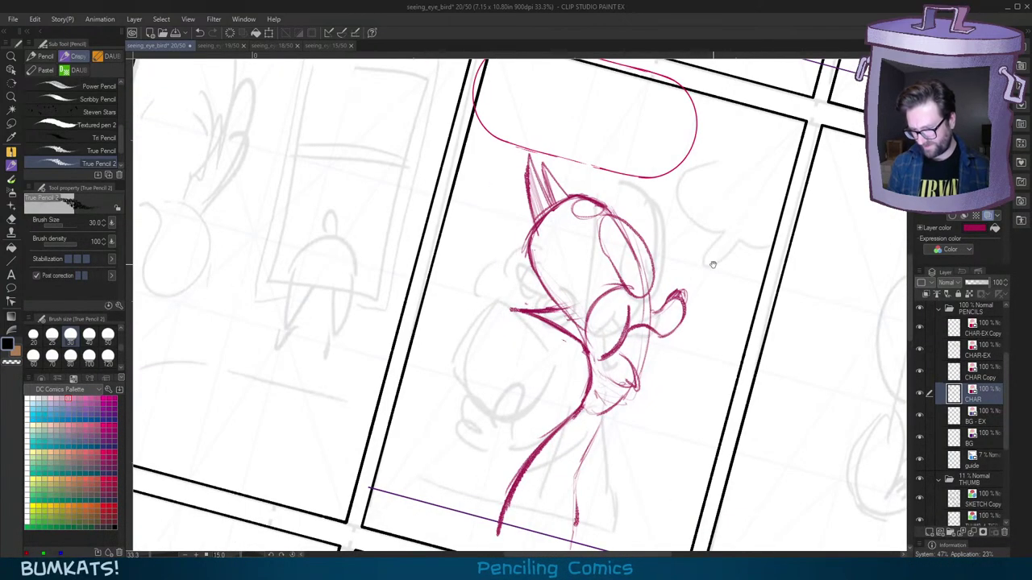
drag(667, 337, 671, 330)
drag(521, 222, 532, 235)
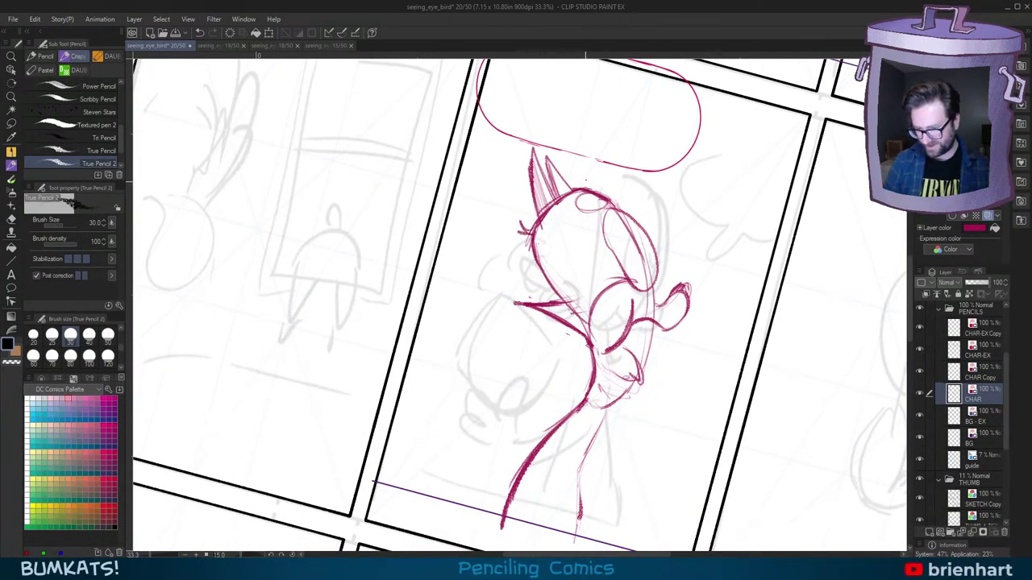
drag(583, 173, 588, 187)
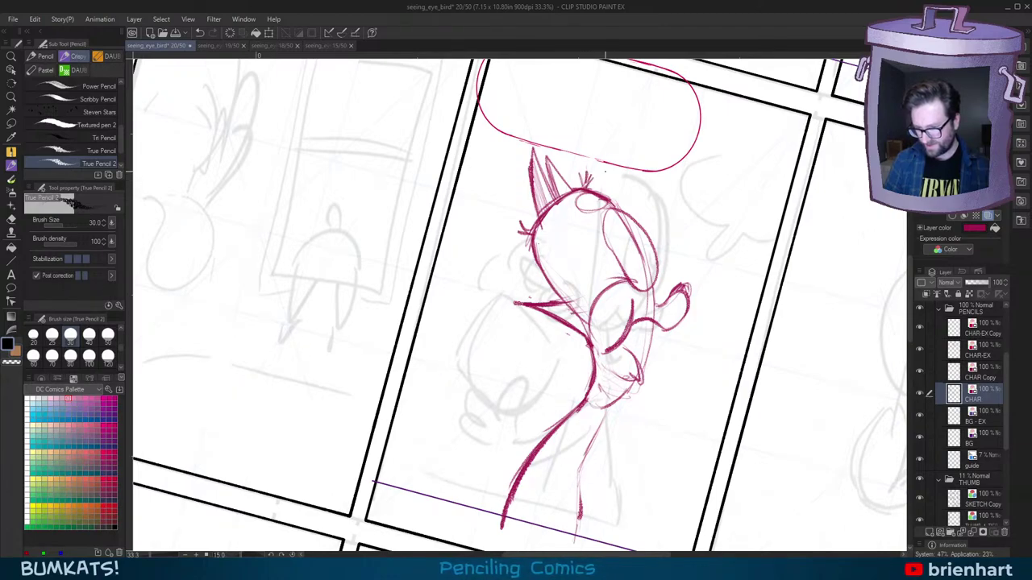
key(minus)
key(minus)
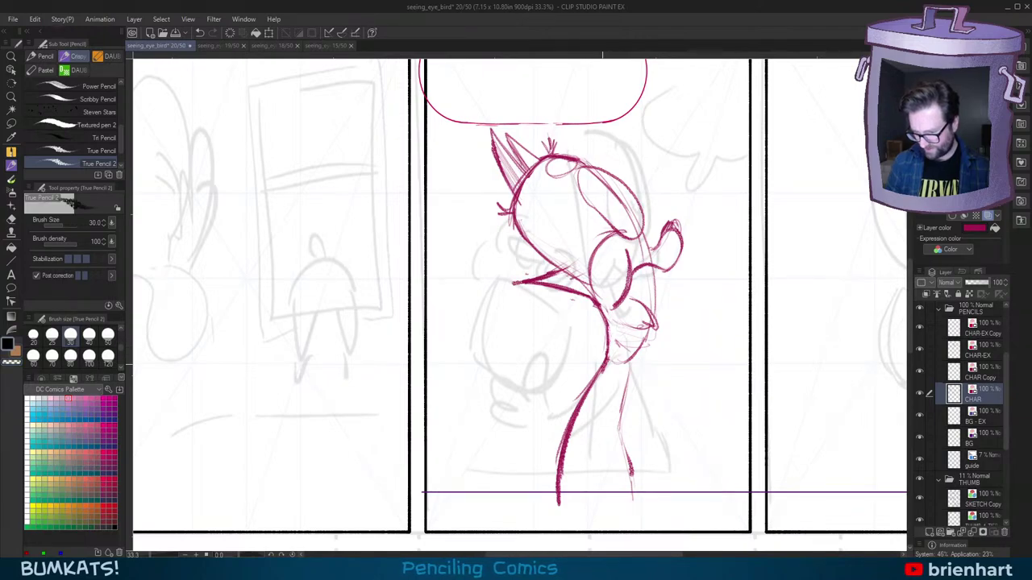
Step: Try to pencil a shoulder line from the base of the neck down across the figure's back
drag(631, 361, 623, 390)
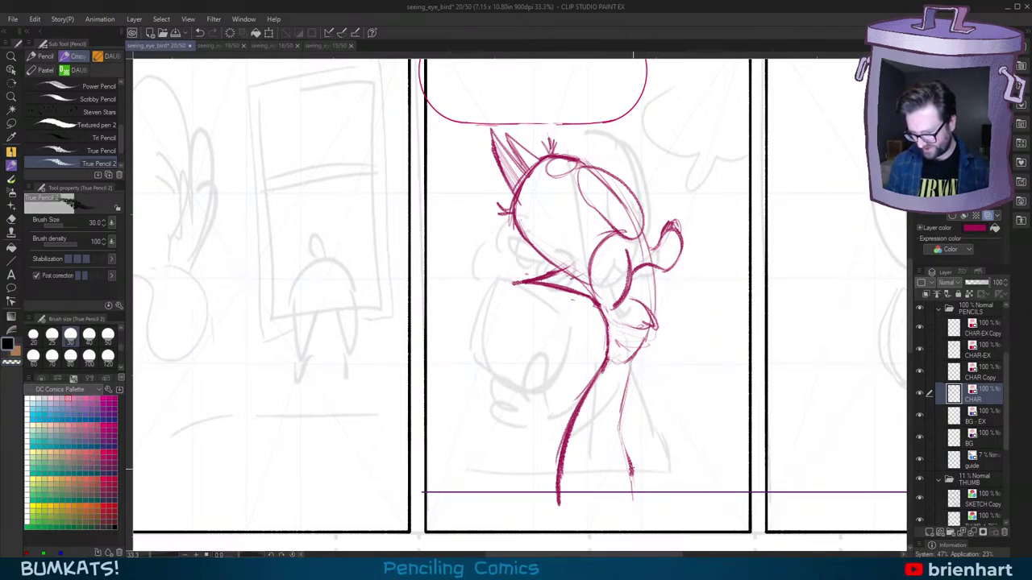
drag(640, 430, 645, 414)
drag(604, 358, 560, 394)
key(ctrl+z)
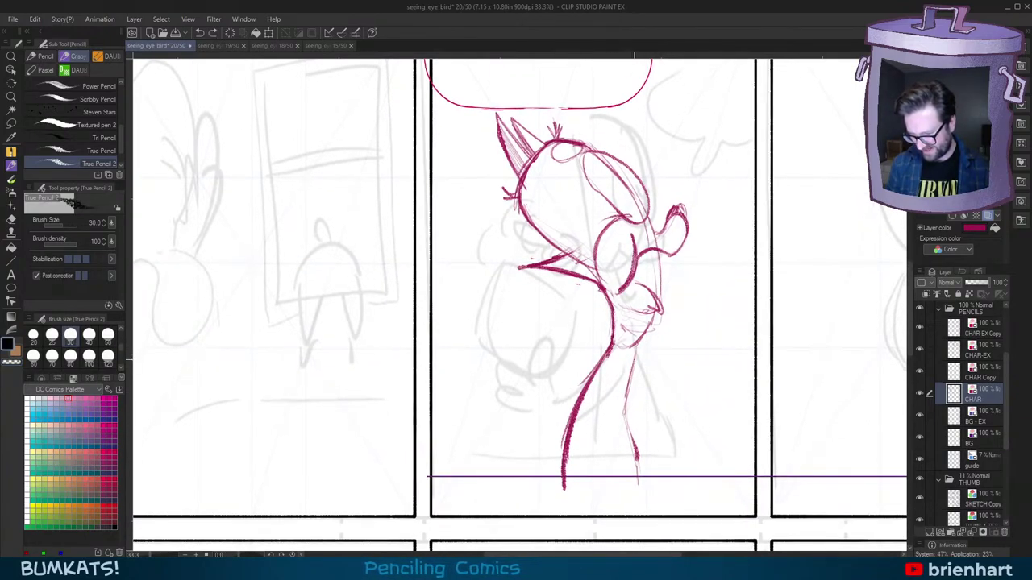
drag(630, 362, 578, 402)
key(ctrl+z)
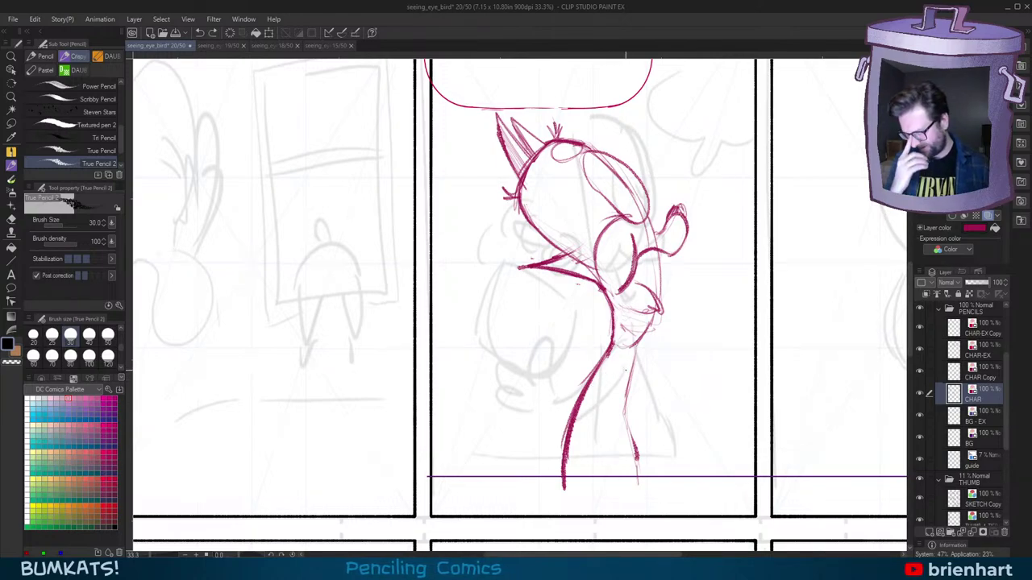
drag(672, 291, 626, 321)
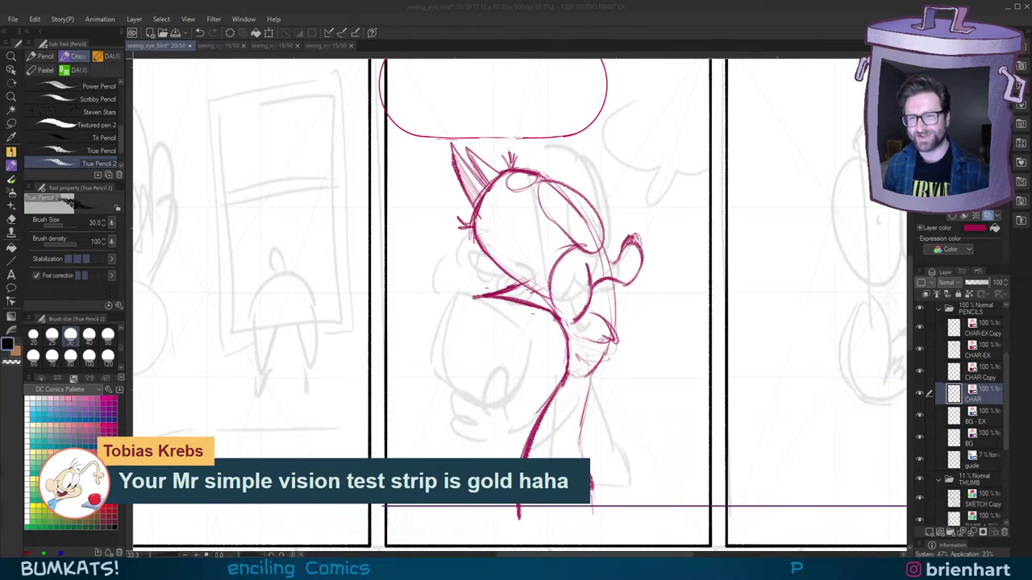
click(667, 305)
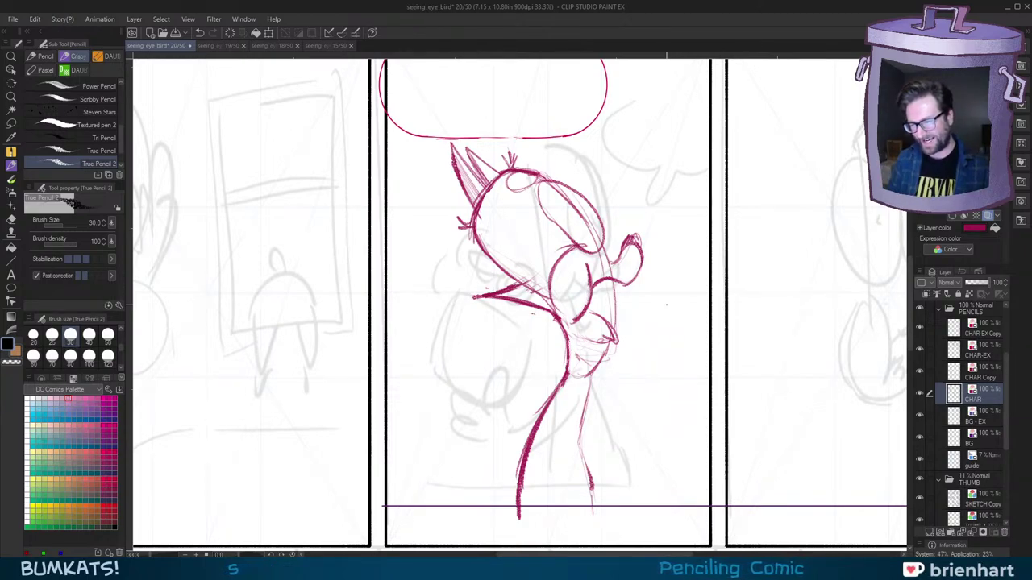
drag(623, 372, 631, 363)
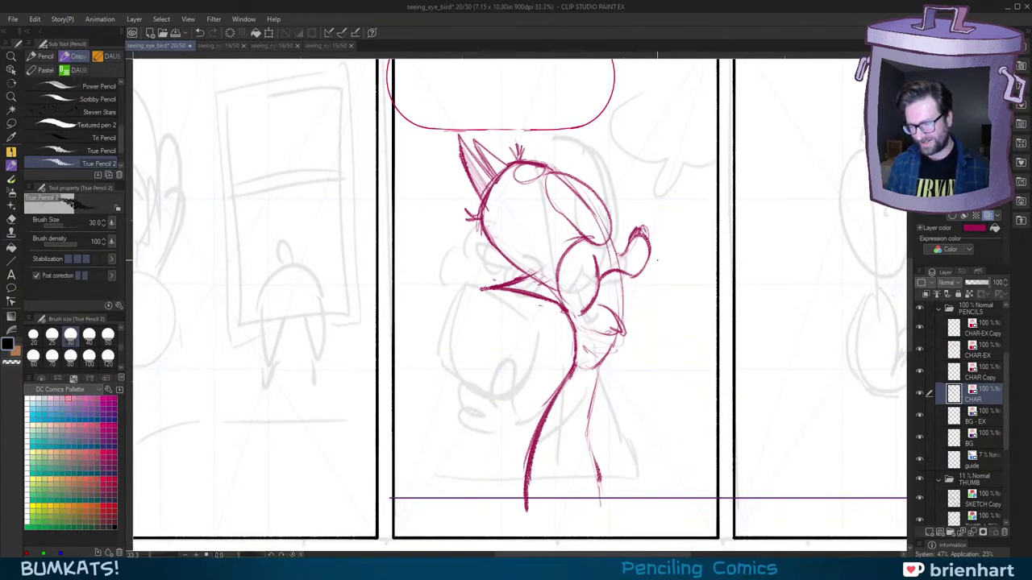
drag(665, 282, 656, 300)
key(asciicircum)
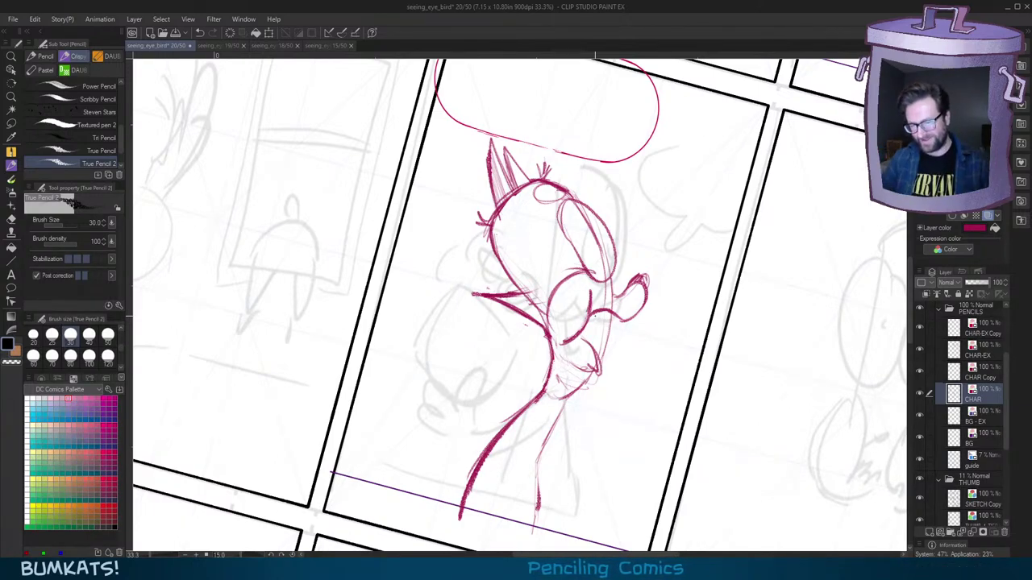
key(minus)
drag(643, 327, 639, 336)
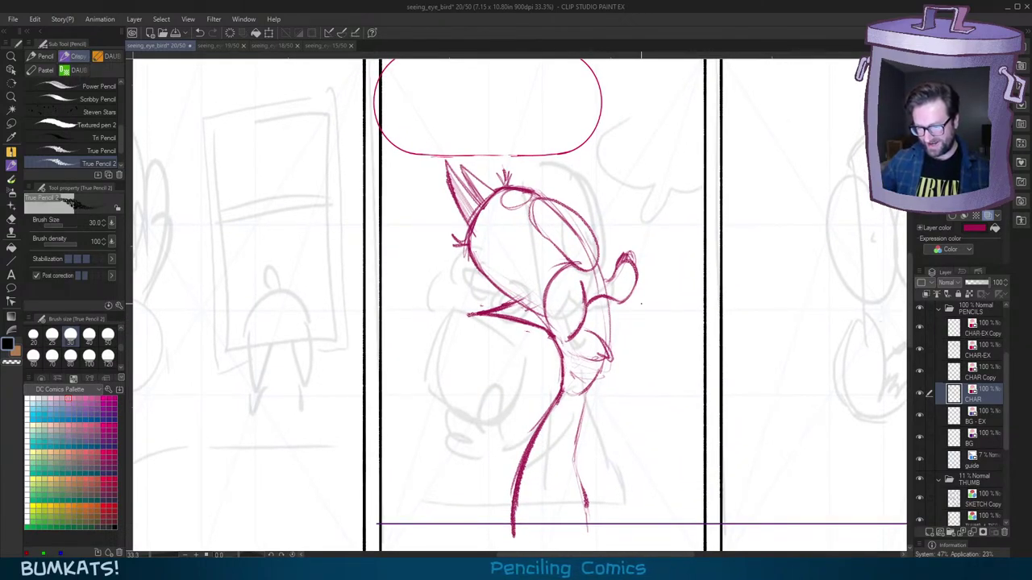
drag(676, 328, 657, 347)
key(asciicircum)
key(ctrl+@)
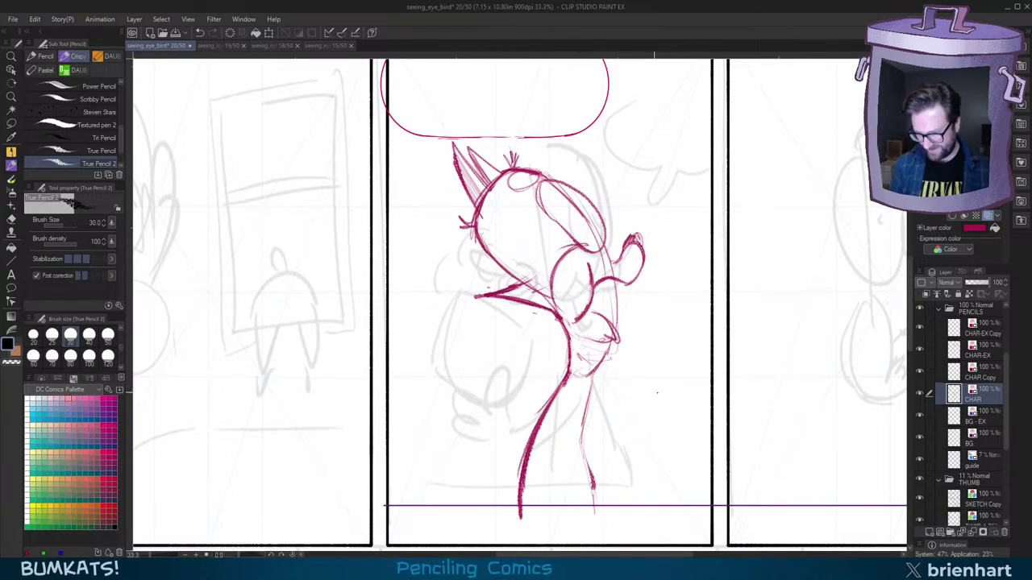
Step: Duplicate the bowl in the top row's middle panel from the CHAR-EX Copy layer onto its own new layer
scroll(668, 403, down, 5)
drag(687, 357, 664, 372)
scroll(663, 371, up, 2)
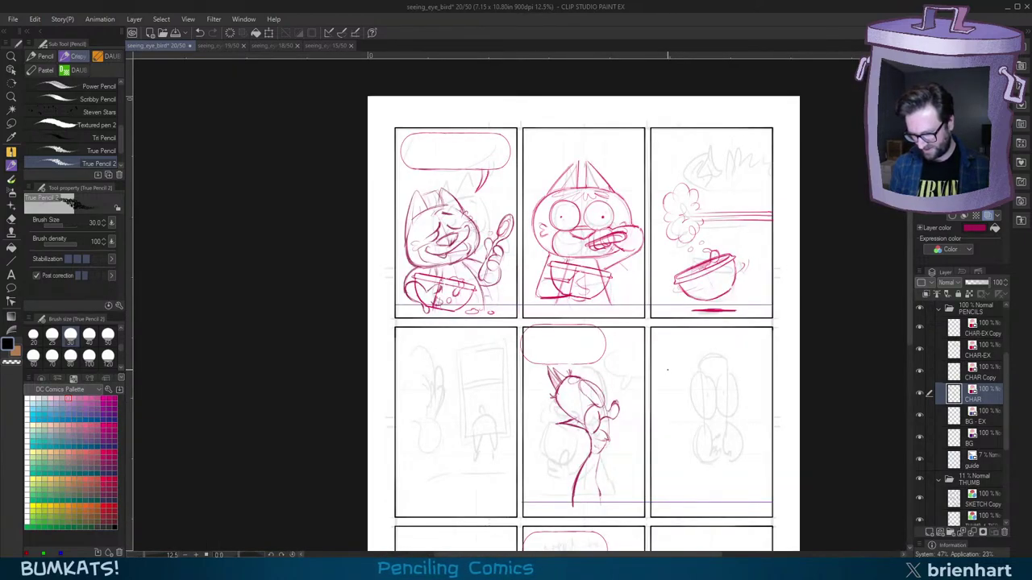
drag(651, 414, 655, 393)
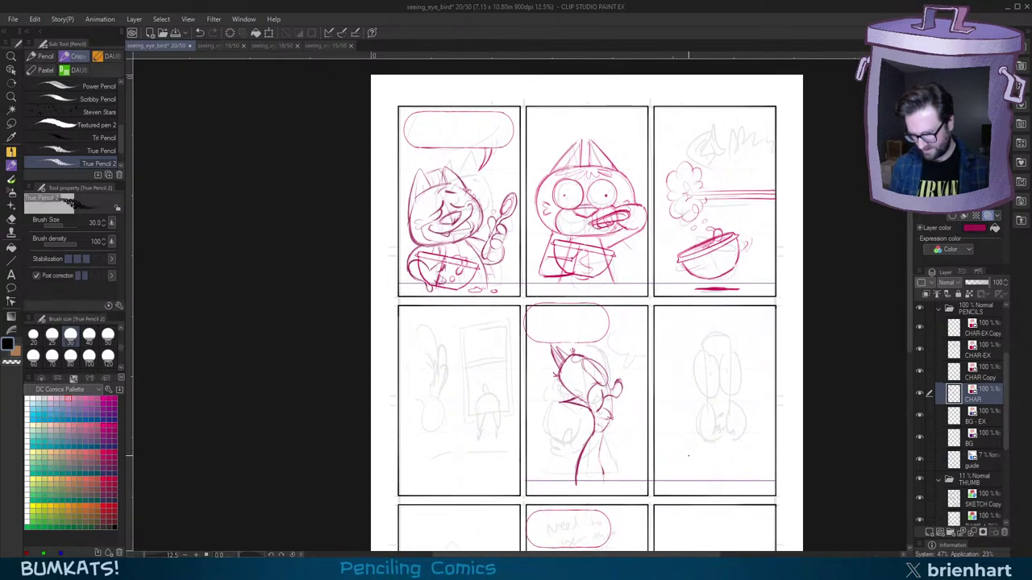
key(m)
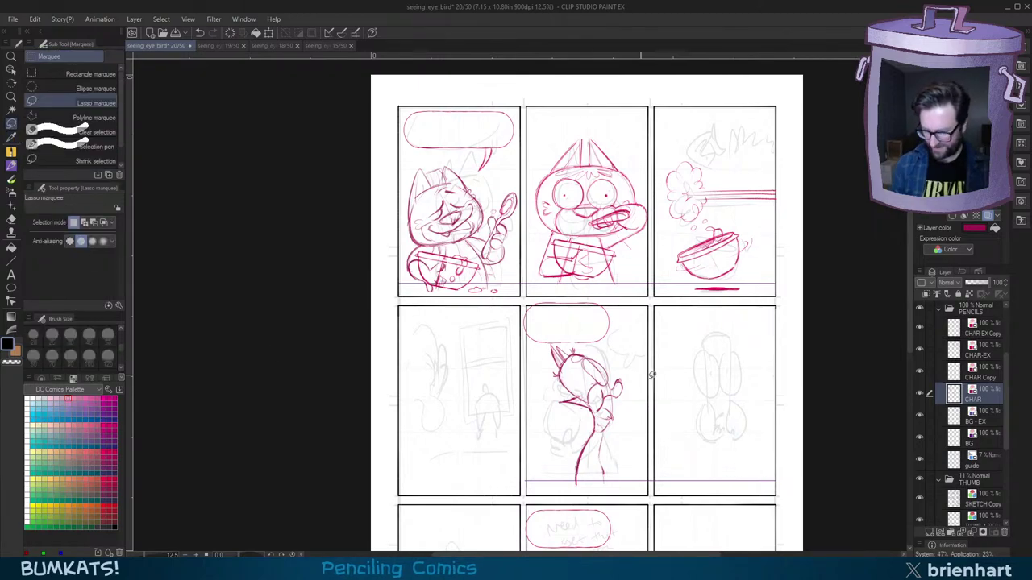
scroll(678, 420, down, 1)
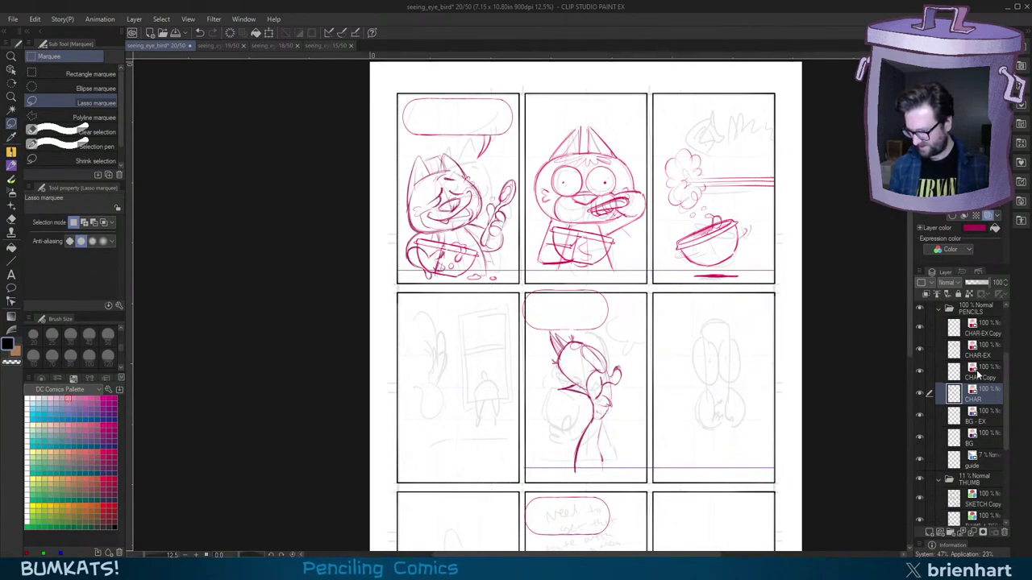
click(920, 351)
click(920, 352)
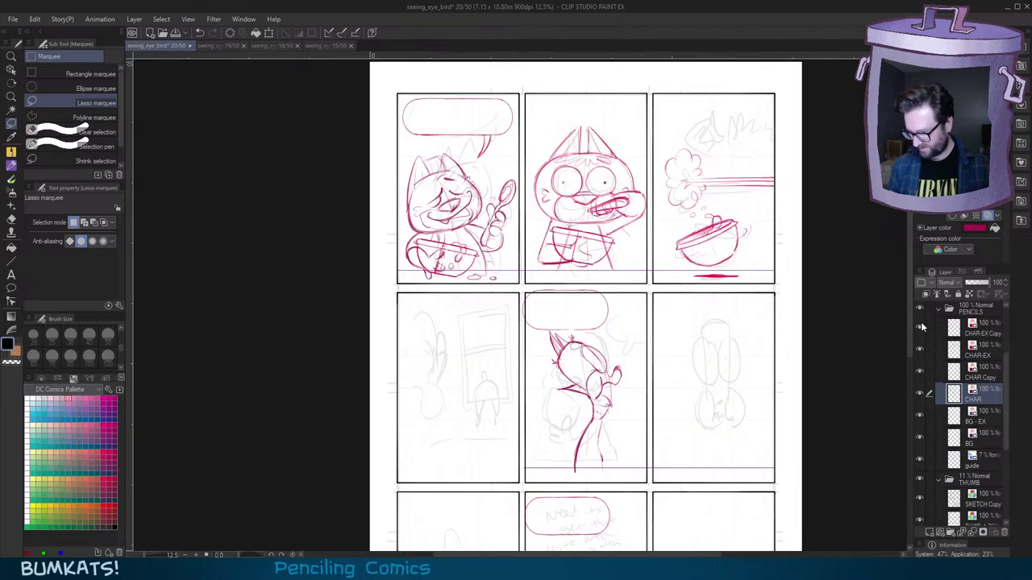
click(986, 331)
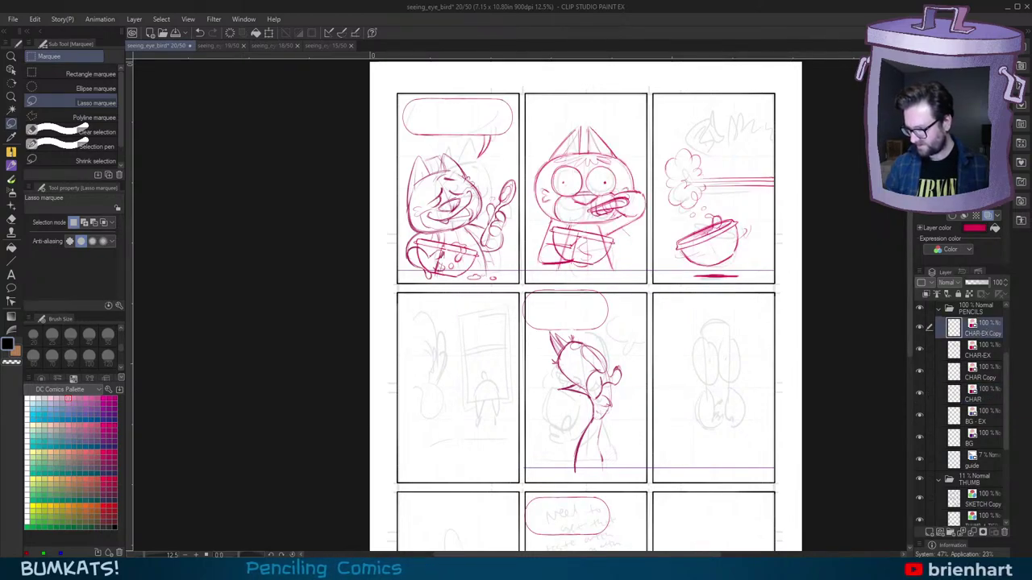
key(ctrl+v)
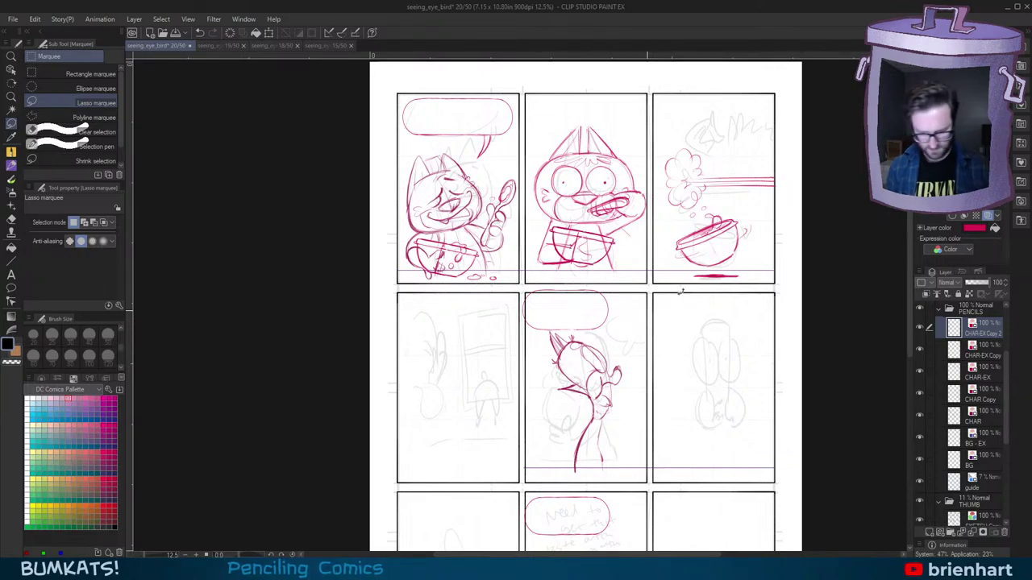
Step: Move the duplicated bowl down in front of the second row's middle figure and scale it to 84 percent
key(ctrl+t)
drag(586, 242, 566, 437)
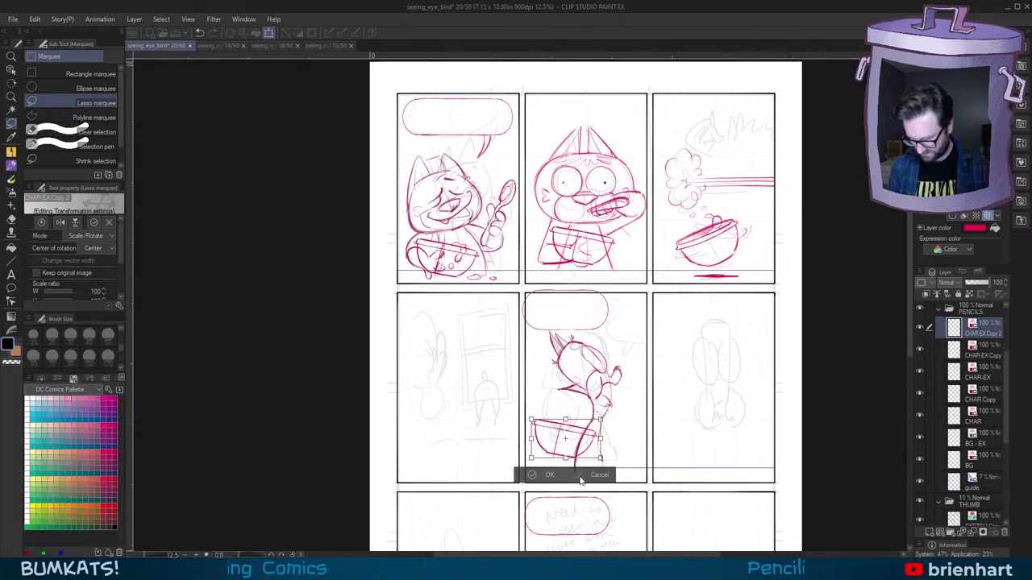
drag(599, 420, 588, 446)
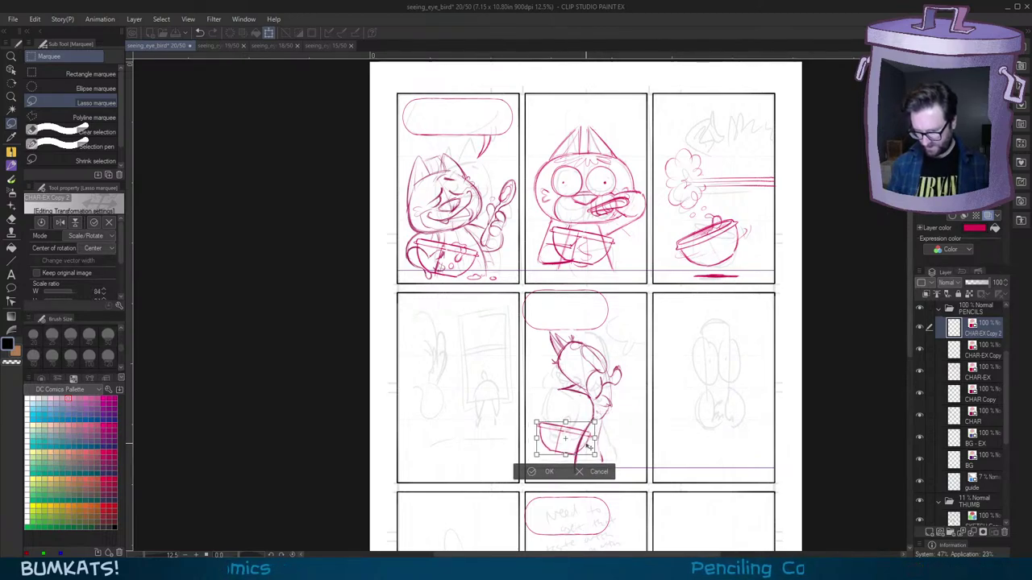
key(Return)
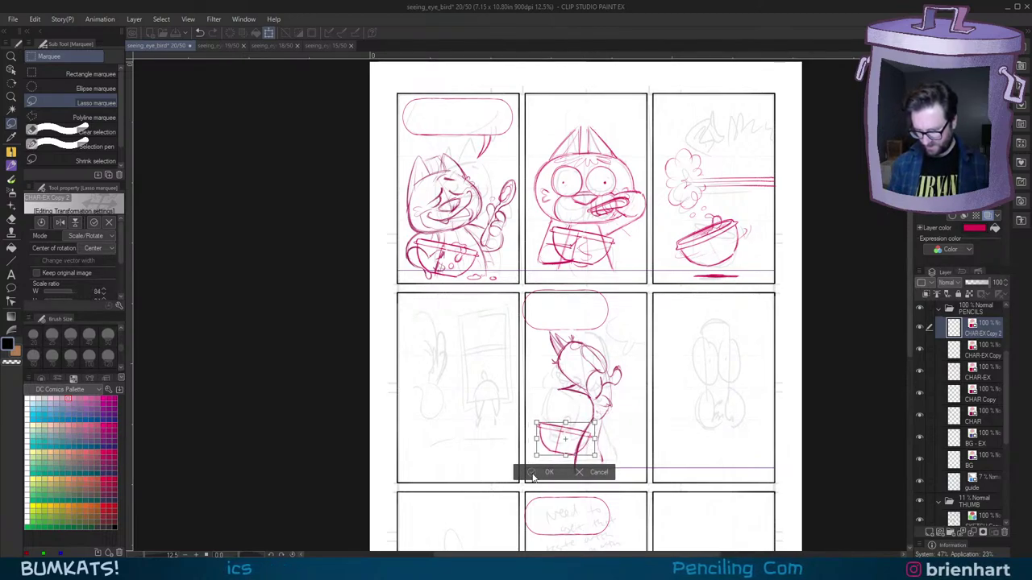
scroll(596, 455, up, 3)
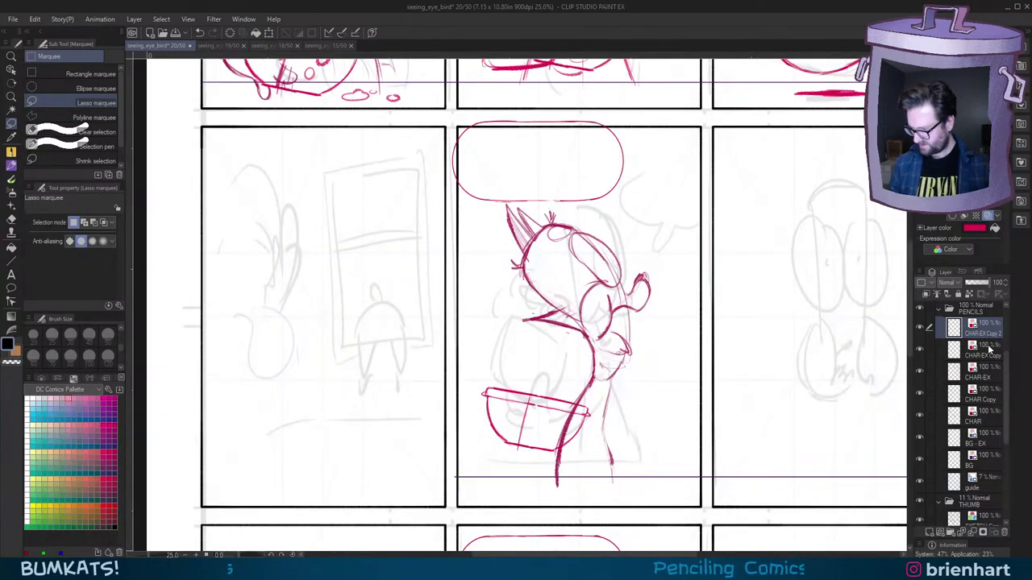
Step: Make the CHAR Copy layer active and return to the True Pencil 2 brush
click(990, 353)
click(990, 395)
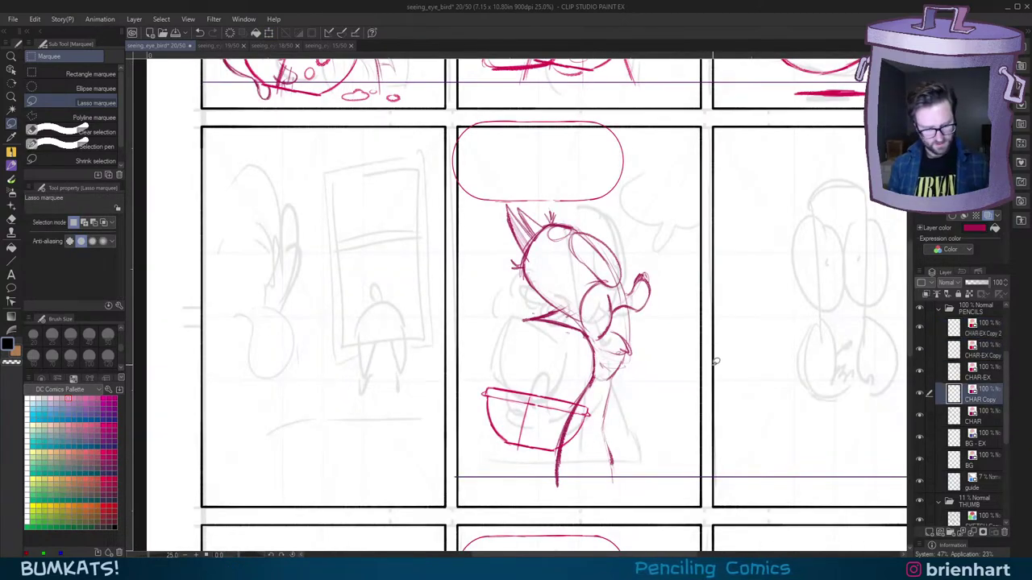
key(p)
Step: Try to pencil the figure's near arm from below the beak down toward the bowl
drag(647, 334, 658, 318)
drag(625, 364, 634, 421)
key(ctrl+z)
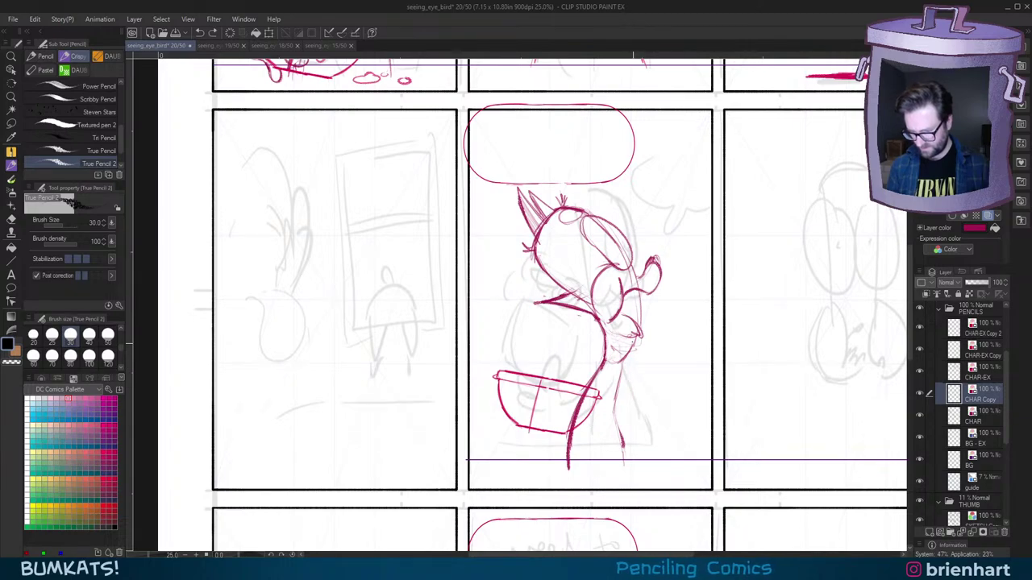
drag(623, 369, 583, 440)
key(ctrl+z)
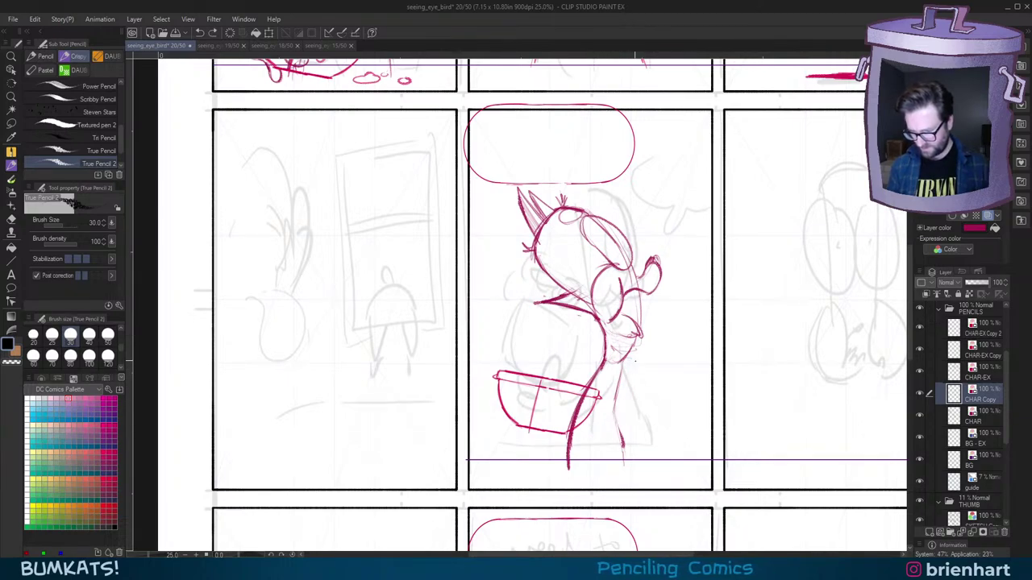
mouse_move(621, 363)
mouse_down()
mouse_move(634, 417)
mouse_move(604, 376)
mouse_move(582, 435)
mouse_up()
key(ctrl+z)
key(ctrl+z)
key(ctrl+z)
Step: Pencil the figure's hand holding the bowl, with the thumb over its side and the fingers curling underneath
mouse_move(573, 397)
mouse_down()
mouse_move(582, 434)
mouse_move(558, 422)
mouse_up()
key(ctrl+z)
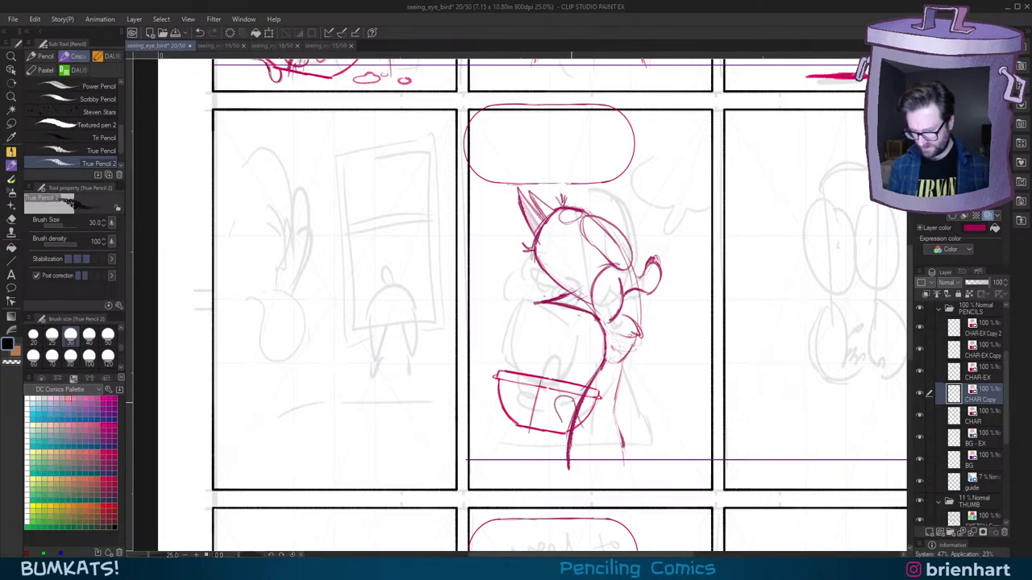
key(minus)
key(minus)
key(ctrl+z)
drag(611, 392, 590, 412)
mouse_move(583, 411)
mouse_down()
mouse_move(606, 424)
mouse_move(620, 408)
mouse_move(613, 427)
mouse_up()
drag(642, 387, 645, 414)
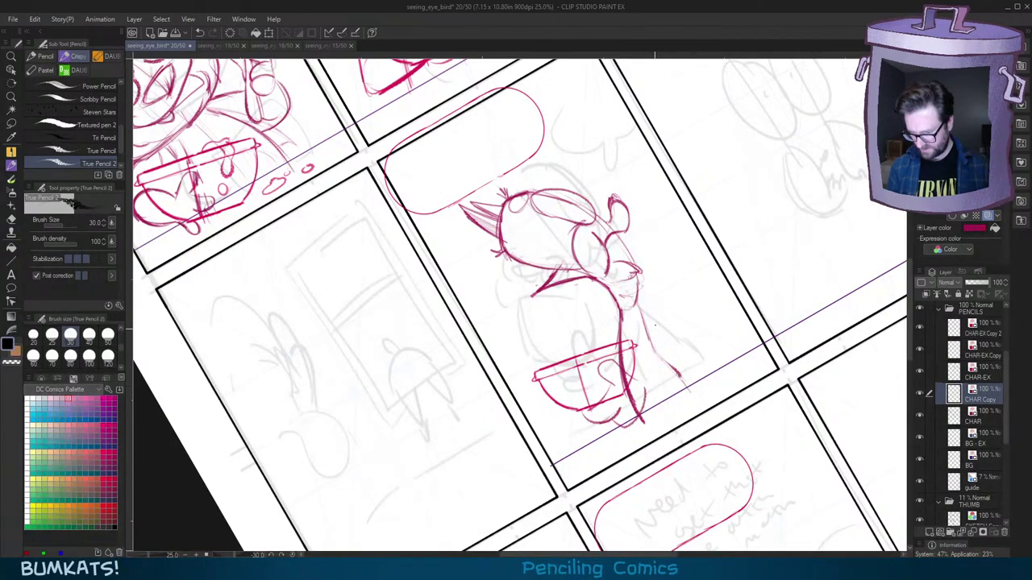
Step: Try to pencil the forearm running from the hand at the bowl back toward the body
key(ctrl+z)
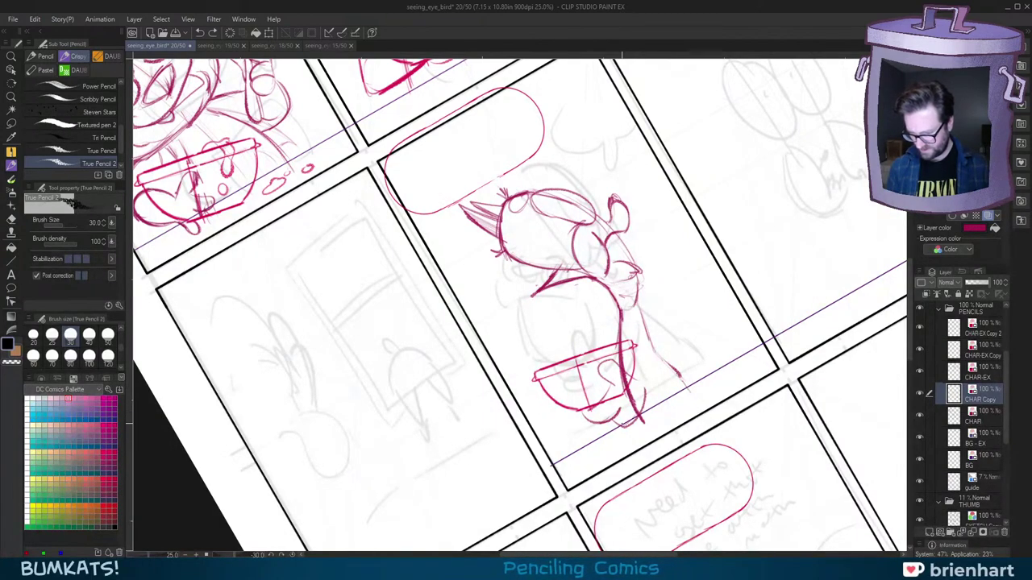
mouse_move(630, 417)
mouse_down()
mouse_move(607, 424)
mouse_move(635, 379)
mouse_move(657, 375)
mouse_up()
key(asciicircum)
key(minus)
key(ctrl+z)
key(ctrl+z)
key(ctrl+z)
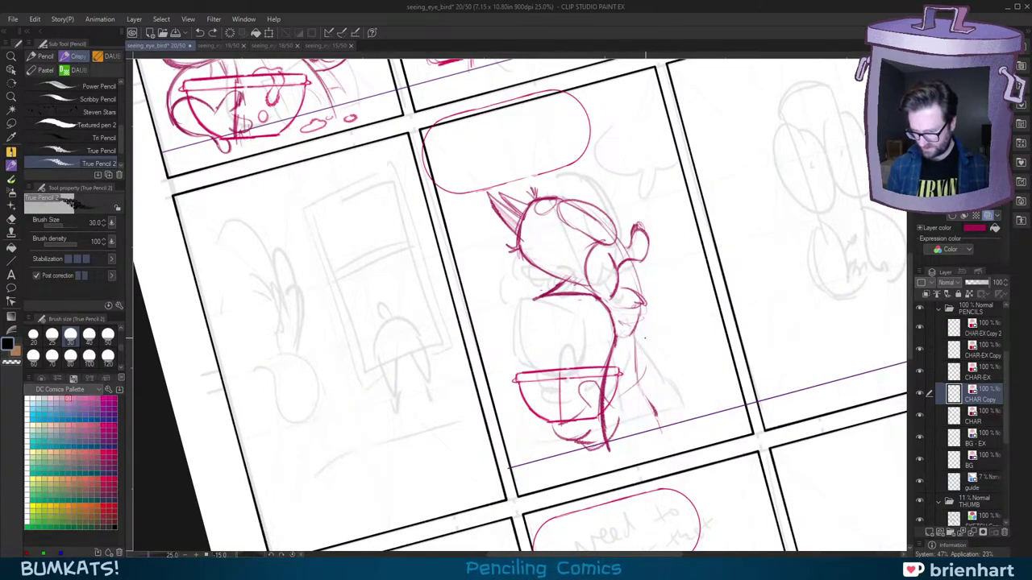
key(ctrl+z)
key(ctrl+z)
Step: Pencil the bent near arm with the upper arm, elbow and forearm leading to the bowl, and return the canvas to upright
drag(639, 338, 661, 385)
drag(660, 392, 616, 421)
drag(650, 397, 657, 404)
key(ctrl+z)
key(ctrl+z)
mouse_move(637, 353)
mouse_down()
mouse_move(658, 383)
mouse_move(621, 420)
mouse_up()
mouse_move(634, 372)
mouse_down()
mouse_move(643, 392)
mouse_move(612, 405)
mouse_move(665, 402)
mouse_move(639, 352)
mouse_up()
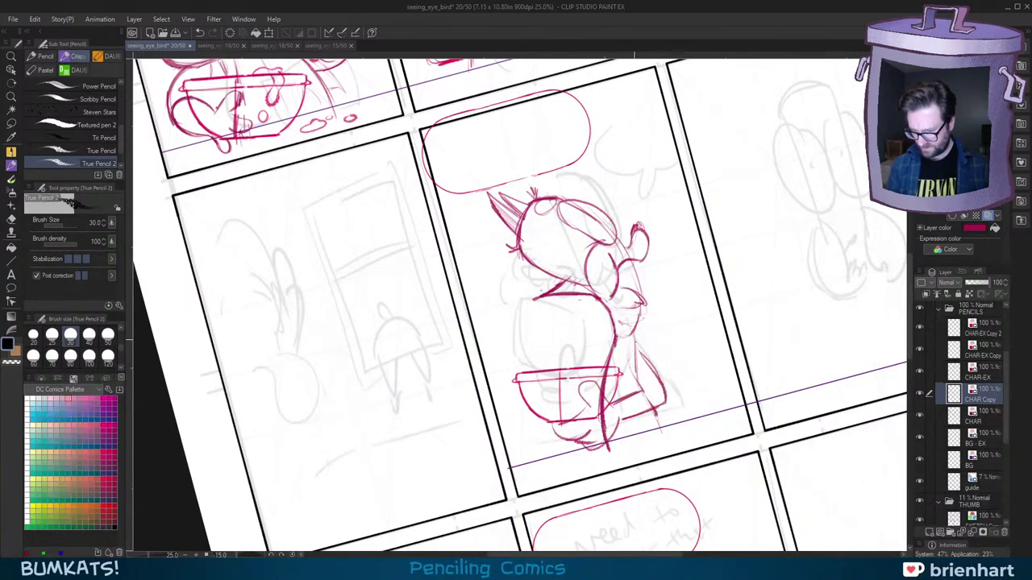
key(asciicircum)
drag(658, 390, 667, 383)
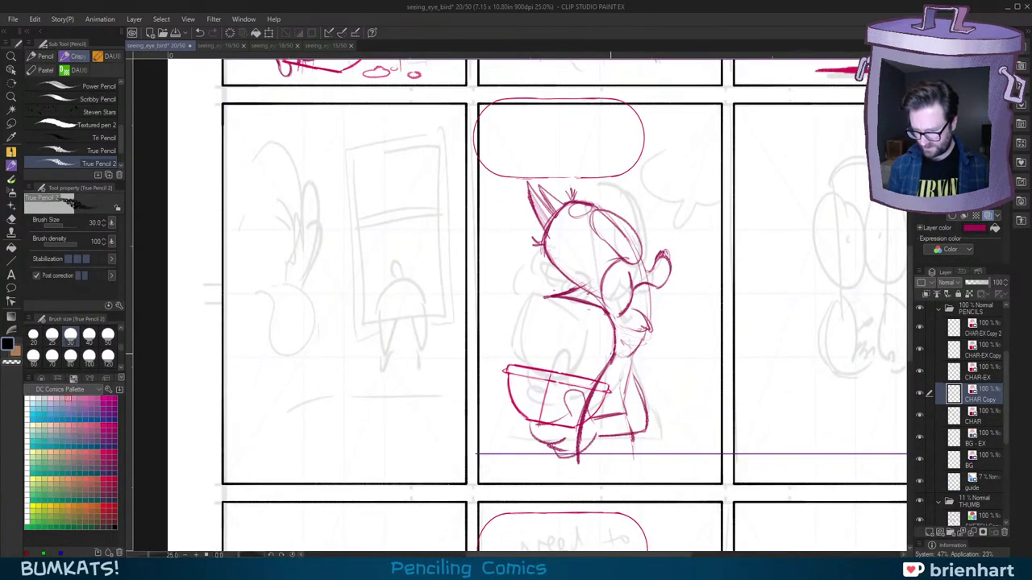
Step: Try to pencil a curved line across the body just above the bowl's rim
mouse_move(612, 355)
mouse_down()
mouse_move(583, 362)
mouse_move(587, 355)
mouse_up()
key(ctrl+z)
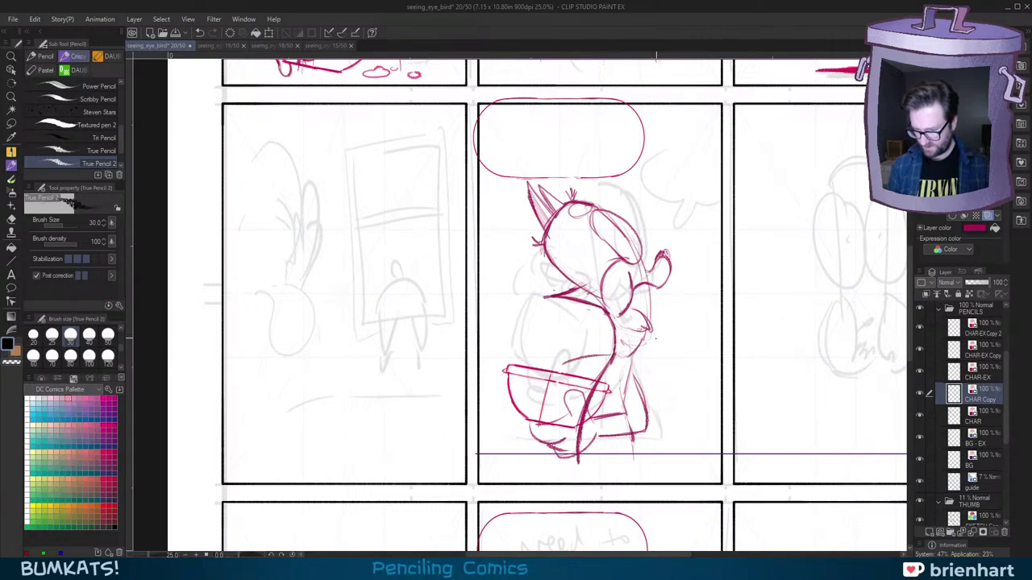
mouse_move(656, 351)
mouse_down()
mouse_move(648, 371)
mouse_move(657, 353)
mouse_move(639, 324)
mouse_up()
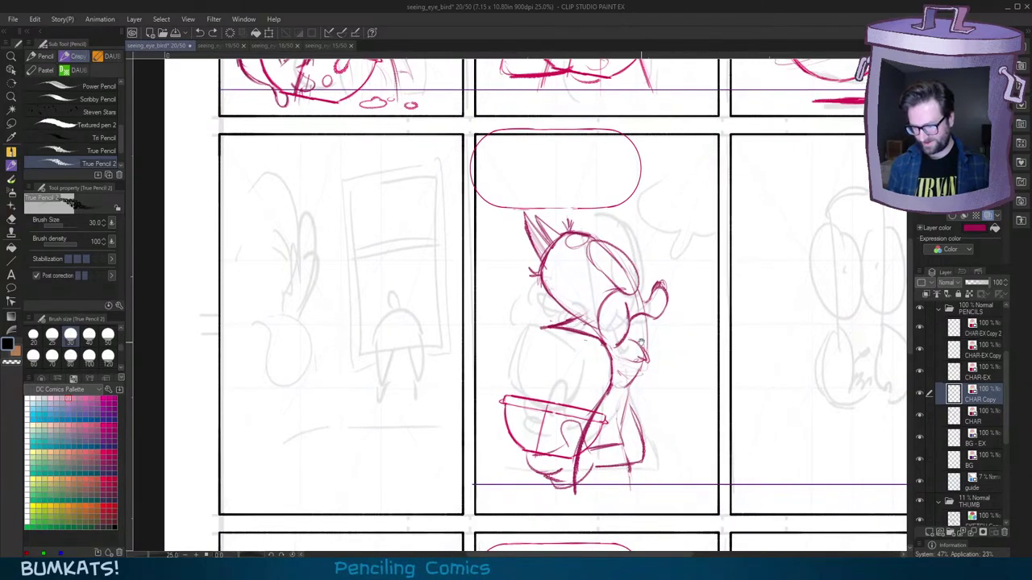
Step: Examine the bowl-holding figure at several canvas rotations and zoomed out against the other panels
key(minus)
key(minus)
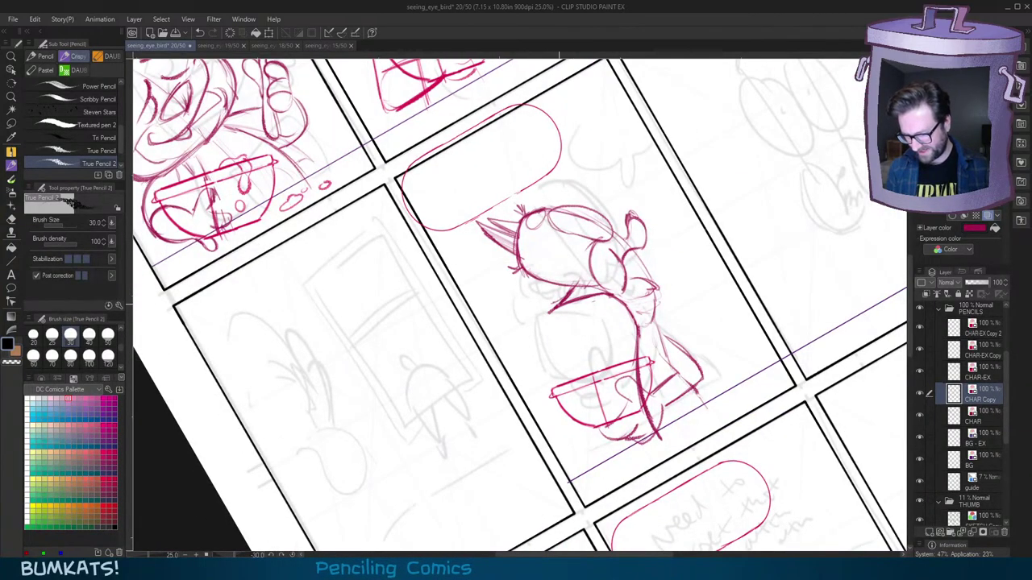
key(asciicircum)
key(asciicircum)
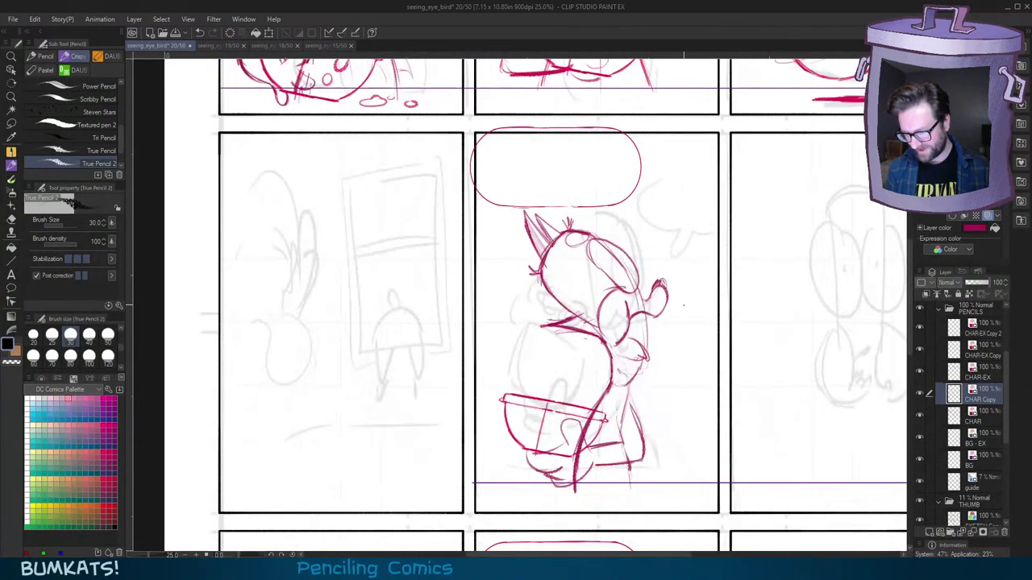
drag(663, 332, 666, 323)
key(asciicircum)
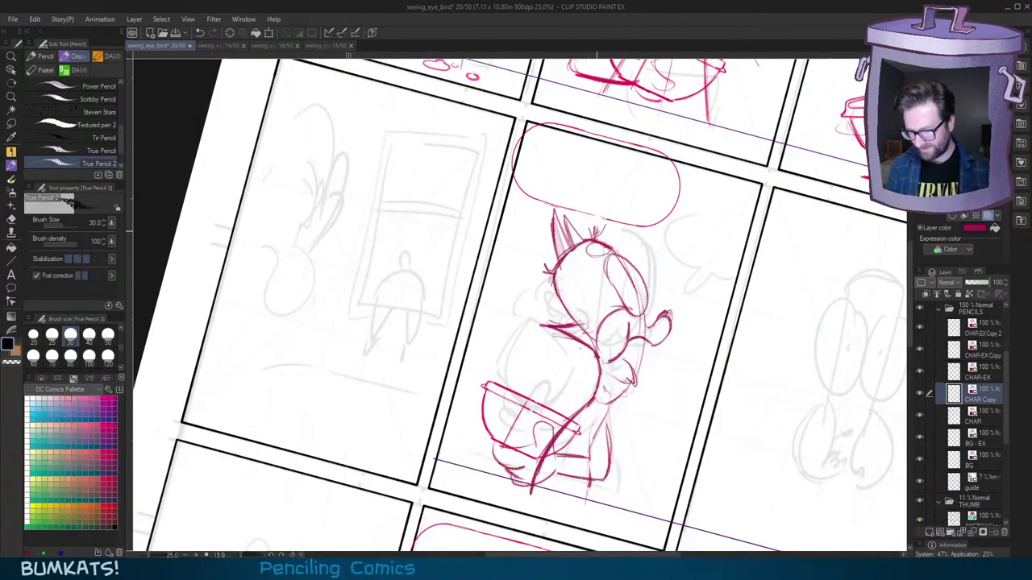
drag(622, 253, 628, 244)
key(minus)
key(minus)
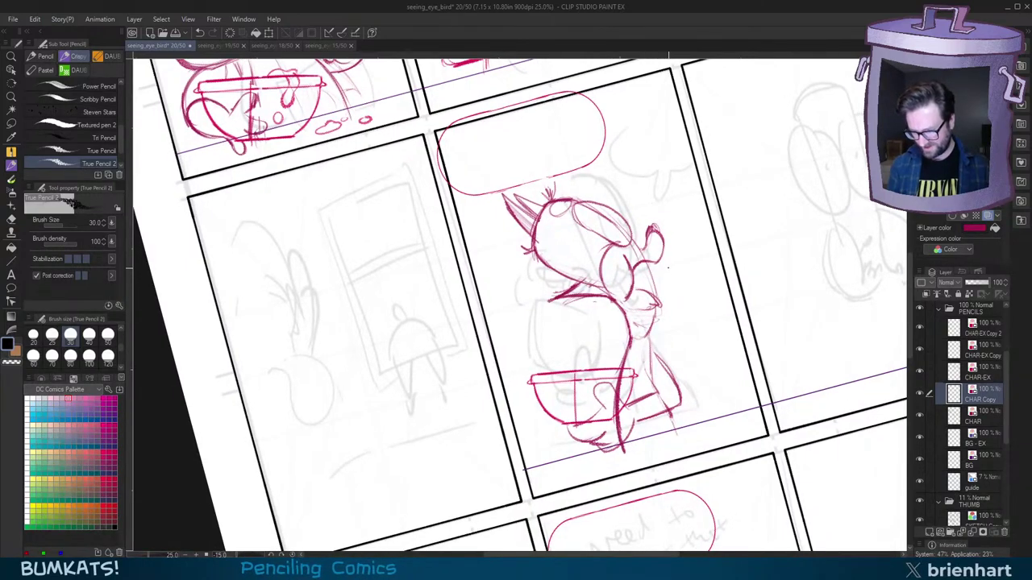
key(asciicircum)
drag(653, 343, 657, 333)
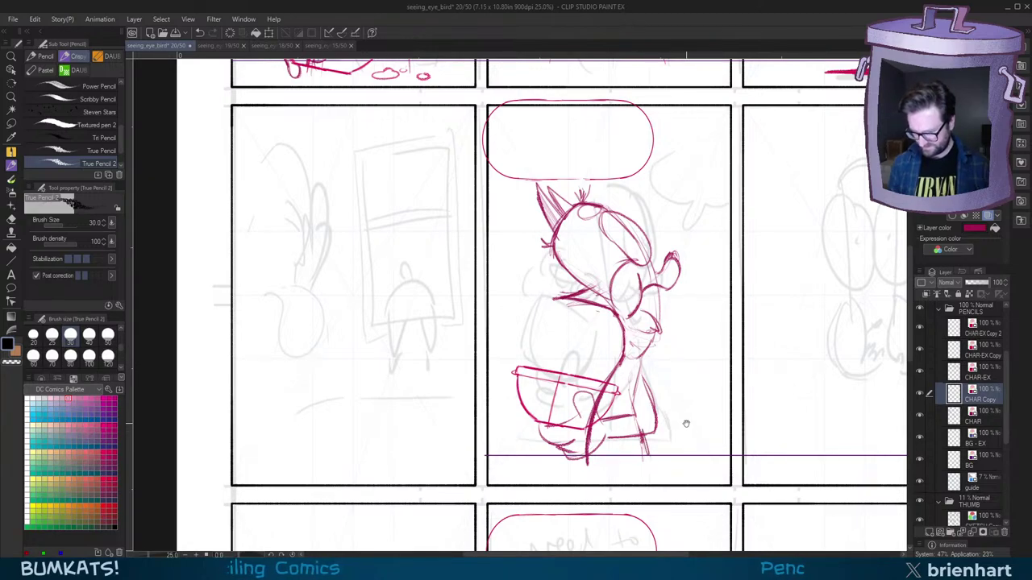
scroll(757, 331, down, 3)
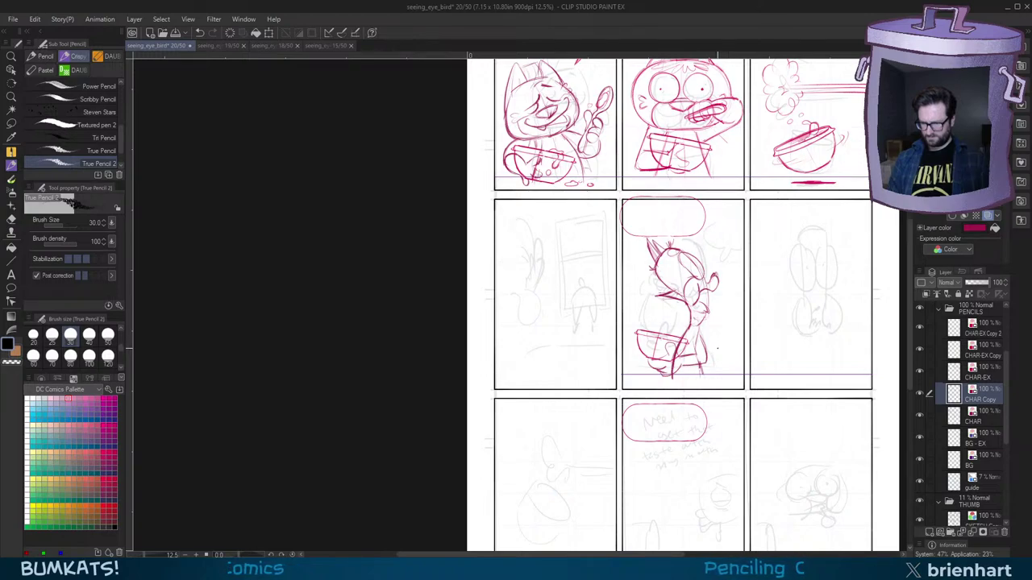
drag(719, 343, 699, 366)
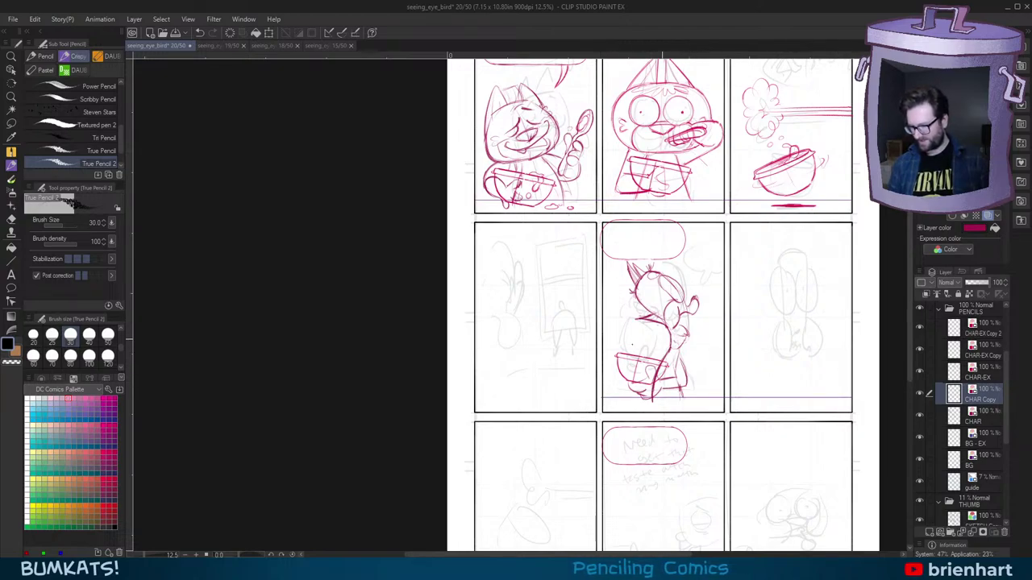
mouse_move(716, 348)
mouse_down()
mouse_move(705, 365)
mouse_move(662, 379)
mouse_up()
key(ctrl+z)
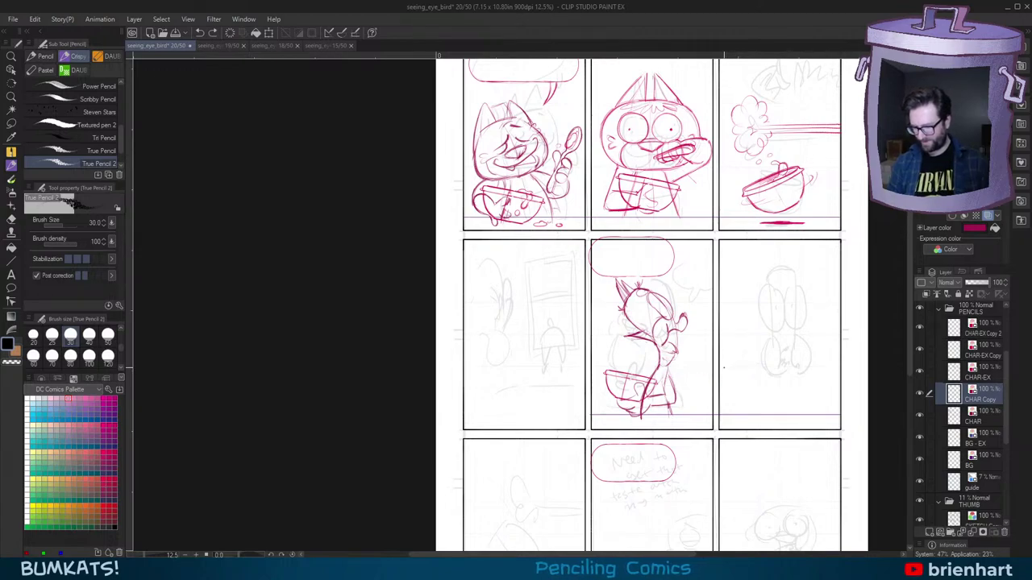
drag(757, 381, 754, 377)
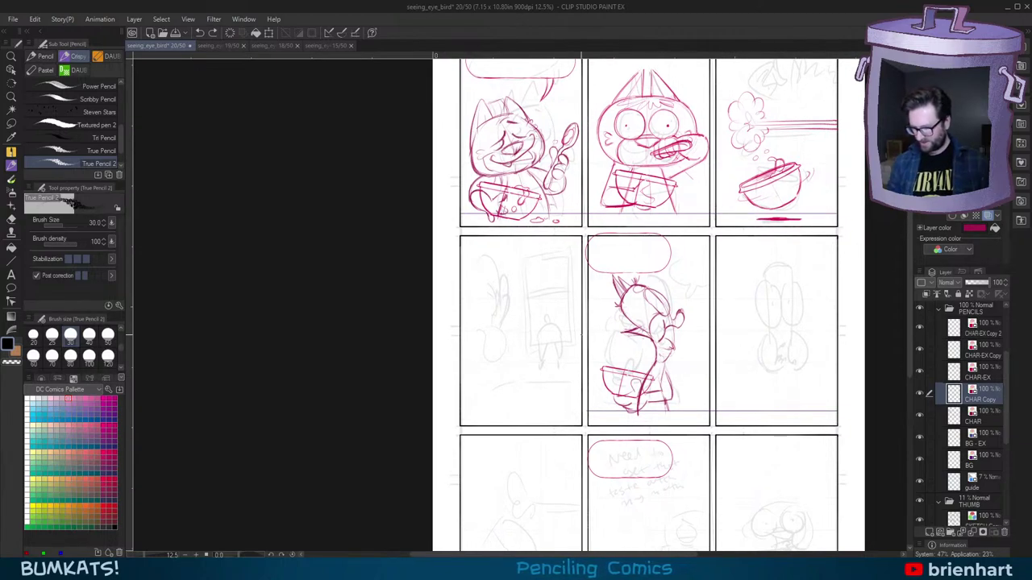
Step: Toggle the CHAR-EX Copy 2, CHAR and CHAR Copy layers to check their contents, leaving the bowl's layer hidden
key(m)
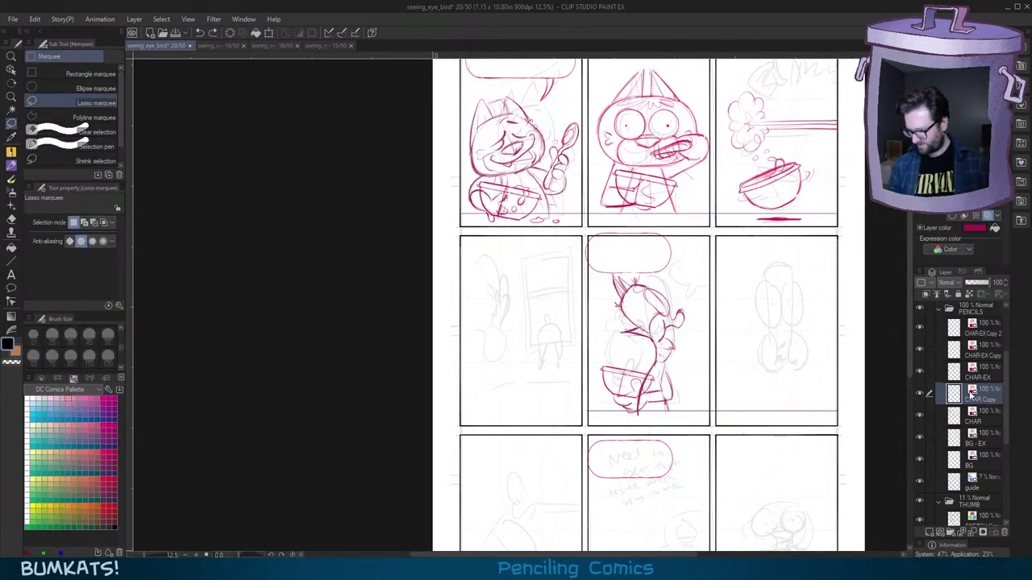
click(920, 328)
click(919, 329)
click(920, 328)
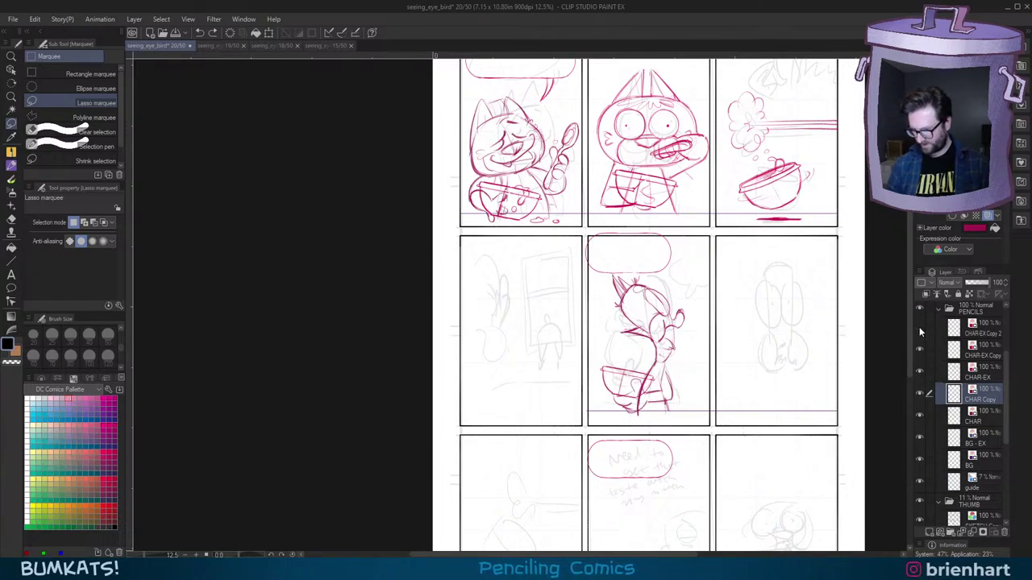
click(920, 330)
click(920, 415)
click(920, 415)
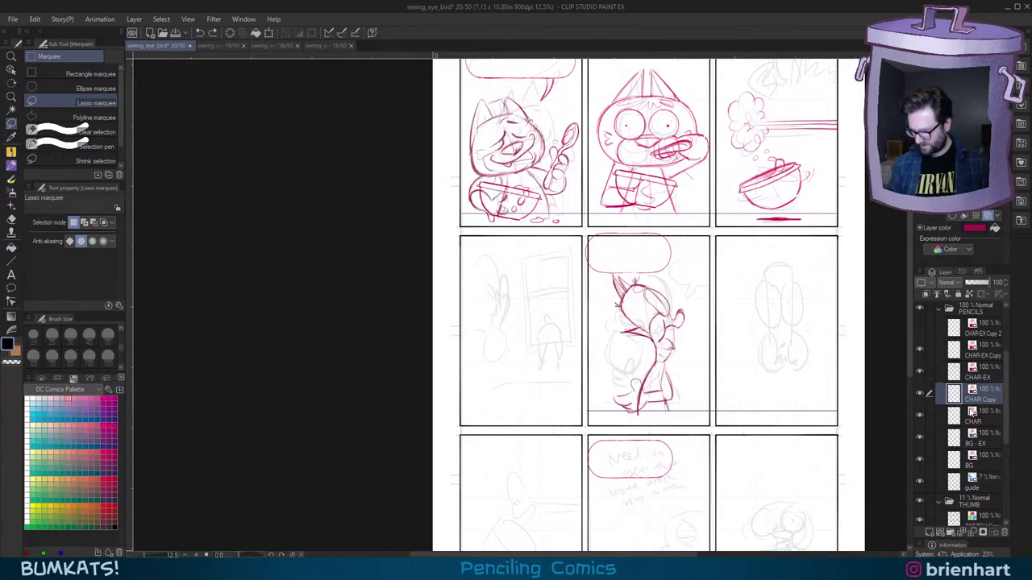
click(920, 393)
click(920, 393)
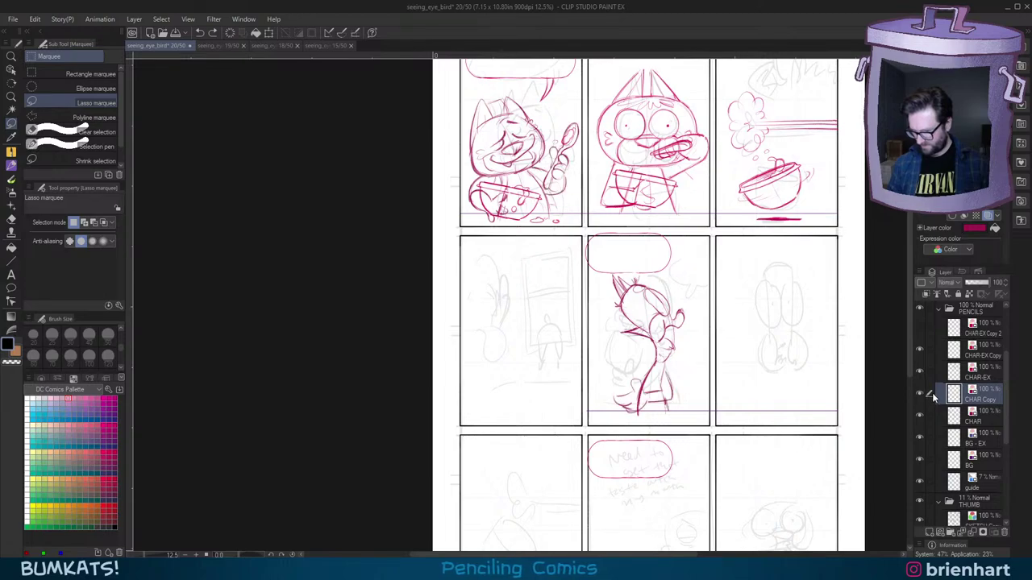
Step: Clear the middle panel's strokes from the CHAR Copy layer, and move its CHAR figure onto a separate hidden layer
mouse_move(703, 326)
mouse_down()
mouse_move(581, 342)
mouse_move(700, 319)
mouse_up()
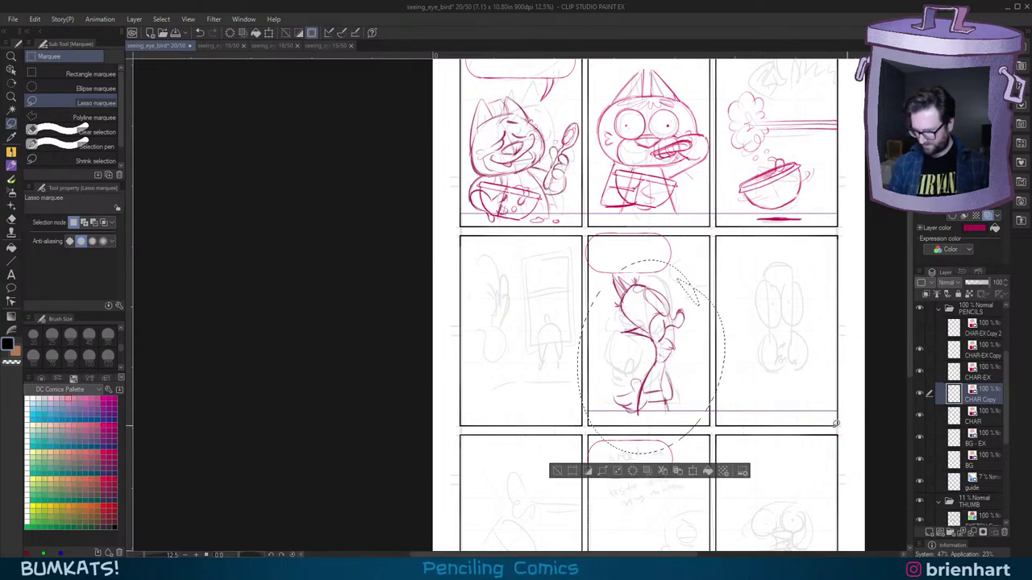
click(557, 471)
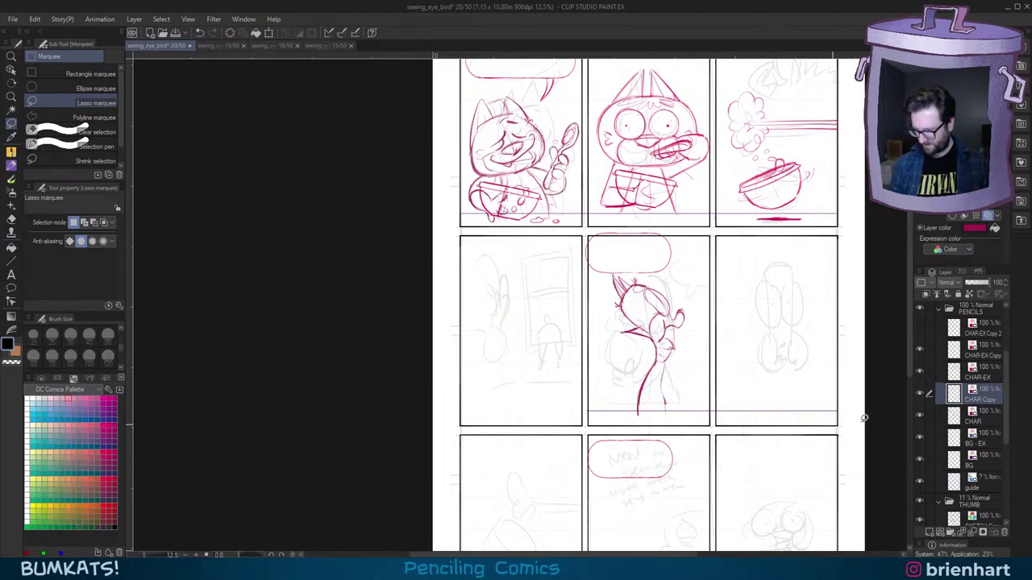
click(990, 416)
mouse_move(734, 316)
mouse_down()
mouse_move(564, 339)
mouse_move(735, 355)
mouse_up()
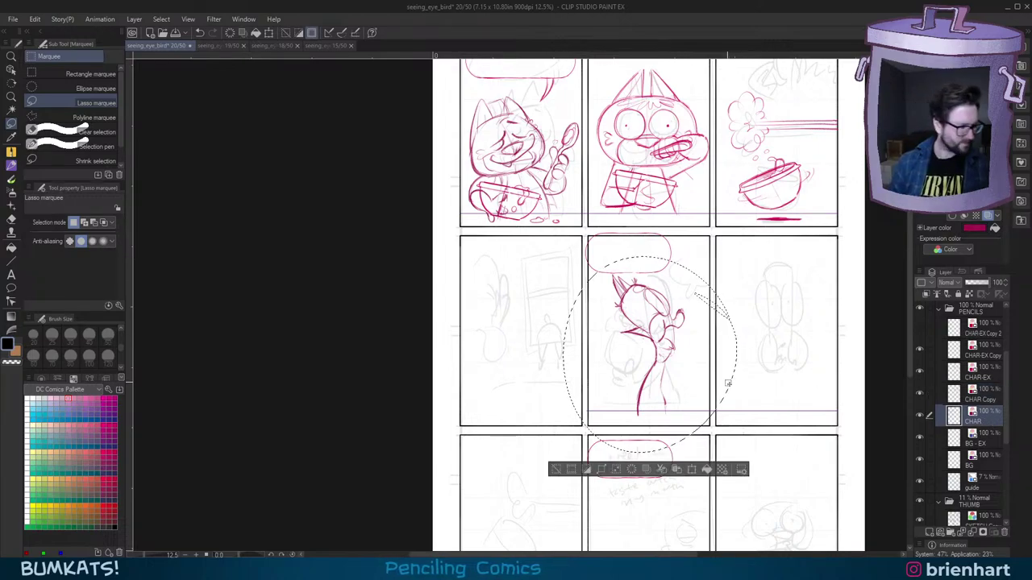
key(ctrl+x)
key(ctrl+v)
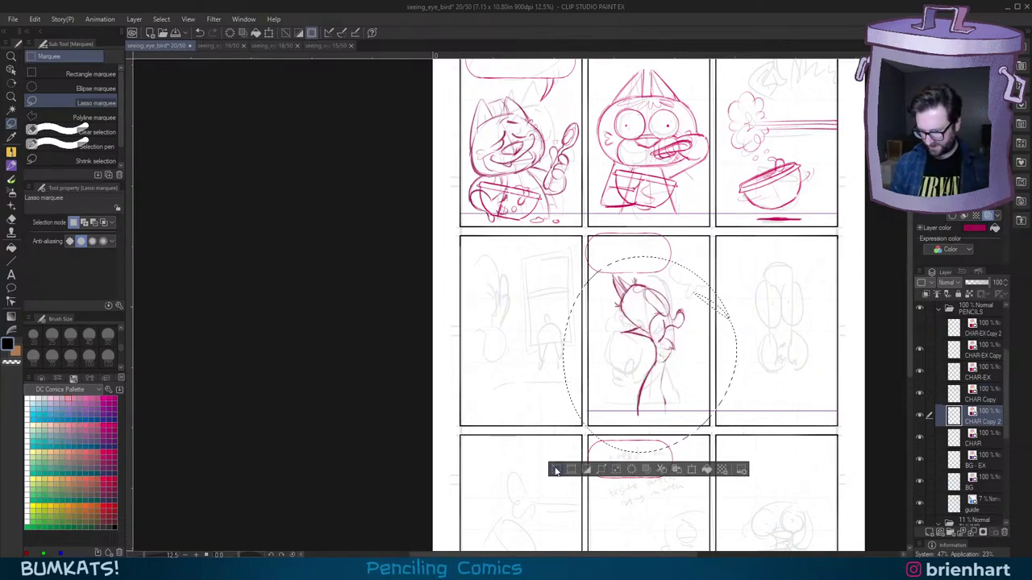
click(556, 471)
click(919, 415)
Step: Make the CHAR layer active for drawing with True Pencil 2 and save the comic page
click(992, 440)
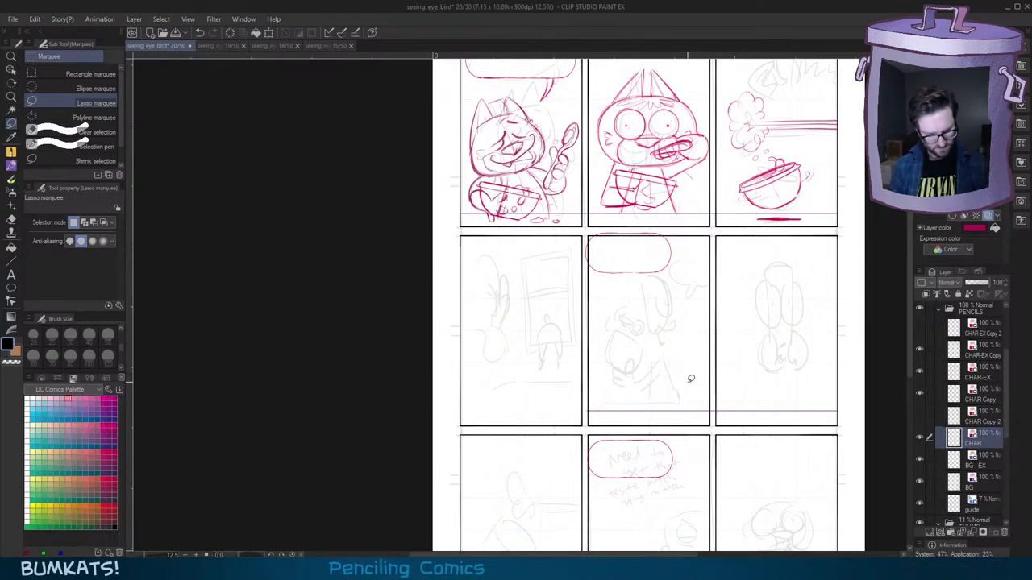
key(p)
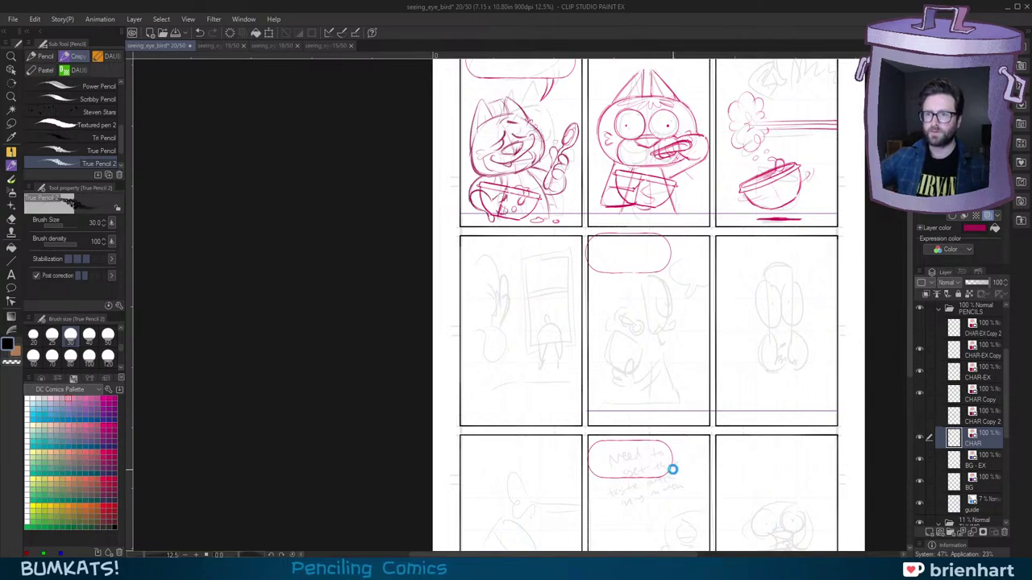
key(ctrl+s)
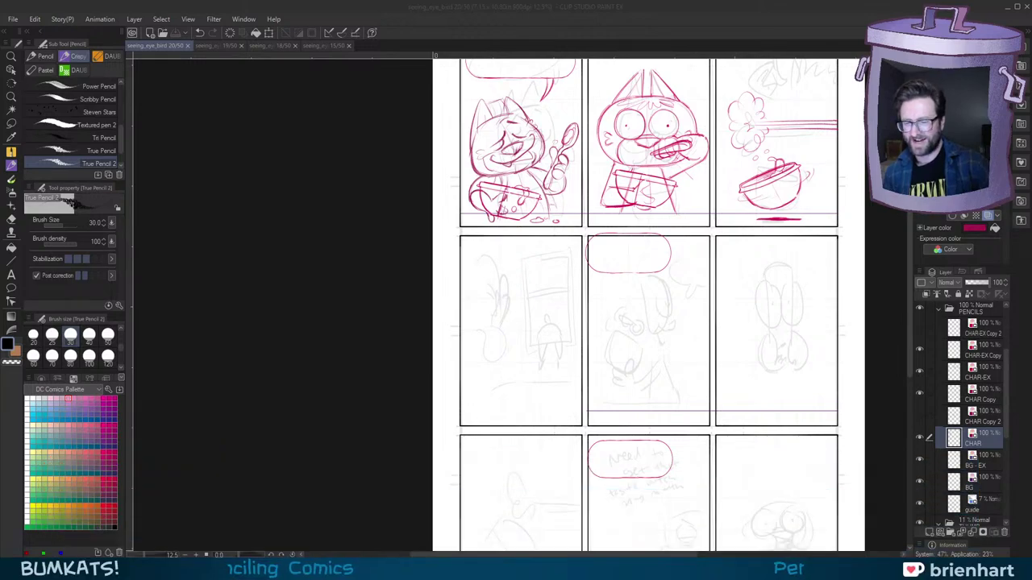
click(712, 19)
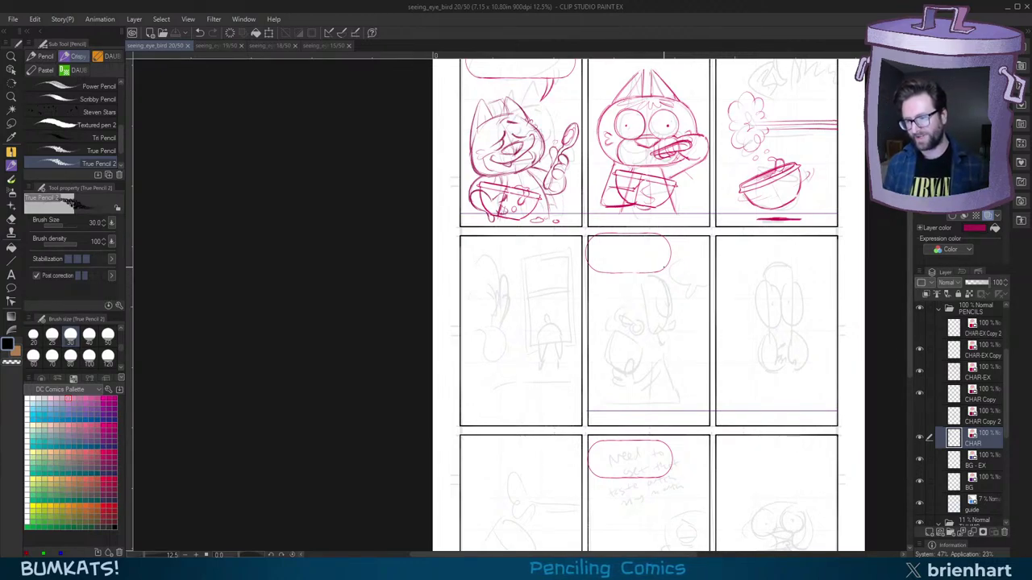
drag(697, 290, 708, 279)
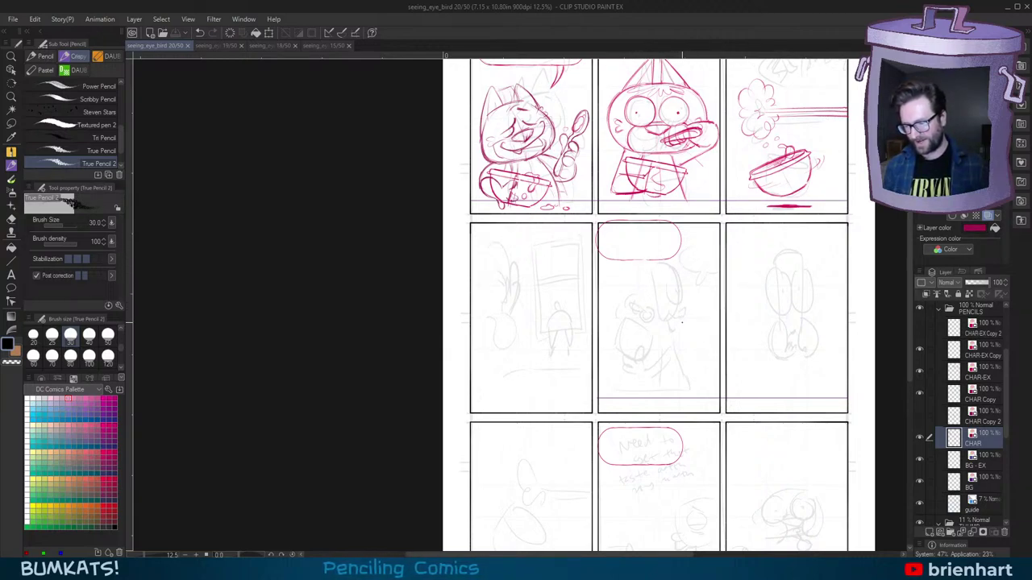
drag(672, 335, 678, 324)
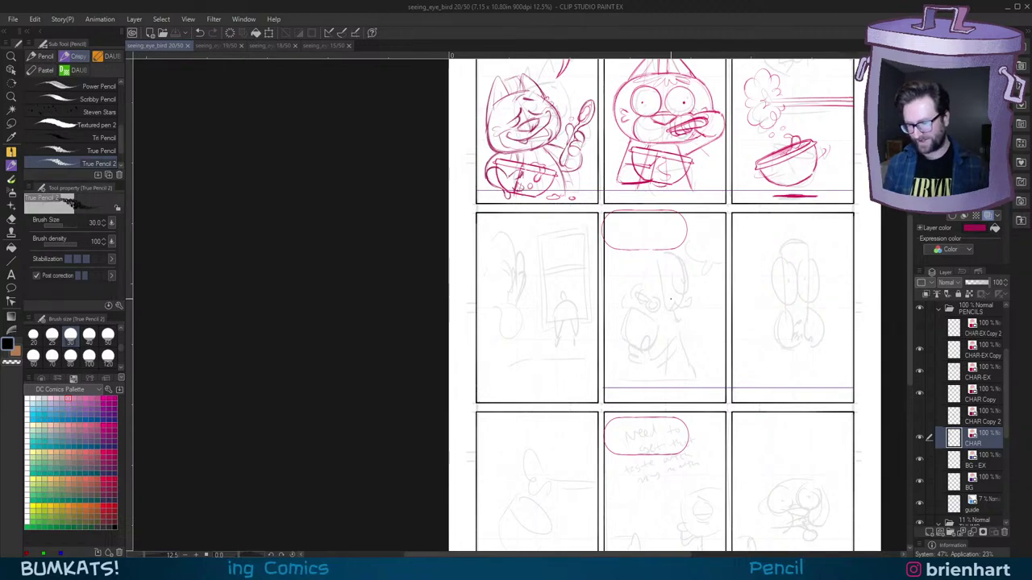
scroll(690, 304, up, 2)
drag(720, 315, 690, 318)
scroll(690, 318, right, 1)
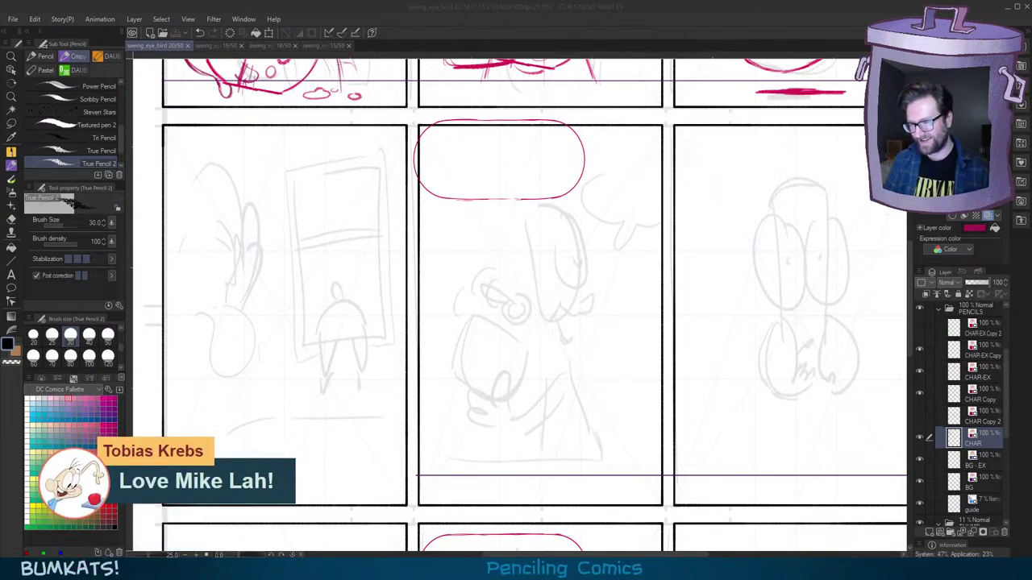
drag(658, 371, 718, 379)
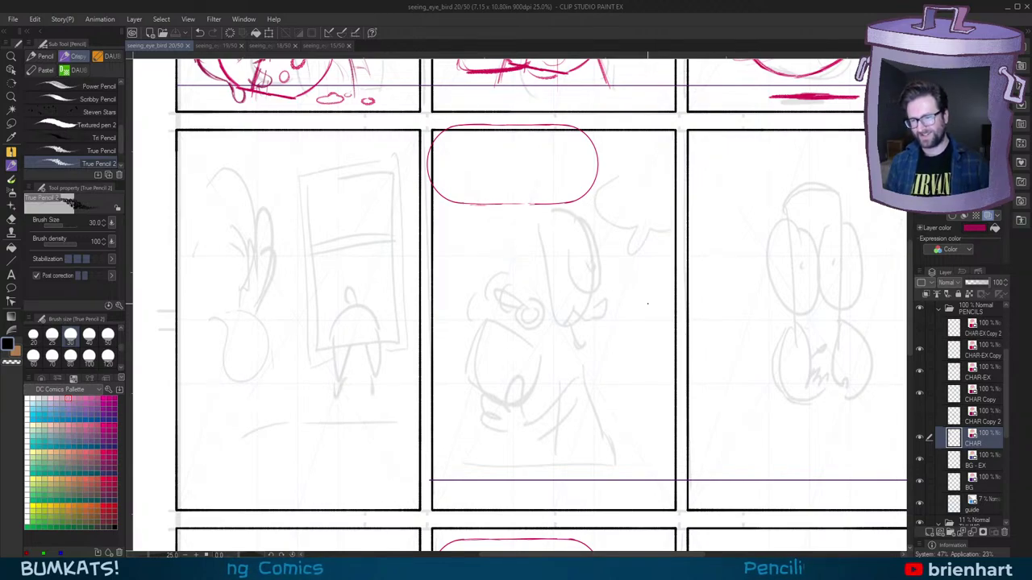
drag(683, 366, 706, 362)
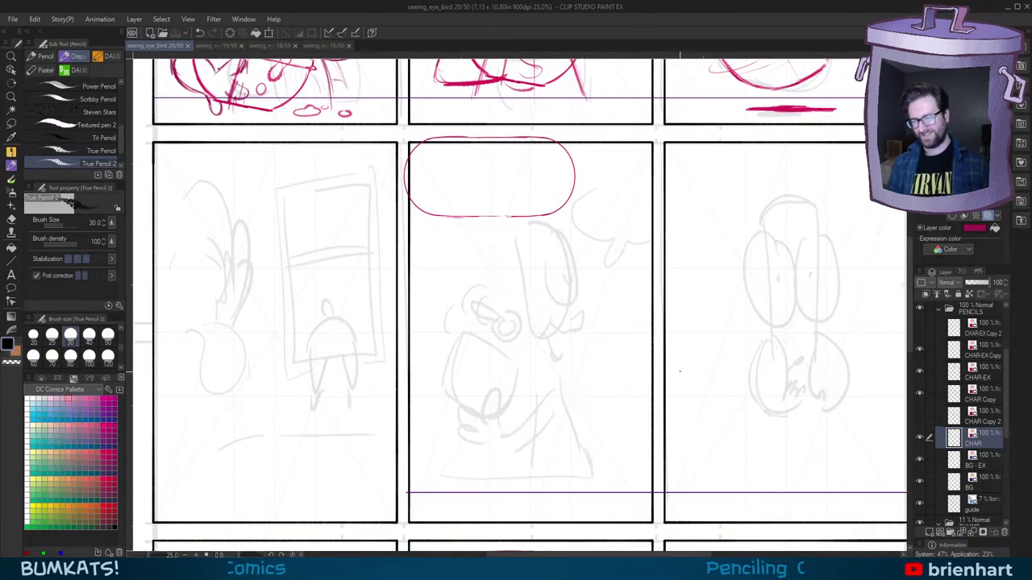
drag(635, 355, 642, 356)
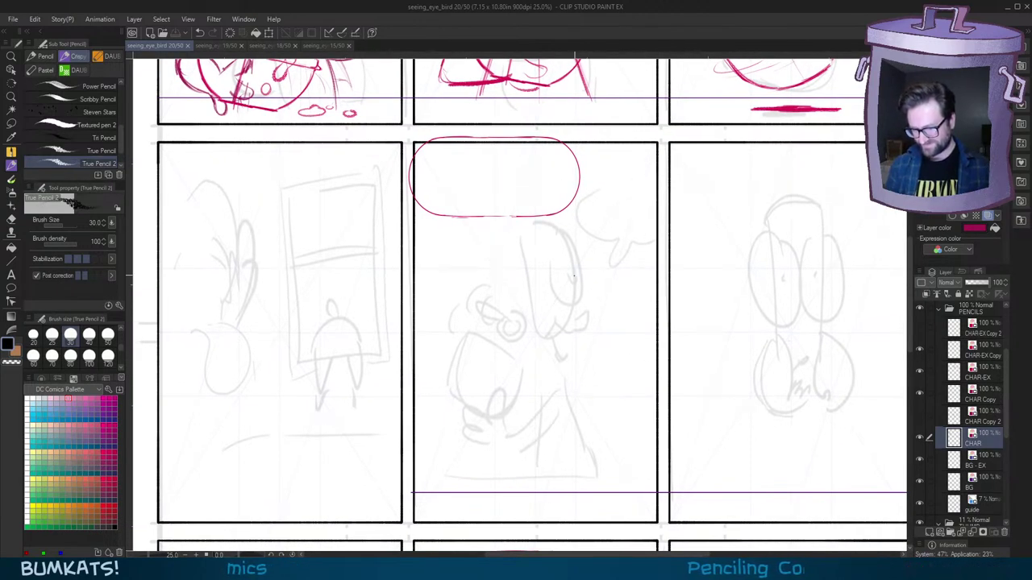
Step: Pencil a new long, tilted head outline in the middle panel, with a curved top and two sides narrowing downward
drag(524, 262, 585, 265)
key(minus)
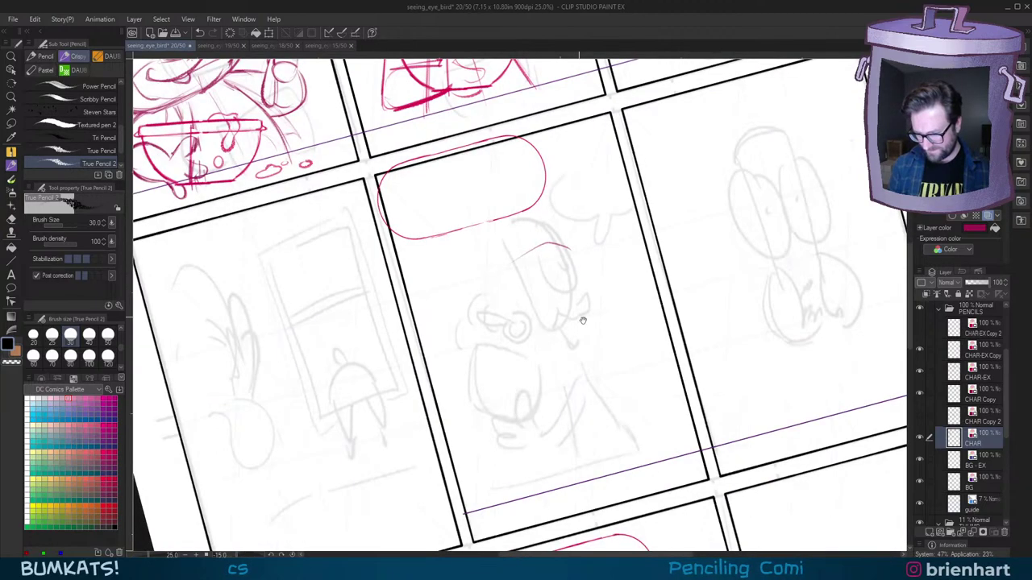
drag(583, 318, 609, 321)
key(ctrl+z)
mouse_move(551, 253)
mouse_down()
mouse_move(611, 254)
mouse_move(563, 251)
mouse_move(600, 244)
mouse_move(553, 253)
mouse_move(554, 350)
mouse_move(538, 375)
mouse_up()
key(ctrl+z)
key(ctrl+z)
drag(555, 339, 561, 383)
mouse_move(613, 251)
mouse_down()
mouse_move(611, 319)
mouse_move(595, 368)
mouse_up()
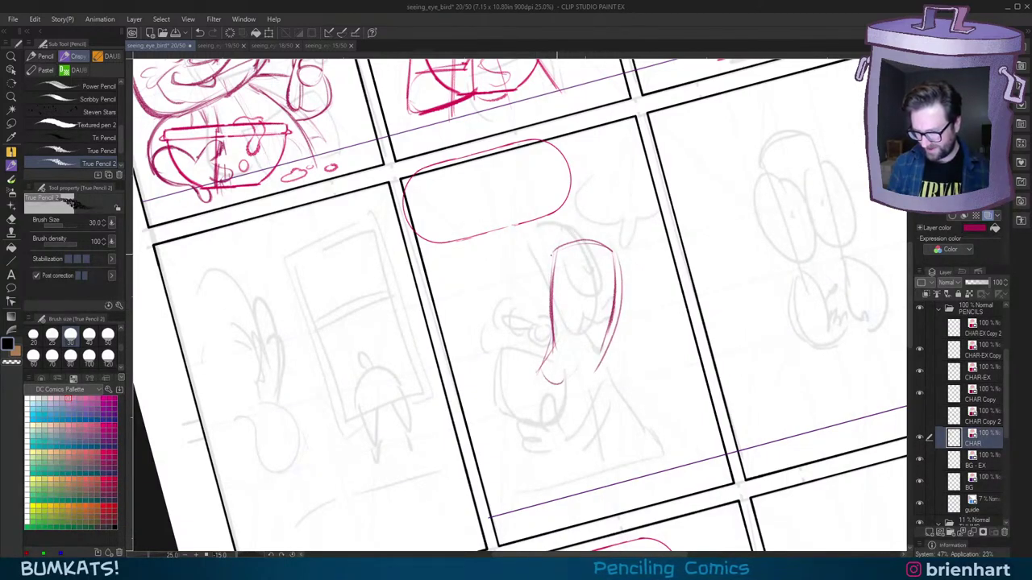
Step: Reinforce both sides of the head outline and bring them together at its narrow lower tip
drag(552, 294, 555, 386)
drag(605, 342, 563, 388)
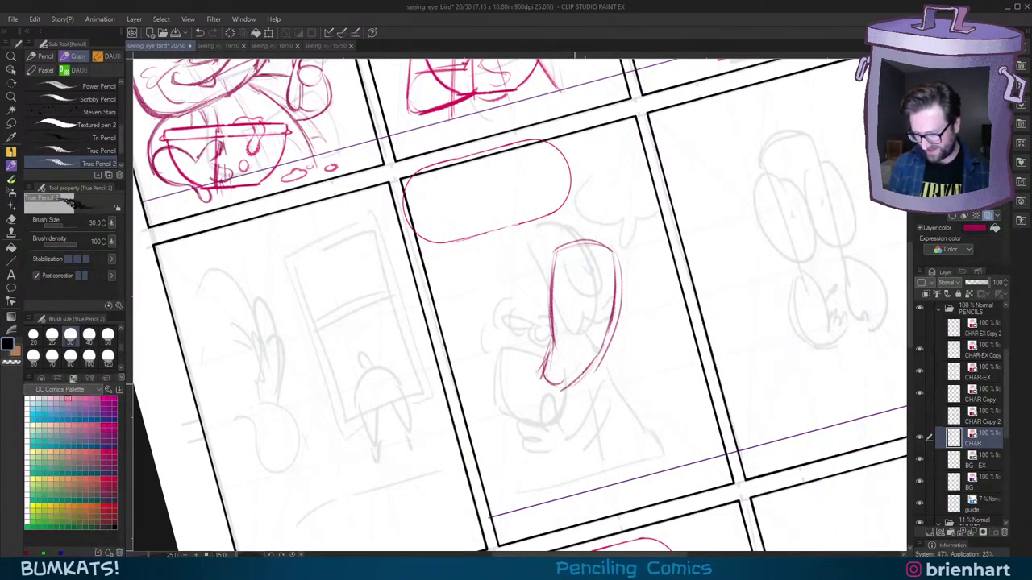
drag(619, 289, 577, 384)
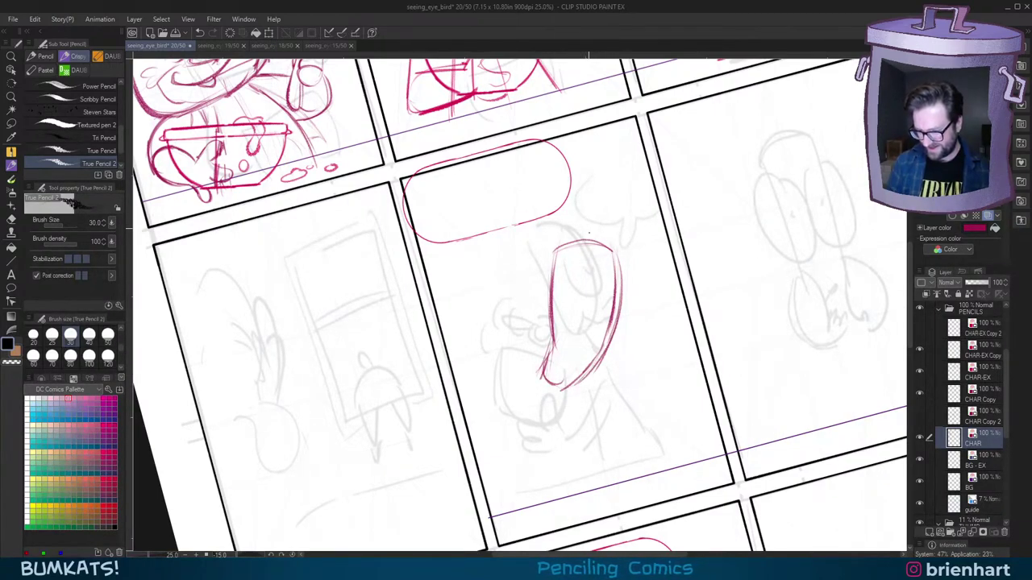
Step: Pencil a curved centre guideline down the length of the tilted head
drag(588, 243, 561, 382)
key(ctrl+z)
drag(595, 267, 566, 384)
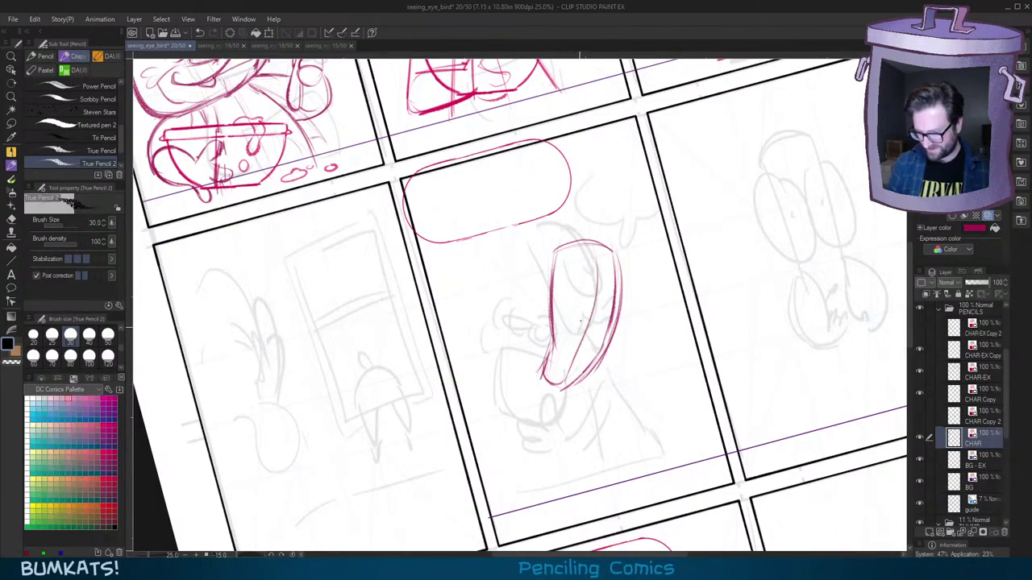
key(ctrl+z)
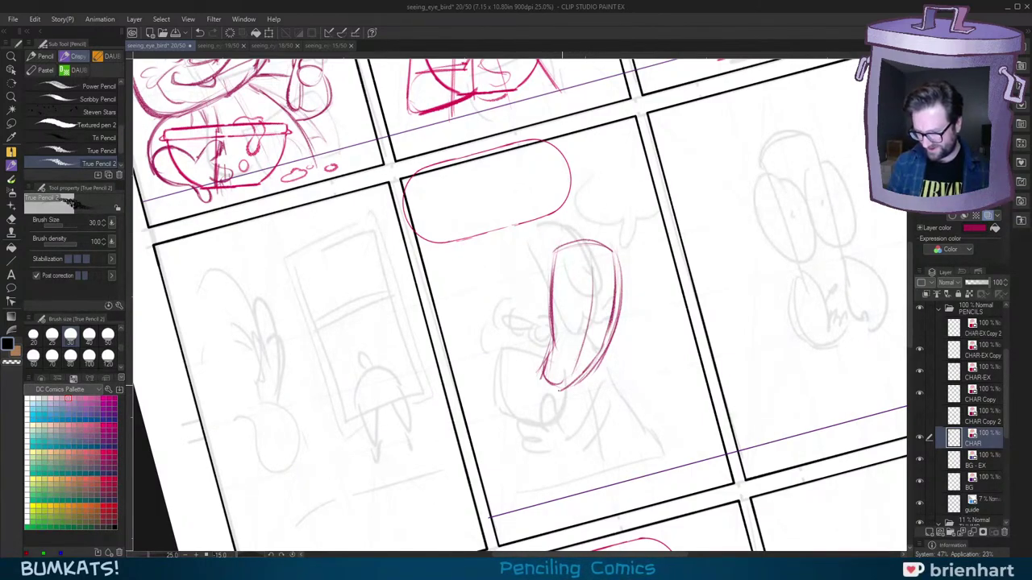
Step: Pencil curved cross guidelines over the upper and lower parts of the head, and return the canvas to upright
key(minus)
key(minus)
drag(590, 229, 529, 258)
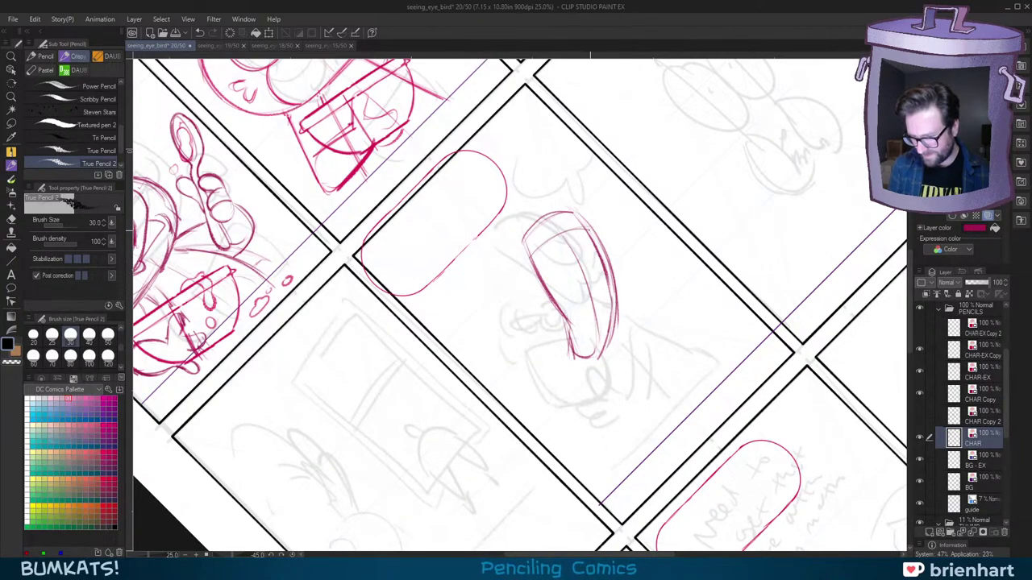
key(ctrl+z)
drag(564, 308, 616, 291)
key(ctrl+z)
key(asciicircum)
key(asciicircum)
key(asciicircum)
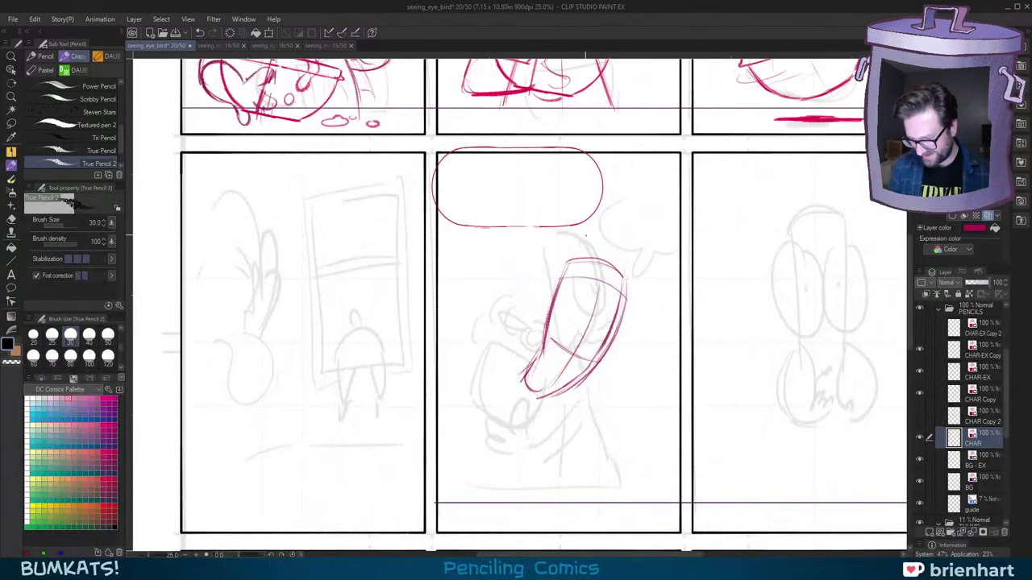
Step: Pencil two large ovals on the head, one on each side of the centre guideline
mouse_move(582, 321)
mouse_down()
mouse_move(548, 332)
mouse_move(562, 348)
mouse_move(581, 293)
mouse_move(544, 309)
mouse_move(586, 310)
mouse_move(570, 276)
mouse_up()
key(ctrl+z)
mouse_move(609, 314)
mouse_down()
mouse_move(606, 360)
mouse_move(613, 310)
mouse_move(619, 353)
mouse_move(580, 350)
mouse_move(632, 307)
mouse_move(616, 348)
mouse_up()
key(ctrl+z)
key(ctrl+z)
key(minus)
key(minus)
key(minus)
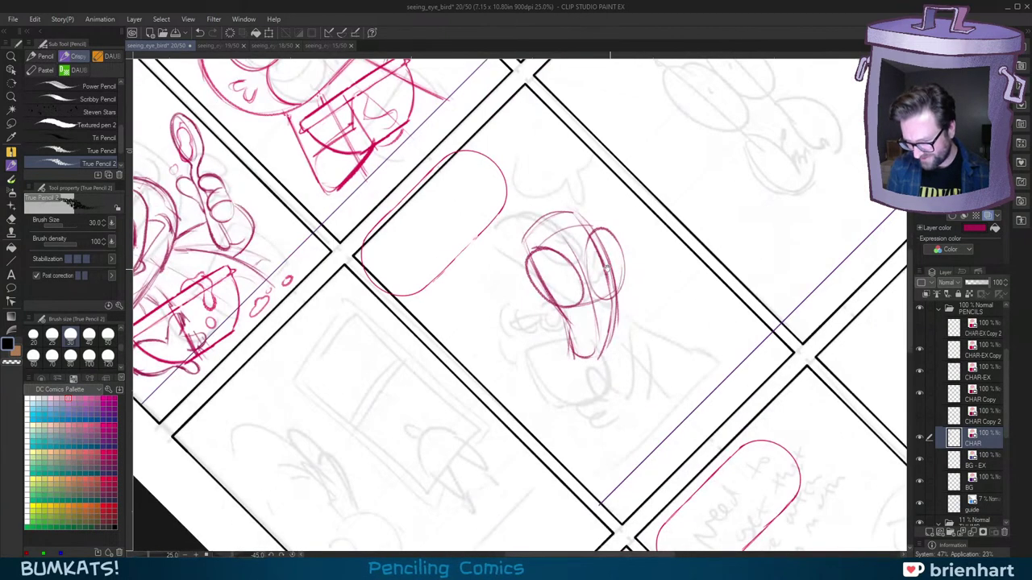
Step: Pencil two small ovals near the top of the head, between the two large ones
key(minus)
mouse_move(550, 230)
mouse_down()
mouse_move(558, 264)
mouse_move(599, 272)
mouse_up()
key(asciicircum)
key(asciicircum)
key(asciicircum)
key(asciicircum)
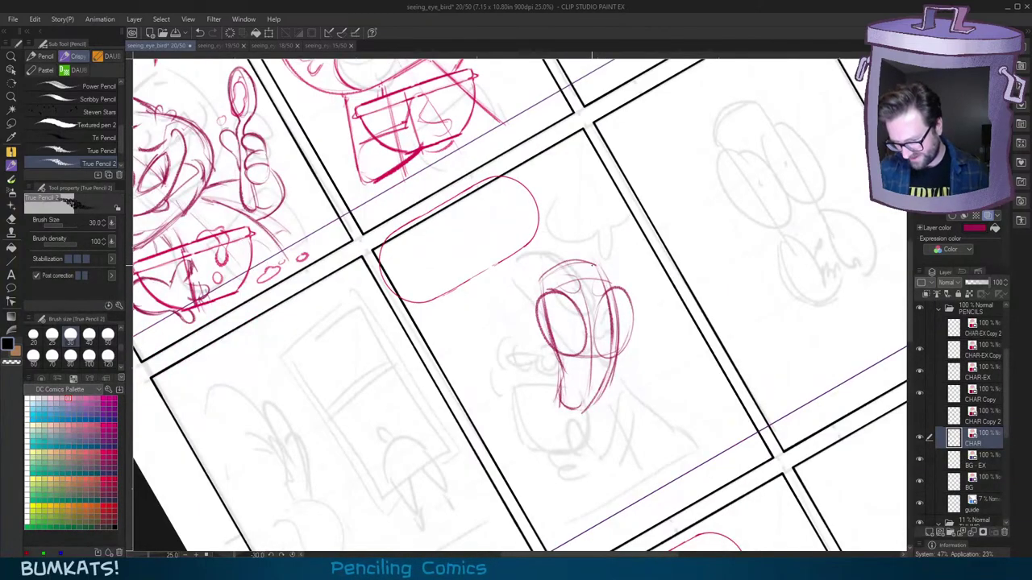
key(ctrl+z)
key(ctrl+z)
mouse_move(584, 319)
mouse_down()
mouse_move(591, 327)
mouse_move(575, 331)
mouse_move(580, 305)
mouse_move(588, 340)
mouse_up()
key(ctrl+z)
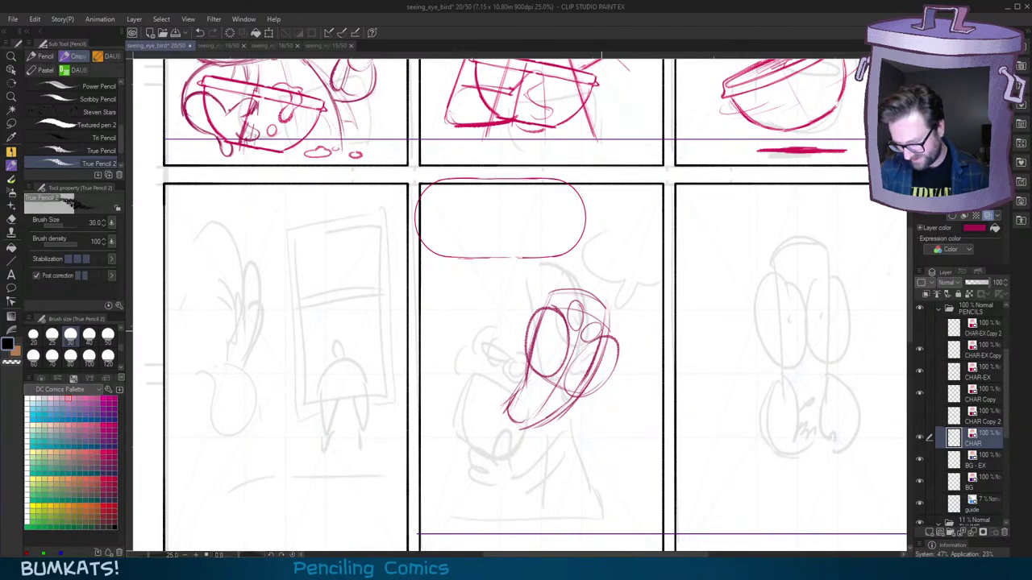
key(minus)
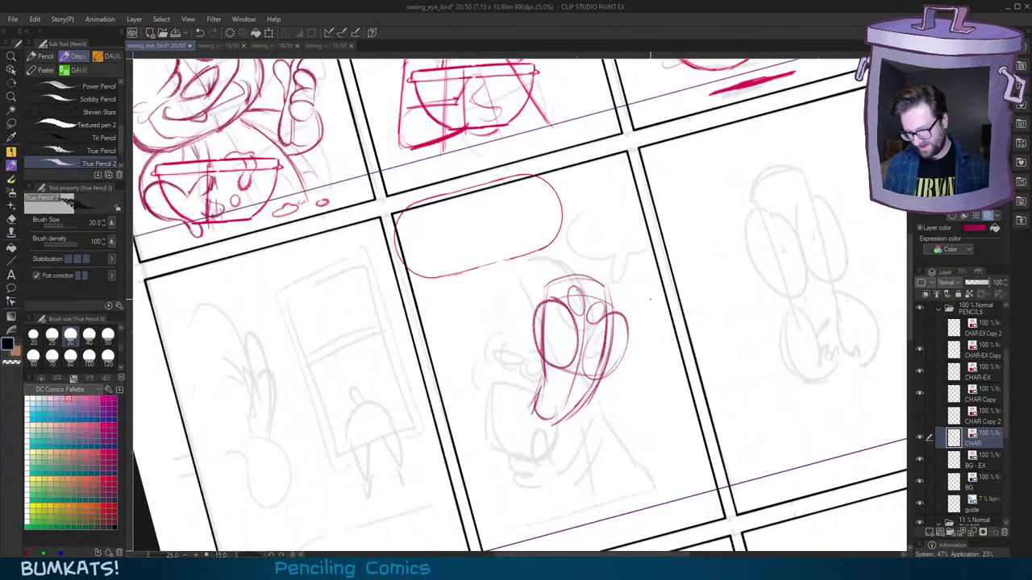
mouse_move(631, 337)
mouse_down()
mouse_move(639, 318)
mouse_move(597, 311)
mouse_move(598, 336)
mouse_move(617, 339)
mouse_up()
key(minus)
key(ctrl+z)
key(asciicircum)
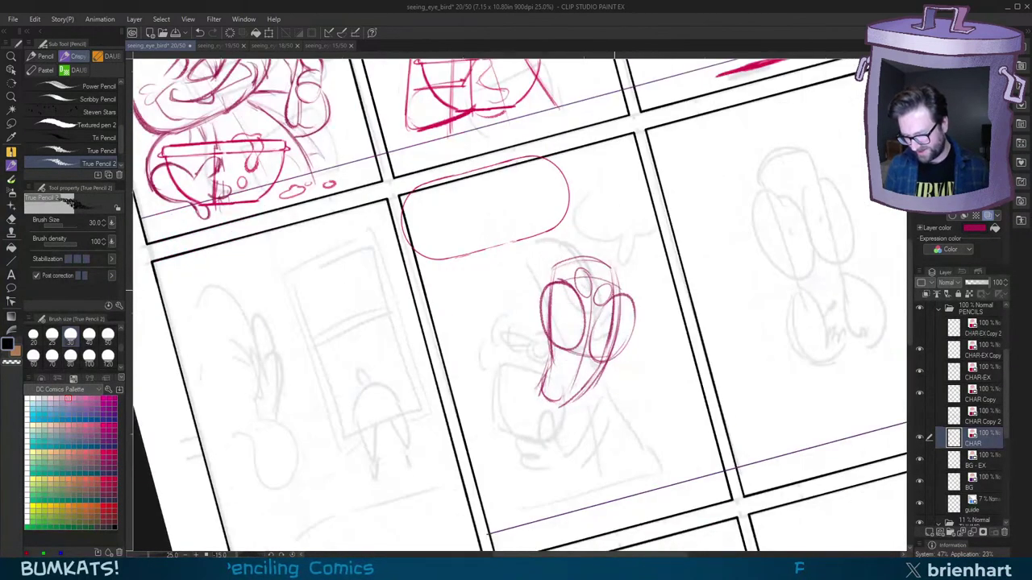
key(asciicircum)
key(asciicircum)
key(asciicircum)
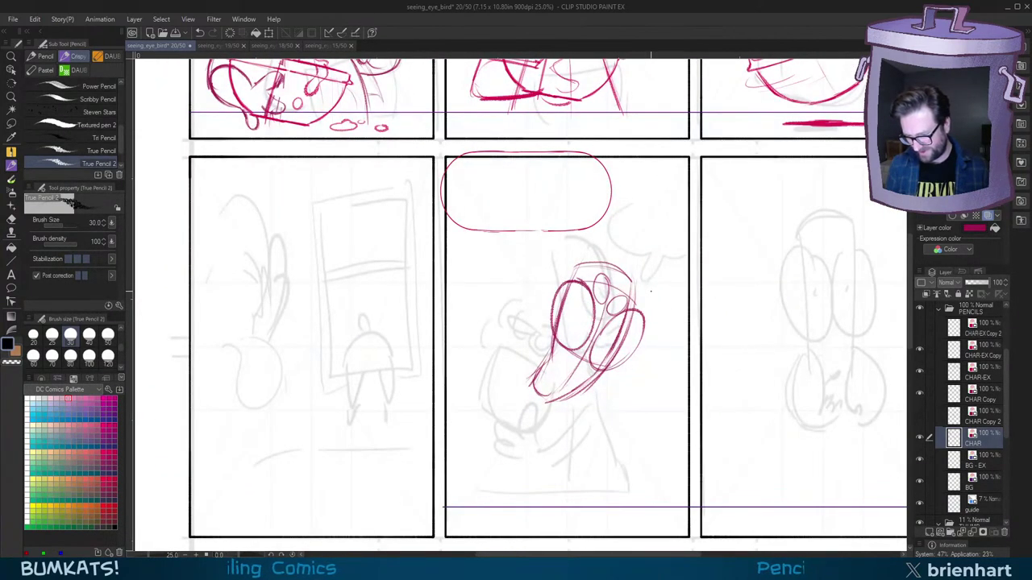
drag(642, 331, 647, 316)
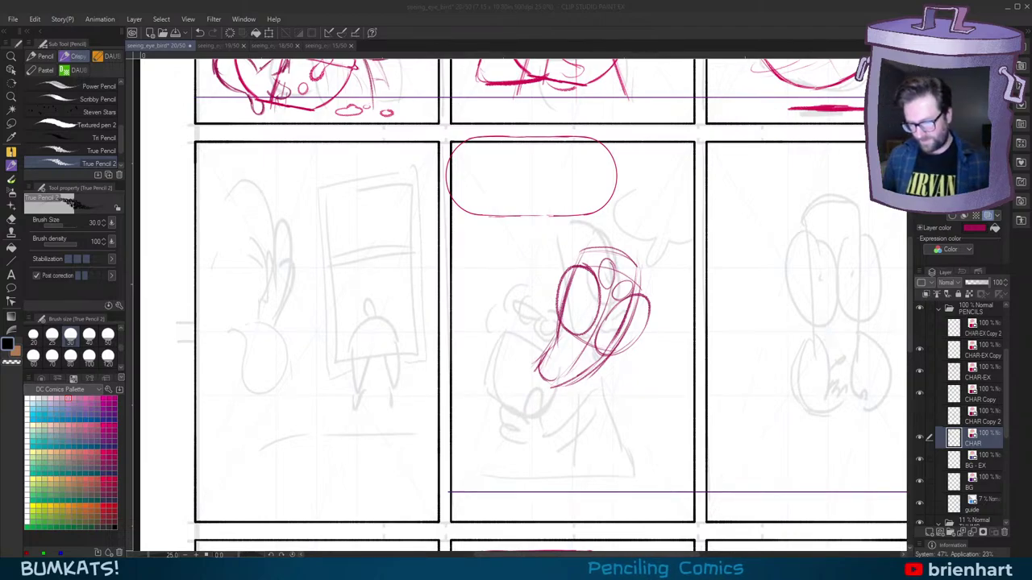
click(740, 11)
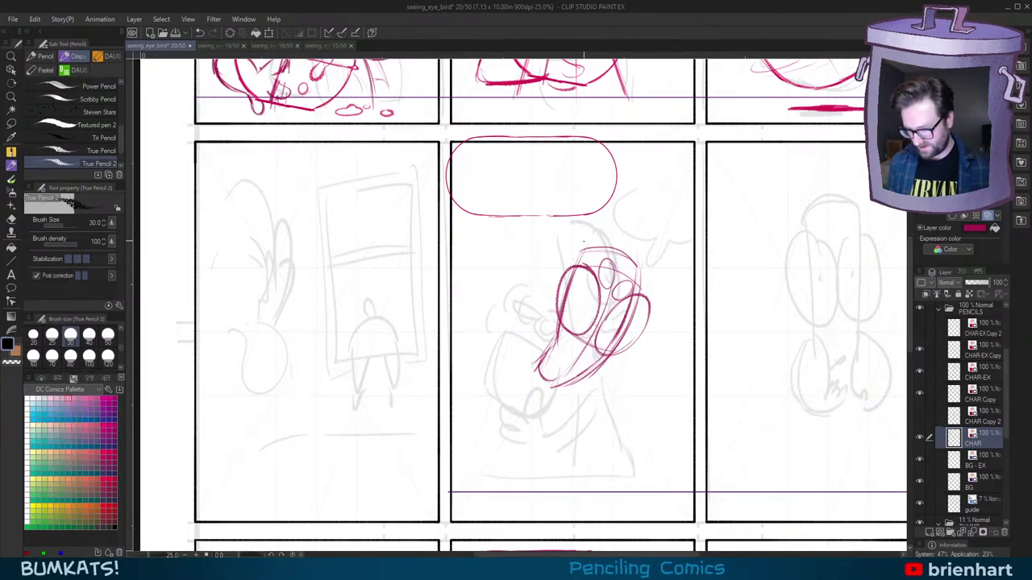
Step: Redraw the head's lower edge from beneath the near large oval down to the narrow tip
key(minus)
mouse_move(581, 332)
mouse_down()
mouse_move(587, 320)
mouse_move(560, 350)
mouse_up()
key(ctrl+z)
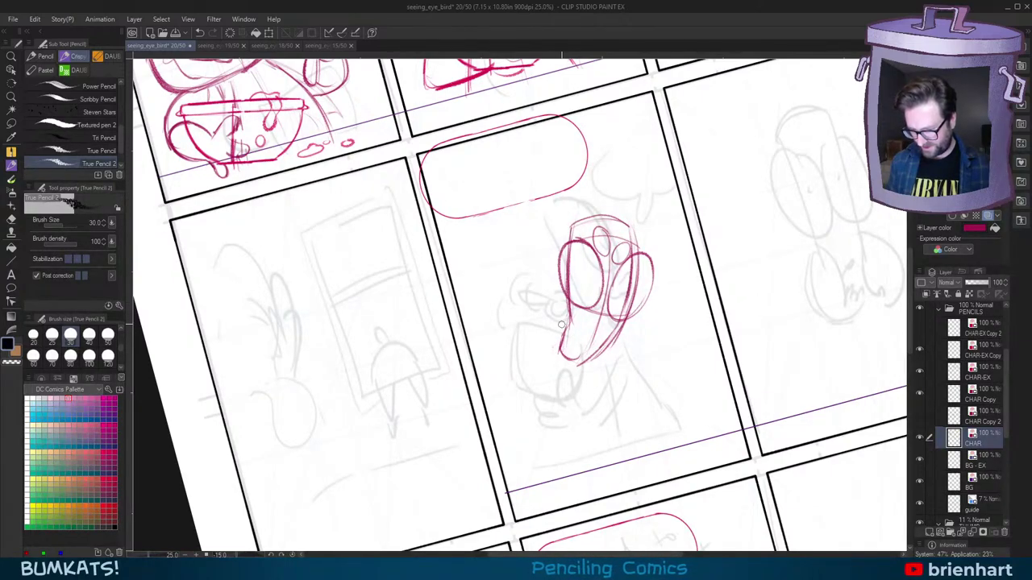
key(ctrl+z)
drag(568, 313, 568, 357)
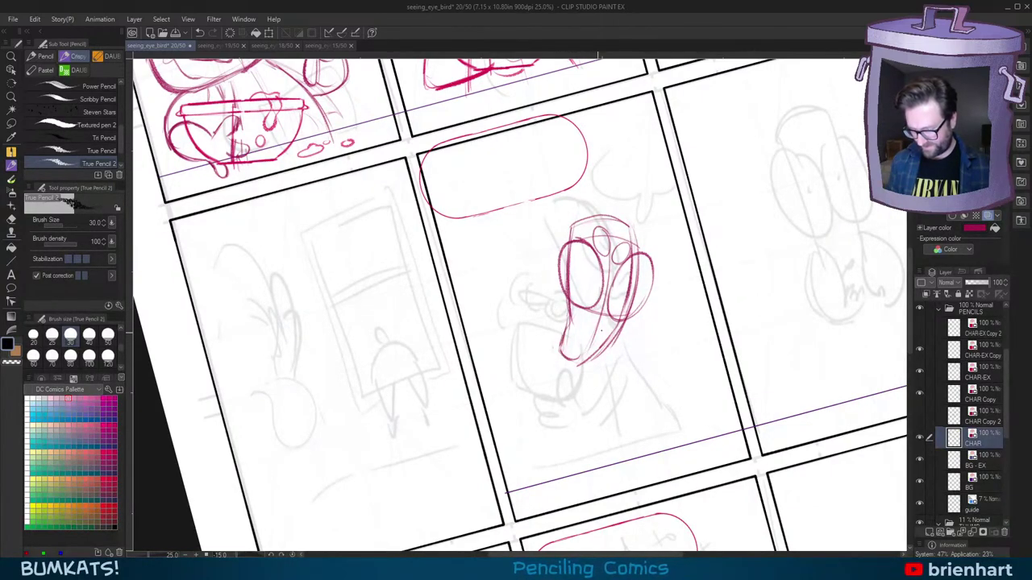
key(equal)
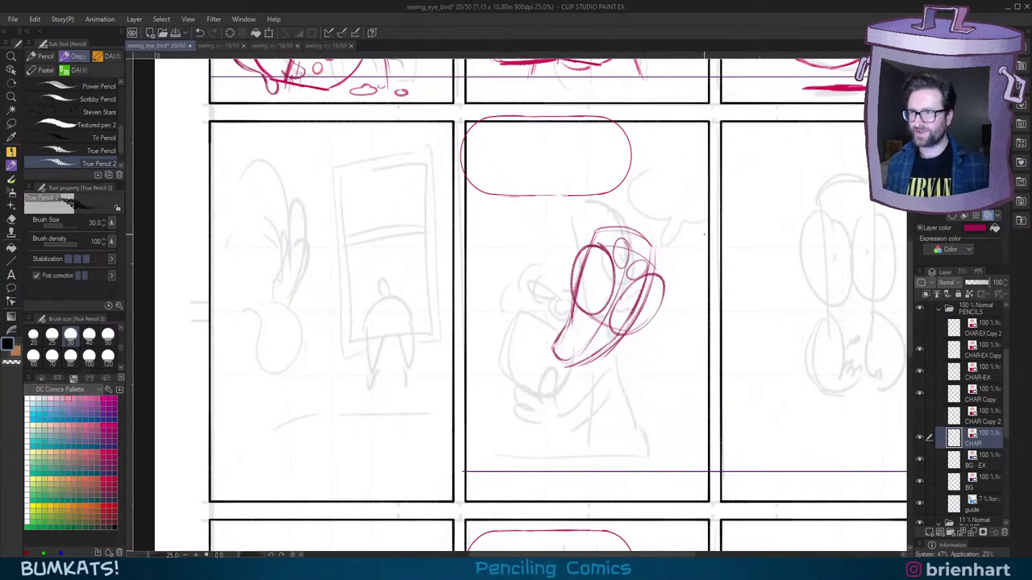
drag(617, 326, 631, 306)
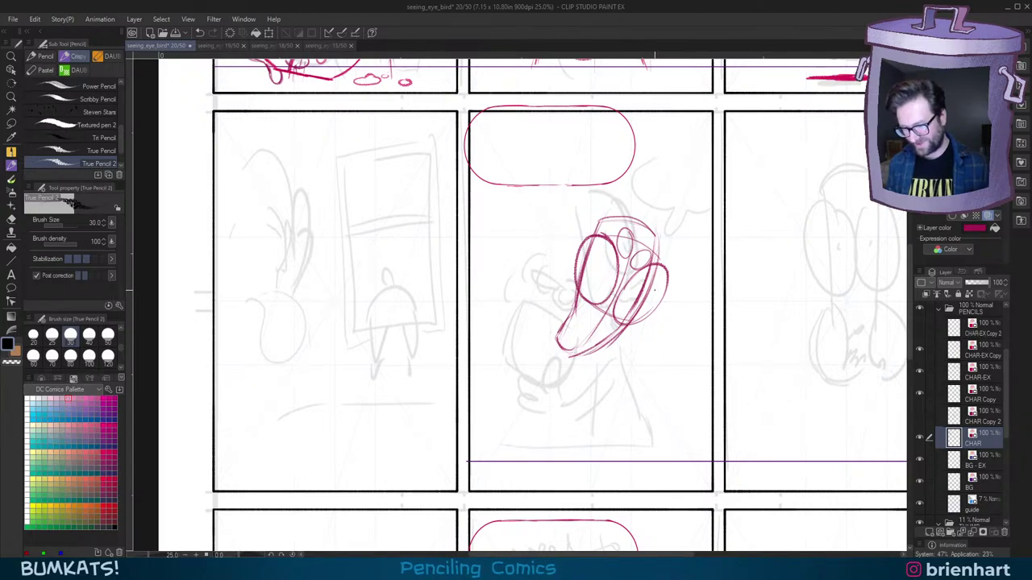
scroll(637, 299, up, 1)
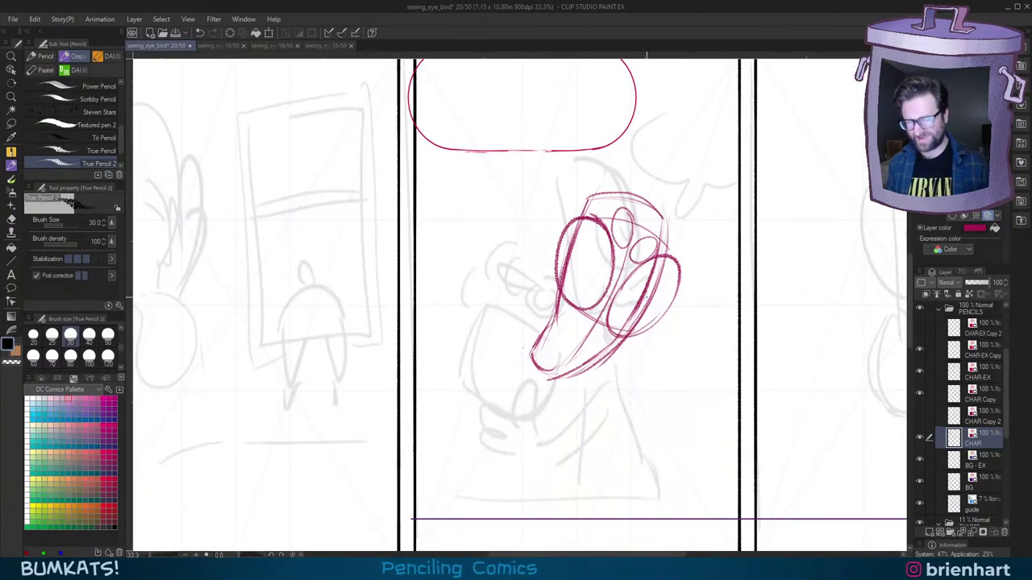
Step: Pencil a firmer, rounded outline around the narrow lower tip of the tilted head in the middle panel
drag(651, 312, 642, 321)
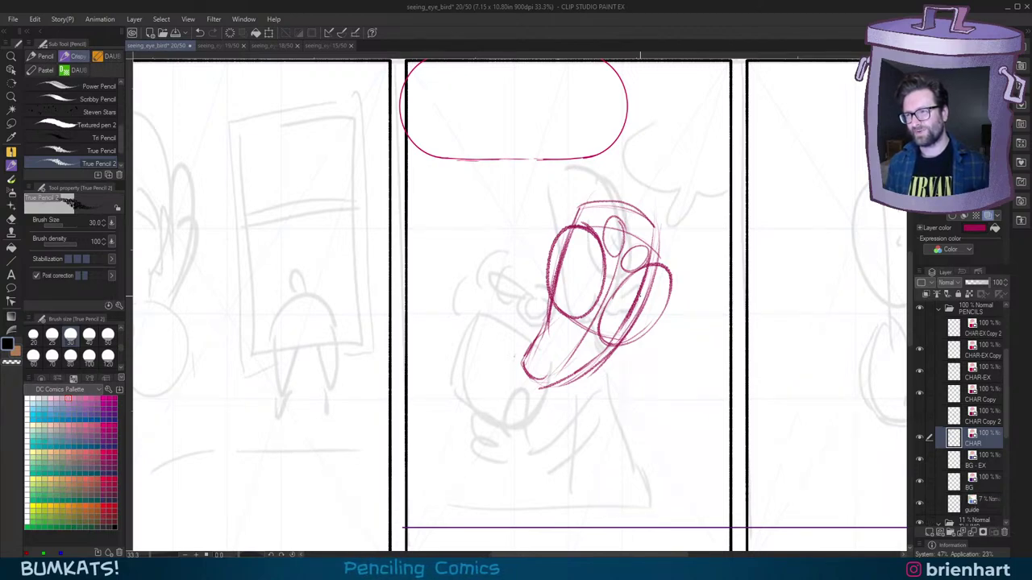
drag(628, 284, 631, 282)
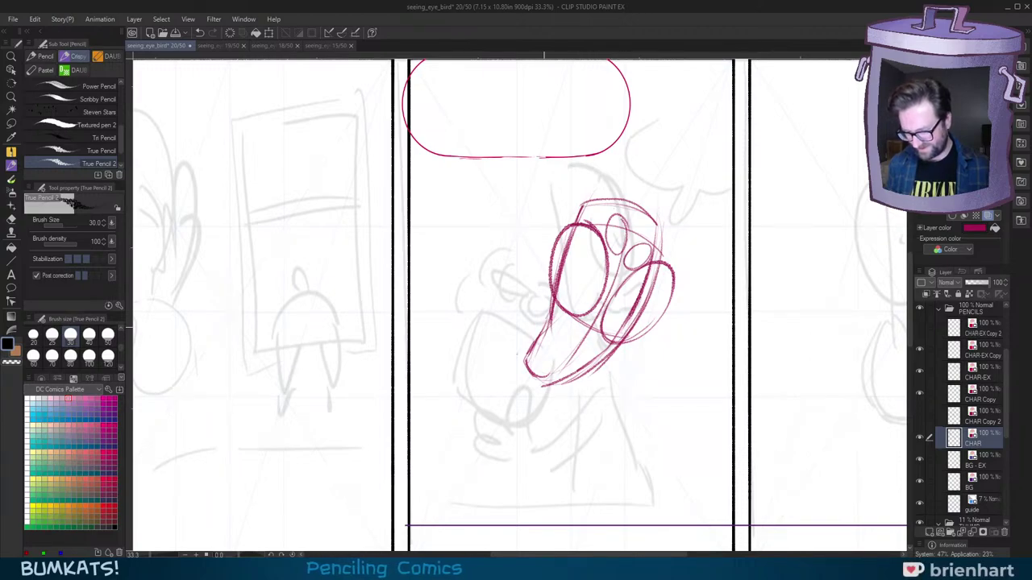
drag(527, 364, 556, 384)
key(ctrl+z)
drag(647, 357, 659, 377)
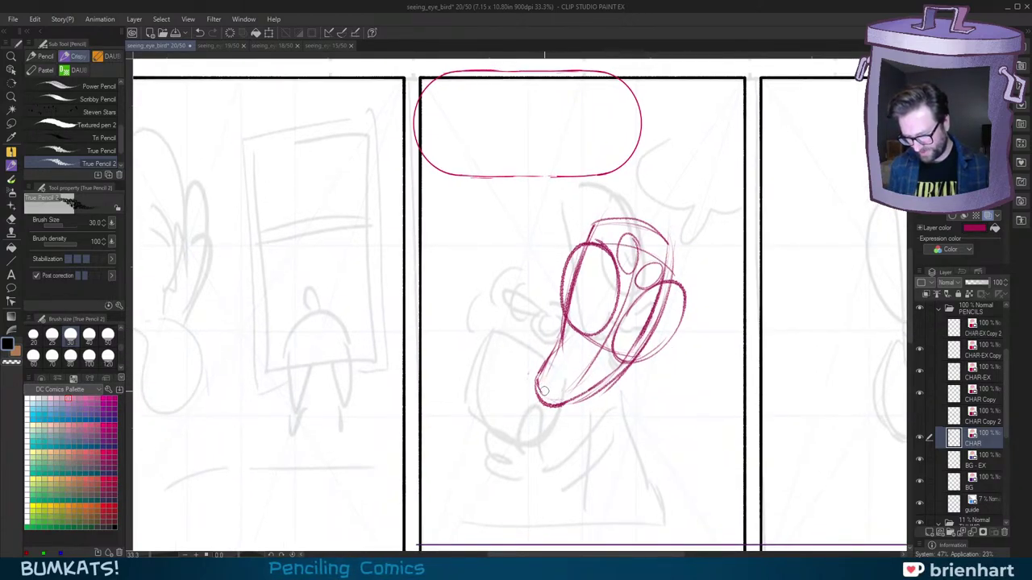
mouse_move(555, 350)
mouse_down()
mouse_move(532, 392)
mouse_move(599, 375)
mouse_up()
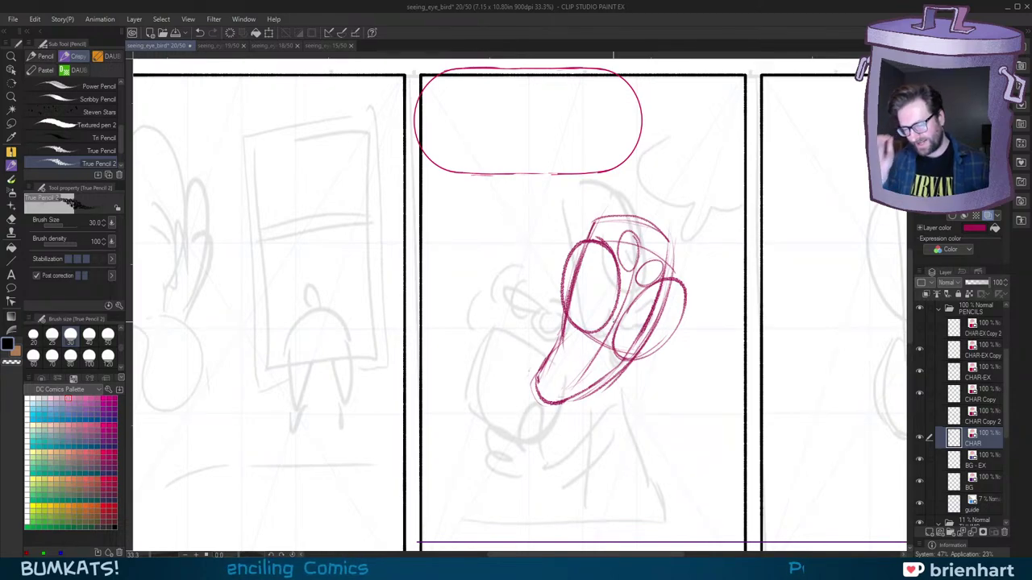
Step: Pencil two pointed ears side by side on top of the head, with short shading lines inside them
drag(670, 252, 662, 279)
mouse_move(582, 264)
mouse_down()
mouse_move(617, 220)
mouse_move(653, 198)
mouse_move(627, 242)
mouse_up()
key(ctrl+z)
key(ctrl+z)
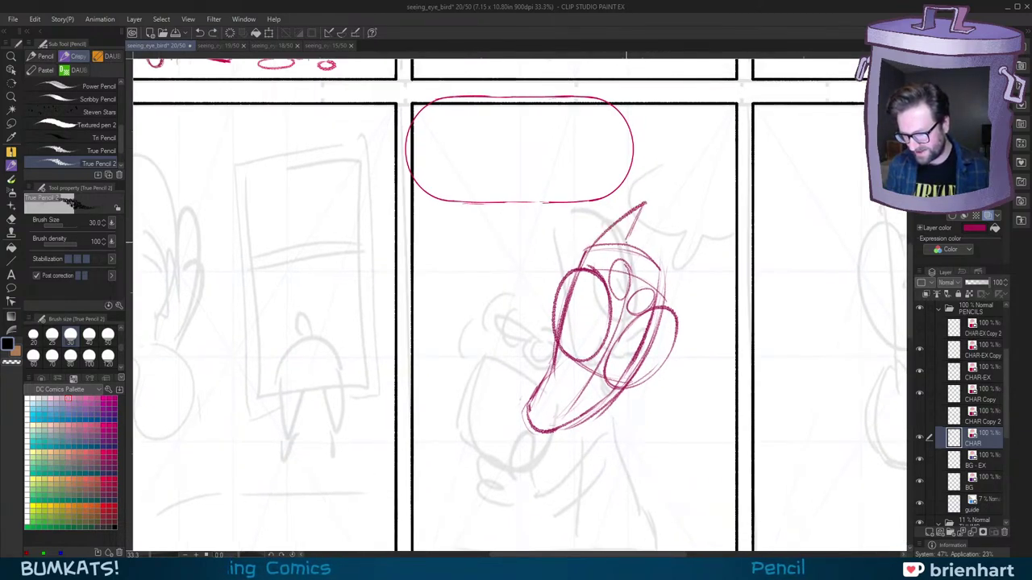
drag(645, 202, 626, 243)
mouse_move(644, 203)
mouse_down()
mouse_move(627, 244)
mouse_move(613, 227)
mouse_move(652, 211)
mouse_move(637, 247)
mouse_move(655, 203)
mouse_move(666, 298)
mouse_up()
key(minus)
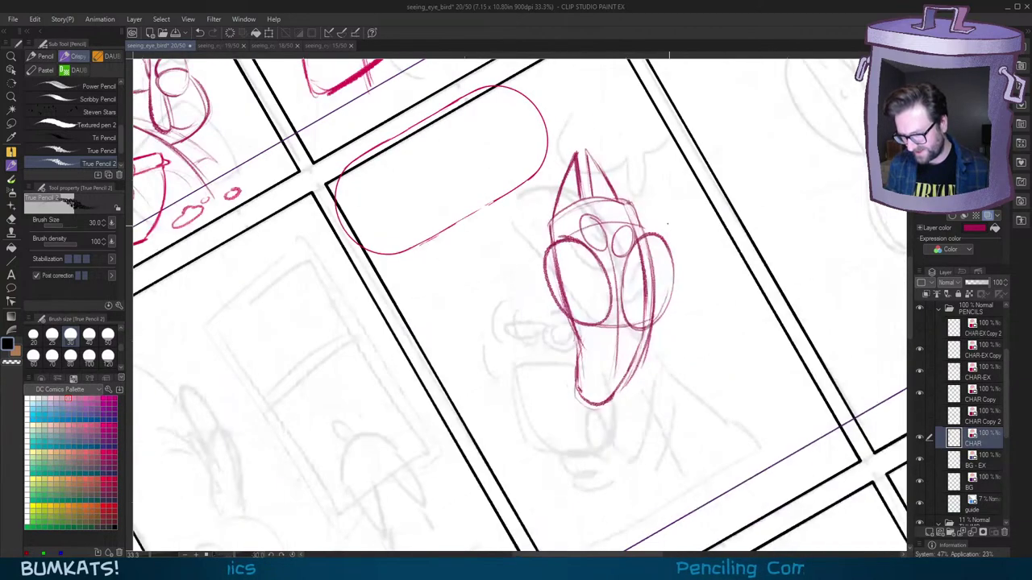
mouse_move(613, 241)
mouse_down()
mouse_move(609, 290)
mouse_move(562, 258)
mouse_move(604, 247)
mouse_move(569, 220)
mouse_move(591, 216)
mouse_move(587, 227)
mouse_up()
drag(576, 249, 570, 224)
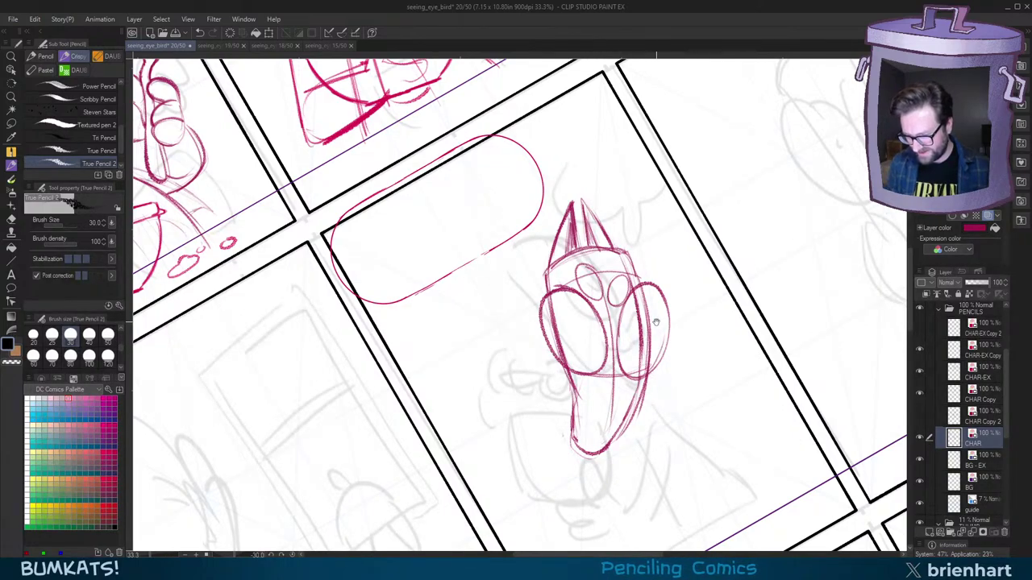
Step: Strengthen the curve across the top of the head and add short hair tufts at its outer ends
drag(656, 323, 659, 303)
drag(538, 247, 629, 206)
drag(624, 232, 637, 211)
drag(620, 230, 643, 228)
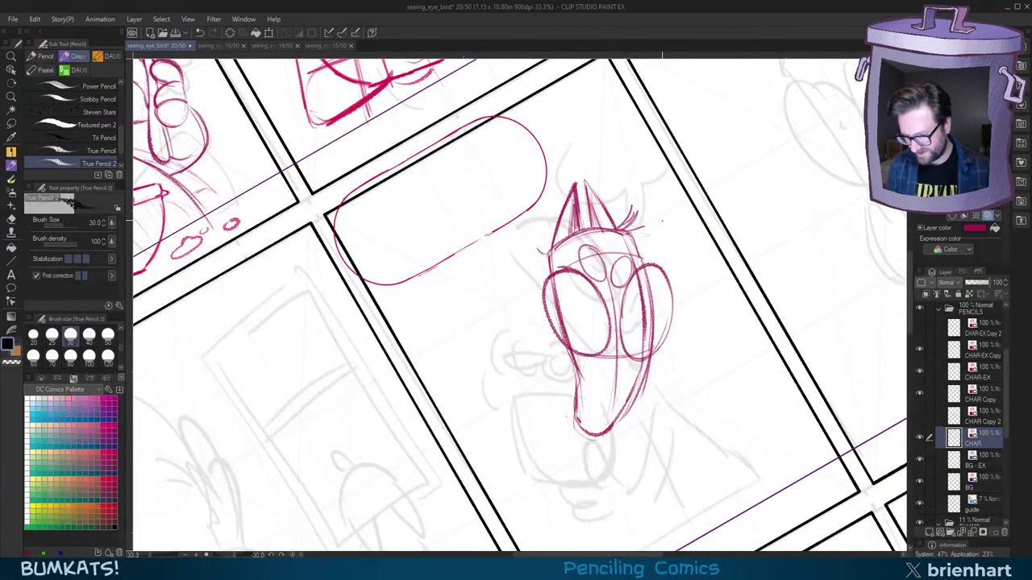
Step: Pencil an eyelid line across each of the two large ovals on the head
key(asciicircum)
drag(670, 351, 678, 328)
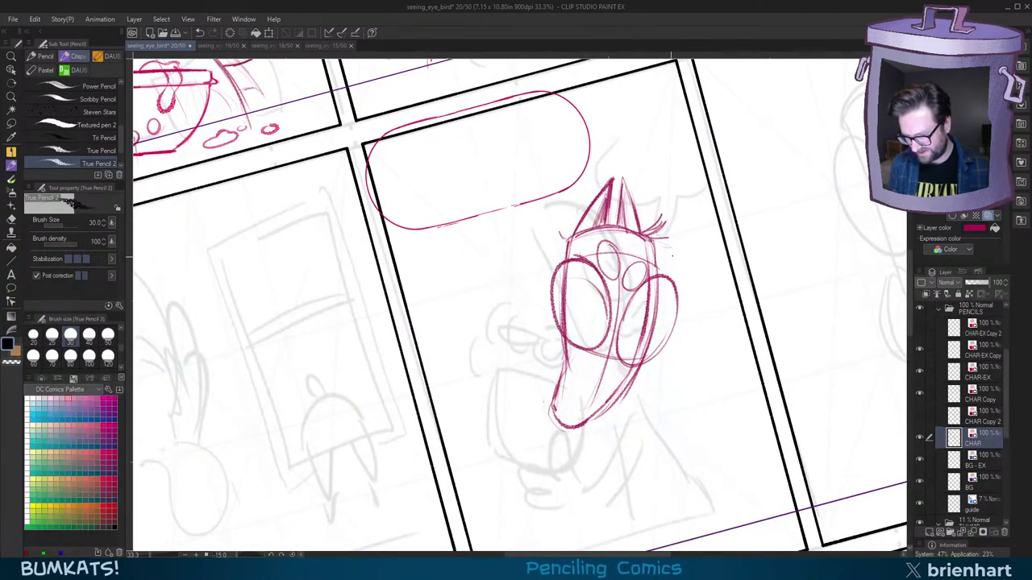
key(^)
key(^)
key(^)
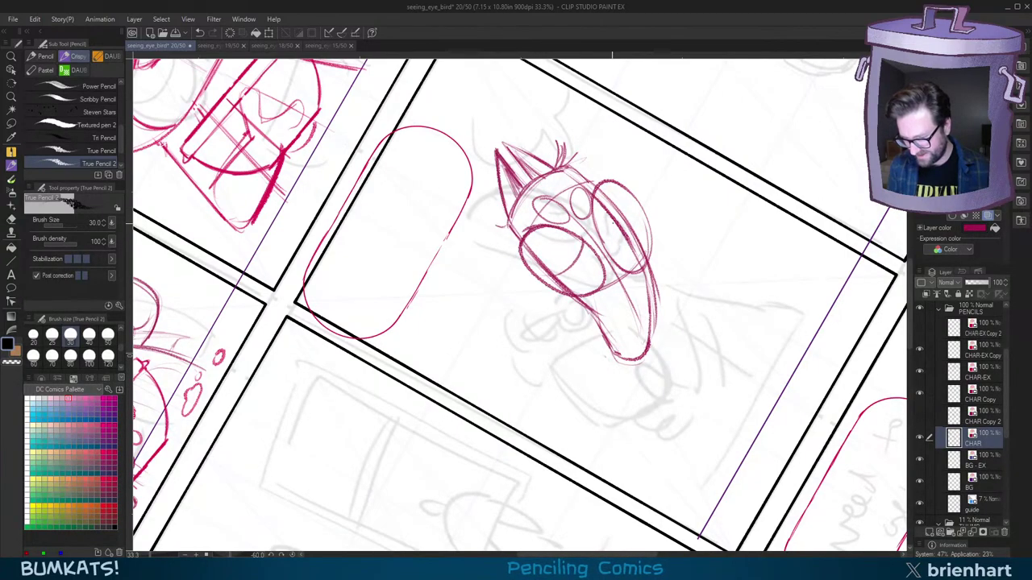
key(^)
key(^)
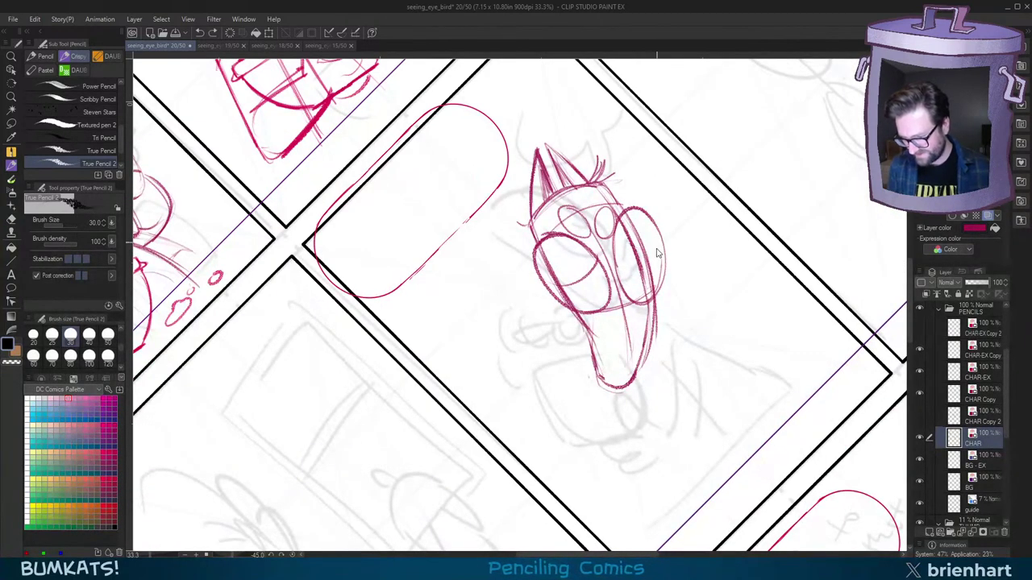
key(^)
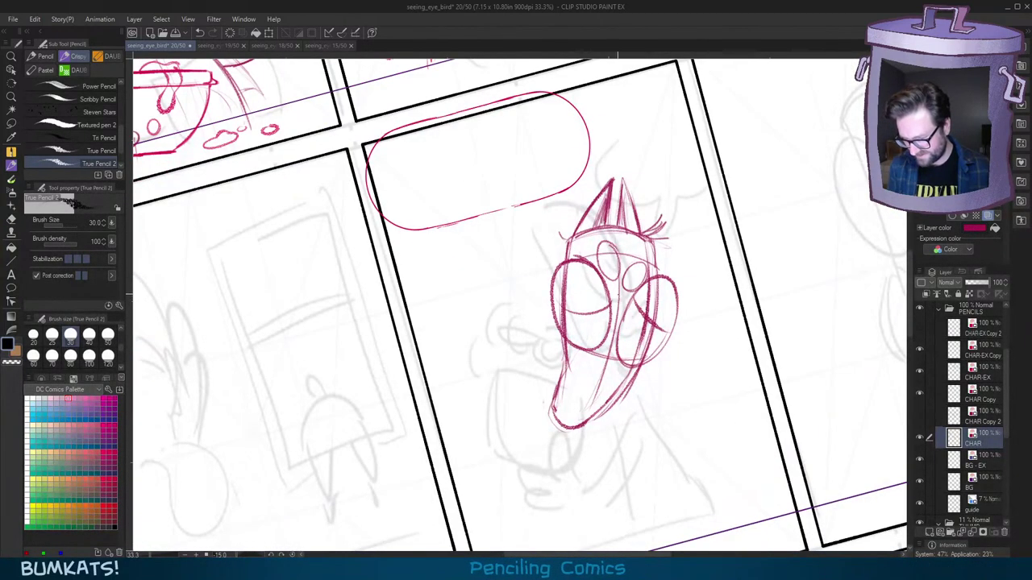
Step: Pencil two long diagonal neck lines running from the head's narrow tip down toward the panel's left border
key(^)
key(^)
key(-)
mouse_move(605, 347)
mouse_down()
mouse_move(633, 291)
mouse_move(653, 287)
mouse_up()
drag(629, 330, 529, 427)
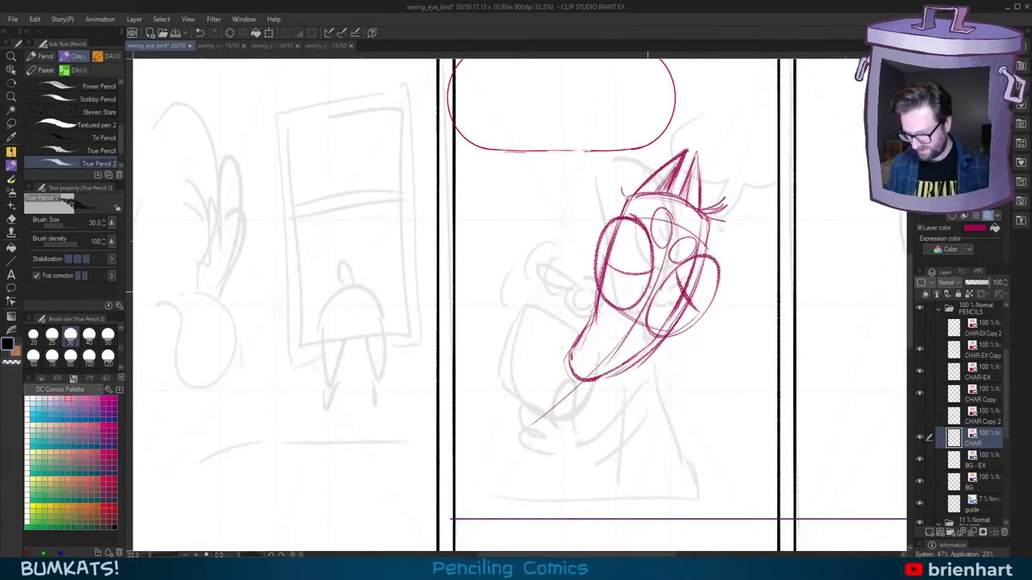
key(ctrl+z)
drag(655, 295, 495, 453)
key(ctrl+z)
drag(635, 317, 498, 466)
drag(600, 334, 459, 456)
key(ctrl+z)
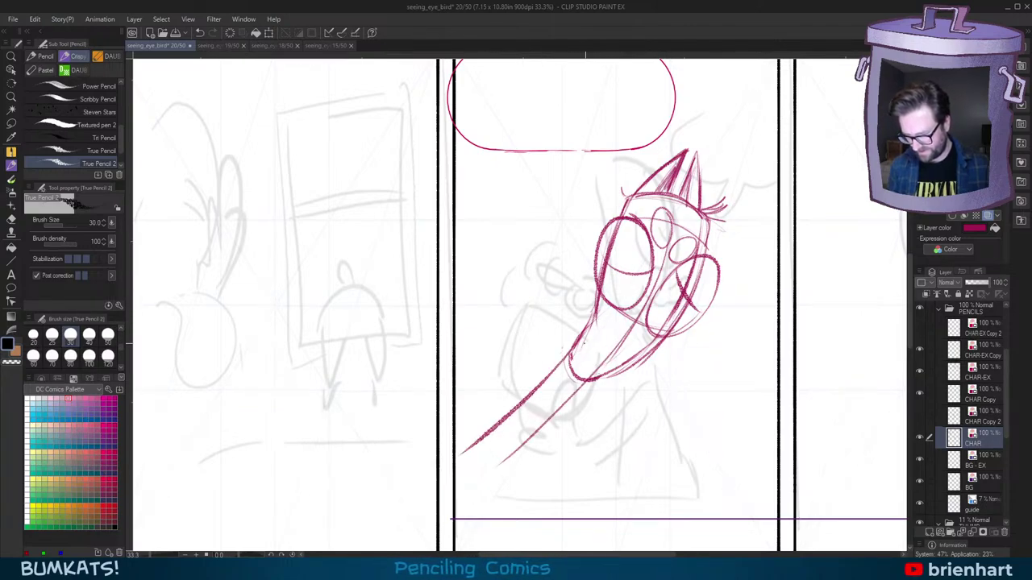
key(ctrl+z)
drag(566, 367, 465, 439)
Step: Pencil the curved outer edge of a bent arm below the head, with a short hooked line inside the elbow
mouse_move(543, 387)
mouse_down()
mouse_move(695, 469)
mouse_move(681, 433)
mouse_up()
key(ctrl+z)
mouse_move(568, 426)
mouse_down()
mouse_move(620, 415)
mouse_move(724, 439)
mouse_up()
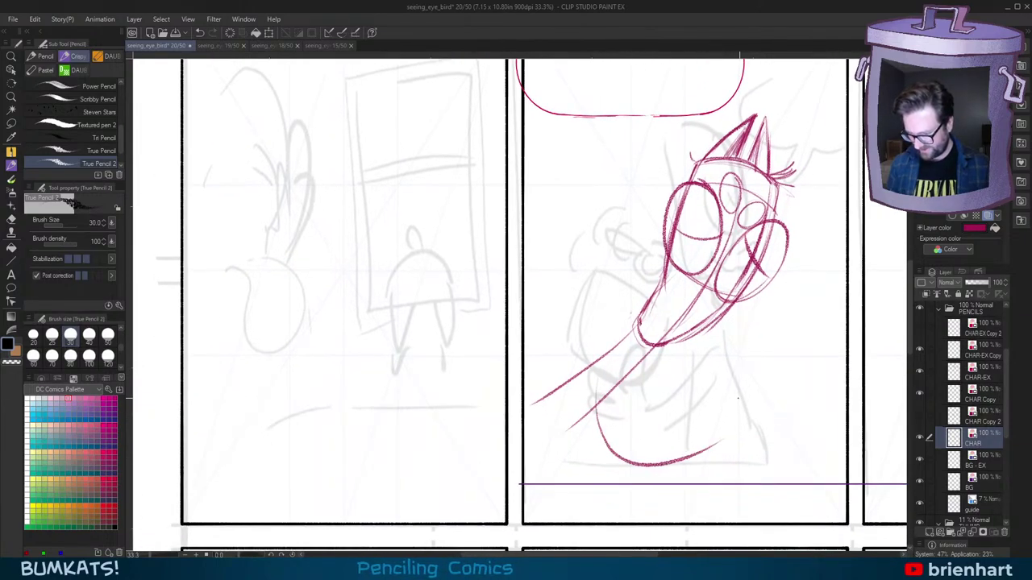
key(ctrl+z)
drag(601, 405, 693, 439)
key(ctrl+z)
mouse_move(605, 361)
mouse_down()
mouse_move(603, 400)
mouse_move(681, 453)
mouse_up()
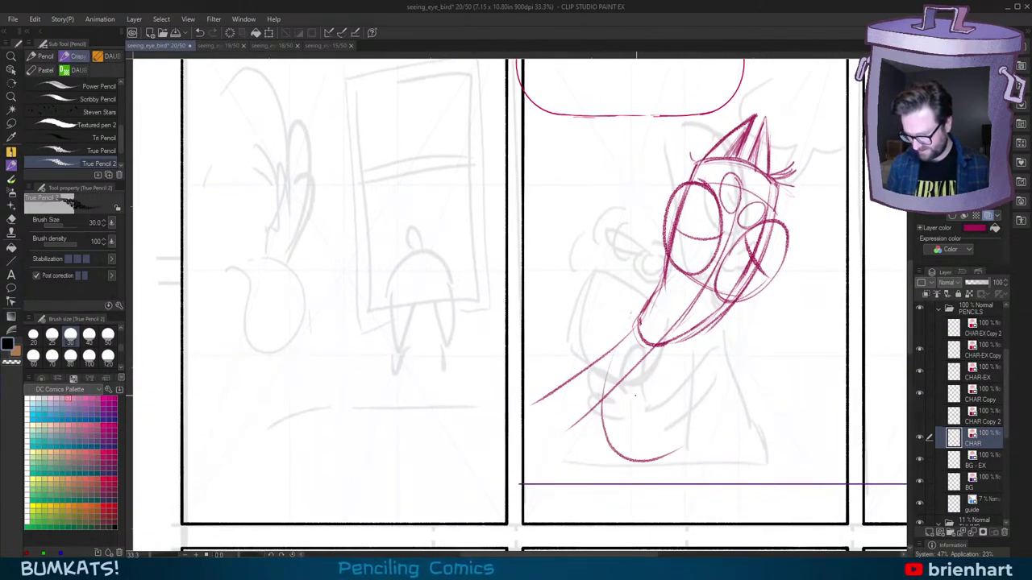
mouse_move(620, 410)
mouse_down()
mouse_move(653, 420)
mouse_move(638, 432)
mouse_move(652, 405)
mouse_up()
key(ctrl+z)
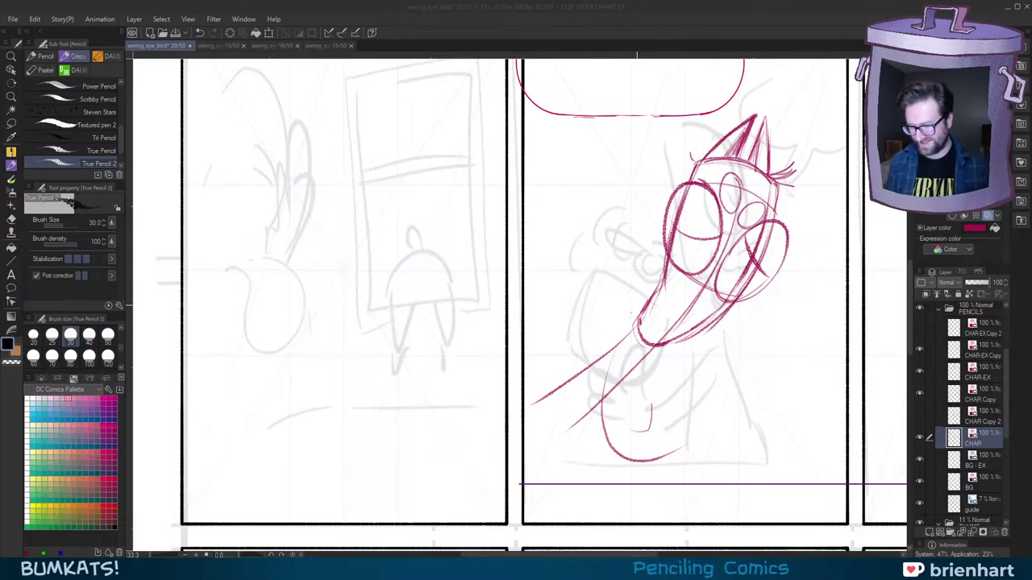
Step: Connect the upper neck line to the head, add diagonal body lines below it, and curve the back past the panel's left border
drag(631, 329, 564, 384)
key(ctrl+z)
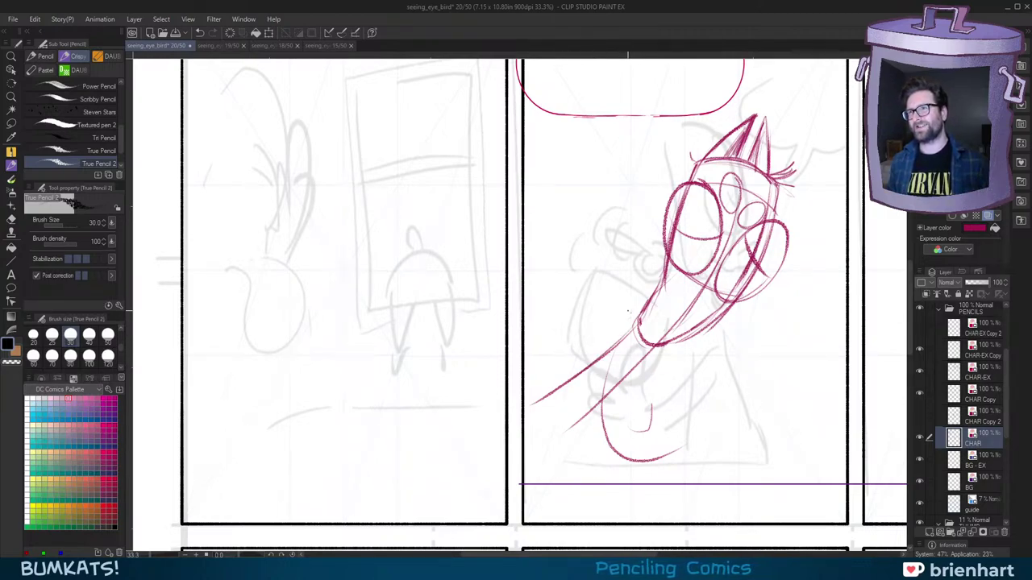
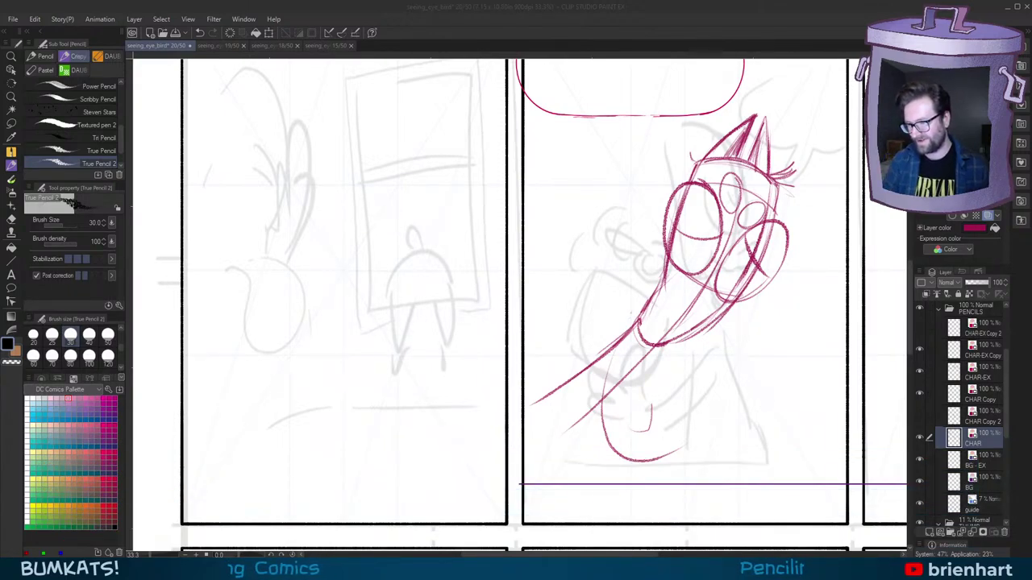
click(738, 11)
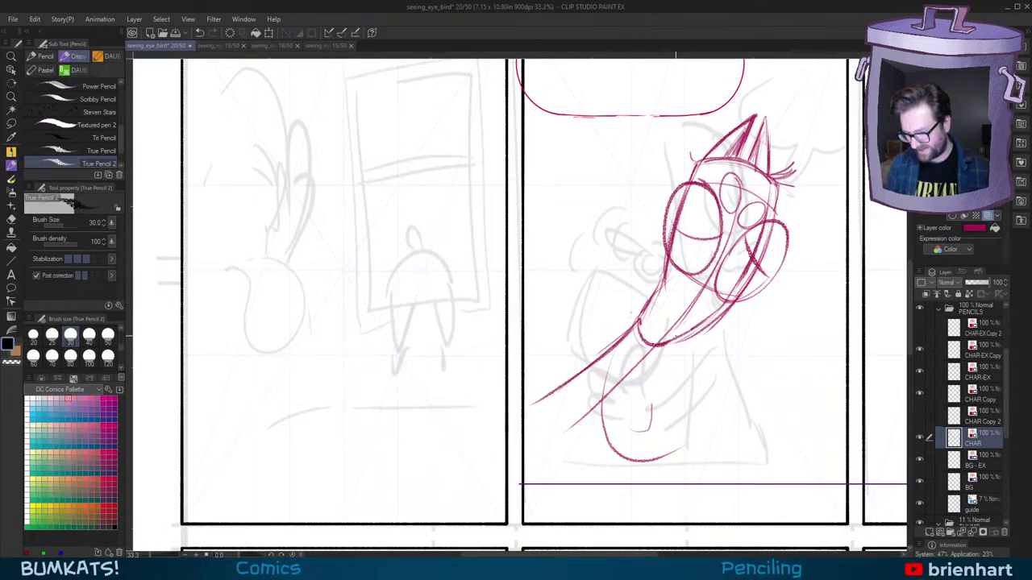
key(ctrl+z)
mouse_move(665, 351)
mouse_down()
mouse_move(594, 433)
mouse_move(623, 410)
mouse_up()
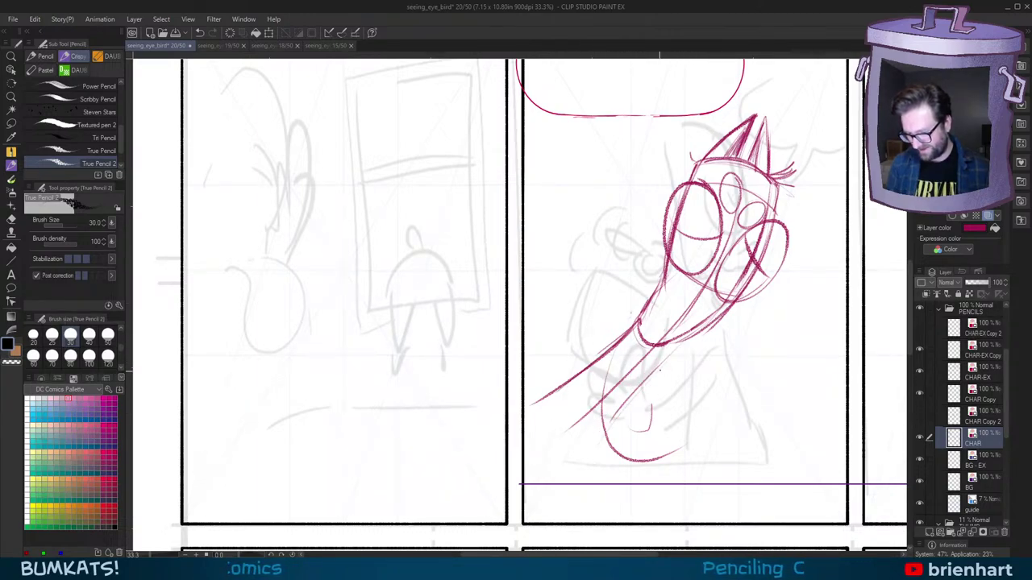
drag(656, 372, 587, 467)
drag(590, 374, 523, 413)
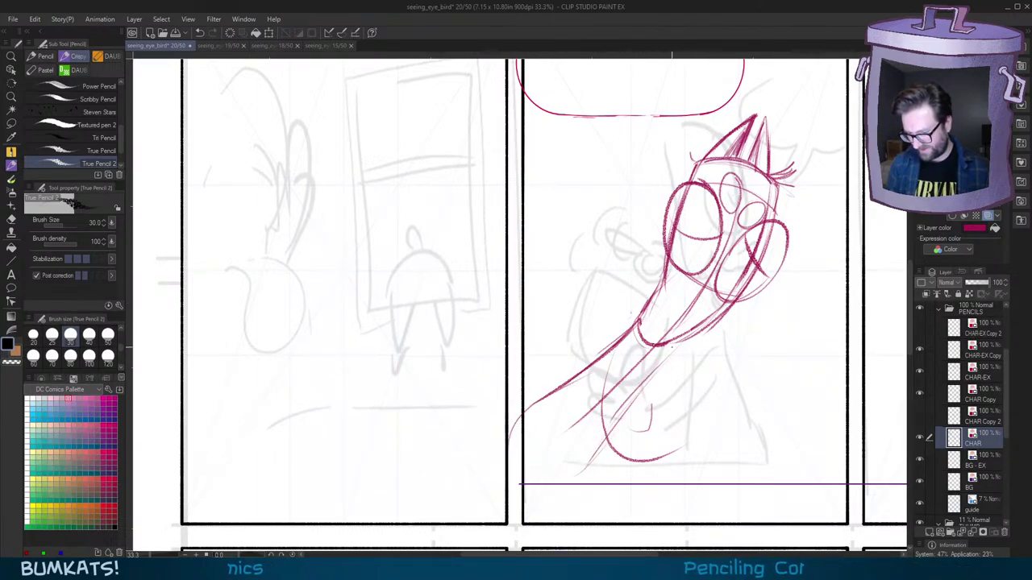
Step: Lasso the whole pencilled figure, shift it slightly down and to the left, and clear the selection
drag(746, 346, 715, 366)
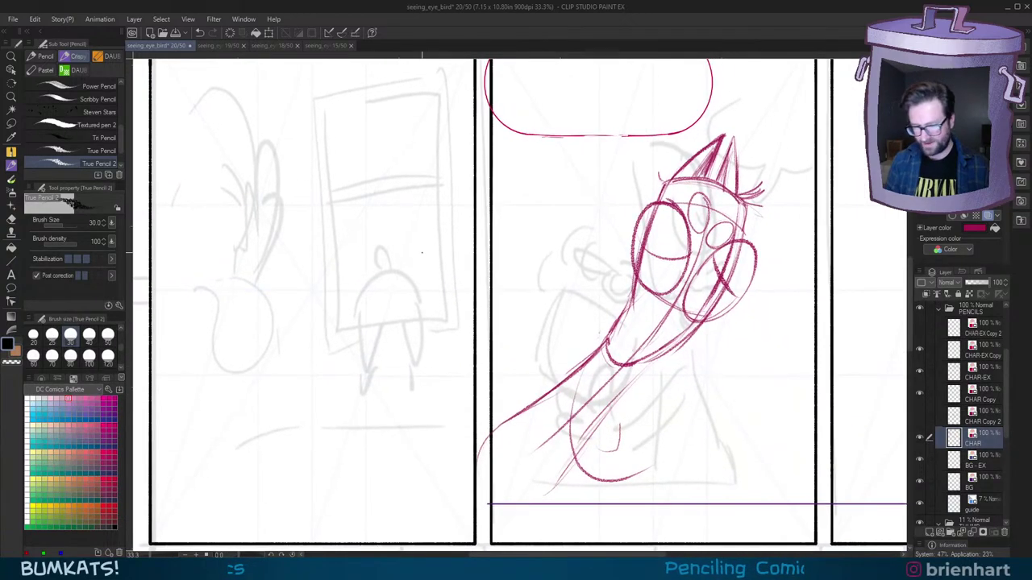
click(11, 125)
mouse_move(757, 115)
mouse_down()
mouse_move(619, 211)
mouse_move(464, 422)
mouse_move(626, 512)
mouse_move(827, 253)
mouse_move(755, 111)
mouse_up()
key(ctrl+t)
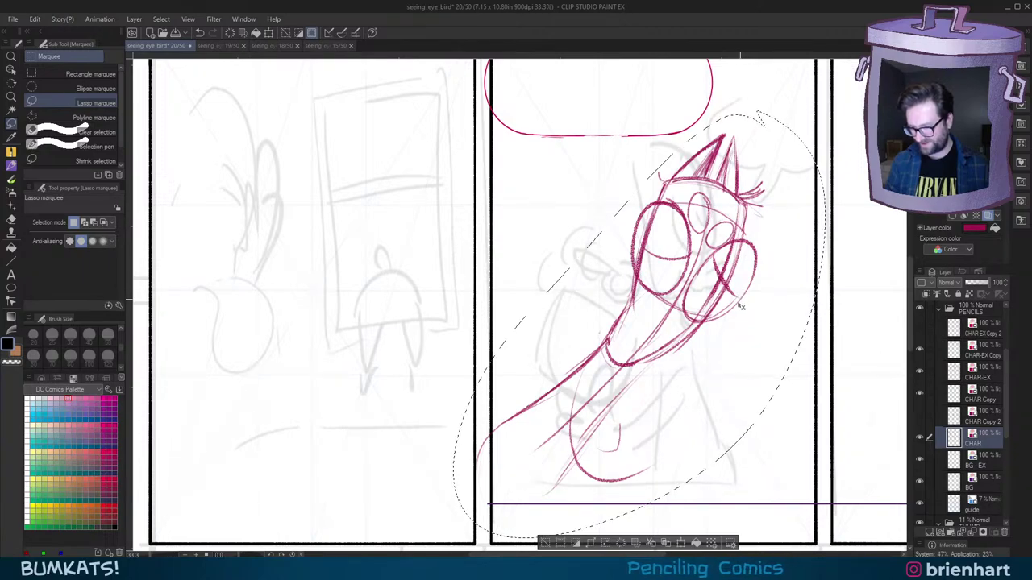
drag(740, 308, 728, 321)
key(Return)
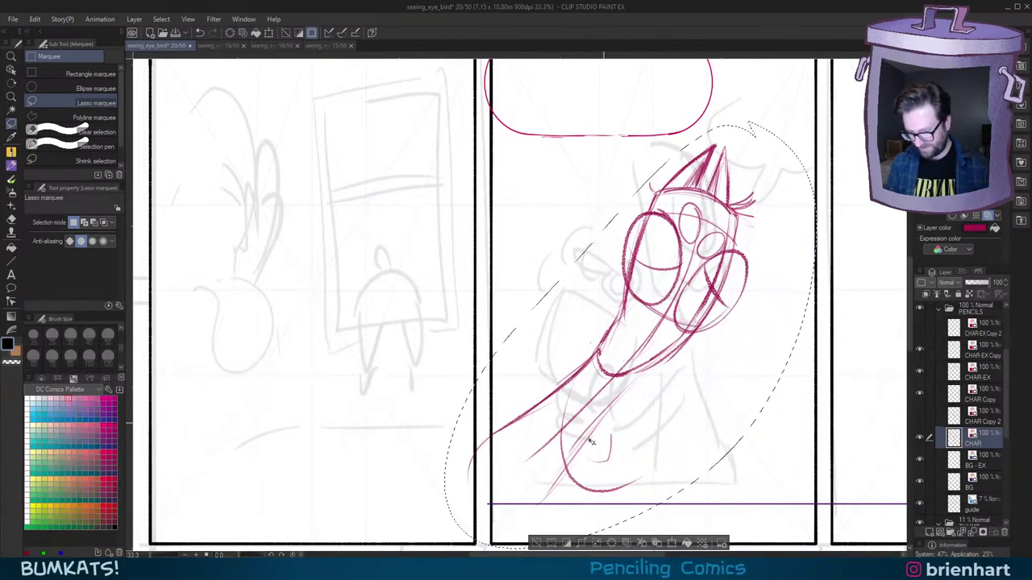
click(536, 543)
Step: Return to the pencil, draw the bent arm's inner edge down to the forearm, and darken its outer curve
drag(722, 340, 724, 332)
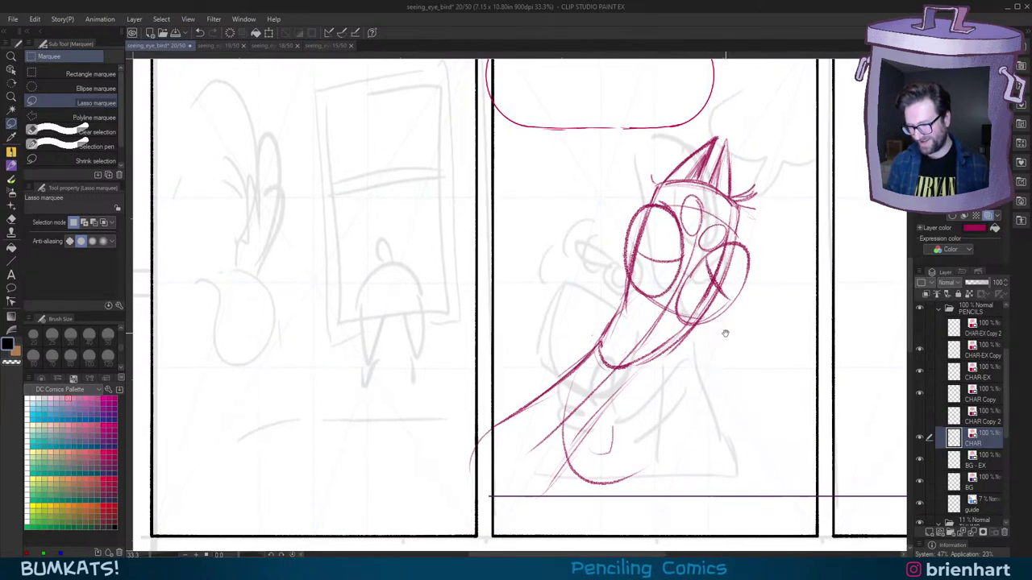
key(p)
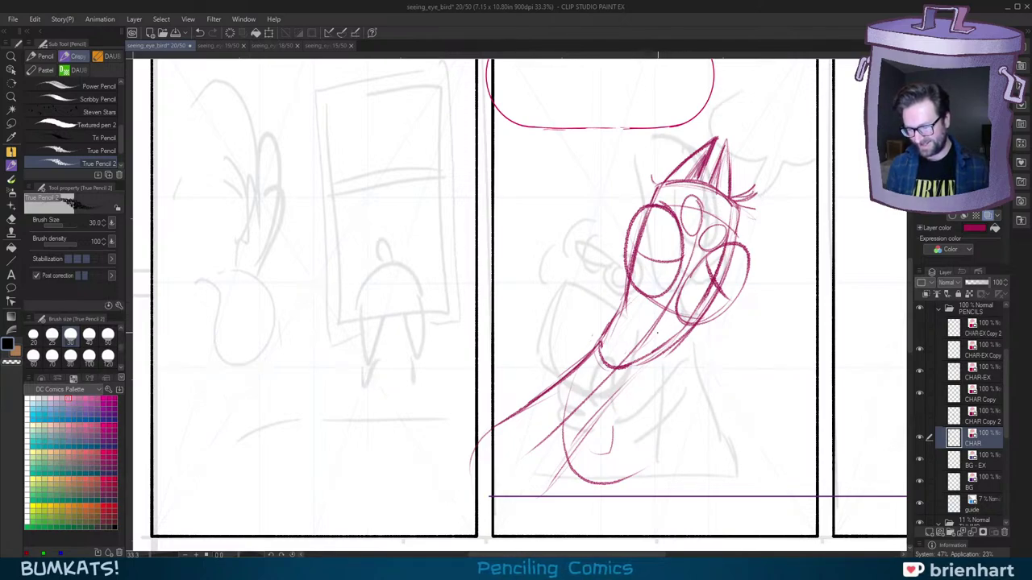
drag(667, 367, 670, 364)
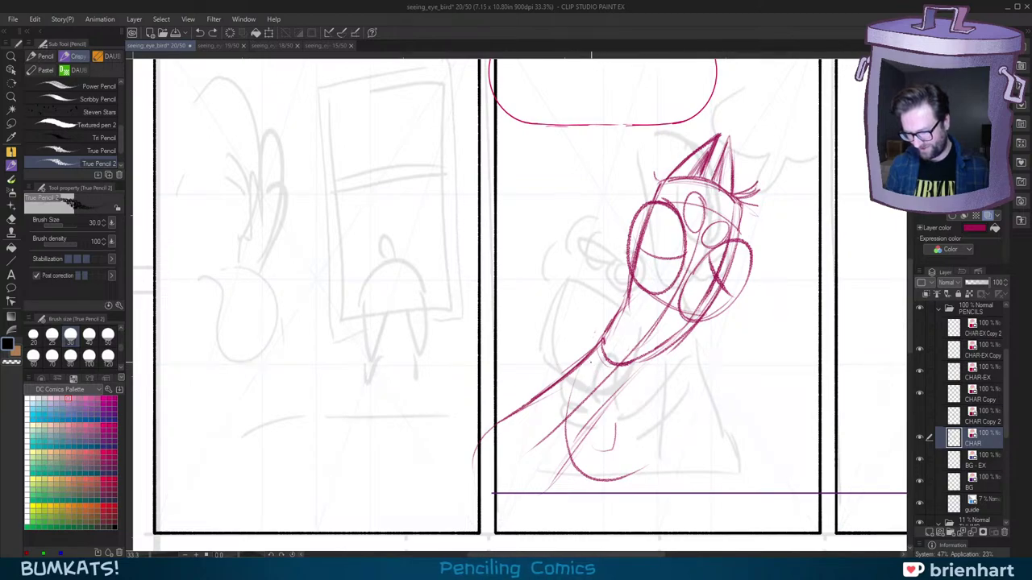
drag(597, 363, 645, 450)
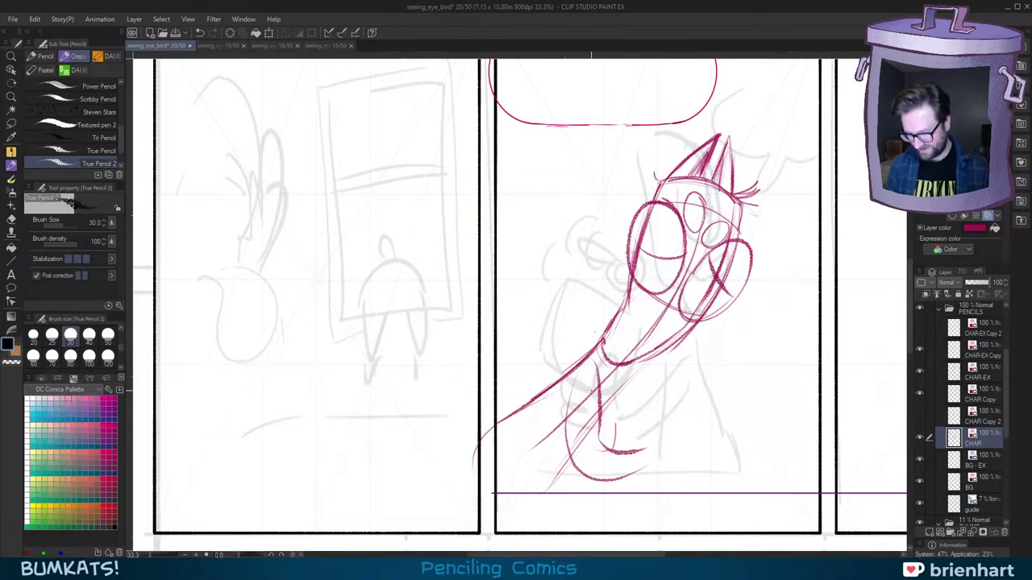
mouse_move(582, 391)
mouse_down()
mouse_move(671, 438)
mouse_move(618, 443)
mouse_move(650, 439)
mouse_up()
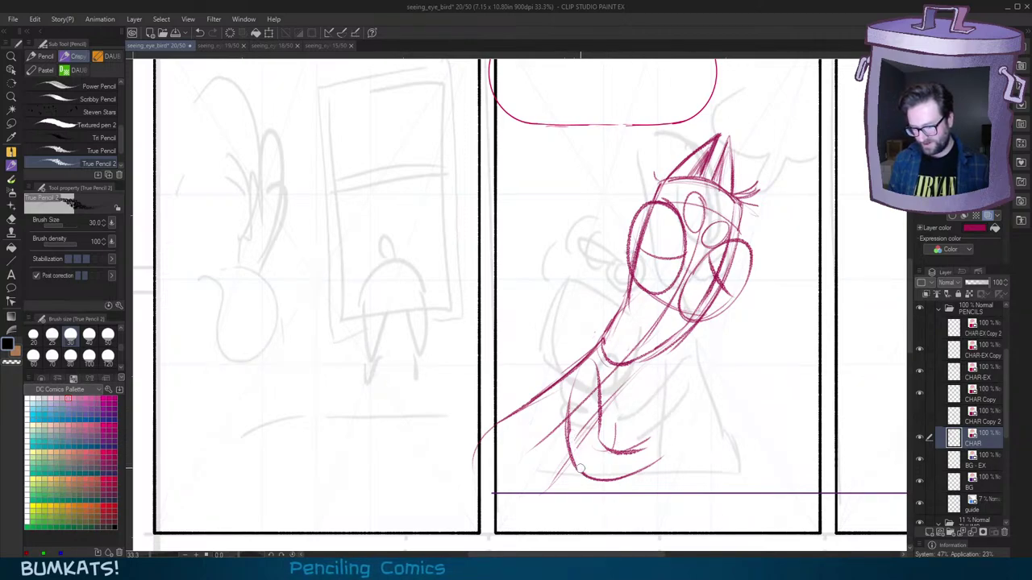
mouse_move(574, 426)
mouse_down()
mouse_move(579, 474)
mouse_move(569, 463)
mouse_up()
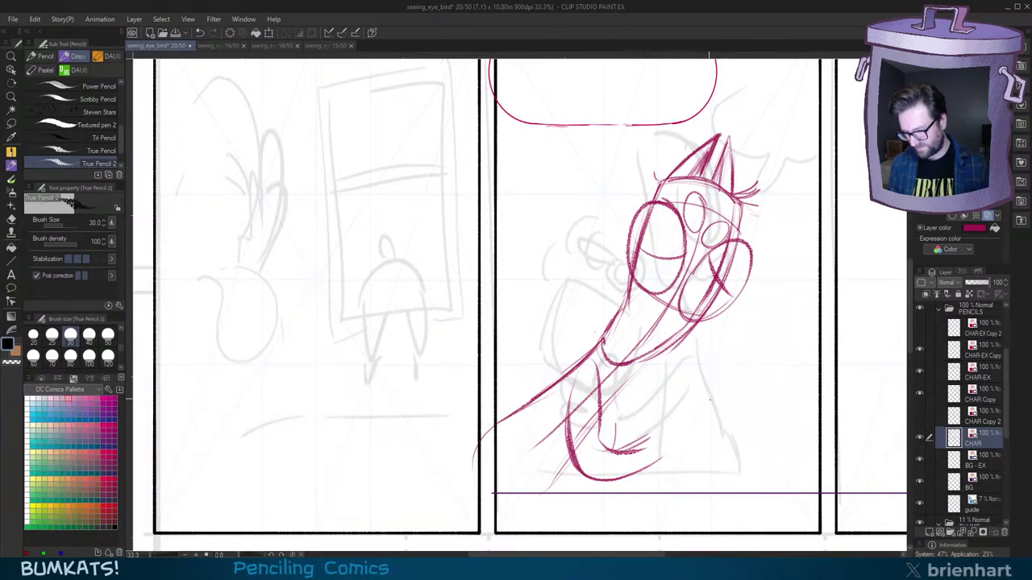
Step: Pencil an open hand with outstretched fingers at the end of the bent forearm
mouse_move(646, 432)
mouse_down()
mouse_move(609, 441)
mouse_move(658, 432)
mouse_move(685, 394)
mouse_move(670, 402)
mouse_up()
key(minus)
key(ctrl+z)
key(ctrl+z)
mouse_move(683, 360)
mouse_down()
mouse_move(690, 389)
mouse_move(727, 392)
mouse_move(703, 443)
mouse_move(737, 421)
mouse_move(753, 384)
mouse_up()
mouse_move(724, 394)
mouse_down()
mouse_move(742, 387)
mouse_move(698, 432)
mouse_move(671, 424)
mouse_move(664, 436)
mouse_up()
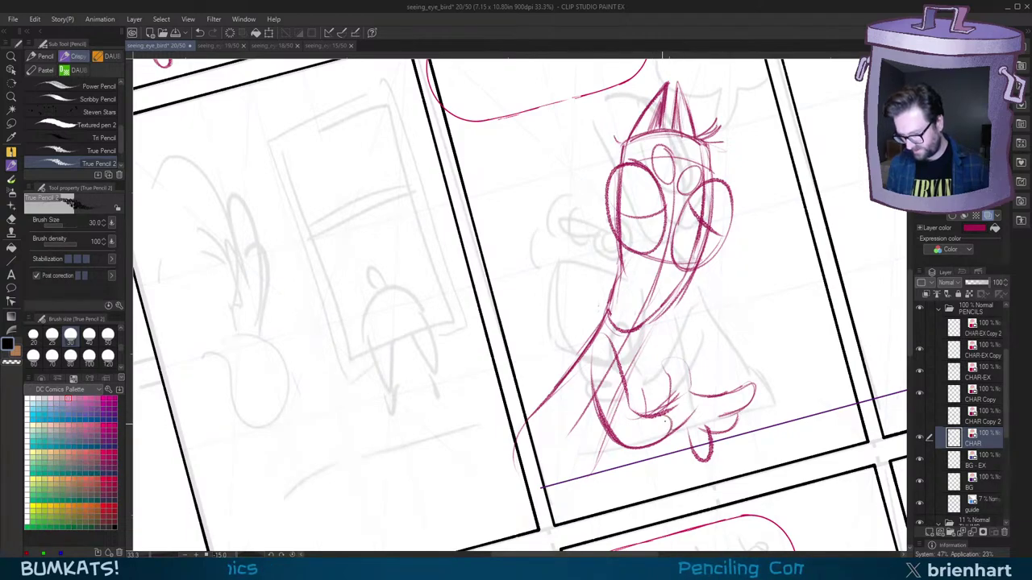
Step: Darken the upper arm's outer edge and close its top with a rounded curve beneath the head
key(^)
drag(575, 371, 568, 442)
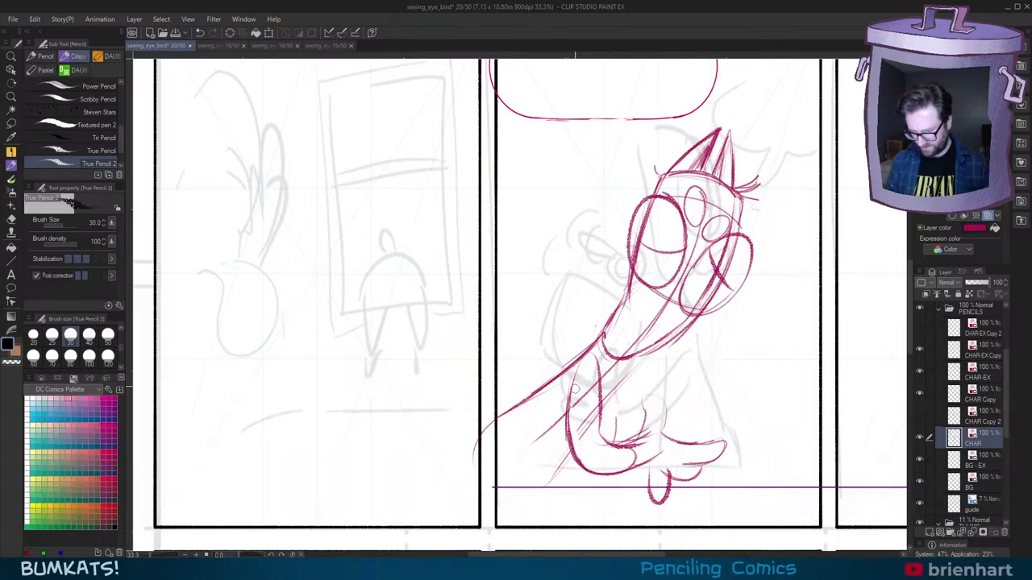
drag(567, 392, 569, 446)
mouse_move(569, 446)
mouse_down()
mouse_move(563, 400)
mouse_move(595, 363)
mouse_up()
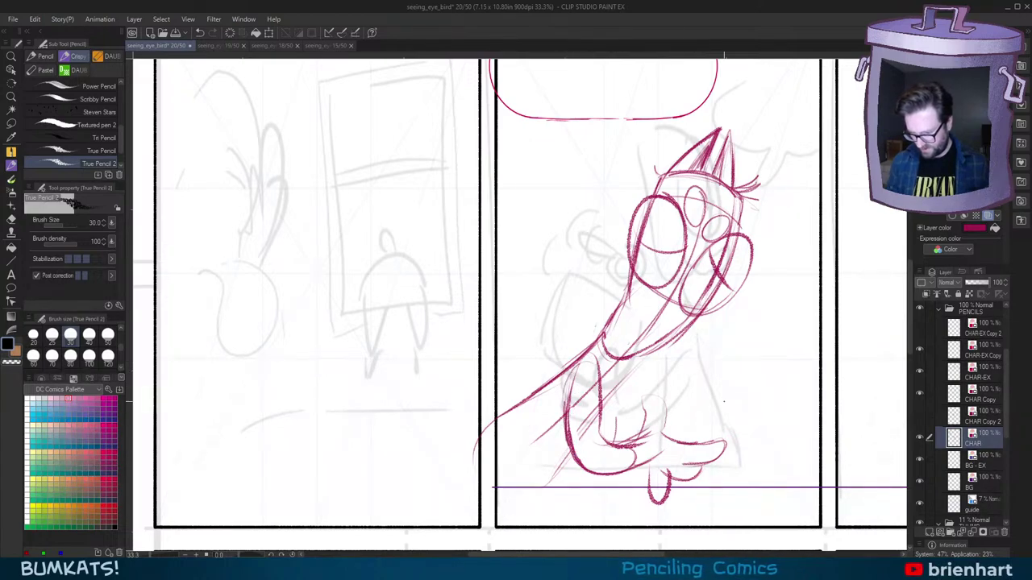
key(minus)
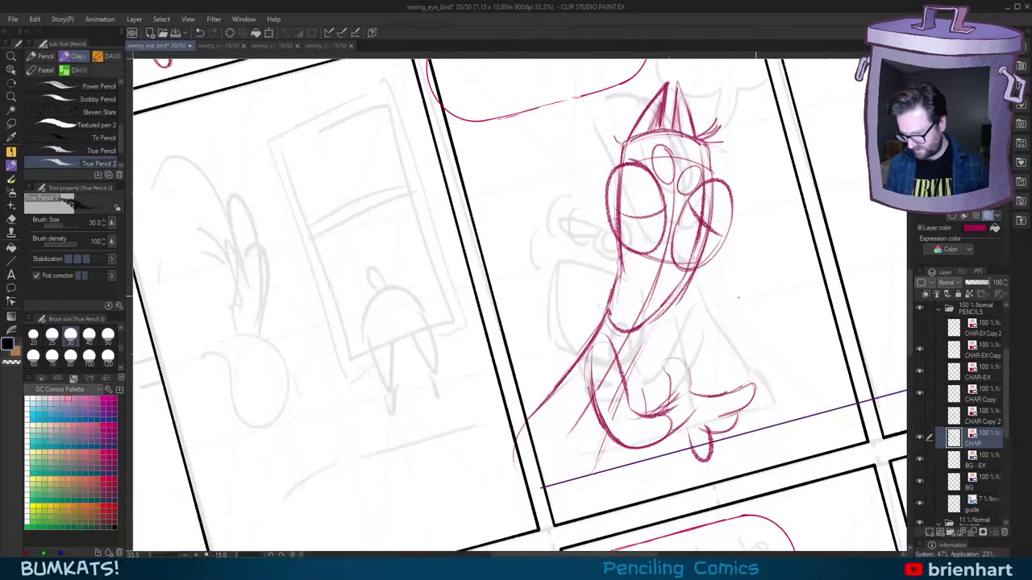
Step: Pencil a short dipping curve outward from the back of the neck base in the middle panel
drag(745, 364, 730, 378)
key(asciicircum)
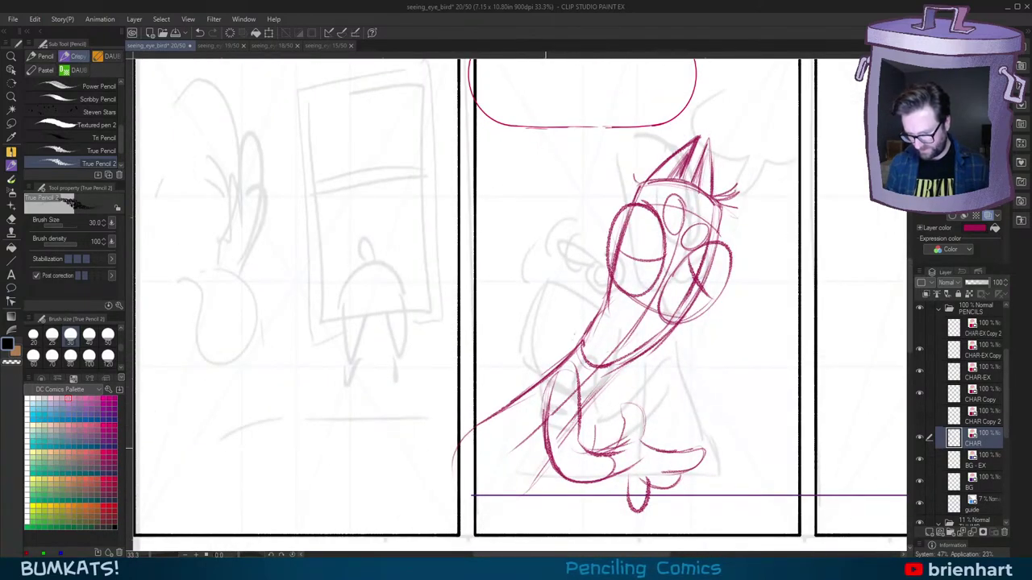
drag(537, 383, 497, 410)
key(minus)
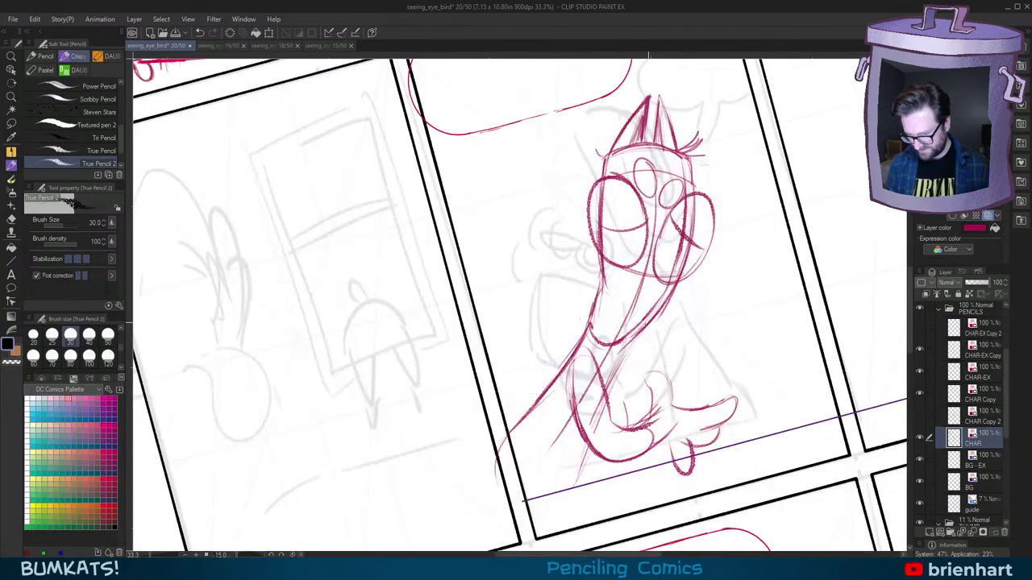
mouse_move(573, 352)
mouse_down()
mouse_move(534, 378)
mouse_move(550, 360)
mouse_move(519, 360)
mouse_move(525, 346)
mouse_up()
key(ctrl+z)
key(ctrl+z)
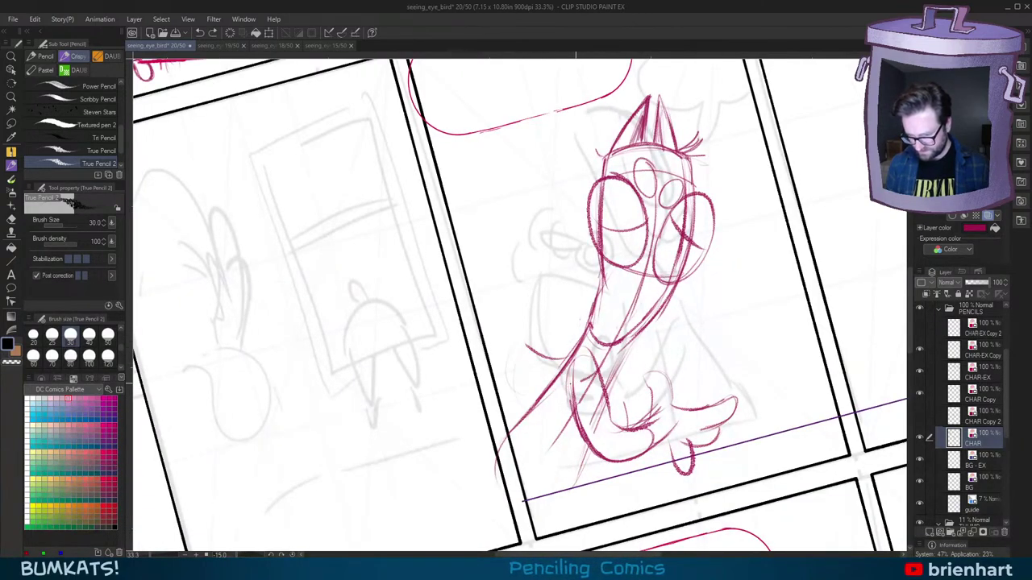
drag(577, 383, 520, 341)
key(ctrl+z)
Step: Extend the curve behind the neck into a pointed shape with a lower arc sweeping across the shoulder
mouse_move(603, 360)
mouse_down()
mouse_move(505, 340)
mouse_move(541, 413)
mouse_move(520, 421)
mouse_up()
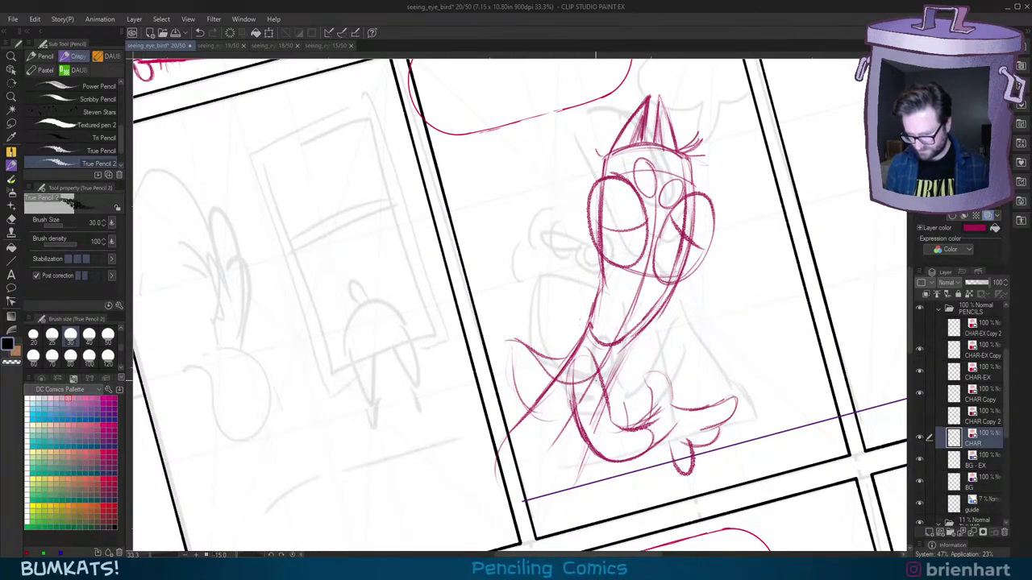
drag(610, 393, 590, 484)
key(ctrl+z)
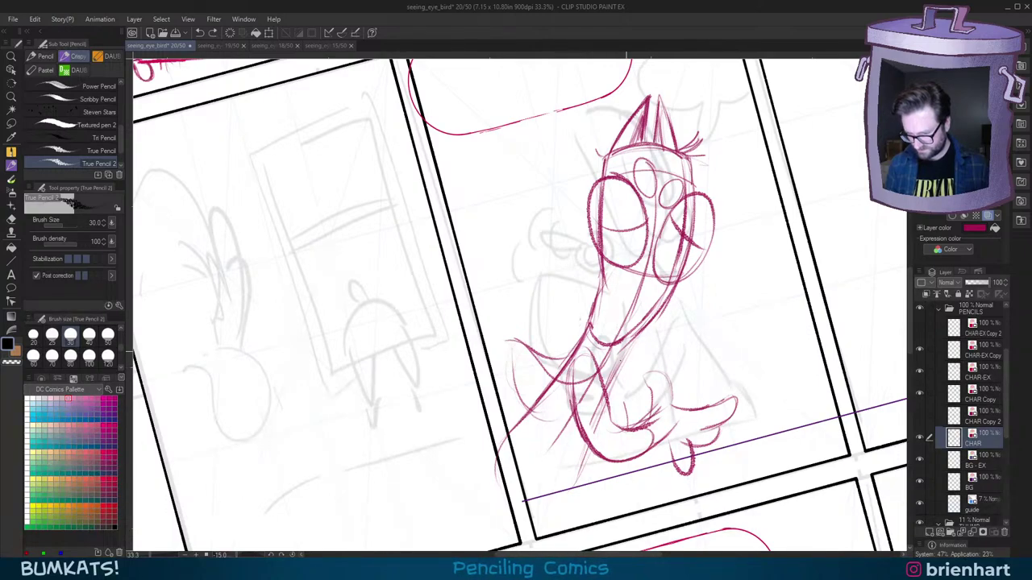
drag(610, 384, 577, 484)
key(asciicircum)
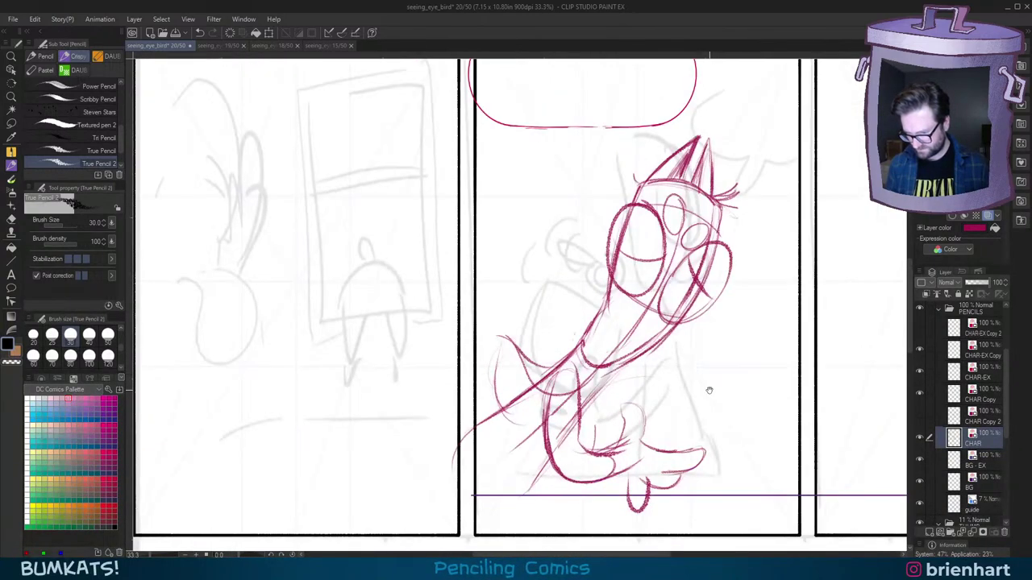
Step: Pencil a pointed cheek tuft beside the head, below the larger eye and above the neck
drag(710, 391, 724, 381)
key(minus)
key(minus)
mouse_move(663, 245)
mouse_down()
mouse_move(667, 279)
mouse_move(695, 289)
mouse_move(663, 308)
mouse_move(656, 207)
mouse_up()
key(ctrl+z)
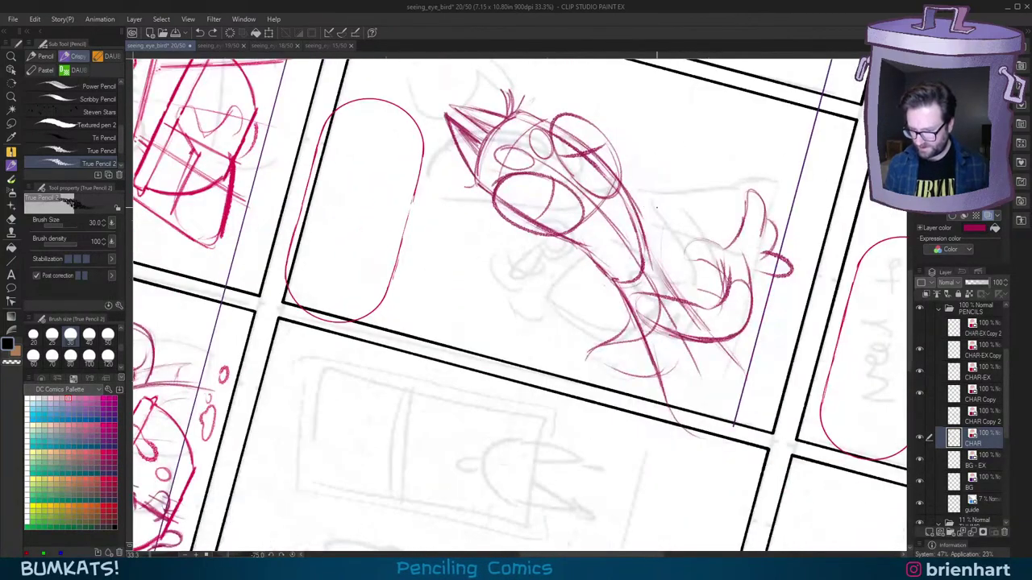
key(ctrl+z)
drag(561, 239, 524, 293)
mouse_move(533, 287)
mouse_down()
mouse_move(594, 256)
mouse_move(518, 290)
mouse_up()
key(ctrl+z)
key(ctrl+z)
mouse_move(543, 275)
mouse_down()
mouse_move(724, 268)
mouse_move(764, 288)
mouse_move(728, 306)
mouse_up()
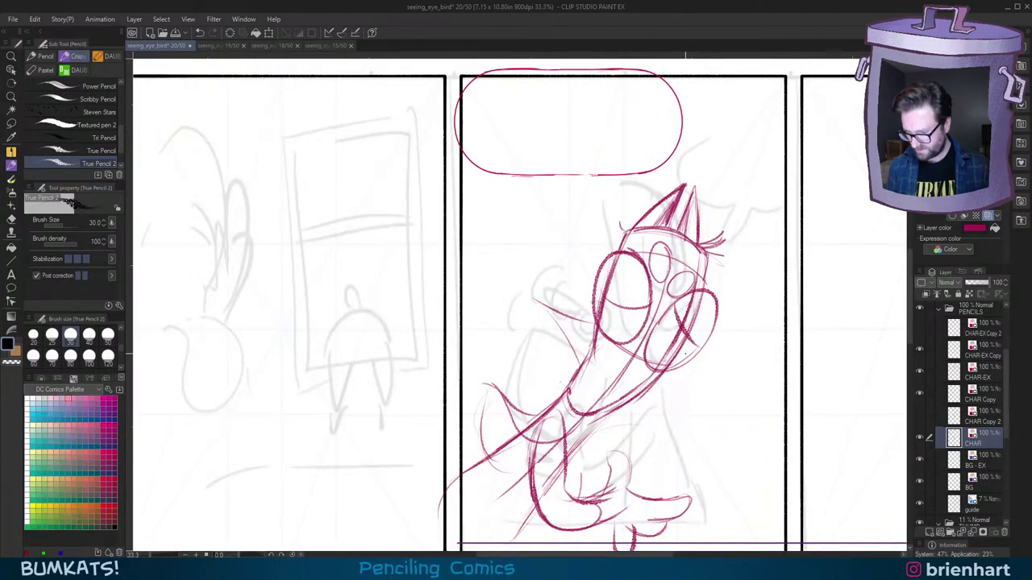
Step: Pencil a matching pointed cheek tuft on the far side of the head, beneath the second eye
mouse_move(694, 358)
mouse_down()
mouse_move(724, 345)
mouse_move(717, 355)
mouse_up()
key(ctrl+z)
drag(717, 355, 656, 380)
drag(711, 377, 708, 352)
scroll(746, 372, down, 1)
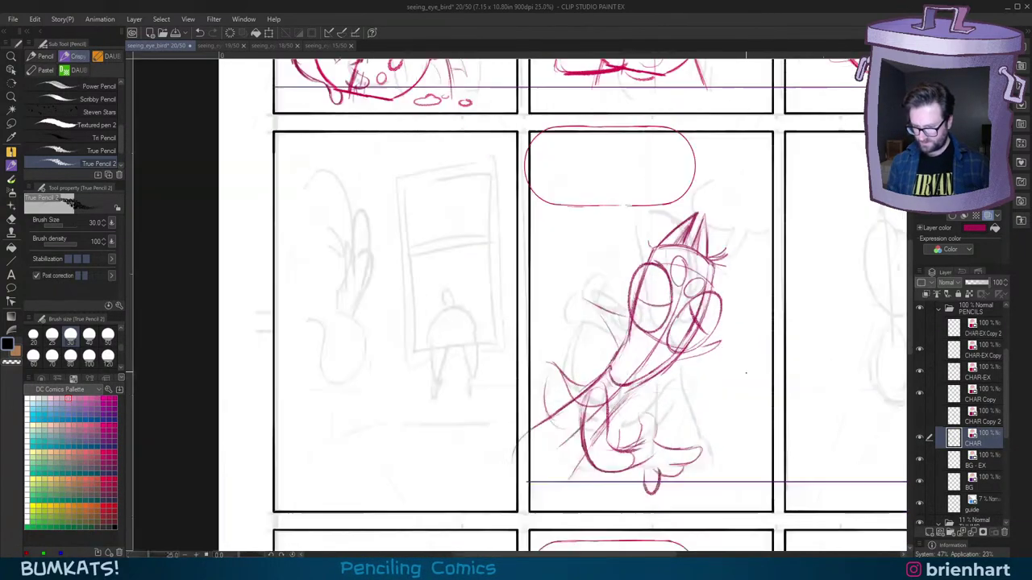
scroll(746, 372, down, 1)
scroll(738, 378, up, 1)
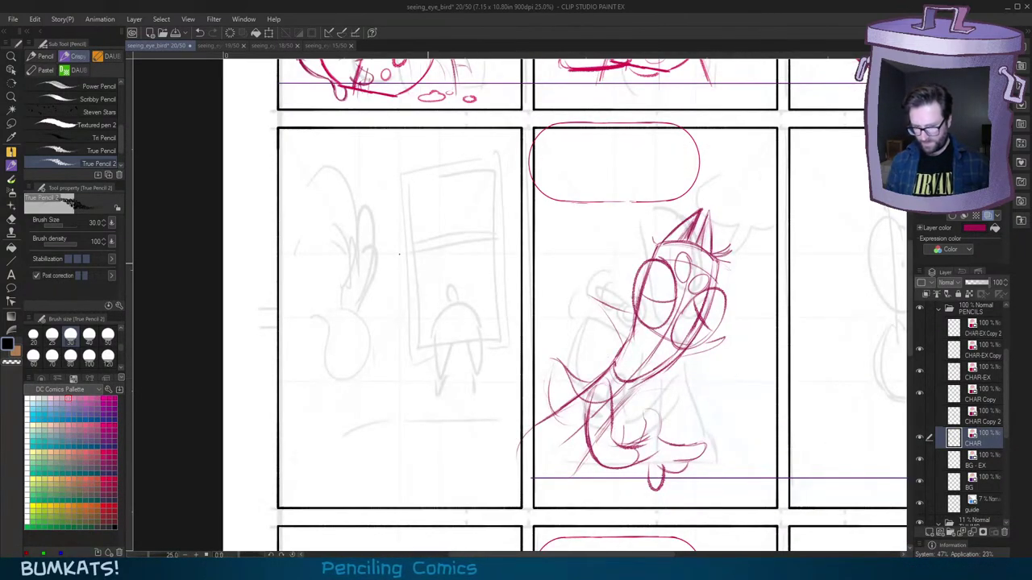
Step: Lasso the whole pencilled figure, enlarge it to about 114%, reposition it in the middle panel, and clear the selection
key(m)
mouse_move(710, 182)
mouse_down()
mouse_move(738, 463)
mouse_move(701, 167)
mouse_move(793, 170)
mouse_move(826, 130)
mouse_up()
key(ctrl+t)
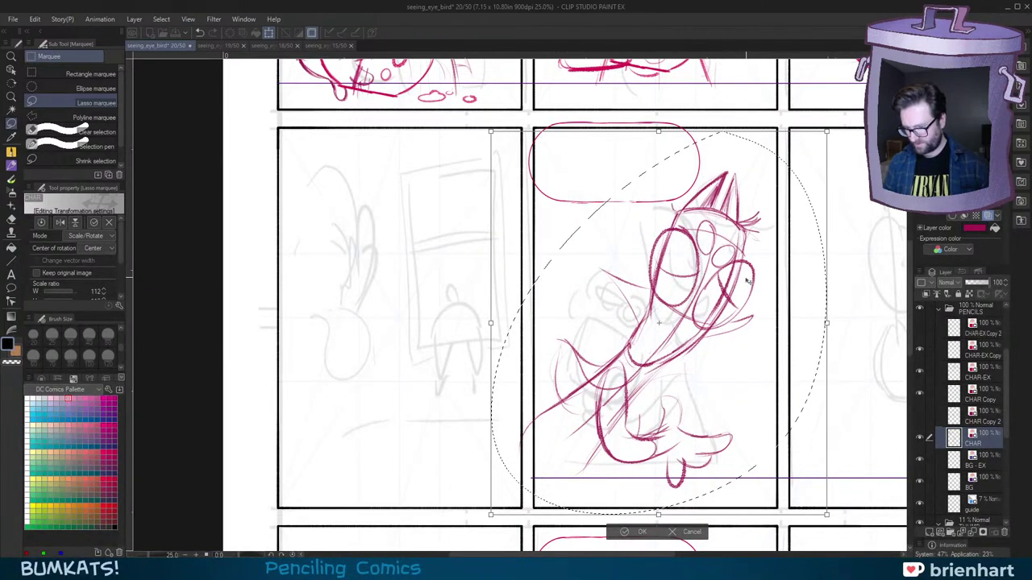
drag(748, 281, 727, 287)
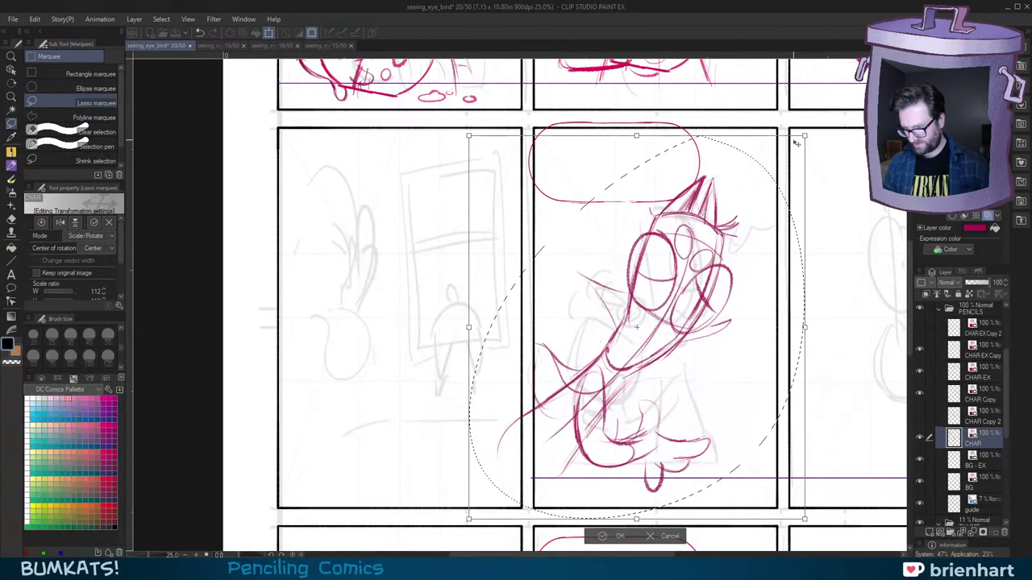
drag(803, 137, 809, 129)
drag(718, 262, 740, 265)
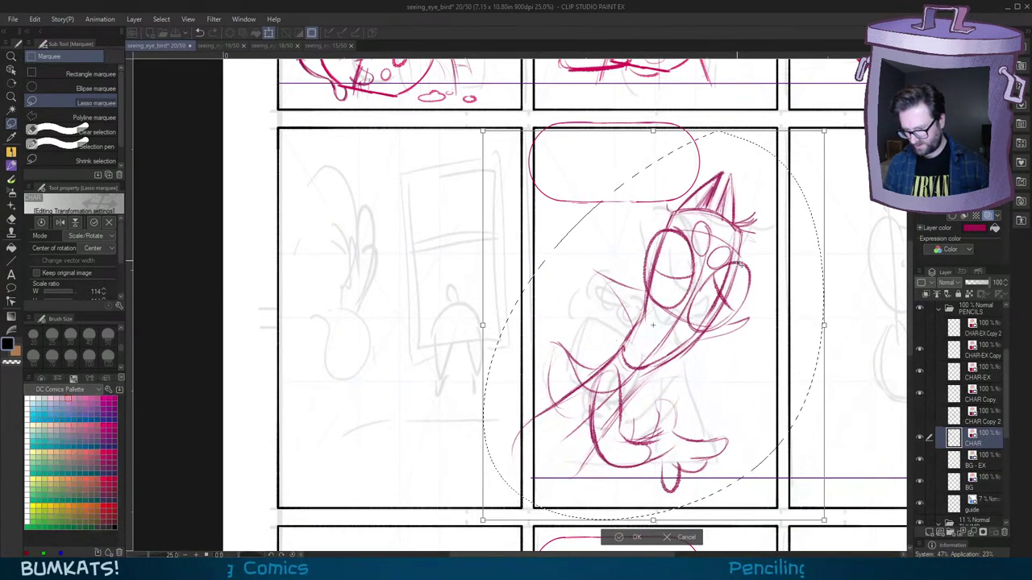
click(623, 533)
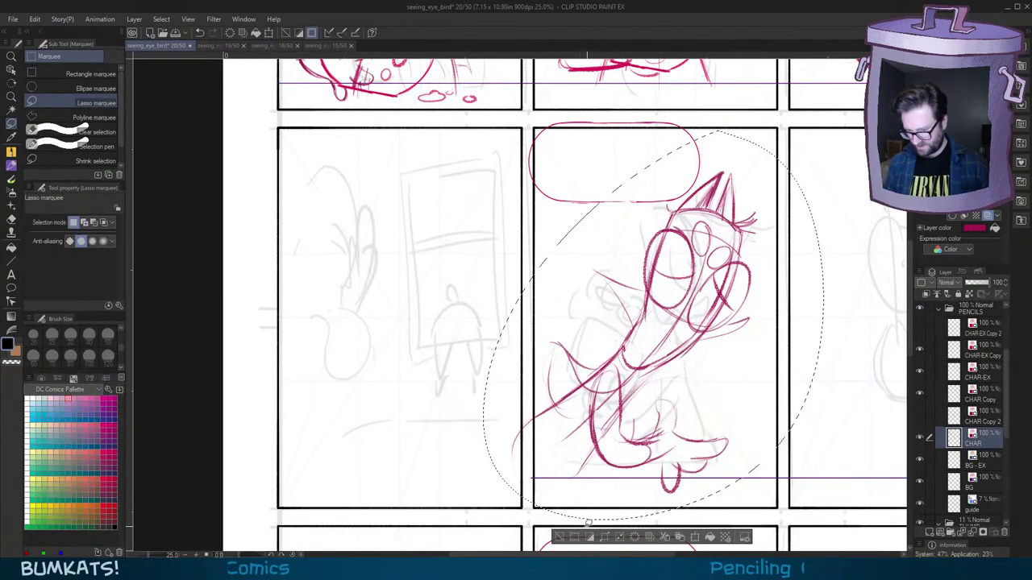
key(ctrl+d)
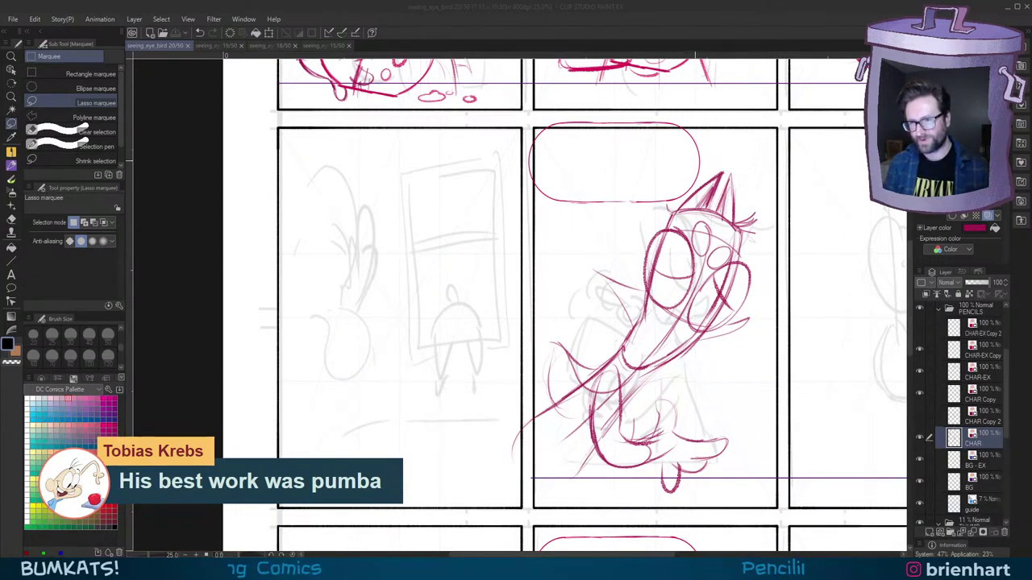
Step: Return to the pencil, darken the pointed shape behind the shoulder, and strengthen the torso line beneath the head
scroll(704, 351, down, 2)
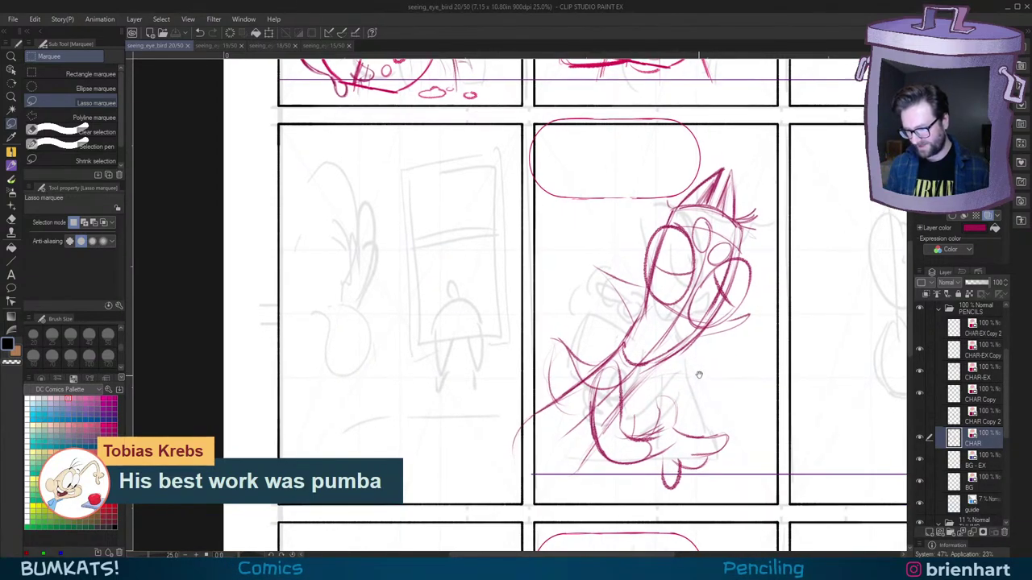
key(p)
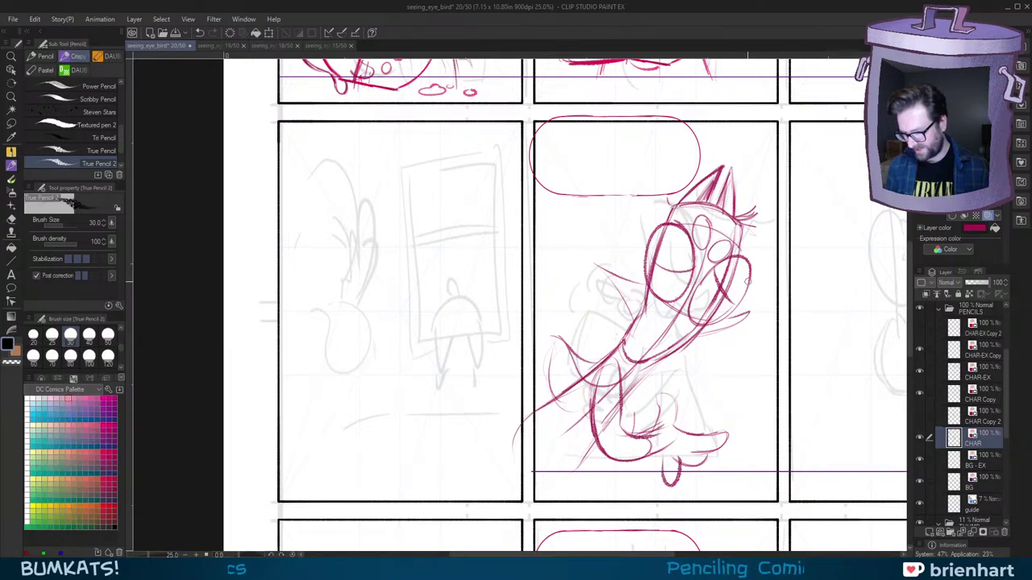
key(minus)
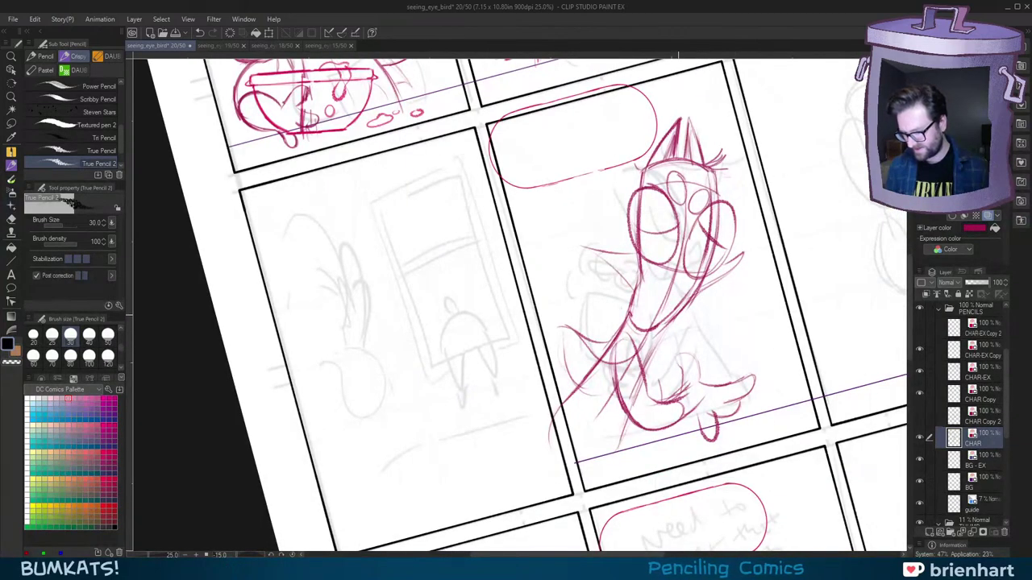
key(asciicircum)
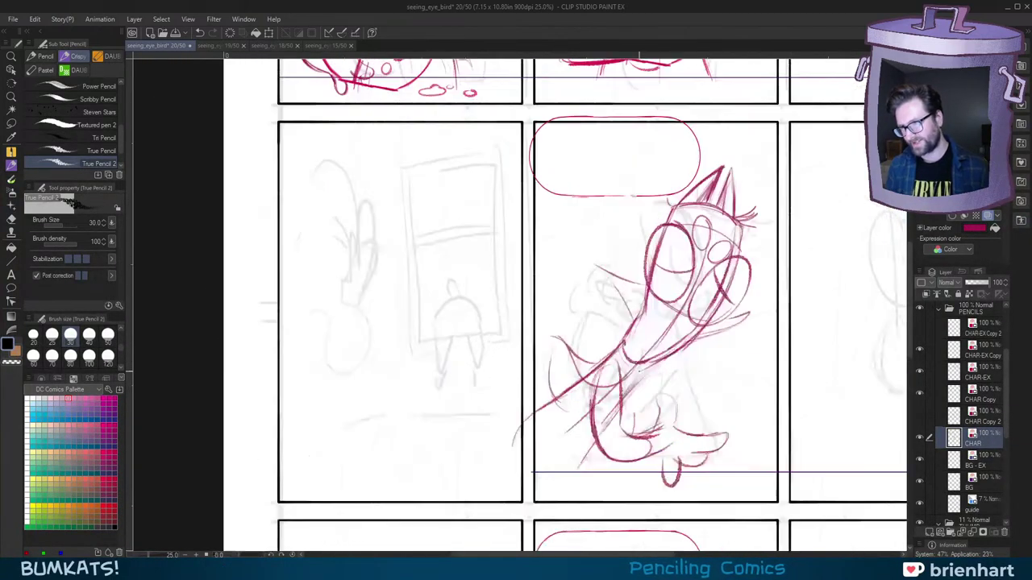
drag(700, 345, 689, 334)
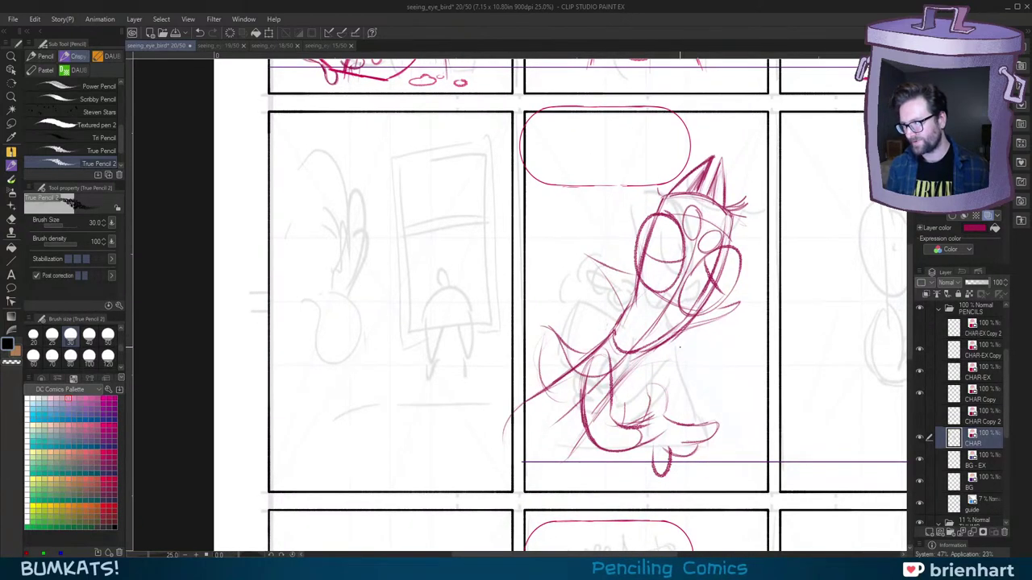
drag(714, 325, 706, 333)
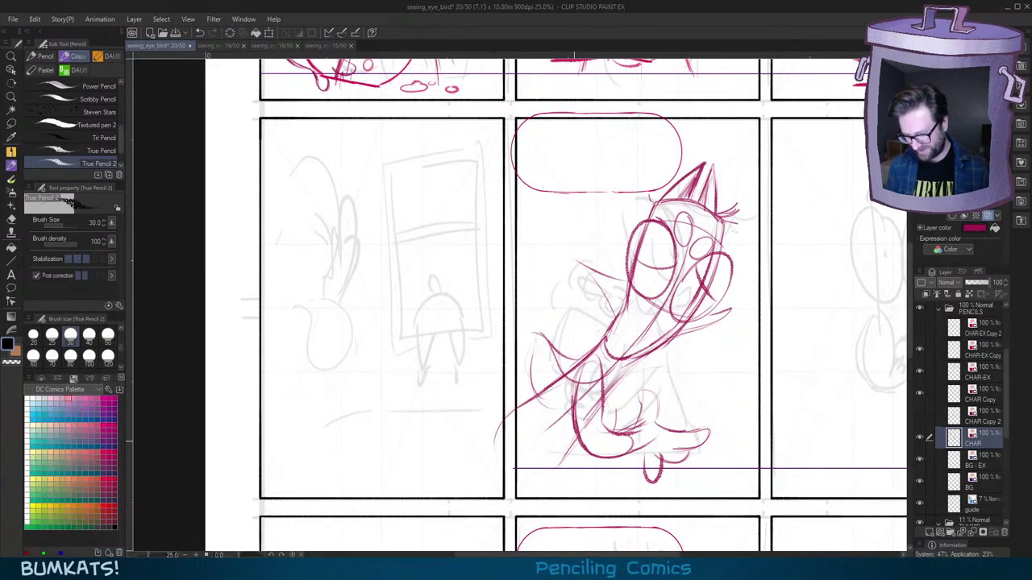
drag(575, 359, 548, 338)
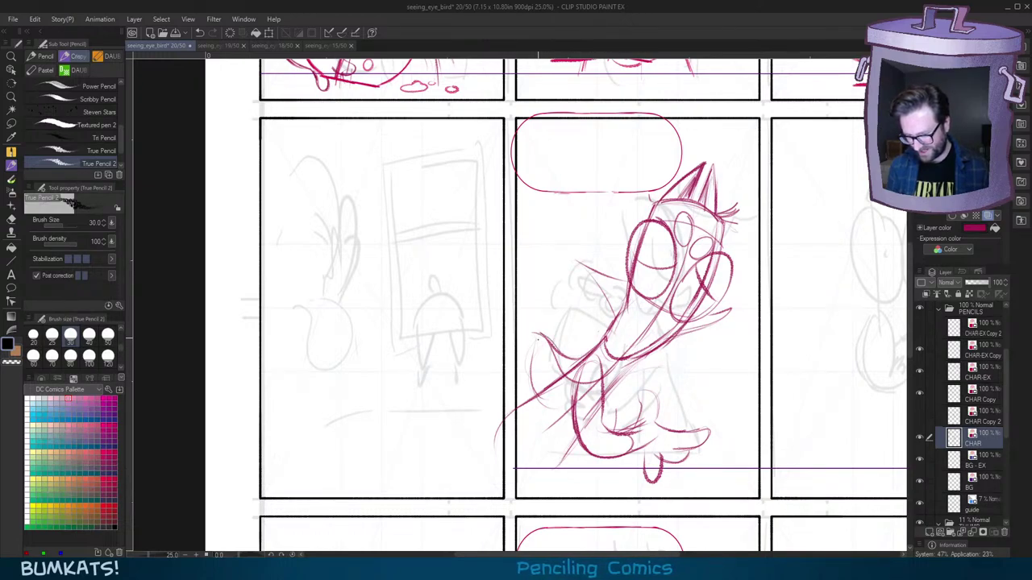
drag(612, 390, 655, 353)
key(ctrl+z)
drag(608, 392, 659, 350)
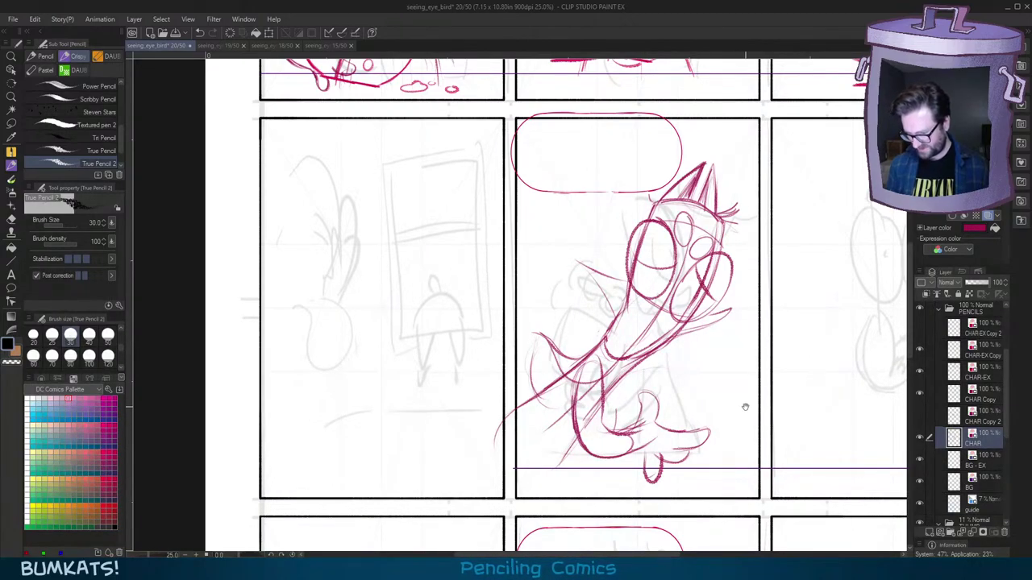
Step: Darken the outlines of the thumb and palm on the figure's open hand
drag(745, 407, 739, 400)
scroll(732, 405, up, 2)
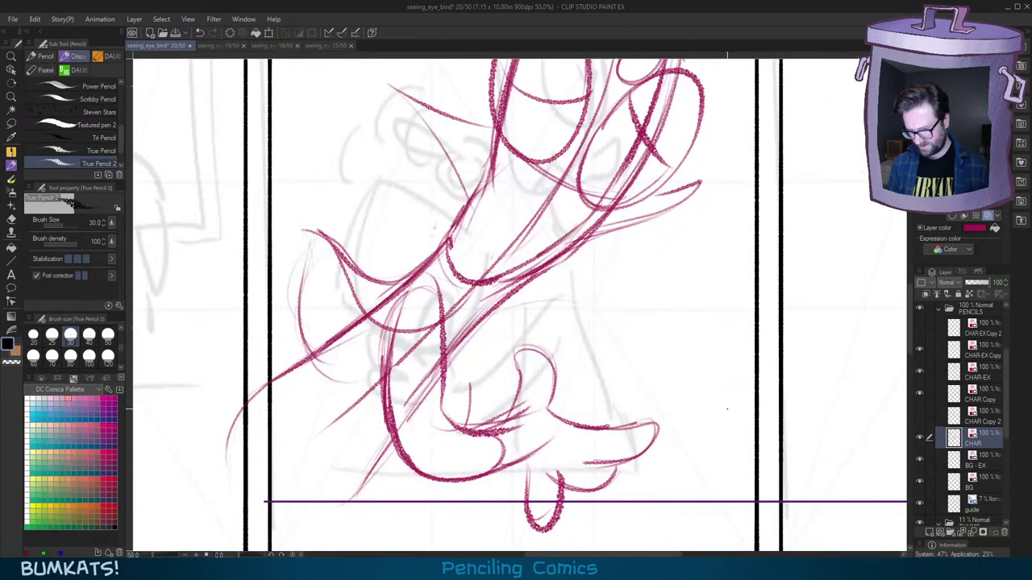
key(minus)
drag(715, 403, 729, 408)
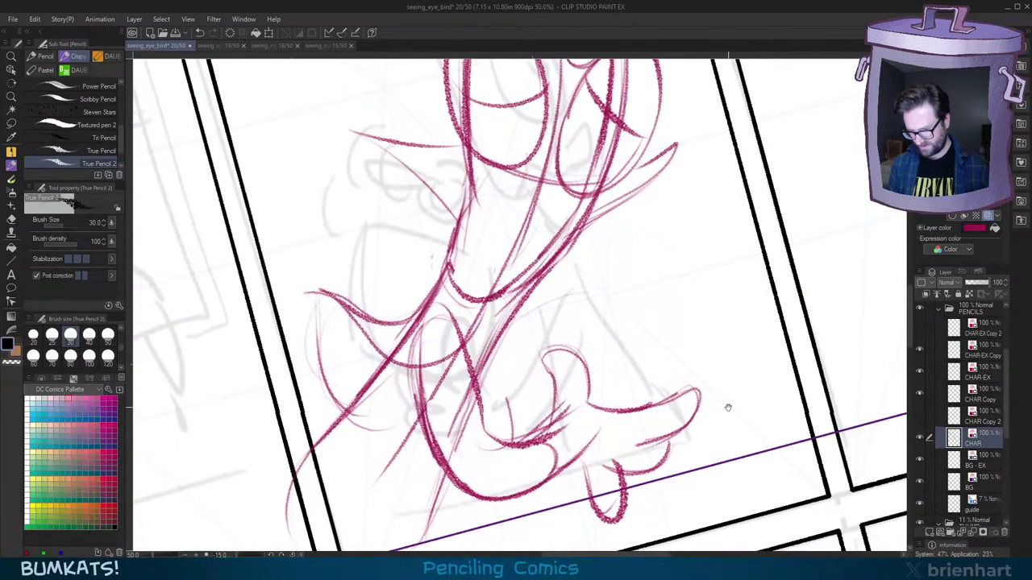
scroll(729, 341, down, 1)
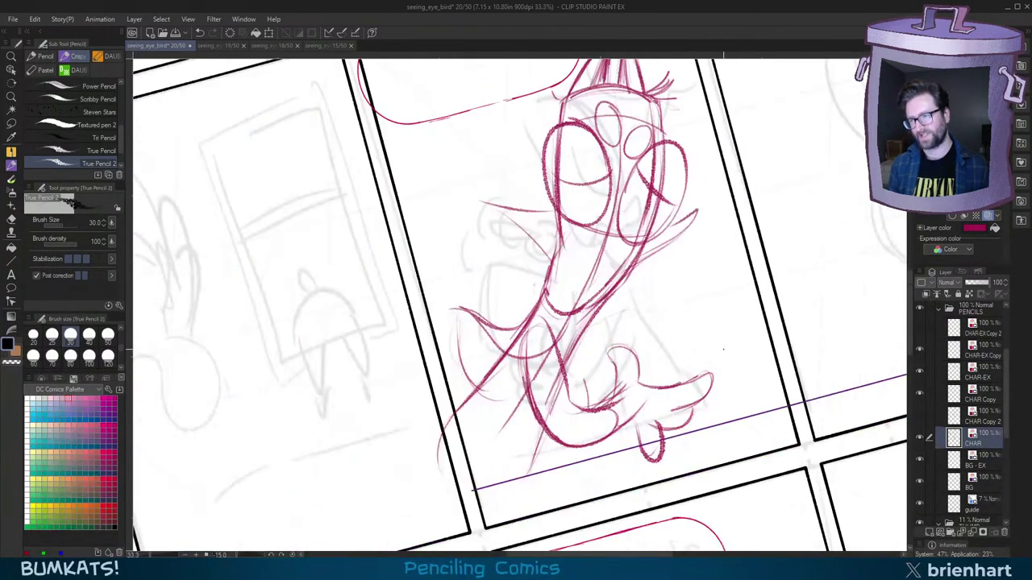
drag(710, 387, 710, 404)
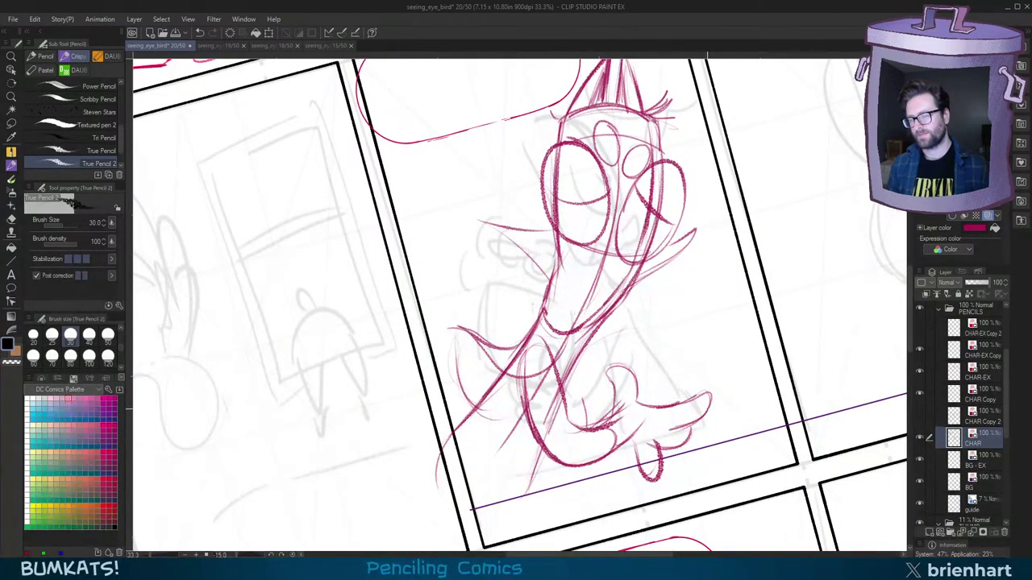
mouse_move(636, 400)
mouse_down()
mouse_move(615, 389)
mouse_move(616, 412)
mouse_up()
drag(734, 371, 727, 392)
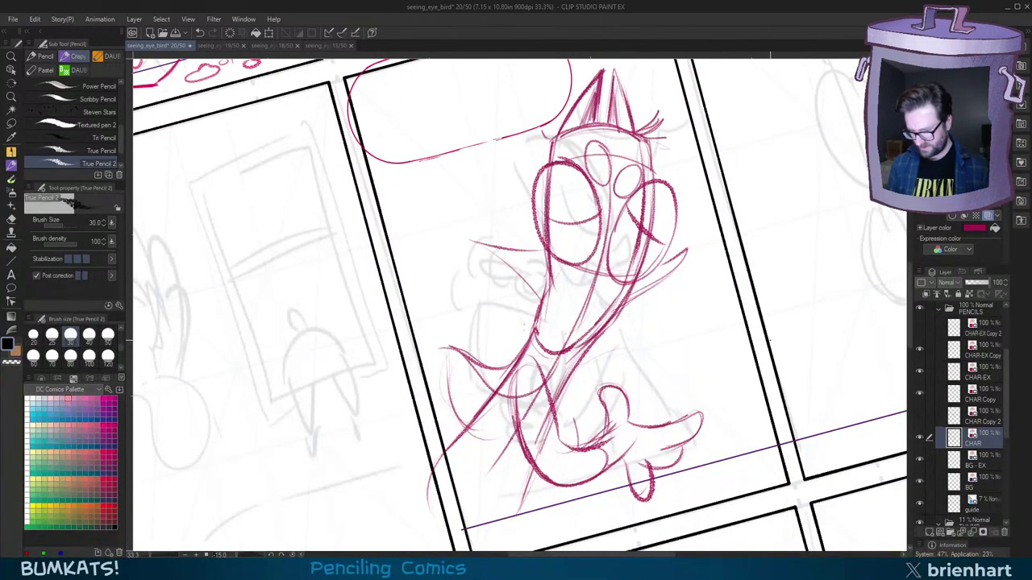
Step: On the CHAR-EX Copy layer, lasso the mixing bowl in the first row's middle panel and paste a copy of it
key(asciicircum)
key(asciicircum)
scroll(770, 329, down, 3)
key(minus)
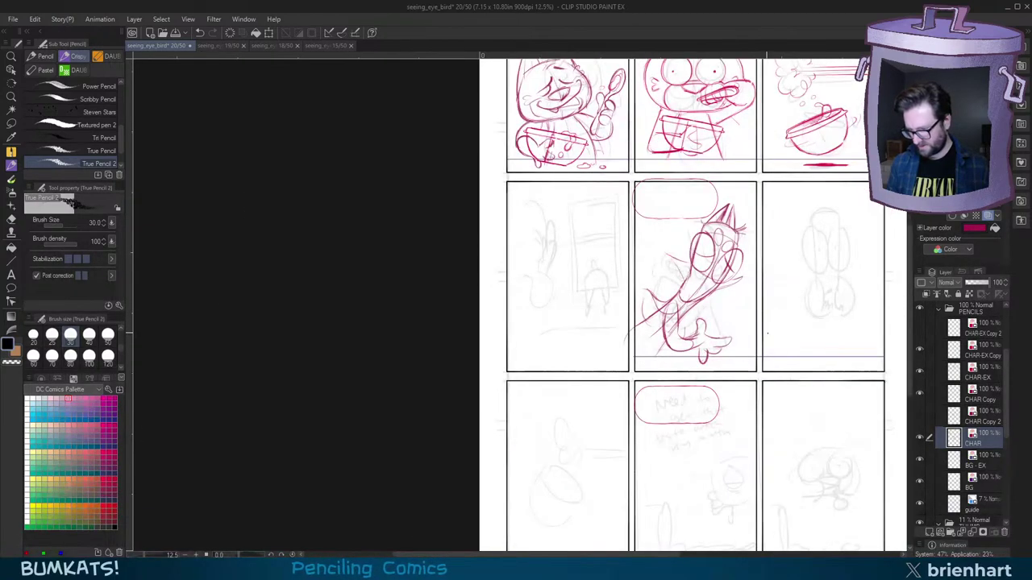
drag(758, 326, 716, 395)
key(m)
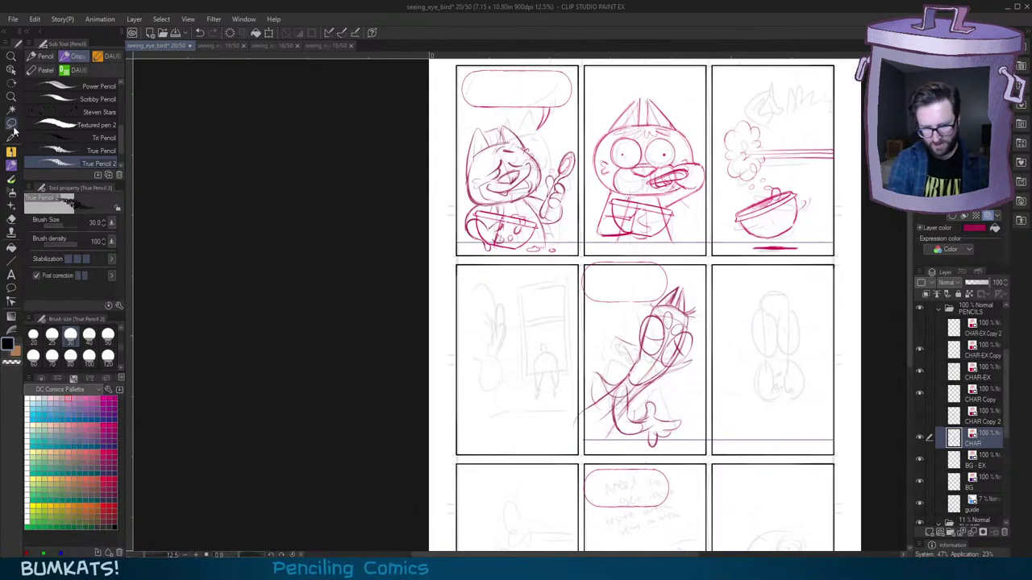
click(978, 350)
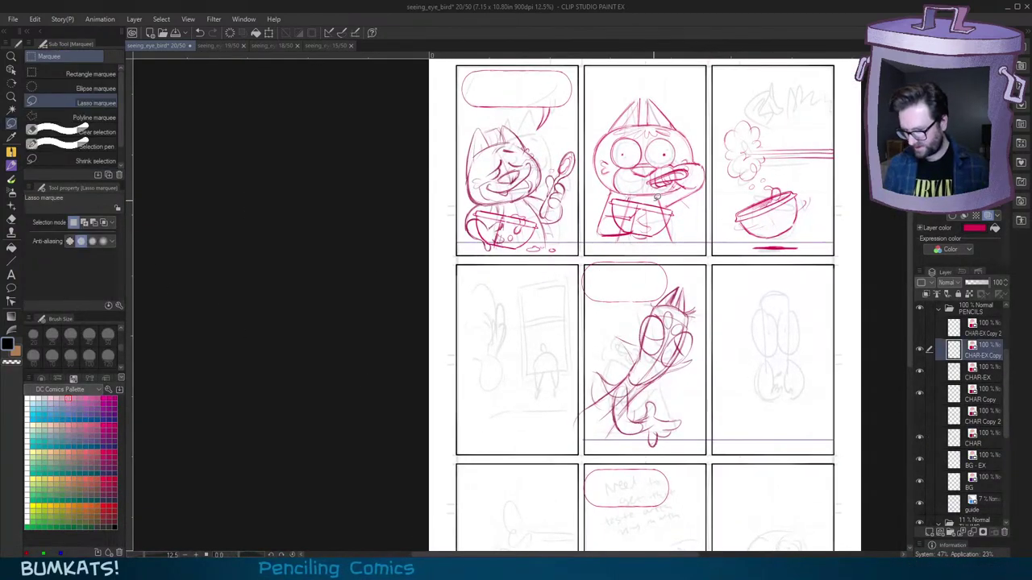
click(920, 350)
mouse_move(669, 182)
mouse_down()
mouse_move(686, 230)
mouse_move(675, 213)
mouse_move(684, 415)
mouse_move(695, 405)
mouse_up()
key(ctrl+c)
key(ctrl+v)
Step: Place the copied bowl over the figure's arm and hand in the second row's middle panel, tilted clockwise
key(ctrl+t)
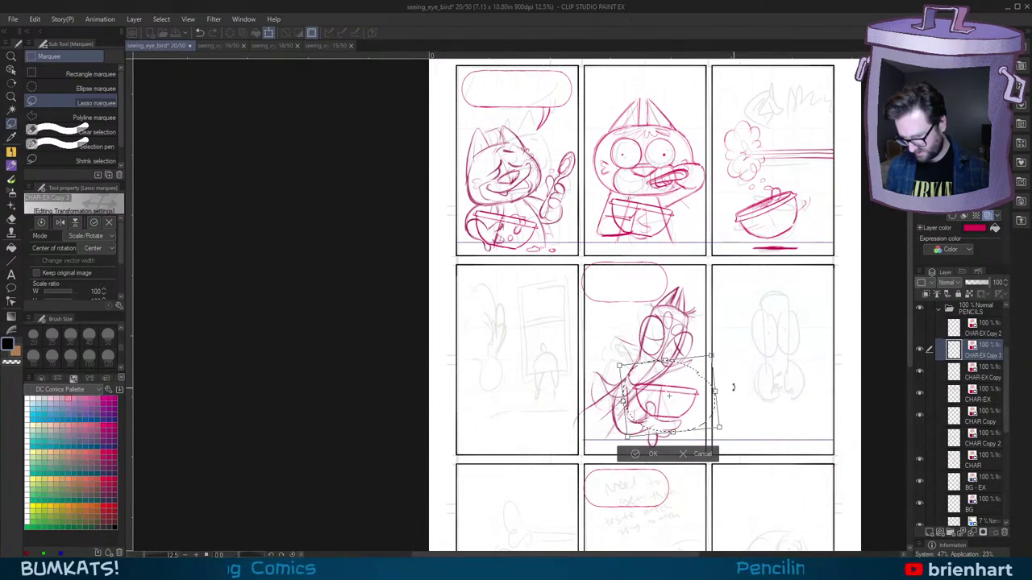
mouse_move(732, 394)
mouse_down()
mouse_move(734, 378)
mouse_move(726, 402)
mouse_up()
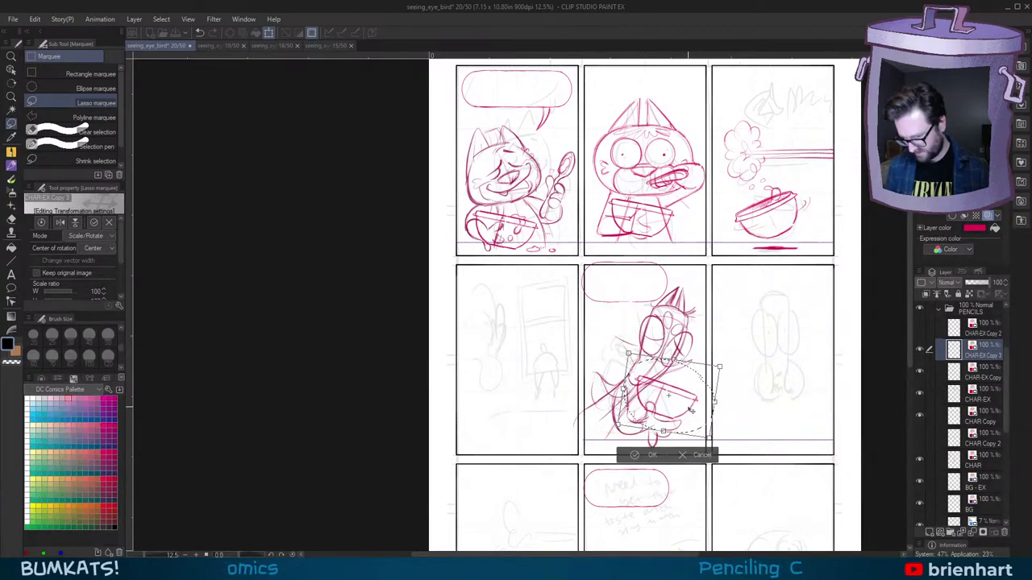
drag(691, 413, 689, 418)
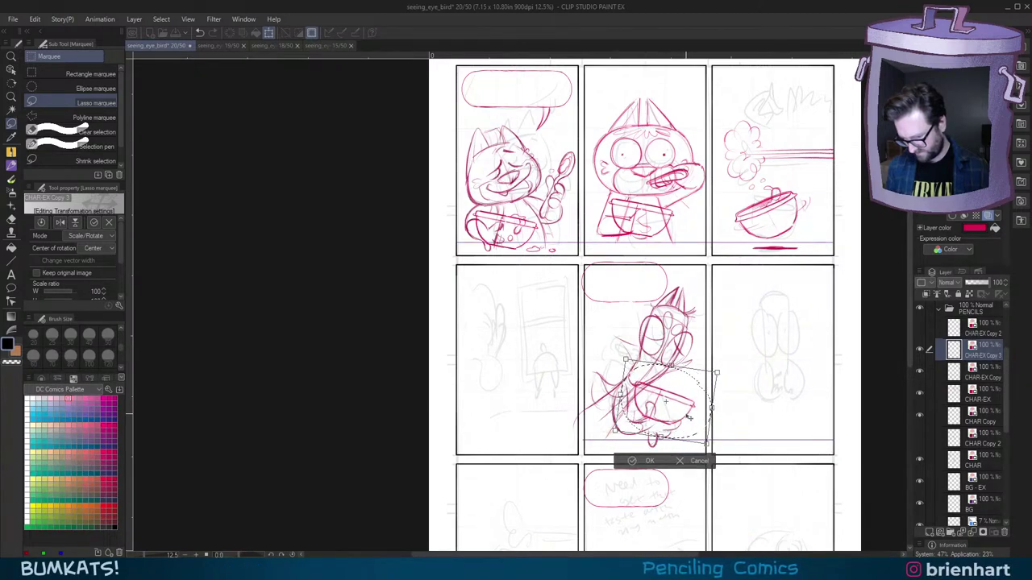
key(Return)
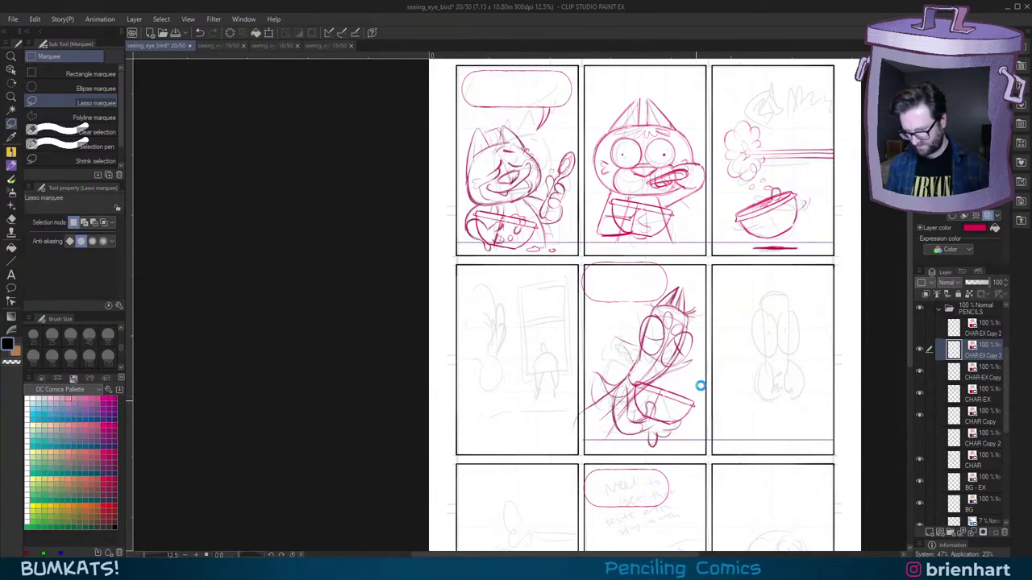
scroll(690, 378, up, 2)
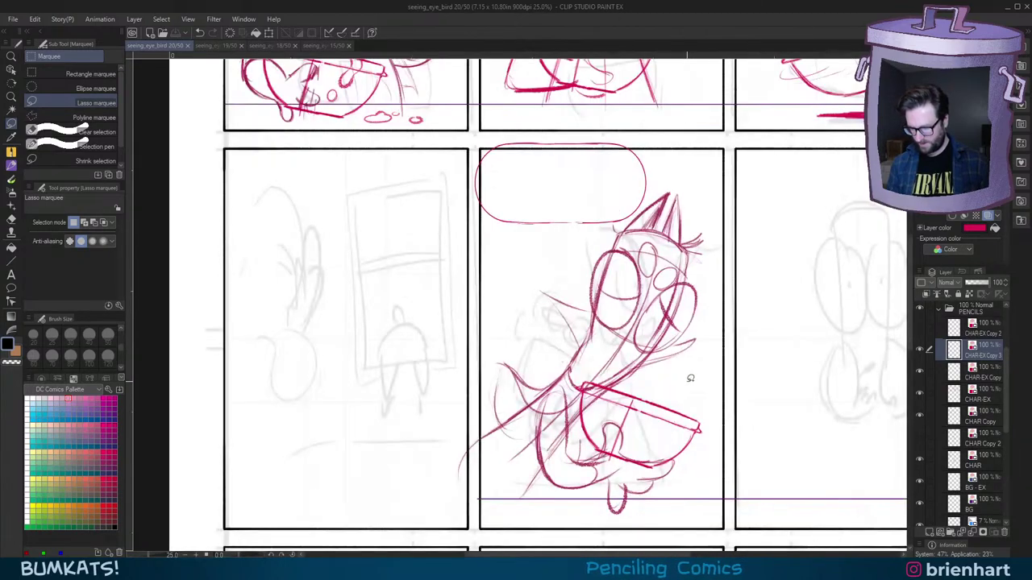
key(minus)
key(p)
drag(690, 381, 681, 410)
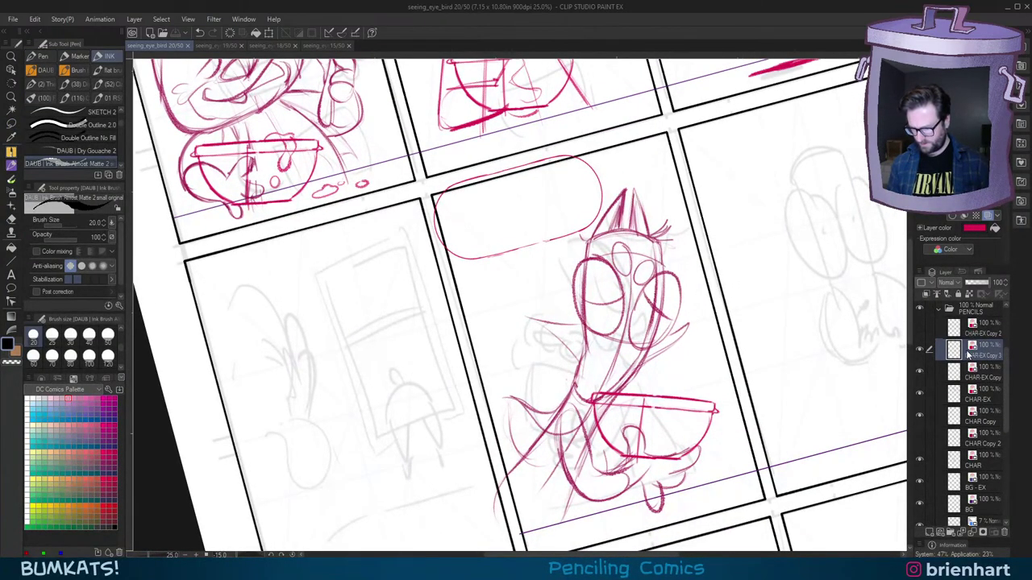
key(asciicircum)
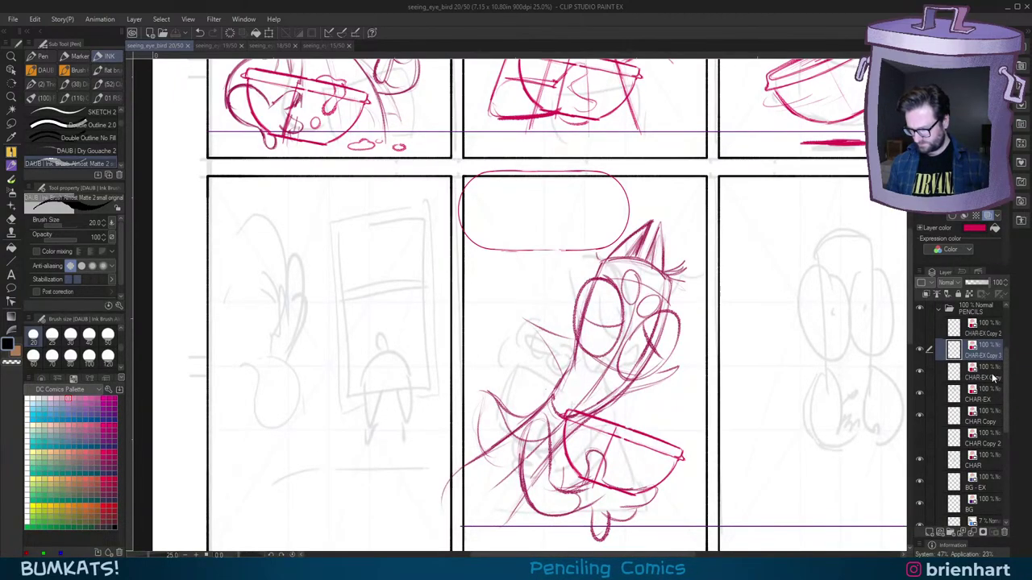
click(993, 378)
click(990, 419)
key(minus)
key(minus)
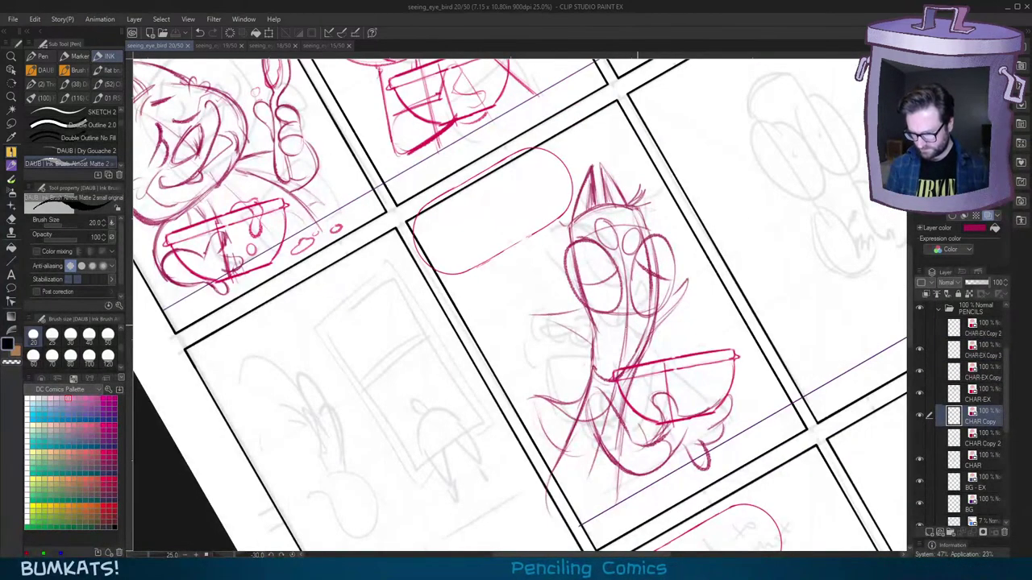
drag(638, 326, 602, 341)
key(minus)
key(minus)
key(ctrl+z)
key(p)
drag(661, 292, 646, 339)
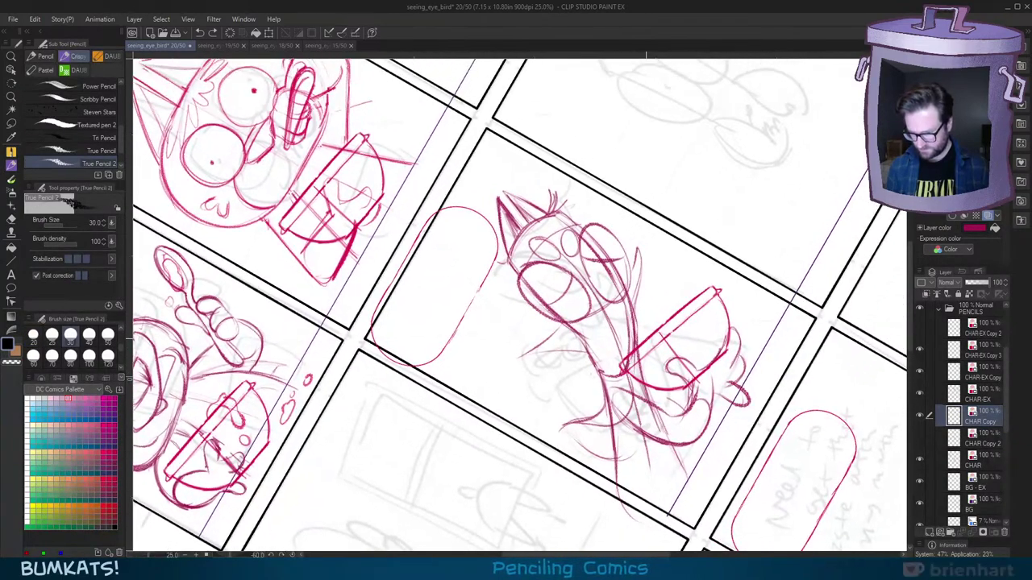
key(asciicircum)
key(asciicircum)
key(asciicircum)
Step: Lasso the figure's head in the second row's middle panel, scale it to 103% on the CHAR layer, and nudge it slightly right
click(12, 124)
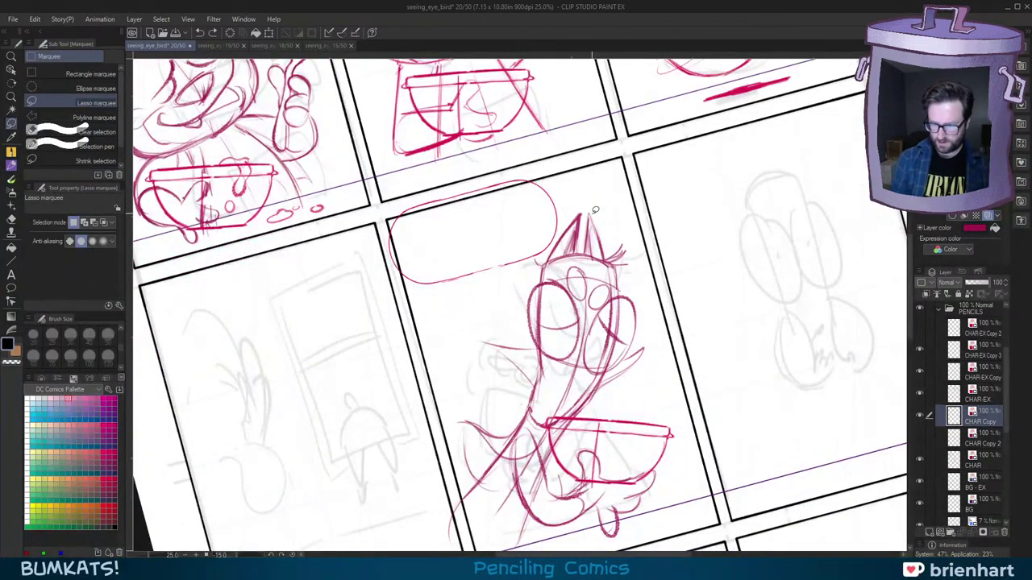
key(^)
mouse_move(627, 221)
mouse_down()
mouse_move(493, 388)
mouse_move(498, 402)
mouse_move(561, 421)
mouse_move(682, 316)
mouse_move(629, 205)
mouse_move(637, 232)
mouse_up()
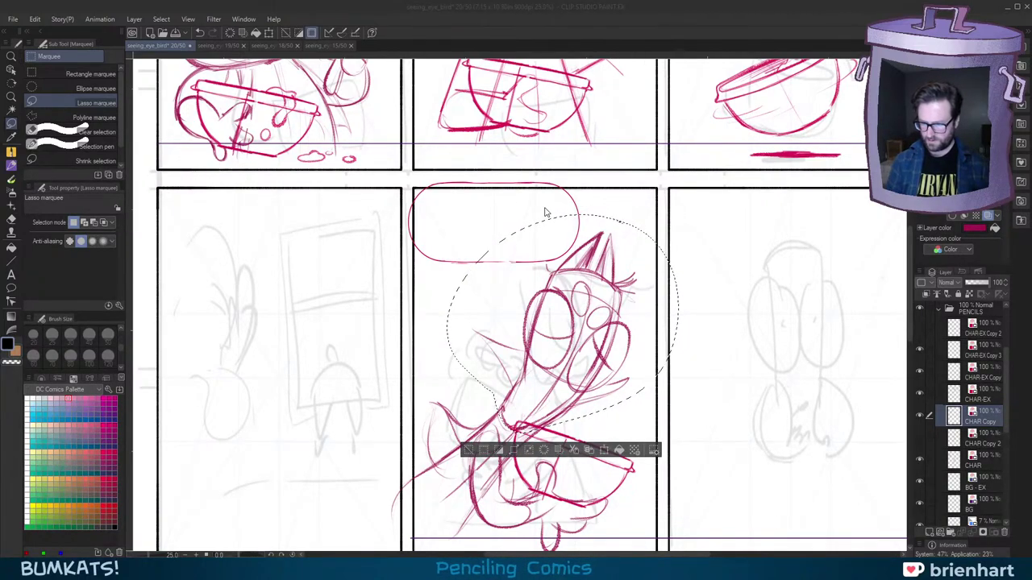
click(982, 458)
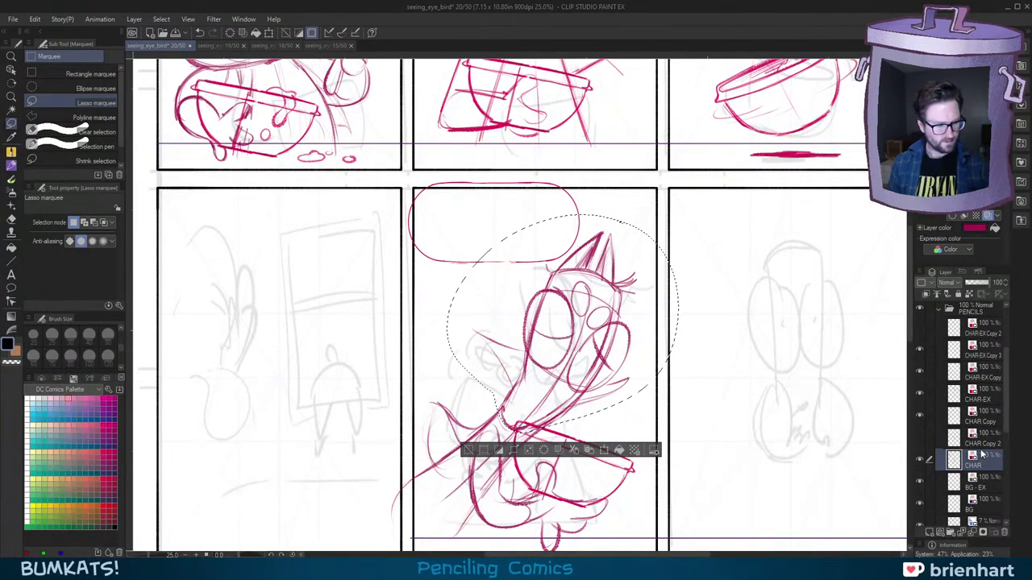
key(ctrl+t)
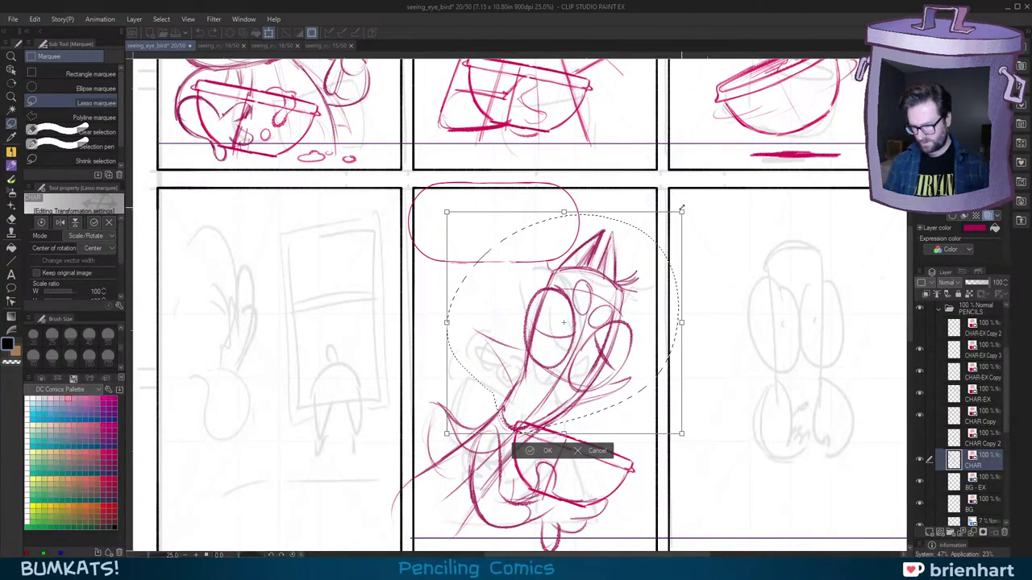
drag(681, 210, 684, 207)
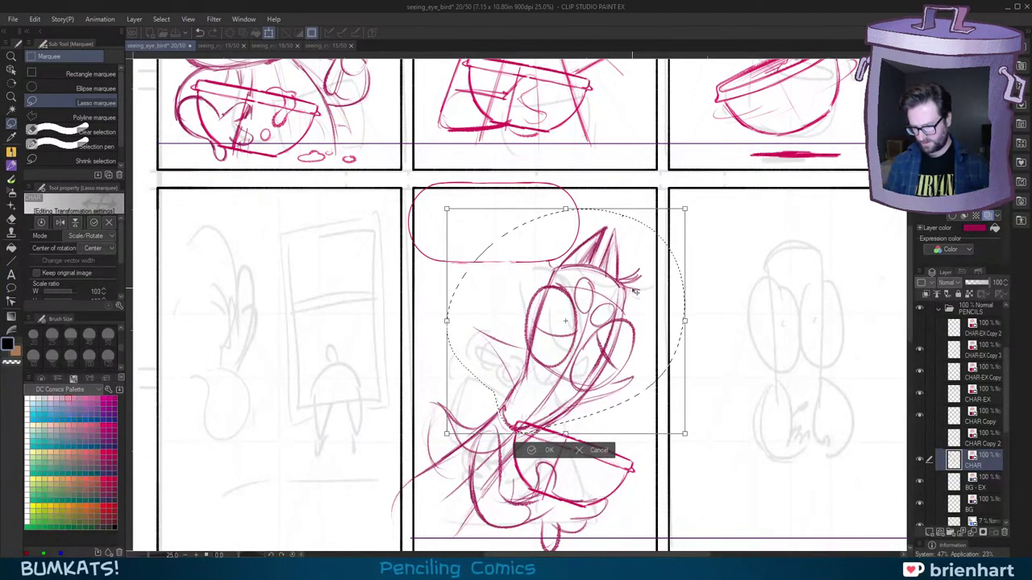
key(Right)
key(Right)
key(Right)
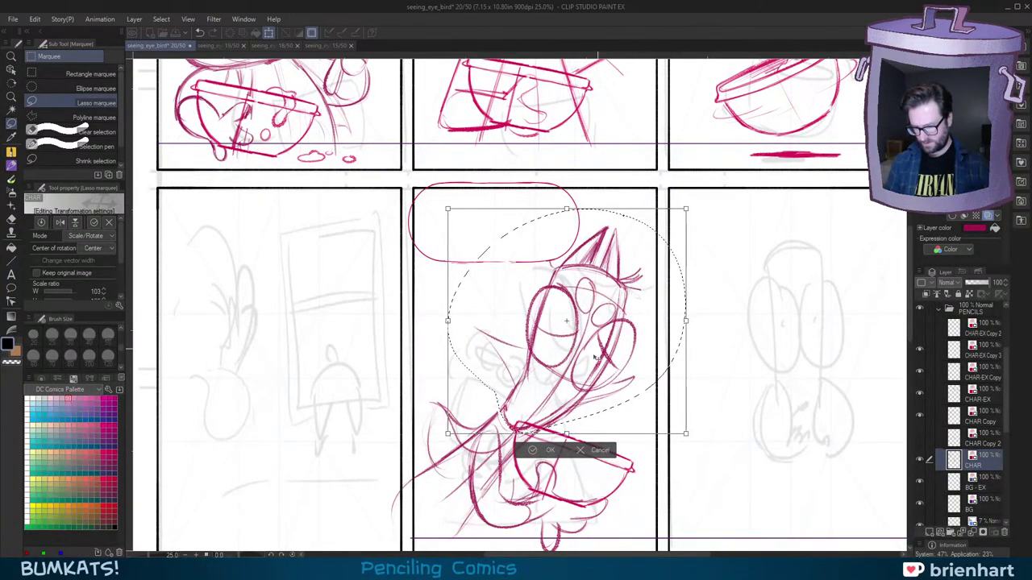
click(537, 451)
key(ctrl+d)
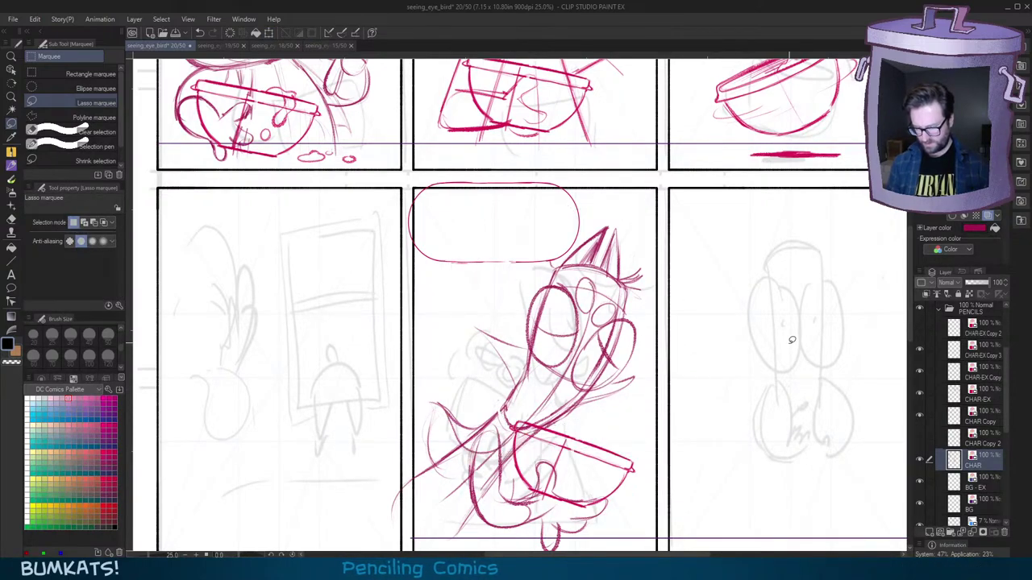
scroll(767, 335, down, 2)
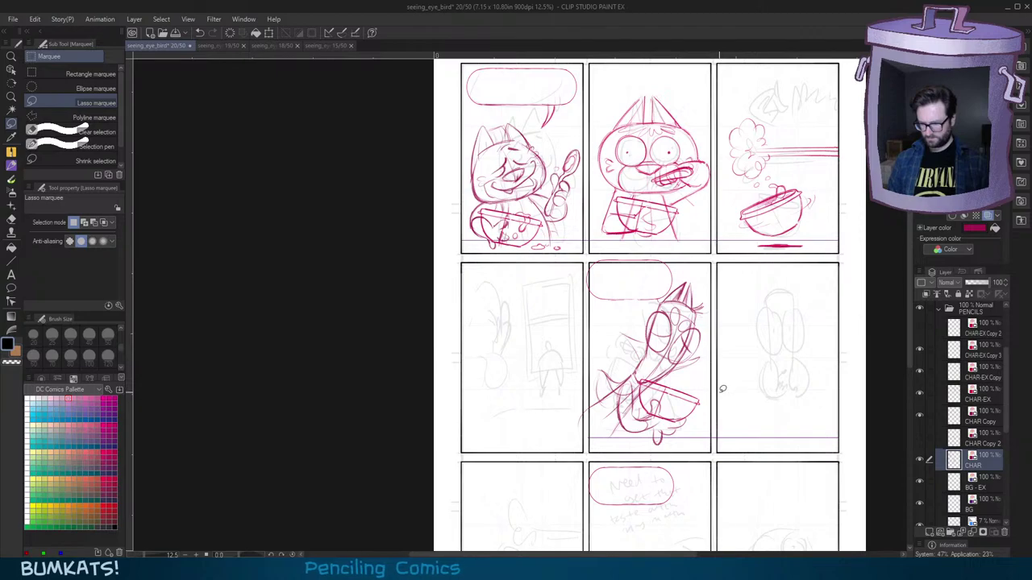
scroll(704, 381, up, 2)
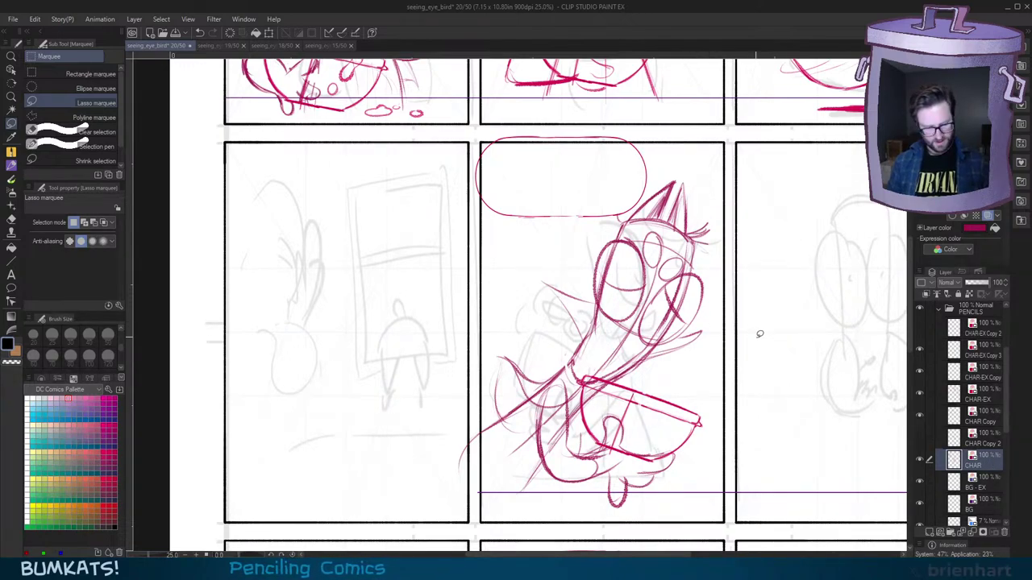
key(p)
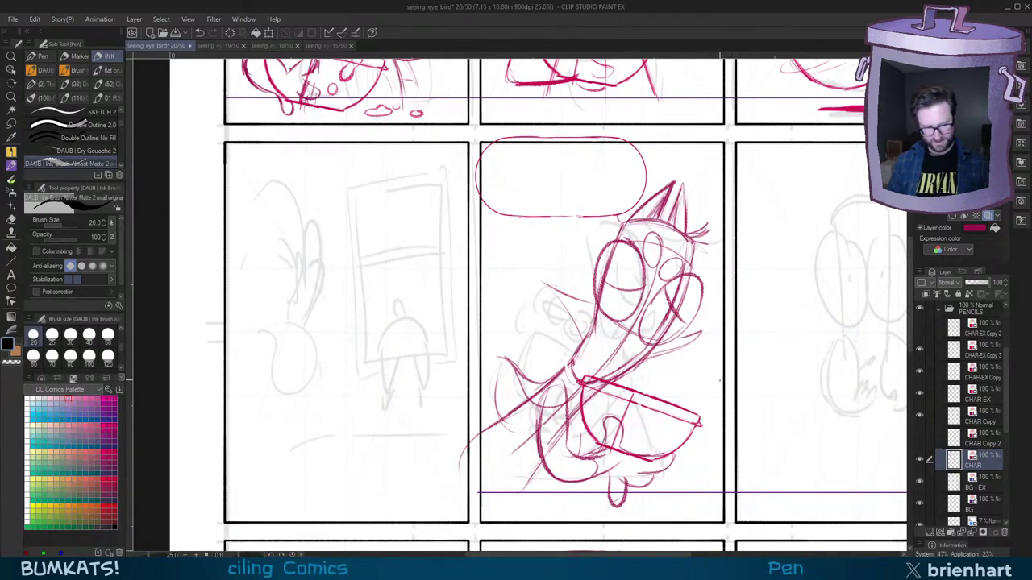
key(p)
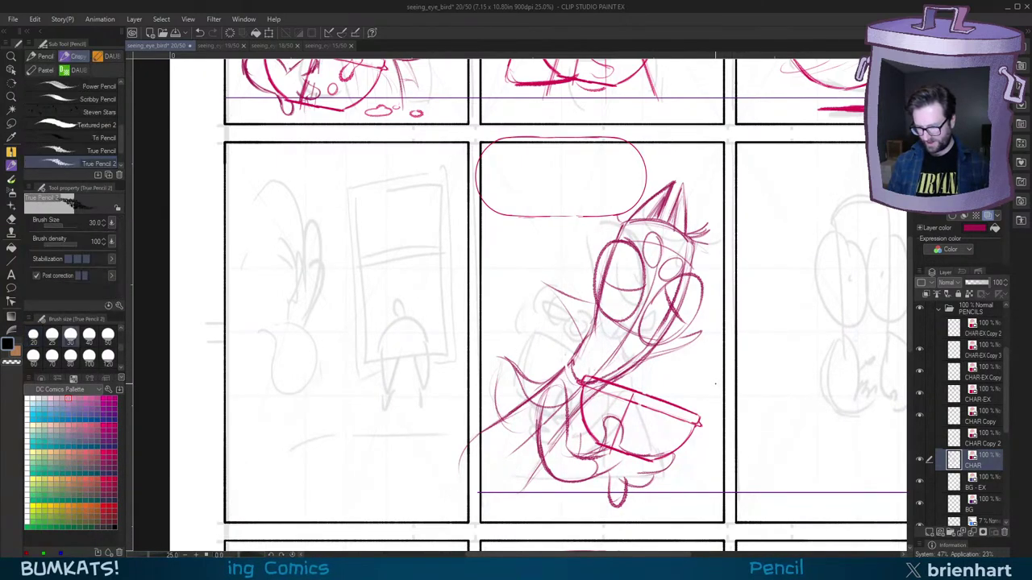
drag(745, 373, 709, 406)
key(minus)
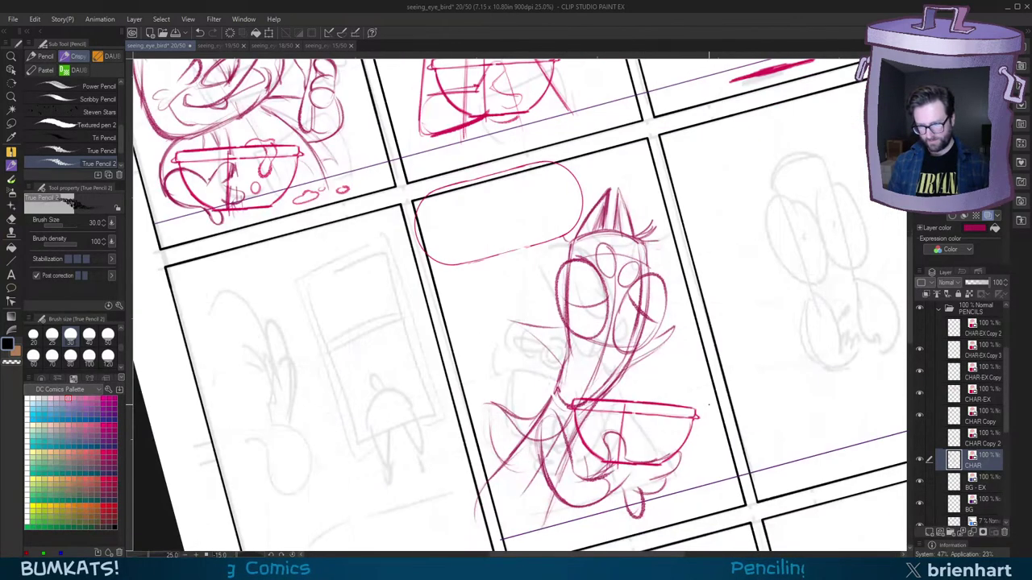
key(asciicircum)
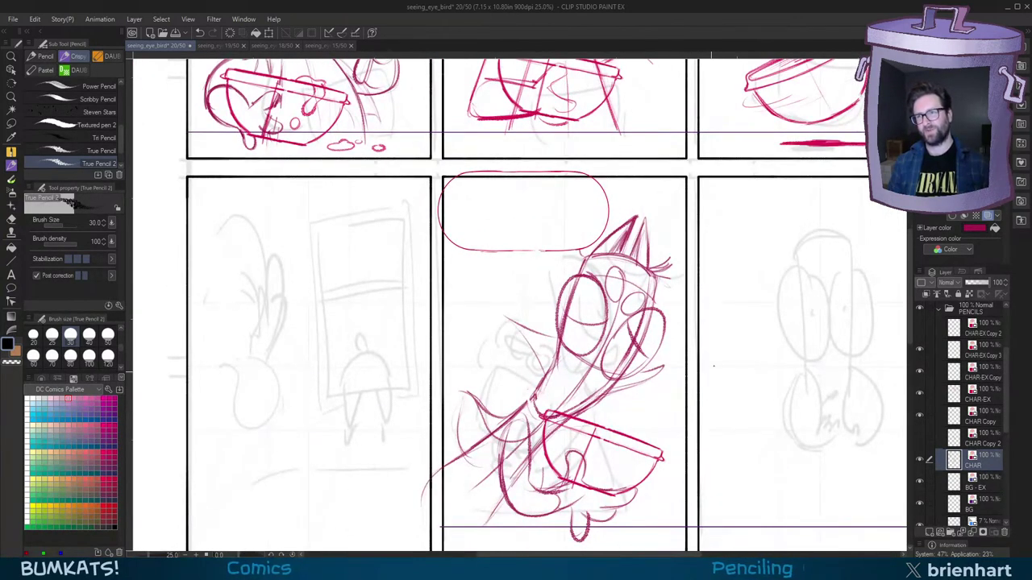
mouse_move(643, 380)
mouse_down()
mouse_move(659, 371)
mouse_move(644, 414)
mouse_up()
scroll(642, 384, up, 1)
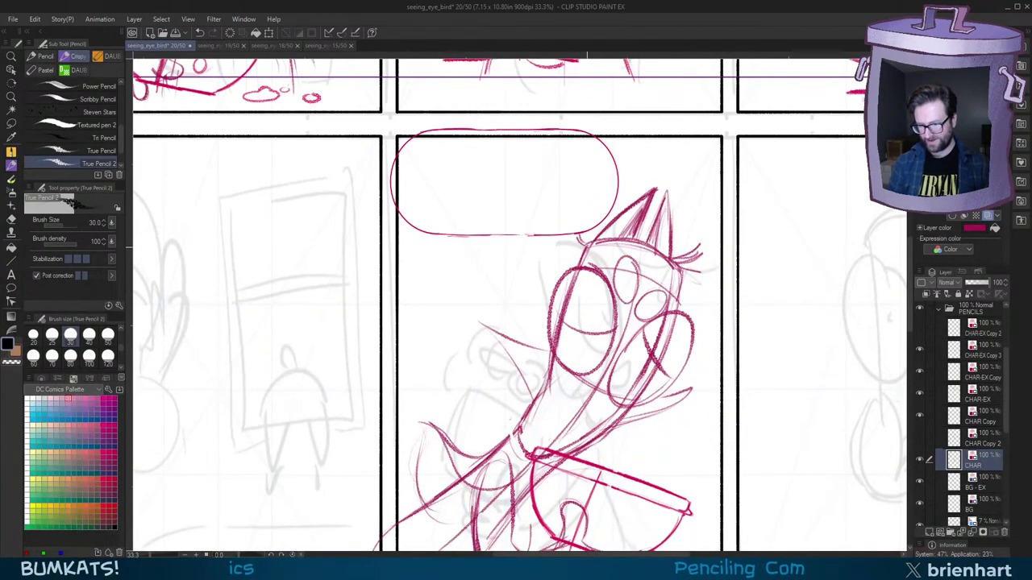
scroll(711, 378, up, 2)
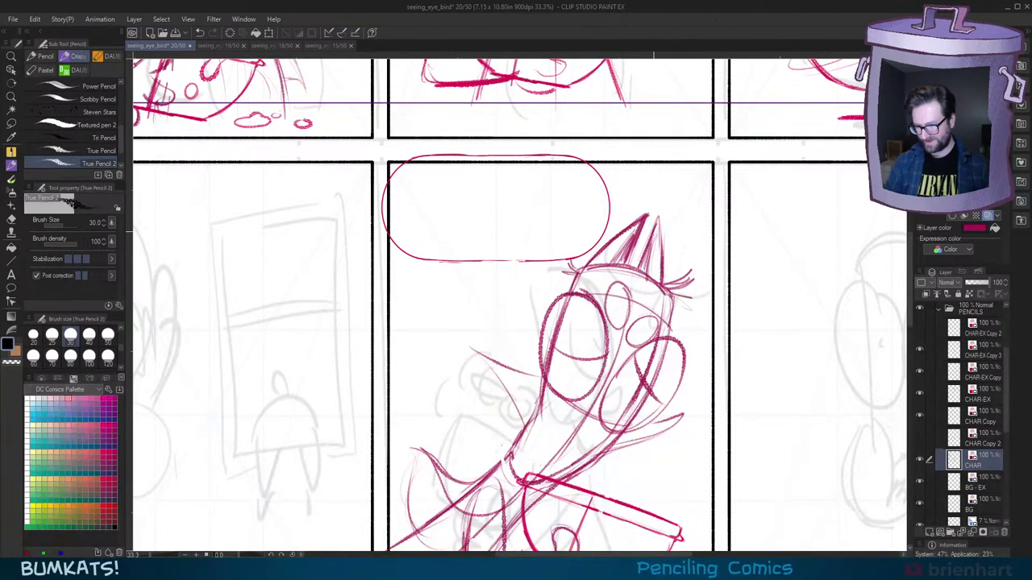
drag(692, 412, 715, 329)
key(minus)
drag(659, 273, 661, 292)
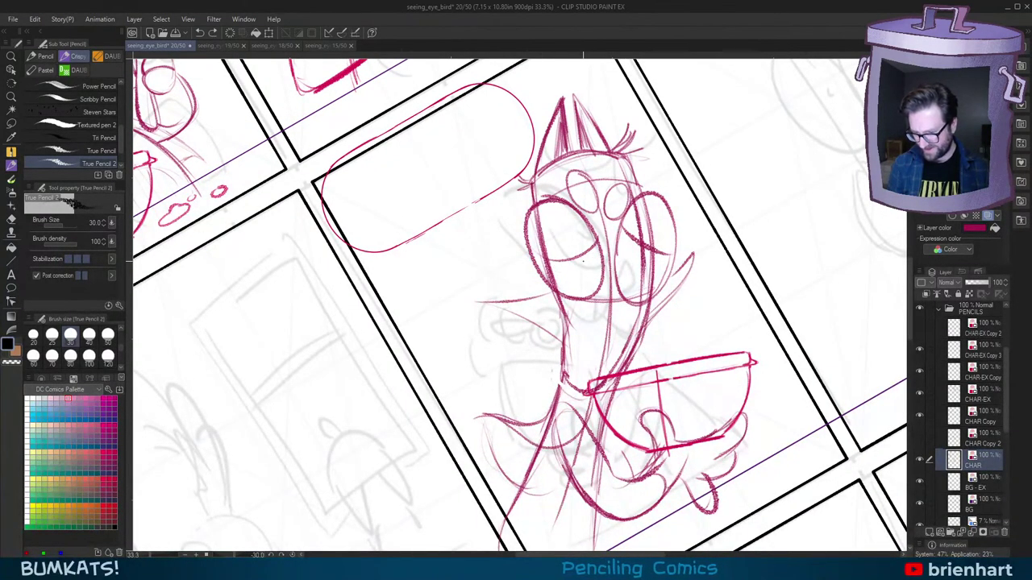
key(asciicircum)
mouse_move(591, 262)
mouse_down()
mouse_move(590, 248)
mouse_move(599, 293)
mouse_up()
key(ctrl+z)
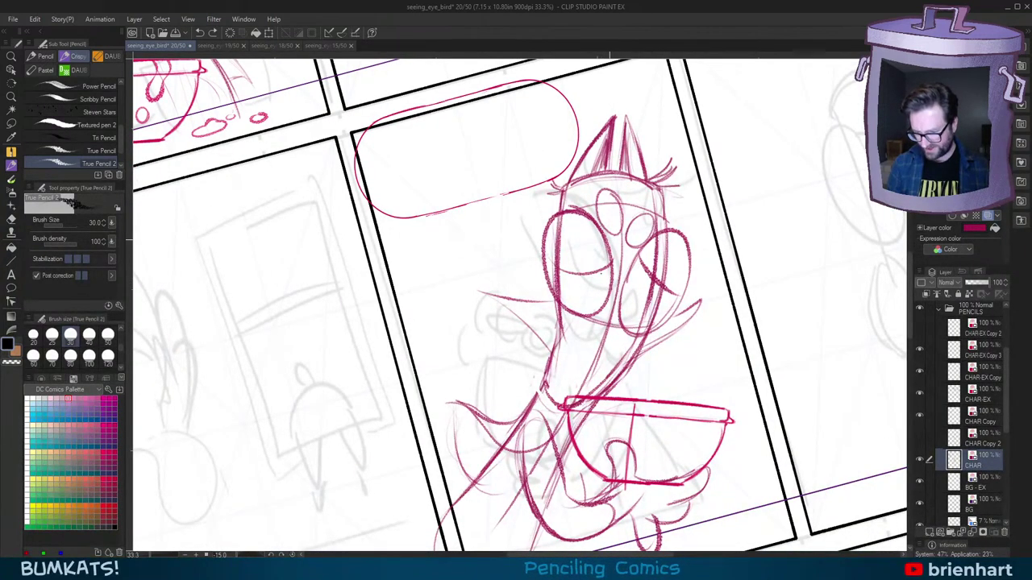
Step: Try dark wedge-shaped pupils beneath the eyelid lines of the figure's two eyes, and undo them
key(p)
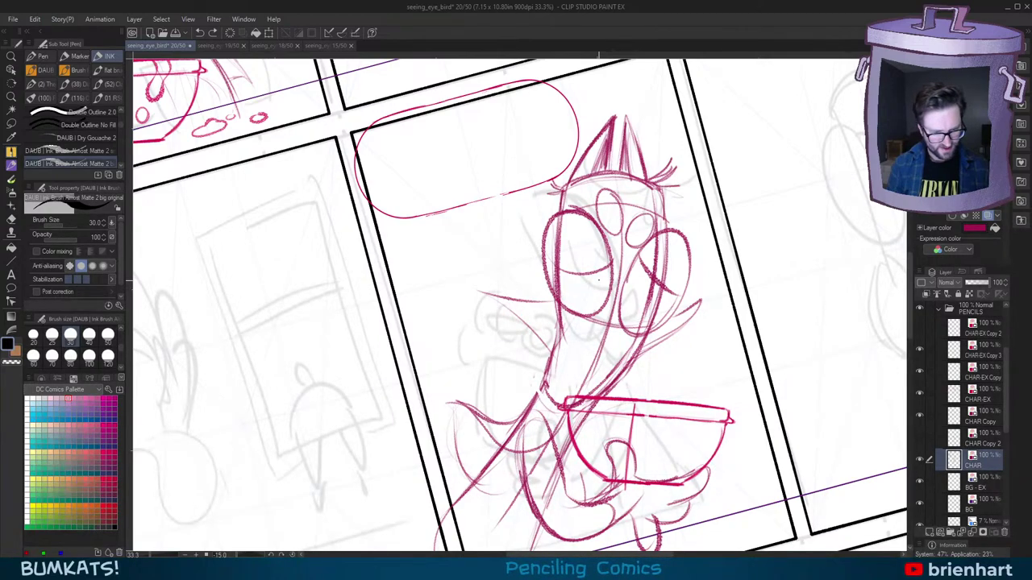
key(p)
mouse_move(599, 268)
mouse_down()
mouse_move(600, 293)
mouse_move(668, 319)
mouse_up()
drag(661, 287, 671, 316)
key(asciicircum)
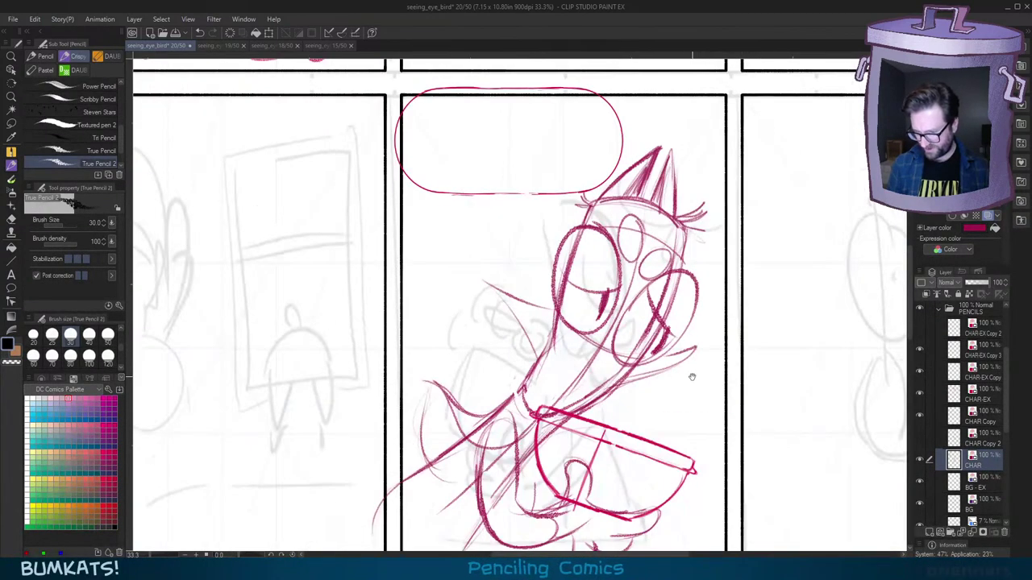
drag(691, 377, 708, 329)
scroll(709, 316, down, 1)
scroll(711, 309, up, 2)
key(ctrl+z)
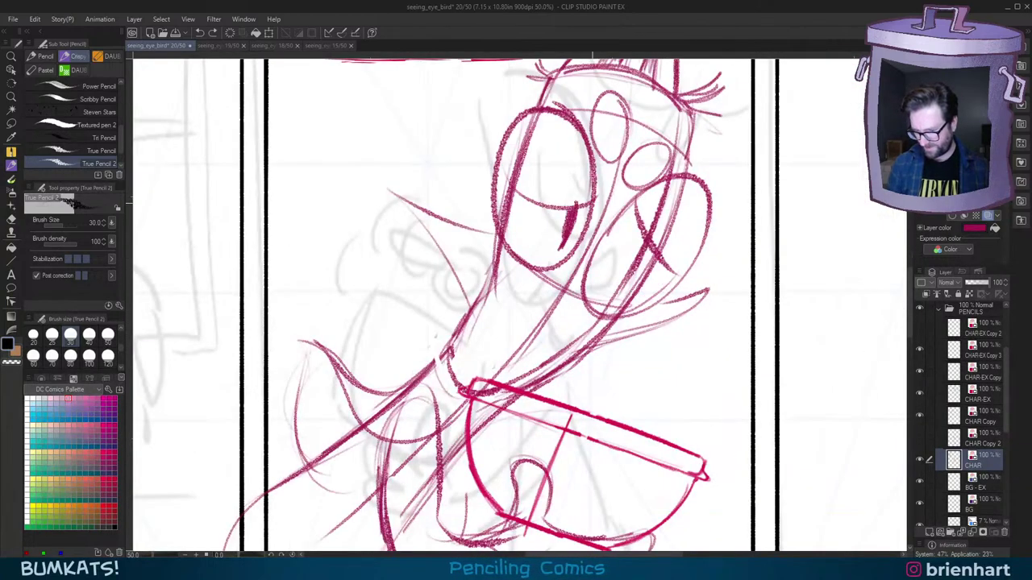
key(ctrl+z)
Step: Pencil the pupils as dark strokes hugging the lower right edges of both eyes
drag(580, 211, 566, 259)
key(ctrl+z)
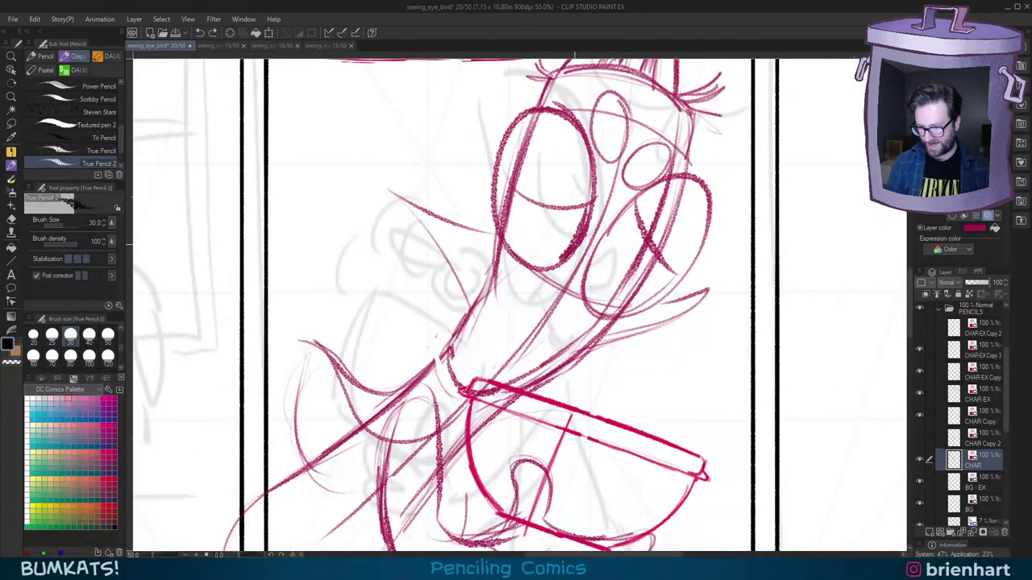
drag(677, 277, 643, 312)
scroll(741, 258, down, 3)
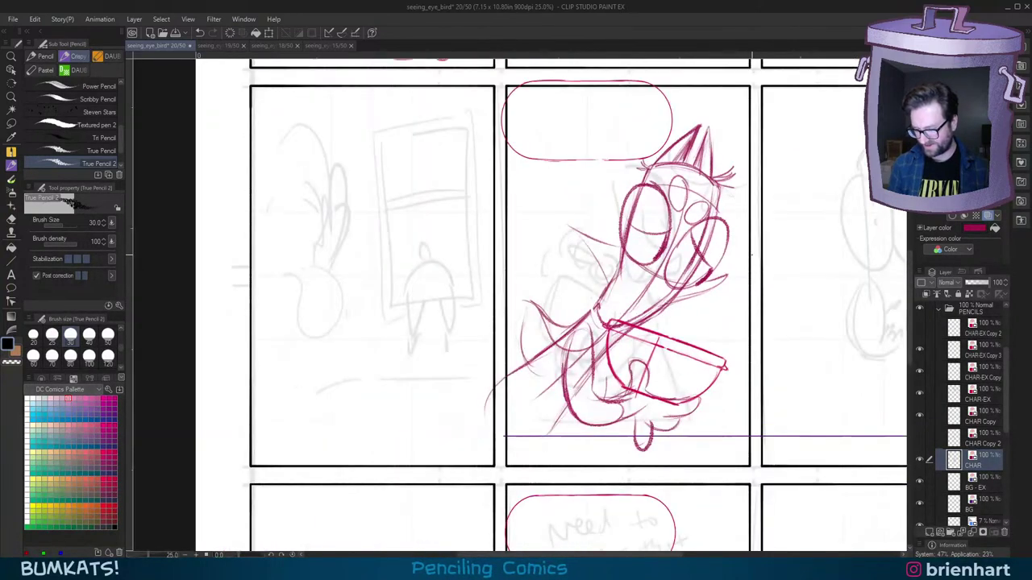
scroll(729, 308, up, 1)
drag(746, 268, 720, 314)
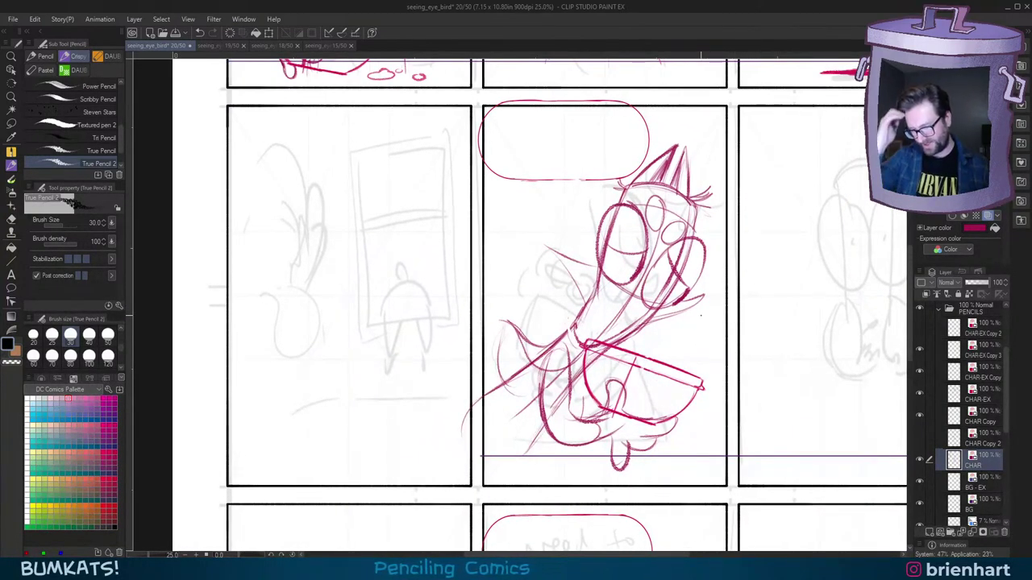
Step: Lasso the figure's head again, shift it slightly up and to the right, and clear the selection
key(asciicircum)
key(minus)
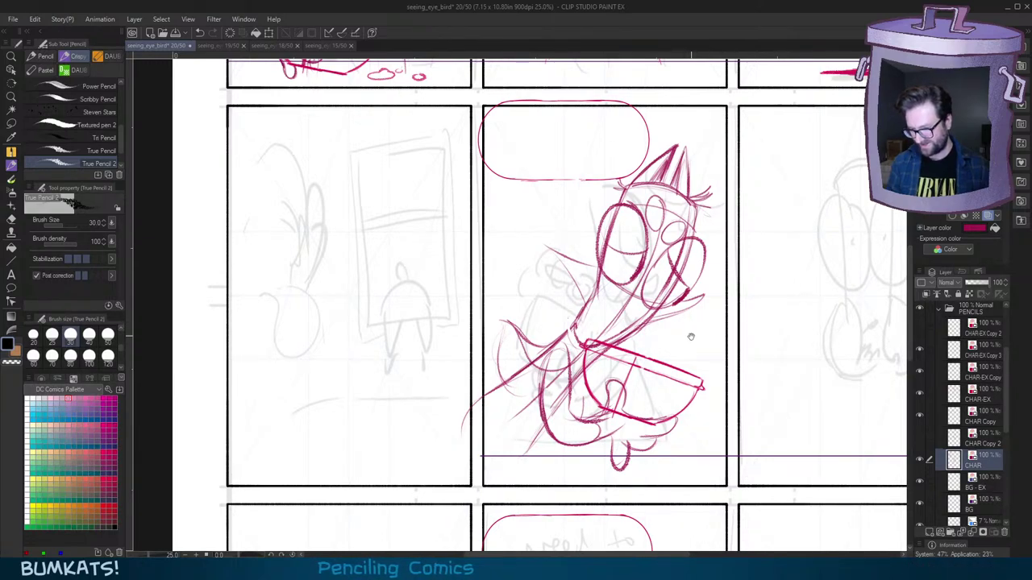
drag(691, 336, 689, 343)
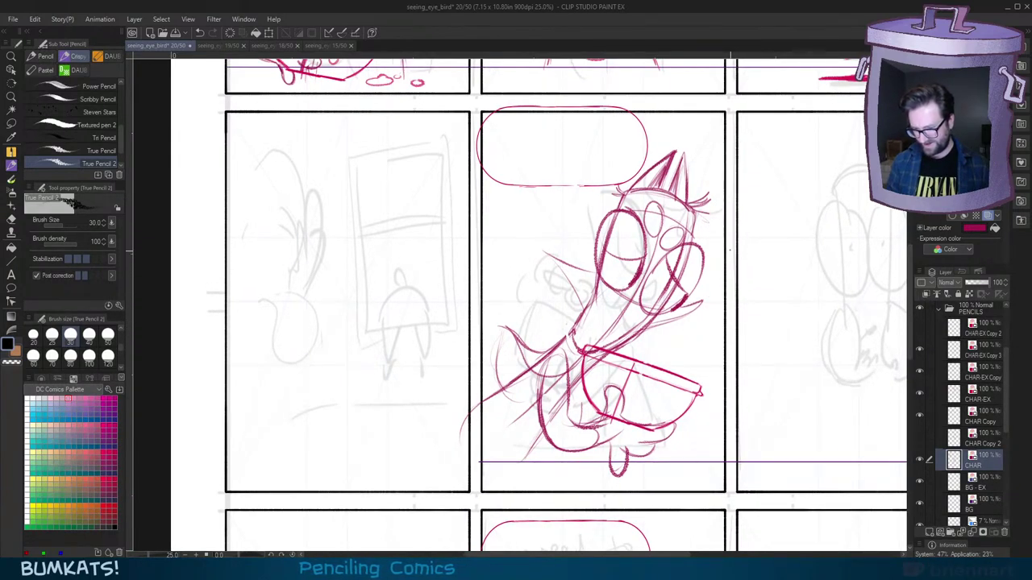
key(m)
mouse_move(710, 136)
mouse_down()
mouse_move(599, 138)
mouse_move(534, 294)
mouse_move(582, 313)
mouse_move(604, 336)
mouse_move(747, 285)
mouse_move(693, 129)
mouse_up()
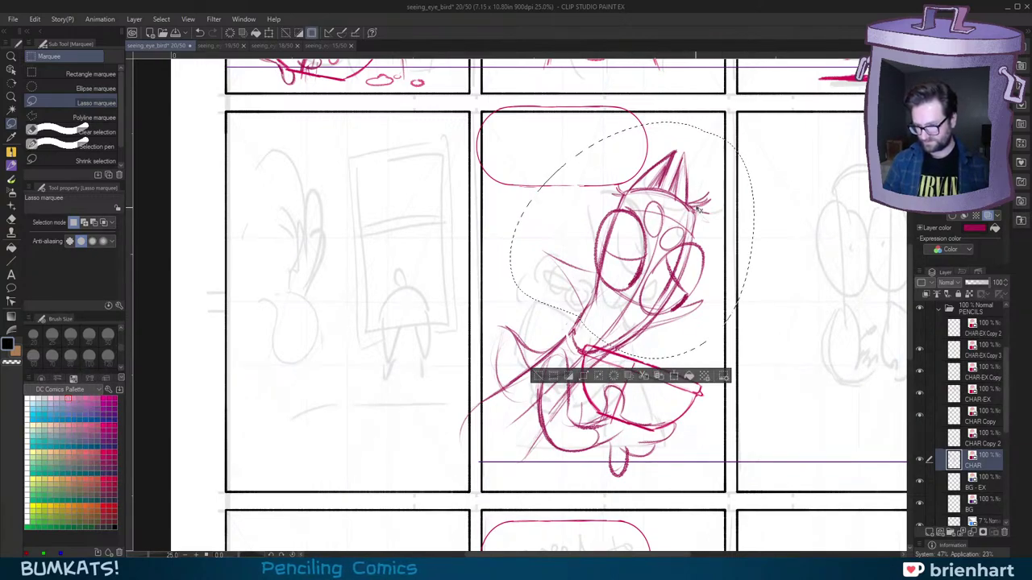
drag(695, 208, 698, 204)
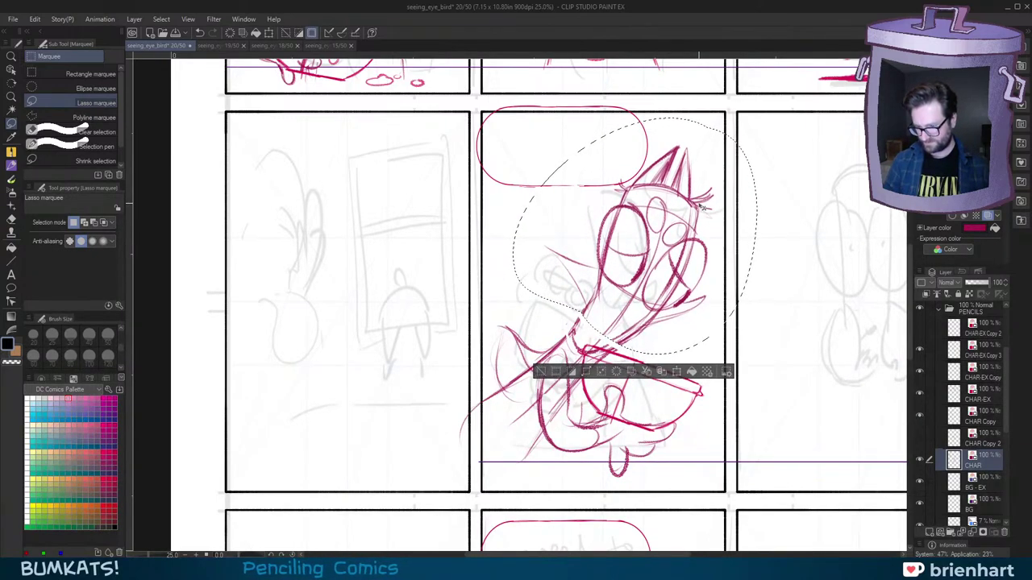
key(ctrl+d)
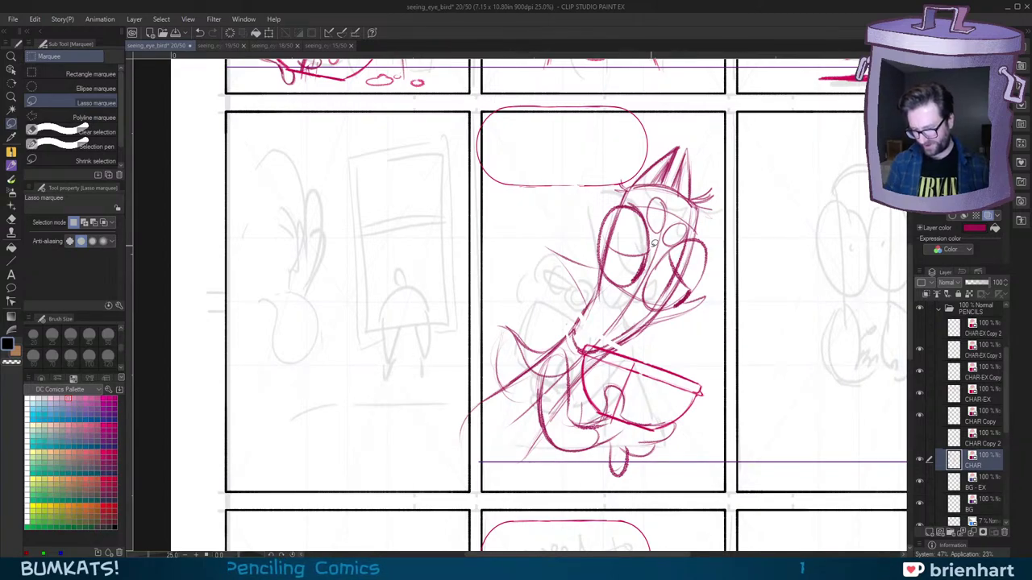
Step: Replace the figure's pupils with short dark pencil strokes hugging the left edges of both eyes
key(p)
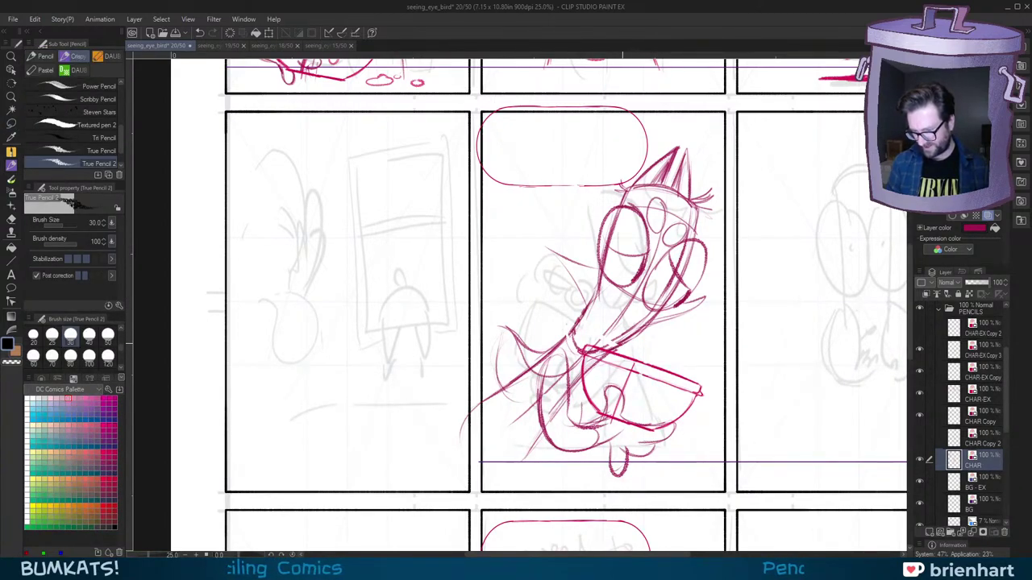
key(minus)
key(minus)
key(minus)
drag(648, 228, 649, 247)
scroll(616, 229, up, 1)
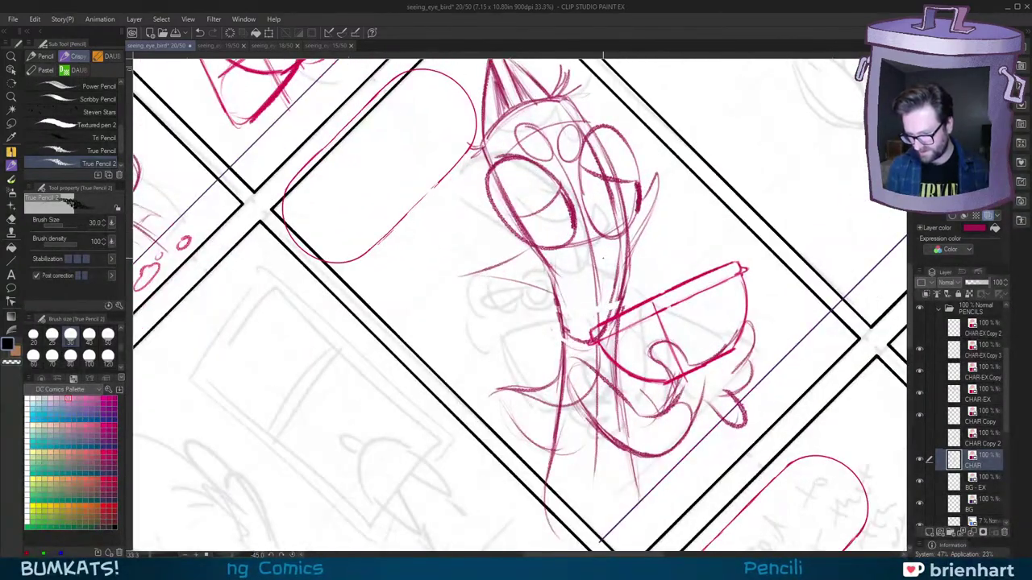
key(ctrl+z)
key(asciicircum)
key(asciicircum)
key(asciicircum)
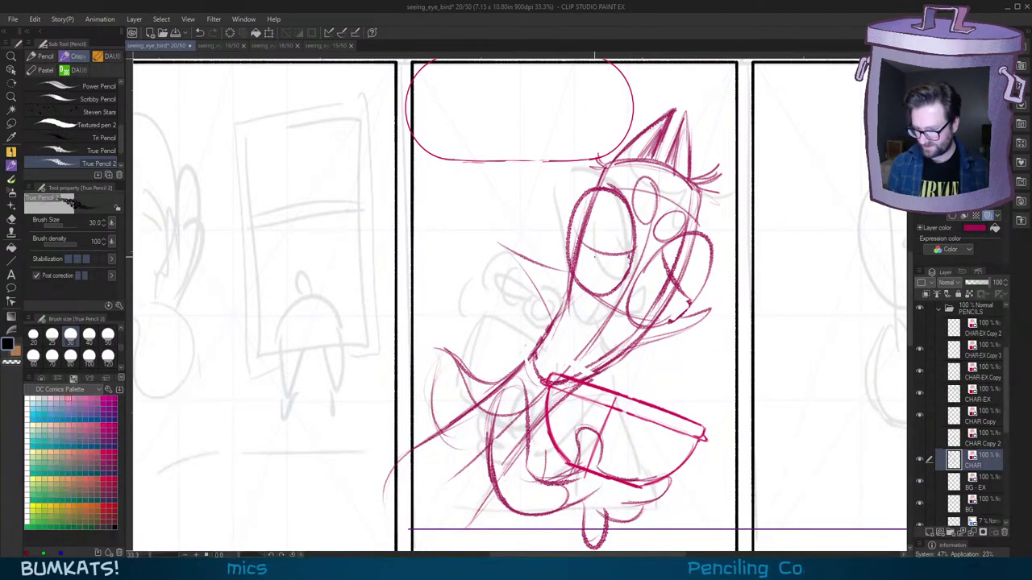
key(ctrl+z)
drag(581, 235, 579, 259)
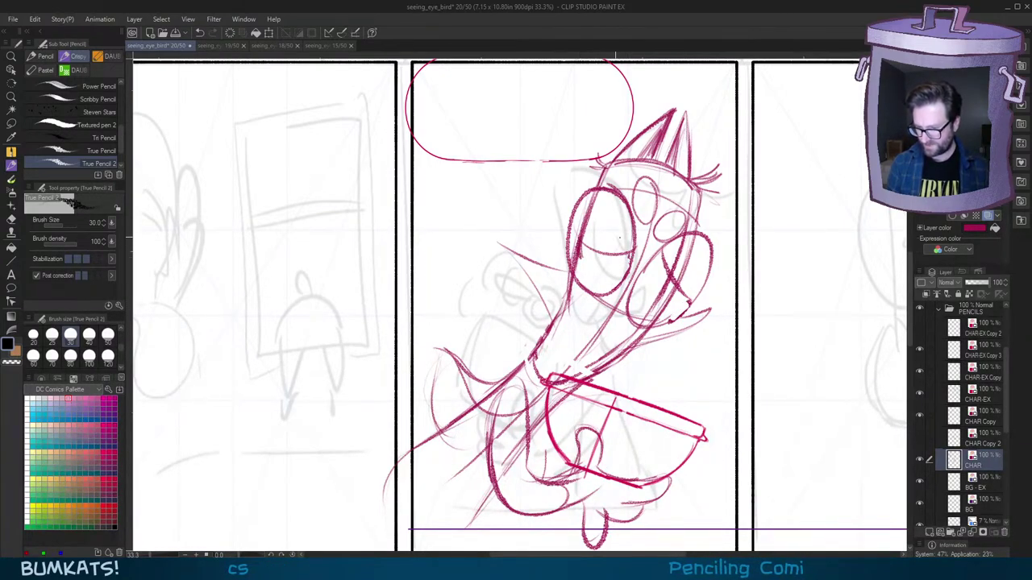
Step: Pencil small angular nose and mouth shapes on the figure's lower face, beneath the eyes
key(minus)
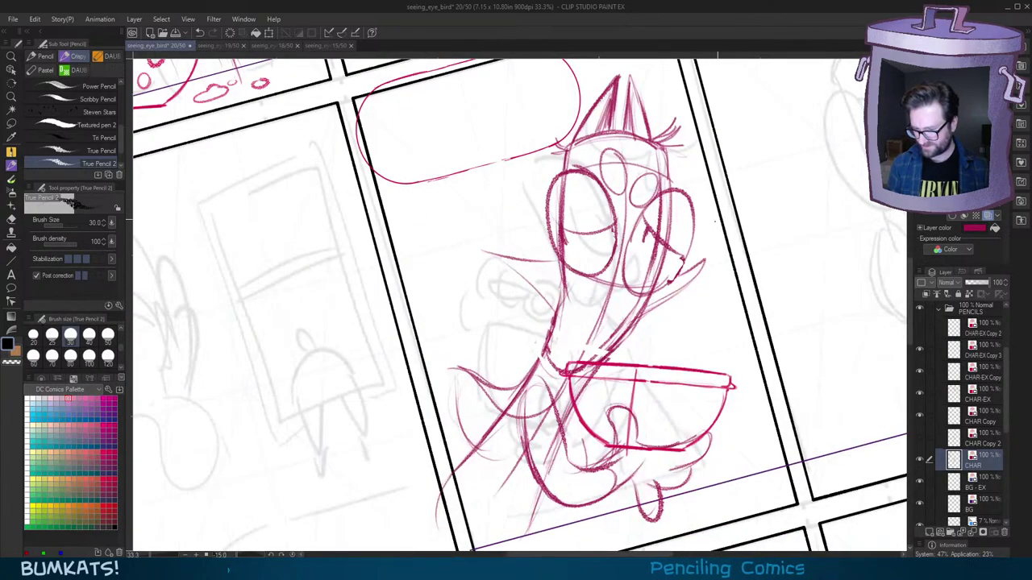
key(minus)
key(minus)
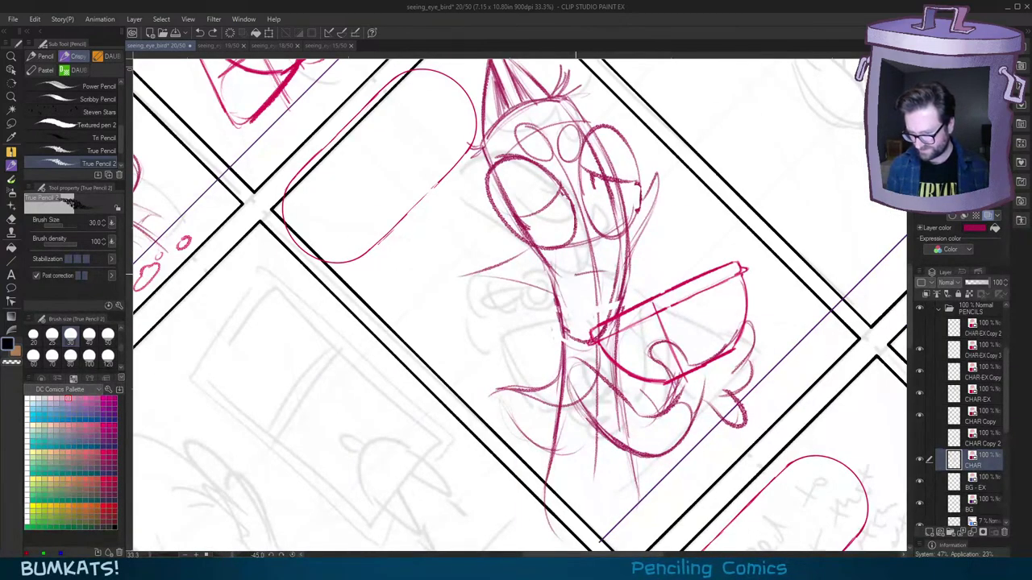
mouse_move(577, 274)
mouse_down()
mouse_move(604, 276)
mouse_move(610, 259)
mouse_move(565, 283)
mouse_move(613, 271)
mouse_up()
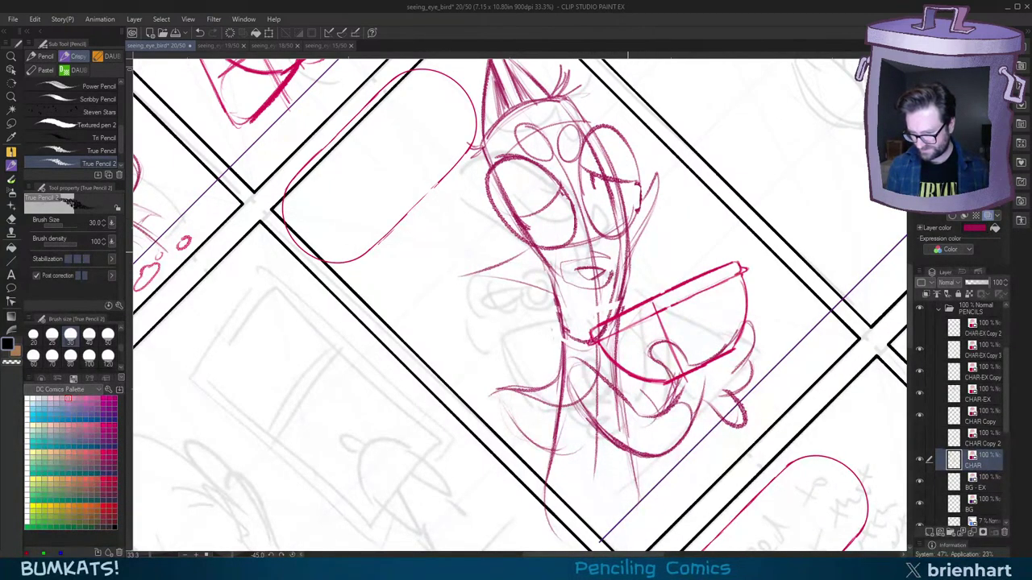
key(asciicircum)
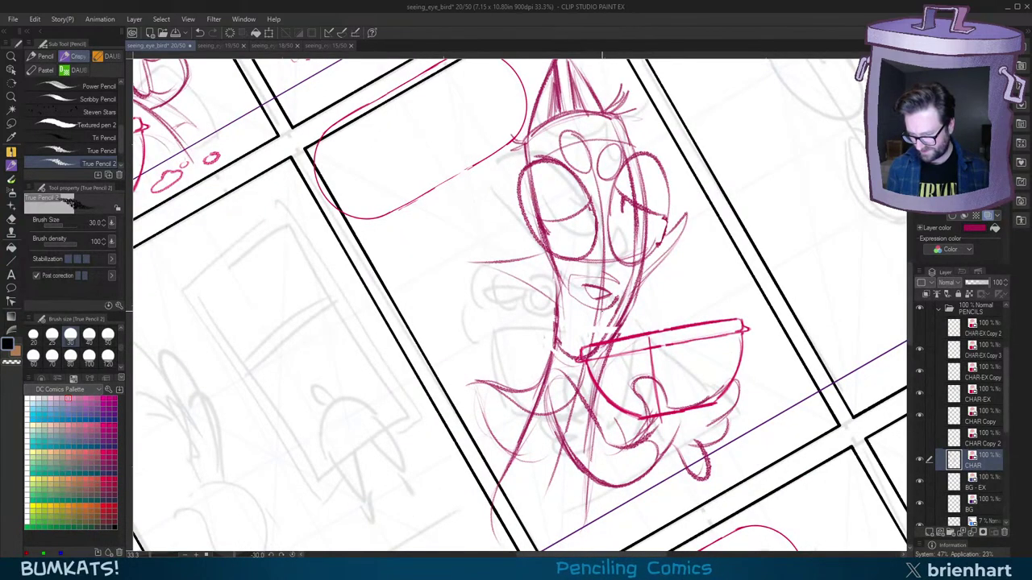
key(minus)
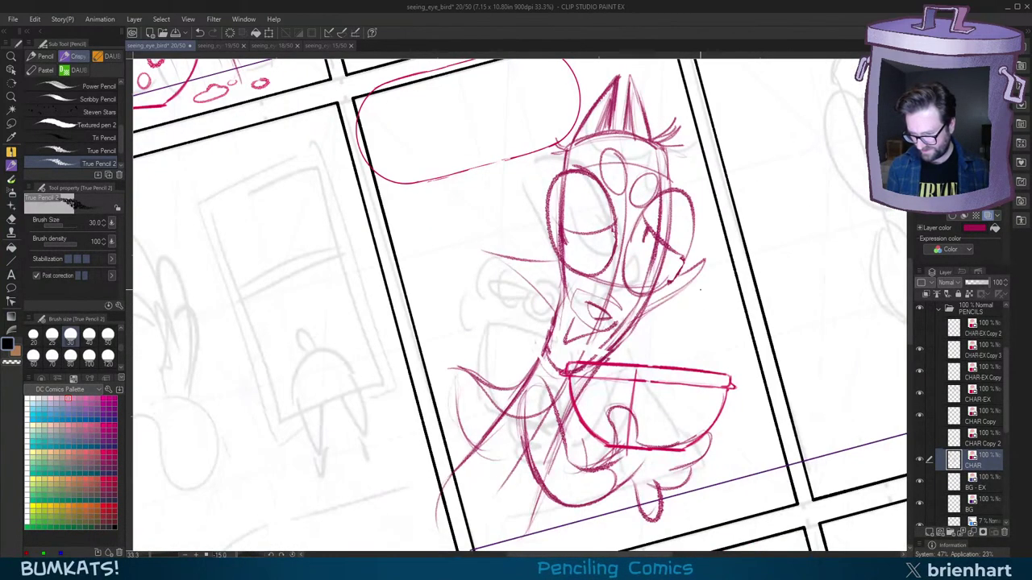
key(minus)
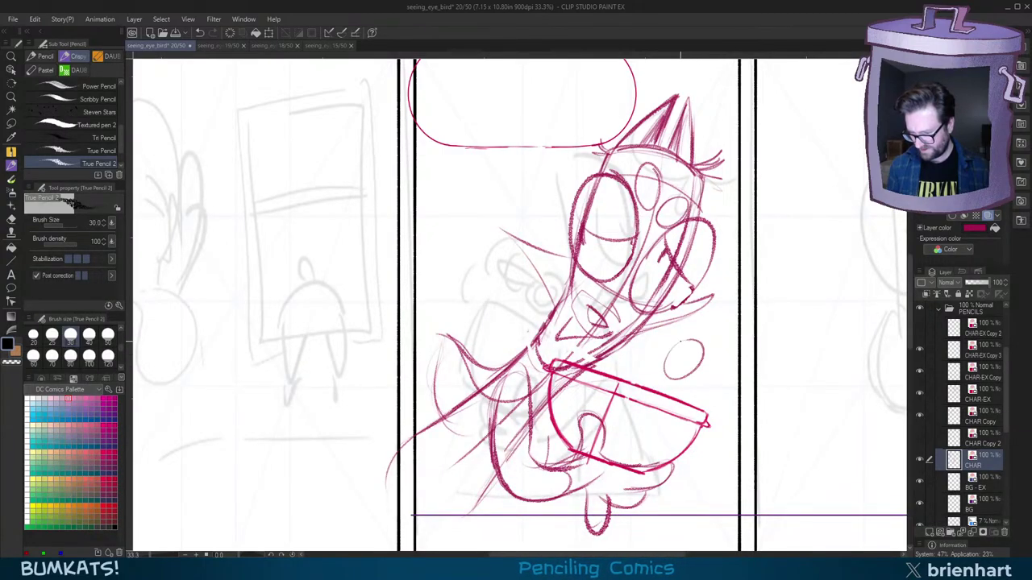
Step: Sketch a long straight line extending left of the figure's neck, undo it, and redraw it with a gentle curve
key(ctrl+minus)
key(ctrl+minus)
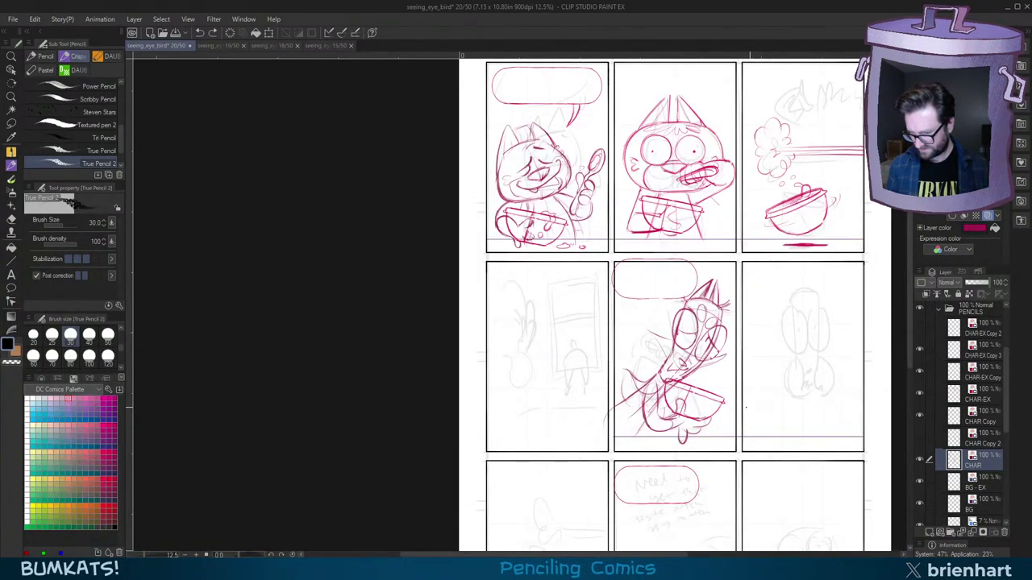
scroll(697, 385, up, 3)
key(minus)
key(minus)
drag(704, 208, 731, 277)
drag(504, 364, 614, 328)
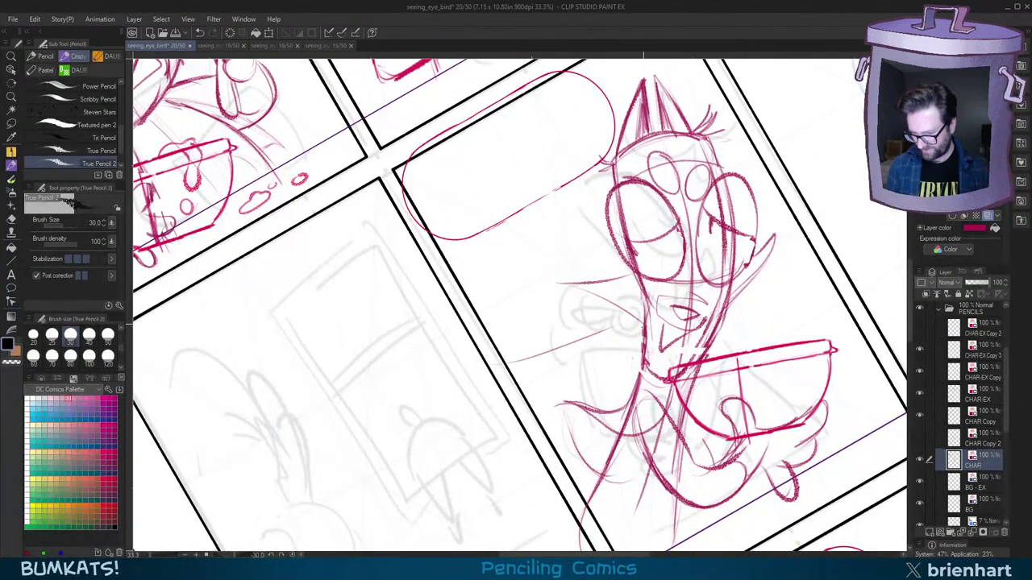
key(asciicircum)
key(asciicircum)
key(asciicircum)
key(asciicircum)
key(asciicircum)
key(asciicircum)
key(asciicircum)
key(asciicircum)
key(asciicircum)
key(ctrl+z)
drag(432, 337, 510, 265)
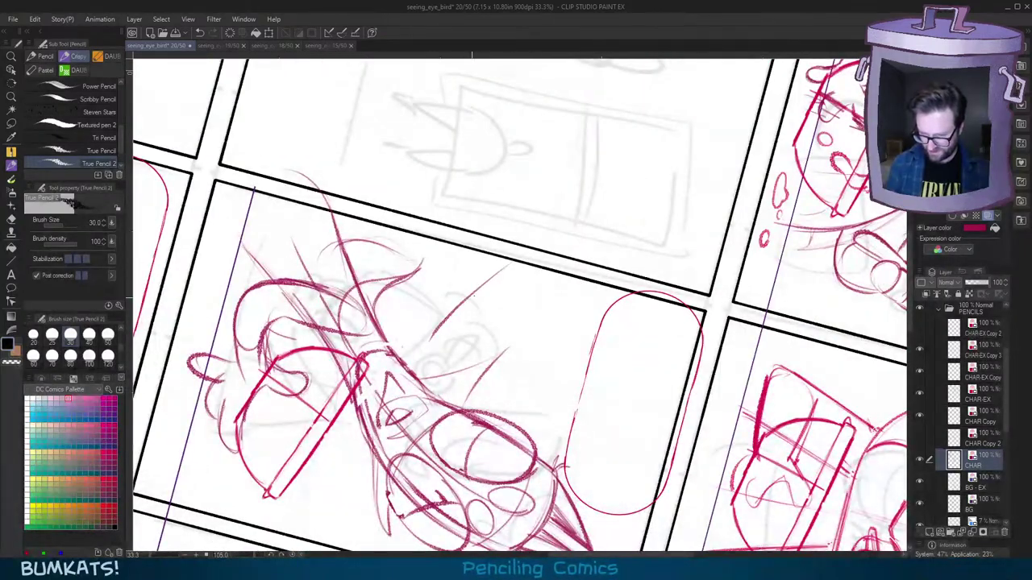
Step: Pencil a second line parallel to the one left of the neck and a short curved stroke crossing both
key(plus)
key(plus)
key(plus)
key(plus)
key(plus)
key(plus)
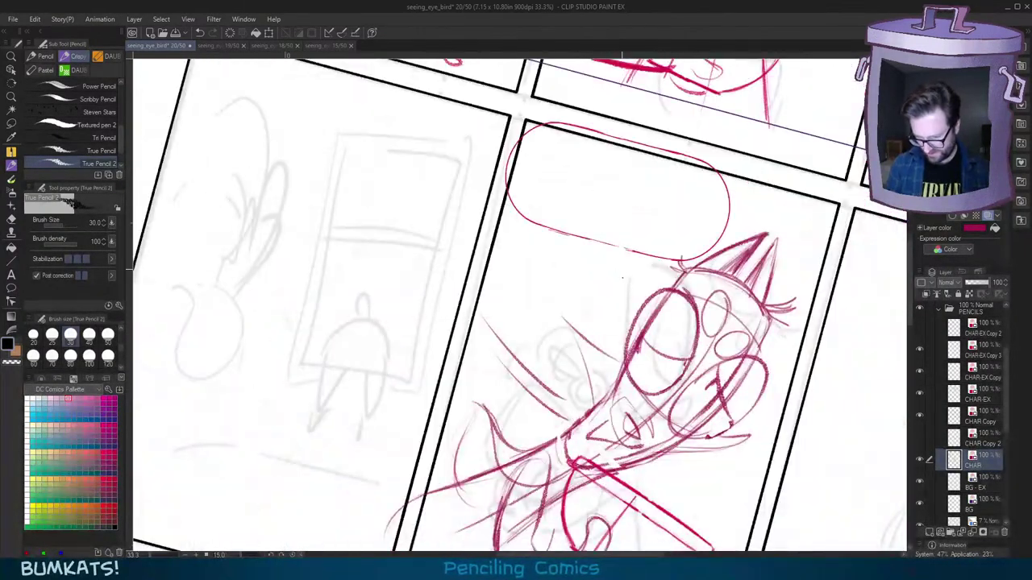
key(plus)
key(plus)
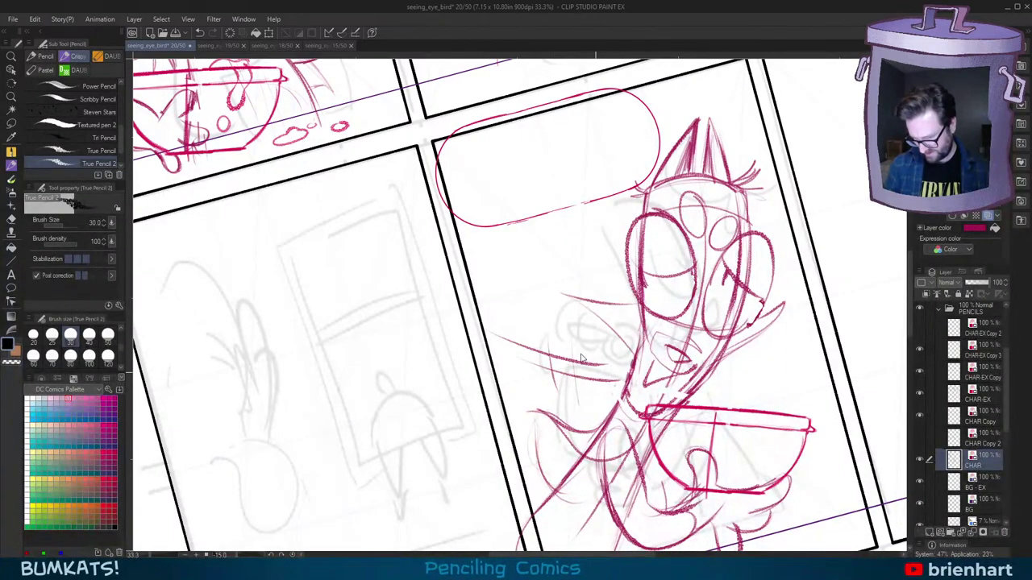
drag(580, 336, 577, 416)
key(ctrl+z)
drag(579, 333, 576, 415)
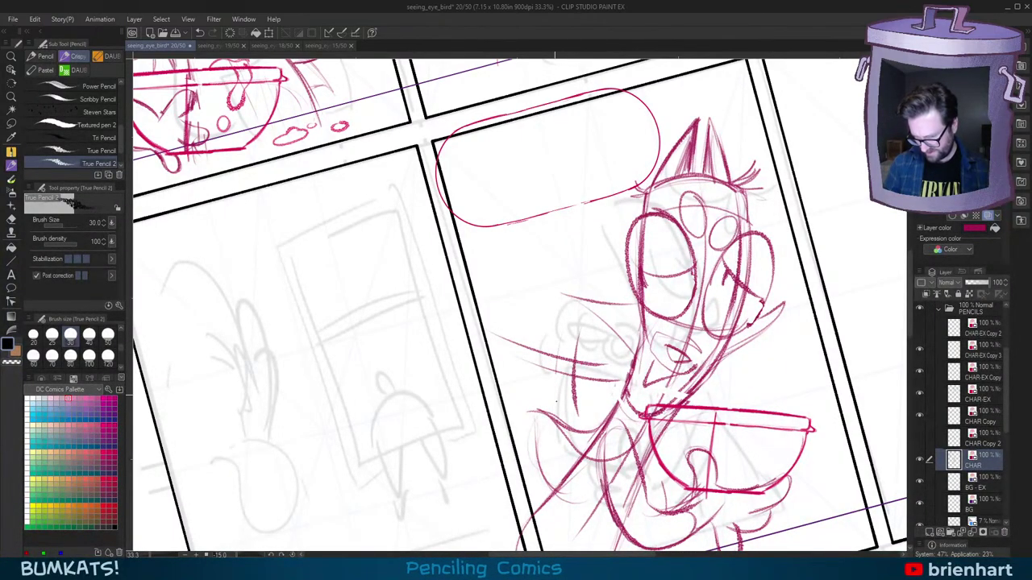
key(plus)
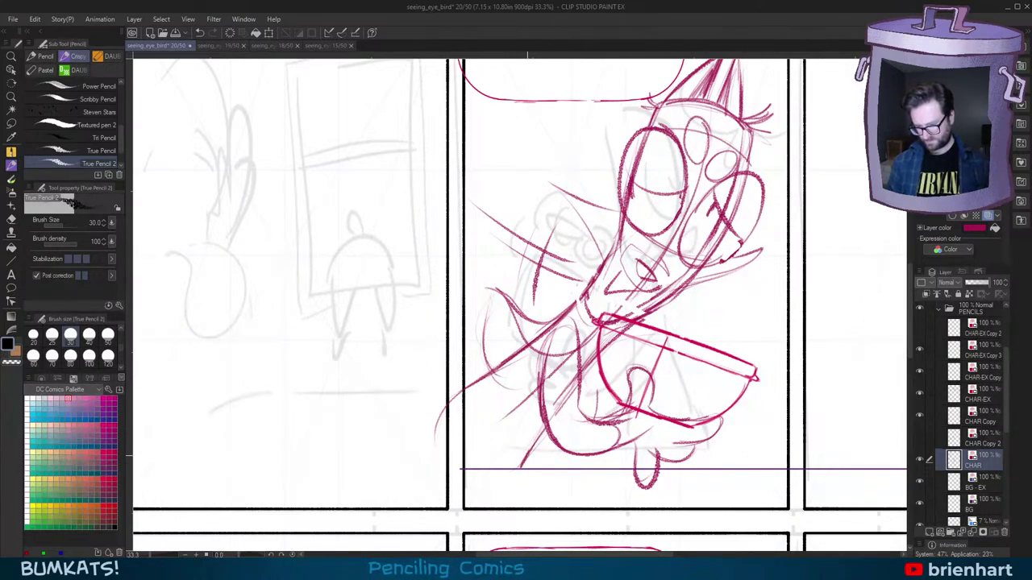
Step: Pencil a small tilted spoon oval with an inner ellipse just above the rim of the figure's bowl
drag(732, 360, 722, 380)
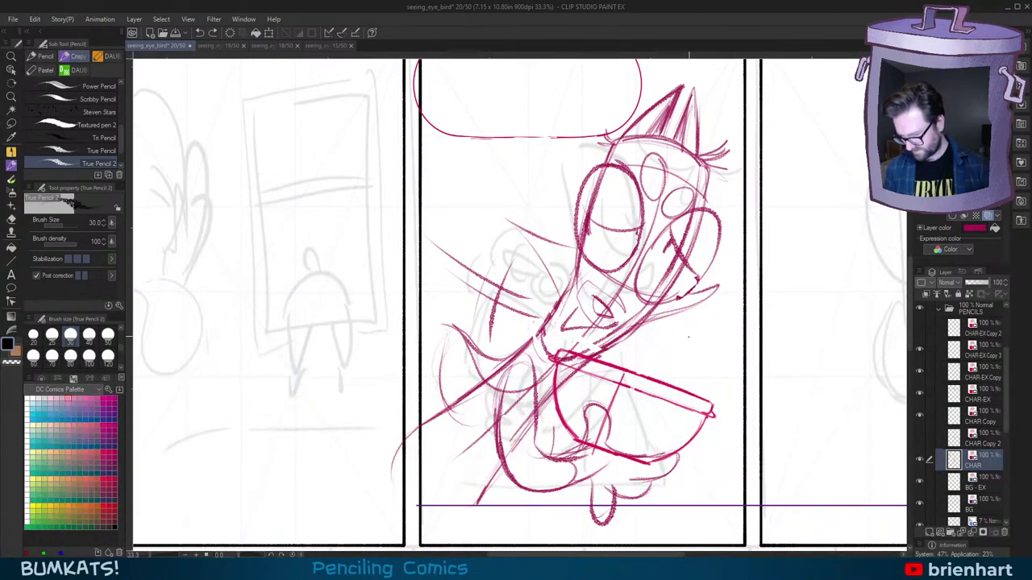
scroll(687, 324, down, 3)
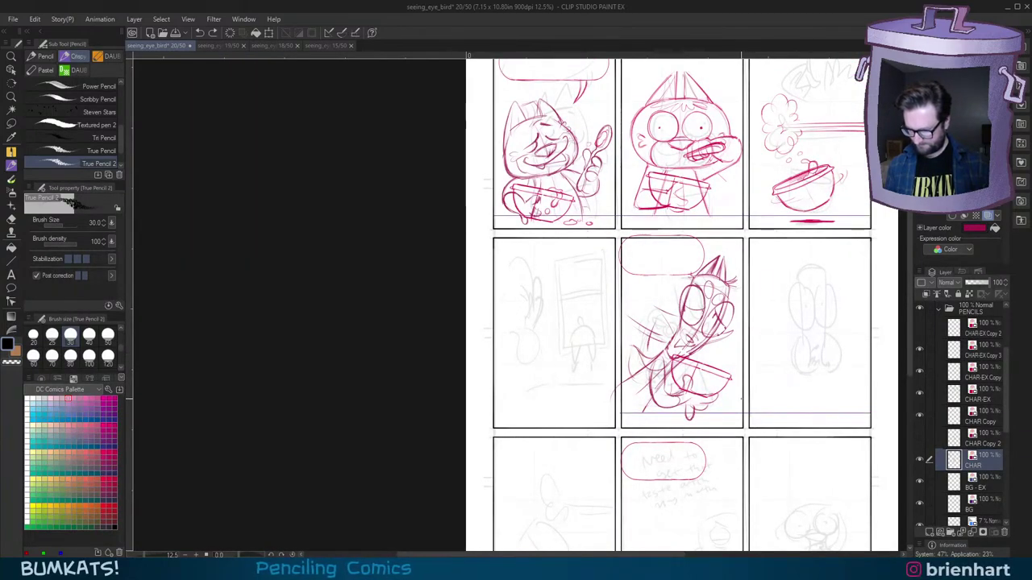
scroll(720, 332, up, 3)
mouse_move(714, 410)
mouse_down()
mouse_move(692, 385)
mouse_move(749, 377)
mouse_move(721, 371)
mouse_move(725, 395)
mouse_move(709, 373)
mouse_move(686, 395)
mouse_move(743, 389)
mouse_move(716, 405)
mouse_up()
key(ctrl+z)
key(ctrl+z)
key(ctrl+z)
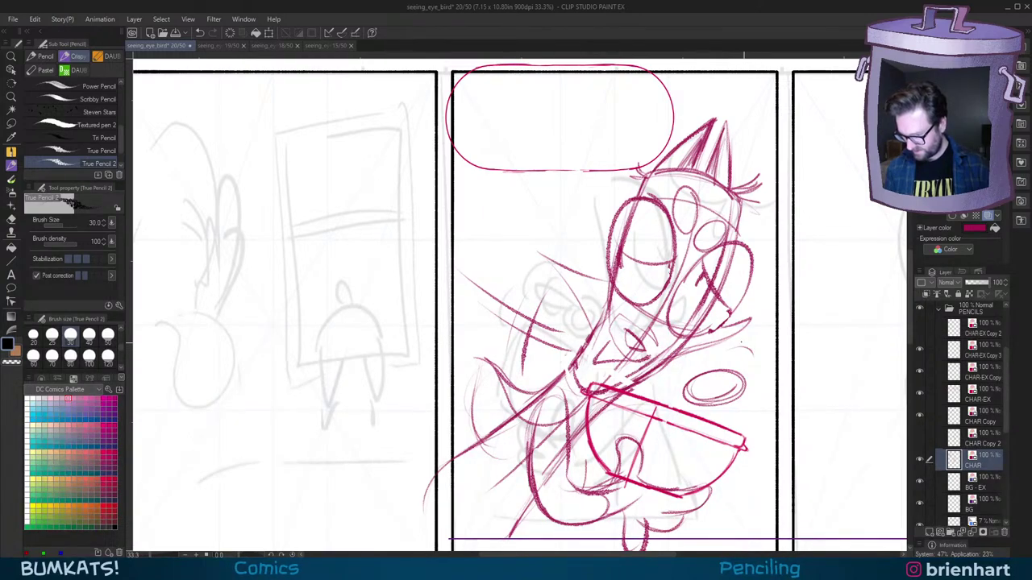
Step: Pencil a rounded hand contour beside the panel's right border and darken the spoon oval's outline
drag(737, 297, 779, 326)
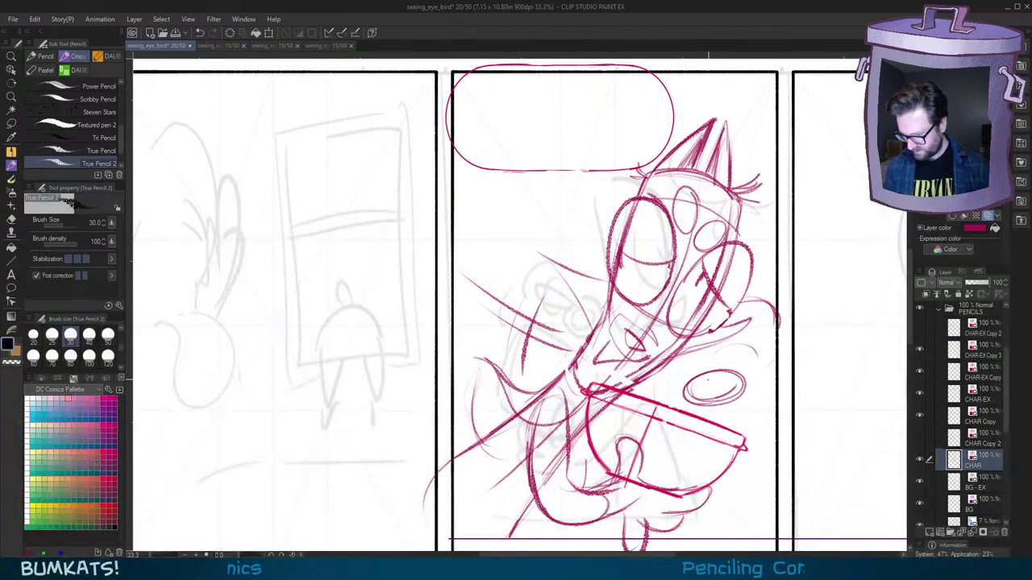
mouse_move(724, 371)
mouse_down()
mouse_move(690, 382)
mouse_move(712, 410)
mouse_move(740, 372)
mouse_up()
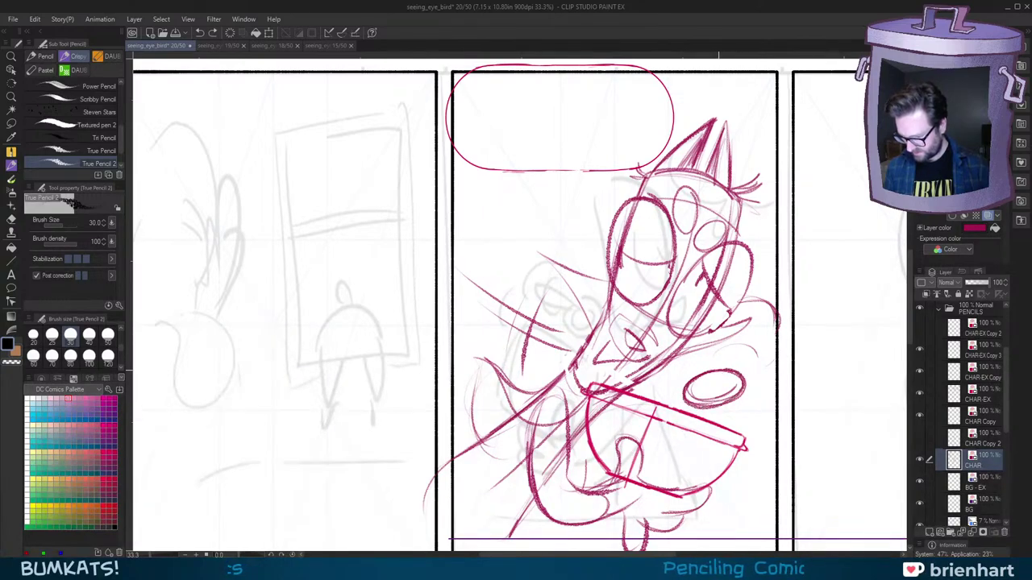
key(ctrl+z)
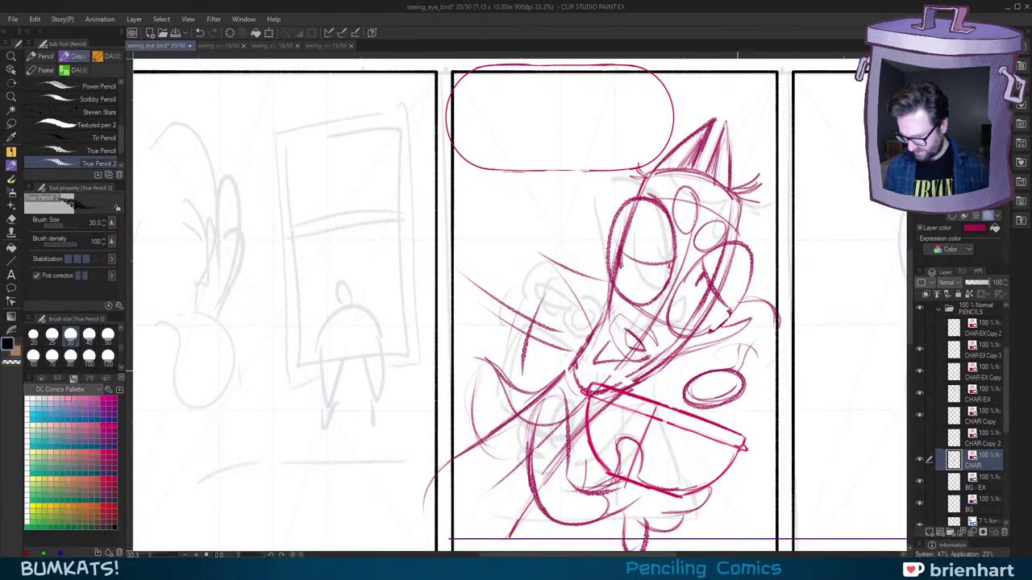
Step: Pencil the lower curve of the hand and short finger strokes above the spoon oval
key(-)
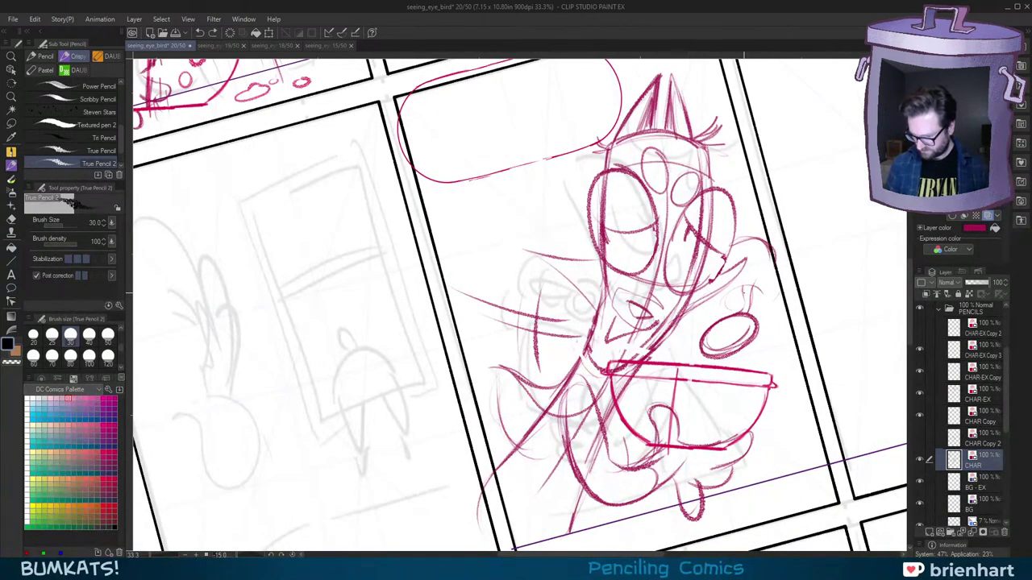
key(ctrl+z)
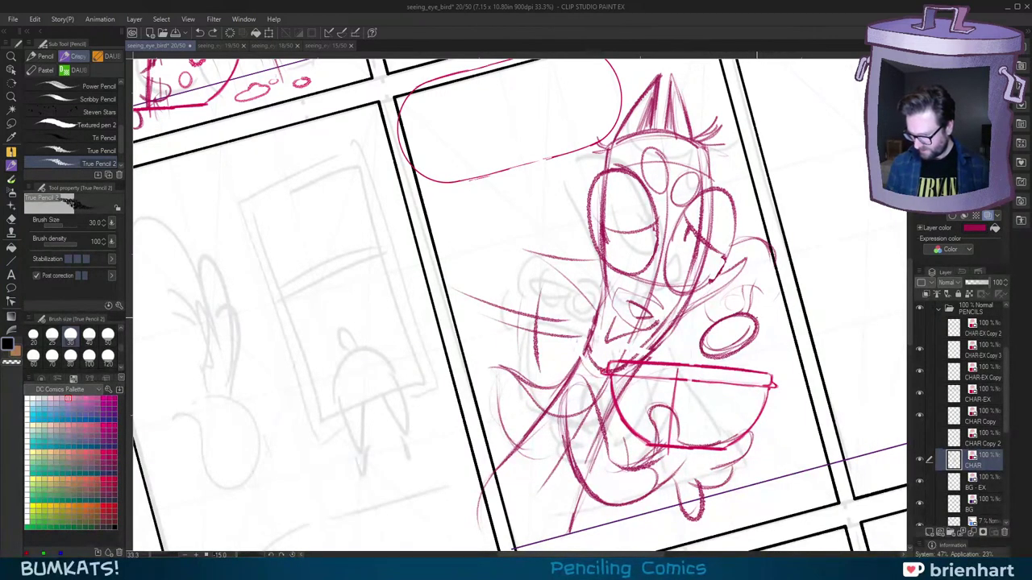
drag(756, 320, 780, 292)
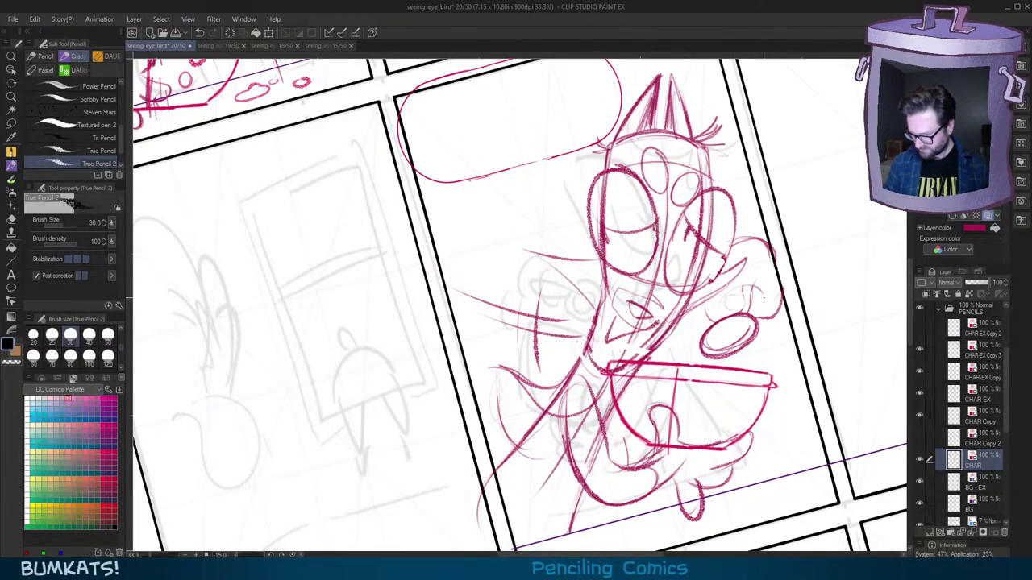
key(ctrl+z)
mouse_move(738, 285)
mouse_down()
mouse_move(743, 300)
mouse_move(737, 289)
mouse_move(748, 284)
mouse_up()
key(ctrl+z)
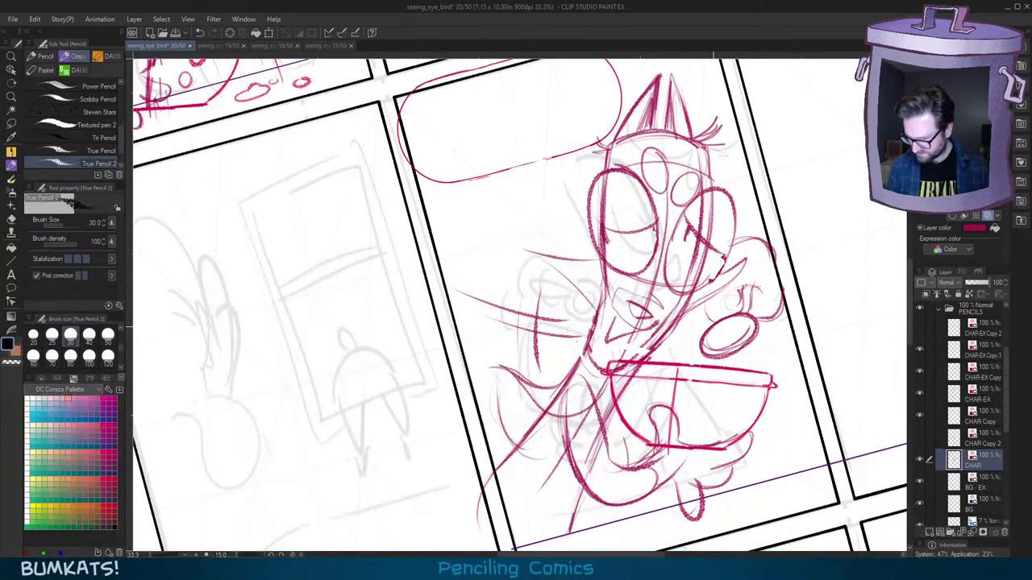
Step: Pencil a rounded blob inside the spoon oval, food shapes in the bowl, and small droplets around them
key(^)
key(-)
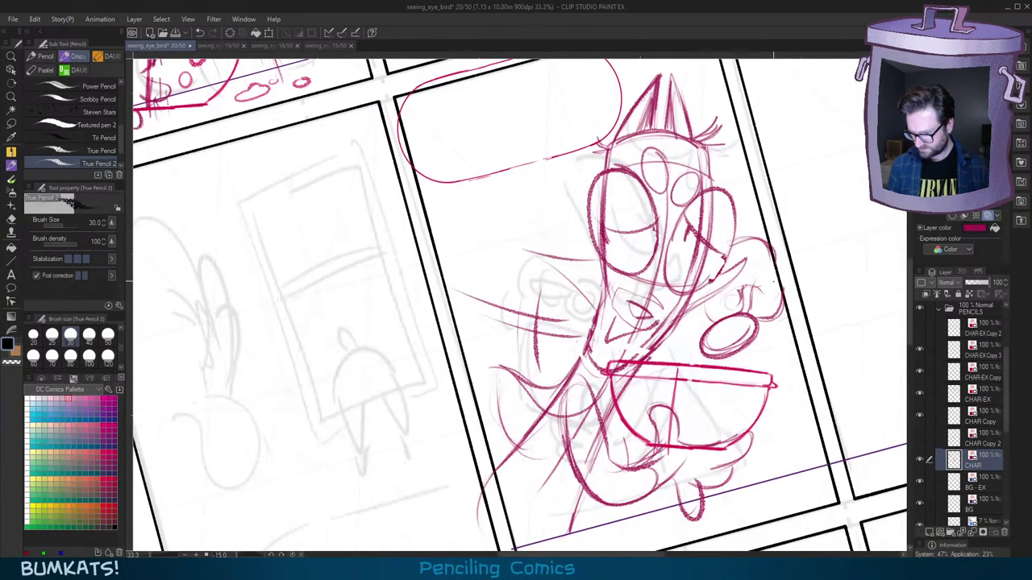
scroll(816, 341, down, 3)
key(^)
scroll(815, 394, up, 5)
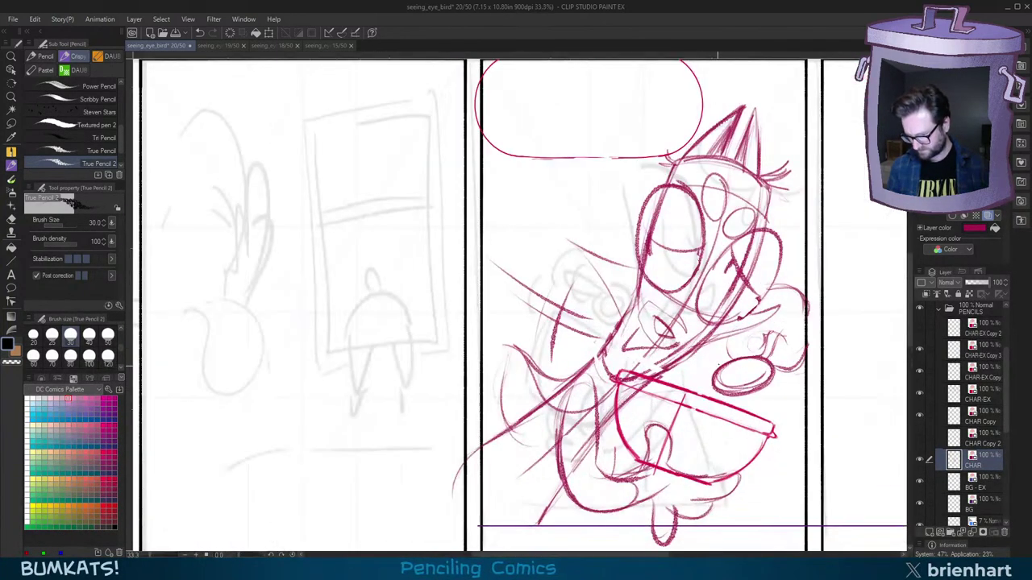
mouse_move(741, 368)
mouse_down()
mouse_move(750, 371)
mouse_move(714, 385)
mouse_move(758, 374)
mouse_up()
key(ctrl+z)
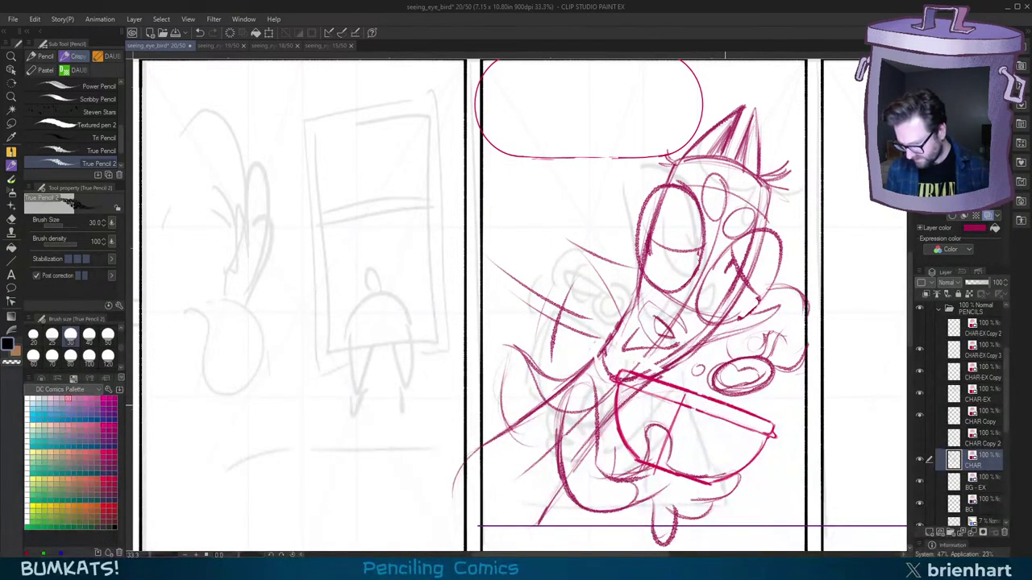
mouse_move(725, 405)
mouse_down()
mouse_move(703, 433)
mouse_move(722, 418)
mouse_up()
key(ctrl+z)
mouse_move(672, 388)
mouse_down()
mouse_move(652, 416)
mouse_move(669, 398)
mouse_up()
drag(626, 431, 614, 440)
drag(722, 438, 724, 430)
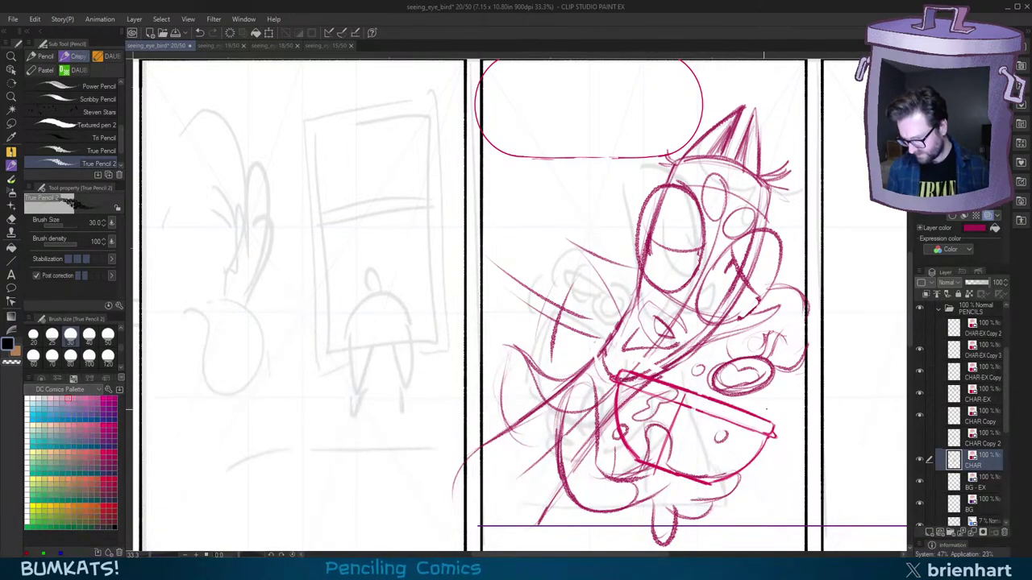
mouse_move(779, 412)
mouse_down()
mouse_move(804, 415)
mouse_move(757, 413)
mouse_up()
Step: Examine the whole page and the faint thumbnail figure in the second row's third panel
scroll(829, 412, down, 3)
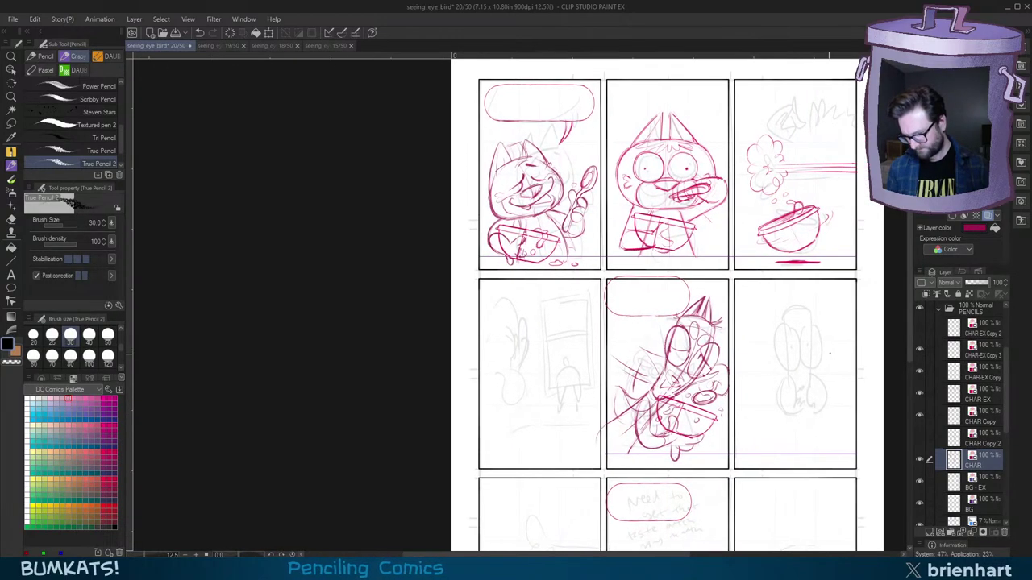
scroll(806, 392, right, 2)
scroll(764, 413, up, 2)
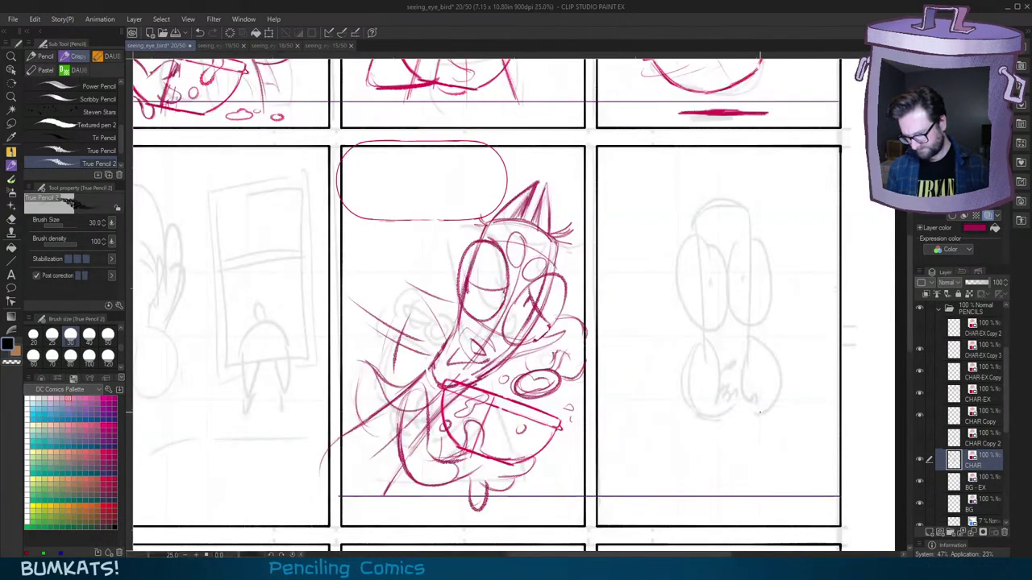
scroll(763, 414, right, 1)
scroll(745, 352, down, 2)
scroll(739, 368, up, 1)
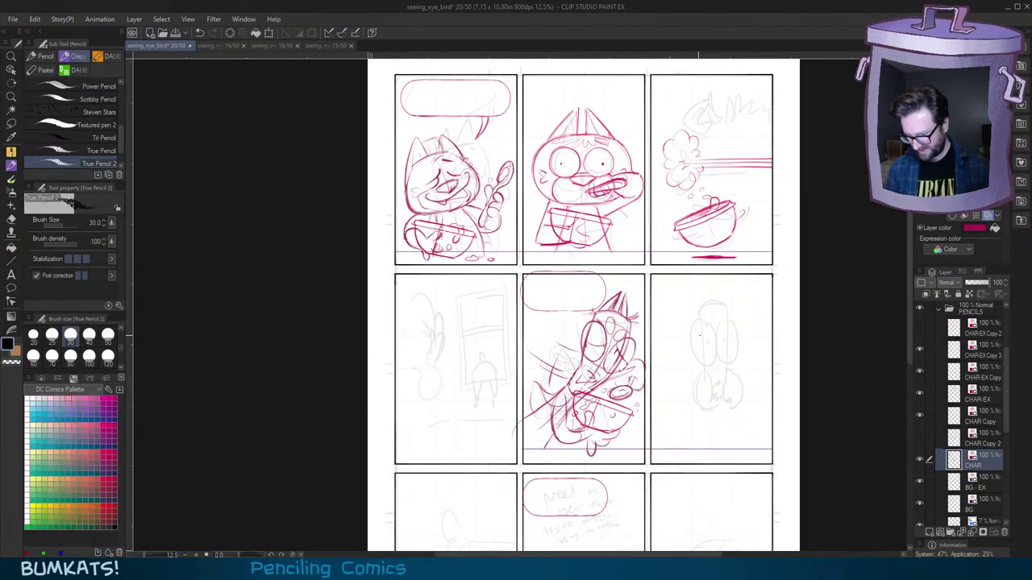
scroll(721, 342, up, 2)
scroll(724, 359, right, 1)
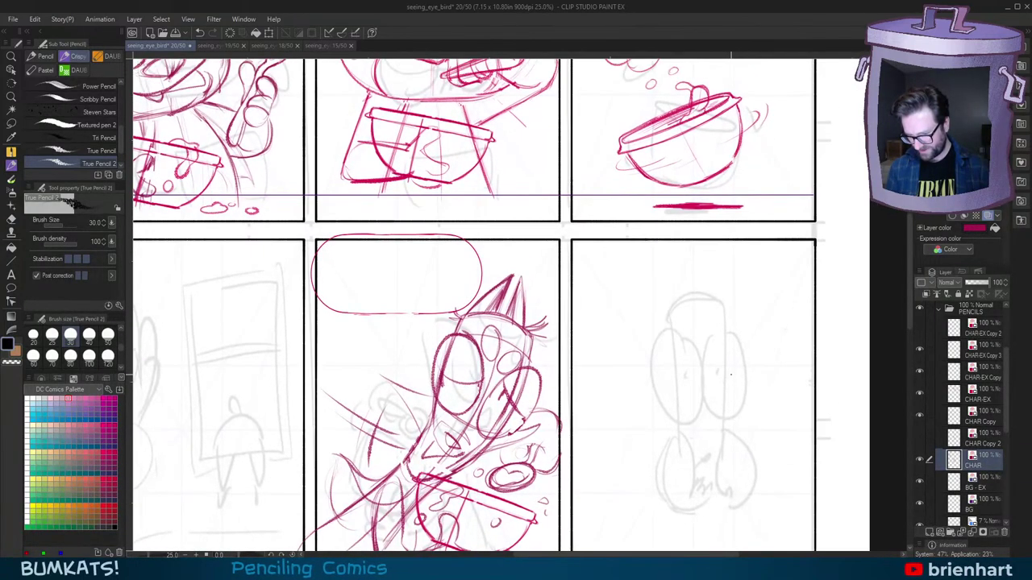
scroll(728, 376, down, 2)
scroll(728, 376, up, 2)
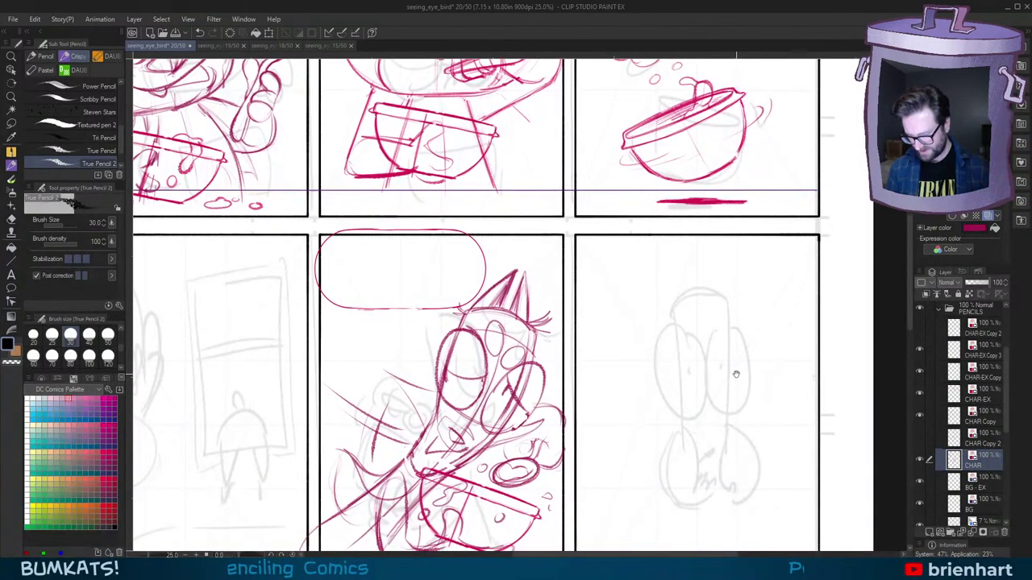
Step: Rough in a large square head outline in the third panel of the middle row on the CHAR layer
mouse_move(663, 288)
mouse_down()
mouse_move(730, 274)
mouse_move(650, 298)
mouse_move(798, 304)
mouse_move(613, 311)
mouse_up()
key(ctrl+z)
drag(614, 311, 623, 492)
drag(620, 506, 777, 491)
drag(777, 489, 780, 436)
key(ctrl+z)
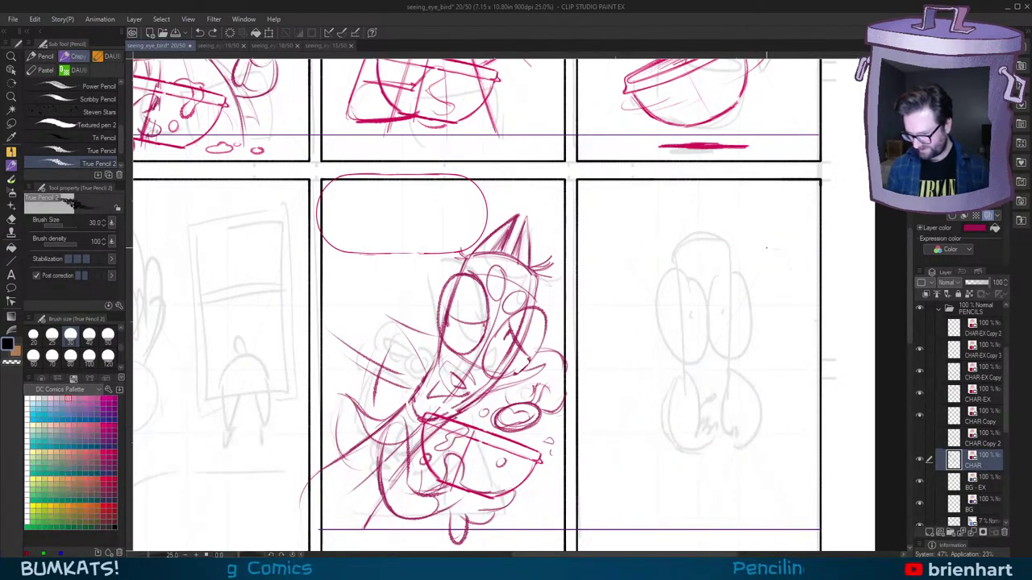
key(ctrl+z)
mouse_move(770, 247)
mouse_down()
mouse_move(661, 235)
mouse_move(606, 245)
mouse_move(603, 439)
mouse_move(786, 433)
mouse_move(800, 355)
mouse_move(794, 245)
mouse_move(796, 424)
mouse_up()
key(ctrl+z)
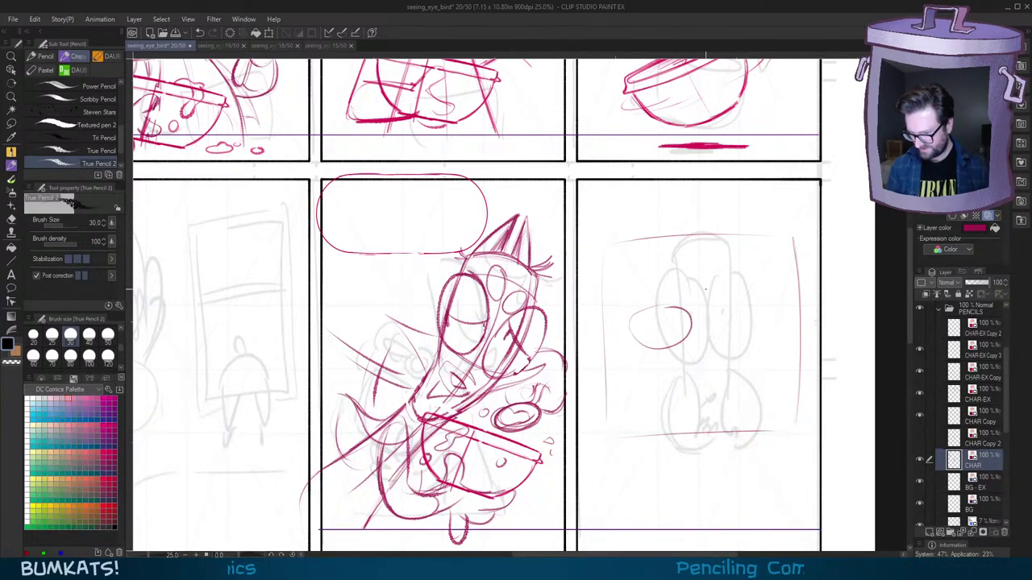
Step: Sketch two widely spaced rounded-square eyes inside the square head outline
key(ctrl+z)
mouse_move(637, 313)
mouse_down()
mouse_move(678, 303)
mouse_move(624, 310)
mouse_move(636, 360)
mouse_move(676, 303)
mouse_up()
key(ctrl+z)
mouse_move(625, 320)
mouse_down()
mouse_move(634, 358)
mouse_move(685, 304)
mouse_up()
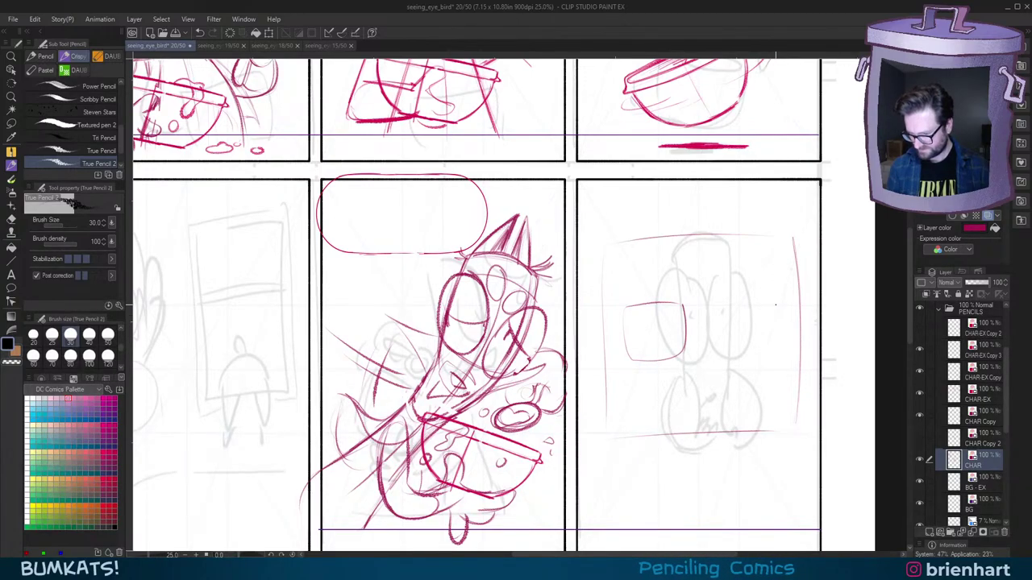
mouse_move(776, 305)
mouse_down()
mouse_move(743, 355)
mouse_move(782, 305)
mouse_up()
scroll(827, 372, down, 5)
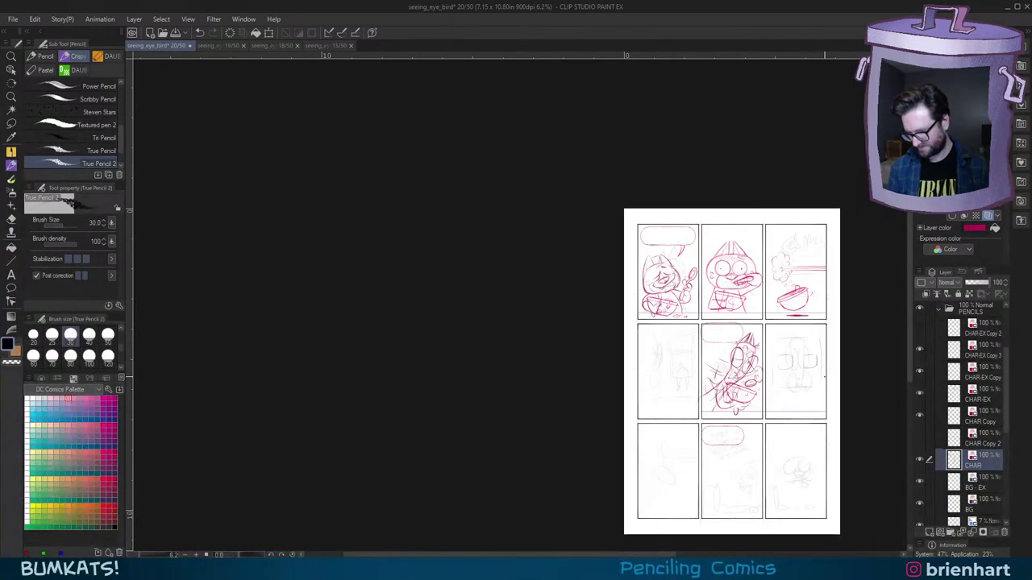
scroll(821, 379, up, 5)
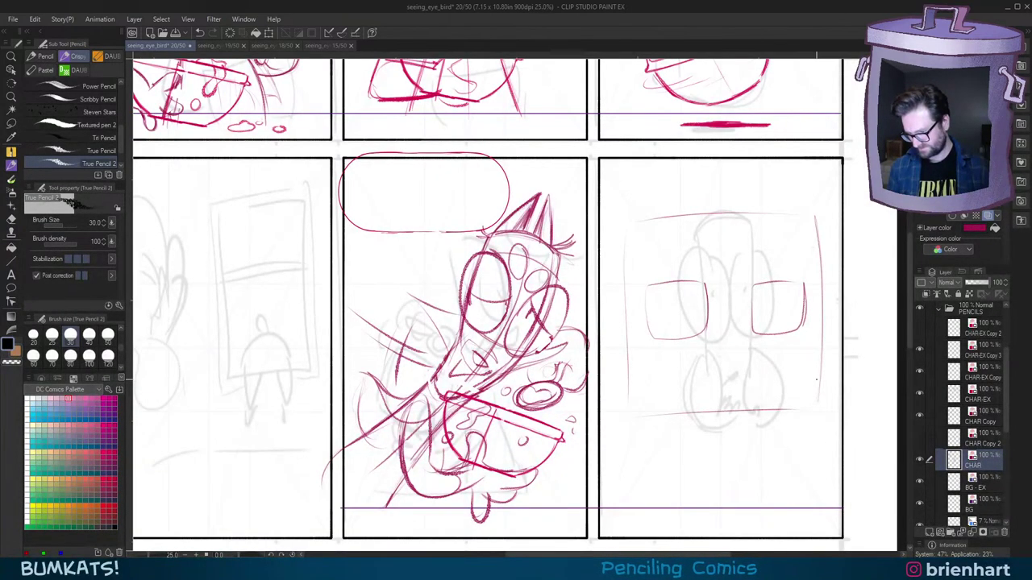
Step: Sketch a small triangular nose below the eyes and briefly hide the CHAR layer to compare with the thumbnail
scroll(816, 379, up, 1)
mouse_move(692, 357)
mouse_down()
mouse_move(695, 374)
mouse_move(706, 357)
mouse_move(692, 353)
mouse_up()
key(ctrl+z)
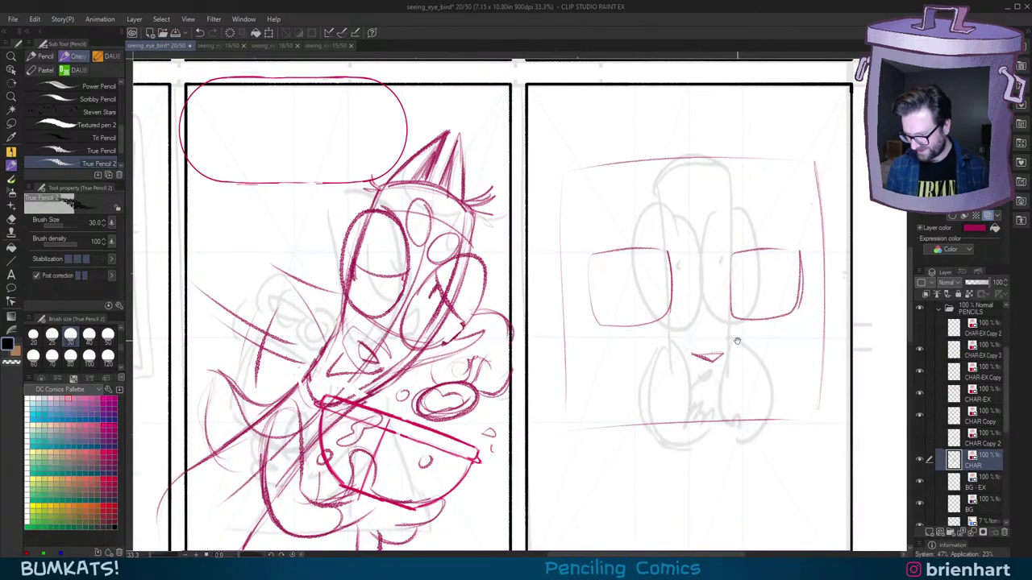
drag(737, 341, 729, 358)
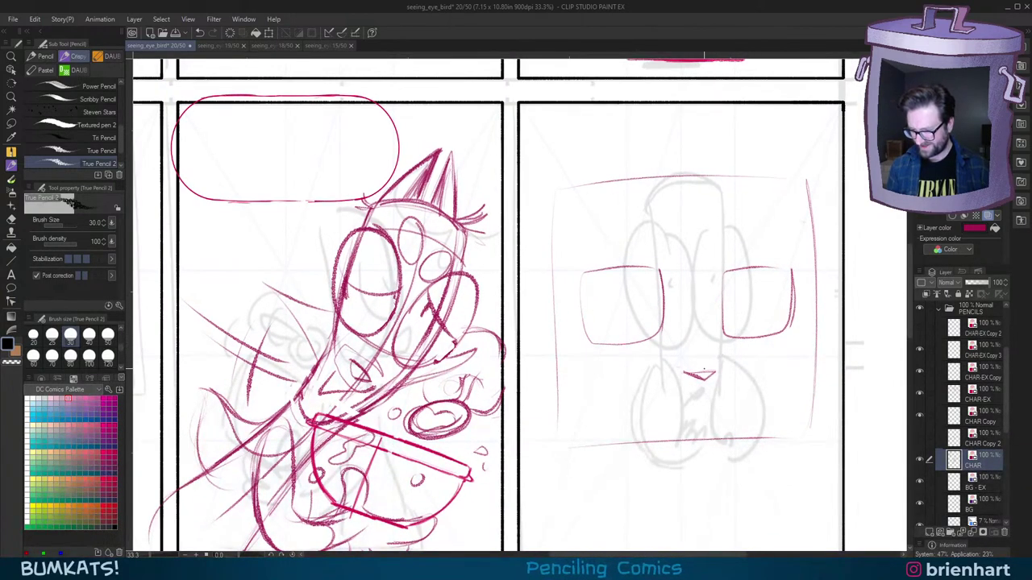
click(920, 459)
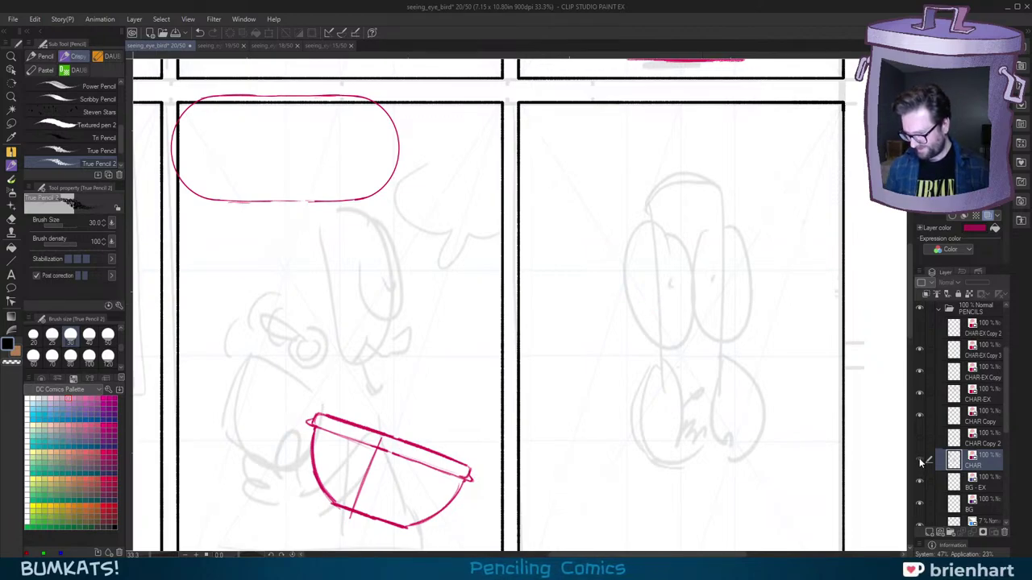
click(920, 460)
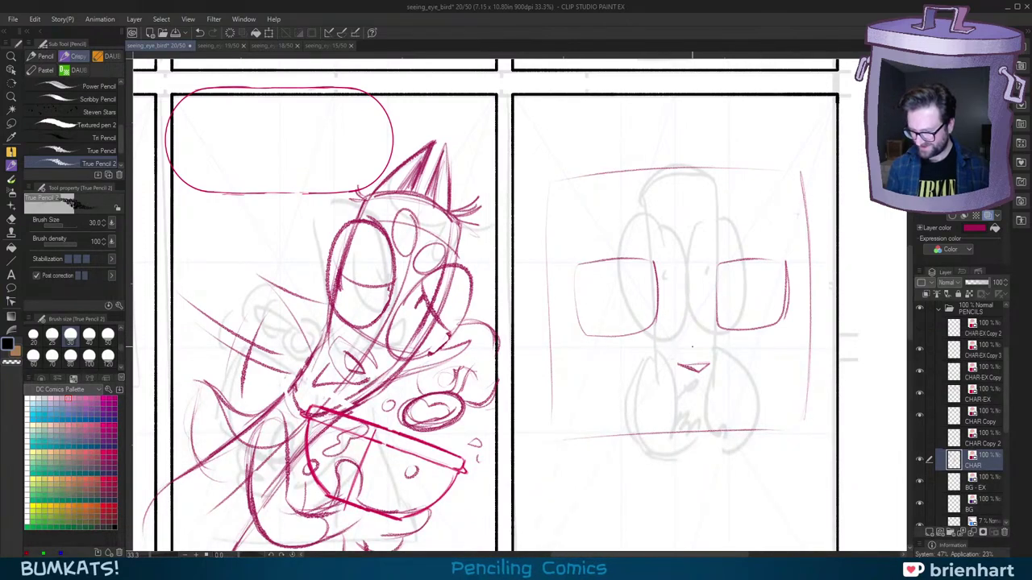
Step: Try a long, slightly slanted line across the lower face beneath the nose
drag(601, 404, 816, 383)
key(ctrl+z)
drag(574, 400, 830, 384)
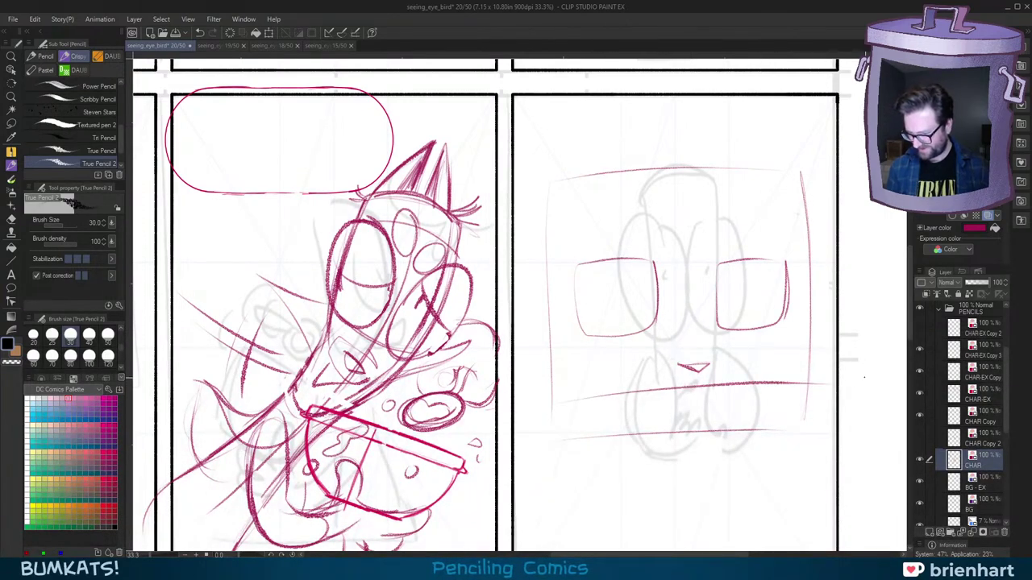
key(ctrl+z)
drag(569, 398, 829, 381)
key(ctrl+z)
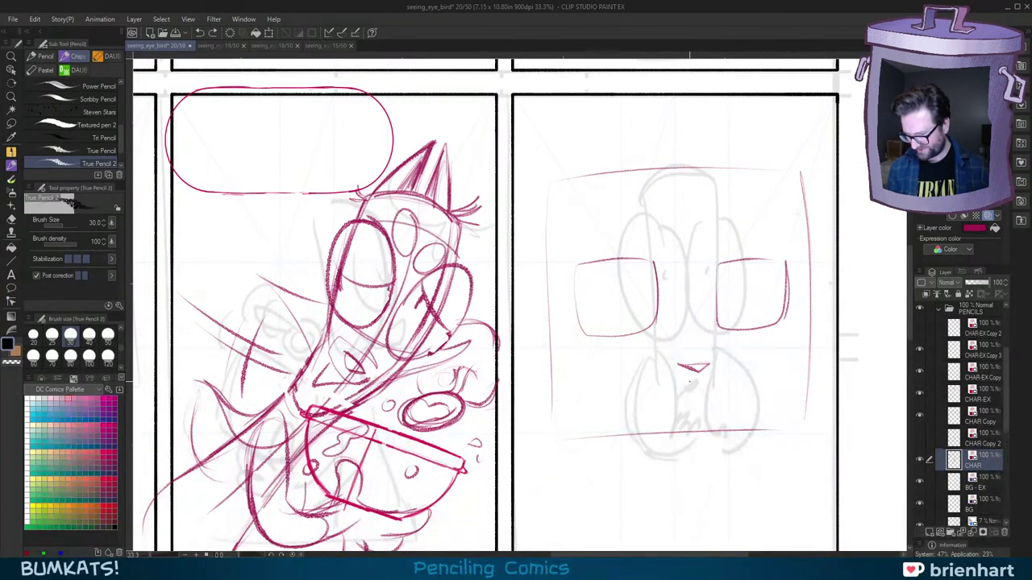
Step: Darken the triangular nose, try muzzle lines beside it, and mark a small dot beneath it
mouse_move(681, 366)
mouse_down()
mouse_move(708, 365)
mouse_move(697, 374)
mouse_up()
drag(672, 327, 669, 445)
key(ctrl+z)
drag(672, 371, 669, 439)
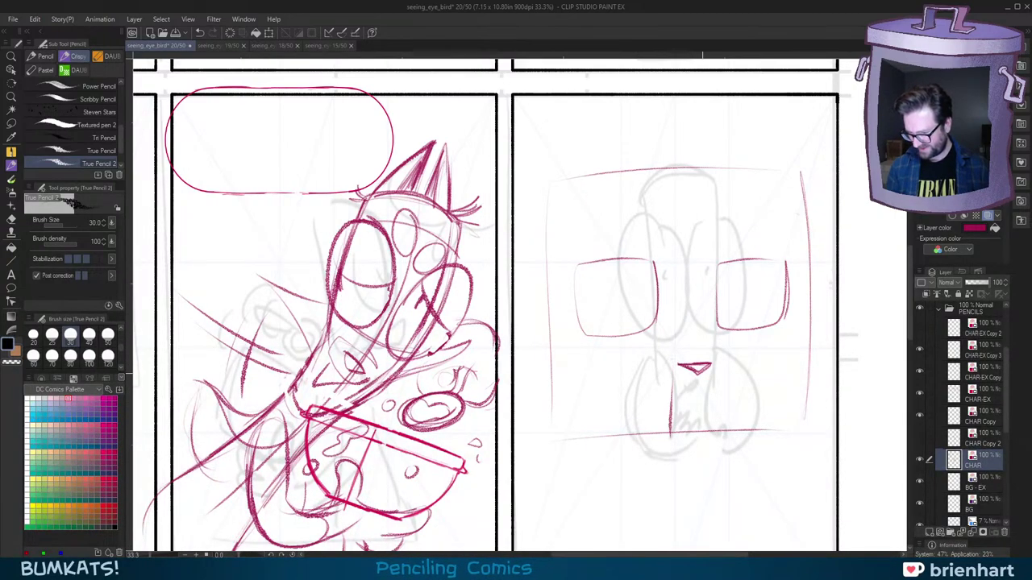
mouse_move(713, 355)
mouse_down()
mouse_move(718, 429)
mouse_move(743, 392)
mouse_up()
key(ctrl+z)
key(ctrl+z)
key(ctrl+z)
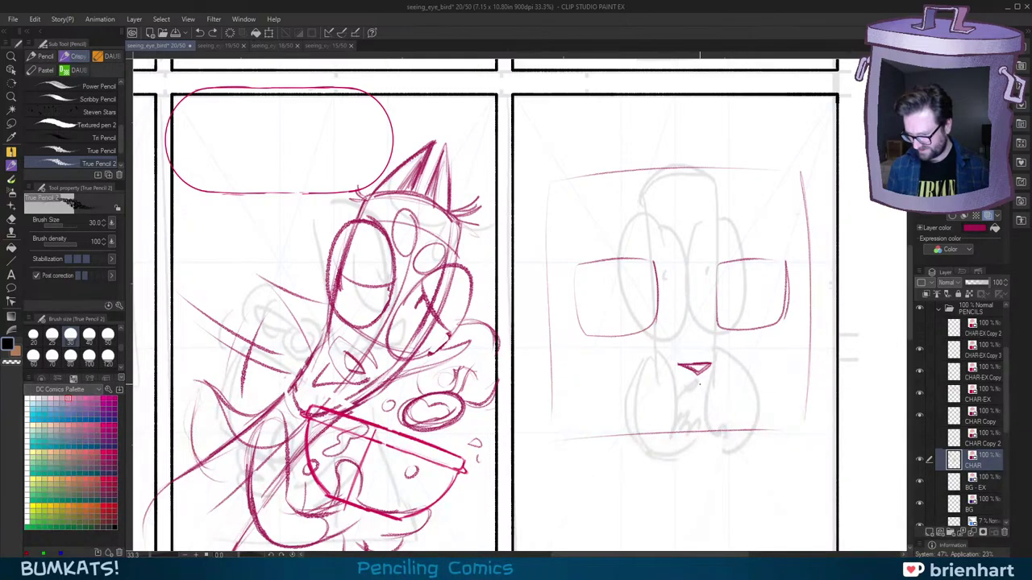
click(695, 407)
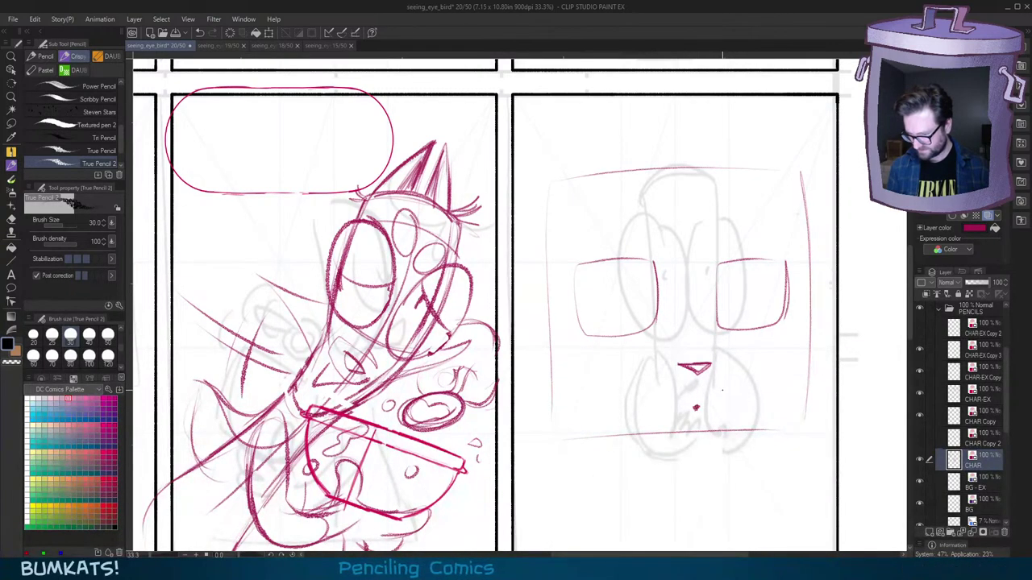
scroll(732, 382, down, 3)
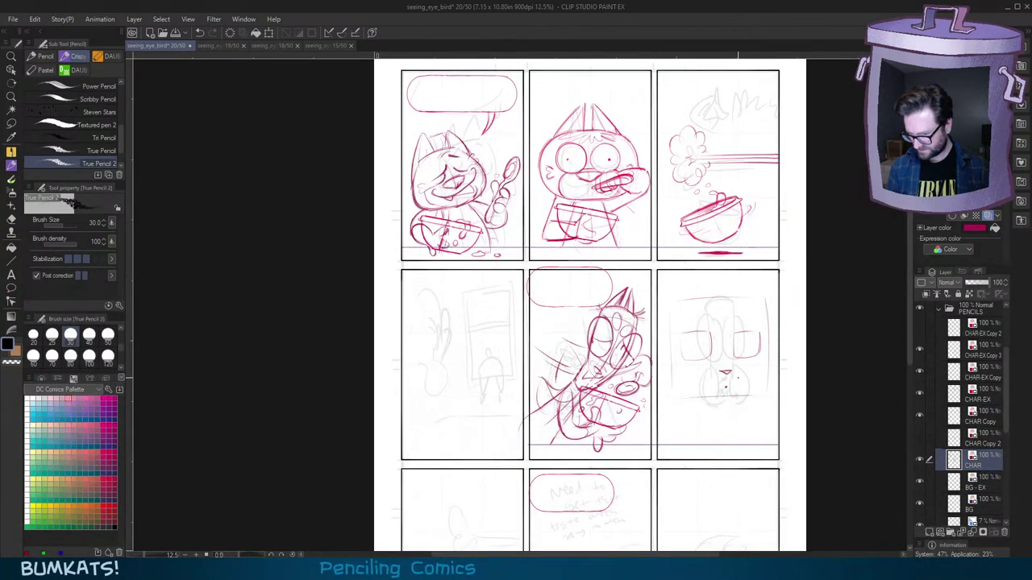
scroll(738, 379, up, 2)
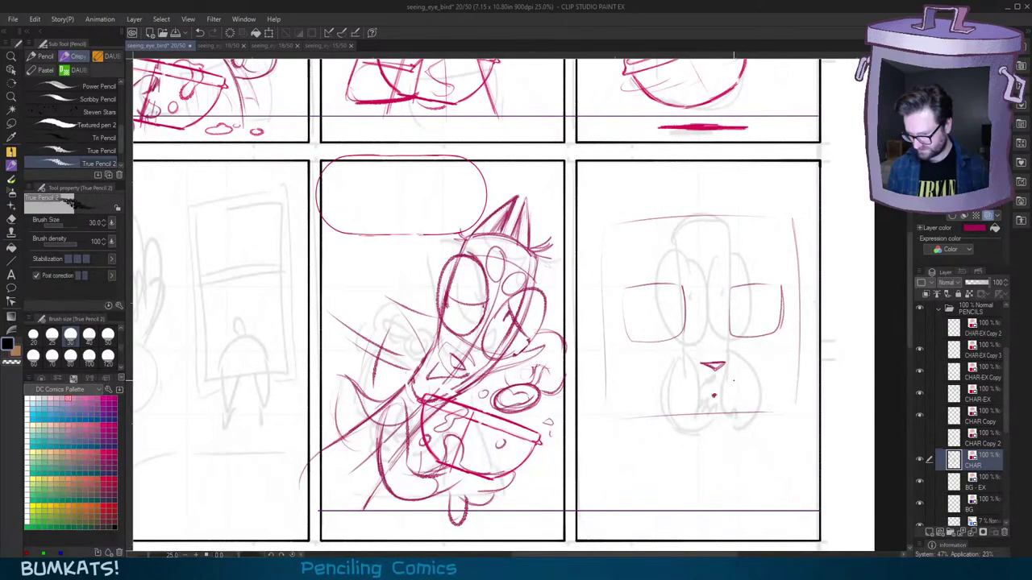
Step: Lasso and delete the whole square face sketch, clear the selection, and return to the True Pencil 2 brush
key(m)
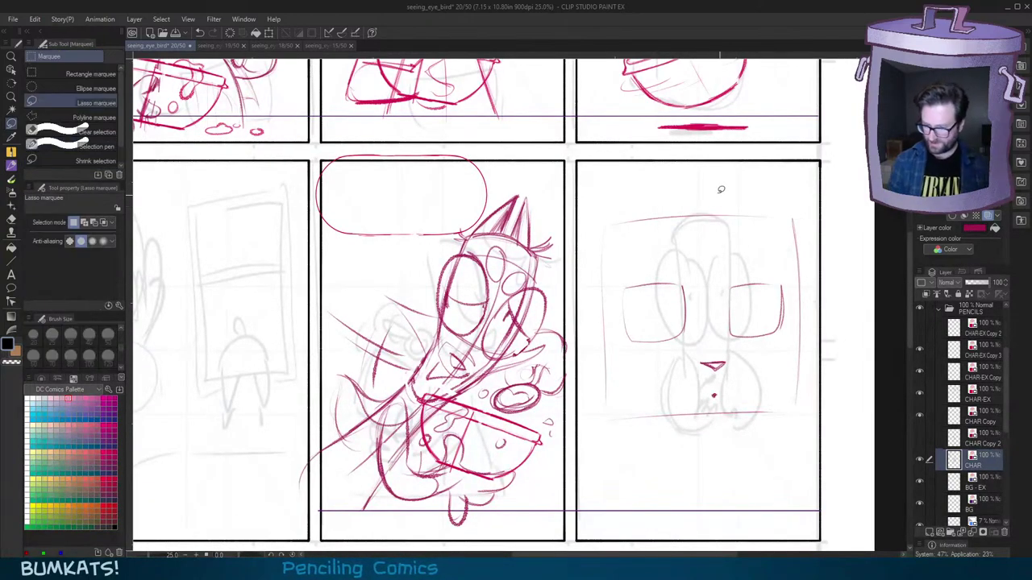
mouse_move(717, 189)
mouse_down()
mouse_move(599, 225)
mouse_move(674, 461)
mouse_move(842, 325)
mouse_move(680, 184)
mouse_up()
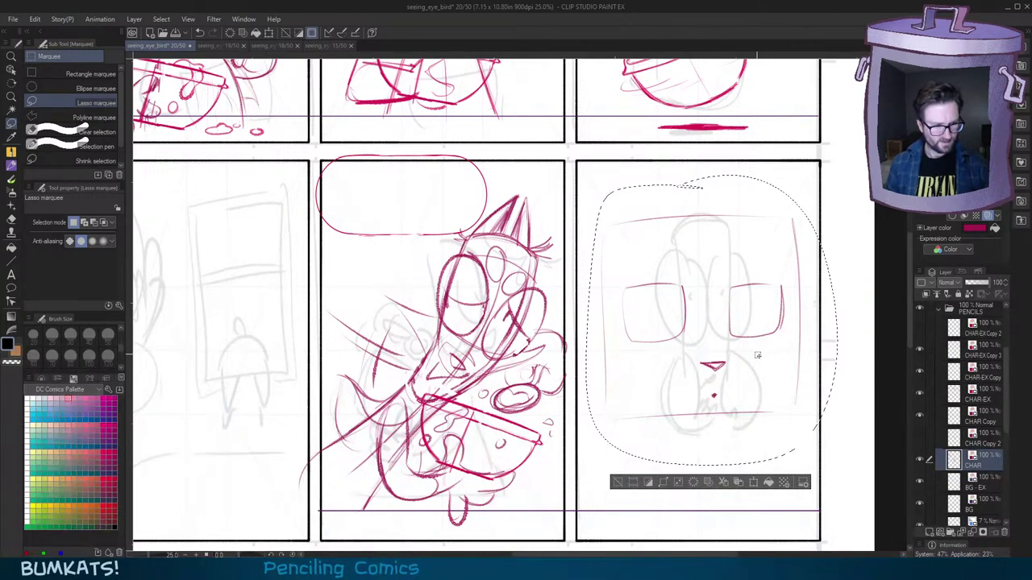
key(Delete)
click(620, 484)
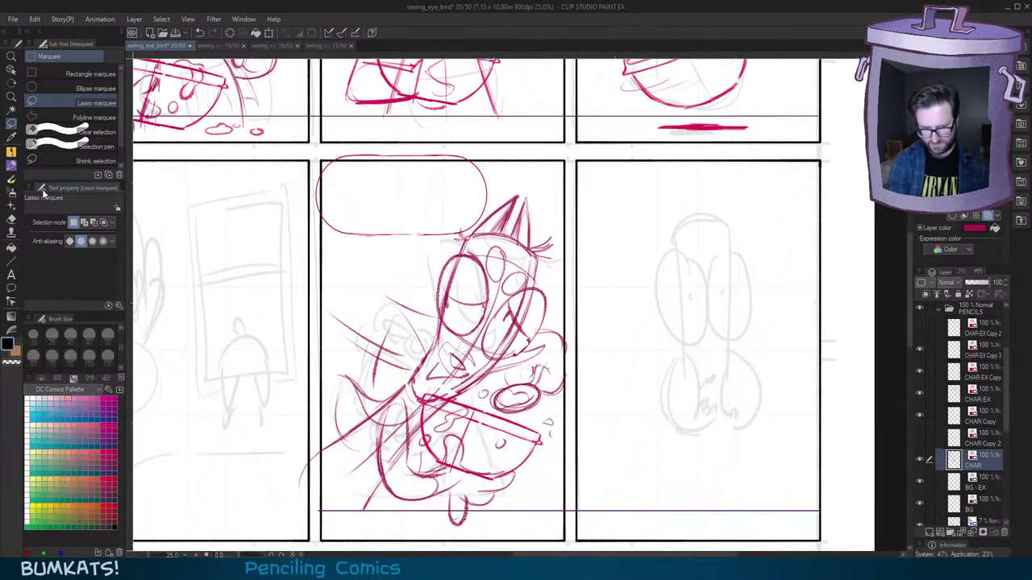
click(11, 152)
key(p)
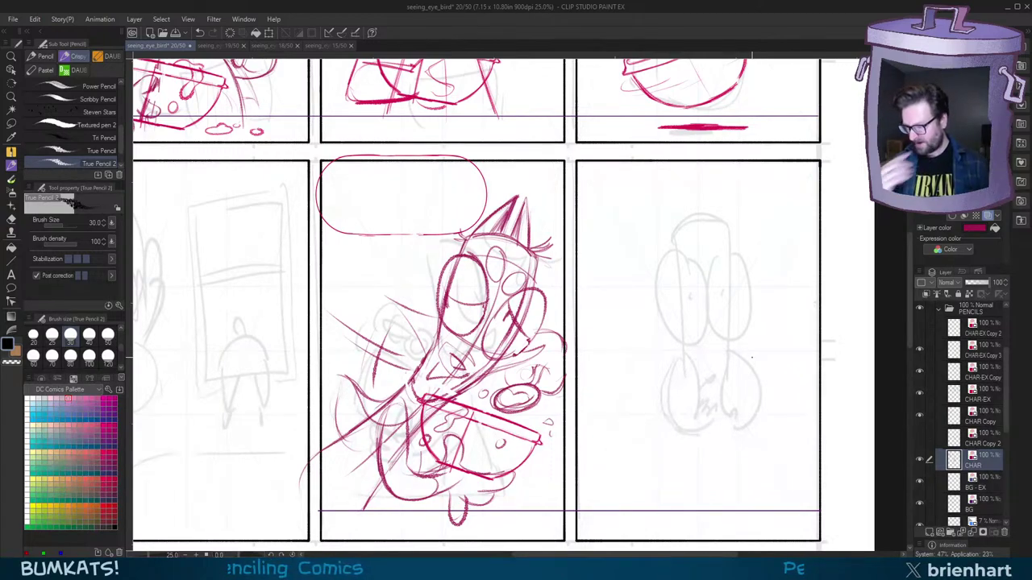
Step: Rough in the narrow top and sloping sides of a tapered head in the middle row's third panel
drag(654, 244, 720, 234)
key(ctrl+z)
key(ctrl+z)
mouse_move(657, 232)
mouse_down()
mouse_move(714, 235)
mouse_move(654, 231)
mouse_move(637, 335)
mouse_up()
key(ctrl+z)
drag(713, 229, 776, 339)
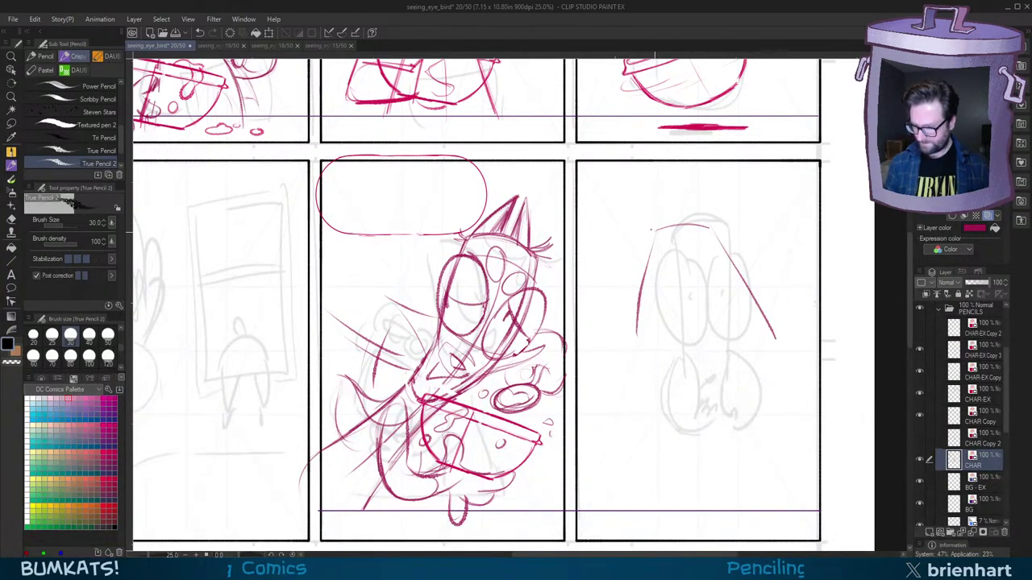
Step: Extend the tapered head's sides downward and close the shape with rounded lower corners and a slanted base
drag(644, 262, 634, 364)
key(ctrl+z)
key(ctrl+z)
drag(654, 241, 621, 371)
drag(687, 204, 787, 342)
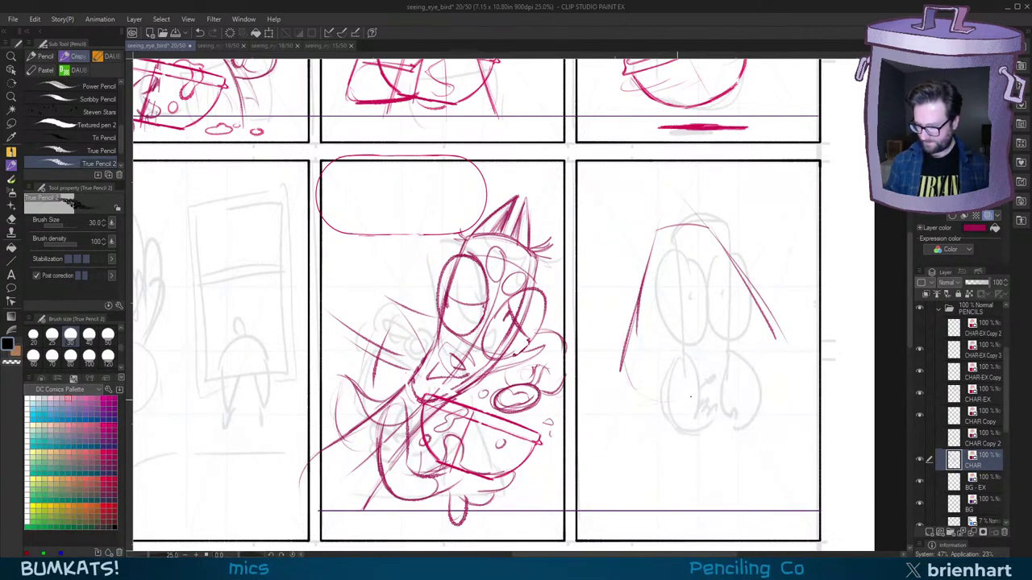
drag(646, 397, 791, 376)
drag(777, 314, 788, 379)
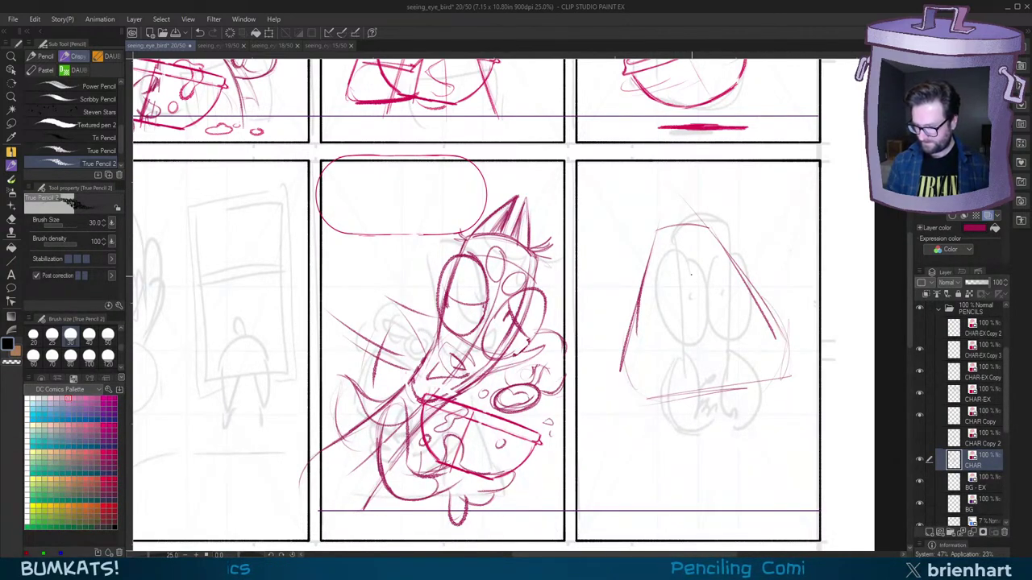
Step: Sketch a small nose, half-round eyes and diverging lines beneath them inside the tapered head
drag(689, 270, 694, 242)
key(ctrl+z)
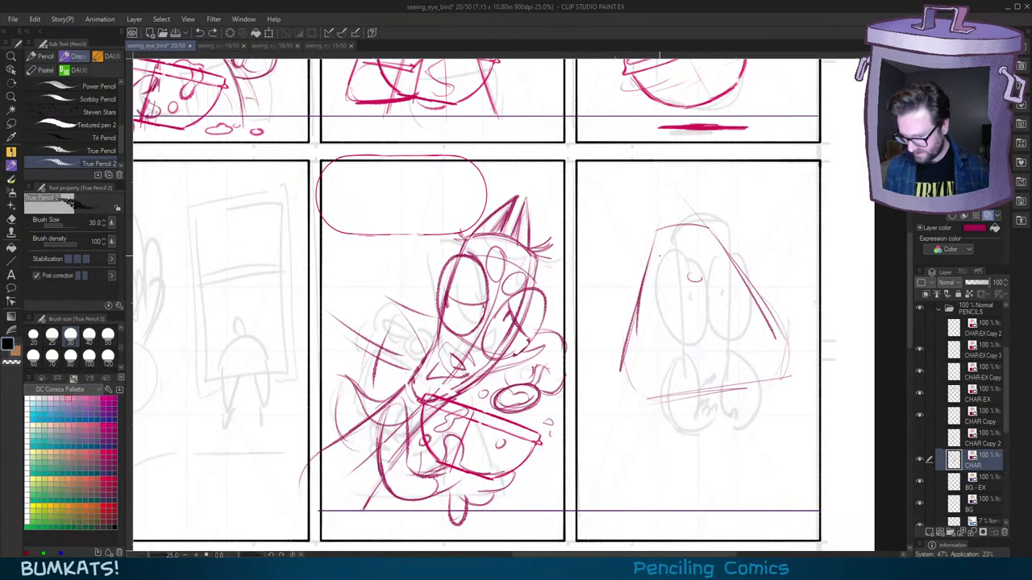
mouse_move(653, 259)
mouse_down()
mouse_move(676, 274)
mouse_move(666, 246)
mouse_move(664, 274)
mouse_move(663, 243)
mouse_move(690, 269)
mouse_move(663, 257)
mouse_move(653, 276)
mouse_move(749, 268)
mouse_up()
key(ctrl+z)
key(ctrl+z)
key(ctrl+z)
drag(682, 289, 666, 350)
mouse_move(713, 280)
mouse_down()
mouse_move(679, 323)
mouse_move(750, 330)
mouse_up()
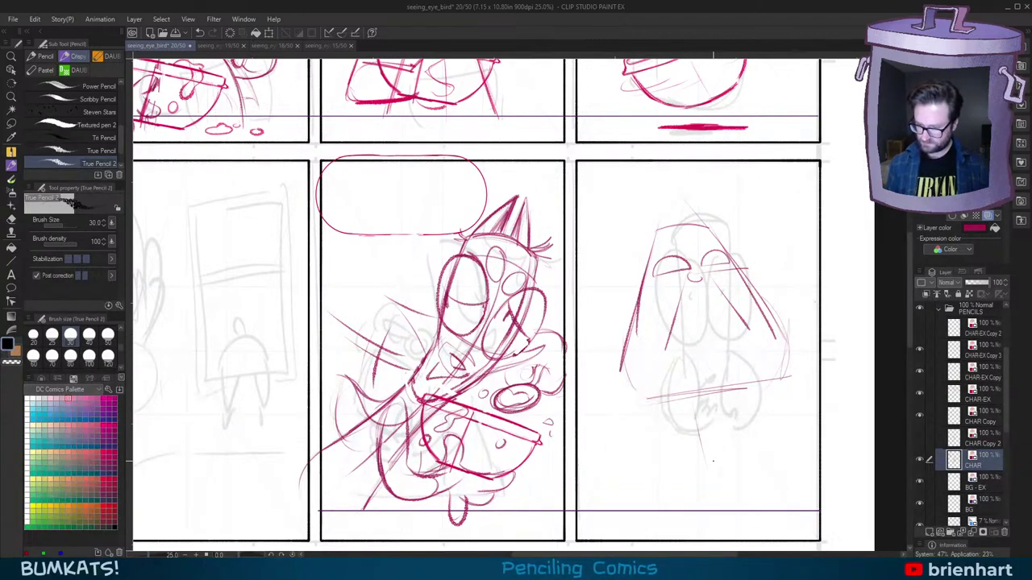
Step: Lasso the tapered face sketch in the middle row's third panel, delete it, and clear the selection
scroll(714, 462, down, 4)
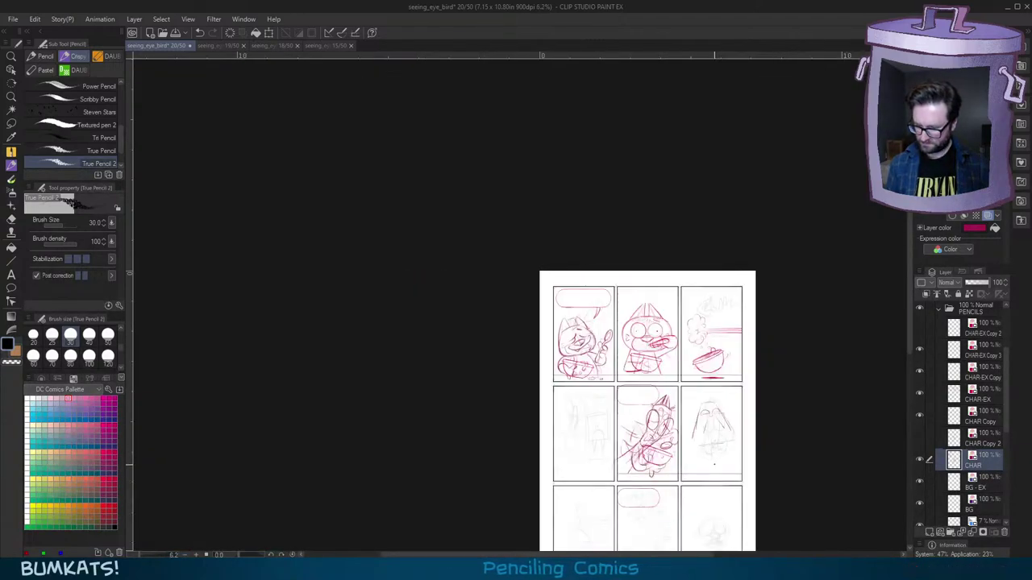
scroll(715, 462, up, 4)
key(m)
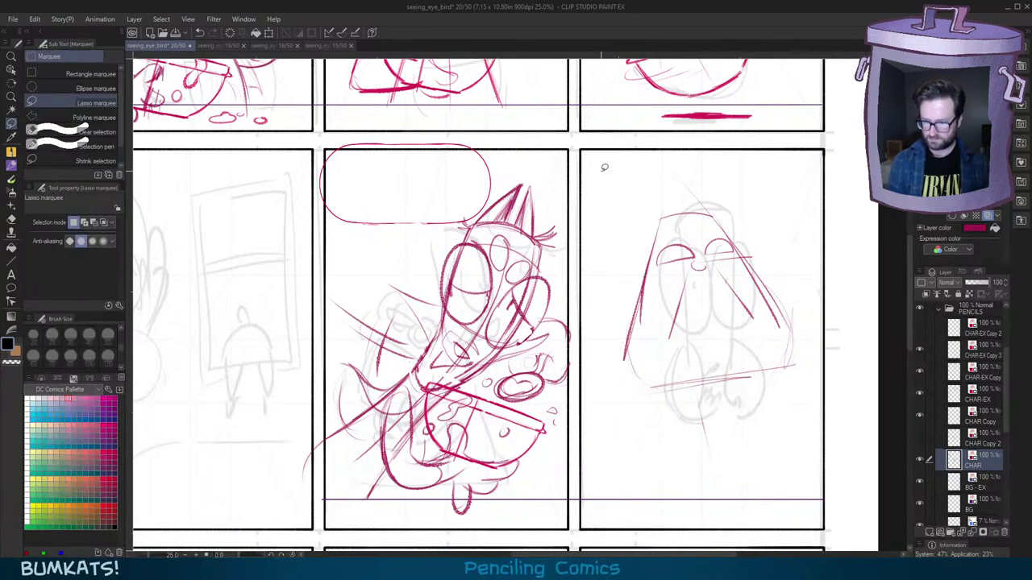
mouse_move(698, 151)
mouse_down()
mouse_move(635, 459)
mouse_move(832, 274)
mouse_move(713, 157)
mouse_up()
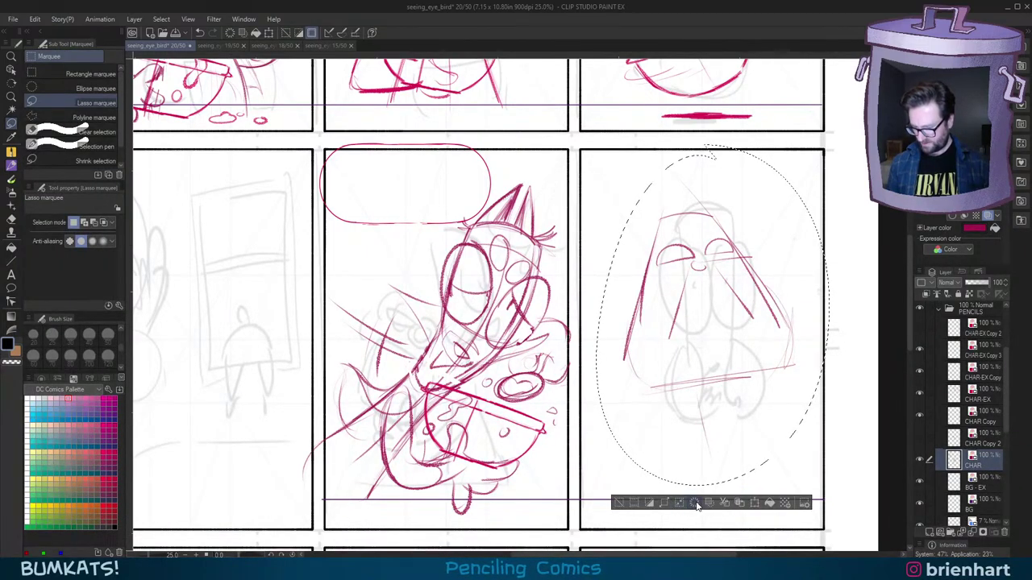
click(694, 502)
click(634, 503)
drag(658, 470, 733, 384)
Step: Draw a straight horizontal guide line across the lower part of all three bottom-row panels on the BG layer
scroll(732, 392, down, 4)
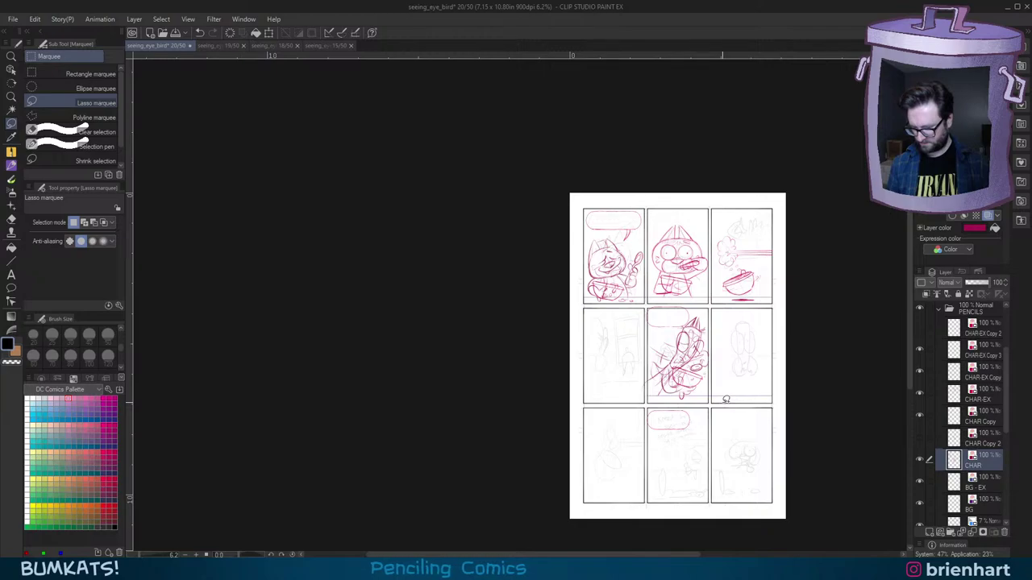
scroll(726, 399, up, 2)
drag(707, 467, 682, 358)
click(11, 261)
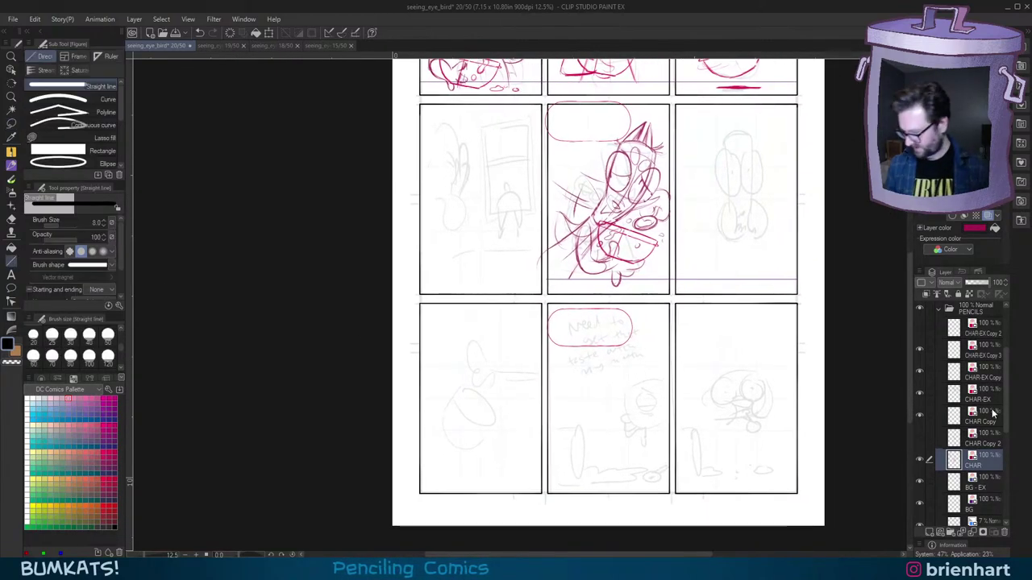
scroll(1005, 443, down, 3)
scroll(1004, 443, down, 1)
click(977, 431)
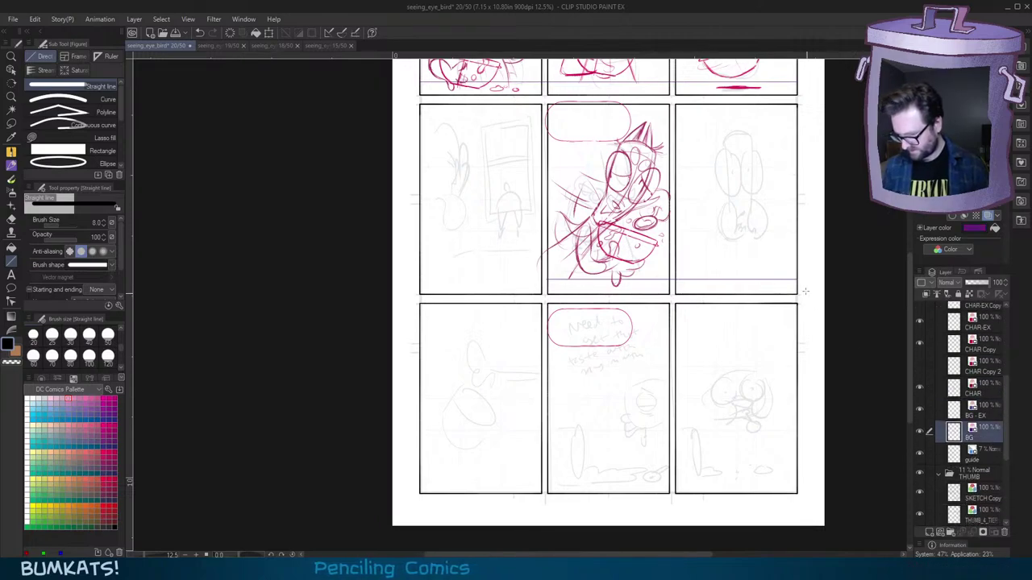
drag(798, 478, 416, 532)
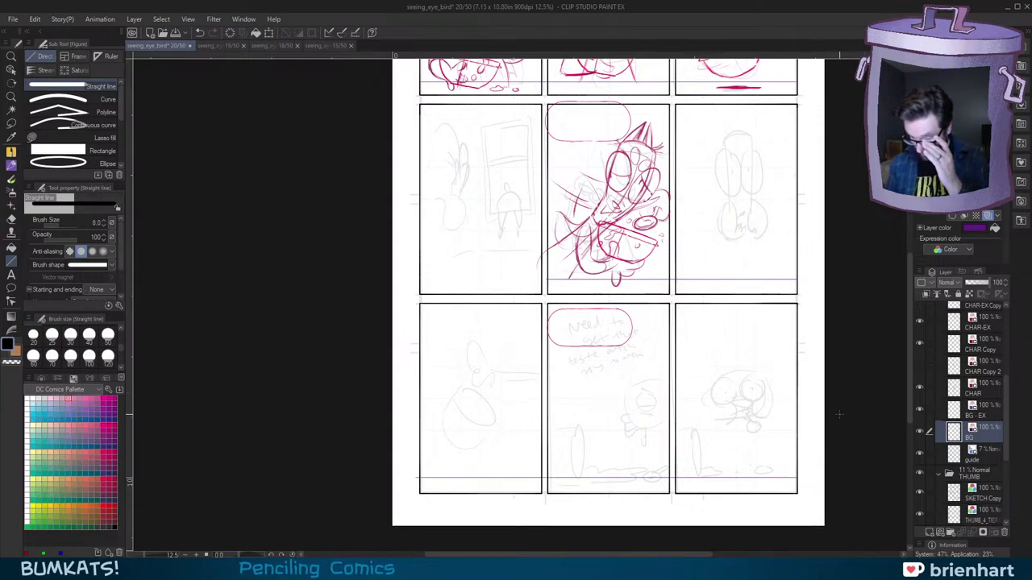
Step: Make the CHAR layer active again and switch back to the True Pencil 2 brush
drag(1007, 429, 1006, 432)
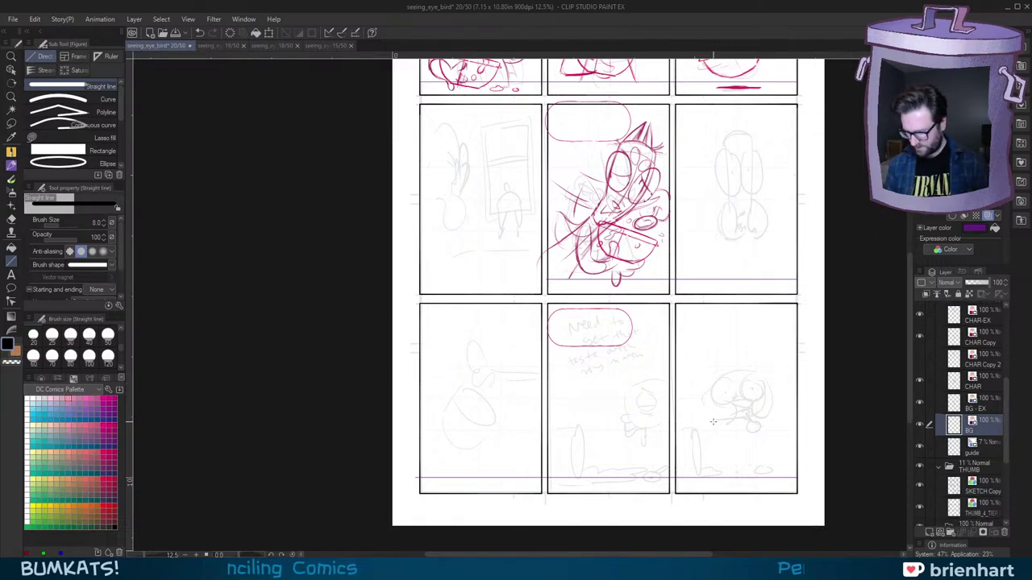
click(991, 384)
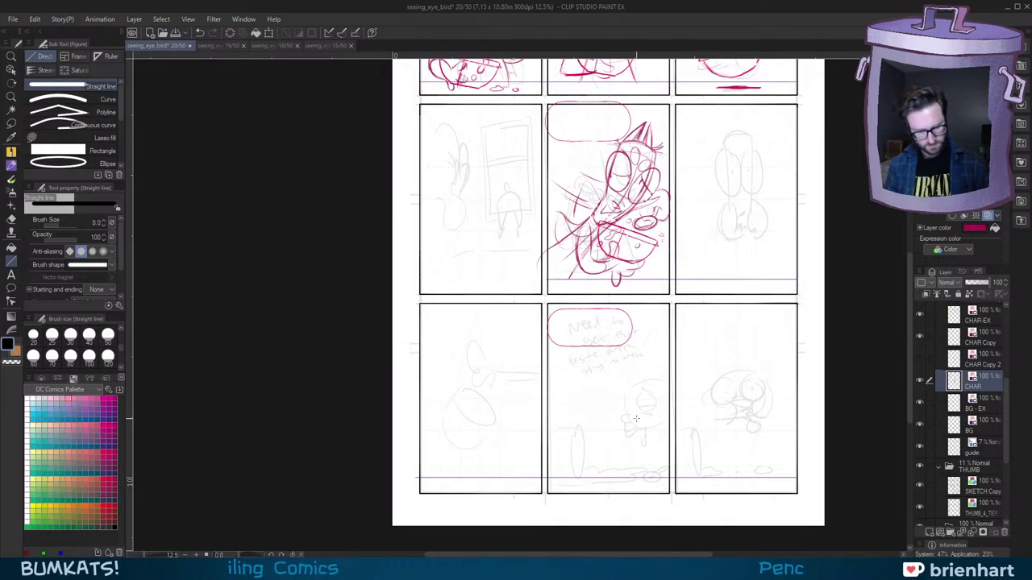
key(p)
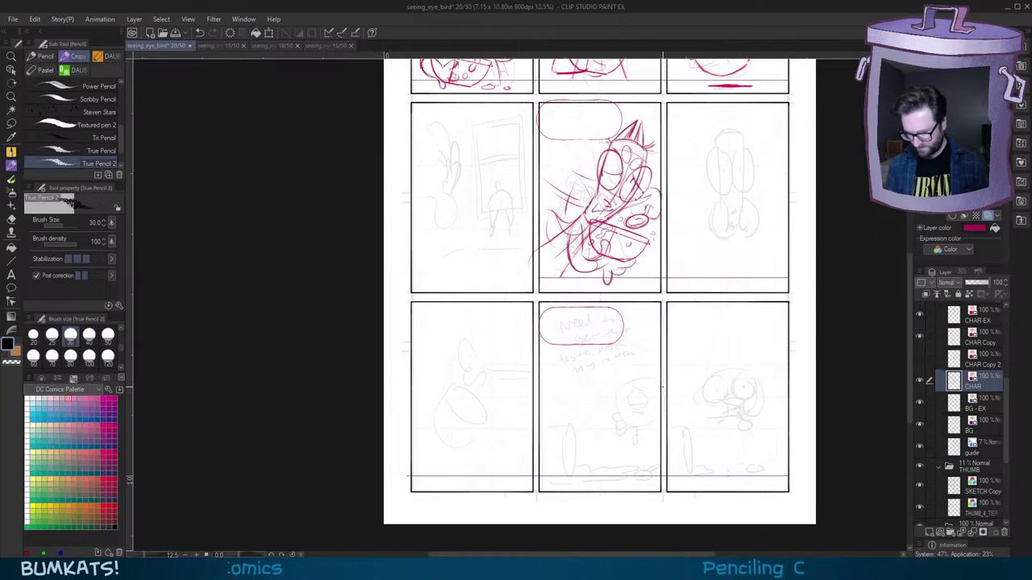
Step: Make the CHAR-EX layer active for drawing in the bottom row's first panel
scroll(603, 407, up, 2)
drag(560, 457, 615, 467)
scroll(728, 379, down, 5)
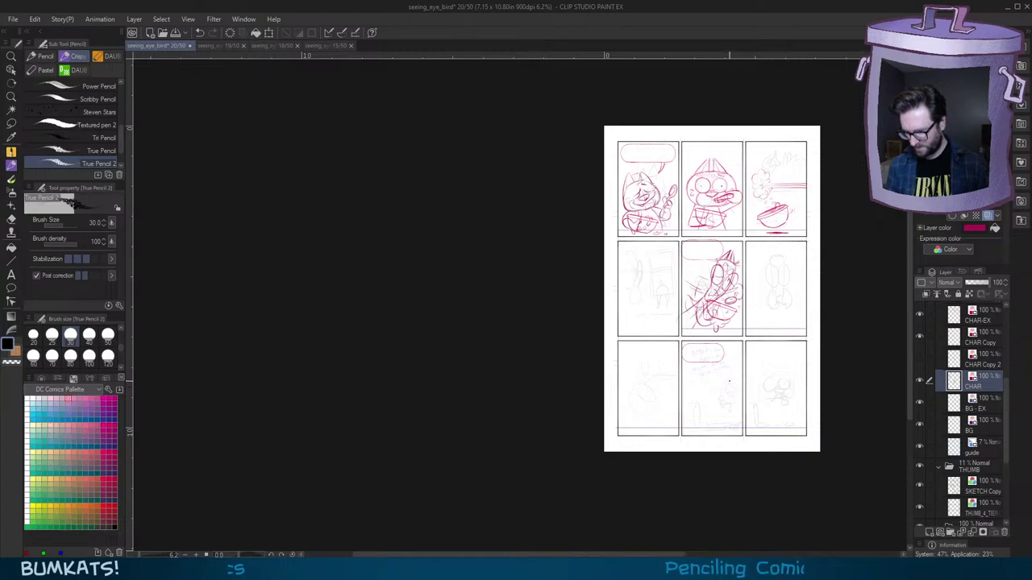
scroll(726, 383, up, 2)
drag(677, 428, 707, 405)
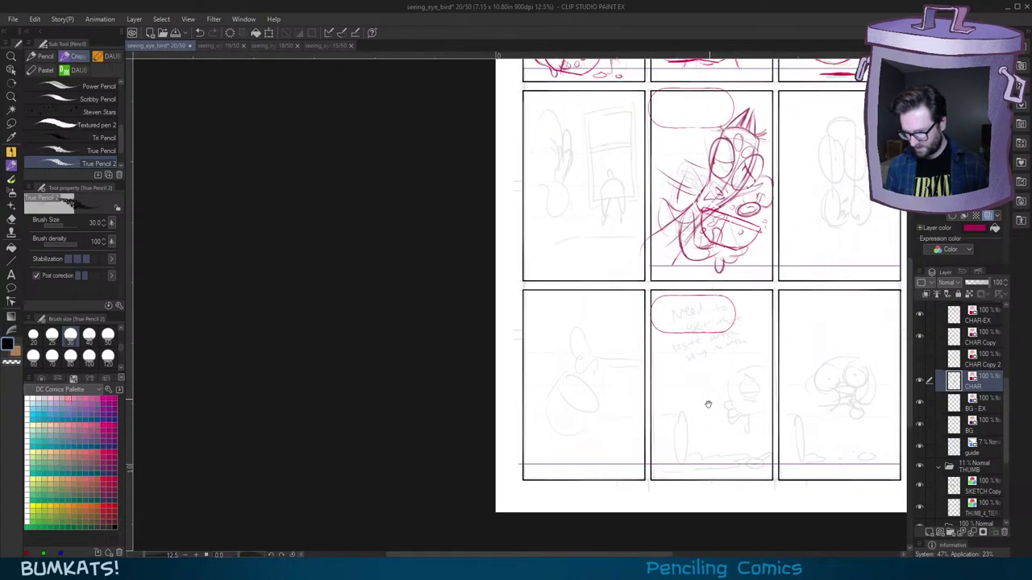
scroll(705, 401, up, 2)
drag(652, 380, 680, 361)
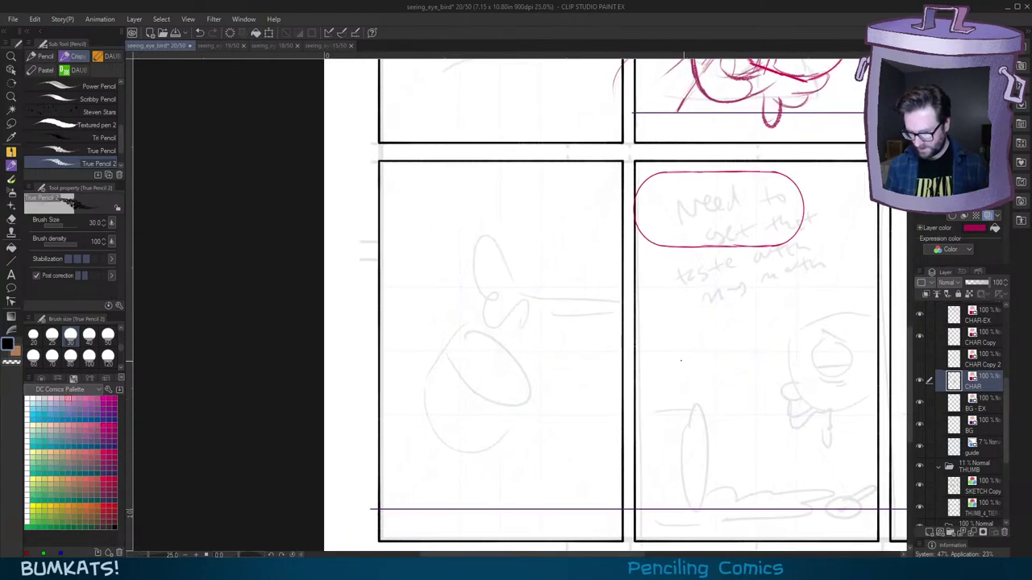
click(991, 346)
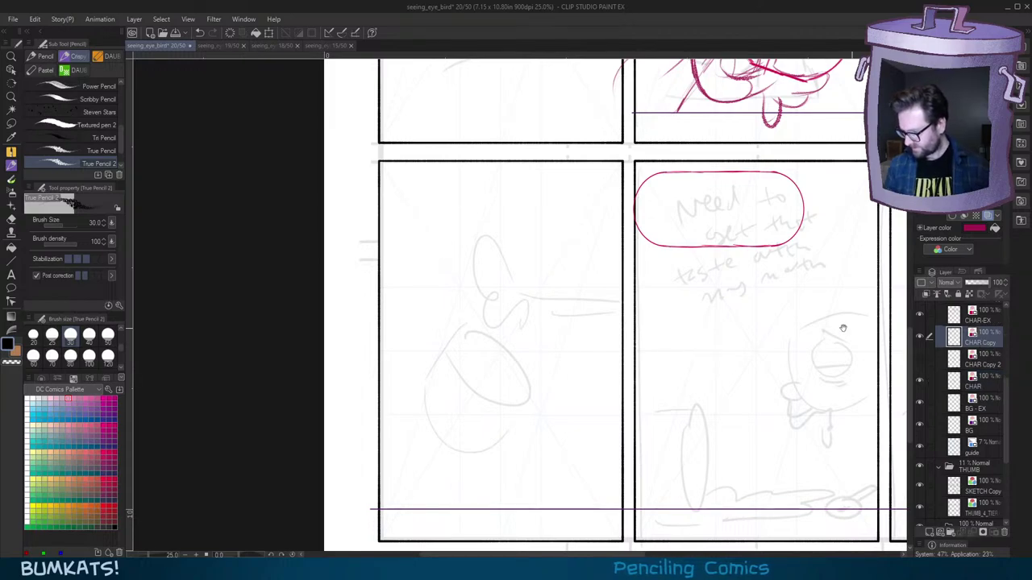
click(989, 323)
drag(731, 327, 697, 419)
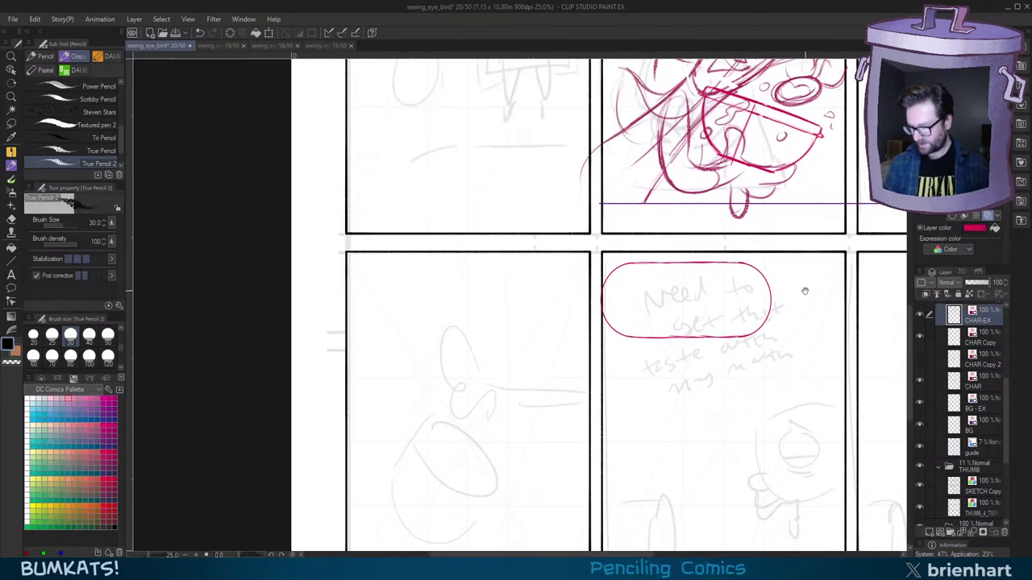
drag(805, 291, 586, 421)
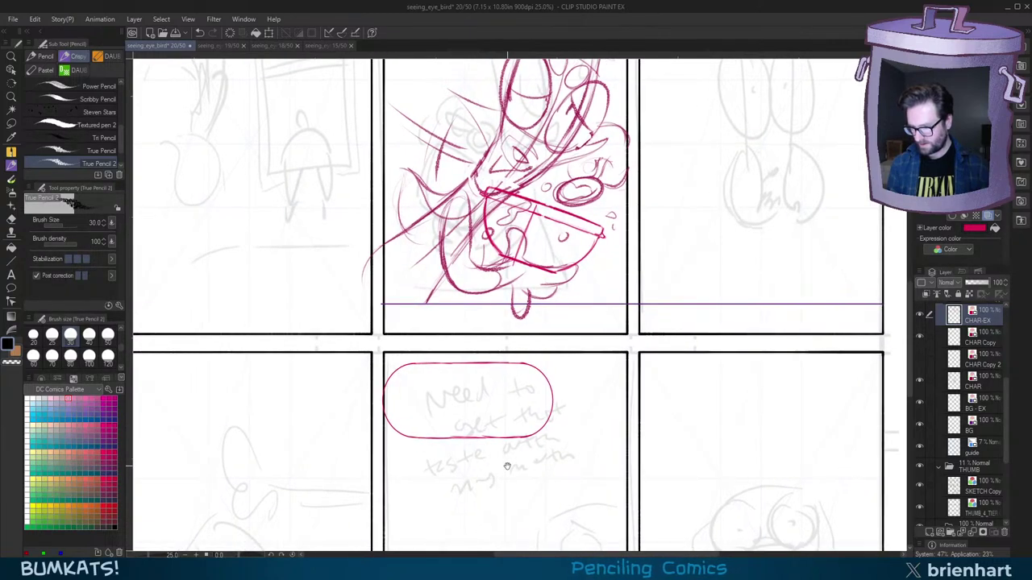
drag(507, 466, 505, 490)
scroll(609, 404, down, 2)
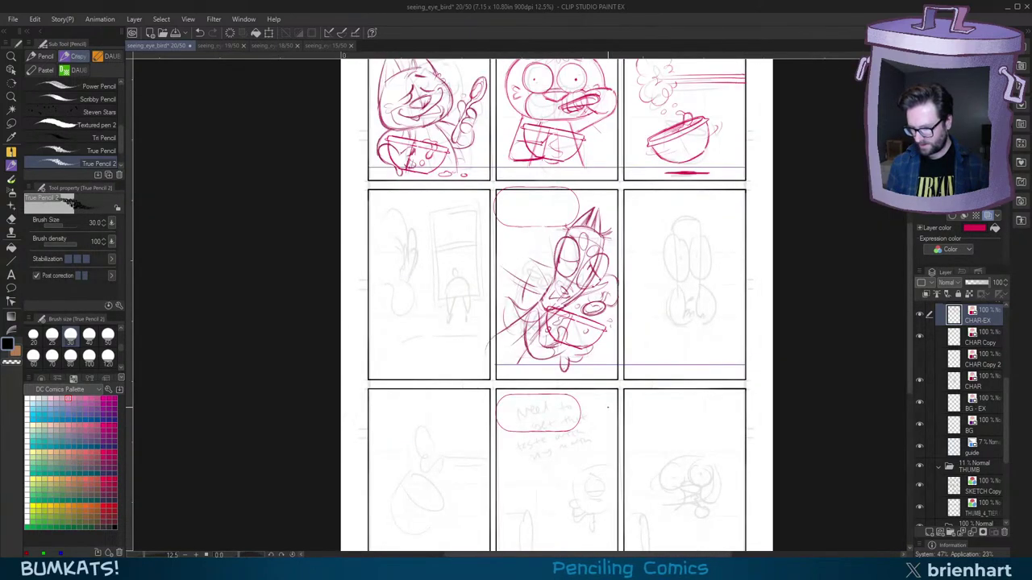
drag(556, 453, 694, 329)
scroll(610, 351, up, 2)
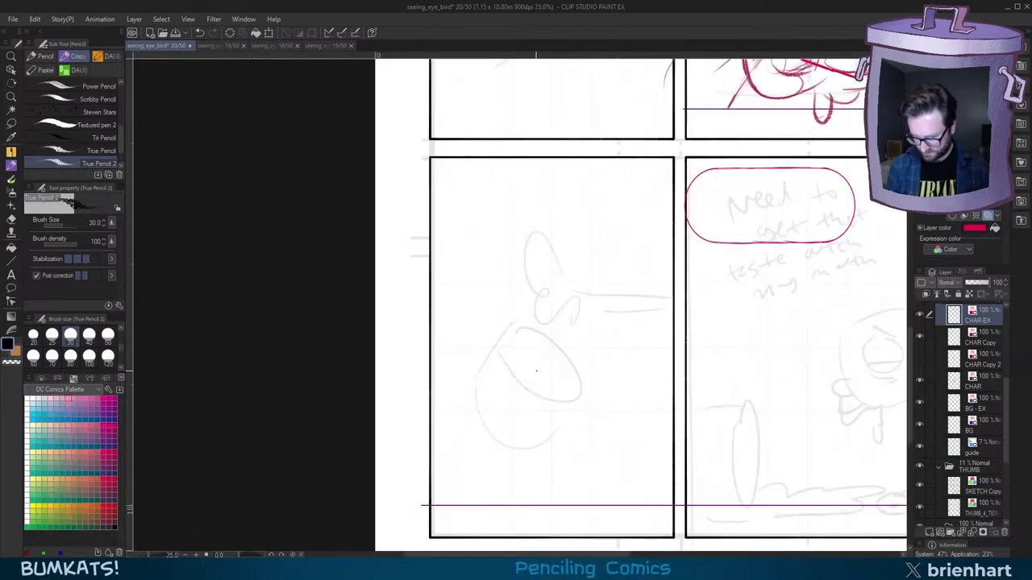
Step: Sketch a tilted oval for the bowl's rim over the thumbnail in the bottom row's first panel
mouse_move(536, 370)
mouse_down()
mouse_move(480, 407)
mouse_move(577, 367)
mouse_move(556, 439)
mouse_move(517, 443)
mouse_move(516, 358)
mouse_move(496, 372)
mouse_up()
drag(582, 407, 525, 357)
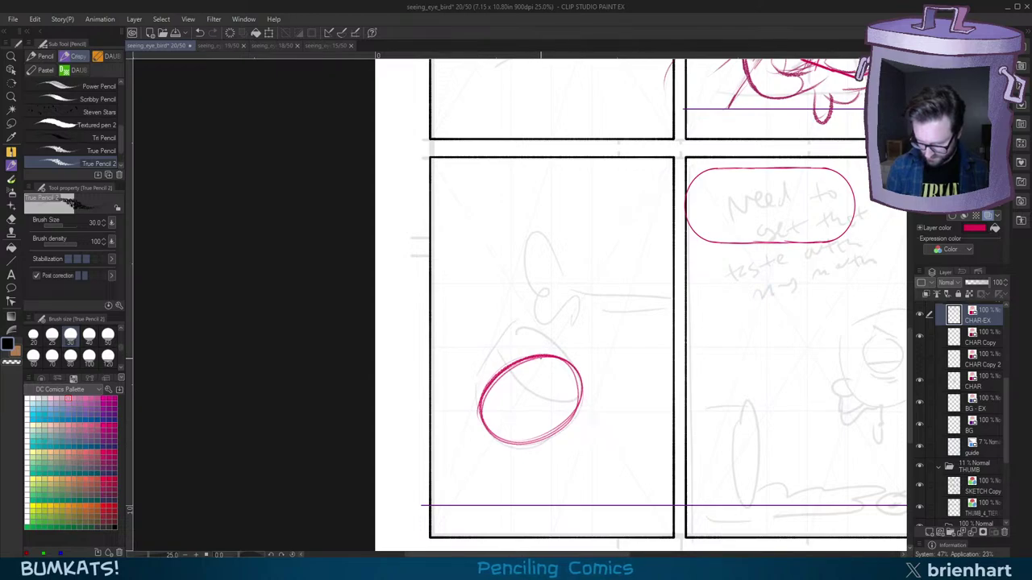
drag(483, 387, 538, 352)
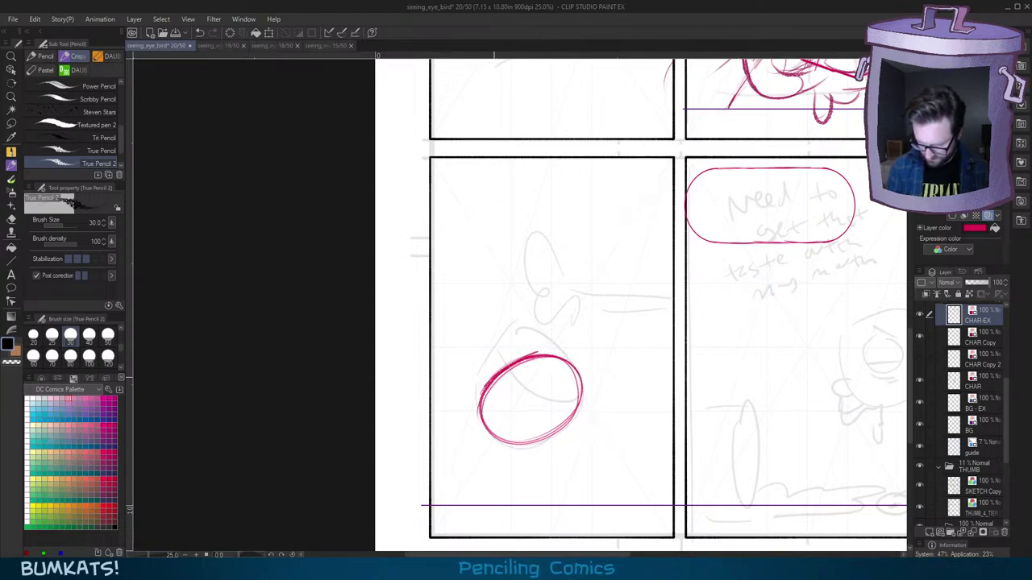
mouse_move(482, 414)
mouse_down()
mouse_move(503, 443)
mouse_move(569, 421)
mouse_up()
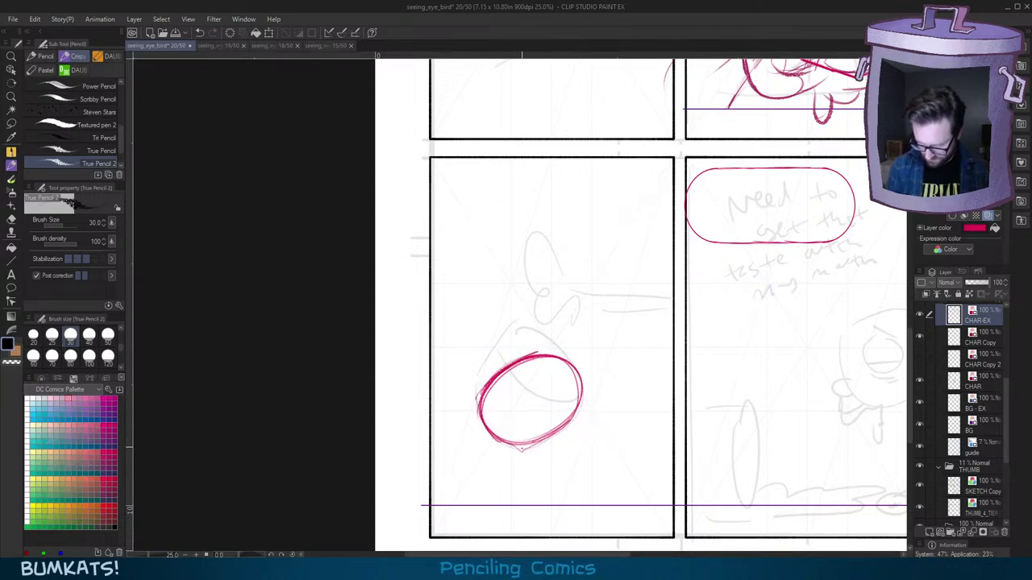
drag(522, 448, 584, 404)
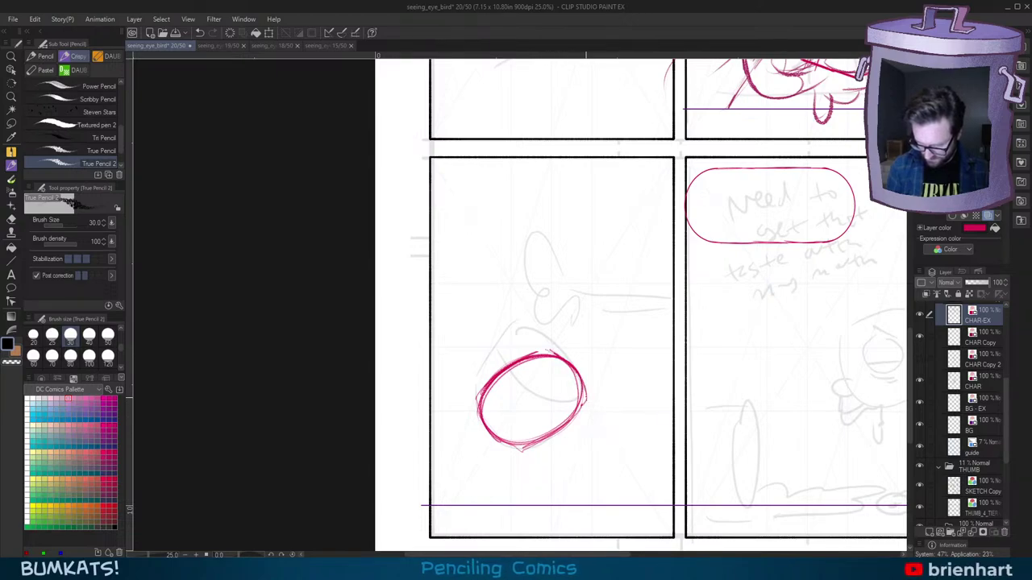
Step: Clean up the oval by erasing the stray inner and overlapping strokes around its outline
key(minus)
key(c)
mouse_move(539, 400)
mouse_down()
mouse_move(534, 408)
mouse_move(541, 373)
mouse_move(573, 337)
mouse_move(617, 354)
mouse_move(613, 387)
mouse_up()
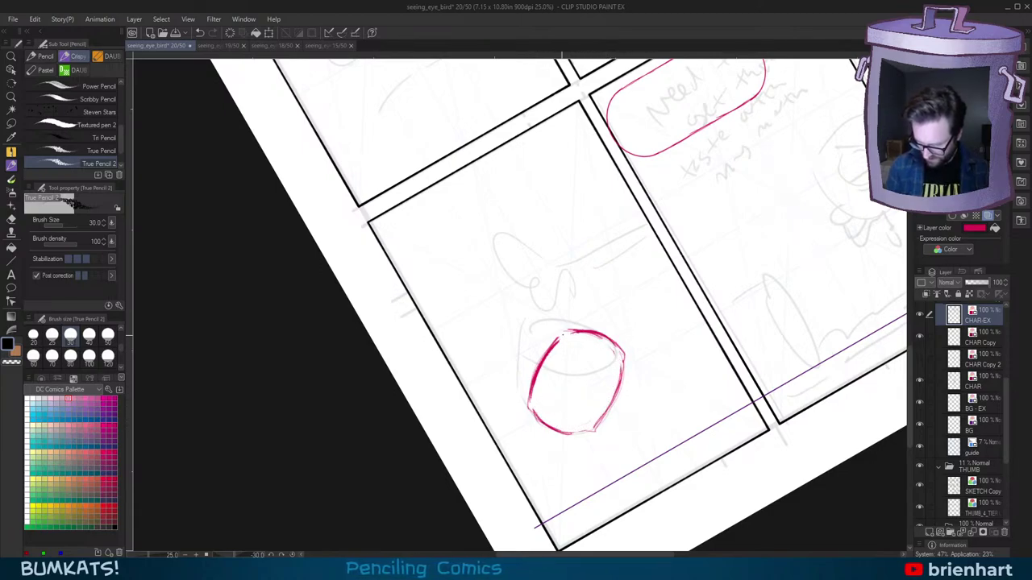
drag(562, 336, 541, 361)
key(asciicircum)
key(asciicircum)
key(asciicircum)
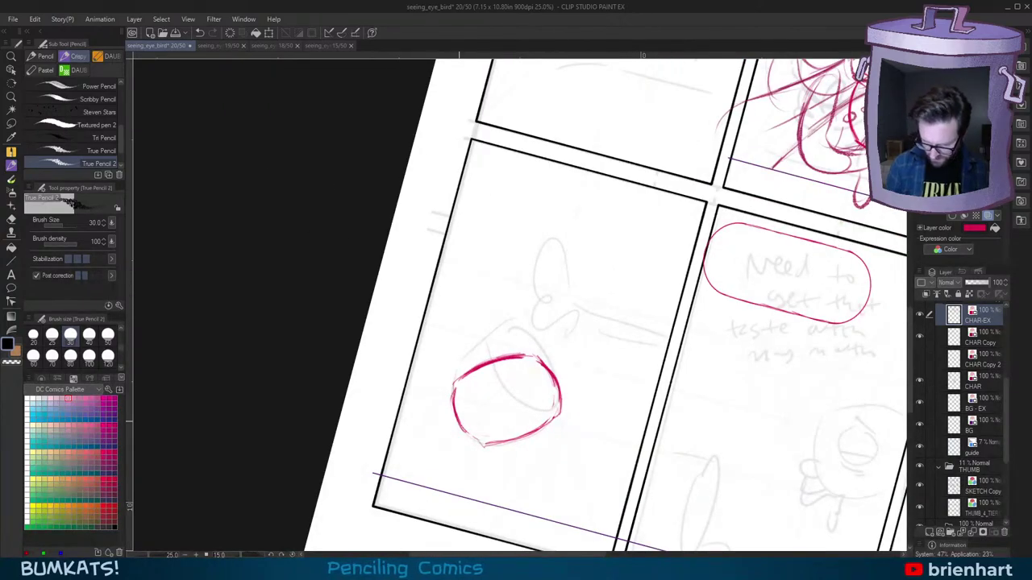
drag(457, 416, 477, 443)
mouse_move(457, 418)
mouse_down()
mouse_move(474, 441)
mouse_move(455, 394)
mouse_up()
mouse_move(558, 412)
mouse_down()
mouse_move(555, 377)
mouse_move(524, 450)
mouse_up()
key(minus)
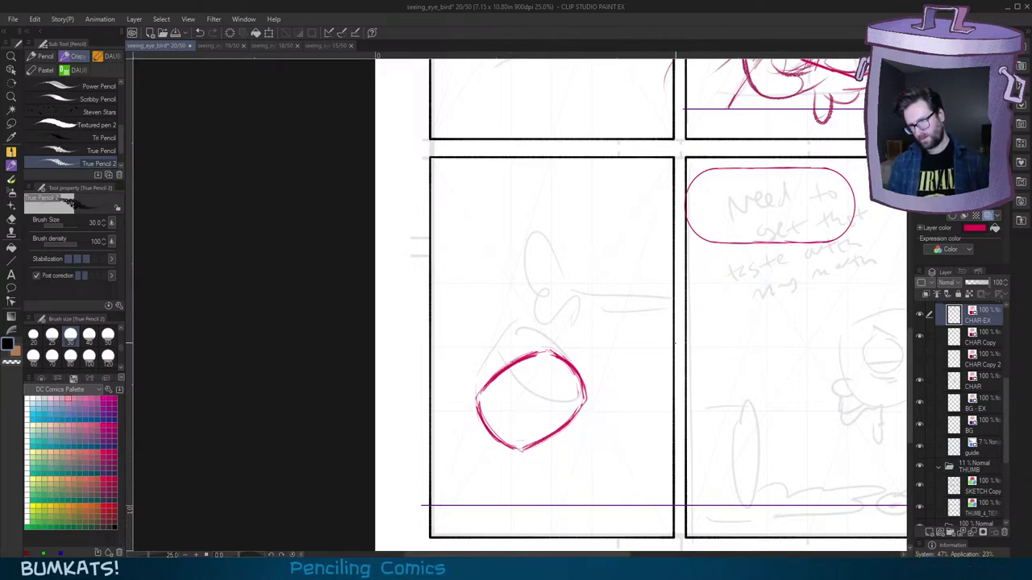
Step: Lasso the oval, scale it up slightly with a transform, apply it, and clear the selection
drag(597, 399, 610, 386)
key(asciicircum)
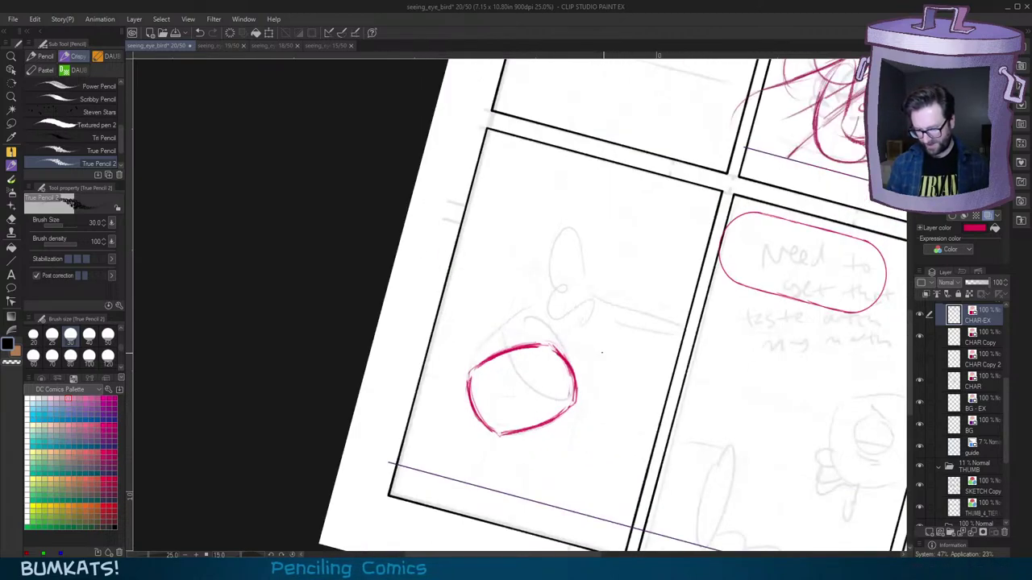
click(12, 124)
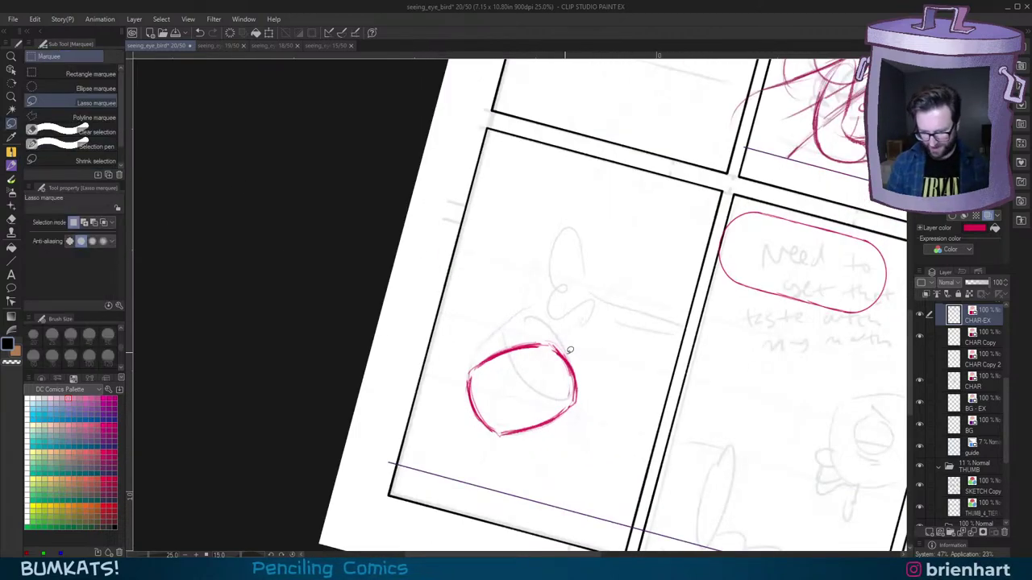
mouse_move(557, 315)
mouse_down()
mouse_move(470, 436)
mouse_move(590, 331)
mouse_up()
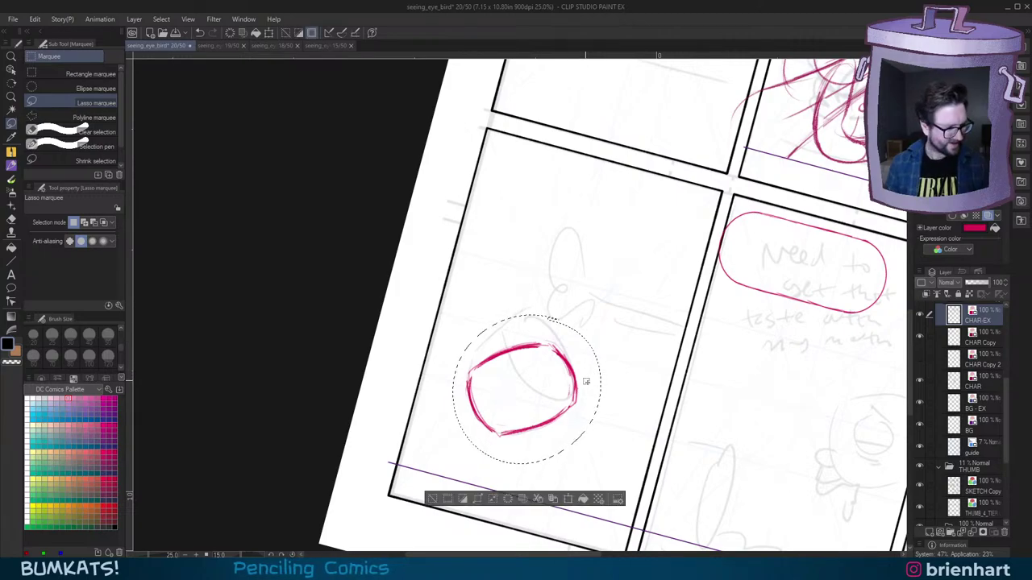
key(ctrl+t)
drag(579, 481, 579, 492)
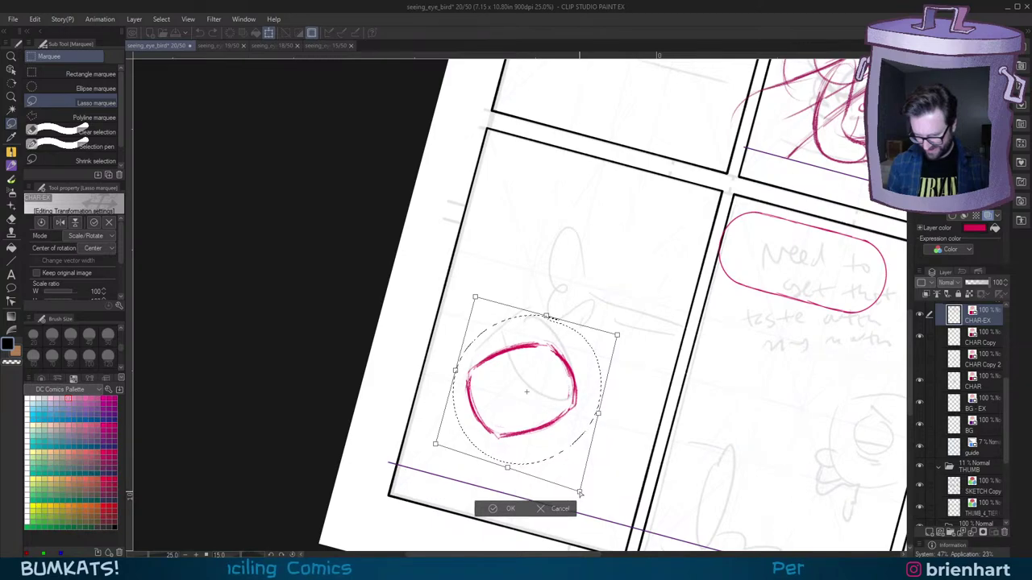
key(Return)
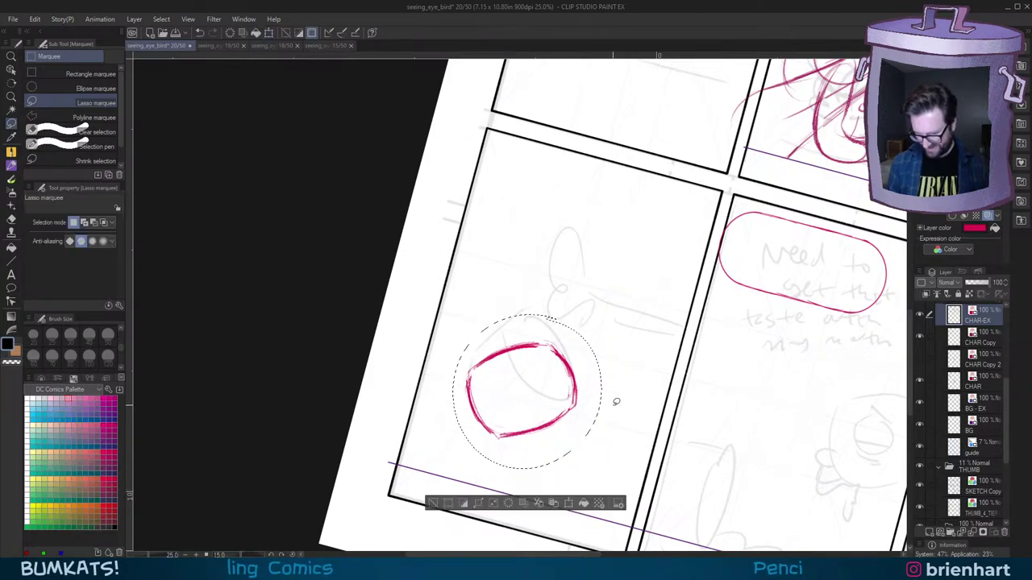
key(minus)
click(456, 482)
drag(553, 411, 557, 400)
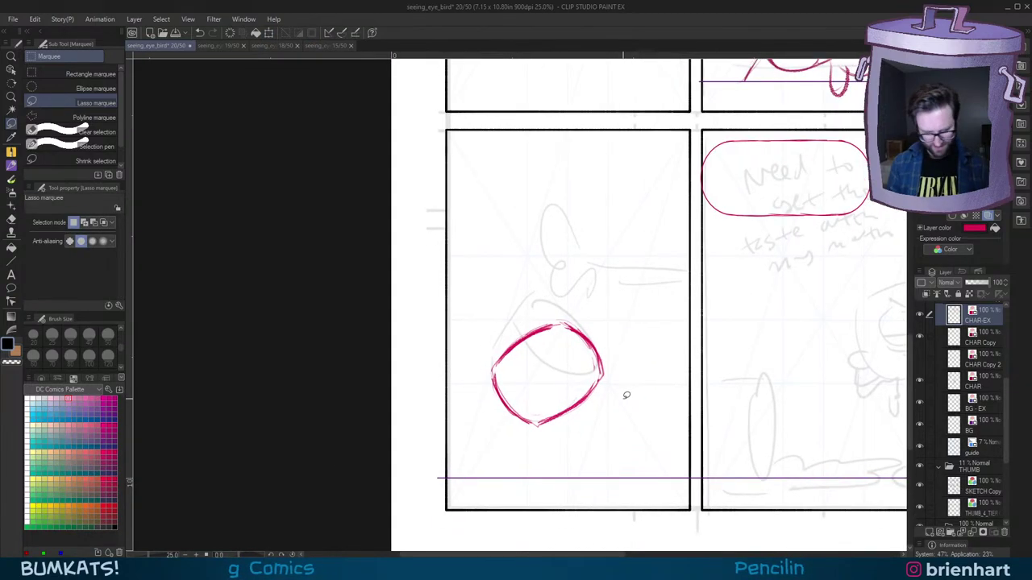
Step: Switch back to the True Pencil 2 brush to continue the bowl in the bottom row's first panel
key(p)
key(asciicircum)
key(asciicircum)
key(asciicircum)
key(asciicircum)
key(asciicircum)
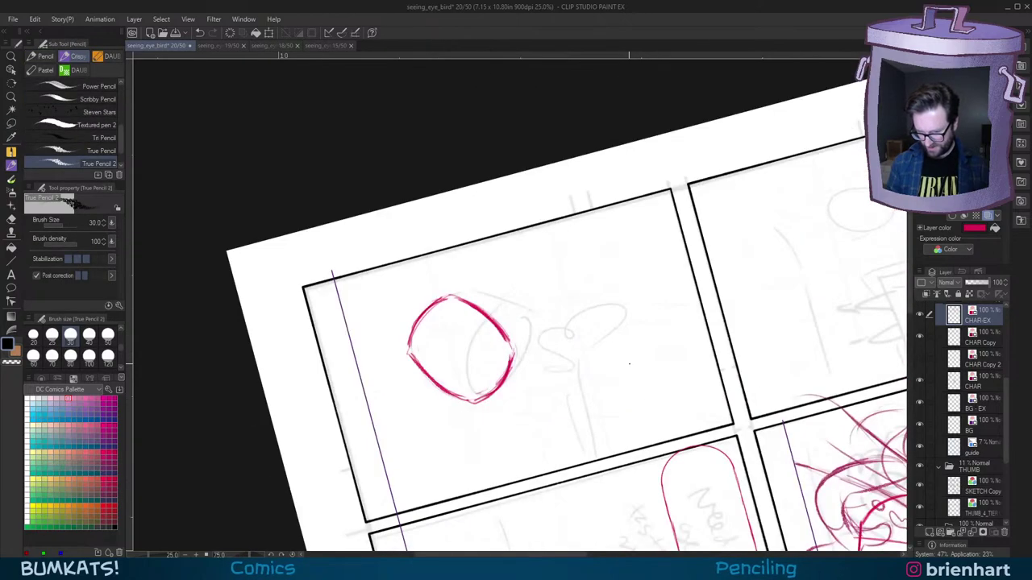
key(minus)
key(minus)
key(minus)
key(minus)
key(minus)
key(minus)
key(minus)
drag(627, 328, 600, 396)
mouse_move(624, 329)
mouse_down()
mouse_move(618, 362)
mouse_move(640, 336)
mouse_up()
key(asciicircum)
key(asciicircum)
drag(635, 372, 640, 351)
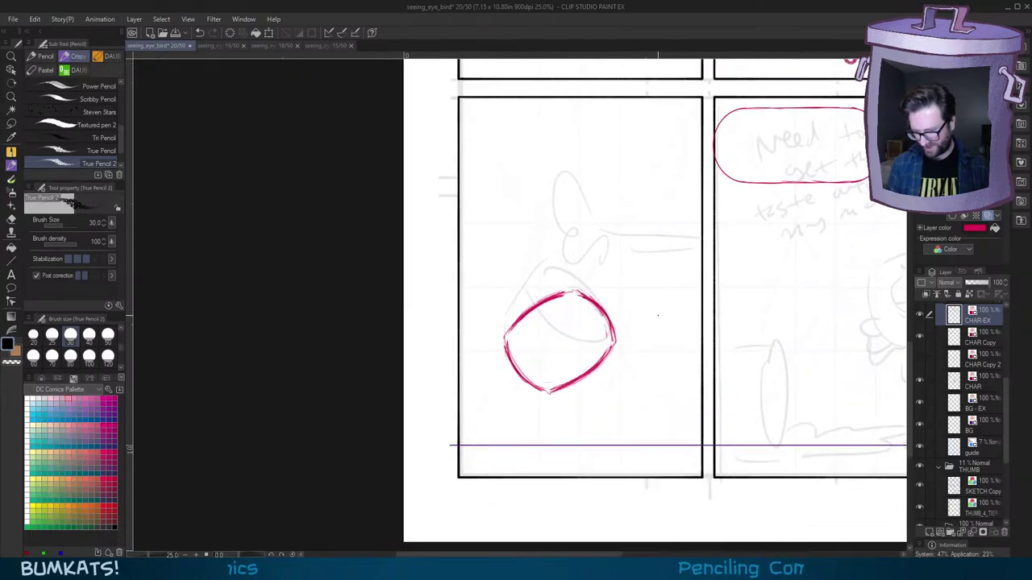
drag(549, 391, 599, 367)
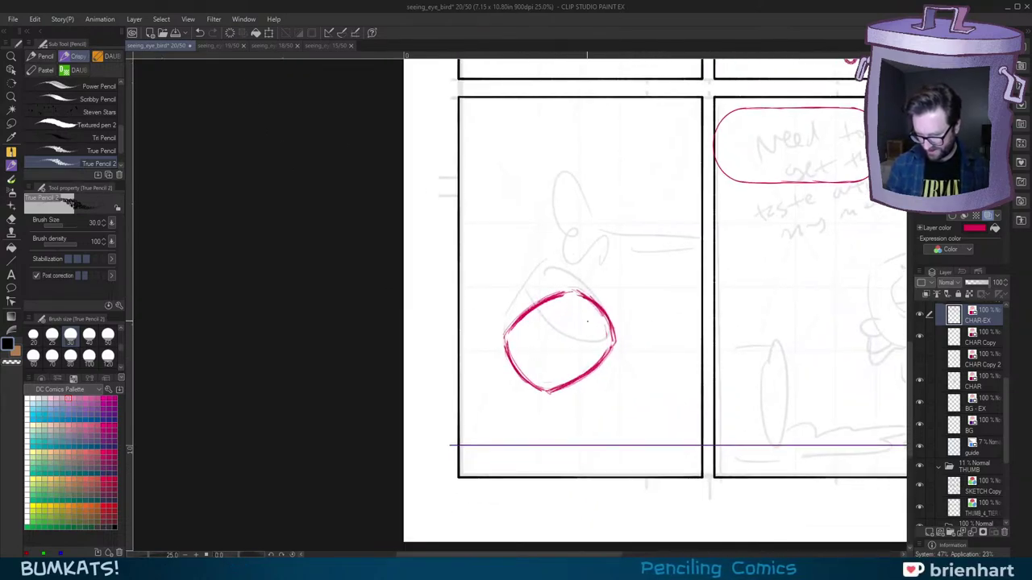
key(asciicircum)
mouse_move(522, 362)
mouse_down()
mouse_move(549, 336)
mouse_move(523, 390)
mouse_move(546, 343)
mouse_up()
key(ctrl+z)
key(ctrl+z)
mouse_move(510, 398)
mouse_down()
mouse_move(535, 412)
mouse_move(574, 360)
mouse_up()
key(ctrl+z)
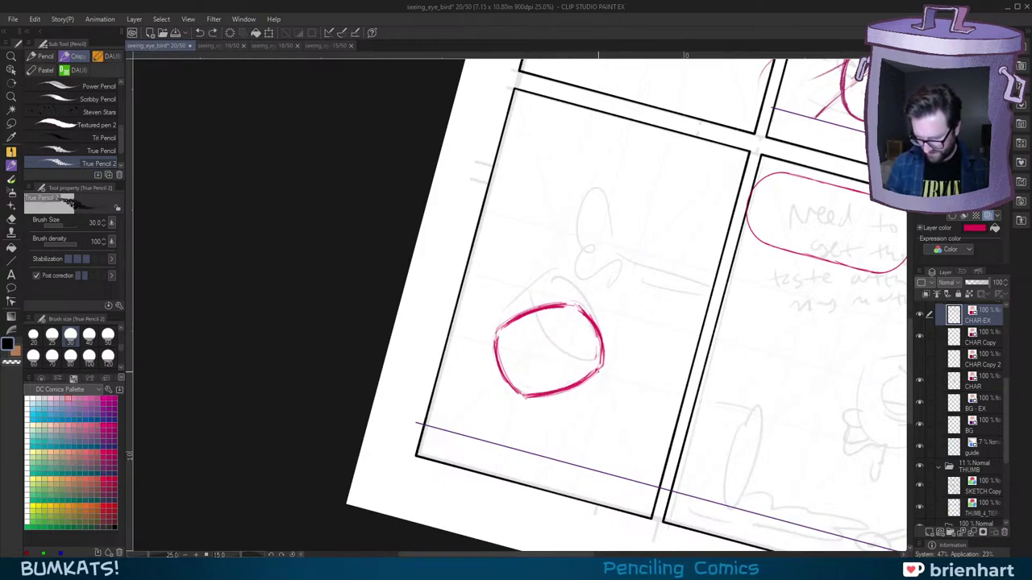
Step: Sketch the bowl's rounded underside as a curve just beneath the oval rim
mouse_move(584, 399)
mouse_down()
mouse_move(601, 373)
mouse_move(471, 371)
mouse_up()
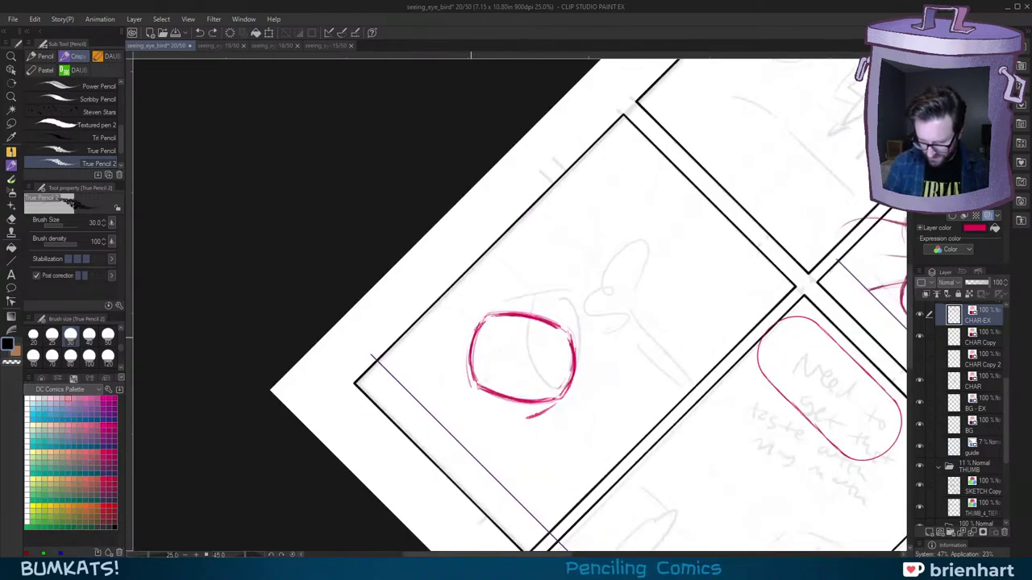
key(asciicircum)
key(asciicircum)
drag(560, 311, 614, 317)
key(asciicircum)
key(asciicircum)
key(asciicircum)
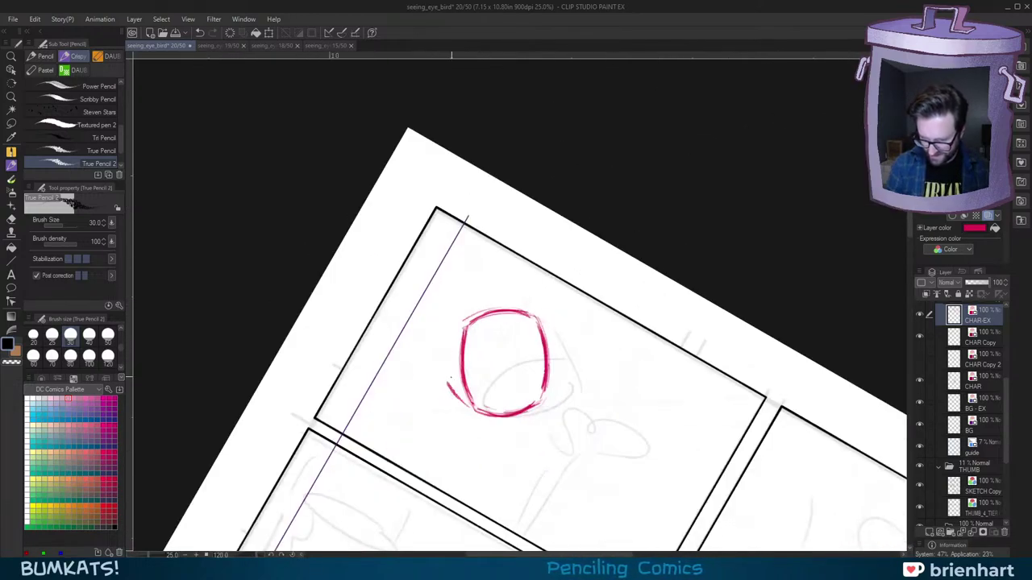
drag(450, 379, 462, 326)
key(minus)
key(minus)
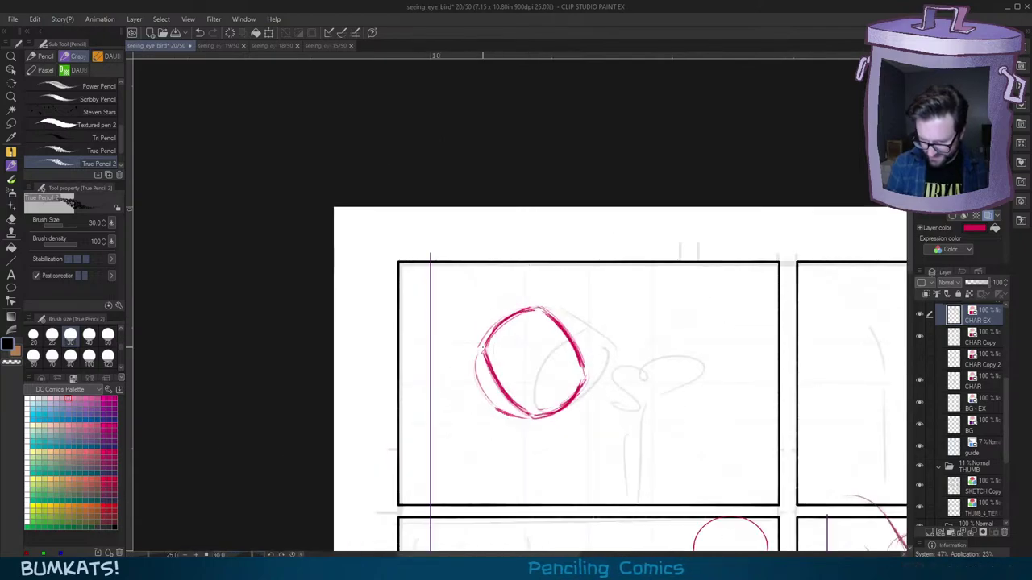
key(asciicircum)
key(asciicircum)
key(asciicircum)
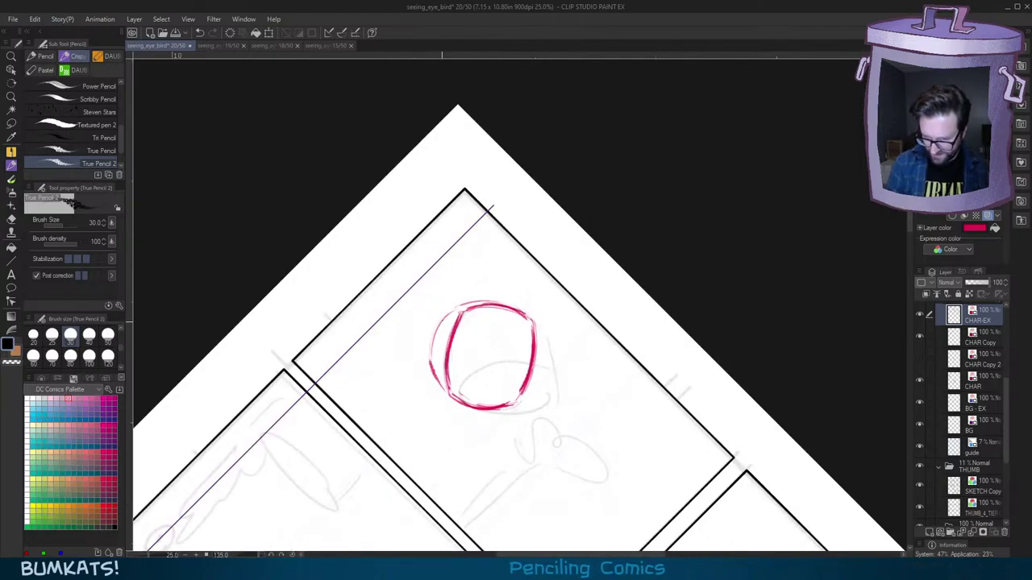
drag(431, 359, 432, 342)
key(minus)
key(minus)
key(minus)
key(minus)
key(minus)
key(minus)
key(minus)
key(minus)
key(minus)
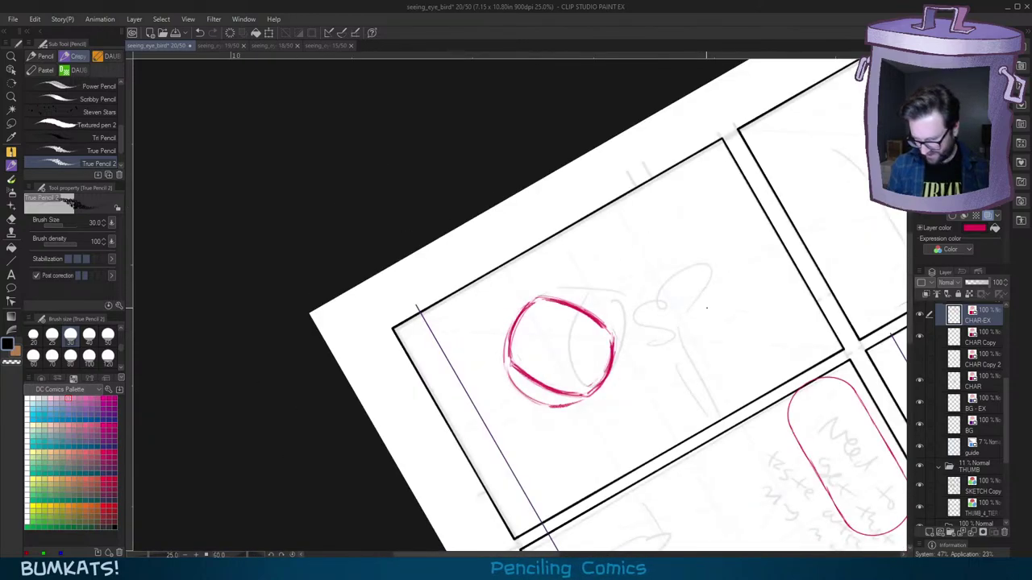
drag(629, 311, 619, 330)
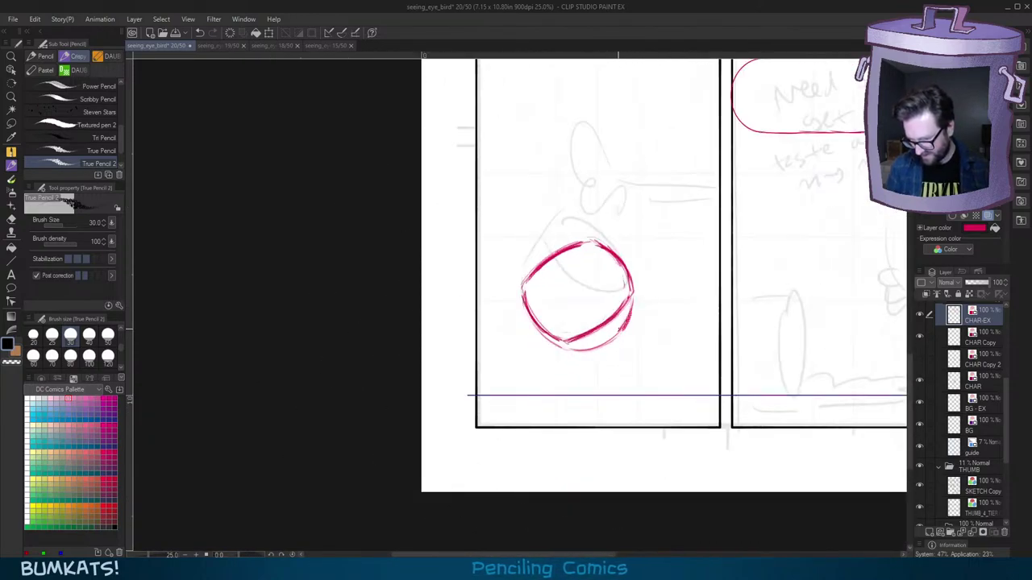
Step: Reinforce the curve of the bowl's underside where it meets the rim
key(asciicircum)
key(asciicircum)
key(asciicircum)
key(asciicircum)
key(asciicircum)
key(asciicircum)
key(asciicircum)
key(asciicircum)
key(asciicircum)
mouse_move(430, 359)
mouse_down()
mouse_move(448, 311)
mouse_move(480, 324)
mouse_up()
key(minus)
key(minus)
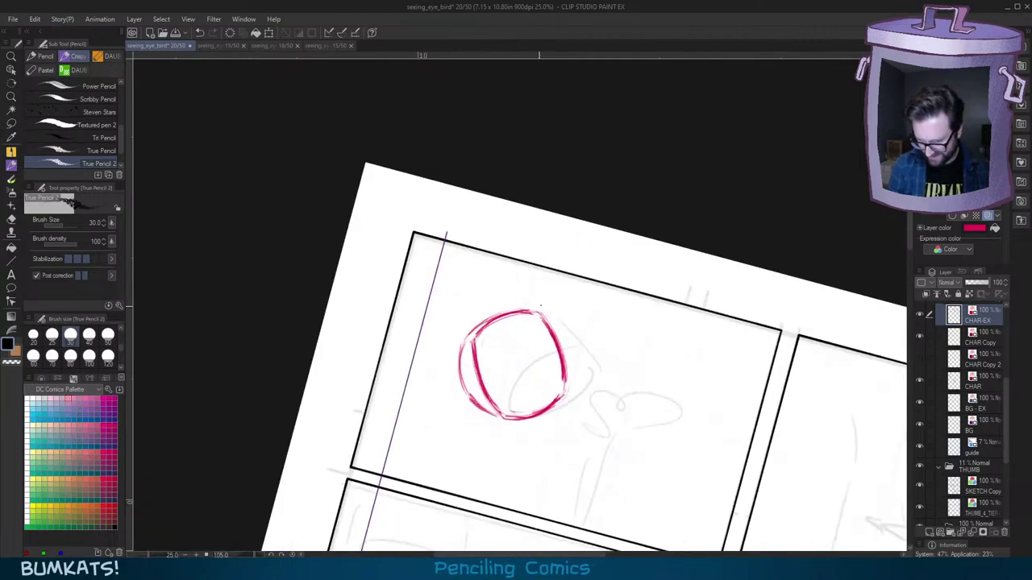
key(minus)
key(minus)
key(minus)
key(minus)
key(minus)
key(minus)
key(minus)
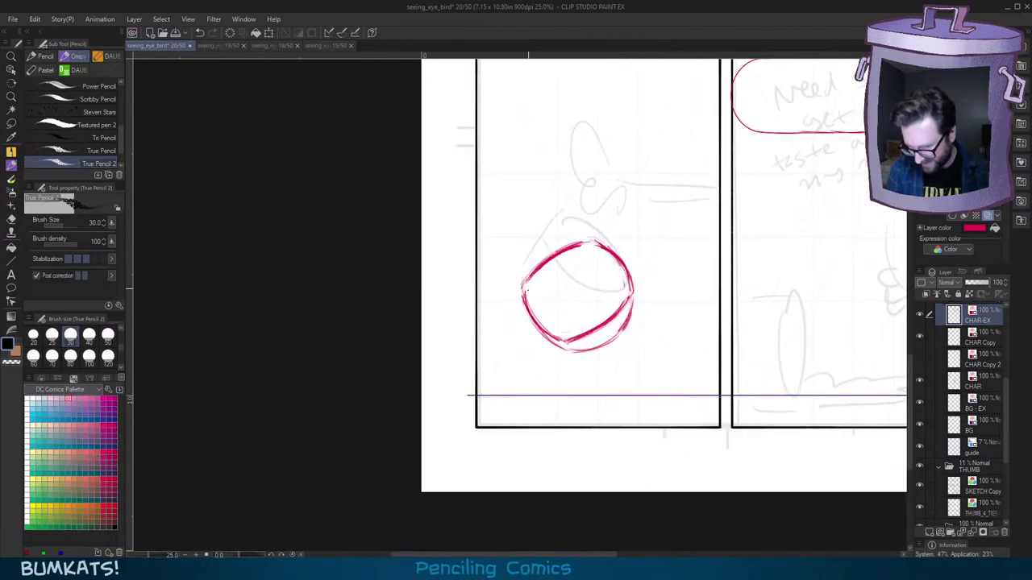
Step: Sketch a second line all the way around just inside the oval to give the bowl's rim thickness
drag(532, 283, 588, 247)
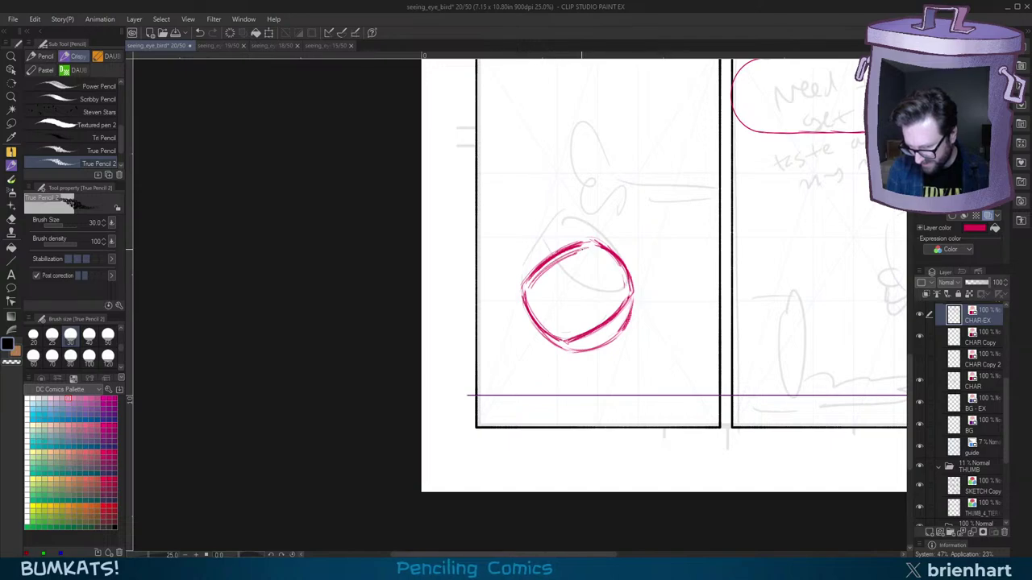
key(minus)
key(minus)
key(minus)
key(minus)
key(minus)
mouse_move(510, 241)
mouse_down()
mouse_move(520, 293)
mouse_move(540, 250)
mouse_up()
mouse_move(493, 272)
mouse_down()
mouse_move(540, 250)
mouse_move(464, 291)
mouse_up()
key(minus)
key(minus)
key(minus)
key(minus)
key(minus)
key(minus)
key(minus)
drag(514, 256, 474, 280)
mouse_move(505, 260)
mouse_down()
mouse_move(474, 280)
mouse_move(520, 267)
mouse_up()
key(minus)
key(minus)
key(minus)
key(minus)
key(minus)
drag(472, 288, 506, 268)
drag(493, 272, 516, 266)
key(minus)
key(minus)
key(minus)
key(minus)
key(minus)
key(minus)
key(minus)
key(minus)
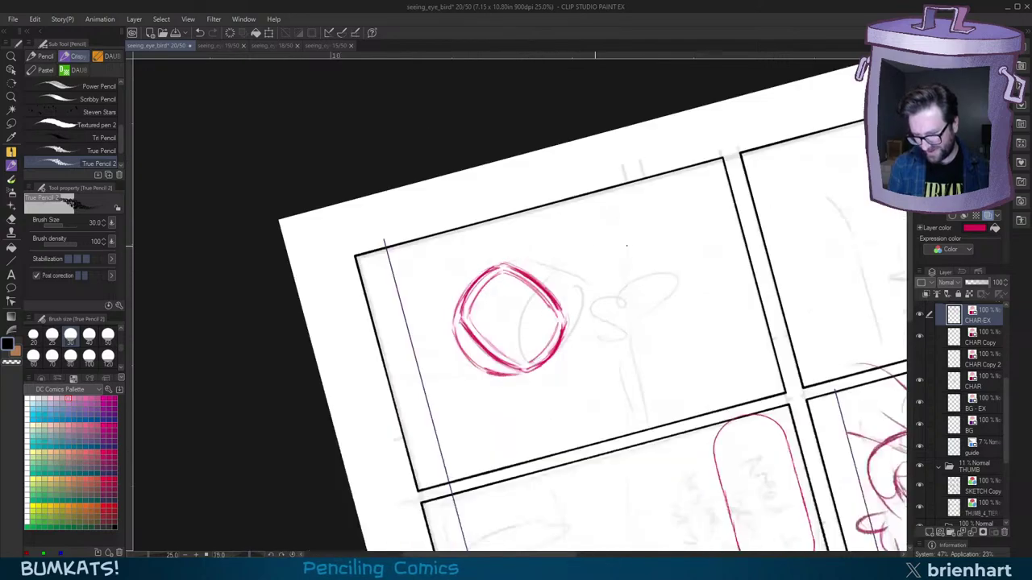
Step: Sketch light guide lines inside the bowl in the bottom row's first panel for its contents
key(asciicircum)
key(asciicircum)
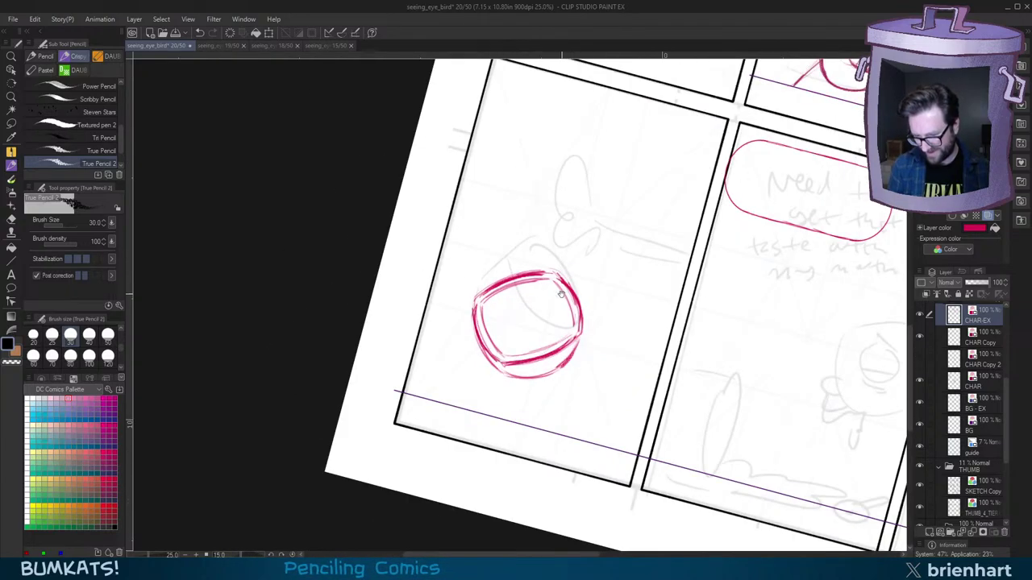
drag(573, 281, 590, 269)
drag(657, 289, 649, 302)
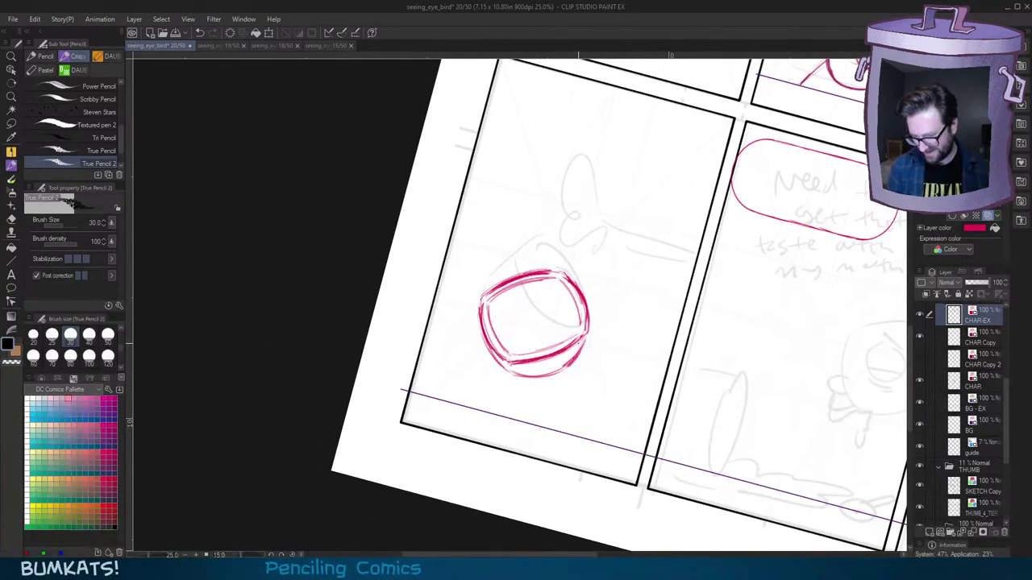
key(asciicircum)
key(asciicircum)
key(asciicircum)
key(asciicircum)
key(asciicircum)
key(asciicircum)
key(asciicircum)
key(asciicircum)
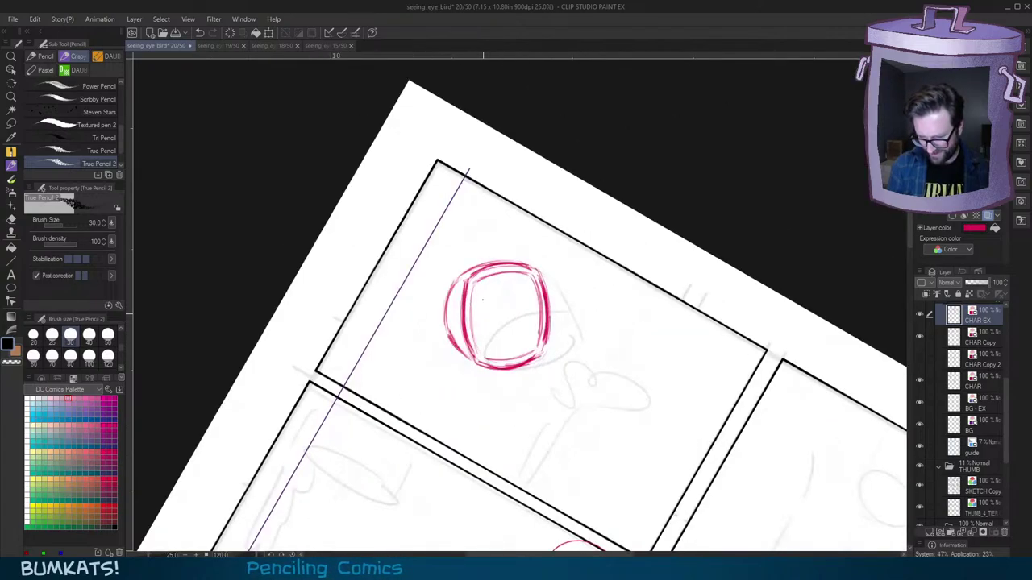
key(minus)
key(minus)
key(minus)
key(minus)
key(minus)
key(minus)
key(minus)
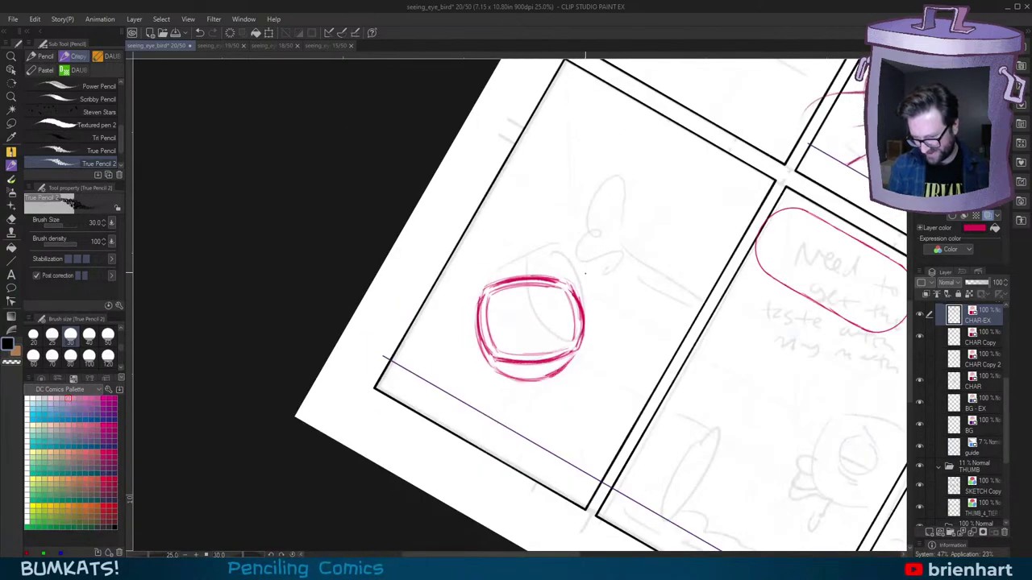
drag(563, 293, 547, 317)
key(minus)
key(minus)
key(ctrl+z)
drag(551, 275, 543, 302)
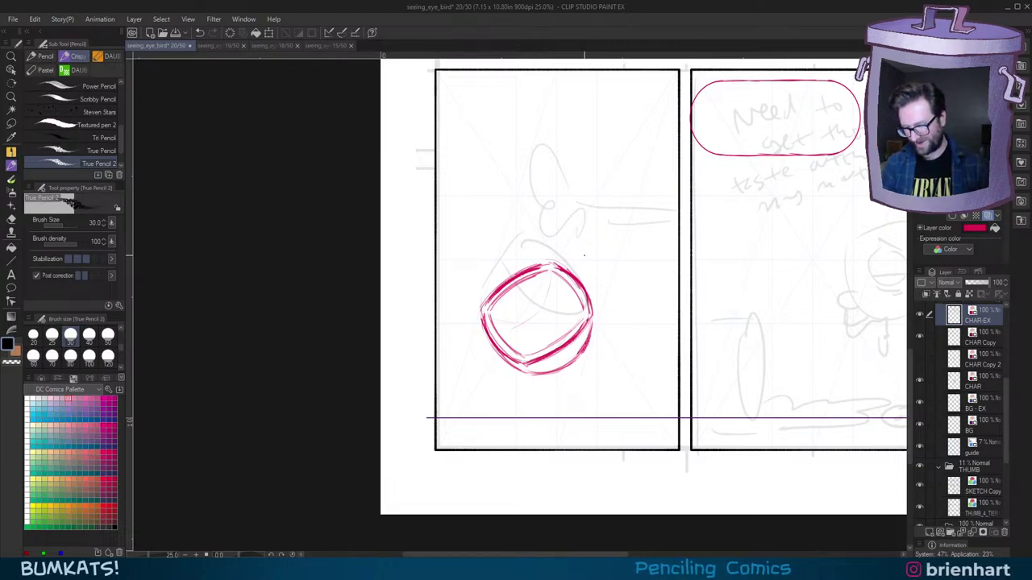
Step: Go over the curved outline of the bowl's underside again with the pencil
drag(612, 287, 616, 282)
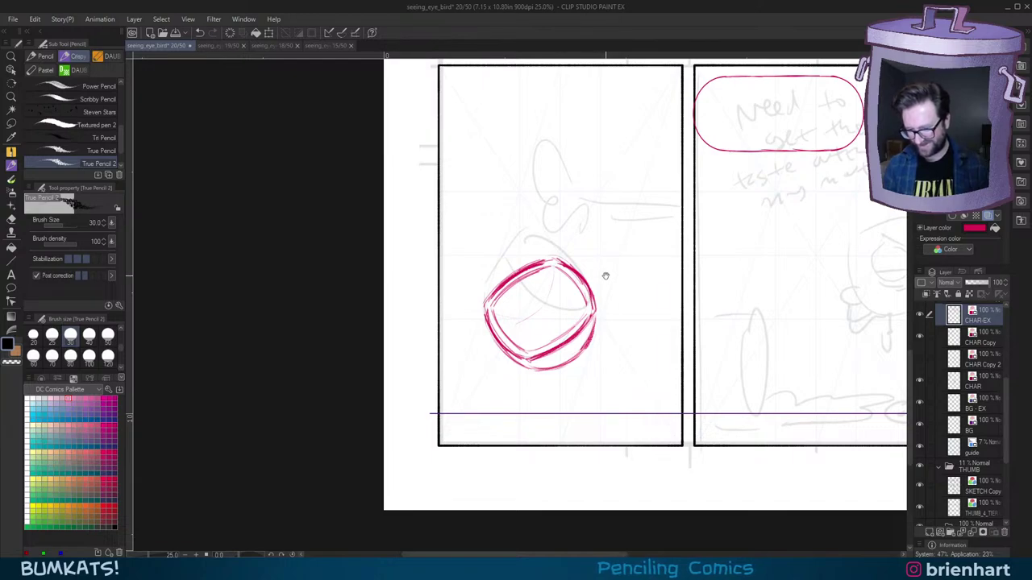
drag(606, 277, 612, 268)
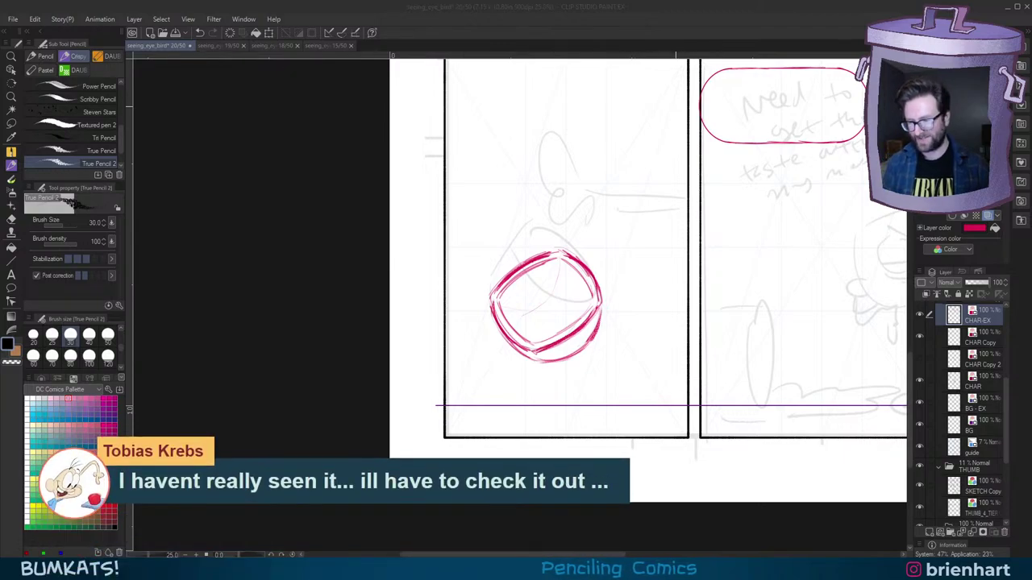
drag(666, 291, 674, 279)
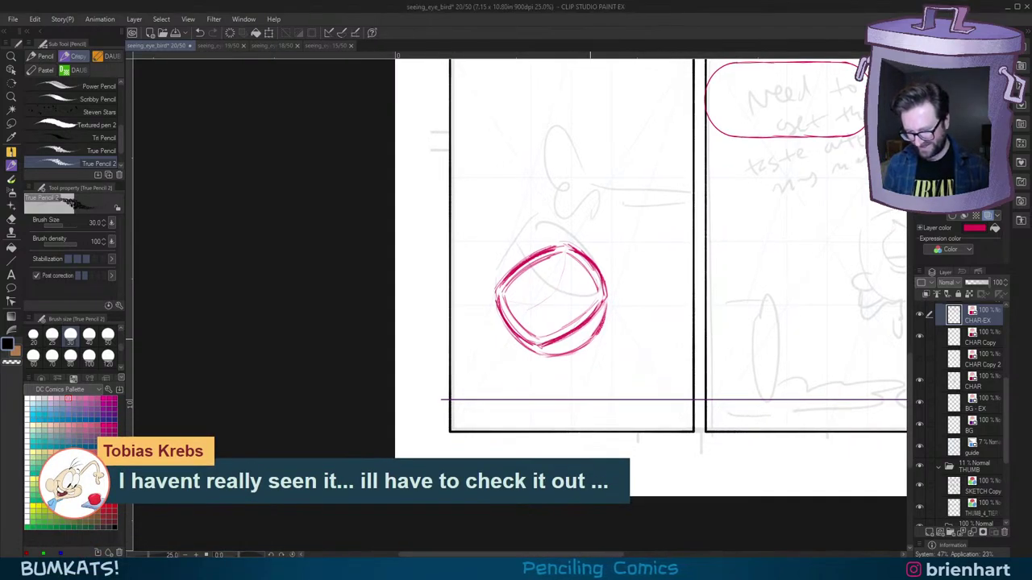
key(asciicircum)
key(asciicircum)
key(asciicircum)
key(asciicircum)
key(asciicircum)
drag(481, 333, 478, 347)
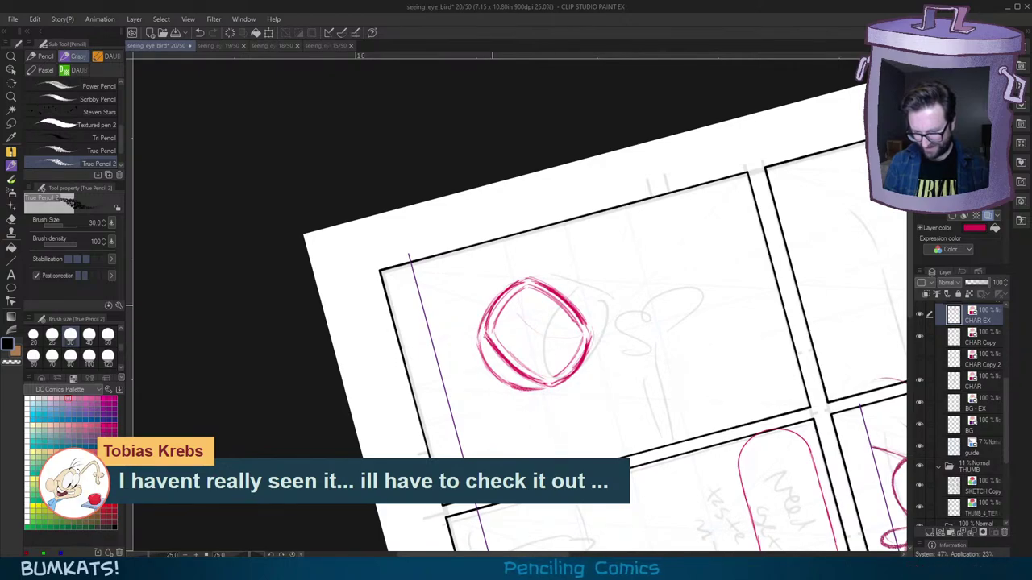
key(asciicircum)
key(asciicircum)
key(asciicircum)
drag(516, 301, 531, 287)
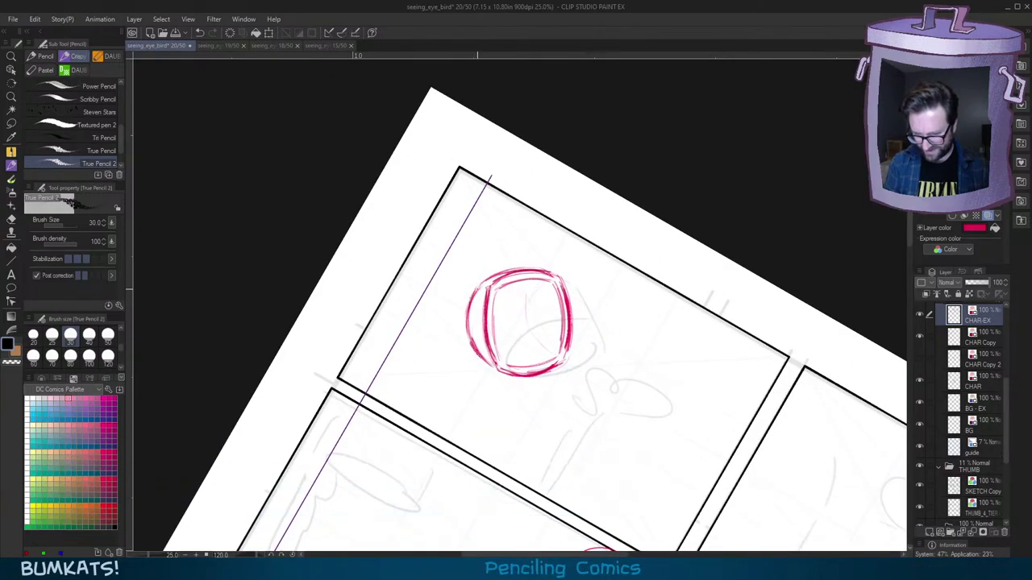
key(c)
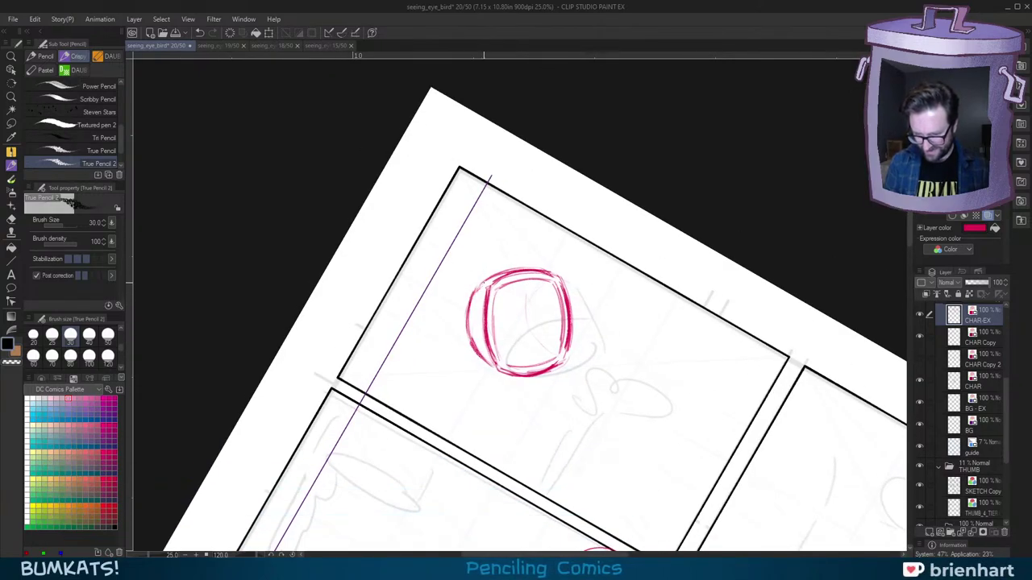
drag(479, 287, 470, 334)
key(minus)
key(minus)
key(minus)
key(minus)
key(minus)
key(minus)
key(minus)
key(minus)
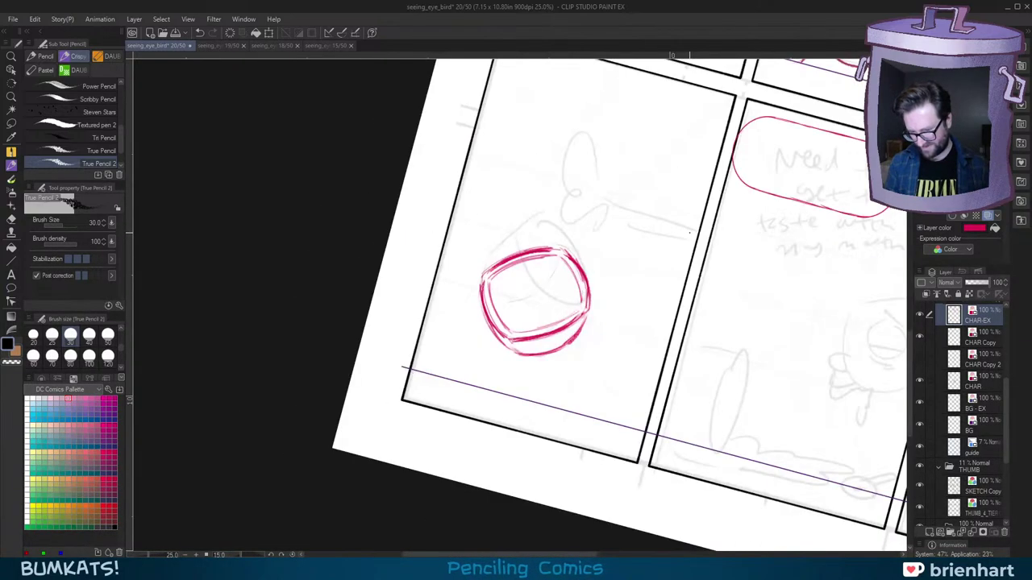
key(asciicircum)
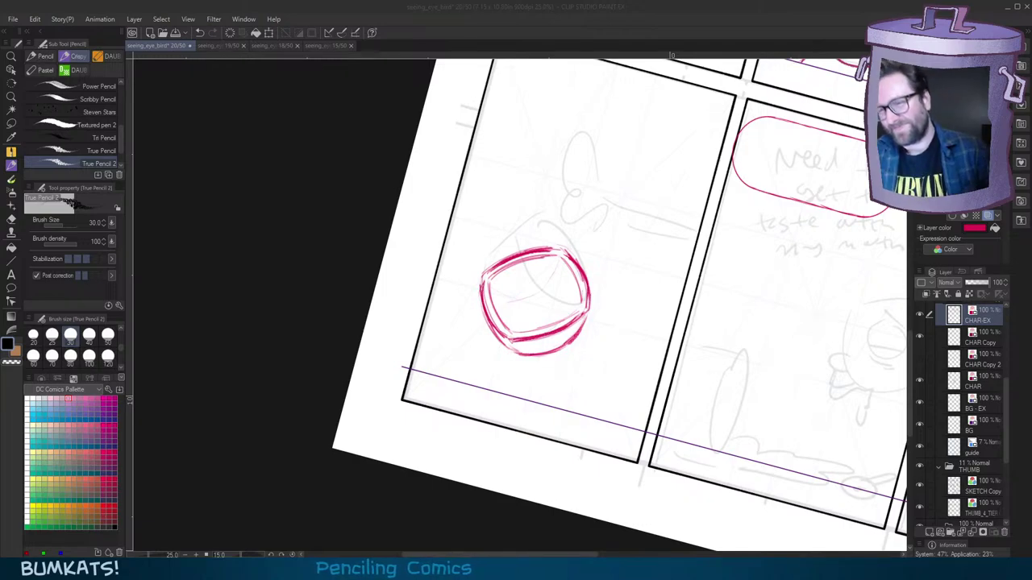
Step: Thicken the right-hand end of the bowl's underside where it rises to meet the rim
click(733, 21)
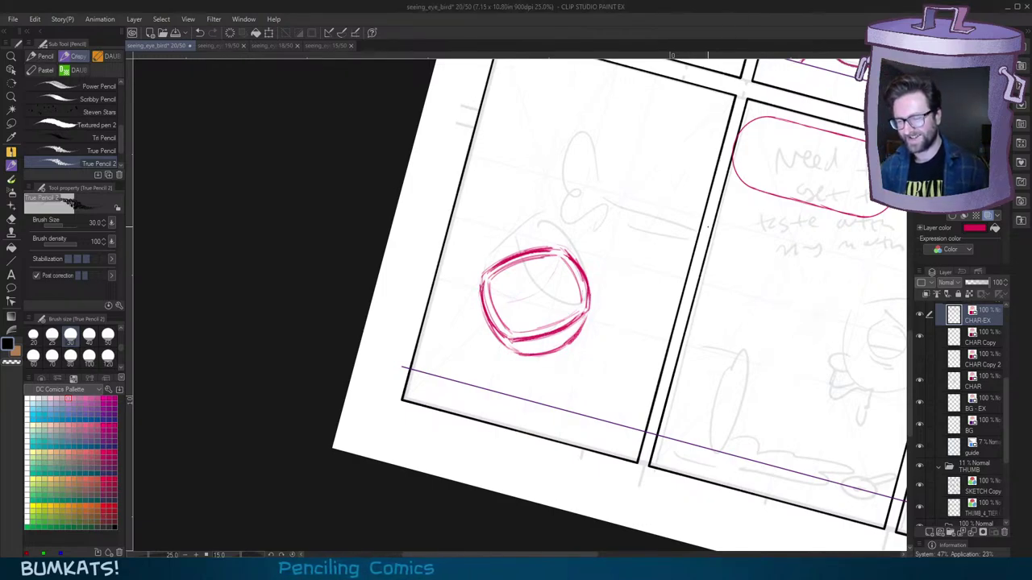
key(-)
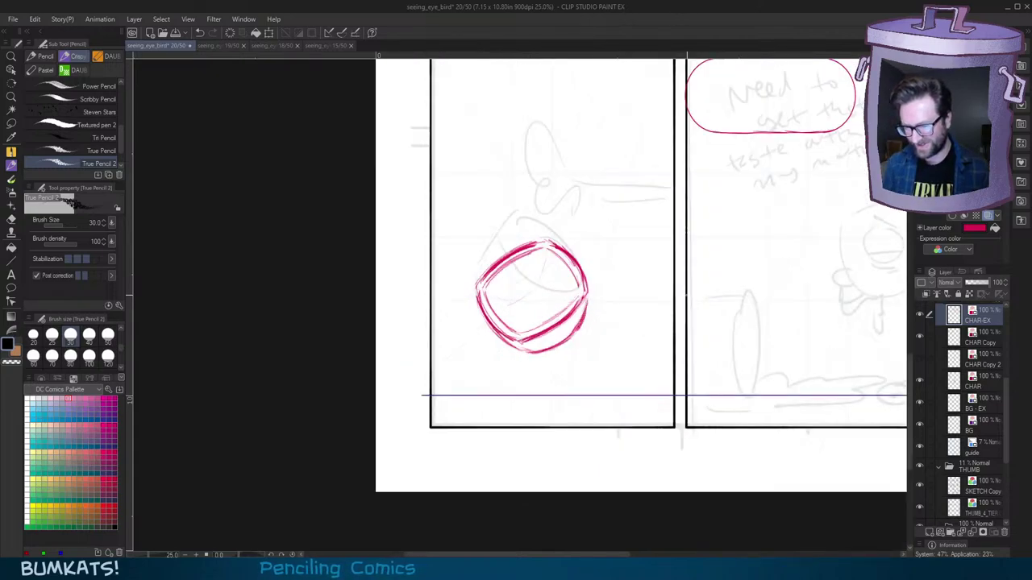
drag(663, 317, 703, 334)
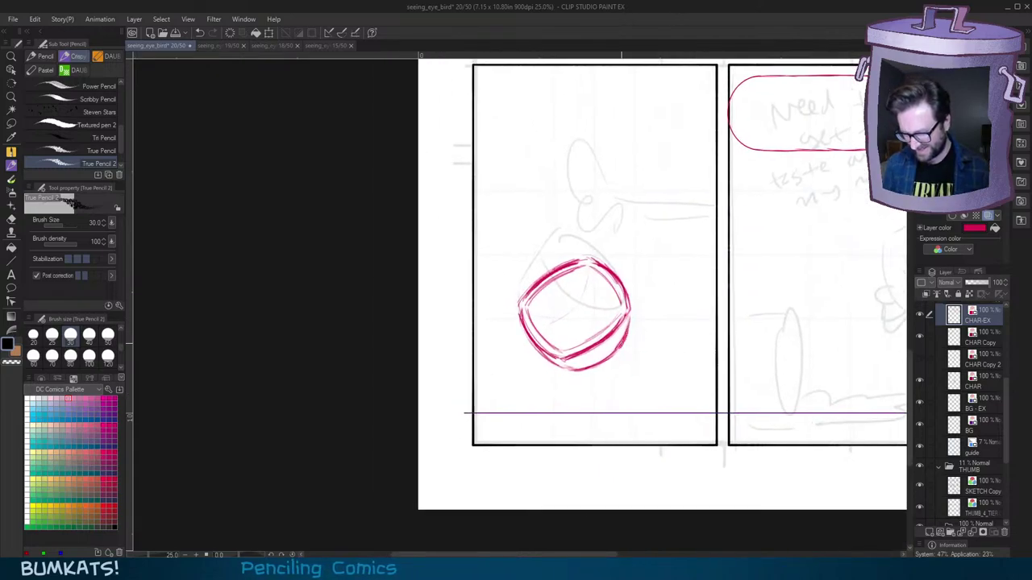
key(^)
key(^)
key(^)
key(^)
key(^)
key(^)
key(^)
drag(575, 340, 625, 297)
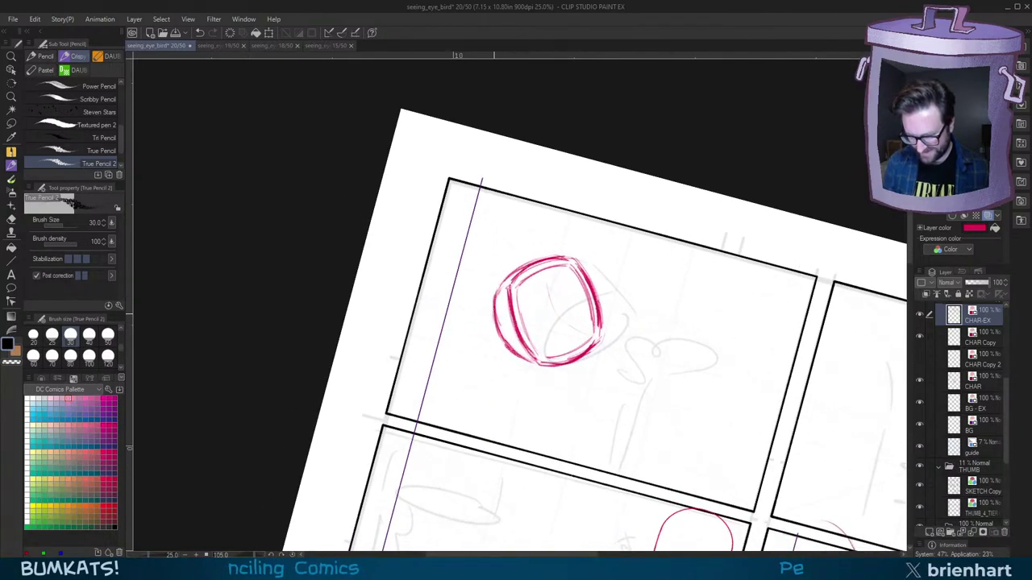
drag(497, 282, 492, 304)
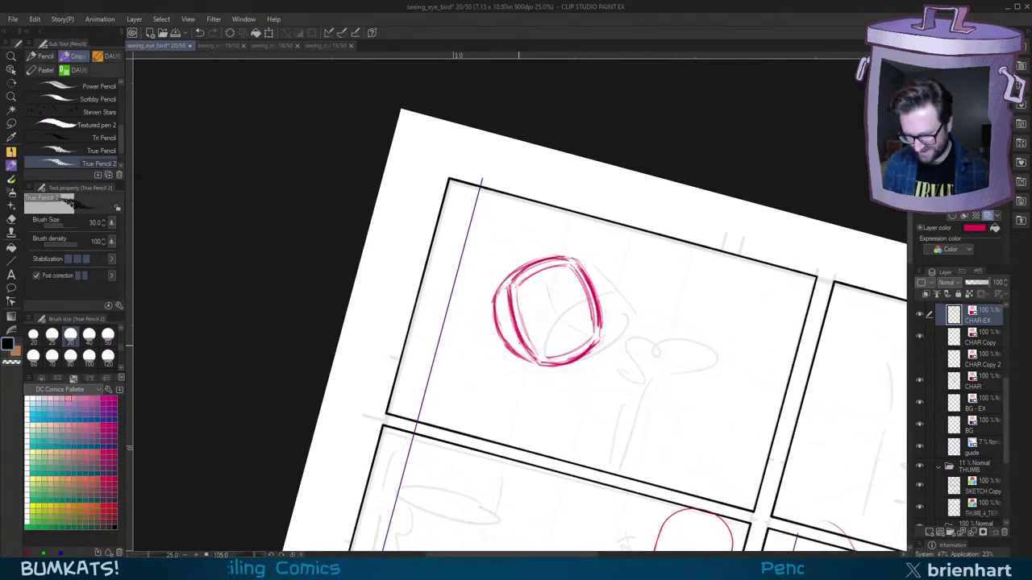
key(minus)
key(minus)
key(minus)
key(minus)
key(minus)
key(minus)
key(minus)
key(minus)
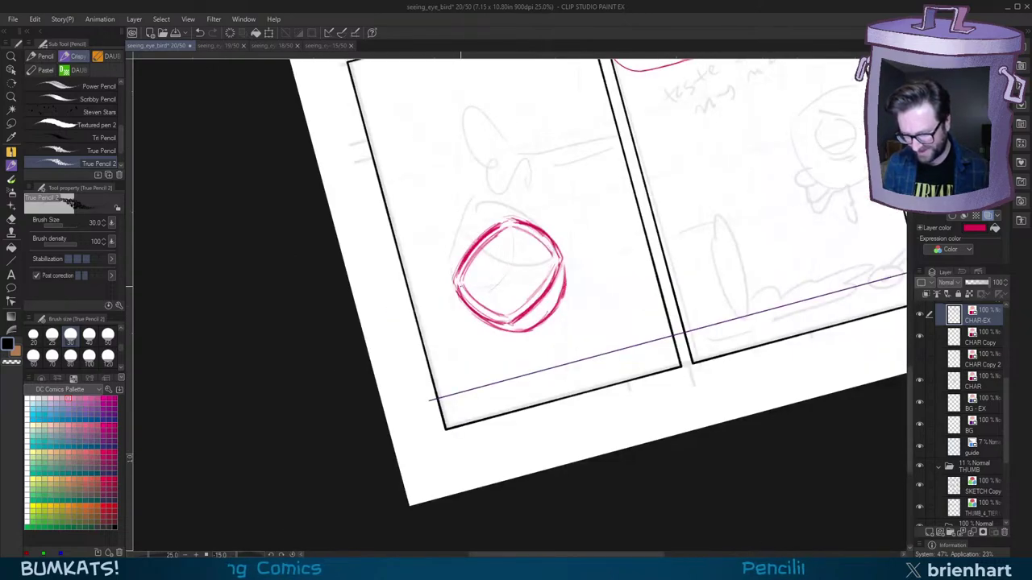
key(asciicircum)
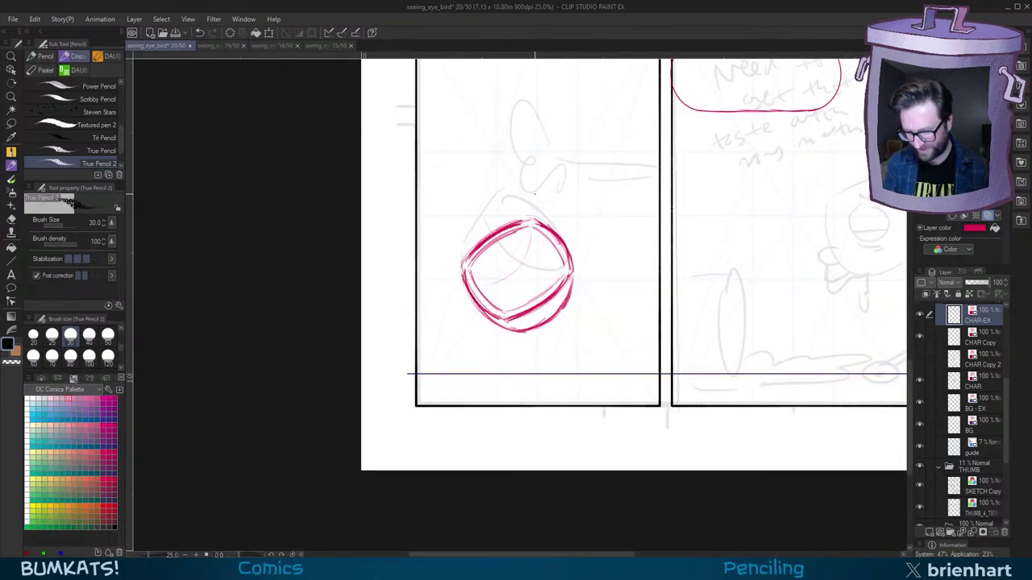
Step: Sketch a lumpy mound of food inside the bowl and small bubbles floating above the rim's upper left
mouse_move(503, 264)
mouse_down()
mouse_move(522, 246)
mouse_move(510, 250)
mouse_move(536, 249)
mouse_move(543, 284)
mouse_move(505, 268)
mouse_move(487, 295)
mouse_up()
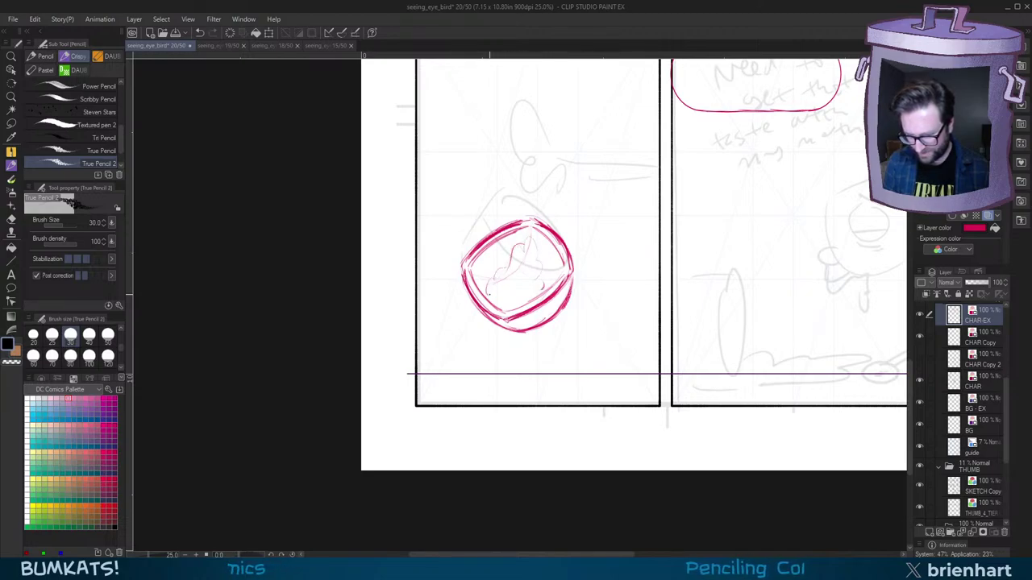
drag(495, 202, 493, 207)
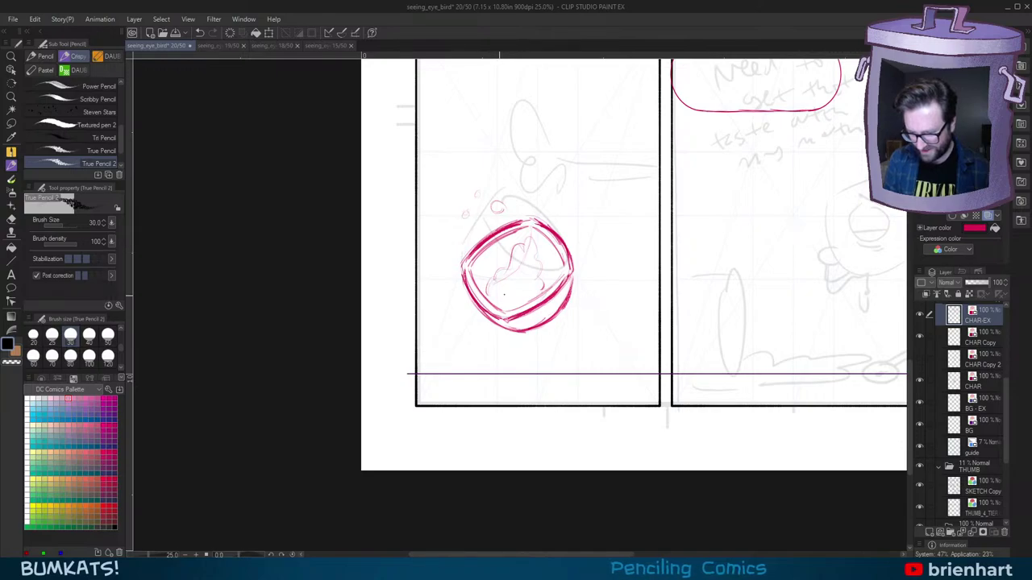
drag(522, 283, 519, 288)
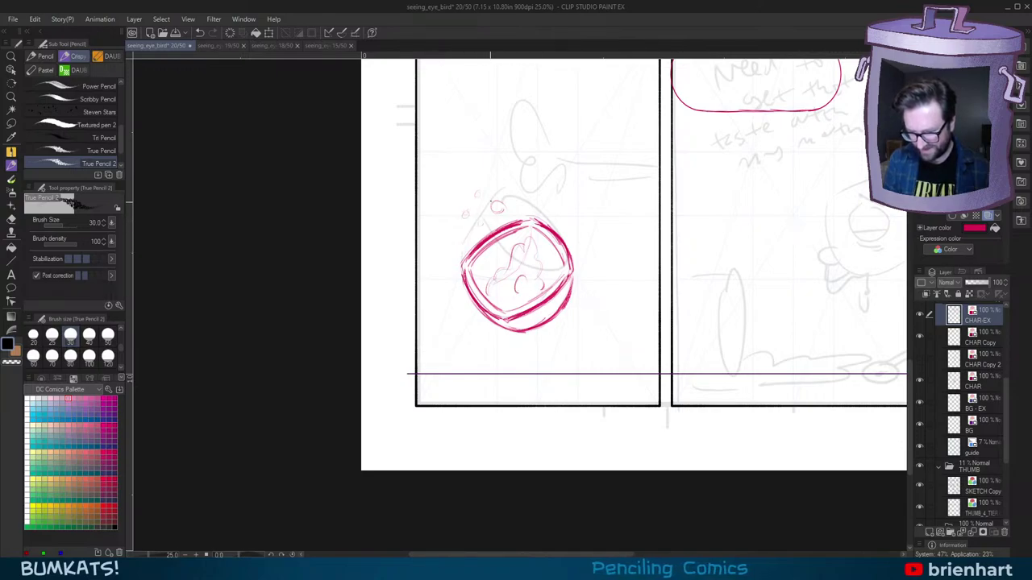
drag(621, 304, 618, 340)
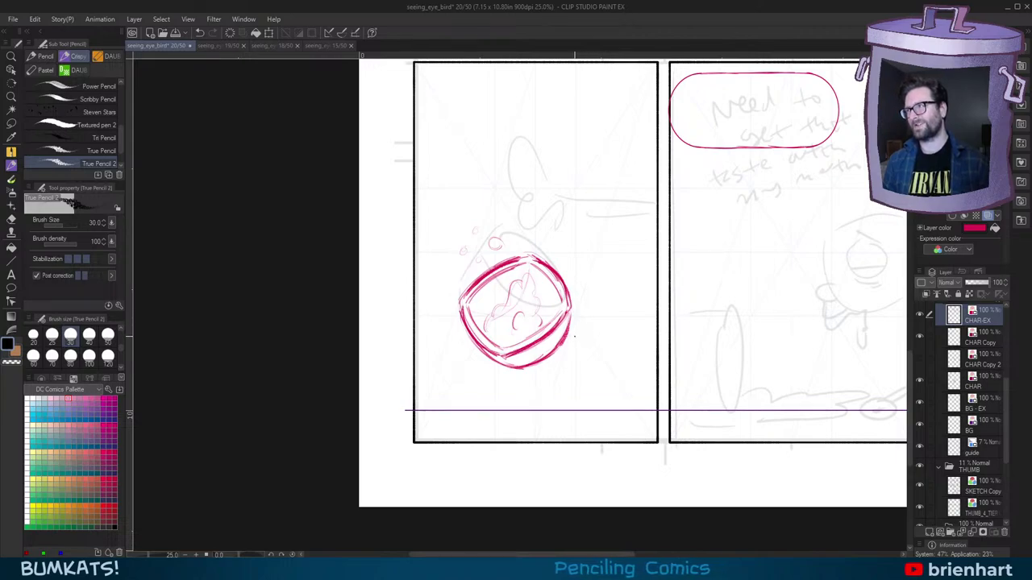
drag(605, 322, 618, 317)
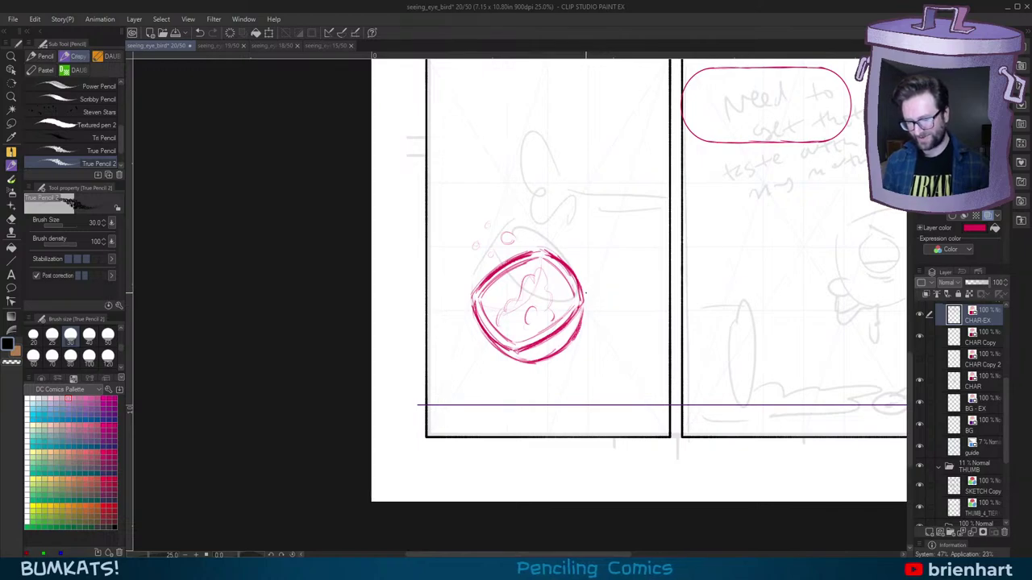
Step: Reinforce the left contour of the food mound inside the bowl
scroll(587, 297, up, 1)
drag(515, 240, 532, 239)
key(ctrl+z)
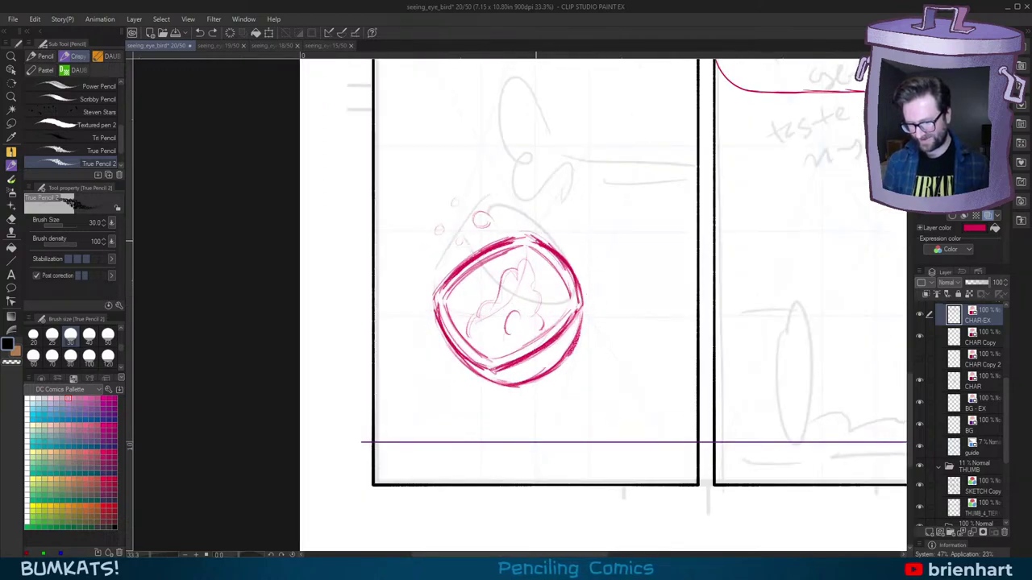
mouse_move(582, 272)
mouse_down()
mouse_move(594, 259)
mouse_move(606, 266)
mouse_move(620, 315)
mouse_up()
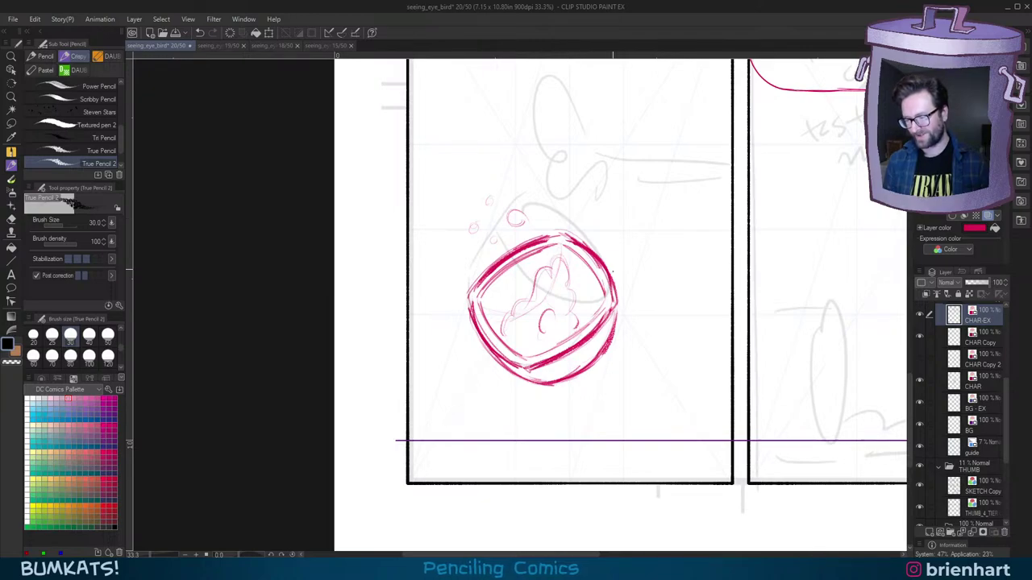
drag(623, 304, 624, 325)
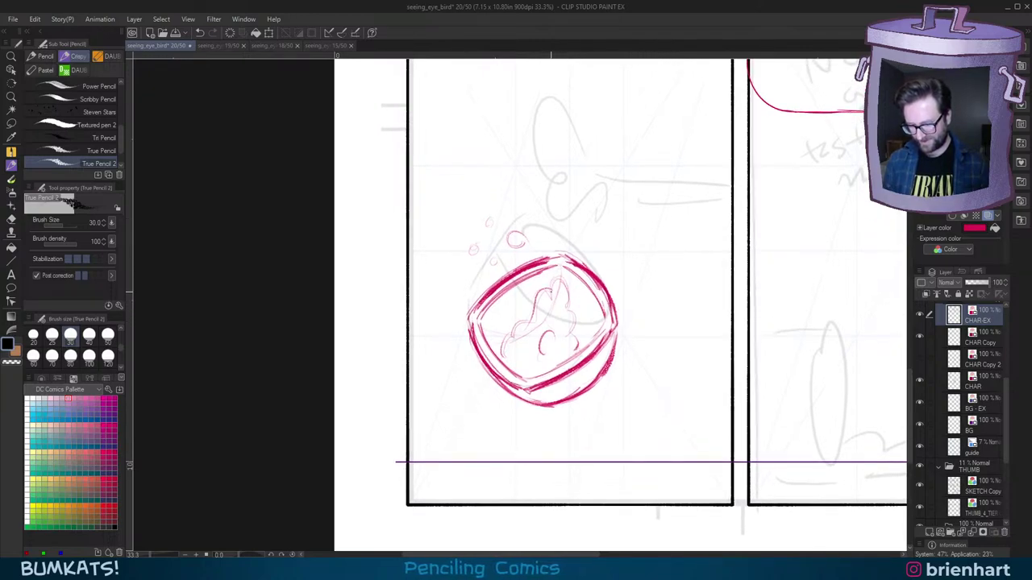
drag(530, 324, 505, 347)
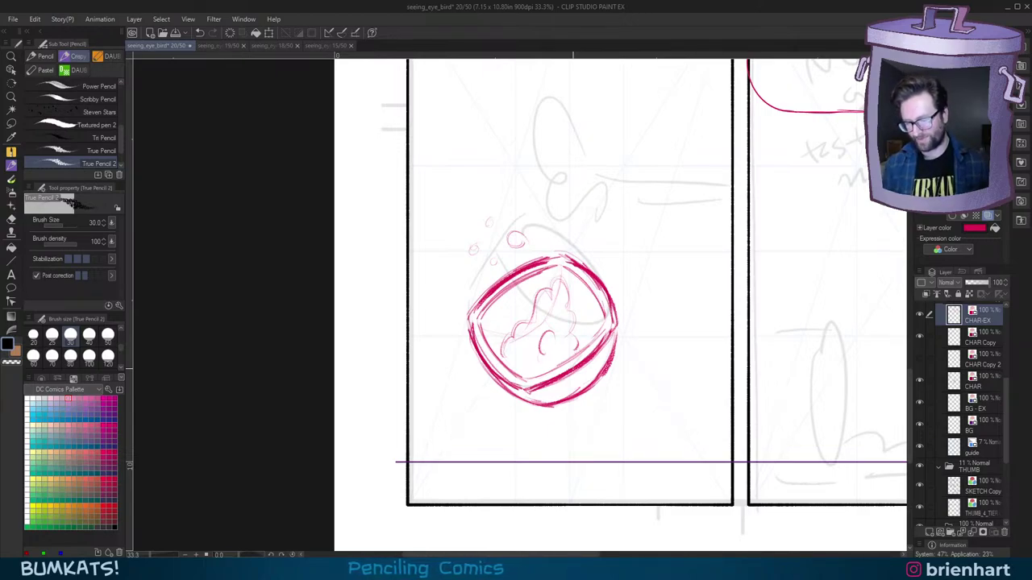
Step: Sketch two curved lines wrapping around the outside of the bowl's lower left
drag(638, 316, 637, 361)
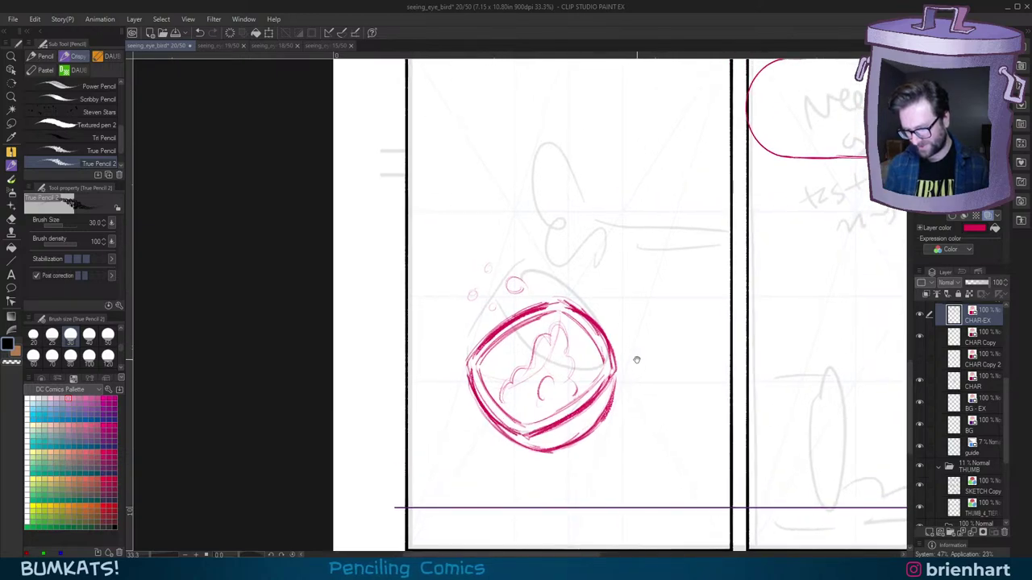
drag(629, 304, 651, 385)
drag(684, 425, 670, 387)
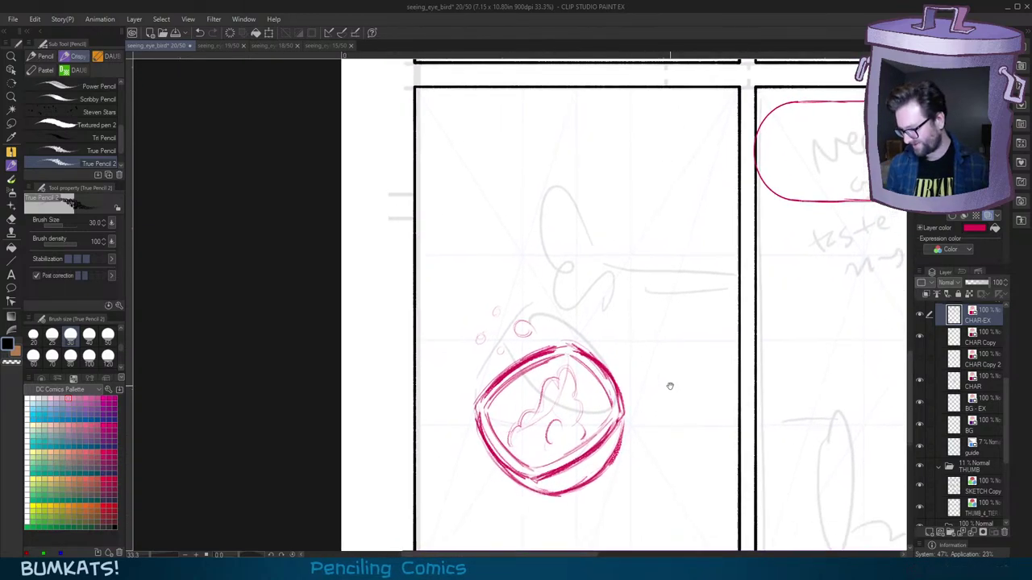
drag(848, 413, 853, 381)
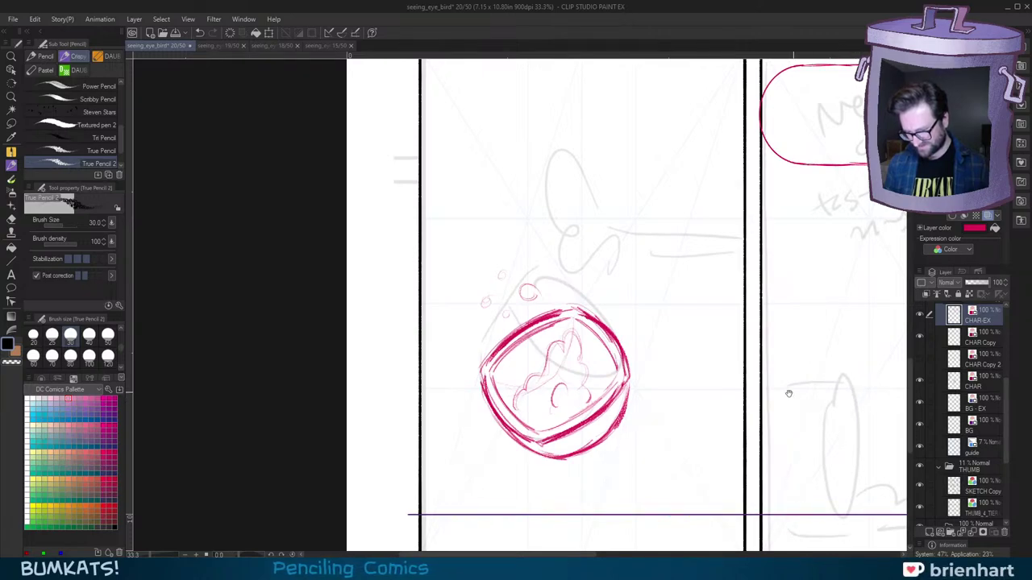
drag(479, 415, 587, 417)
key(ctrl+z)
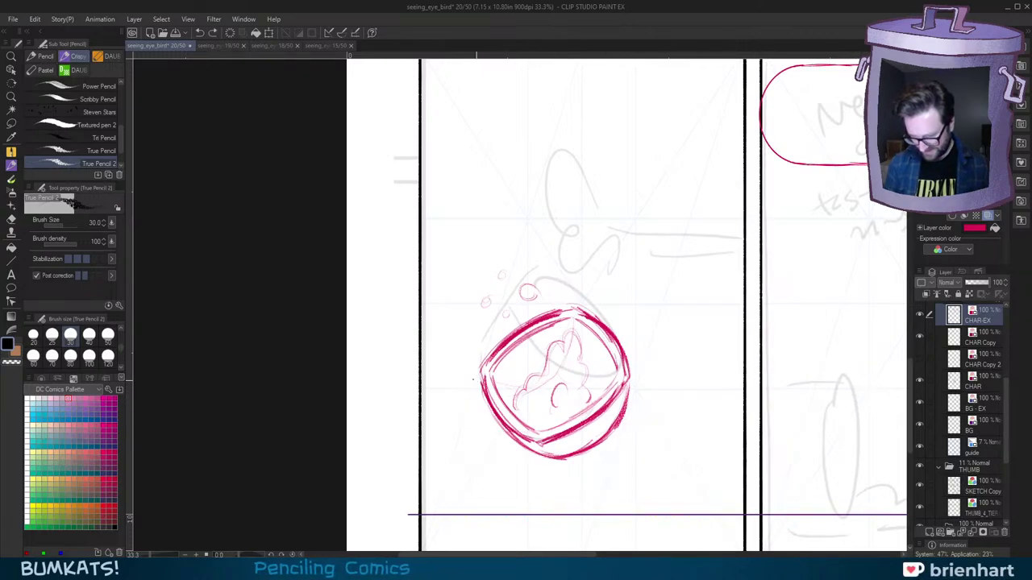
drag(470, 395, 586, 433)
mouse_move(475, 458)
mouse_down()
mouse_move(527, 473)
mouse_move(563, 458)
mouse_up()
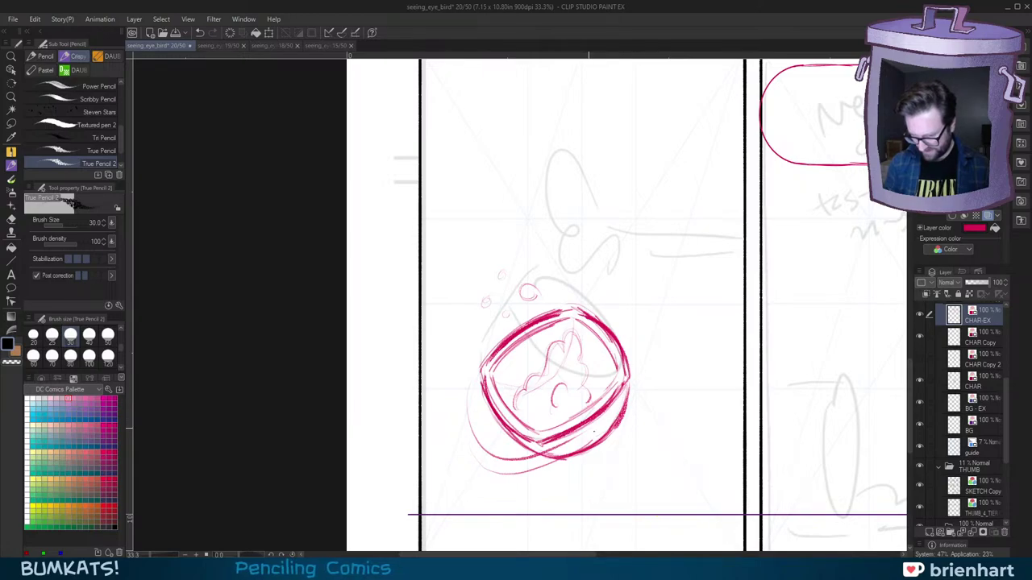
Step: Sketch a matching curved line just outside the bowl's upper right edge
drag(636, 322, 624, 413)
key(ctrl+z)
drag(595, 295, 641, 305)
drag(616, 296, 645, 315)
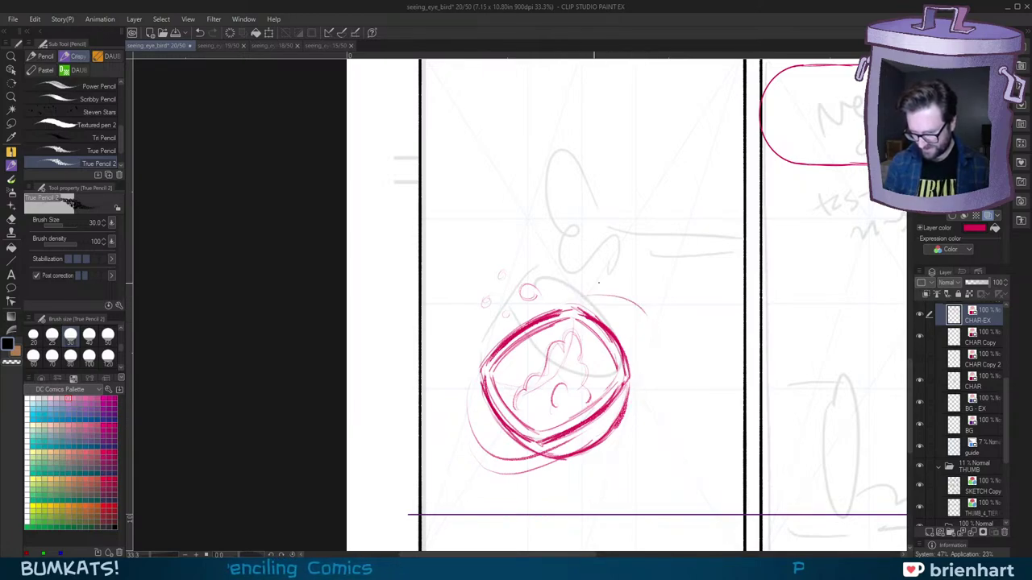
Step: Sketch short motion lines off the upper and lower right sides of the bowl in the bottom-left comic panel
drag(587, 285, 669, 302)
drag(647, 408, 616, 471)
drag(640, 477, 618, 489)
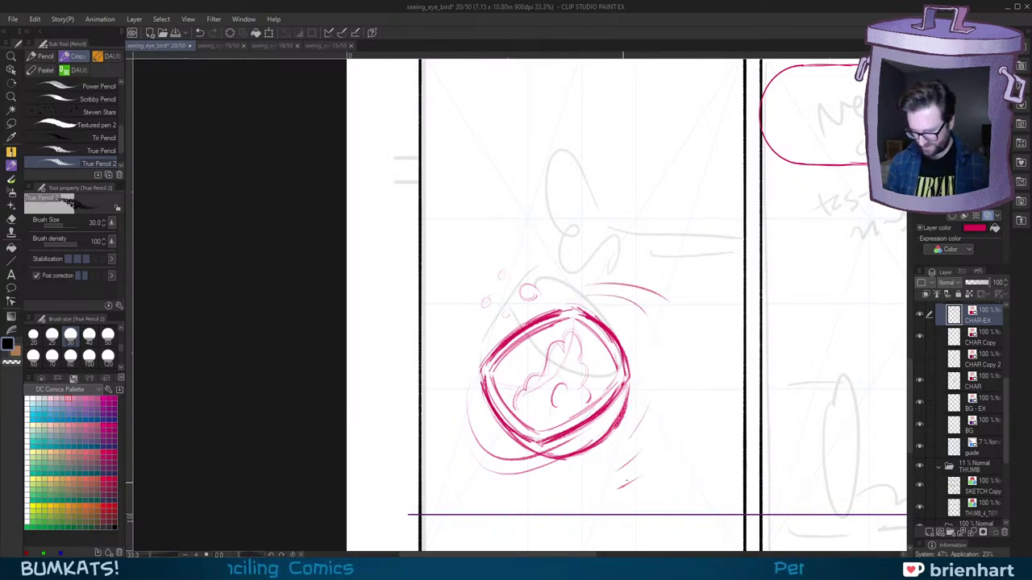
Step: Sketch a thin curved motion line above the tilted bowl in the comic page's top-right panel
scroll(675, 448, down, 3)
scroll(674, 450, up, 3)
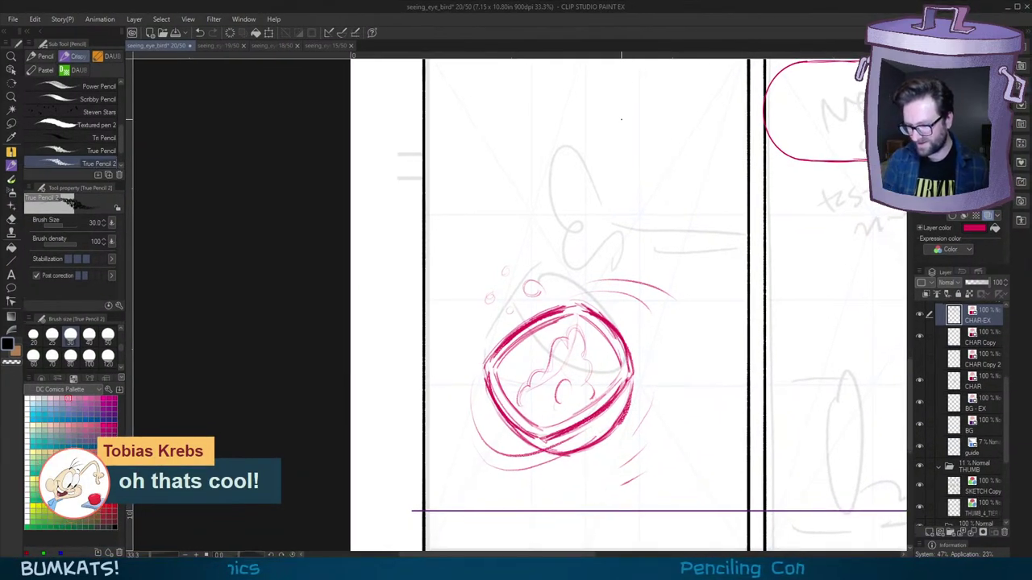
mouse_move(657, 353)
mouse_down()
mouse_move(666, 344)
mouse_move(655, 356)
mouse_up()
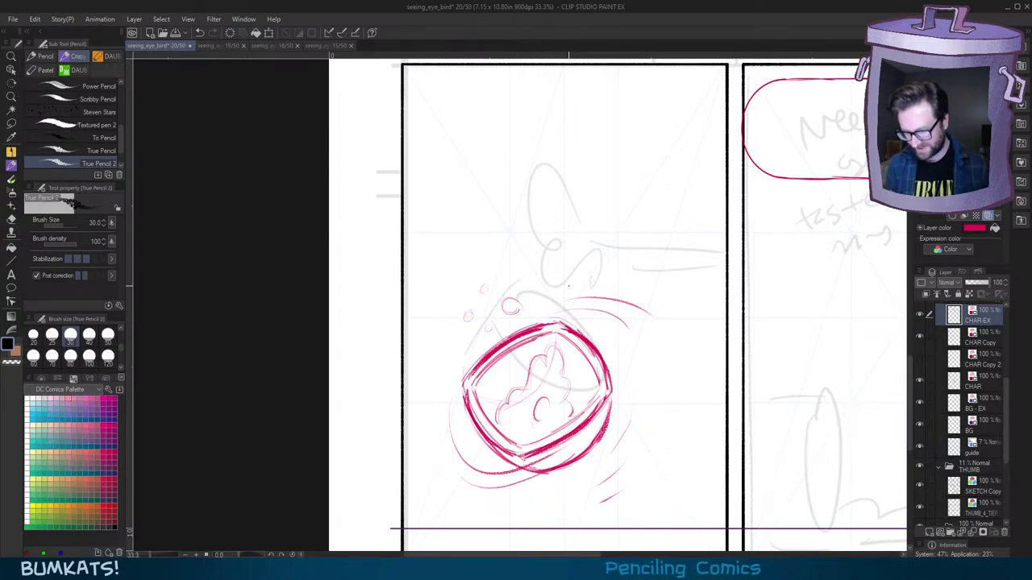
drag(632, 360, 634, 344)
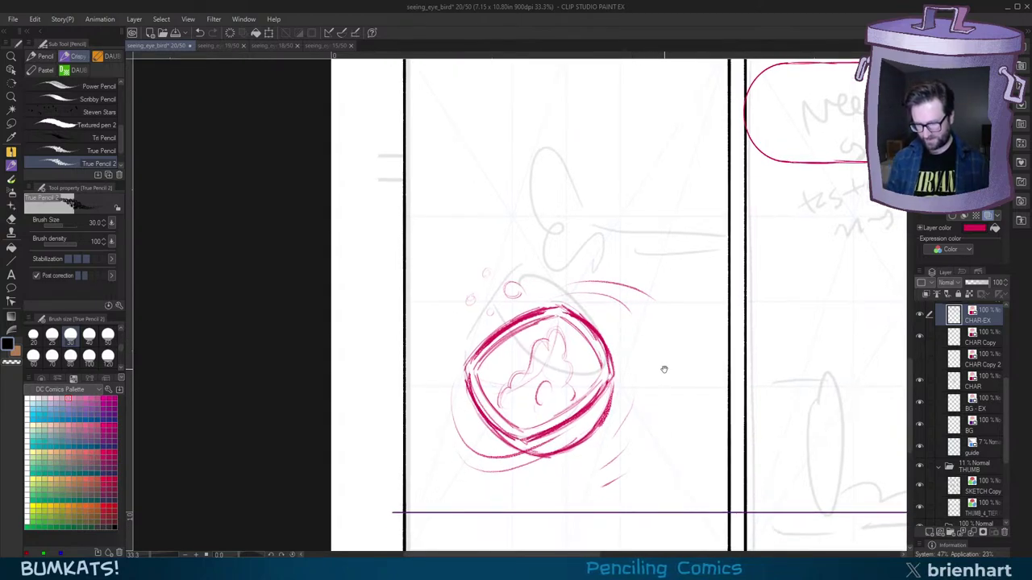
scroll(664, 369, down, 1)
drag(692, 398, 610, 392)
drag(672, 412, 627, 397)
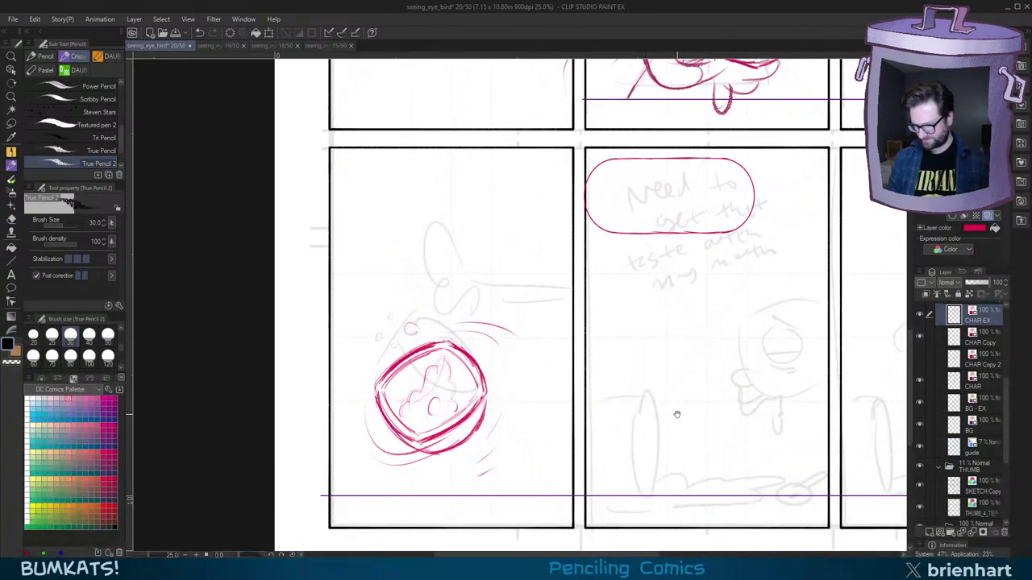
scroll(676, 416, down, 2)
drag(750, 242, 686, 417)
scroll(684, 416, up, 4)
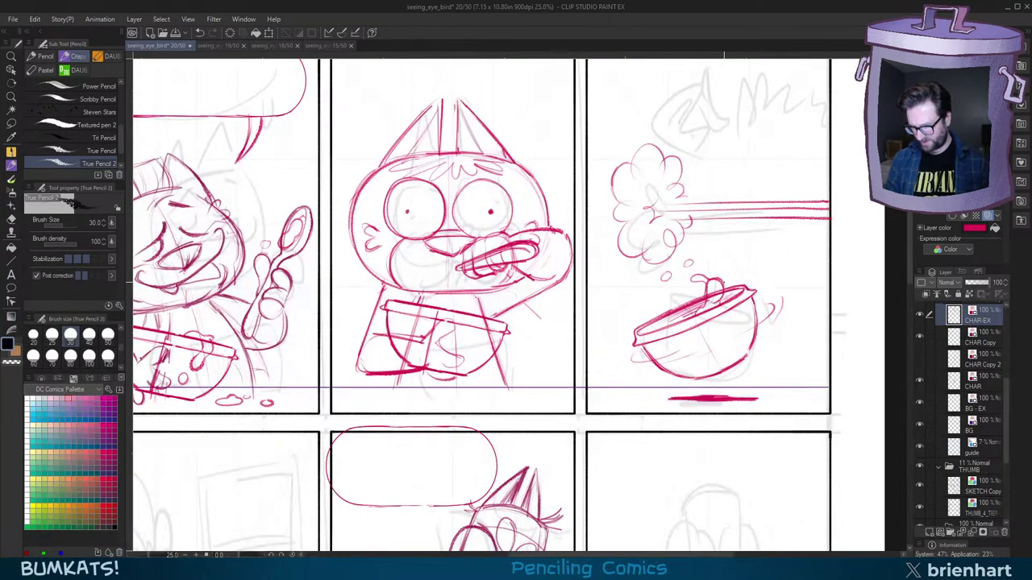
drag(738, 333, 713, 388)
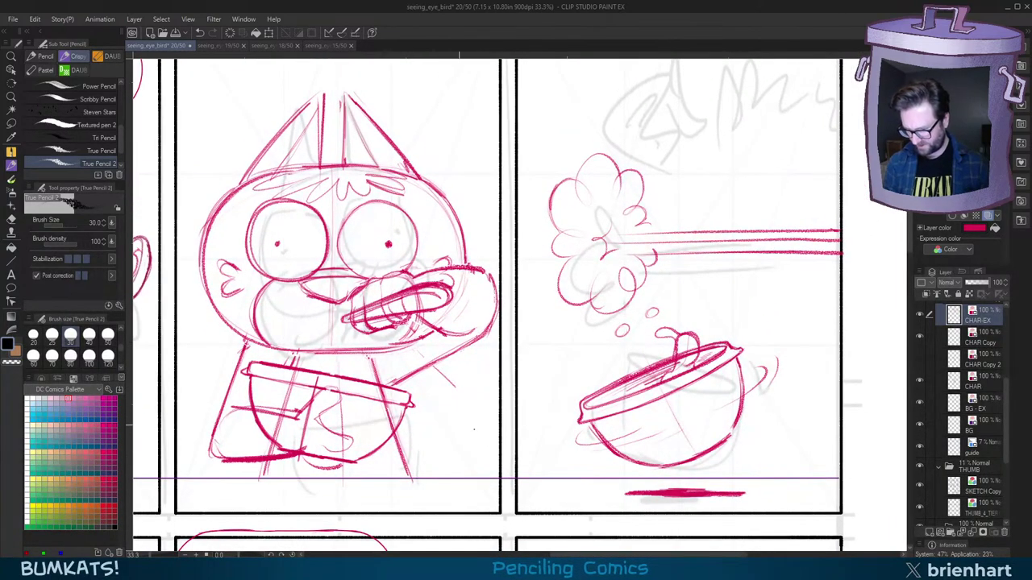
drag(768, 303, 700, 270)
key(ctrl+z)
drag(775, 305, 702, 275)
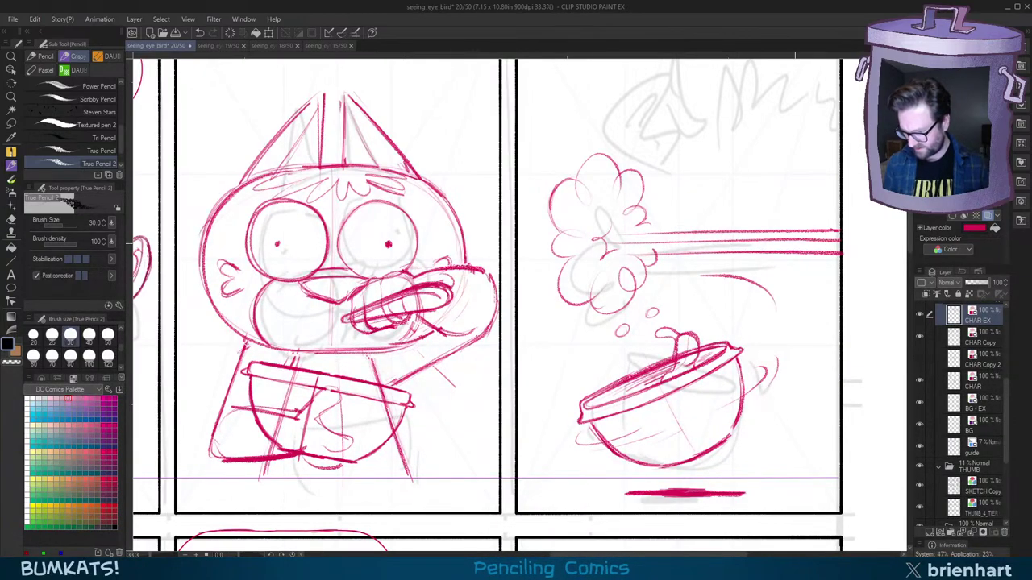
Step: Sketch a flying spoon with an oval head and curved handle above the tilted bowl
key(minus)
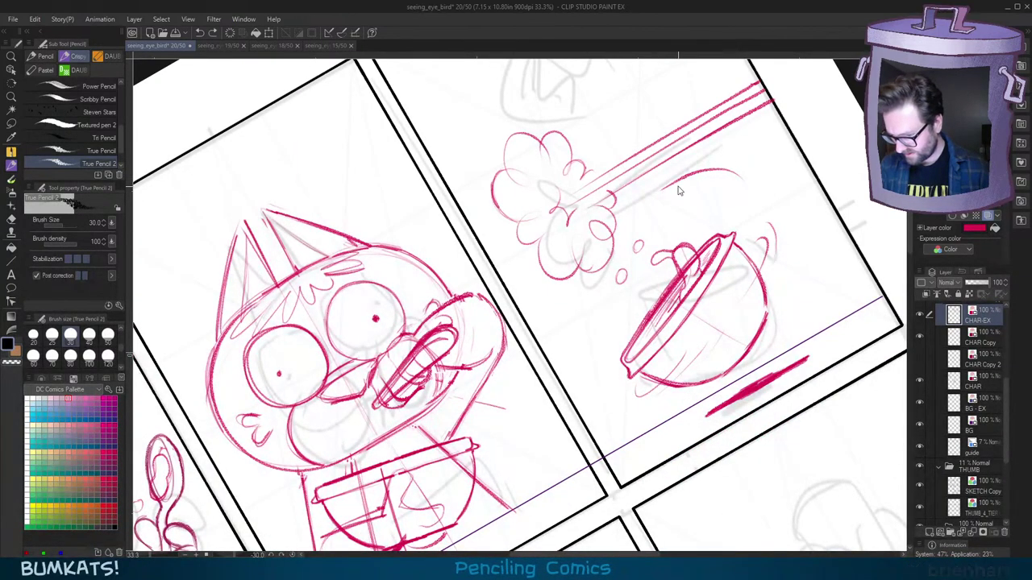
mouse_move(682, 187)
mouse_down()
mouse_move(651, 213)
mouse_move(684, 182)
mouse_move(666, 197)
mouse_up()
key(ctrl+z)
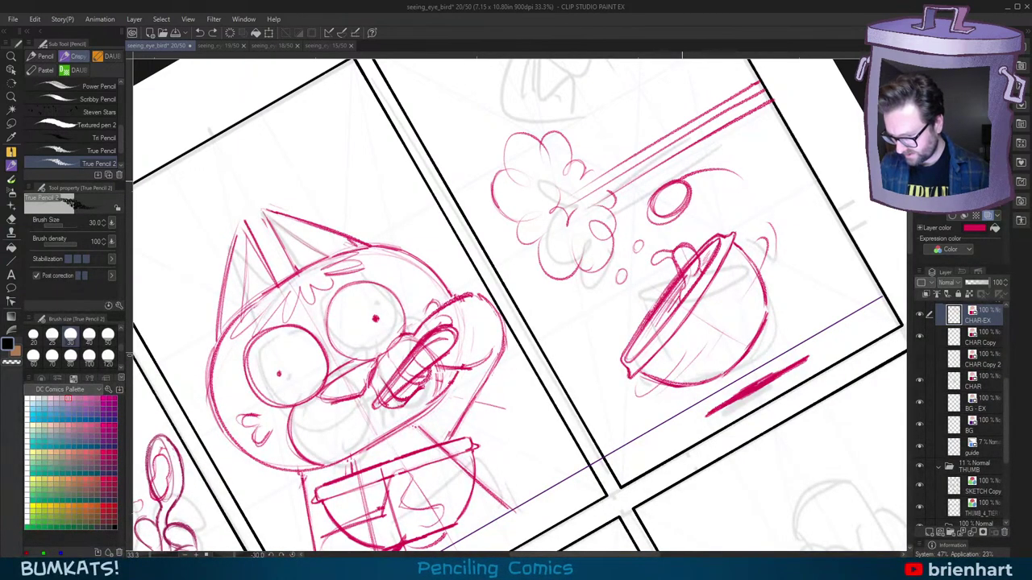
key(ctrl+z)
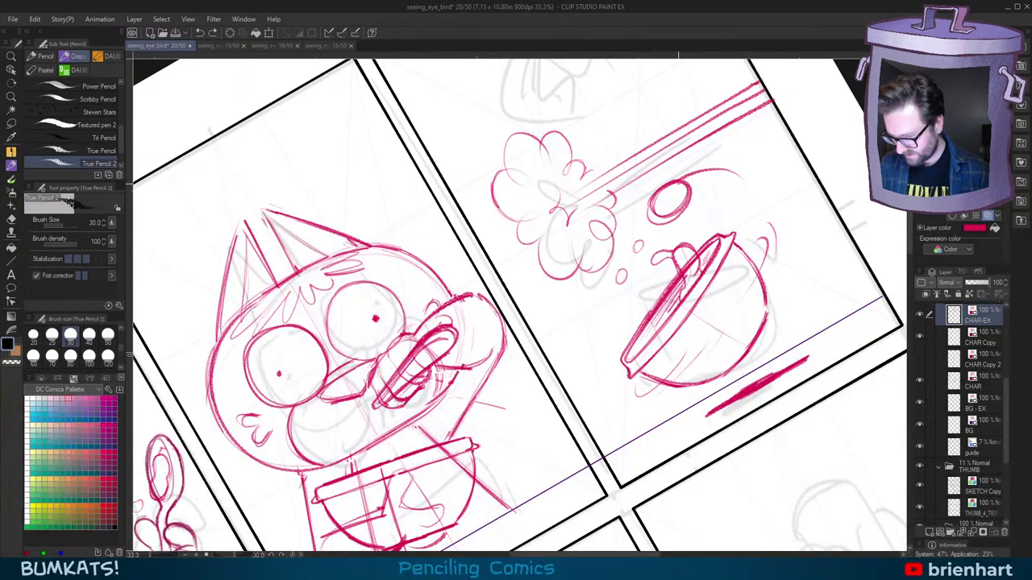
key(ctrl+z)
mouse_move(680, 179)
mouse_down()
mouse_move(689, 160)
mouse_move(735, 141)
mouse_move(752, 153)
mouse_move(692, 169)
mouse_move(760, 139)
mouse_move(686, 163)
mouse_up()
key(ctrl+z)
mouse_move(761, 139)
mouse_down()
mouse_move(708, 149)
mouse_move(679, 179)
mouse_up()
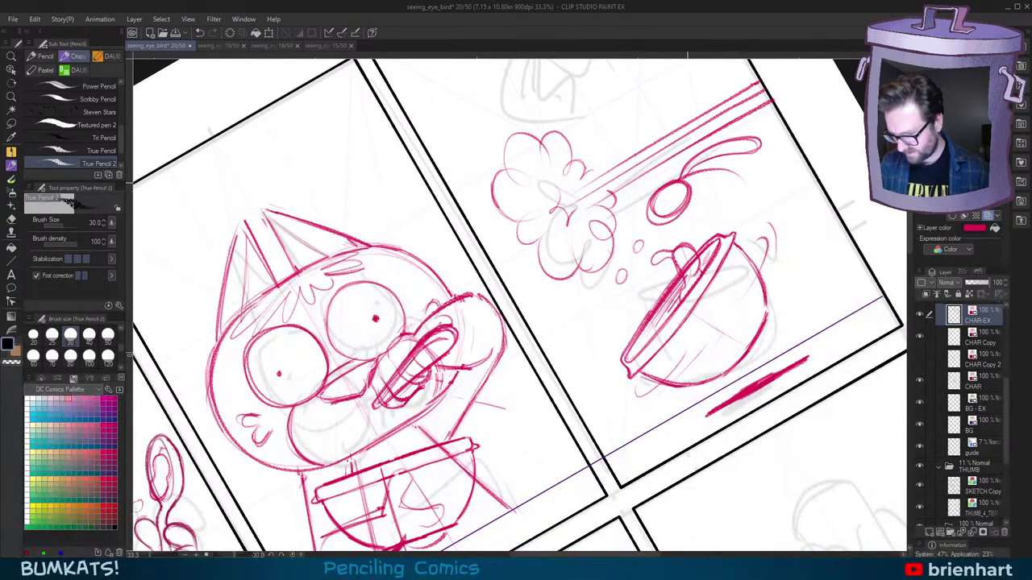
Step: Reinforce the outlines of the spoon's oval head and the end of its handle
mouse_move(655, 216)
mouse_down()
mouse_move(685, 187)
mouse_move(660, 211)
mouse_up()
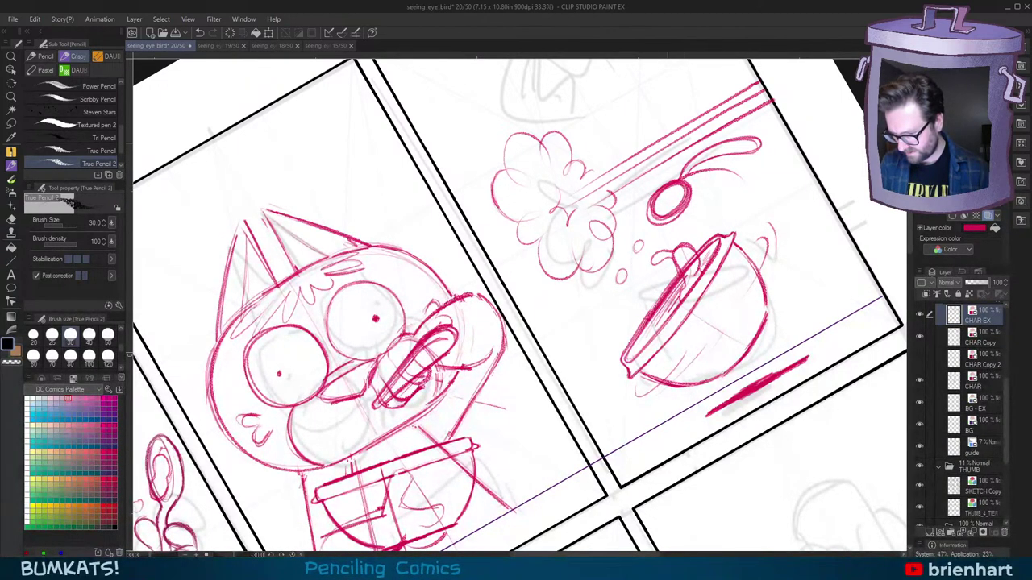
key(ctrl+z)
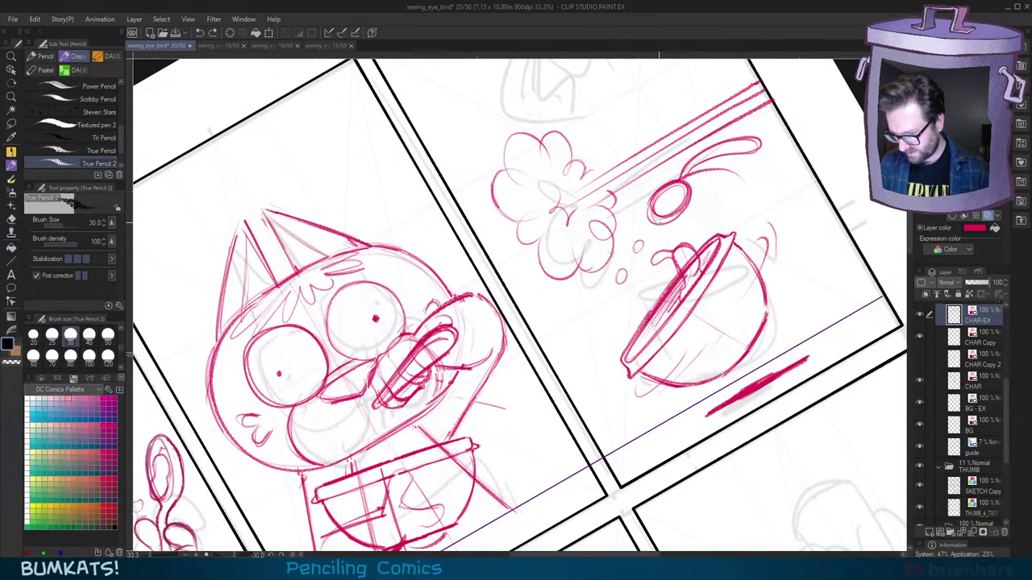
mouse_move(658, 219)
mouse_down()
mouse_move(649, 205)
mouse_move(648, 219)
mouse_up()
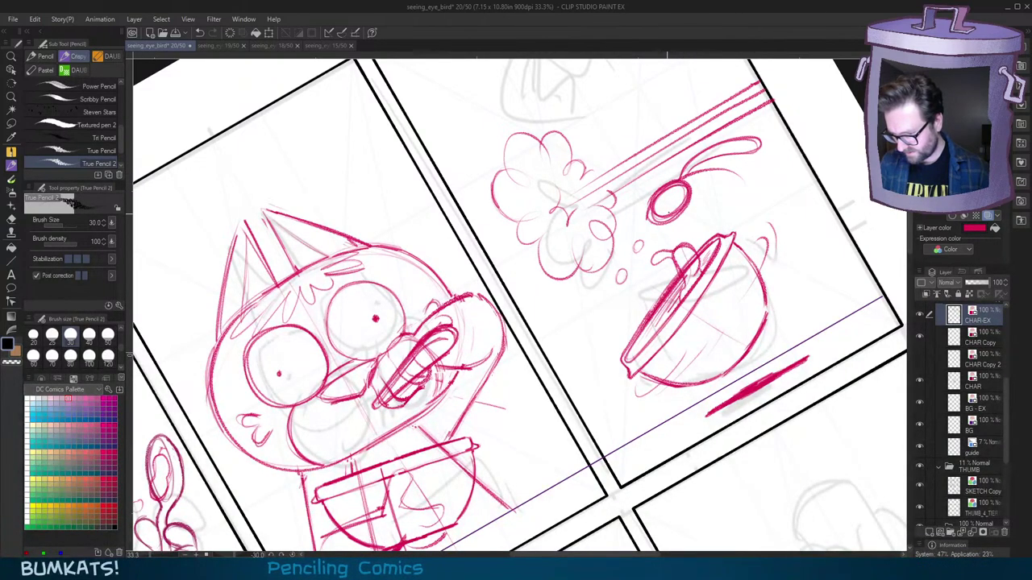
drag(724, 139, 756, 151)
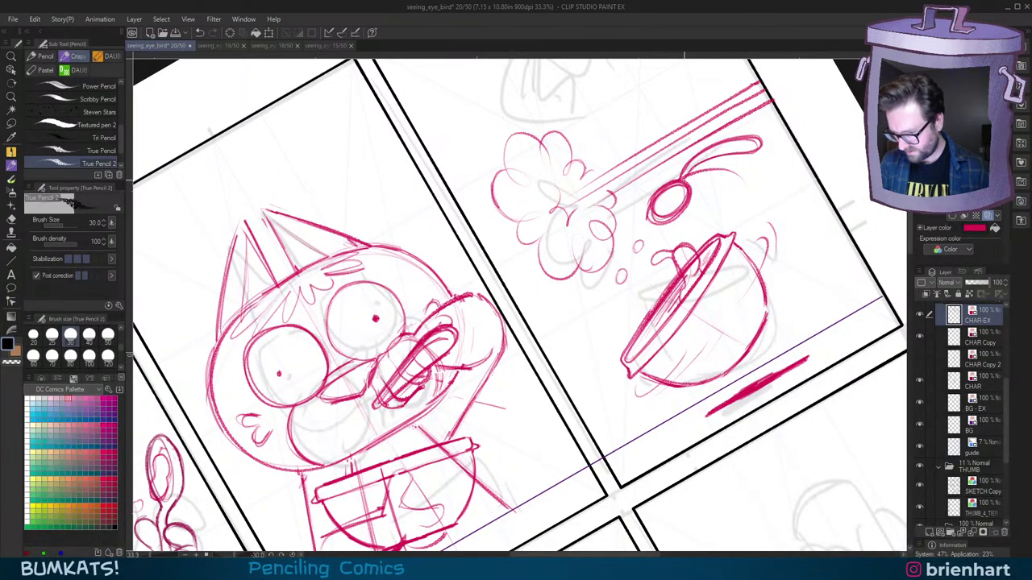
Step: Lasso the spoon, then move and rotate it to stand nearly upright above the smoke cloud with its head up
key(ctrl+@)
scroll(808, 311, down, 3)
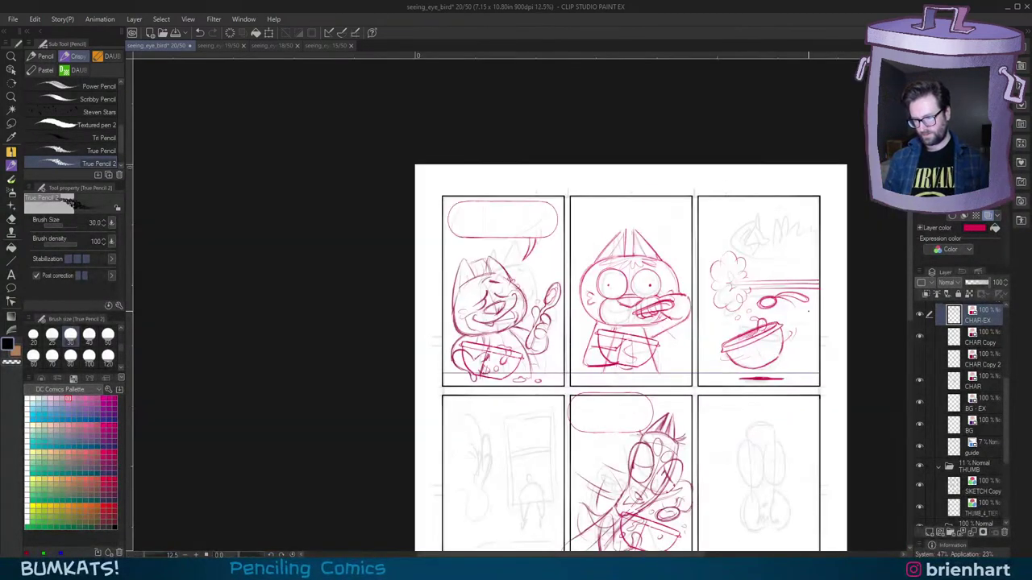
scroll(809, 312, up, 3)
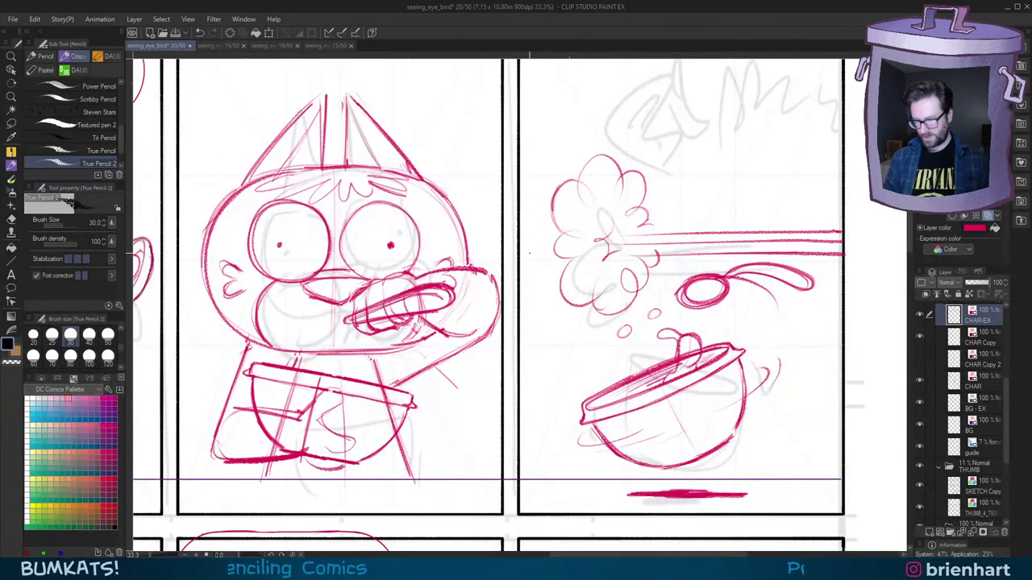
key(m)
mouse_move(744, 305)
mouse_down()
mouse_move(672, 304)
mouse_move(747, 256)
mouse_move(806, 308)
mouse_move(794, 313)
mouse_move(795, 168)
mouse_move(798, 236)
mouse_up()
key(ctrl+t)
drag(799, 194, 788, 140)
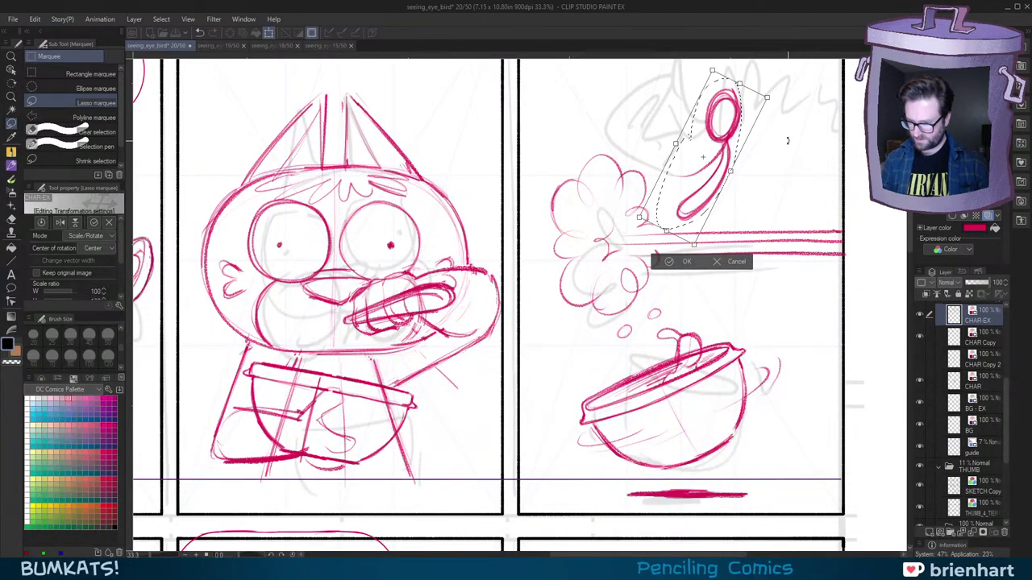
click(674, 263)
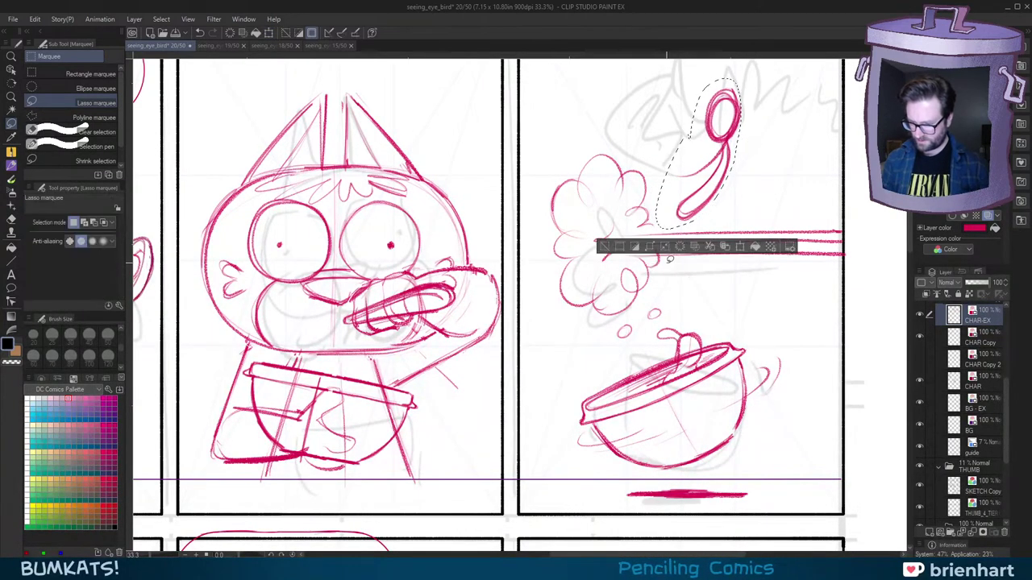
click(608, 246)
drag(725, 143, 717, 214)
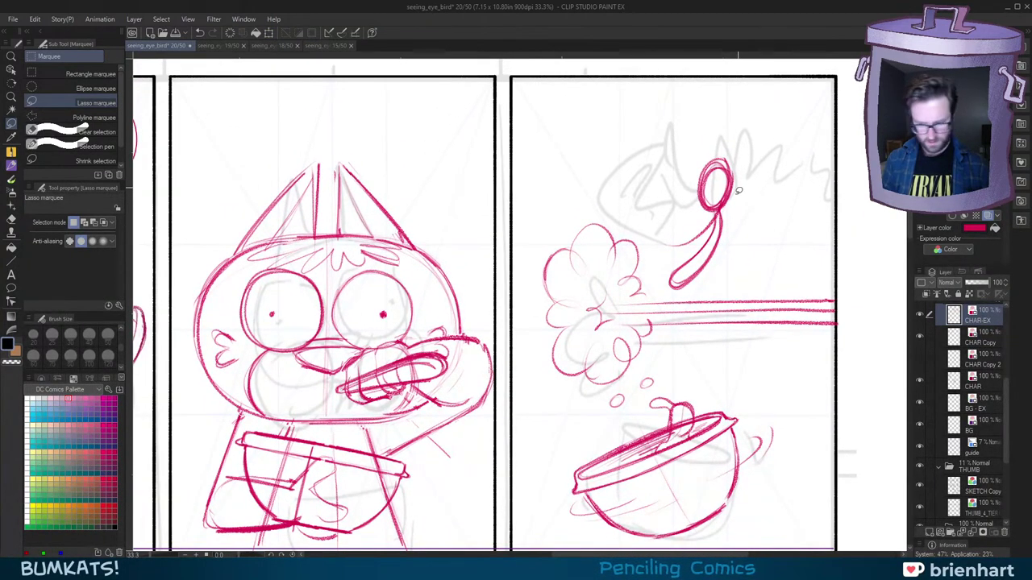
key(p)
key(ctrl+z)
mouse_move(684, 369)
mouse_down()
mouse_move(726, 284)
mouse_move(761, 255)
mouse_move(761, 217)
mouse_up()
key(ctrl+z)
mouse_move(720, 378)
mouse_down()
mouse_move(759, 350)
mouse_move(730, 272)
mouse_move(746, 201)
mouse_up()
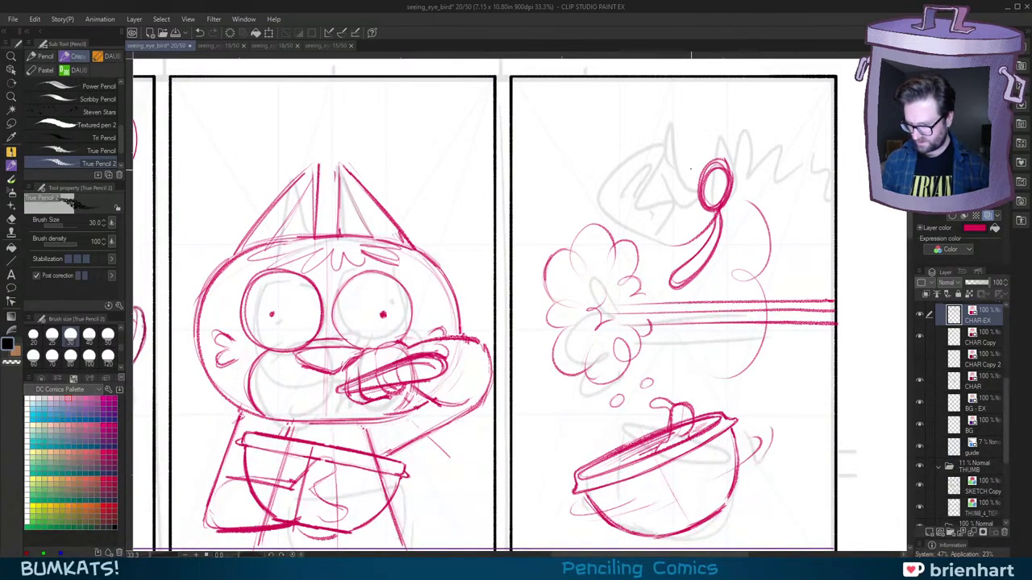
drag(664, 153, 685, 161)
key(ctrl+z)
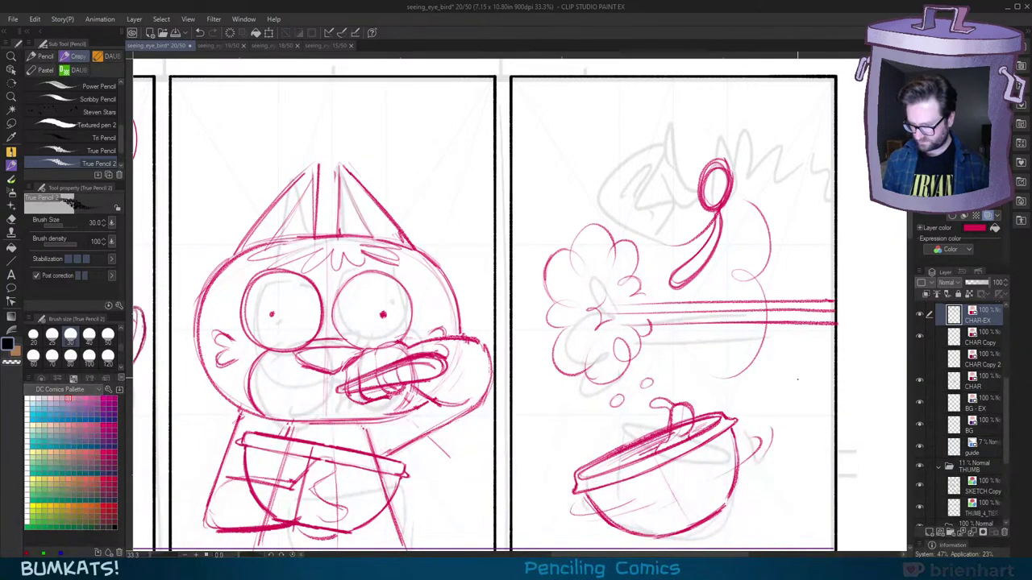
scroll(781, 259, down, 3)
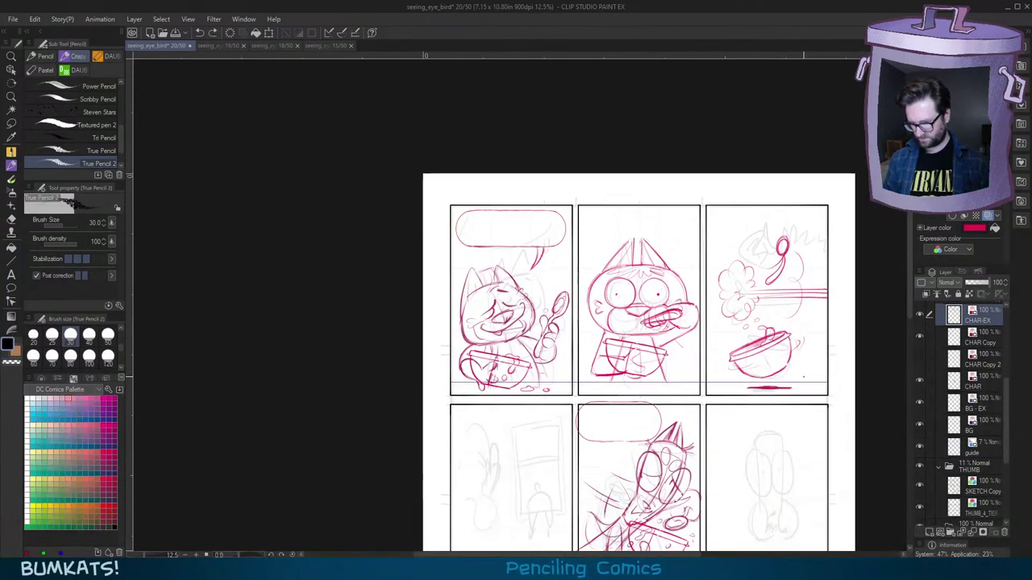
key(ctrl+z)
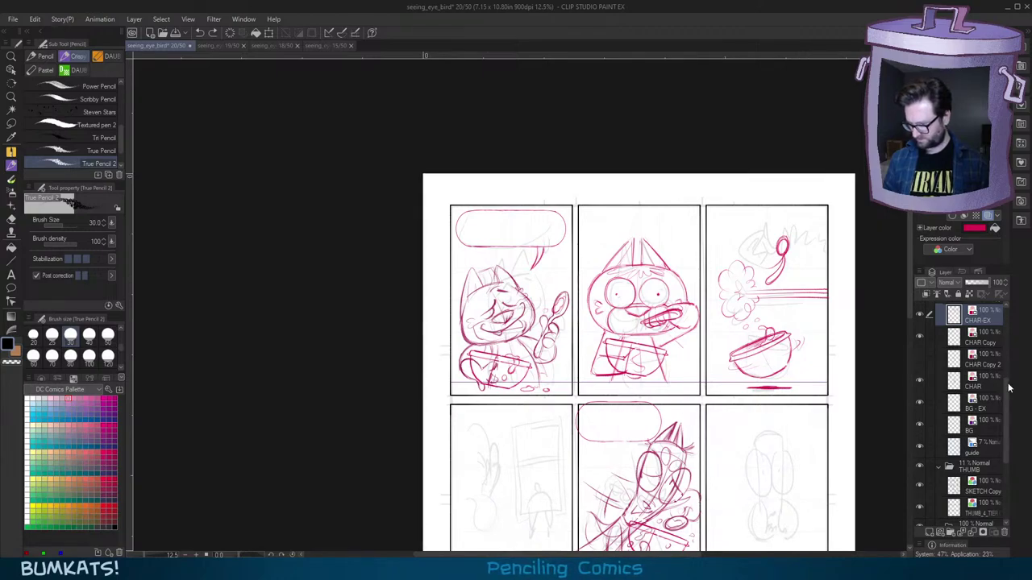
Step: Hide the THUMB folder to check the pencils on their own and show it again
click(920, 466)
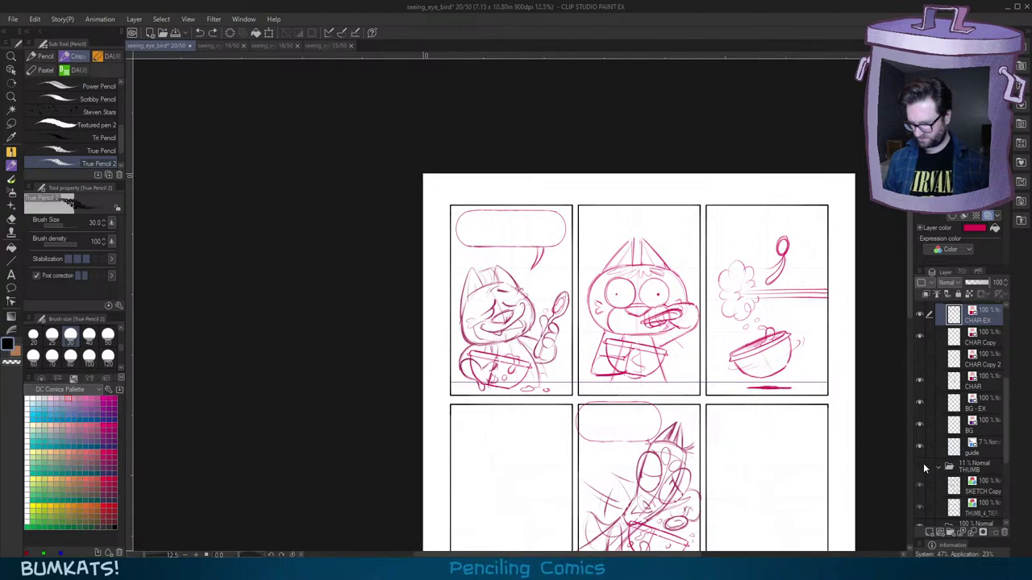
click(920, 466)
Step: Sketch a slanted spoon with an oval head and wavy handle above the bowl in the bottom-left panel
mouse_move(739, 520)
mouse_down()
mouse_move(745, 302)
mouse_move(762, 194)
mouse_move(791, 123)
mouse_up()
scroll(590, 311, up, 1)
drag(581, 350, 604, 365)
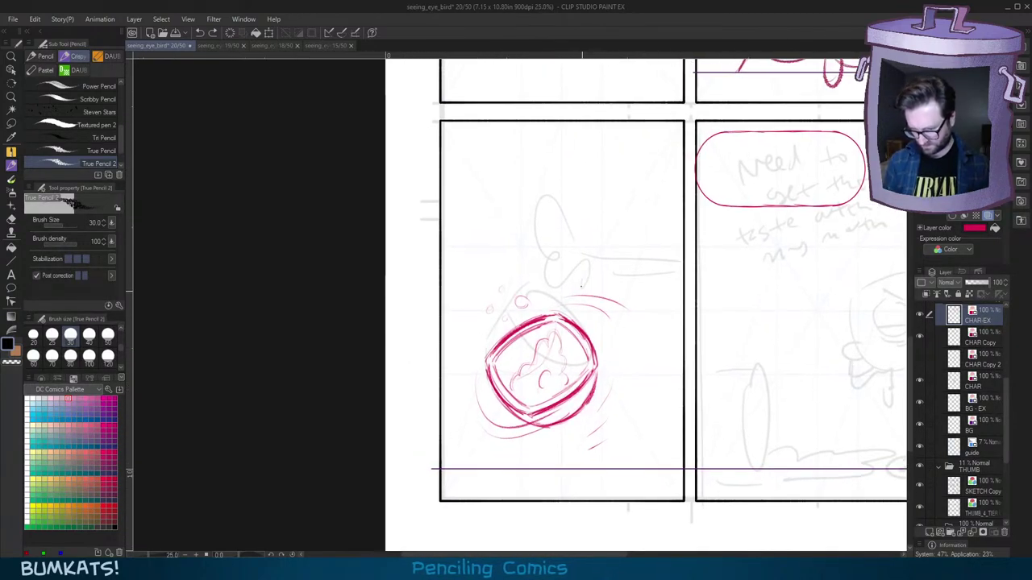
scroll(524, 209, up, 1)
mouse_move(526, 191)
mouse_down()
mouse_move(514, 216)
mouse_move(540, 207)
mouse_move(545, 192)
mouse_move(525, 218)
mouse_move(559, 157)
mouse_move(598, 131)
mouse_move(558, 179)
mouse_move(603, 139)
mouse_move(577, 142)
mouse_move(544, 196)
mouse_move(507, 223)
mouse_up()
key(ctrl+z)
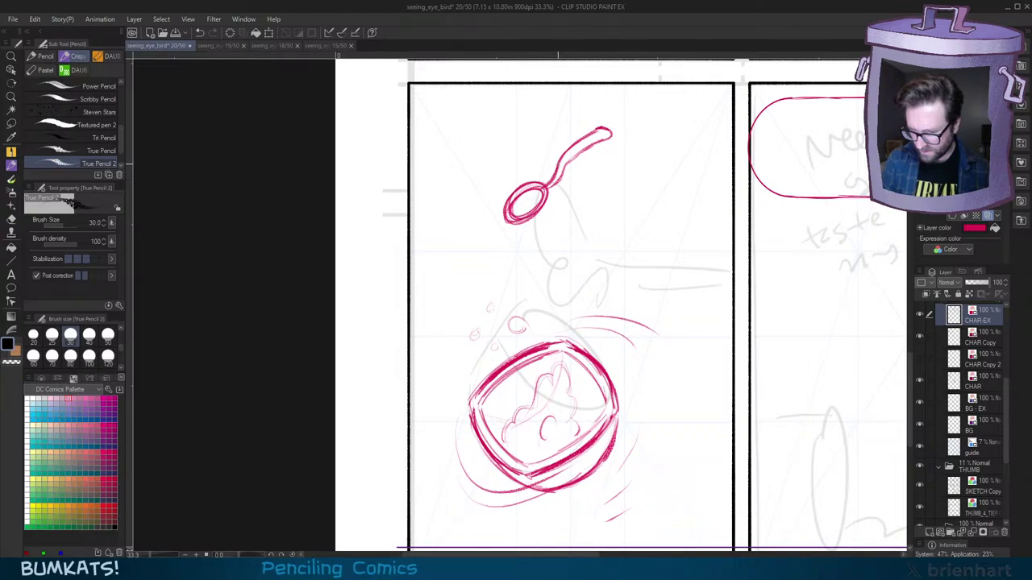
mouse_move(565, 151)
mouse_down()
mouse_move(595, 127)
mouse_move(597, 143)
mouse_move(547, 185)
mouse_up()
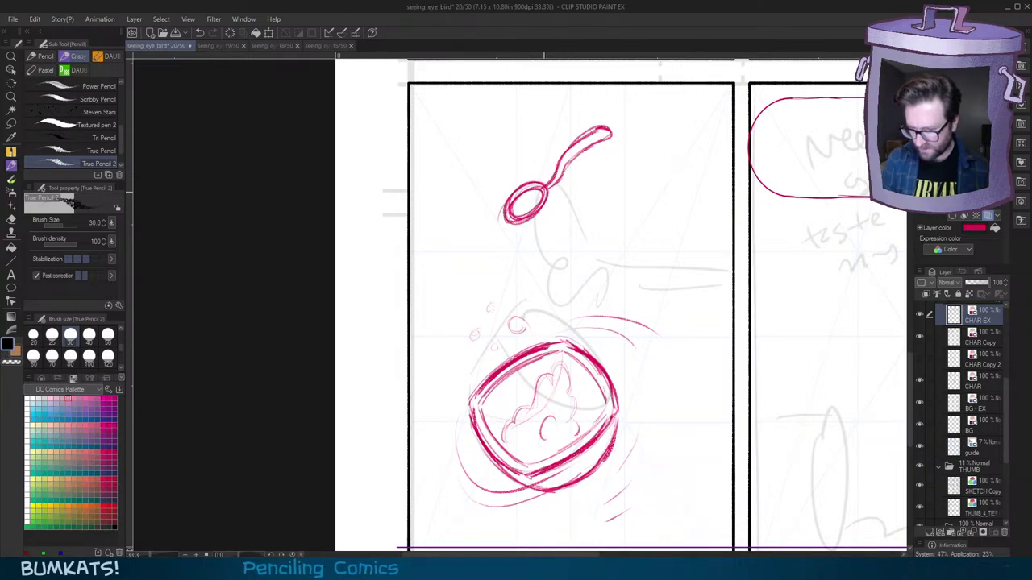
Step: Lasso the spoon and bowl in the bottom-left panel, enlarge them to 106% and shift them slightly within the panel
scroll(781, 359, down, 7)
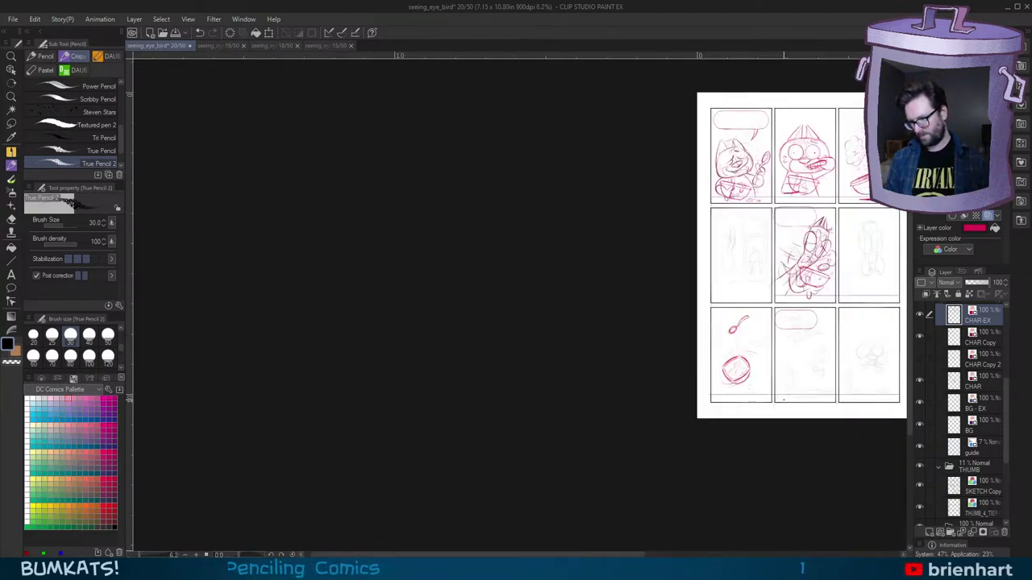
scroll(784, 399, up, 3)
drag(786, 338, 608, 392)
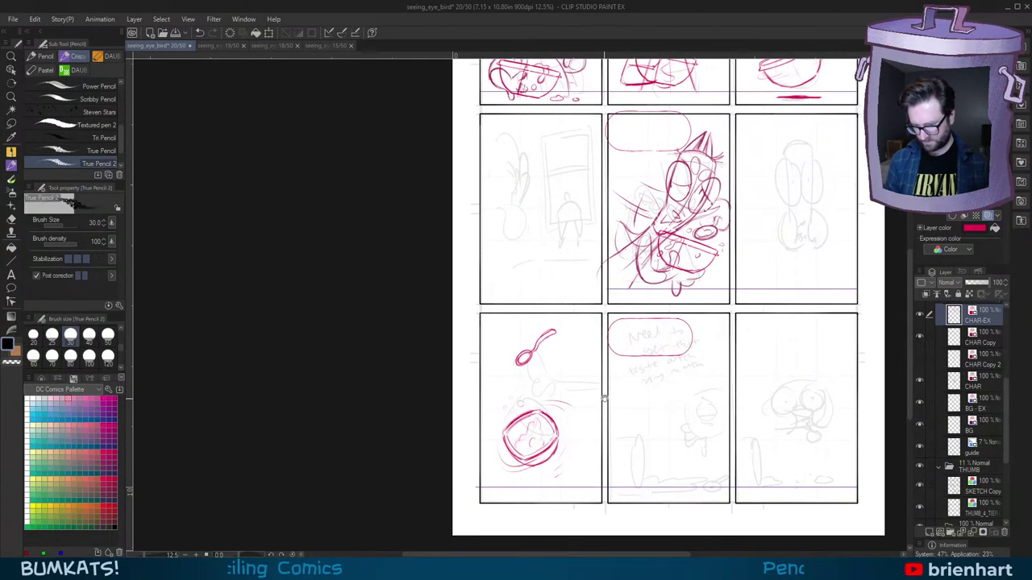
click(12, 125)
mouse_move(566, 308)
mouse_down()
mouse_move(632, 342)
mouse_move(574, 306)
mouse_up()
key(ctrl+t)
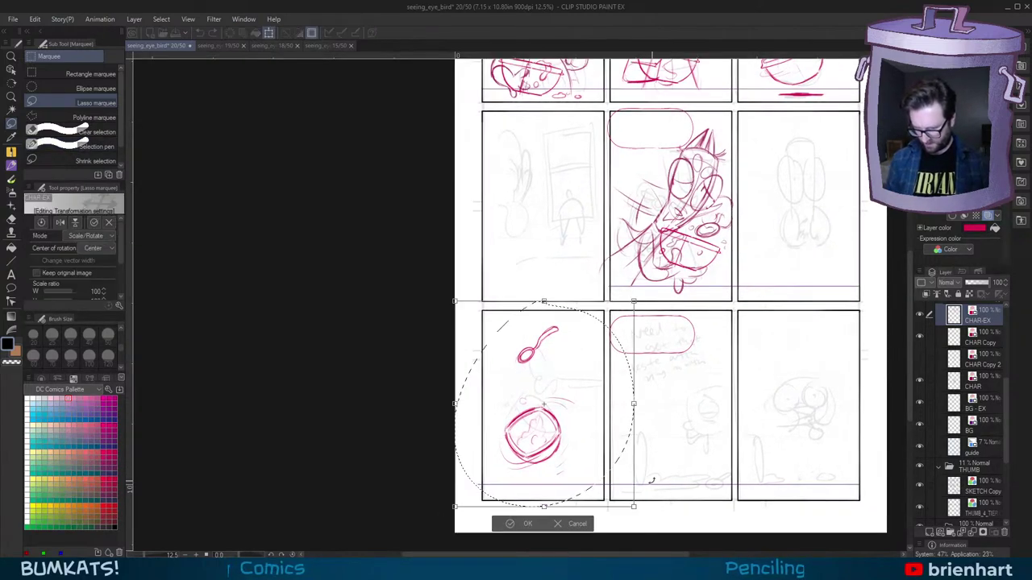
drag(645, 519, 646, 520)
drag(569, 430, 564, 422)
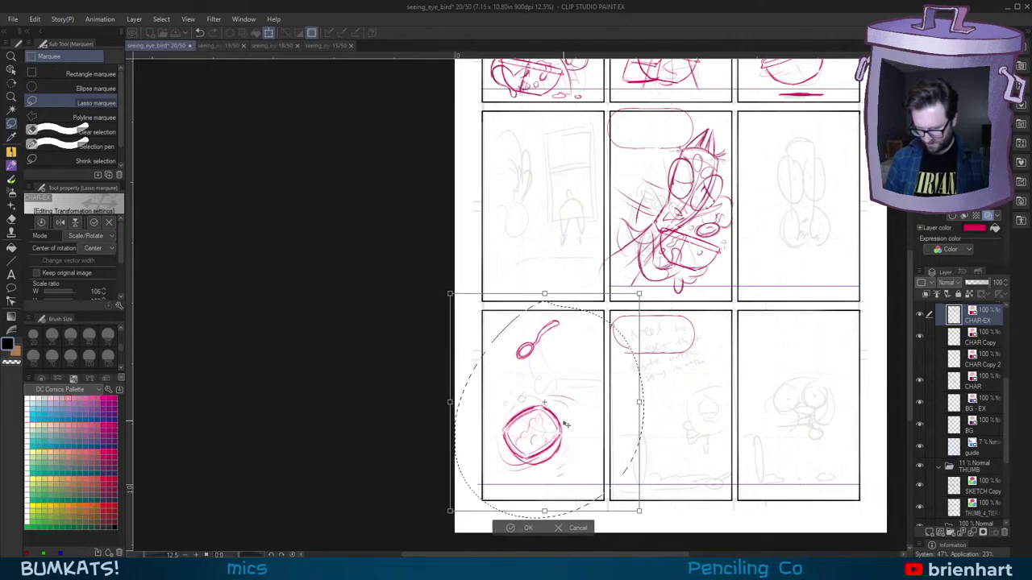
click(513, 529)
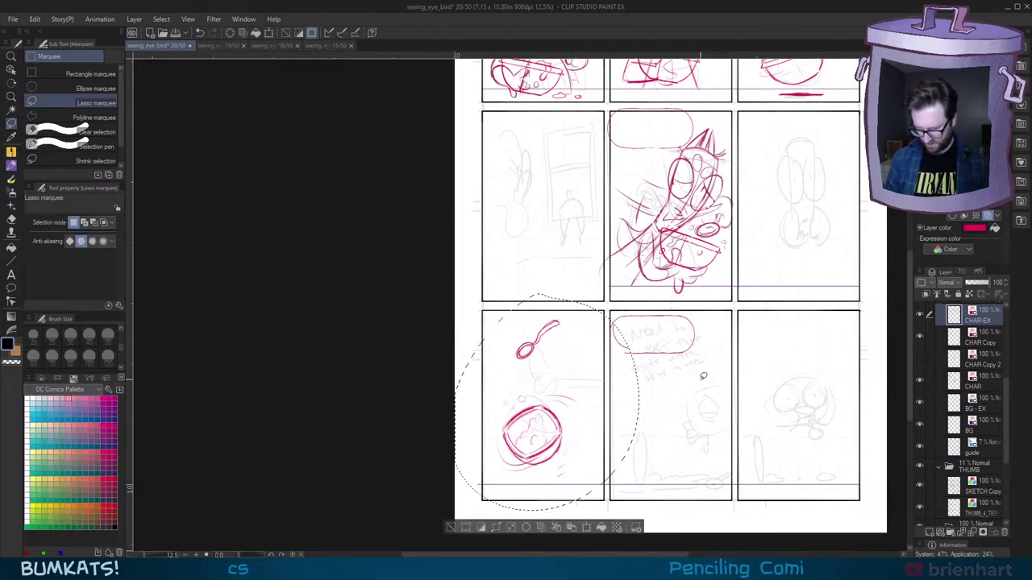
click(451, 525)
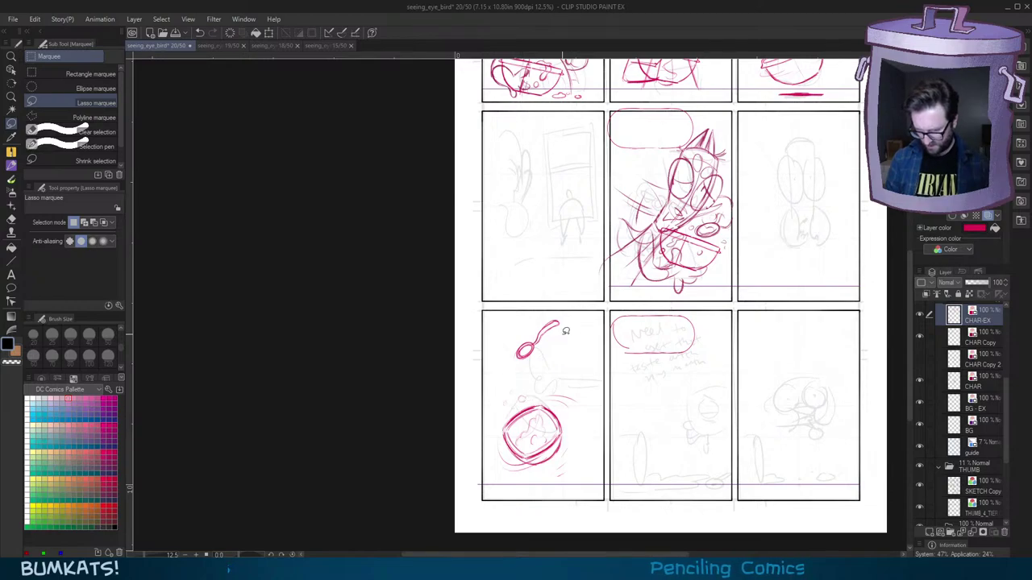
Step: Lasso the spoon in the bottom-left panel, shift it slightly down toward the bowl and clear the selection
scroll(564, 330, up, 2)
drag(529, 286, 545, 367)
mouse_move(542, 324)
mouse_down()
mouse_move(574, 248)
mouse_move(564, 262)
mouse_up()
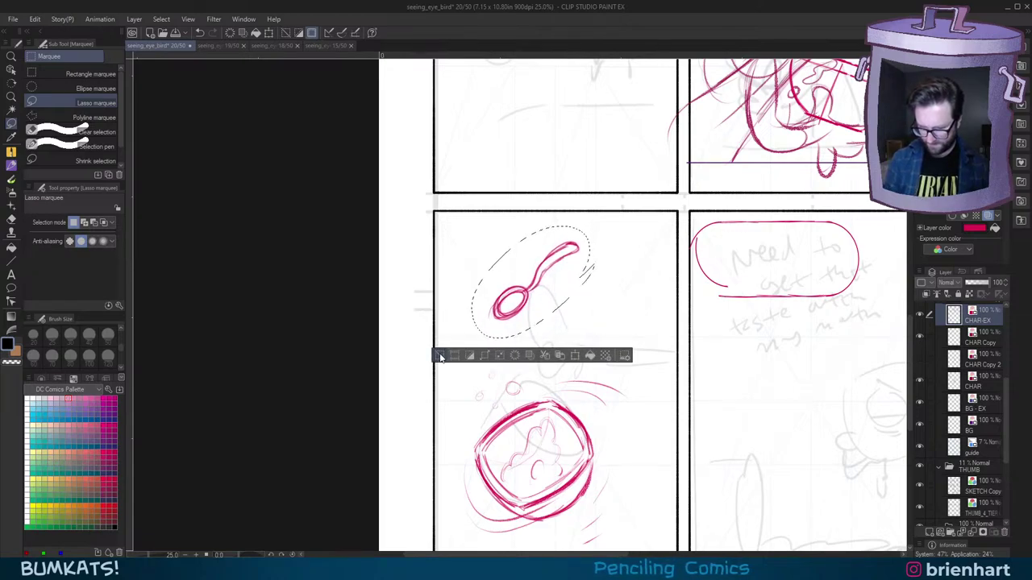
click(652, 249)
drag(619, 321, 607, 330)
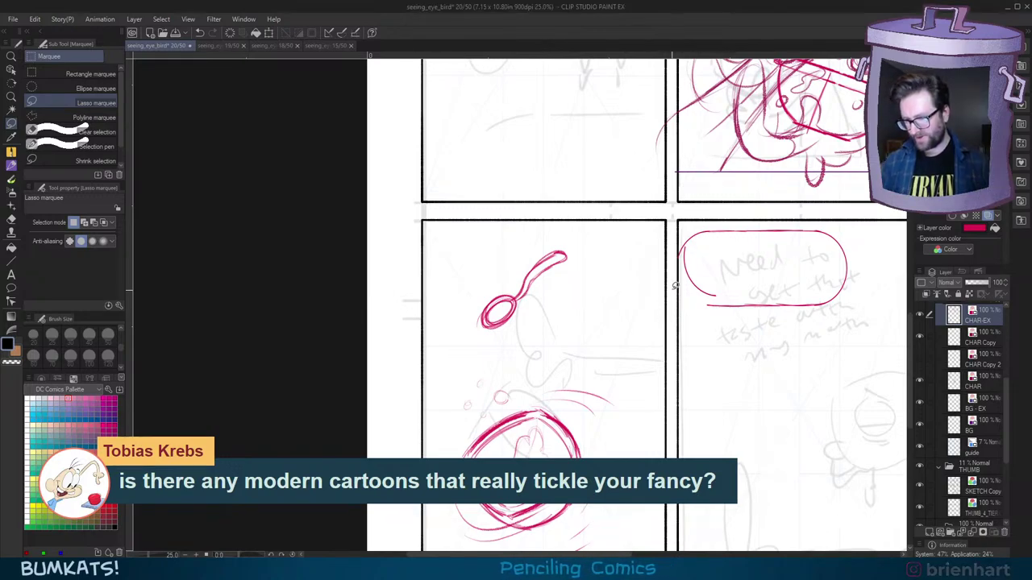
drag(689, 355, 667, 347)
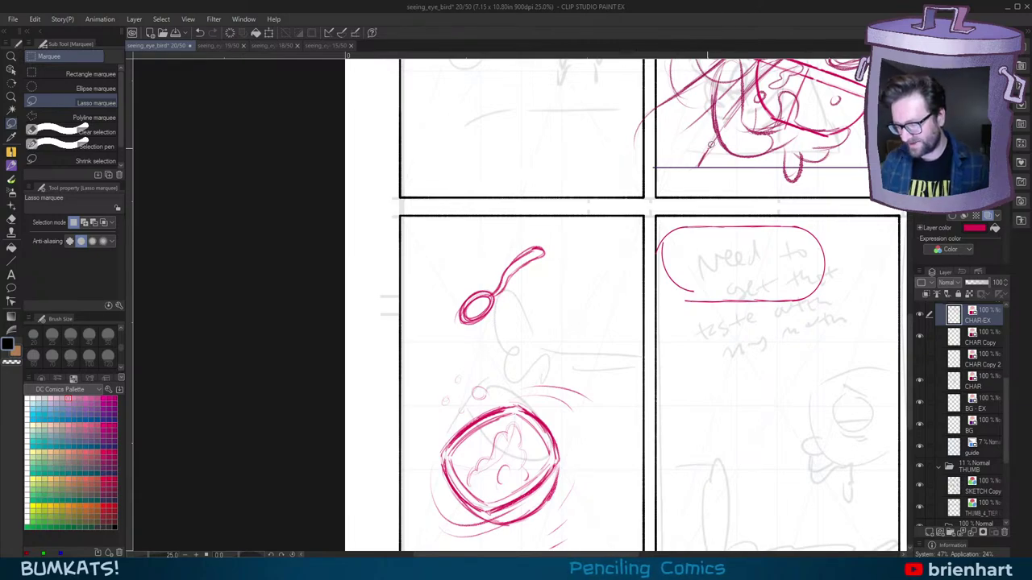
drag(644, 382, 693, 337)
scroll(633, 373, up, 1)
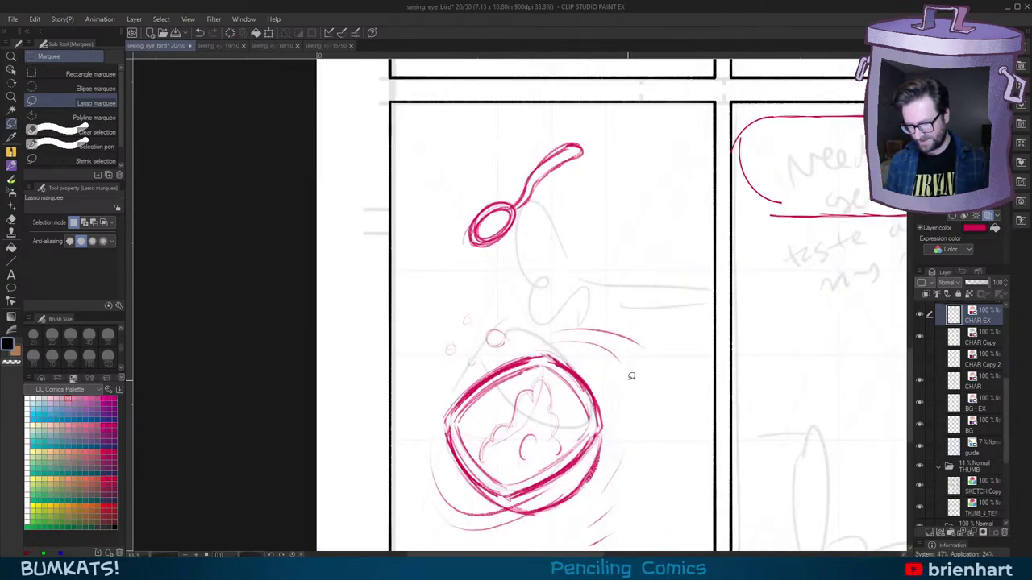
key(p)
drag(632, 377, 655, 388)
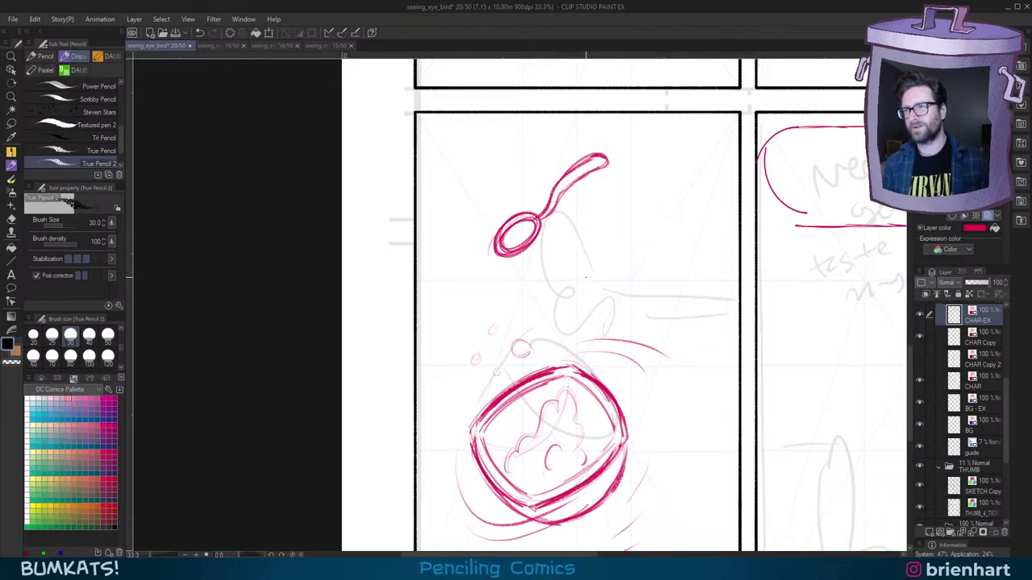
drag(616, 259, 621, 288)
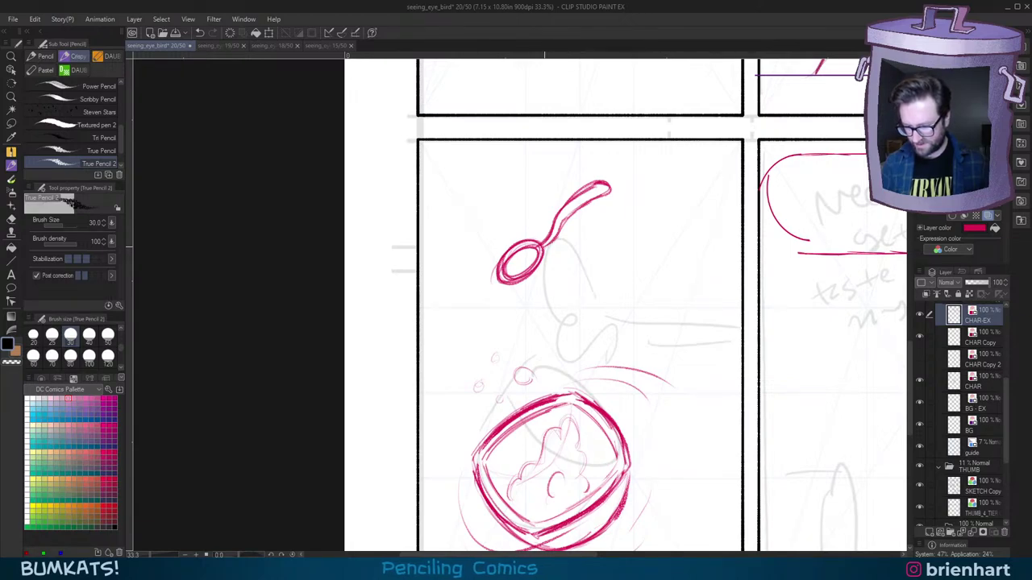
mouse_move(635, 308)
mouse_down()
mouse_move(615, 306)
mouse_move(622, 299)
mouse_up()
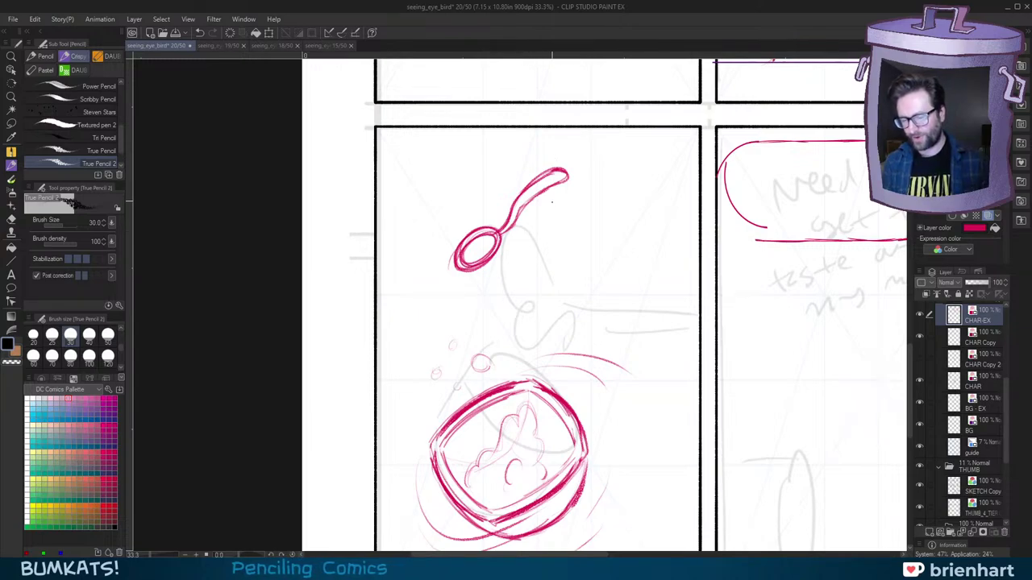
drag(563, 217, 551, 227)
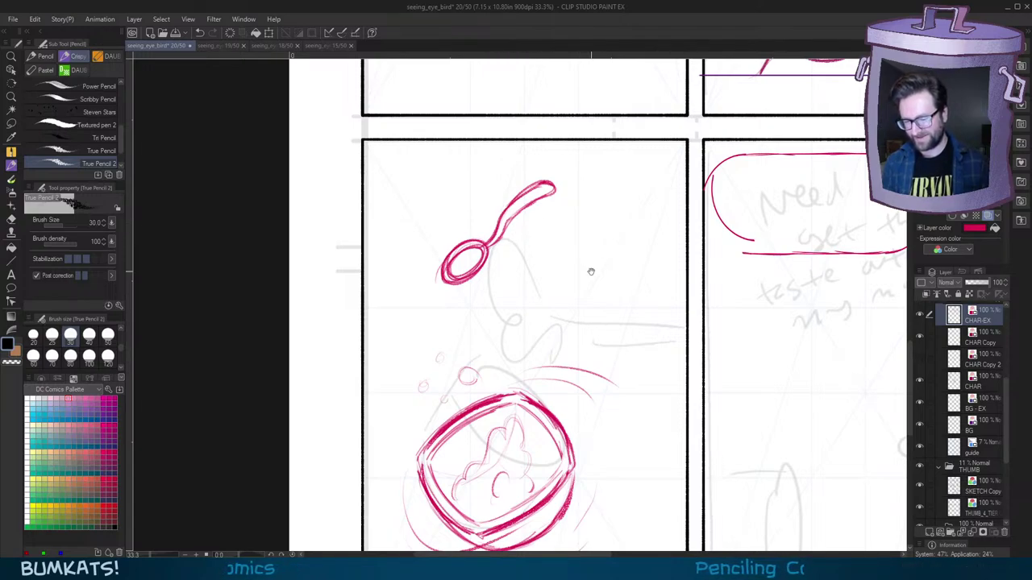
Step: Lasso the stray curved left end of the bottom-middle panel's speech balloon, move it to close the outline and deselect
scroll(589, 269, down, 1)
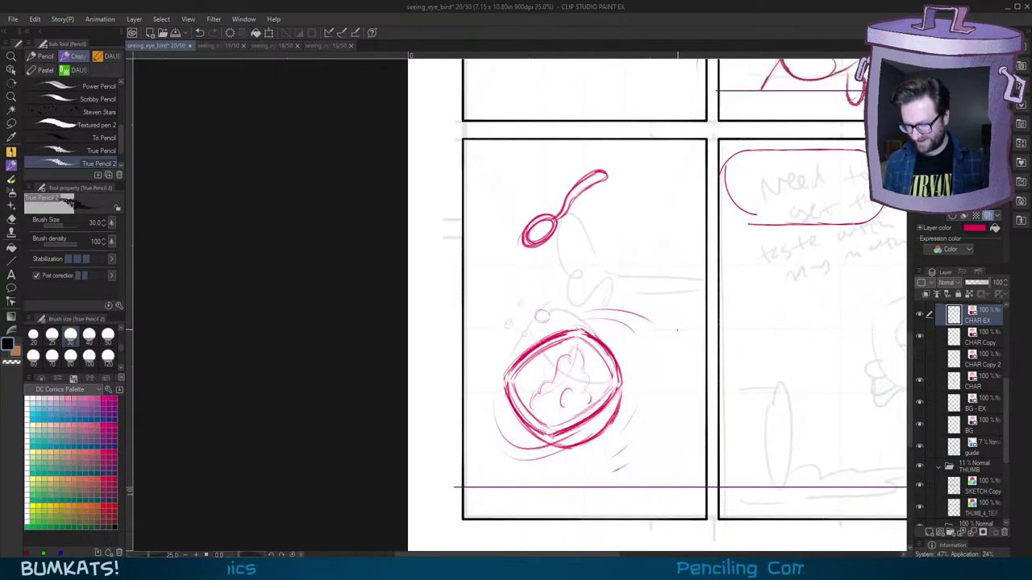
mouse_move(661, 367)
mouse_down()
mouse_move(664, 347)
mouse_move(636, 366)
mouse_up()
click(11, 122)
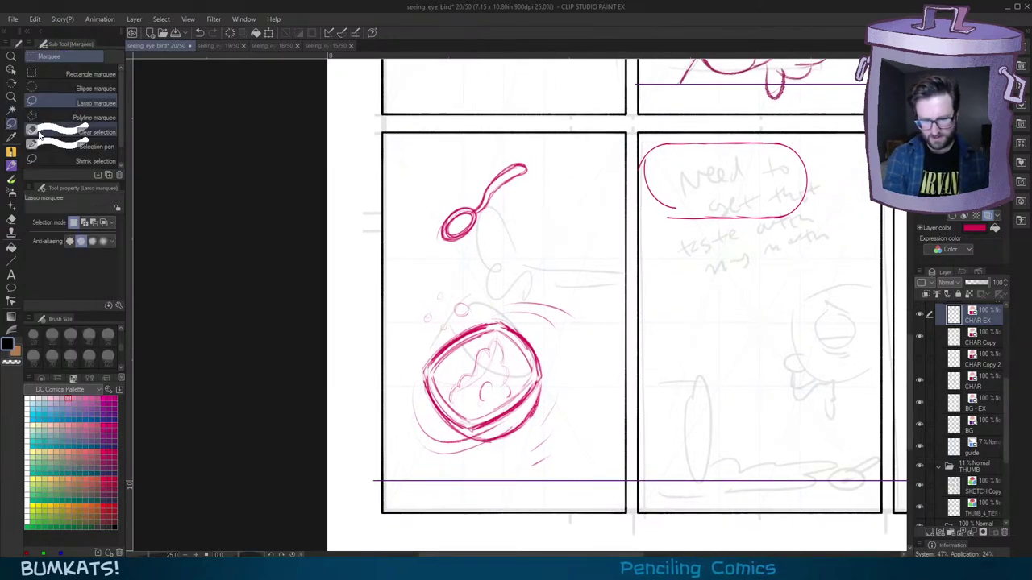
mouse_move(655, 154)
mouse_down()
mouse_move(654, 205)
mouse_move(689, 204)
mouse_move(681, 154)
mouse_up()
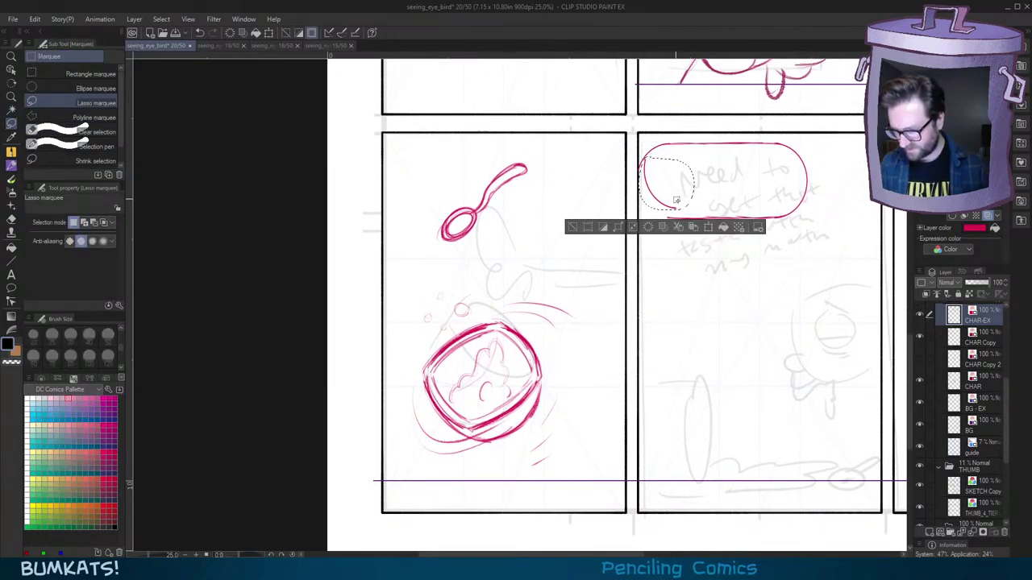
drag(675, 209, 669, 219)
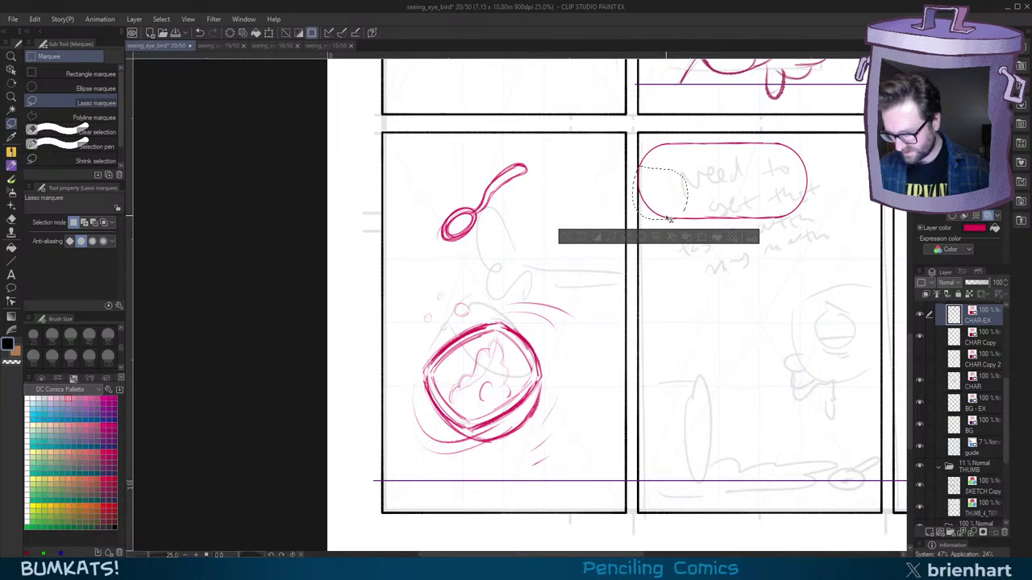
click(567, 236)
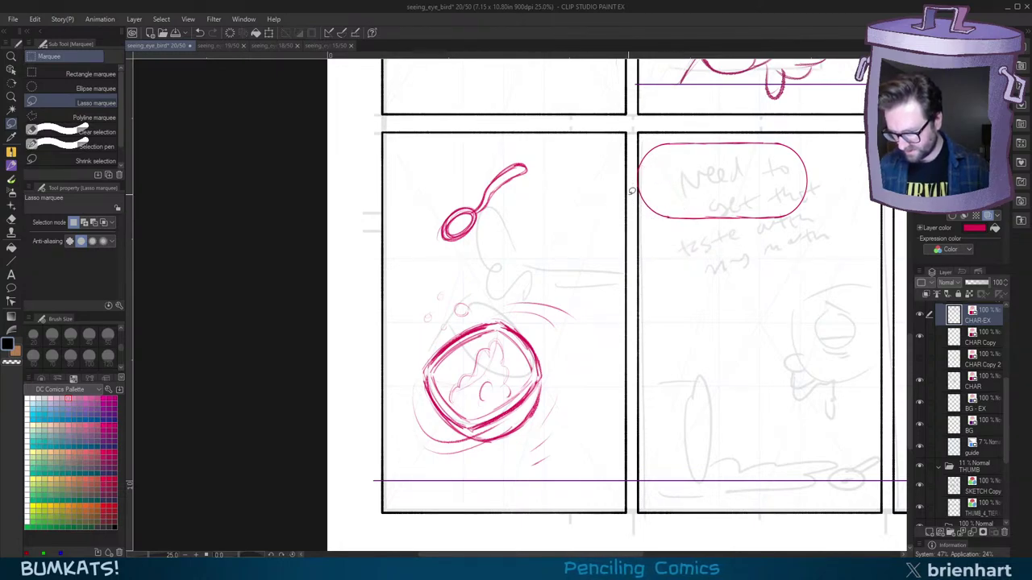
Step: Look over the bottom-row panels, examining the balloon and the thumbnail figures in the middle and right panels
scroll(690, 305, down, 2)
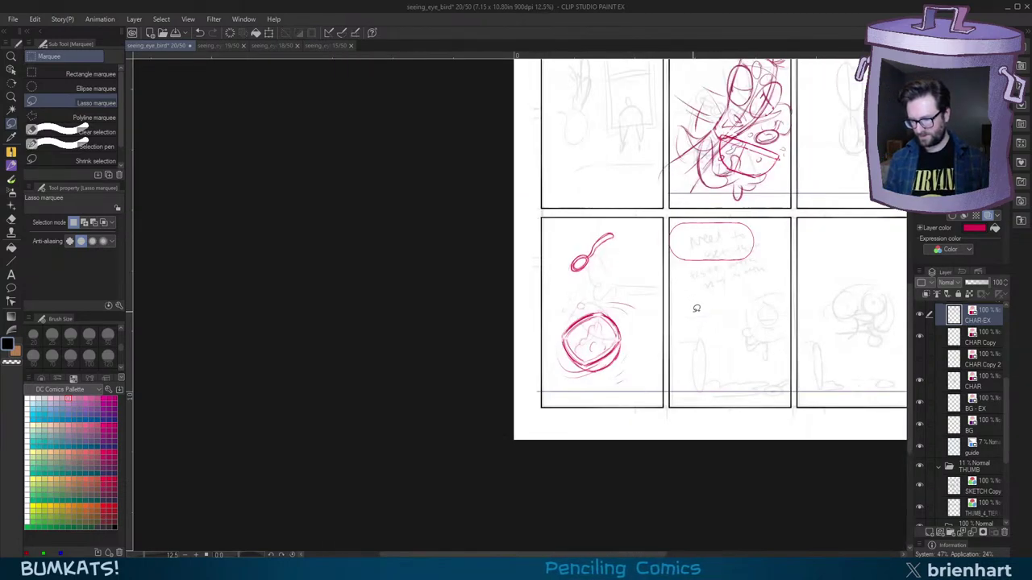
scroll(693, 278, up, 2)
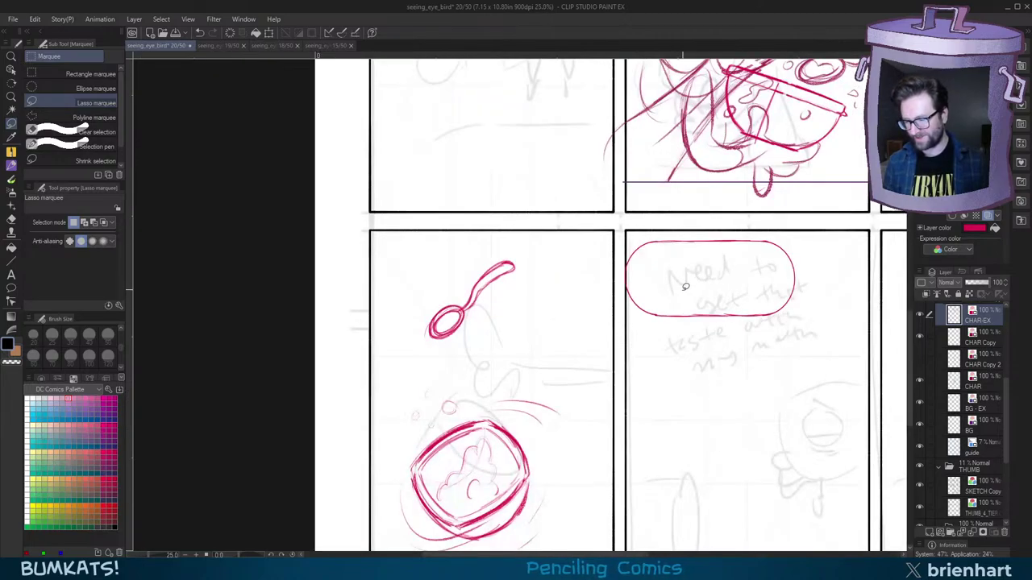
drag(690, 292, 695, 284)
drag(683, 359, 688, 352)
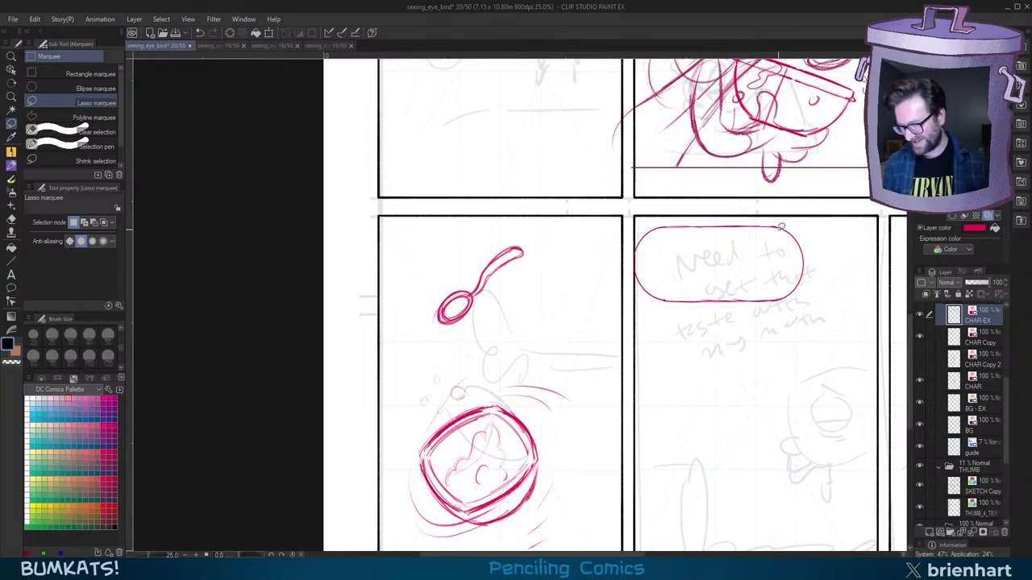
drag(707, 357, 714, 341)
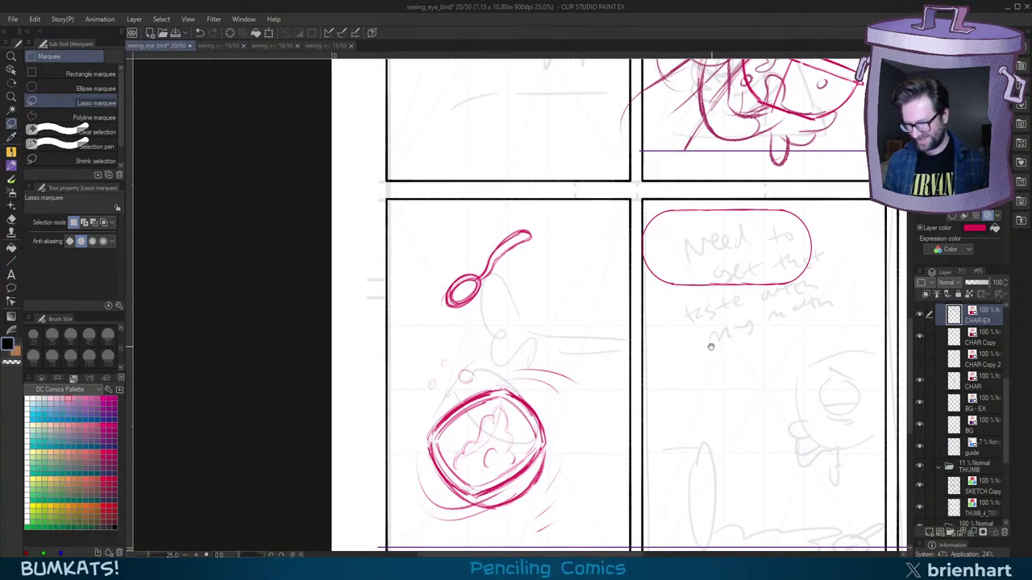
scroll(710, 347, down, 3)
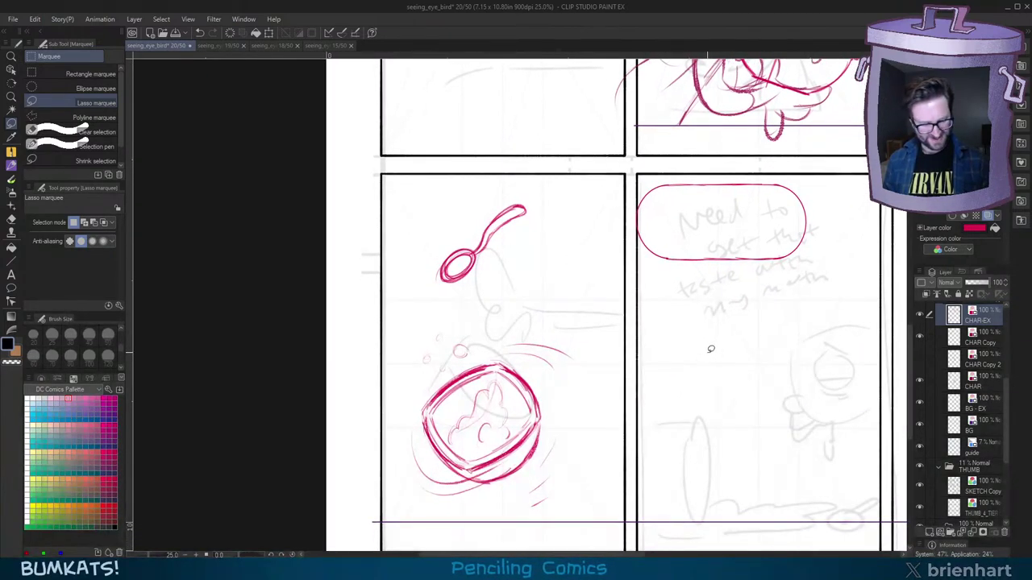
key(p)
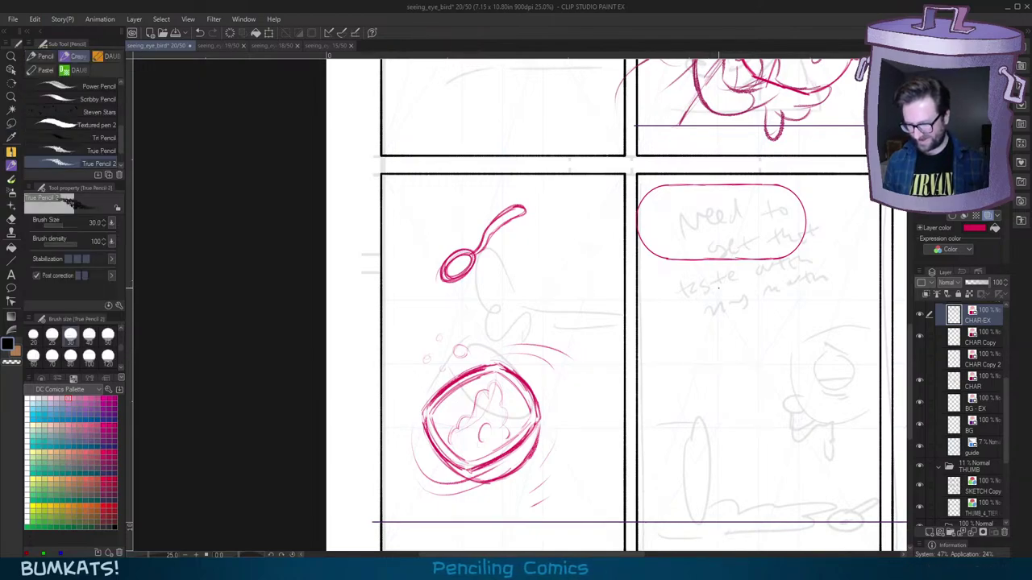
drag(701, 343, 707, 341)
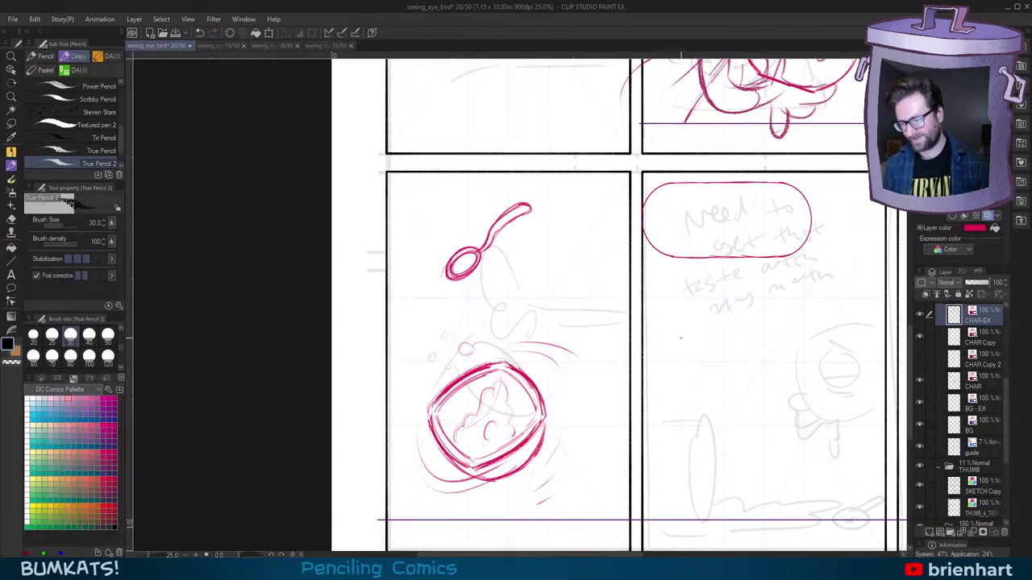
drag(736, 336, 709, 344)
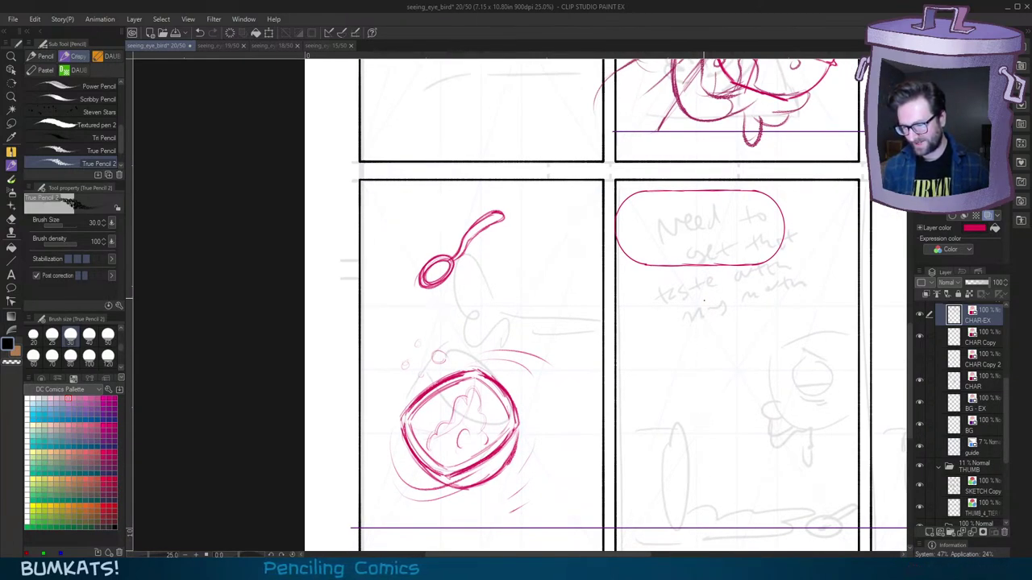
drag(733, 355, 720, 325)
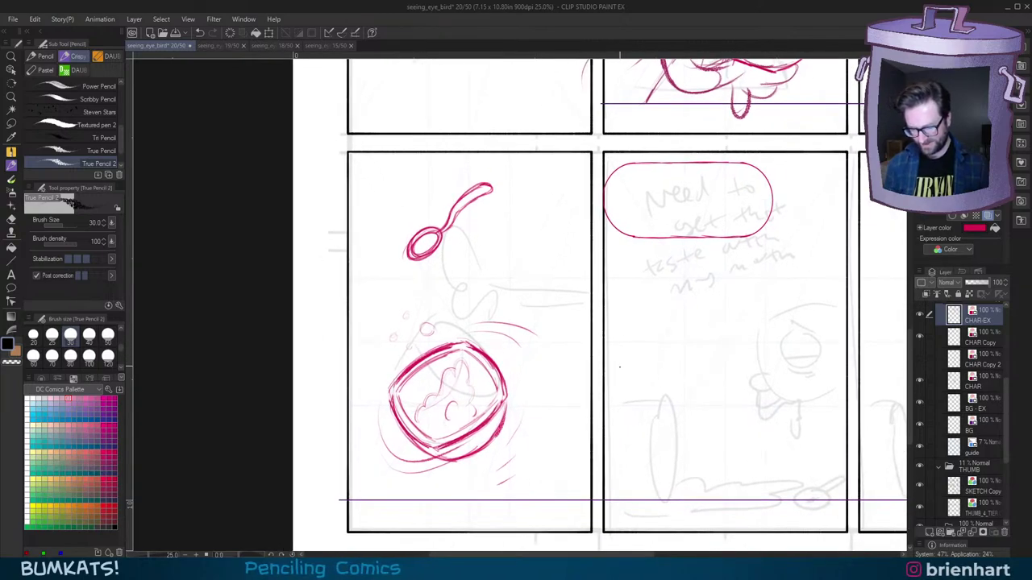
drag(765, 385, 709, 372)
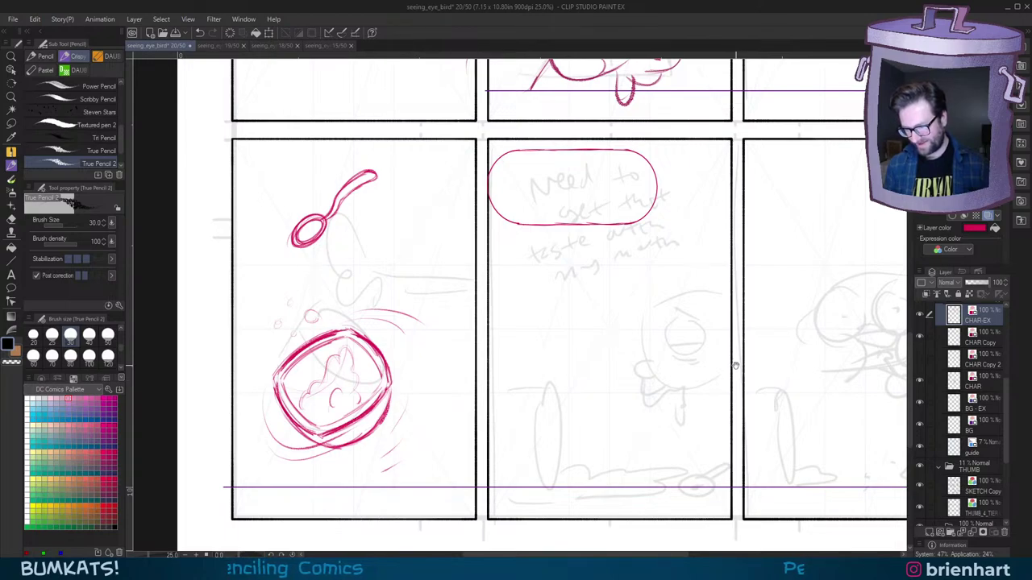
drag(735, 365, 740, 375)
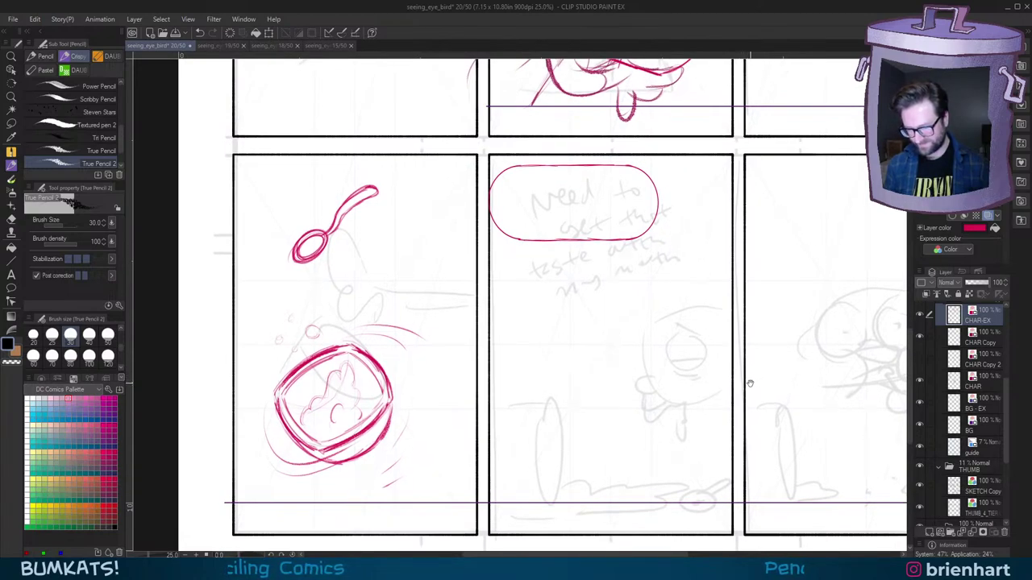
drag(771, 393, 714, 387)
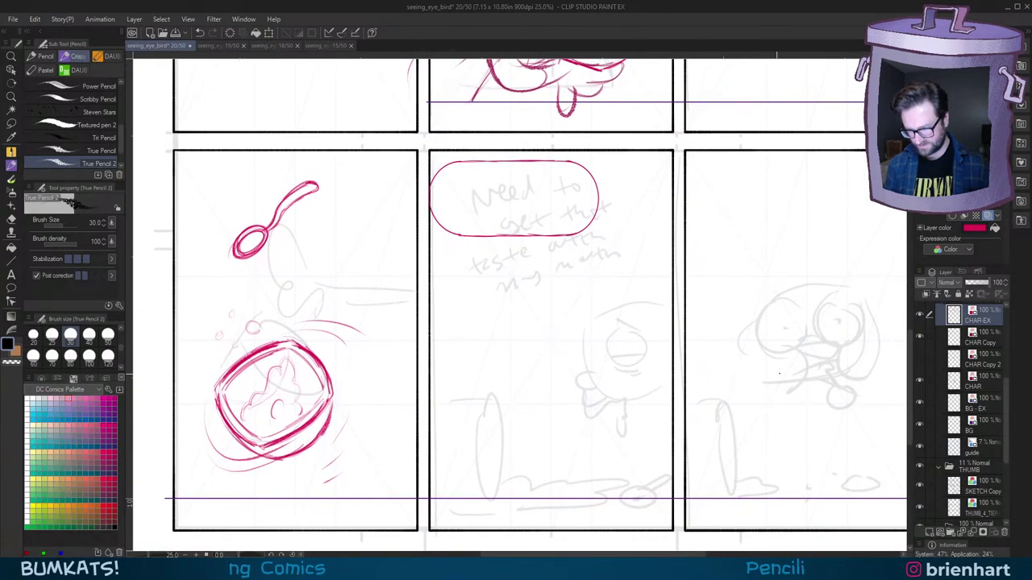
scroll(819, 371, down, 2)
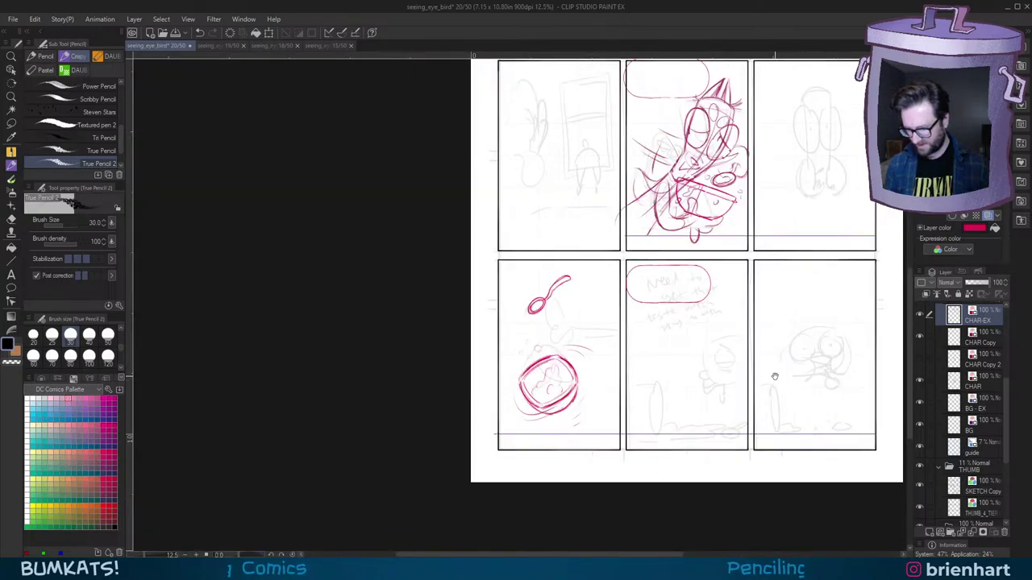
drag(774, 376, 750, 395)
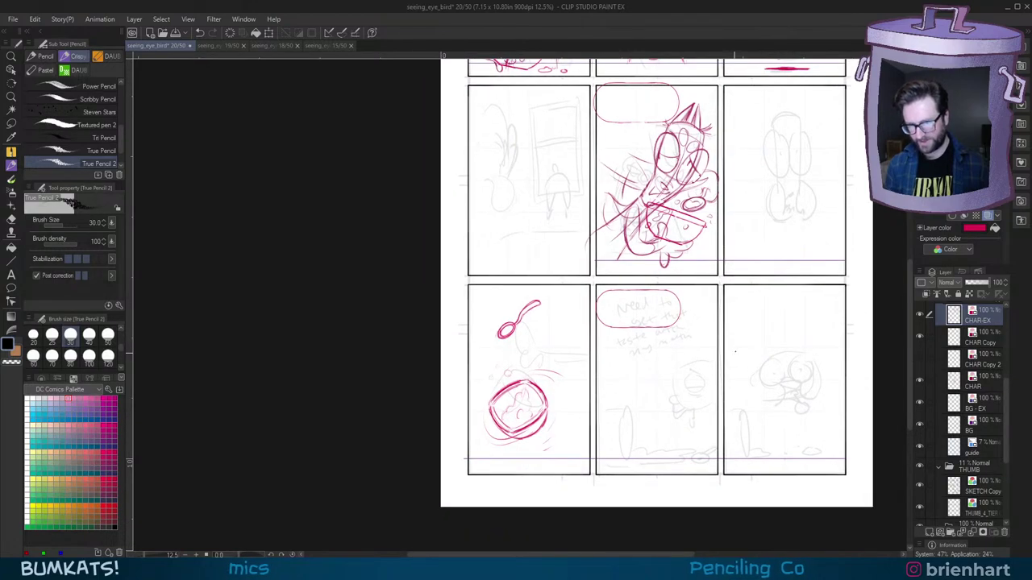
Step: Sketch a short arc for the upper-left contour of the character's head over the thumbnail in the bottom-middle panel
scroll(710, 371, up, 3)
drag(682, 440, 706, 371)
drag(630, 316, 688, 277)
key(ctrl+z)
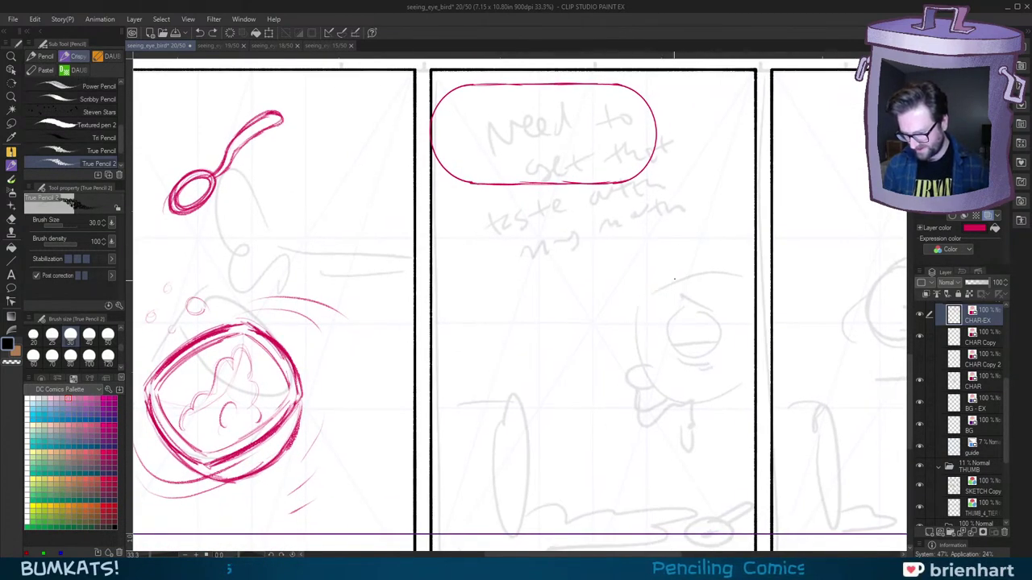
drag(623, 321, 689, 275)
drag(728, 379, 691, 362)
key(ctrl+z)
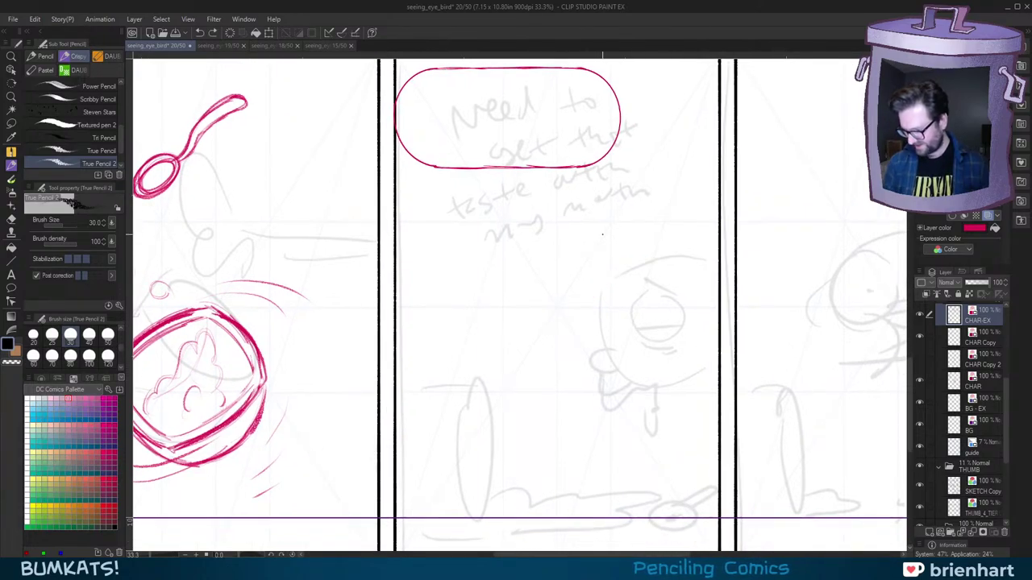
drag(580, 312, 636, 270)
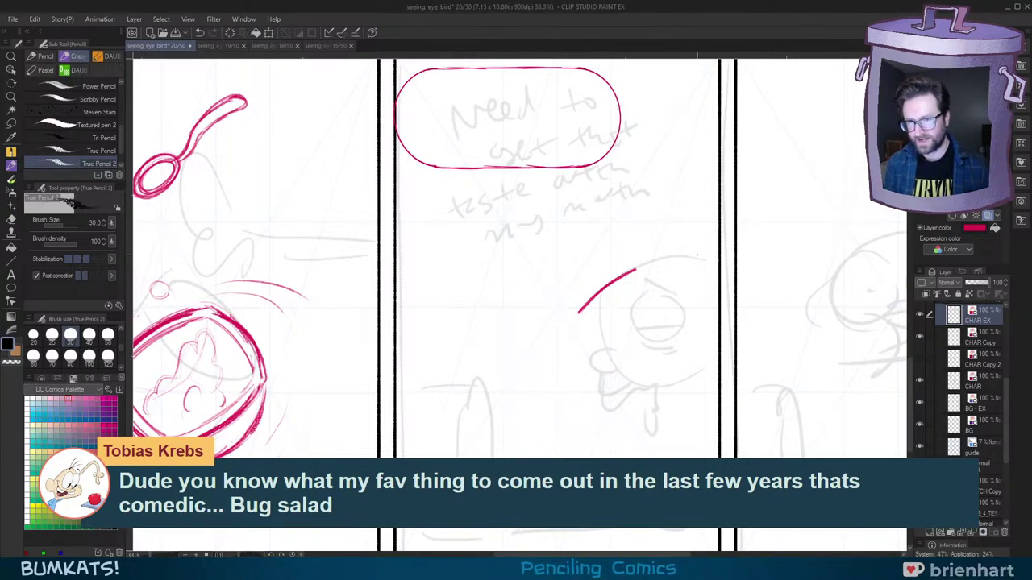
drag(668, 334, 671, 324)
drag(589, 295, 645, 253)
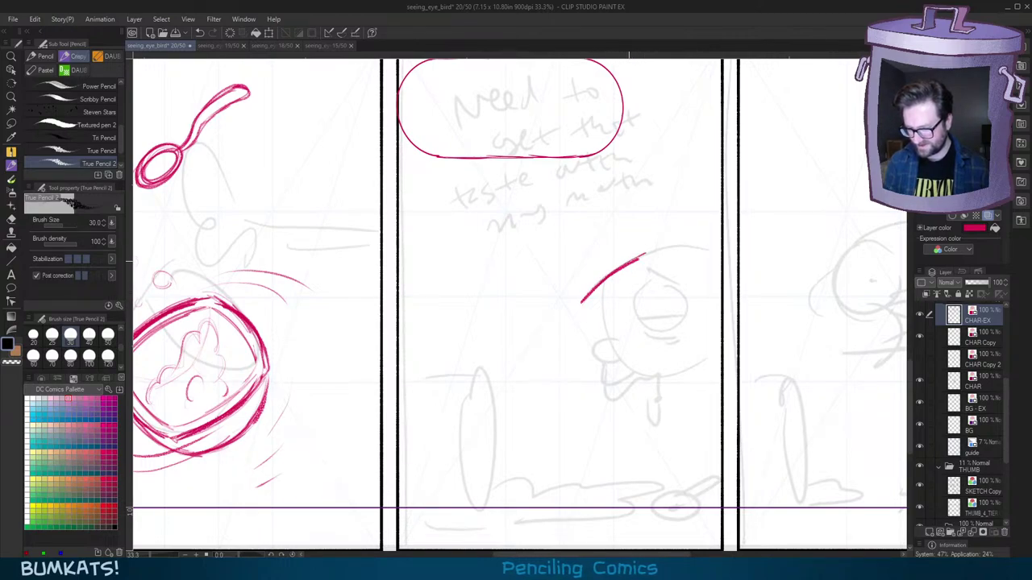
key(ctrl+z)
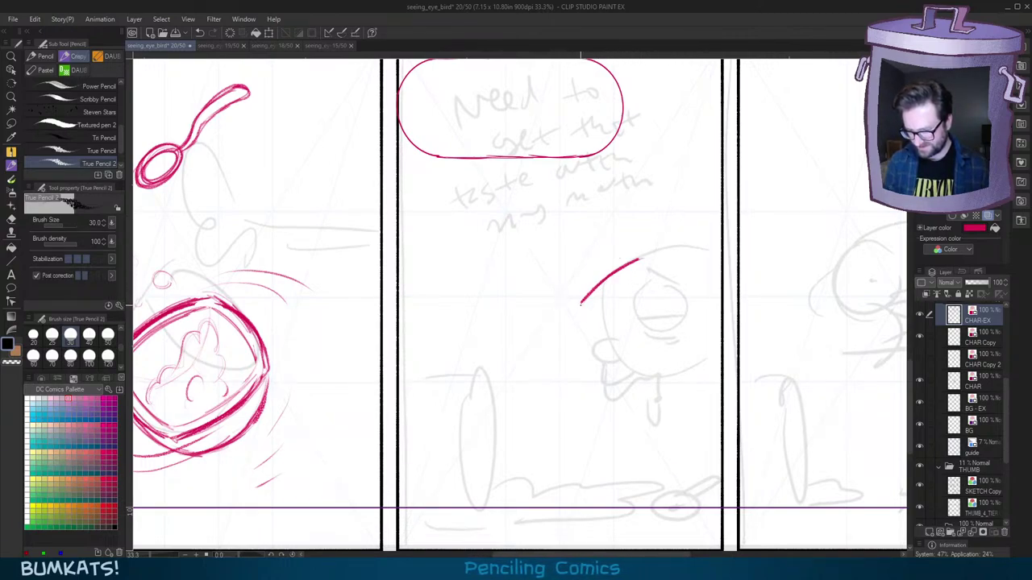
drag(580, 305, 574, 361)
key(ctrl+z)
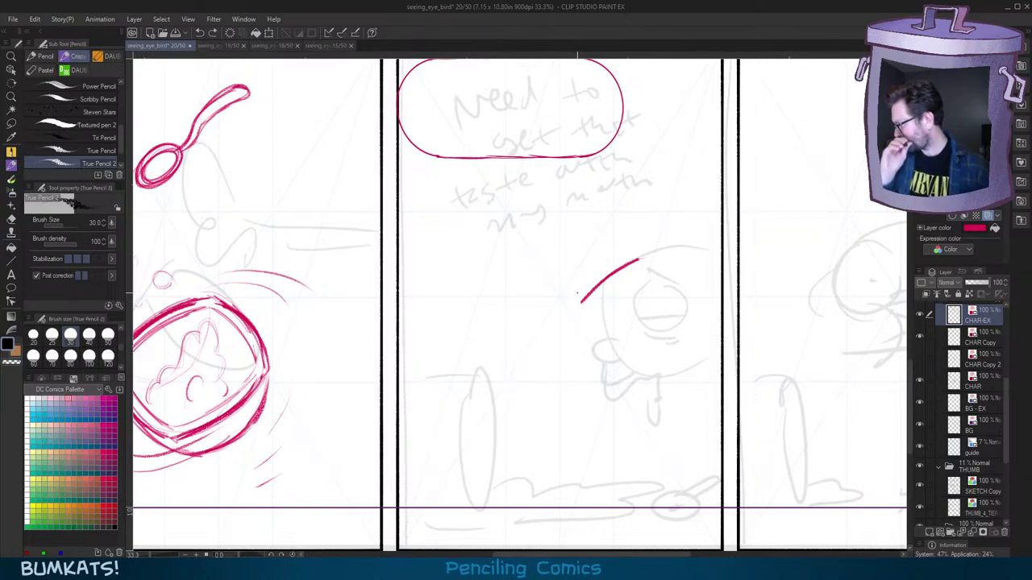
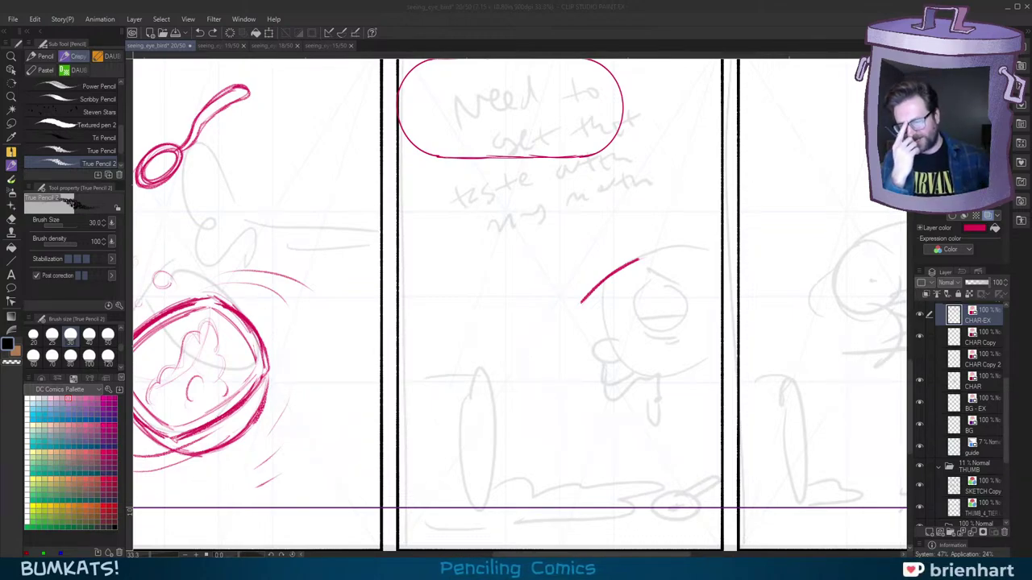
click(659, 12)
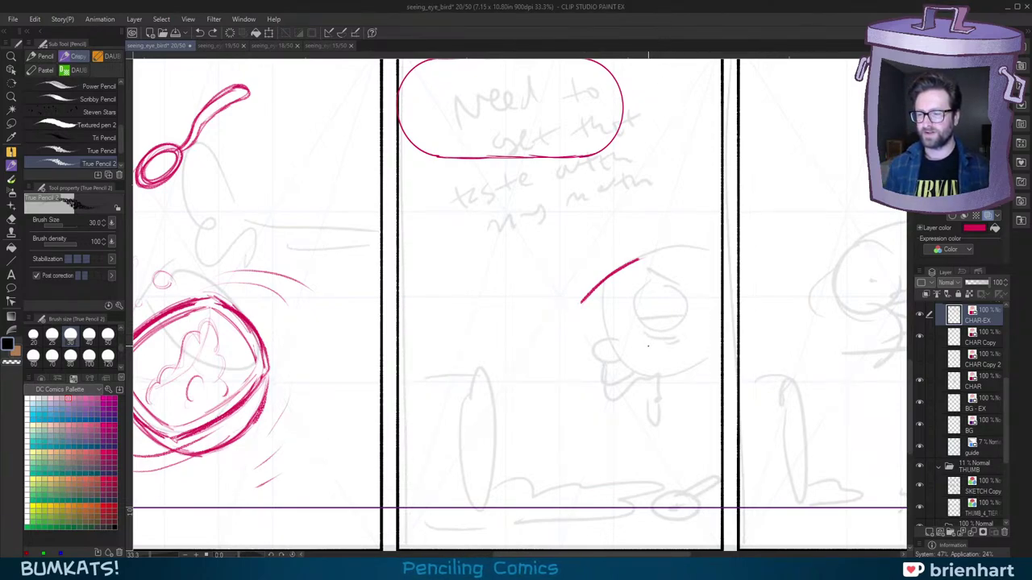
Step: Undo the short head arc in the bottom-middle panel and try a longer replacement stroke slightly to its left
drag(641, 302, 648, 289)
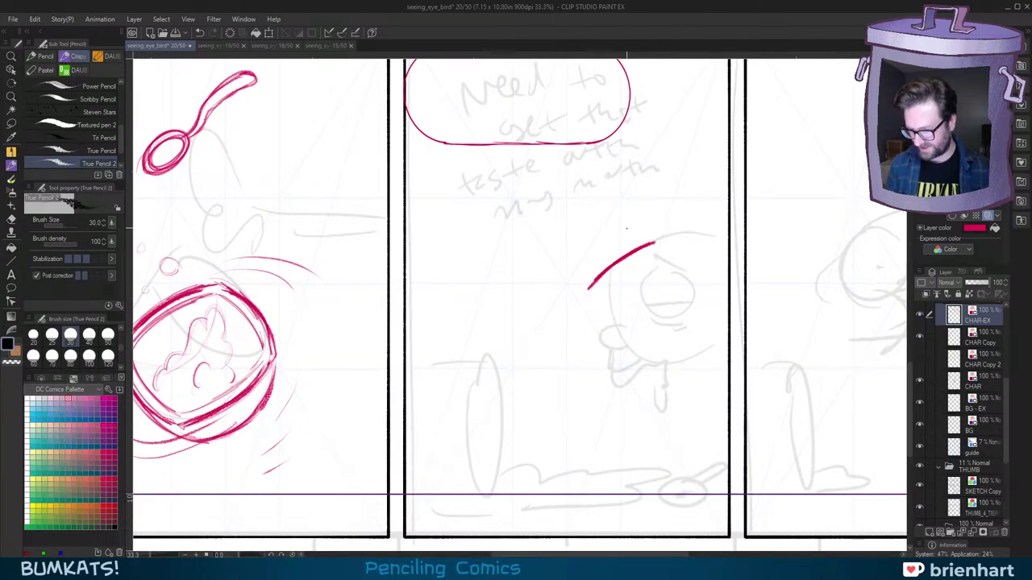
key(ctrl+z)
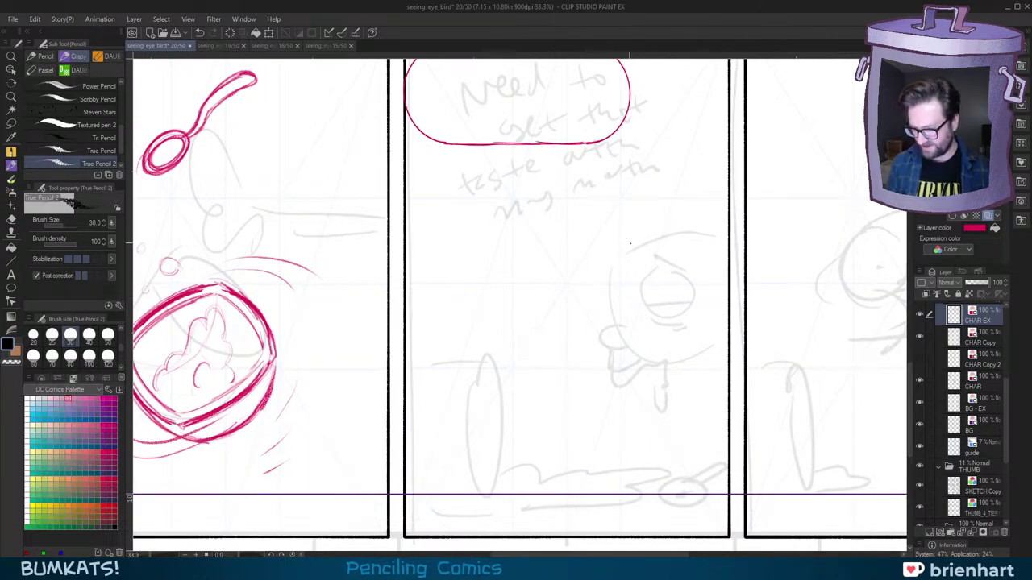
drag(636, 310, 632, 309)
drag(571, 284, 643, 231)
key(ctrl+z)
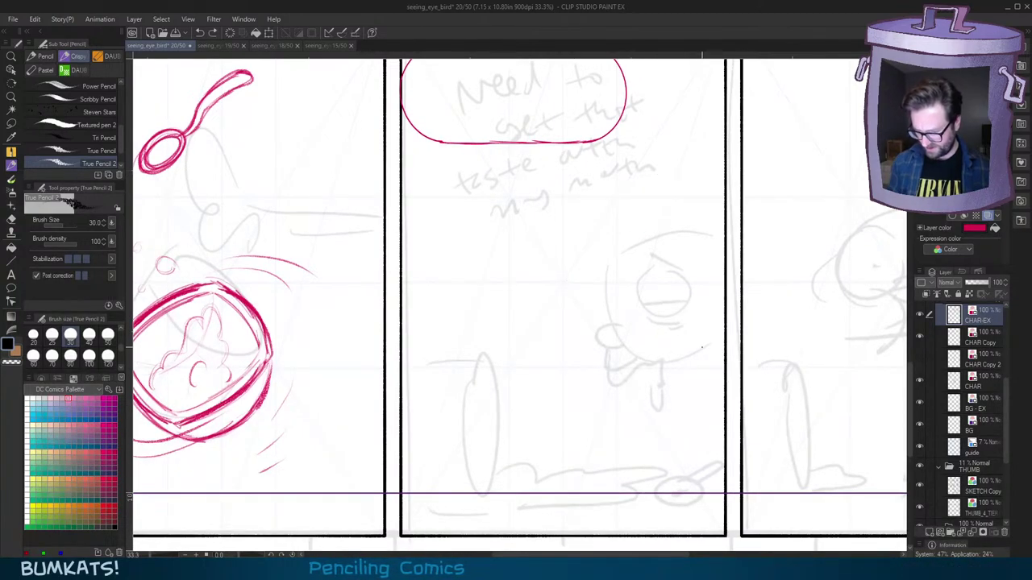
Step: Sketch the upper-left and left contours of the head in the bottom-middle panel, undoing the trial strokes for its right side
scroll(701, 350, down, 1)
drag(686, 353, 649, 368)
scroll(648, 368, up, 1)
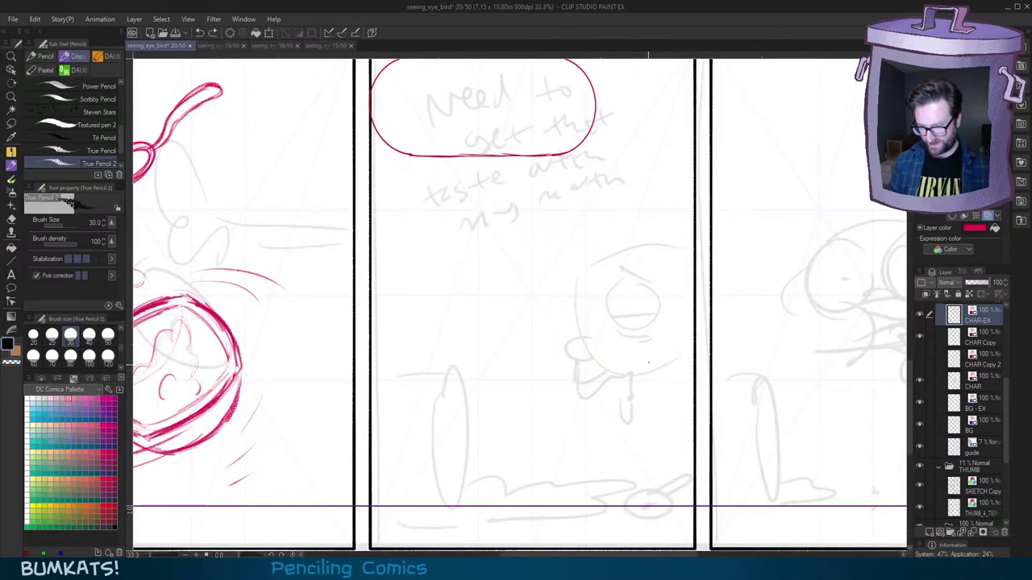
mouse_move(617, 253)
mouse_down()
mouse_move(545, 298)
mouse_move(533, 343)
mouse_move(564, 399)
mouse_up()
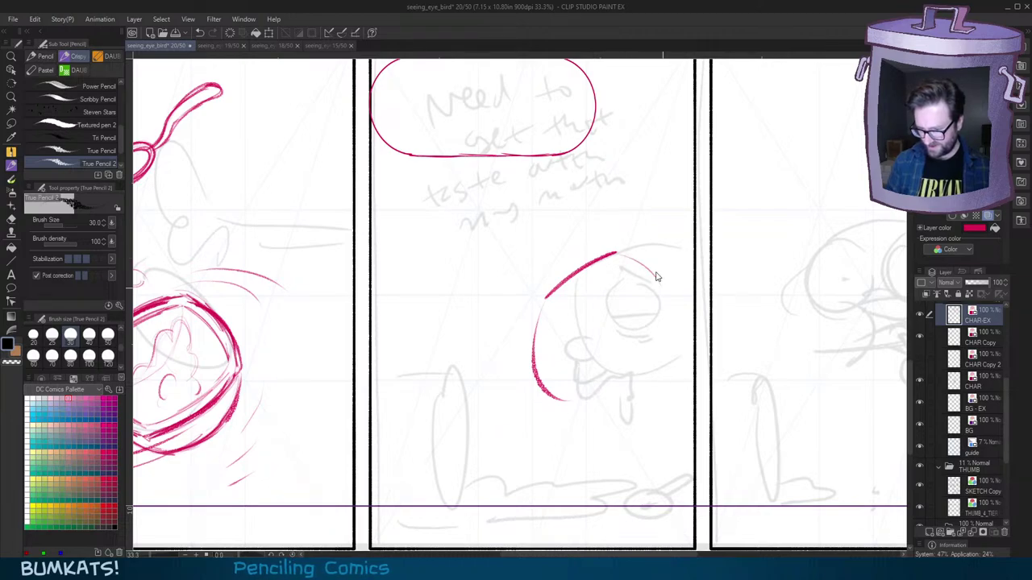
drag(652, 262, 685, 319)
key(ctrl+z)
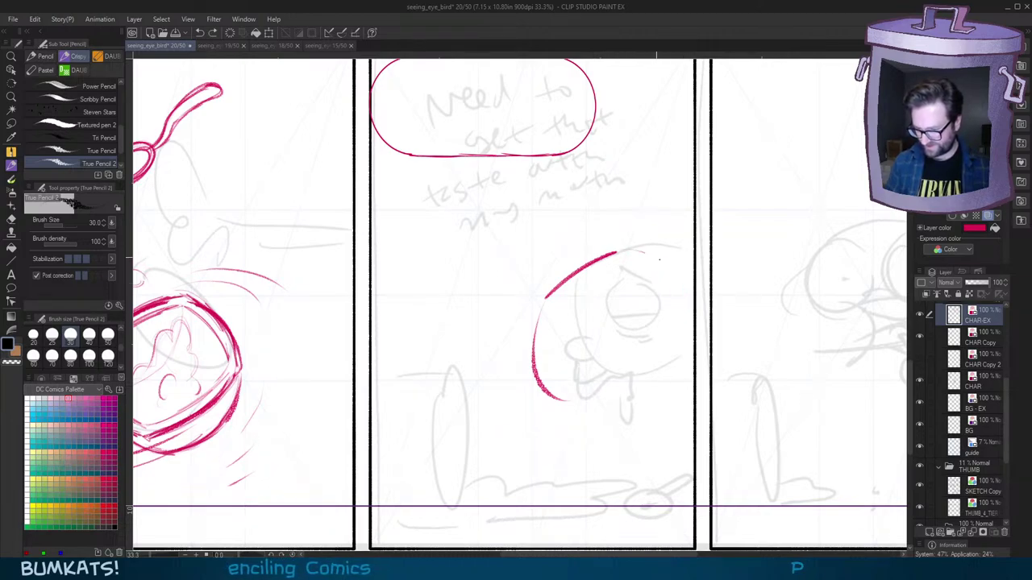
mouse_move(631, 250)
mouse_down()
mouse_move(693, 300)
mouse_move(539, 383)
mouse_move(568, 421)
mouse_up()
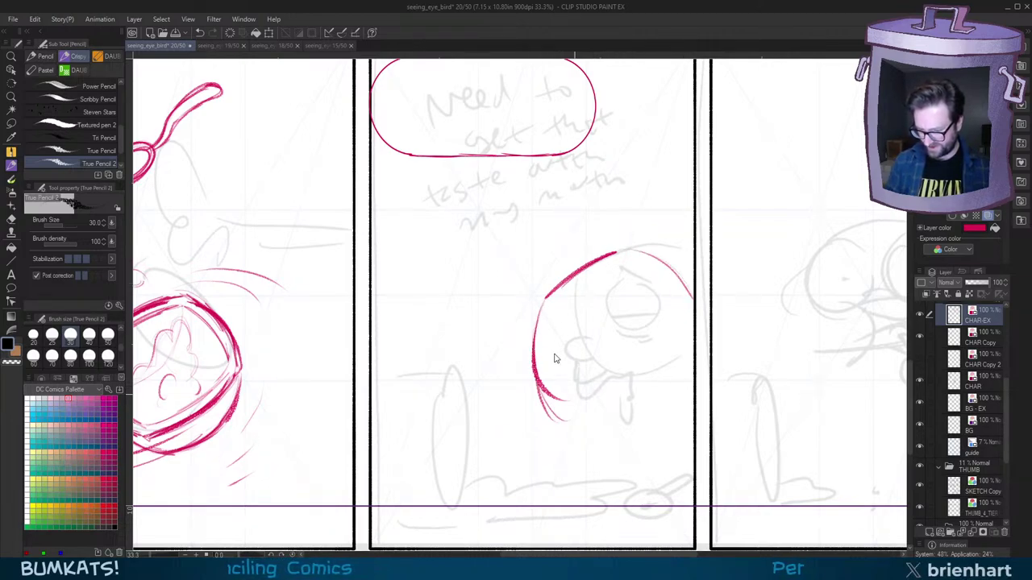
key(ctrl+z)
key(ctrl+z)
key(ctrl+z)
Step: Sketch the bottom and right contours to close the head, reinforce its lower-right edge and clean the stray line at its lower left
mouse_move(533, 332)
mouse_down()
mouse_move(584, 419)
mouse_move(617, 414)
mouse_move(658, 376)
mouse_up()
drag(610, 415, 692, 337)
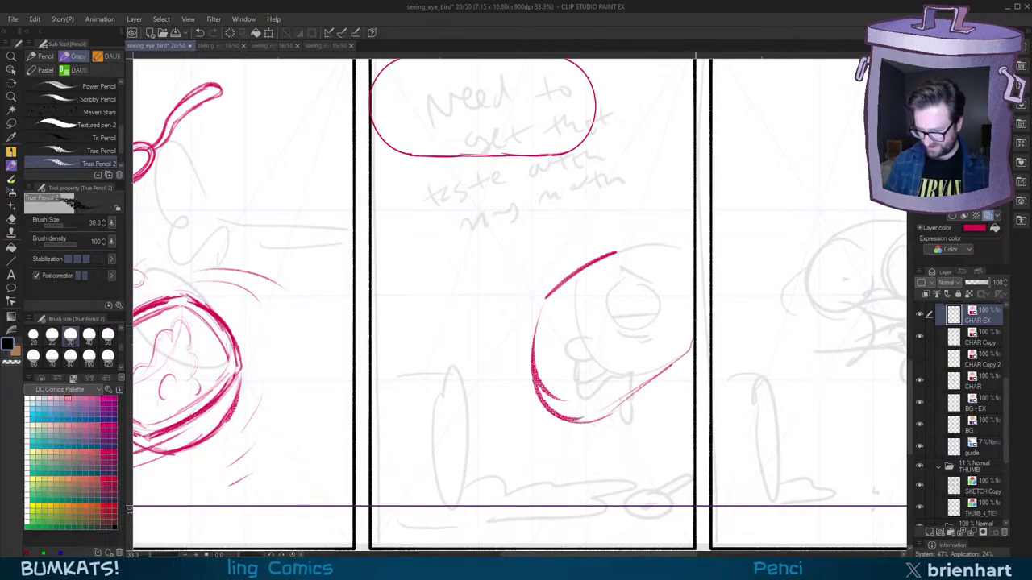
drag(622, 252, 694, 303)
mouse_move(622, 252)
mouse_down()
mouse_move(658, 258)
mouse_move(692, 292)
mouse_up()
drag(645, 255, 695, 328)
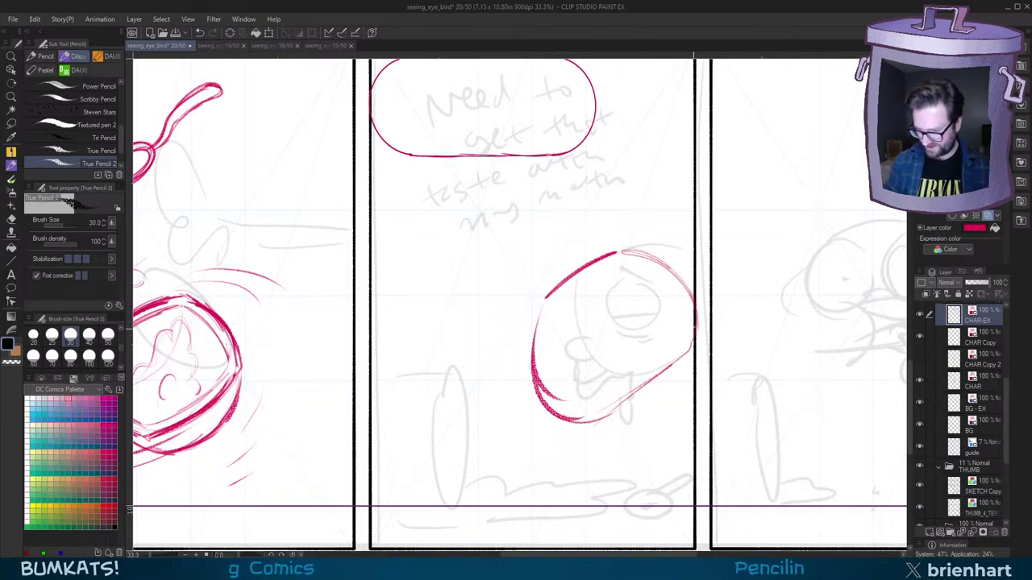
drag(668, 266, 699, 332)
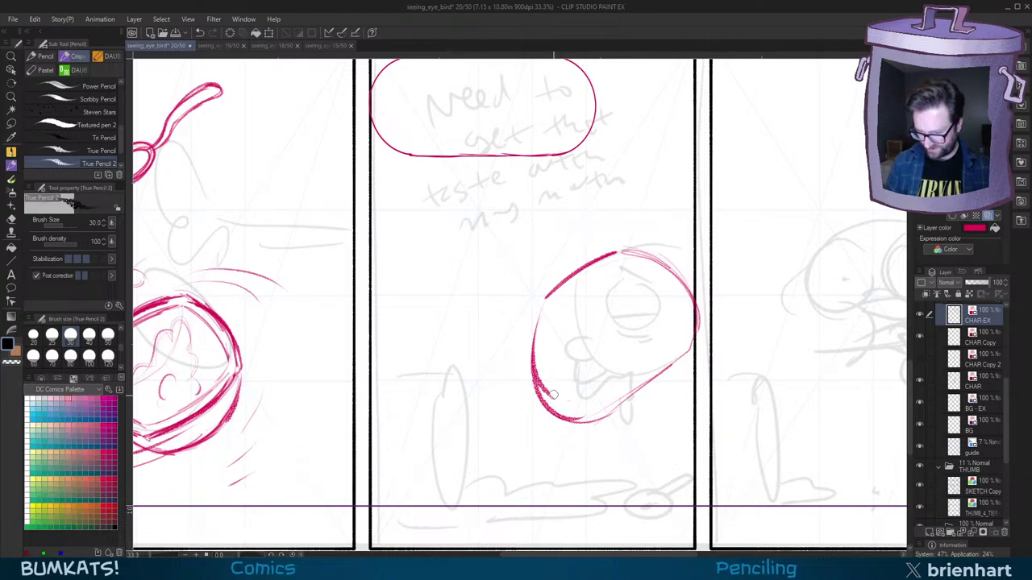
drag(548, 299, 532, 379)
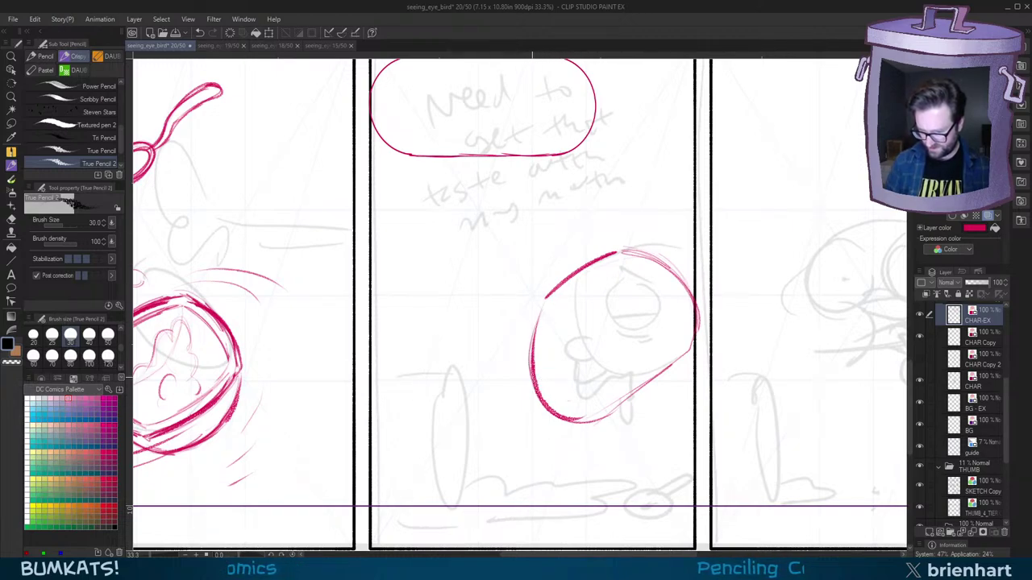
drag(613, 405, 715, 358)
drag(651, 379, 695, 350)
mouse_move(680, 282)
mouse_down()
mouse_move(698, 342)
mouse_move(700, 327)
mouse_up()
Step: Sketch the character's back as a curve running from the head into the bottom-right panel, undoing the other trial strokes
mouse_move(603, 416)
mouse_down()
mouse_move(692, 348)
mouse_move(762, 416)
mouse_move(768, 446)
mouse_up()
mouse_move(642, 331)
mouse_down()
mouse_move(631, 312)
mouse_move(677, 332)
mouse_move(743, 400)
mouse_up()
key(ctrl+z)
key(ctrl+z)
key(ctrl+z)
mouse_move(522, 345)
mouse_down()
mouse_move(518, 395)
mouse_move(640, 303)
mouse_up()
key(ctrl+z)
key(ctrl+z)
key(ctrl+z)
Step: Lasso the head in the bottom-middle panel, rotate it slightly clockwise, shift it a little left and deselect
key(m)
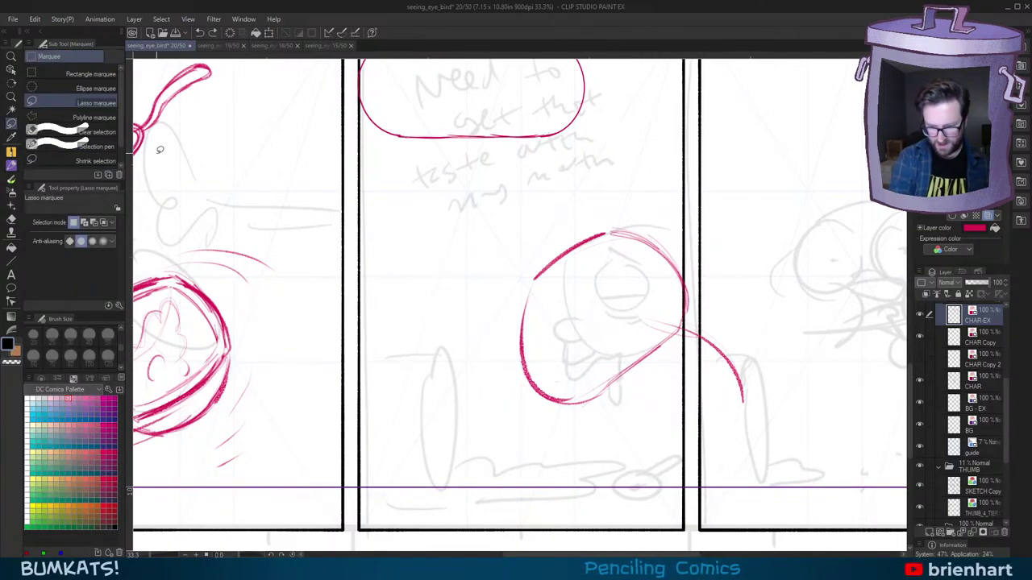
mouse_move(595, 208)
mouse_down()
mouse_move(597, 432)
mouse_move(707, 296)
mouse_move(629, 221)
mouse_up()
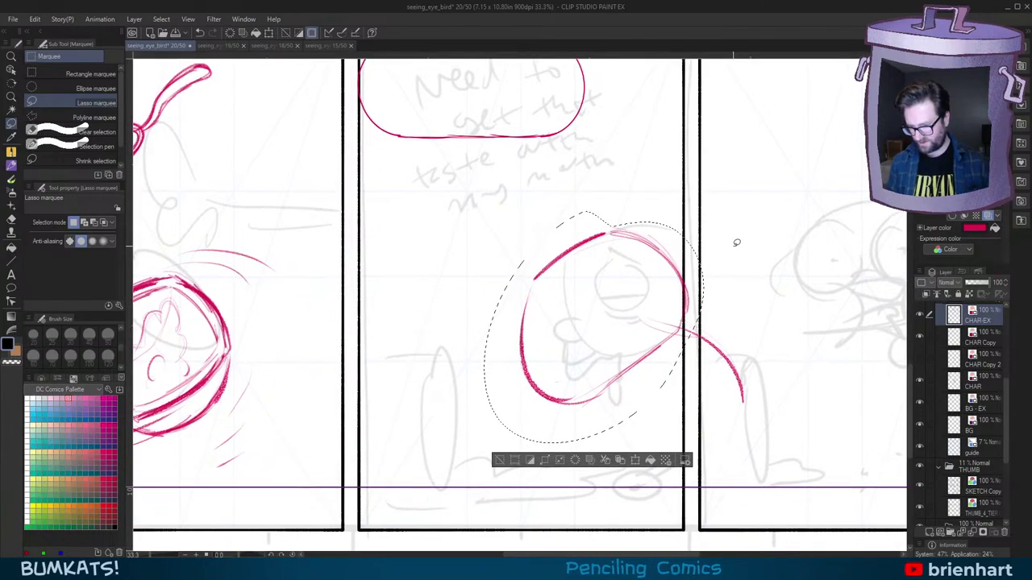
key(ctrl+t)
mouse_move(730, 257)
mouse_down()
mouse_move(737, 305)
mouse_move(673, 324)
mouse_up()
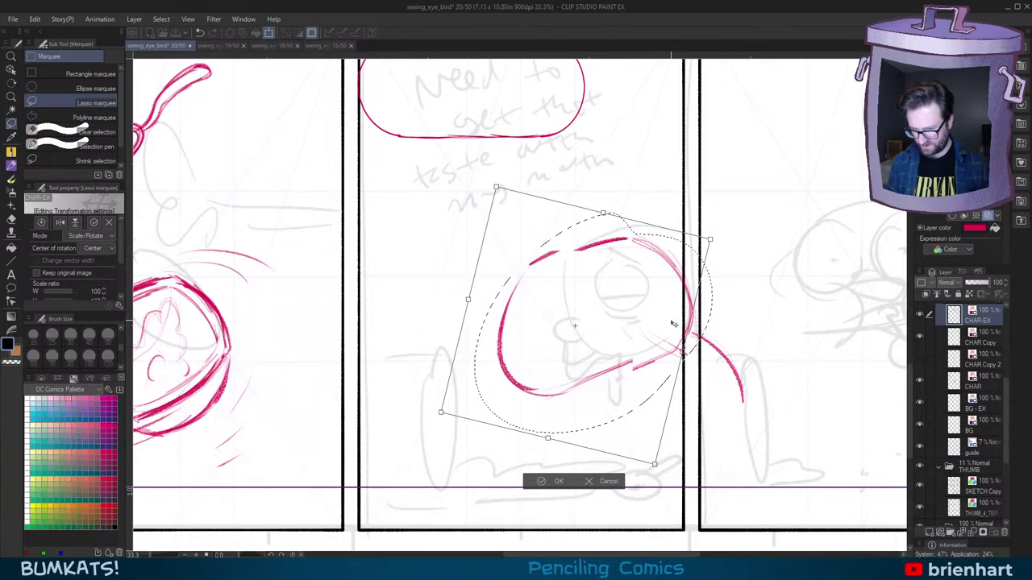
click(543, 483)
key(Return)
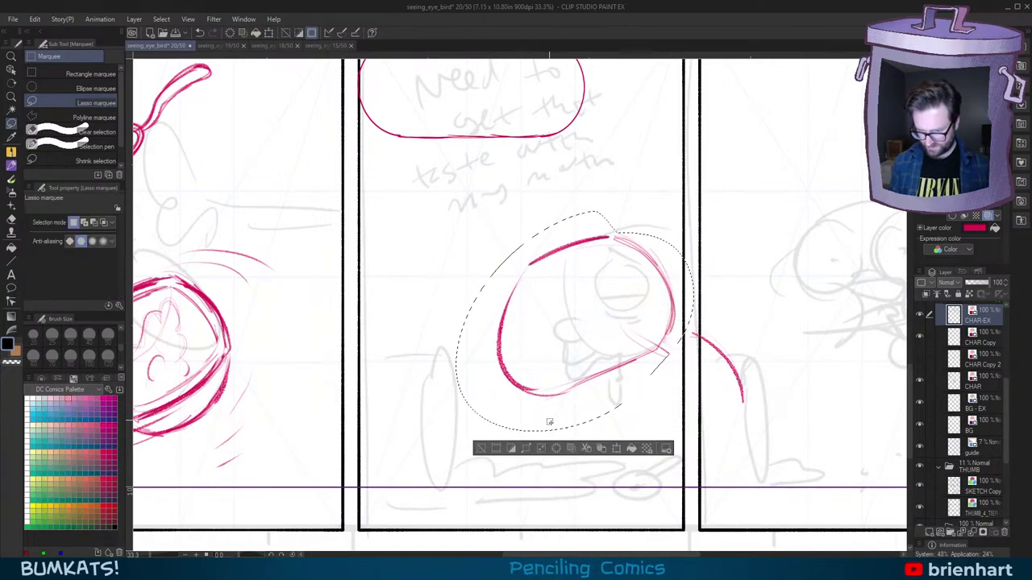
click(483, 450)
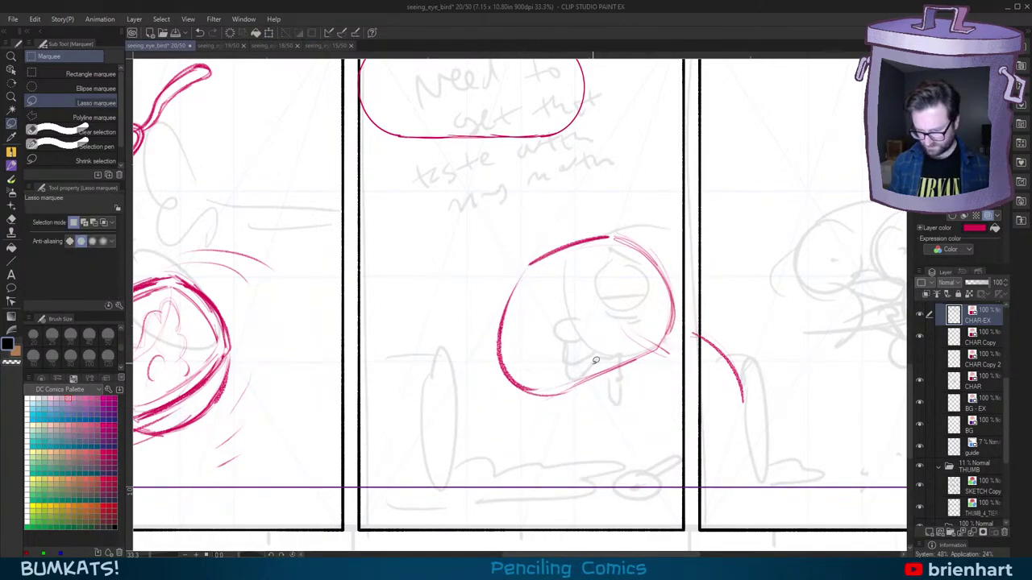
Step: Return to the True Pencil 2 brush and draw a light diagonal guideline across the head
key(p)
scroll(605, 342, up, 1)
scroll(594, 366, down, 1)
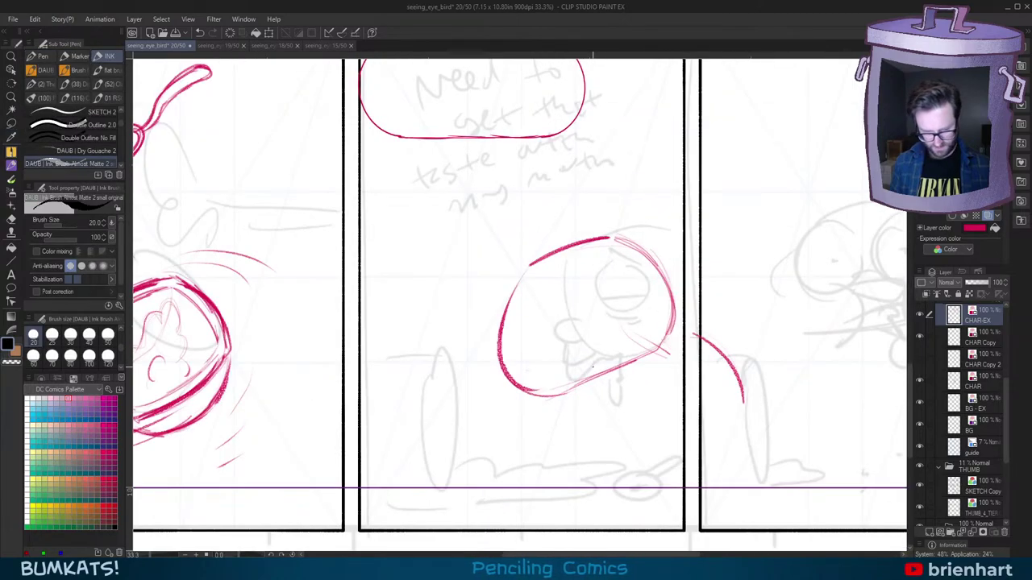
key(p)
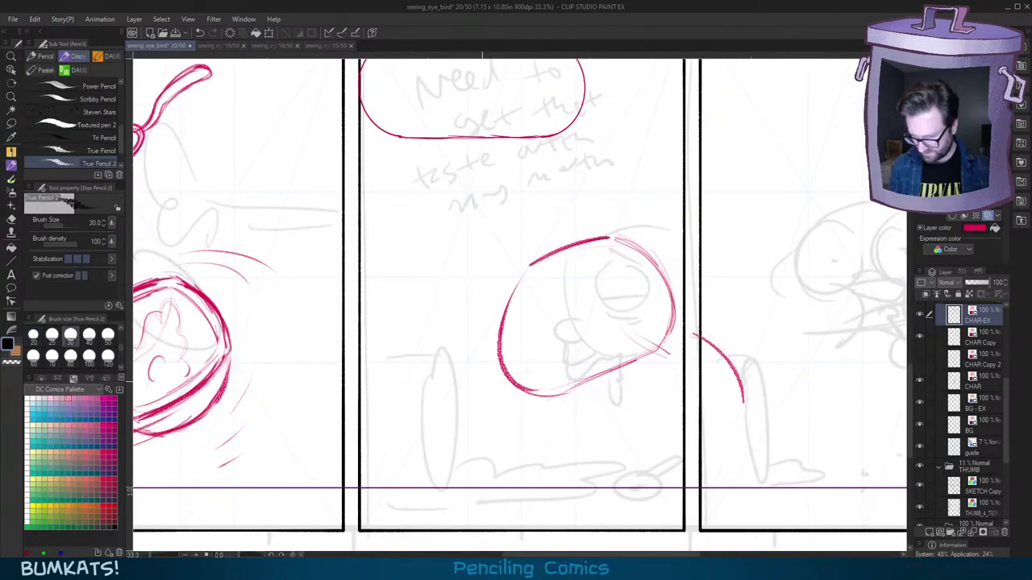
drag(516, 363, 653, 303)
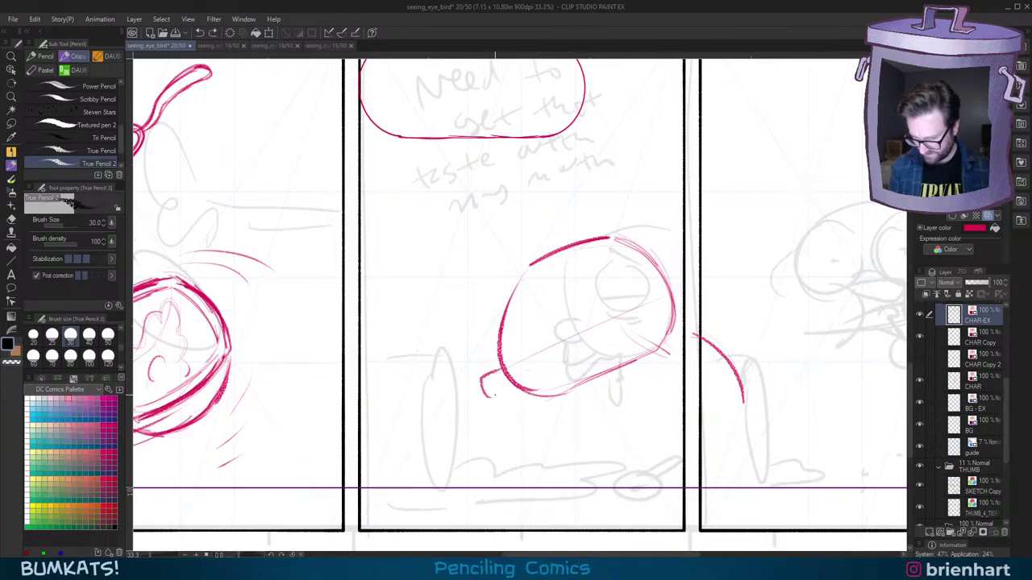
Step: Sketch the small protruding mouth shape and the hanging tongue below the head's lower-left edge
mouse_move(504, 373)
mouse_down()
mouse_move(479, 385)
mouse_move(515, 405)
mouse_move(551, 405)
mouse_move(550, 419)
mouse_move(540, 412)
mouse_move(544, 452)
mouse_up()
key(ctrl+z)
mouse_move(549, 408)
mouse_down()
mouse_move(540, 447)
mouse_move(552, 408)
mouse_up()
mouse_move(498, 374)
mouse_down()
mouse_move(473, 387)
mouse_move(490, 404)
mouse_up()
key(ctrl+z)
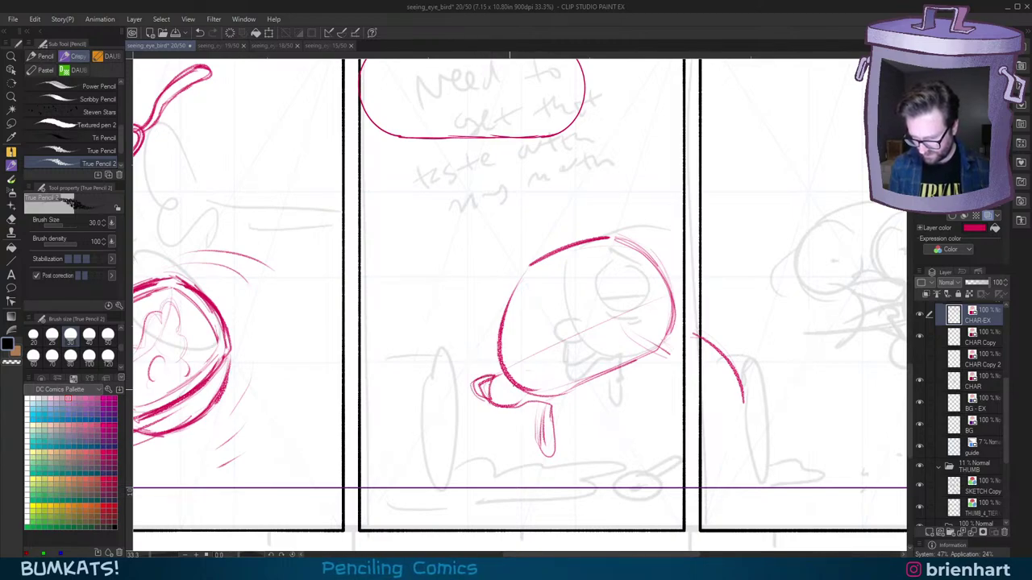
drag(508, 311, 501, 371)
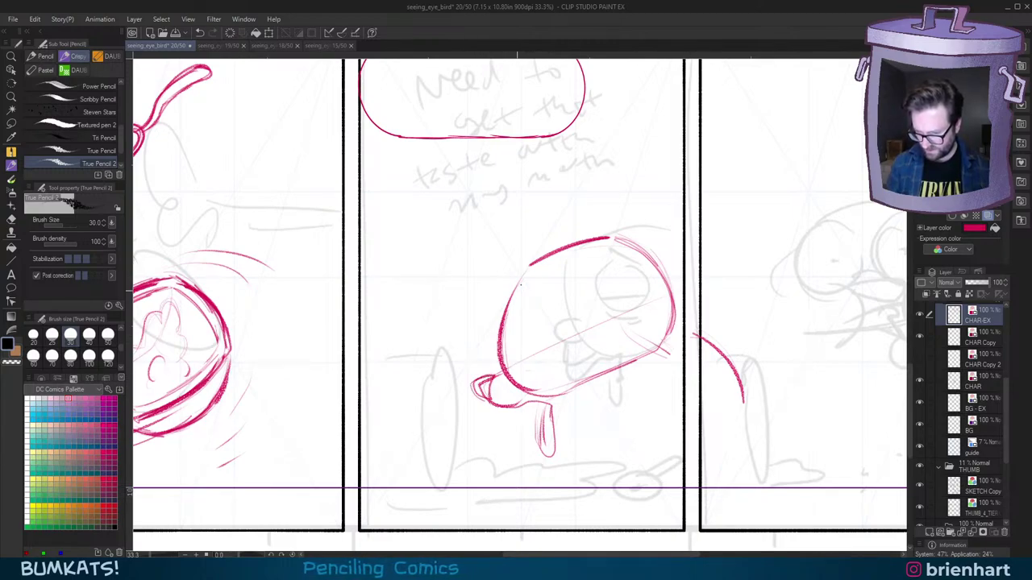
Step: Lasso the bottom-middle character's head together with the back curve, shift them slightly left and deselect
scroll(700, 311, down, 3)
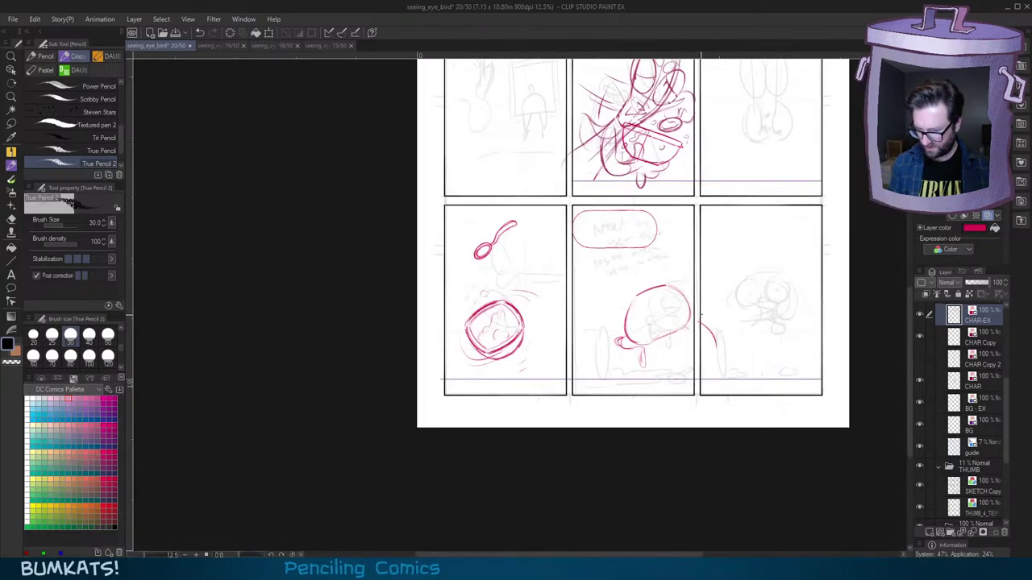
drag(710, 307, 607, 440)
mouse_move(614, 404)
mouse_down()
mouse_move(597, 487)
mouse_move(614, 254)
mouse_up()
scroll(612, 290, up, 2)
key(m)
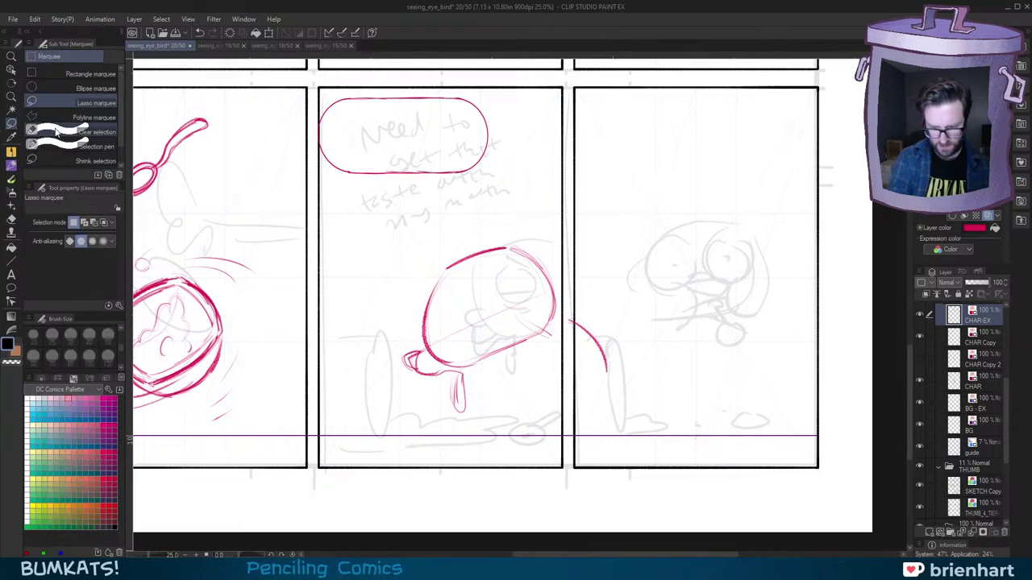
mouse_move(477, 216)
mouse_down()
mouse_move(473, 256)
mouse_move(580, 209)
mouse_up()
drag(537, 270, 535, 270)
key(ctrl+d)
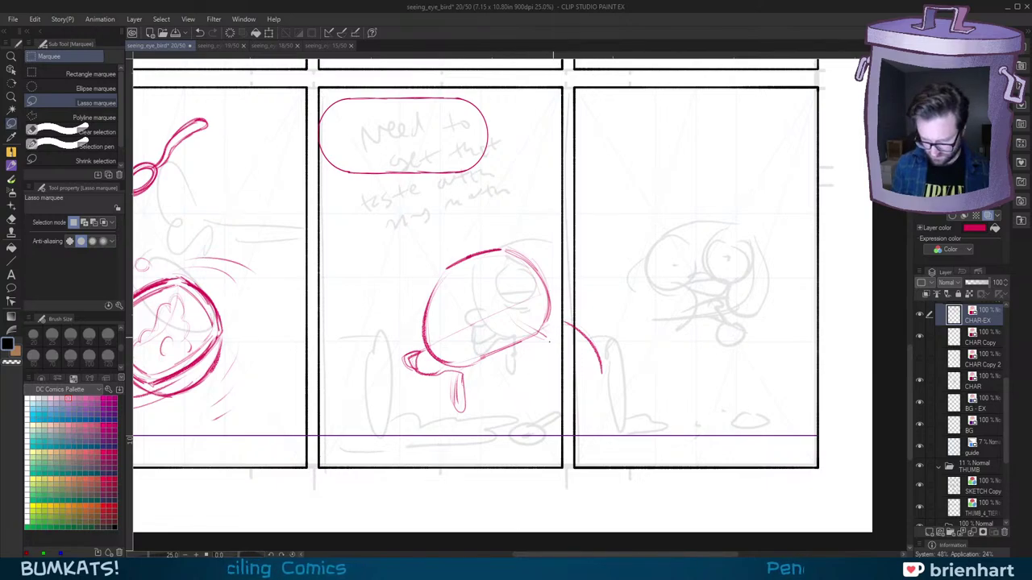
Step: Sketch a pointed crest above the head that sweeps down its right side, undoing and redrawing strokes in a rotated view
key(p)
drag(541, 364, 566, 367)
key(^)
mouse_move(571, 295)
mouse_down()
mouse_move(554, 244)
mouse_move(531, 224)
mouse_move(540, 221)
mouse_move(524, 252)
mouse_up()
key(ctrl+z)
key(ctrl+z)
mouse_move(531, 215)
mouse_down()
mouse_move(559, 253)
mouse_move(532, 214)
mouse_move(520, 258)
mouse_move(529, 218)
mouse_up()
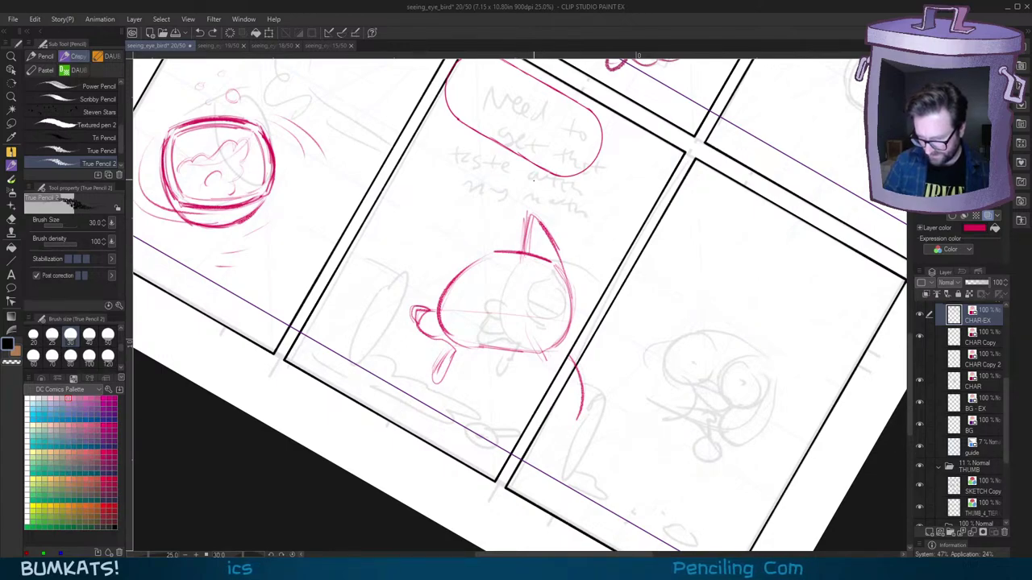
key(ctrl+z)
key(ctrl+z)
key(ctrl+z)
mouse_move(566, 272)
mouse_down()
mouse_move(517, 213)
mouse_move(522, 242)
mouse_up()
key(minus)
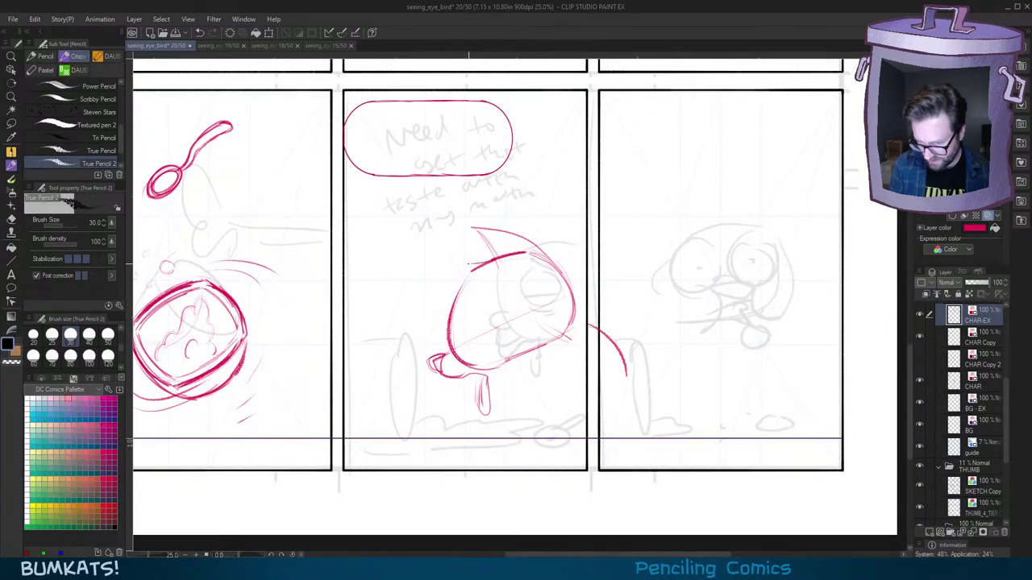
Step: Sketch layered pointed tufts fanning out from the upper-left side of the head
drag(469, 264, 427, 296)
mouse_move(427, 296)
mouse_down()
mouse_move(461, 291)
mouse_move(418, 301)
mouse_move(429, 313)
mouse_up()
key(minus)
key(minus)
key(minus)
key(ctrl+z)
mouse_move(471, 278)
mouse_down()
mouse_move(427, 296)
mouse_move(426, 332)
mouse_up()
key(ctrl+z)
drag(461, 302, 456, 337)
key(asciicircum)
key(asciicircum)
key(asciicircum)
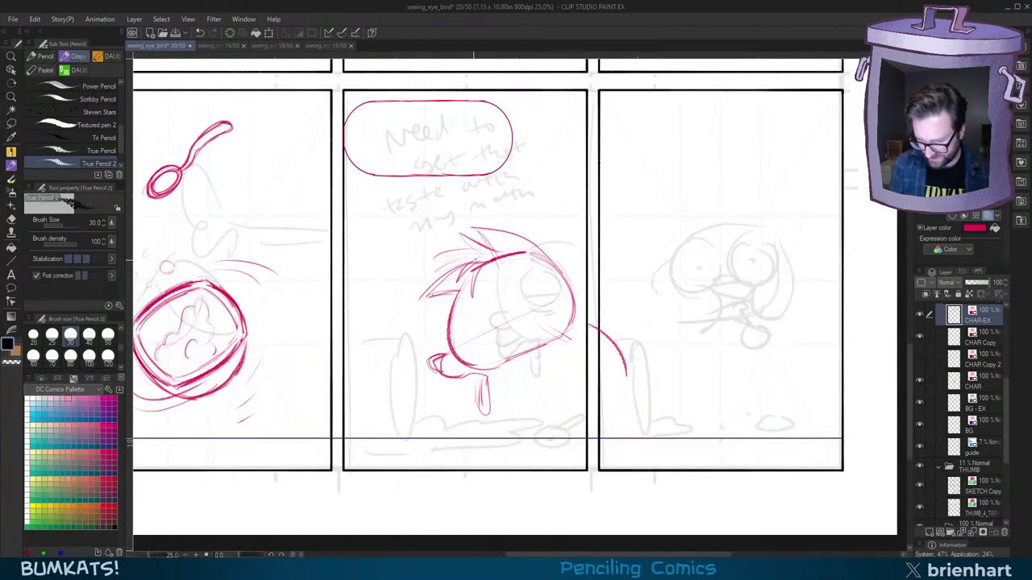
Step: Add short pointed strokes to the crest on top of the head, undoing the stray one
key(asciicircum)
key(asciicircum)
drag(525, 223, 541, 255)
key(ctrl+z)
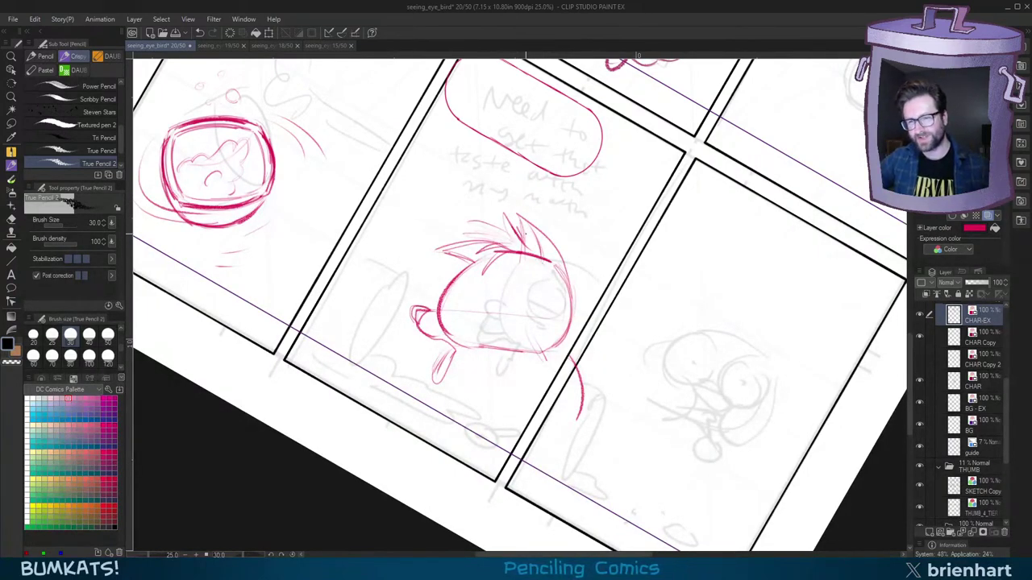
key(minus)
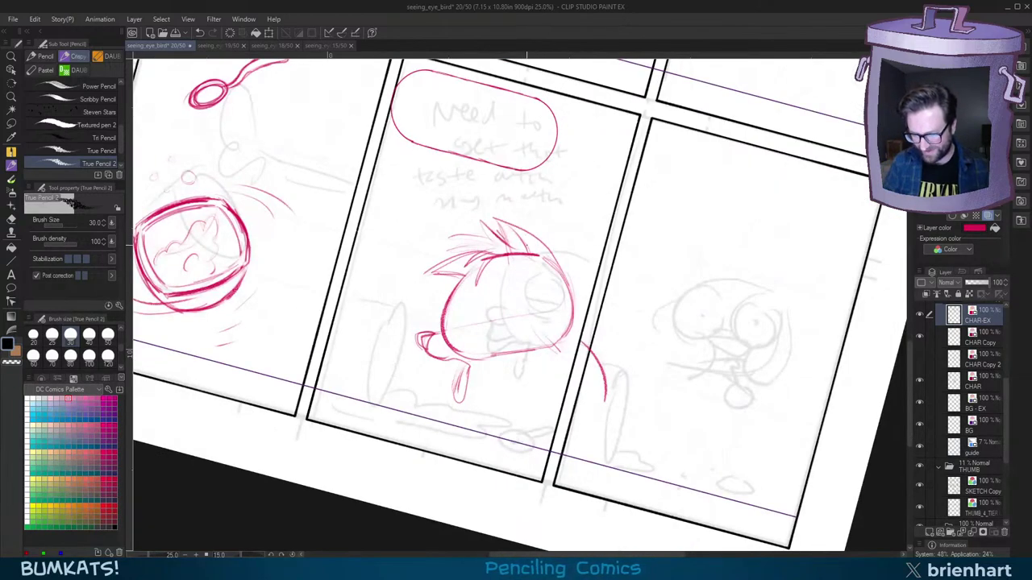
key(-)
key(equal)
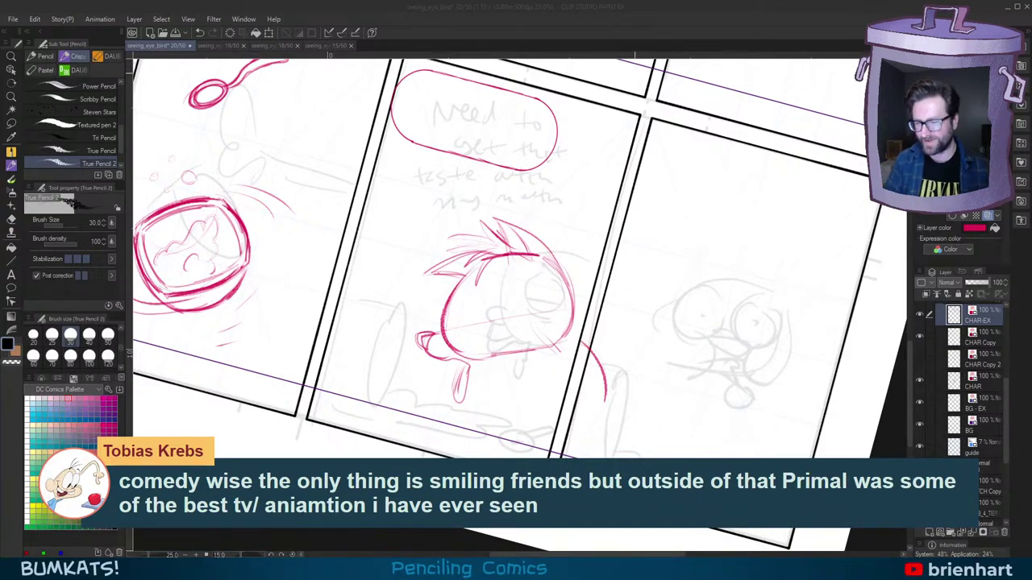
click(654, 23)
Step: Connect the head to the back curve crossing the panel gutter and mark the neck at the head's lower-right edge
key(minus)
mouse_move(530, 347)
mouse_down()
mouse_move(615, 335)
mouse_move(628, 372)
mouse_up()
key(ctrl+z)
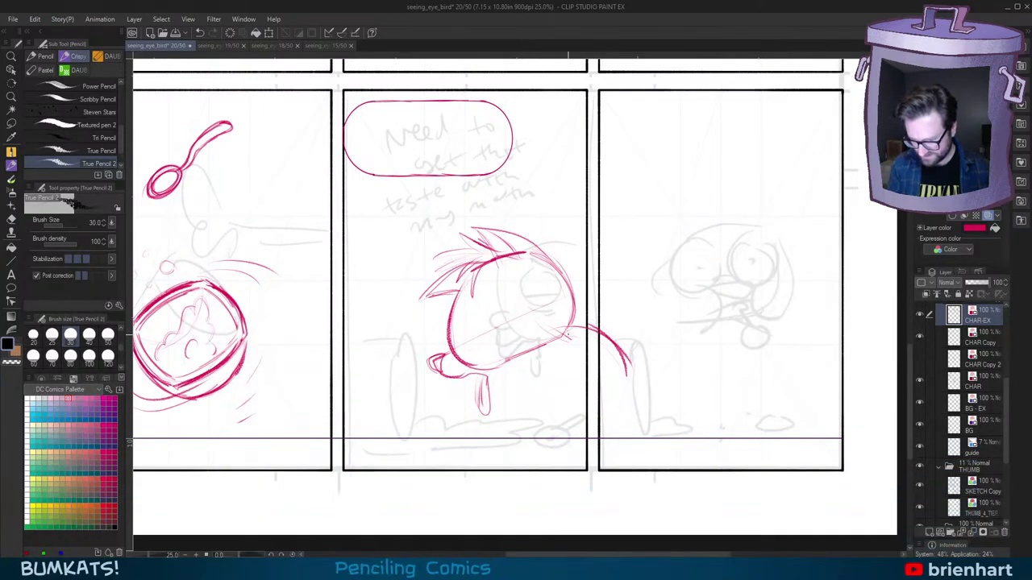
key(ctrl+z)
mouse_move(573, 312)
mouse_down()
mouse_move(562, 343)
mouse_move(585, 329)
mouse_move(616, 353)
mouse_move(529, 388)
mouse_move(536, 377)
mouse_move(548, 426)
mouse_up()
key(ctrl+z)
key(ctrl+z)
Step: Sketch the body's vertical front line below the head and extend the back curve downward with layered strokes
drag(535, 368, 538, 421)
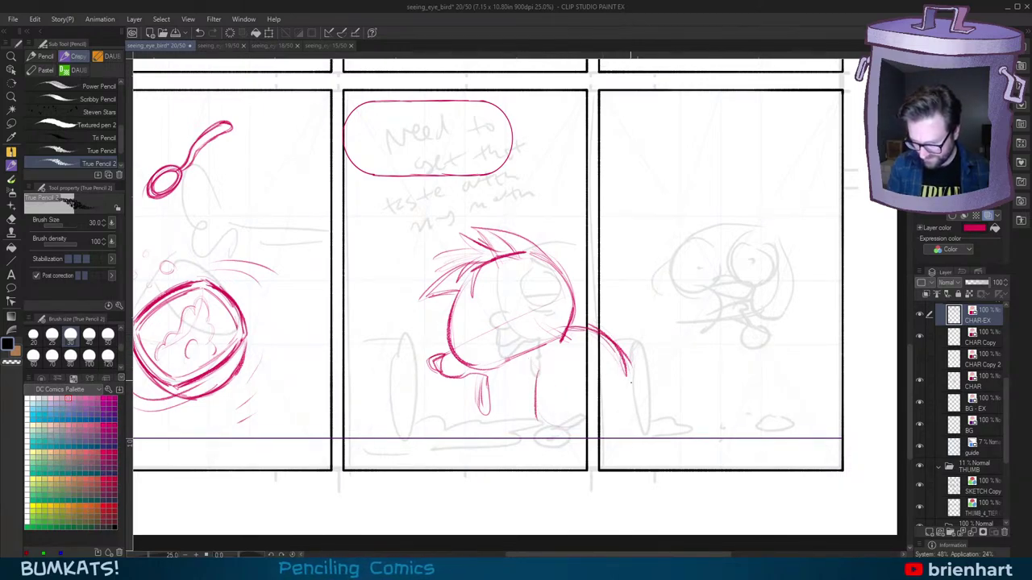
drag(631, 373, 637, 406)
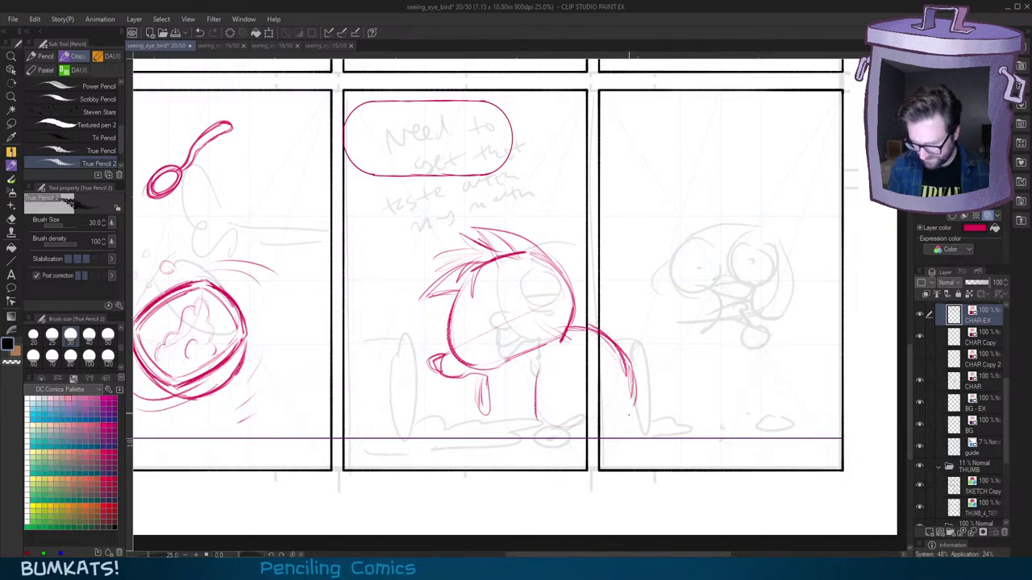
drag(631, 370, 642, 409)
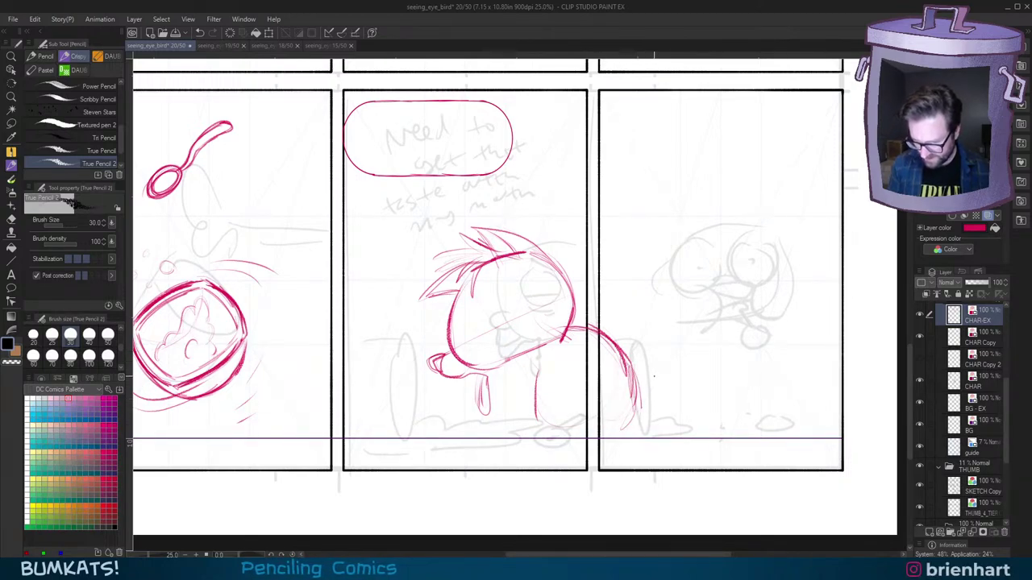
Step: Lasso the whole character in the bottom-row middle panel, scale it down slightly, shift it toward the panel's left side and deselect
click(11, 123)
mouse_move(528, 208)
mouse_down()
mouse_move(501, 206)
mouse_move(629, 226)
mouse_move(618, 207)
mouse_up()
key(ctrl+t)
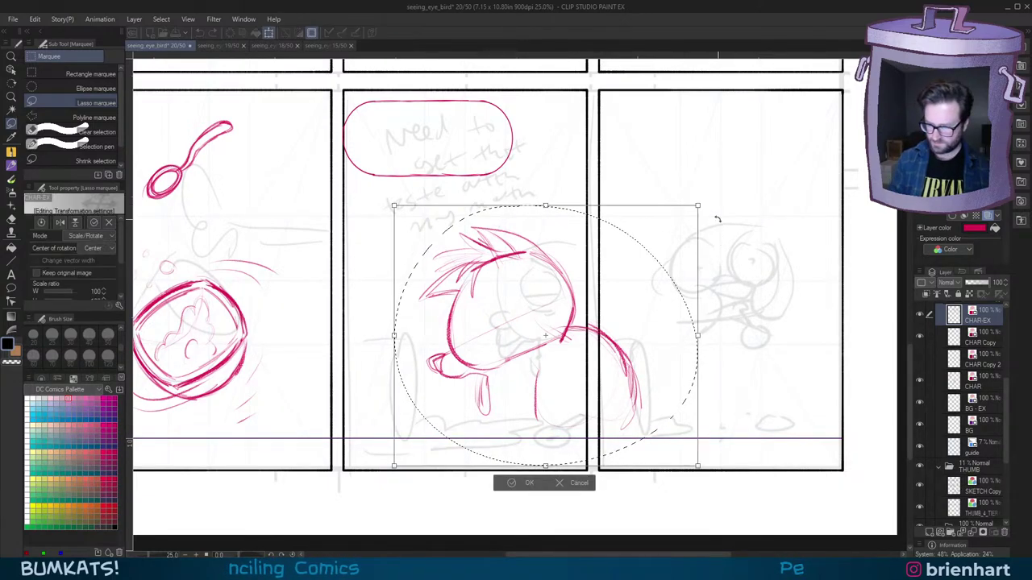
drag(699, 205, 685, 217)
drag(608, 359, 598, 359)
click(500, 482)
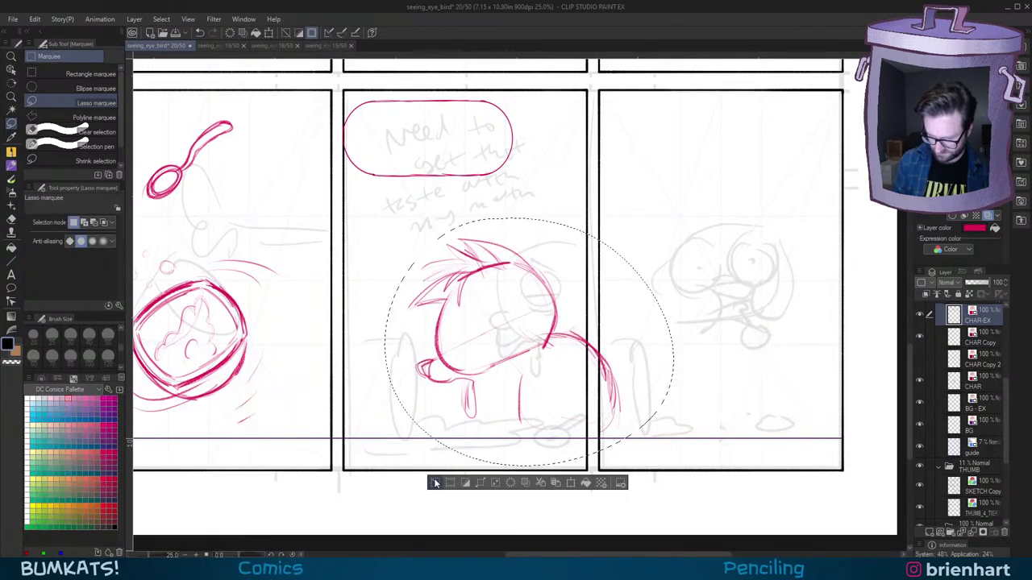
click(436, 482)
Step: Redraw the body's vertical front line below the head with the True Pencil 2 brush
scroll(644, 305, down, 2)
drag(661, 296, 638, 367)
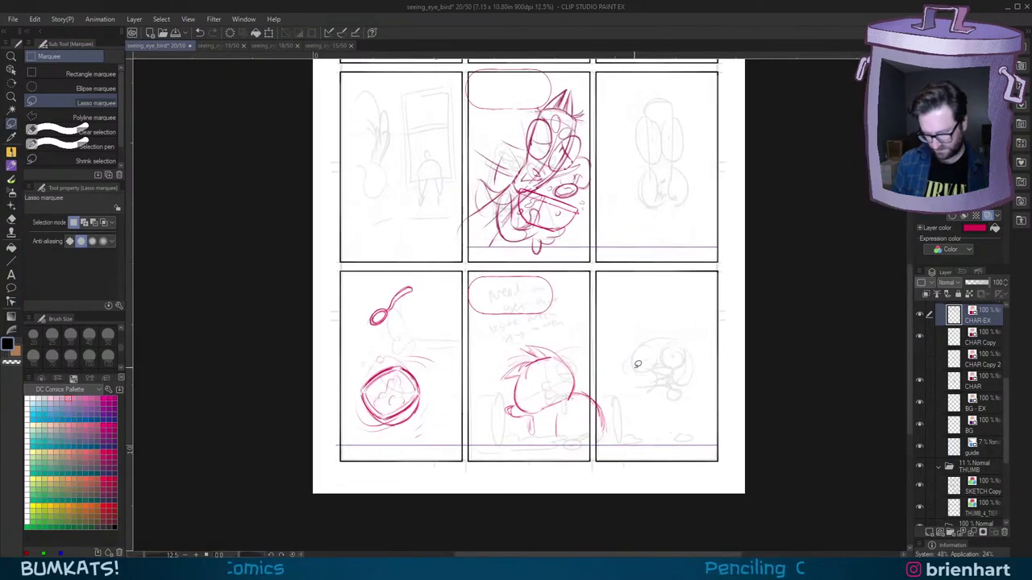
key(p)
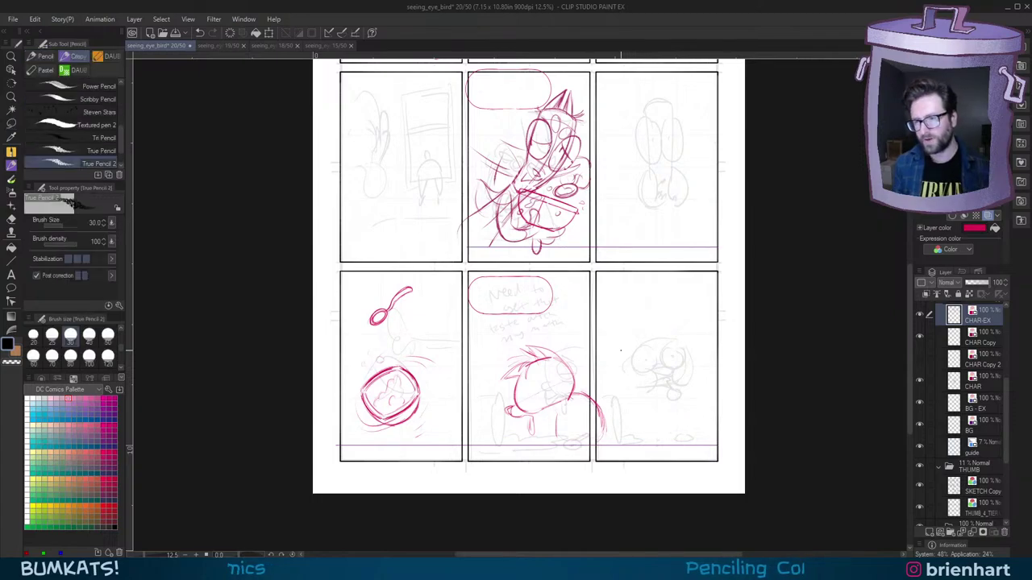
scroll(614, 289, up, 3)
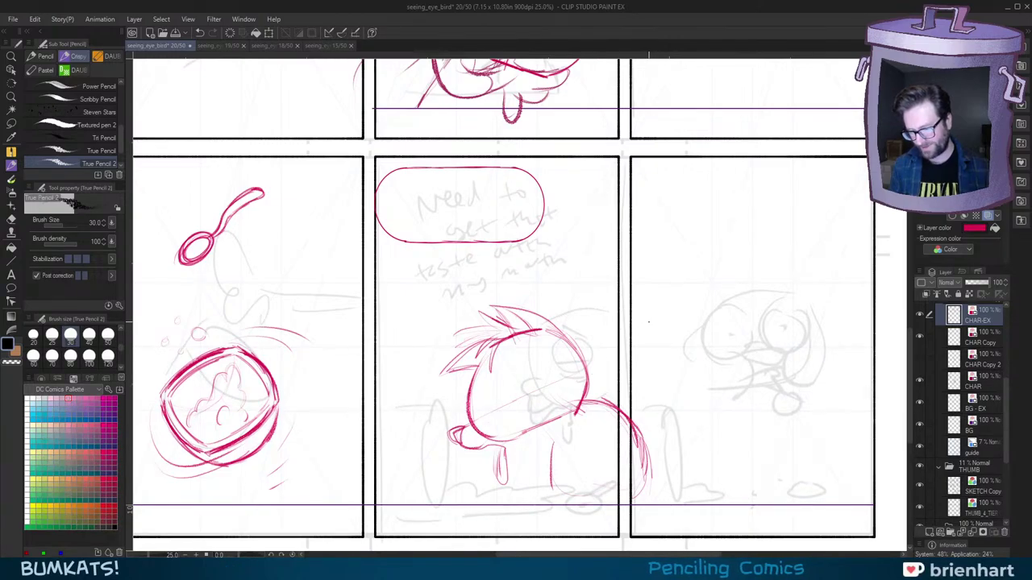
scroll(651, 327, down, 2)
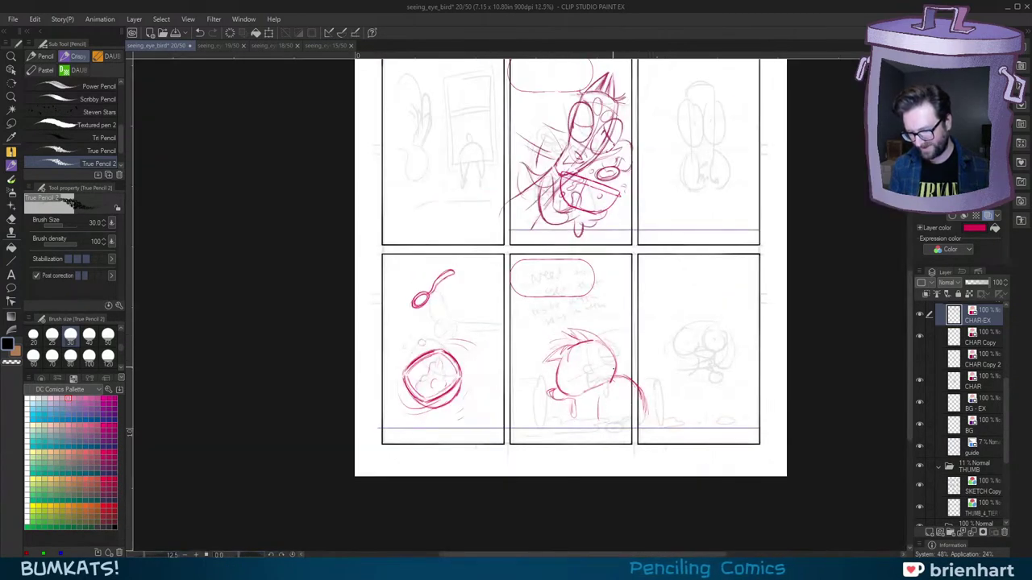
scroll(619, 386, down, 1)
scroll(621, 376, up, 1)
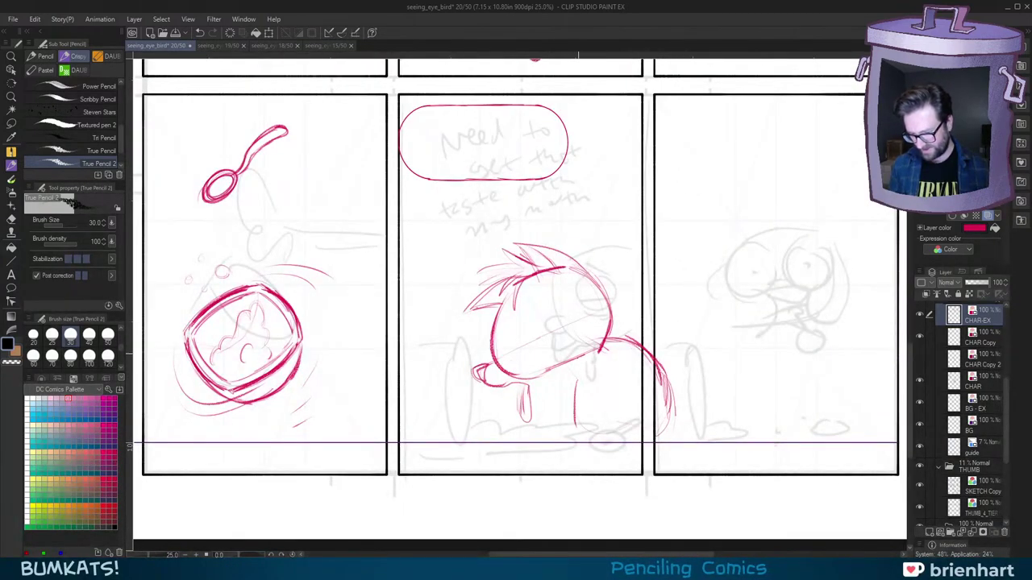
key(ctrl+z)
drag(579, 380, 574, 419)
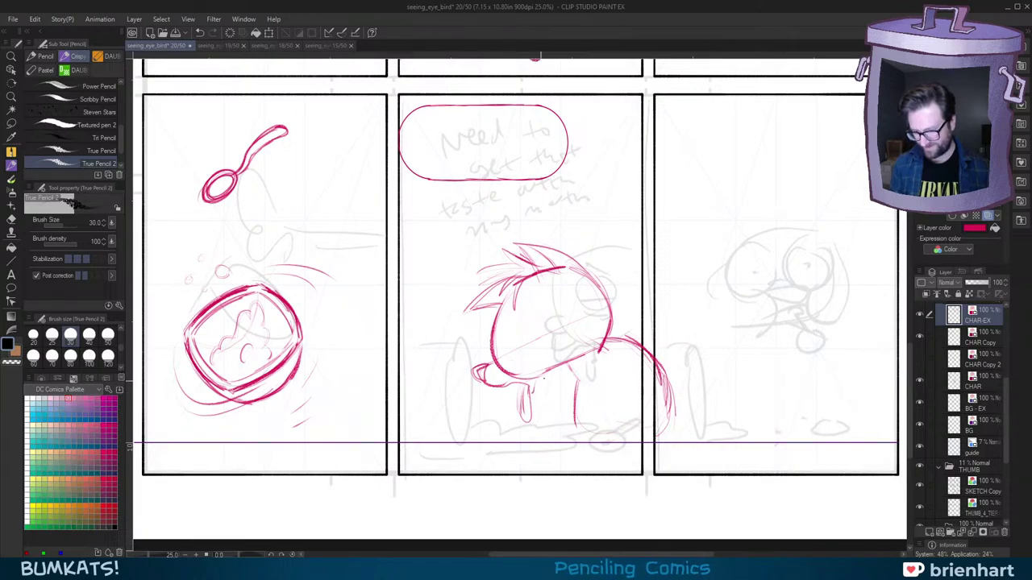
drag(648, 362, 656, 355)
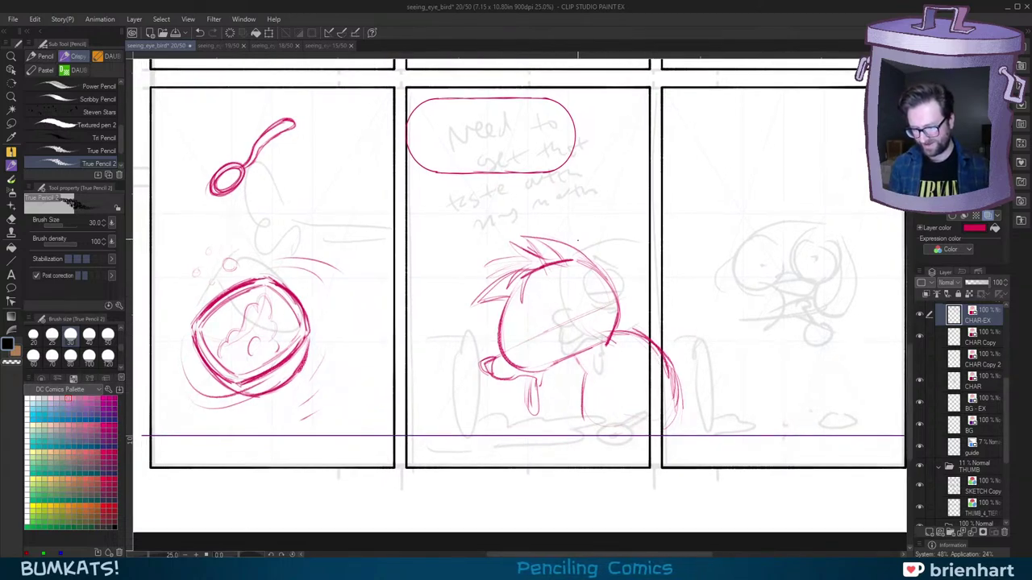
key(ctrl+plus)
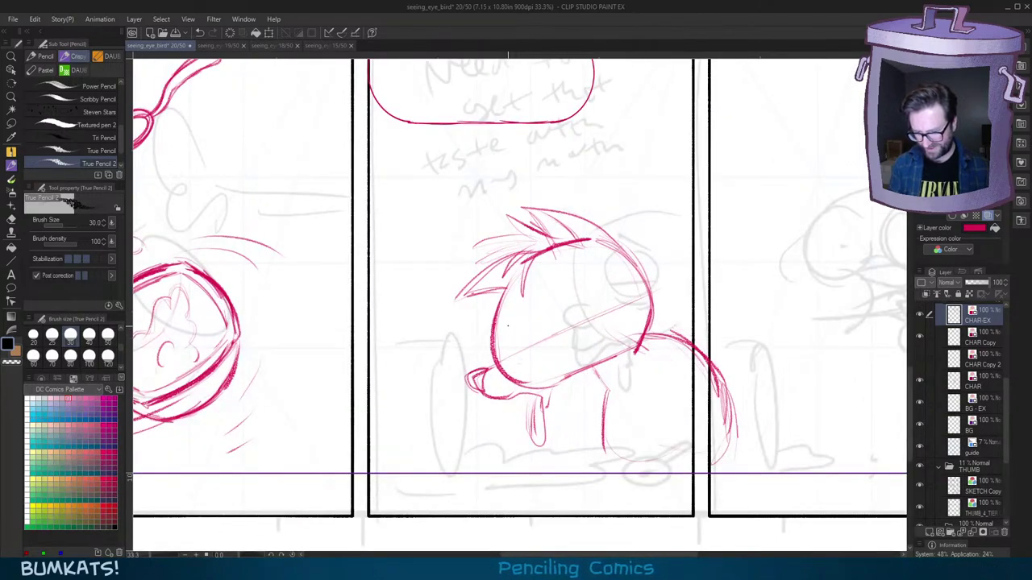
drag(499, 355, 516, 313)
key(ctrl+z)
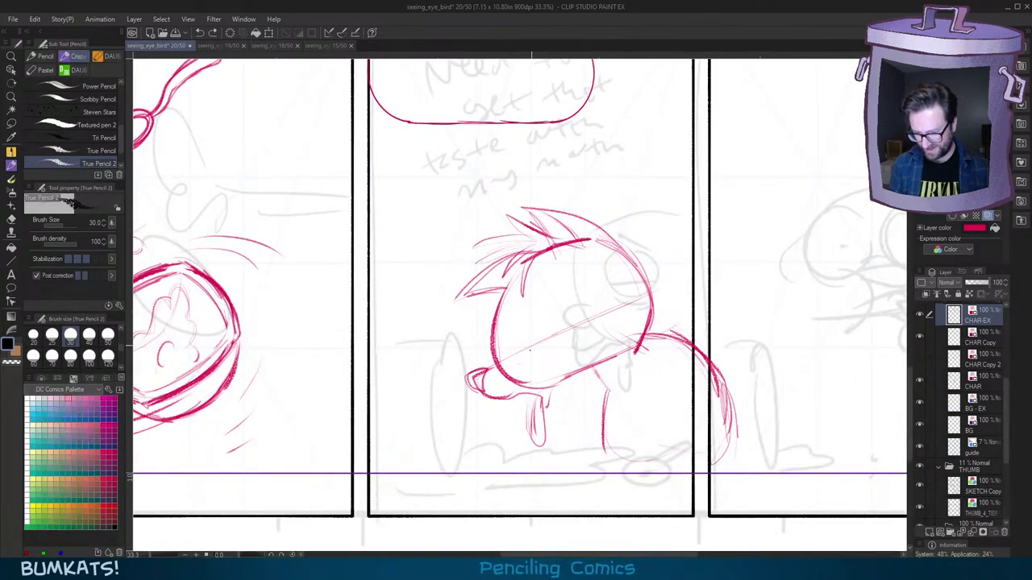
key(ctrl+z)
drag(527, 349, 506, 313)
key(ctrl+z)
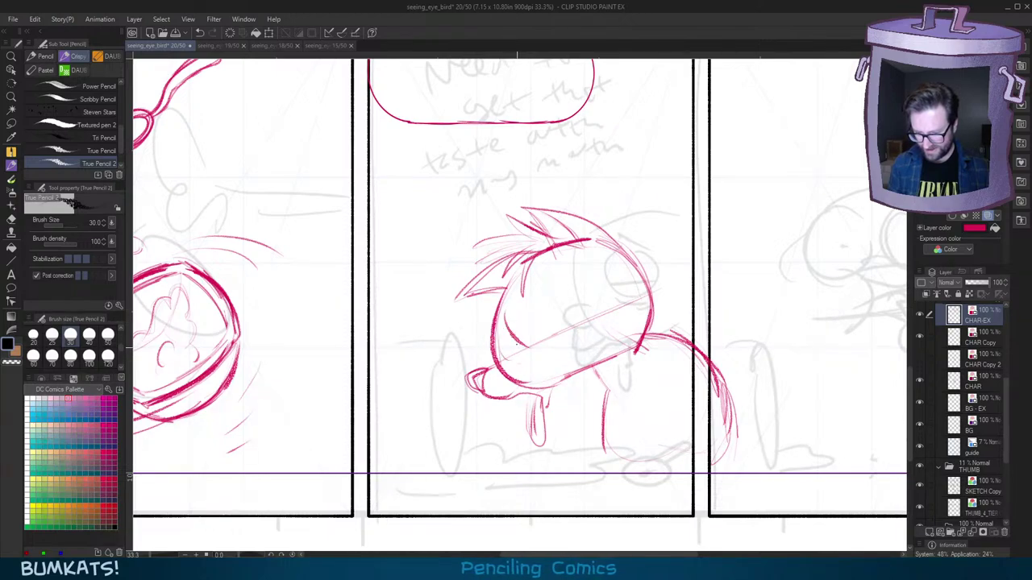
key(ctrl+z)
drag(505, 365, 525, 347)
key(ctrl+z)
key(ctrl+z)
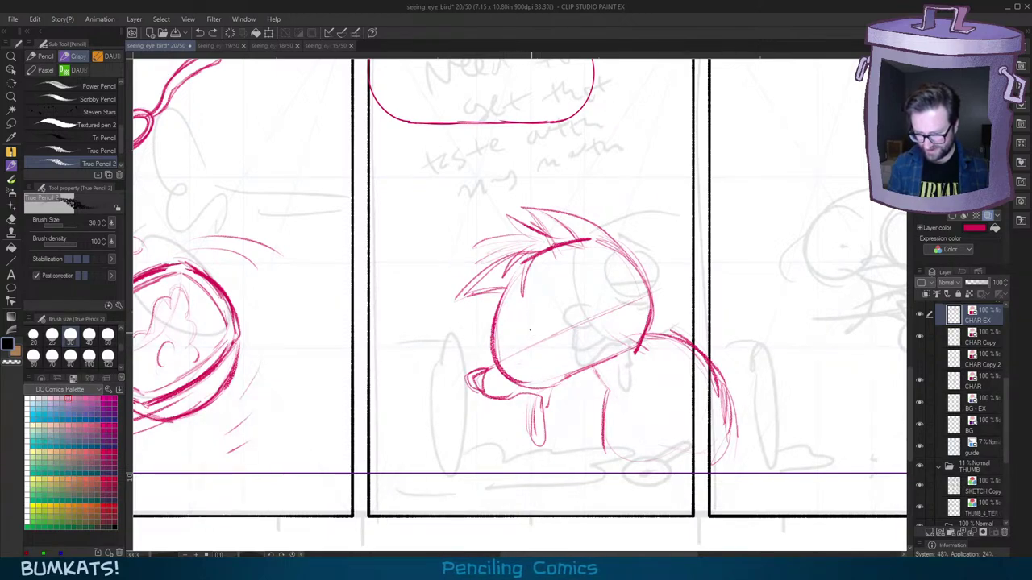
Step: Sketch the tall arched eye and the small crease beneath it at the front of the face, undoing the darkened mark
drag(519, 304, 531, 331)
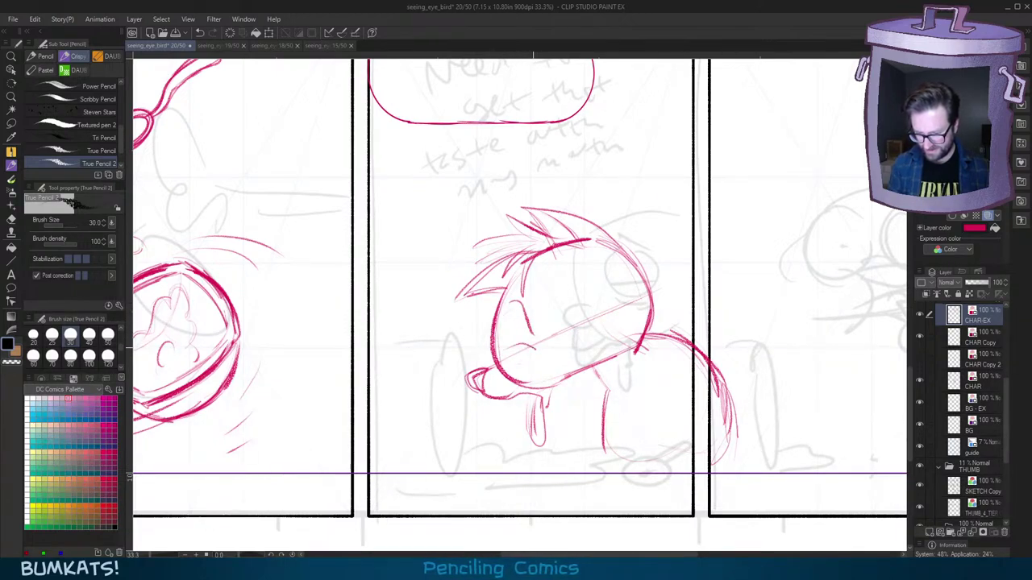
drag(505, 356, 522, 353)
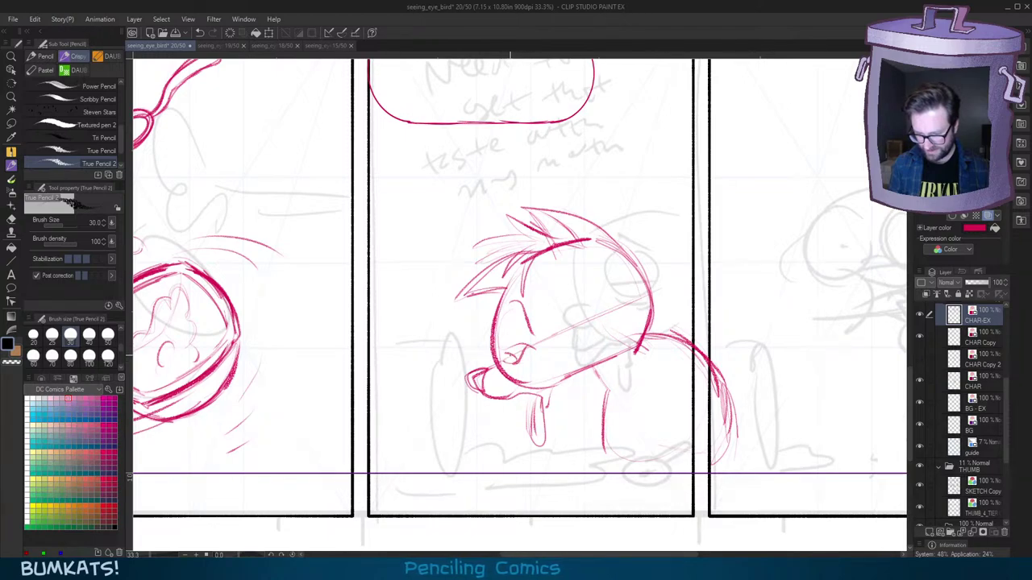
key(ctrl+z)
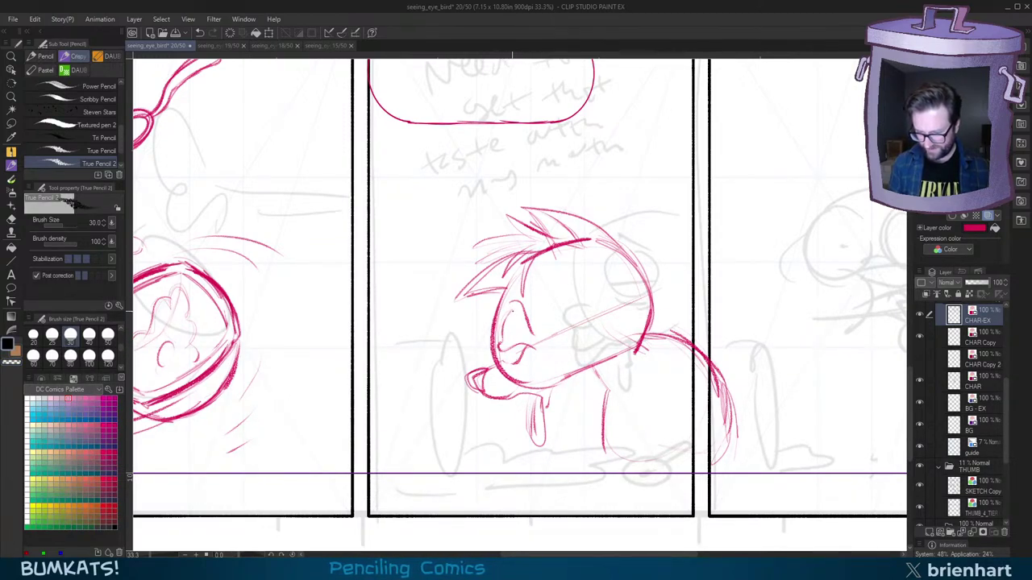
drag(518, 288, 526, 305)
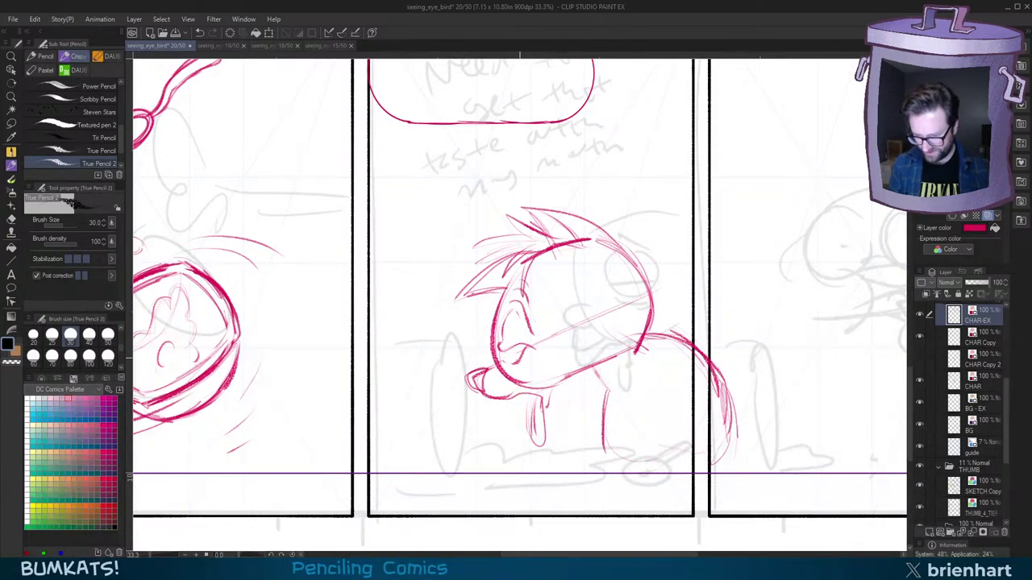
drag(508, 363, 511, 361)
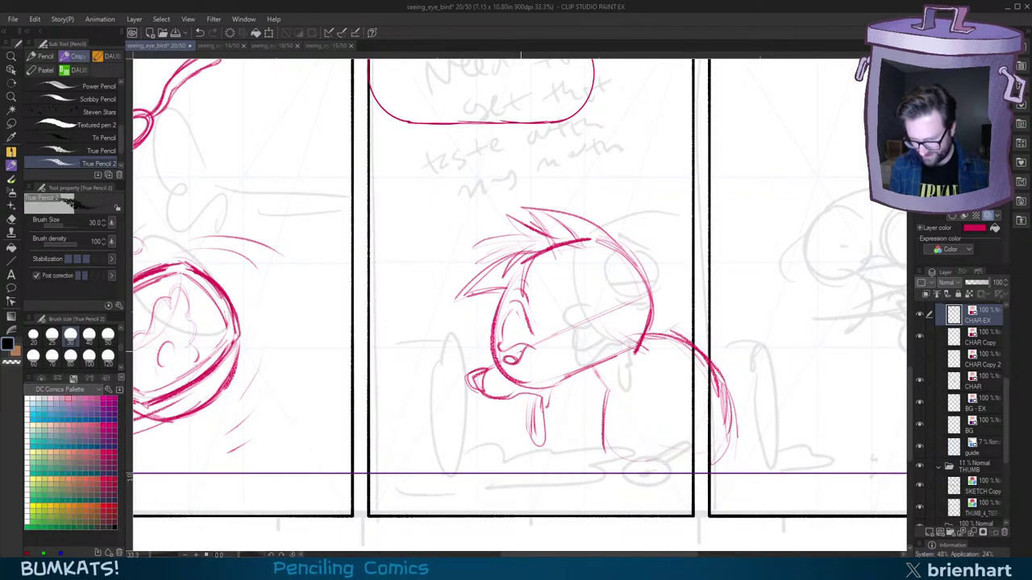
key(ctrl+z)
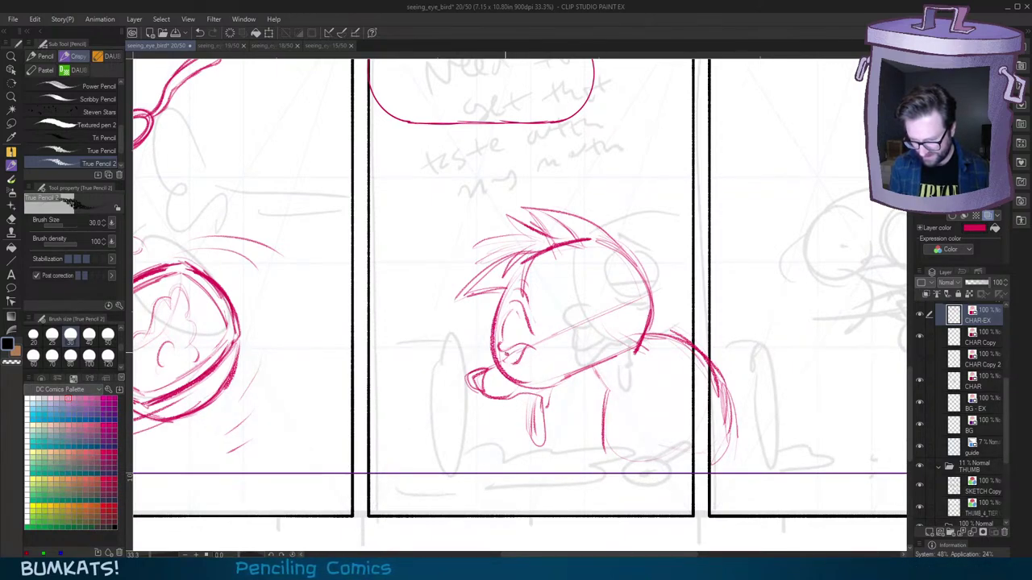
key(ctrl+z)
Step: Add a short dark stroke under the head beside the drip and darken both edges of the front pointed tuft
scroll(669, 342, down, 2)
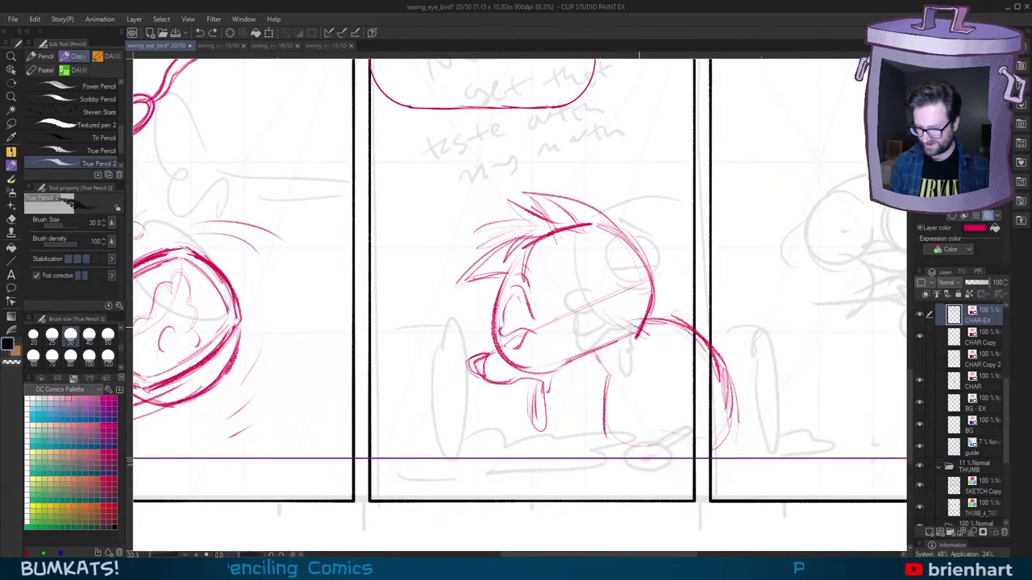
drag(551, 390, 556, 370)
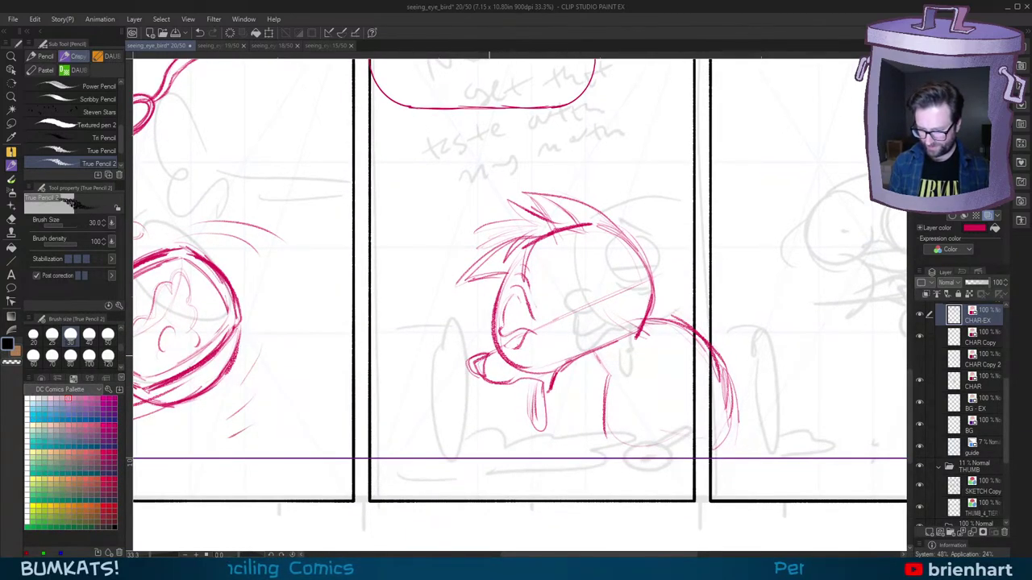
drag(491, 251, 457, 286)
drag(458, 284, 493, 277)
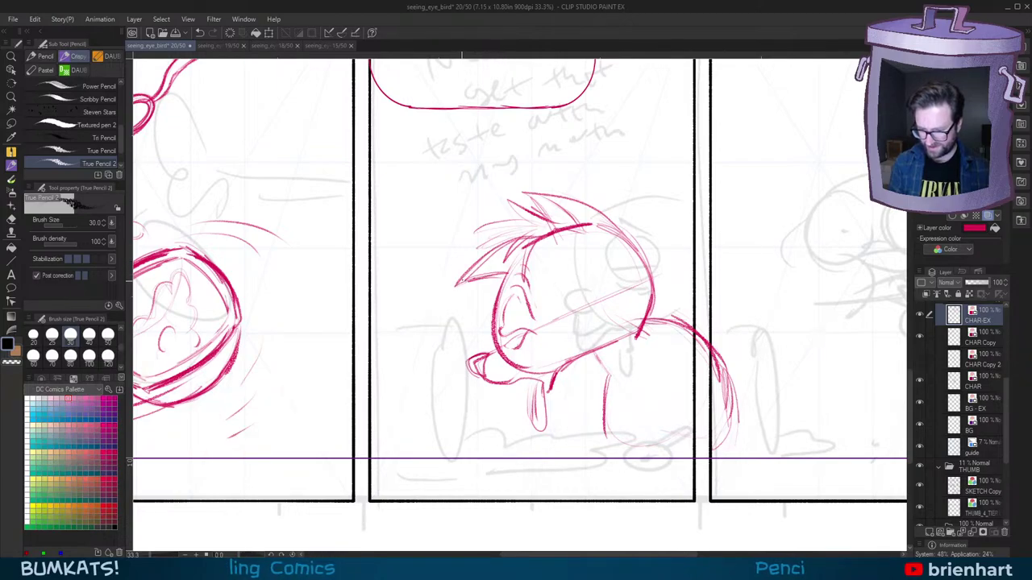
Step: Darken the outline of the large pointed tuft on top of the head, rotating the canvas to suit the strokes
drag(553, 227, 532, 194)
key(minus)
drag(632, 176, 642, 250)
key(-)
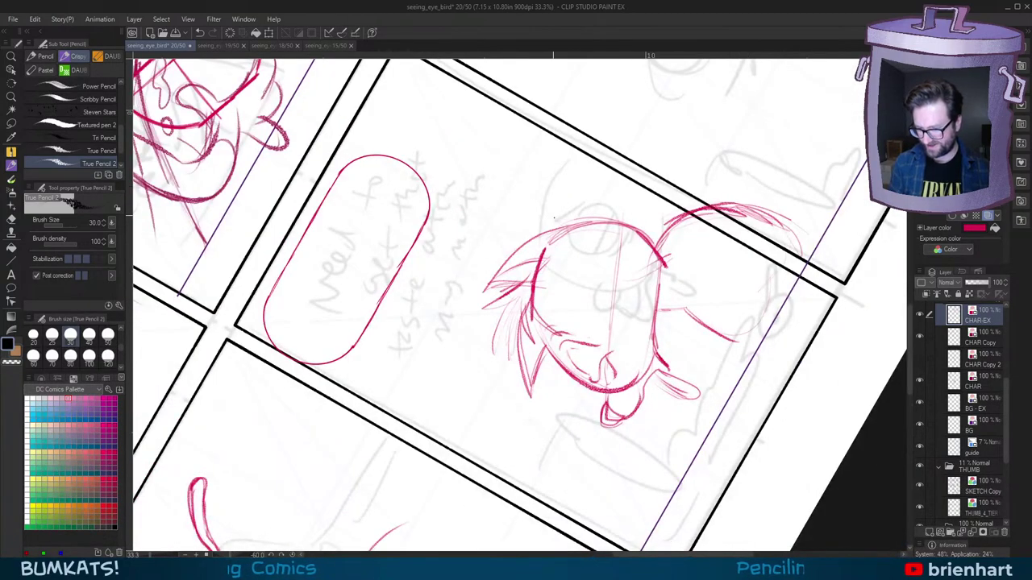
mouse_move(567, 228)
mouse_down()
mouse_move(487, 292)
mouse_move(520, 284)
mouse_move(482, 294)
mouse_up()
drag(489, 291, 522, 278)
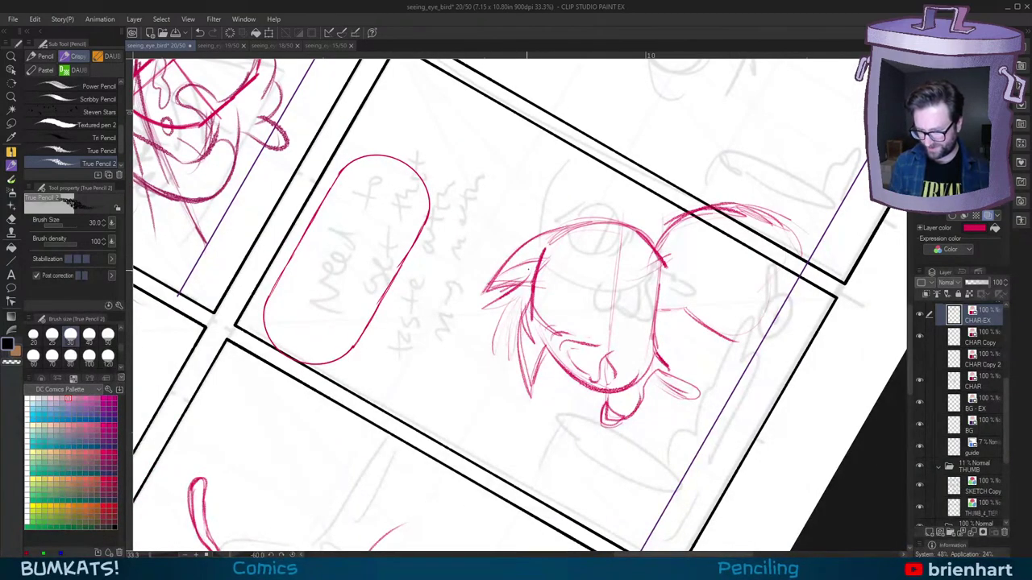
Step: Reinforce the curve along the back of the head, undoing the stray stroke
mouse_move(609, 239)
mouse_down()
mouse_move(580, 315)
mouse_move(596, 384)
mouse_up()
key(asciicircum)
key(asciicircum)
key(asciicircum)
key(asciicircum)
key(asciicircum)
key(ctrl+z)
drag(575, 308, 593, 403)
drag(608, 387, 639, 339)
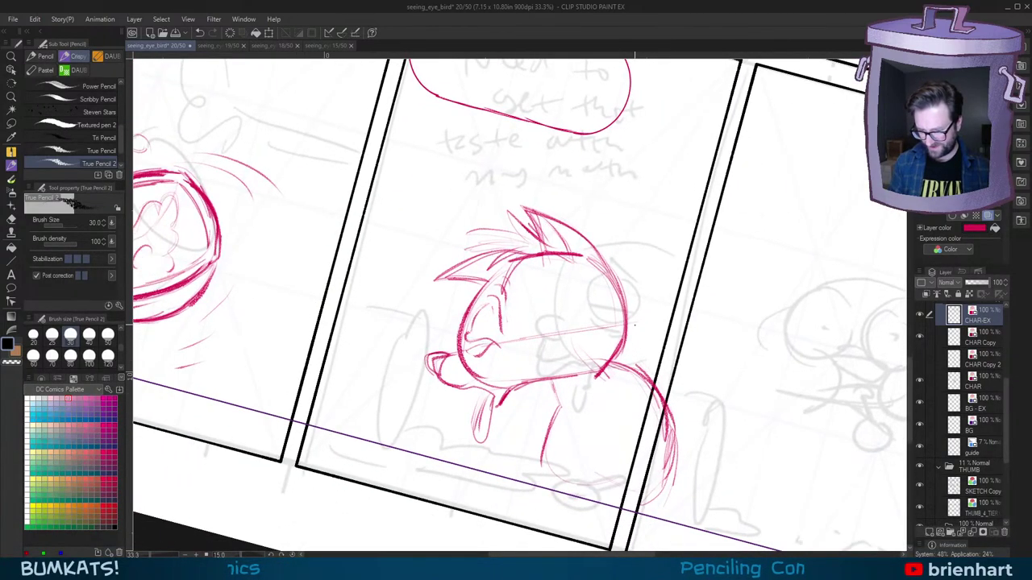
key(-)
Step: Add short strokes at the base of the crest and along the front tuft
drag(535, 249, 562, 253)
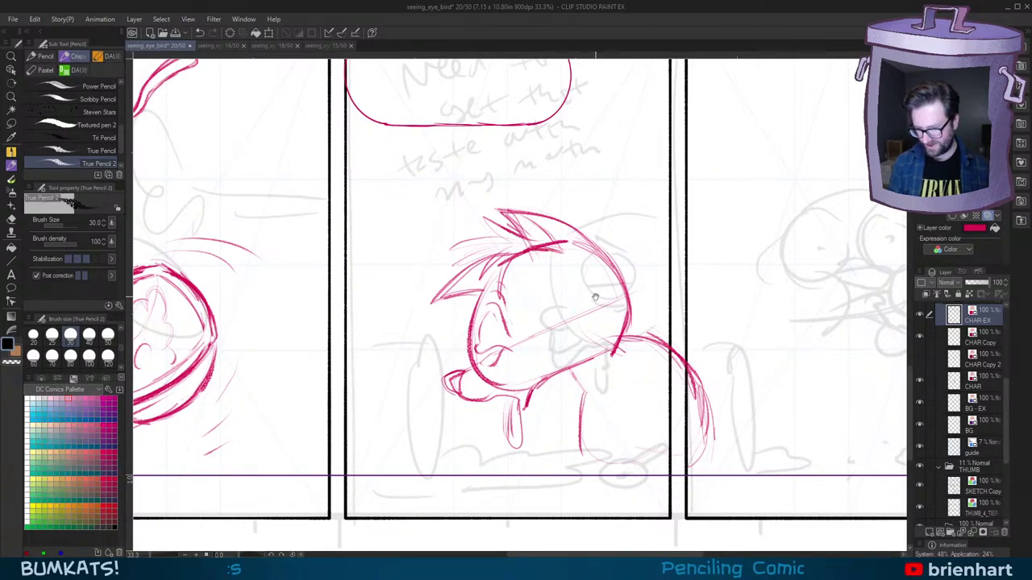
drag(595, 296, 600, 286)
mouse_move(467, 261)
mouse_down()
mouse_move(440, 290)
mouse_move(490, 280)
mouse_up()
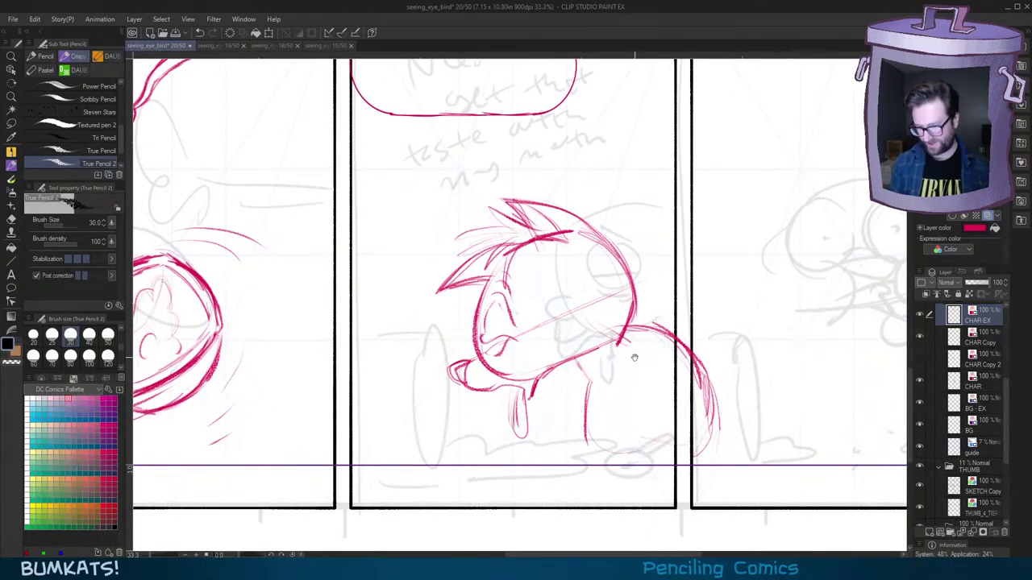
key(asciicircum)
drag(646, 354, 653, 340)
key(-)
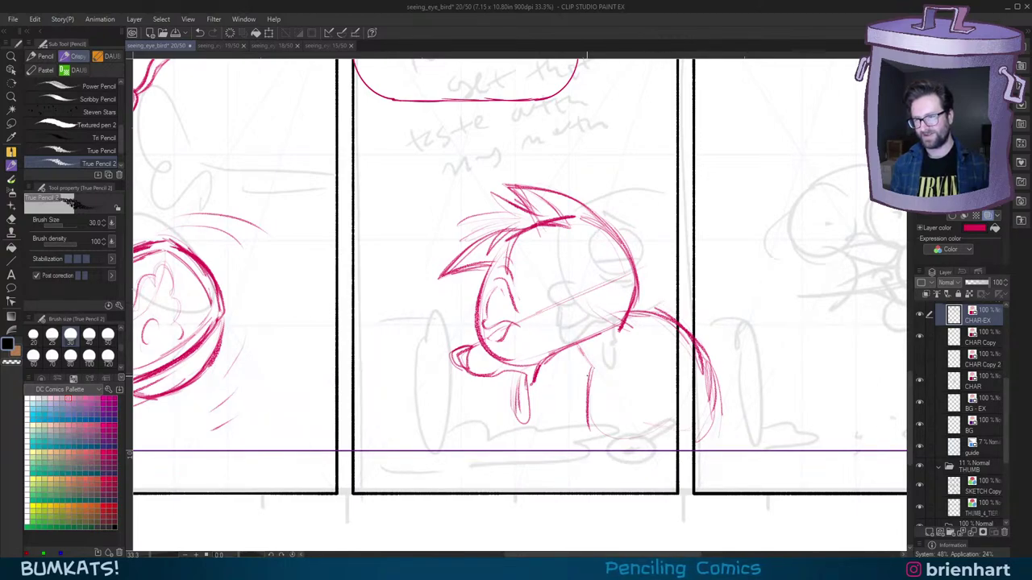
Step: Define the smaller crest tuft on top of the head and add short strokes along the forehead and crest base
drag(605, 348, 626, 353)
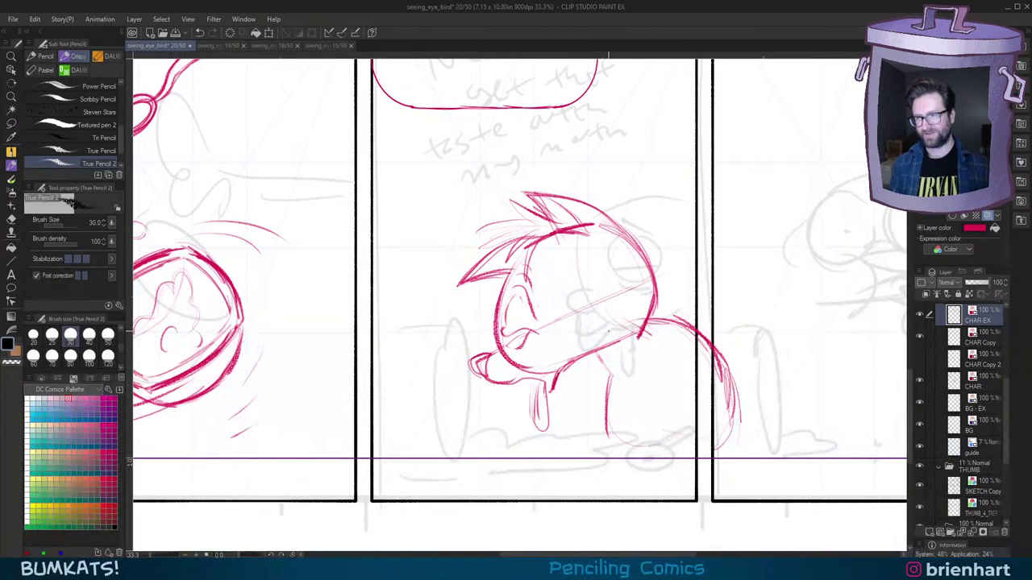
drag(604, 300, 634, 248)
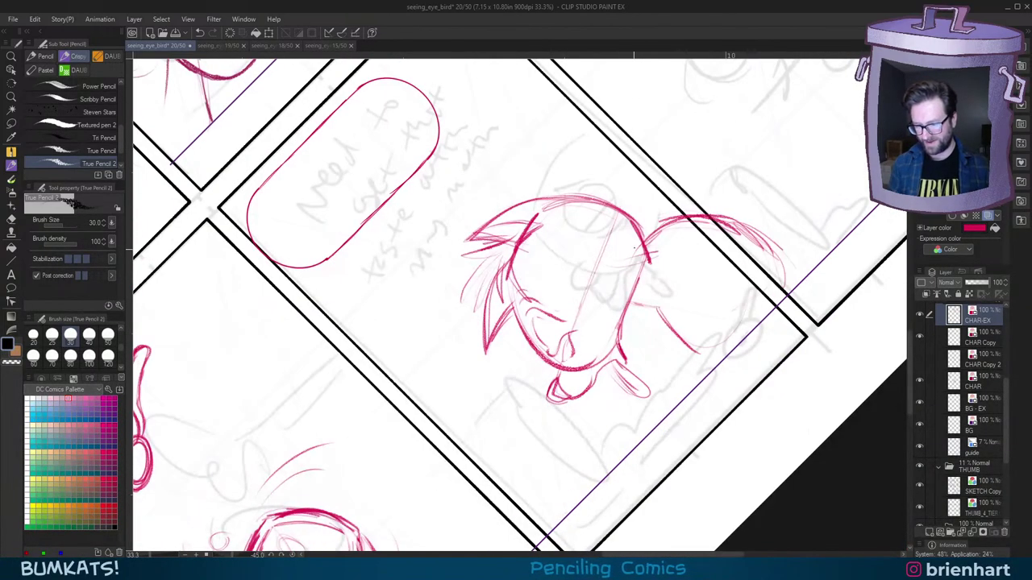
mouse_move(494, 245)
mouse_down()
mouse_move(458, 256)
mouse_move(489, 257)
mouse_move(460, 295)
mouse_up()
key(asciicircum)
key(asciicircum)
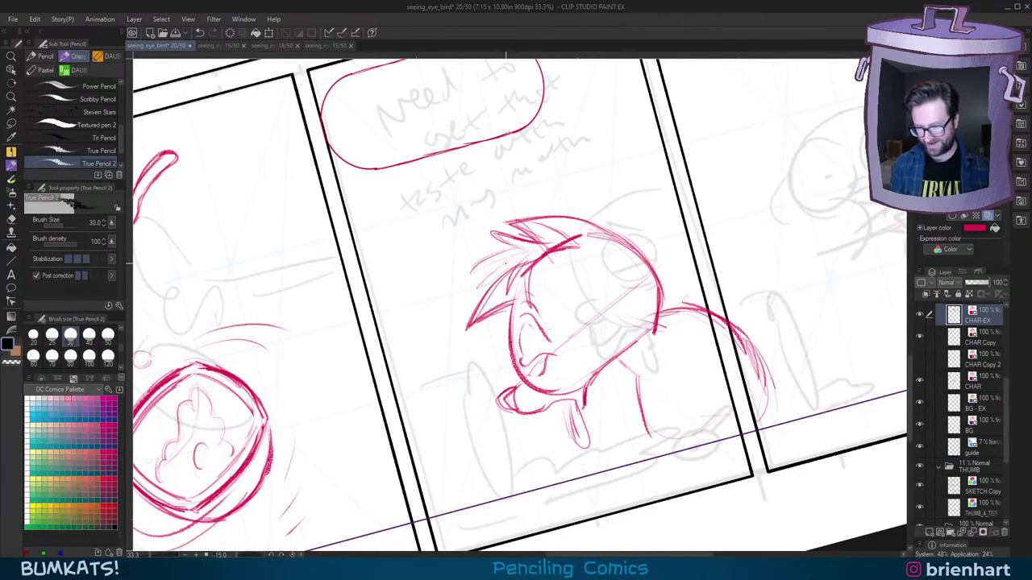
drag(539, 265, 541, 284)
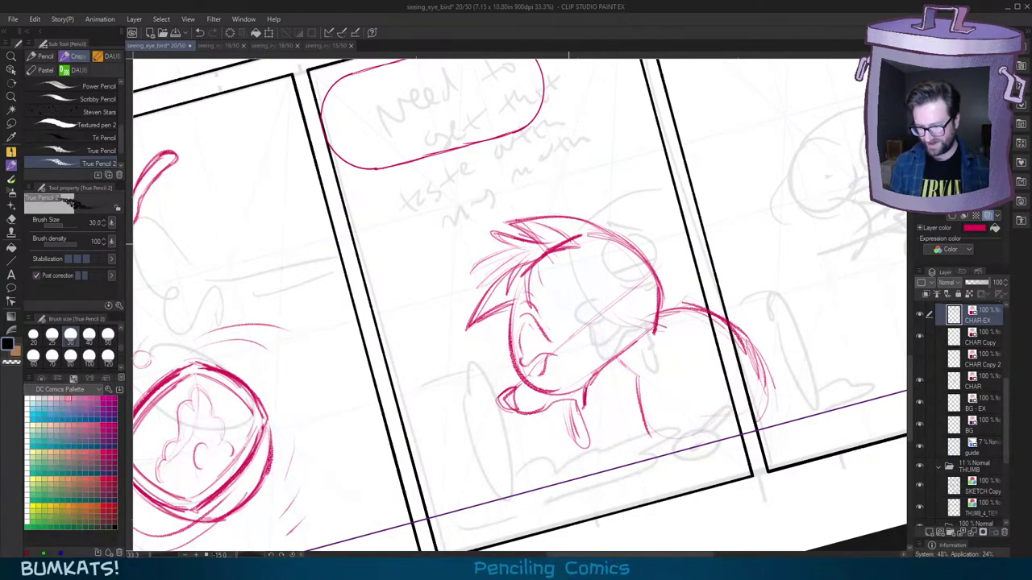
key(asciicircum)
key(asciicircum)
drag(577, 246, 575, 230)
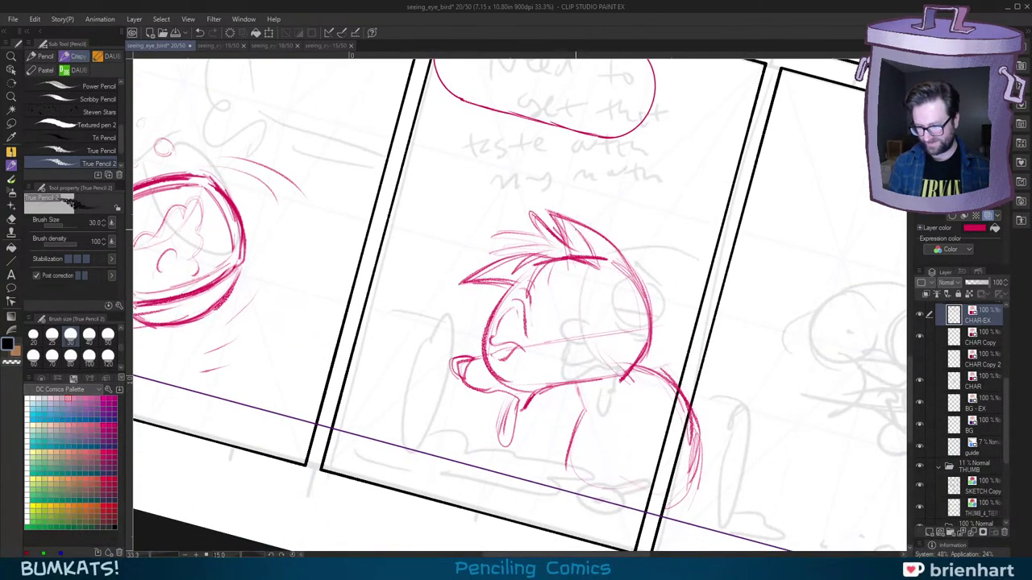
Step: Draw the small curled mark on the head's construction line and a rounded cheek curve by the mouth, undoing stray strokes
drag(653, 326, 664, 279)
key(minus)
drag(648, 226, 653, 259)
key(asciicircum)
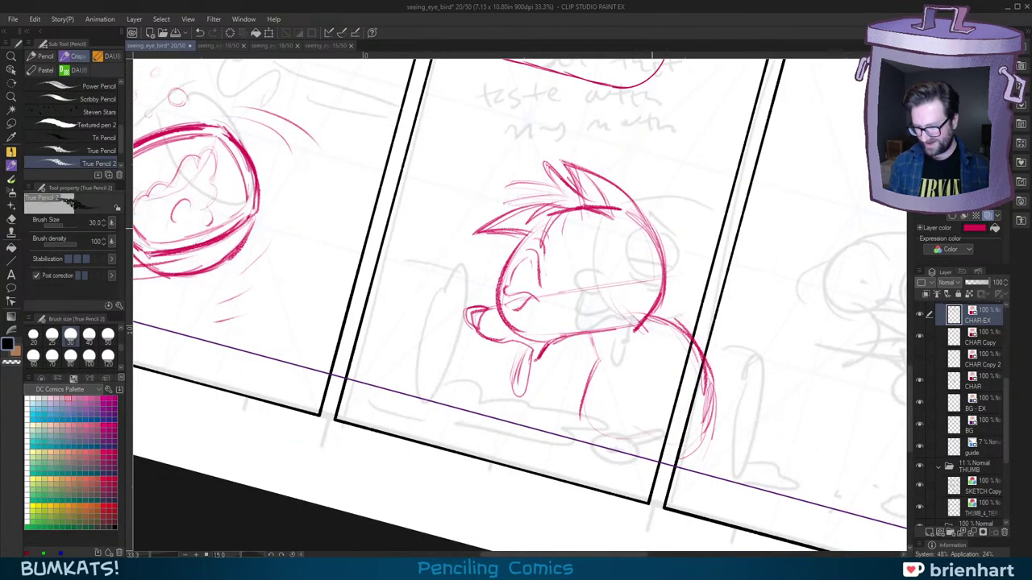
key(ctrl+z)
mouse_move(575, 288)
mouse_down()
mouse_move(596, 283)
mouse_move(584, 293)
mouse_up()
mouse_move(578, 292)
mouse_down()
mouse_move(586, 309)
mouse_move(575, 304)
mouse_move(559, 337)
mouse_up()
key(ctrl+z)
key(ctrl+z)
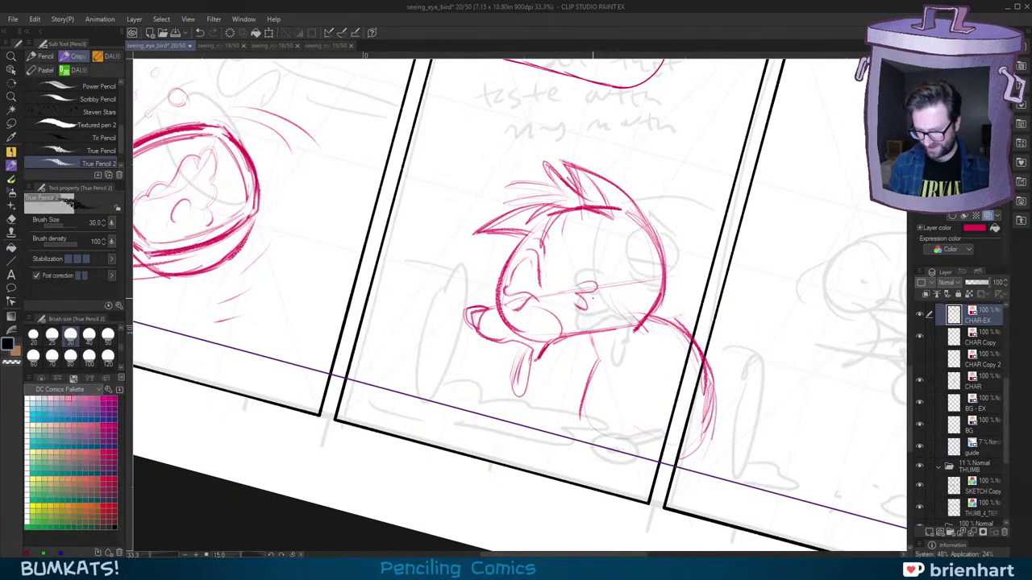
drag(651, 336, 654, 314)
key(minus)
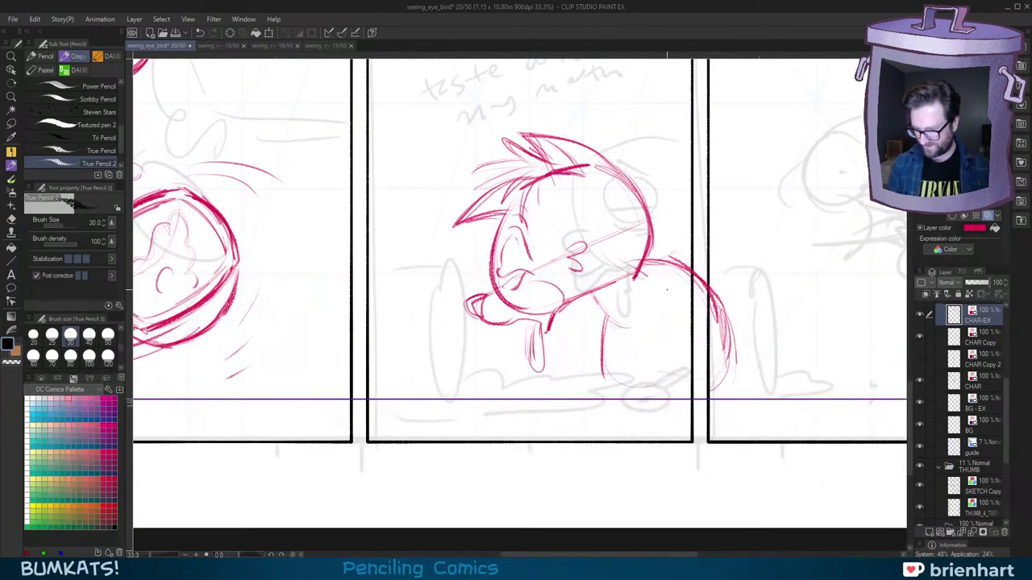
Step: Outline the near arm over the body as a long narrow arch, redrawing its sides after undoing the first strokes
drag(660, 287, 656, 351)
mouse_move(671, 297)
mouse_down()
mouse_move(687, 316)
mouse_move(657, 367)
mouse_up()
drag(682, 319, 682, 387)
drag(657, 362, 657, 397)
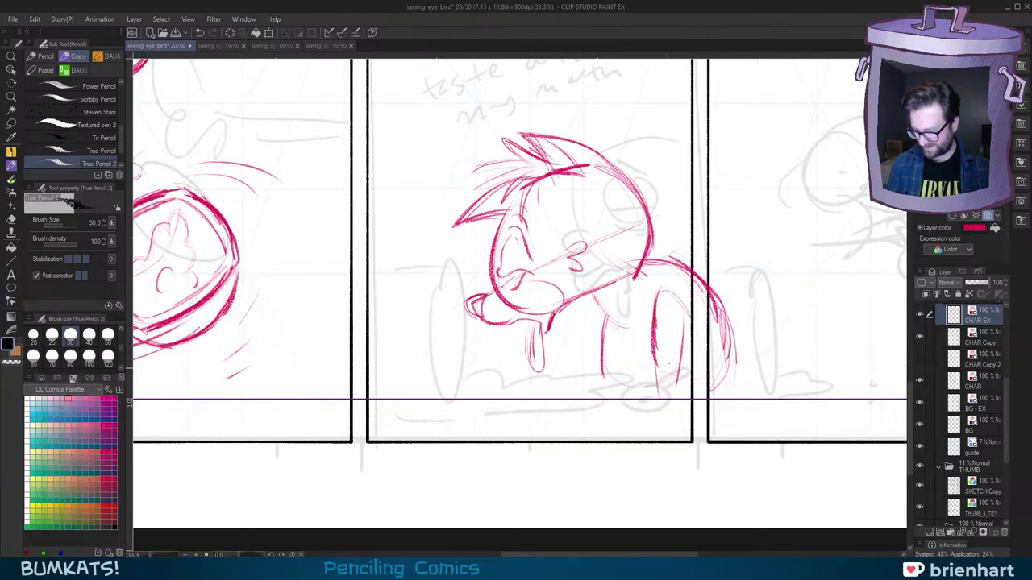
key(ctrl+z)
key(ctrl+z)
key(ctrl+z)
drag(656, 312, 661, 382)
mouse_move(652, 346)
mouse_down()
mouse_move(670, 297)
mouse_move(686, 302)
mouse_move(659, 379)
mouse_up()
Step: Draw the chest line from the neck down to the arm, finish the arm's rear edge, and firm up the throat and front contour
drag(632, 300, 651, 336)
mouse_move(636, 304)
mouse_down()
mouse_move(693, 314)
mouse_move(680, 385)
mouse_move(677, 321)
mouse_move(663, 396)
mouse_move(659, 365)
mouse_move(666, 405)
mouse_up()
key(ctrl+z)
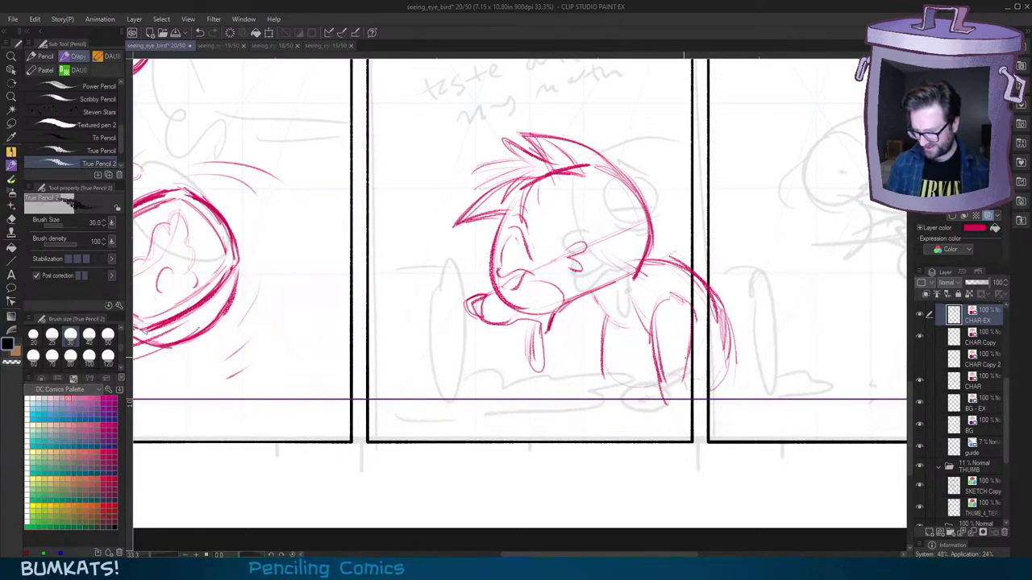
key(ctrl+z)
drag(684, 368, 687, 390)
drag(593, 294, 609, 315)
drag(603, 325, 602, 367)
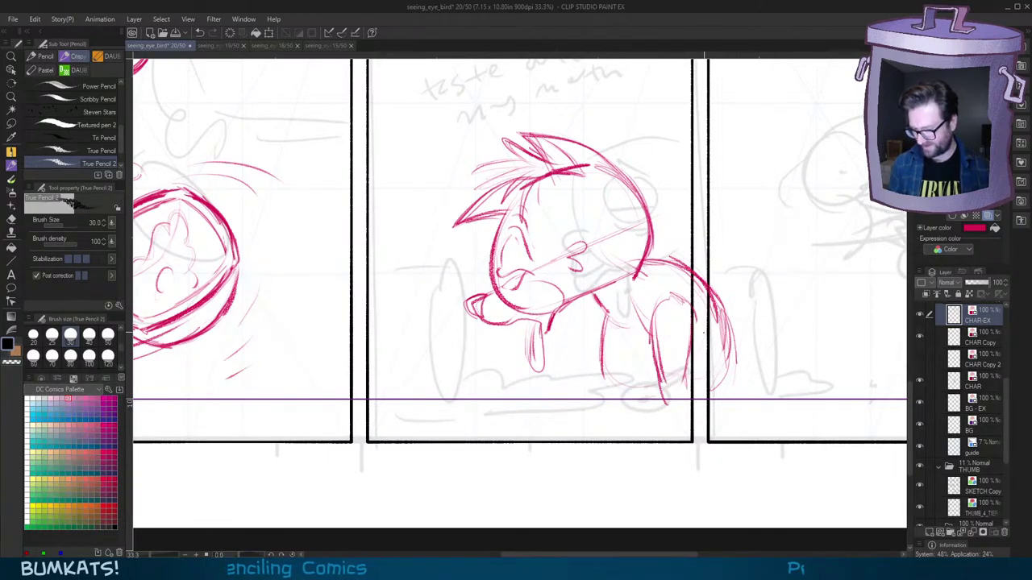
Step: Thicken the top of the back behind the head and its rear curve, rotating the canvas to suit the strokes
mouse_move(692, 347)
mouse_down()
mouse_move(717, 299)
mouse_move(658, 259)
mouse_up()
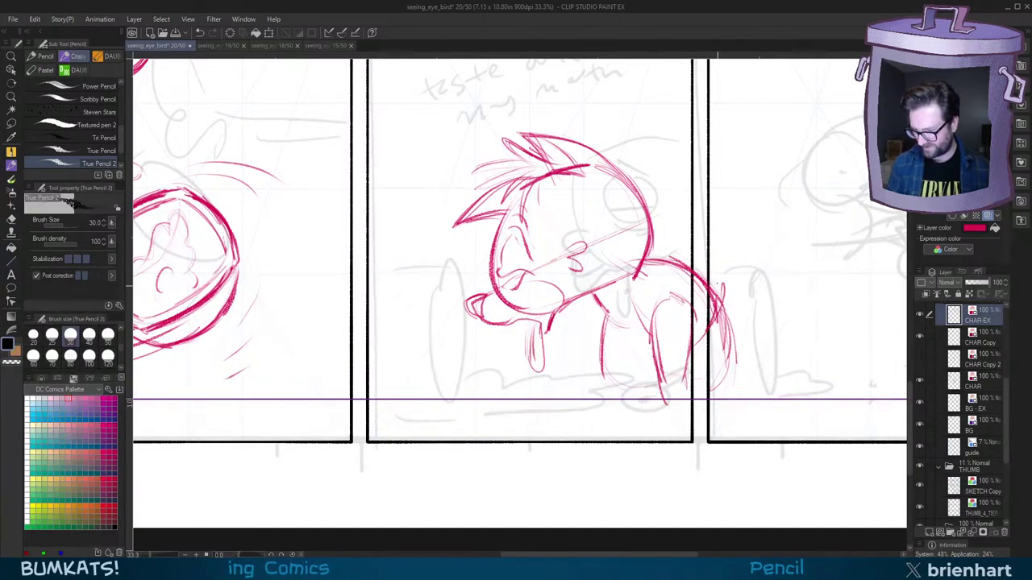
key(minus)
drag(718, 285, 690, 329)
key(minus)
drag(595, 248, 668, 235)
mouse_move(598, 246)
mouse_down()
mouse_move(650, 235)
mouse_move(678, 250)
mouse_up()
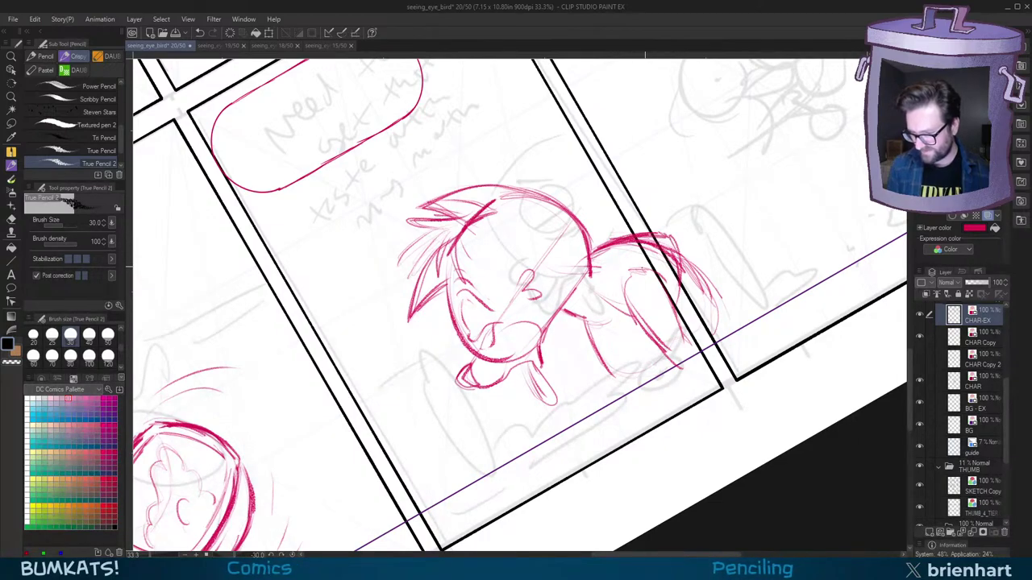
key(asciicircum)
key(asciicircum)
Step: Darken the chest line in front of the near arm
drag(593, 312, 606, 376)
drag(715, 380, 727, 356)
scroll(744, 308, down, 1)
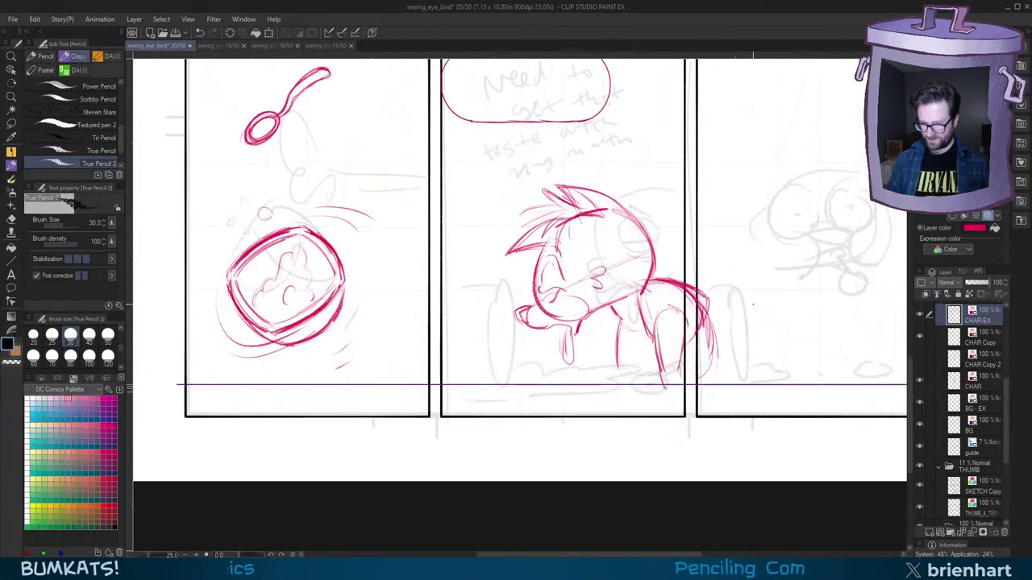
scroll(744, 308, up, 1)
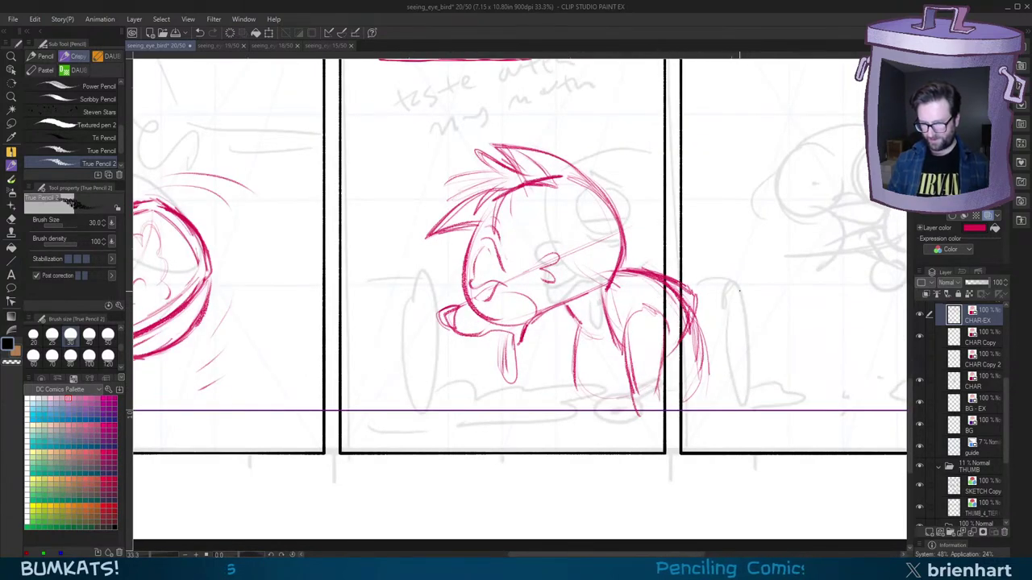
drag(703, 341, 724, 346)
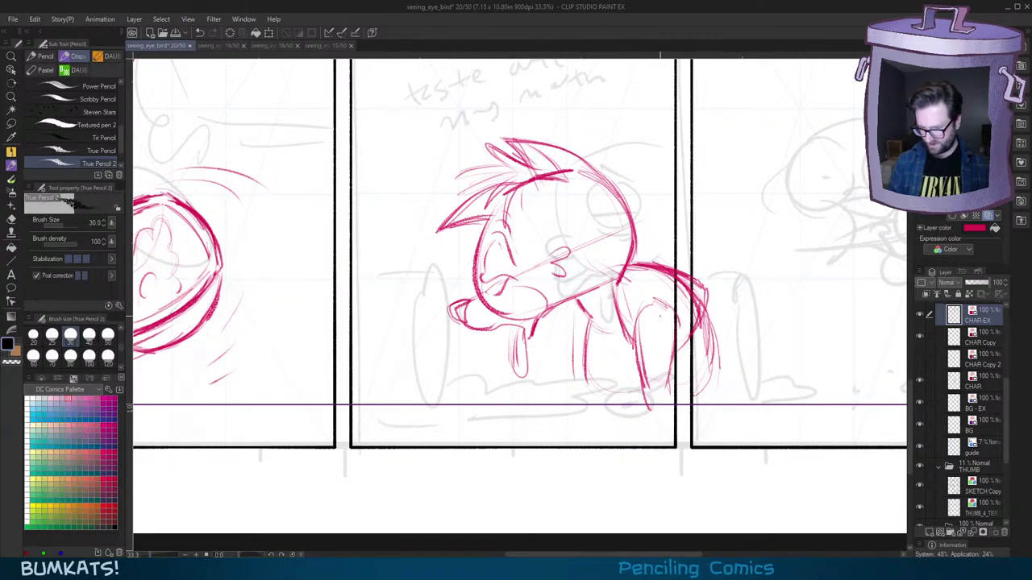
drag(569, 311, 568, 392)
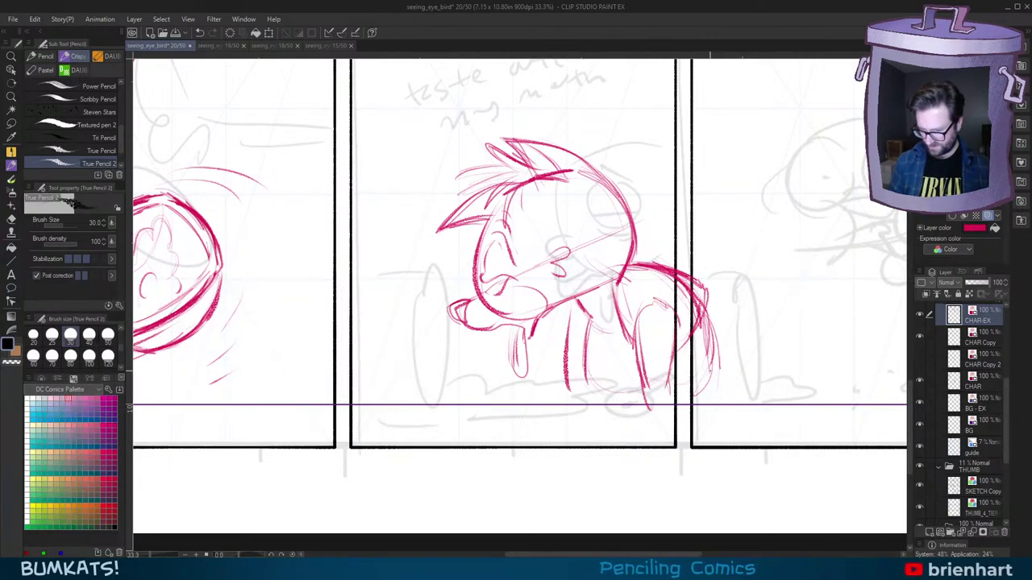
drag(714, 336, 717, 372)
drag(602, 373, 586, 402)
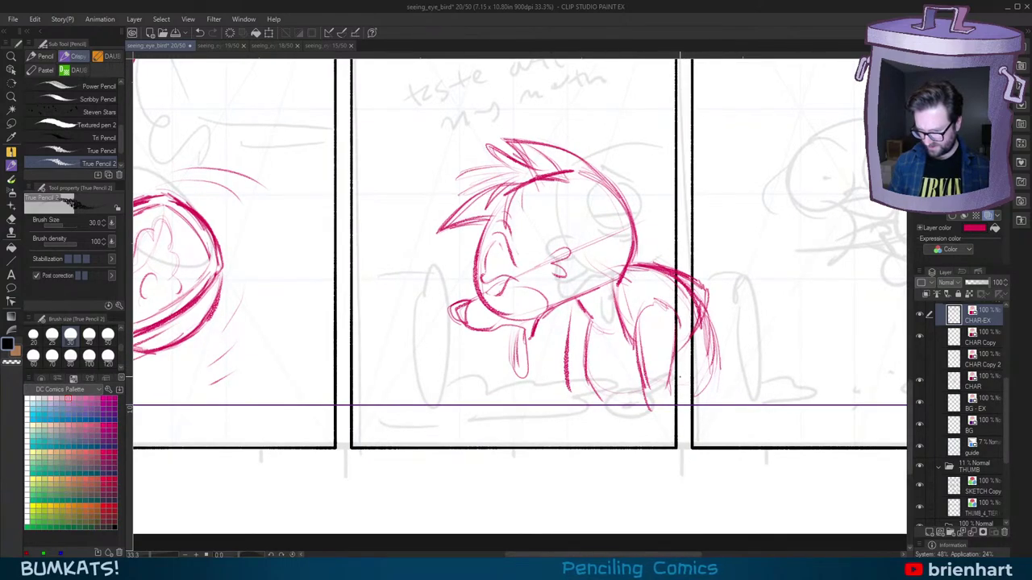
key(ctrl+z)
key(ctrl+z)
key(ctrl+z)
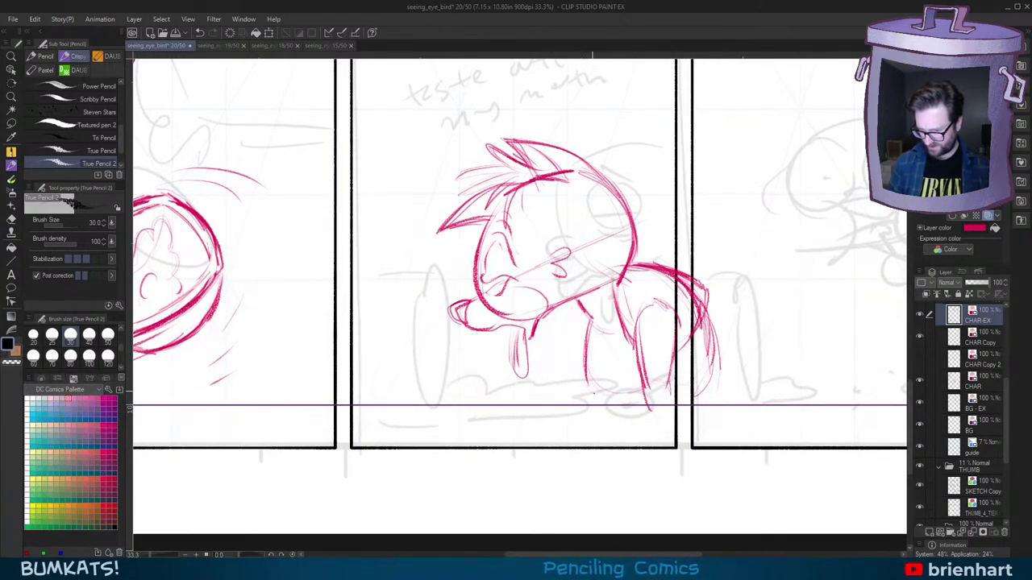
Step: Draw the rounded belly curve from the chest down to the base of the near arm
drag(594, 394, 606, 415)
key(ctrl+z)
mouse_move(602, 343)
mouse_down()
mouse_move(612, 415)
mouse_move(632, 425)
mouse_up()
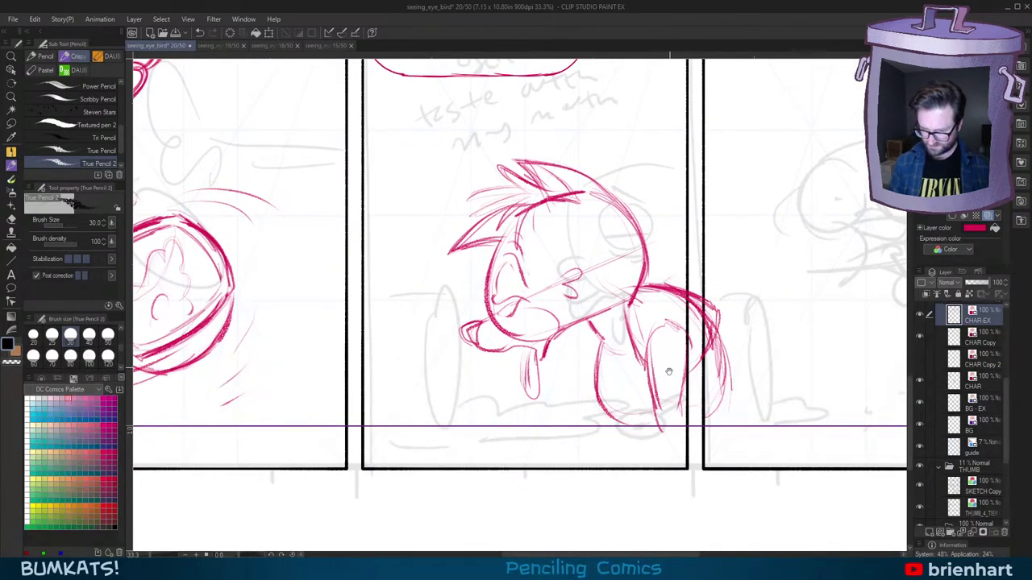
drag(669, 371, 667, 393)
scroll(710, 387, down, 3)
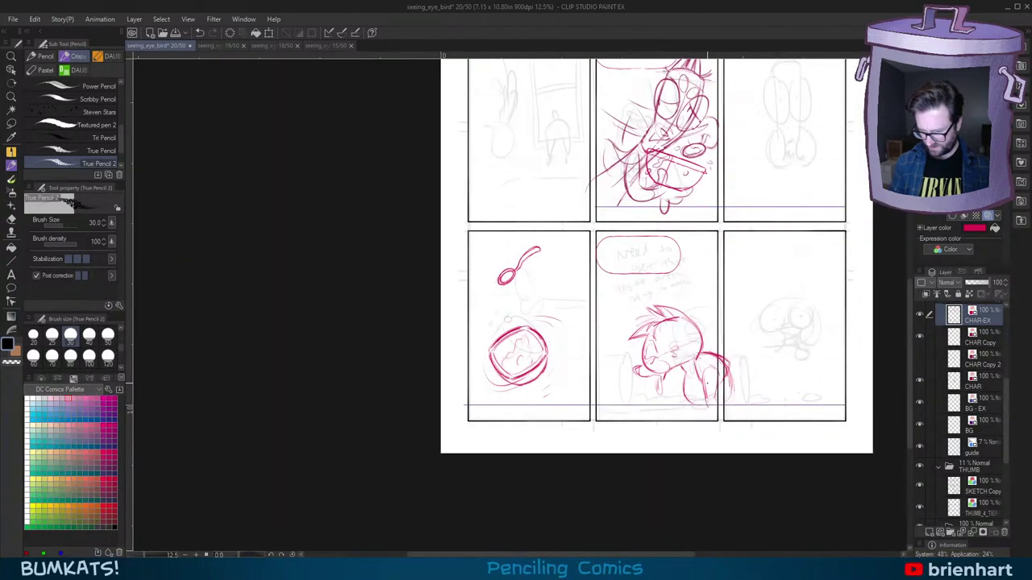
scroll(695, 389, up, 2)
drag(662, 396, 691, 391)
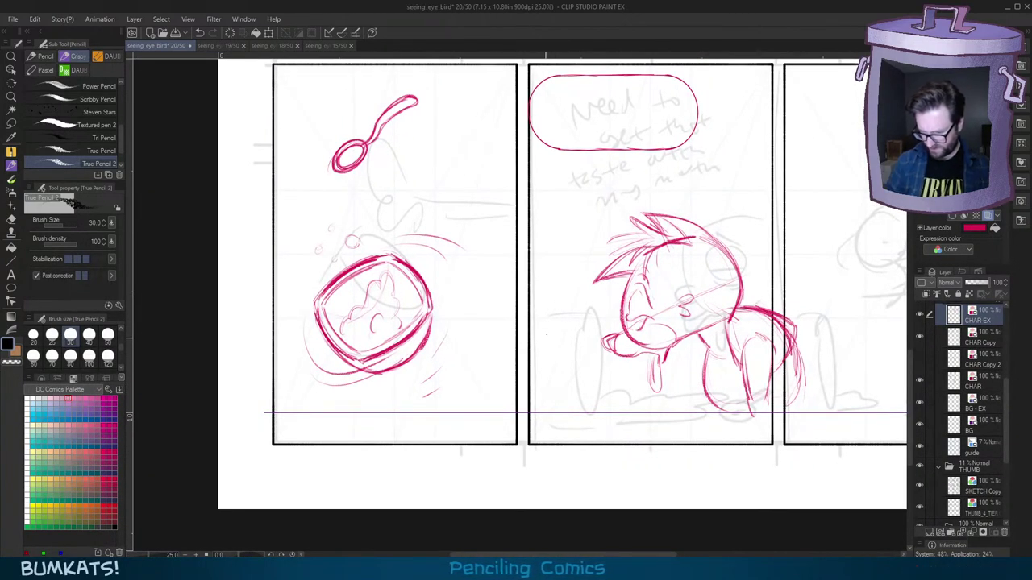
drag(547, 335, 556, 429)
drag(549, 317, 554, 411)
key(ctrl+z)
key(ctrl+z)
mouse_move(548, 349)
mouse_down()
mouse_move(559, 424)
mouse_move(551, 320)
mouse_move(554, 419)
mouse_up()
key(ctrl+z)
key(ctrl+z)
drag(553, 349, 557, 424)
key(ctrl+z)
key(ctrl+z)
Step: Sketch the tall narrow rim of the tipped-over bowl inside the left border of the bottom middle panel
mouse_move(551, 360)
mouse_down()
mouse_move(554, 419)
mouse_move(546, 327)
mouse_move(547, 407)
mouse_up()
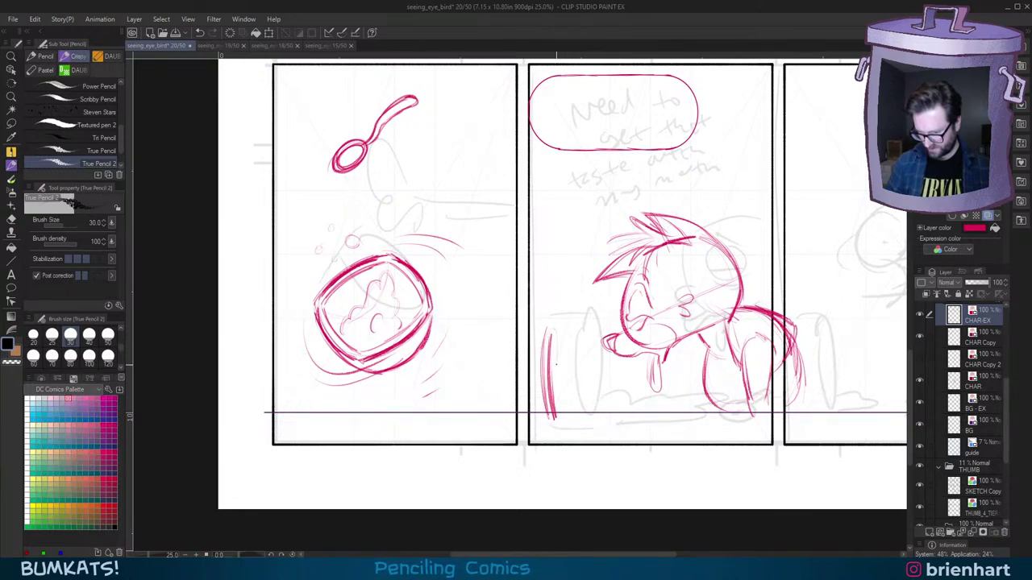
drag(556, 339, 562, 411)
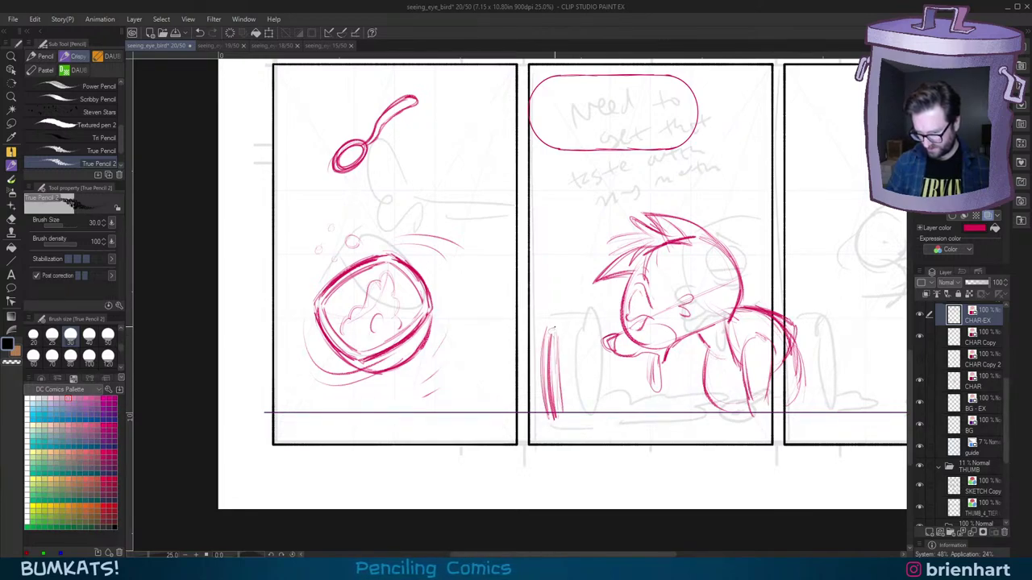
drag(560, 346, 563, 411)
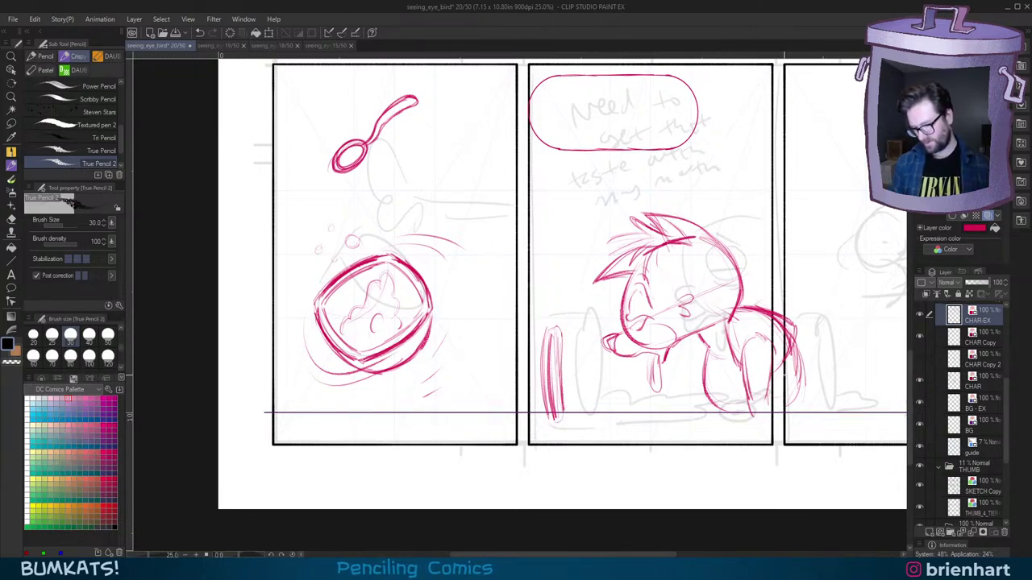
mouse_move(549, 327)
mouse_down()
mouse_move(543, 361)
mouse_move(559, 393)
mouse_up()
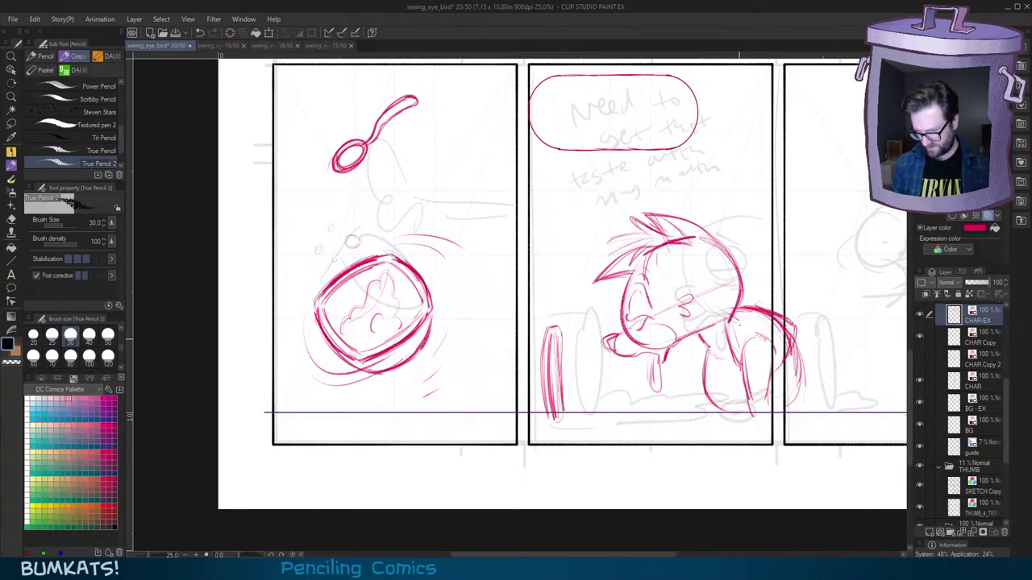
Step: Draw the two short sides of the tipped bowl behind its rim, rotating the canvas and undoing missed strokes
key(minus)
mouse_move(534, 337)
mouse_down()
mouse_move(557, 325)
mouse_move(549, 329)
mouse_up()
key(ctrl+z)
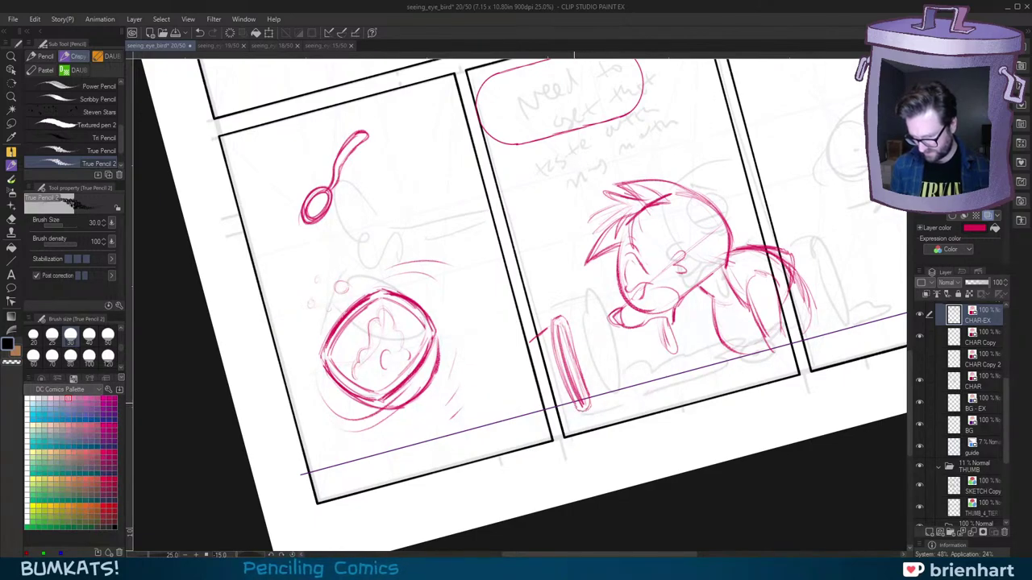
key(minus)
key(minus)
key(minus)
key(minus)
key(minus)
key(minus)
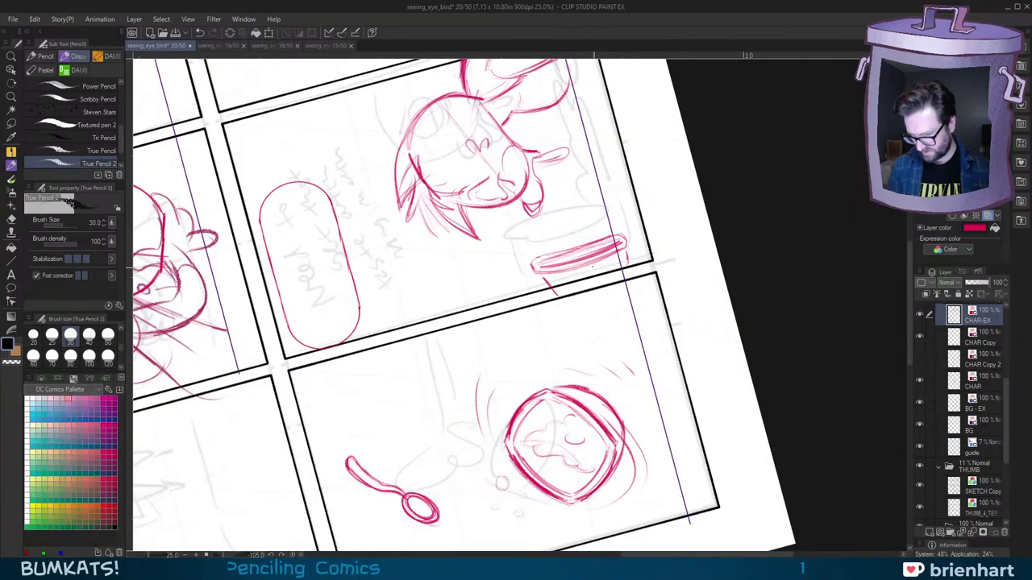
key(asciicircum)
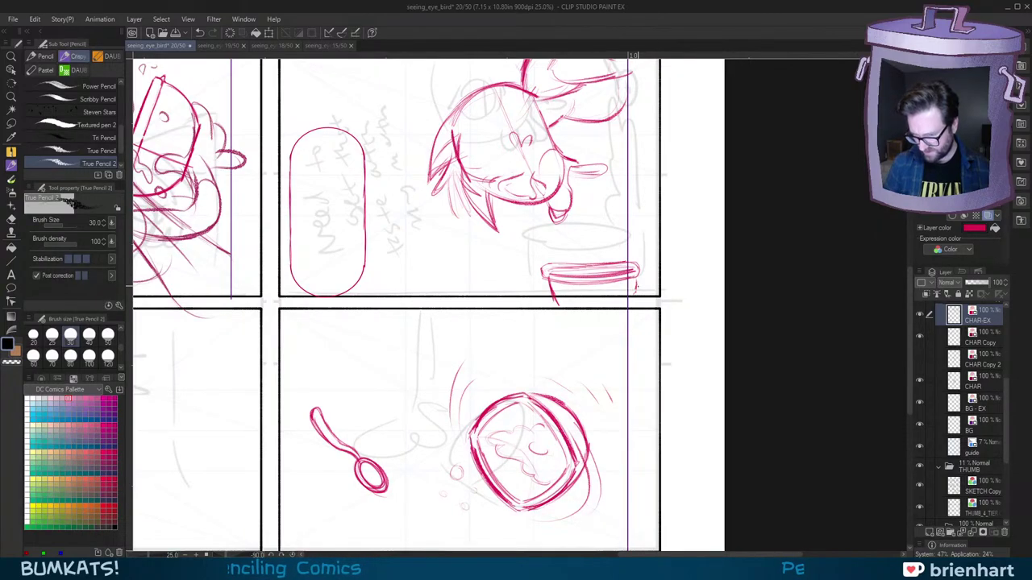
key(ctrl+z)
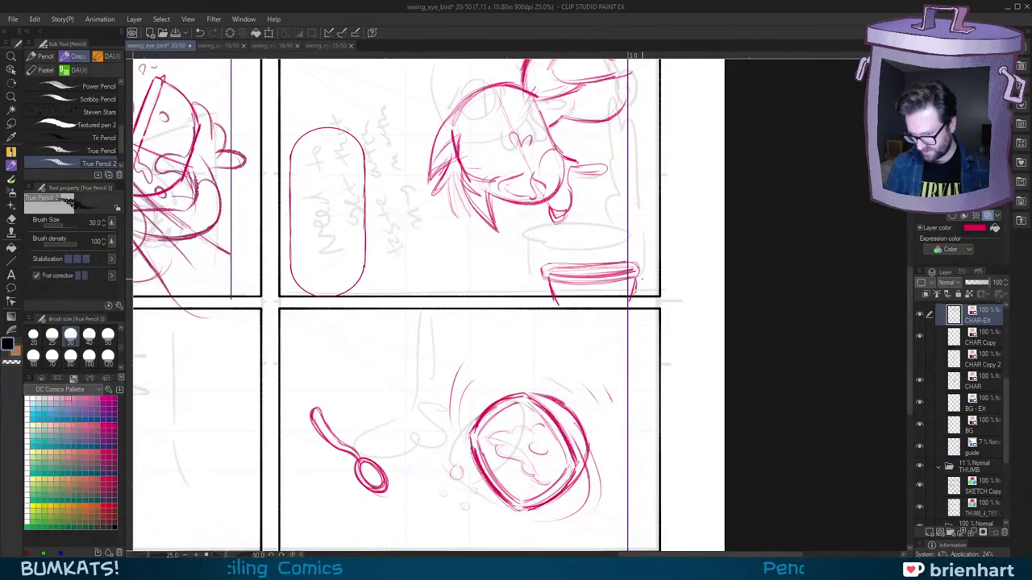
Step: Draw the puddle spilling from the bowl's mouth along the ground line, replacing the first attempt
key(asciicircum)
key(asciicircum)
key(asciicircum)
key(asciicircum)
key(asciicircum)
key(asciicircum)
scroll(718, 381, down, 4)
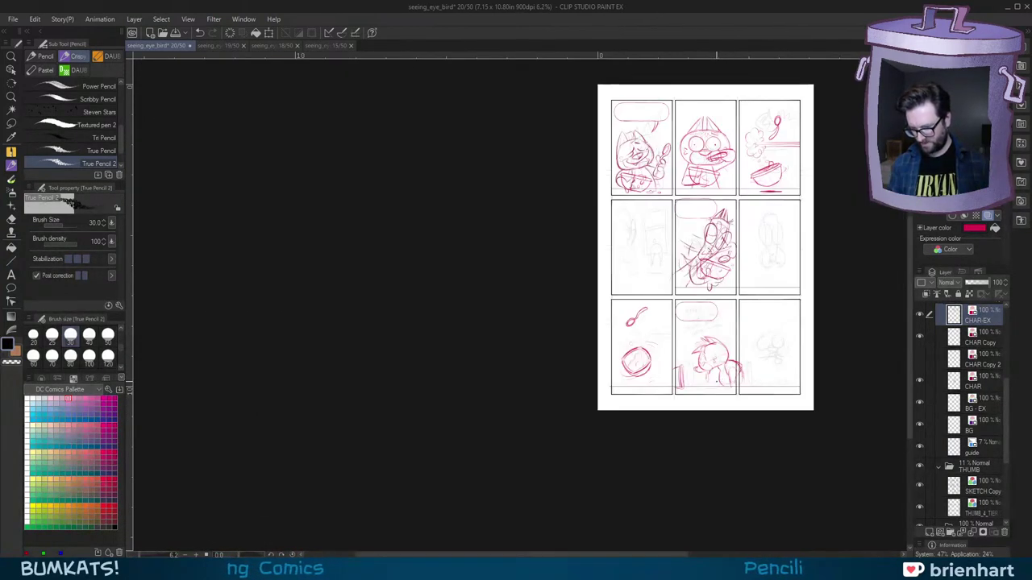
scroll(715, 382, up, 5)
key(minus)
key(minus)
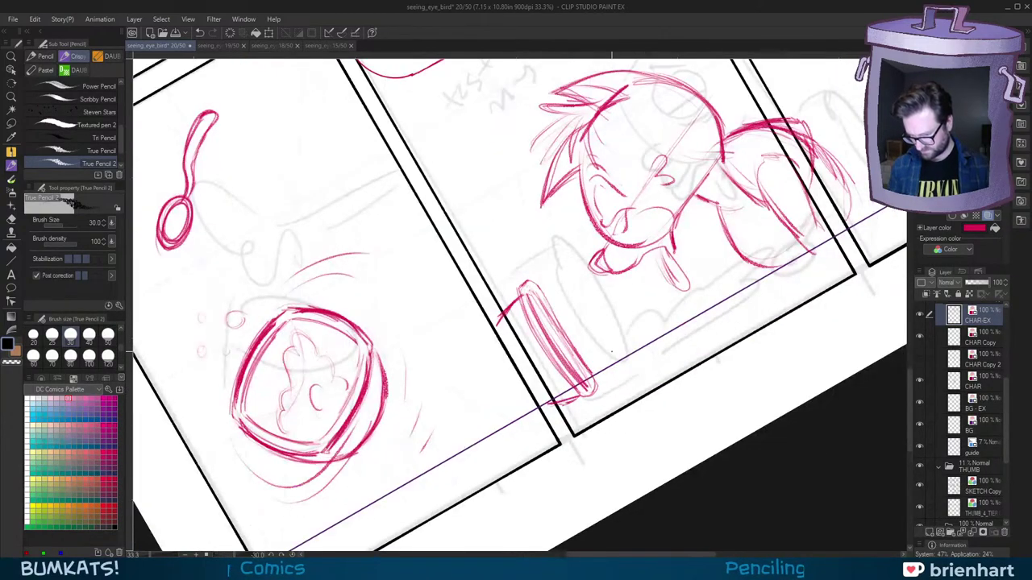
mouse_move(573, 356)
mouse_down()
mouse_move(669, 331)
mouse_move(619, 352)
mouse_move(653, 338)
mouse_move(637, 357)
mouse_up()
key(ctrl+z)
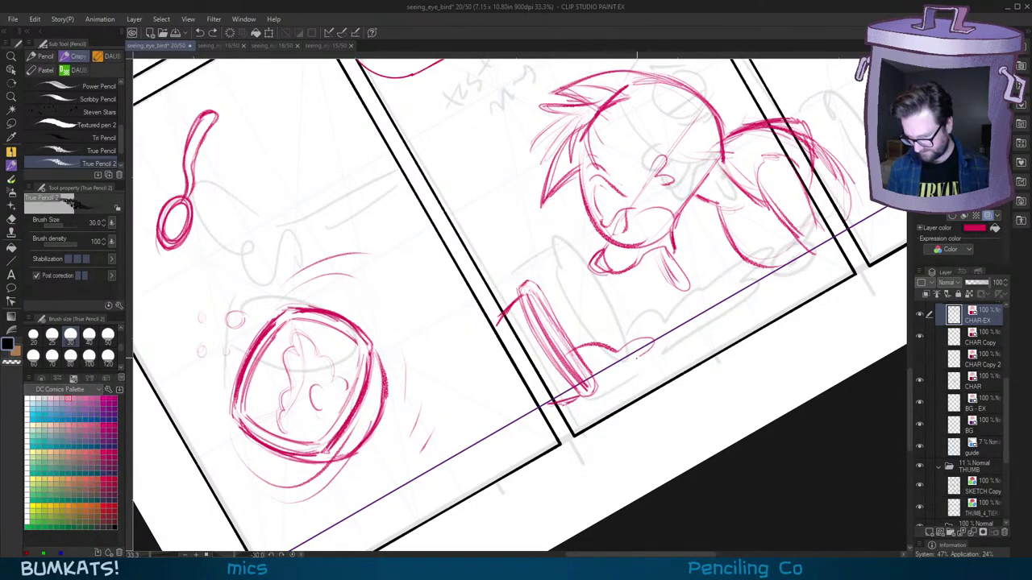
key(ctrl+z)
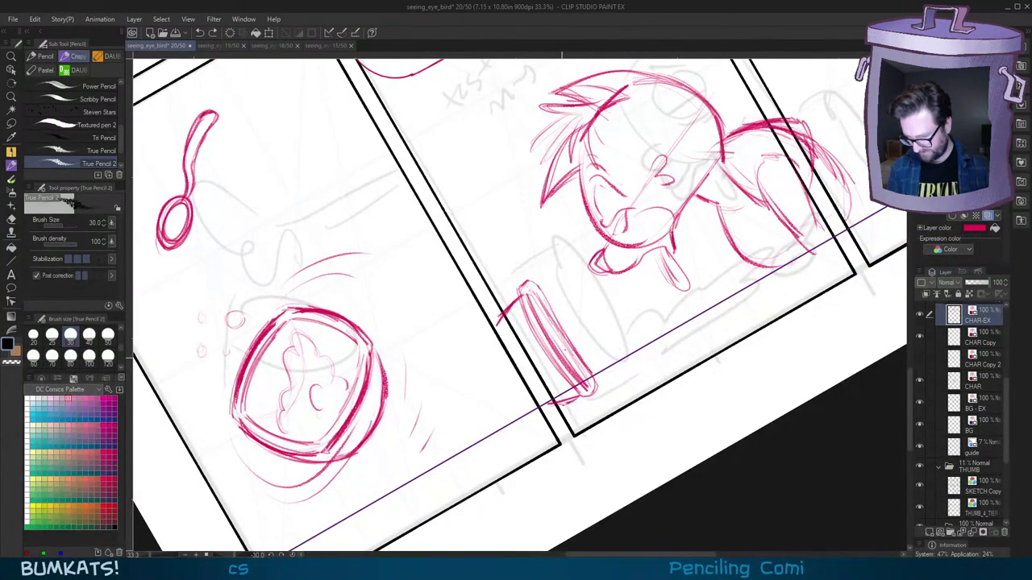
mouse_move(569, 351)
mouse_down()
mouse_move(650, 336)
mouse_move(625, 365)
mouse_up()
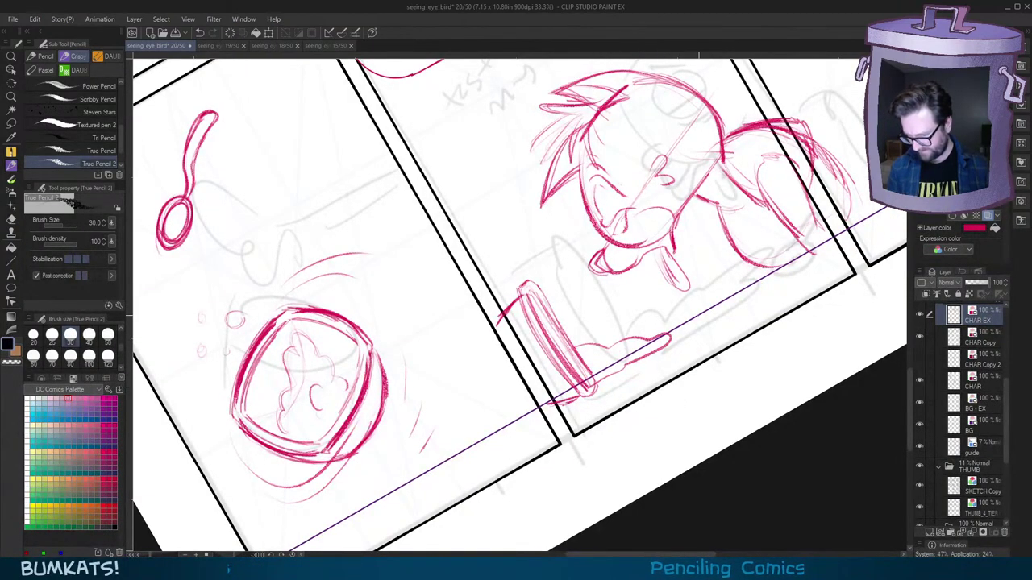
Step: Add a second puddle and small oval drops beyond the spill, and darken the first puddle's lower edge
mouse_move(681, 329)
mouse_down()
mouse_move(740, 298)
mouse_move(685, 321)
mouse_move(737, 313)
mouse_up()
drag(676, 352, 681, 352)
drag(699, 341, 701, 341)
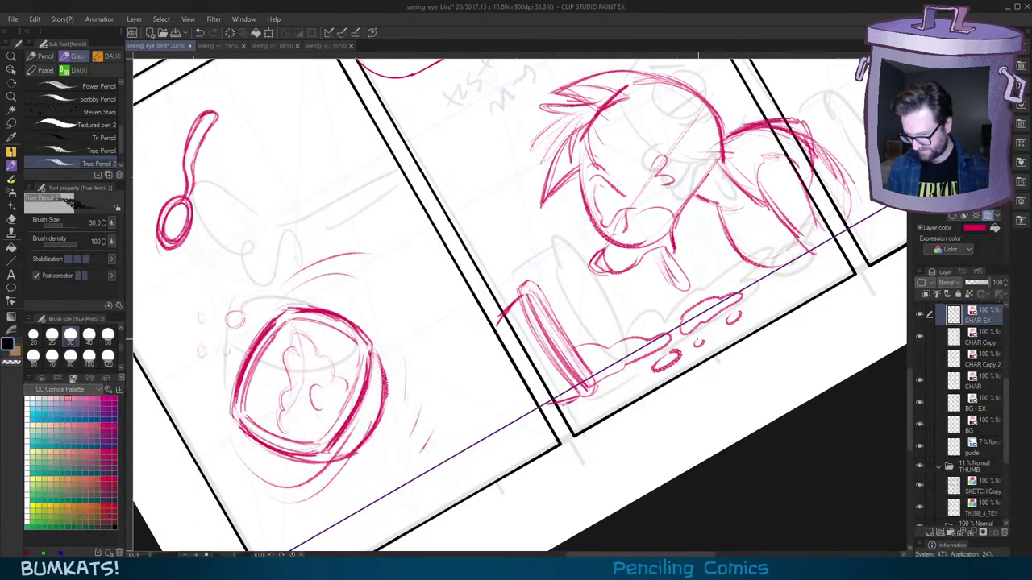
drag(624, 367, 595, 385)
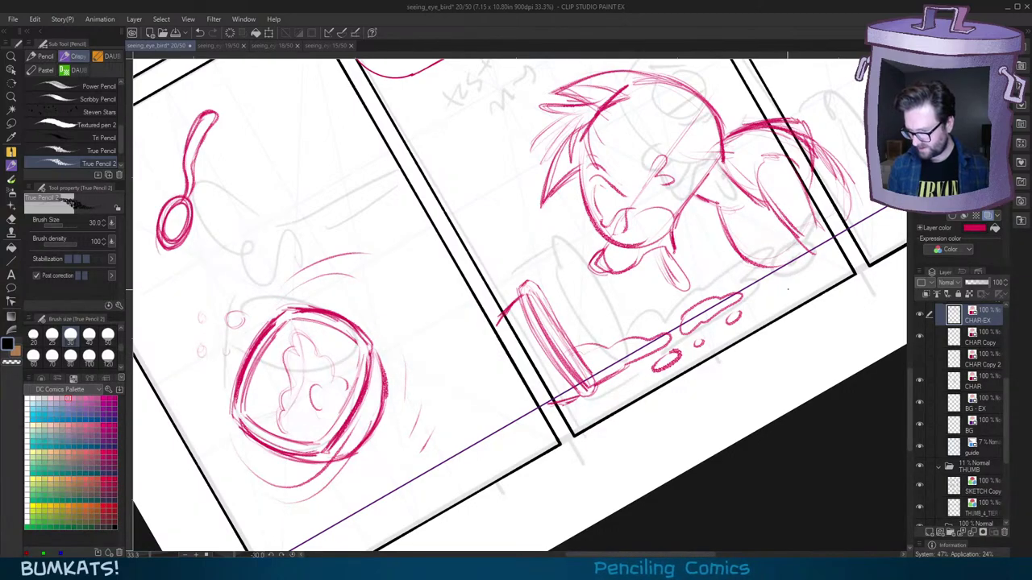
Step: Make CHAR Copy the active layer and frame the bottom middle panel for drawing
scroll(788, 287, down, 10)
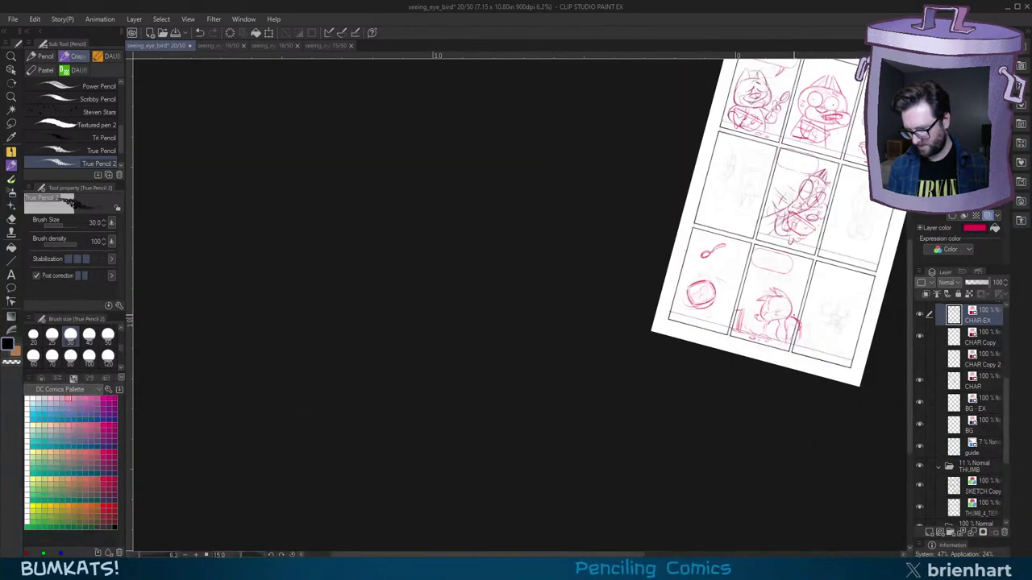
key(minus)
drag(807, 286, 750, 327)
scroll(750, 299, up, 2)
scroll(753, 300, up, 2)
click(967, 335)
key(minus)
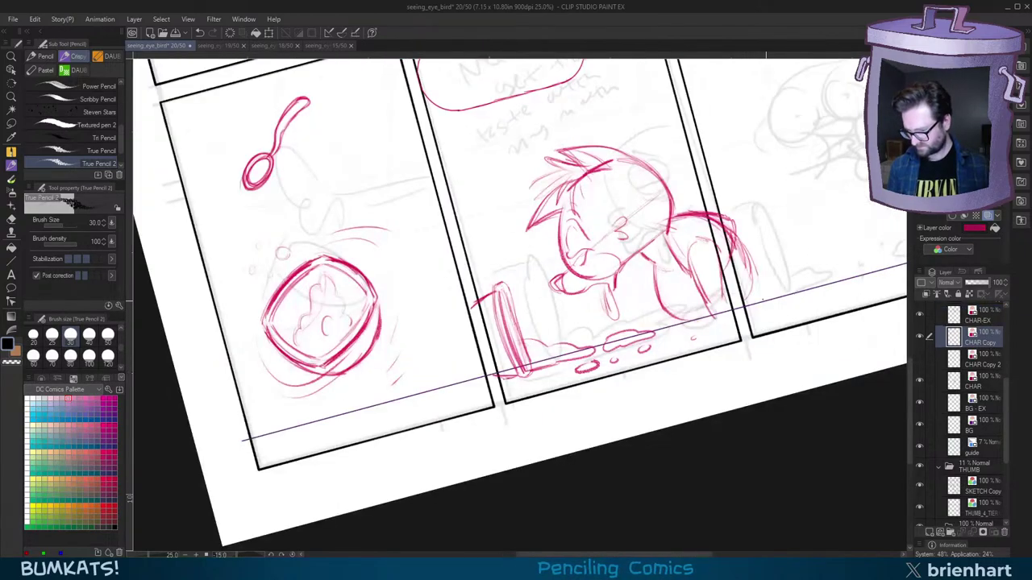
scroll(711, 282, up, 1)
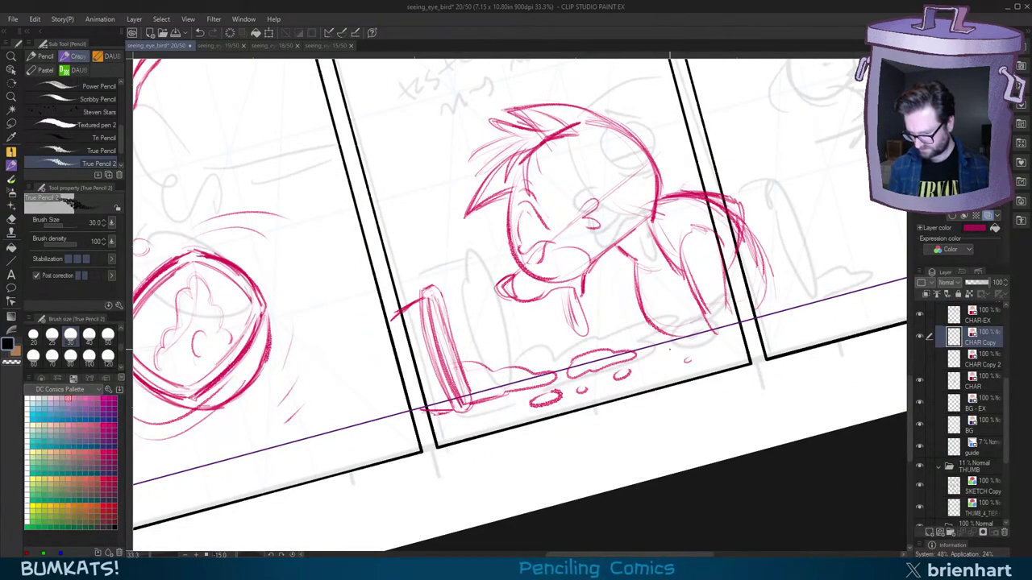
Step: Draw a spoon lying on the ground below the crouching character, with a curved handle and an oval bowl over the puddle drops
mouse_move(642, 366)
mouse_down()
mouse_move(685, 359)
mouse_move(721, 313)
mouse_move(671, 350)
mouse_up()
key(ctrl+z)
key(ctrl+z)
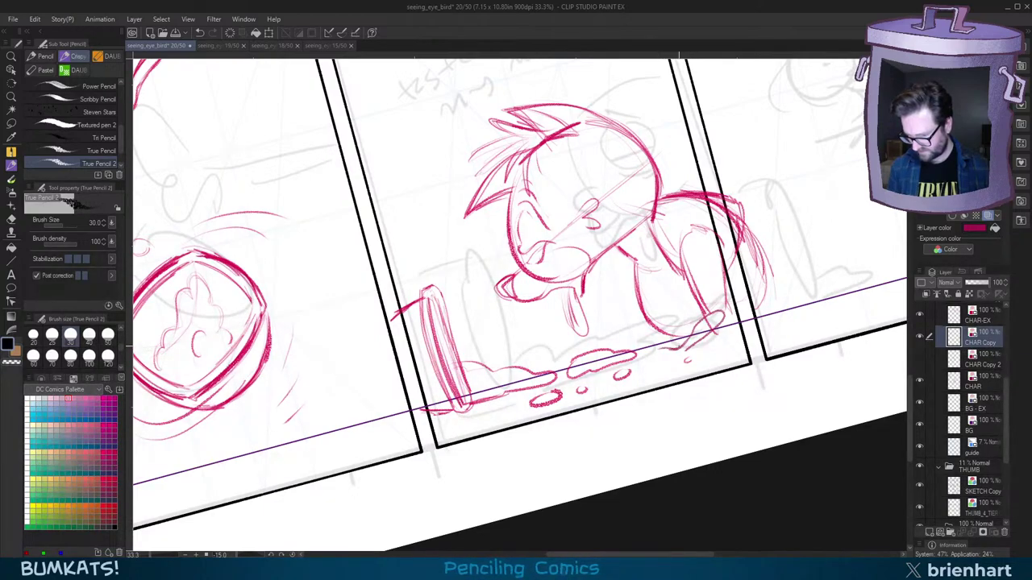
drag(726, 316, 695, 345)
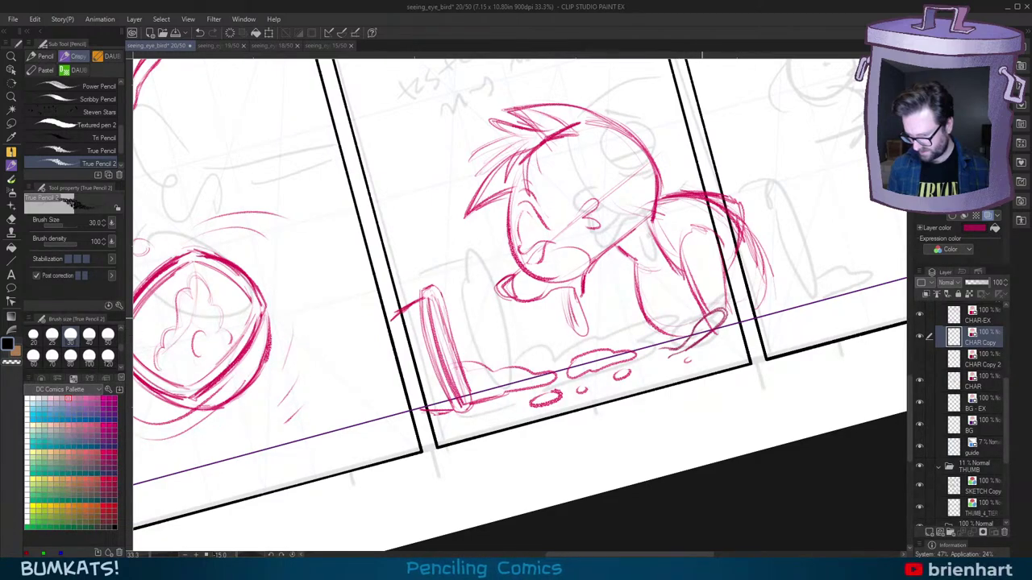
drag(699, 320, 725, 319)
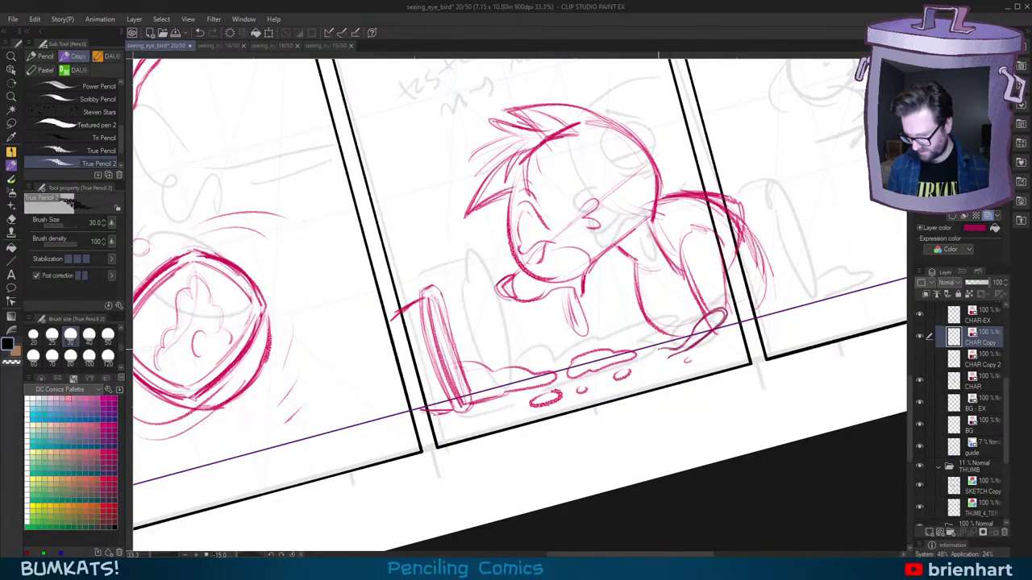
mouse_move(651, 349)
mouse_down()
mouse_move(623, 390)
mouse_move(669, 361)
mouse_move(621, 394)
mouse_move(666, 351)
mouse_up()
mouse_move(633, 383)
mouse_down()
mouse_move(657, 357)
mouse_move(630, 388)
mouse_move(637, 367)
mouse_move(629, 388)
mouse_move(637, 367)
mouse_move(666, 355)
mouse_up()
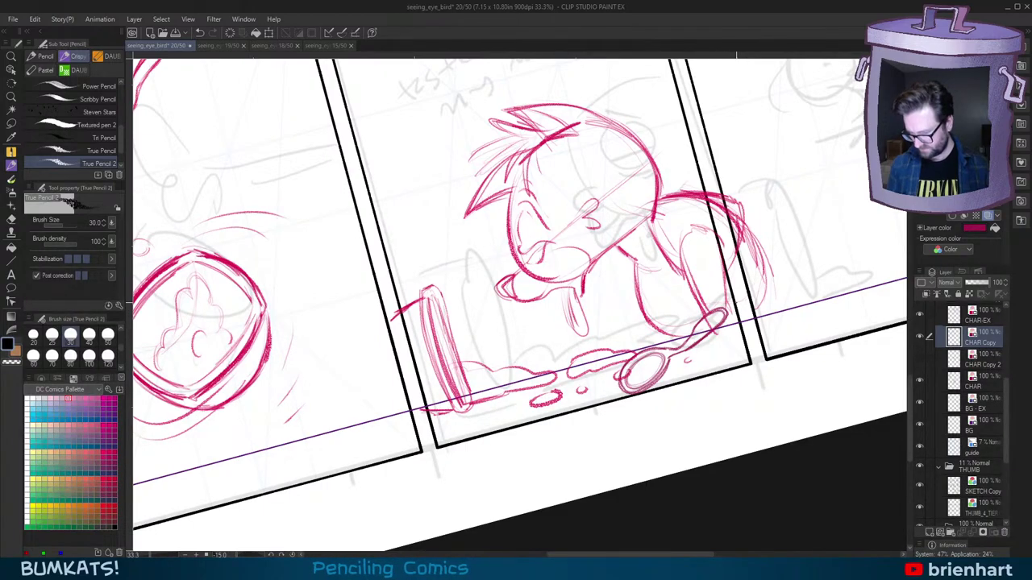
Step: Straighten the canvas, lasso the spoon, rotate it slightly clockwise, nudge it into place and clear the selection
key(^)
drag(746, 363, 734, 362)
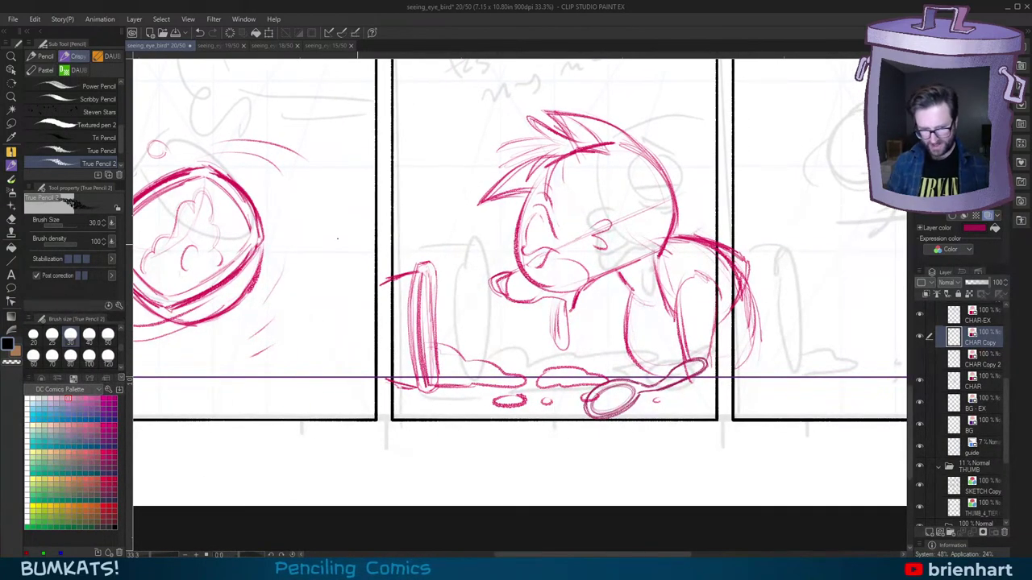
key(m)
mouse_move(641, 331)
mouse_down()
mouse_move(681, 330)
mouse_move(645, 330)
mouse_up()
key(ctrl+t)
drag(730, 325, 736, 330)
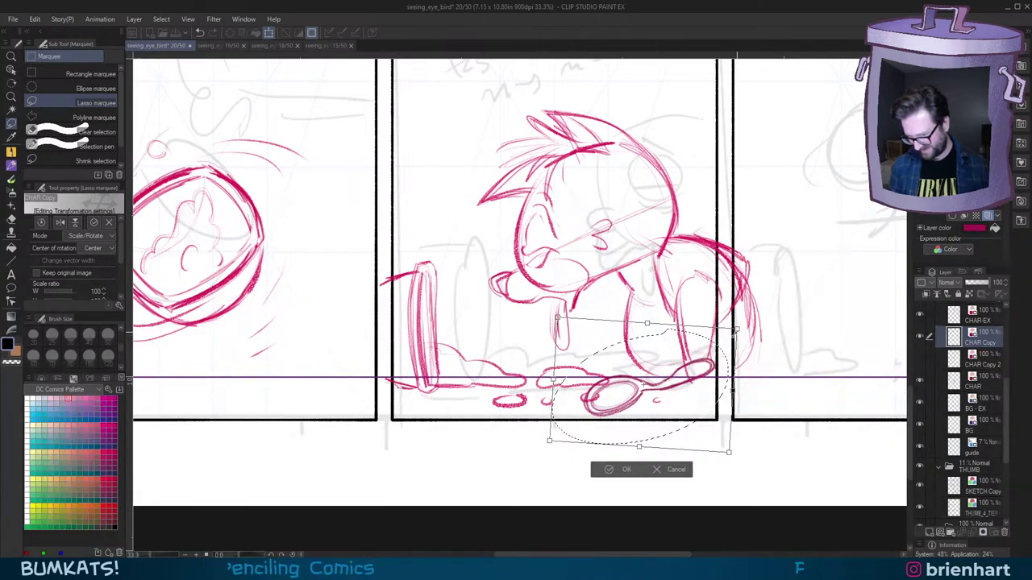
drag(709, 373, 706, 371)
click(606, 470)
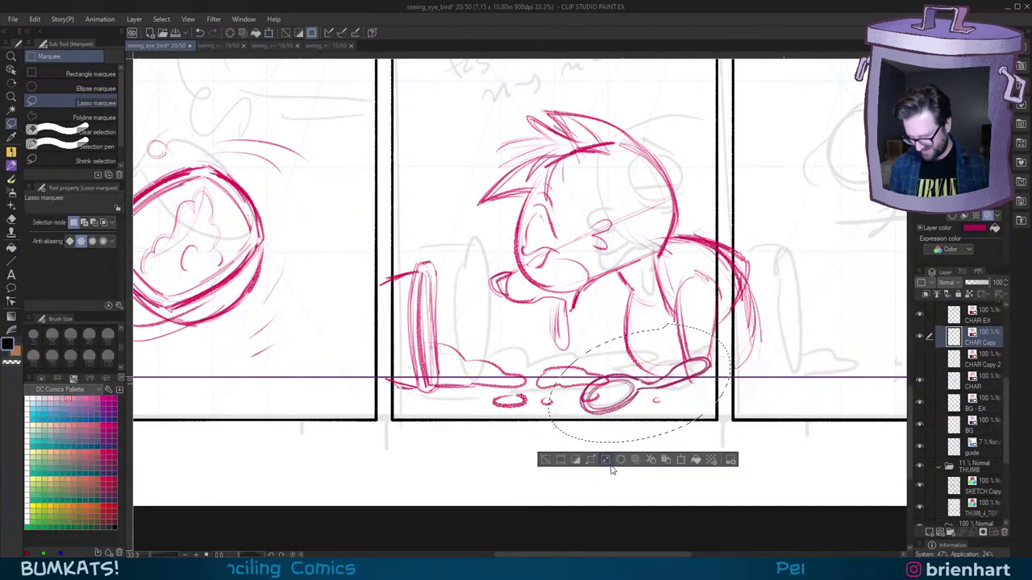
click(547, 460)
Step: Move the CHAR Copy layer up the PENCILS folder to sit directly above CHAR-EX Copy 3
drag(990, 343, 990, 322)
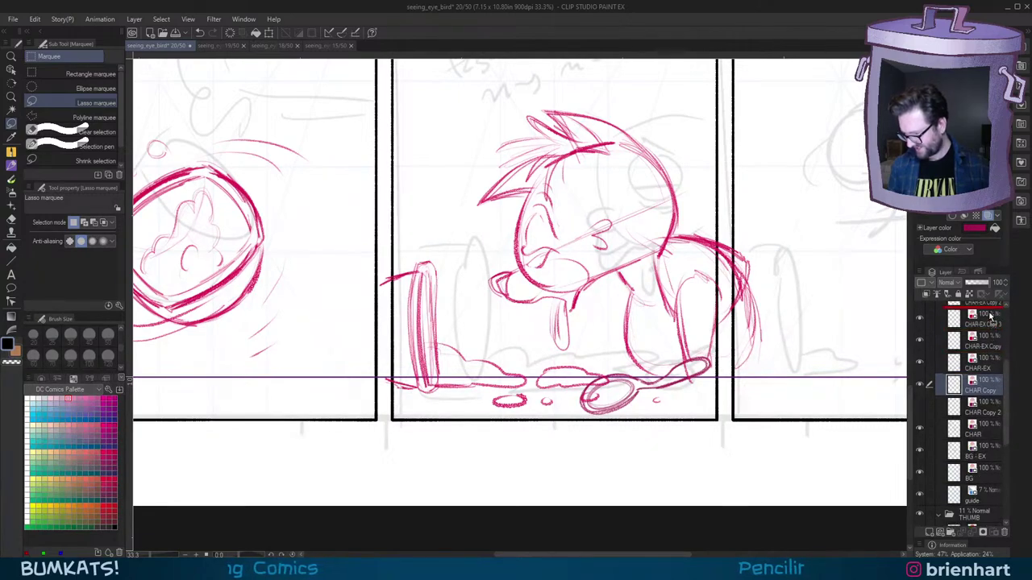
scroll(1007, 349, up, 3)
scroll(1008, 349, up, 1)
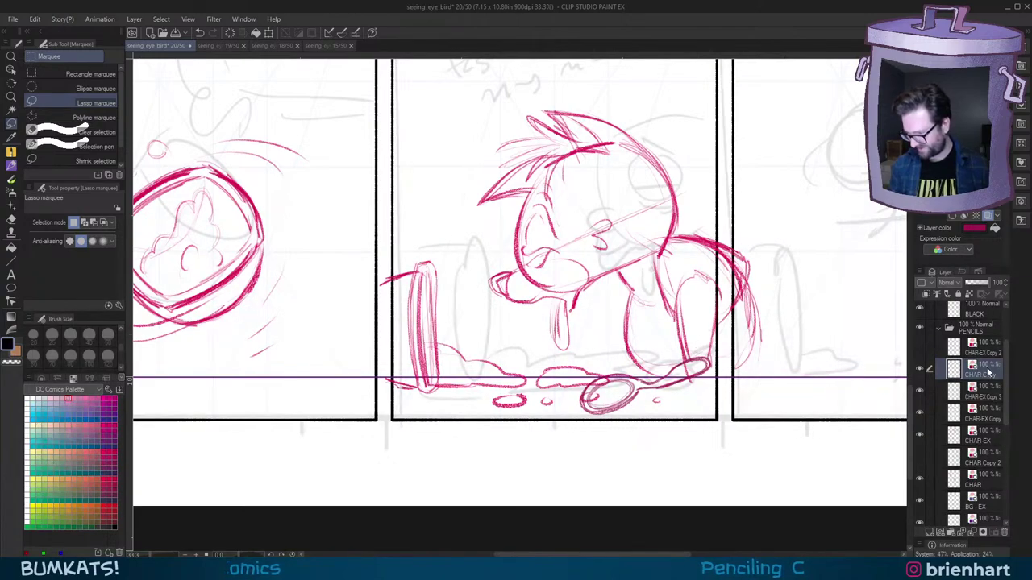
Step: Lasso the spoon again, scale it to about 102%, rotate it slightly clockwise and shift it a little left
drag(664, 345, 711, 334)
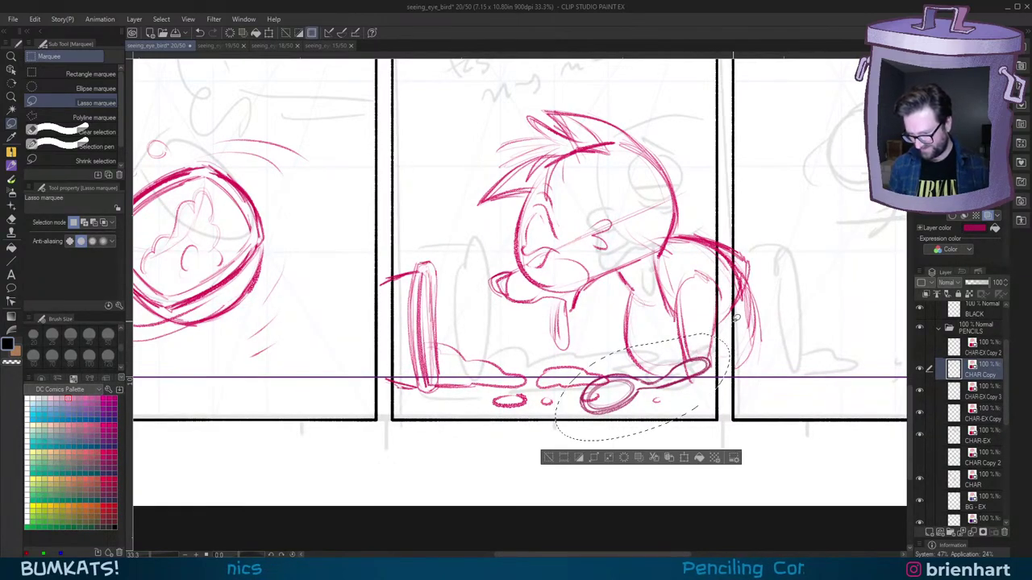
key(ctrl+t)
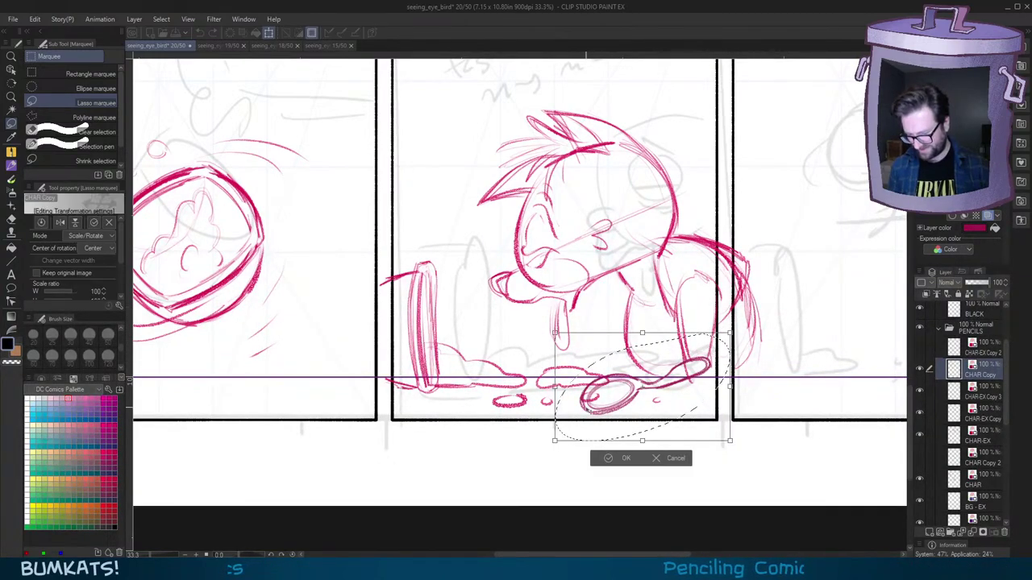
drag(679, 387, 671, 385)
drag(739, 375, 740, 385)
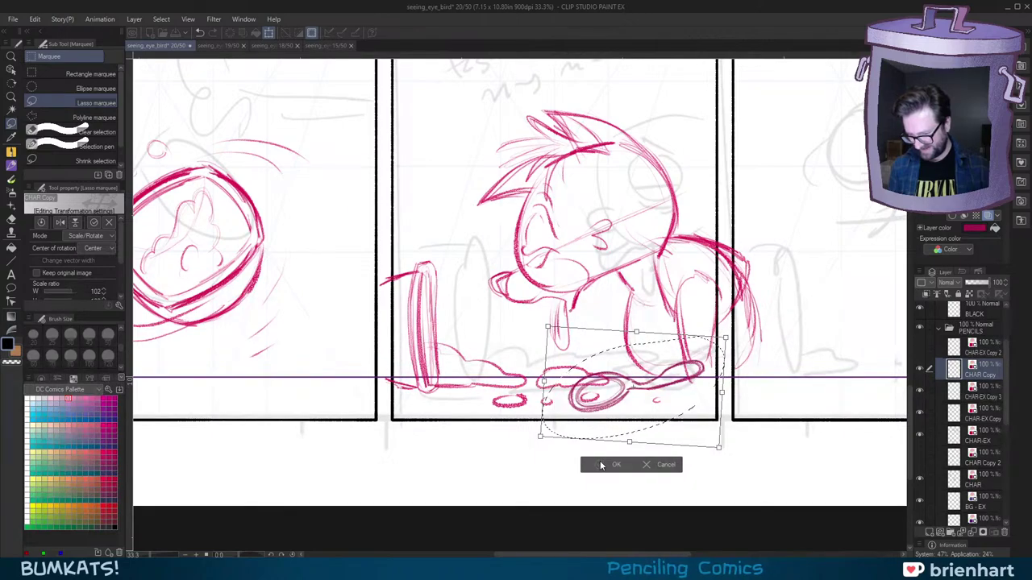
click(603, 465)
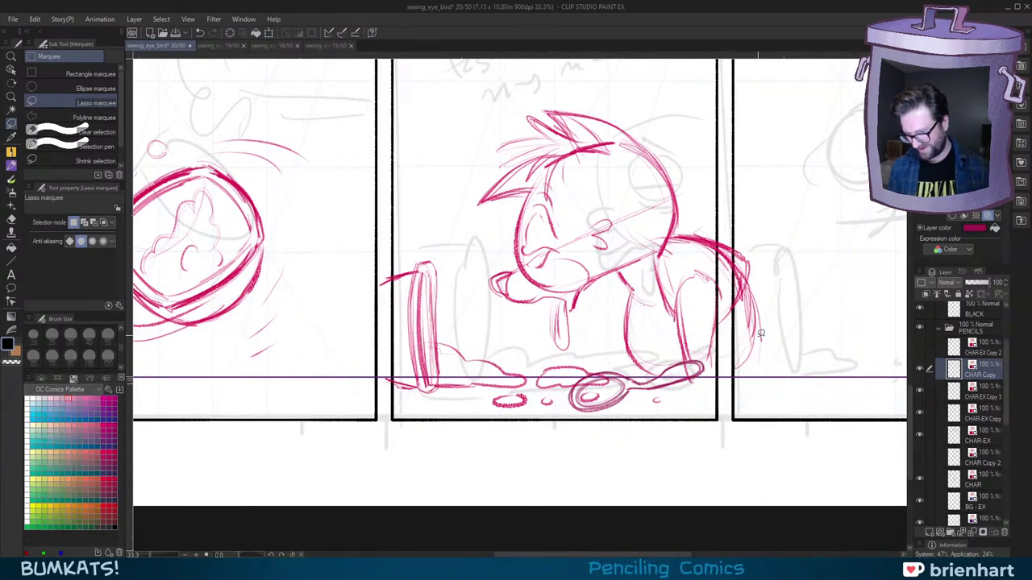
scroll(760, 333, down, 4)
drag(779, 346, 735, 402)
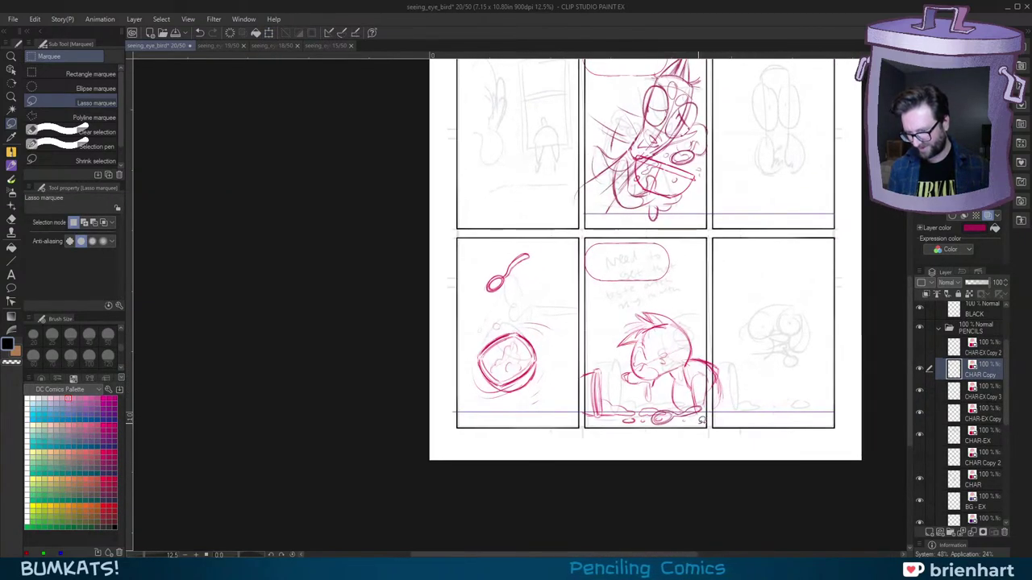
scroll(701, 420, up, 4)
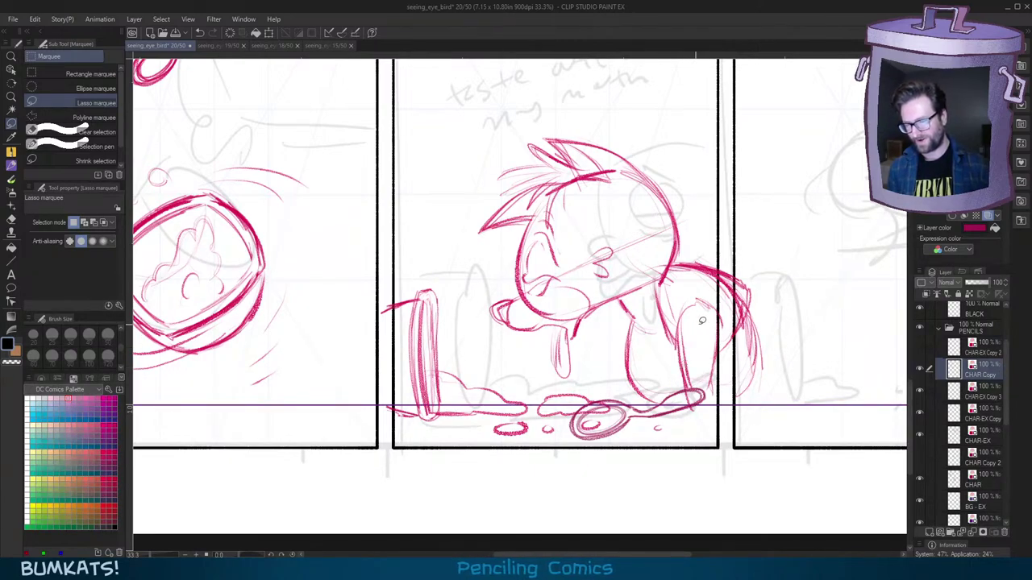
scroll(688, 377, up, 1)
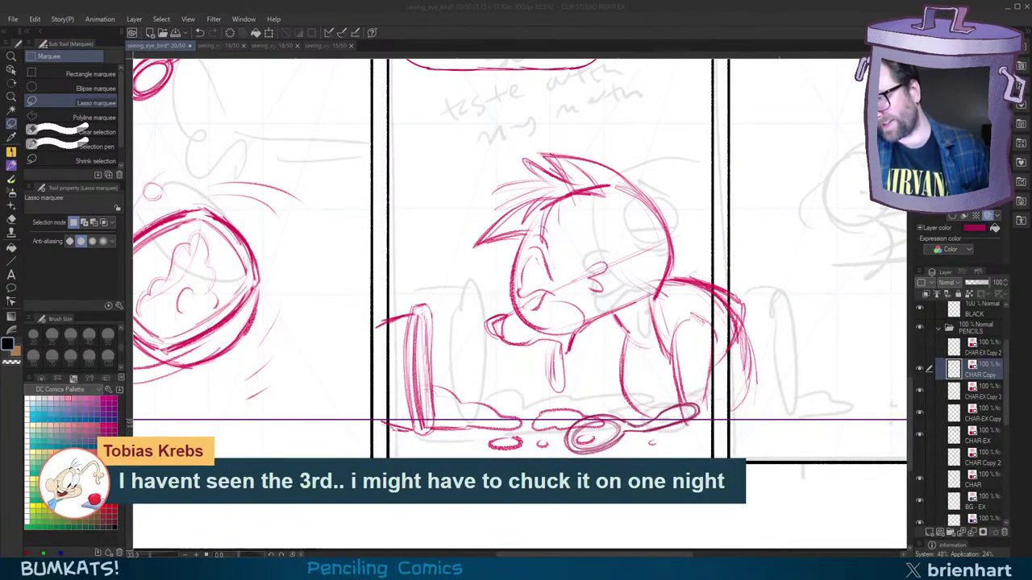
click(728, 52)
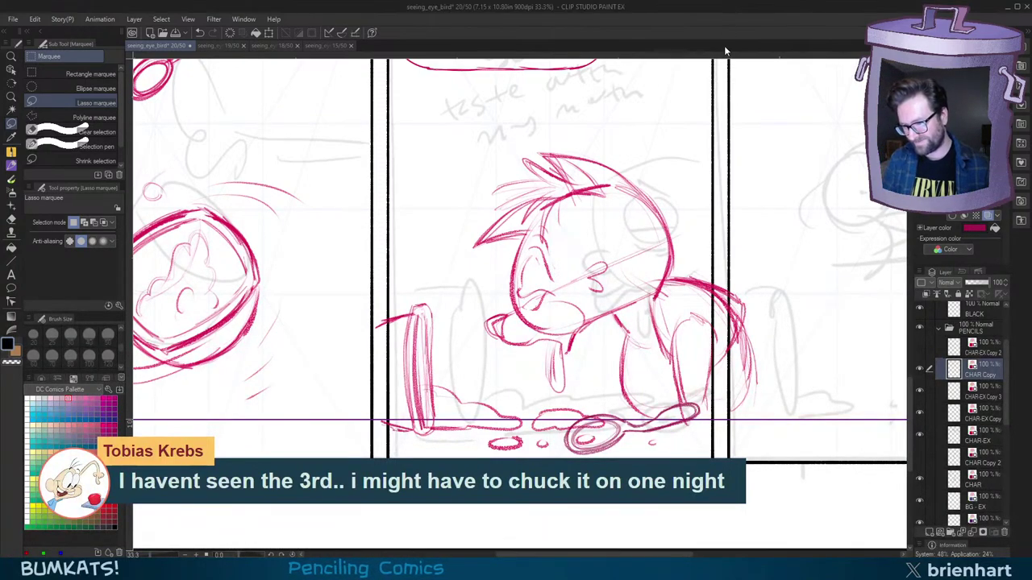
drag(738, 327, 739, 321)
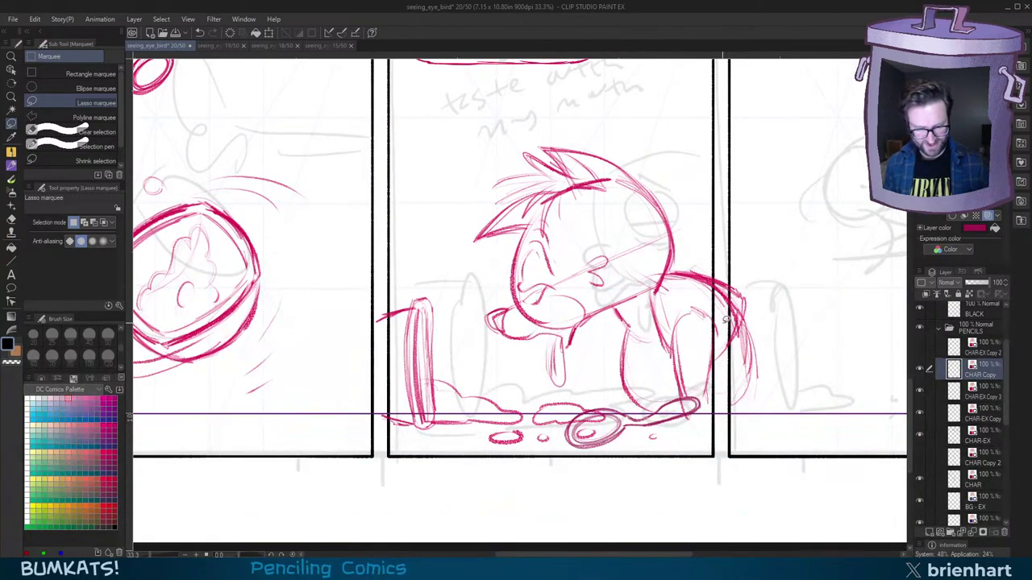
Step: Make CHAR-EX the active layer and darken the crouching character's chest line with the pencil, undoing a stray stroke
key(p)
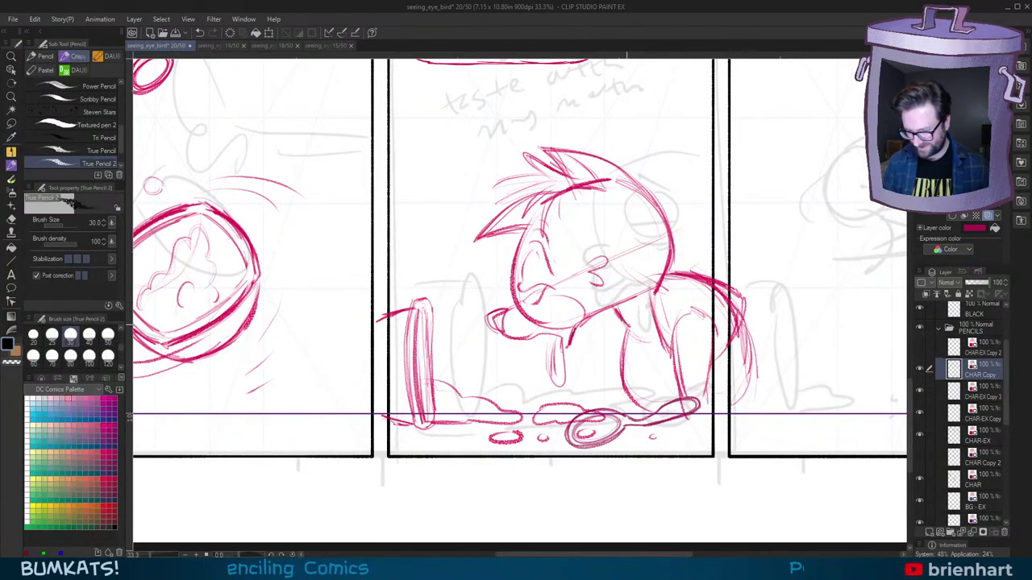
key(ctrl+z)
click(985, 394)
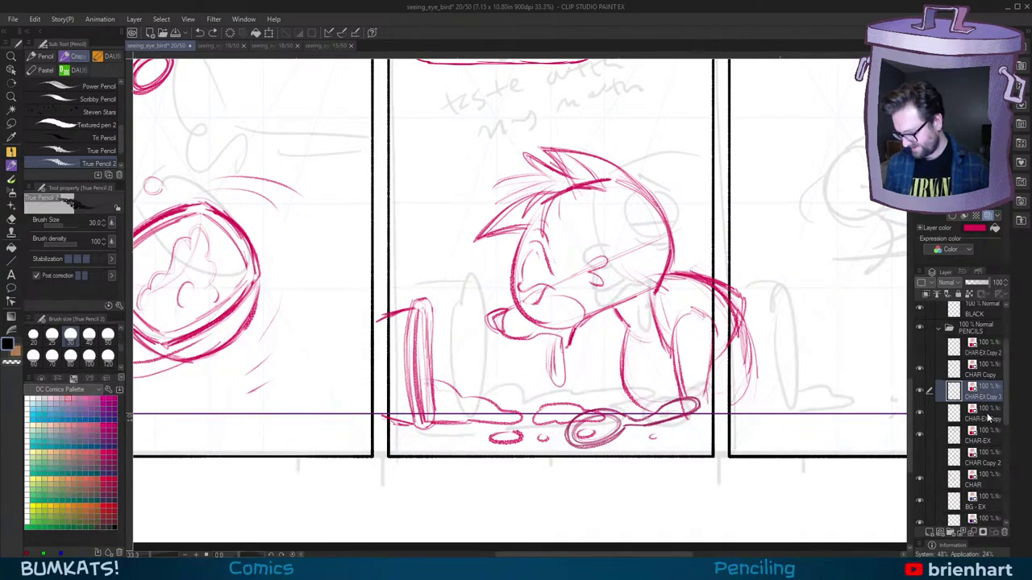
click(984, 416)
click(920, 417)
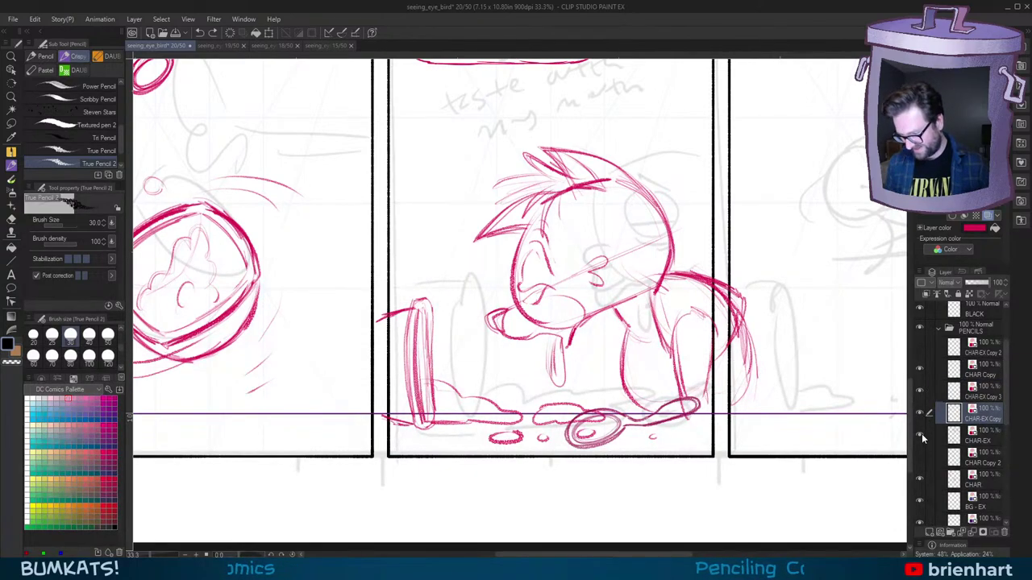
click(919, 433)
click(919, 433)
click(986, 439)
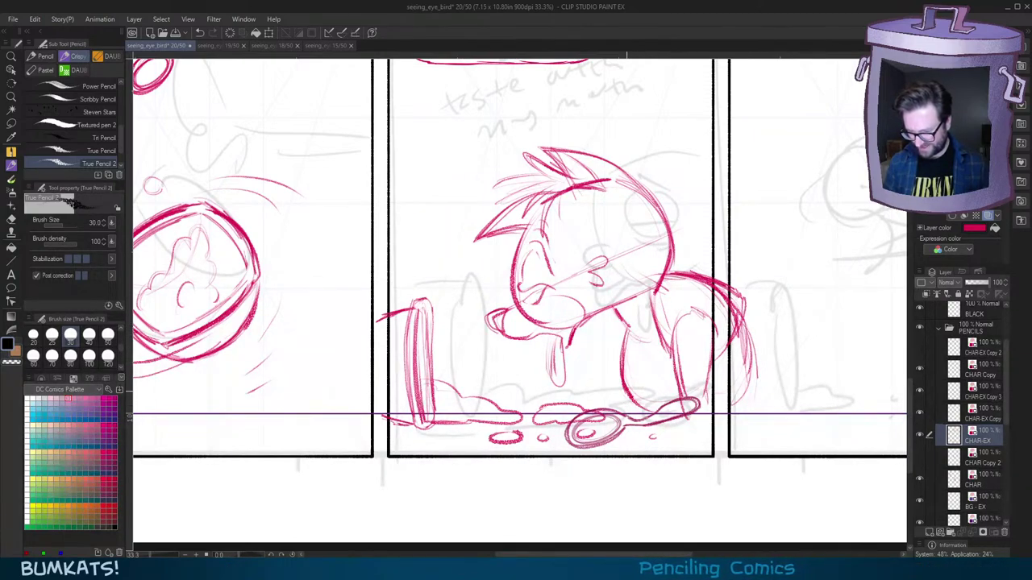
drag(699, 332, 706, 340)
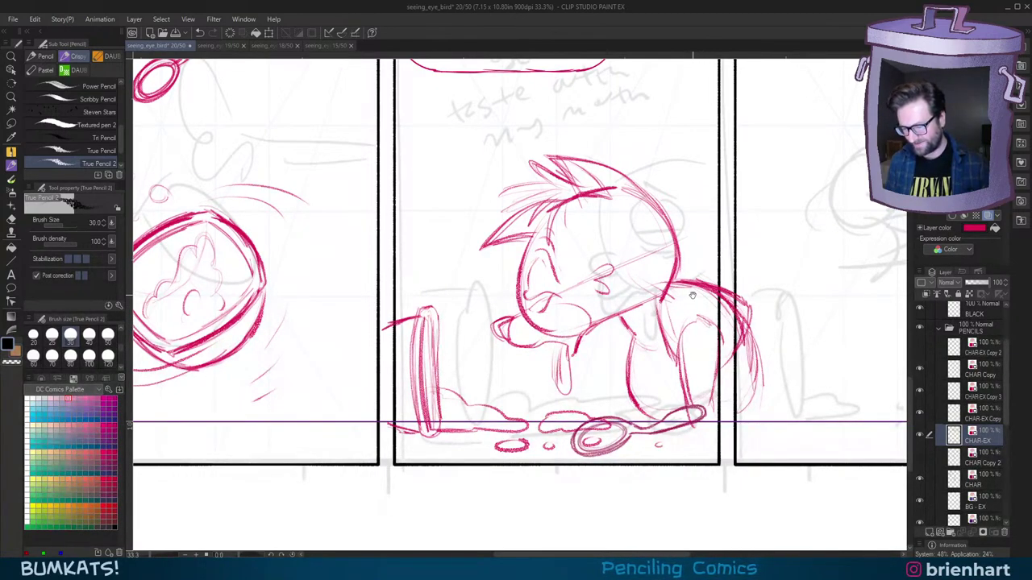
scroll(692, 295, up, 1)
key(ctrl+z)
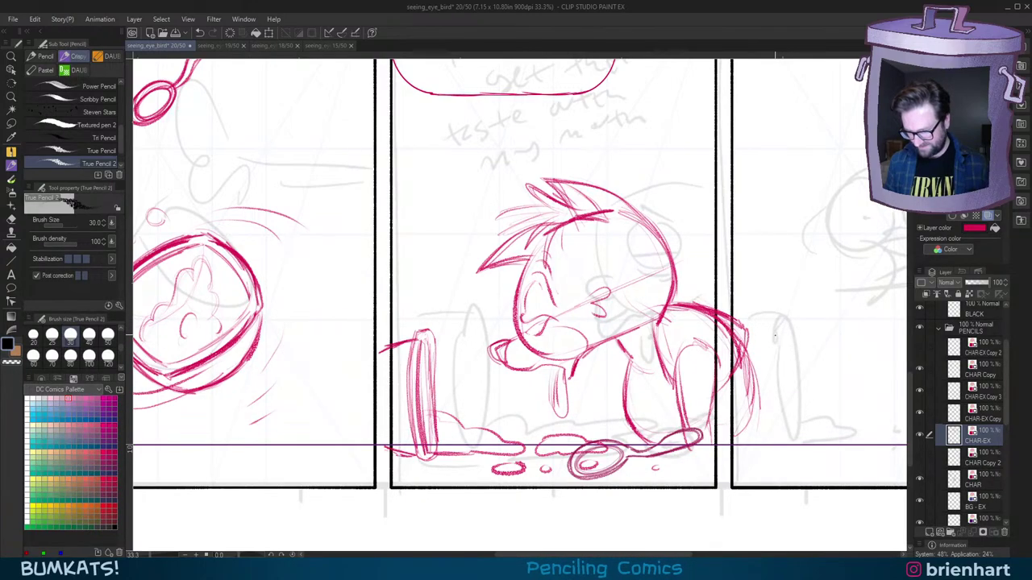
Step: Check what the CHAR-EX layer holds, make CHAR-EX Copy active and frame the bottom right panel for pencil drawing
scroll(773, 339, down, 4)
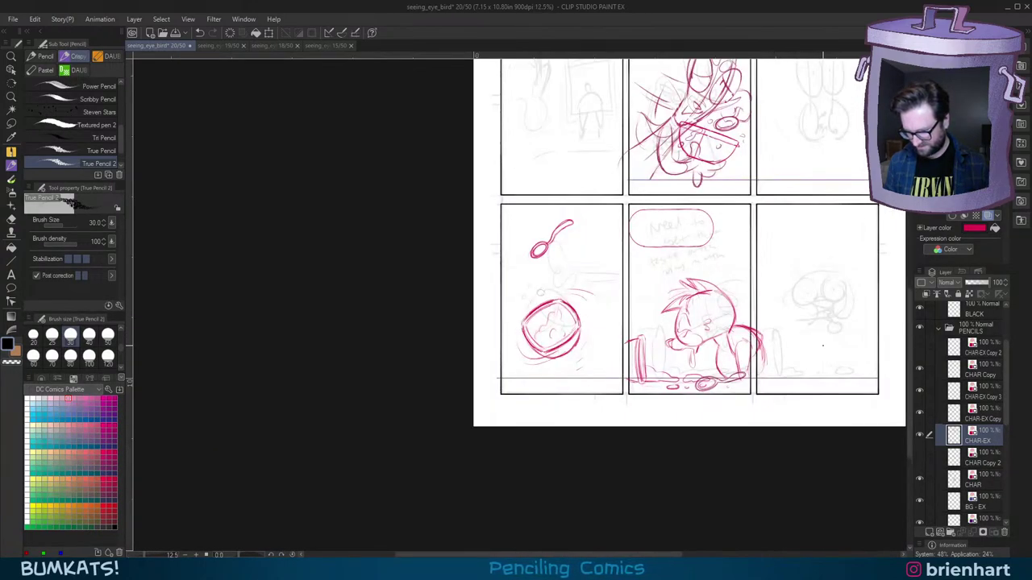
scroll(822, 345, up, 2)
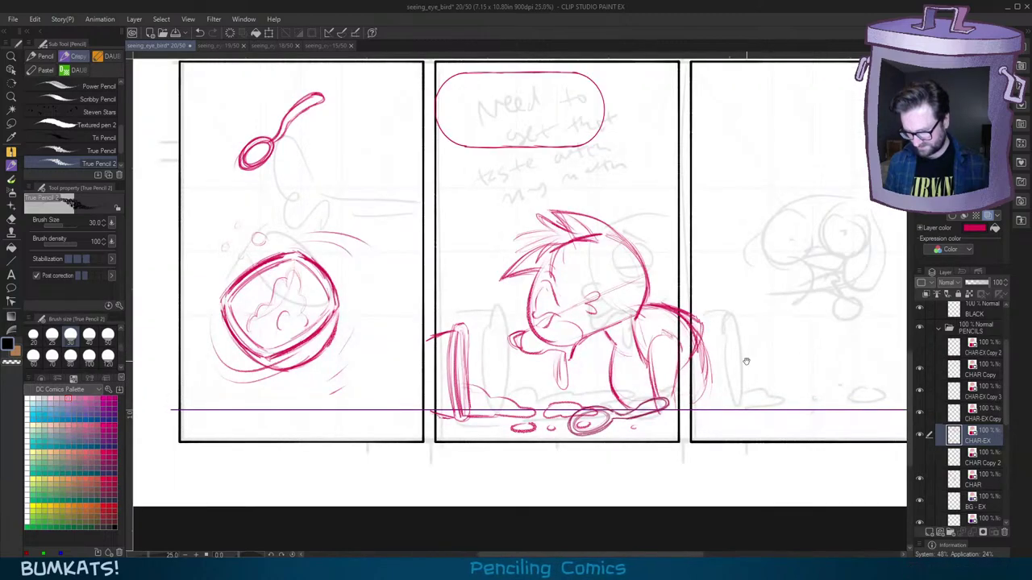
mouse_move(747, 361)
mouse_down()
mouse_move(803, 339)
mouse_move(779, 357)
mouse_move(737, 353)
mouse_move(775, 330)
mouse_up()
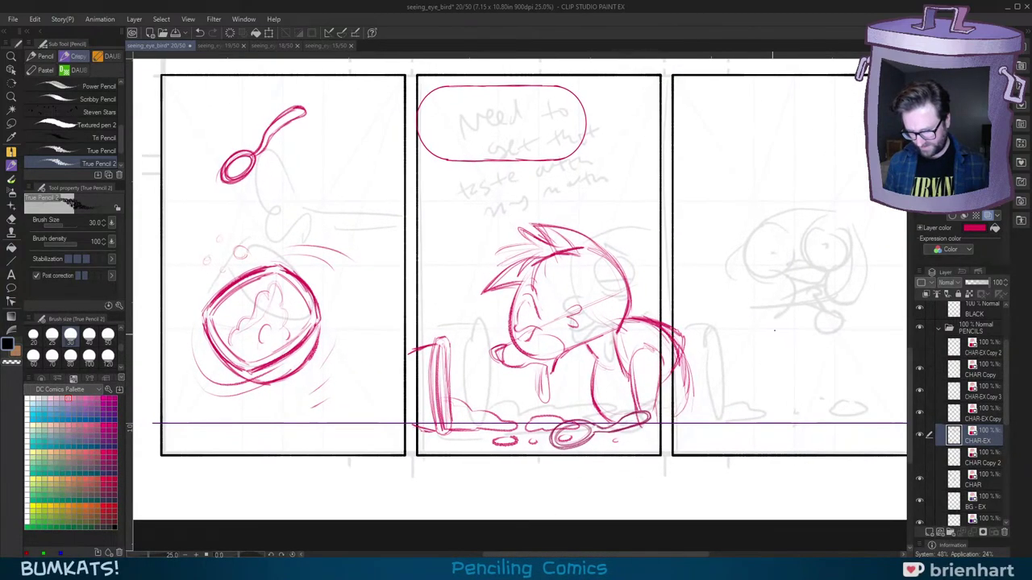
scroll(758, 335, up, 1)
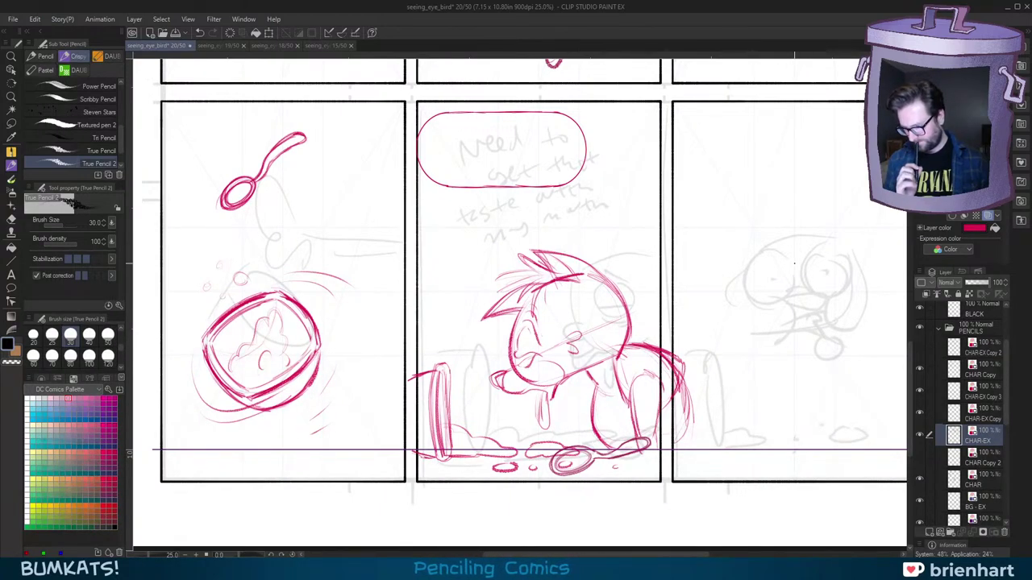
drag(810, 369, 716, 380)
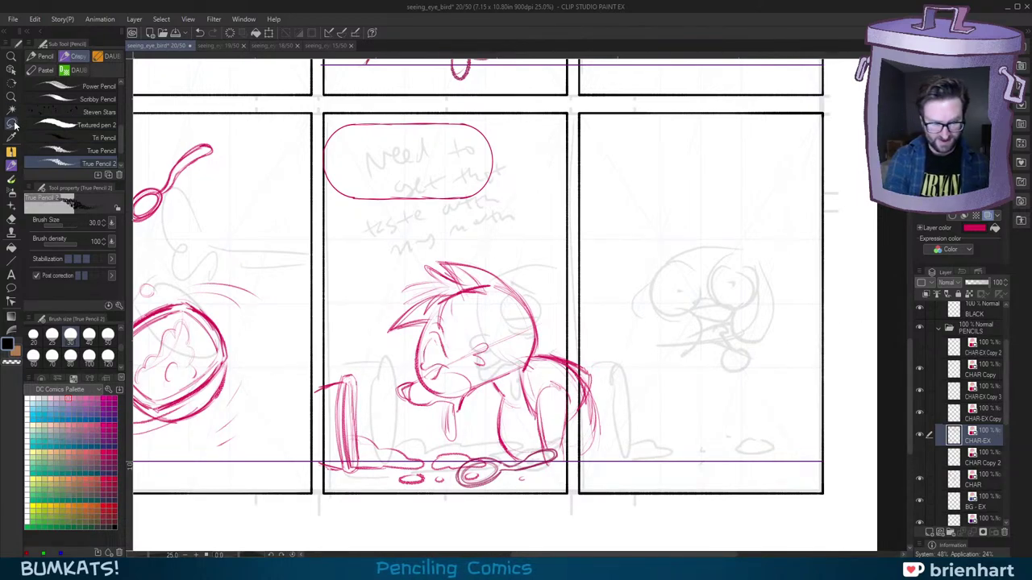
click(12, 124)
drag(668, 385, 699, 386)
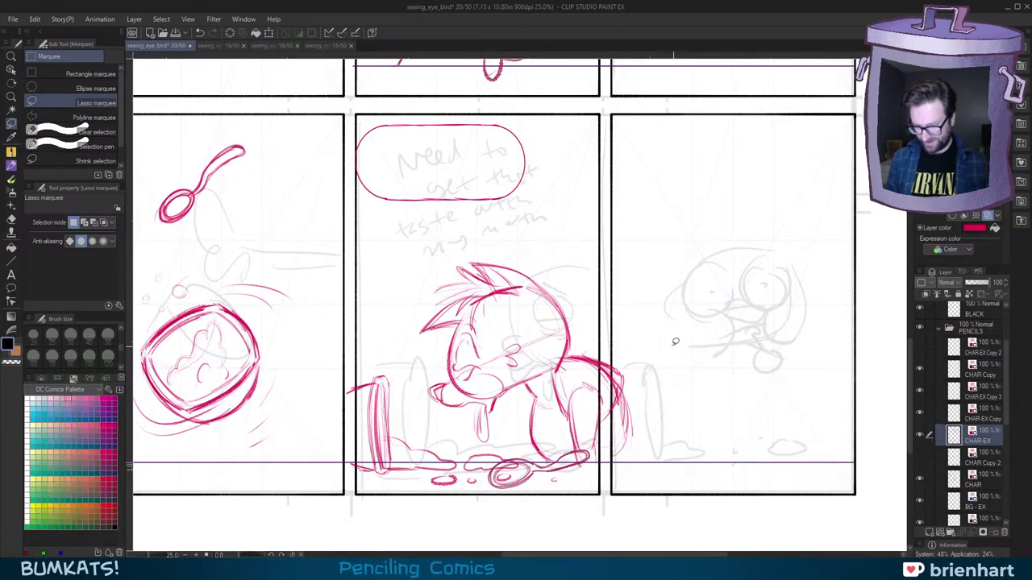
drag(683, 402, 677, 400)
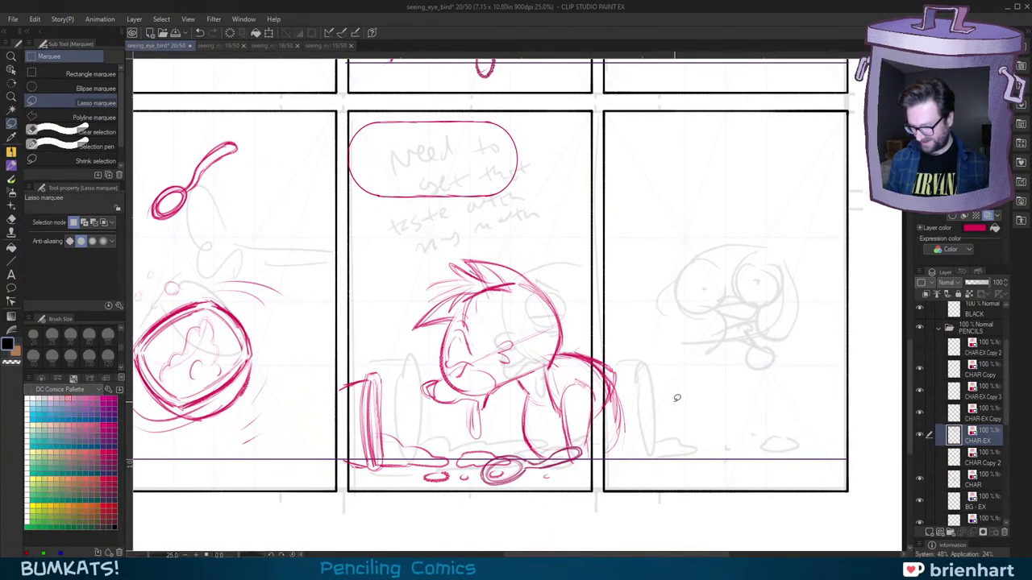
click(919, 437)
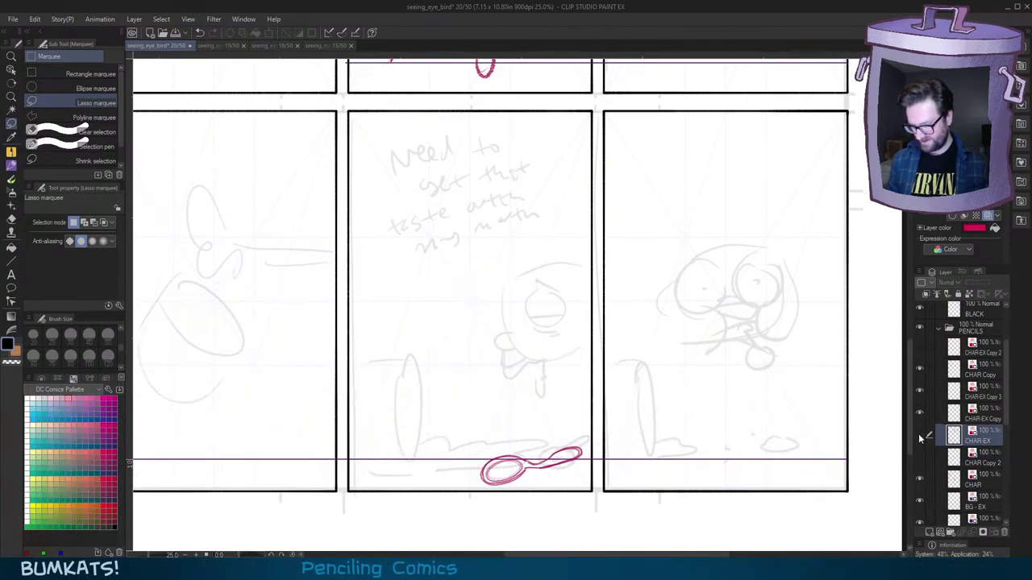
click(920, 436)
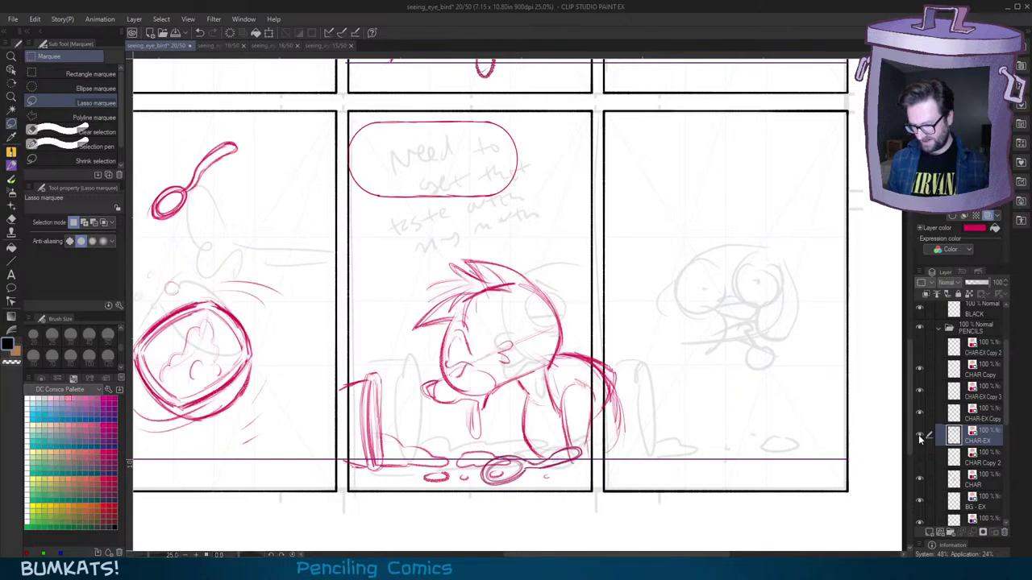
click(988, 414)
key(p)
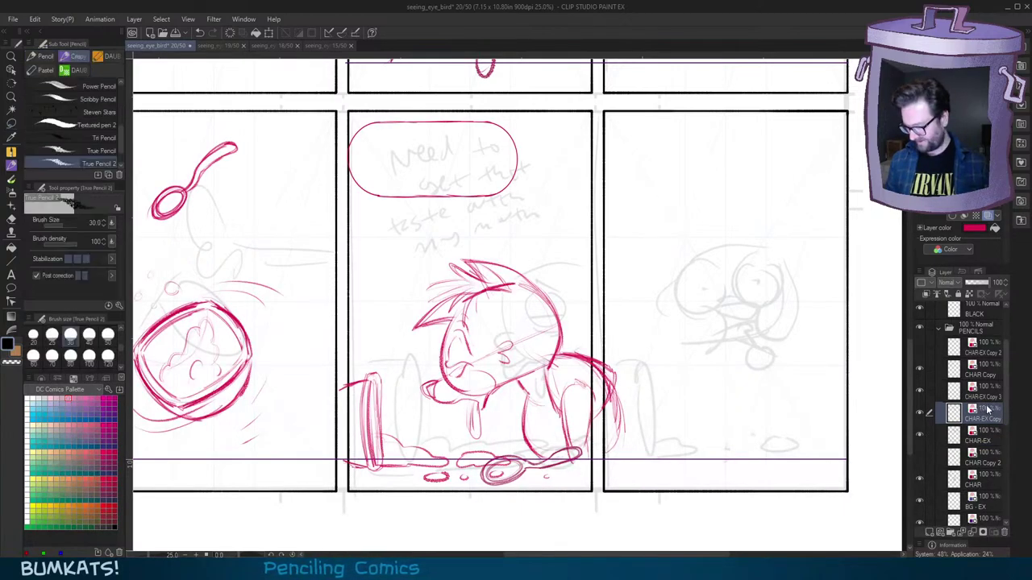
drag(765, 349, 736, 365)
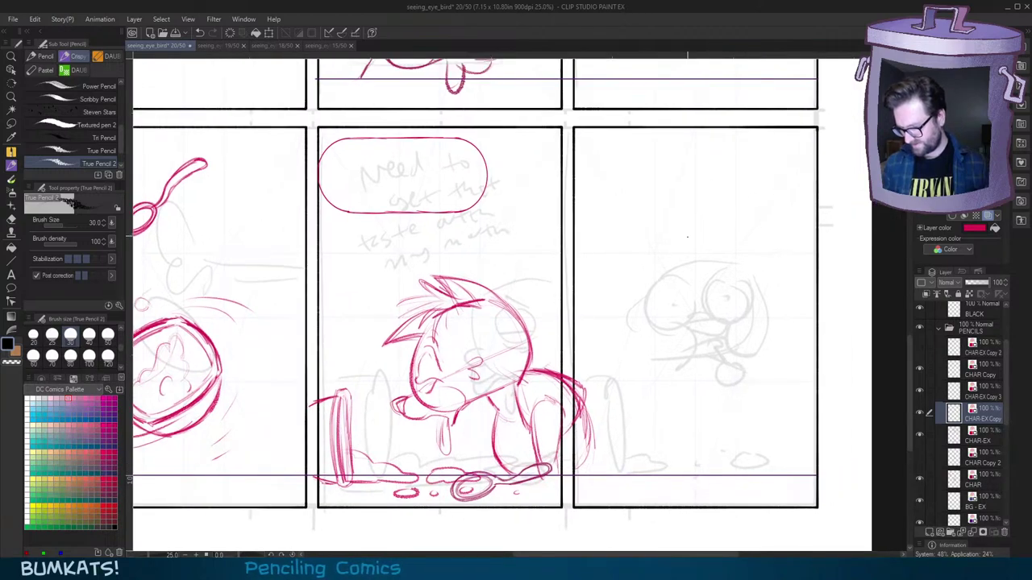
drag(658, 252, 729, 242)
drag(740, 348, 743, 357)
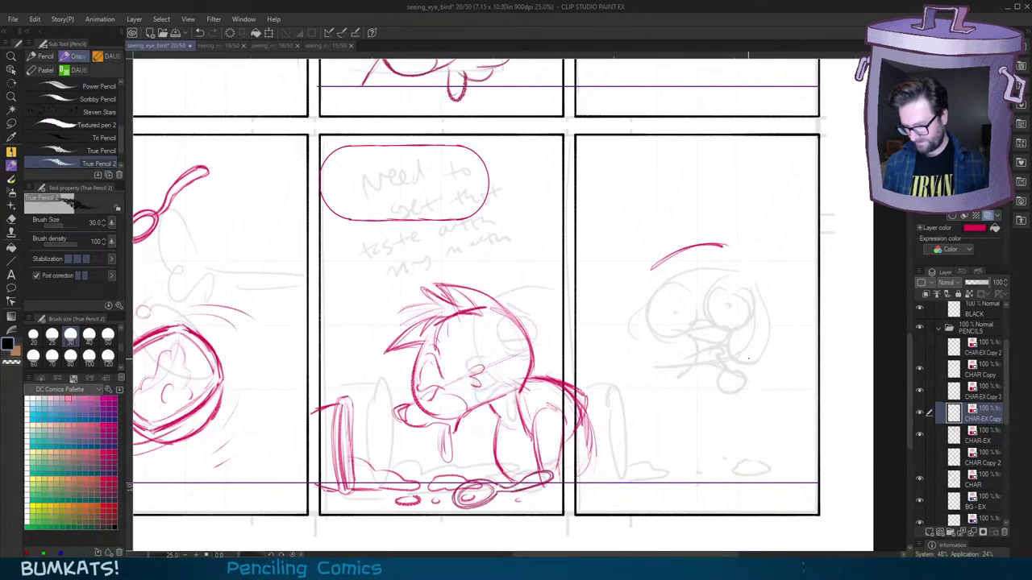
key(ctrl+z)
scroll(743, 357, down, 2)
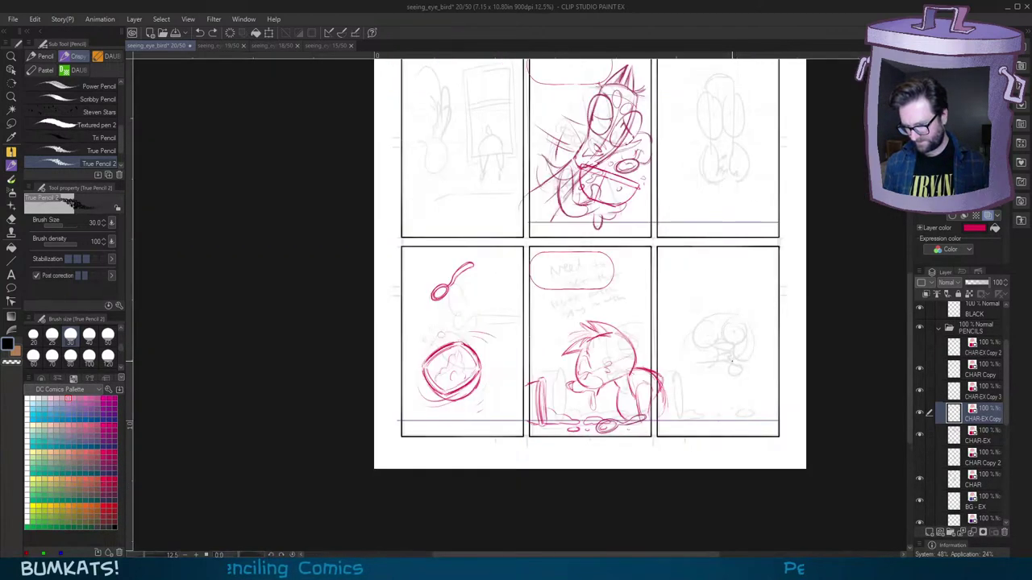
scroll(732, 365, up, 3)
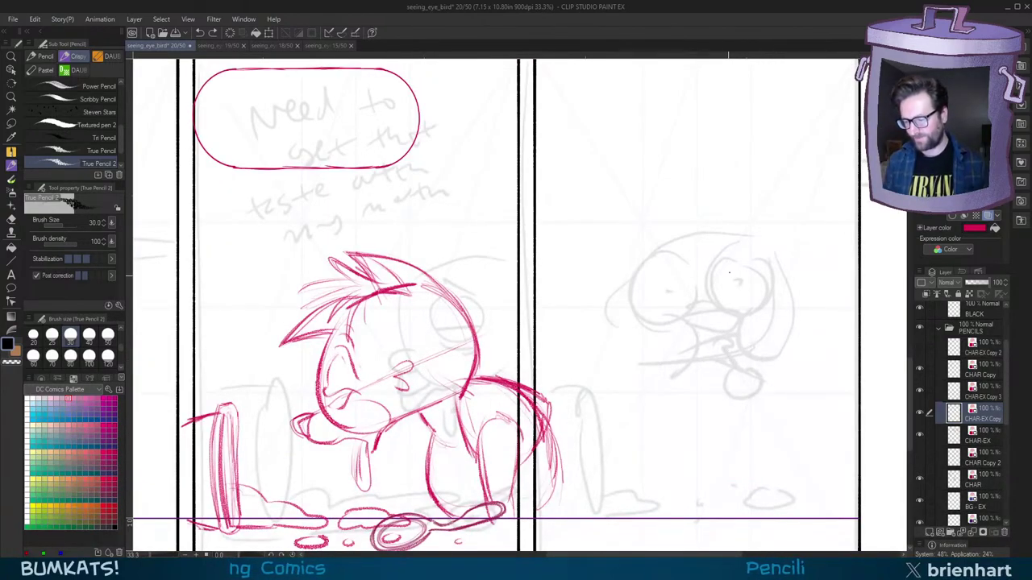
drag(710, 325, 711, 317)
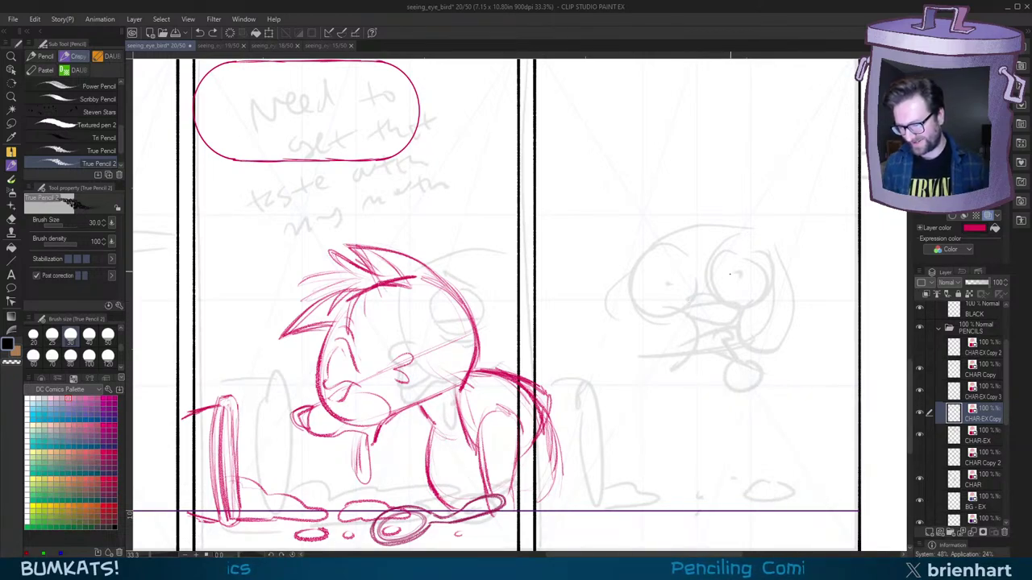
drag(742, 272, 737, 277)
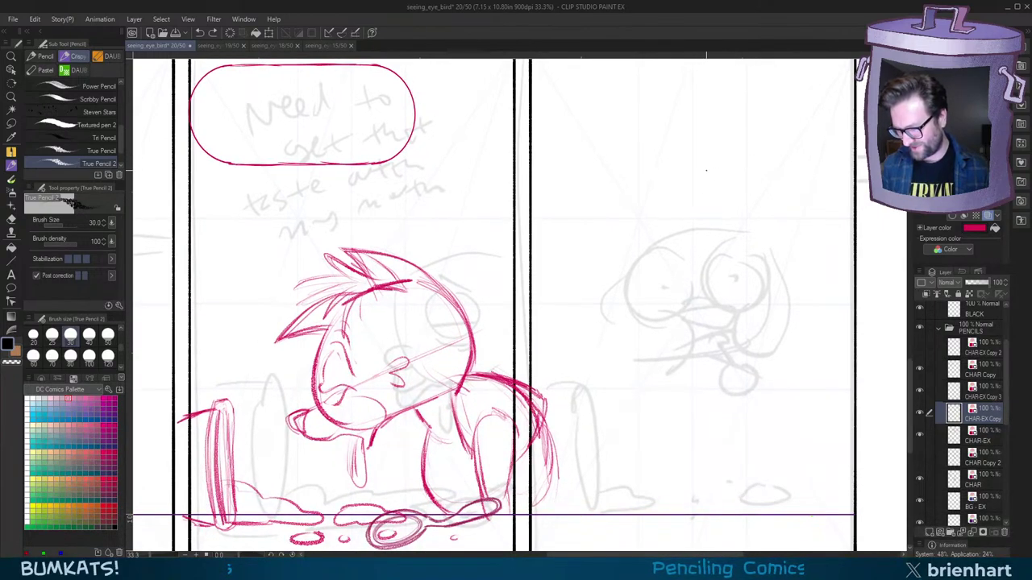
mouse_move(645, 228)
mouse_down()
mouse_move(682, 203)
mouse_move(713, 238)
mouse_up()
key(ctrl+z)
key(ctrl+z)
key(ctrl+z)
mouse_move(639, 248)
mouse_down()
mouse_move(717, 237)
mouse_move(611, 258)
mouse_move(598, 351)
mouse_up()
key(ctrl+z)
key(ctrl+z)
mouse_move(609, 265)
mouse_down()
mouse_move(589, 305)
mouse_move(605, 299)
mouse_move(608, 381)
mouse_up()
key(ctrl+z)
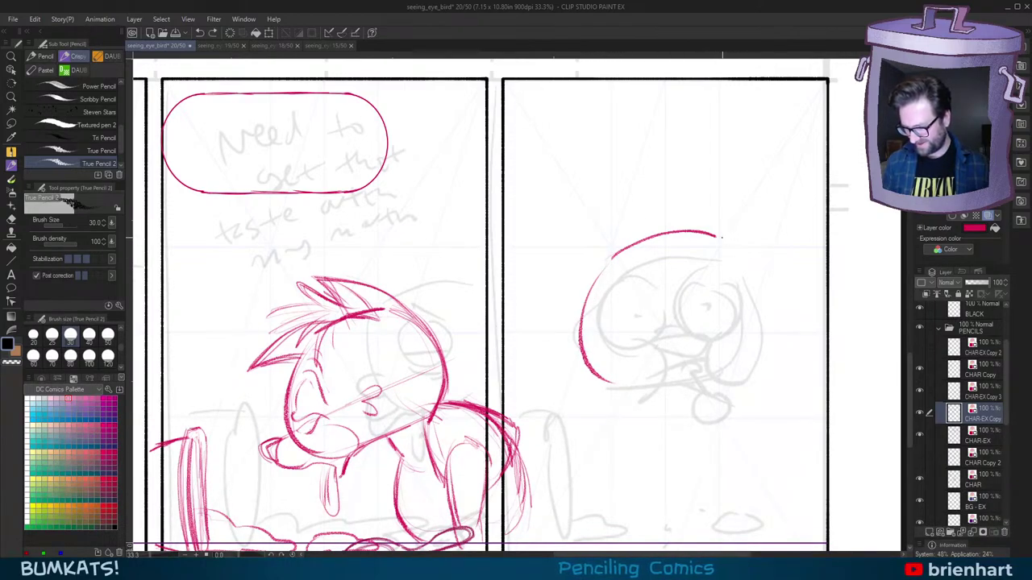
mouse_move(720, 237)
mouse_down()
mouse_move(749, 255)
mouse_move(776, 313)
mouse_up()
key(ctrl+z)
key(ctrl+z)
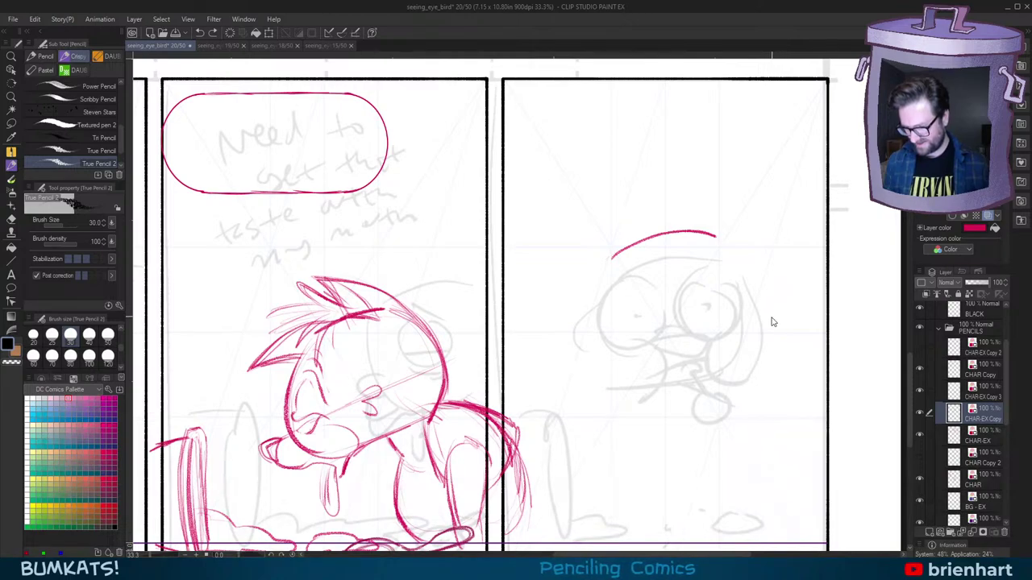
key(ctrl+z)
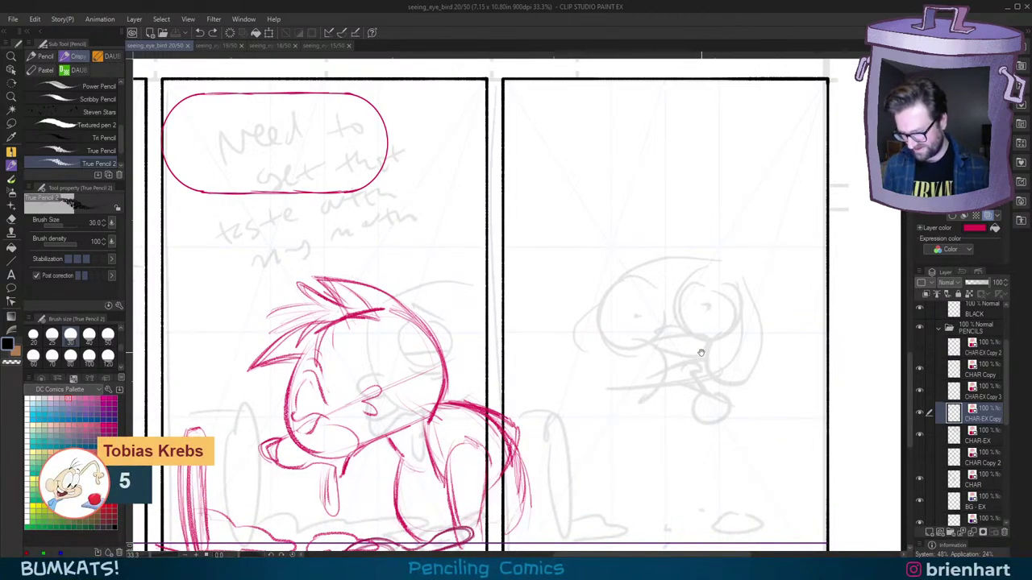
Step: Examine the faint character head thumbnail in the bottom right panel against the pencilled panels beside and above it
scroll(701, 353, down, 2)
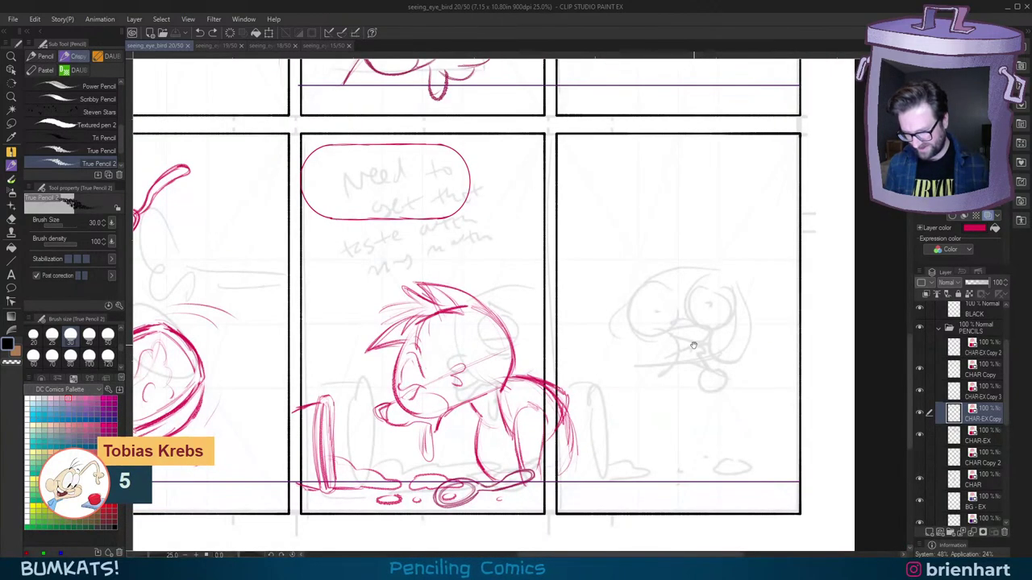
mouse_move(694, 345)
mouse_down()
mouse_move(703, 370)
mouse_move(714, 357)
mouse_move(700, 365)
mouse_up()
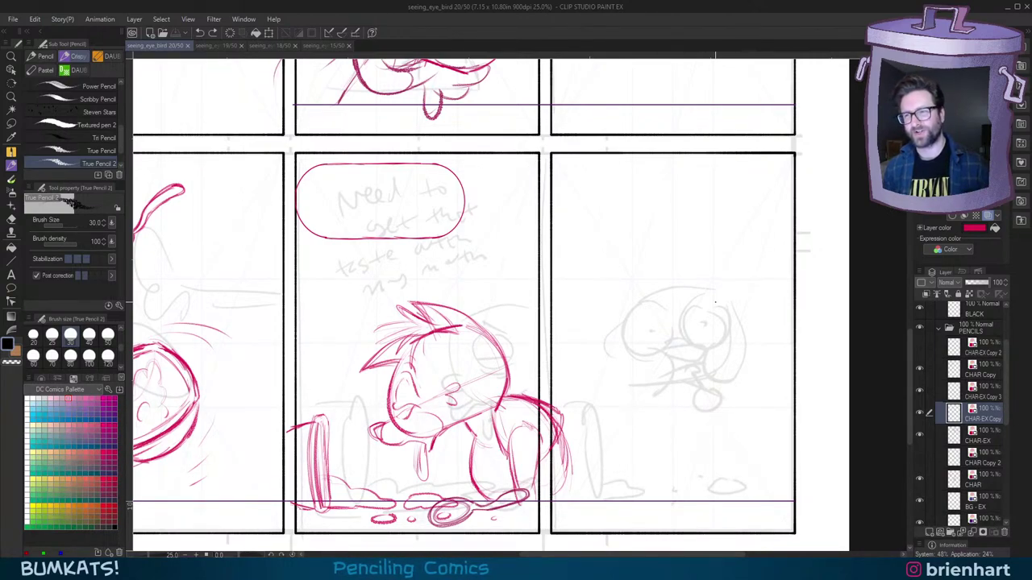
drag(714, 337, 708, 347)
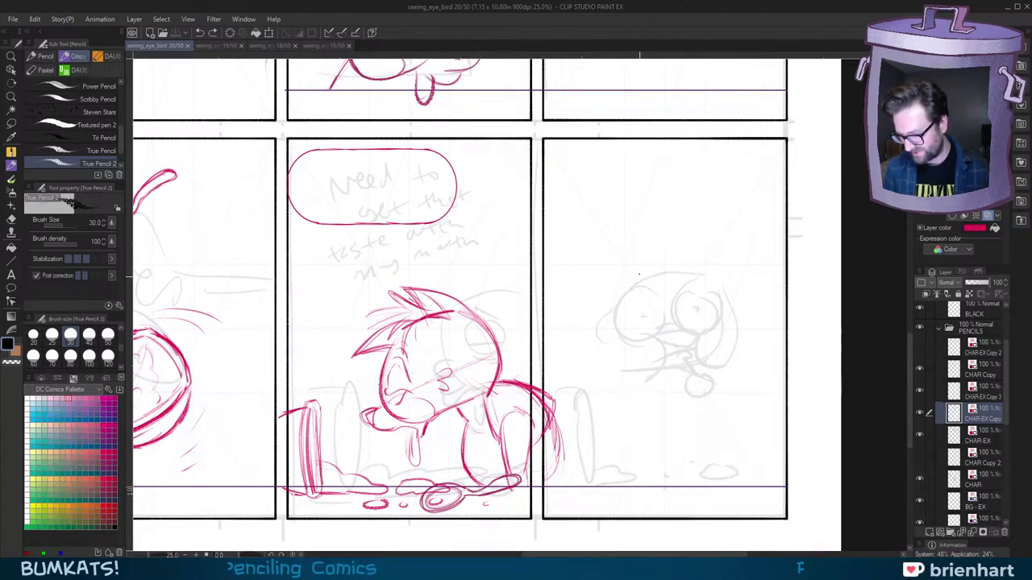
scroll(718, 342, down, 2)
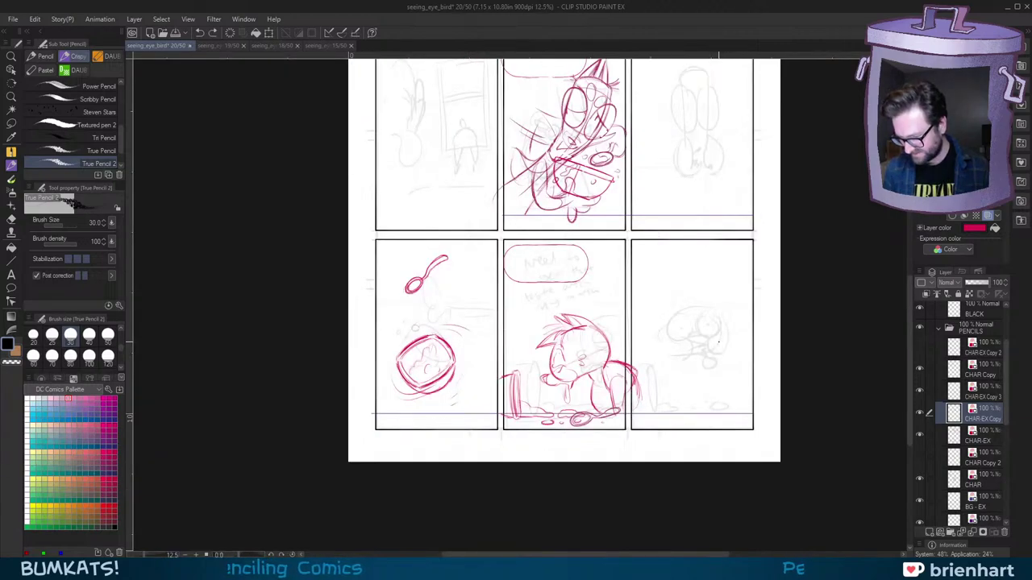
drag(718, 342, 712, 375)
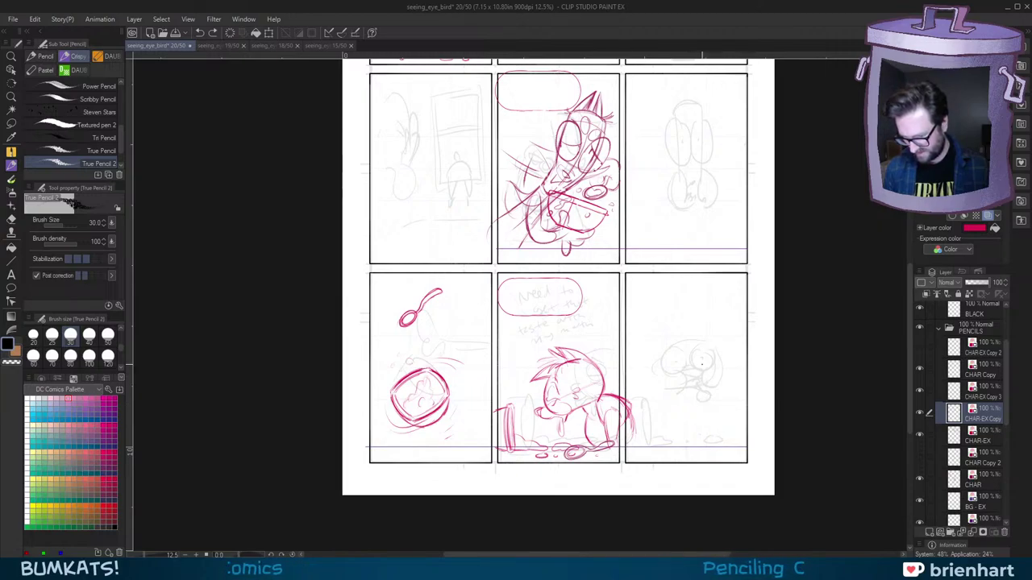
scroll(699, 365, up, 3)
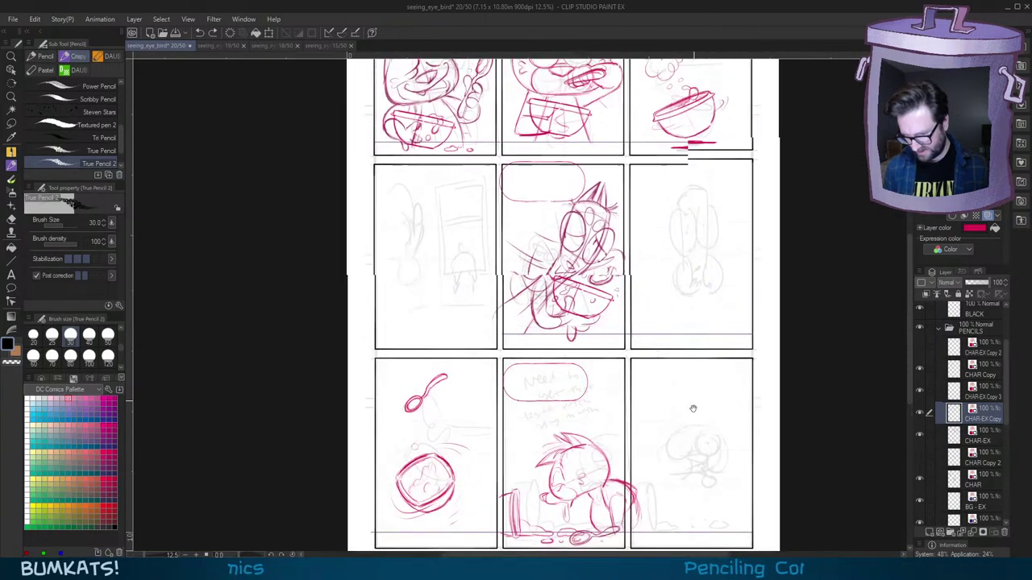
drag(689, 439, 710, 303)
scroll(645, 360, up, 2)
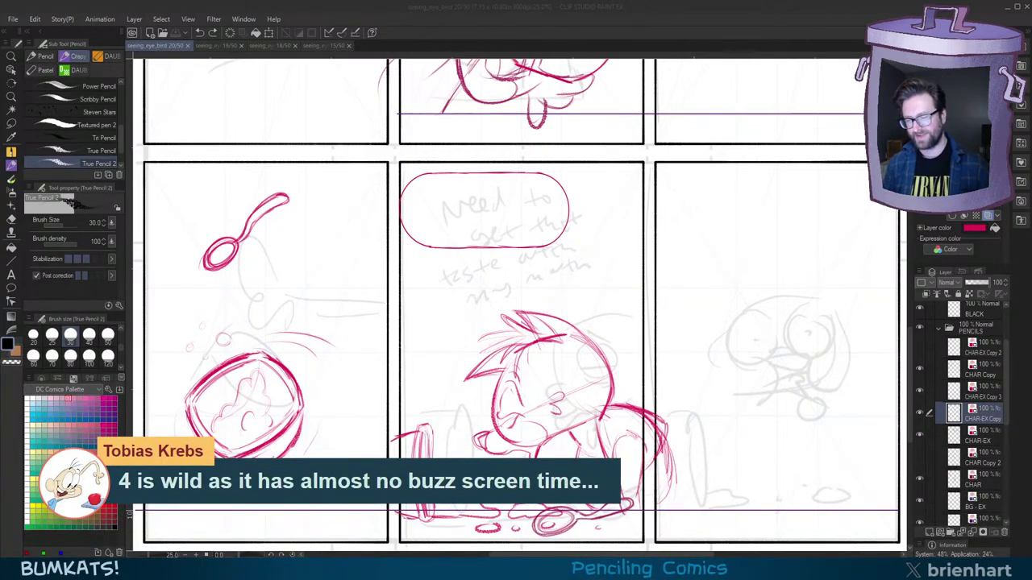
click(688, 30)
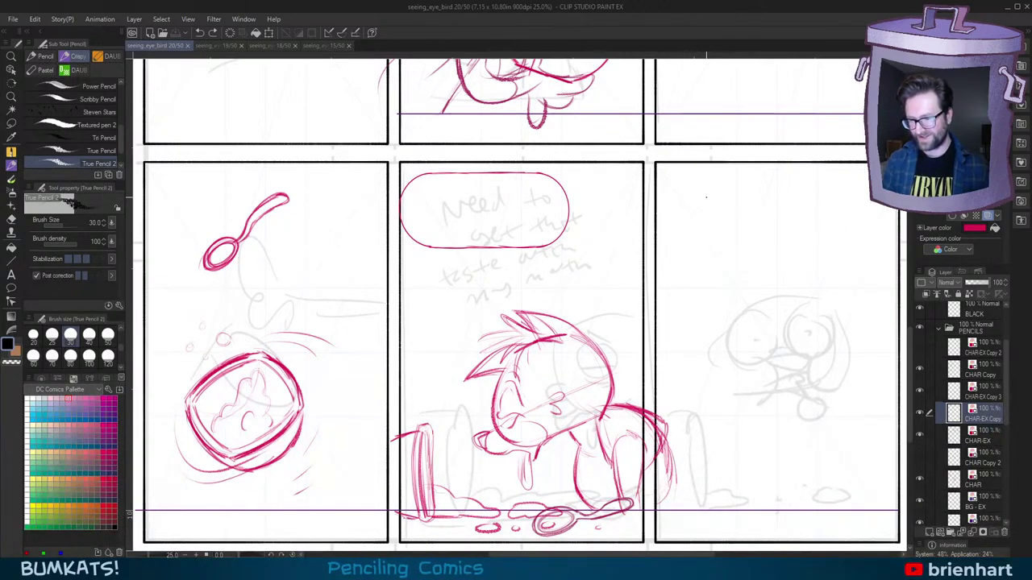
drag(682, 287, 701, 283)
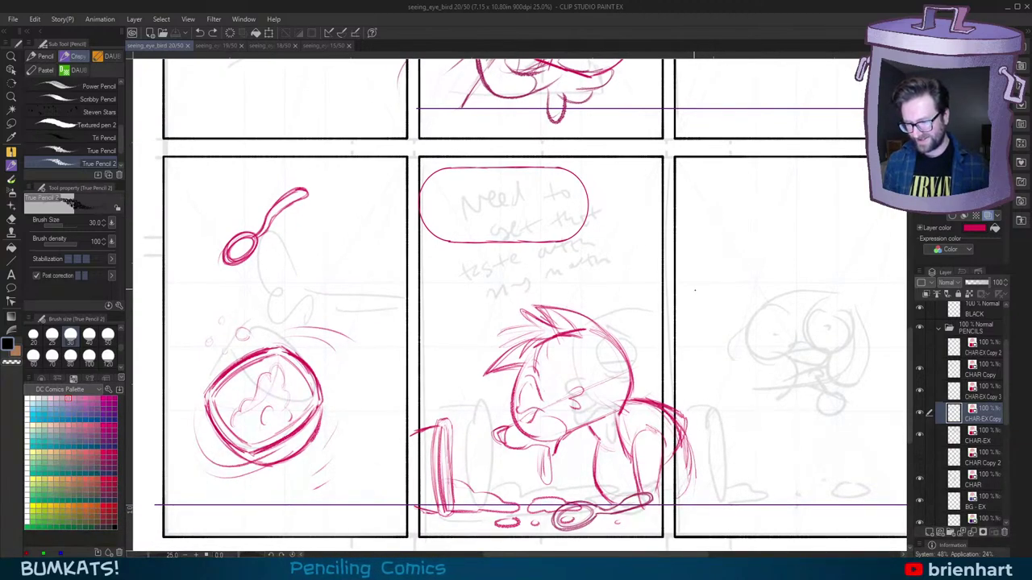
drag(694, 271, 680, 275)
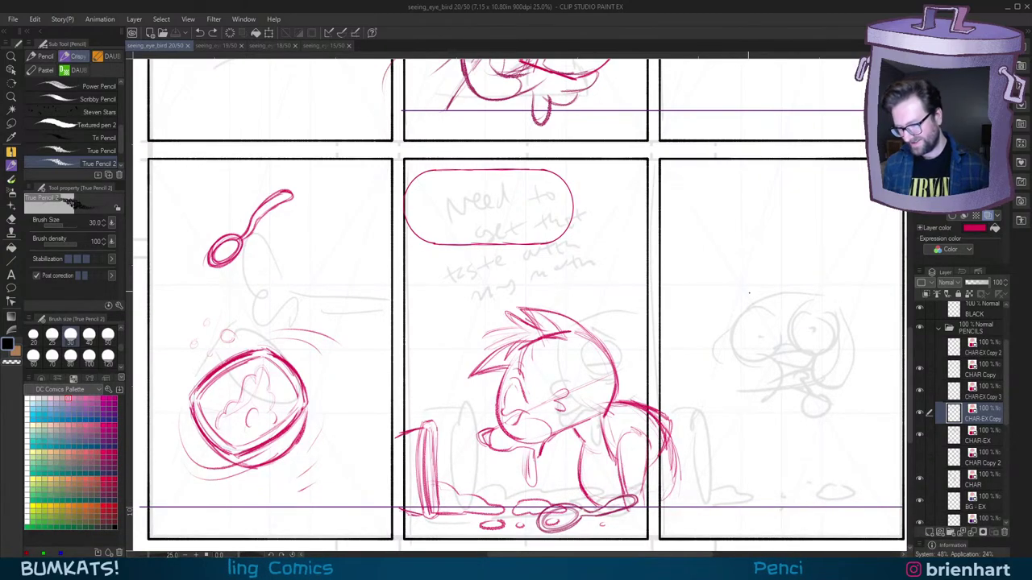
drag(798, 352, 750, 326)
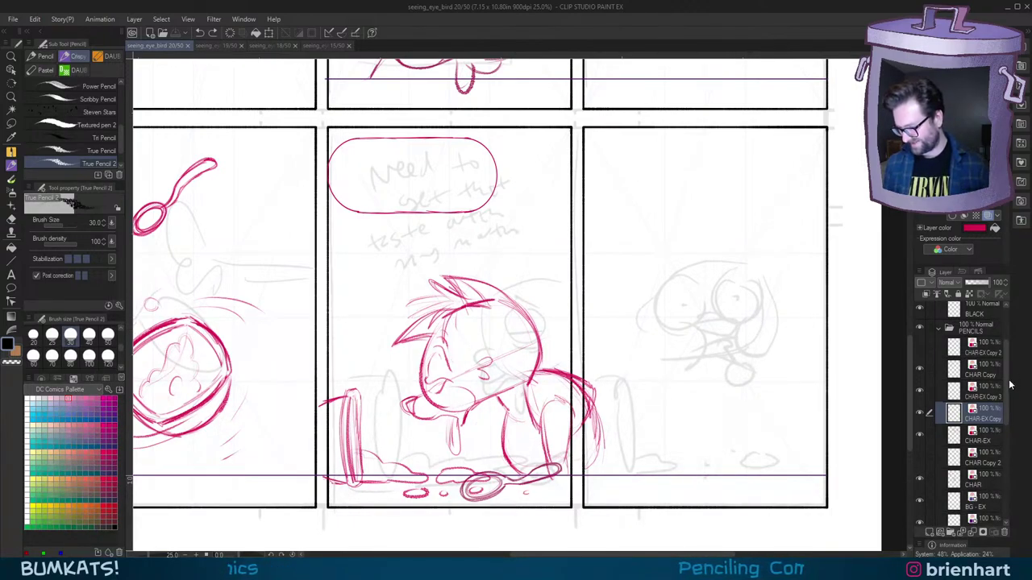
drag(1007, 382, 1007, 383)
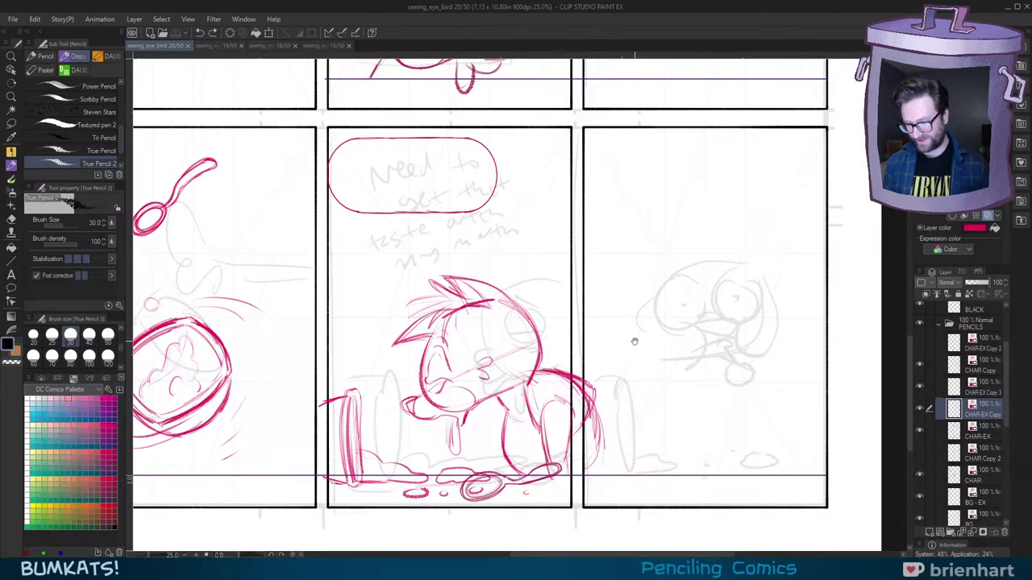
drag(634, 341, 691, 326)
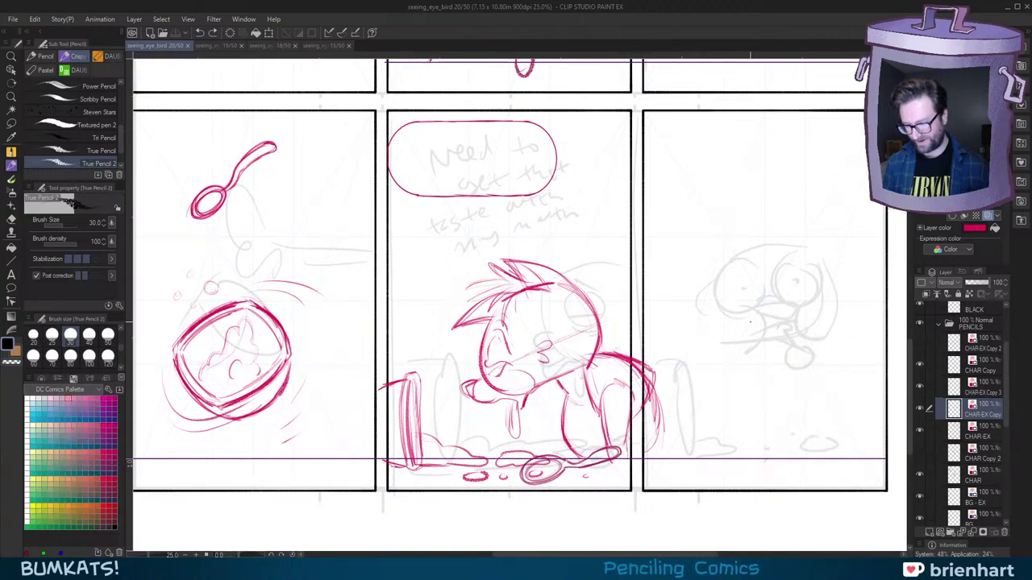
drag(781, 304, 694, 357)
scroll(769, 299, down, 1)
drag(678, 403, 693, 309)
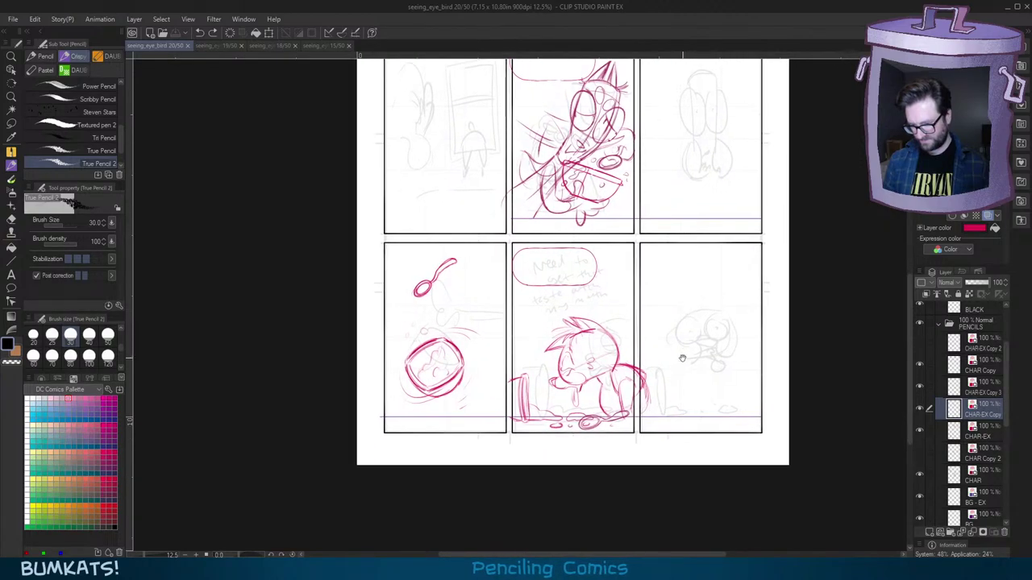
drag(683, 358, 687, 347)
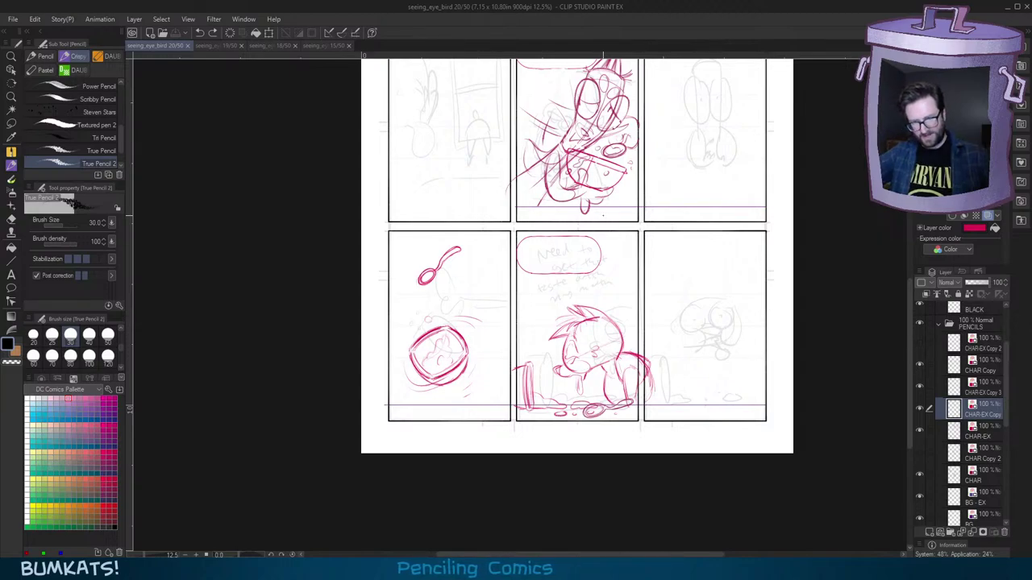
scroll(583, 366, up, 5)
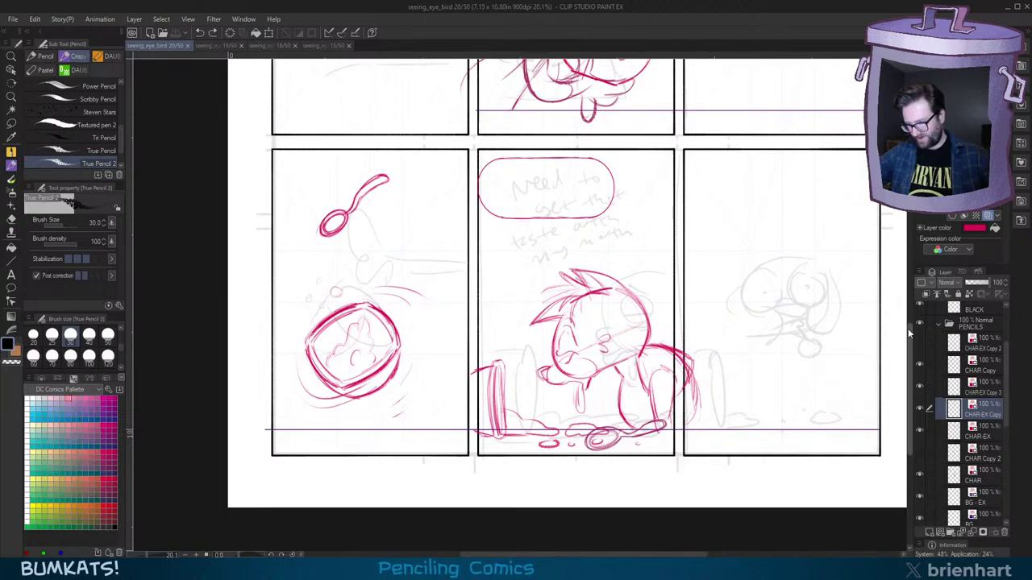
Step: Review the pencilled cat, bowl and spoon panels in the page's upper rows against the unpencilled bottom right panel
drag(909, 340, 909, 284)
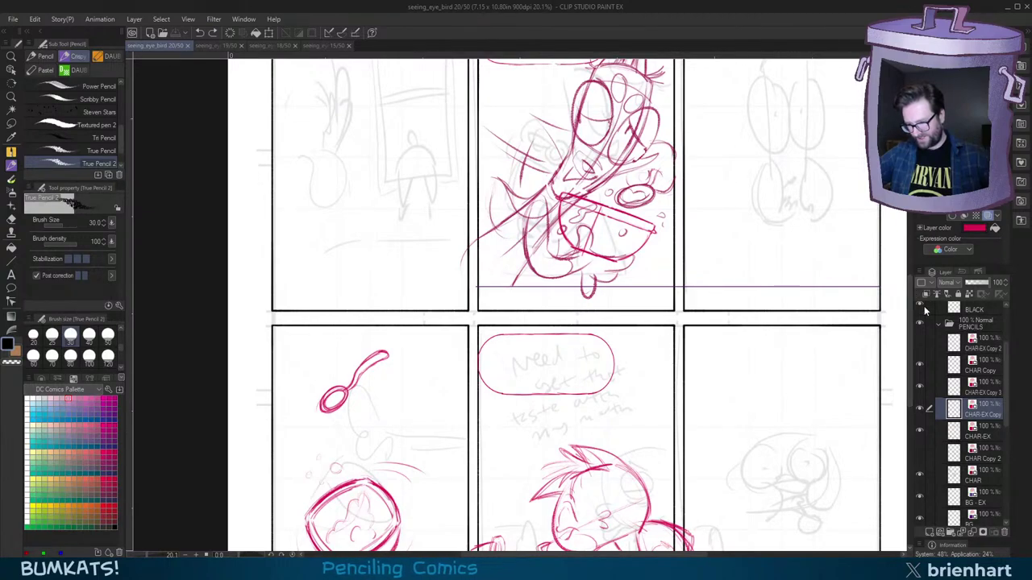
drag(910, 353, 912, 390)
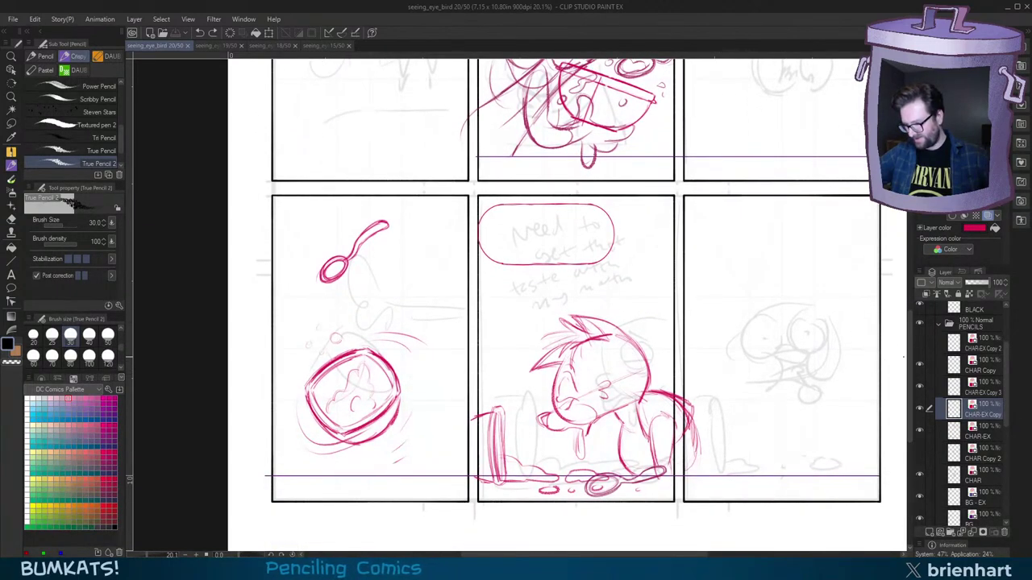
drag(910, 363, 908, 211)
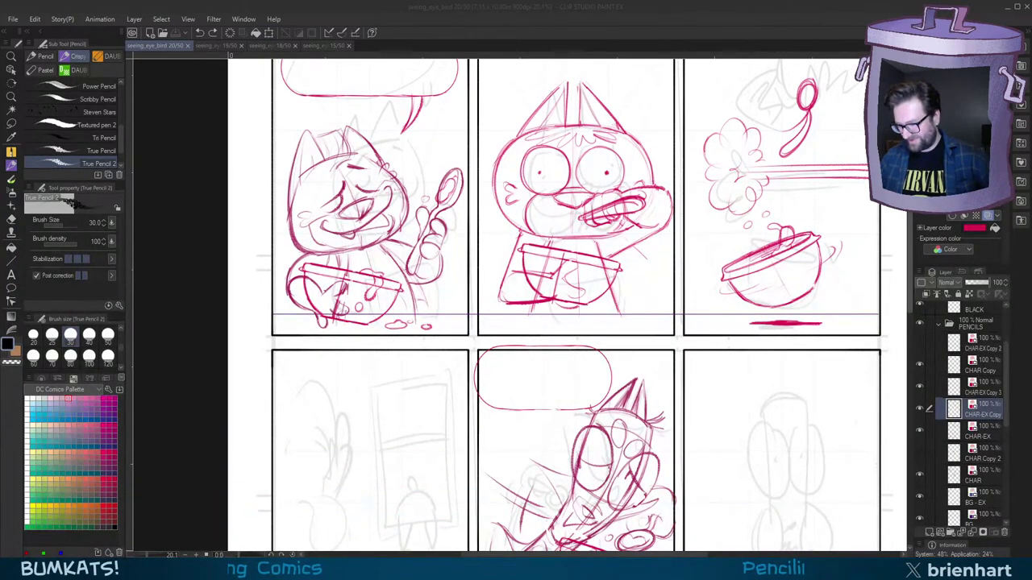
scroll(910, 258, up, 2)
scroll(909, 254, up, 2)
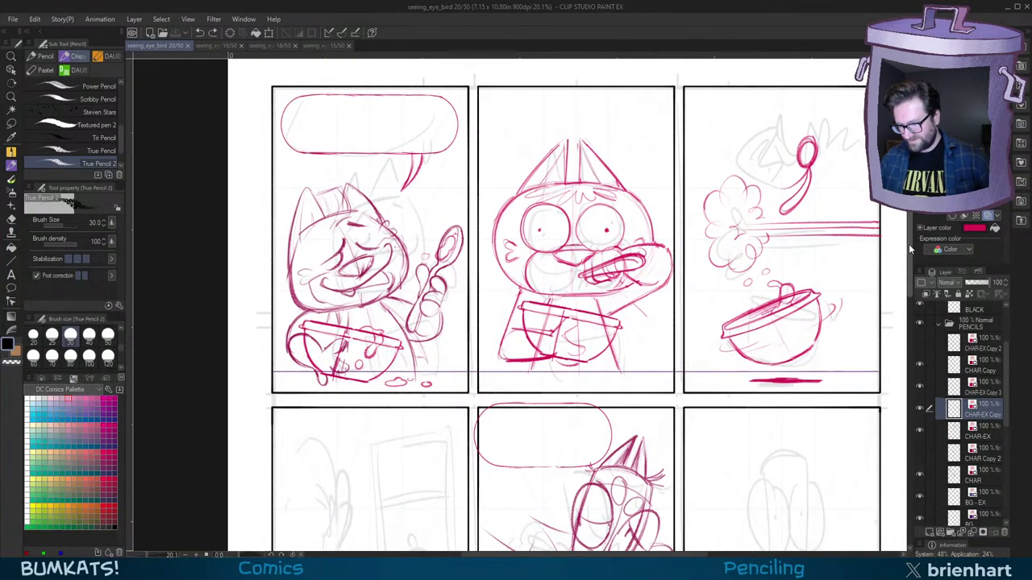
scroll(909, 254, down, 3)
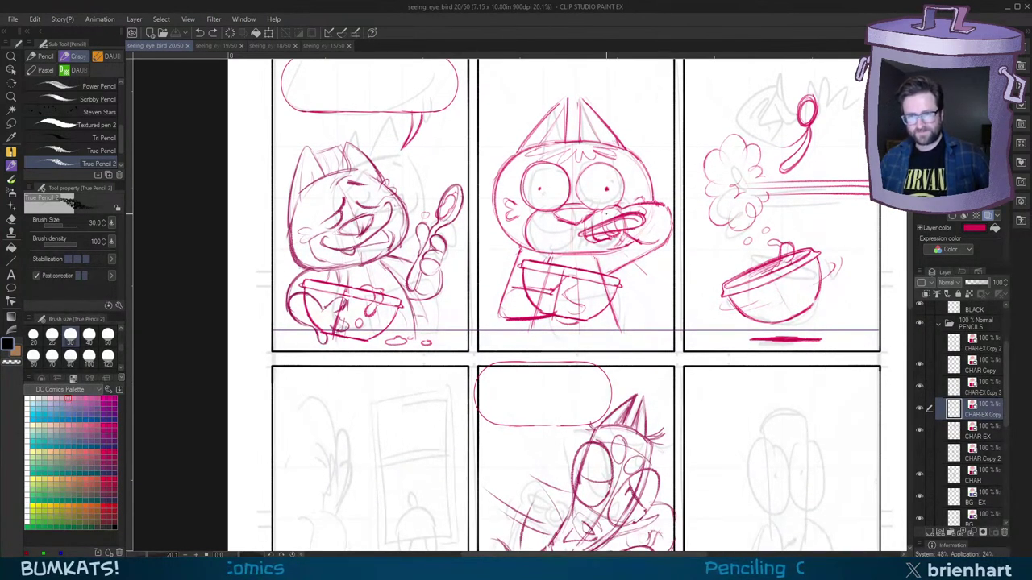